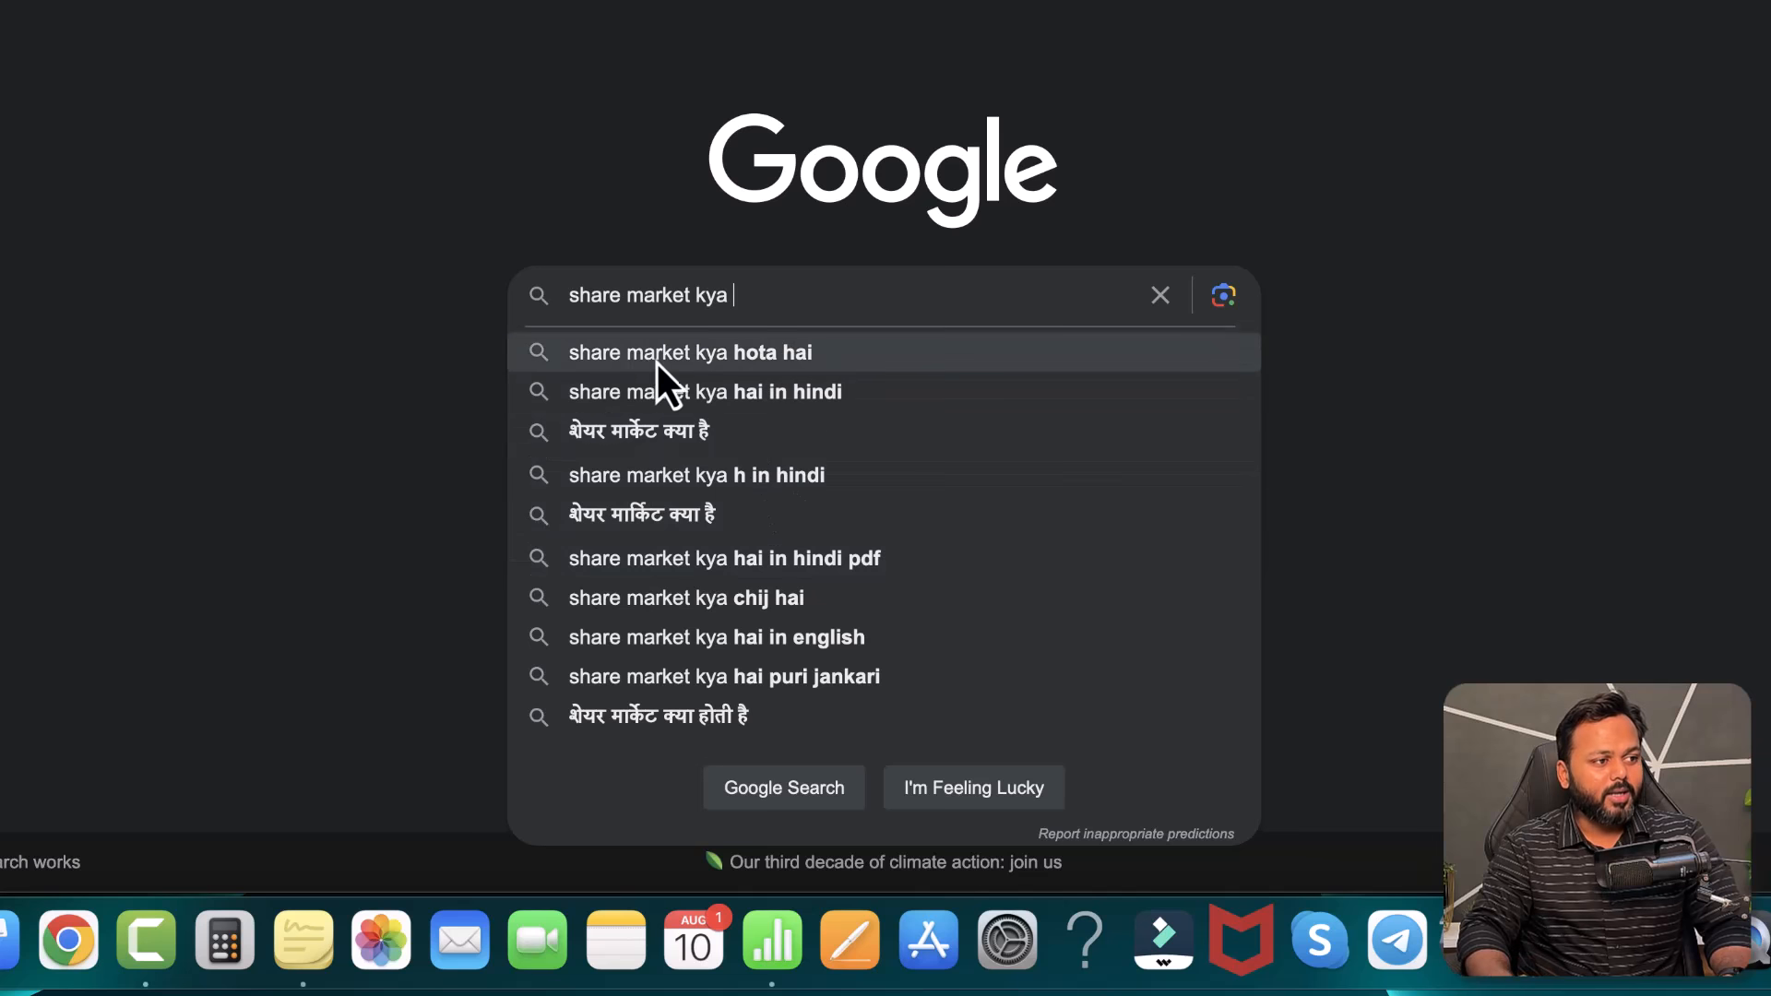
- Take the Google suggestion 'share market kya hota hai', then move to the Ahrefs Free Keyword Generator
{"action": "key", "text": "Down"}
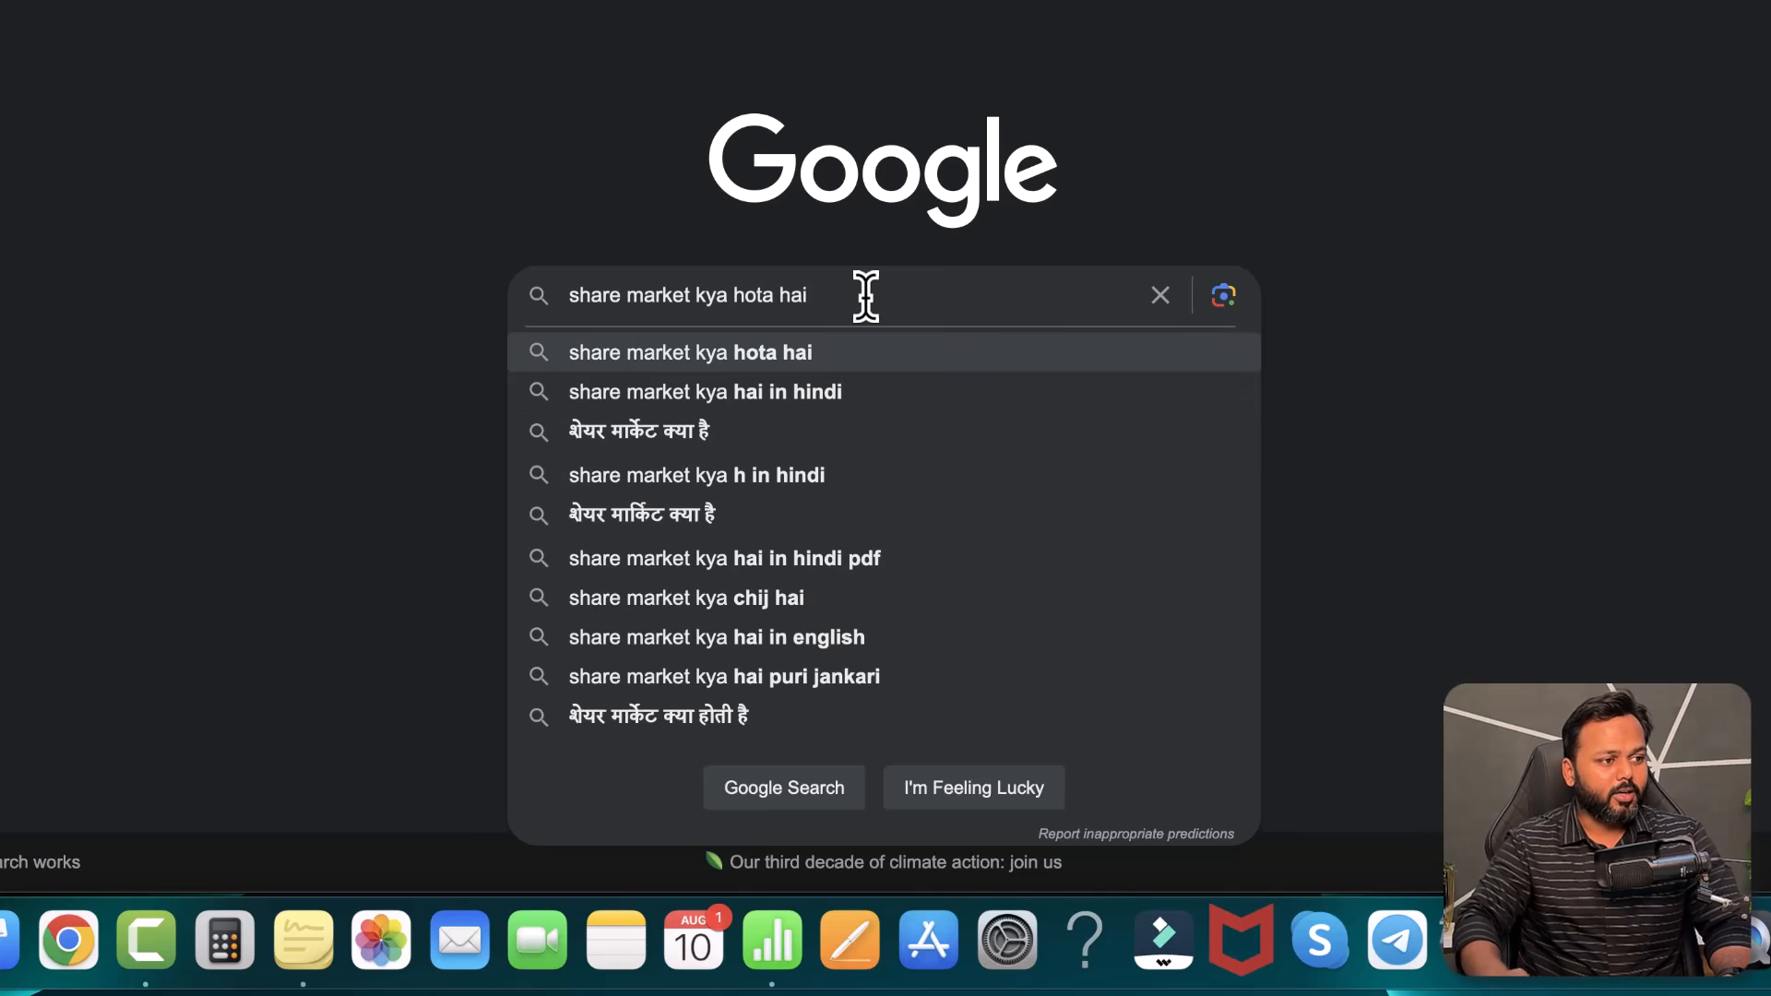
{"action": "key", "text": "super+a"}
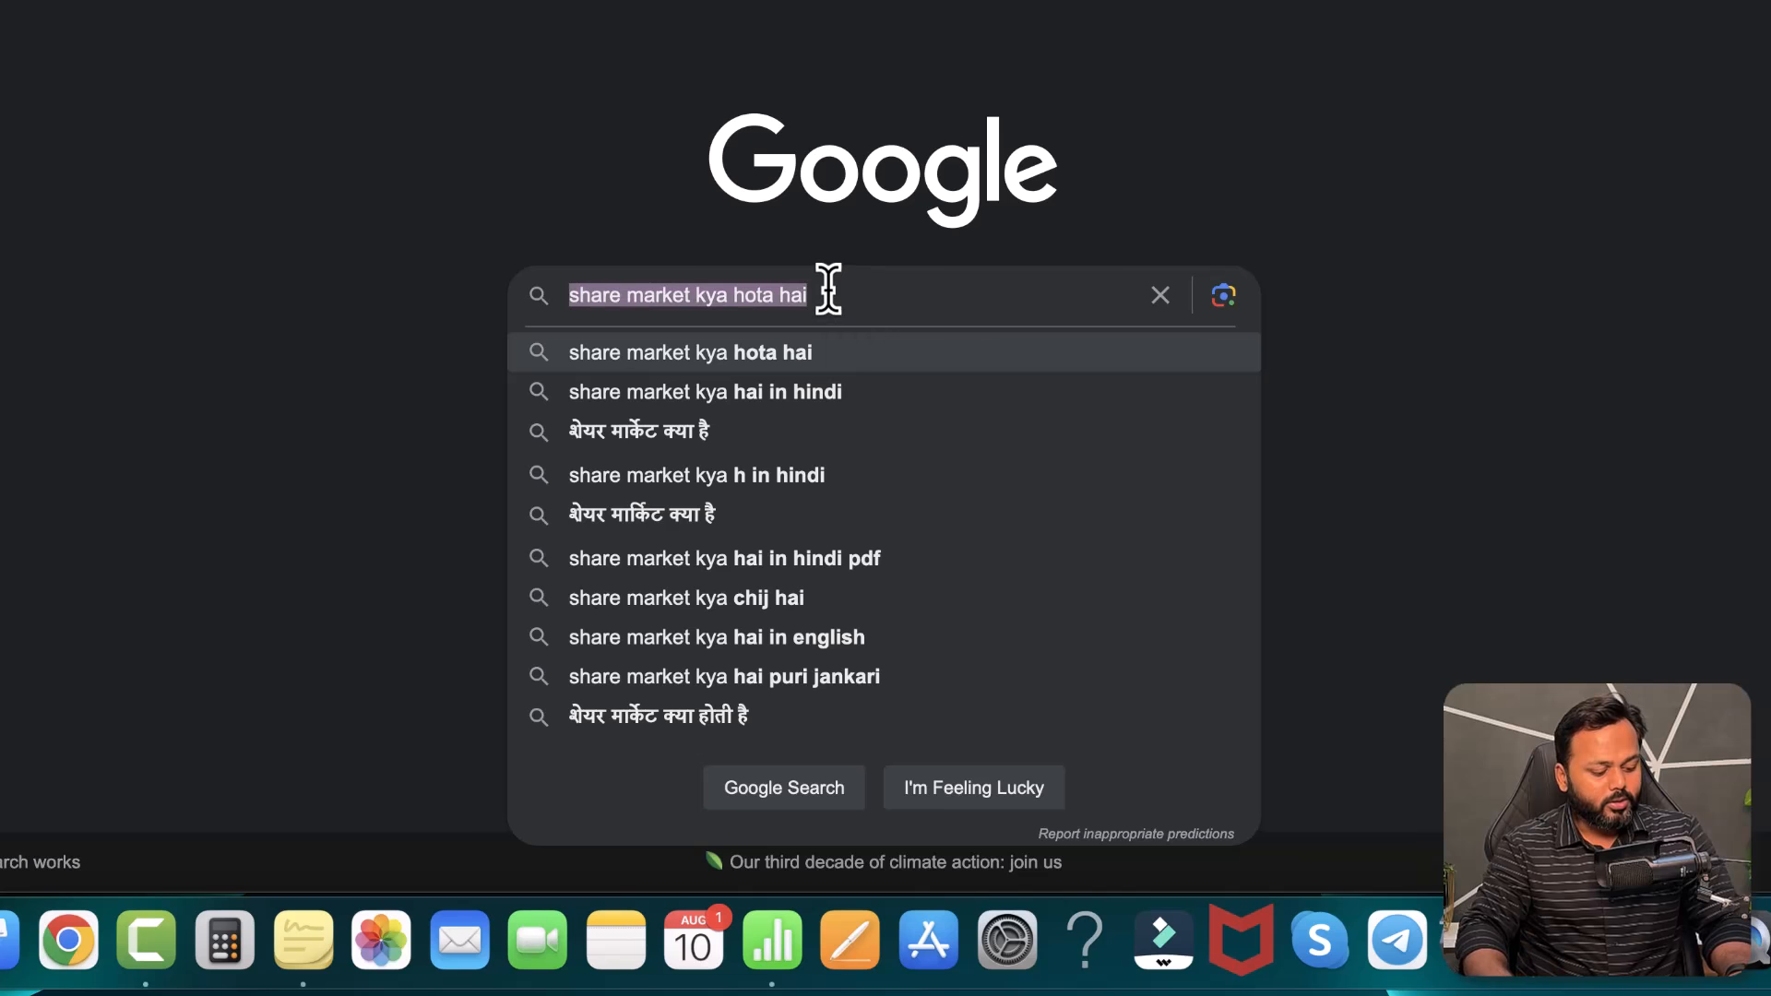
{"action": "left_click", "coordinate": [1476, 213]}
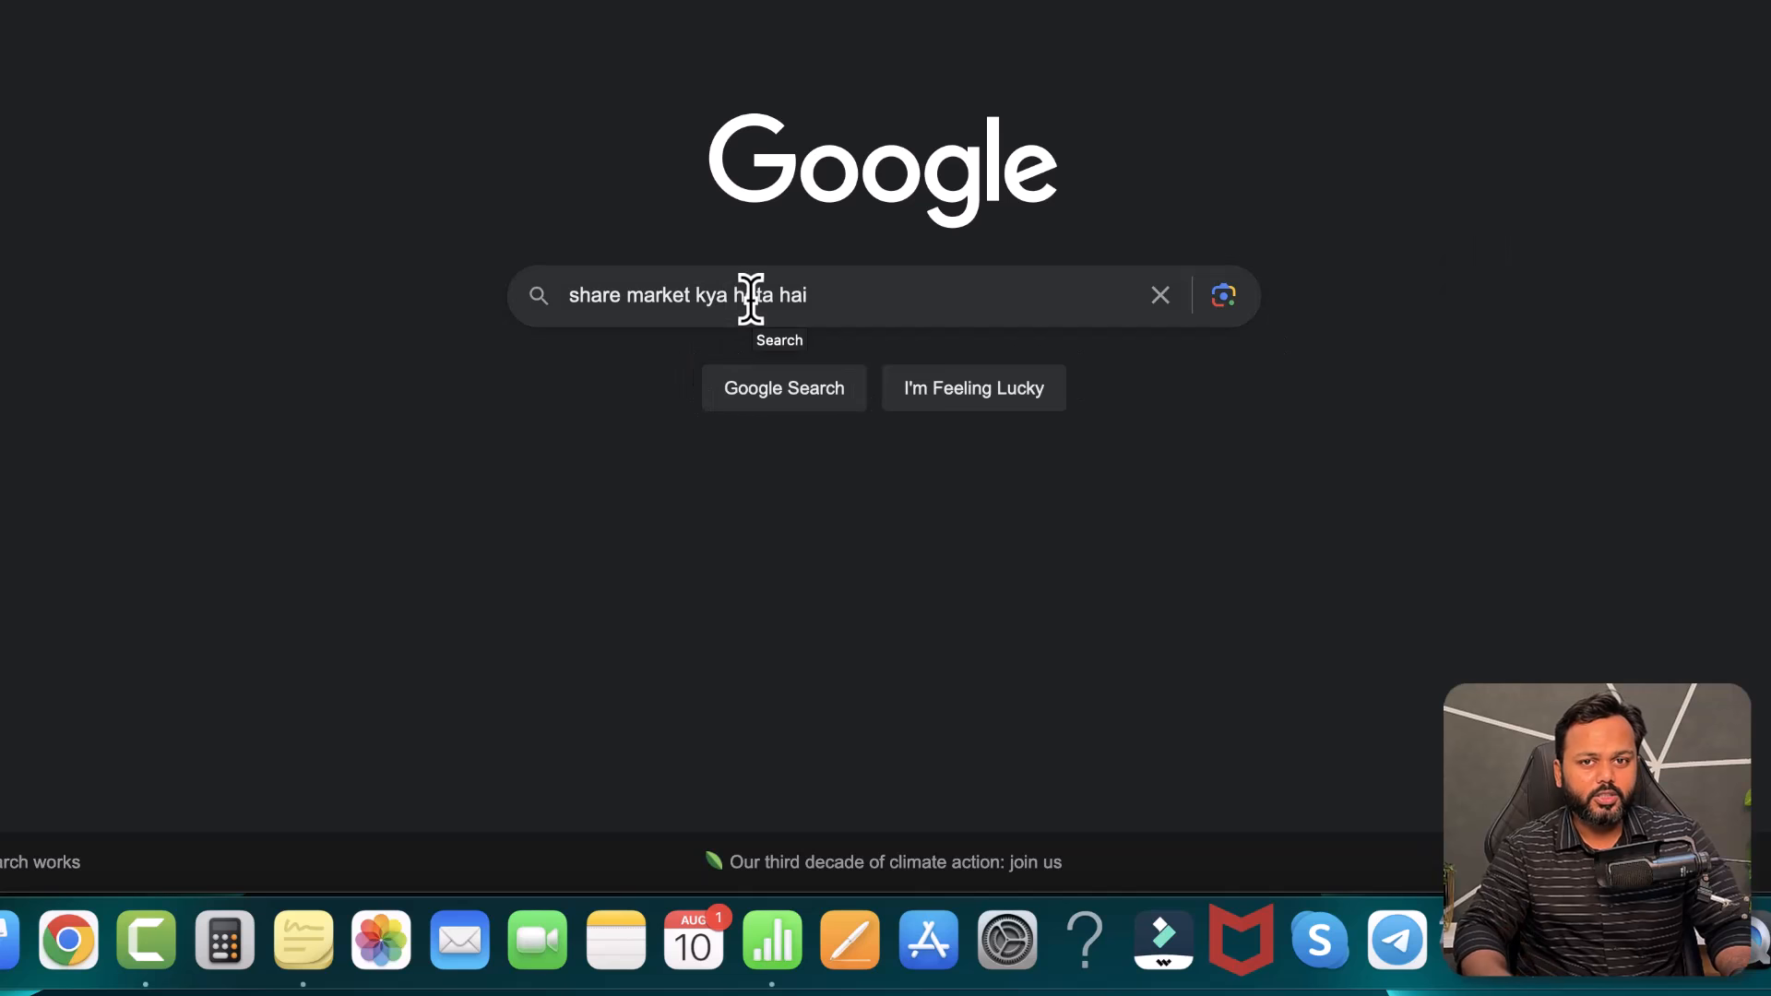
{"action": "left_click", "coordinate": [802, 46]}
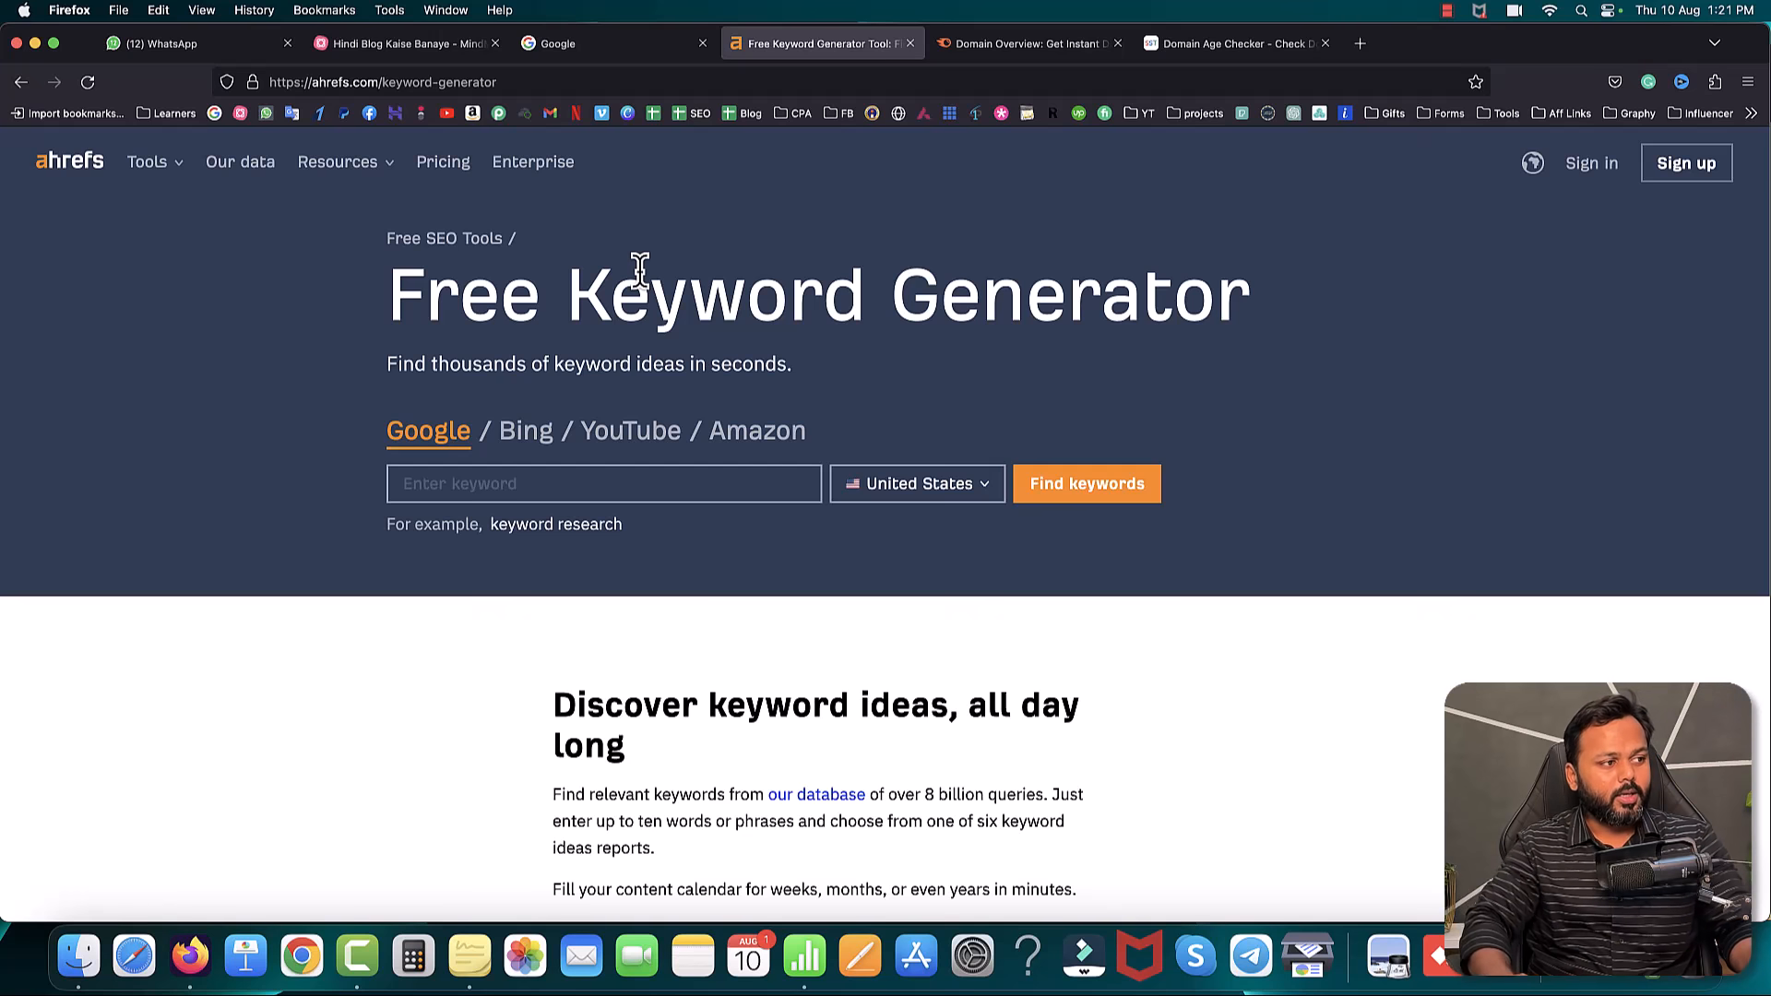
- Find Ahrefs keyword ideas for 'share market kya hota hai' with India as the country
{"action": "left_click", "coordinate": [452, 480]}
{"action": "type", "text": "share market kya hota hai"}
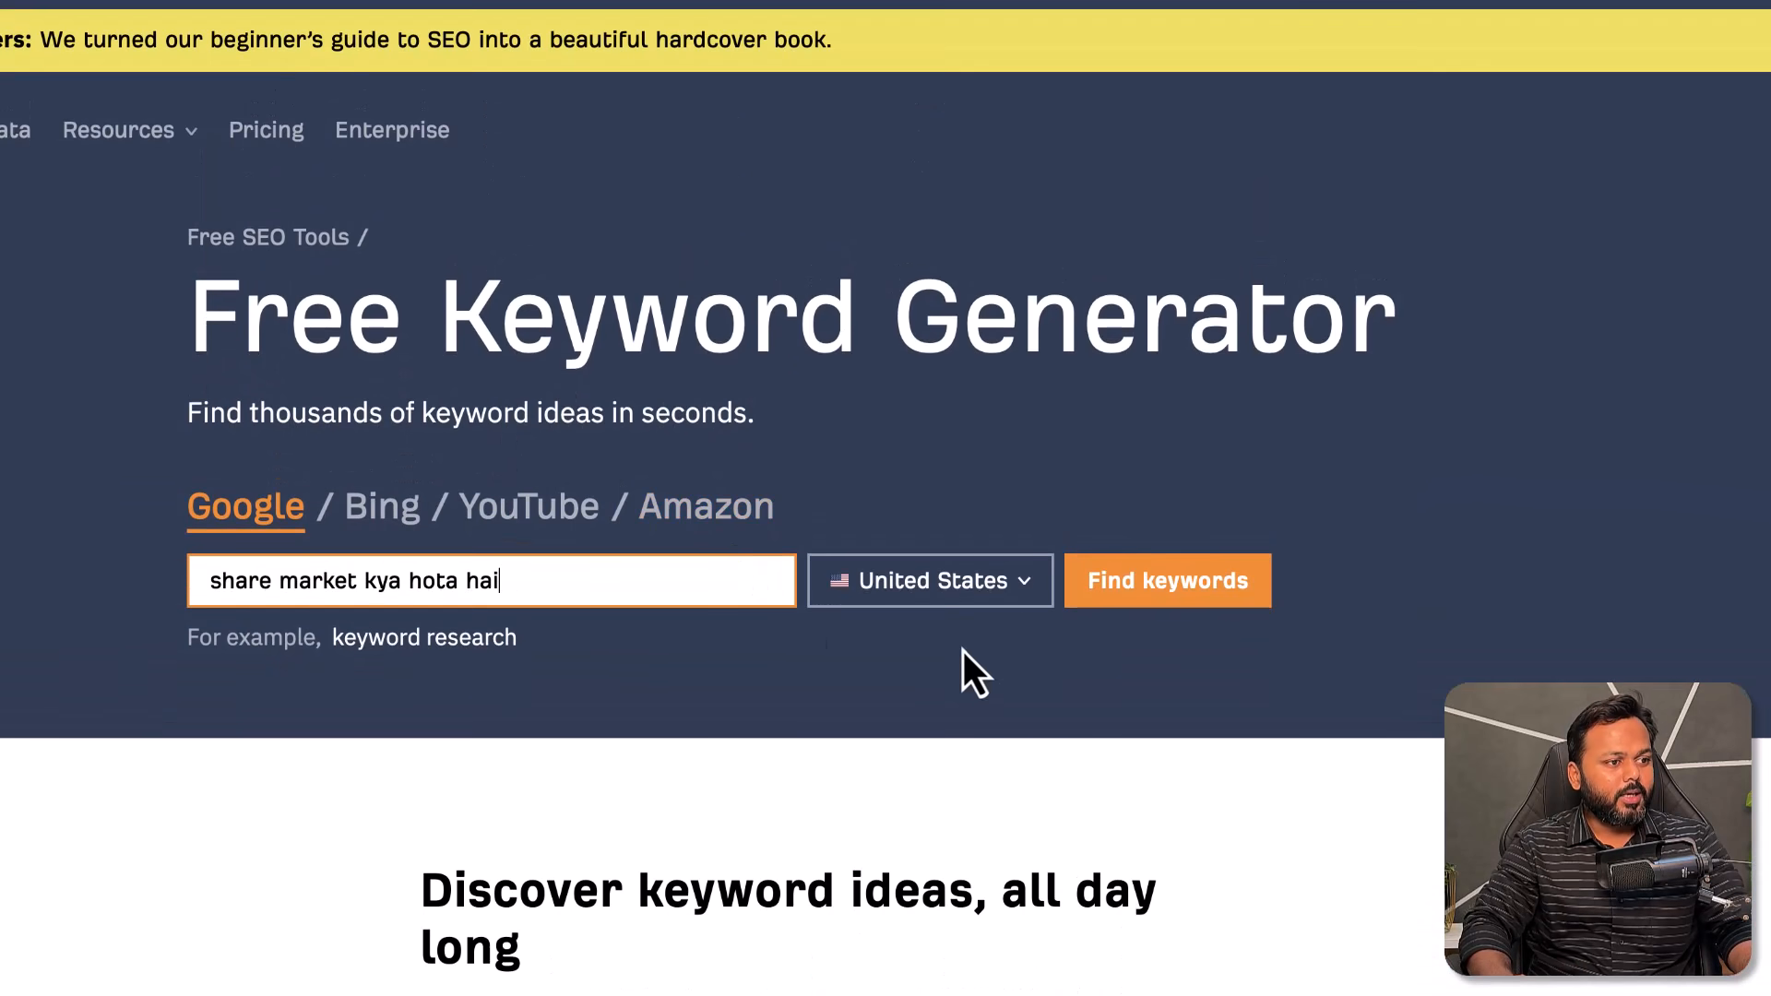
{"action": "left_click", "coordinate": [937, 599]}
{"action": "type", "text": "i"}
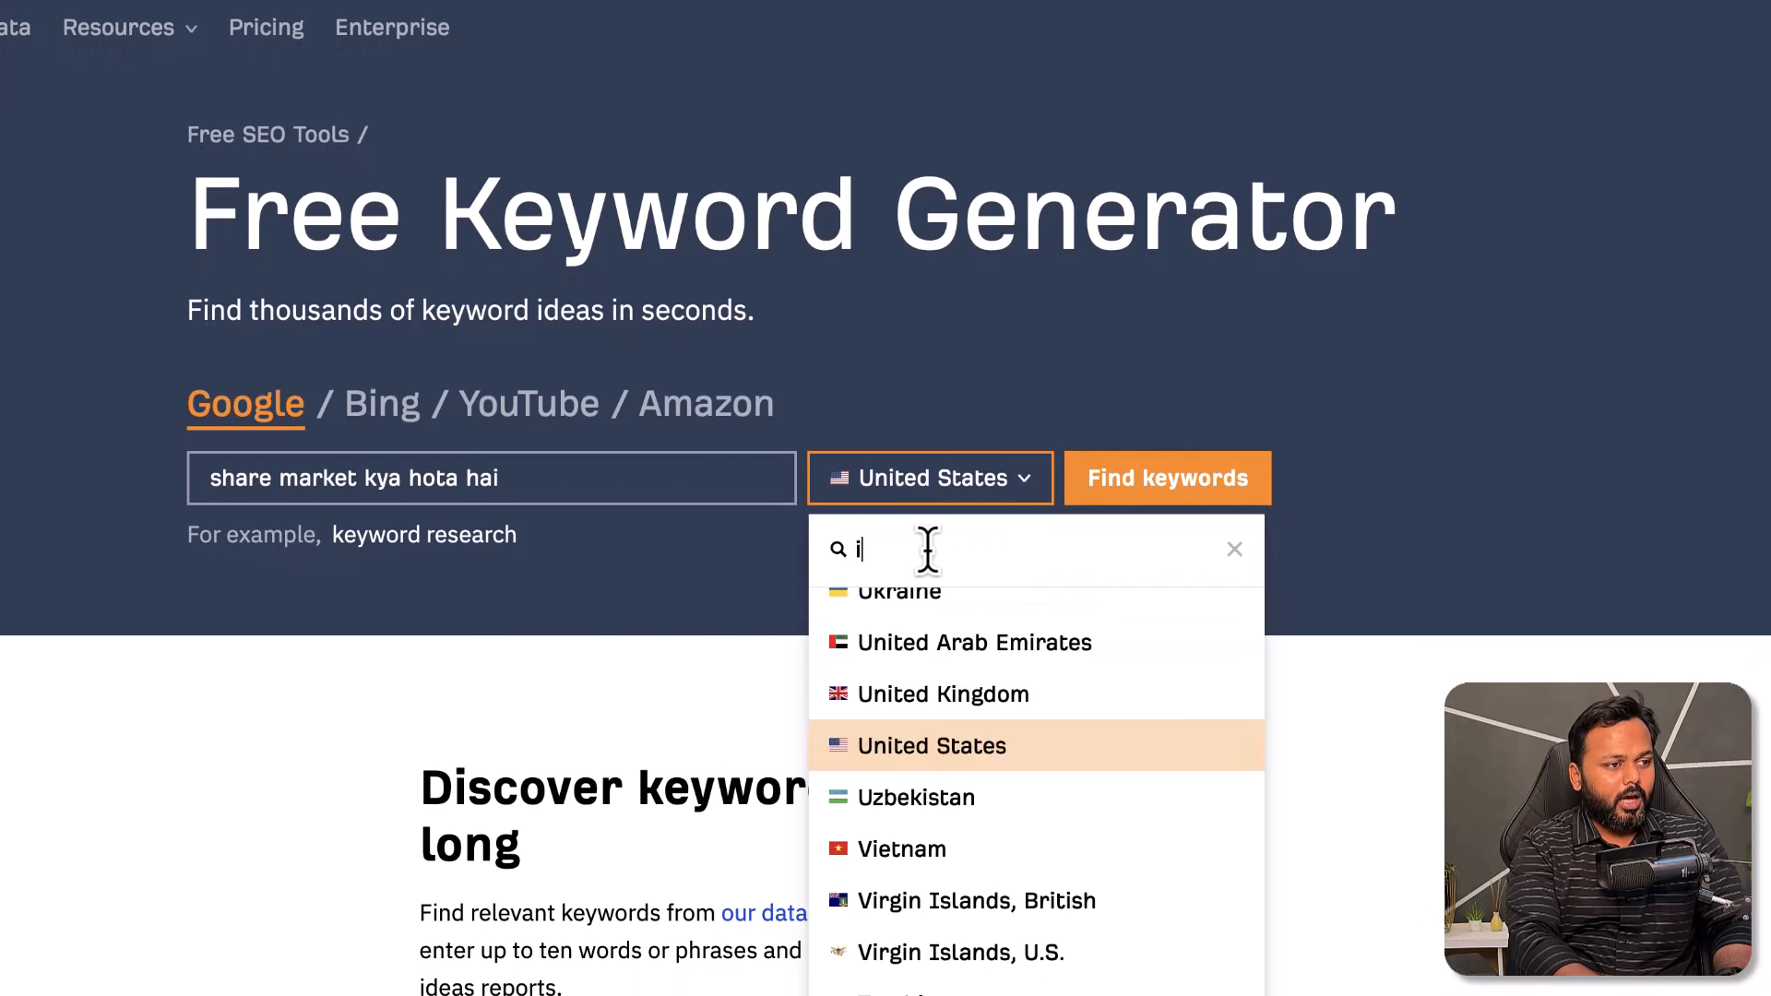
{"action": "type", "text": "ndia"}
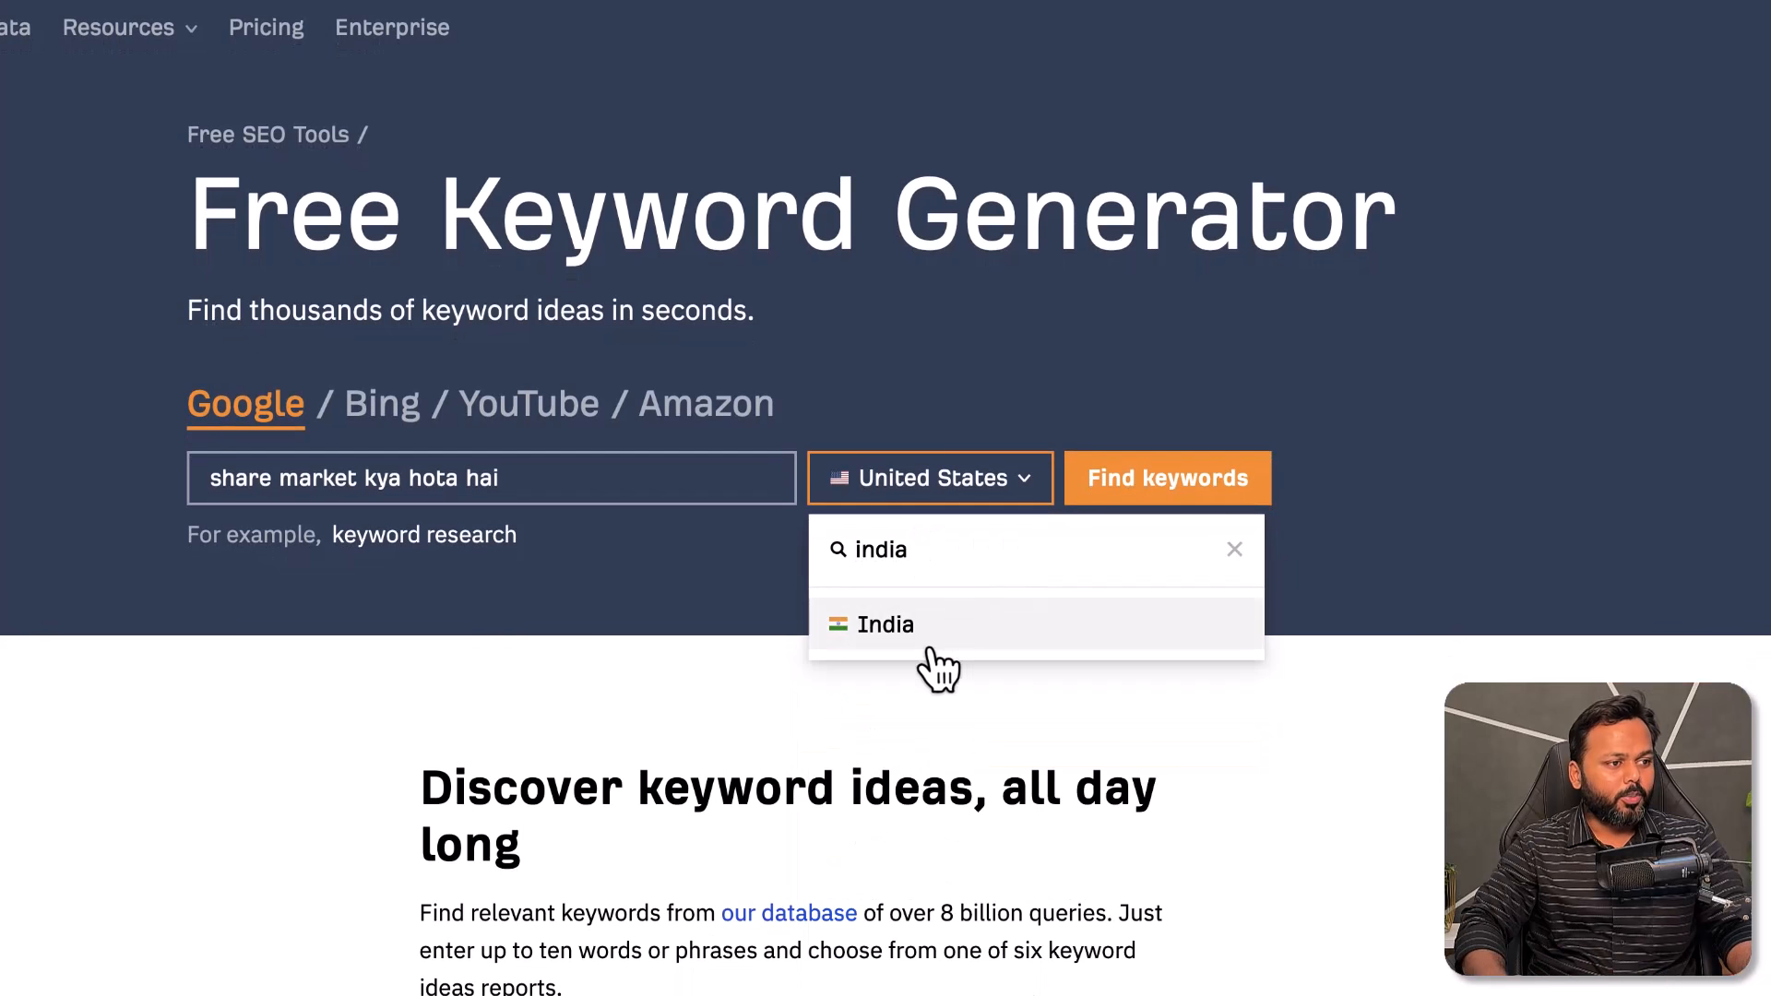
{"action": "left_click", "coordinate": [904, 637]}
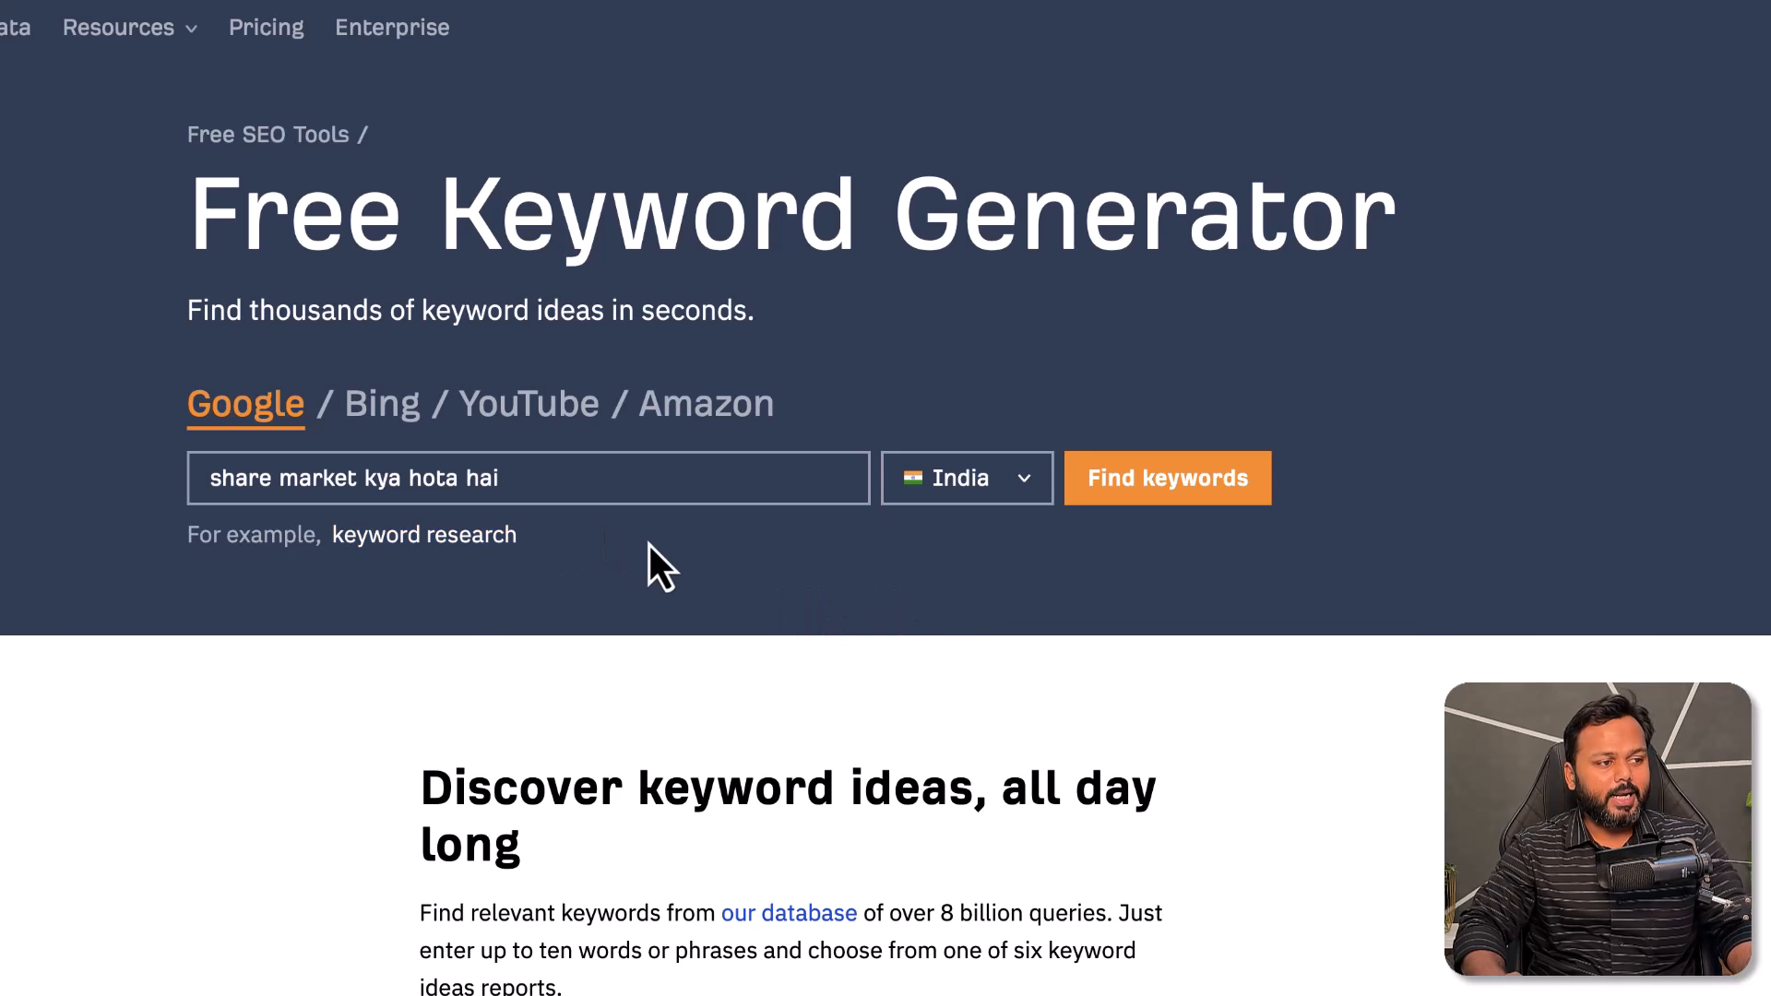
{"action": "left_click", "coordinate": [1155, 501]}
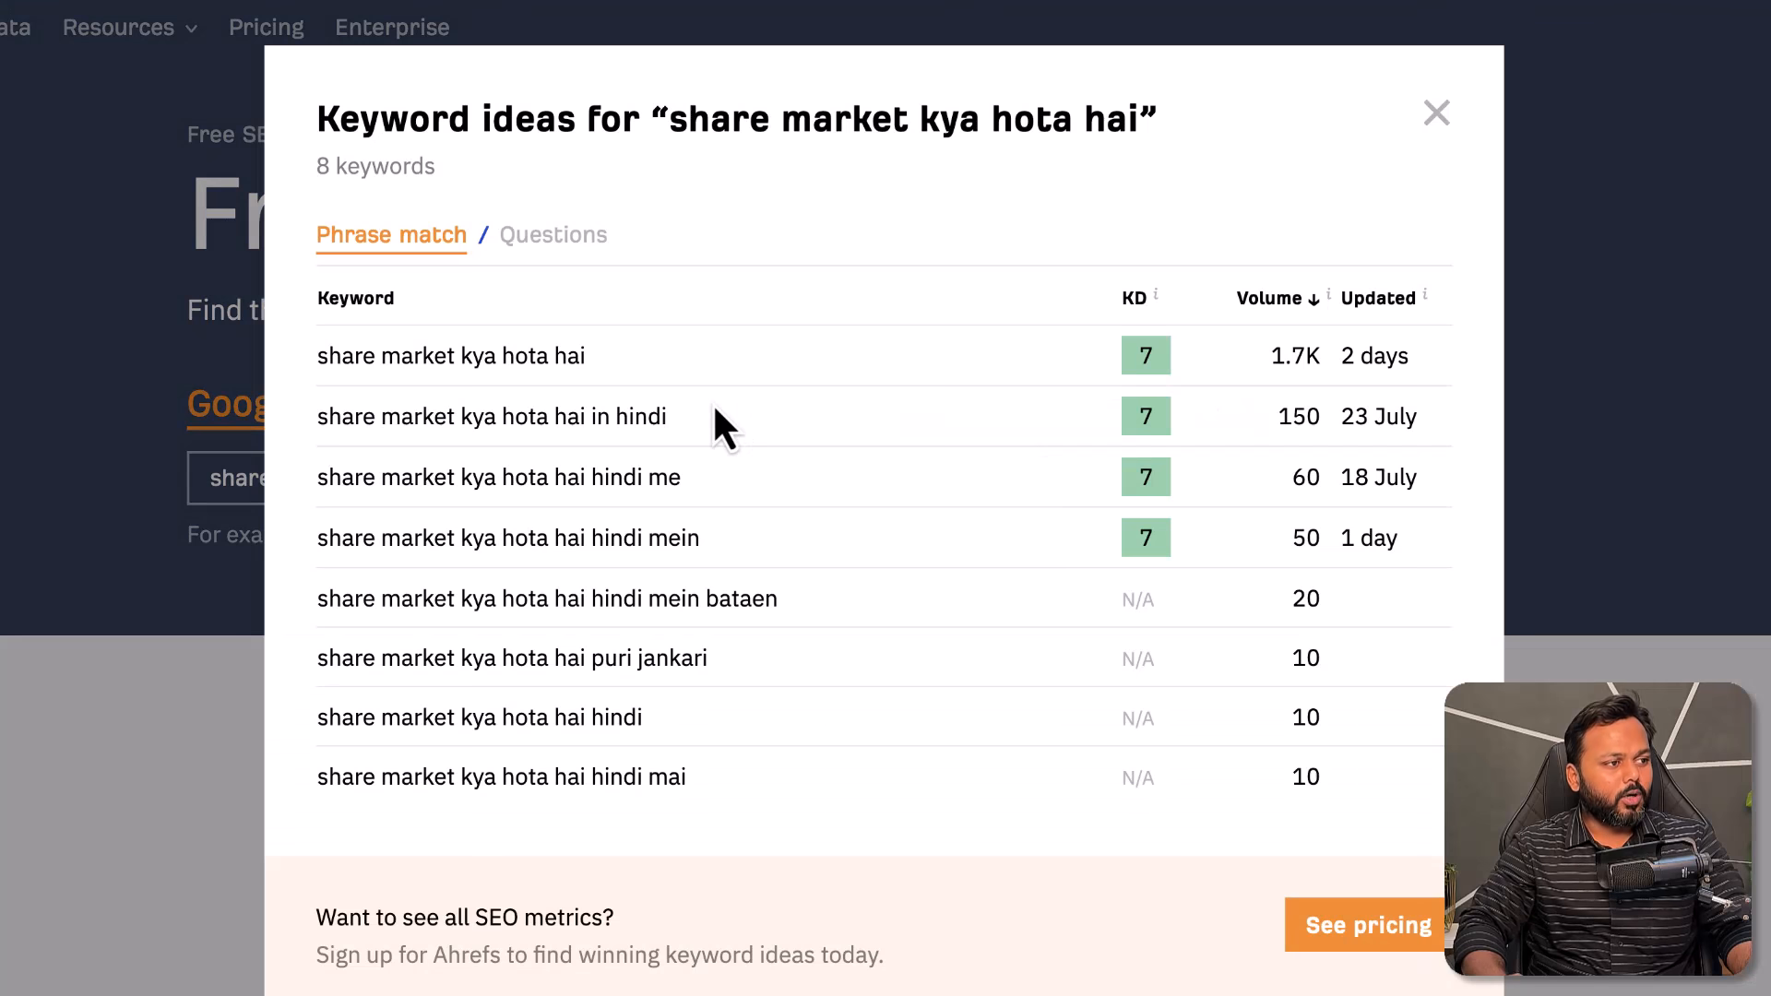
- Highlight the top keyword 'share market kya hota hai' and its 'in hindi' variant
{"action": "left_click_drag", "start_coordinate": [322, 356], "coordinate": [591, 360]}
{"action": "left_click_drag", "start_coordinate": [315, 417], "coordinate": [593, 419]}
{"action": "left_click", "coordinate": [622, 420]}
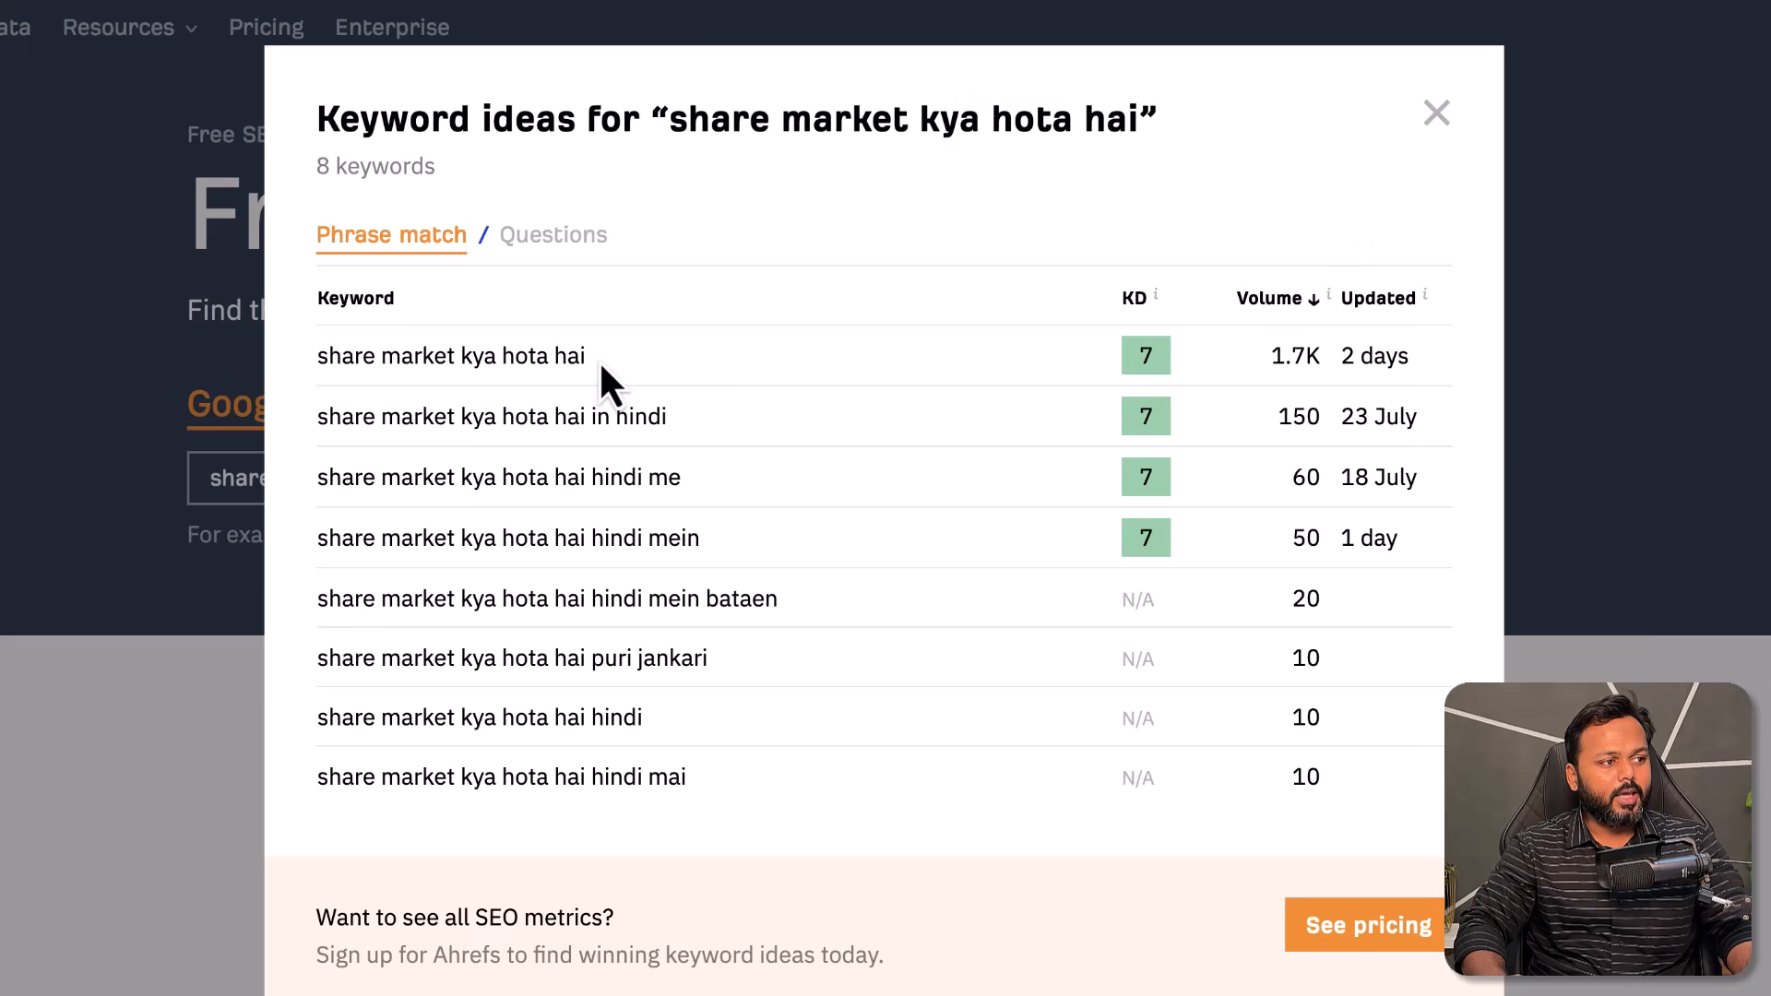
{"action": "left_click_drag", "start_coordinate": [595, 358], "coordinate": [524, 356]}
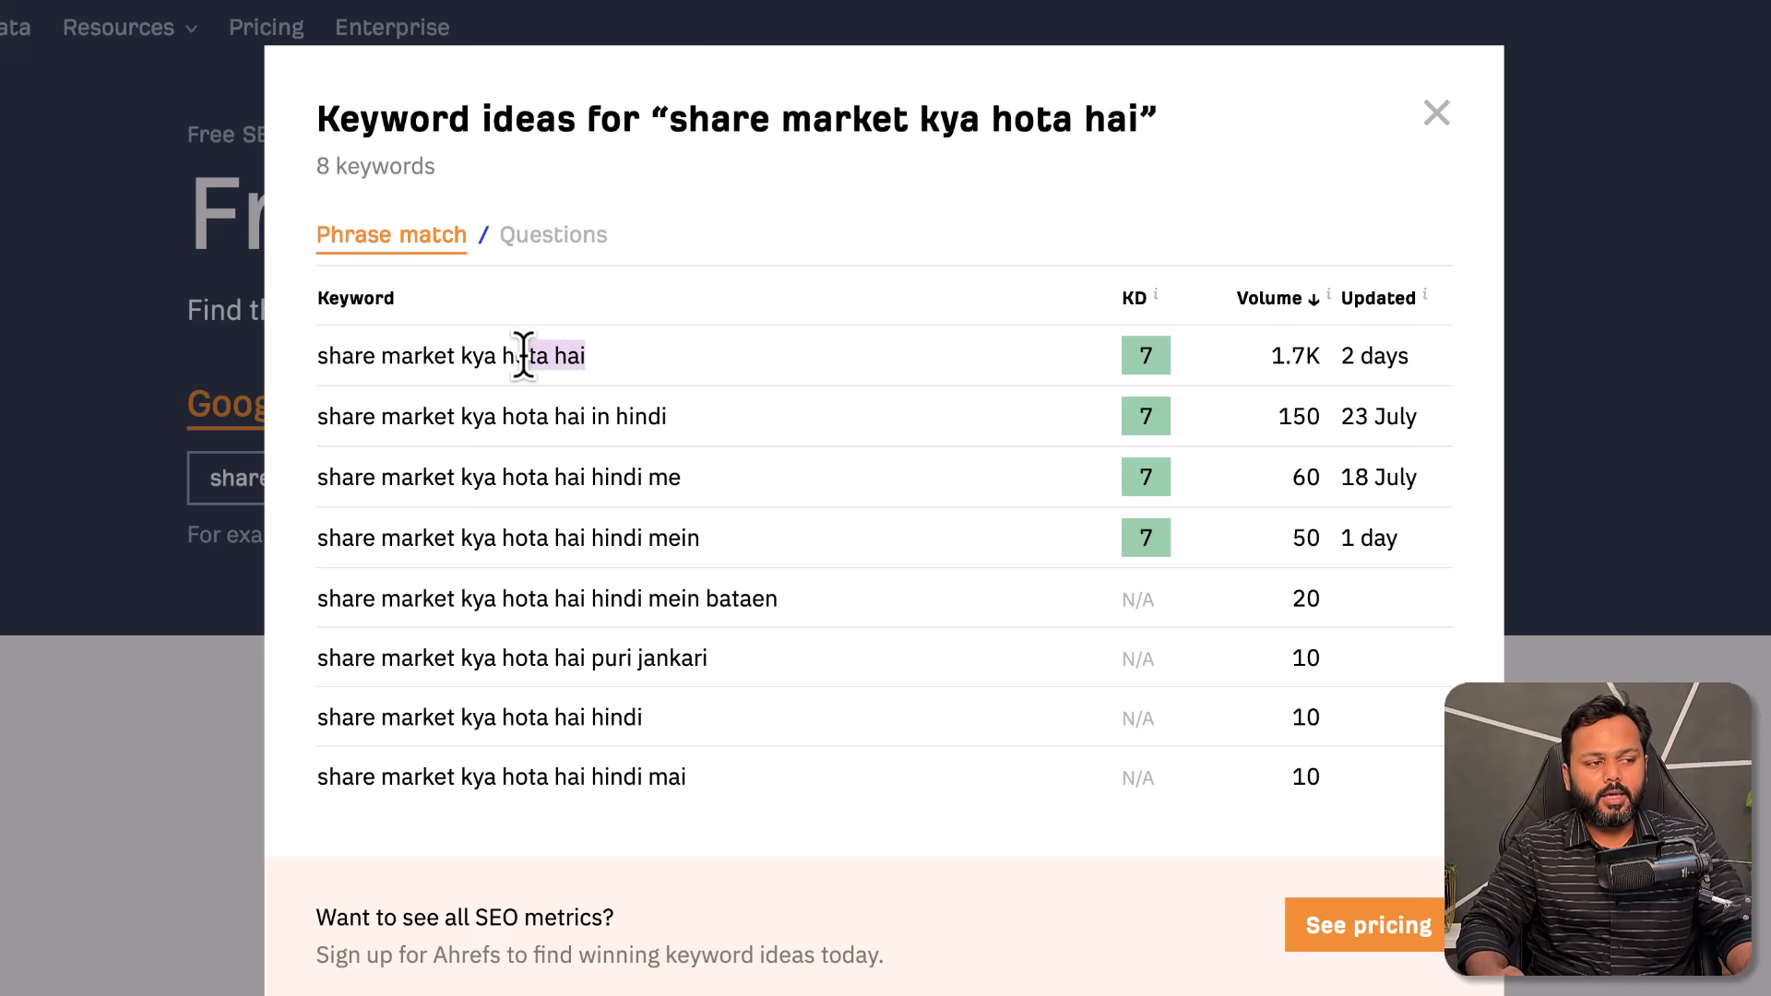
{"action": "left_click", "coordinate": [1145, 354]}
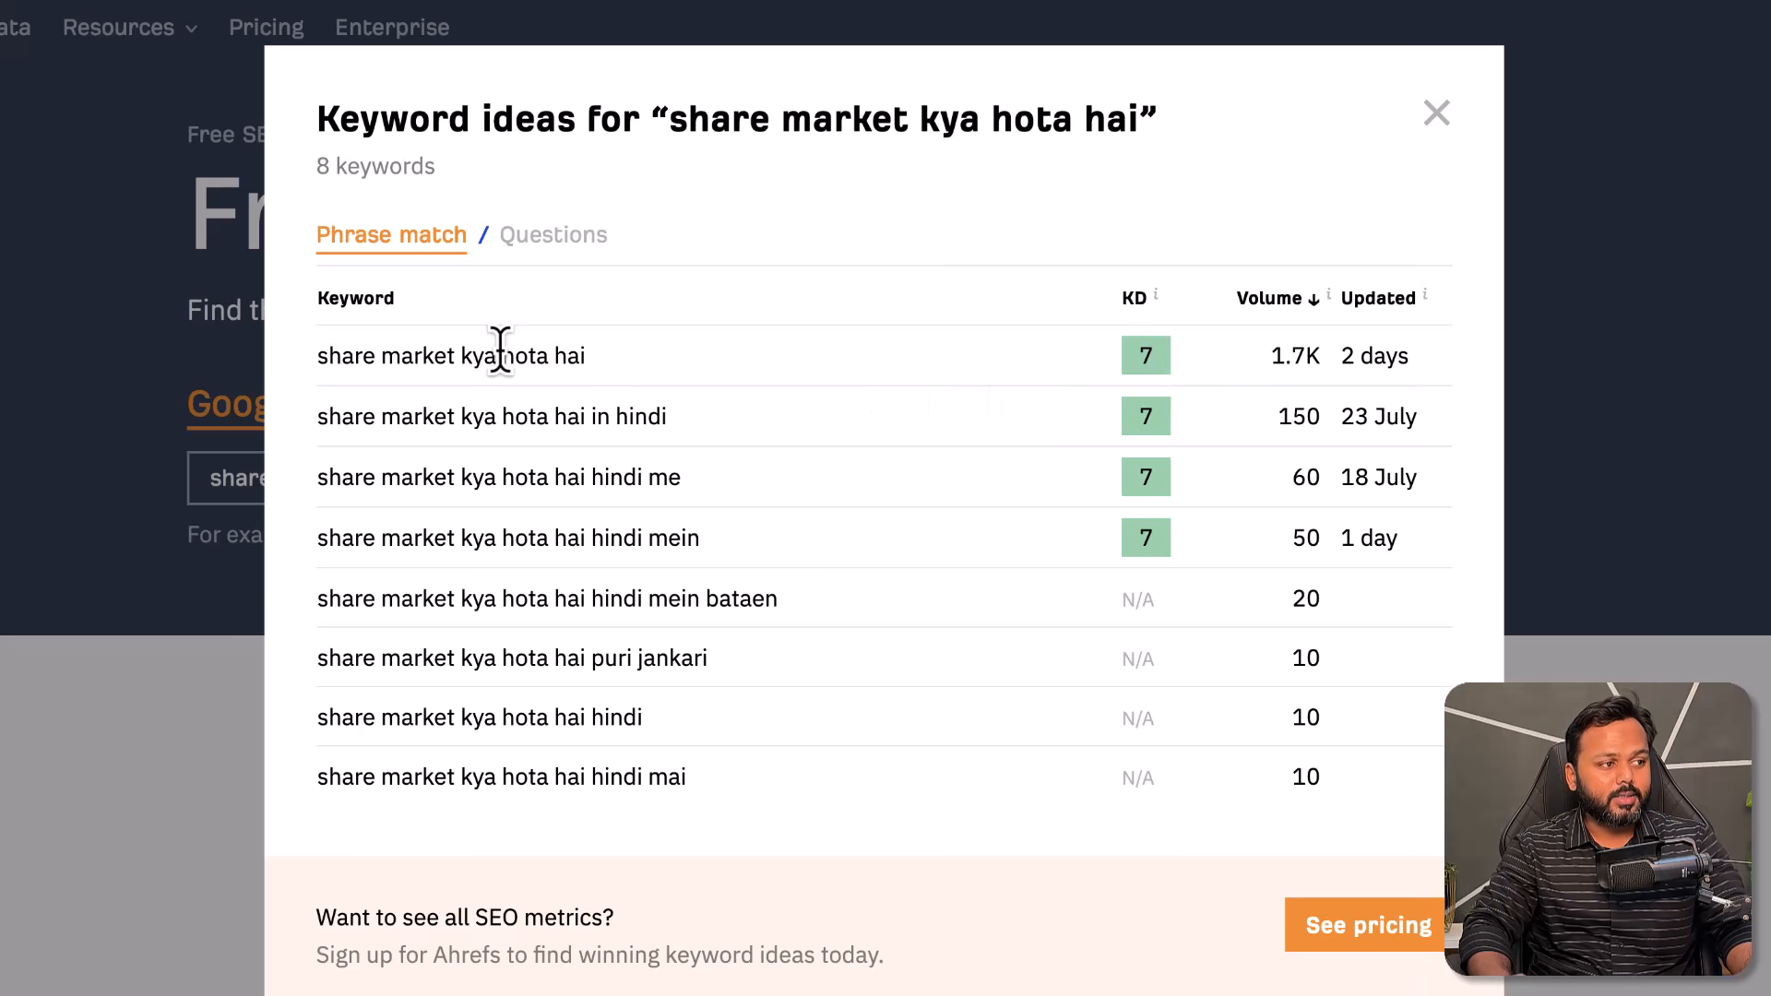
{"action": "left_click_drag", "start_coordinate": [313, 354], "coordinate": [588, 364]}
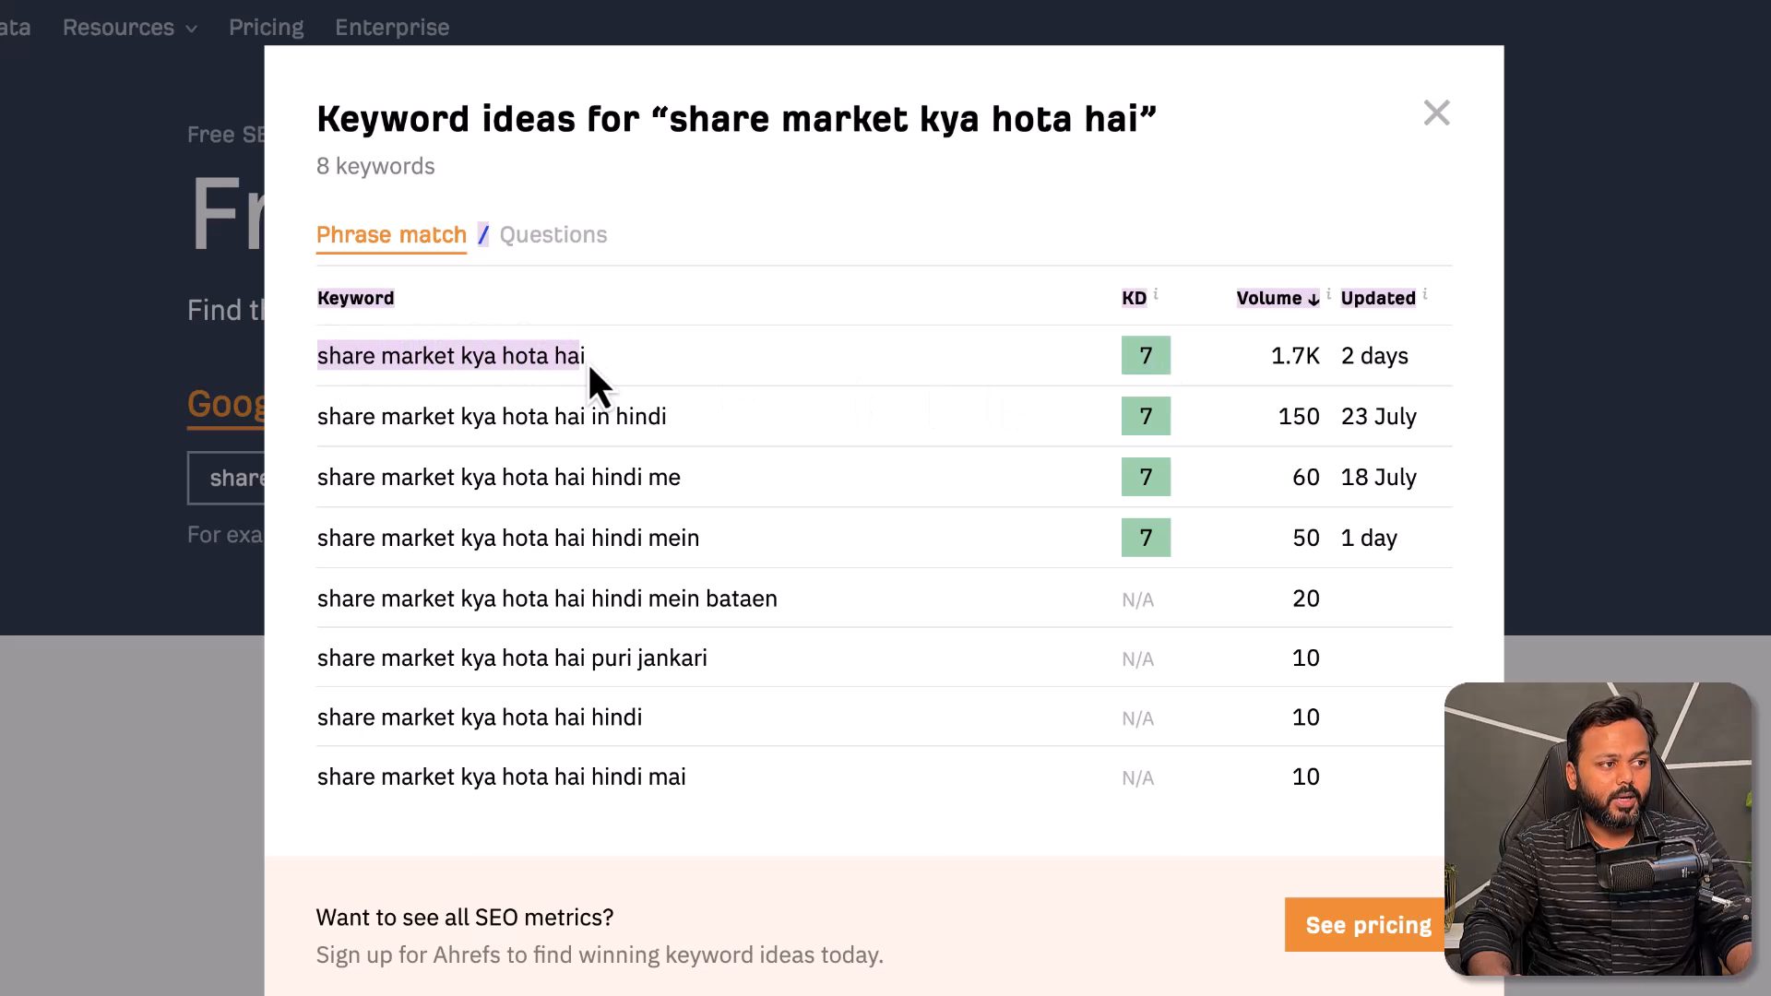
{"action": "left_click", "coordinate": [588, 365]}
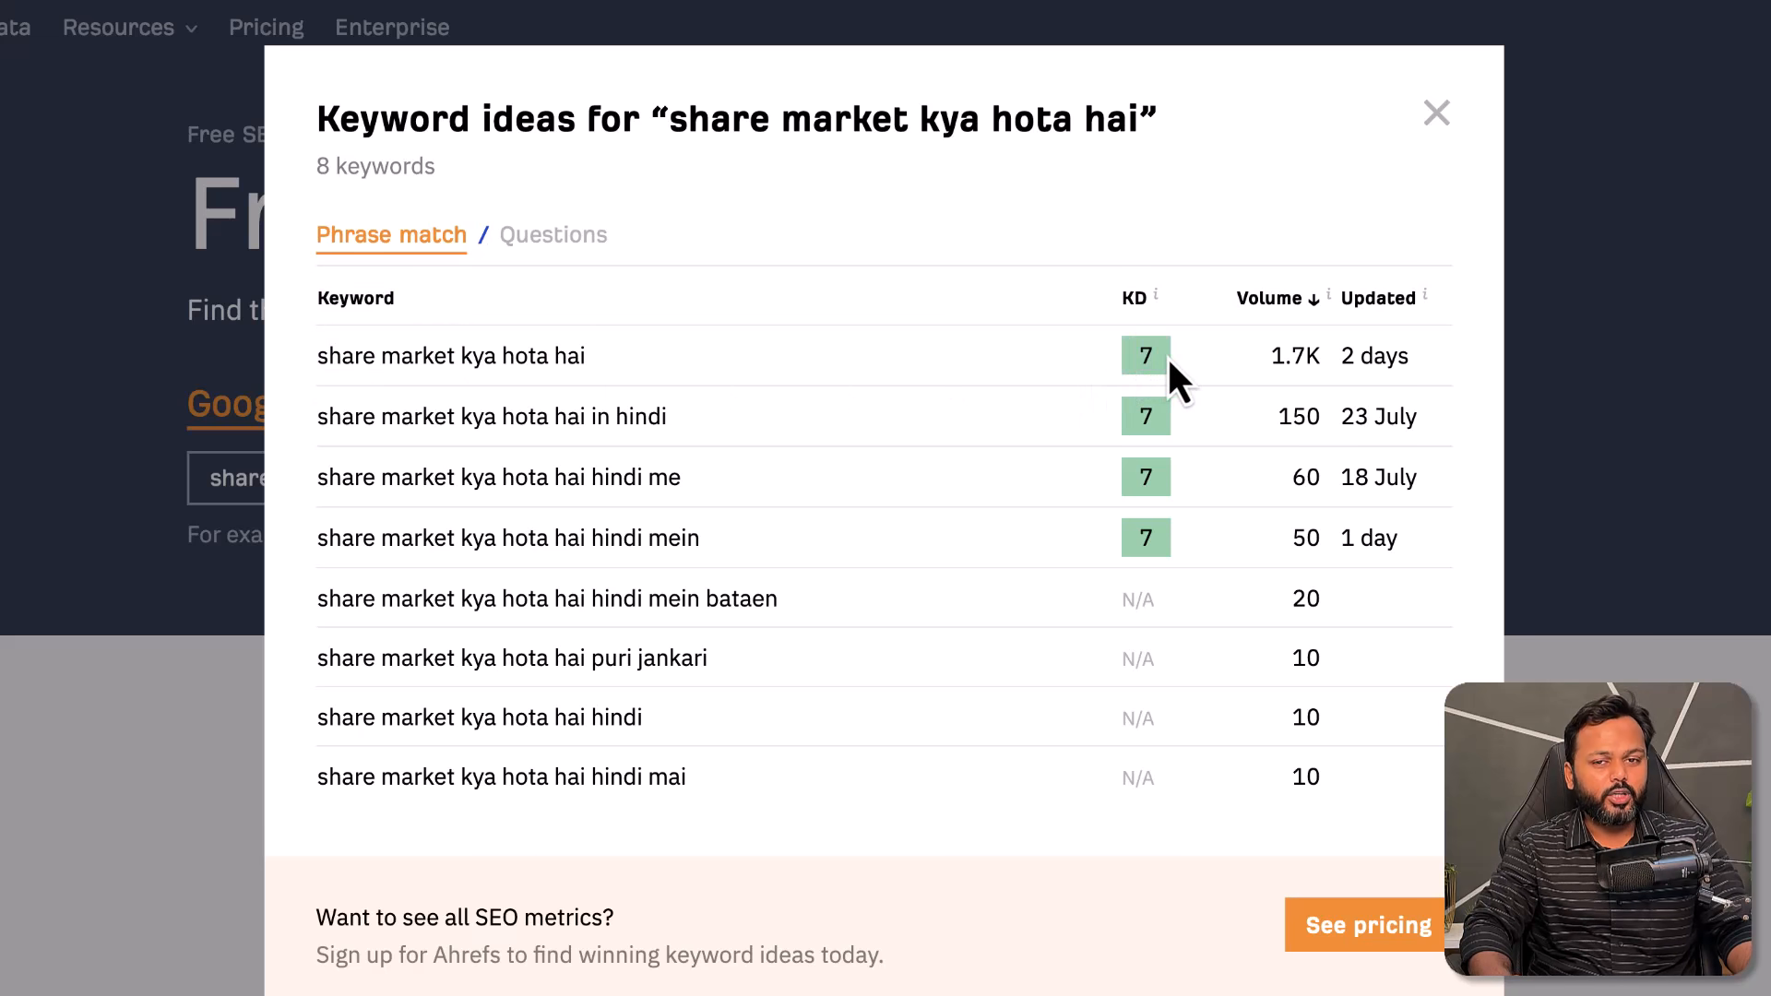
{"action": "left_click_drag", "start_coordinate": [316, 356], "coordinate": [675, 363]}
{"action": "left_click", "coordinate": [678, 362]}
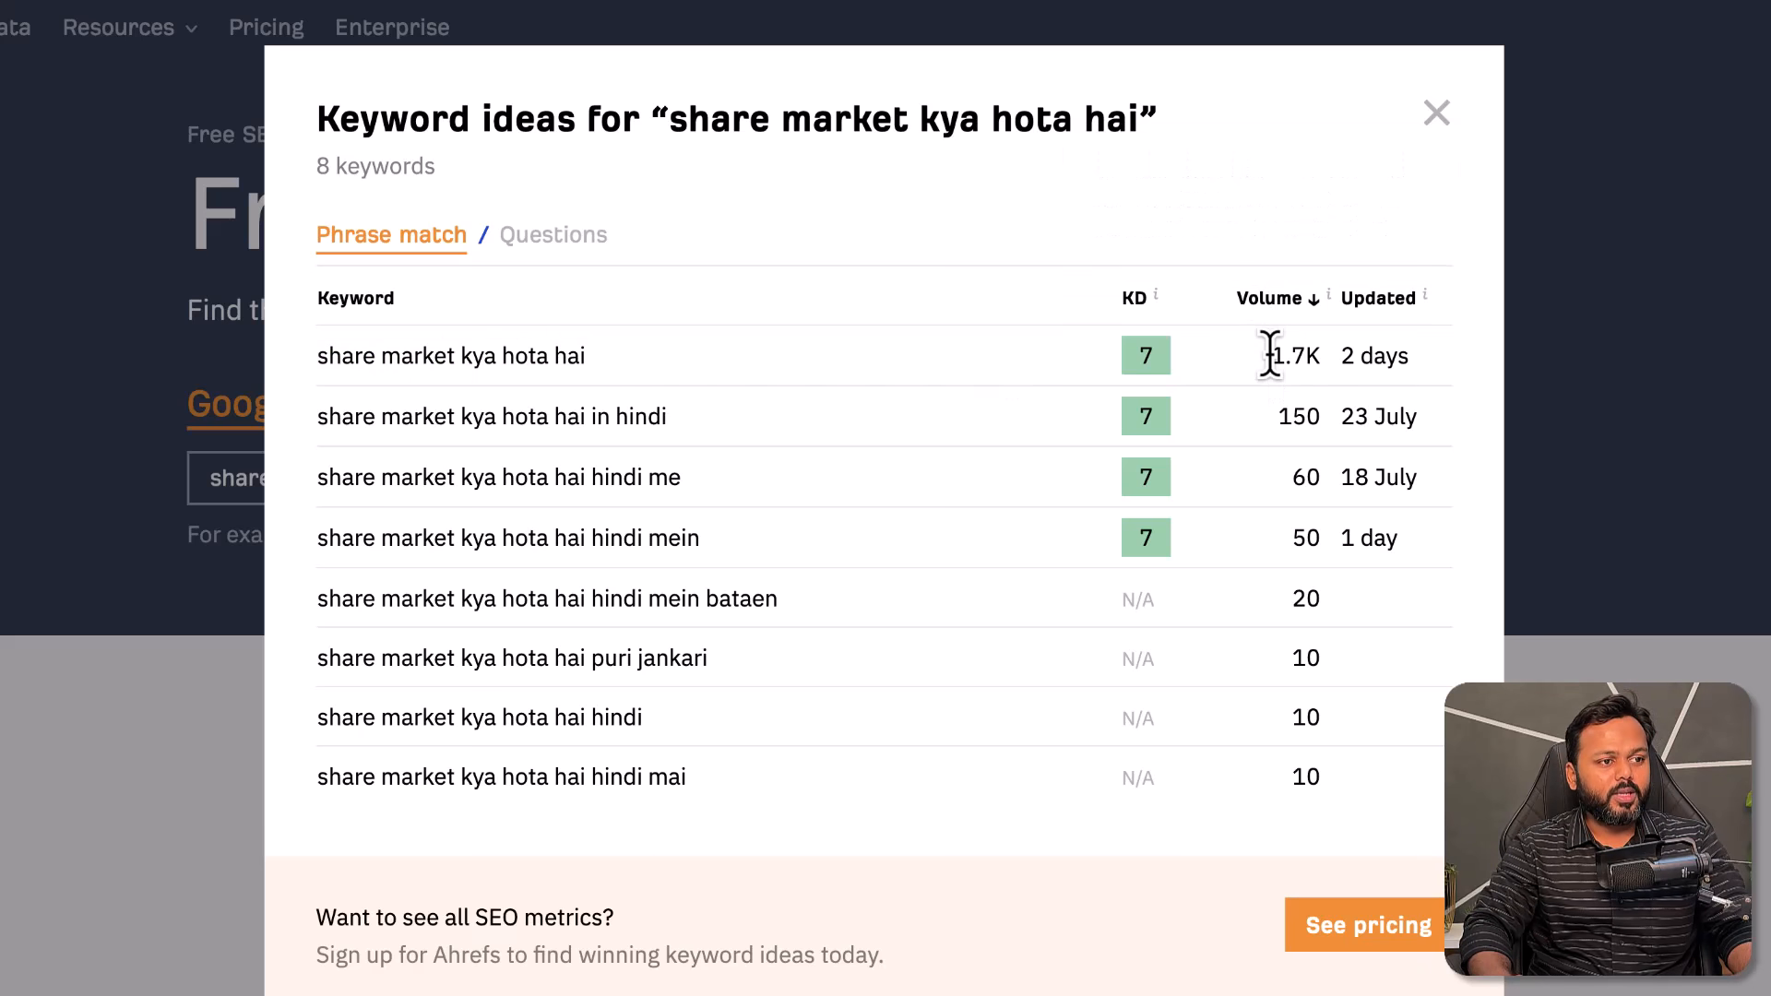
- Point out the top keyword's 1.7K volume, and KD 7 with 150 volume for the 'in hindi' variant
{"action": "left_click_drag", "start_coordinate": [1271, 356], "coordinate": [1319, 356]}
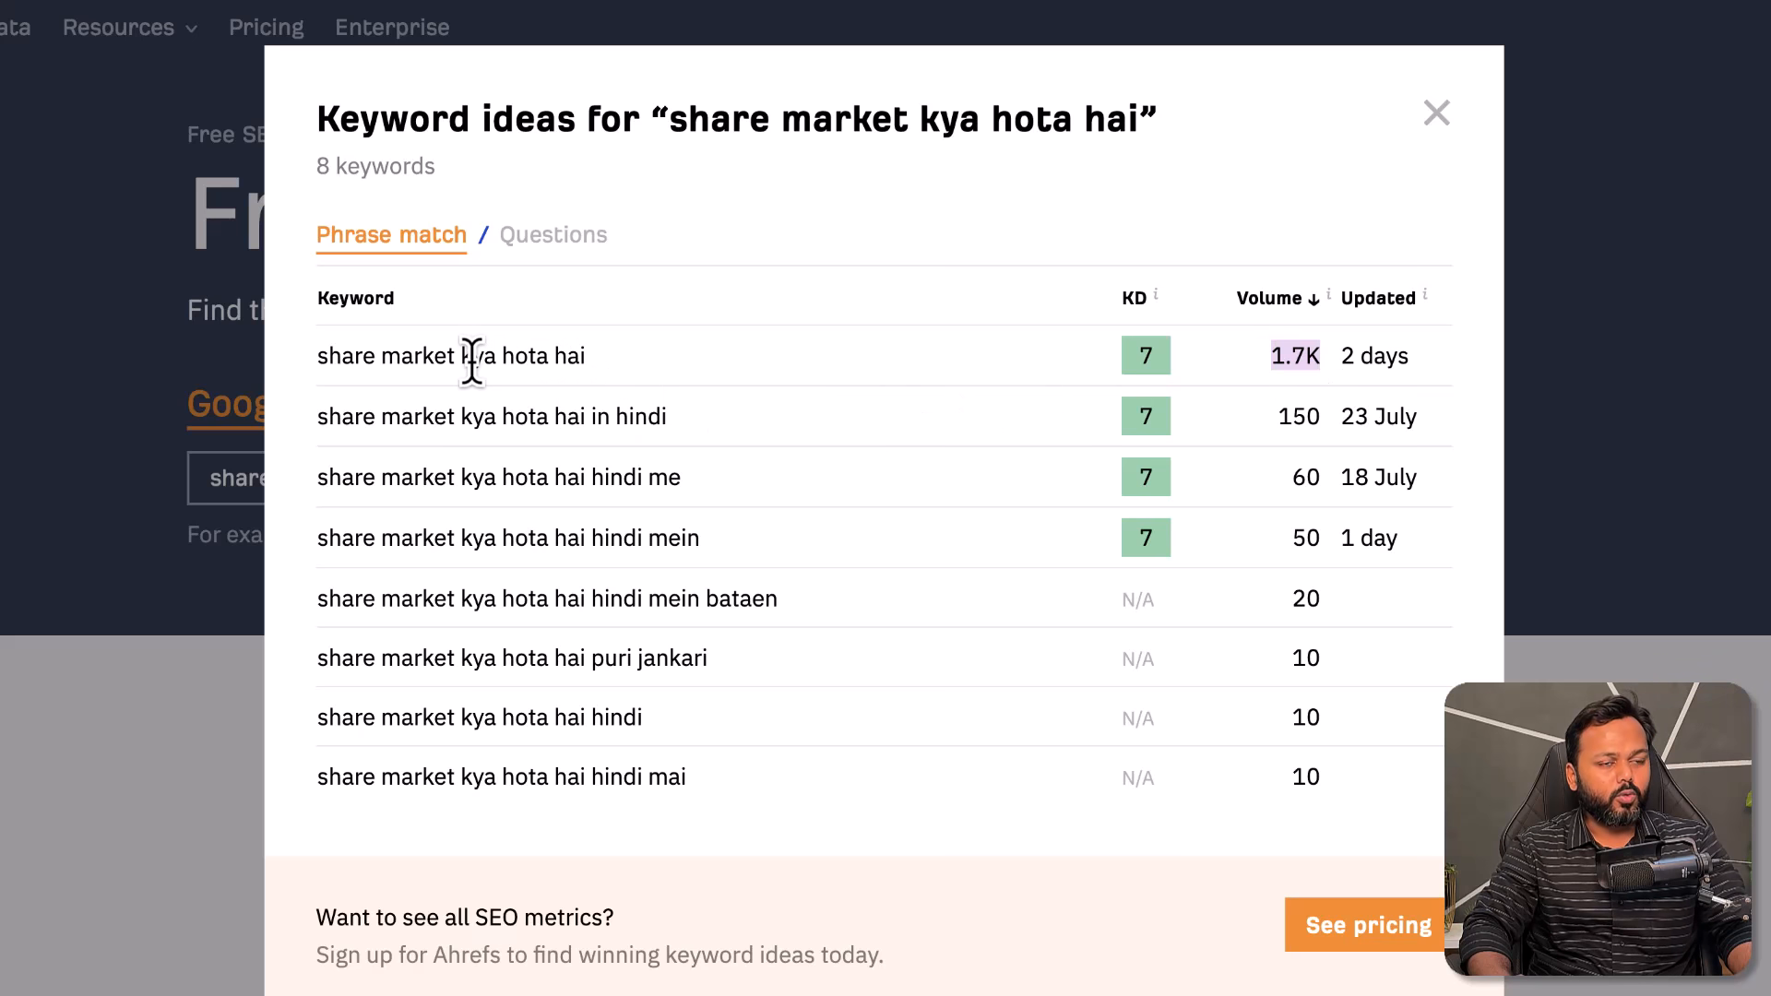
{"action": "left_click_drag", "start_coordinate": [319, 417], "coordinate": [670, 415]}
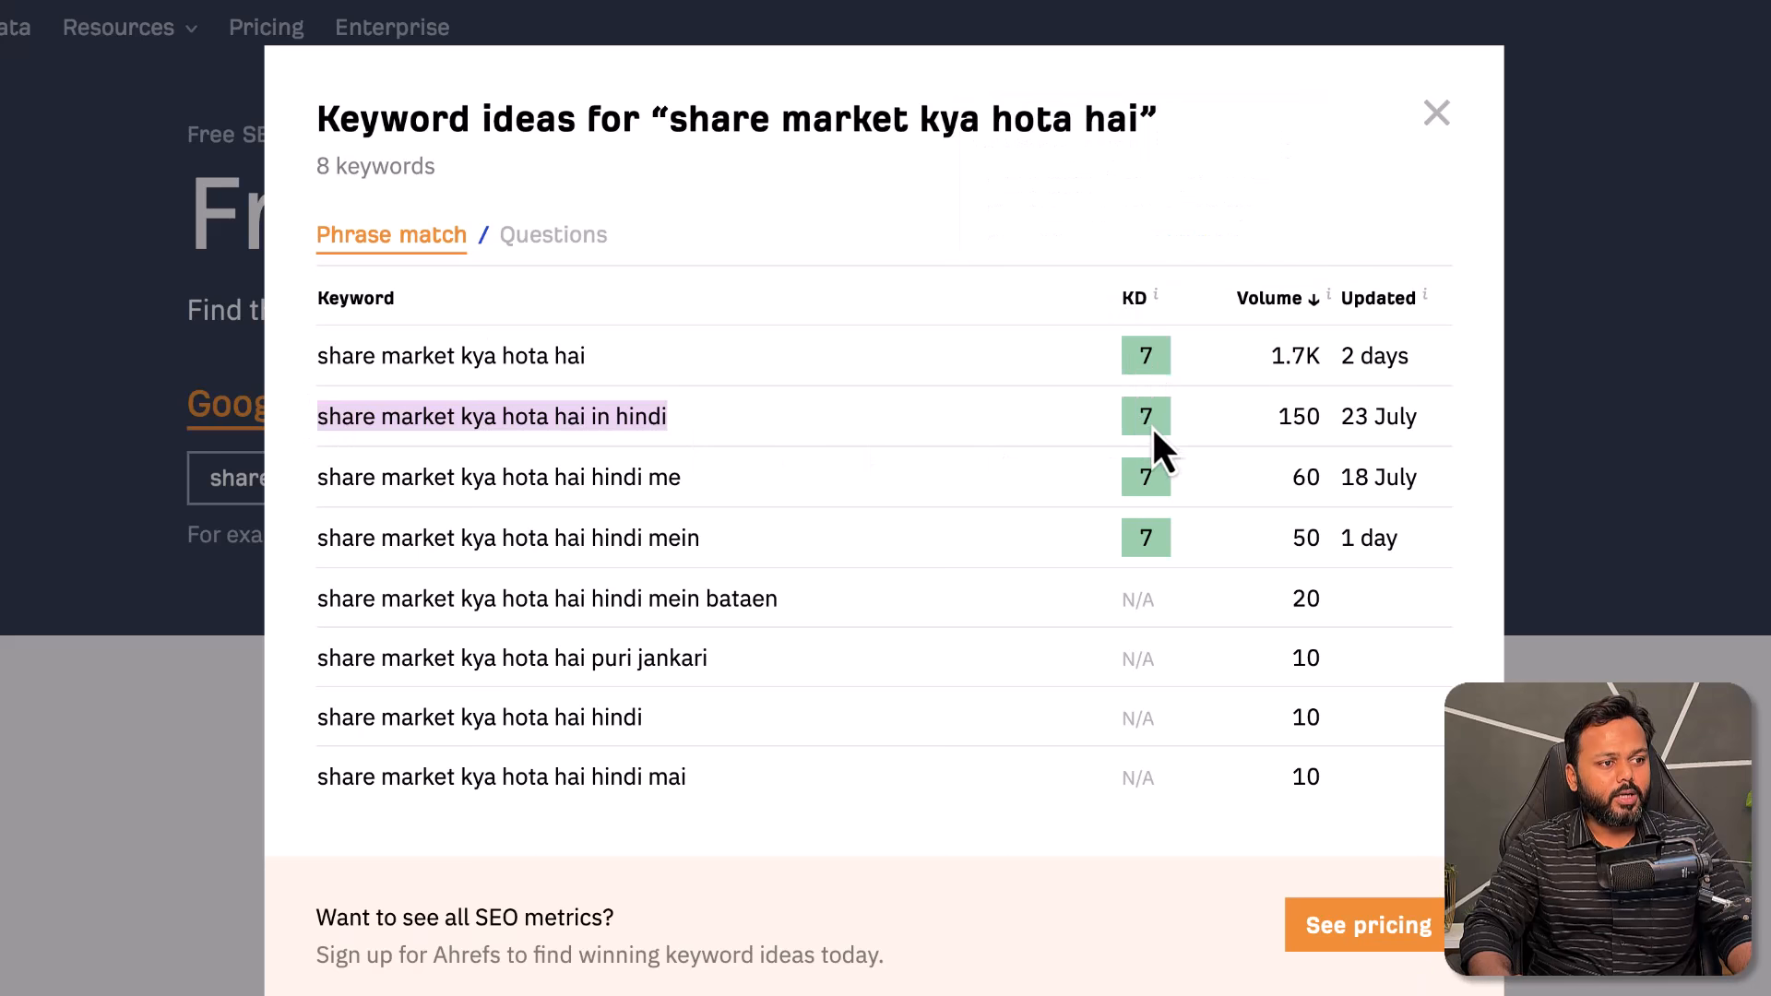
{"action": "double_click", "coordinate": [1147, 416]}
{"action": "left_click_drag", "start_coordinate": [1280, 422], "coordinate": [1310, 412]}
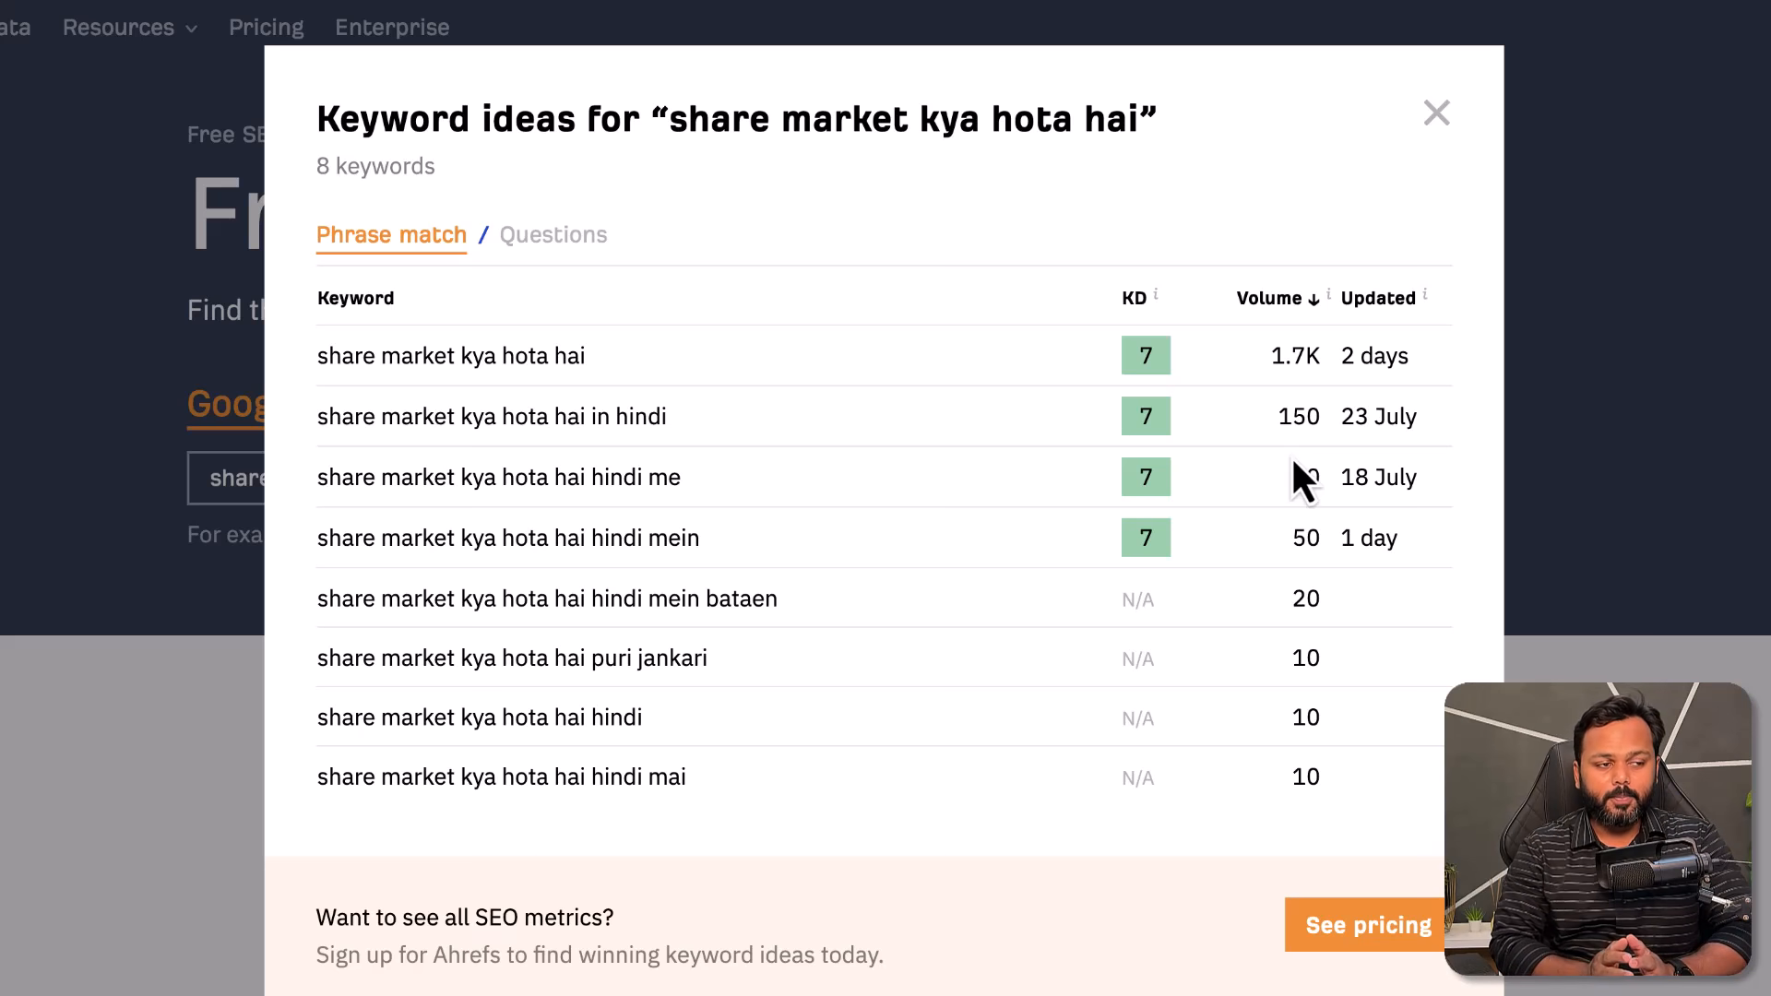
{"action": "left_click_drag", "start_coordinate": [316, 416], "coordinate": [712, 428]}
{"action": "left_click", "coordinate": [681, 429]}
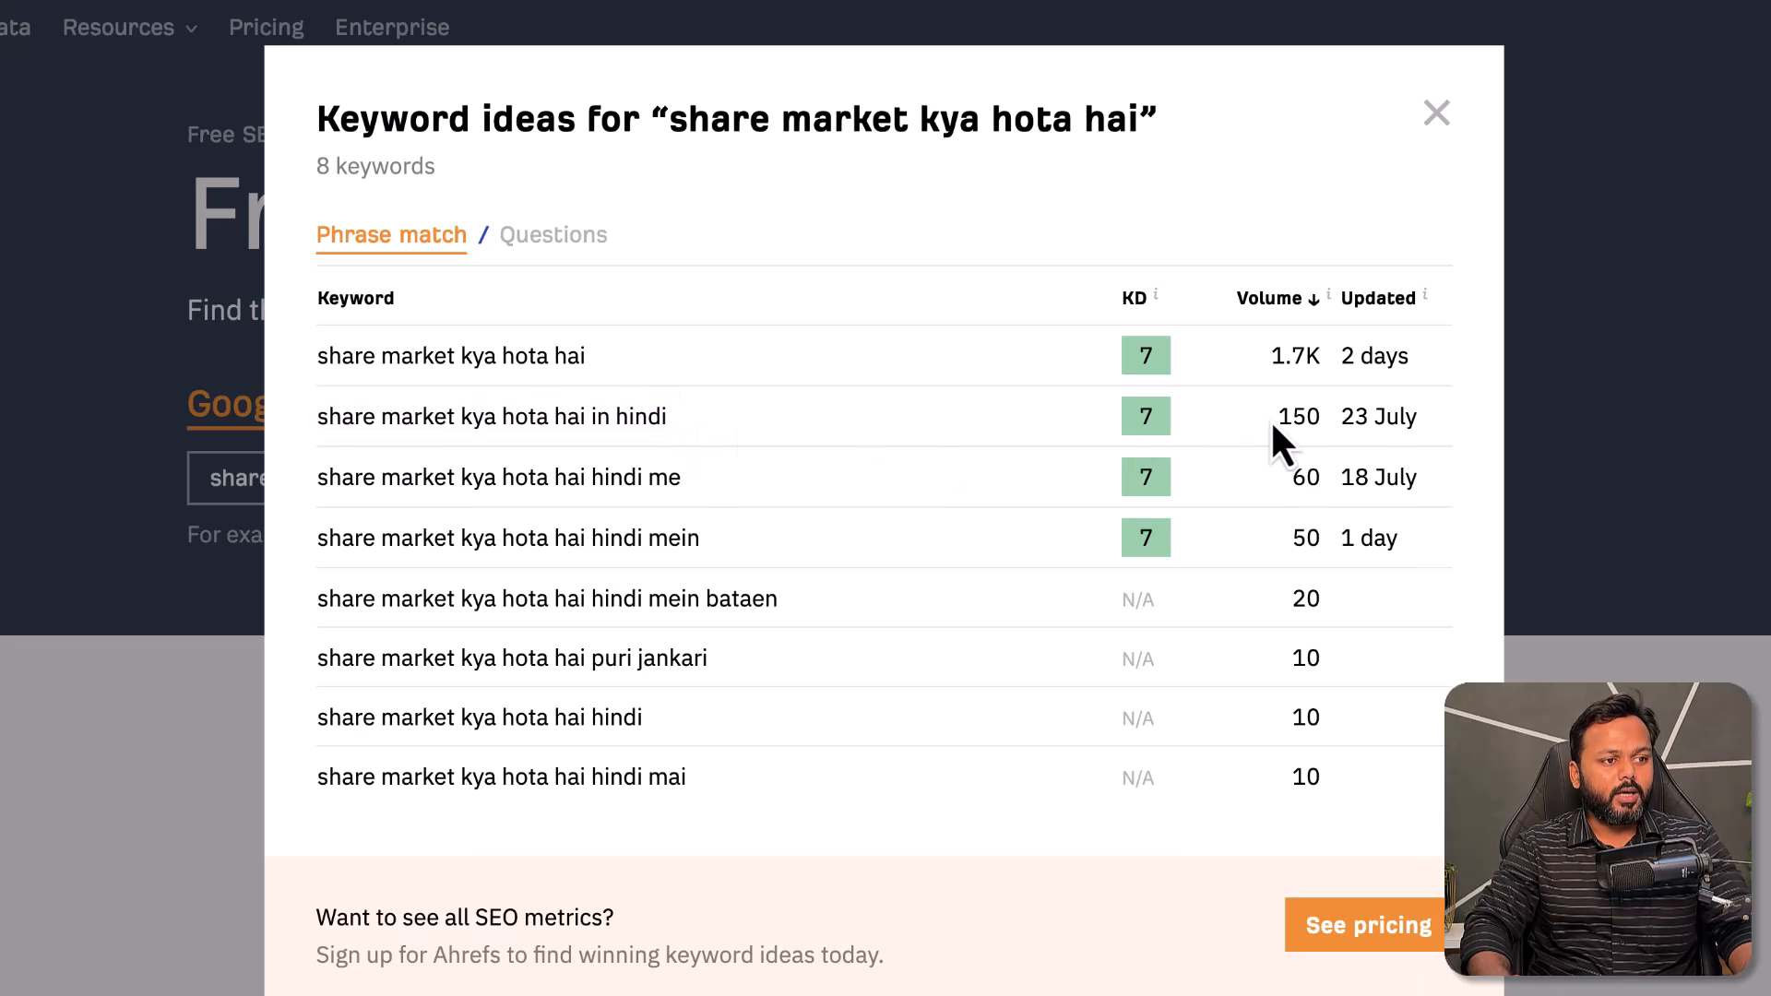
{"action": "left_click_drag", "start_coordinate": [1275, 416], "coordinate": [1316, 416]}
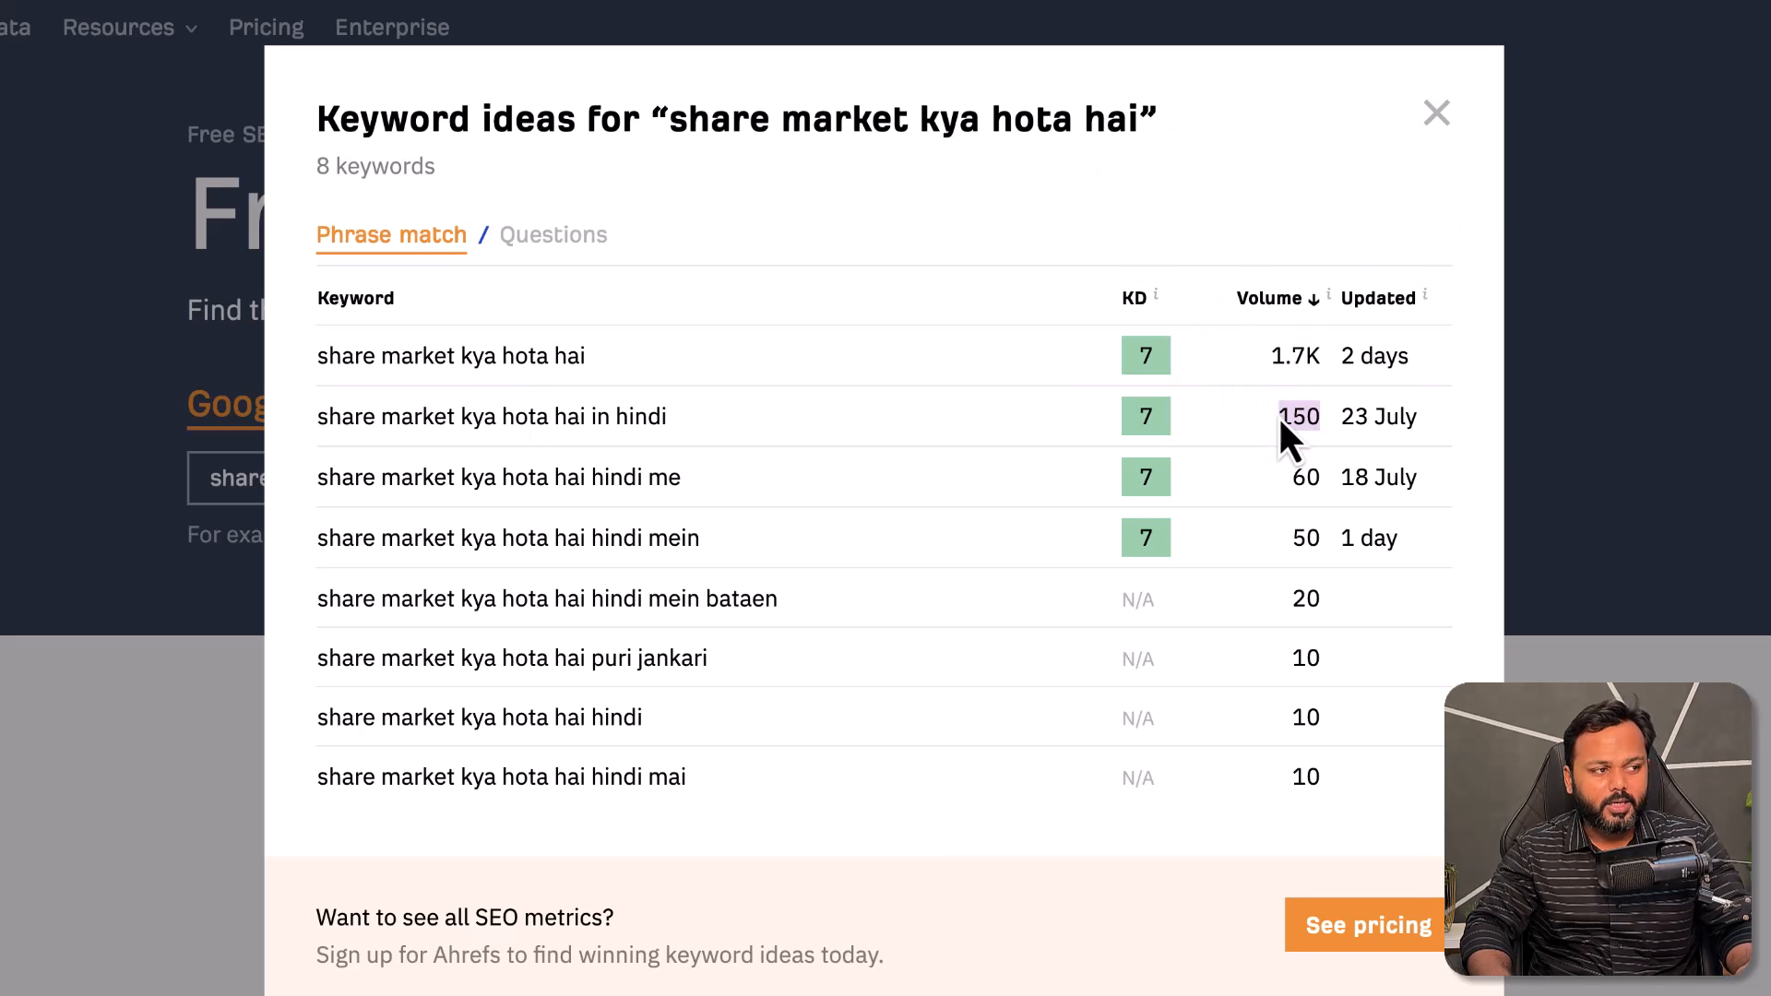
{"action": "left_click_drag", "start_coordinate": [319, 357], "coordinate": [580, 357]}
- Copy the top keyword 'share market kya hota hai' and go to the Semrush Domain Overview tab
{"action": "right_click", "coordinate": [579, 357]}
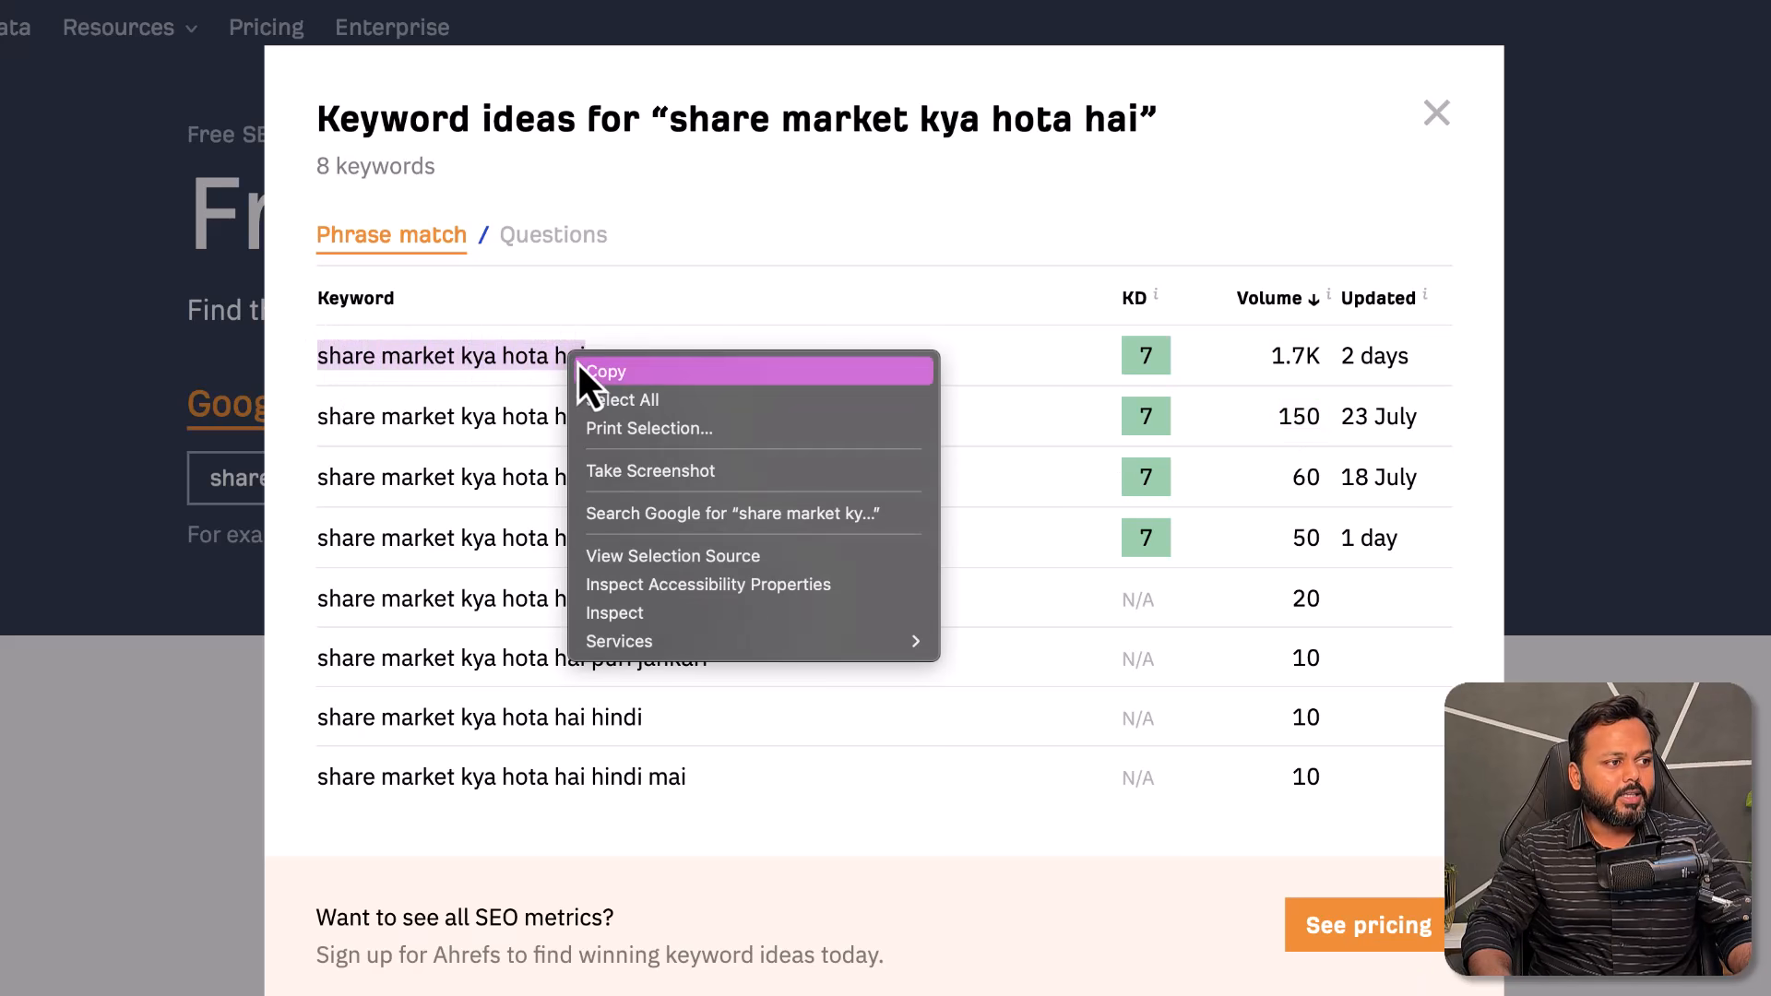
{"action": "left_click", "coordinate": [596, 367]}
{"action": "left_click", "coordinate": [675, 369]}
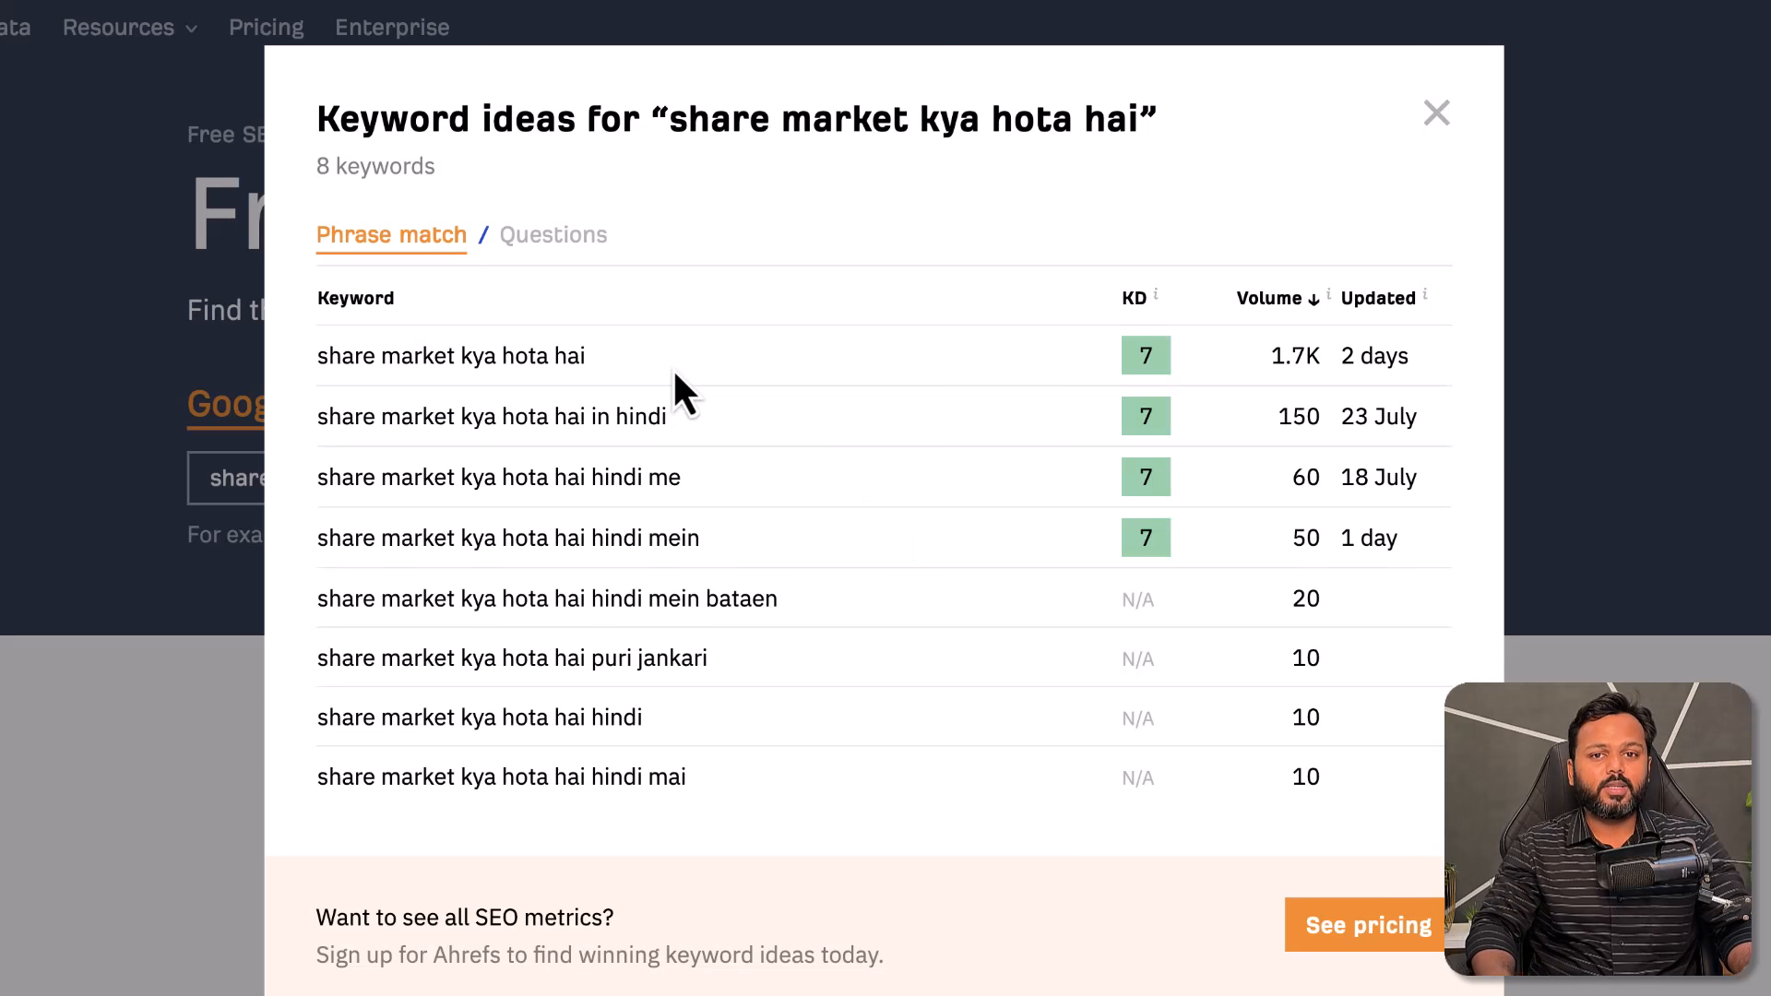
{"action": "left_click_drag", "start_coordinate": [321, 358], "coordinate": [587, 357]}
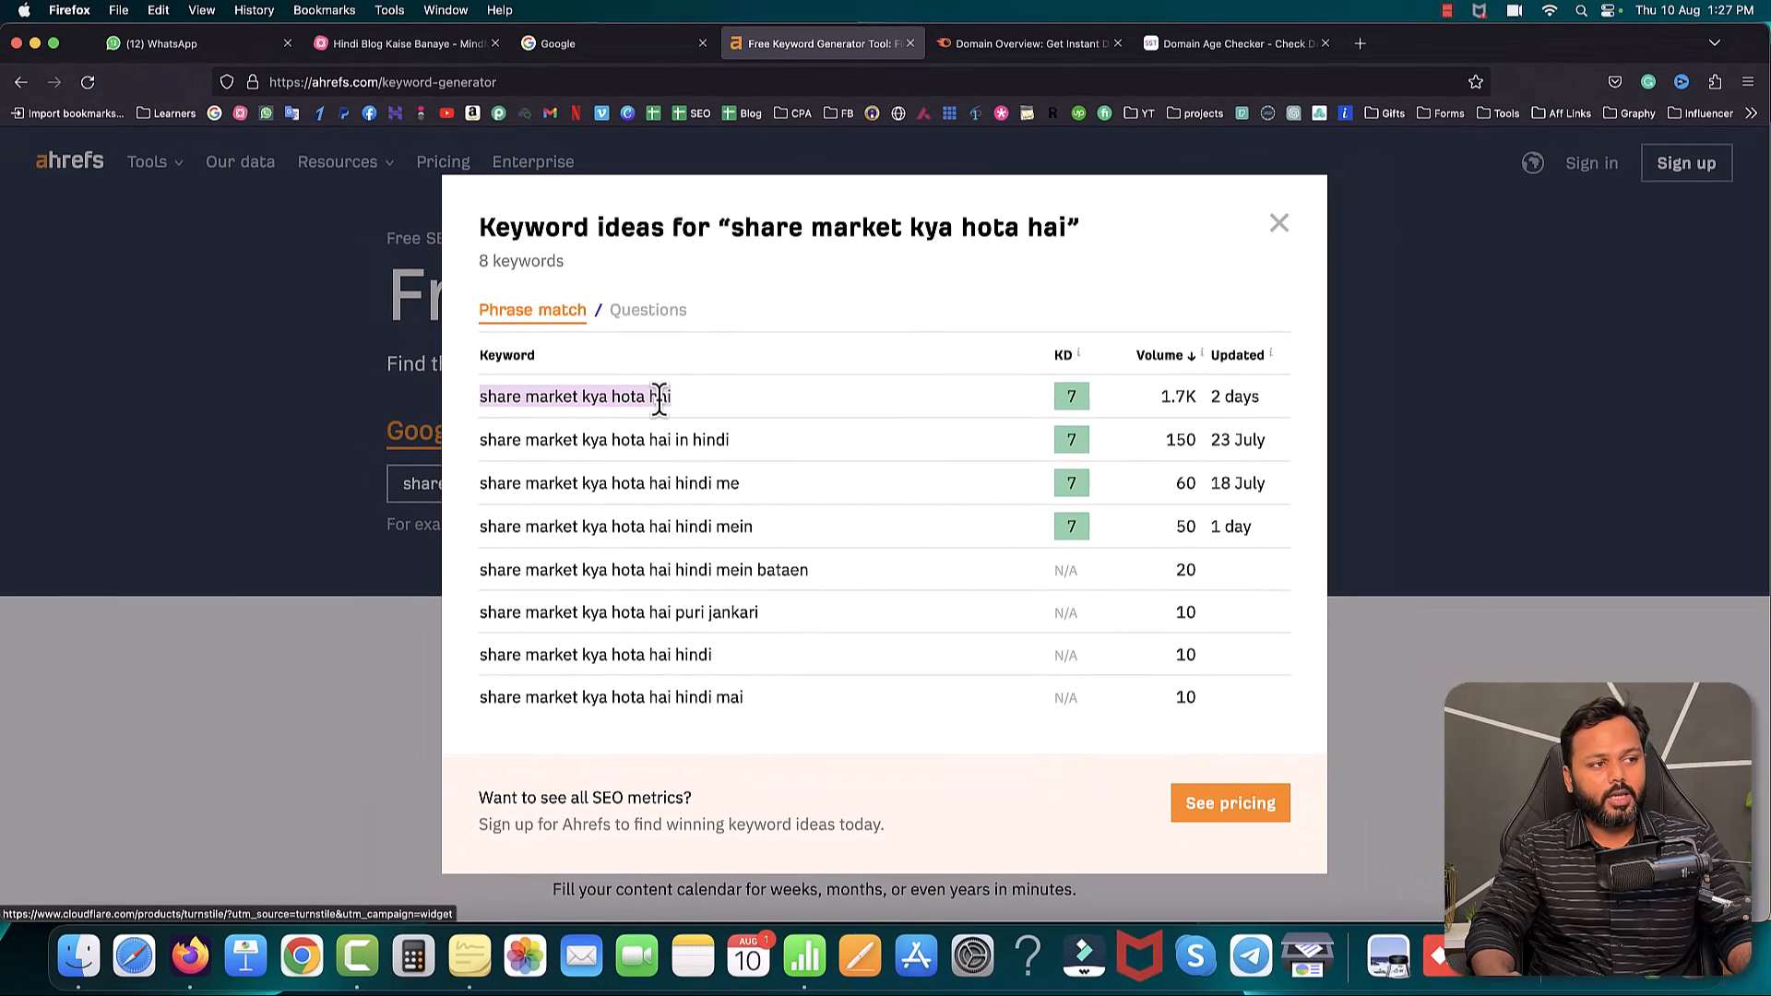
{"action": "left_click", "coordinate": [993, 52]}
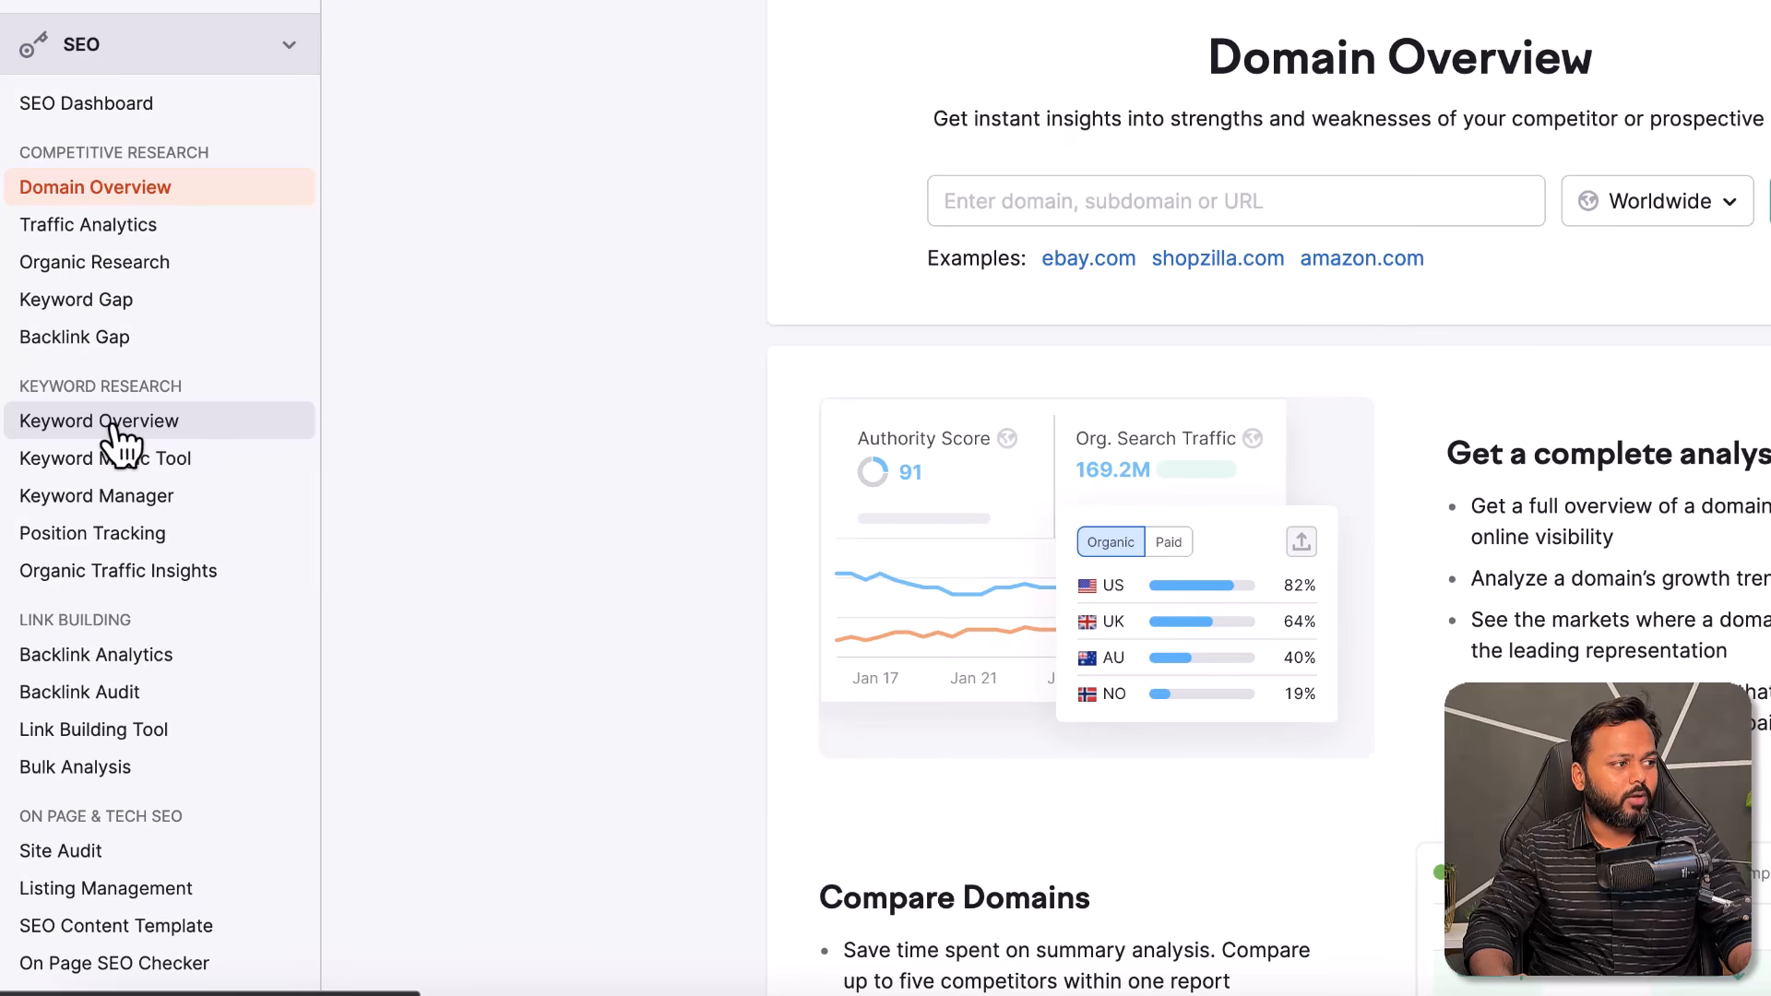
- Look up 'share market kya hota hai' in Semrush Keyword Overview with the IN database
{"action": "left_click", "coordinate": [111, 423]}
{"action": "key", "text": "ctrl+v"}
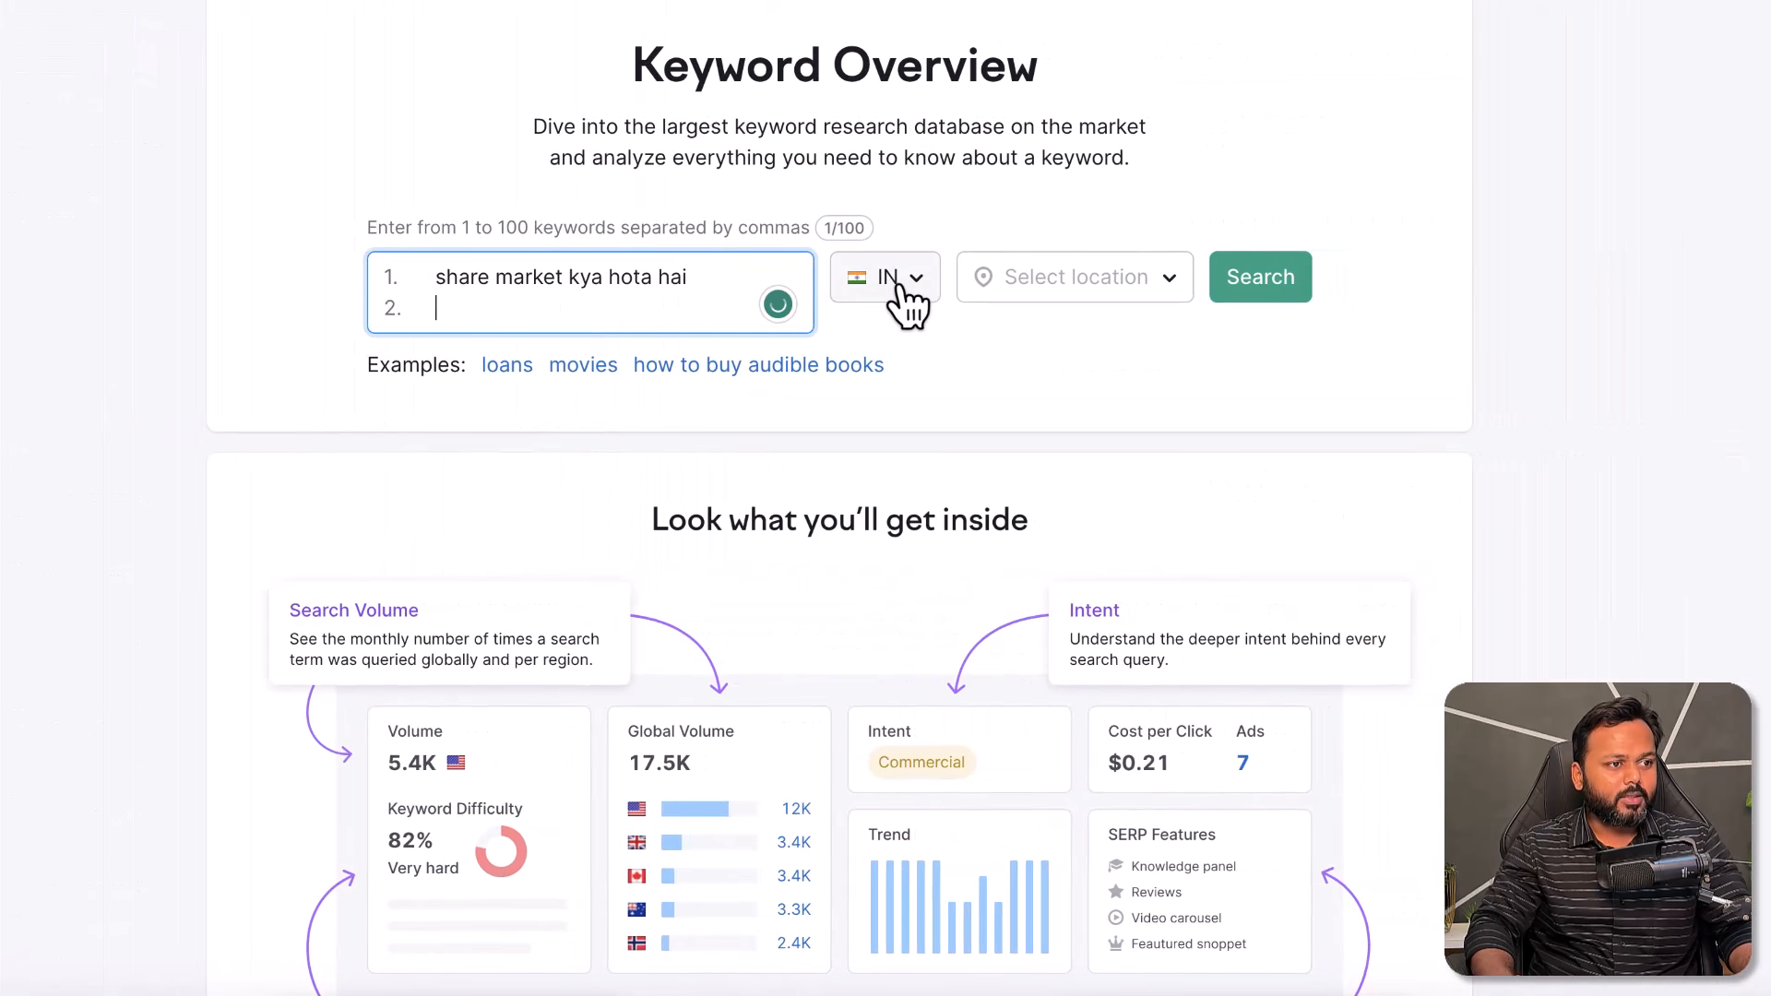
{"action": "key", "text": "BackSpace"}
{"action": "left_click", "coordinate": [1283, 286]}
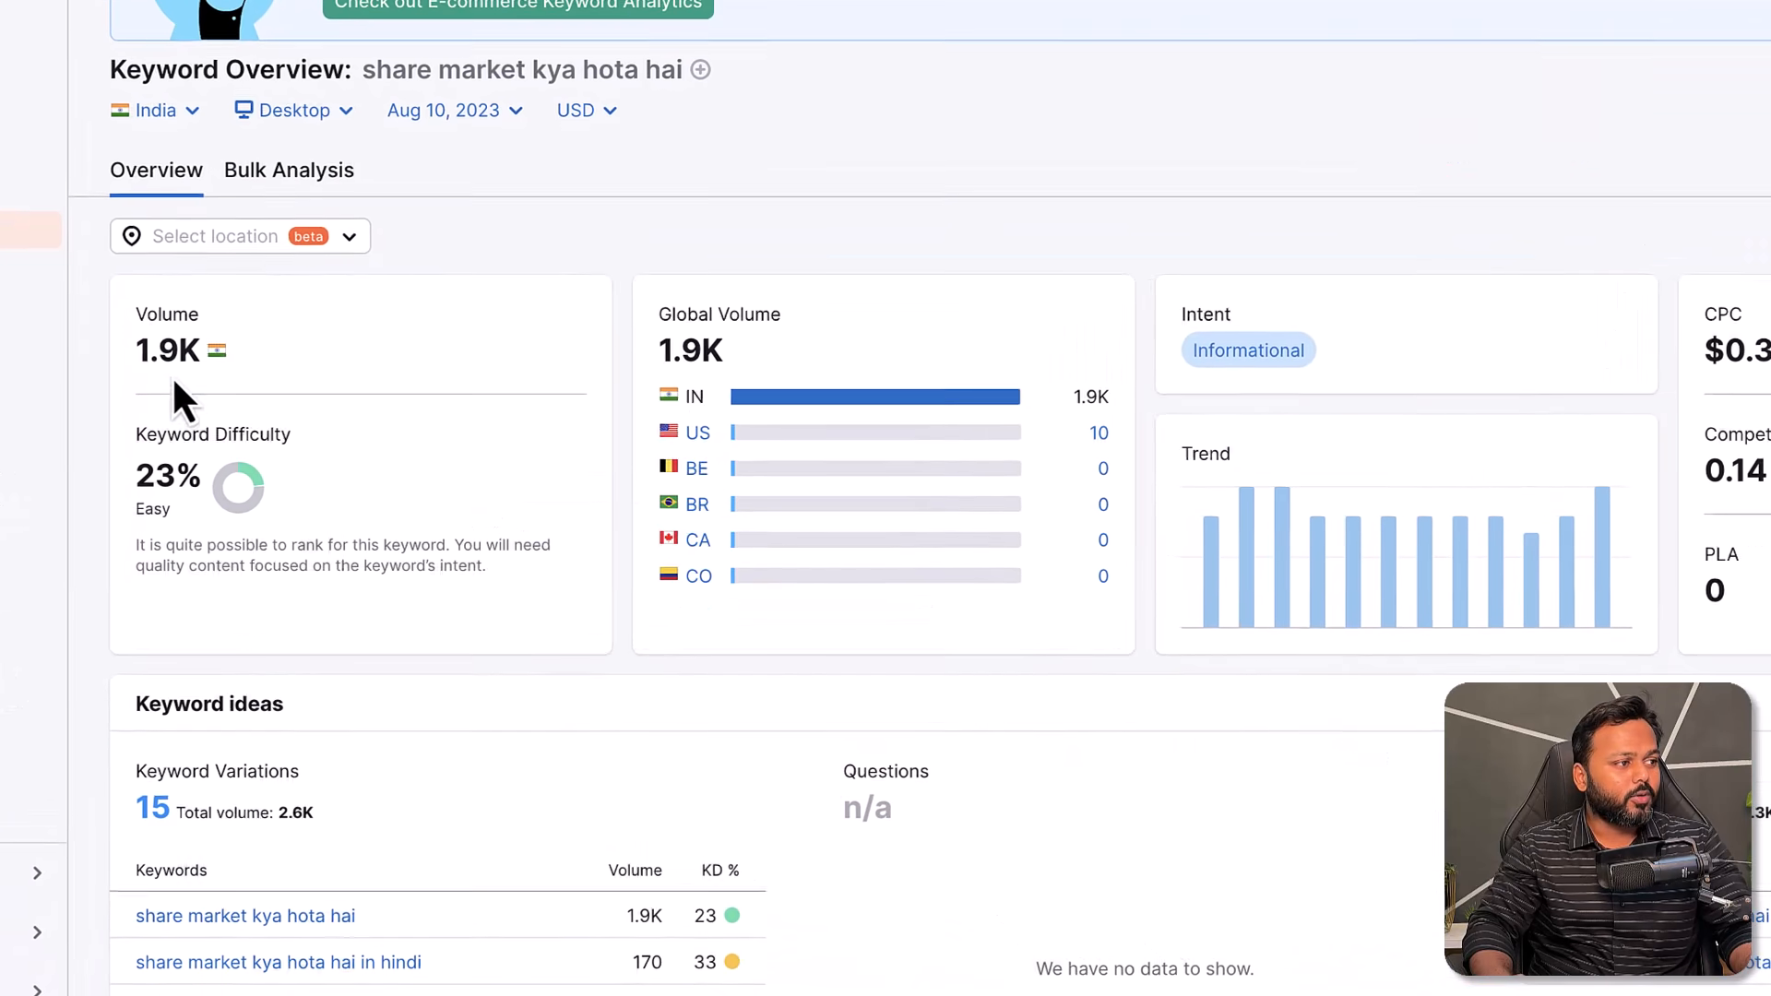
- Compare Semrush's 1.9K volume and 23% KD against Ahrefs, then view all 15 keyword variations
{"action": "left_click_drag", "start_coordinate": [137, 349], "coordinate": [194, 351]}
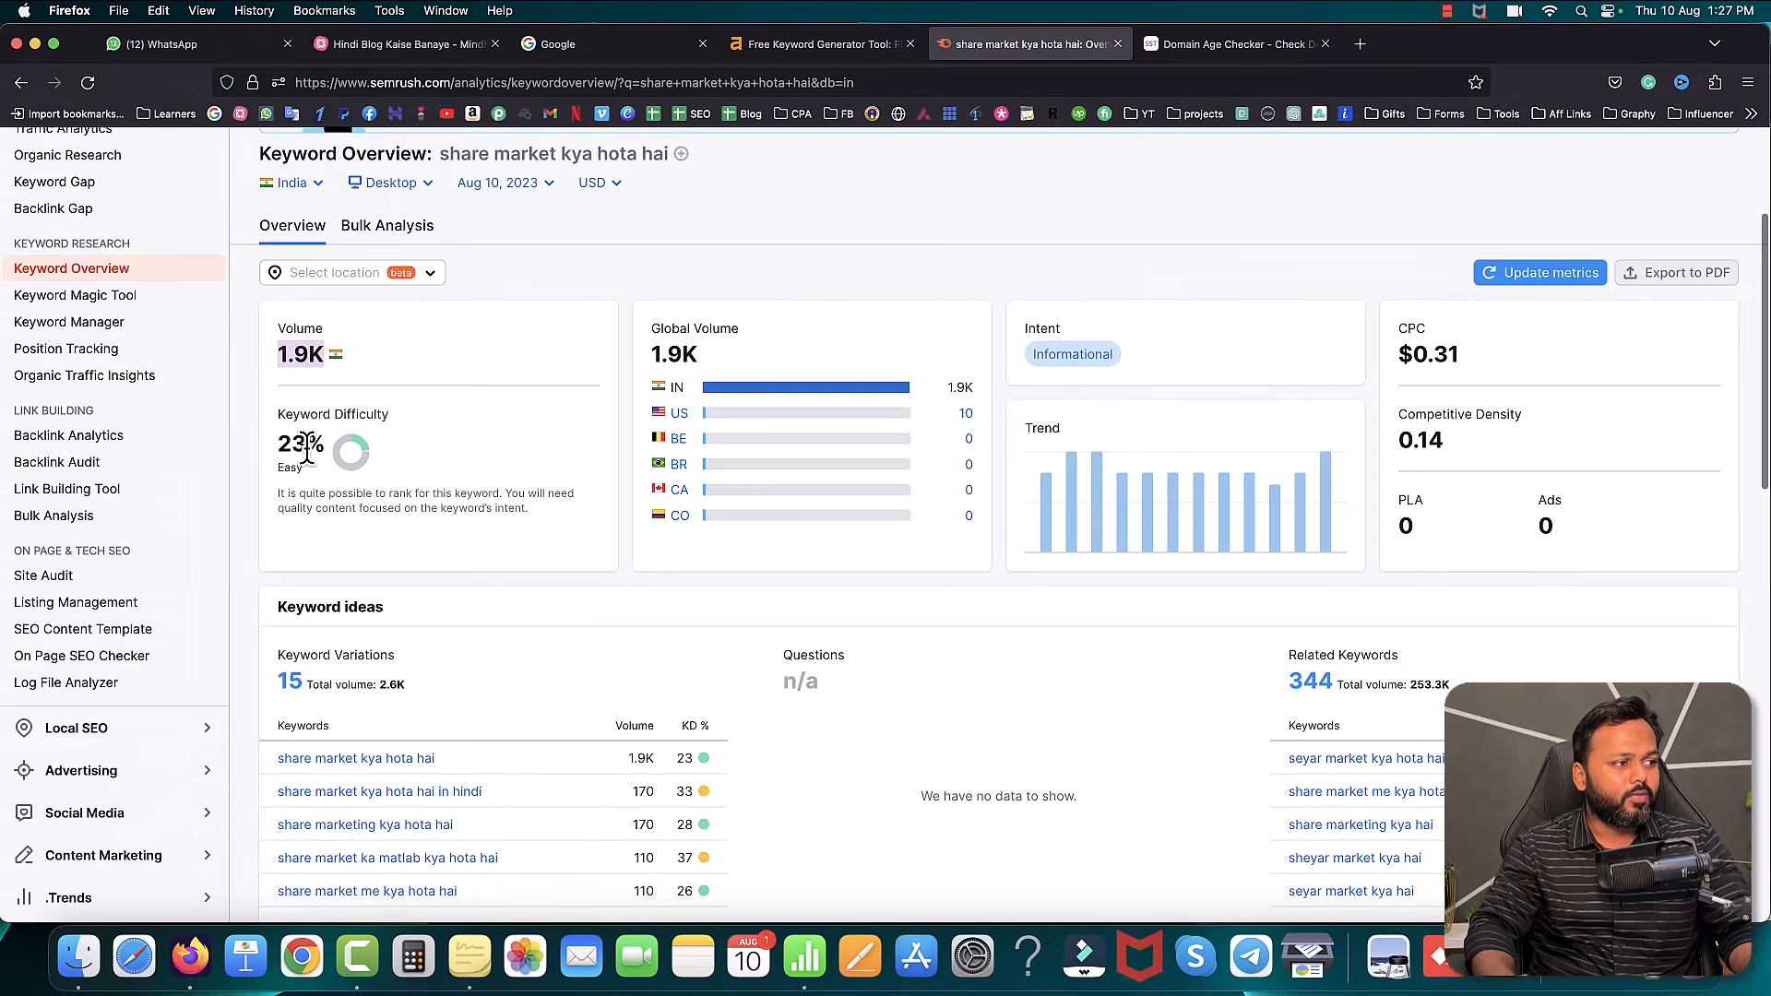
{"action": "left_click_drag", "start_coordinate": [277, 446], "coordinate": [328, 447]}
{"action": "left_click", "coordinate": [775, 47]}
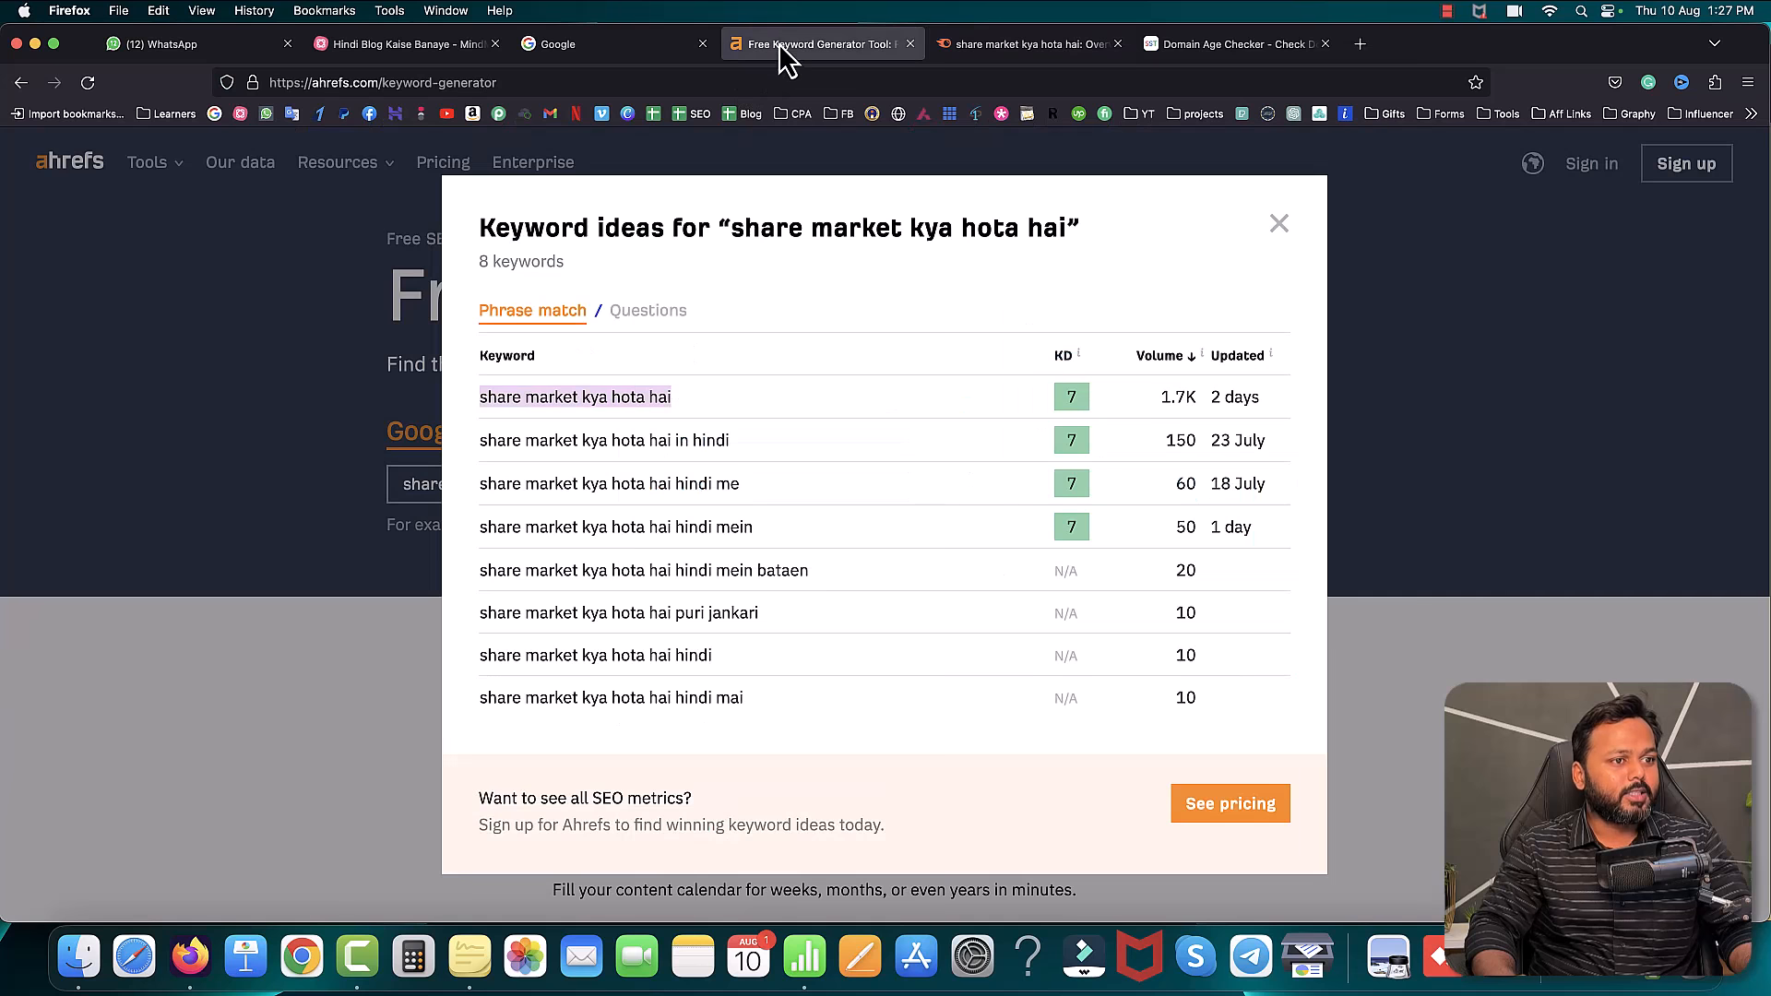
{"action": "left_click", "coordinate": [1070, 396]}
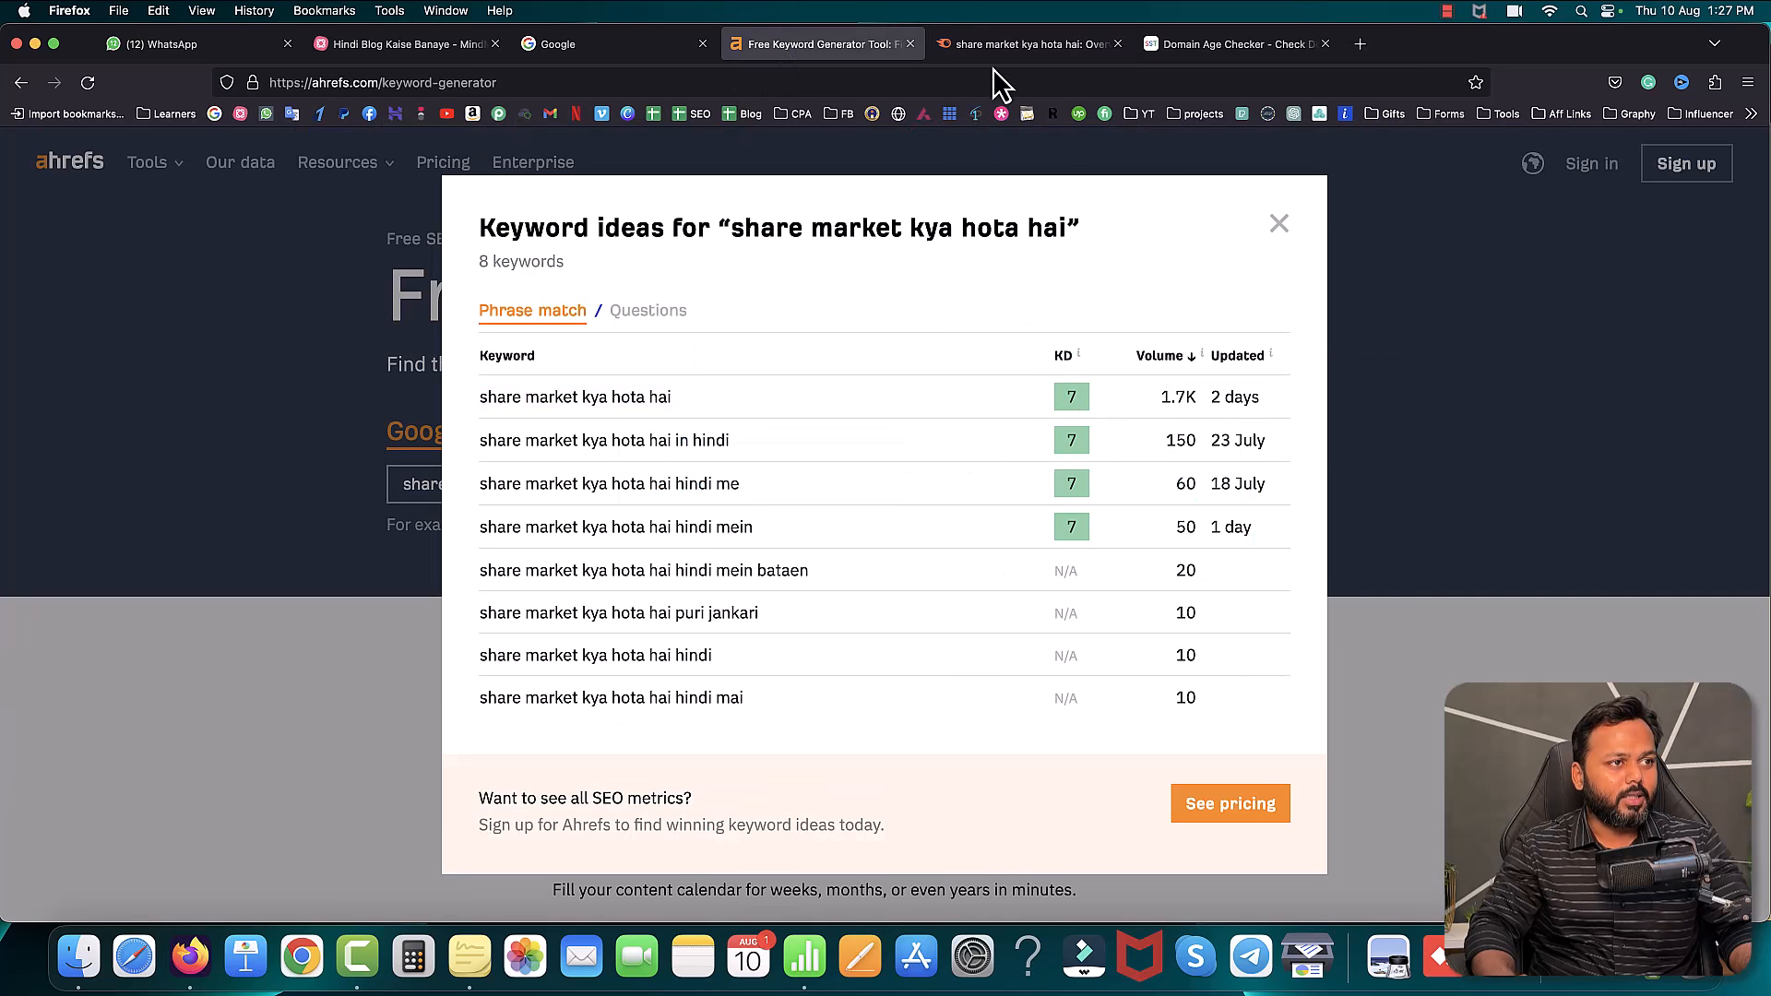
{"action": "left_click", "coordinate": [1024, 44]}
{"action": "left_click", "coordinate": [292, 447]}
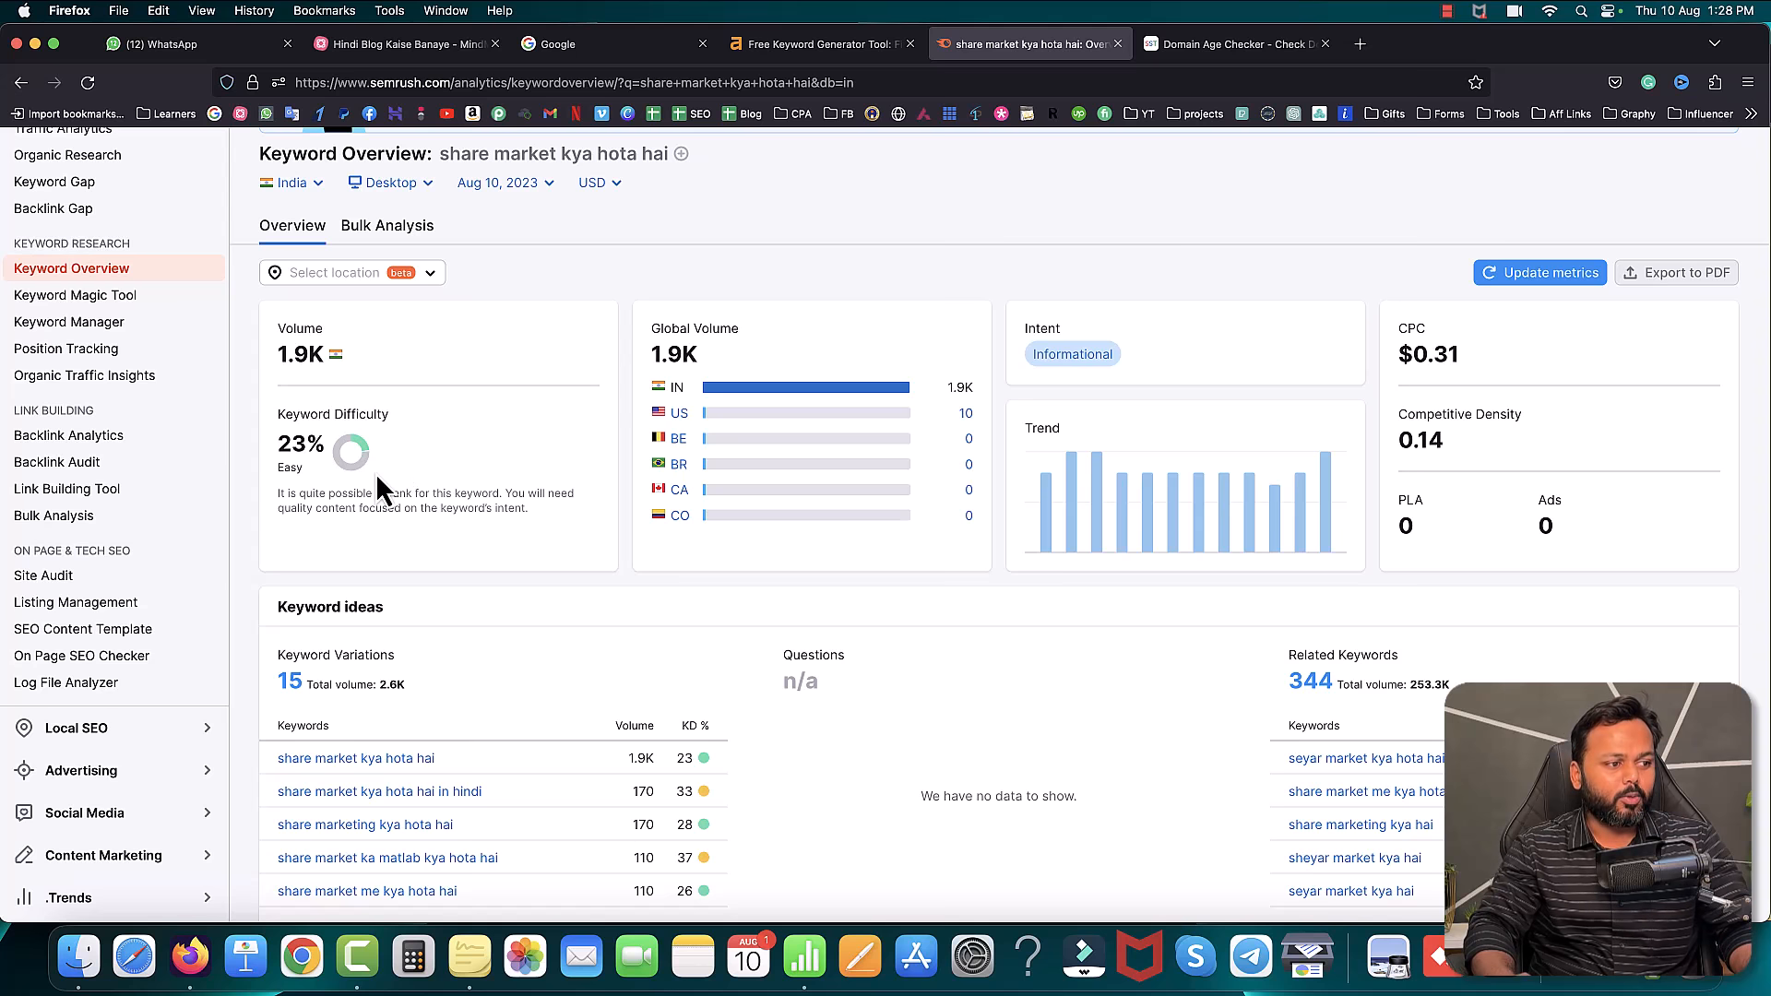
{"action": "scroll", "coordinate": [459, 523], "scroll_direction": "down", "scroll_amount": 3}
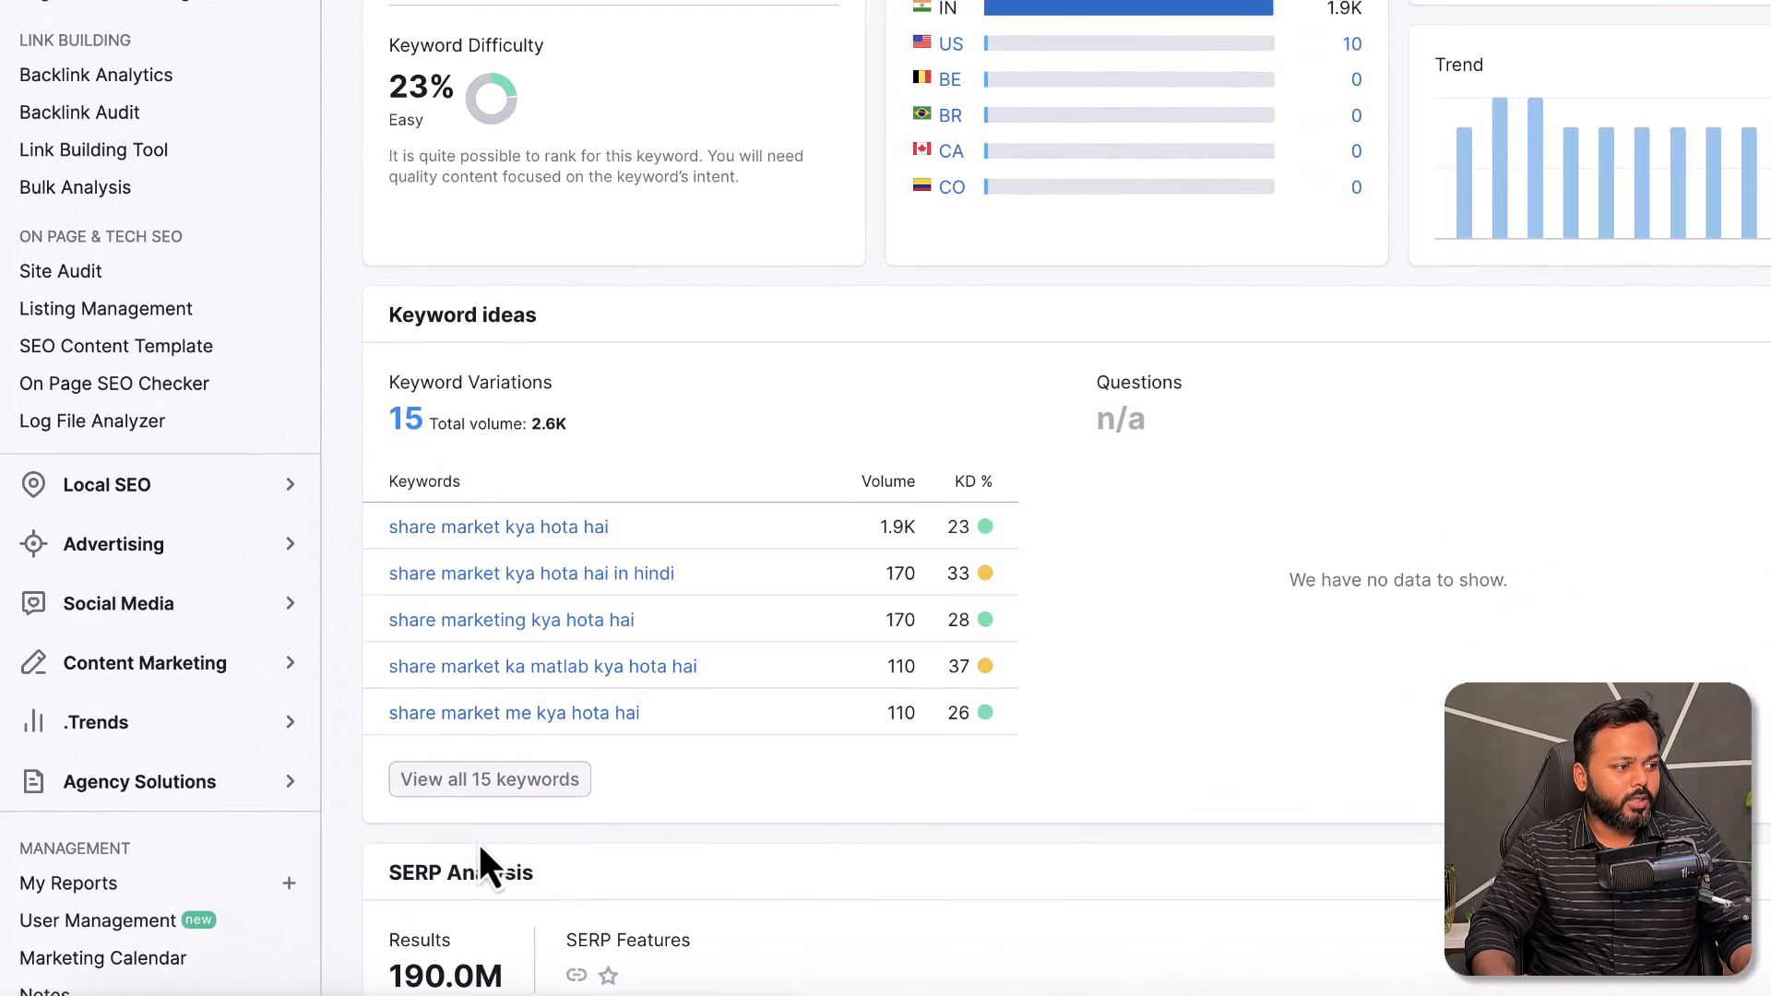
{"action": "left_click", "coordinate": [479, 784]}
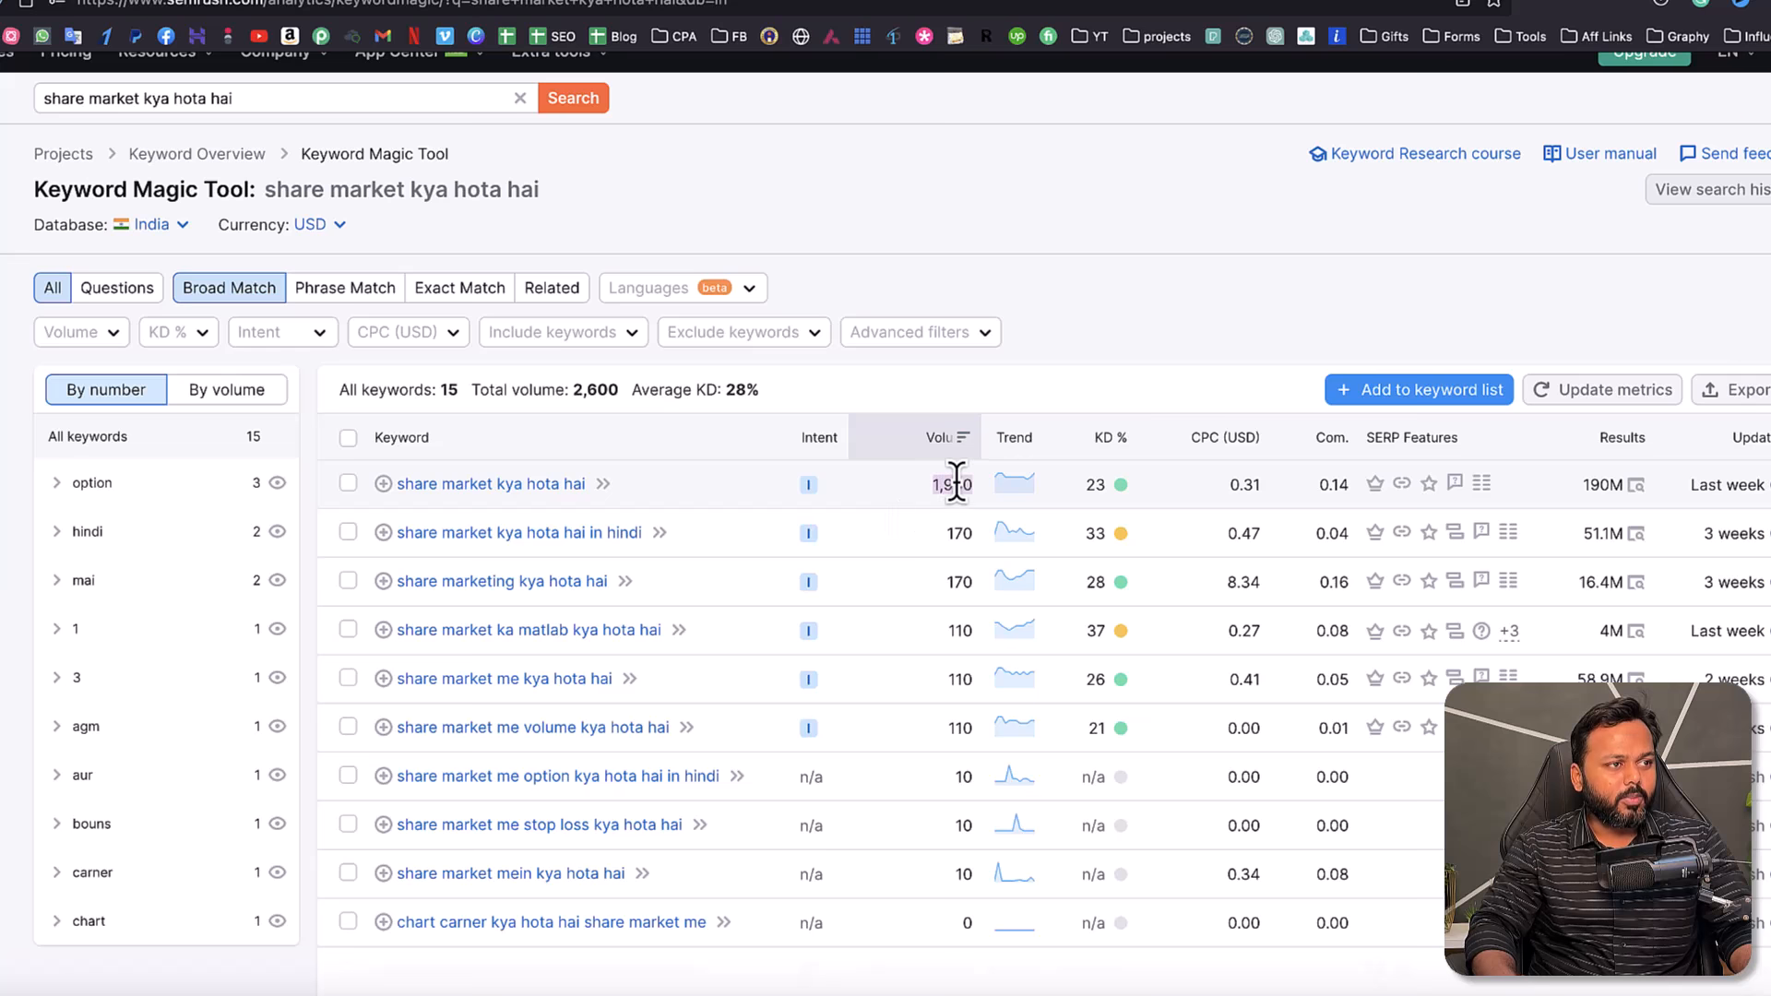
{"action": "left_click", "coordinate": [706, 3]}
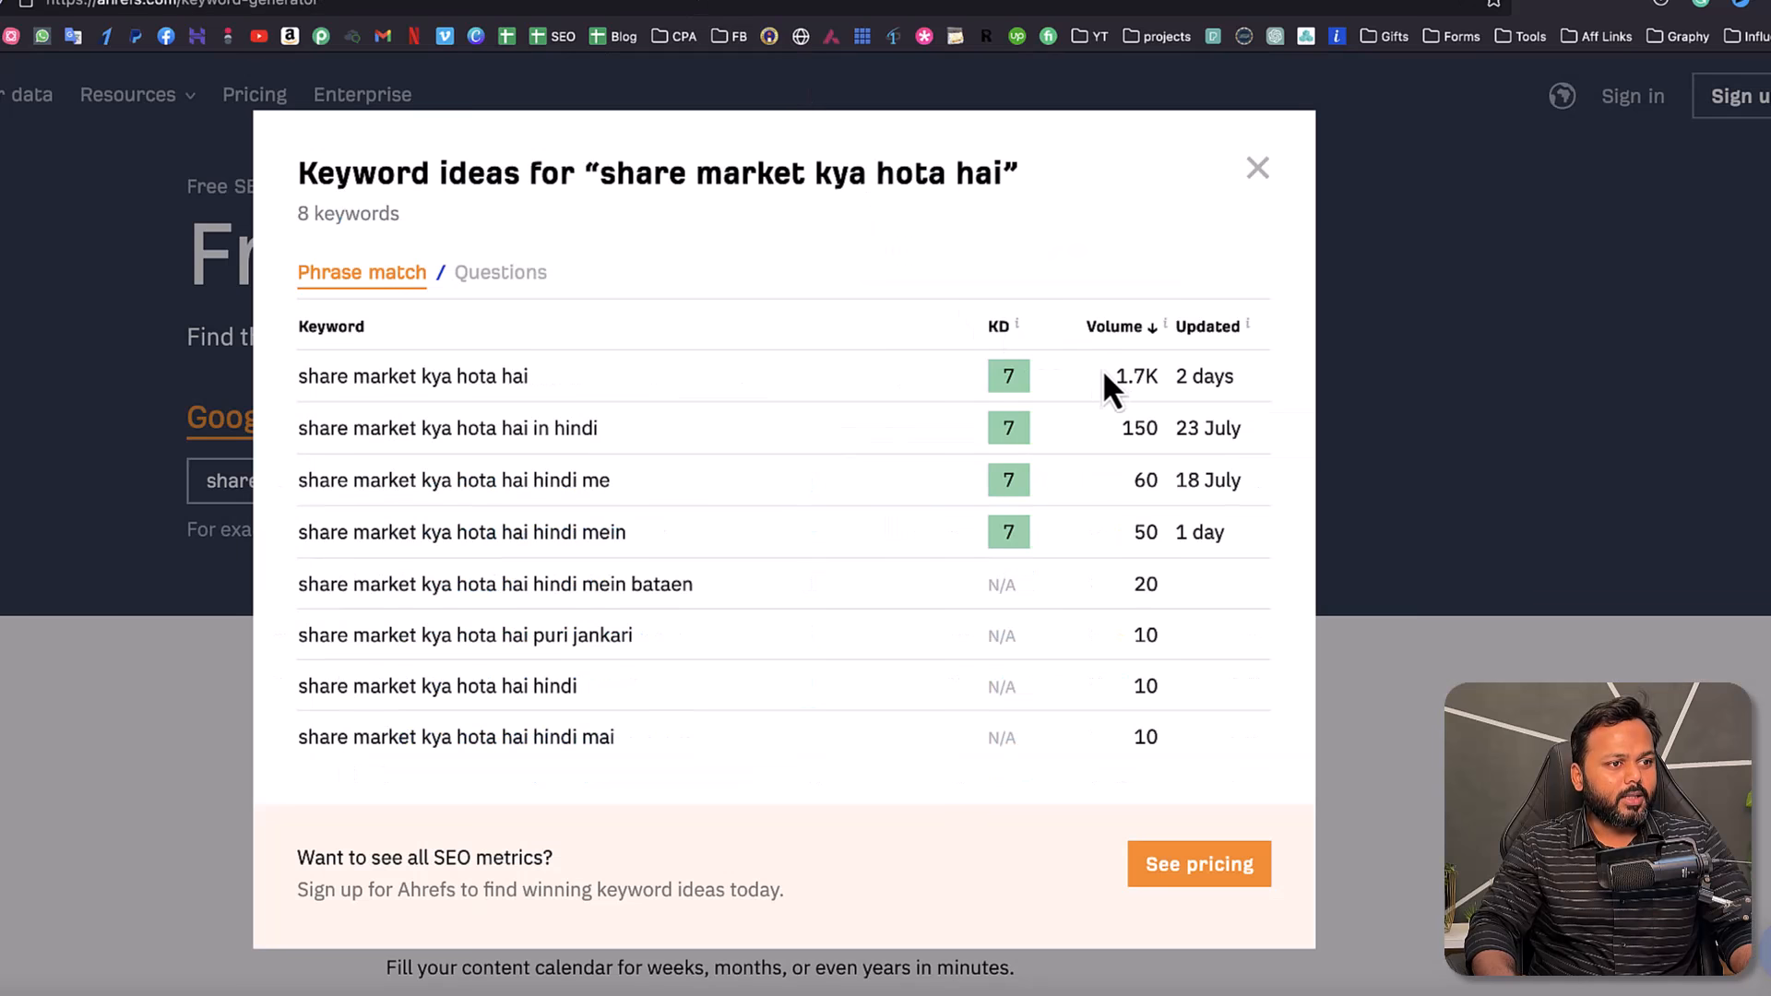
{"action": "left_click_drag", "start_coordinate": [1116, 374], "coordinate": [1144, 374]}
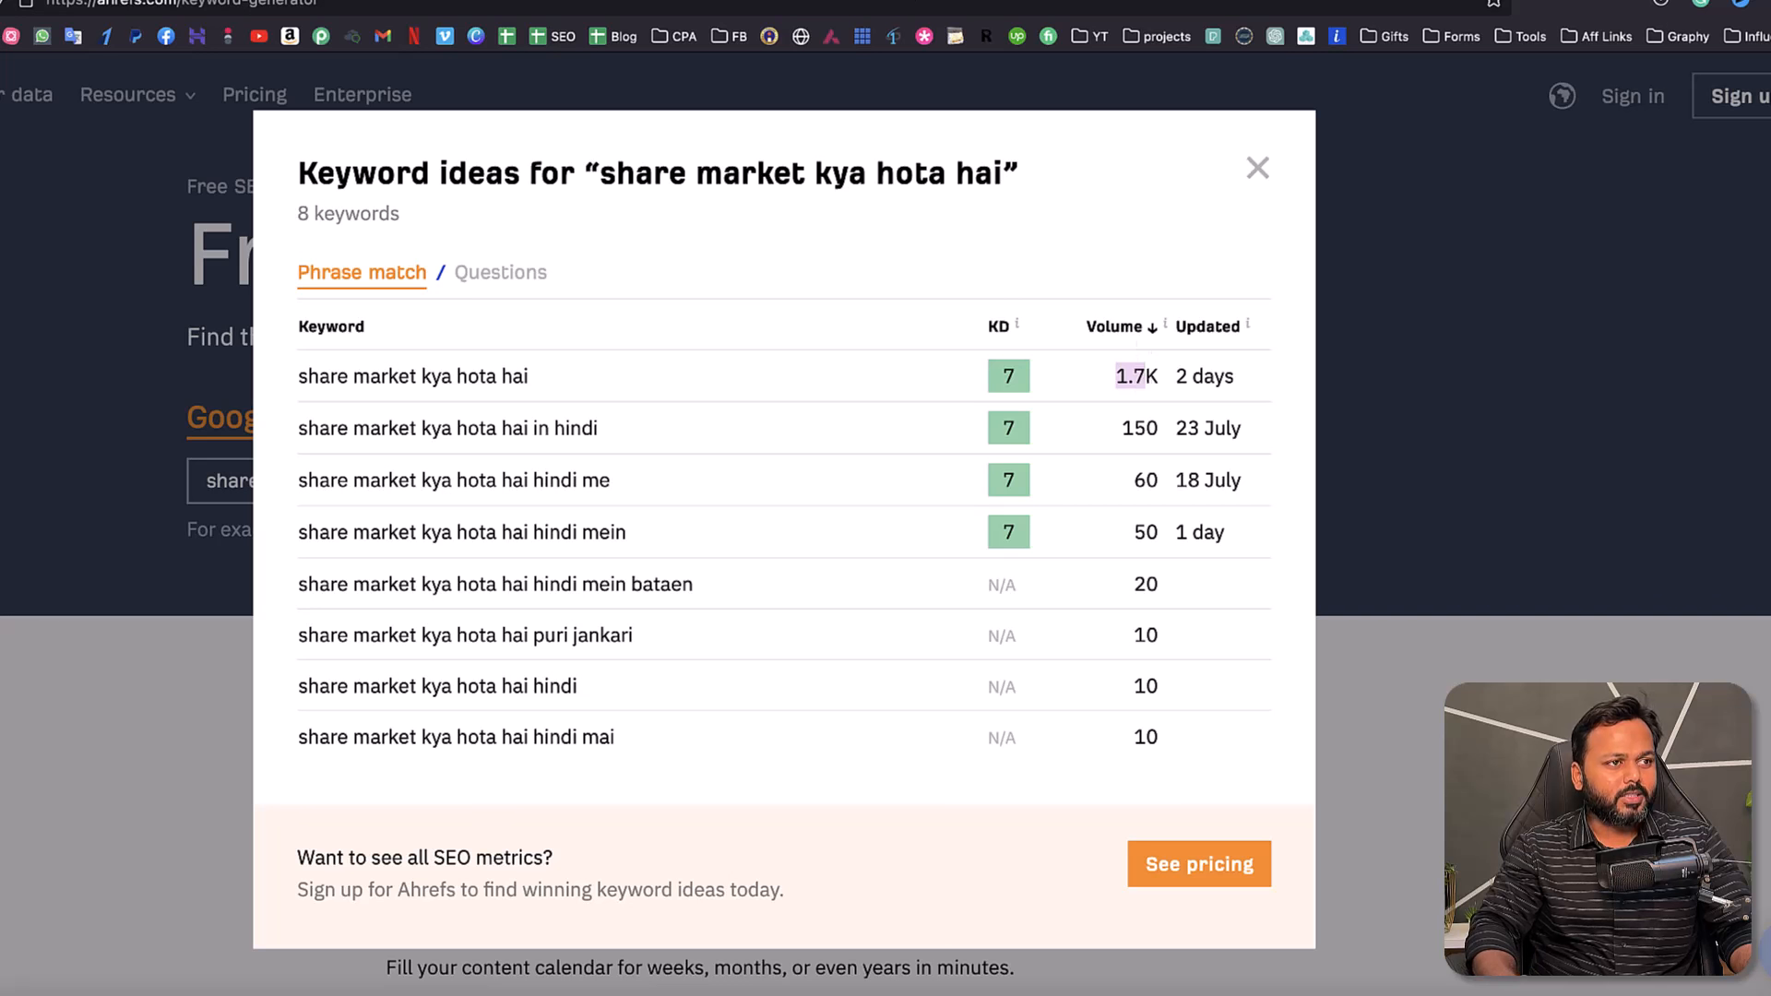
{"action": "left_click", "coordinate": [554, 3]}
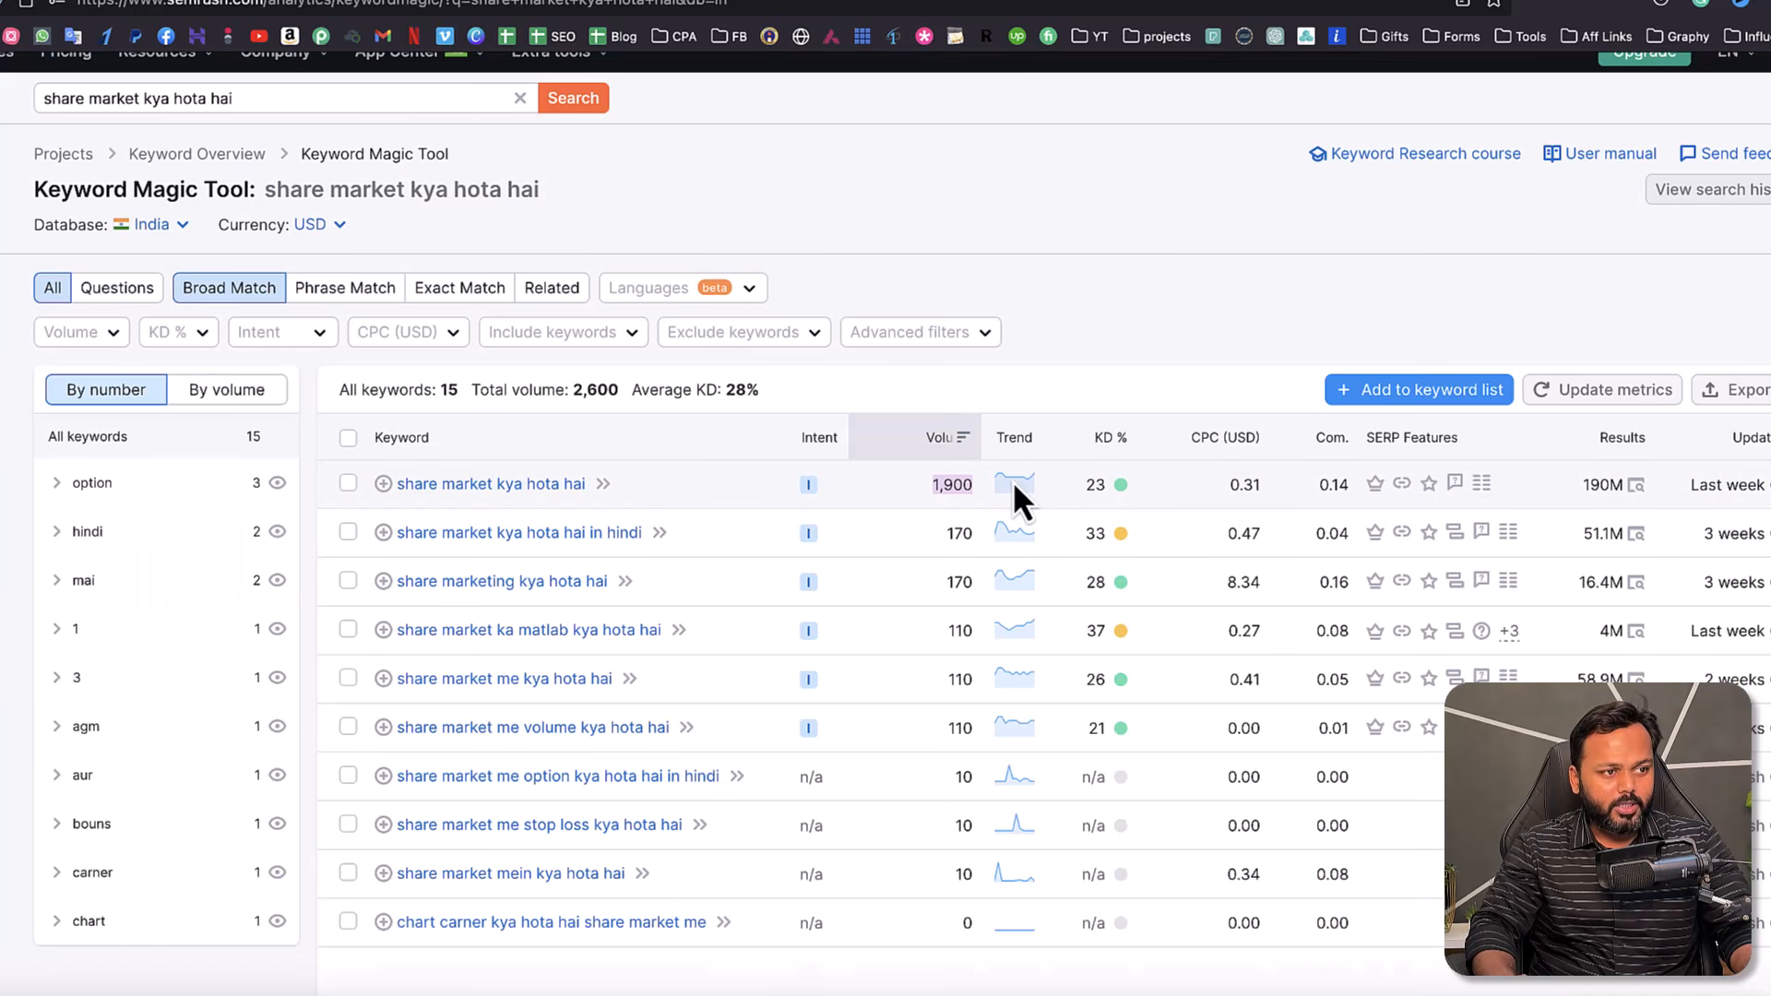
{"action": "left_click", "coordinate": [1076, 332]}
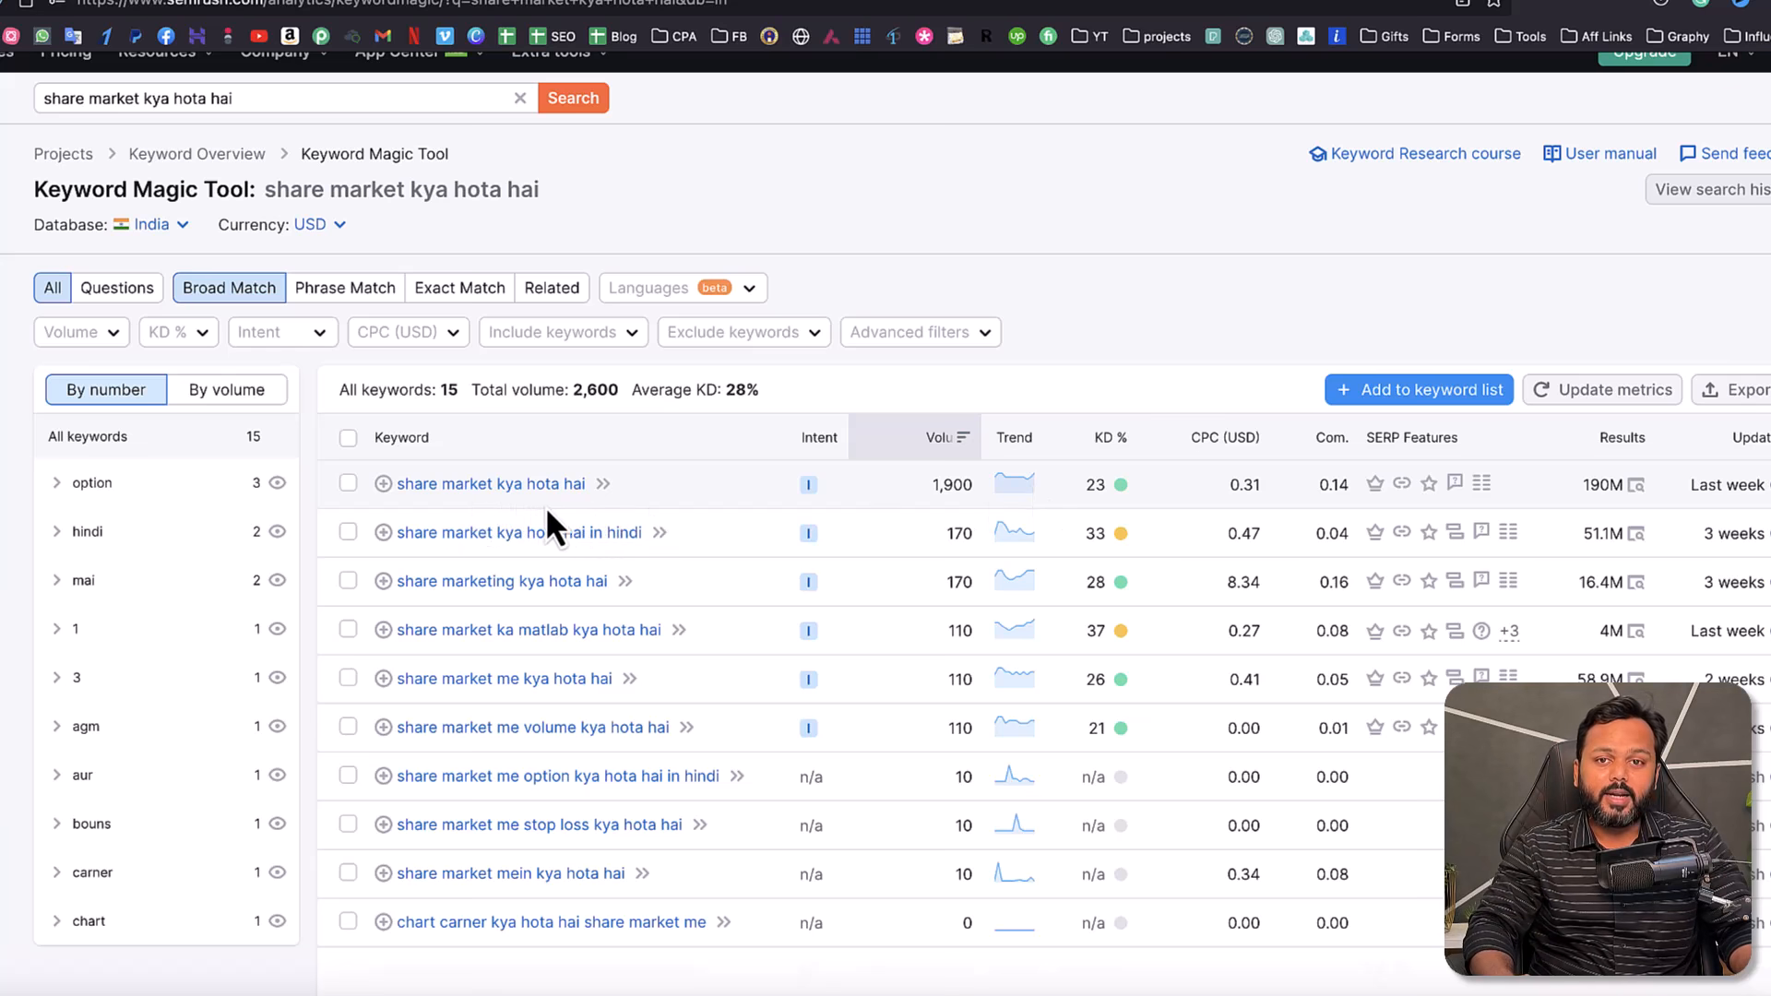
{"action": "mouse_move", "coordinate": [775, 521]}
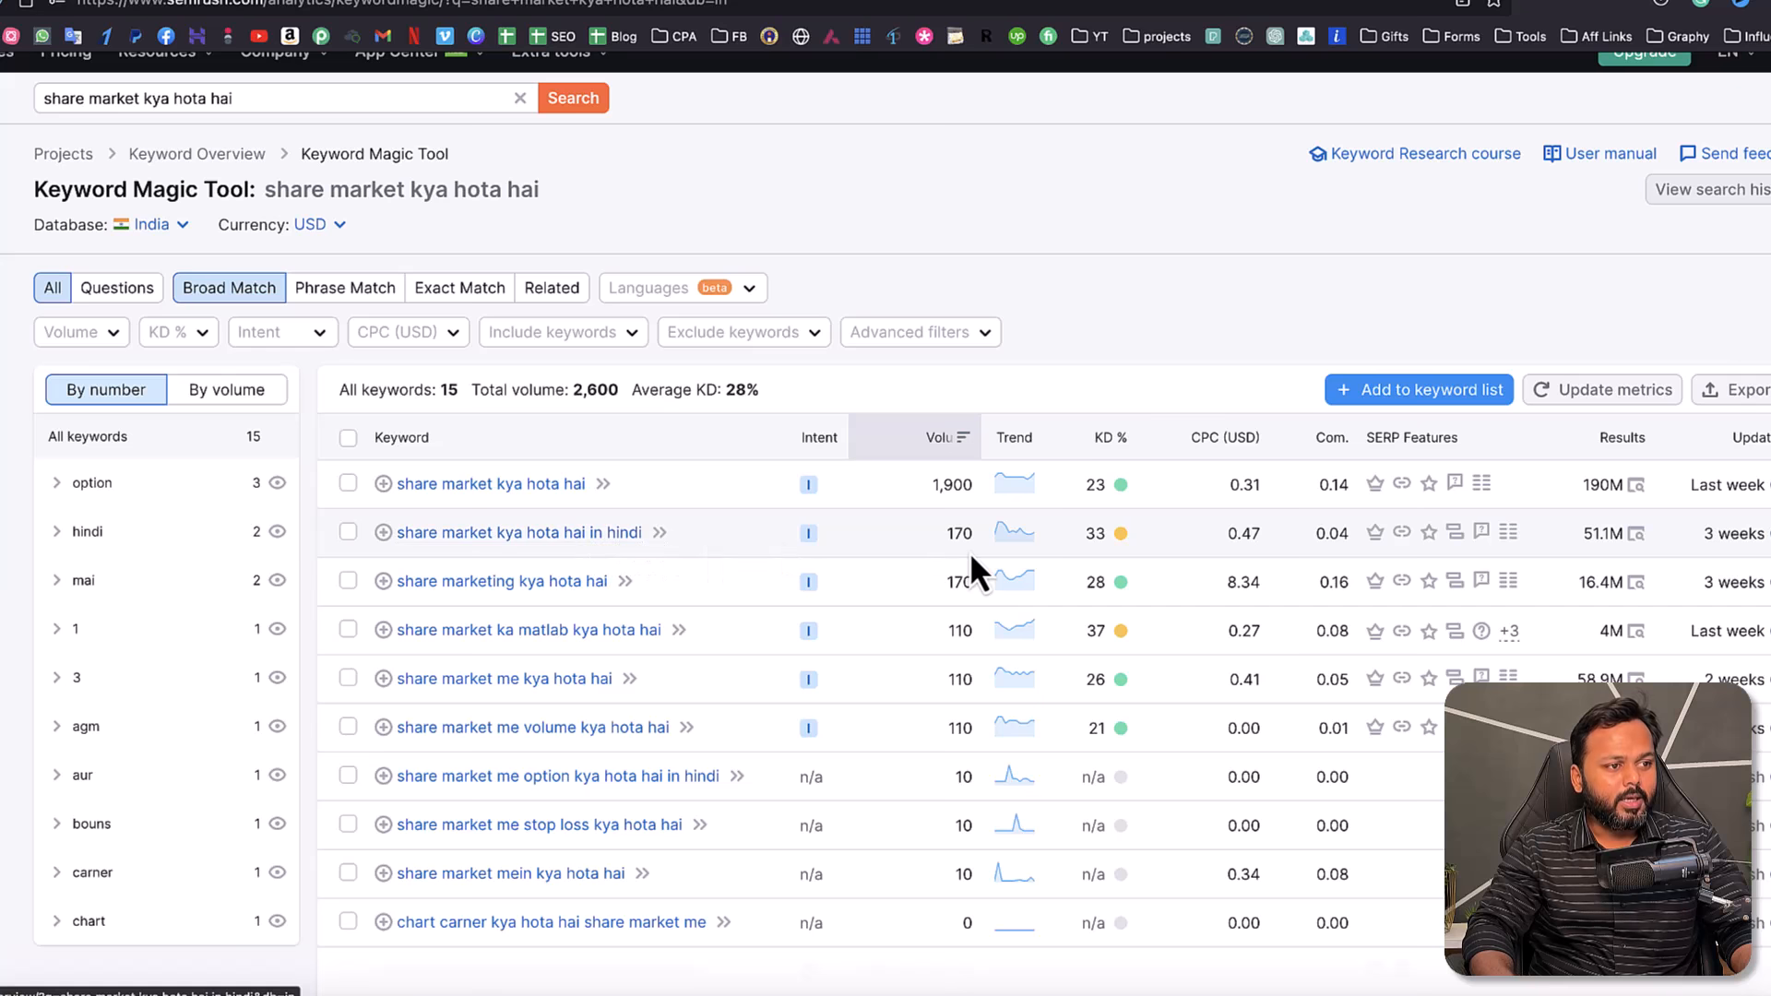
{"action": "left_click_drag", "start_coordinate": [947, 533], "coordinate": [976, 537]}
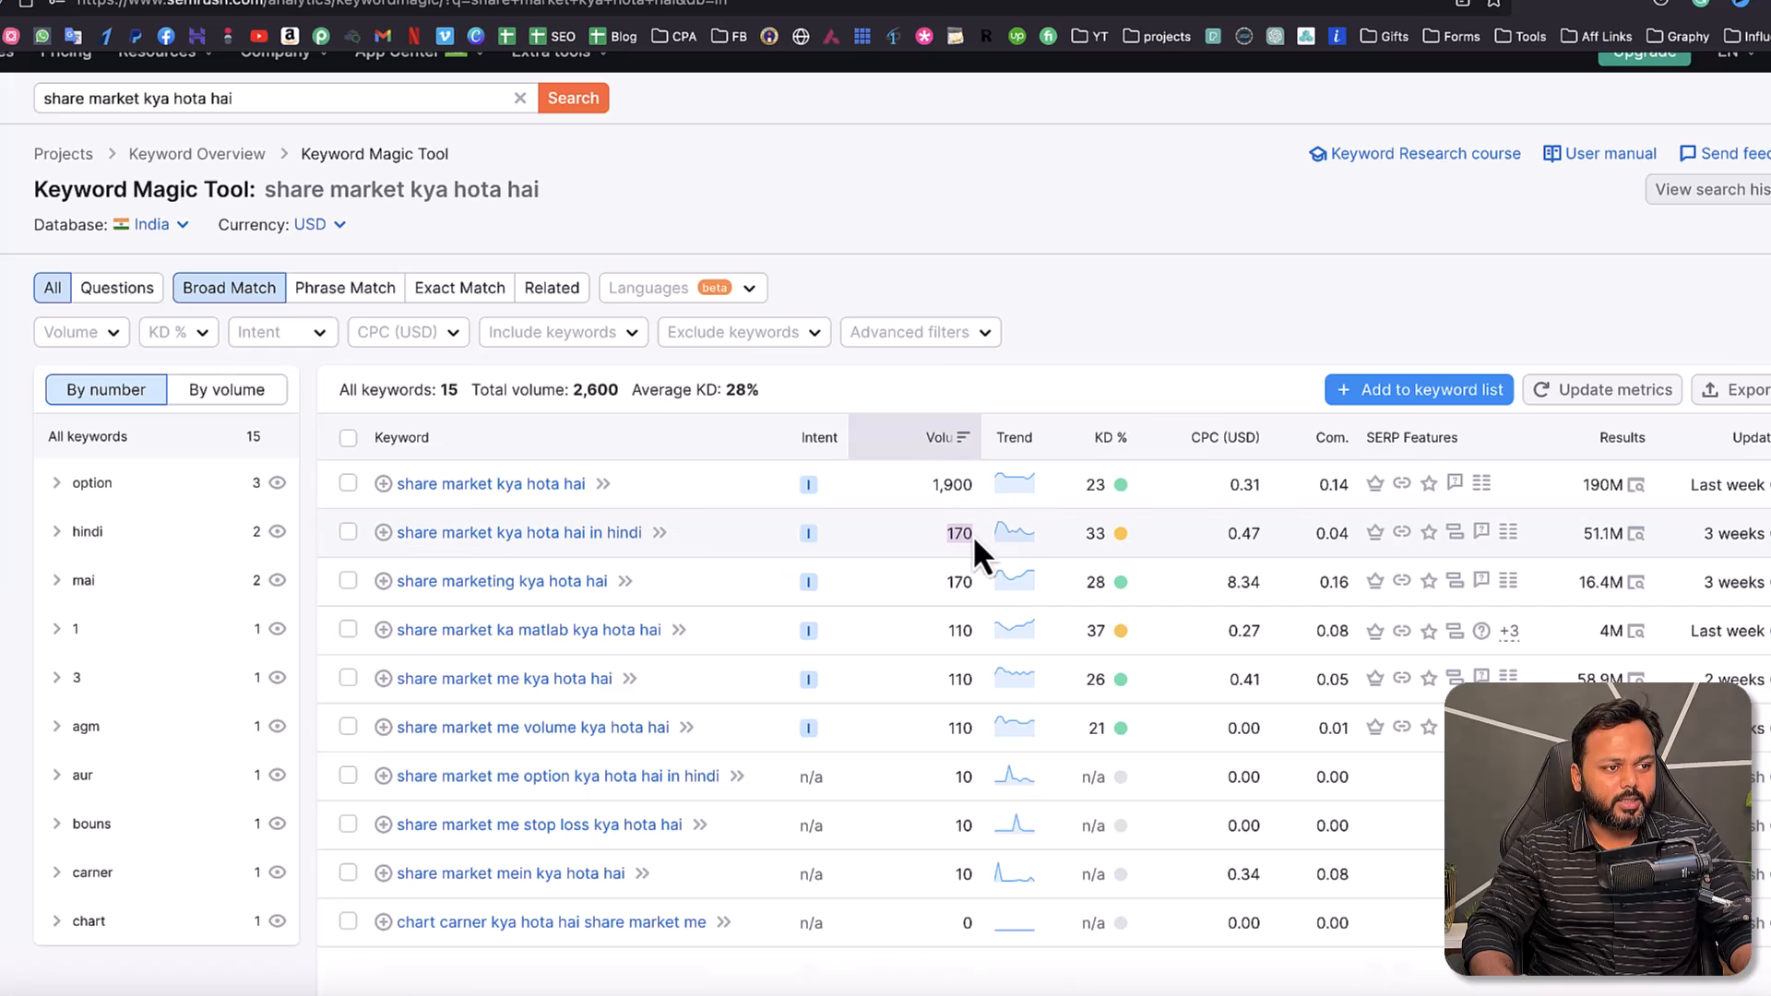
{"action": "mouse_move", "coordinate": [1106, 540]}
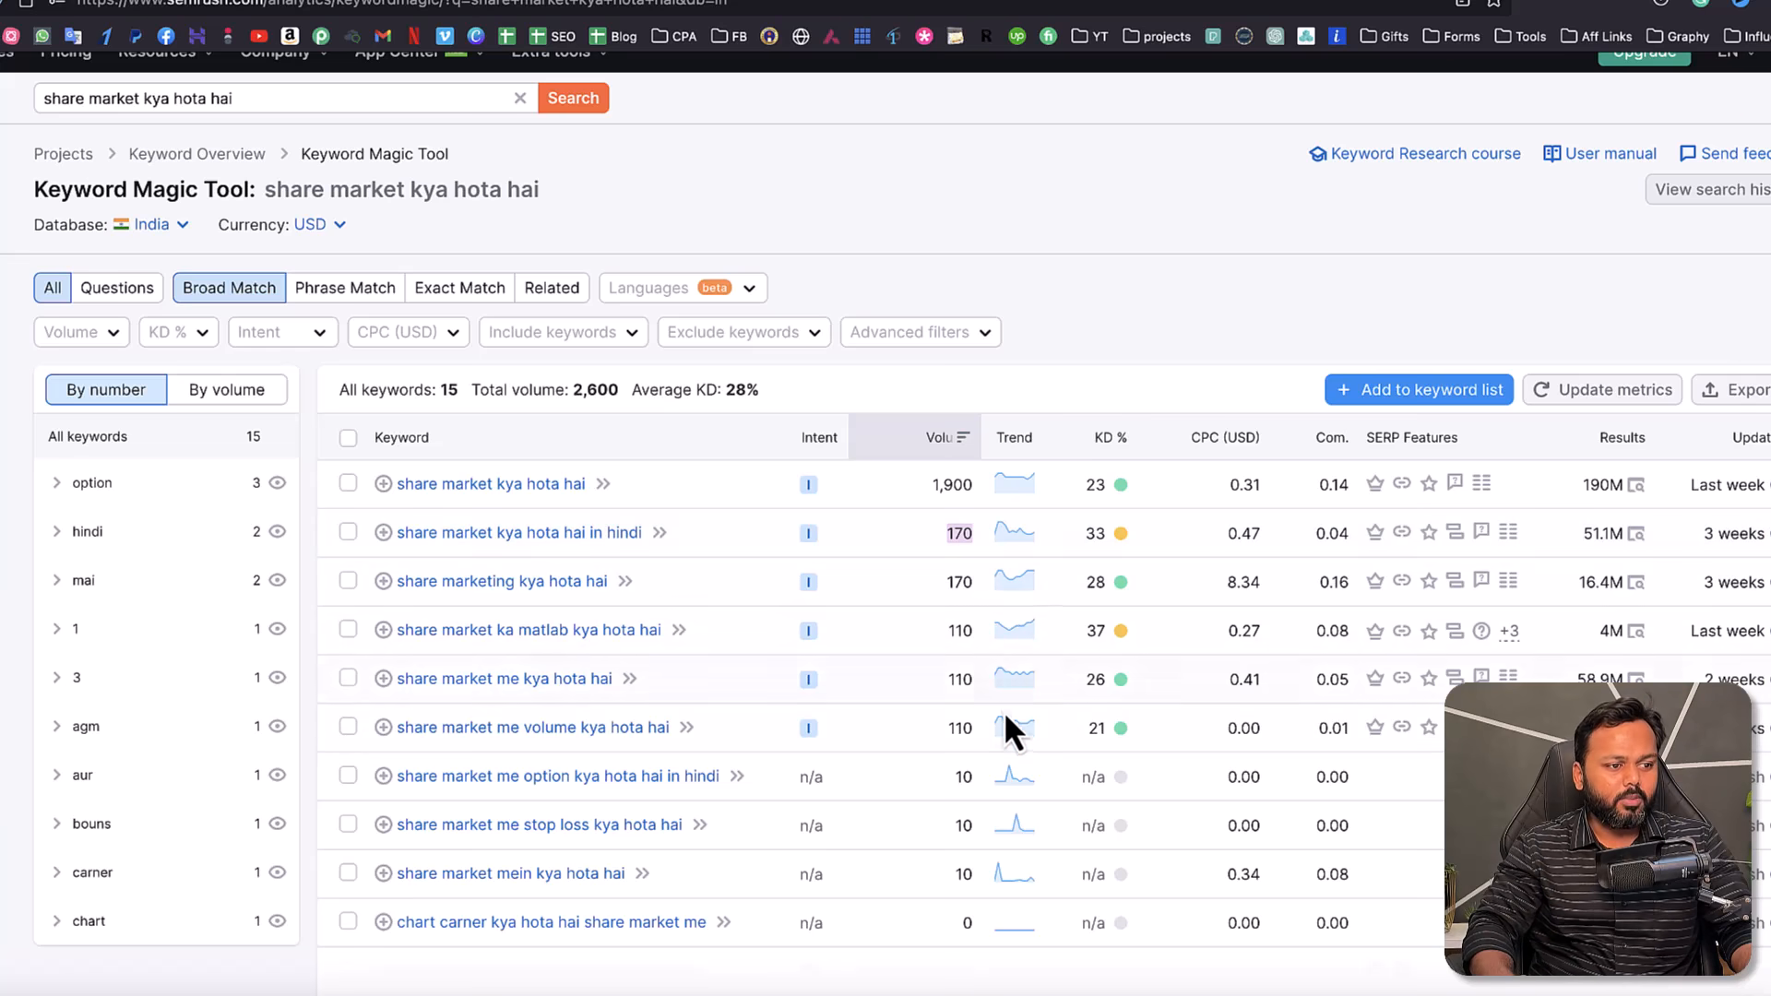
{"action": "scroll", "coordinate": [1052, 873], "scroll_direction": "down", "scroll_amount": 1}
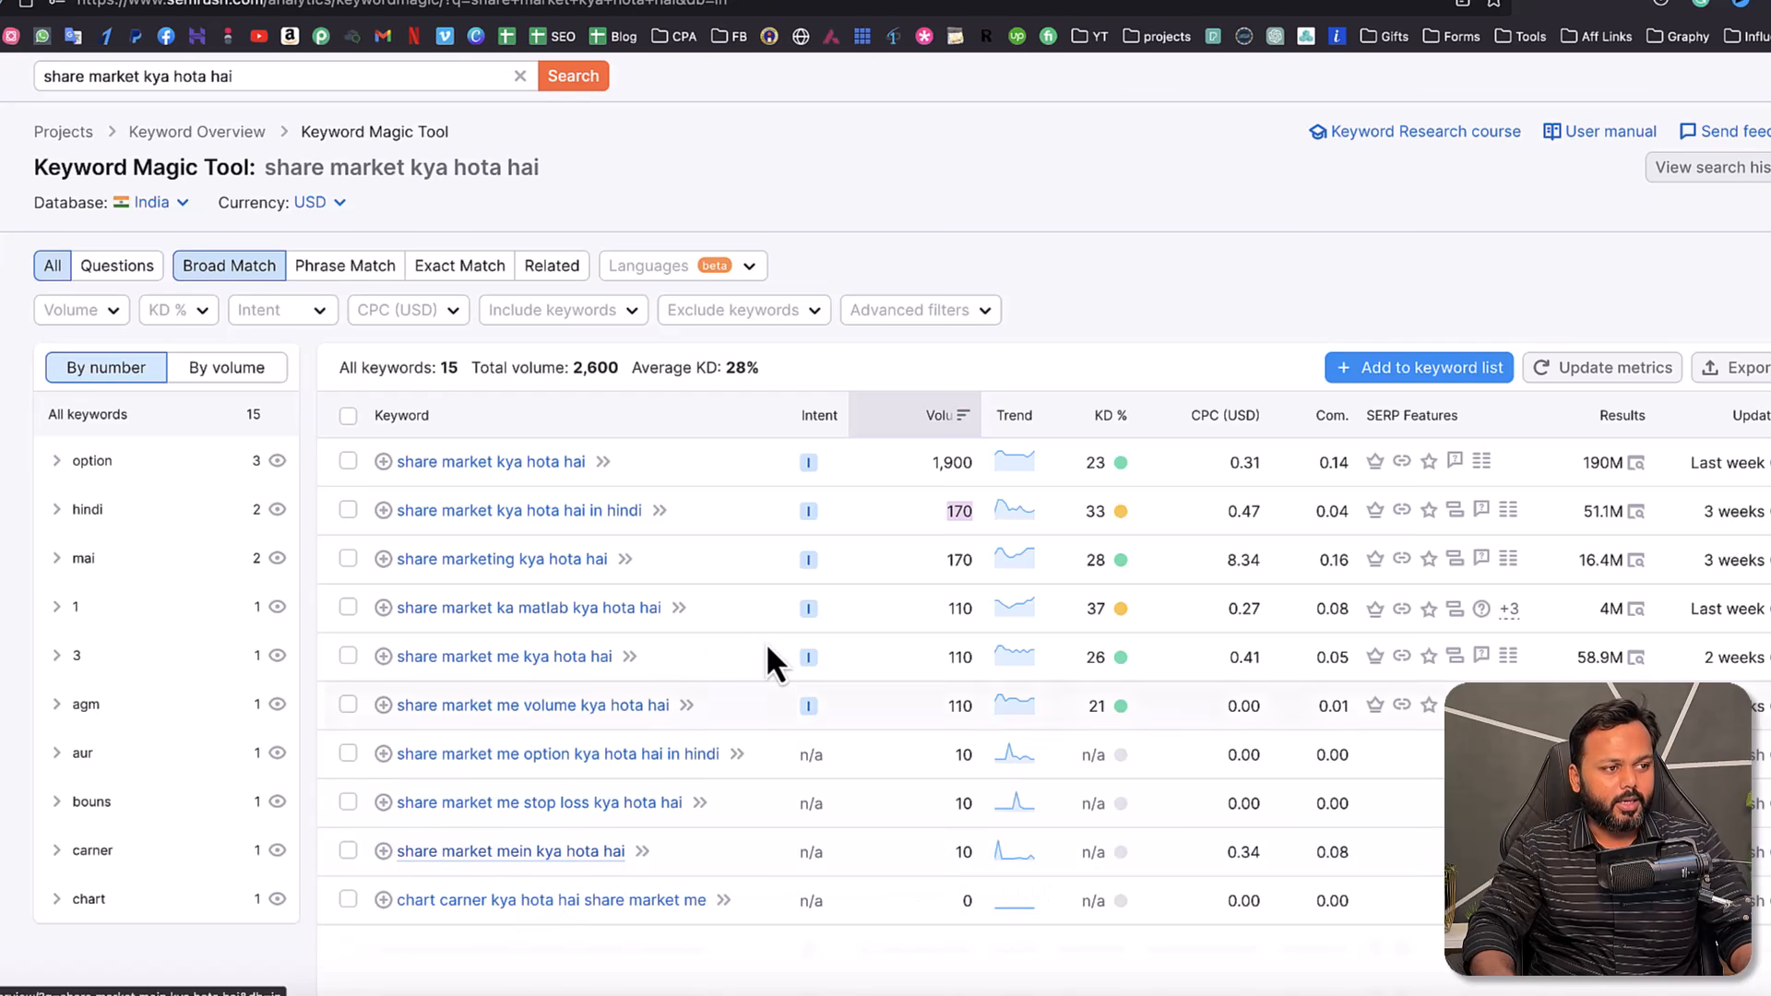
{"action": "scroll", "coordinate": [770, 642], "scroll_direction": "up", "scroll_amount": 1}
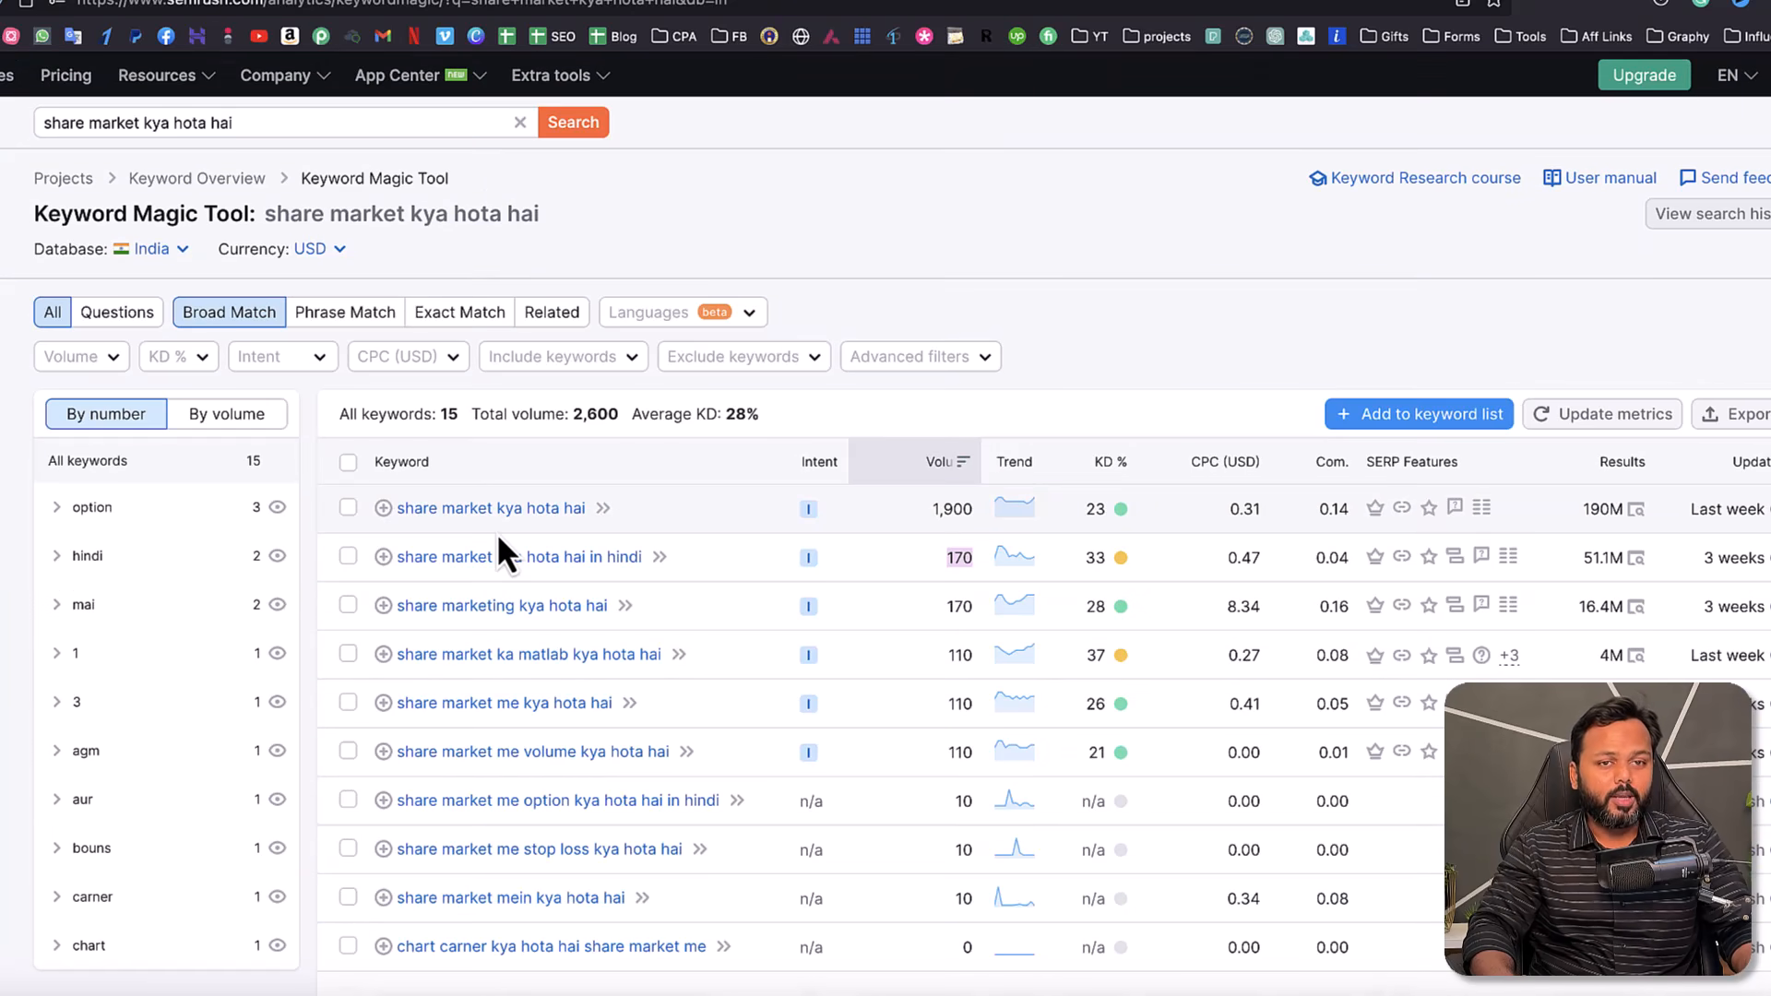
- Open the leverageedu and stockmarkethindi SERP results in new tabs, then go to the leverageedu one
{"action": "left_click", "coordinate": [463, 509]}
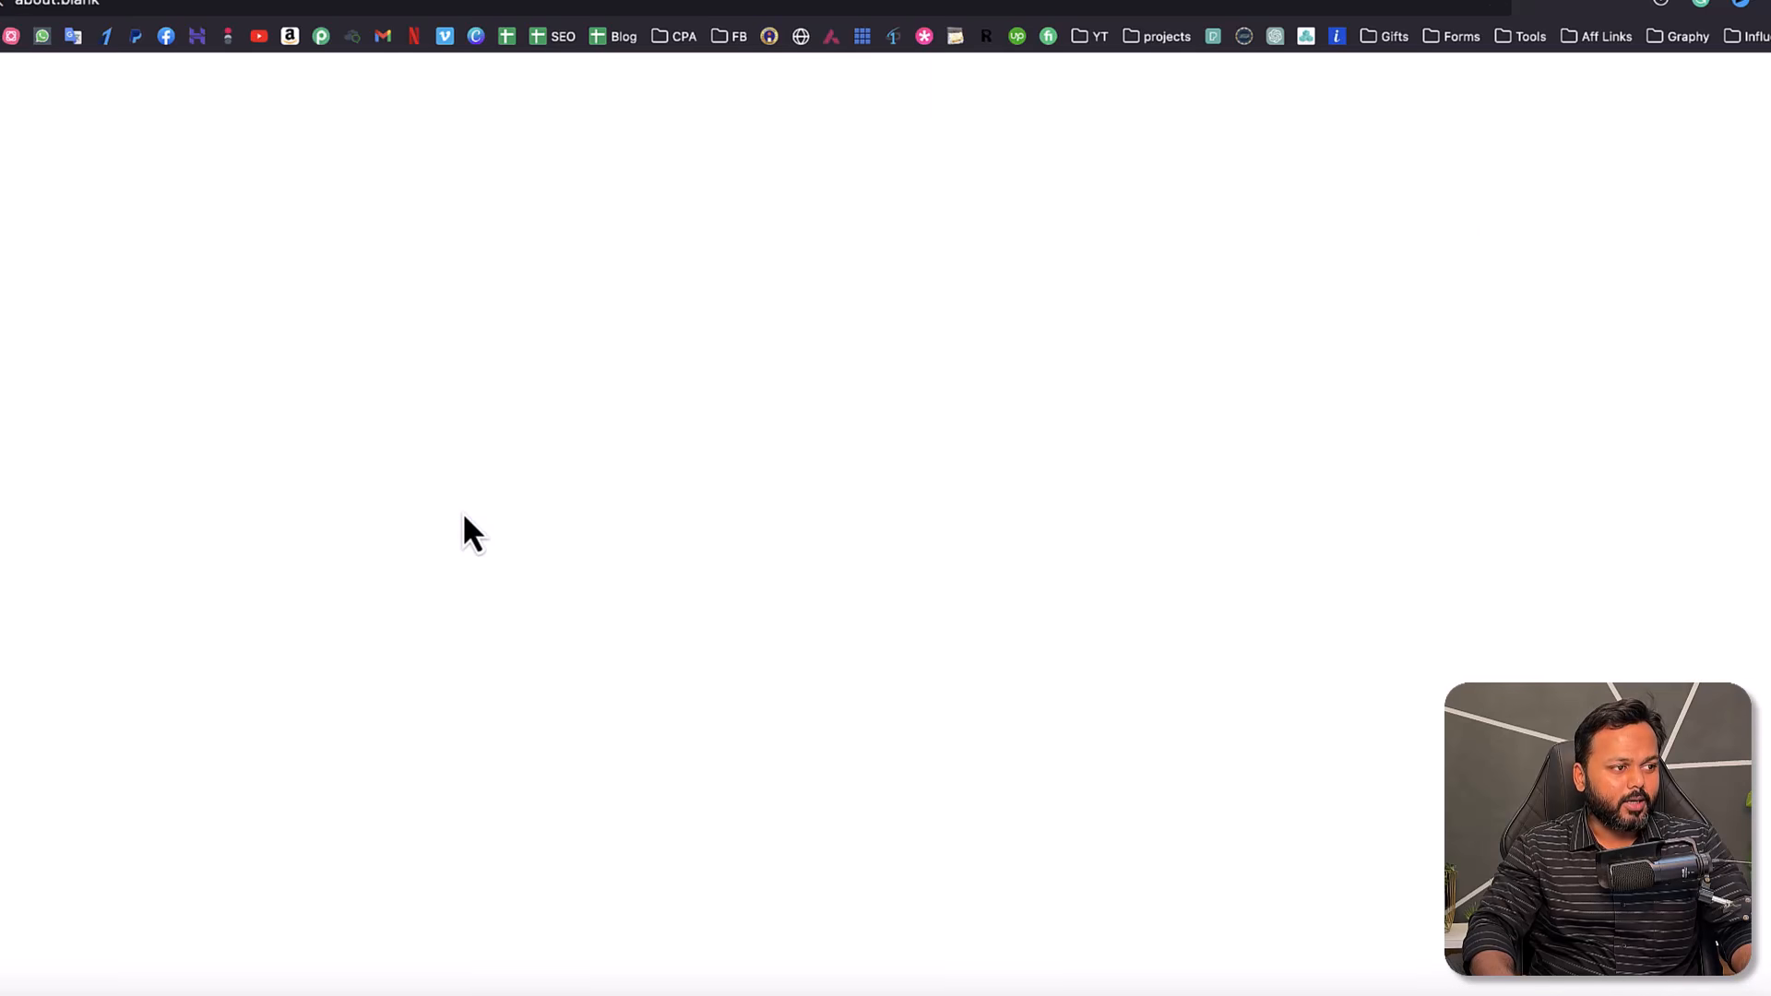
{"action": "scroll", "coordinate": [462, 511], "scroll_direction": "down", "scroll_amount": 5}
{"action": "scroll", "coordinate": [462, 511], "scroll_direction": "down", "scroll_amount": 7}
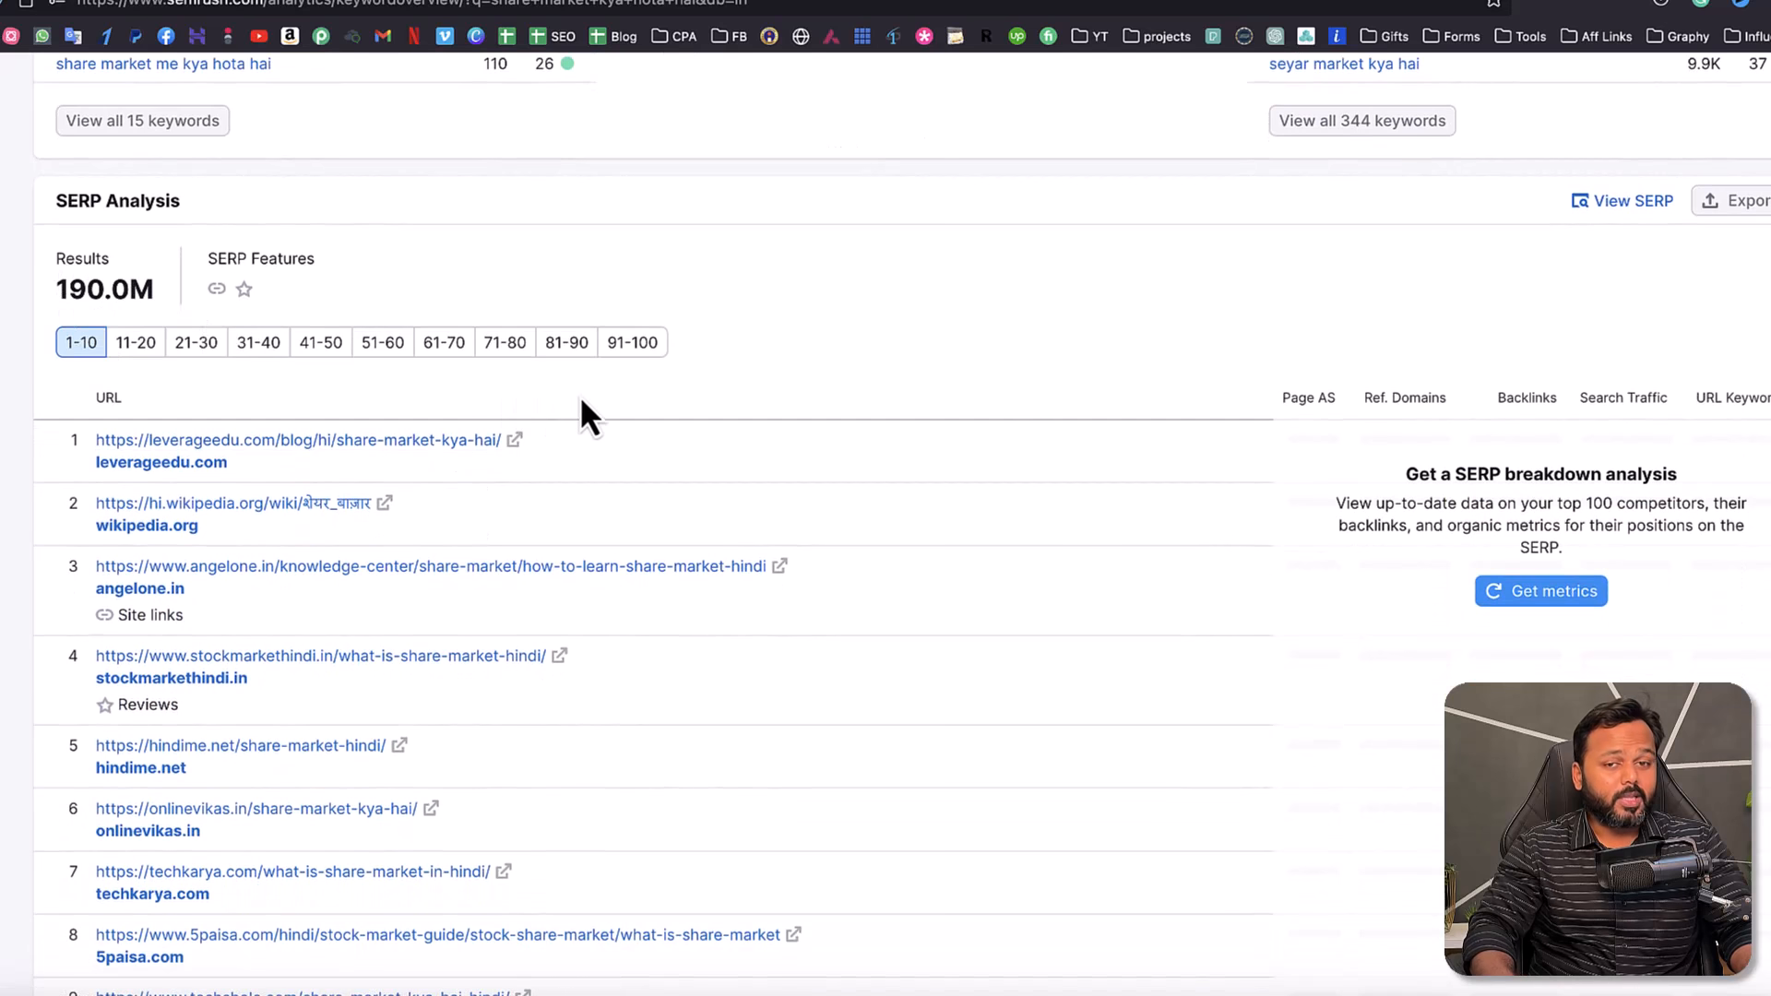
{"action": "scroll", "coordinate": [579, 395], "scroll_direction": "down", "scroll_amount": 1}
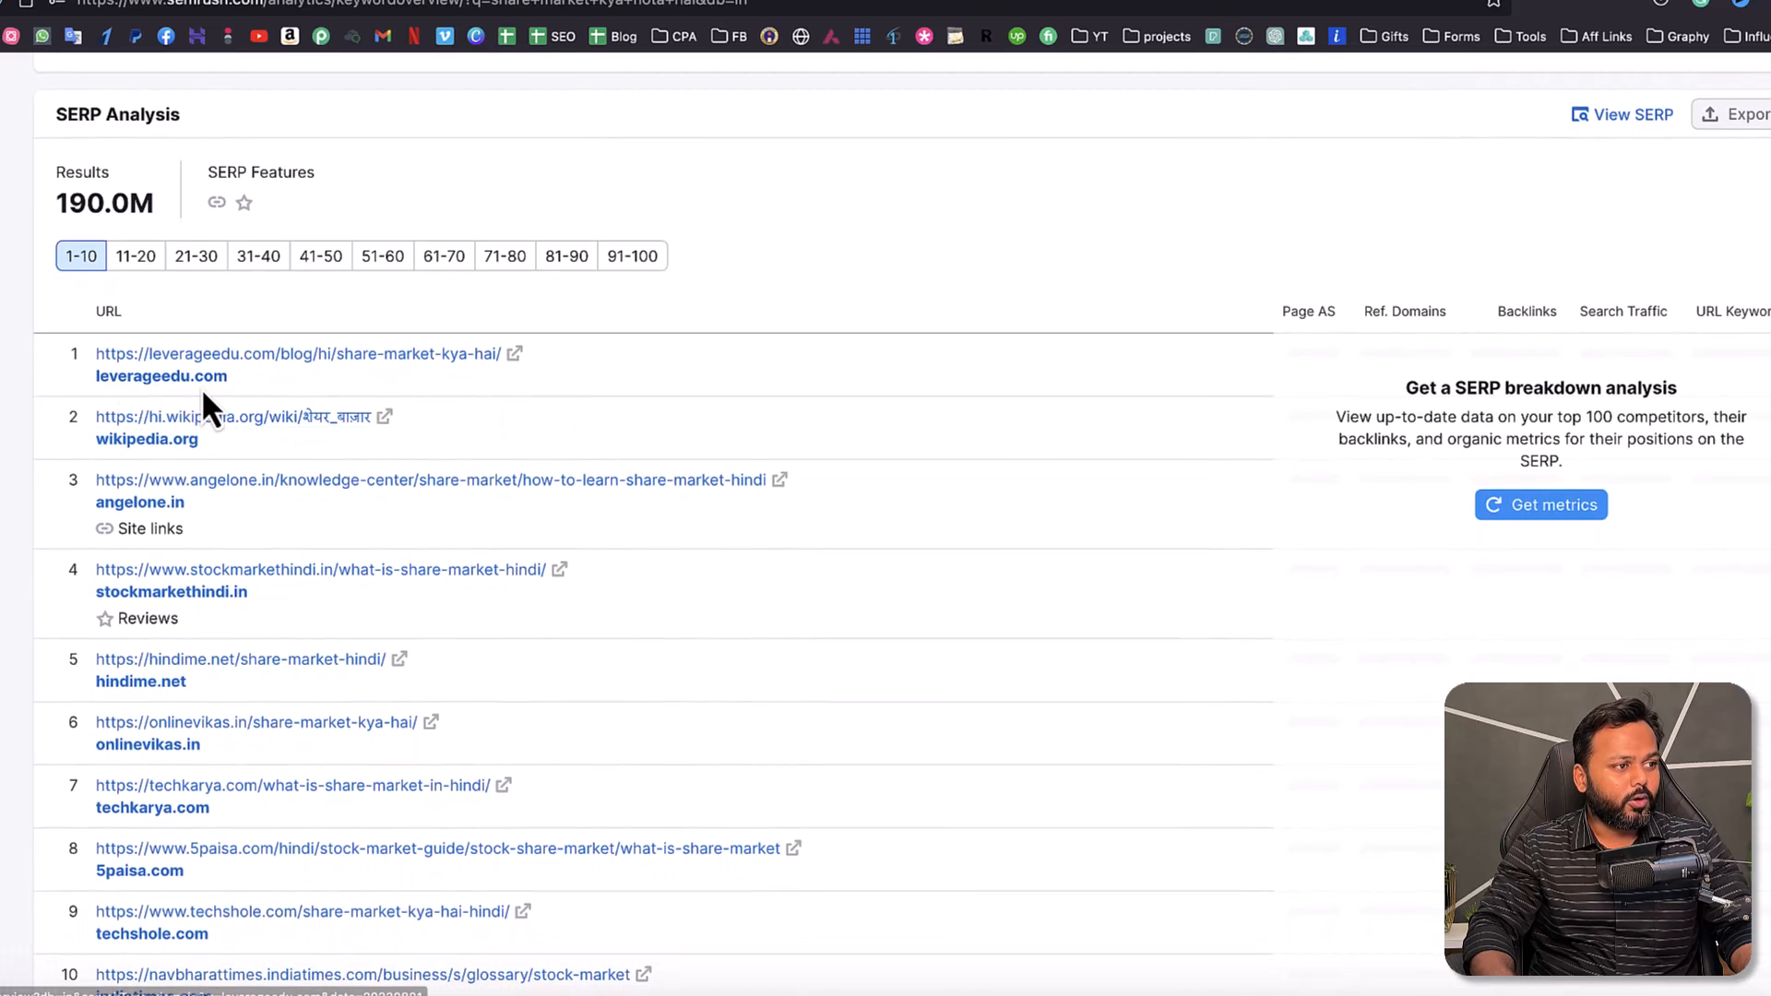
{"action": "right_click", "coordinate": [296, 361]}
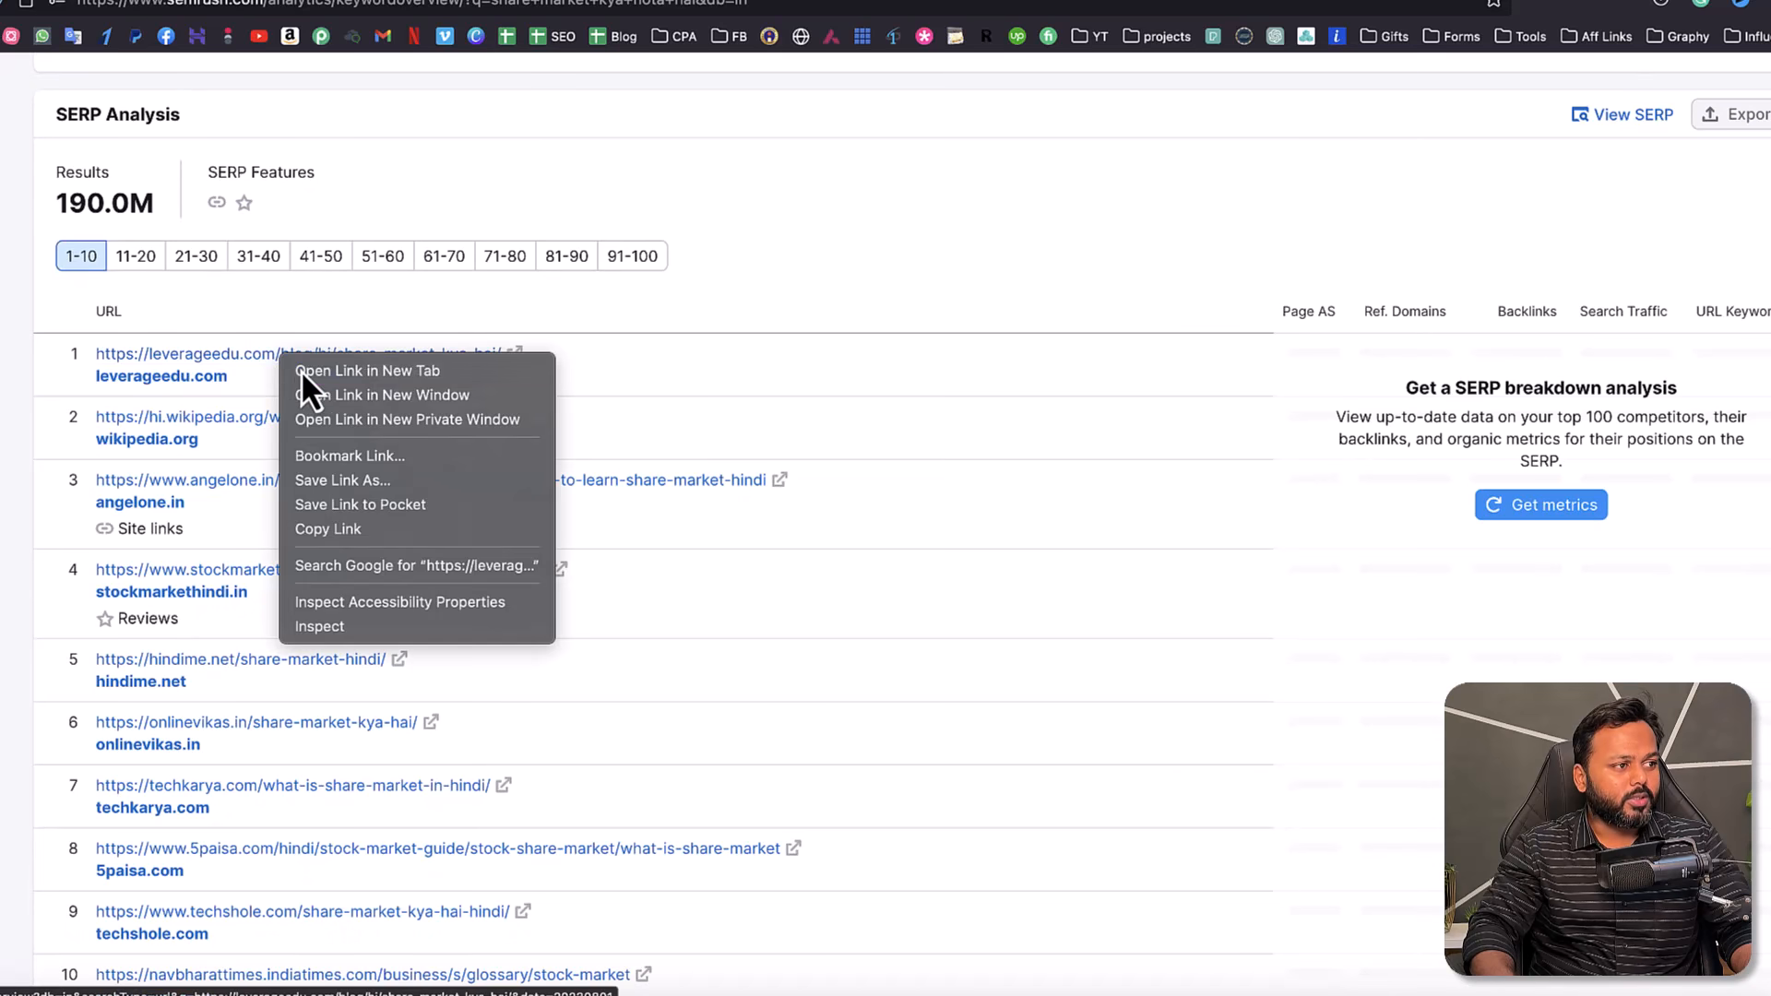
{"action": "left_click", "coordinate": [300, 369]}
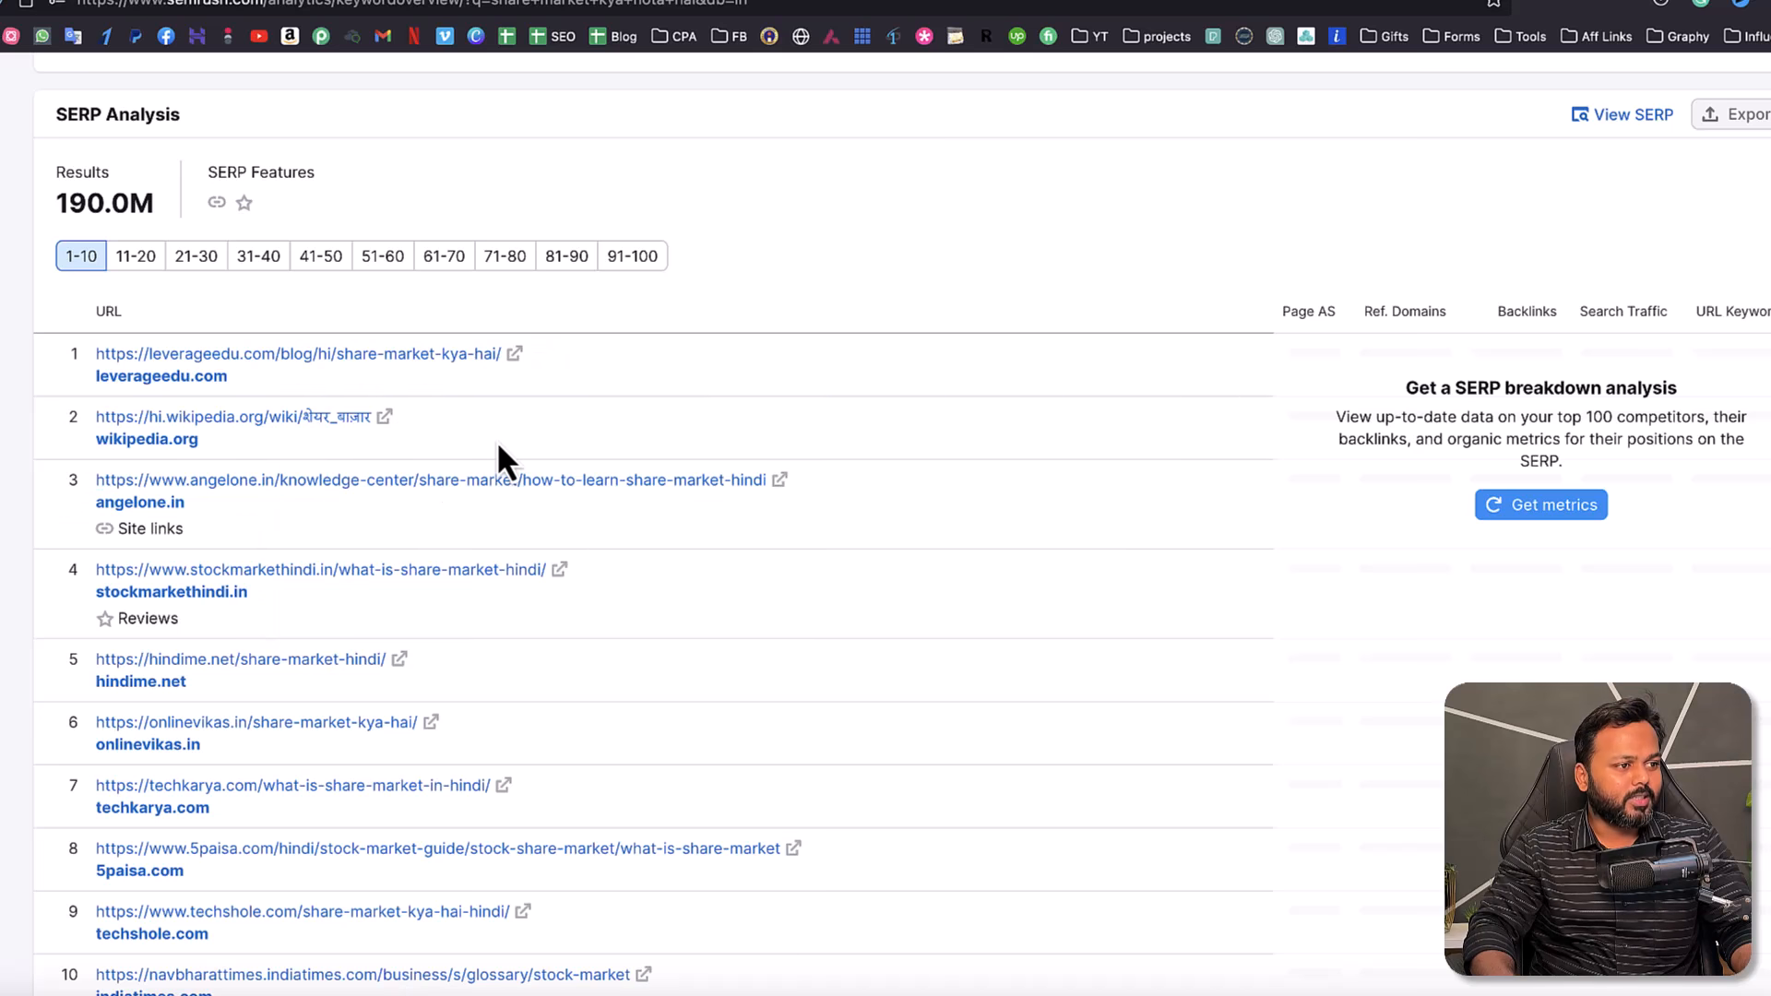
{"action": "scroll", "coordinate": [489, 443], "scroll_direction": "down", "scroll_amount": 1}
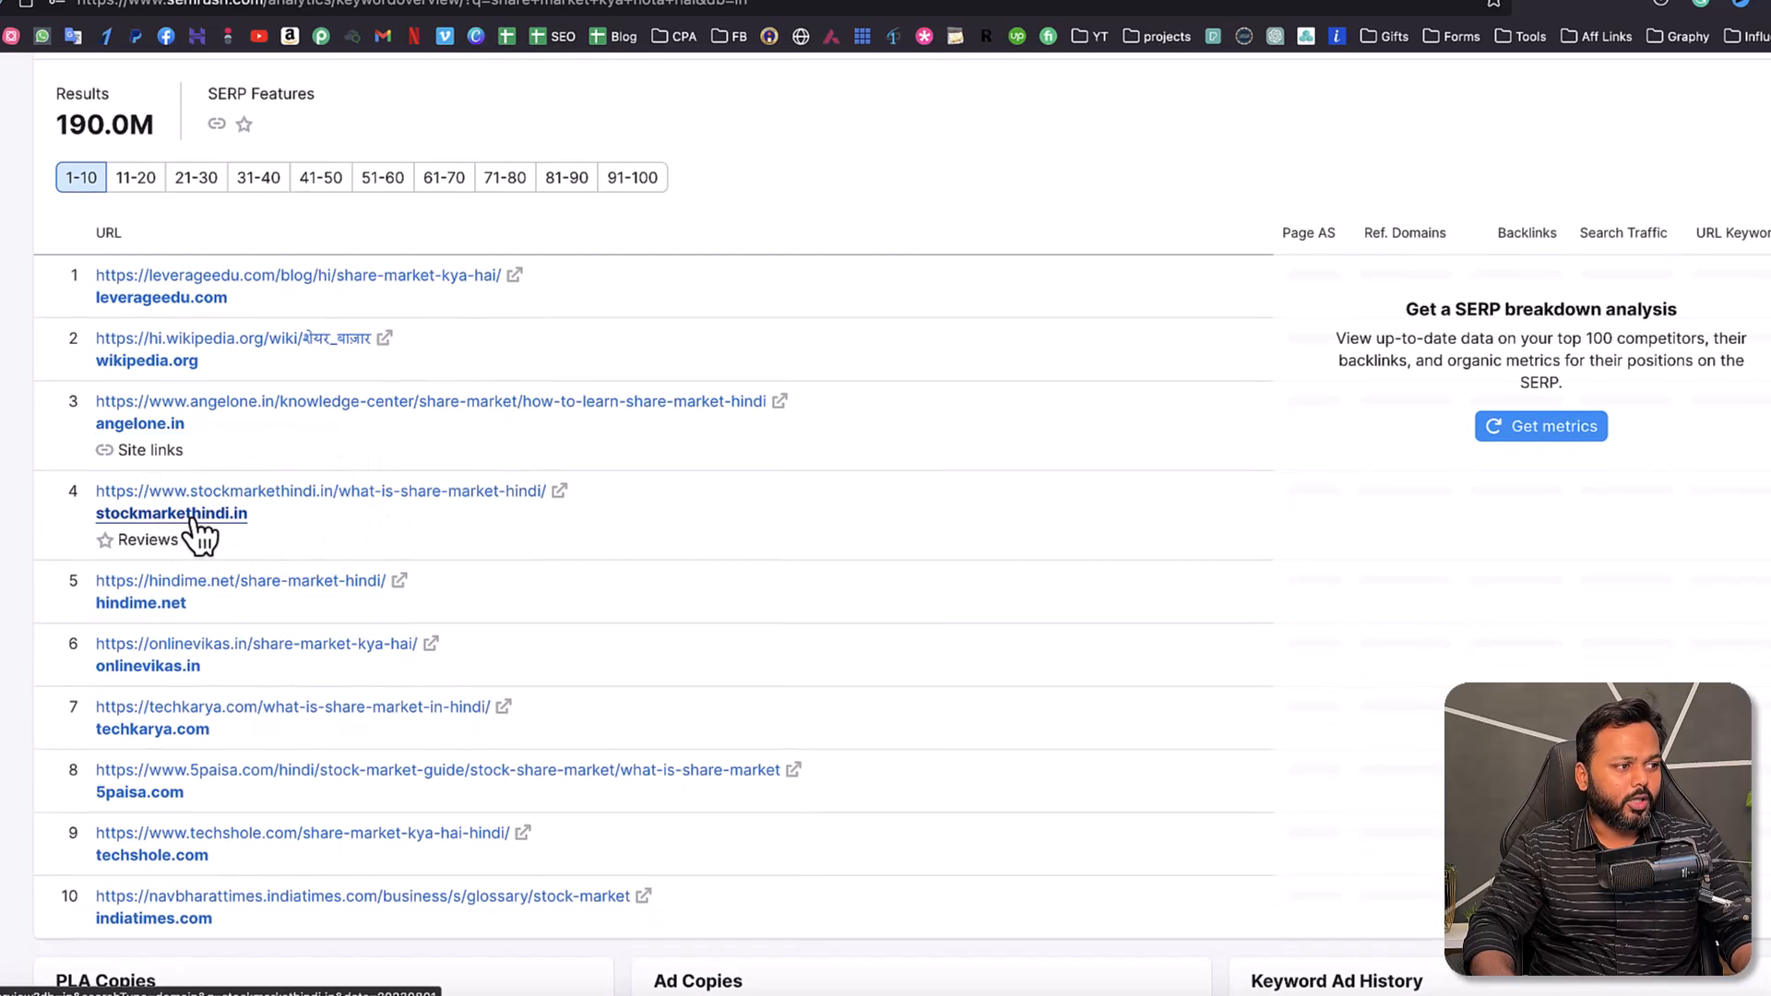
{"action": "right_click", "coordinate": [275, 492]}
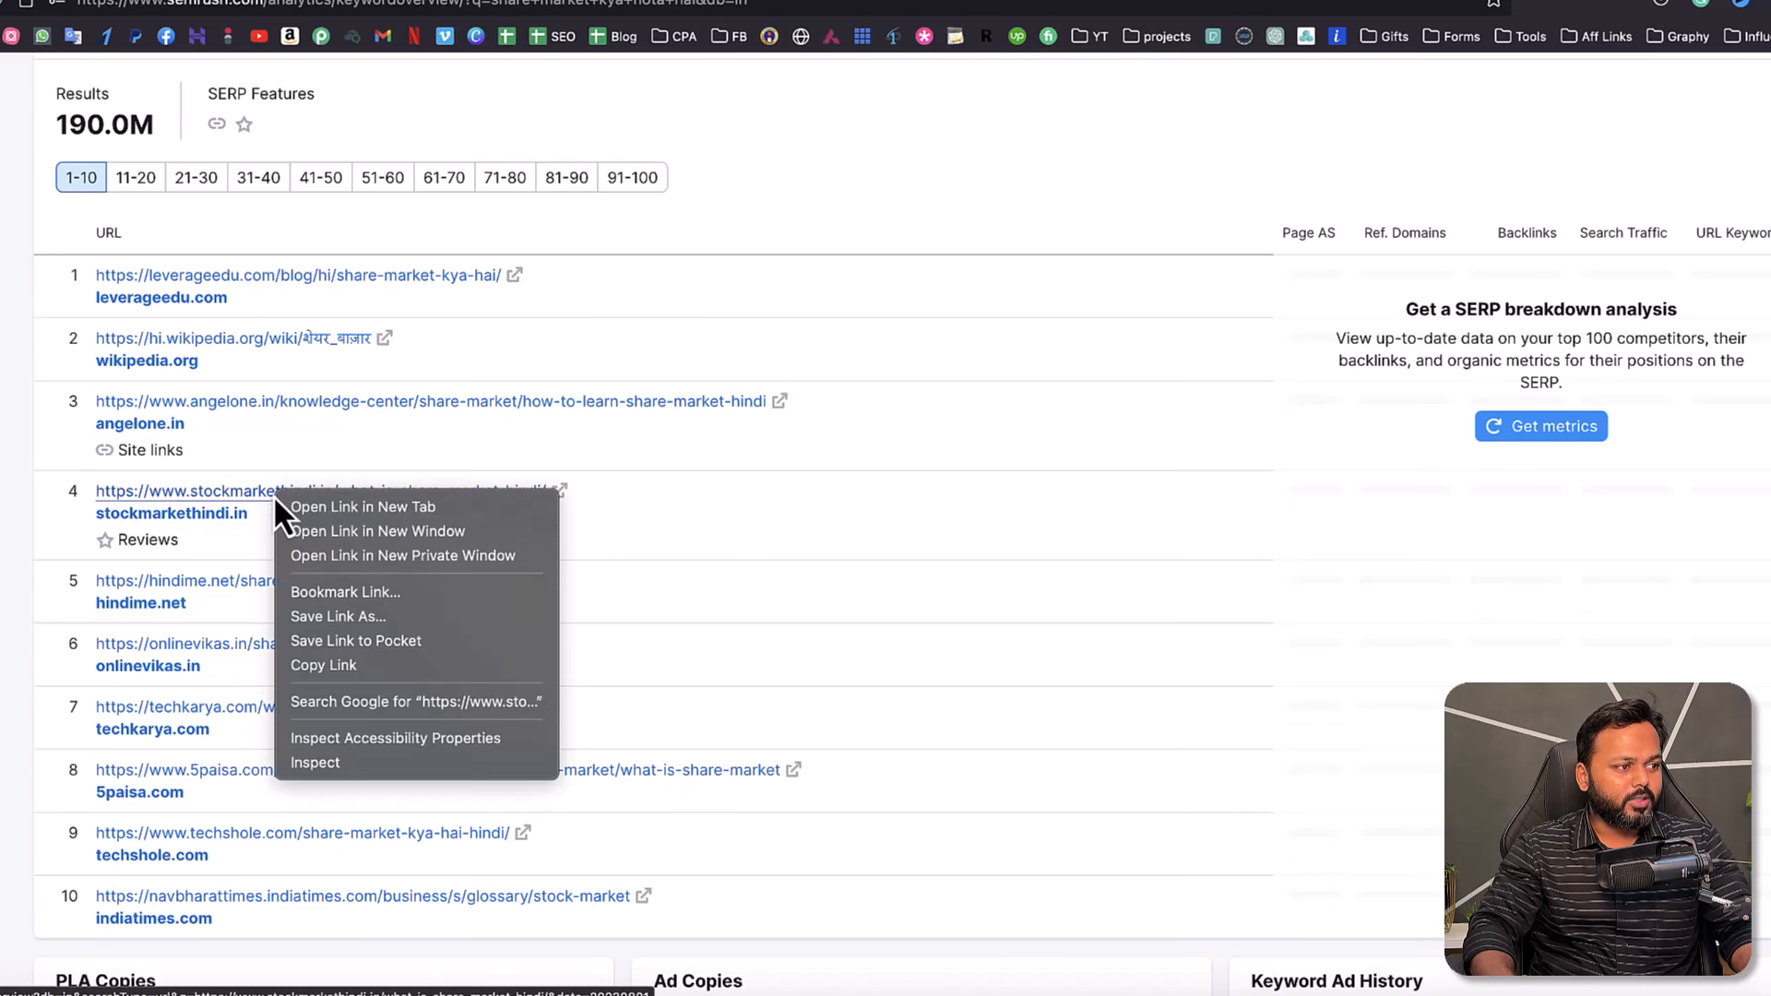
{"action": "left_click", "coordinate": [318, 510]}
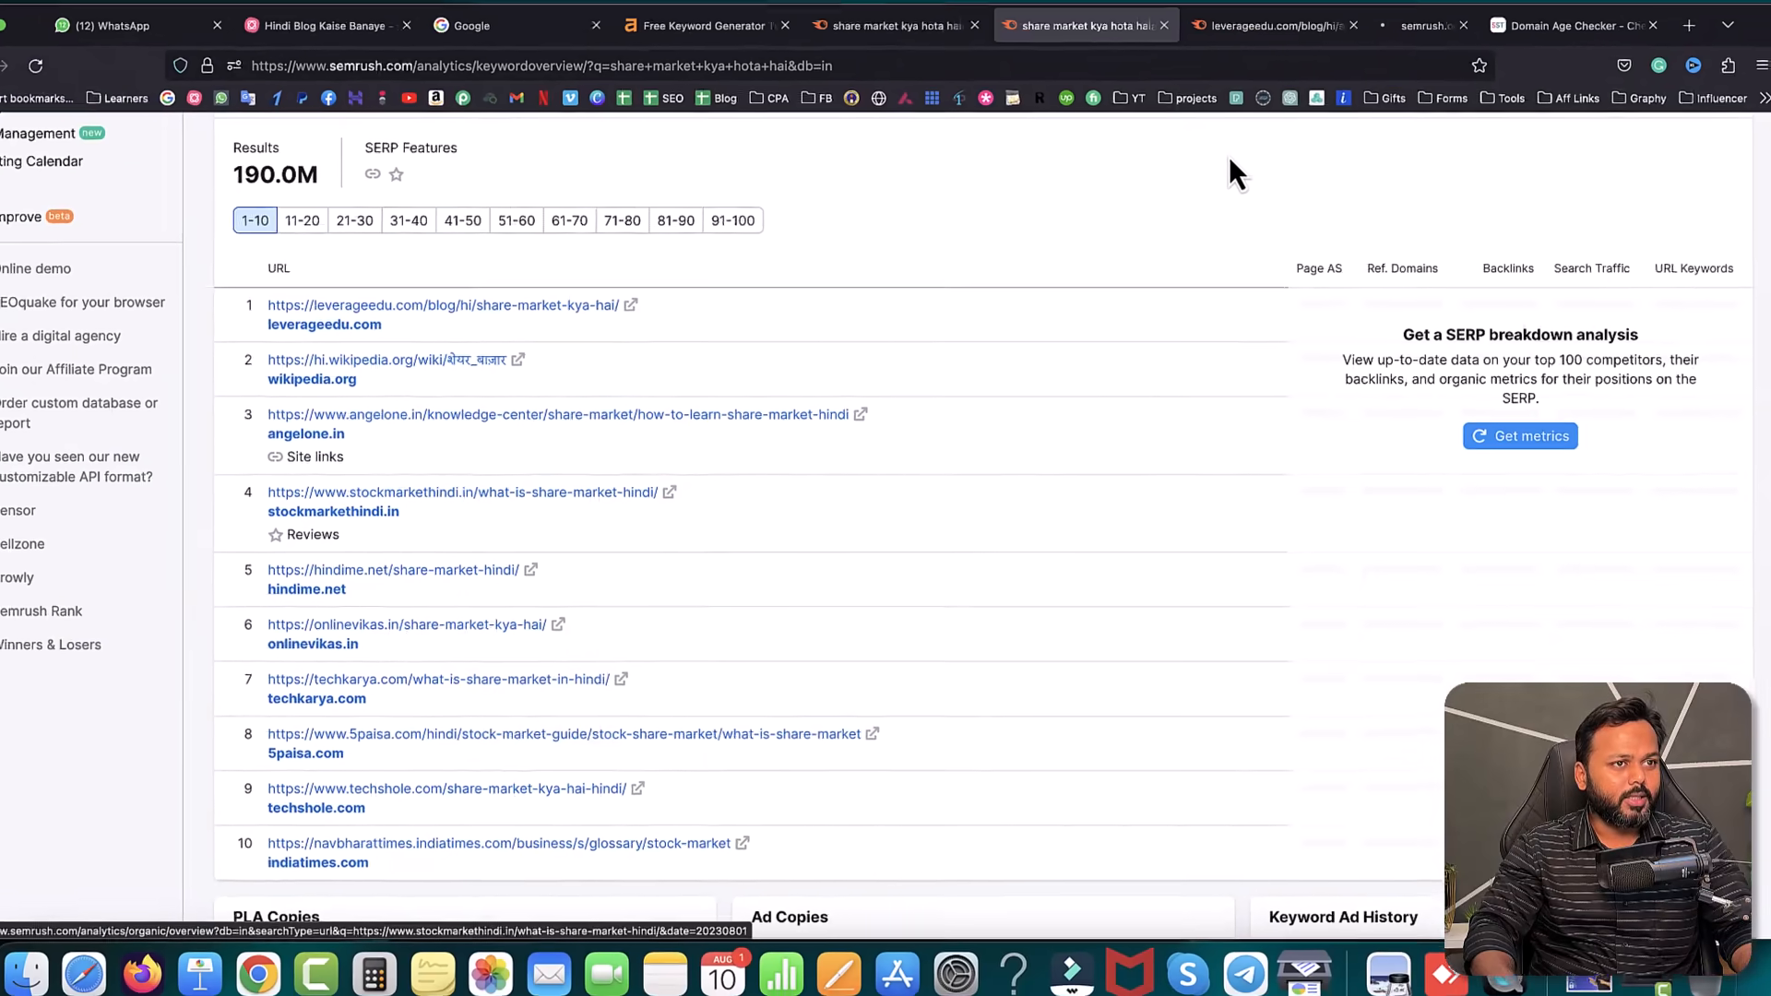
{"action": "left_click", "coordinate": [1237, 26]}
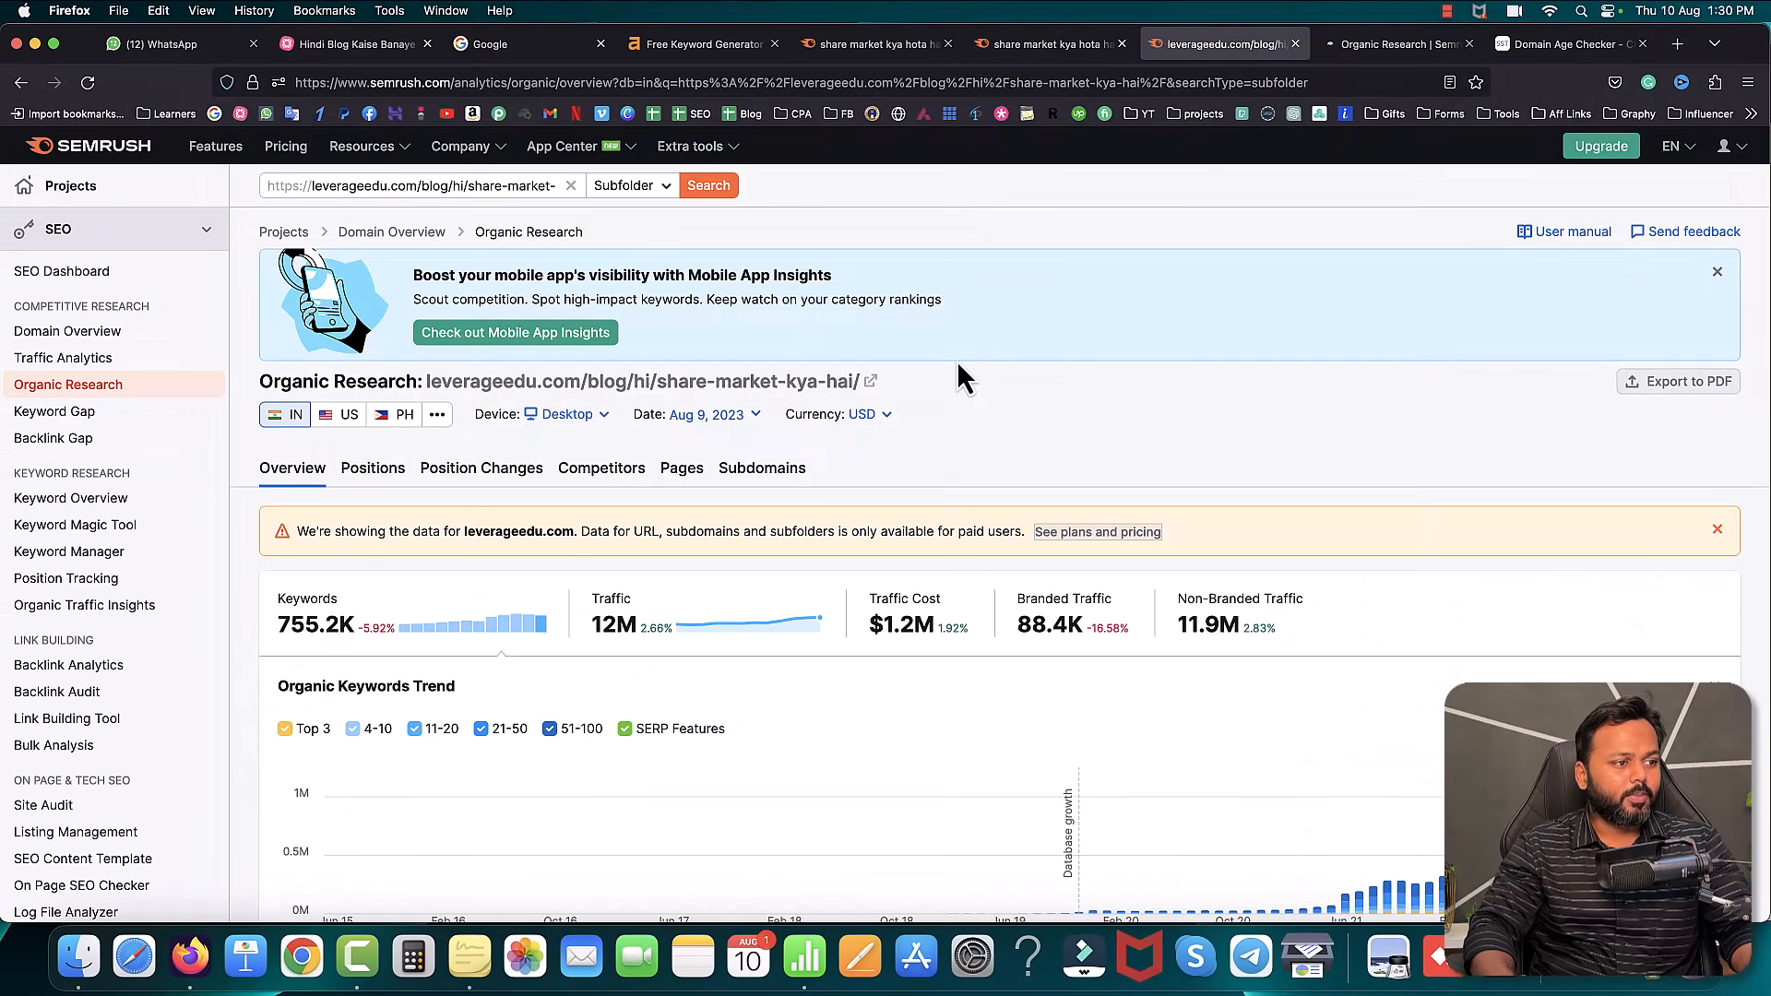
{"action": "scroll", "coordinate": [1032, 386], "scroll_direction": "down", "scroll_amount": 2}
{"action": "scroll", "coordinate": [493, 317], "scroll_direction": "up", "scroll_amount": 2}
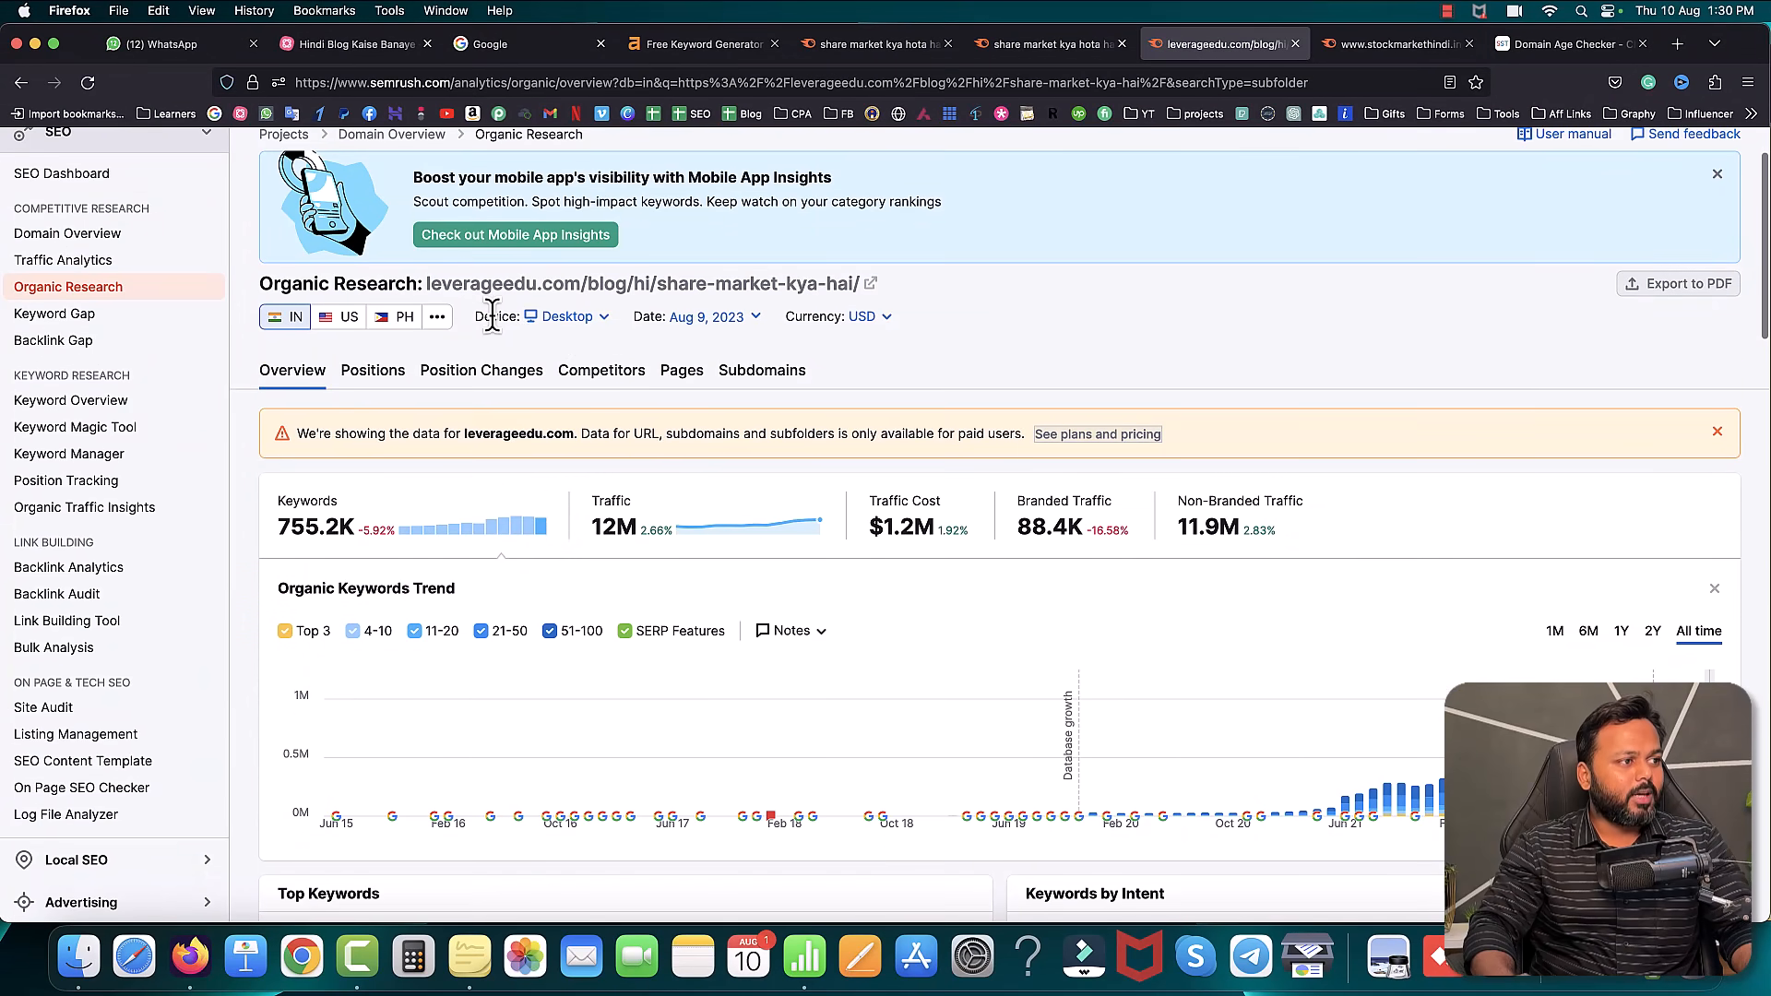
{"action": "left_click_drag", "start_coordinate": [427, 286], "coordinate": [858, 285]}
{"action": "scroll", "coordinate": [427, 507], "scroll_direction": "down", "scroll_amount": 1}
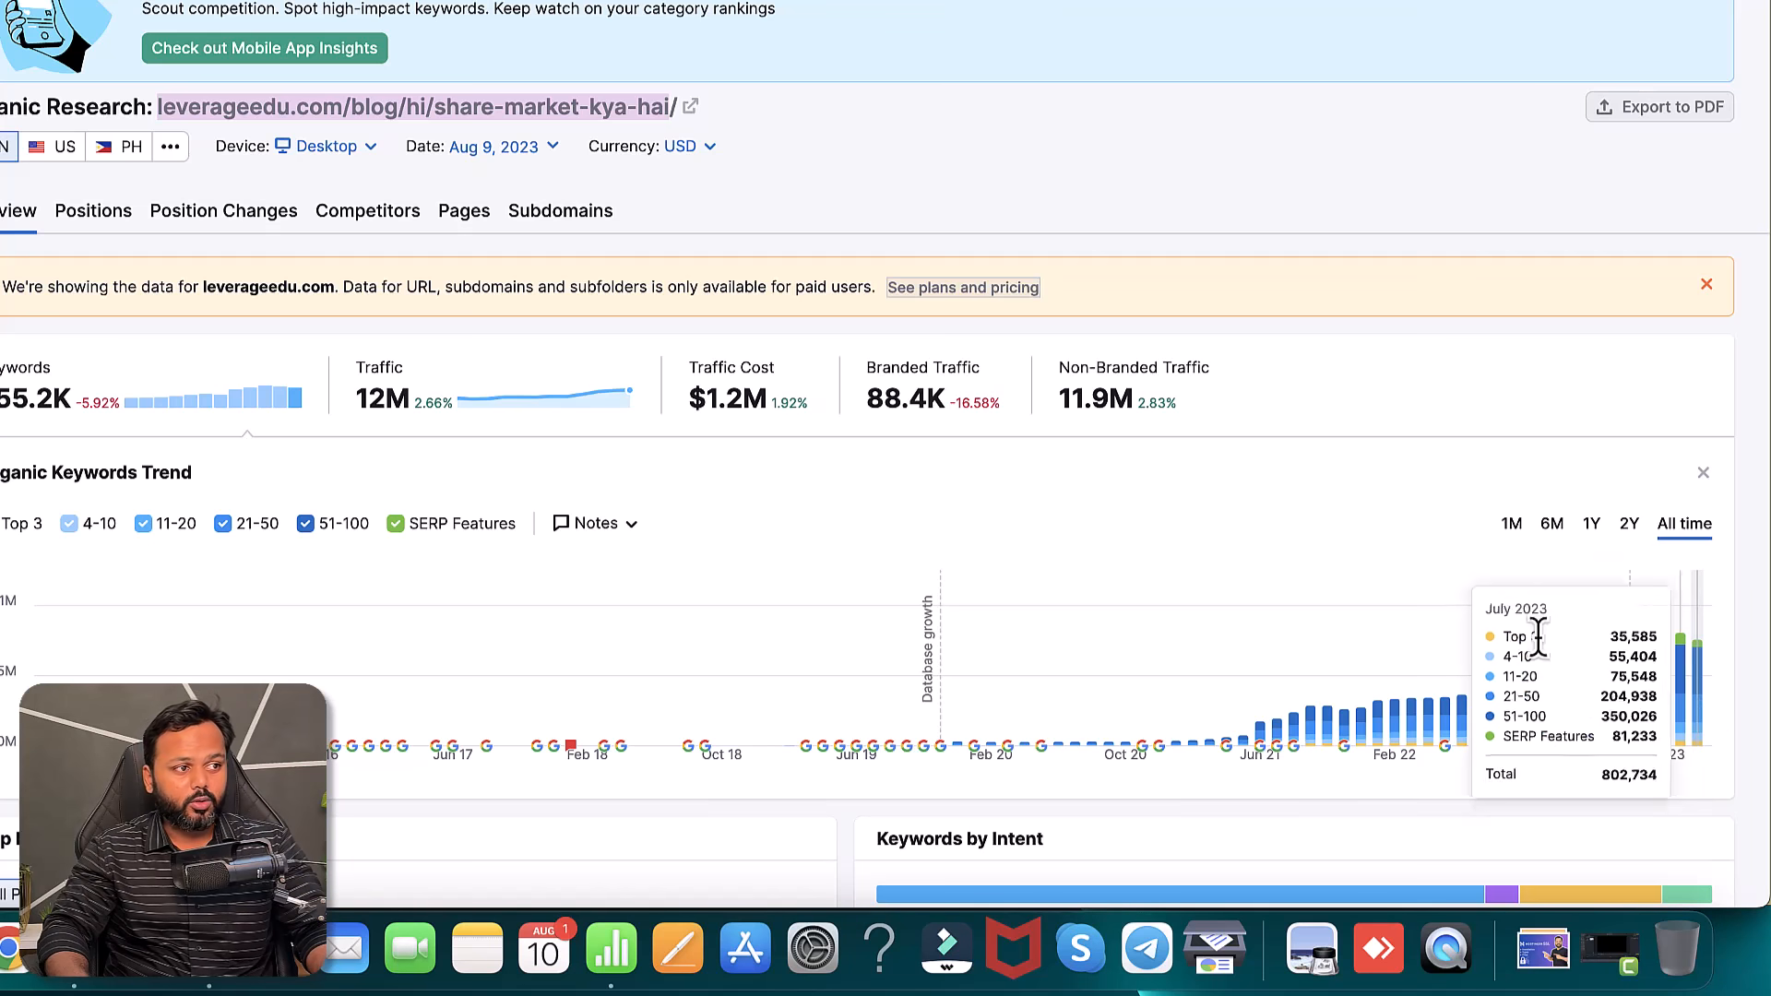
{"action": "scroll", "coordinate": [1371, 509], "scroll_direction": "down", "scroll_amount": 5}
{"action": "scroll", "coordinate": [1371, 510], "scroll_direction": "down", "scroll_amount": 2}
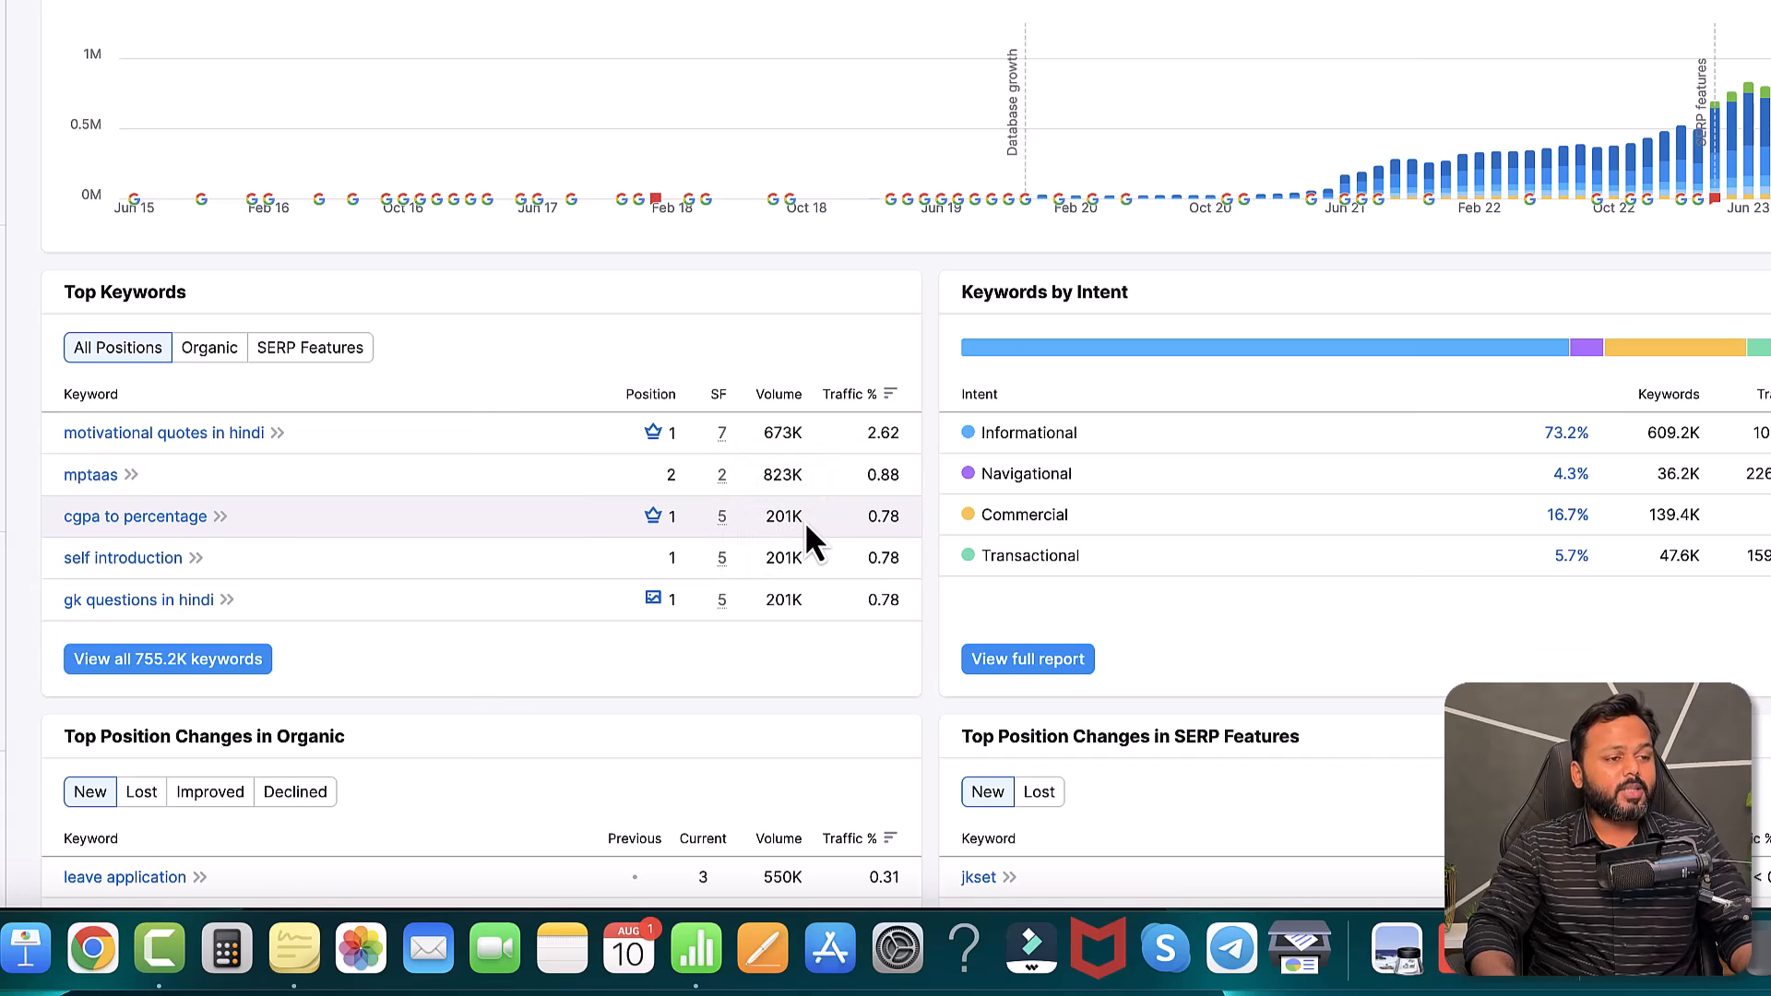
{"action": "mouse_move", "coordinate": [1120, 310]}
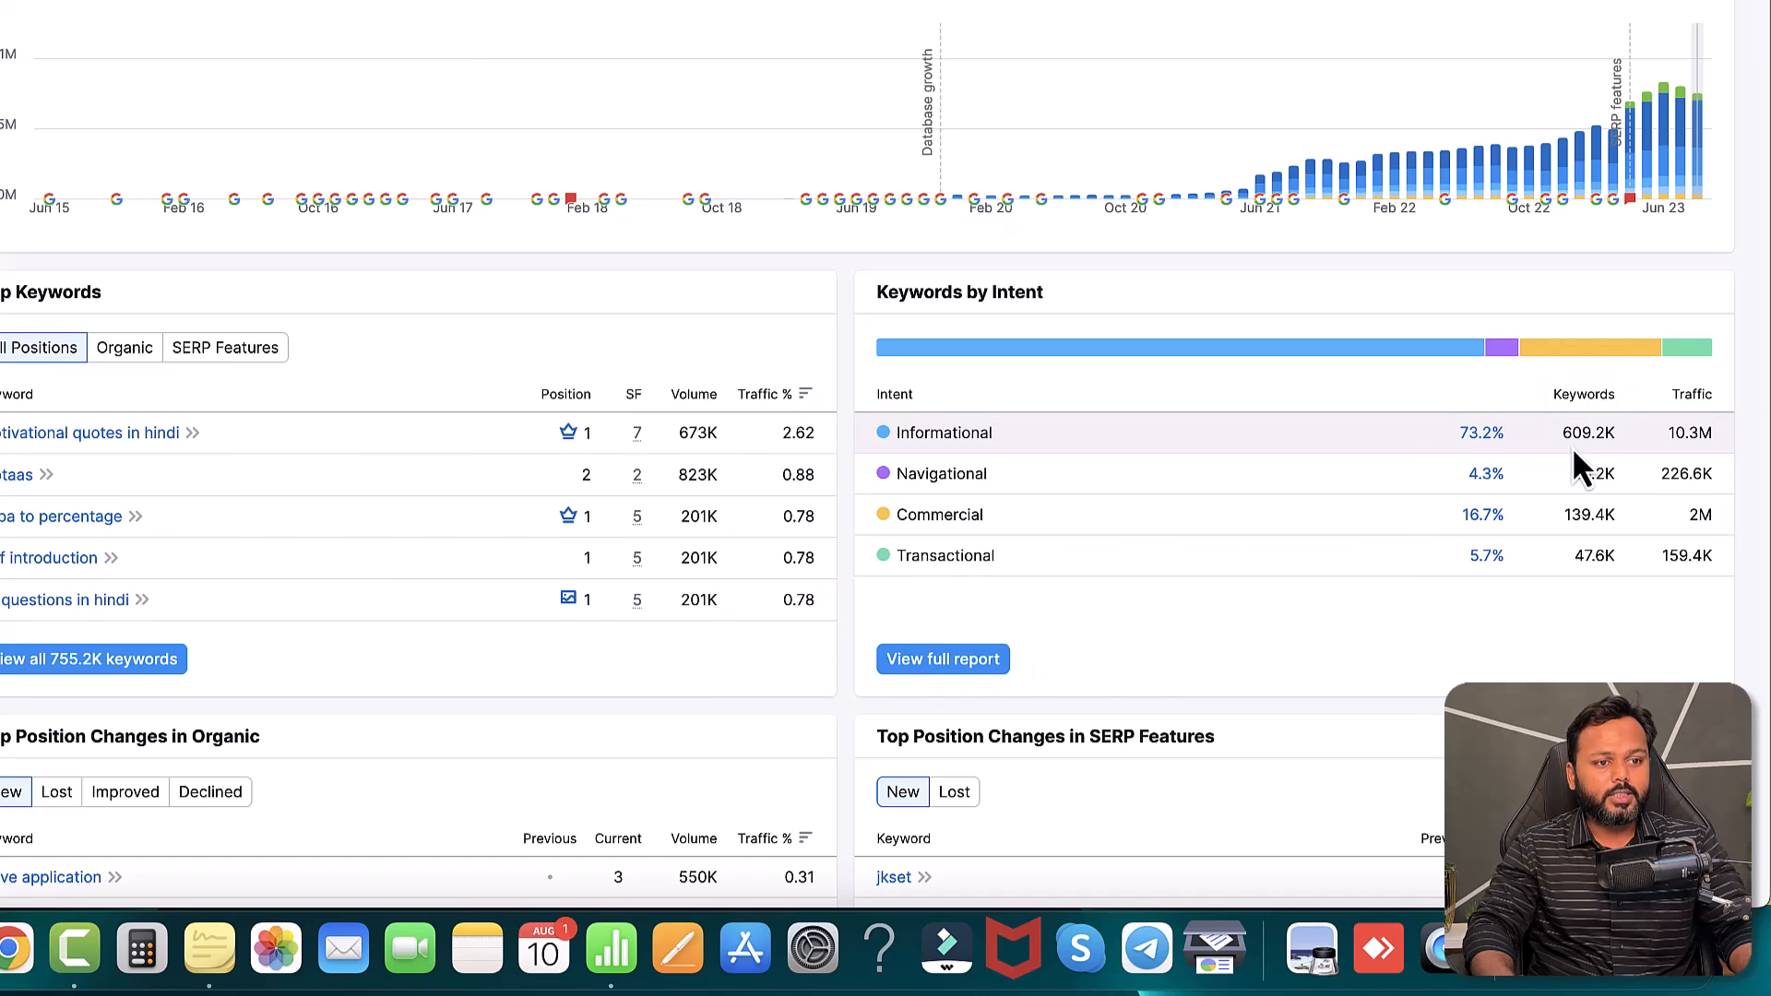
{"action": "mouse_move", "coordinate": [1593, 450]}
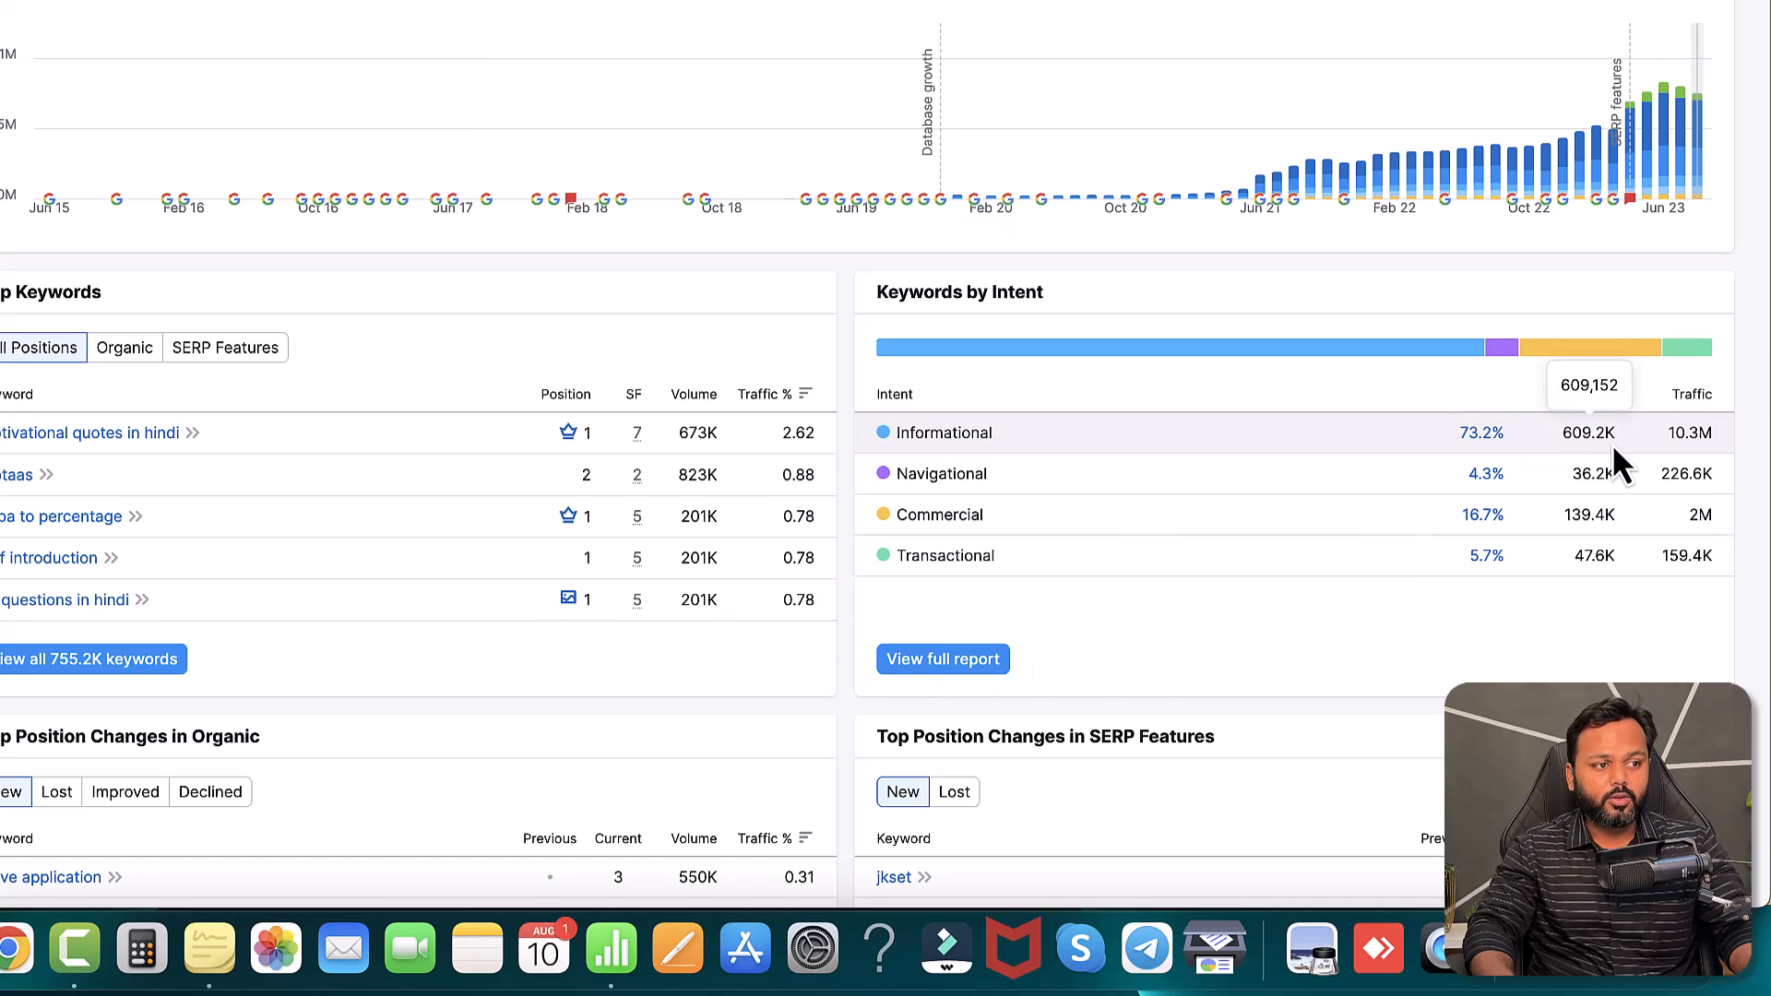
{"action": "mouse_move", "coordinate": [1689, 434]}
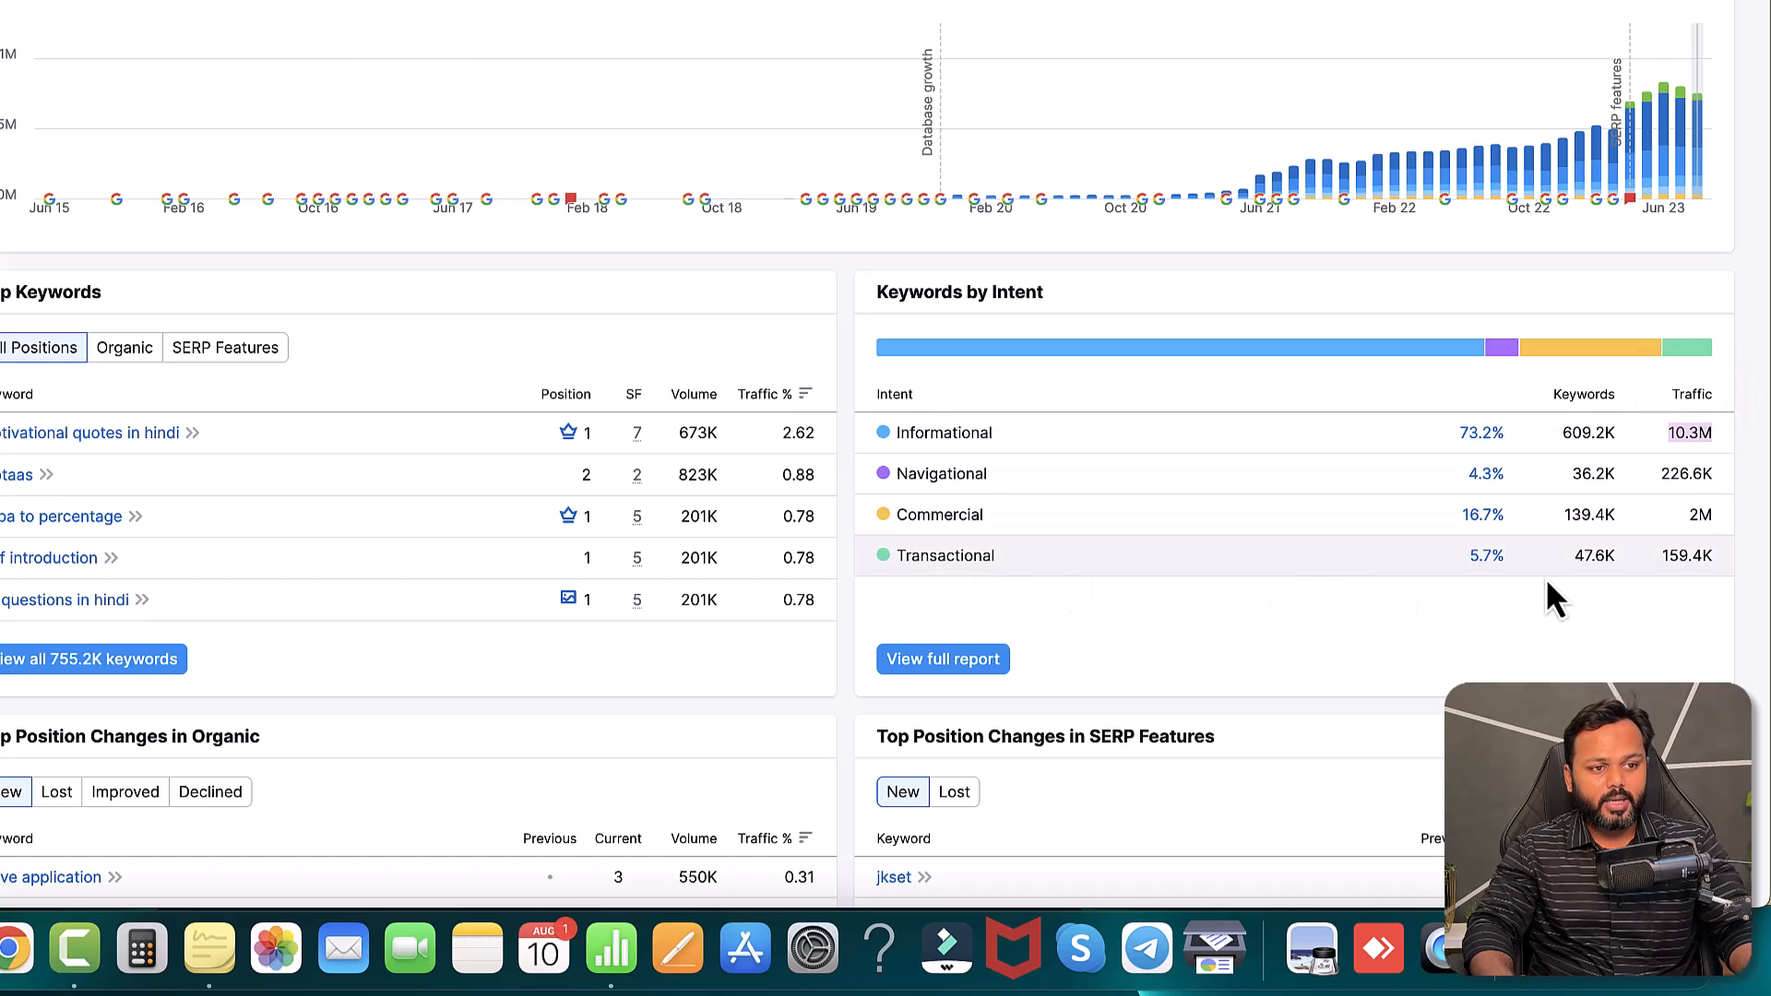
{"action": "mouse_move", "coordinate": [1580, 558]}
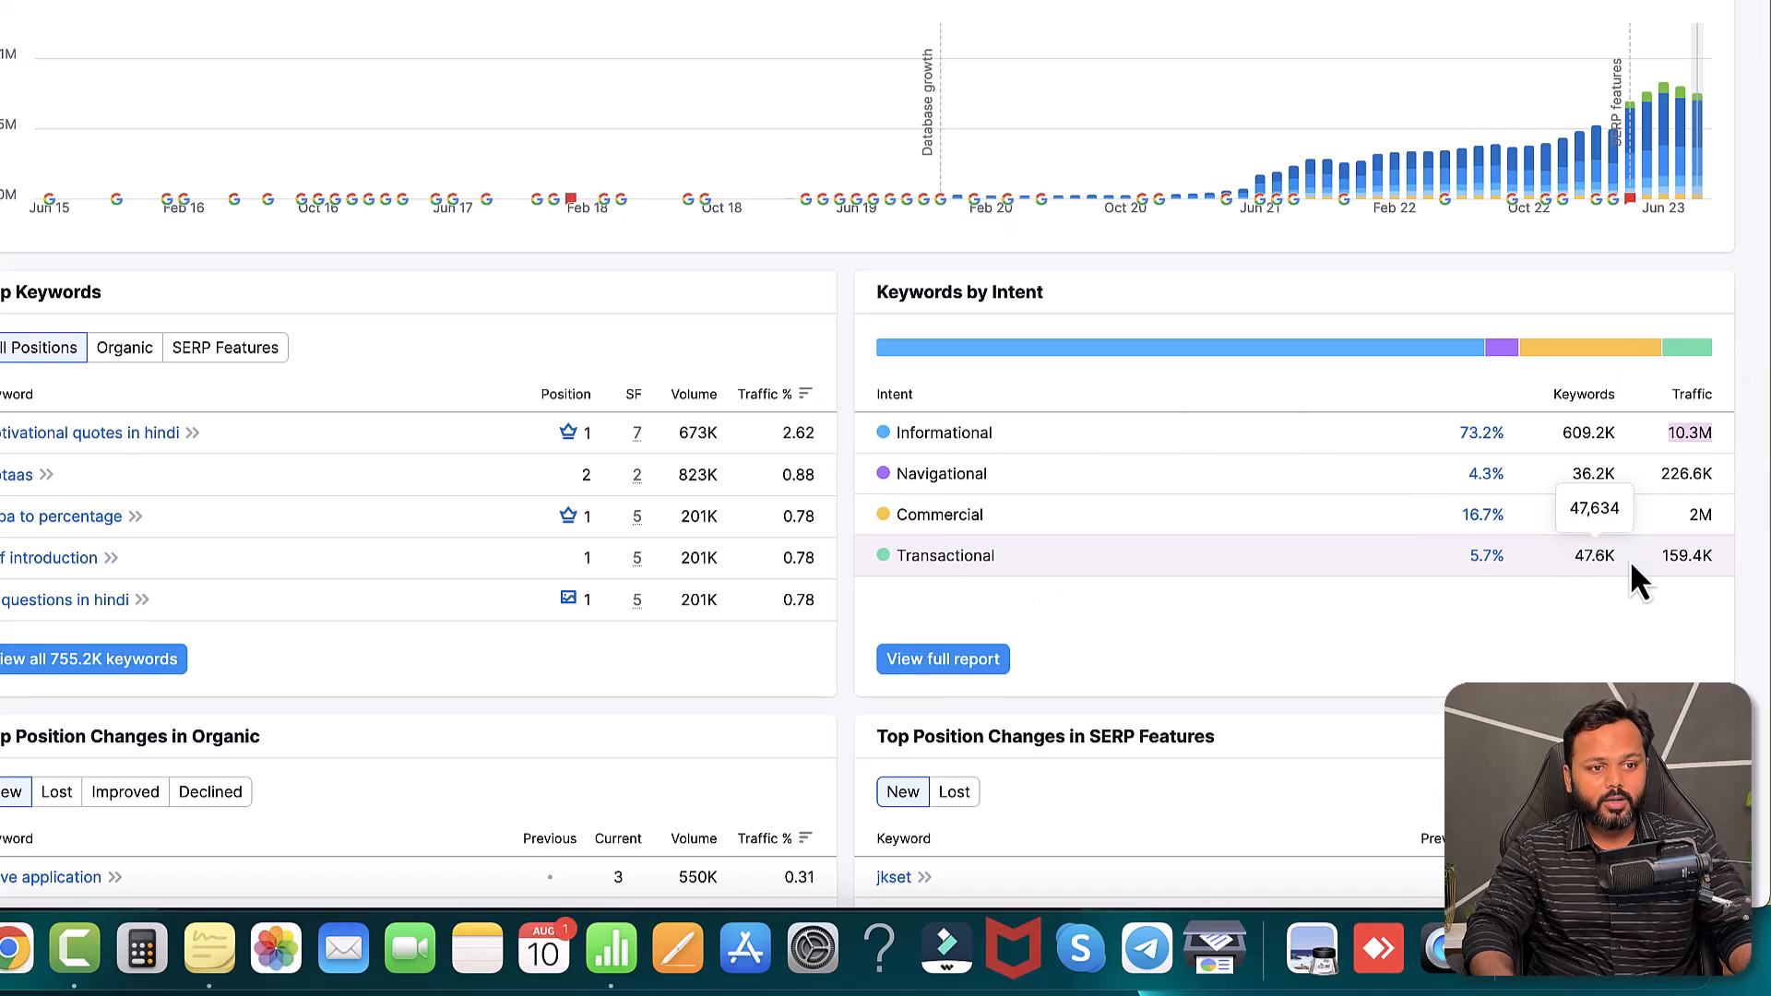
{"action": "mouse_move", "coordinate": [1662, 555]}
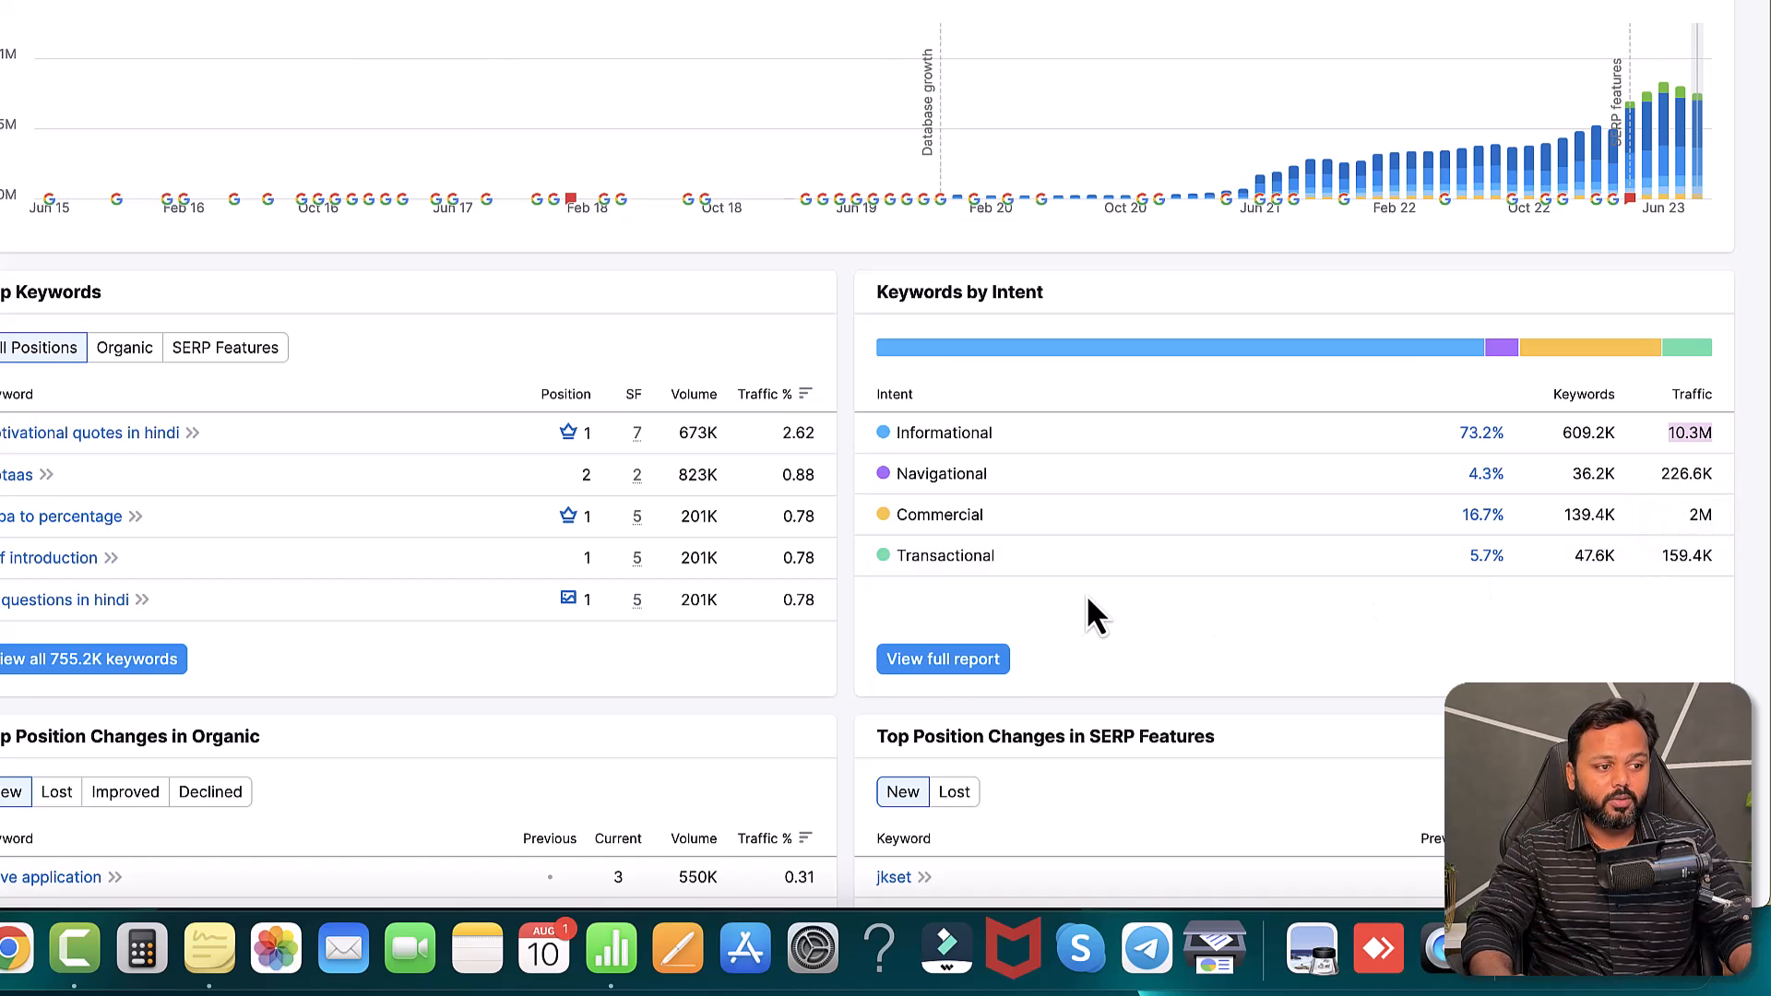
{"action": "scroll", "coordinate": [1087, 598], "scroll_direction": "down", "scroll_amount": 9}
{"action": "scroll", "coordinate": [1087, 597], "scroll_direction": "down", "scroll_amount": 7}
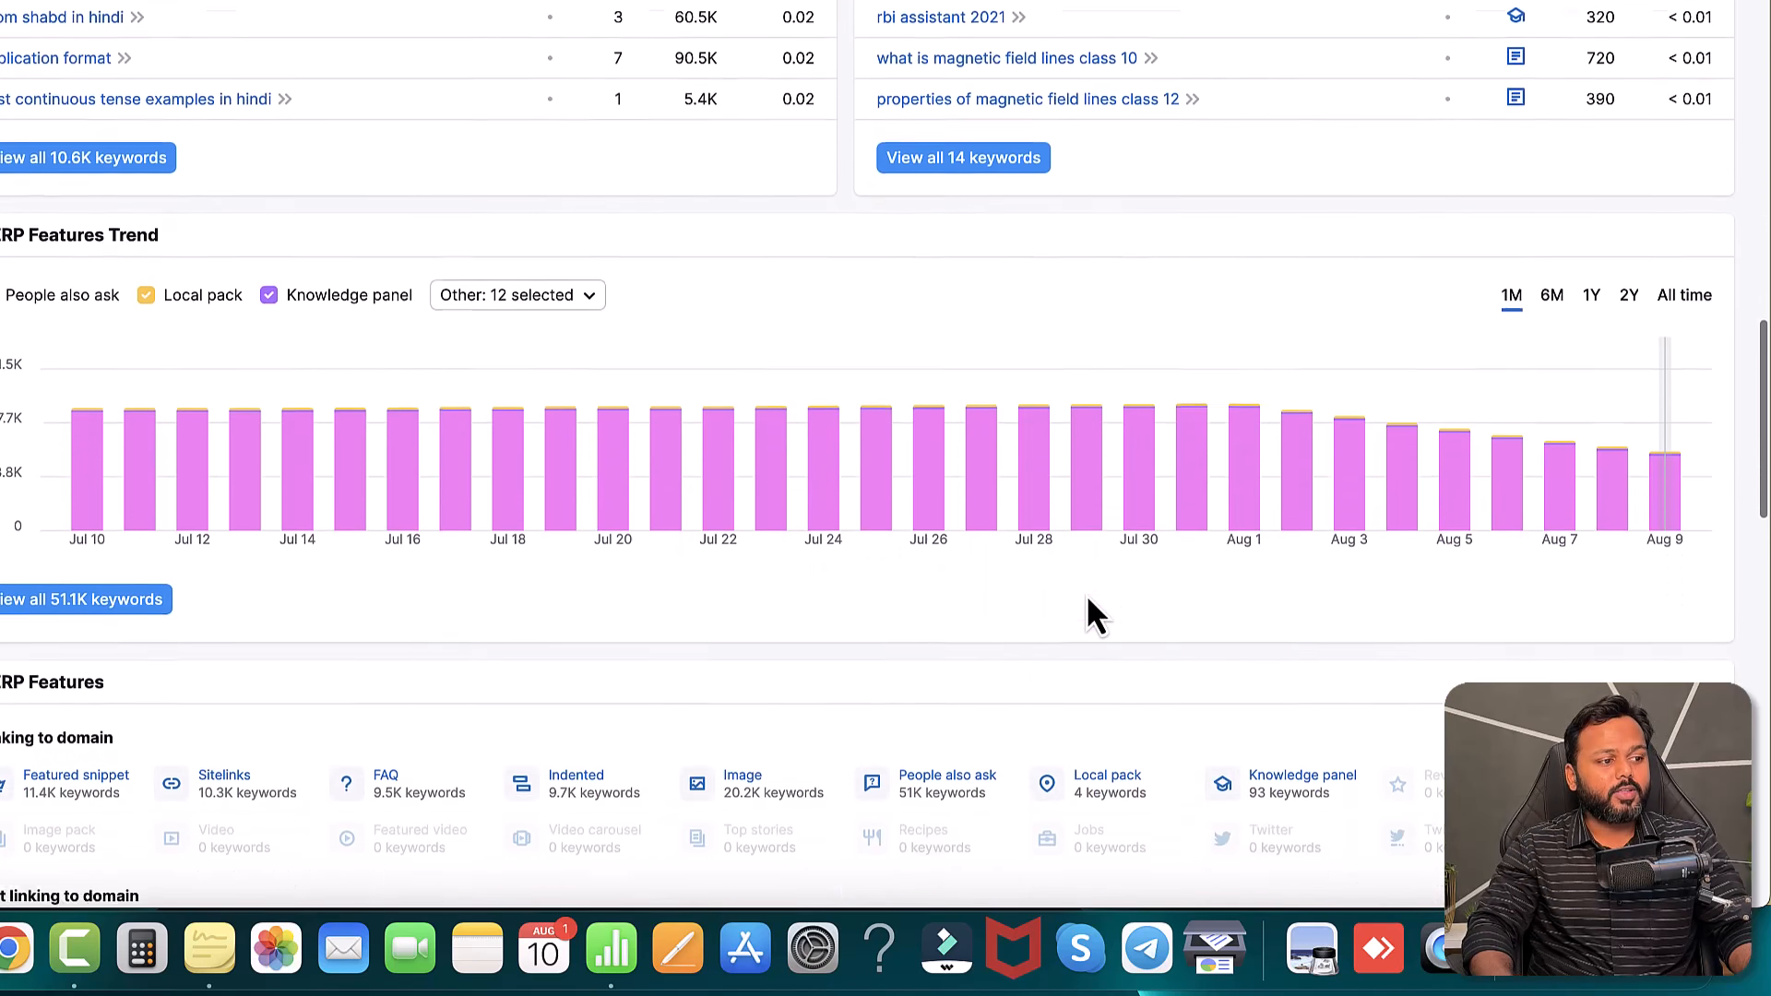
- Scan Top Pages and Subdomains, select the leverageedu.com heading domain, and open a new tab
{"action": "scroll", "coordinate": [1094, 611], "scroll_direction": "down", "scroll_amount": 4}
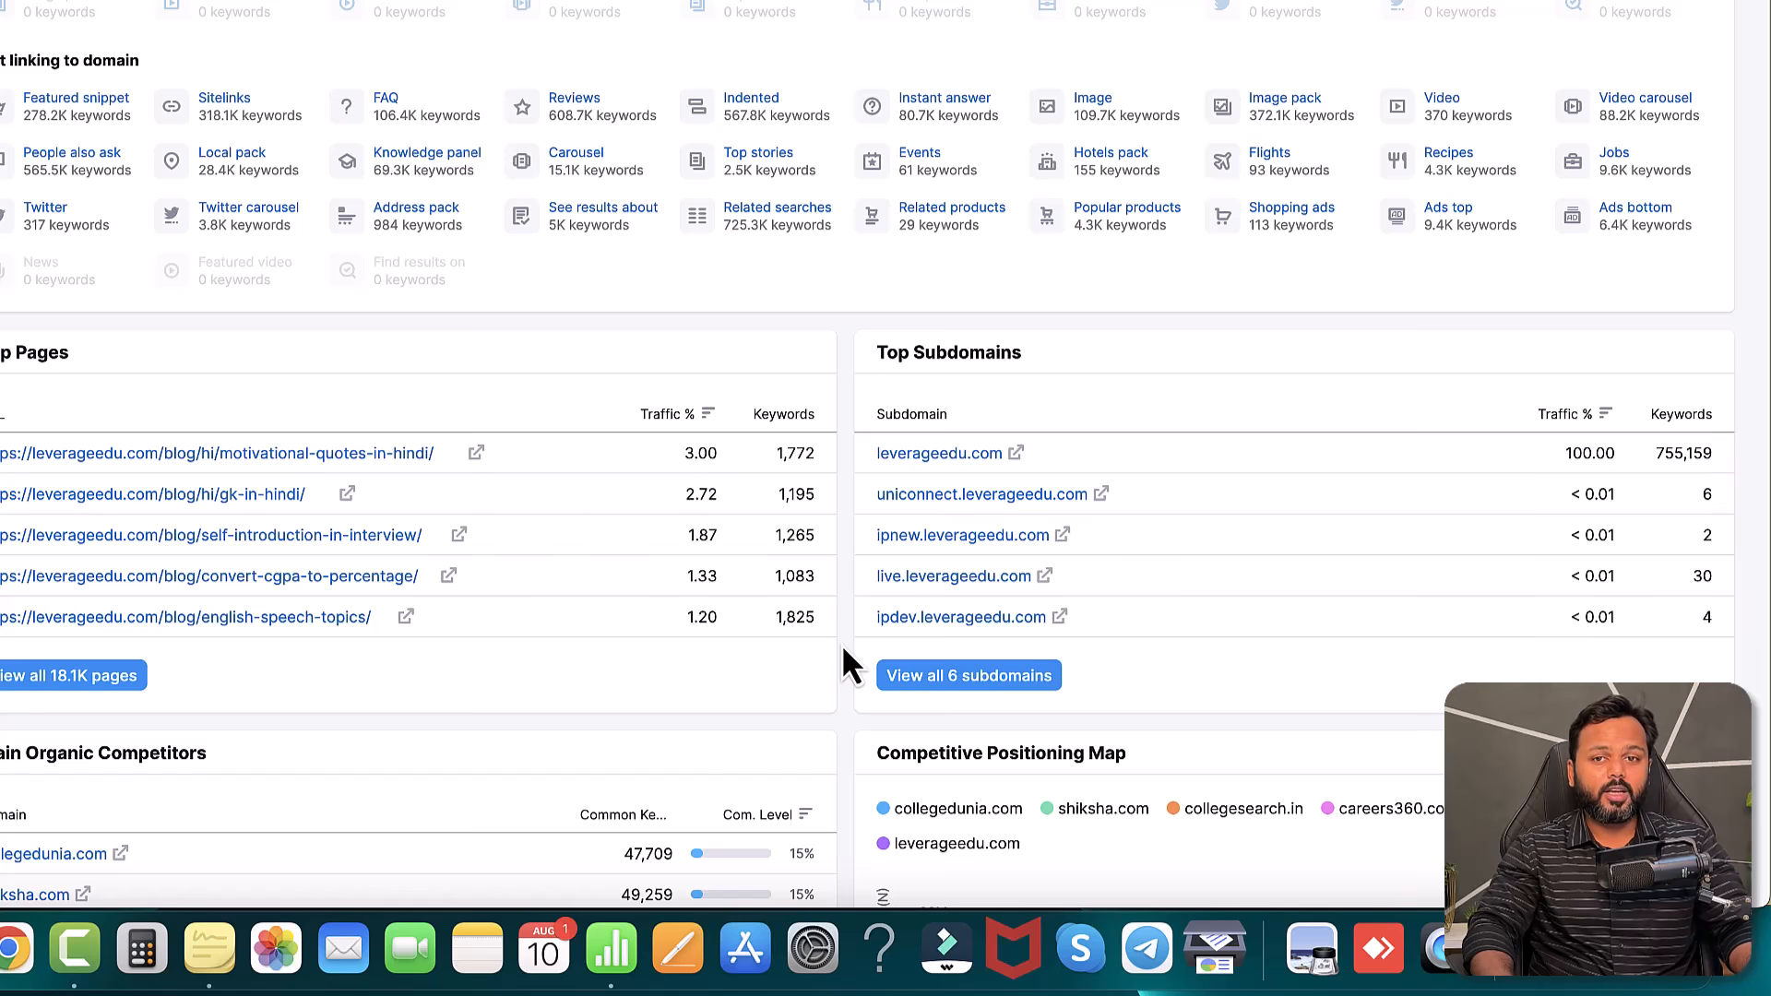
{"action": "scroll", "coordinate": [841, 644], "scroll_direction": "up", "scroll_amount": 15}
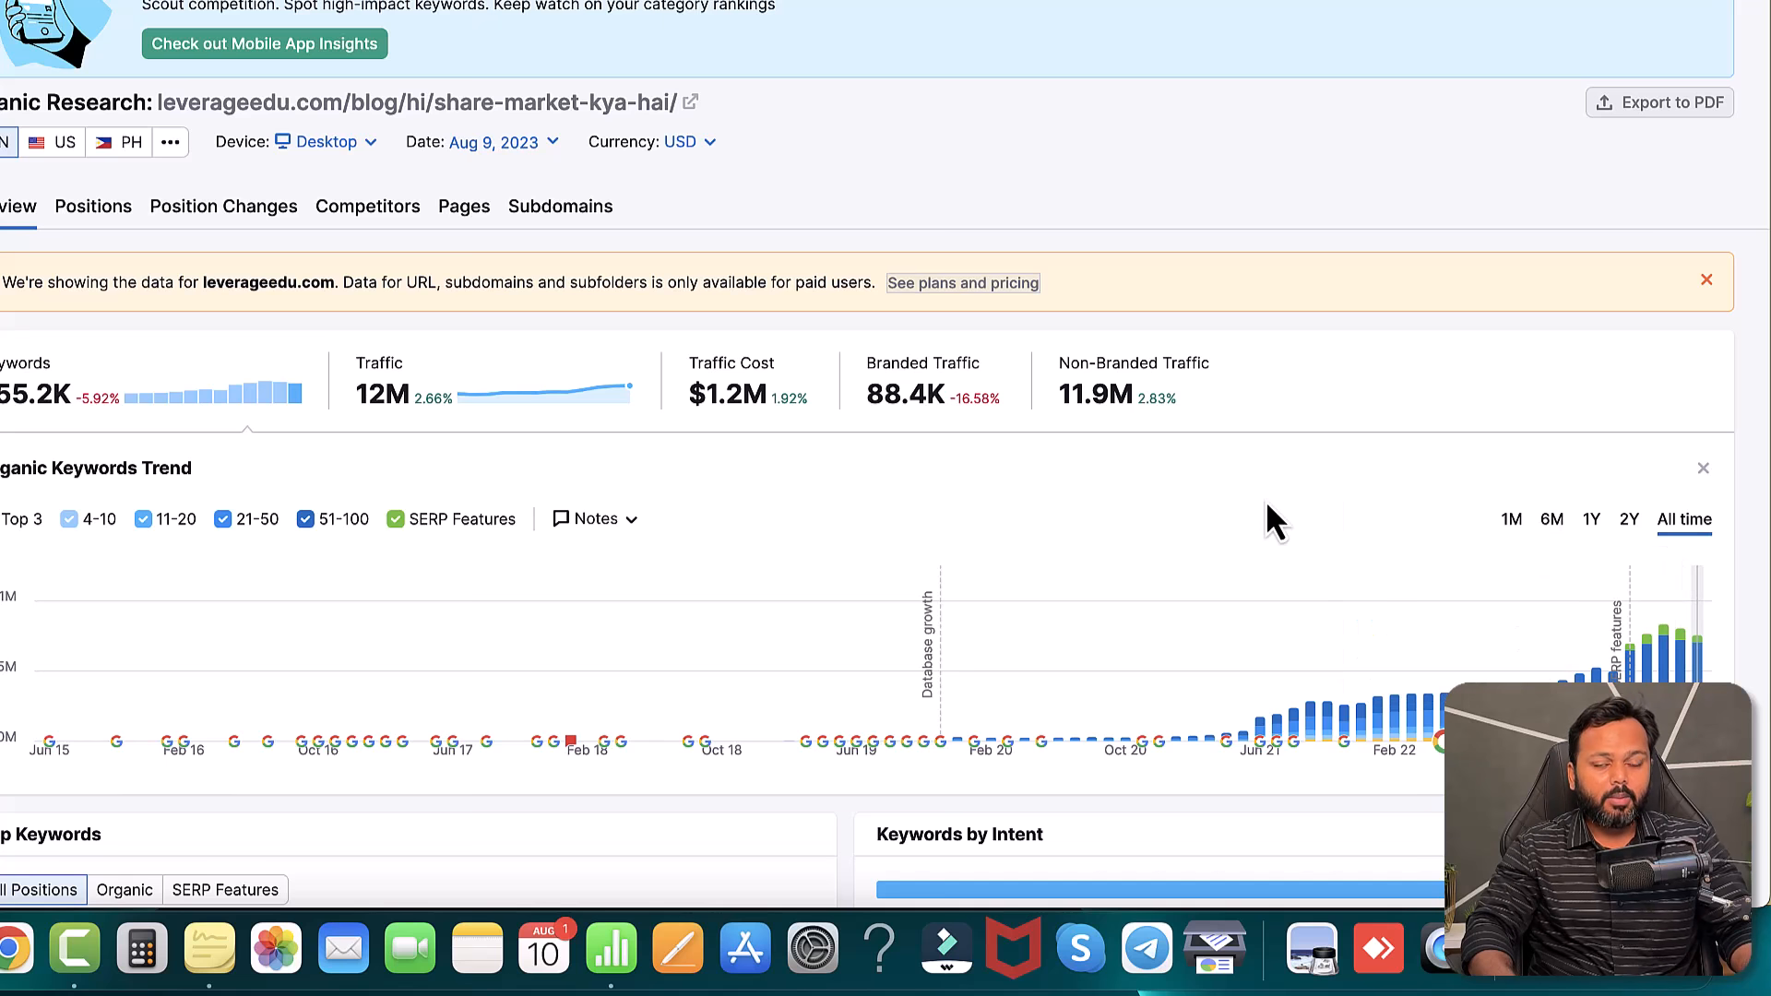
{"action": "scroll", "coordinate": [563, 443], "scroll_direction": "up", "scroll_amount": 3}
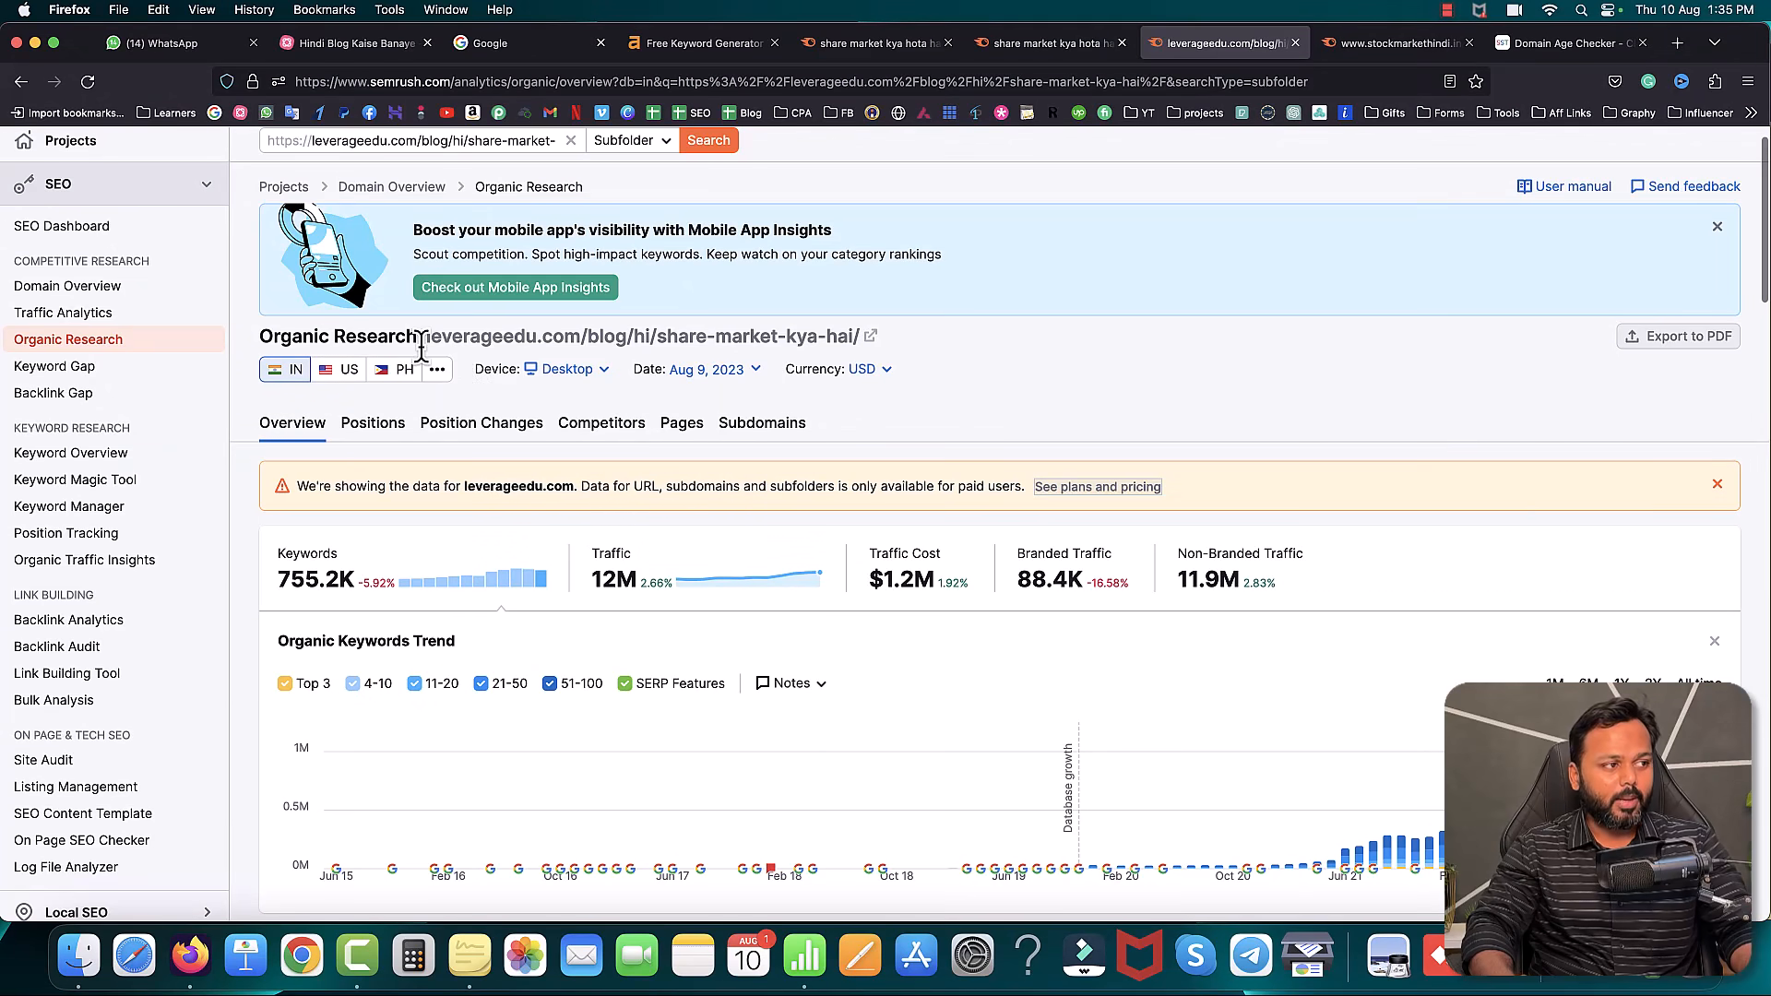
{"action": "left_click_drag", "start_coordinate": [423, 334], "coordinate": [579, 336]}
{"action": "key", "text": "super+c"}
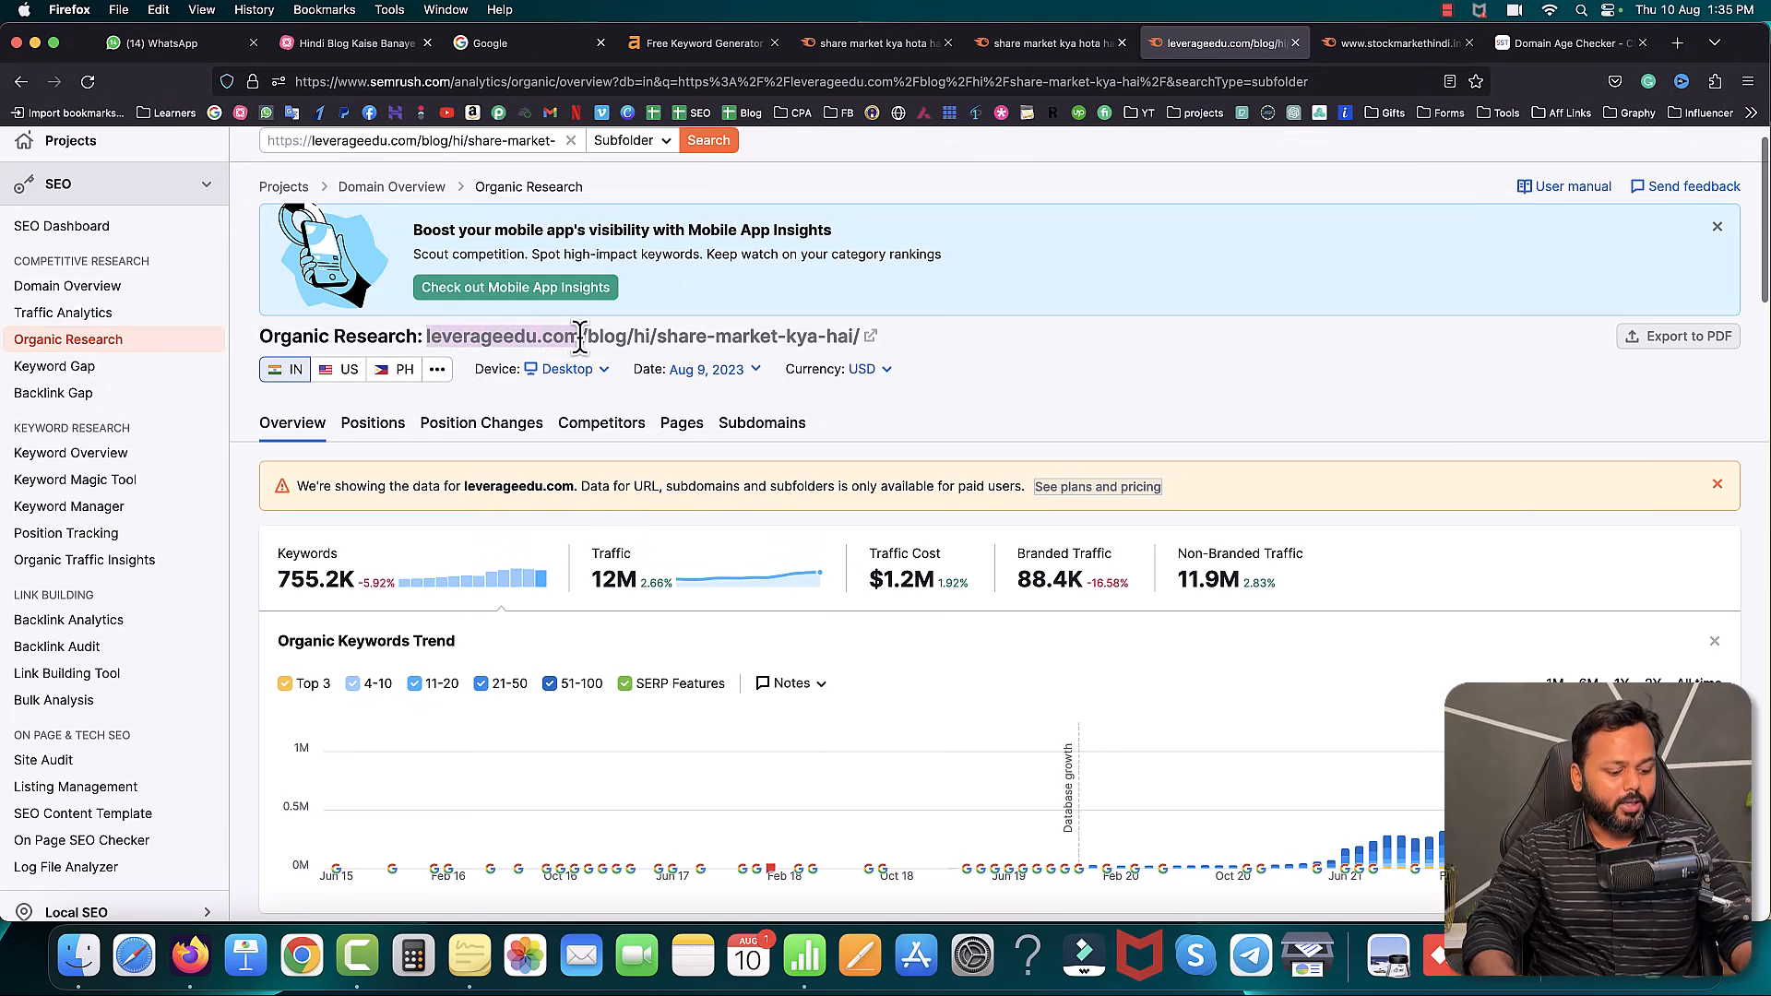
{"action": "left_click", "coordinate": [1679, 43]}
- Load leverageedu.com/sitemap.xml in the new tab
{"action": "key", "text": "super+v"}
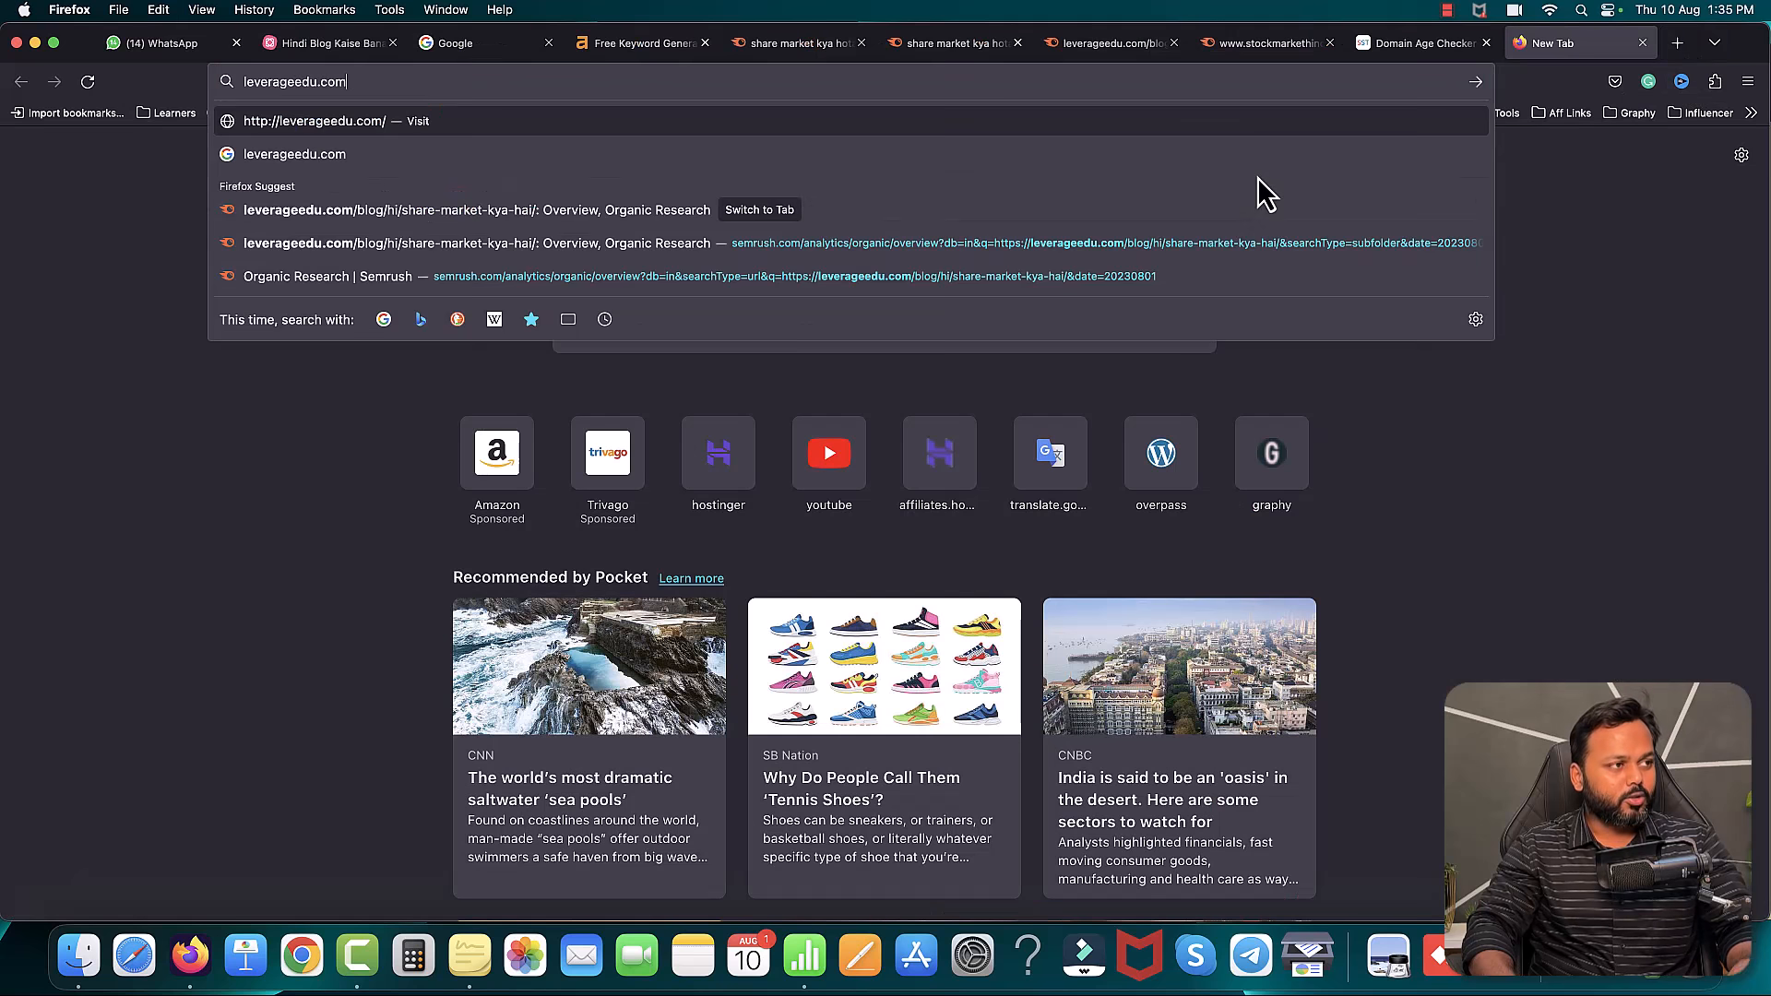
{"action": "type", "text": "/"}
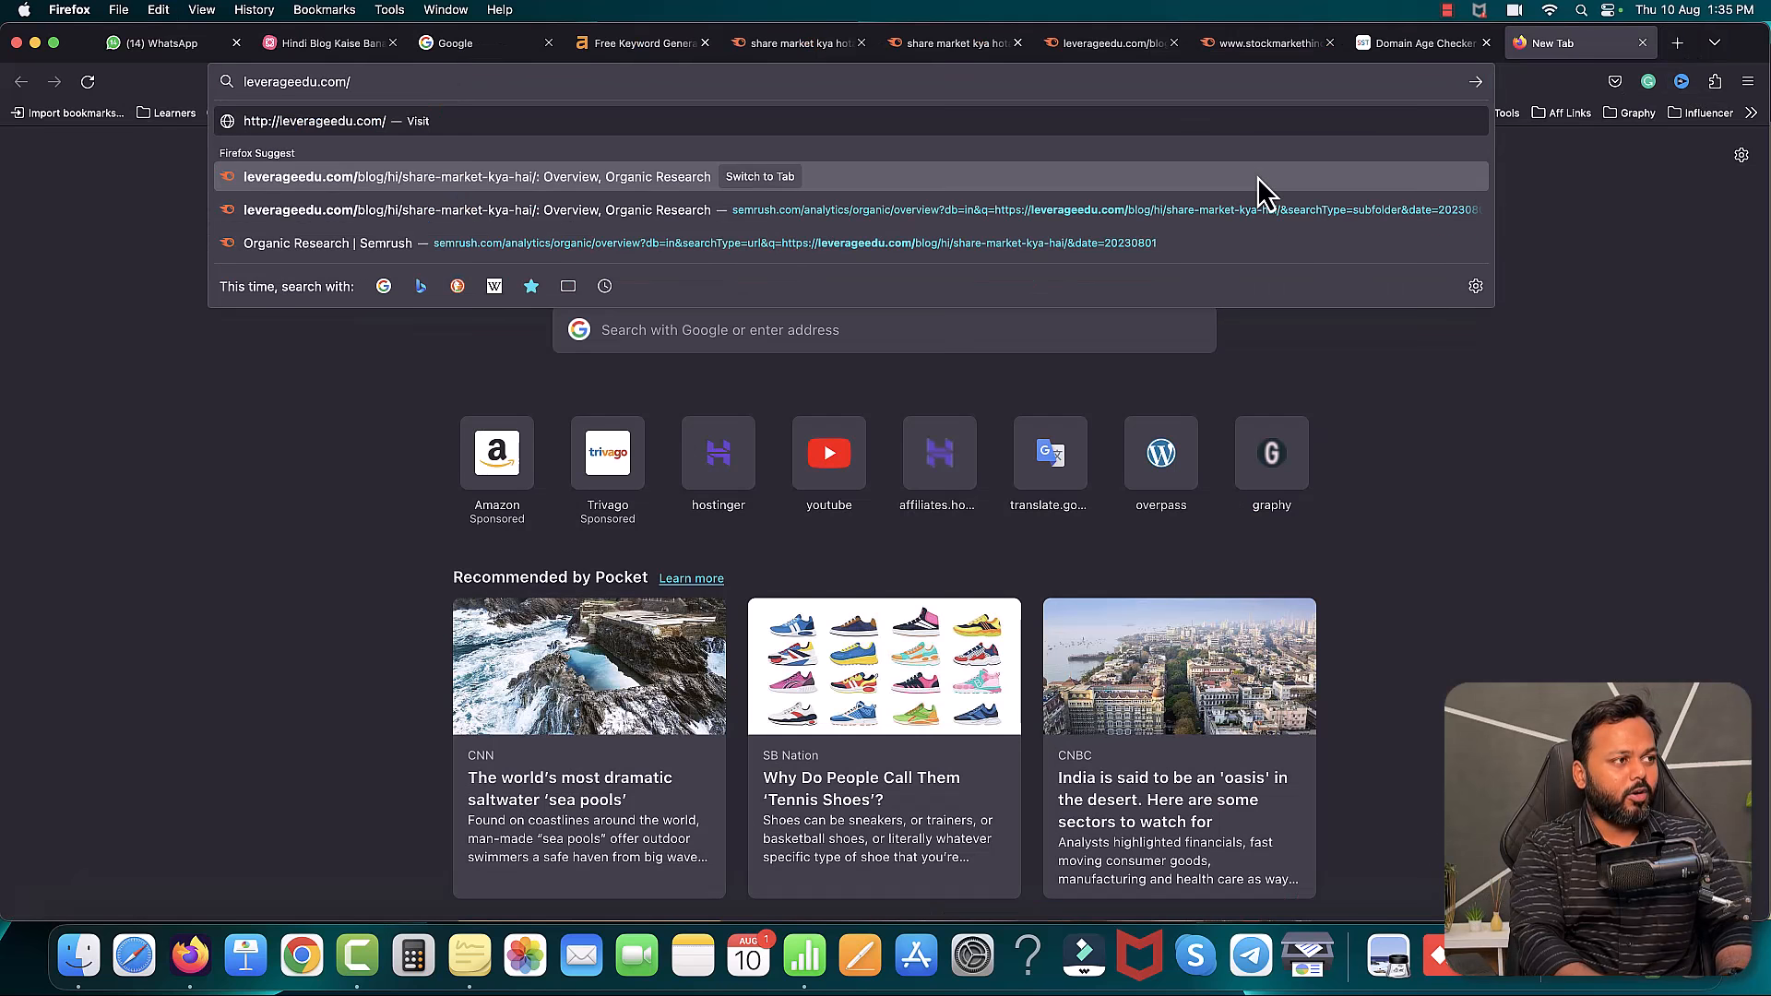
{"action": "type", "text": "sitema"}
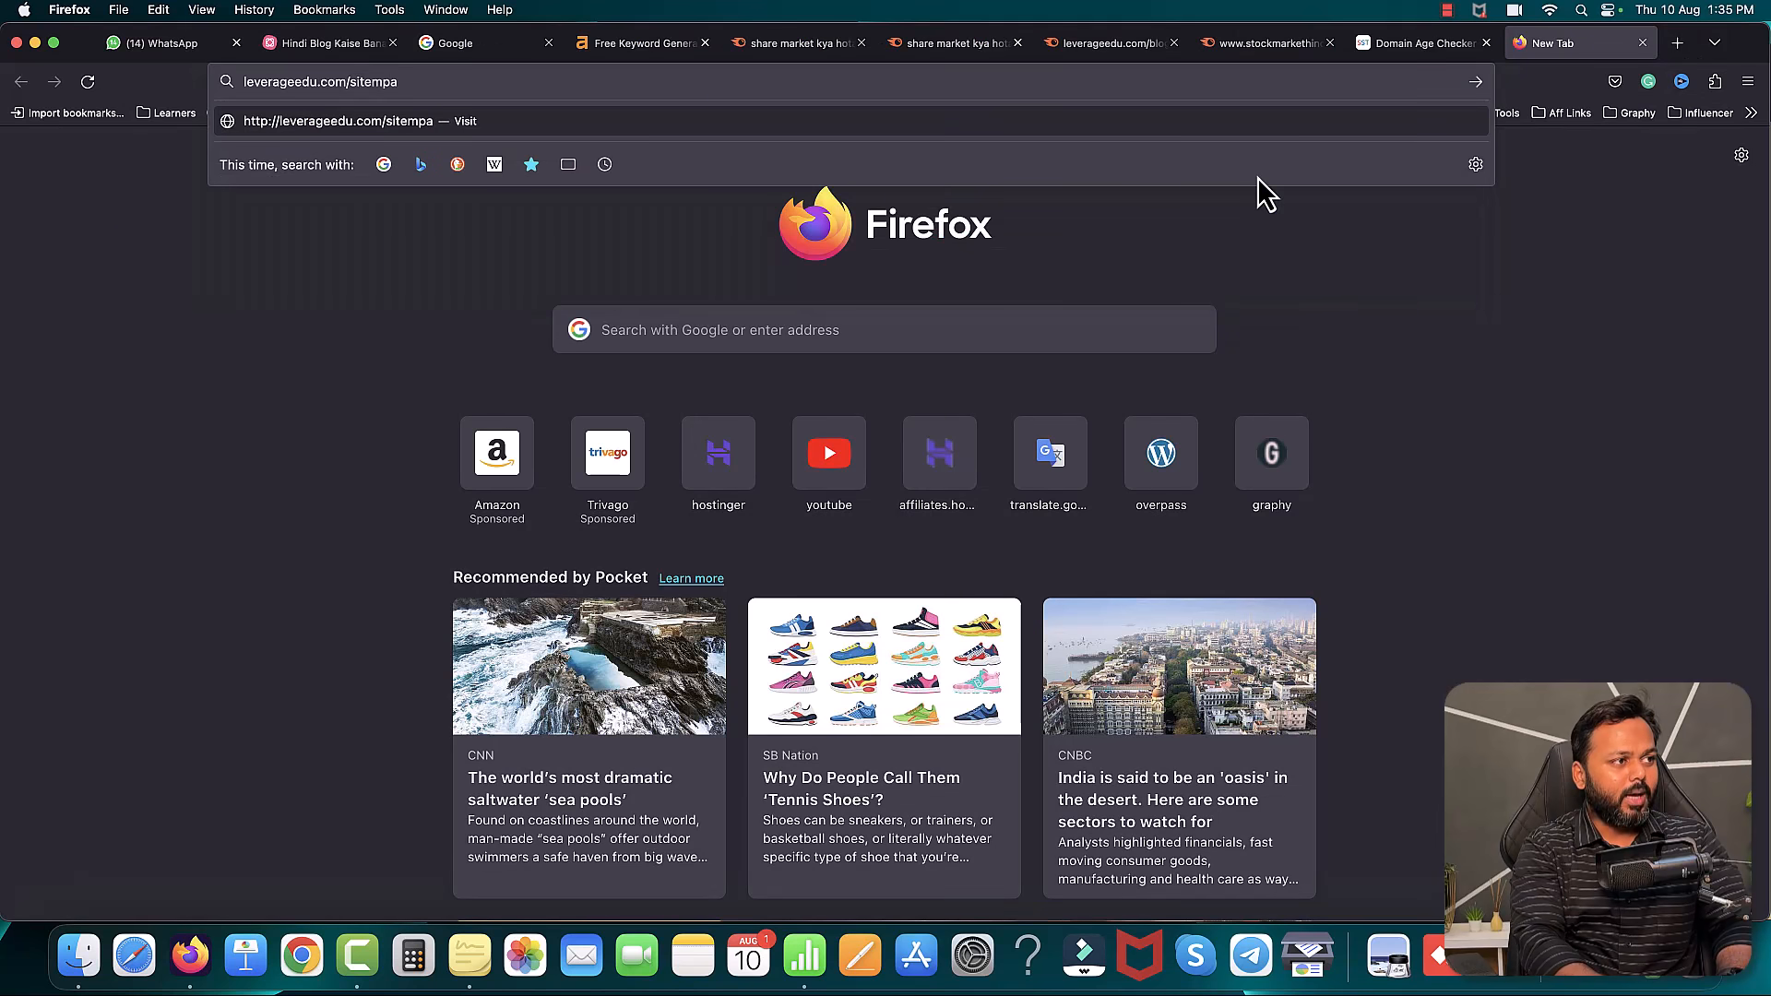
{"action": "type", "text": "p.xml"}
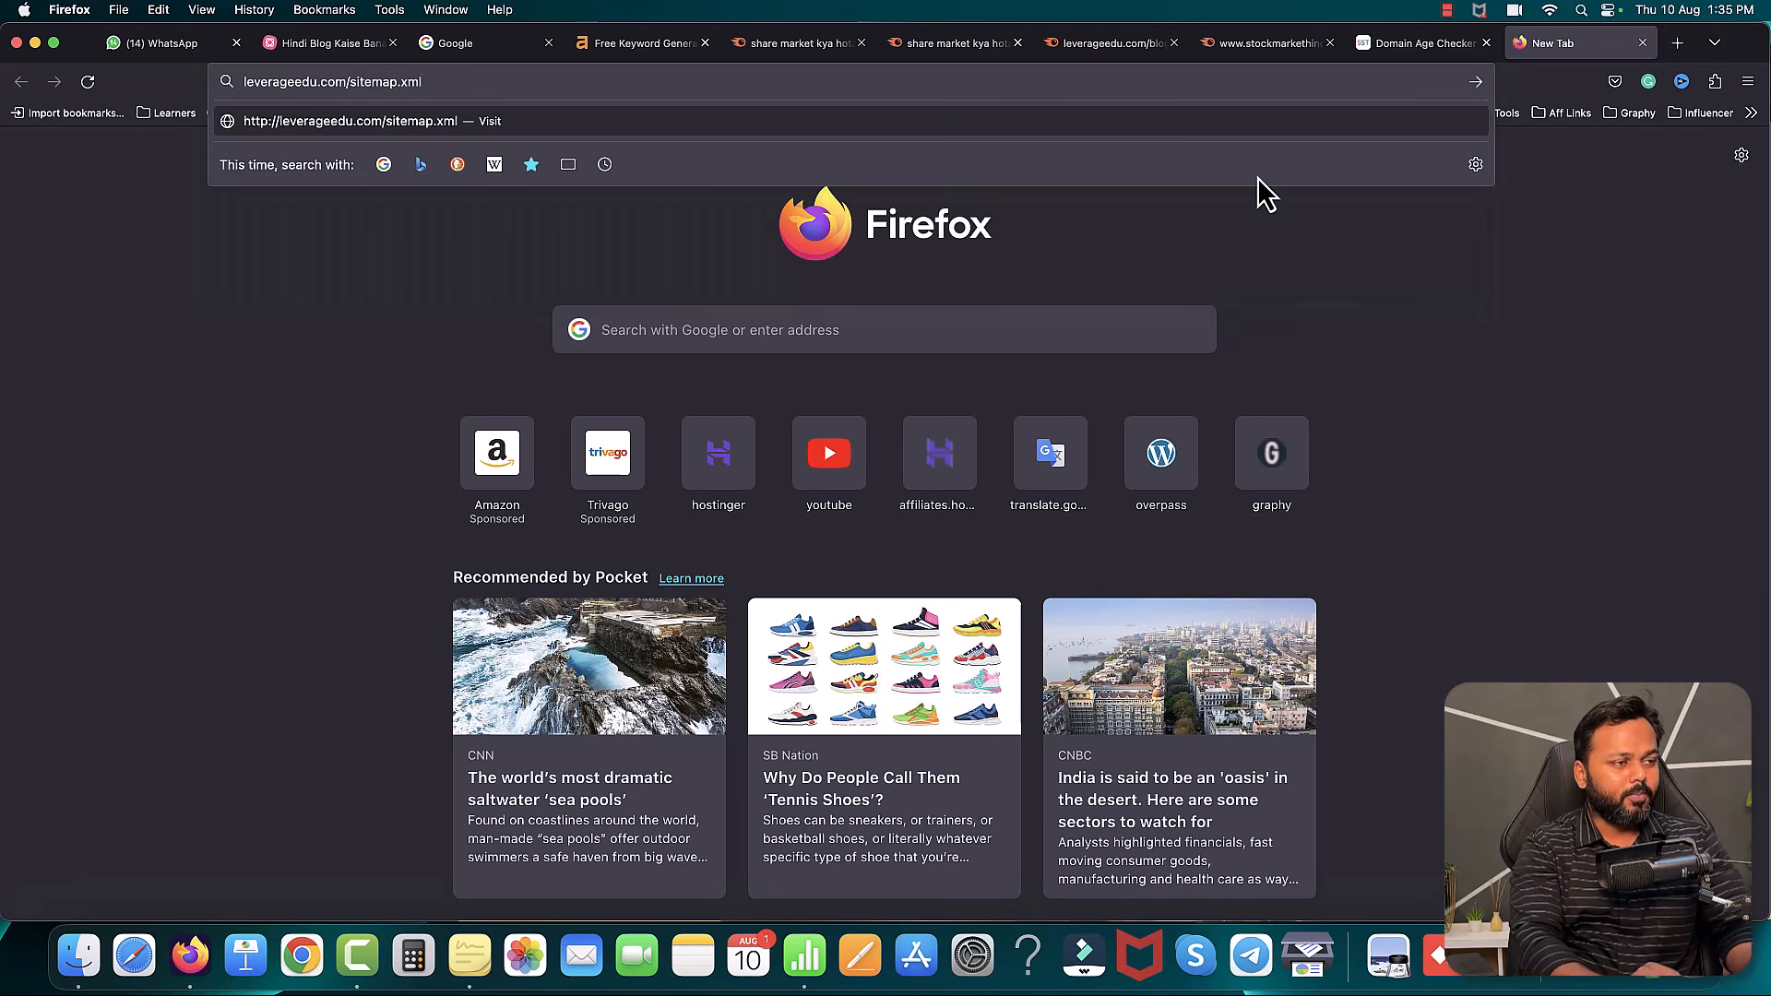
{"action": "key", "text": "Return"}
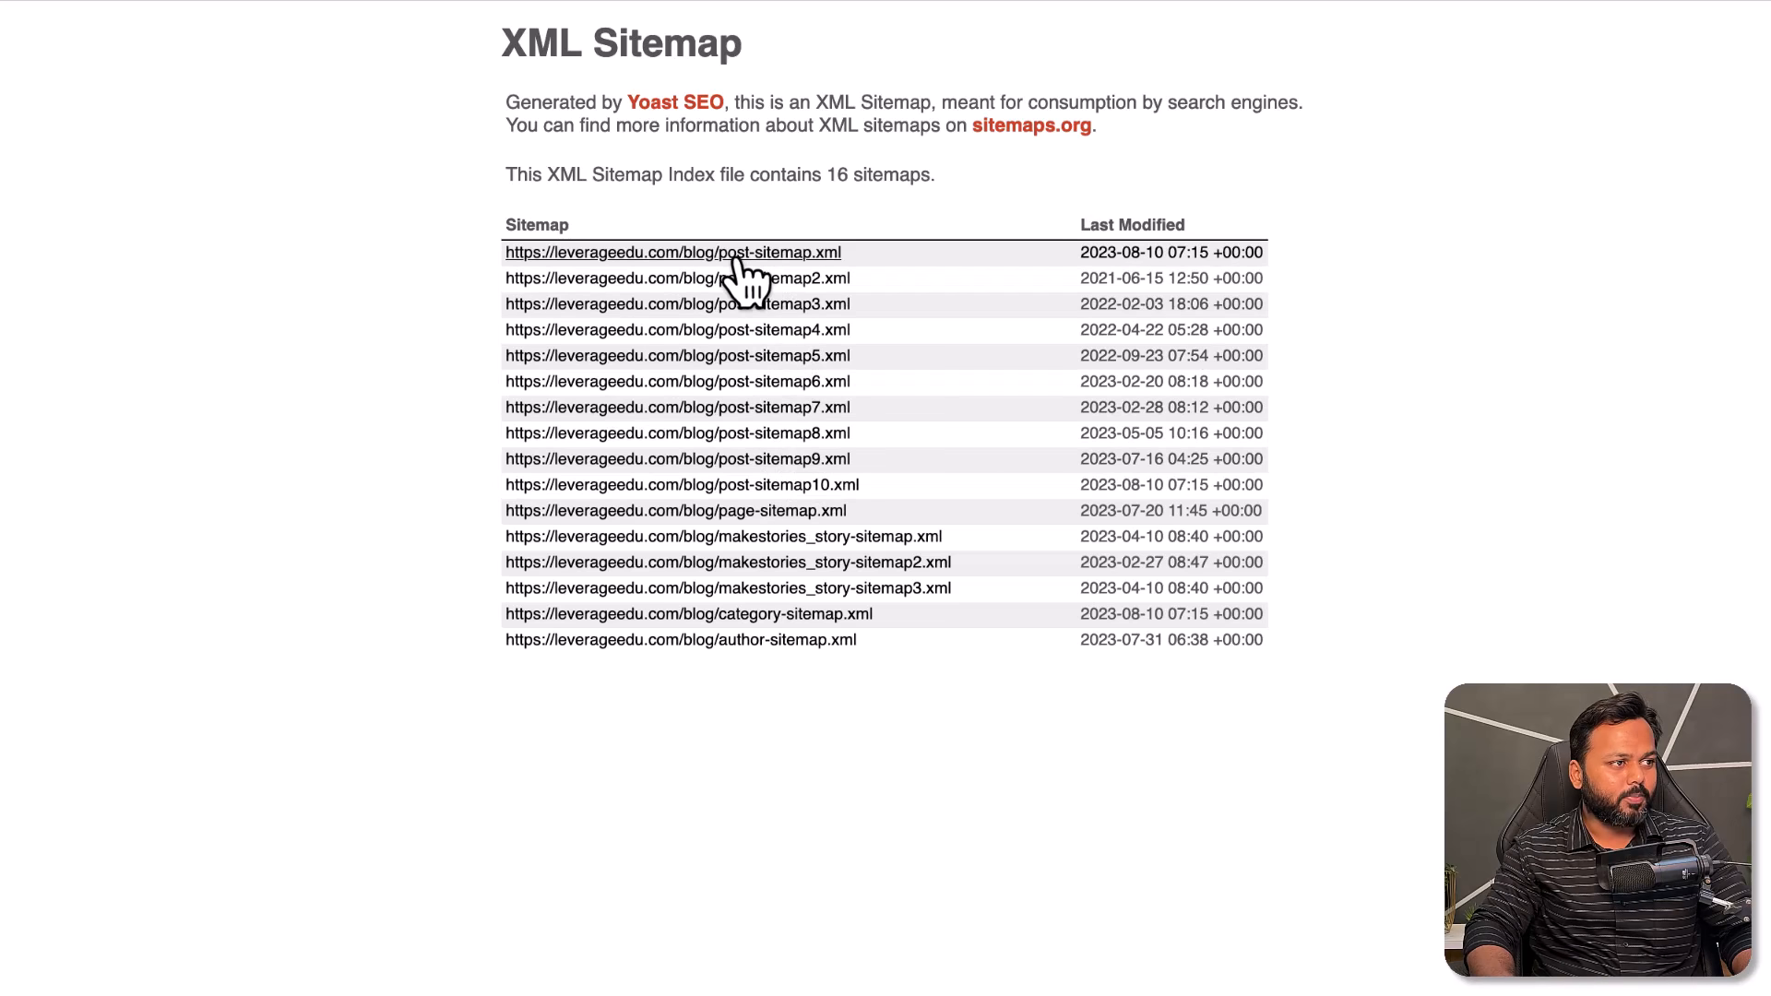
- Open post-sitemap.xml and post-sitemap2.xml and confirm each lists 1000 URLs
{"action": "left_click", "coordinate": [779, 258], "text": "super"}
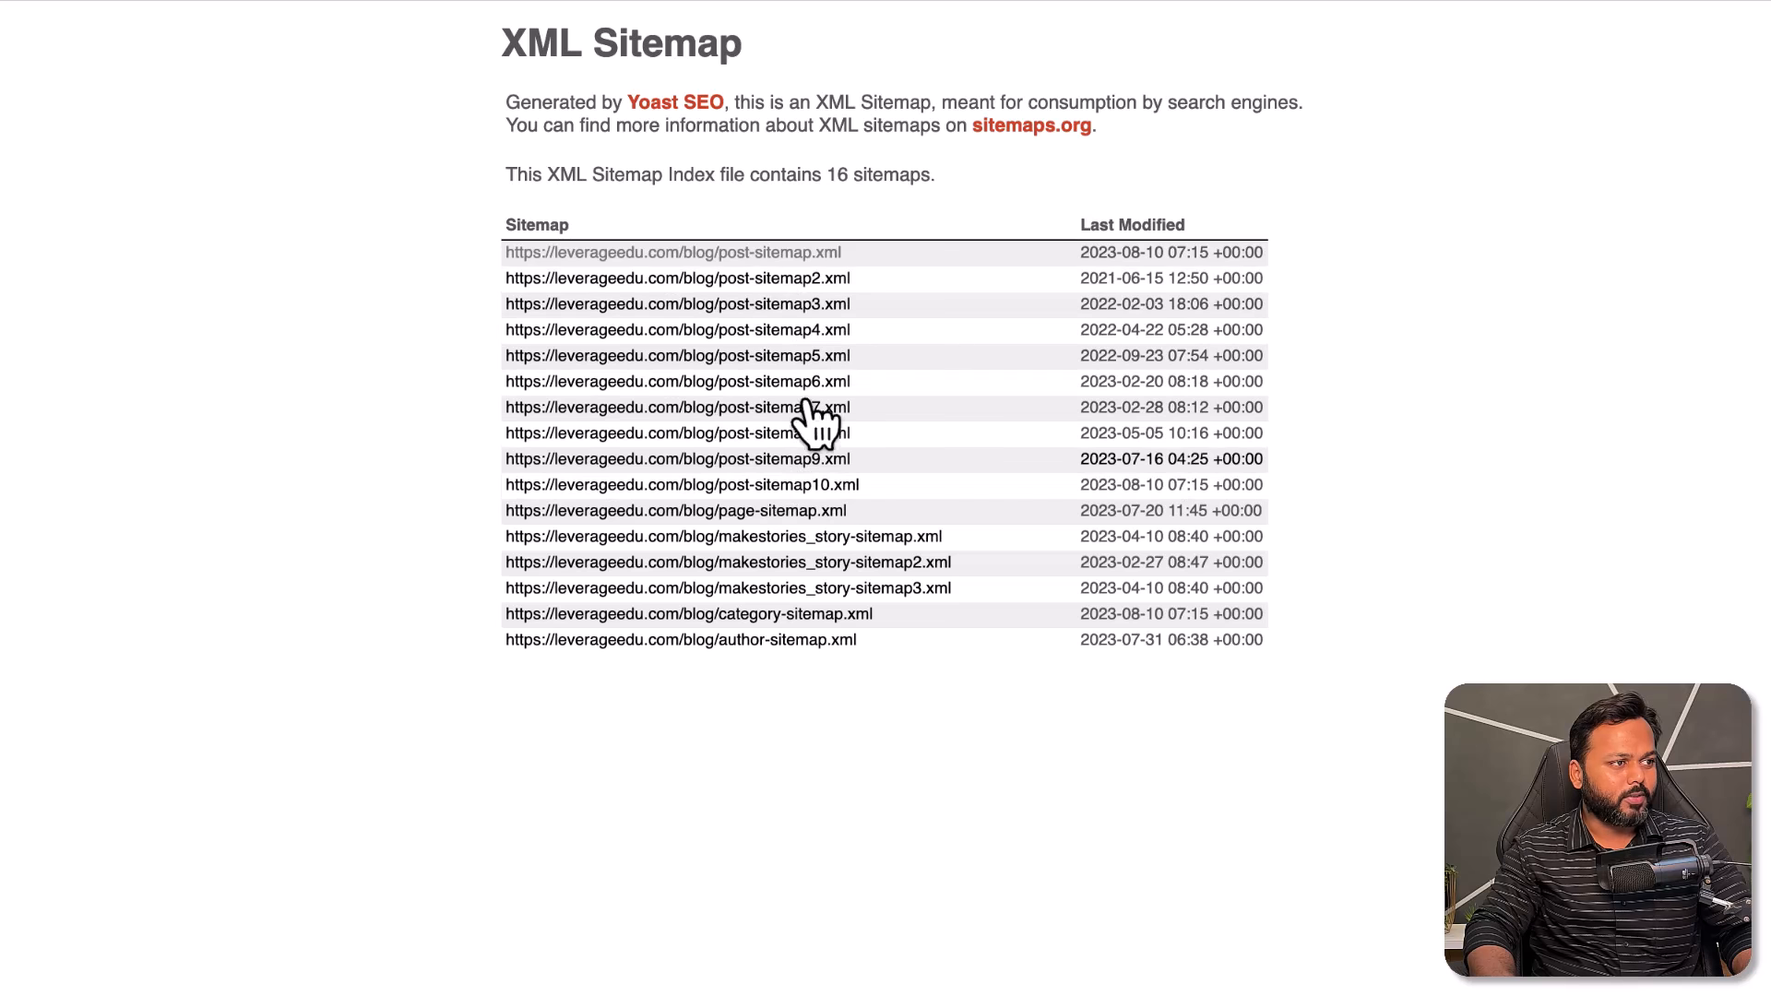
{"action": "right_click", "coordinate": [779, 257]}
{"action": "left_click", "coordinate": [646, 295]}
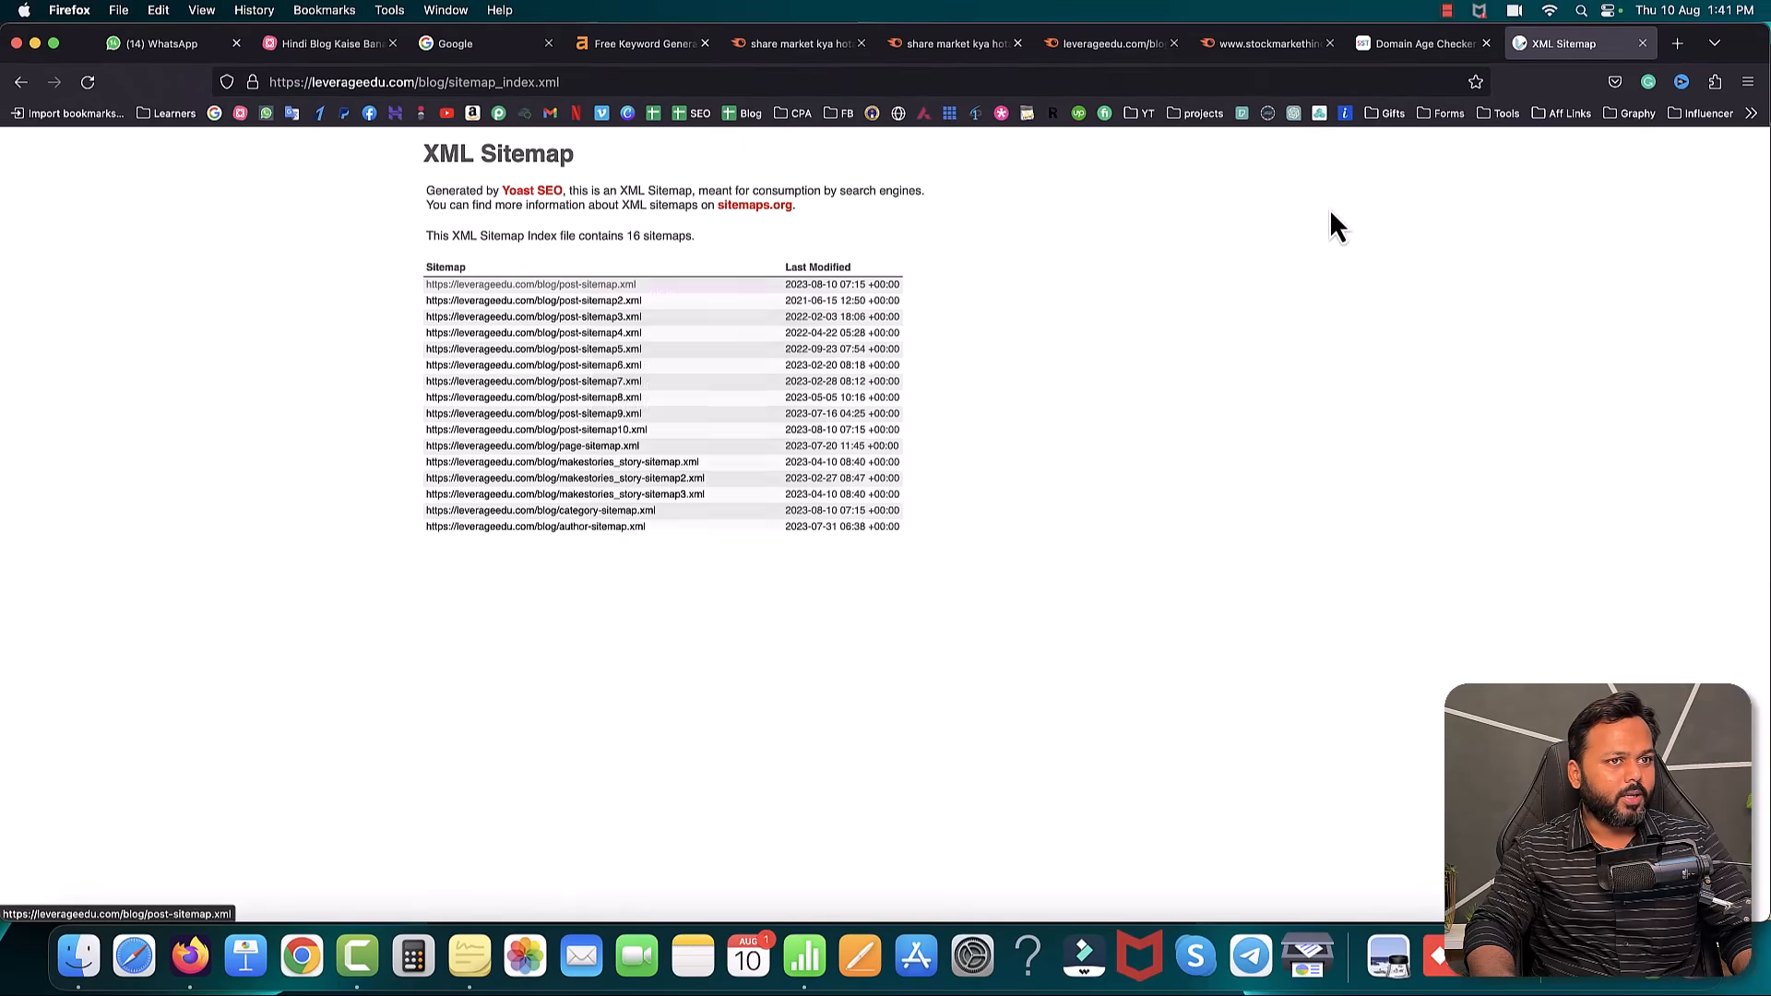
{"action": "left_click", "coordinate": [1541, 45]}
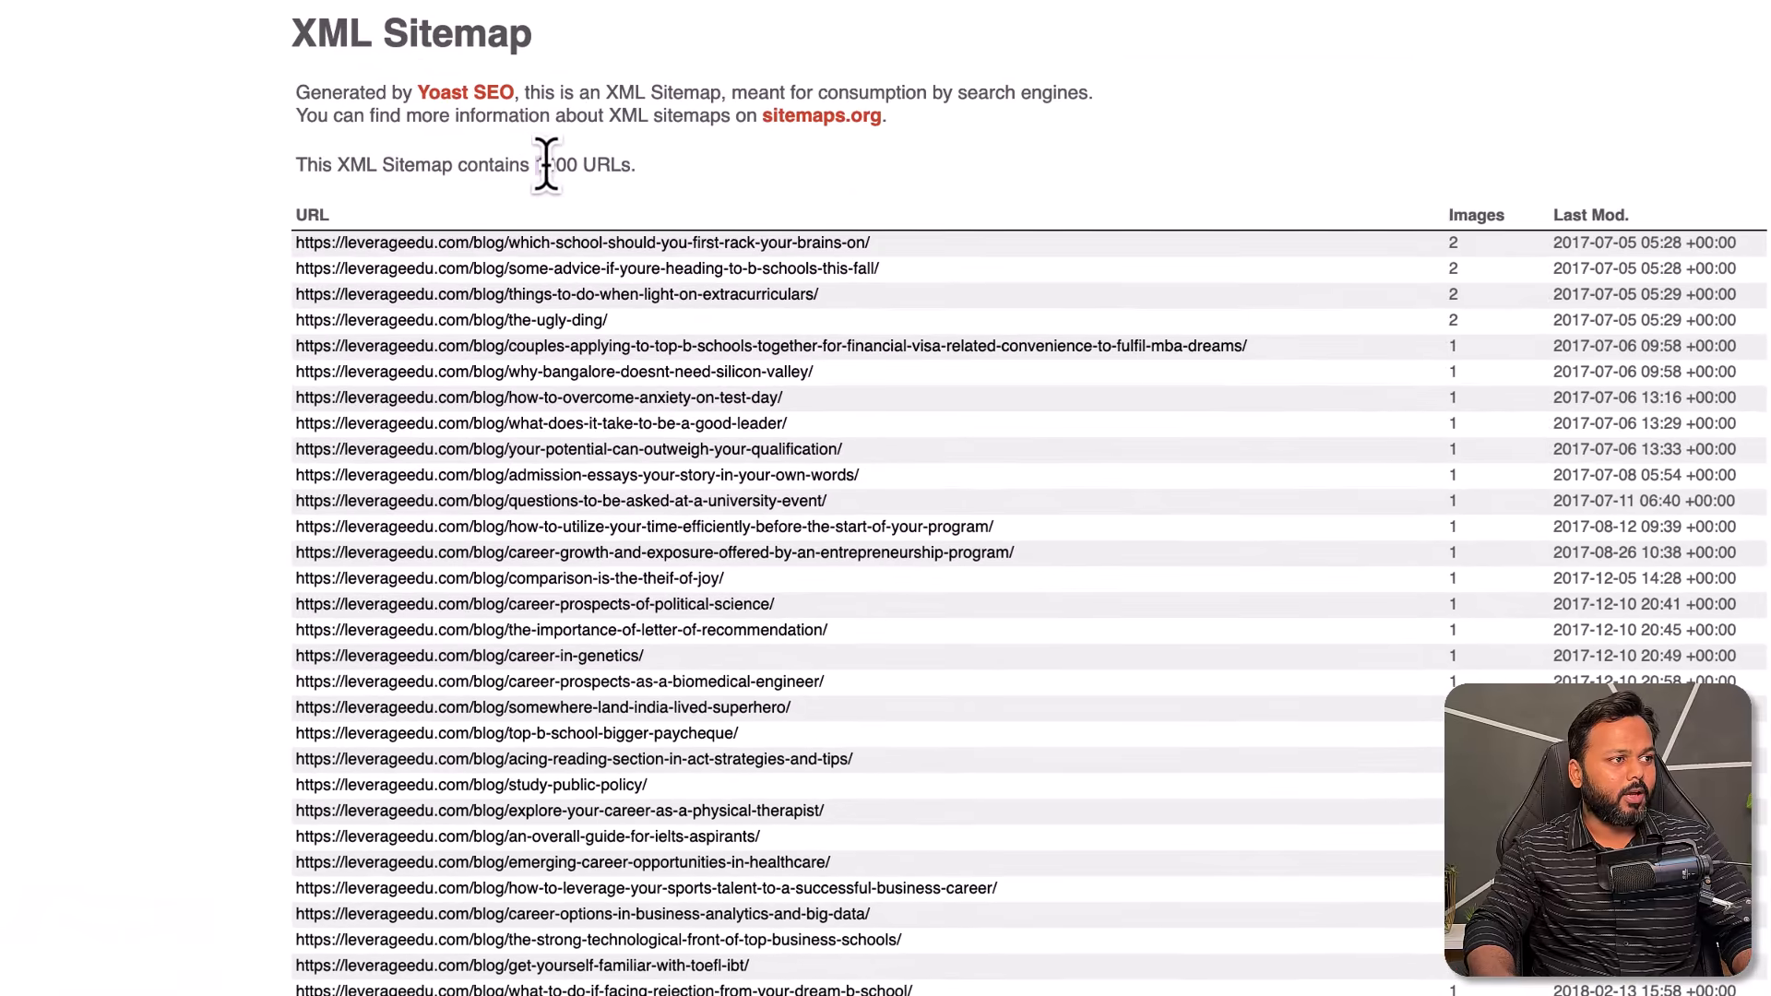
{"action": "left_click_drag", "start_coordinate": [578, 236], "coordinate": [600, 237]}
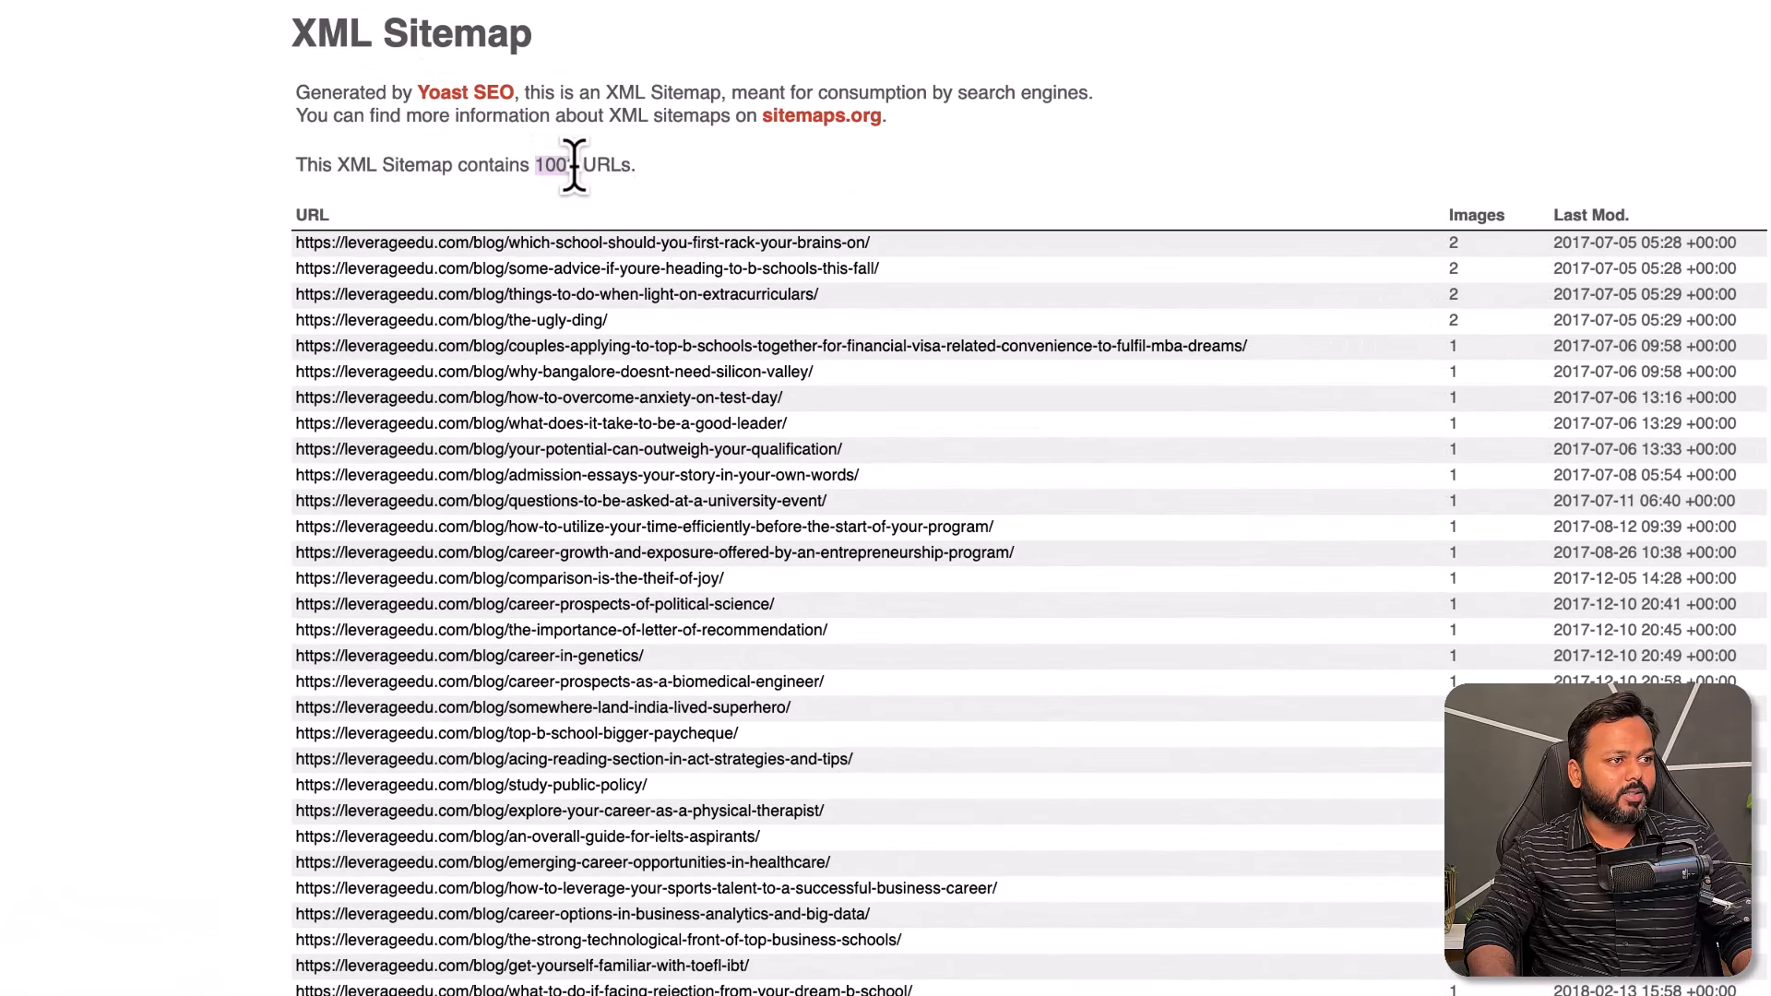
{"action": "left_click", "coordinate": [812, 175]}
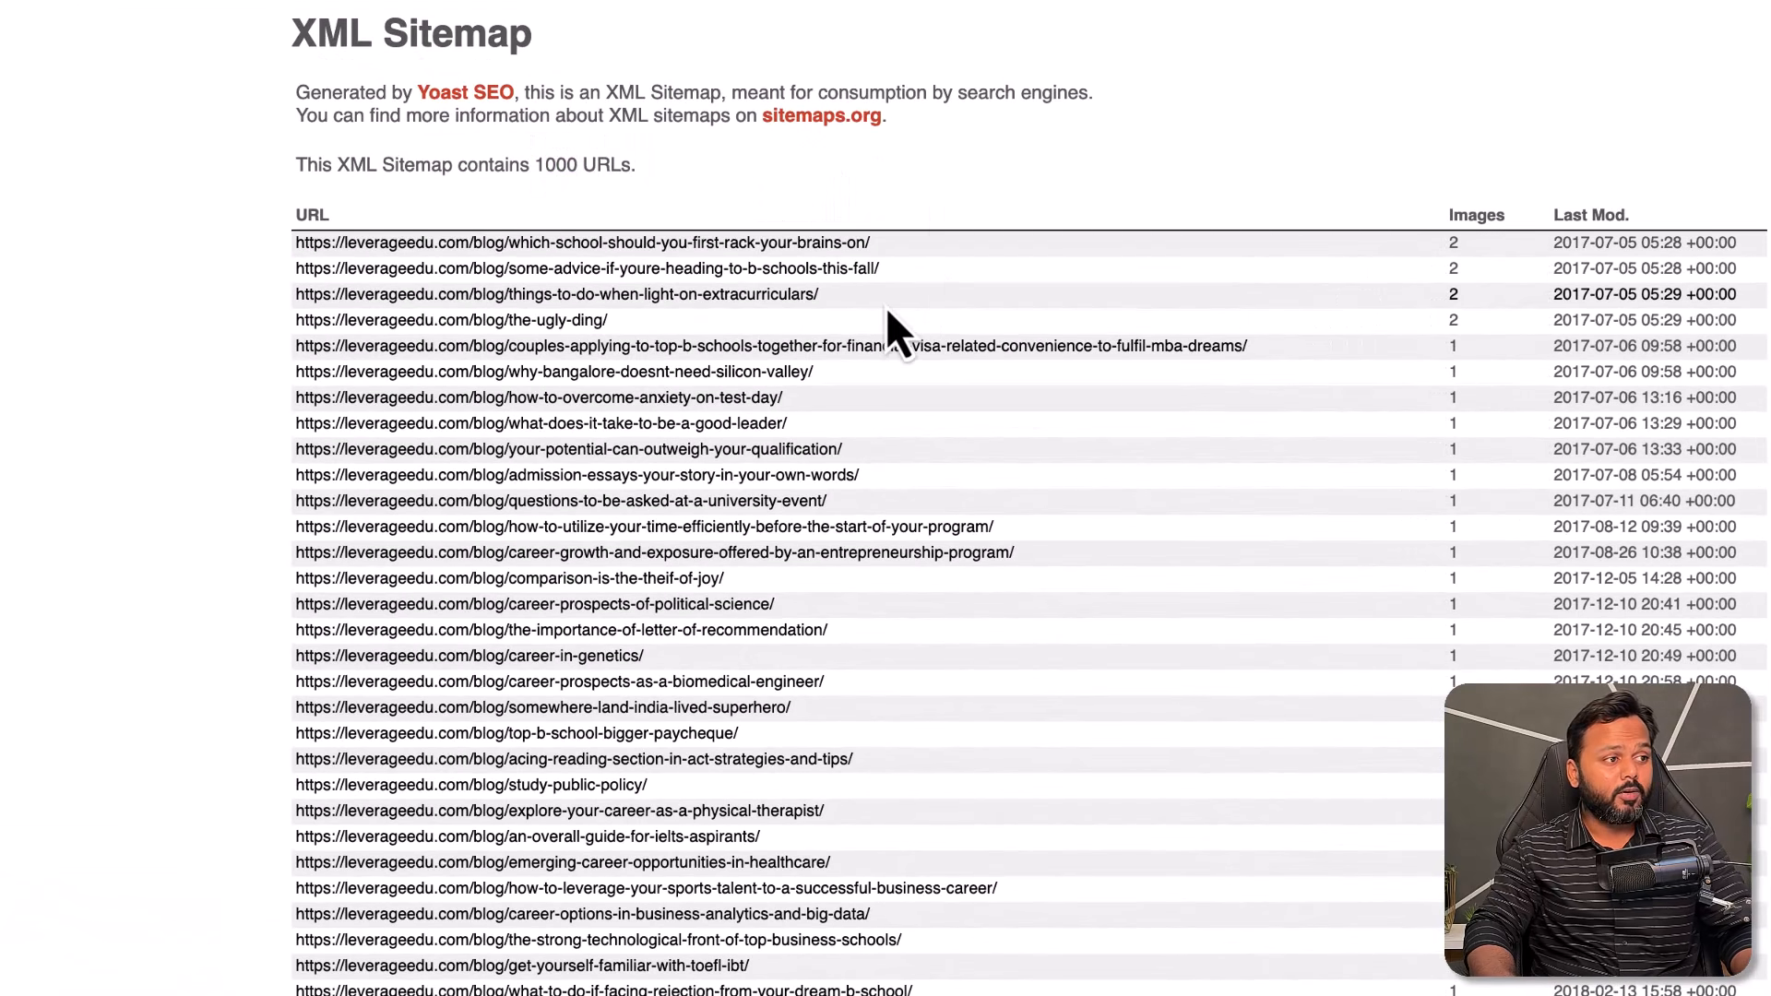
{"action": "left_click", "coordinate": [1568, 2]}
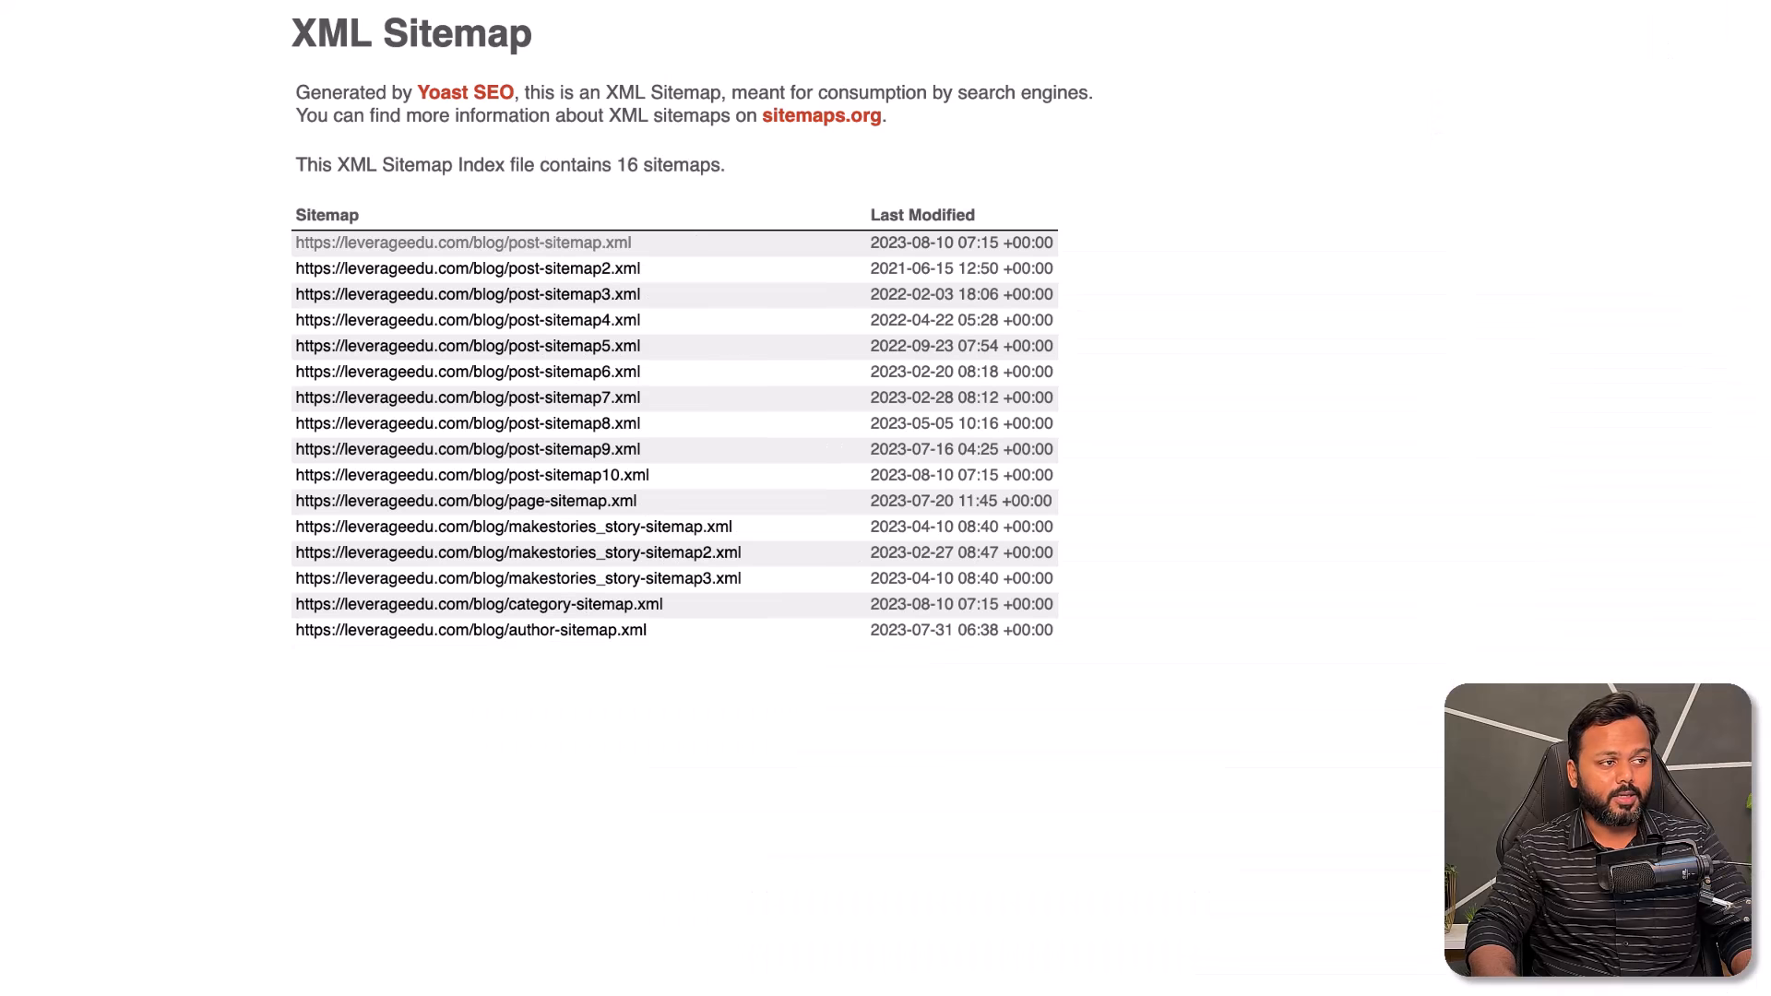
{"action": "right_click", "coordinate": [552, 269]}
{"action": "left_click", "coordinate": [572, 288]}
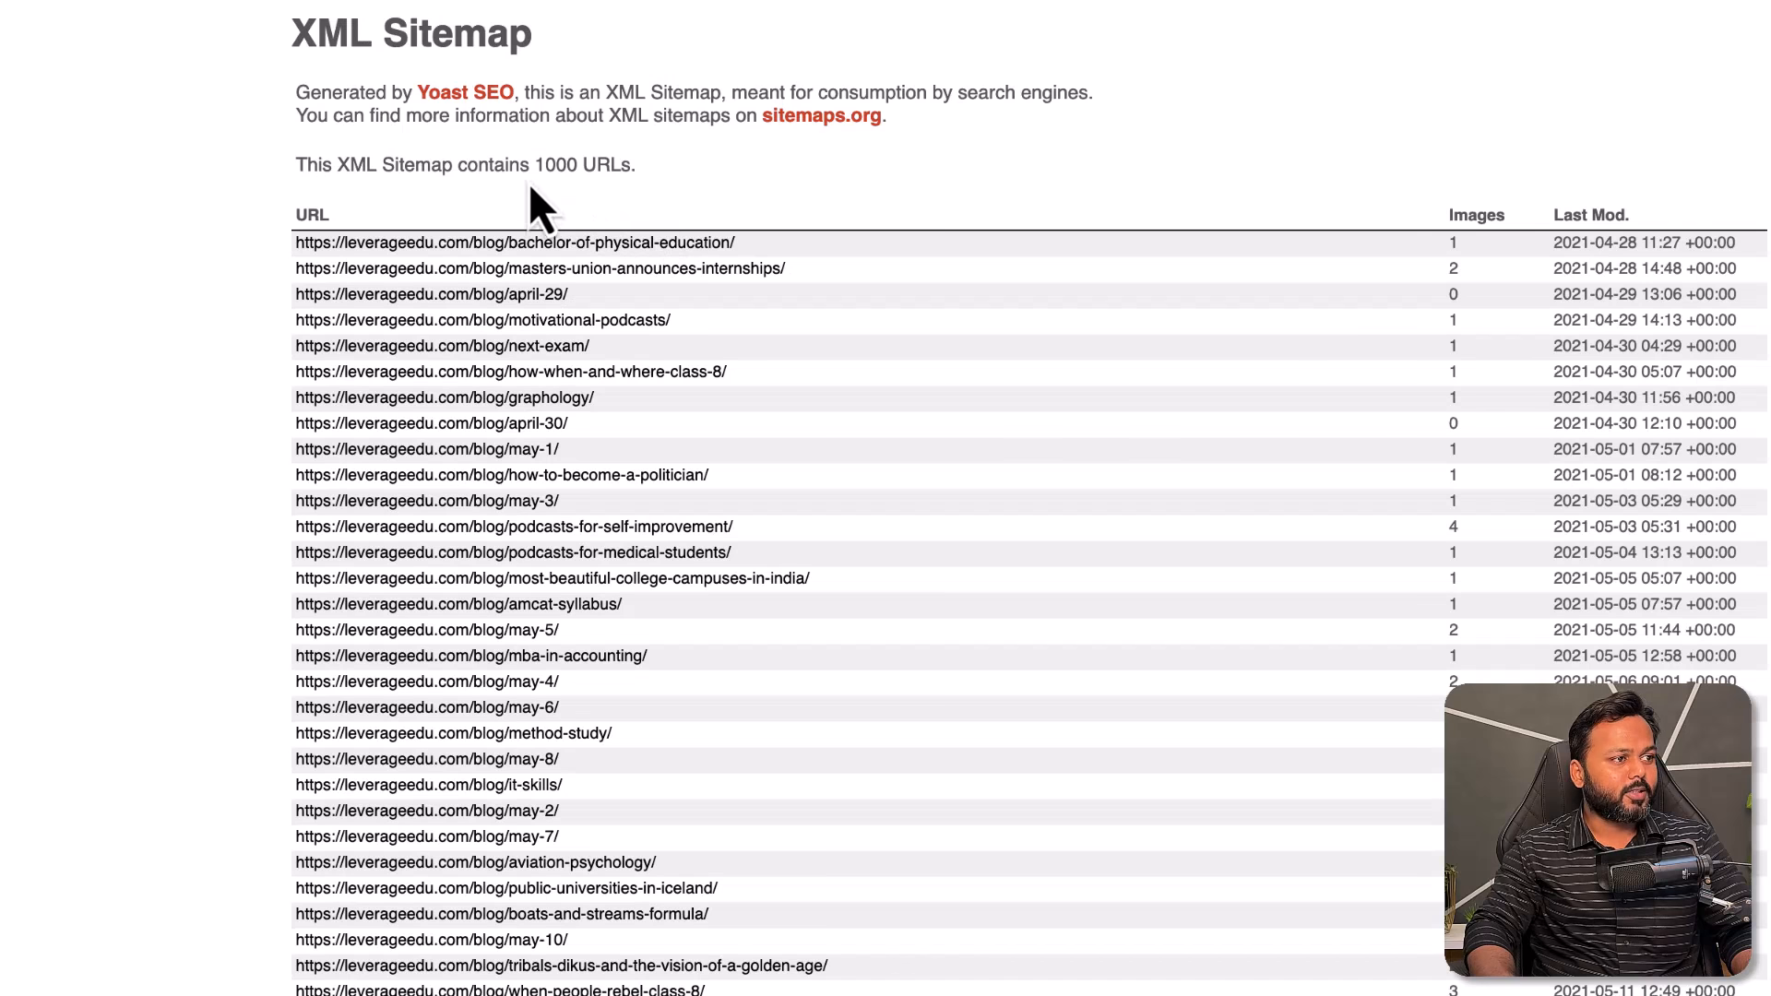
{"action": "left_click_drag", "start_coordinate": [535, 166], "coordinate": [574, 166]}
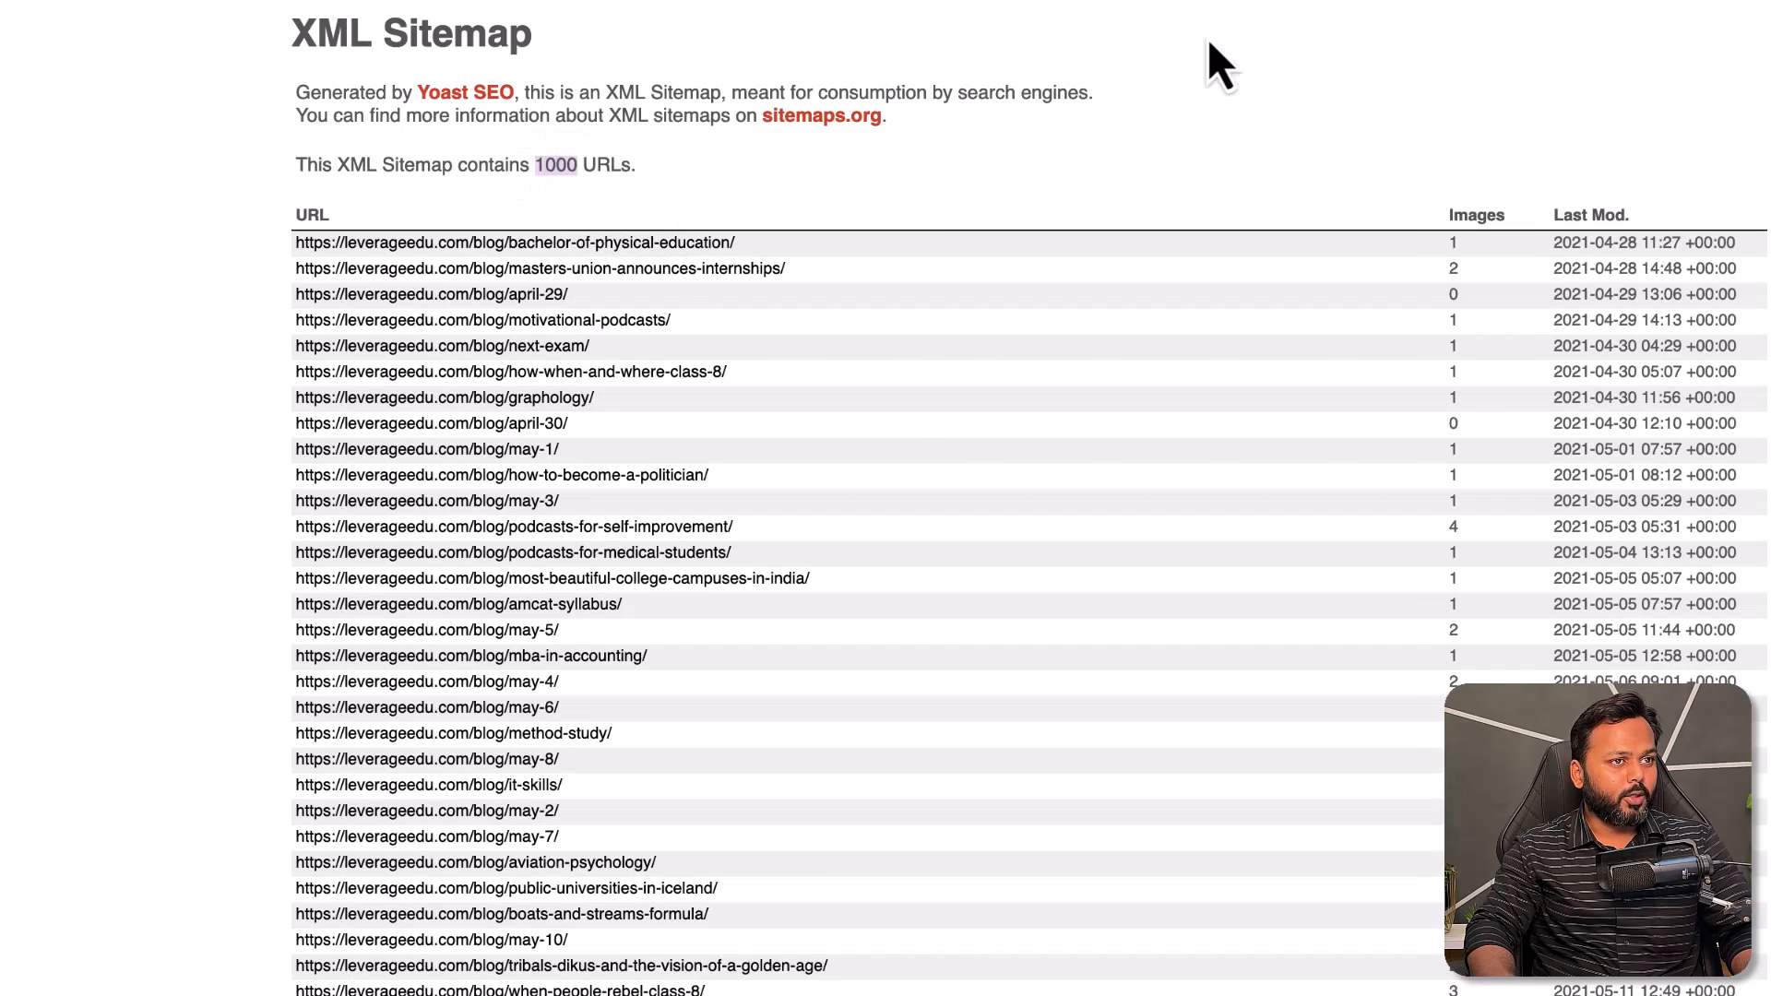
- Close the three sitemap tabs and return to the 'Hindi Blog Kaise Banaye' mind map
{"action": "left_click", "coordinate": [1476, 2]}
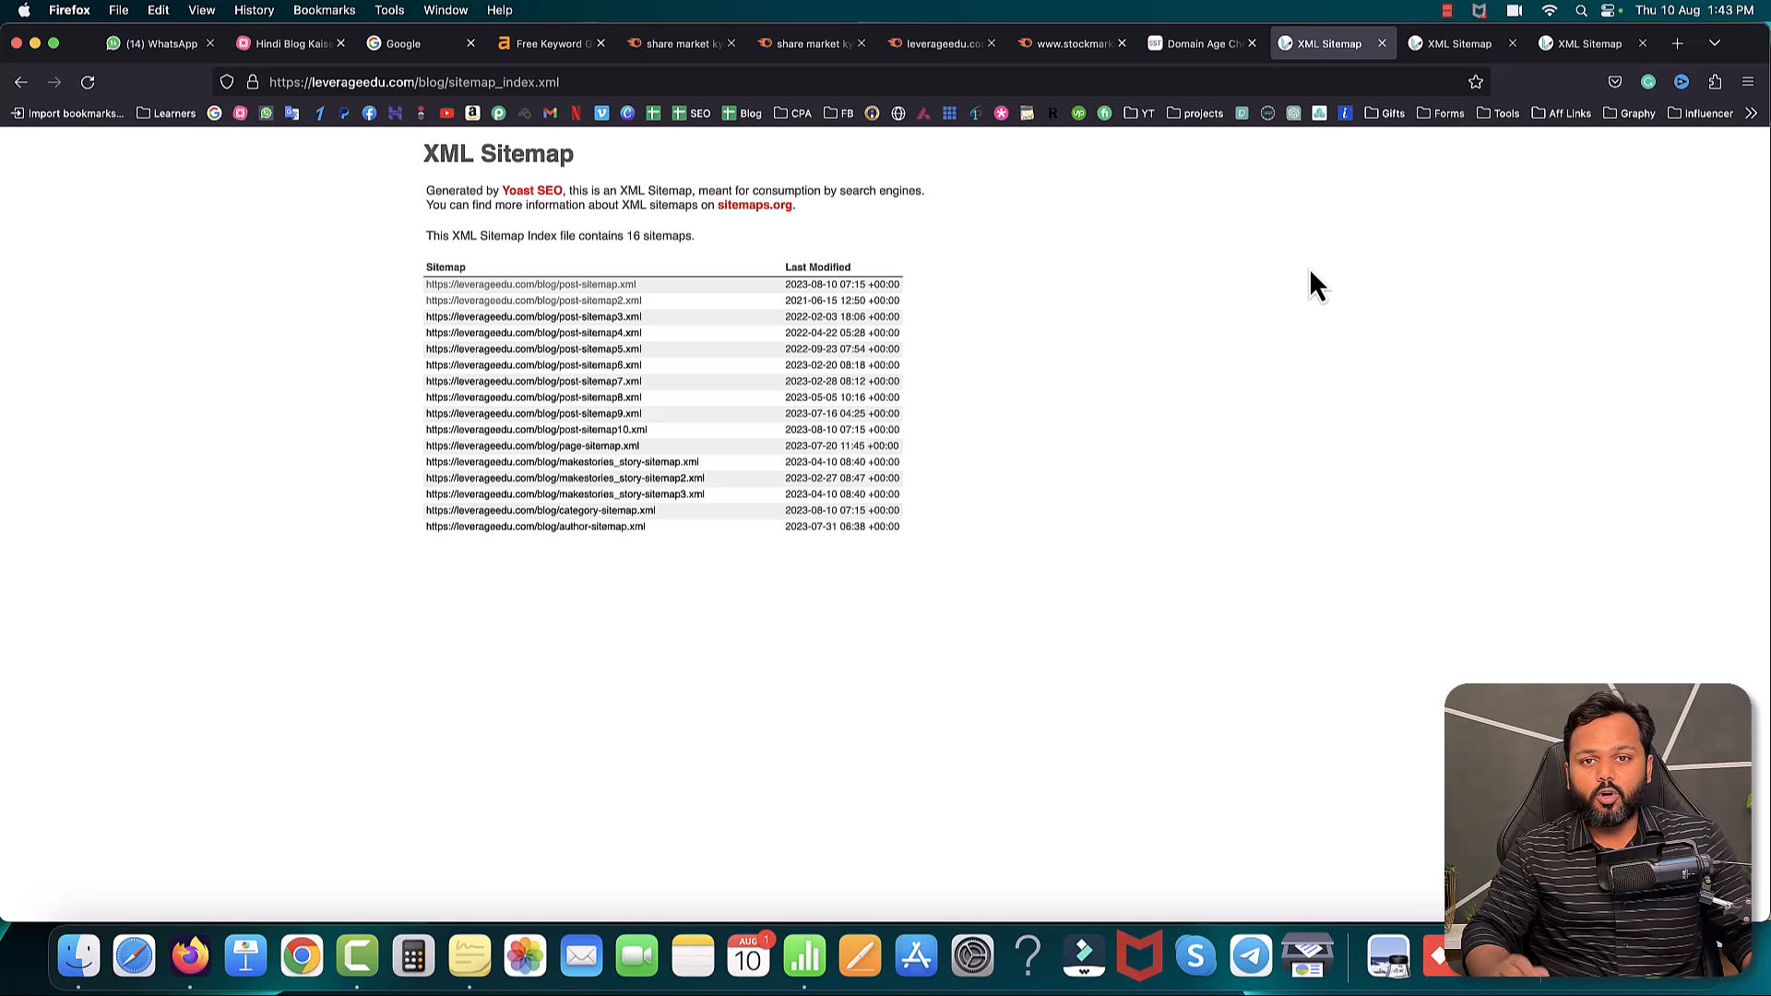
{"action": "left_click", "coordinate": [1382, 44]}
{"action": "left_click", "coordinate": [1382, 44]}
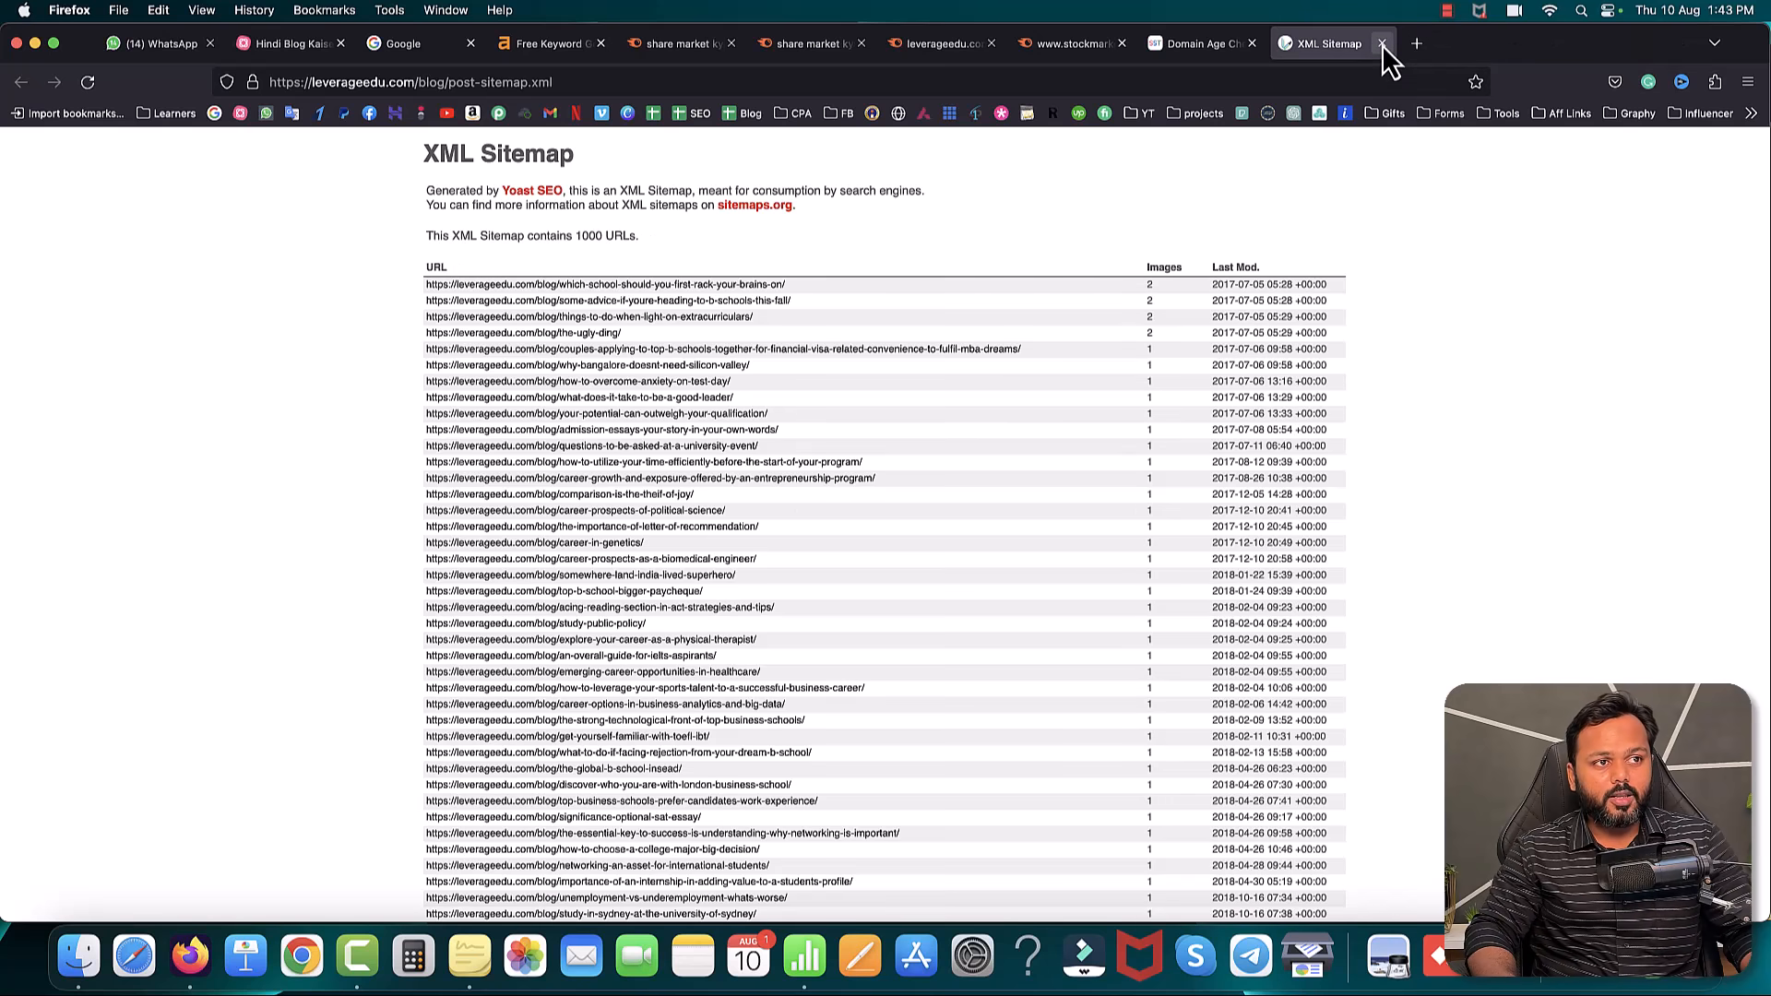
{"action": "left_click", "coordinate": [1382, 44]}
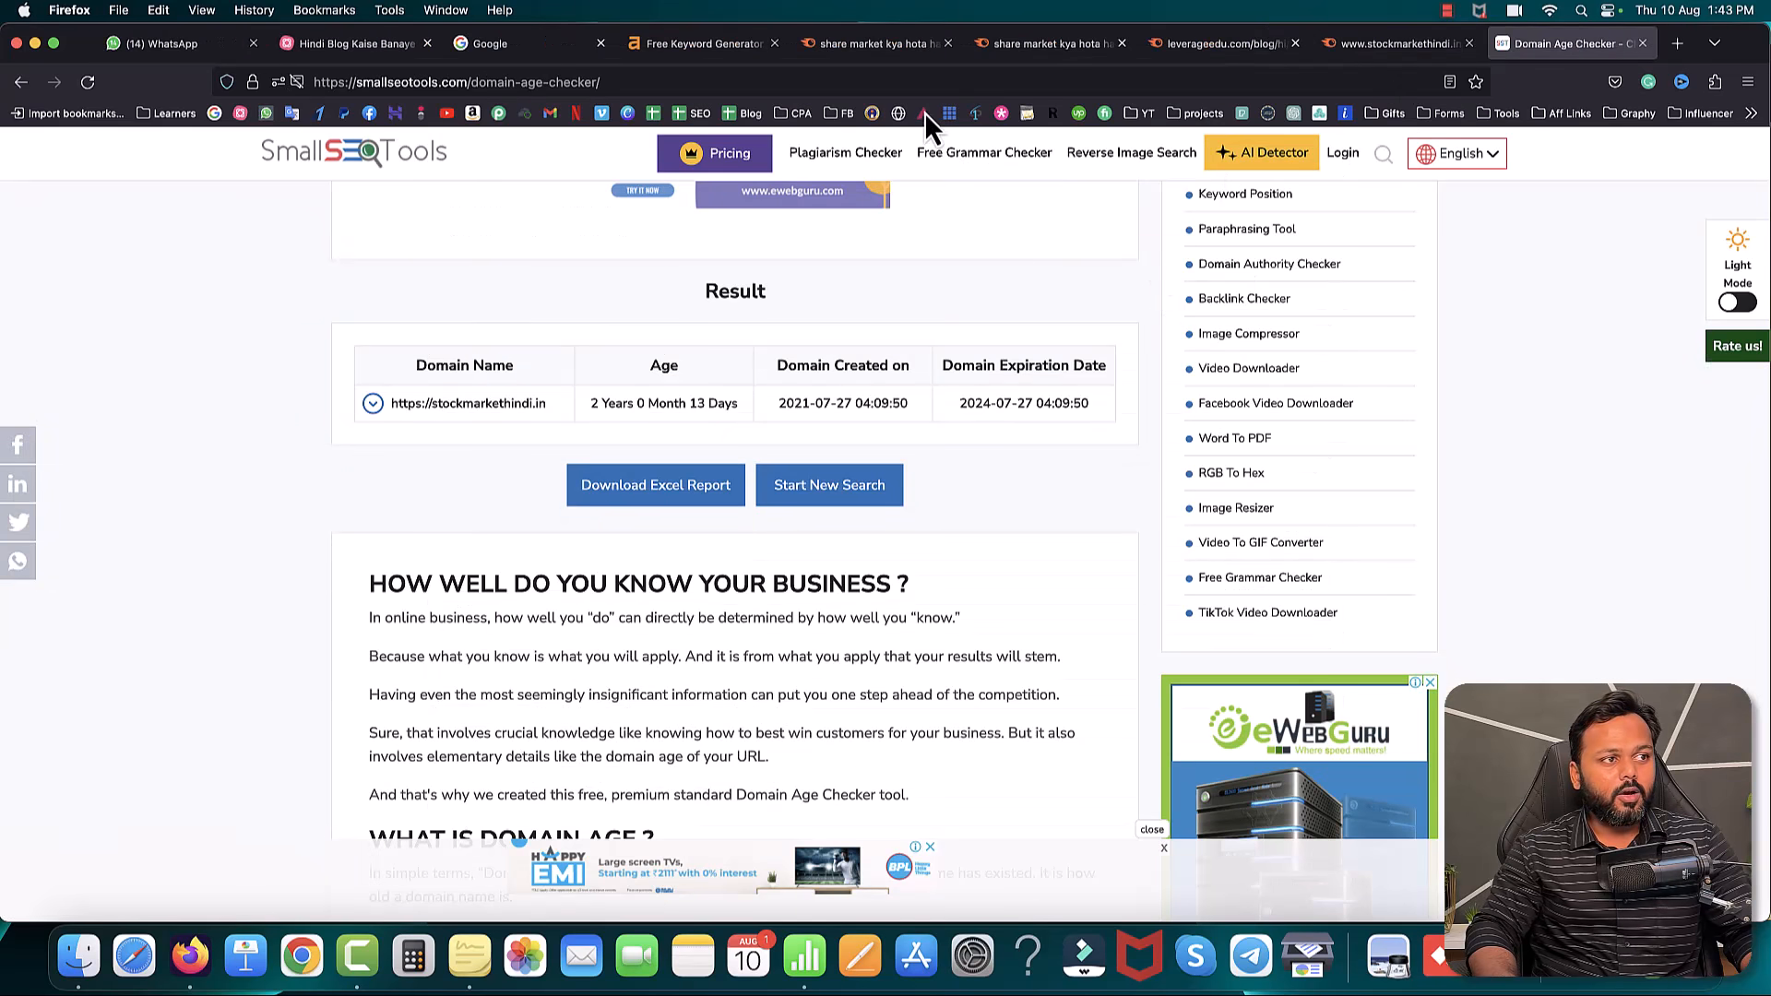
{"action": "left_click", "coordinate": [1349, 46]}
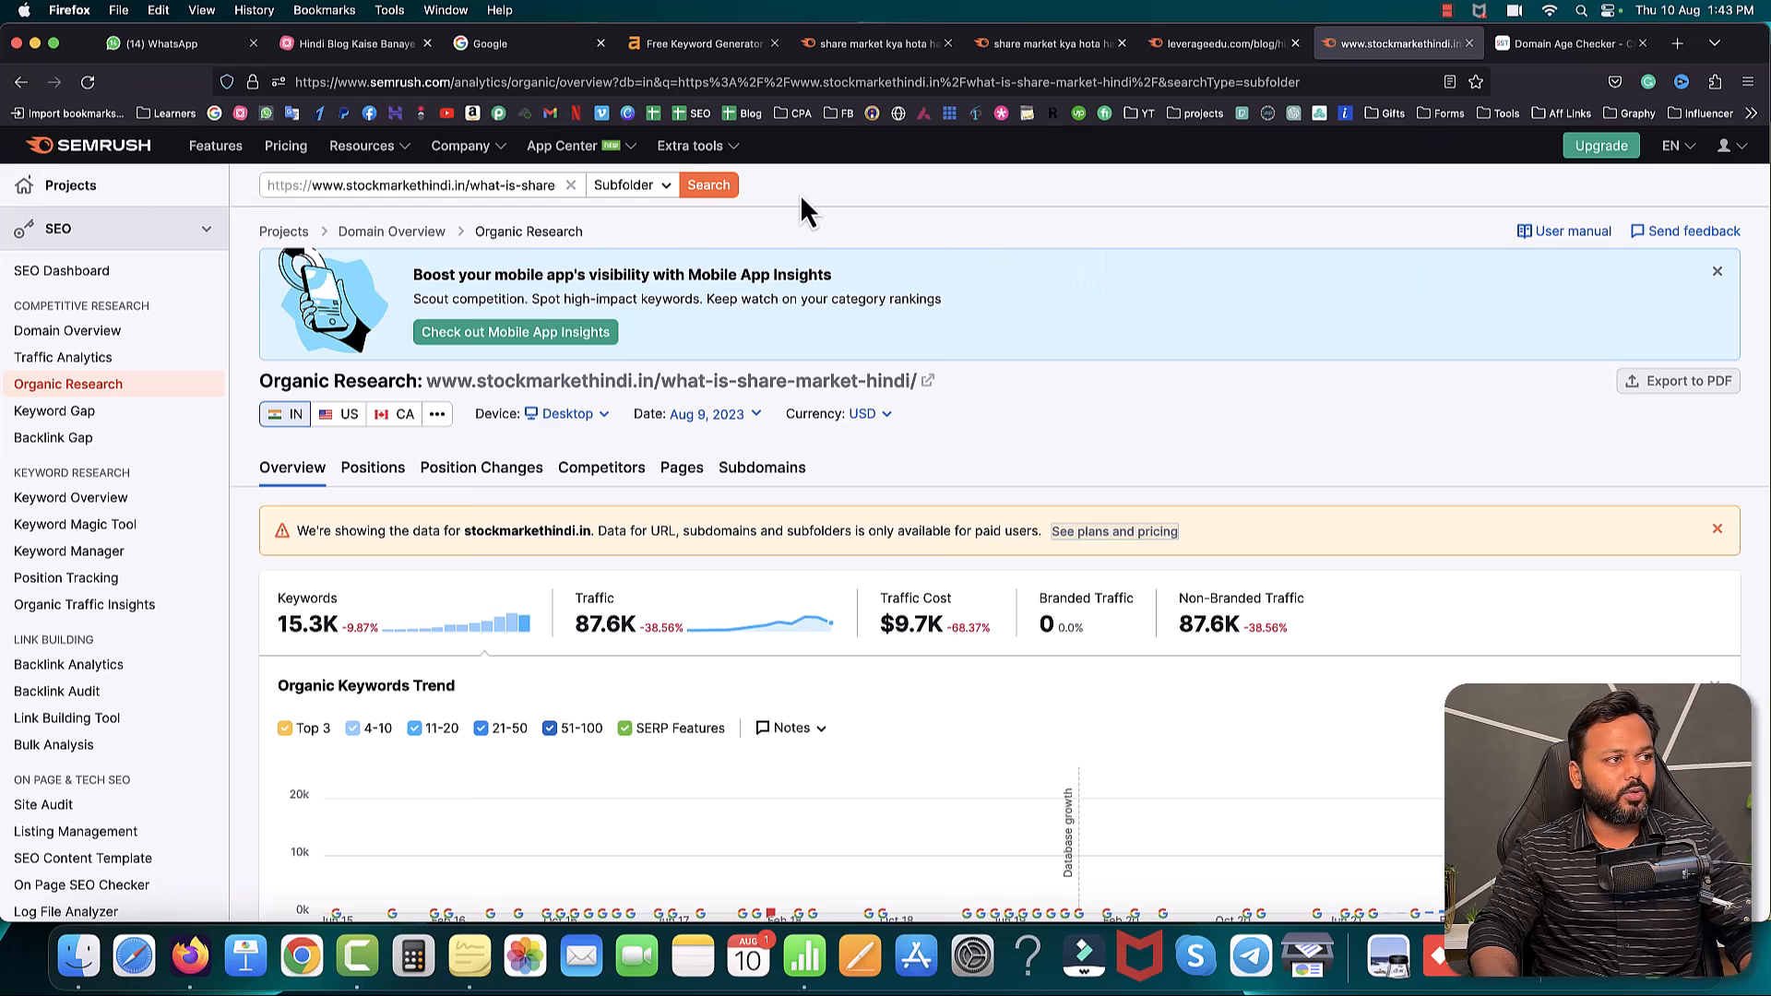
{"action": "left_click", "coordinate": [360, 43]}
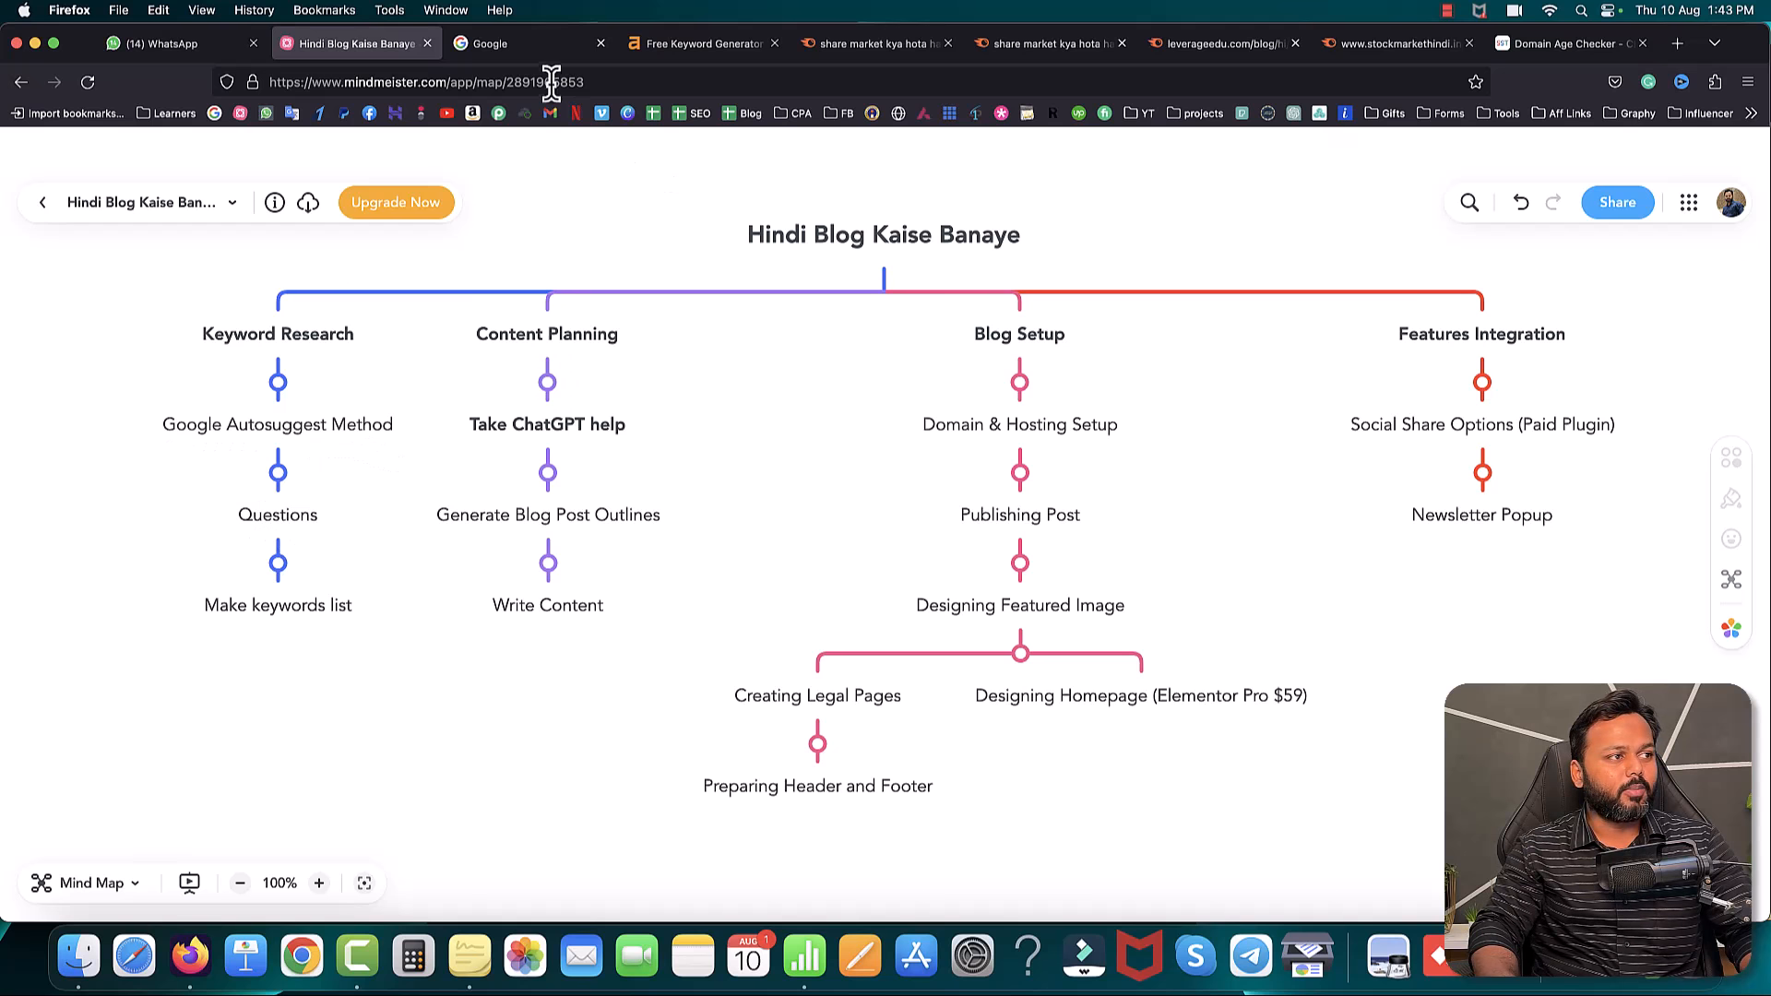
- Change the Google query to 'share market kyu' to see its suggestions, then return to the mind map
{"action": "left_click", "coordinate": [533, 46]}
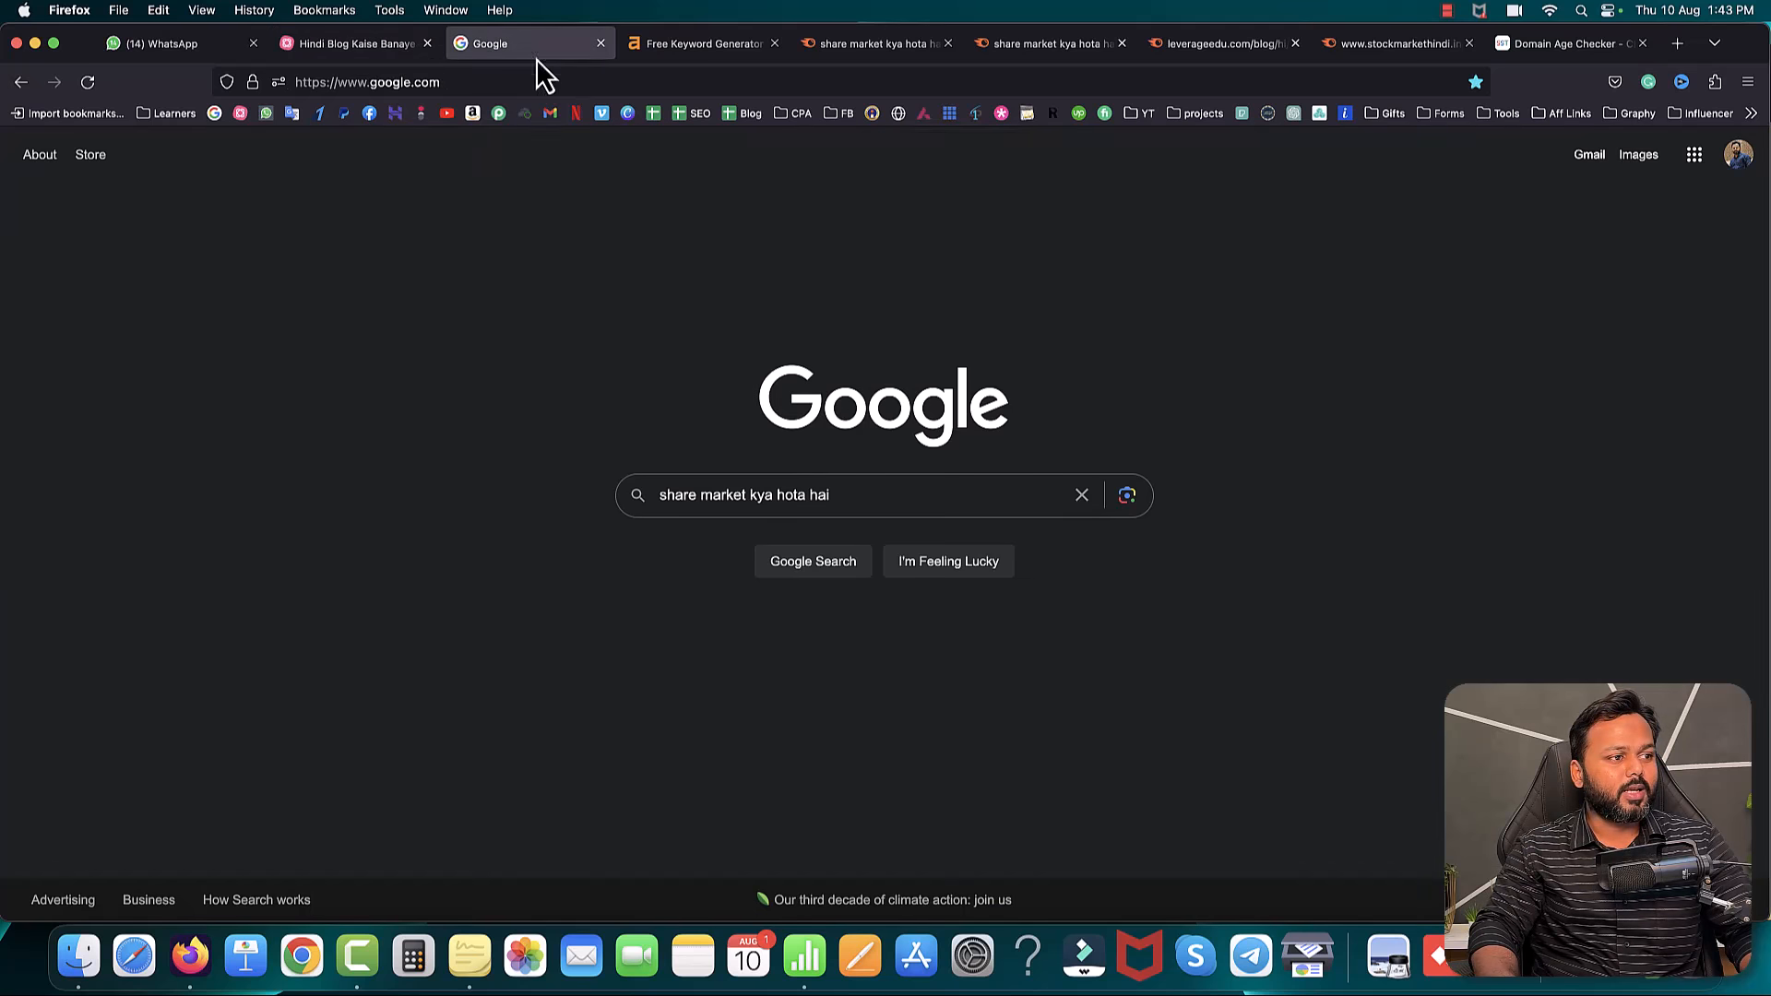
{"action": "triple_click", "coordinate": [758, 495]}
{"action": "left_click_drag", "start_coordinate": [757, 495], "coordinate": [850, 496]}
{"action": "left_click", "coordinate": [851, 496]}
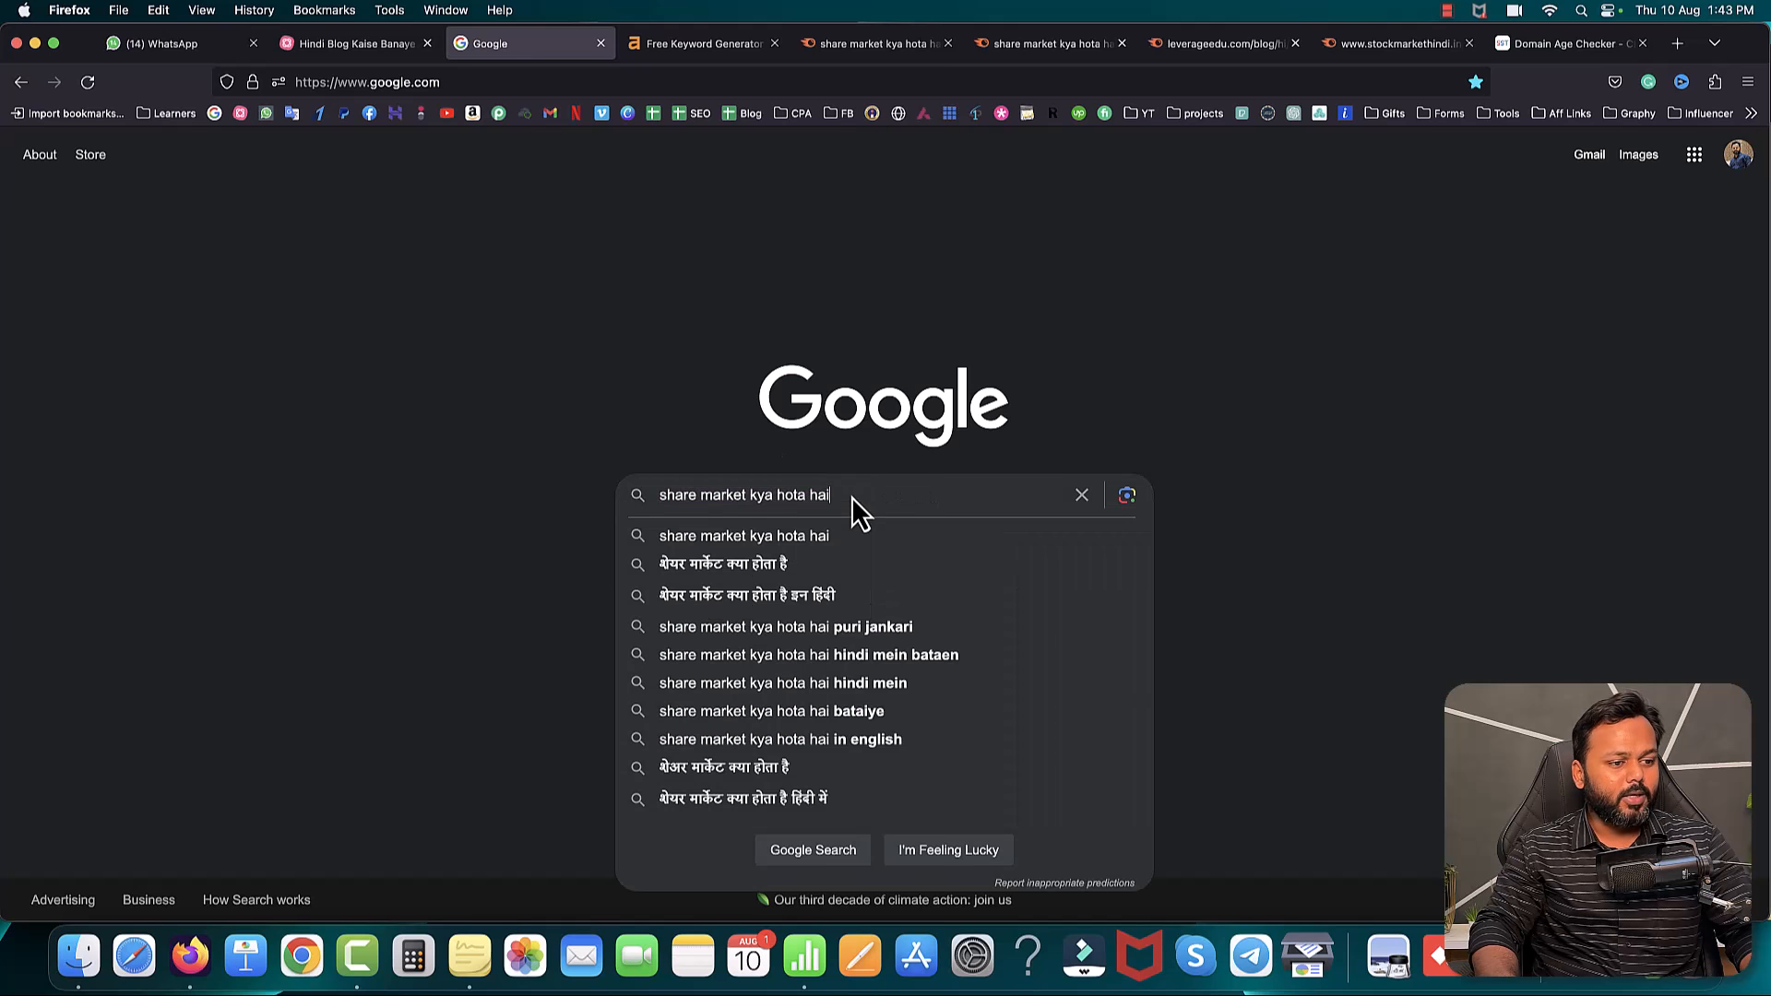
{"action": "key", "text": "BackSpace"}
{"action": "key", "text": "BackSpace"}
{"action": "key", "text": "BackSpace"}
{"action": "key", "text": "BackSpace"}
{"action": "key", "text": "BackSpace"}
{"action": "key", "text": "BackSpace"}
{"action": "key", "text": "BackSpace"}
{"action": "key", "text": "BackSpace"}
{"action": "key", "text": "BackSpace"}
{"action": "key", "text": "BackSpace"}
{"action": "key", "text": "BackSpace"}
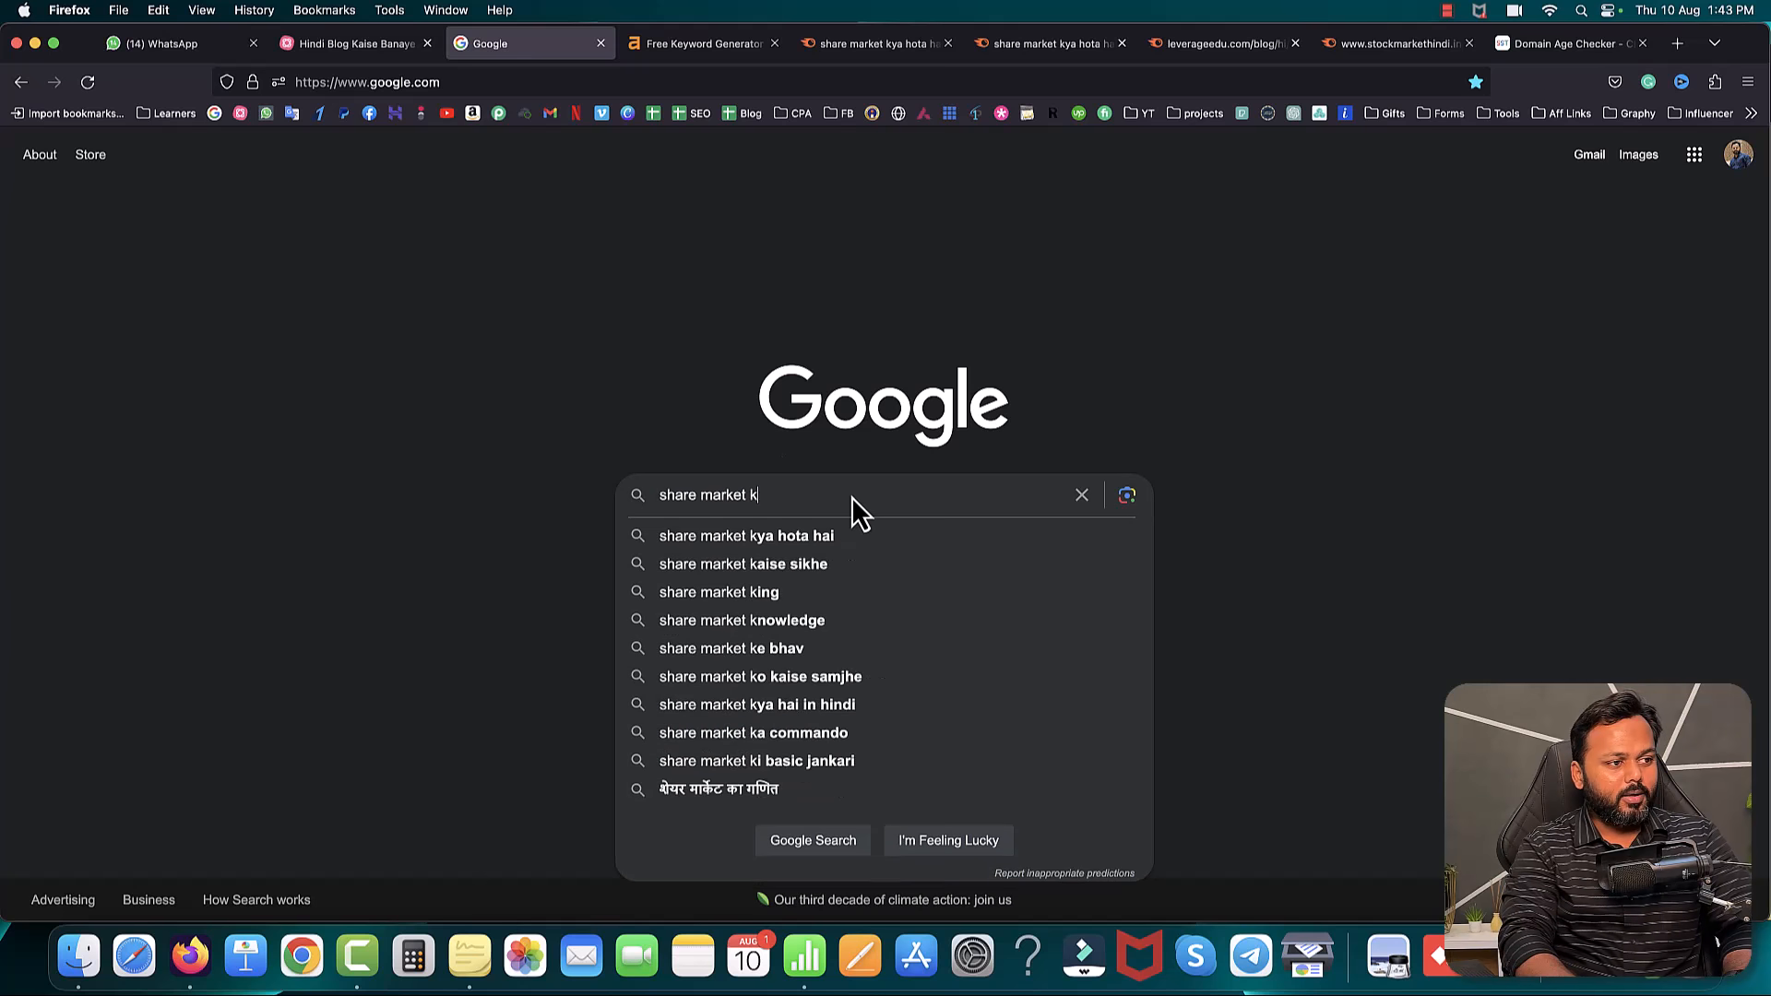
{"action": "type", "text": "yu"}
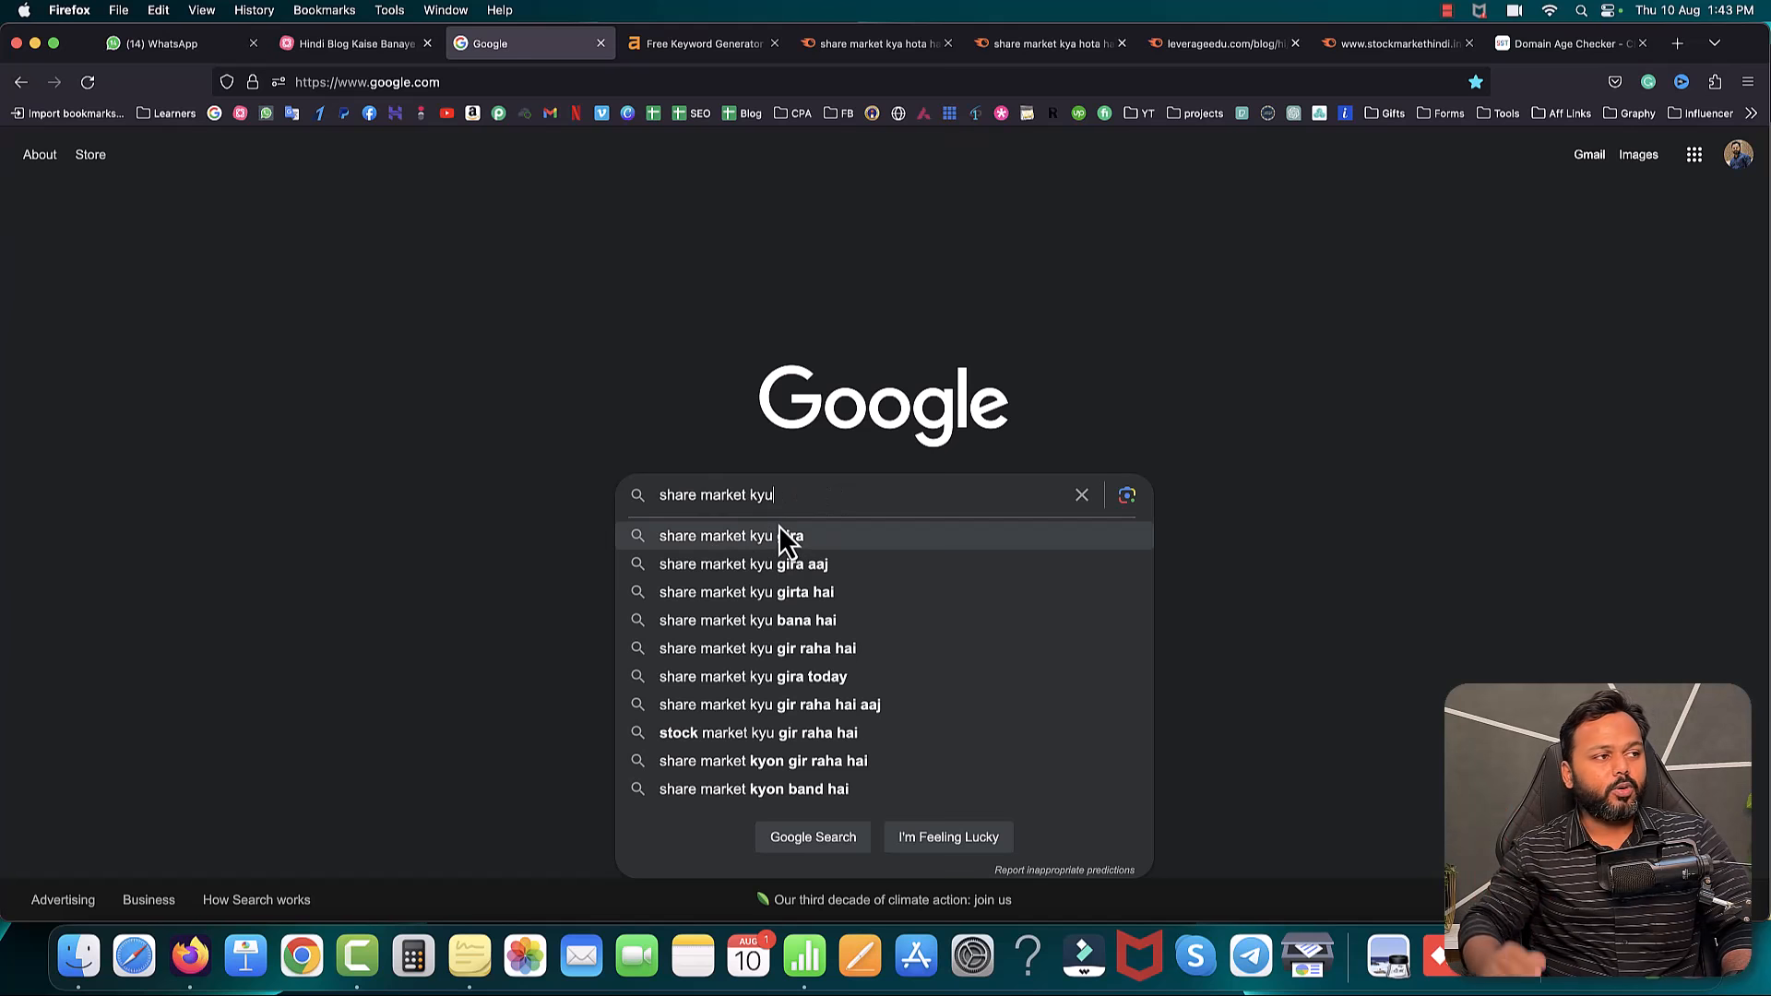
{"action": "left_click", "coordinate": [350, 46]}
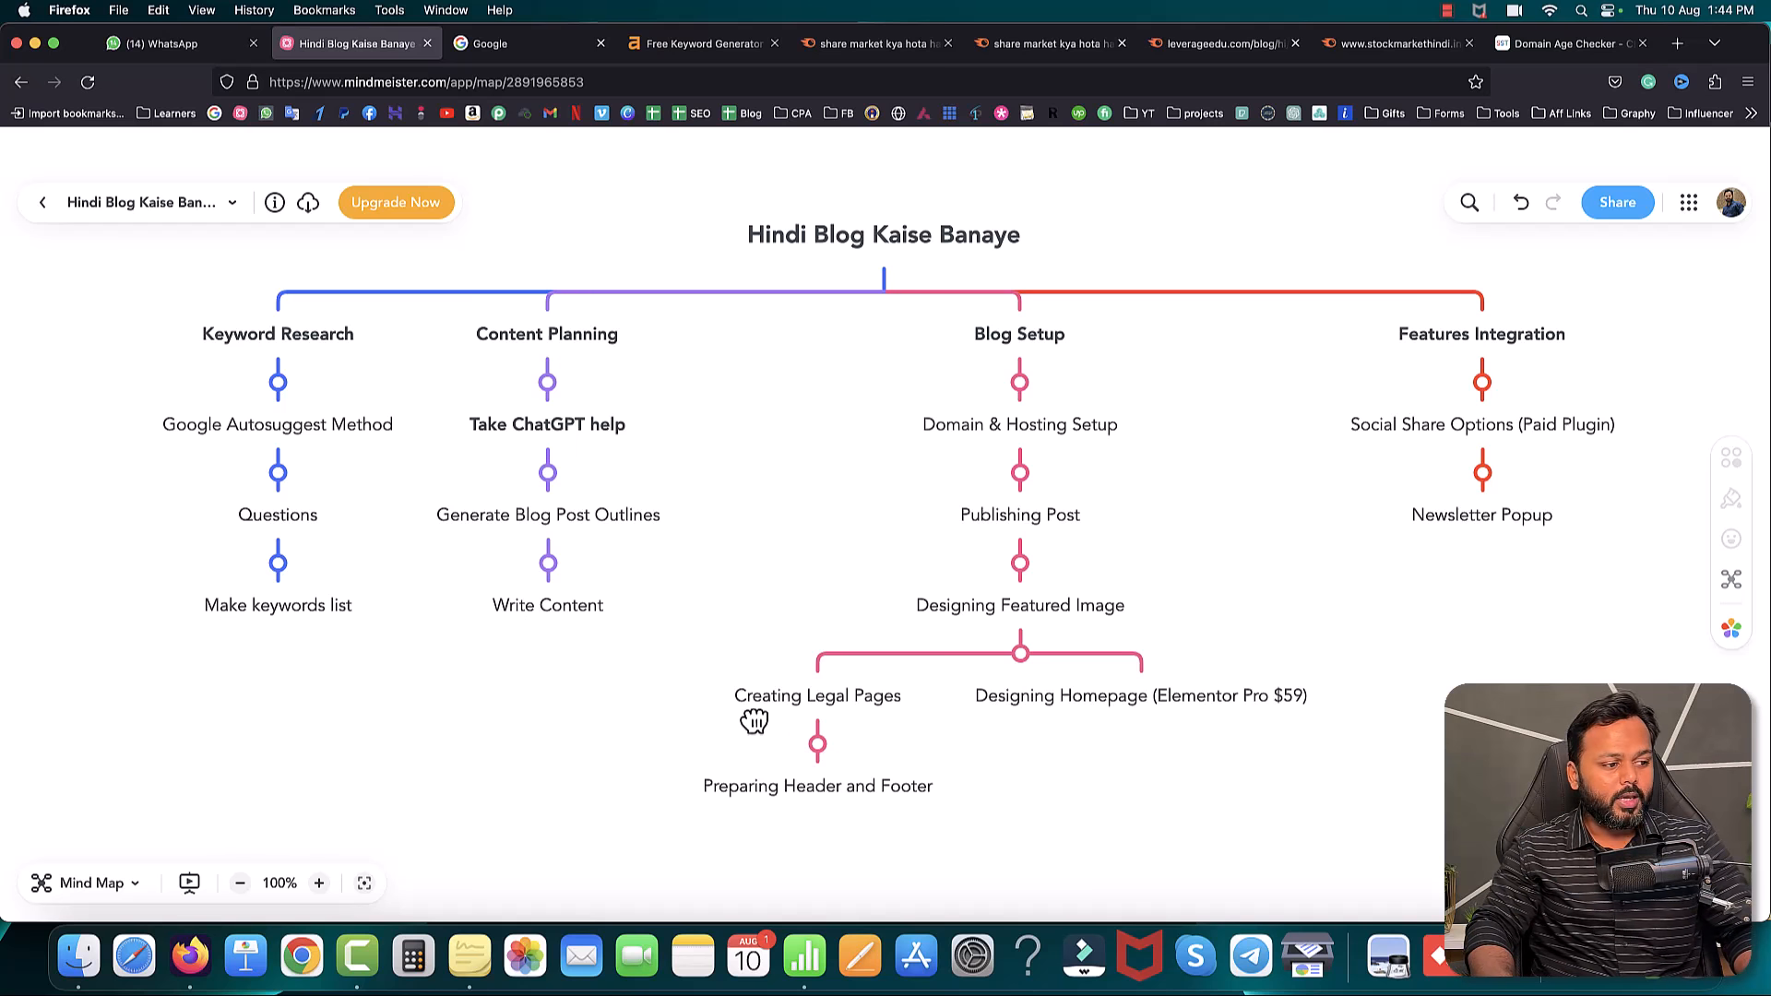
- Look over the Keyword, SV and KD table in Numbers, then go back to Google Search
{"action": "left_click", "coordinate": [810, 952]}
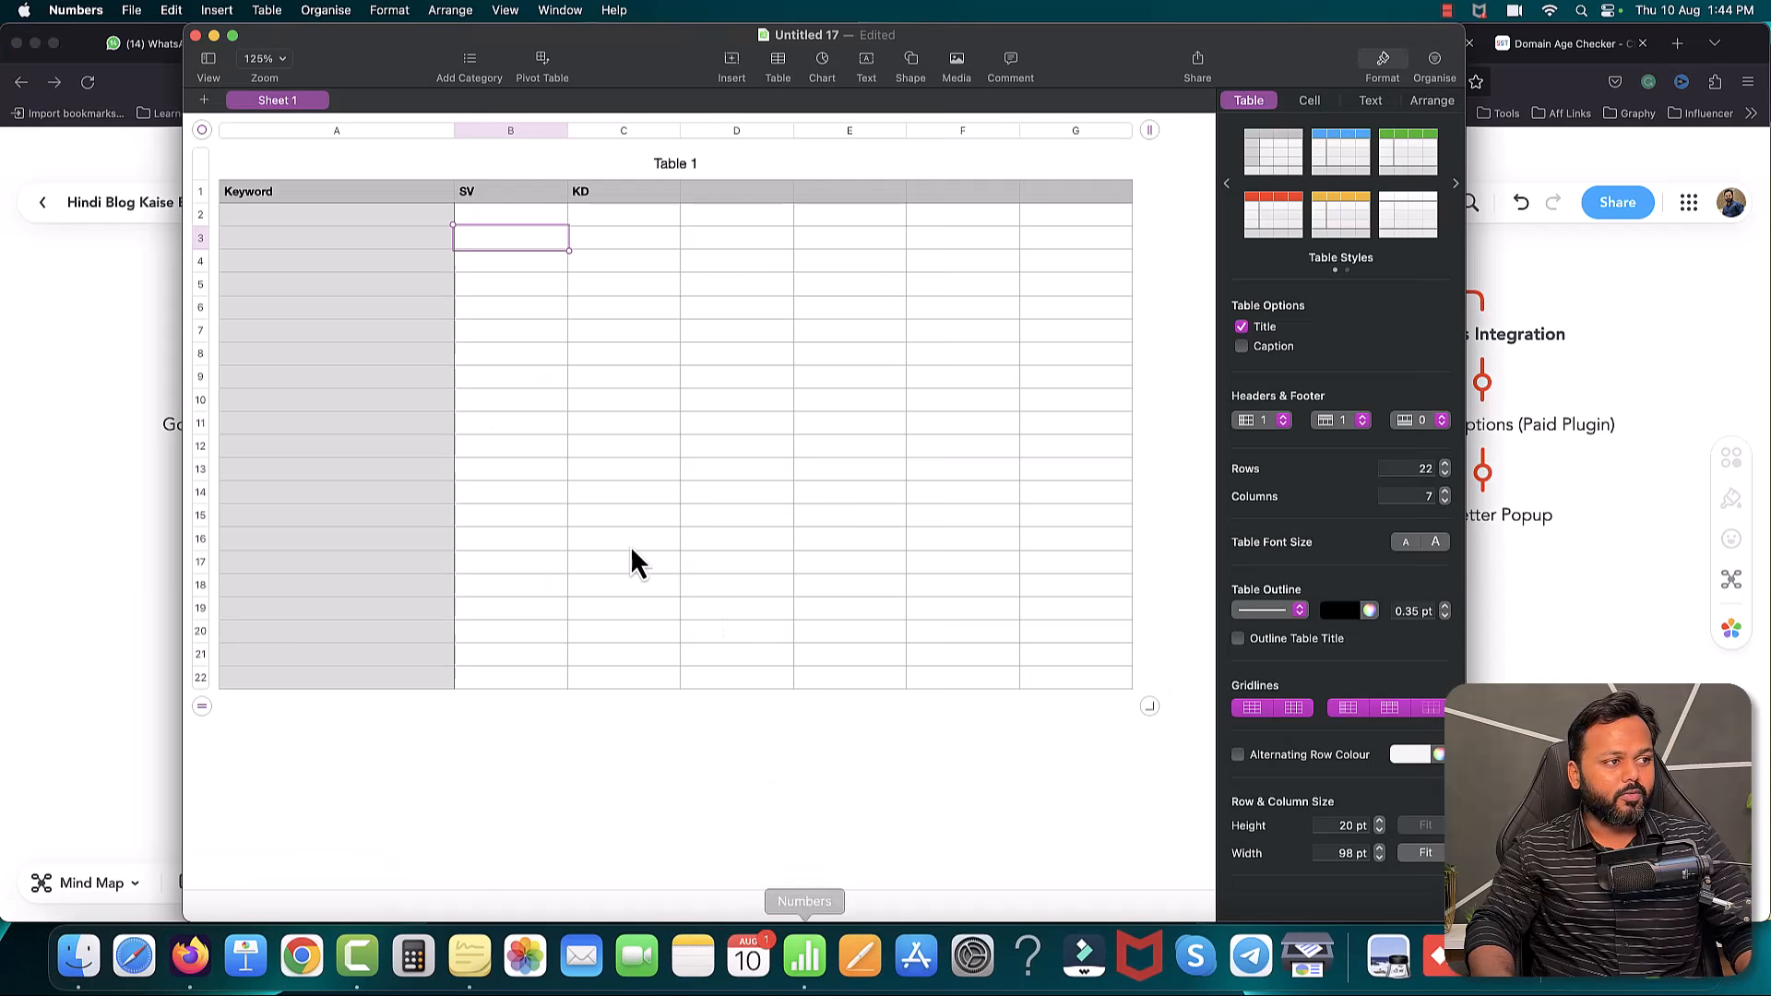
{"action": "left_click", "coordinate": [355, 224]}
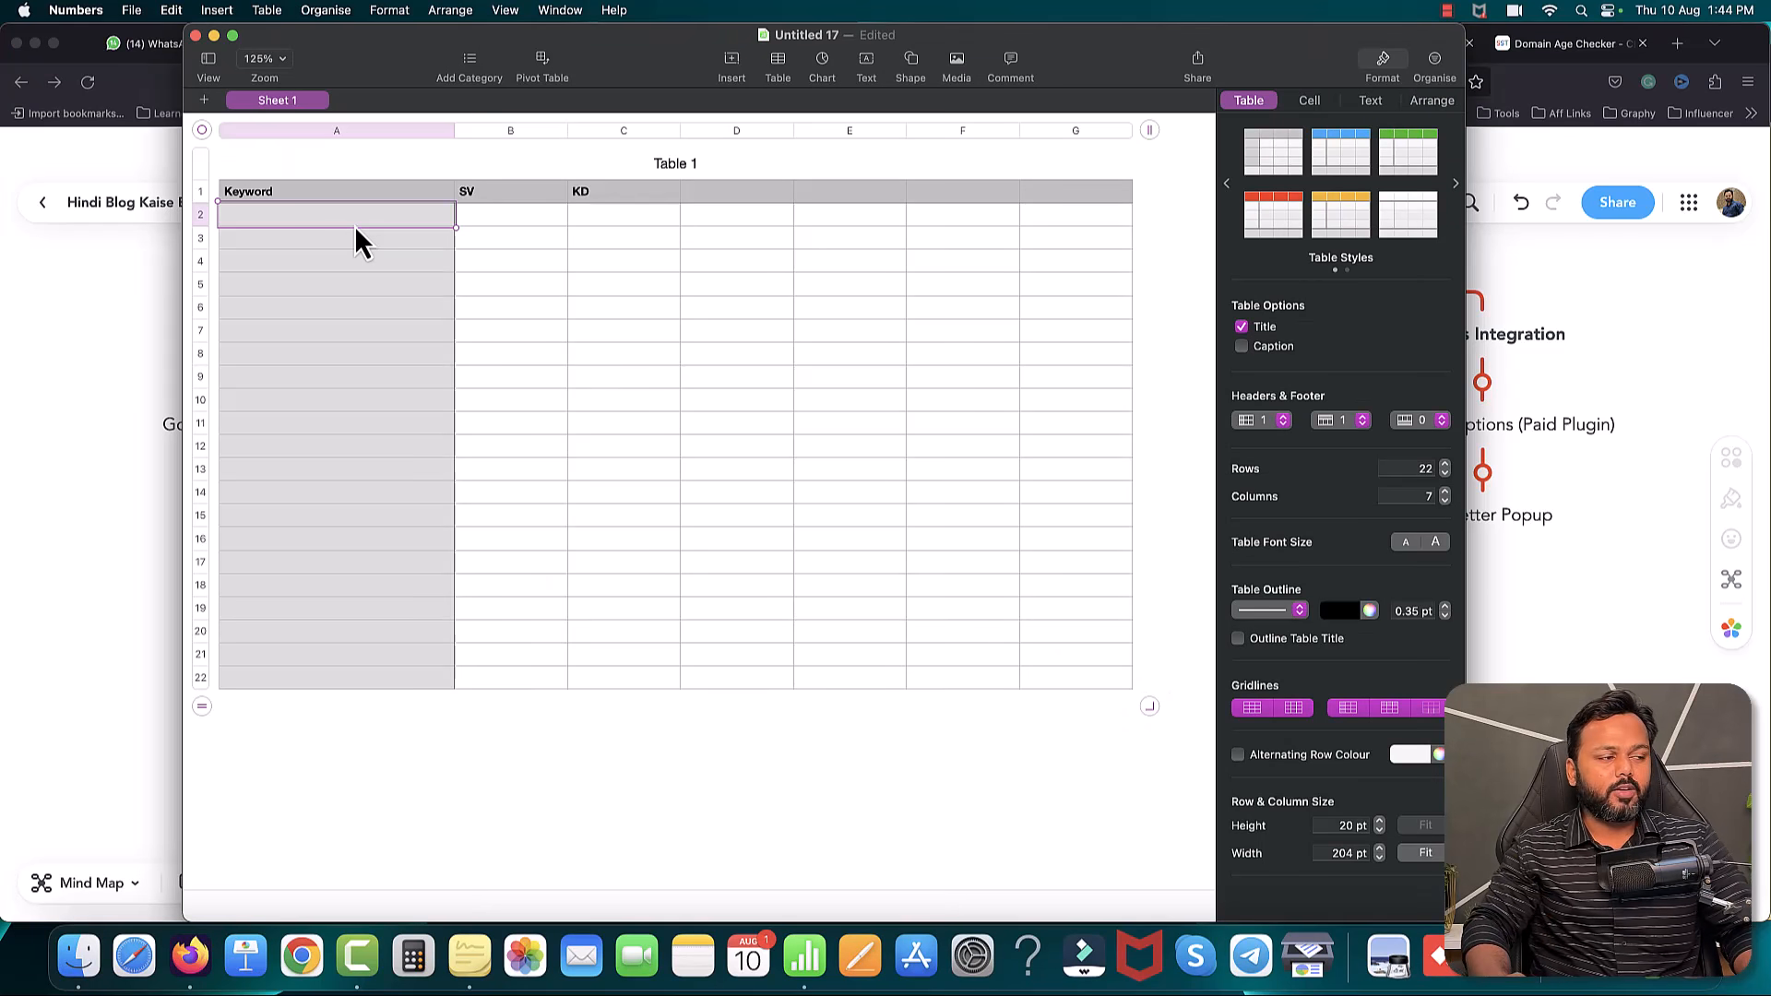
{"action": "left_click", "coordinate": [310, 190]}
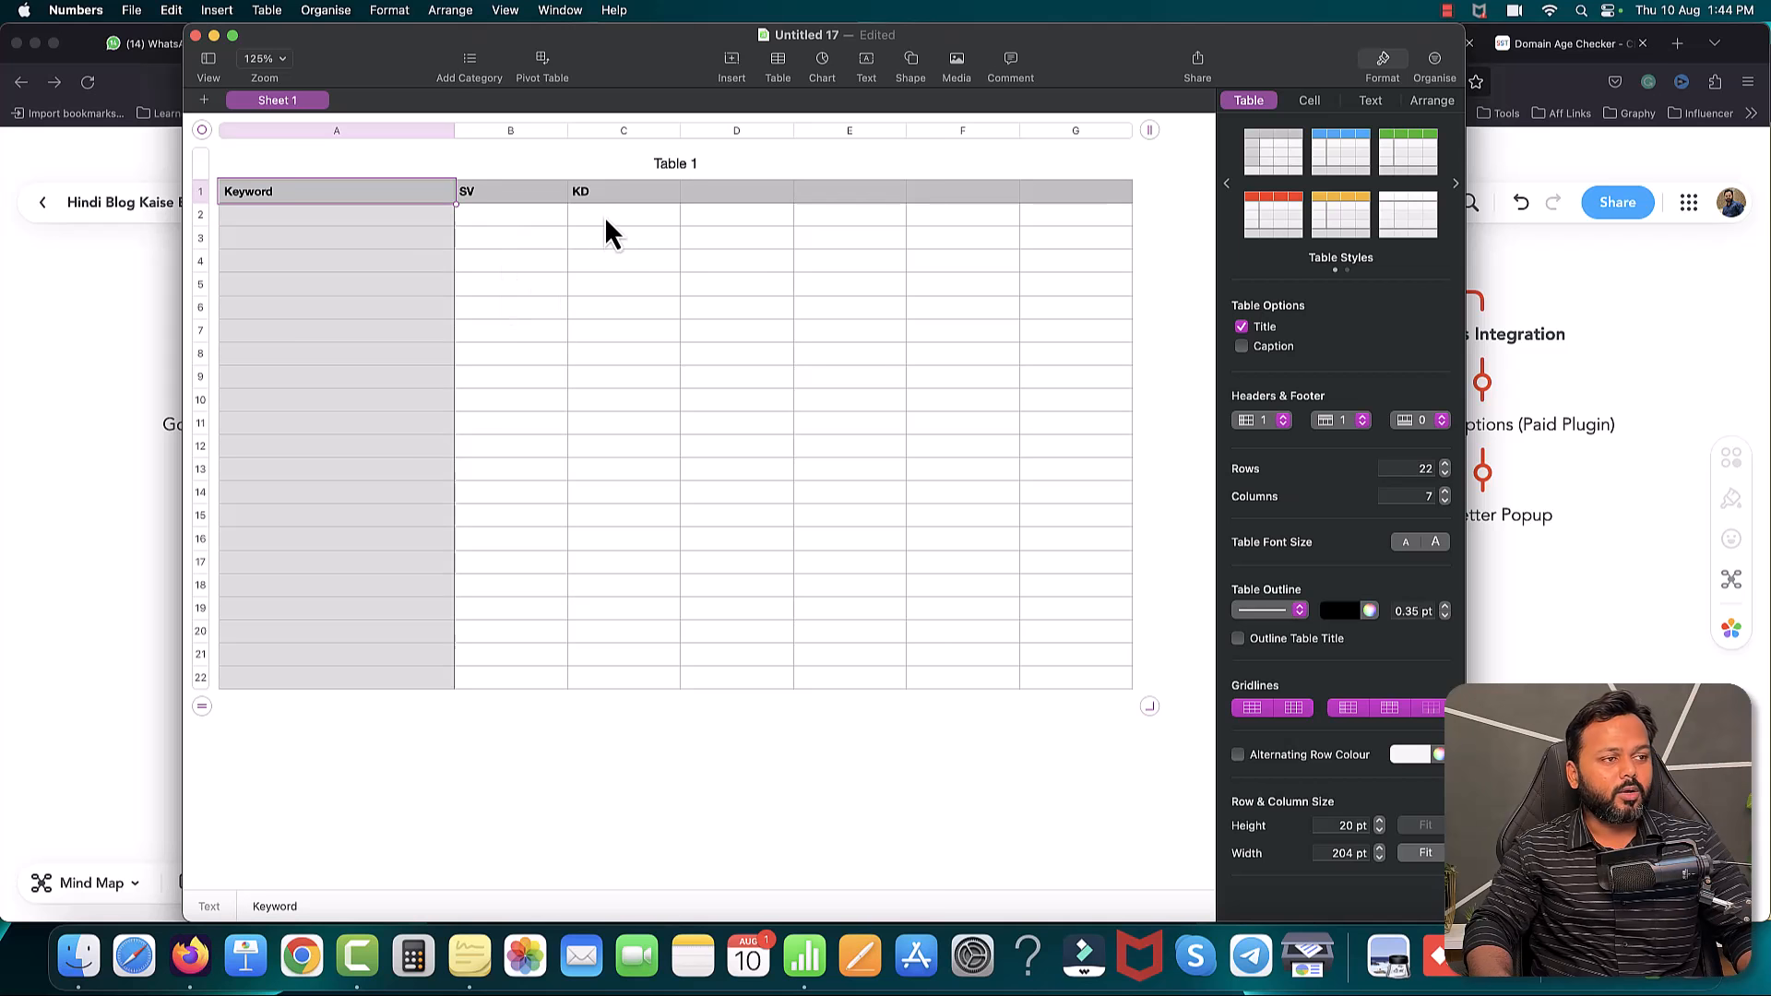
{"action": "left_click", "coordinate": [140, 274]}
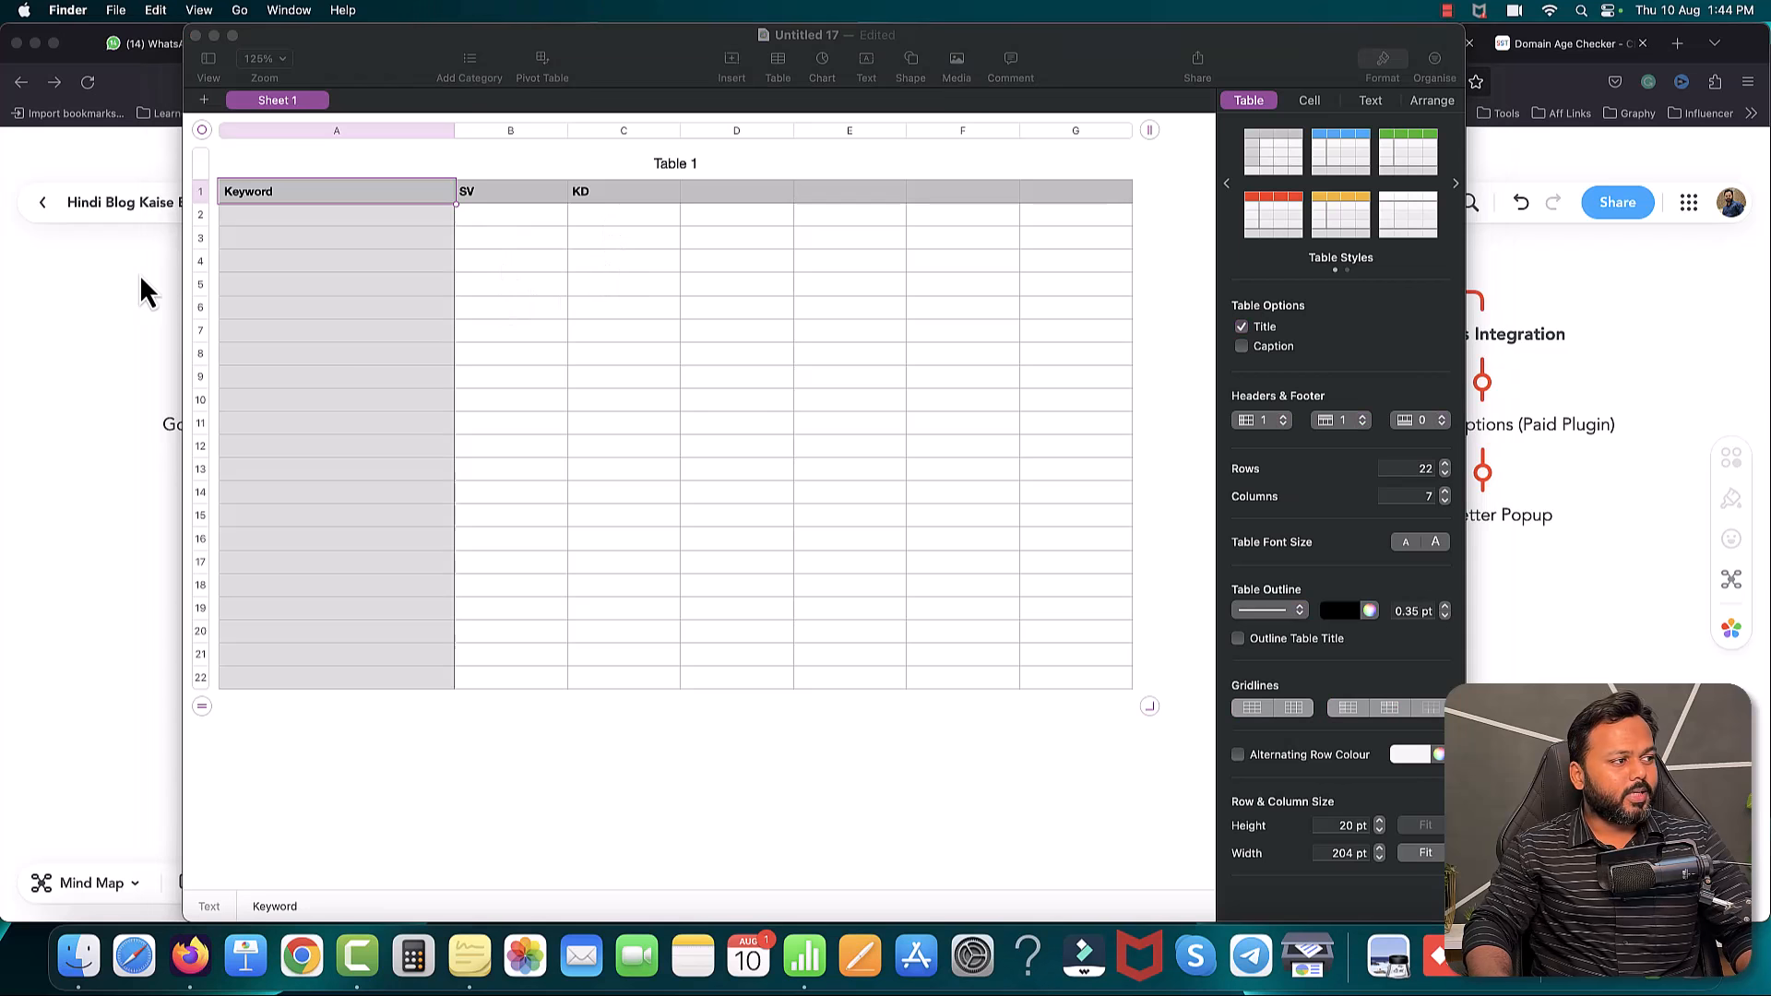
{"action": "left_click", "coordinate": [514, 54]}
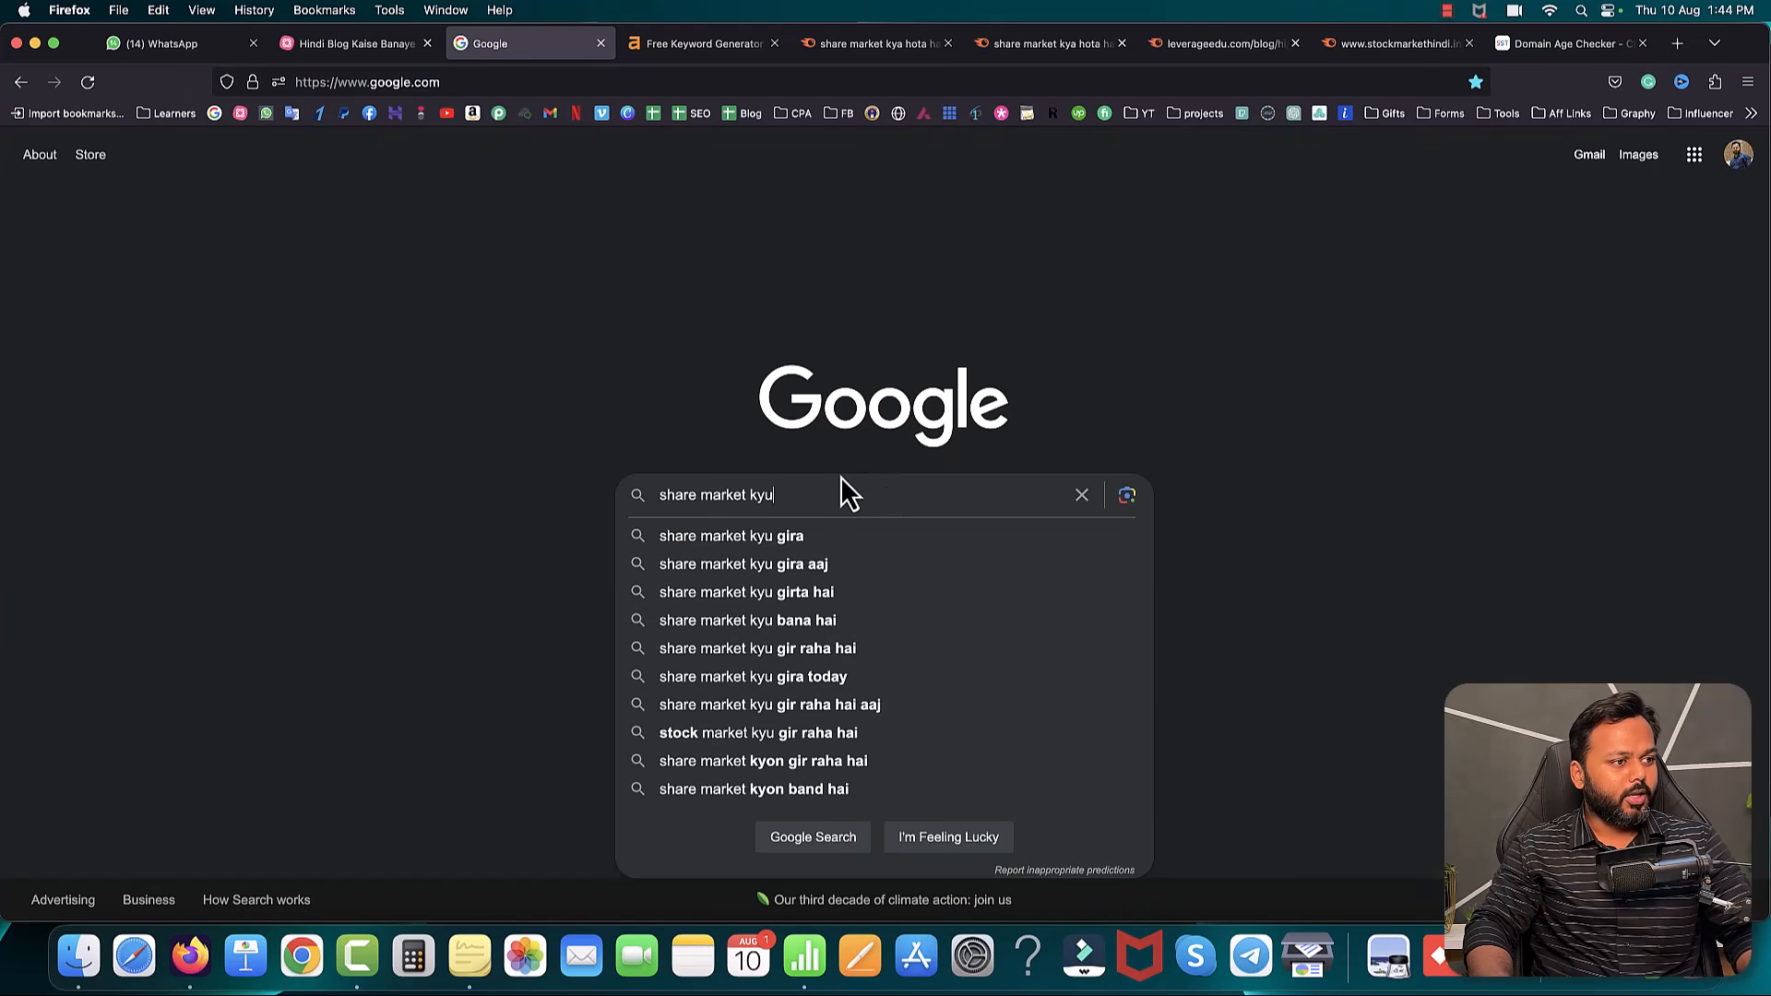
- Check Google suggestions for 'share market kaise sikhe' and enter it as the new Keyword Magic Tool query
{"action": "key", "text": "BackSpace"}
{"action": "key", "text": "BackSpace"}
{"action": "type", "text": "aise sikhe"}
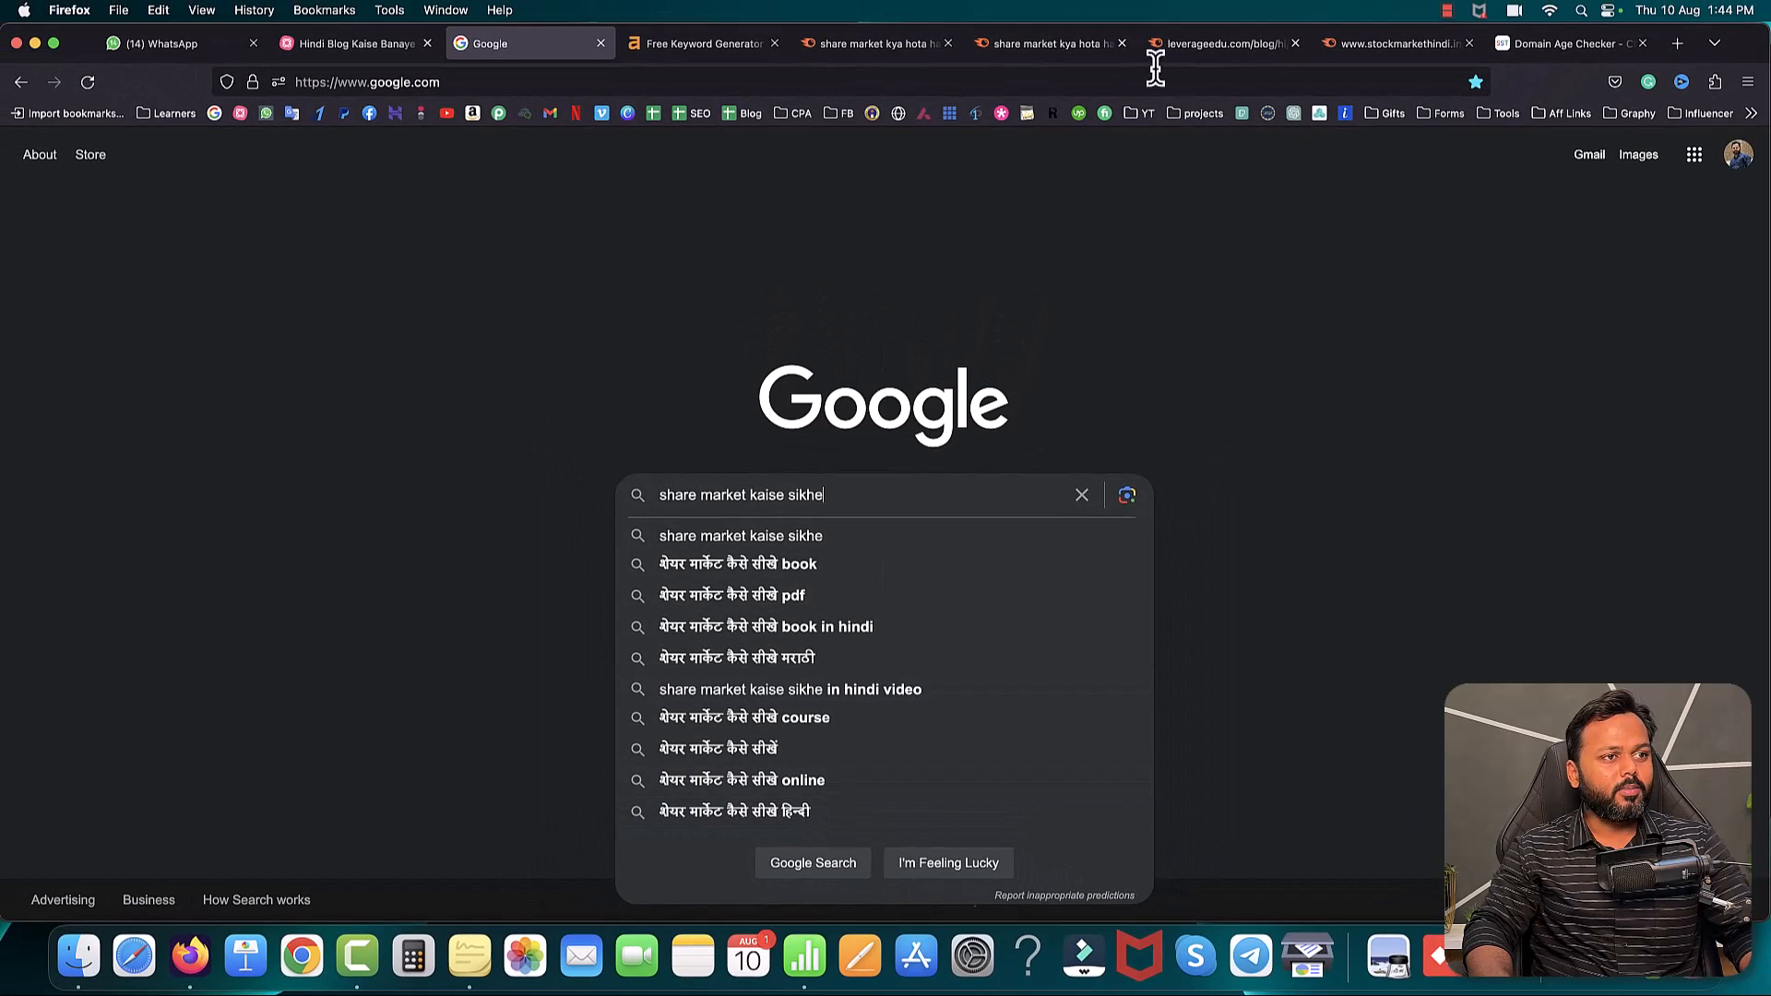
{"action": "left_click", "coordinate": [871, 48]}
{"action": "left_click_drag", "start_coordinate": [434, 185], "coordinate": [249, 185]}
{"action": "type", "text": "share market kaise sikhe"}
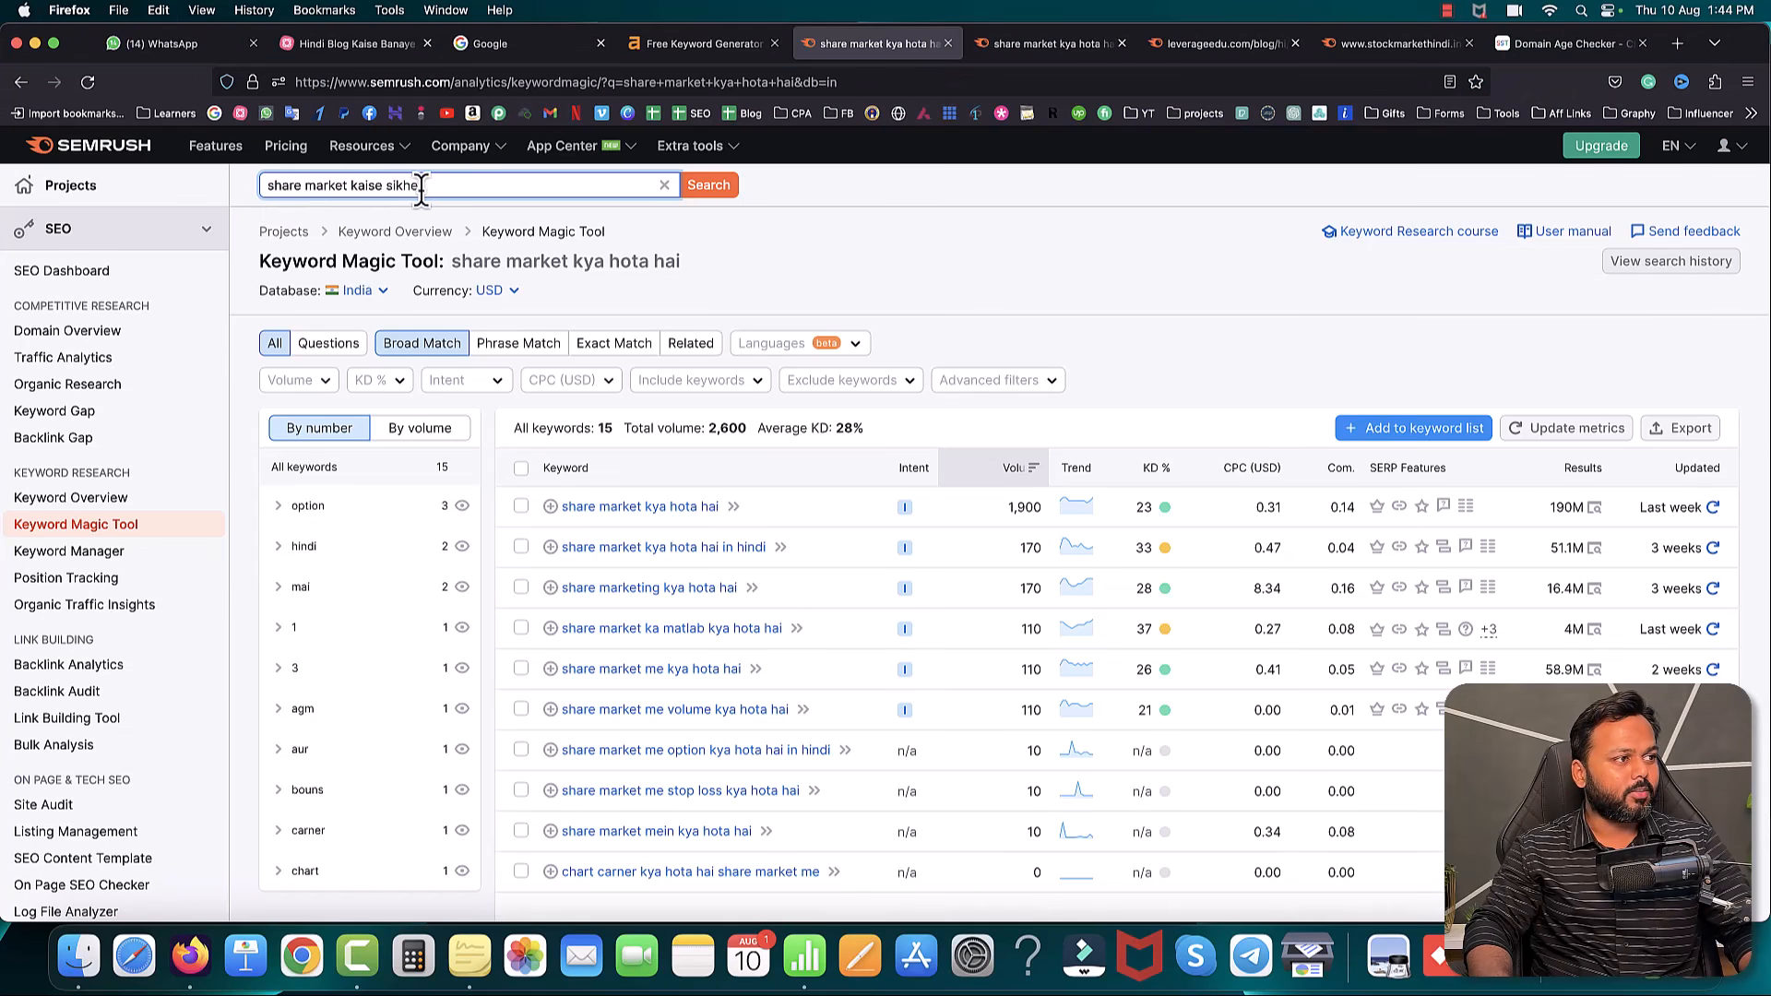
- Review Semrush keyword ideas and SERP results for 'share market kaise sikhe', then return to the mind map
{"action": "left_click", "coordinate": [709, 184]}
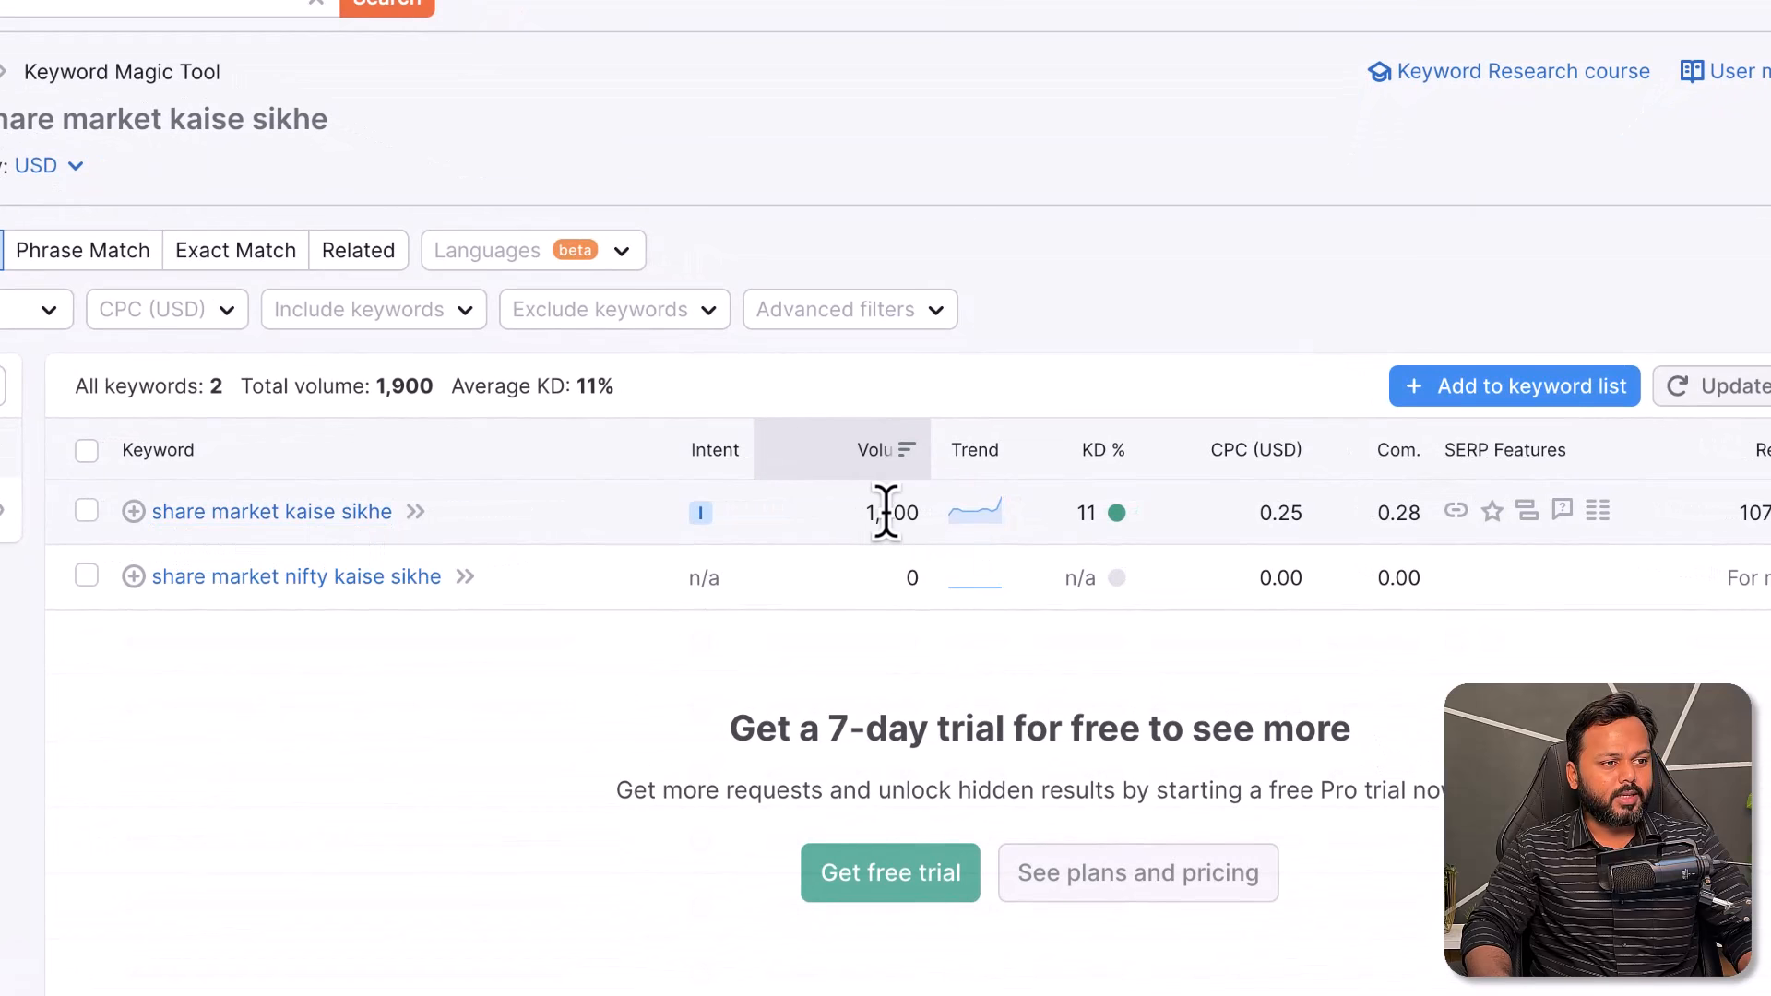
{"action": "mouse_move", "coordinate": [1076, 514]}
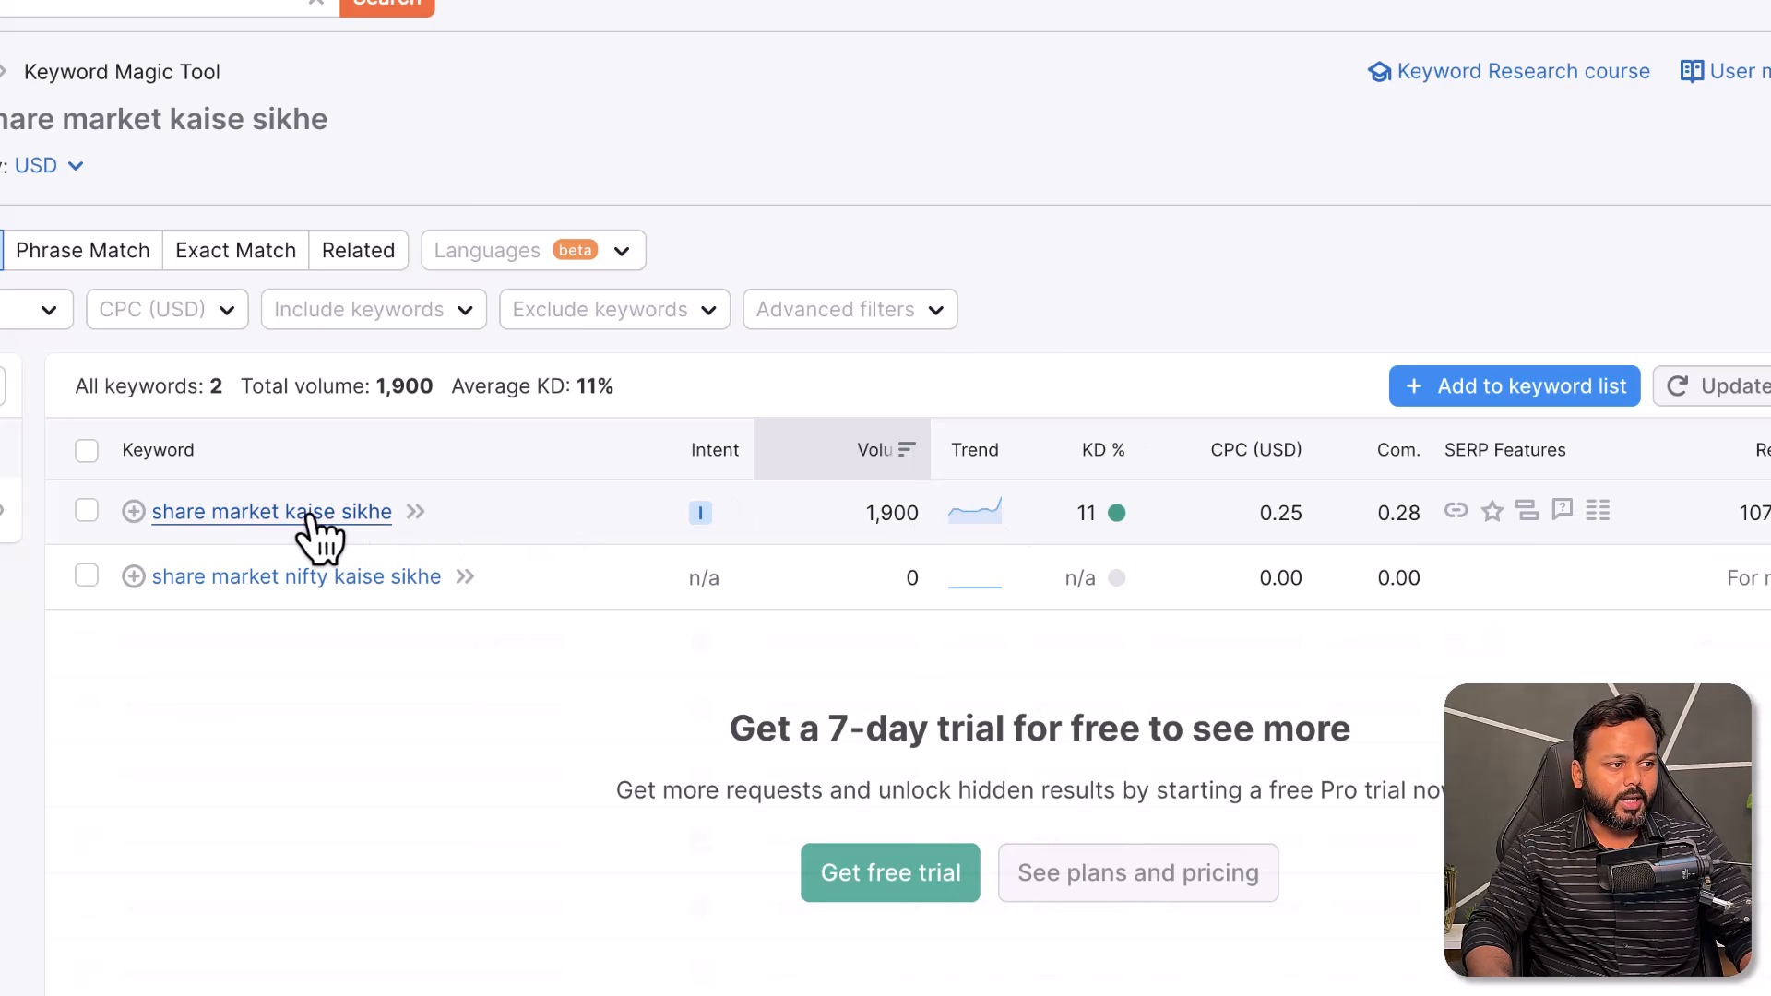
{"action": "left_click", "coordinate": [231, 517]}
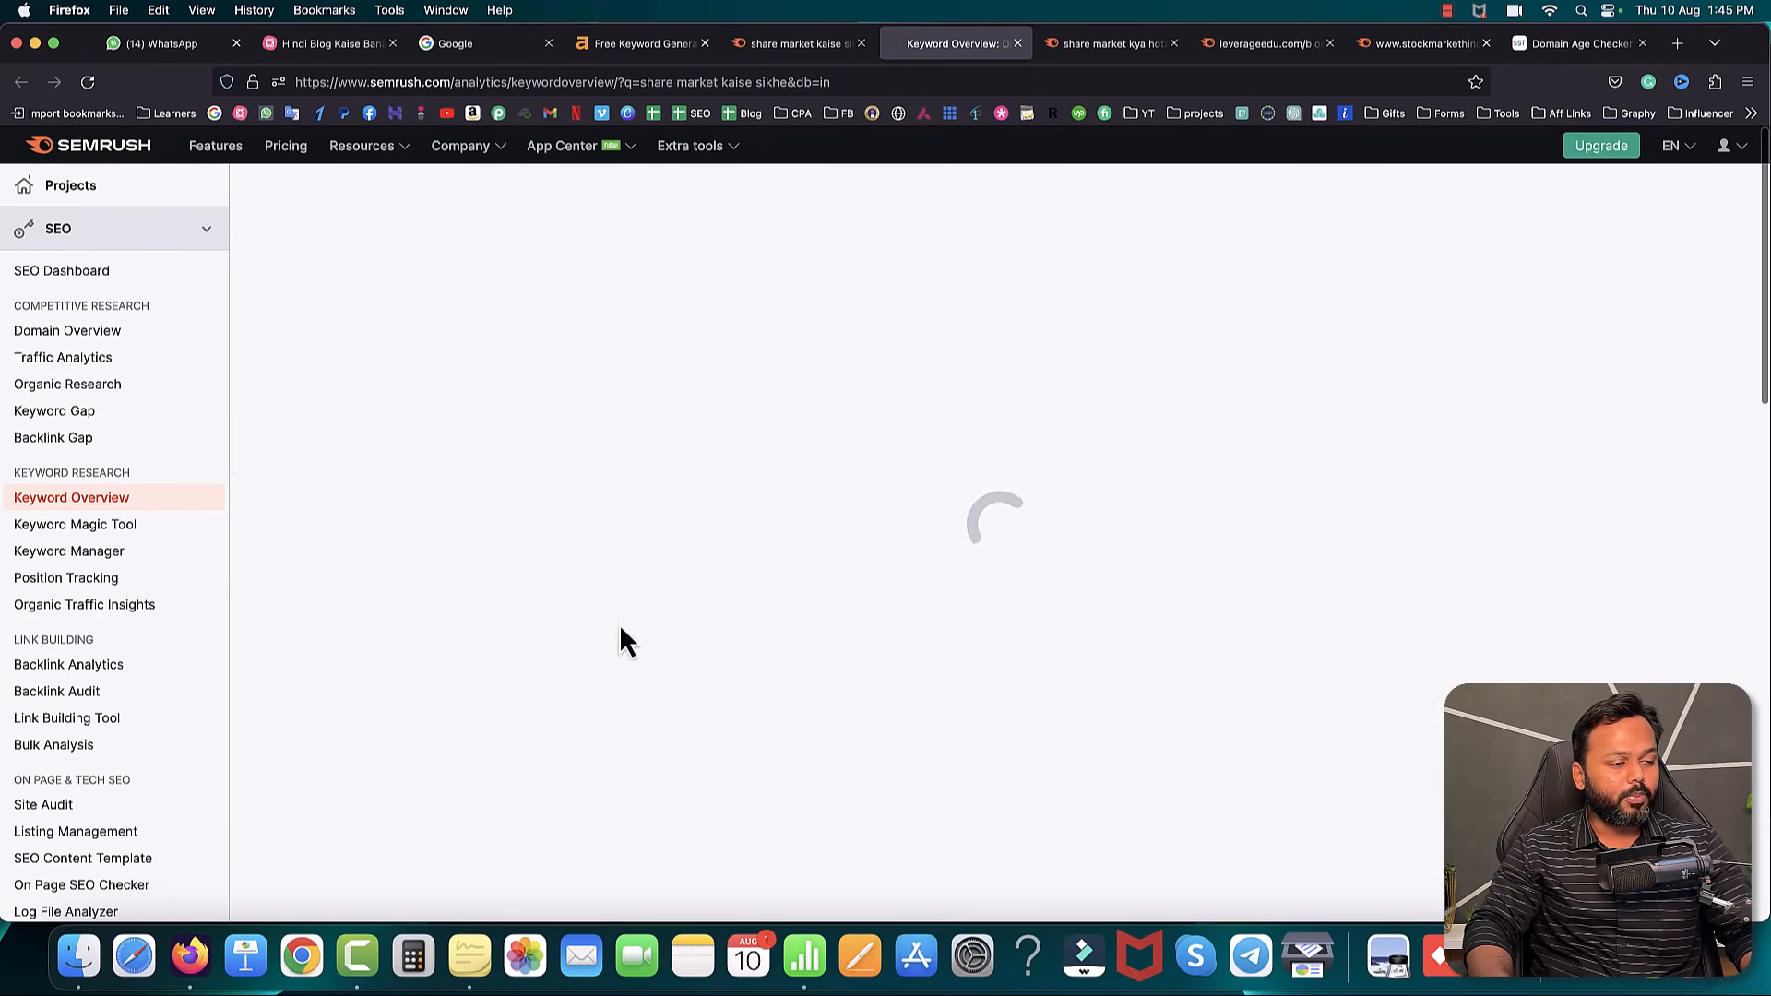
{"action": "scroll", "coordinate": [1070, 569], "scroll_direction": "down", "scroll_amount": 5}
{"action": "scroll", "coordinate": [1070, 569], "scroll_direction": "down", "scroll_amount": 7}
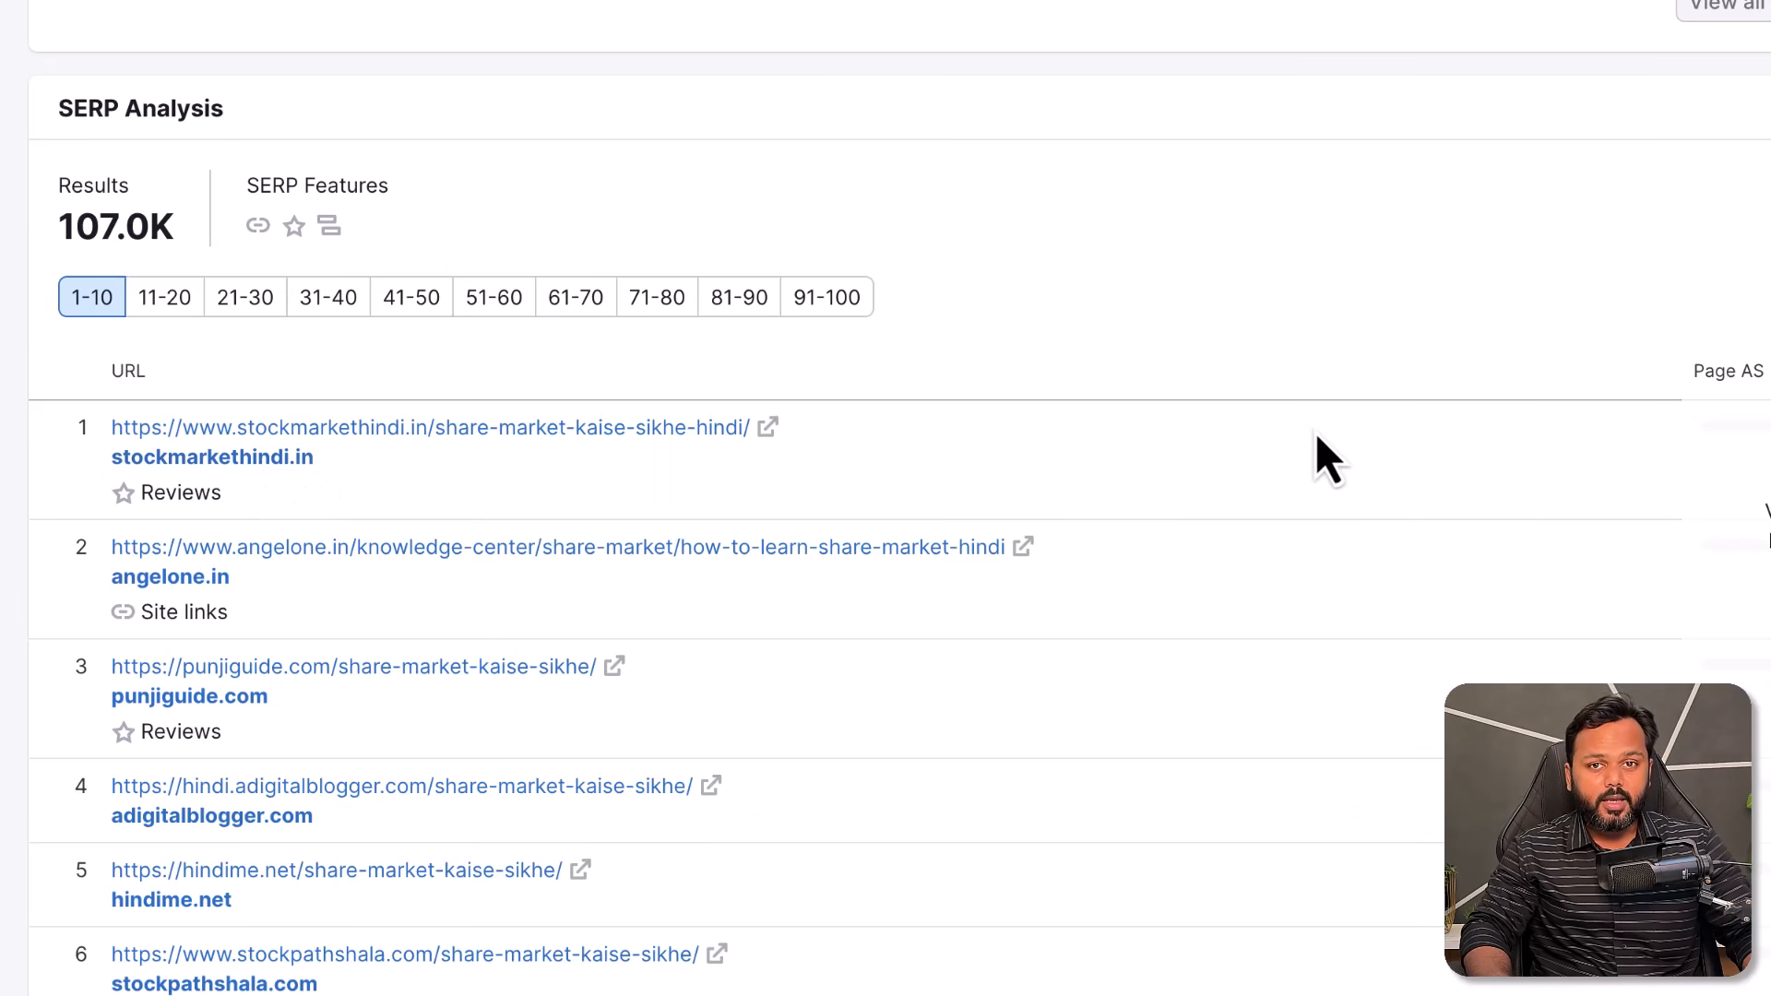
{"action": "scroll", "coordinate": [1317, 438], "scroll_direction": "up", "scroll_amount": 6}
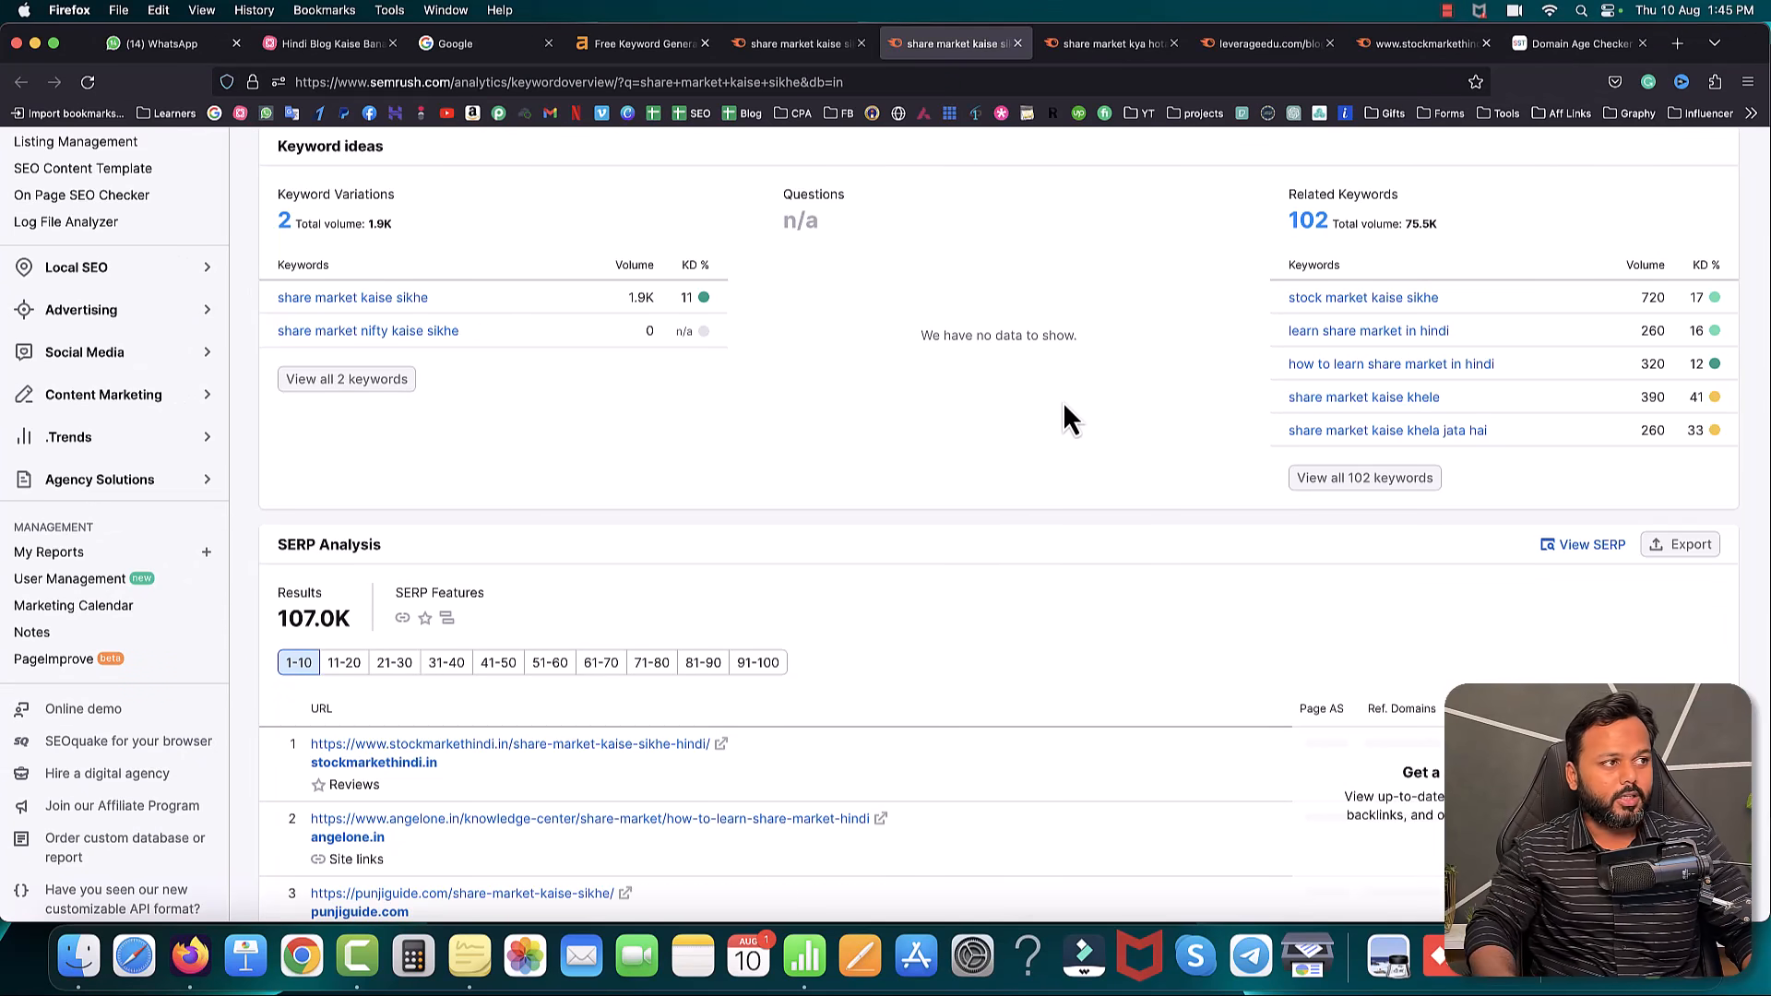
{"action": "left_click", "coordinate": [344, 44]}
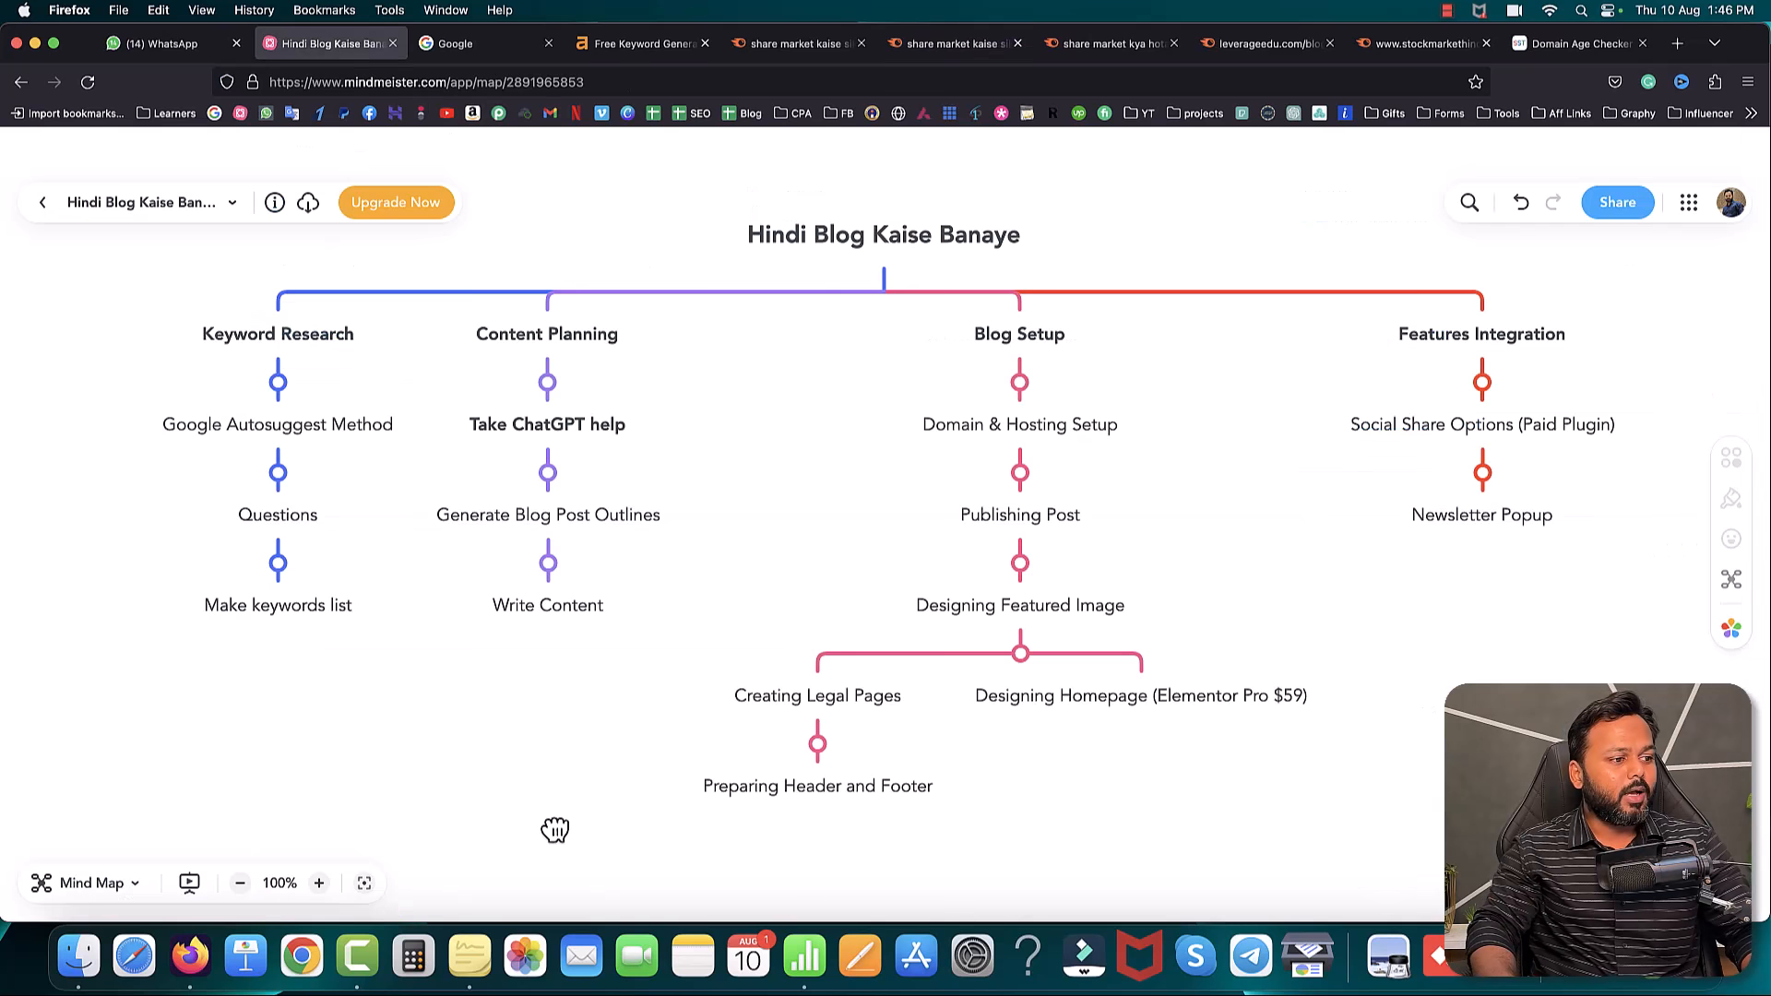
- Log 'share market kaise sikhe' in row 2 with search volume 1900 and its keyword difficulty
{"action": "left_click", "coordinate": [805, 957]}
{"action": "left_click", "coordinate": [279, 218]}
{"action": "type", "text": "share market kaise sikhe"}
{"action": "left_click", "coordinate": [484, 226]}
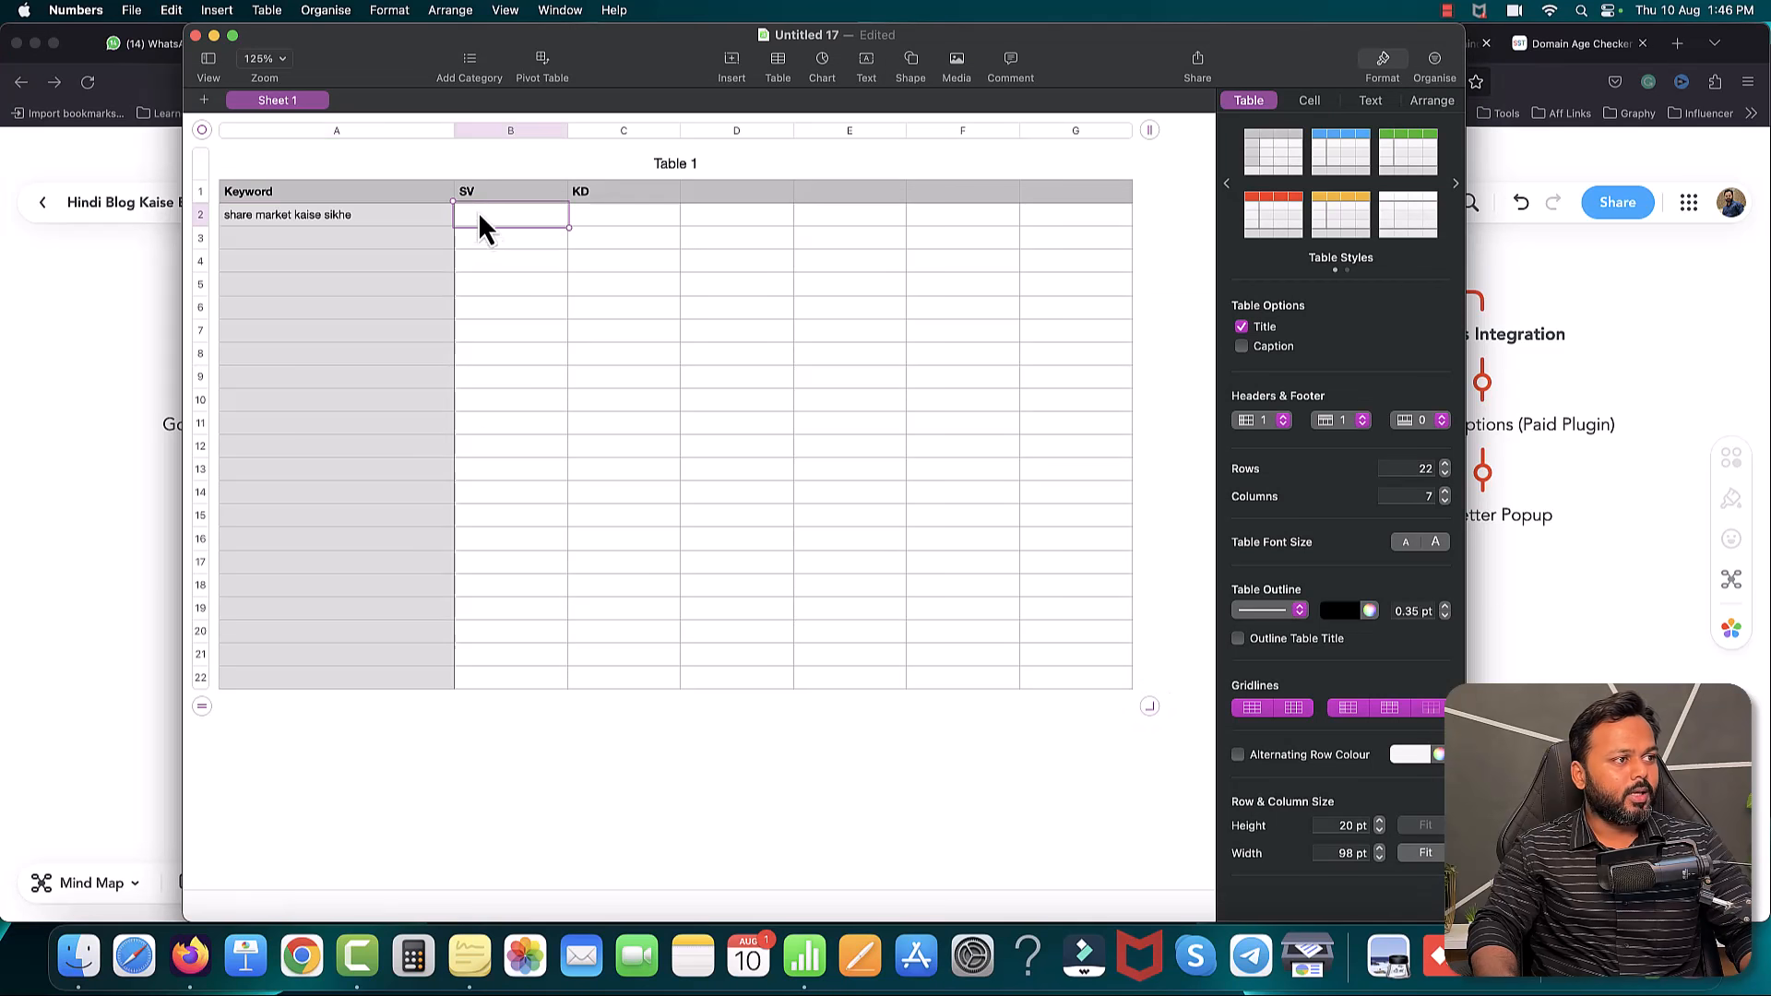
{"action": "type", "text": "1900"}
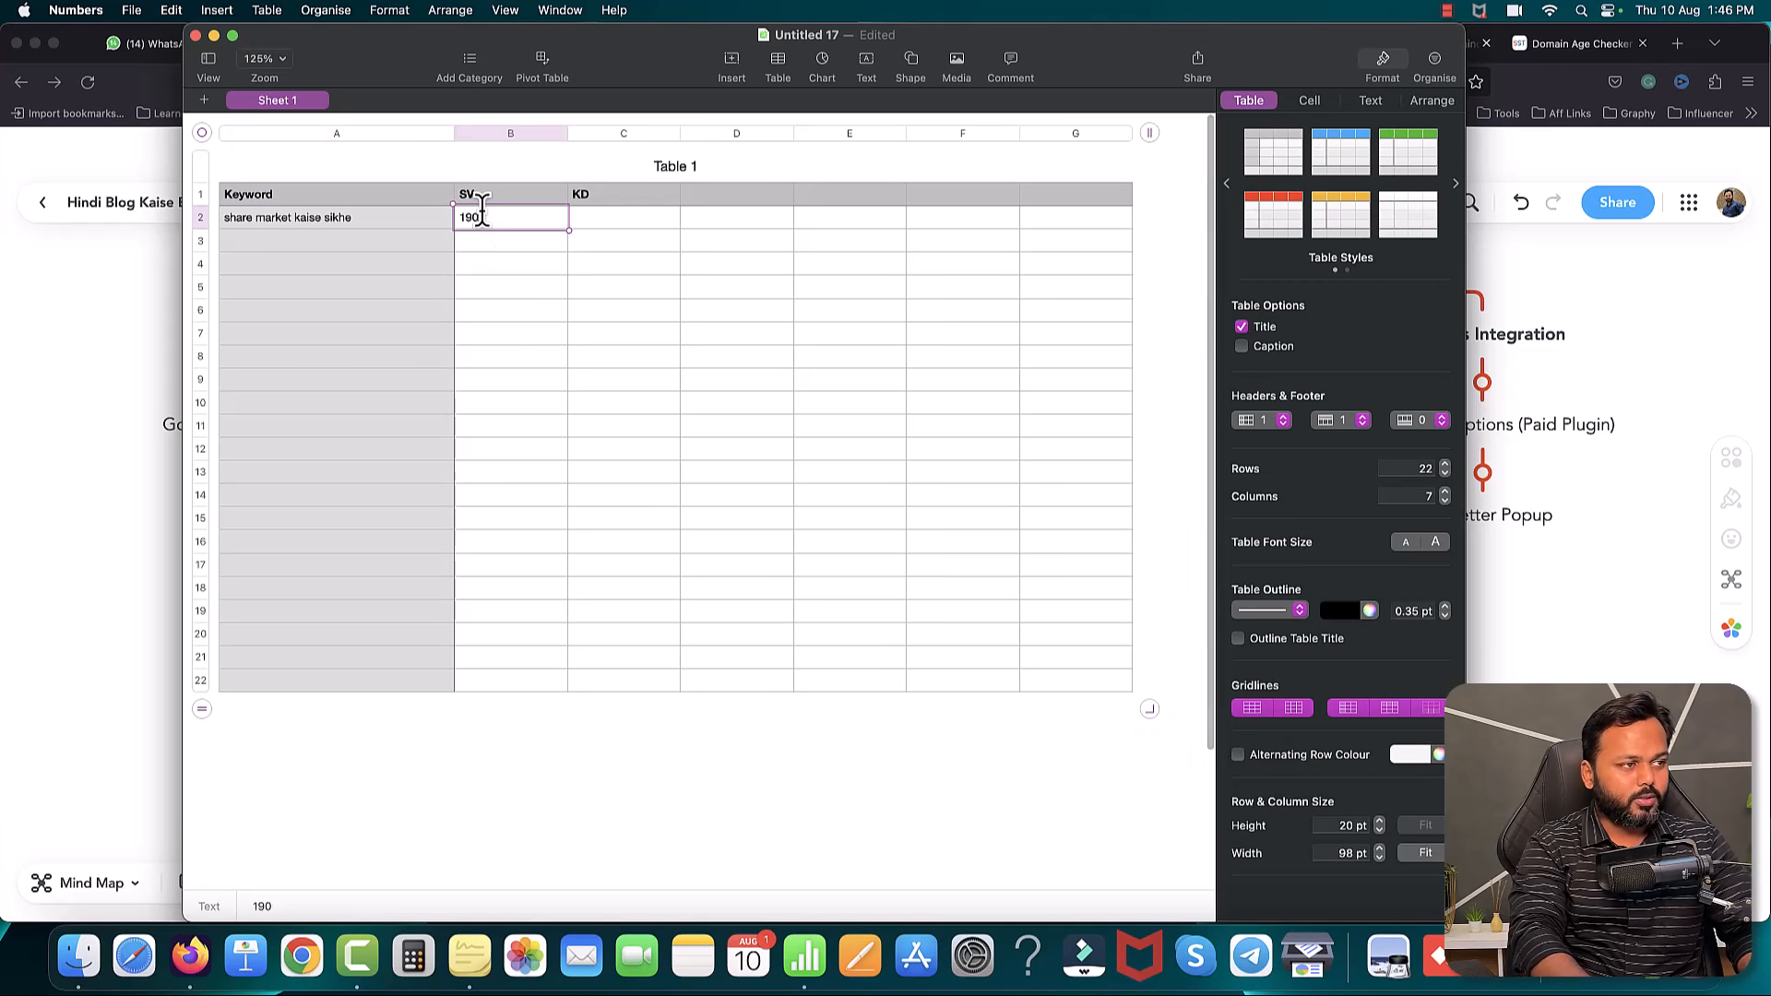
{"action": "left_click", "coordinate": [625, 218]}
{"action": "type", "text": "13"}
- Copy 'share market kya hota hai' from Semrush and paste it into cell A3
{"action": "left_click", "coordinate": [88, 355]}
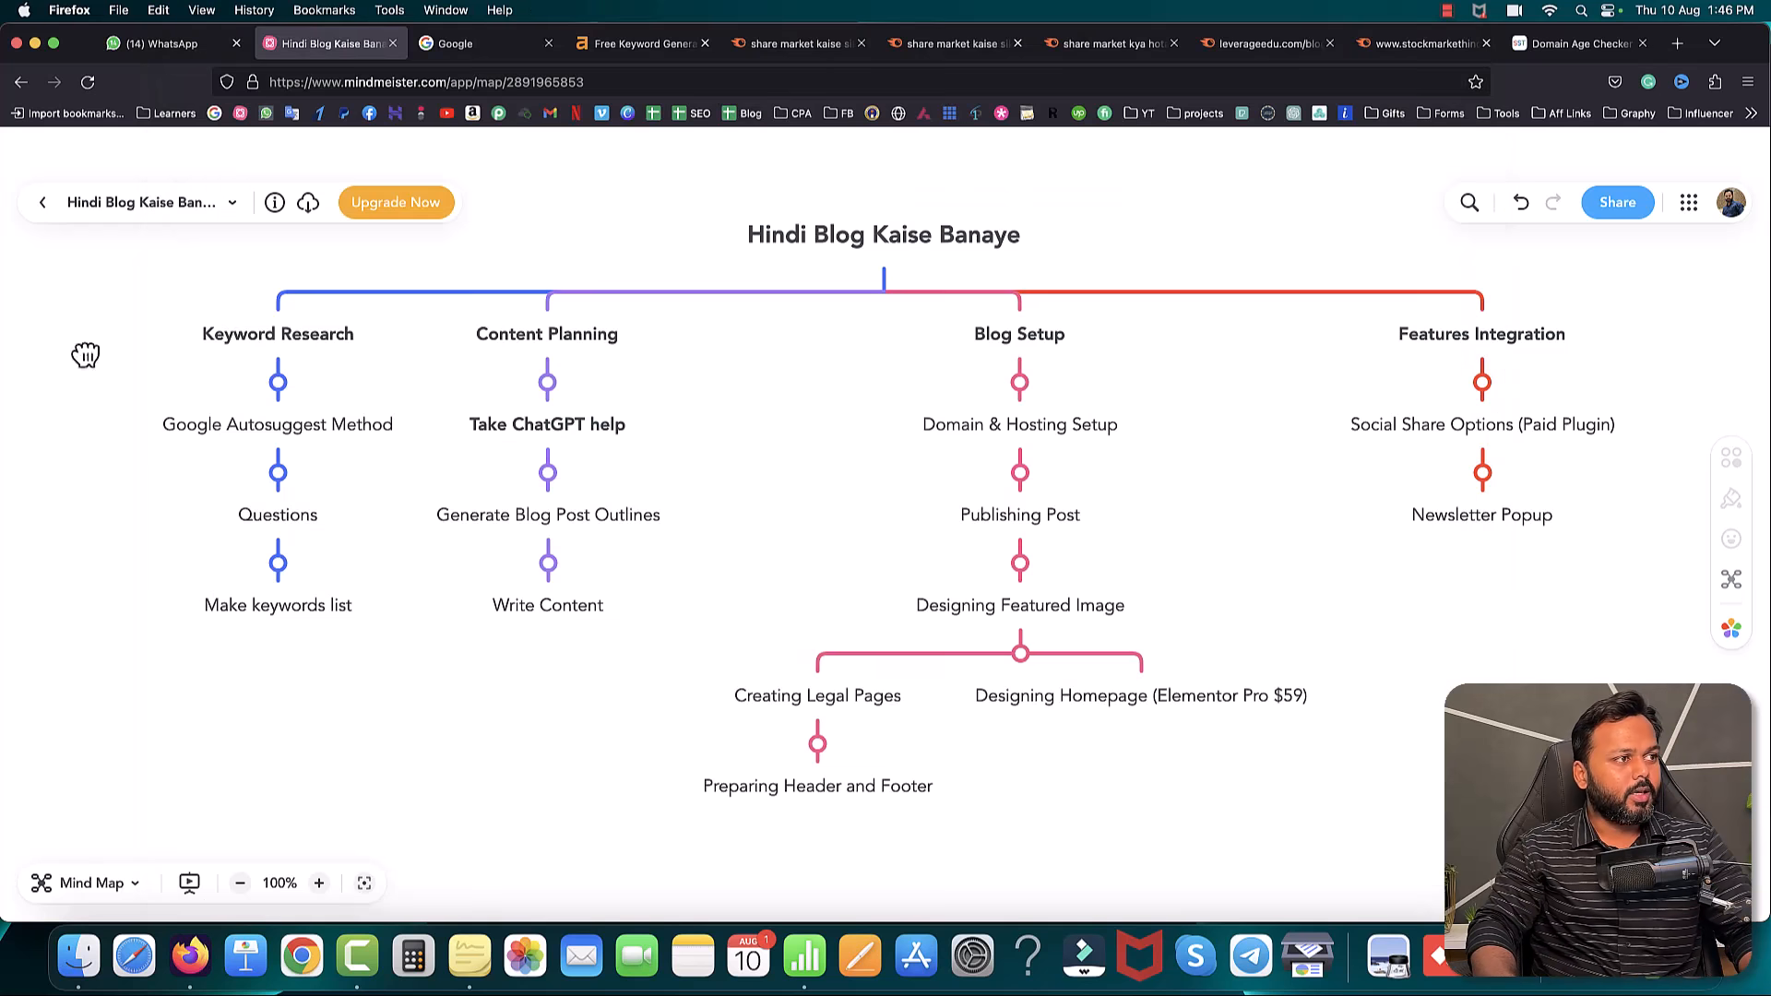
{"action": "left_click", "coordinate": [1111, 53]}
{"action": "scroll", "coordinate": [648, 289], "scroll_direction": "up", "scroll_amount": 15}
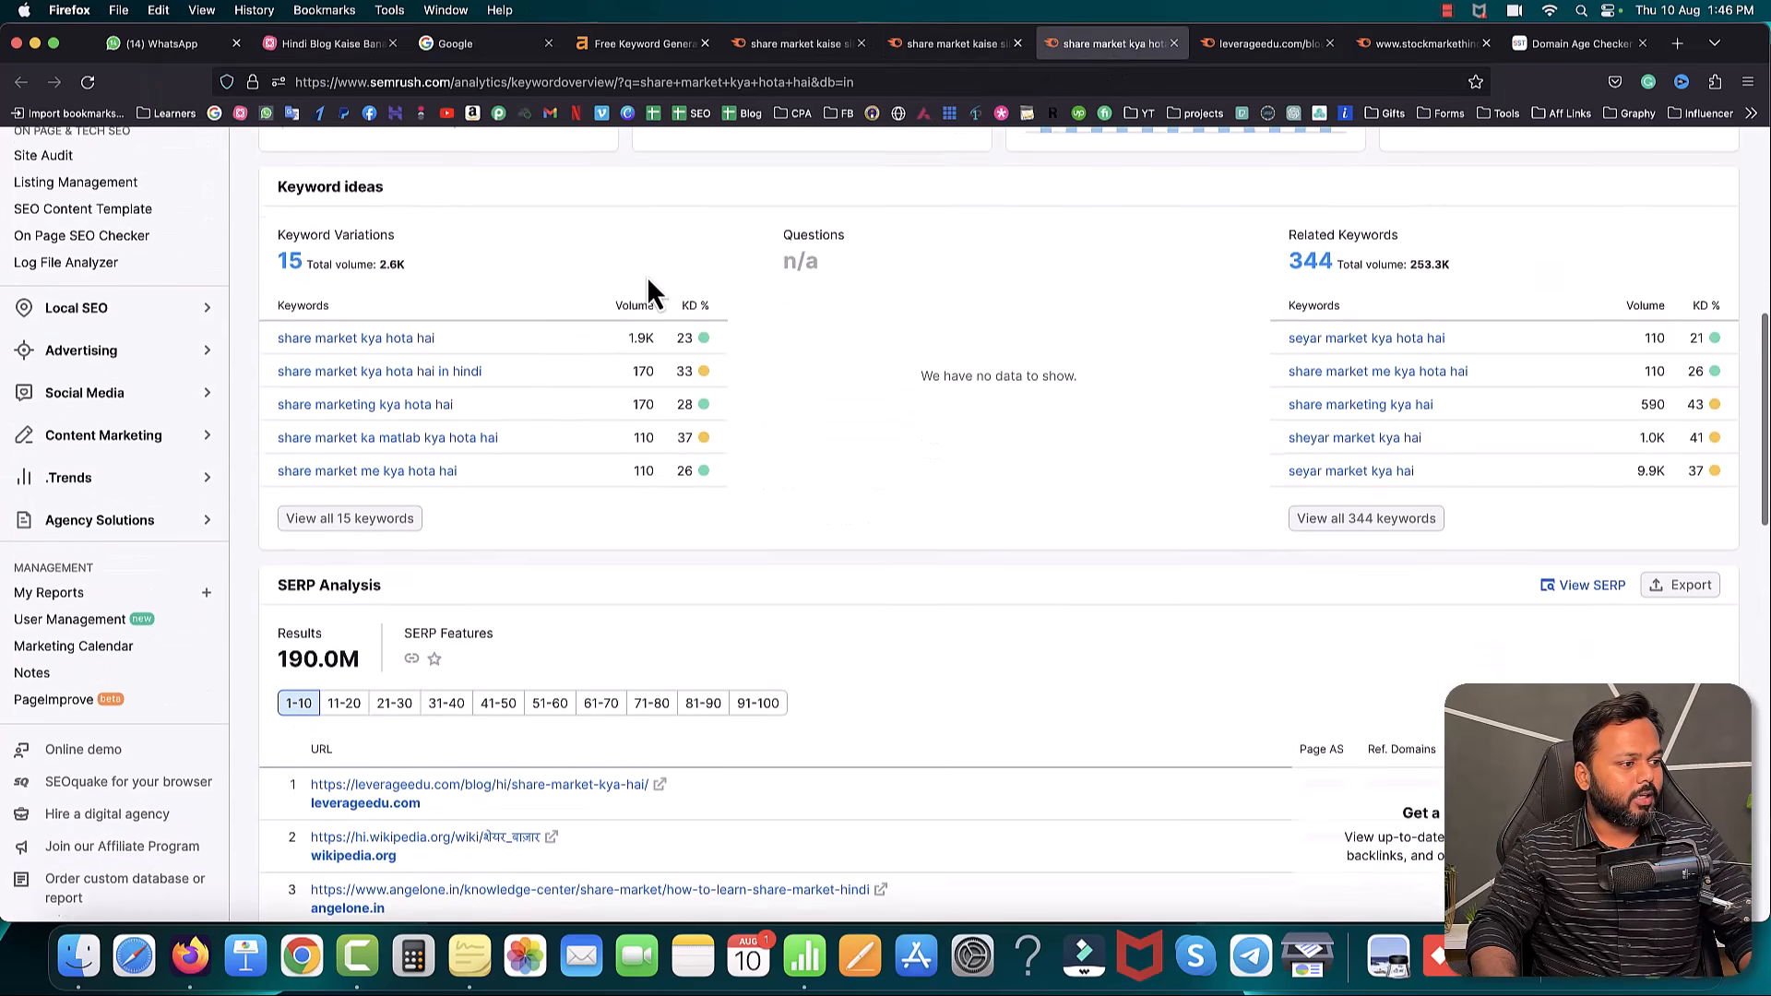
{"action": "left_click_drag", "start_coordinate": [434, 184], "coordinate": [263, 185]}
{"action": "key", "text": "super+c"}
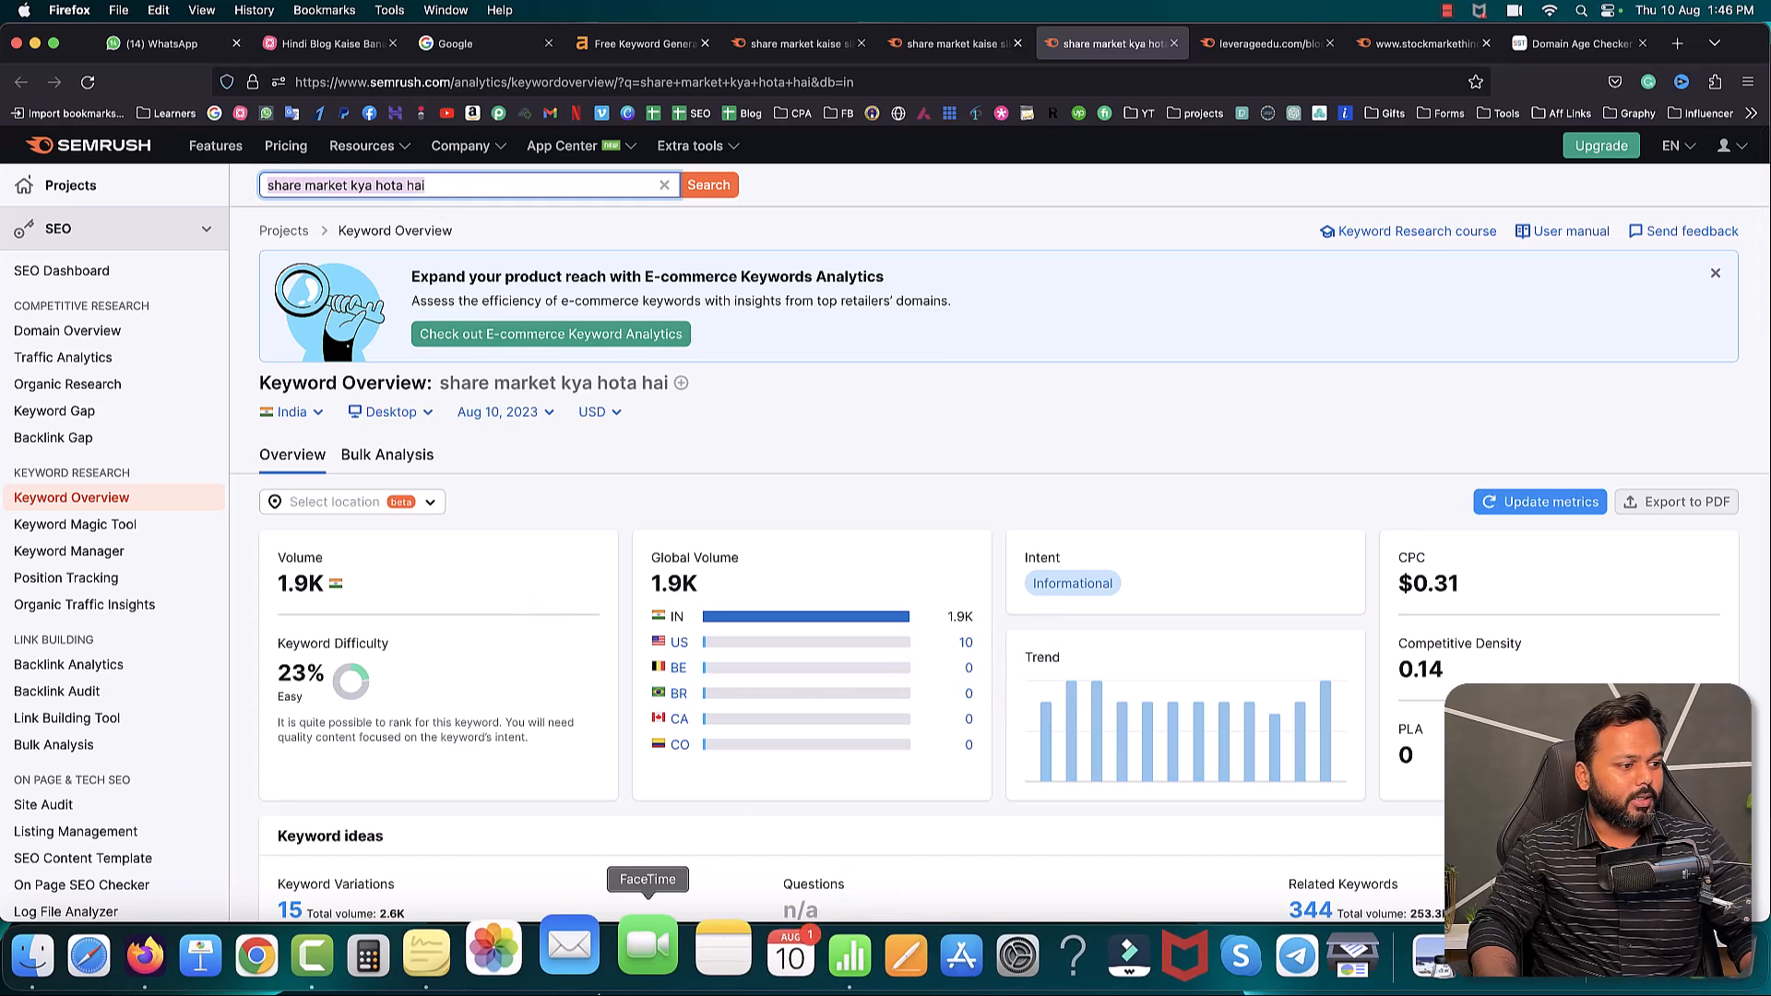
{"action": "left_click", "coordinate": [760, 956]}
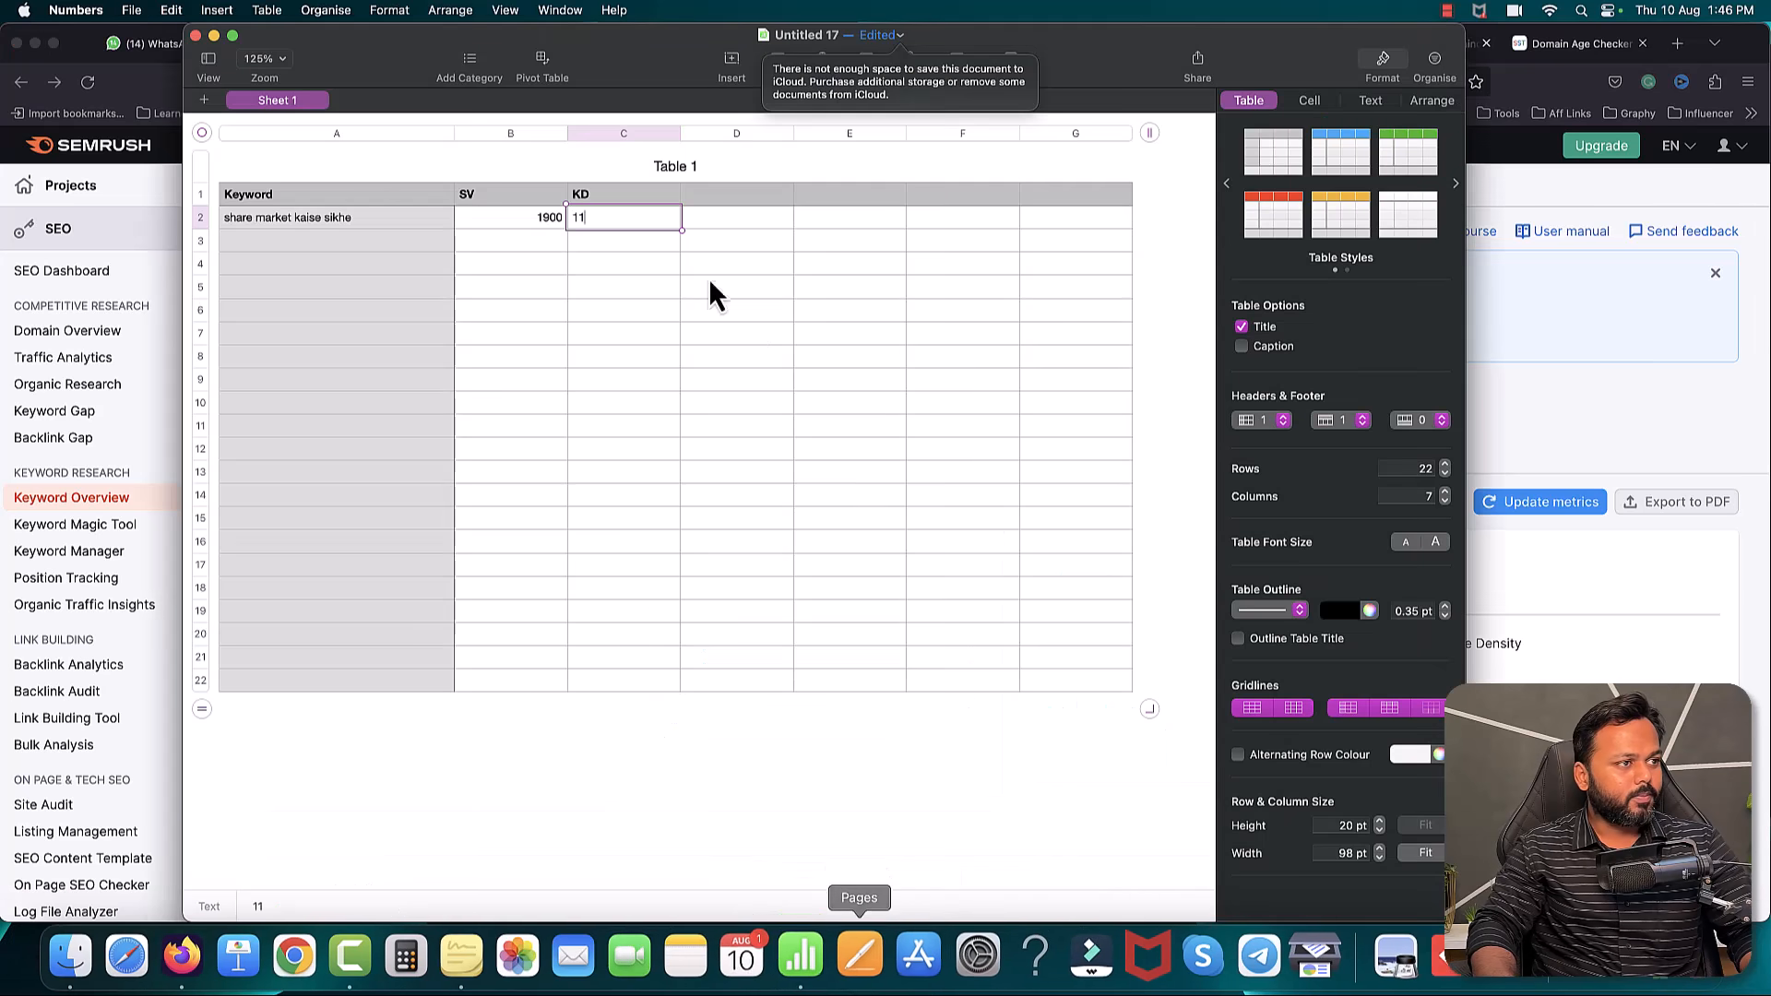
{"action": "left_click", "coordinate": [343, 243]}
{"action": "key", "text": "super+v"}
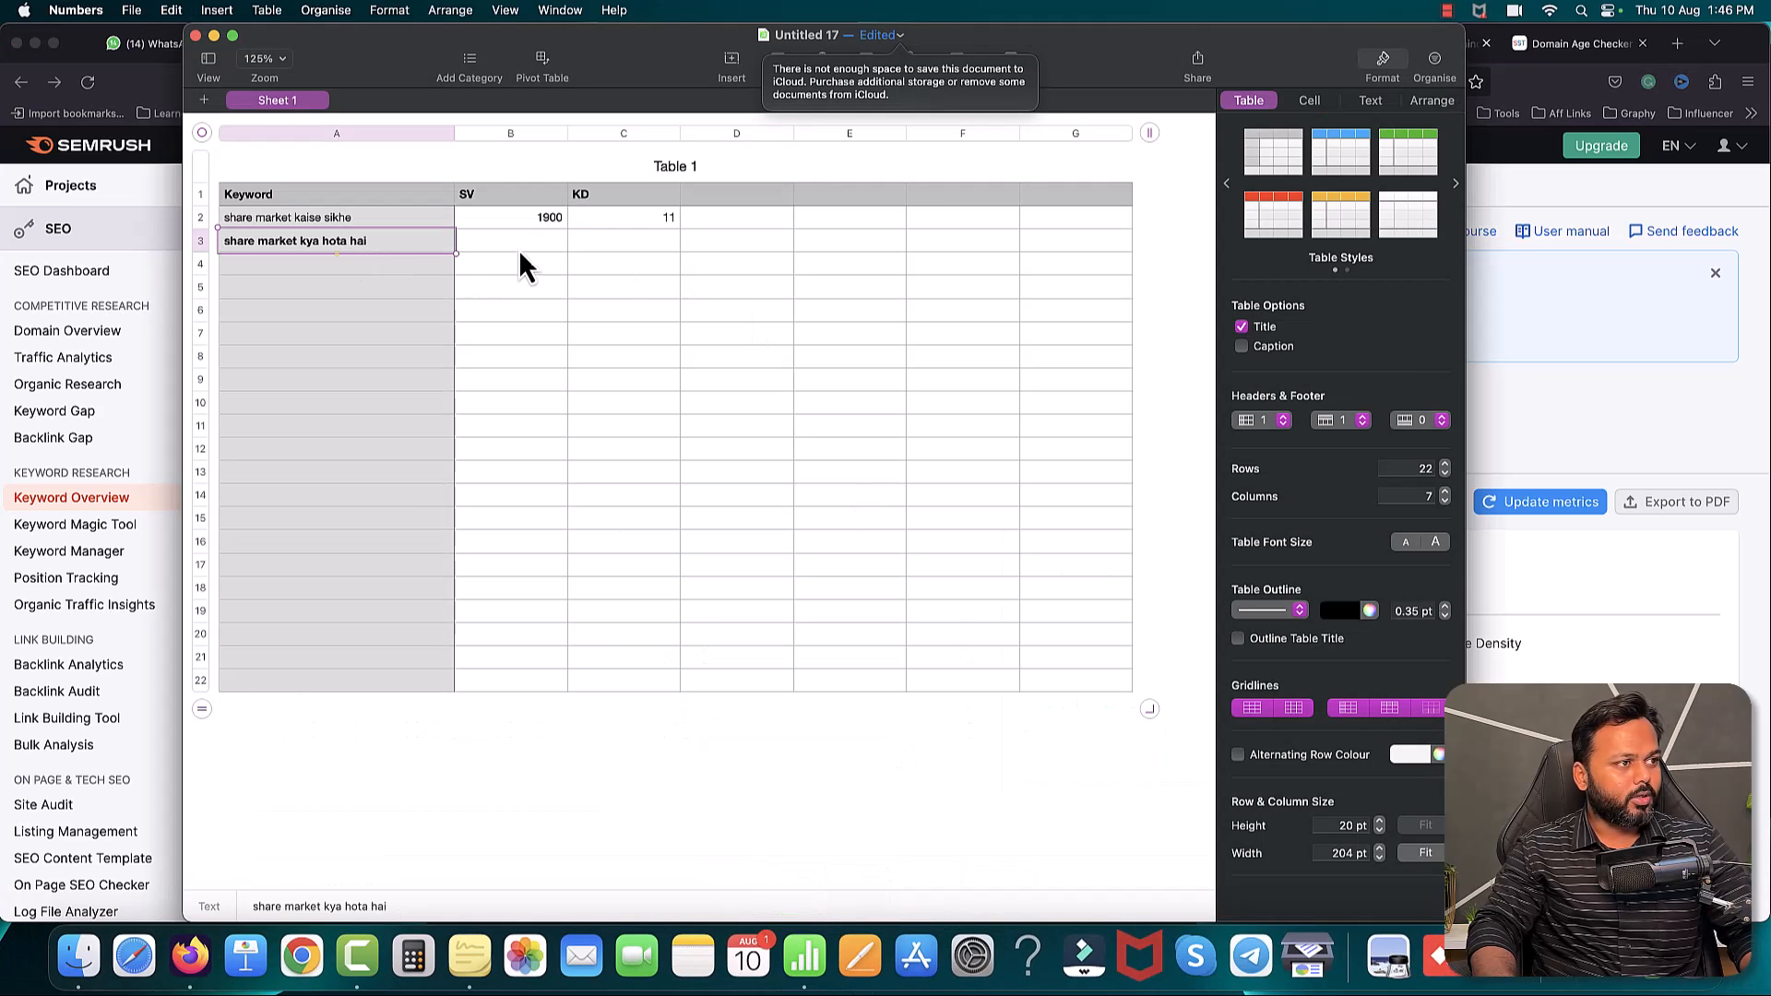
- Enter volume 1900 and KD 23 for 'share market kya hota hai' in row 3
{"action": "left_click_drag", "start_coordinate": [406, 53], "coordinate": [522, 148]}
{"action": "left_click", "coordinate": [610, 323]}
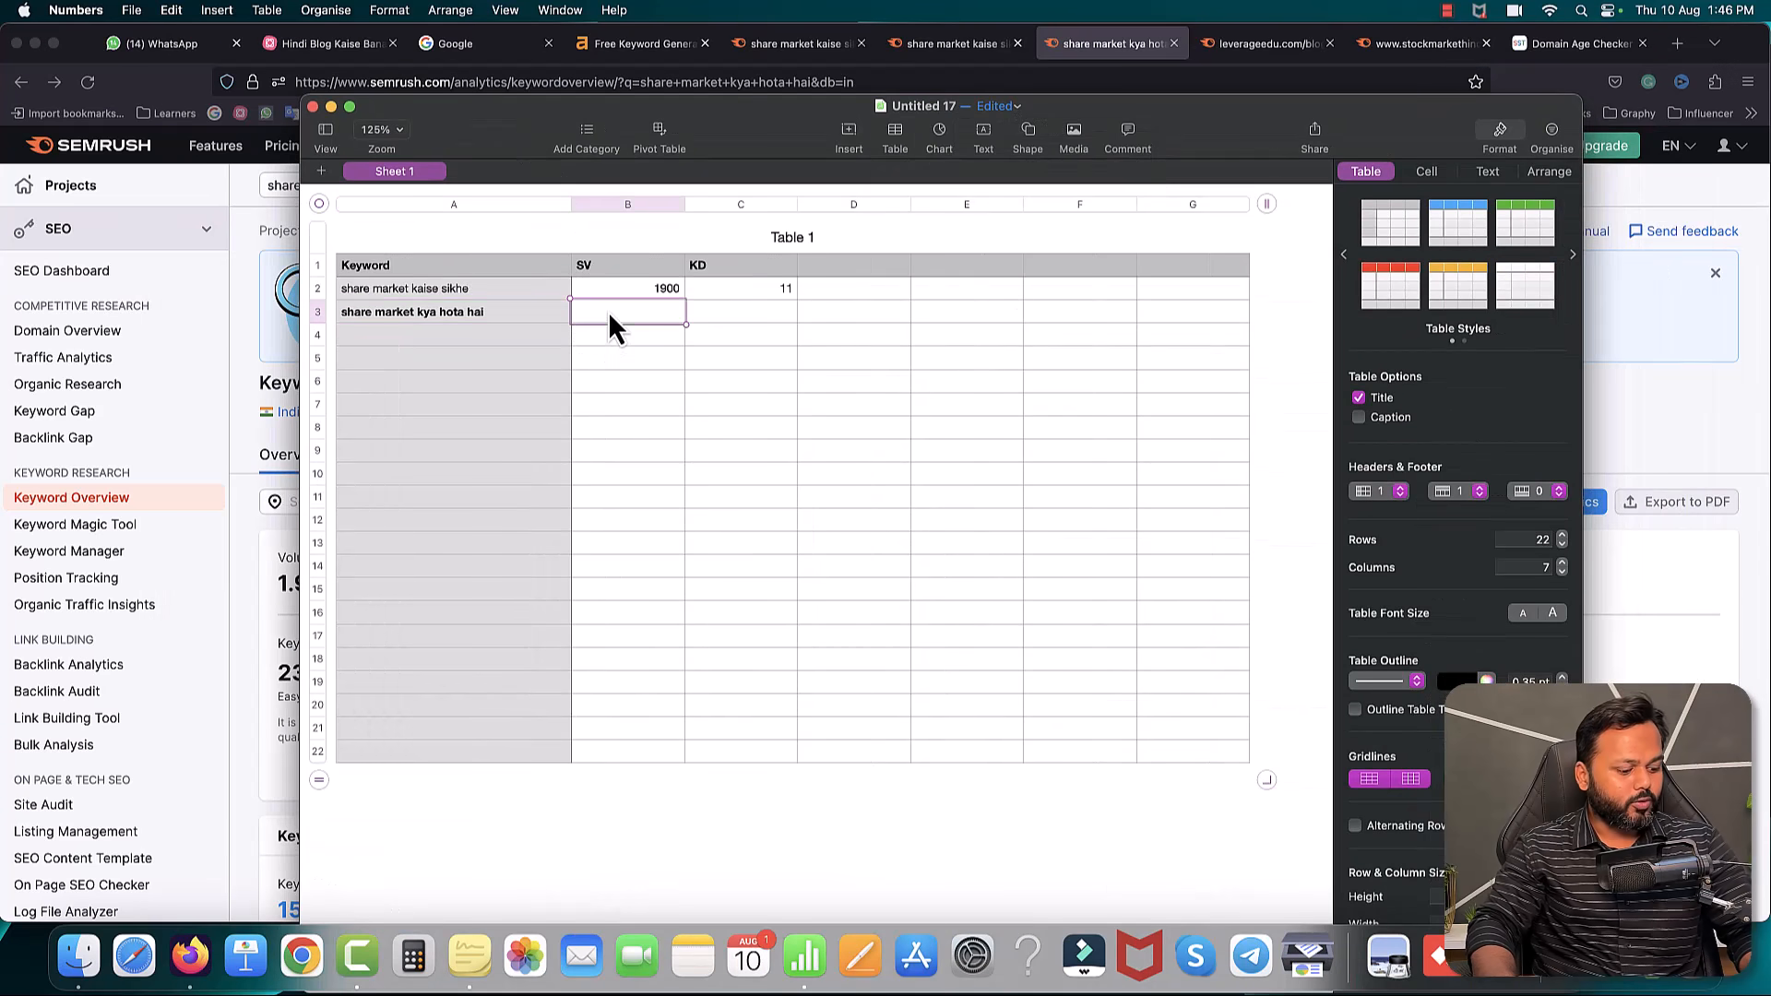
{"action": "type", "text": "1900"}
{"action": "left_click", "coordinate": [754, 330]}
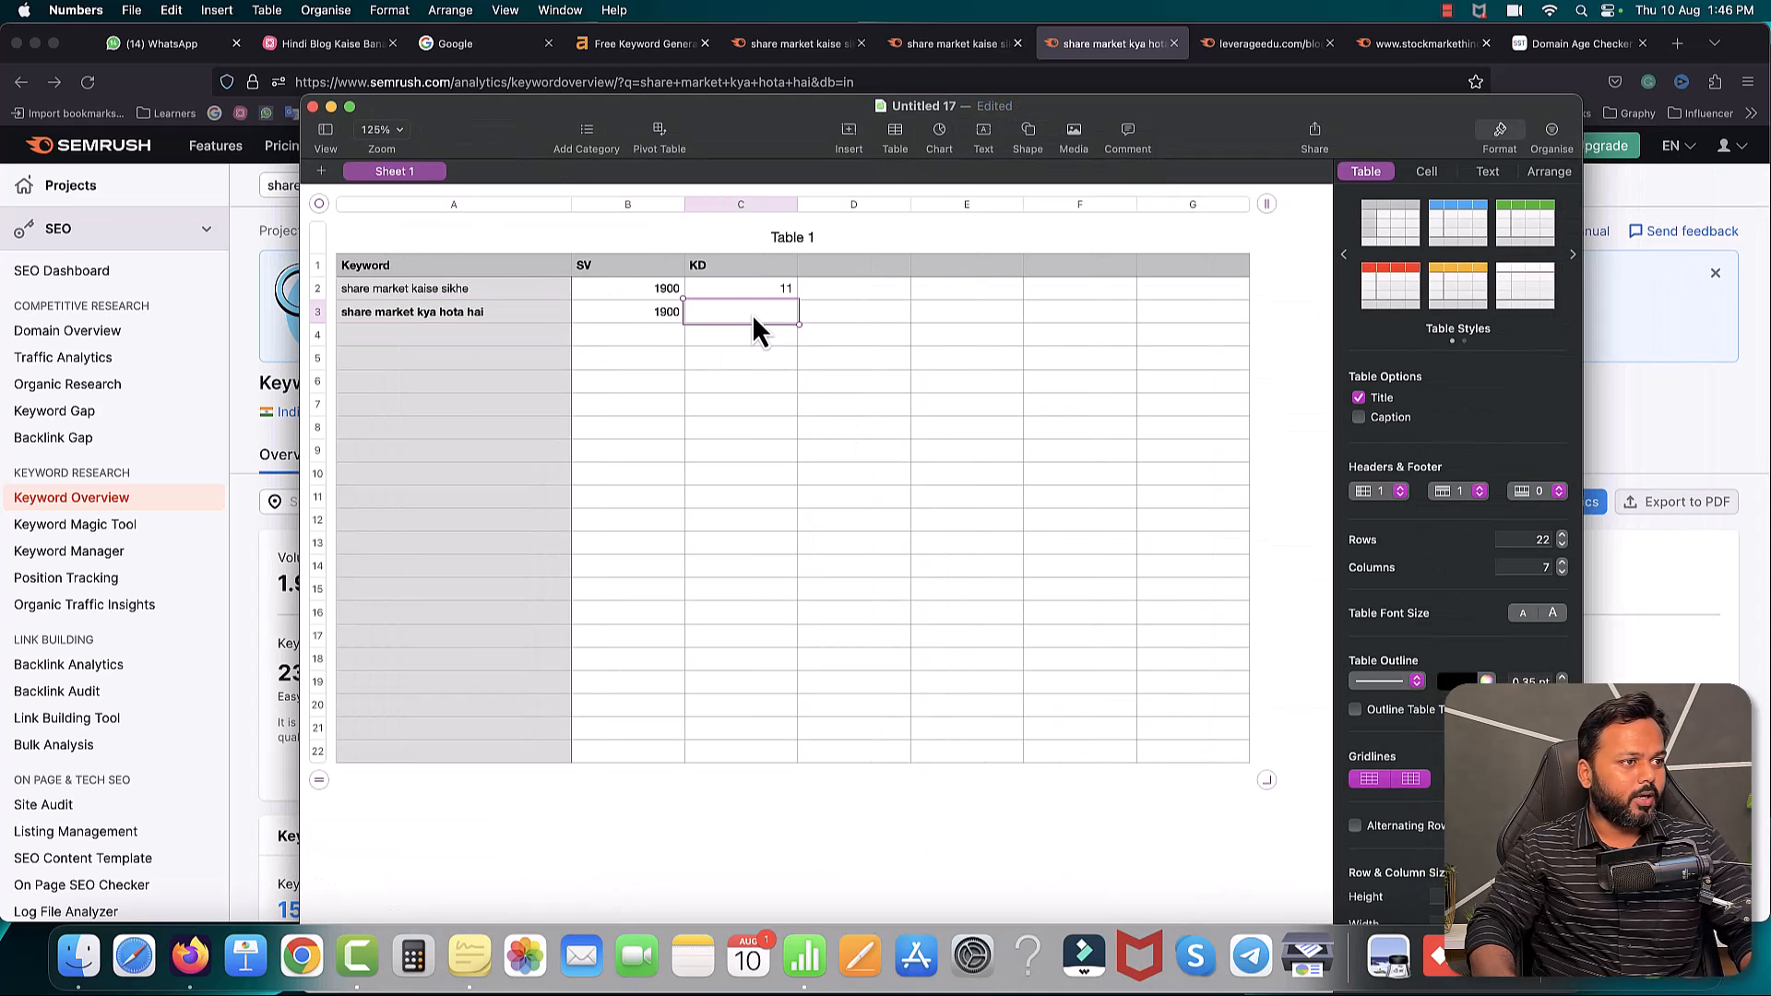
{"action": "type", "text": "23"}
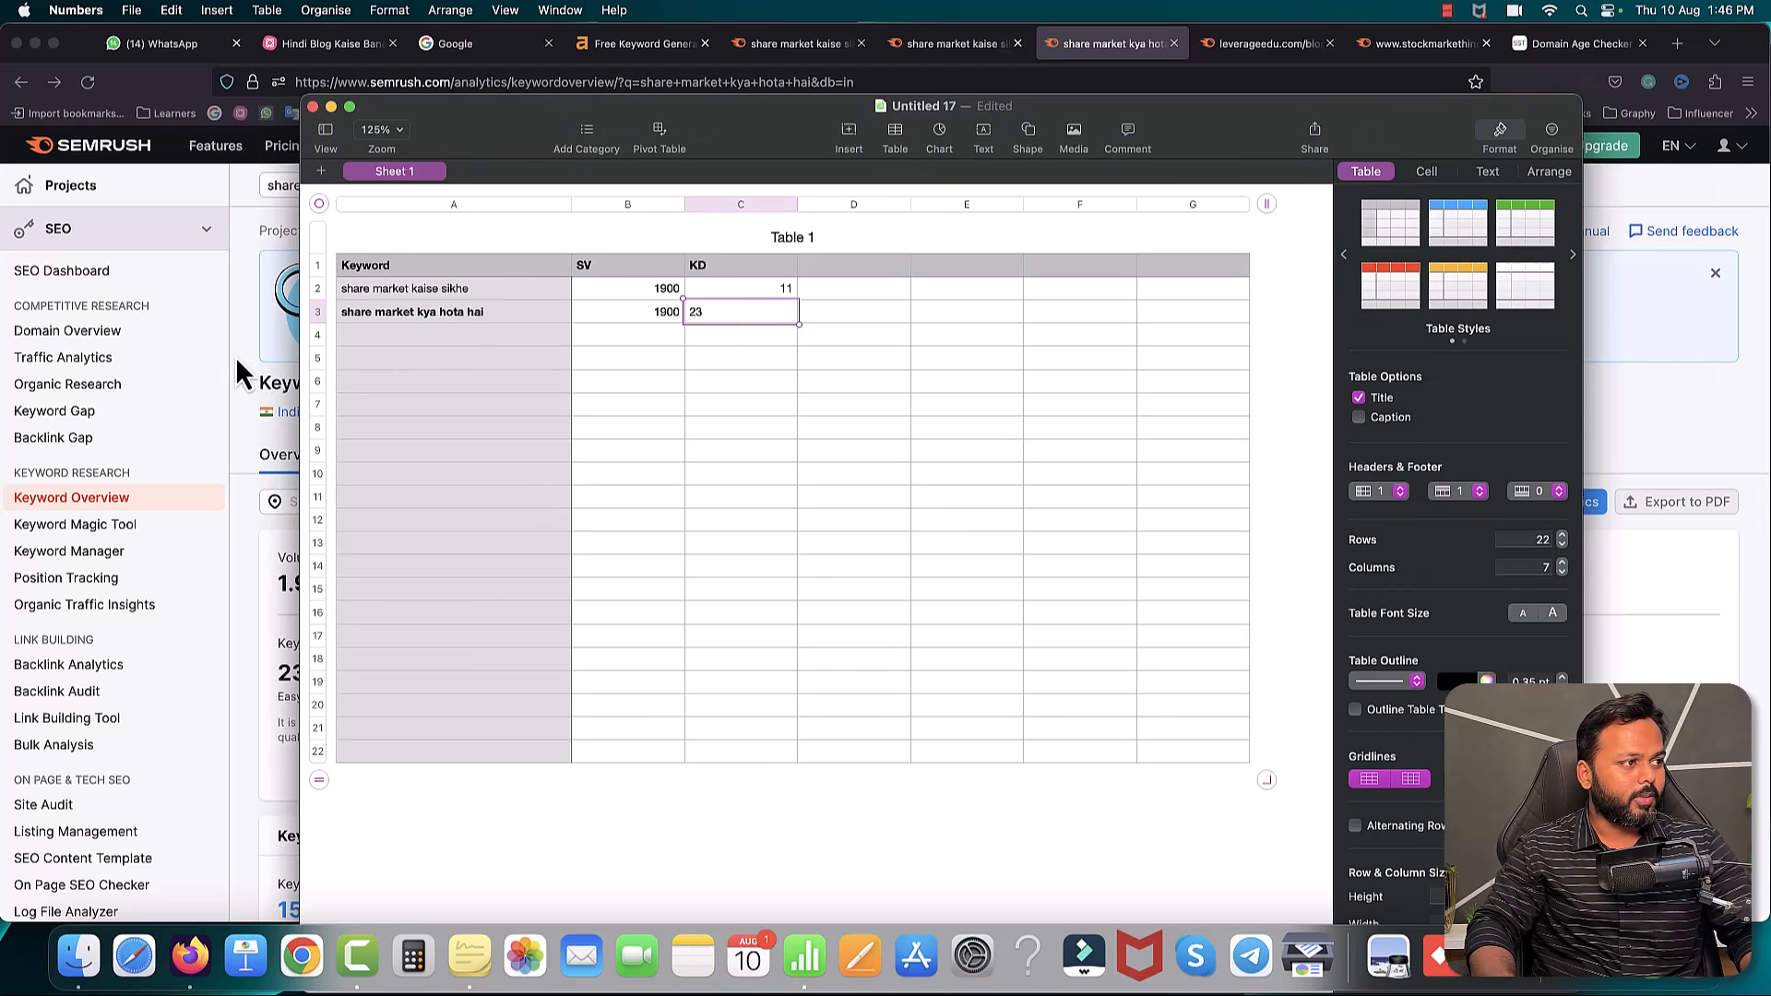
{"action": "left_click", "coordinate": [244, 430]}
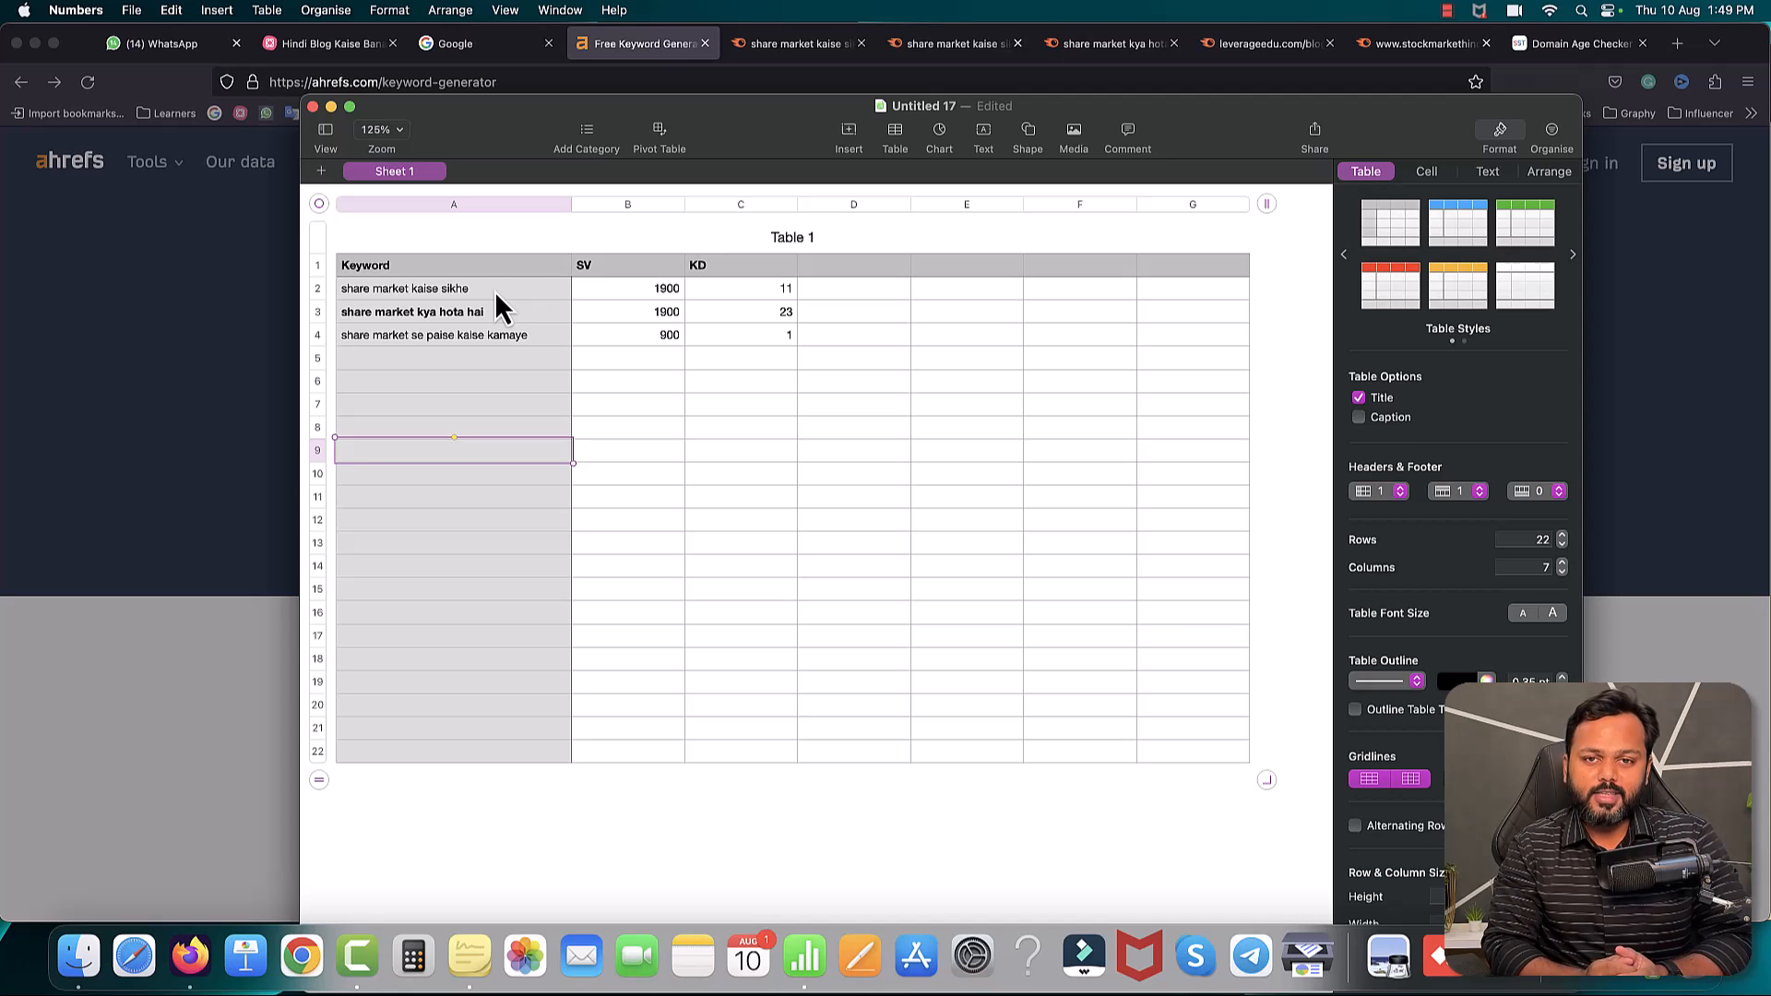
- Select the 'share market kaise sikhe' keyword, then return to the Hindi Blog Kaise Banaye mind map
{"action": "left_click", "coordinate": [495, 294]}
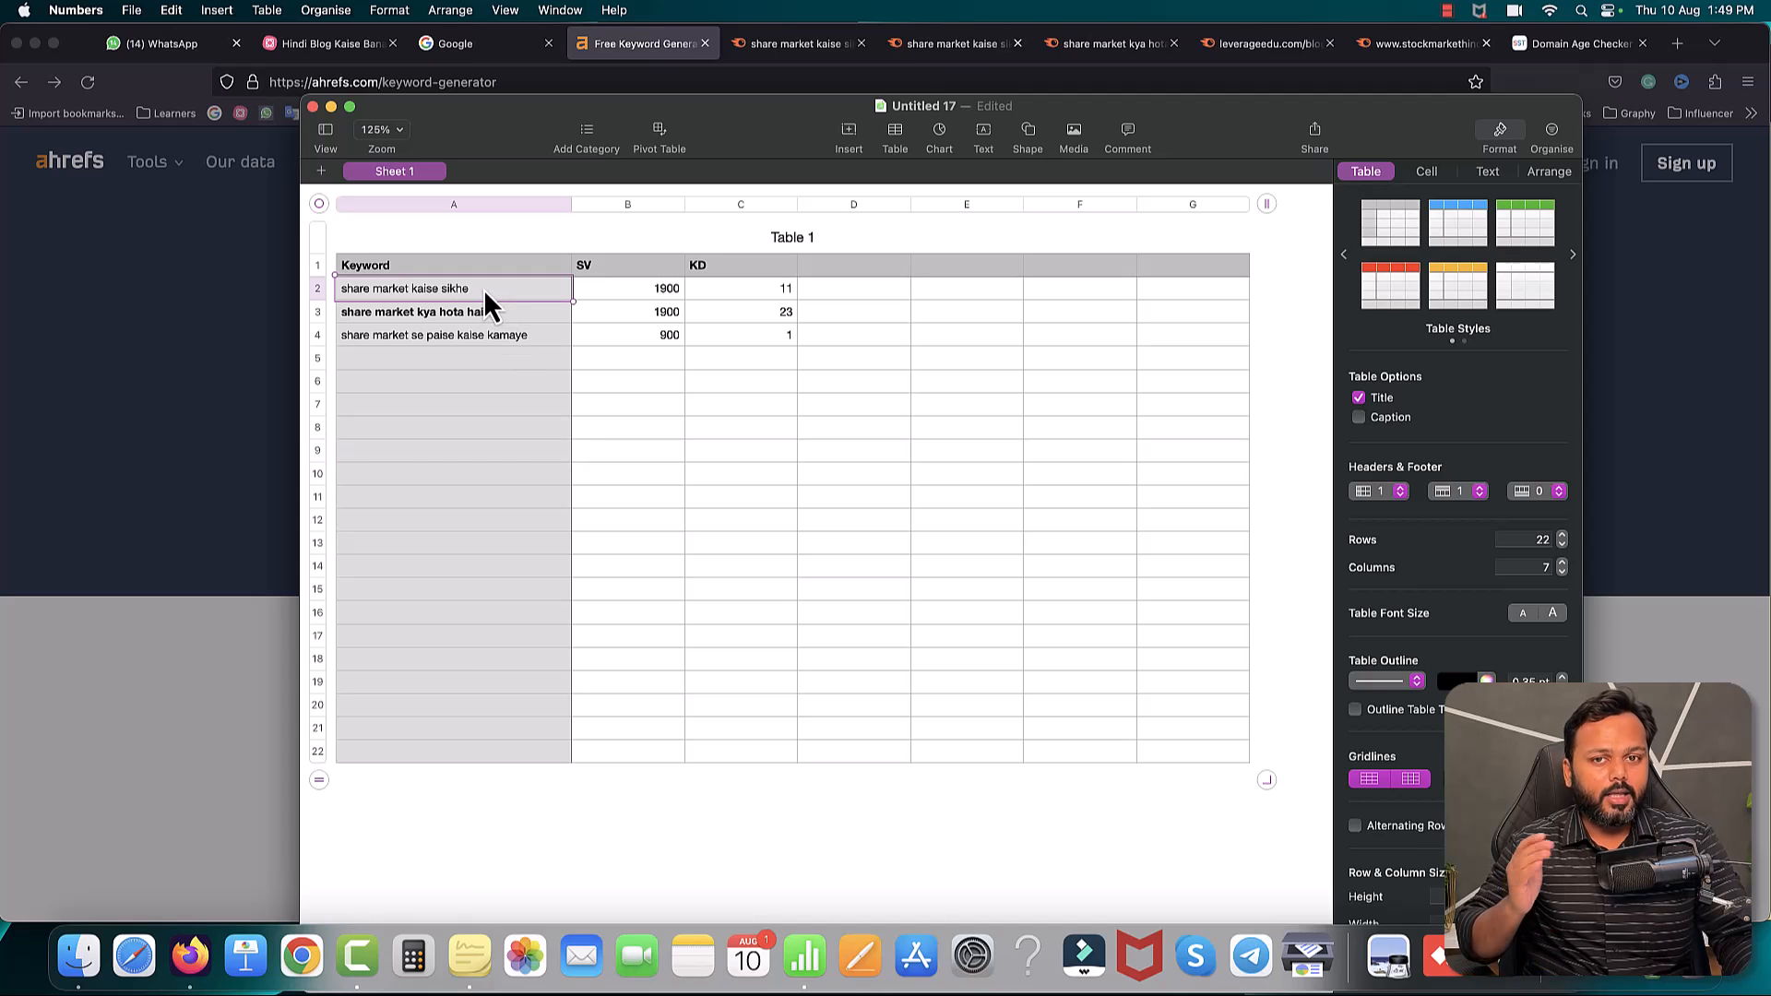
{"action": "left_click", "coordinate": [332, 45]}
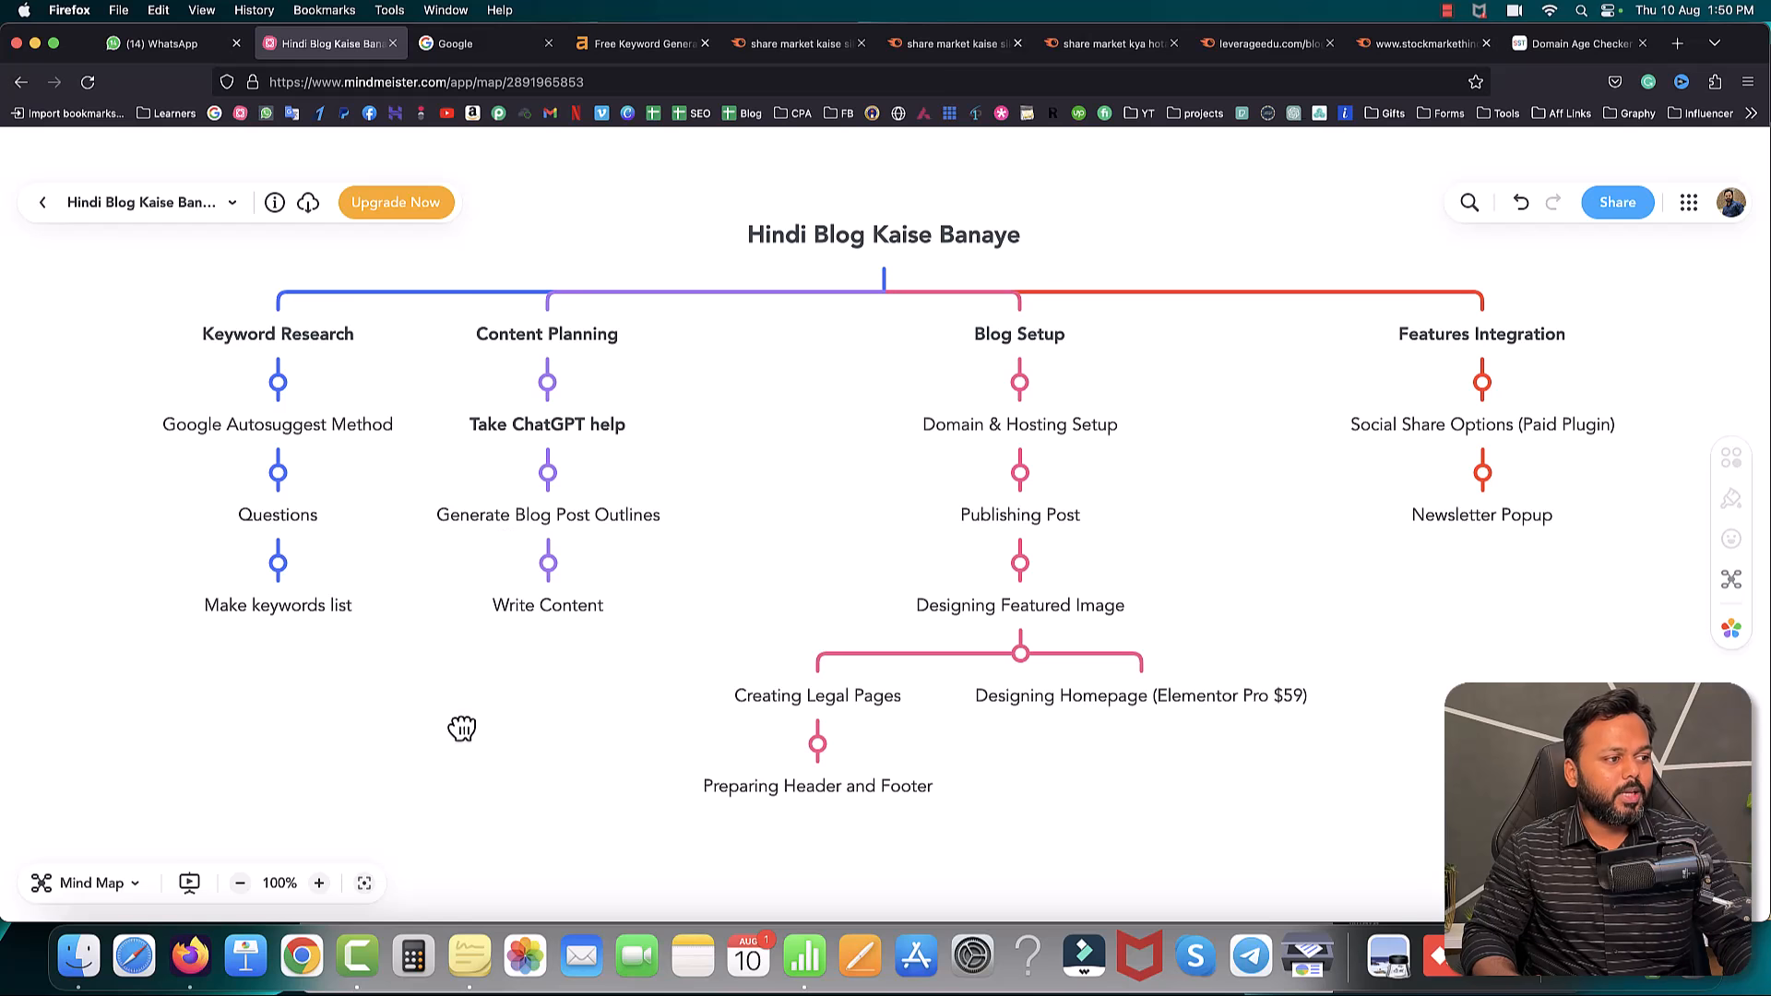
- Launch Google Chrome from the Dock
{"action": "left_click", "coordinate": [304, 962]}
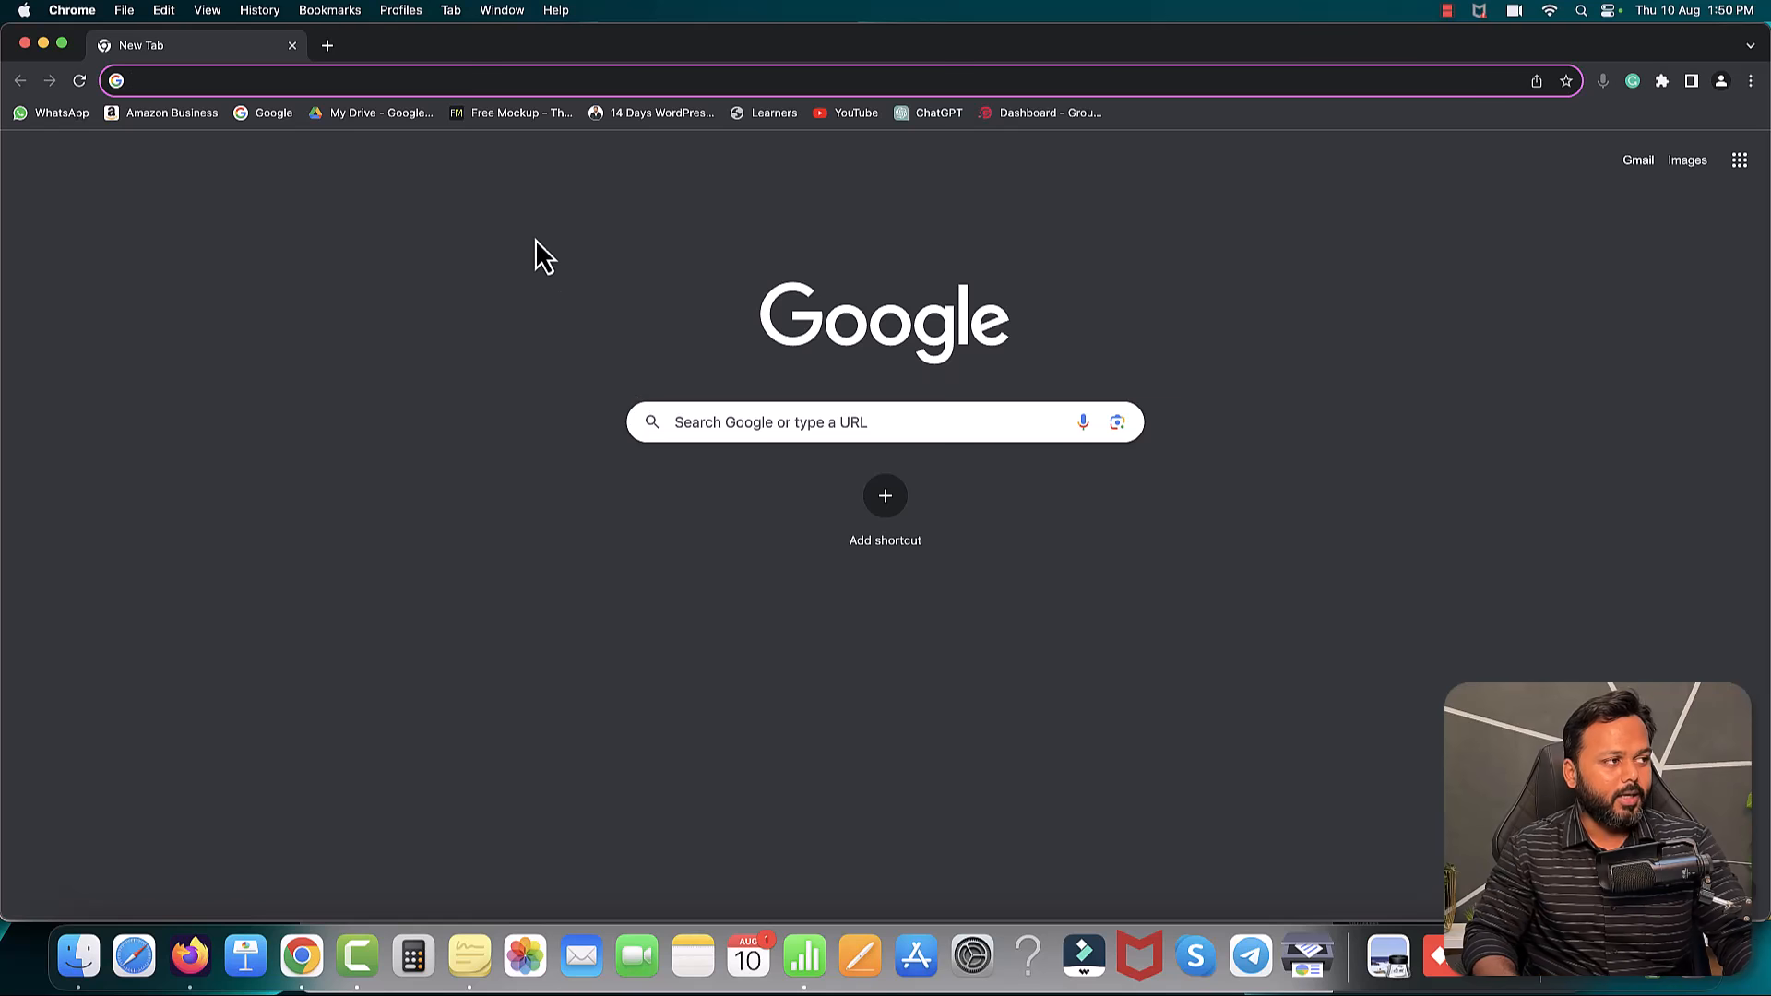
- Search Google for 'chatgpt', open the official ChatGPT site and start a new message
{"action": "type", "text": "google.com"}
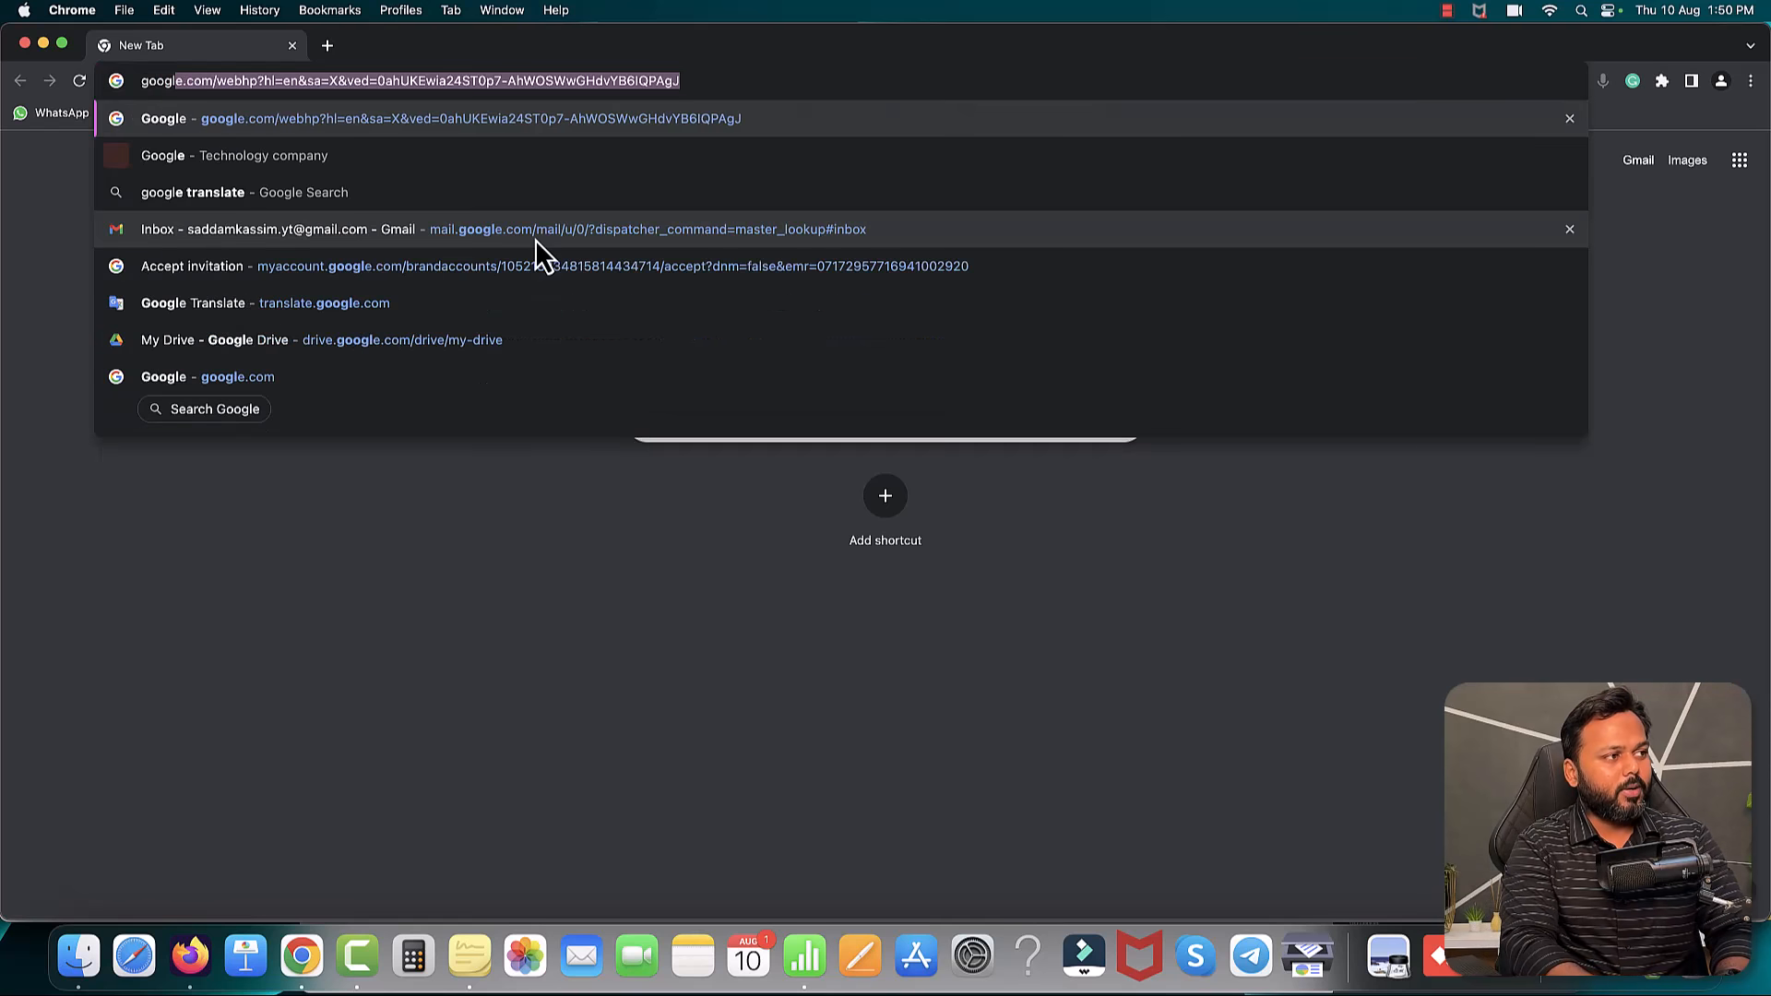
{"action": "key", "text": "Return"}
{"action": "type", "text": "chatgpt"}
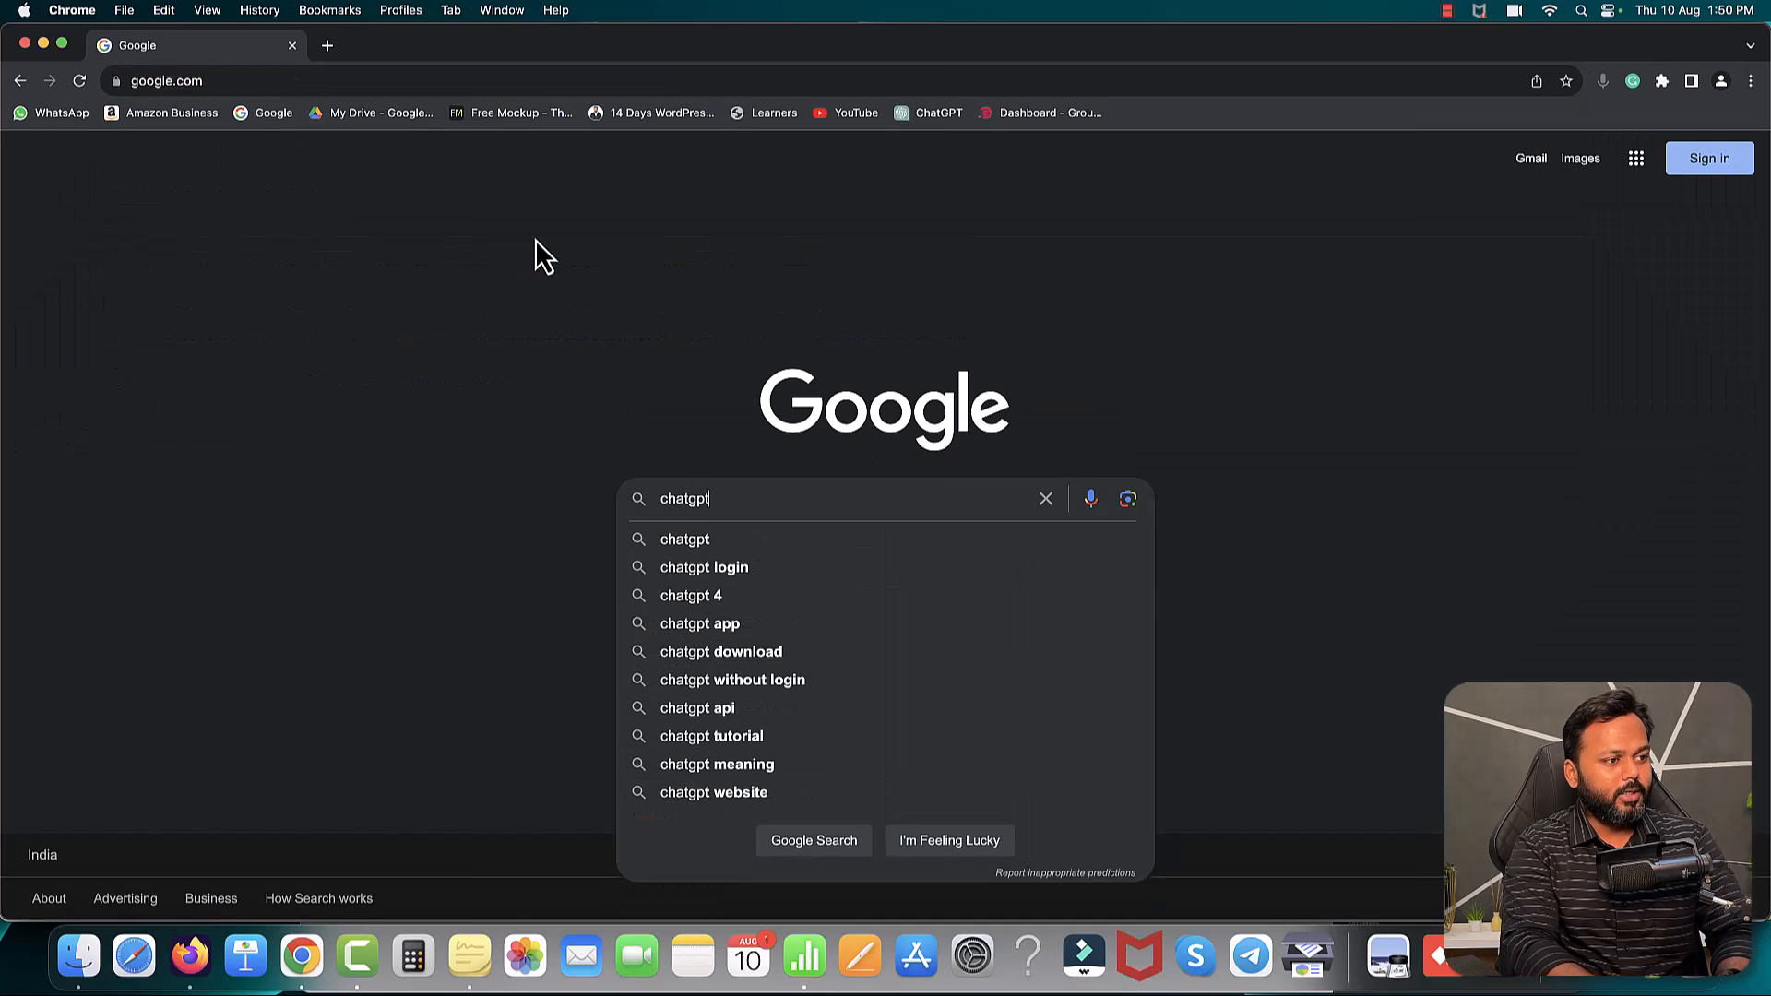
{"action": "key", "text": "Return"}
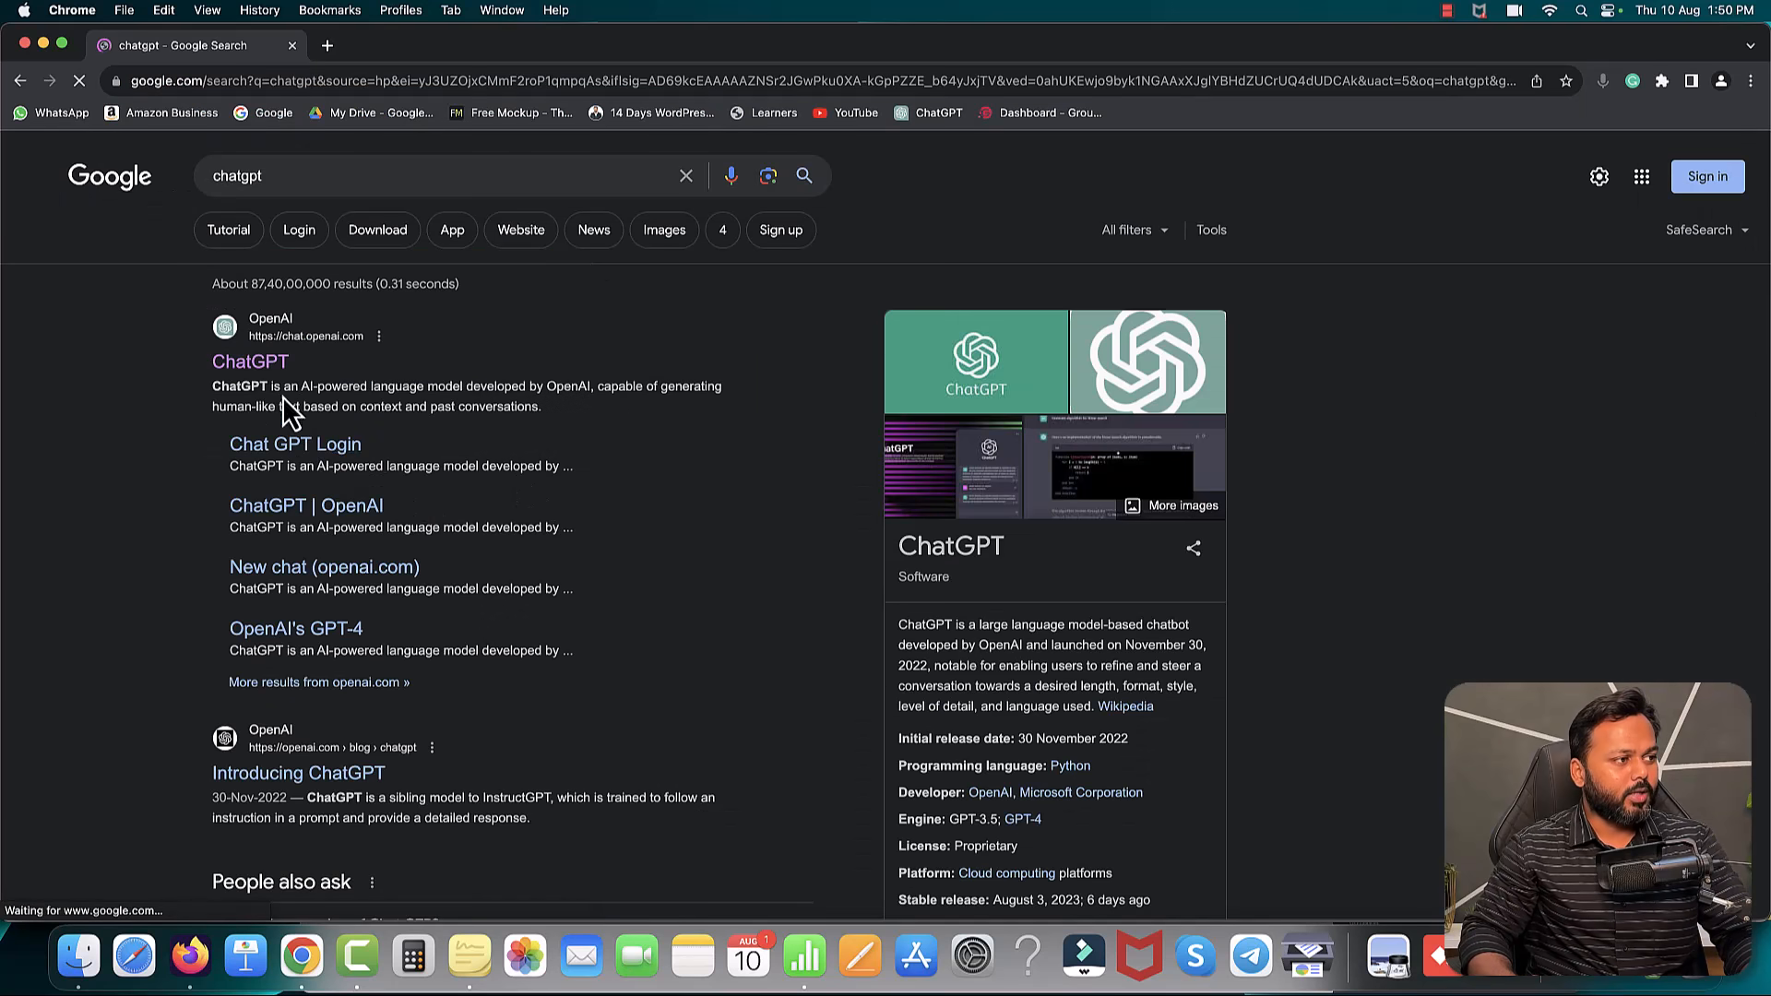
{"action": "left_click", "coordinate": [259, 366]}
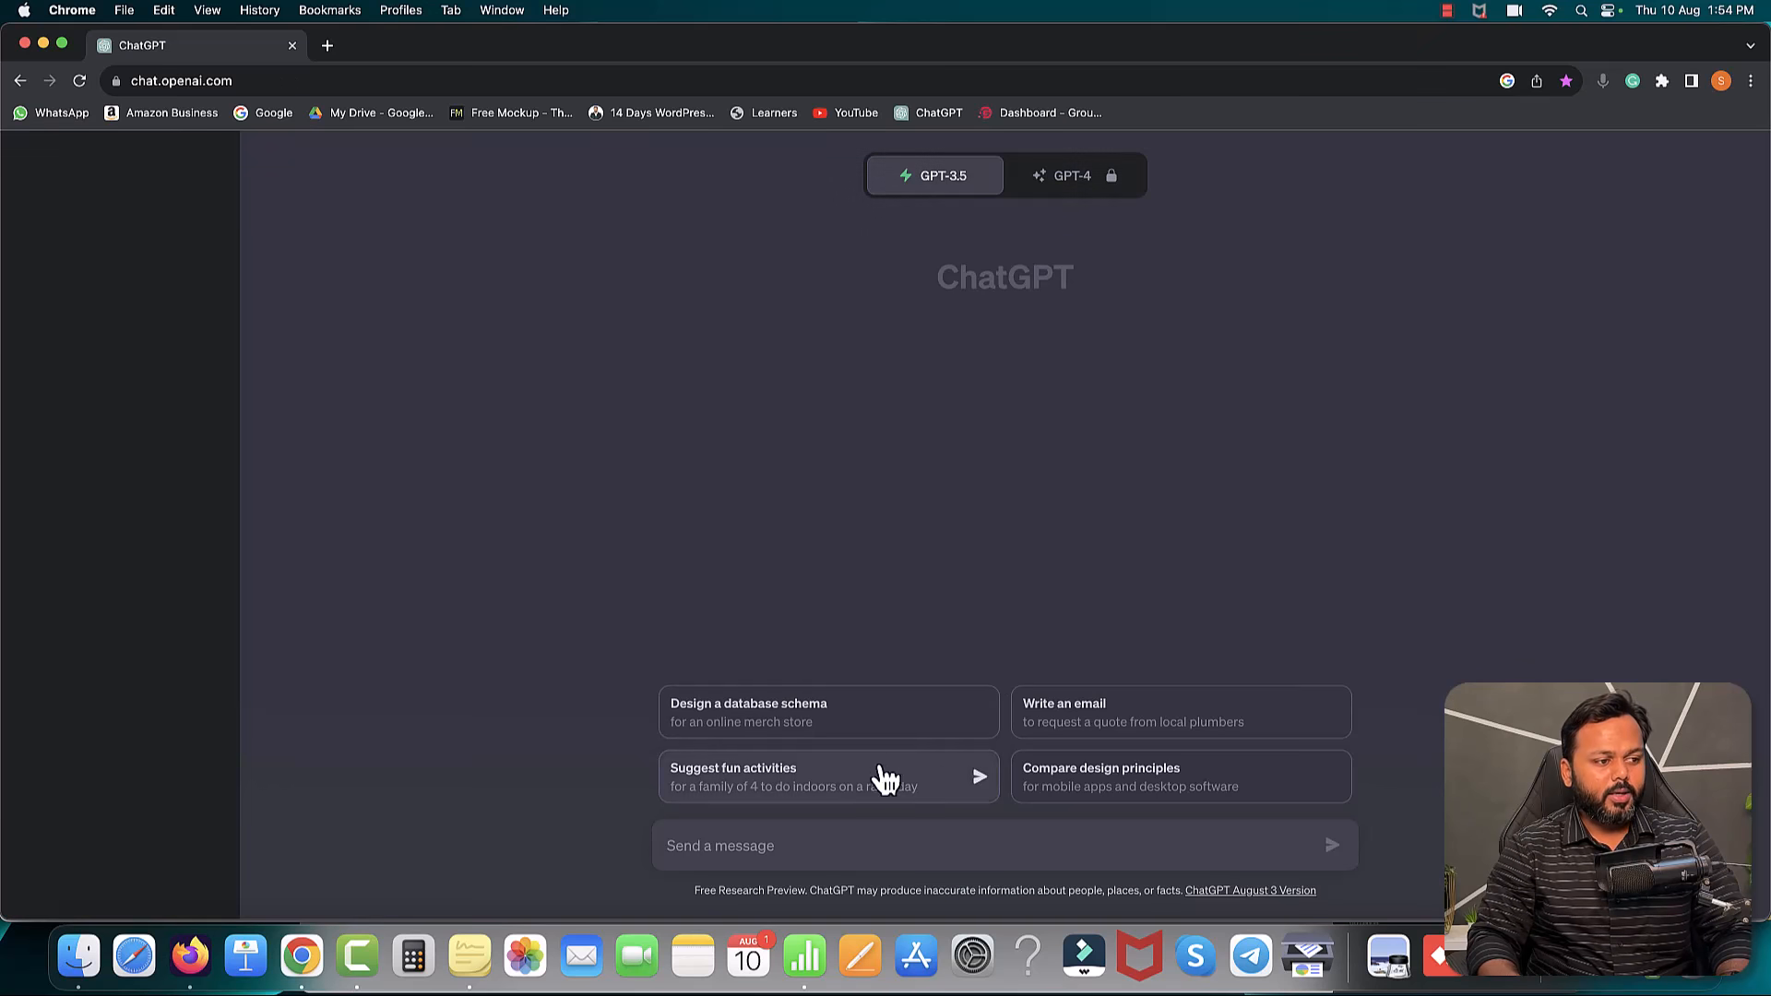
{"action": "left_click", "coordinate": [860, 849]}
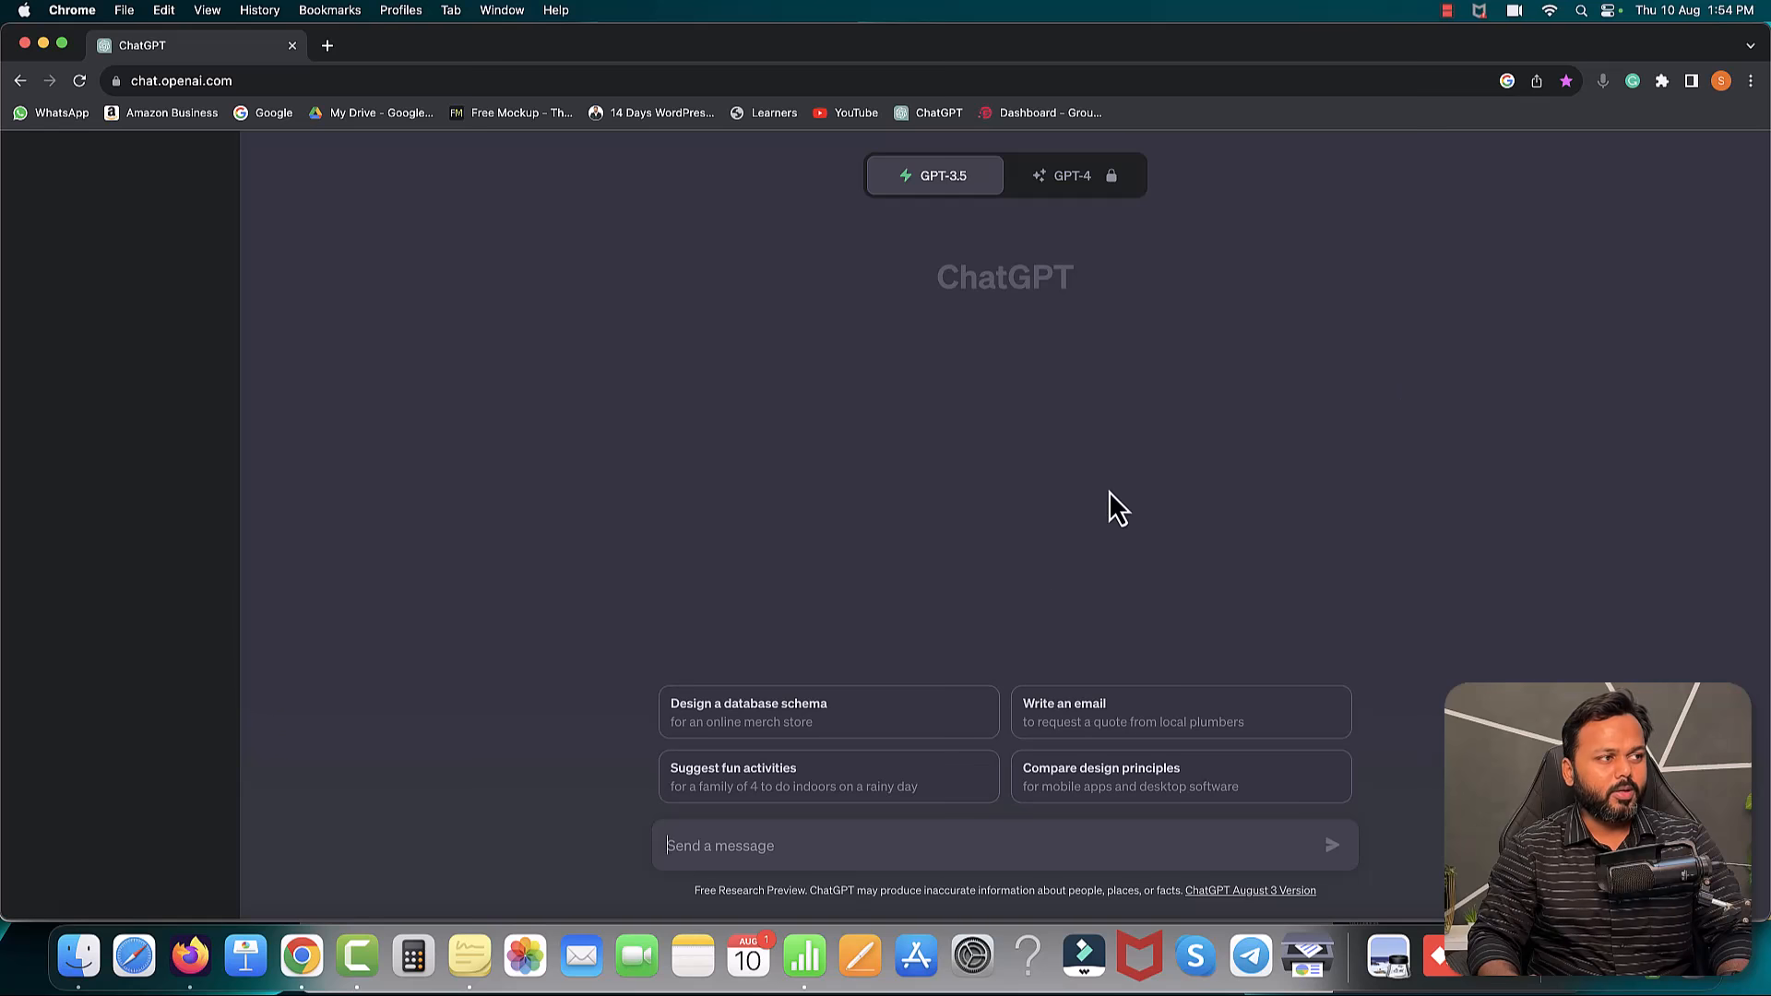
- Search Google for 'aiprm chatgpt' and add the AIPRM for ChatGPT extension from the Chrome Web Store
{"action": "left_click", "coordinate": [328, 45]}
{"action": "left_click", "coordinate": [262, 113]}
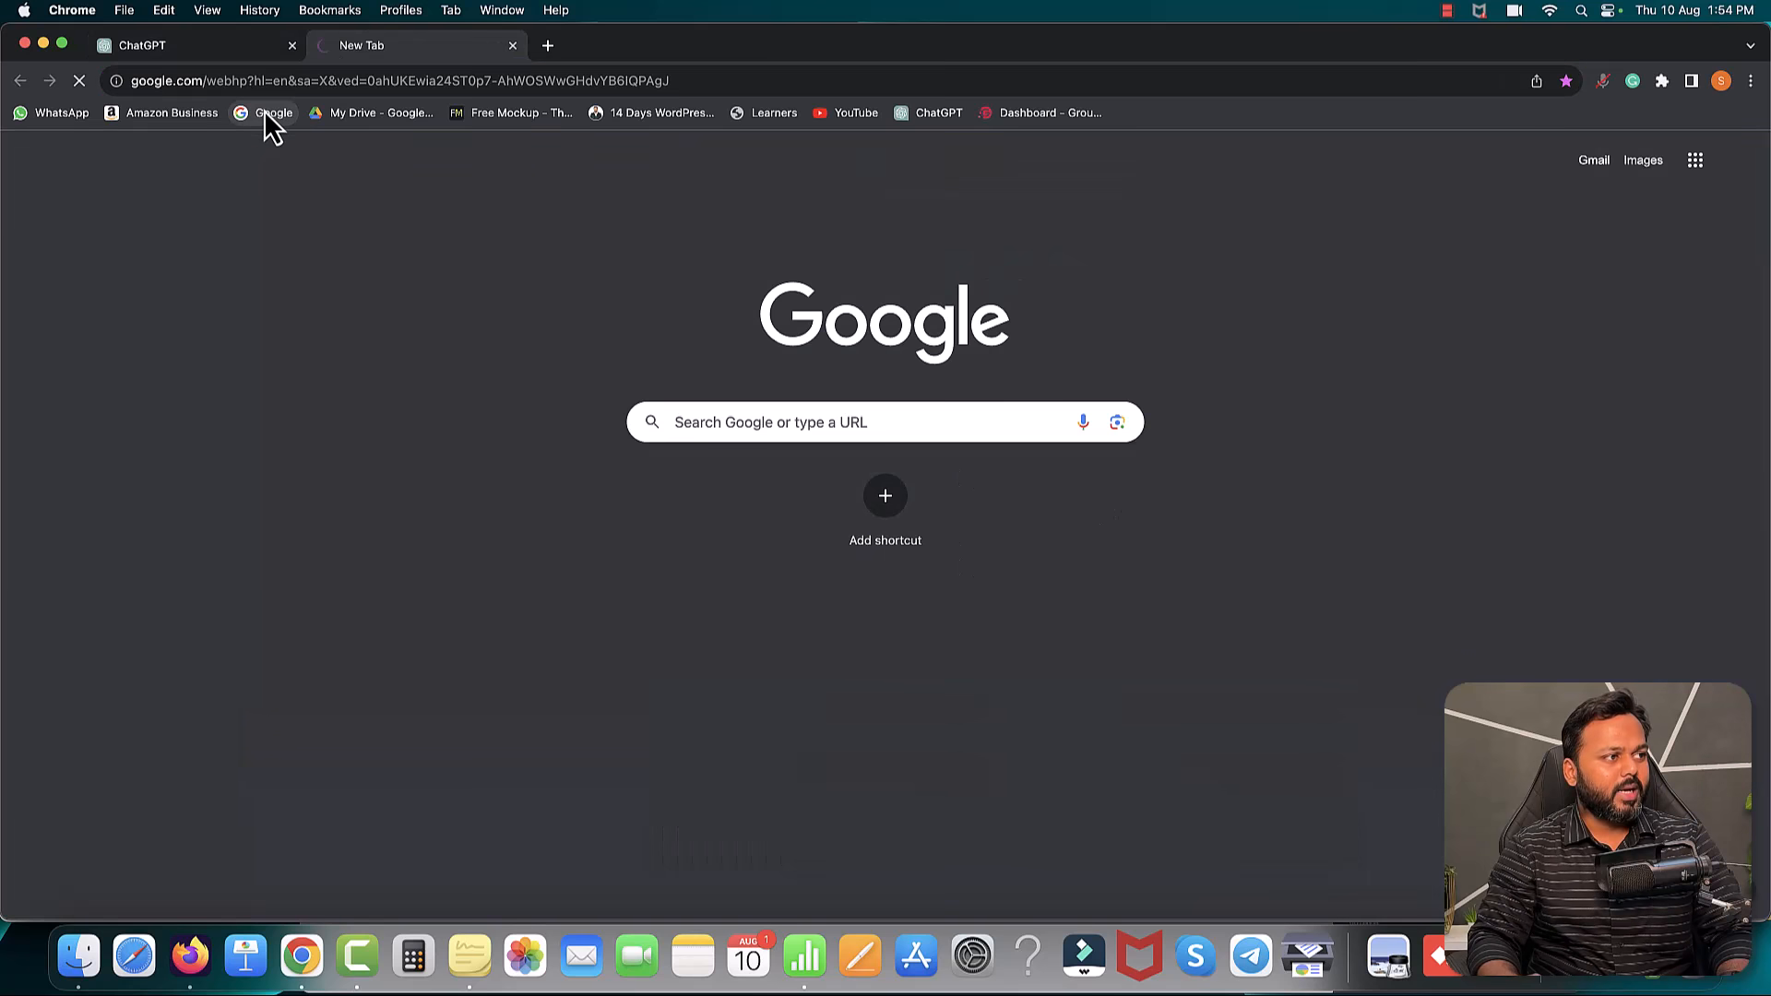
{"action": "type", "text": "aiprm chatgo"}
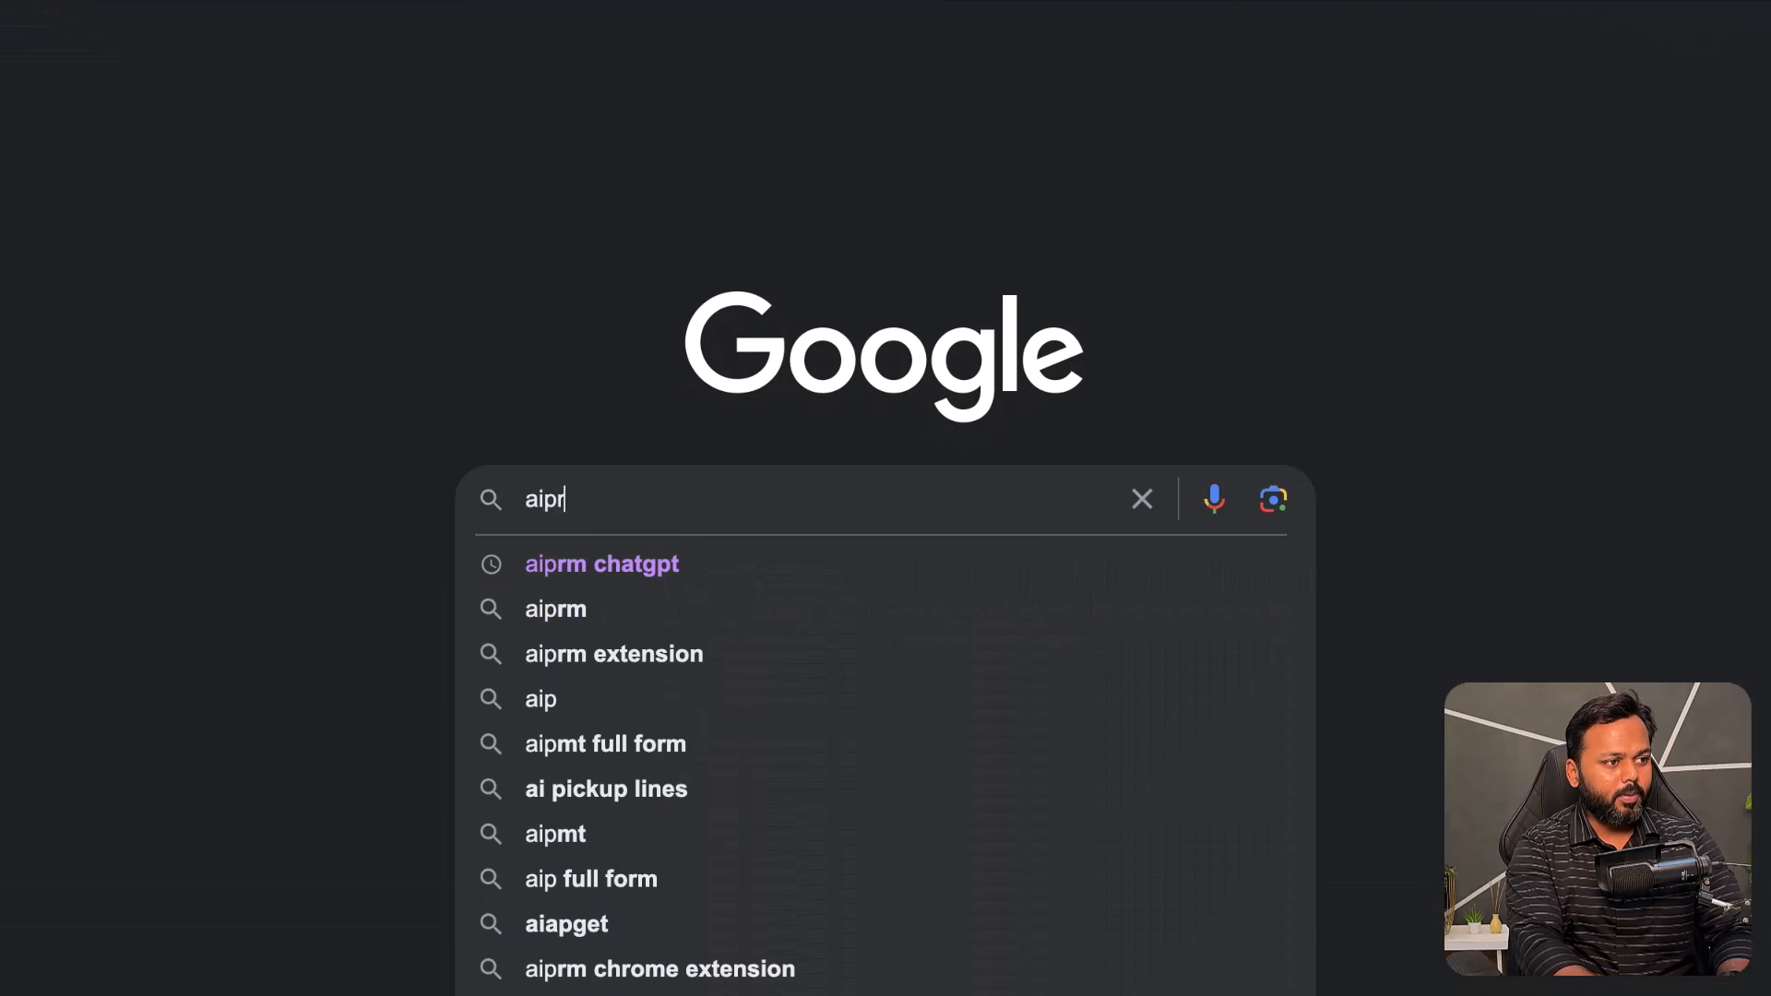
{"action": "key", "text": "BackSpace"}
{"action": "type", "text": "pt"}
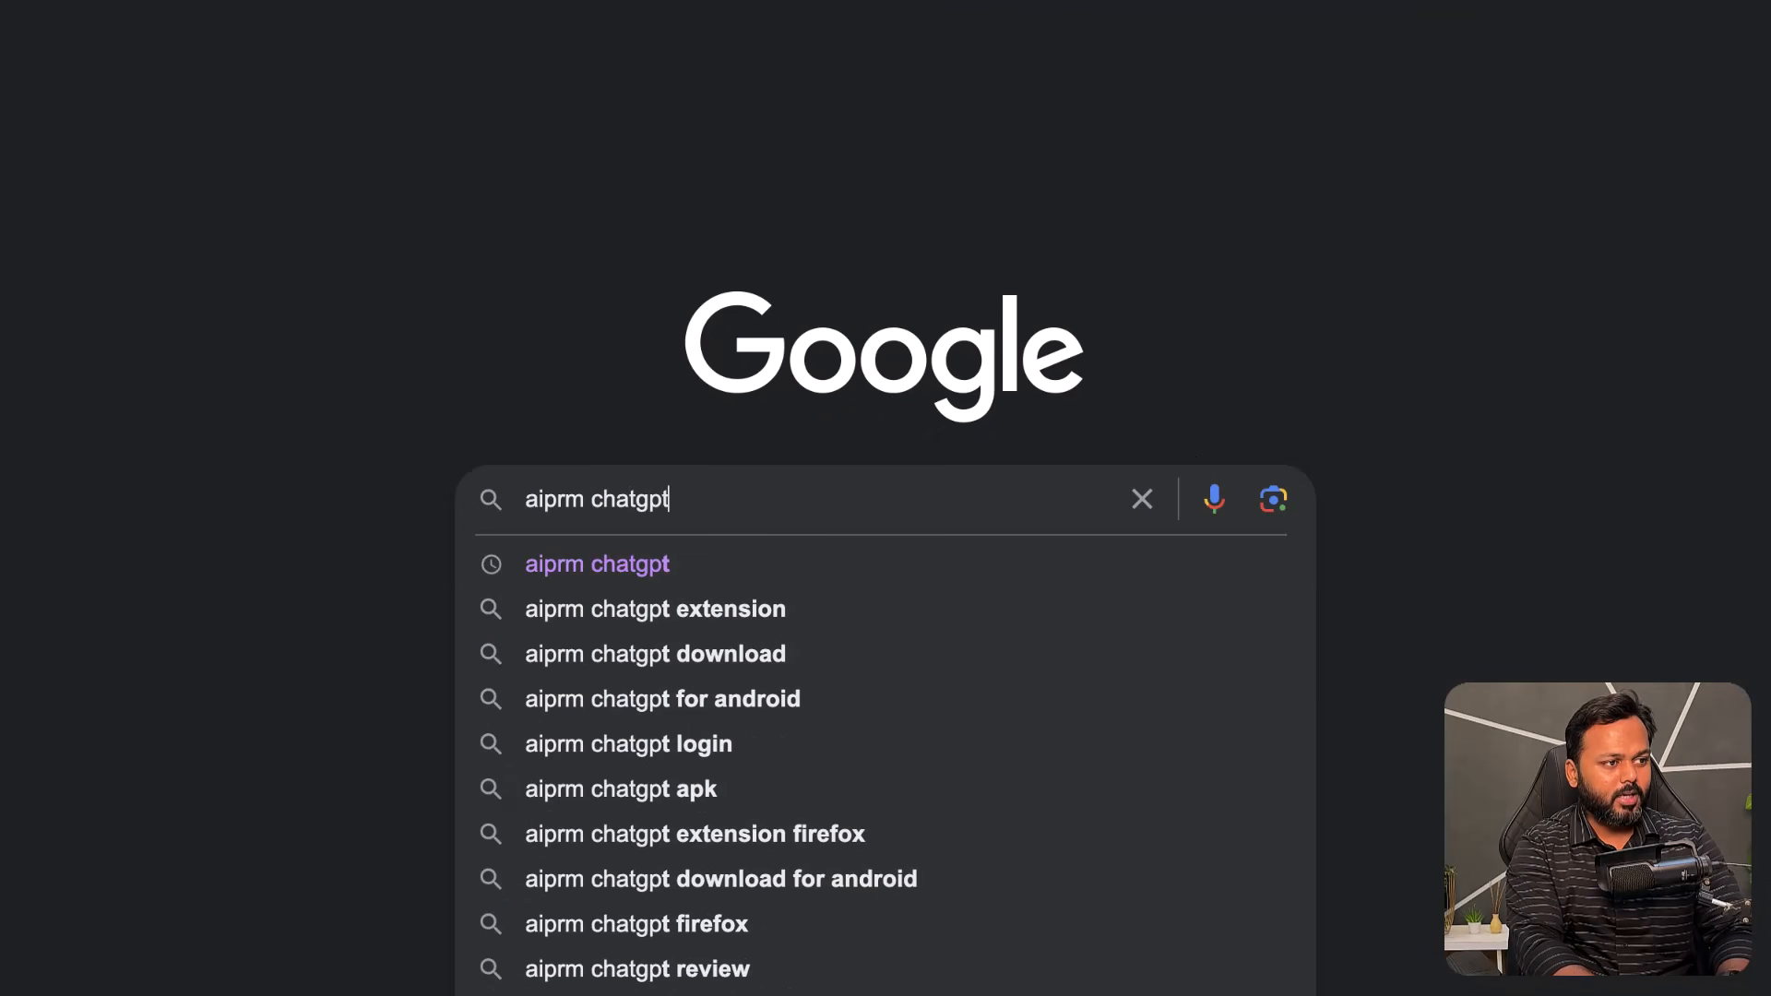
{"action": "key", "text": "Return"}
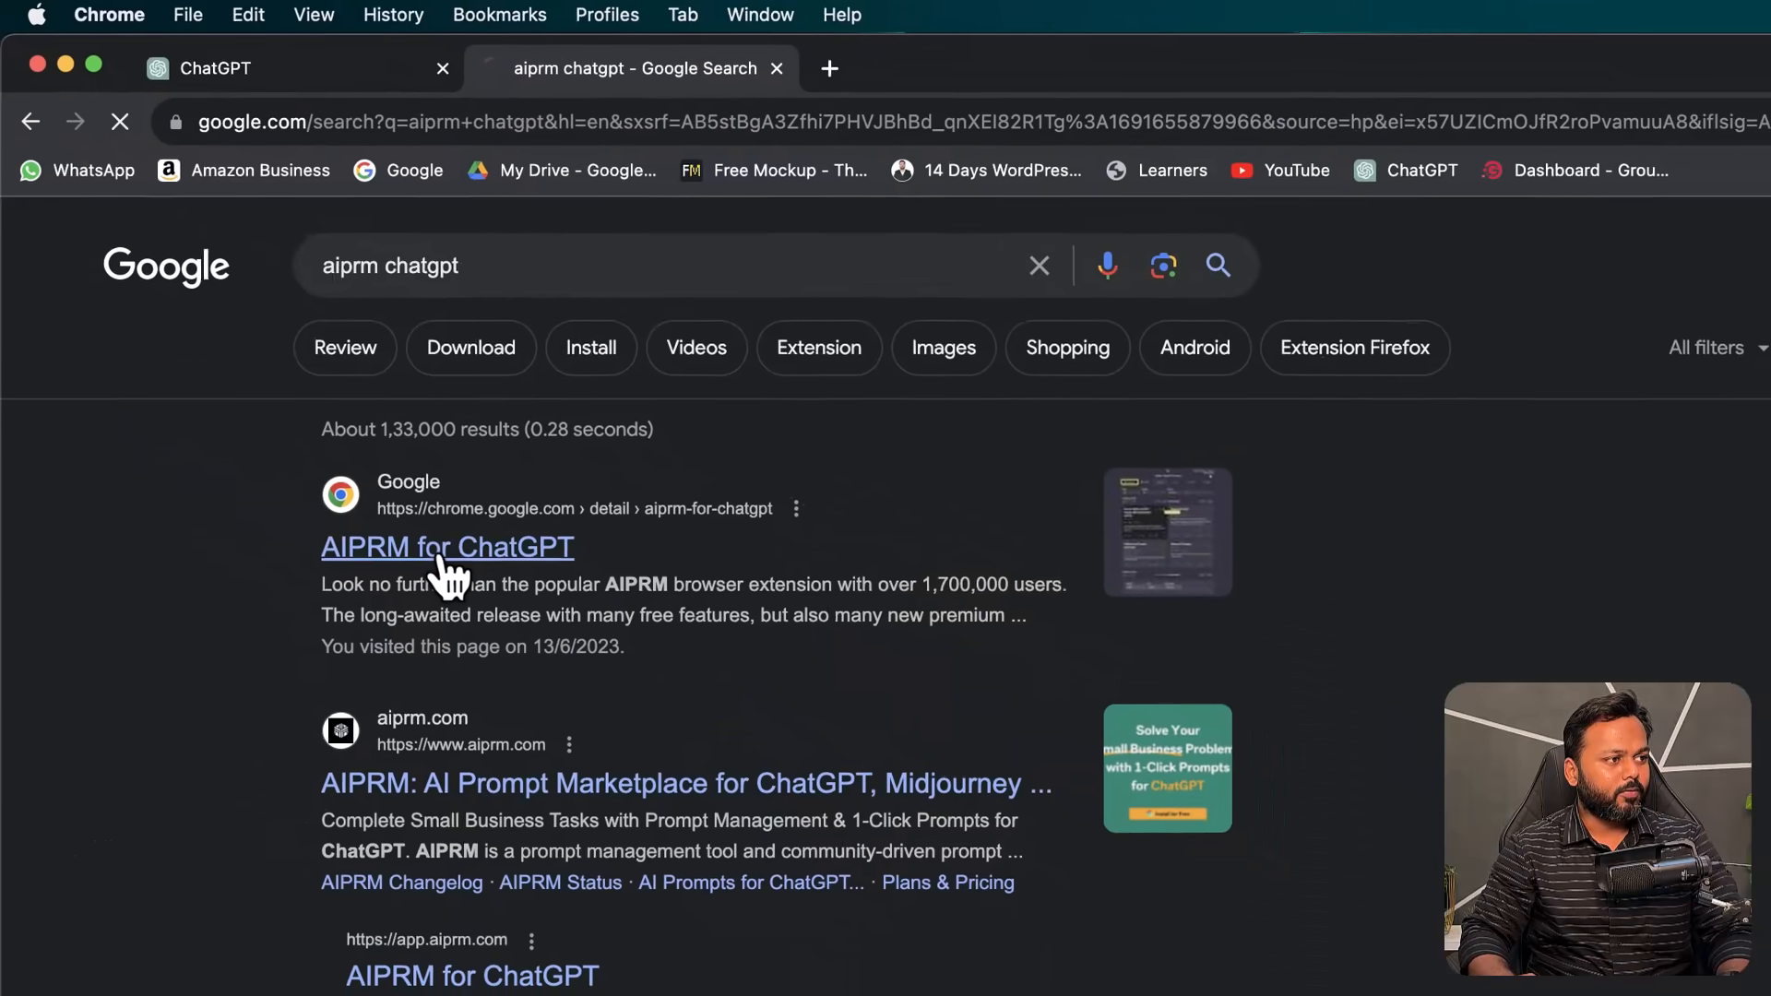
{"action": "left_click", "coordinate": [448, 549]}
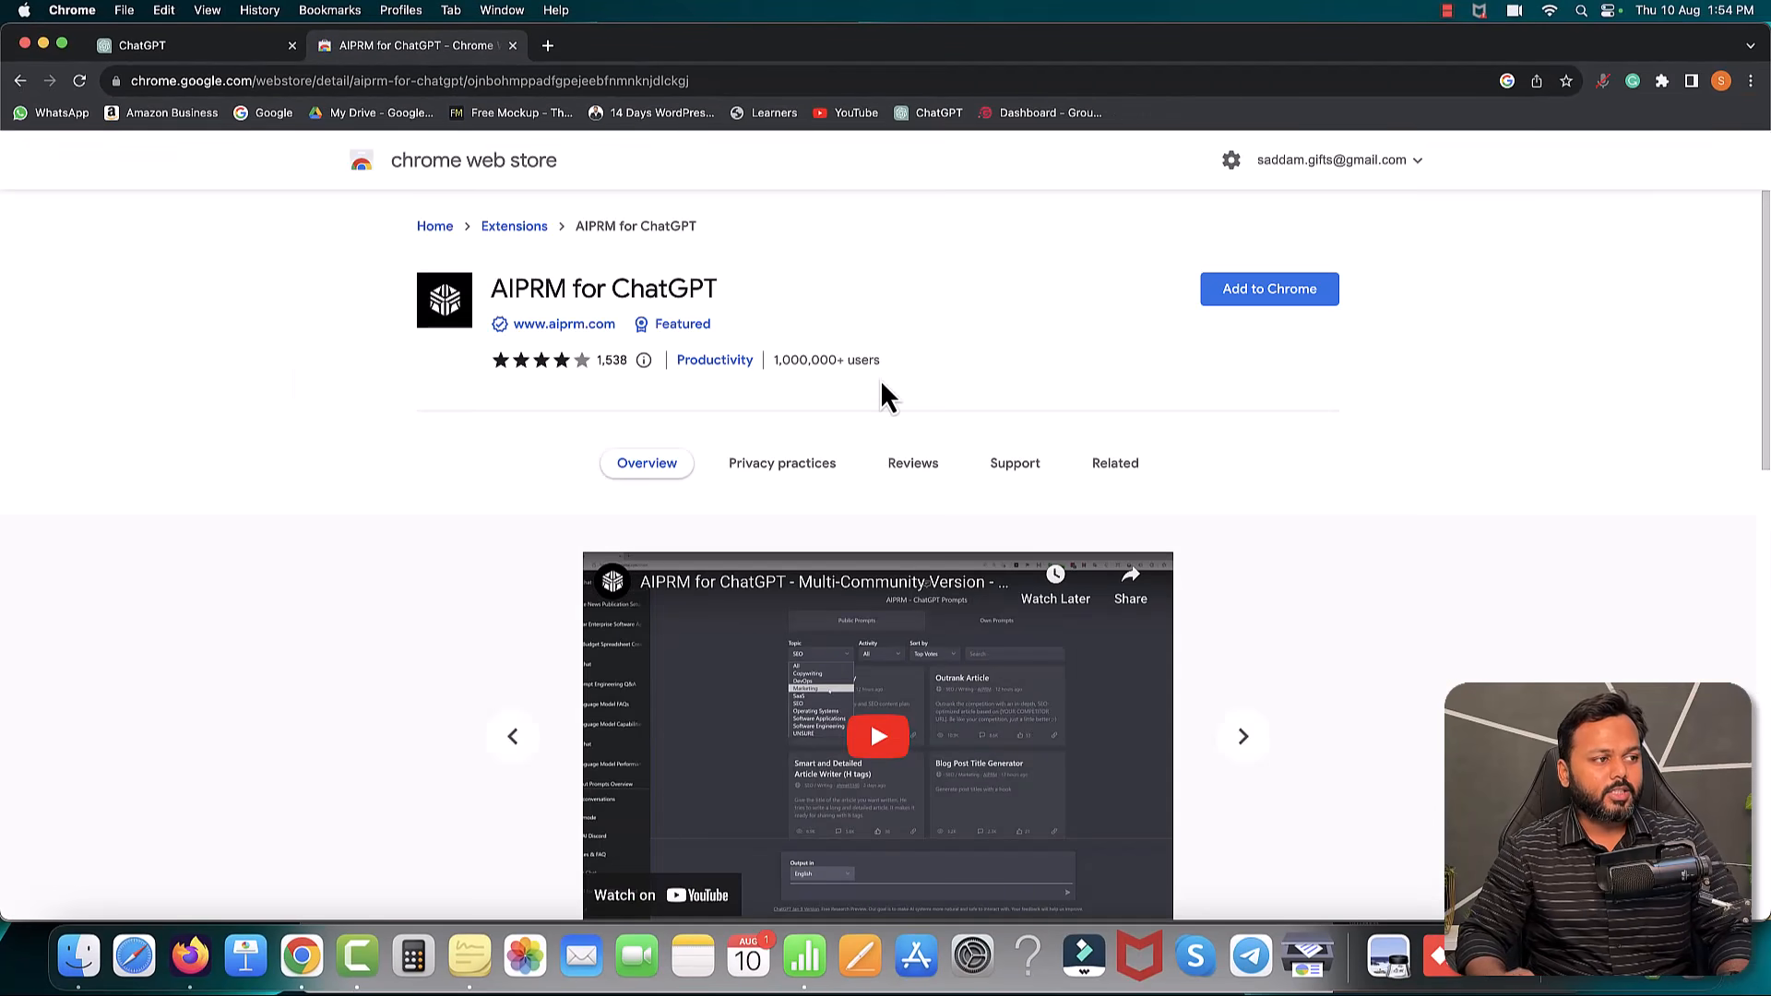
{"action": "left_click", "coordinate": [1281, 291]}
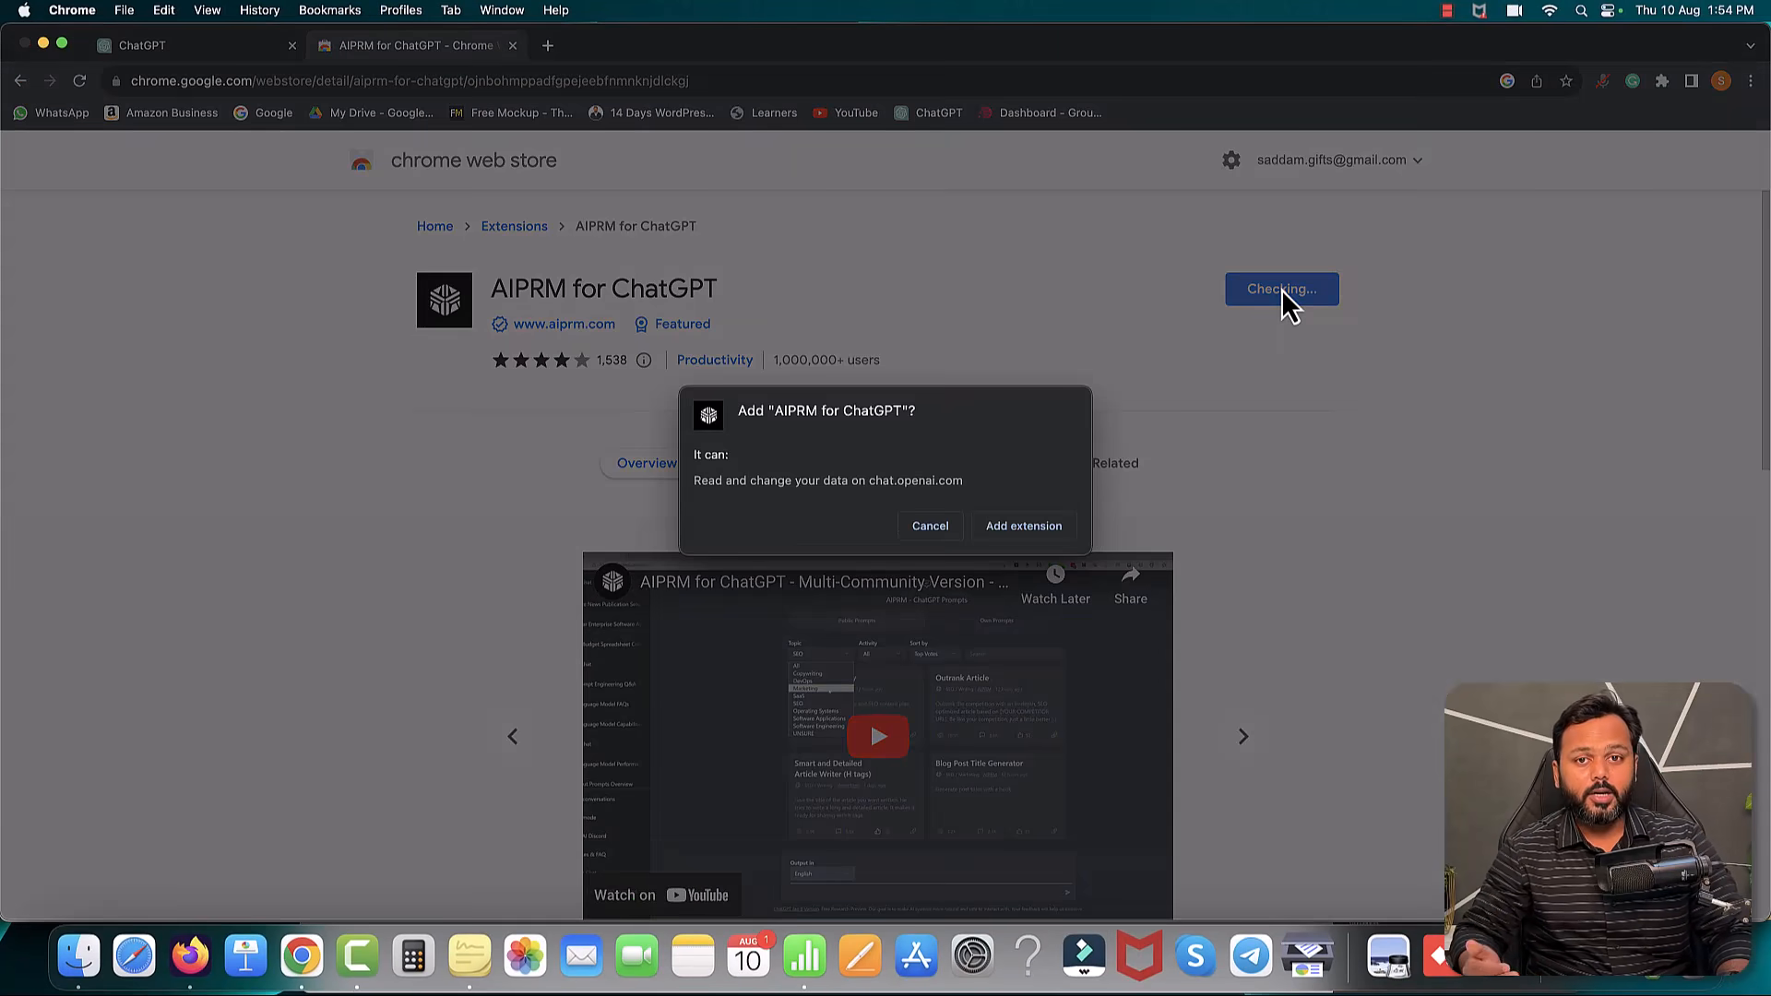
{"action": "left_click", "coordinate": [1022, 531]}
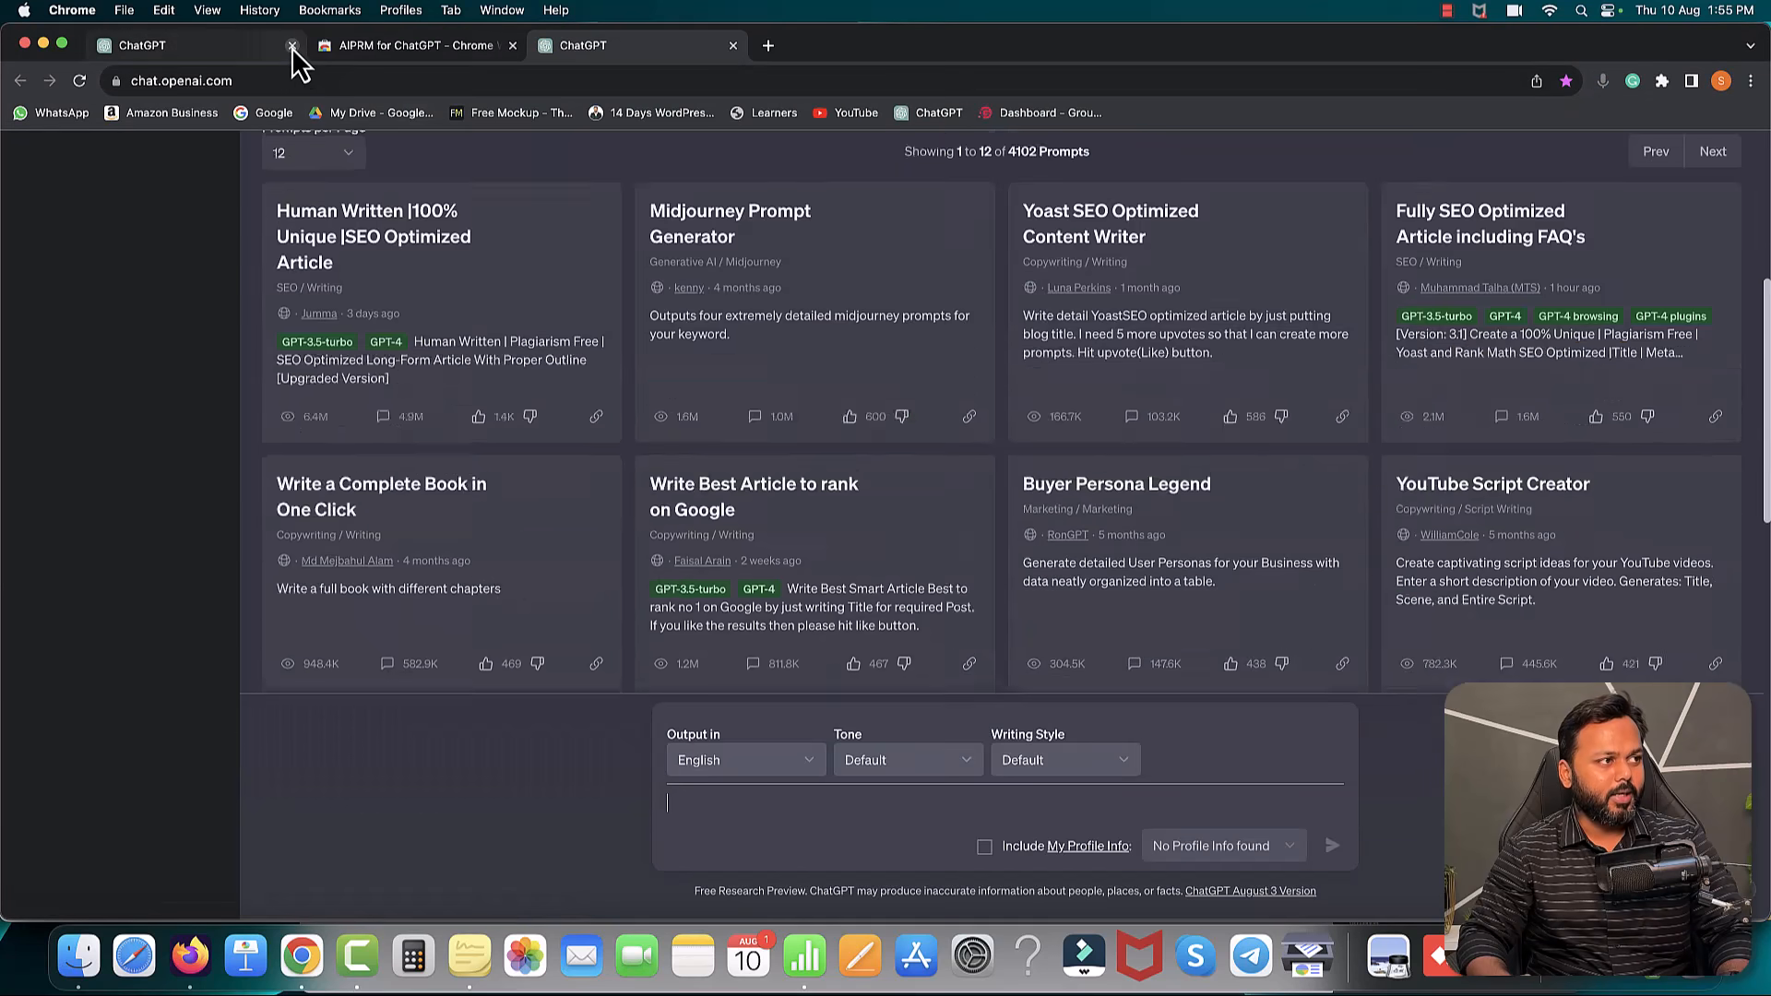
- Close the old ChatGPT tab and browse through the AIPRM public prompt list
{"action": "left_click", "coordinate": [292, 46]}
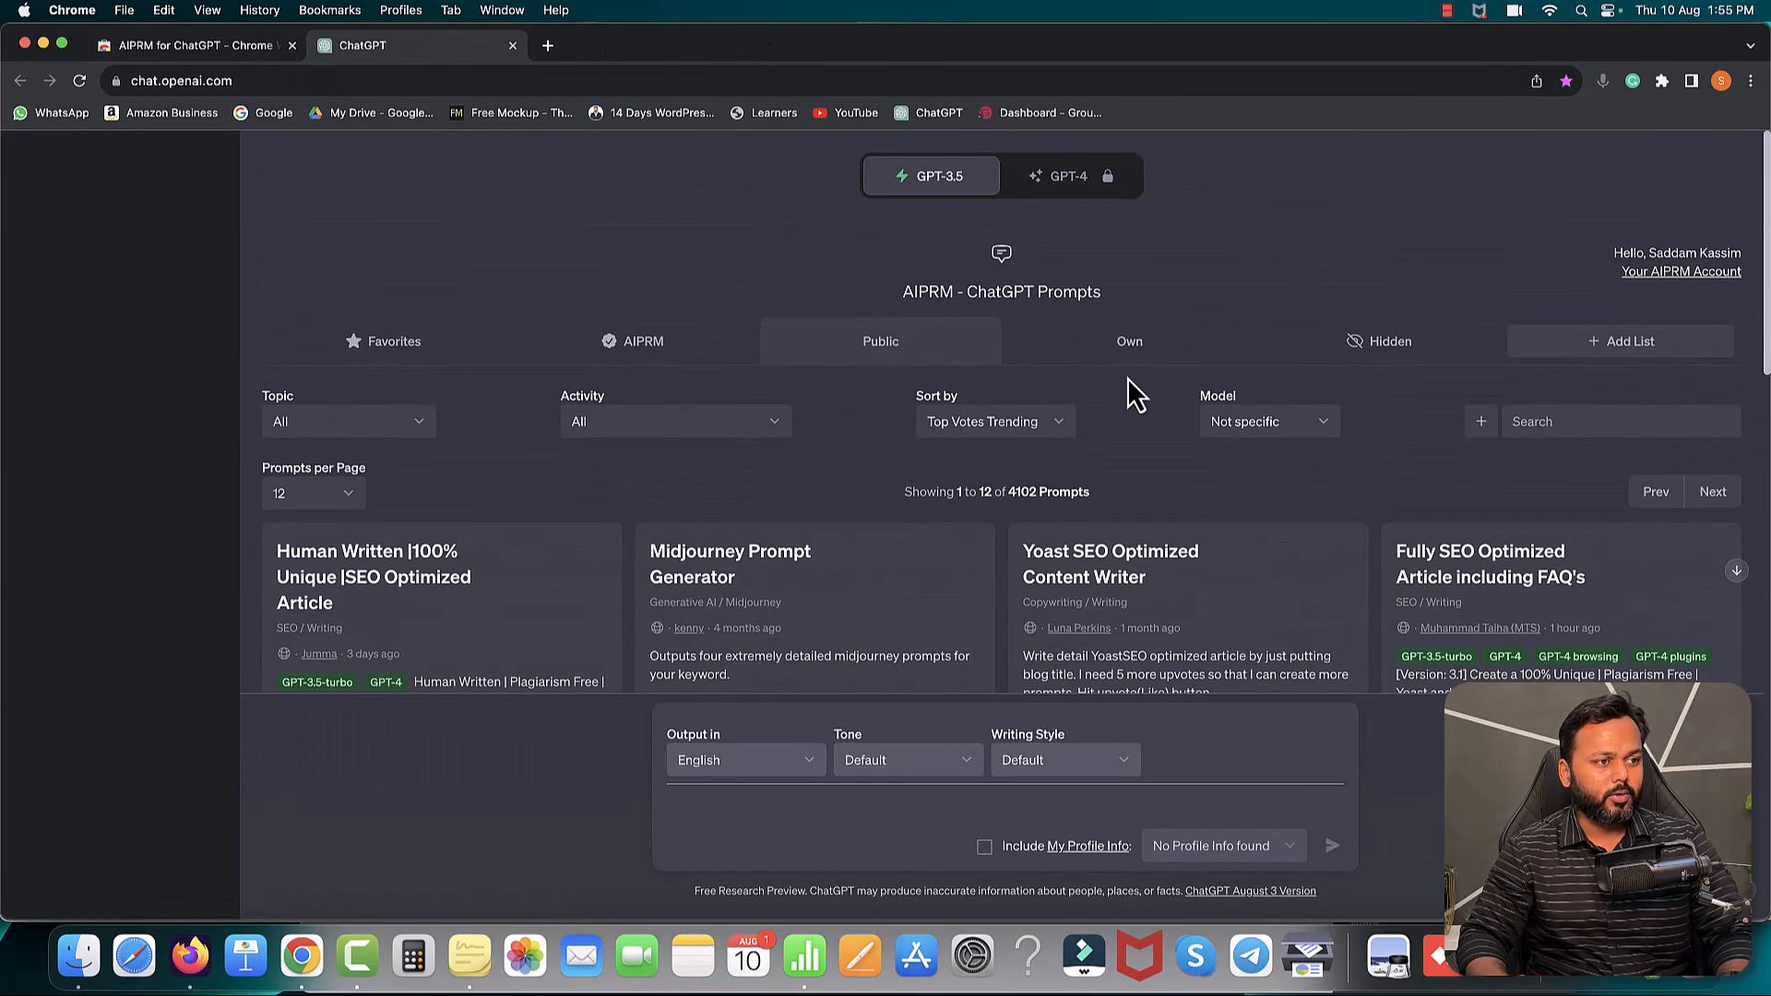
{"action": "scroll", "coordinate": [1135, 383], "scroll_direction": "down", "scroll_amount": 2}
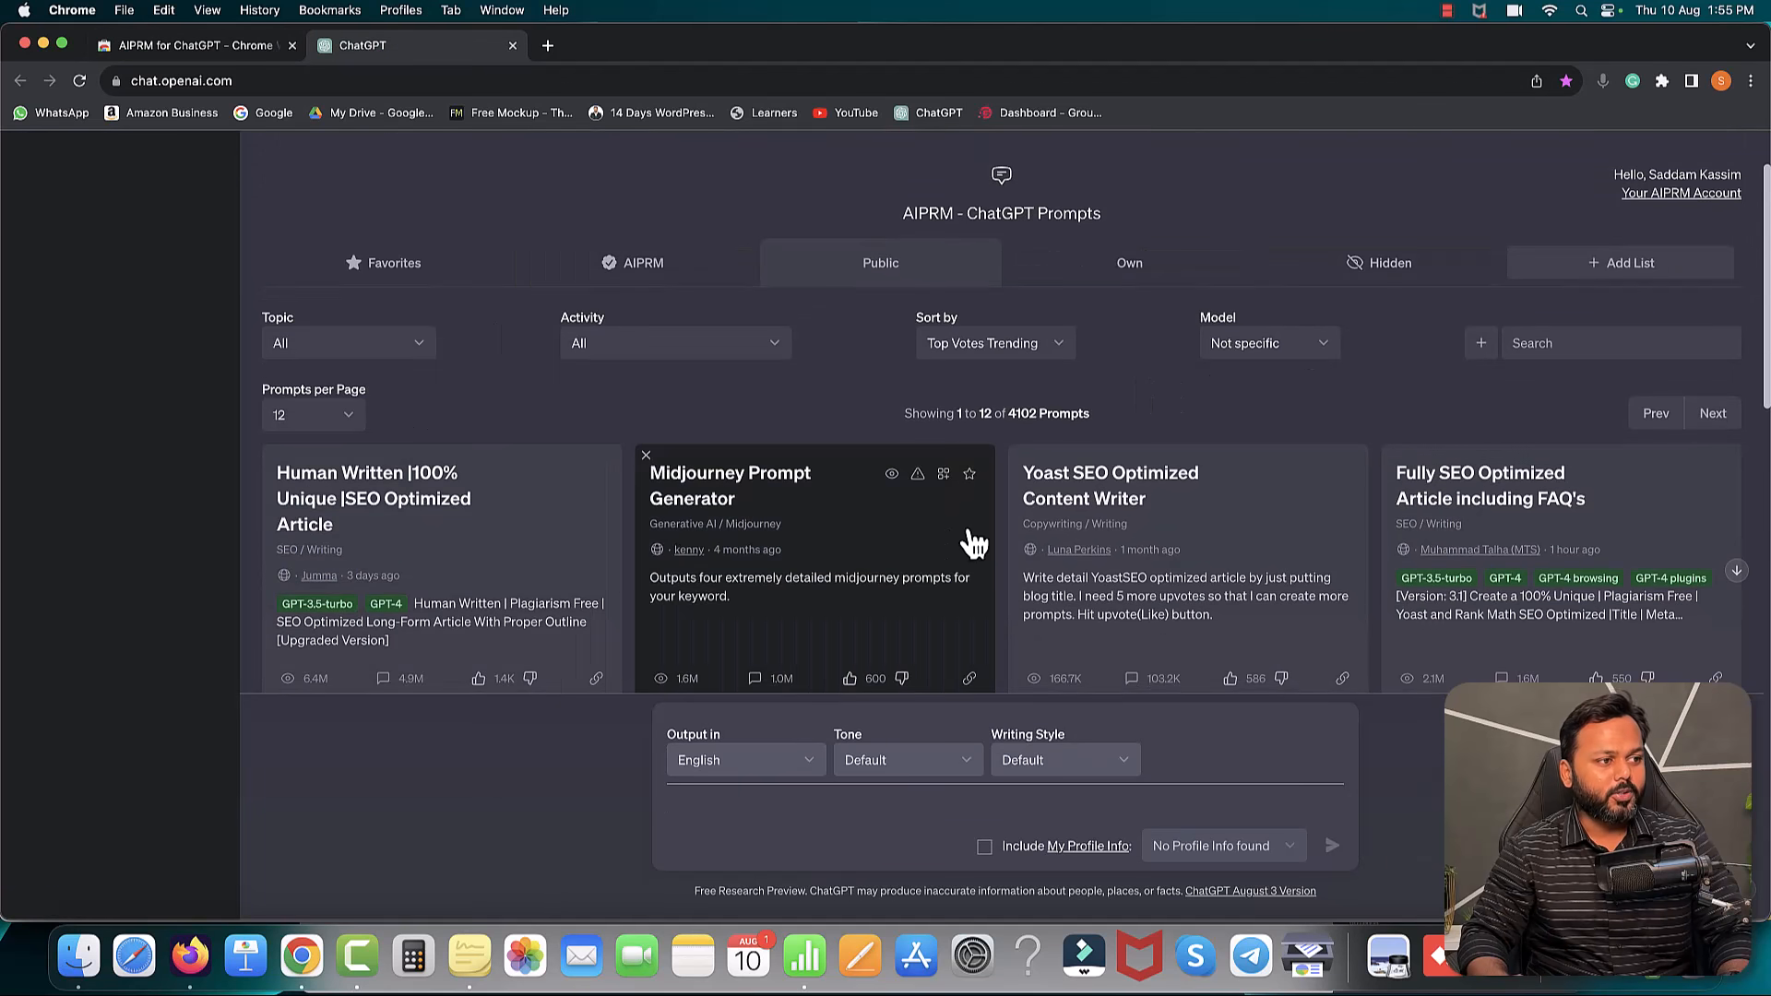
{"action": "scroll", "coordinate": [858, 542], "scroll_direction": "down", "scroll_amount": 5}
{"action": "scroll", "coordinate": [966, 541], "scroll_direction": "up", "scroll_amount": 5}
{"action": "scroll", "coordinate": [965, 541], "scroll_direction": "down", "scroll_amount": 3}
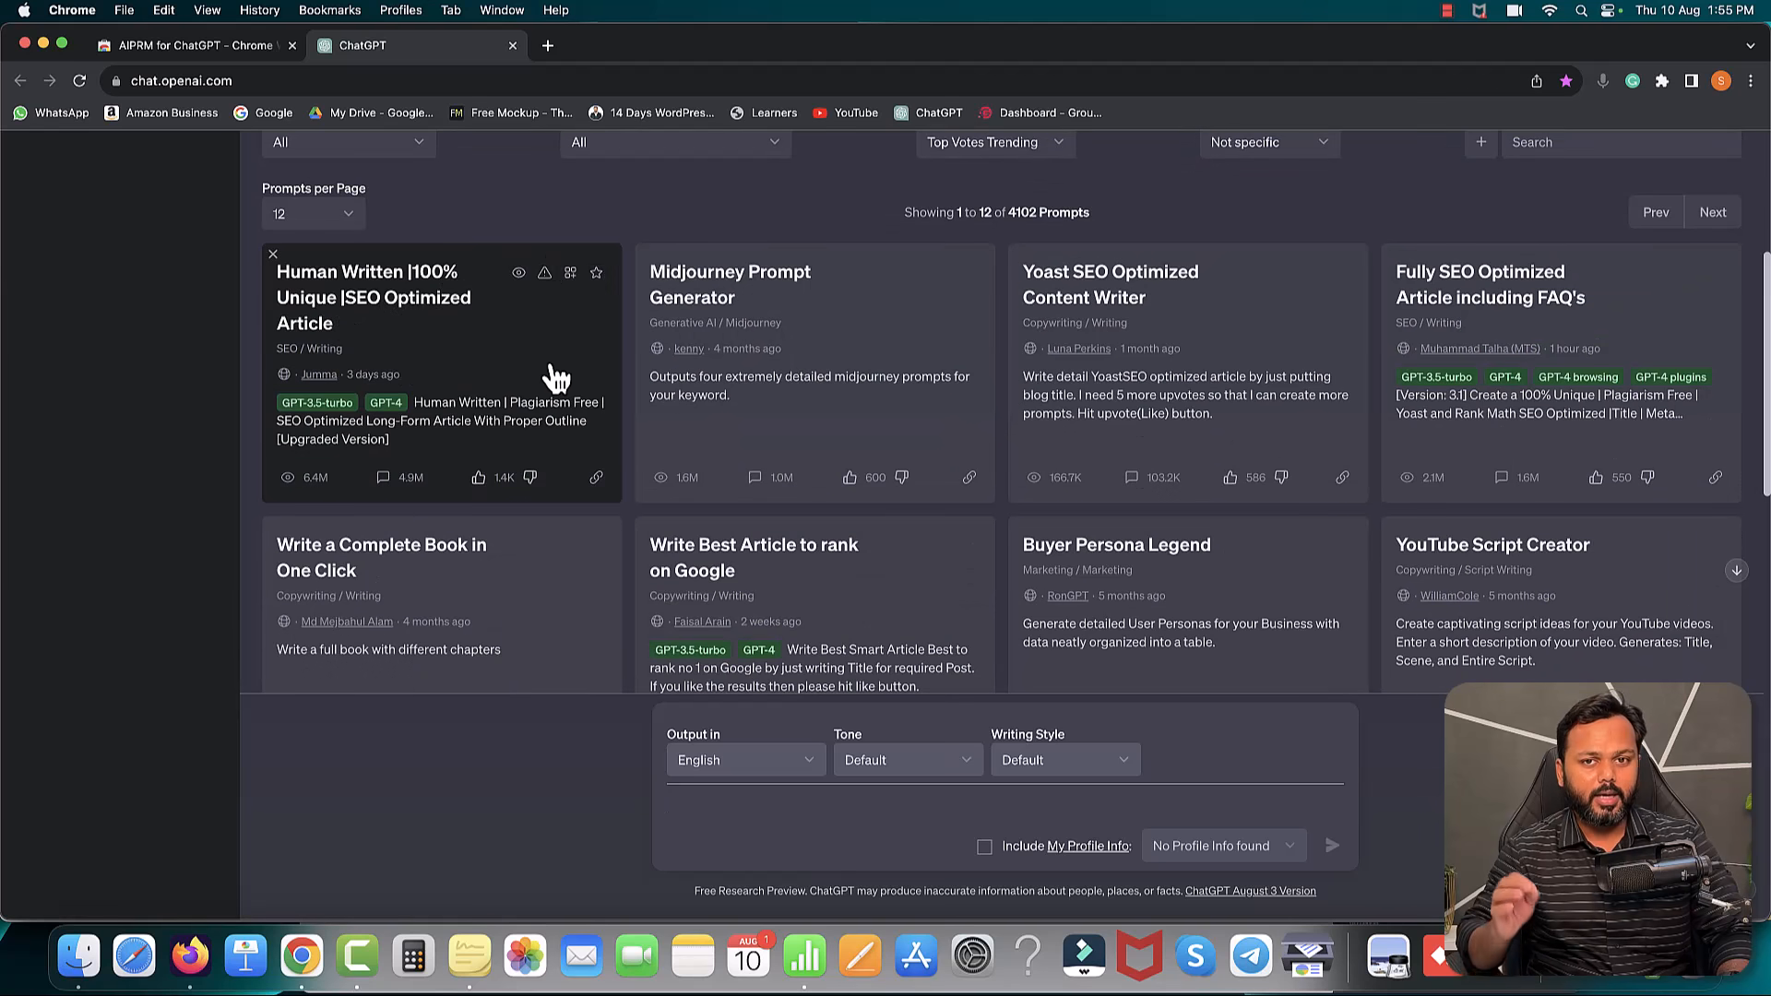
{"action": "scroll", "coordinate": [775, 396], "scroll_direction": "down", "scroll_amount": 3}
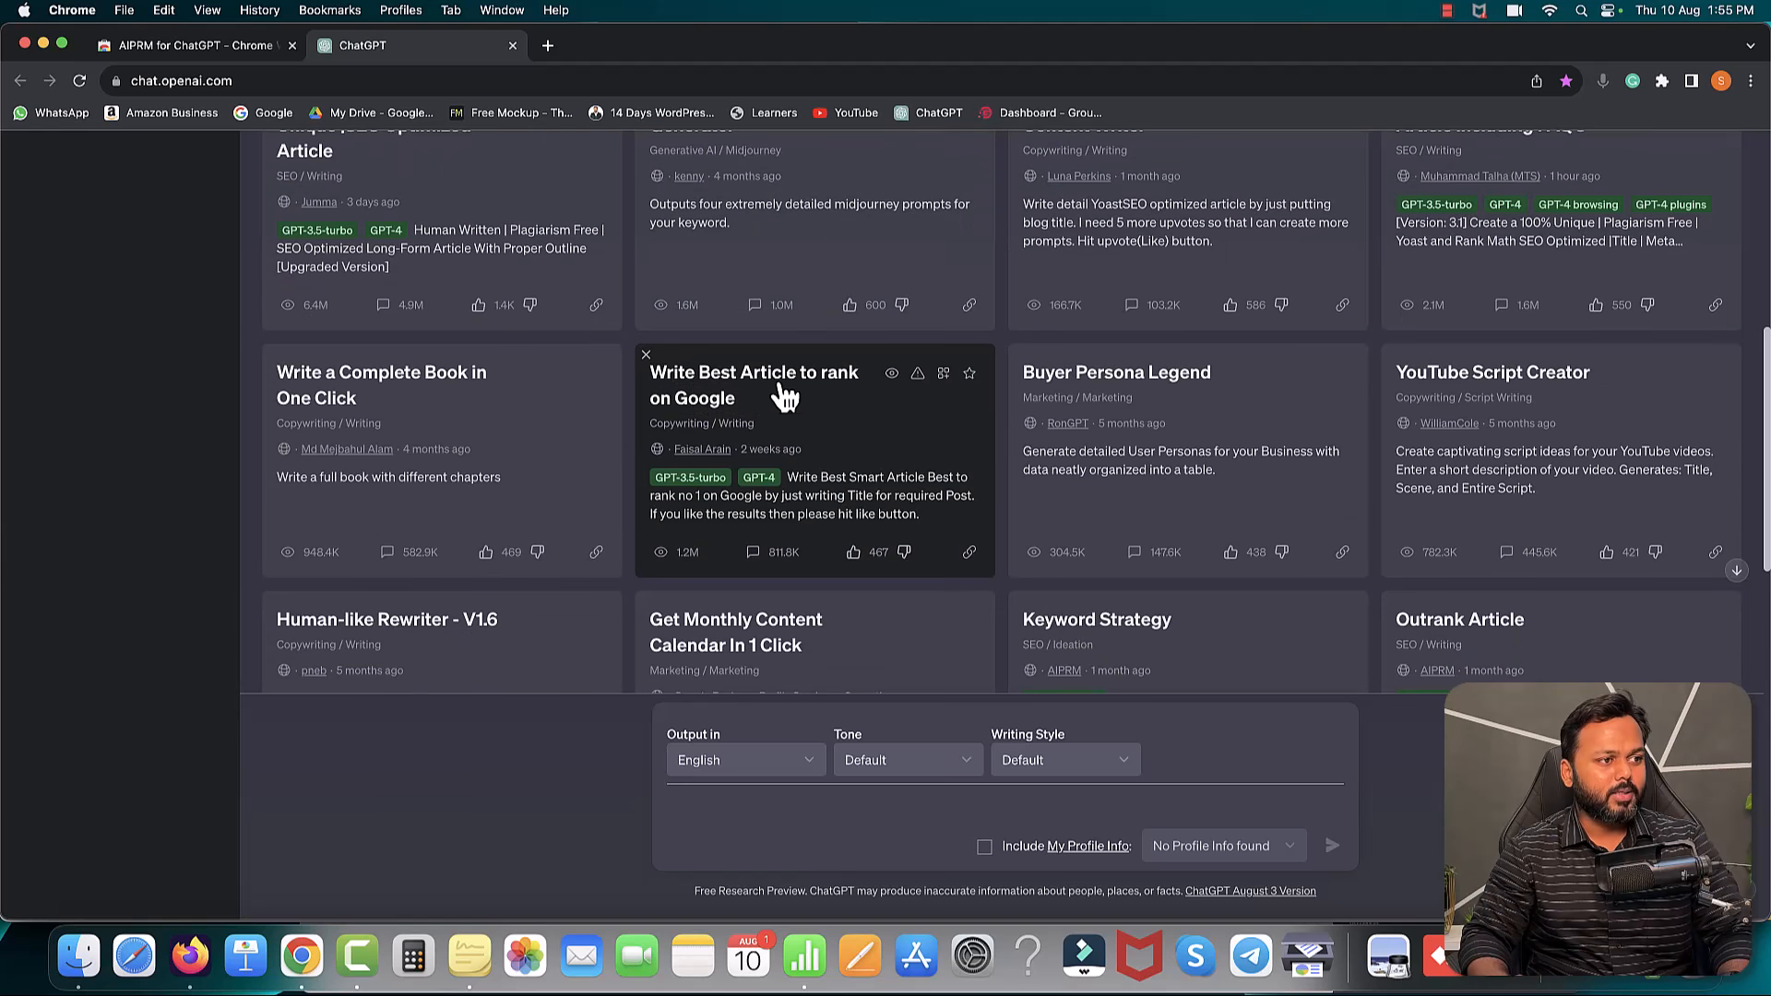
{"action": "scroll", "coordinate": [783, 415], "scroll_direction": "down", "scroll_amount": 3}
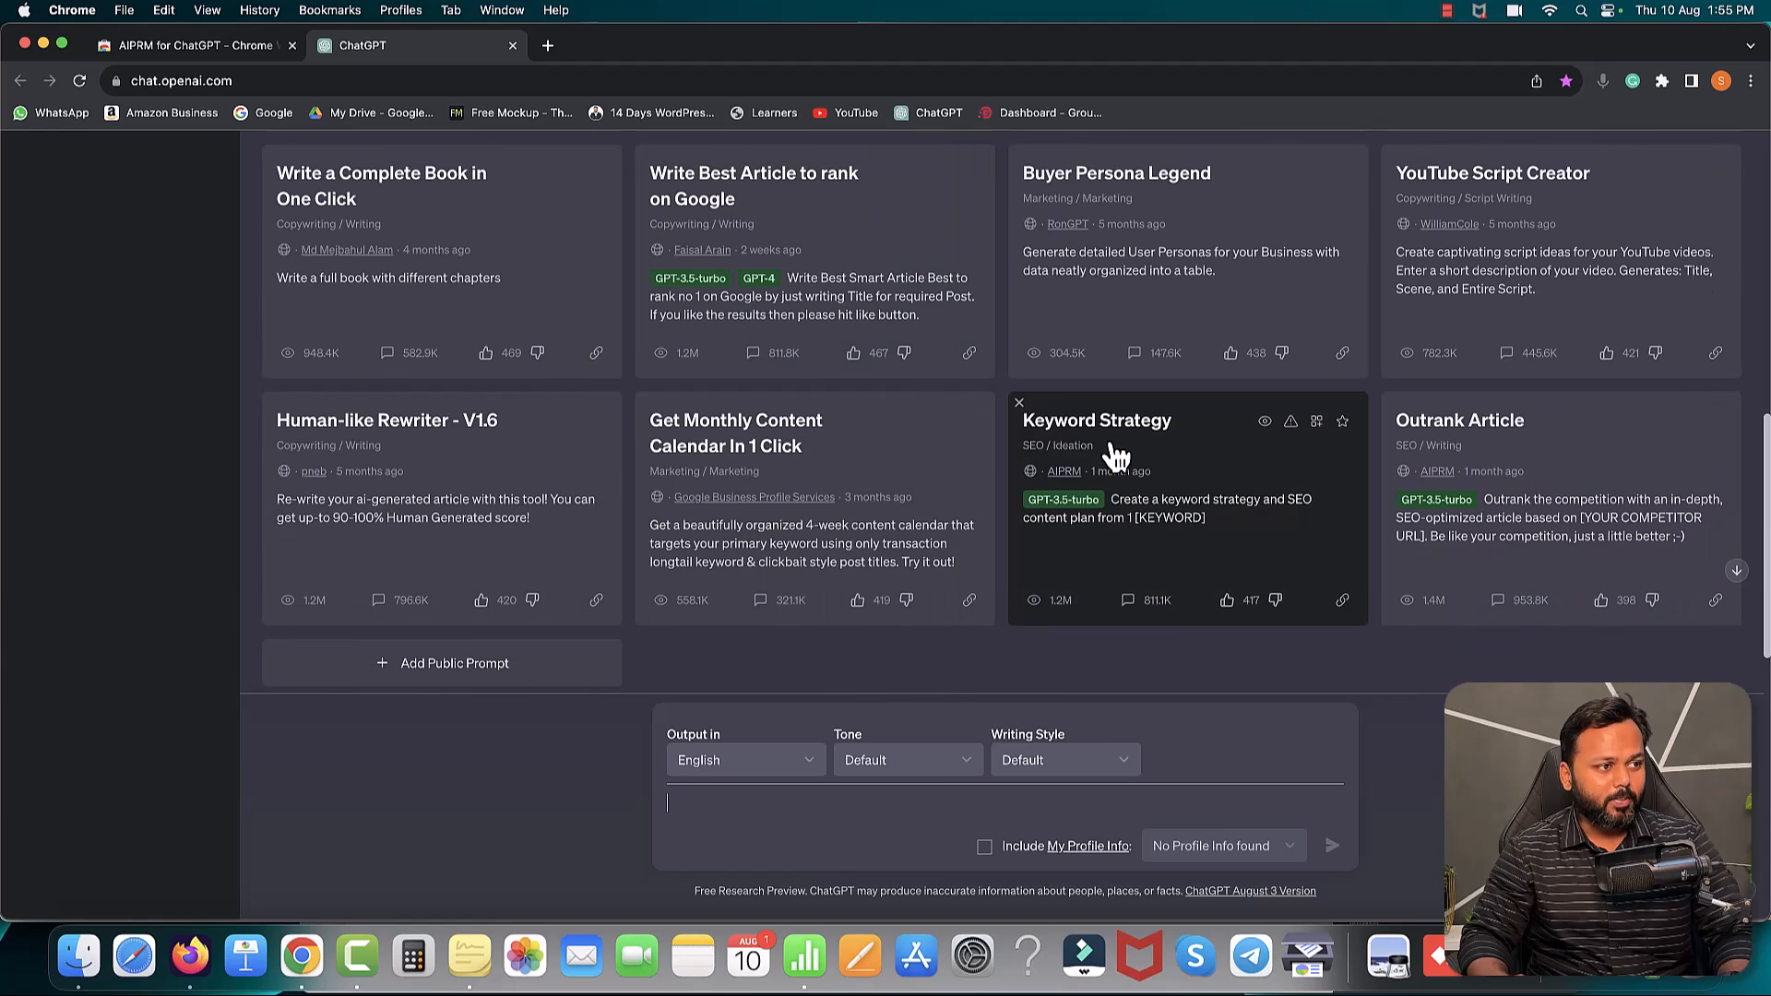
{"action": "scroll", "coordinate": [1118, 455], "scroll_direction": "down", "scroll_amount": 1}
{"action": "scroll", "coordinate": [1116, 457], "scroll_direction": "up", "scroll_amount": 10}
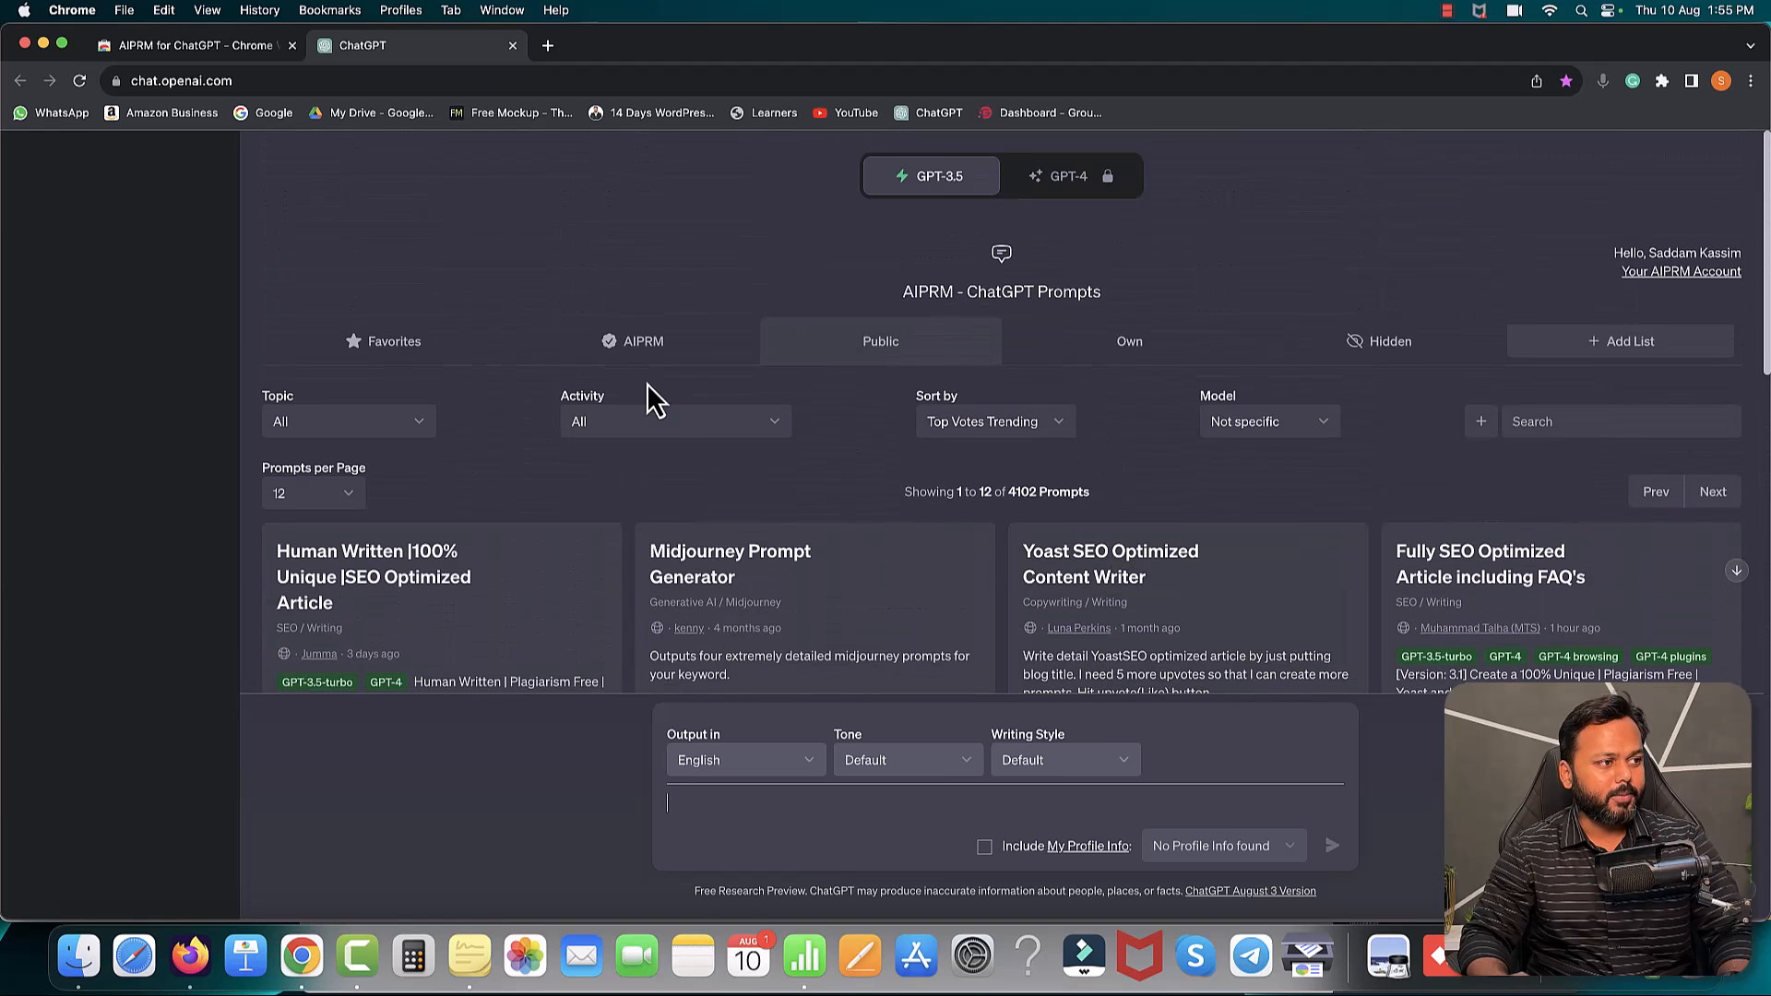
- Filter the AIPRM prompts to the SEO topic (893 prompts) and start a new prompt
{"action": "left_click", "coordinate": [419, 427]}
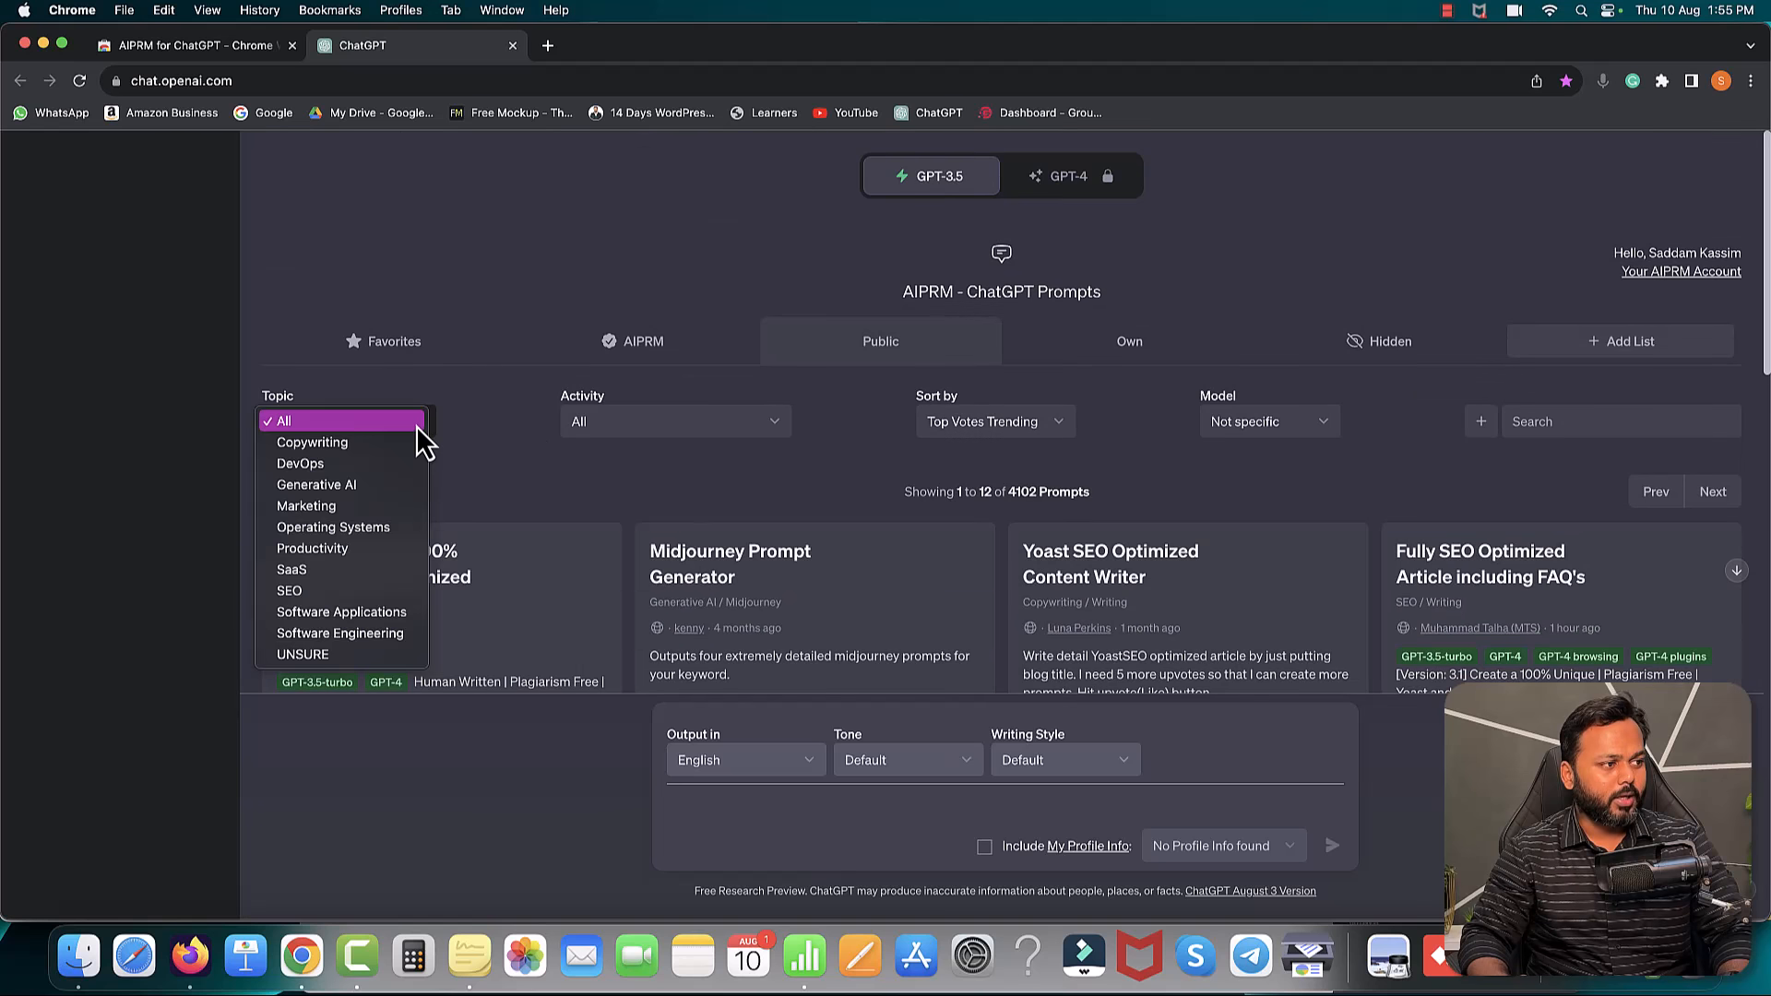
{"action": "left_click", "coordinate": [295, 594]}
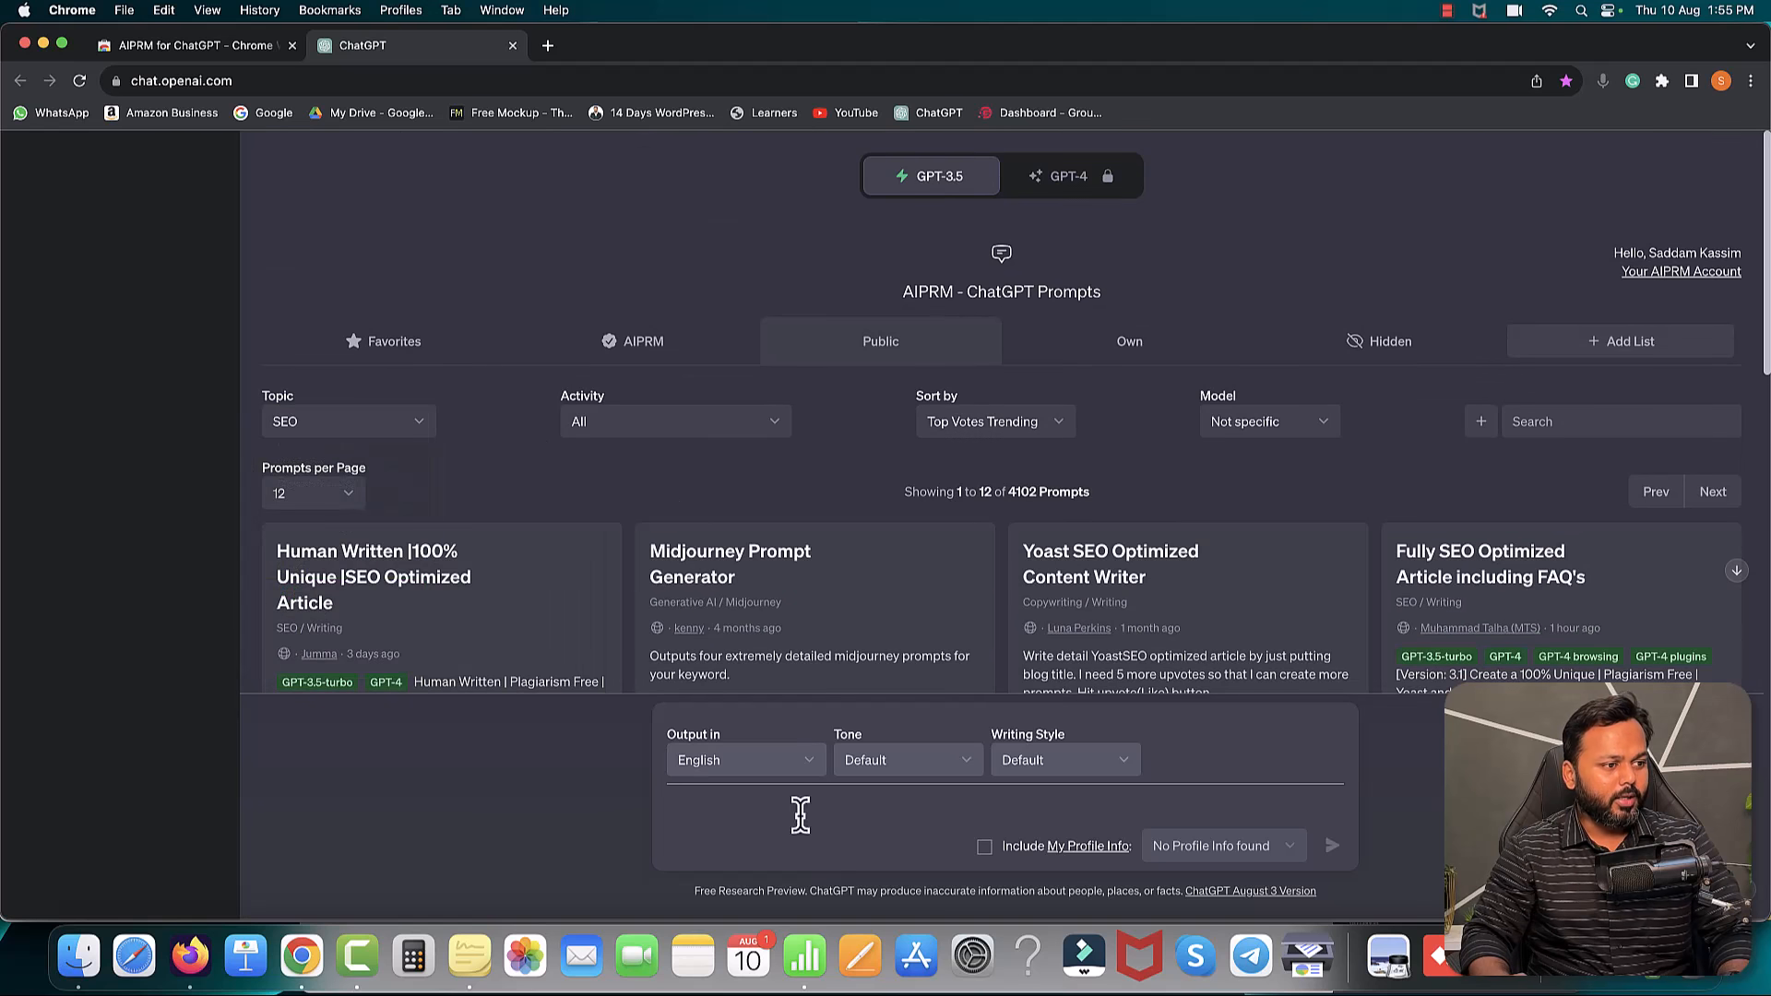
{"action": "left_click", "coordinate": [844, 798]}
- Write a ChatGPT prompt asking for a Hindi blog article on 'share market kaise sikhe', pasting the topic from Numbers
{"action": "type", "text": "I want to write a blog articl"}
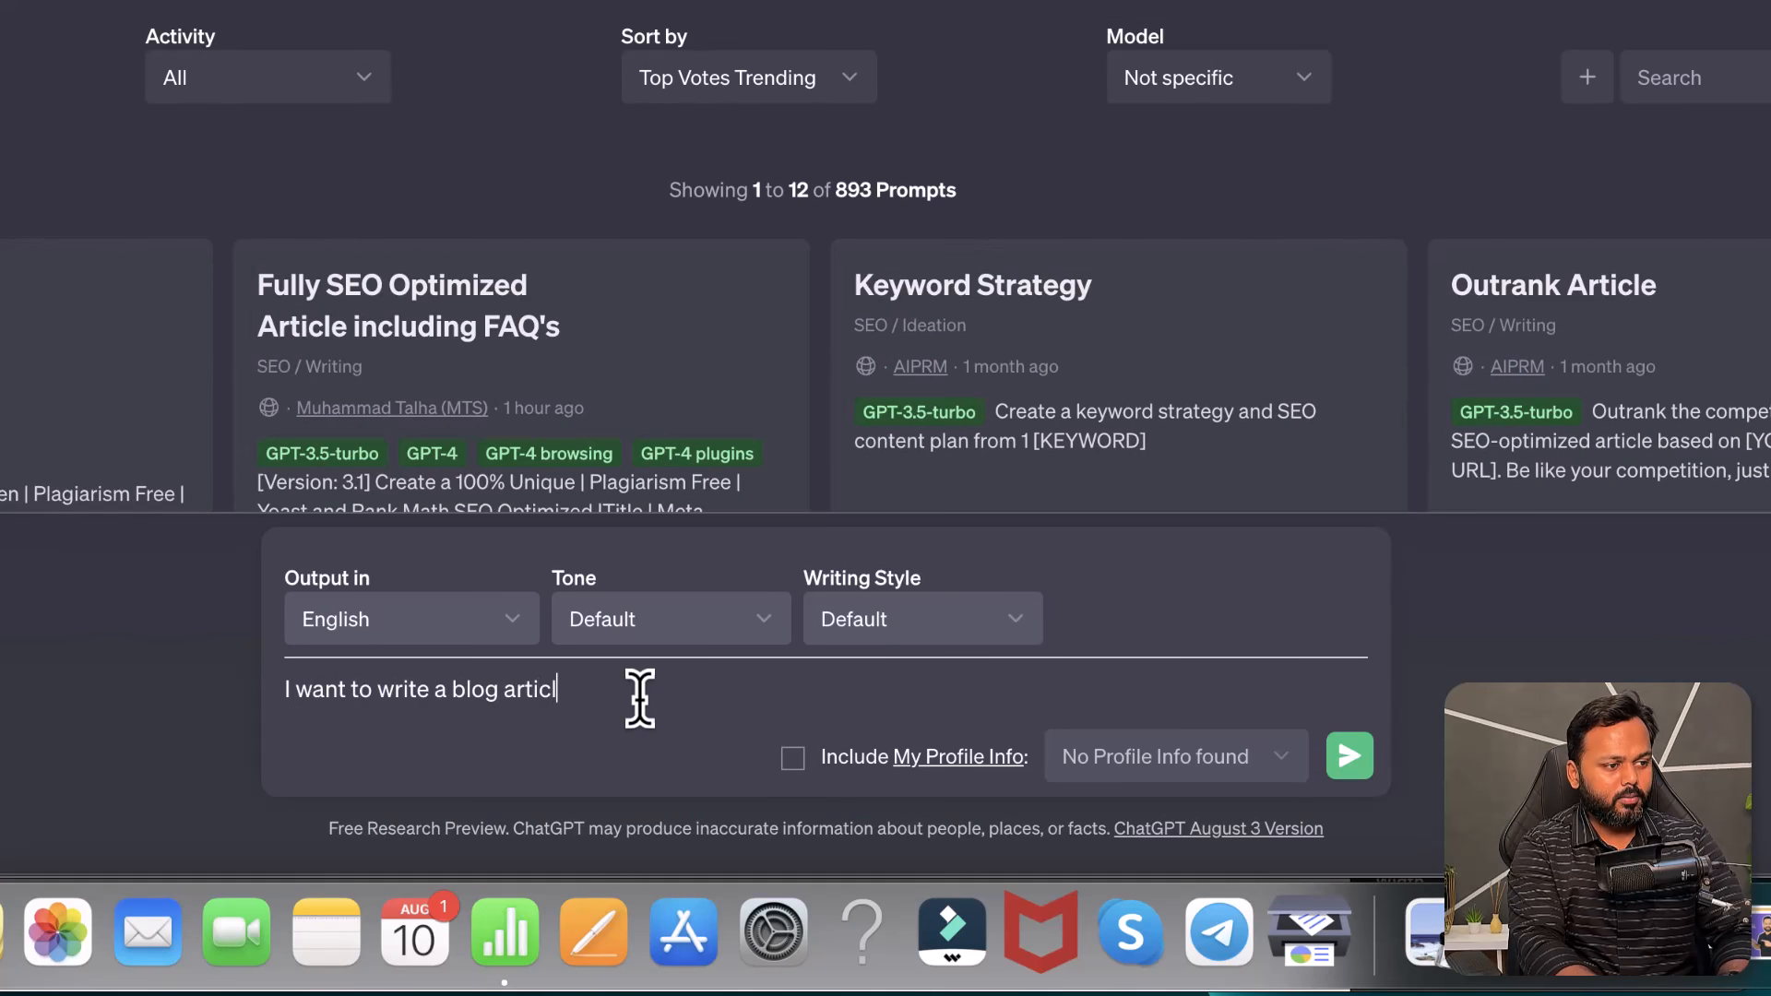
{"action": "type", "text": "nguage."}
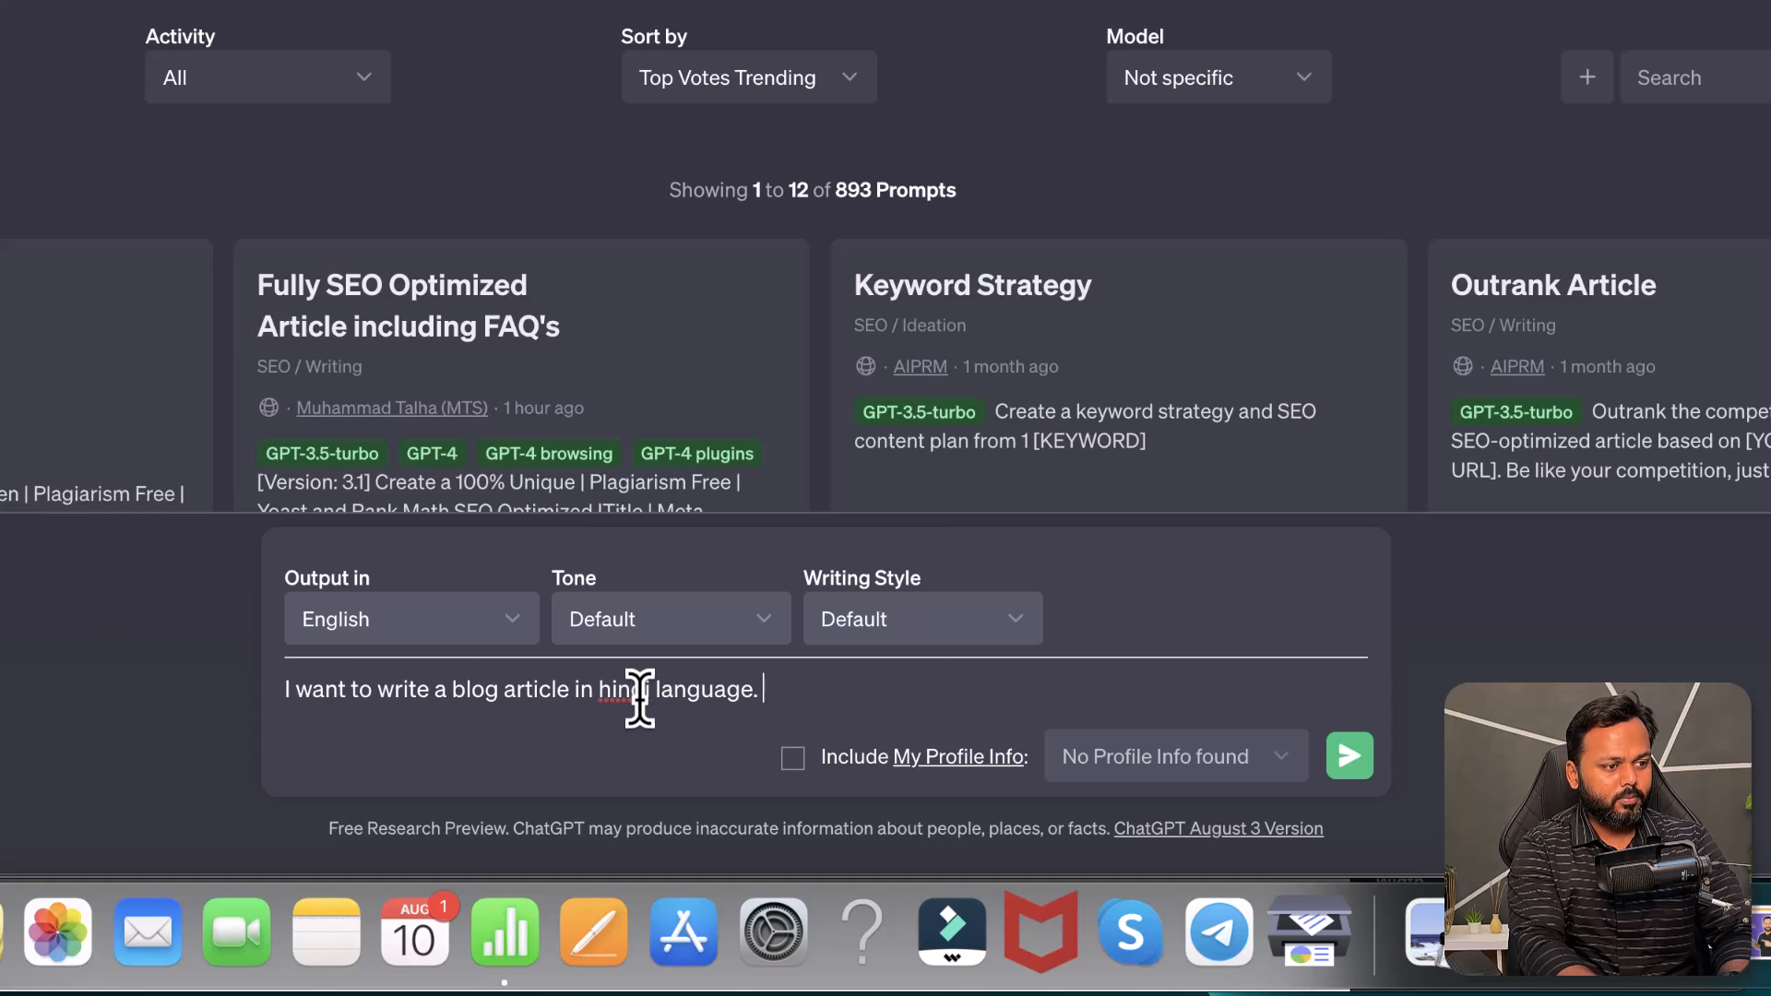
{"action": "type", "text": " The topic is"}
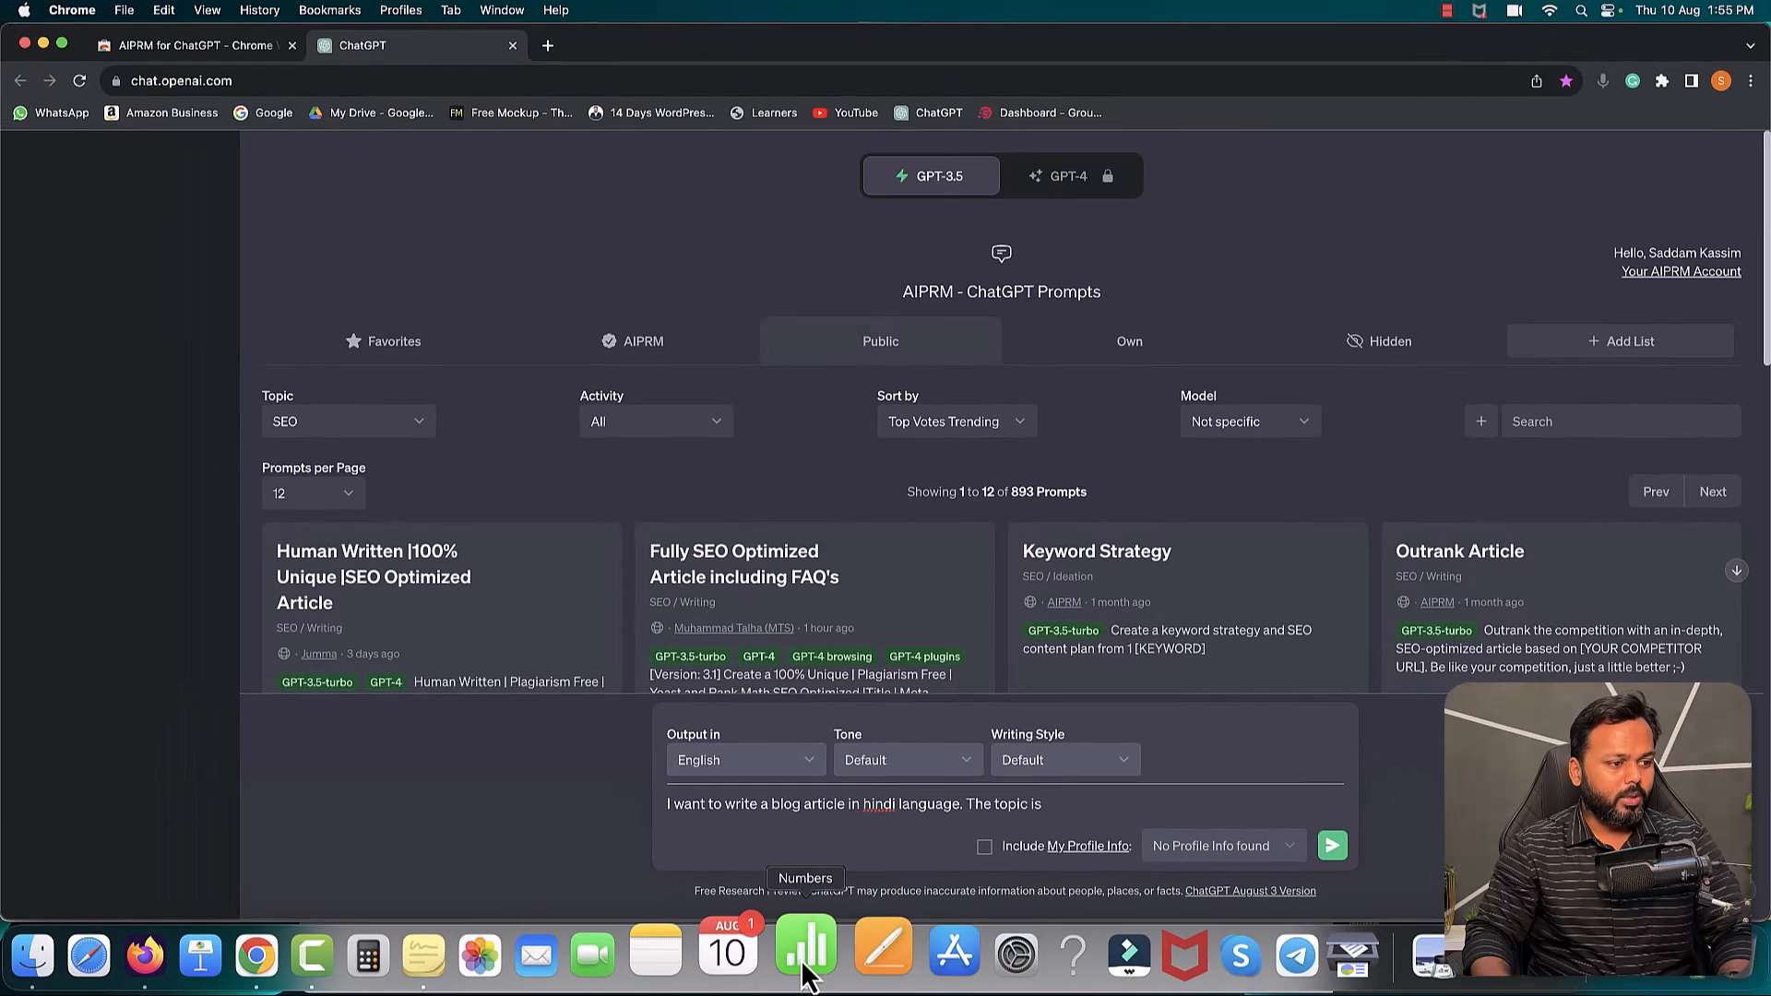
{"action": "left_click", "coordinate": [803, 964]}
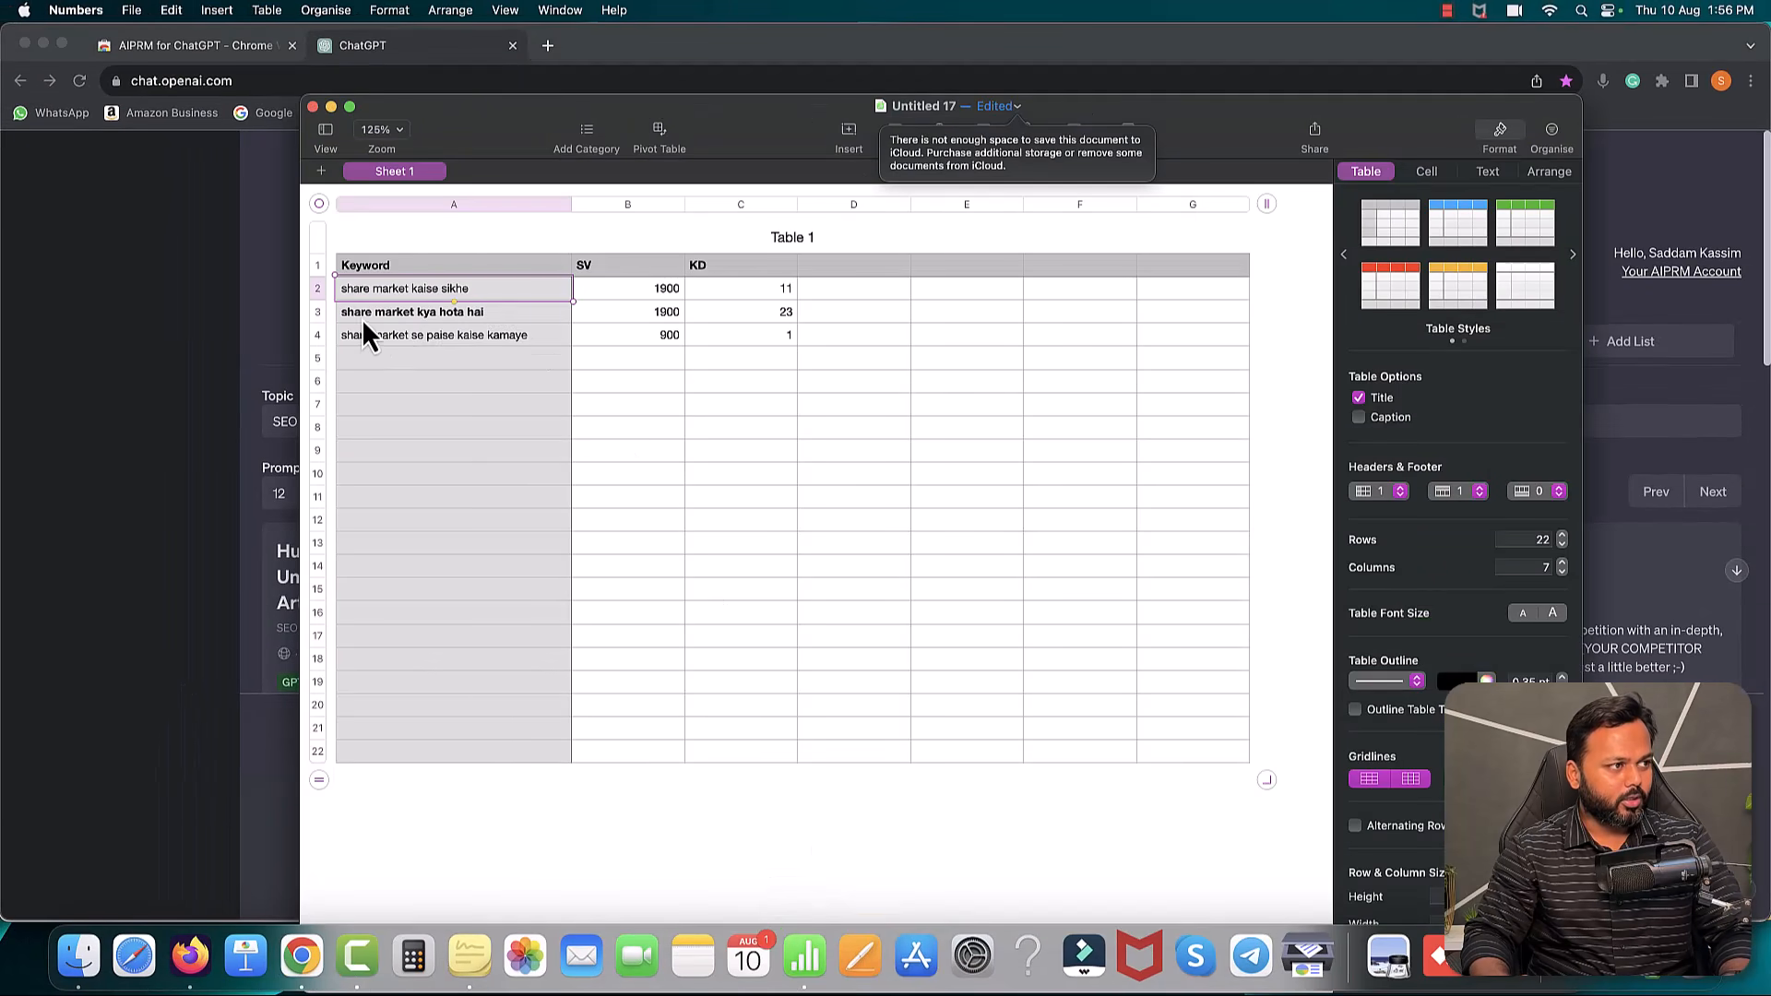
{"action": "left_click", "coordinate": [277, 309]}
{"action": "left_click", "coordinate": [1092, 804]}
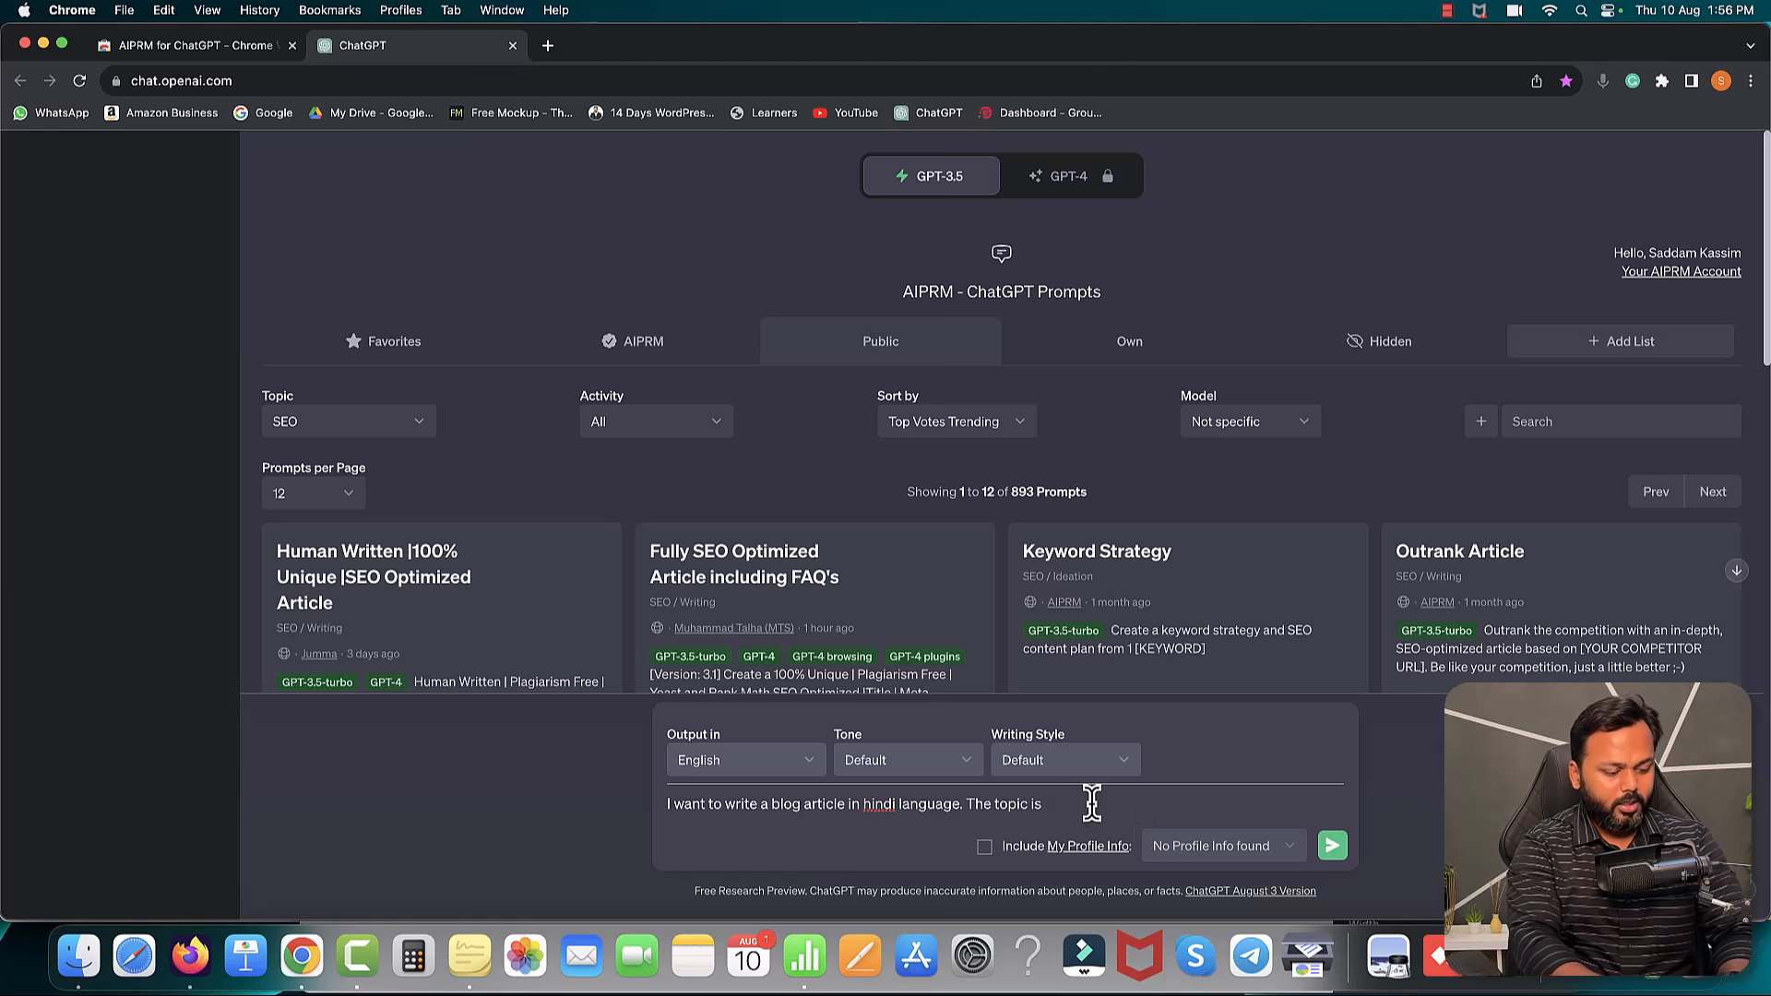
{"action": "type", "text": "share market kaise sikhe"}
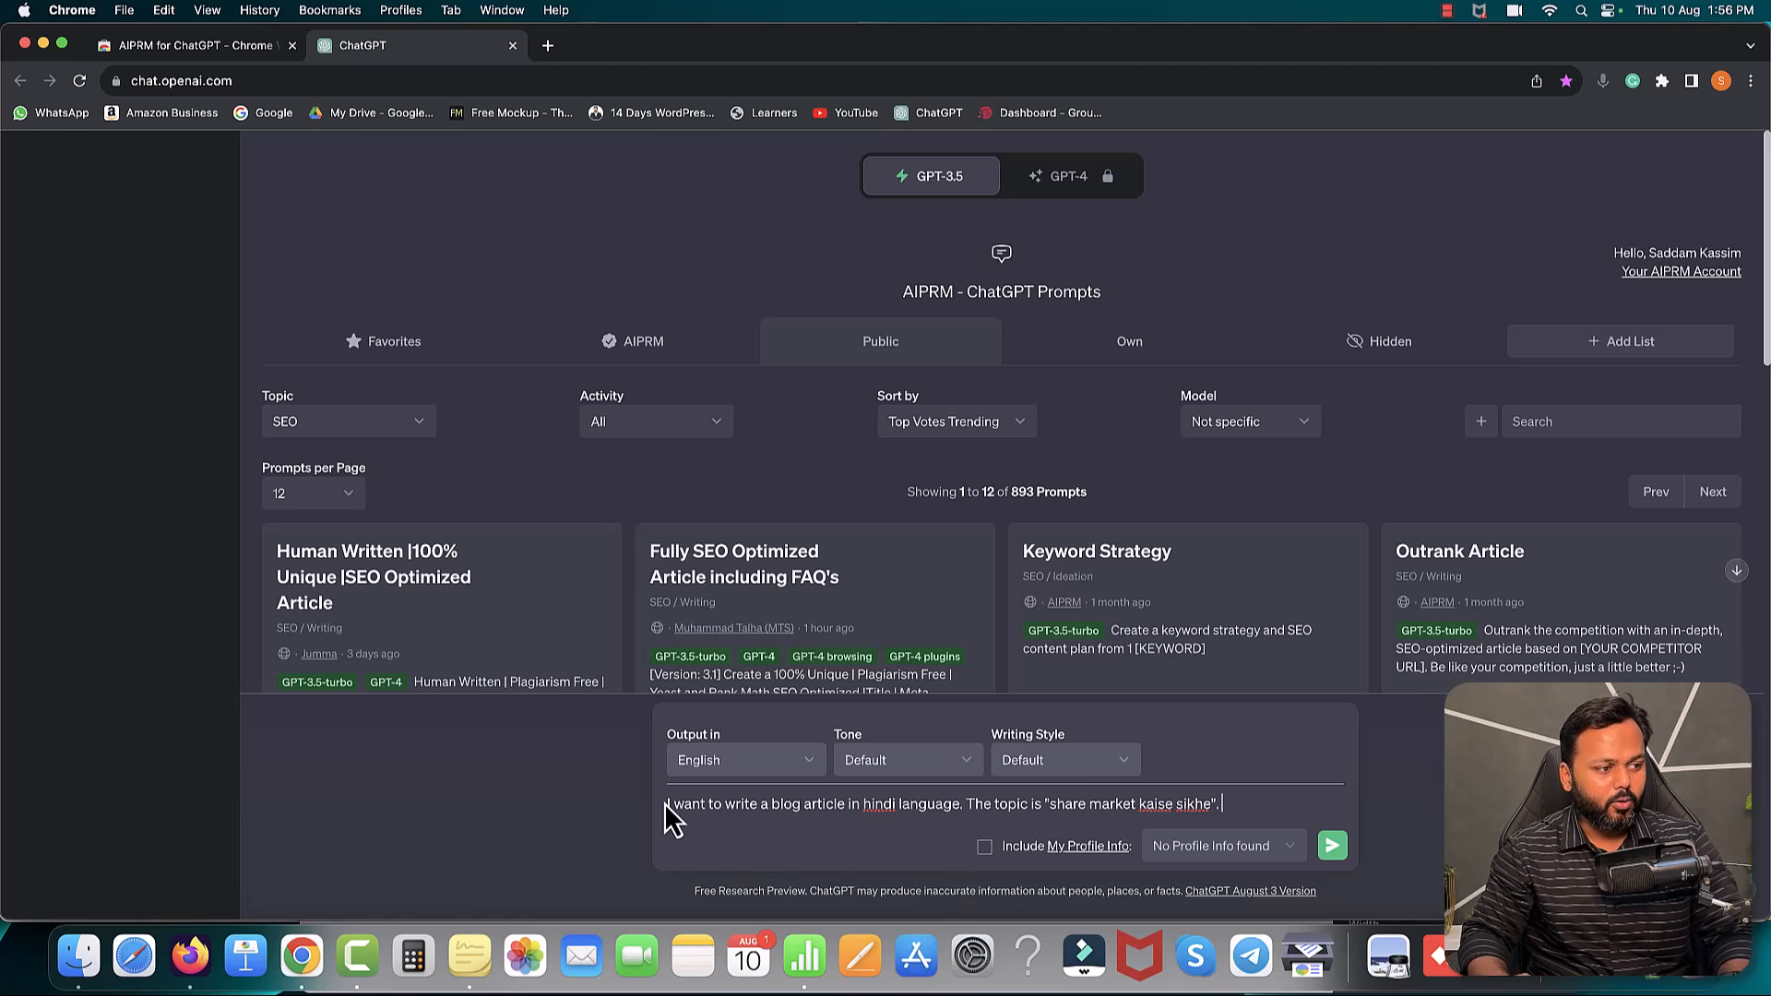
{"action": "left_click", "coordinate": [549, 48]}
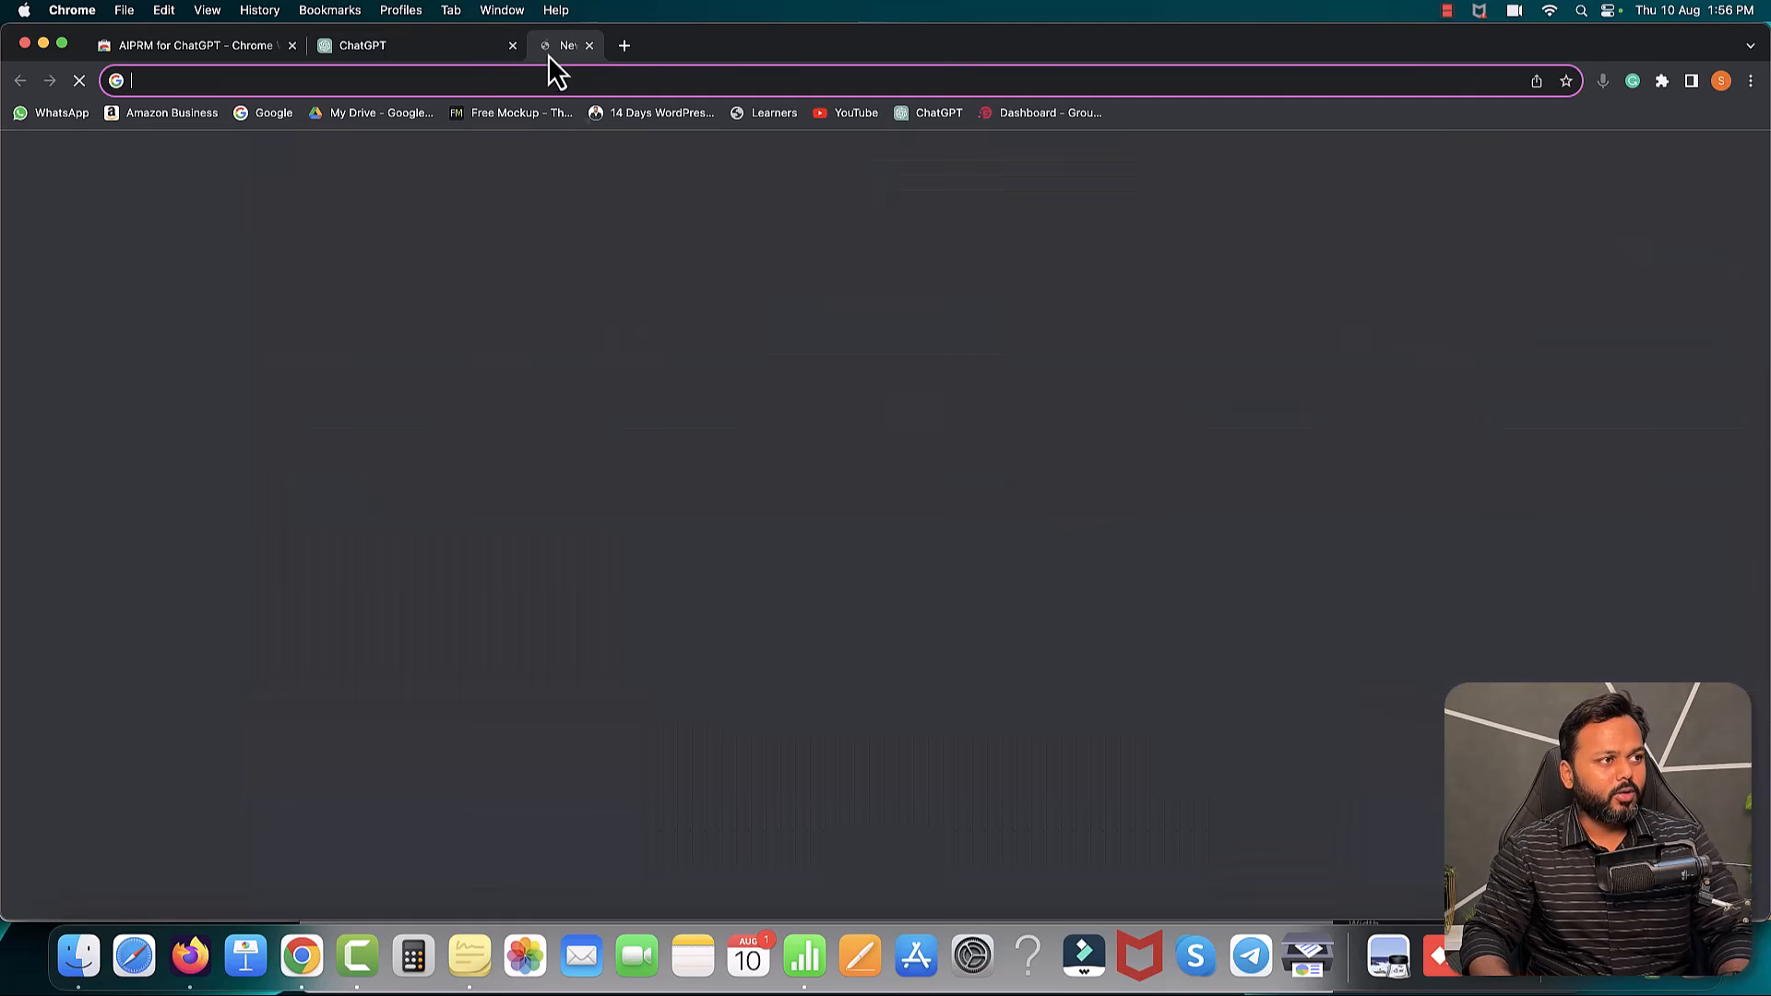
- Translate 'mai ek blog post likhna chahta hun.' from Hindi, confirming it reads 'i want to write a blog post'
{"action": "type", "text": "trans"}
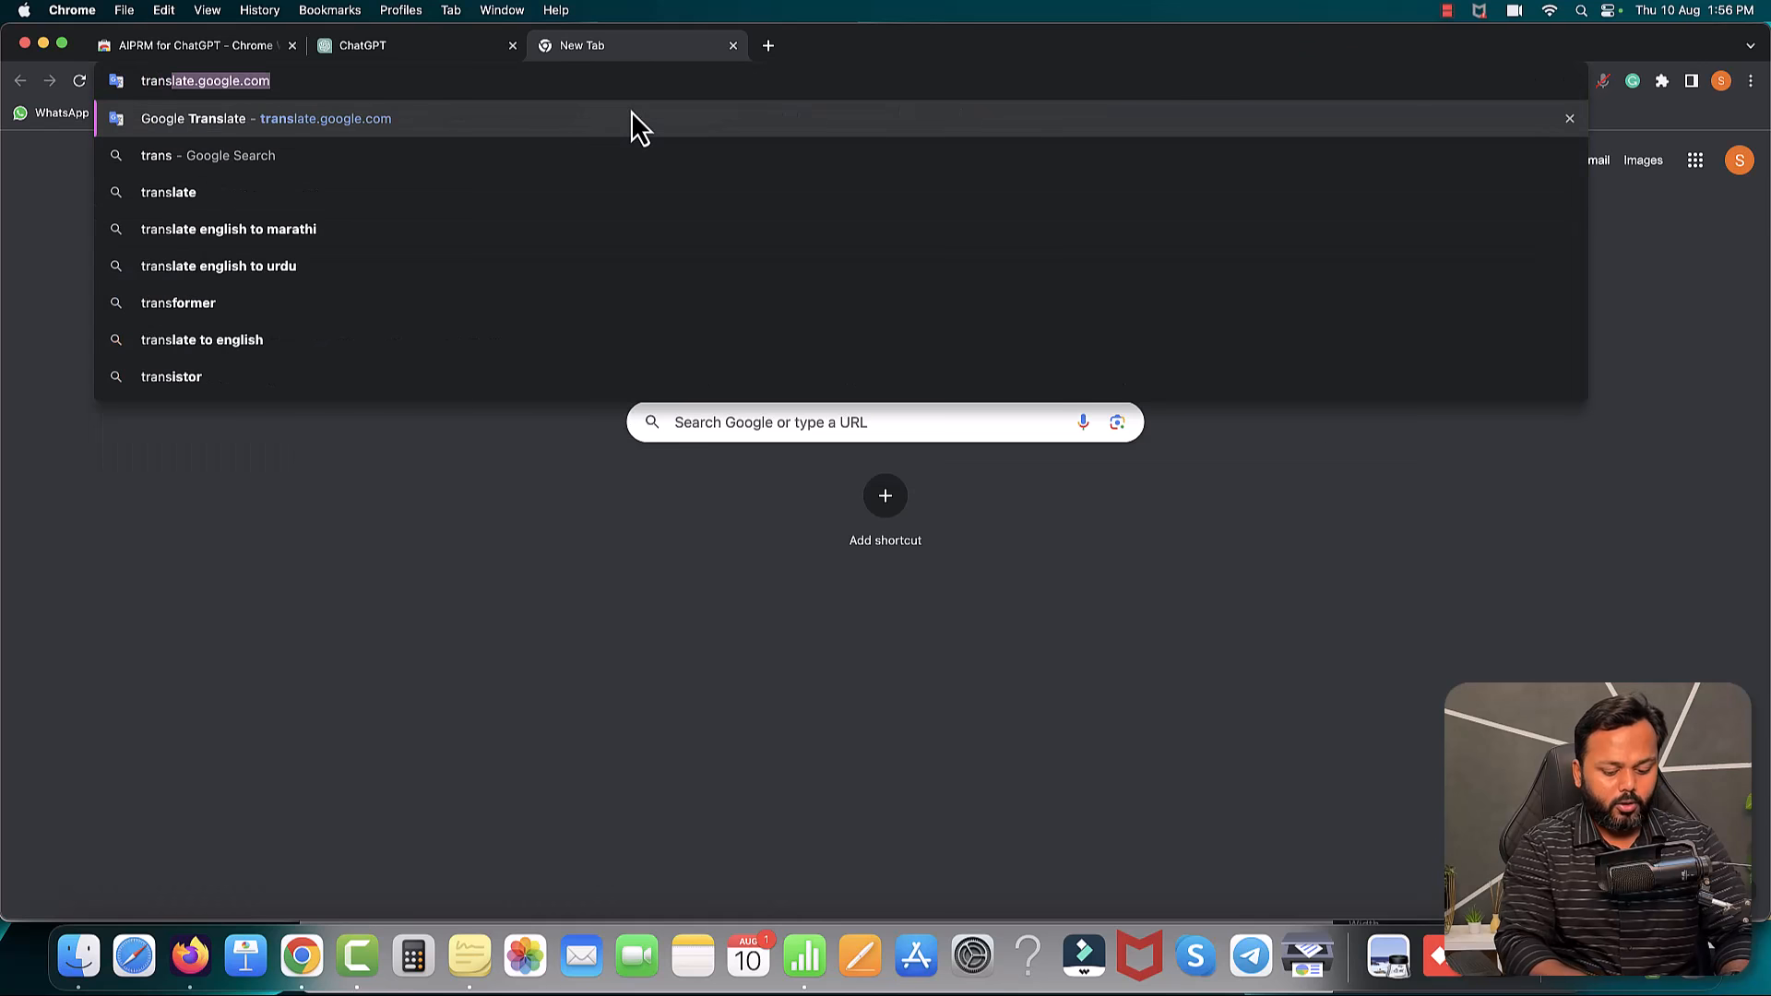
{"action": "key", "text": "Return"}
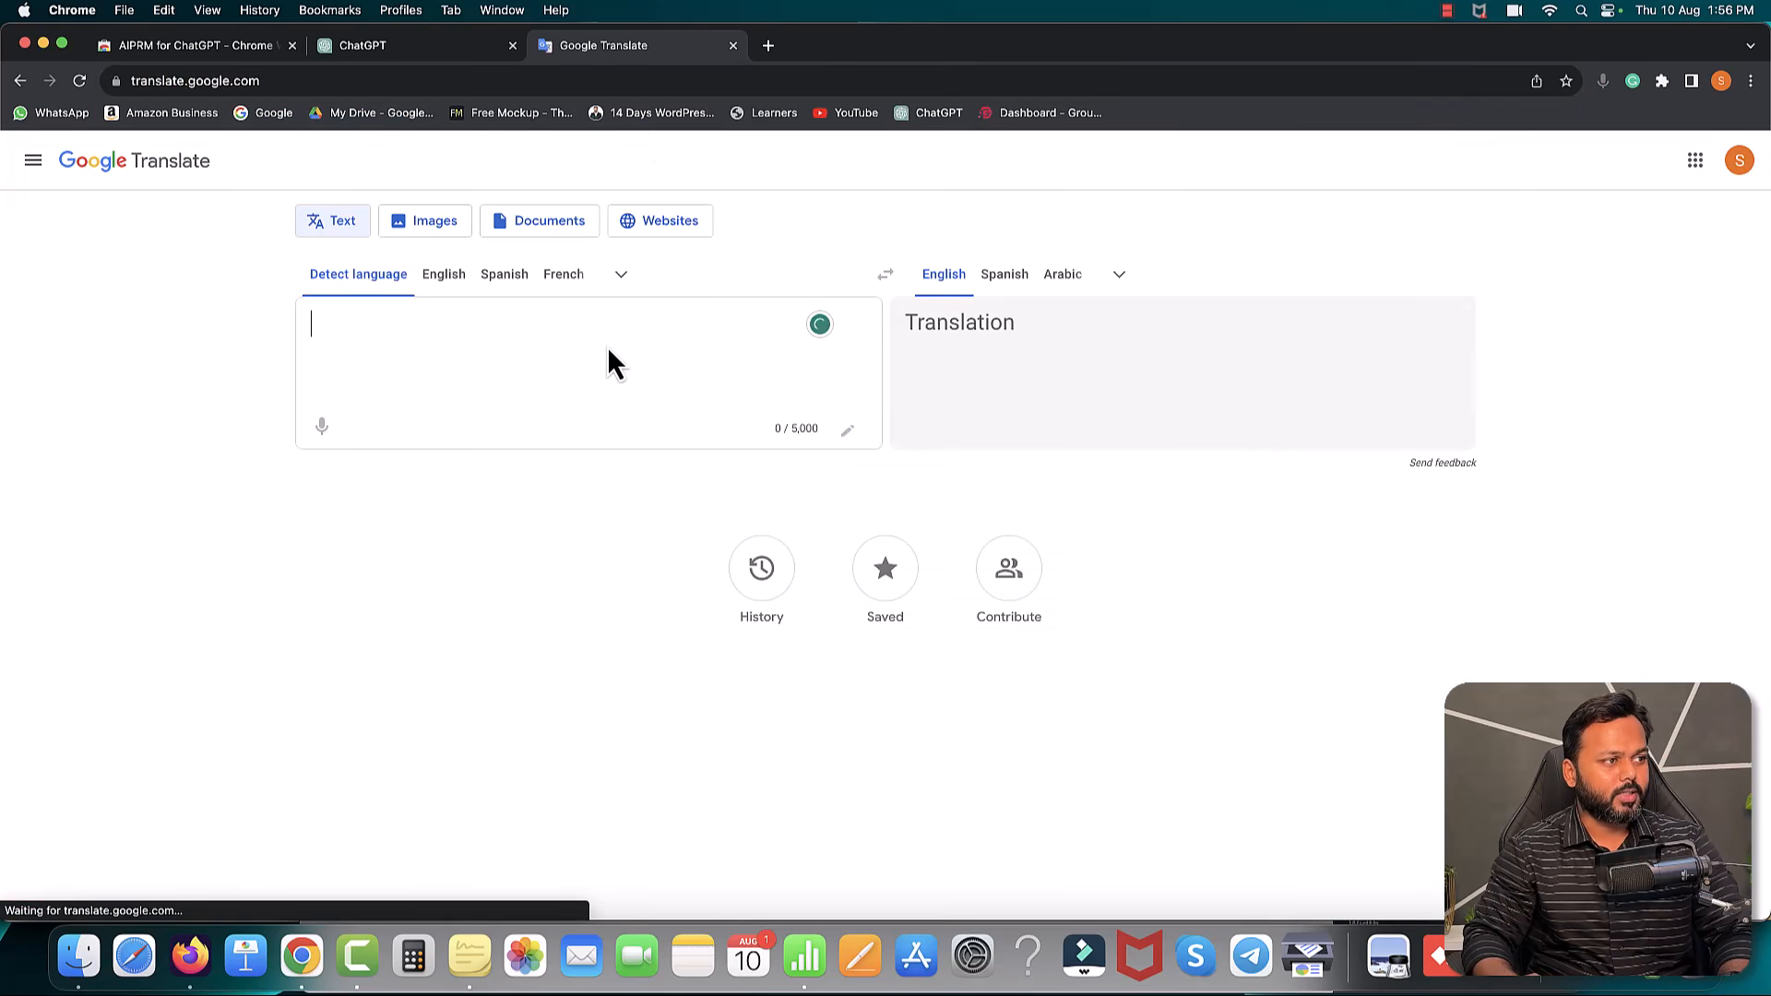
{"action": "left_click", "coordinate": [622, 277]}
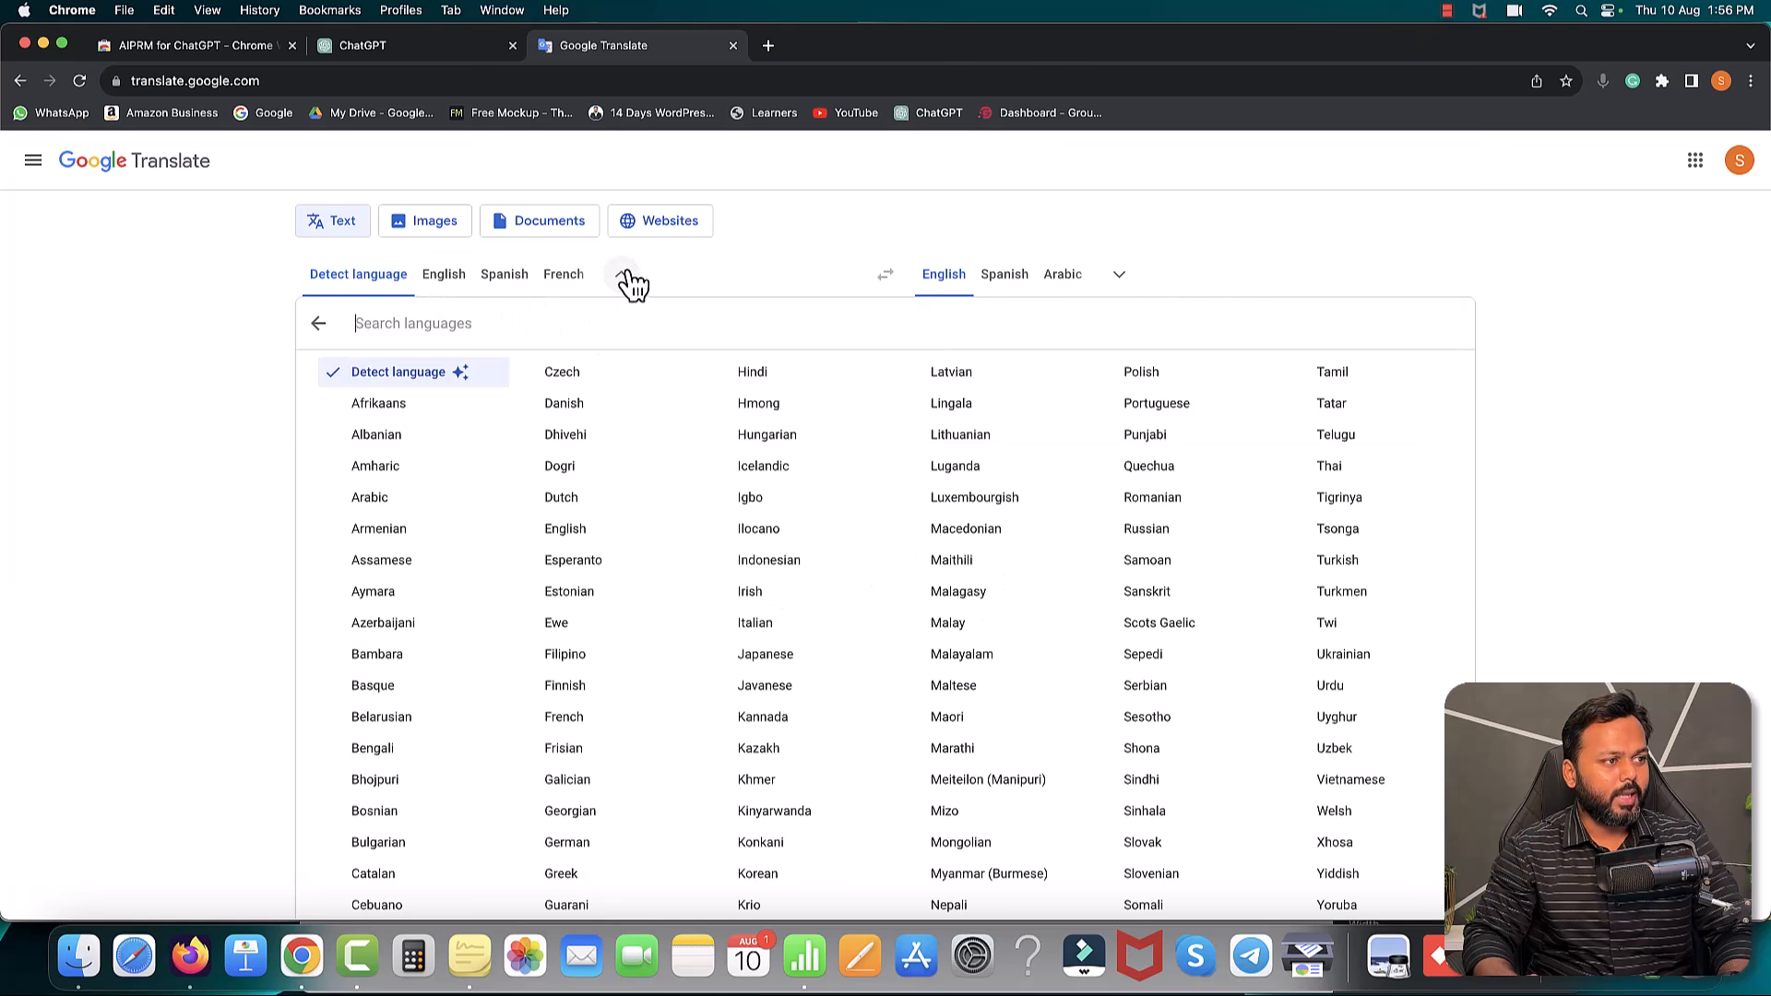
{"action": "scroll", "coordinate": [671, 585], "scroll_direction": "down", "scroll_amount": 3}
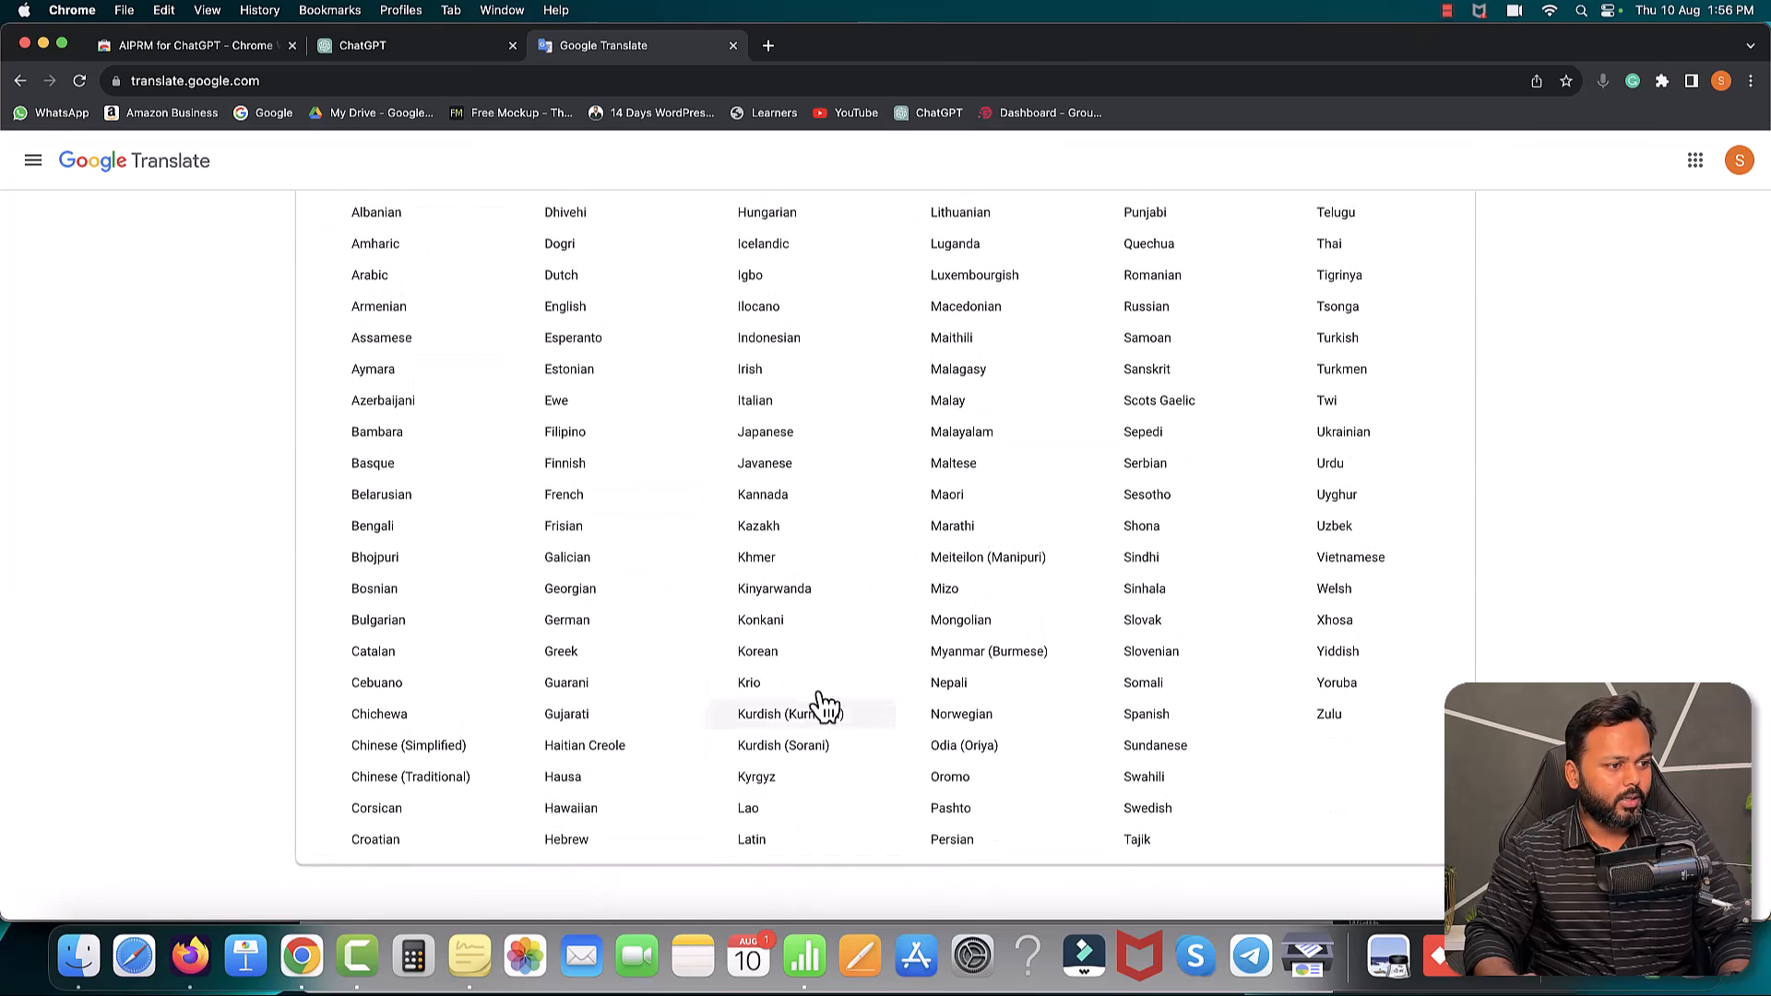
{"action": "scroll", "coordinate": [834, 751], "scroll_direction": "up", "scroll_amount": 3}
{"action": "left_click", "coordinate": [752, 377]}
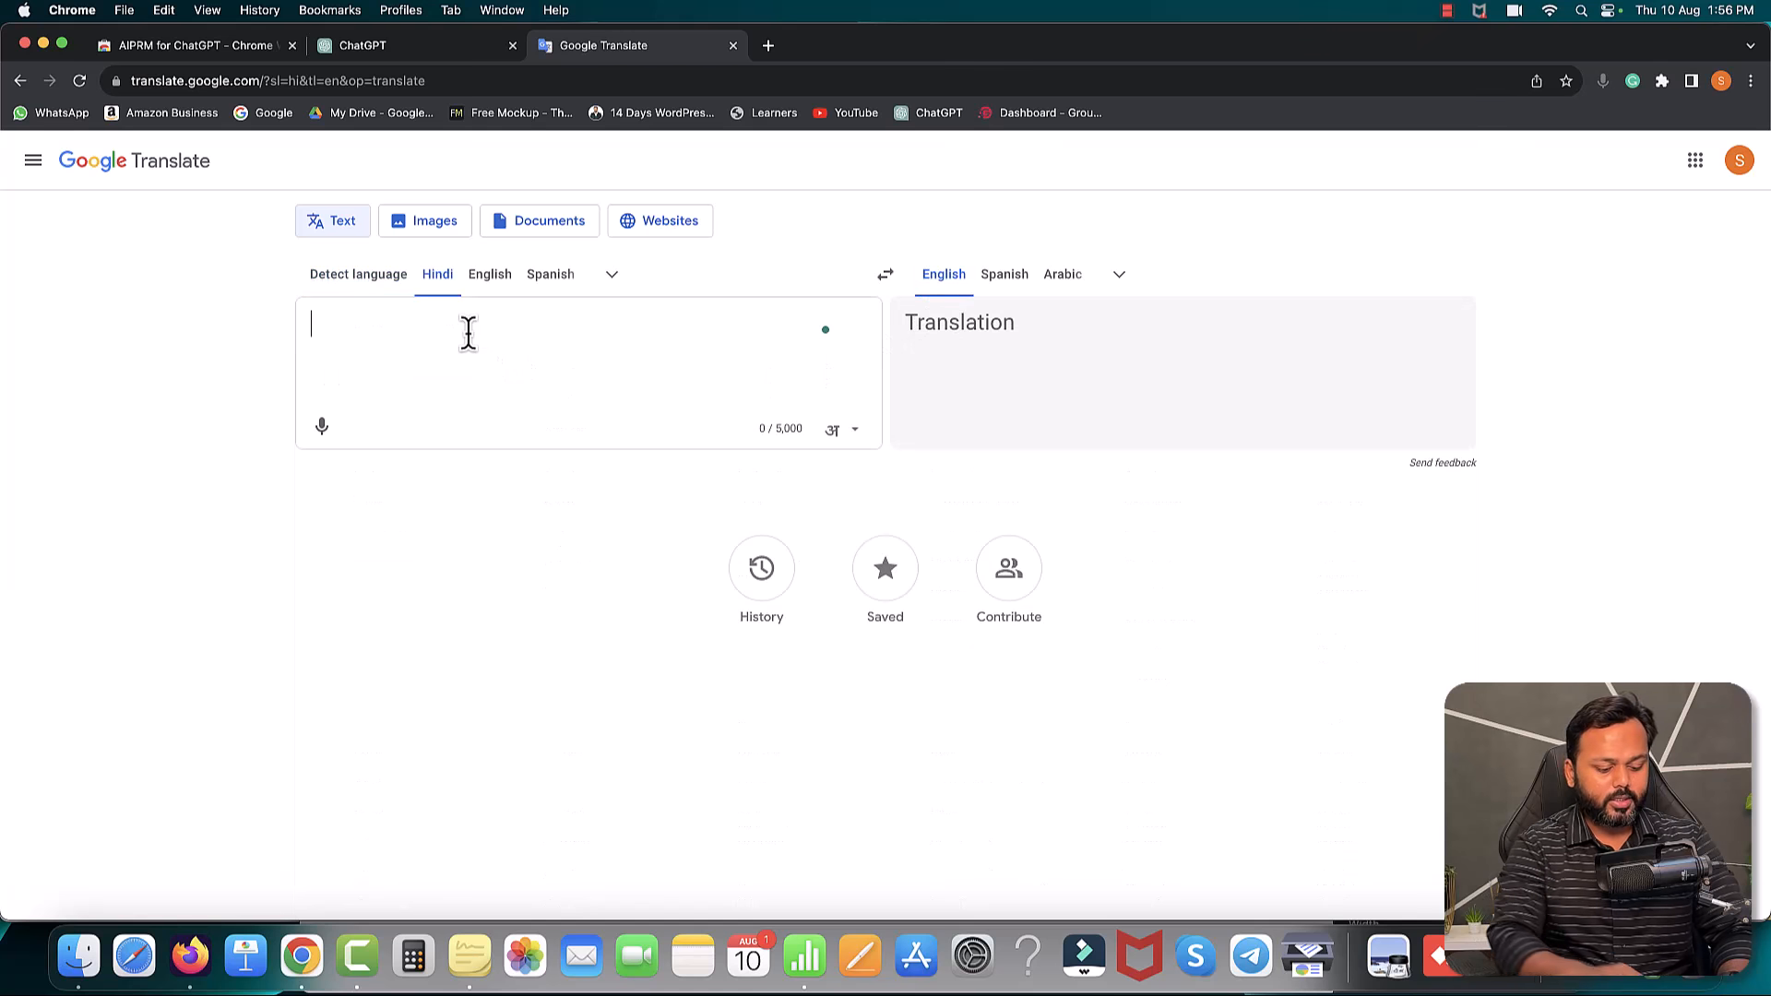
{"action": "type", "text": "mai ek blo"}
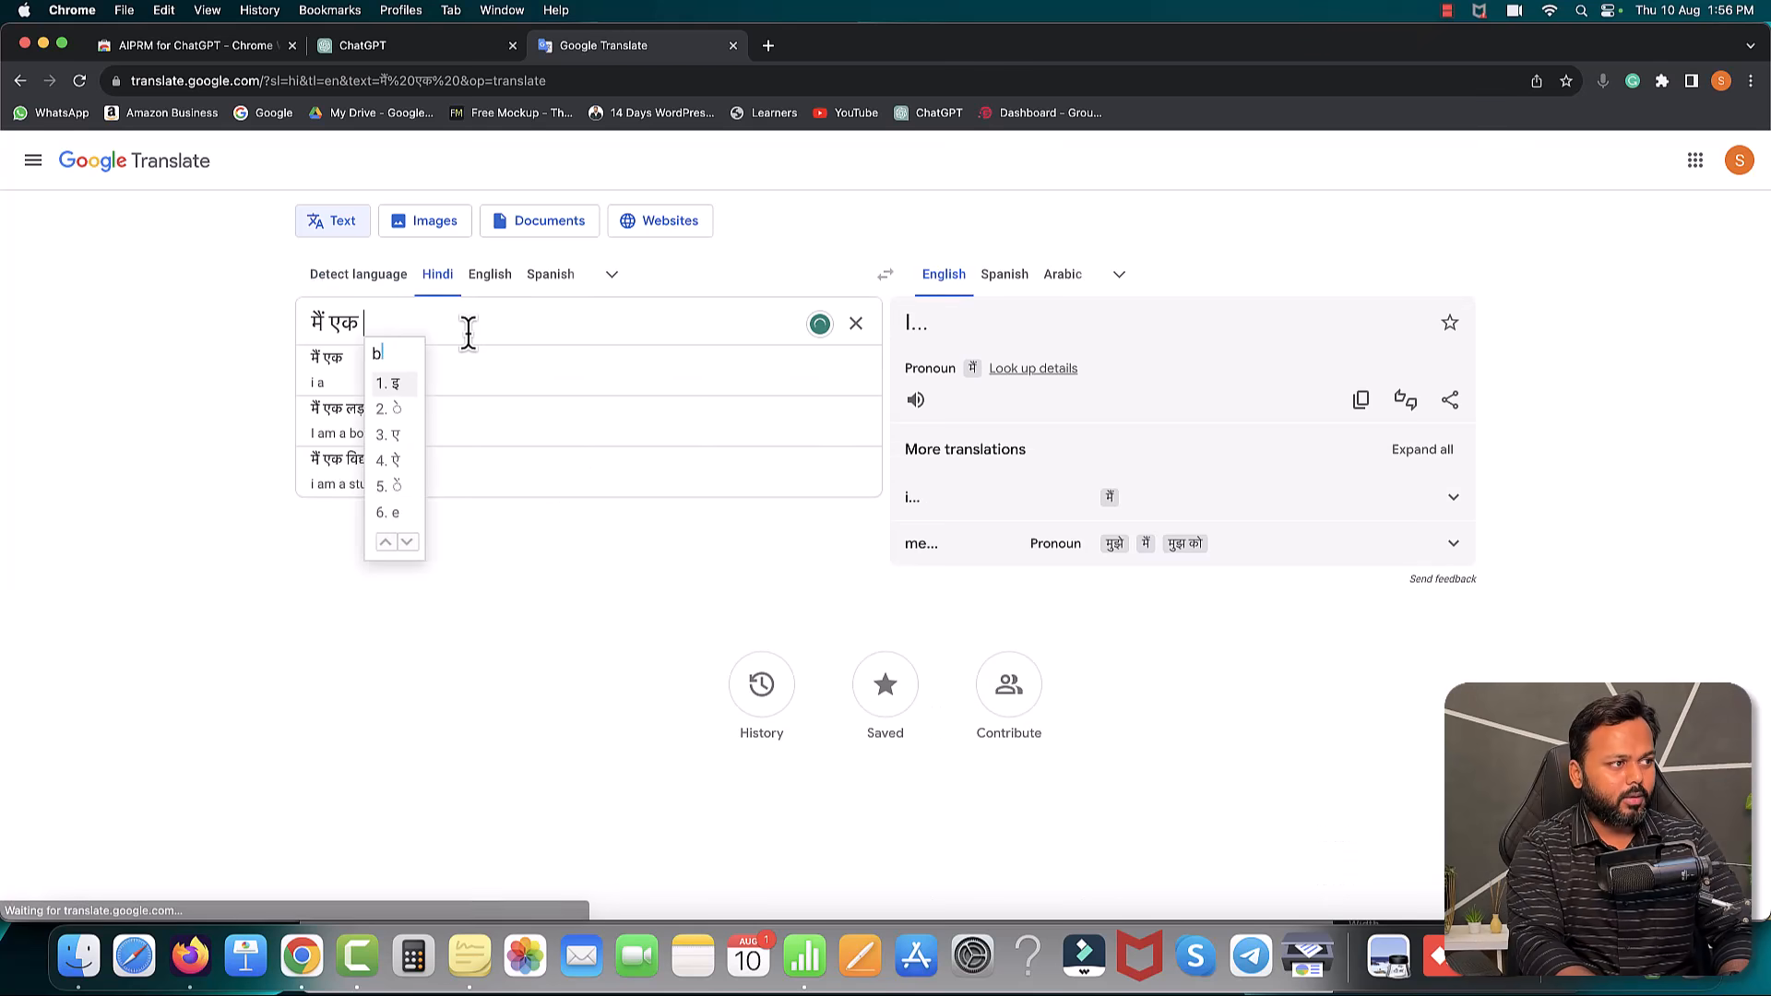
{"action": "type", "text": "g post"}
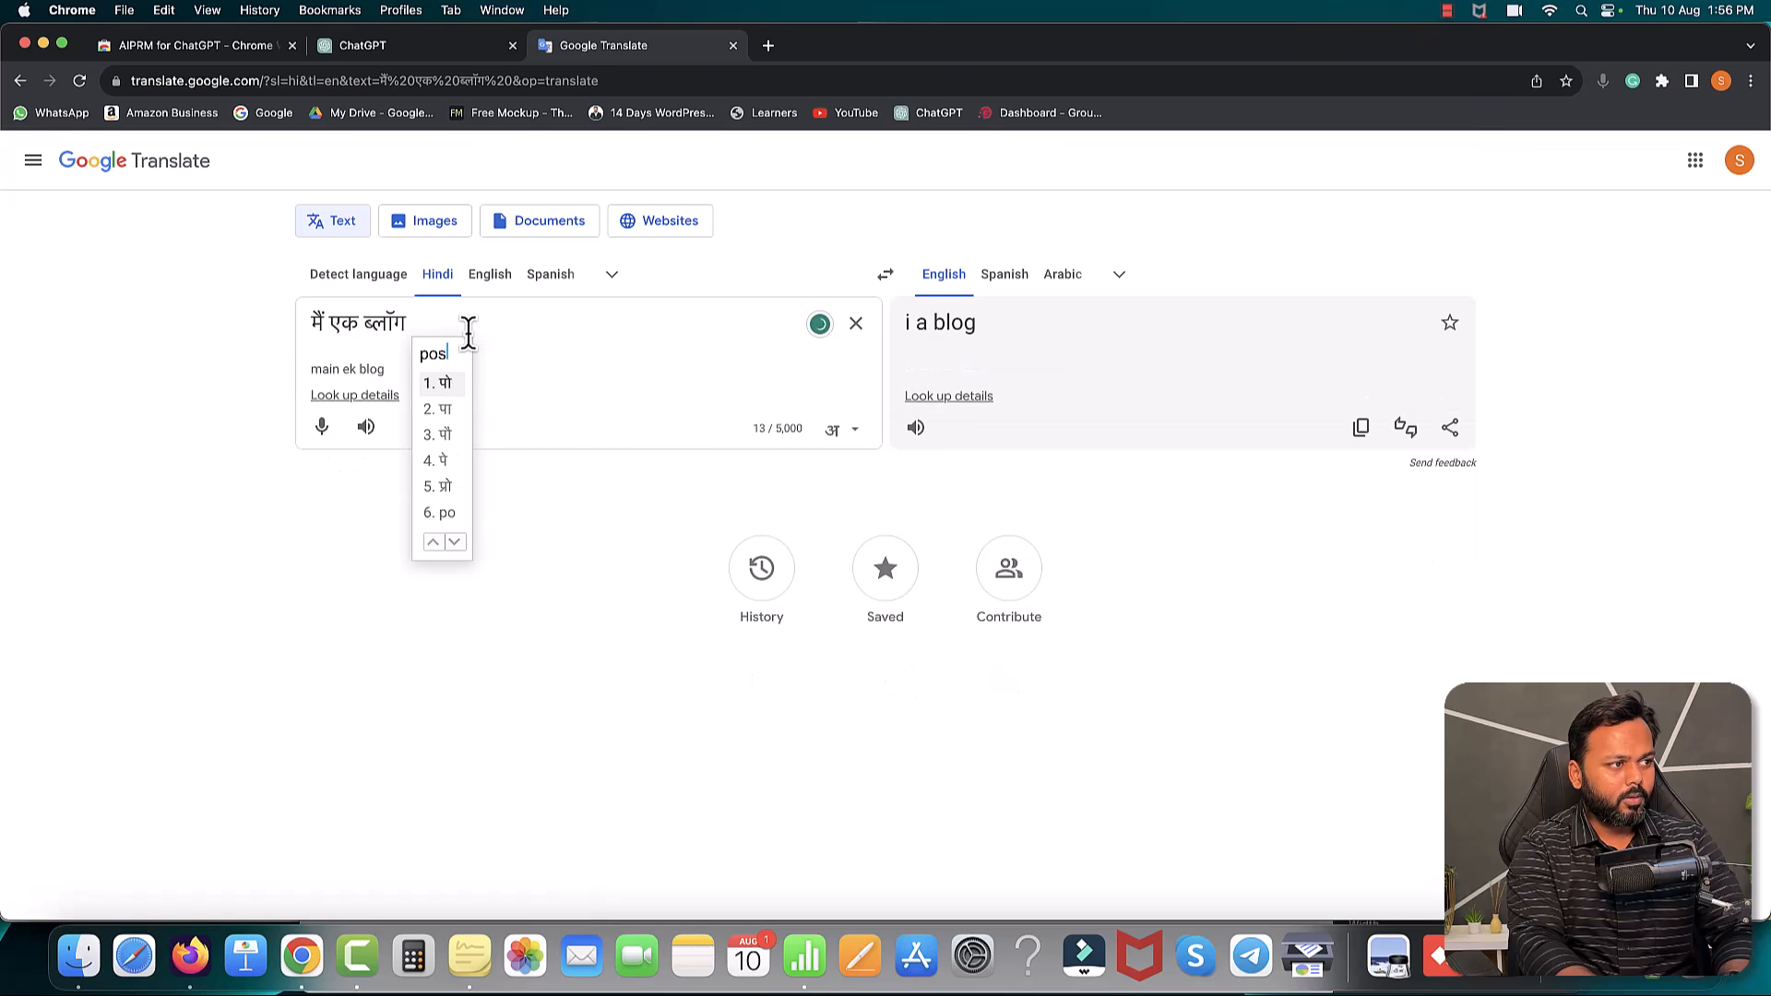
{"action": "type", "text": " likhna"}
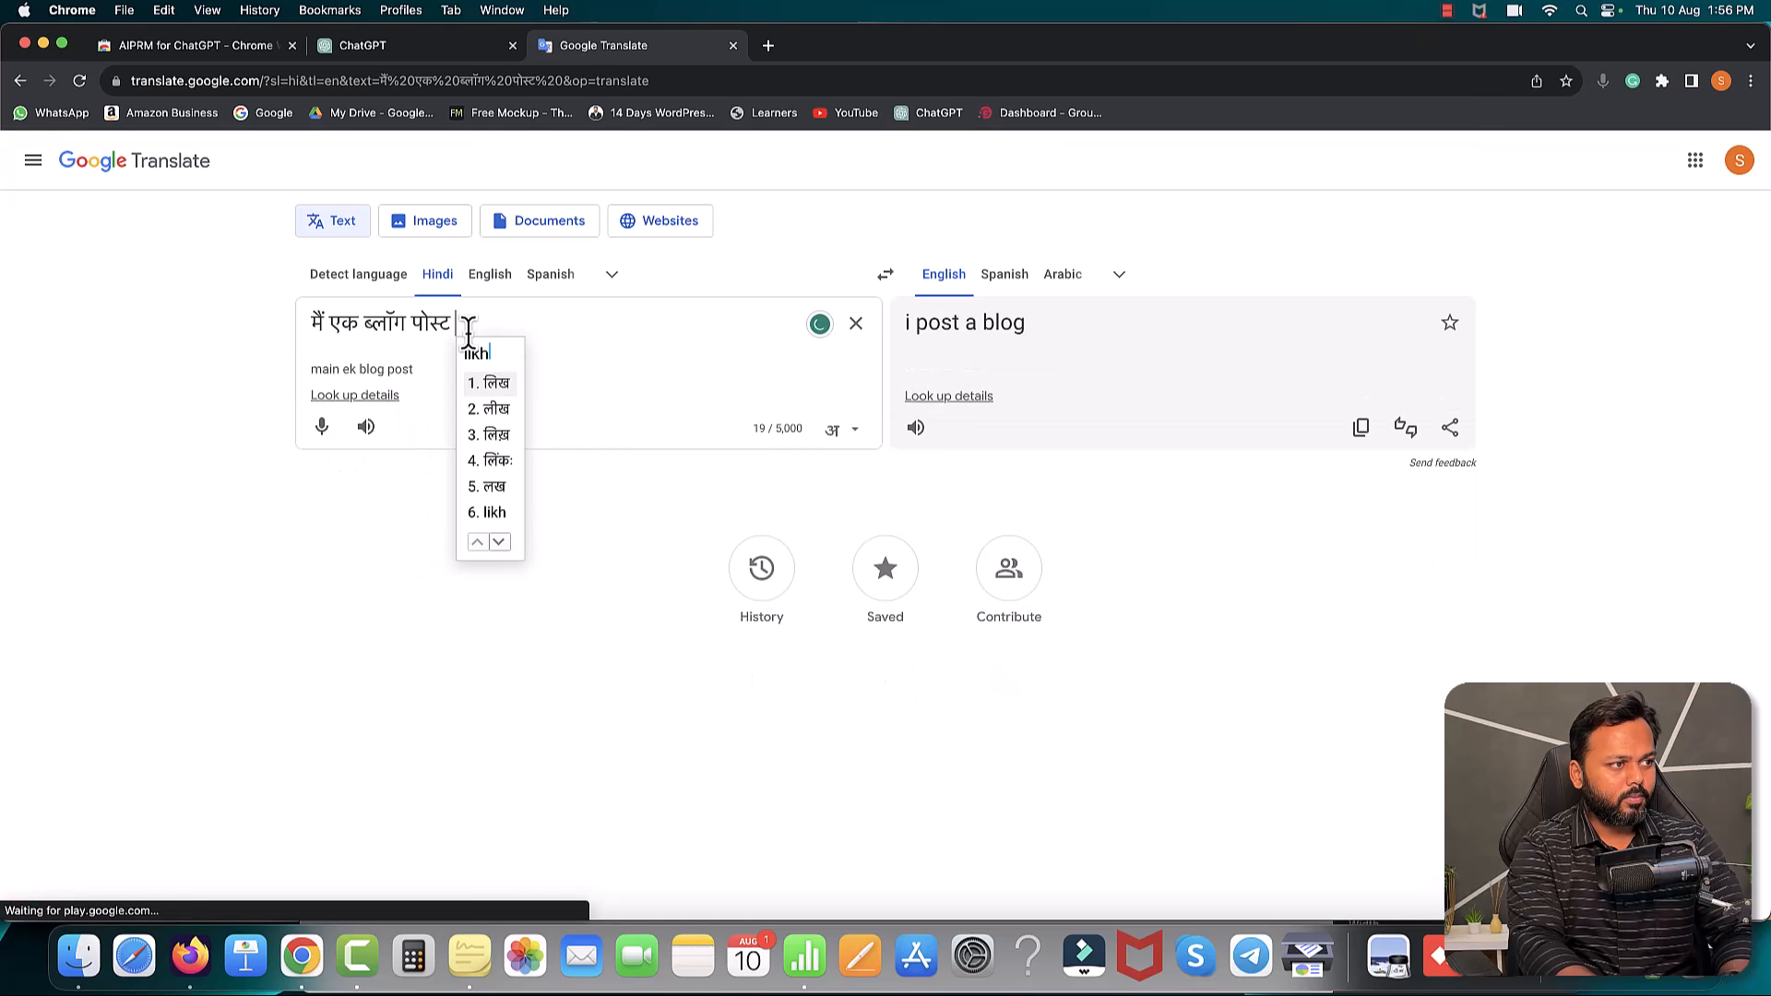
{"action": "type", "text": " chahta "}
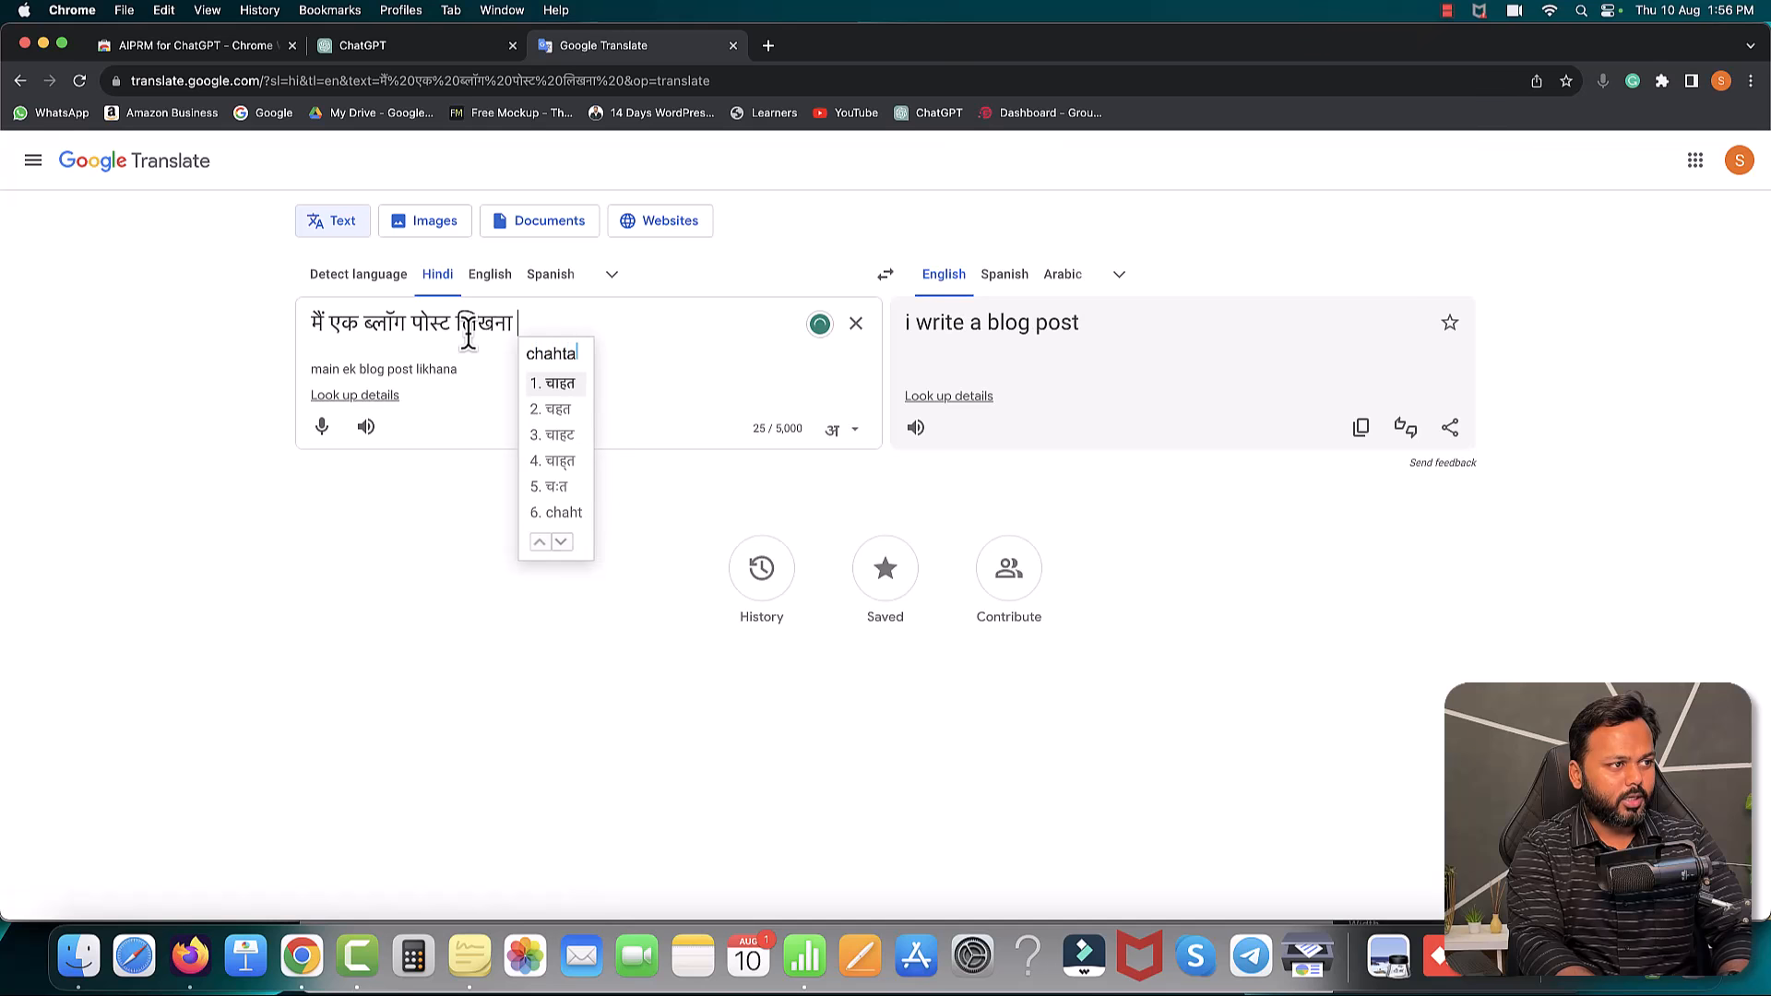
{"action": "type", "text": "hun."}
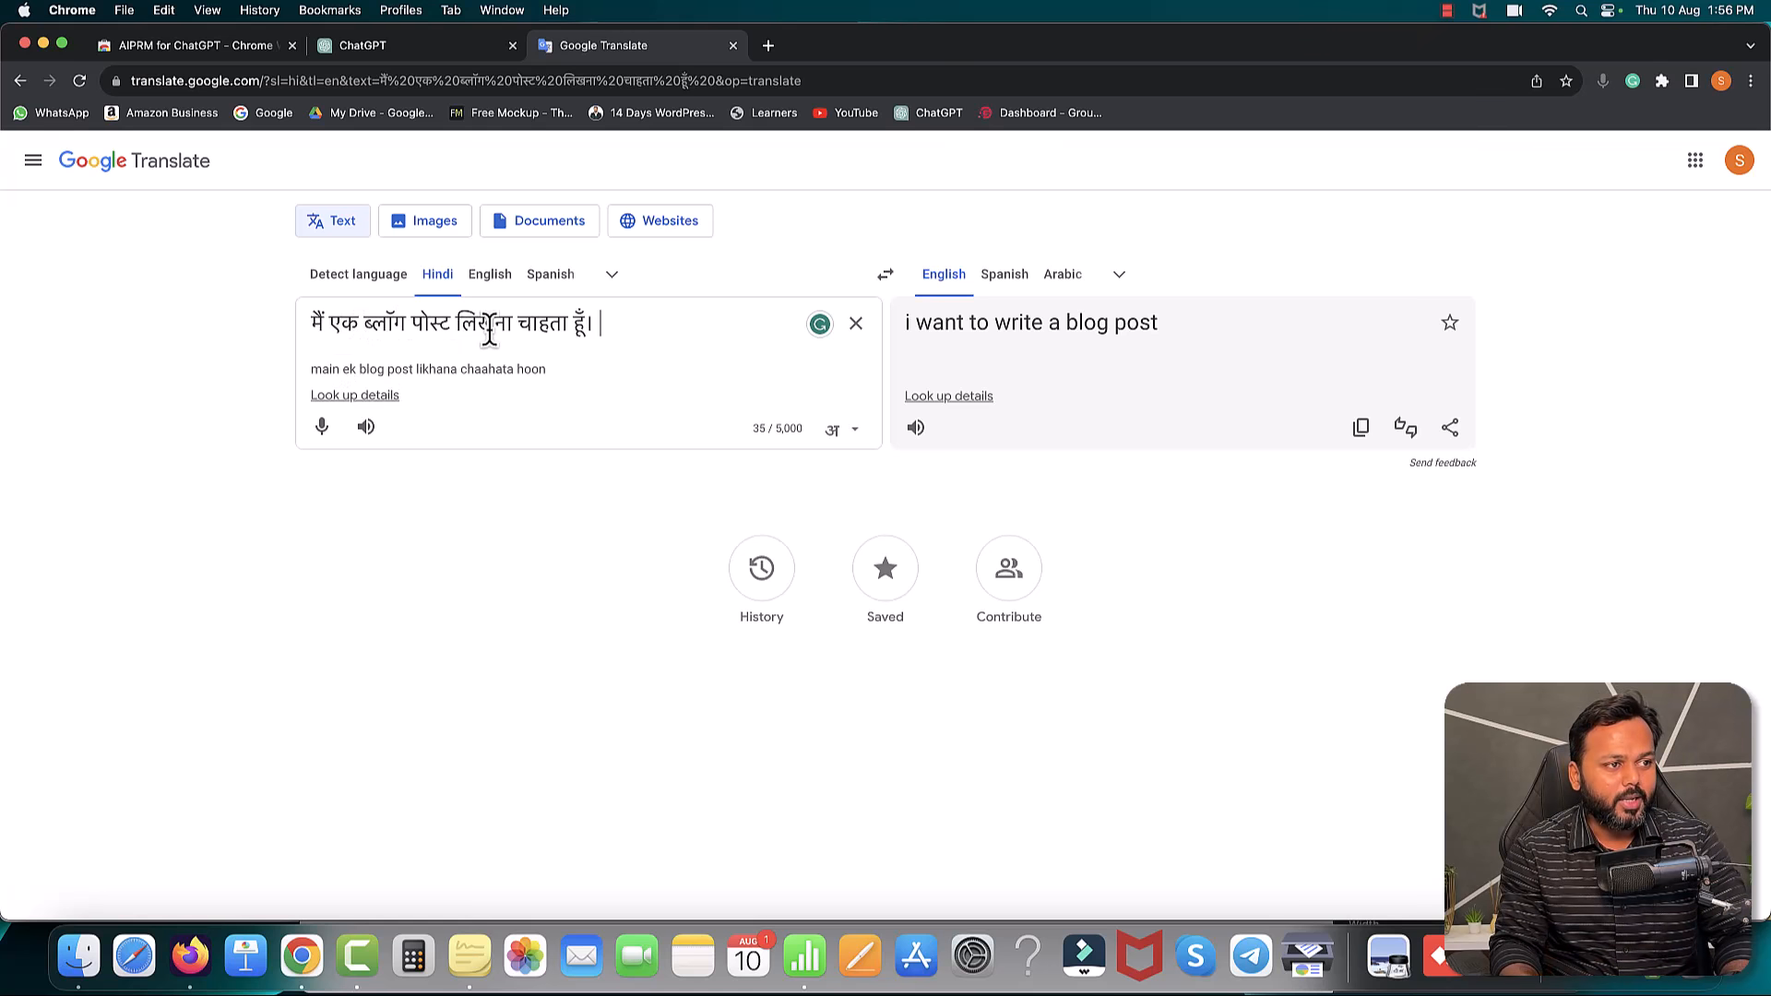
{"action": "left_click_drag", "start_coordinate": [1164, 325], "coordinate": [904, 323]}
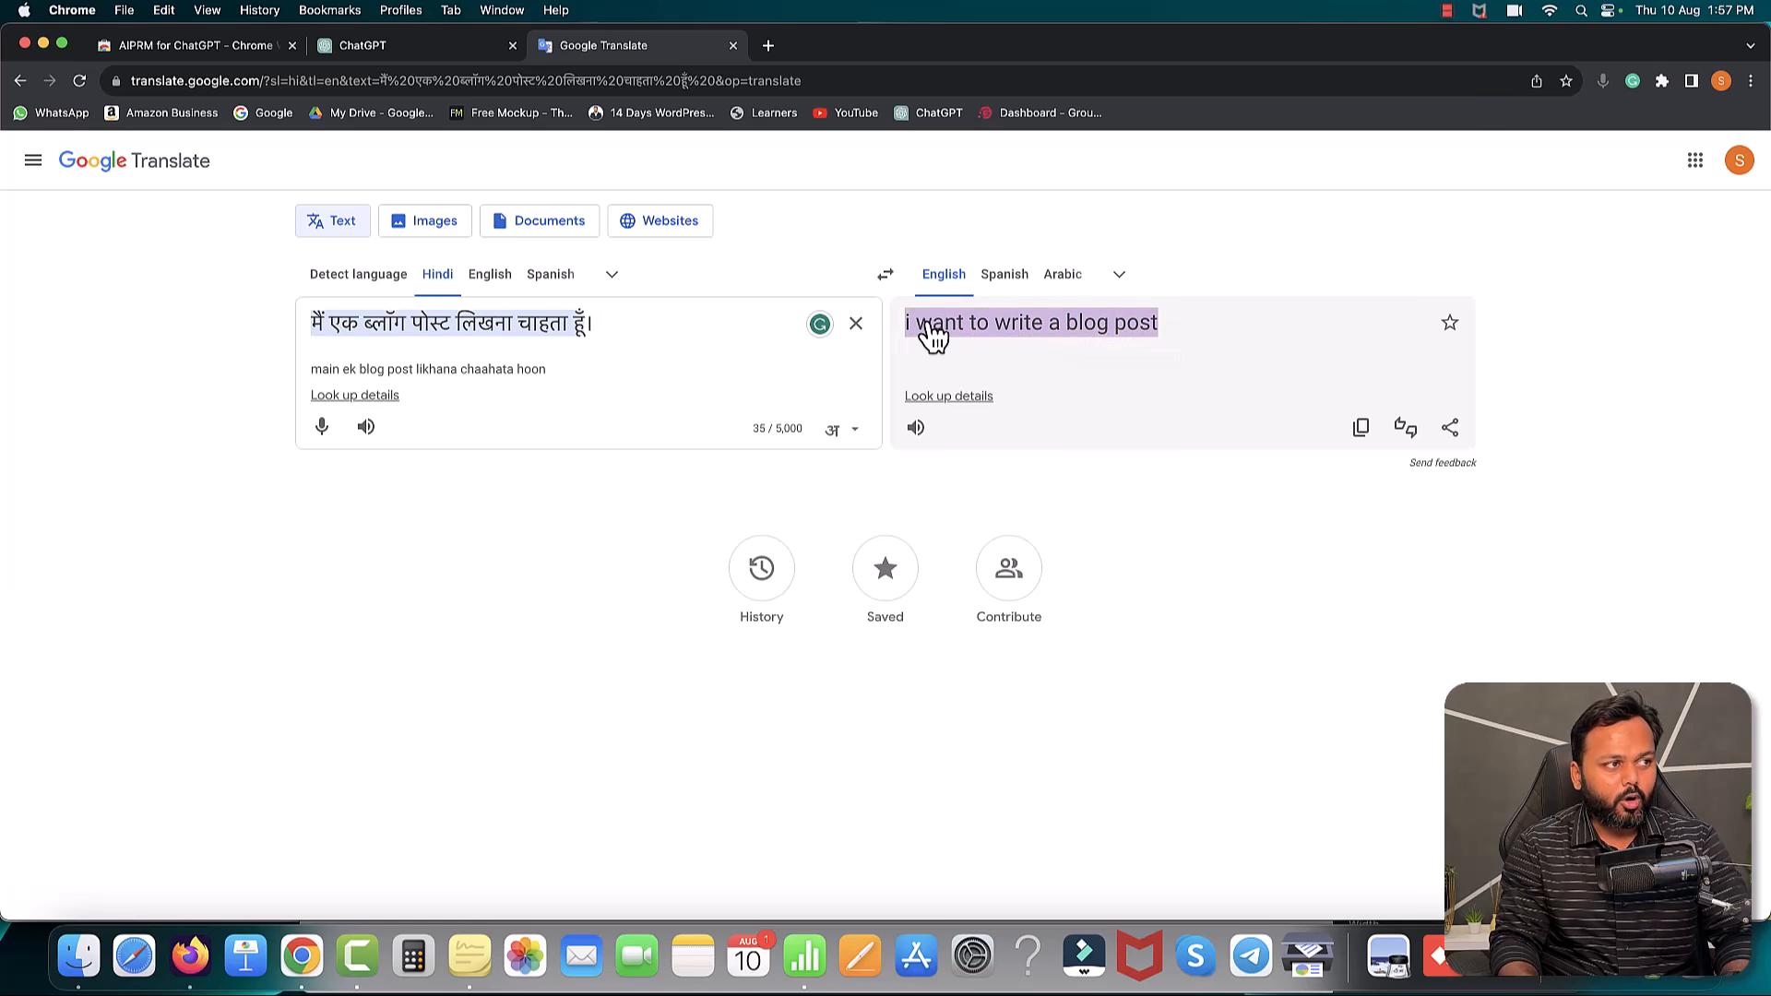
{"action": "left_click", "coordinate": [411, 45]}
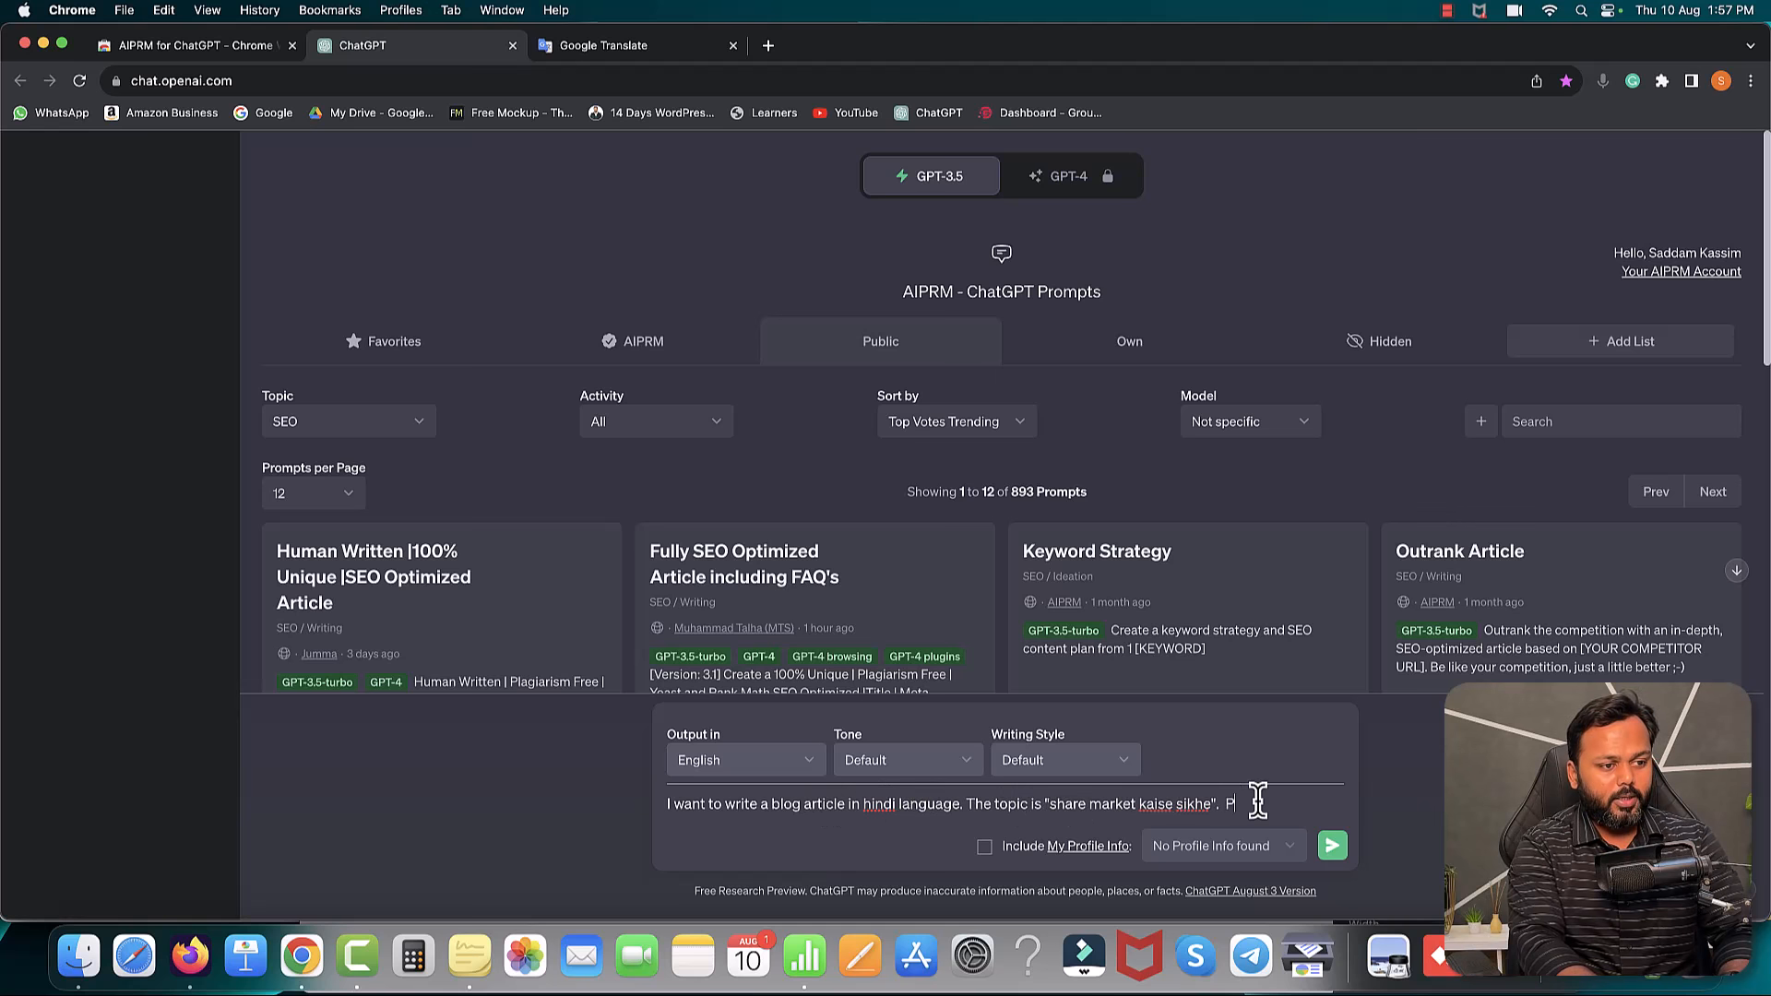
- Extend the ChatGPT prompt with the follow-on request 'Please give me some'
{"action": "type", "text": "e me some outlines."}
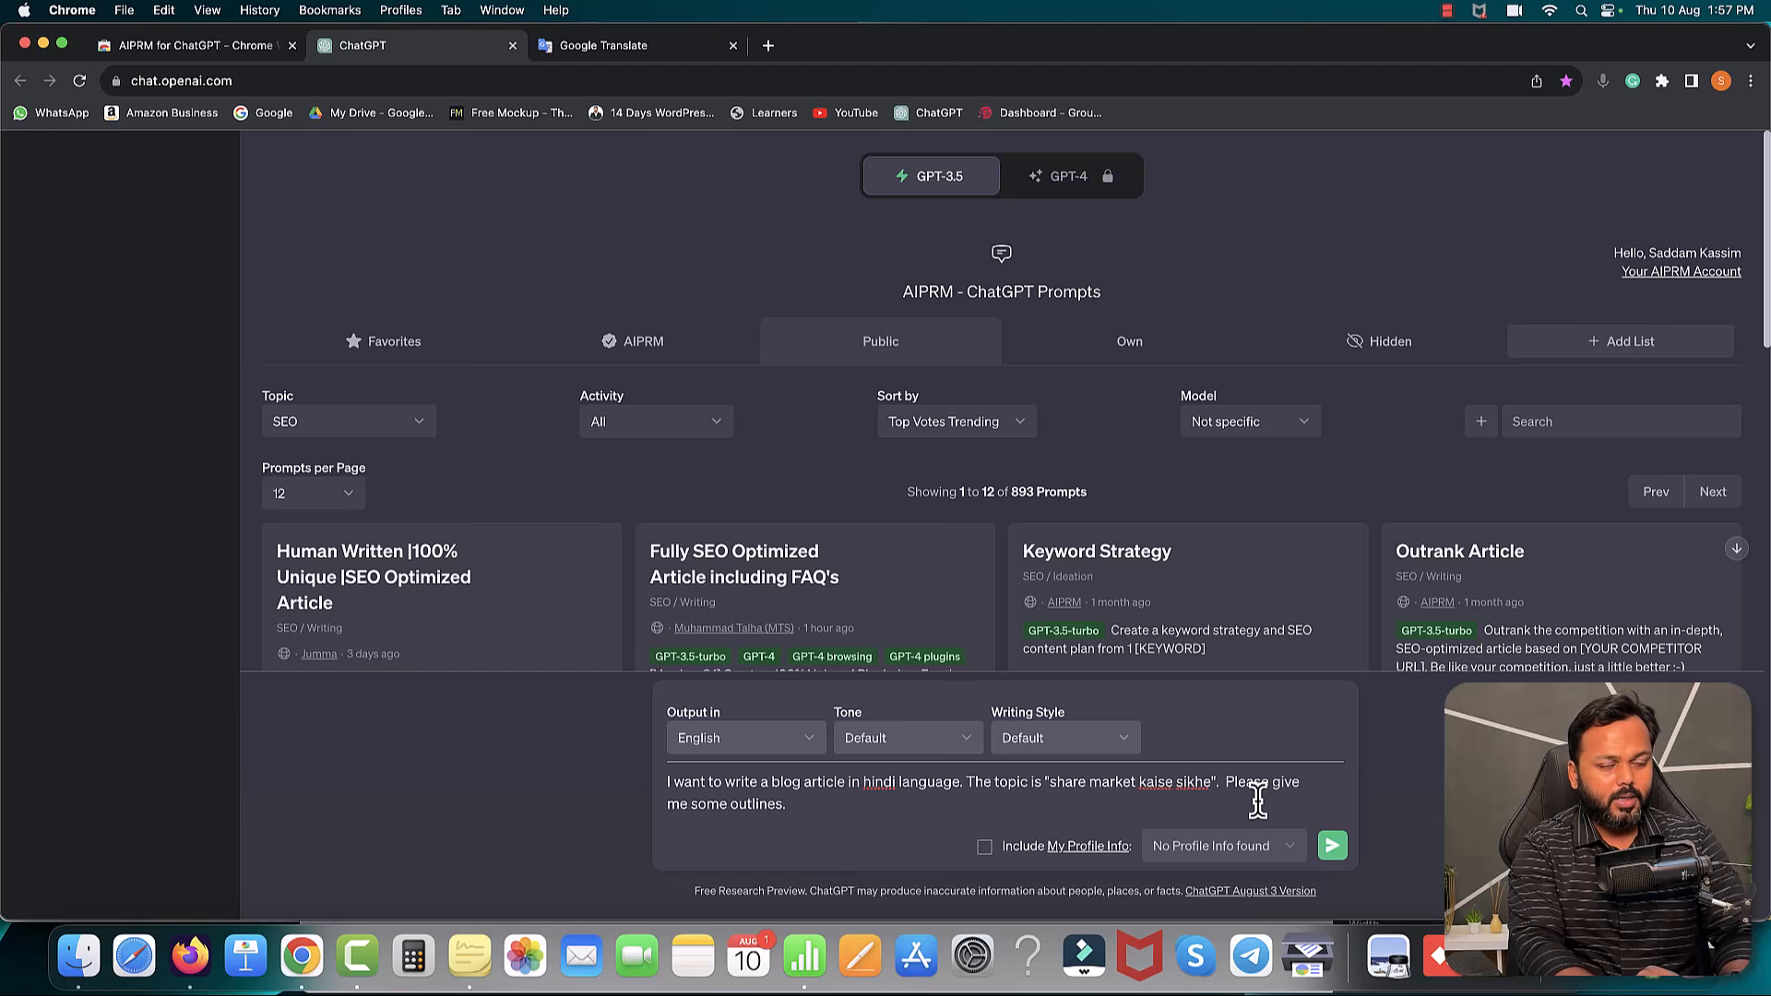
- Send the outline request and select the first Introduction bullet of the Hindi share-market outline
{"action": "key", "text": "Return"}
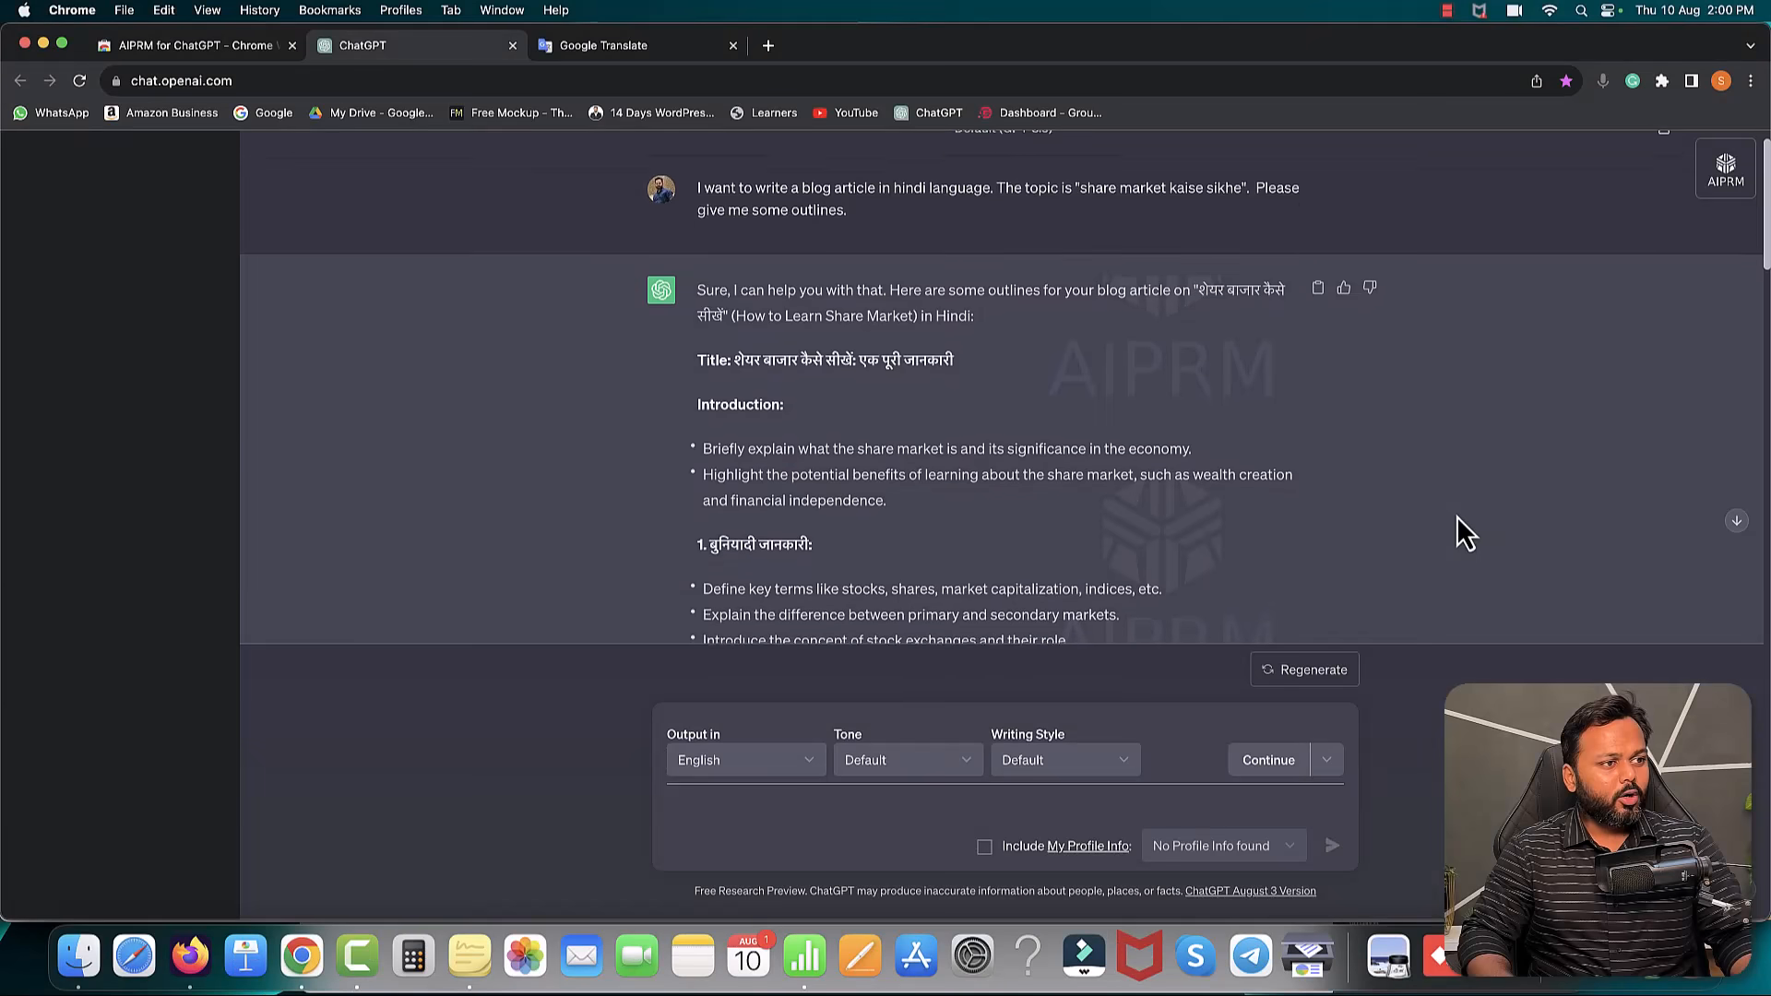
{"action": "scroll", "coordinate": [1458, 518], "scroll_direction": "down", "scroll_amount": 3}
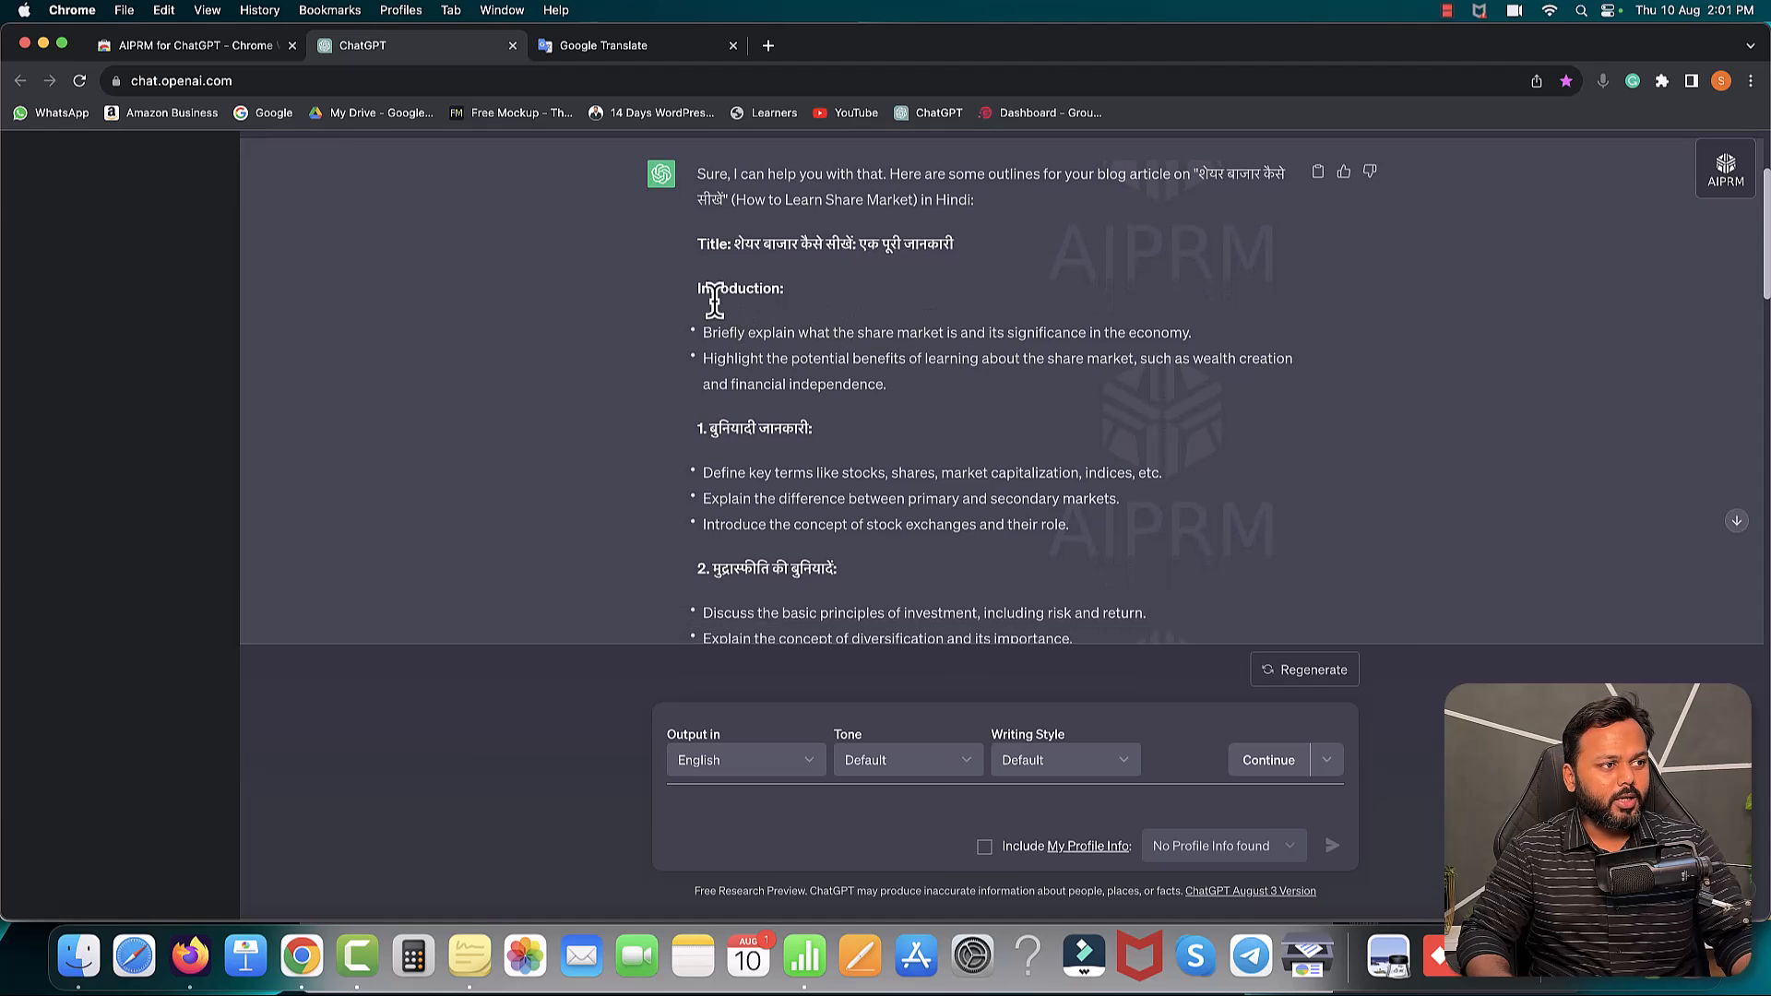
{"action": "left_click_drag", "start_coordinate": [703, 332], "coordinate": [1178, 334]}
{"action": "key", "text": "super+c"}
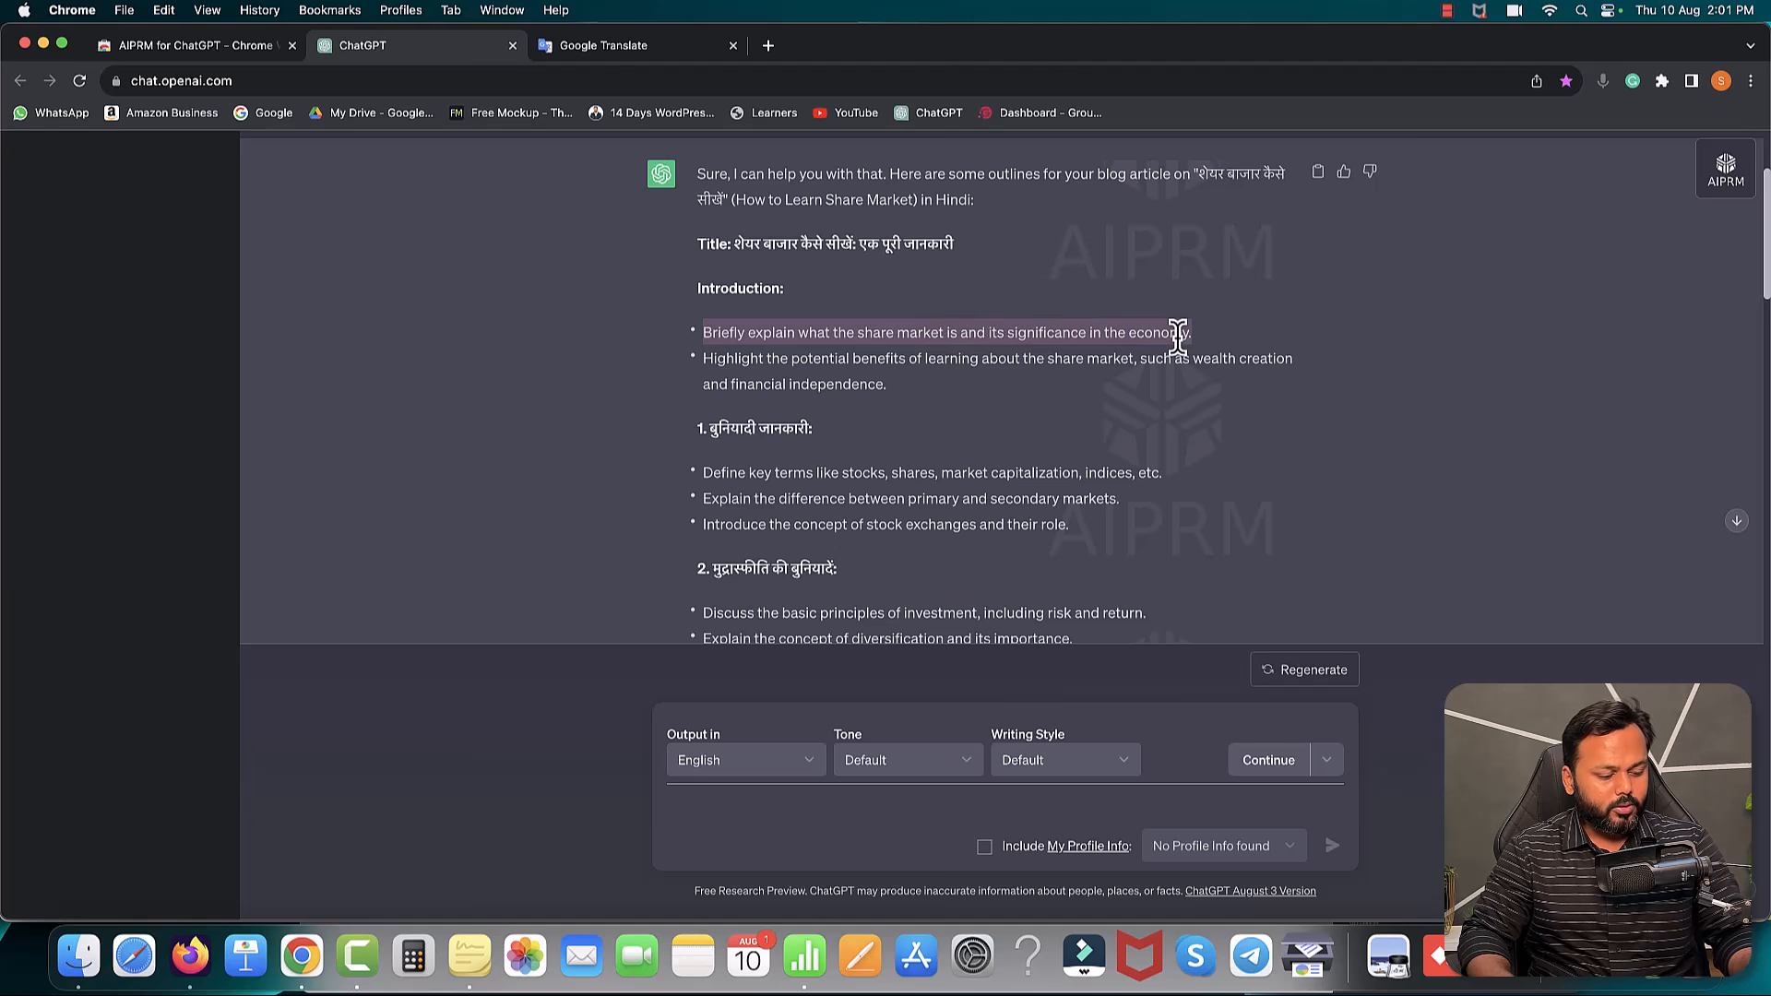
{"action": "left_click", "coordinate": [637, 46]}
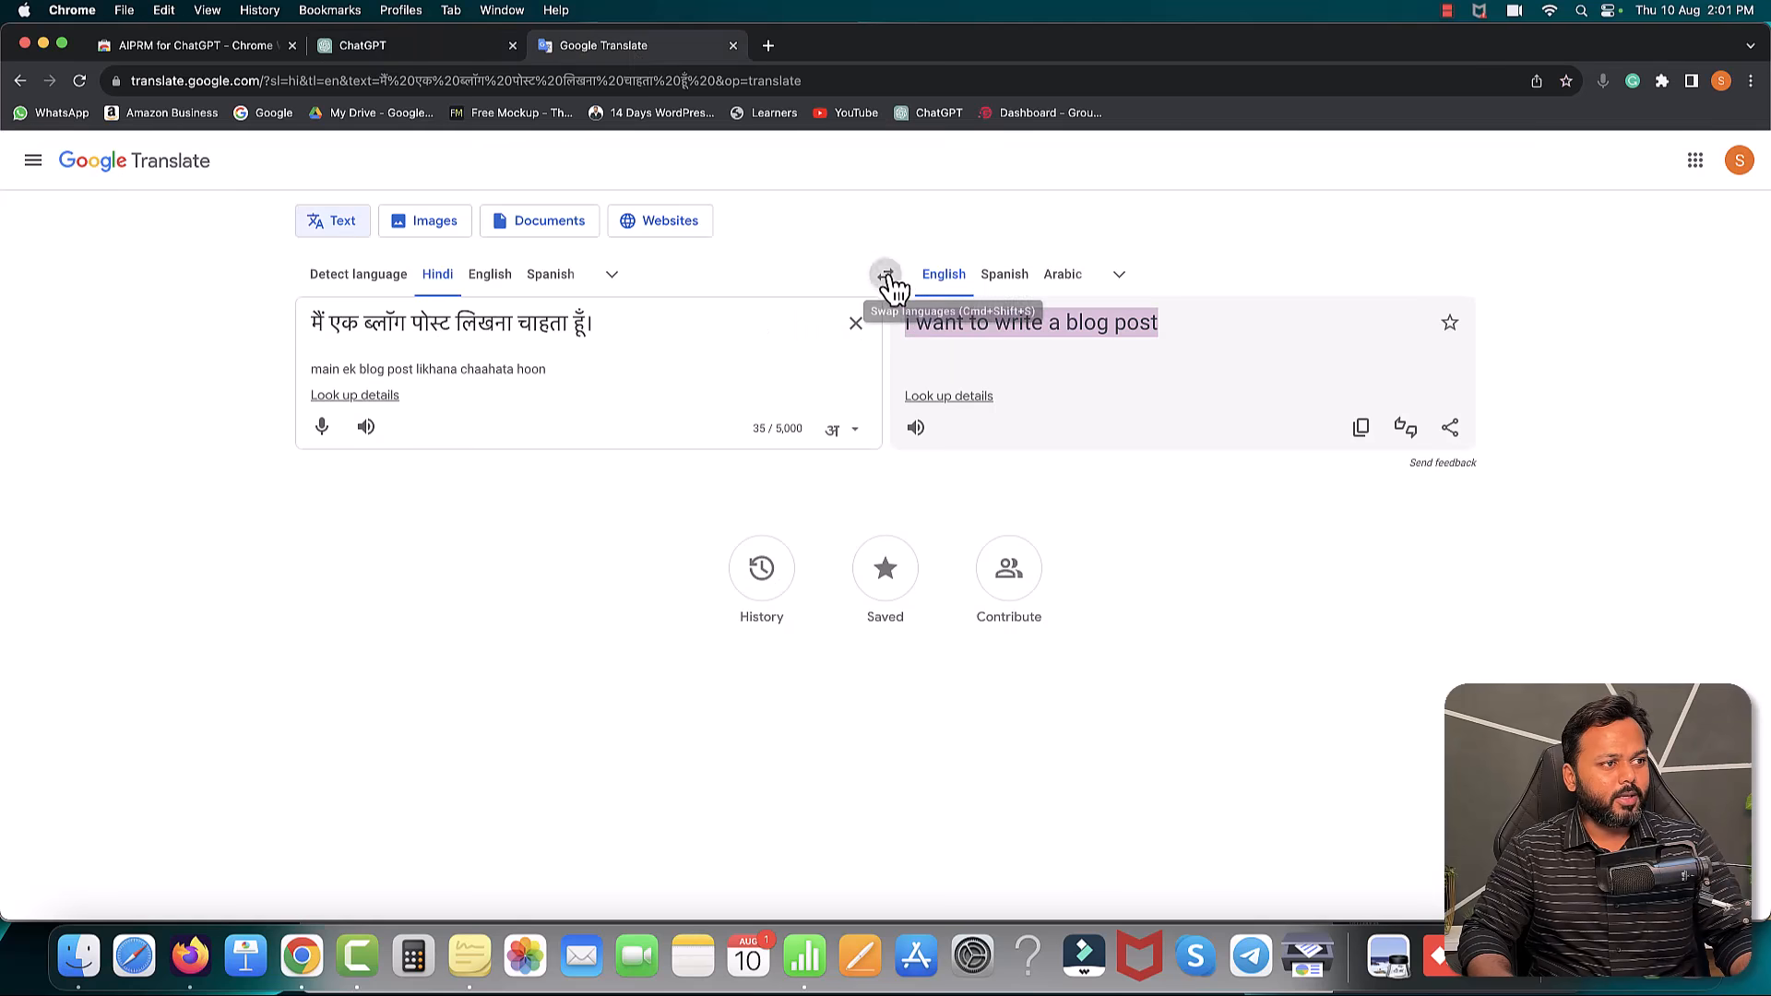
- Switch Google Translate to English→Hindi and translate the pasted 'Briefly explain' intro bullet
{"action": "left_click", "coordinate": [886, 274]}
{"action": "left_click", "coordinate": [600, 324]}
{"action": "key", "text": "super+a"}
{"action": "key", "text": "super+v"}
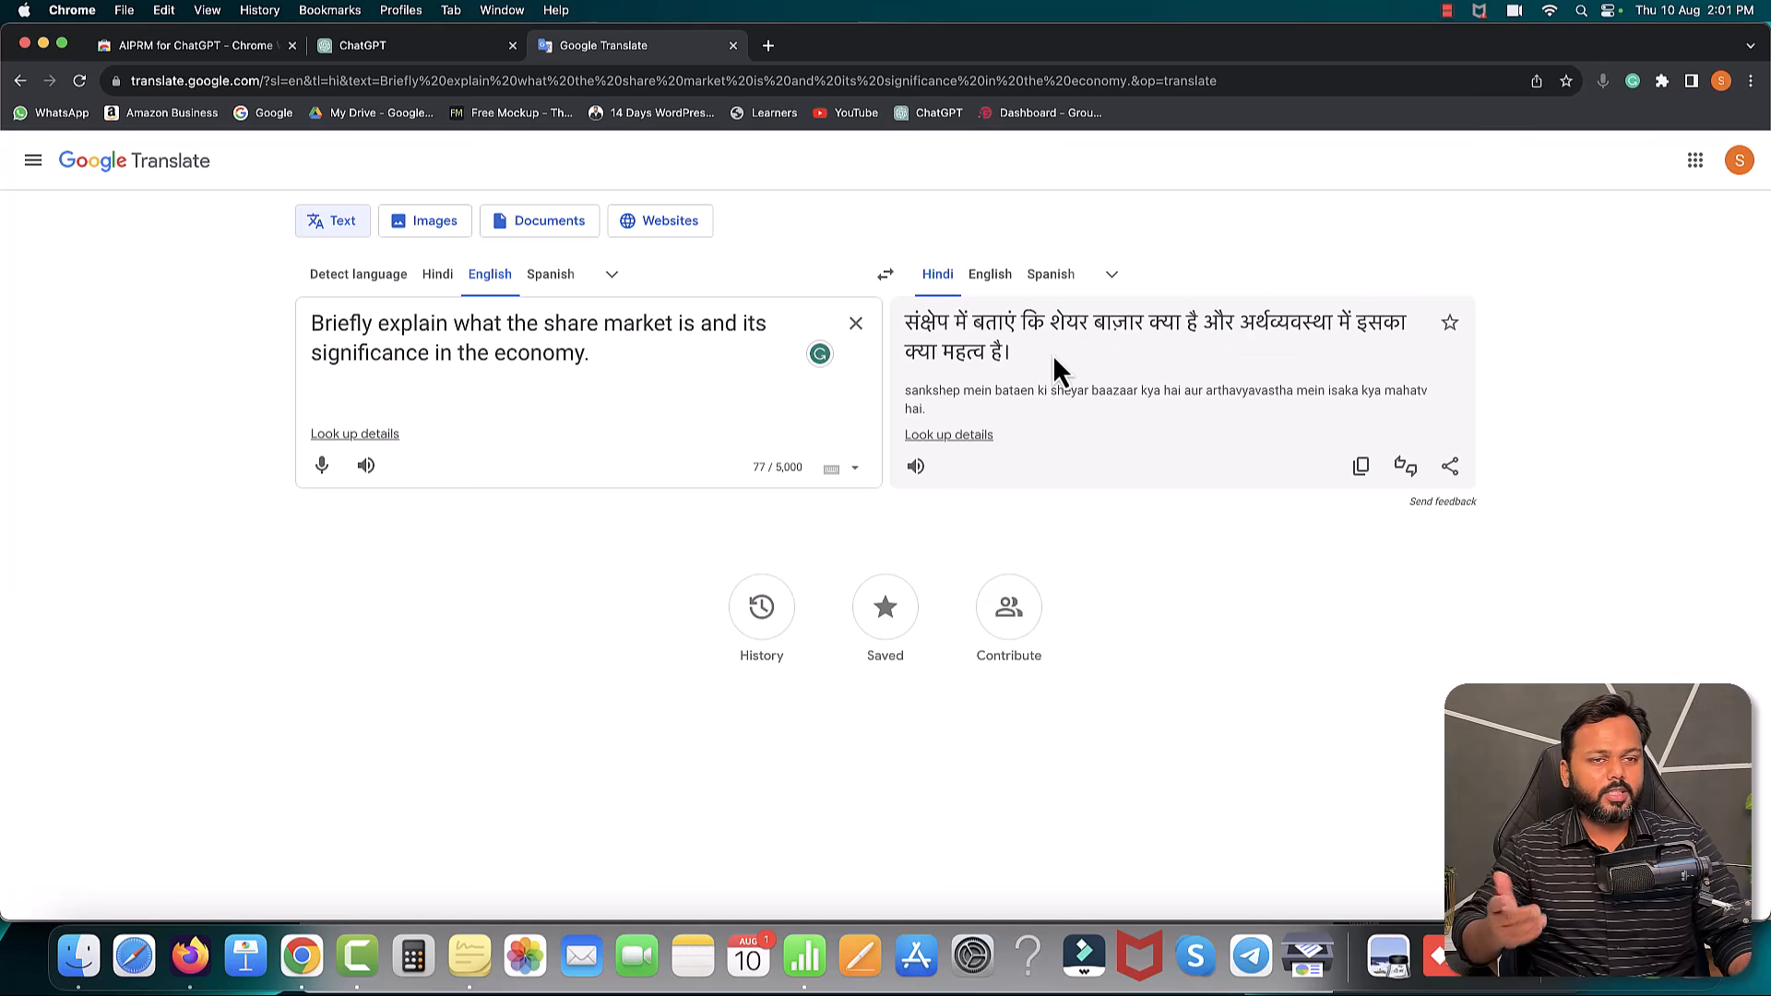
- Compare the second Introduction bullet in ChatGPT against the English intro text in Google Translate
{"action": "left_click", "coordinate": [411, 48]}
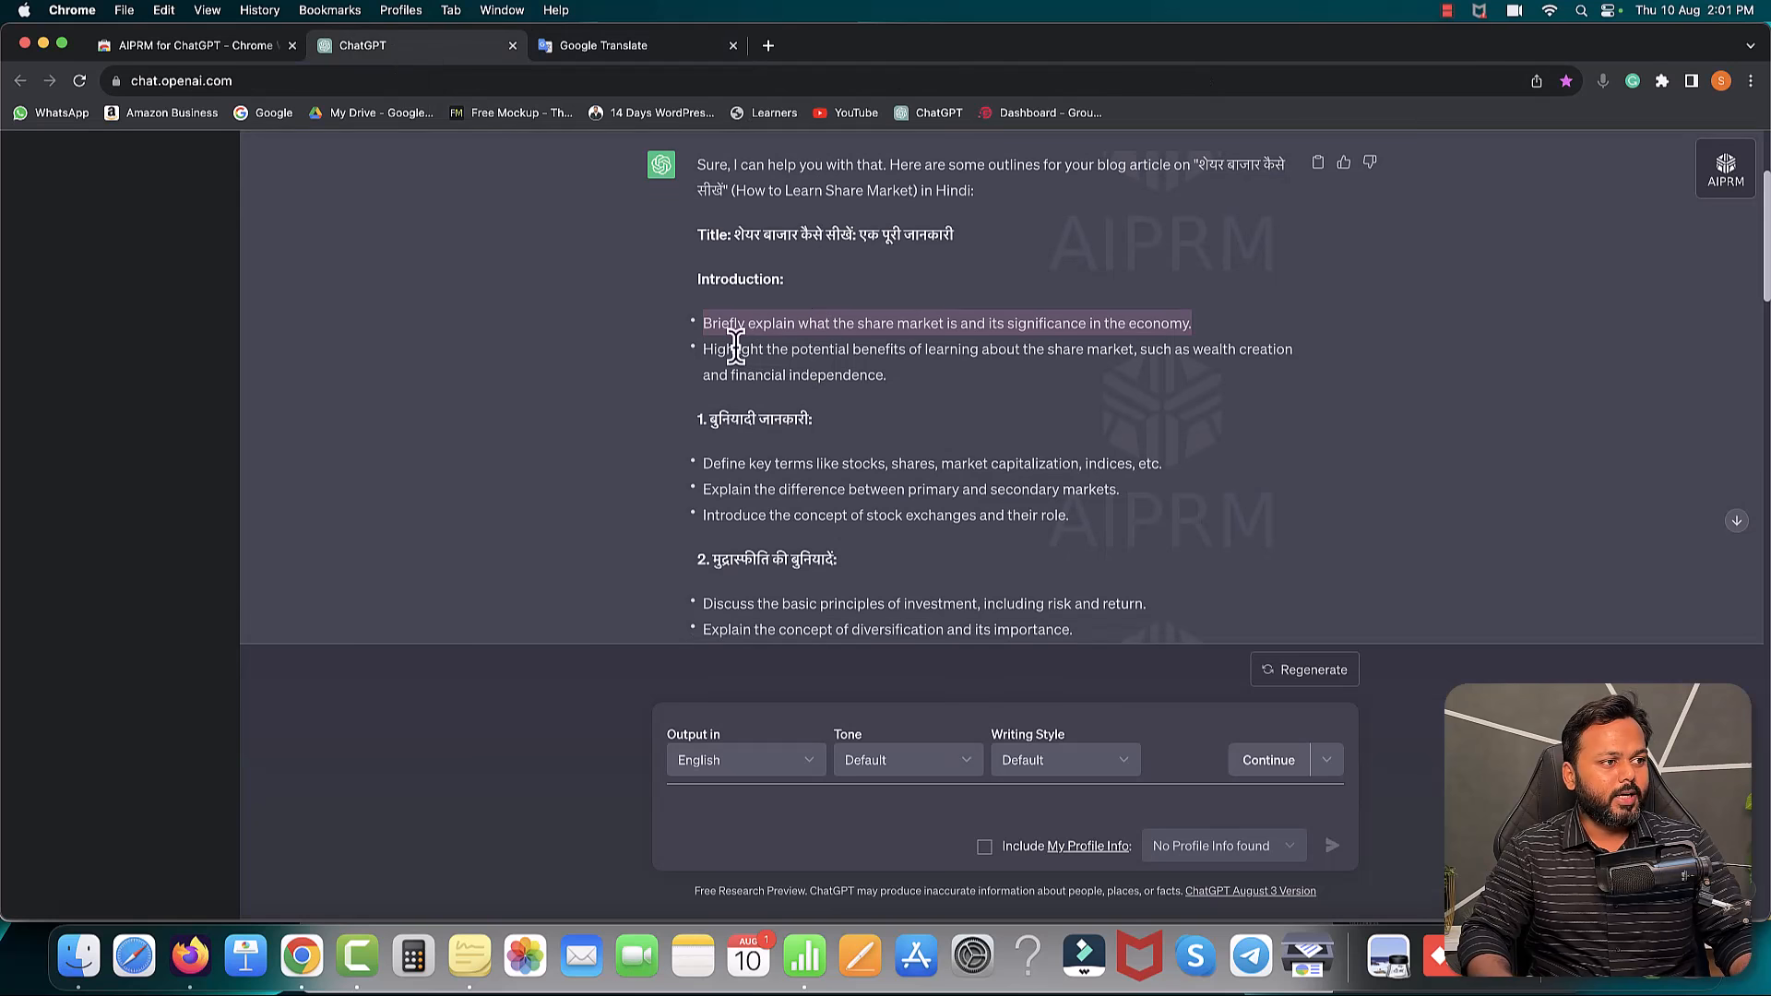
{"action": "left_click_drag", "start_coordinate": [703, 349], "coordinate": [887, 380]}
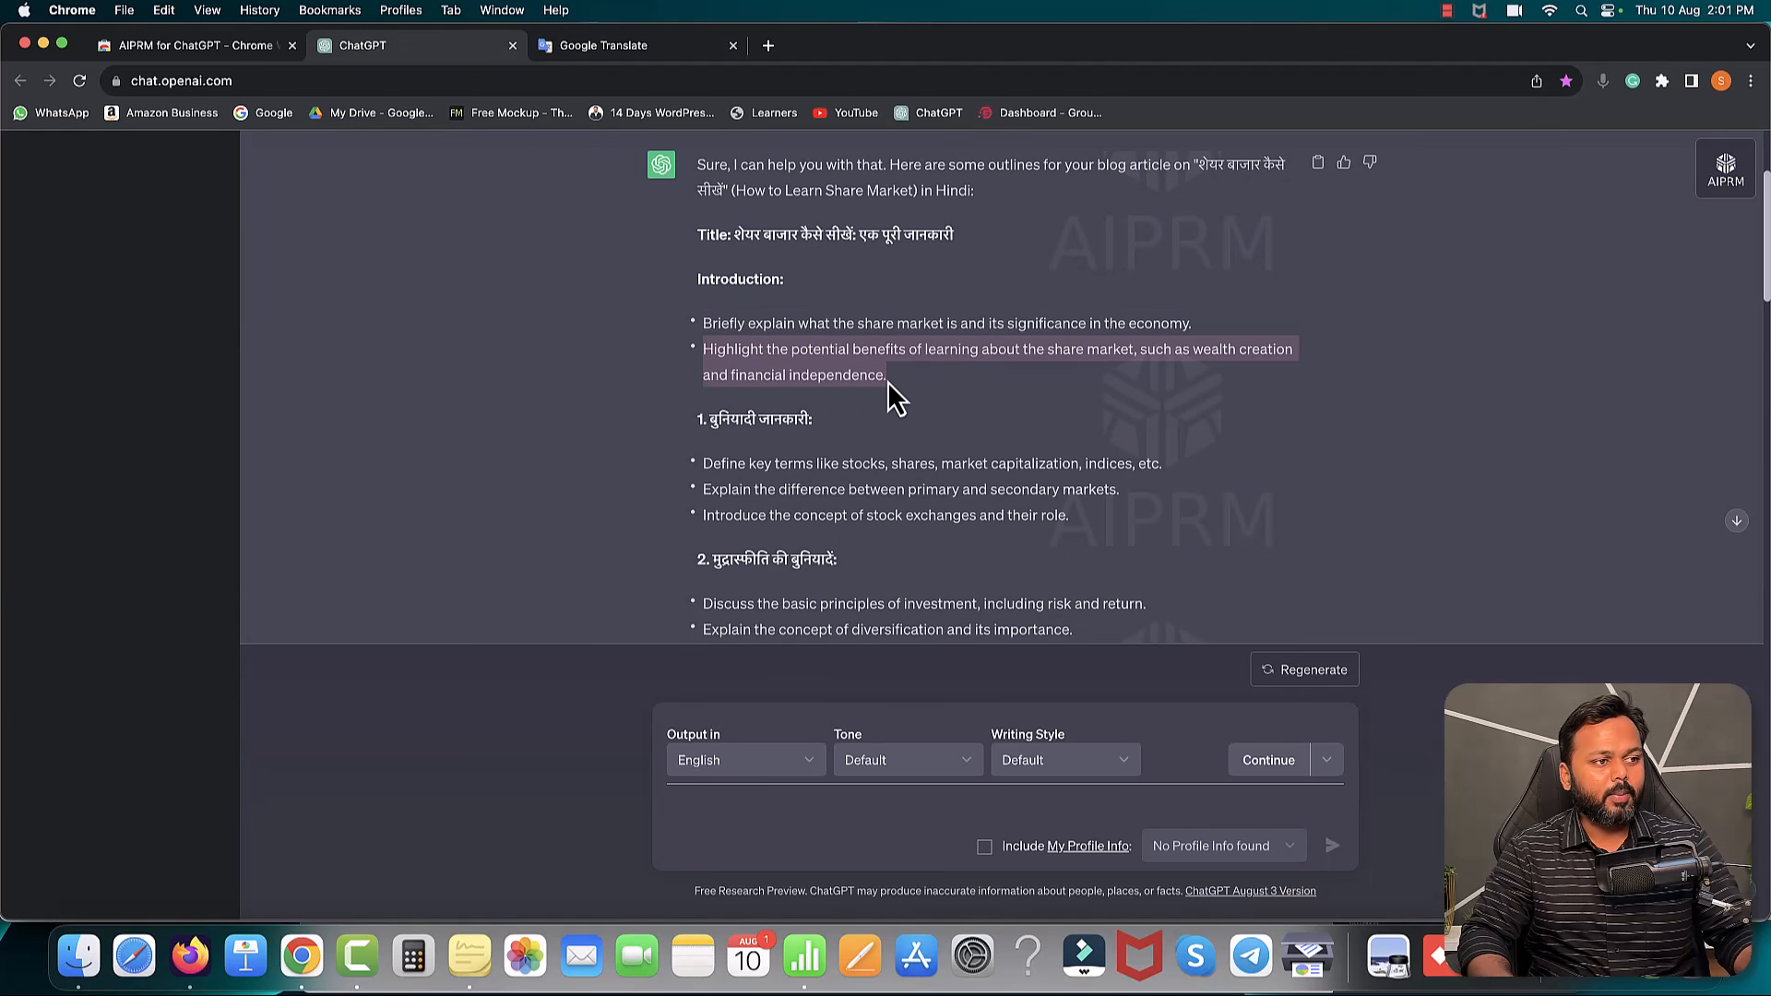
{"action": "left_click", "coordinate": [592, 48]}
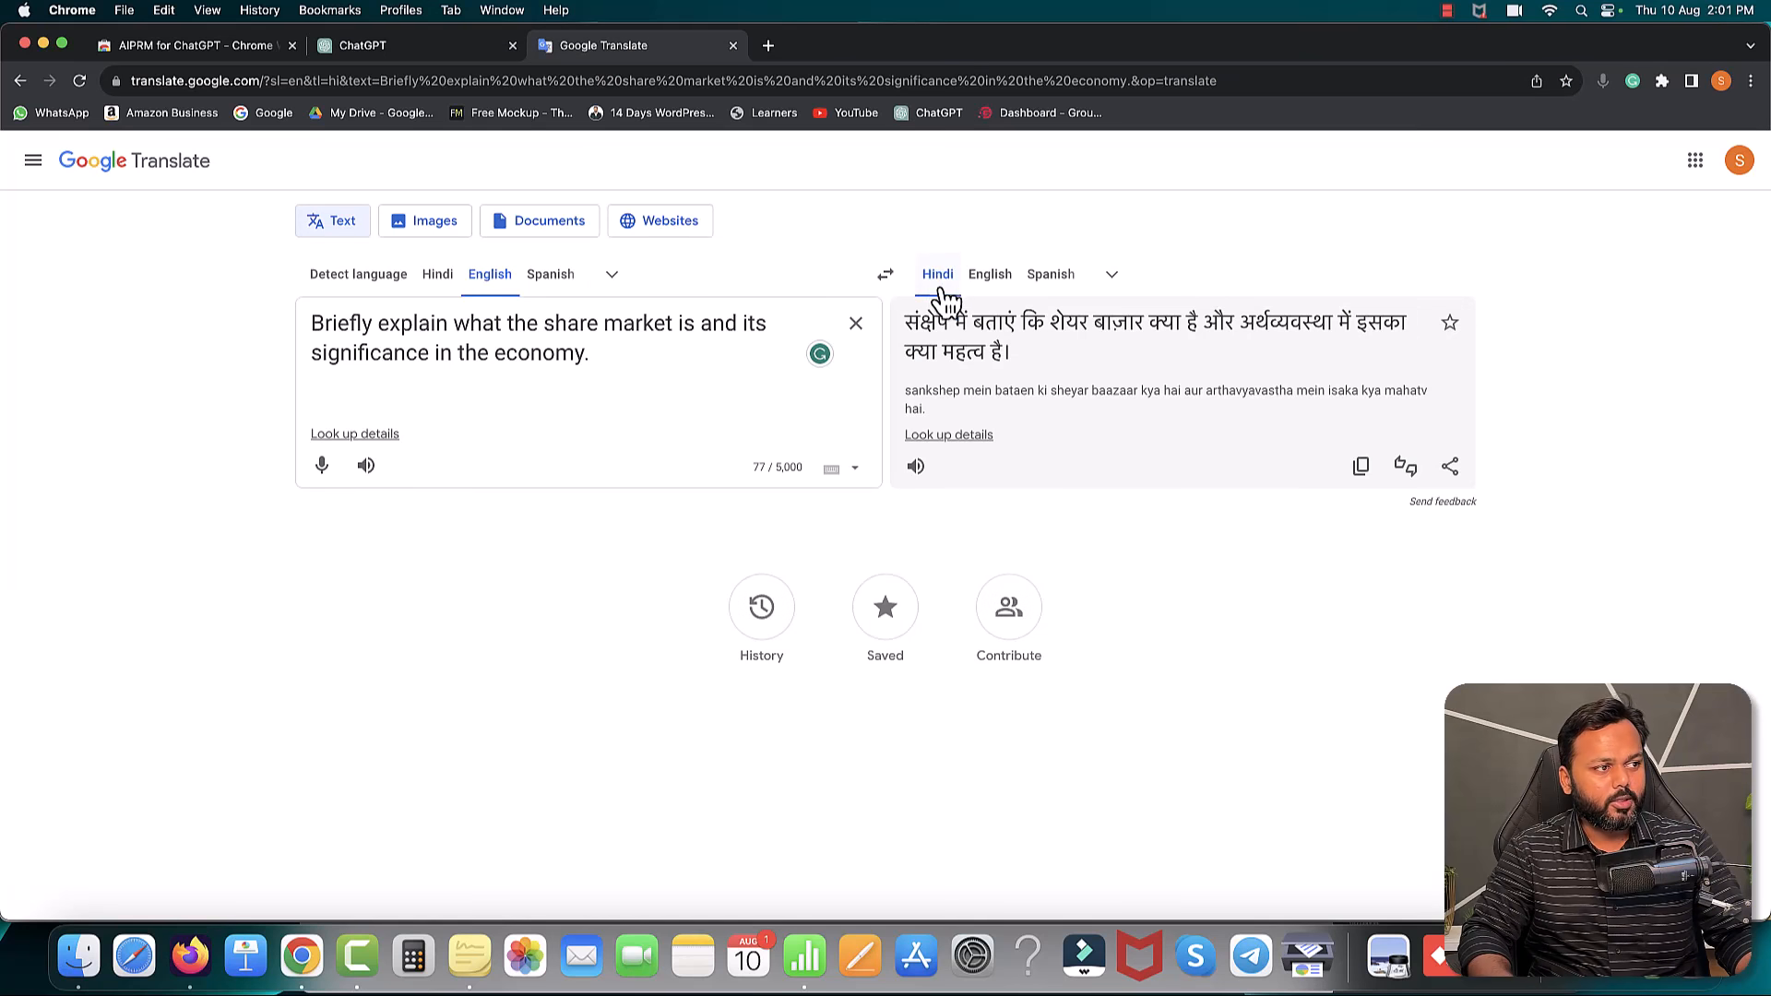
{"action": "left_click_drag", "start_coordinate": [595, 353], "coordinate": [316, 312]}
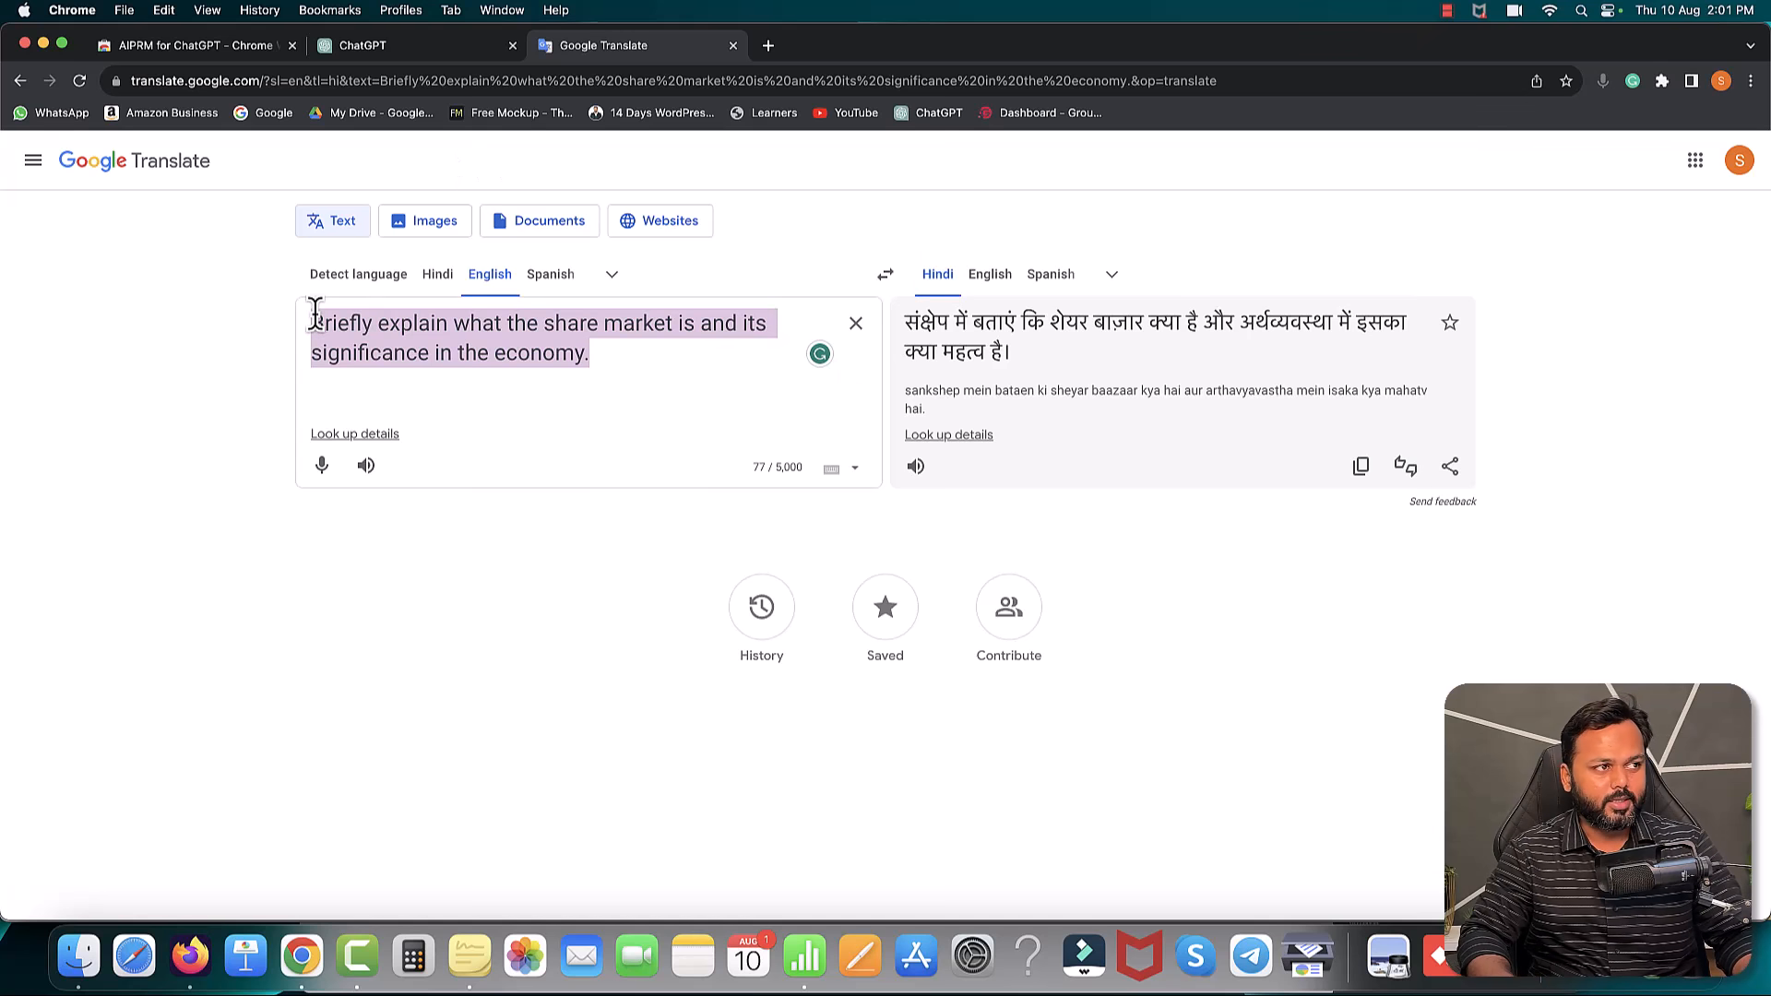
- Select the topic phrase 'share market kaise sikhe' in the original ChatGPT prompt
{"action": "left_click", "coordinate": [430, 48]}
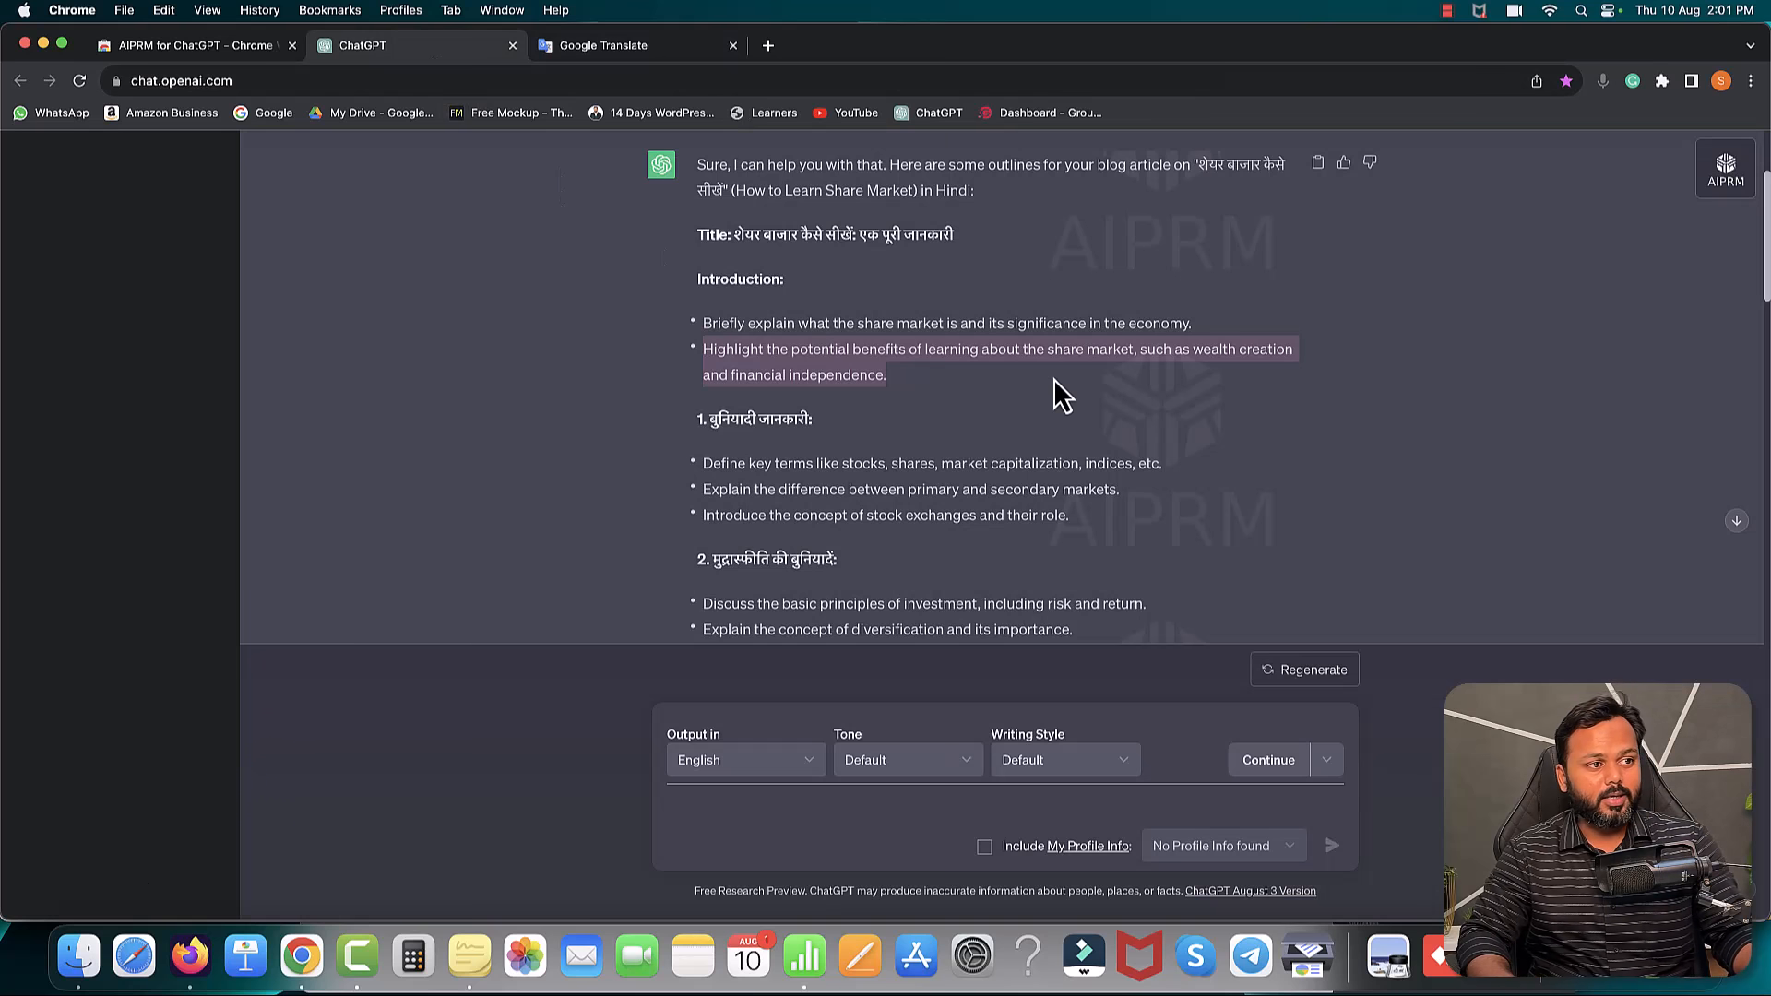
{"action": "scroll", "coordinate": [1053, 378], "scroll_direction": "up", "scroll_amount": 1}
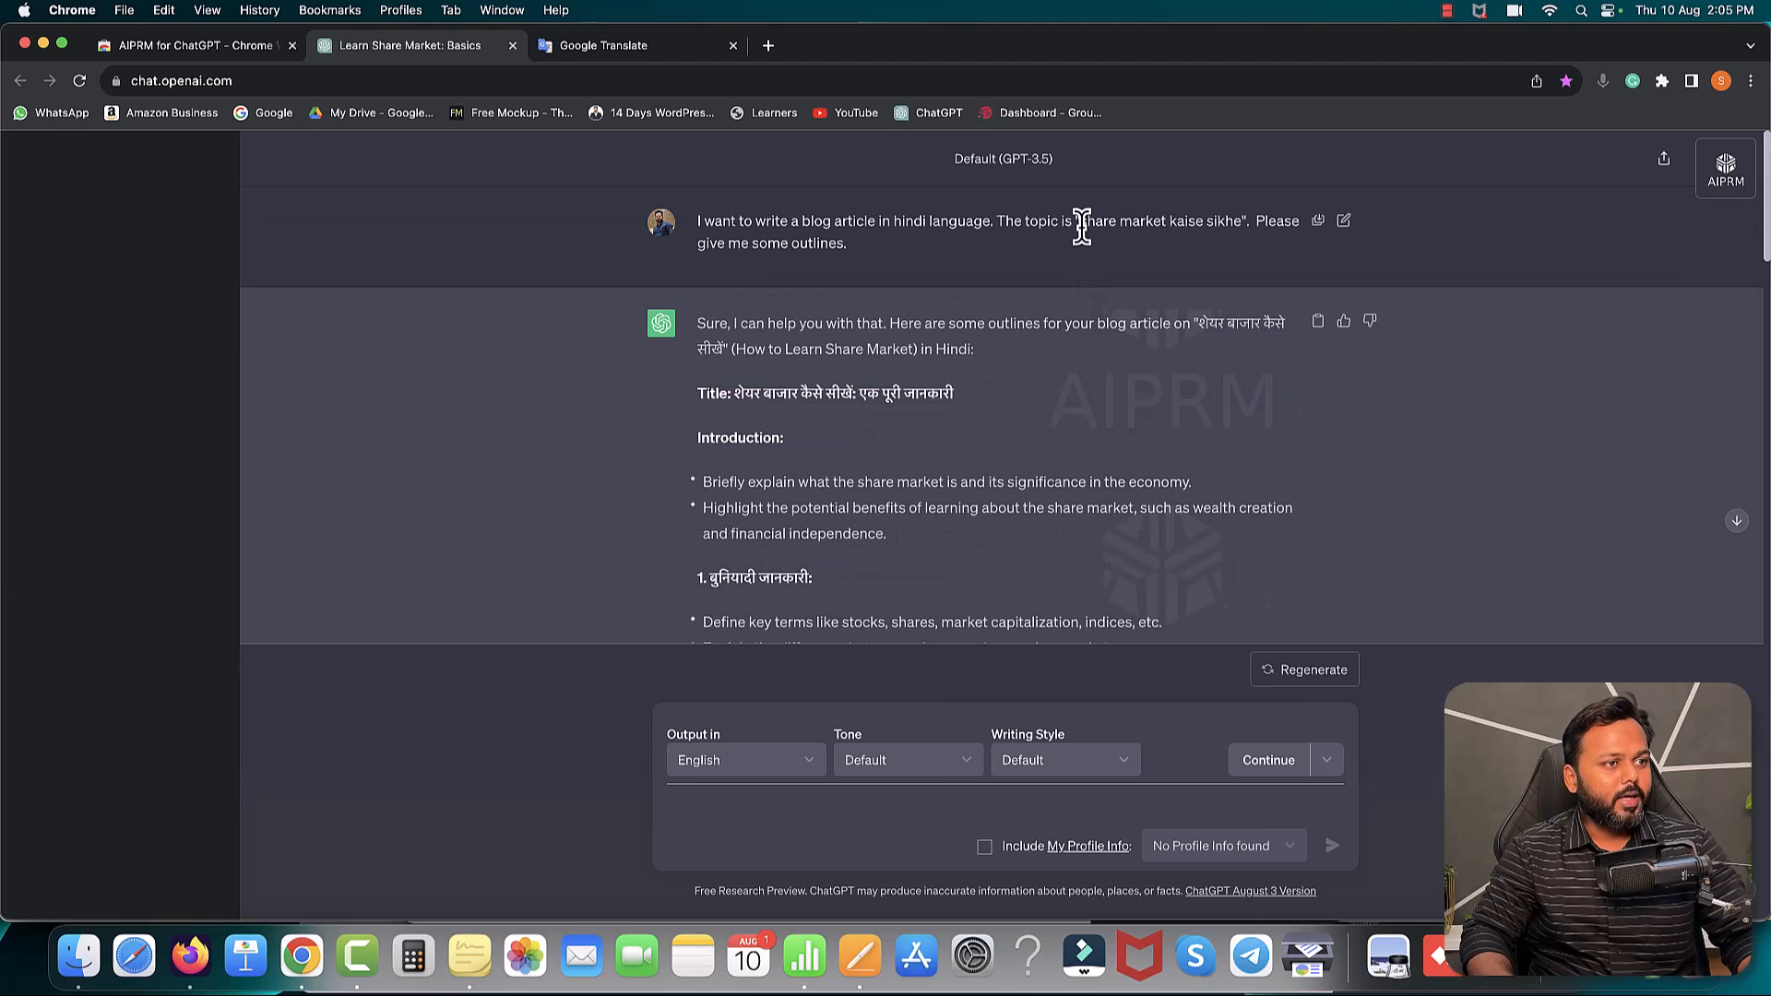
{"action": "left_click_drag", "start_coordinate": [1077, 224], "coordinate": [1239, 219]}
{"action": "key", "text": "super+c"}
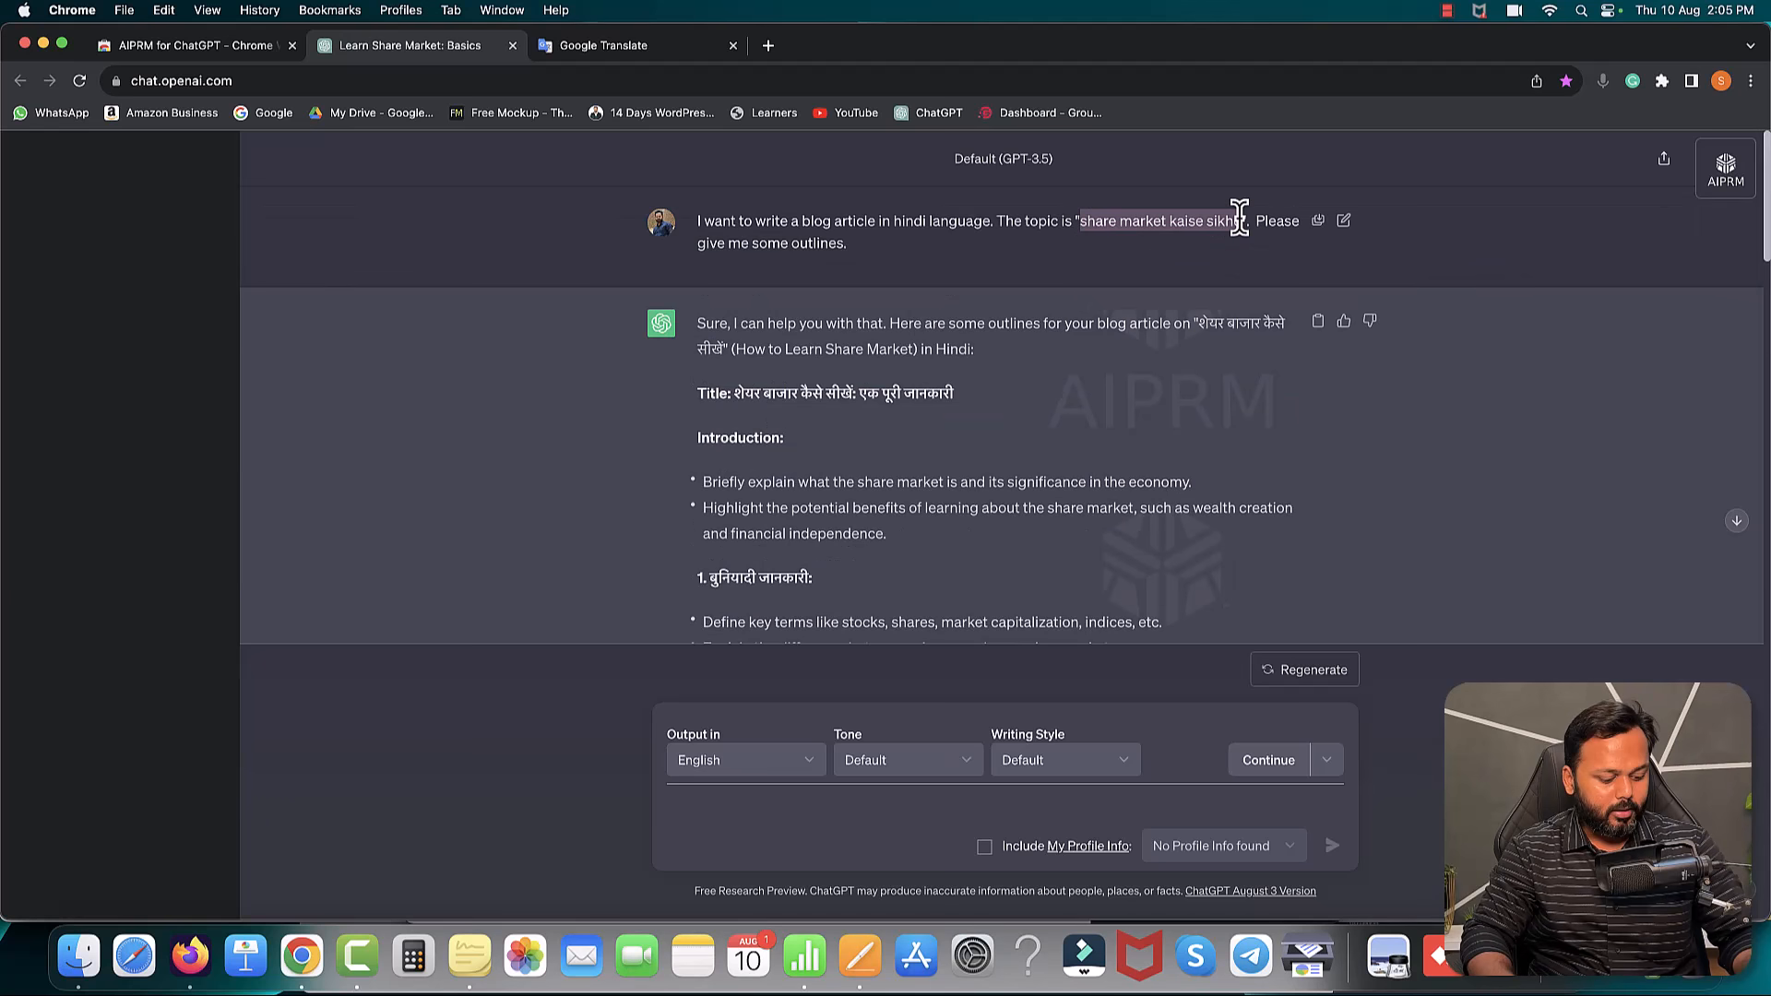
- Google 'share market kaise sikhe' in a new tab and open the featured STOCK MARKET HINDI article
{"action": "left_click", "coordinate": [769, 45]}
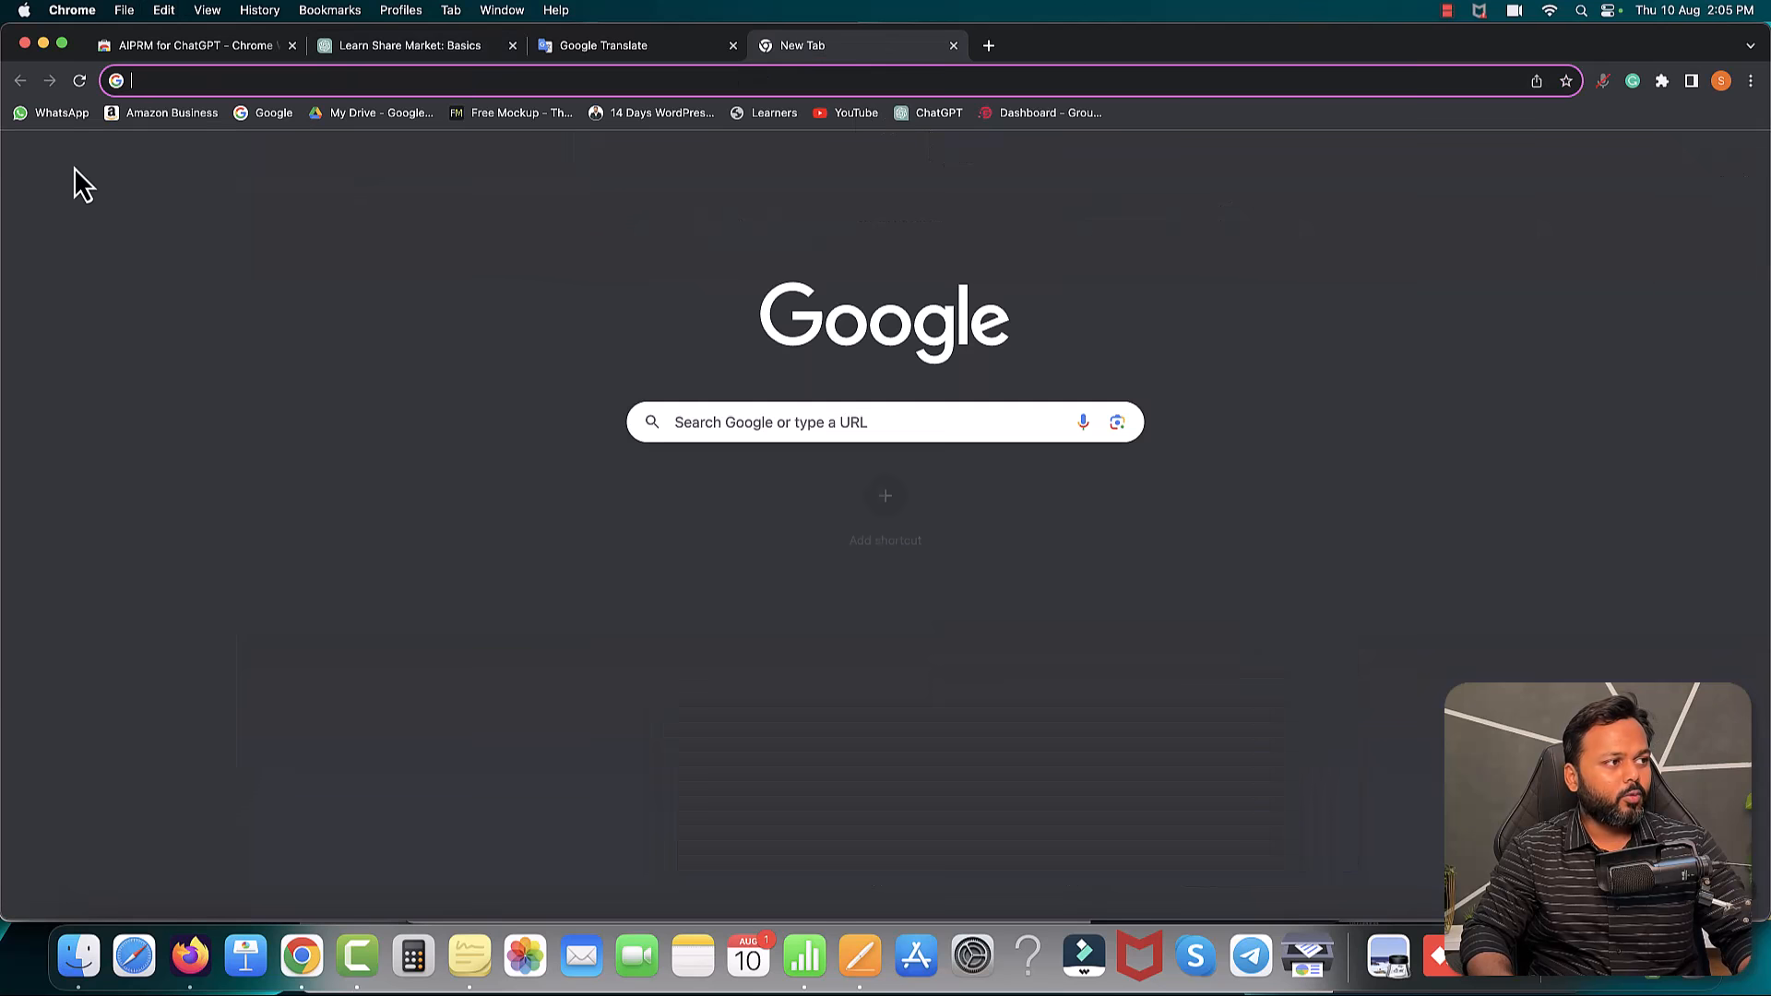
{"action": "left_click", "coordinate": [267, 115]}
{"action": "key", "text": "super+v"}
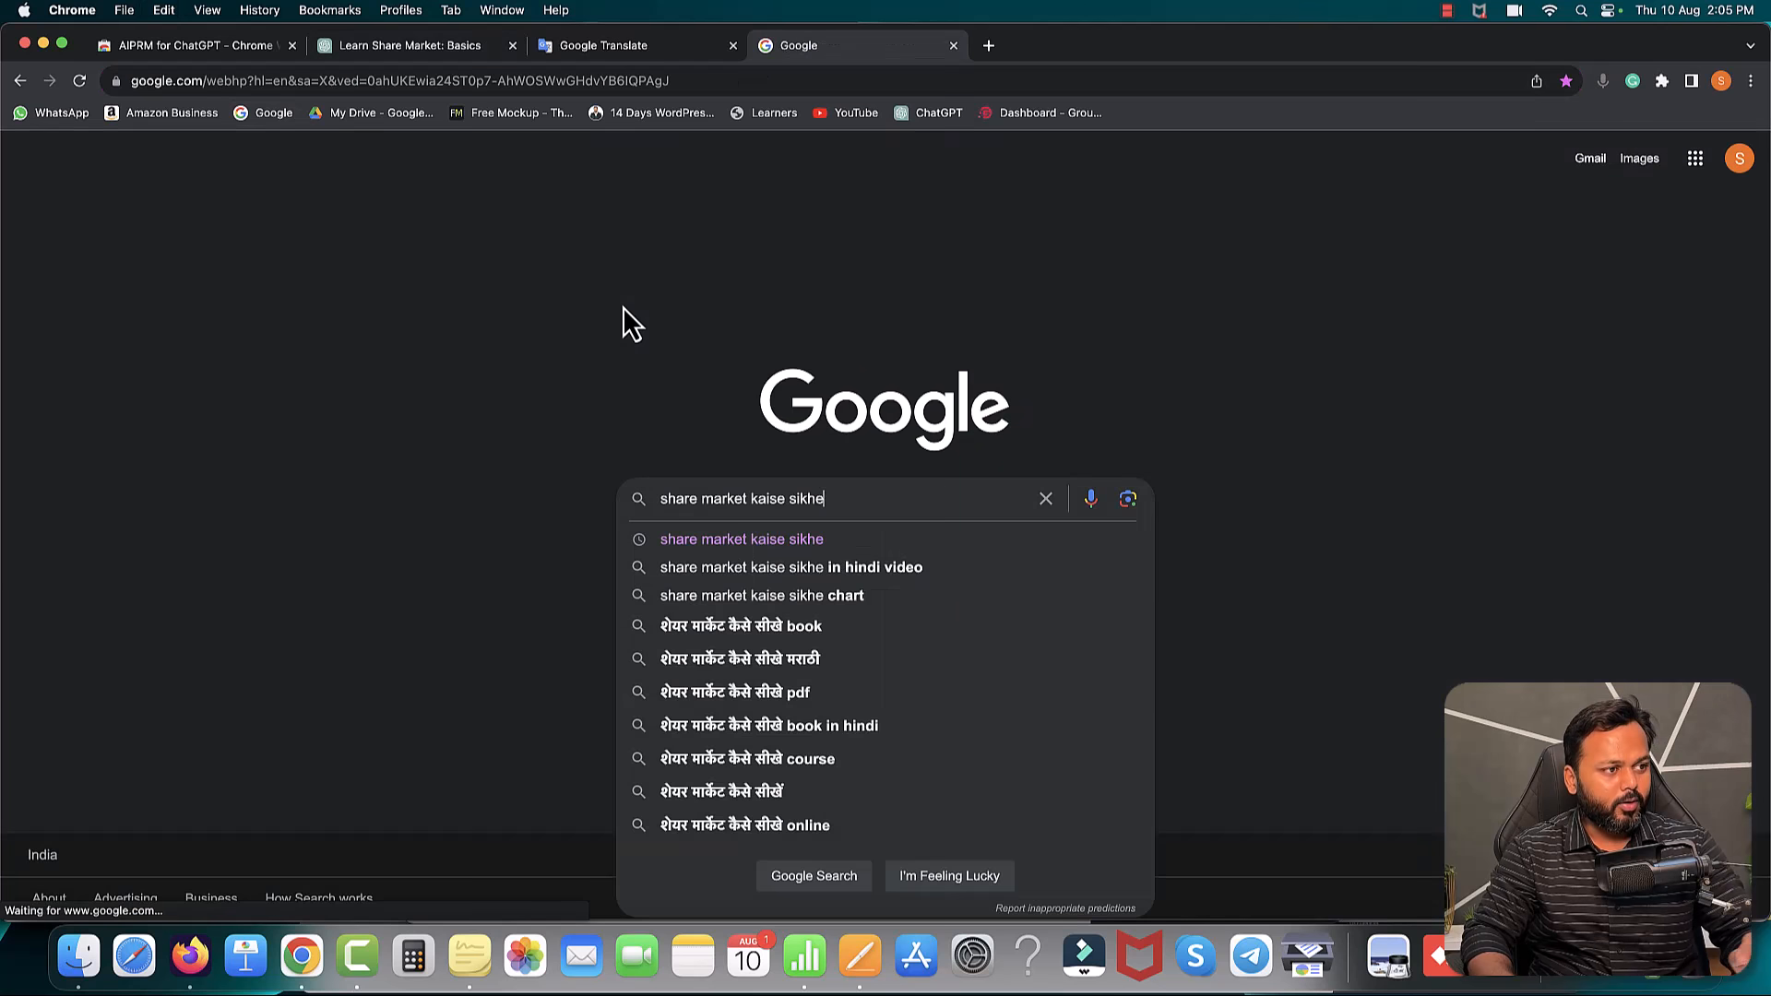
{"action": "key", "text": "Return"}
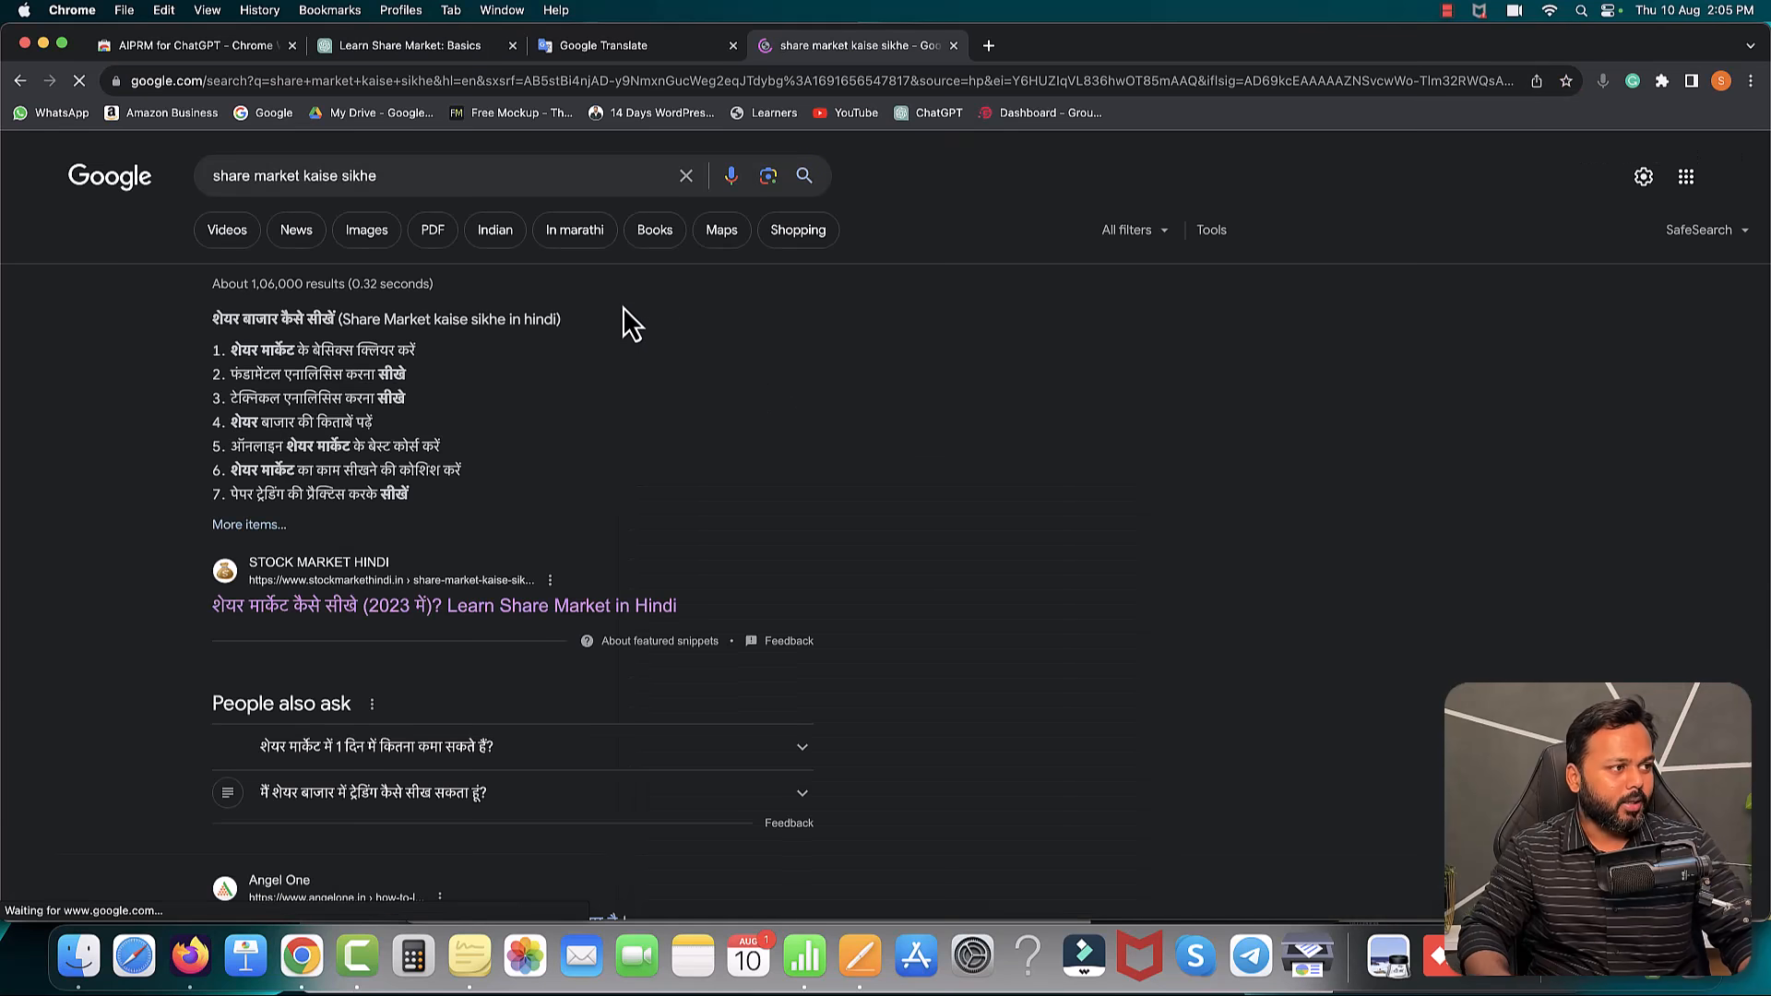
{"action": "scroll", "coordinate": [799, 517], "scroll_direction": "down", "scroll_amount": 5}
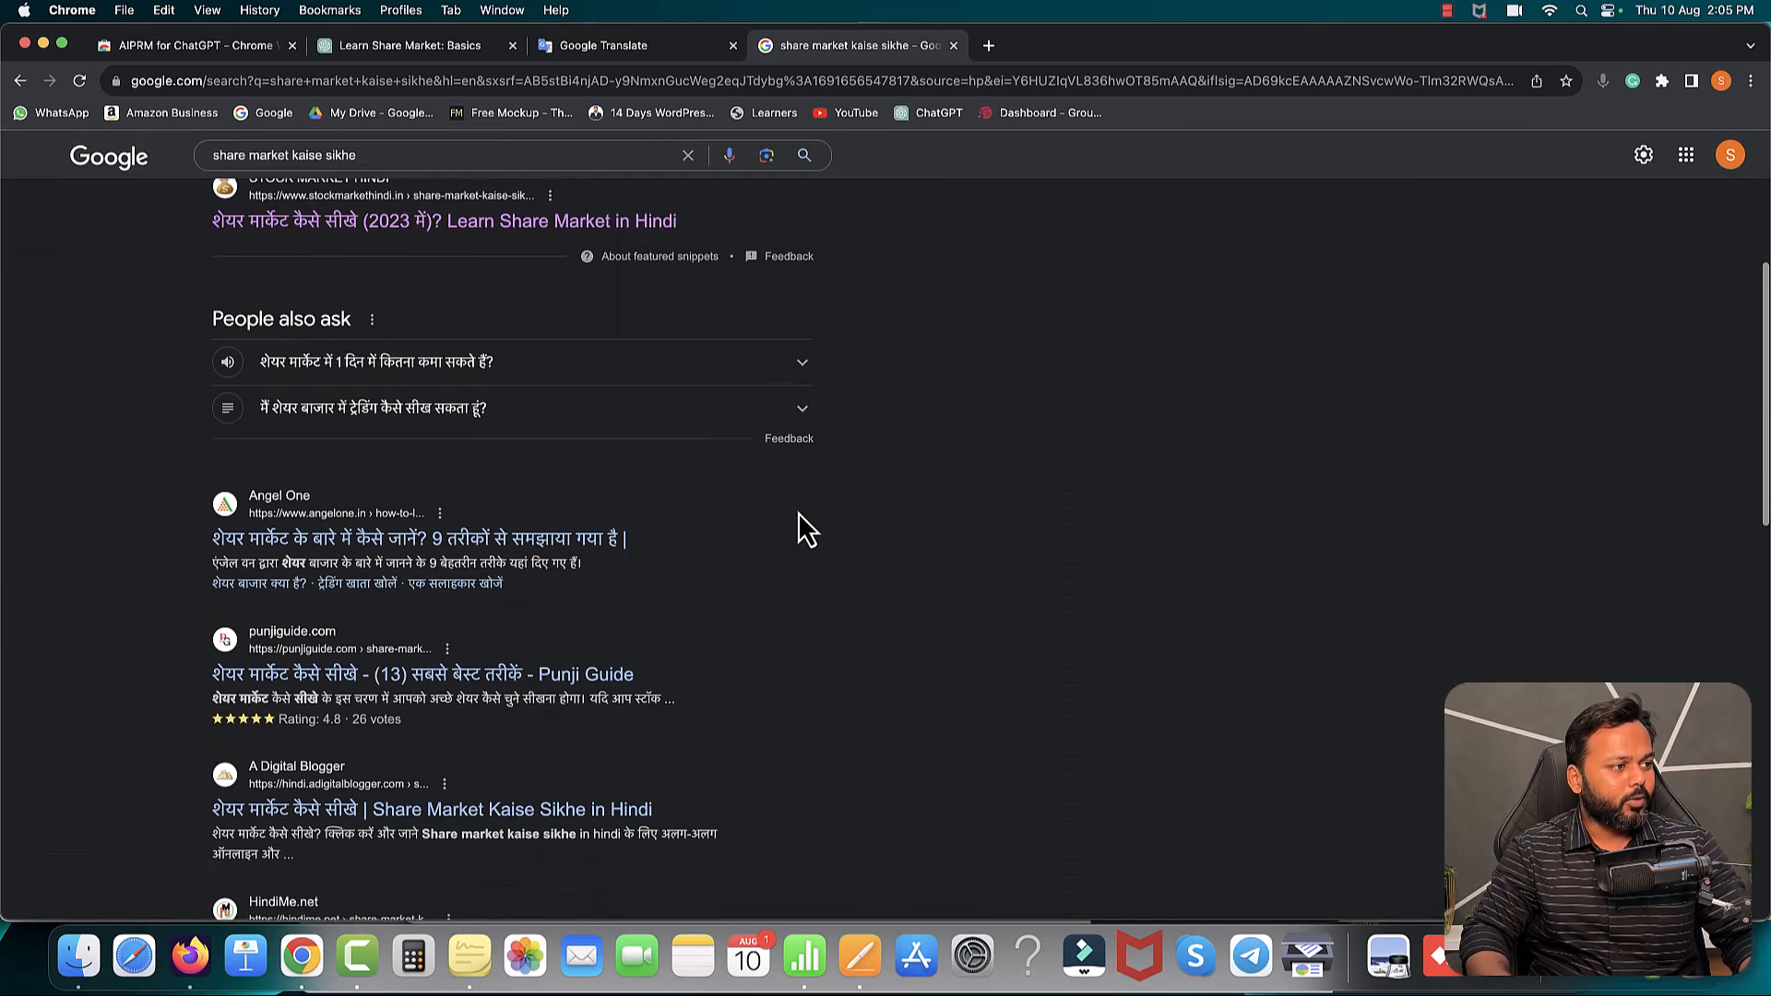
{"action": "scroll", "coordinate": [799, 512], "scroll_direction": "up", "scroll_amount": 5}
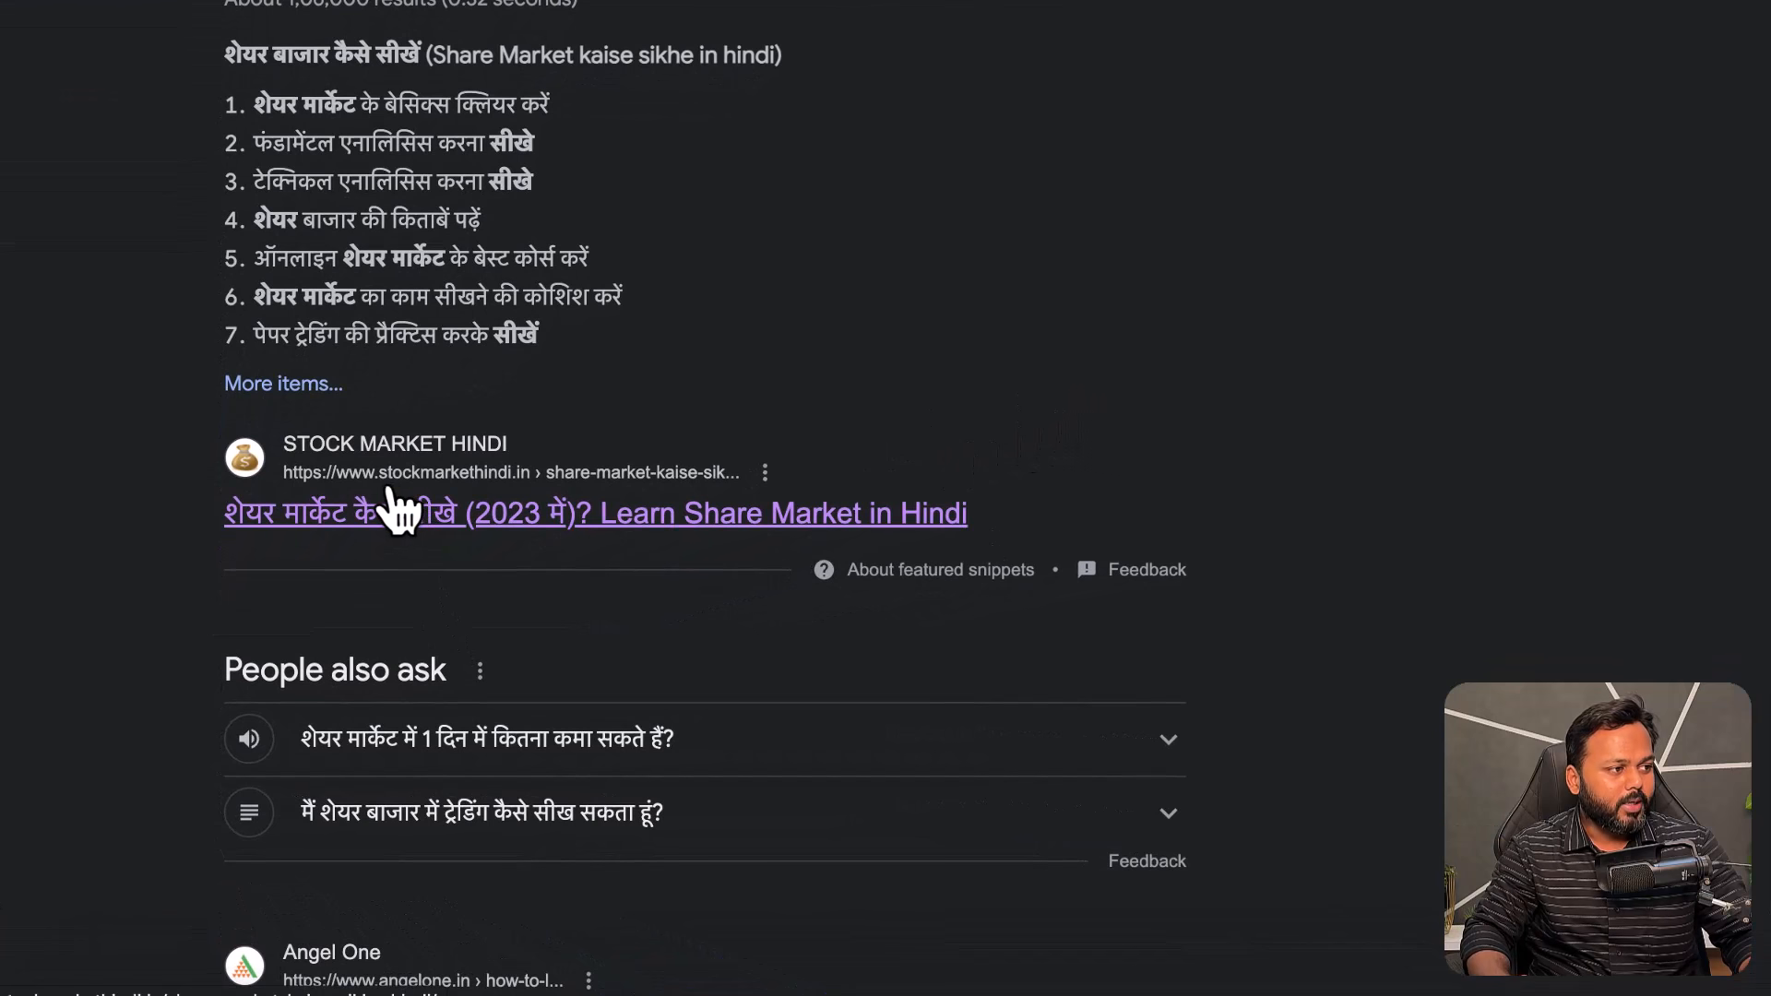
{"action": "left_click", "coordinate": [510, 513]}
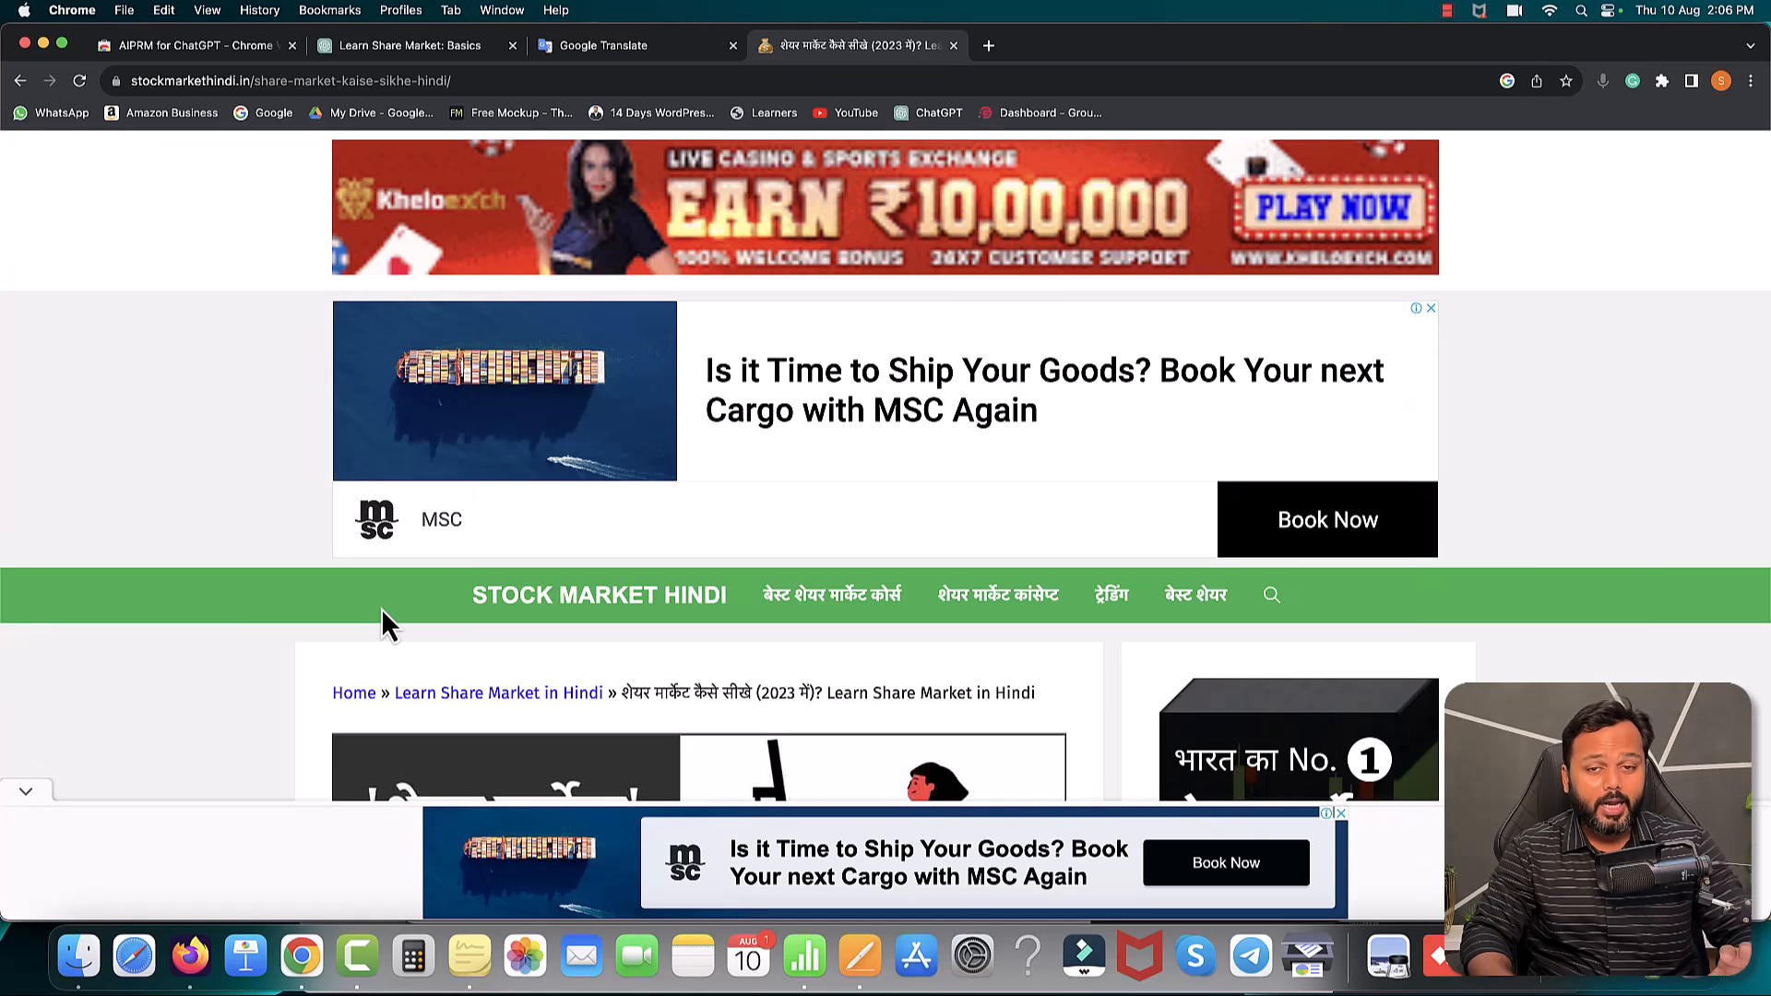
- Copy the stockmarkethindi.in article's opening Hindi paragraph and start a blank Pages document
{"action": "scroll", "coordinate": [381, 610], "scroll_direction": "down", "scroll_amount": 5}
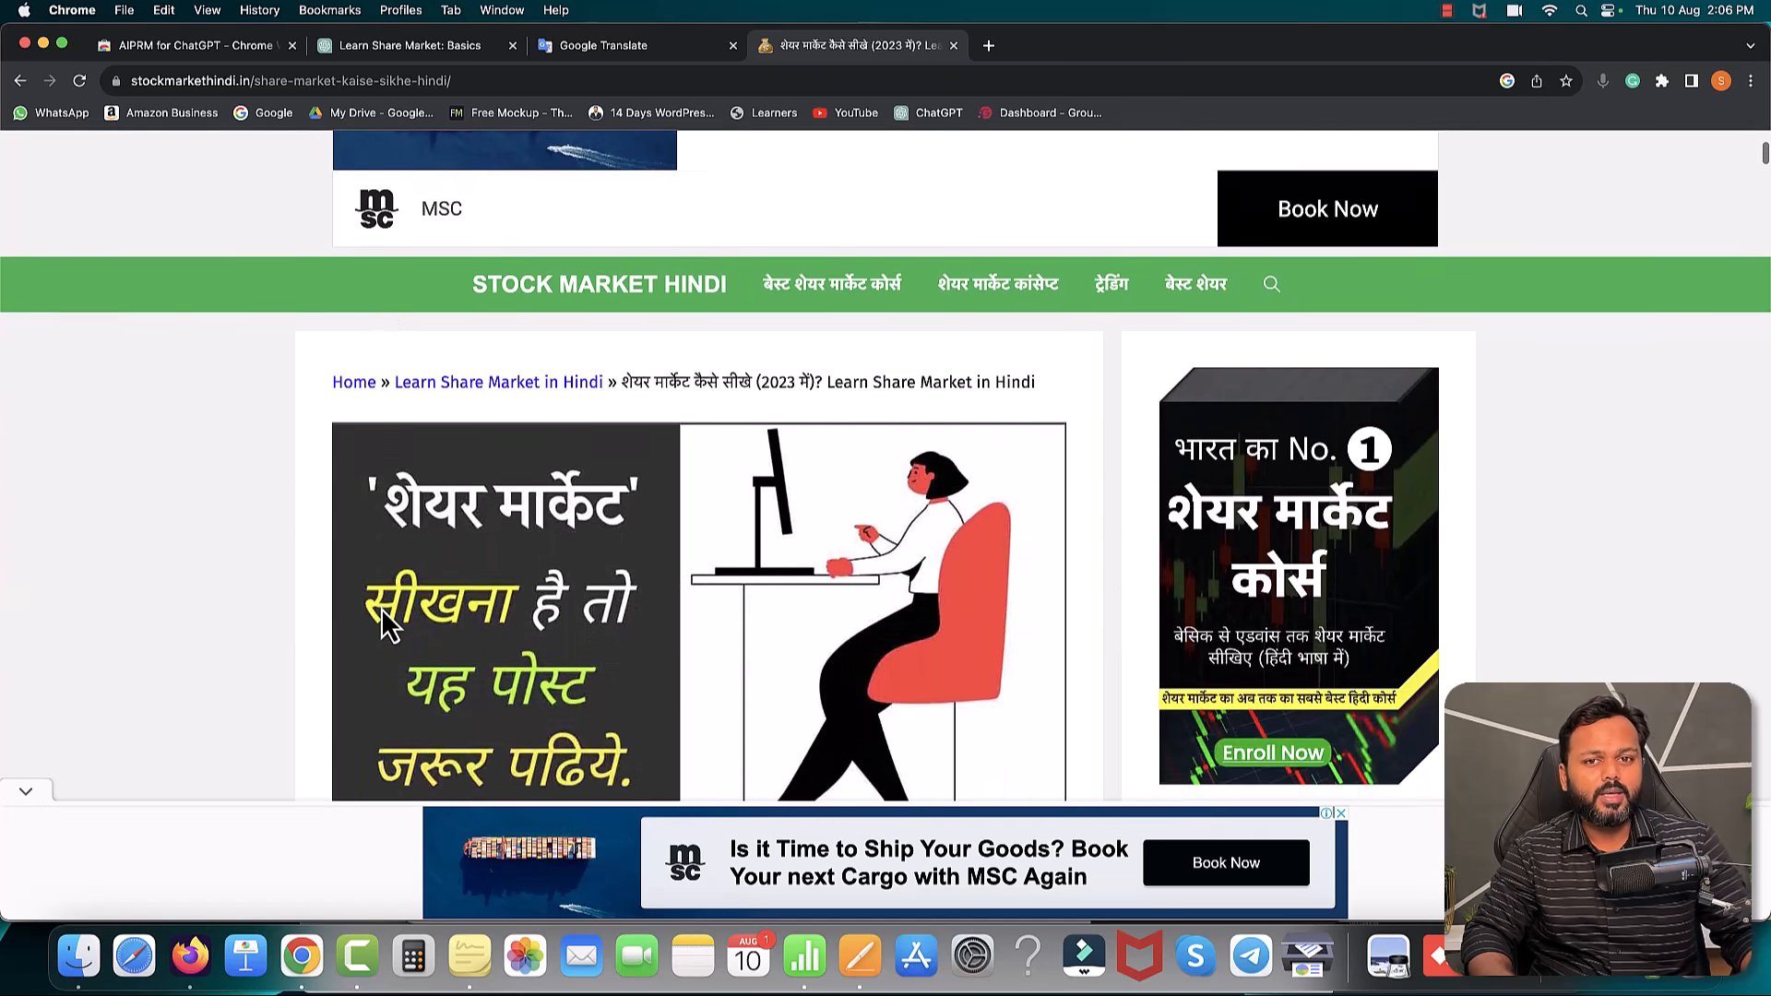
{"action": "scroll", "coordinate": [380, 607], "scroll_direction": "down", "scroll_amount": 5}
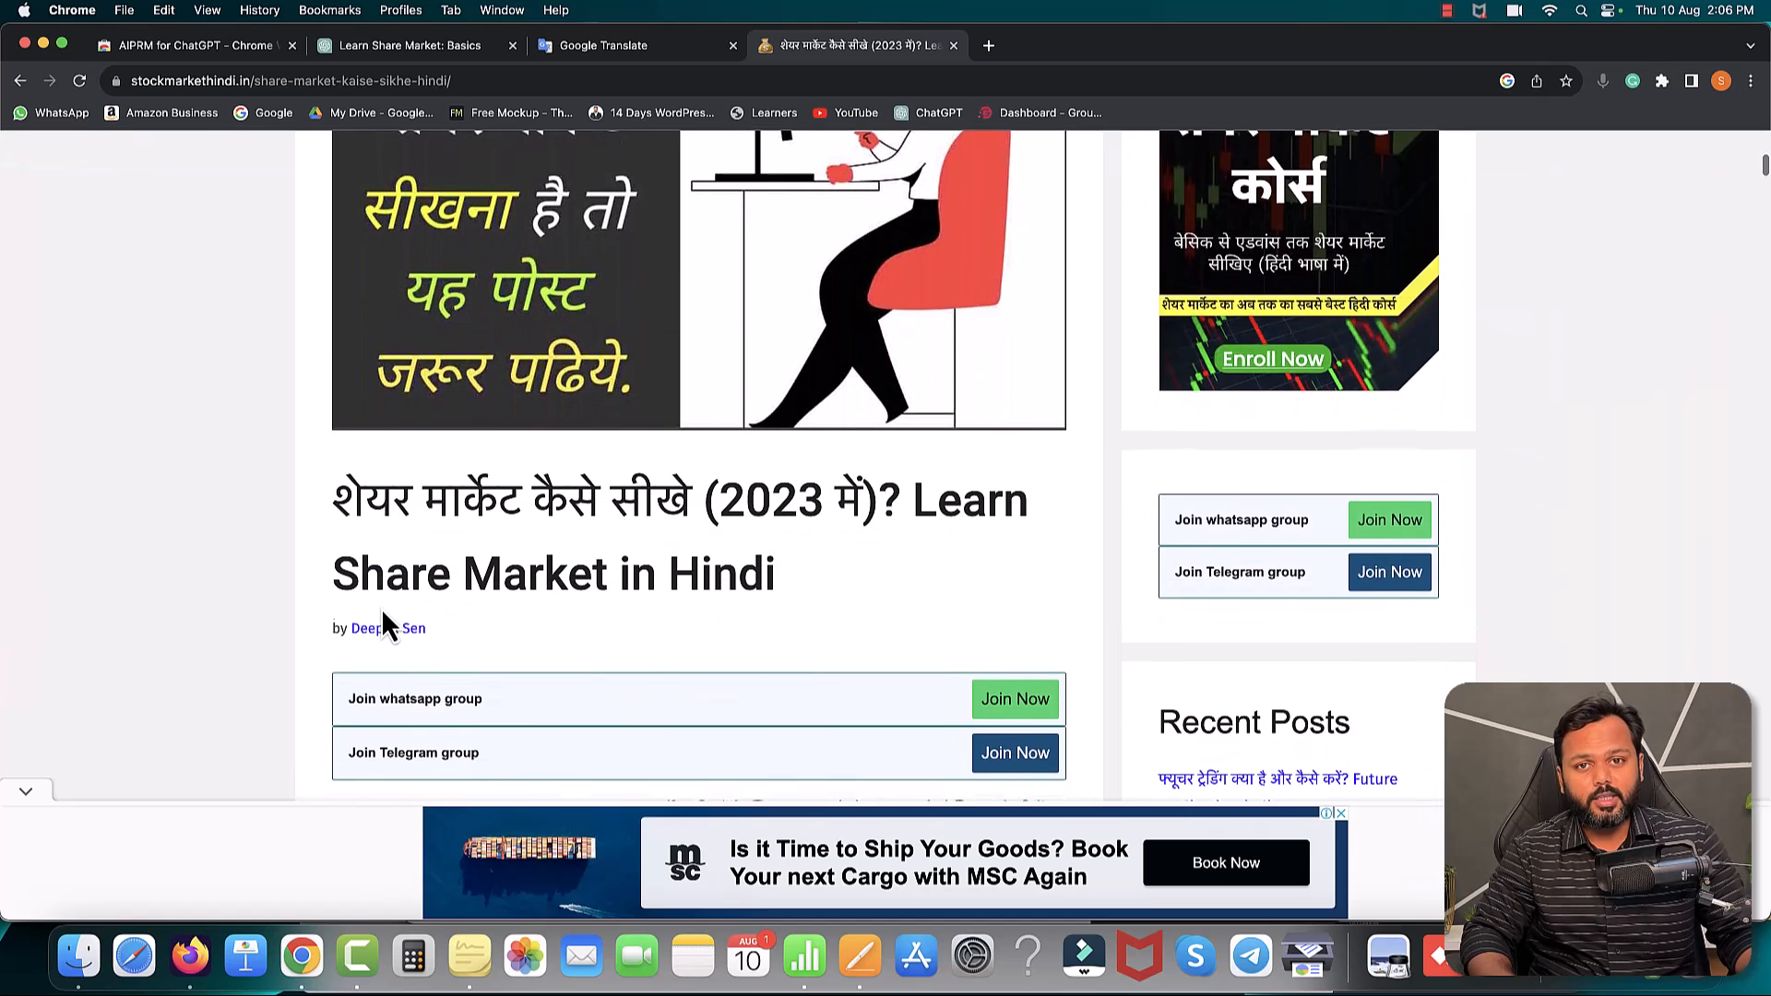
{"action": "scroll", "coordinate": [382, 613], "scroll_direction": "down", "scroll_amount": 1}
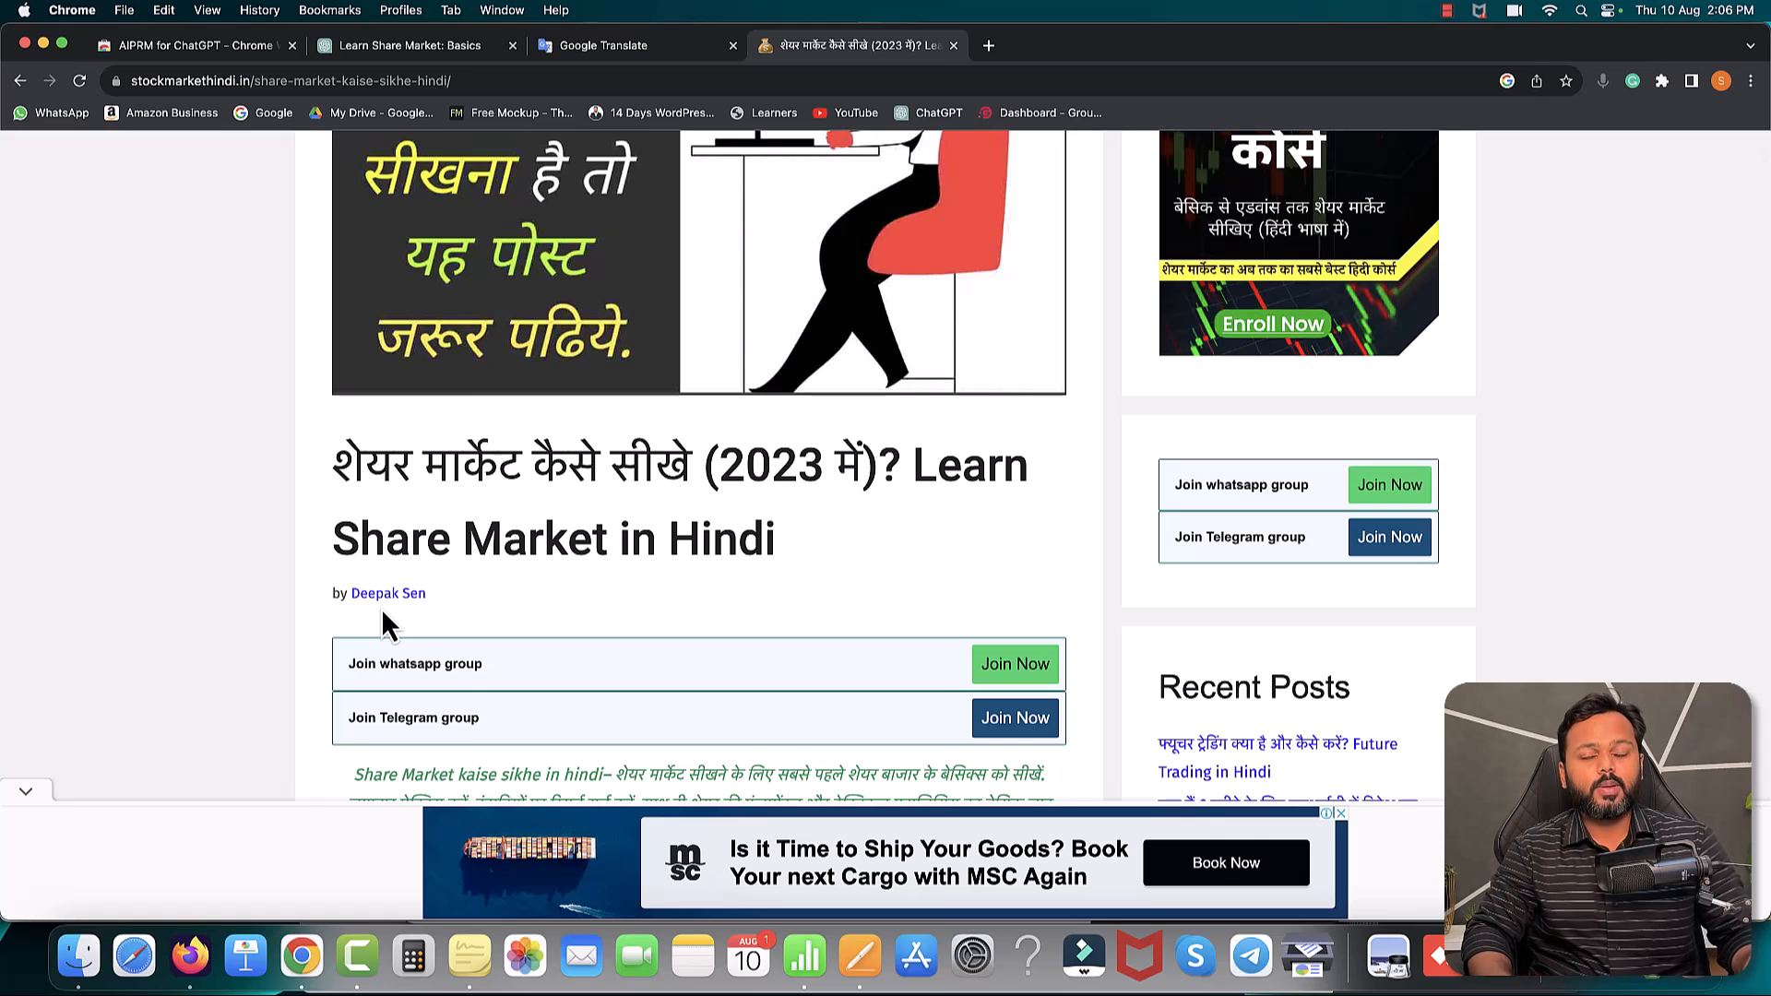
{"action": "scroll", "coordinate": [380, 608], "scroll_direction": "down", "scroll_amount": 3}
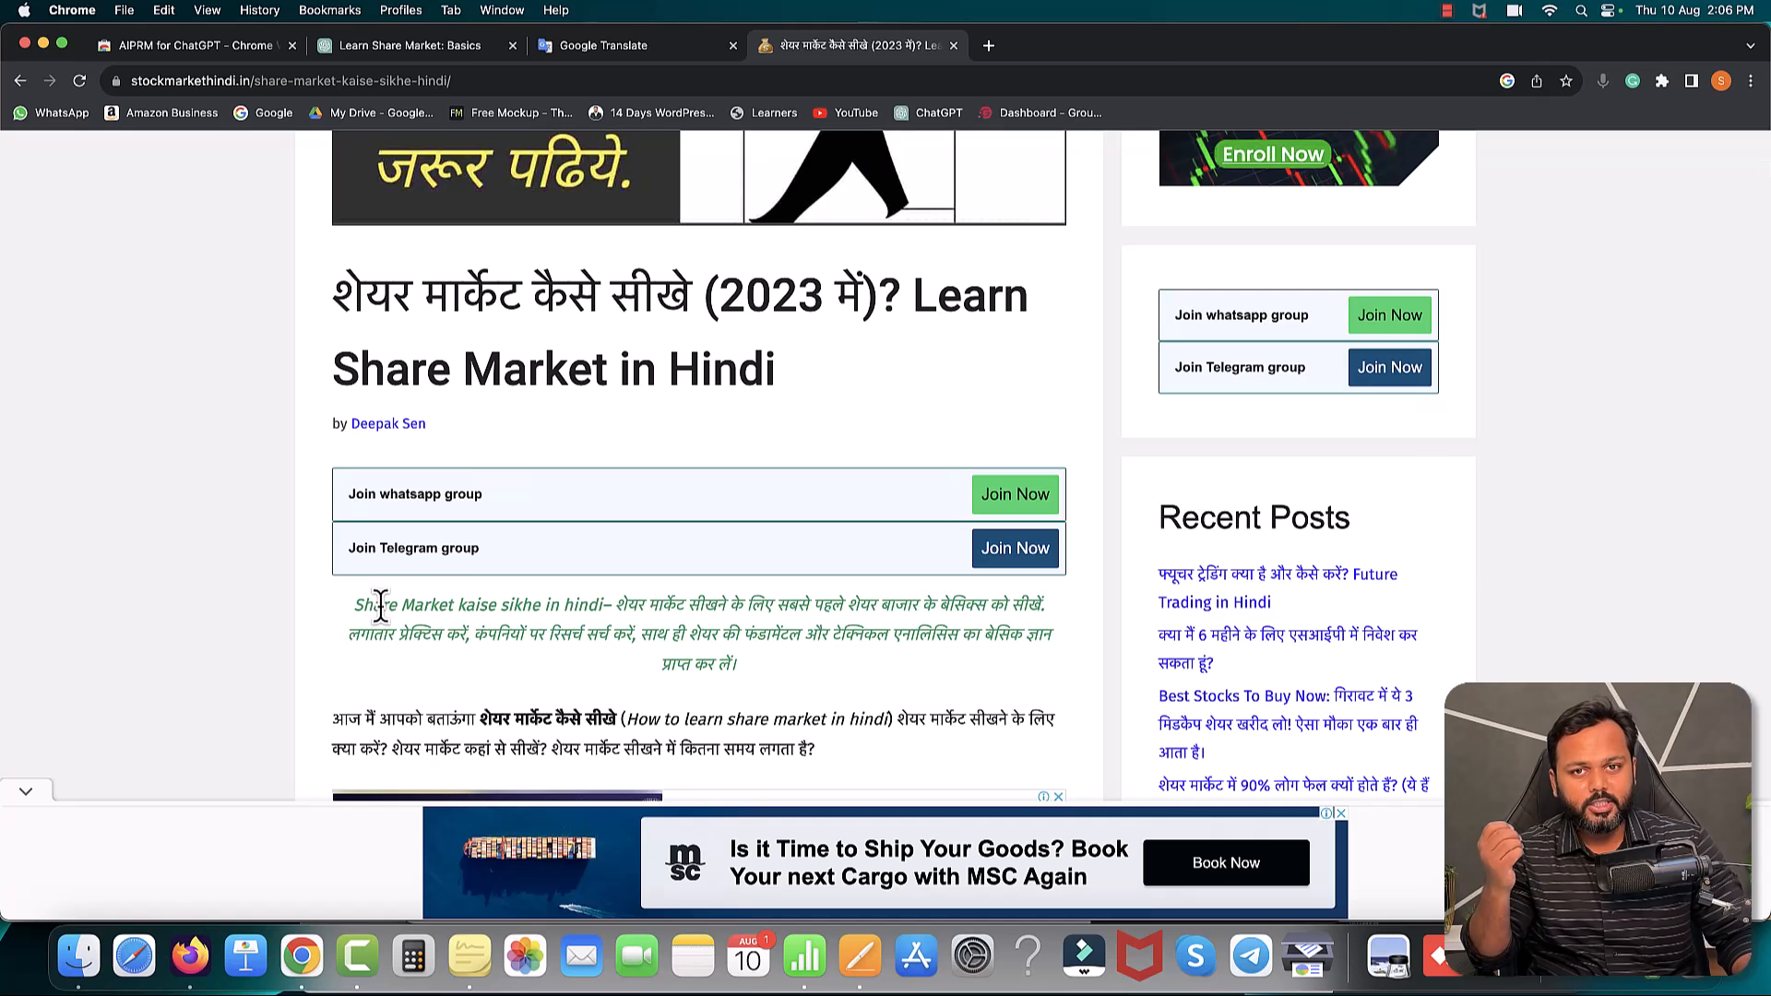
{"action": "scroll", "coordinate": [380, 607], "scroll_direction": "down", "scroll_amount": 7}
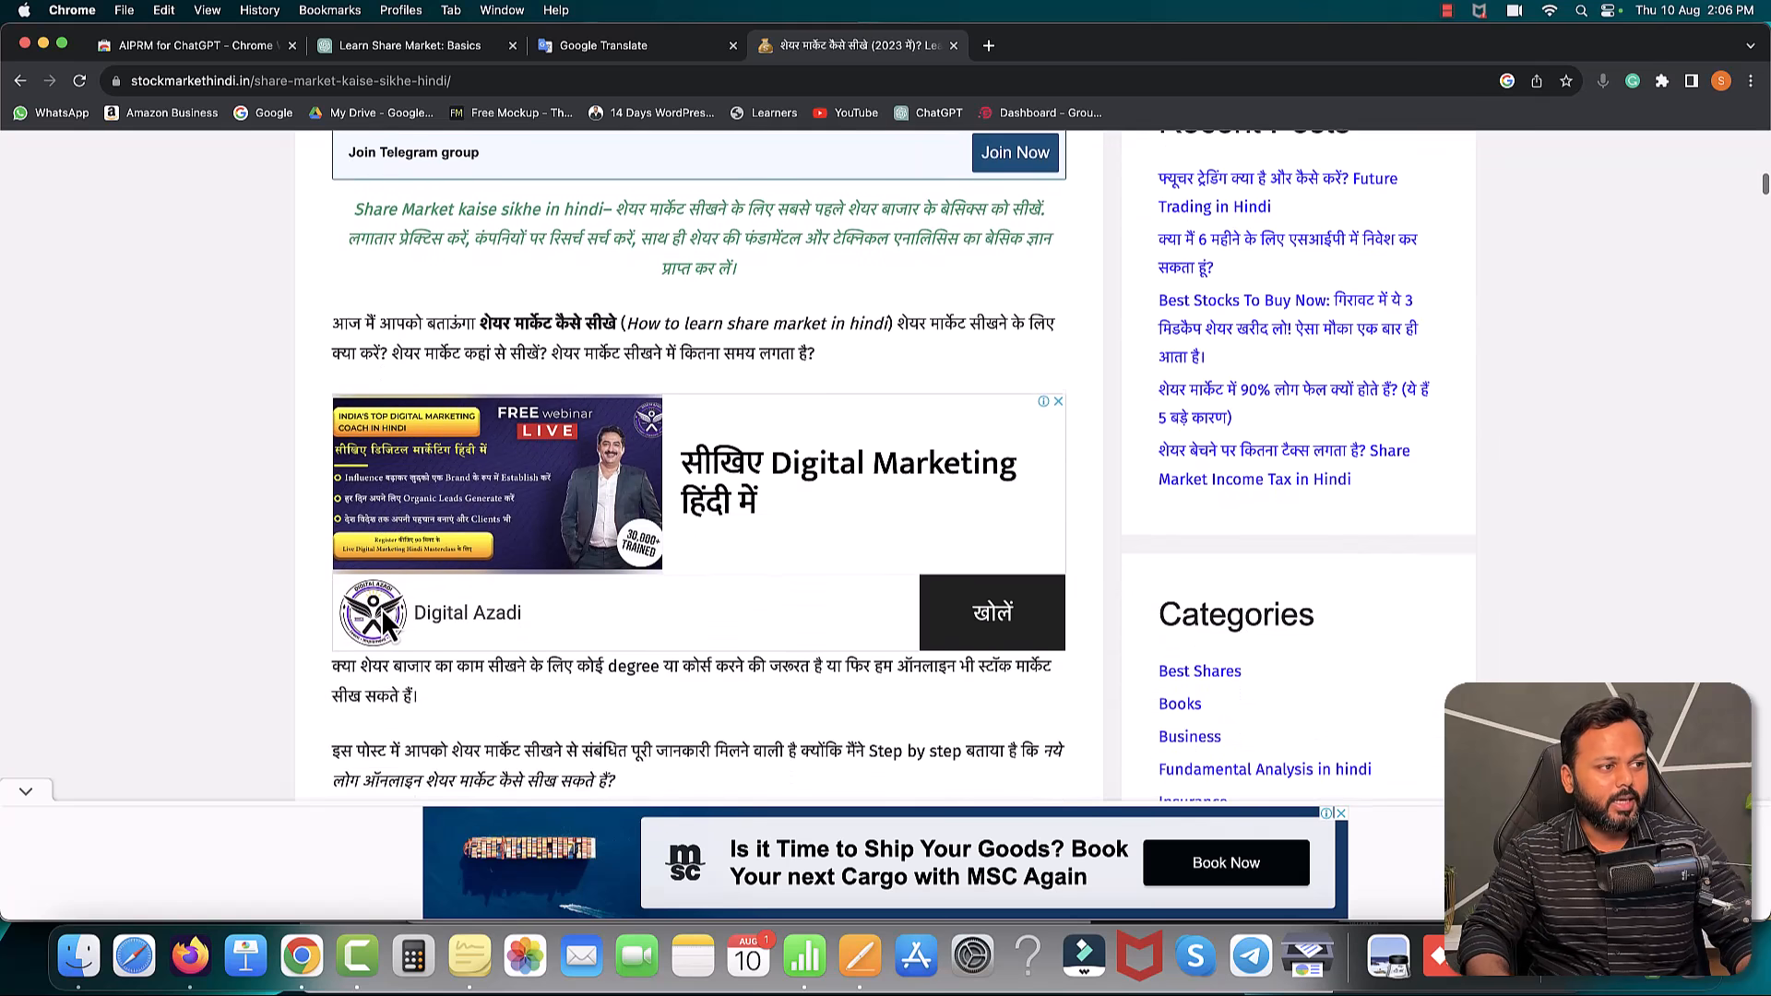
{"action": "scroll", "coordinate": [386, 627], "scroll_direction": "down", "scroll_amount": 1}
{"action": "left_click_drag", "start_coordinate": [334, 290], "coordinate": [680, 298]}
{"action": "left_click_drag", "start_coordinate": [898, 291], "coordinate": [816, 323]}
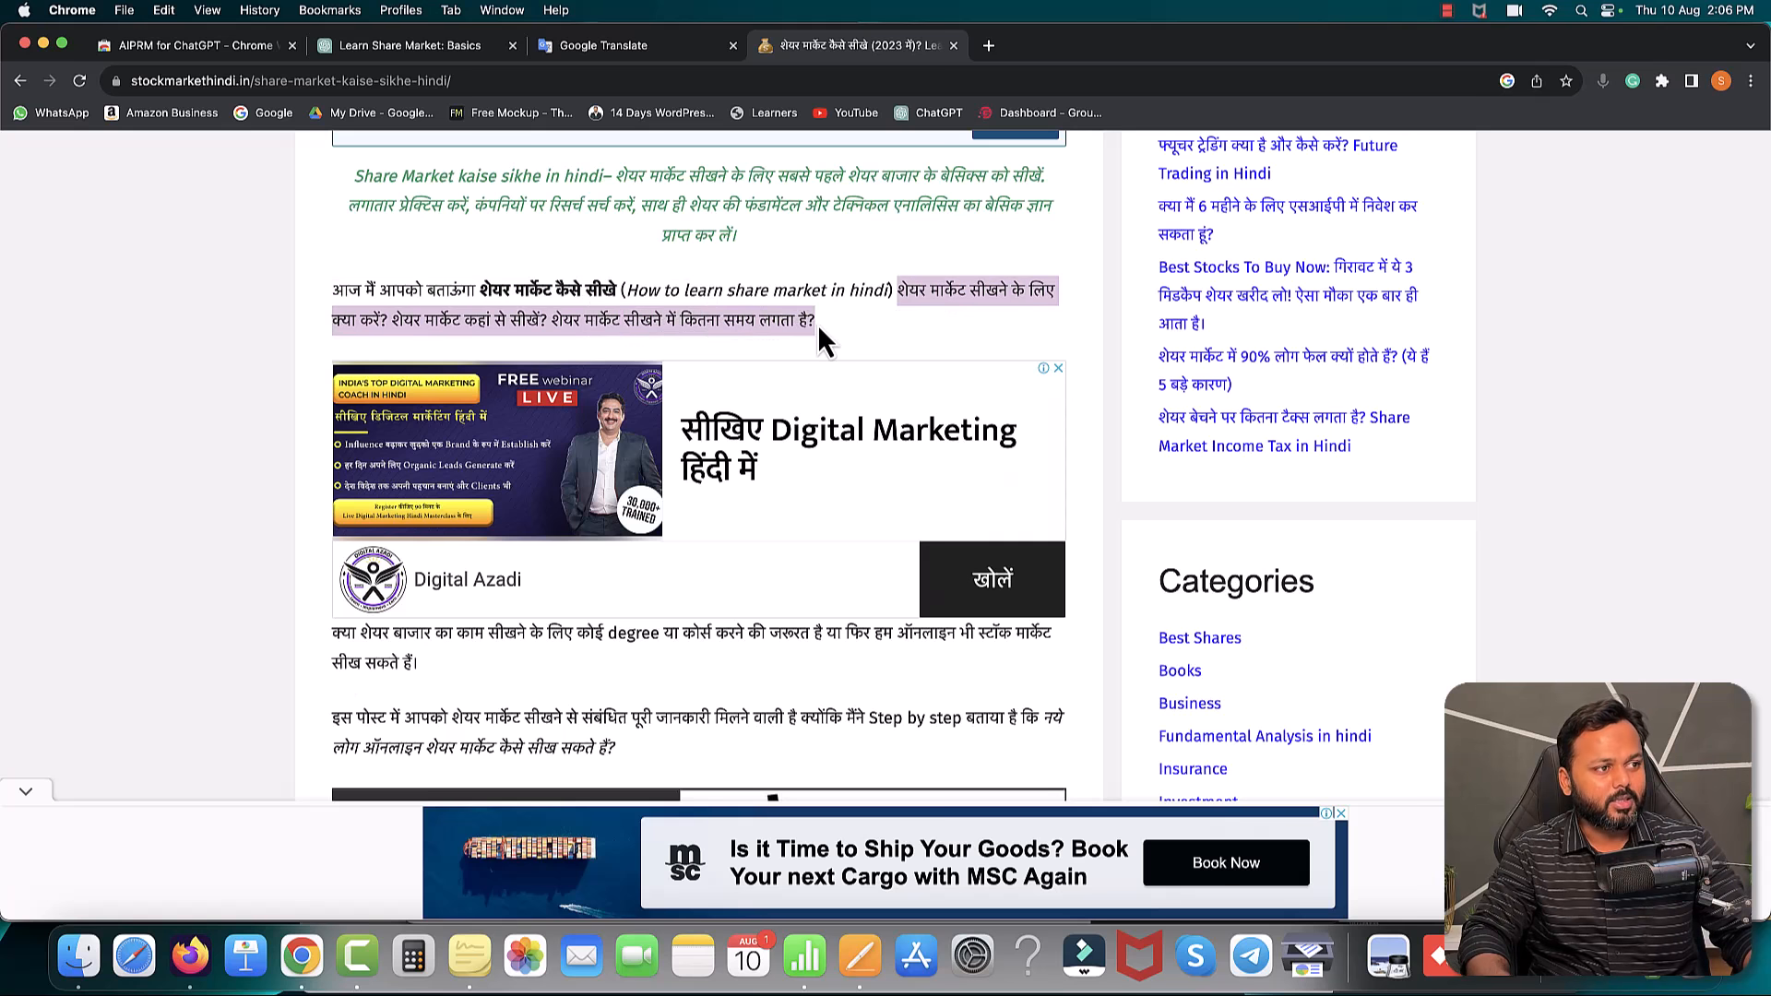
{"action": "left_click", "coordinate": [400, 321]}
{"action": "left_click_drag", "start_coordinate": [334, 289], "coordinate": [821, 329]}
{"action": "key", "text": "super+c"}
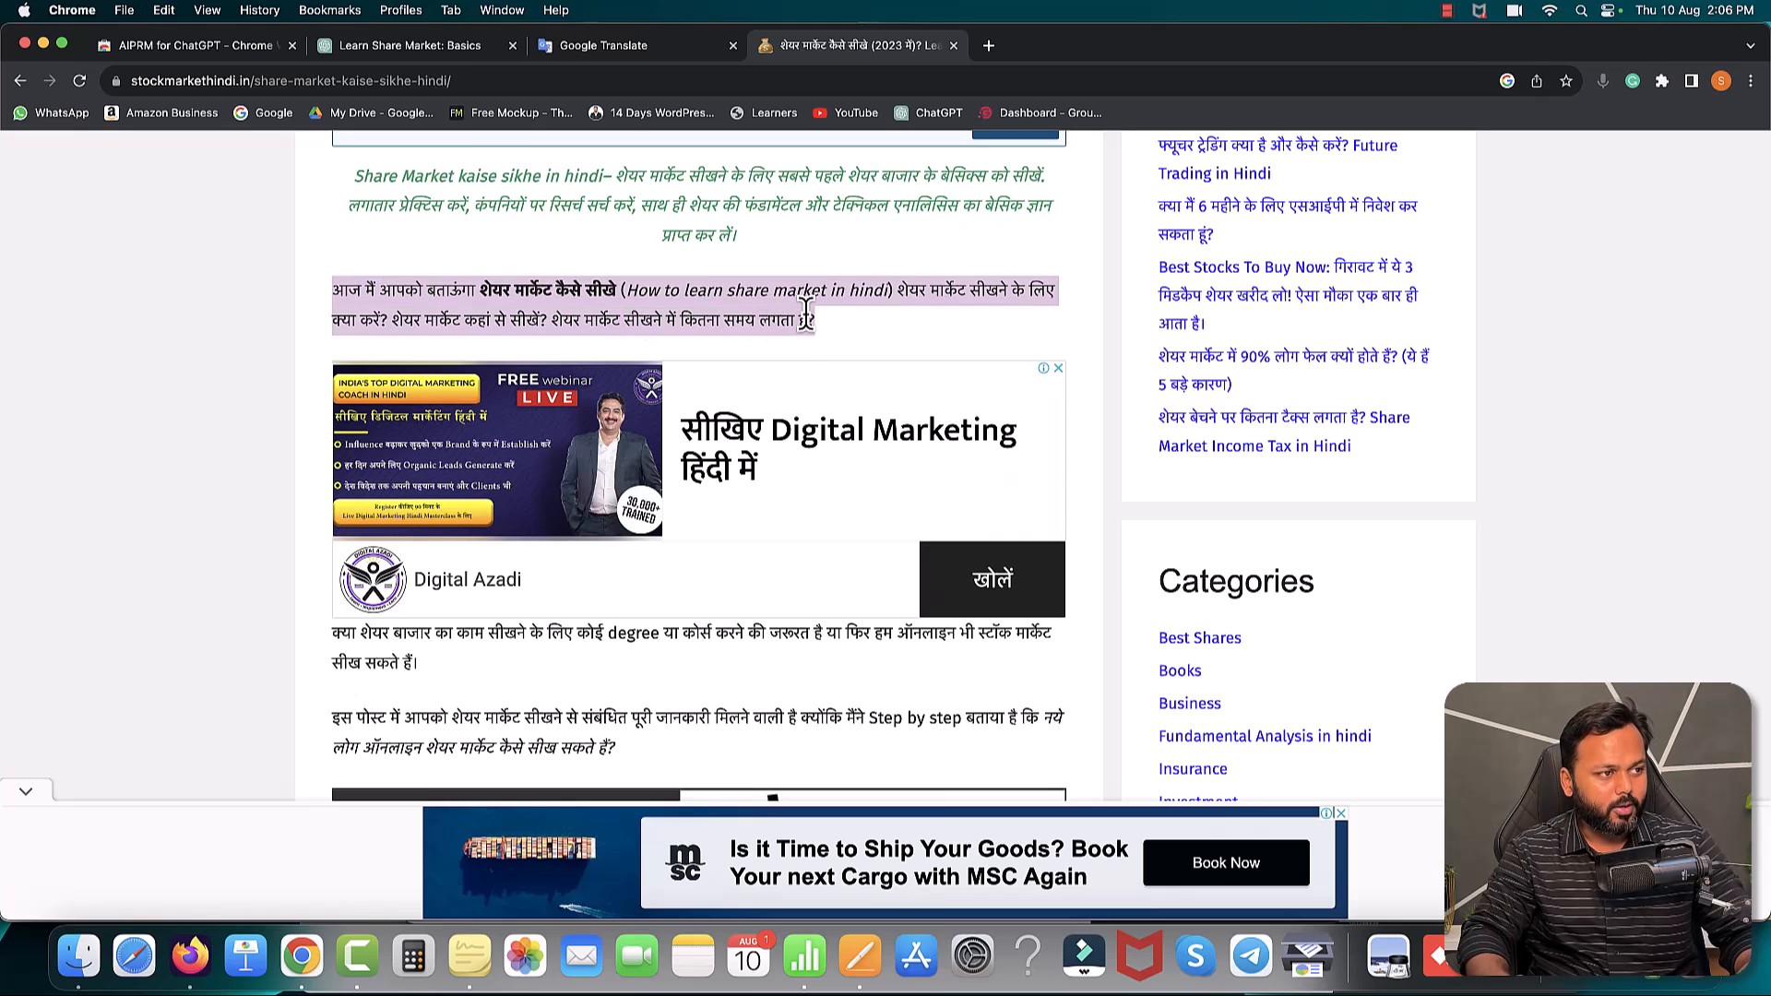
{"action": "left_click", "coordinate": [873, 948]}
- Paste the Hindi intro into Pages and add 'Aj main apko batana chhahta hun ki aap kaise share market seekhoge.' below
{"action": "key", "text": "super+v"}
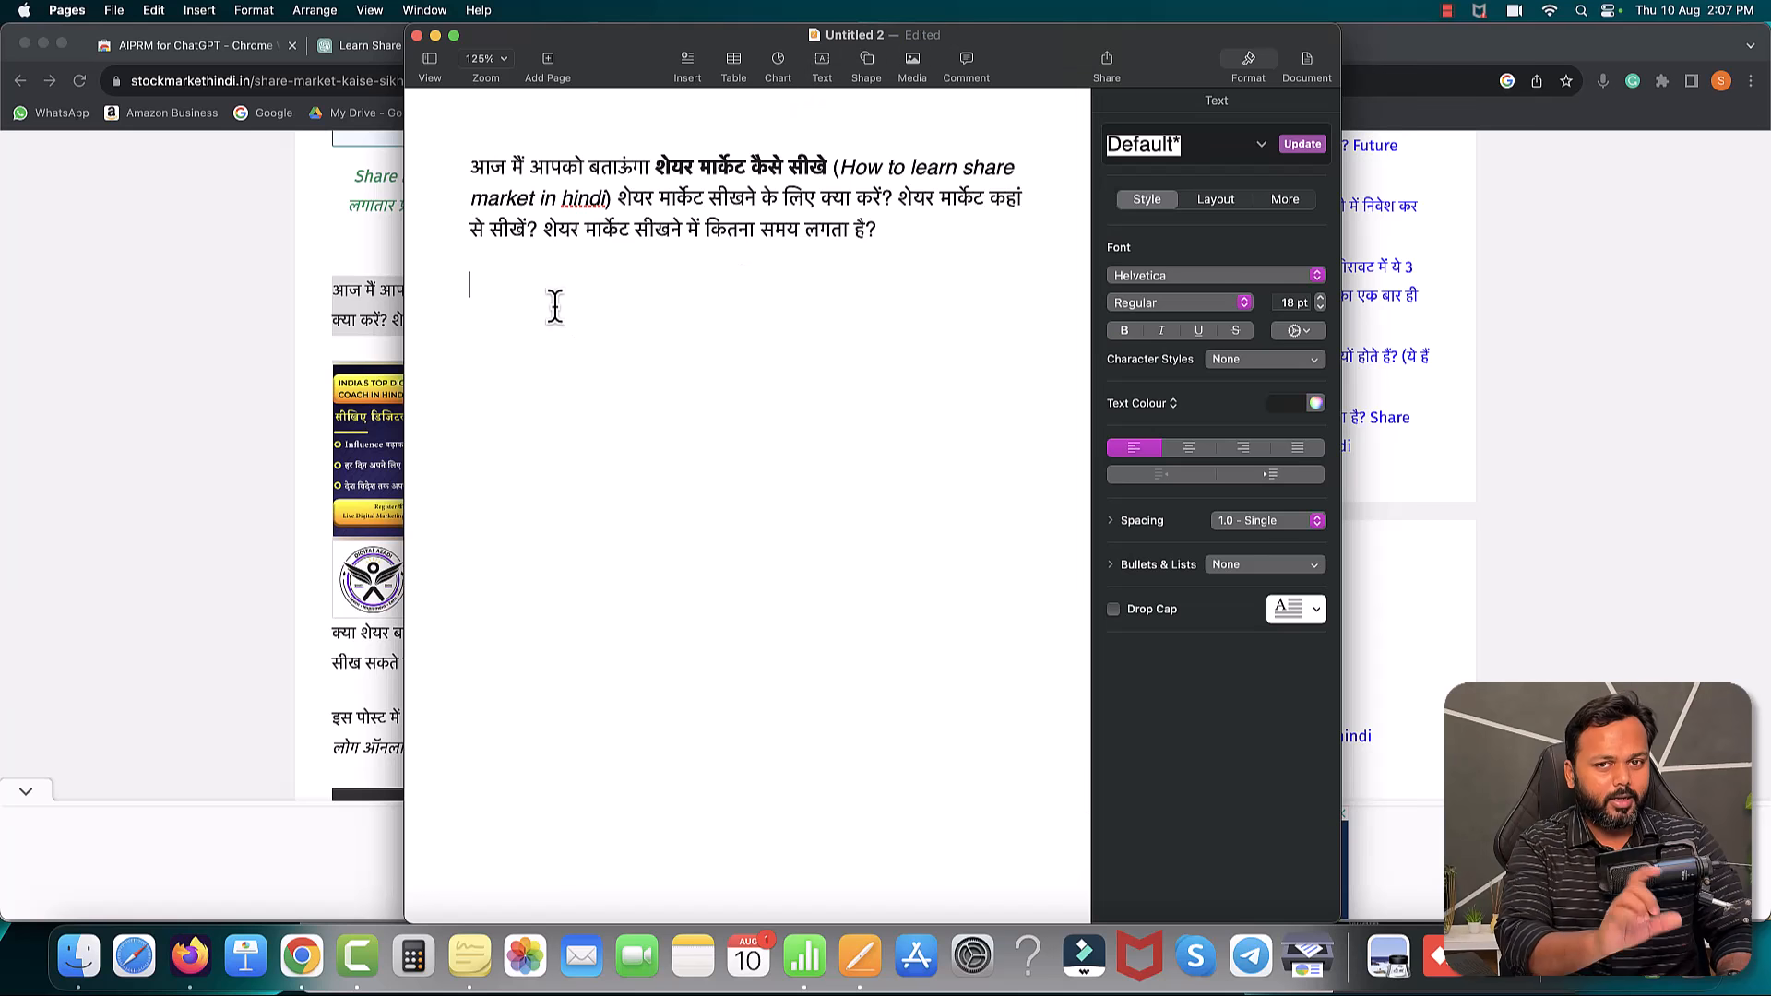
{"action": "type", "text": "Aj main apko batana chha"}
{"action": "type", "text": "ta"}
{"action": "key", "text": "BackSpace"}
{"action": "key", "text": "BackSpace"}
{"action": "type", "text": "na chhata hu"}
{"action": "key", "text": "BackSpace"}
{"action": "key", "text": "BackSpace"}
{"action": "key", "text": "BackSpace"}
{"action": "key", "text": "BackSpace"}
{"action": "key", "text": "BackSpace"}
{"action": "type", "text": "hta hun ki aap kaise share "}
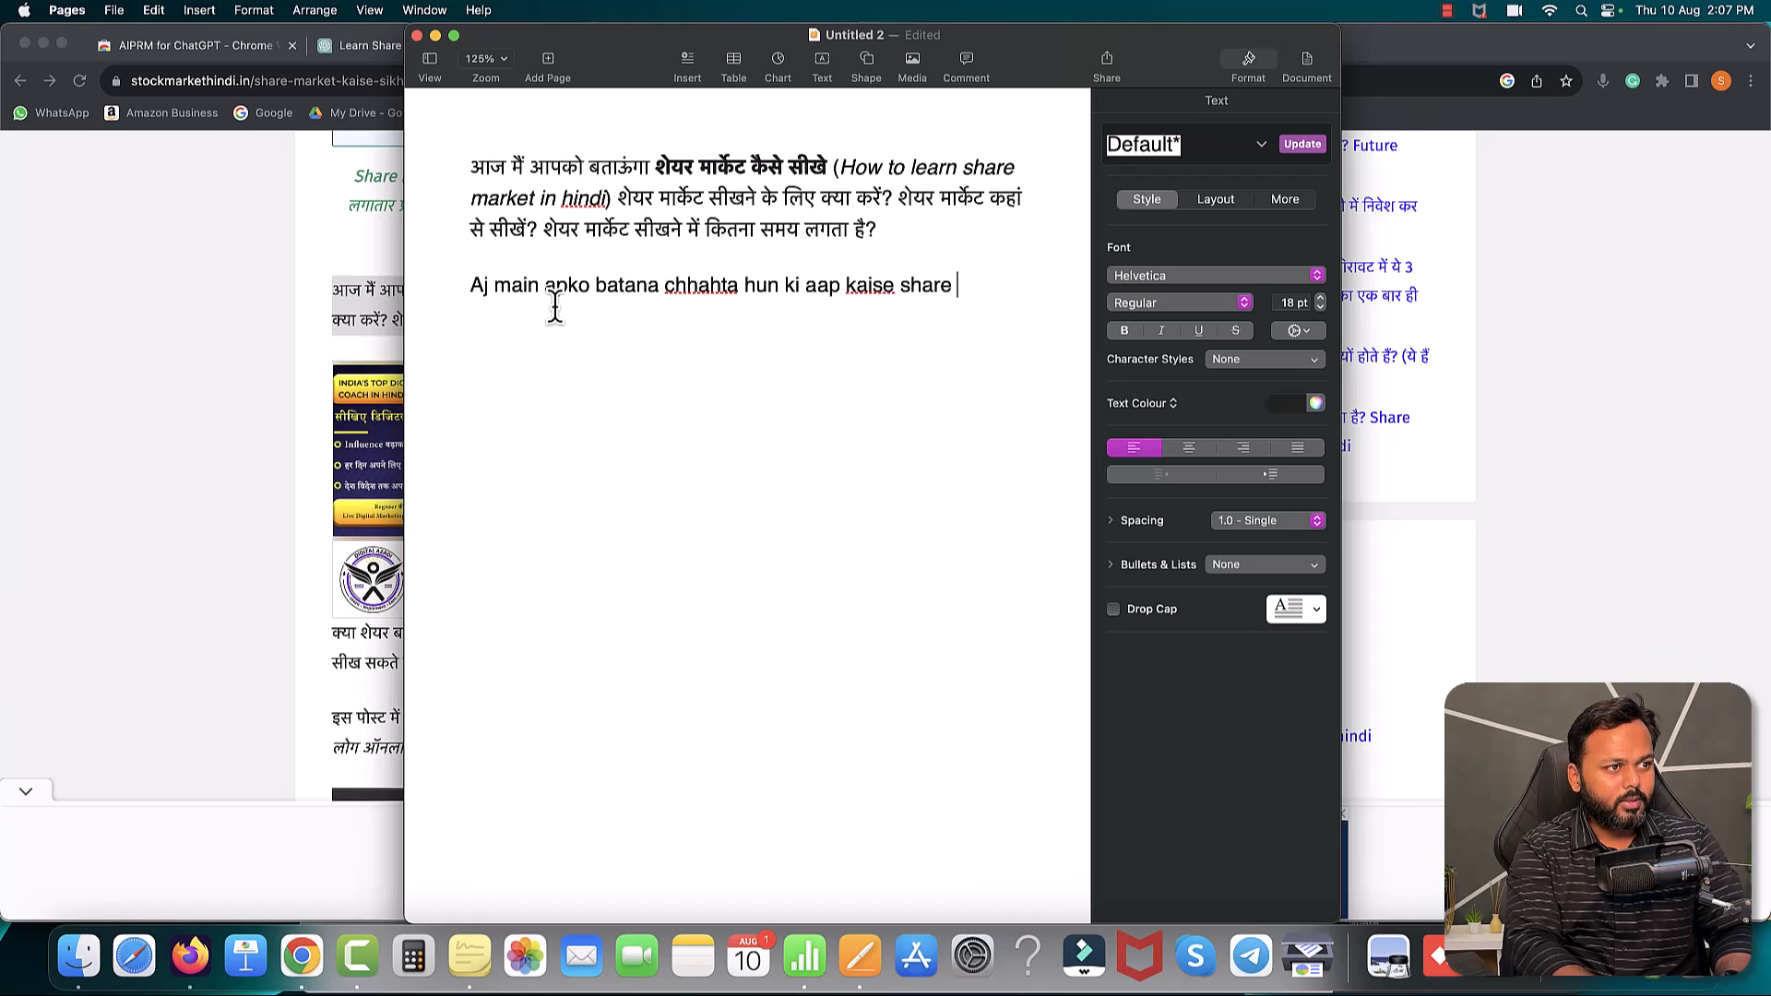
{"action": "type", "text": "market seekhoge."}
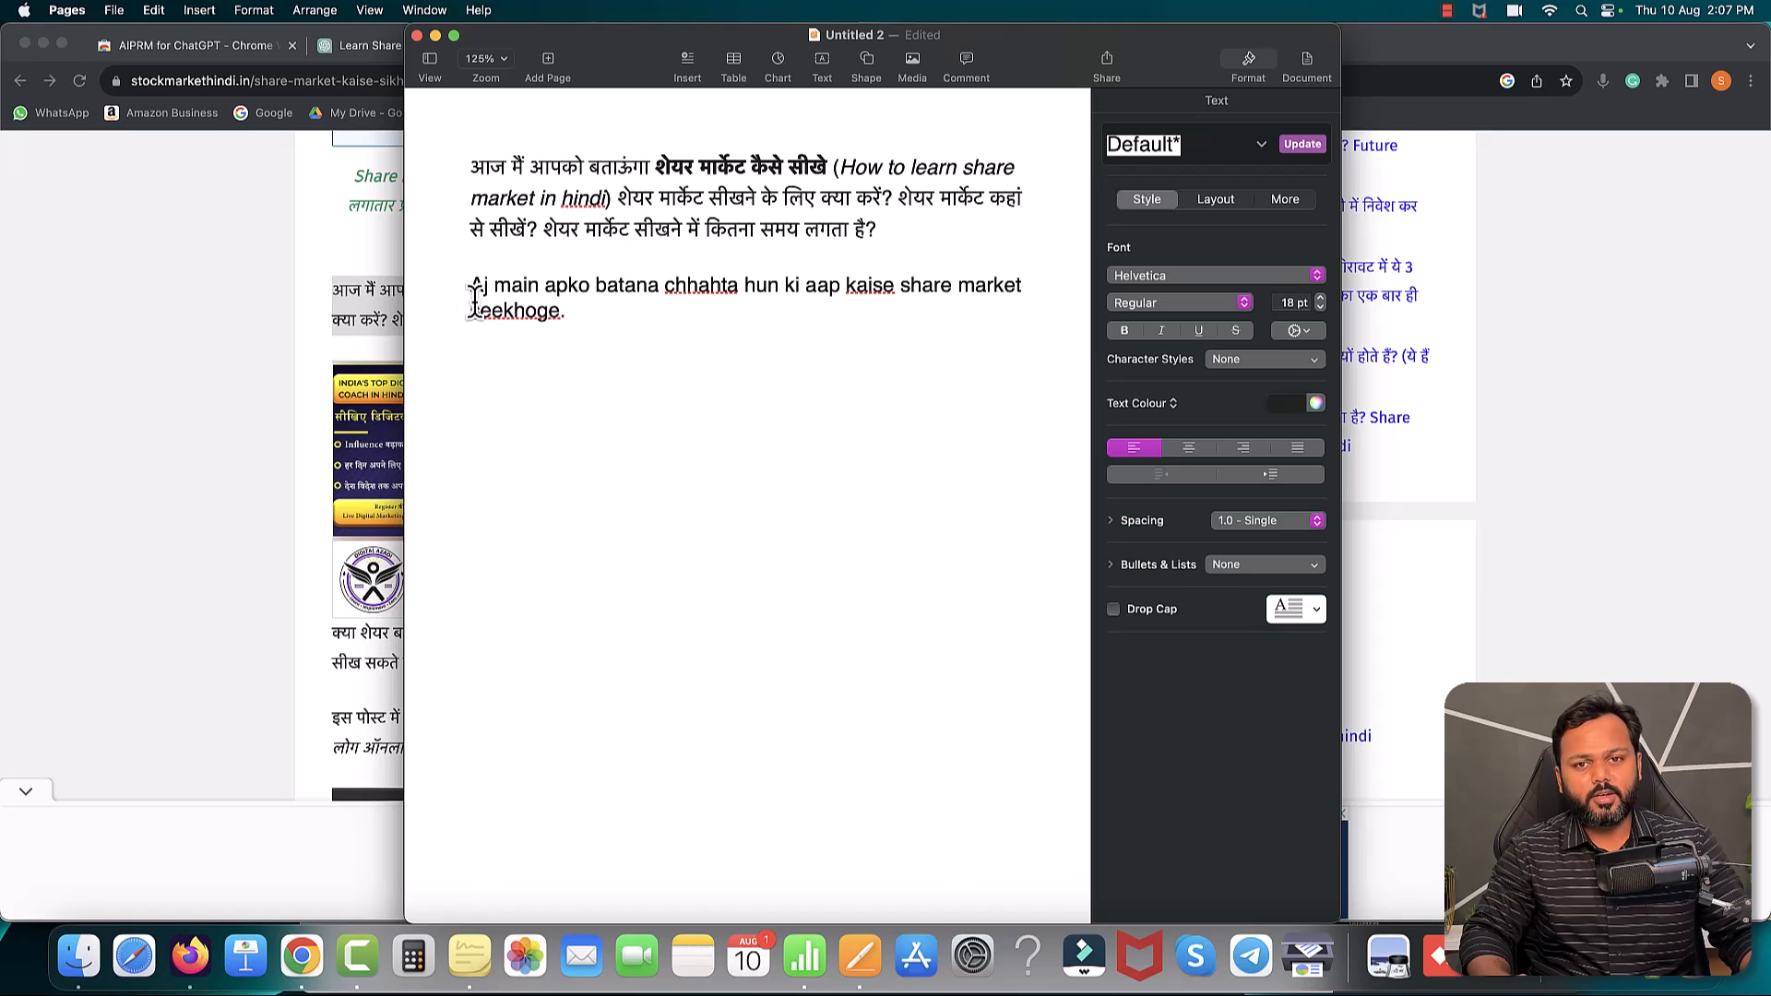
{"action": "left_click", "coordinate": [275, 310]}
{"action": "left_click", "coordinate": [557, 48]}
- Enter 'आज मैं आपको बताऊंगा' as Hindi source text, which translates to 'today i will tell you'
{"action": "left_click", "coordinate": [403, 352]}
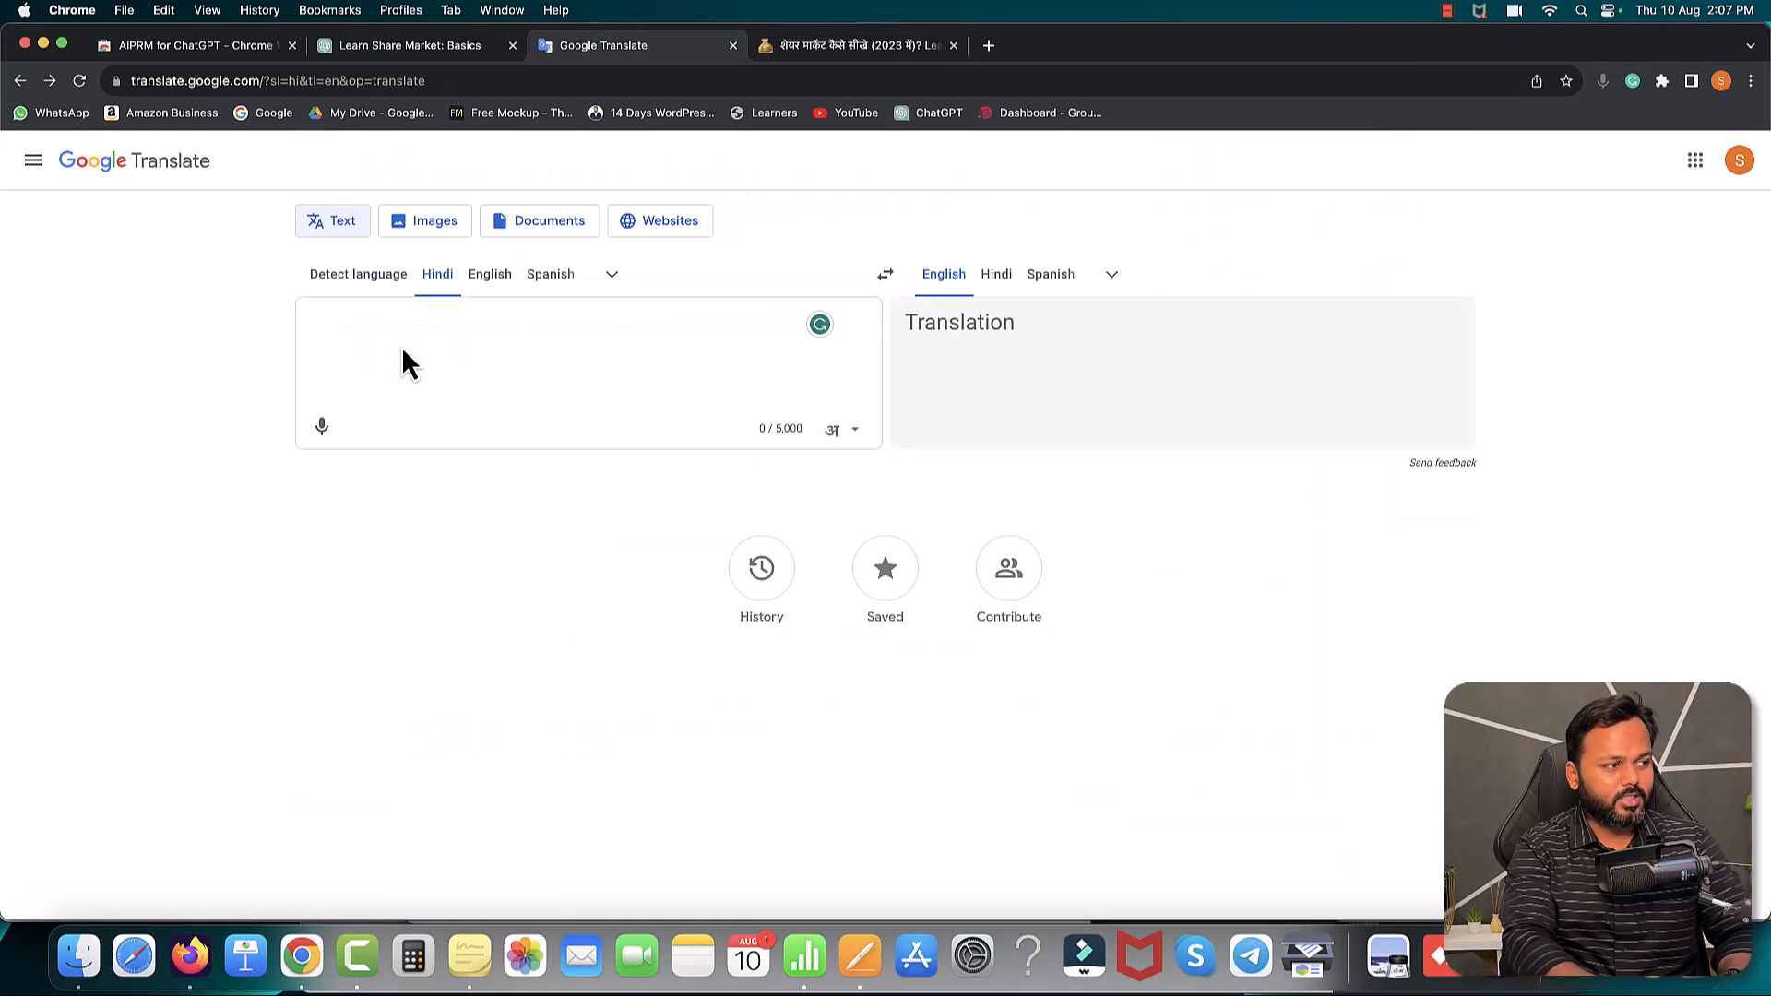
{"action": "type", "text": "आज में aa"}
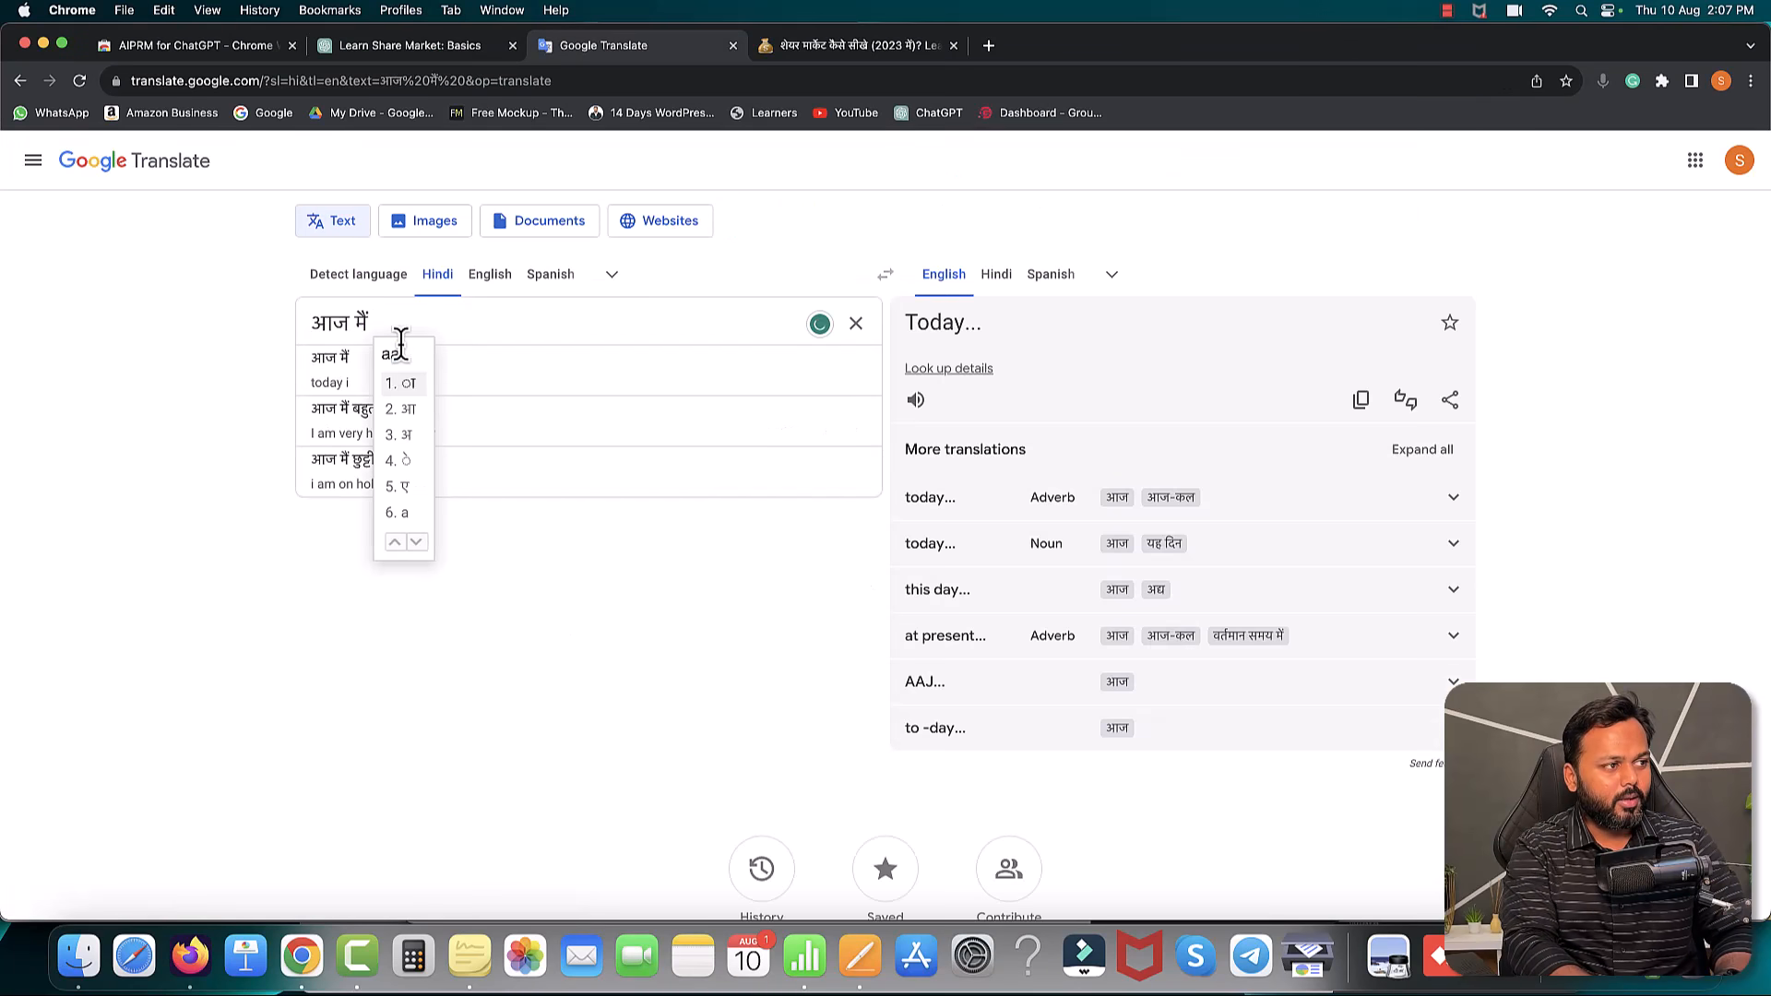
{"action": "type", "text": "pko batau"}
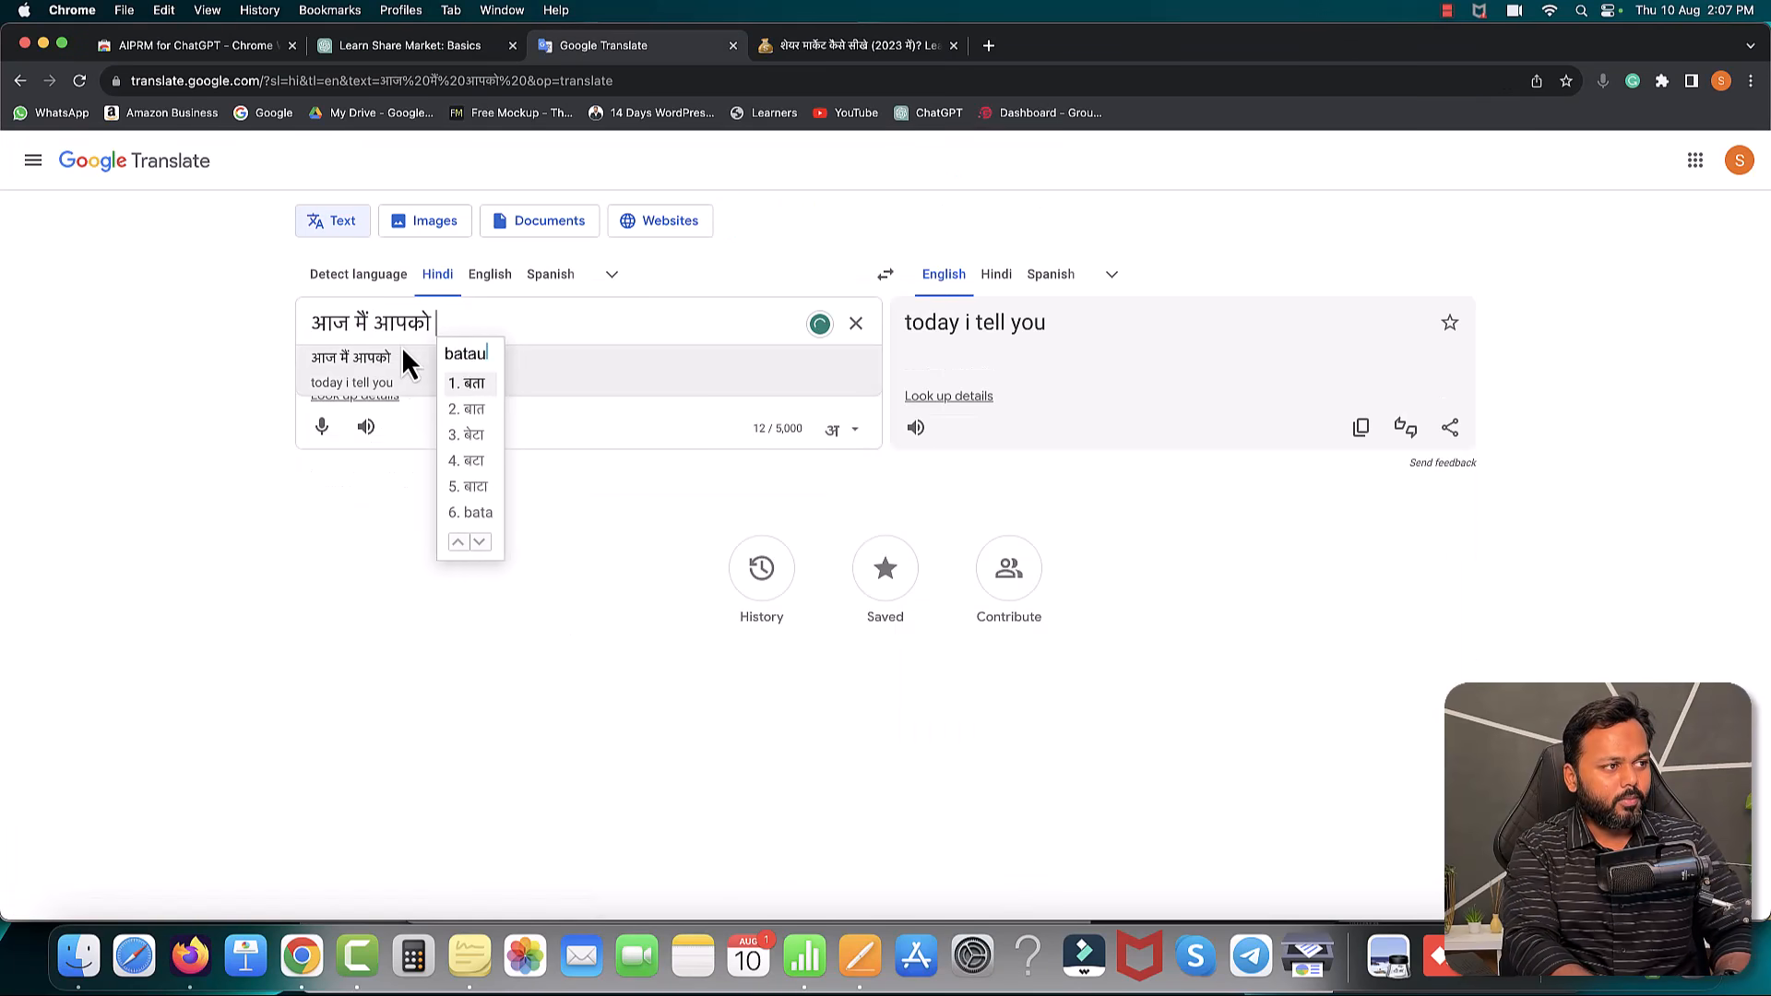
{"action": "type", "text": "nga"}
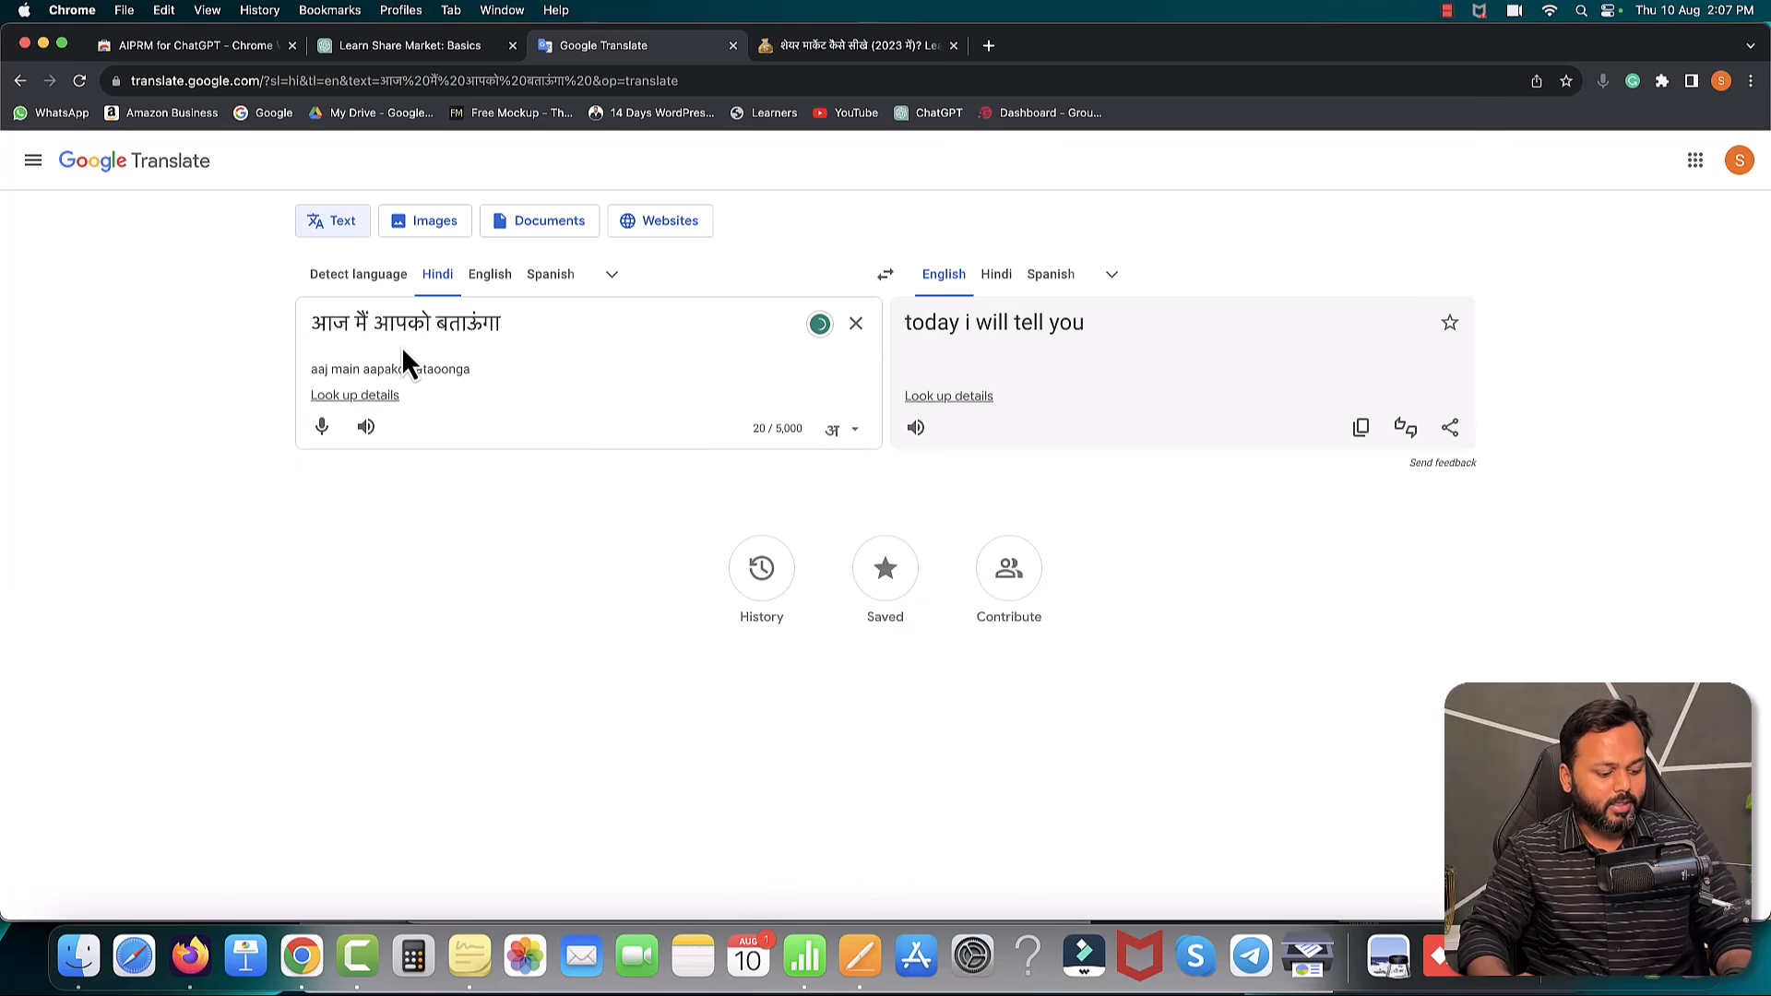
{"action": "key", "text": "super+a"}
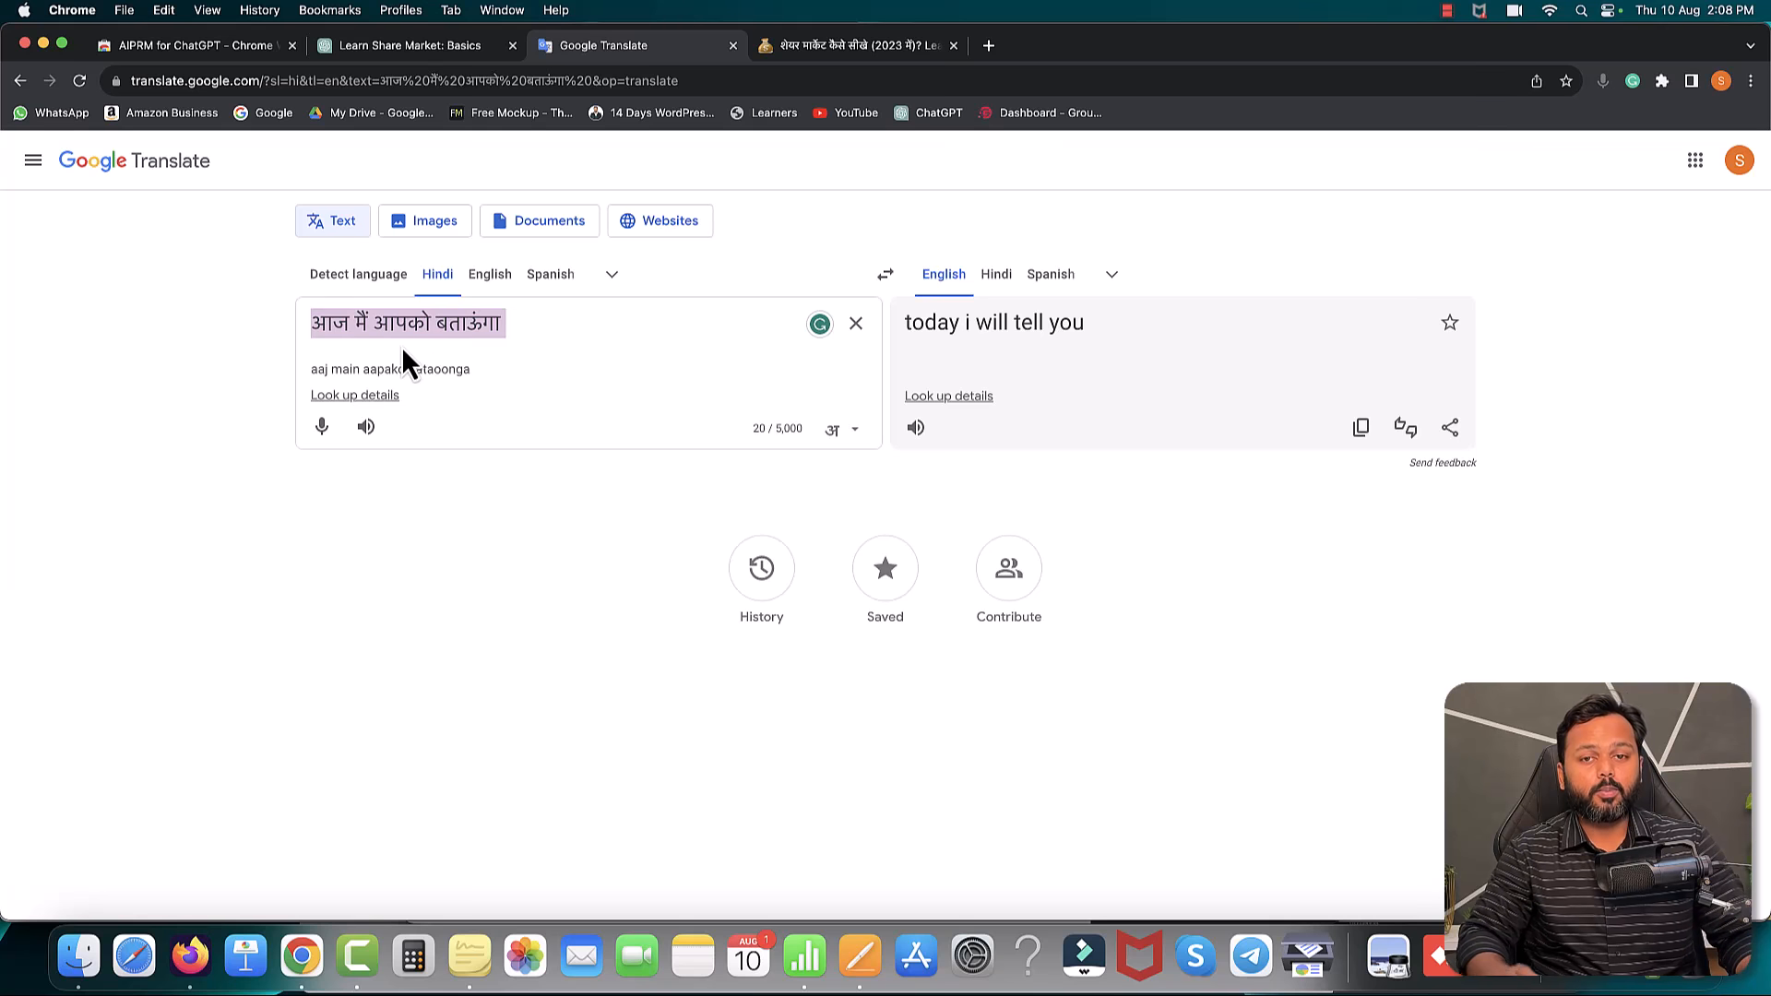
- Scroll further down the stockmarkethindi.in article, then return to the Pages draft
{"action": "left_click", "coordinate": [824, 52]}
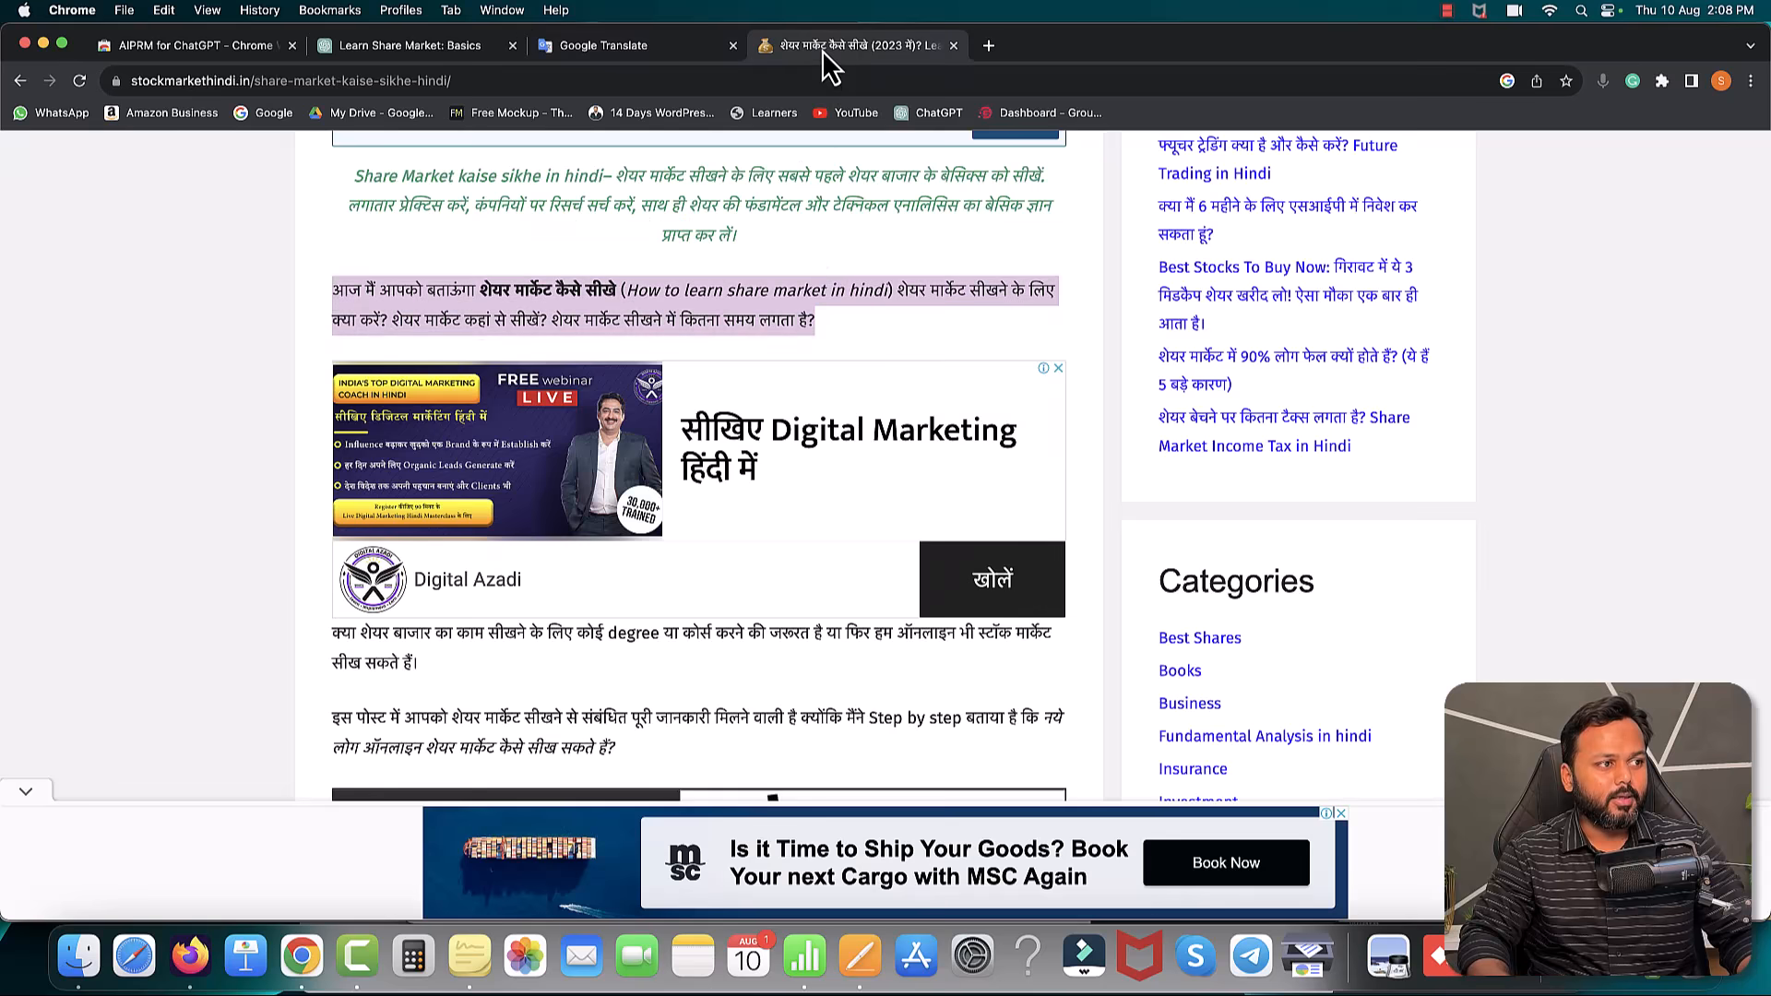
{"action": "scroll", "coordinate": [786, 327], "scroll_direction": "down", "scroll_amount": 5}
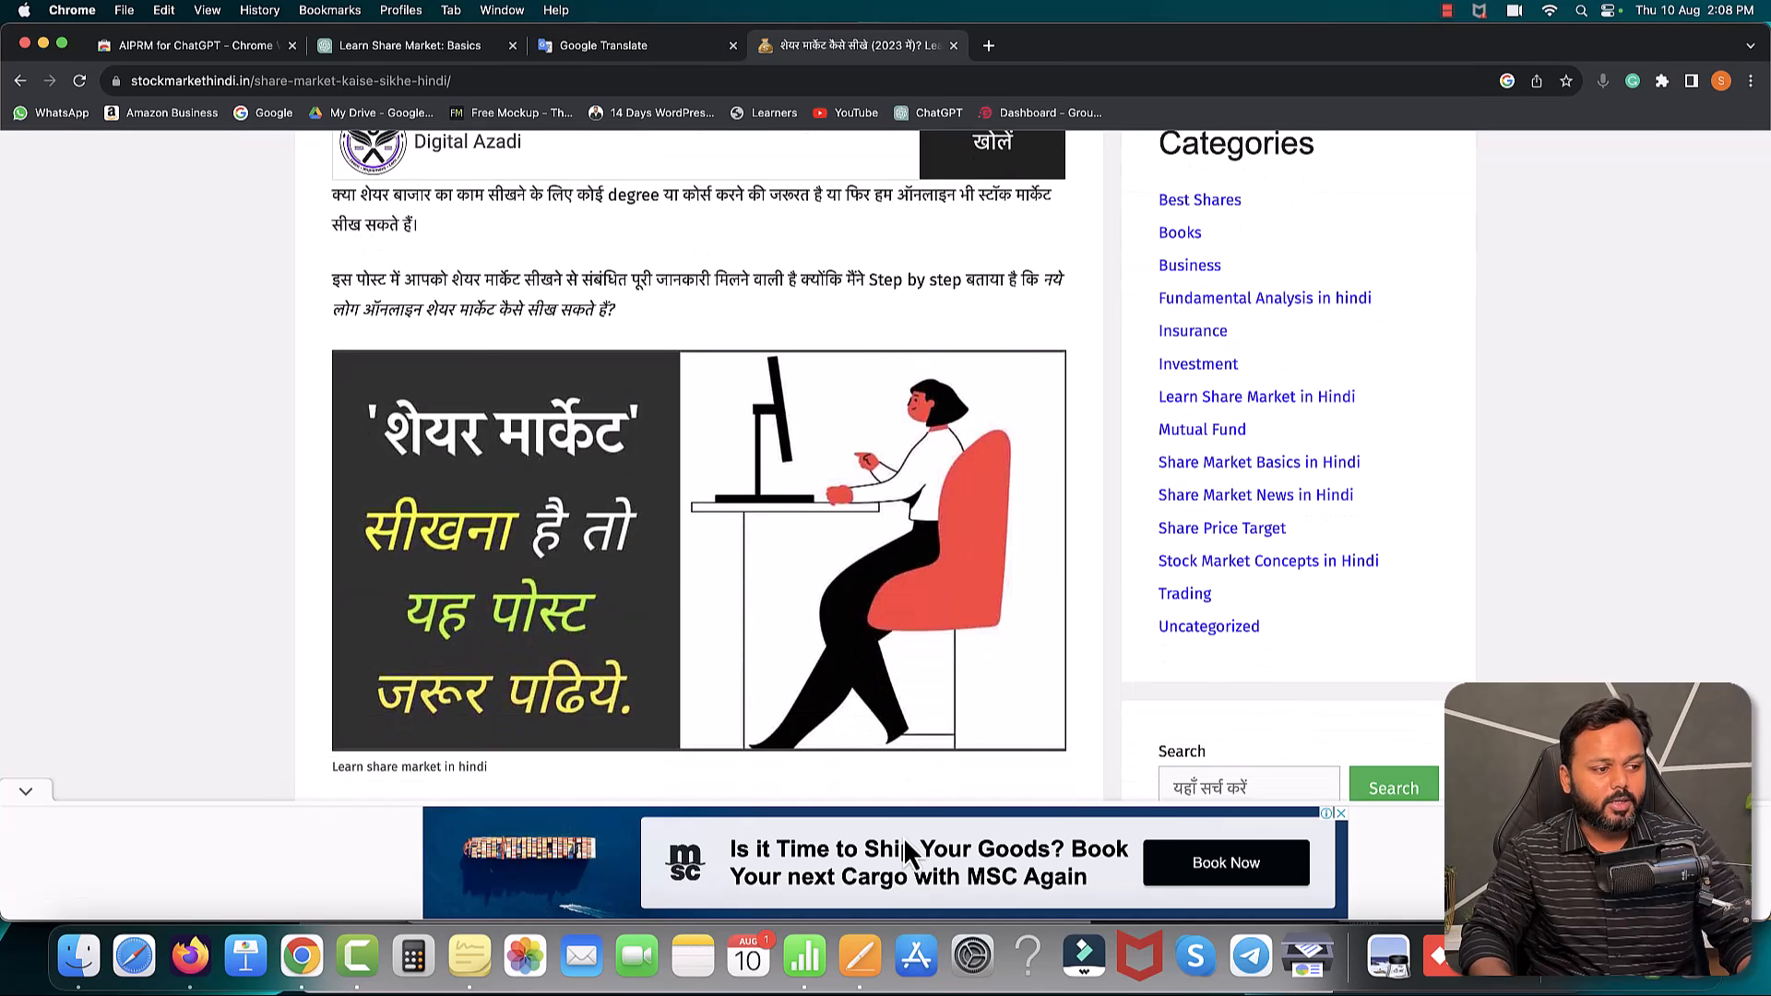
{"action": "left_click", "coordinate": [860, 955]}
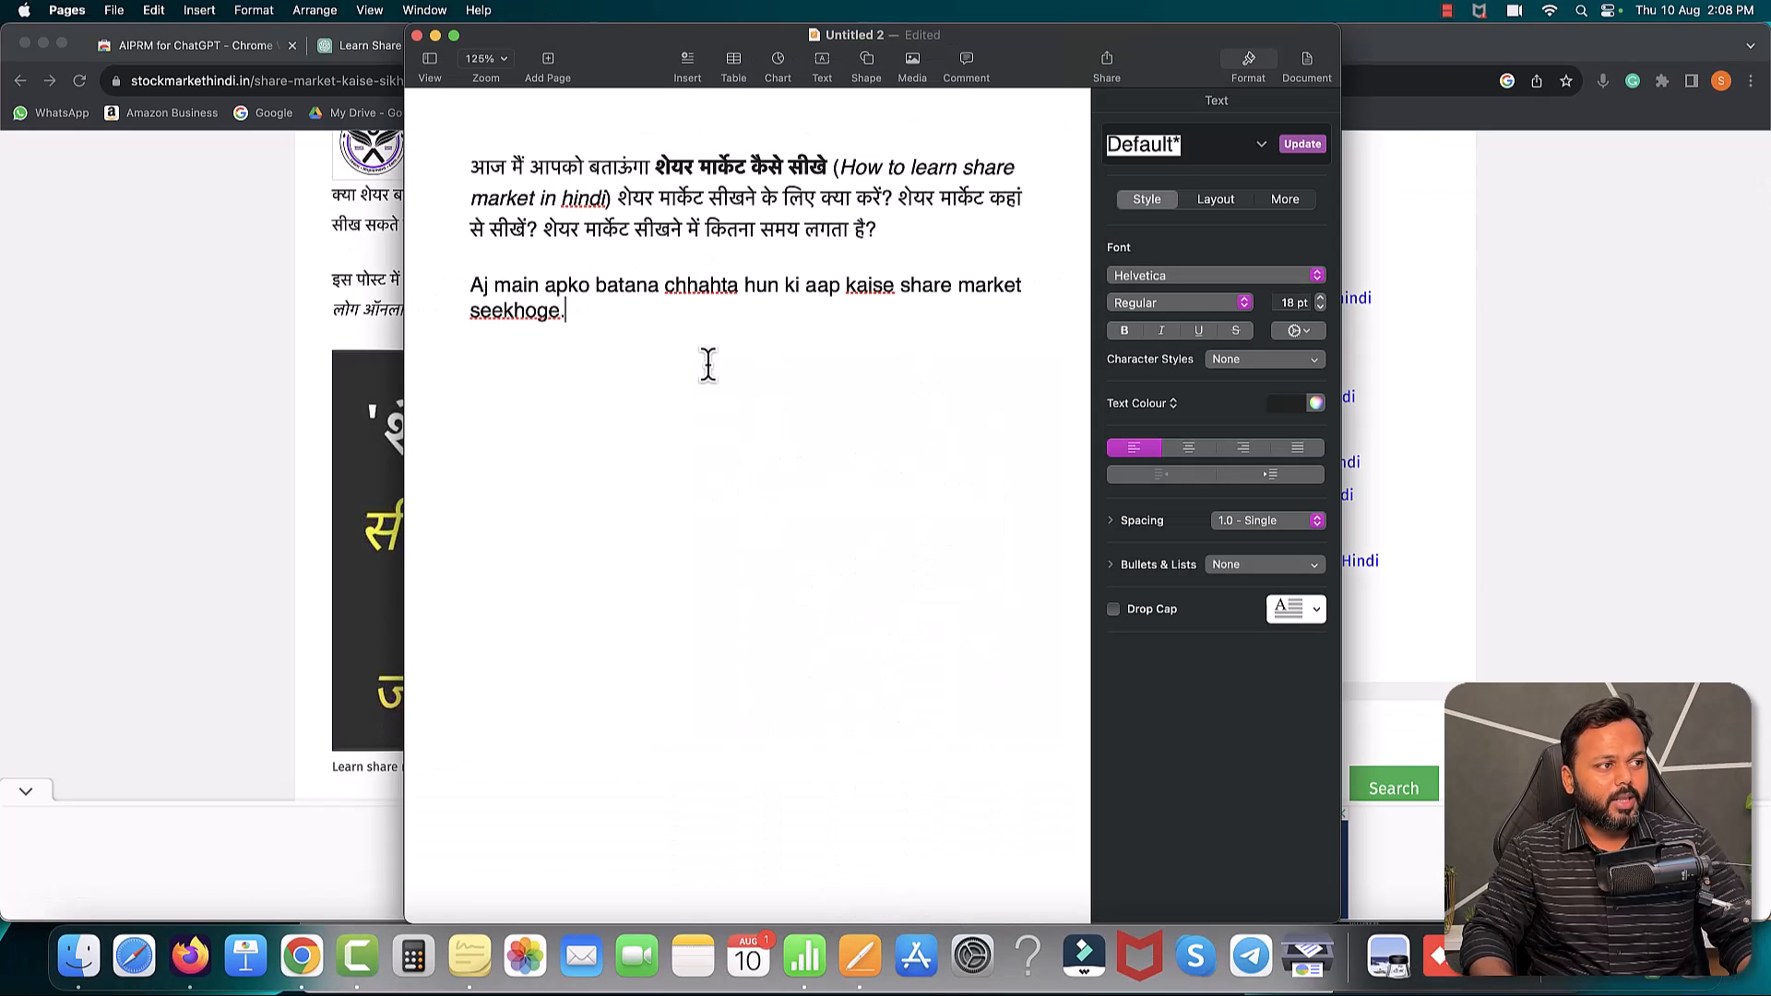
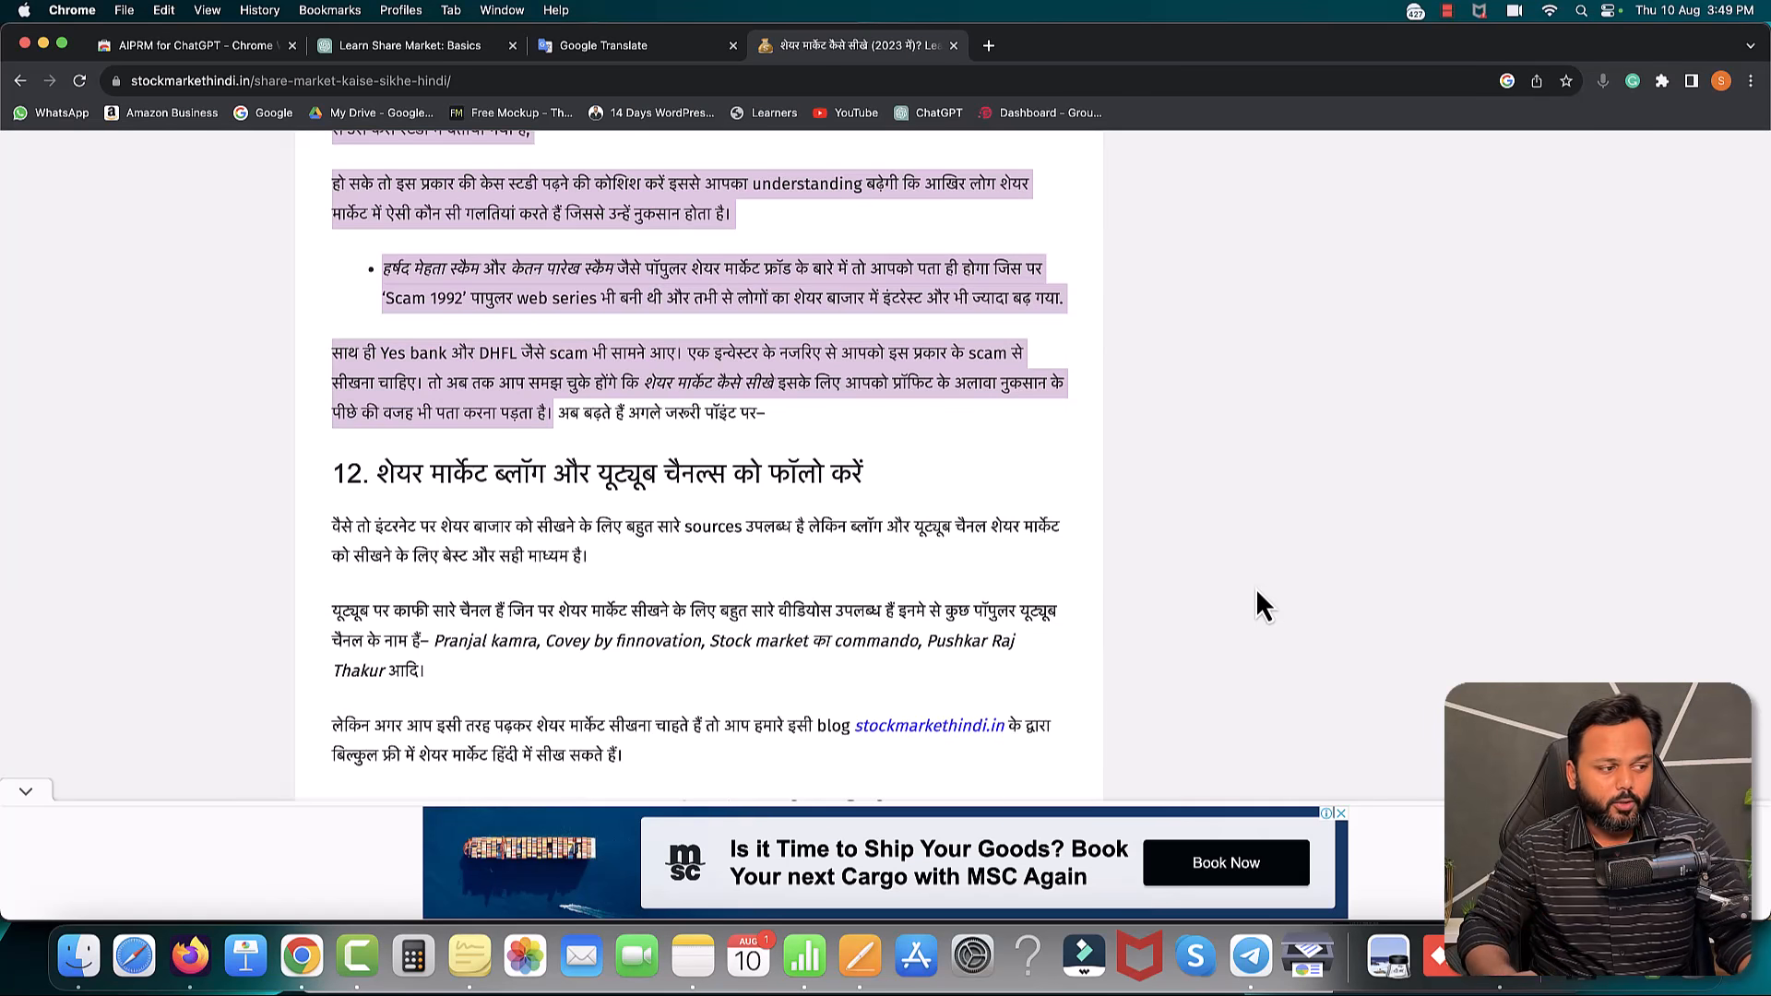
- Bring the WhatsApp Web image viewer window to the front
{"action": "left_click", "coordinate": [191, 956]}
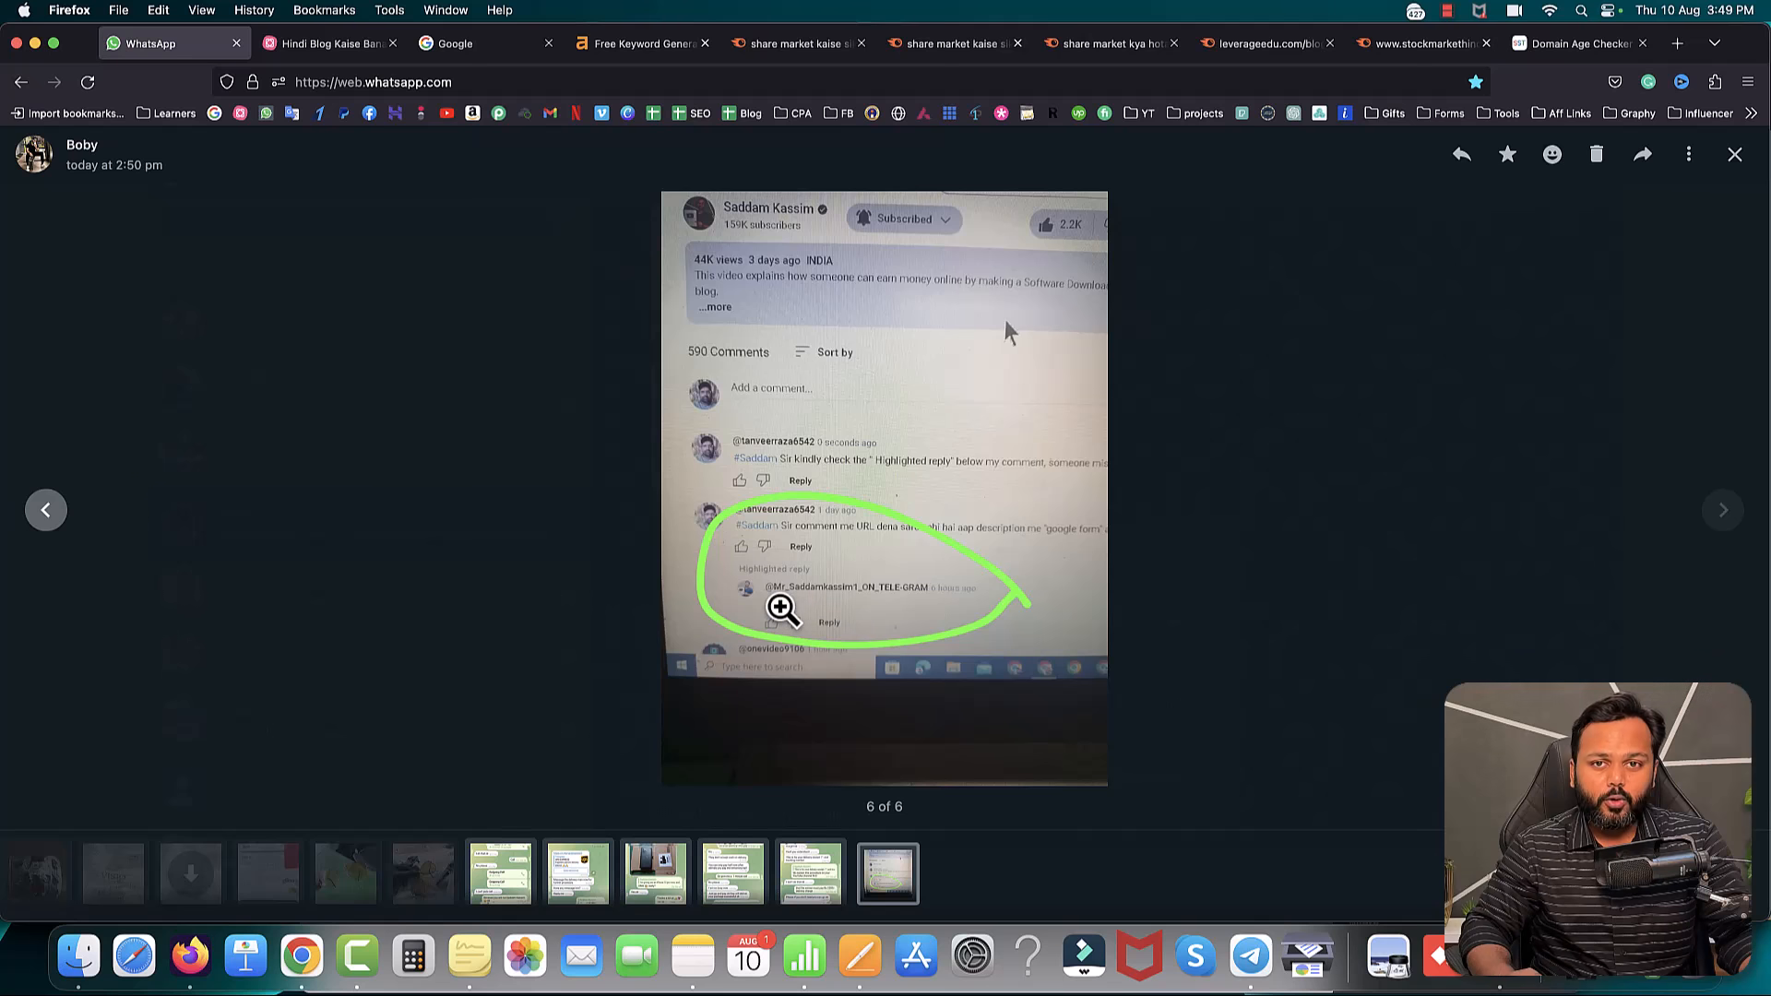
- Step back from image 6 of 6 to image 3 of 6, the iPhone 13 Pro Max giveaway chat
{"action": "left_click", "coordinate": [47, 510]}
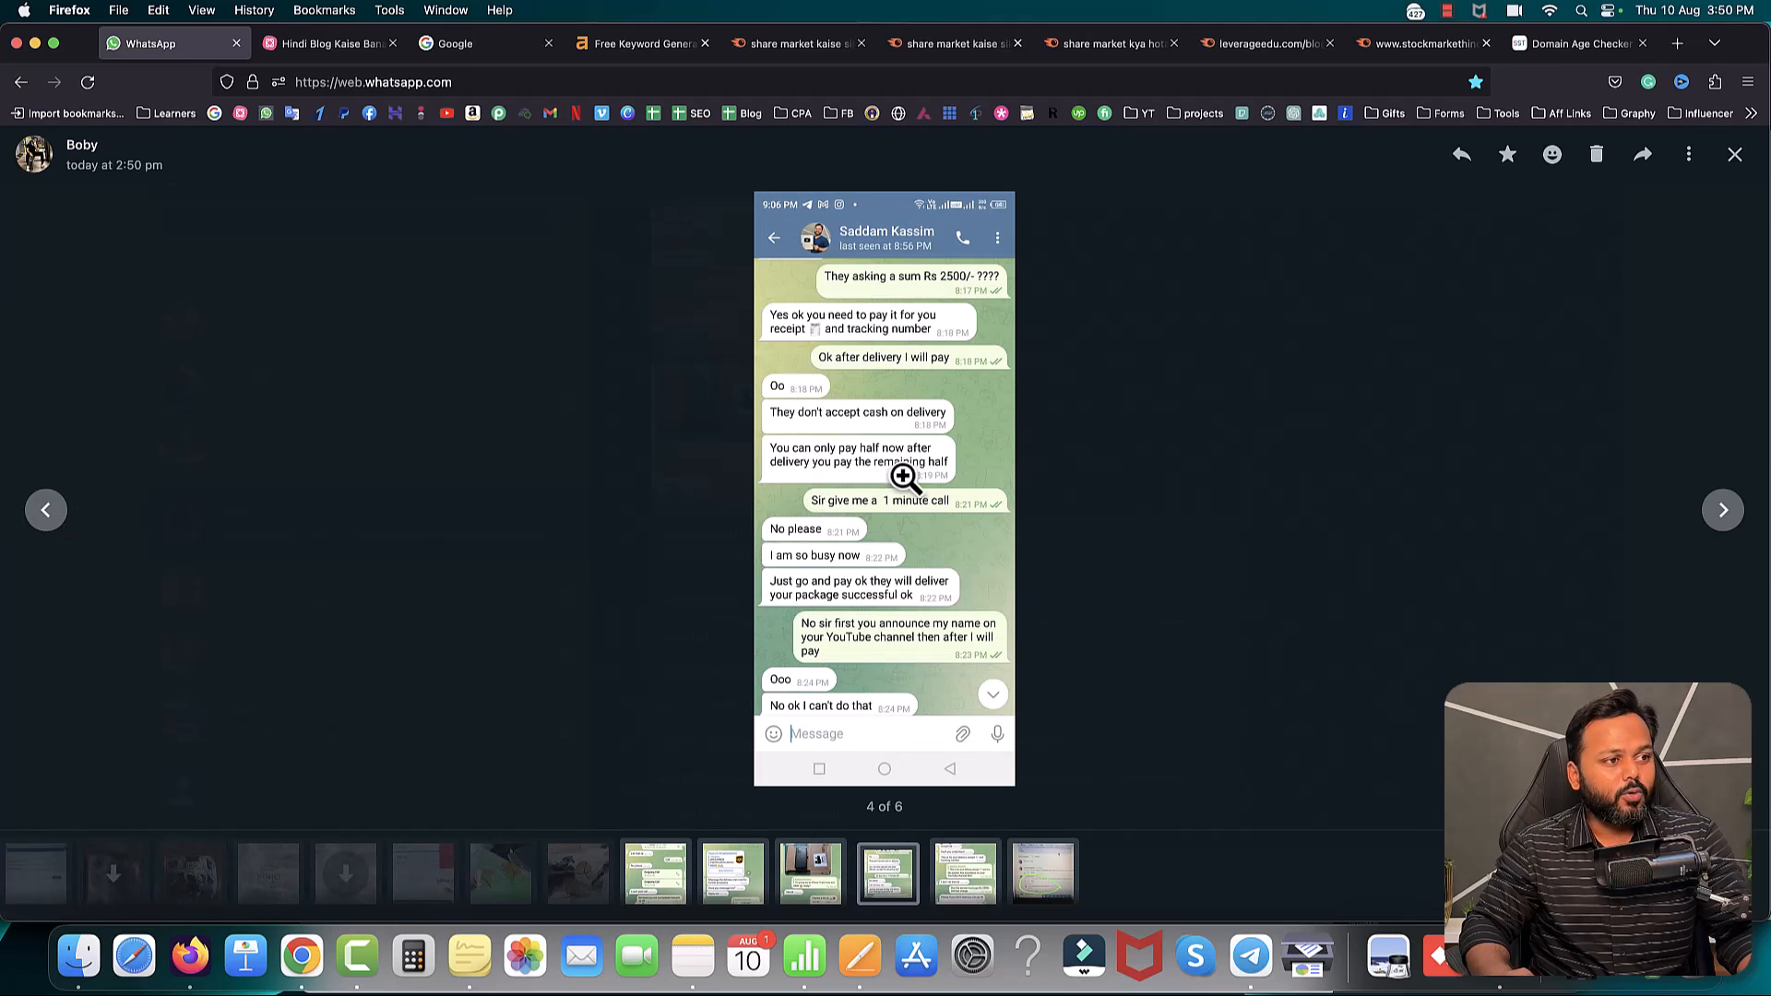
{"action": "left_click", "coordinate": [51, 515]}
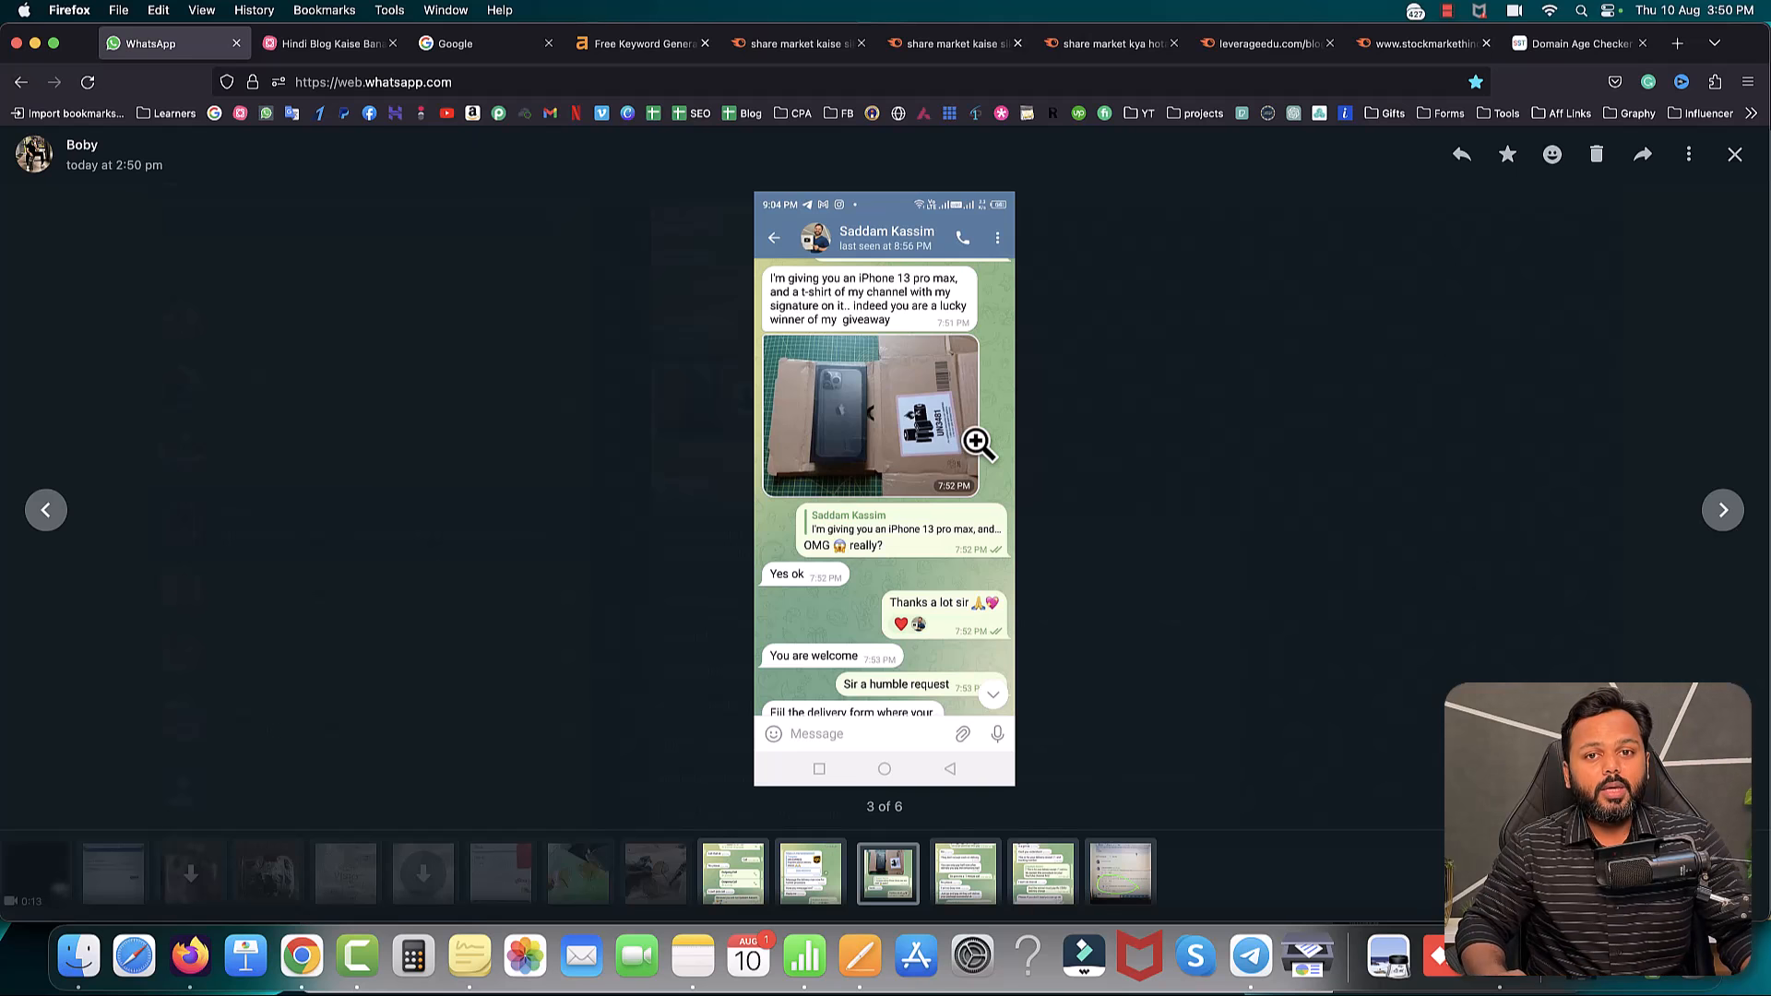
{"action": "left_click", "coordinate": [1252, 950]}
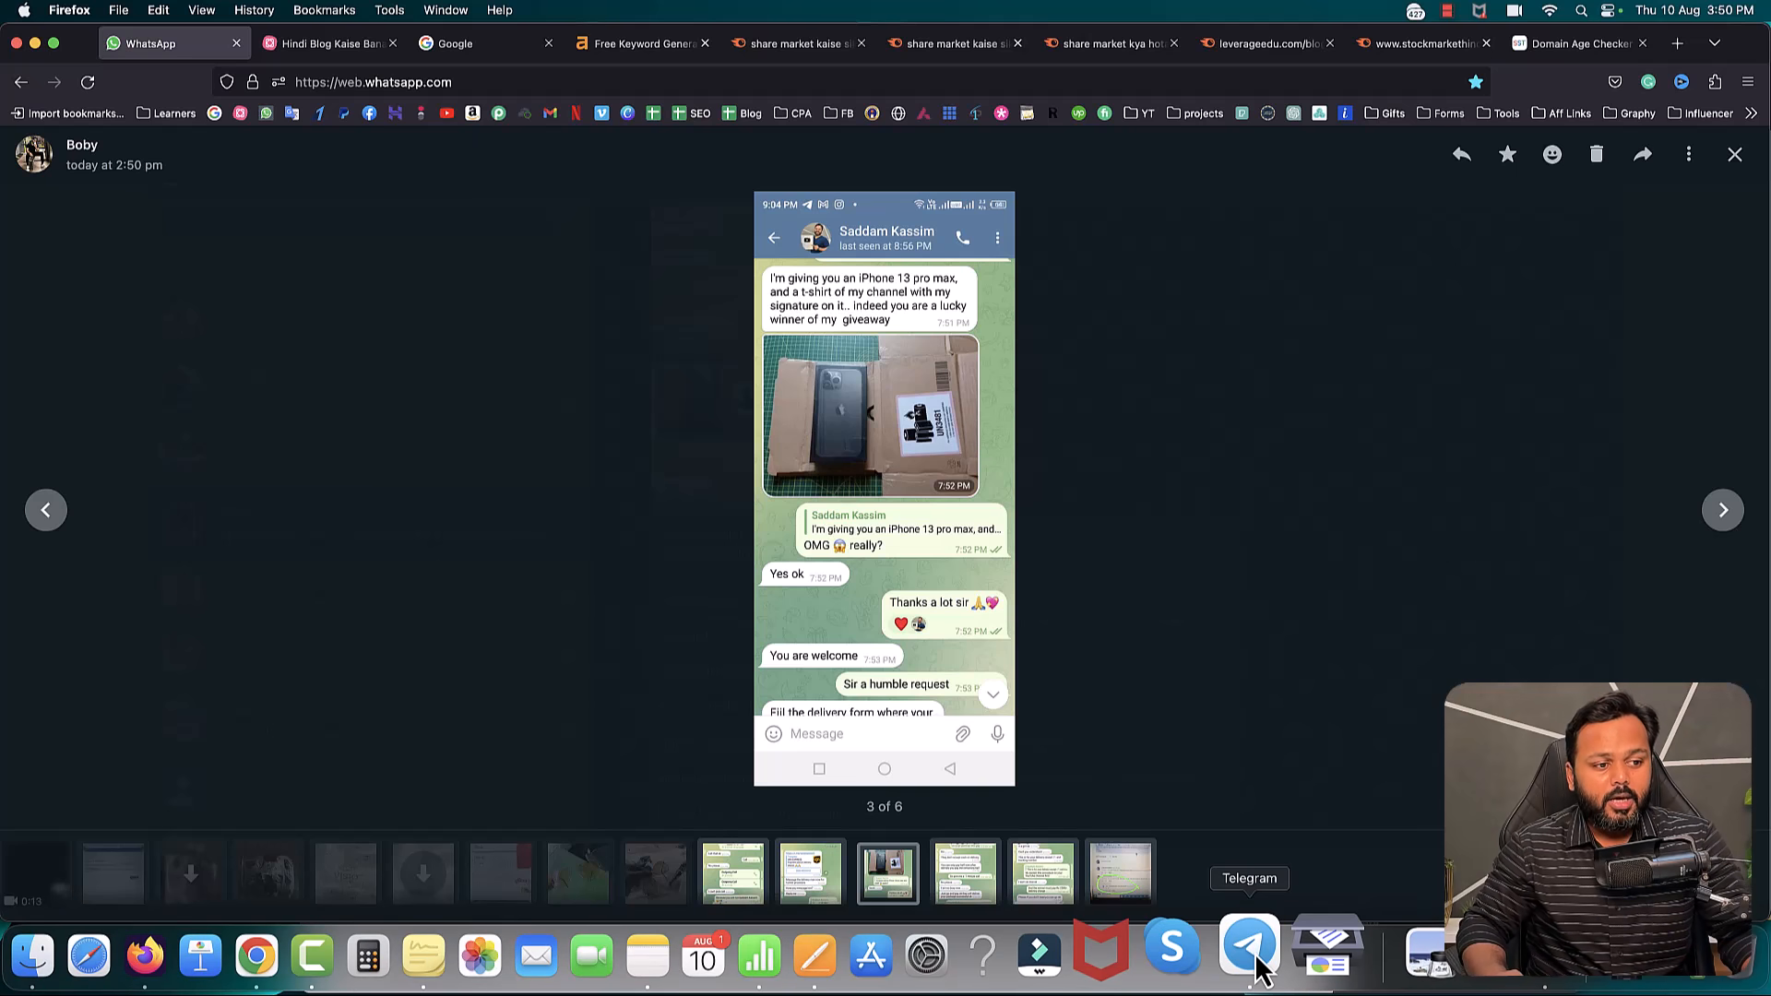
{"action": "left_click", "coordinate": [846, 179]}
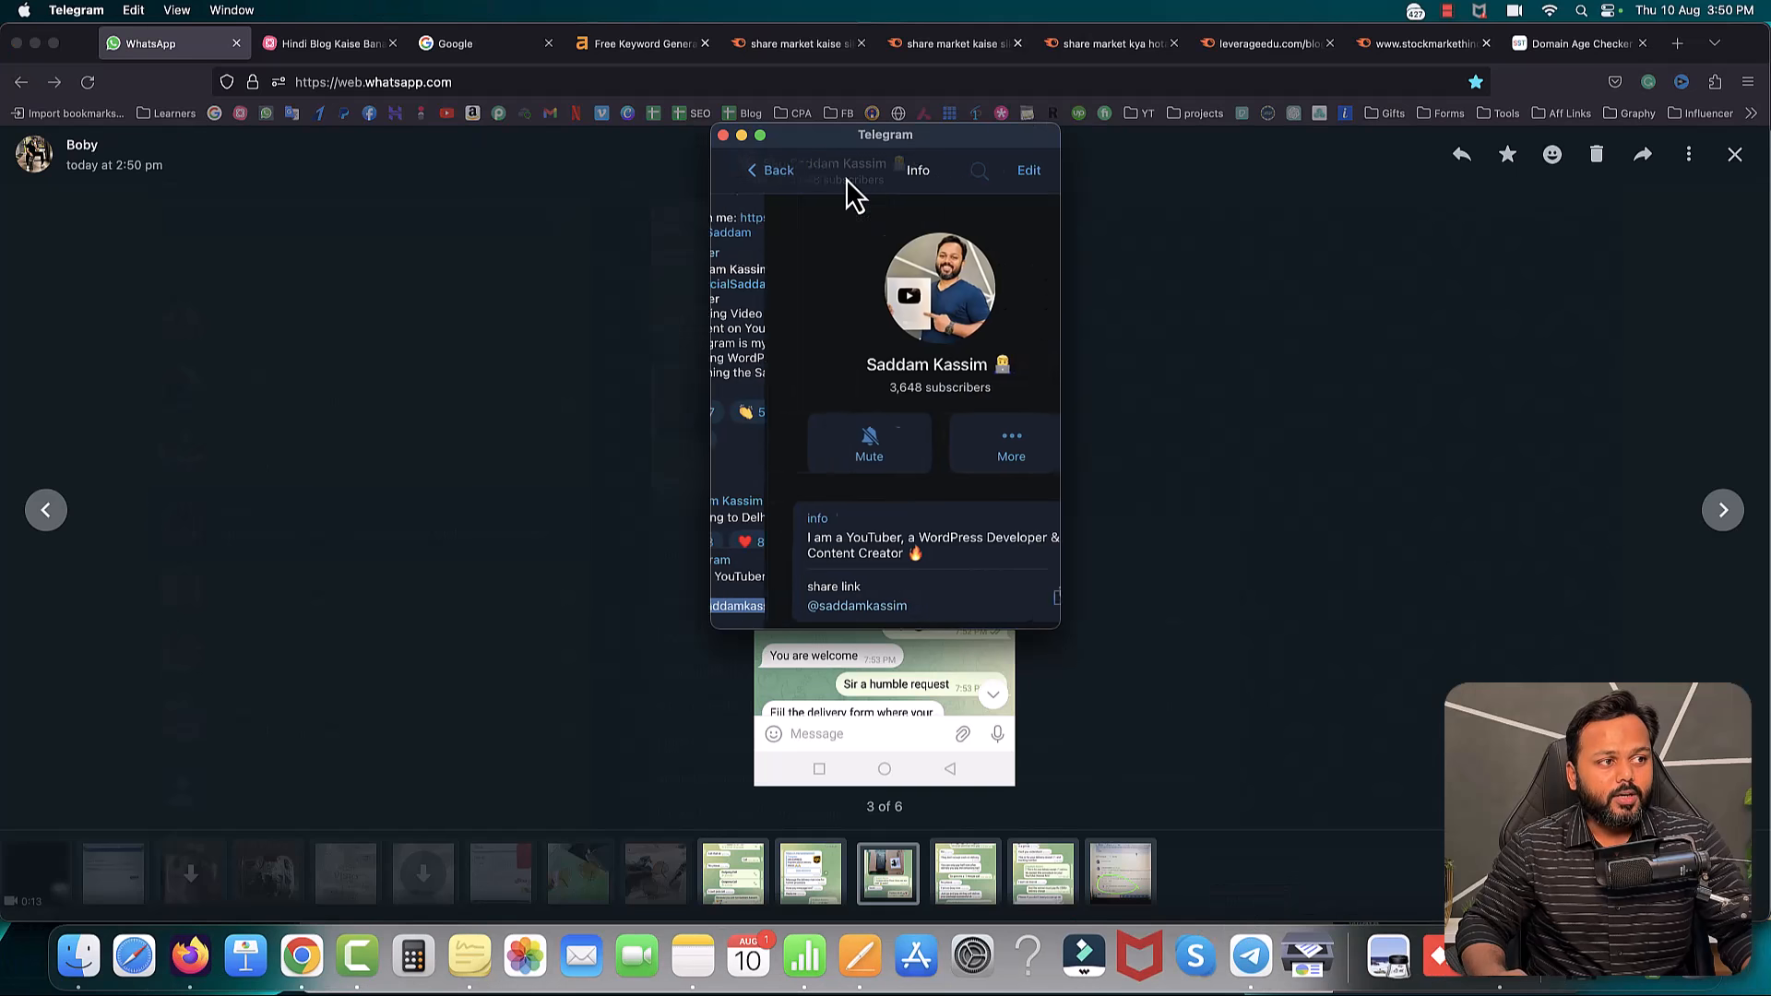
{"action": "scroll", "coordinate": [904, 408], "scroll_direction": "down", "scroll_amount": 3}
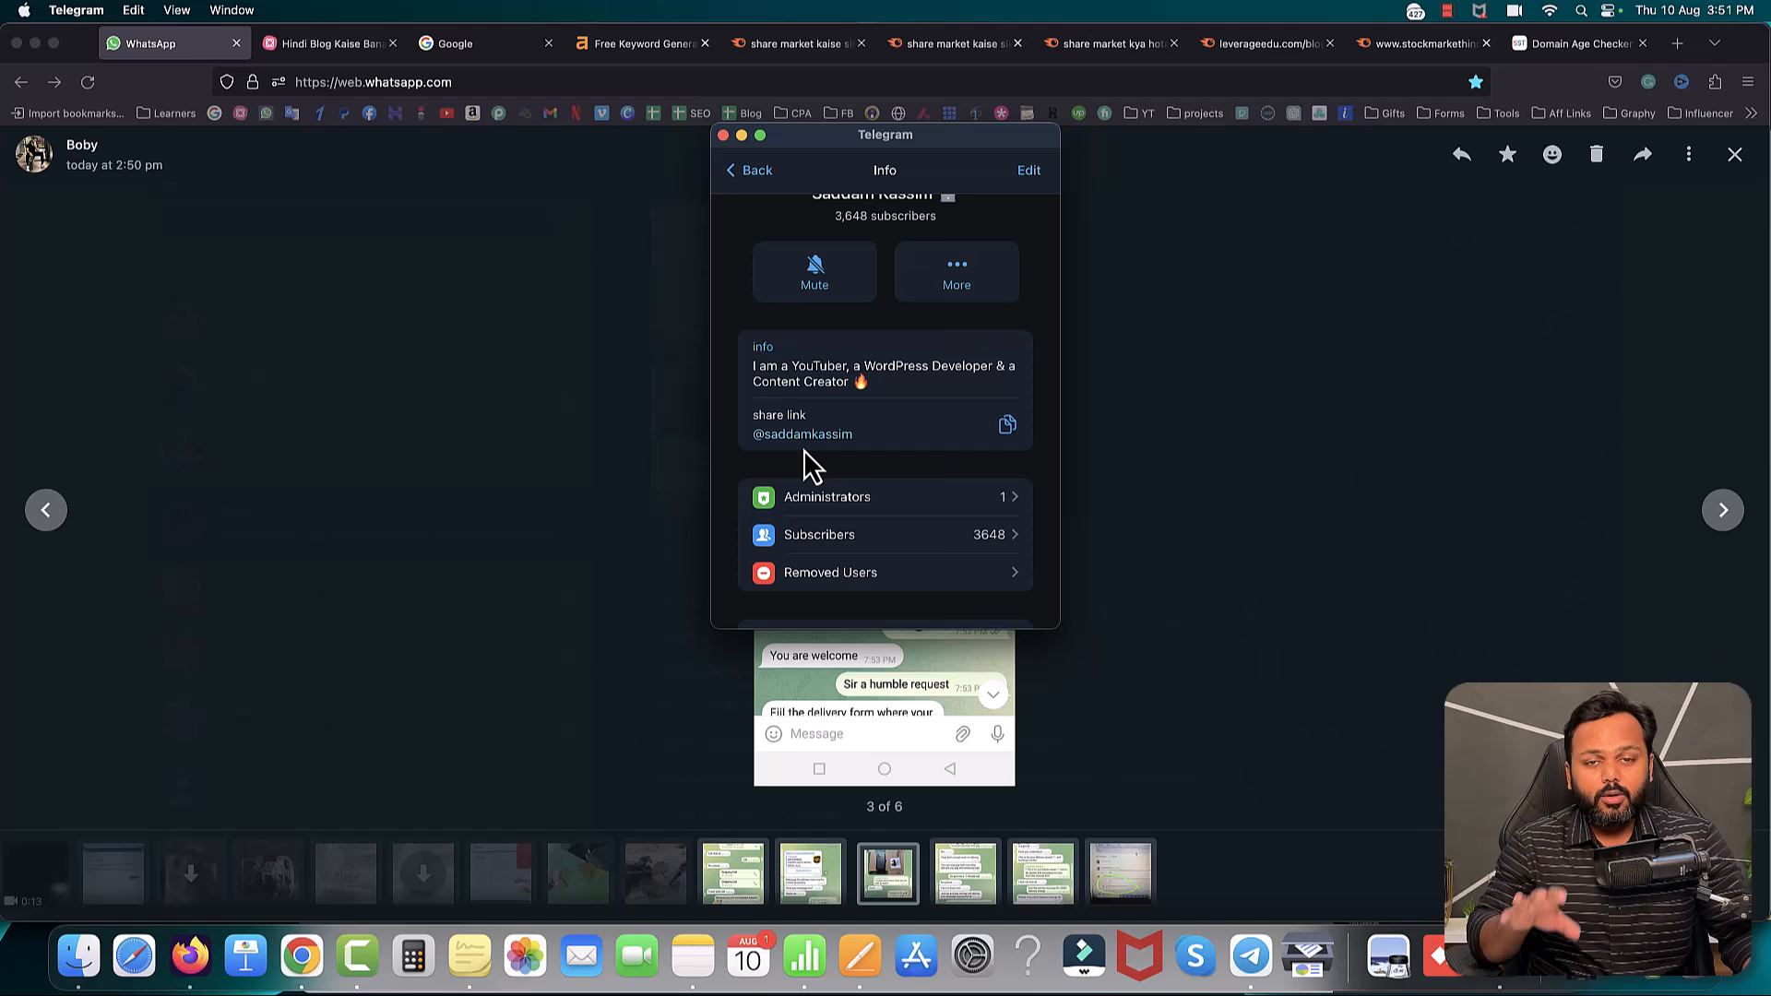
{"action": "left_click", "coordinate": [744, 173]}
{"action": "left_click", "coordinate": [734, 174]}
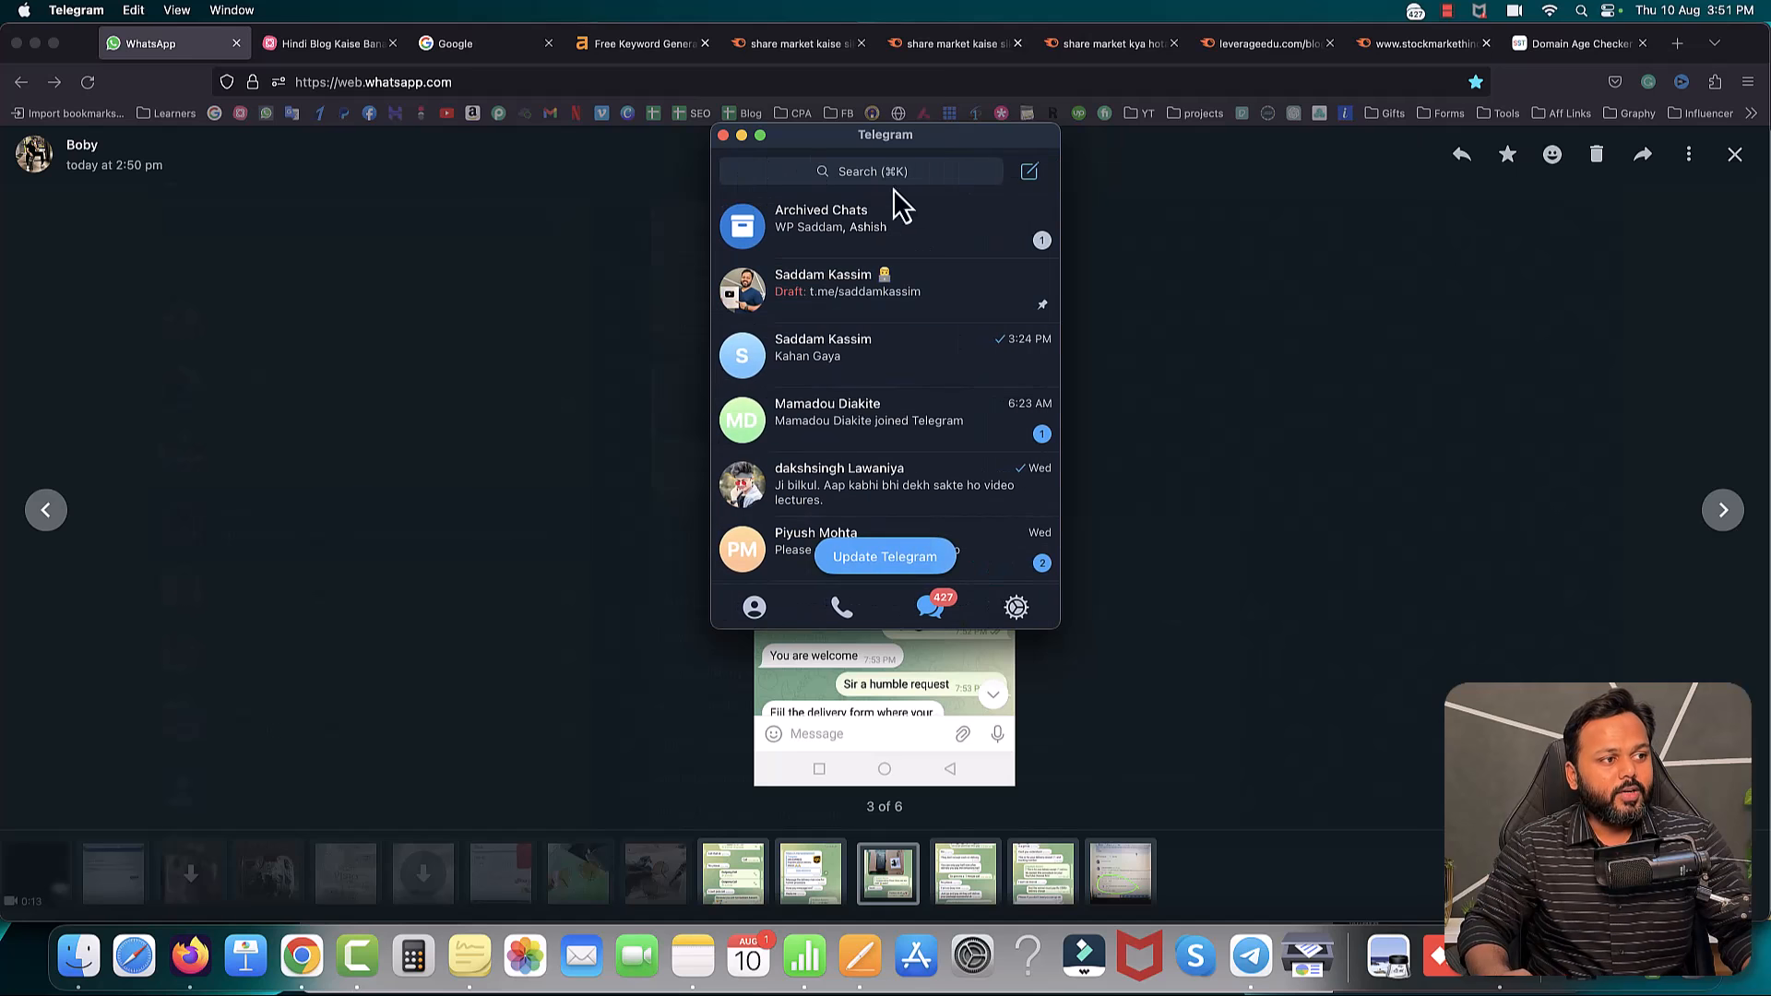
{"action": "left_click", "coordinate": [801, 358]}
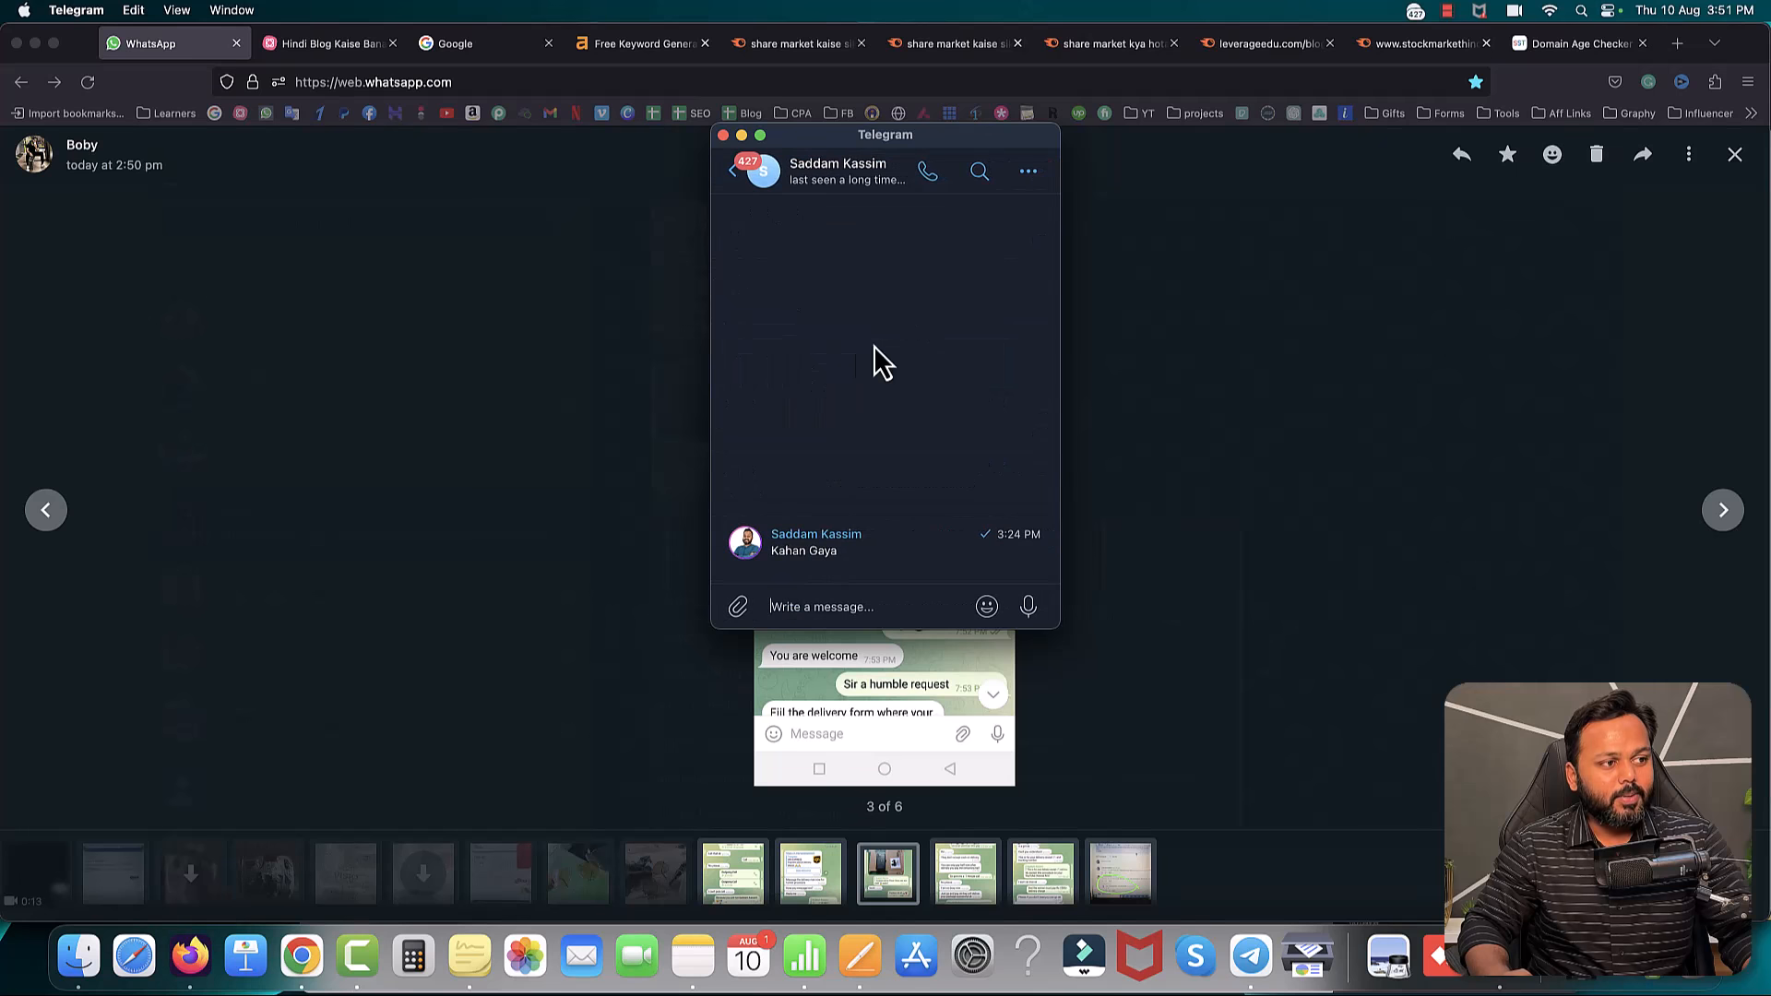
{"action": "left_click", "coordinate": [850, 169]}
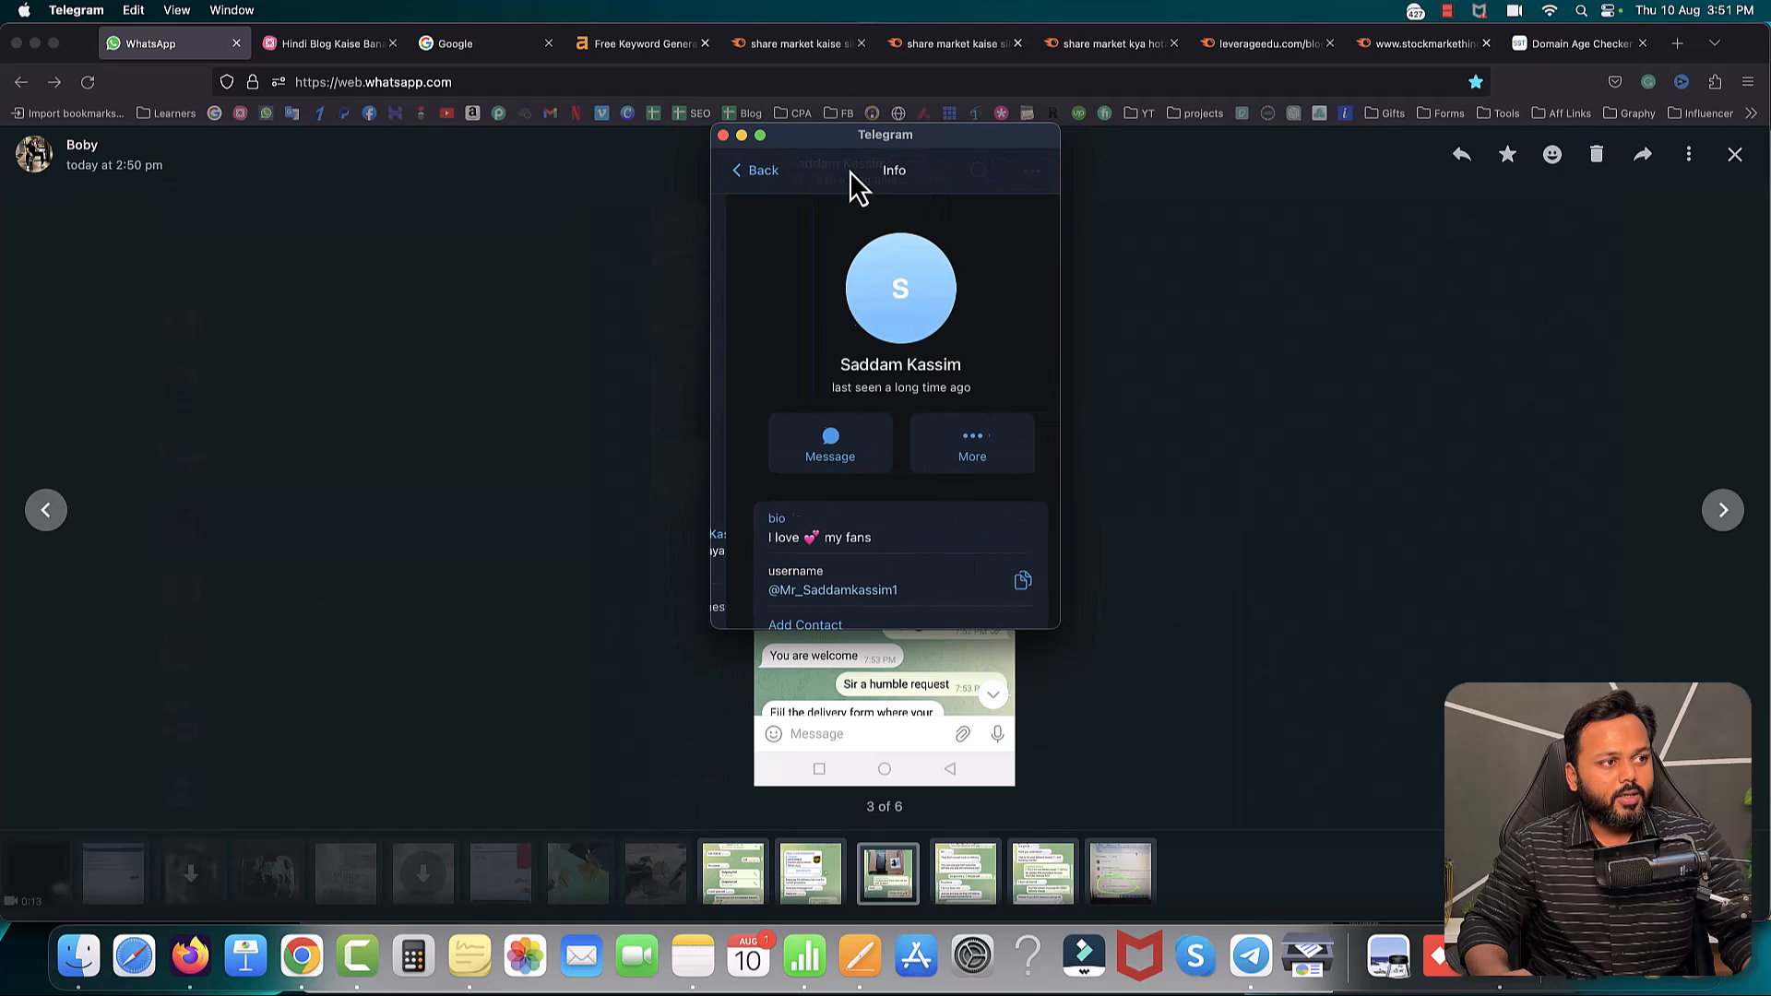
{"action": "scroll", "coordinate": [921, 479], "scroll_direction": "down", "scroll_amount": 2}
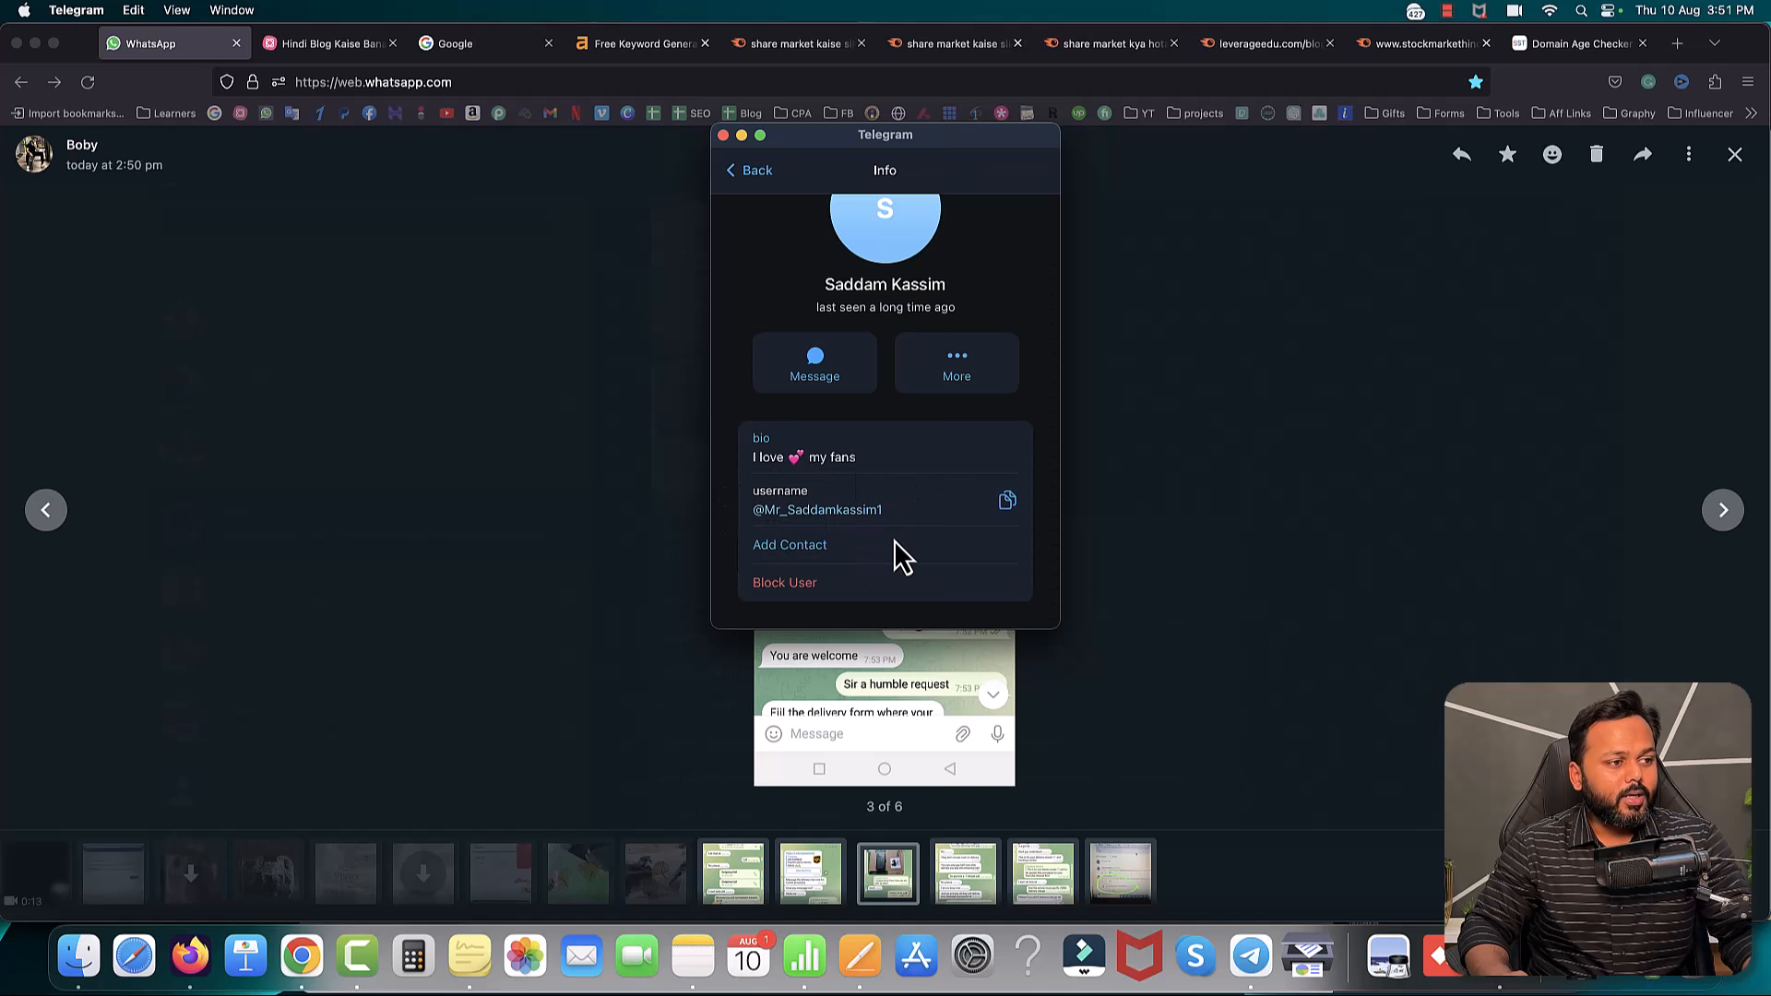
{"action": "left_click", "coordinate": [936, 706]}
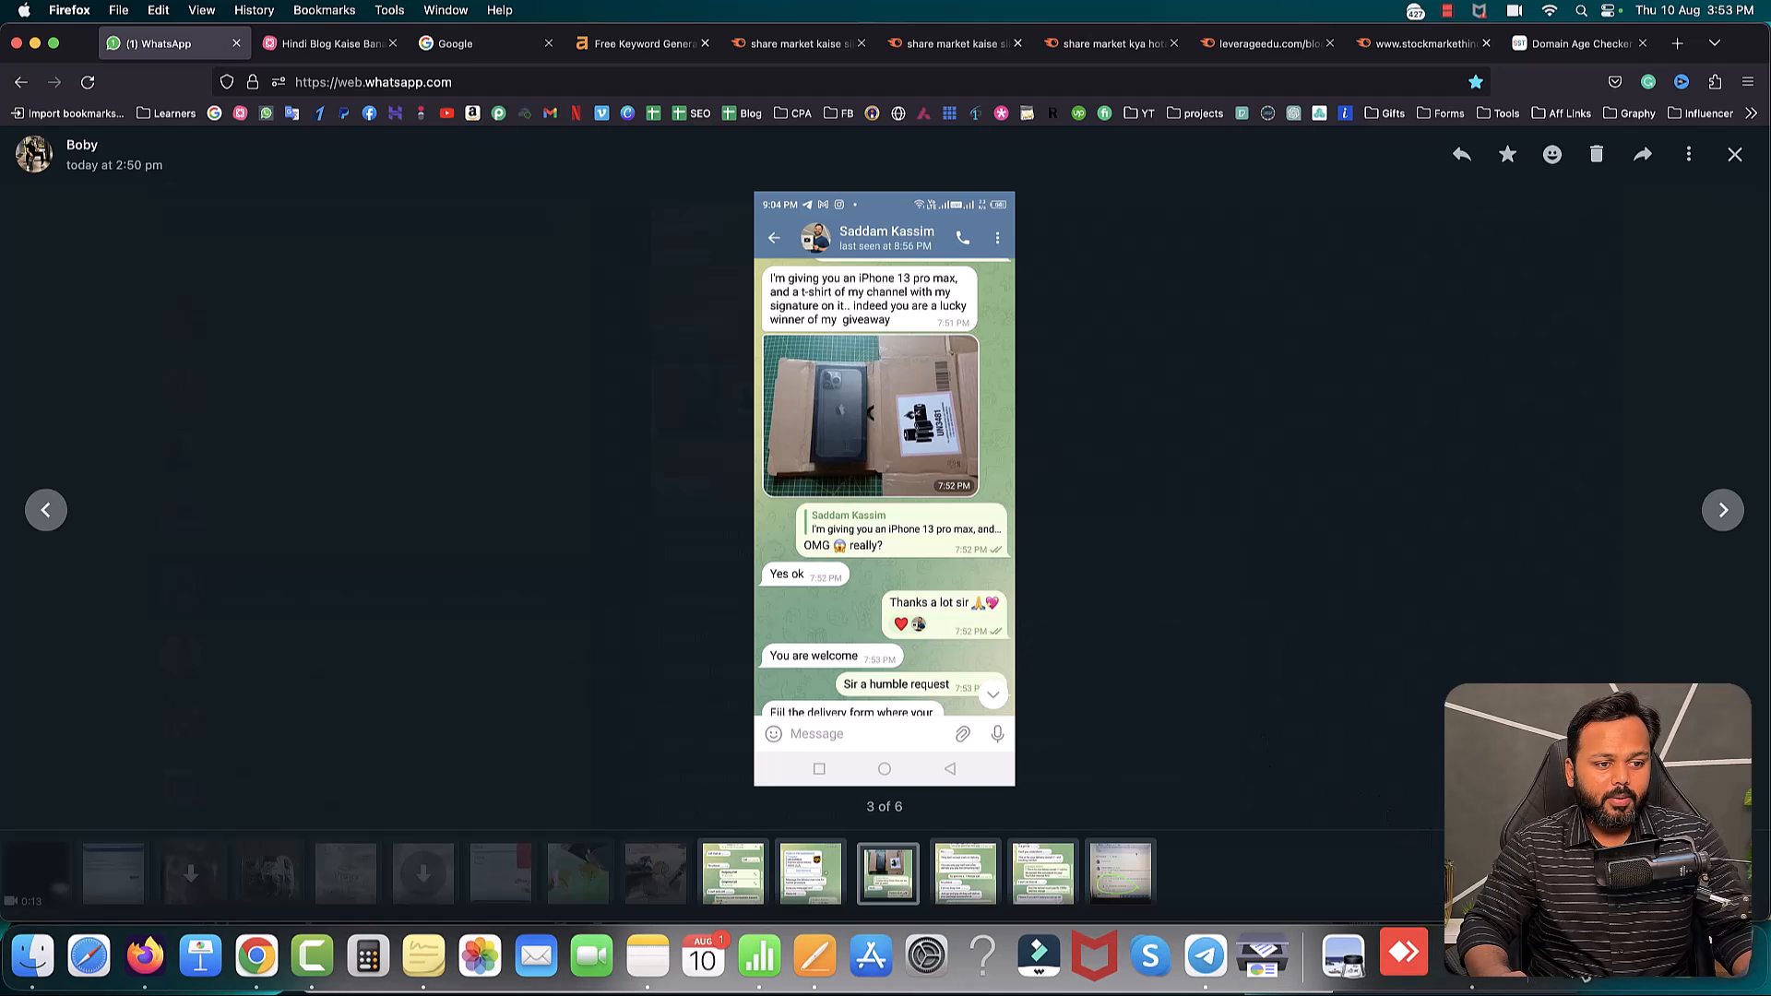
- Open the two downloaded RPReplay chat recordings and arrange their windows side by side
{"action": "left_click", "coordinate": [1584, 957]}
{"action": "left_click", "coordinate": [1594, 844]}
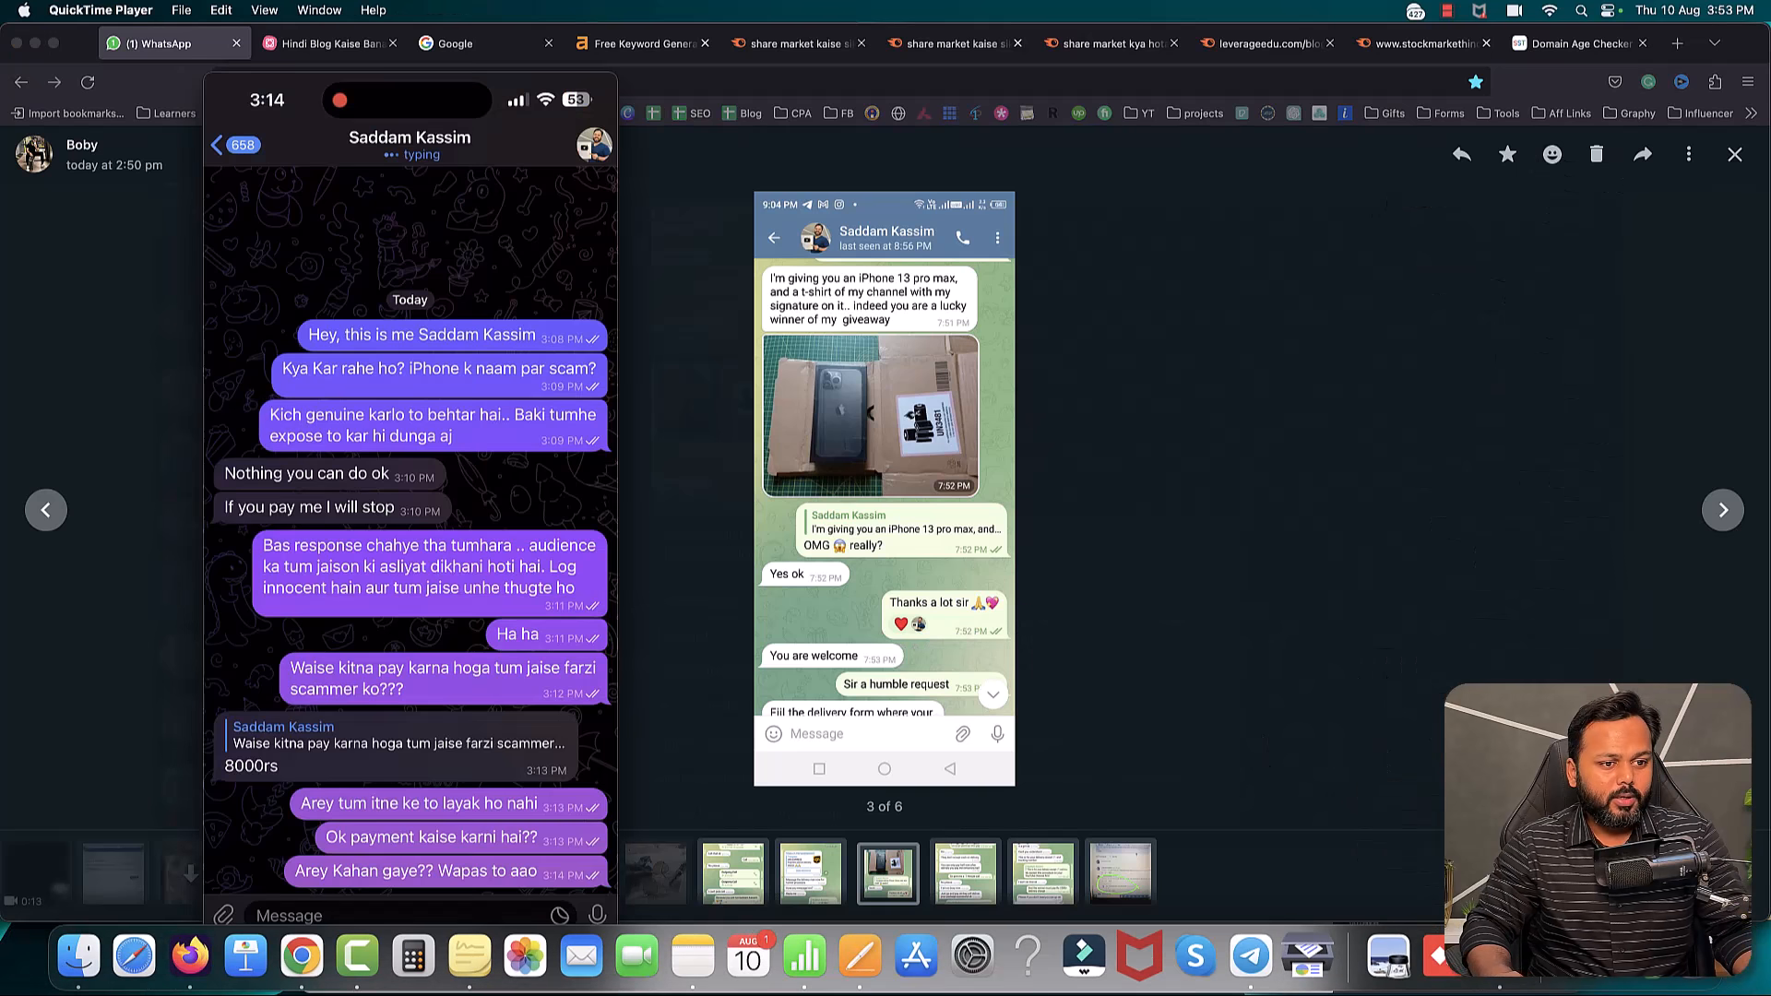
{"action": "left_click_drag", "start_coordinate": [423, 47], "coordinate": [965, 118]}
{"action": "left_click_drag", "start_coordinate": [545, 82], "coordinate": [976, 101]}
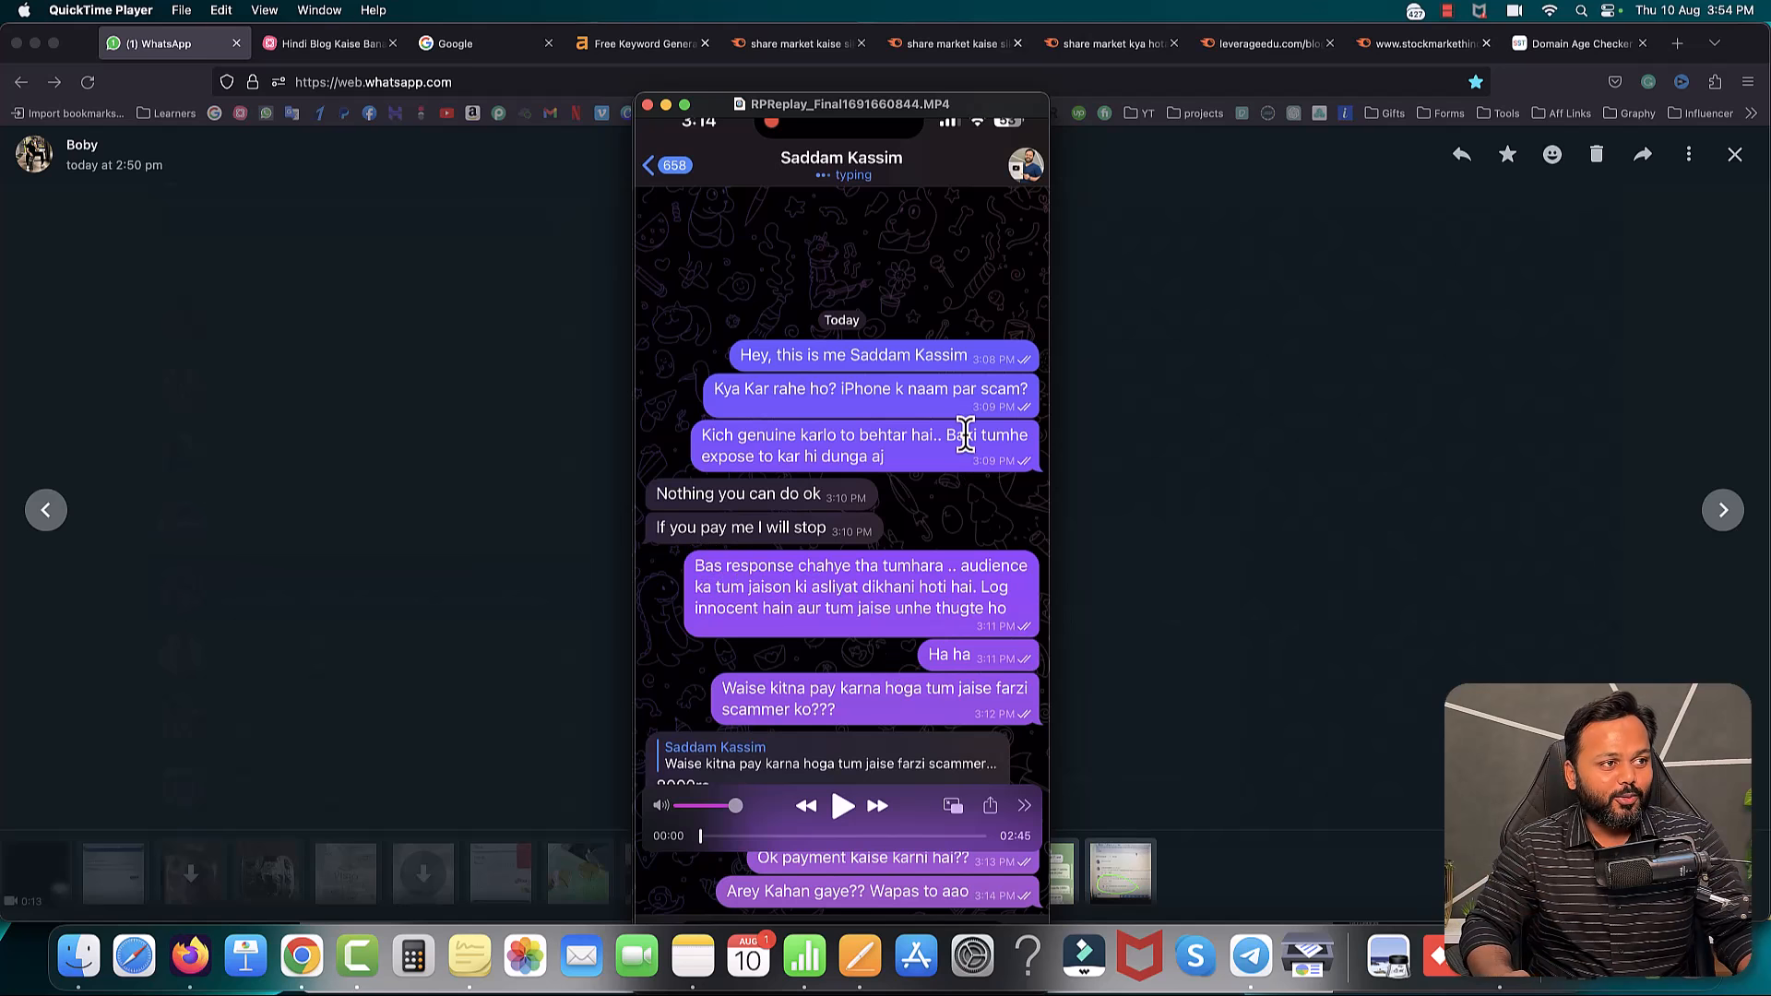
{"action": "left_click_drag", "start_coordinate": [987, 116], "coordinate": [512, 86]}
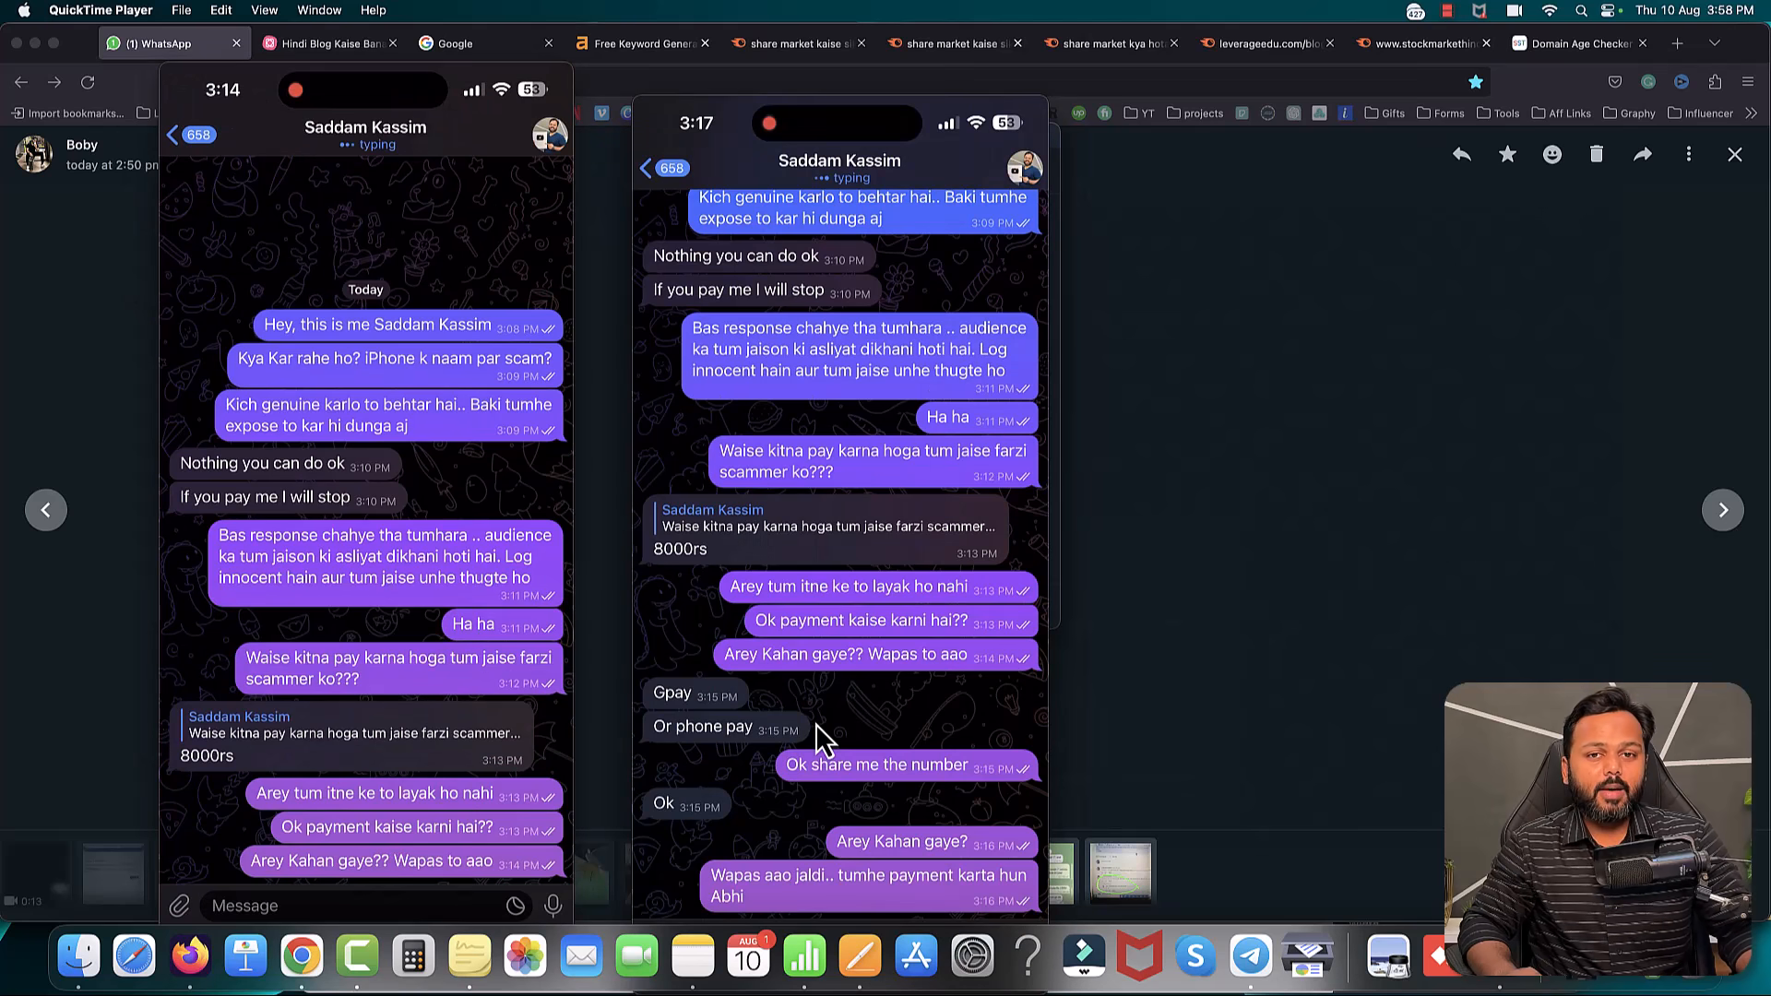
- Skip the second recording ahead to about 00:28, then return to the Hindi Blog Kaise Banaye mind map
{"action": "mouse_move", "coordinate": [856, 695]}
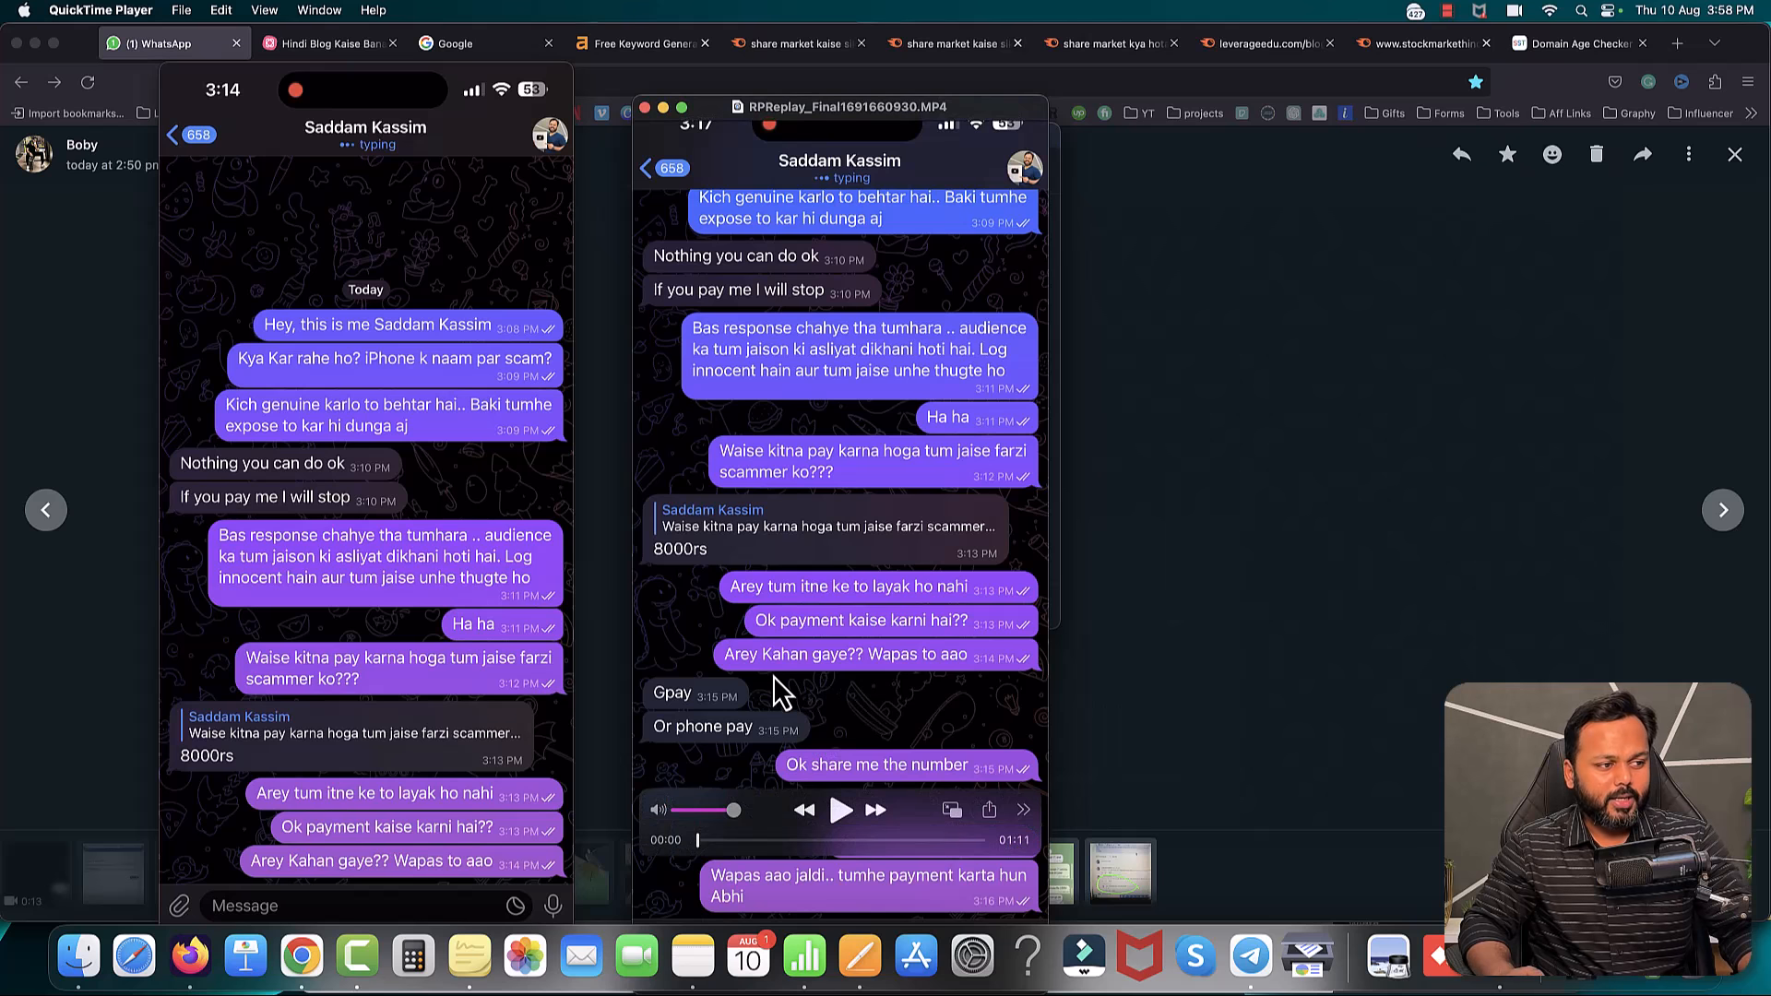
{"action": "left_click", "coordinate": [712, 841]}
{"action": "left_click_drag", "start_coordinate": [717, 846], "coordinate": [815, 850]}
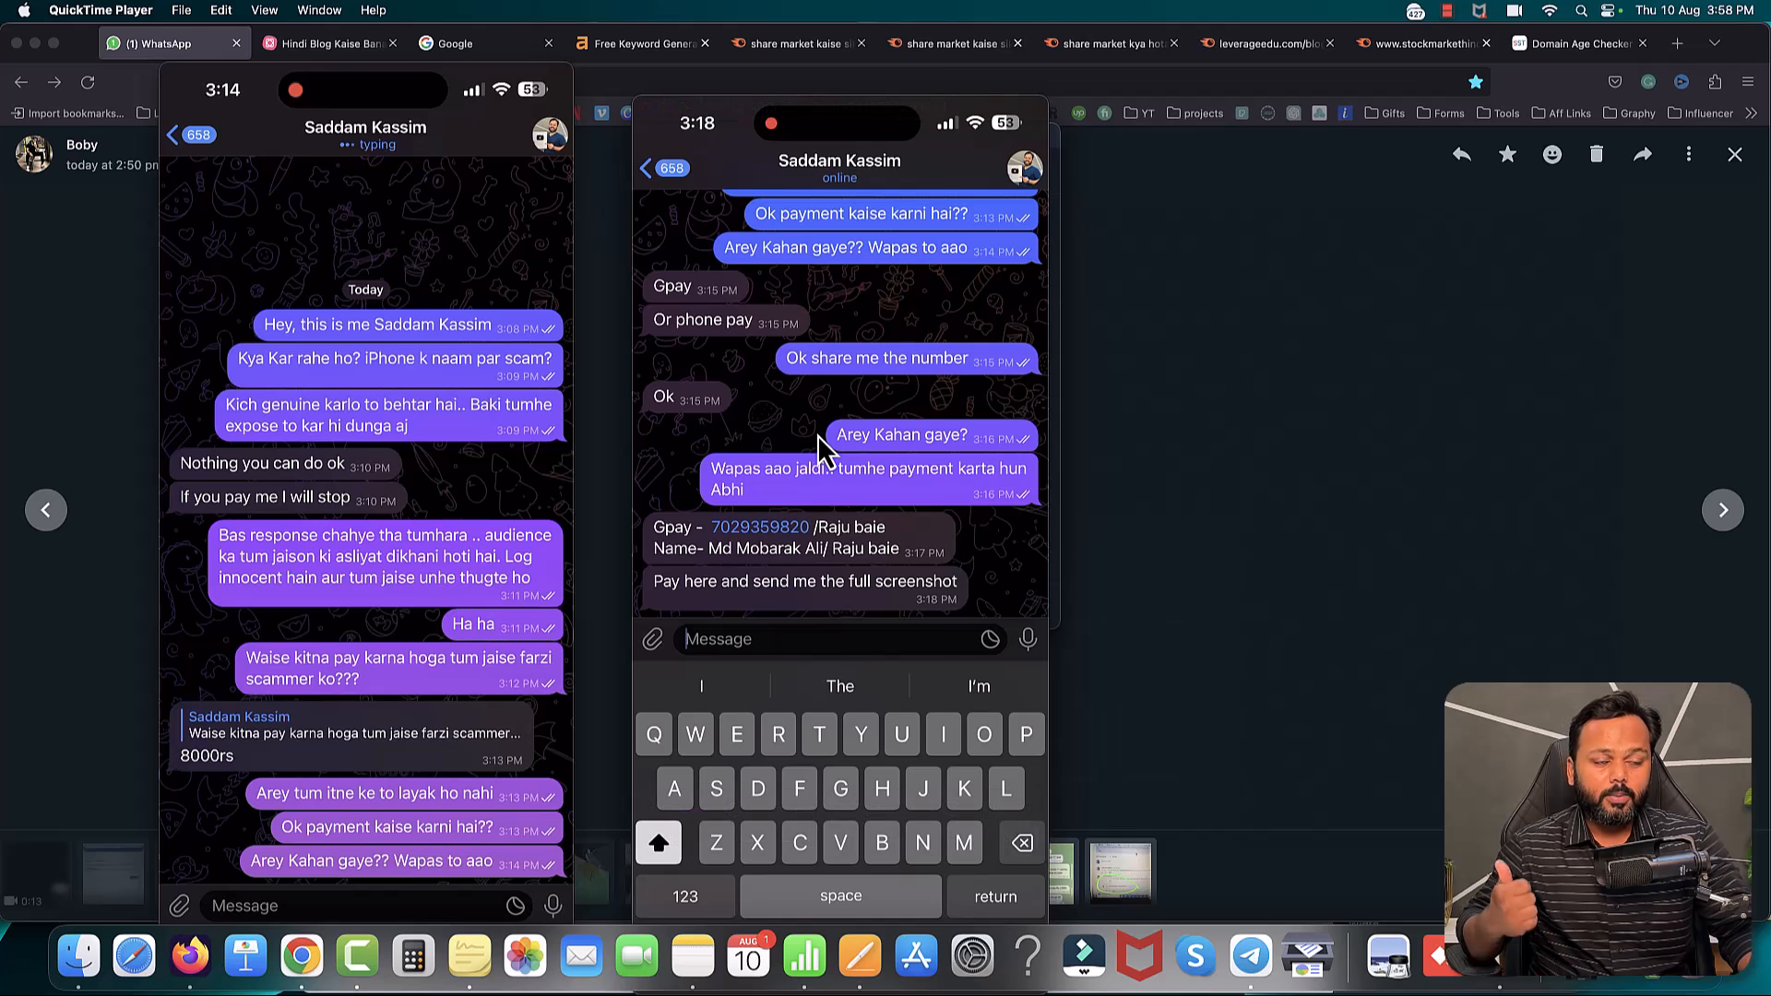
{"action": "left_click", "coordinate": [1251, 956]}
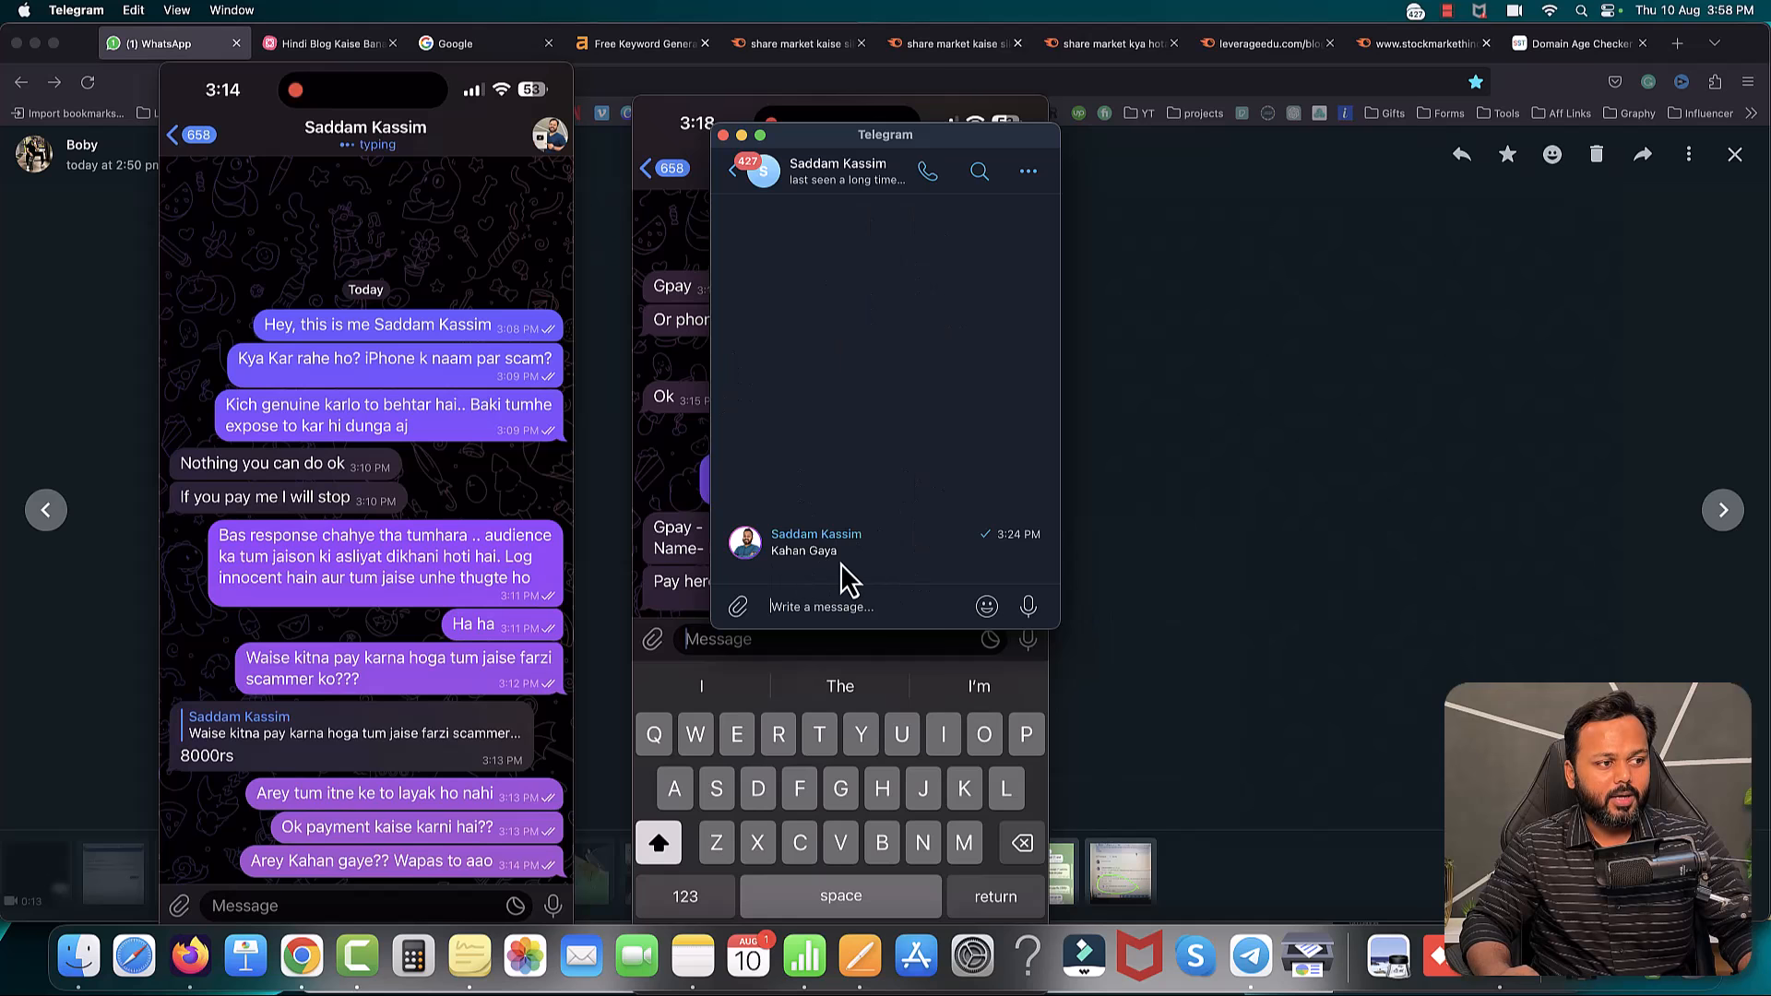
{"action": "left_click", "coordinate": [666, 483]}
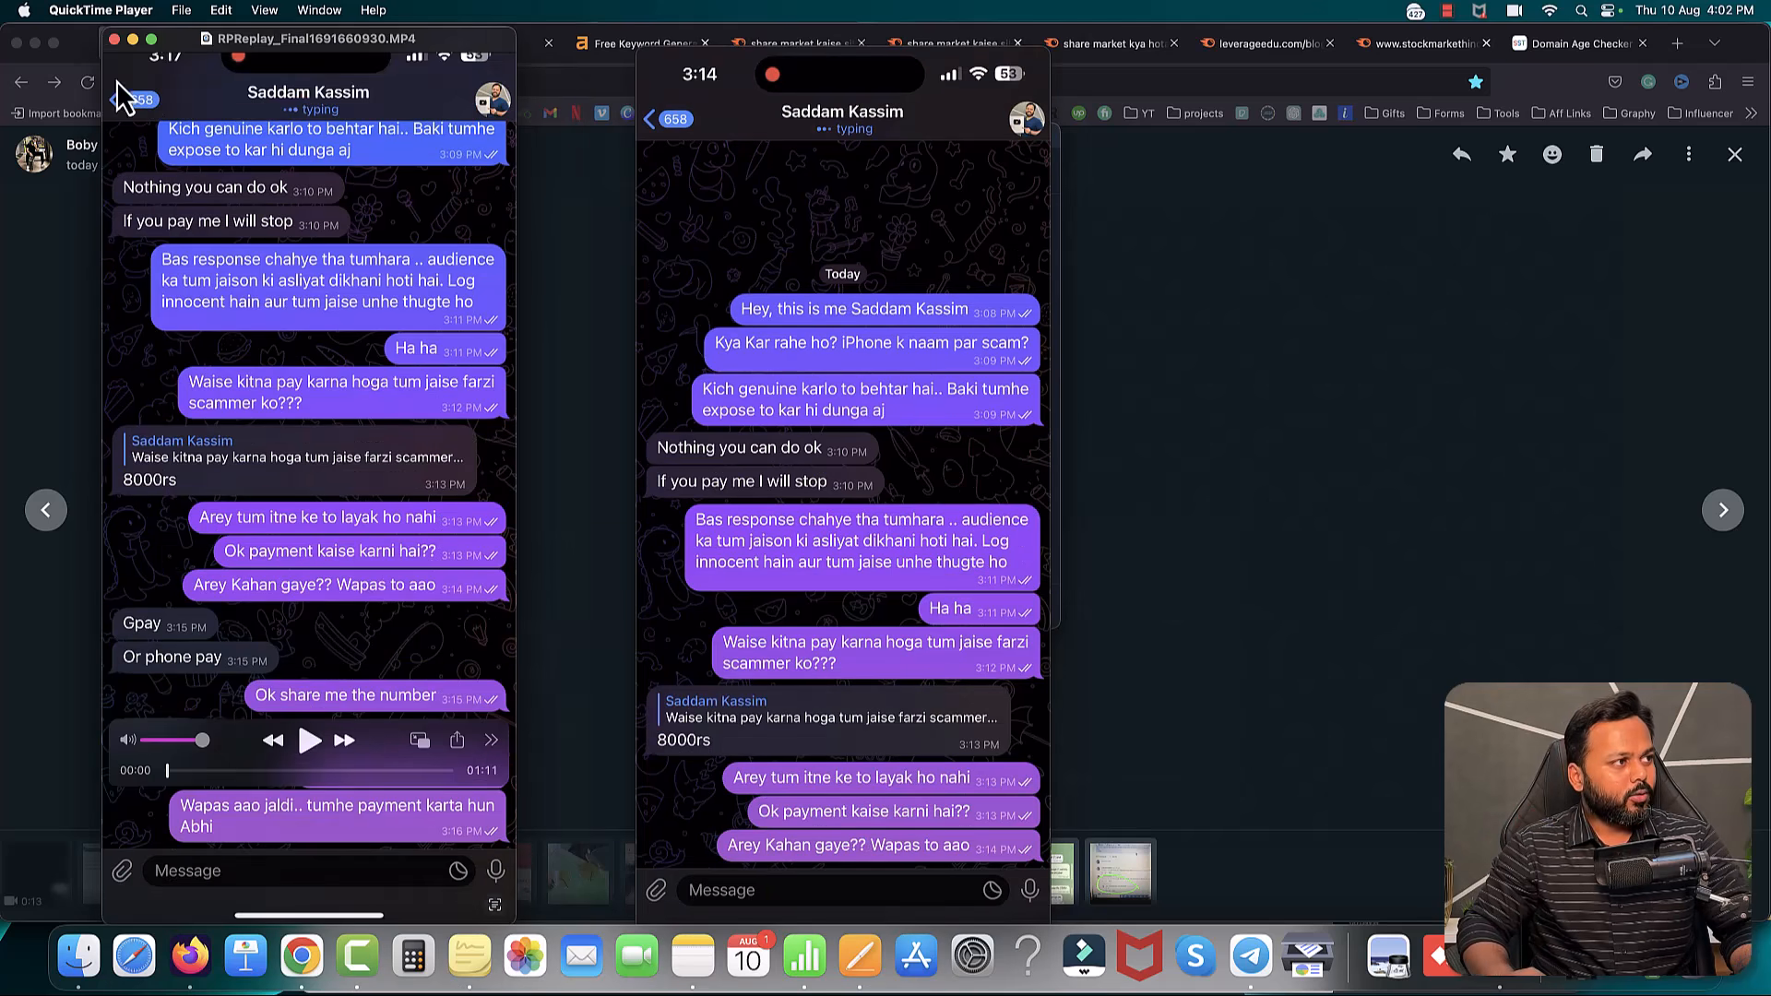
{"action": "left_click", "coordinate": [79, 63]}
{"action": "left_click", "coordinate": [358, 44]}
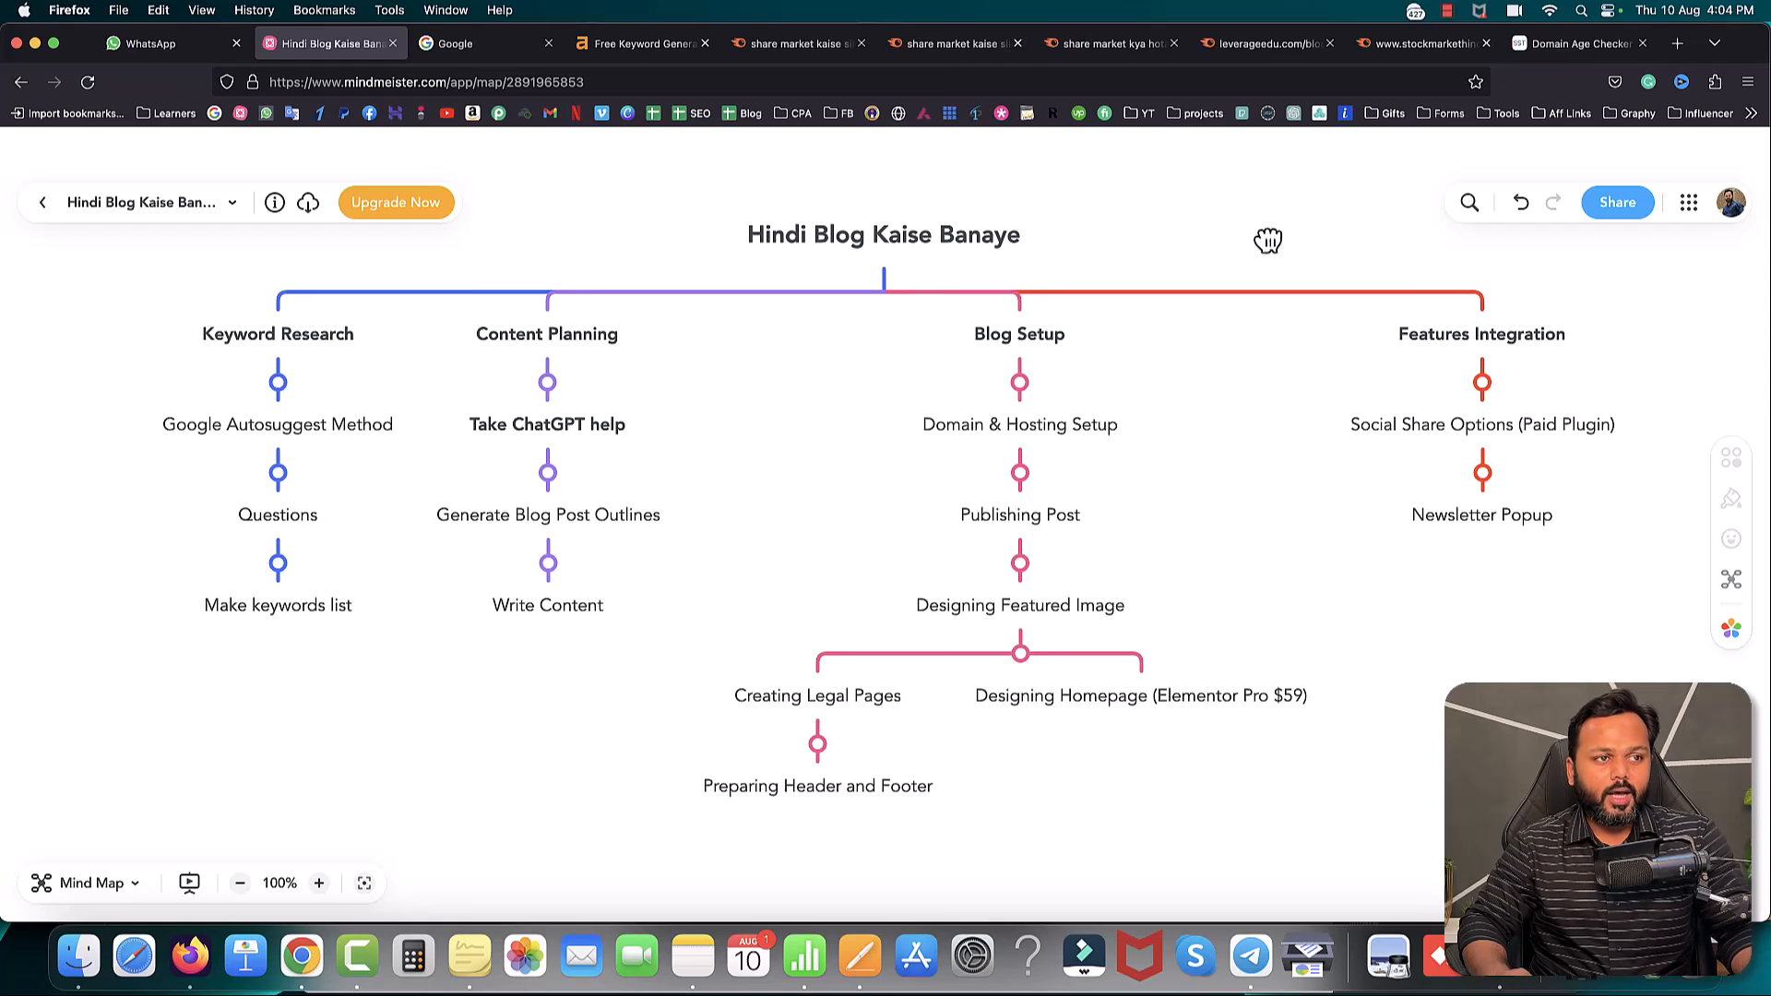
{"action": "left_click", "coordinate": [1258, 48]}
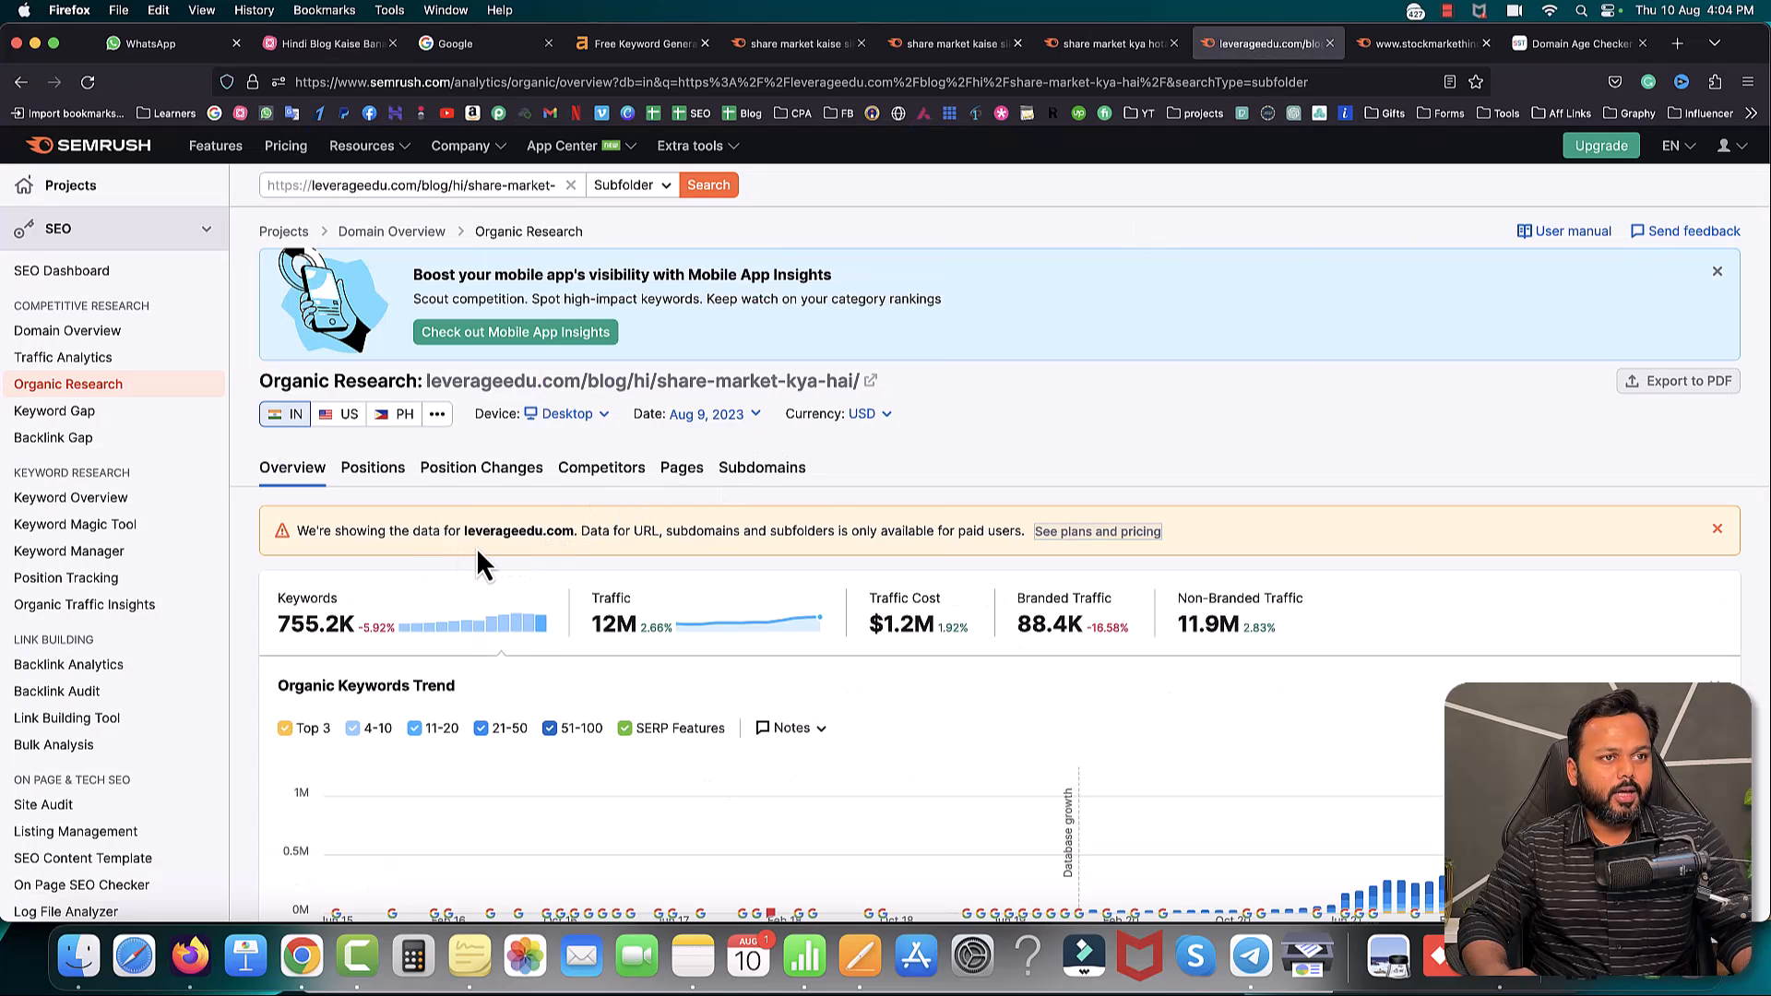
{"action": "left_click", "coordinate": [1424, 47]}
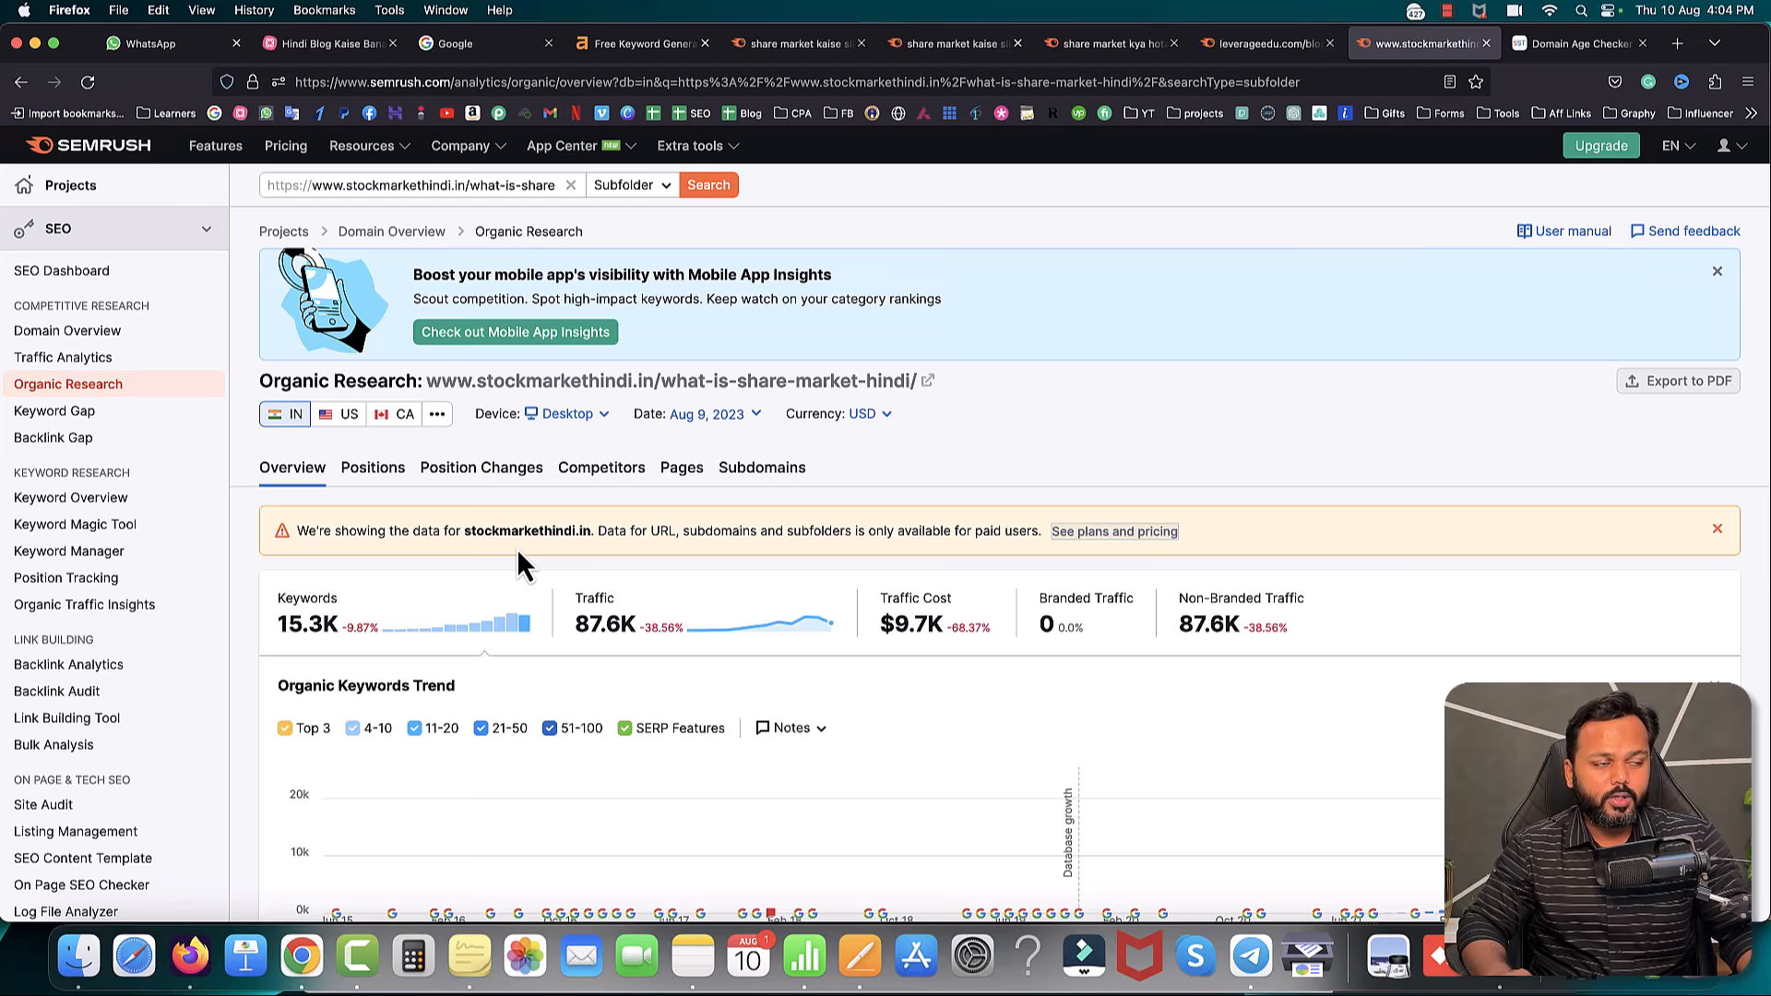
{"action": "left_click", "coordinate": [346, 43]}
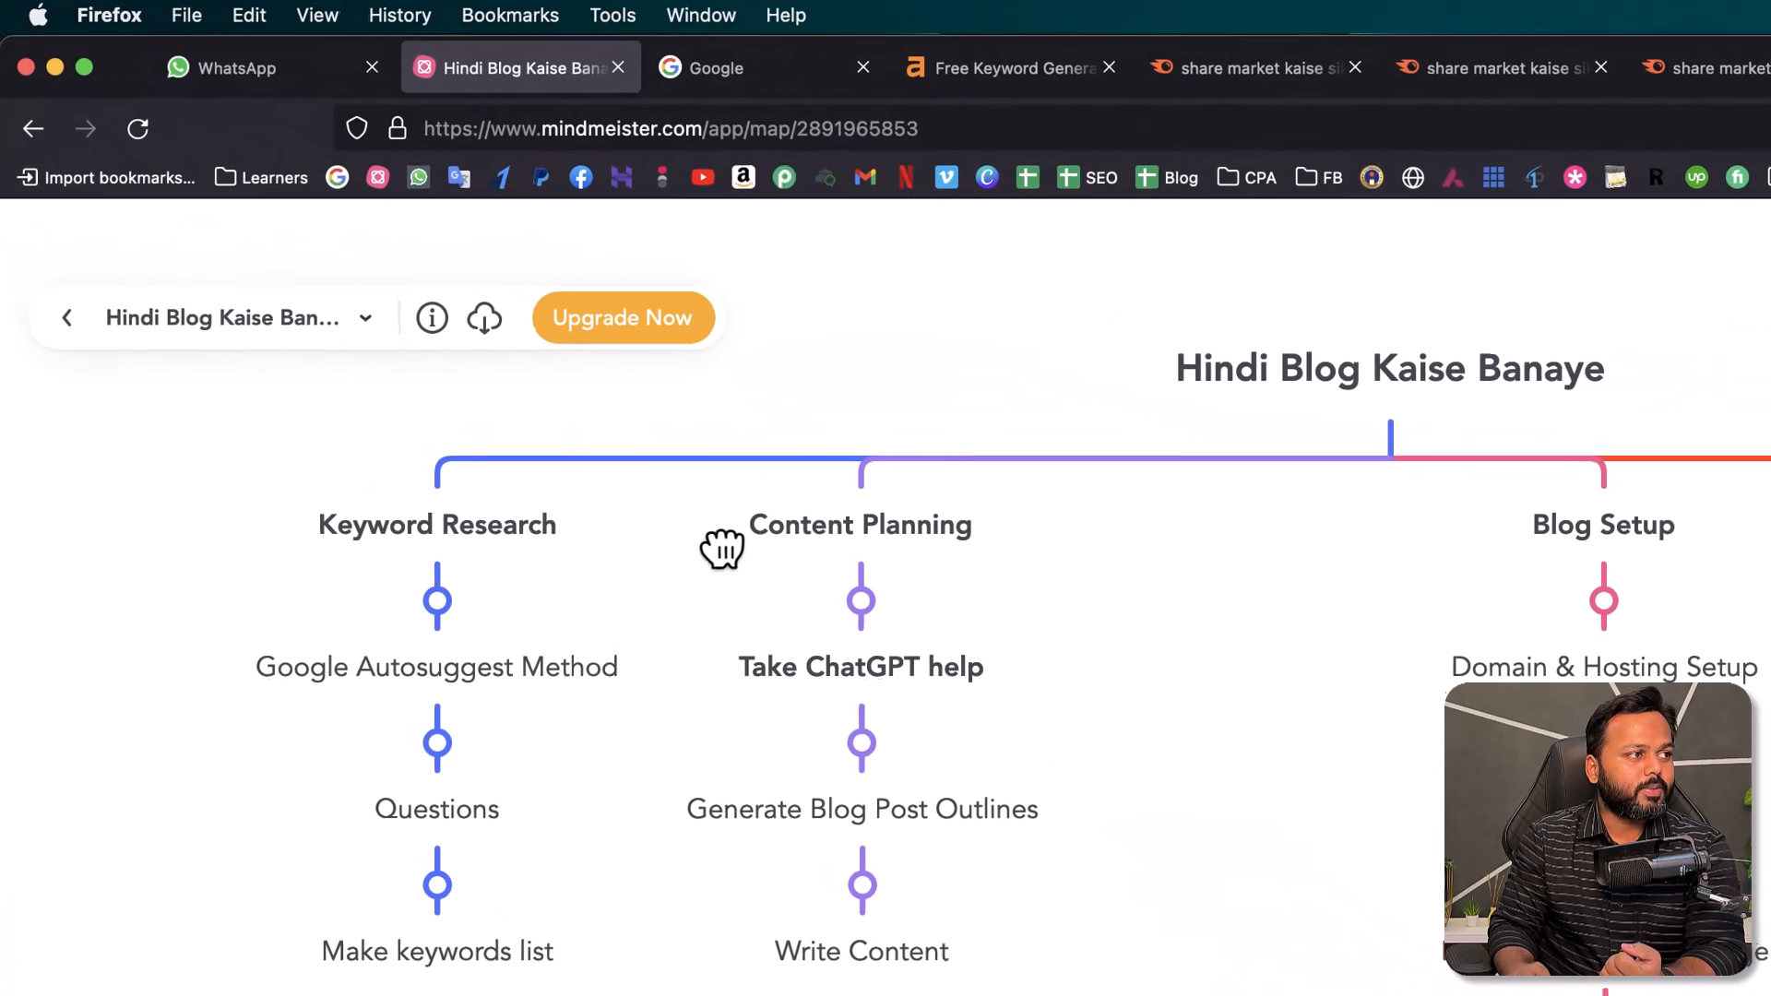
{"action": "left_click", "coordinate": [404, 131]}
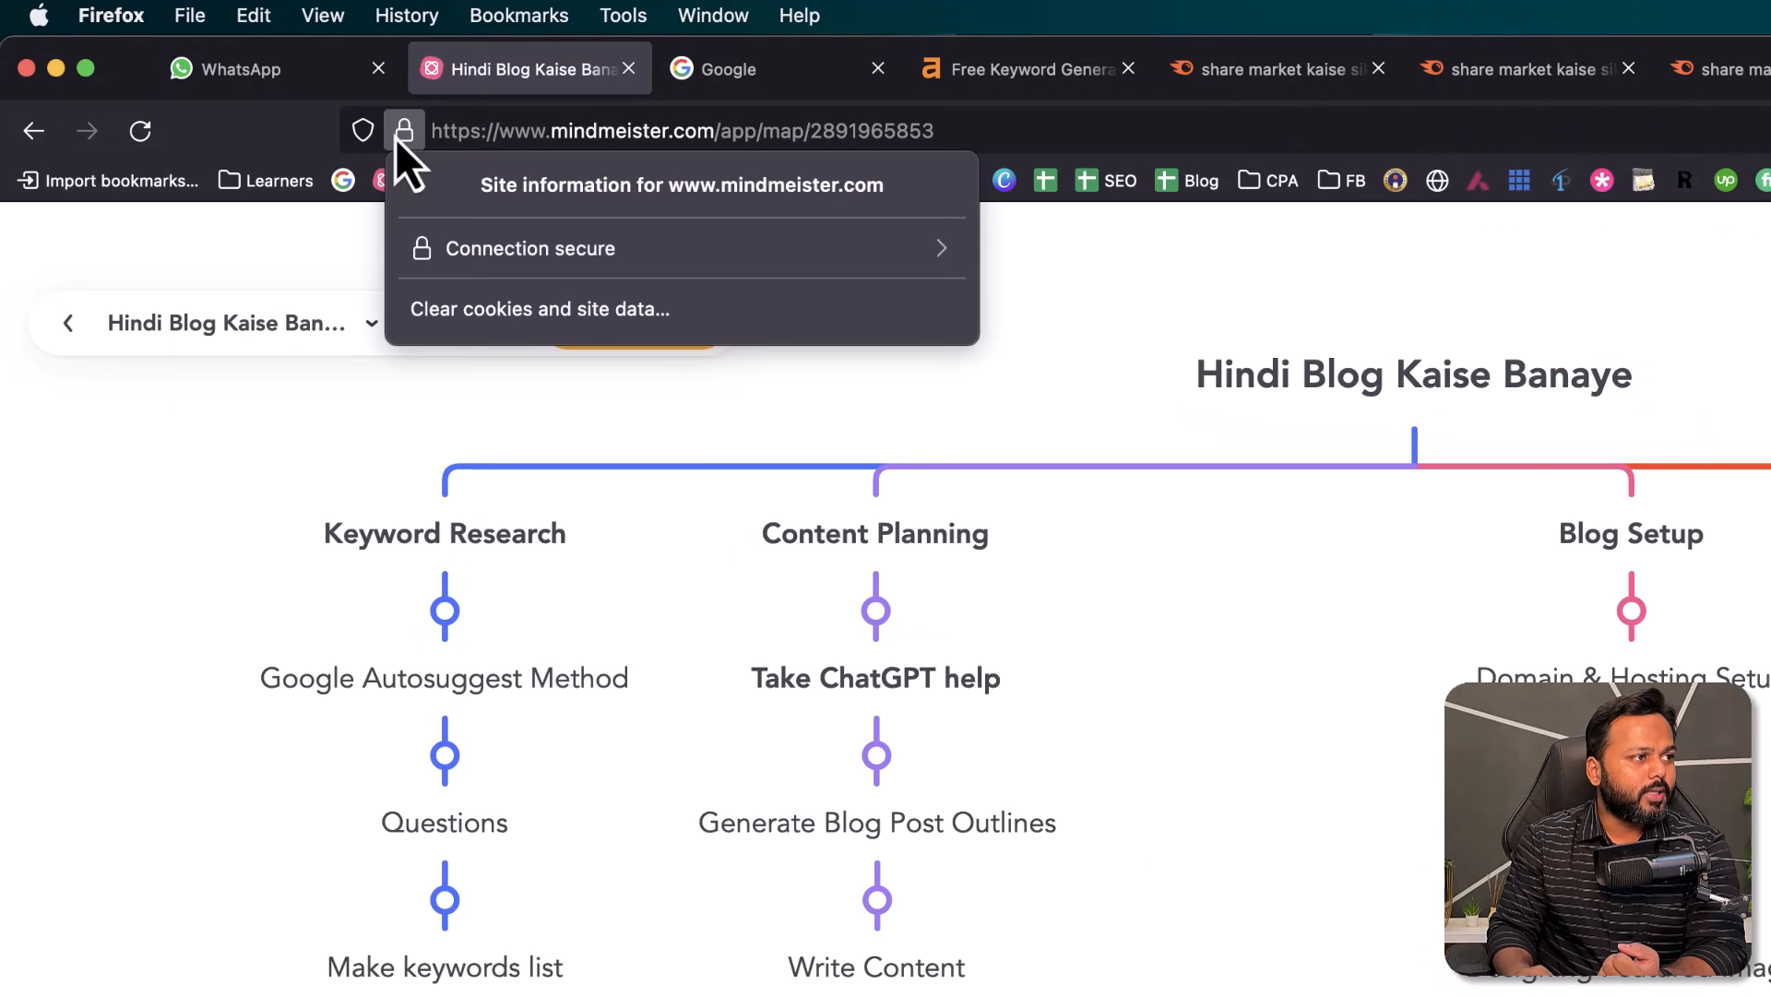
{"action": "left_click", "coordinate": [406, 134]}
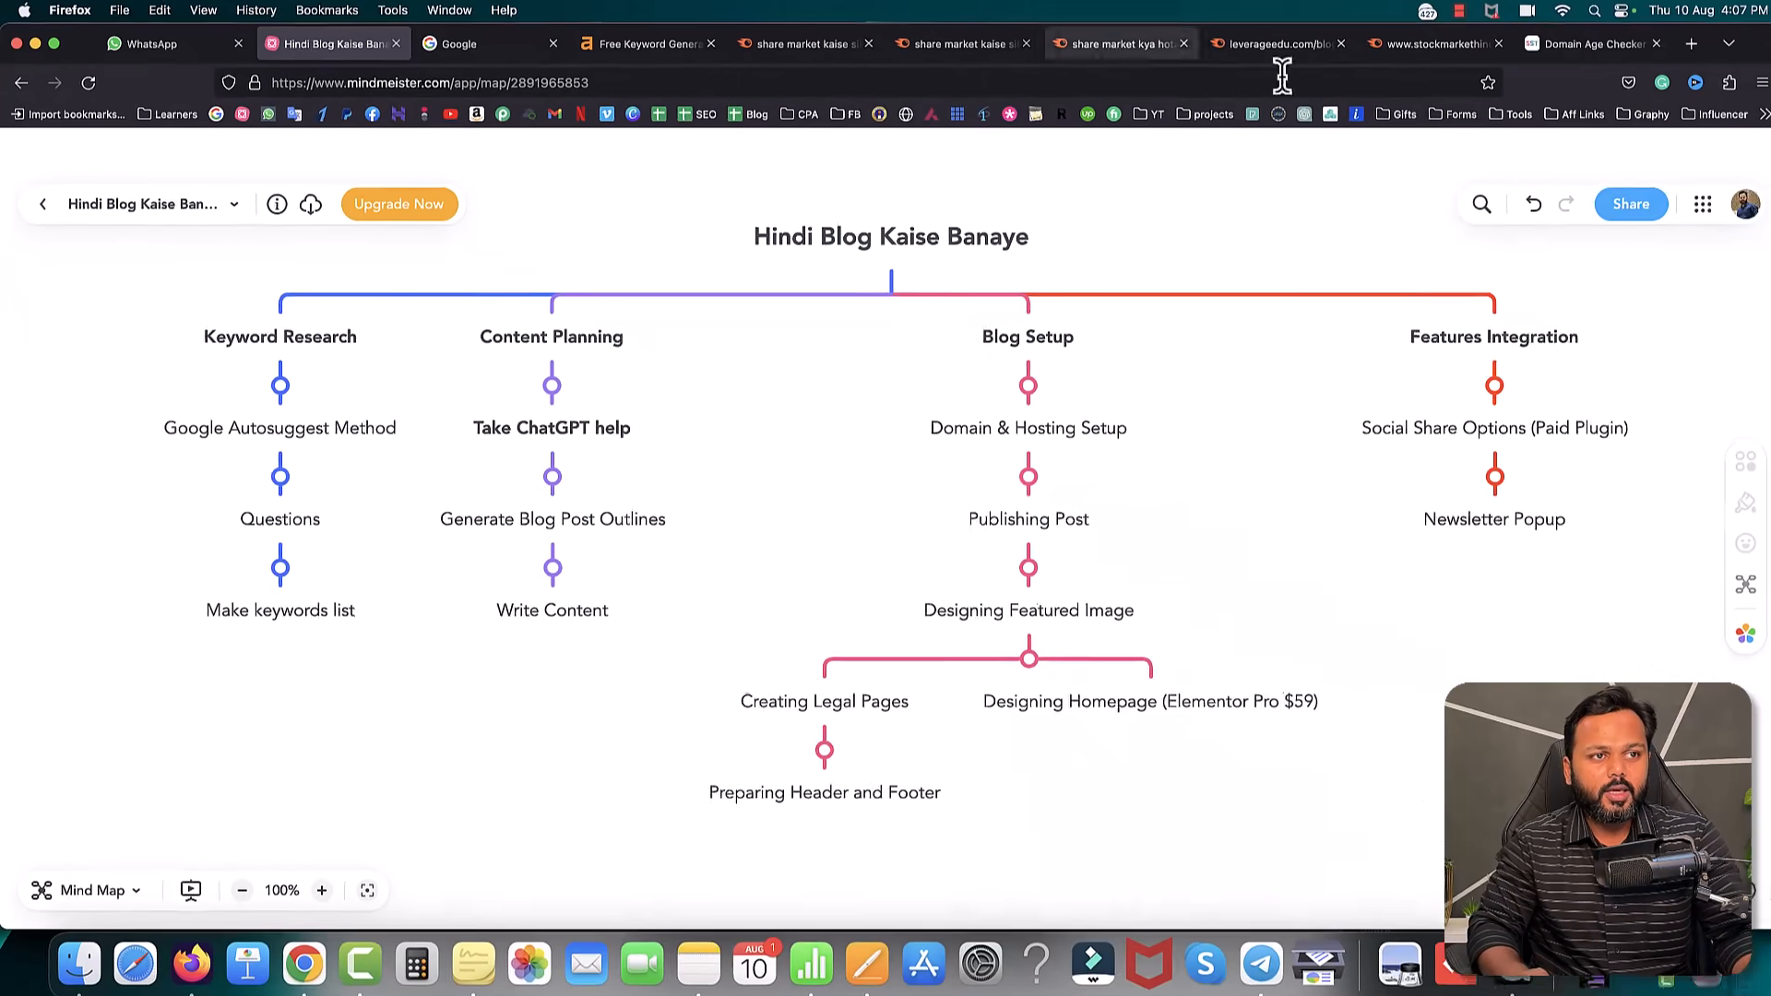
- Load the creator's /hostinger affiliate link in a new browser tab
{"action": "left_click", "coordinate": [1676, 44]}
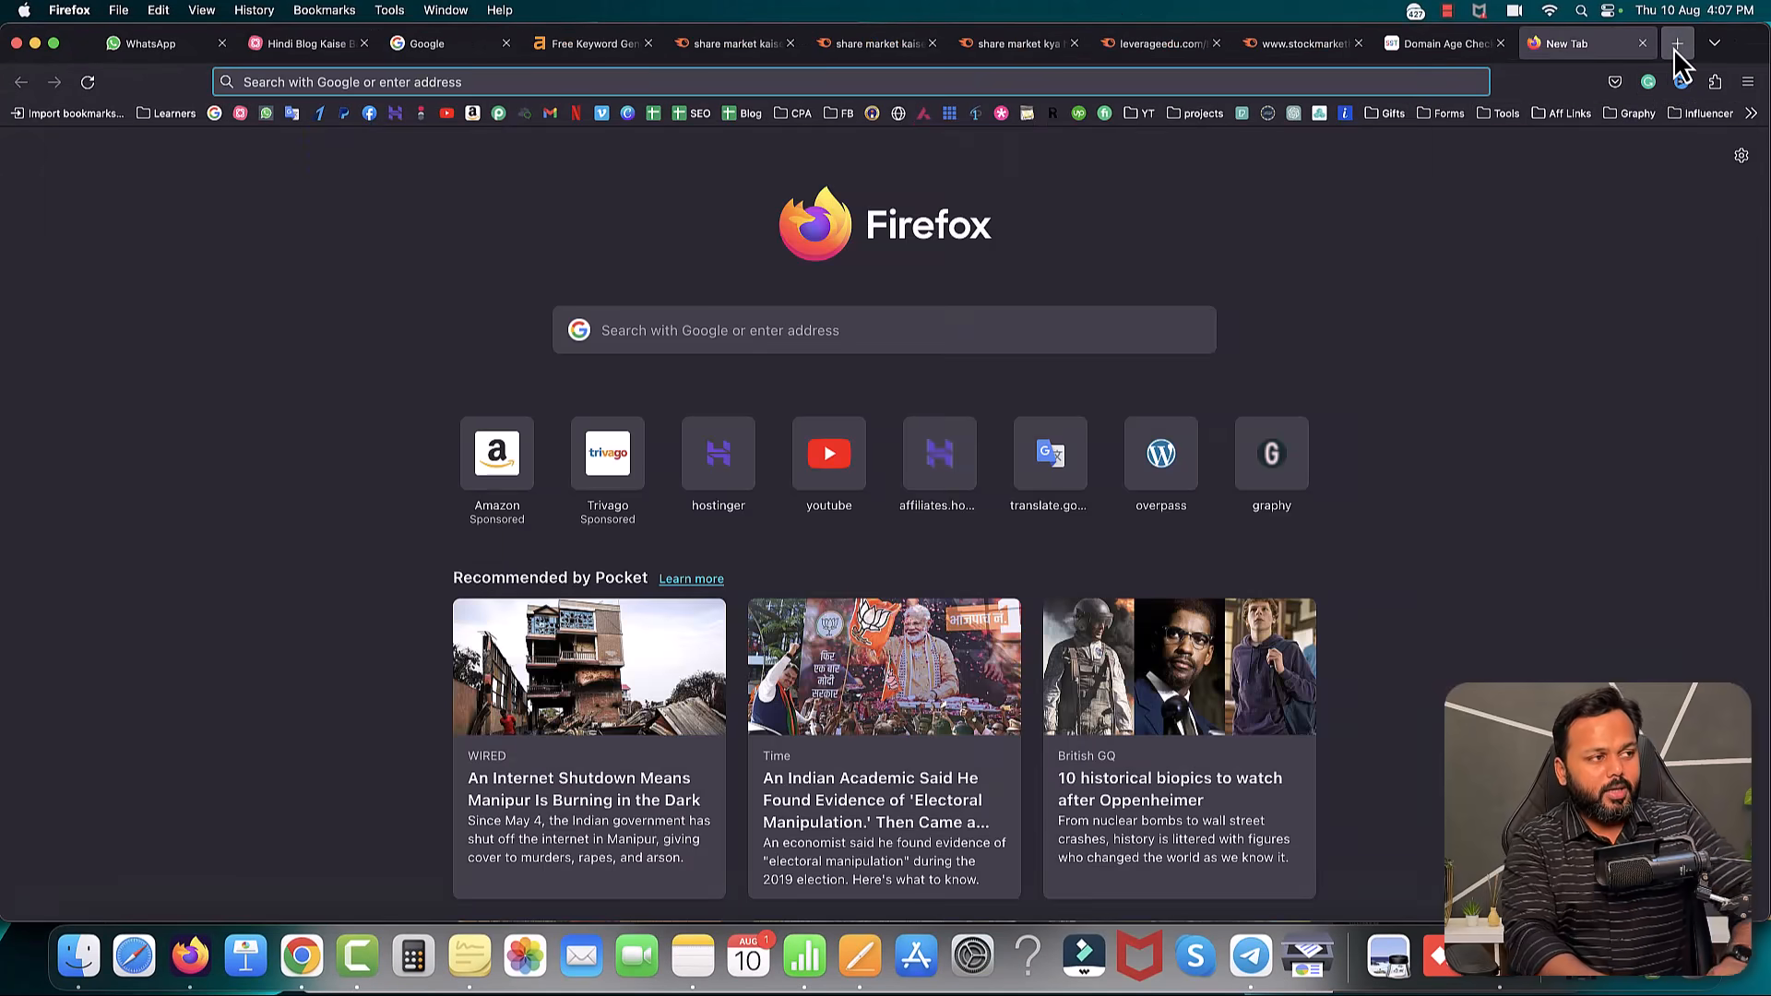
{"action": "type", "text": "saddam"}
{"action": "key", "text": "Right"}
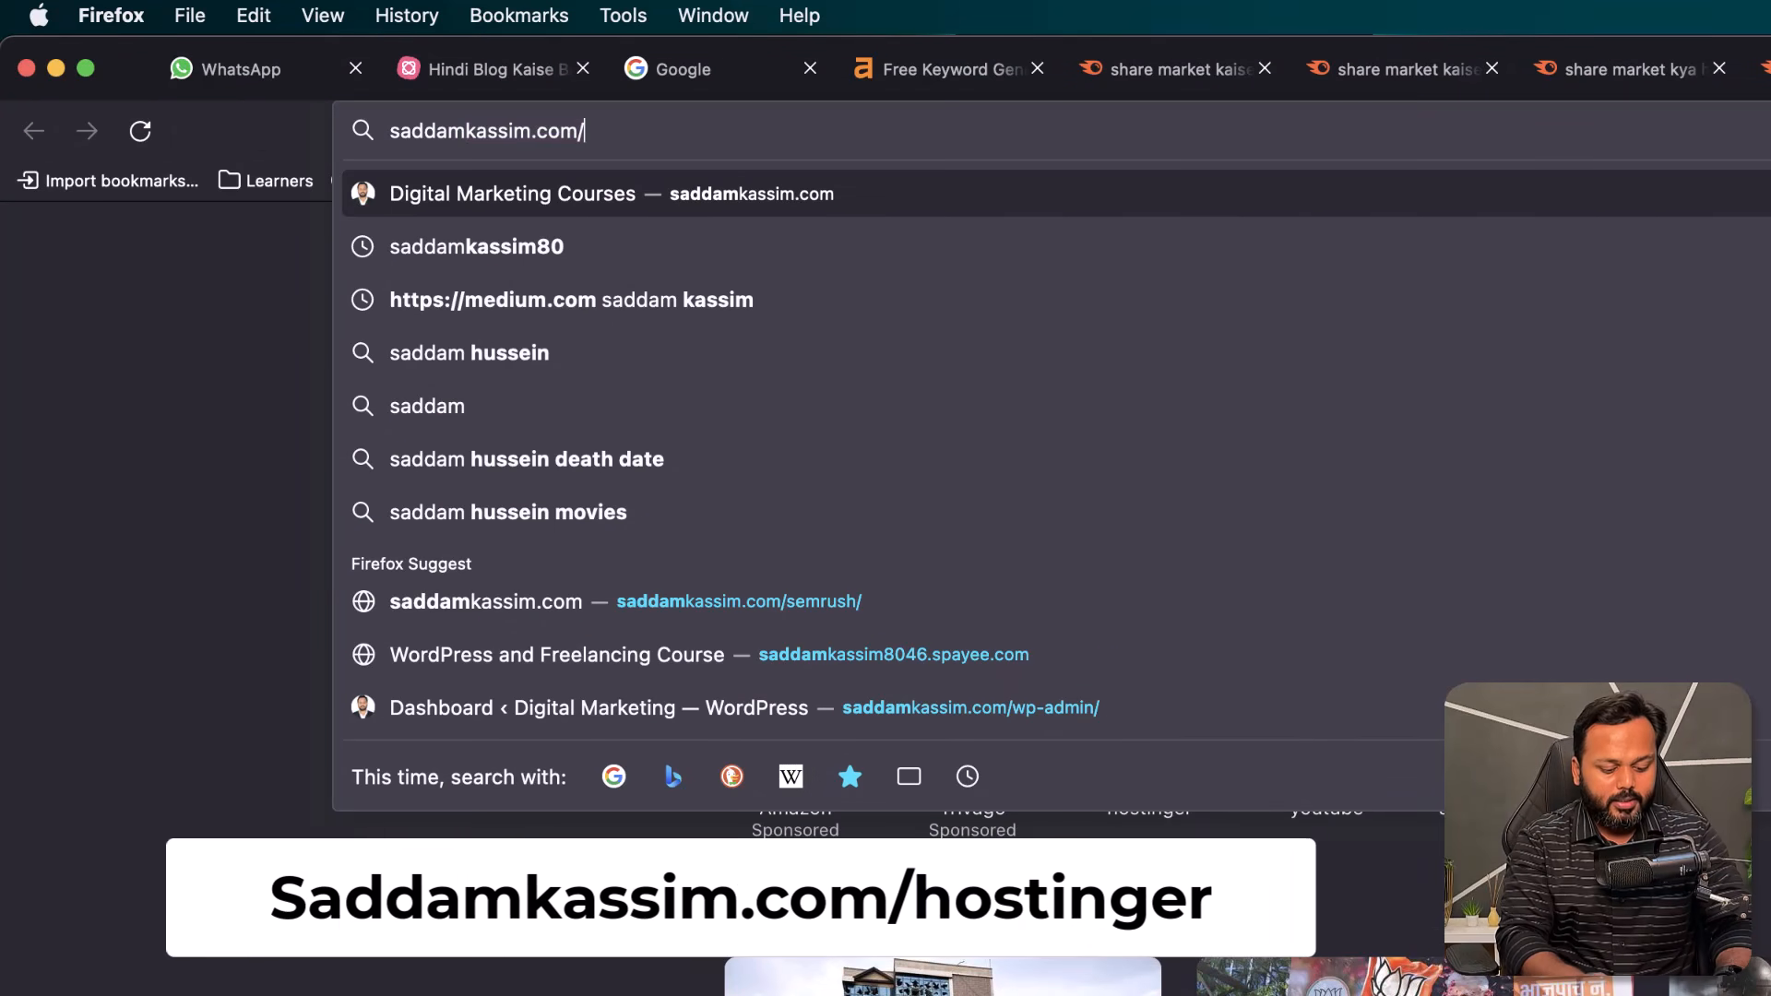
{"action": "type", "text": "hostinger"}
{"action": "key", "text": "Return"}
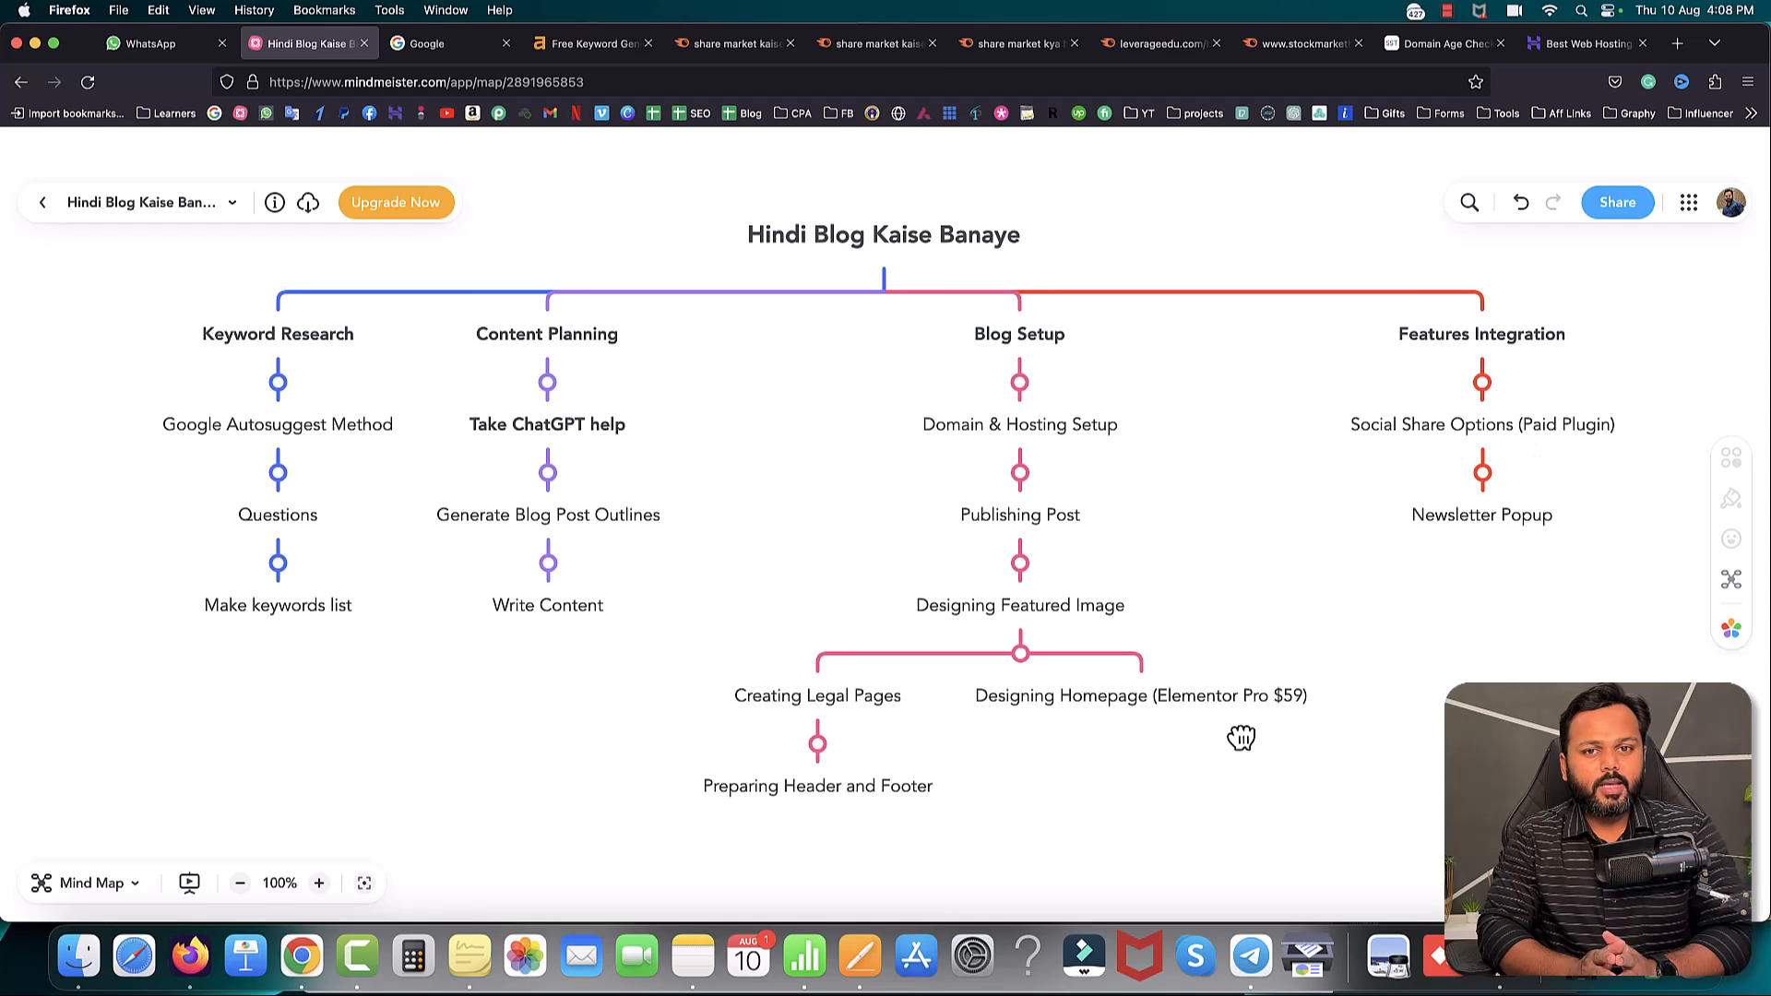
- Go to Hostinger's WordPress hosting plans page and scroll down to the plan cards
{"action": "left_click", "coordinate": [1565, 43]}
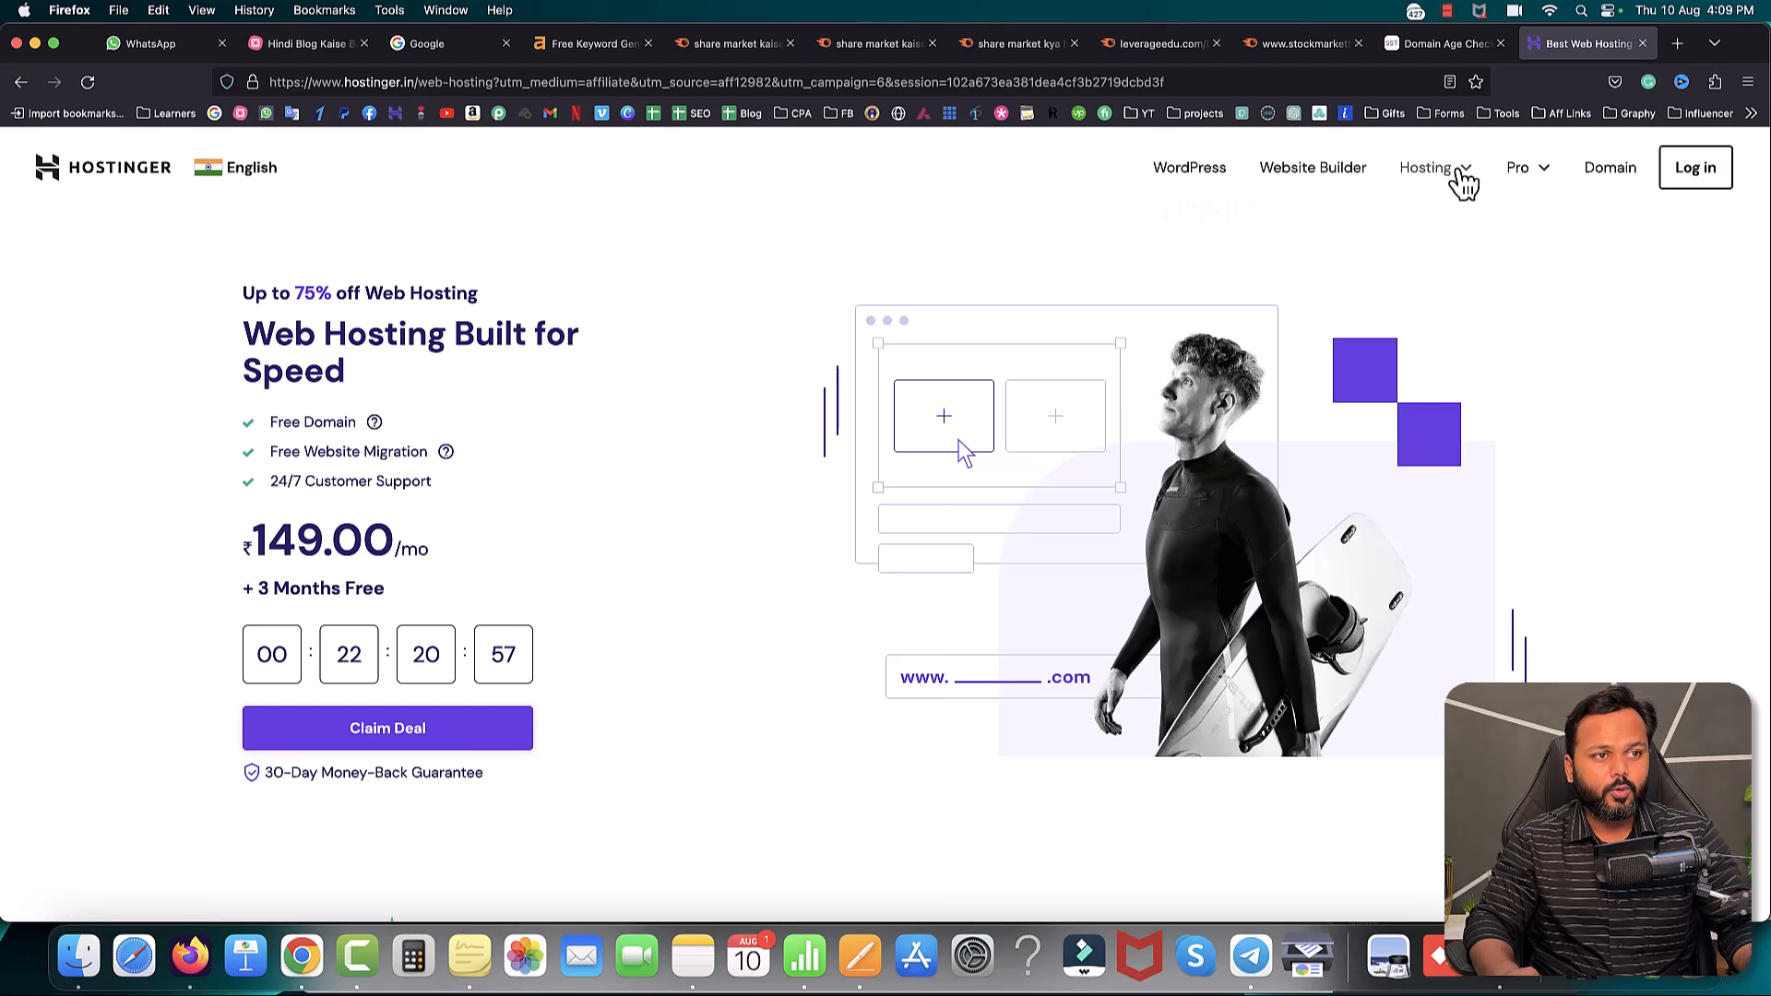
{"action": "mouse_move", "coordinate": [1455, 178]}
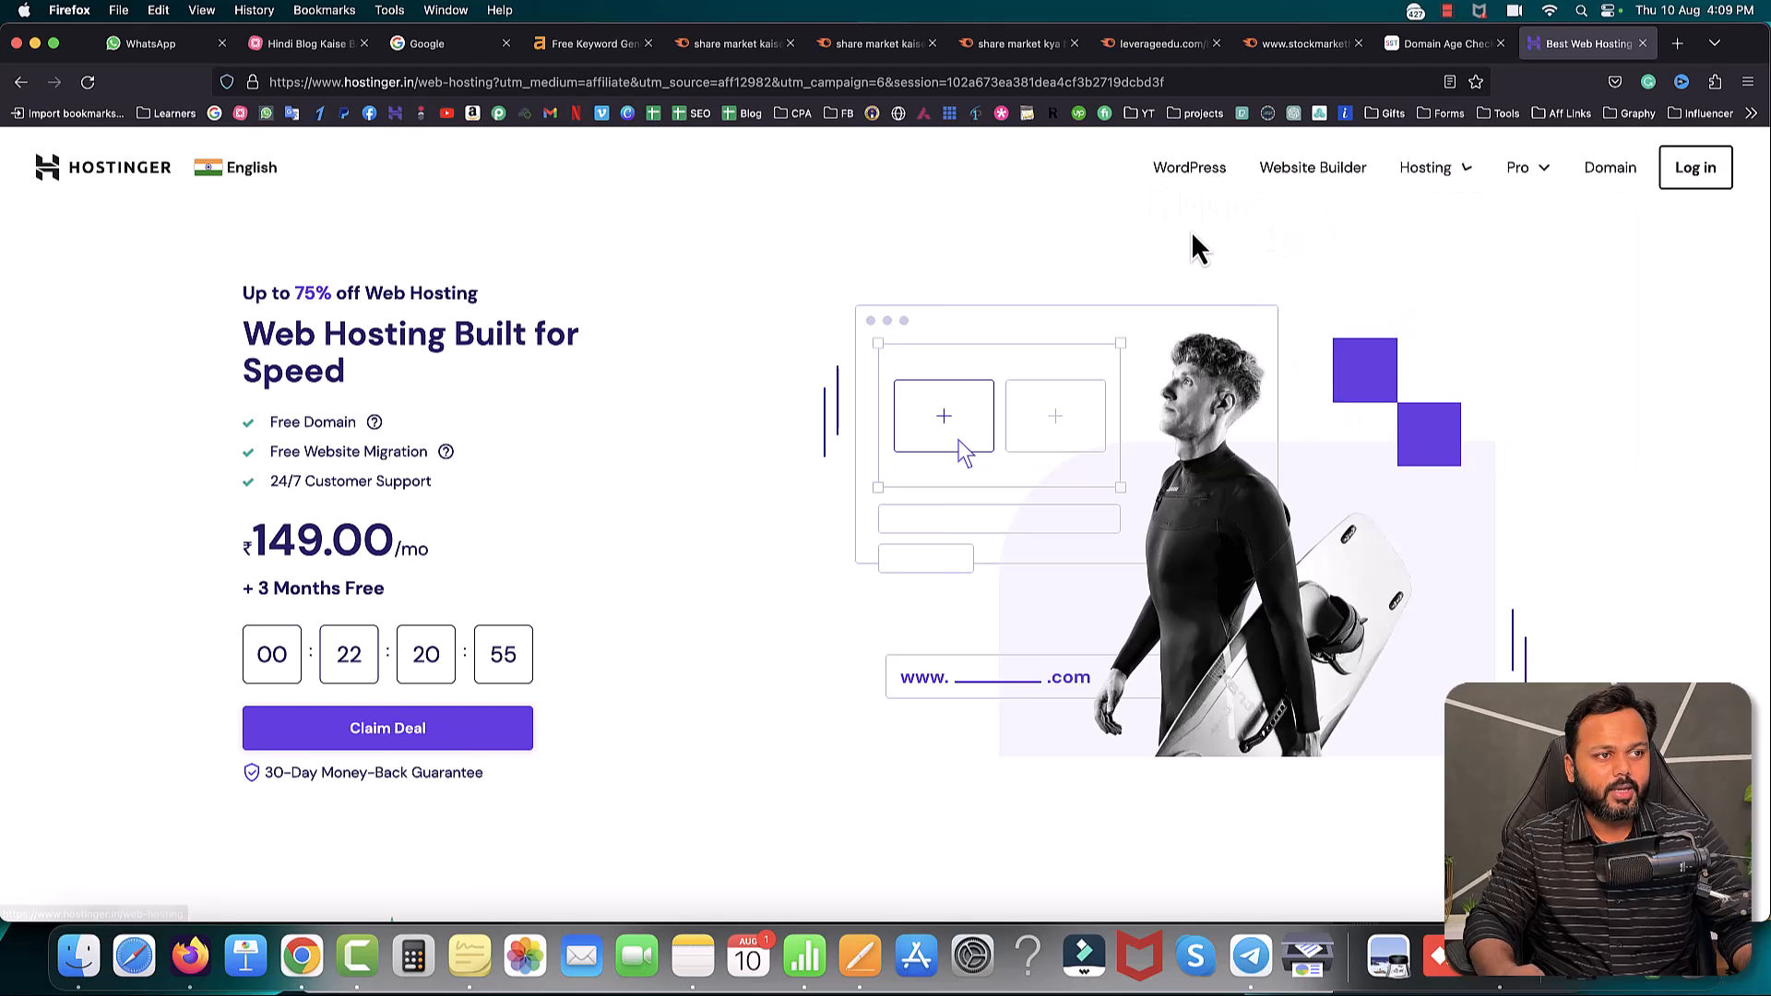
{"action": "left_click", "coordinate": [1197, 177]}
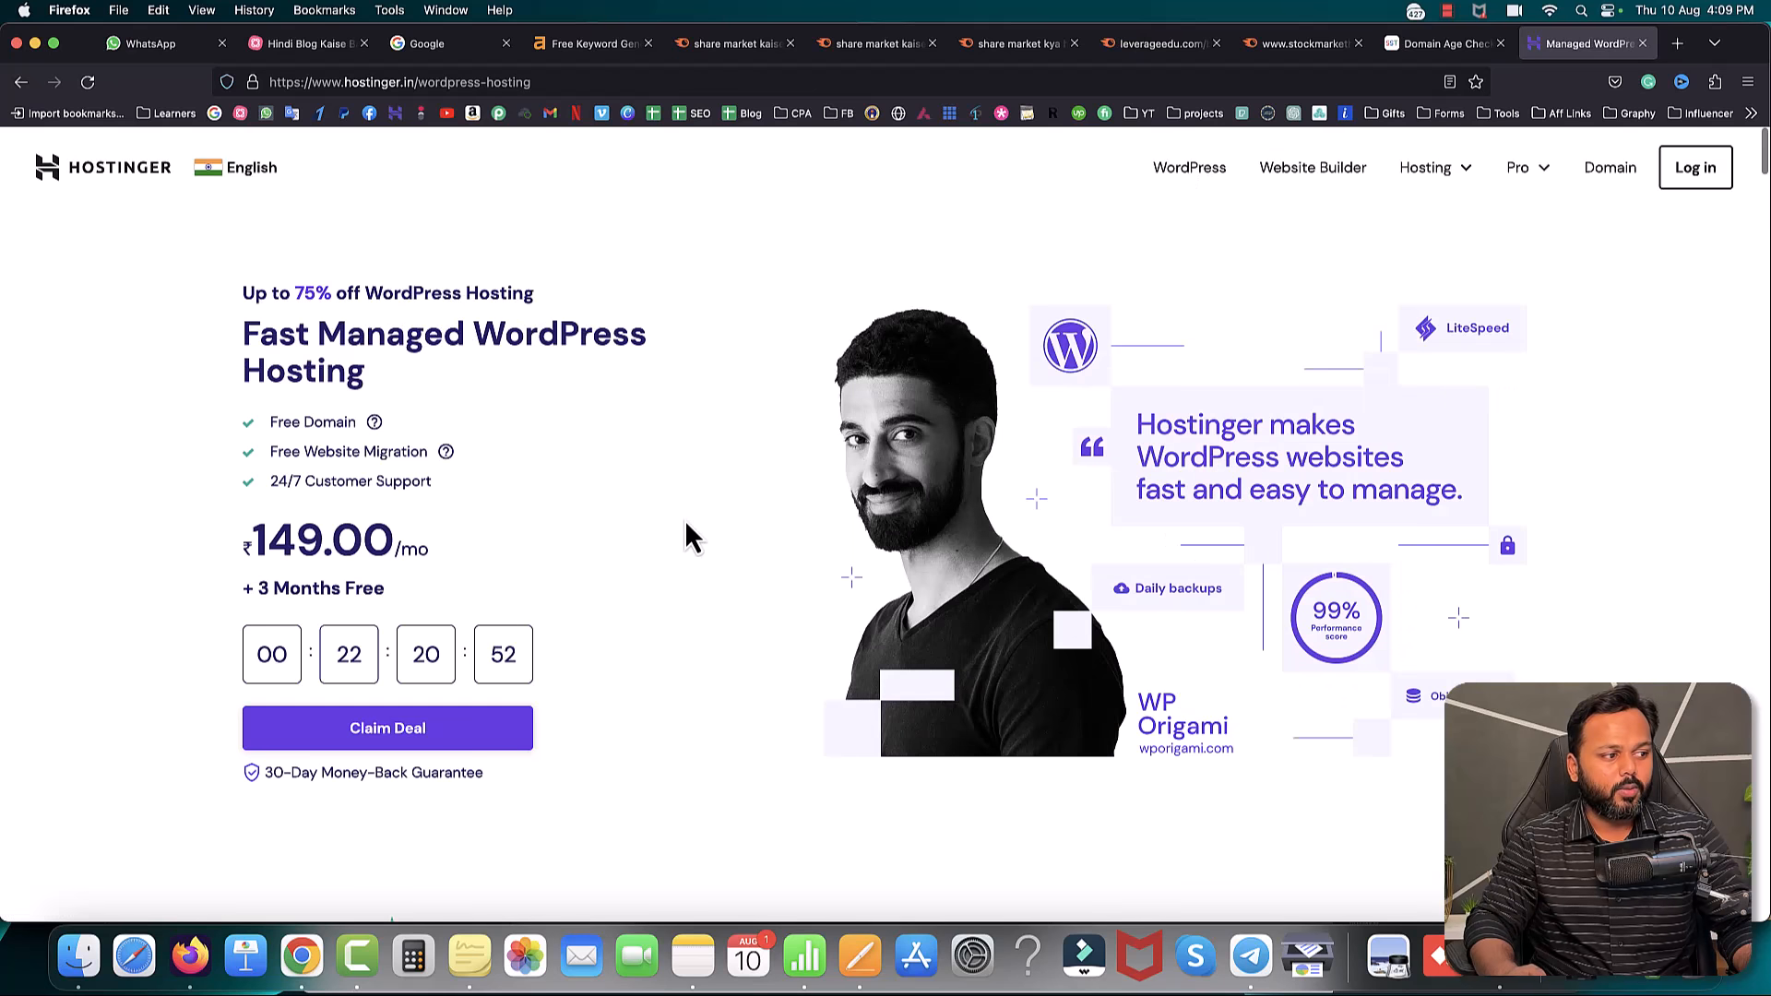
{"action": "scroll", "coordinate": [392, 734], "scroll_direction": "down", "scroll_amount": 4}
{"action": "scroll", "coordinate": [385, 729], "scroll_direction": "down", "scroll_amount": 7}
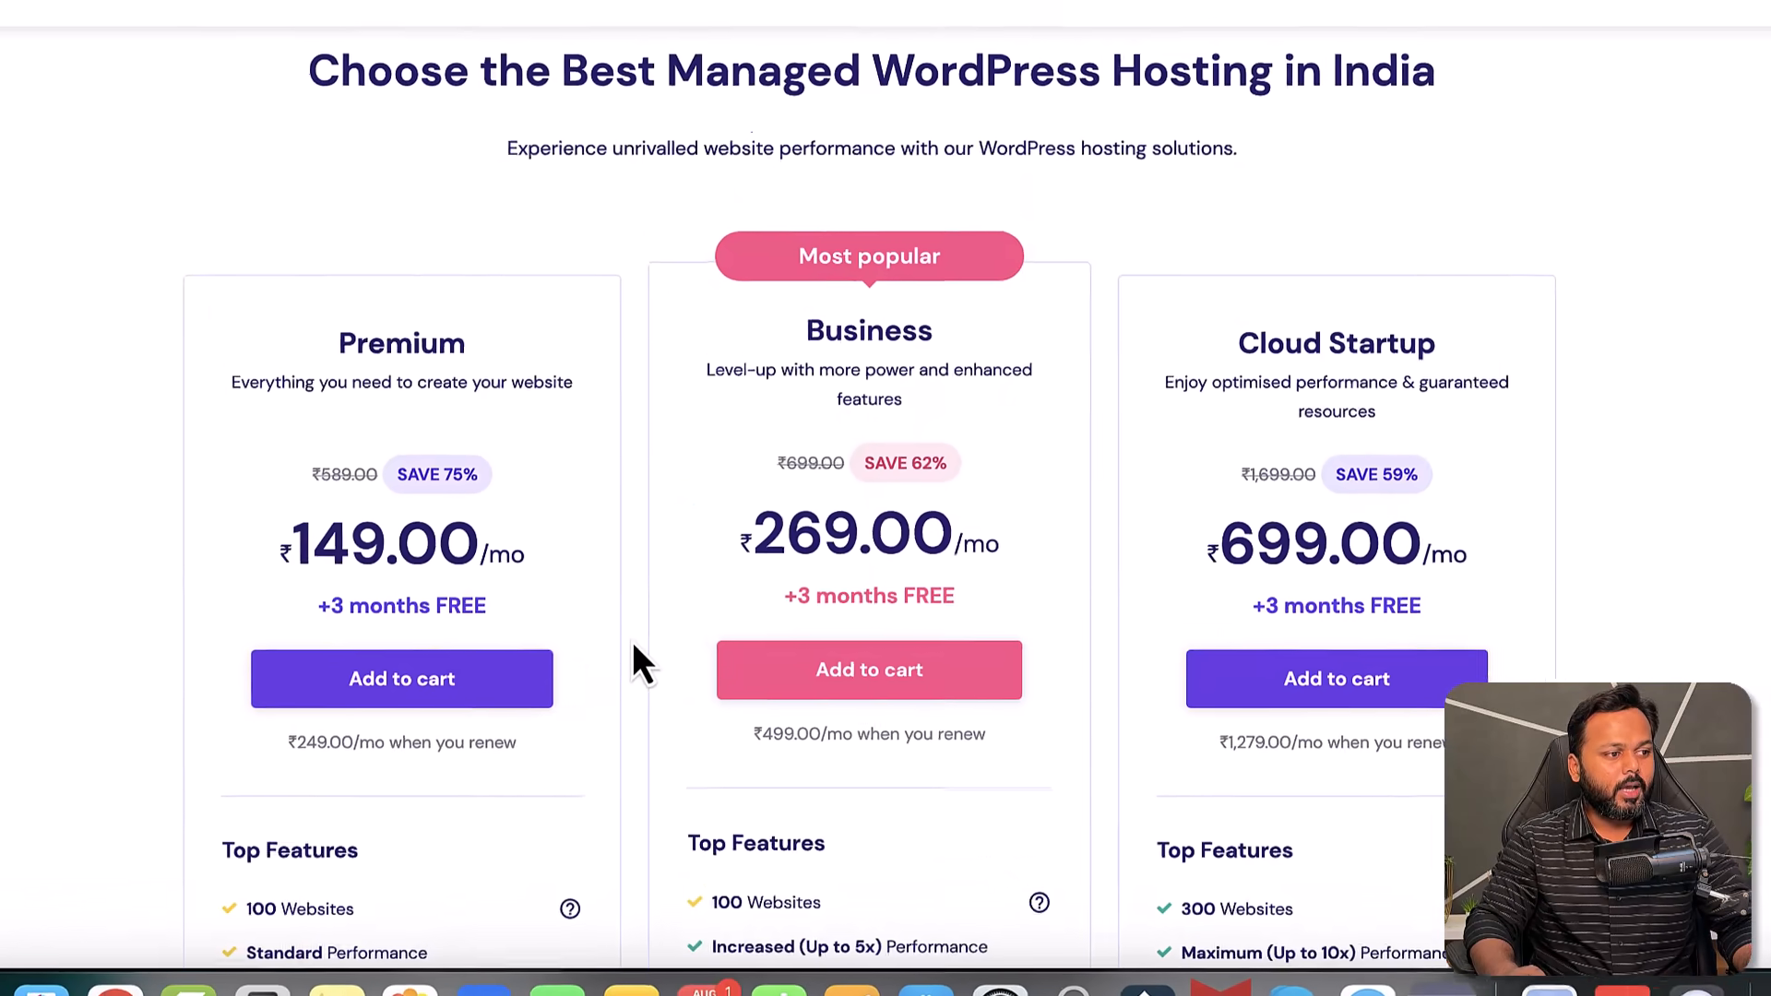
{"action": "scroll", "coordinate": [590, 641], "scroll_direction": "down", "scroll_amount": 1}
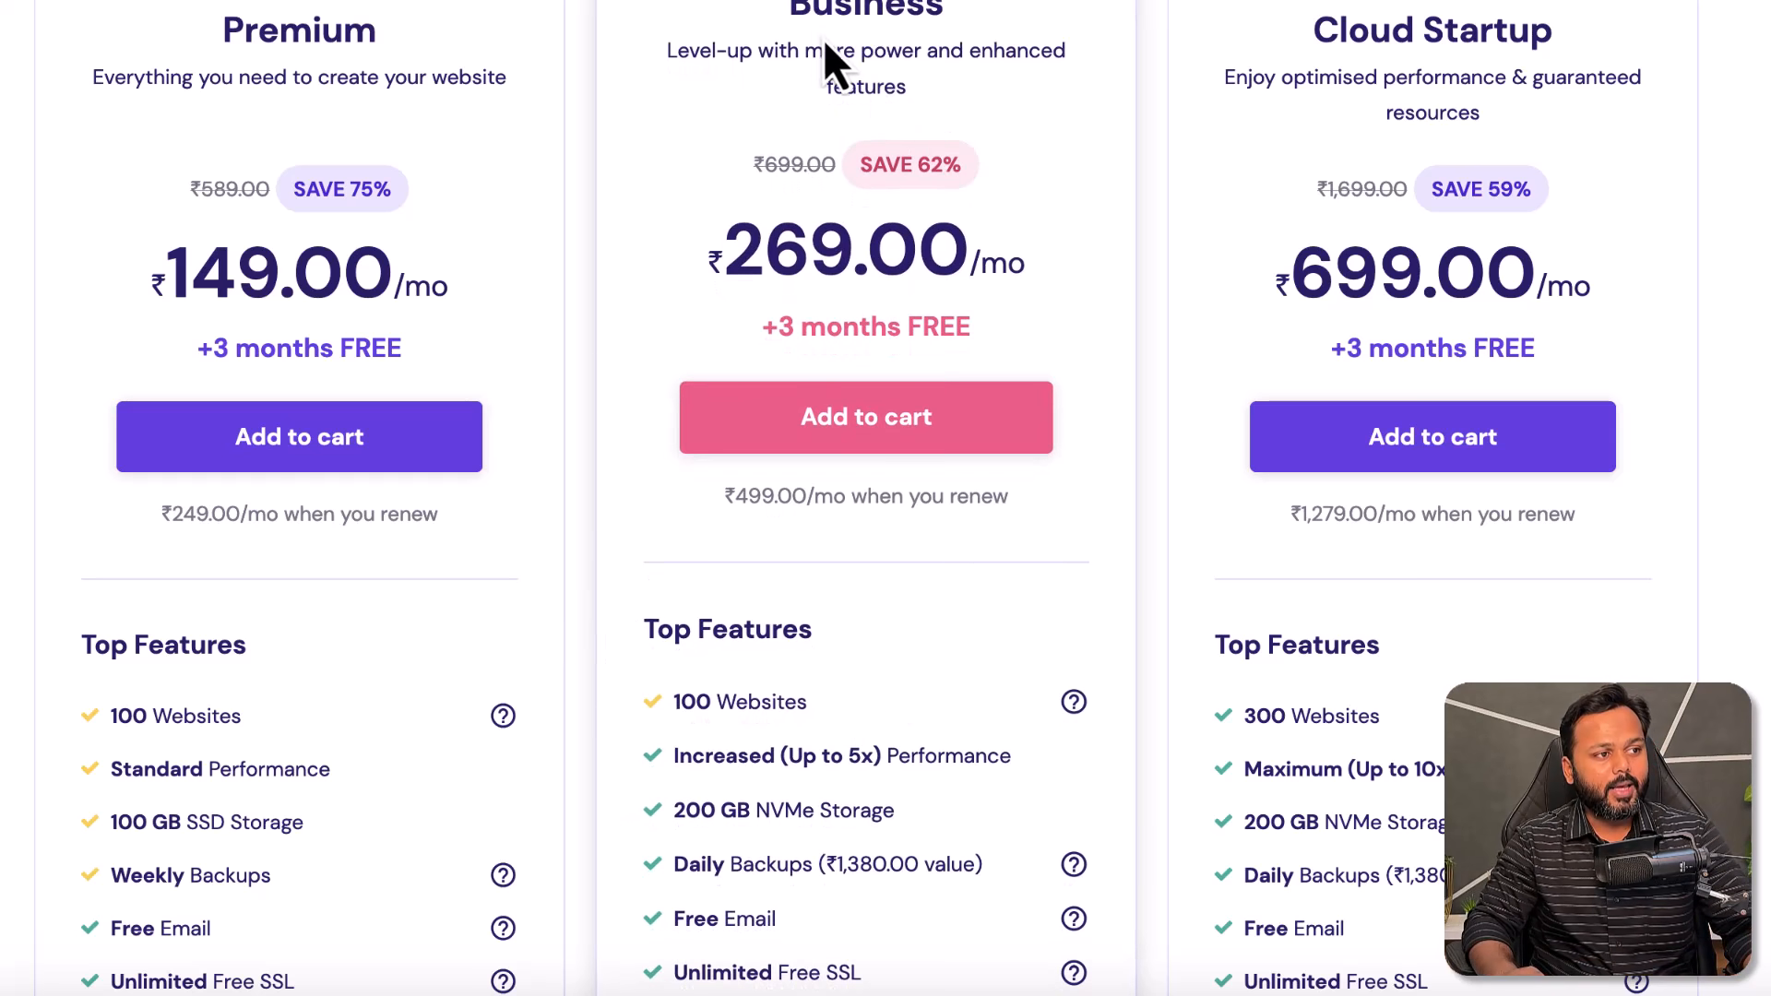
- Highlight the Business plan's price, 100 websites, 200 GB NVMe storage, unlimited free SSL and free domain
{"action": "left_click_drag", "start_coordinate": [792, 14], "coordinate": [958, 20]}
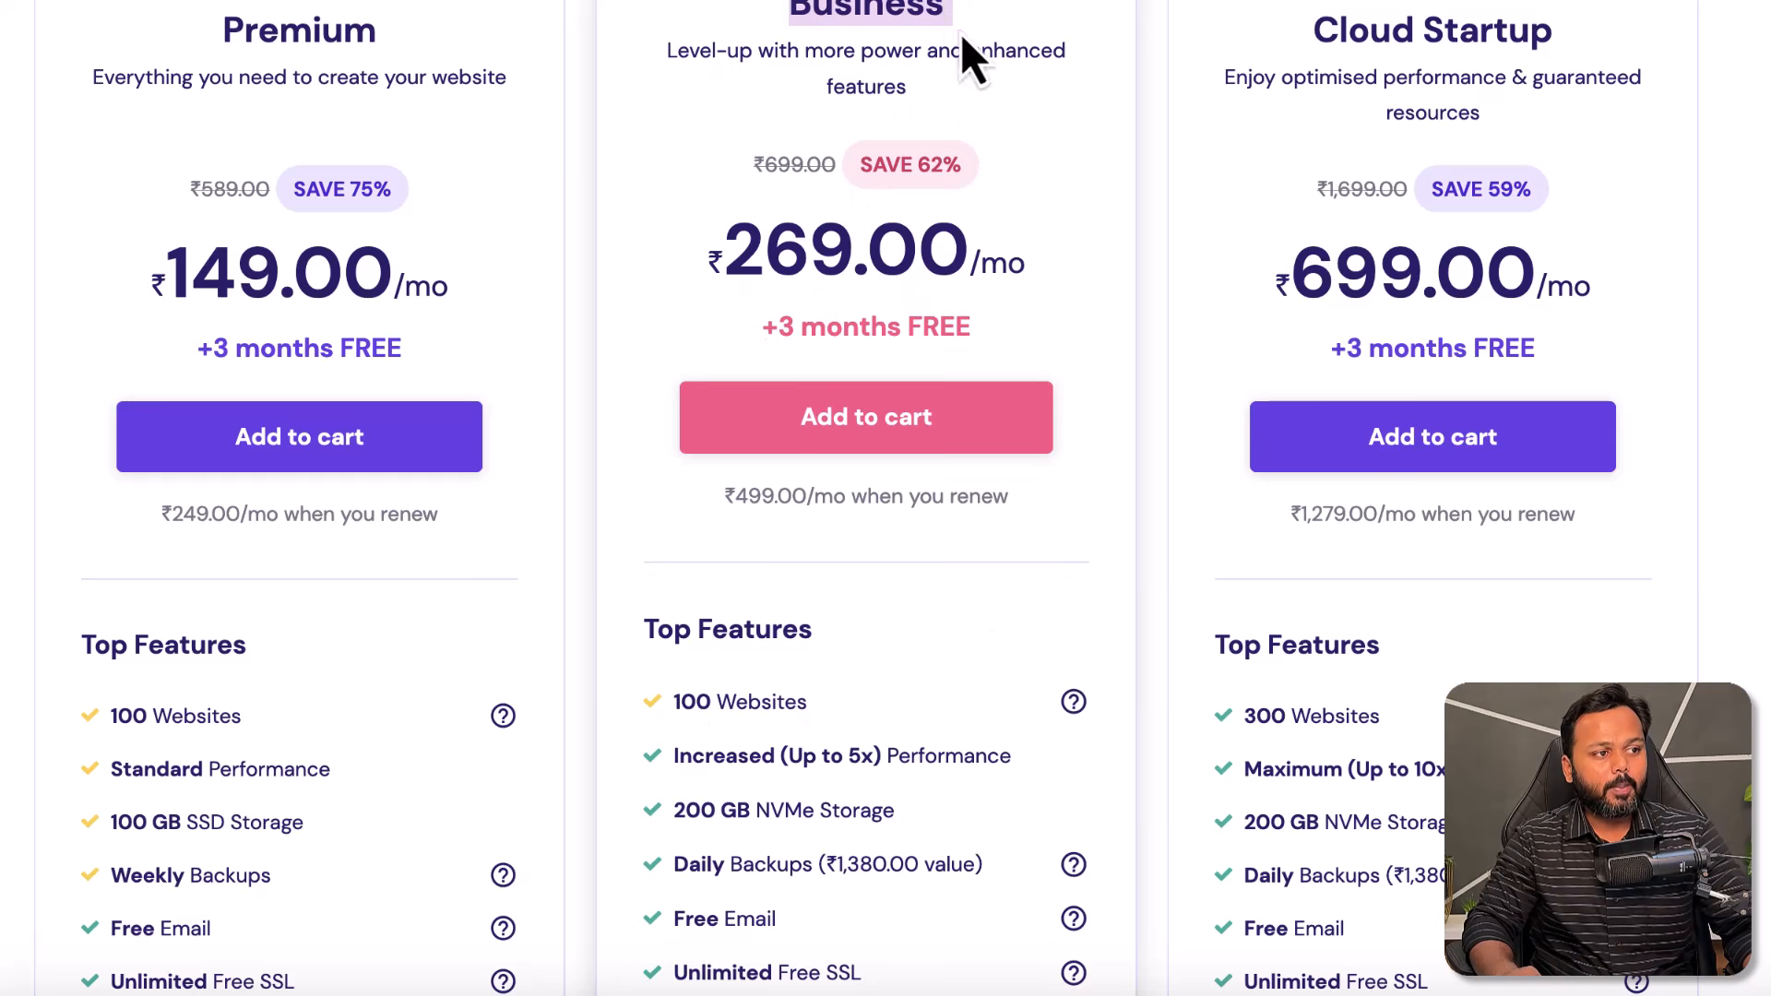
{"action": "scroll", "coordinate": [1015, 231], "scroll_direction": "down", "scroll_amount": 1}
{"action": "left_click_drag", "start_coordinate": [723, 140], "coordinate": [984, 139]}
{"action": "left_click_drag", "start_coordinate": [777, 204], "coordinate": [955, 205]}
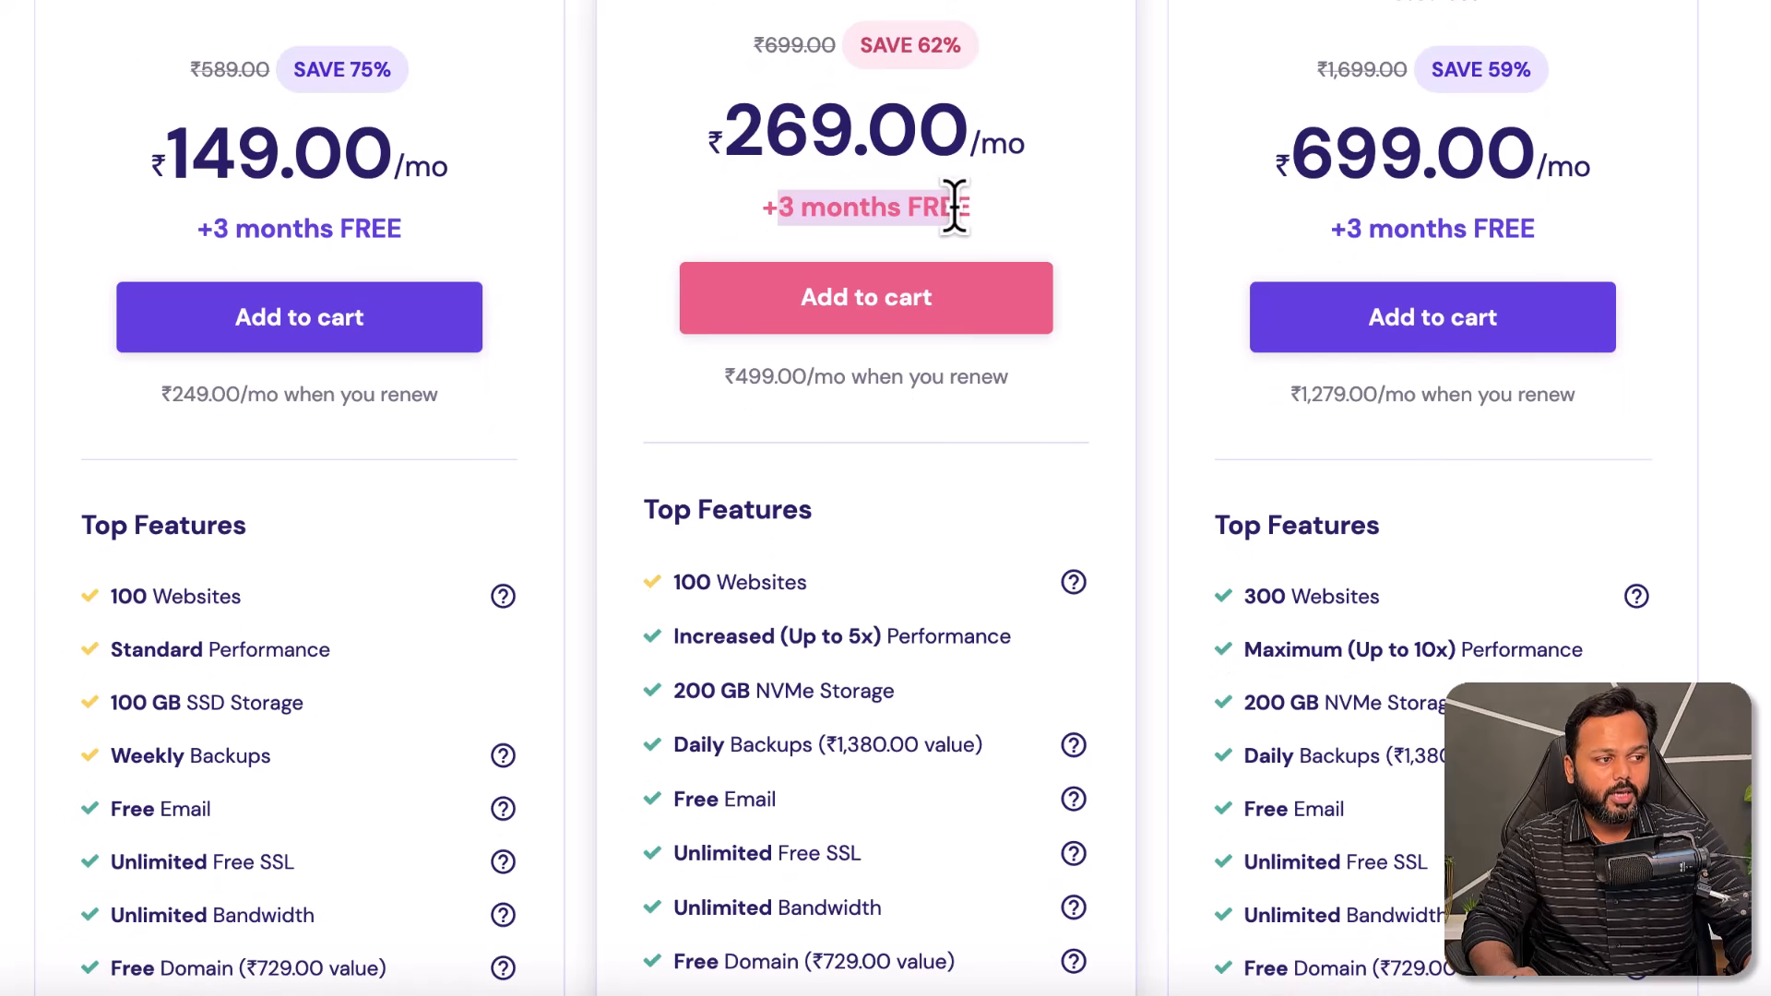
{"action": "scroll", "coordinate": [958, 218], "scroll_direction": "down", "scroll_amount": 2}
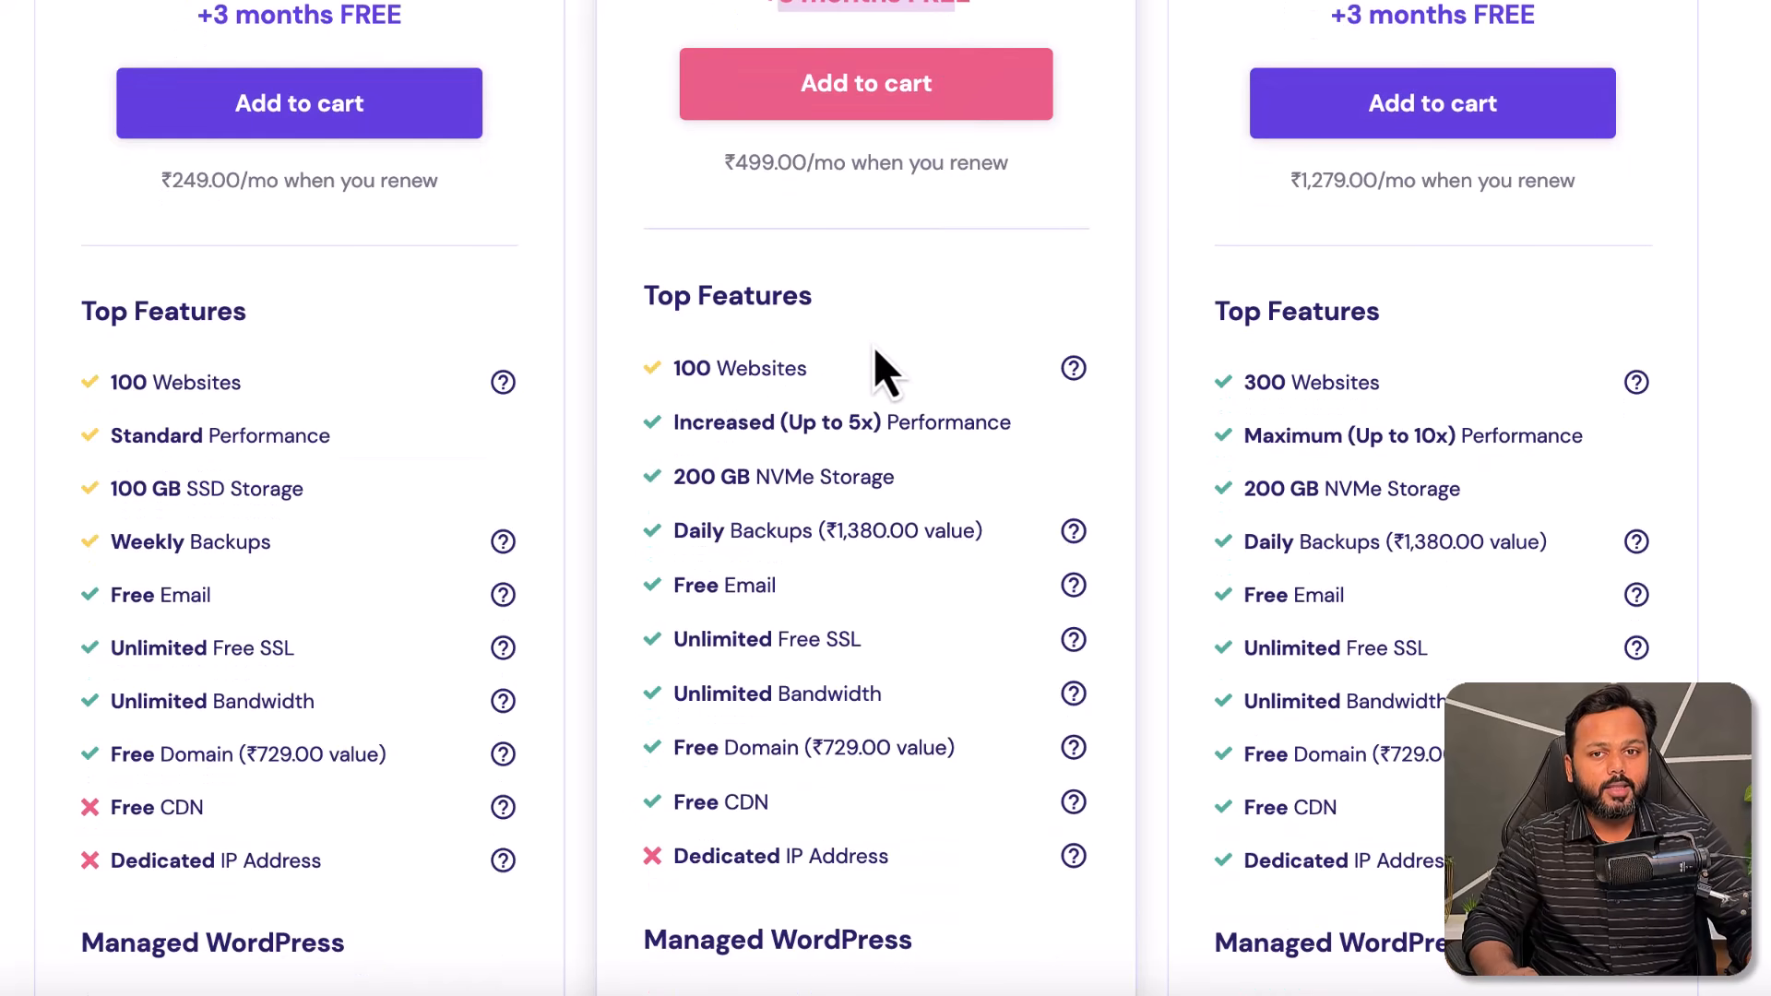
{"action": "scroll", "coordinate": [875, 353], "scroll_direction": "down", "scroll_amount": 1}
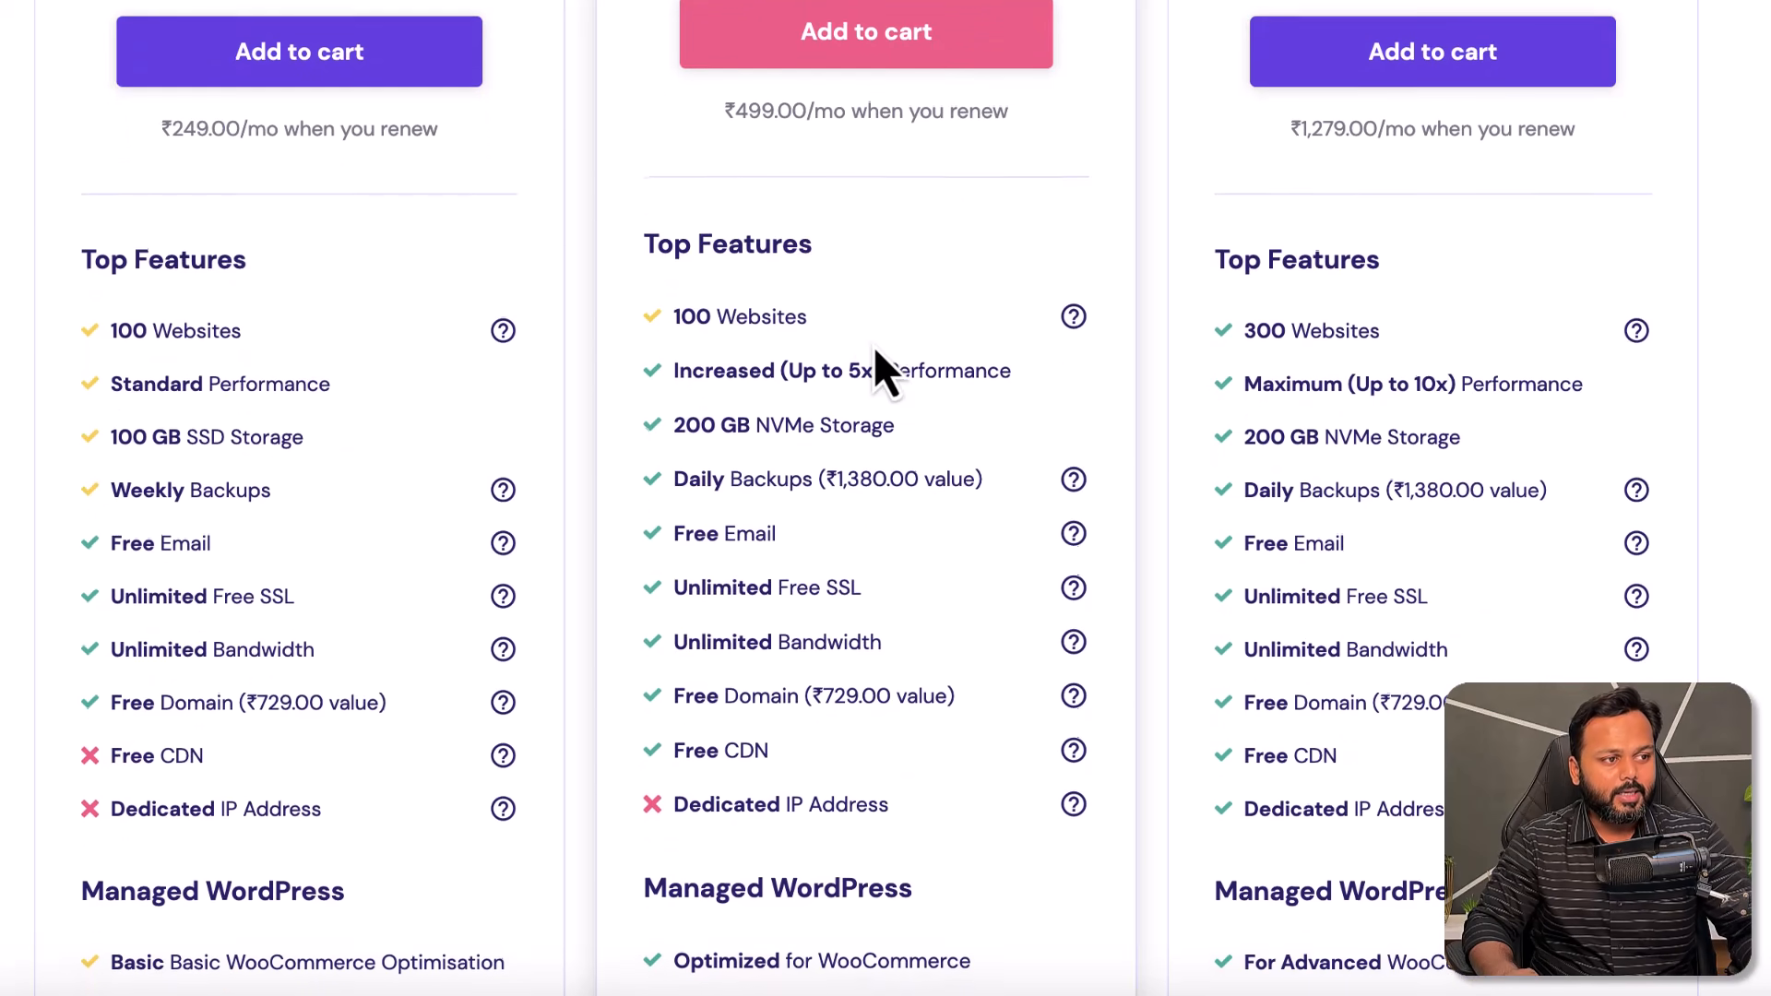
{"action": "scroll", "coordinate": [873, 346], "scroll_direction": "down", "scroll_amount": 1}
{"action": "left_click_drag", "start_coordinate": [674, 278], "coordinate": [789, 278]}
{"action": "scroll", "coordinate": [900, 293], "scroll_direction": "up", "scroll_amount": 5}
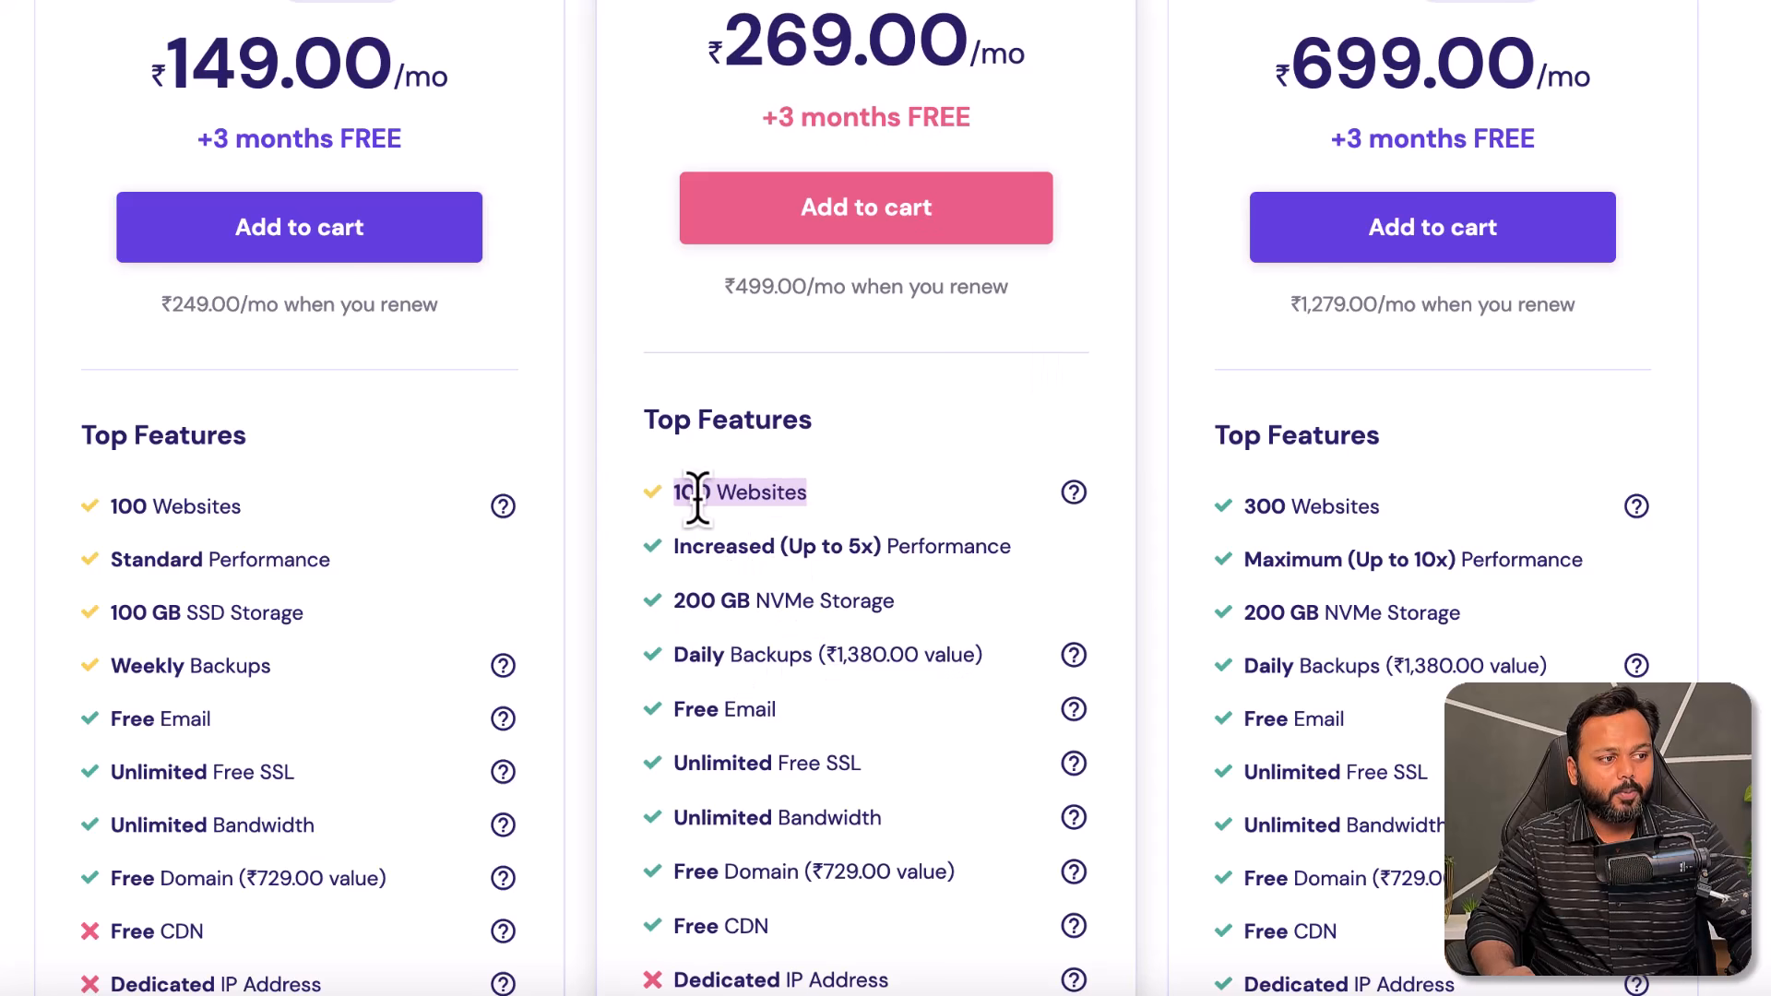
{"action": "scroll", "coordinate": [851, 523], "scroll_direction": "down", "scroll_amount": 1}
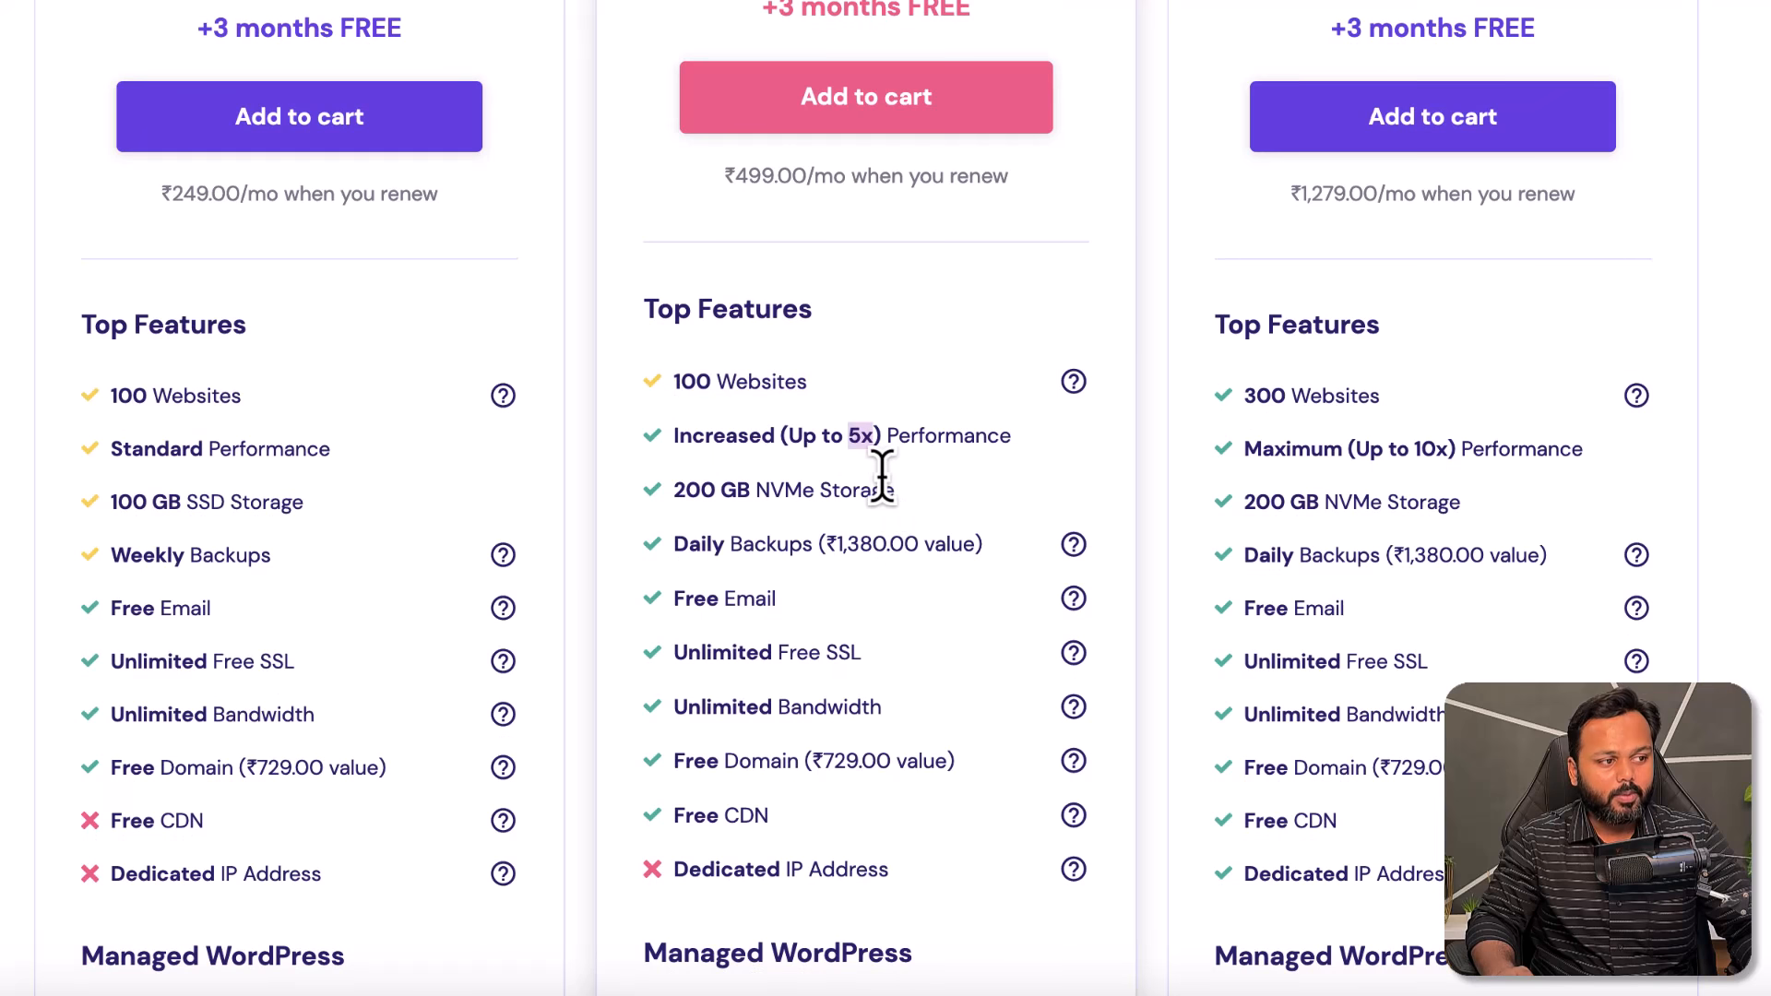
{"action": "scroll", "coordinate": [812, 484], "scroll_direction": "down", "scroll_amount": 1}
{"action": "left_click_drag", "start_coordinate": [674, 448], "coordinate": [882, 449]}
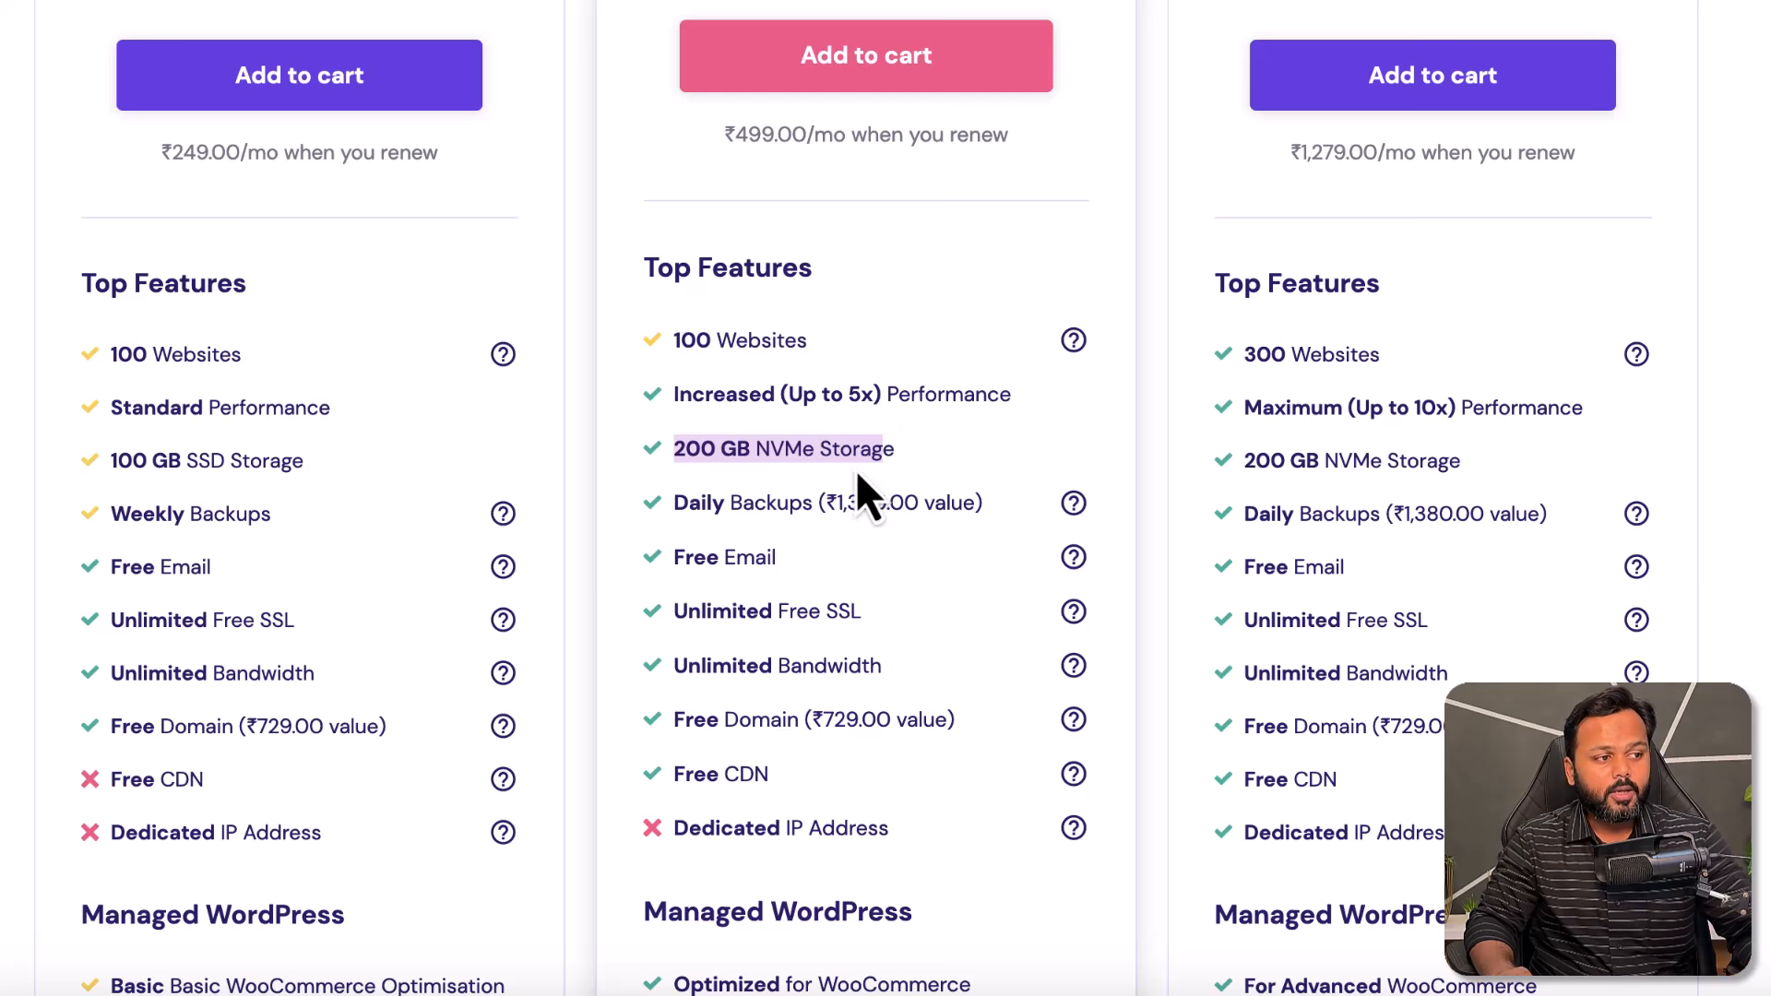
{"action": "scroll", "coordinate": [854, 469], "scroll_direction": "down", "scroll_amount": 1}
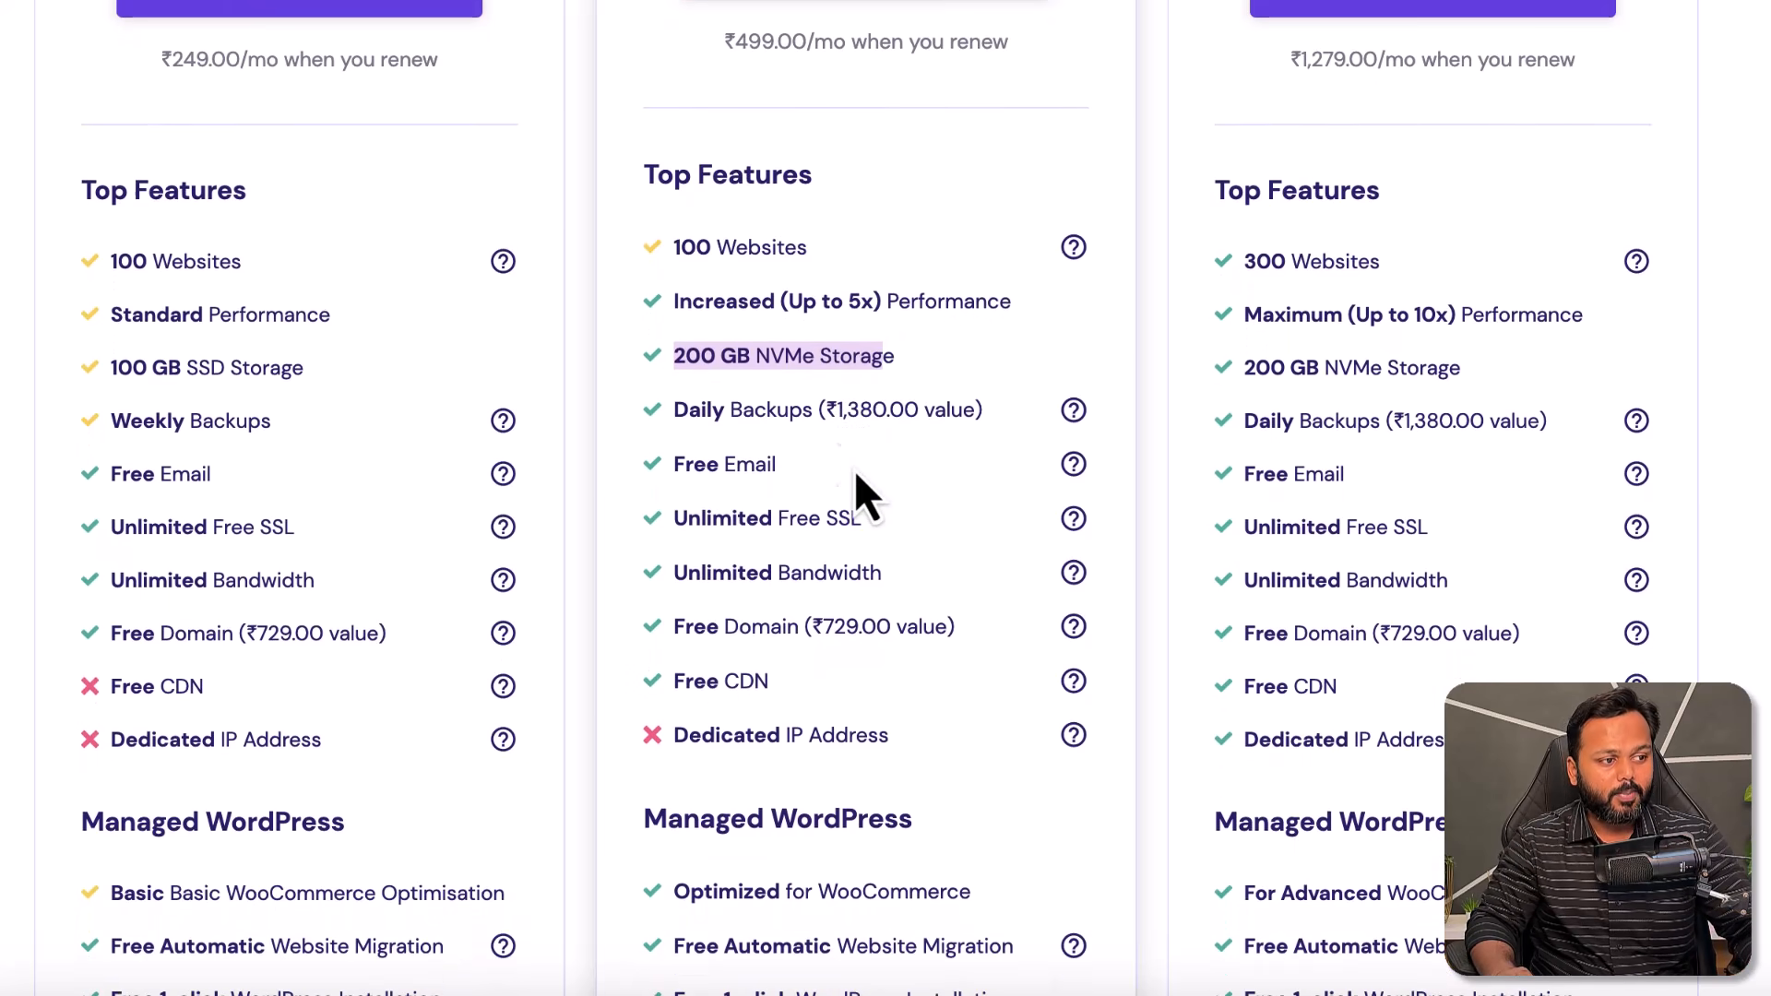
{"action": "left_click_drag", "start_coordinate": [675, 518], "coordinate": [855, 510]}
{"action": "left_click_drag", "start_coordinate": [672, 618], "coordinate": [799, 617]}
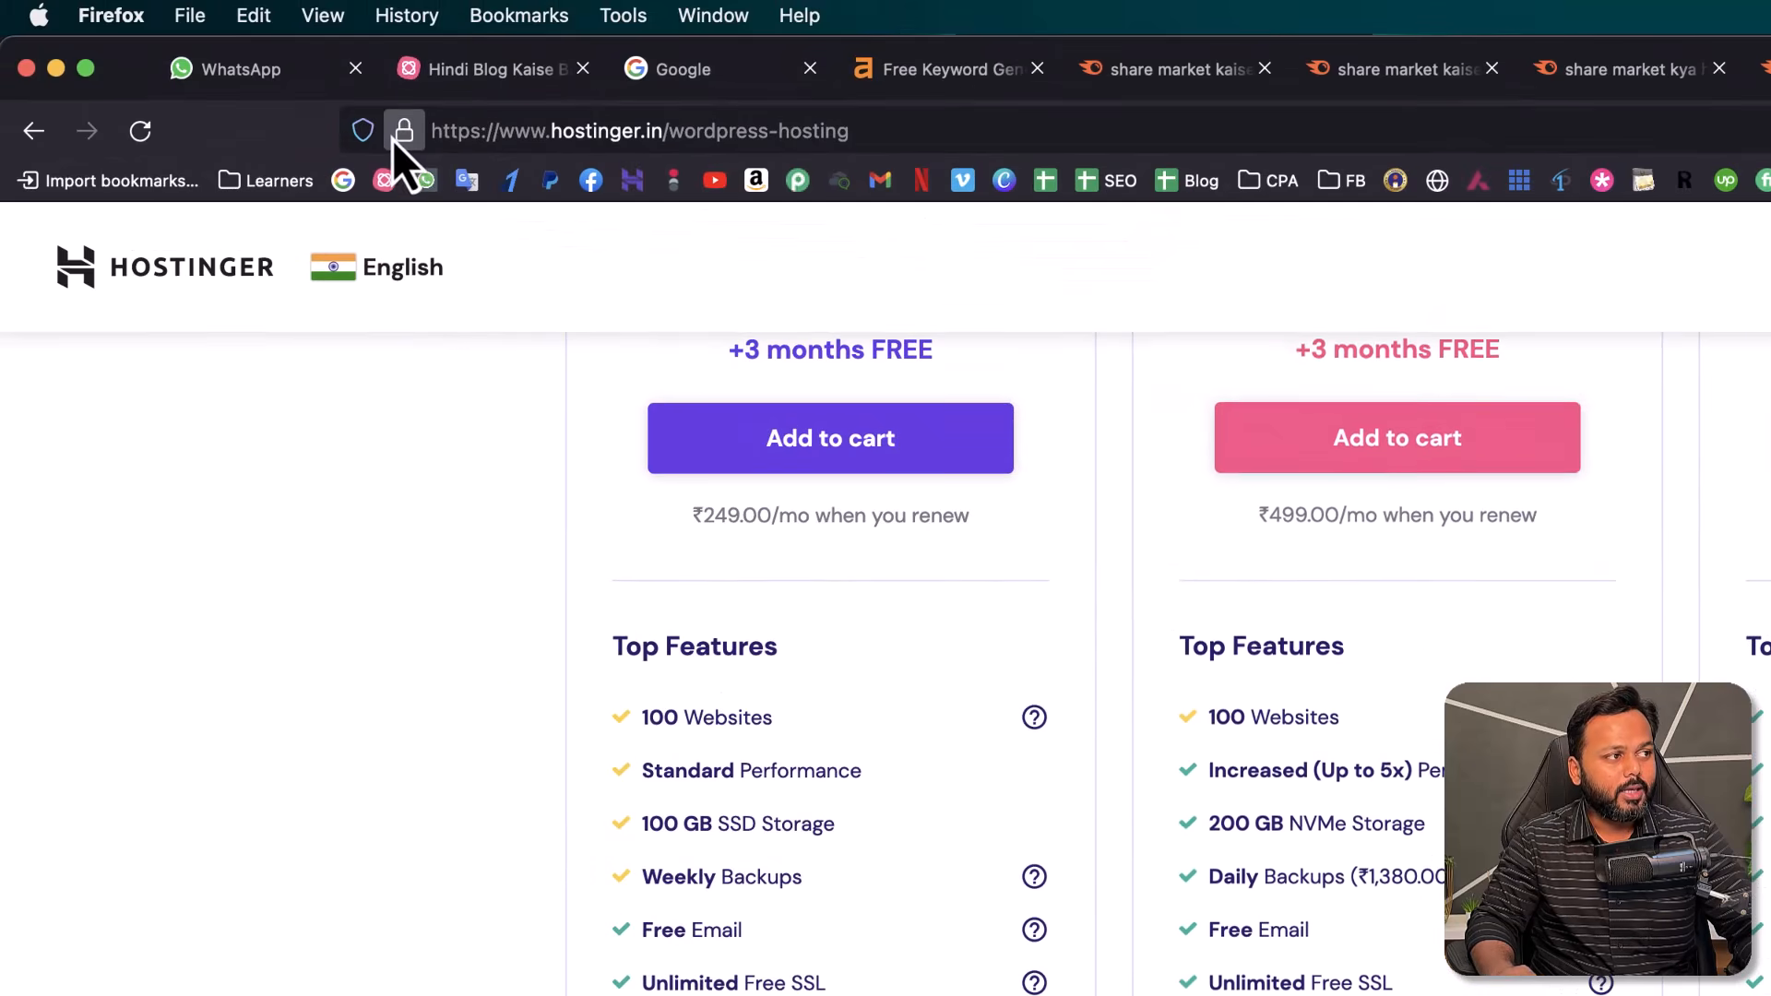
- Check the site's connection security details, then dismiss the information panel
{"action": "left_click", "coordinate": [411, 144]}
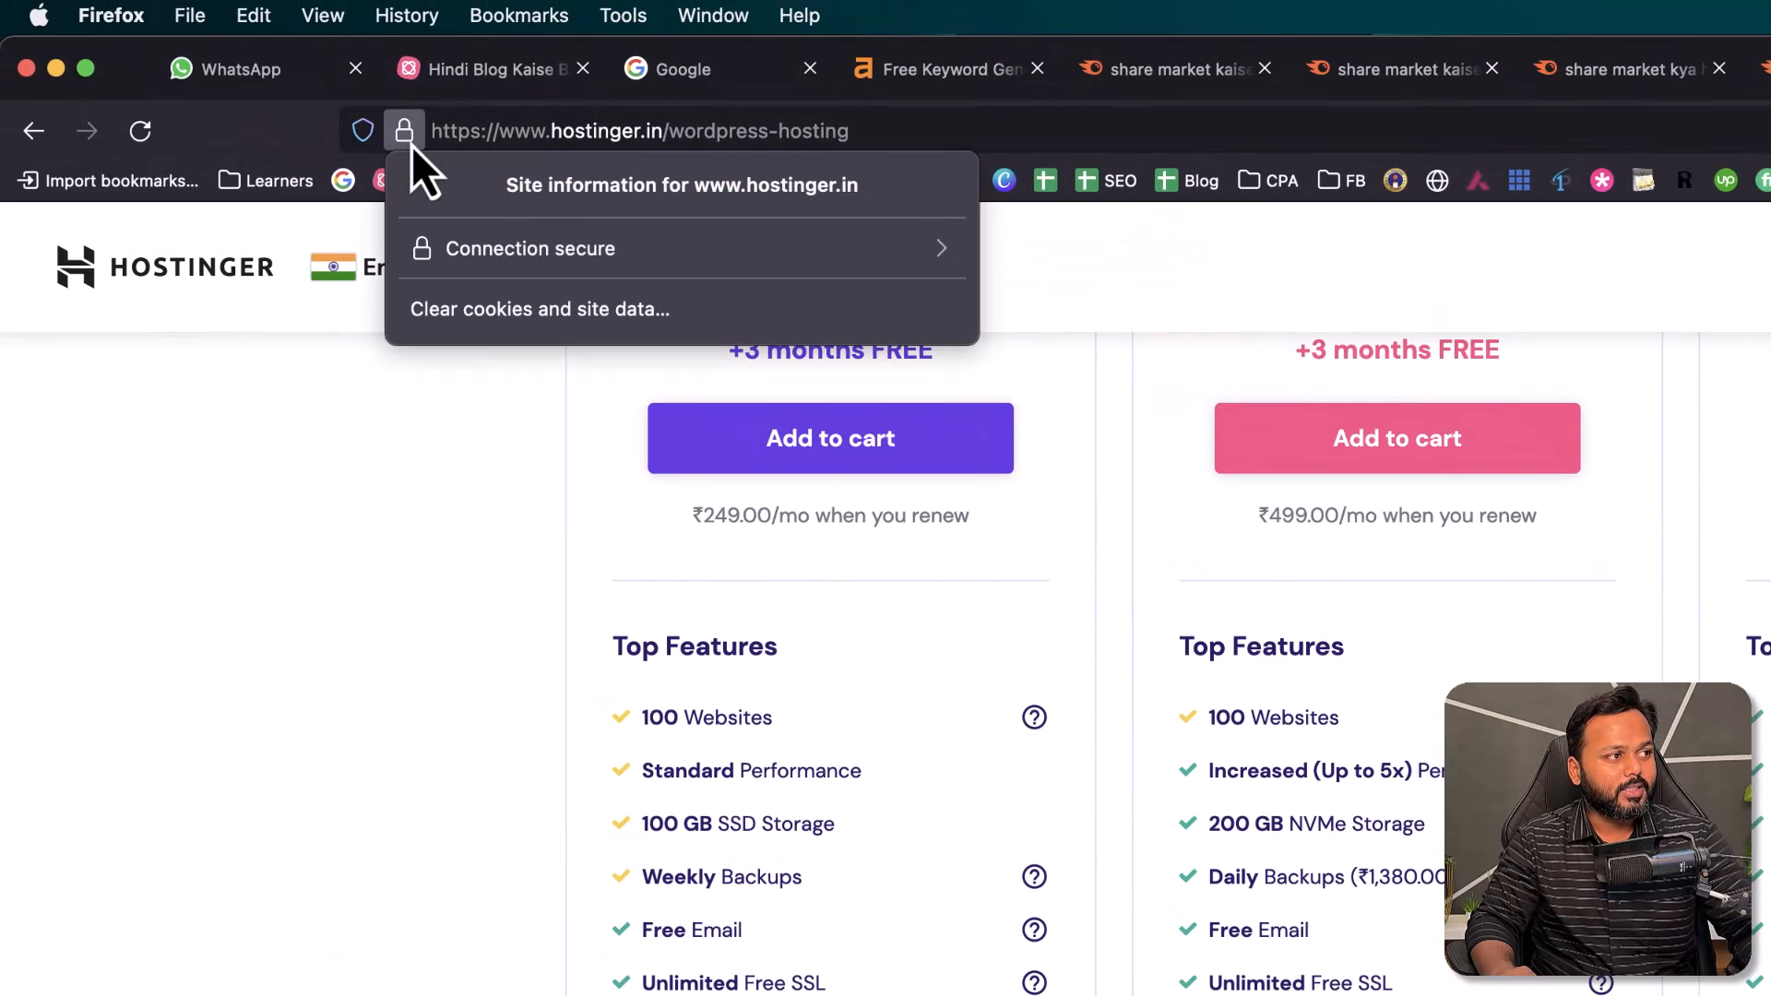
{"action": "left_click", "coordinate": [472, 462]}
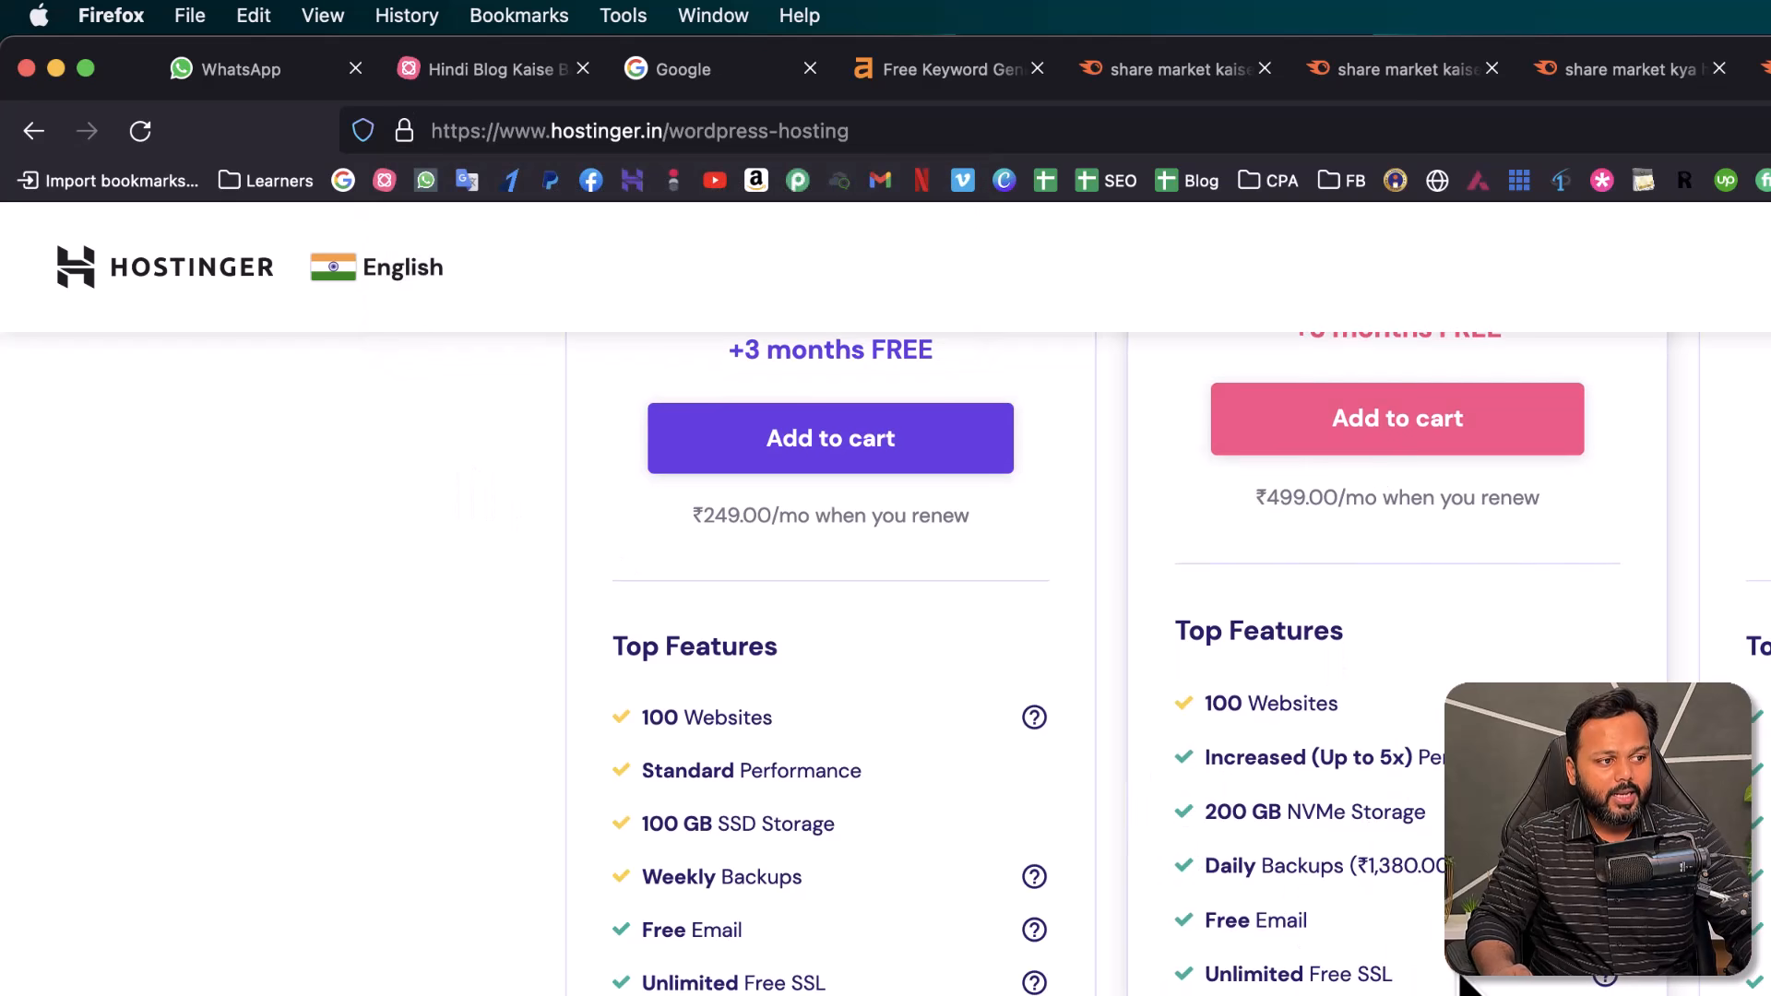
{"action": "left_click", "coordinate": [404, 132]}
{"action": "left_click", "coordinate": [249, 780]}
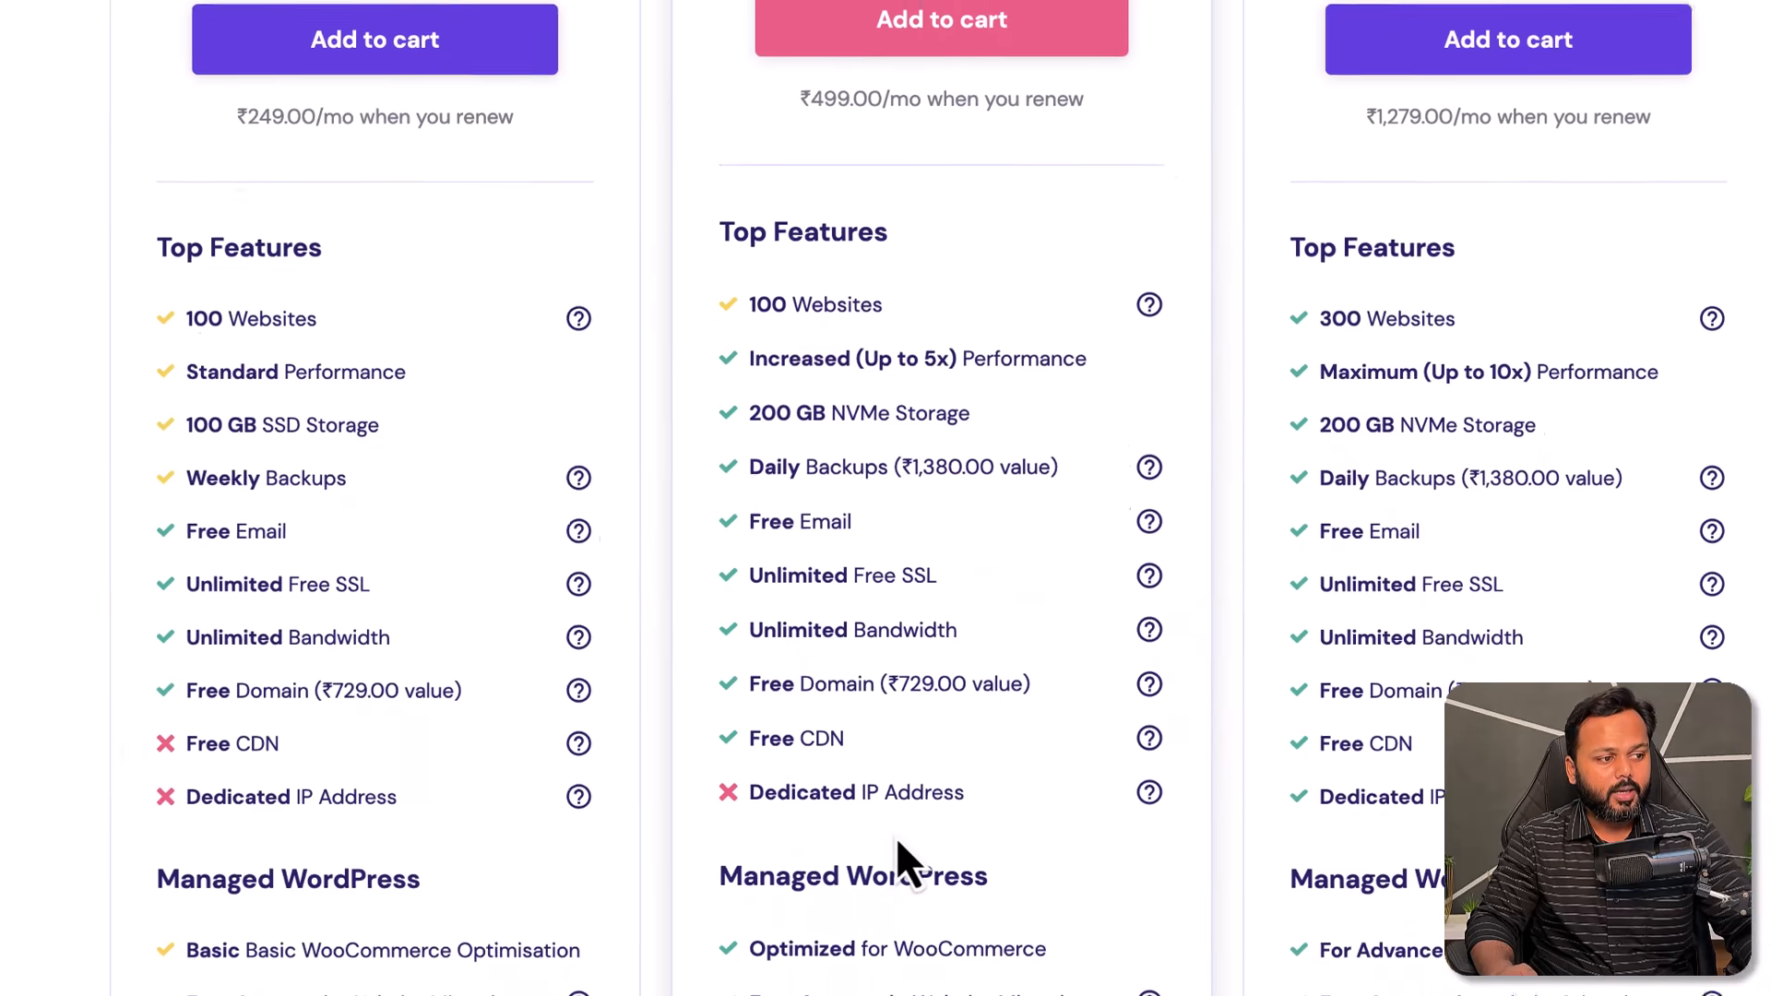
- Point out the Business plan's Free CDN and add the Business plan to the cart
{"action": "left_click_drag", "start_coordinate": [748, 739], "coordinate": [846, 749]}
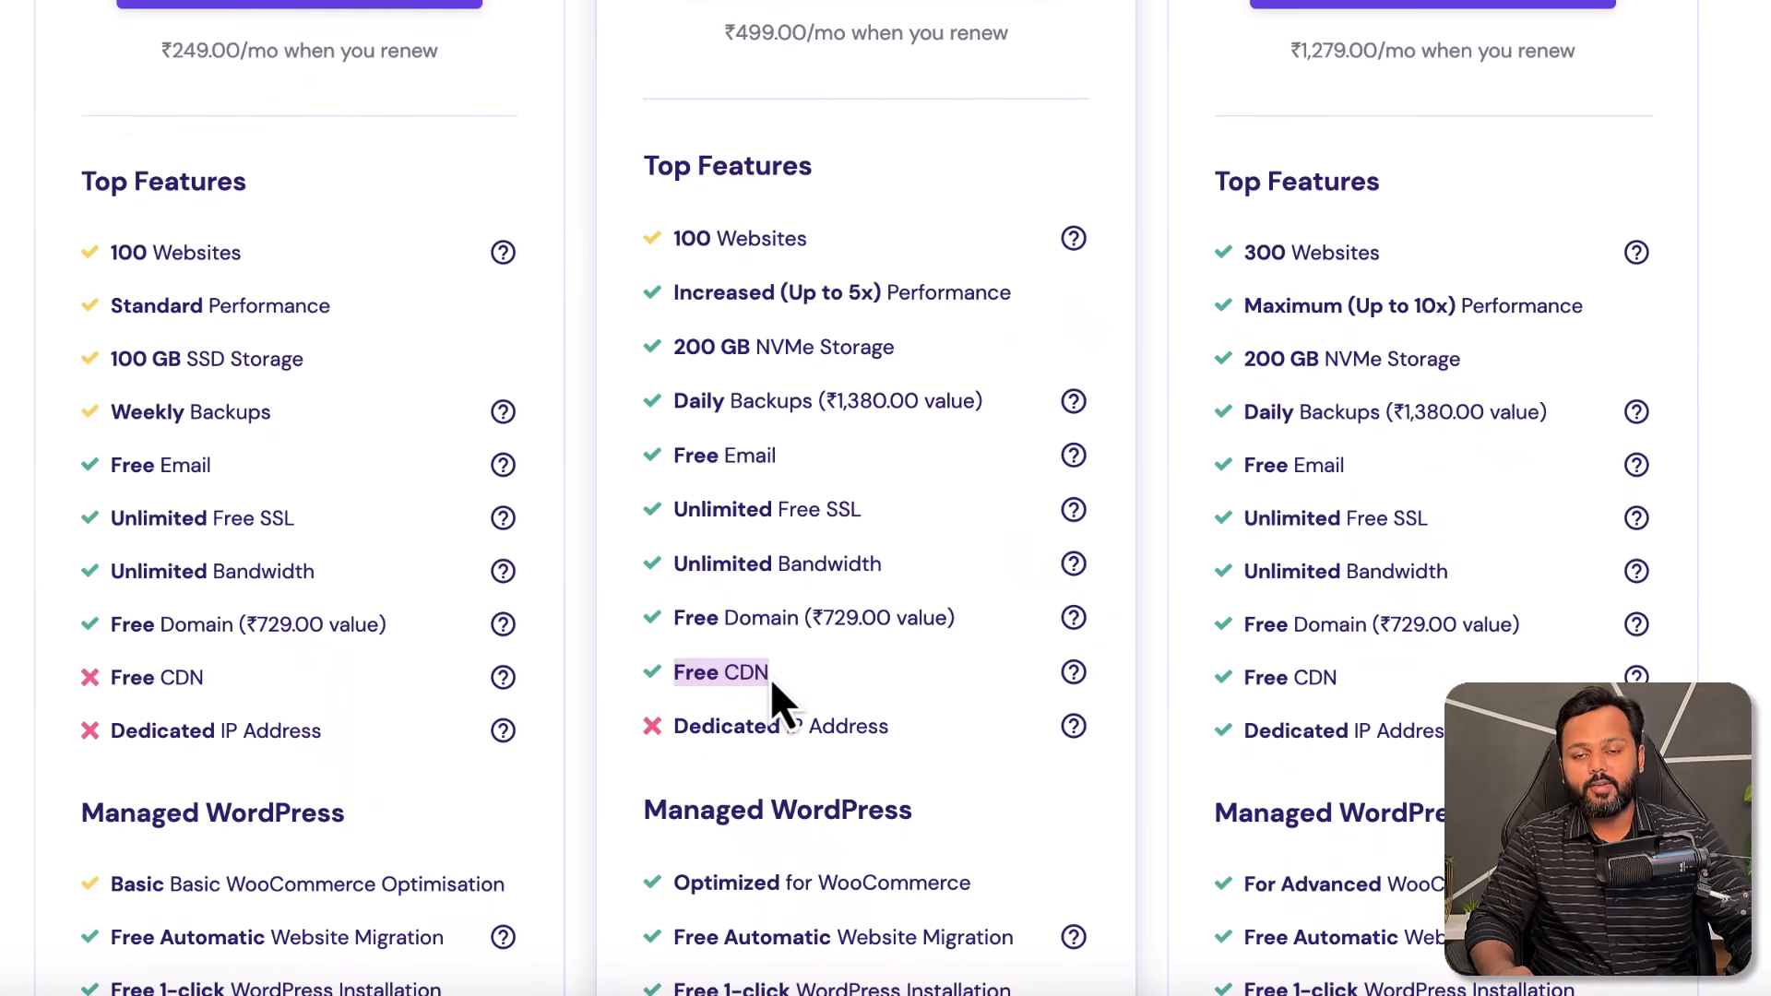
{"action": "left_click", "coordinate": [771, 678]}
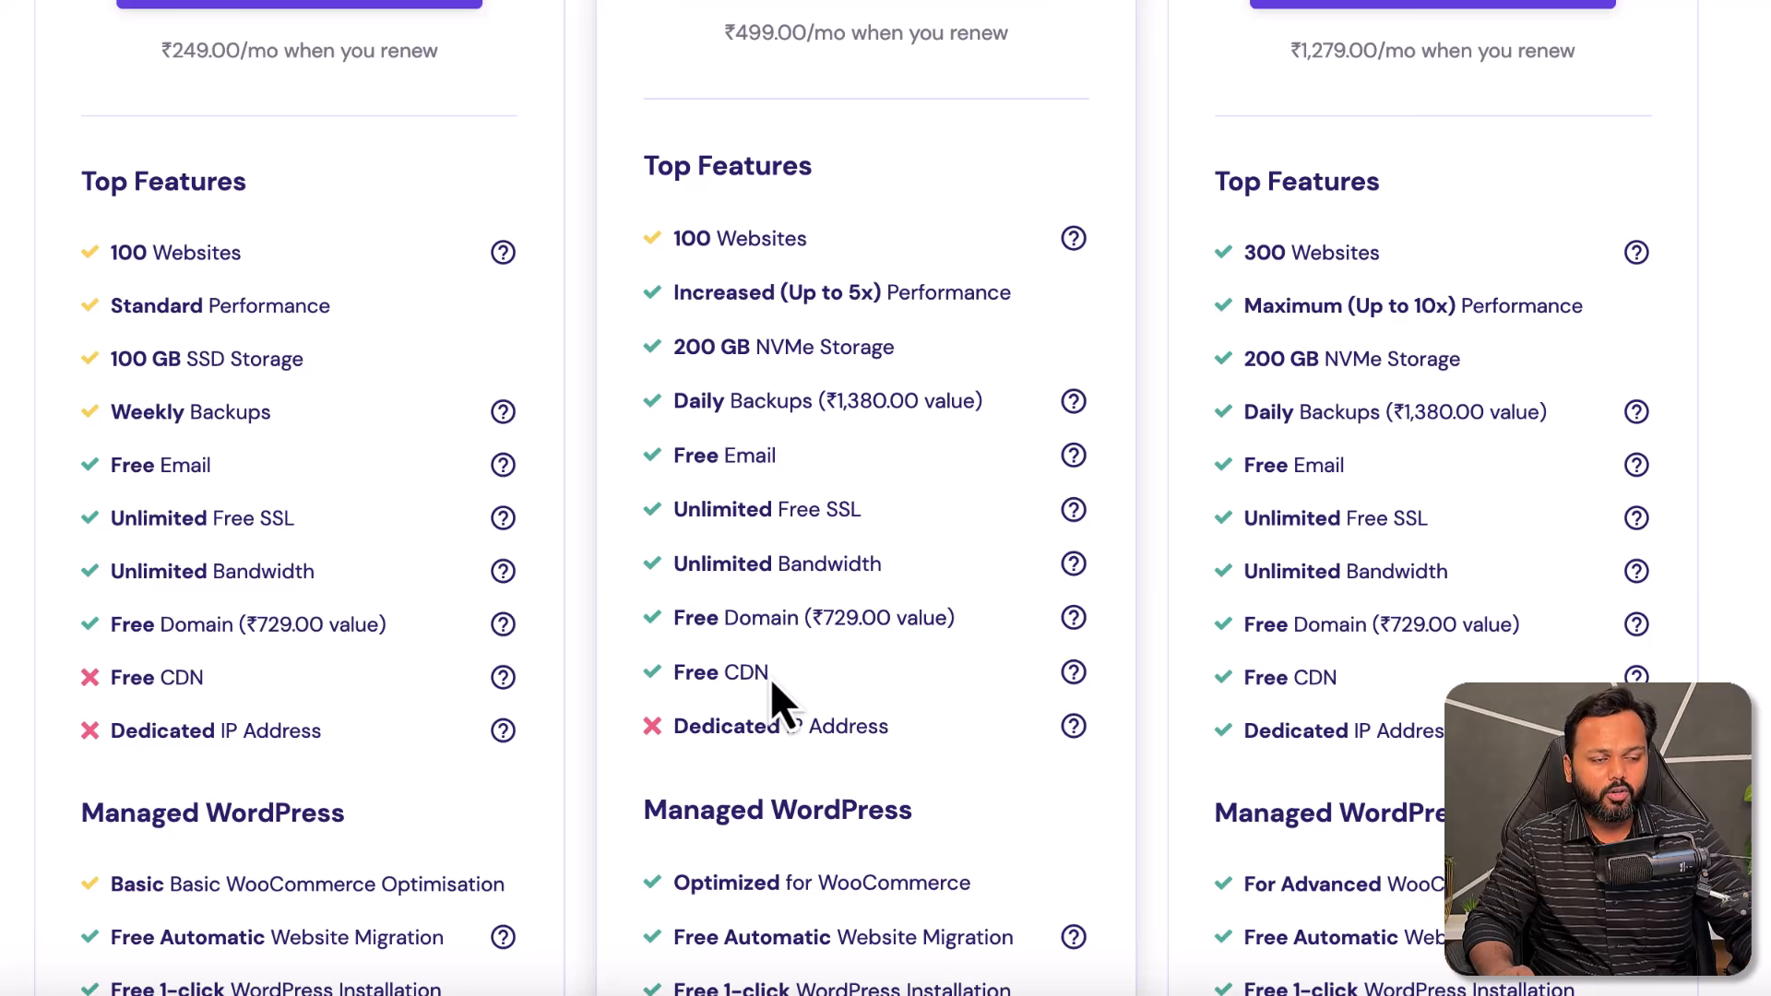
{"action": "scroll", "coordinate": [772, 684], "scroll_direction": "down", "scroll_amount": 7}
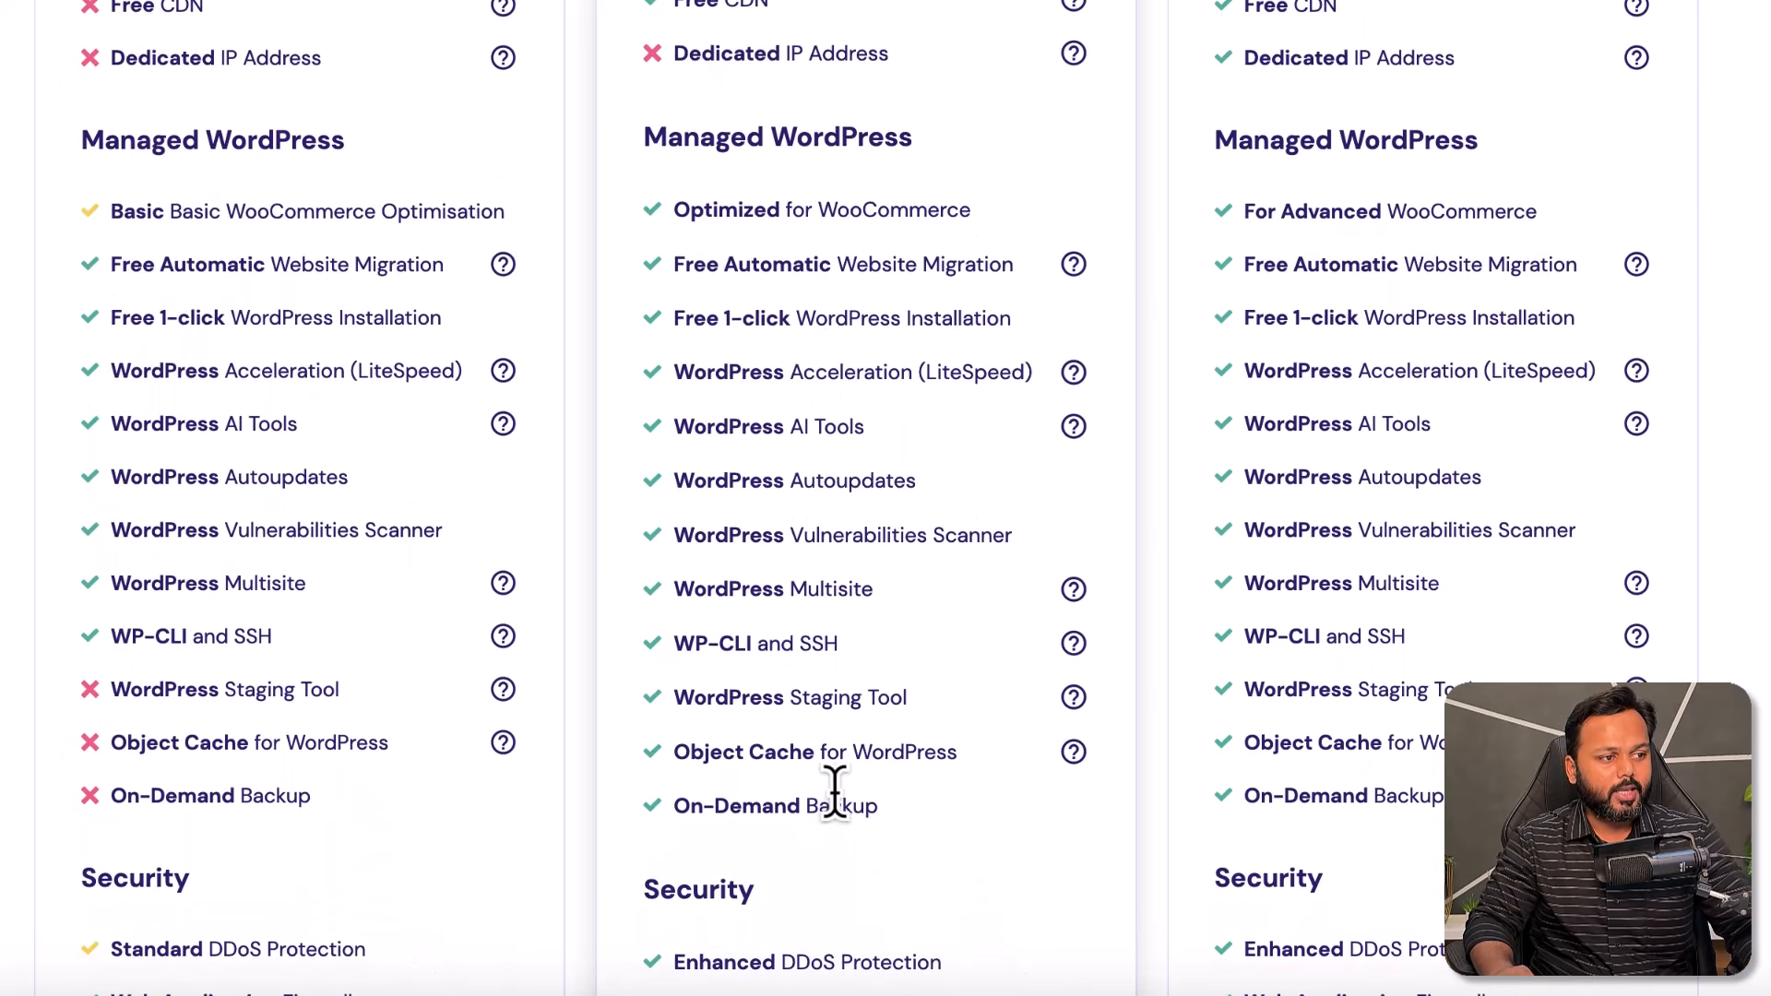
{"action": "scroll", "coordinate": [833, 794], "scroll_direction": "up", "scroll_amount": 12}
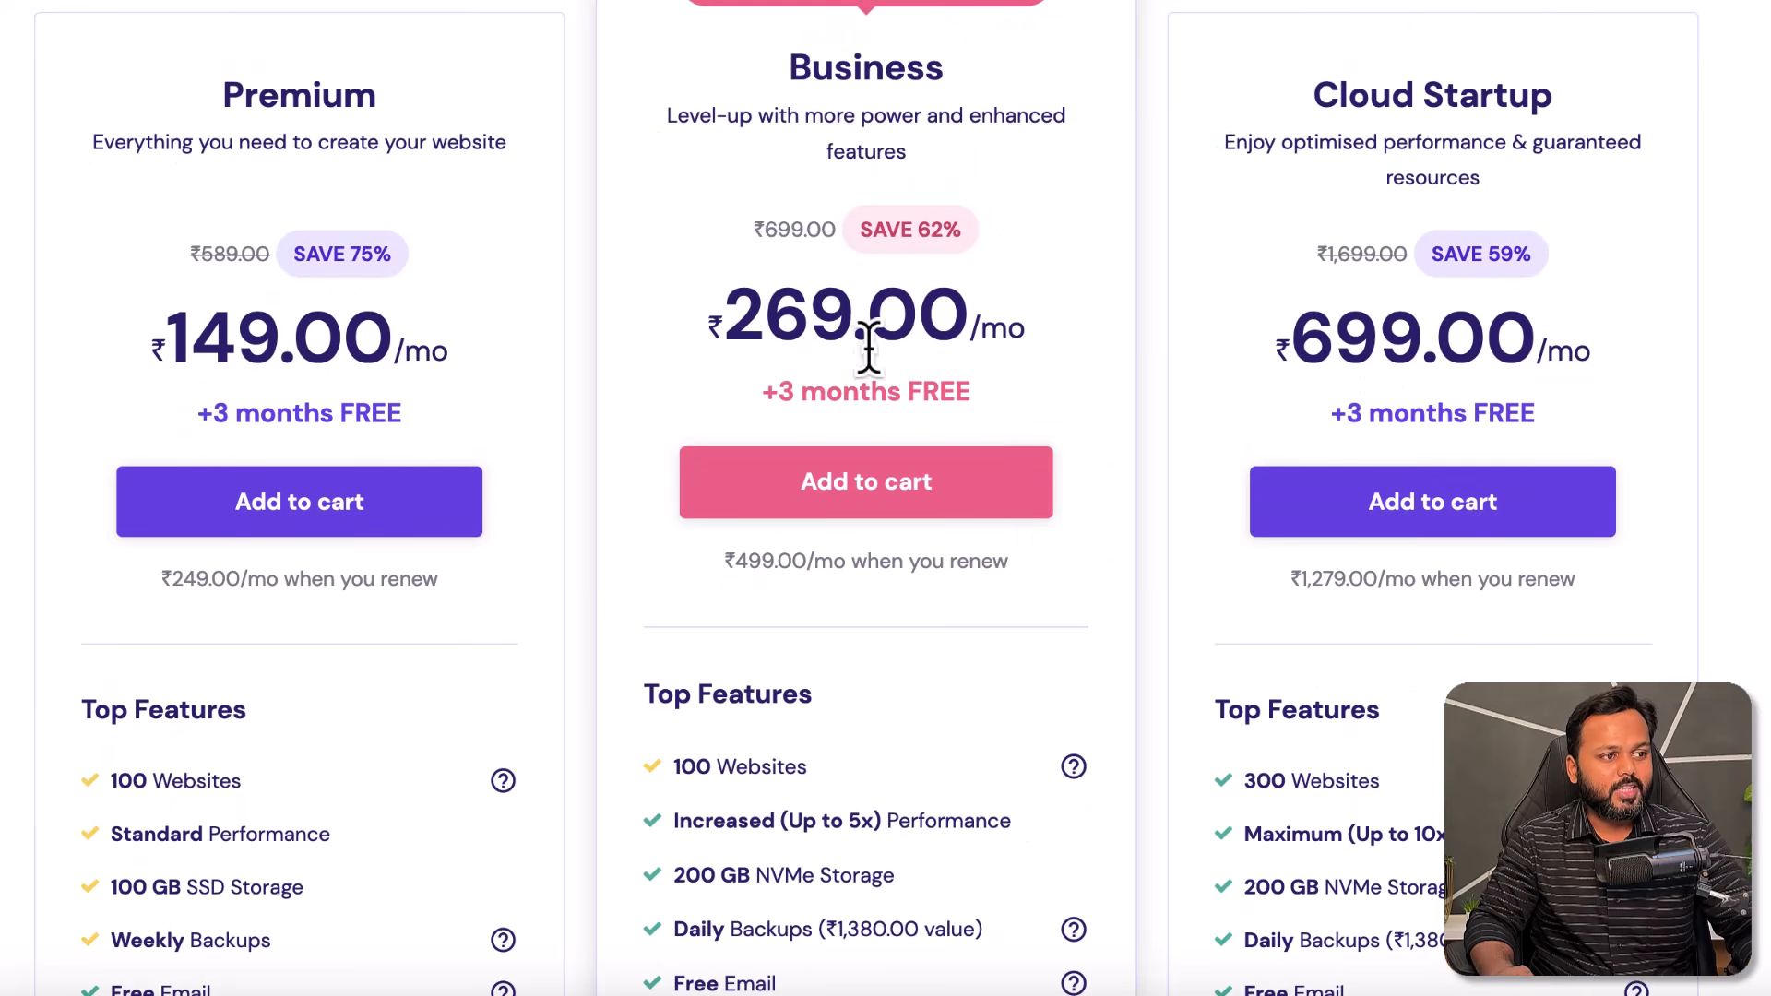
{"action": "left_click", "coordinate": [862, 479]}
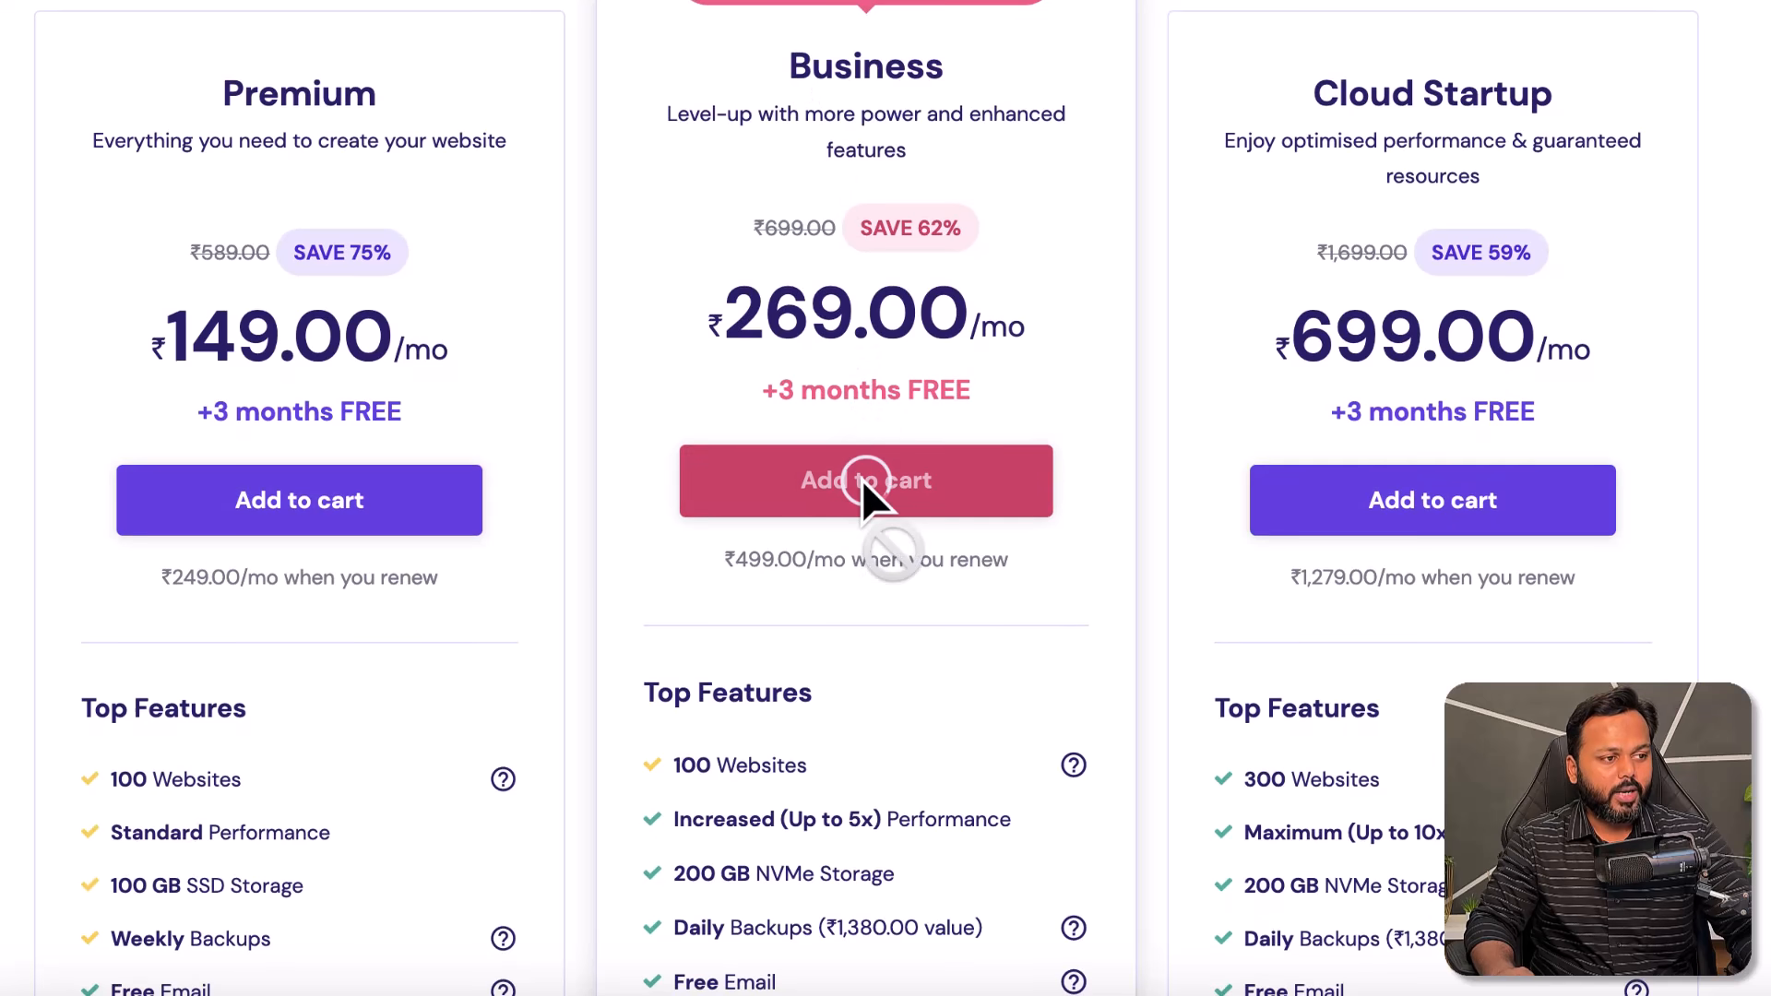
- Compare the 1, 12, 24 and 48-month periods, settling on 48 months at ₹12,912.00
{"action": "scroll", "coordinate": [862, 480], "scroll_direction": "down", "scroll_amount": 3}
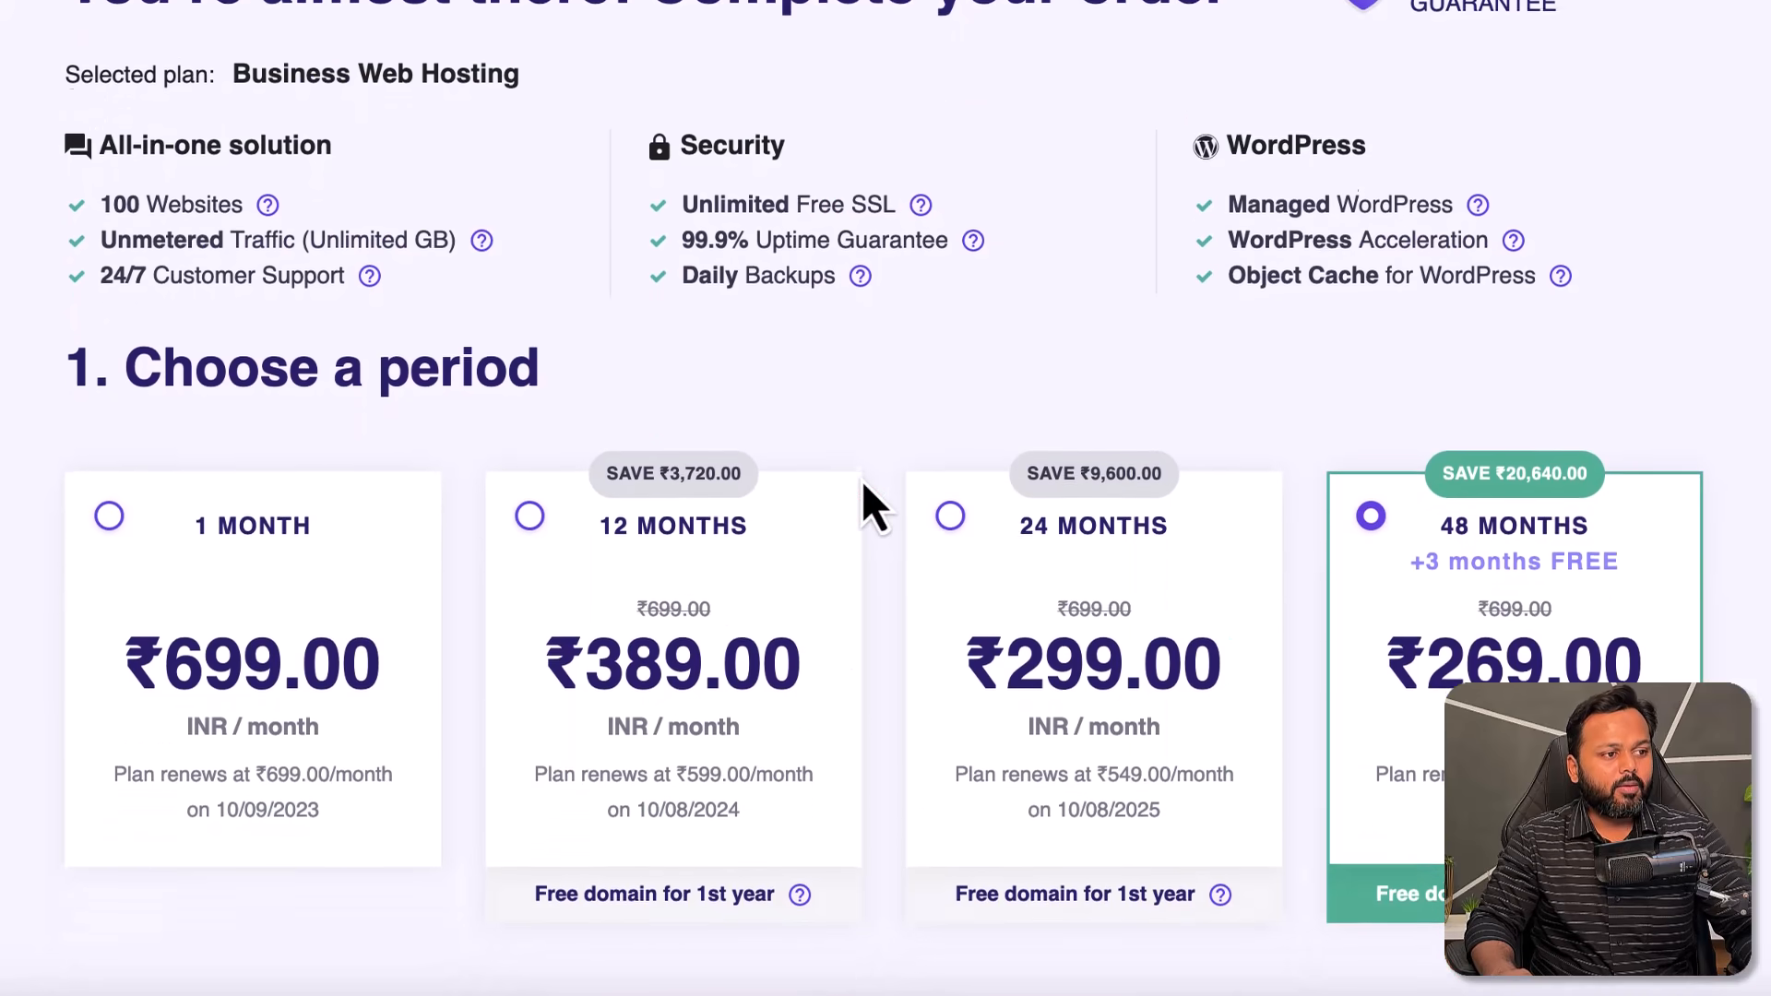
{"action": "scroll", "coordinate": [865, 486], "scroll_direction": "down", "scroll_amount": 1}
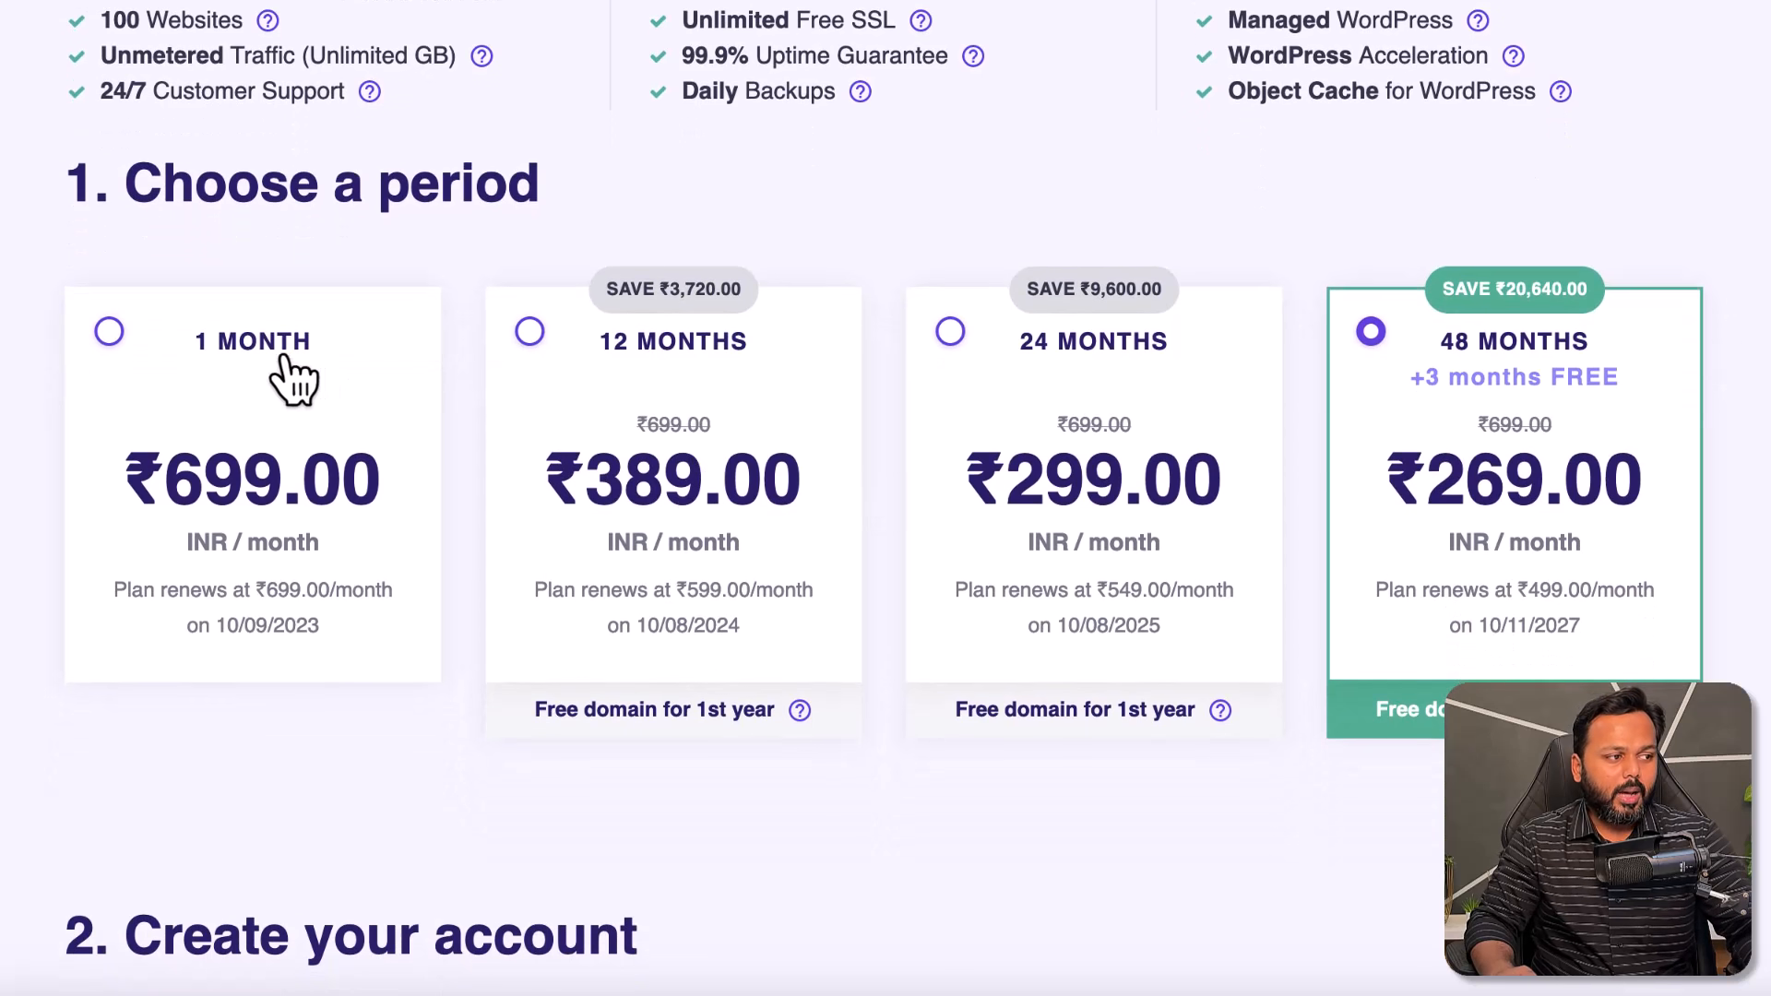
{"action": "left_click", "coordinate": [109, 334]}
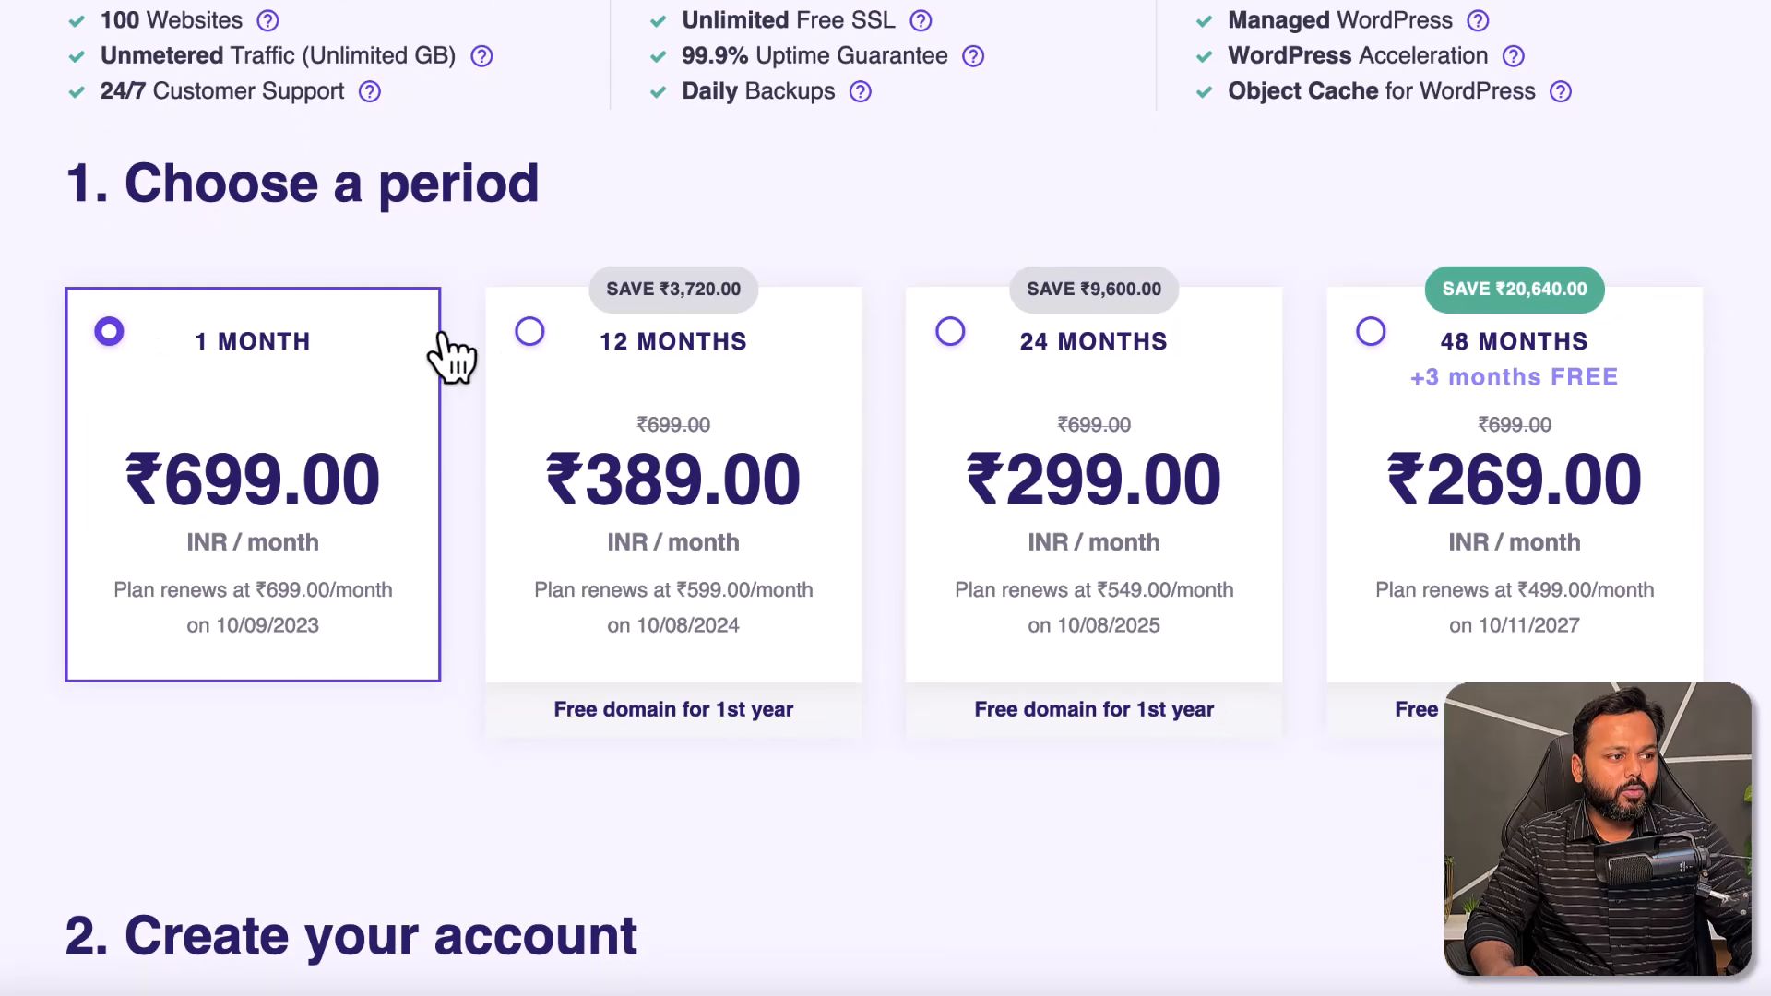
{"action": "left_click", "coordinate": [527, 335]}
{"action": "left_click", "coordinate": [951, 334]}
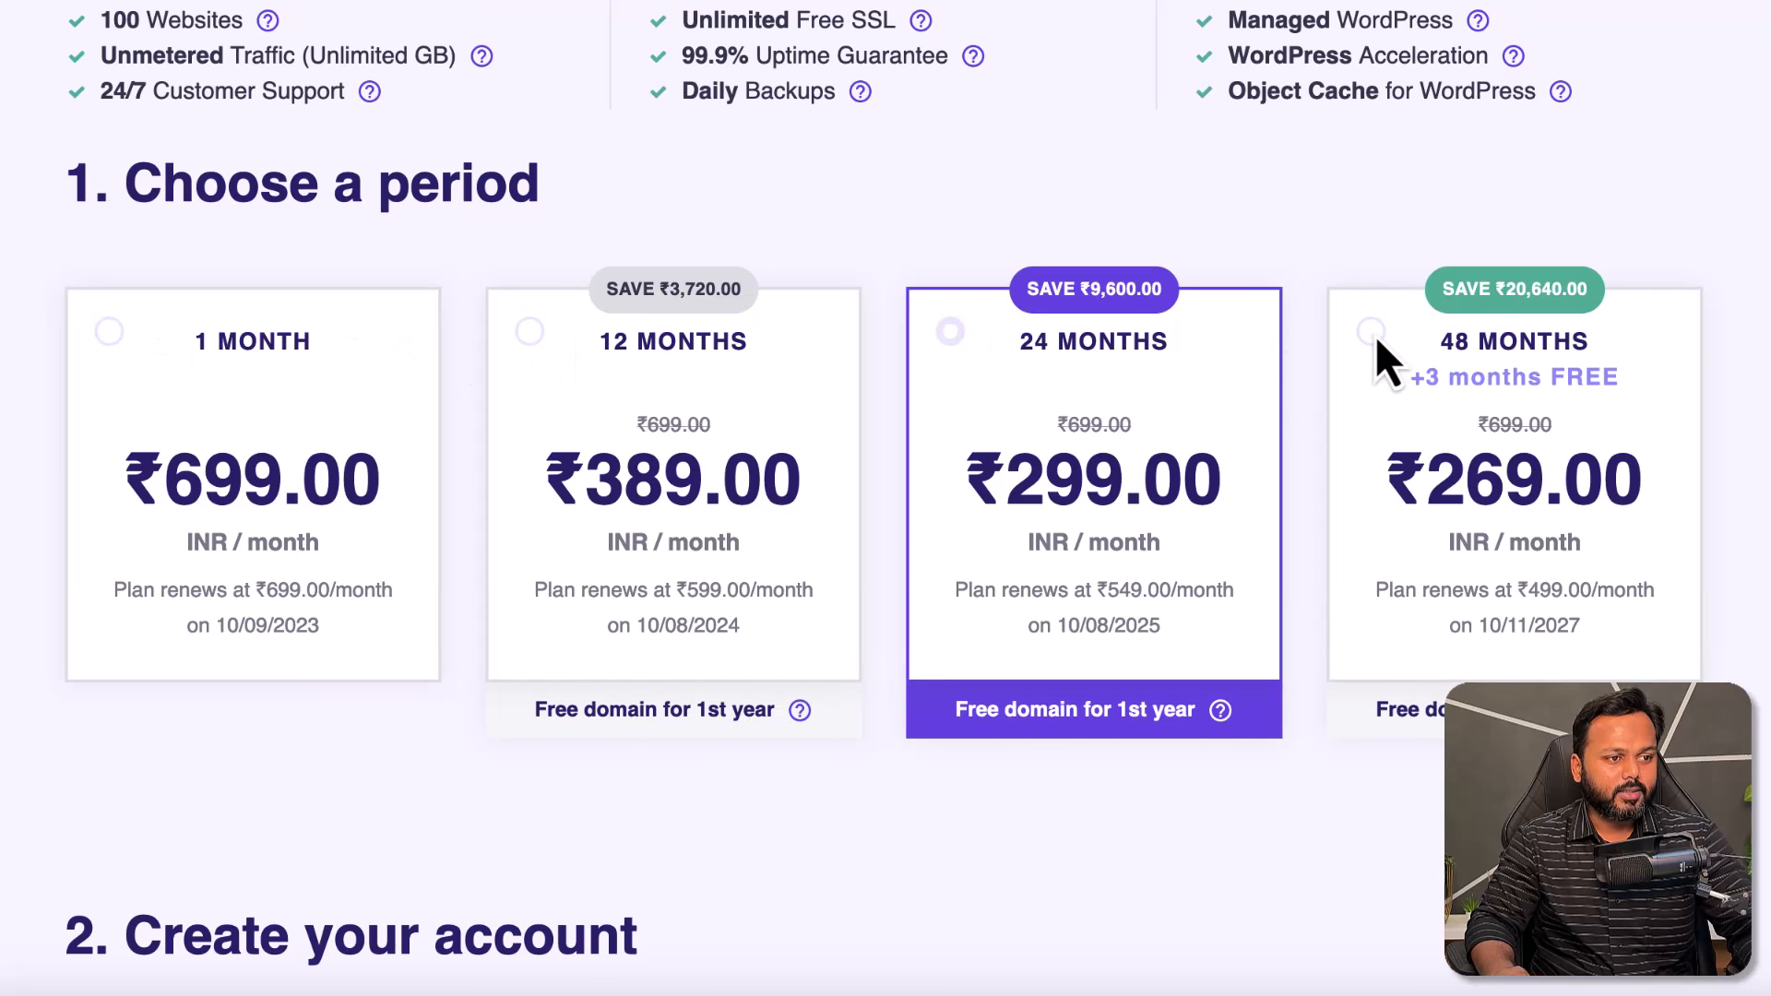
{"action": "left_click", "coordinate": [1374, 334]}
{"action": "left_click", "coordinate": [102, 336]}
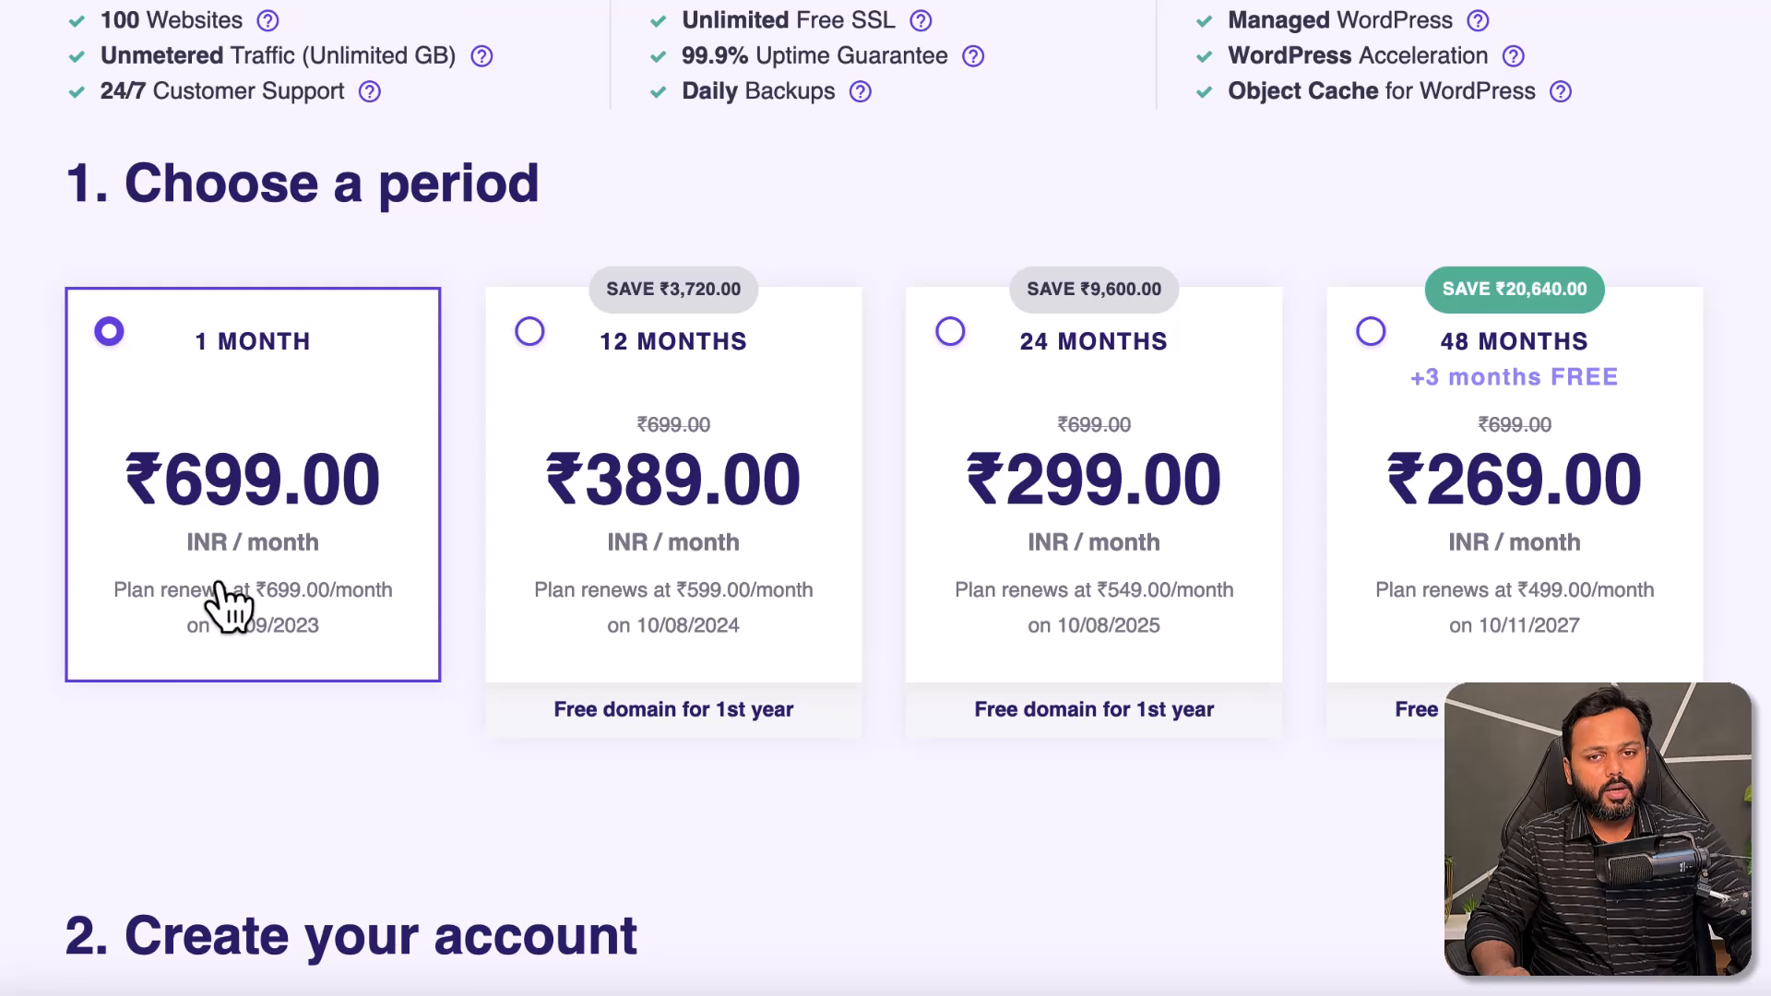
{"action": "left_click", "coordinate": [531, 334]}
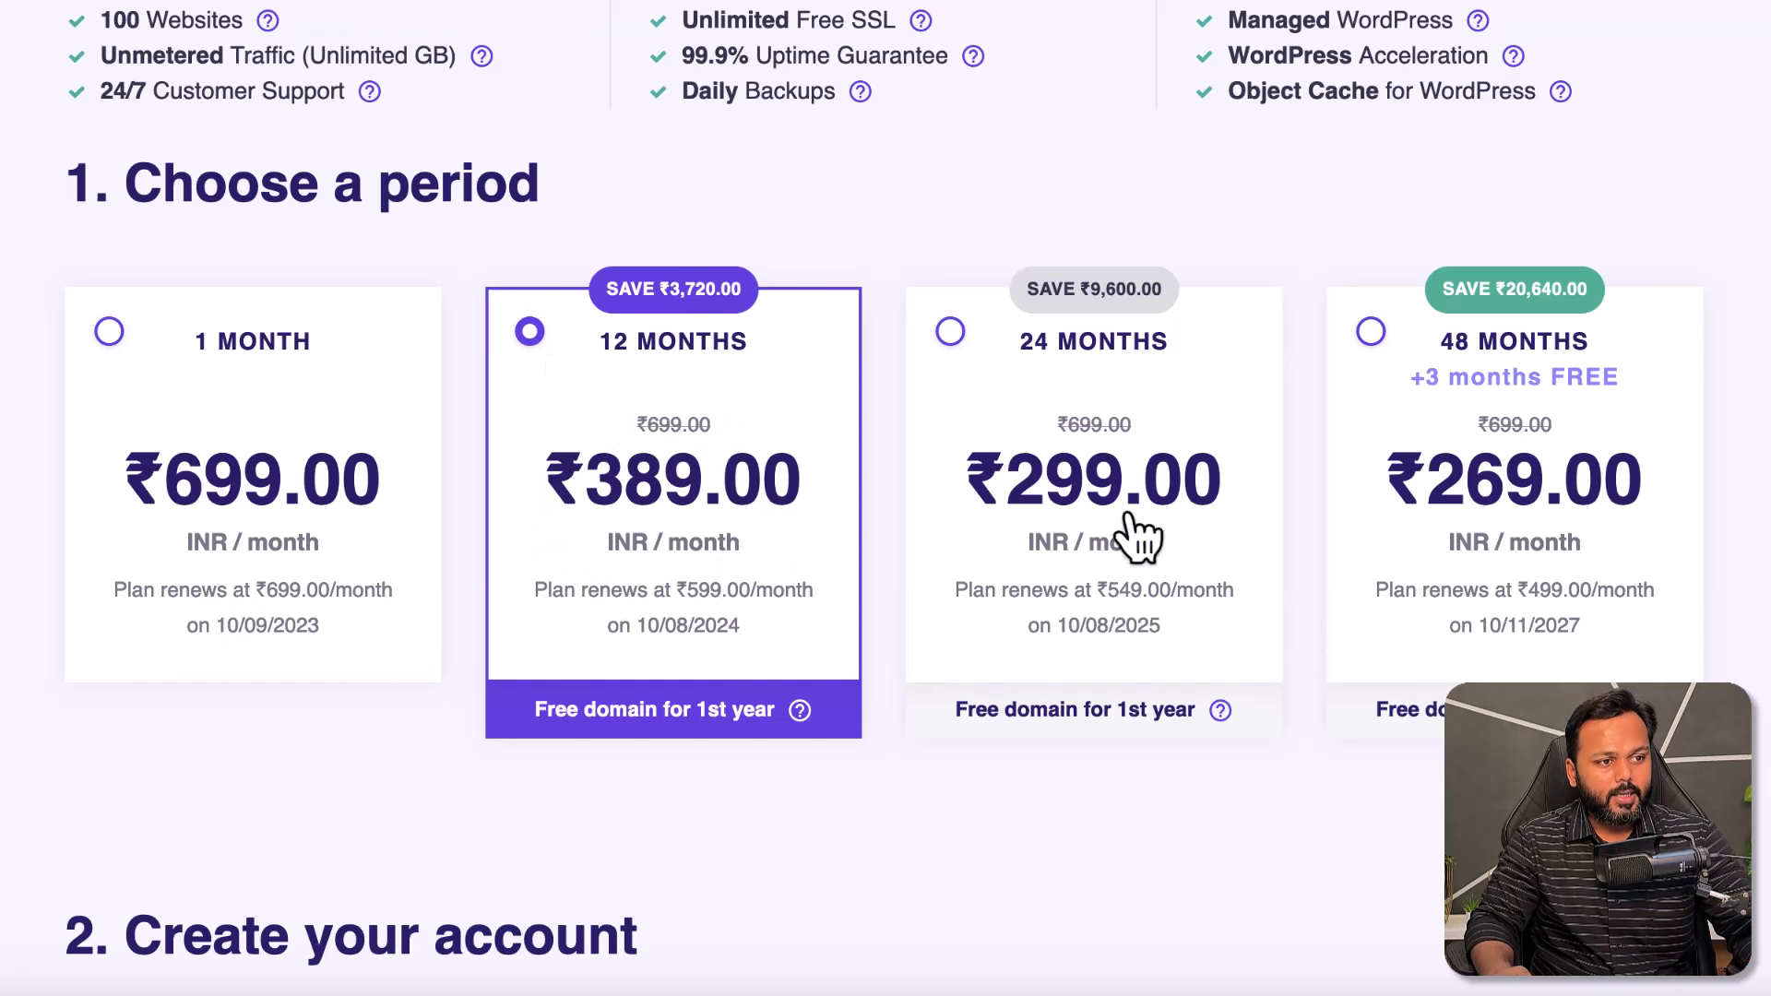
{"action": "left_click", "coordinate": [1367, 340]}
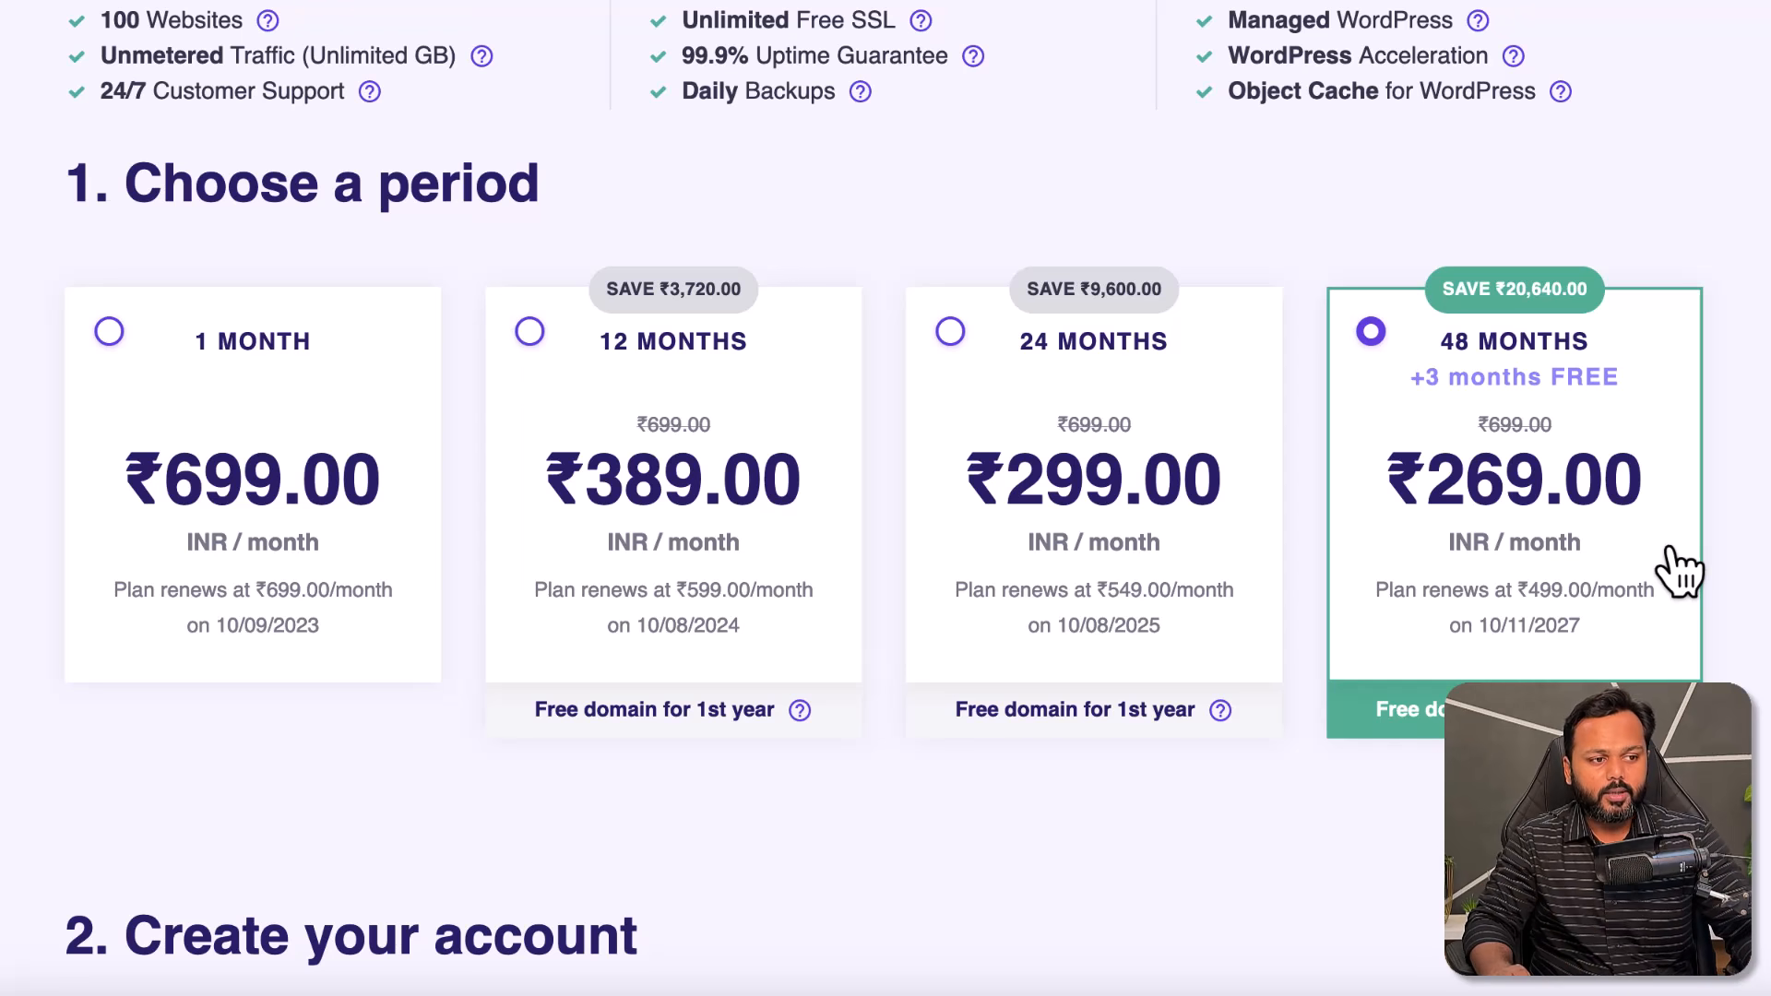
{"action": "scroll", "coordinate": [1570, 466], "scroll_direction": "down", "scroll_amount": 10}
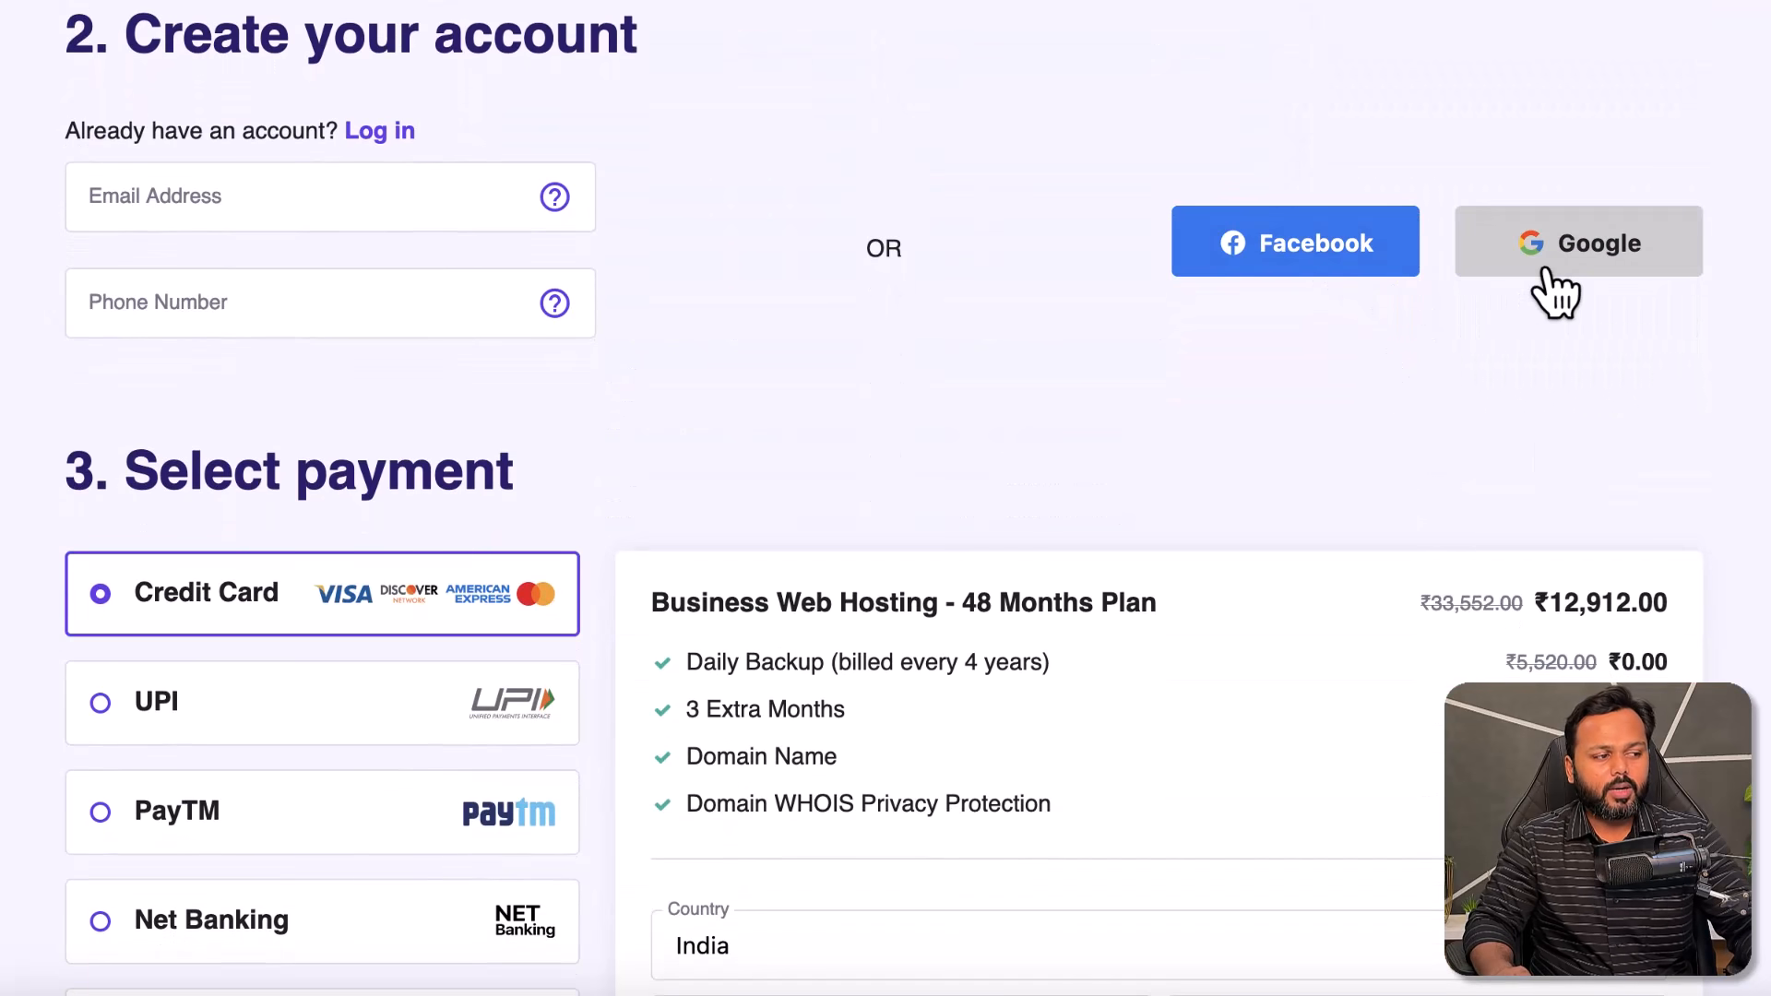
{"action": "scroll", "coordinate": [1531, 292], "scroll_direction": "down", "scroll_amount": 6}
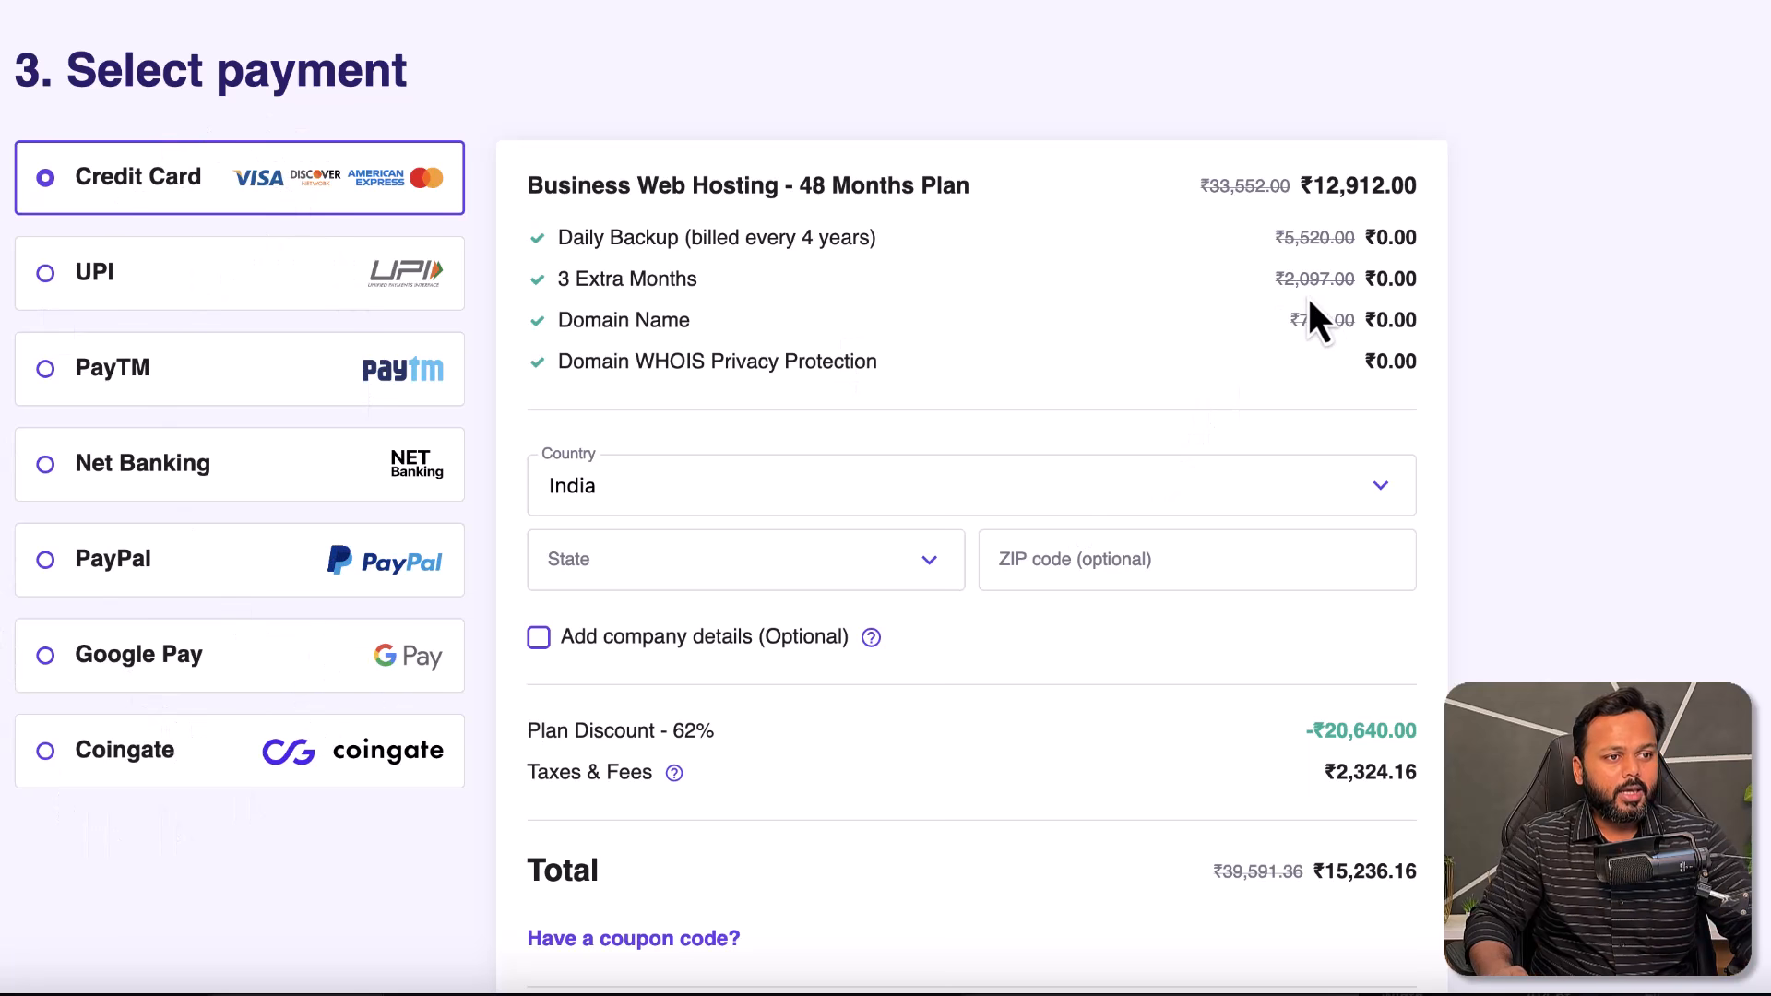
{"action": "left_click_drag", "start_coordinate": [799, 190], "coordinate": [973, 184]}
{"action": "left_click_drag", "start_coordinate": [1319, 182], "coordinate": [1386, 183]}
{"action": "left_click_drag", "start_coordinate": [561, 238], "coordinate": [873, 360]}
{"action": "scroll", "coordinate": [878, 363], "scroll_direction": "down", "scroll_amount": 3}
{"action": "scroll", "coordinate": [880, 371], "scroll_direction": "down", "scroll_amount": 2}
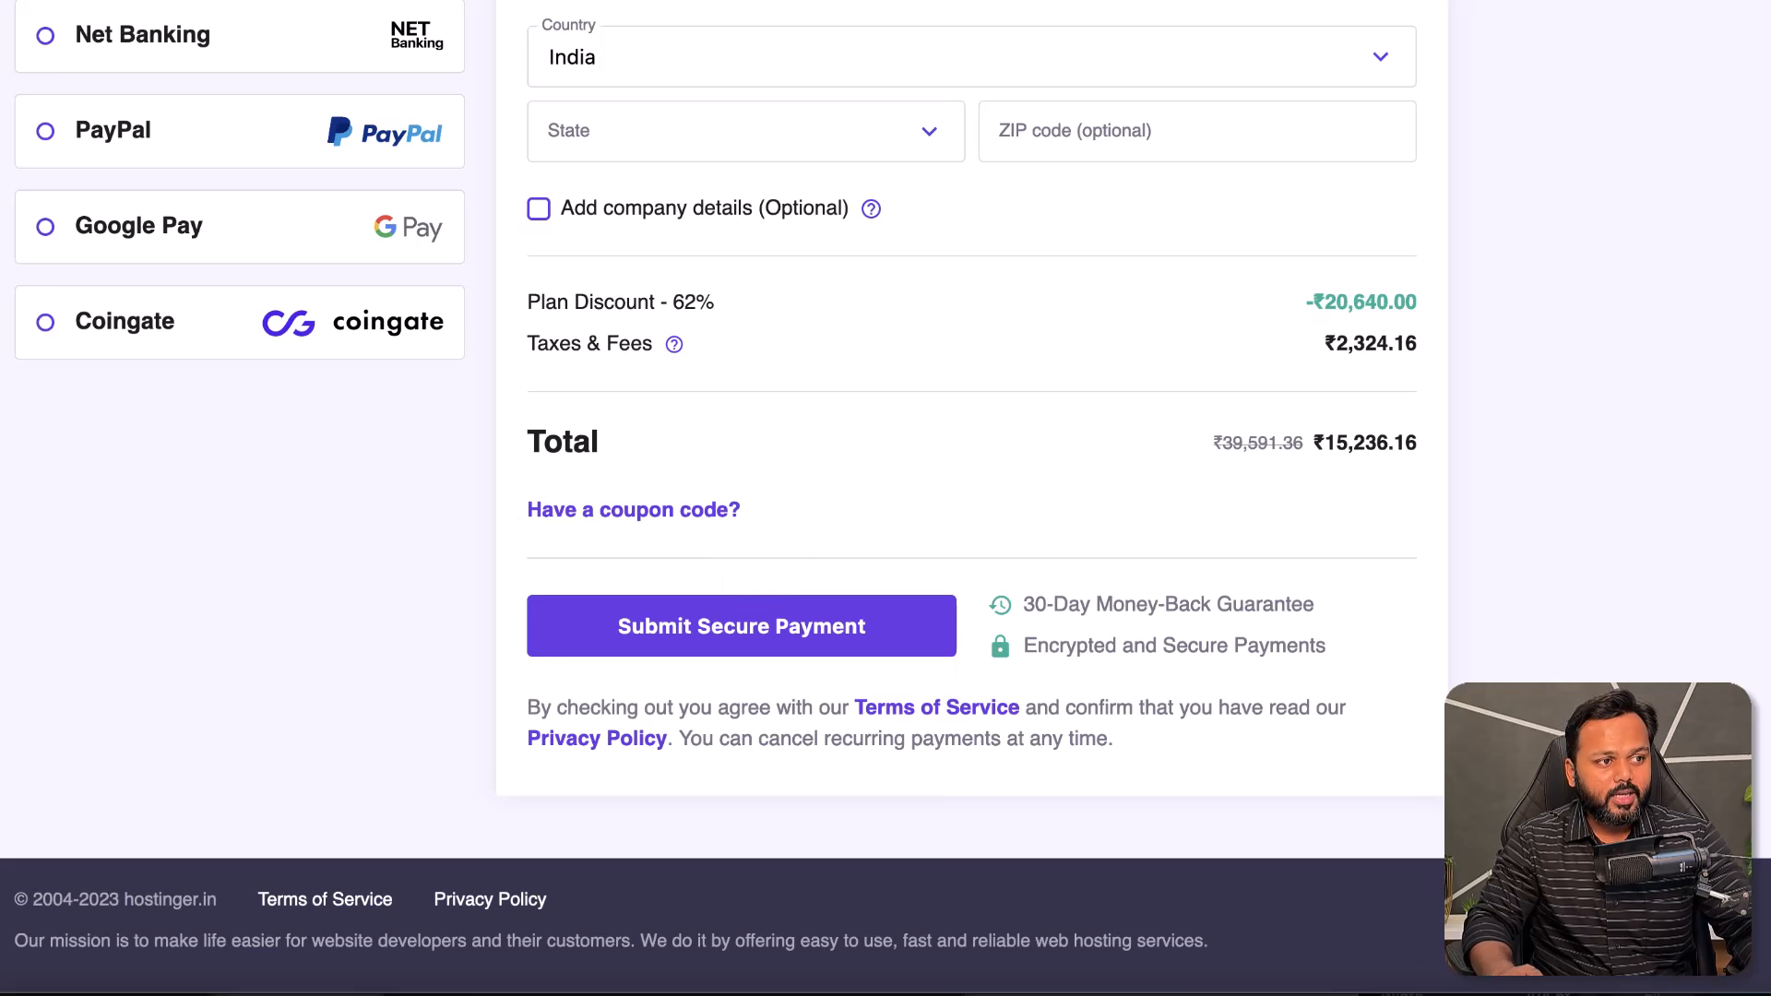
- Apply the affiliate coupon code, raising the discount to 65% and the total to ₹13,712.54
{"action": "left_click", "coordinate": [635, 513]}
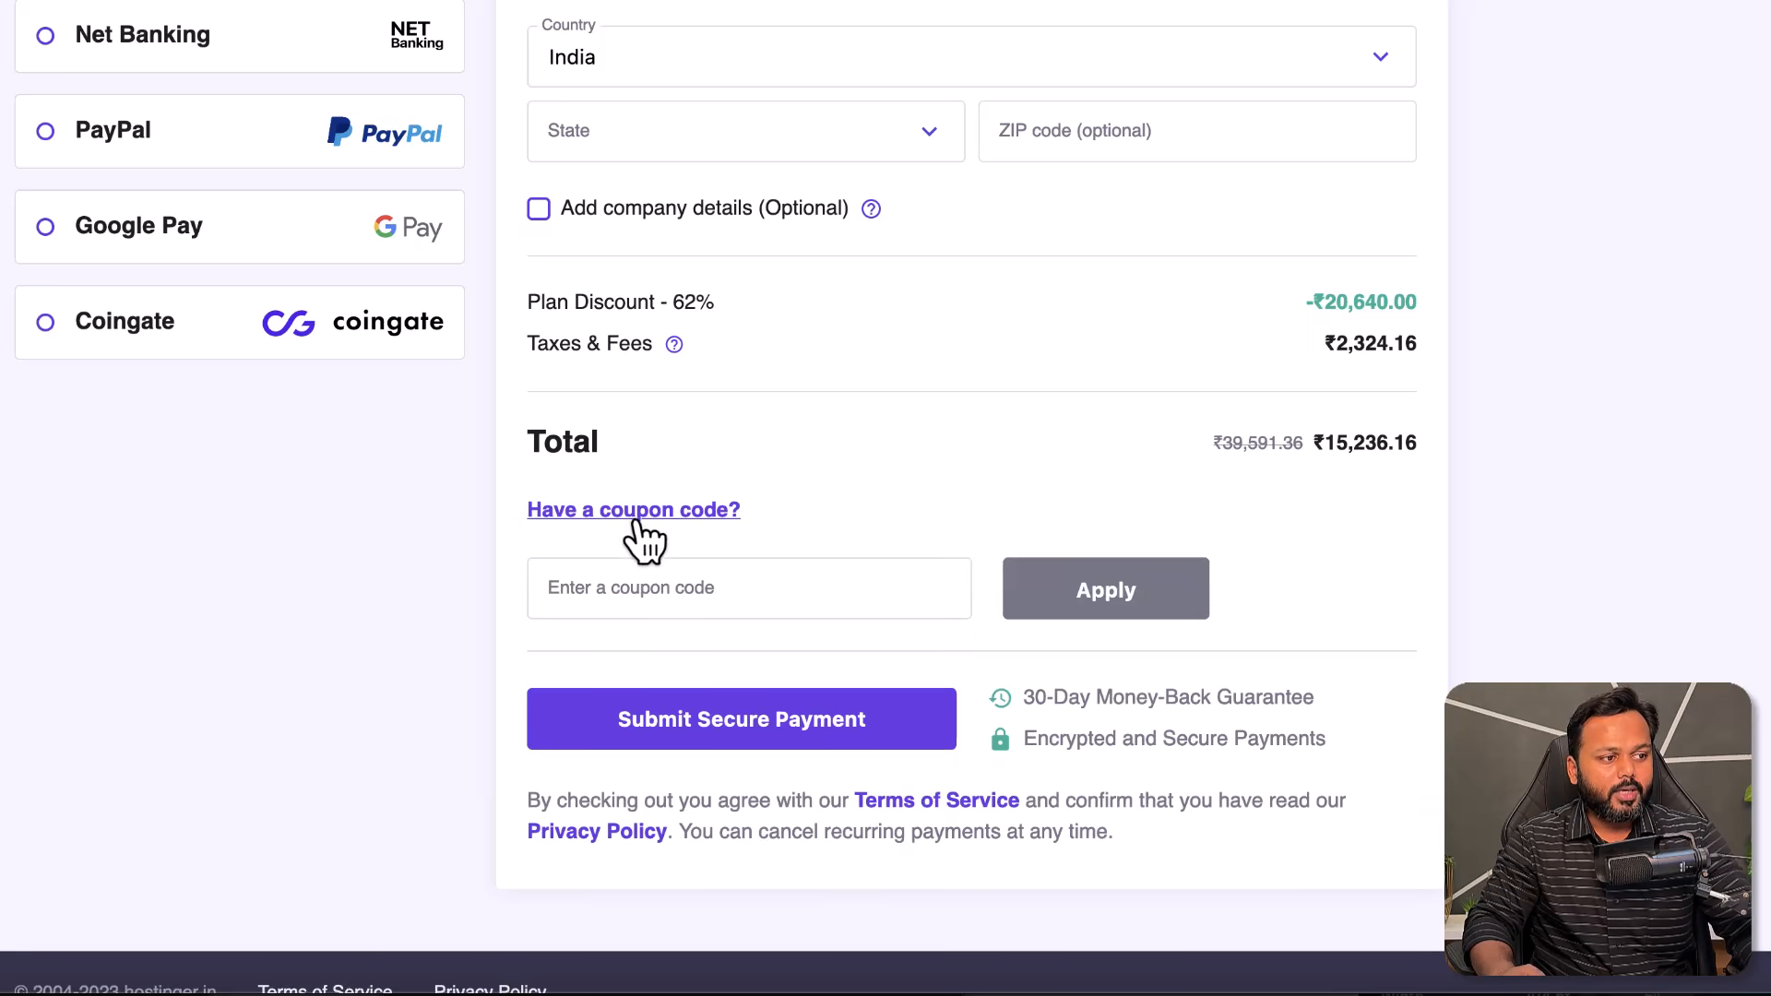
{"action": "left_click", "coordinate": [696, 592]}
{"action": "type", "text": "SADDAM7"}
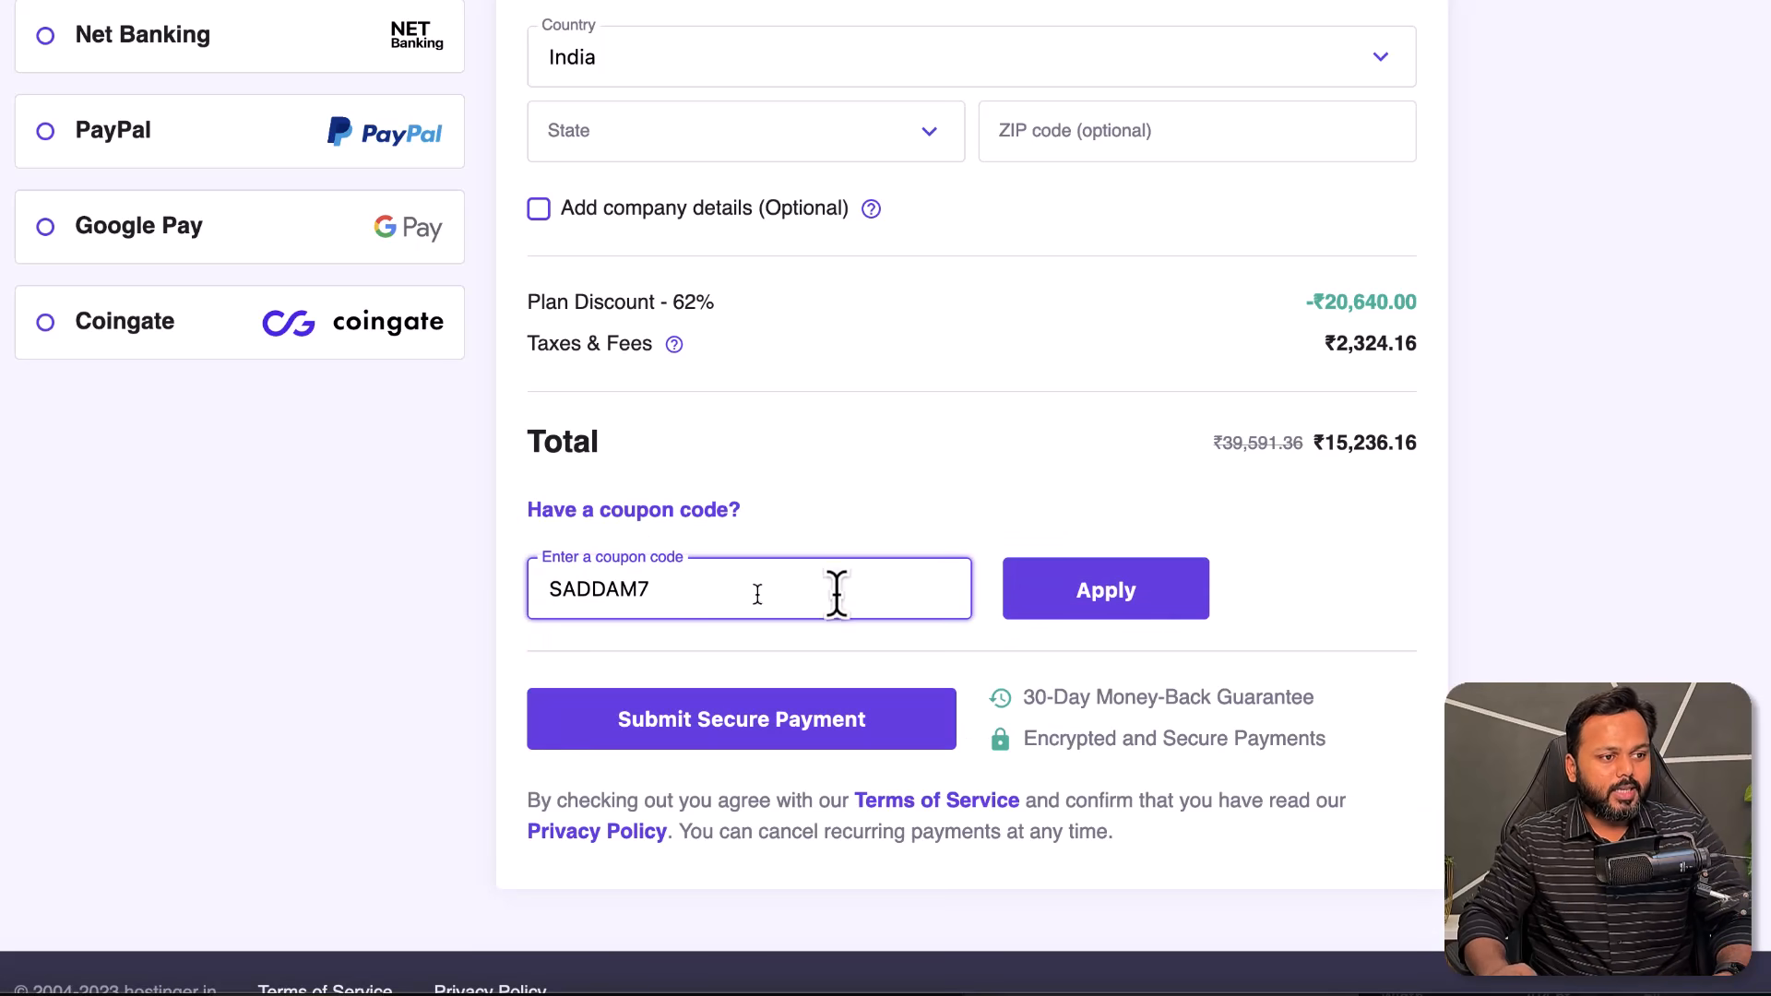
{"action": "left_click", "coordinate": [1129, 613]}
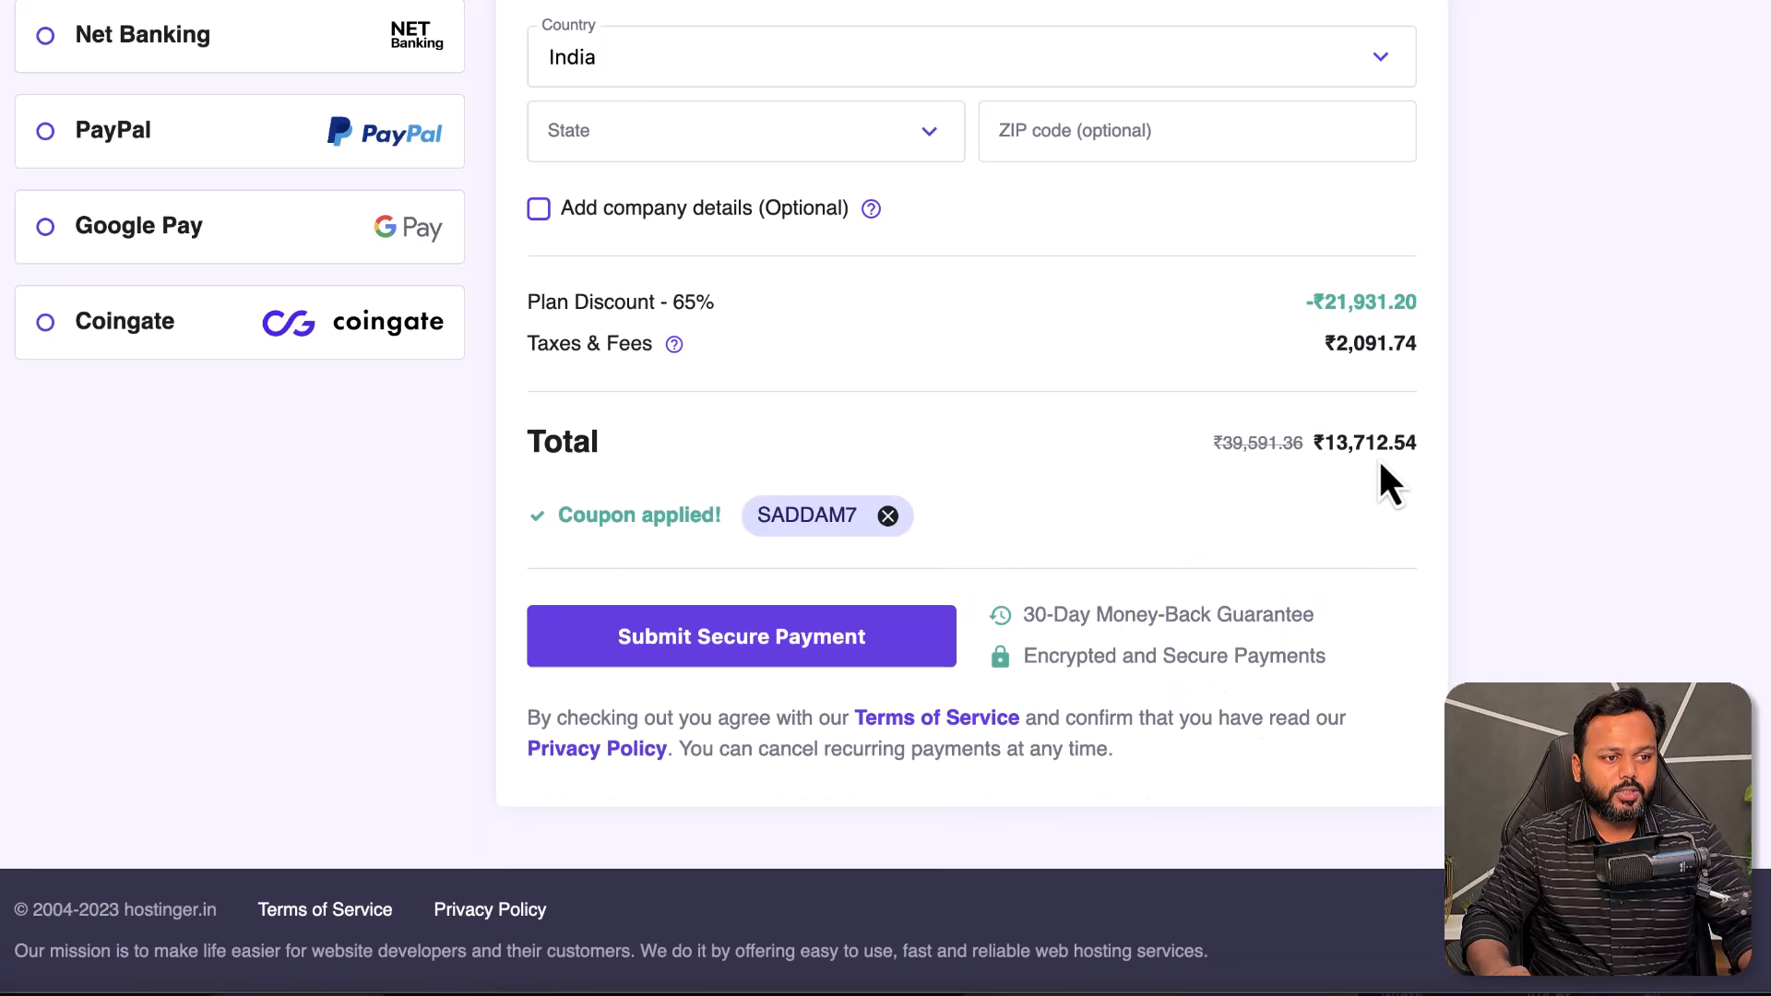
{"action": "left_click_drag", "start_coordinate": [1326, 443], "coordinate": [1394, 442]}
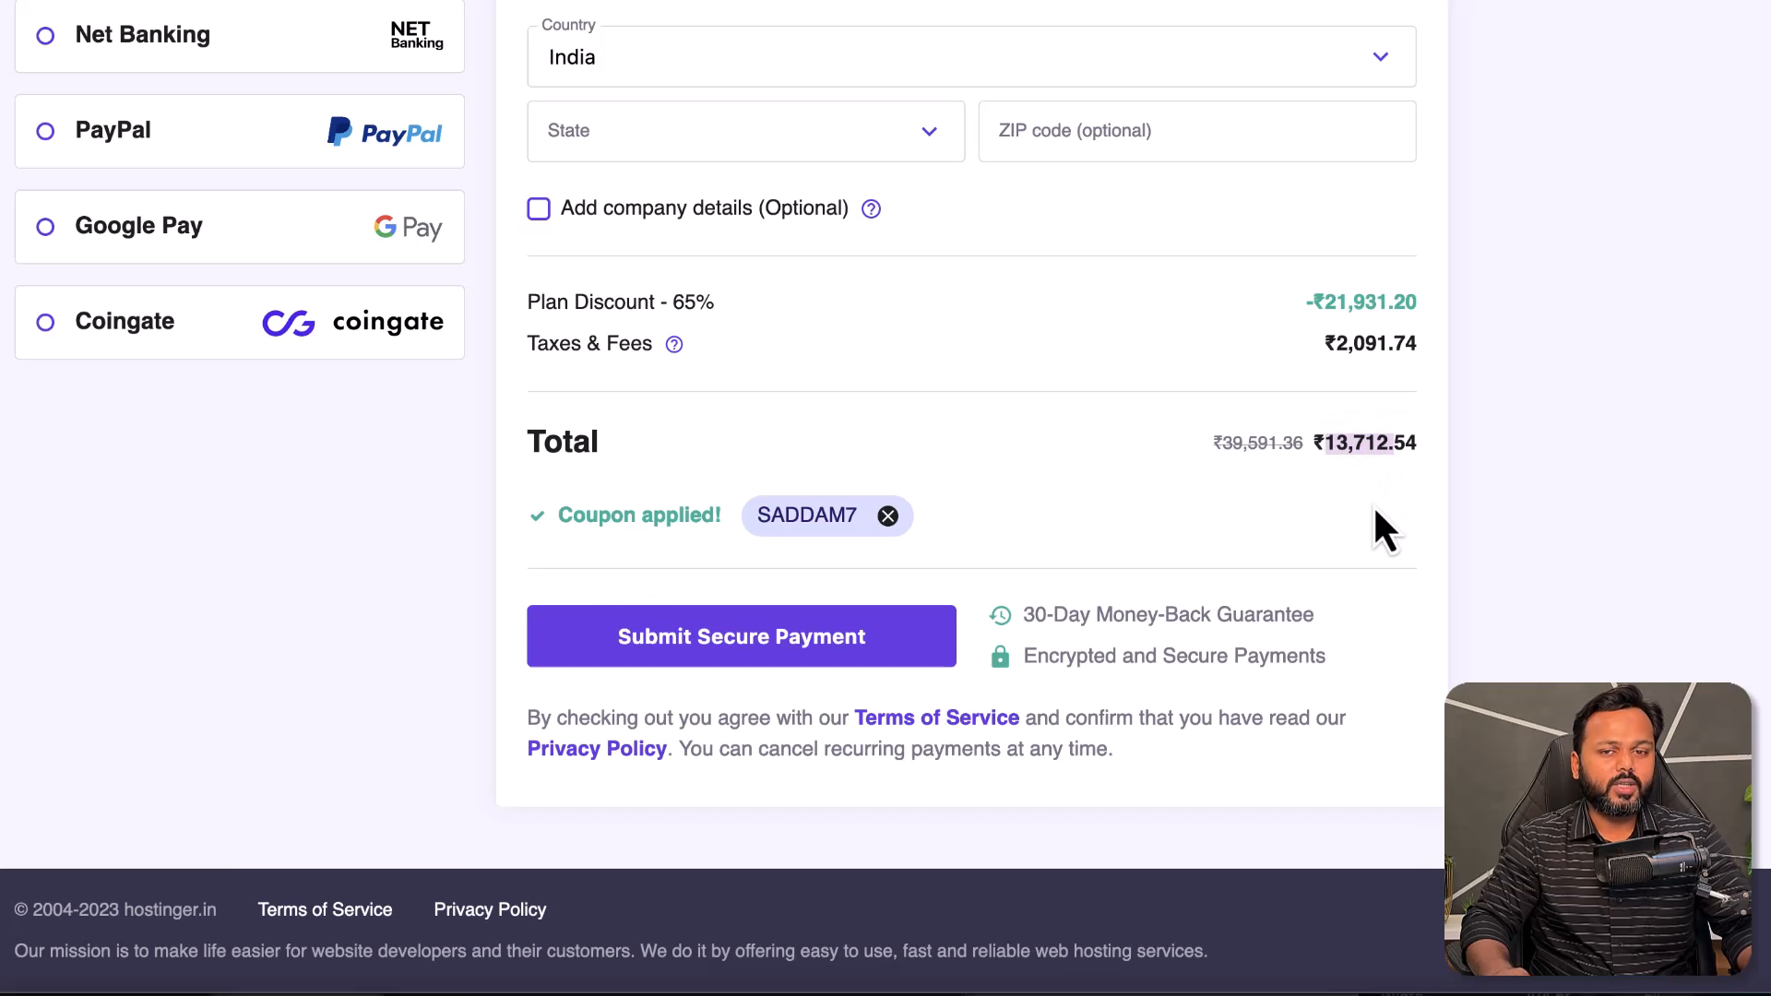
{"action": "left_click", "coordinate": [1218, 505]}
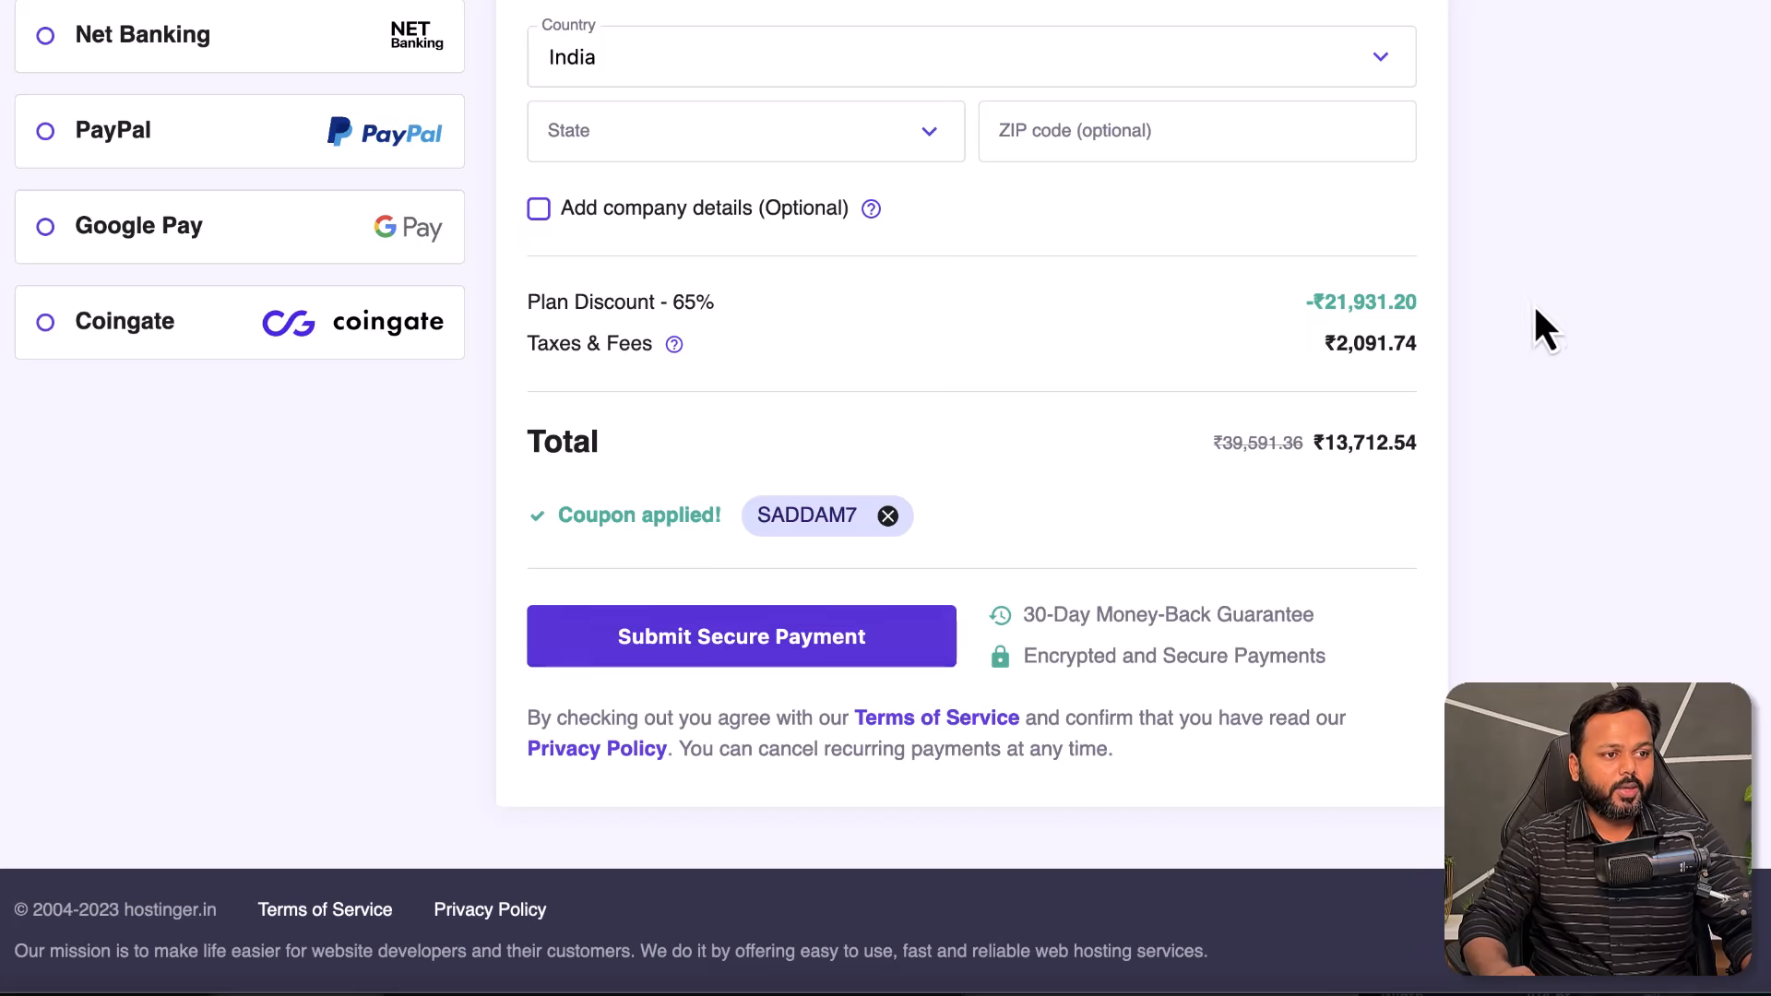
{"action": "scroll", "coordinate": [1513, 323], "scroll_direction": "up", "scroll_amount": 15}
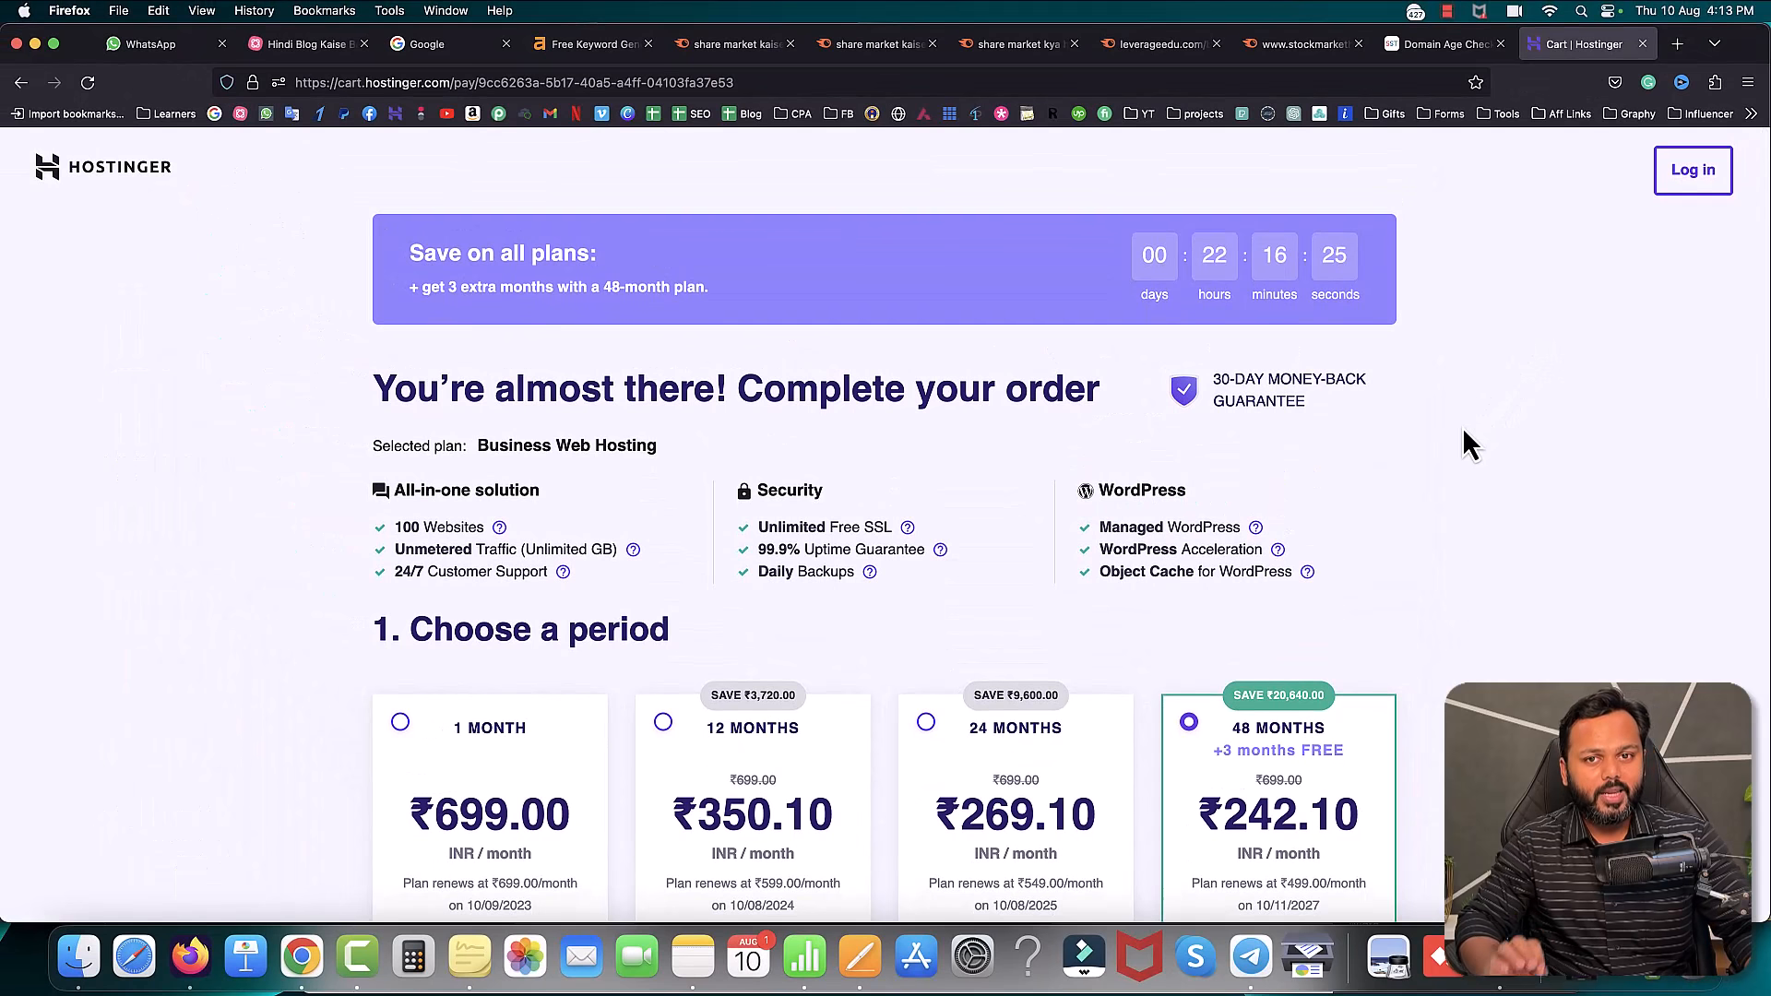
- Load the Hostinger homepage and close the six leftover research tabs
{"action": "left_click", "coordinate": [851, 83]}
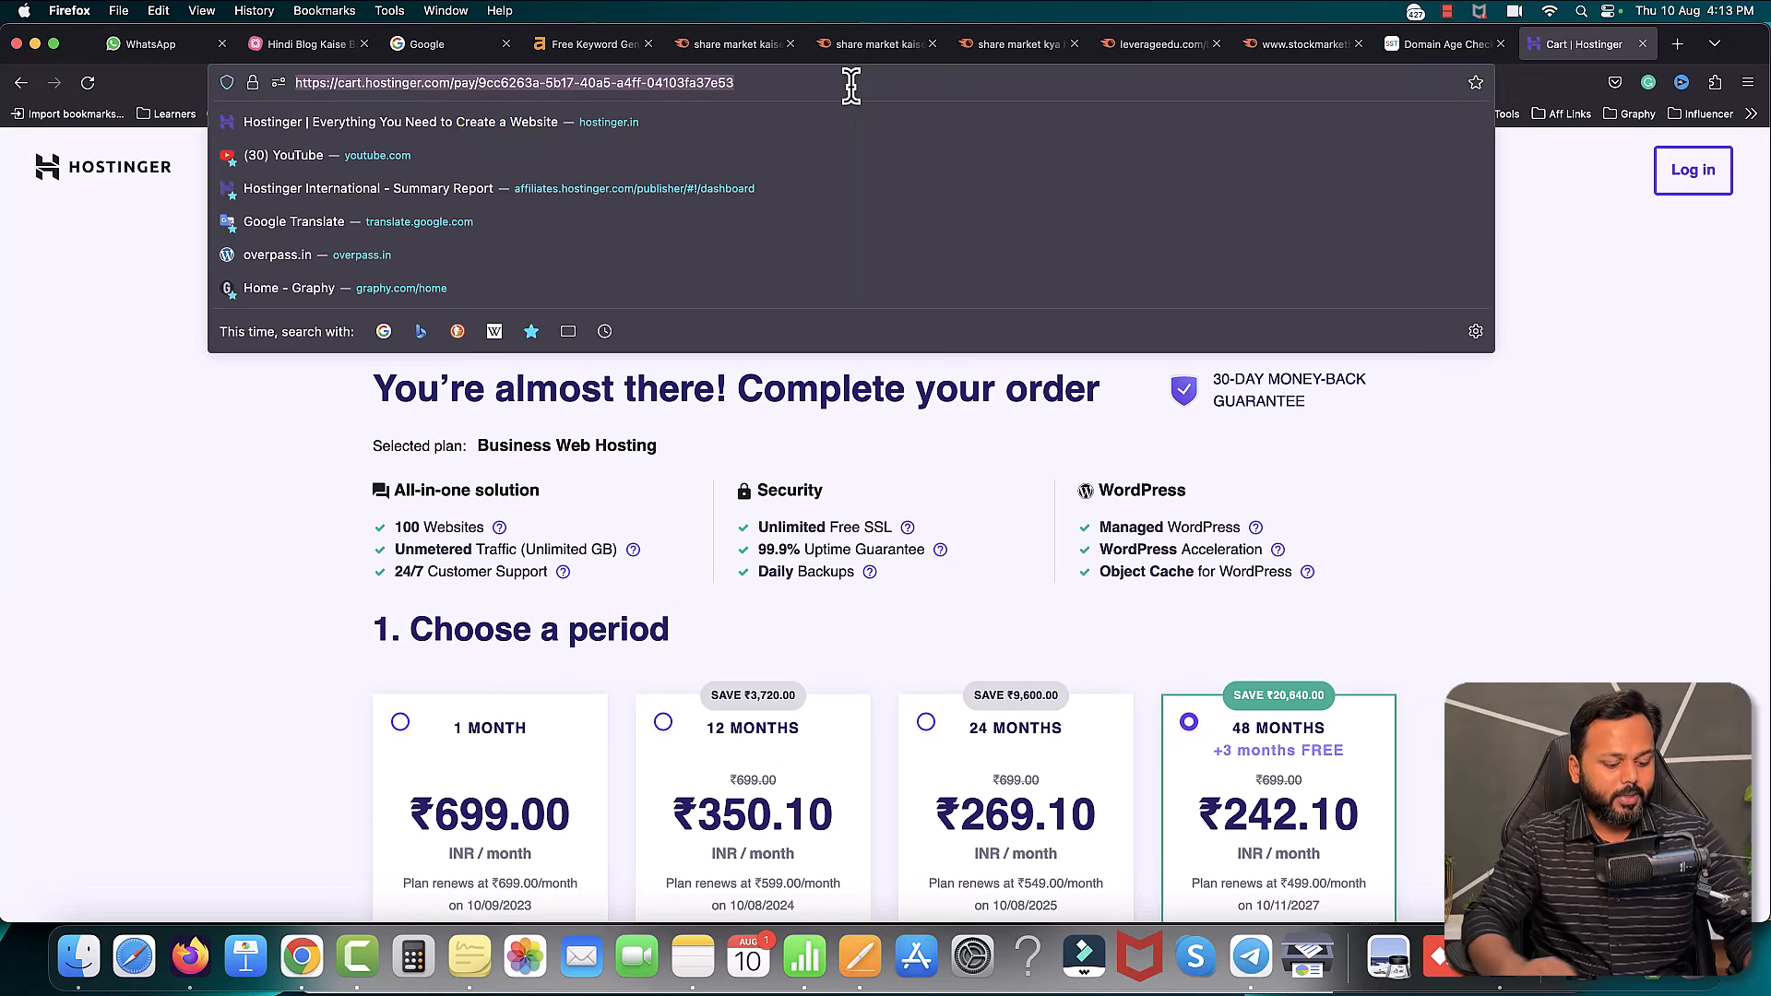
{"action": "type", "text": "hos"}
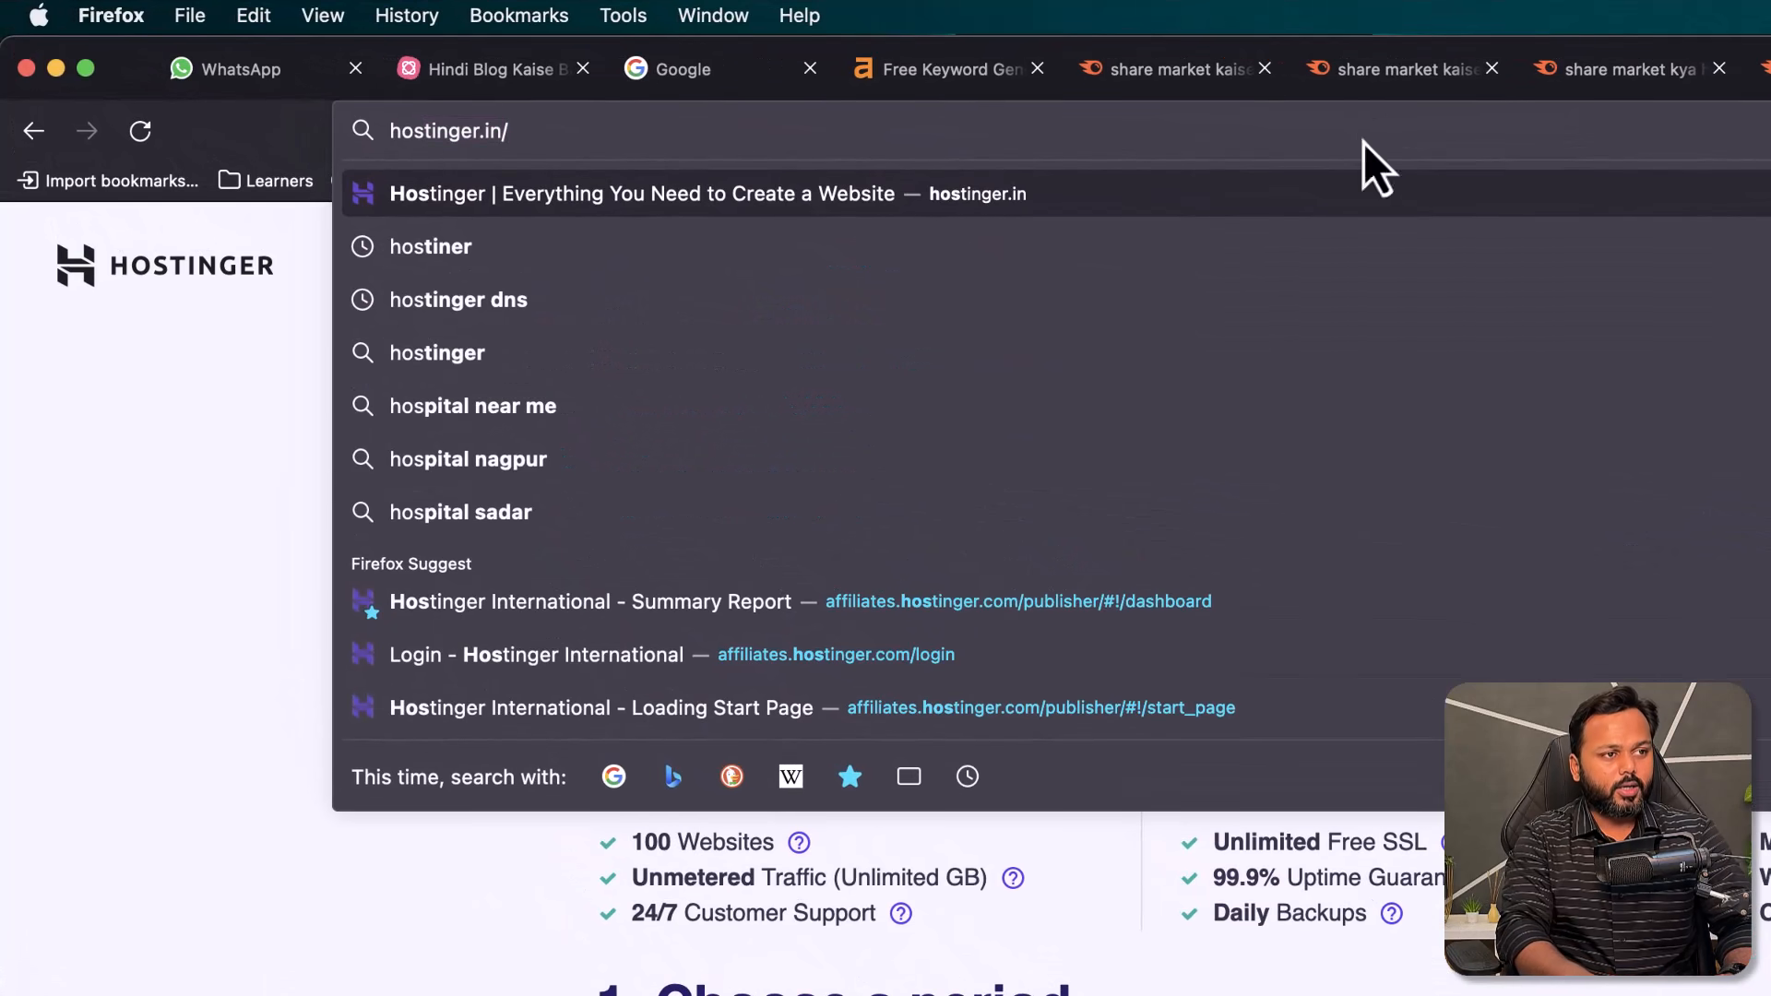
{"action": "key", "text": "Return"}
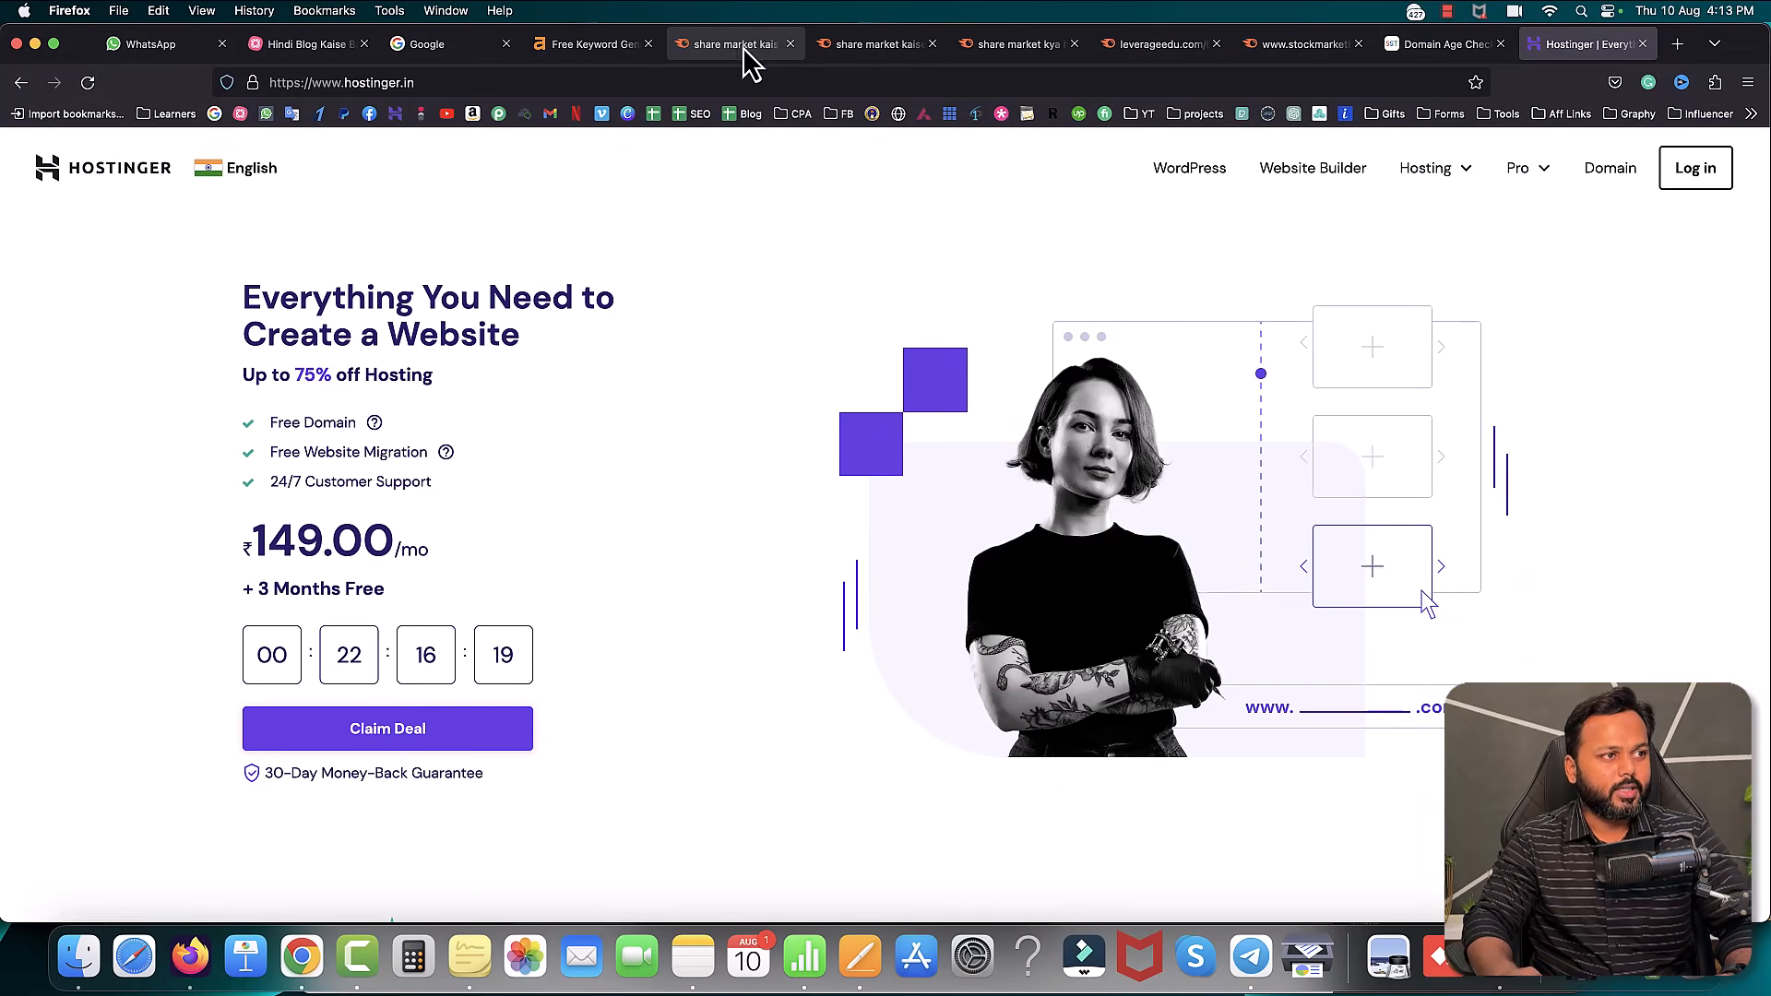
{"action": "left_click", "coordinate": [739, 46]}
{"action": "left_click", "coordinate": [790, 45]}
{"action": "left_click", "coordinate": [790, 45]}
{"action": "left_click", "coordinate": [790, 45]}
{"action": "left_click", "coordinate": [790, 44]}
{"action": "left_click", "coordinate": [789, 44]}
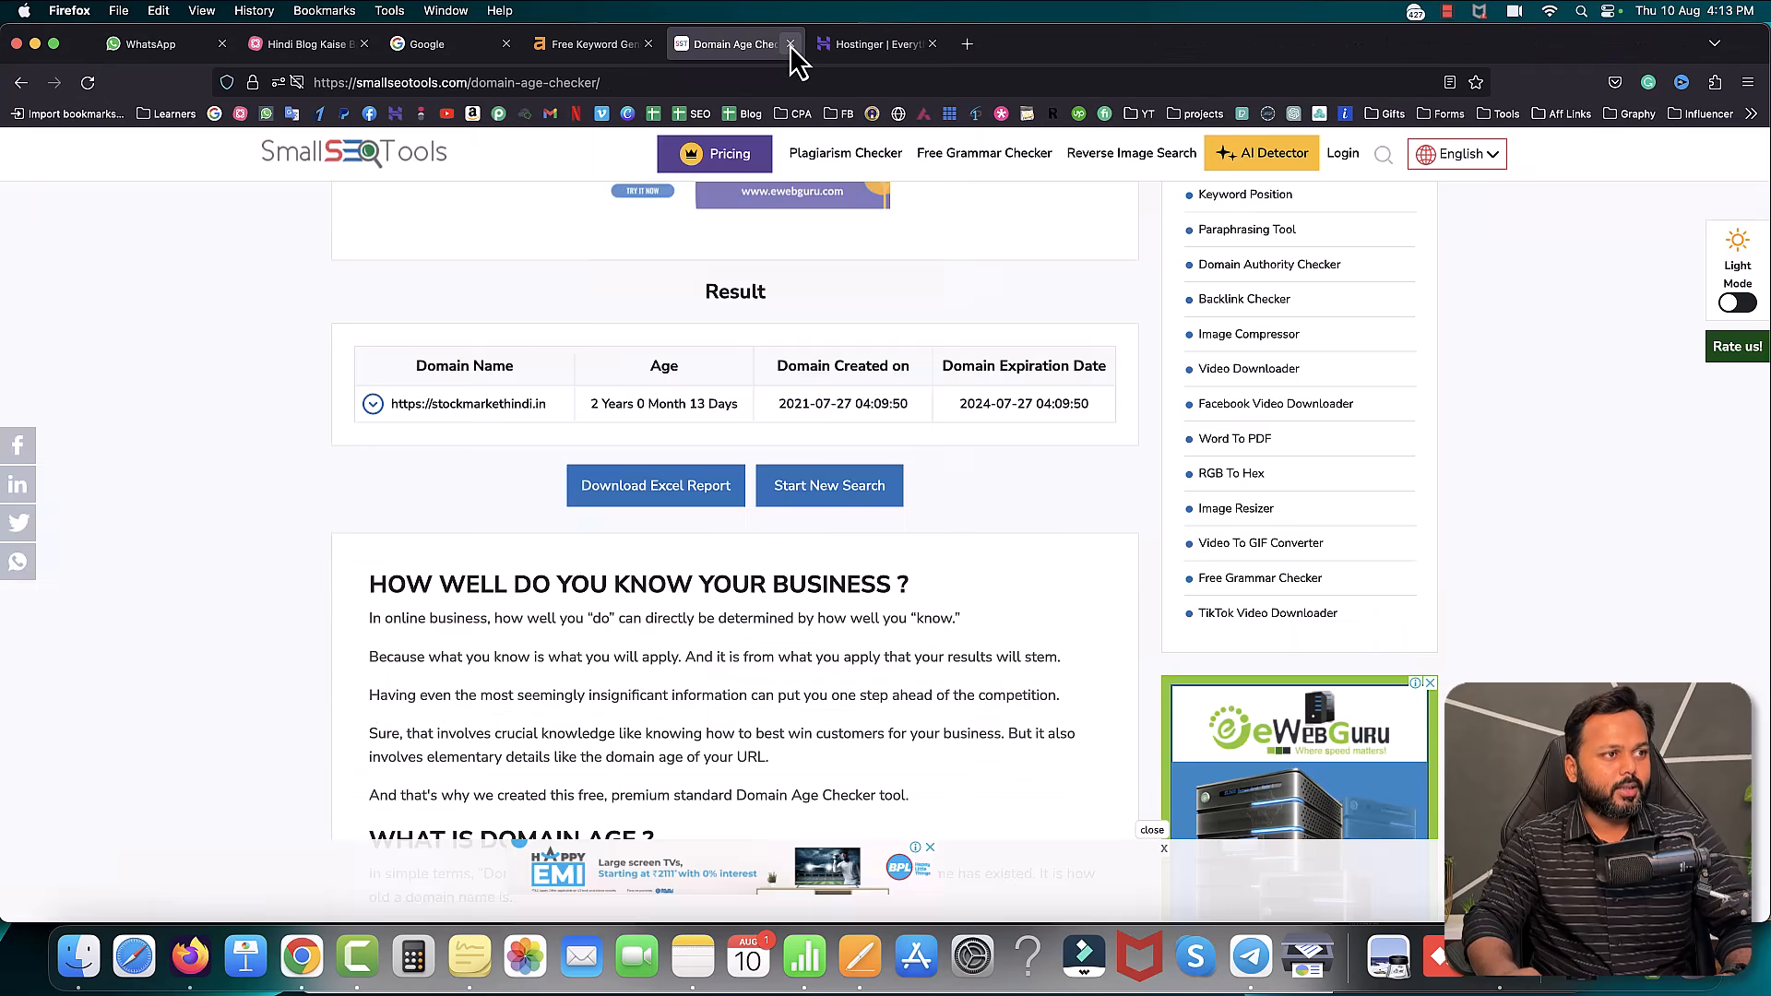
{"action": "left_click", "coordinate": [790, 45]}
- Log into Hostinger with the linked Google account and open the Domains page
{"action": "left_click", "coordinate": [1693, 176]}
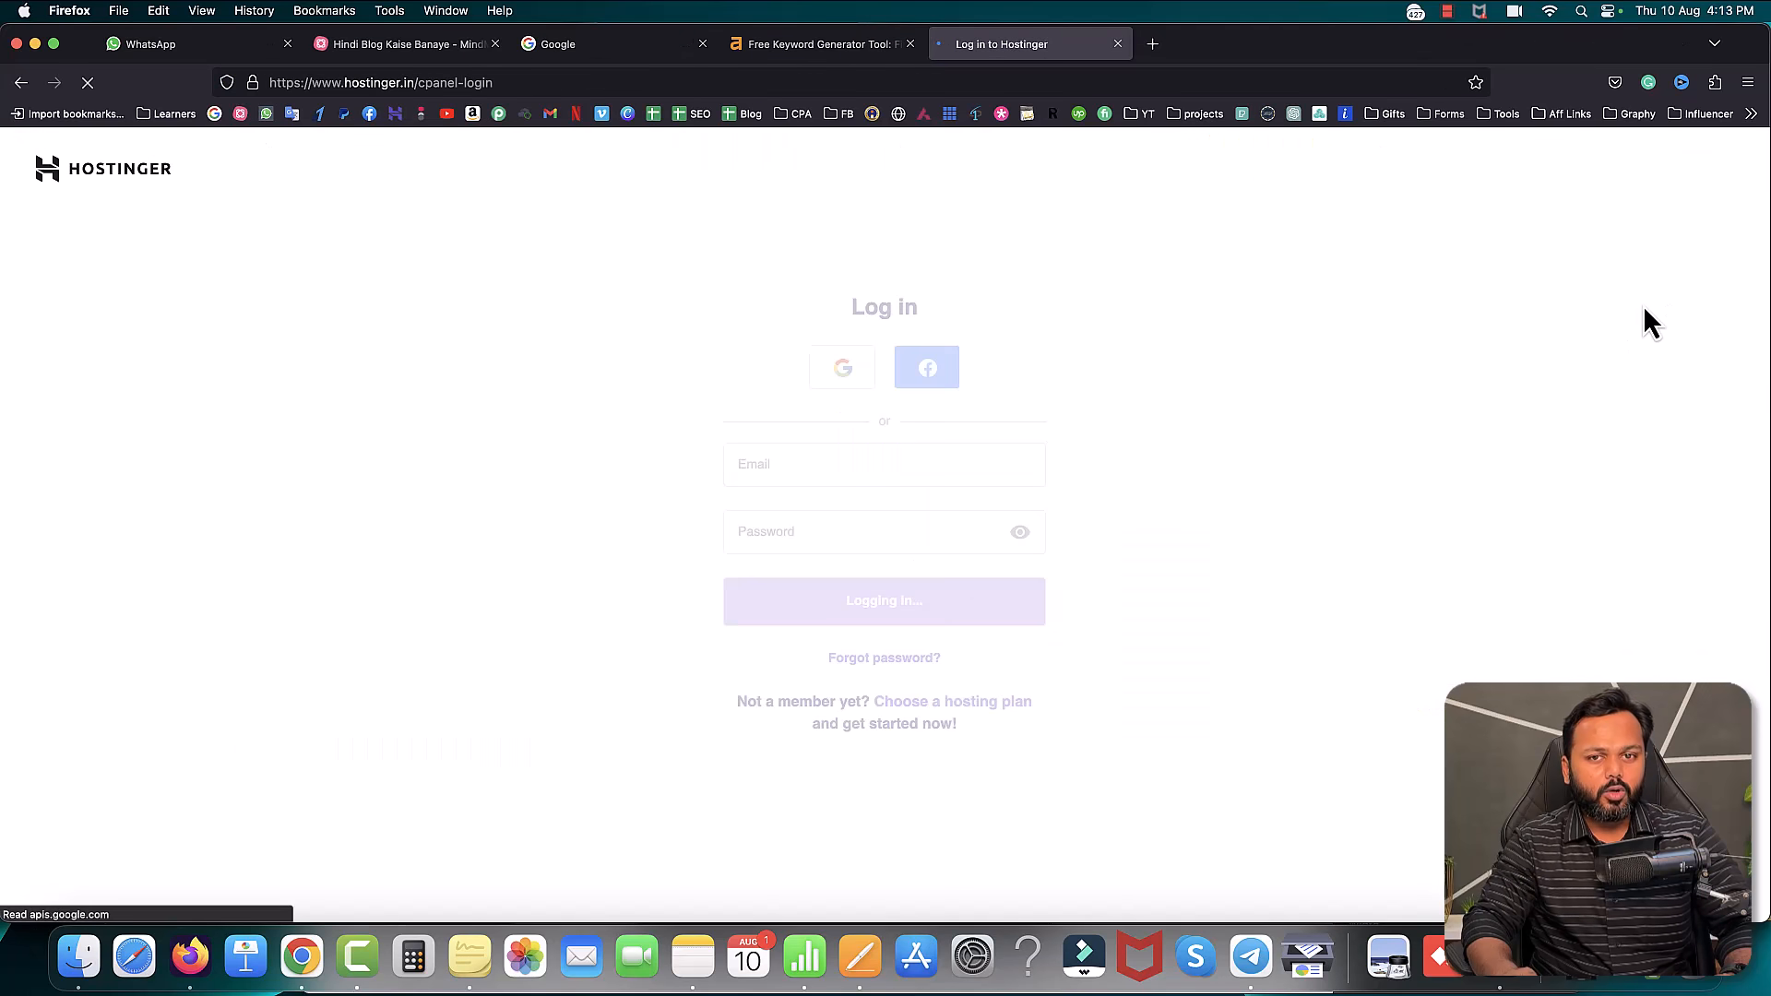
{"action": "left_click", "coordinate": [843, 368]}
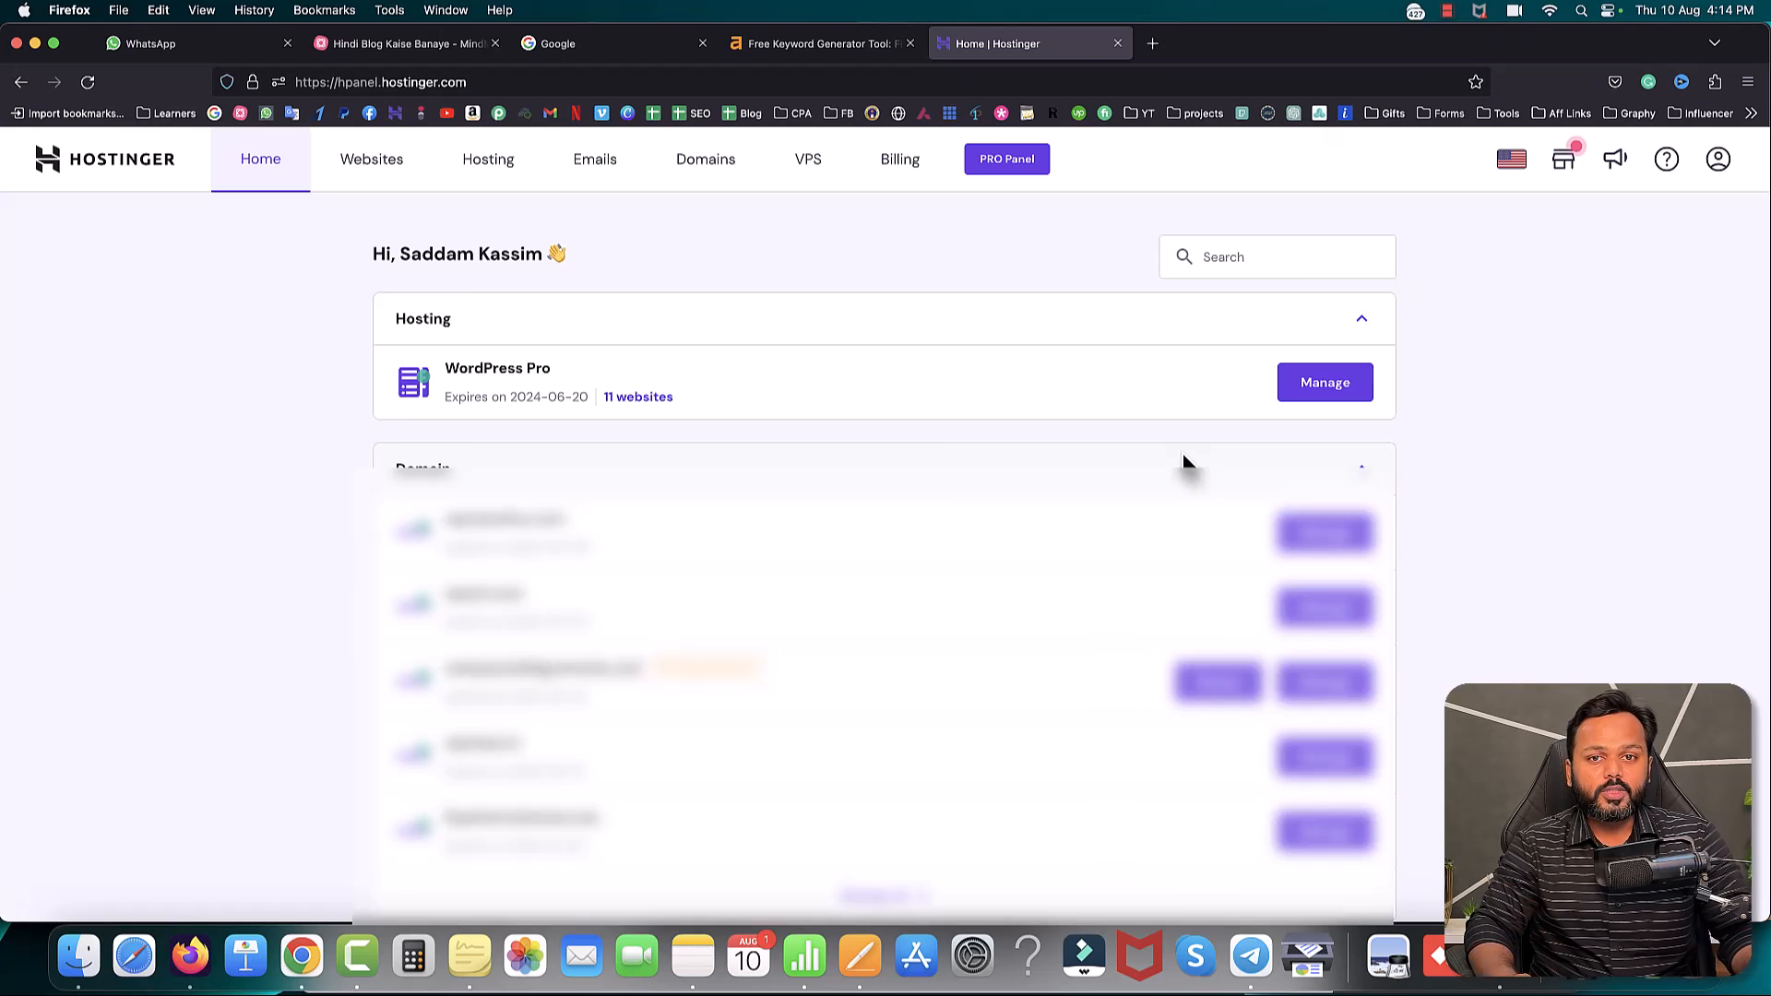
{"action": "left_click", "coordinate": [705, 164]}
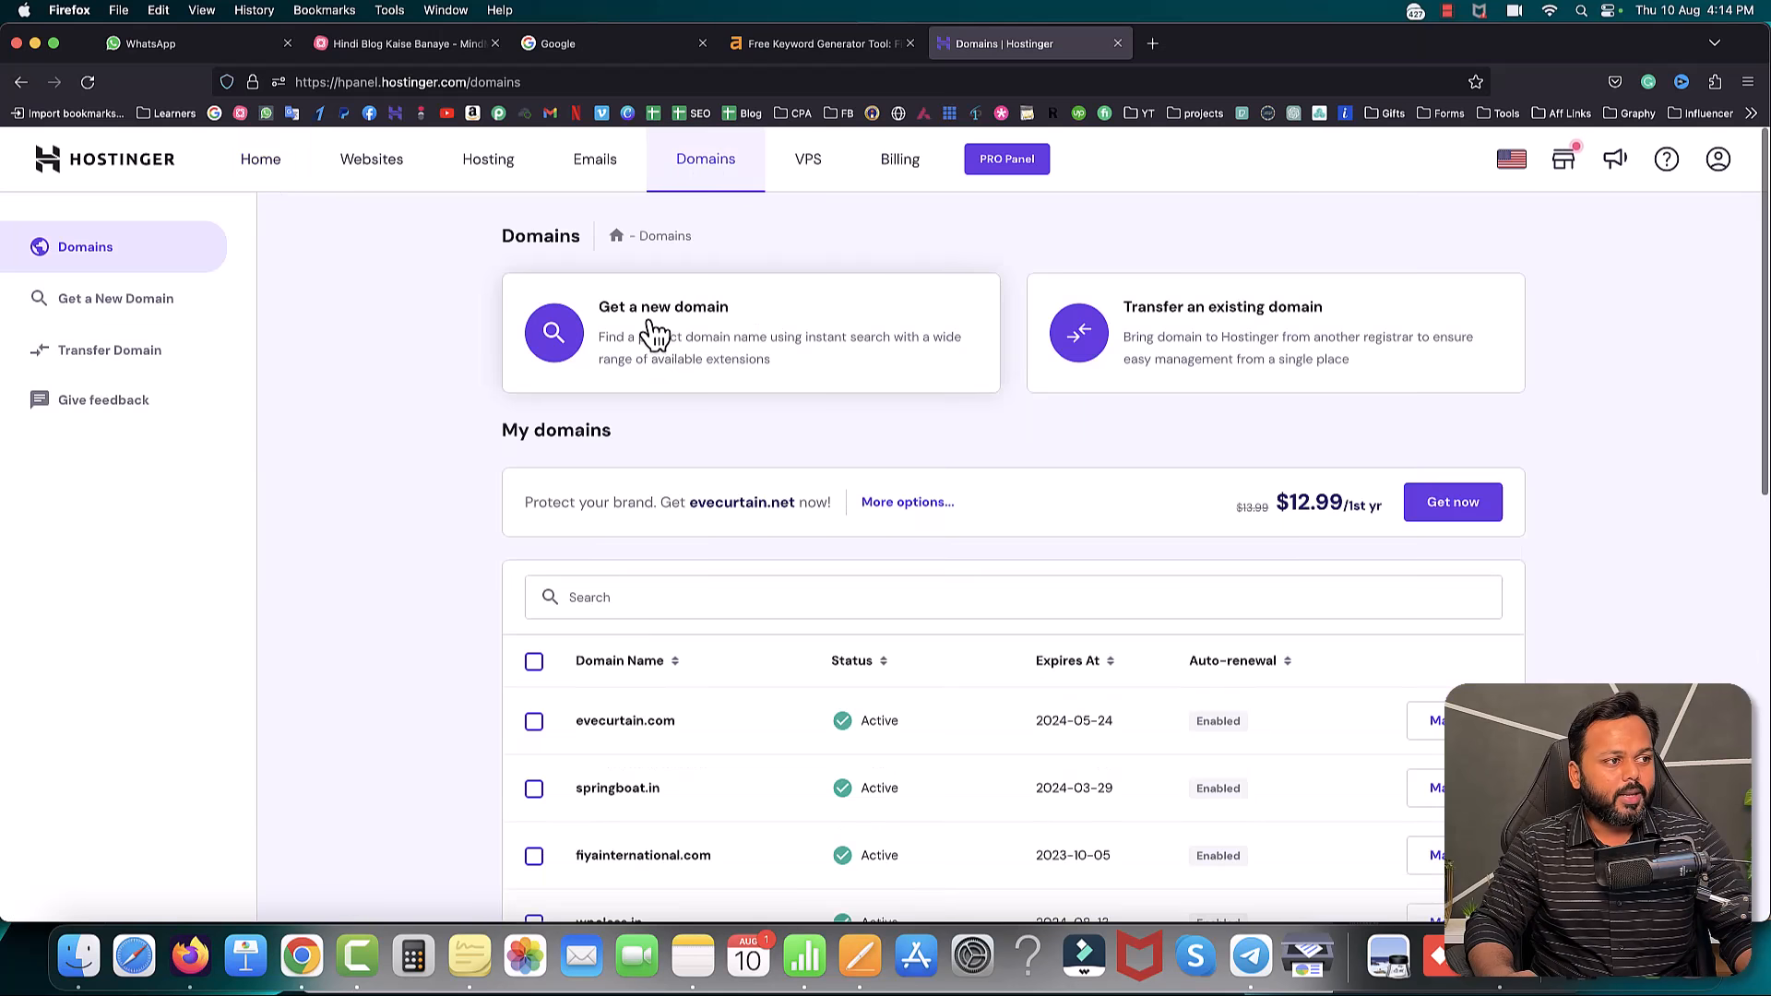
- Search for stockmarket99.com, fixing the typo, and confirm it's available at $9.99/yr
{"action": "left_click", "coordinate": [656, 334]}
{"action": "left_click", "coordinate": [764, 432]}
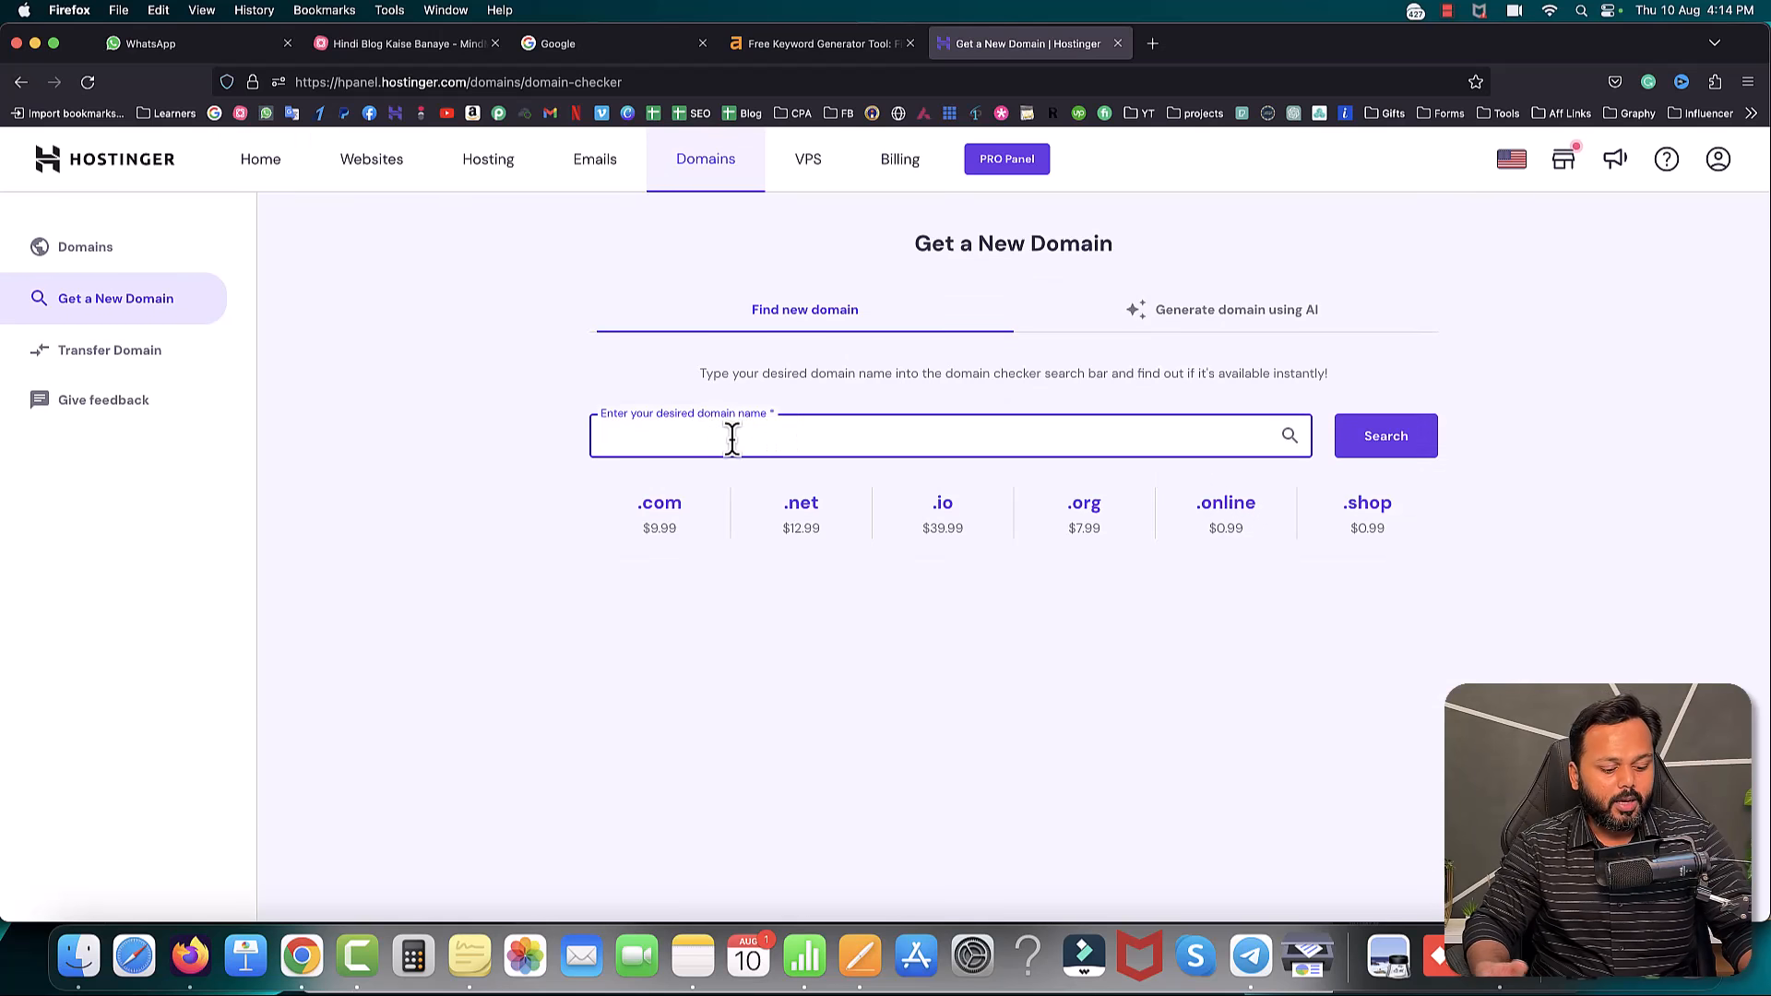
{"action": "type", "text": "s"}
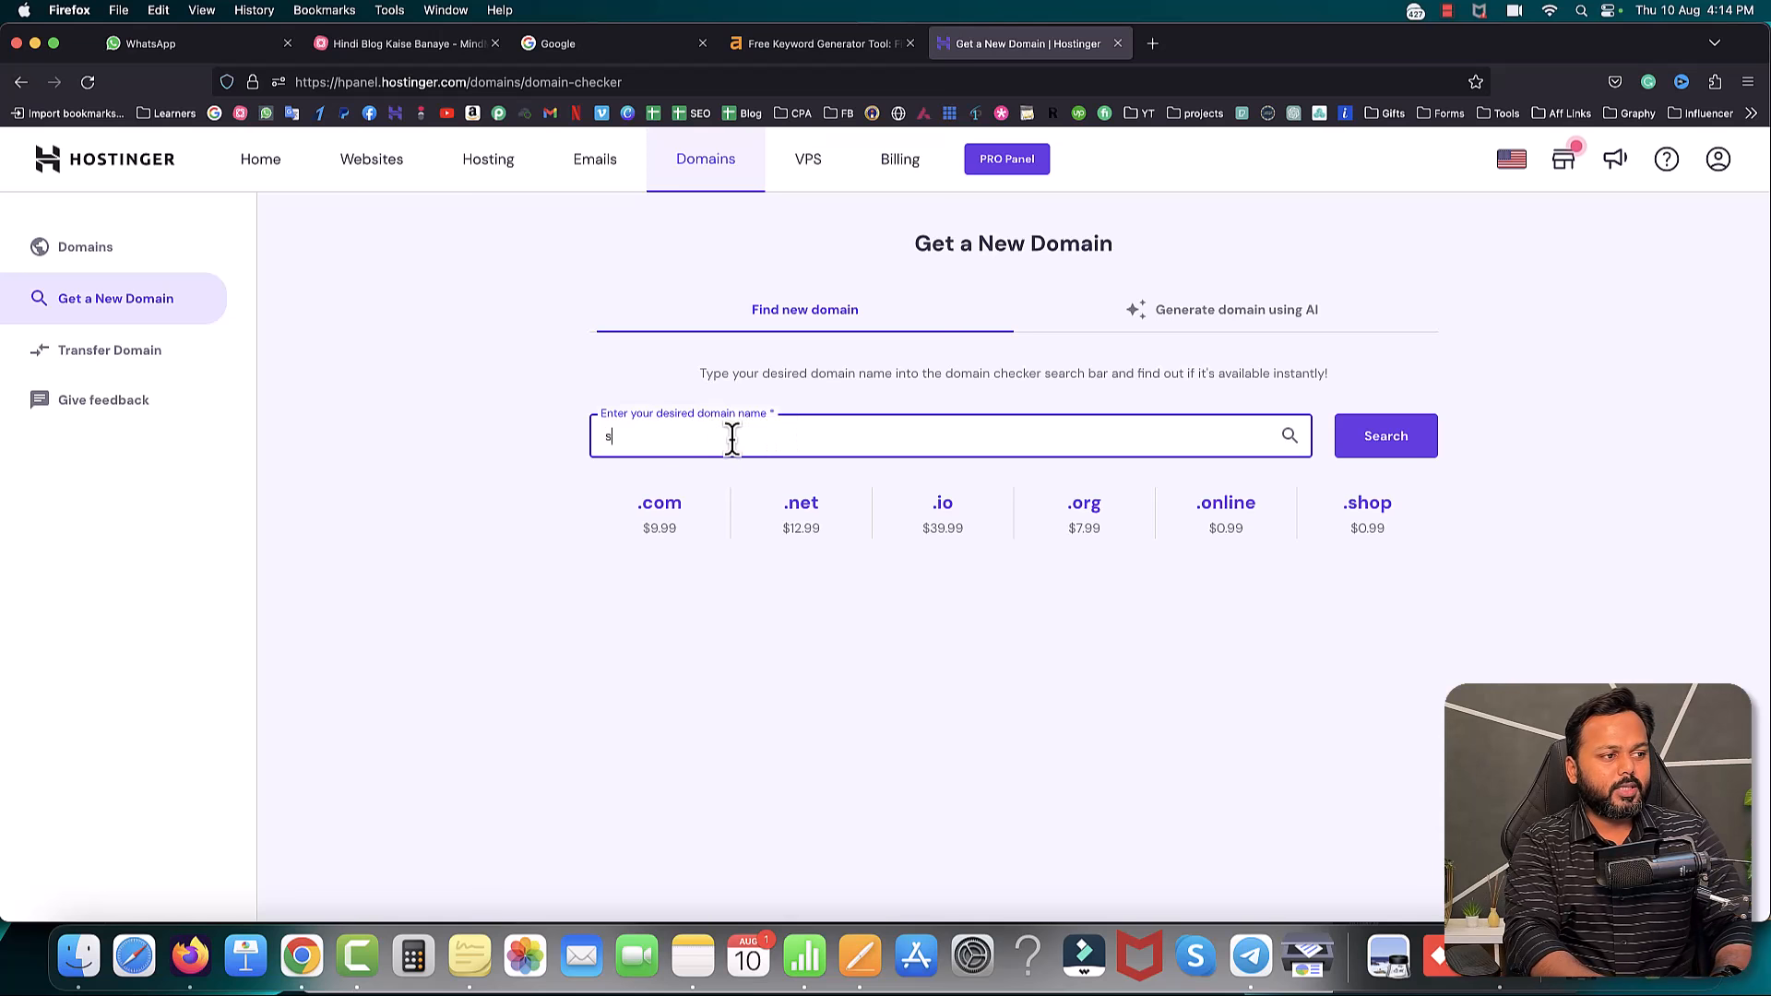
{"action": "type", "text": "tockmarkter99.com"}
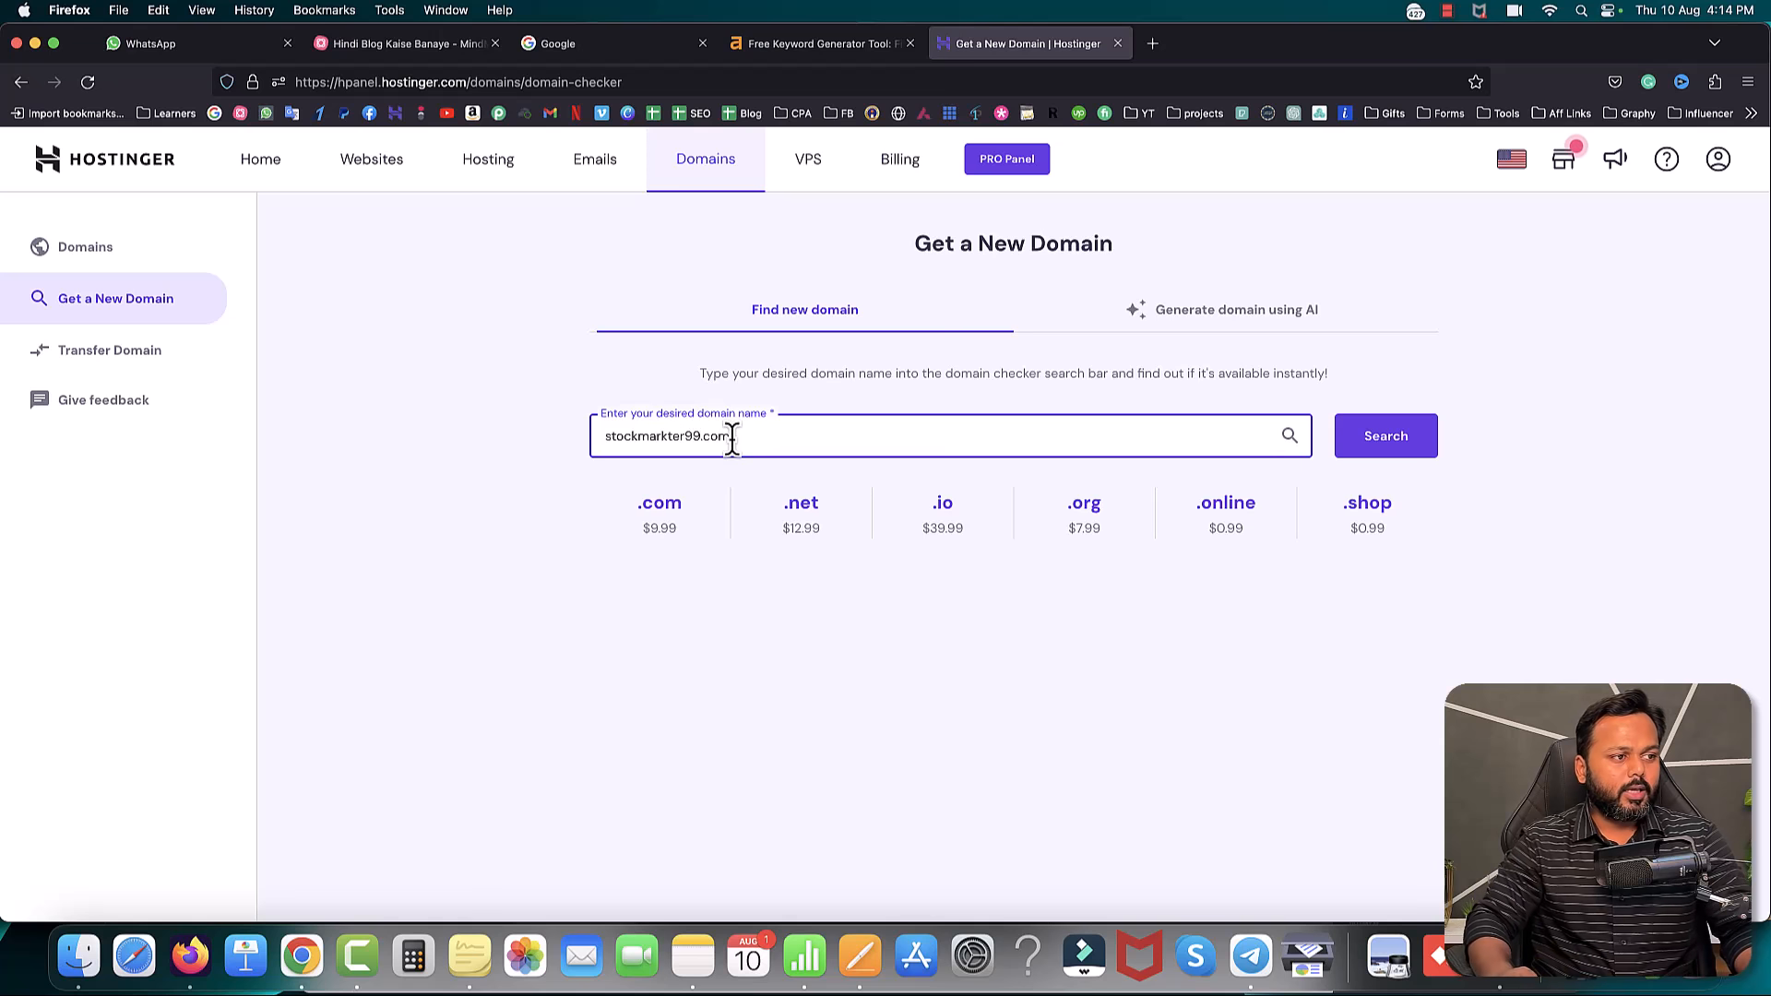
{"action": "left_click", "coordinate": [686, 436]}
{"action": "key", "text": "BackSpace"}
{"action": "key", "text": "BackSpace"}
{"action": "key", "text": "BackSpace"}
{"action": "type", "text": "et"}
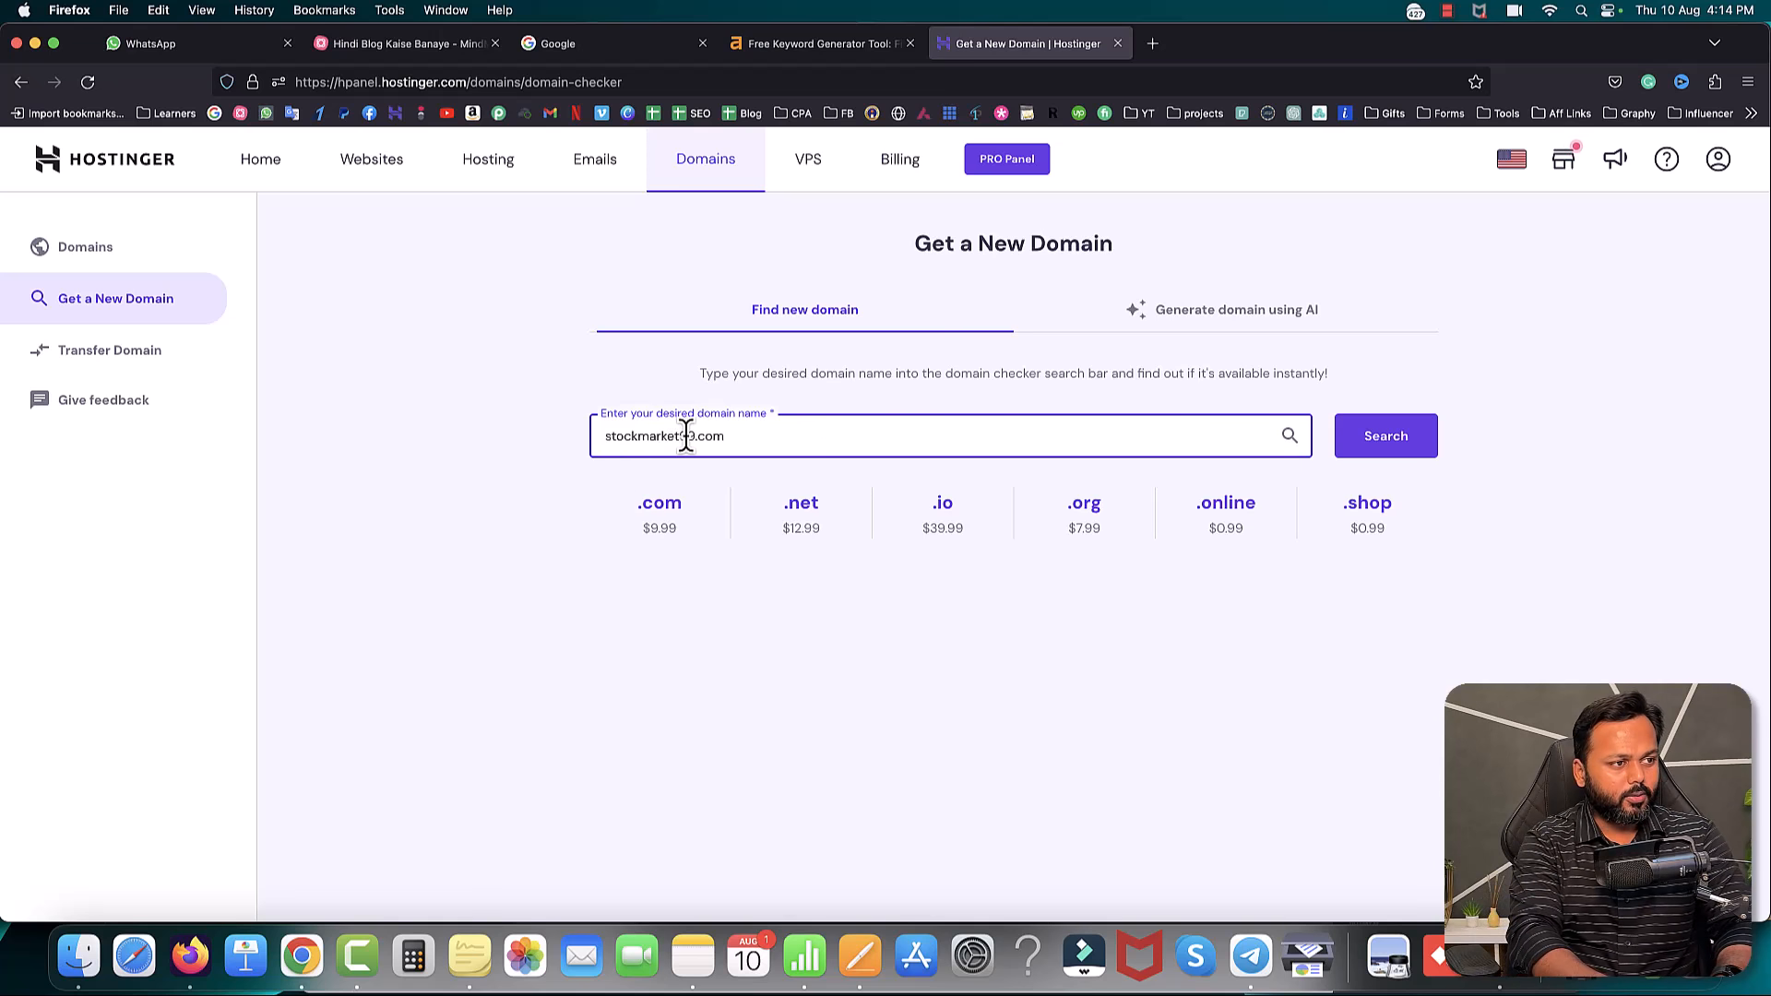
{"action": "left_click", "coordinate": [1395, 439]}
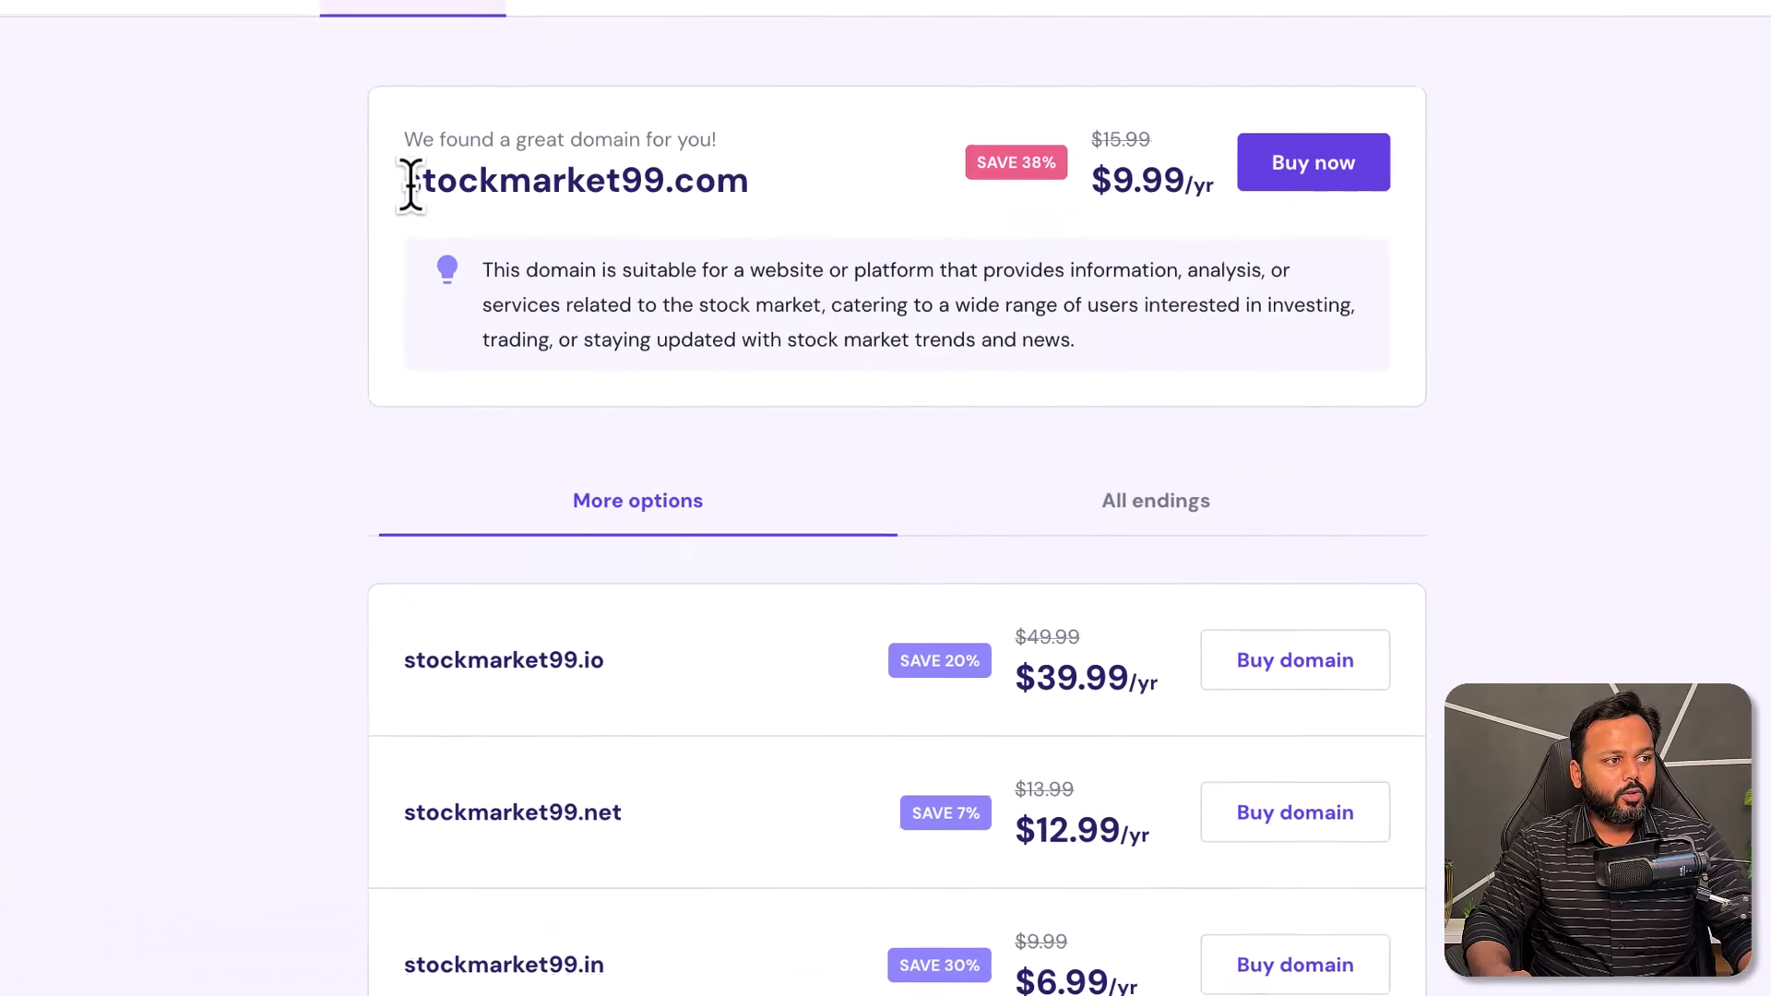
{"action": "left_click_drag", "start_coordinate": [392, 135], "coordinate": [577, 175]}
{"action": "left_click_drag", "start_coordinate": [712, 175], "coordinate": [722, 177]}
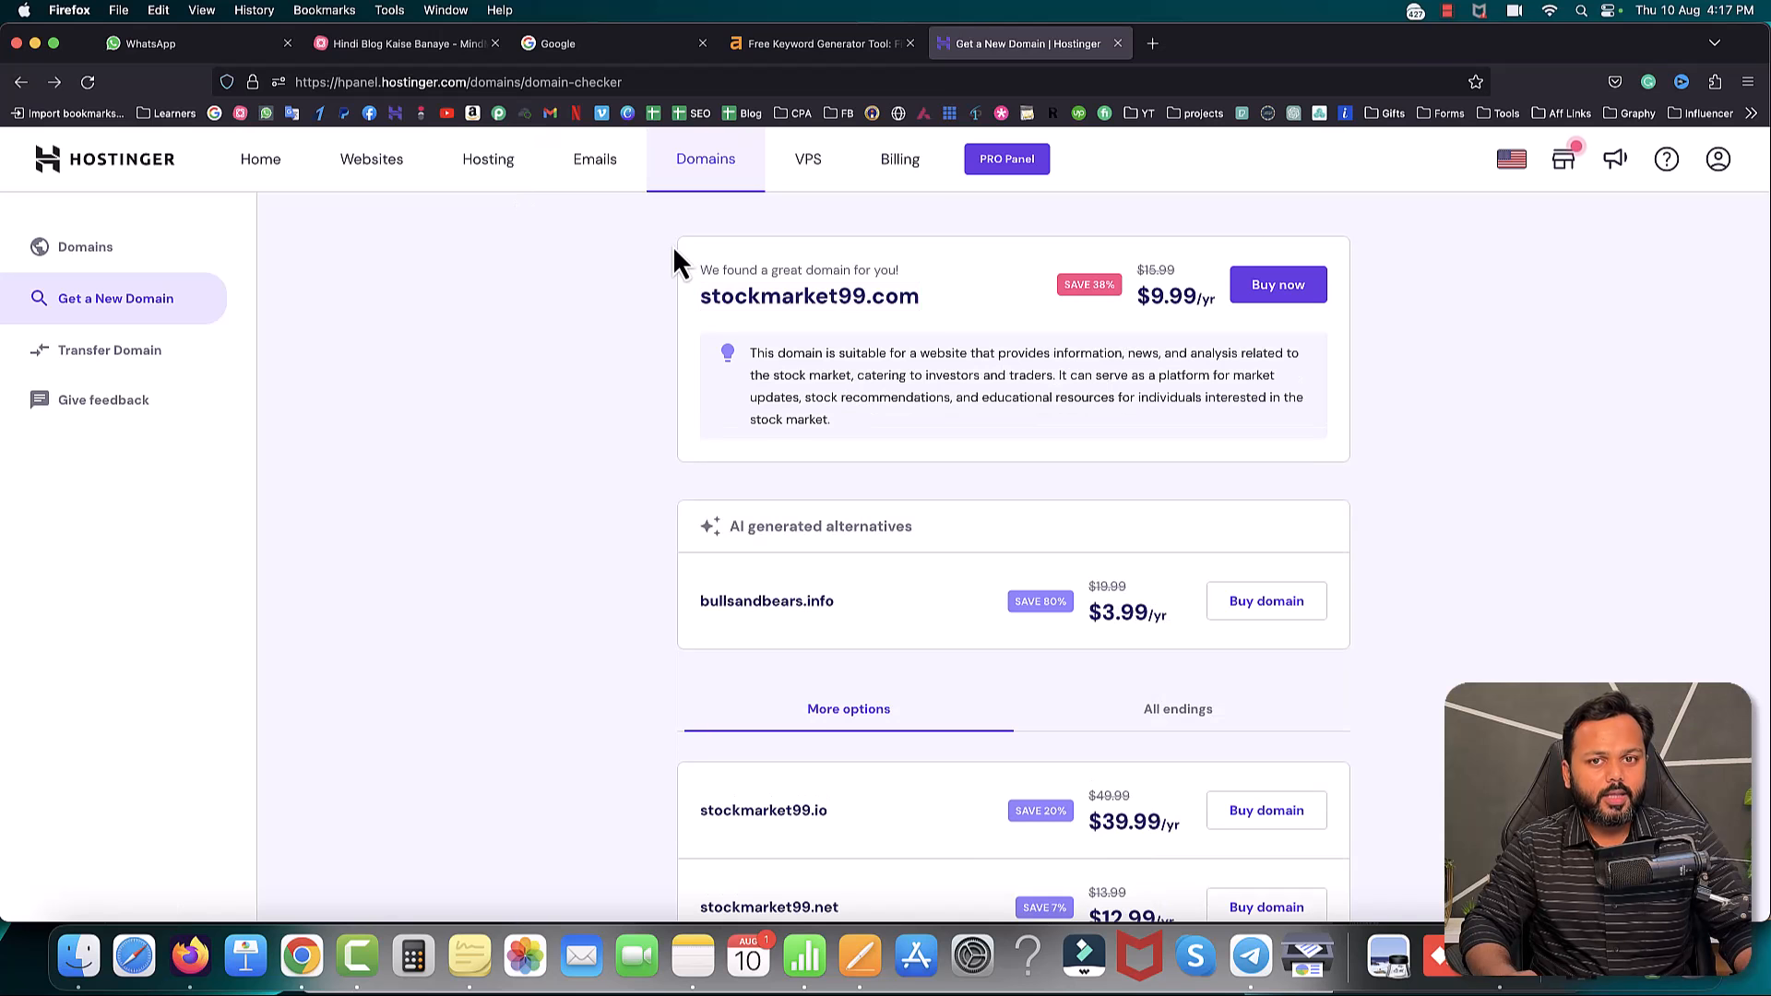
{"action": "left_click", "coordinate": [369, 171]}
- Start a new website with Blog as the type and choose to create a new site
{"action": "scroll", "coordinate": [369, 170], "scroll_direction": "down", "scroll_amount": 5}
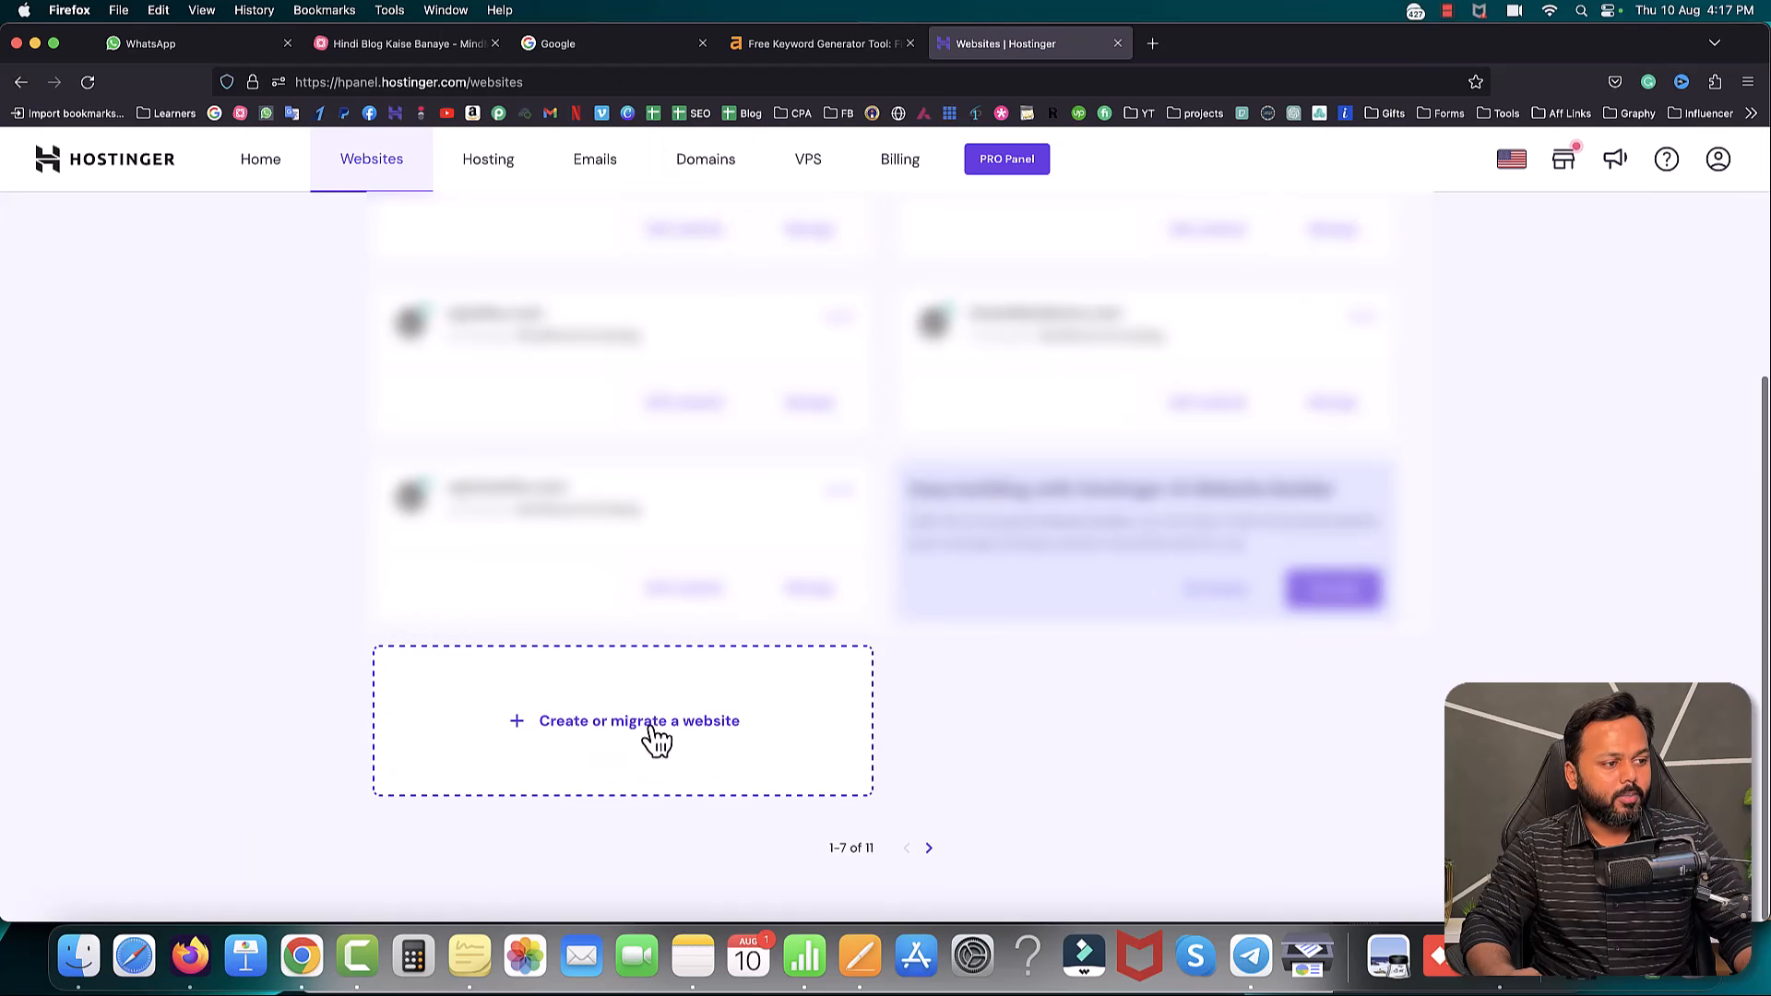
{"action": "left_click", "coordinate": [581, 731]}
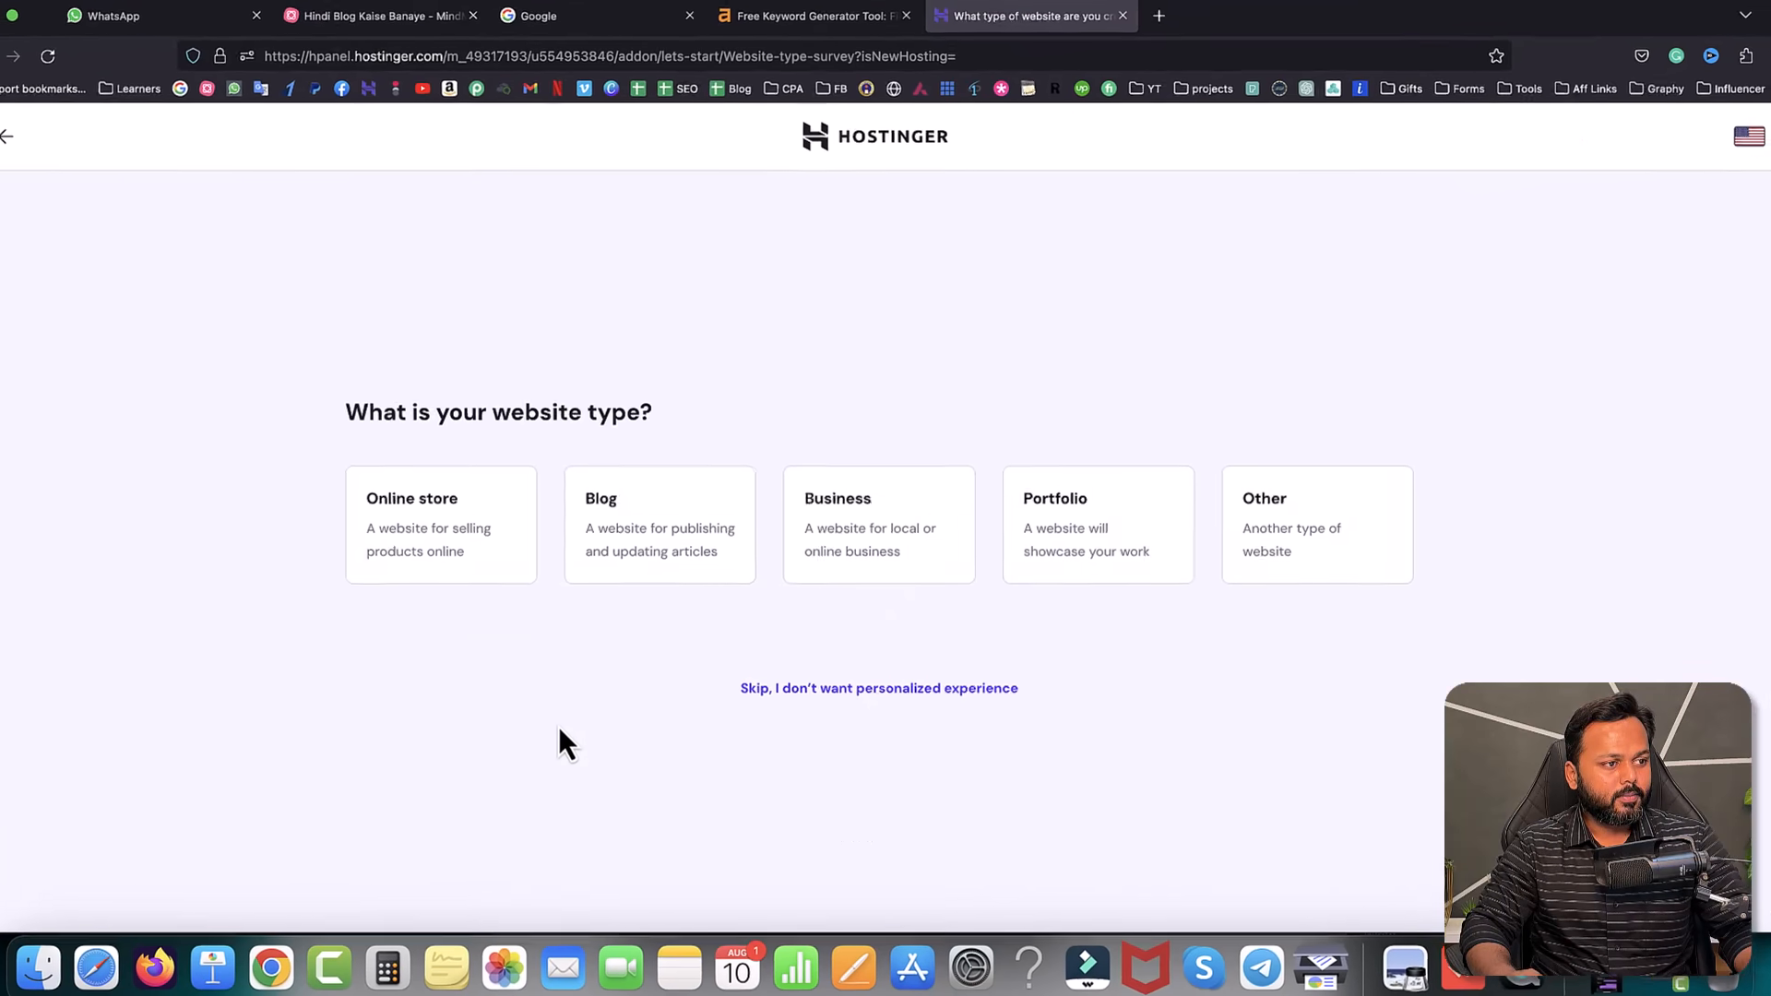
{"action": "left_click_drag", "start_coordinate": [353, 414], "coordinate": [378, 413]}
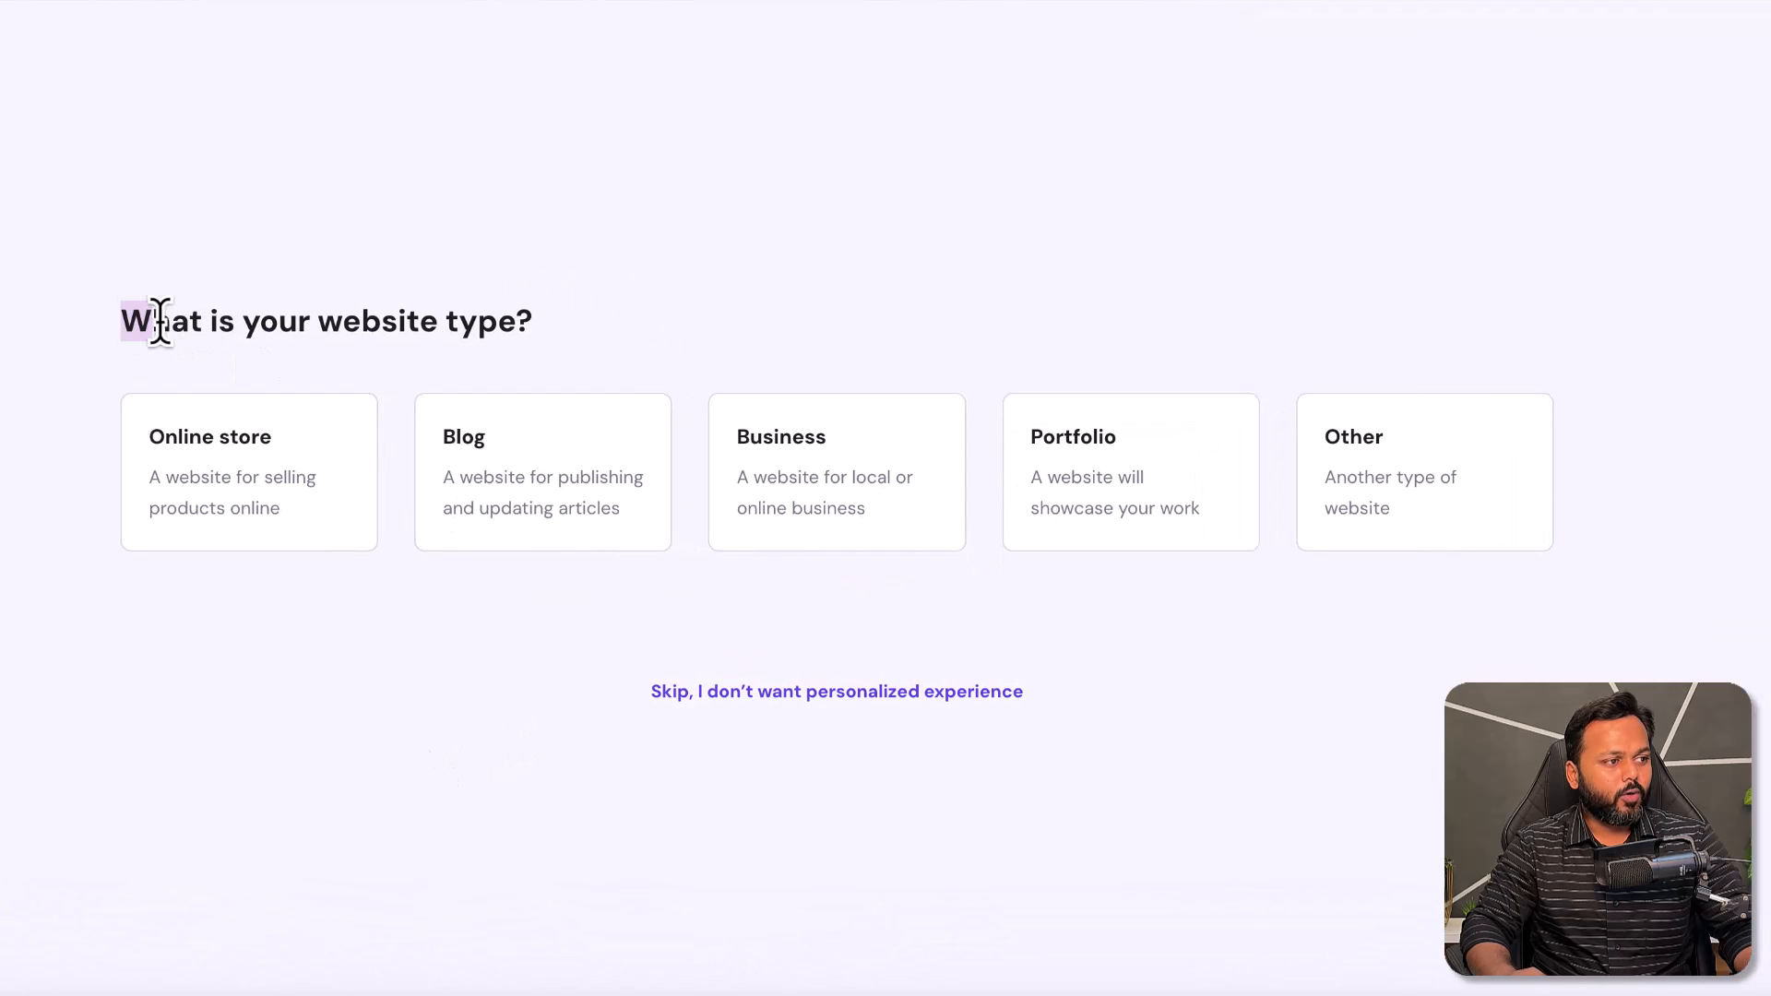
{"action": "left_click_drag", "start_coordinate": [161, 321], "coordinate": [526, 323]}
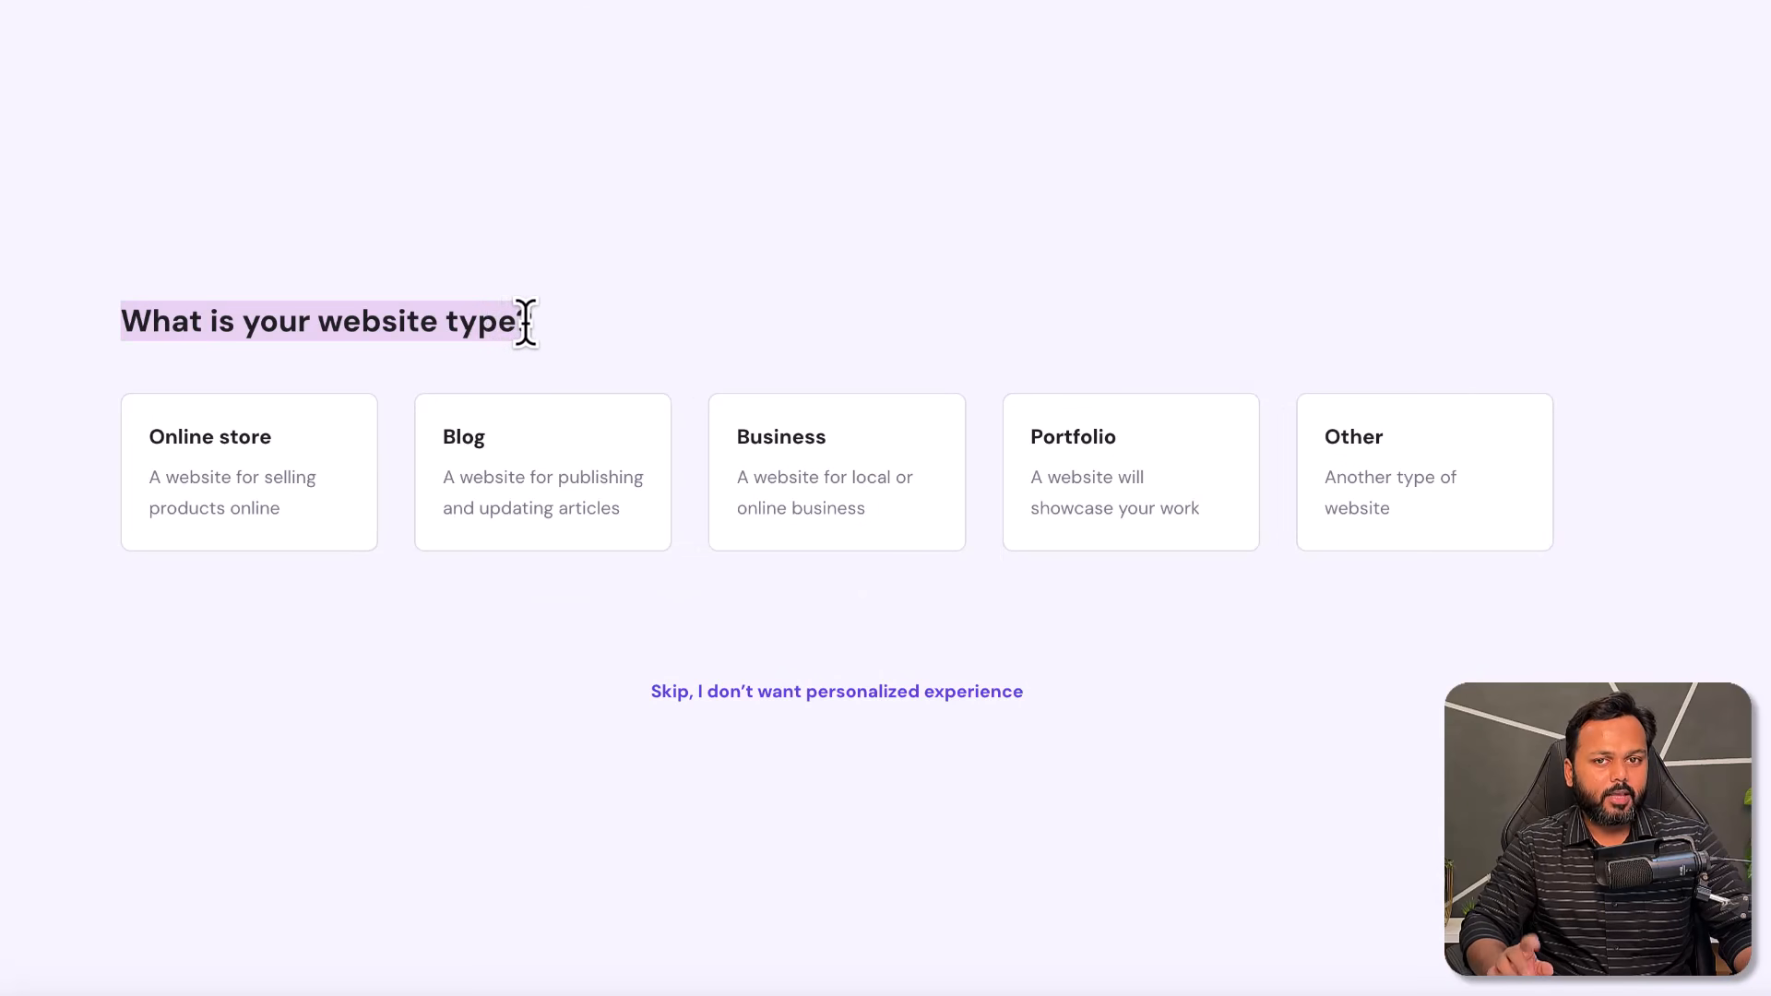
{"action": "left_click", "coordinate": [667, 328]}
{"action": "left_click", "coordinate": [516, 475]}
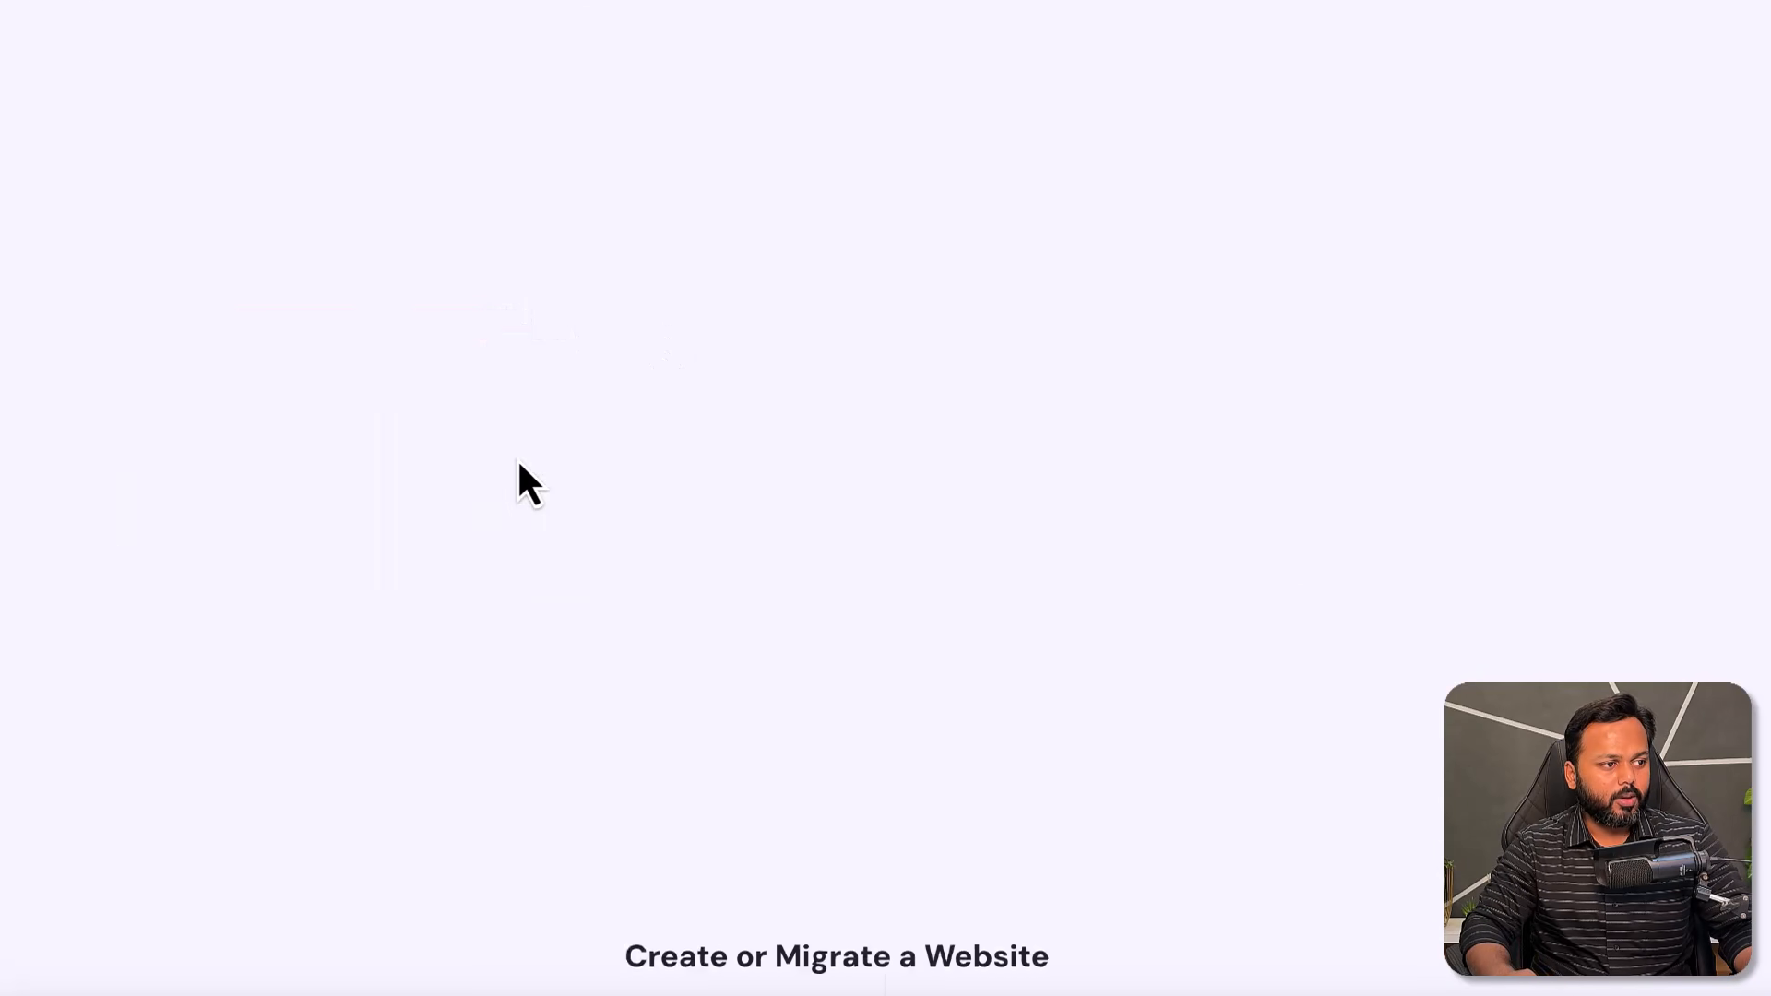
{"action": "left_click_drag", "start_coordinate": [633, 238], "coordinate": [1047, 240]}
{"action": "left_click", "coordinate": [1047, 240]}
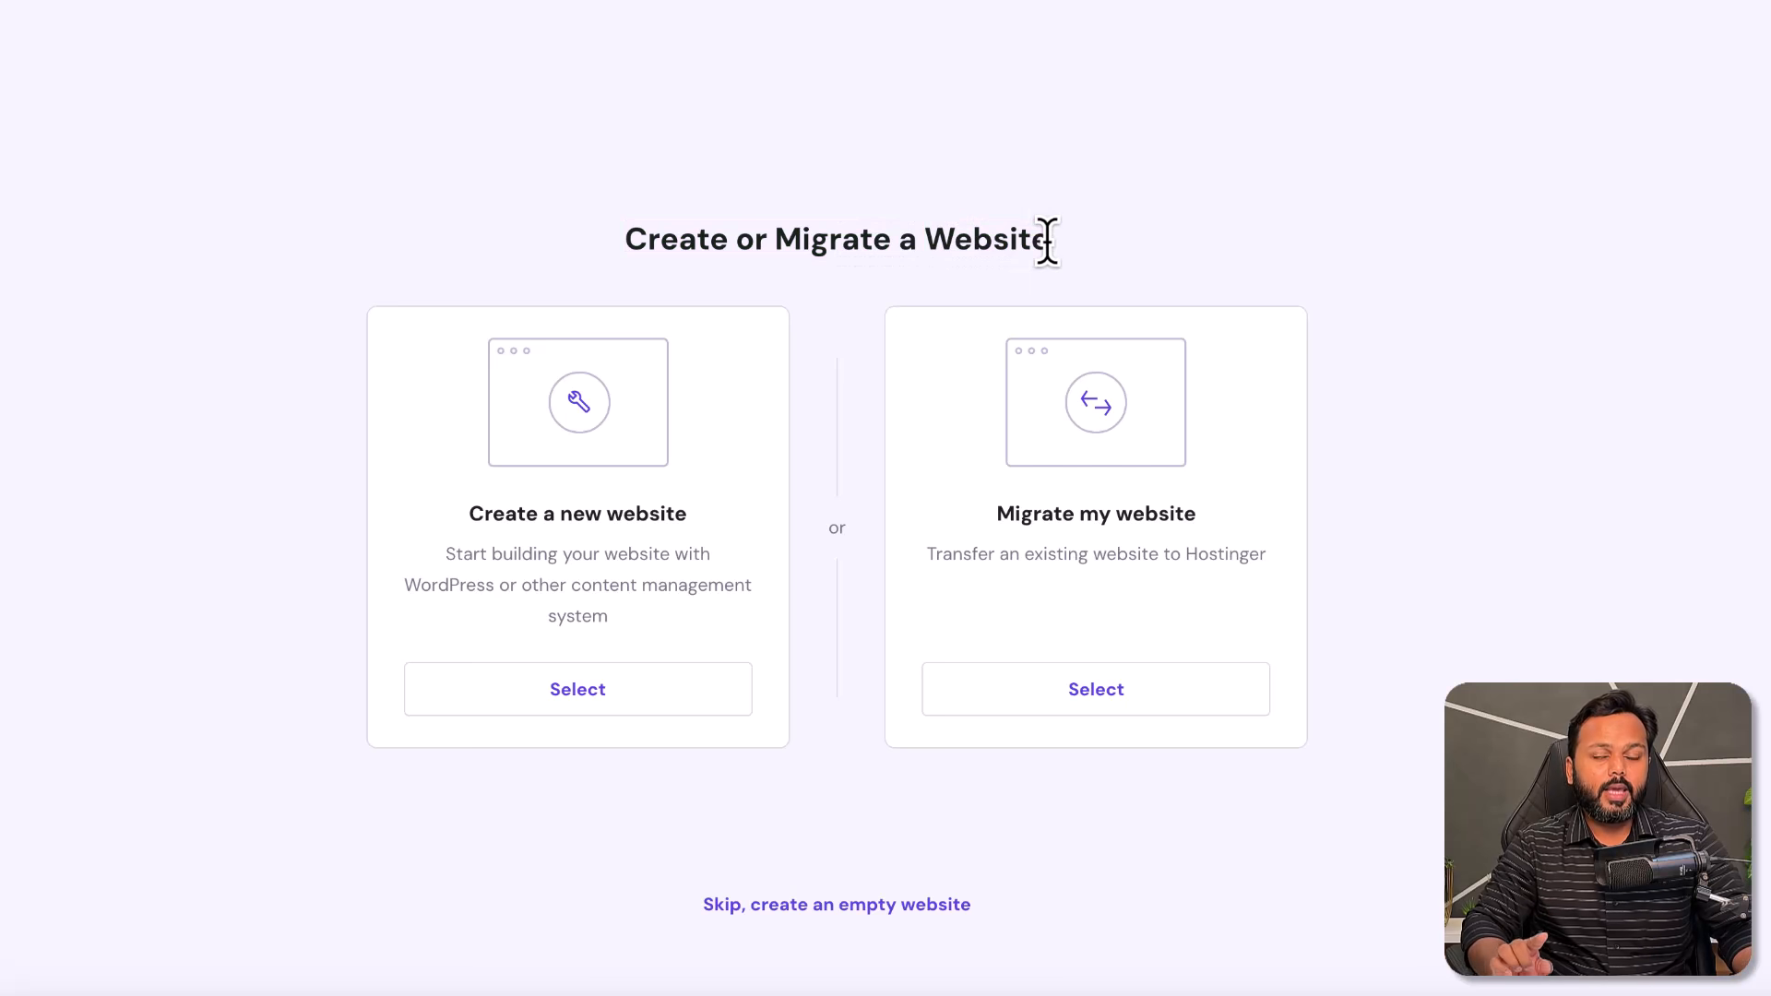
{"action": "left_click", "coordinate": [599, 701]}
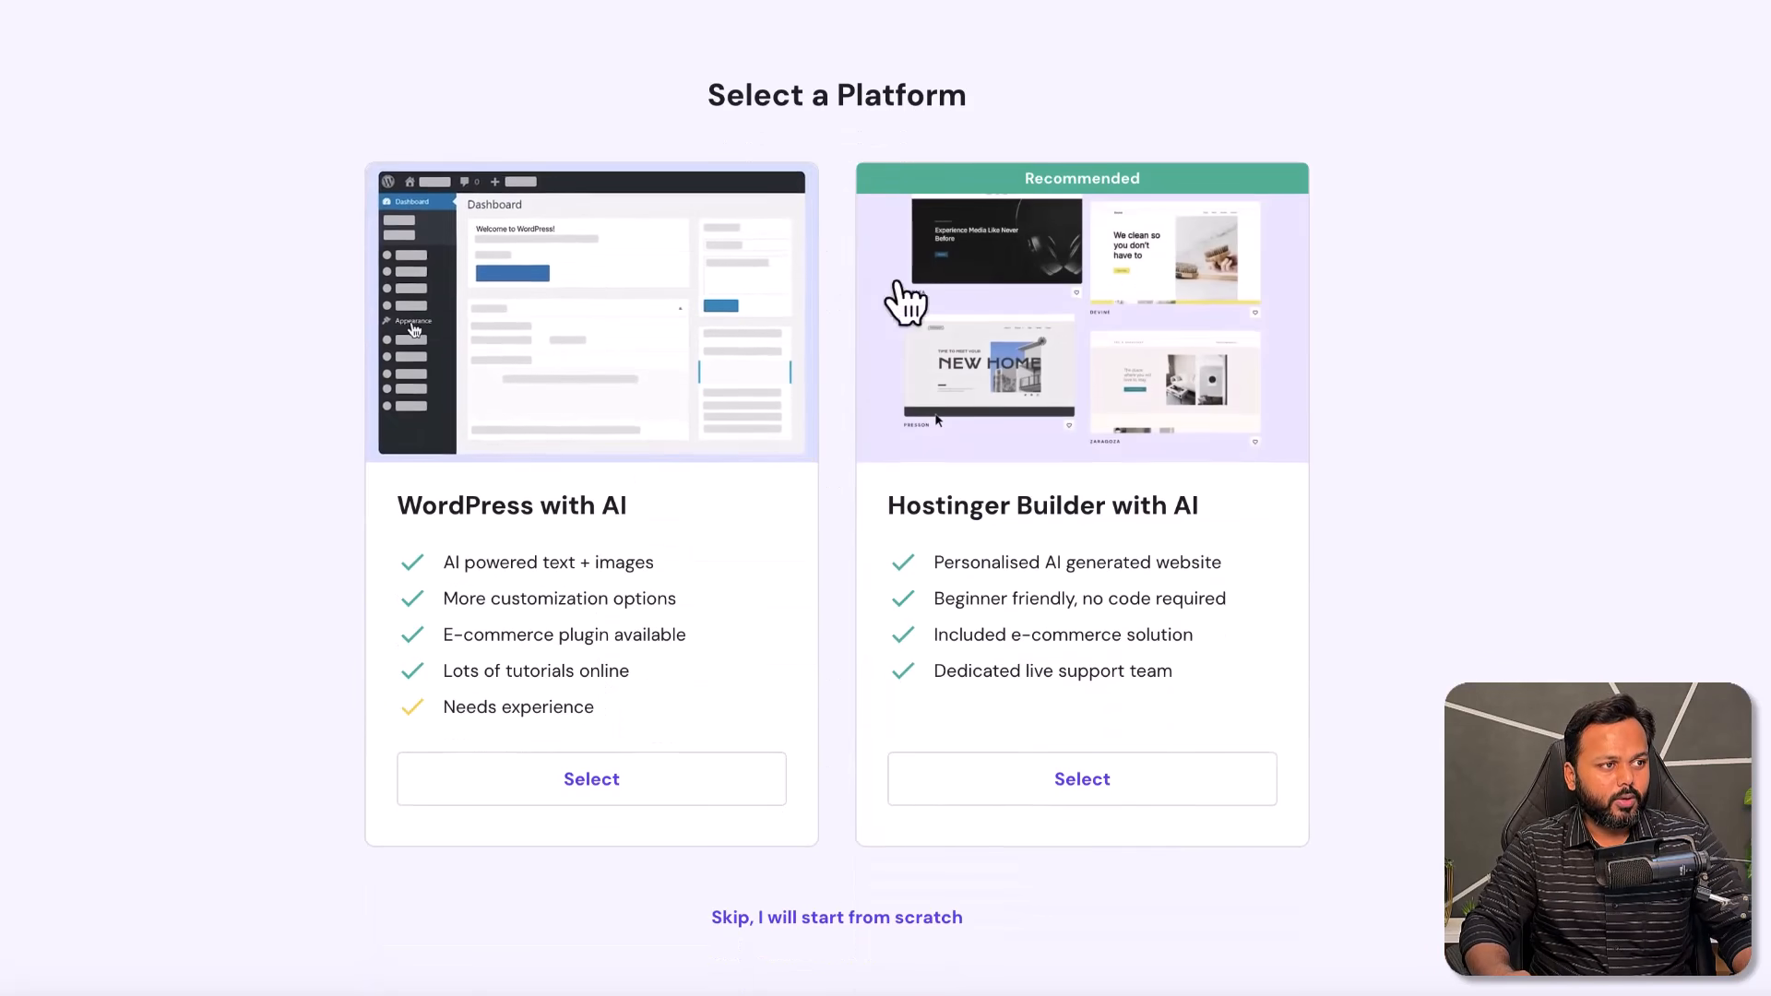
{"action": "left_click_drag", "start_coordinate": [708, 92], "coordinate": [959, 94]}
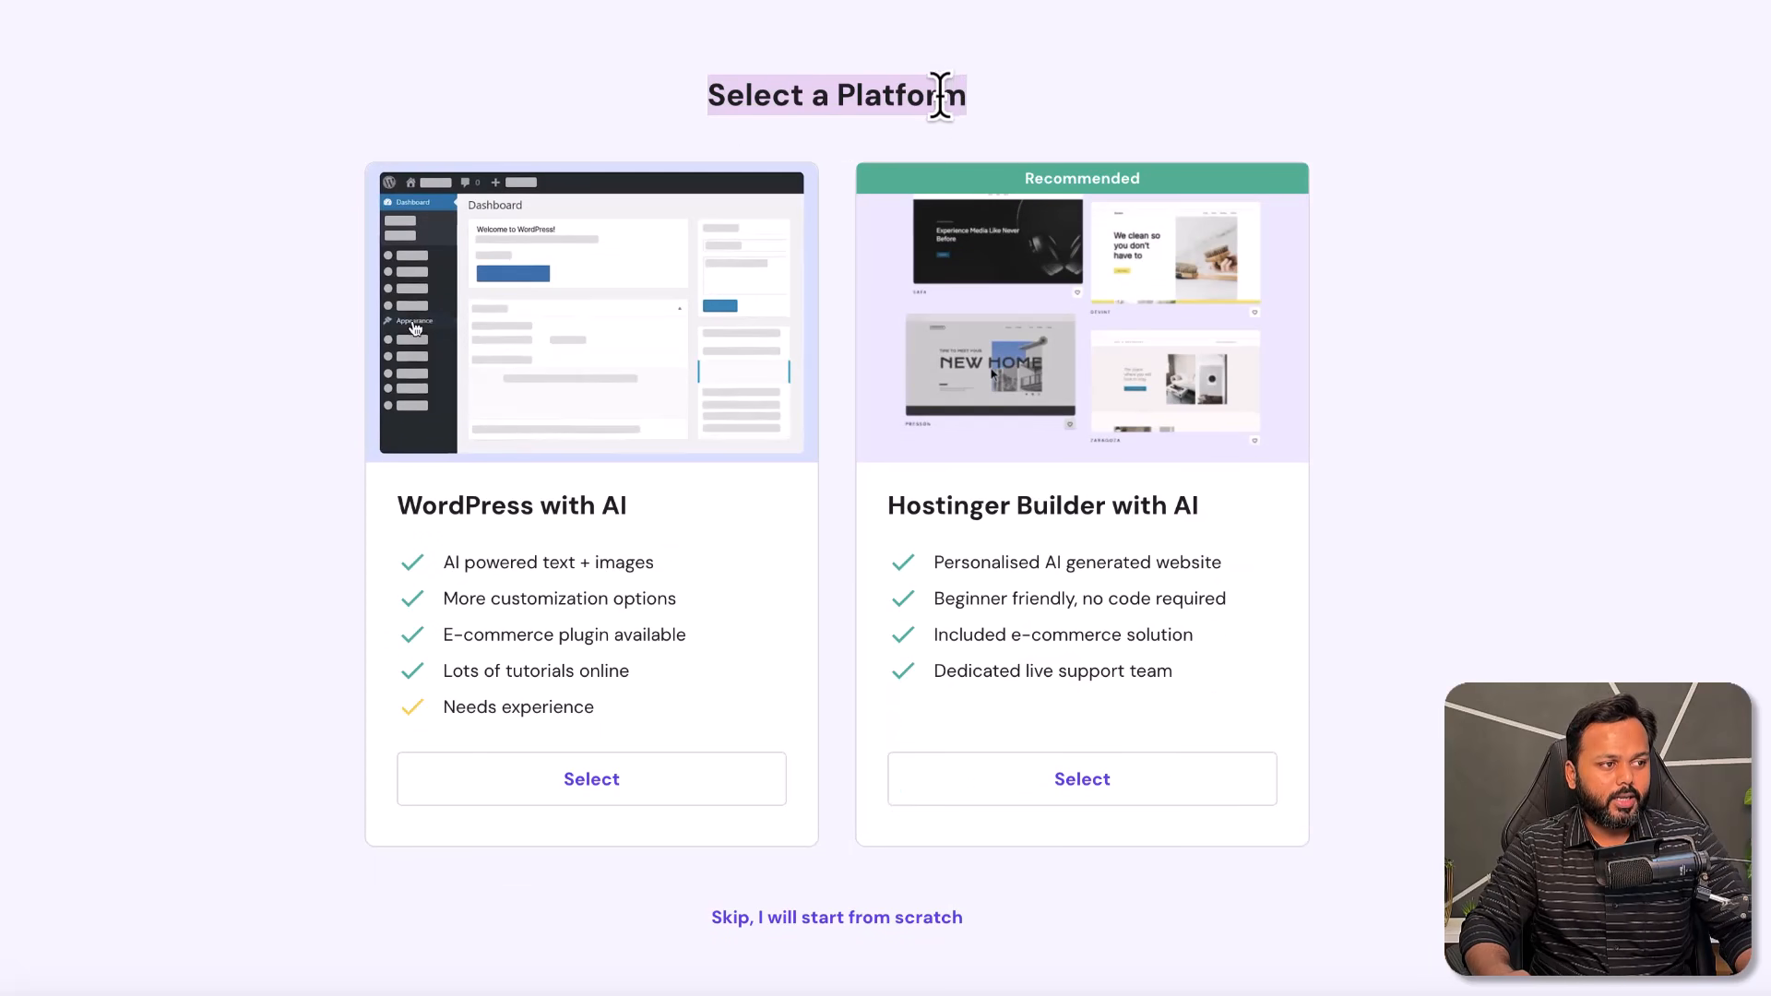
- Choose WordPress as the platform and enter an administrator password that passes all checks
{"action": "left_click", "coordinate": [593, 792]}
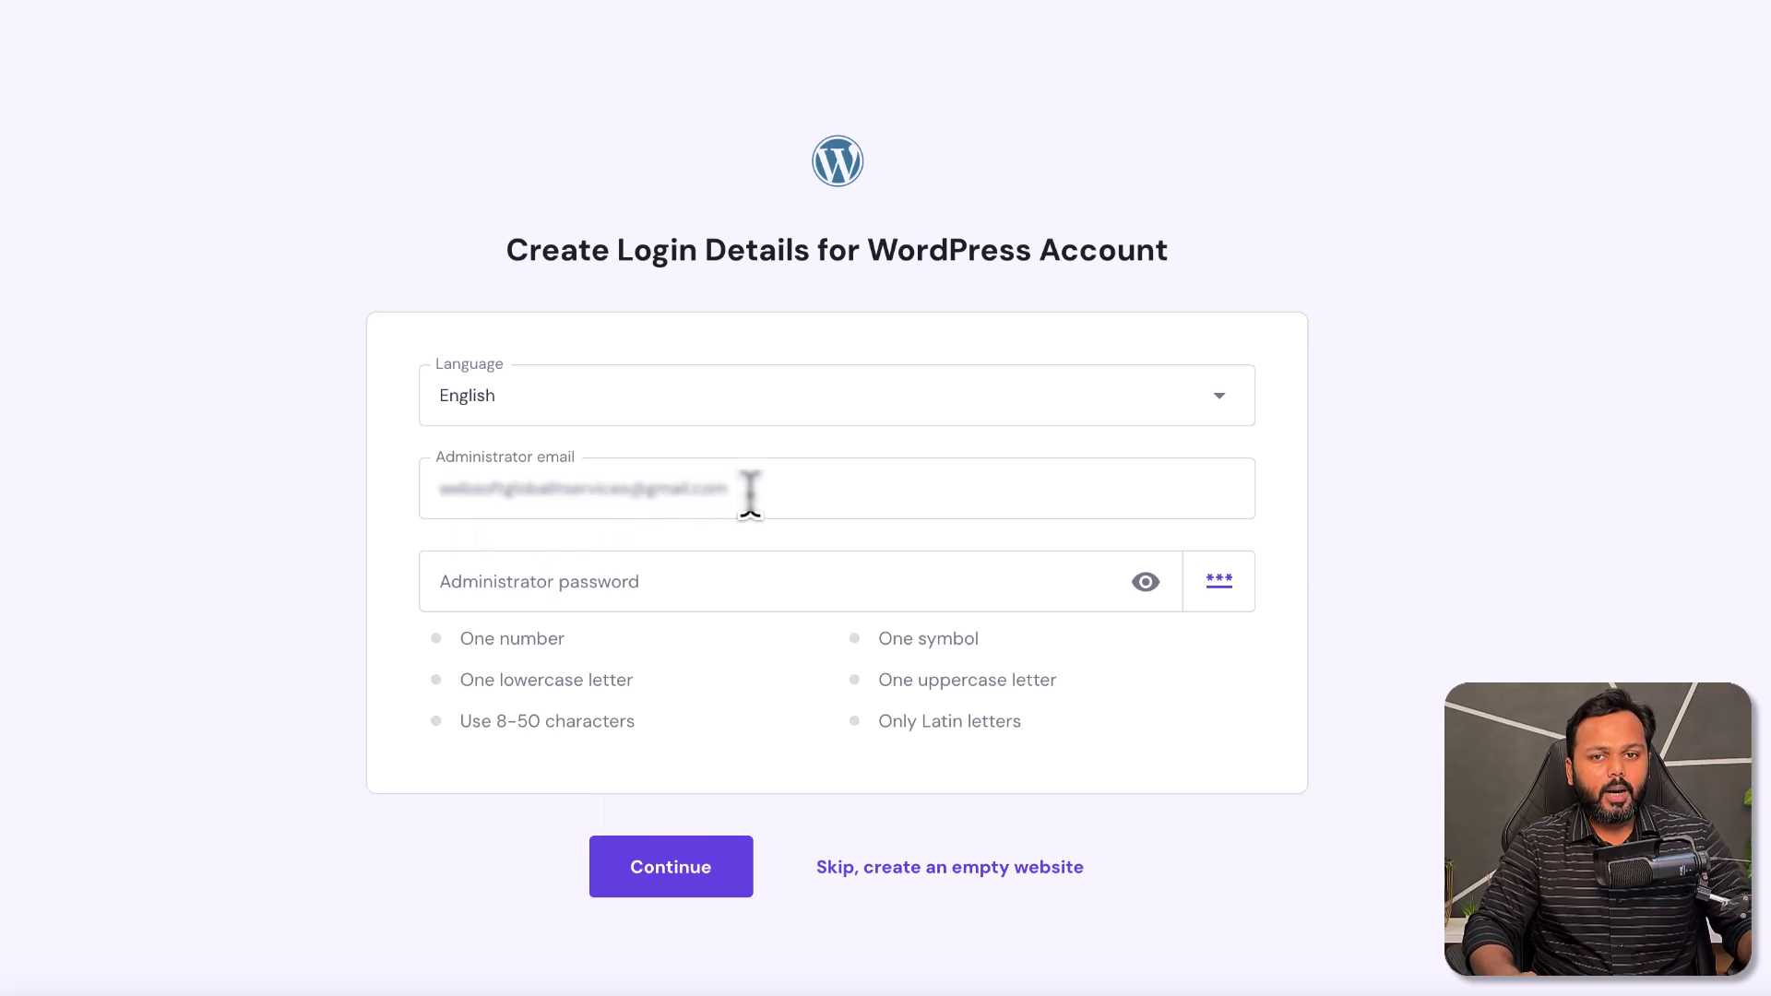
{"action": "left_click", "coordinate": [684, 581]}
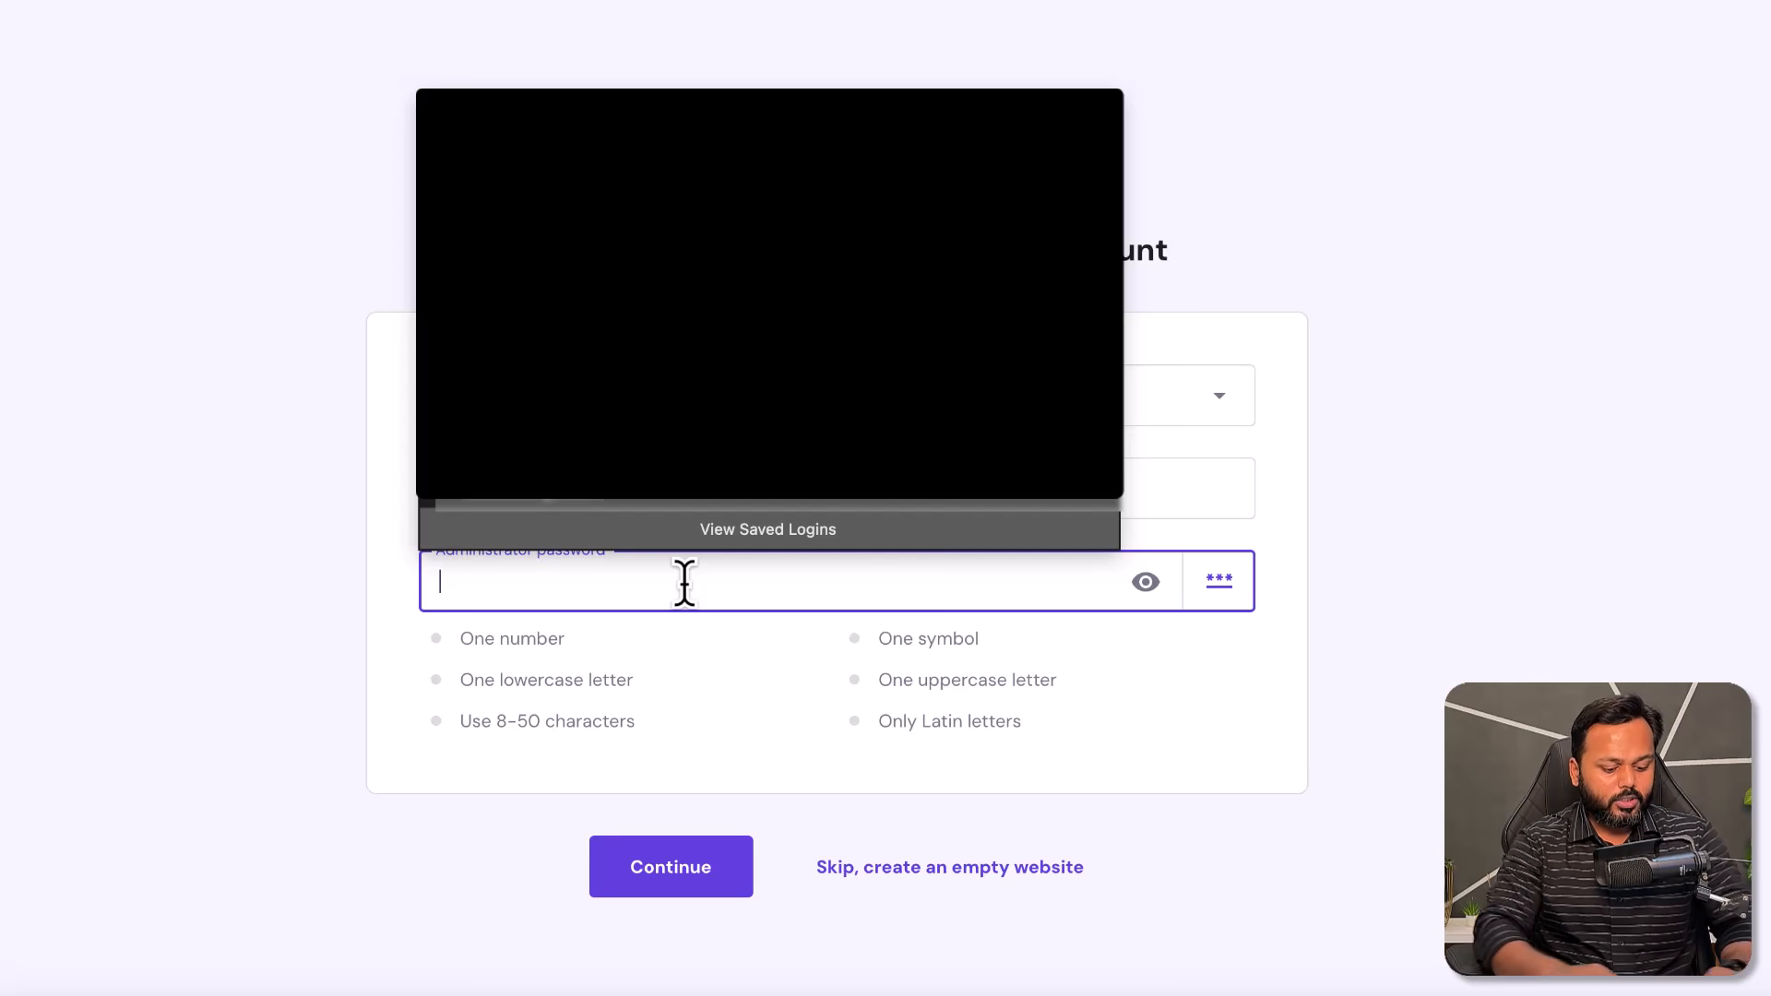
{"action": "left_click", "coordinate": [692, 872]}
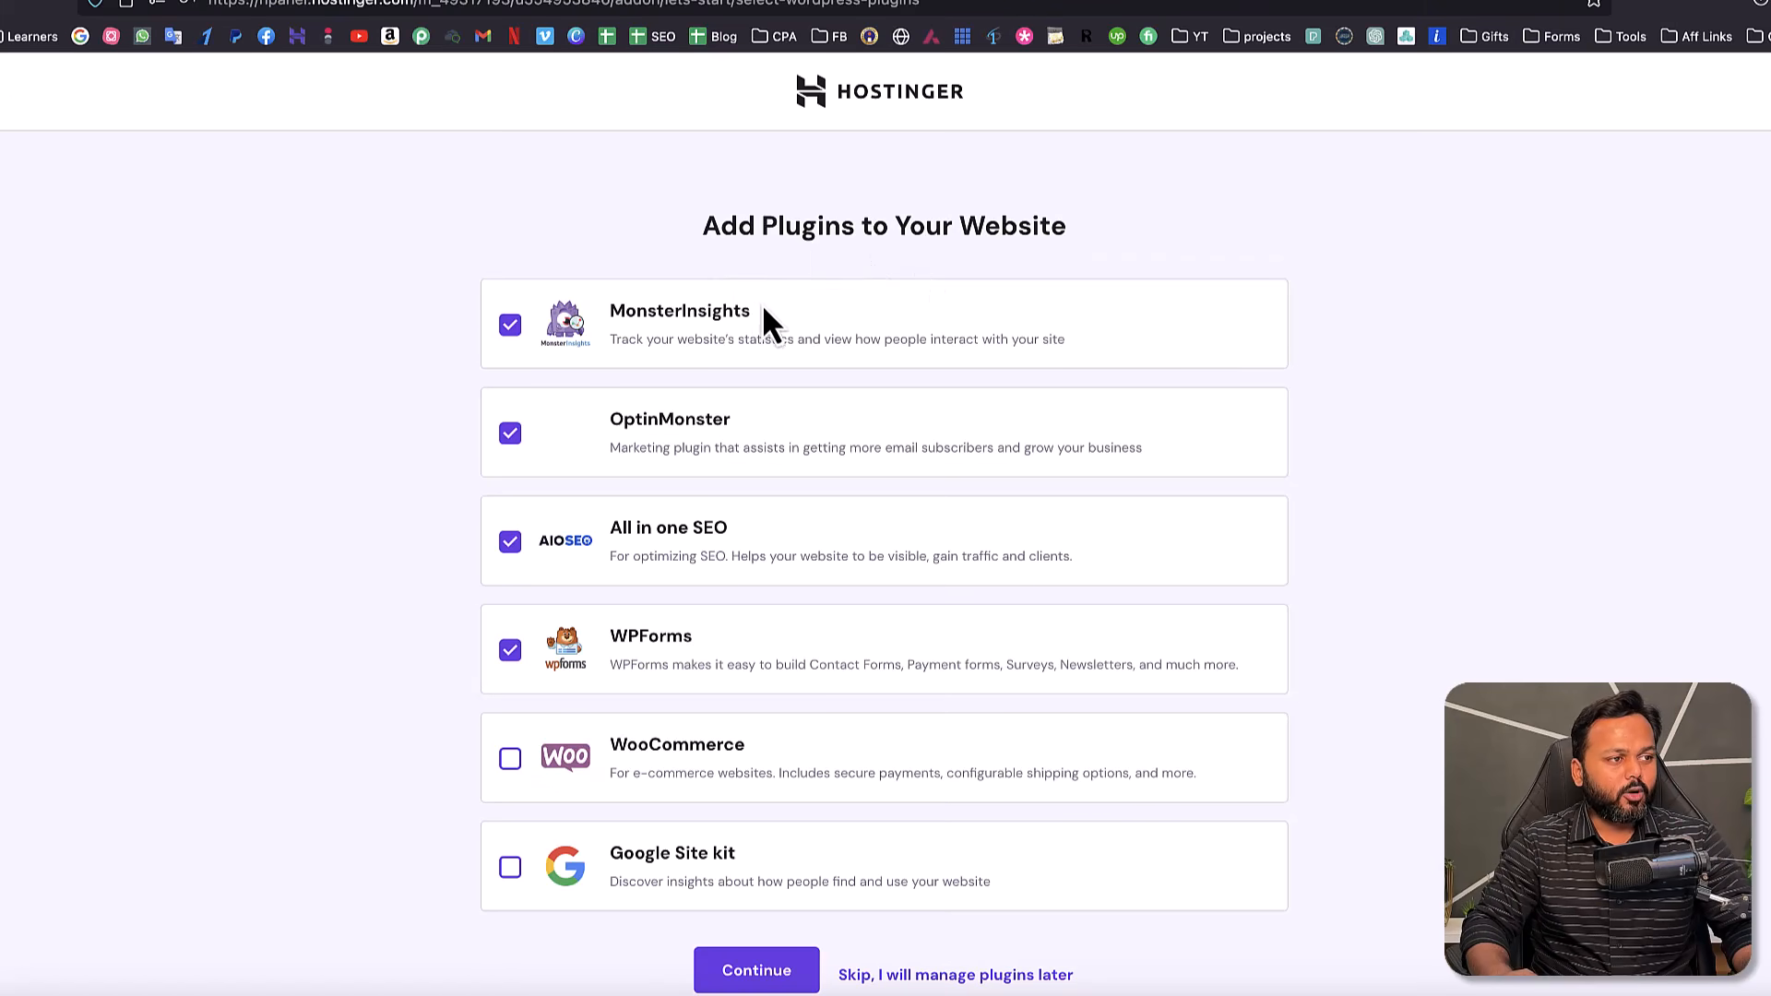
{"action": "left_click_drag", "start_coordinate": [701, 225], "coordinate": [861, 227]}
{"action": "scroll", "coordinate": [883, 267], "scroll_direction": "down", "scroll_amount": 1}
- Skip plugins, templates and AI content, then select the wpsikho.online domain so the site gets built
{"action": "left_click", "coordinate": [865, 912]}
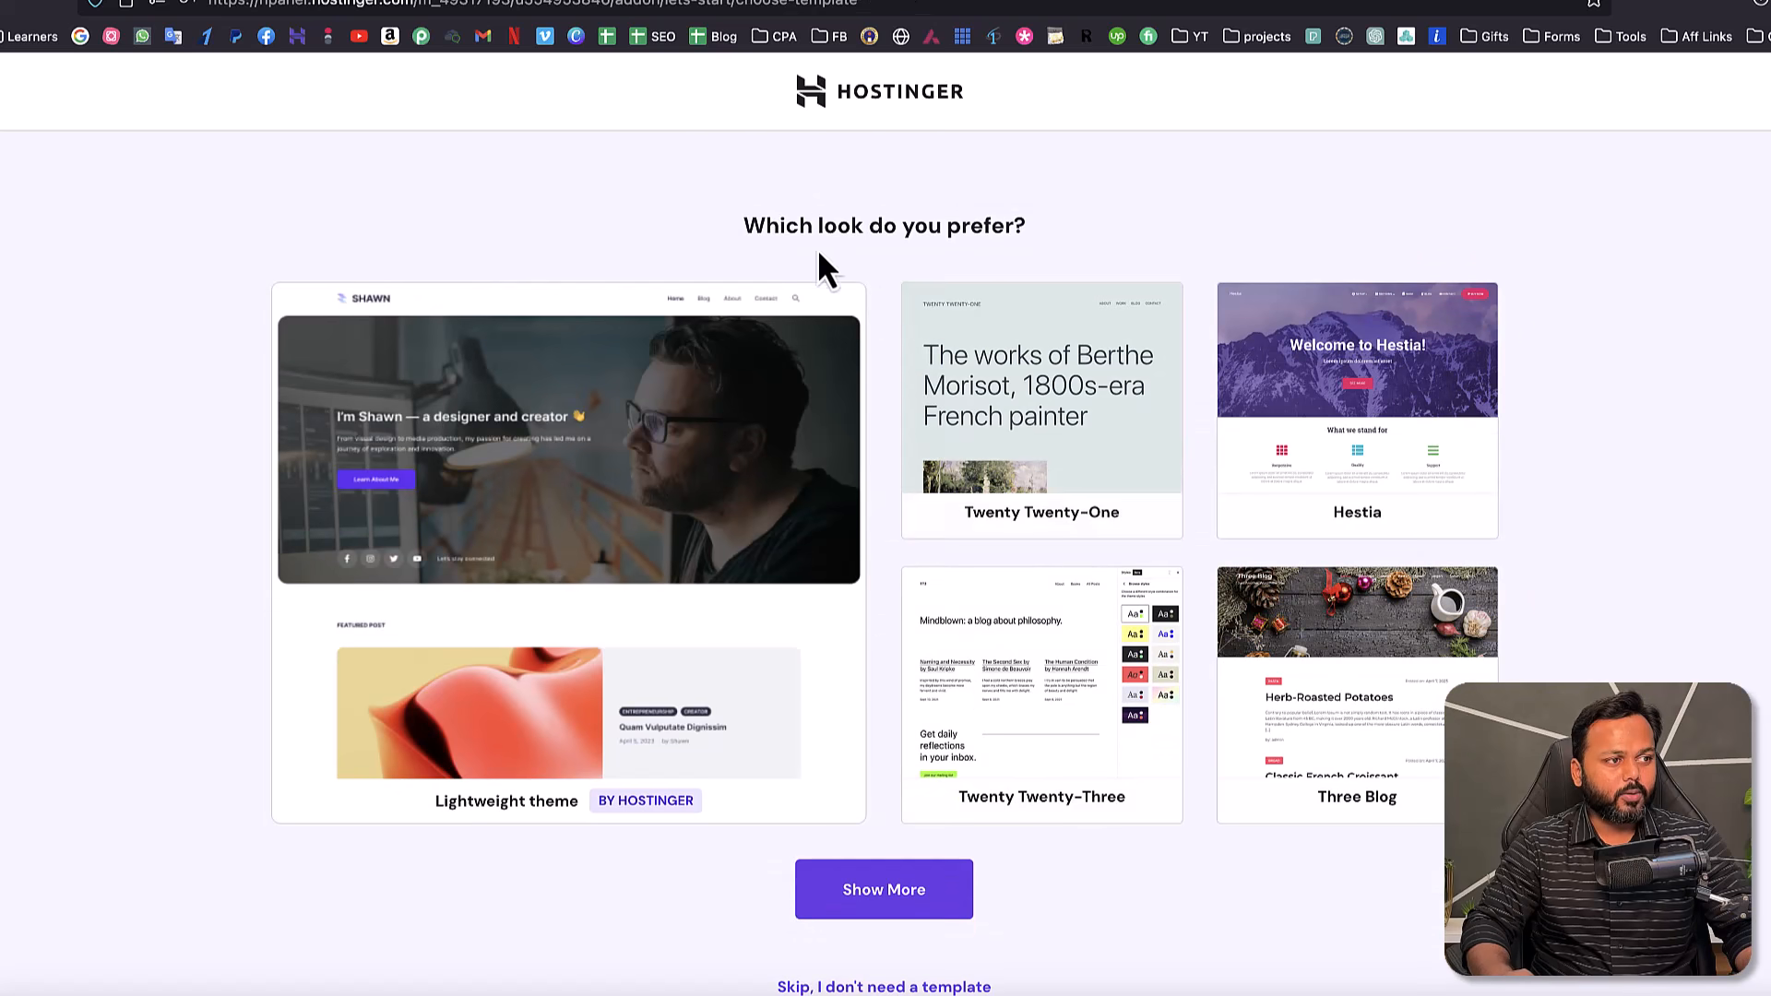
{"action": "left_click_drag", "start_coordinate": [748, 225], "coordinate": [1027, 227]}
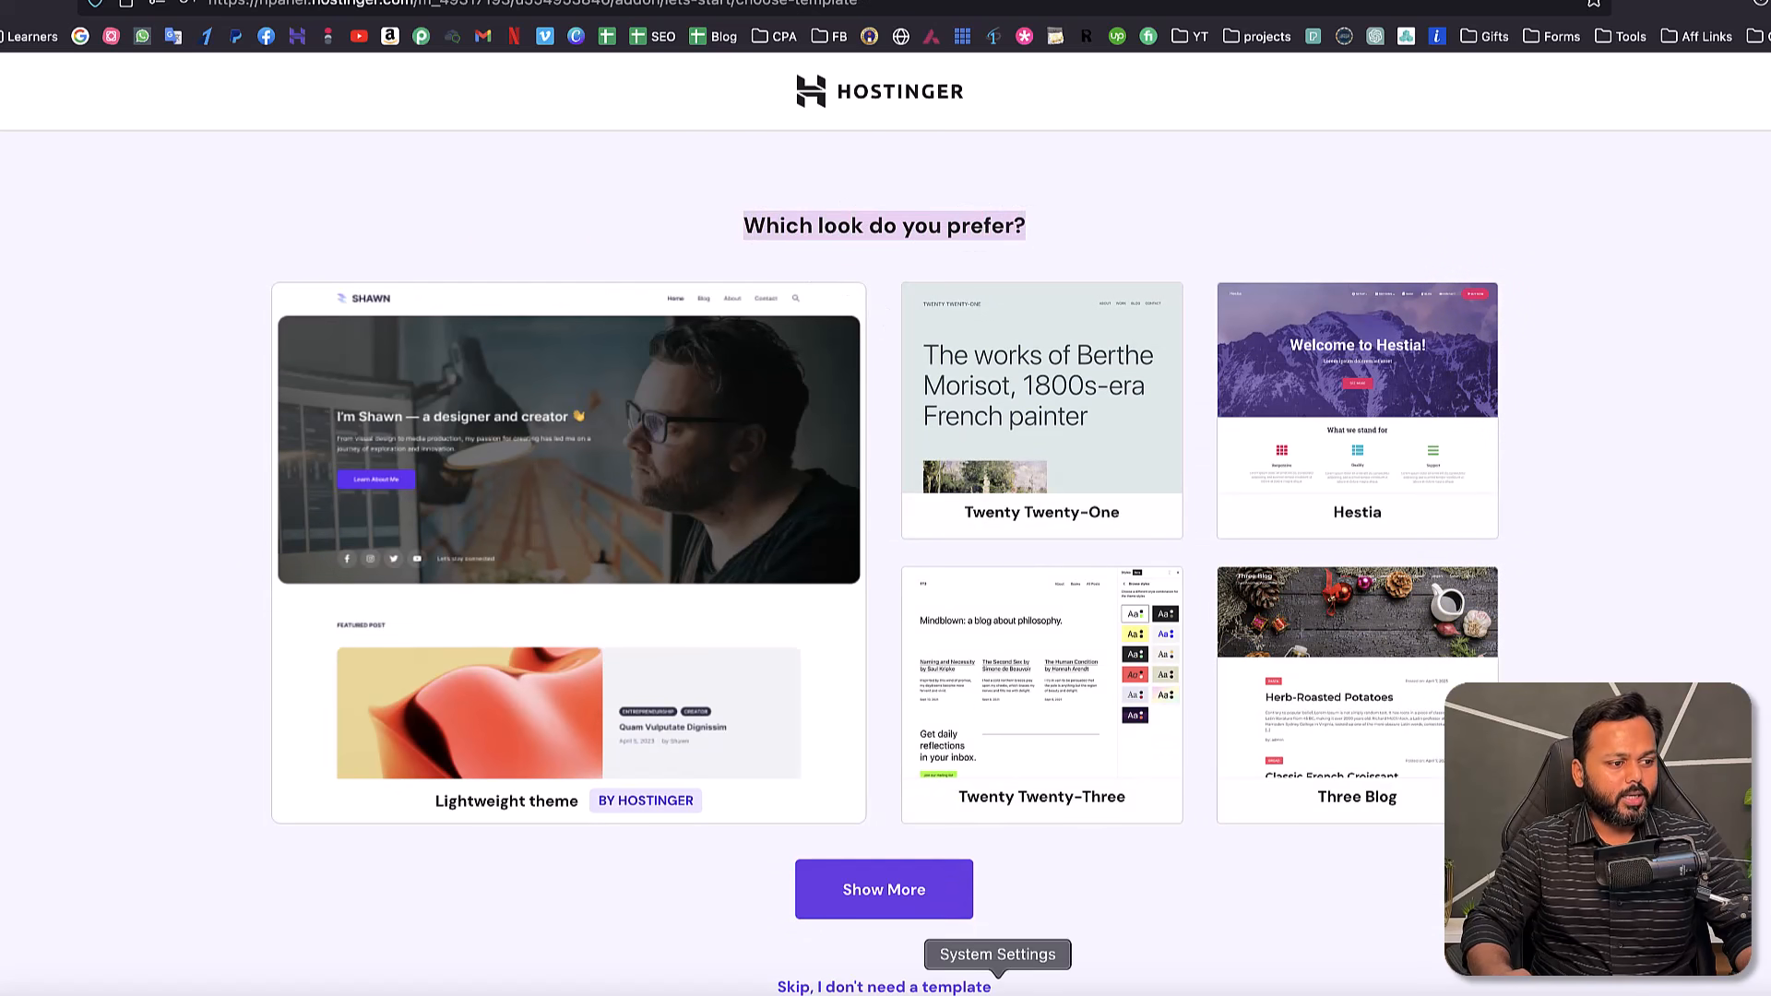
{"action": "left_click", "coordinate": [812, 986]}
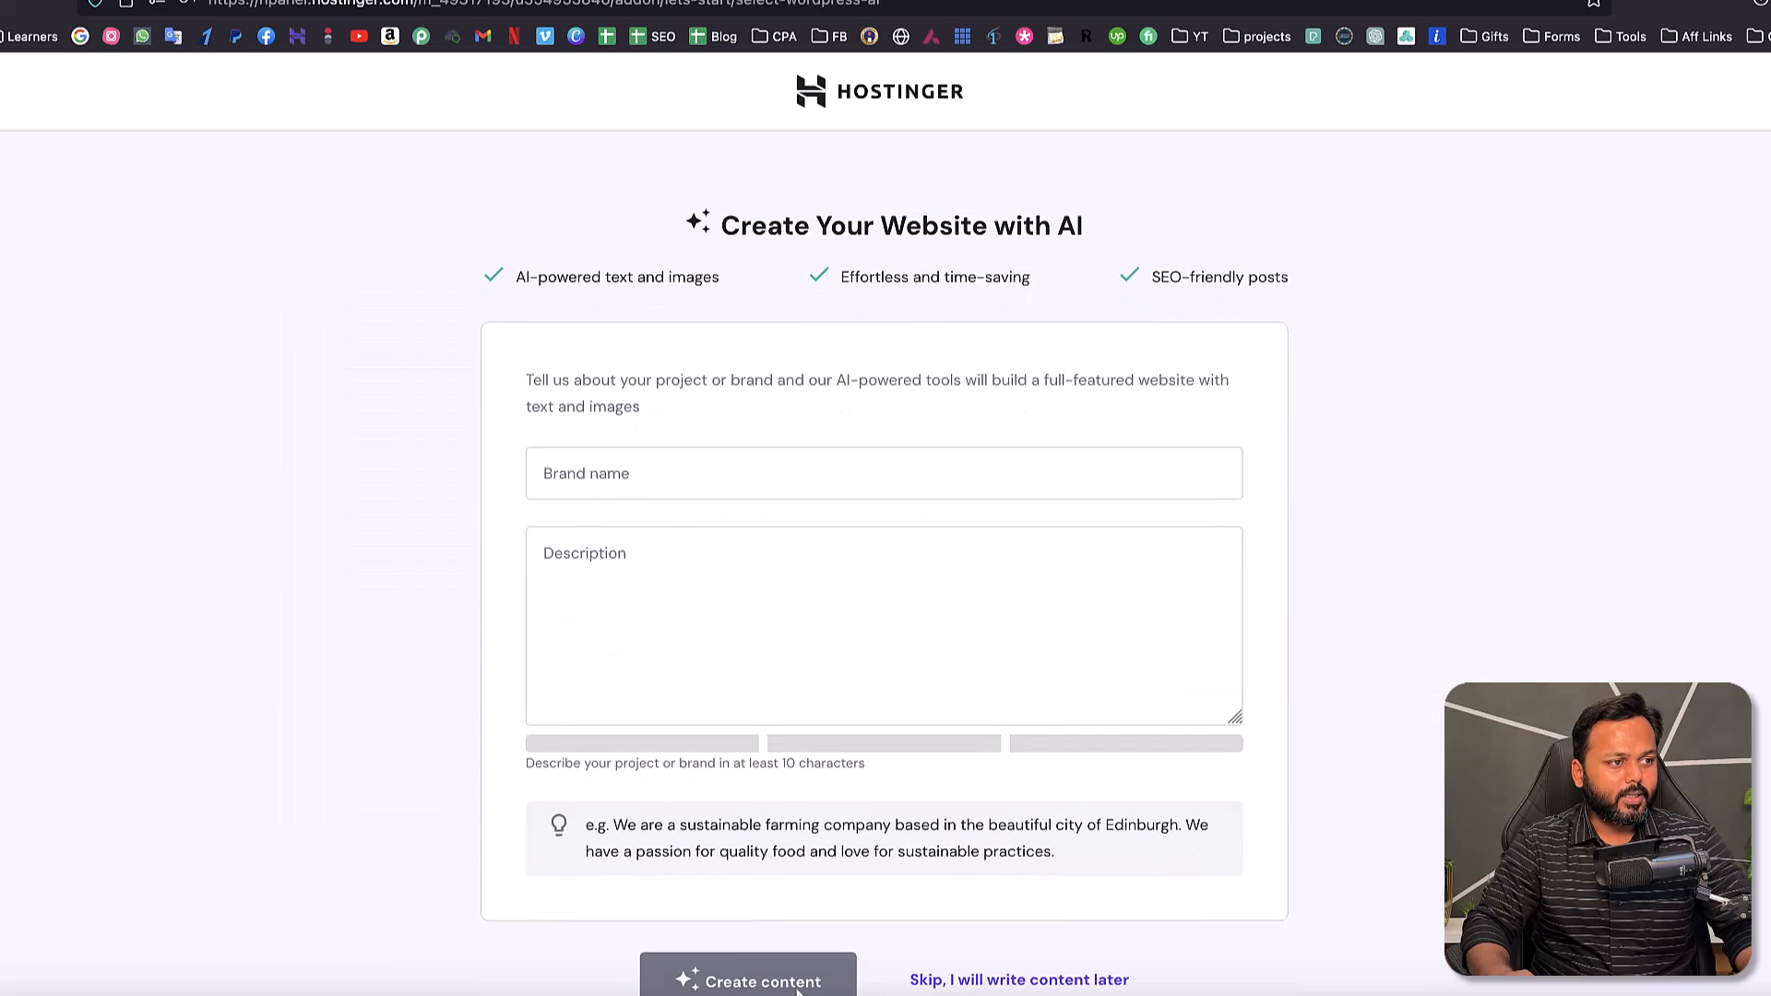
{"action": "left_click", "coordinate": [943, 904]}
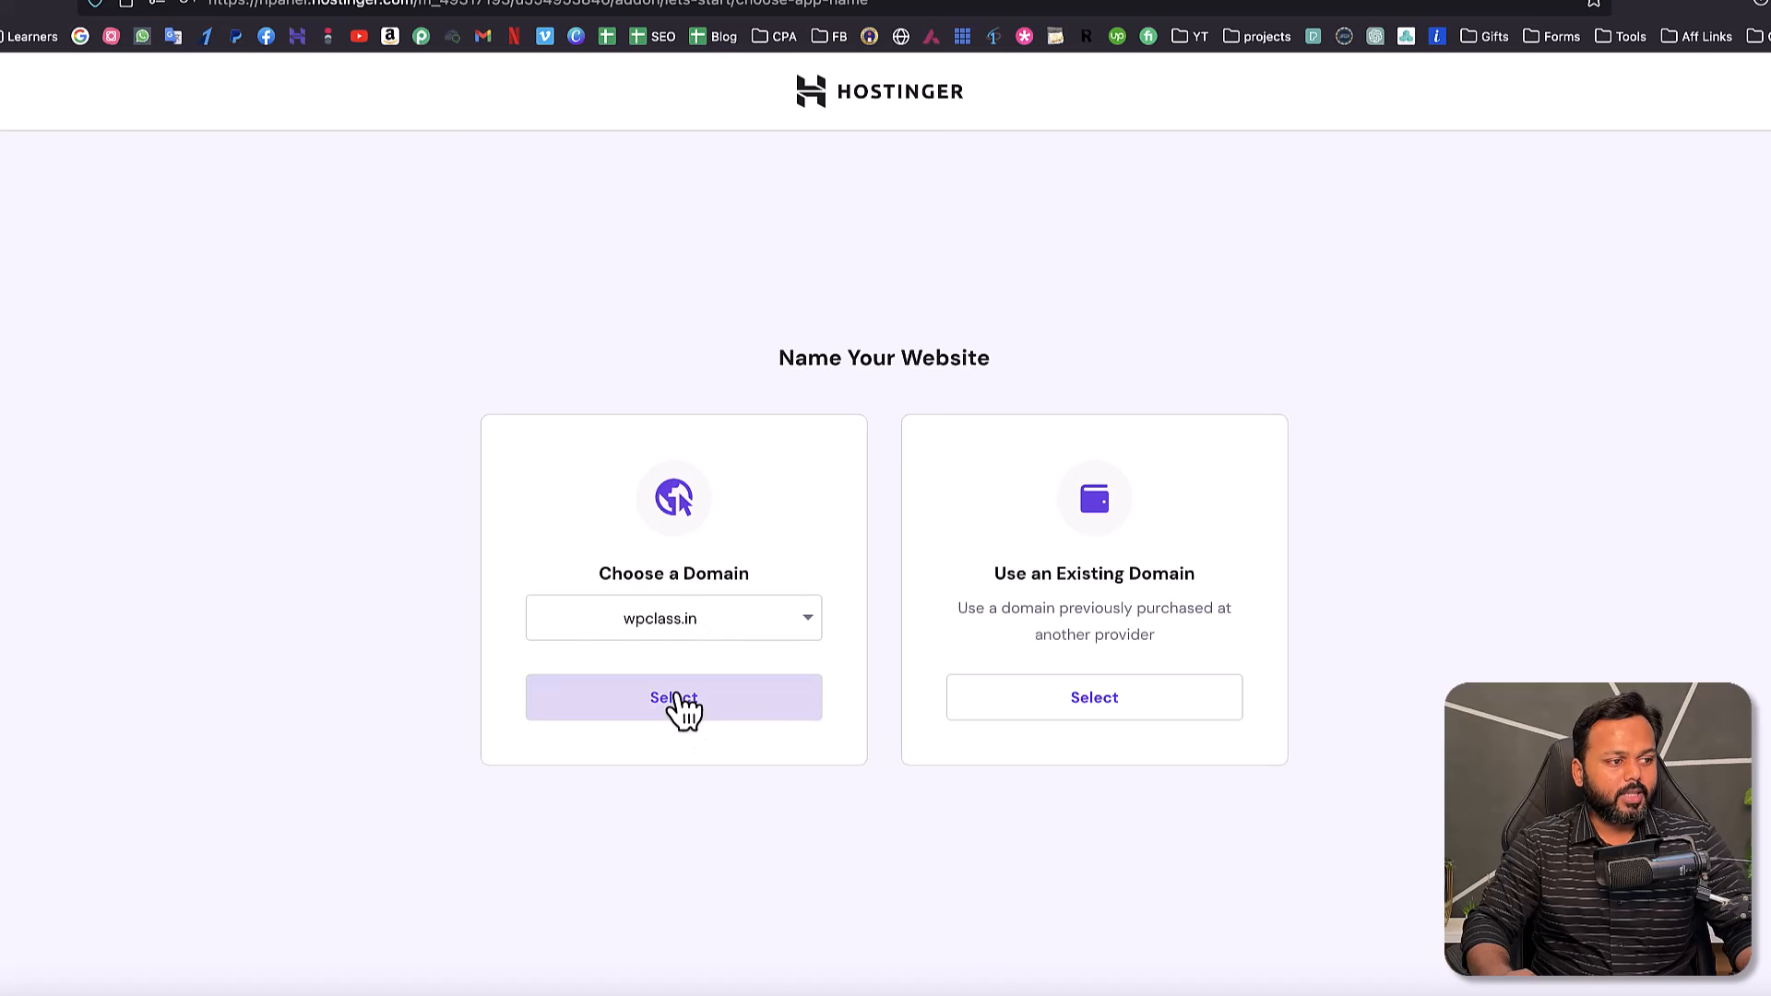
{"action": "left_click", "coordinate": [718, 718]}
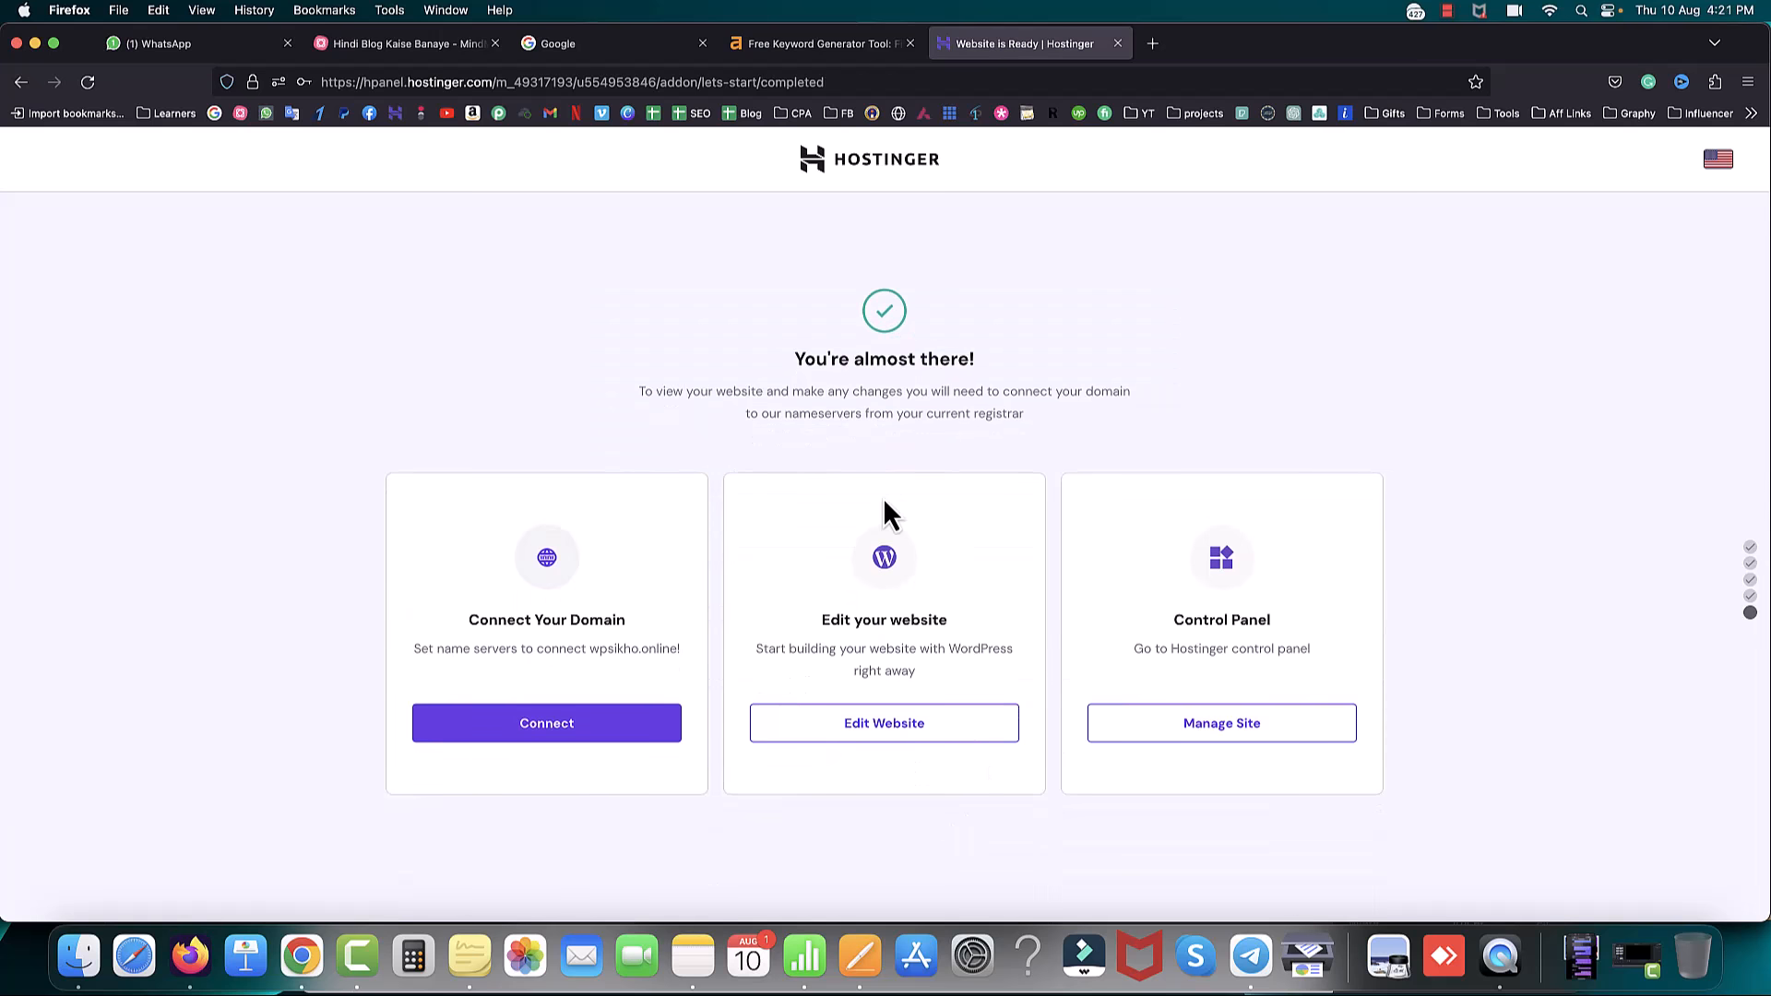
- Check the browser's connection security details on the 'You're almost there!' page
{"action": "left_click_drag", "start_coordinate": [796, 358], "coordinate": [1008, 369]}
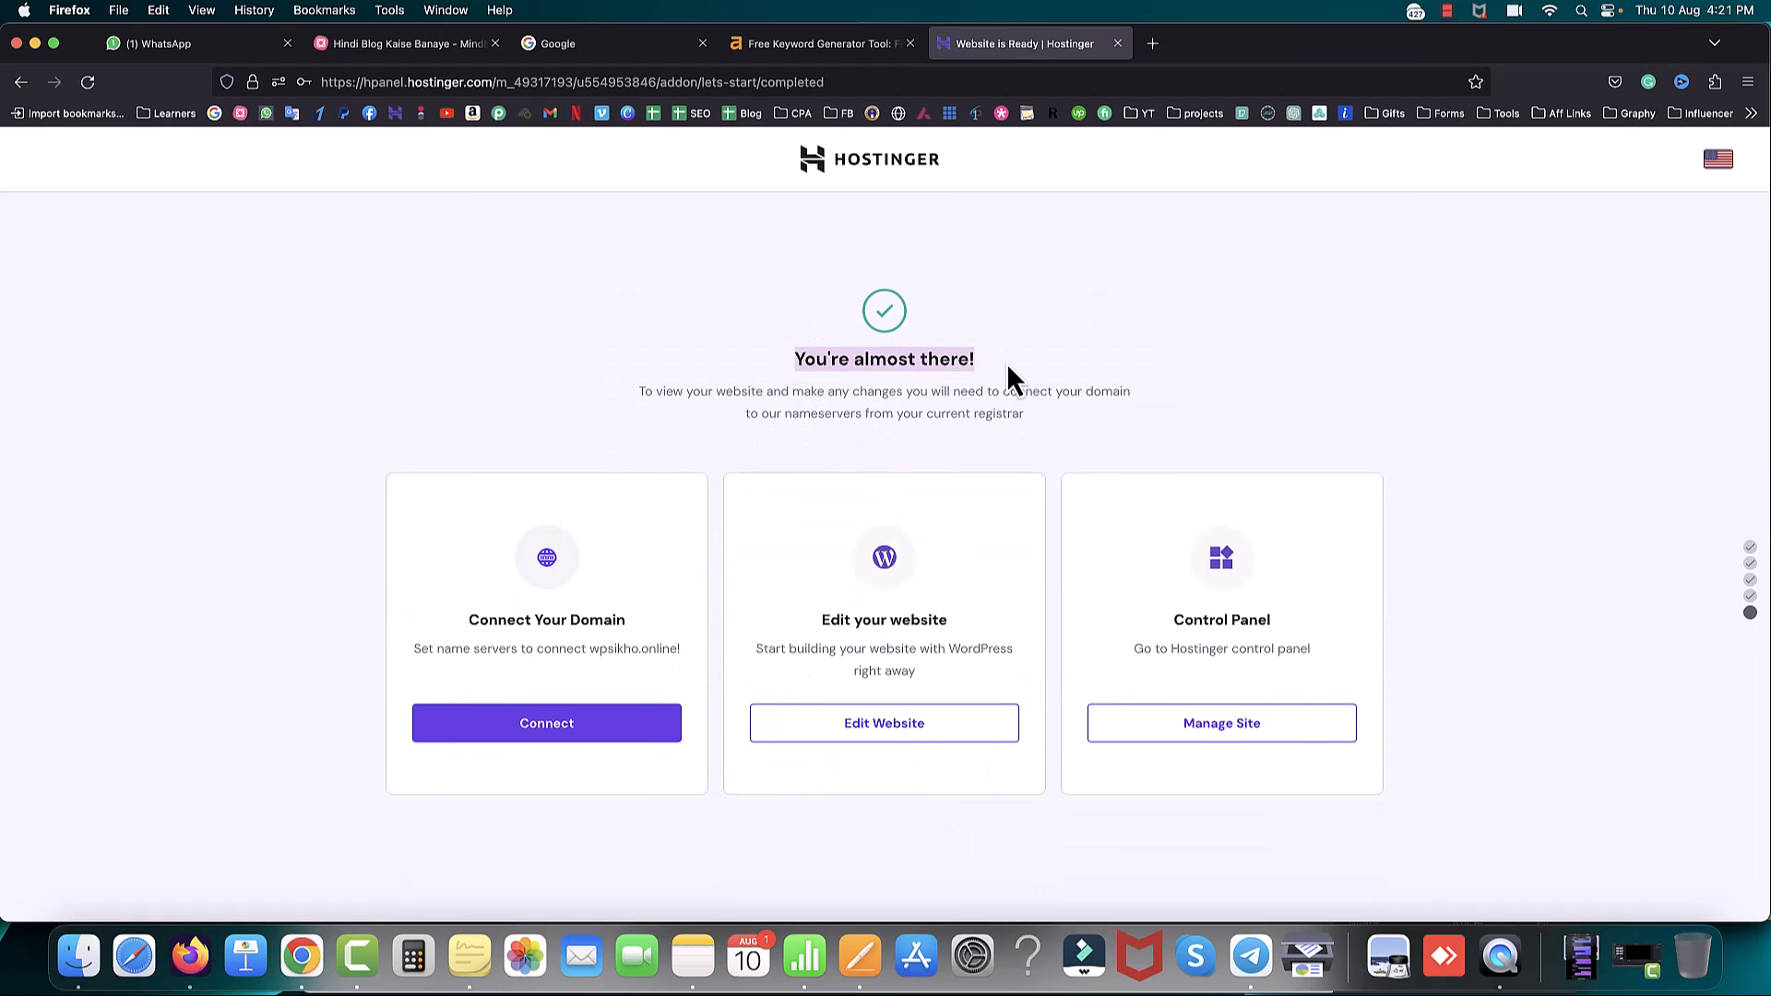
{"action": "left_click", "coordinate": [1065, 411]}
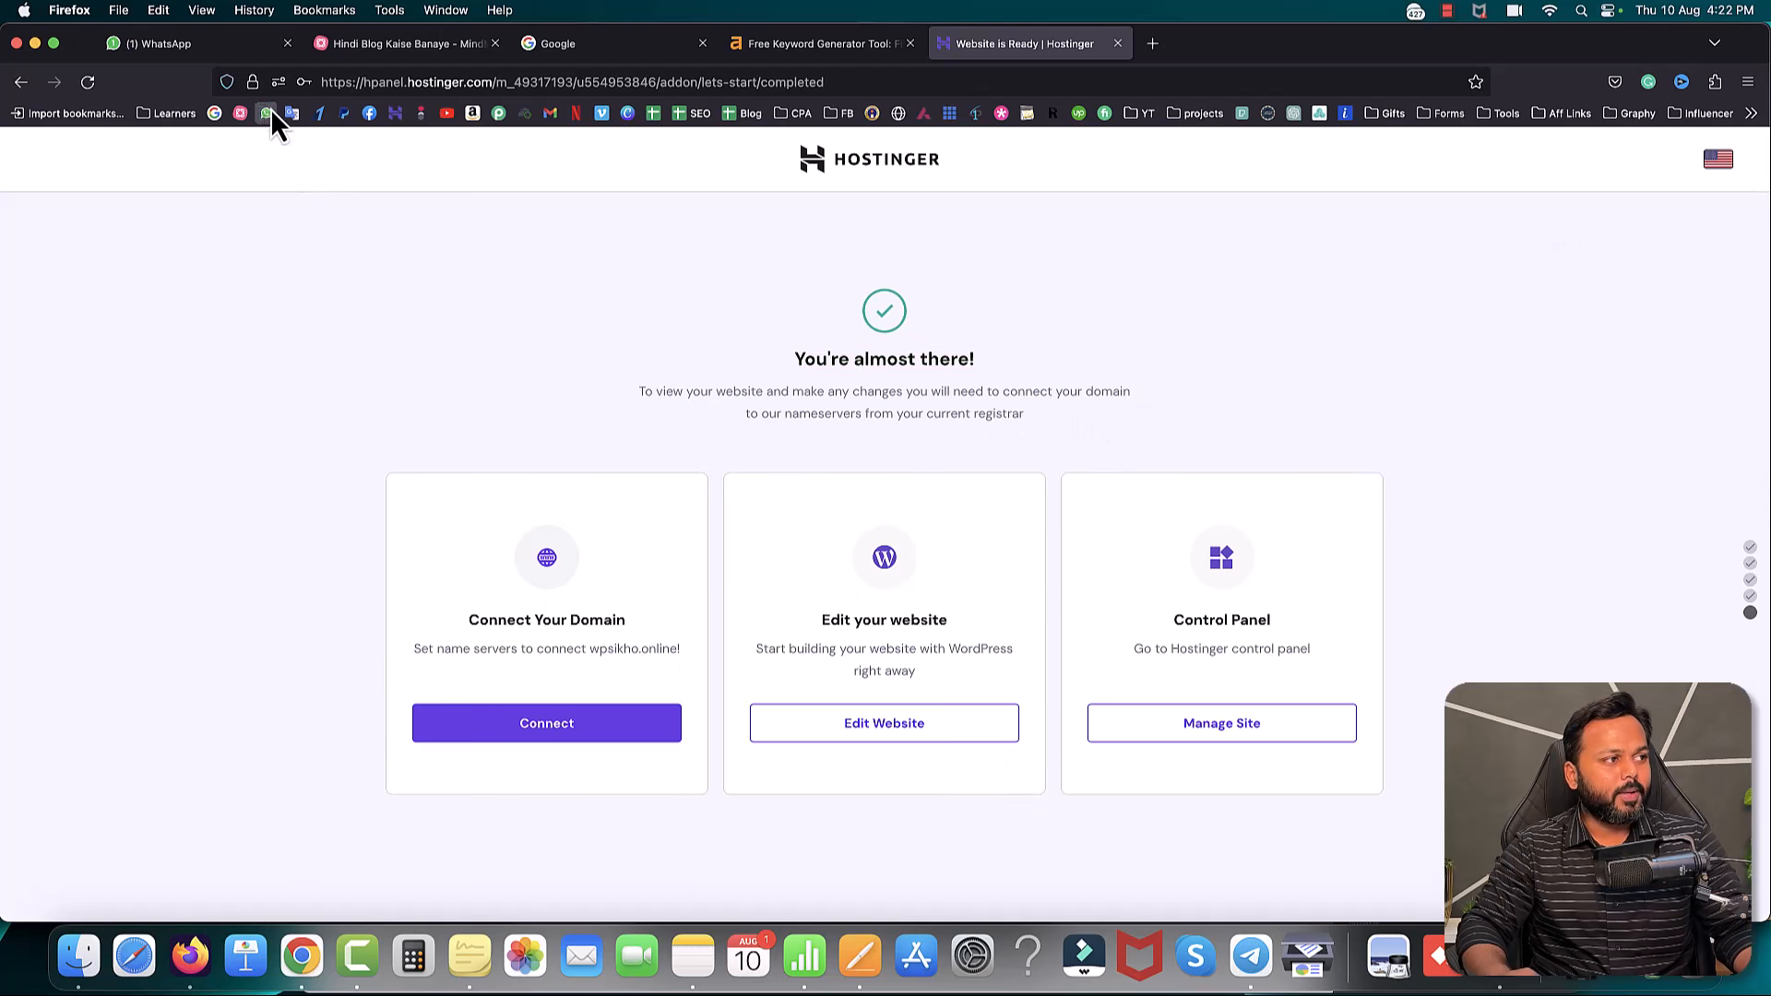
{"action": "left_click", "coordinate": [250, 82]}
{"action": "left_click", "coordinate": [362, 345]}
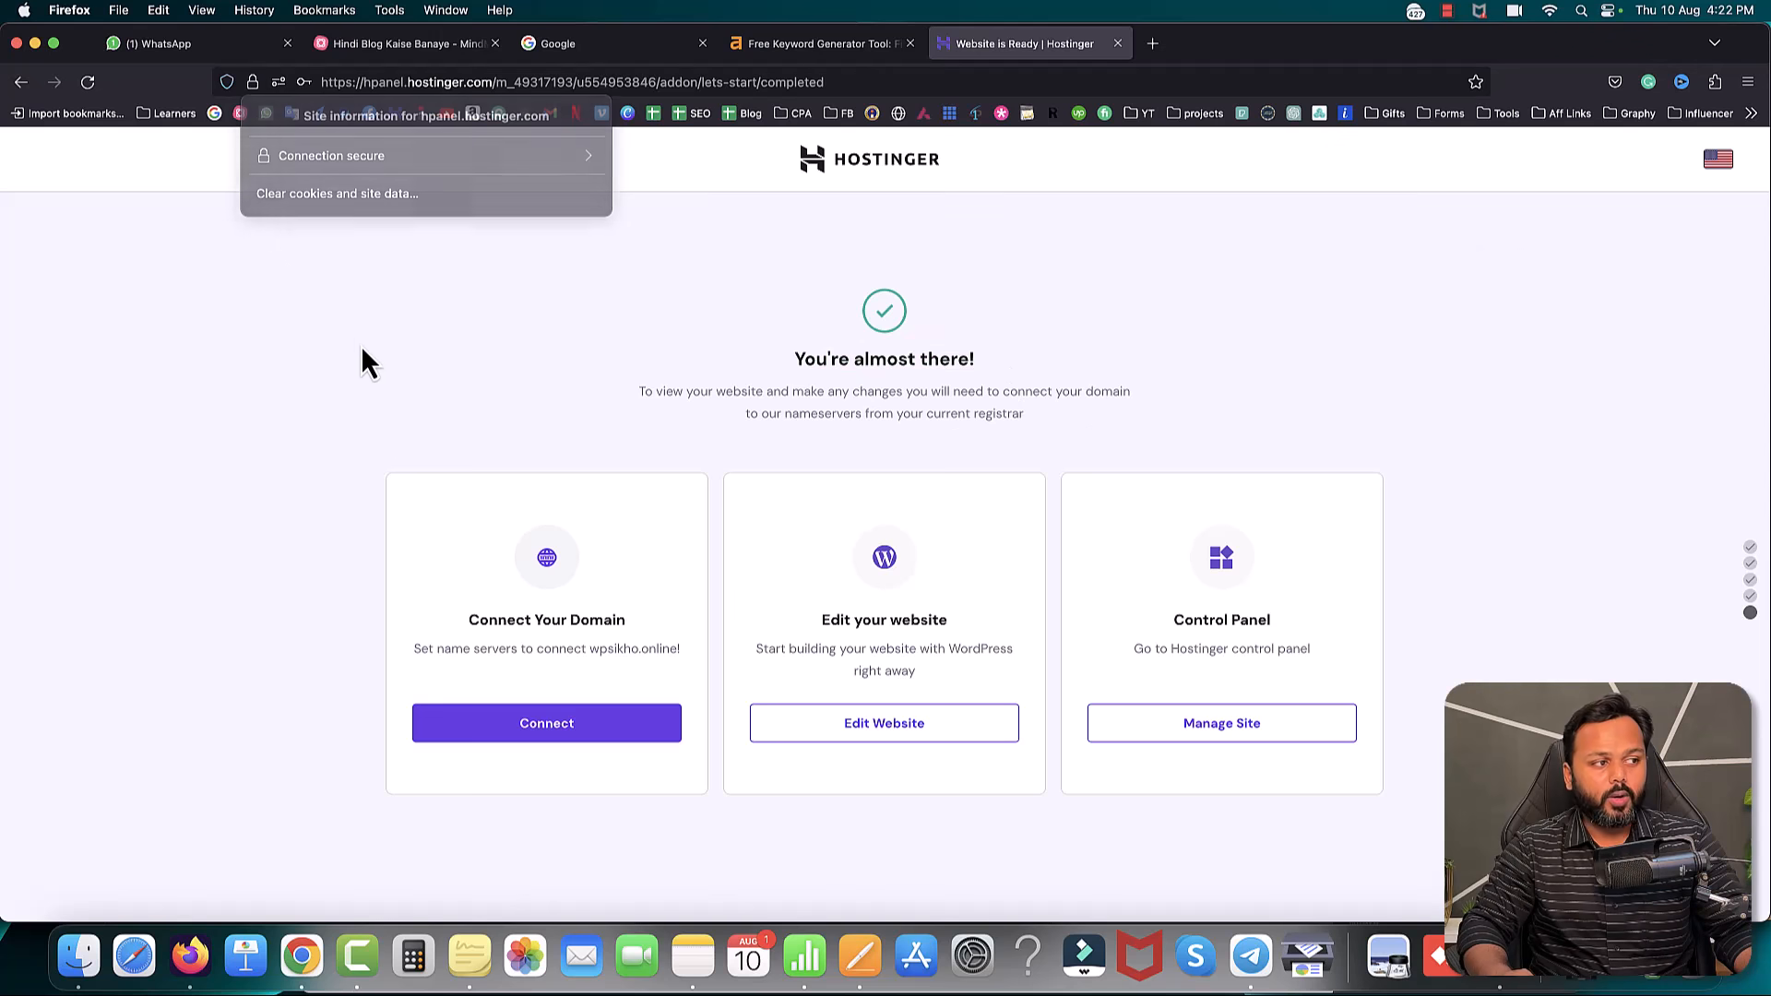
- Open Manage Site and search 'ssl' to reach the SSL certificate settings
{"action": "left_click", "coordinate": [1218, 728]}
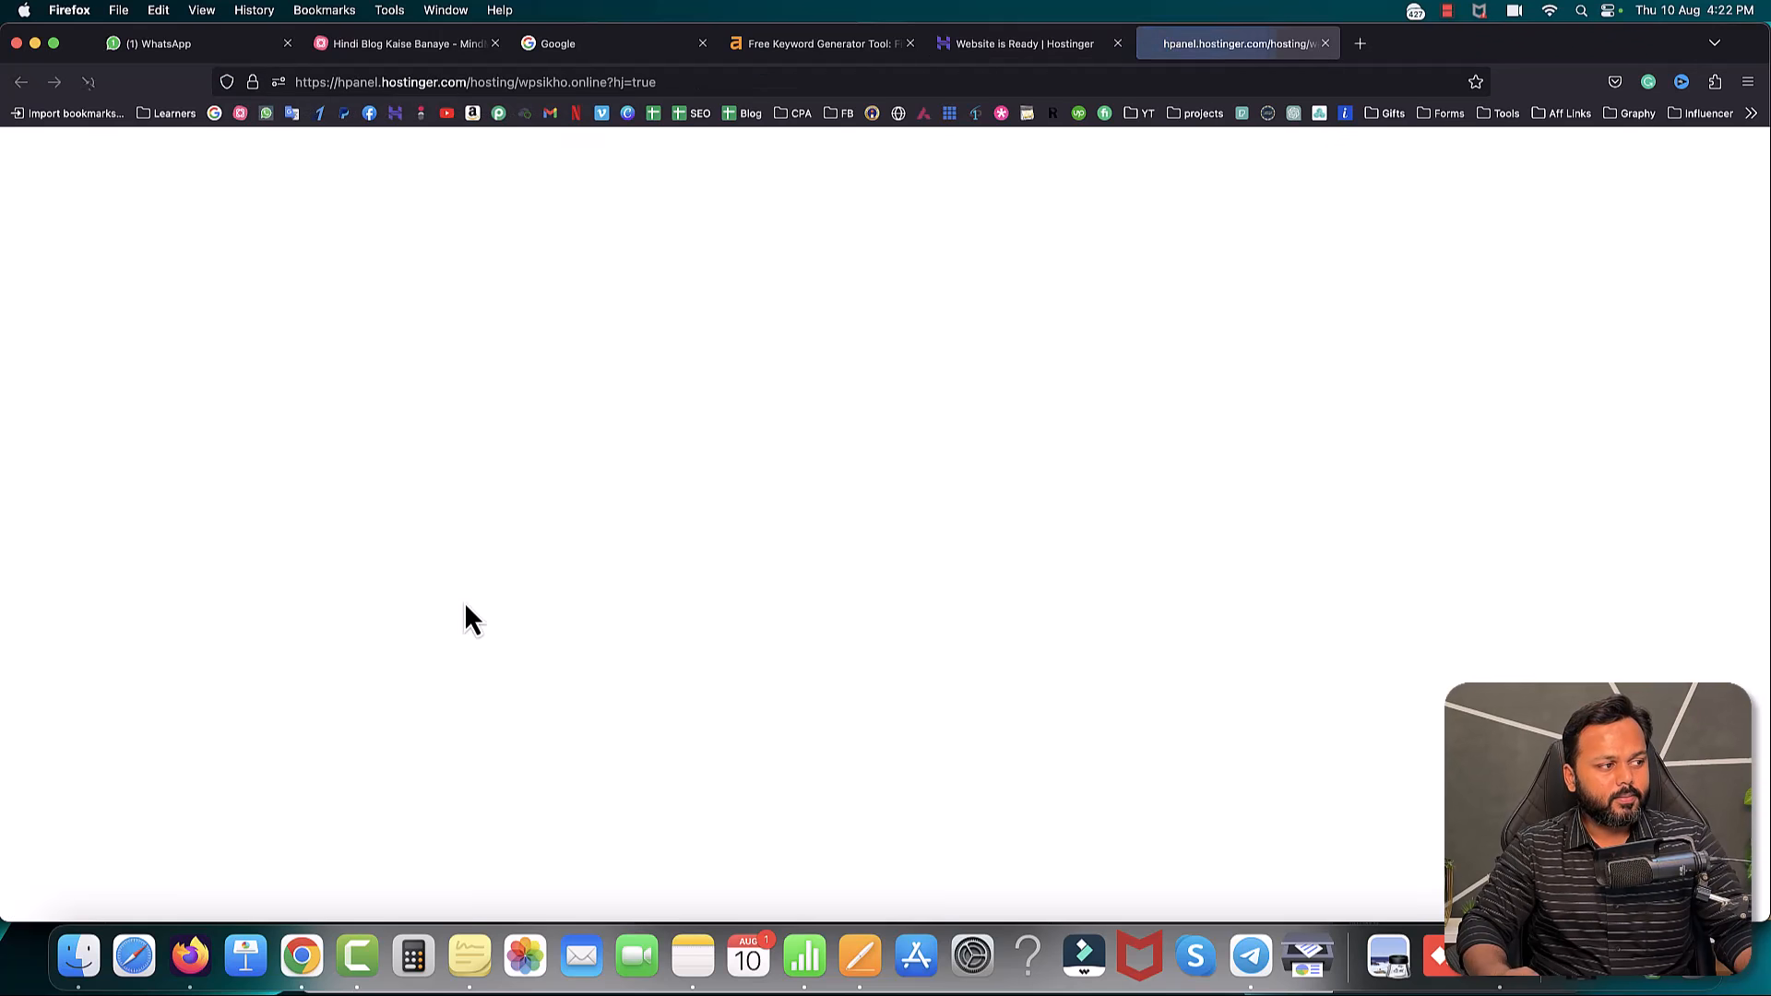
{"action": "left_click", "coordinate": [110, 335]}
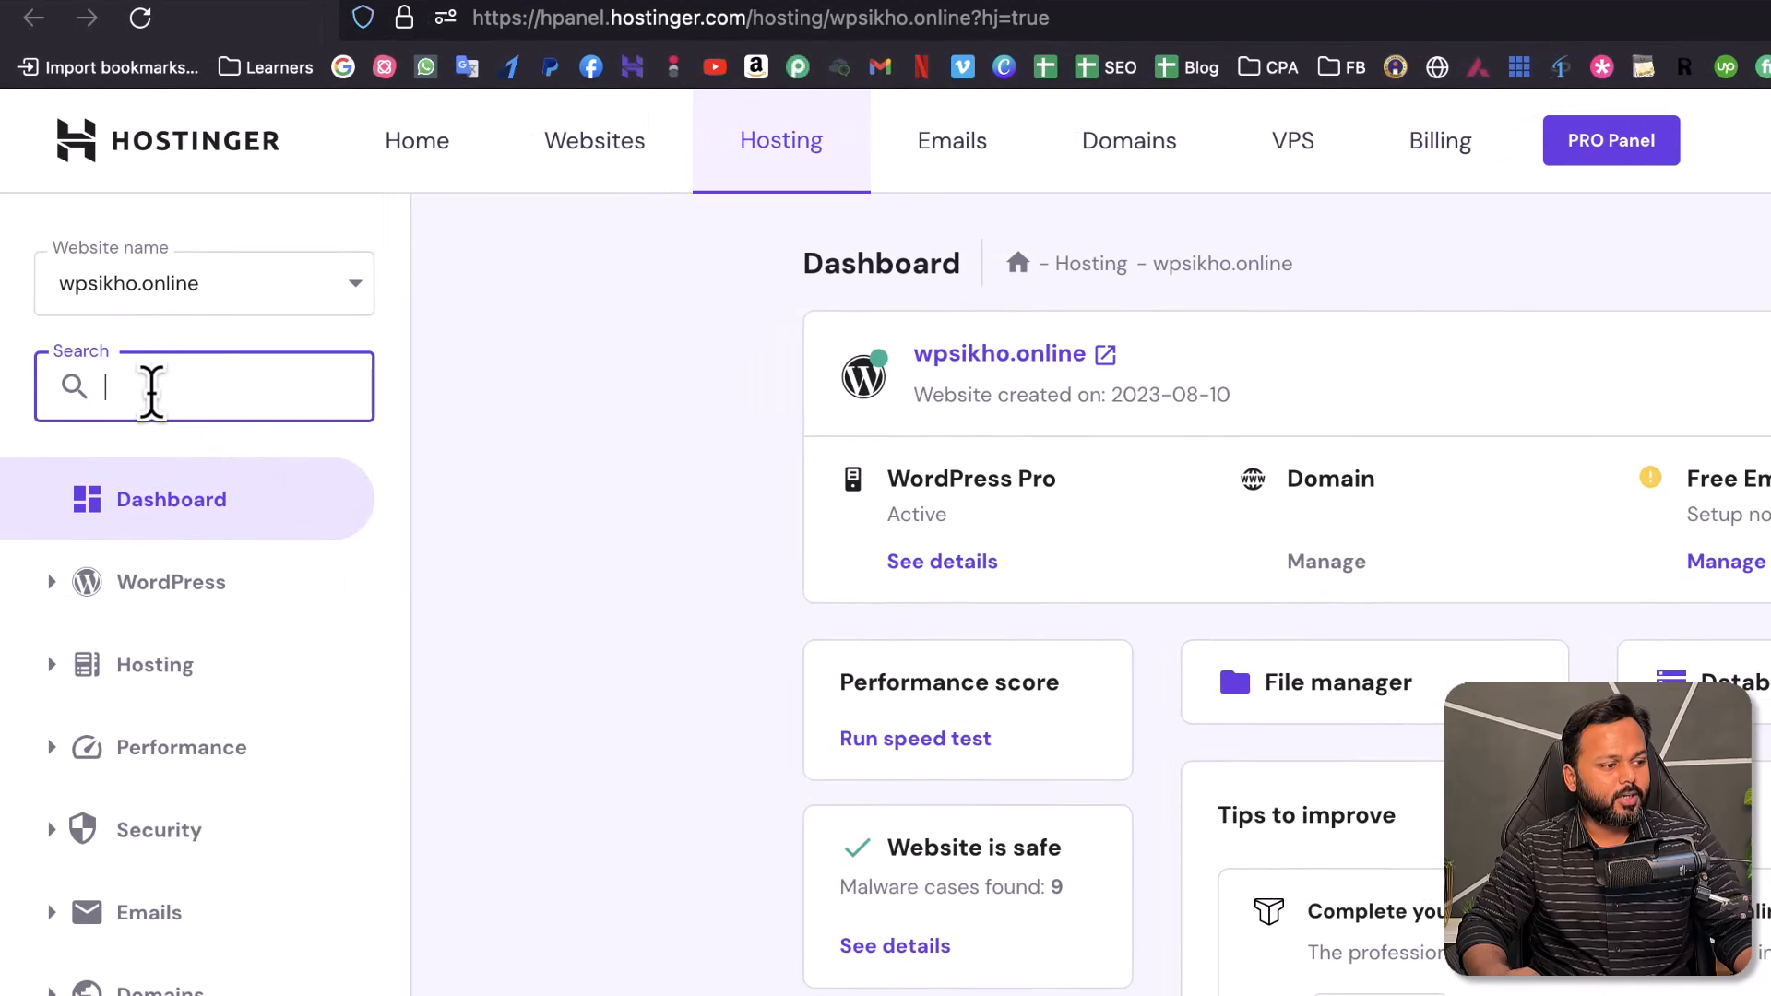
{"action": "type", "text": "ss"}
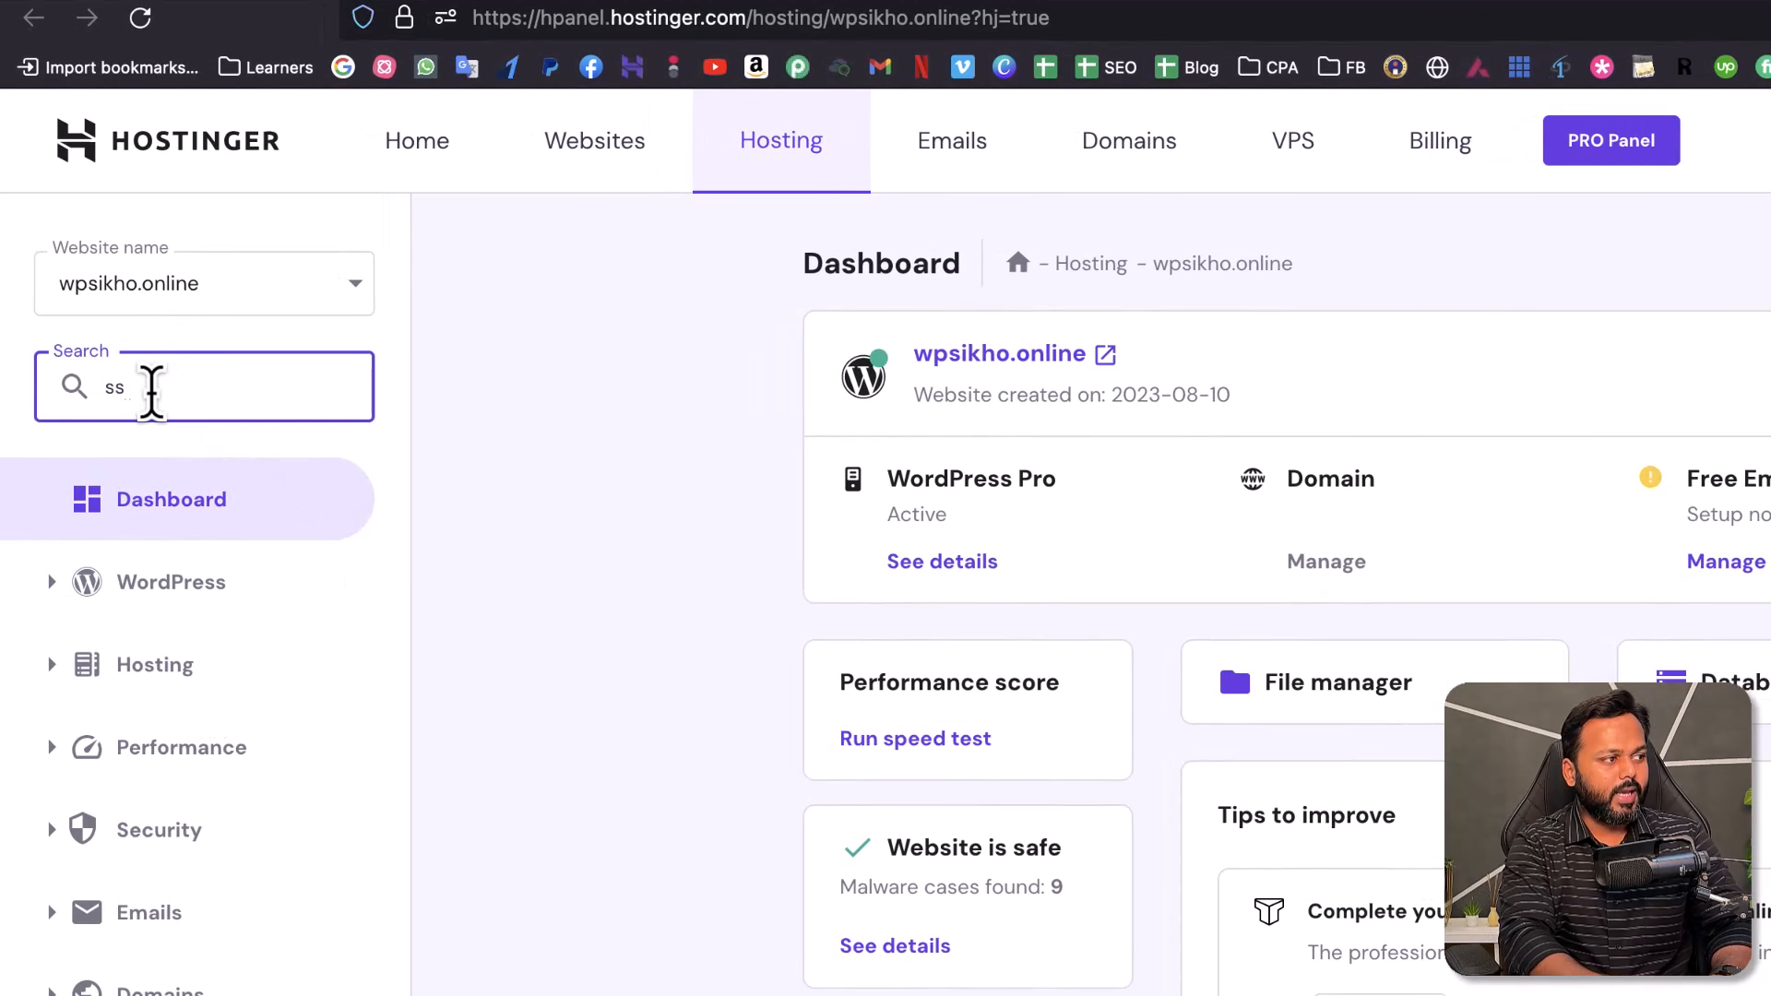
{"action": "type", "text": "l"}
{"action": "left_click", "coordinate": [134, 654]}
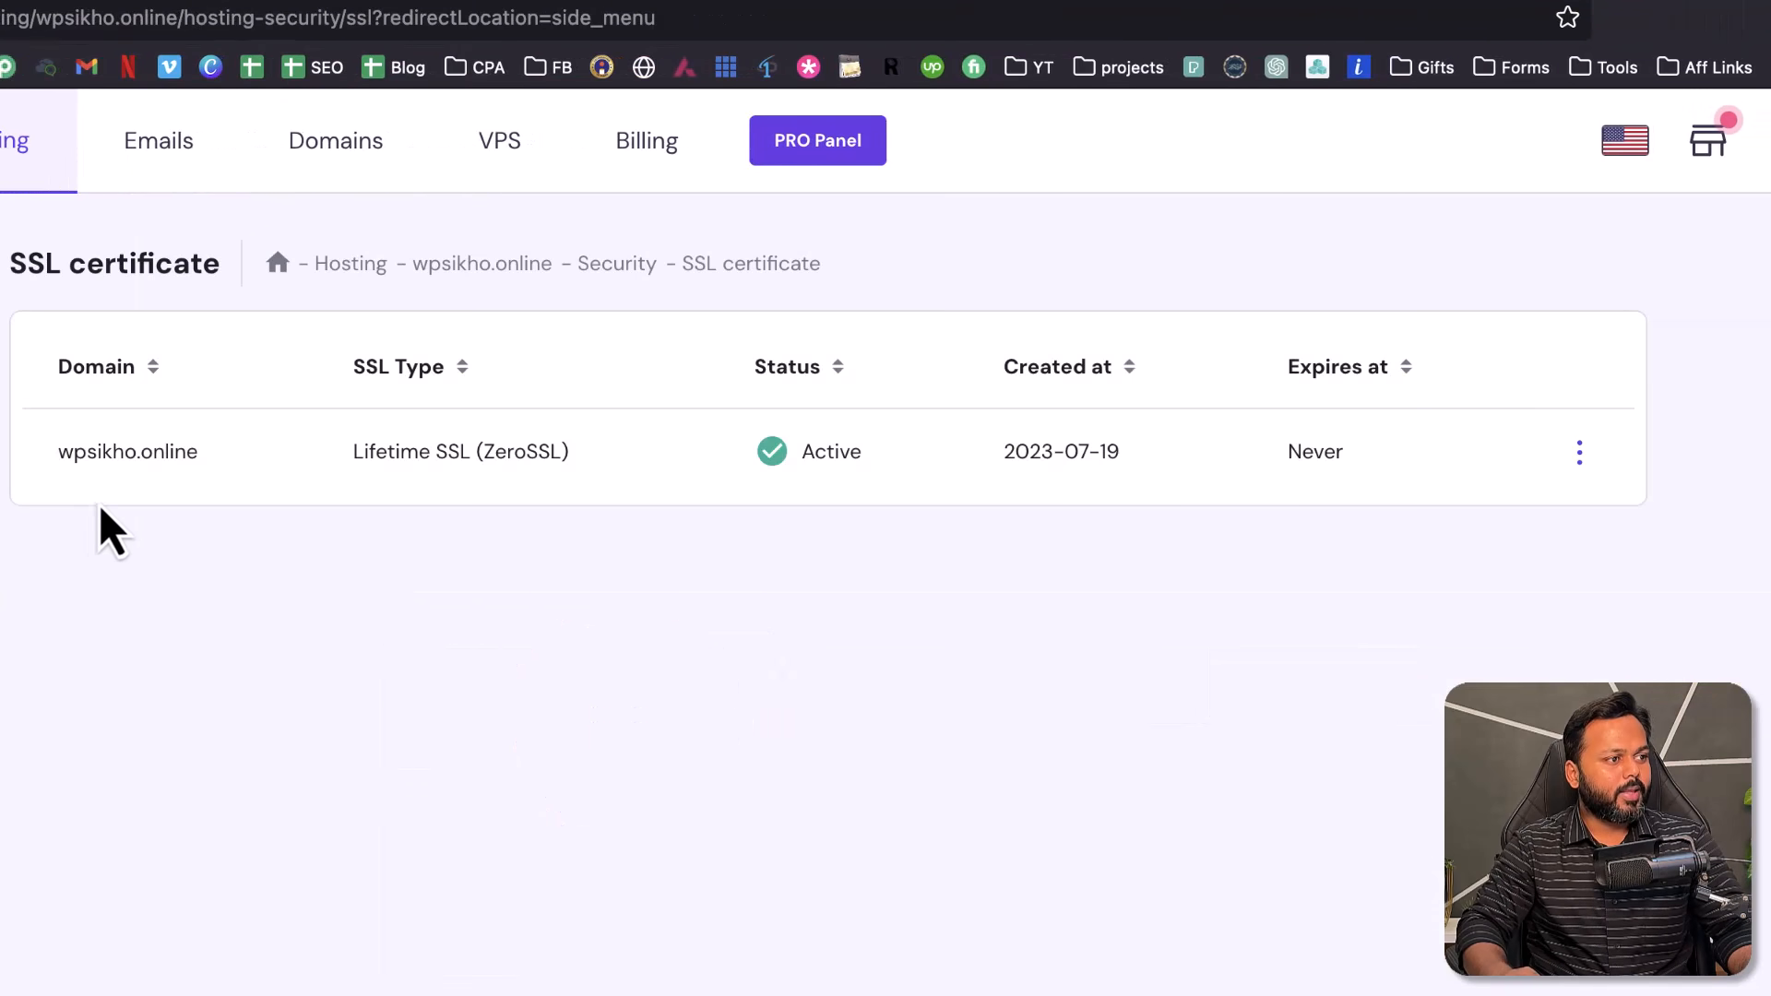
{"action": "left_click_drag", "start_coordinate": [59, 452], "coordinate": [200, 454]}
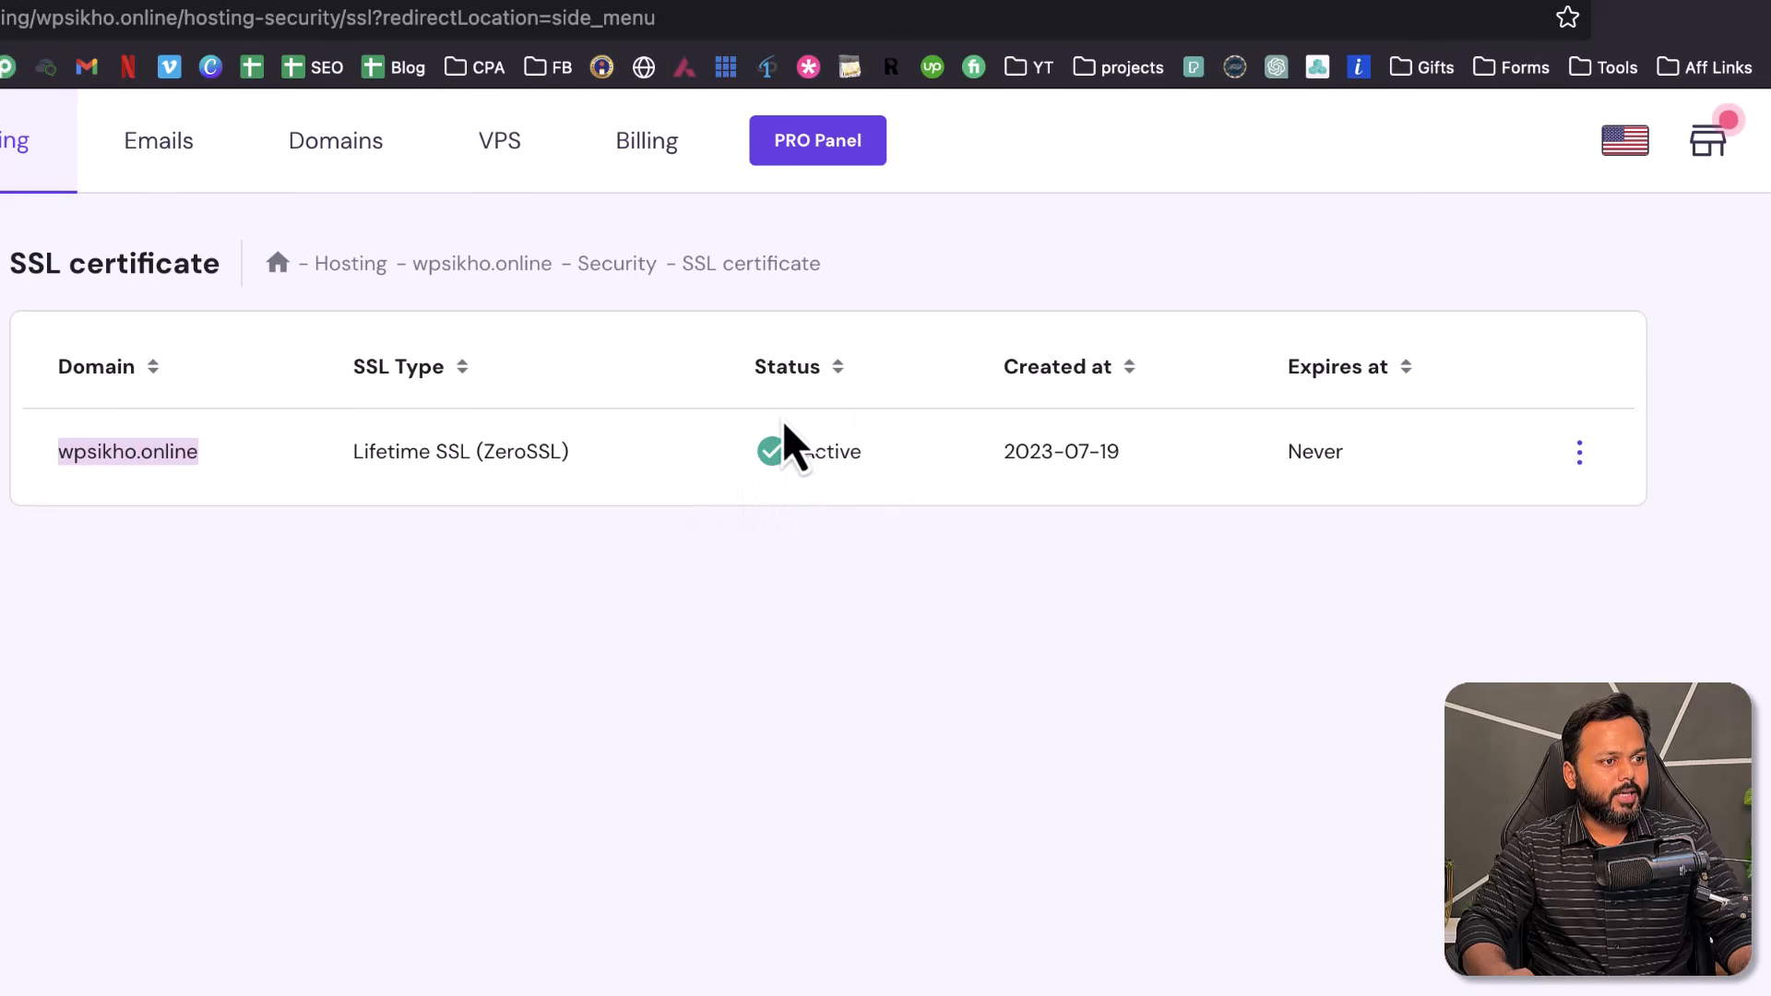
{"action": "left_click_drag", "start_coordinate": [352, 451], "coordinate": [466, 452]}
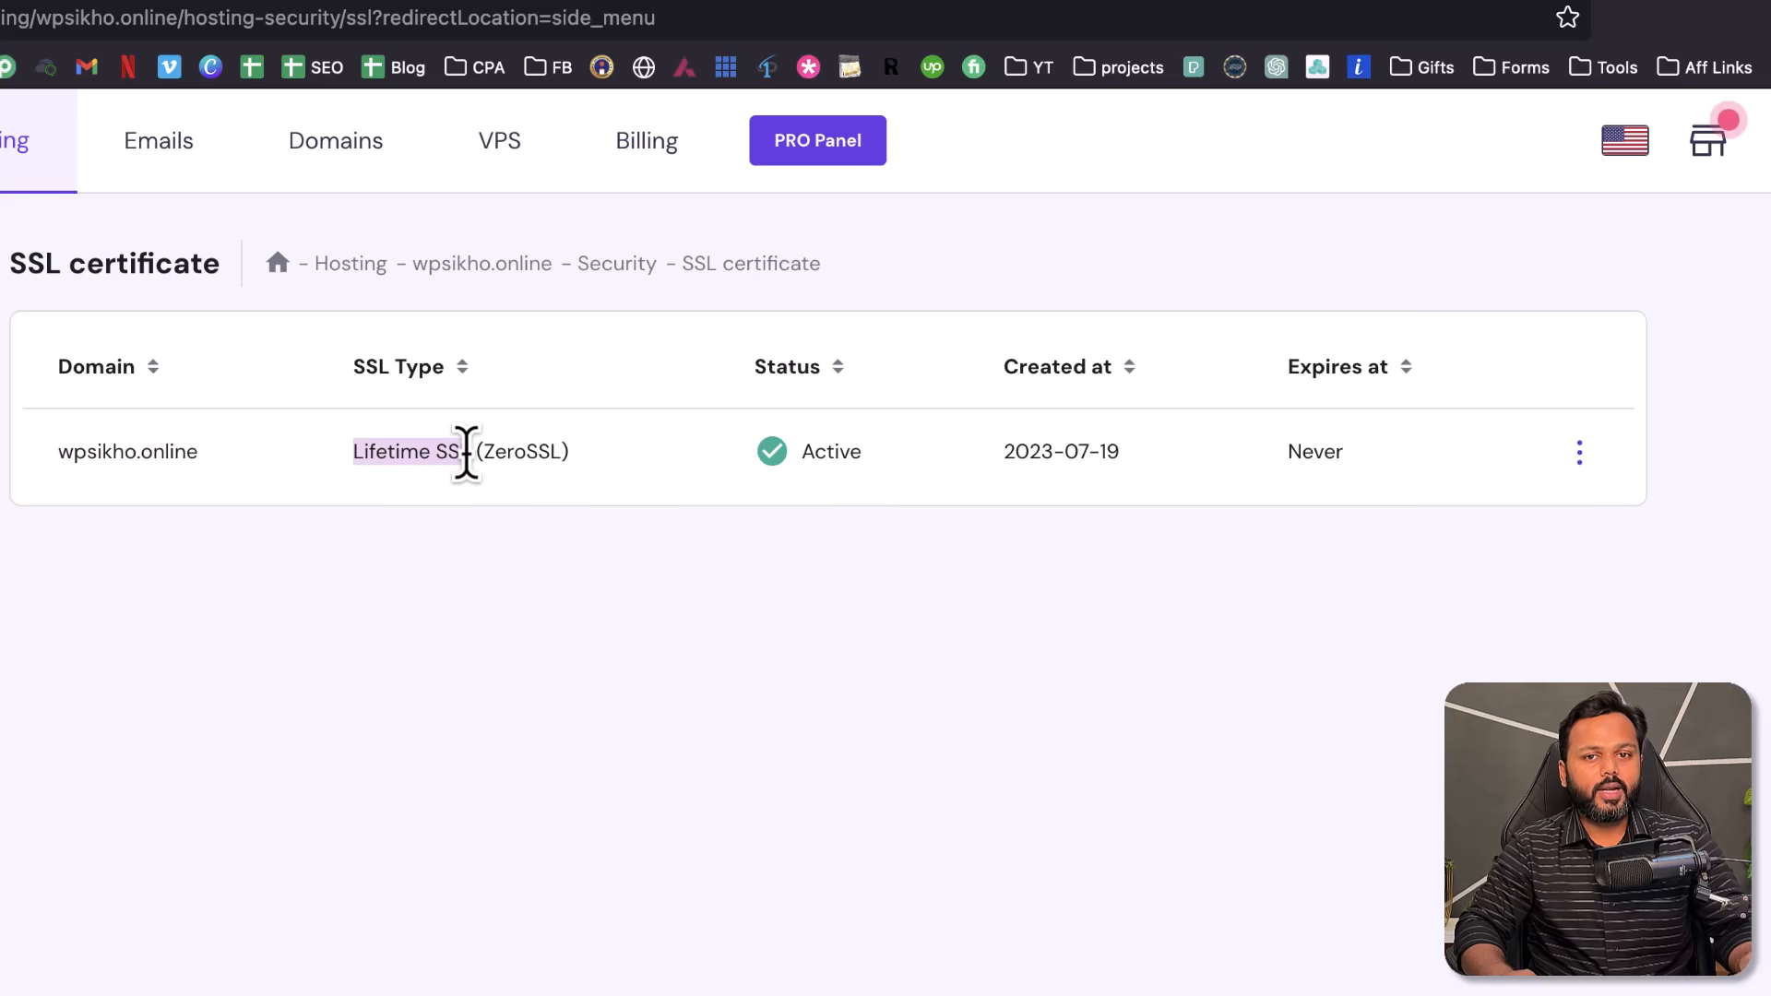
{"action": "left_click", "coordinate": [860, 499]}
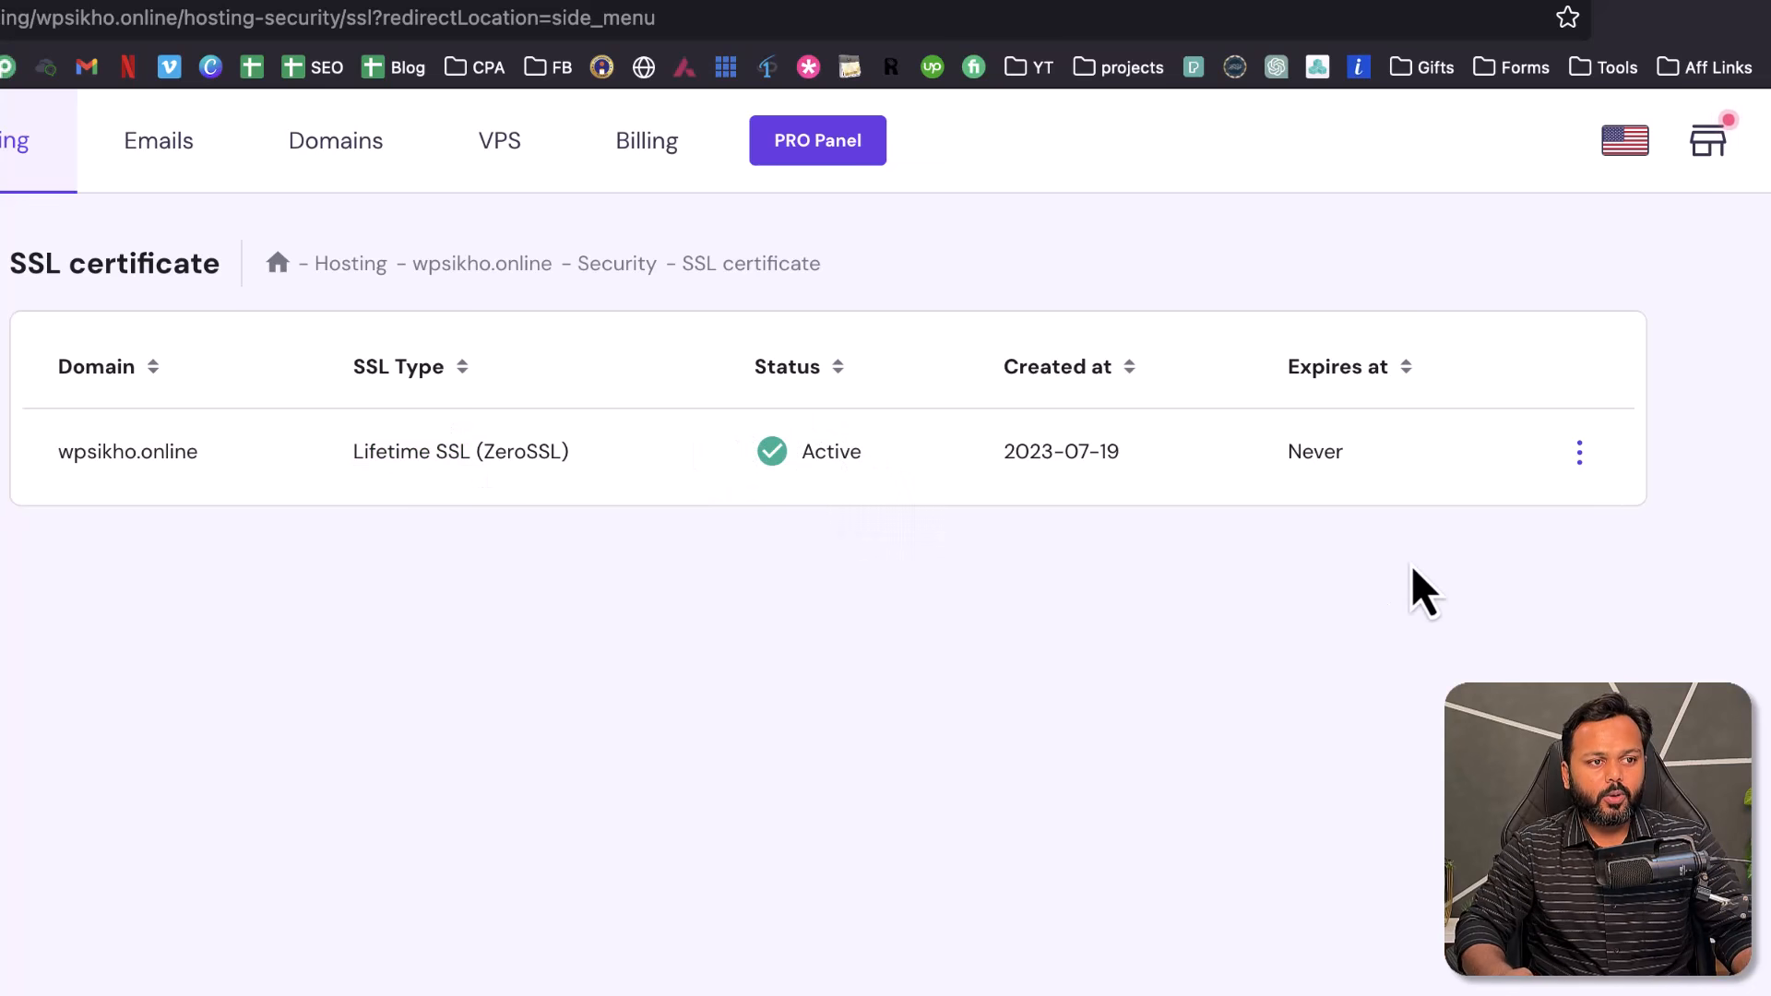
{"action": "left_click", "coordinate": [1580, 452]}
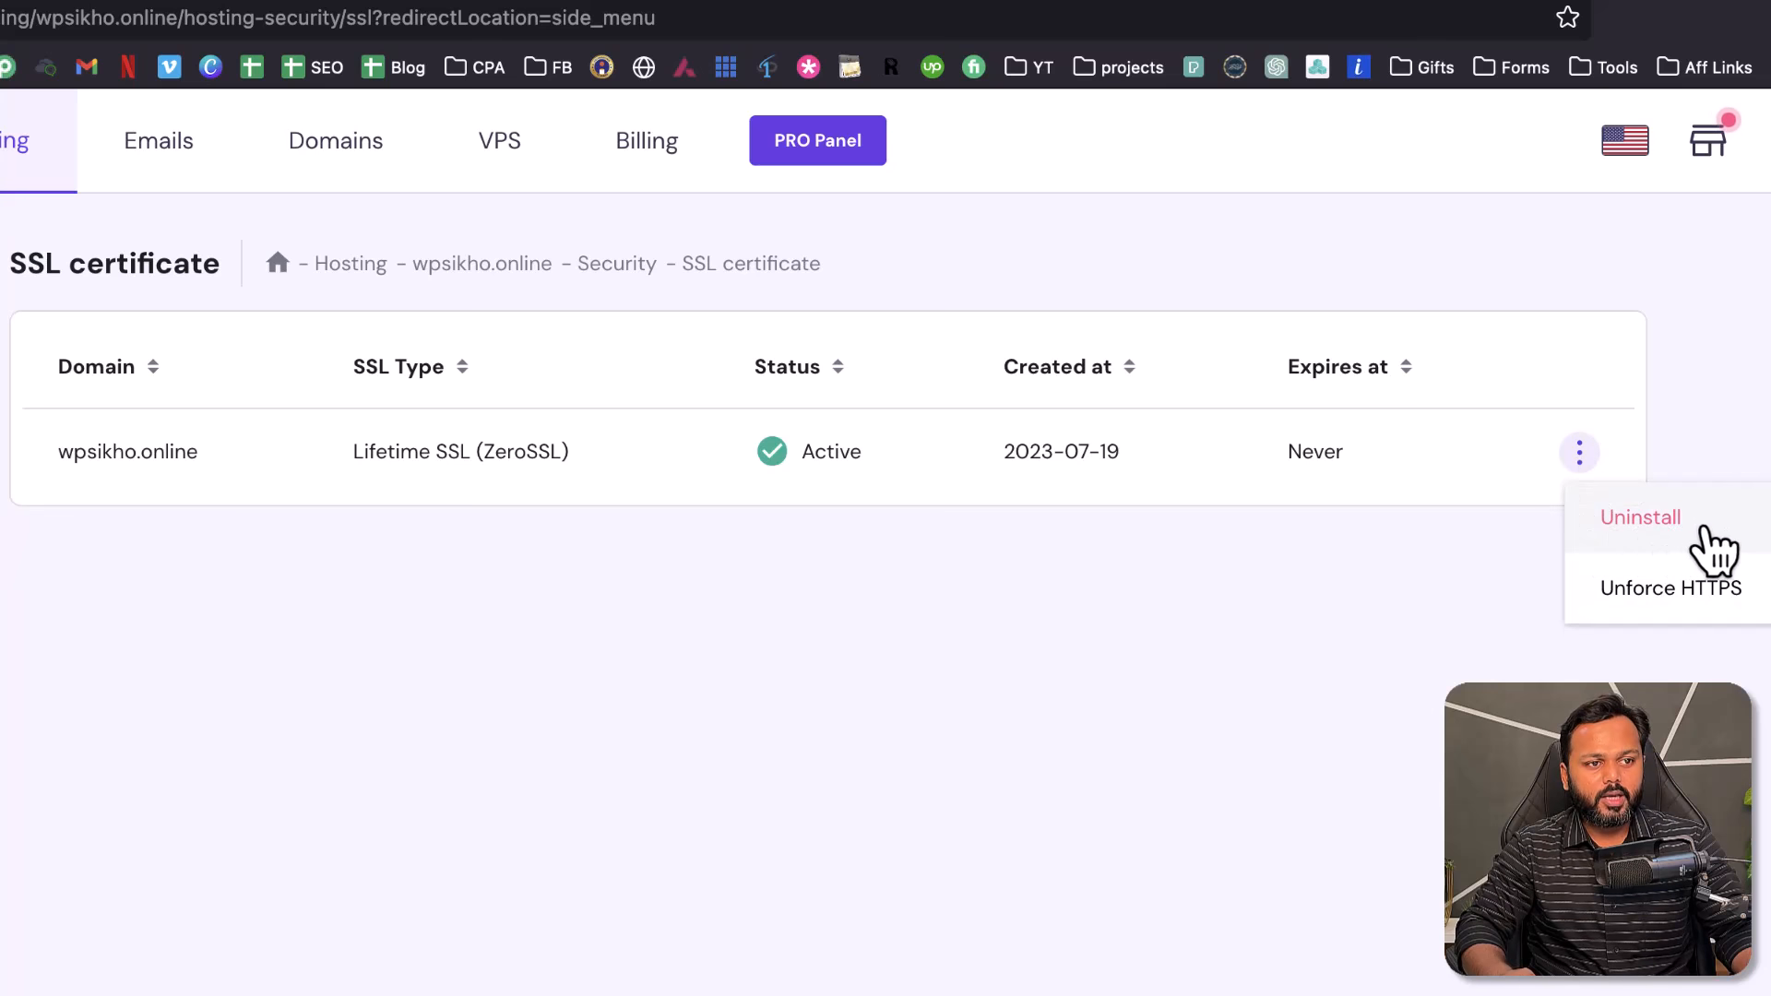
{"action": "left_click", "coordinate": [1109, 688]}
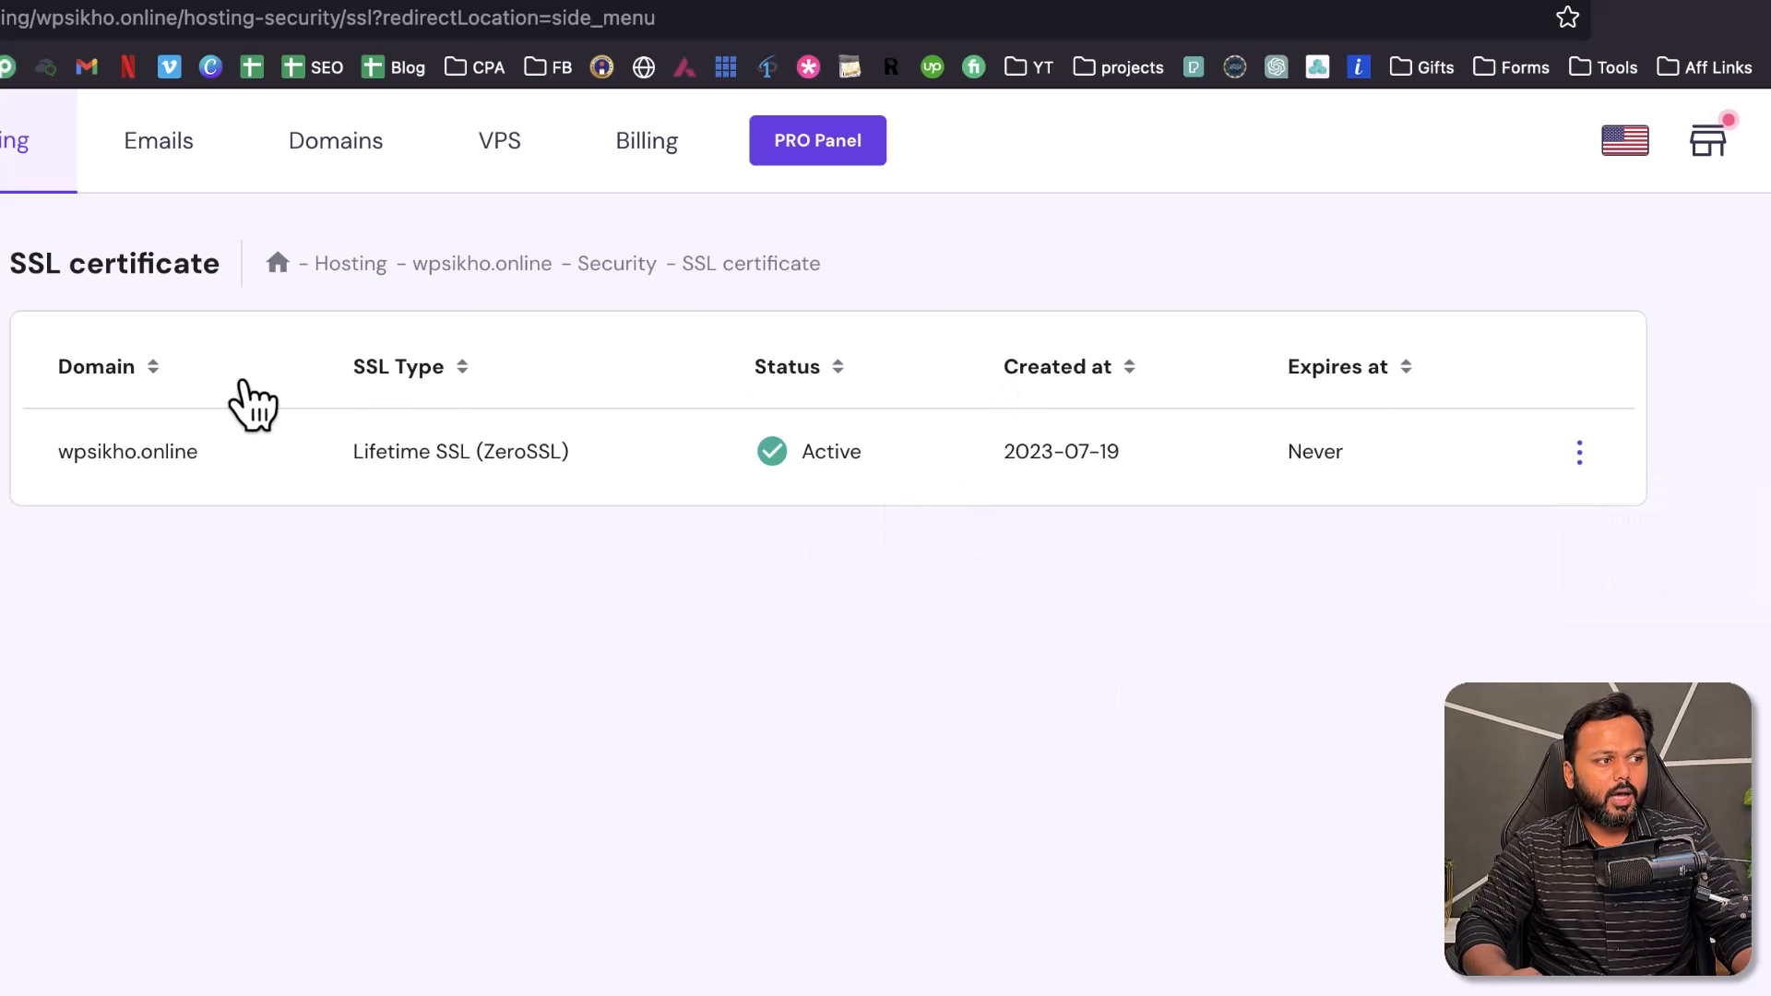
{"action": "left_click_drag", "start_coordinate": [217, 451], "coordinate": [58, 448]}
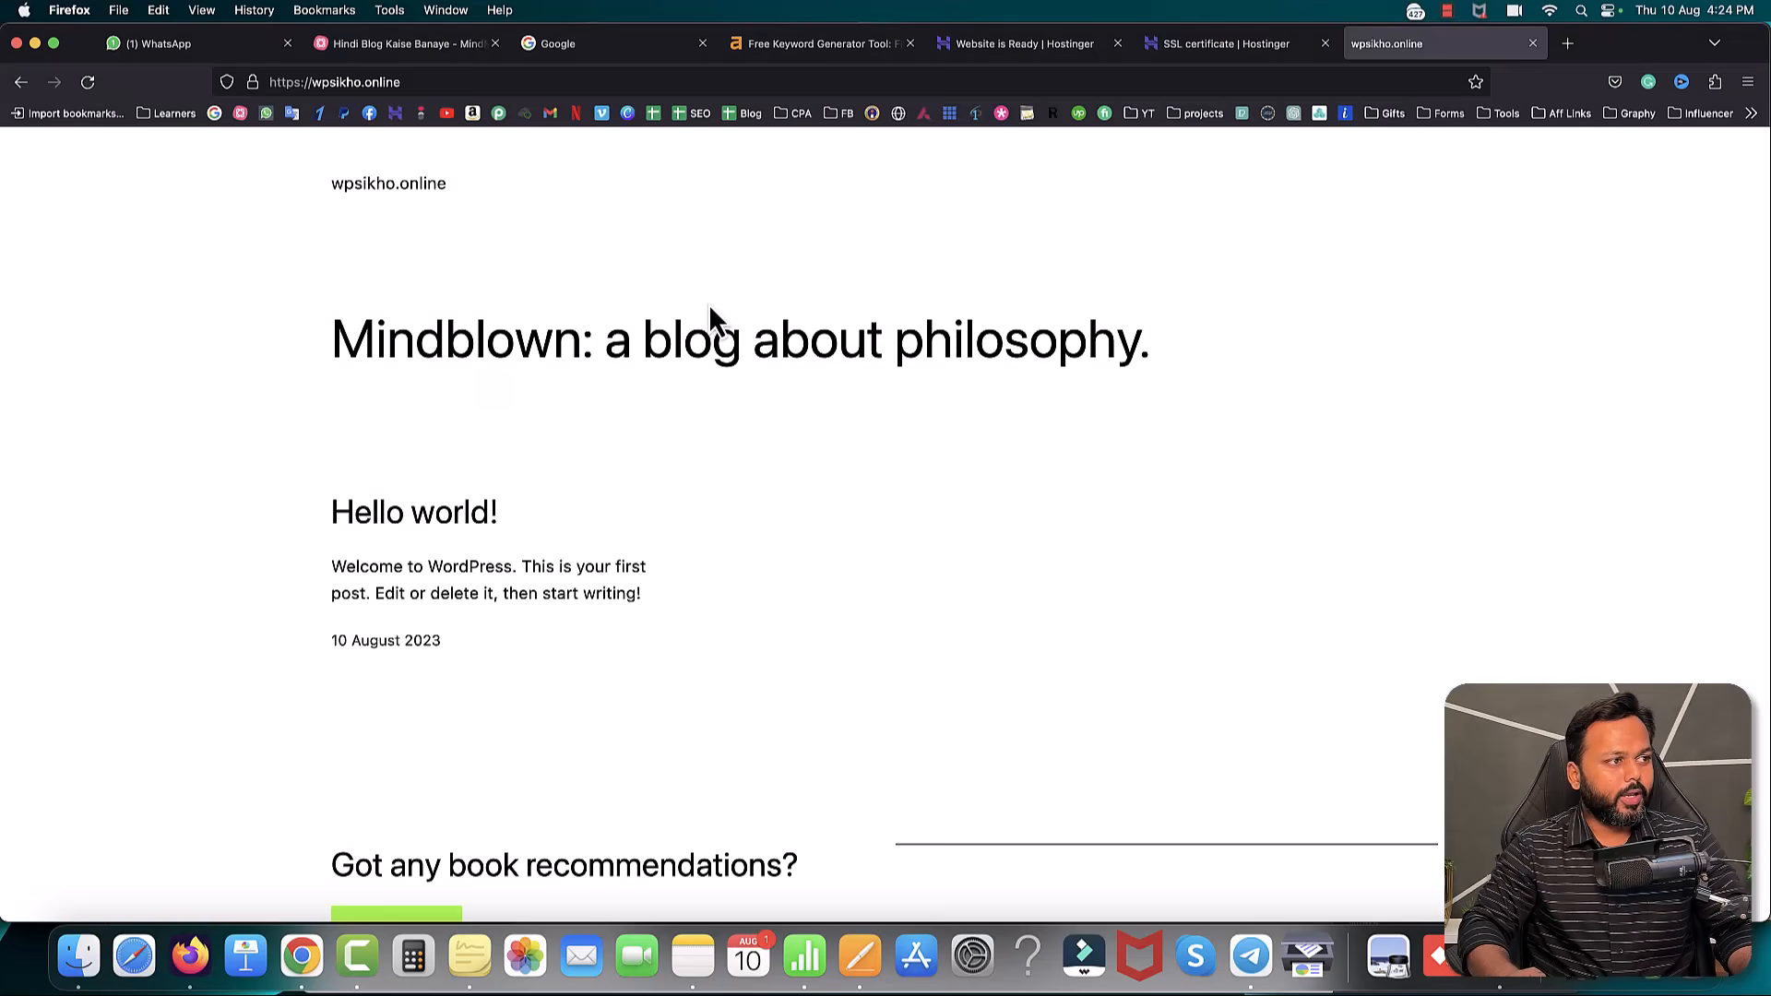
- Scroll through the wpsikho.online homepage to review the default Hello world! post
{"action": "scroll", "coordinate": [889, 498], "scroll_direction": "down", "scroll_amount": 3}
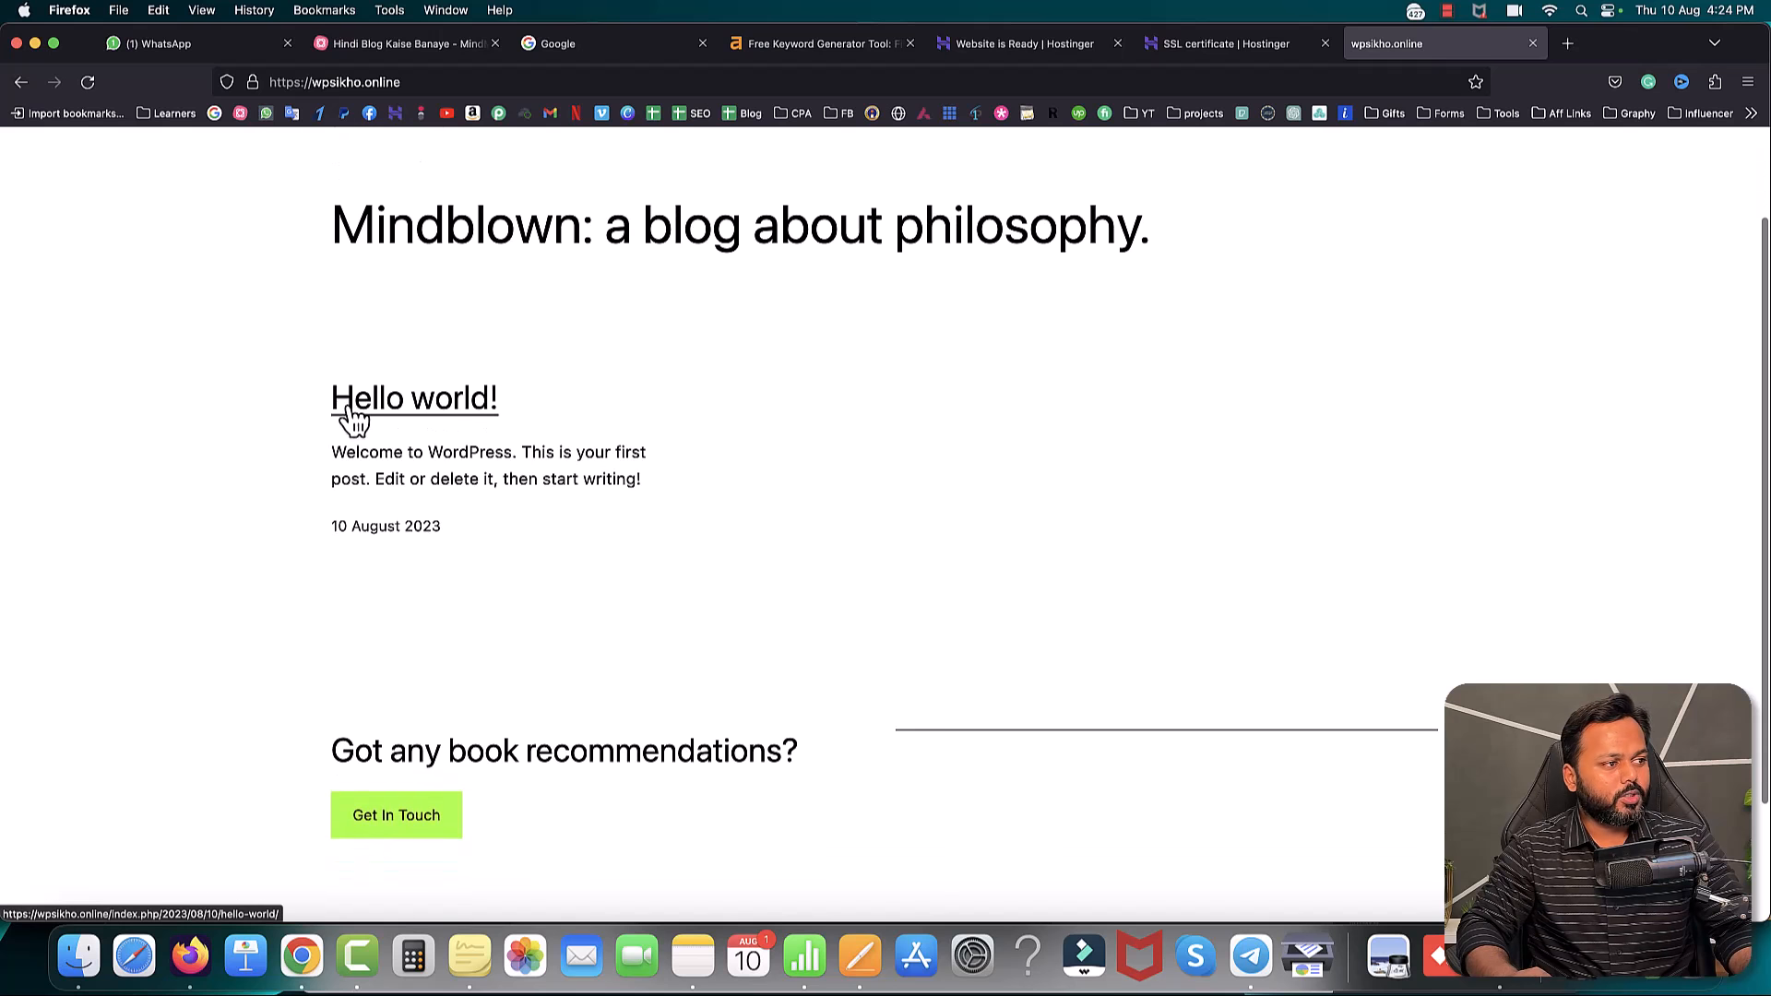
{"action": "left_click_drag", "start_coordinate": [332, 448], "coordinate": [621, 476]}
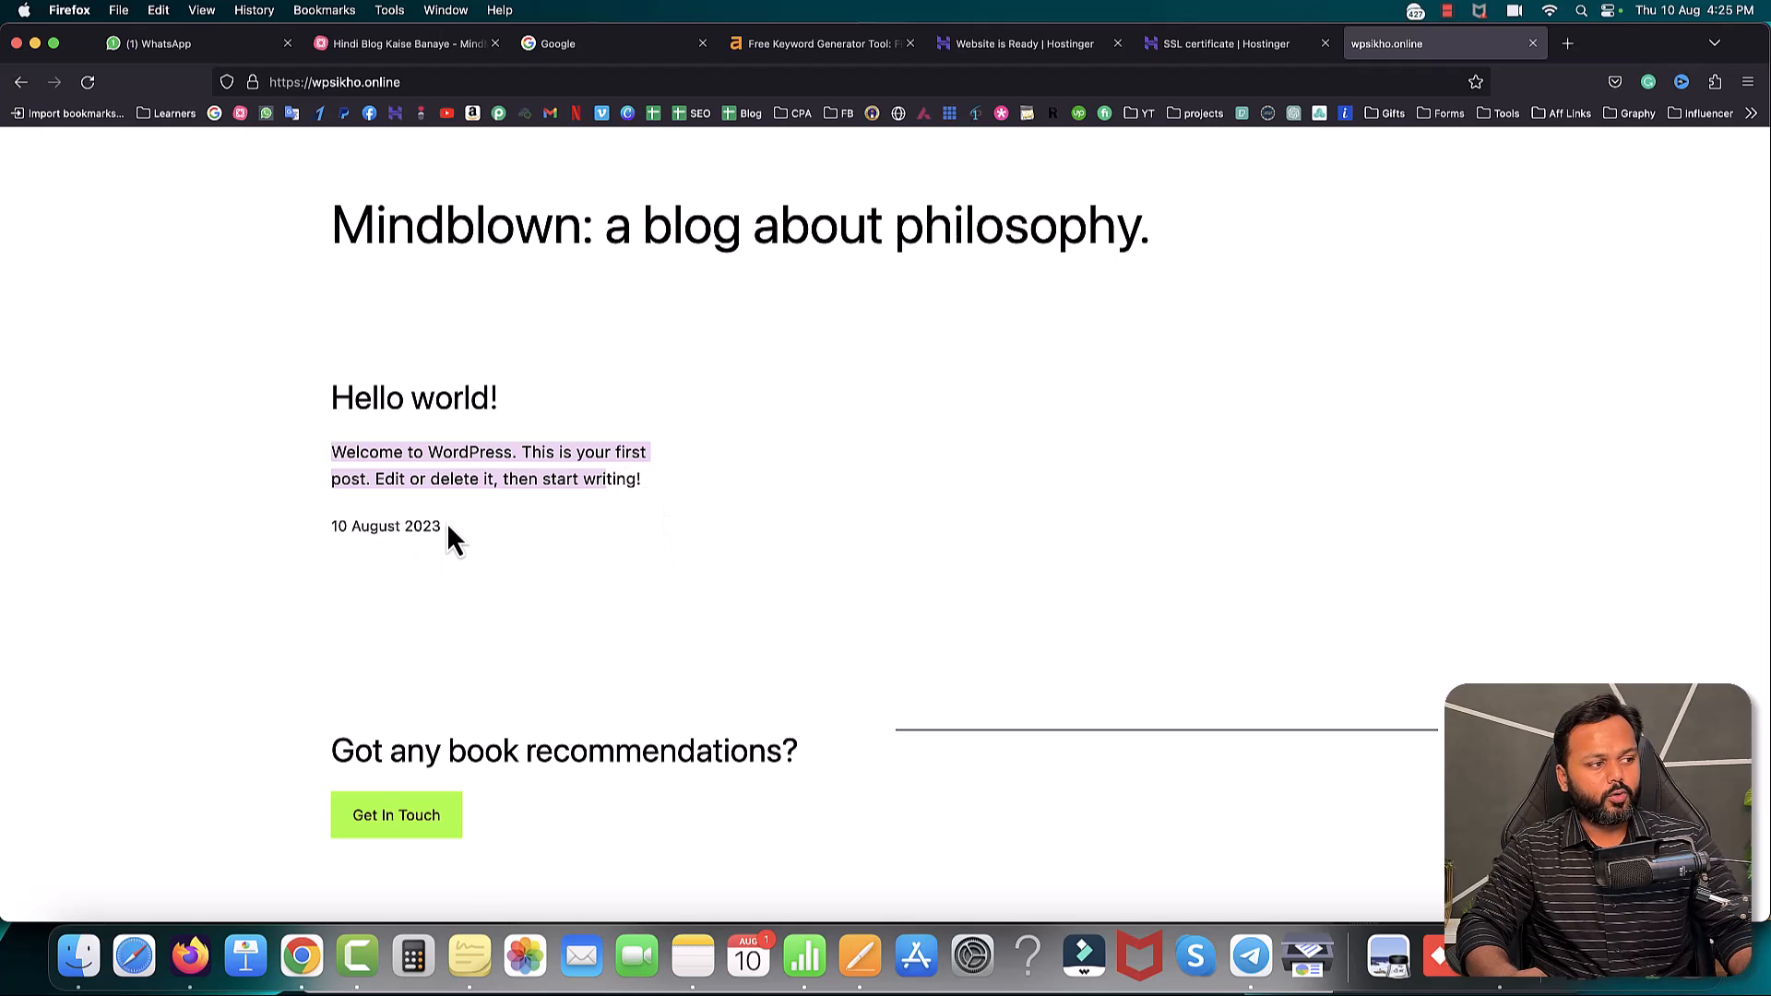
{"action": "scroll", "coordinate": [614, 646], "scroll_direction": "down", "scroll_amount": 3}
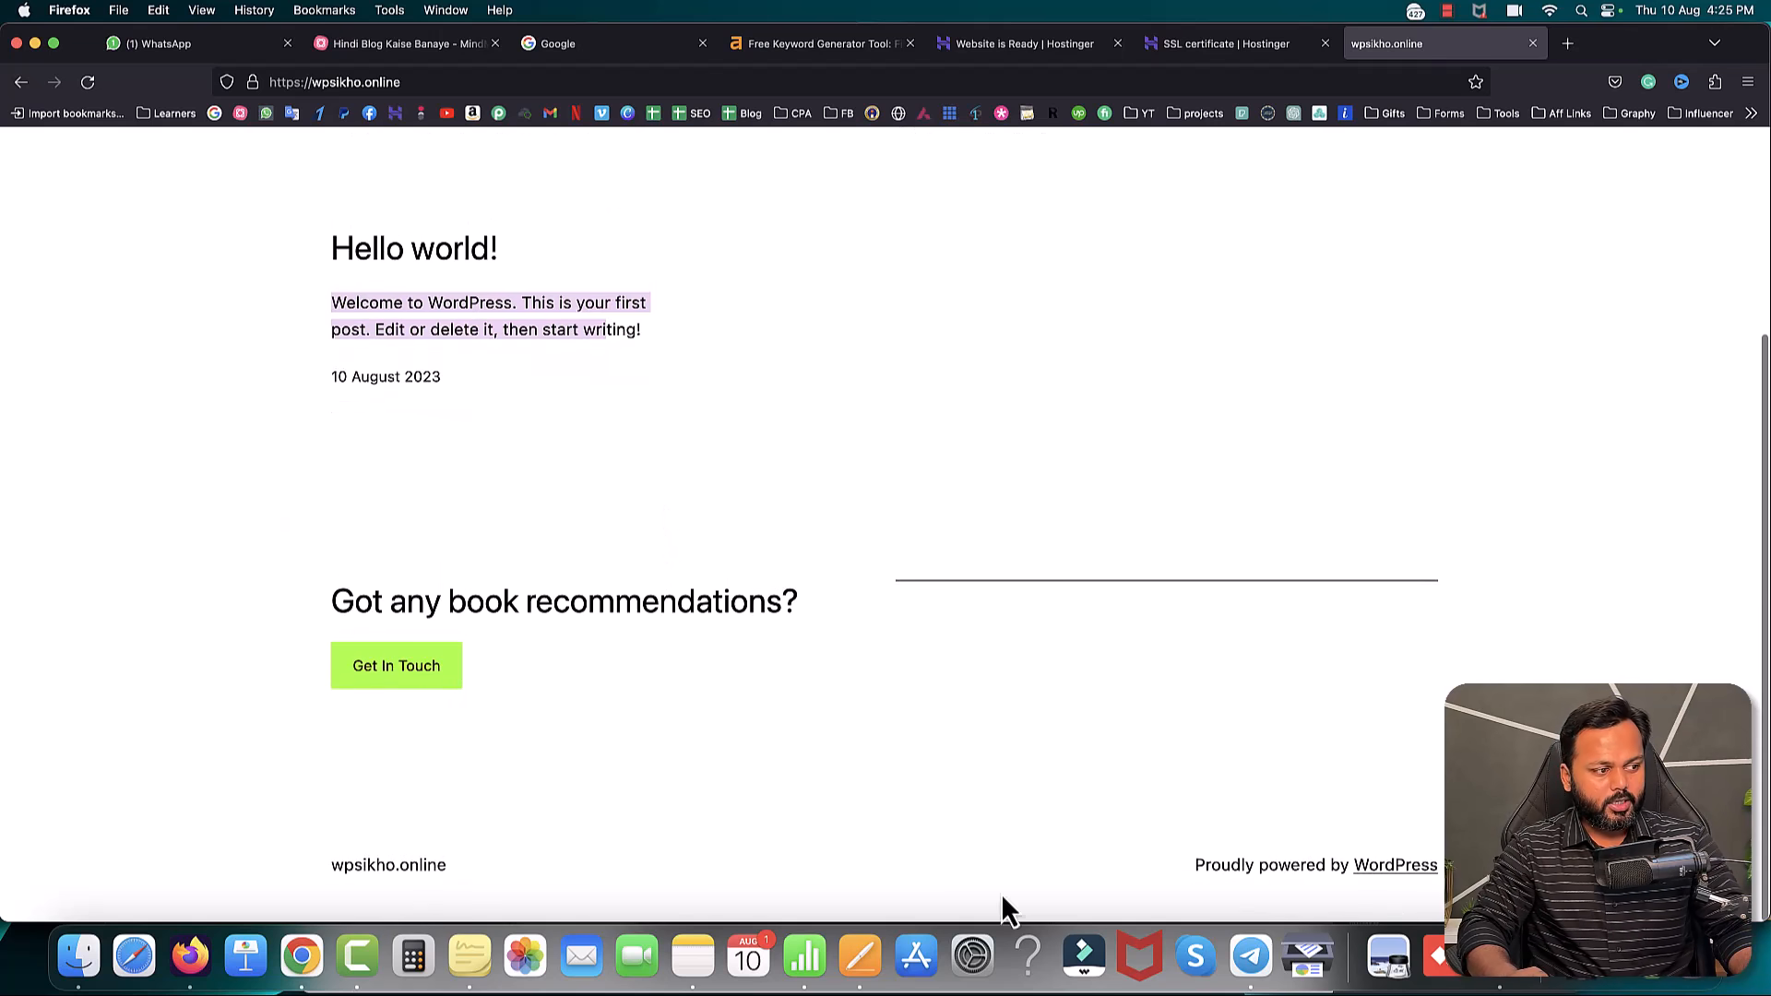
{"action": "scroll", "coordinate": [954, 522], "scroll_direction": "up", "scroll_amount": 5}
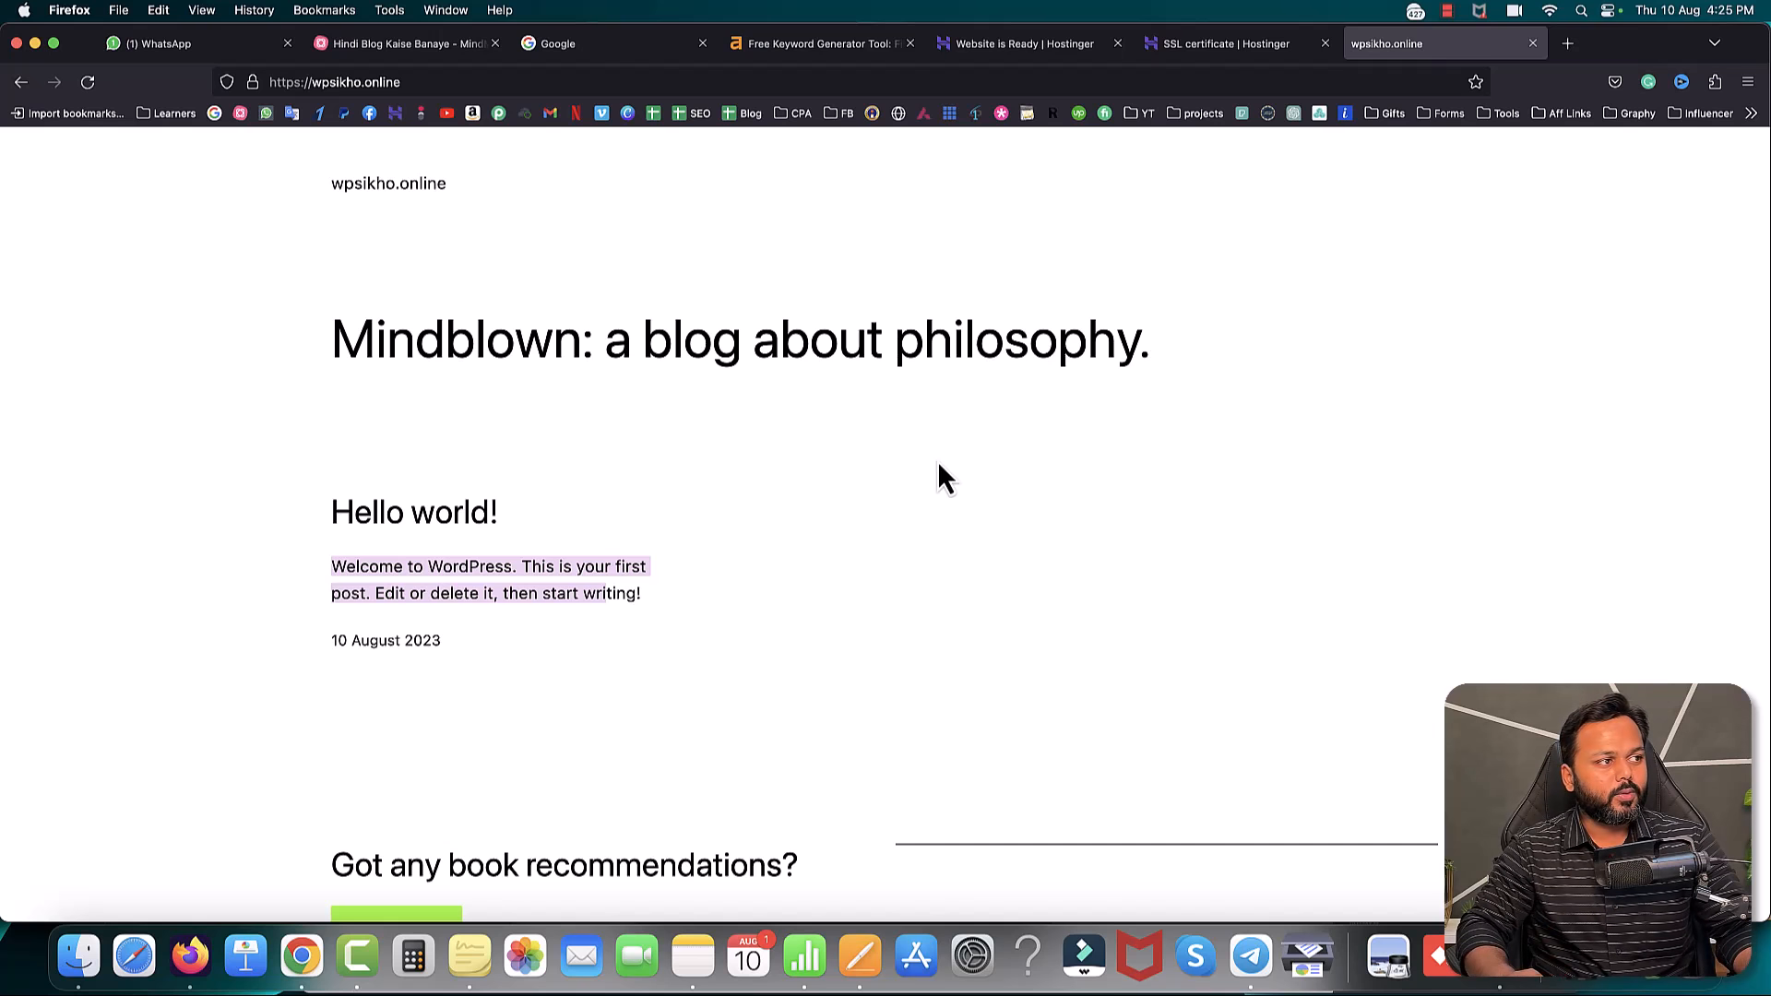
{"action": "left_click", "coordinate": [456, 90]}
{"action": "key", "text": "Right"}
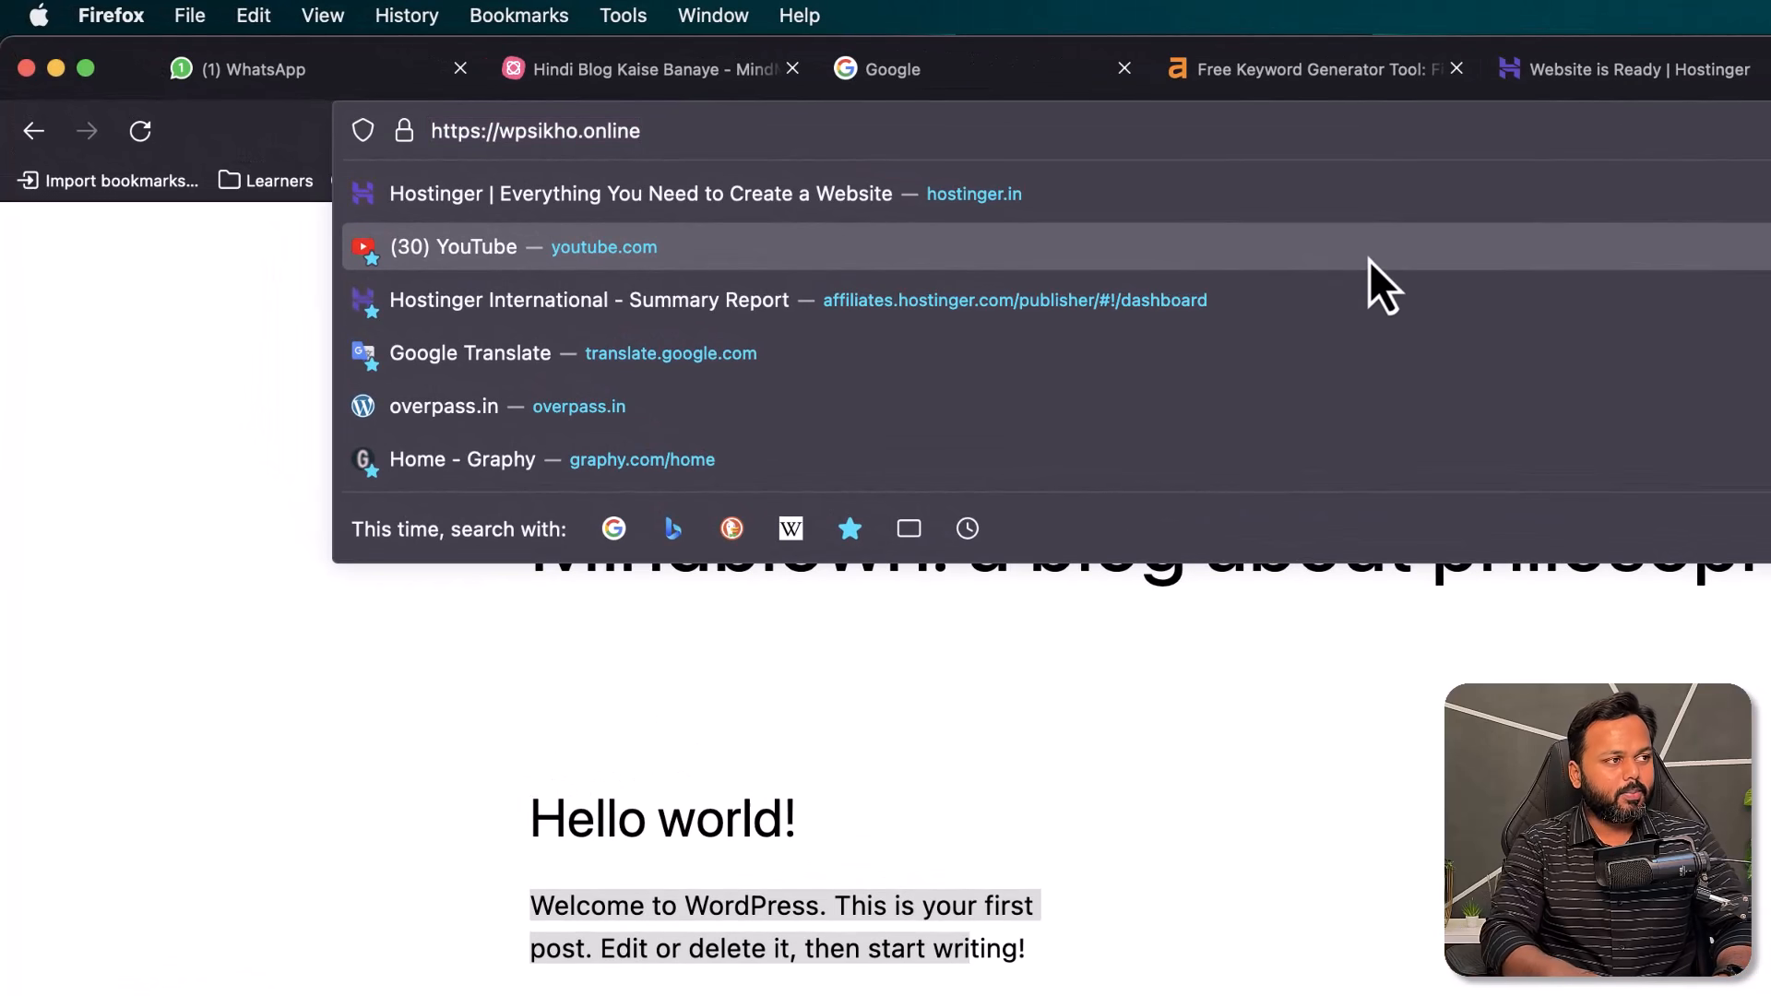
{"action": "type", "text": "/"}
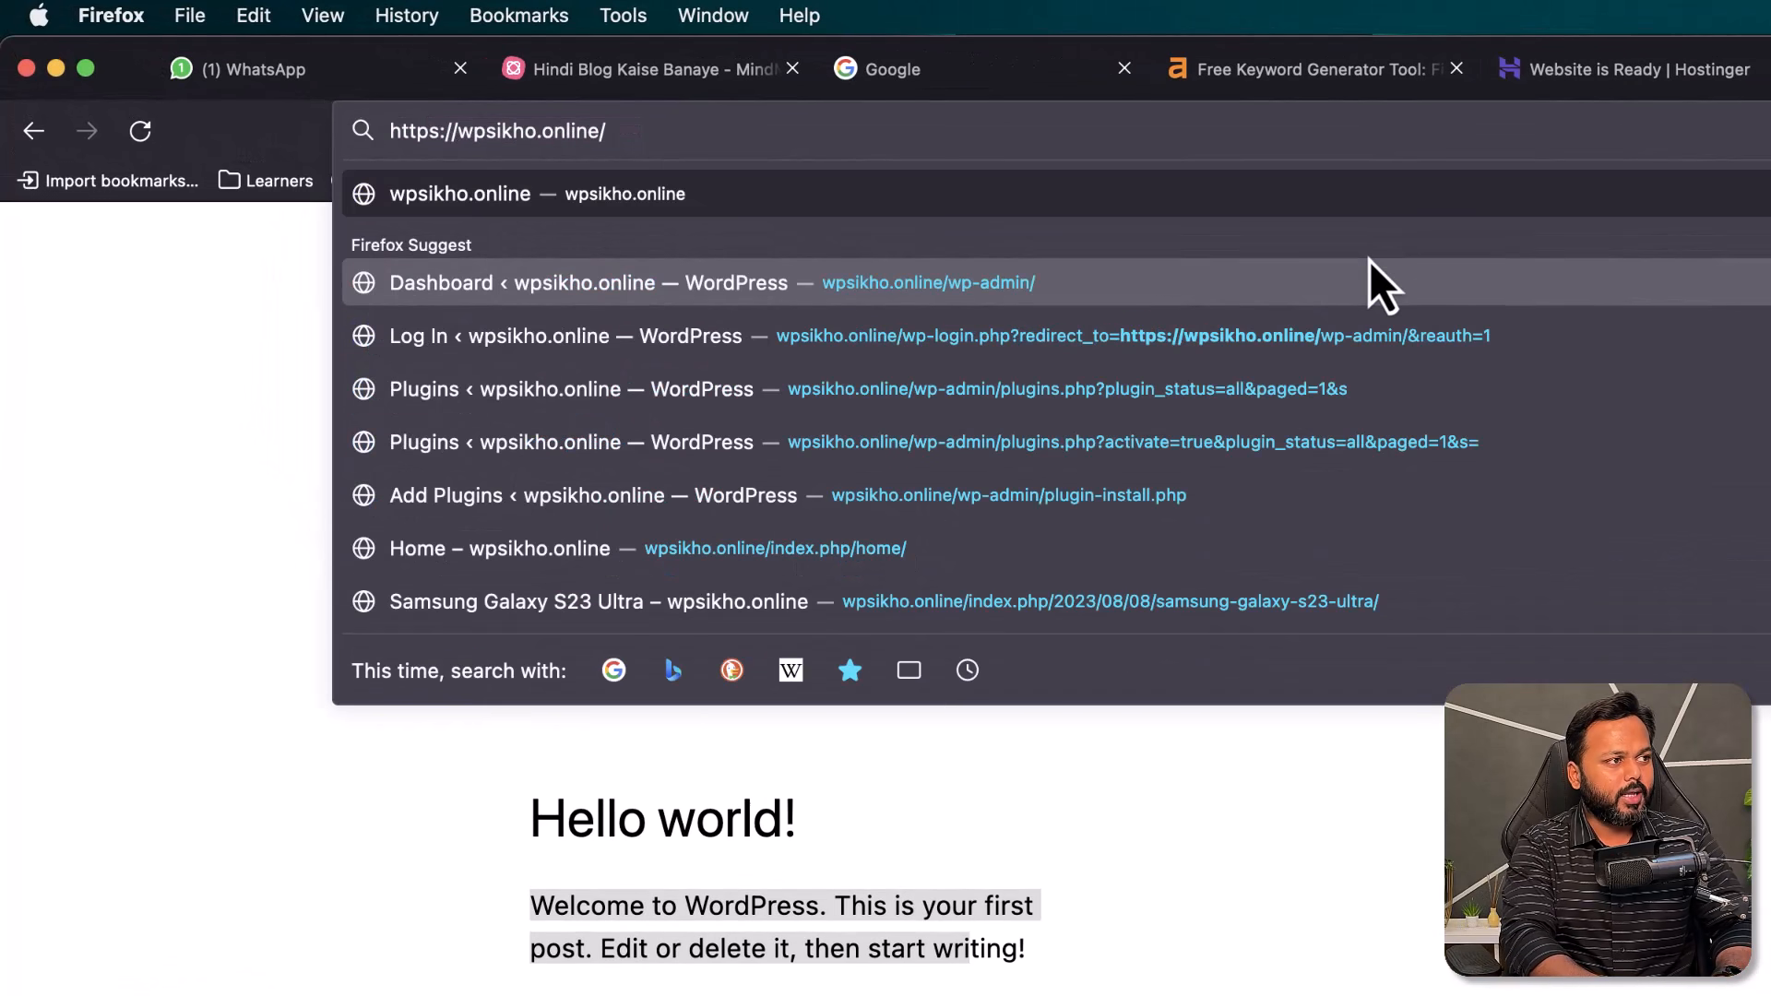
{"action": "type", "text": "wp"}
{"action": "key", "text": "Right"}
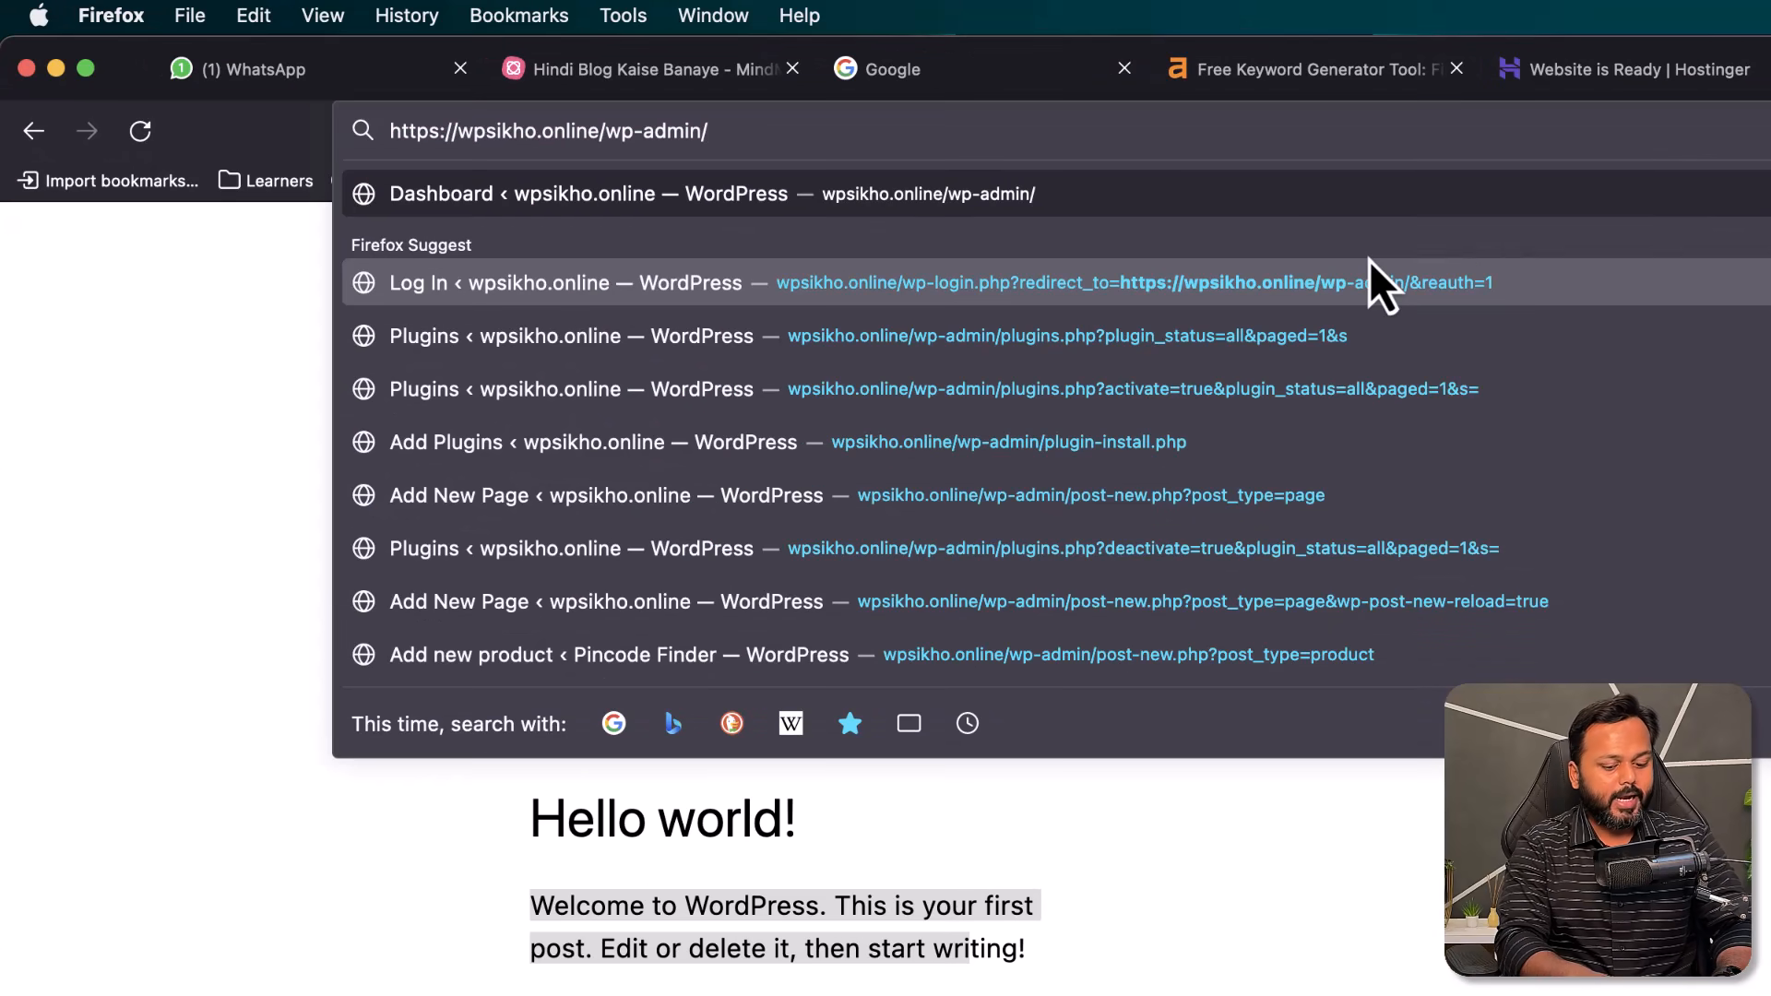
{"action": "key", "text": "Return"}
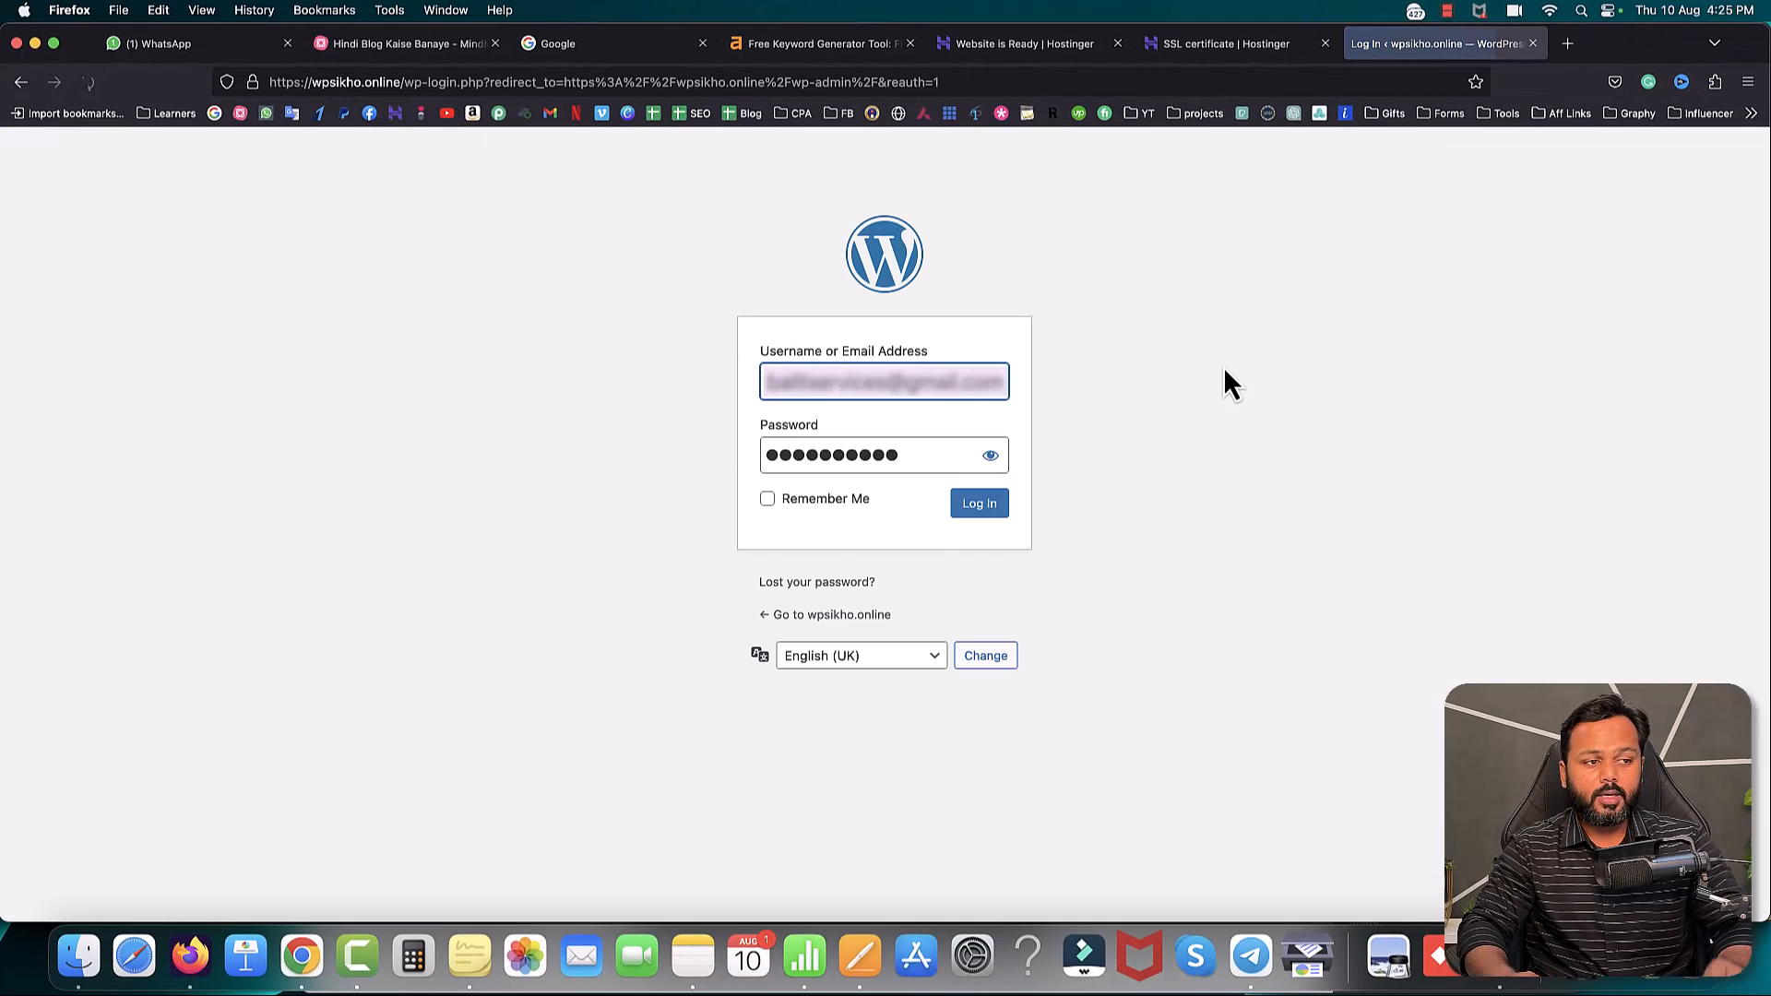
{"action": "scroll", "coordinate": [875, 378], "scroll_direction": "left", "scroll_amount": 3}
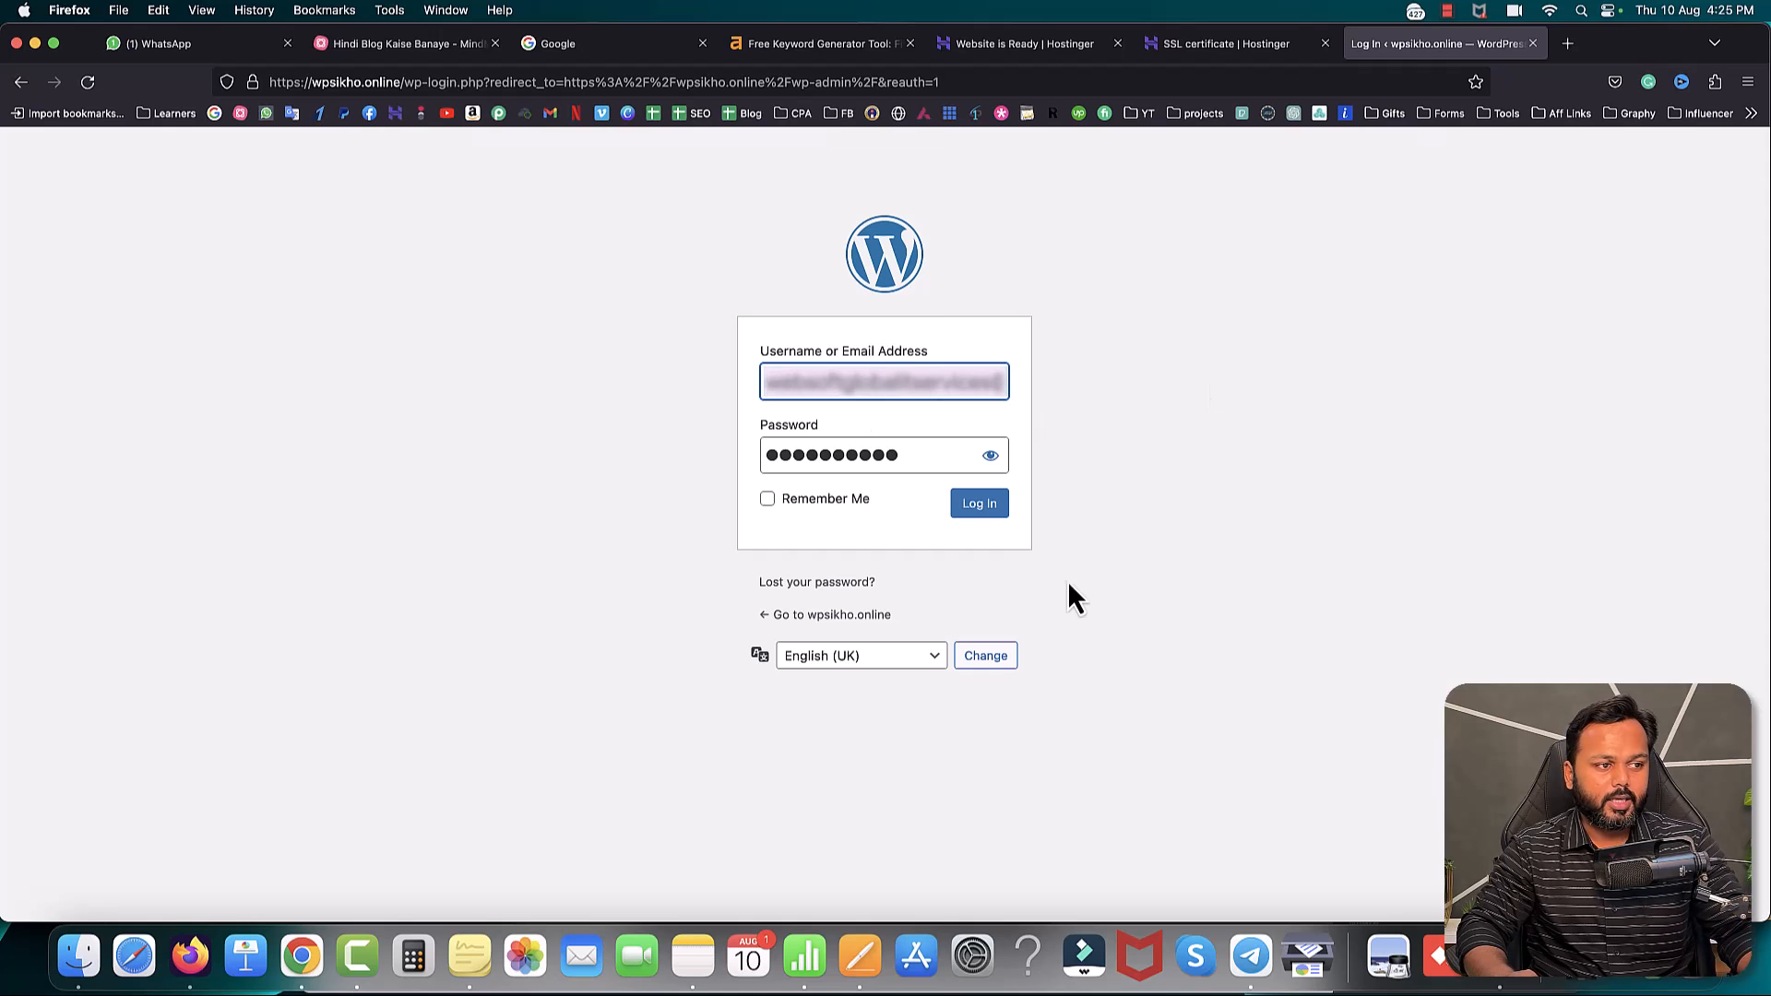
{"action": "left_click", "coordinate": [976, 506]}
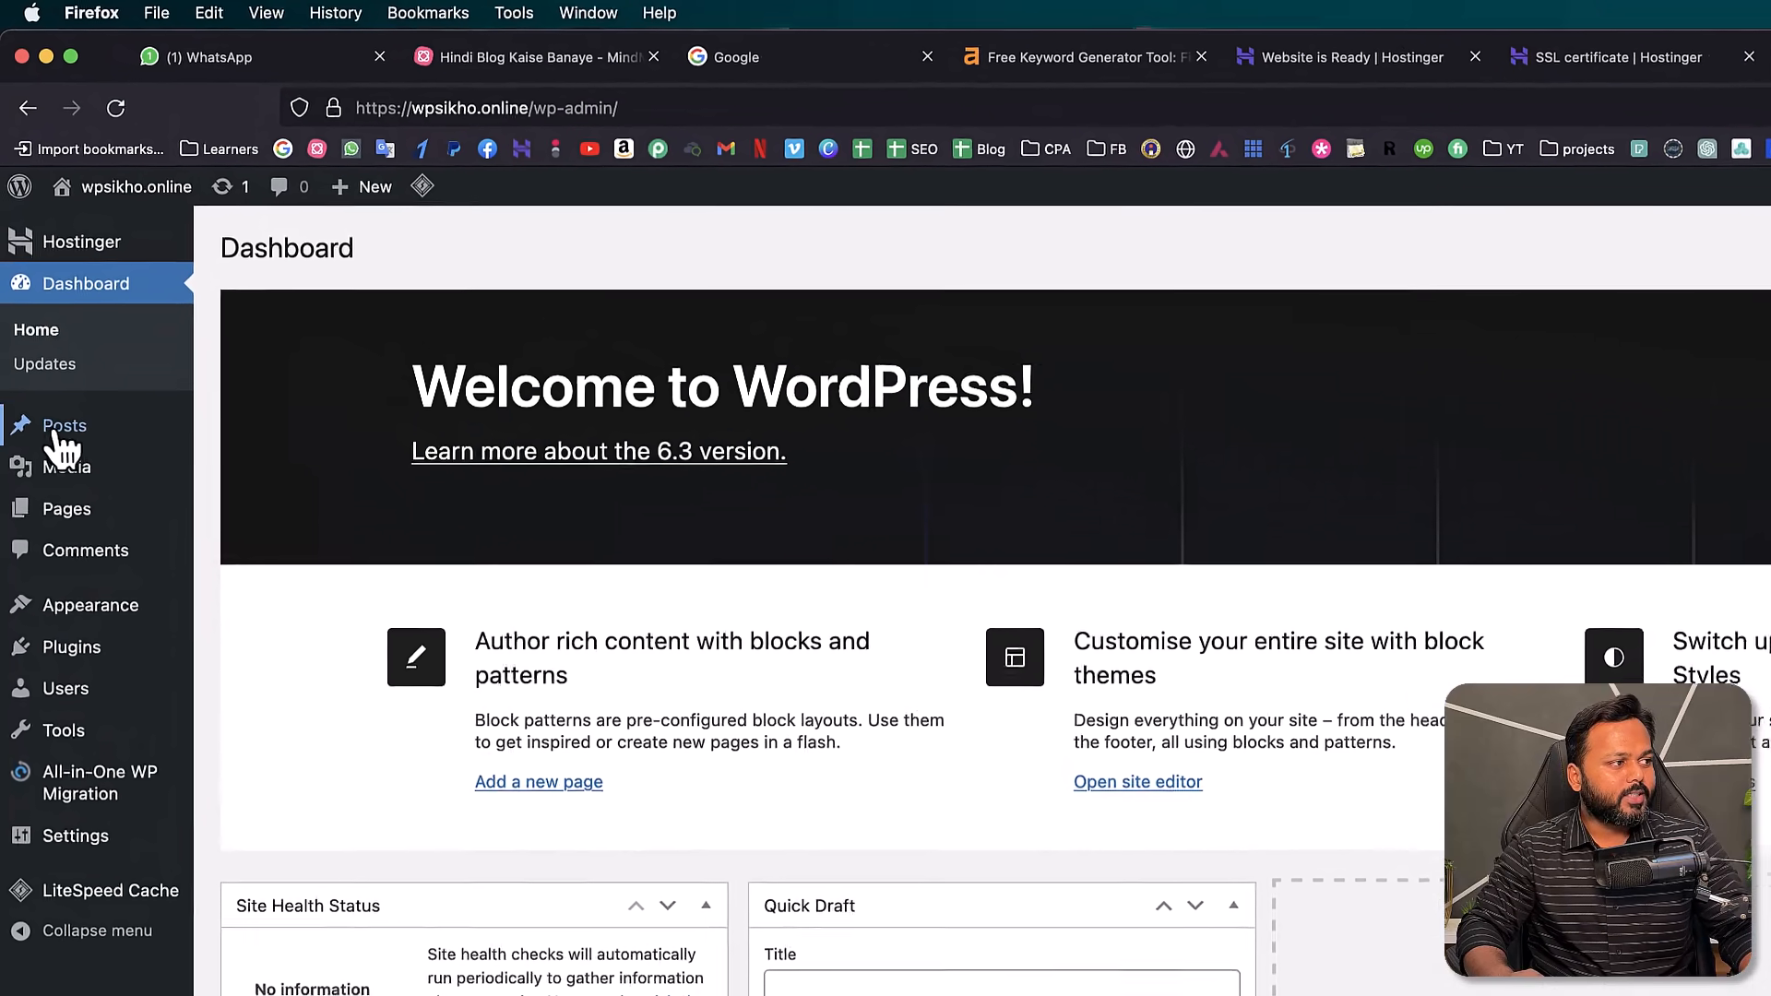
{"action": "mouse_move", "coordinate": [60, 324]}
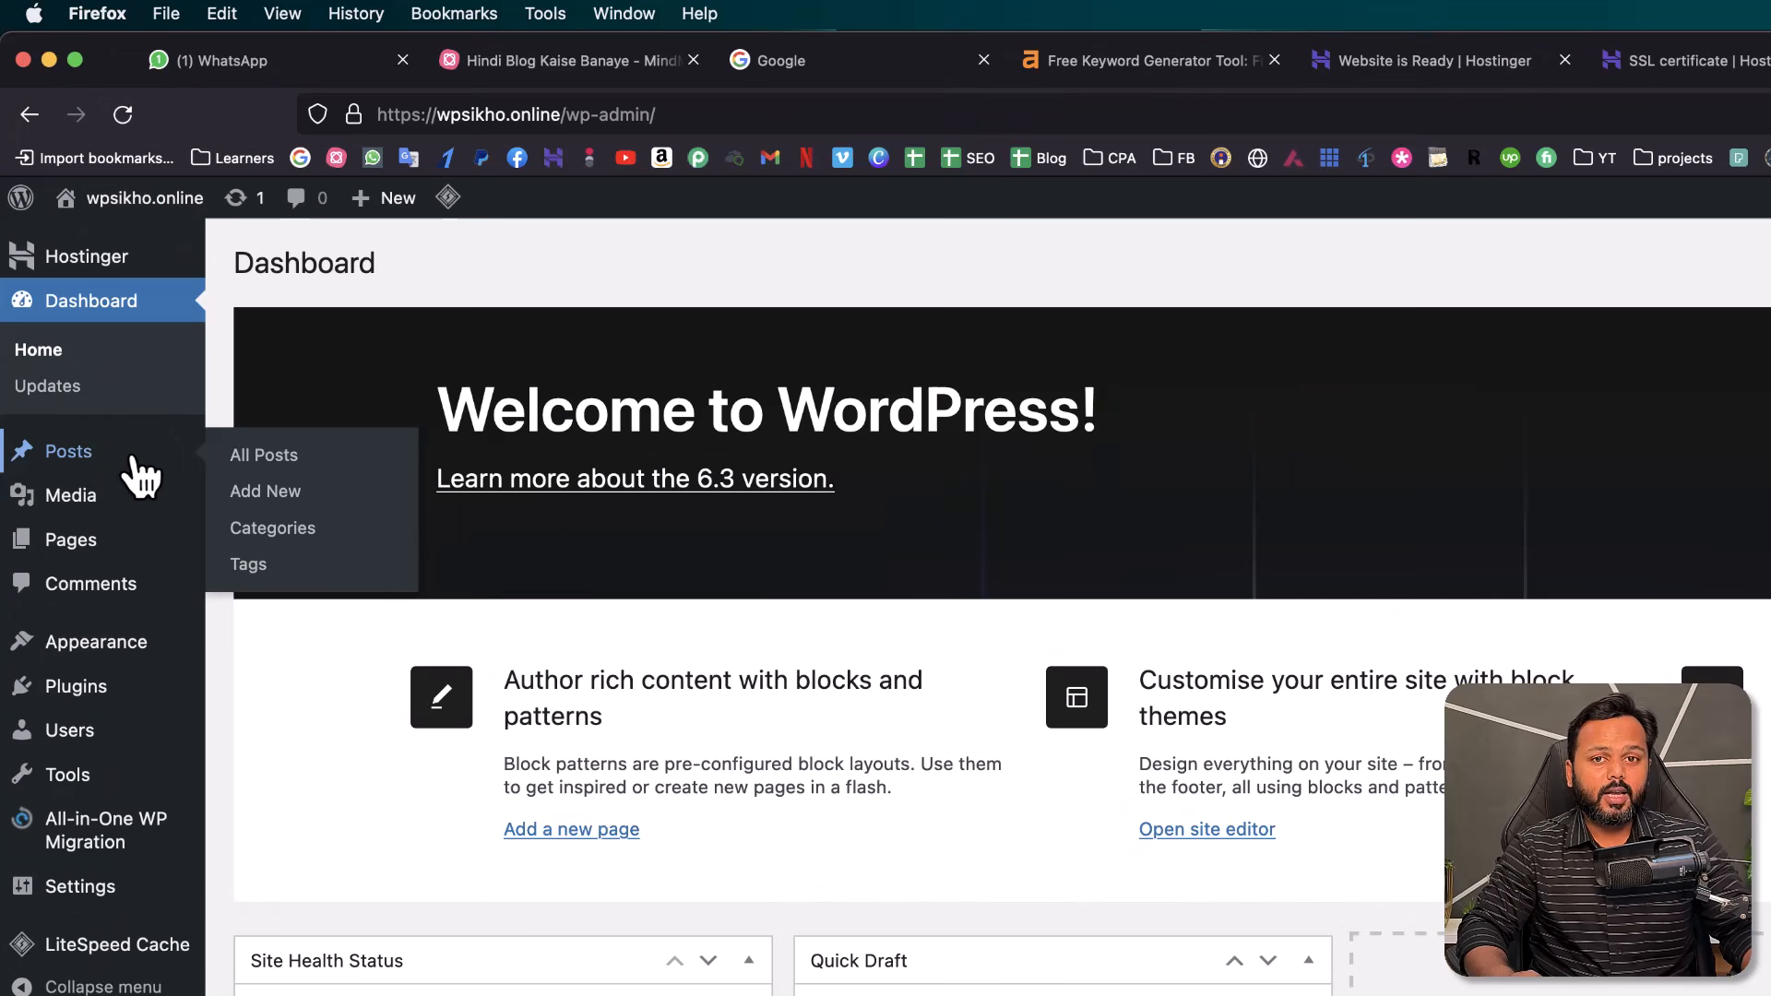
{"action": "mouse_move", "coordinate": [90, 554]}
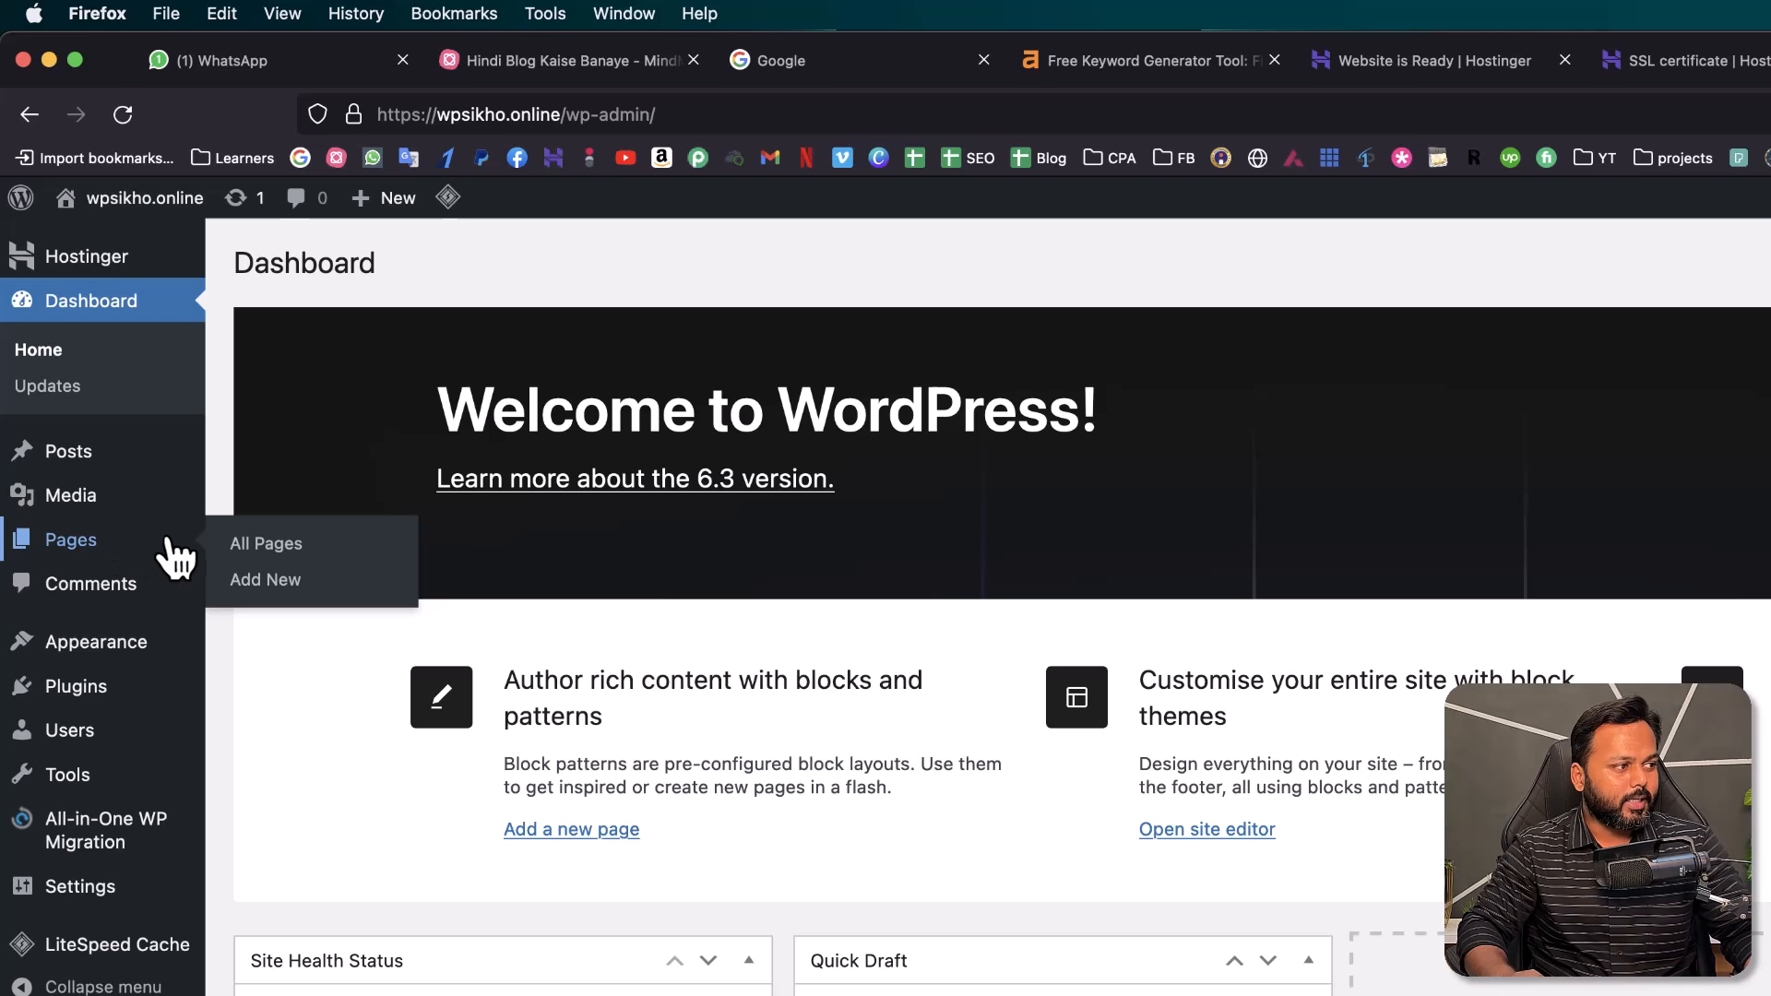
- Open Appearance > Themes, view the reloaded live Twenty Twenty-Three site in a new tab, then choose Add New
{"action": "mouse_move", "coordinate": [87, 650]}
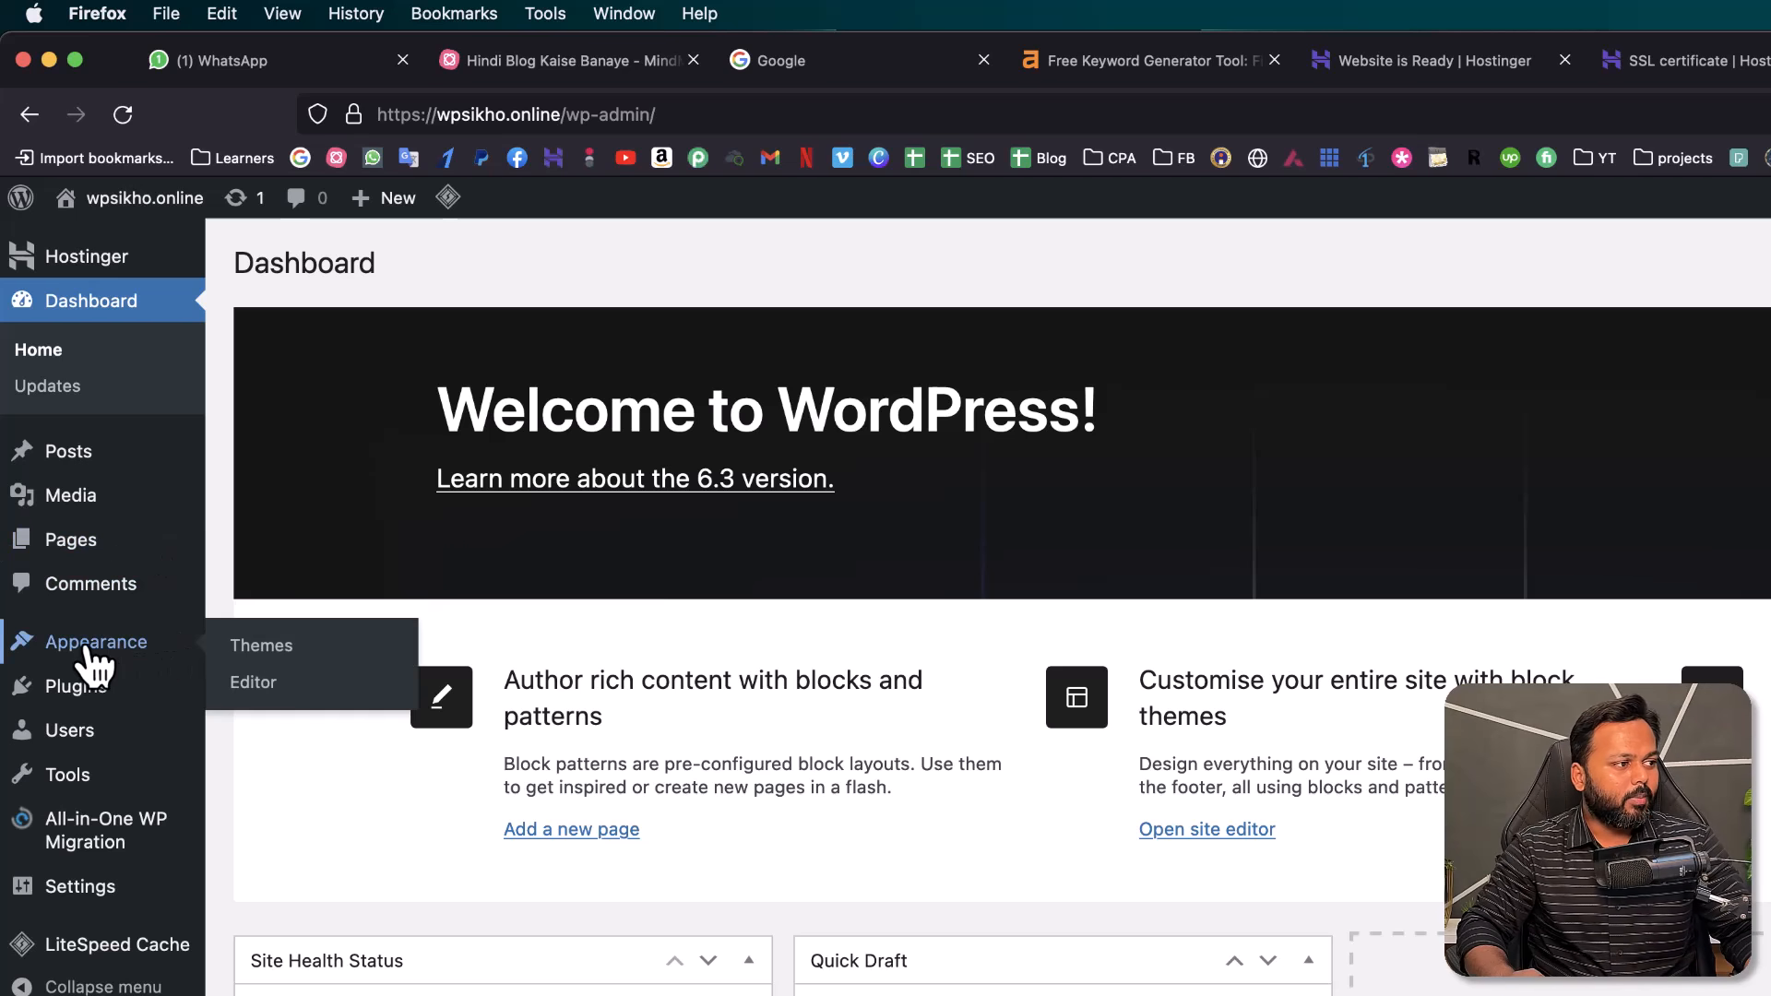
{"action": "left_click", "coordinate": [274, 659]}
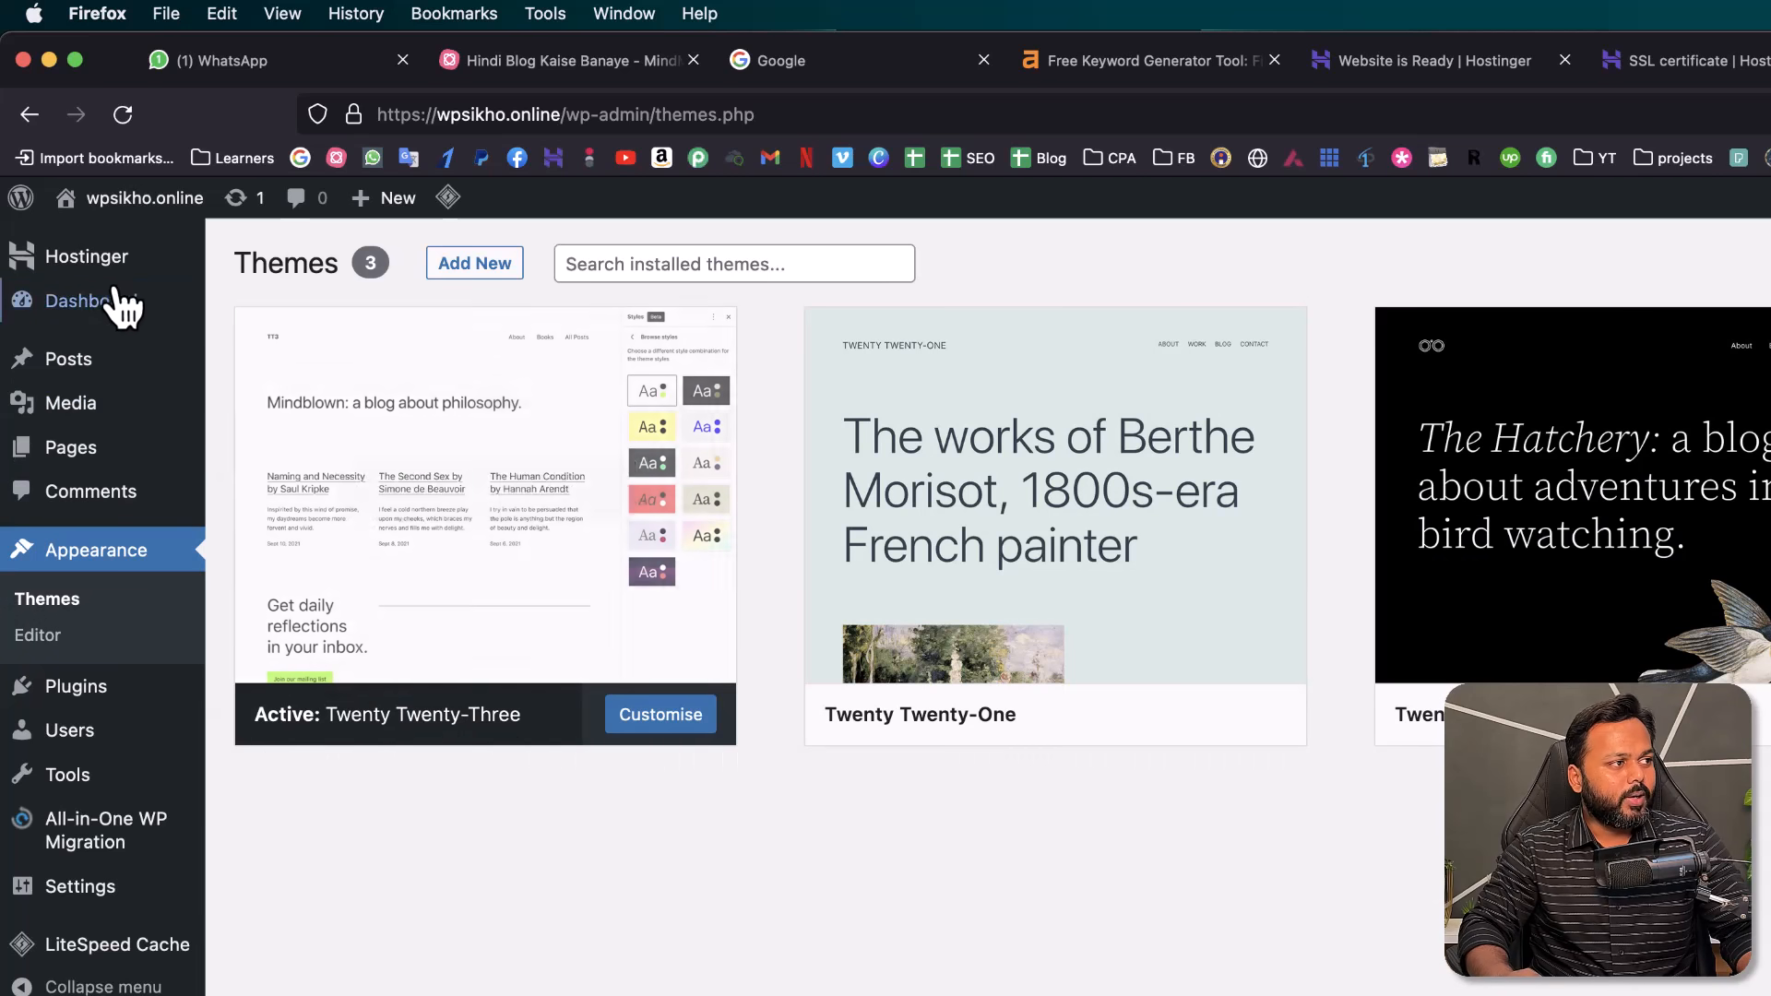
{"action": "mouse_move", "coordinate": [134, 200]}
{"action": "right_click", "coordinate": [111, 242]}
{"action": "left_click", "coordinate": [145, 263]}
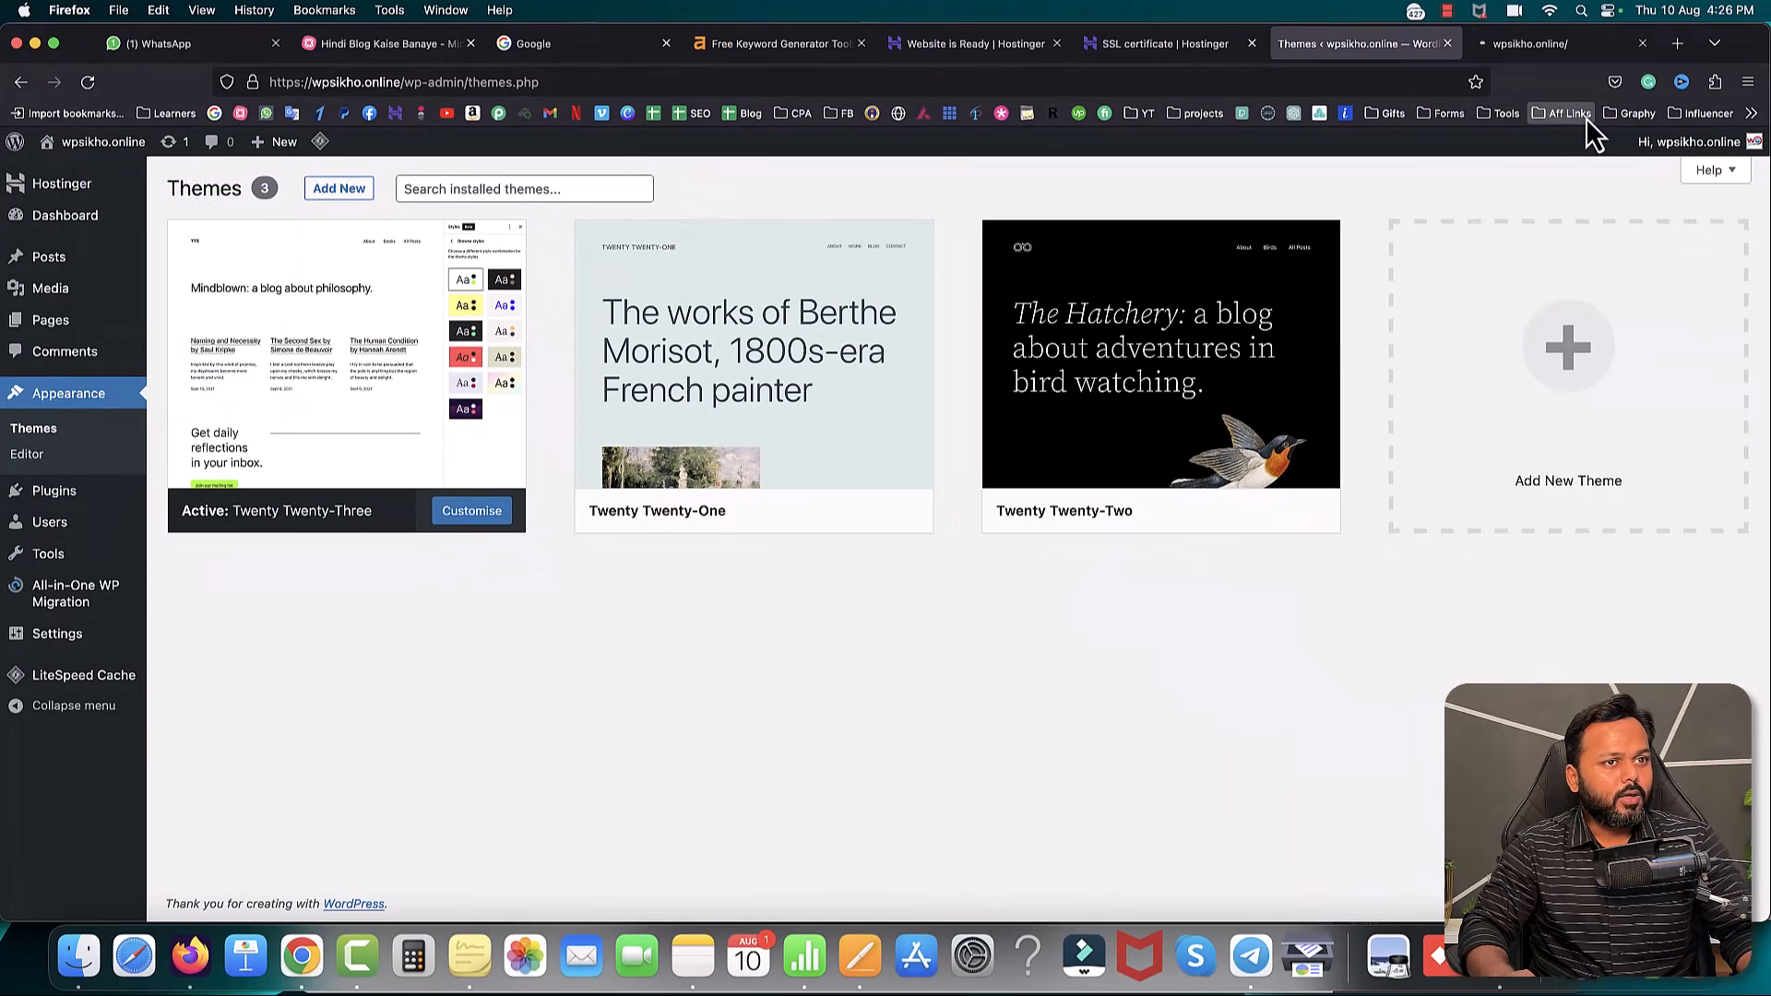
{"action": "left_click", "coordinate": [1541, 46]}
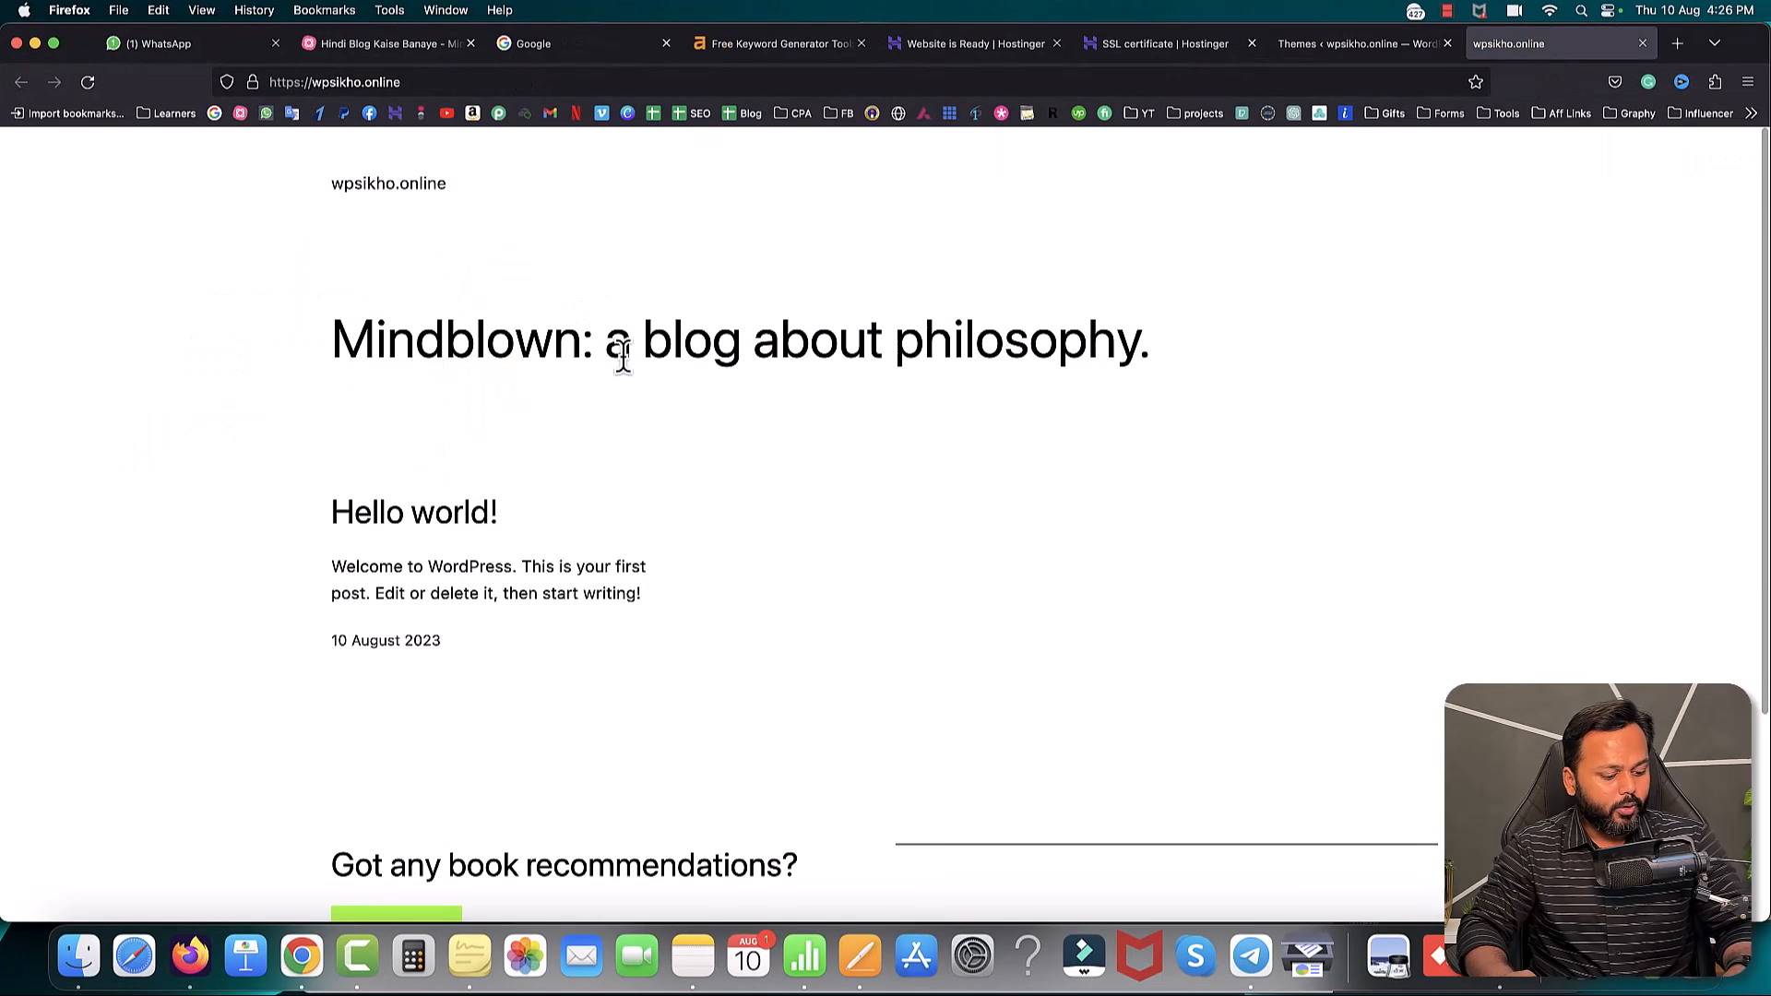
{"action": "key", "text": "super+r"}
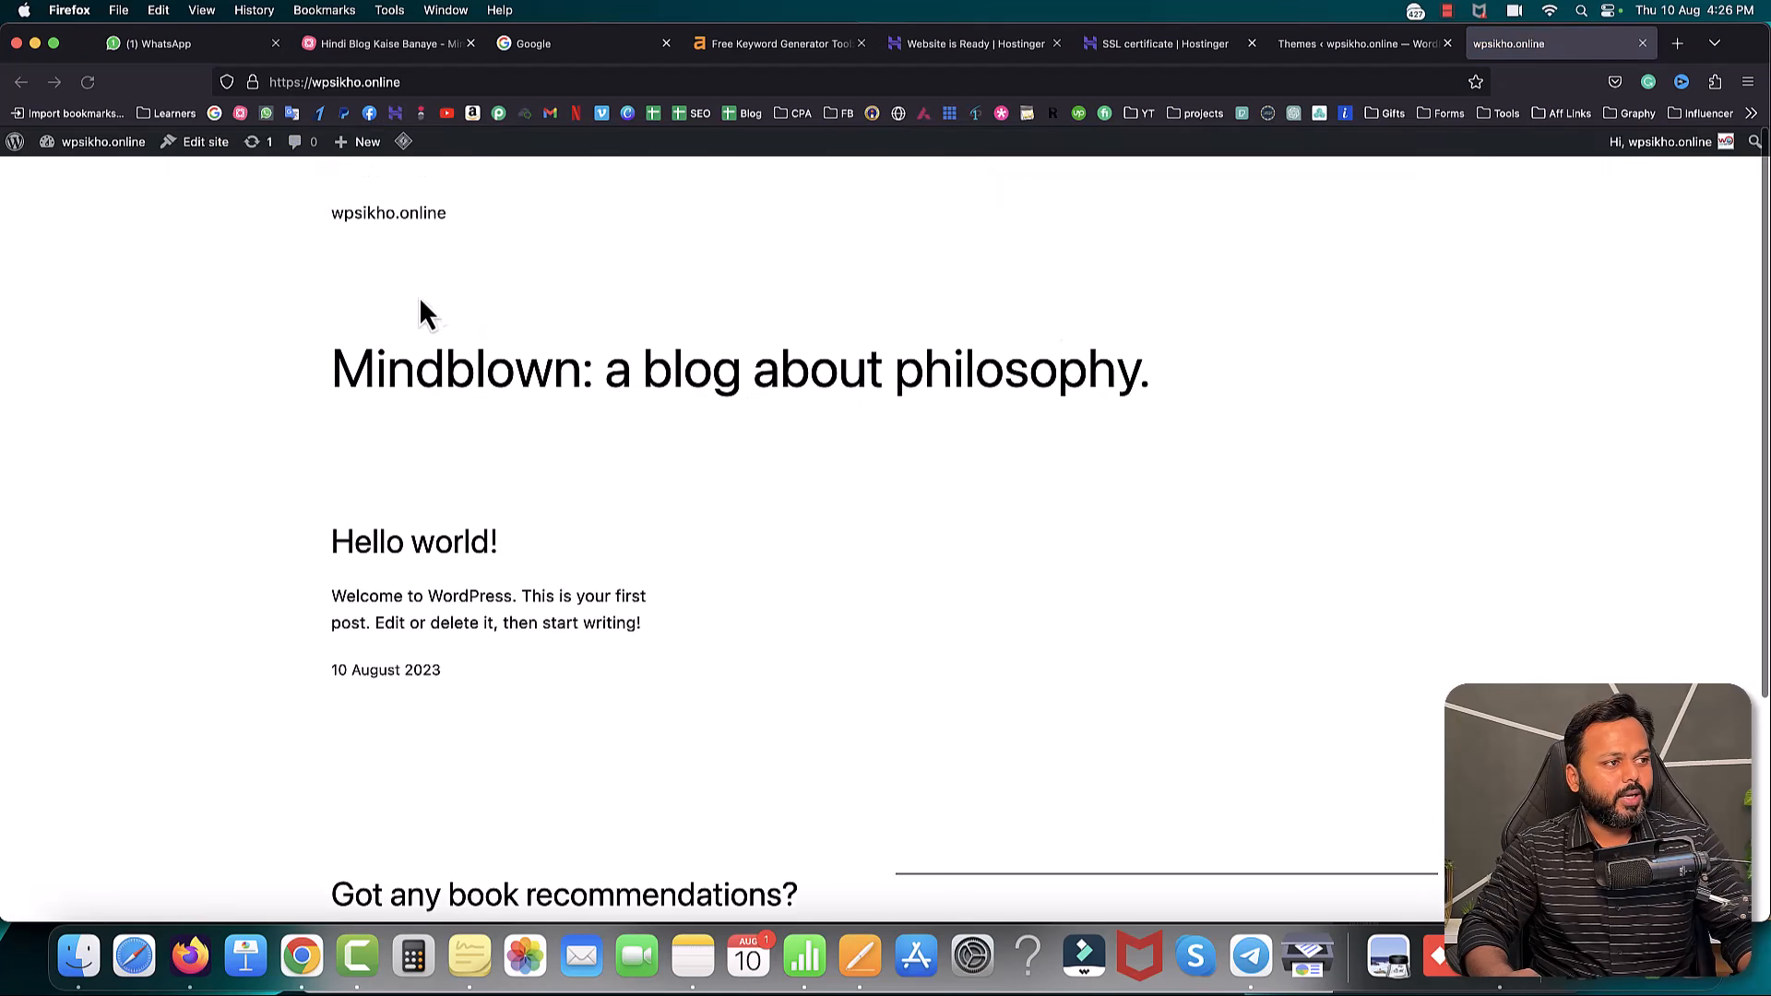
{"action": "left_click", "coordinate": [1360, 43]}
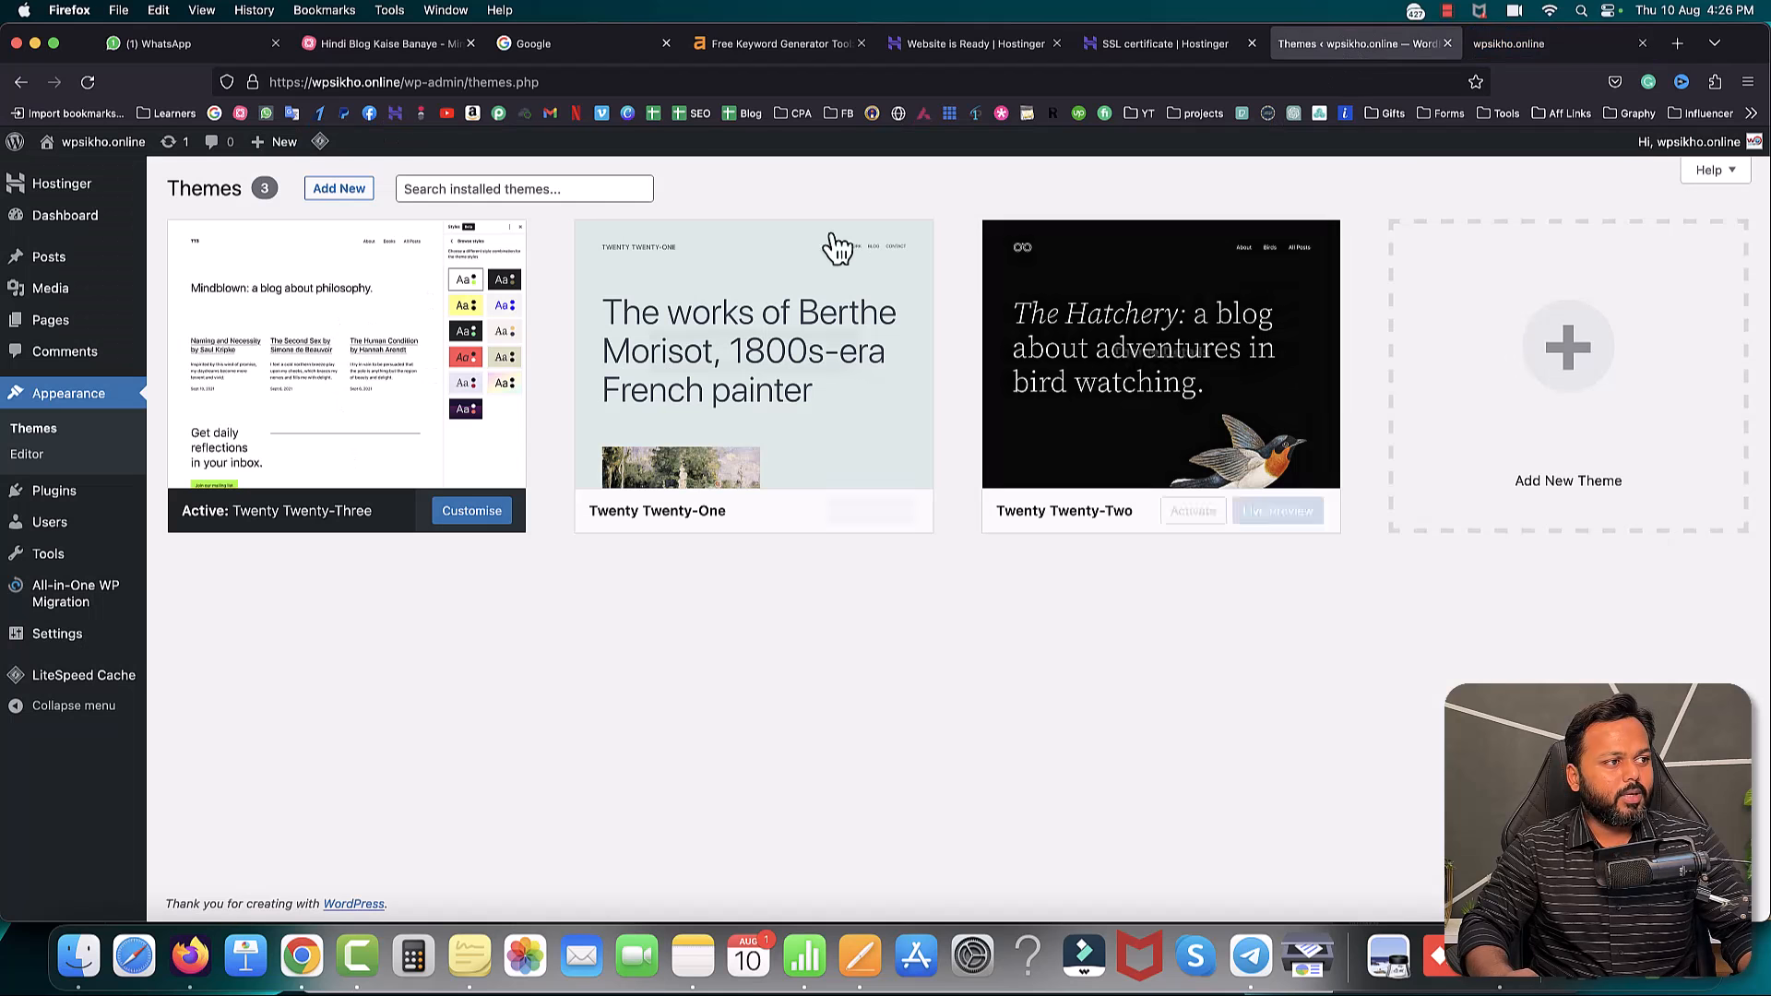
{"action": "left_click", "coordinate": [344, 197]}
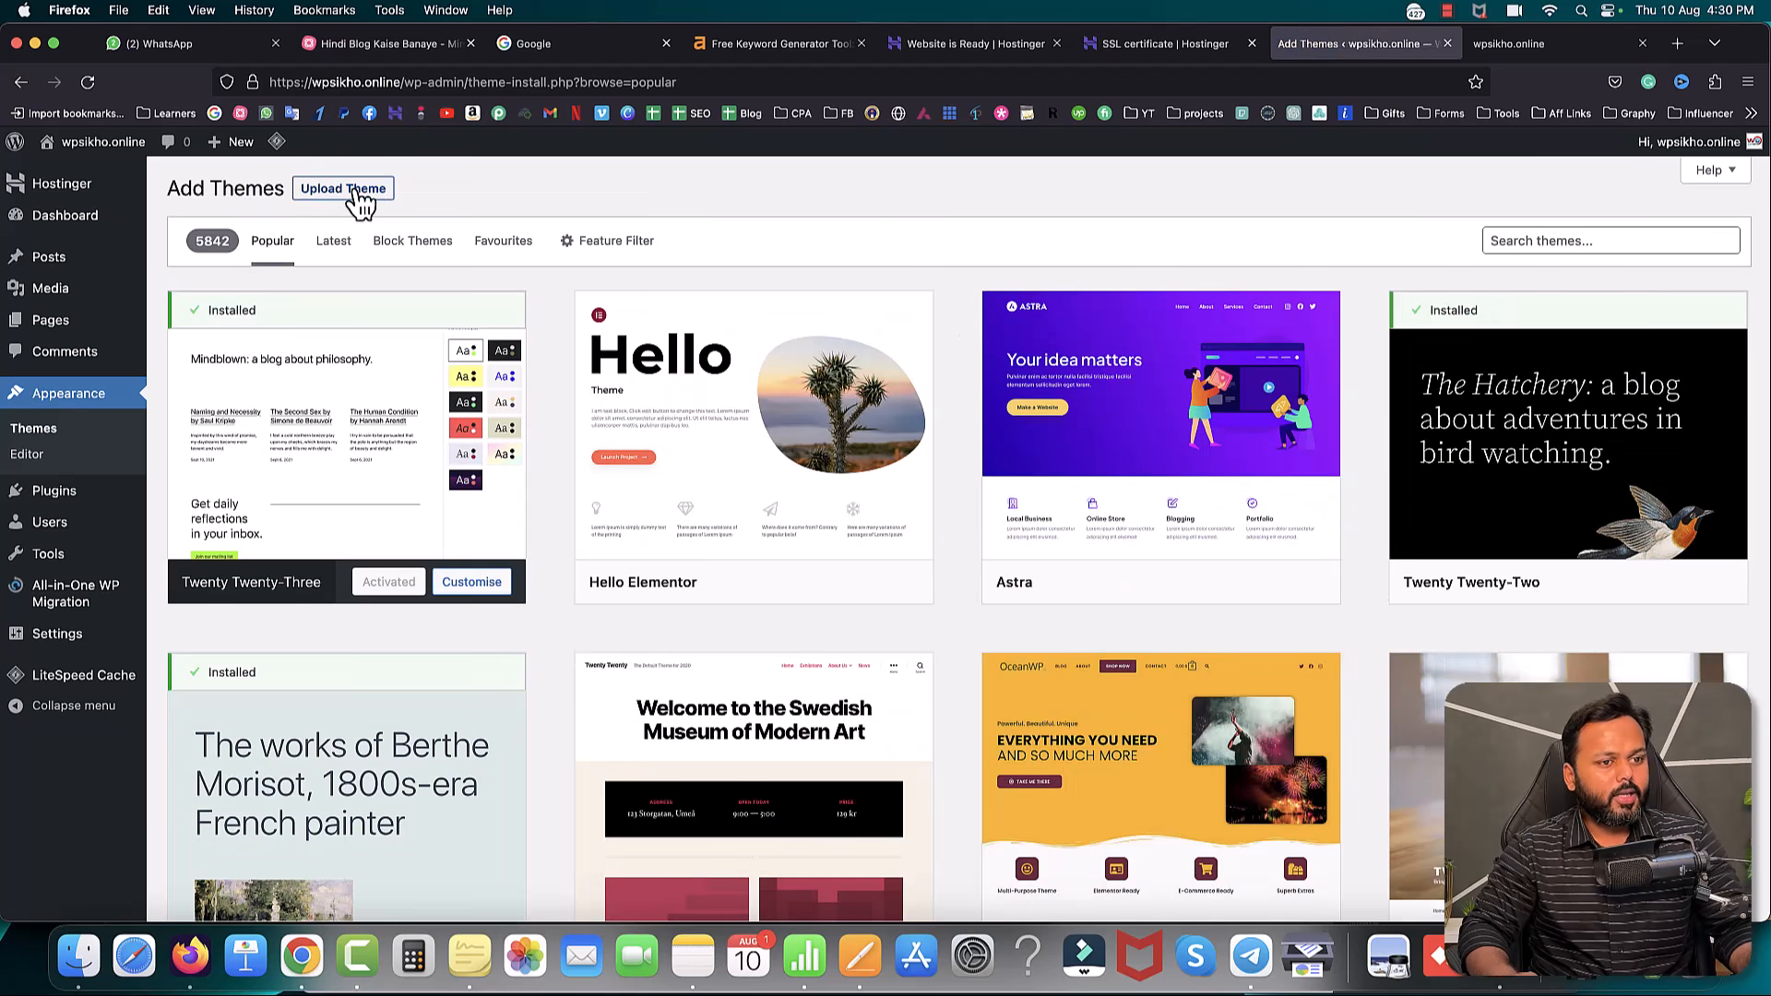
- Search 'genera', then install and activate the GeneratePress theme
{"action": "left_click", "coordinate": [1550, 241]}
{"action": "type", "text": "genera"}
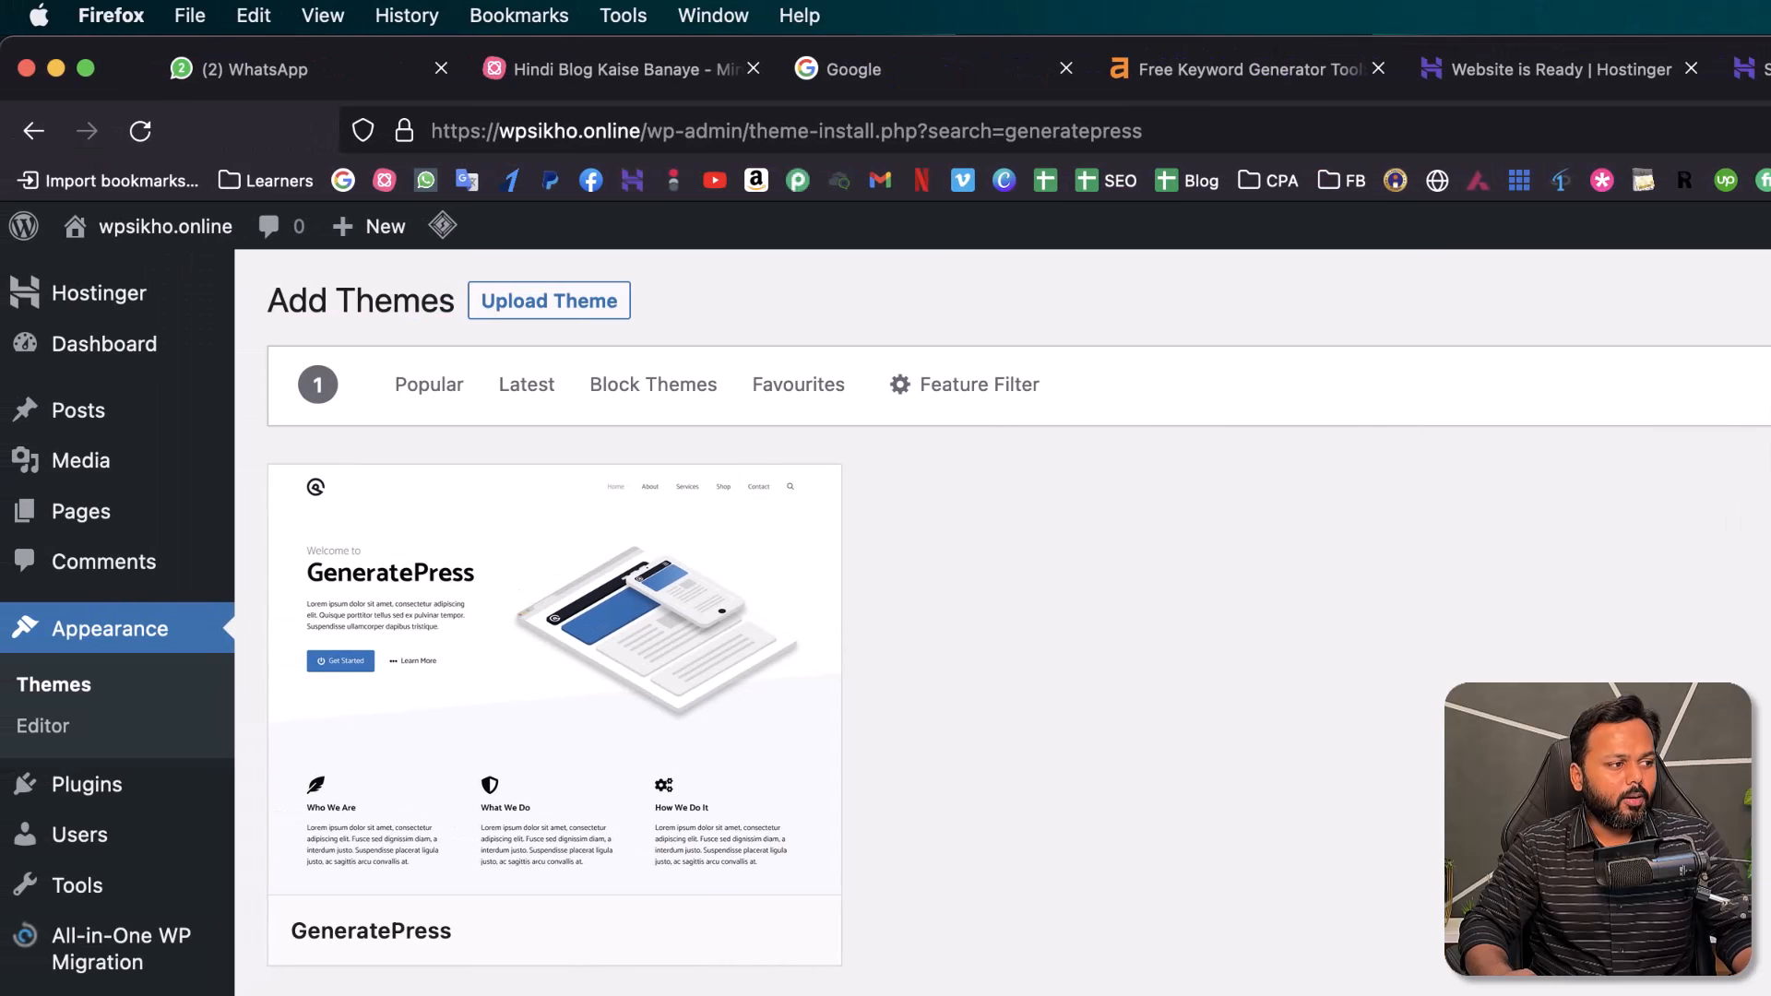
{"action": "left_click", "coordinate": [657, 930]}
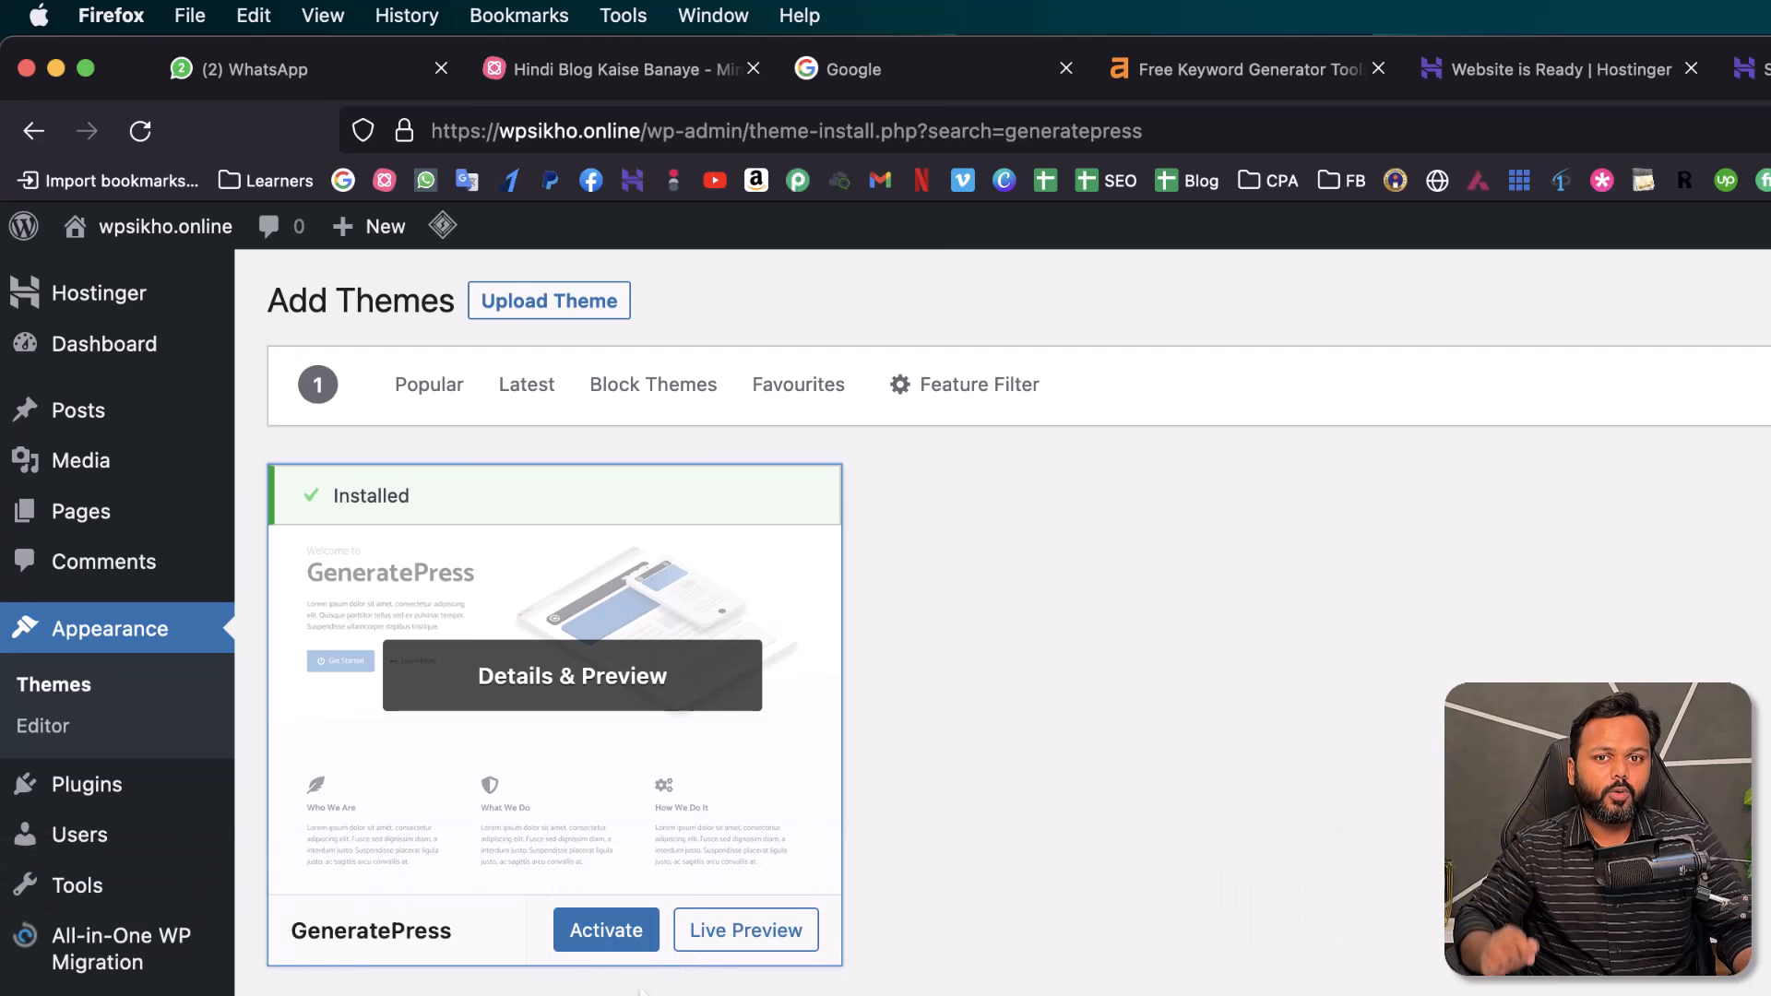
{"action": "left_click", "coordinate": [622, 935]}
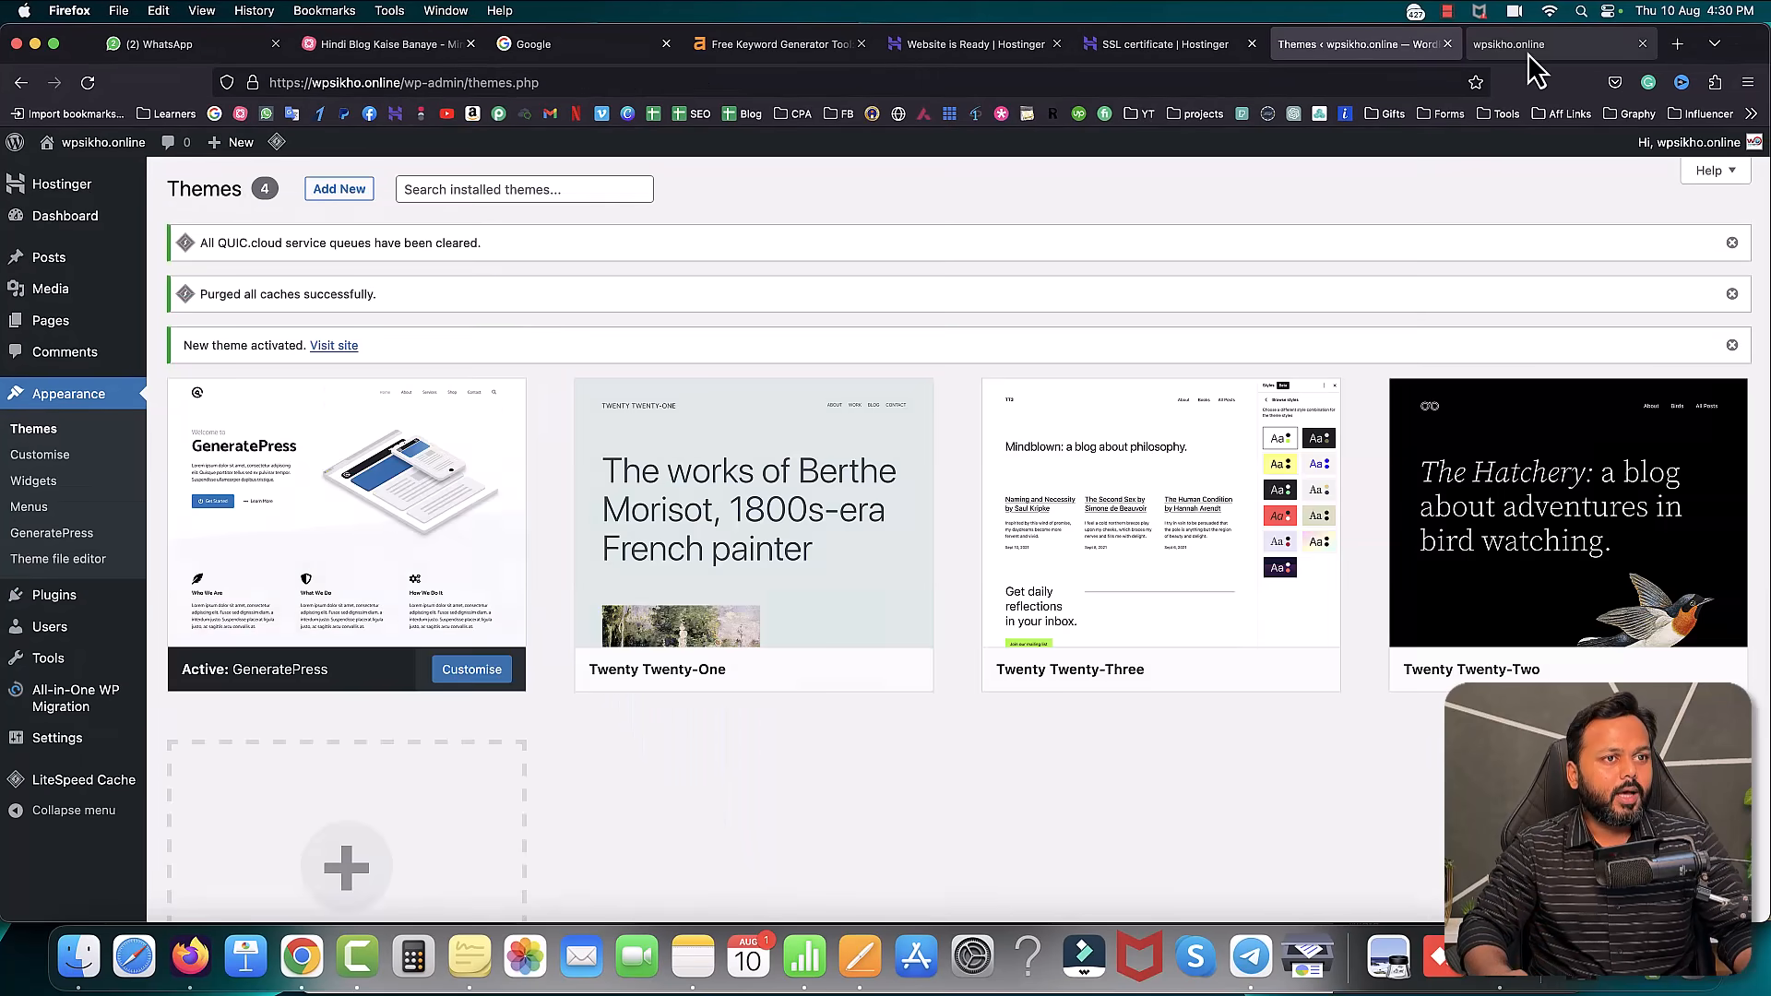
{"action": "left_click", "coordinate": [1528, 48]}
{"action": "key", "text": "super+r"}
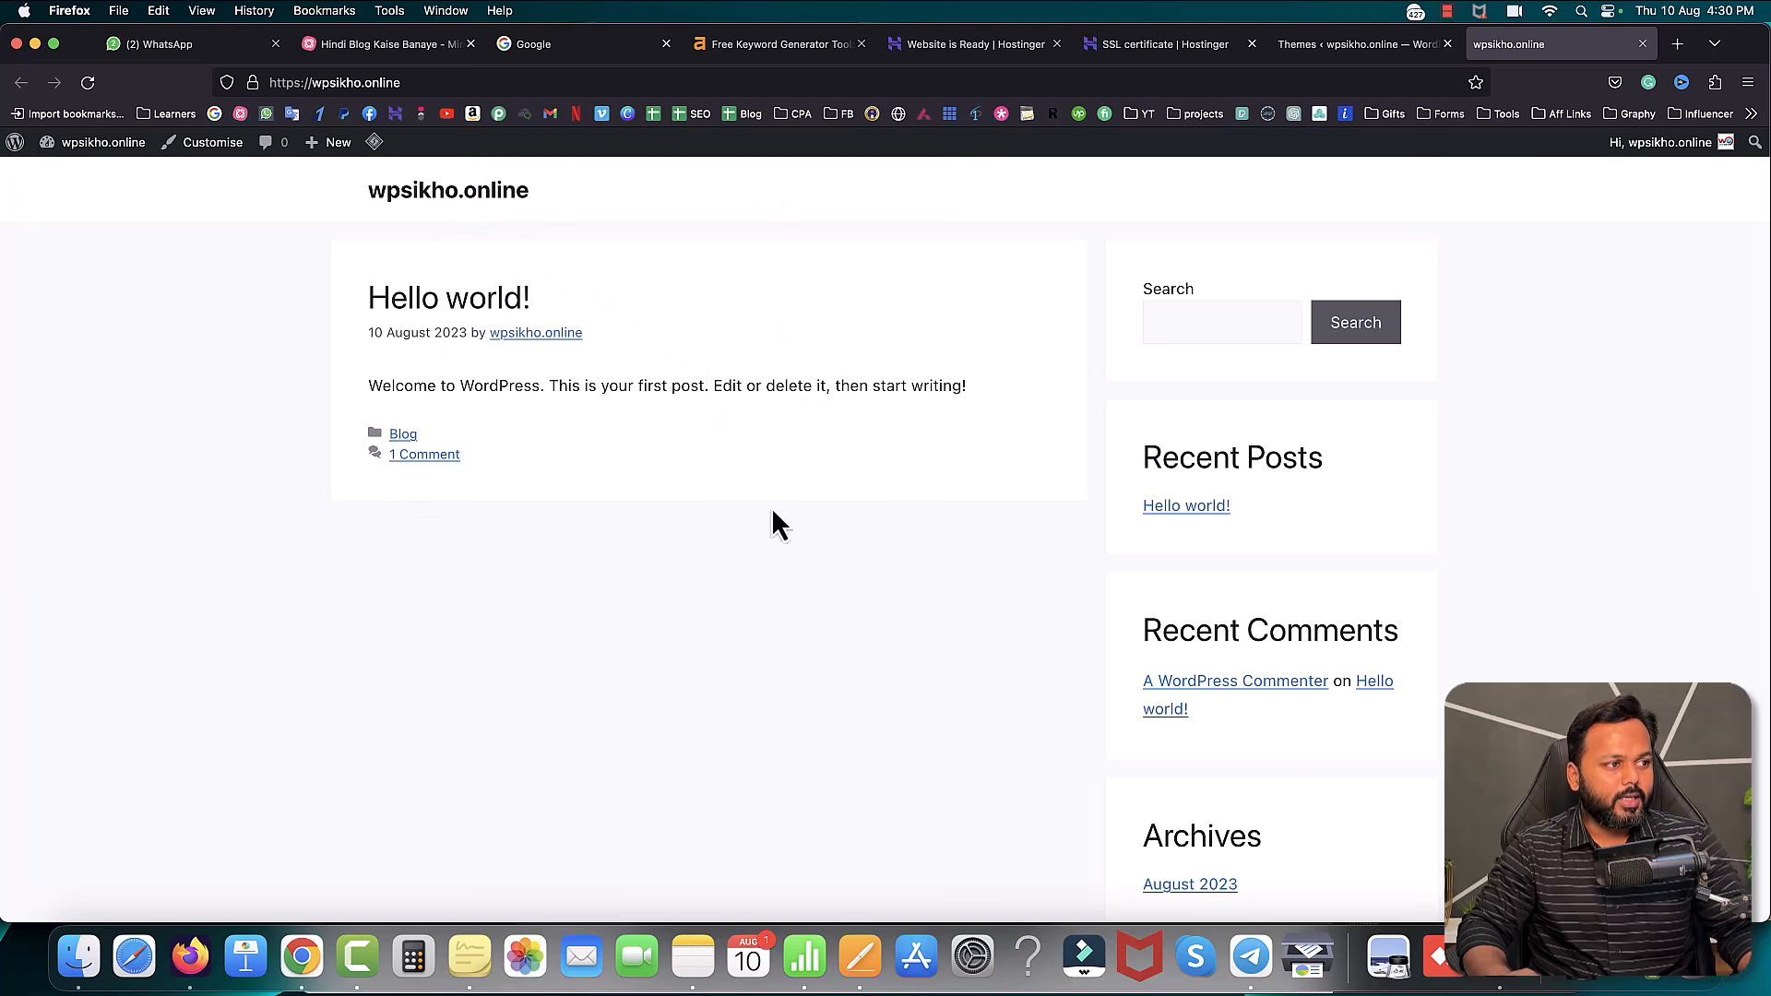
{"action": "scroll", "coordinate": [753, 417], "scroll_direction": "down", "scroll_amount": 5}
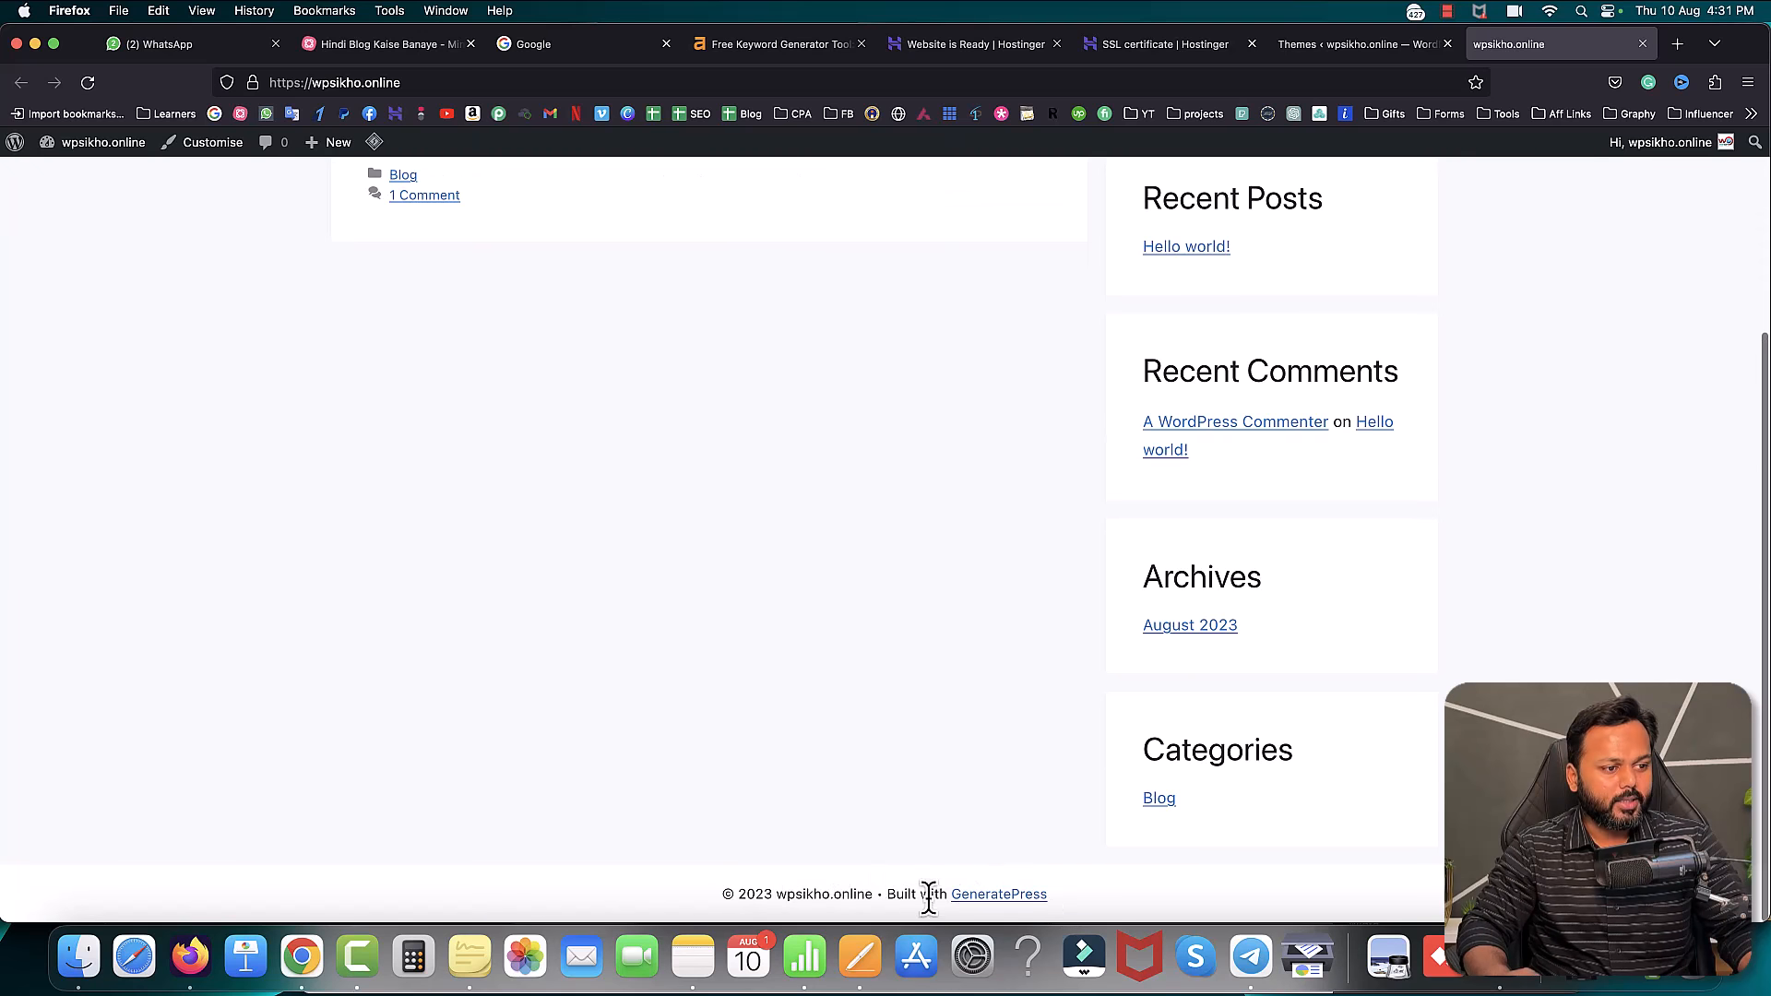
{"action": "scroll", "coordinate": [1088, 498], "scroll_direction": "up", "scroll_amount": 5}
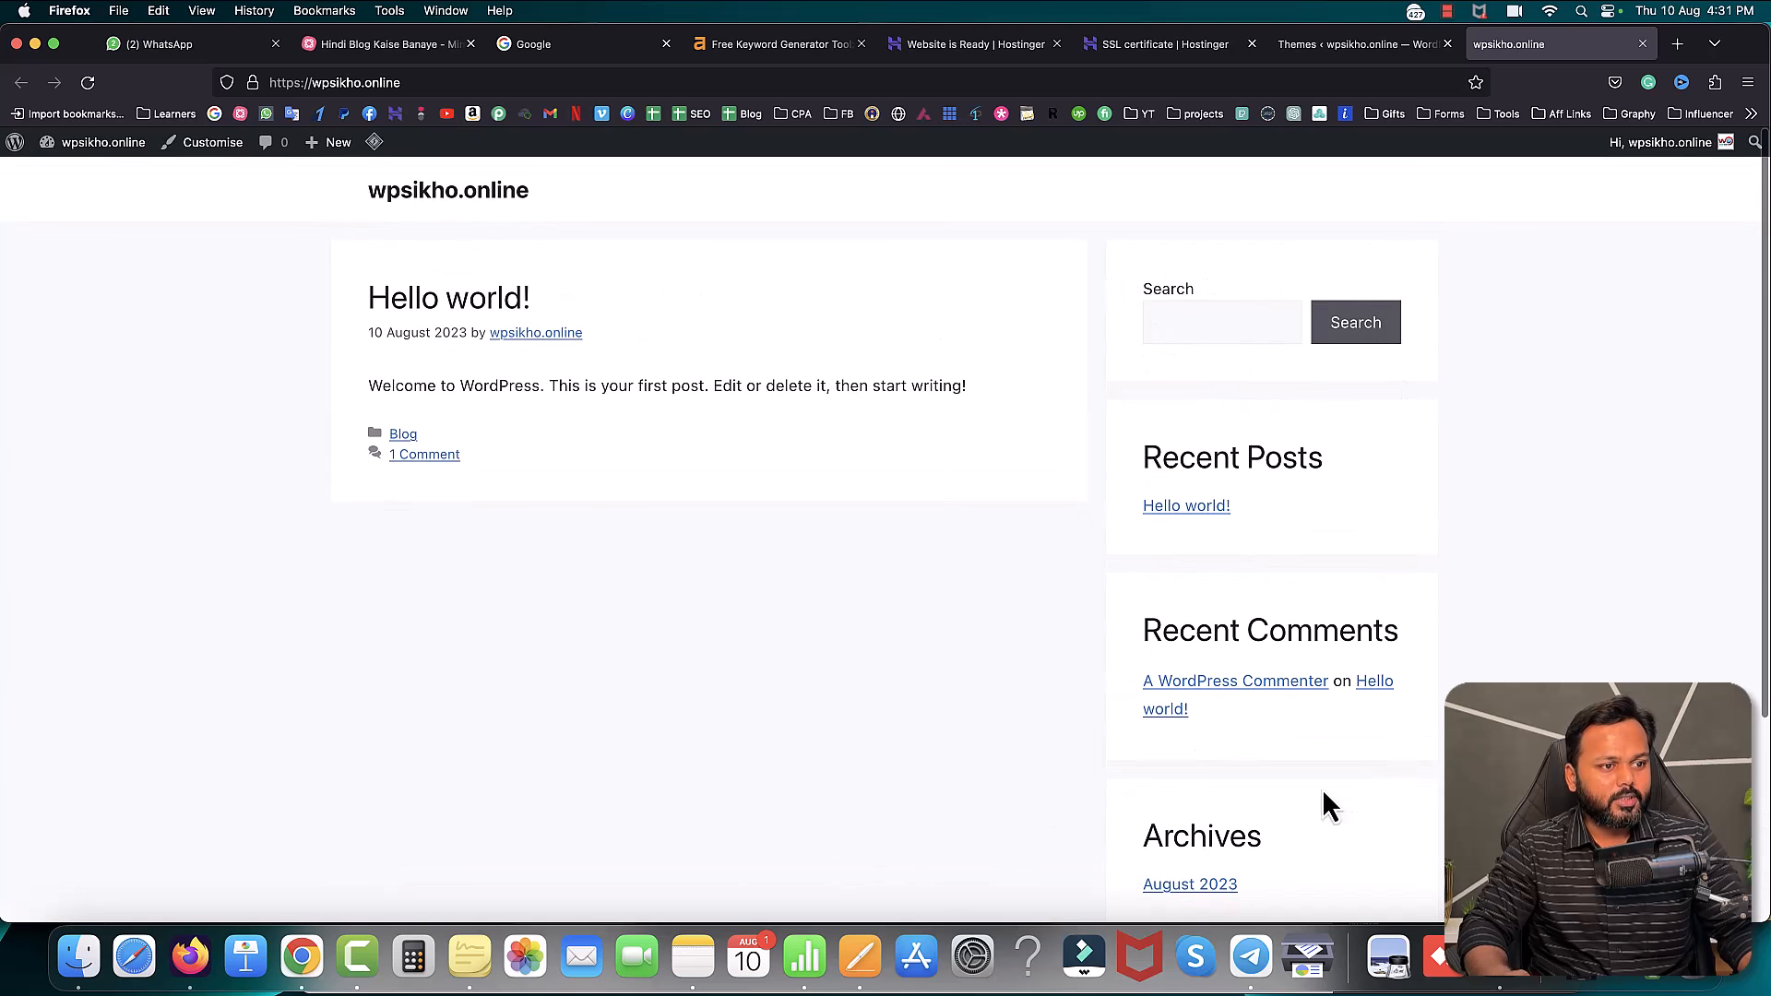
{"action": "scroll", "coordinate": [1402, 675], "scroll_direction": "down", "scroll_amount": 5}
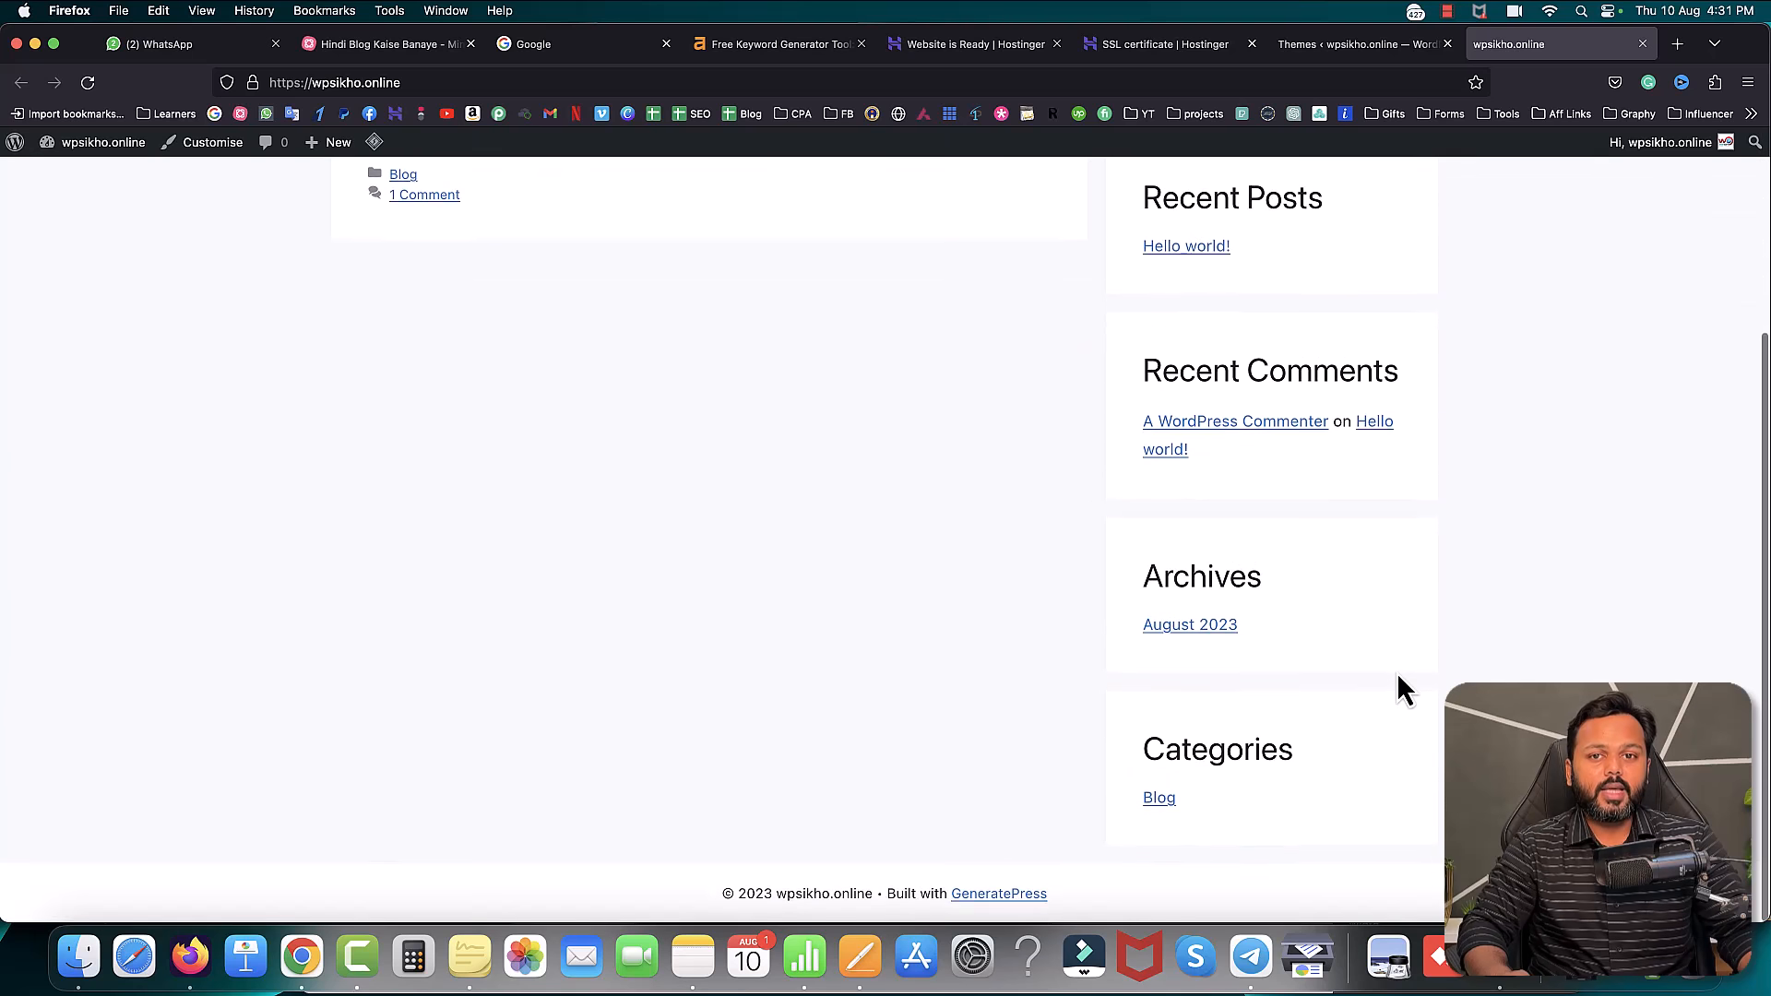
{"action": "scroll", "coordinate": [1399, 677], "scroll_direction": "up", "scroll_amount": 5}
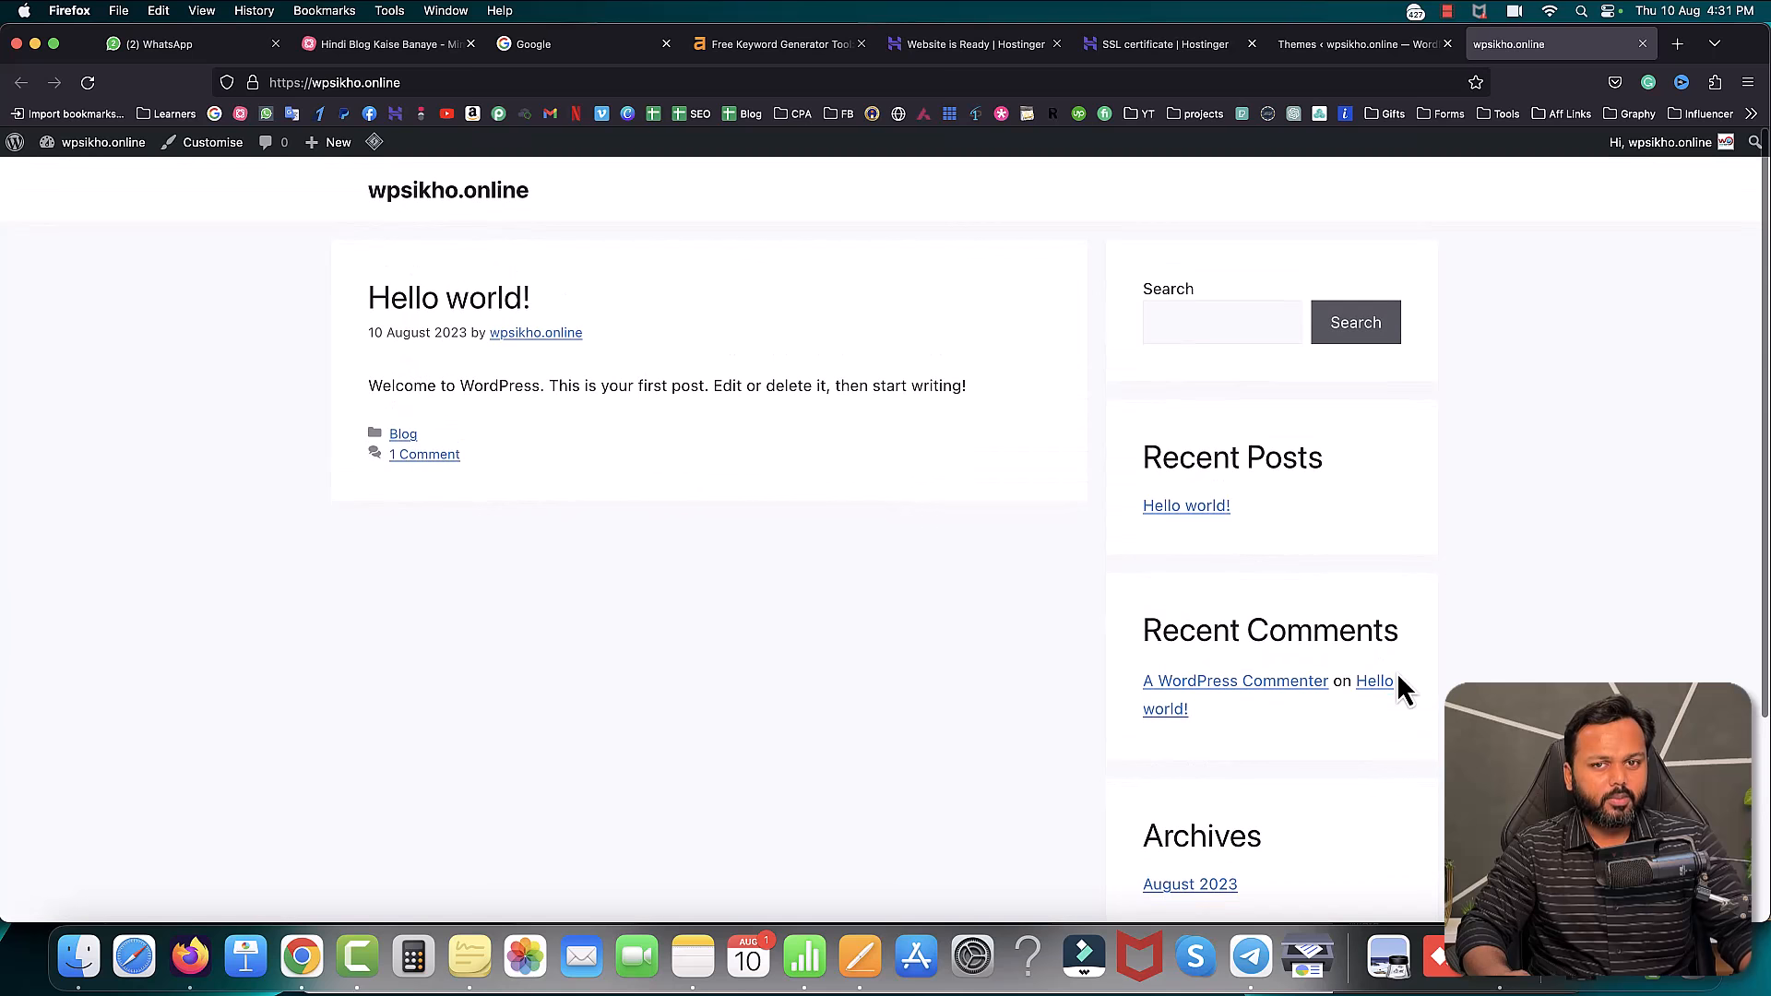
{"action": "left_click", "coordinate": [1304, 46]}
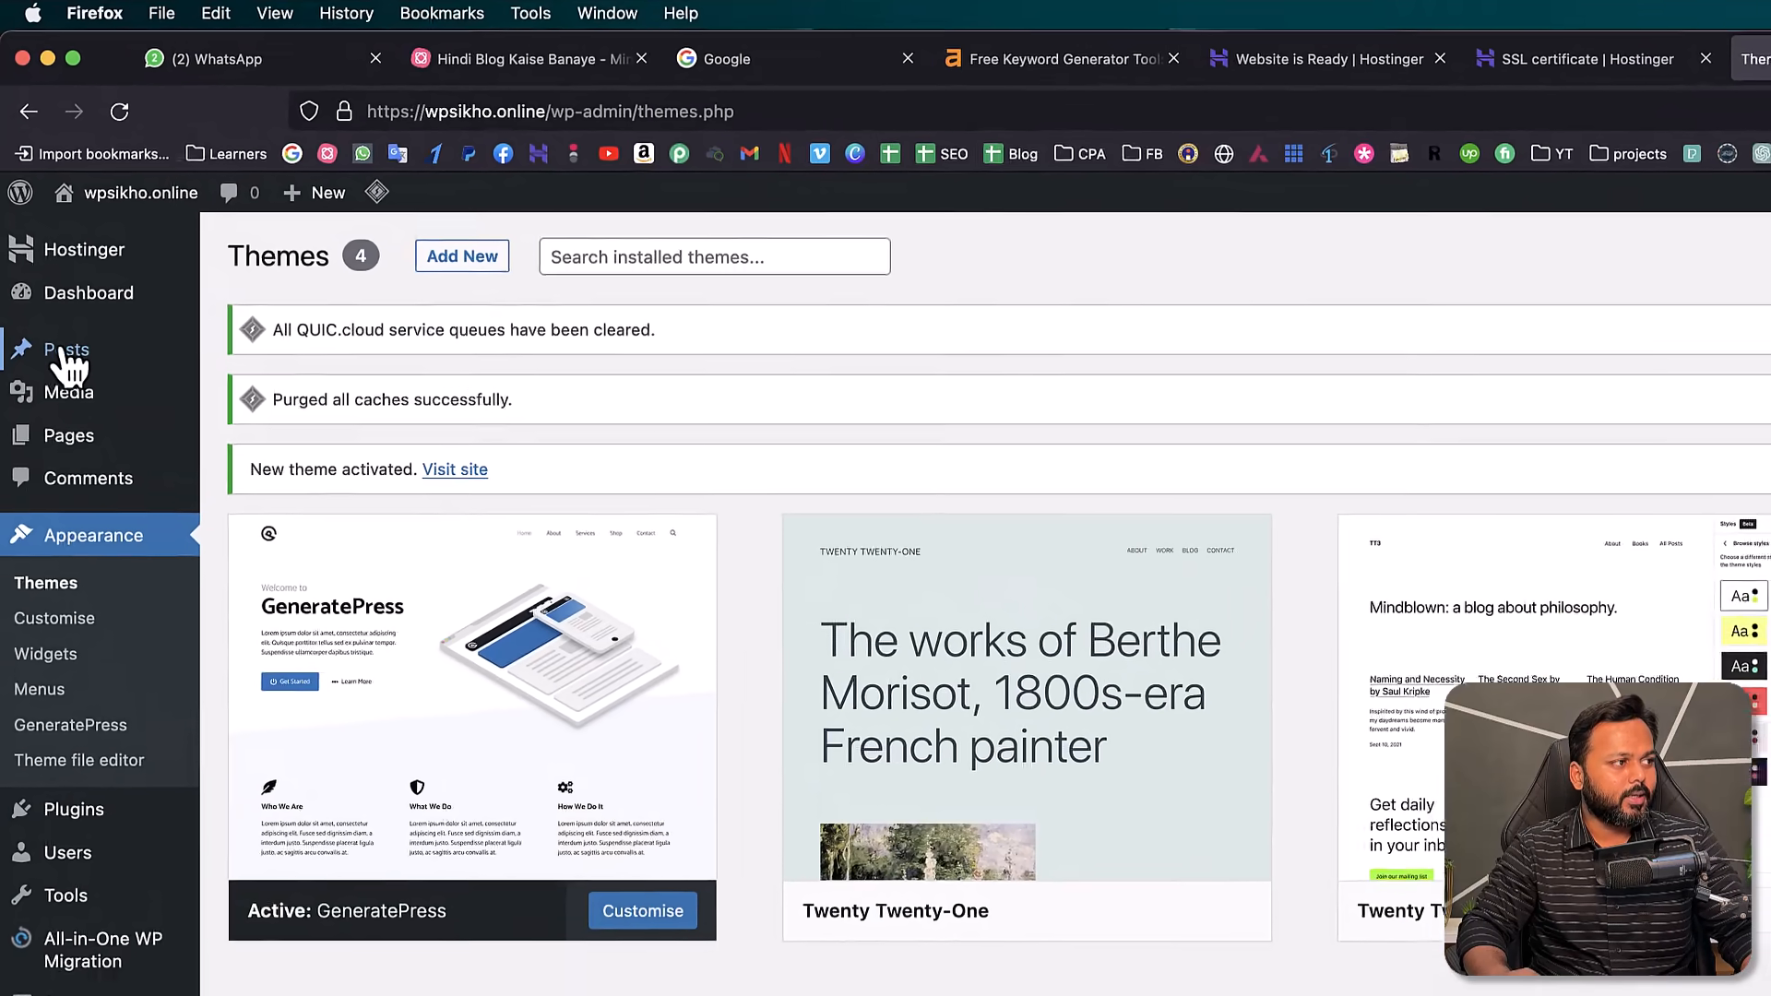
- Copy the keyword 'share market kaise sikhe' from Numbers and paste it as the post title
{"action": "mouse_move", "coordinate": [68, 360]}
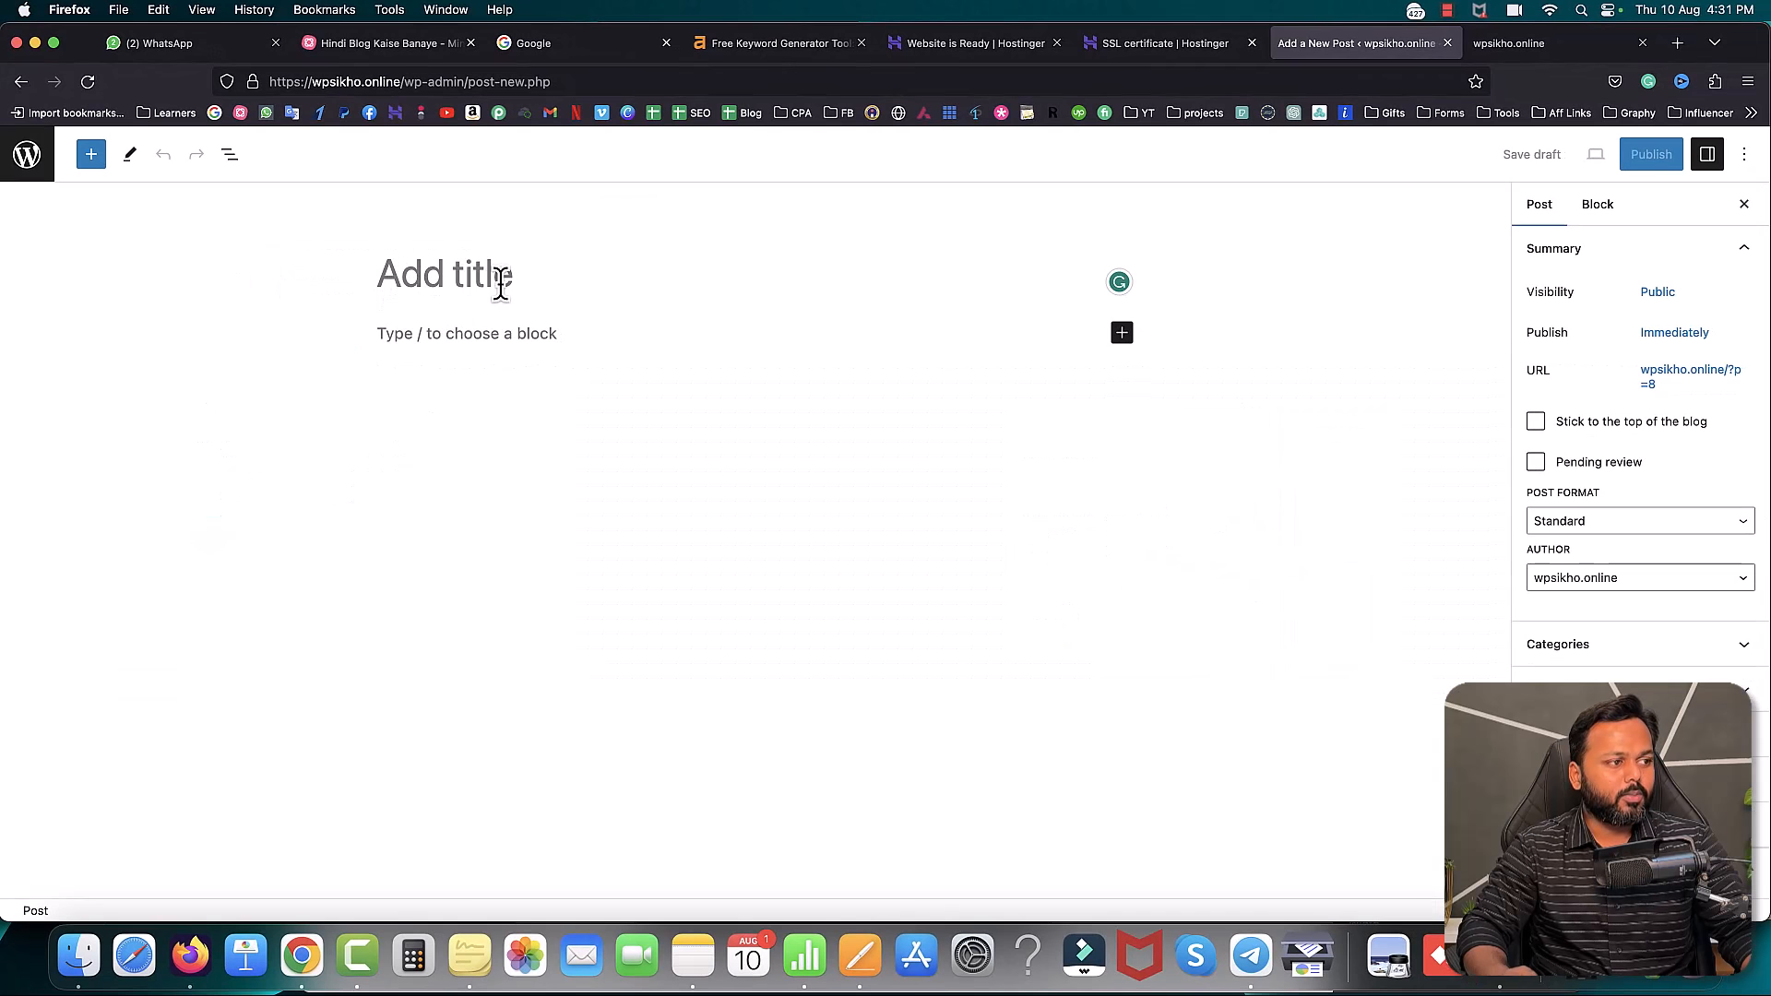
{"action": "left_click", "coordinate": [816, 947]}
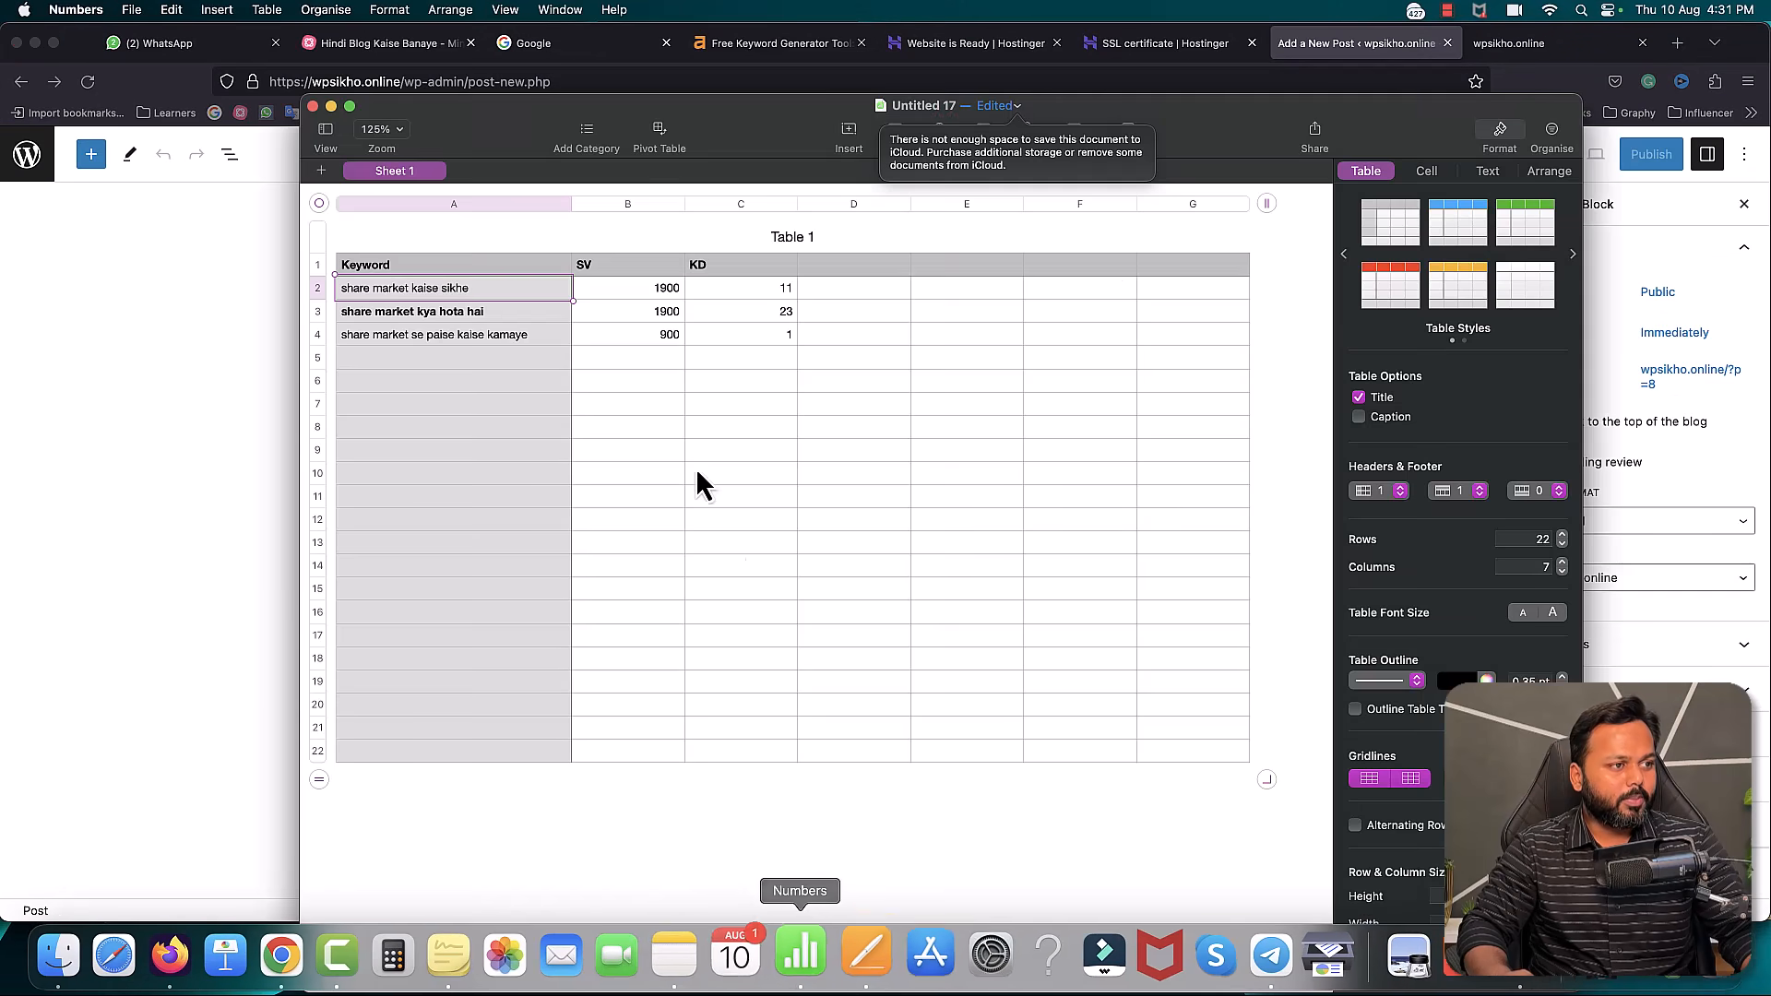
{"action": "right_click", "coordinate": [441, 298]}
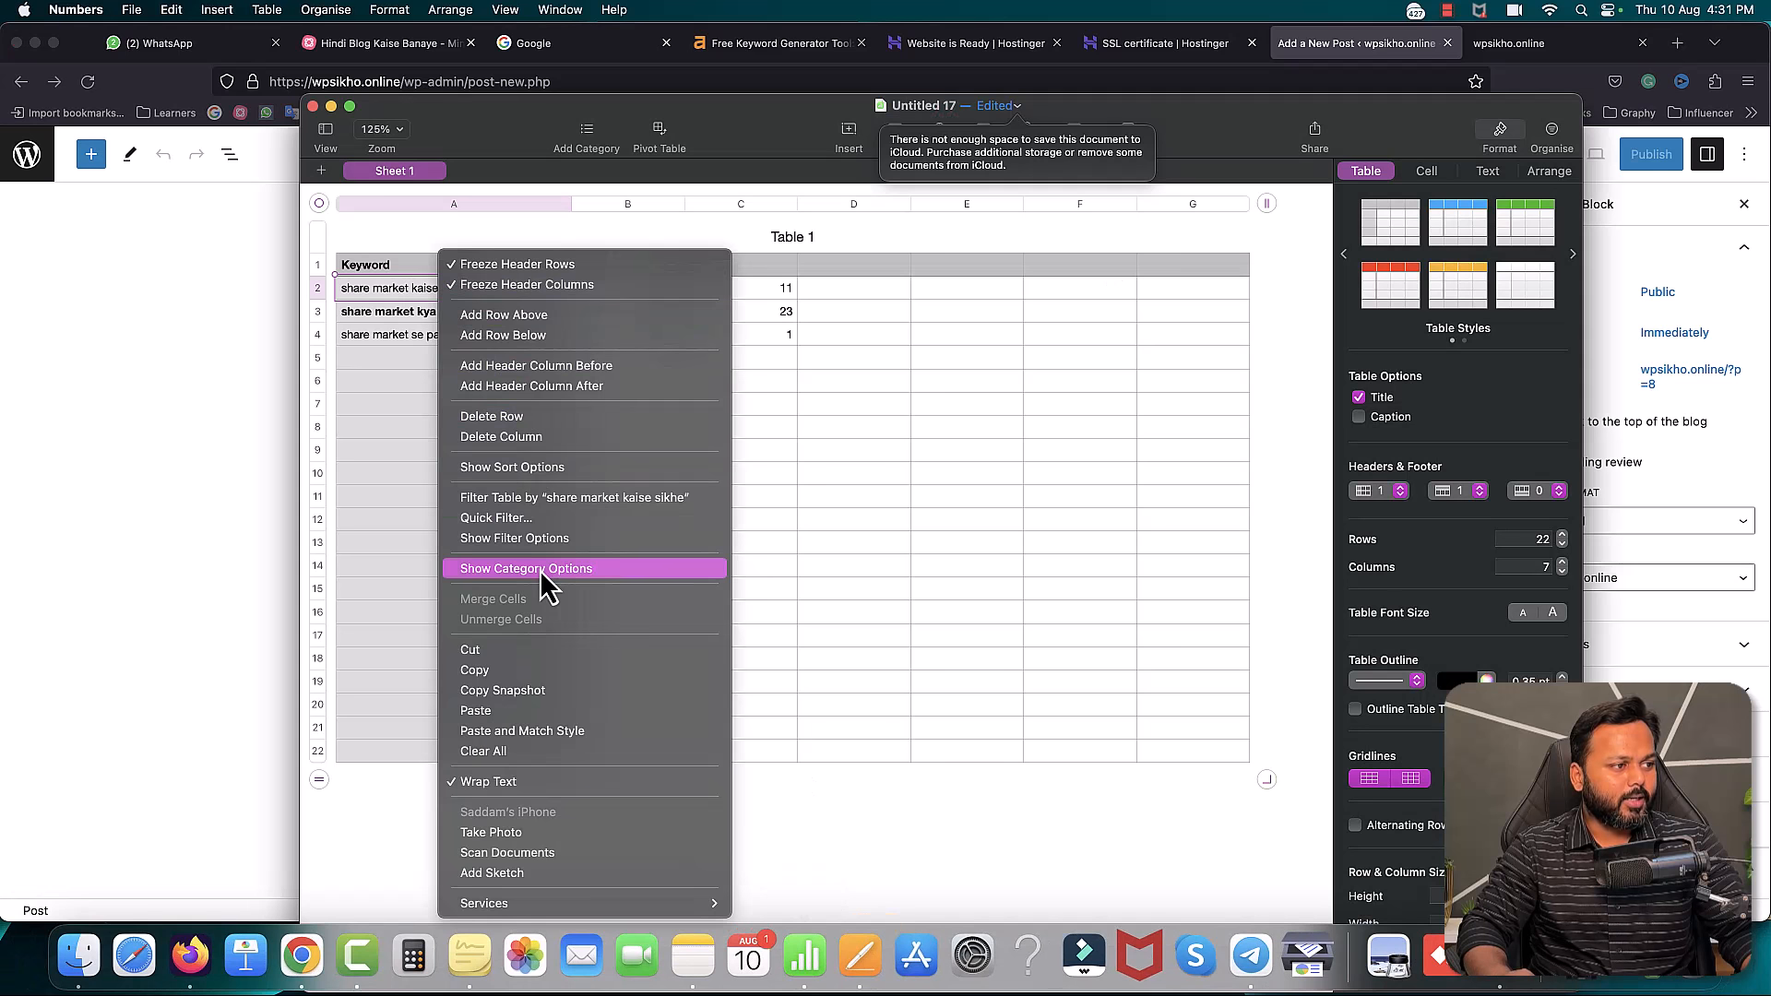
{"action": "left_click", "coordinate": [490, 676]}
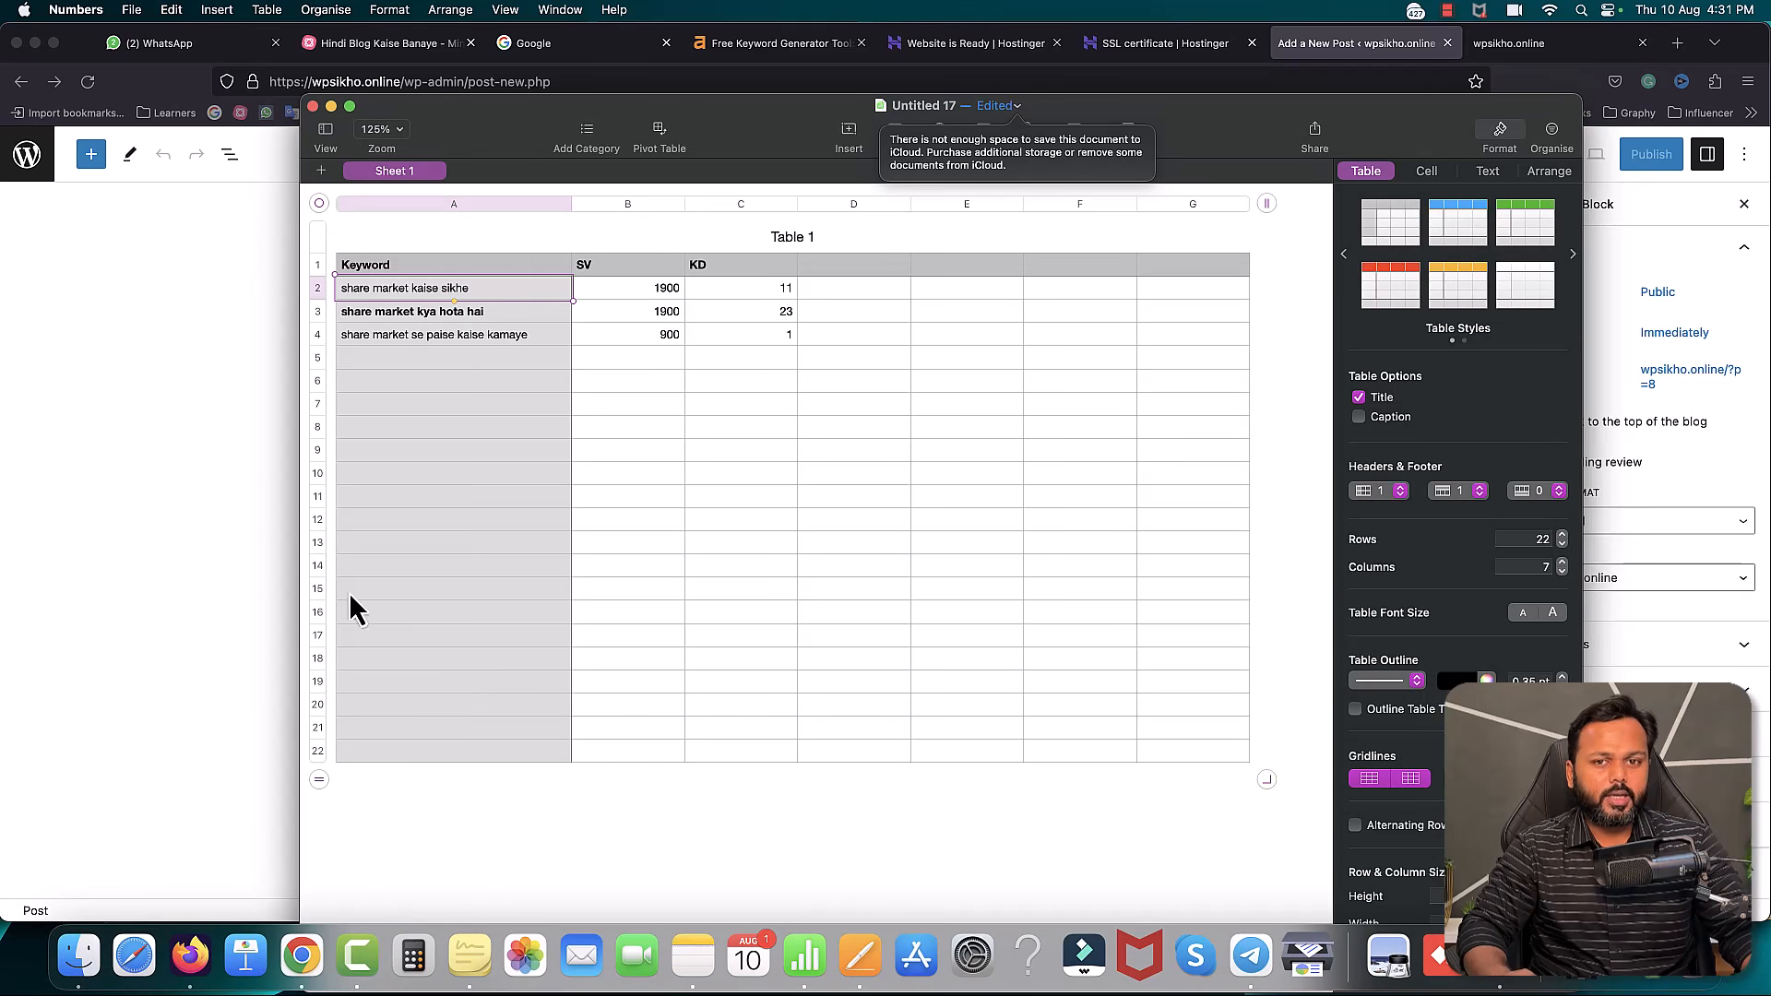
{"action": "left_click", "coordinate": [187, 478]}
{"action": "key", "text": "super+v"}
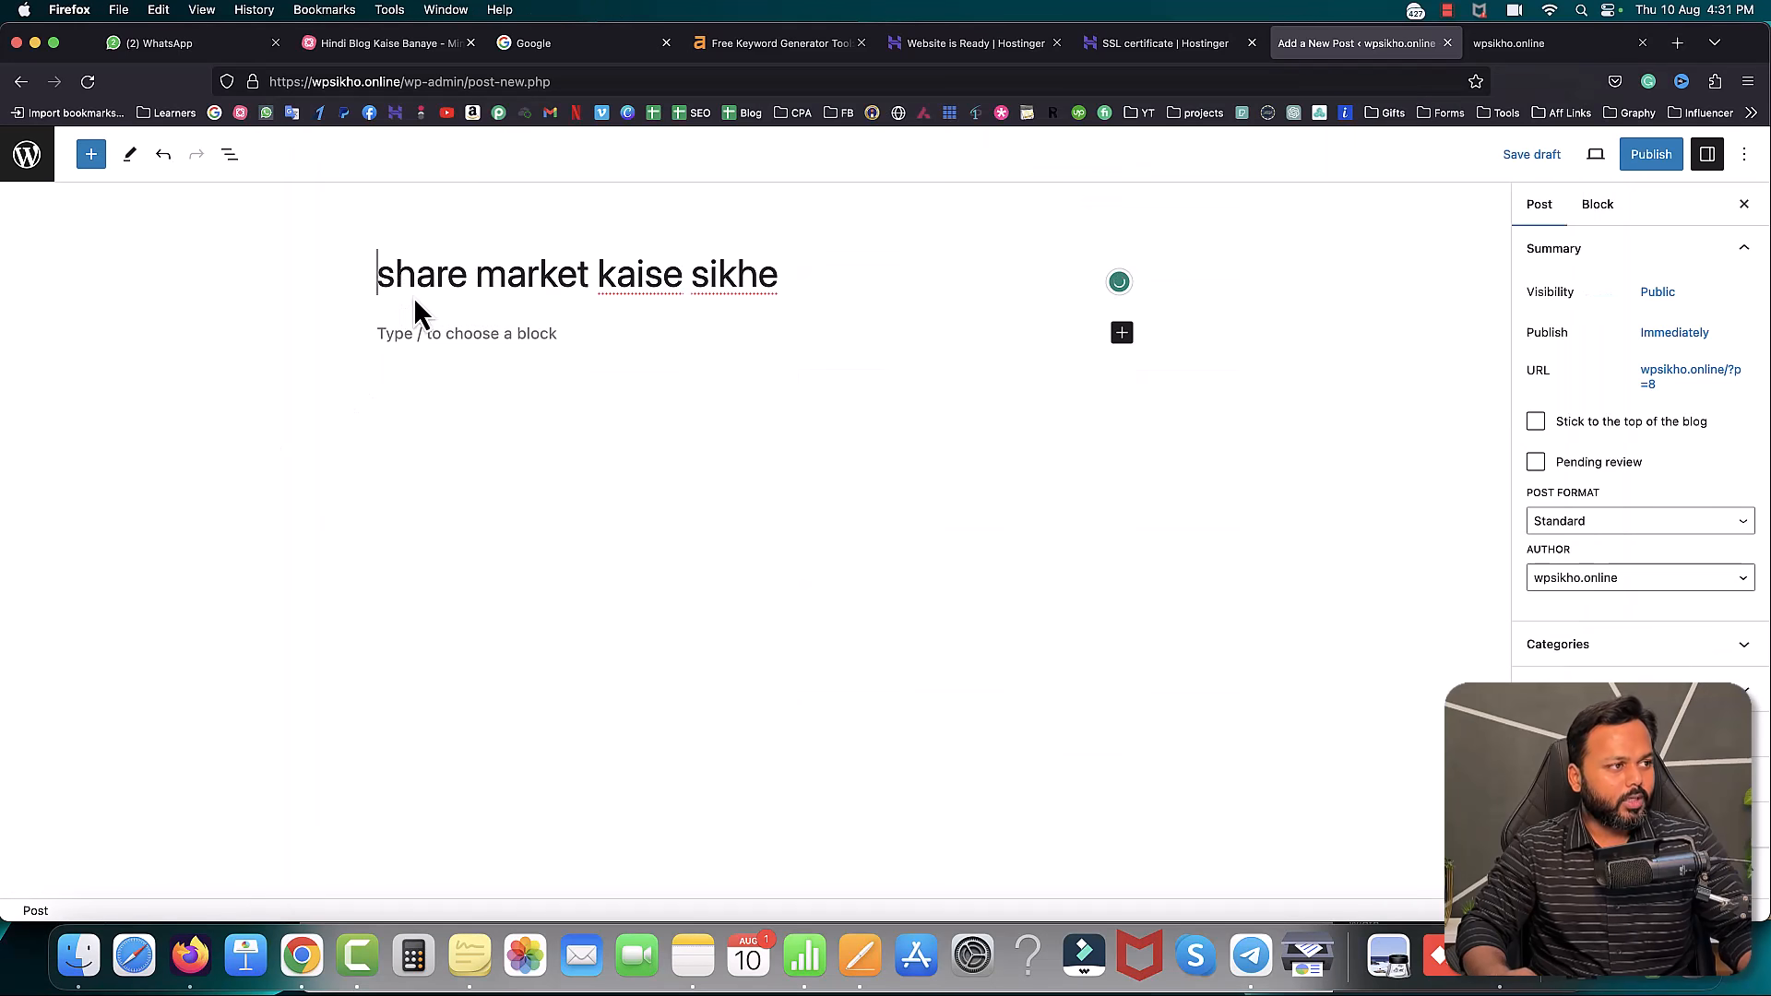
- Capitalise the title to 'Share Market Kaise Sikhe' and select the whole title
{"action": "left_click", "coordinate": [397, 276]}
{"action": "key", "text": "BackSpace"}
{"action": "type", "text": "S"}
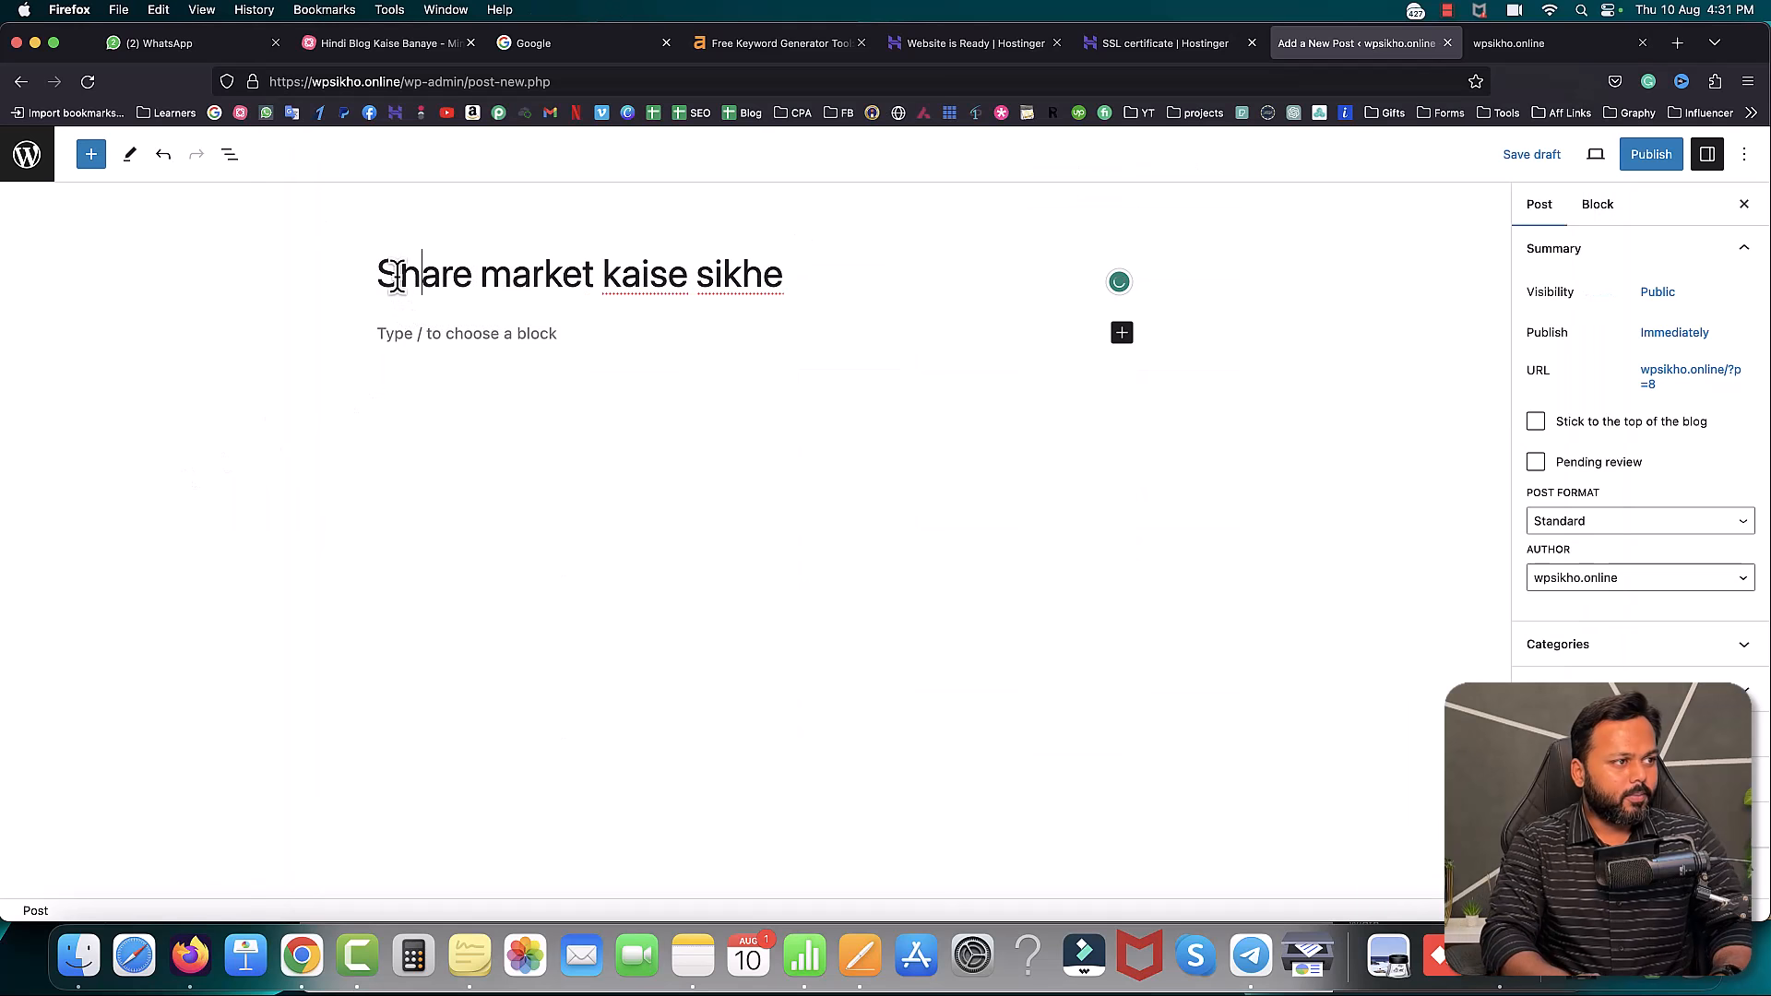
{"action": "key", "text": "BackSpace"}
{"action": "type", "text": "M"}
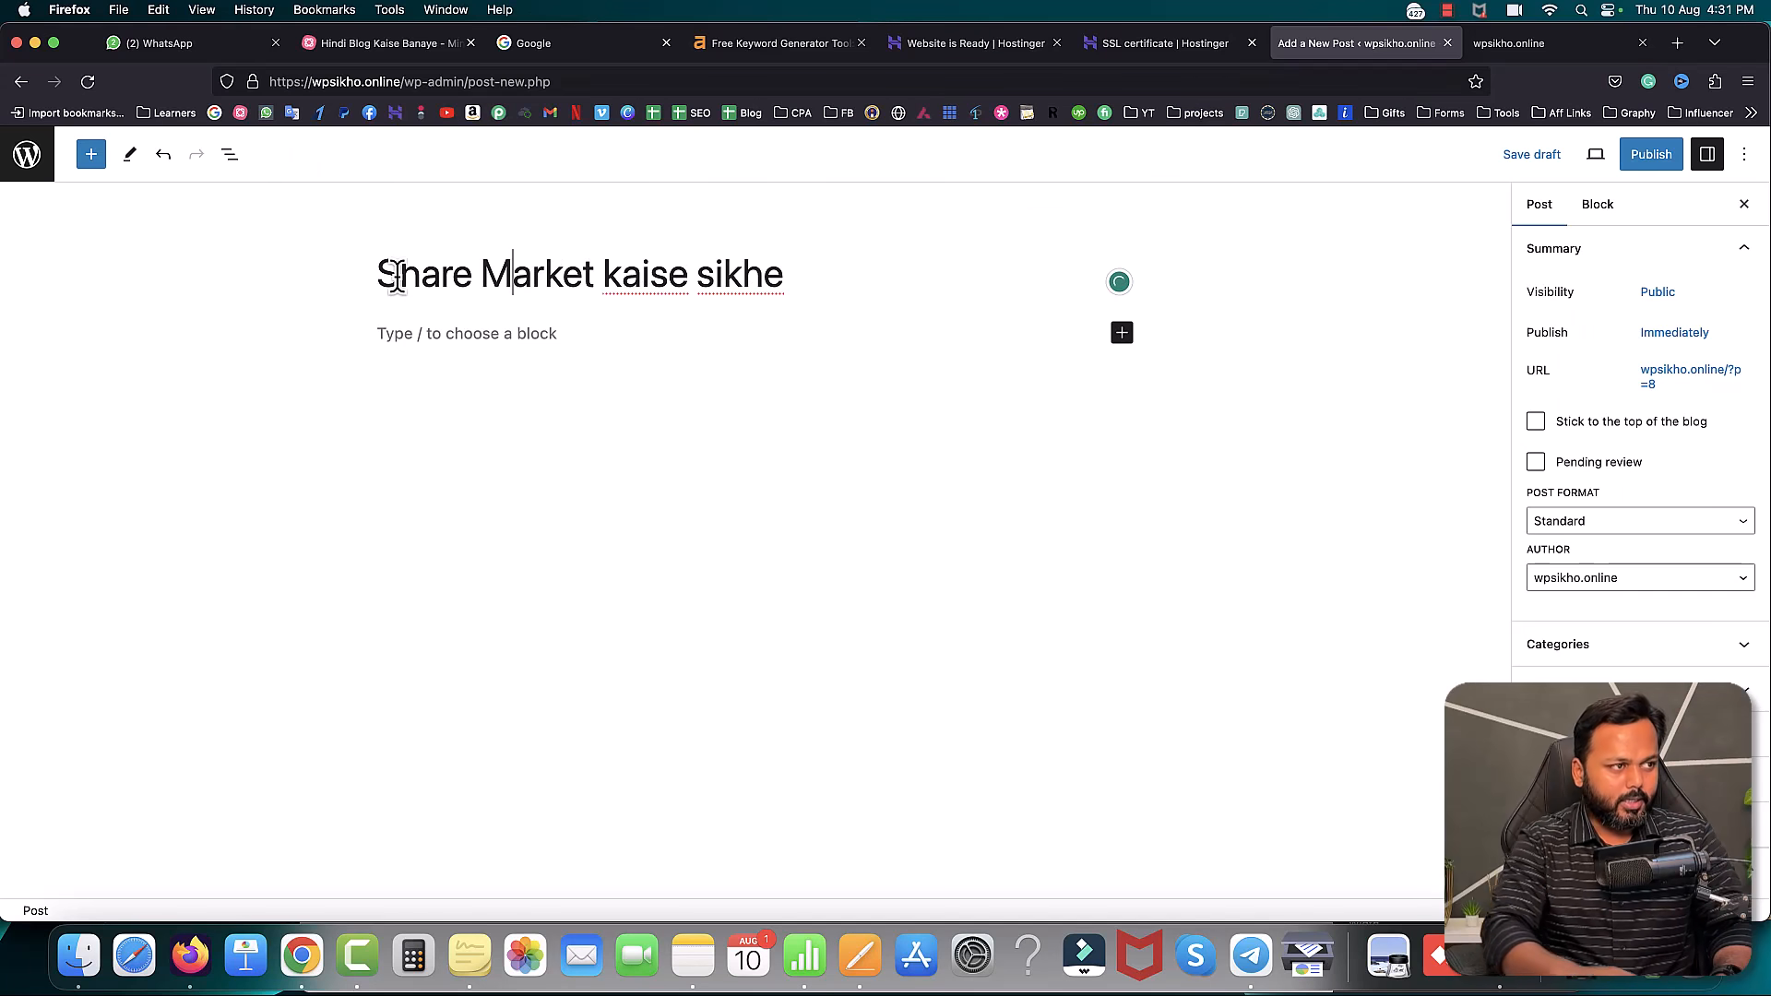
{"action": "left_click", "coordinate": [626, 274]}
{"action": "key", "text": "BackSpace"}
{"action": "type", "text": "K"}
{"action": "key", "text": "BackSpace"}
{"action": "type", "text": "S"}
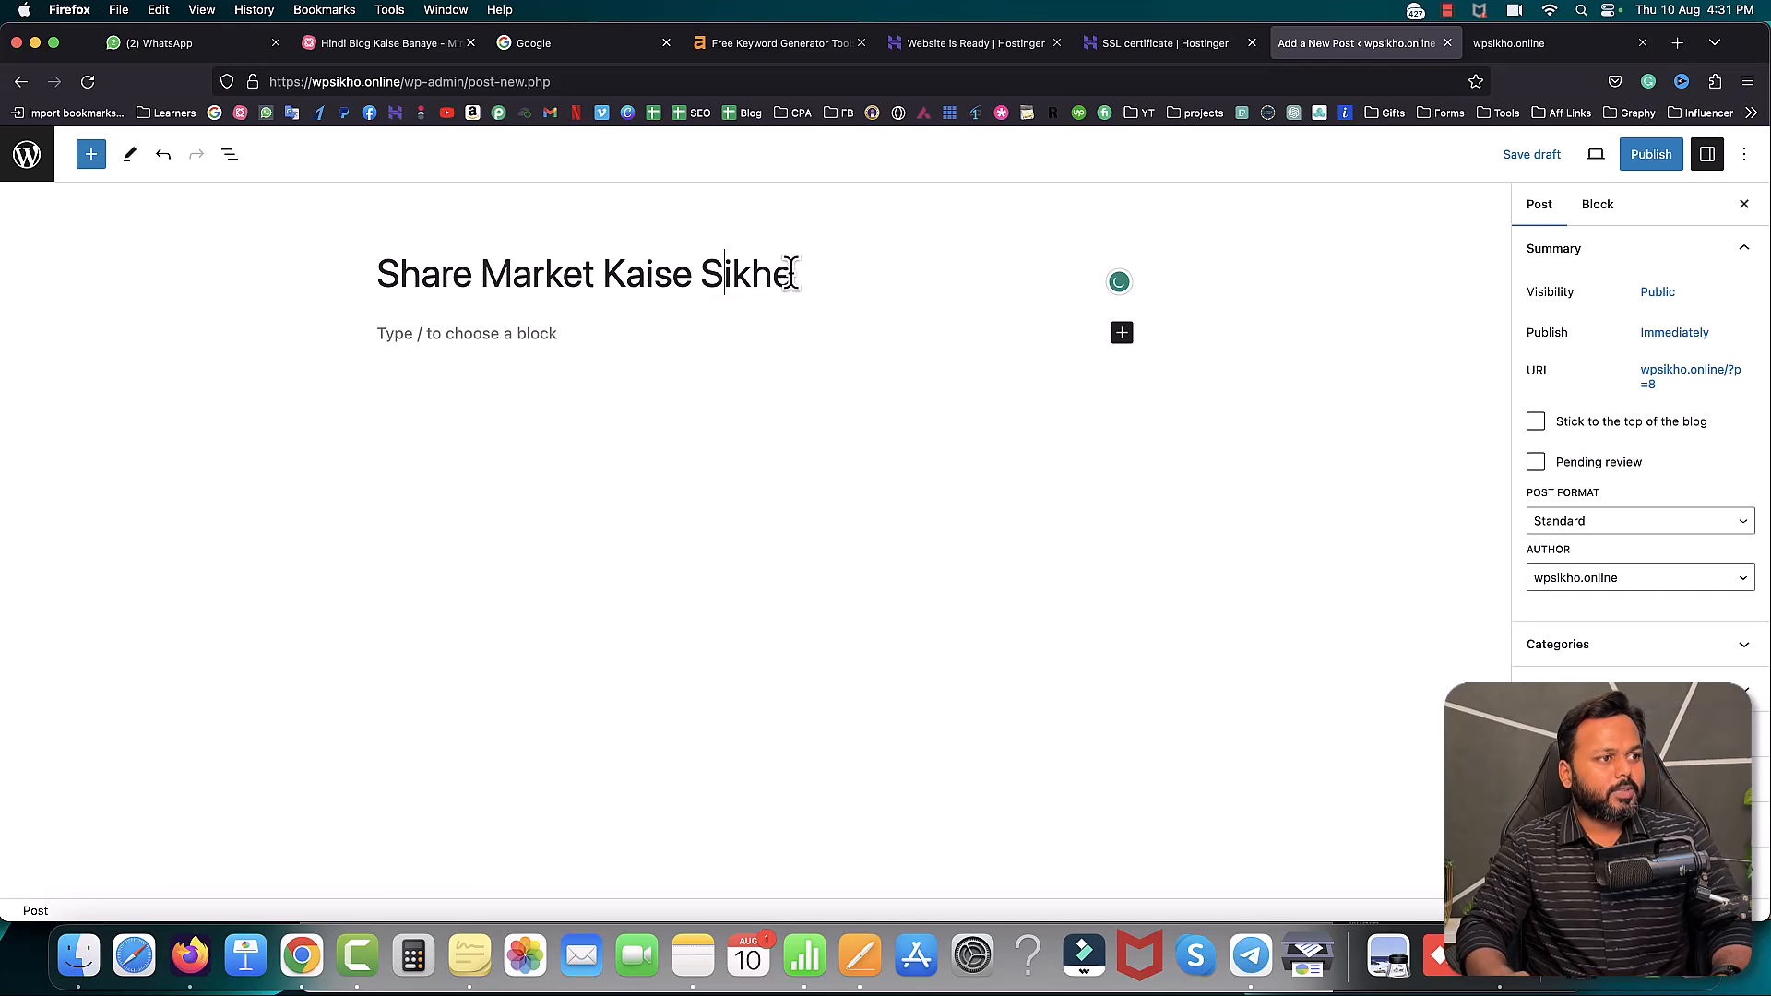
{"action": "left_click_drag", "start_coordinate": [791, 273], "coordinate": [379, 282]}
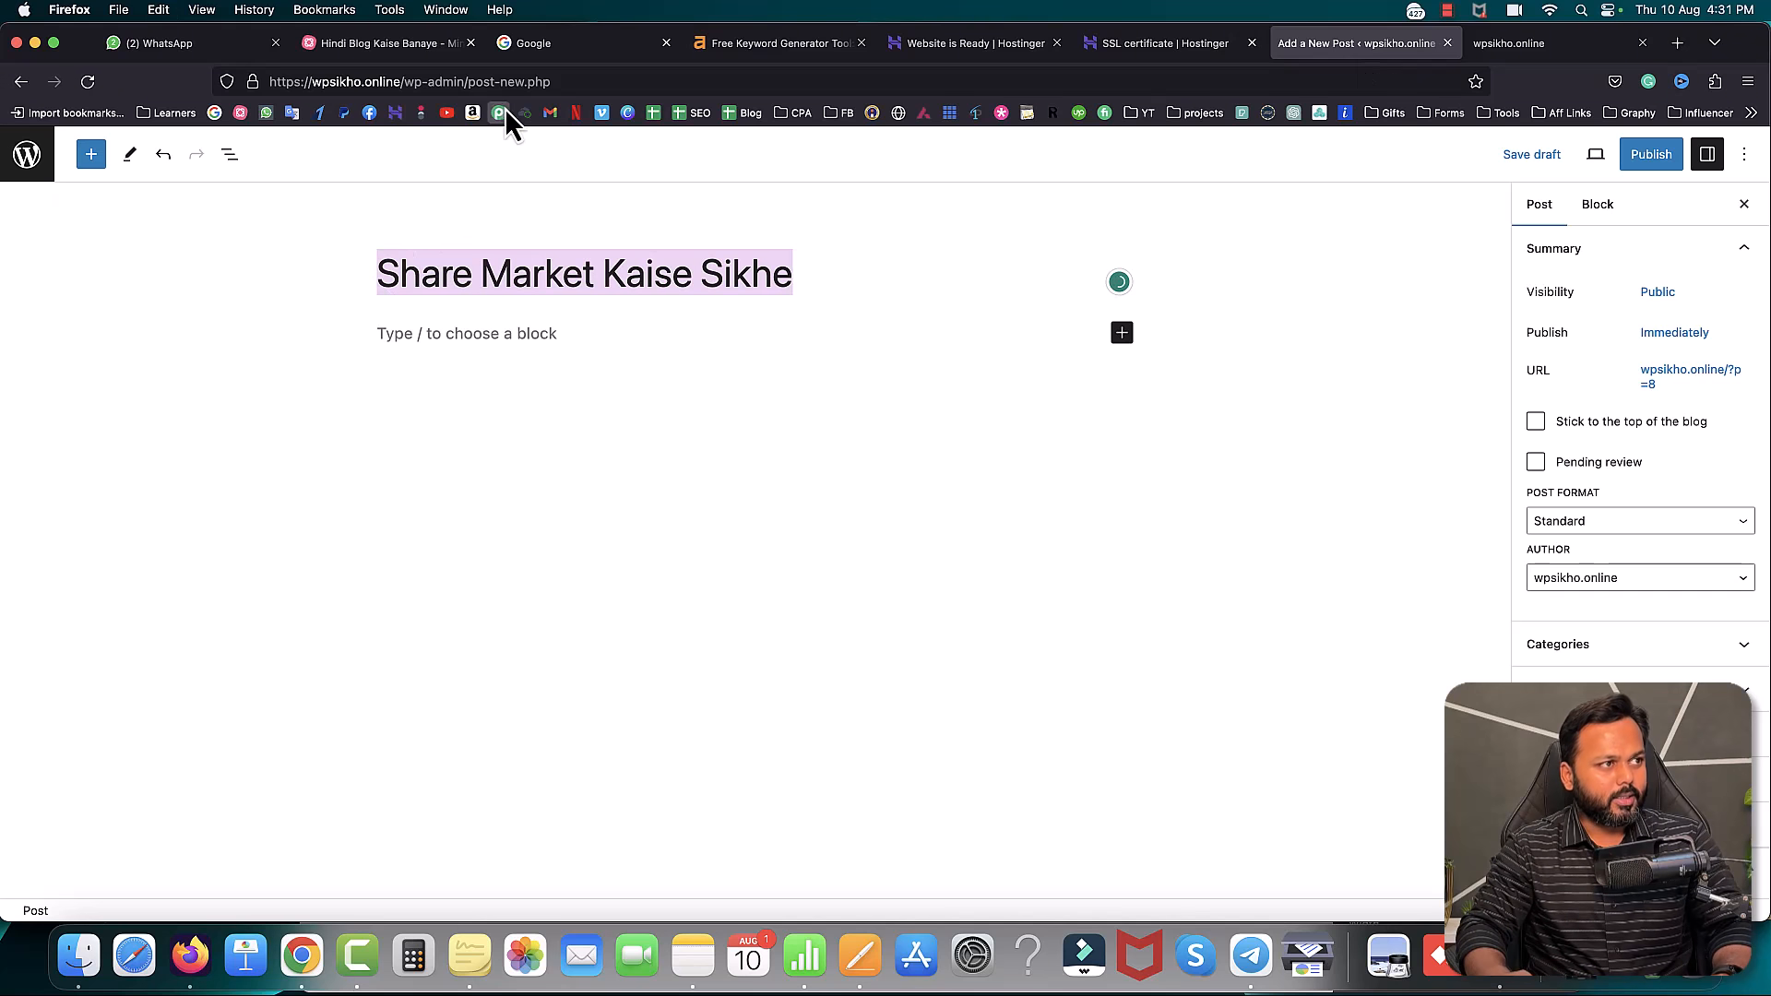
{"action": "left_click", "coordinate": [546, 44]}
{"action": "left_click", "coordinate": [291, 112]}
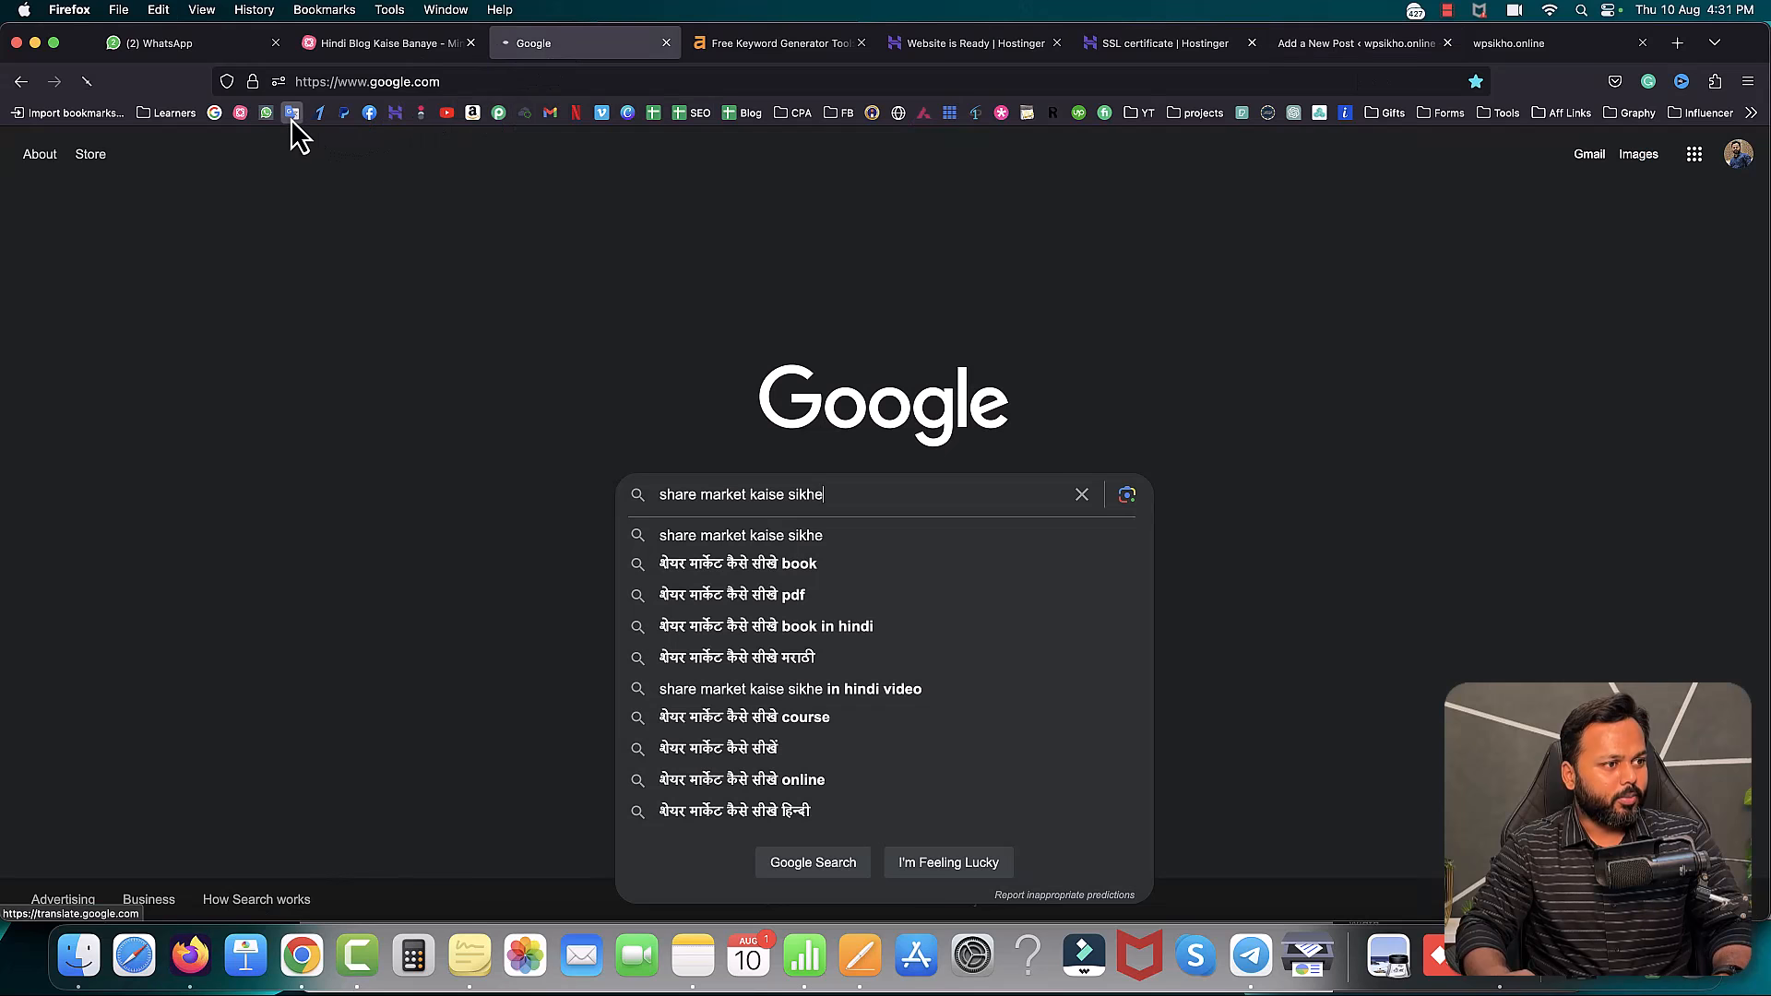
- In Google Translate, turn 'SHARE MARKET KAISE SEEKHEN' into 'शेयर मार्केट कैसे सीखें', using the मार्केट spelling
{"action": "left_click_drag", "start_coordinate": [567, 47], "coordinate": [1347, 44]}
{"action": "left_click", "coordinate": [499, 282]}
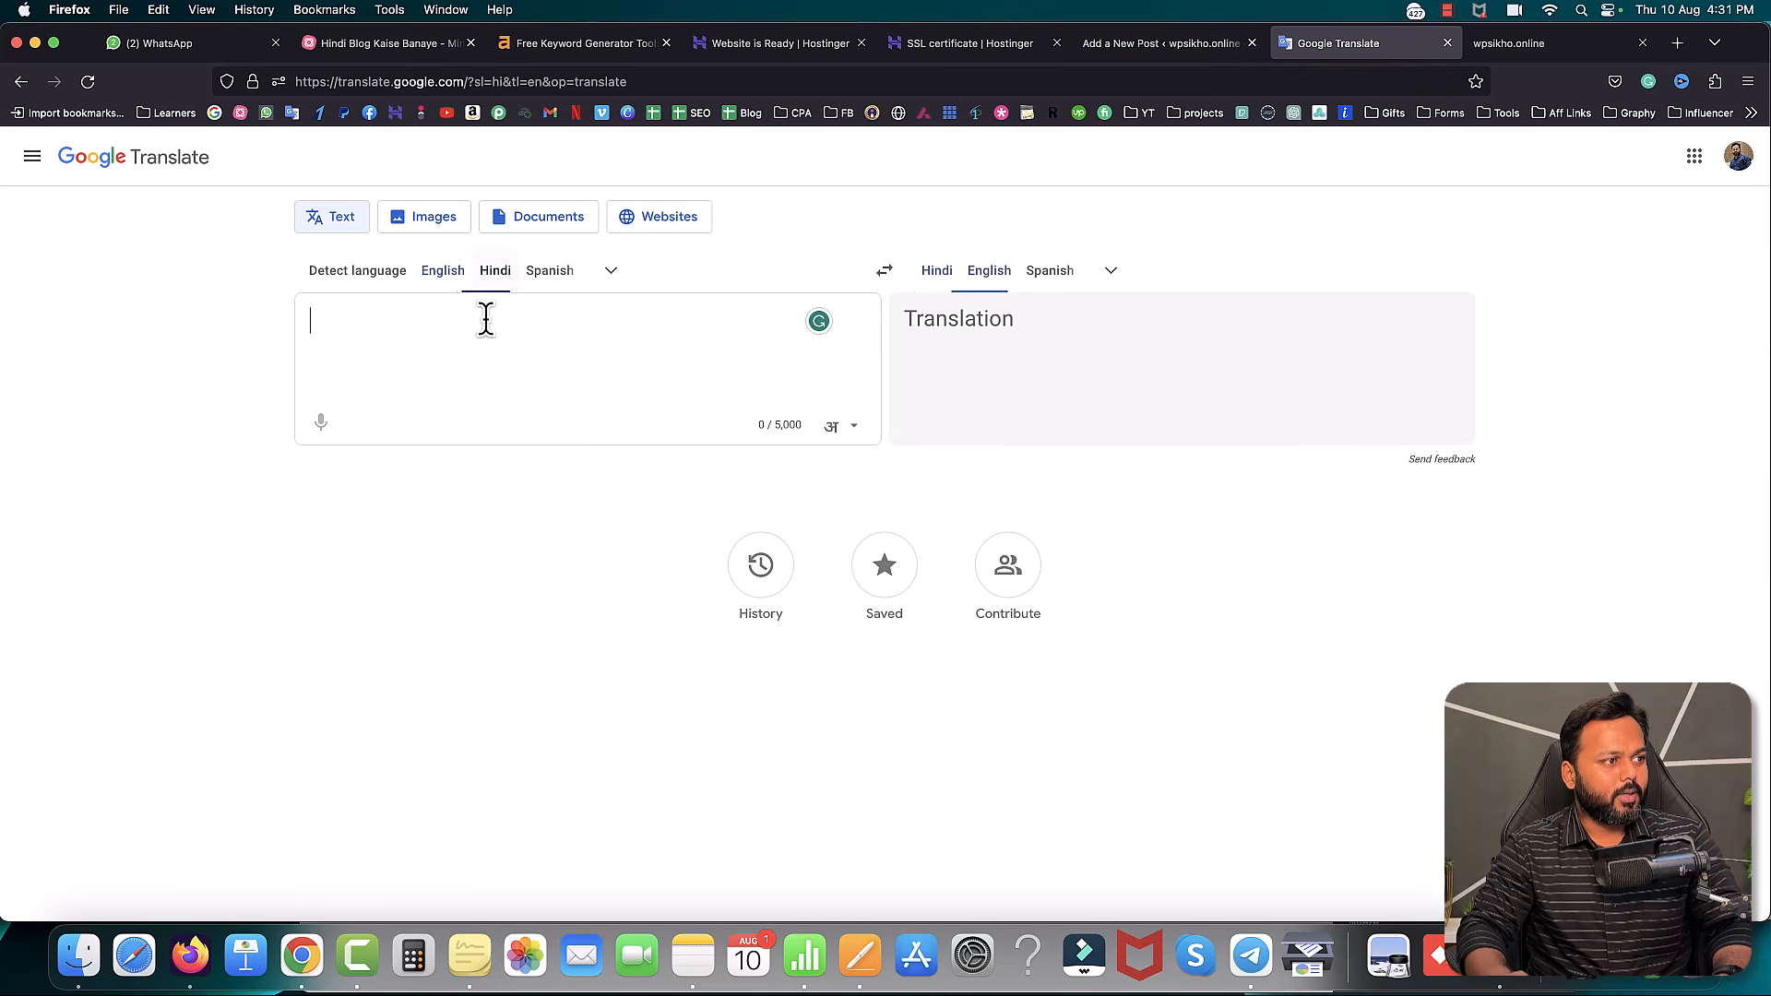
{"action": "type", "text": "SHARE"}
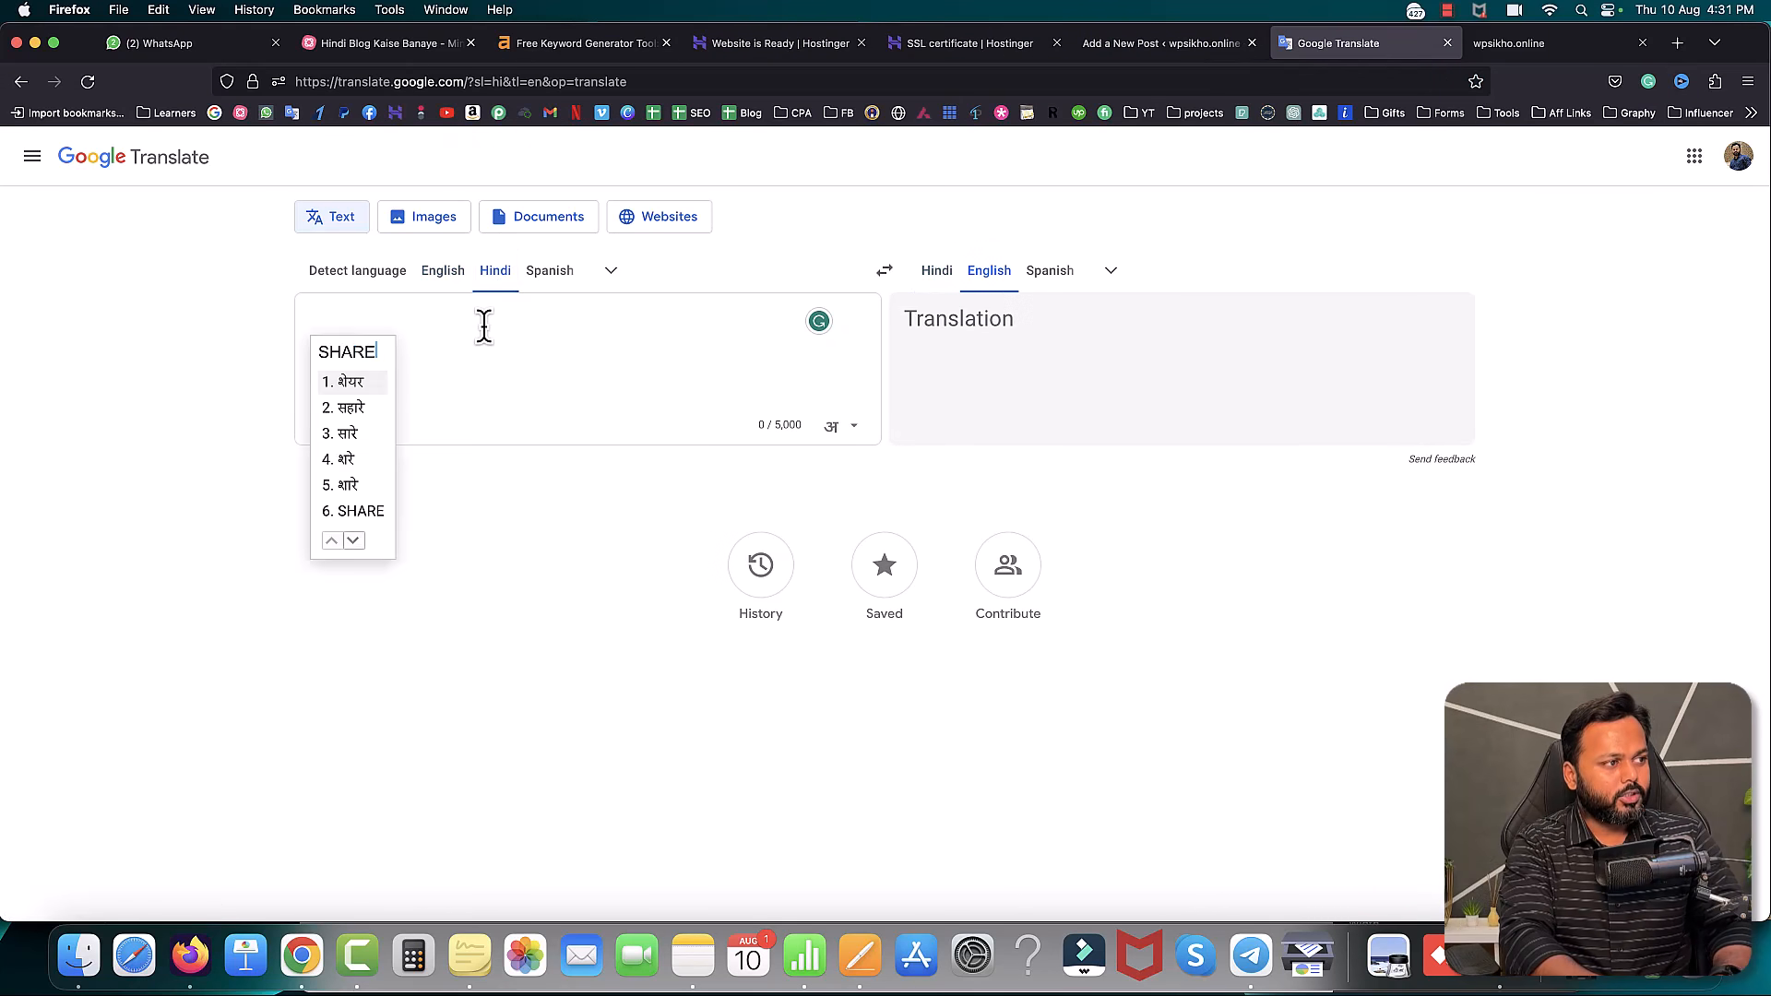
{"action": "type", "text": " MARKET KAISE SEEKH"}
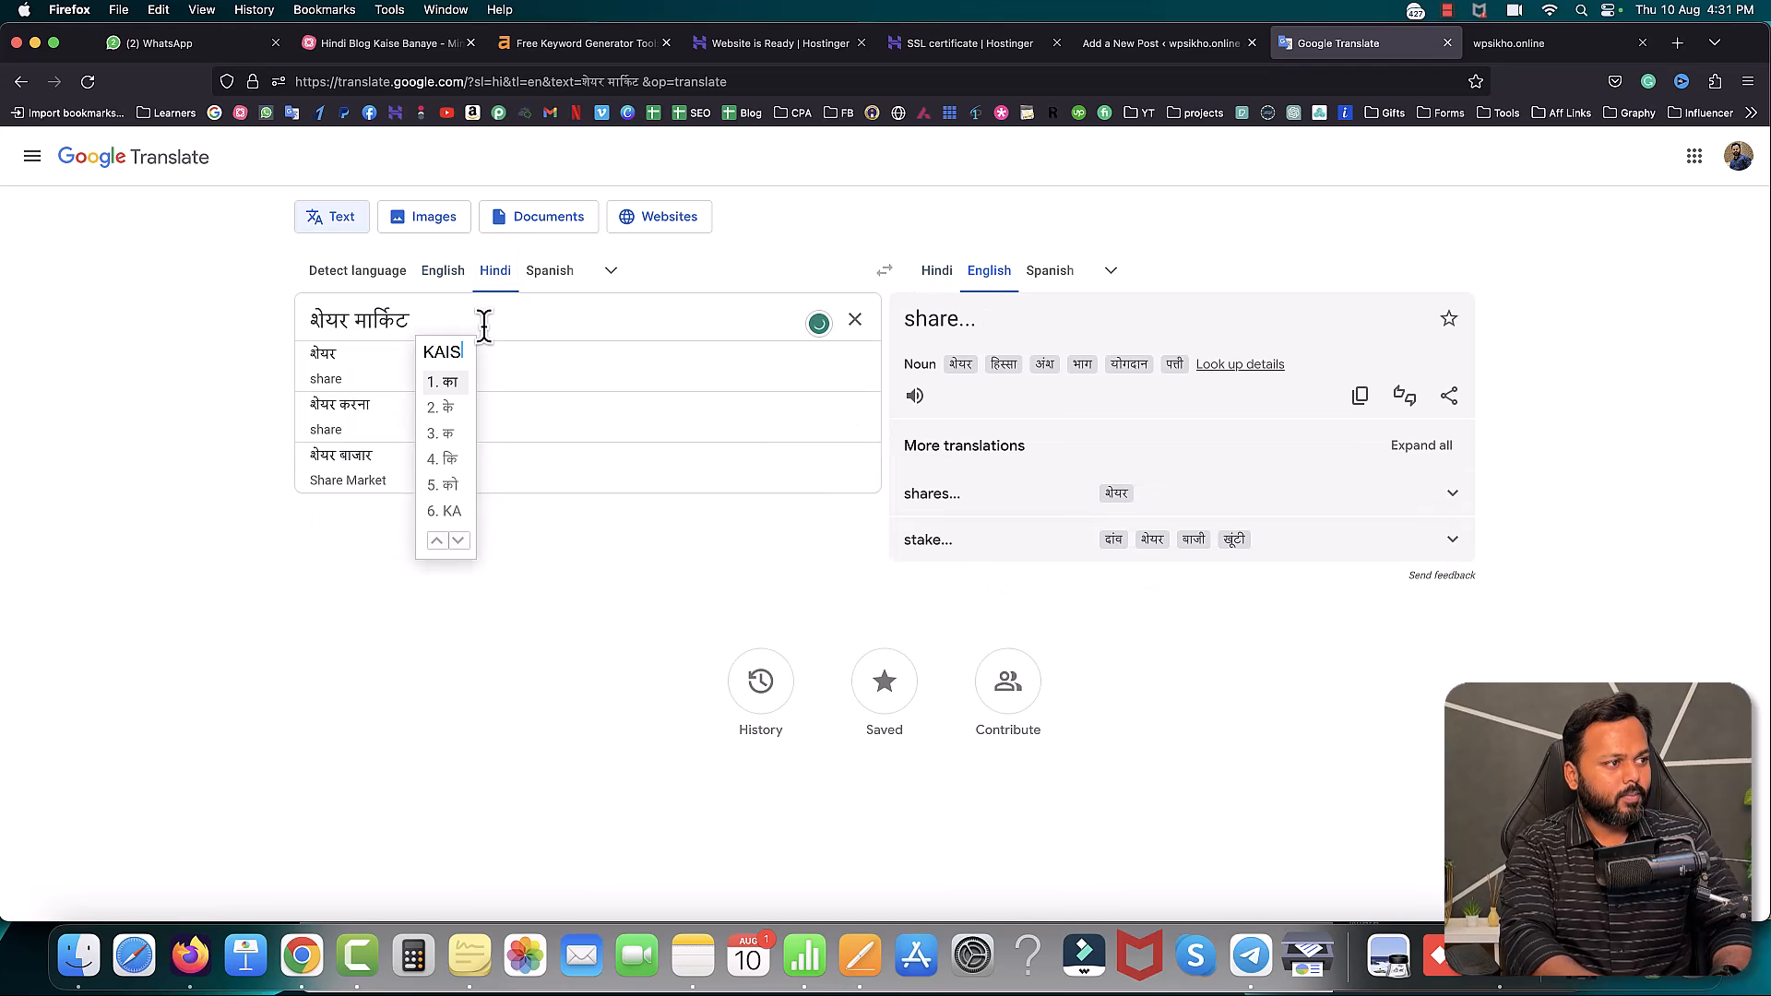
{"action": "type", "text": "EN"}
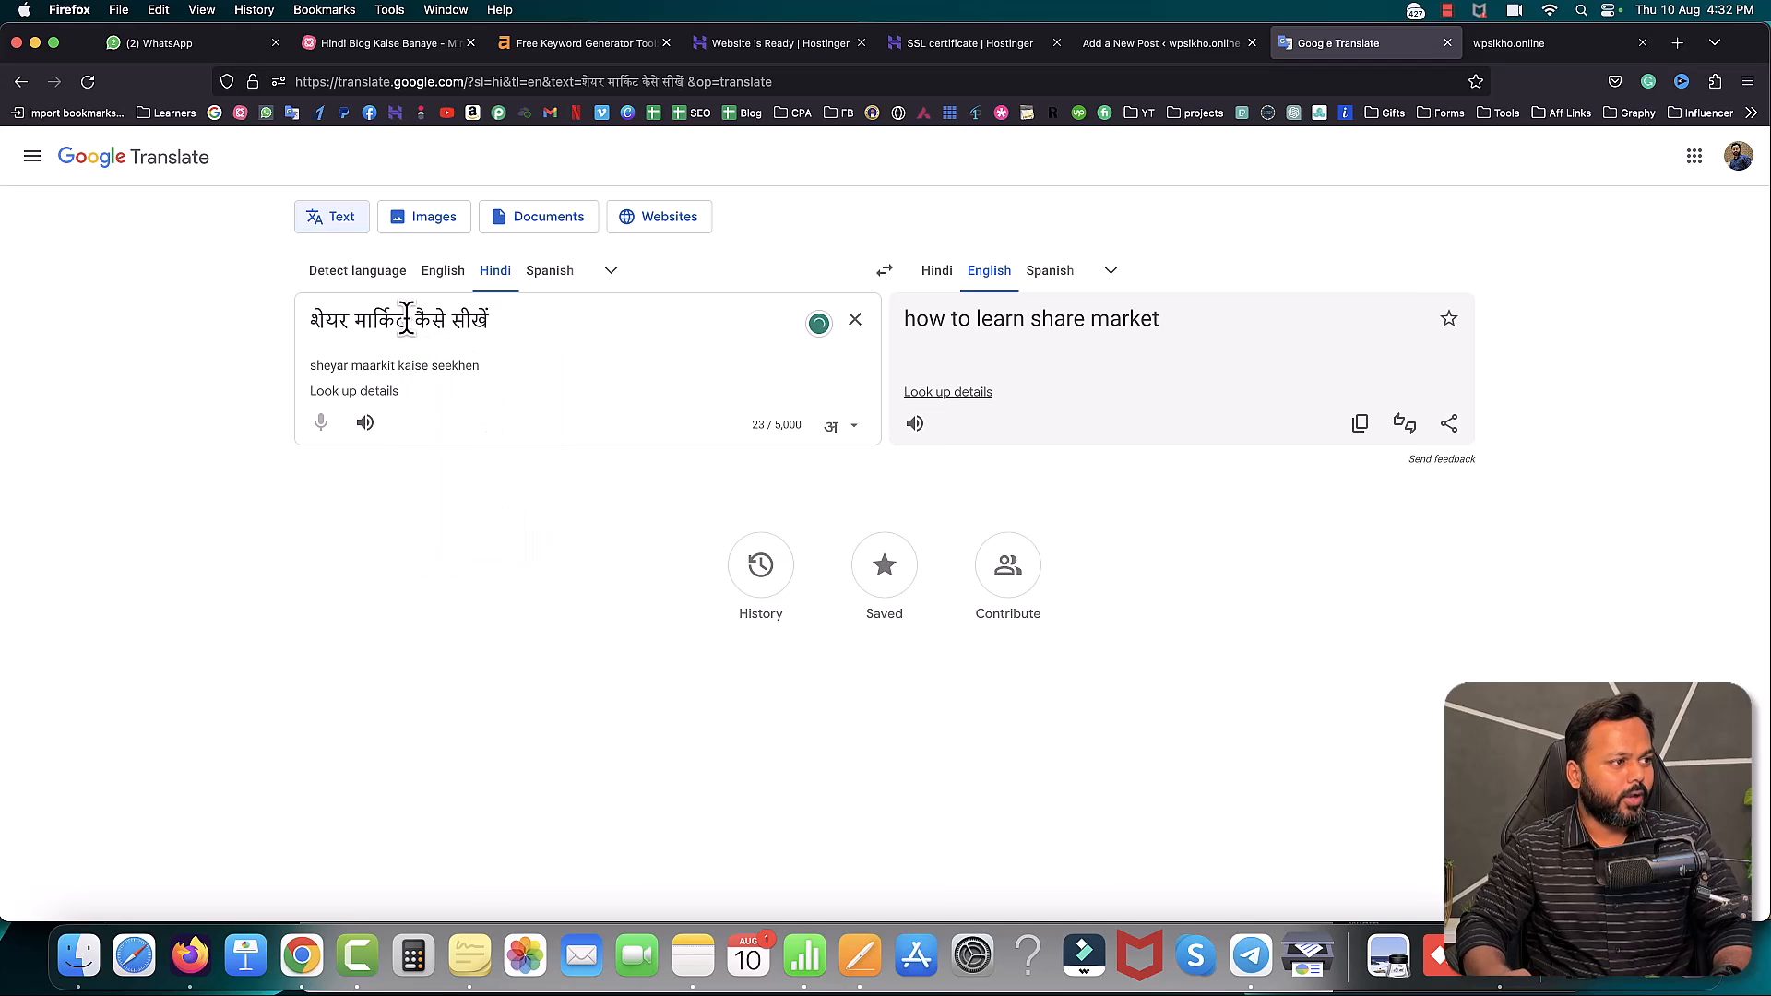
{"action": "key", "text": "BackSpace"}
{"action": "key", "text": "BackSpace"}
{"action": "key", "text": "BackSpace"}
{"action": "key", "text": "BackSpace"}
{"action": "key", "text": "BackSpace"}
{"action": "key", "text": "BackSpace"}
{"action": "key", "text": "BackSpace"}
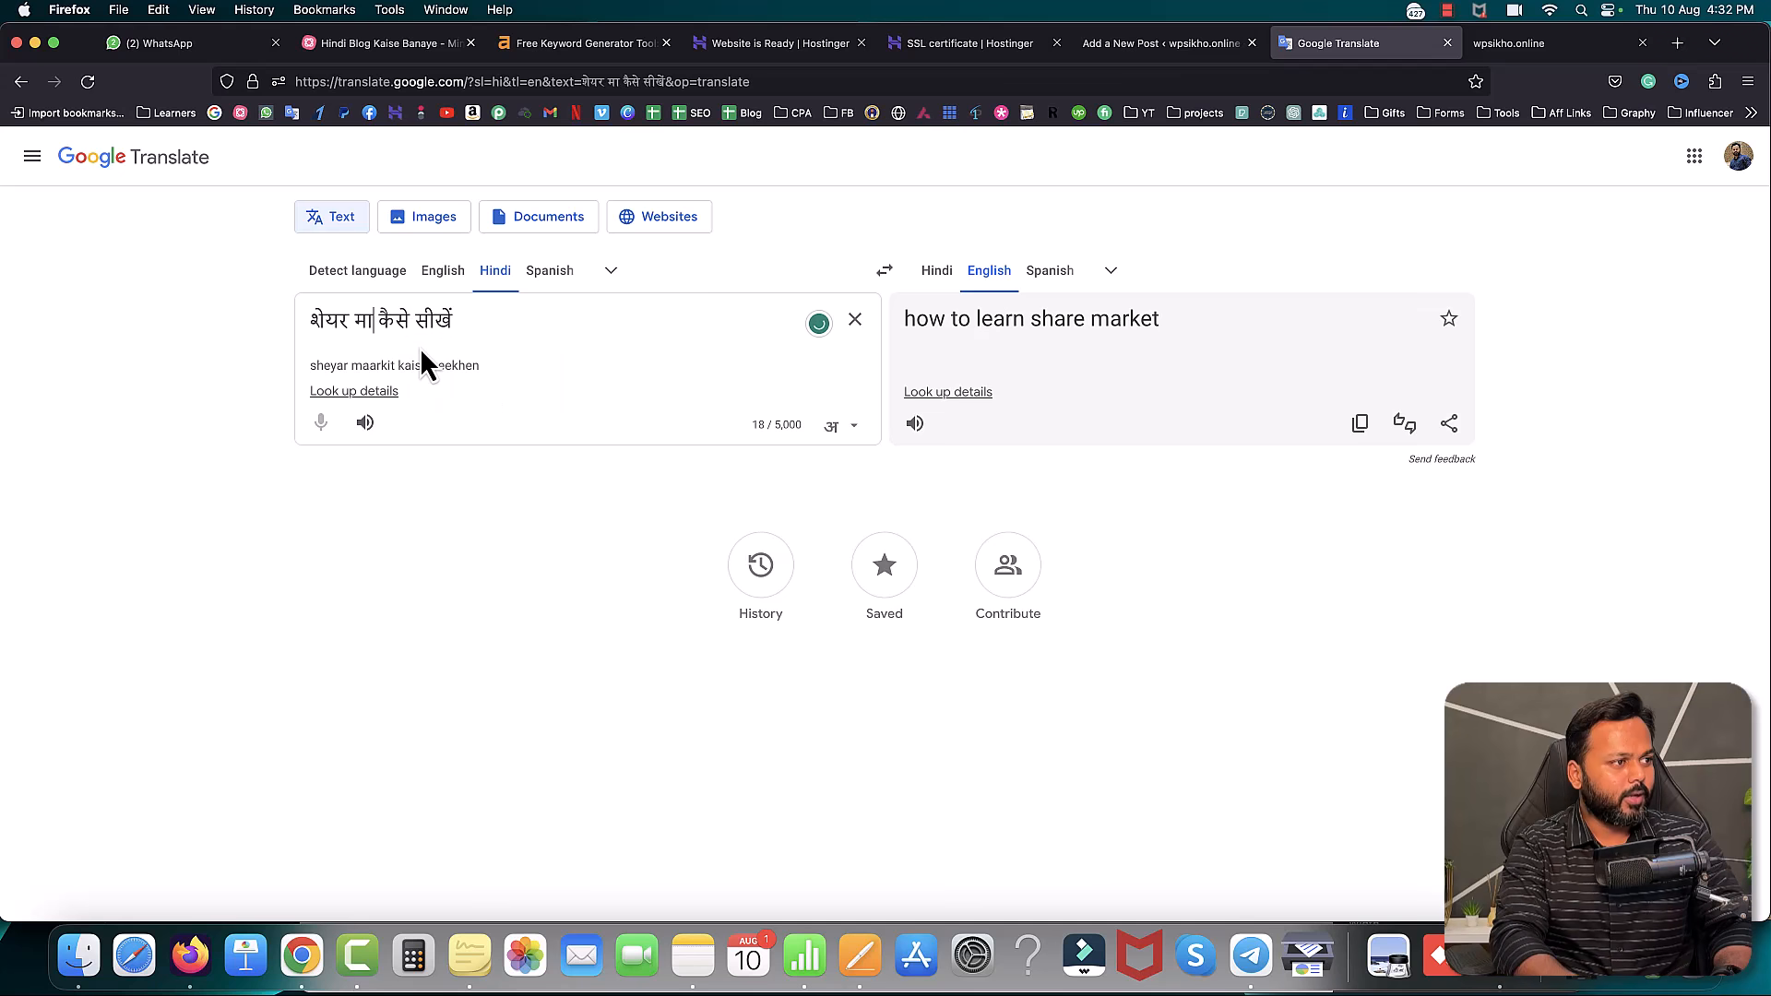
{"action": "type", "text": "MARKET"}
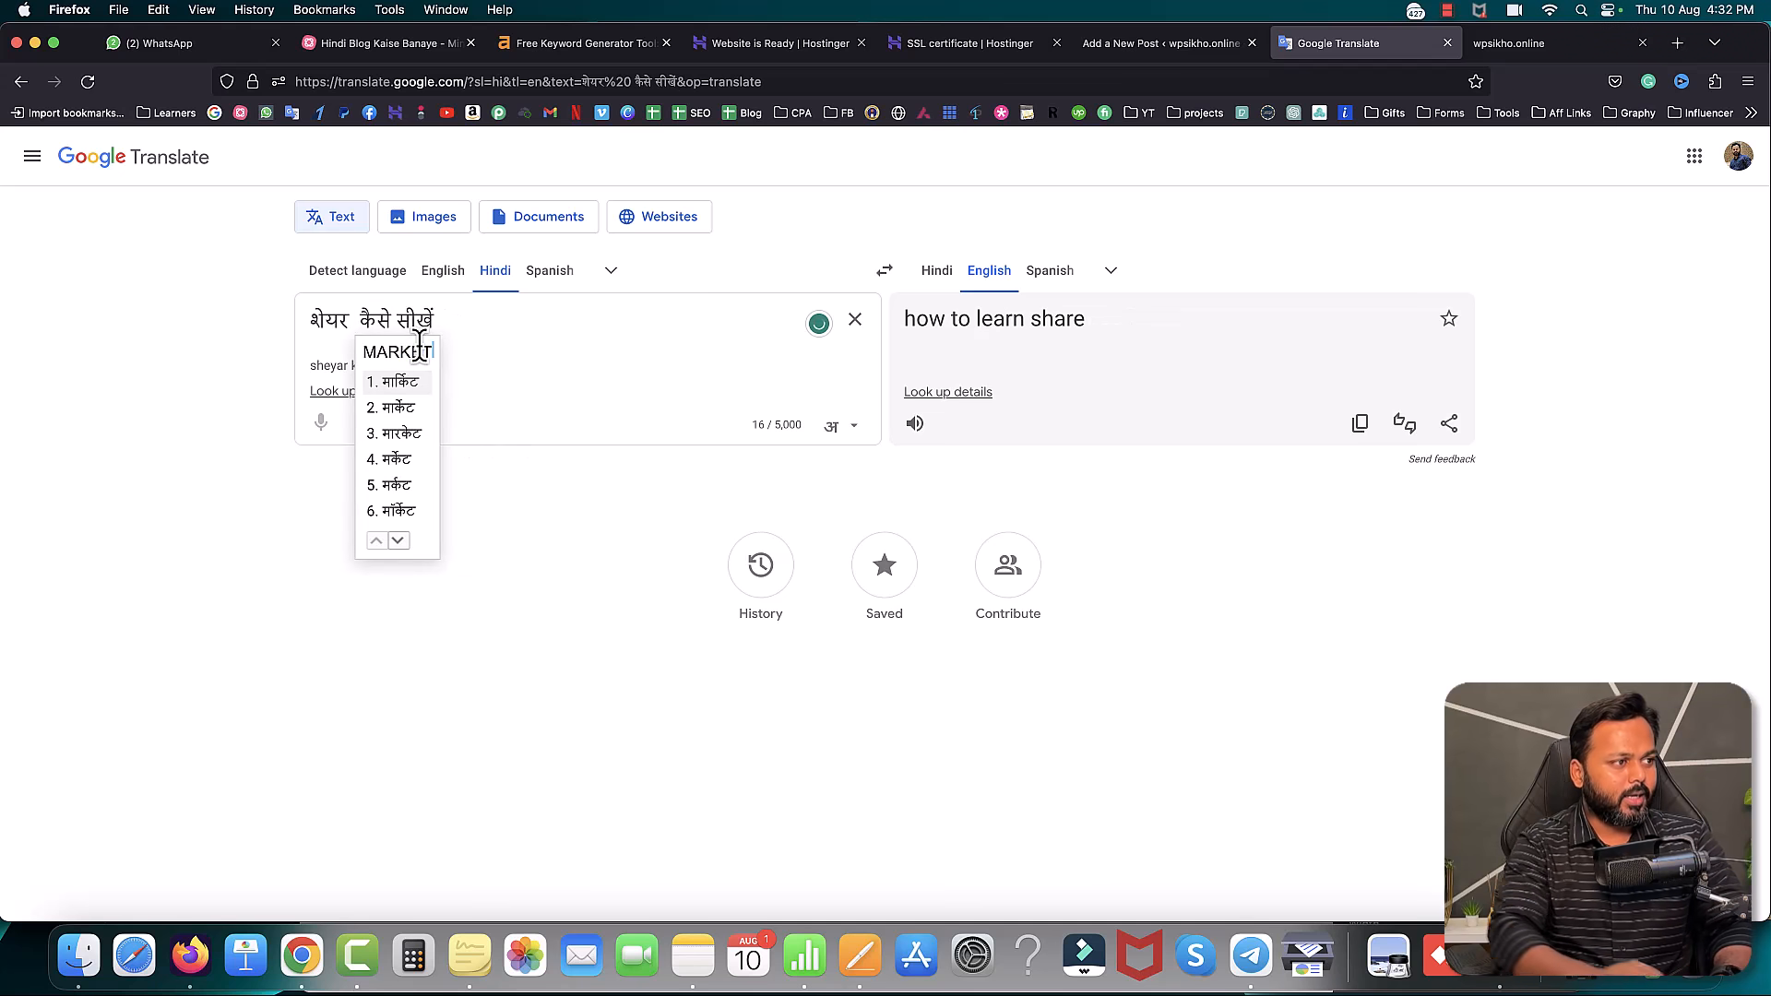
{"action": "left_click", "coordinate": [398, 411]}
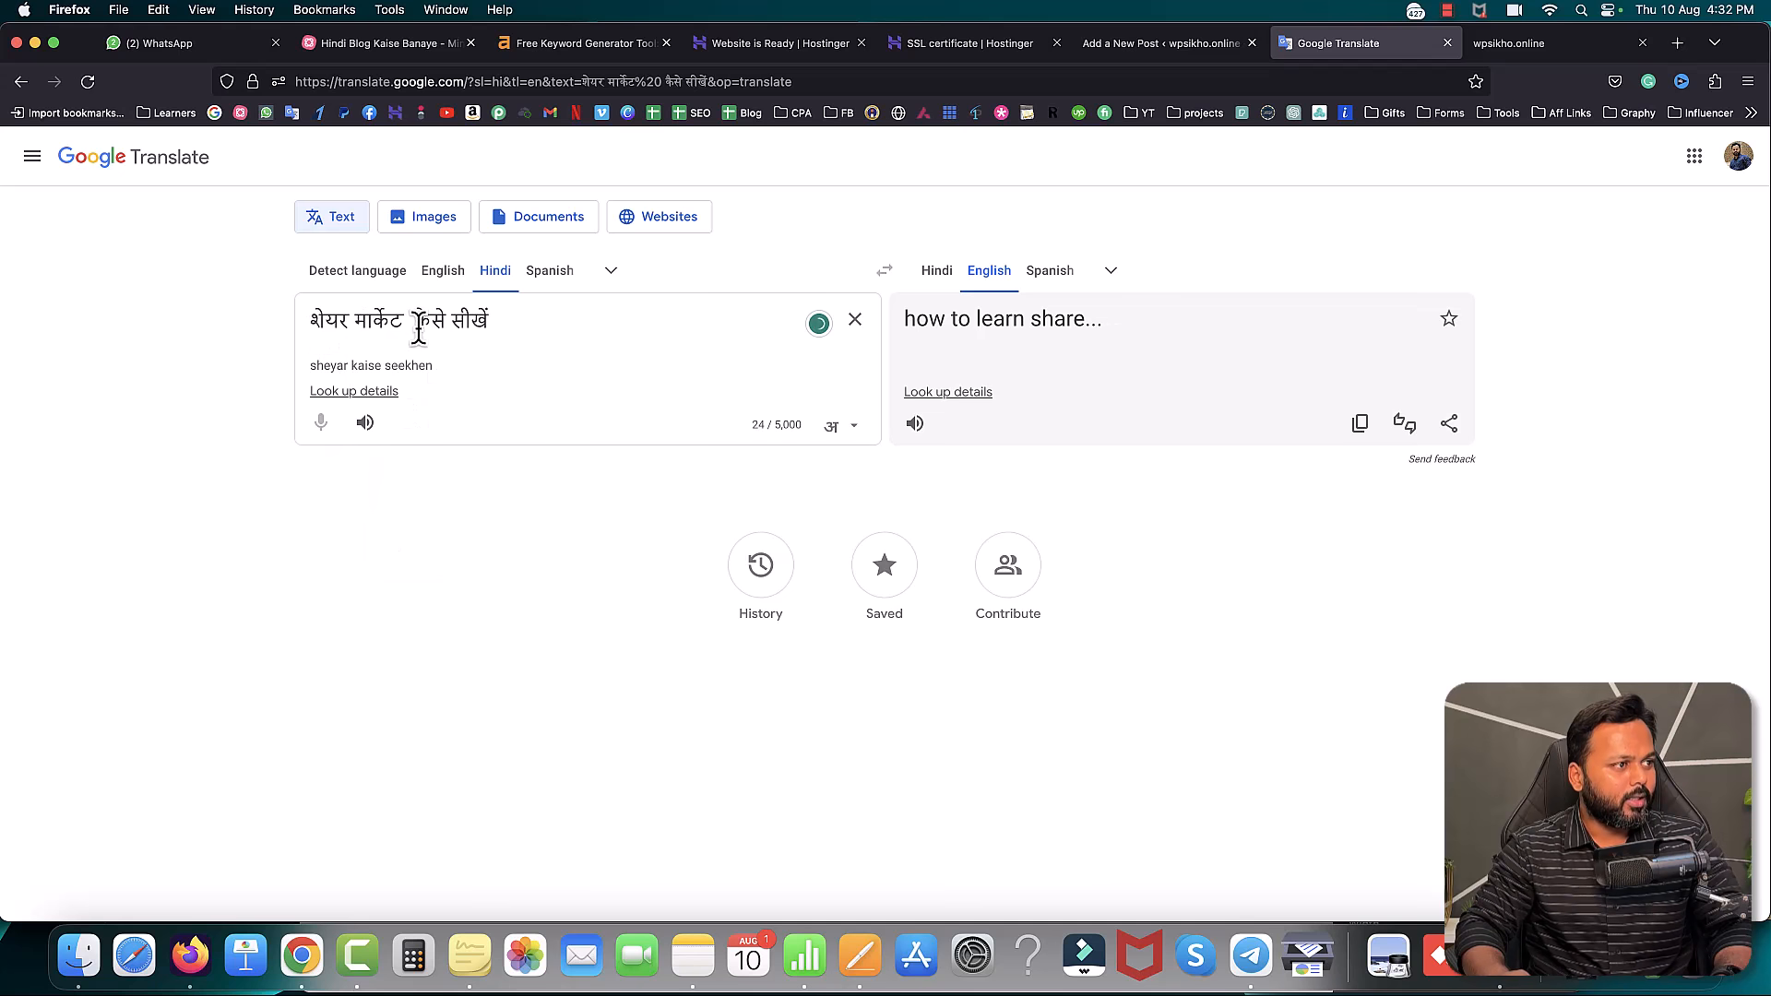
{"action": "key", "text": "BackSpace"}
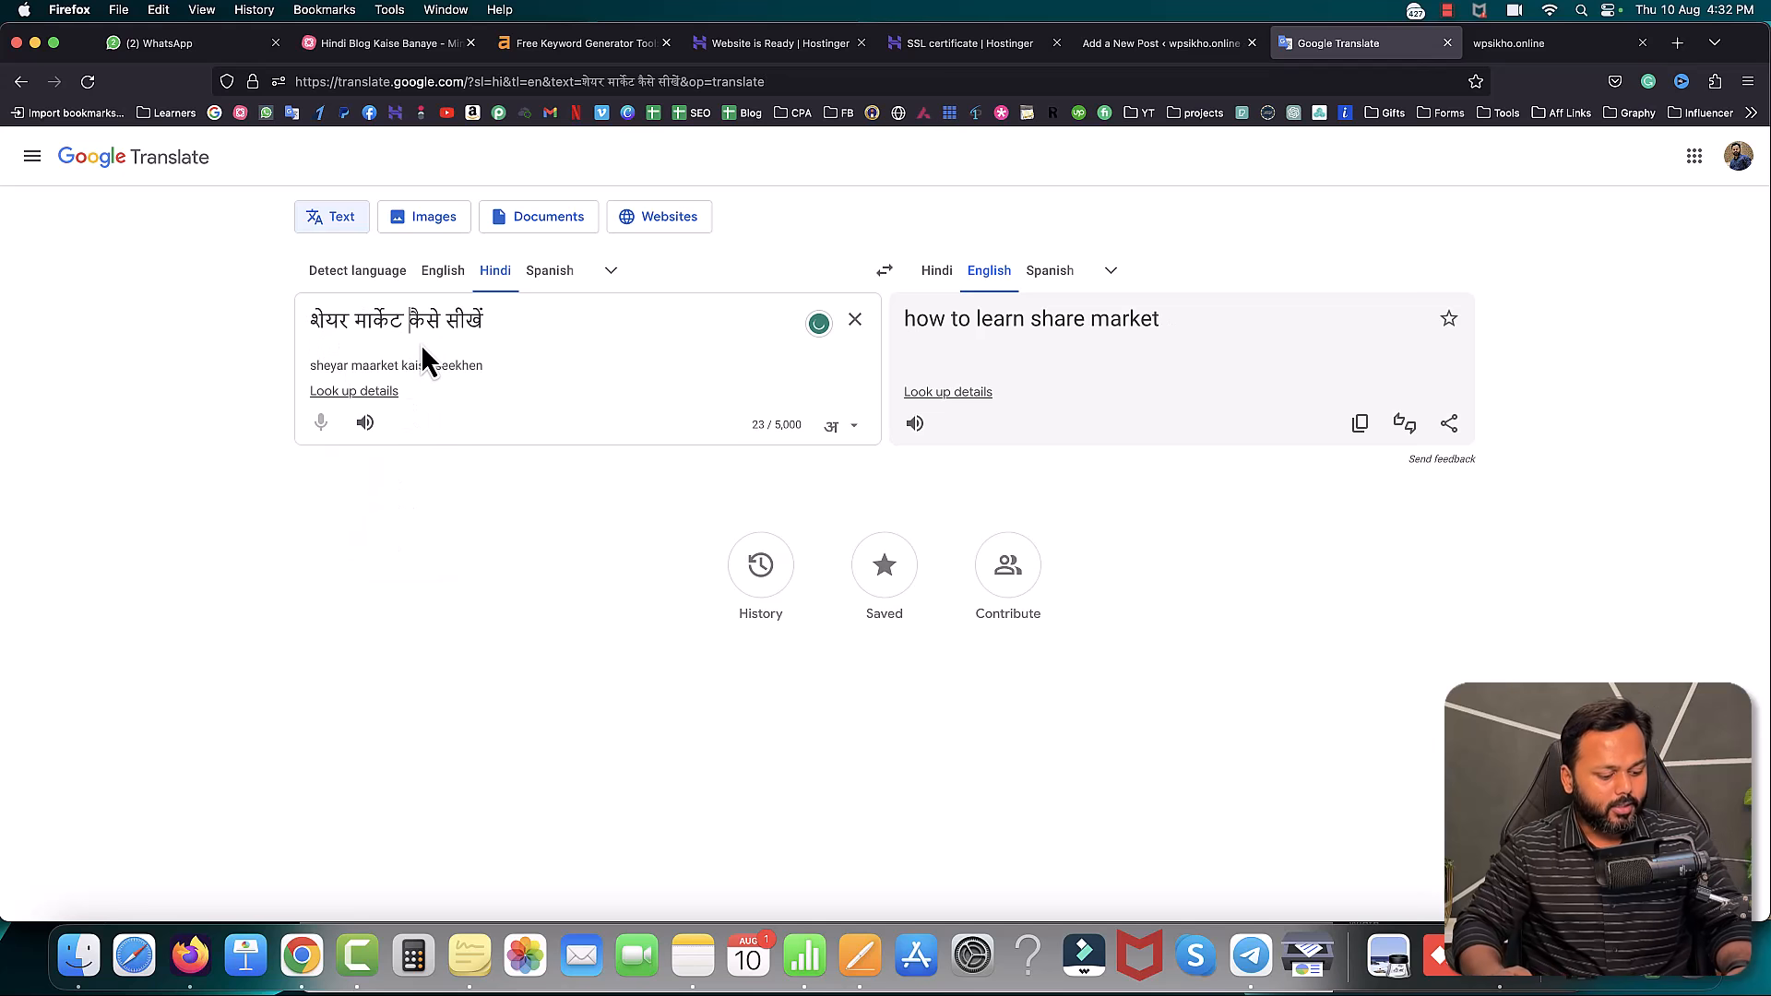
{"action": "key", "text": "super+a"}
{"action": "key", "text": "super+c"}
{"action": "key", "text": "BackSpace"}
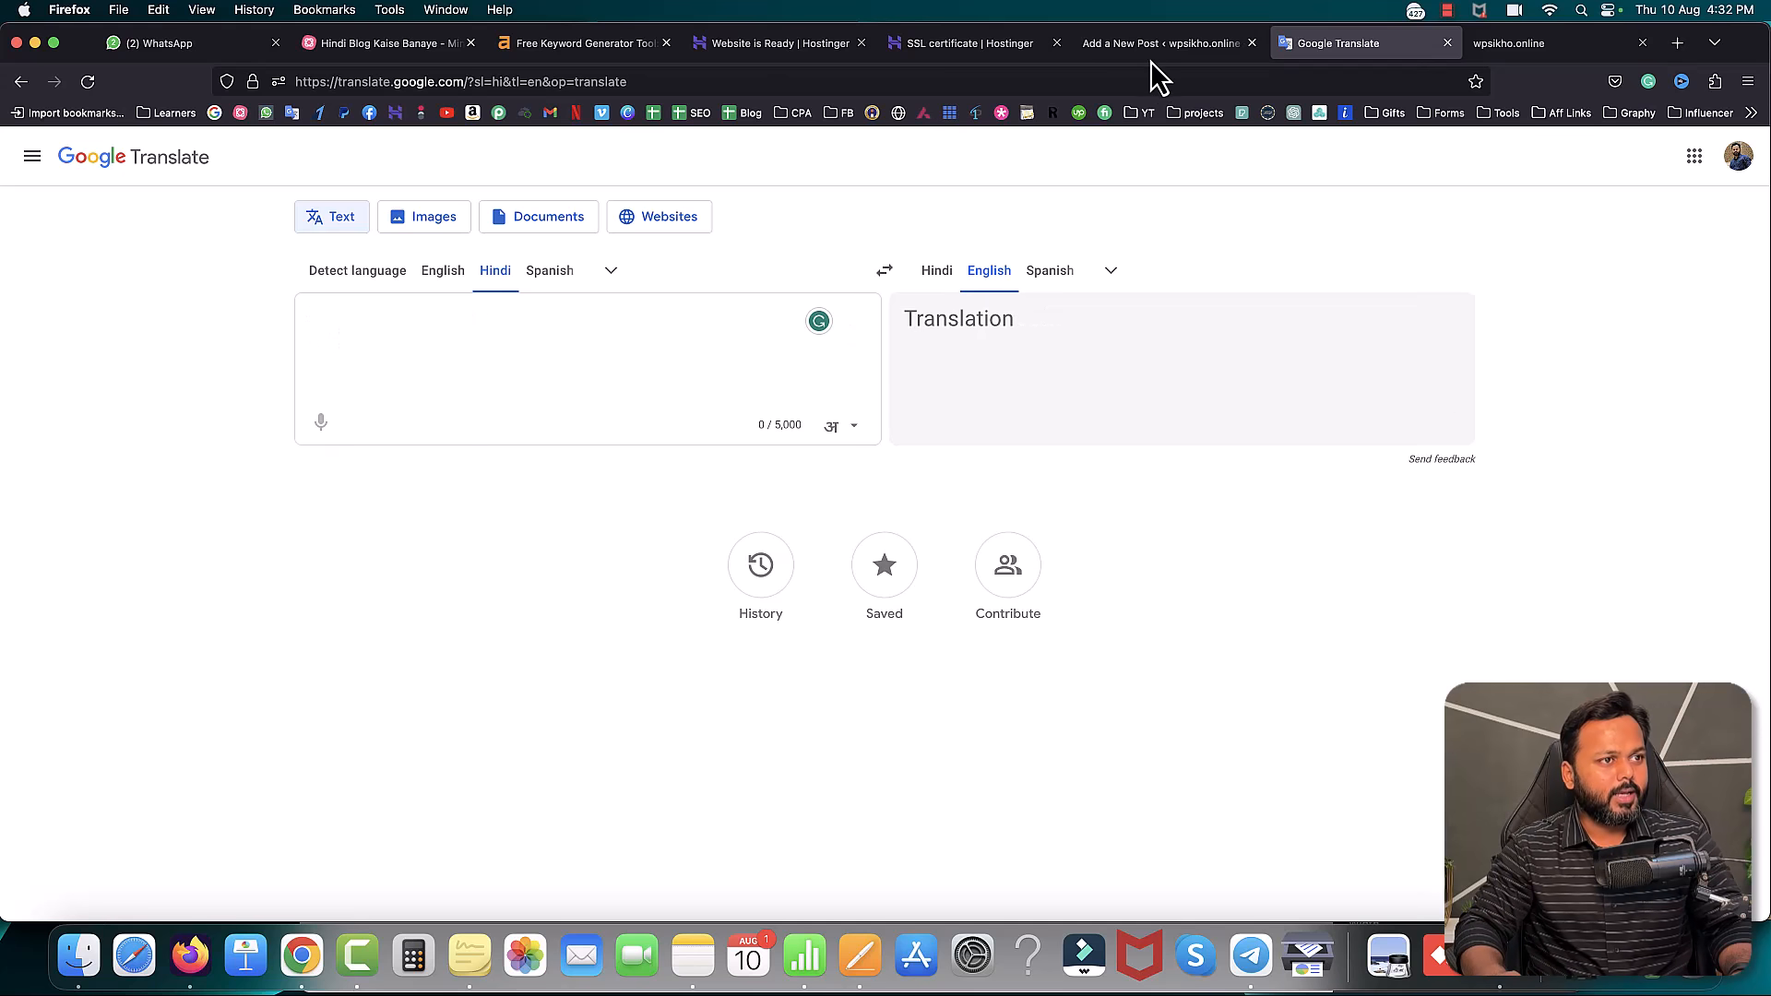
- Paste the Hindi phrase in brackets directly after 'Sikhe' in the post title, without a space
{"action": "left_click", "coordinate": [1161, 44]}
{"action": "left_click", "coordinate": [810, 272]}
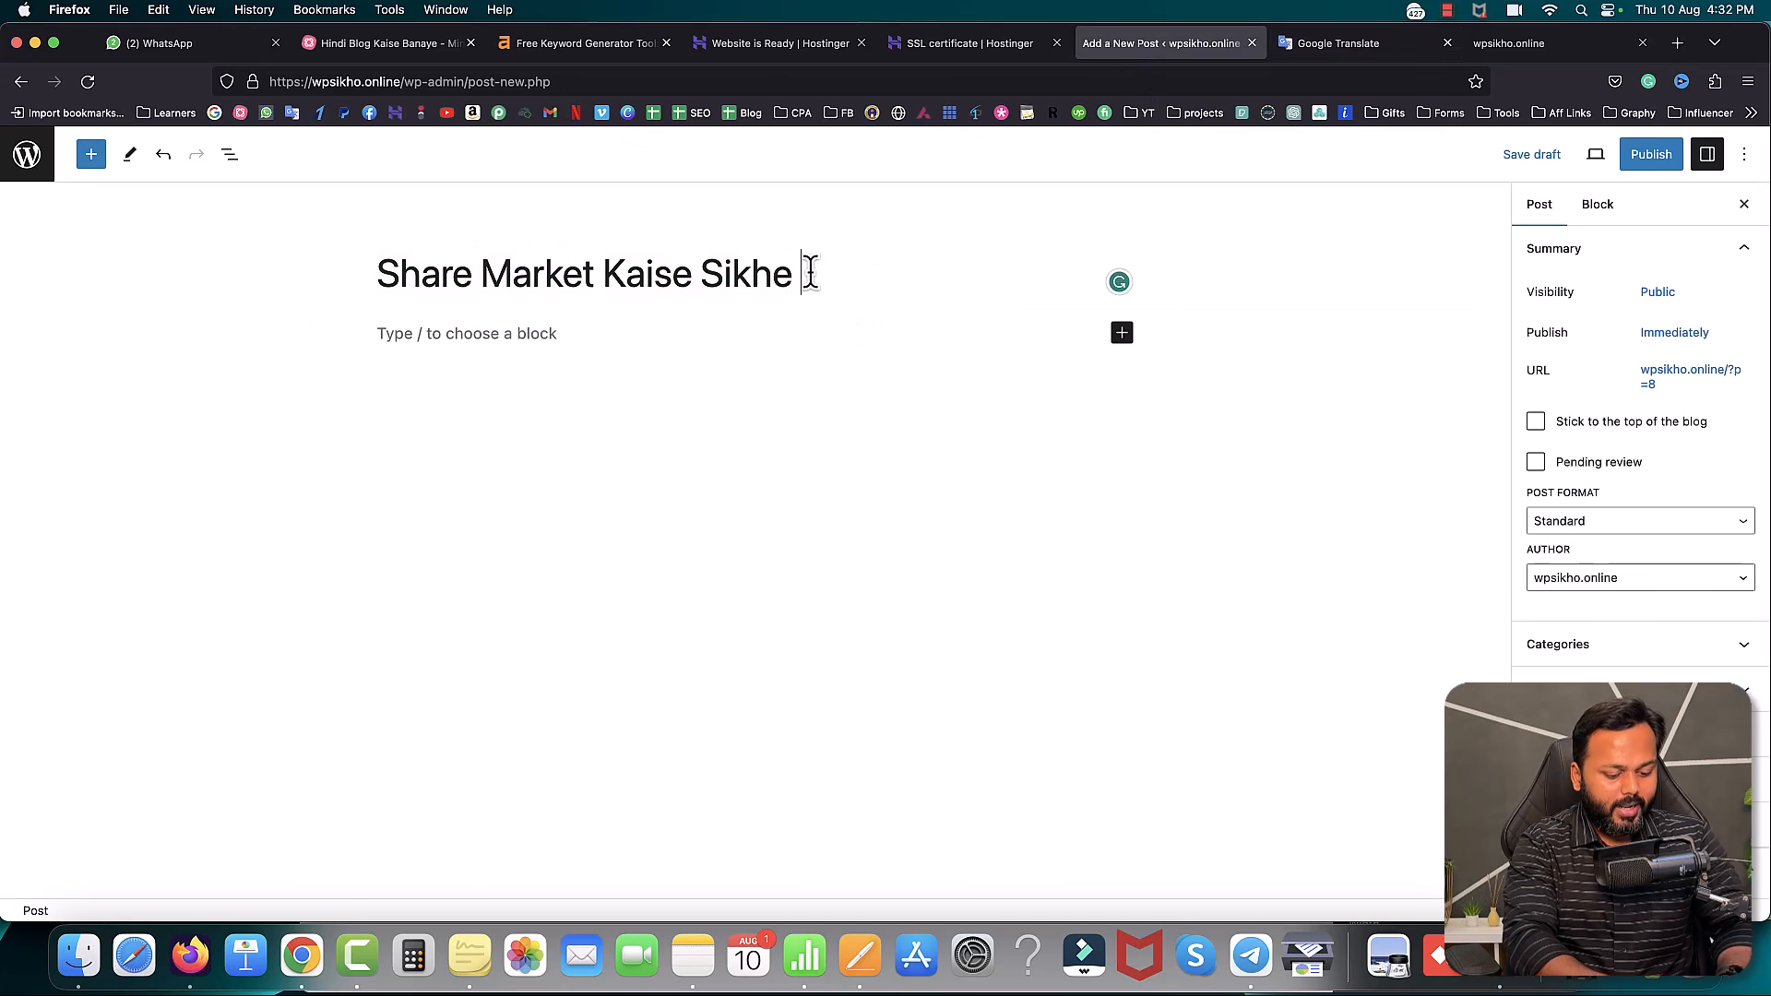
{"action": "key", "text": "super+v"}
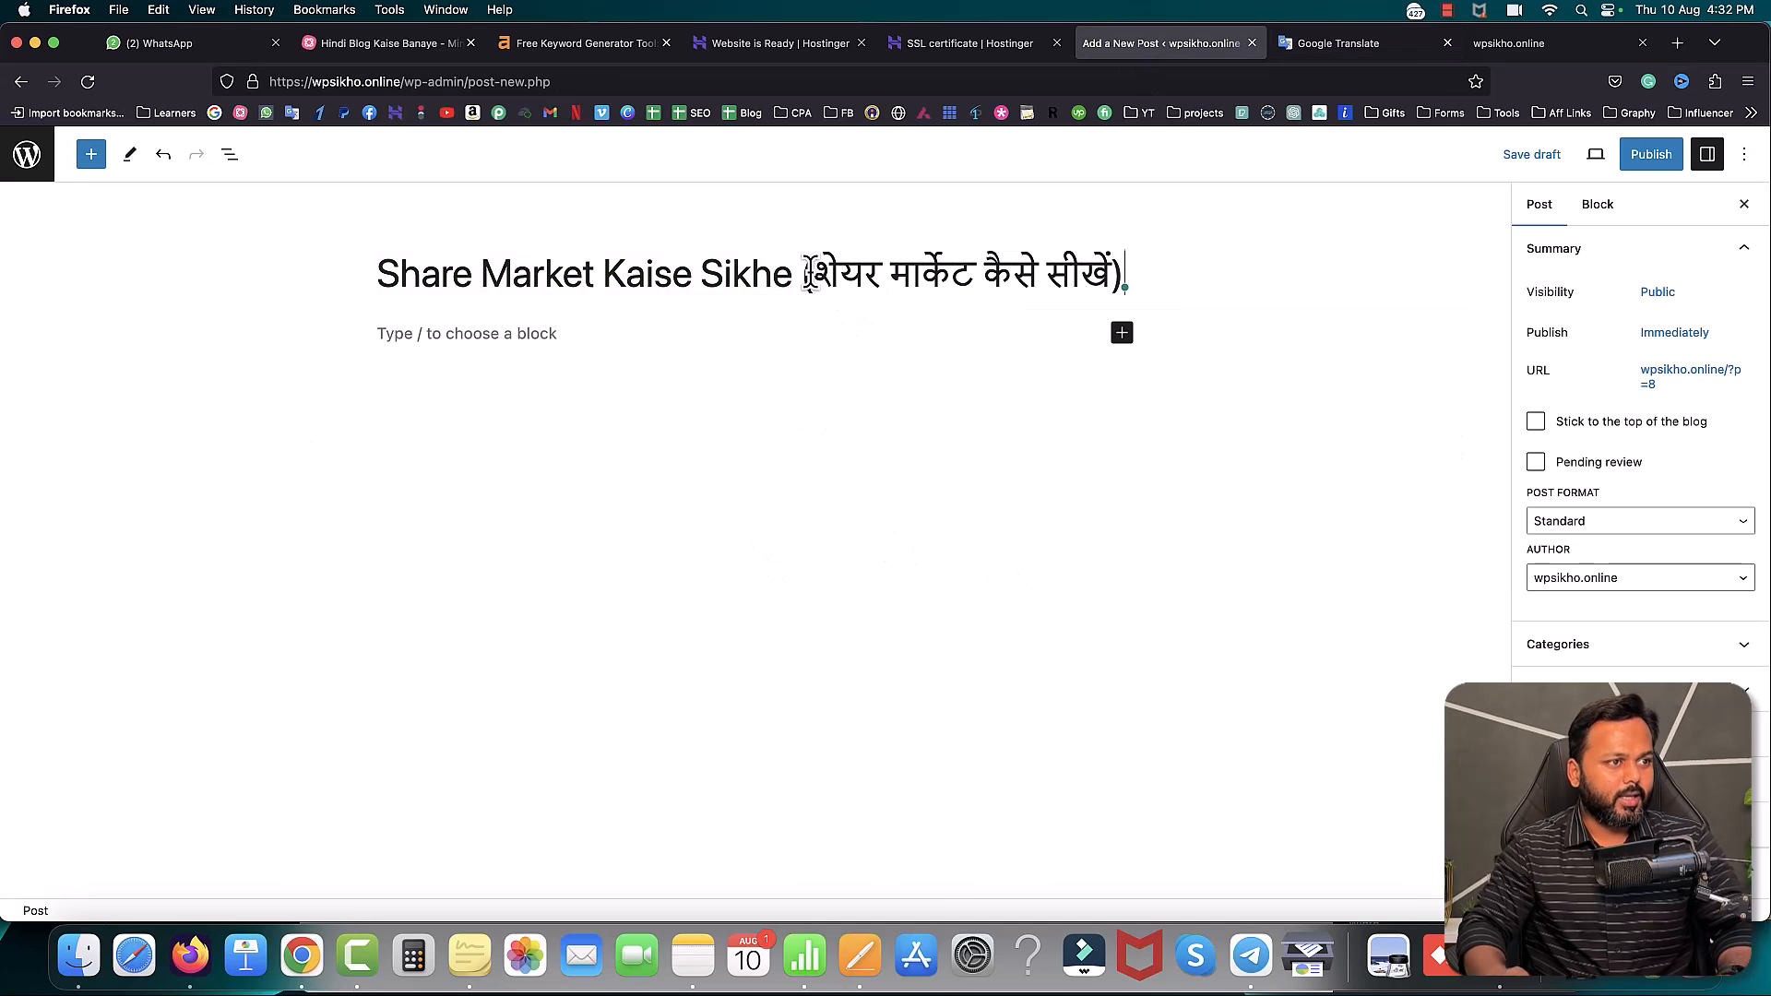
{"action": "left_click", "coordinate": [799, 277]}
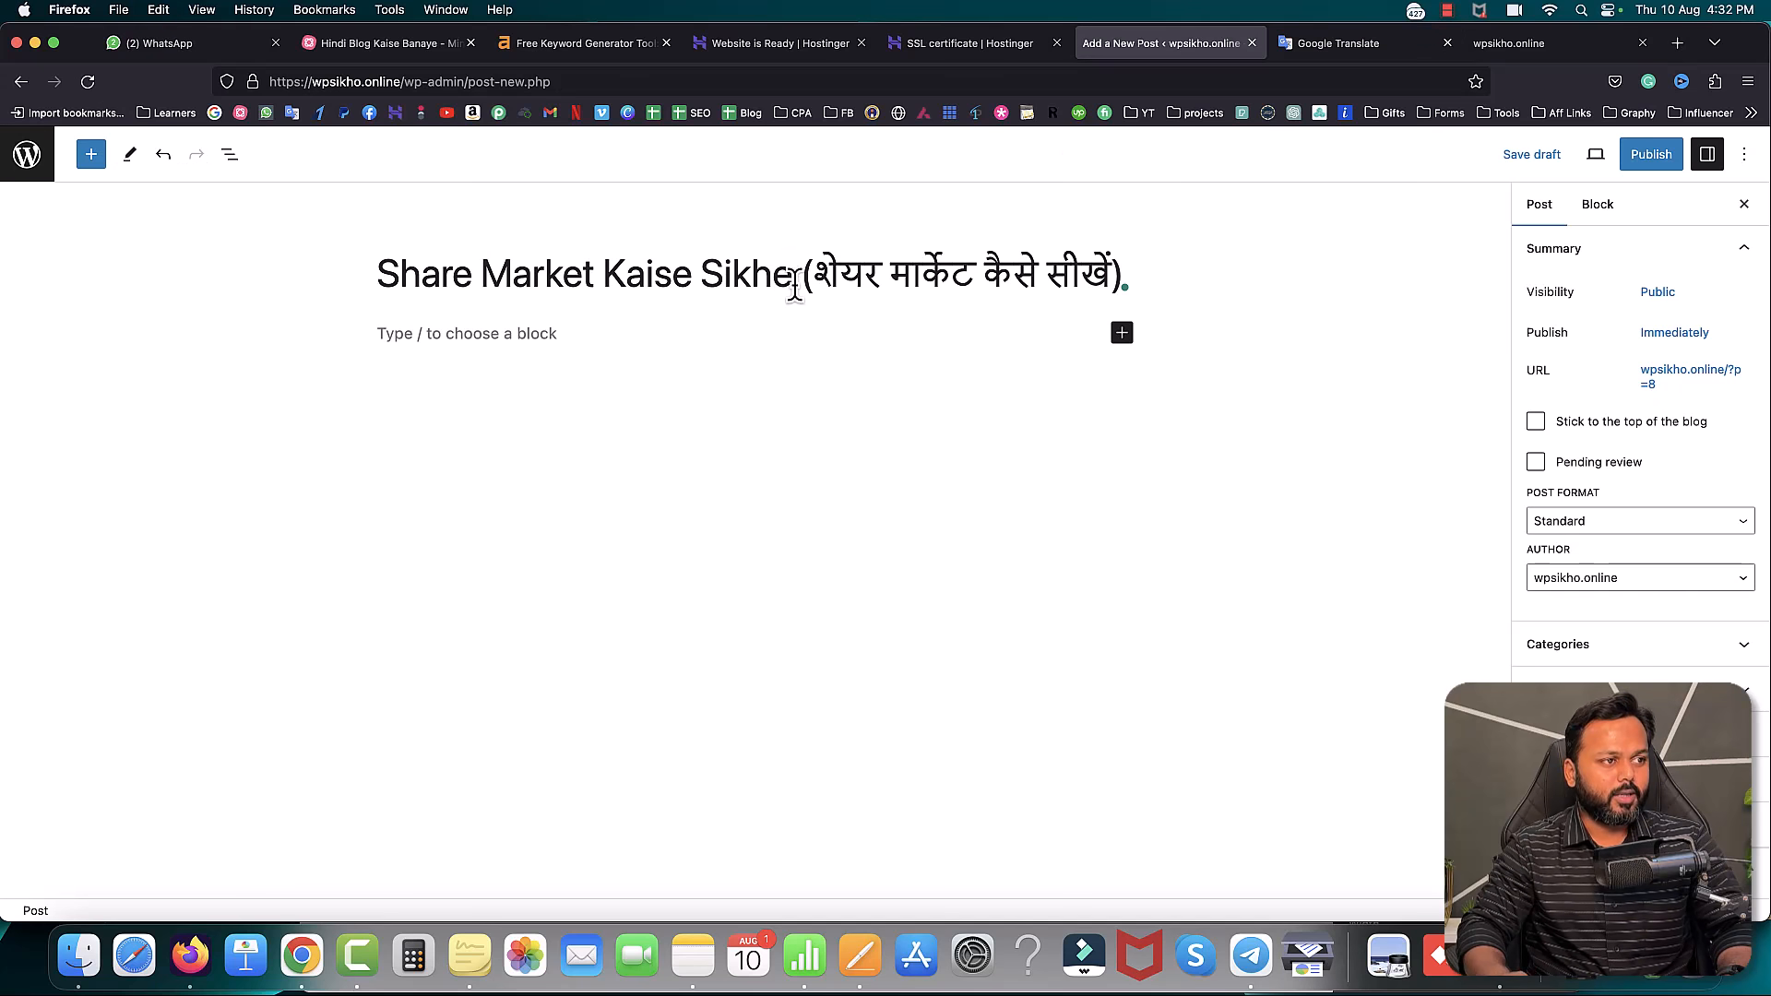
{"action": "key", "text": "BackSpace"}
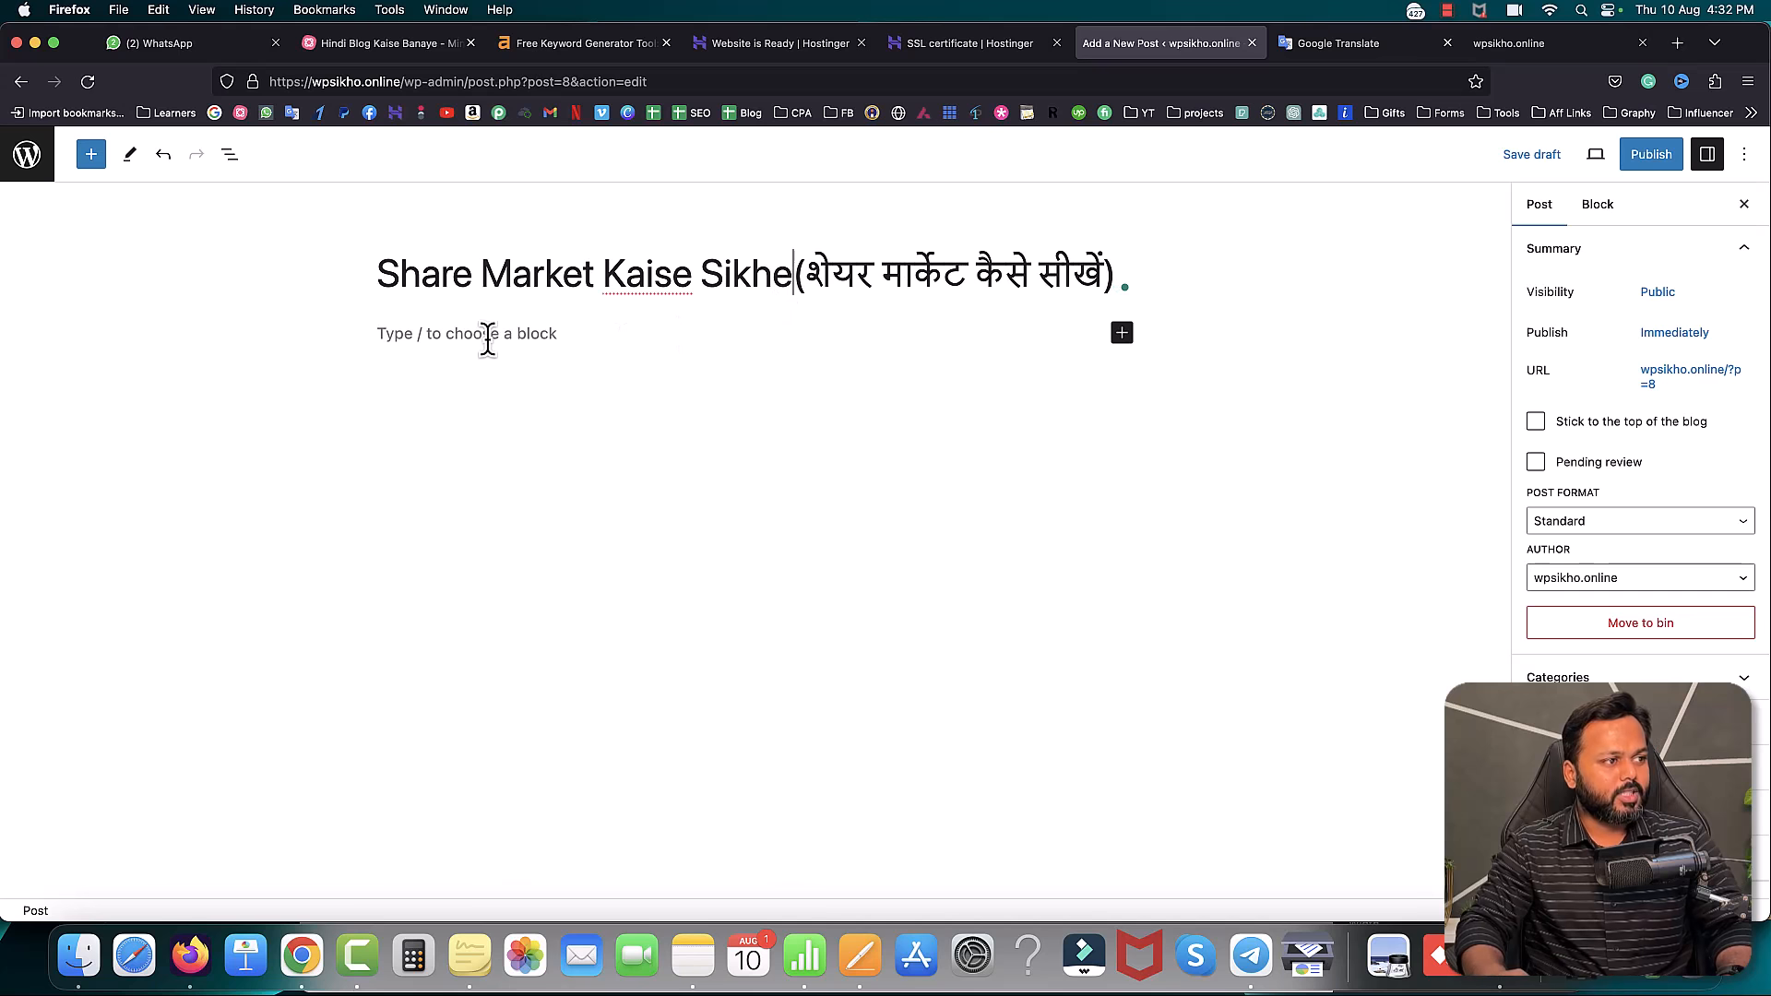
- Select the first two introductory paragraphs of the Pages article 'share market kaise seekhe'
{"action": "left_click", "coordinate": [475, 334]}
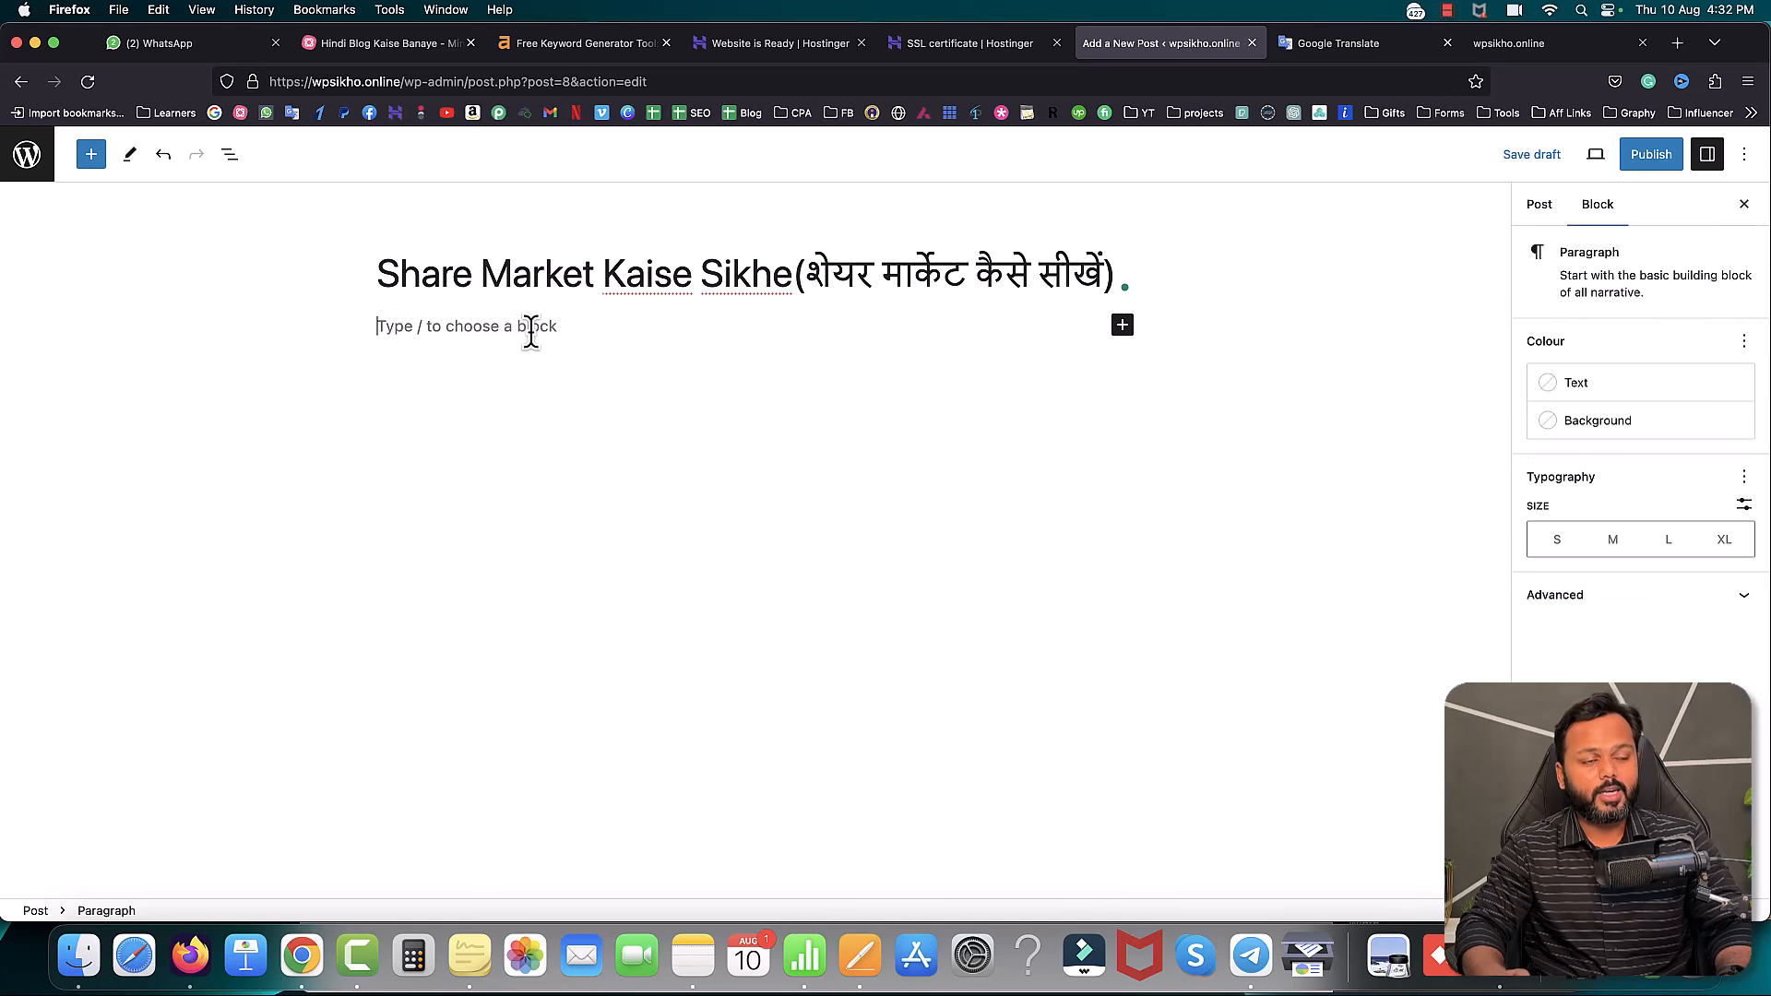
{"action": "left_click", "coordinate": [861, 954]}
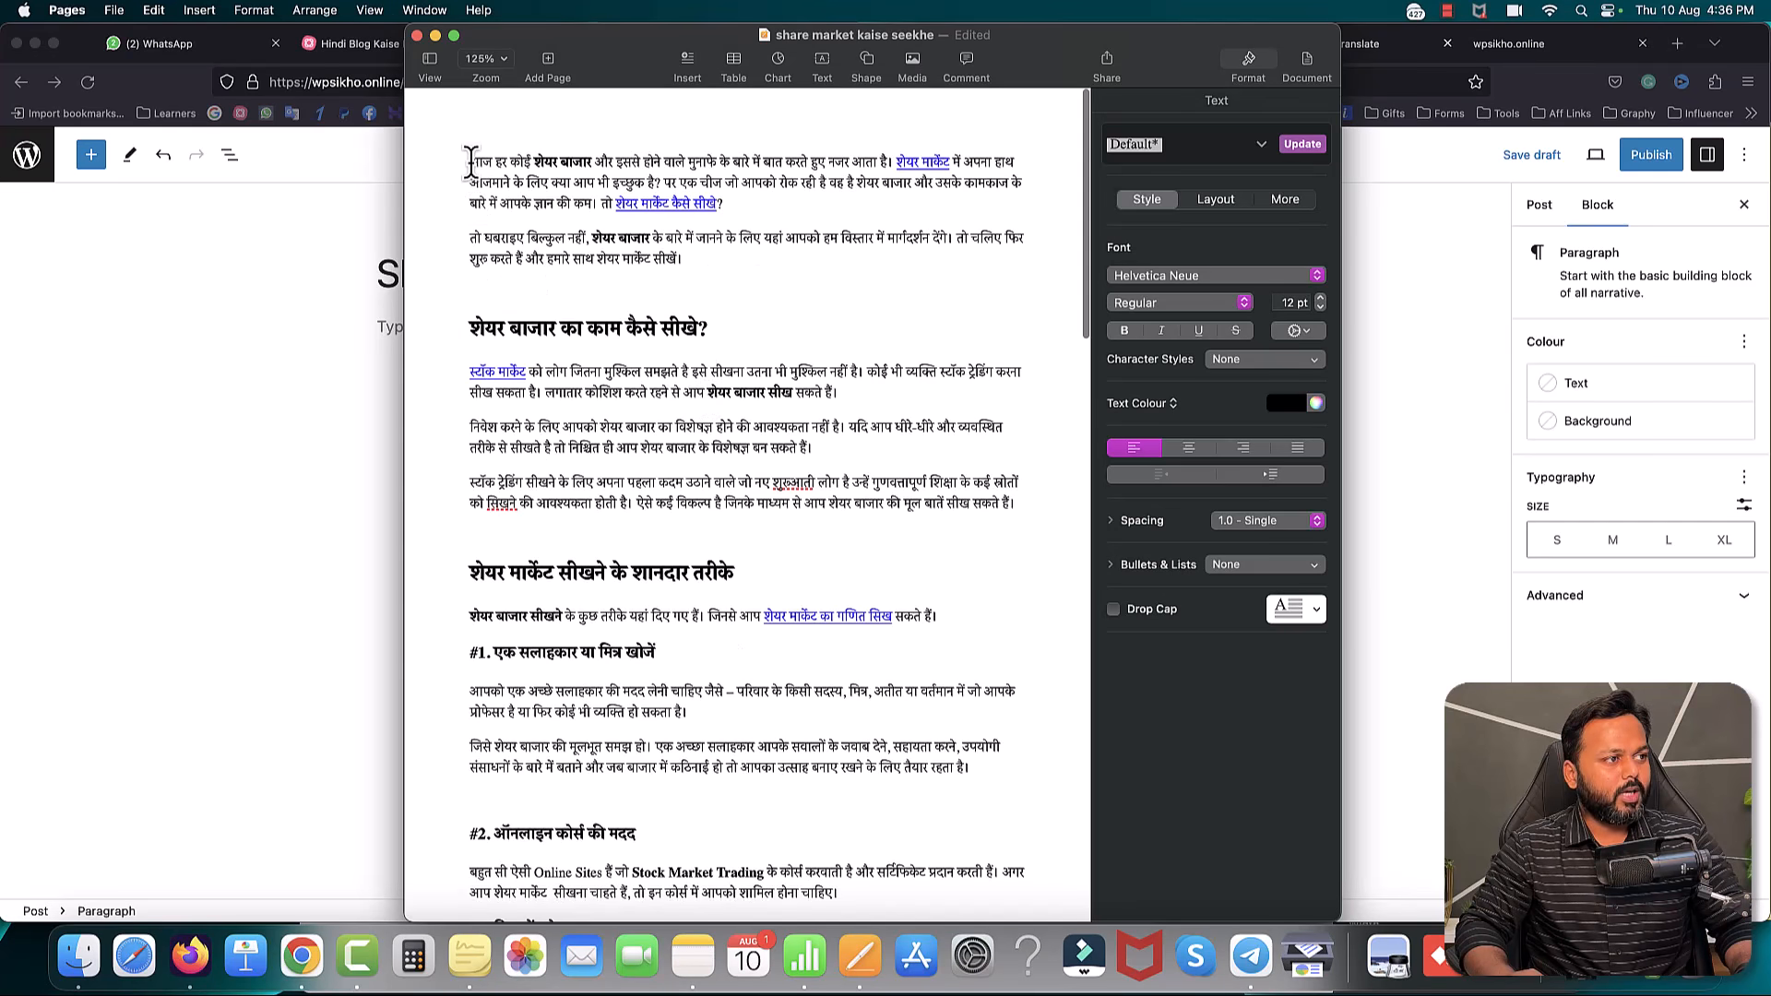
{"action": "left_click_drag", "start_coordinate": [472, 161], "coordinate": [707, 328]}
{"action": "left_click", "coordinate": [574, 395]}
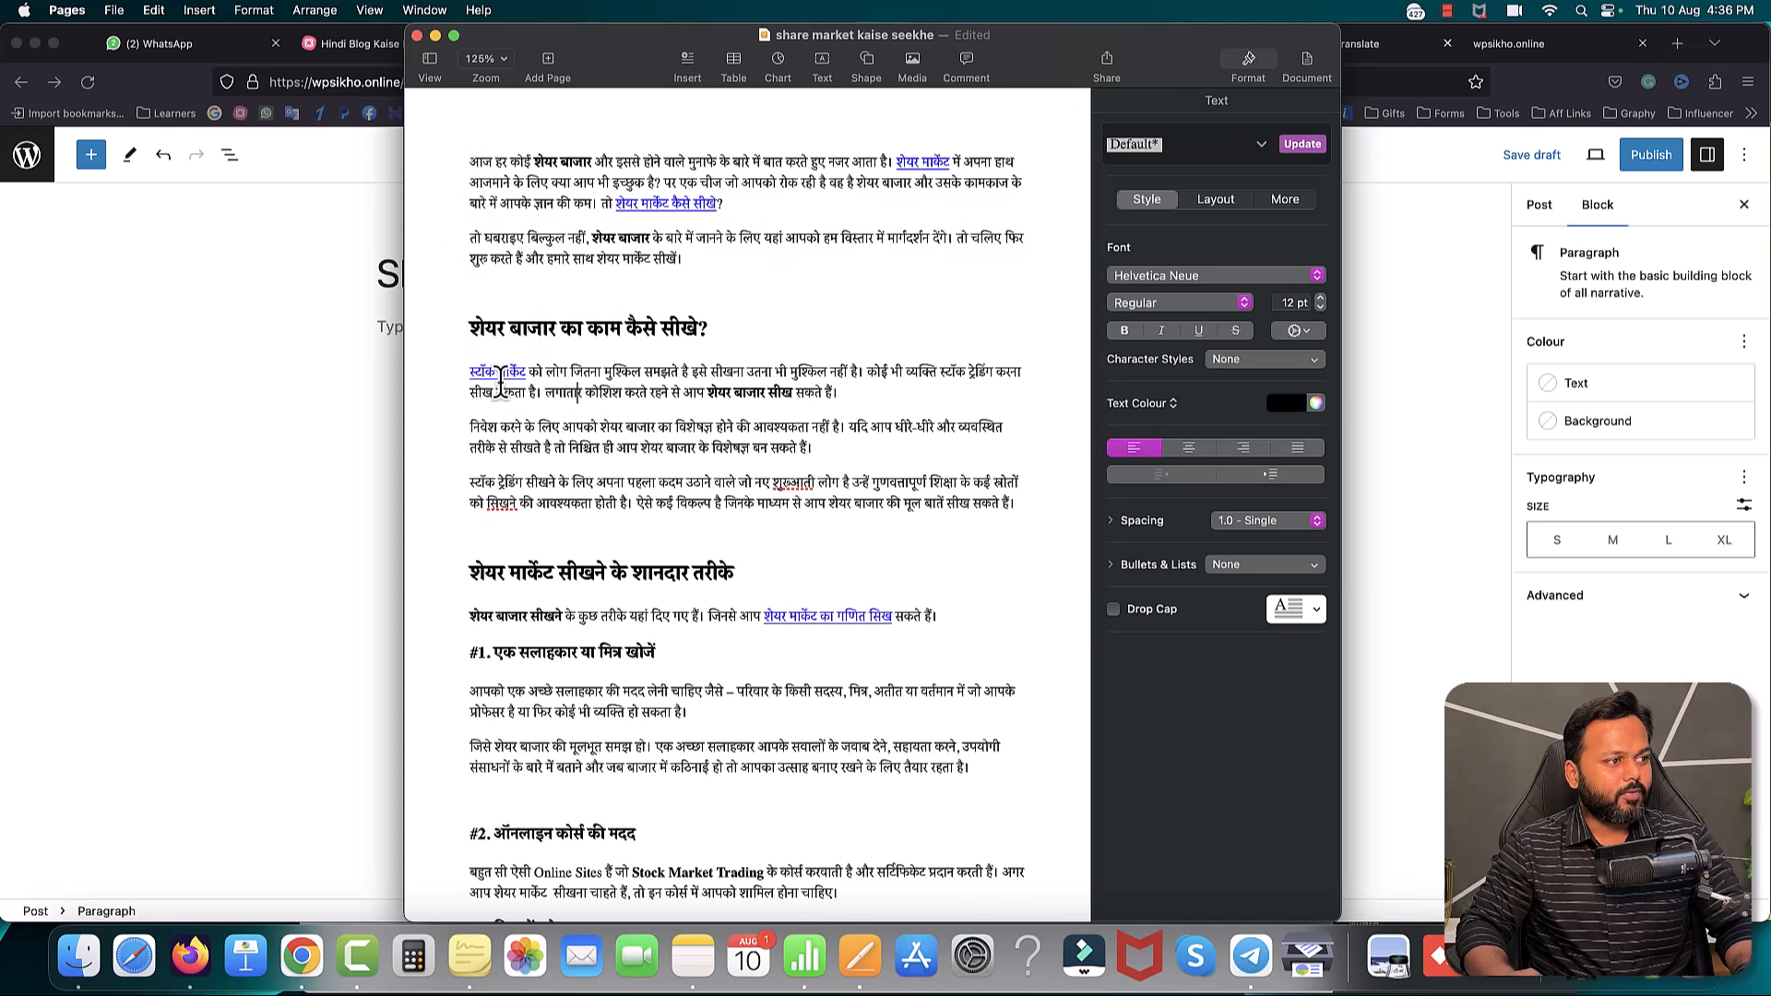
{"action": "scroll", "coordinate": [811, 512], "scroll_direction": "down", "scroll_amount": 3}
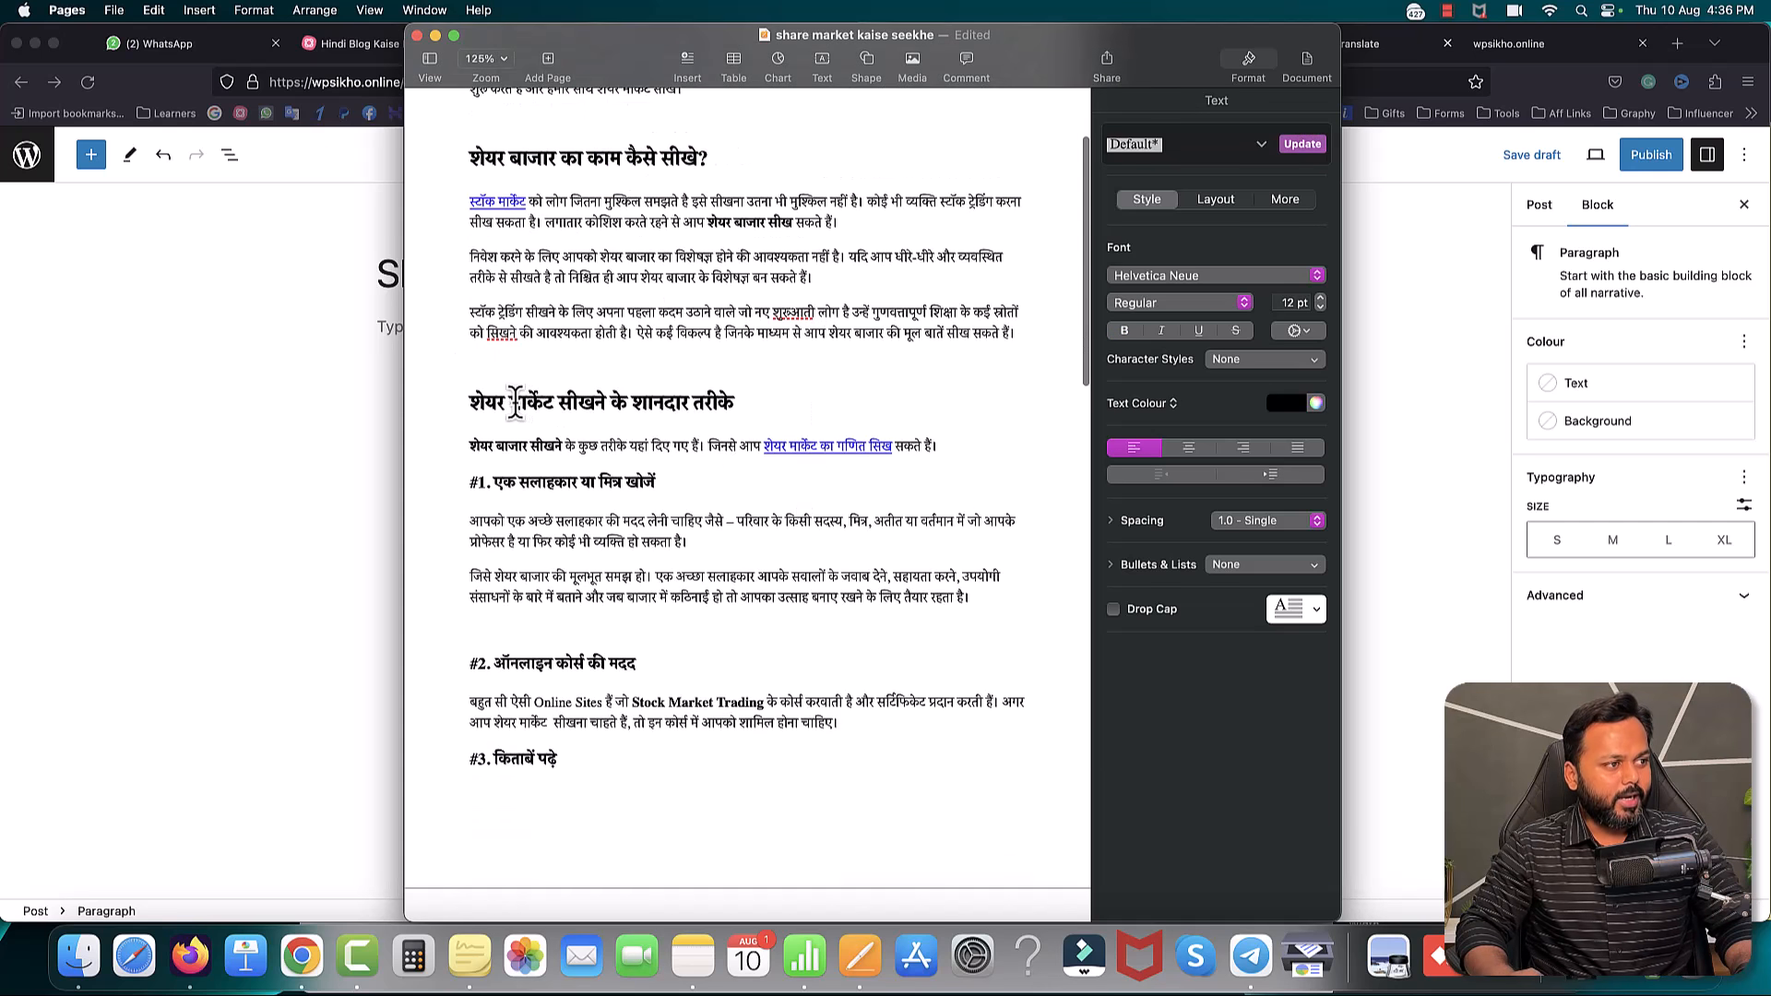
{"action": "scroll", "coordinate": [517, 402], "scroll_direction": "down", "scroll_amount": 2}
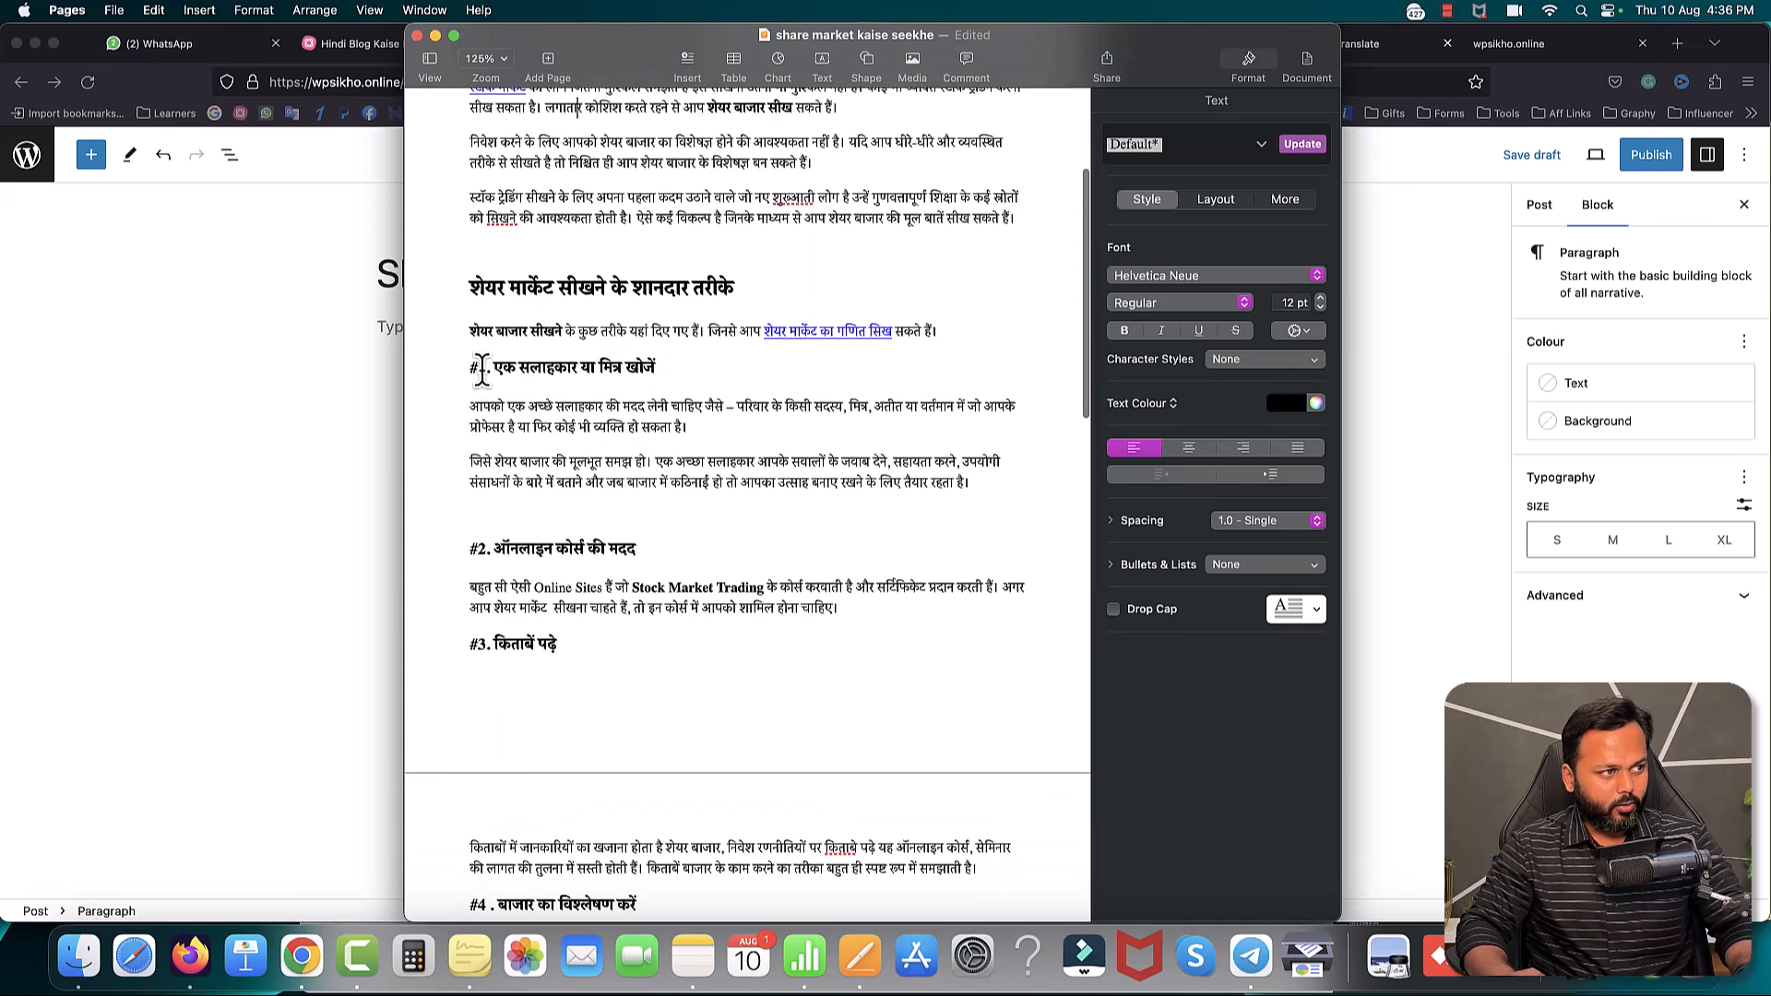
{"action": "left_click_drag", "start_coordinate": [470, 366], "coordinate": [800, 609]}
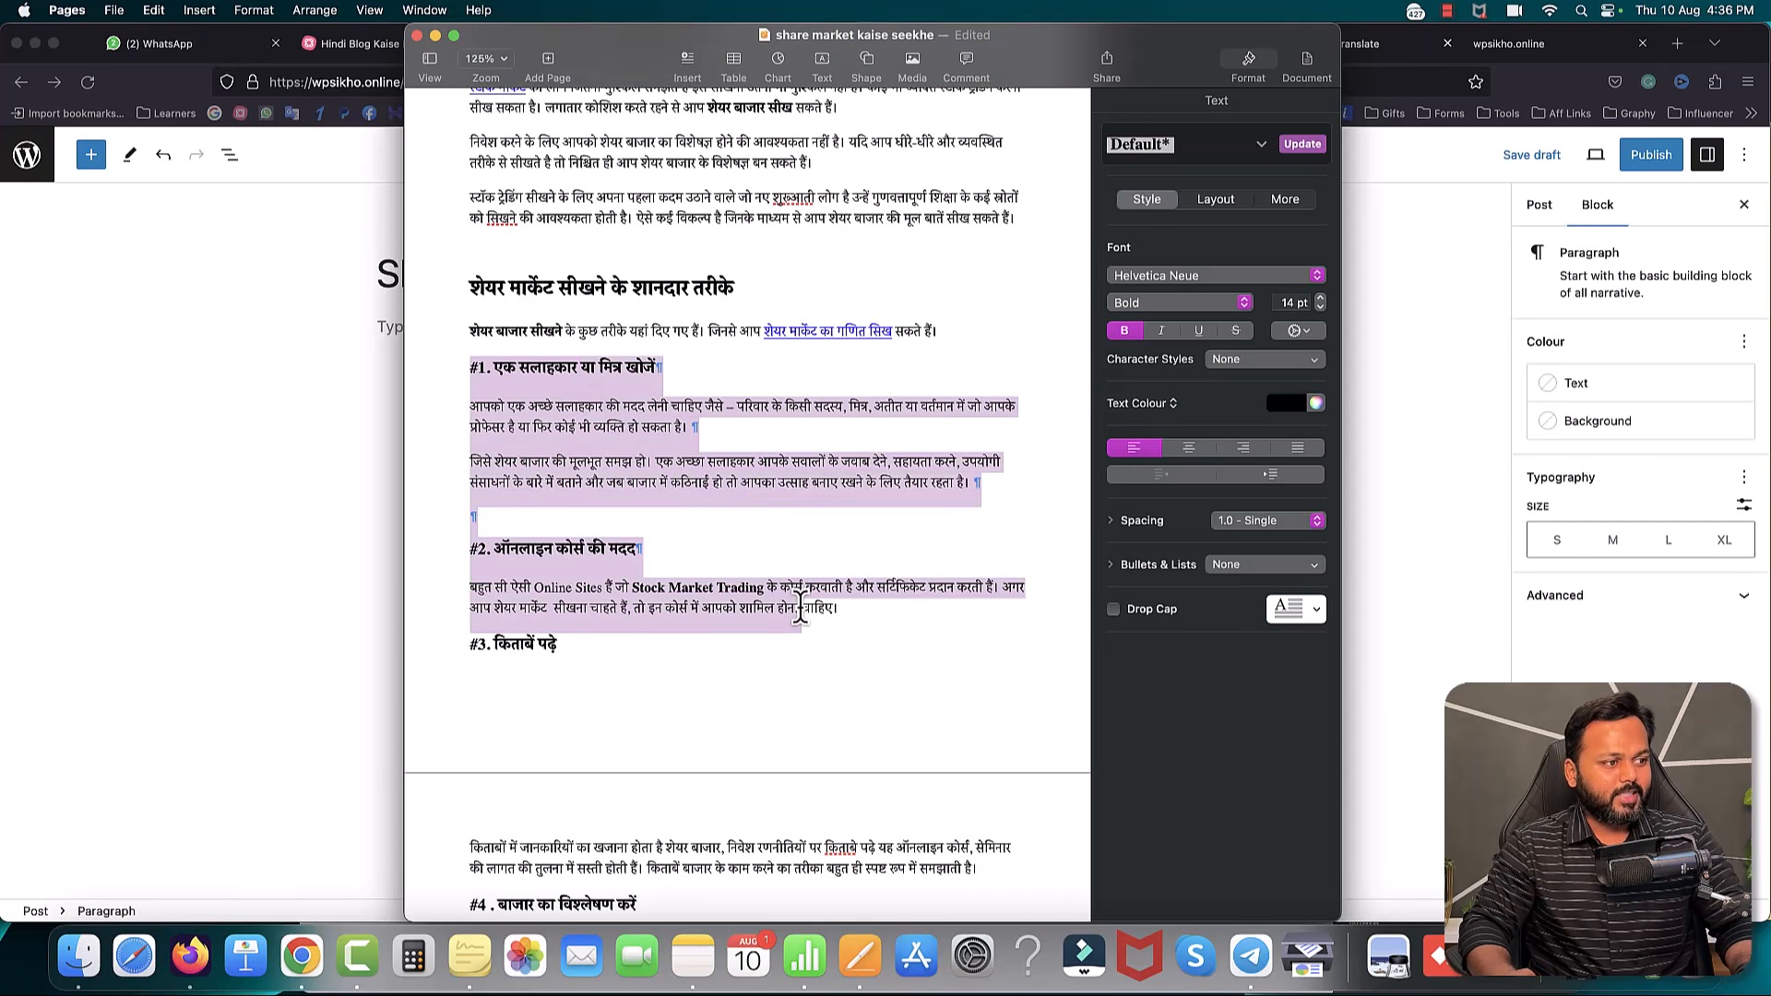
{"action": "left_click", "coordinate": [757, 484]}
{"action": "scroll", "coordinate": [757, 483], "scroll_direction": "up", "scroll_amount": 5}
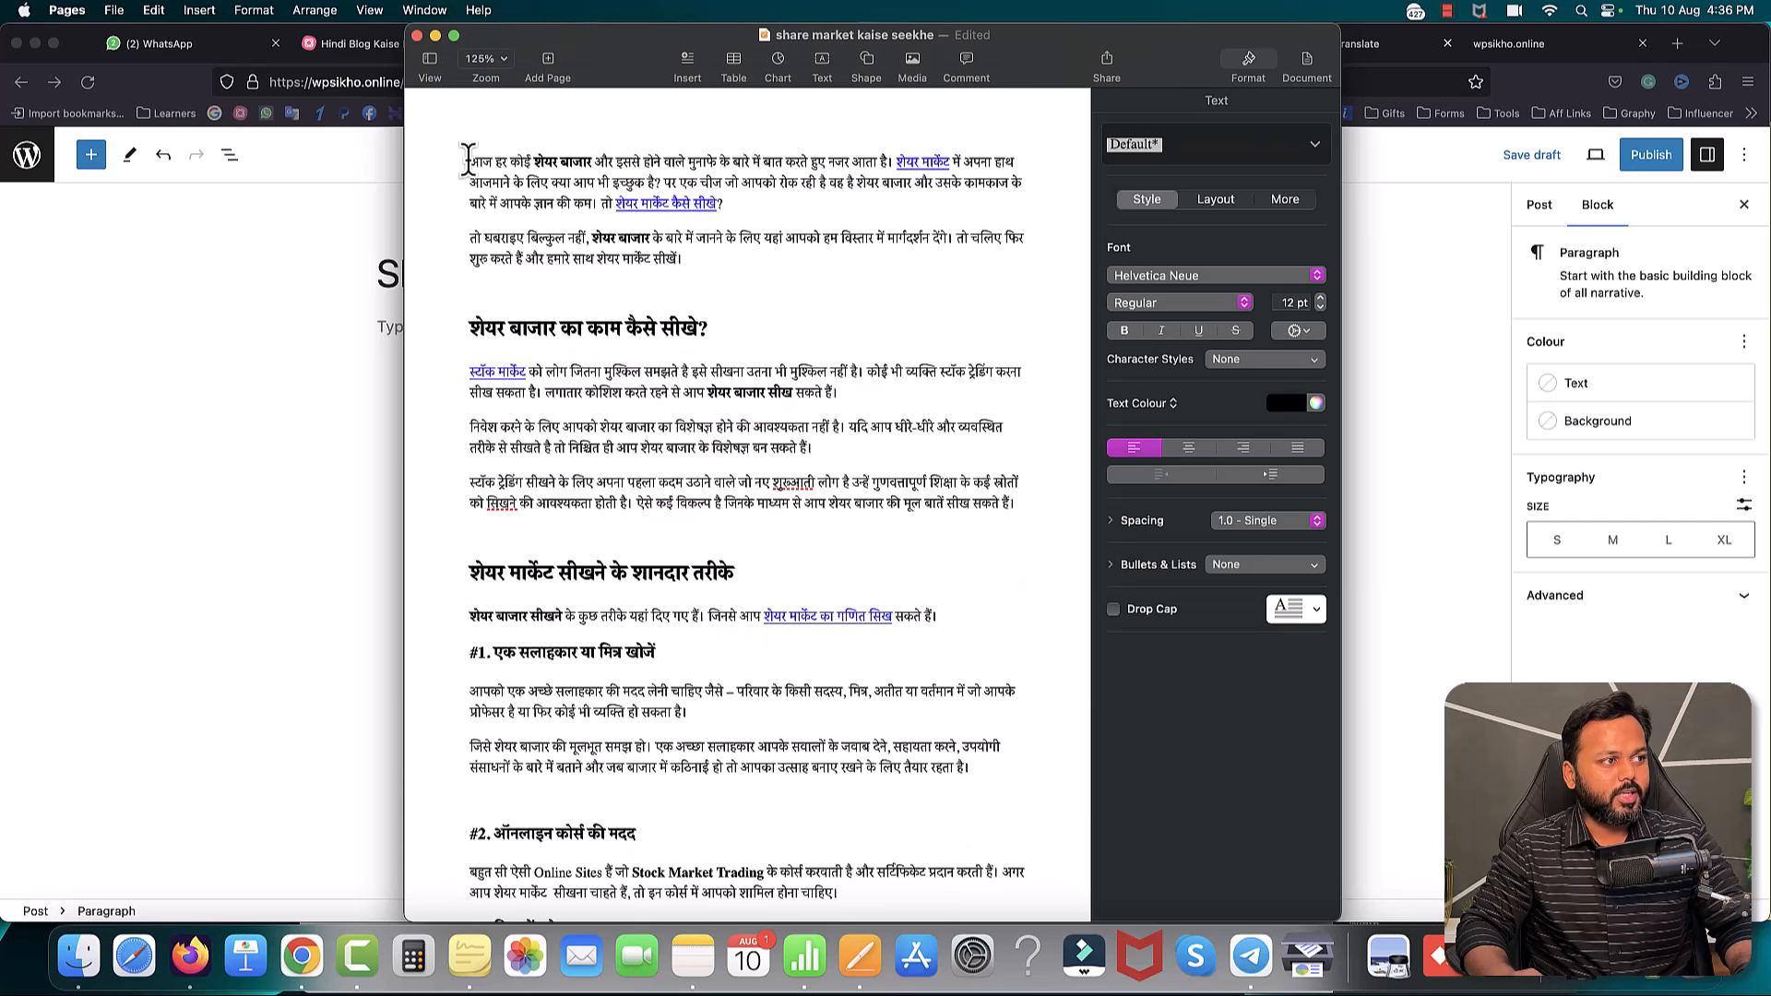
{"action": "left_click_drag", "start_coordinate": [468, 159], "coordinate": [617, 221]}
{"action": "left_click_drag", "start_coordinate": [675, 247], "coordinate": [686, 261]}
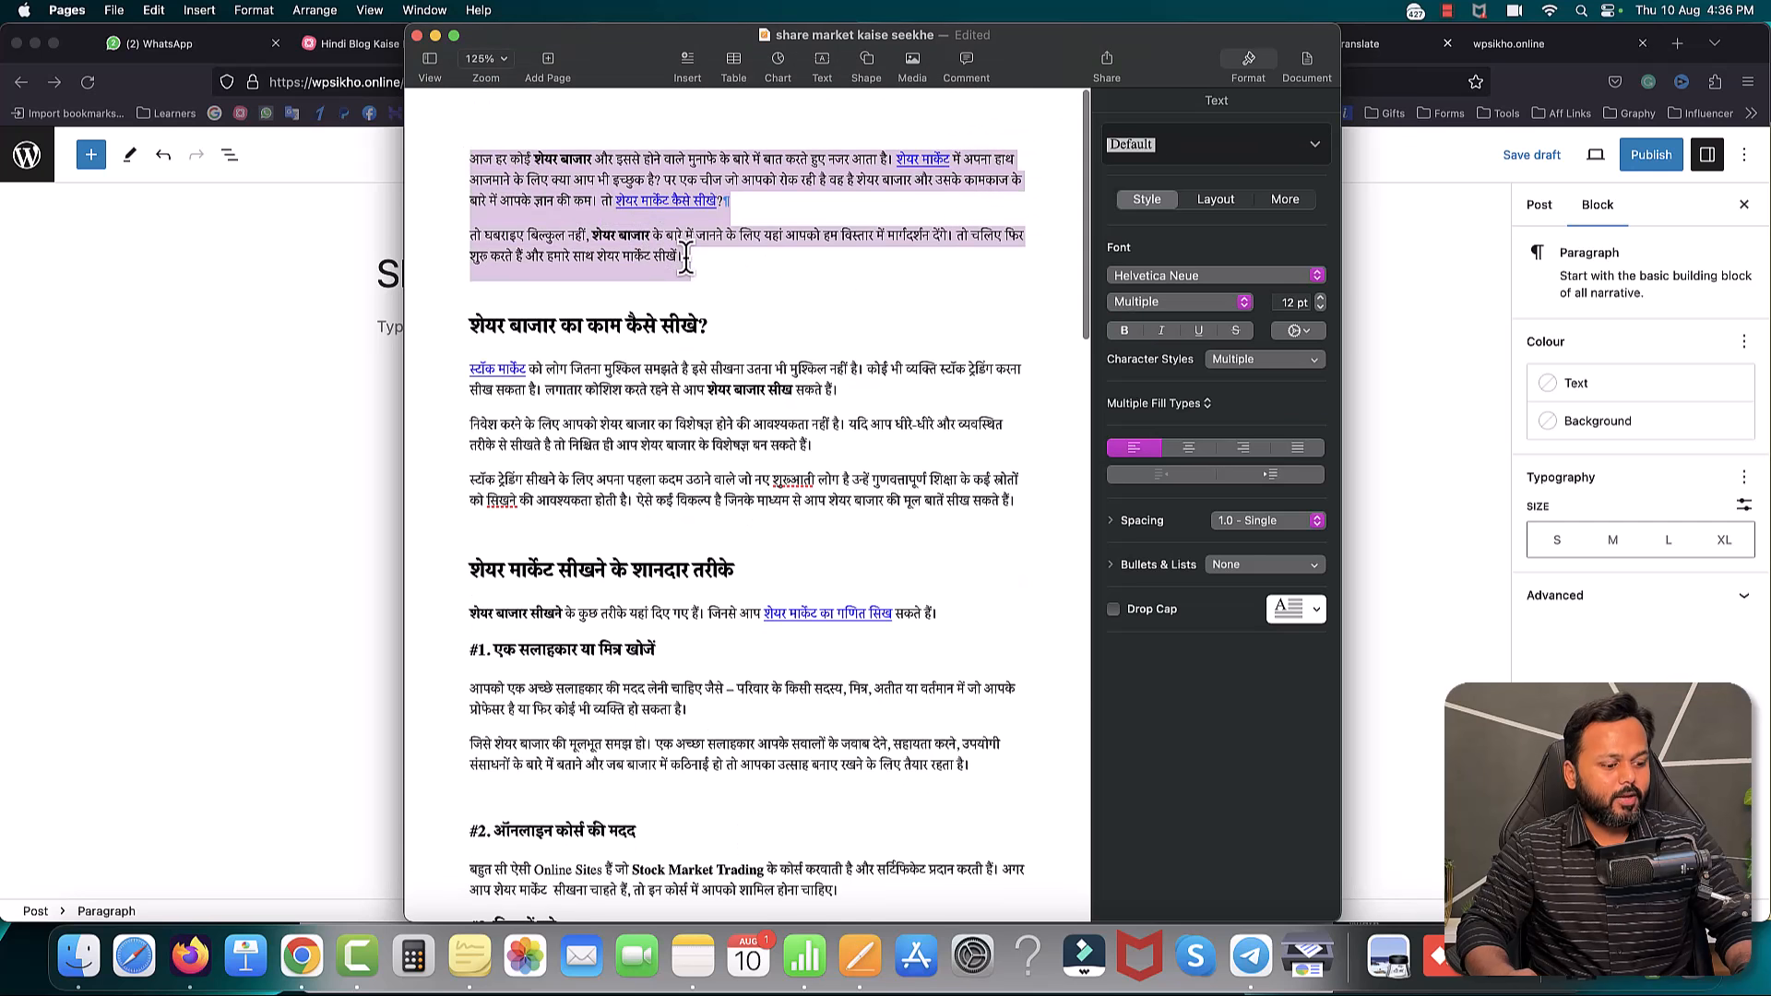
{"action": "left_click", "coordinate": [303, 259]}
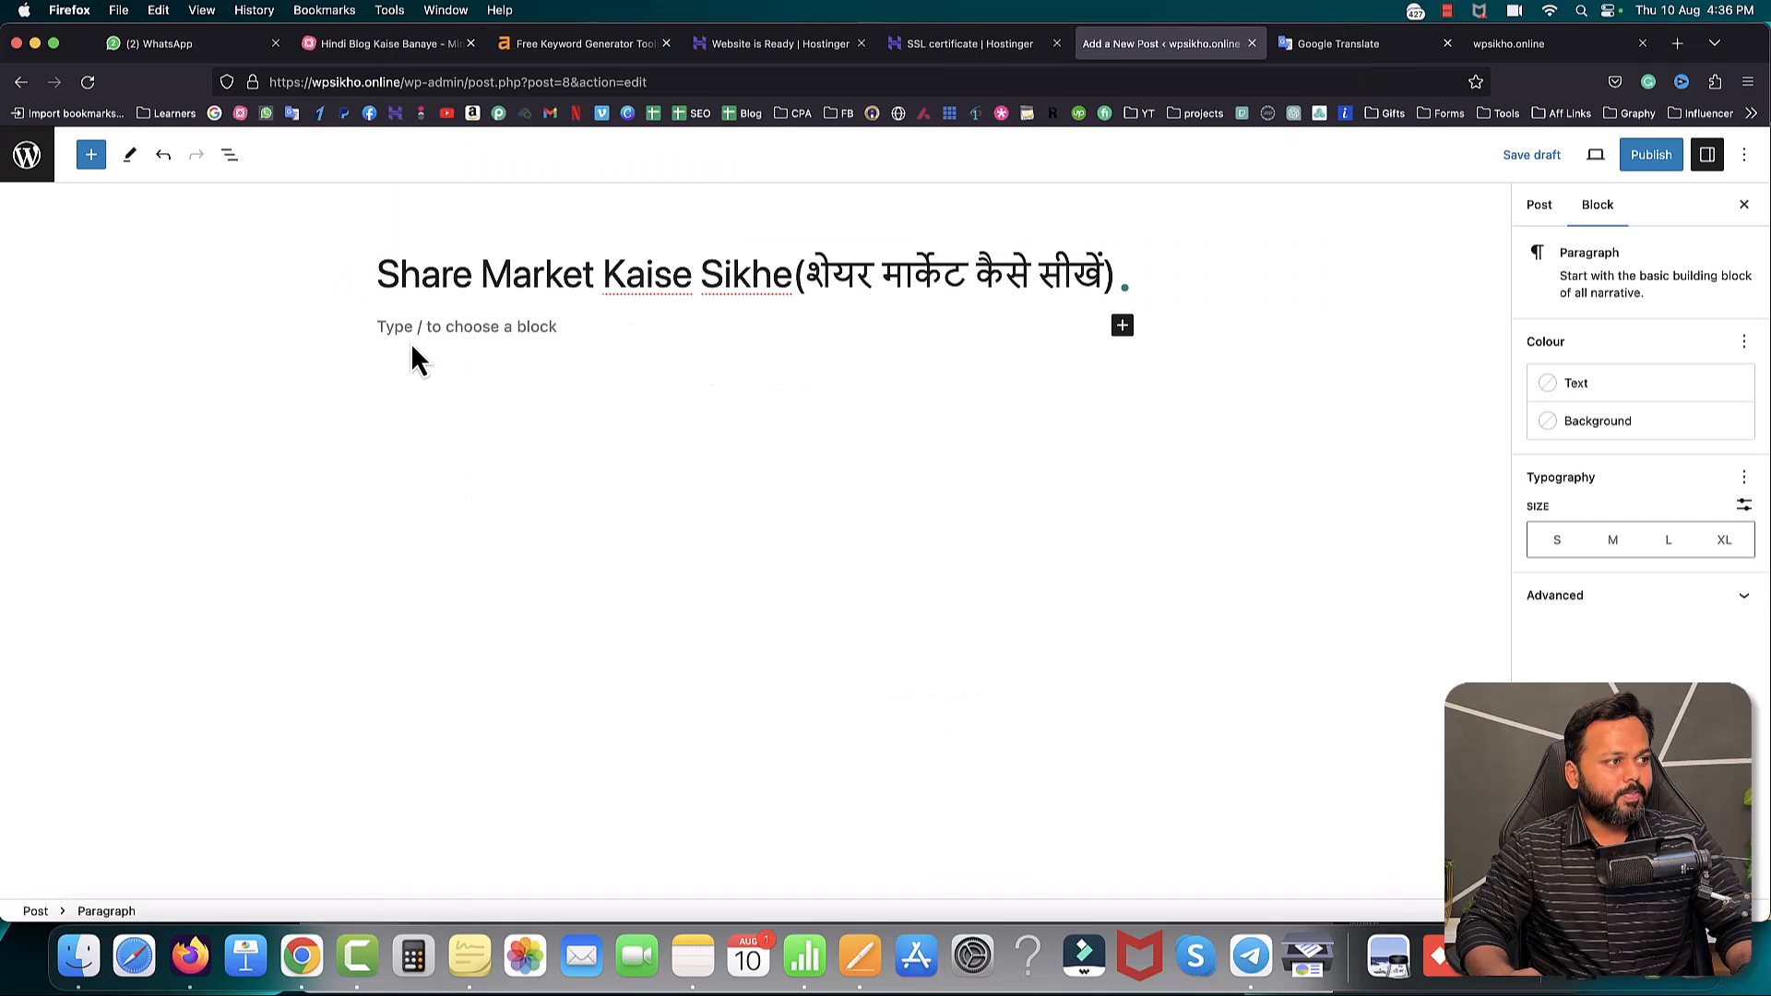
- Paste the two Hindi intro paragraphs, then select the heading 'शेयर बाजार का काम कैसे सीखे?' in Pages
{"action": "key", "text": "super+v"}
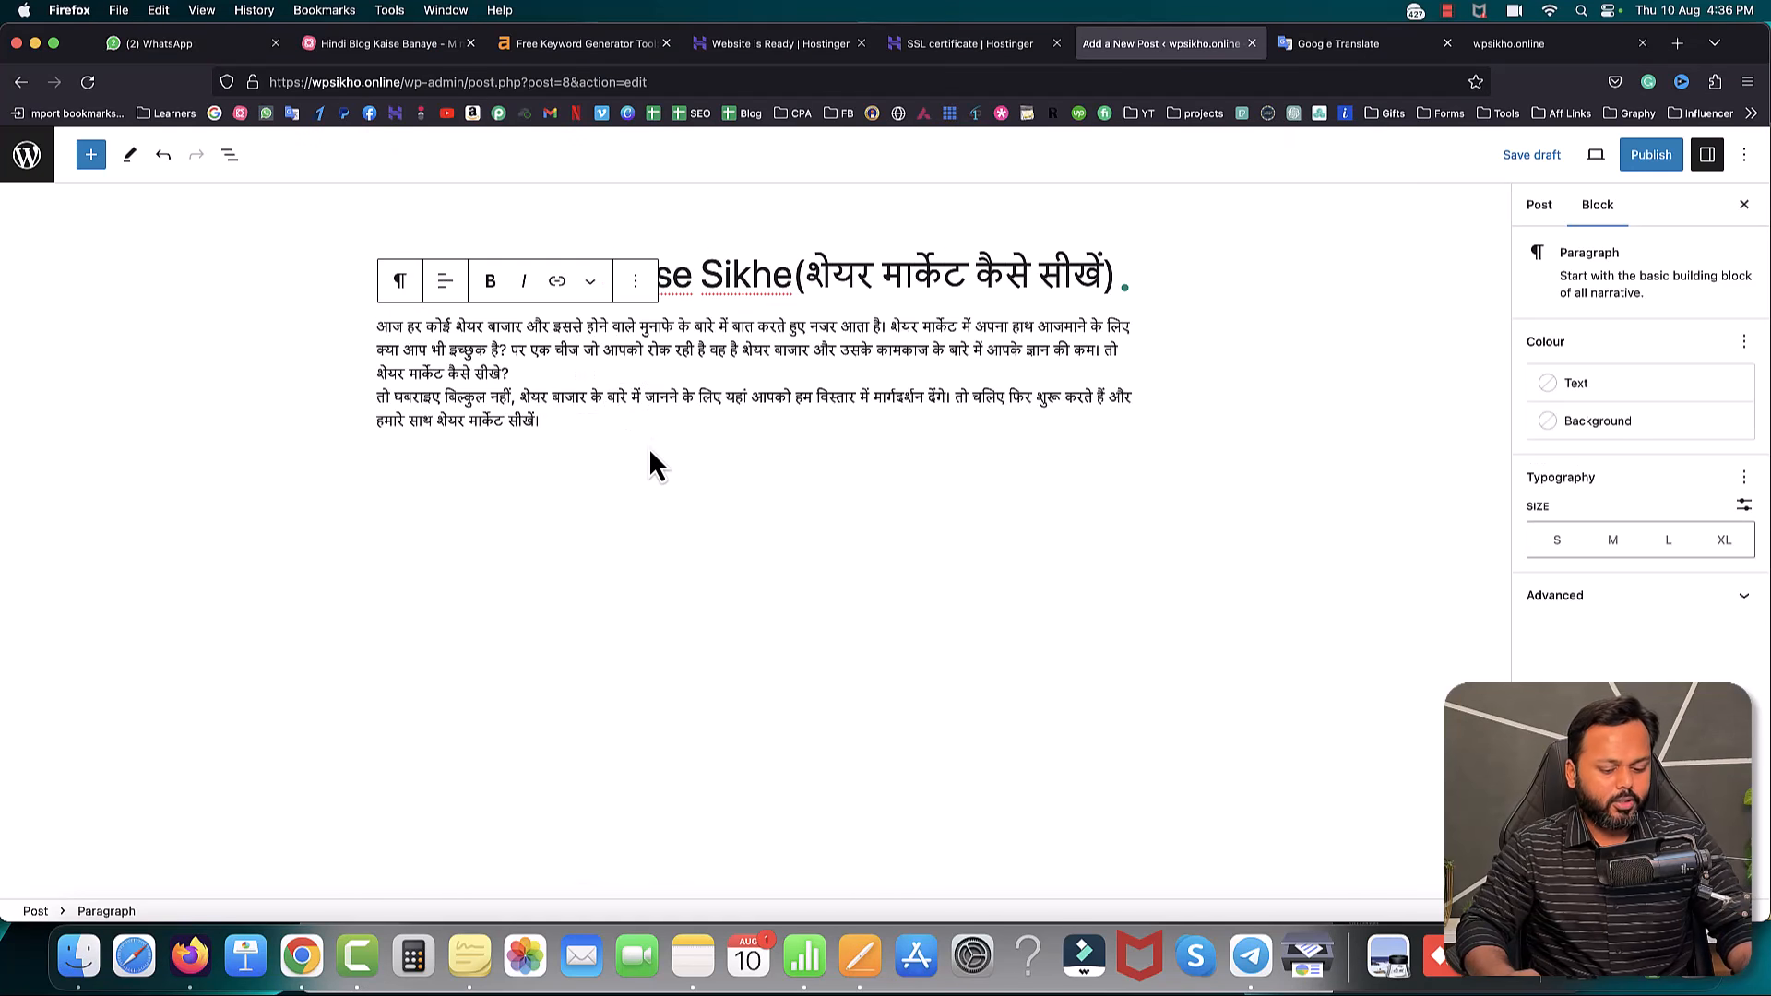
{"action": "key", "text": "Return"}
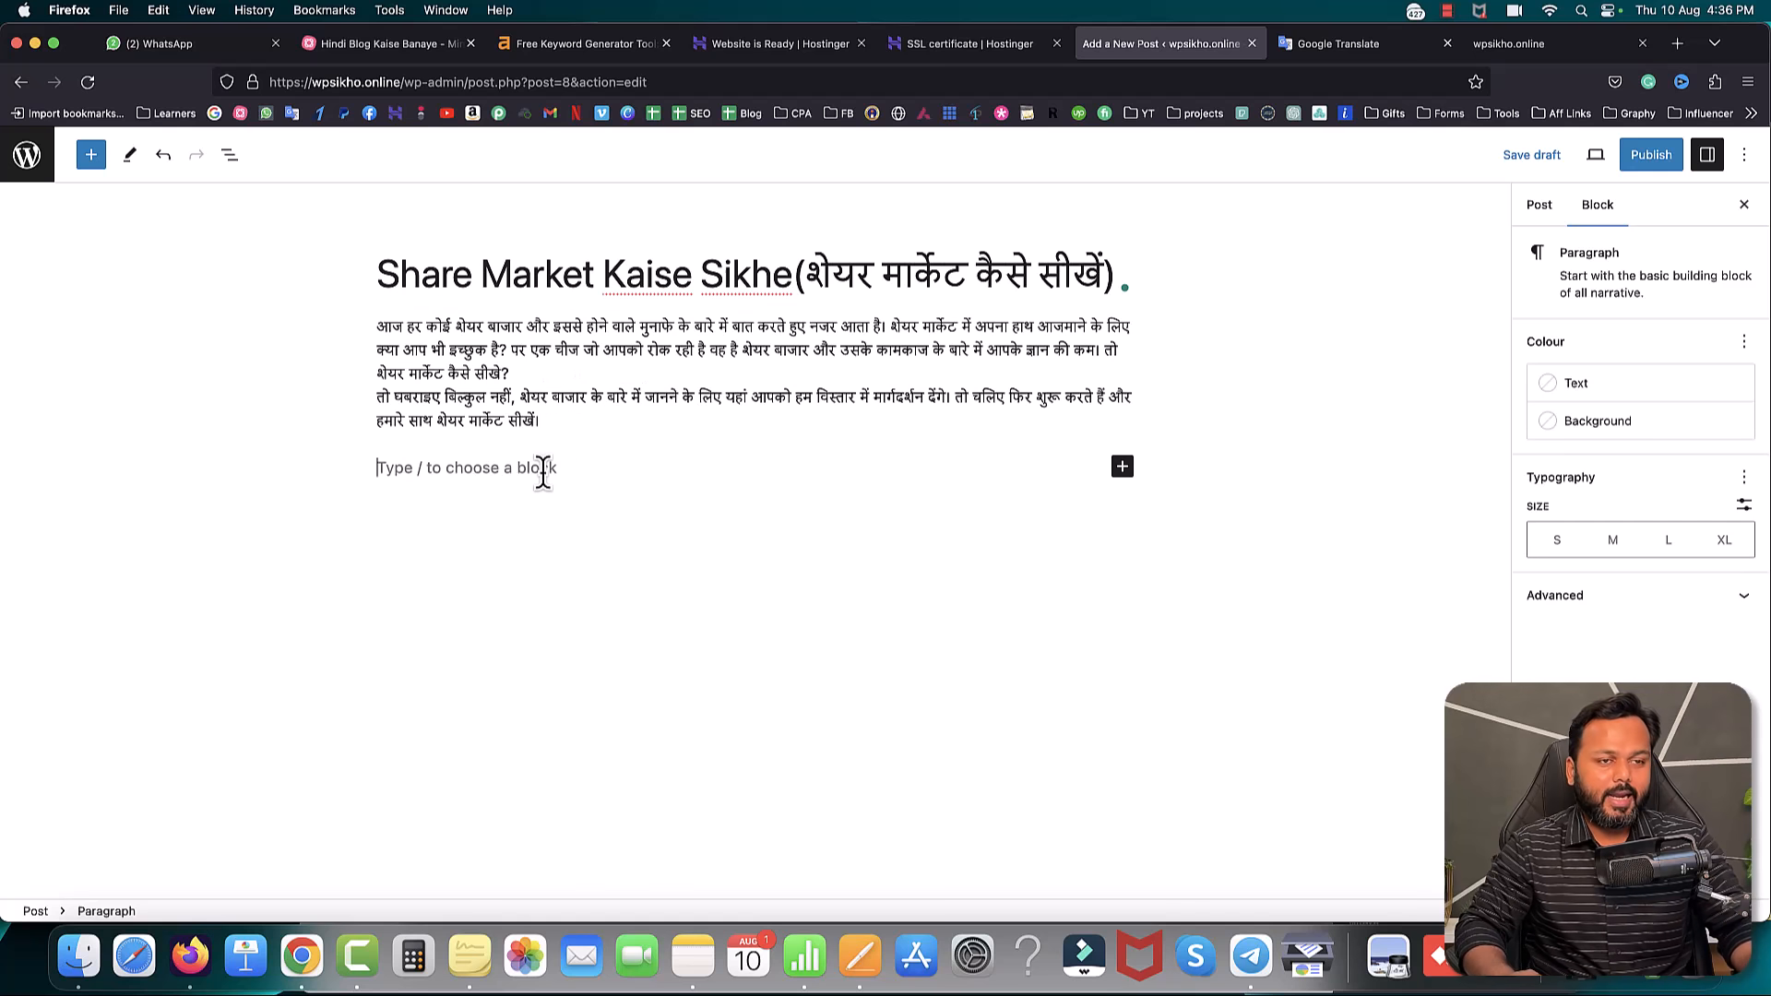
{"action": "left_click", "coordinate": [849, 950]}
{"action": "left_click_drag", "start_coordinate": [475, 330], "coordinate": [704, 325]}
{"action": "key", "text": "super+c"}
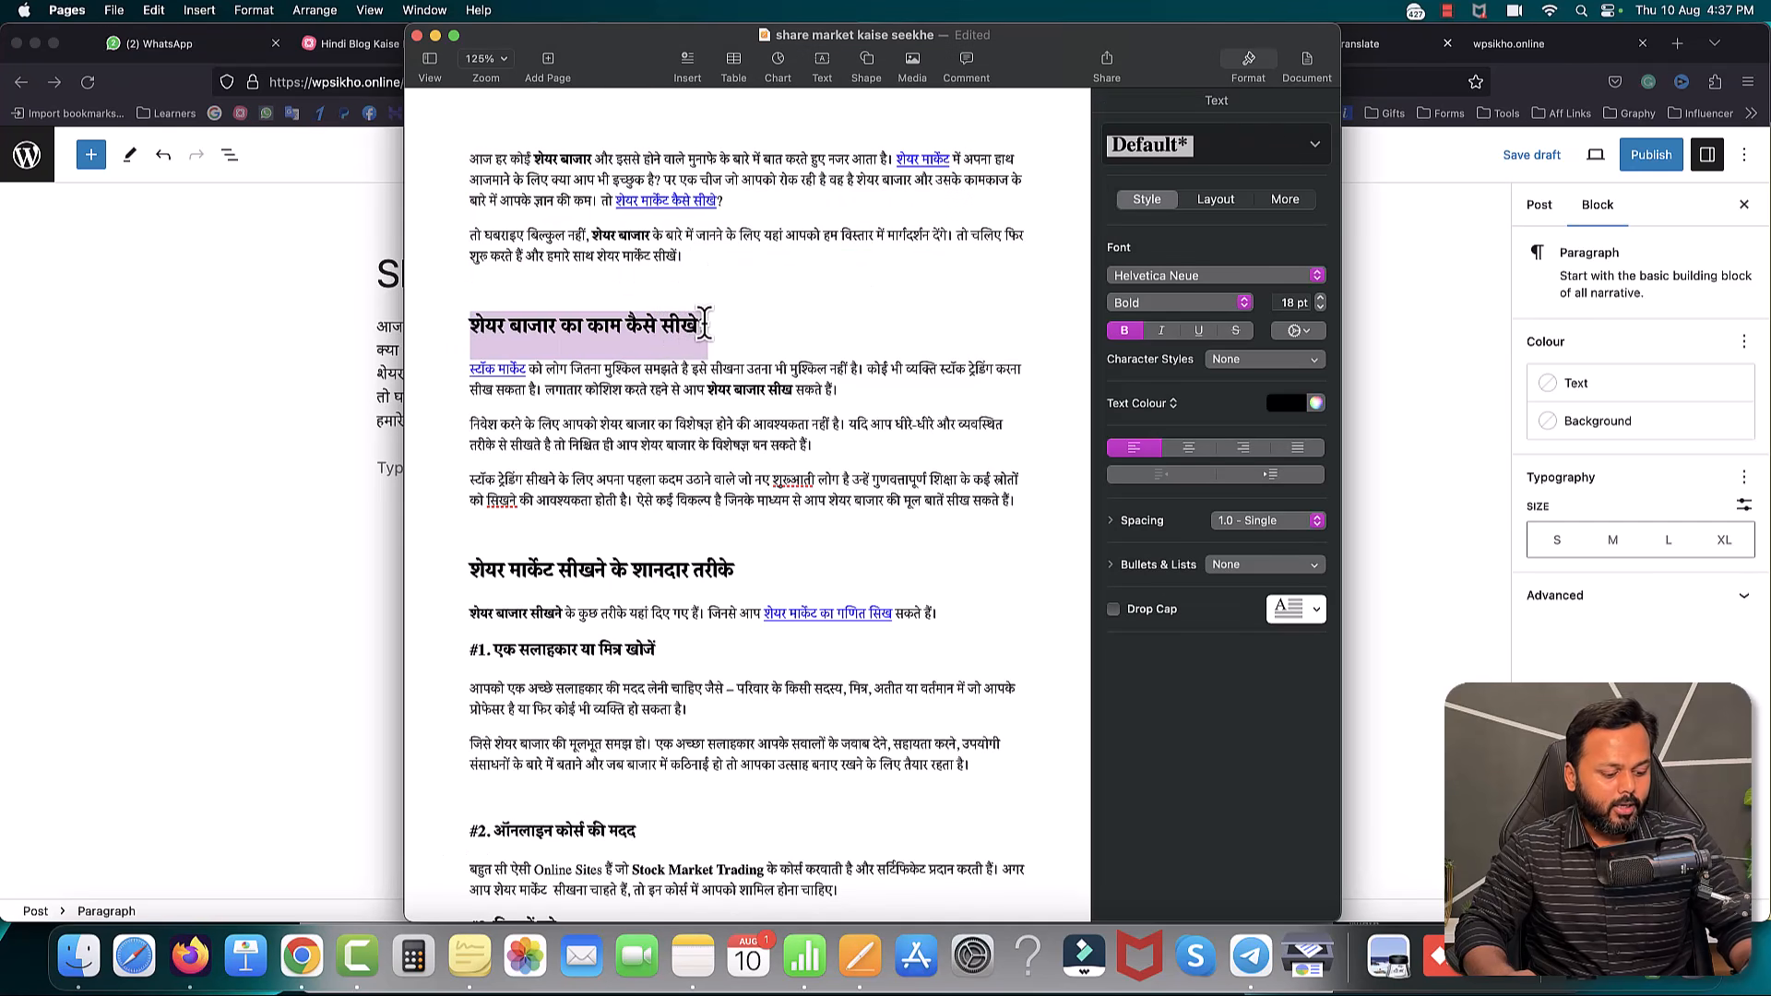
{"action": "left_click", "coordinate": [334, 469]}
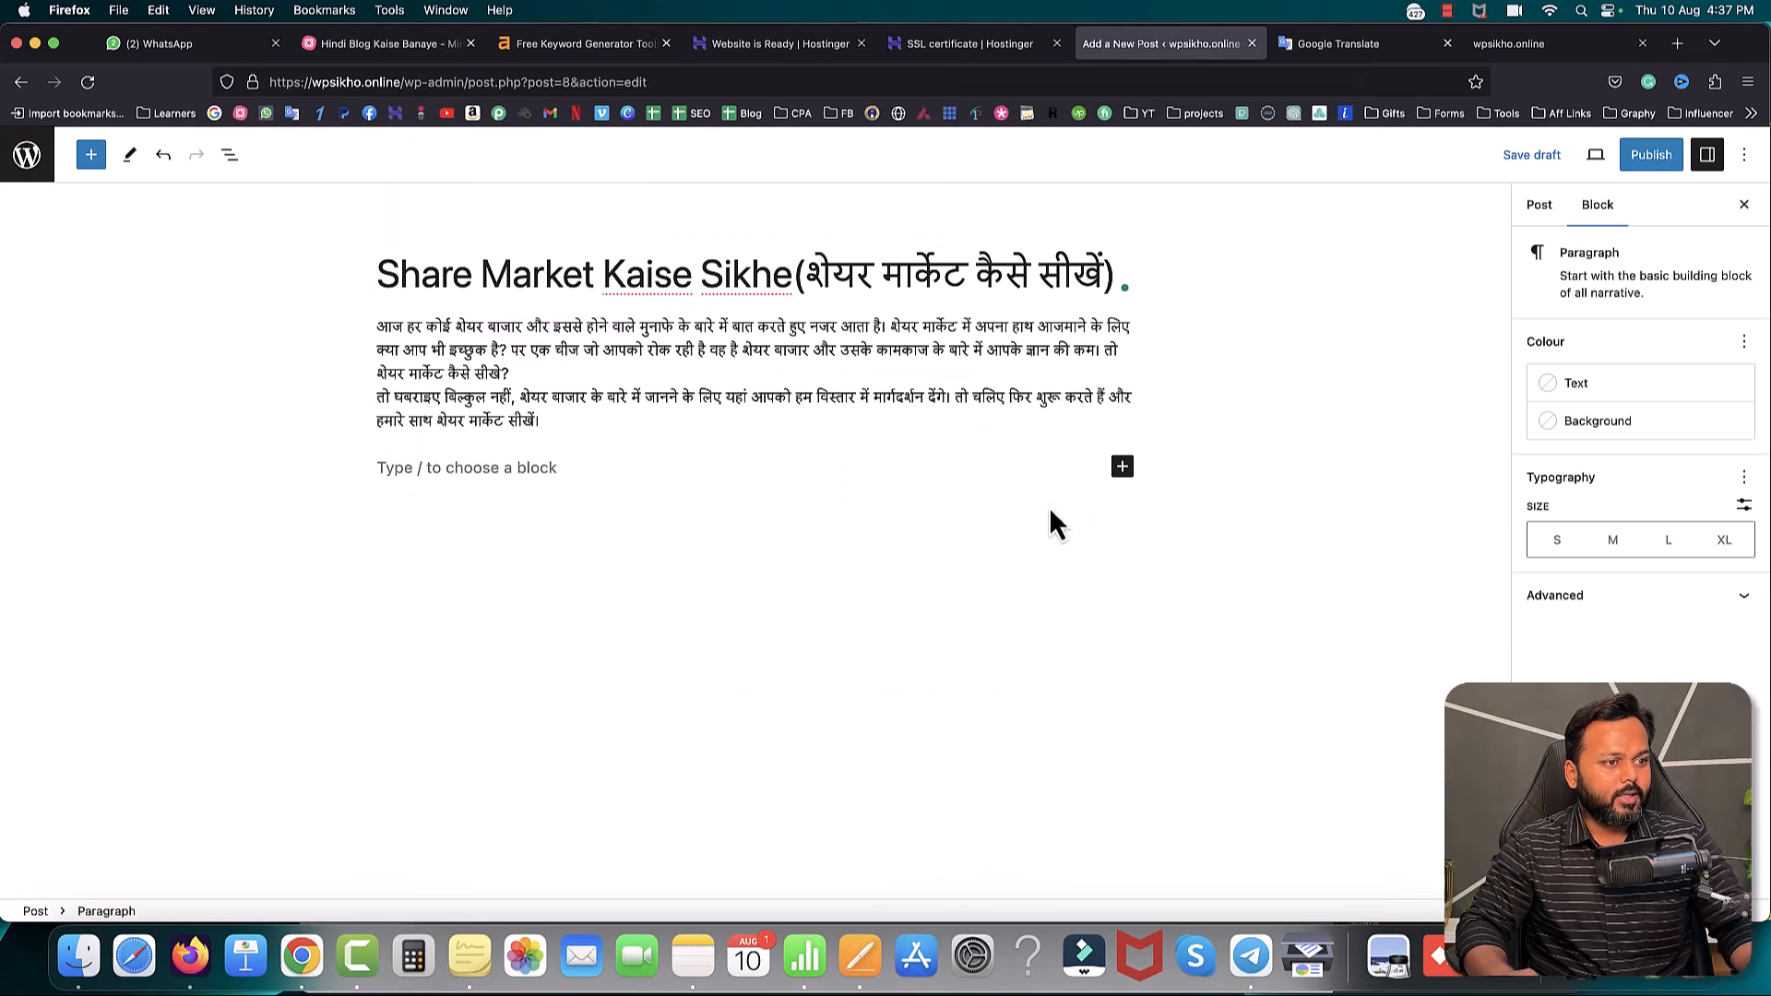
- Paste 'शेयर बाजार का काम कैसे सीखे?' as a heading, set it to H2, and add an empty block below
{"action": "left_click", "coordinate": [1123, 468]}
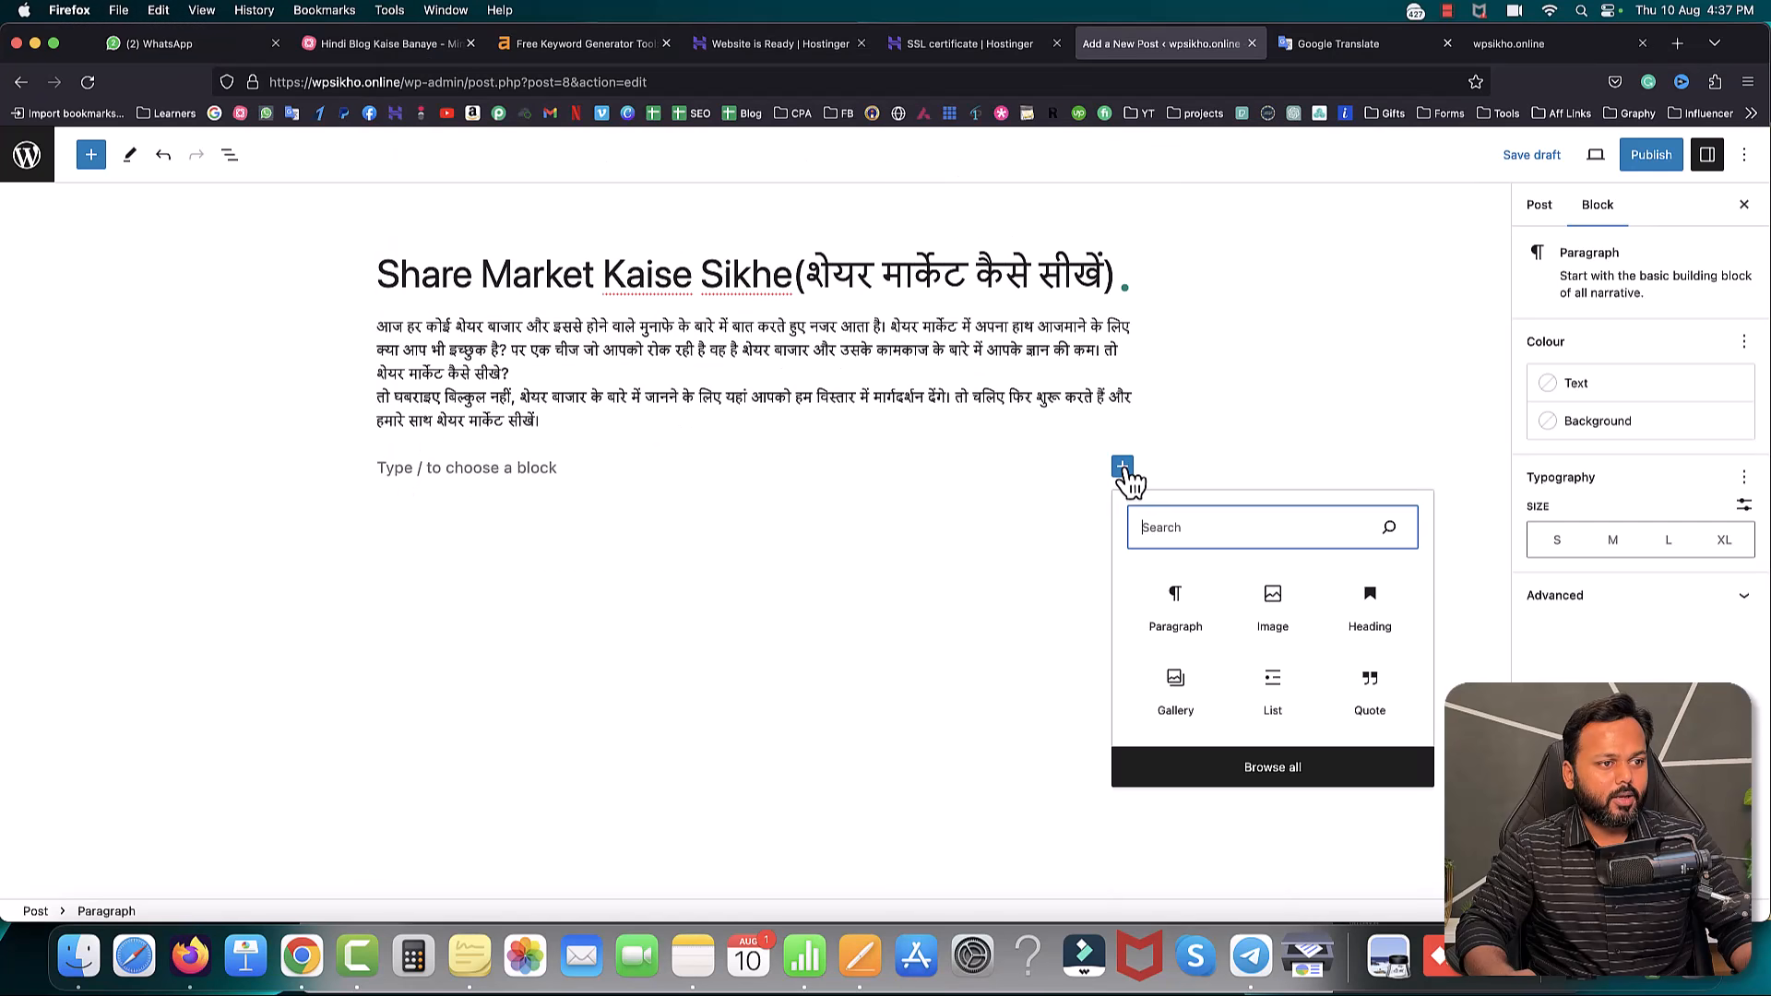
{"action": "left_click", "coordinate": [1371, 611]}
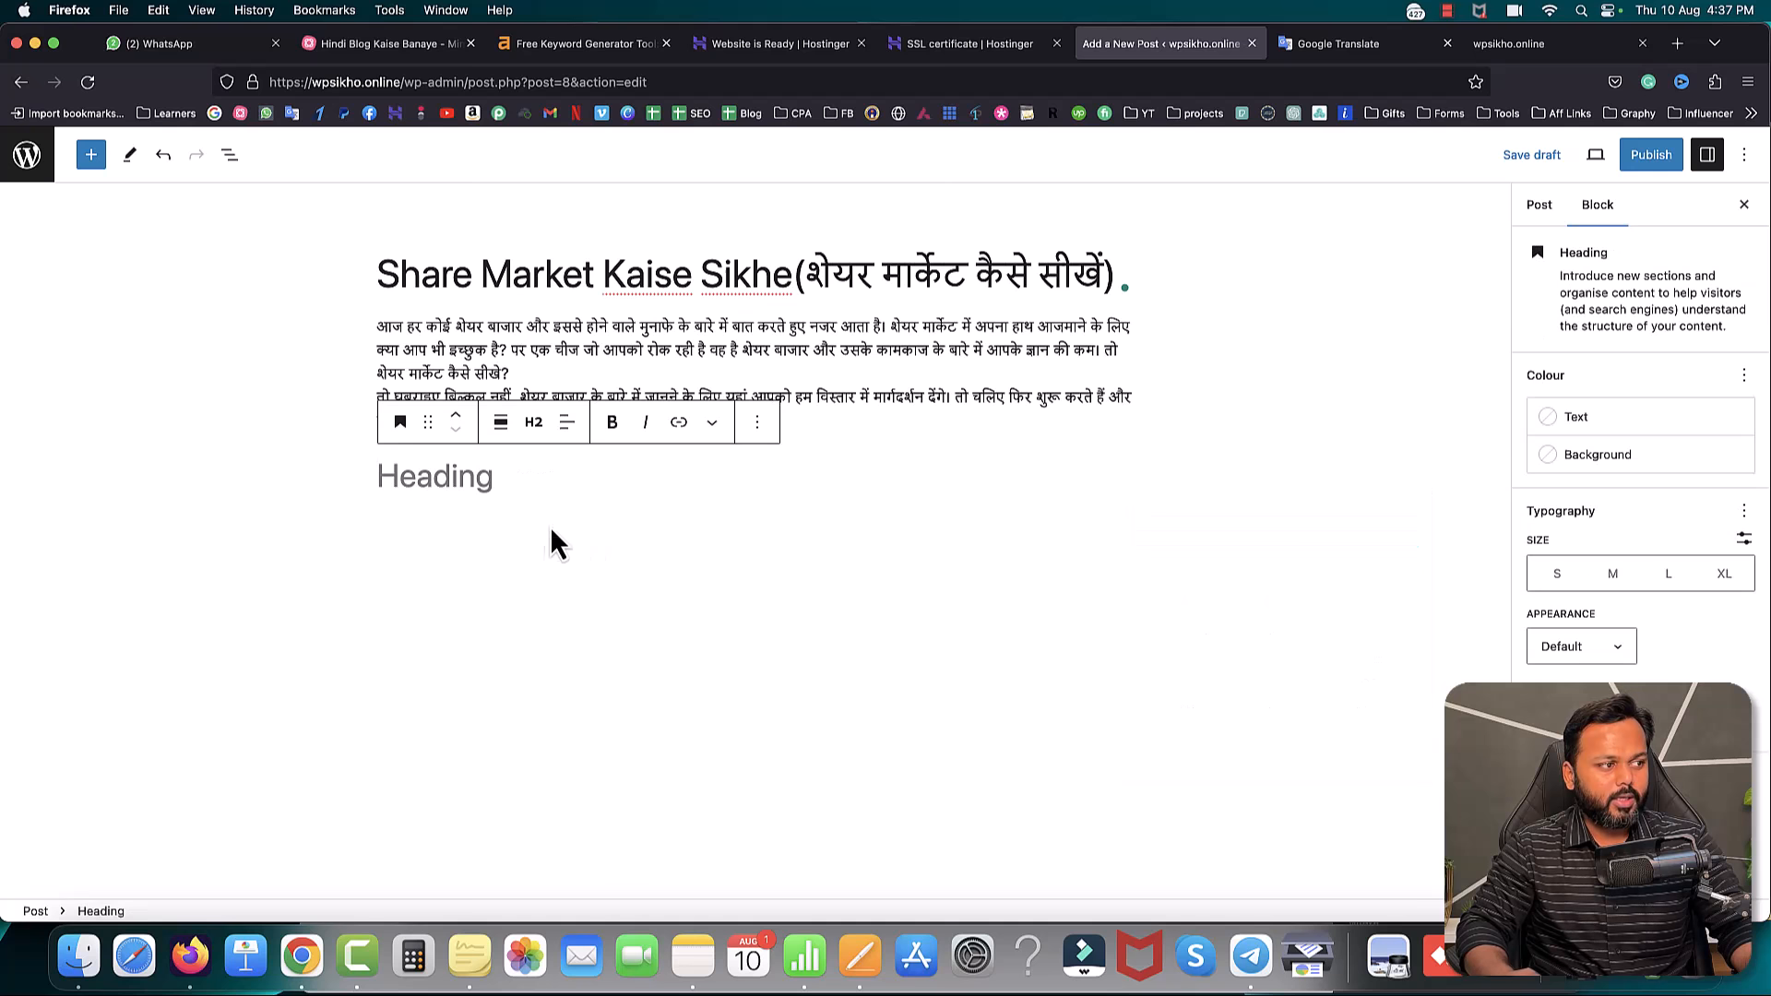
{"action": "key", "text": "super+v"}
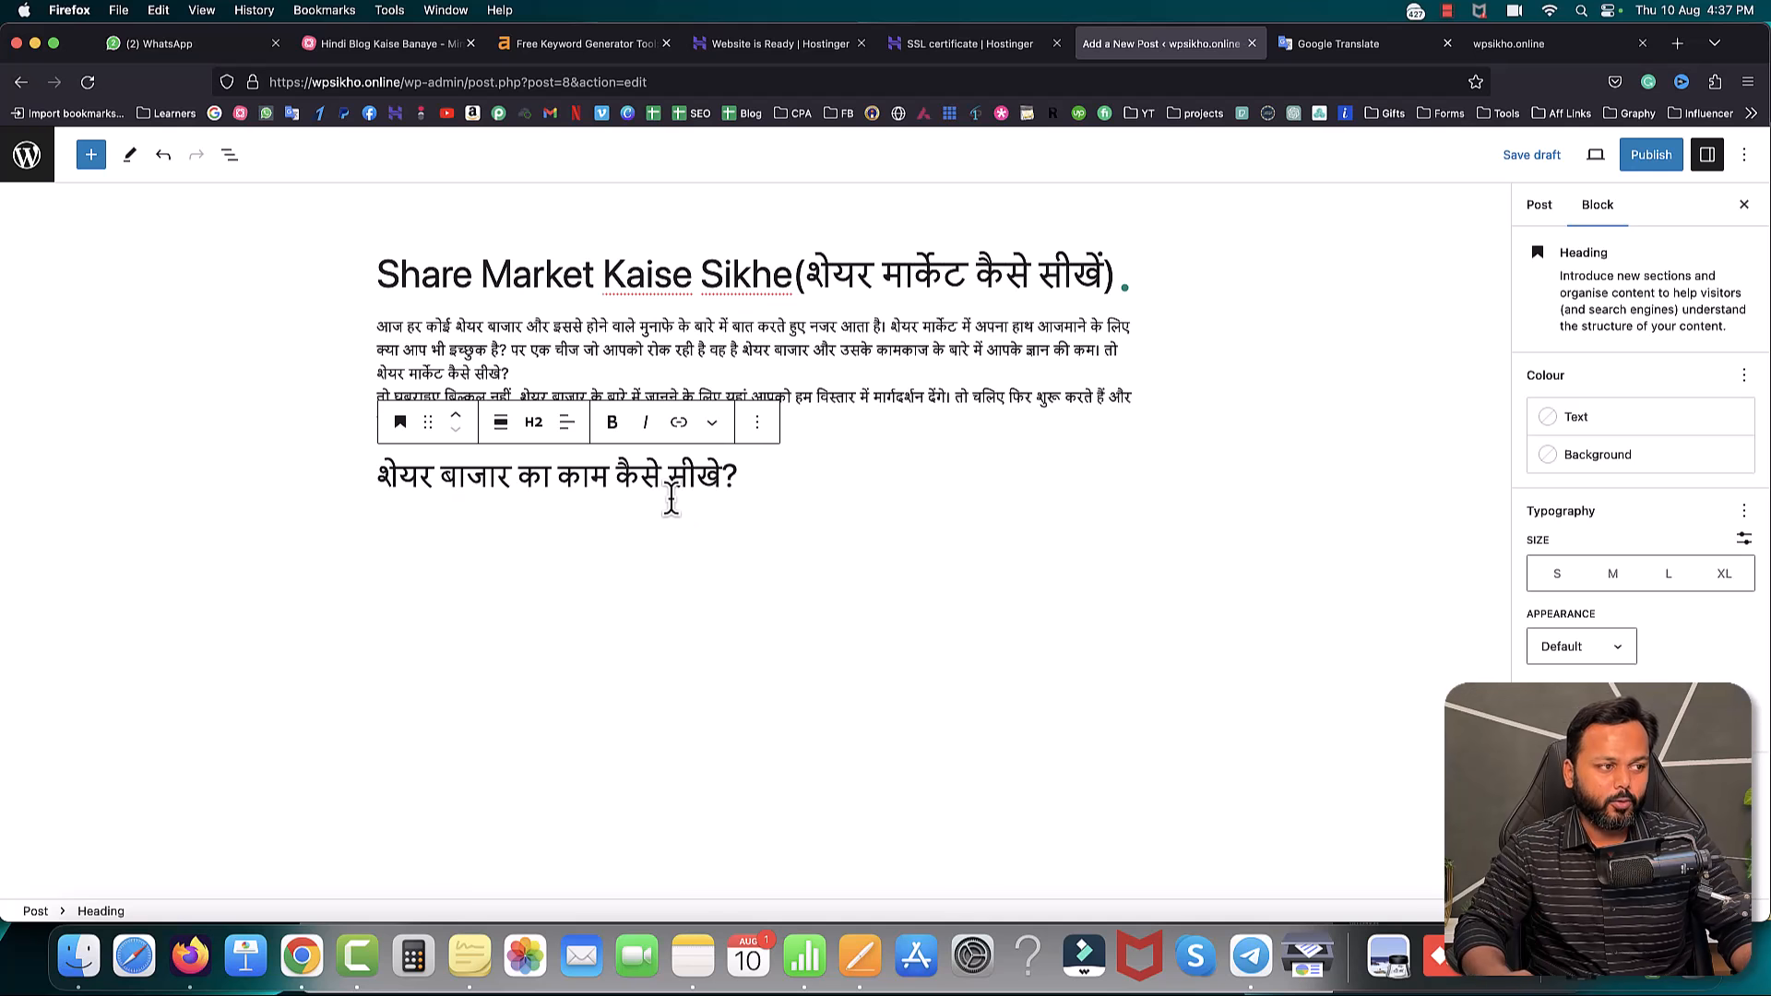
{"action": "left_click_drag", "start_coordinate": [378, 475], "coordinate": [741, 483]}
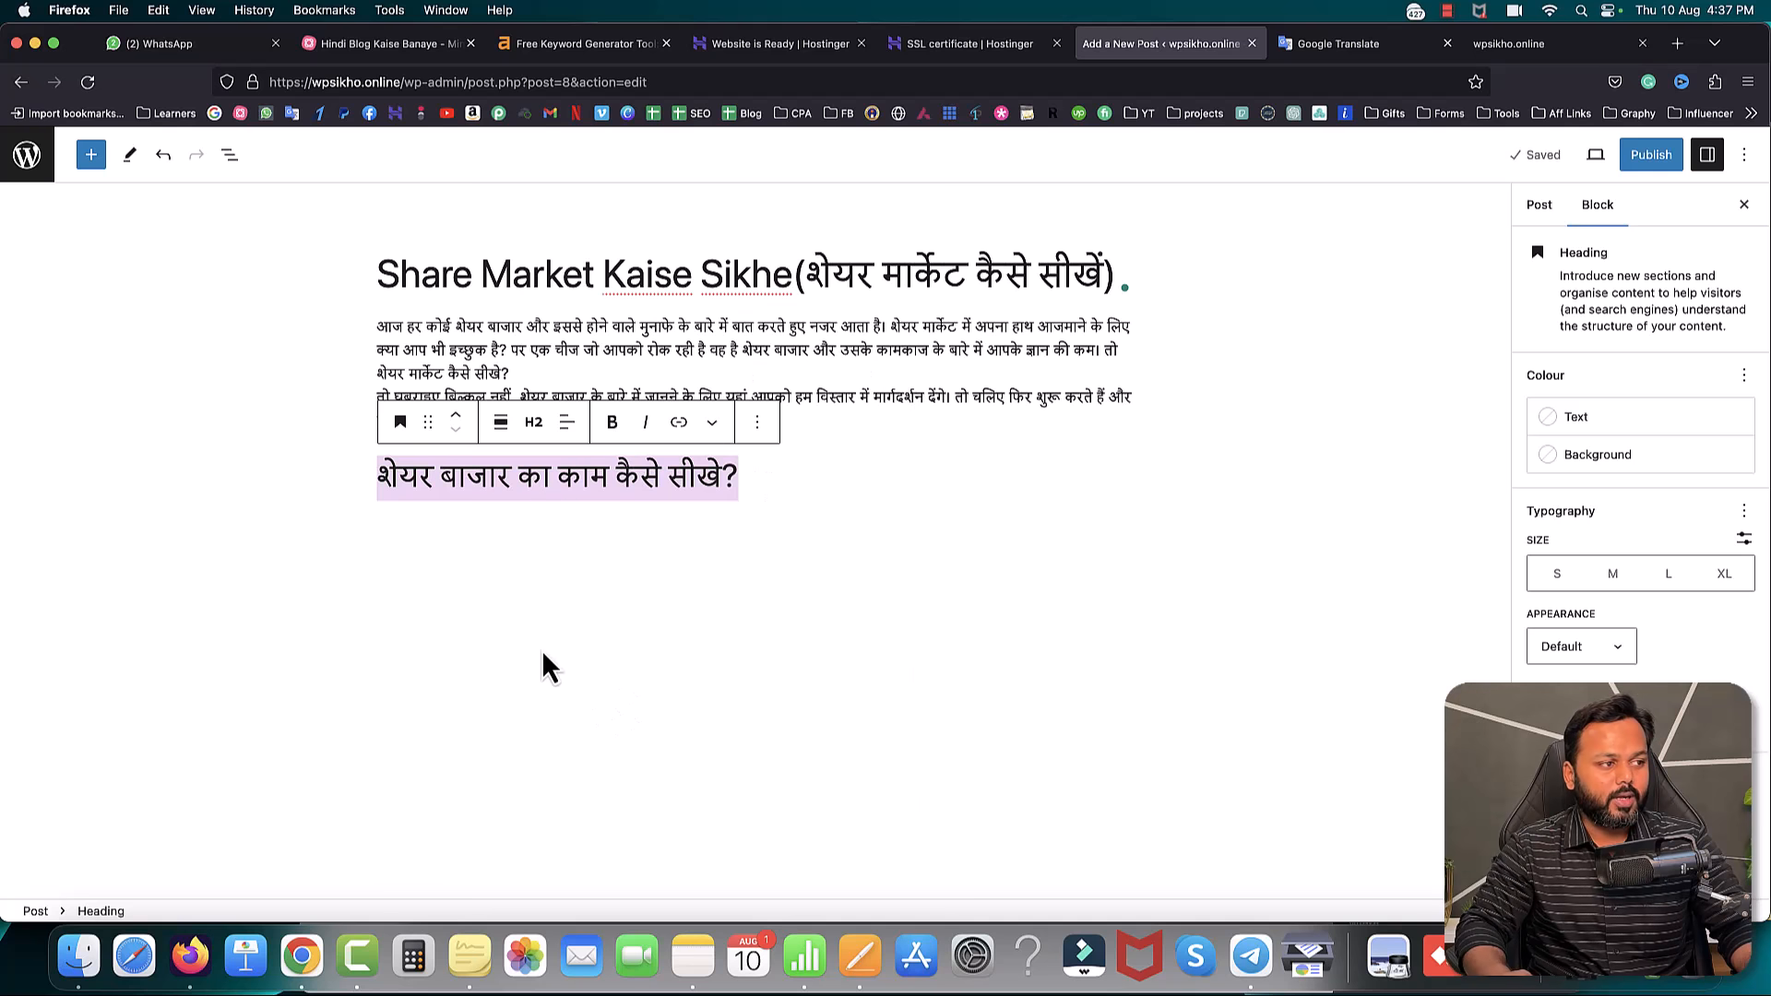
{"action": "left_click", "coordinate": [533, 423]}
{"action": "left_click", "coordinate": [542, 550]}
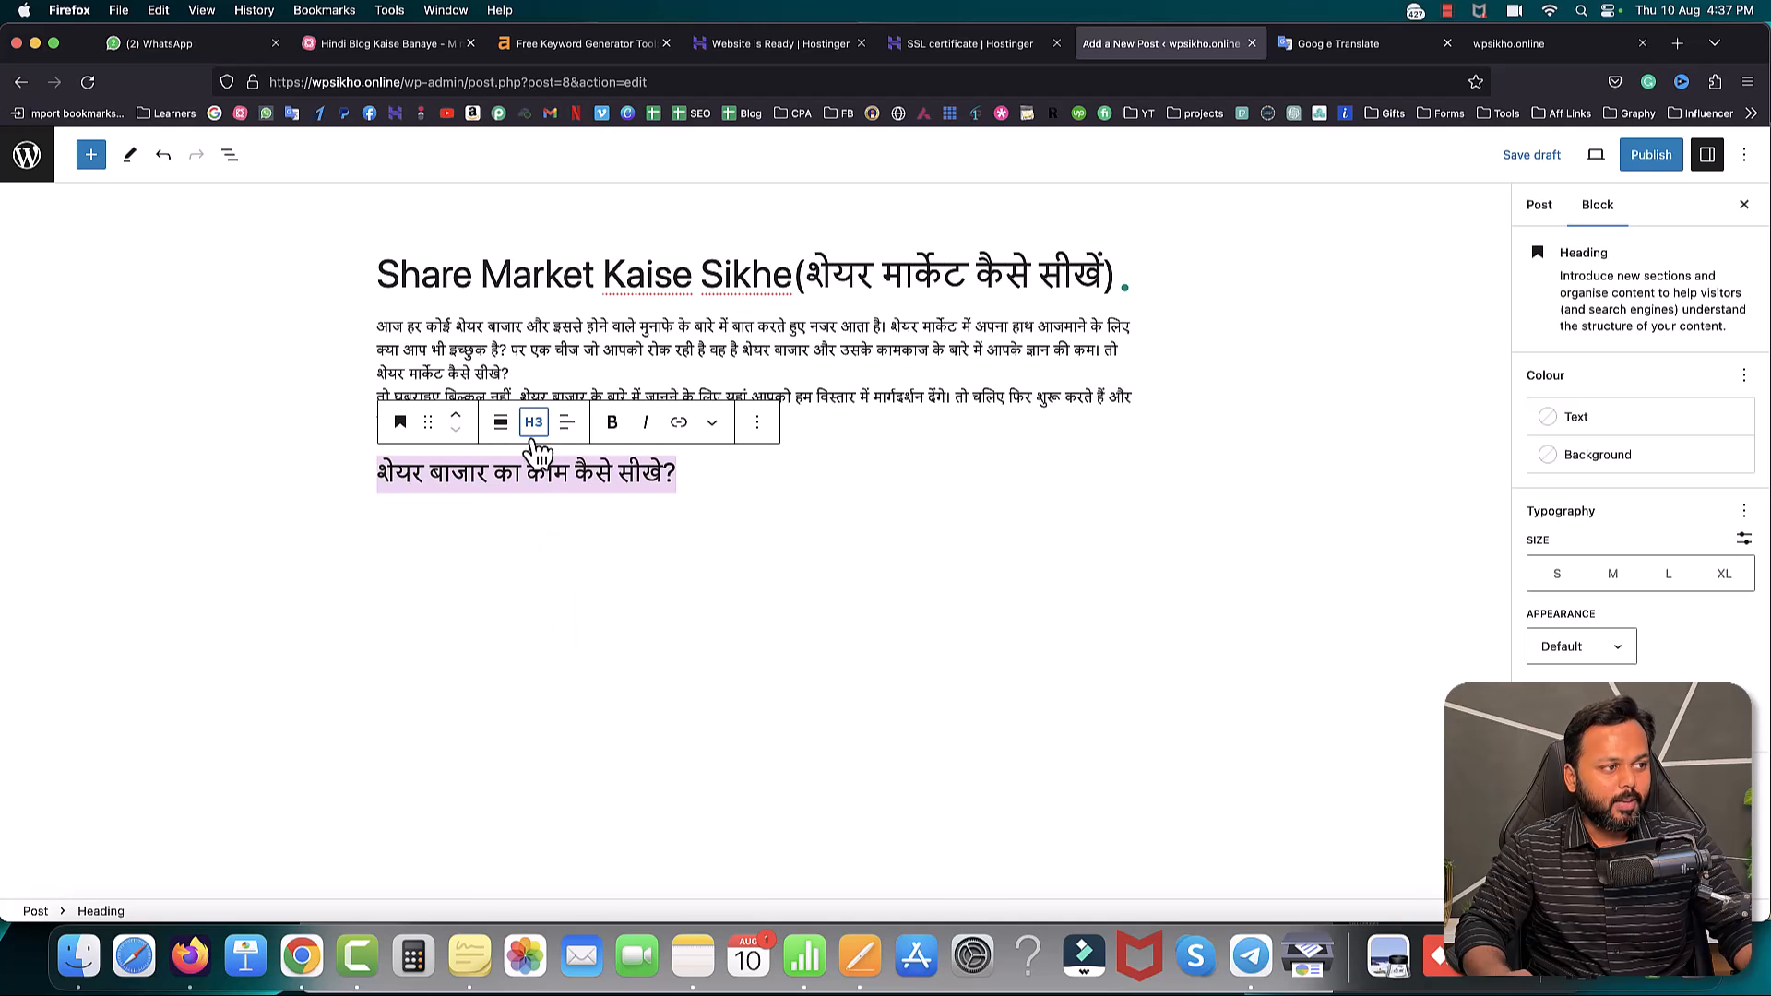
{"action": "left_click", "coordinate": [533, 422]}
{"action": "left_click", "coordinate": [542, 516]}
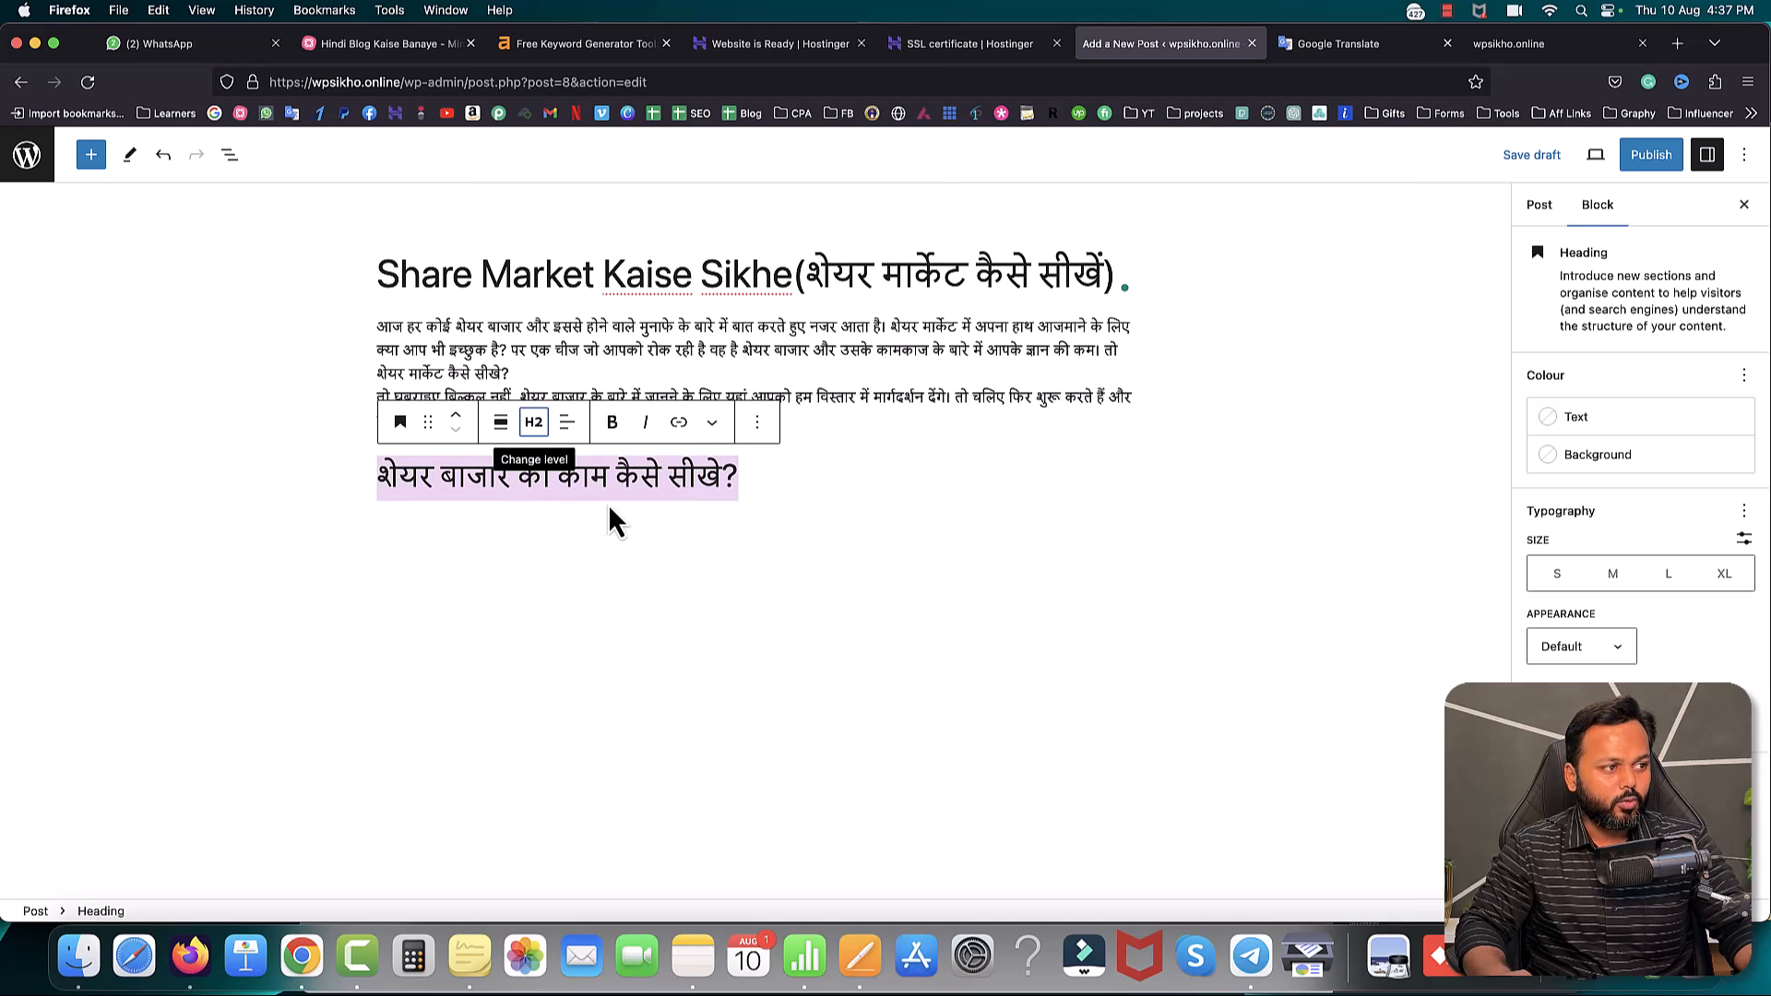
{"action": "left_click", "coordinate": [754, 483]}
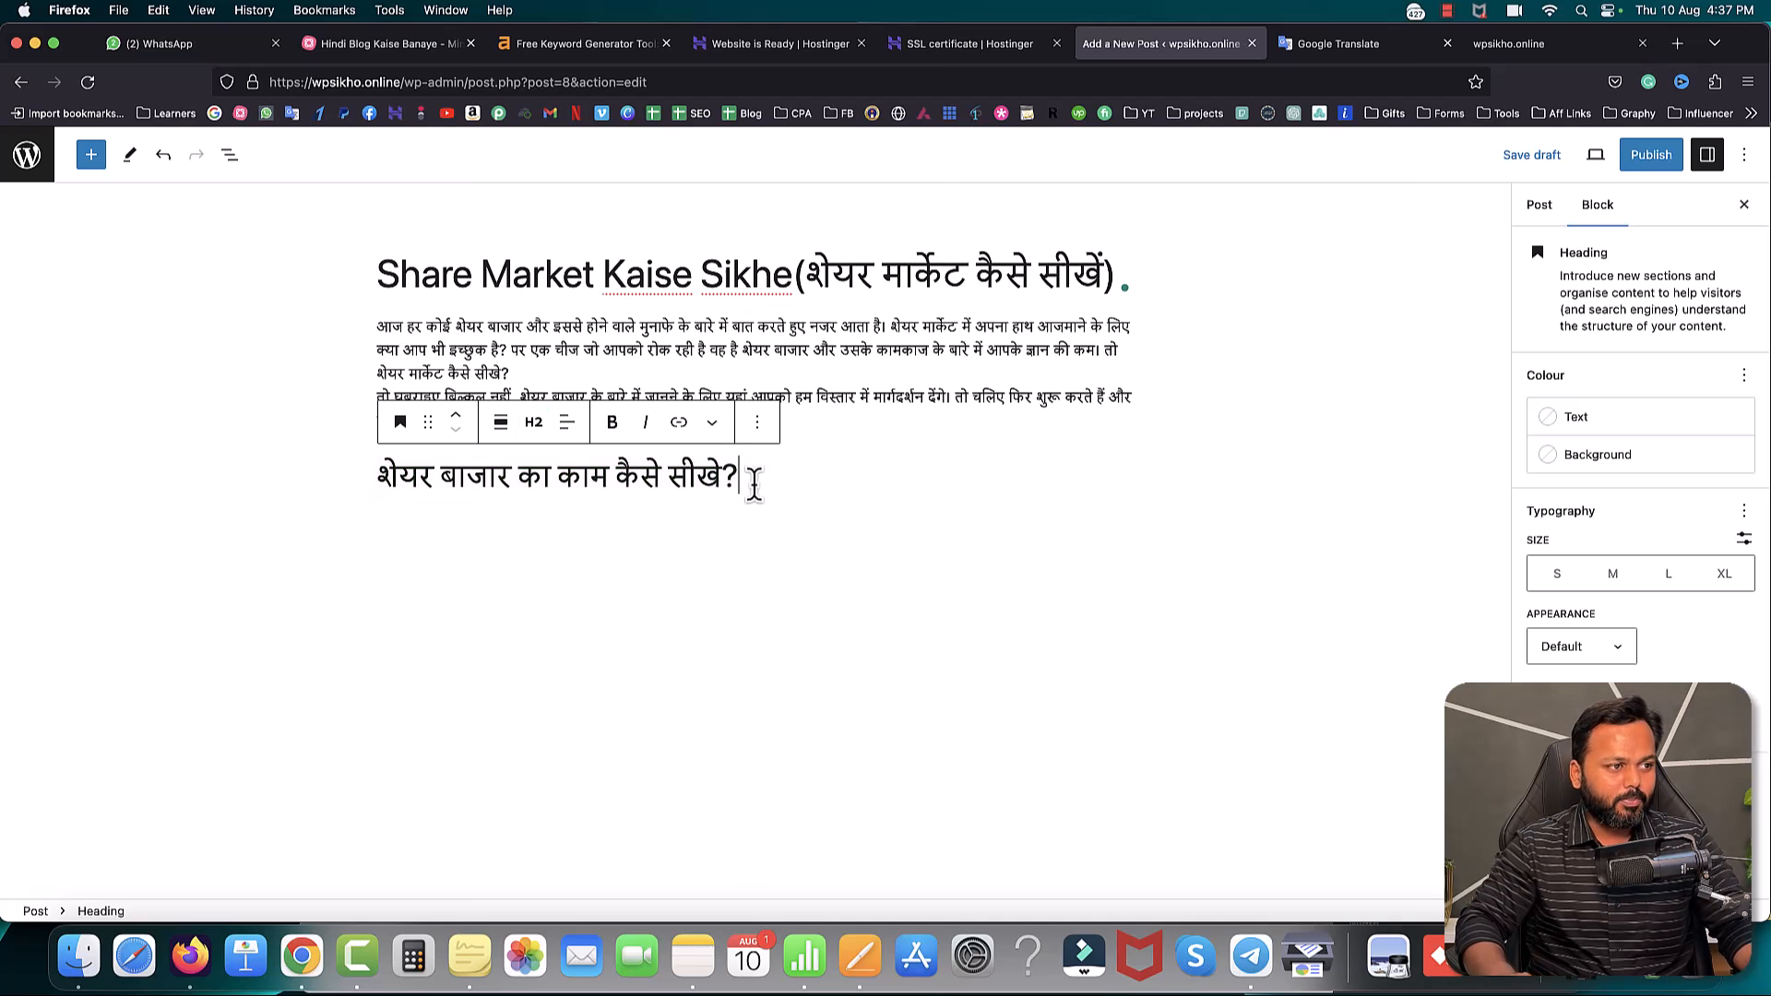
{"action": "key", "text": "Return"}
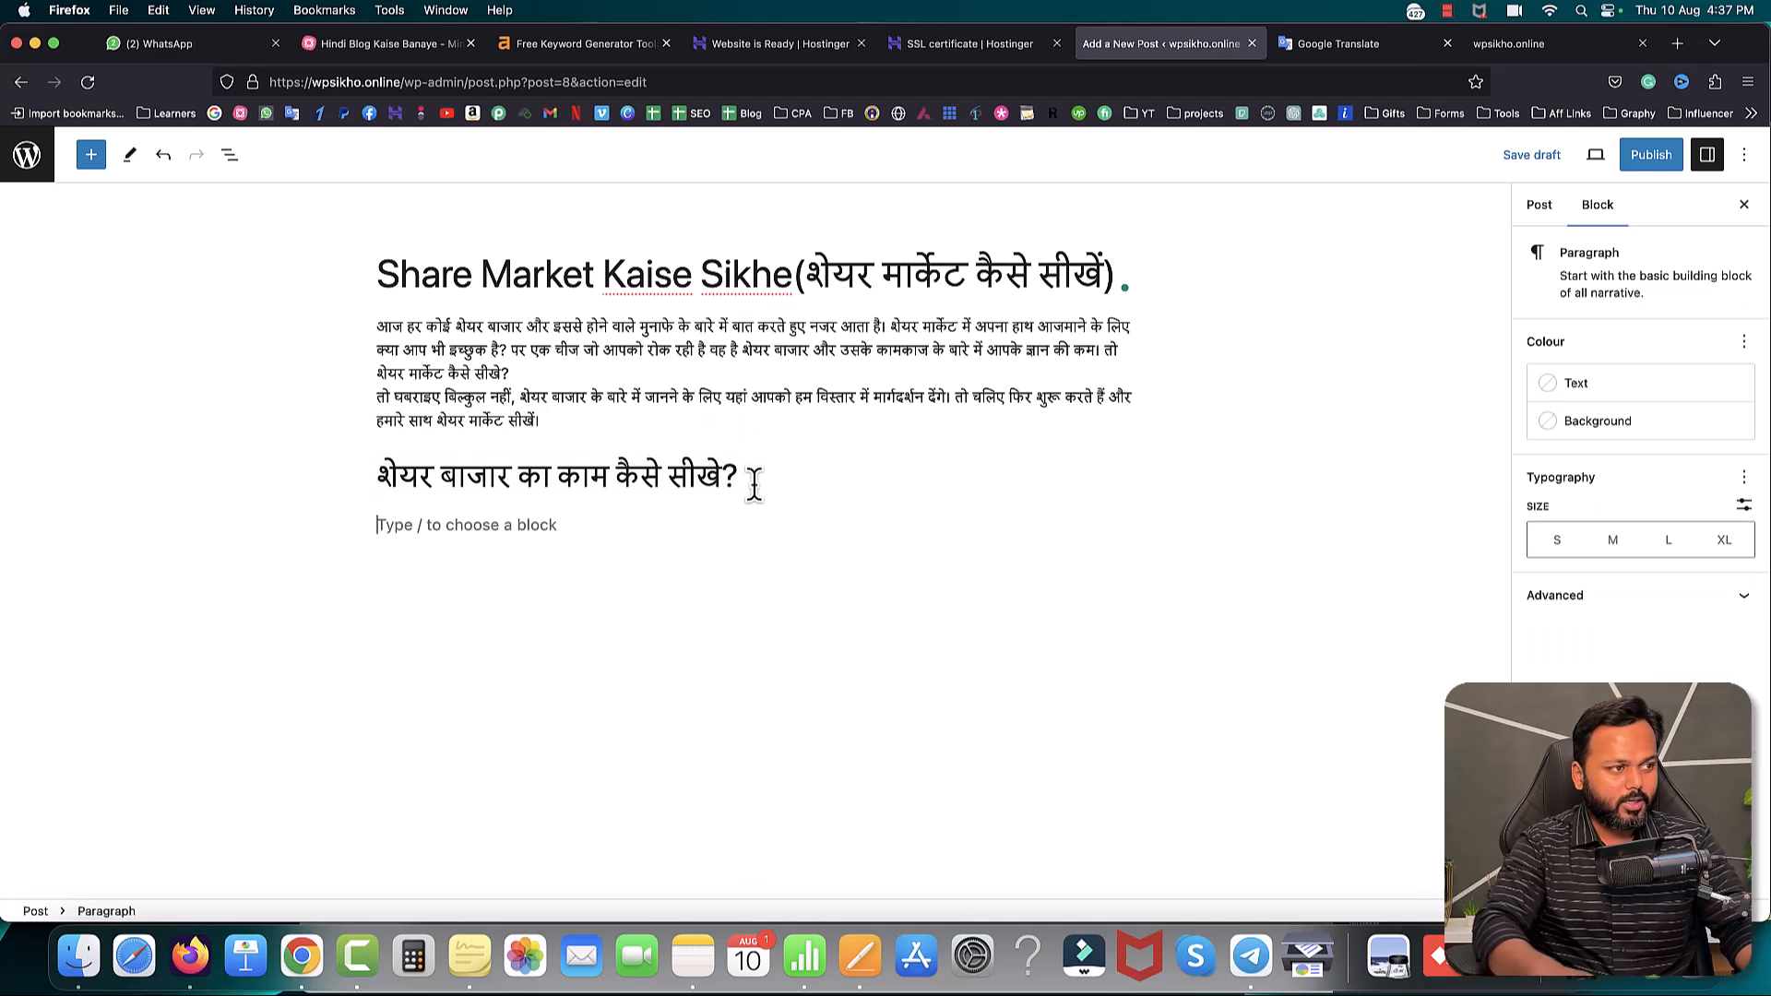
- Copy the three paragraphs under the heading from the Pages draft and paste them into the empty block
{"action": "left_click", "coordinate": [861, 956]}
{"action": "left_click", "coordinate": [484, 393]}
{"action": "left_click_drag", "start_coordinate": [467, 367], "coordinate": [1018, 500]}
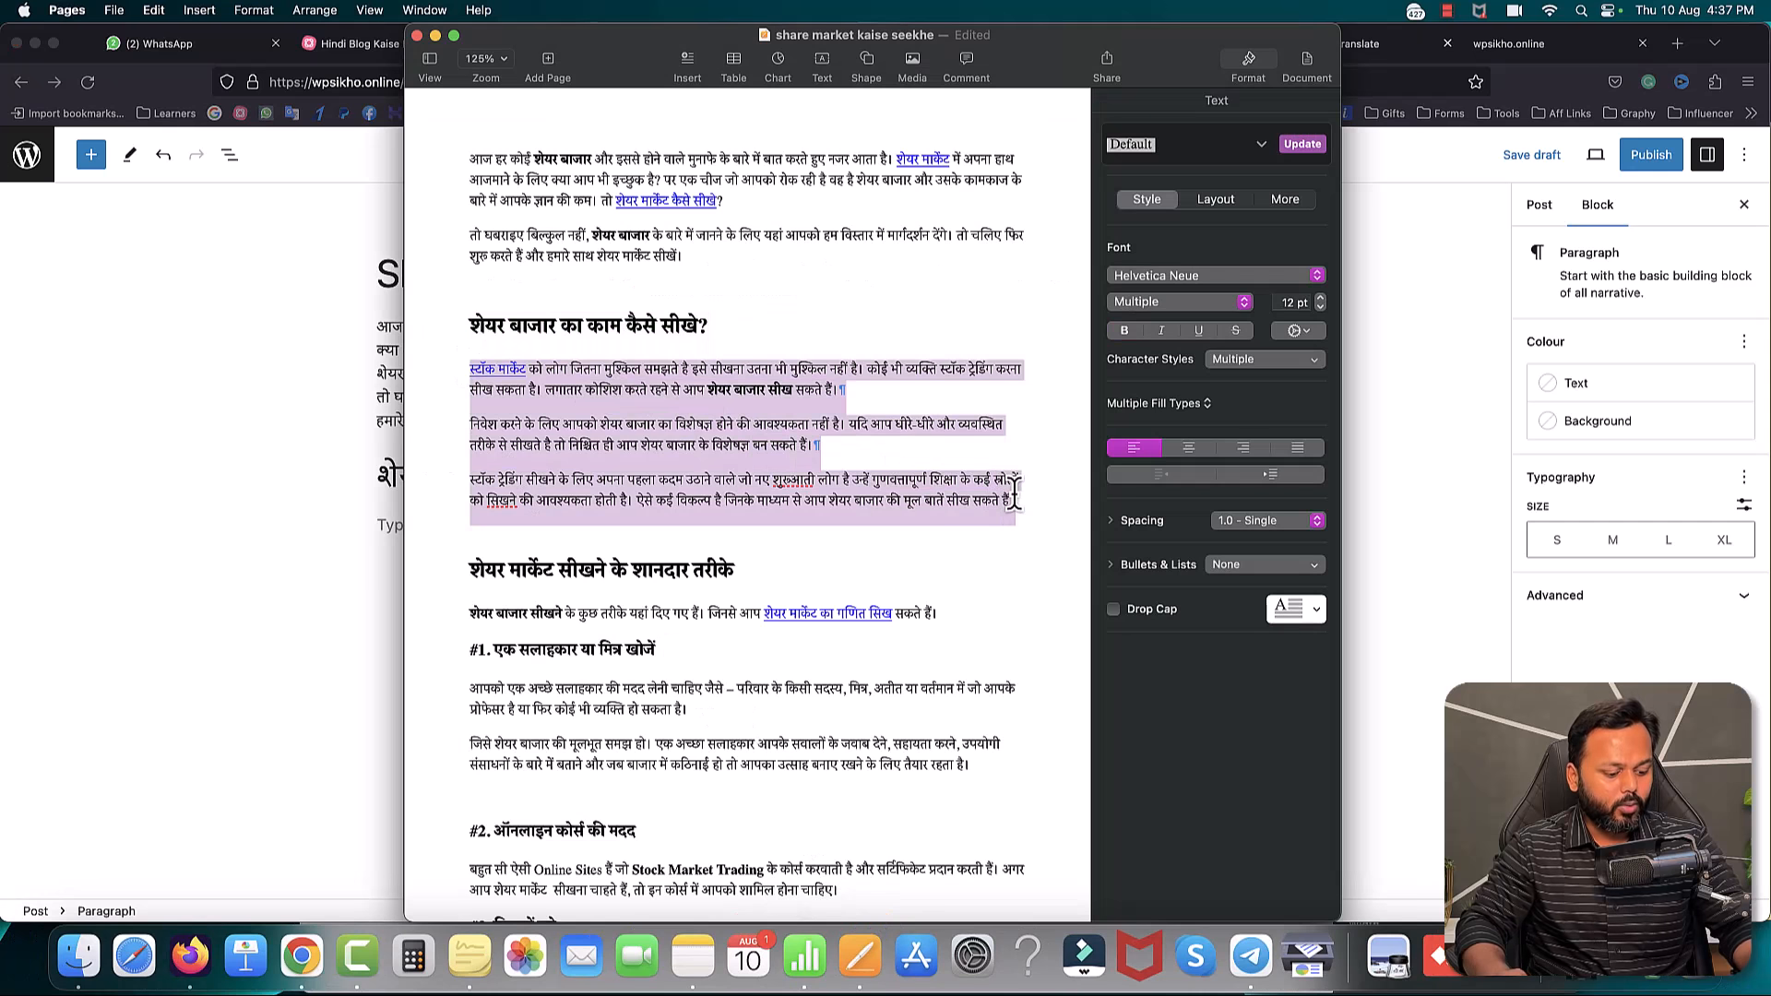
{"action": "left_click", "coordinate": [299, 534]}
{"action": "left_click", "coordinate": [411, 519]}
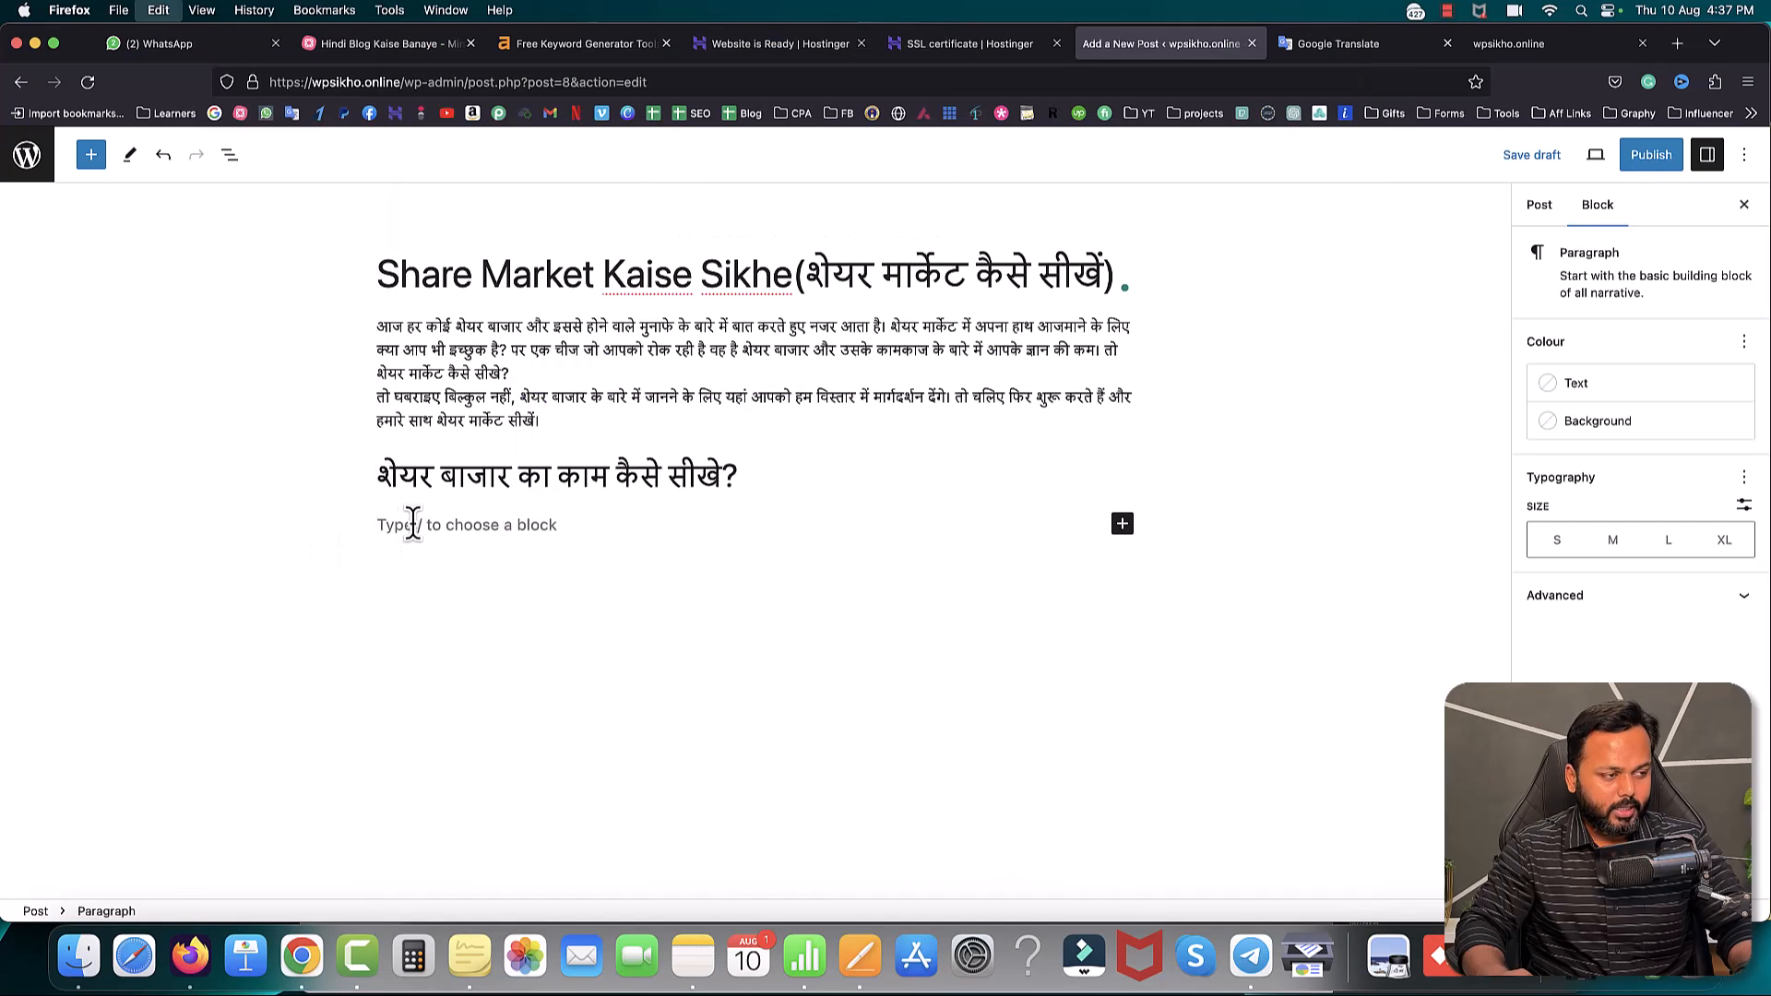
{"action": "key", "text": "super+v"}
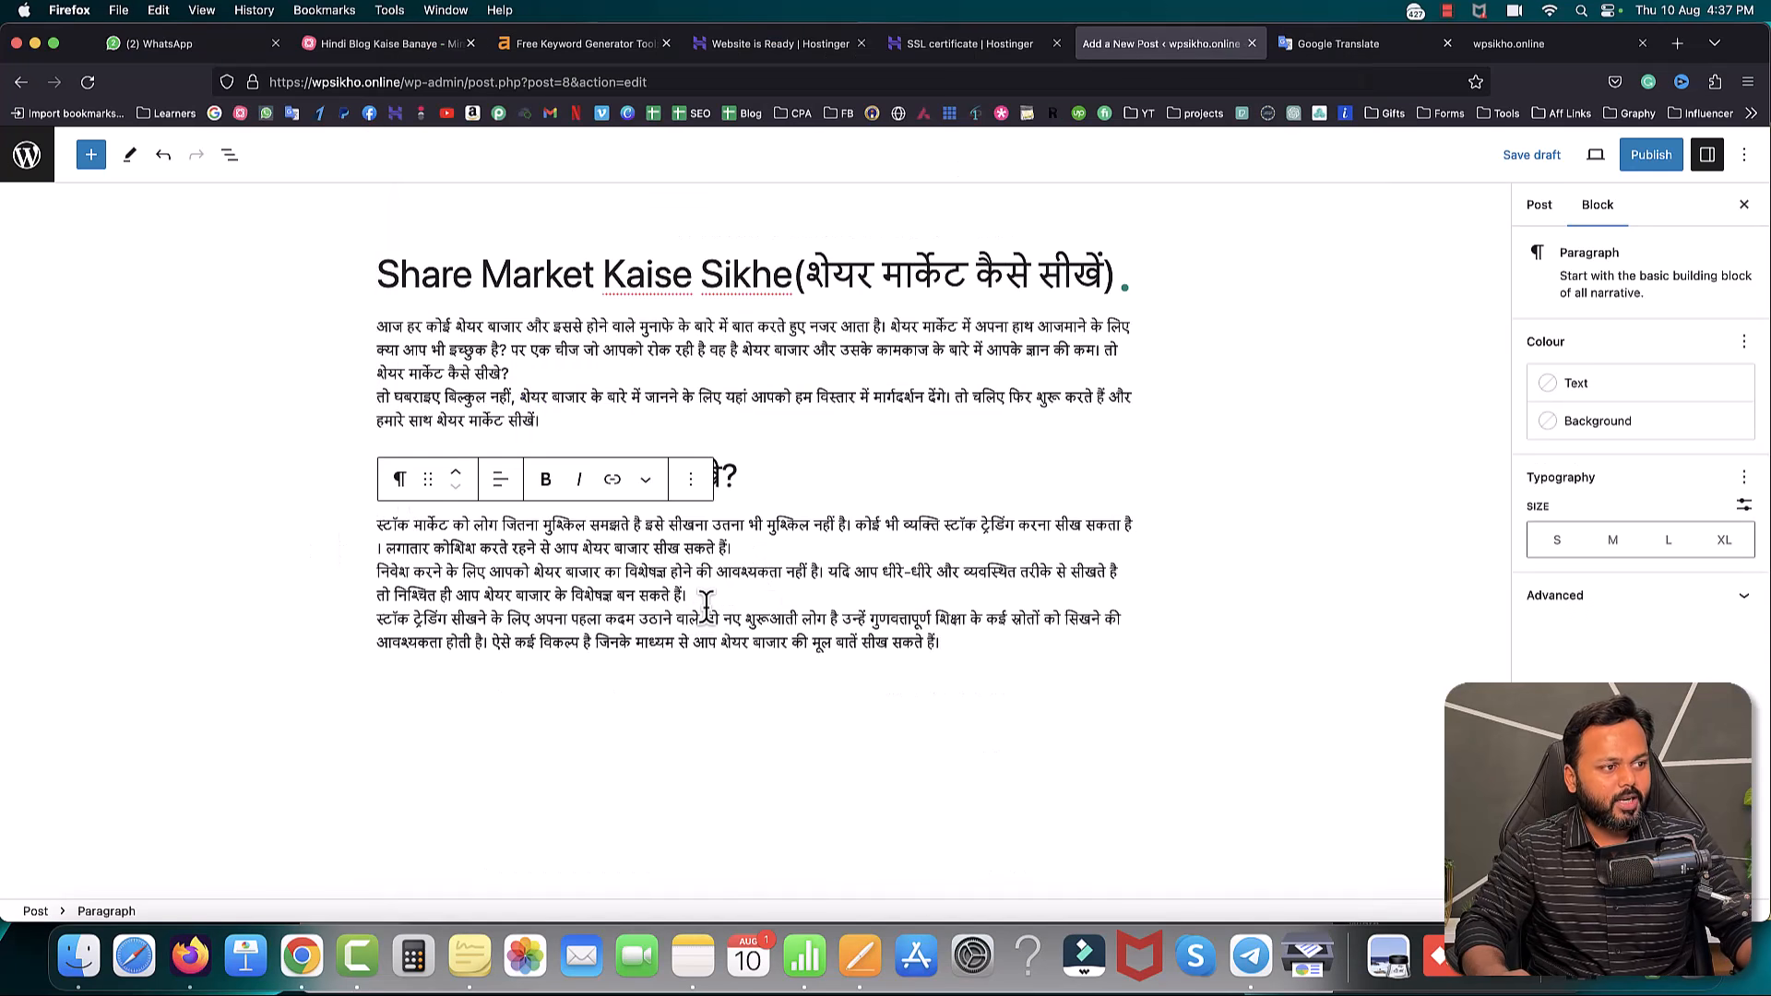
- Split the pasted text into three separate paragraphs and add an empty block after them
{"action": "left_click", "coordinate": [746, 548]}
{"action": "key", "text": "Return"}
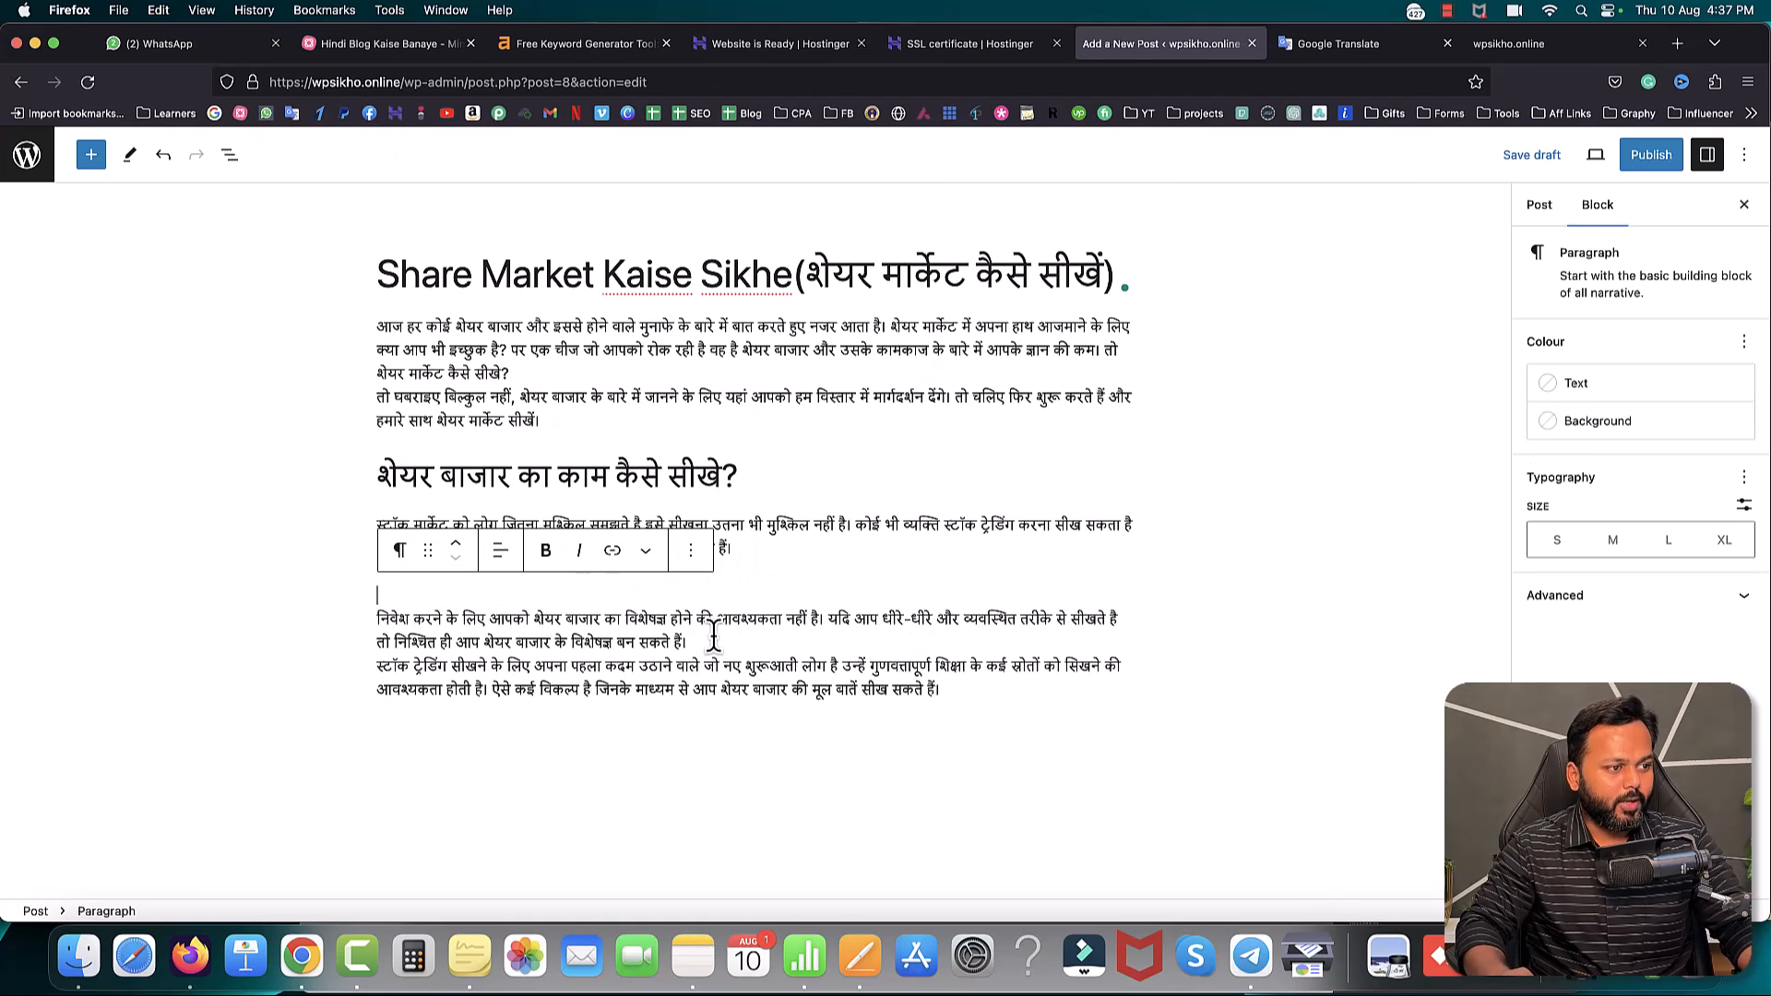
{"action": "left_click", "coordinate": [713, 639]}
{"action": "key", "text": "Return"}
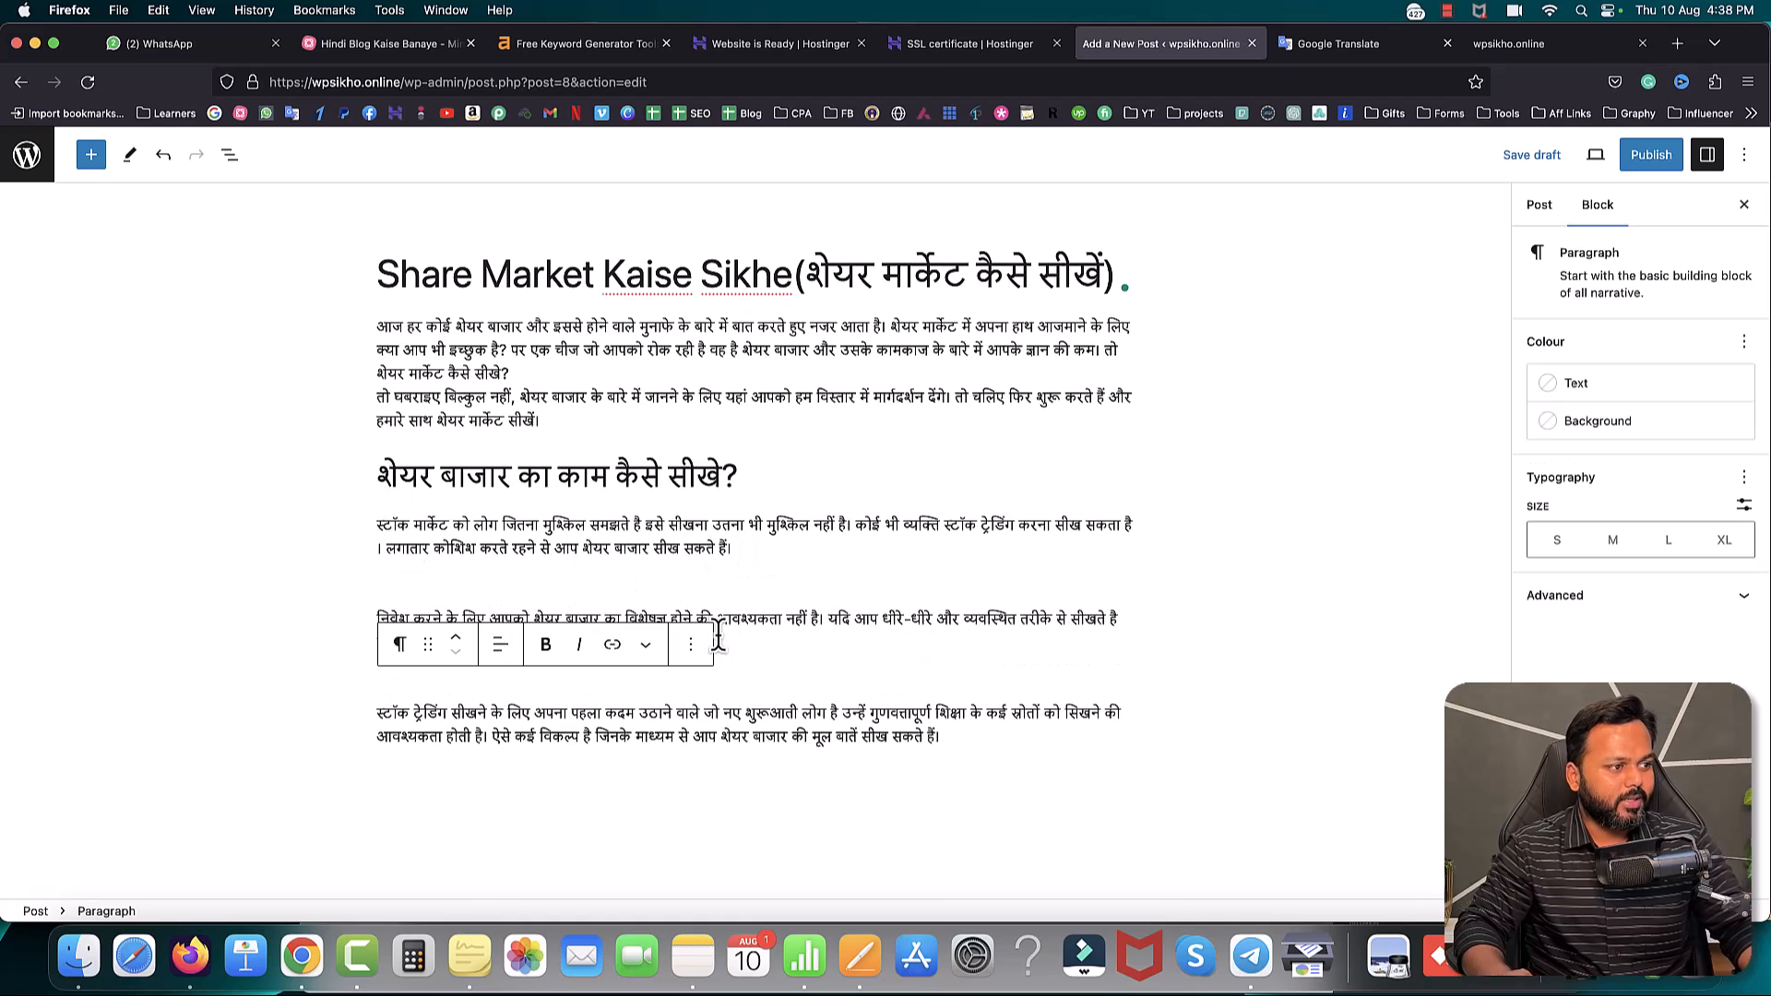
{"action": "left_click", "coordinate": [971, 738]}
{"action": "key", "text": "Return"}
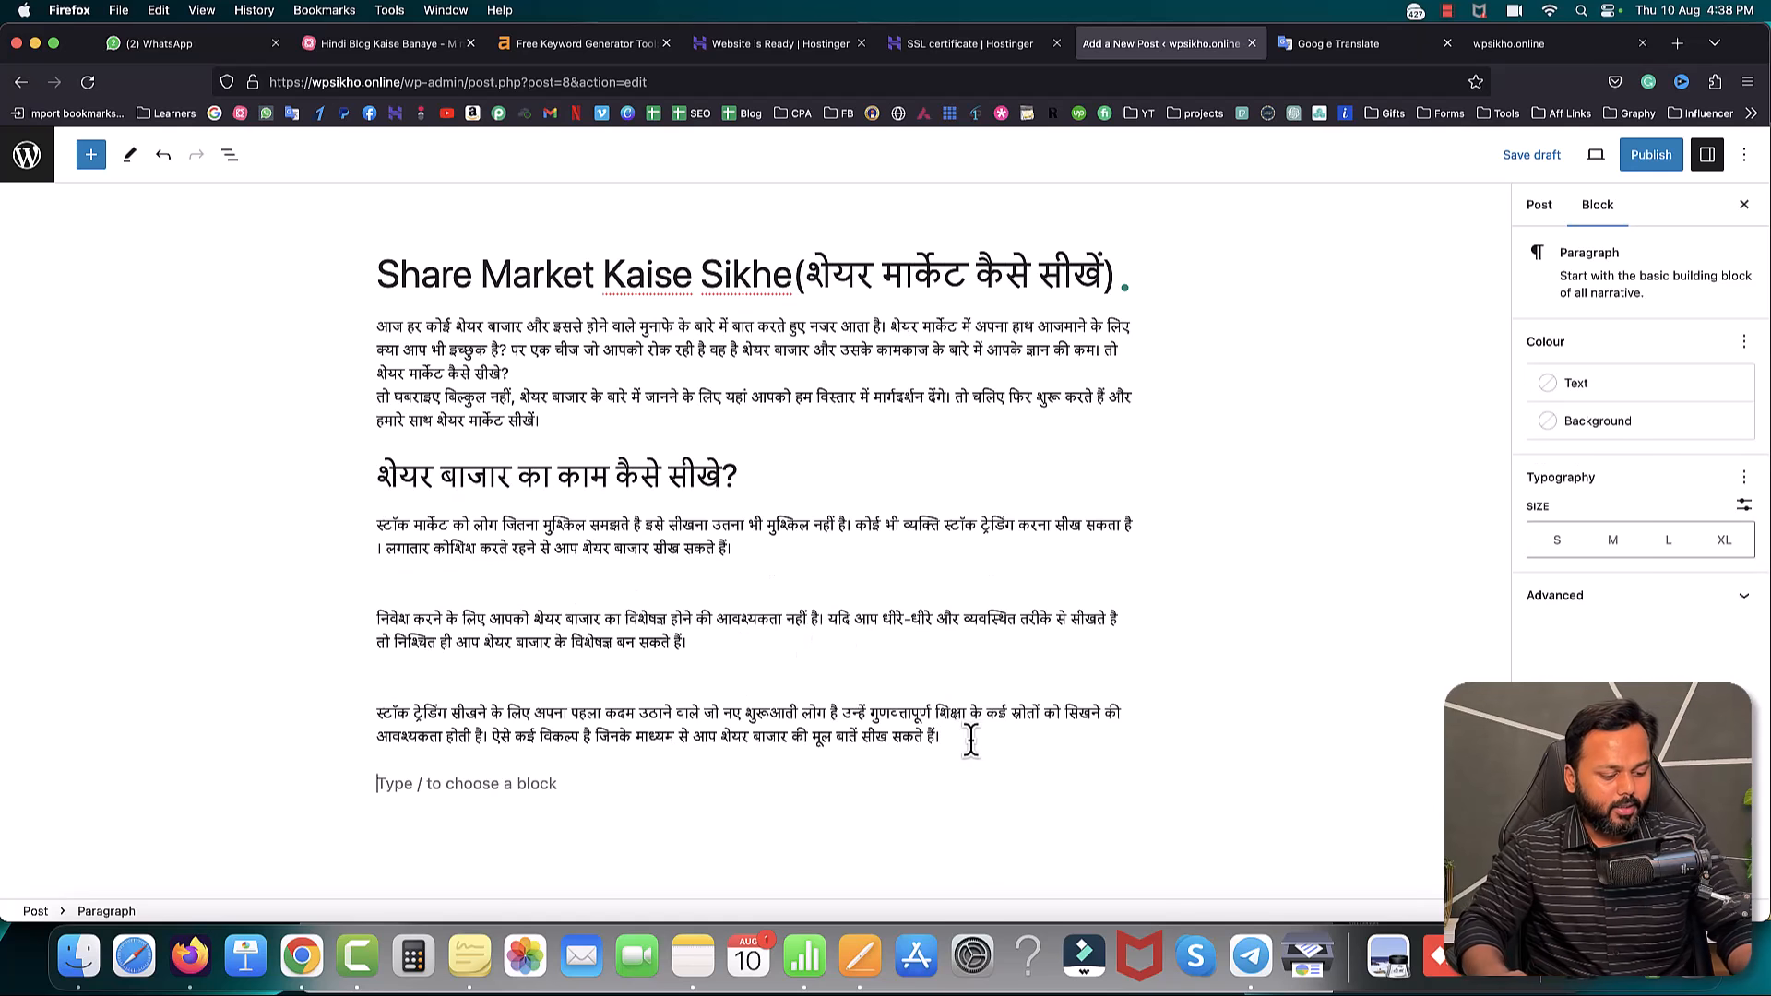
- Copy the next section heading line from the Pages draft
{"action": "key", "text": "ctrl+Up"}
{"action": "left_click", "coordinate": [179, 353]}
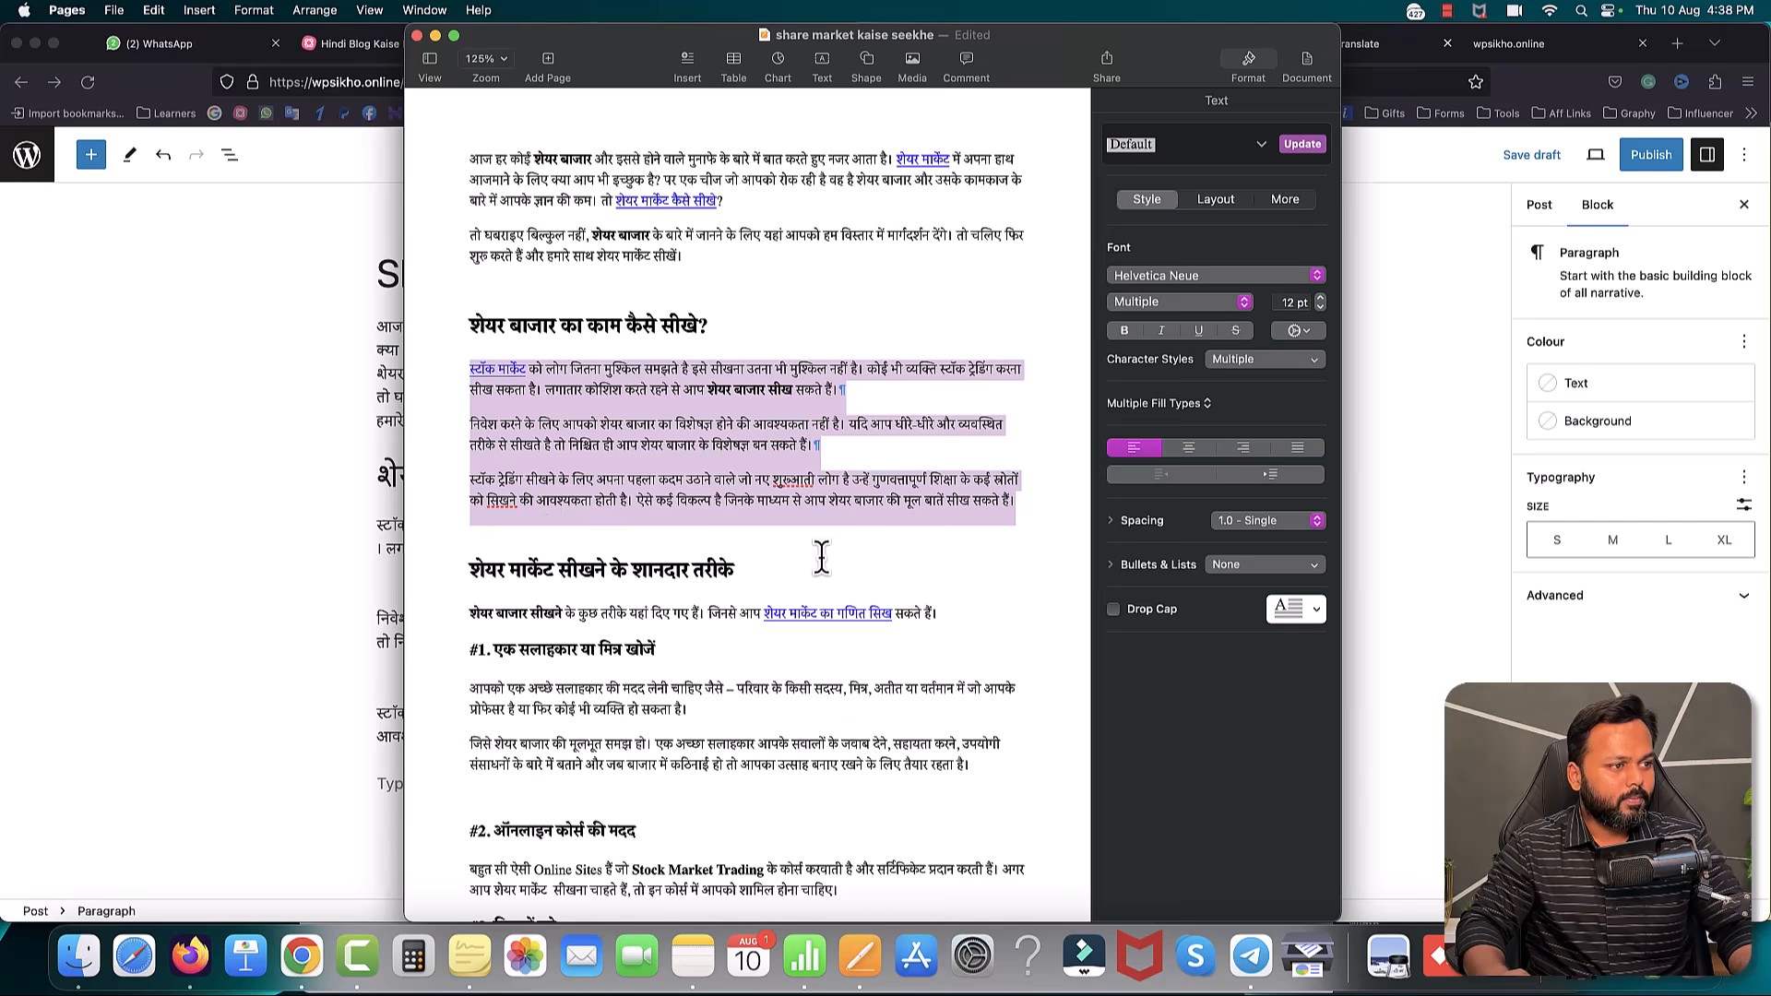
{"action": "scroll", "coordinate": [822, 556], "scroll_direction": "down", "scroll_amount": 5}
{"action": "left_click_drag", "start_coordinate": [468, 386], "coordinate": [727, 385]}
{"action": "key", "text": "super+c"}
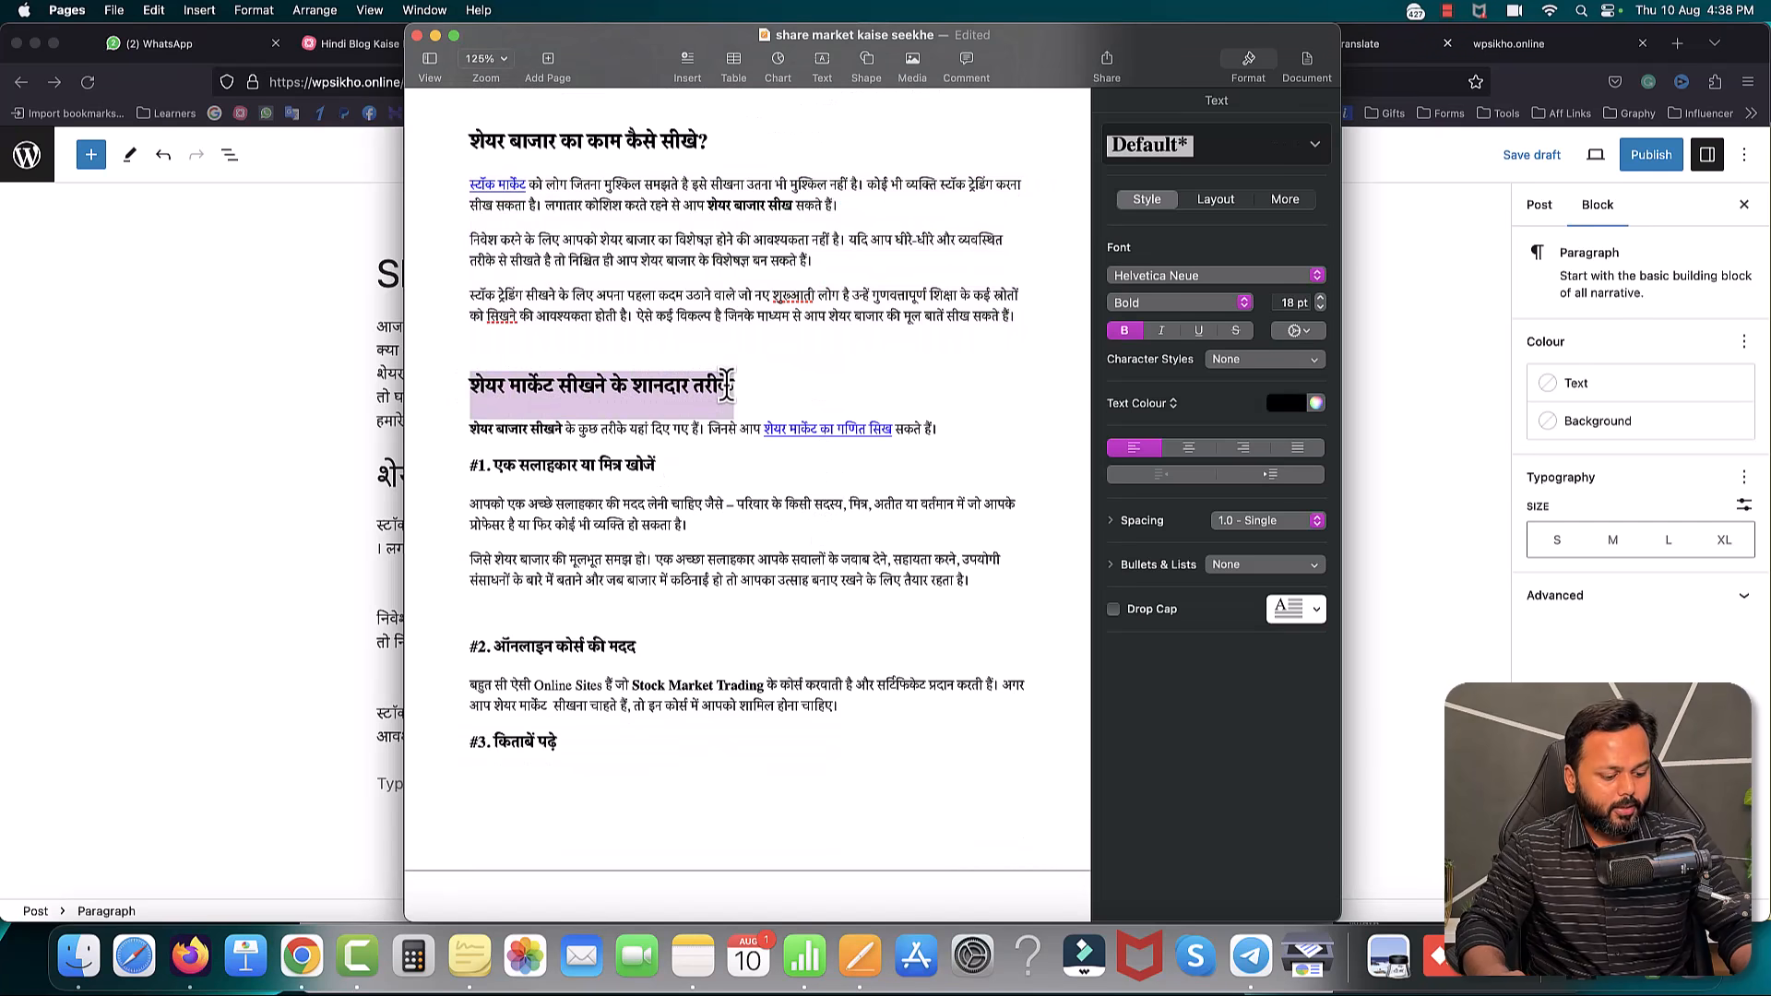
{"action": "left_click", "coordinate": [296, 435]}
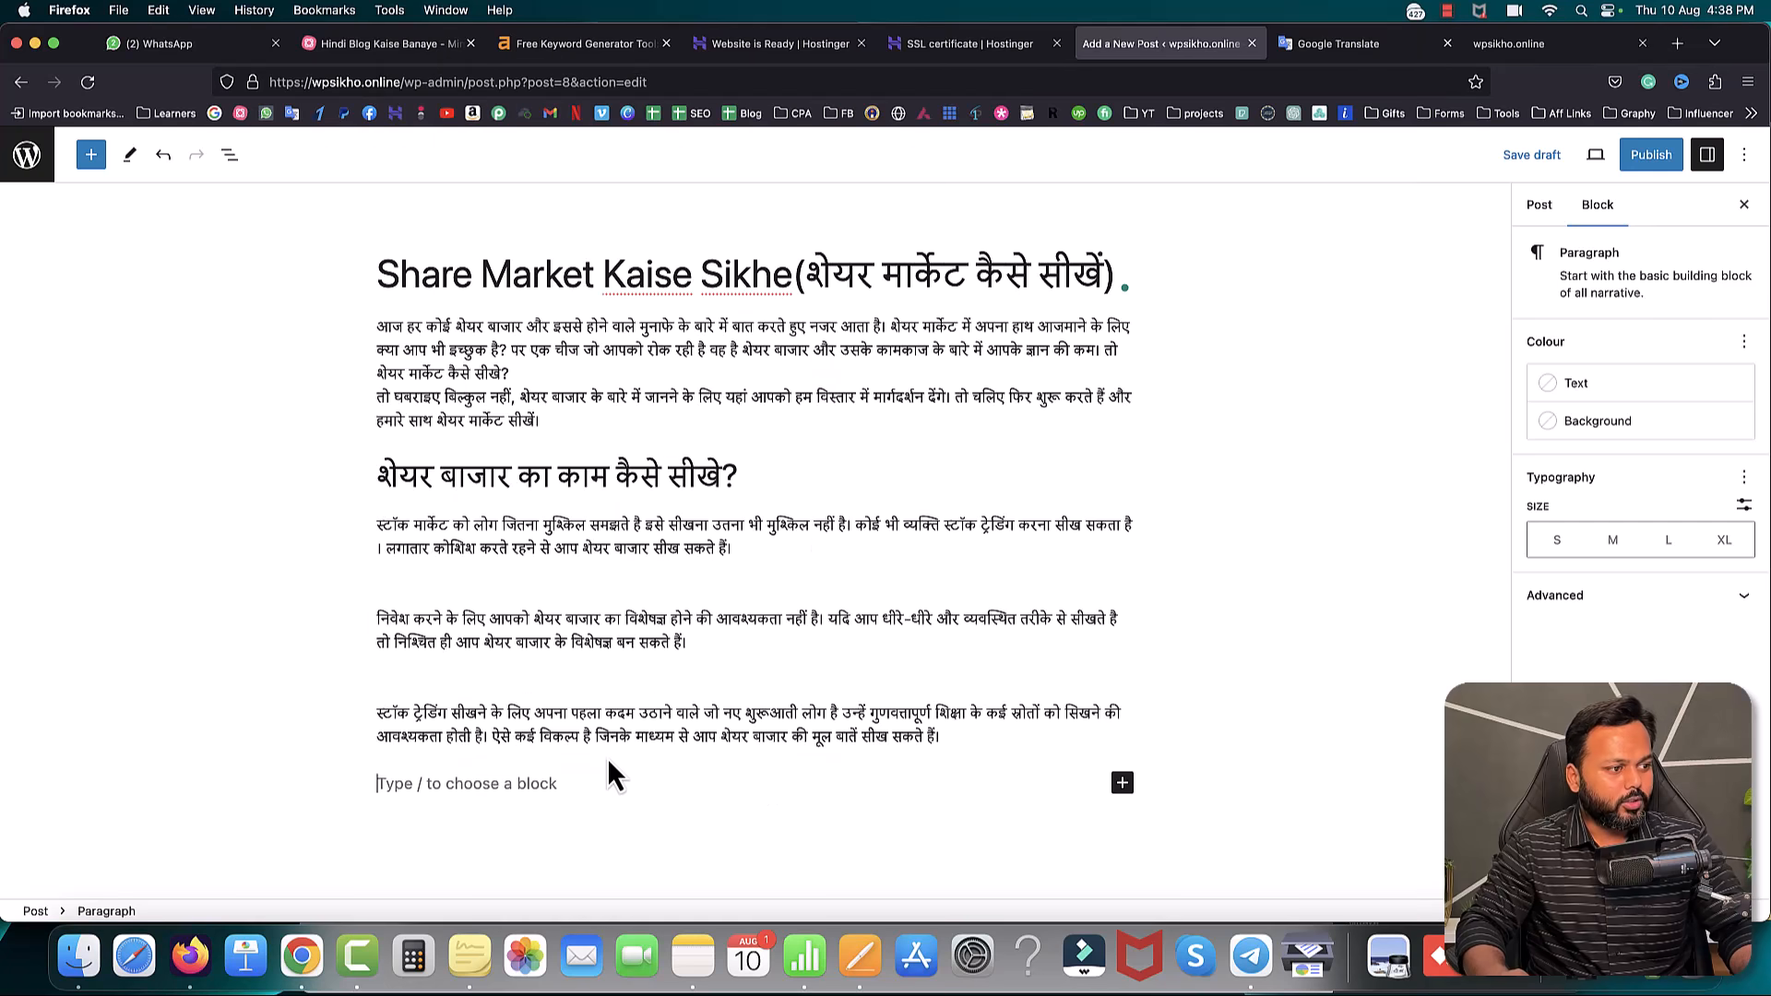
- Turn the empty block into a heading holding the next section title, with a new block below
{"action": "left_click", "coordinate": [1123, 786]}
{"action": "left_click", "coordinate": [1291, 593]}
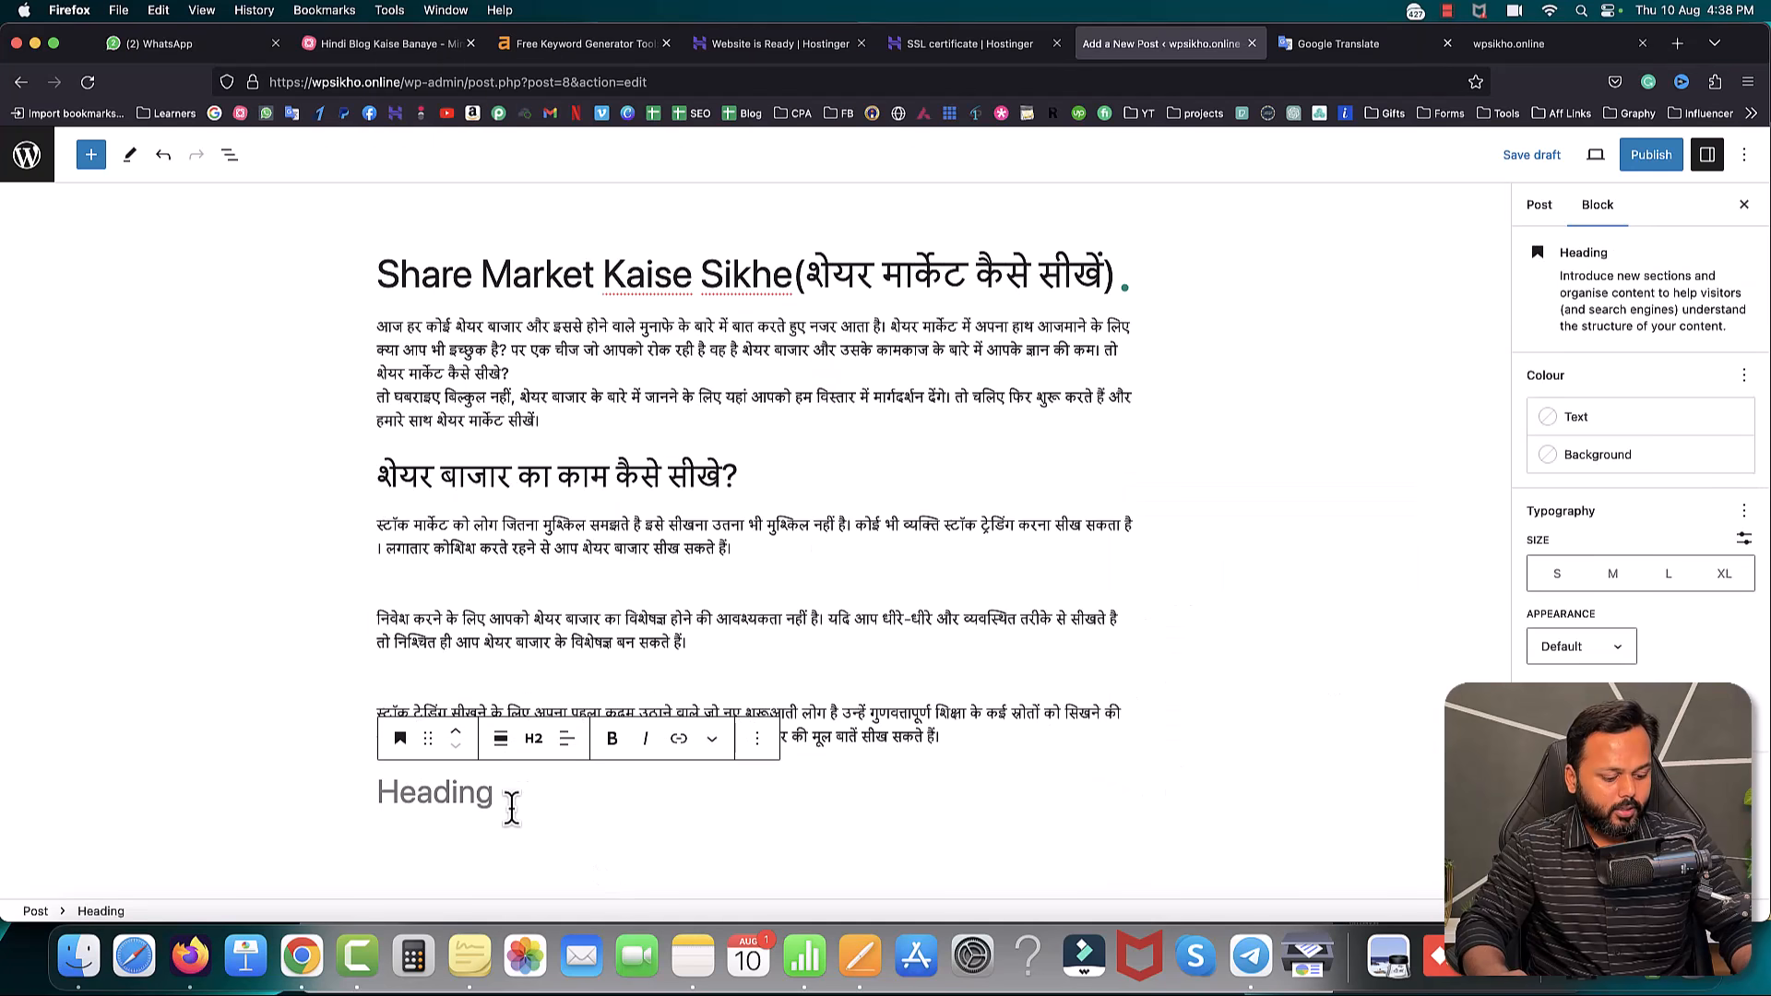
{"action": "key", "text": "super+v"}
{"action": "key", "text": "Return"}
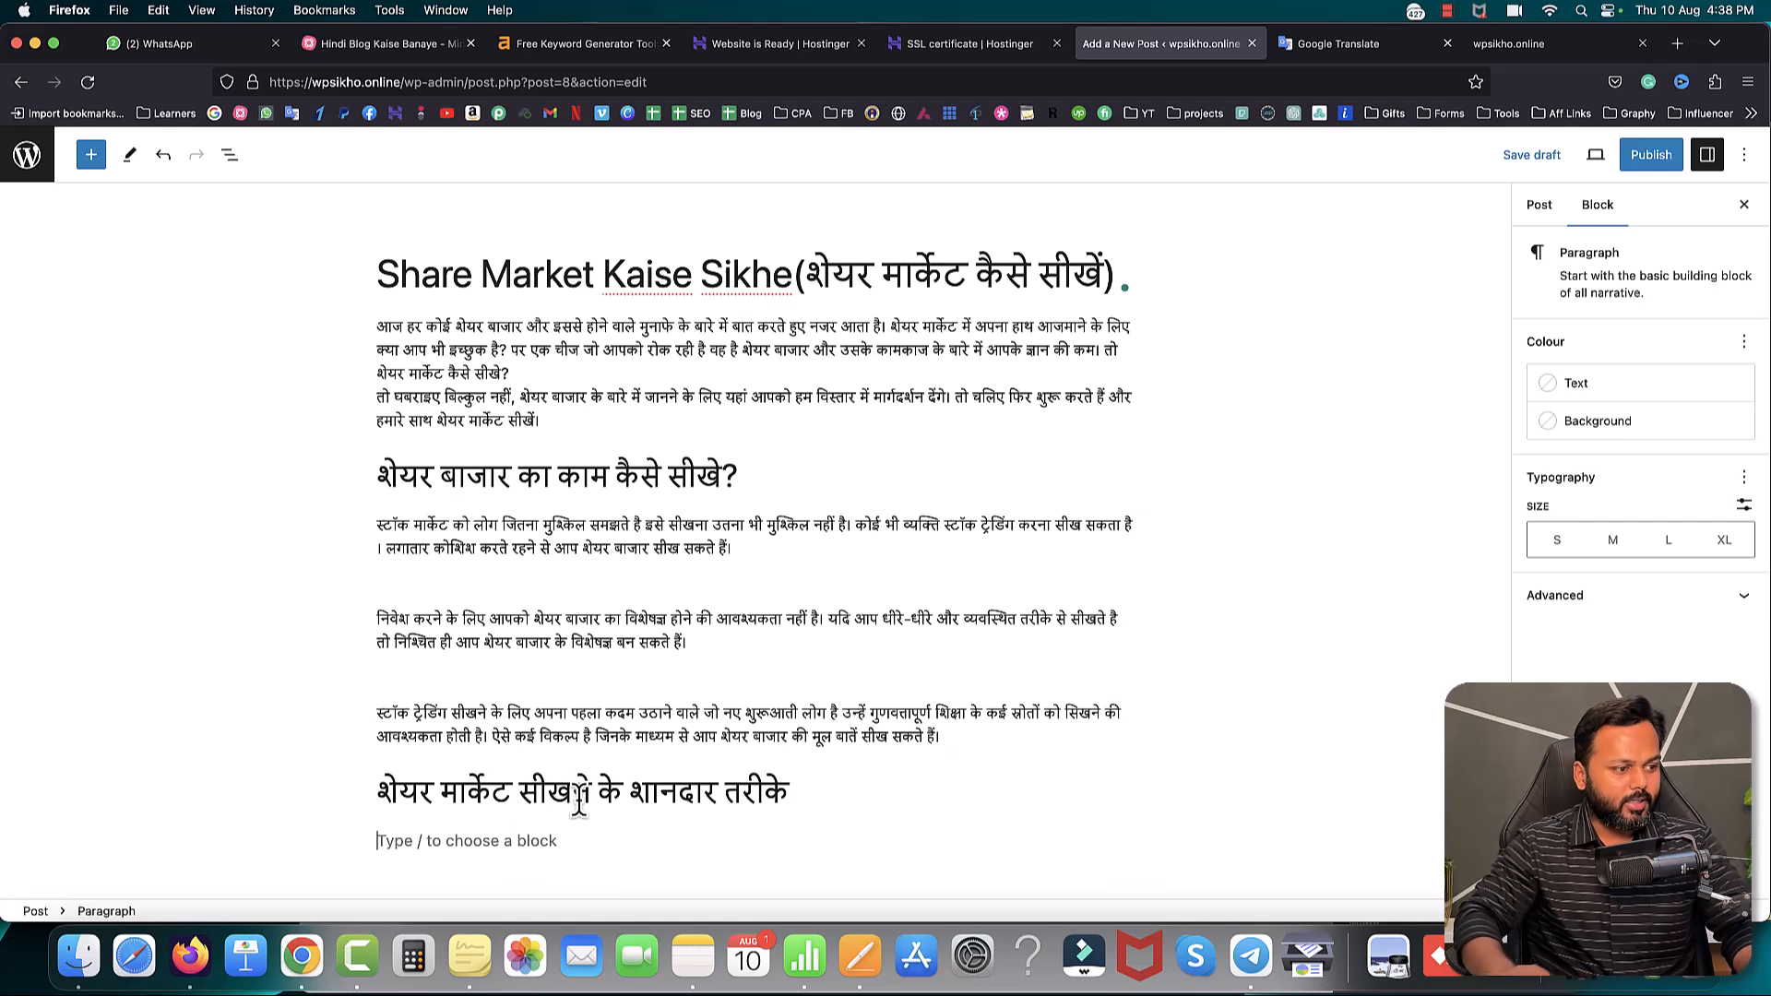
- Add the intro sentence from the Pages draft under the new section heading
{"action": "left_click", "coordinate": [859, 956]}
{"action": "scroll", "coordinate": [517, 374], "scroll_direction": "down", "scroll_amount": 2}
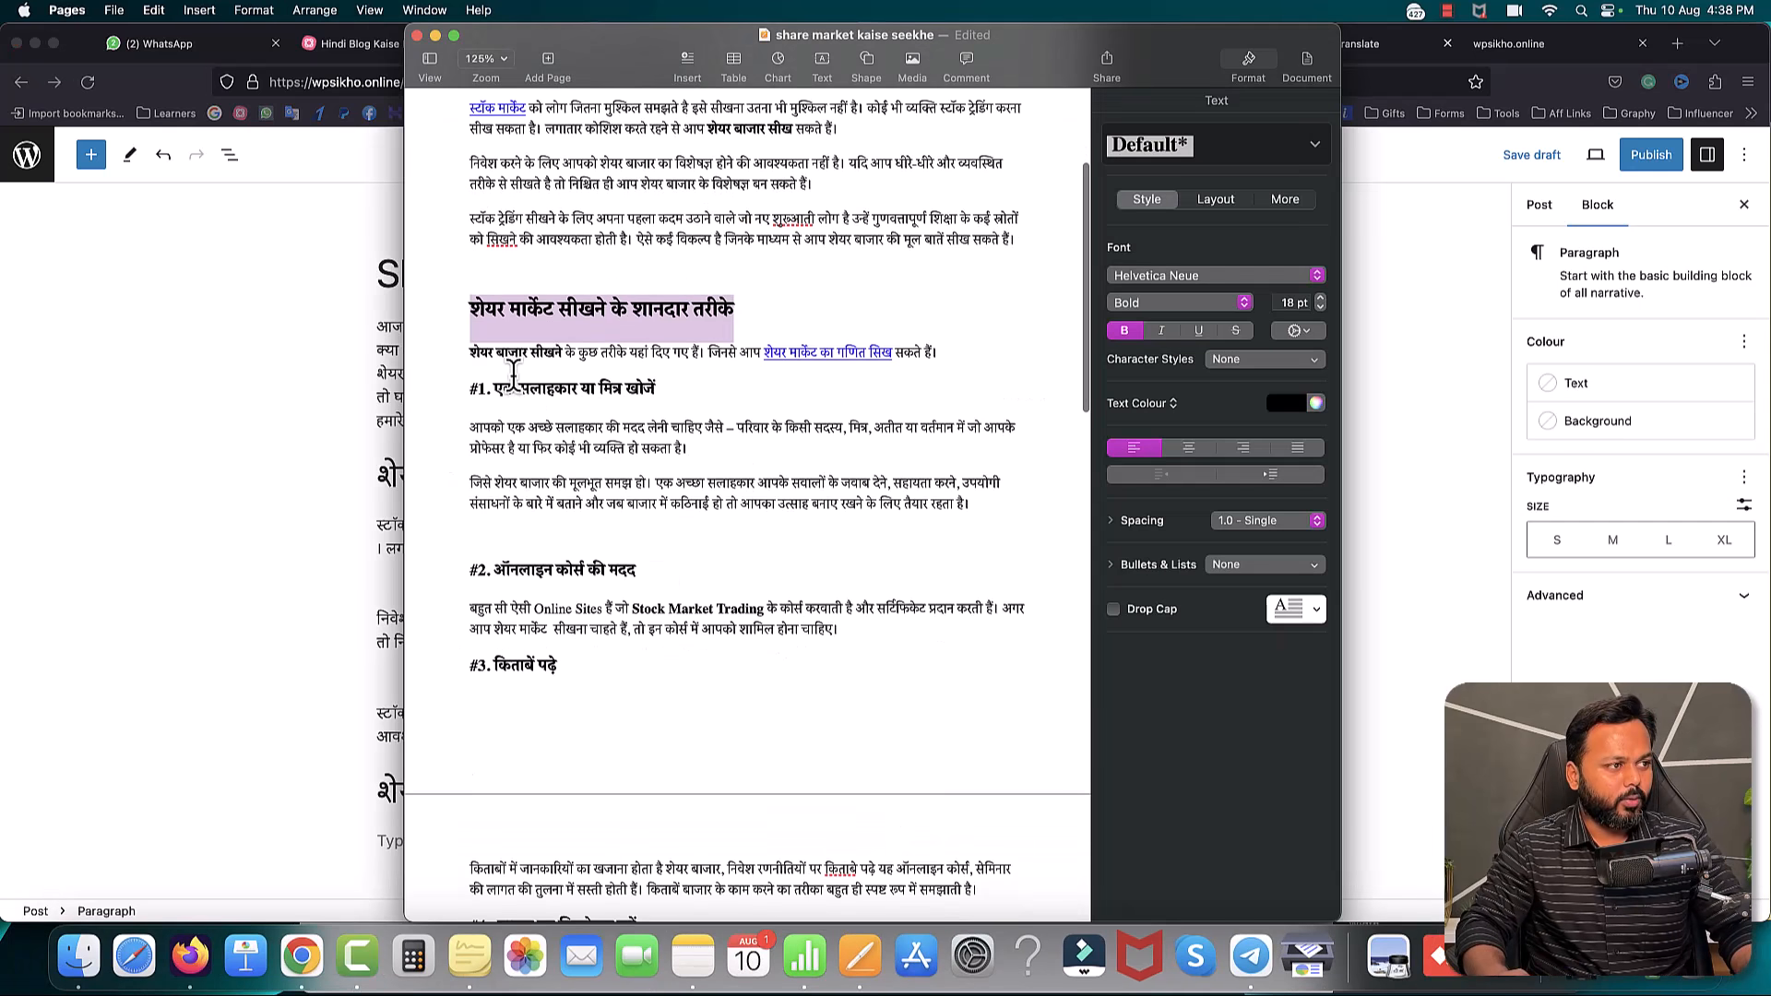
{"action": "left_click_drag", "start_coordinate": [469, 352], "coordinate": [937, 352]}
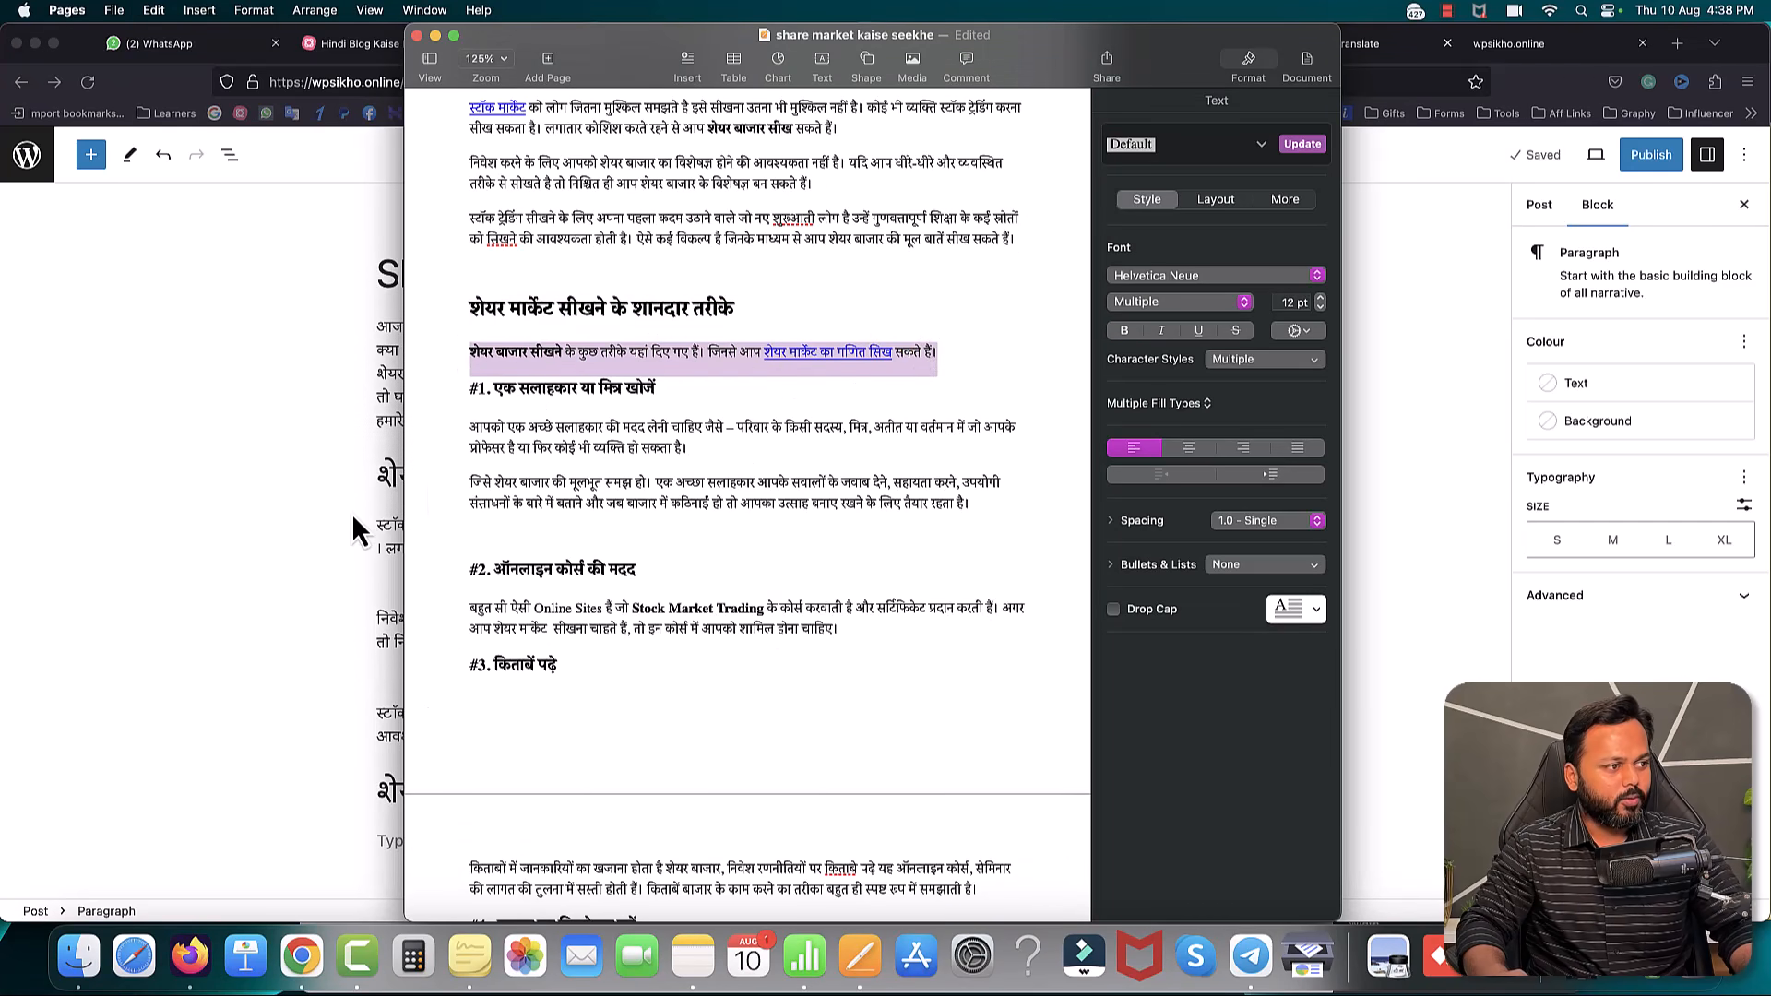
{"action": "left_click", "coordinate": [352, 513]}
{"action": "type", "text": "शेयर बाजार सीखने के कुछ तरीके यहां दिए गए हैं। जिनसे आप शेयर मार्केट का गणित सिख सकते हैं।"}
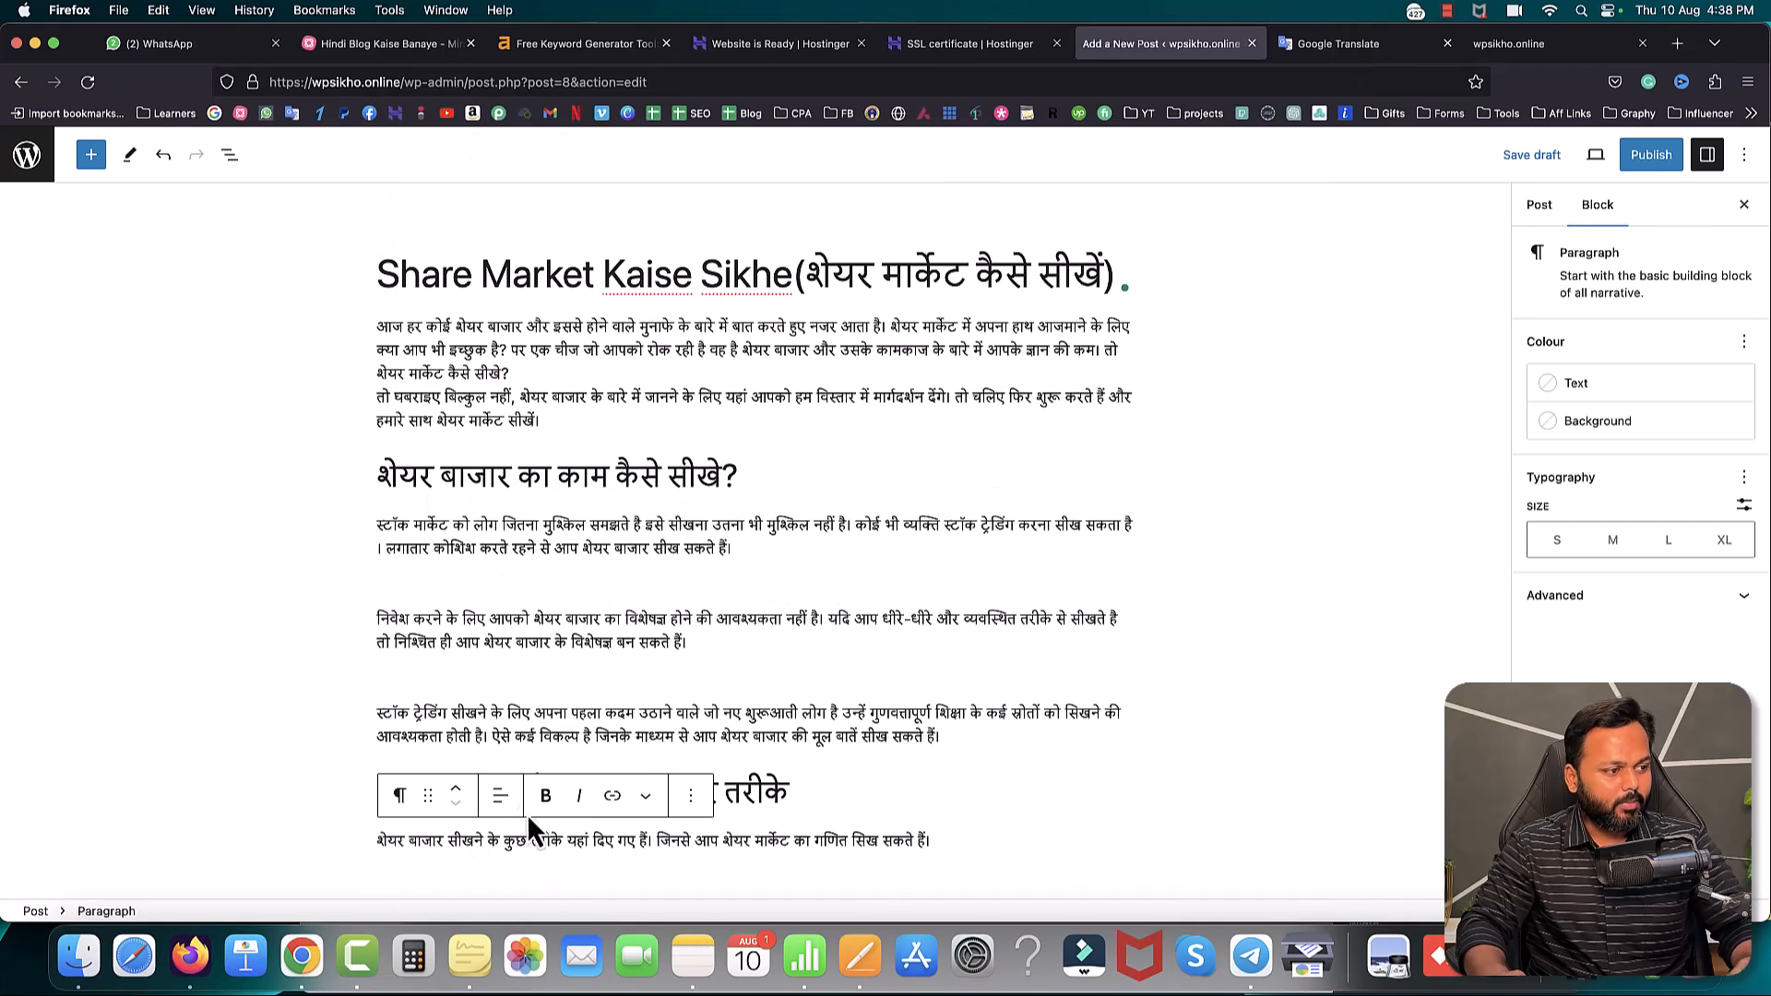
{"action": "key", "text": "Return"}
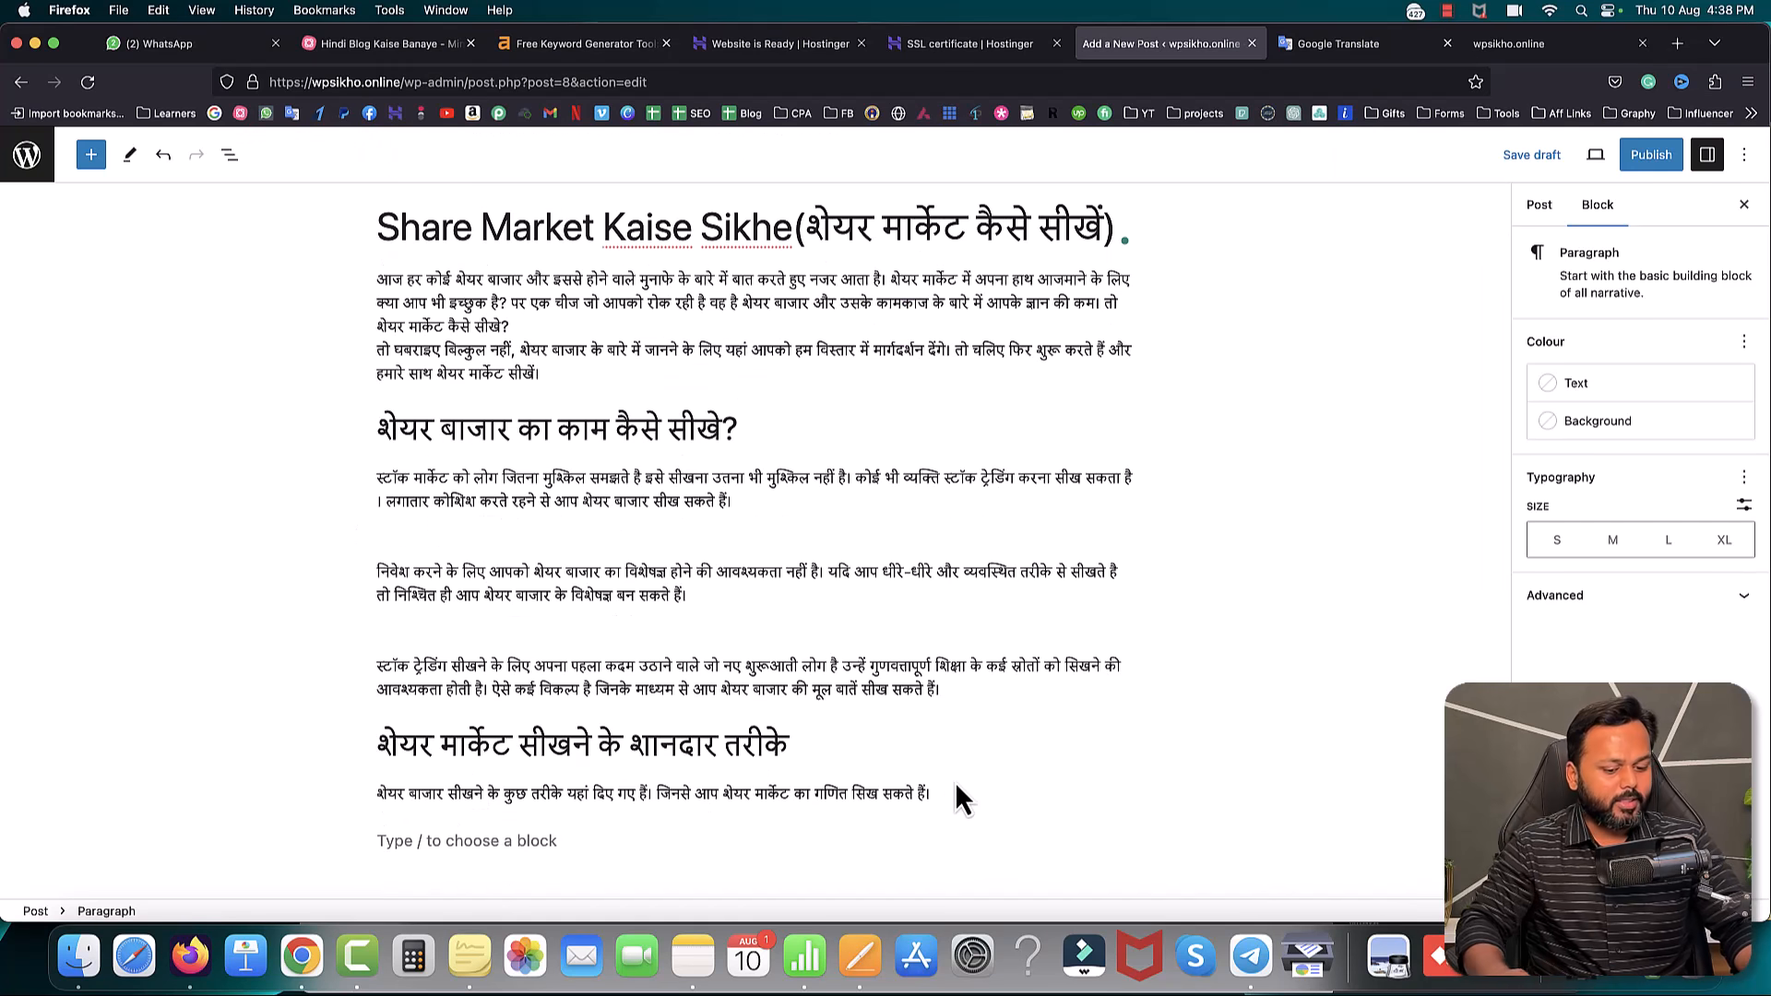
{"action": "key", "text": "BackSpace"}
- Compare heading sizes in the Pages draft and copy the '1. एक सलाहकार या मित्र खोजें' line
{"action": "left_click", "coordinate": [860, 948]}
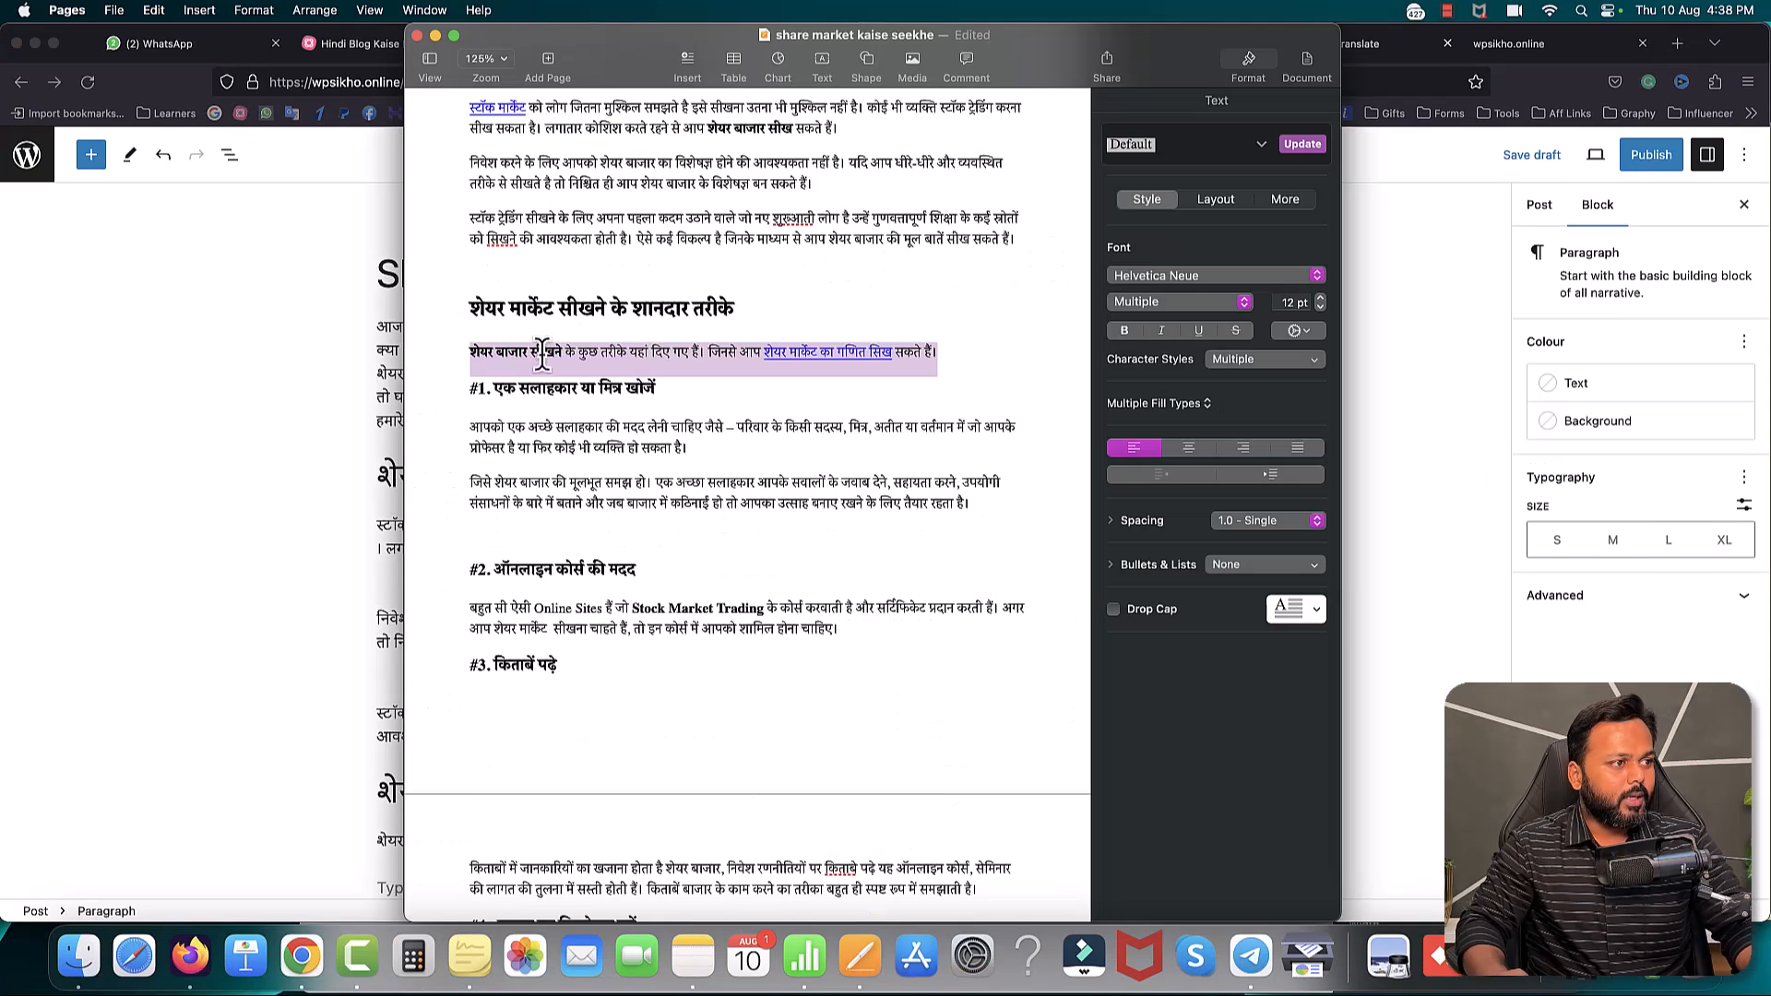
{"action": "left_click_drag", "start_coordinate": [469, 307], "coordinate": [731, 302]}
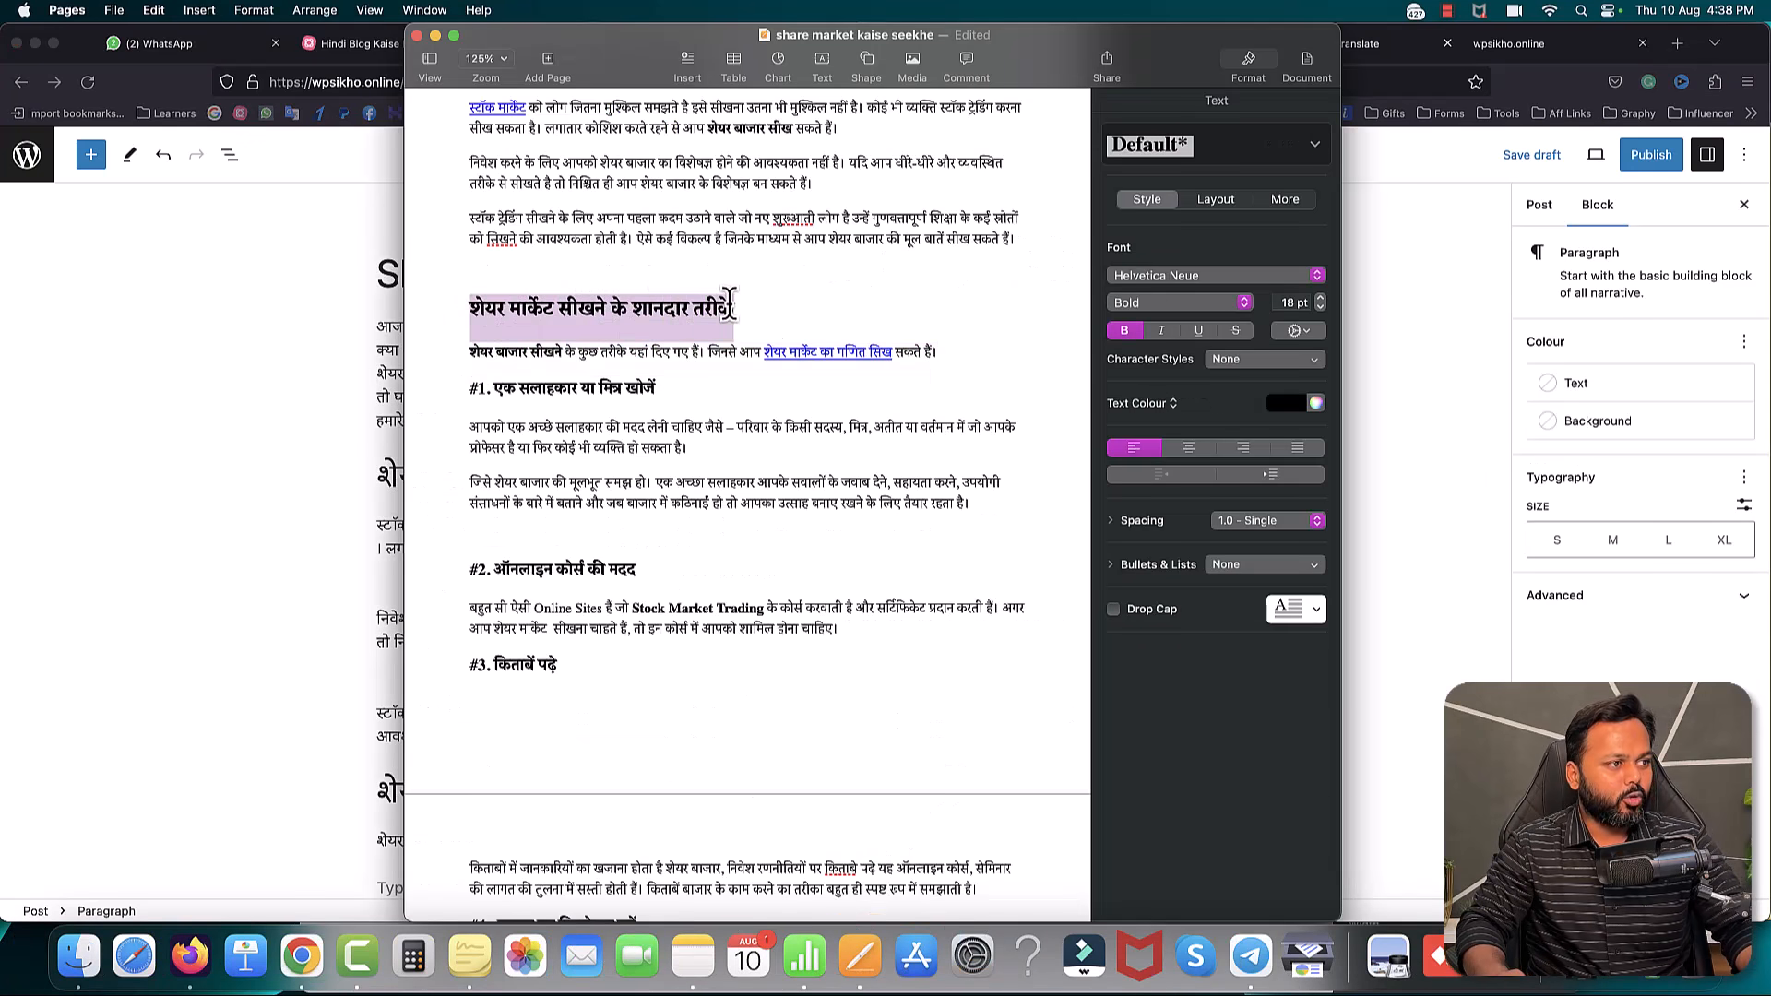
{"action": "left_click_drag", "start_coordinate": [470, 387], "coordinate": [659, 389]}
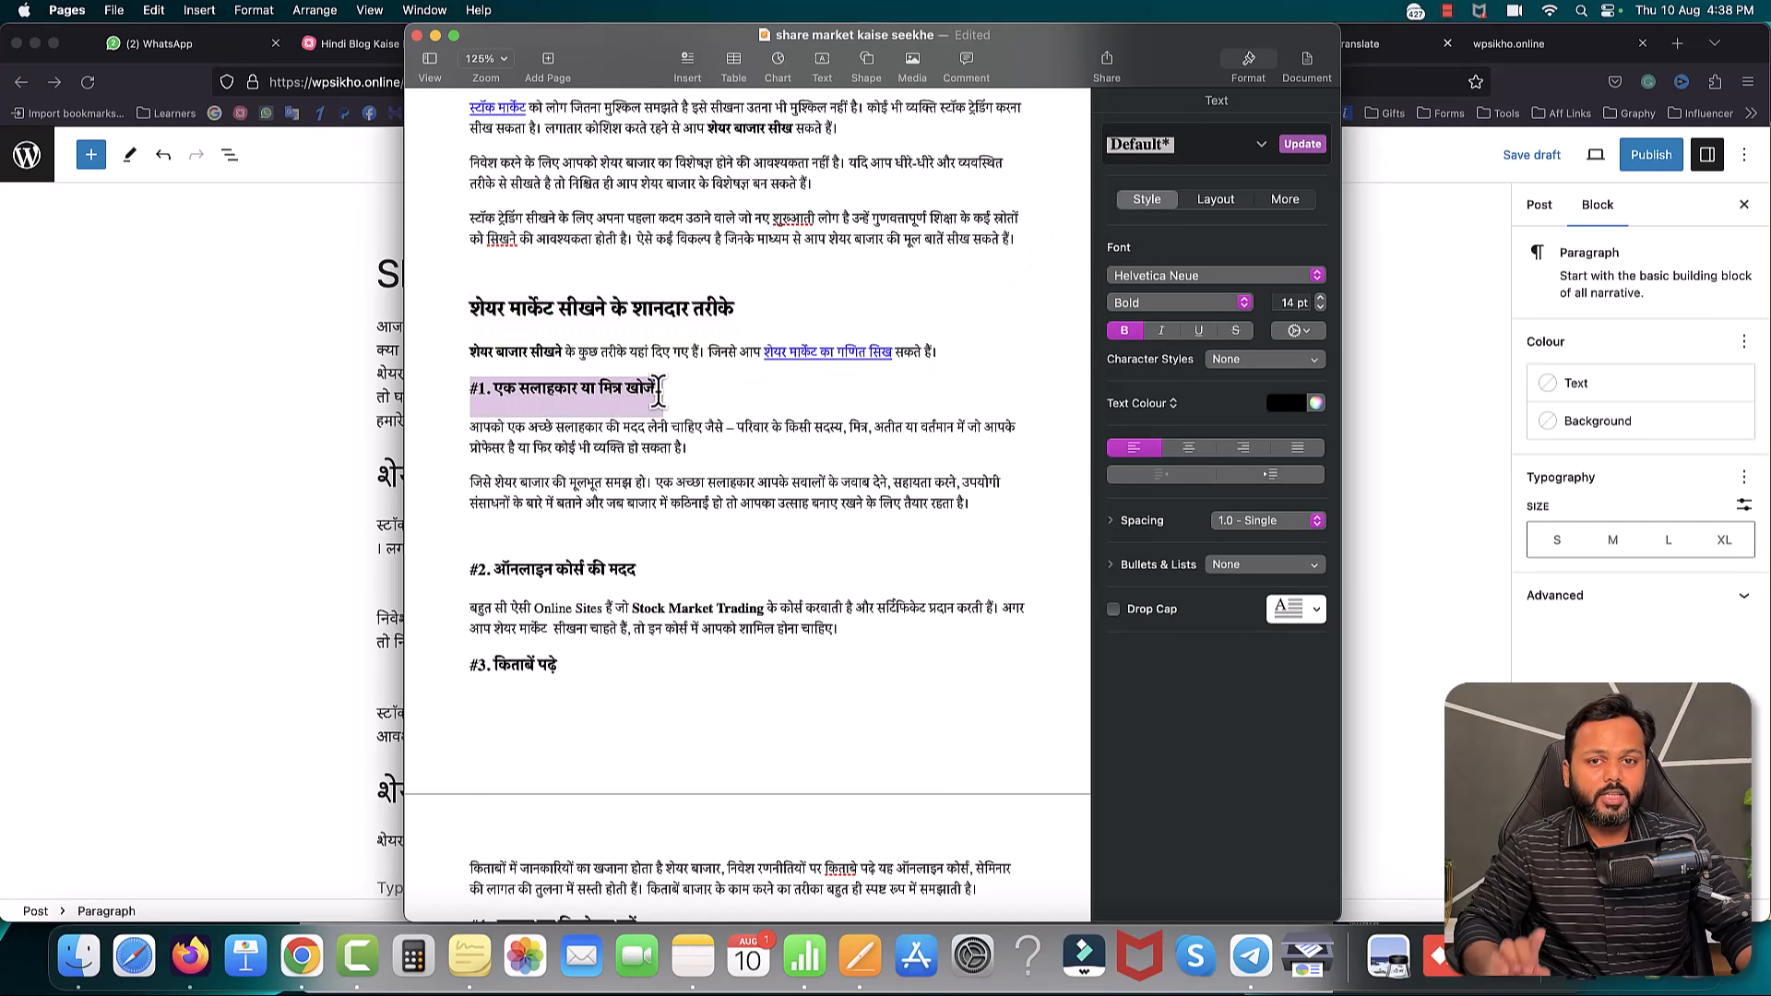
{"action": "left_click_drag", "start_coordinate": [472, 570], "coordinate": [604, 569]}
{"action": "left_click_drag", "start_coordinate": [470, 305], "coordinate": [725, 305]}
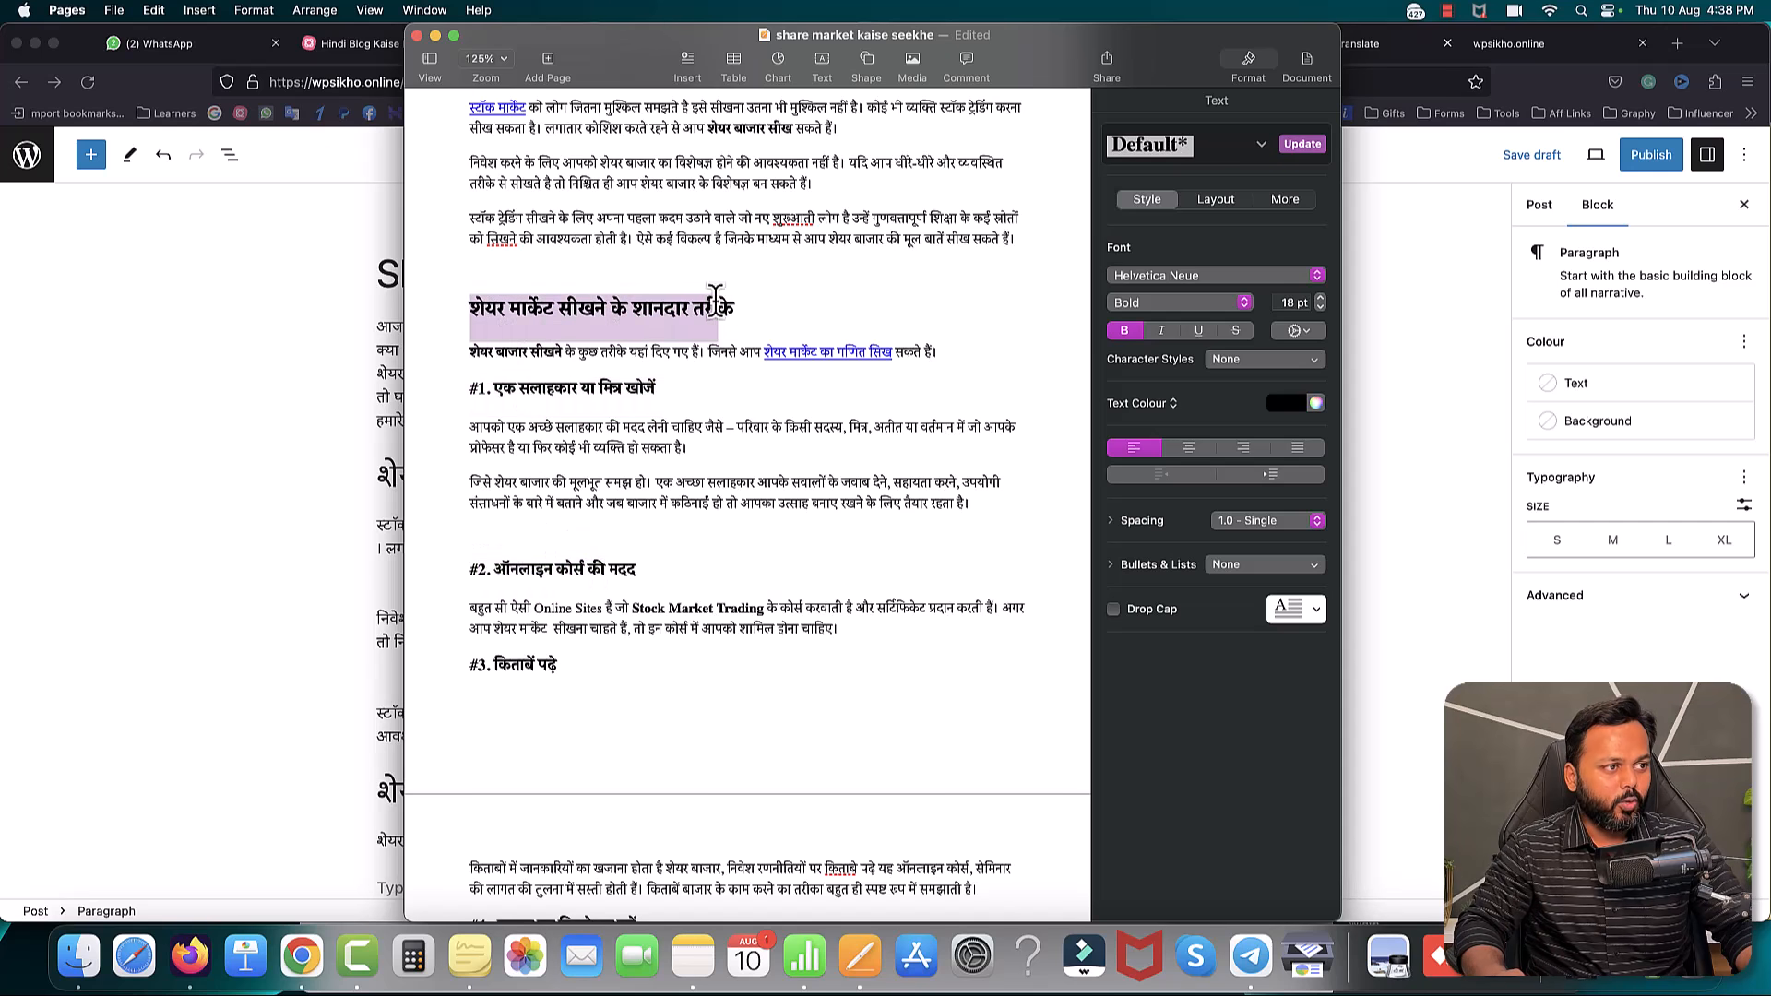
{"action": "left_click_drag", "start_coordinate": [473, 388], "coordinate": [653, 388]}
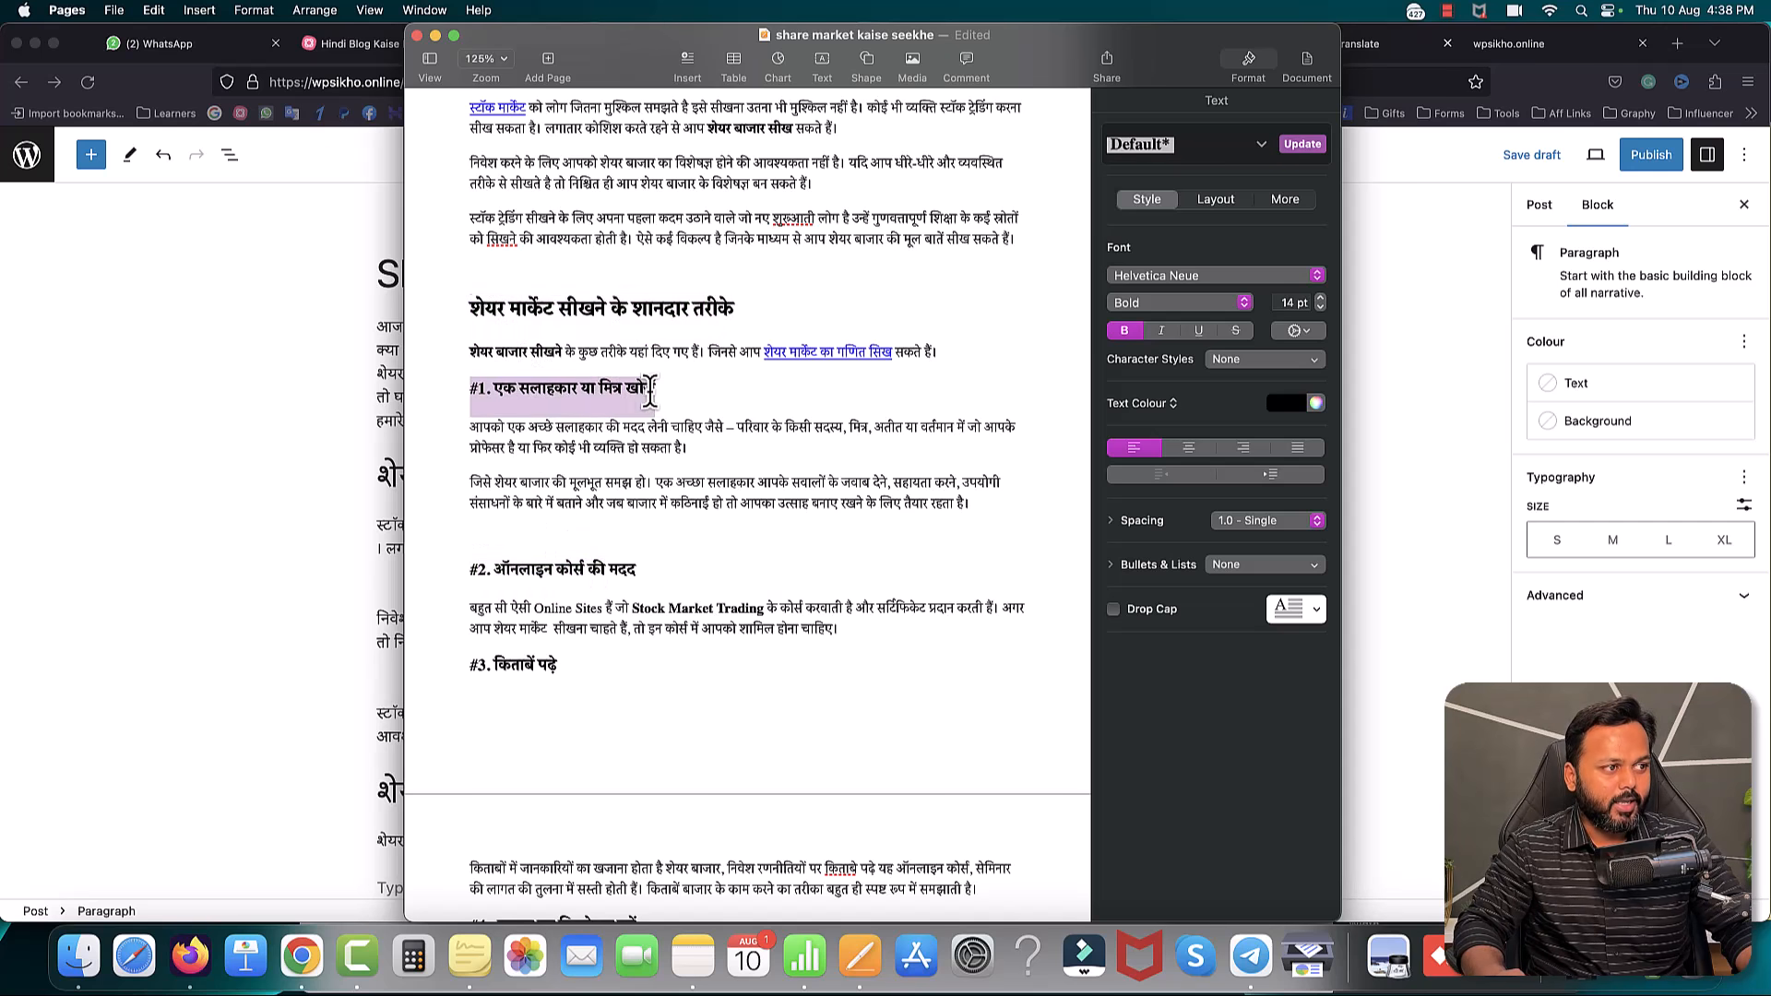
{"action": "left_click", "coordinate": [556, 400]}
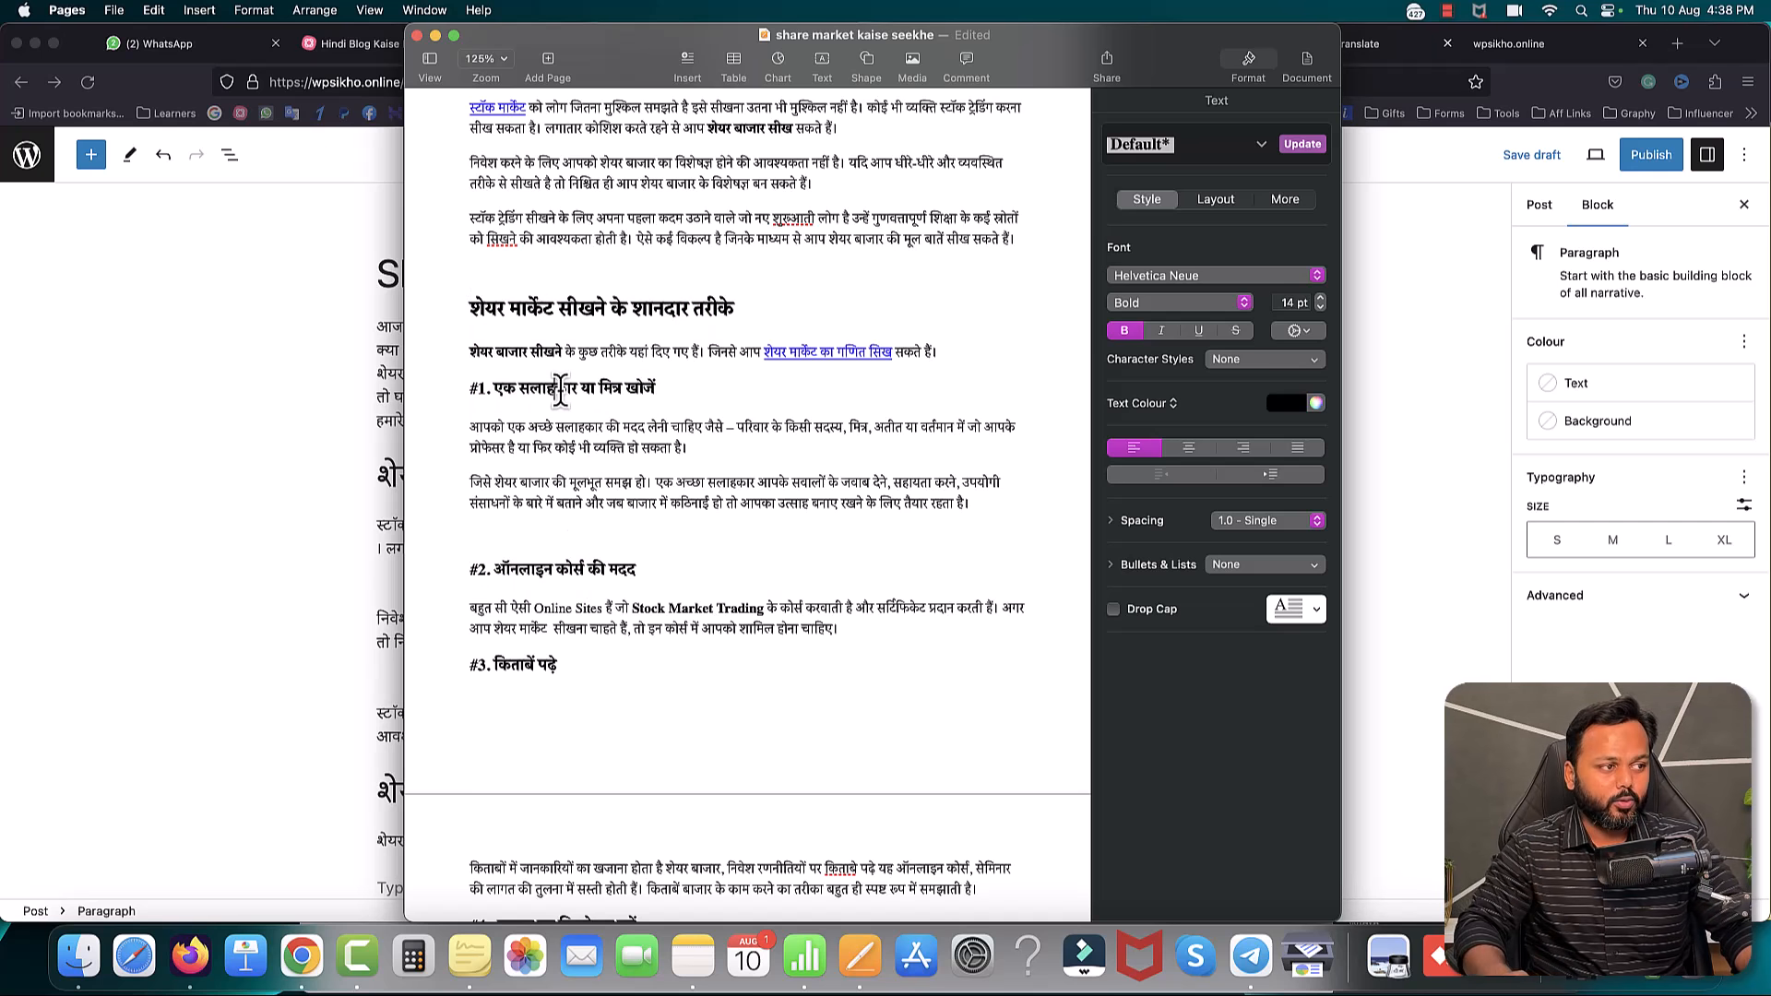
{"action": "left_click_drag", "start_coordinate": [475, 387], "coordinate": [656, 390]}
{"action": "key", "text": "super+c"}
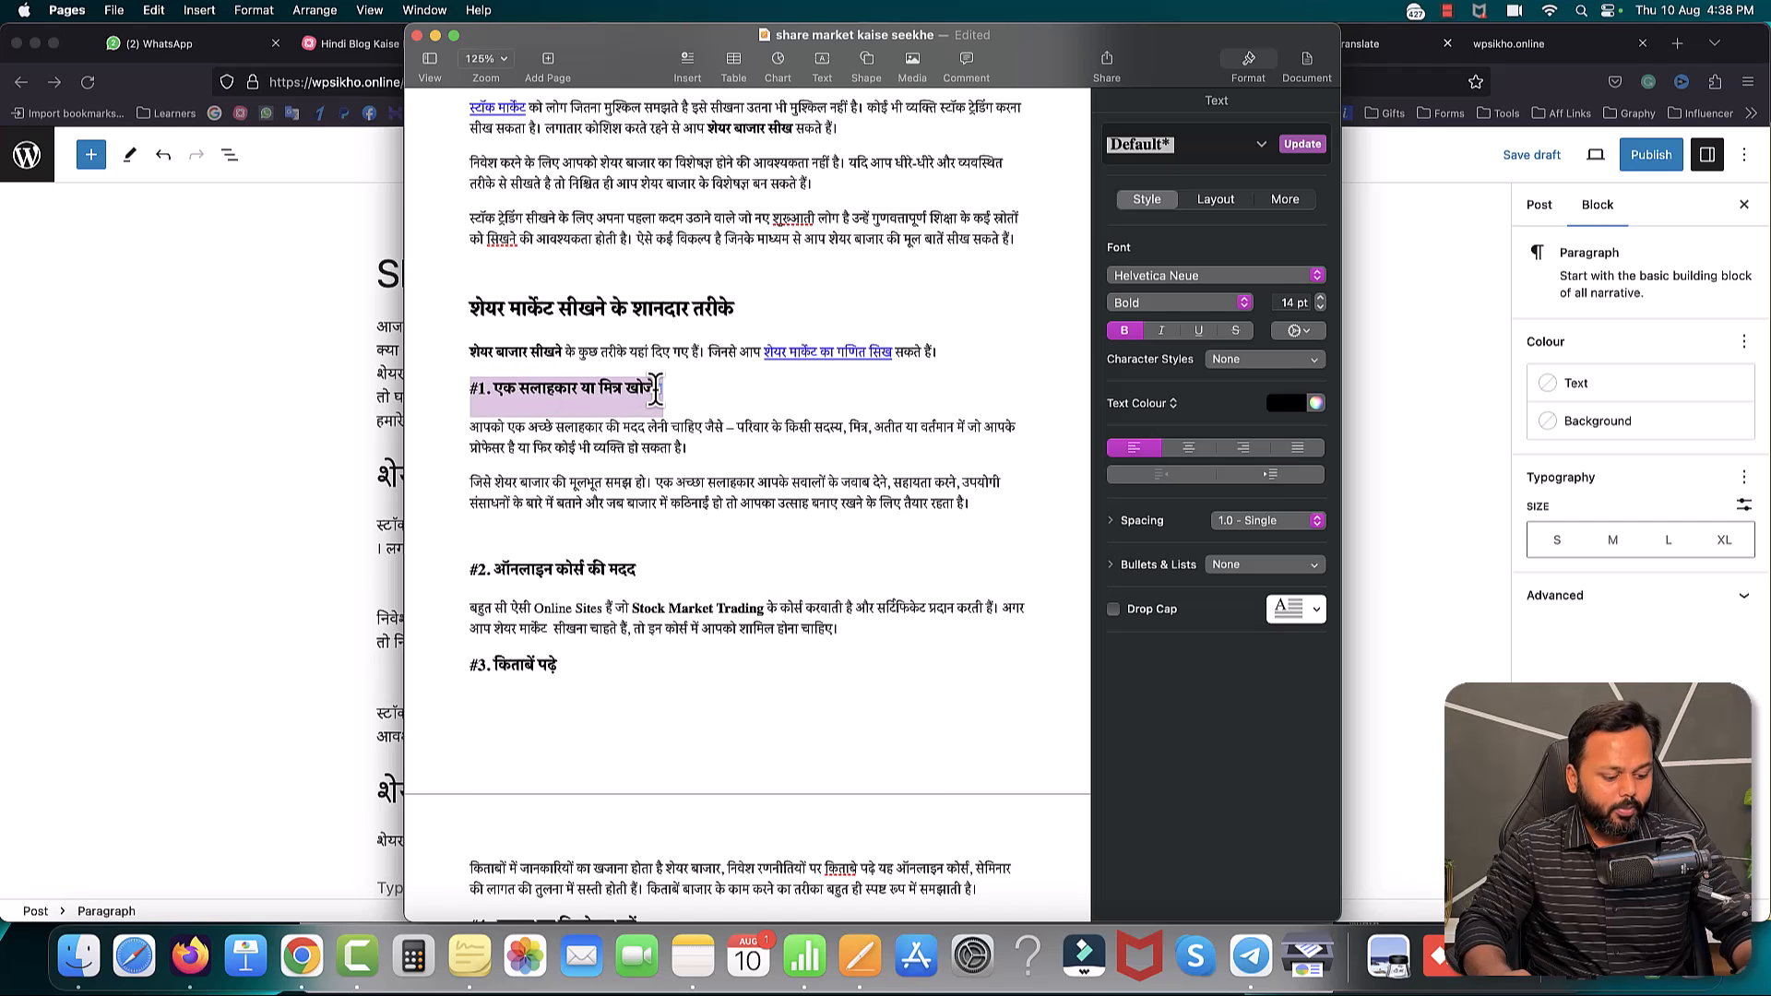
{"action": "left_click", "coordinate": [289, 489]}
- Add '1. एक सलाहकार या मित्र खोजें' as an H3 heading in the post
{"action": "scroll", "coordinate": [535, 561], "scroll_direction": "down", "scroll_amount": 1}
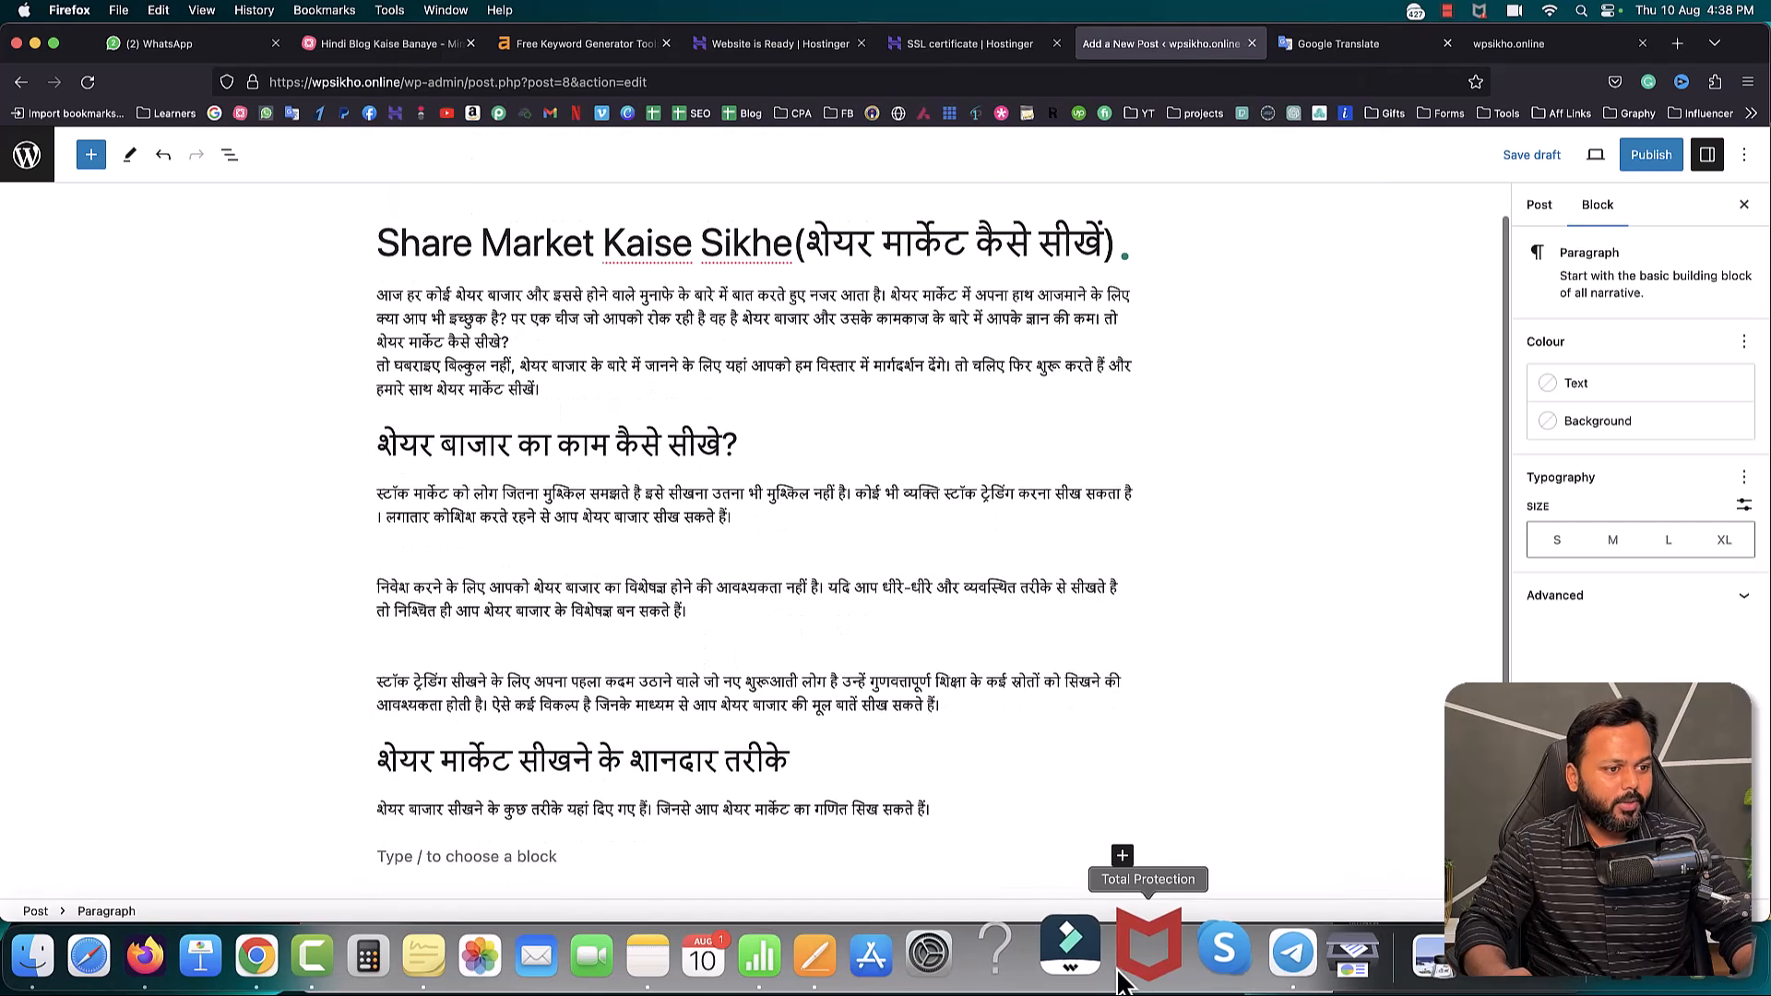
{"action": "left_click", "coordinate": [1124, 858]}
{"action": "left_click", "coordinate": [1277, 657]}
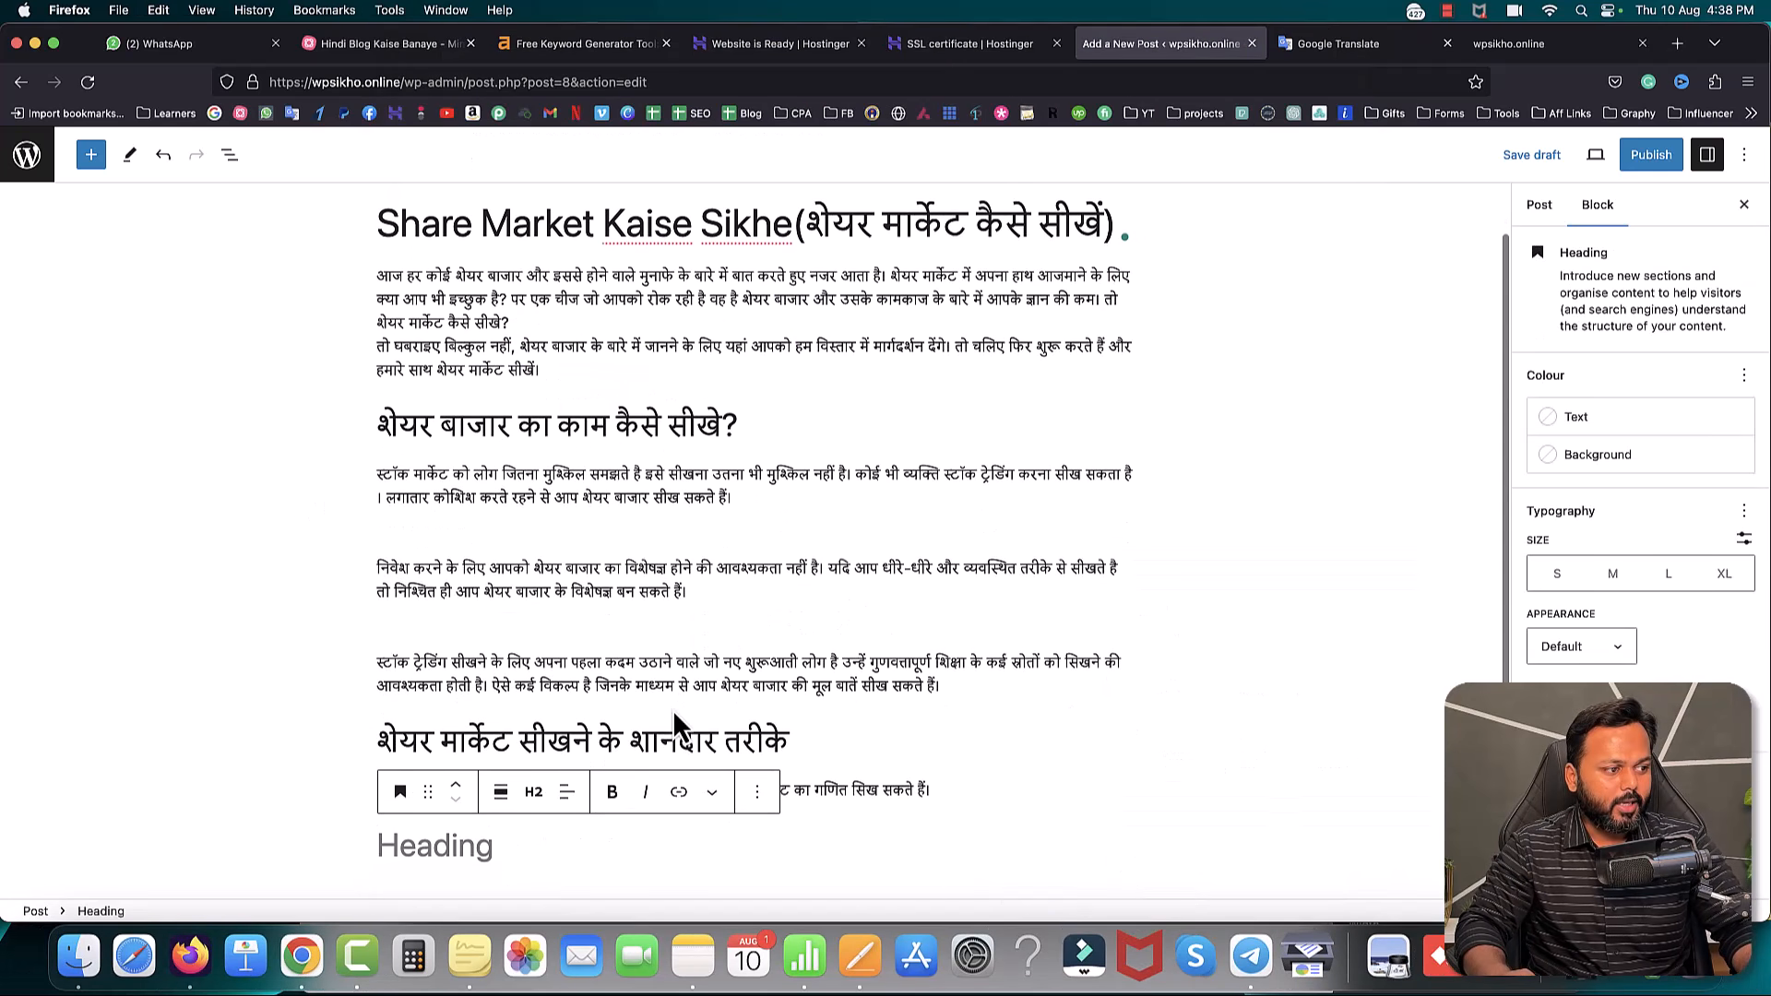
{"action": "left_click", "coordinate": [533, 800]}
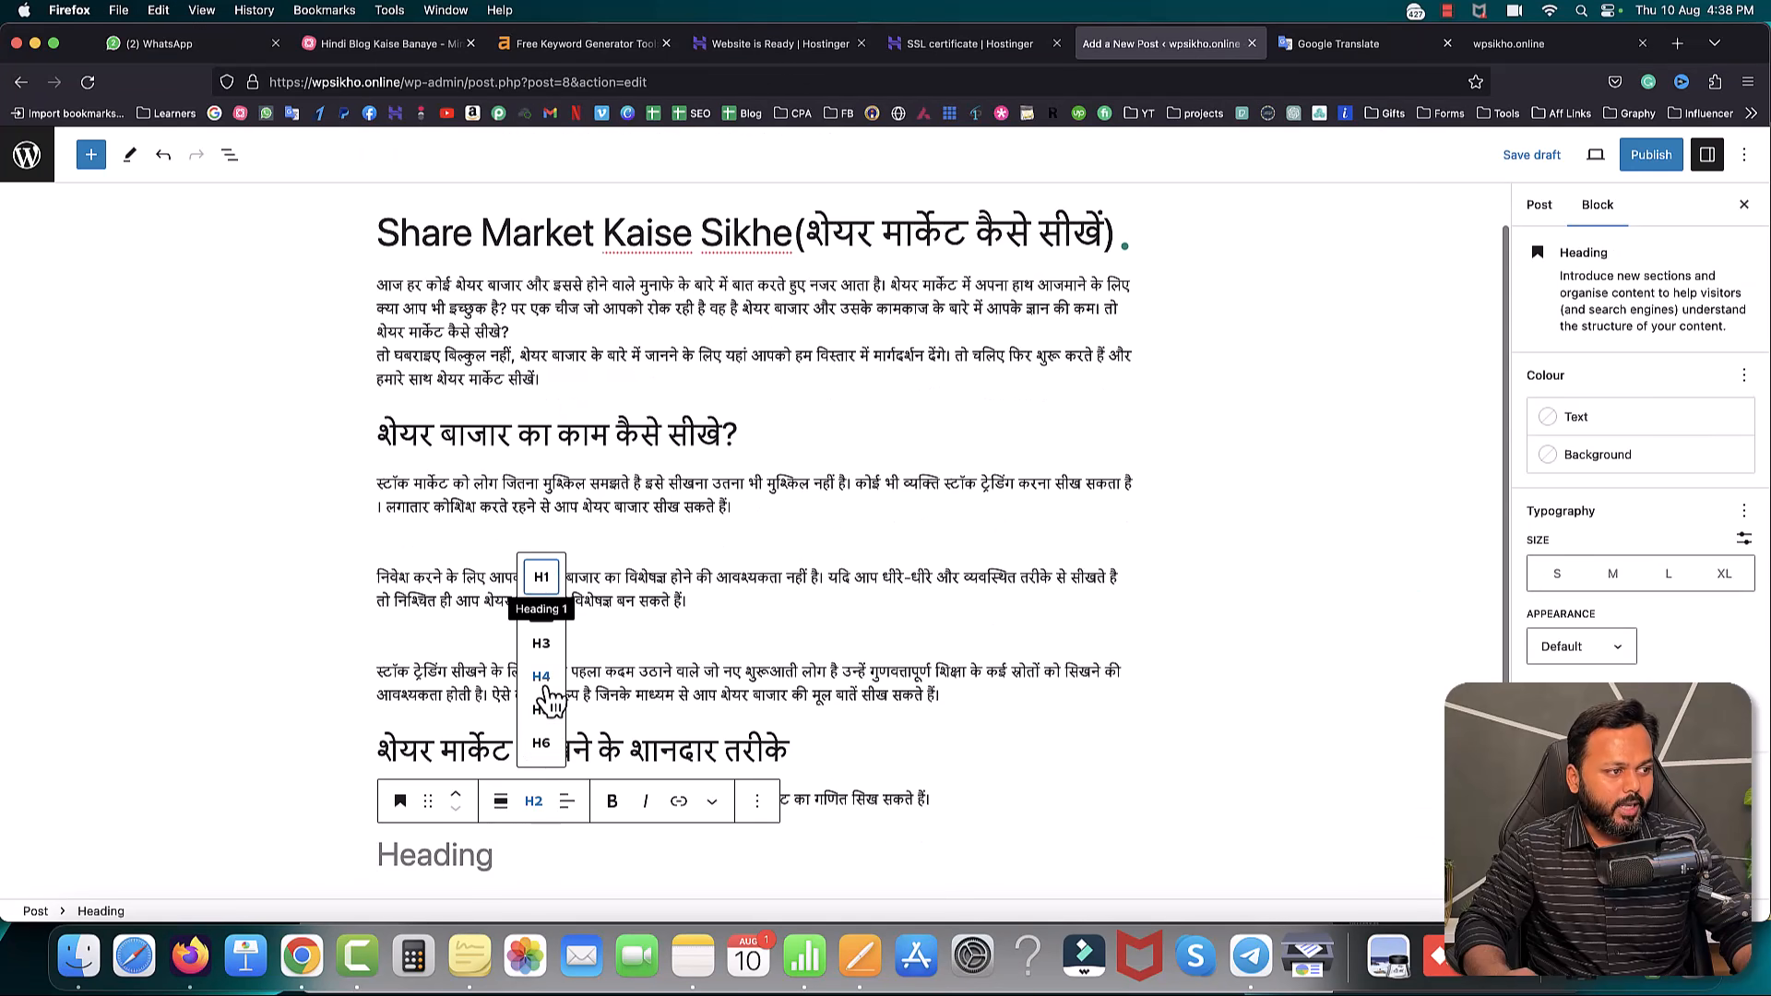
{"action": "left_click", "coordinate": [541, 643]}
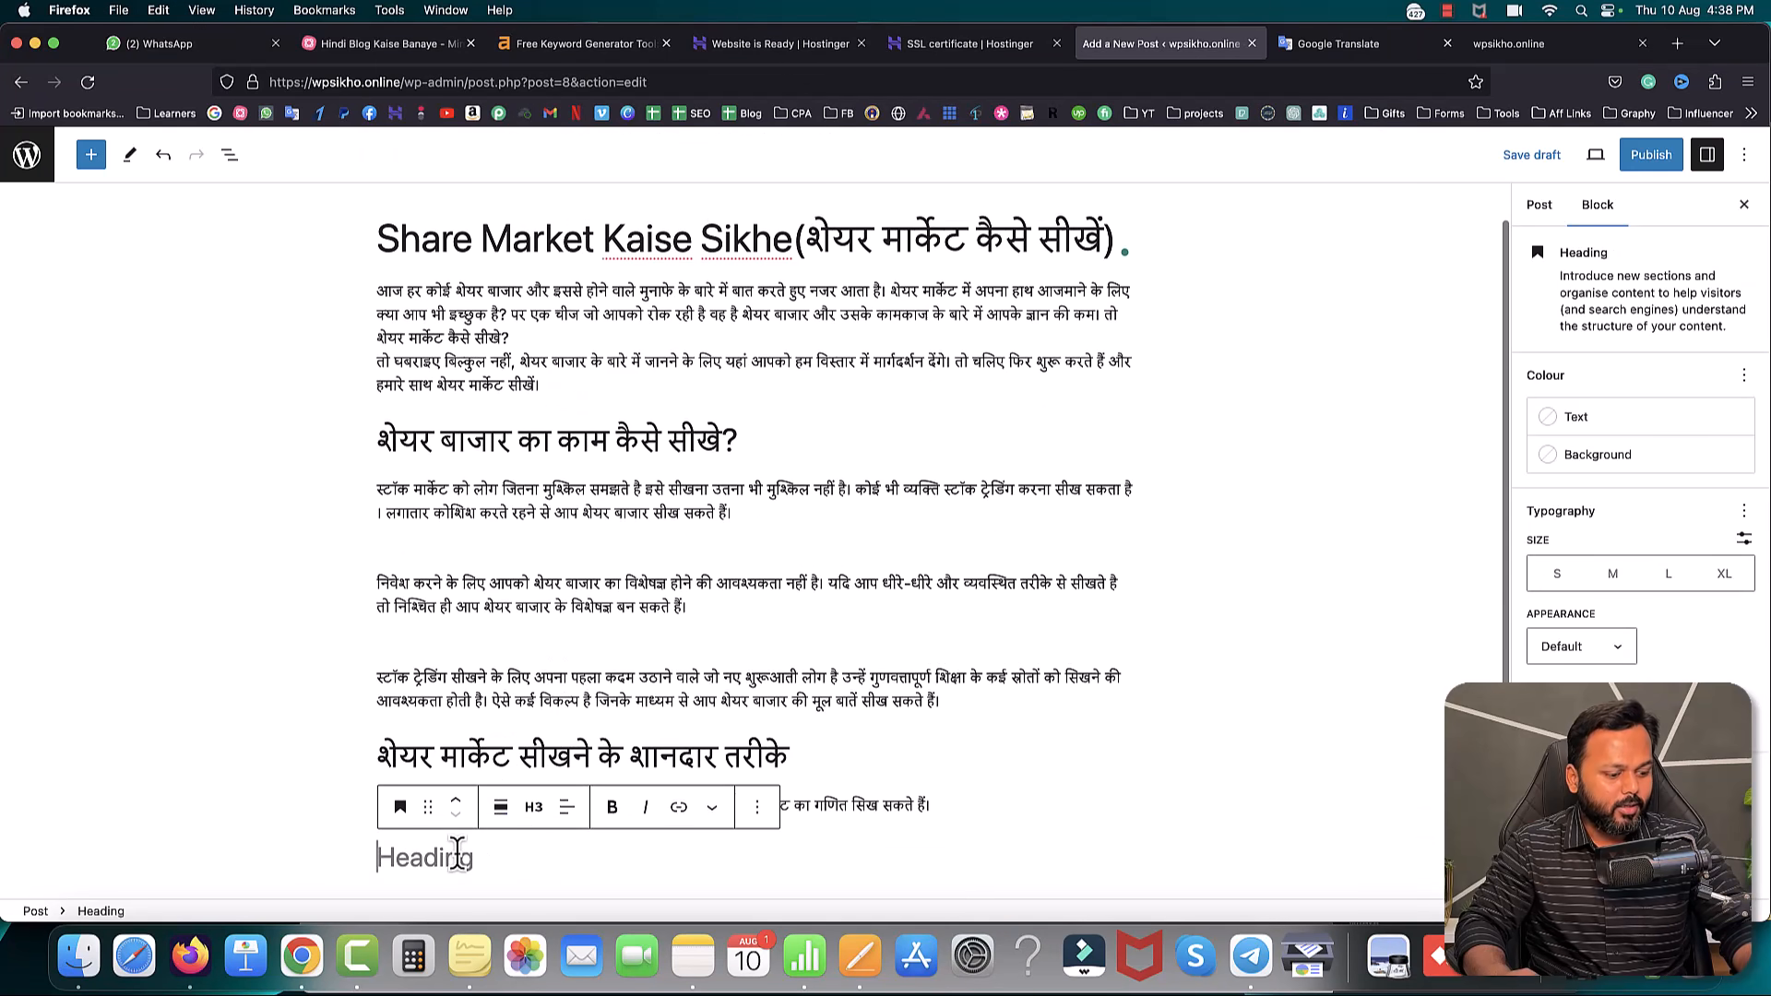
{"action": "key", "text": "super+v"}
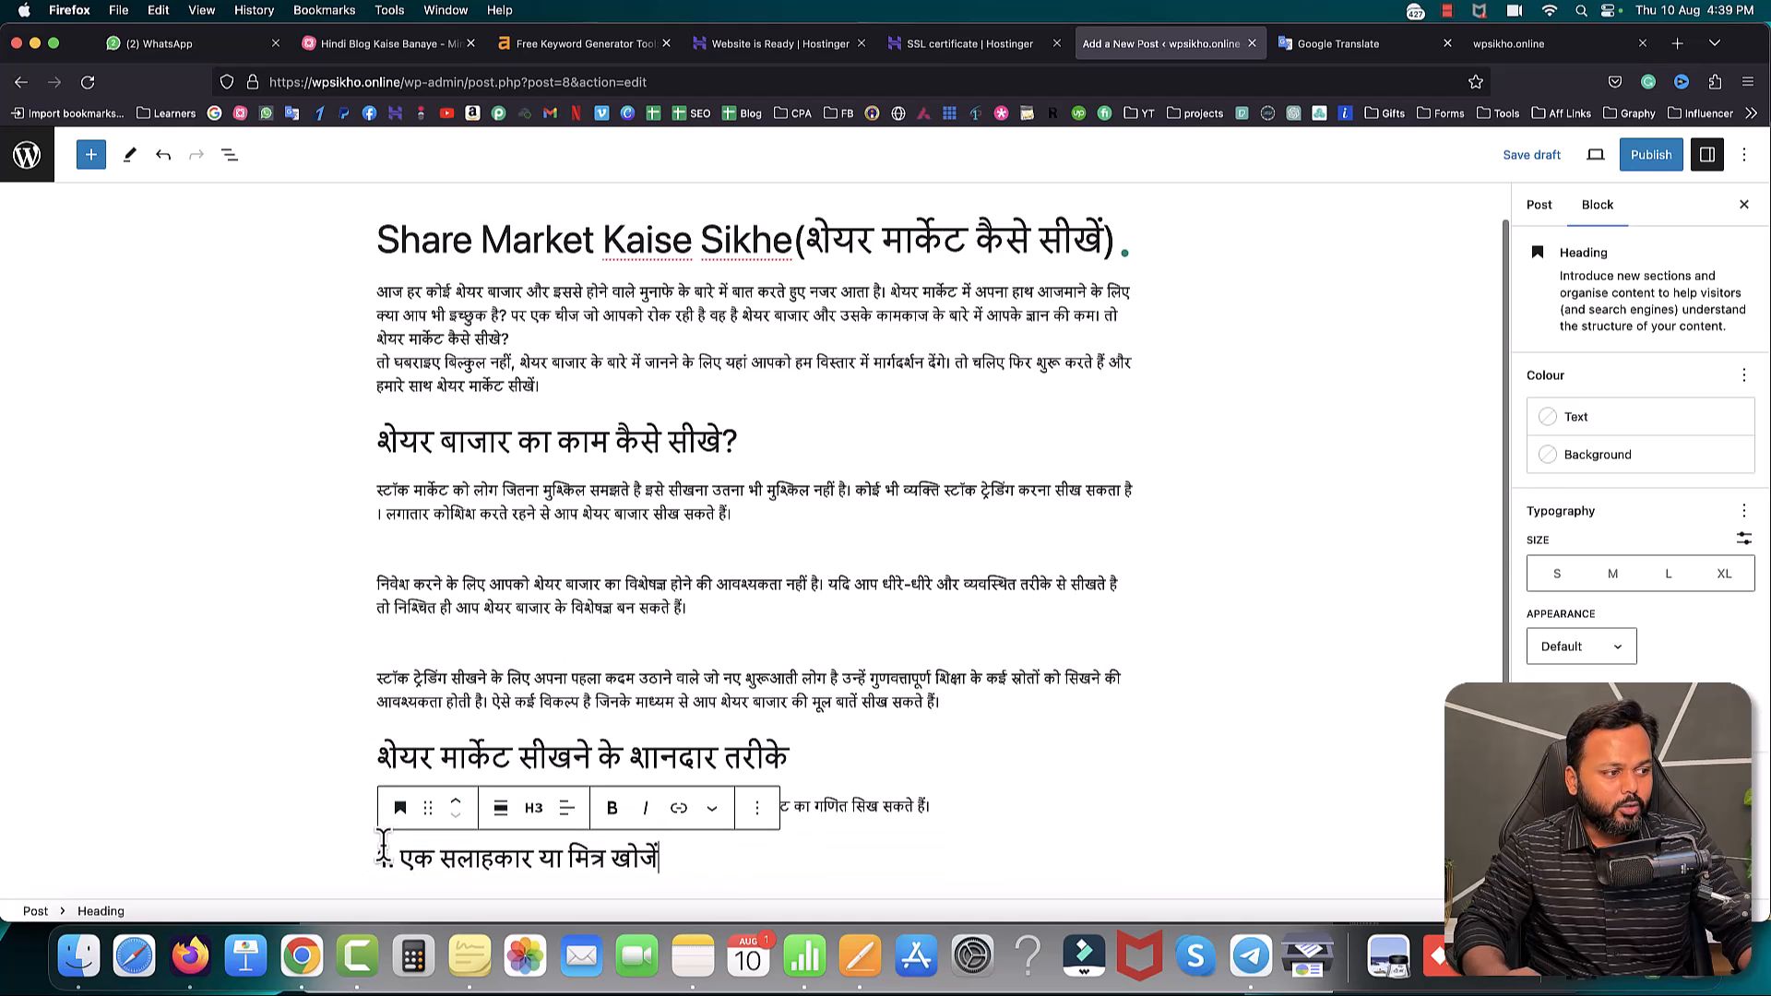
{"action": "left_click_drag", "start_coordinate": [377, 756], "coordinate": [477, 756]}
- Paste the two advisor paragraphs from Pages below the tip heading, followed by an empty paragraph
{"action": "left_click", "coordinate": [859, 955]}
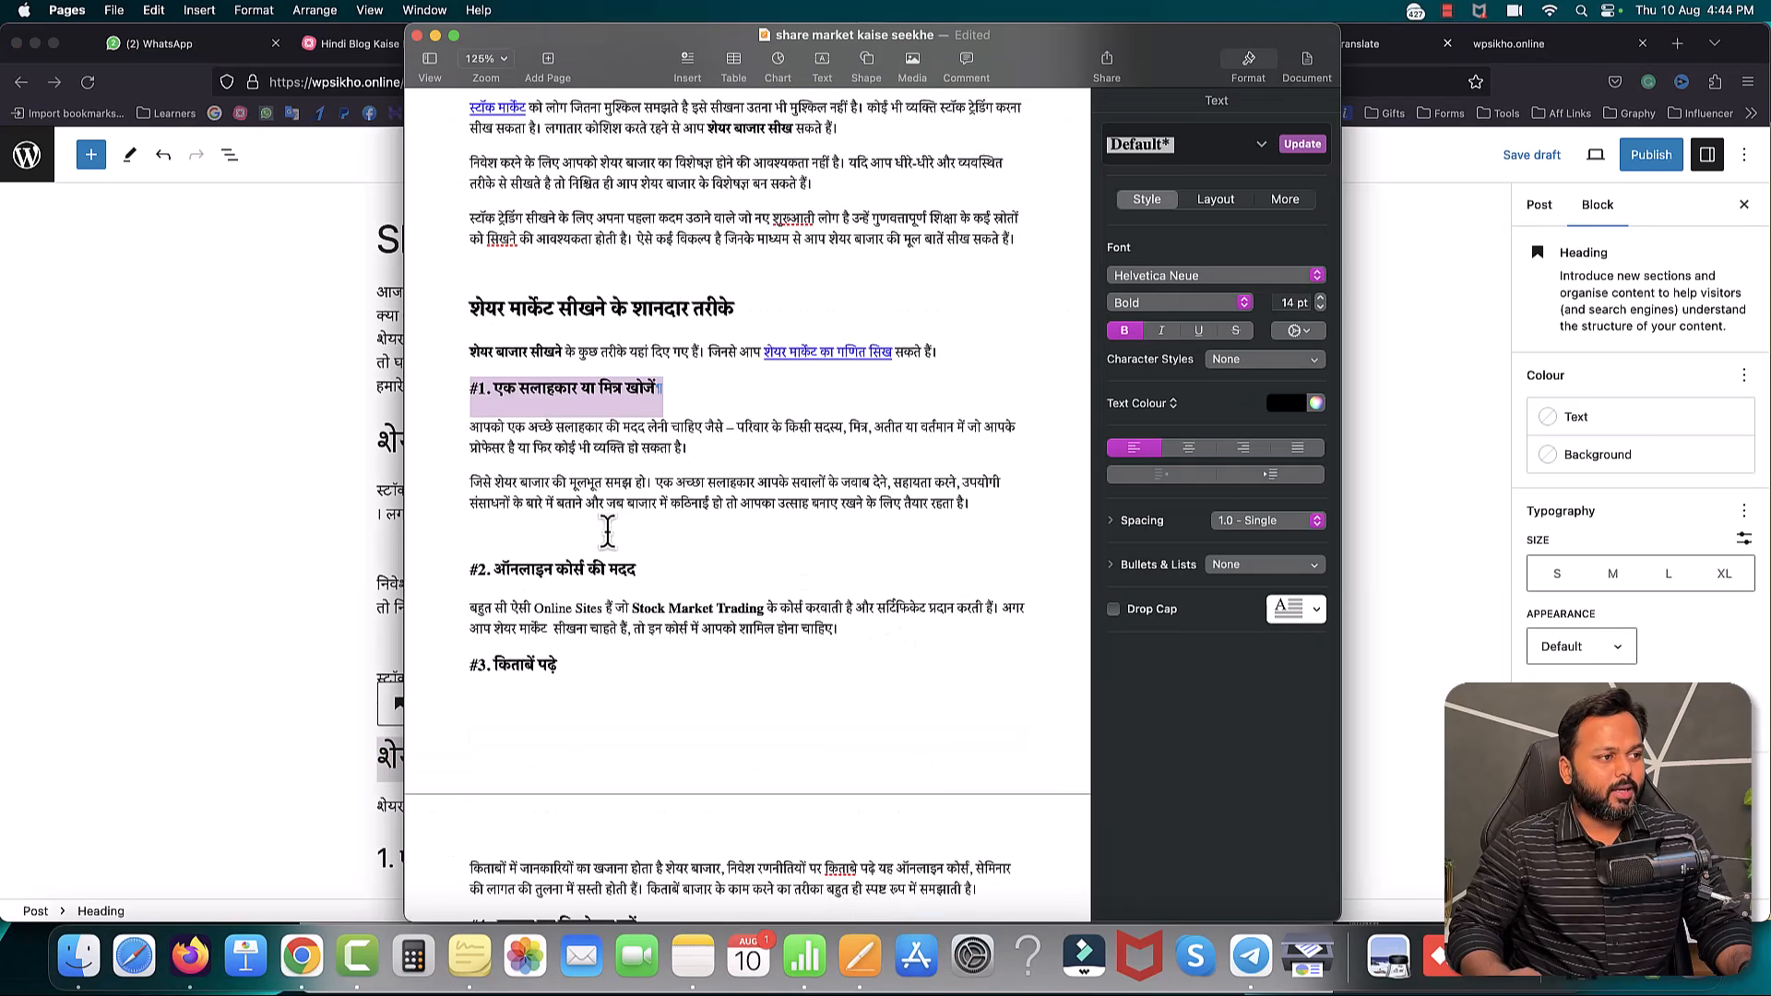
{"action": "left_click_drag", "start_coordinate": [471, 427], "coordinate": [984, 513]}
{"action": "key", "text": "super+c"}
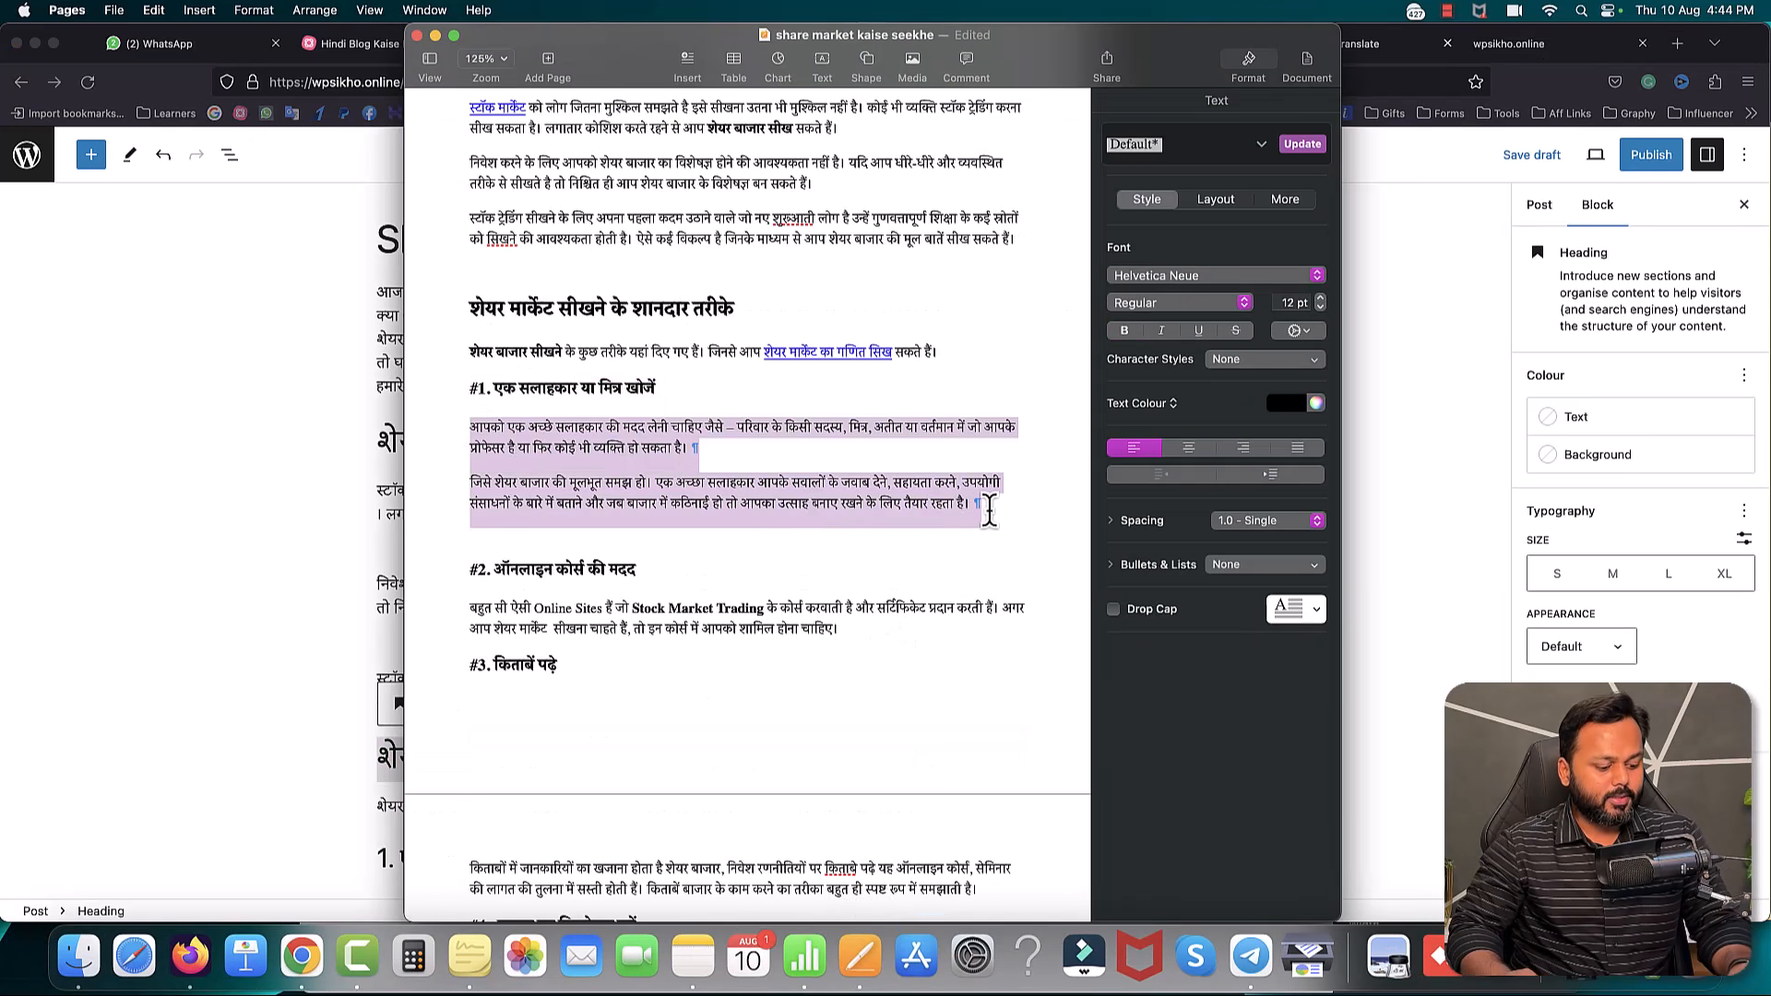
{"action": "left_click", "coordinate": [334, 709]}
{"action": "left_click", "coordinate": [680, 858]}
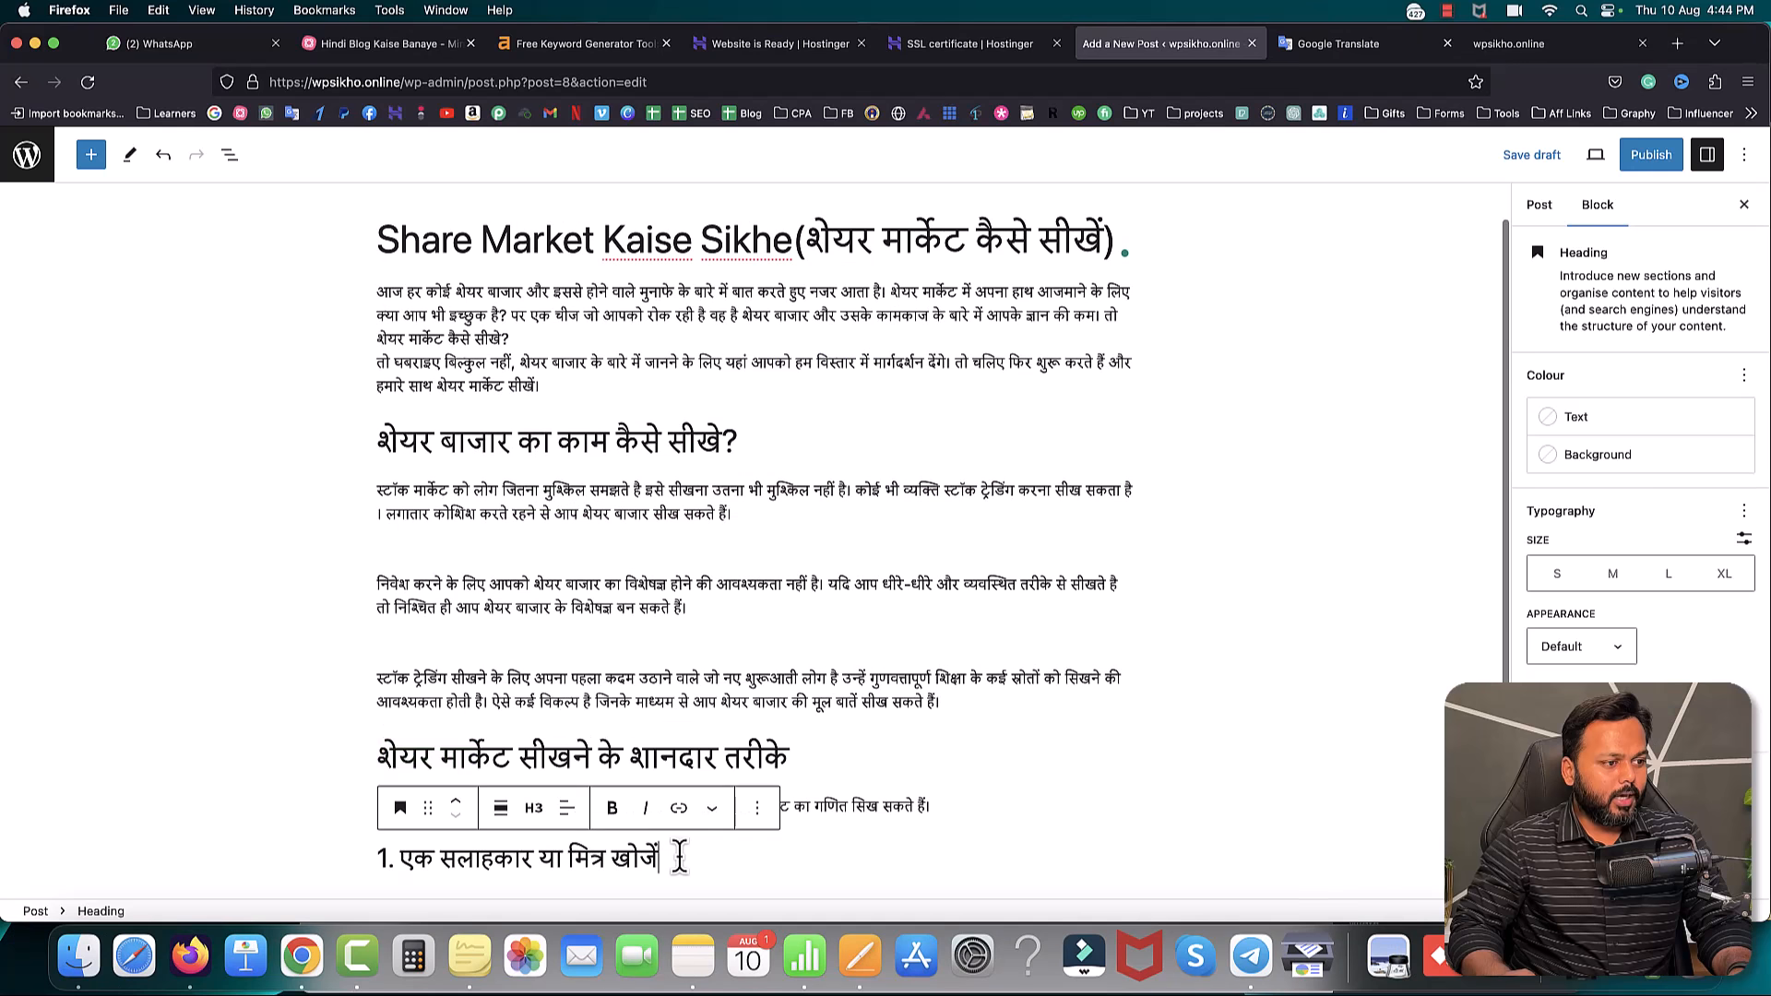
{"action": "key", "text": "Return"}
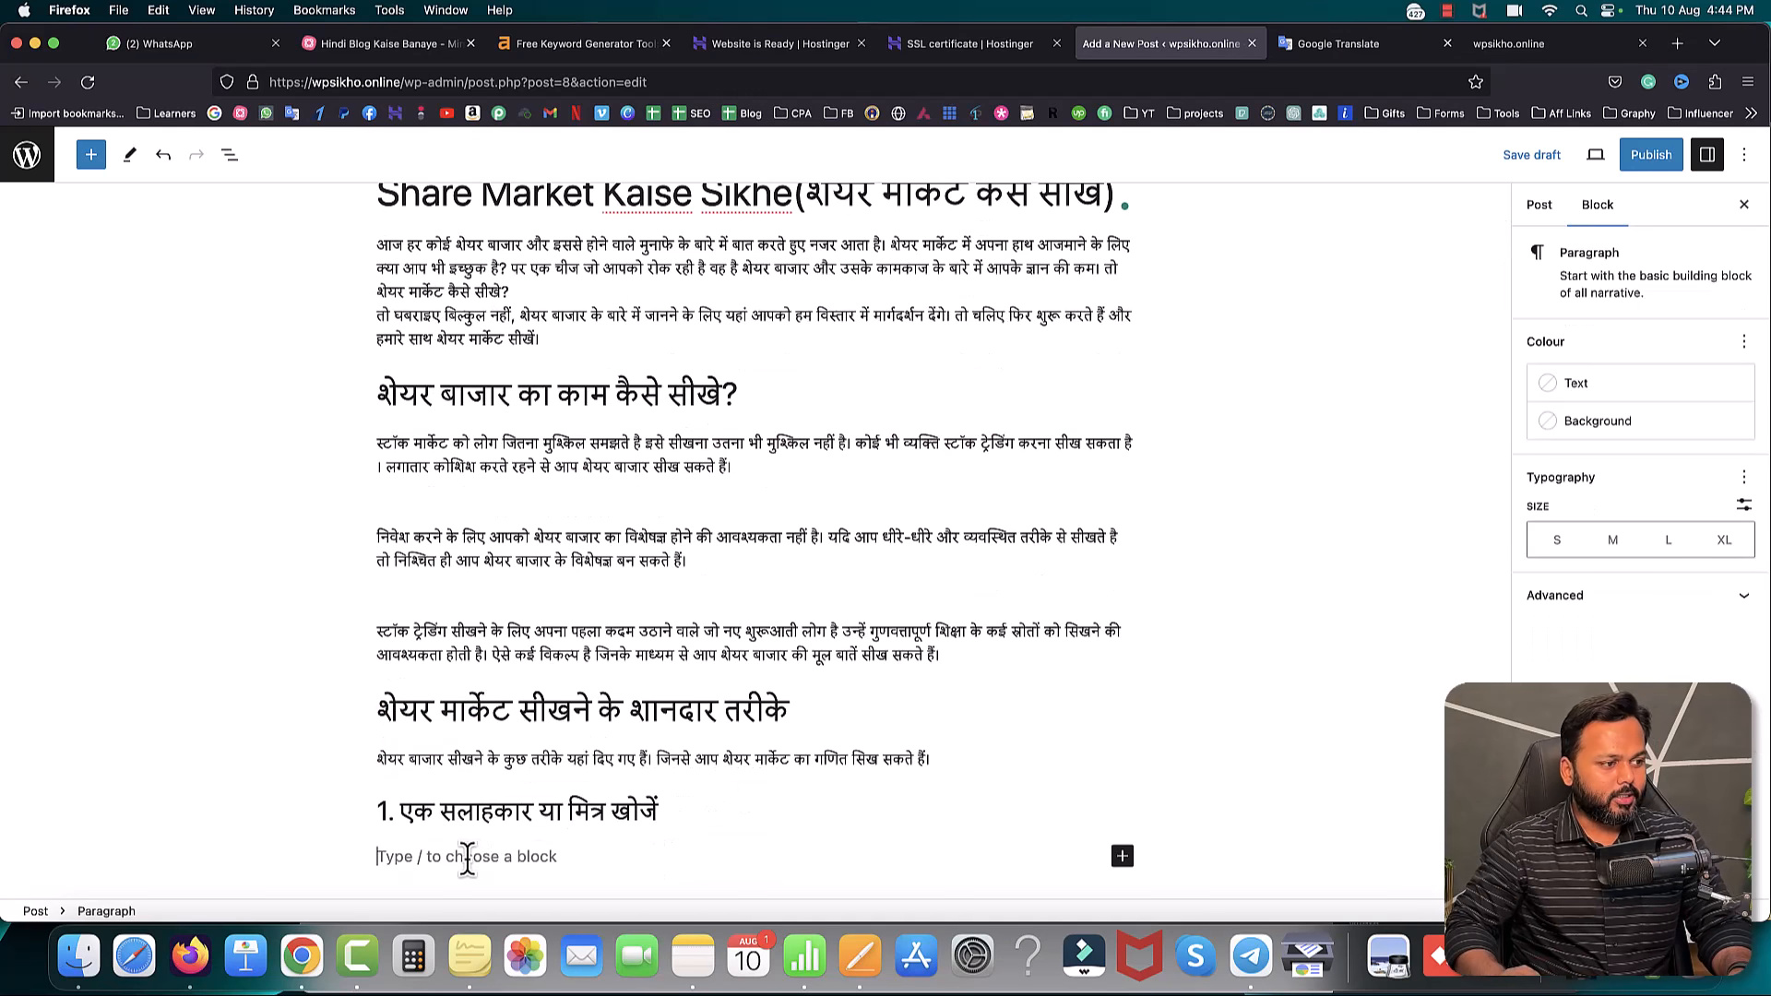
{"action": "key", "text": "super+v"}
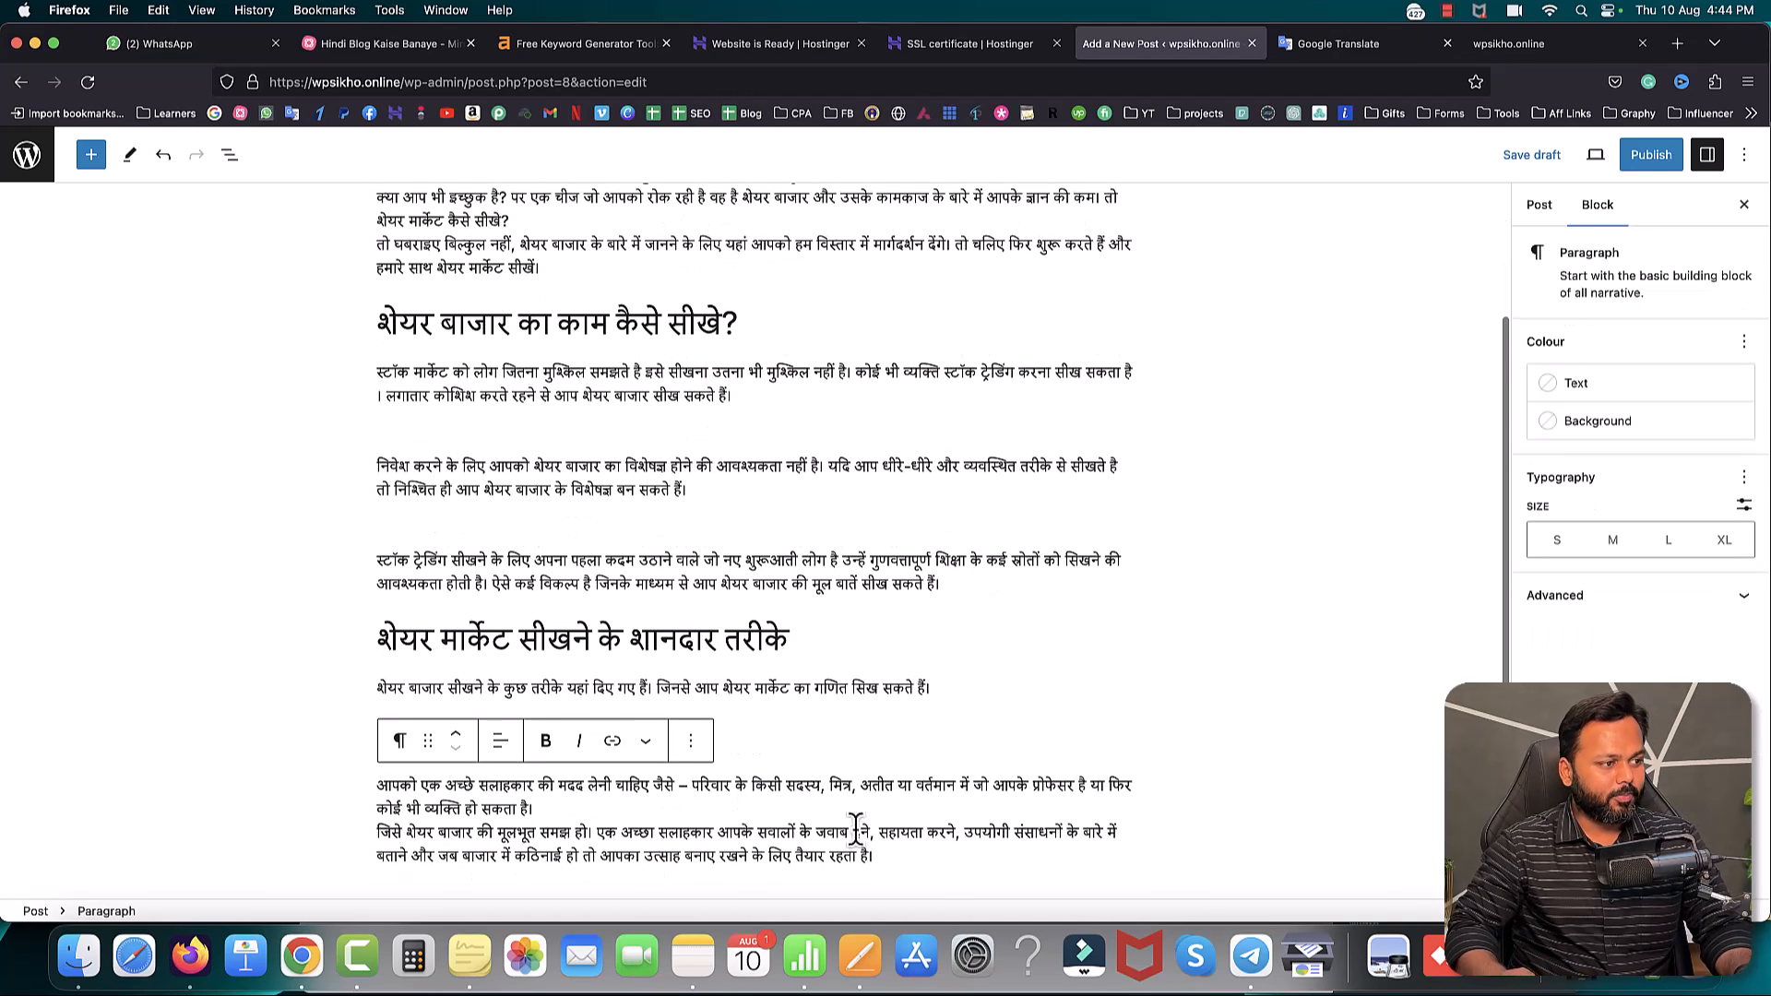
{"action": "key", "text": "Return"}
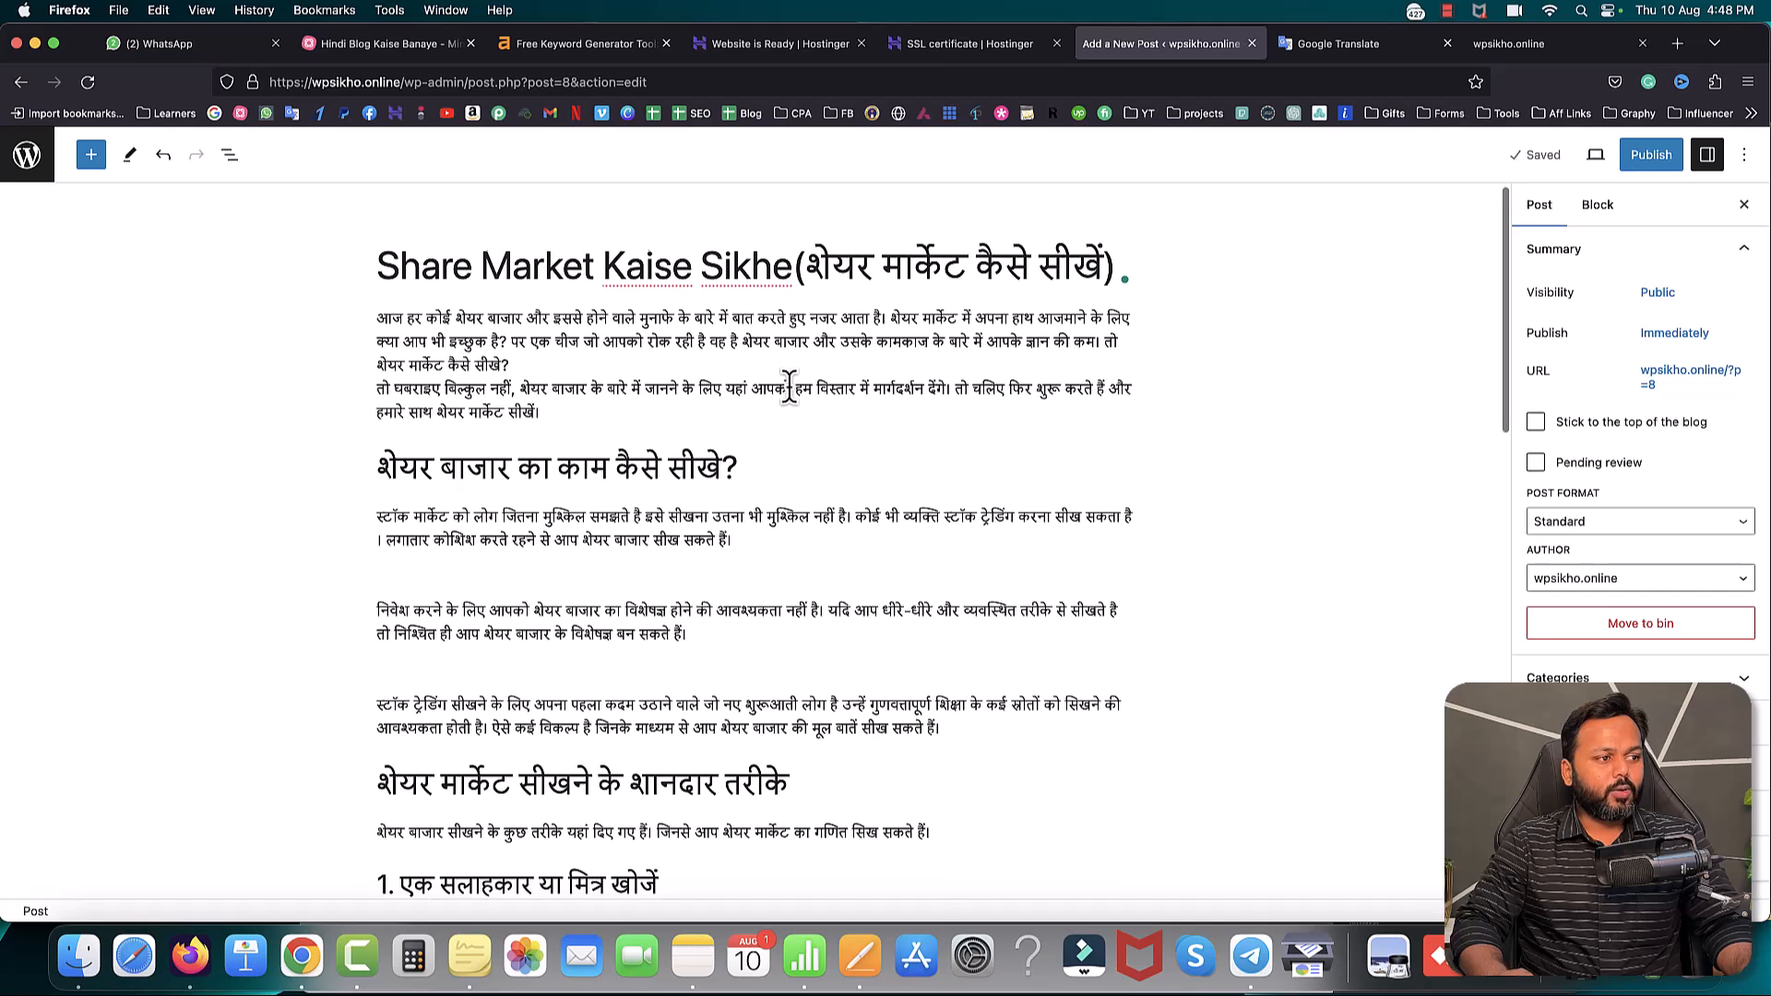
- Scroll through the post to review the remaining tips and sections, then scroll back up
{"action": "scroll", "coordinate": [788, 383], "scroll_direction": "down", "scroll_amount": 2}
{"action": "scroll", "coordinate": [789, 383], "scroll_direction": "up", "scroll_amount": 2}
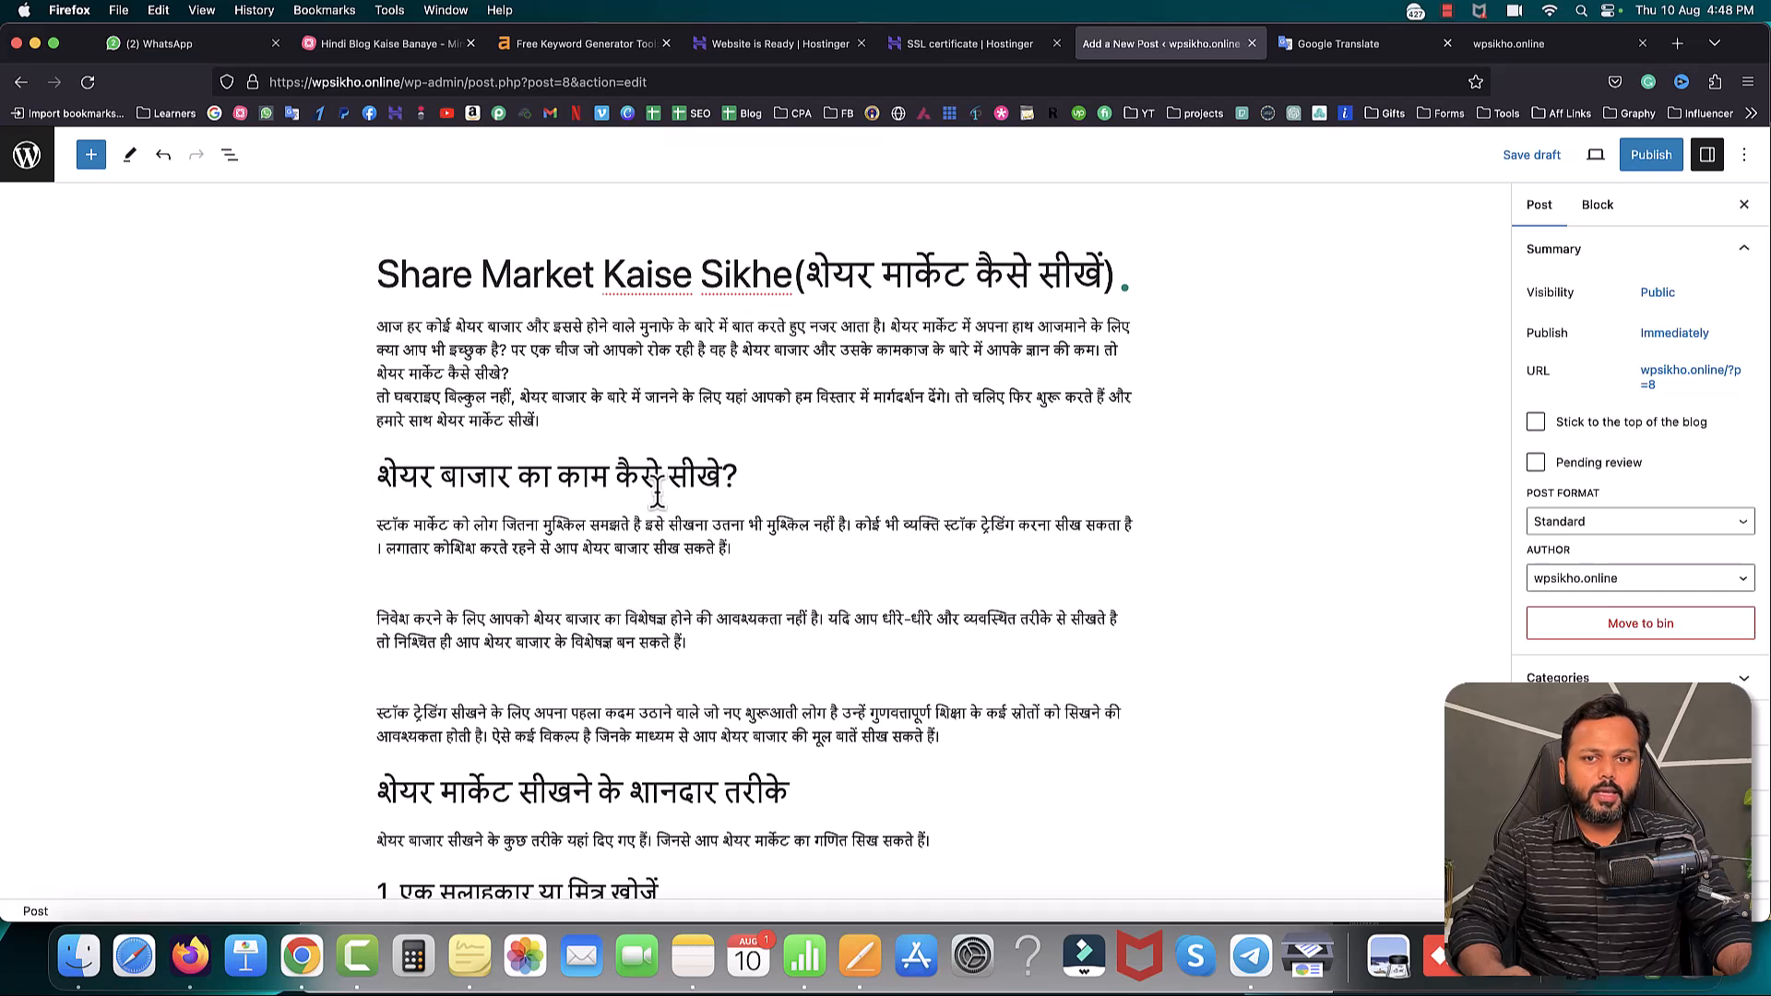
{"action": "scroll", "coordinate": [657, 495], "scroll_direction": "down", "scroll_amount": 3}
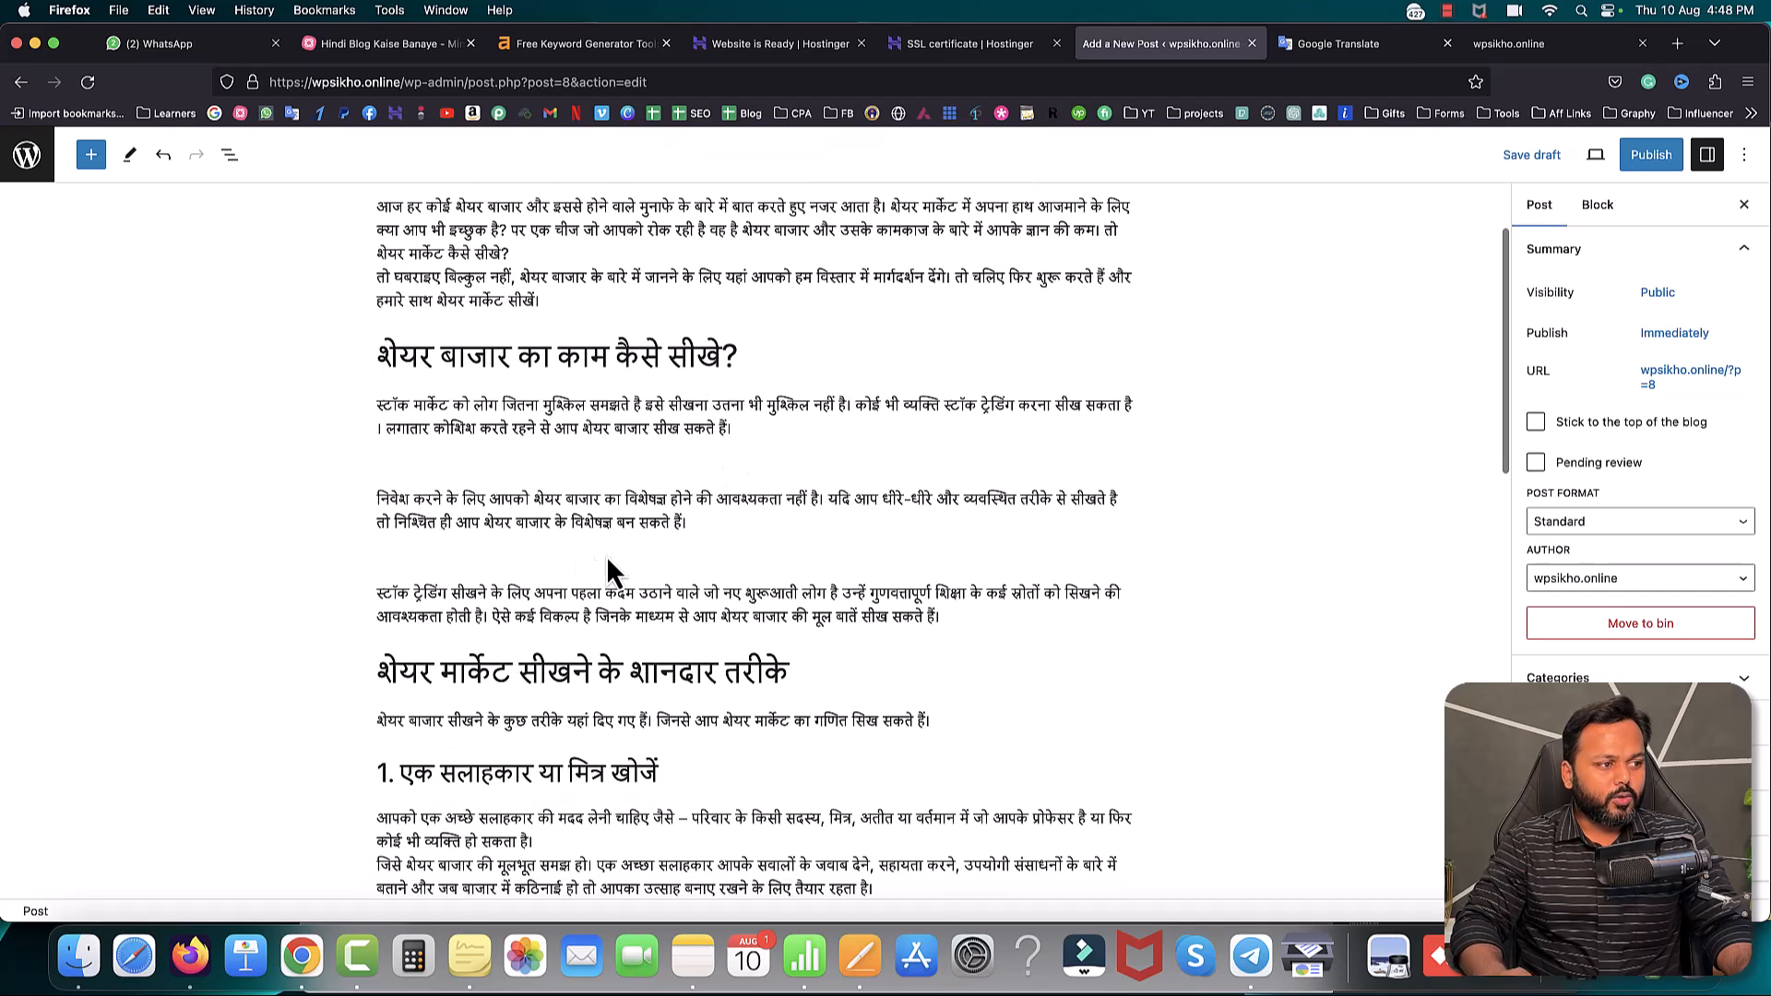
{"action": "scroll", "coordinate": [598, 567], "scroll_direction": "down", "scroll_amount": 10}
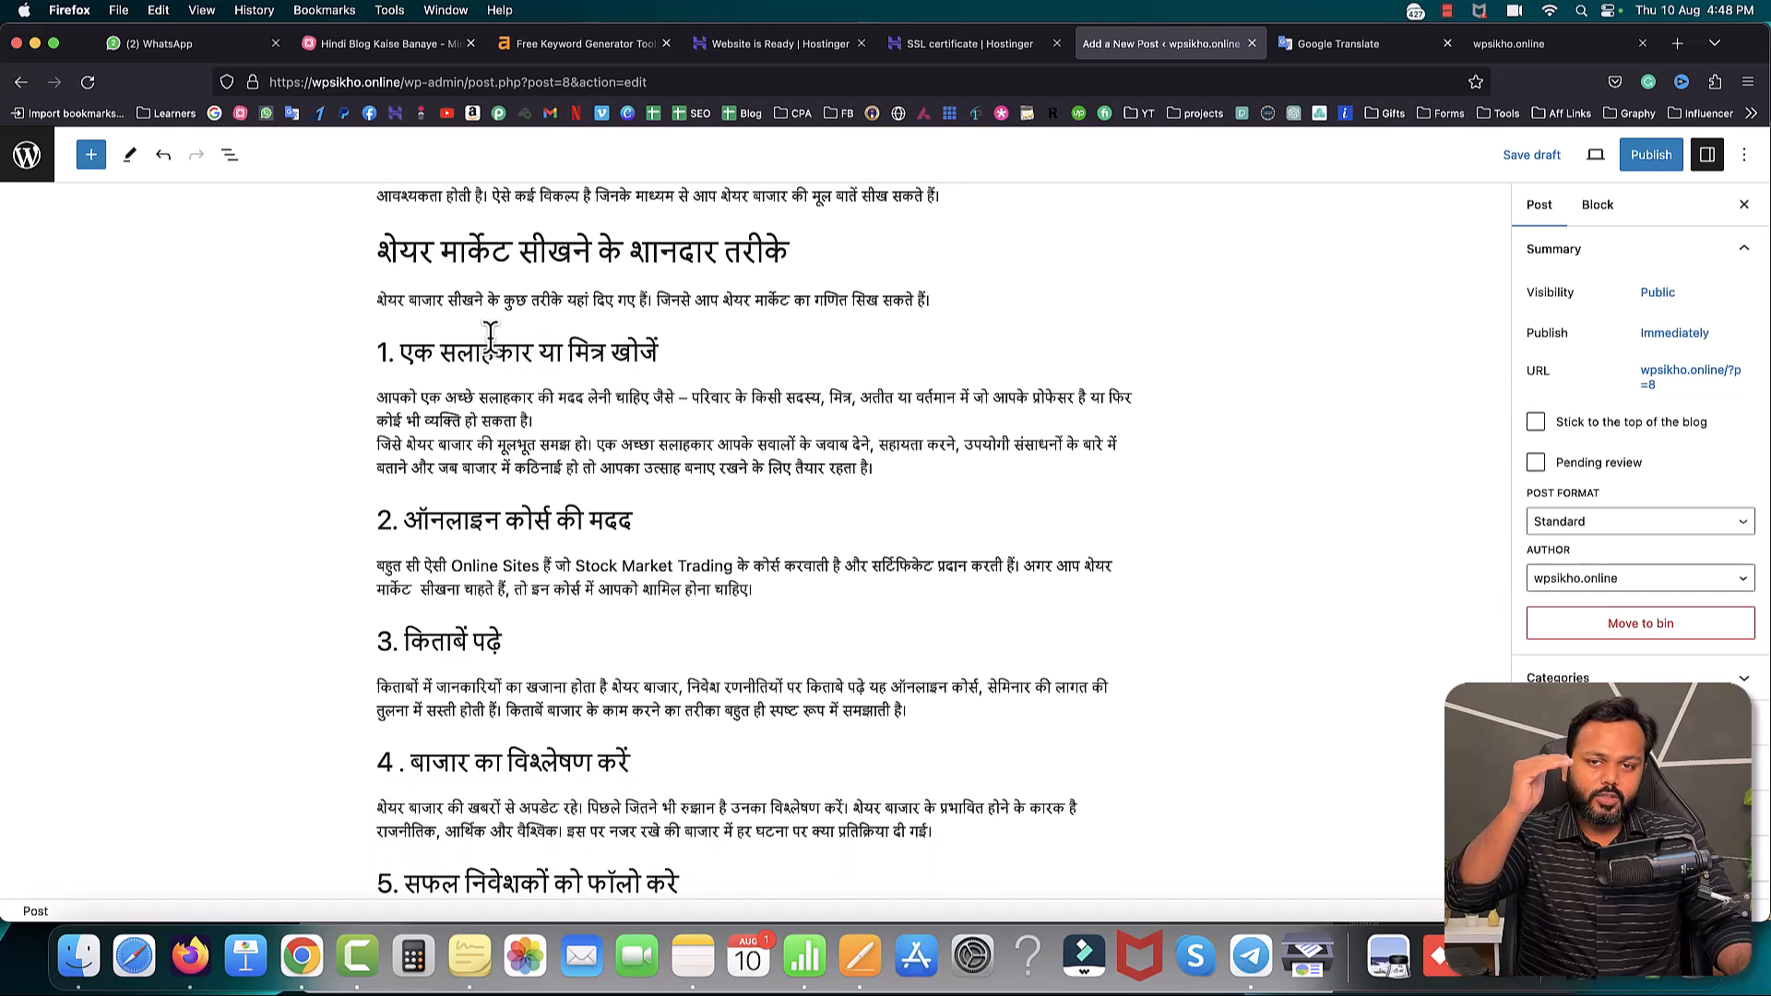
{"action": "scroll", "coordinate": [490, 332], "scroll_direction": "down", "scroll_amount": 7}
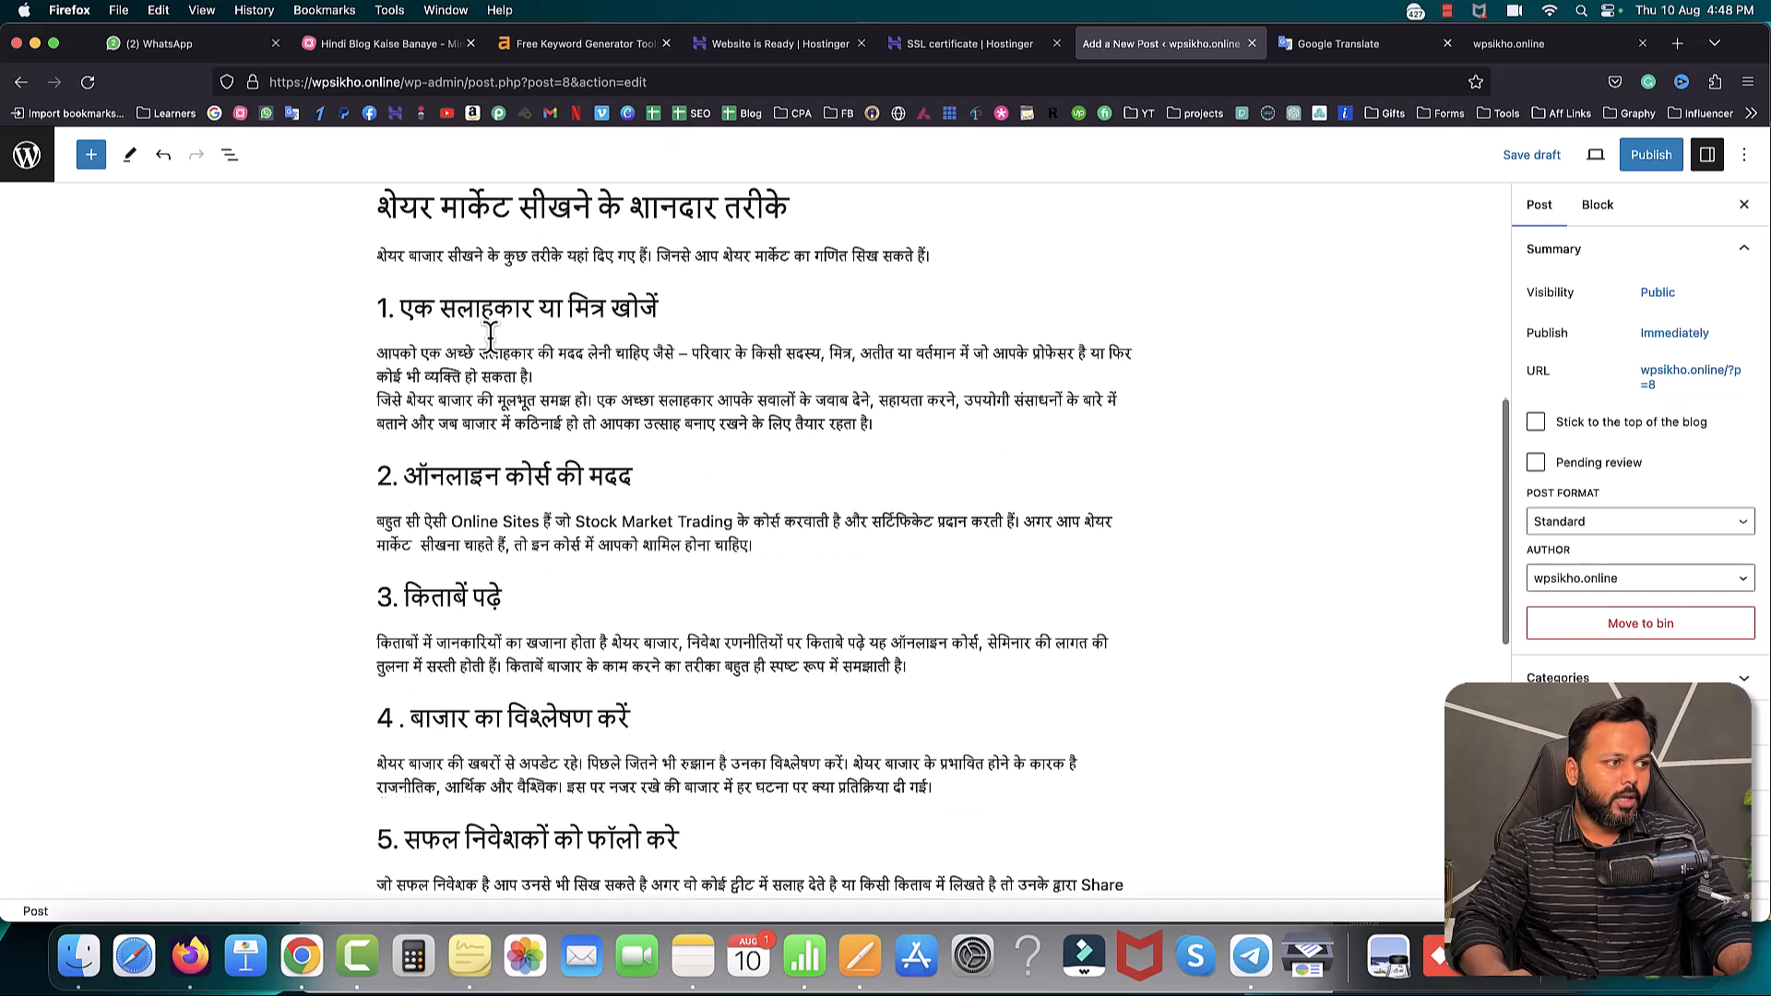
{"action": "scroll", "coordinate": [541, 342], "scroll_direction": "down", "scroll_amount": 10}
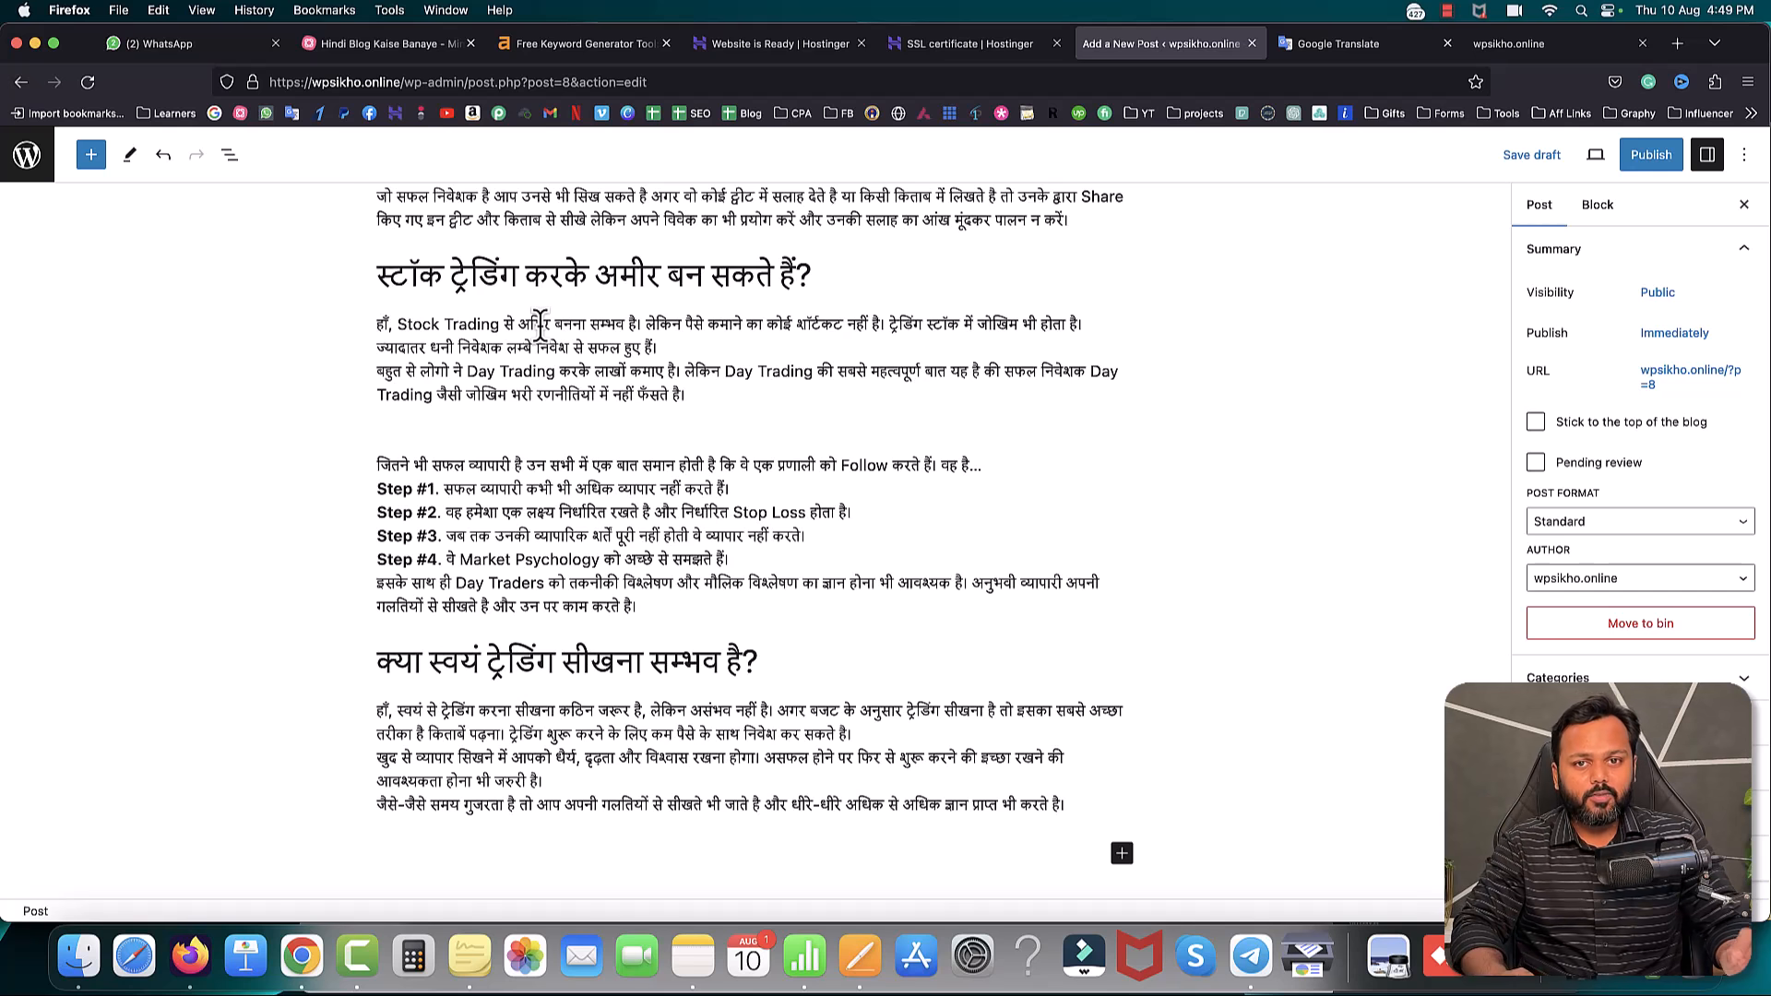
{"action": "scroll", "coordinate": [541, 325], "scroll_direction": "up", "scroll_amount": 20}
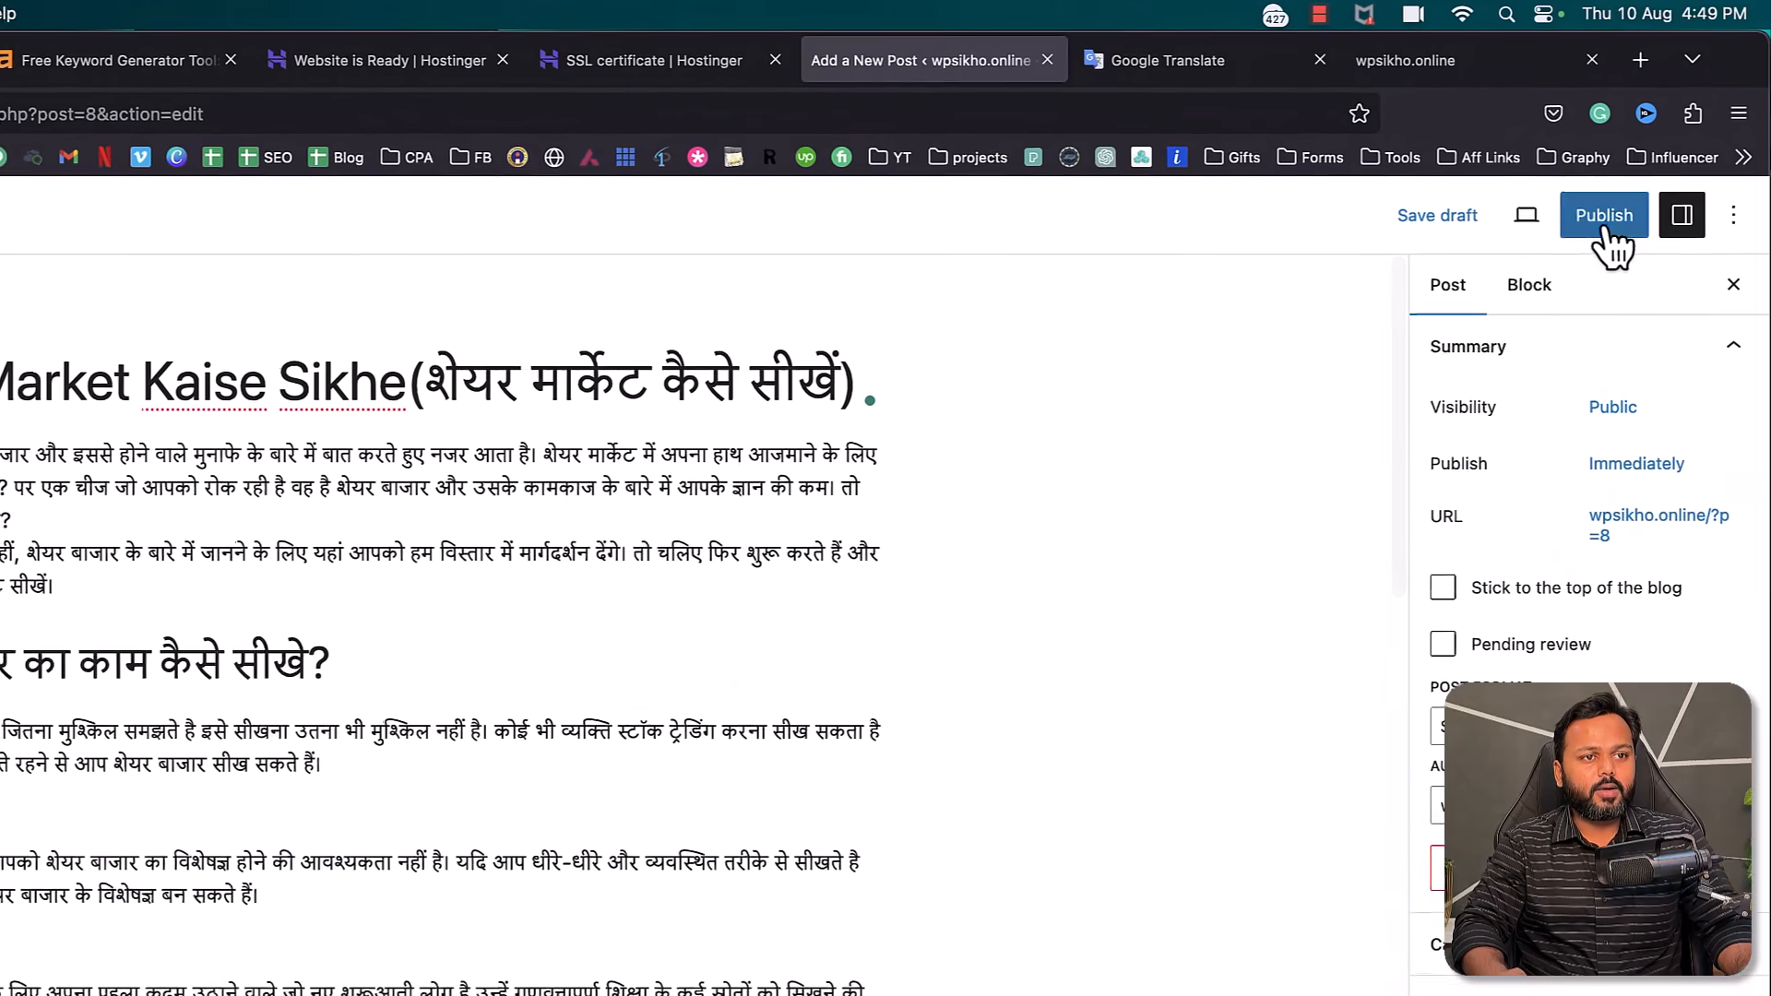
- Publish the post and open its View Post link in a new tab
{"action": "left_click", "coordinate": [1612, 215]}
{"action": "left_click", "coordinate": [1486, 221]}
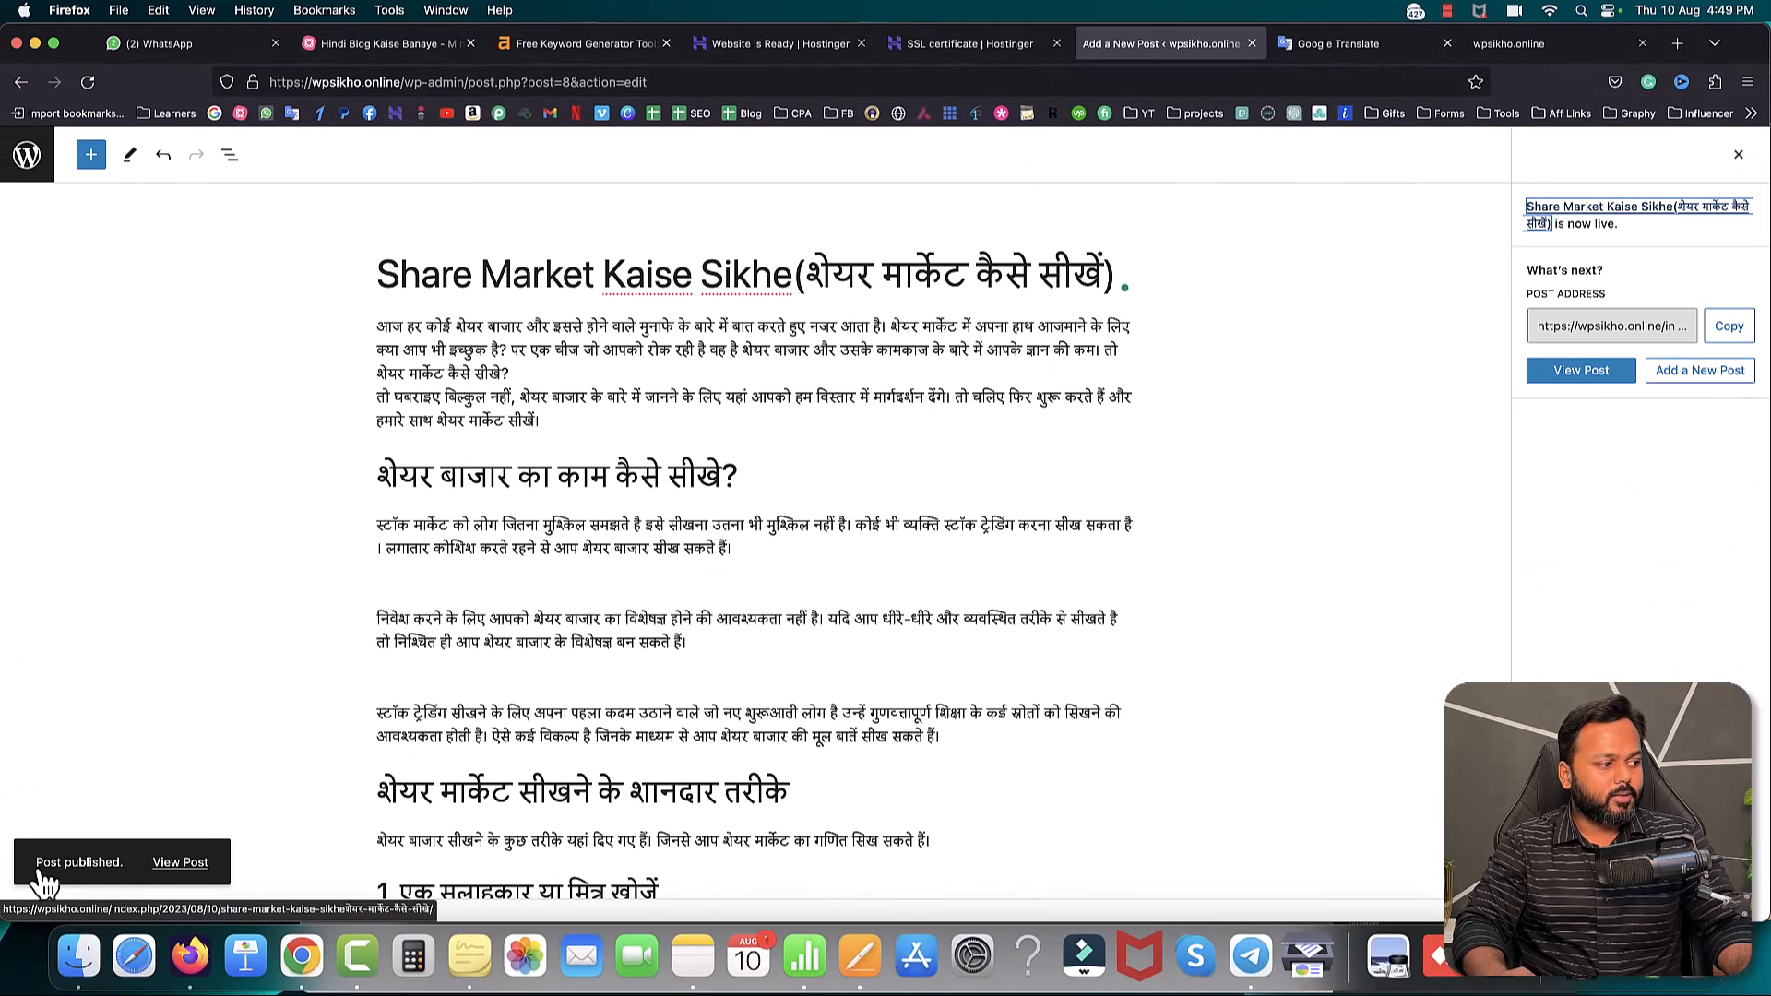
{"action": "right_click", "coordinate": [176, 881]}
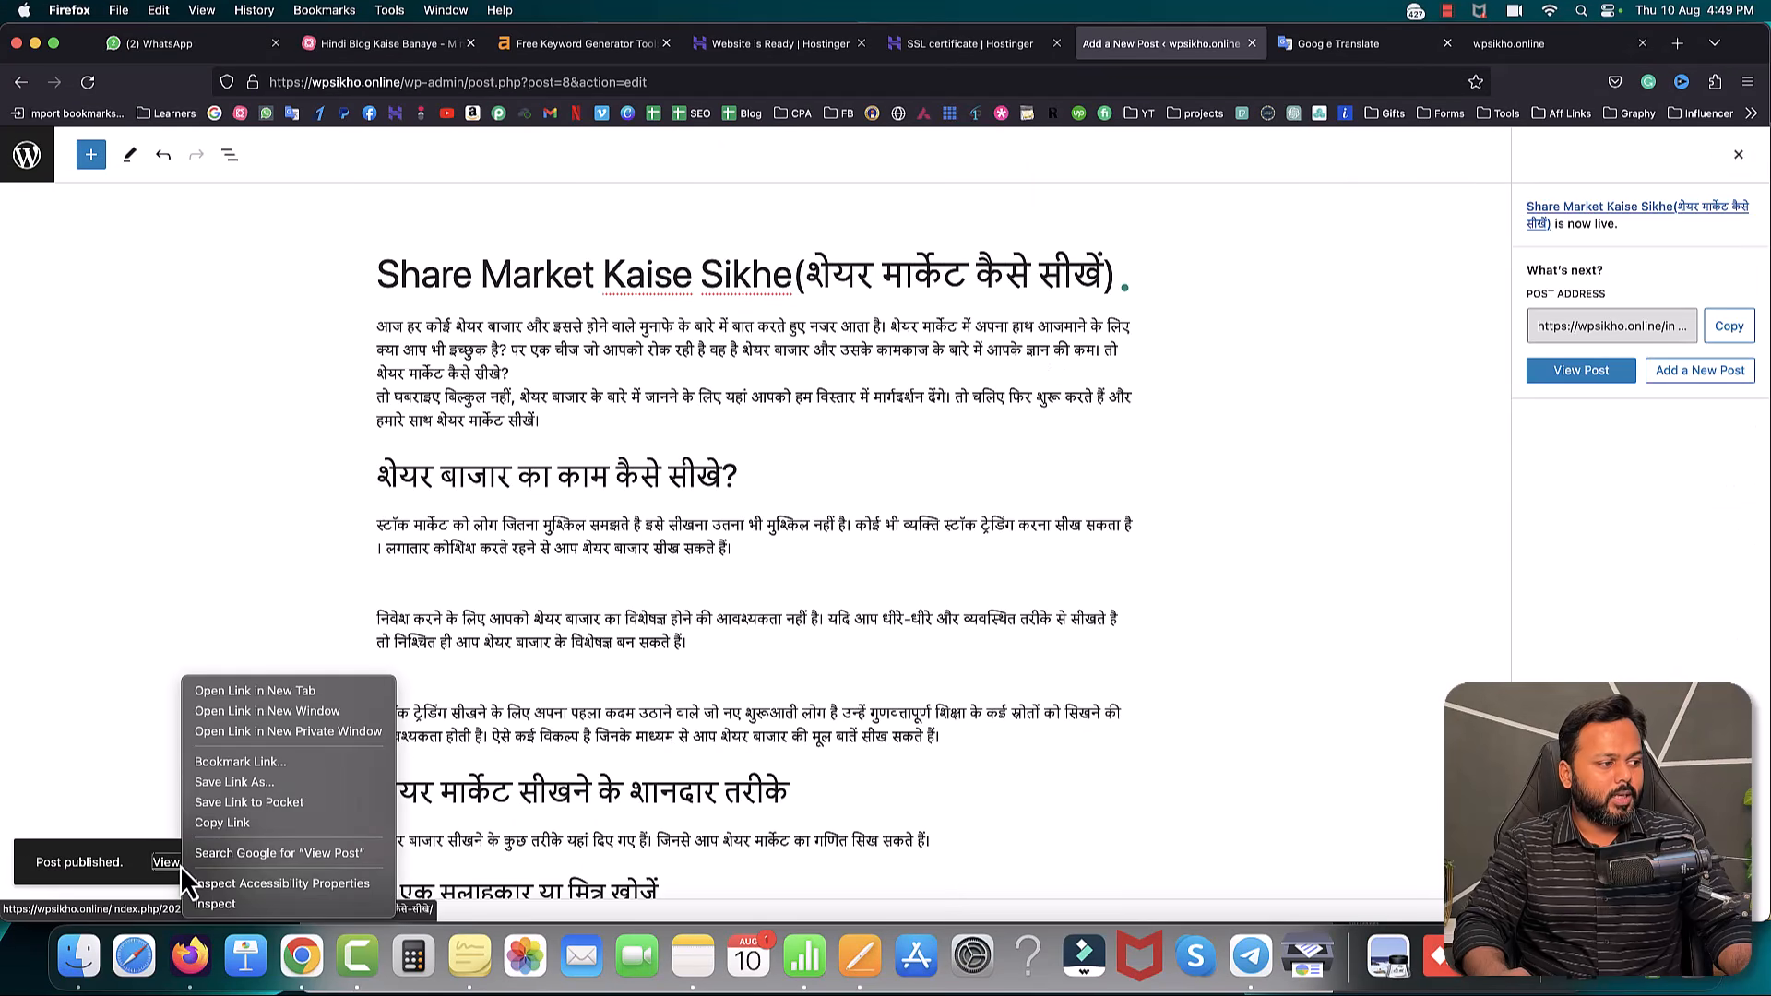
{"action": "left_click", "coordinate": [262, 694]}
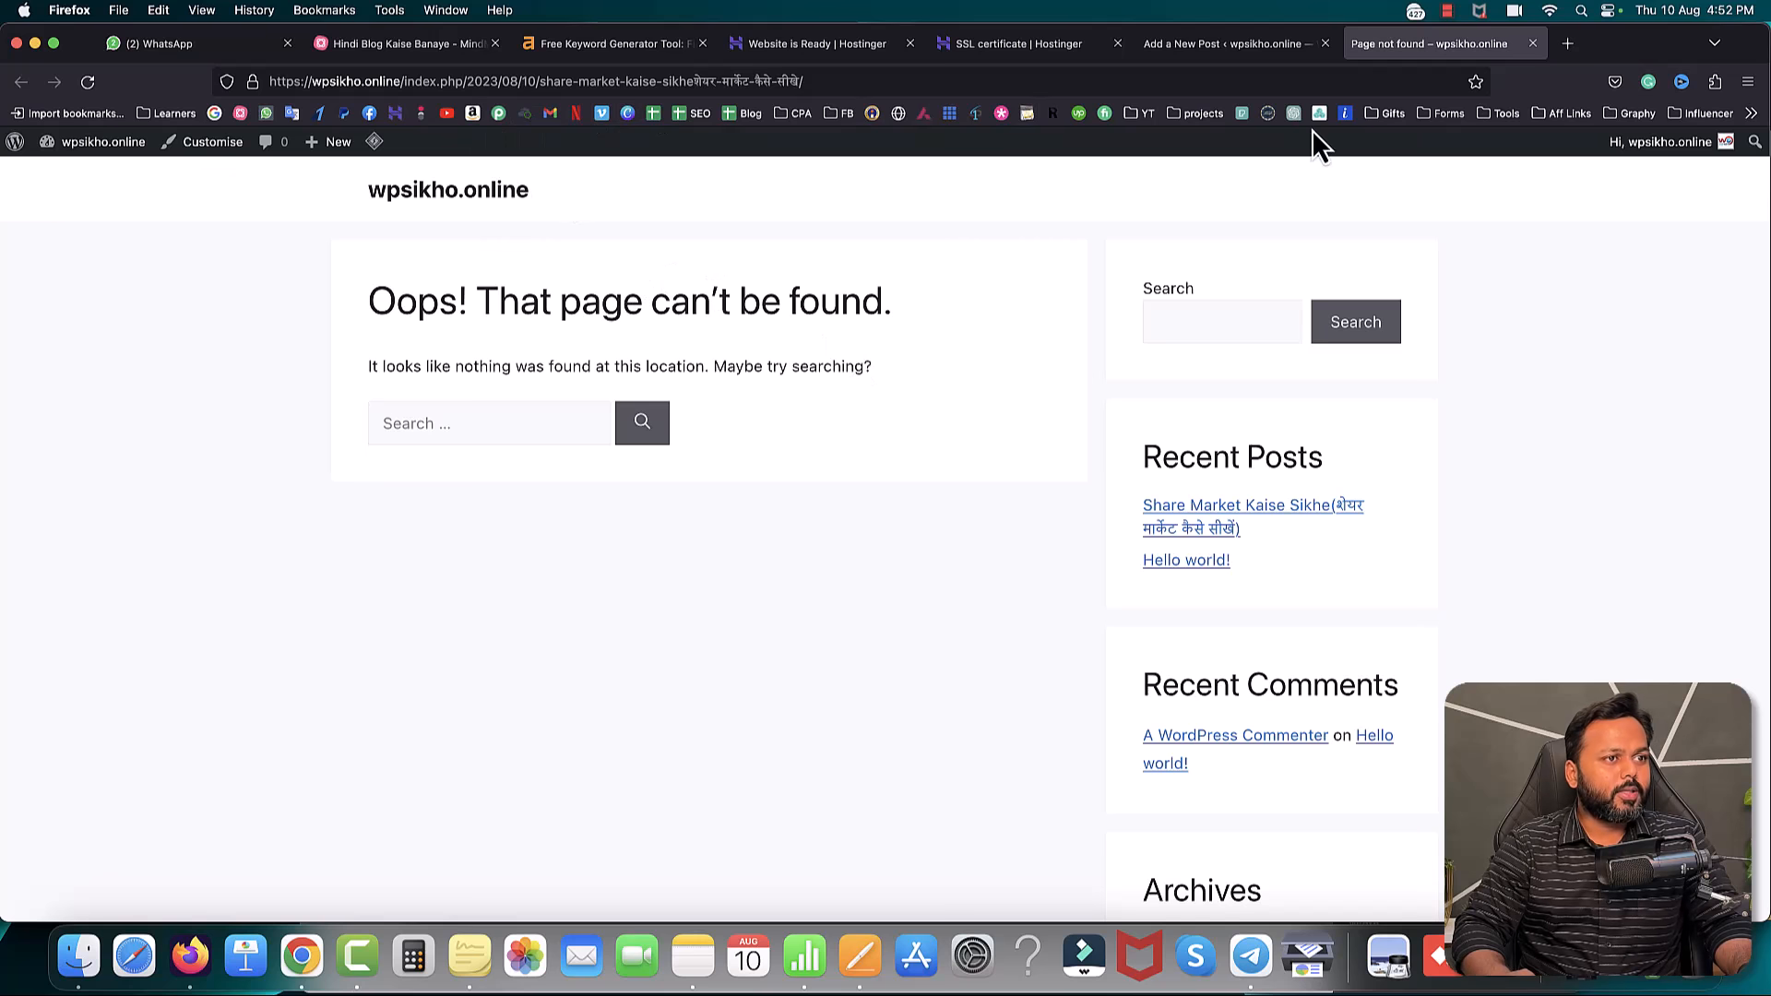
- Compare the Hindi part of the post title with the Devanagari slug in the broken page's address
{"action": "left_click", "coordinate": [1241, 44]}
{"action": "left_click_drag", "start_coordinate": [795, 269], "coordinate": [1098, 274]}
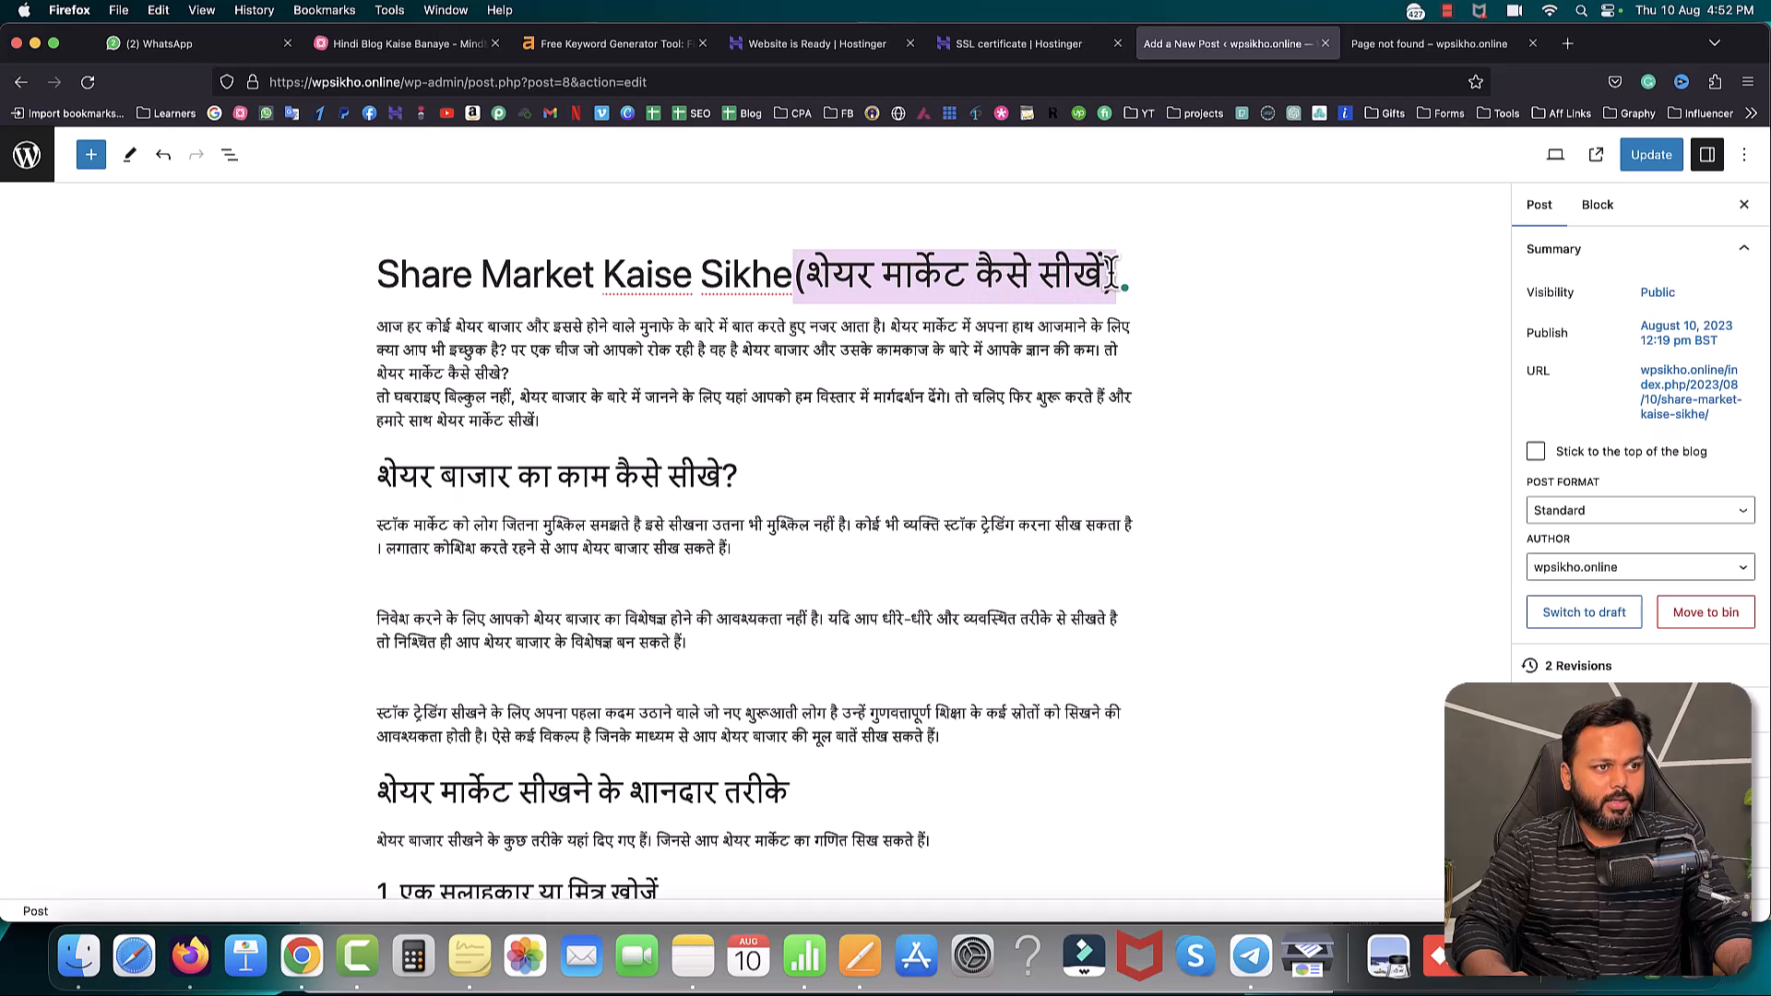
{"action": "left_click", "coordinate": [1385, 46]}
{"action": "left_click_drag", "start_coordinate": [974, 115], "coordinate": [1138, 119]}
{"action": "left_click", "coordinate": [1084, 559]}
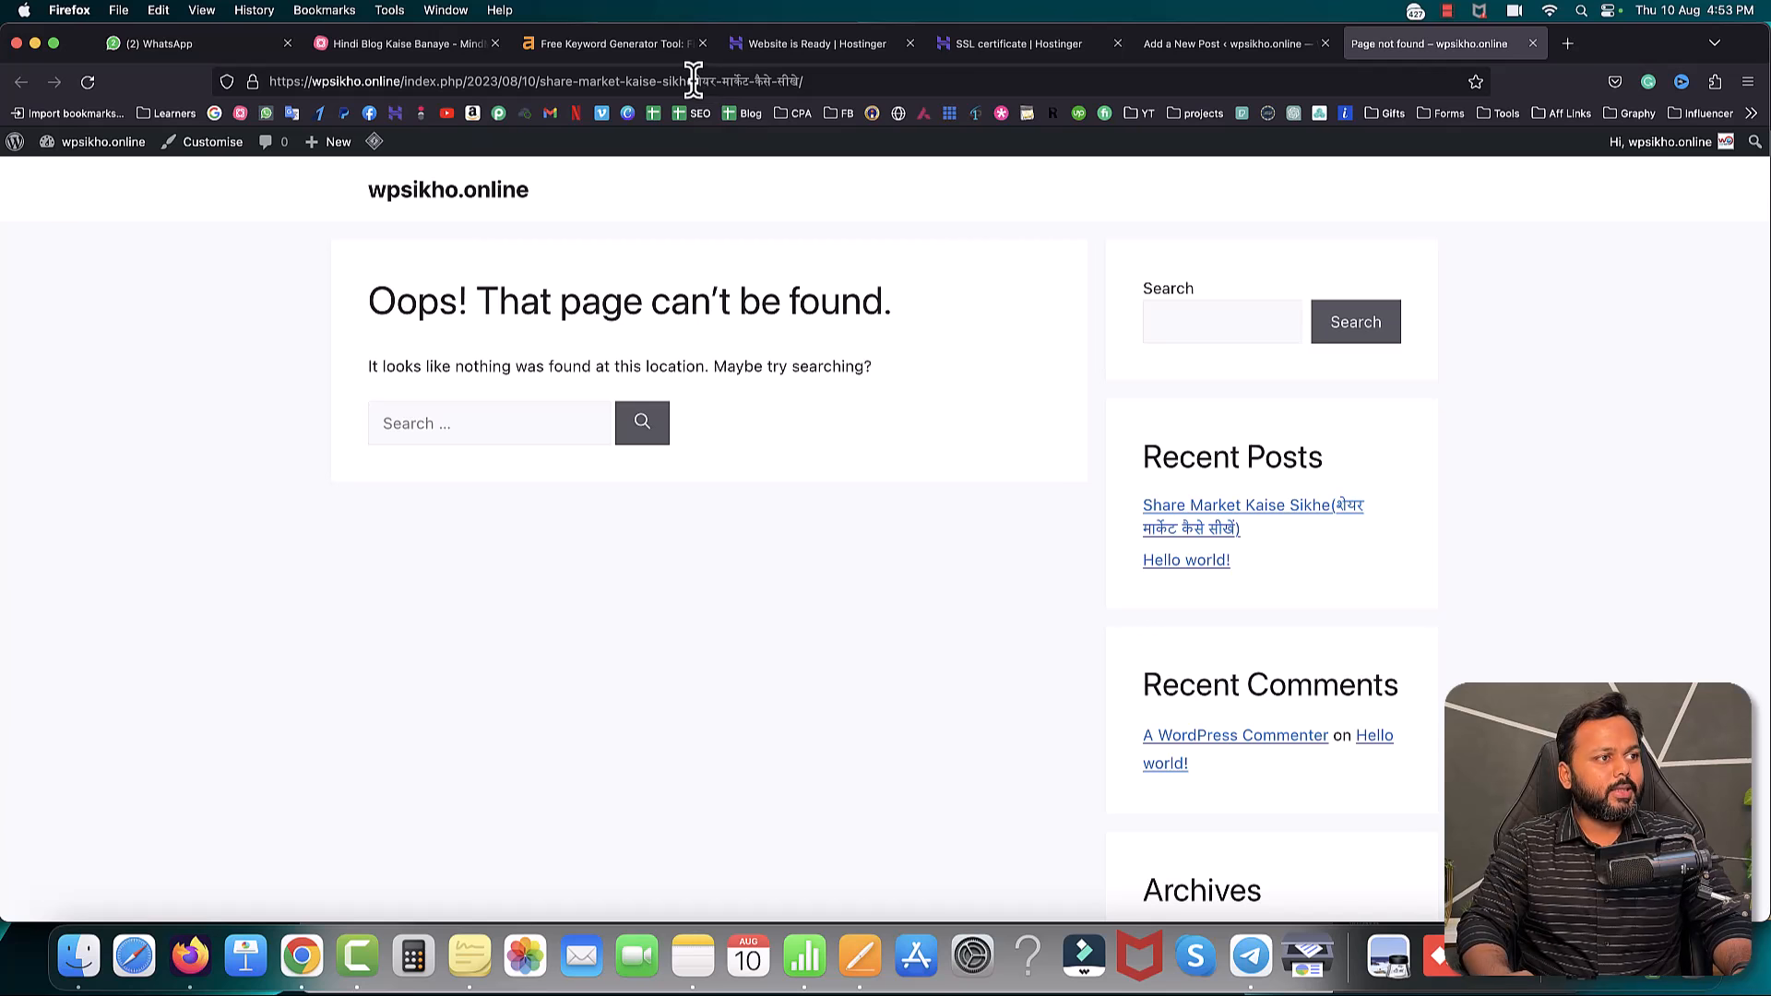
- Trim the Hindi tail so the slug reads share-market-kaise-sikhe, update, and close the 404 tab
{"action": "left_click_drag", "start_coordinate": [693, 80], "coordinate": [749, 80]}
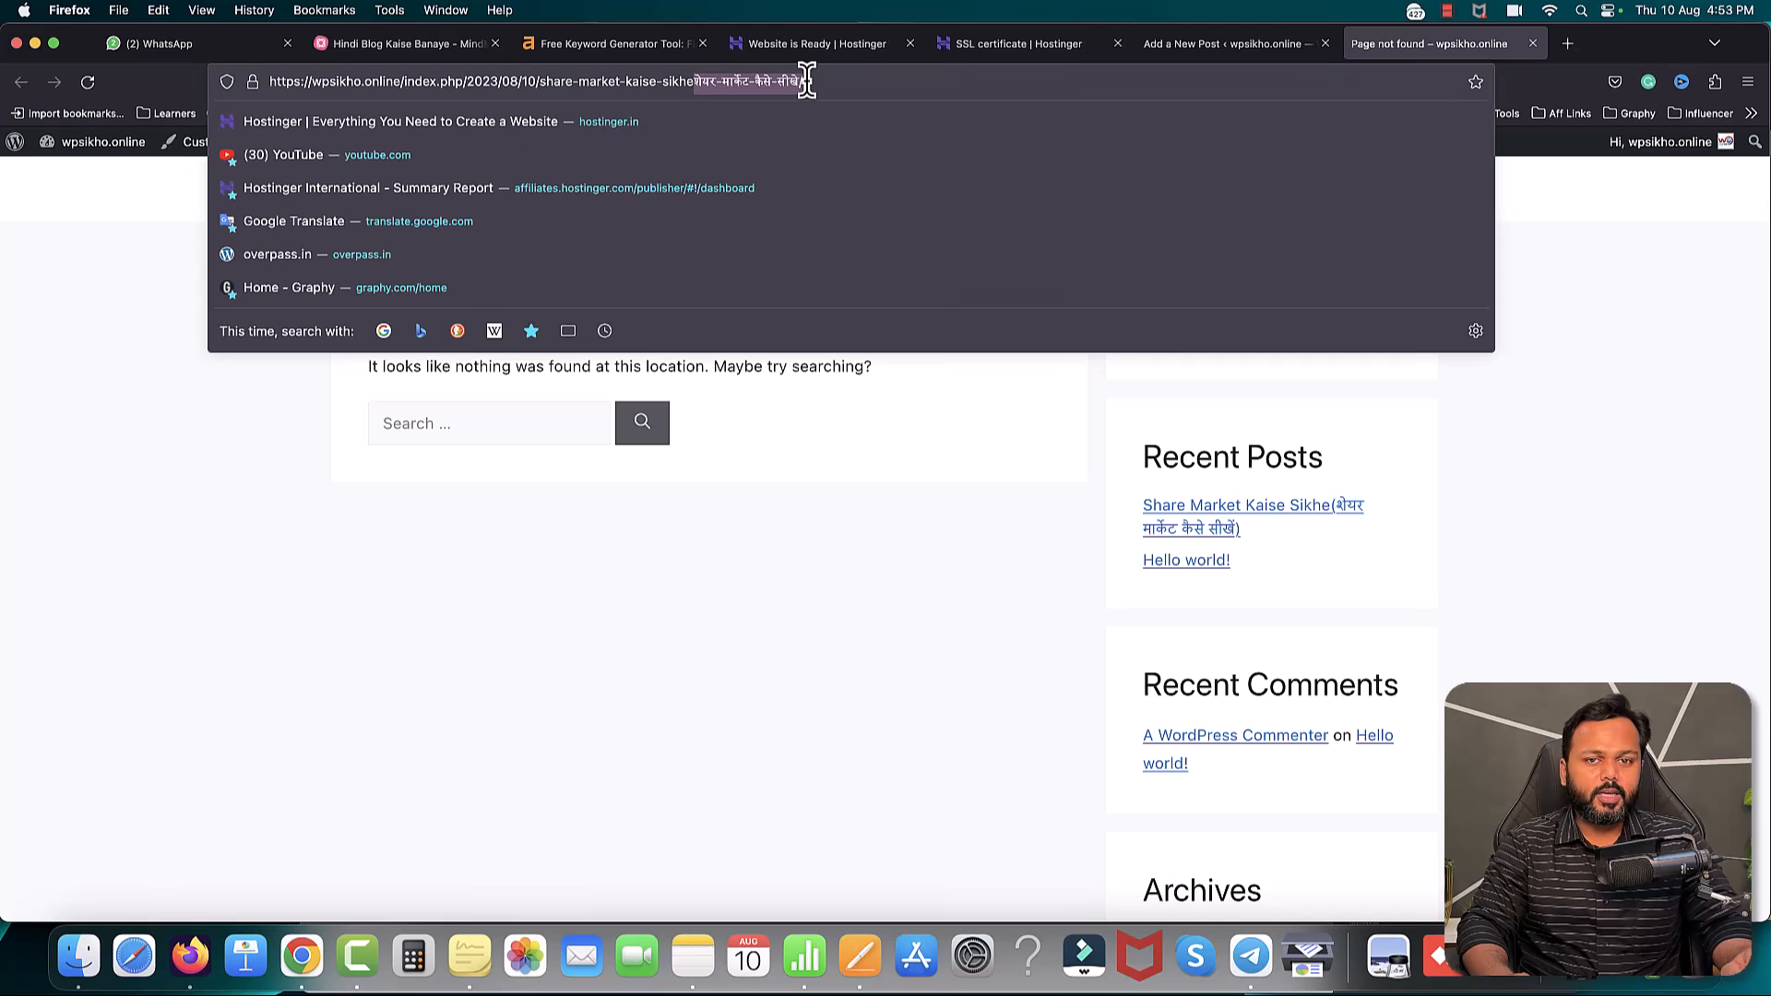
{"action": "left_click", "coordinate": [1236, 44]}
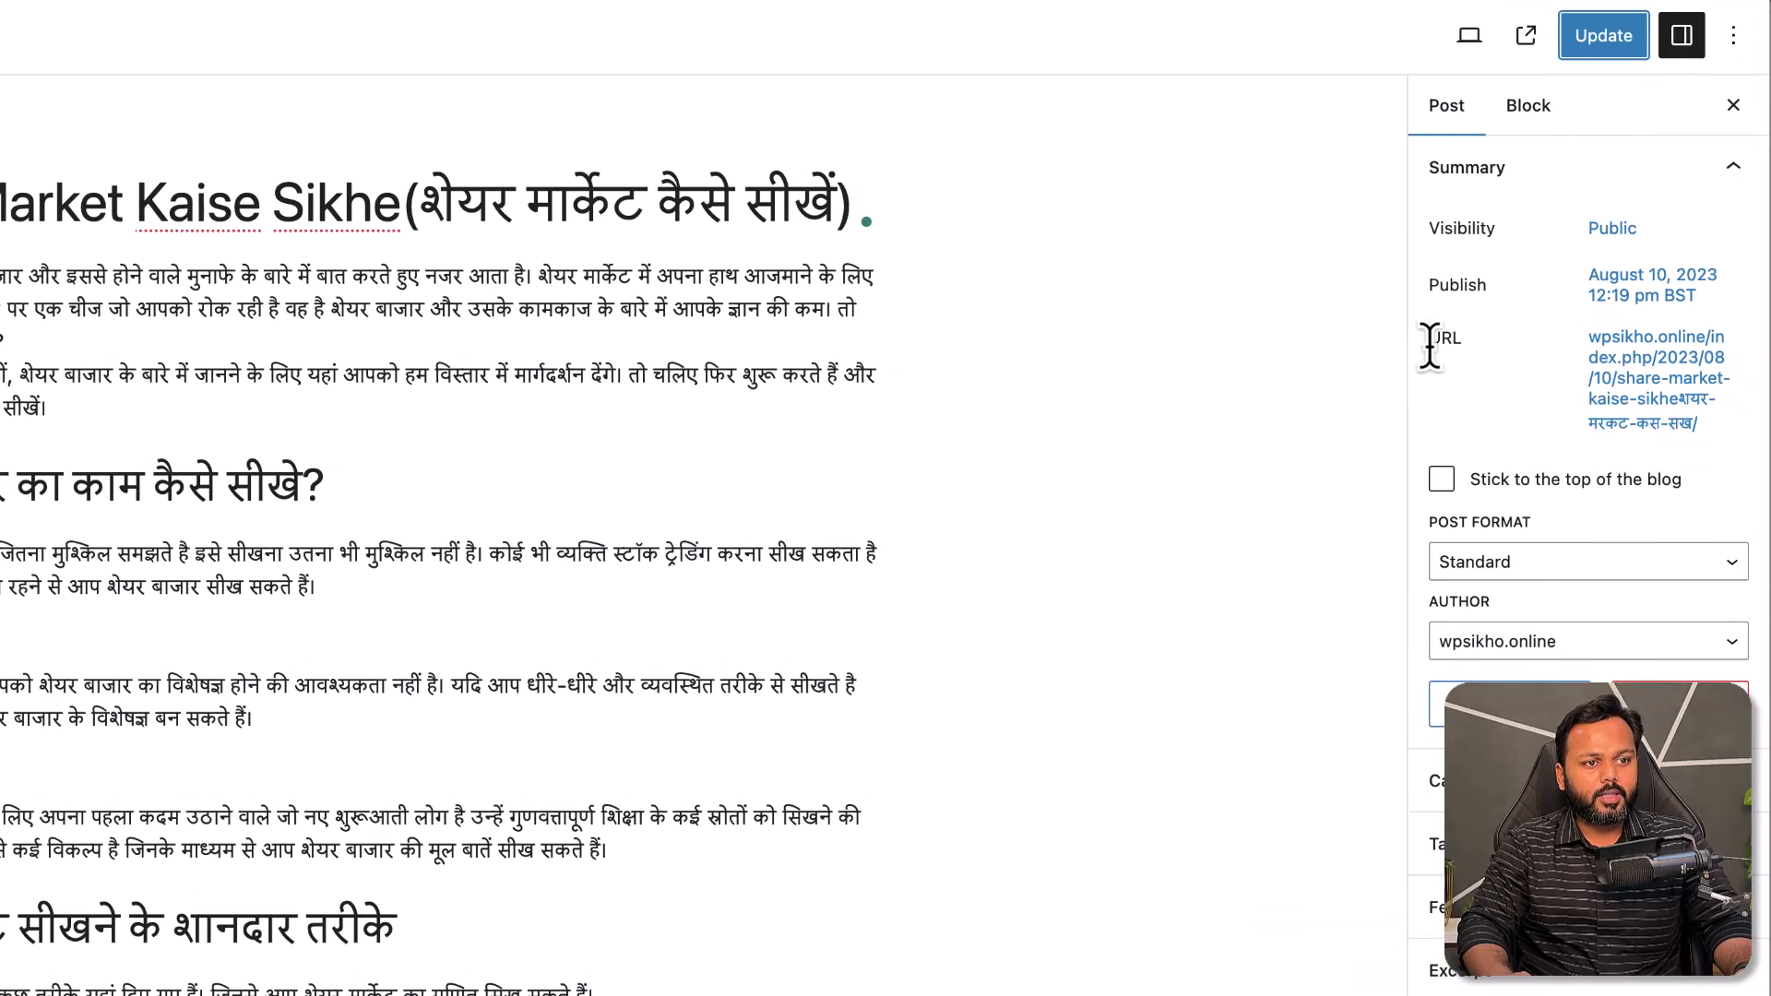
{"action": "left_click", "coordinate": [1645, 399]}
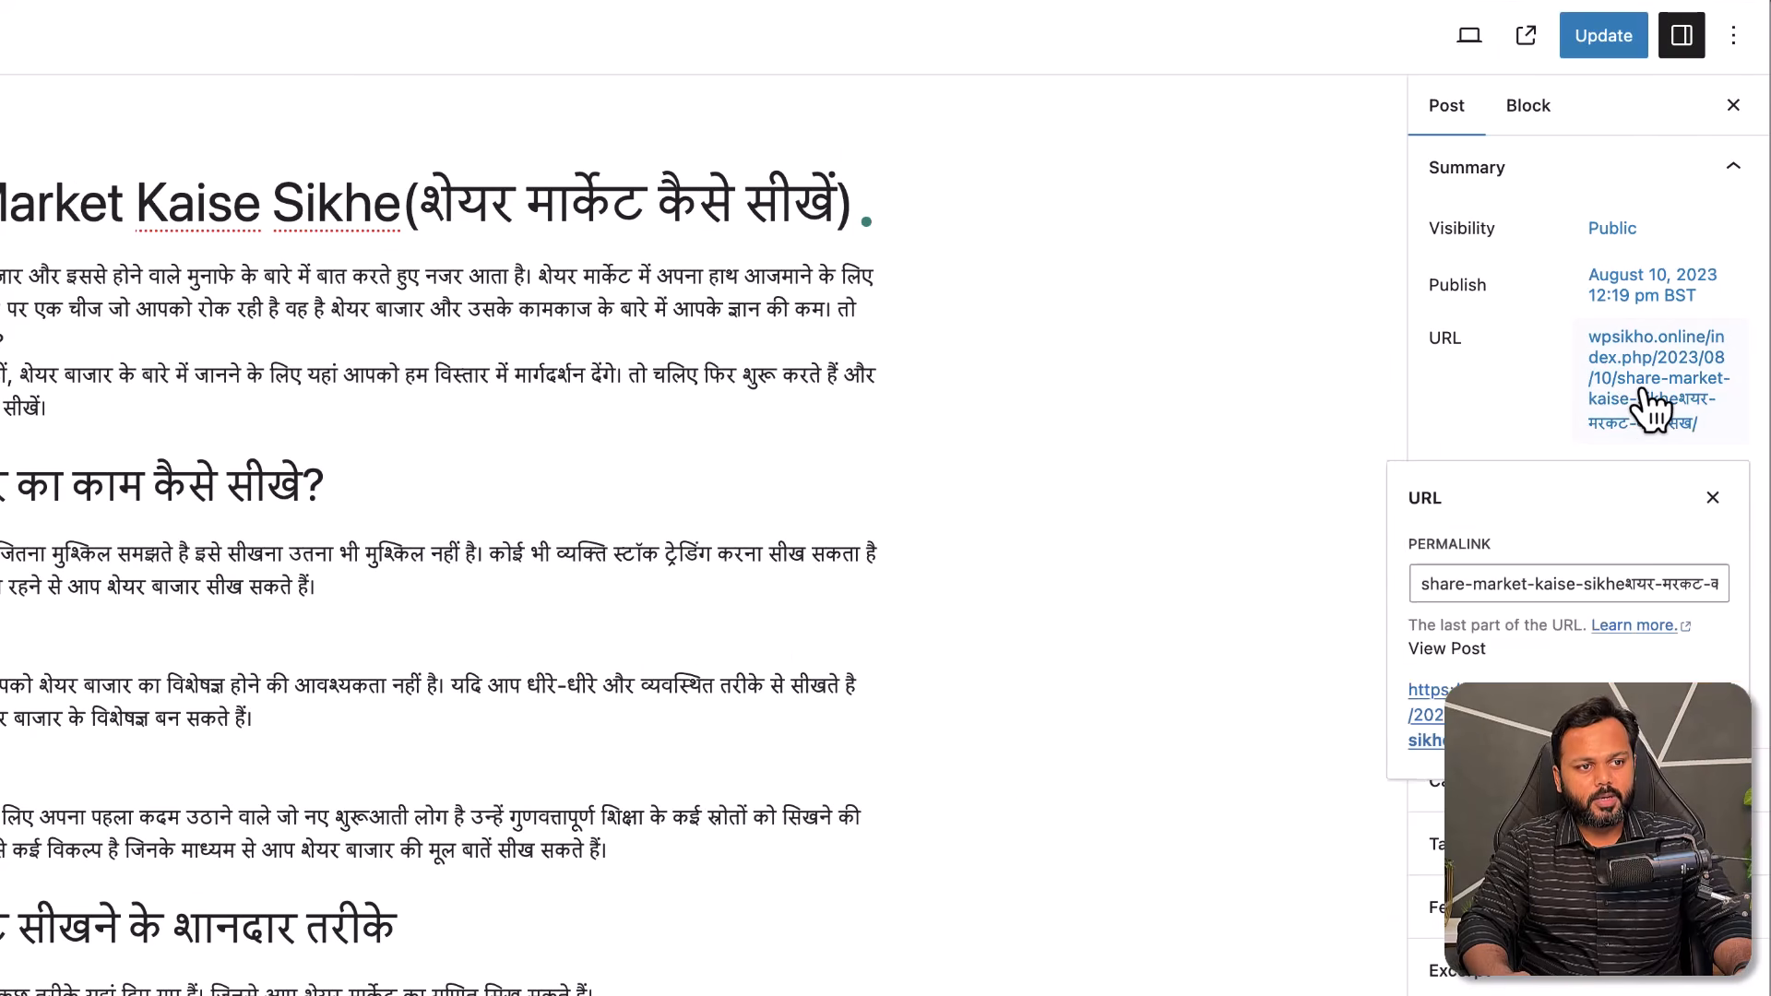
{"action": "left_click_drag", "start_coordinate": [1626, 584], "coordinate": [1744, 590]}
{"action": "key", "text": "BackSpace"}
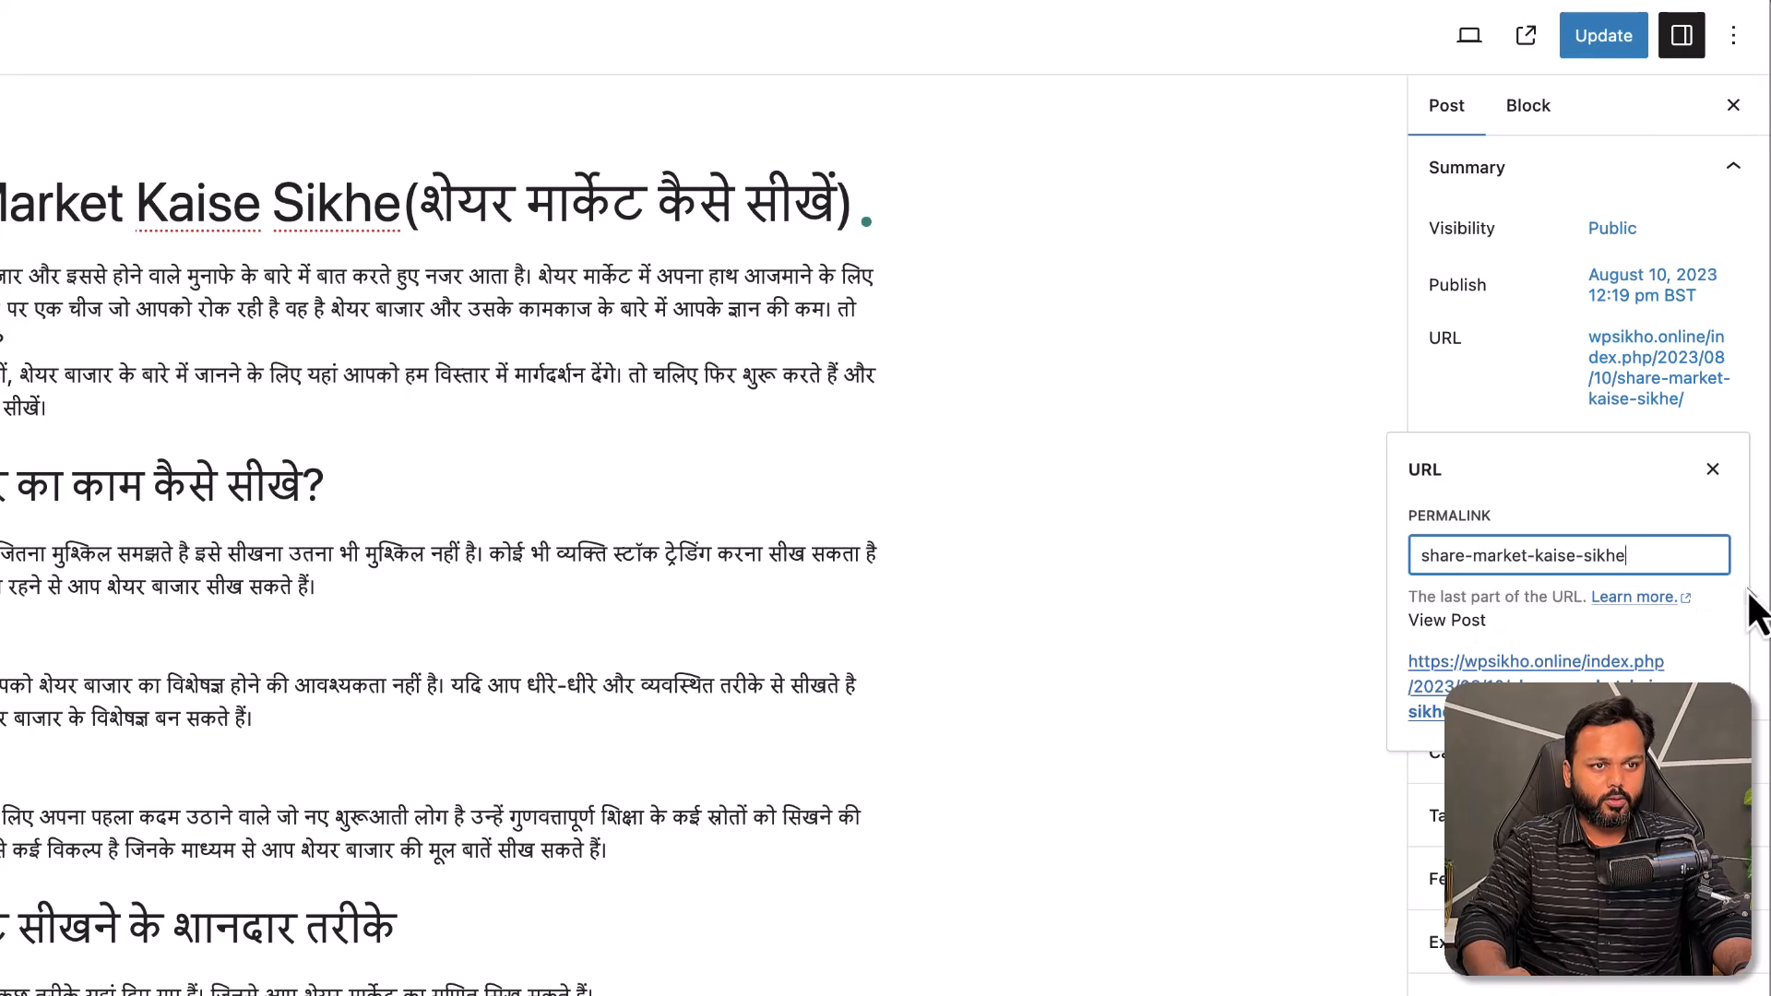
{"action": "left_click", "coordinate": [1607, 37]}
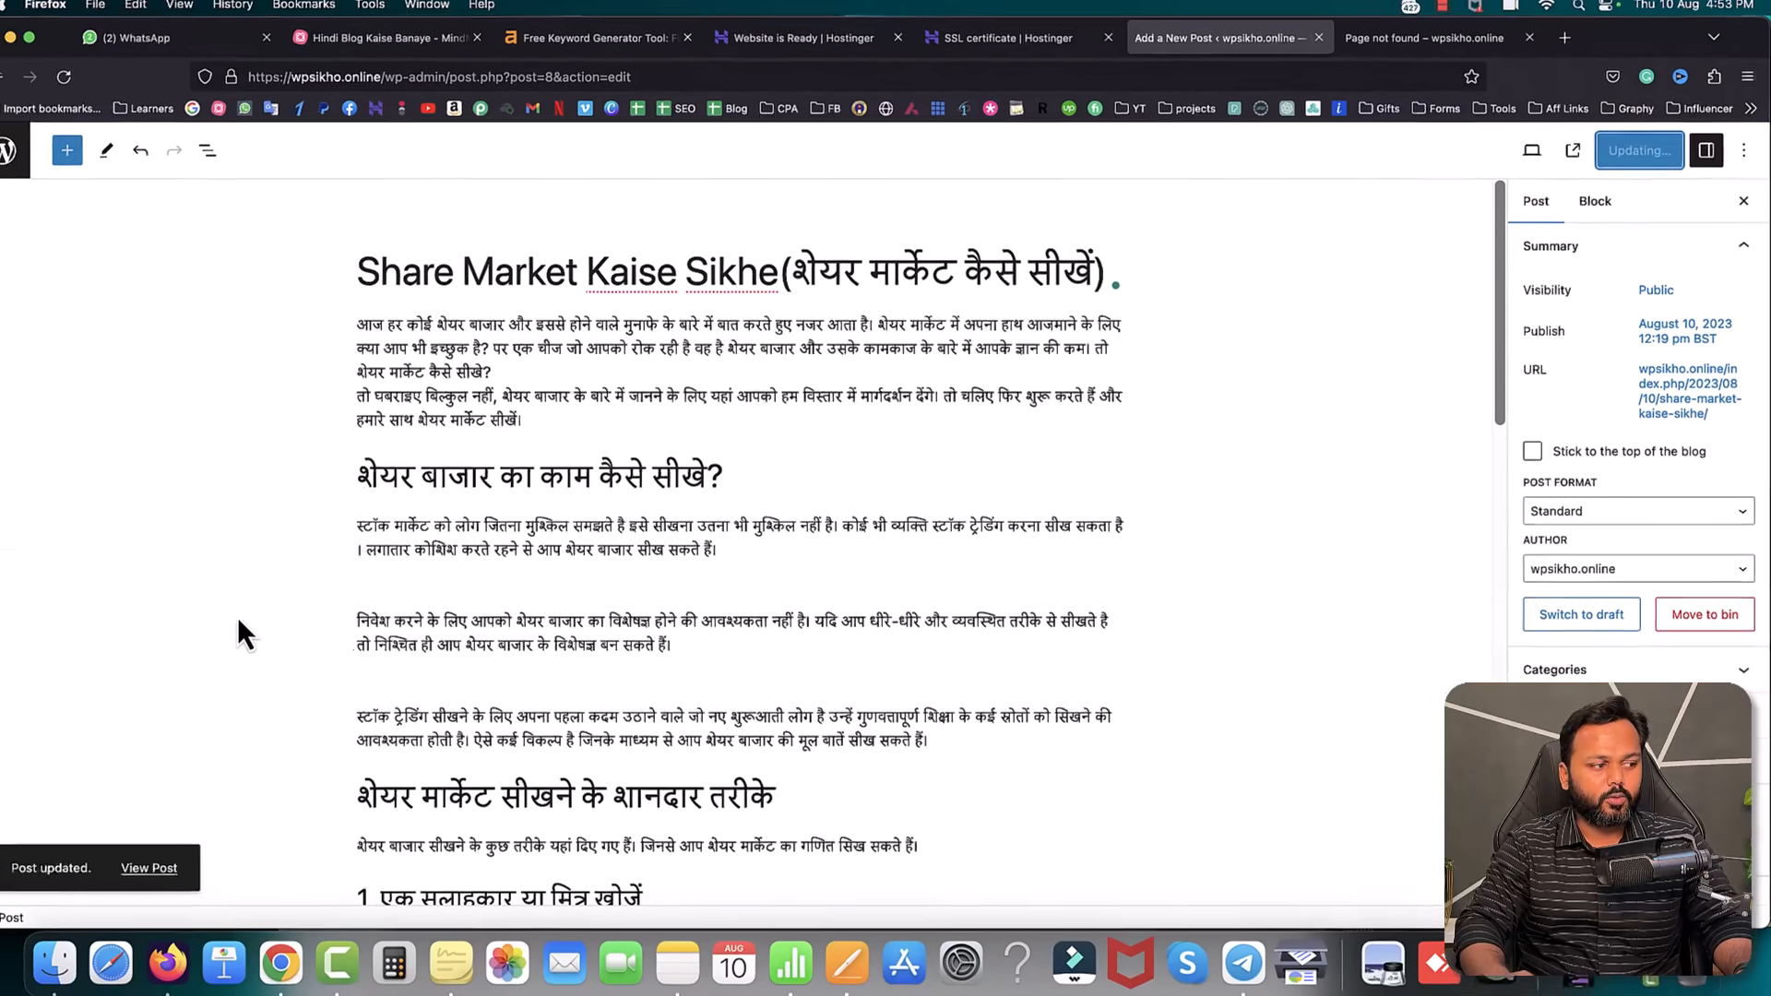
{"action": "left_click", "coordinate": [1533, 43]}
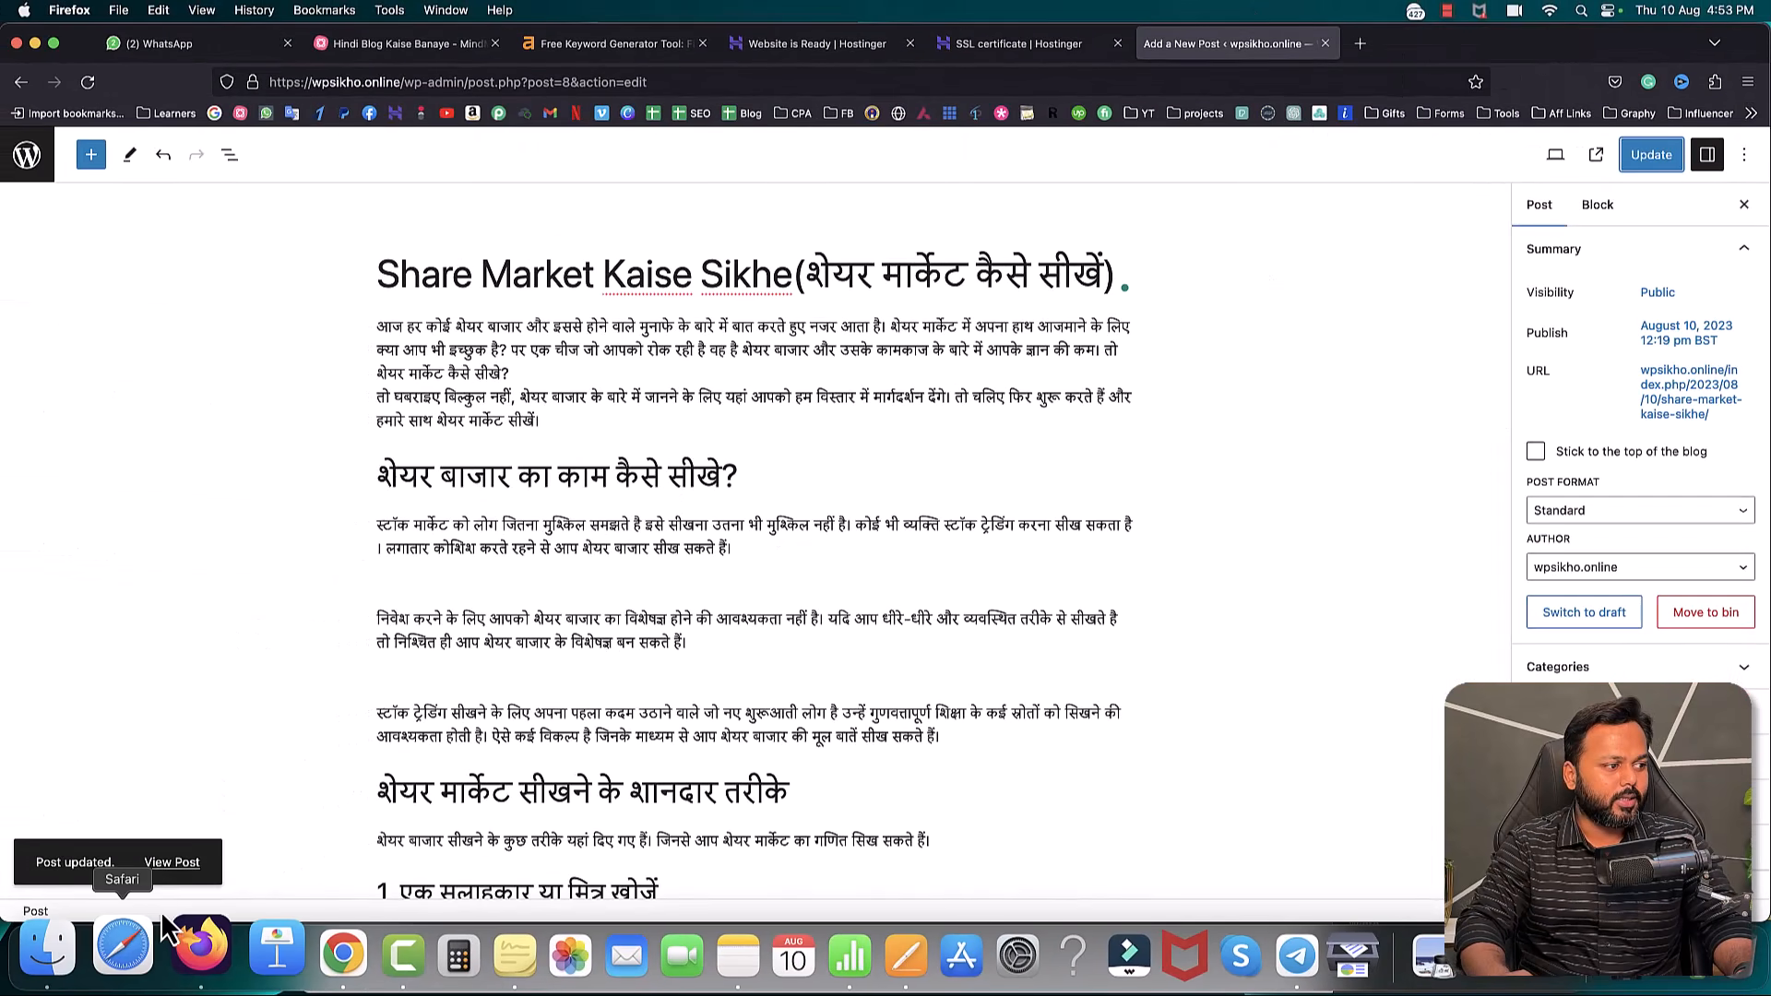
- Open the updated post in a new tab and scroll through the live Hindi article
{"action": "right_click", "coordinate": [169, 876]}
{"action": "left_click", "coordinate": [240, 668]}
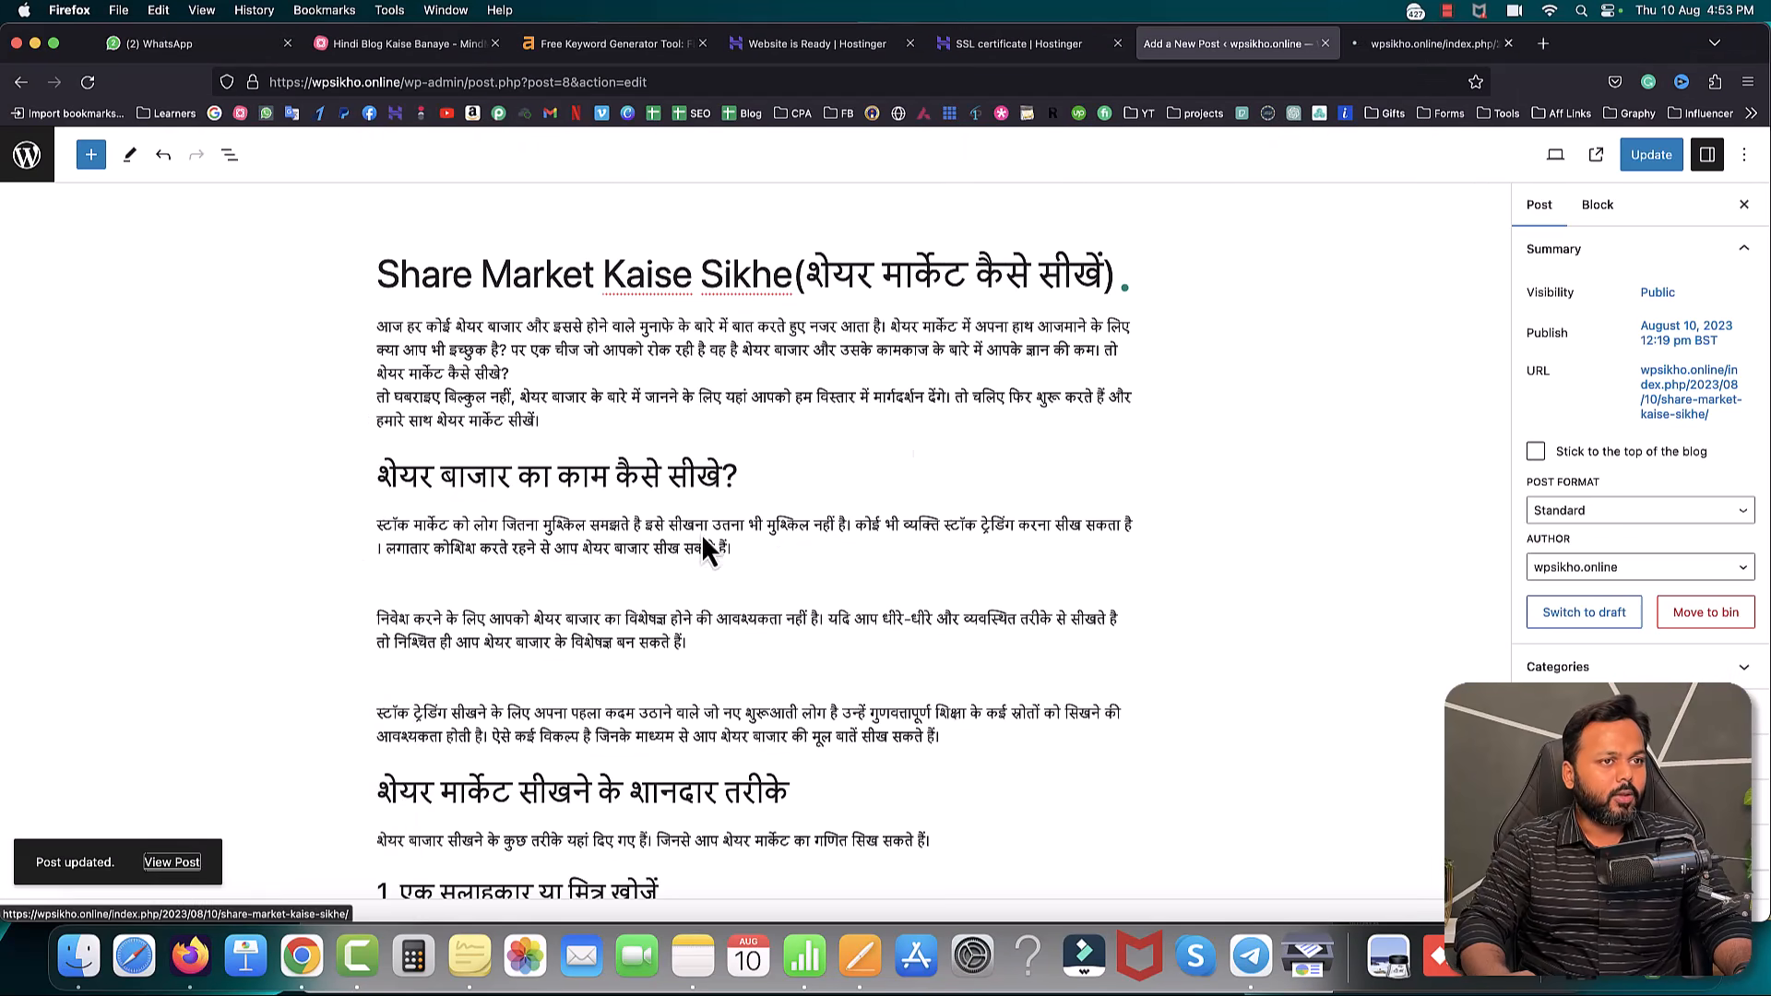
{"action": "left_click", "coordinate": [1436, 46]}
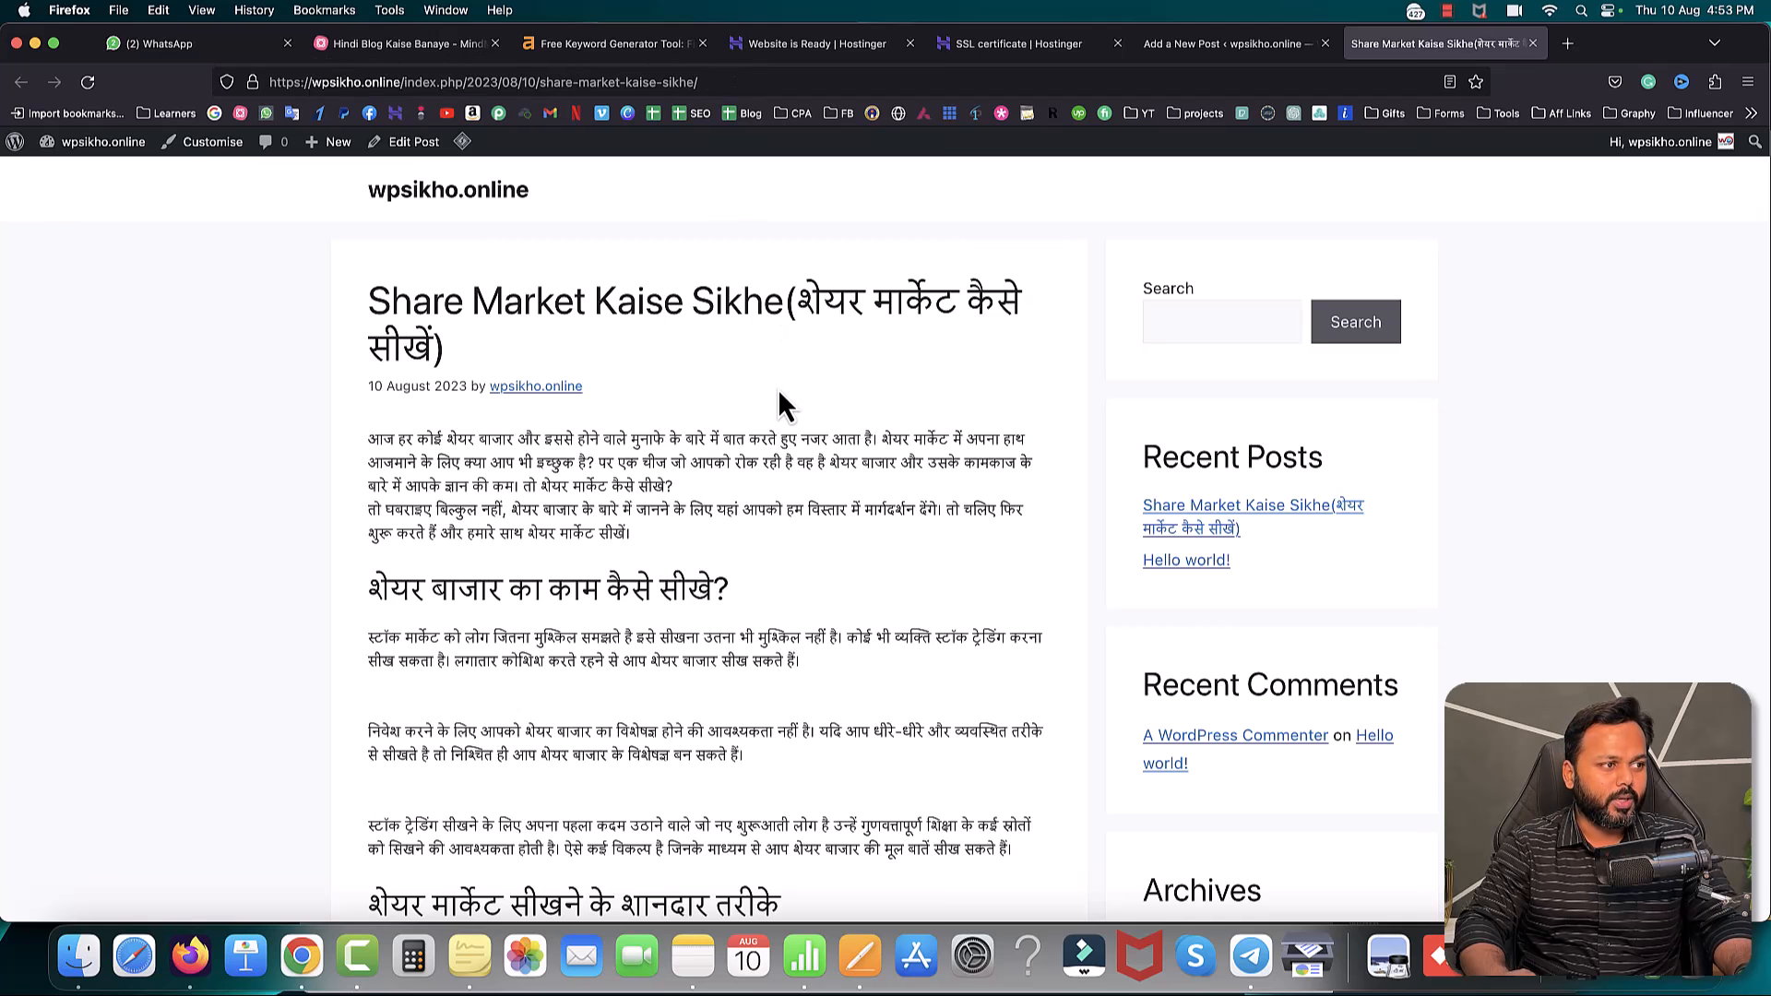
{"action": "scroll", "coordinate": [780, 392], "scroll_direction": "down", "scroll_amount": 8}
{"action": "scroll", "coordinate": [780, 394], "scroll_direction": "down", "scroll_amount": 10}
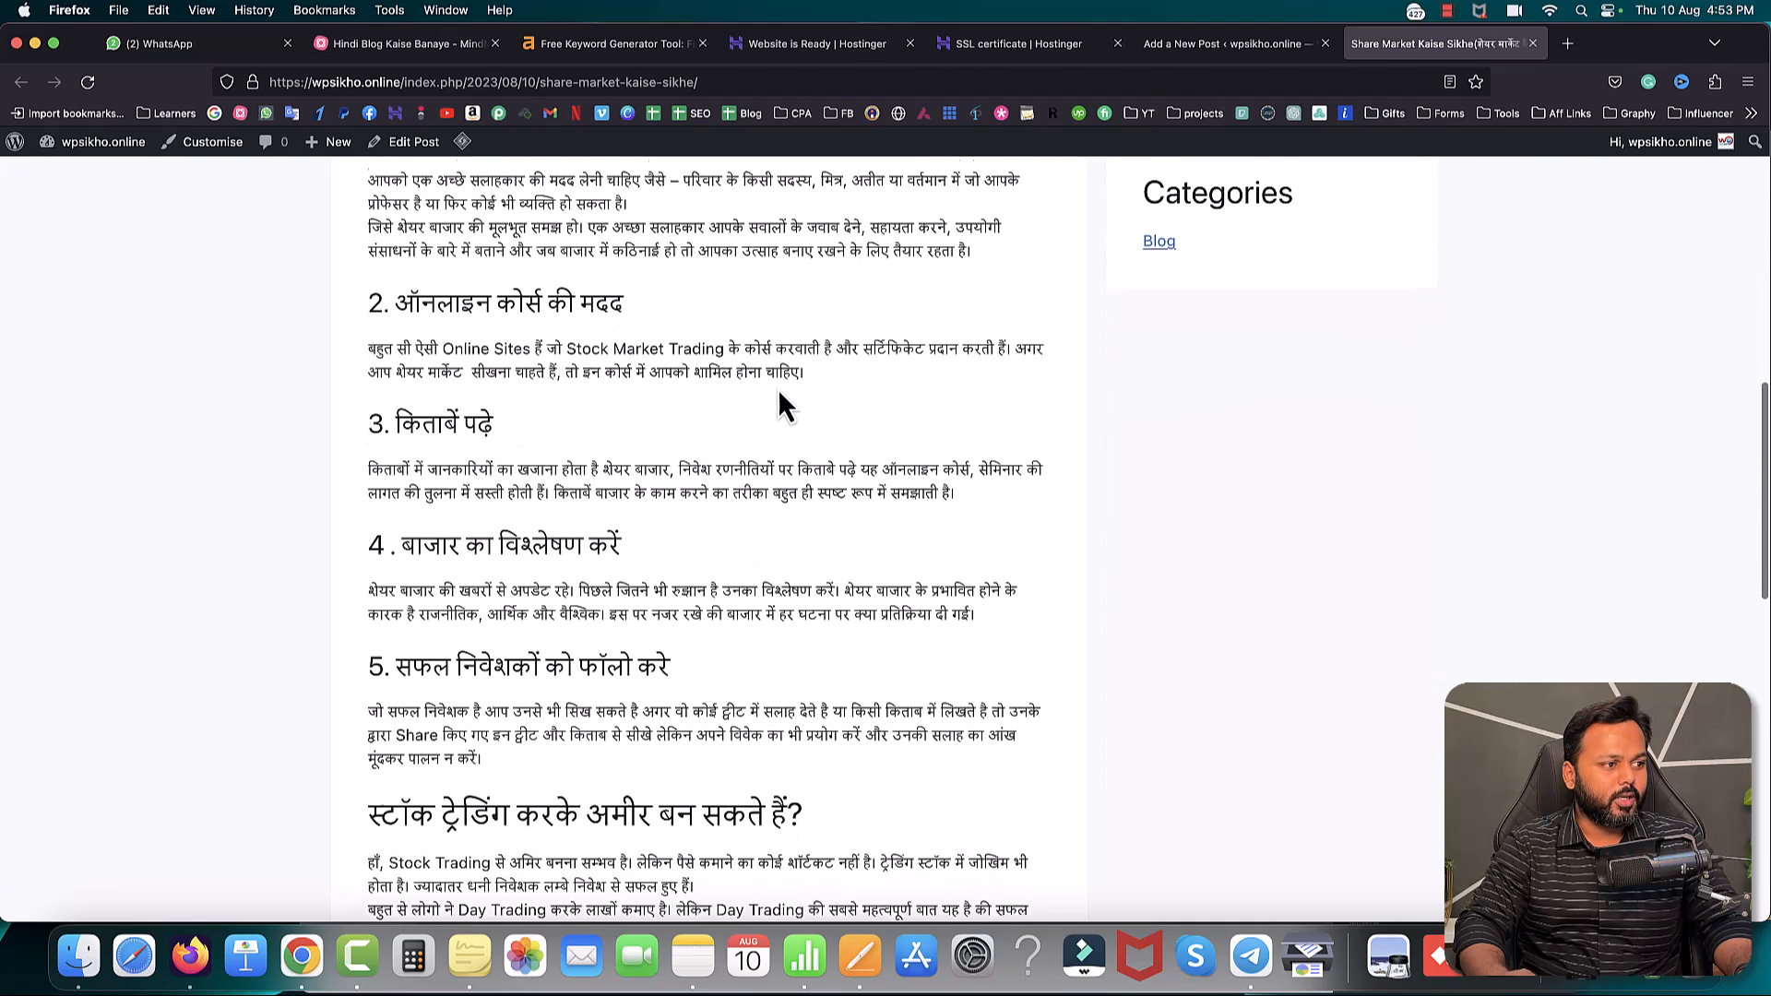
{"action": "scroll", "coordinate": [780, 392], "scroll_direction": "down", "scroll_amount": 3}
{"action": "scroll", "coordinate": [780, 392], "scroll_direction": "up", "scroll_amount": 20}
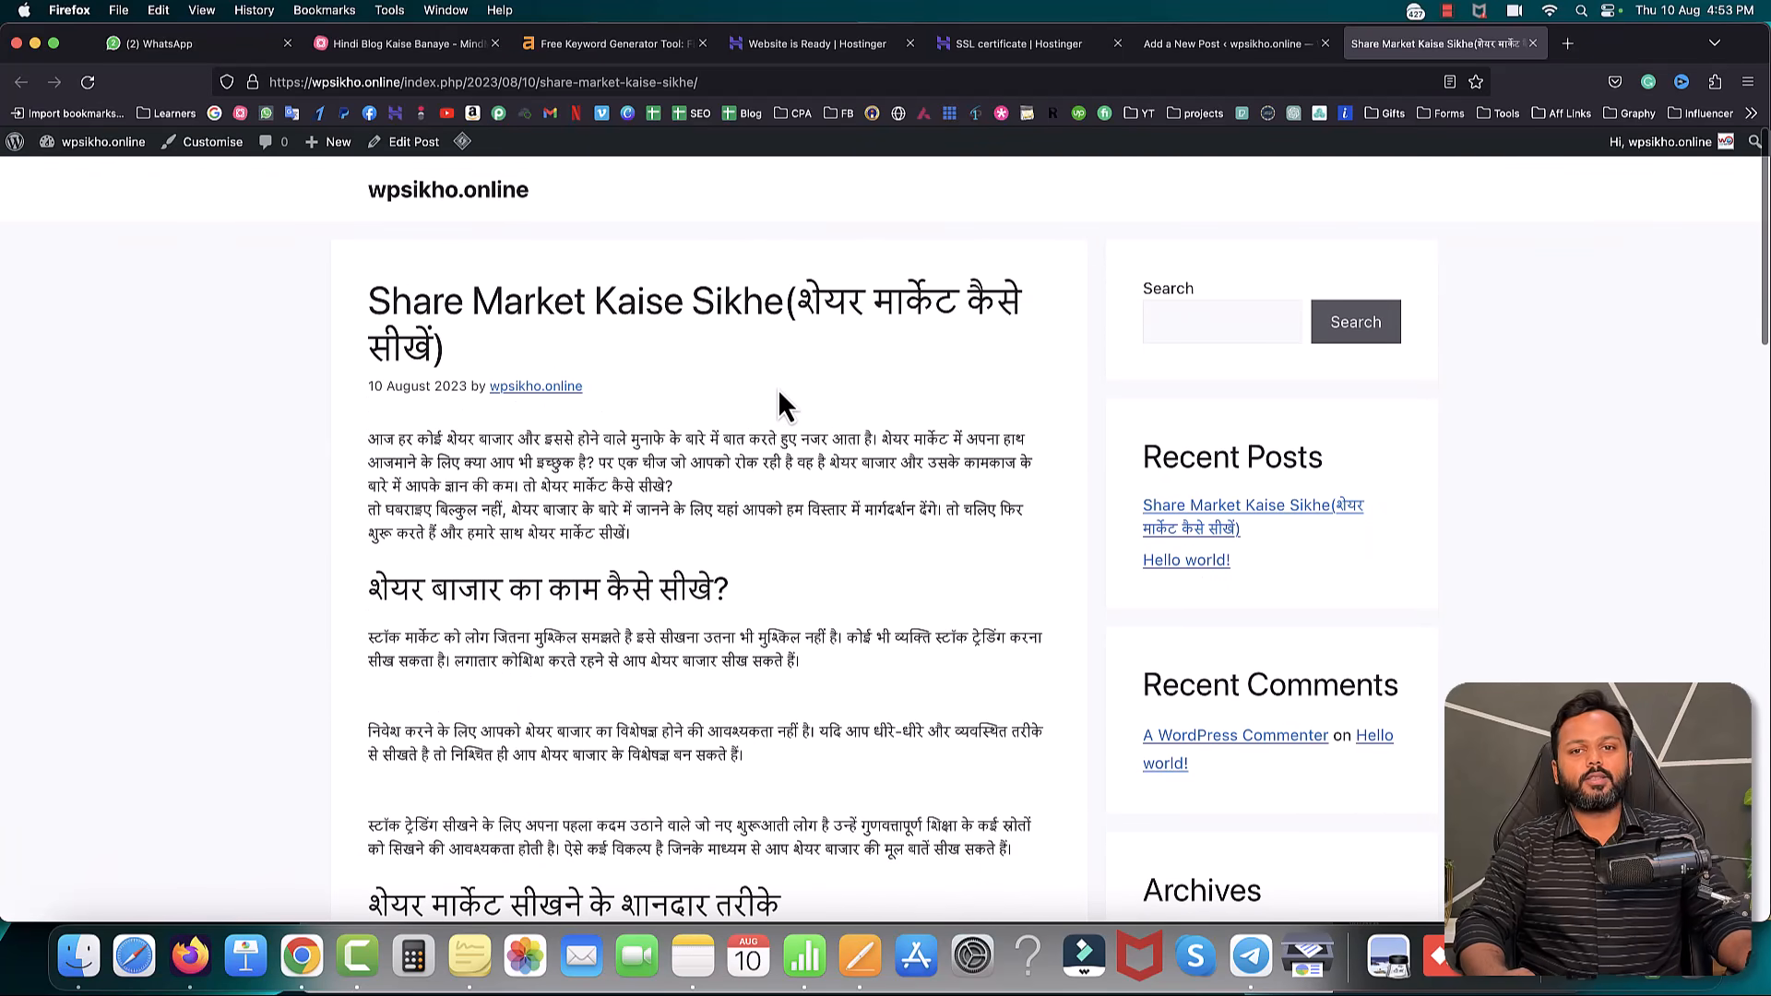
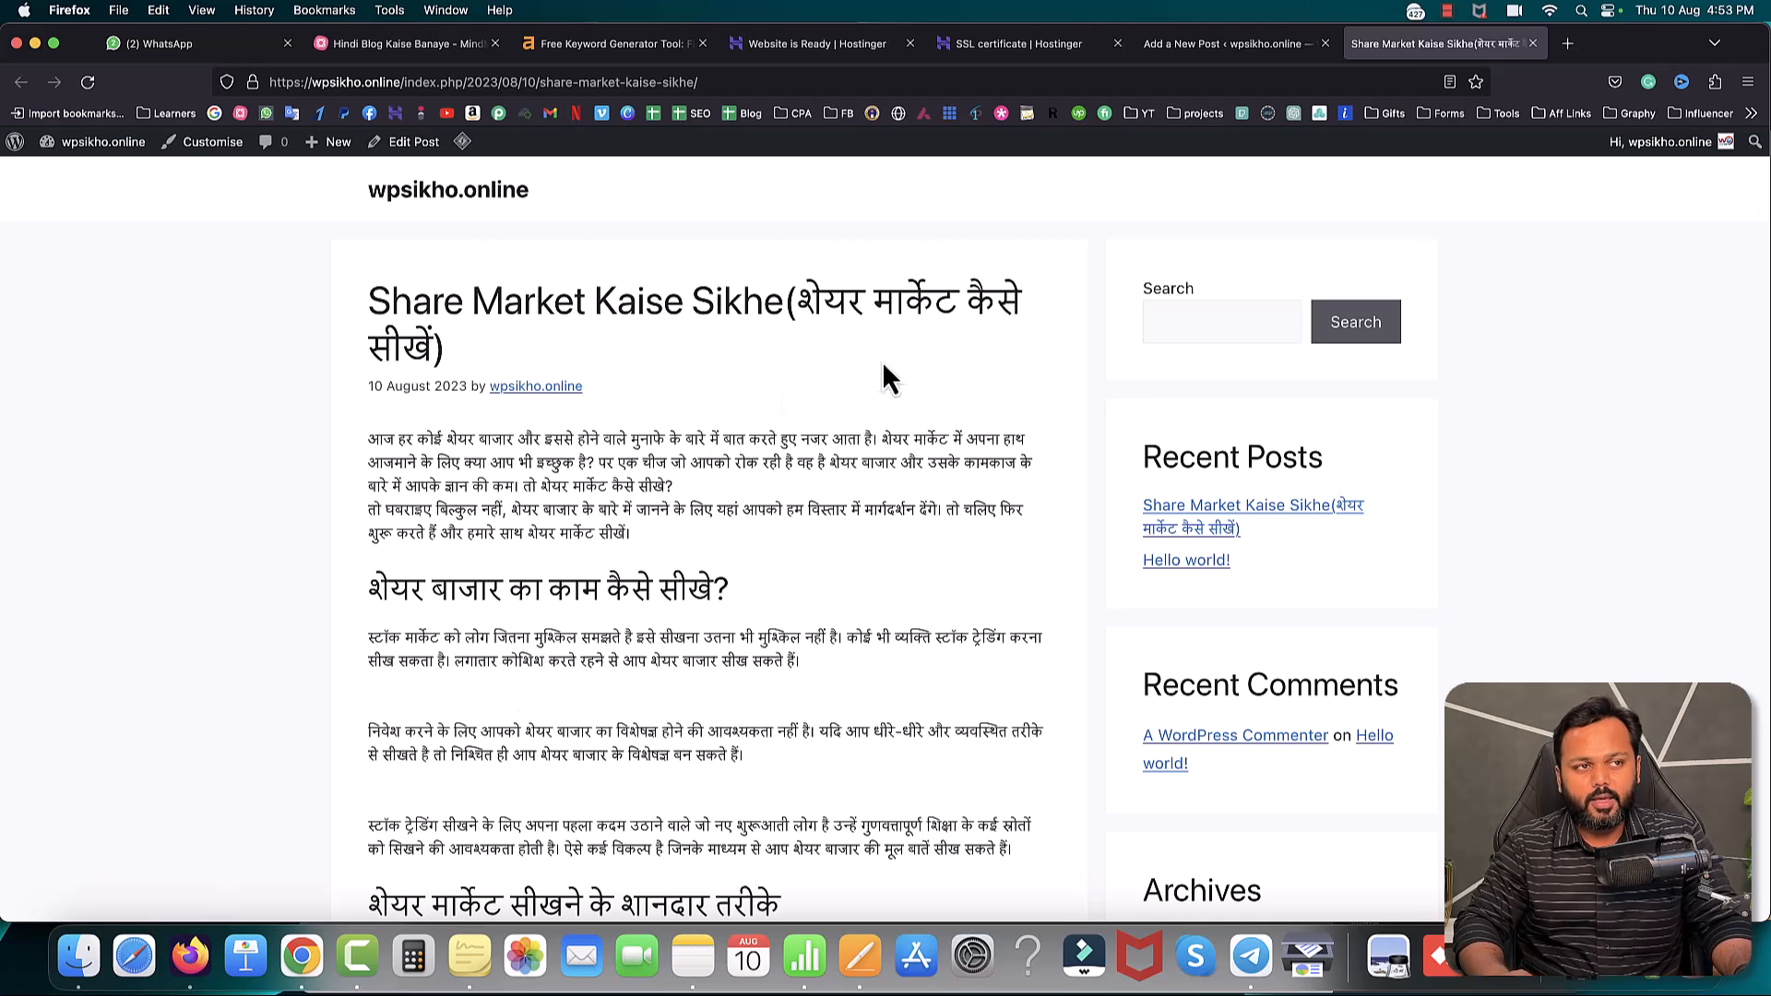
- Open a new blank browser tab next to the live Share Market post
{"action": "left_click", "coordinate": [1568, 44]}
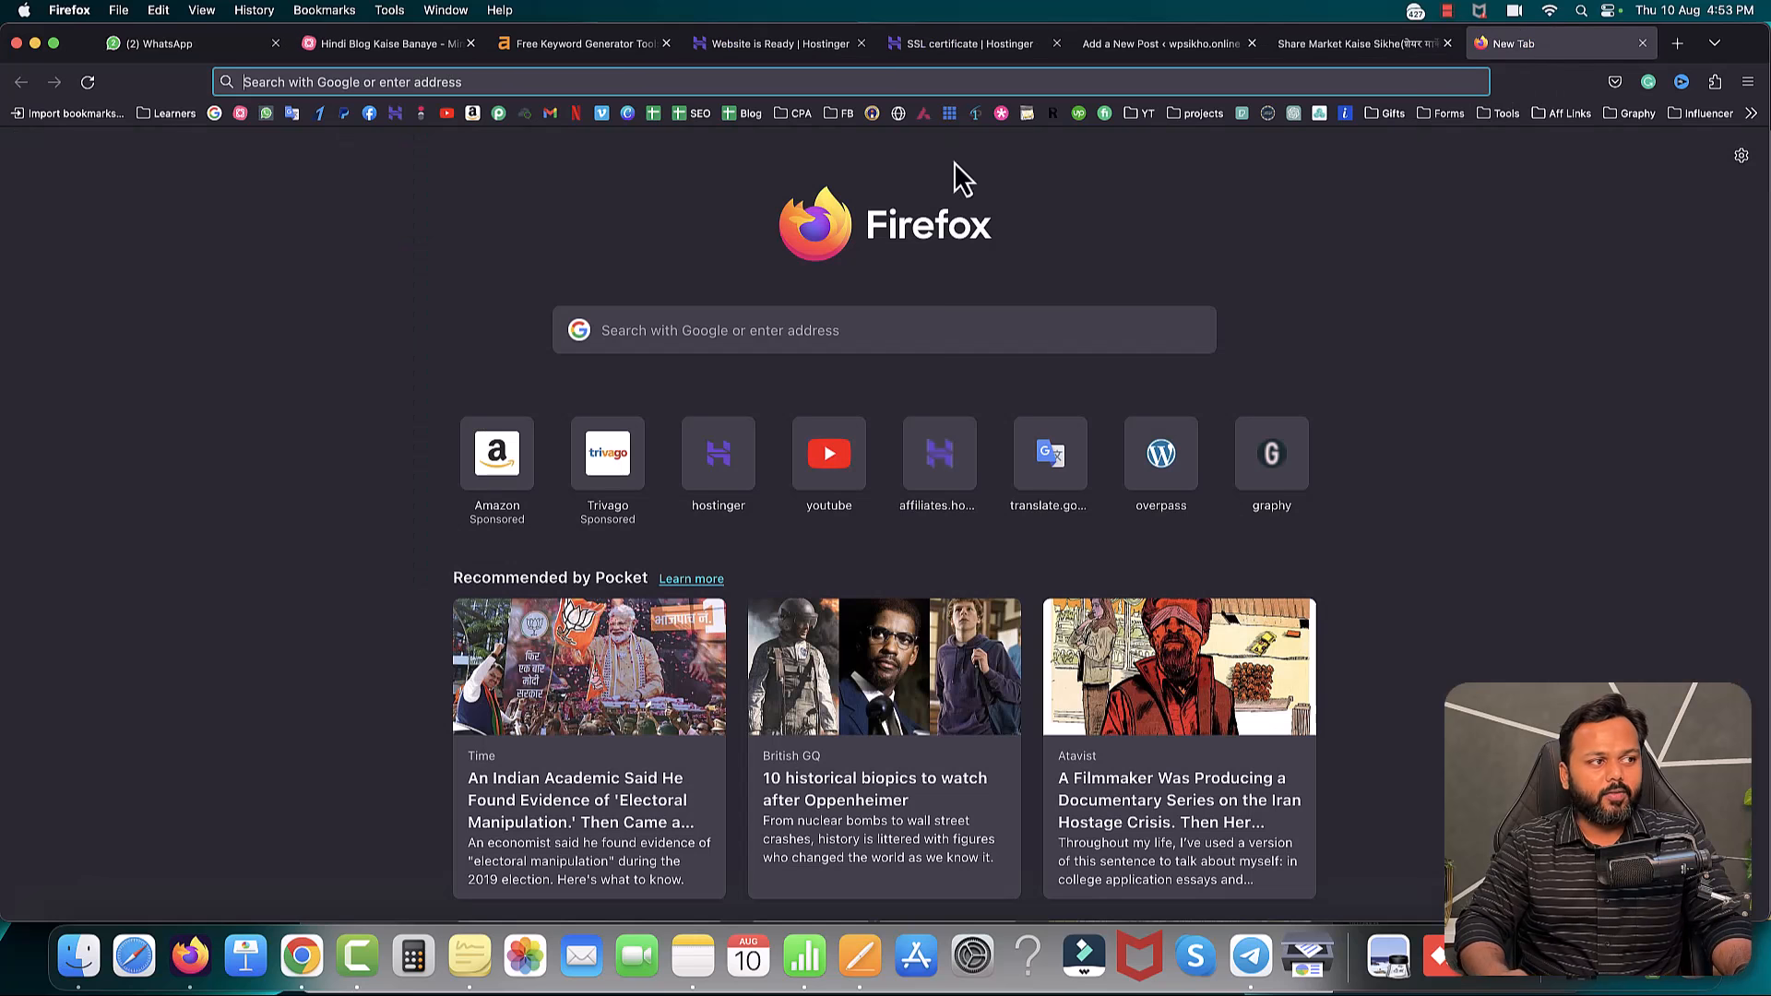
{"action": "left_click", "coordinate": [609, 113]}
- Open Canva and create a custom-size blank design of 600 × 400 px
{"action": "left_click", "coordinate": [626, 113]}
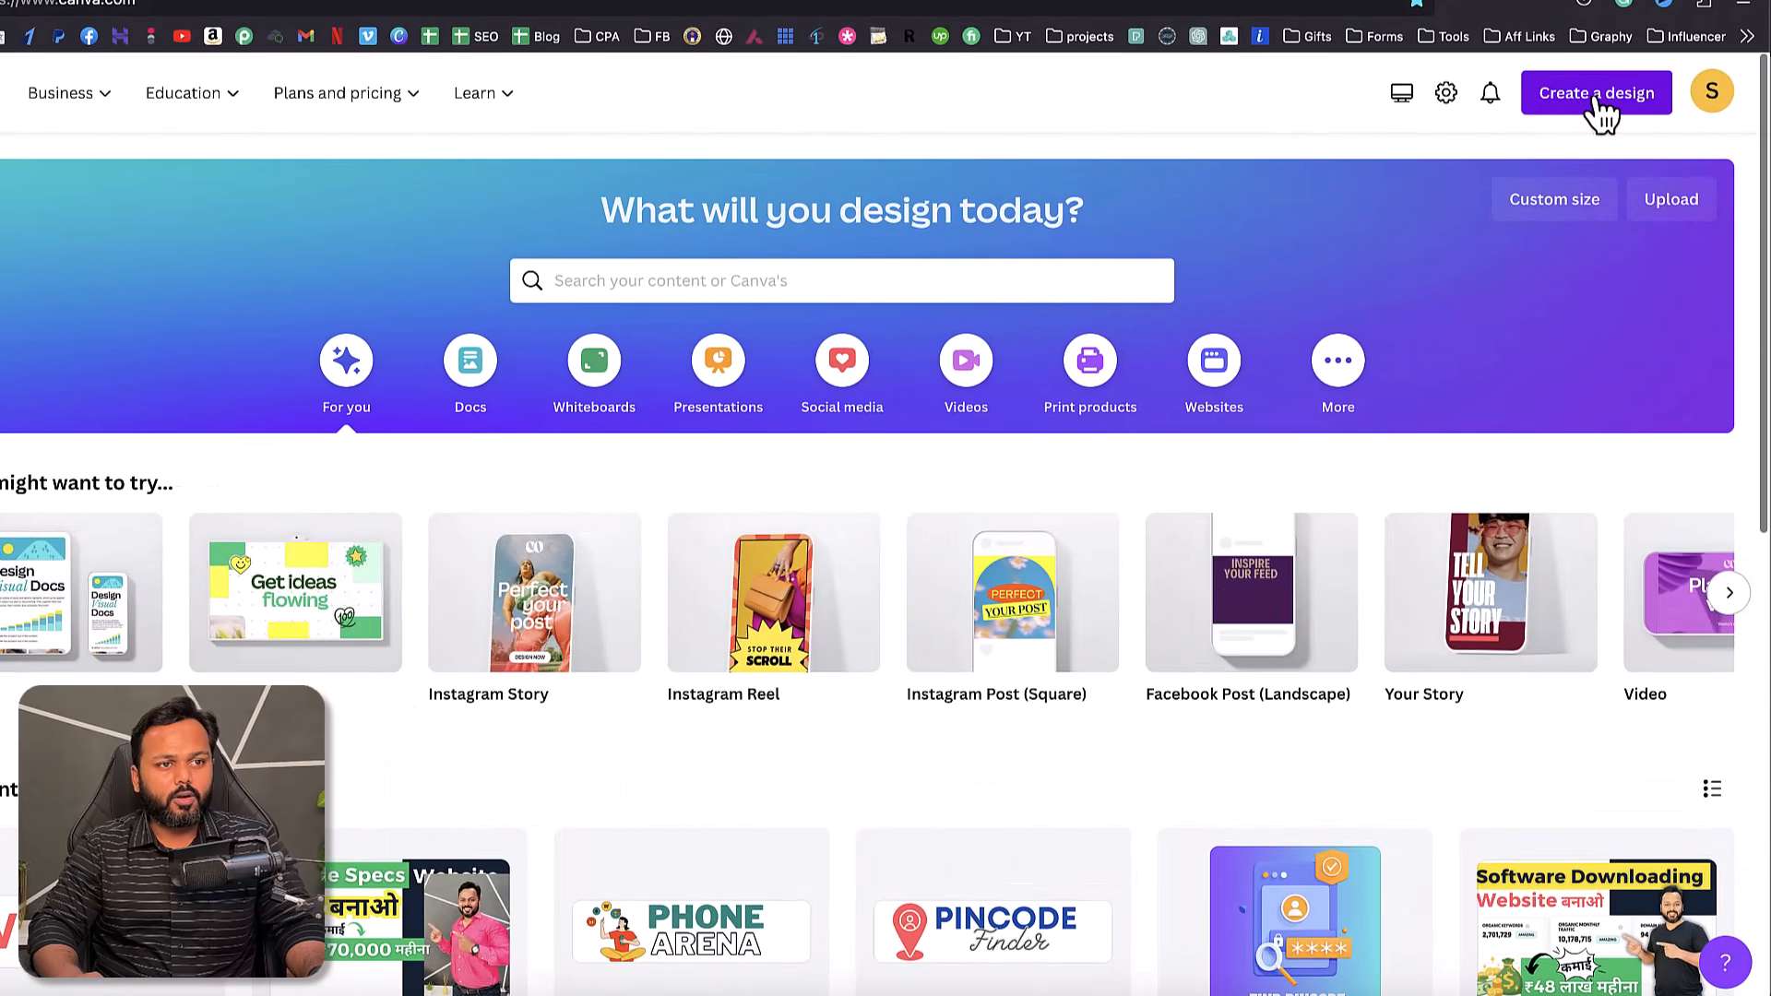
{"action": "left_click", "coordinate": [1615, 157]}
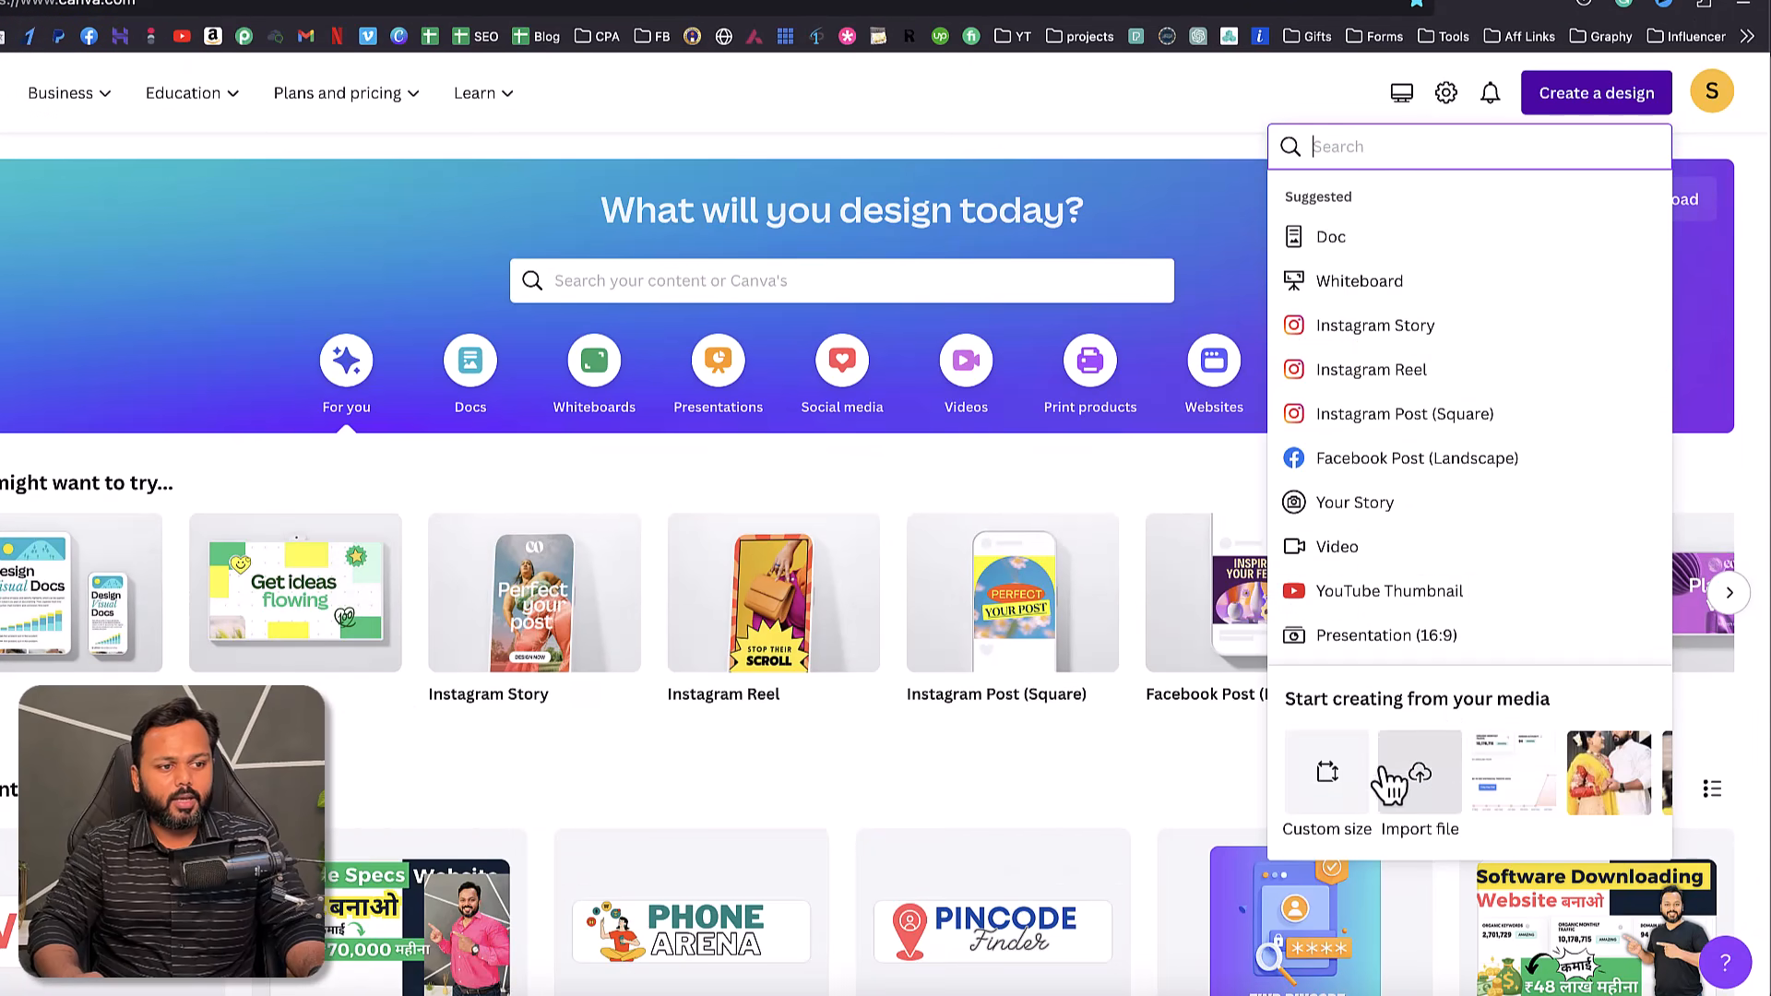
{"action": "left_click", "coordinate": [1326, 779]}
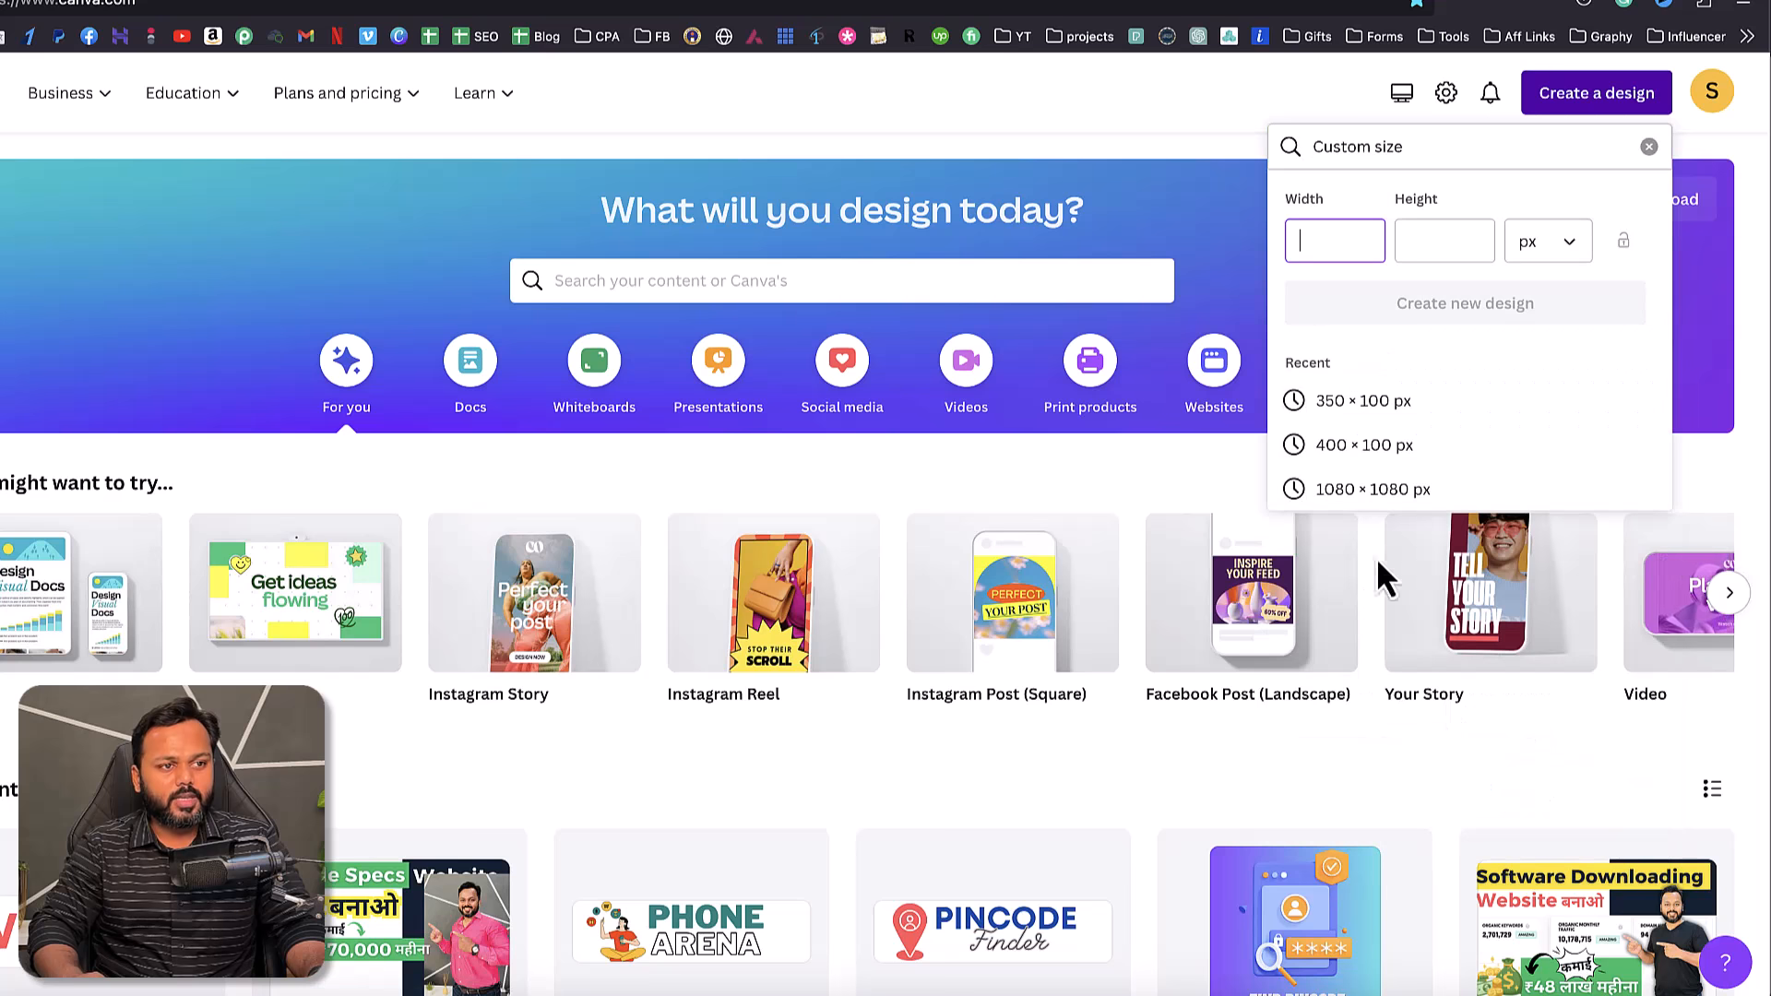
{"action": "type", "text": "600"}
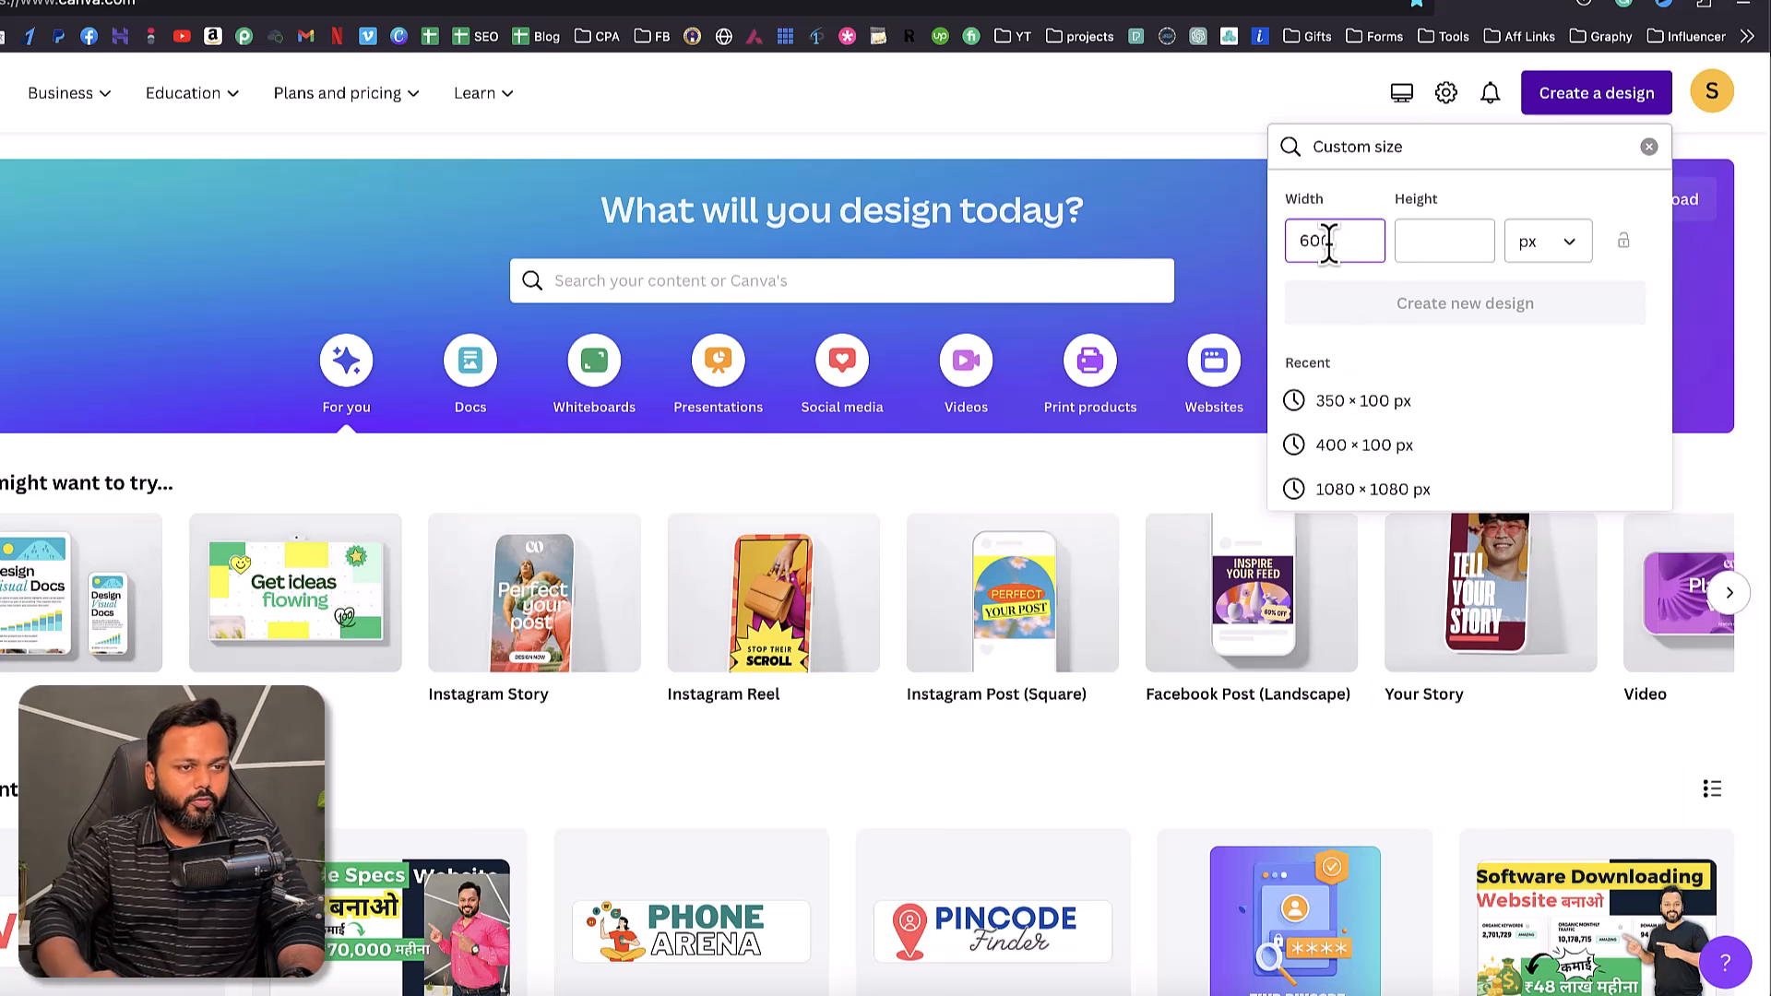
{"action": "left_click", "coordinate": [1428, 245]}
{"action": "type", "text": "400"}
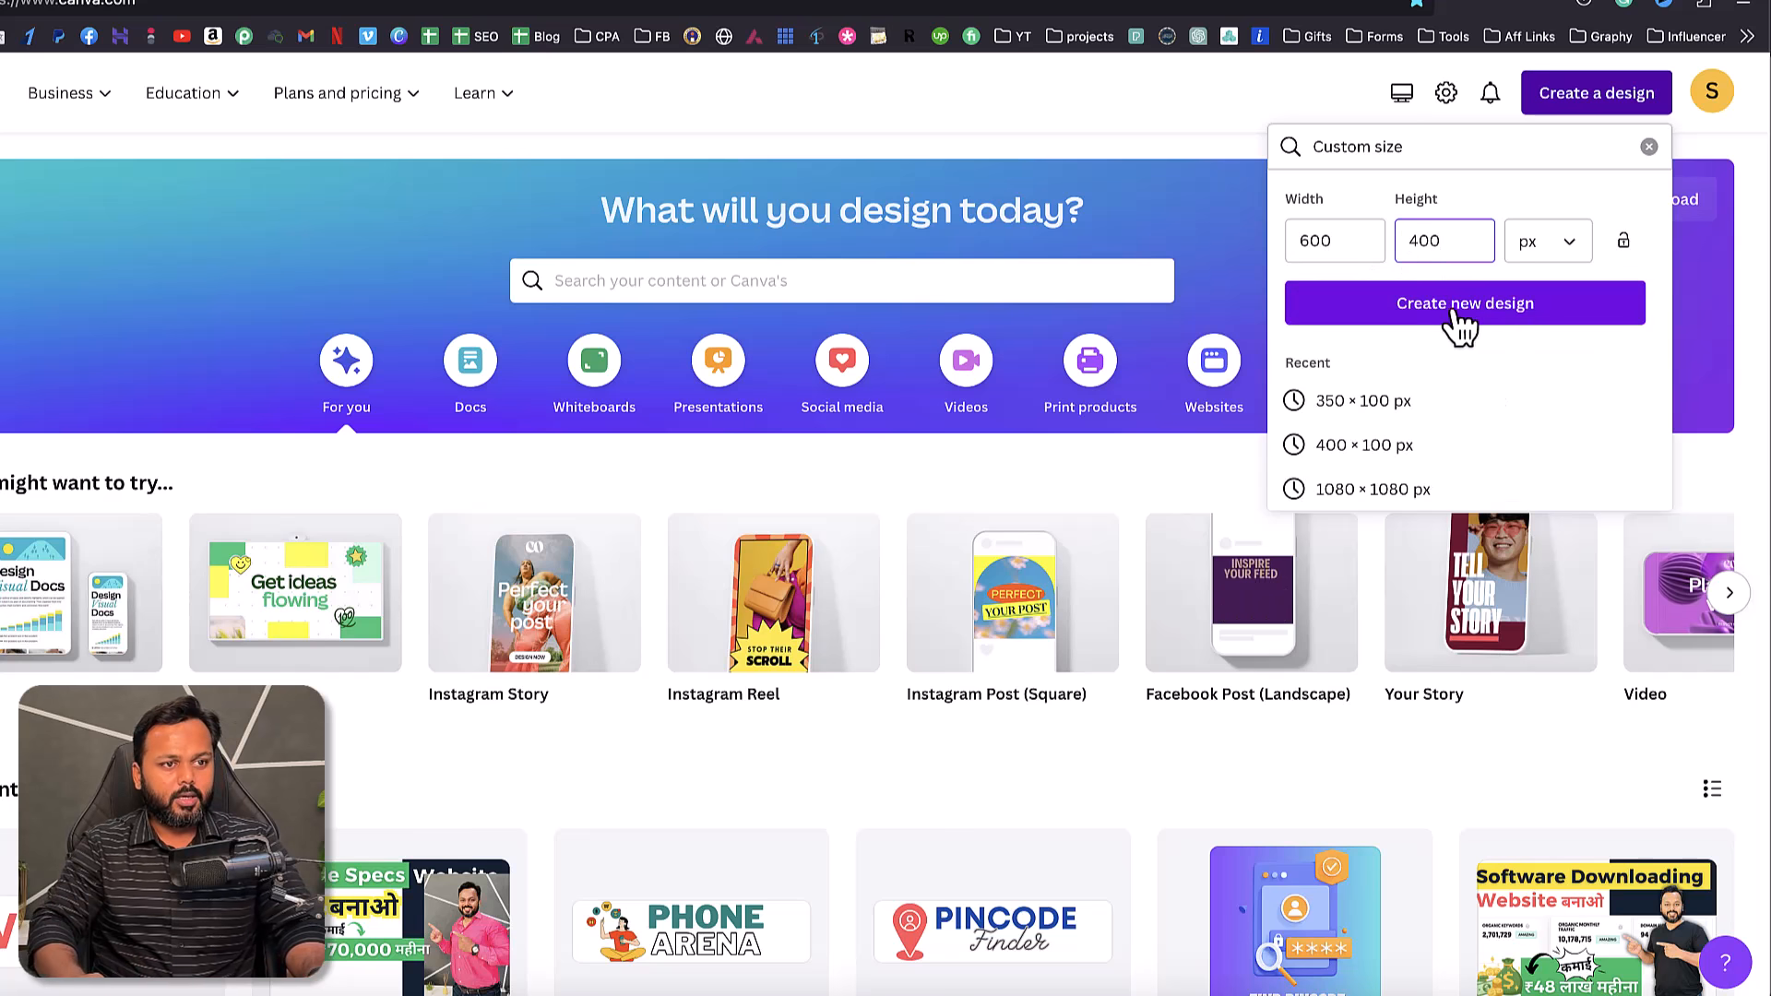
{"action": "left_click", "coordinate": [1467, 314]}
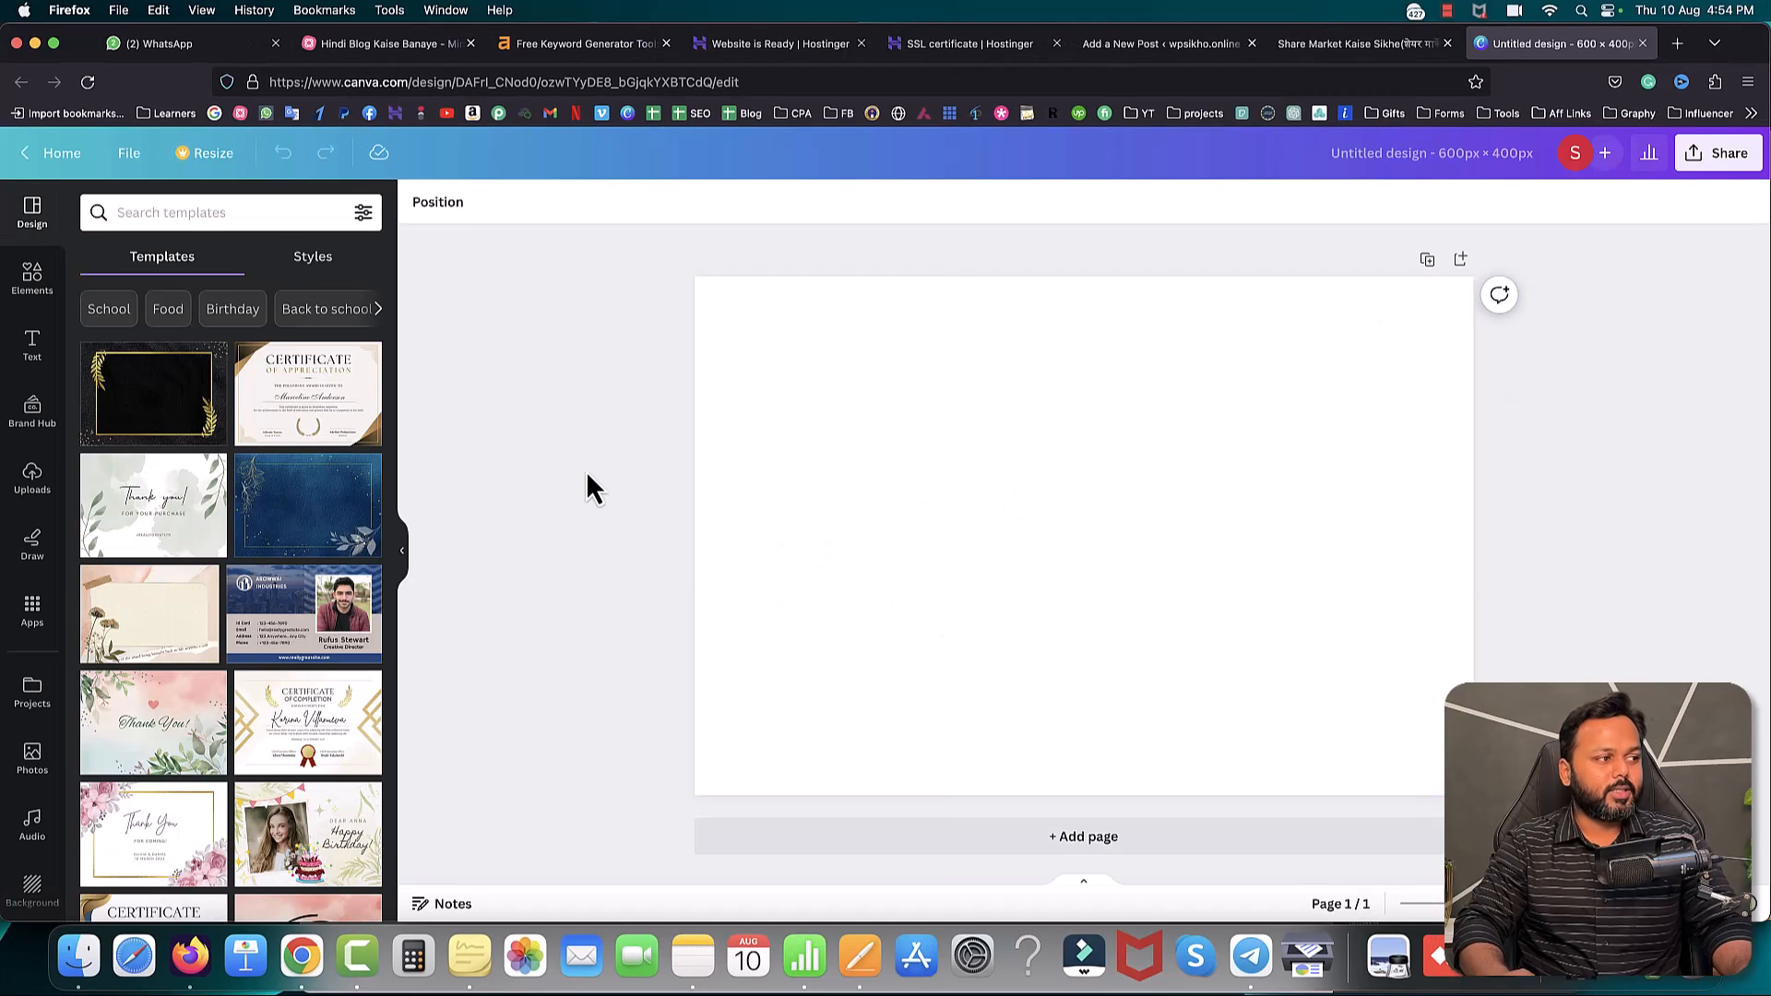
- Search Elements for 'stock' and add the rising stock-chart graphic from Graphics
{"action": "left_click", "coordinate": [32, 281]}
{"action": "left_click", "coordinate": [142, 212]}
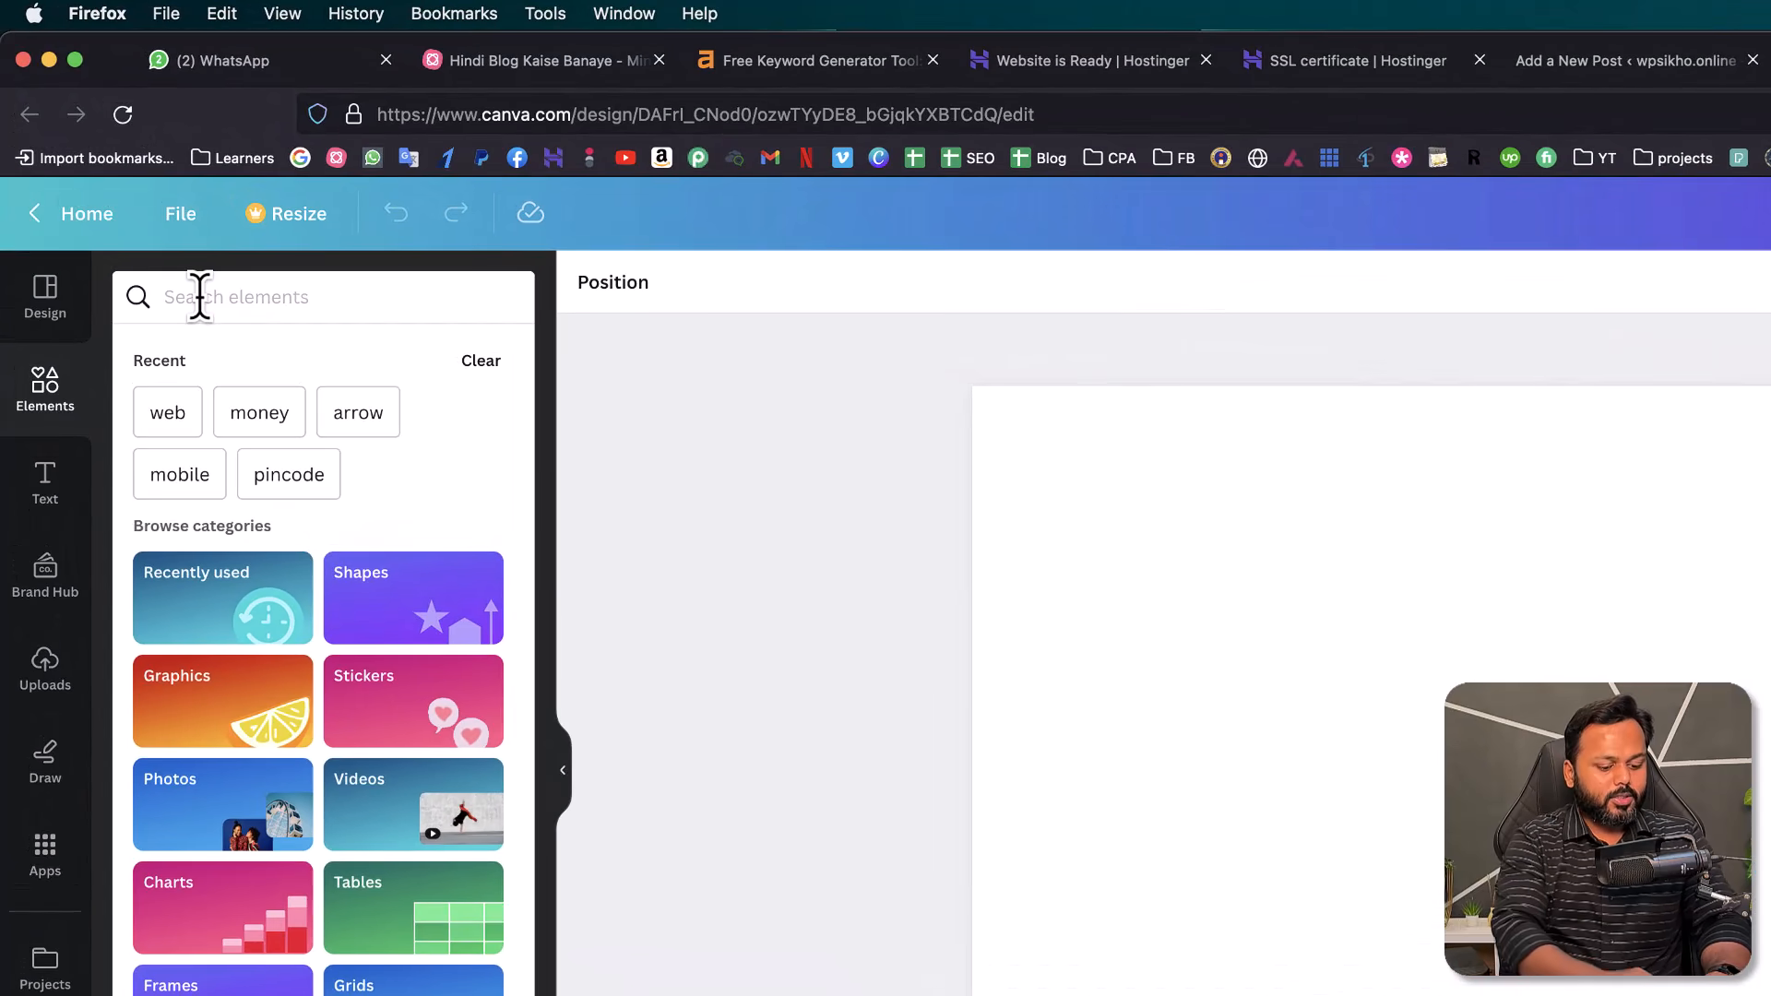
{"action": "type", "text": "stock"}
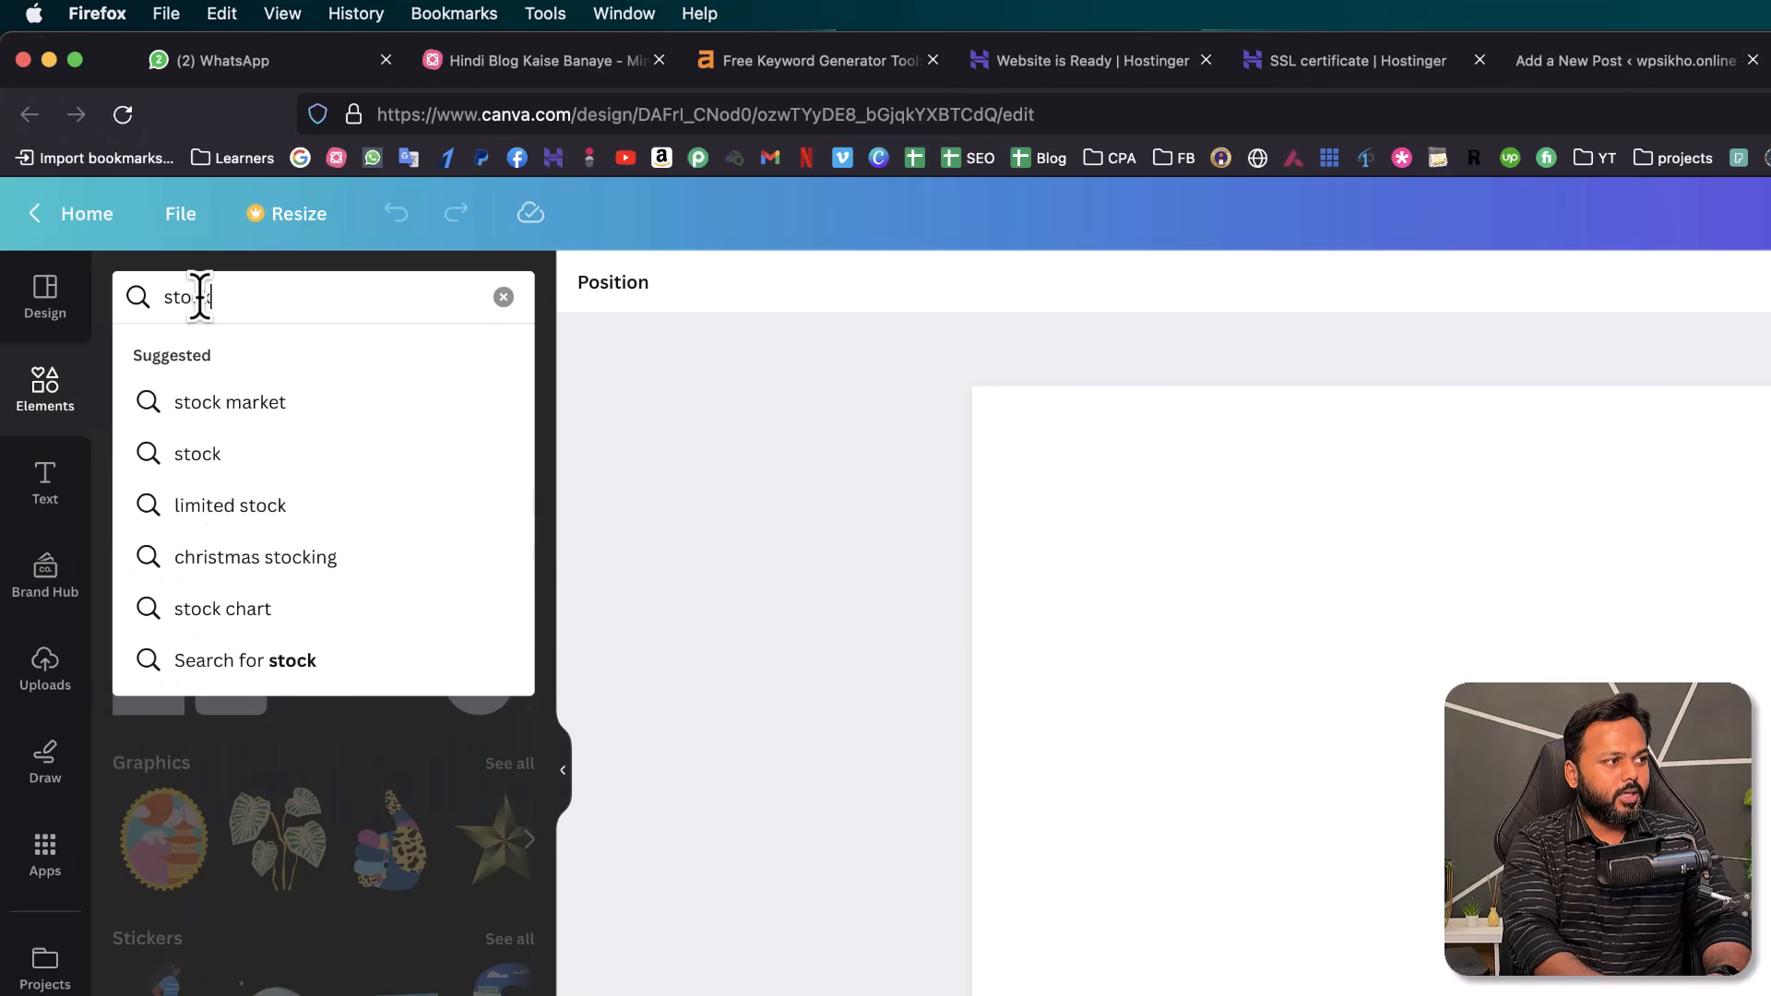
{"action": "key", "text": "Return"}
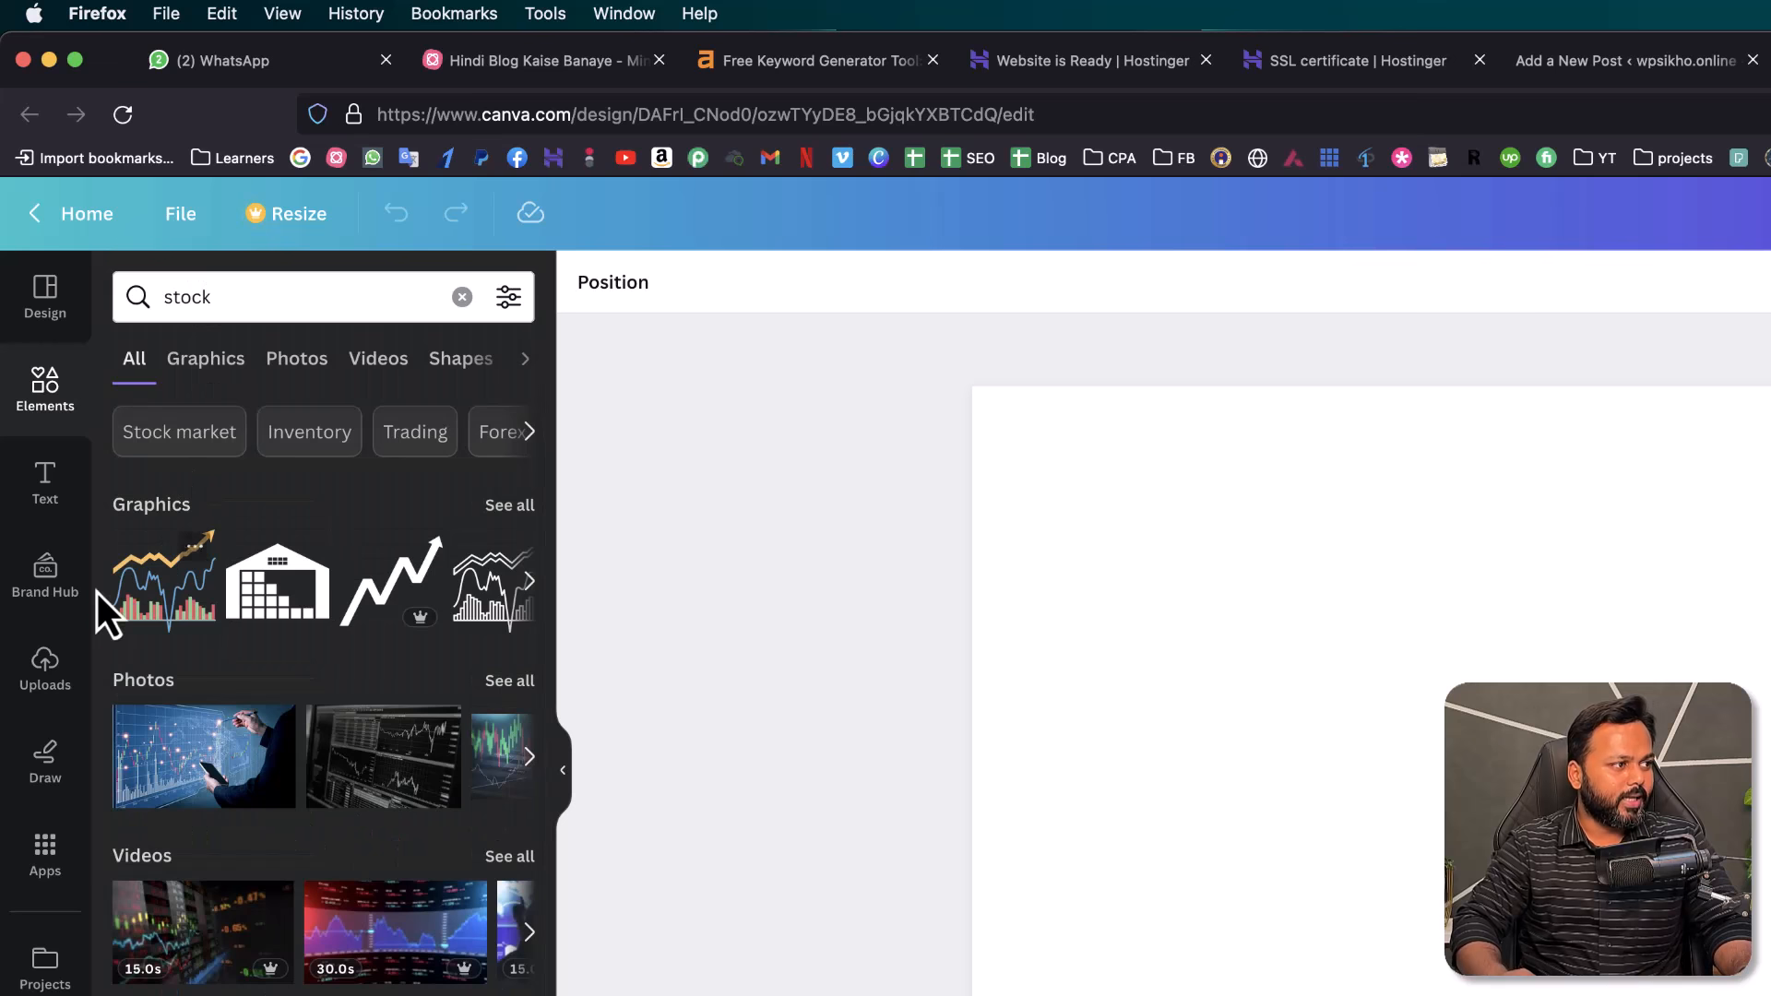
{"action": "left_click", "coordinate": [506, 508]}
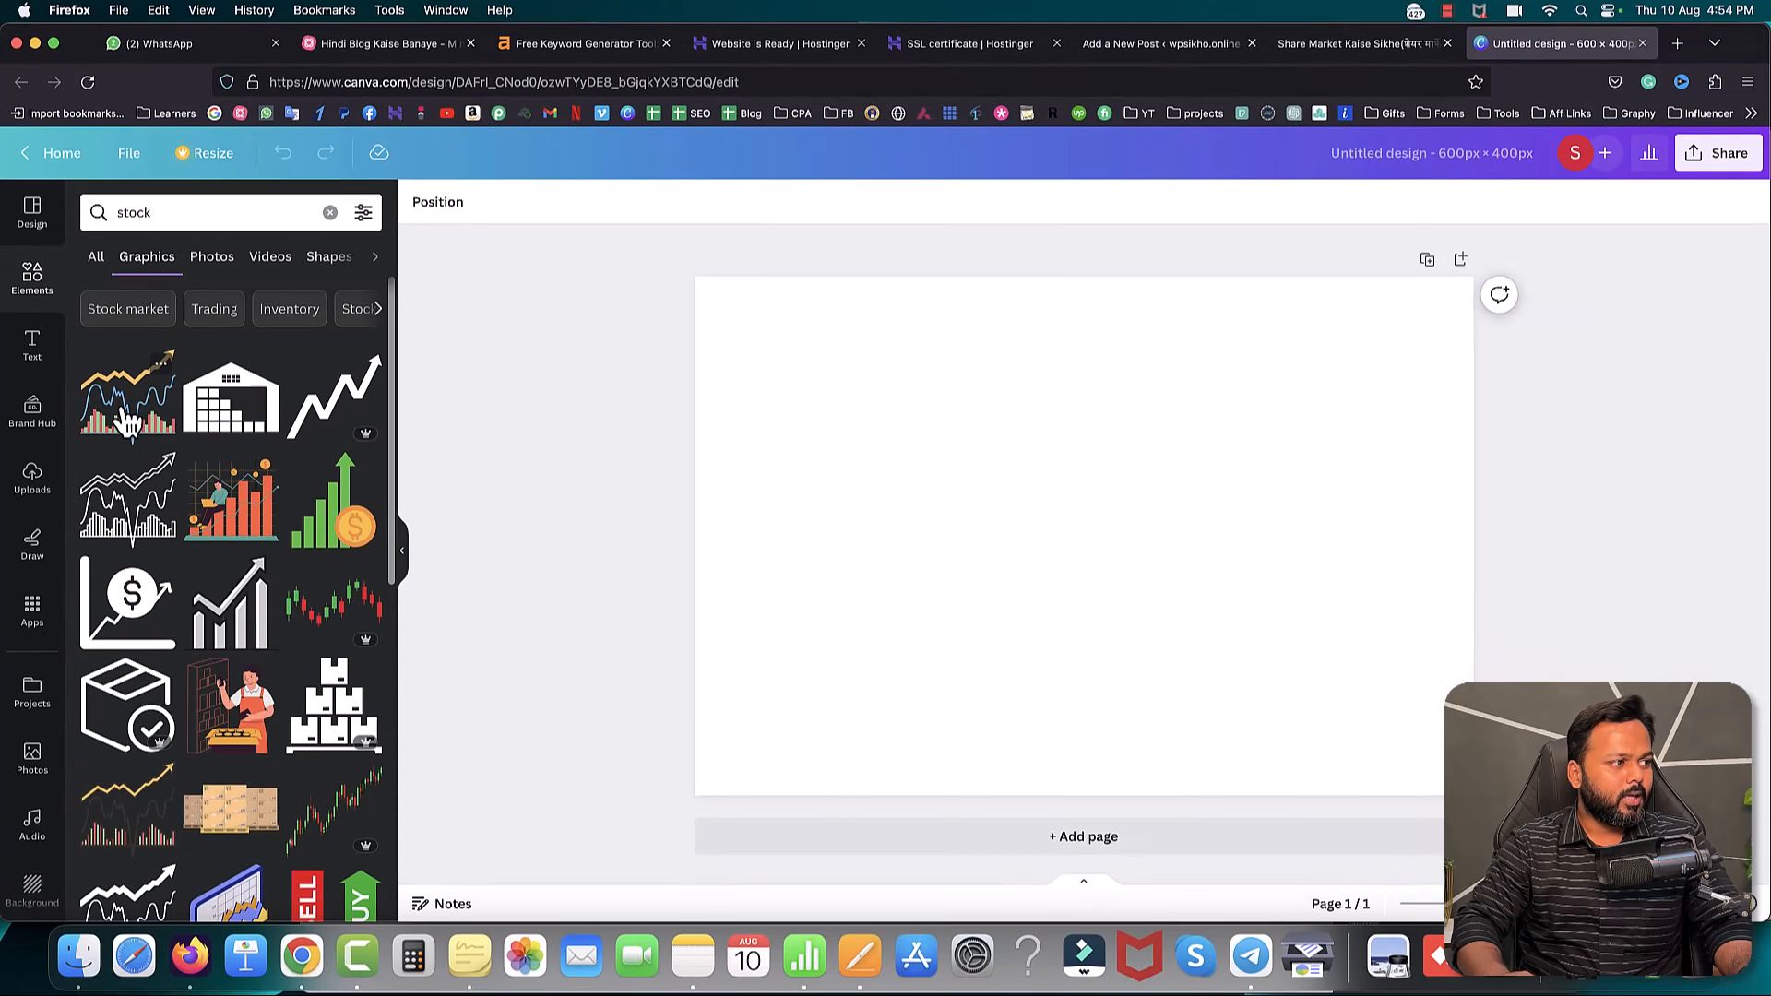
{"action": "left_click", "coordinate": [151, 546]}
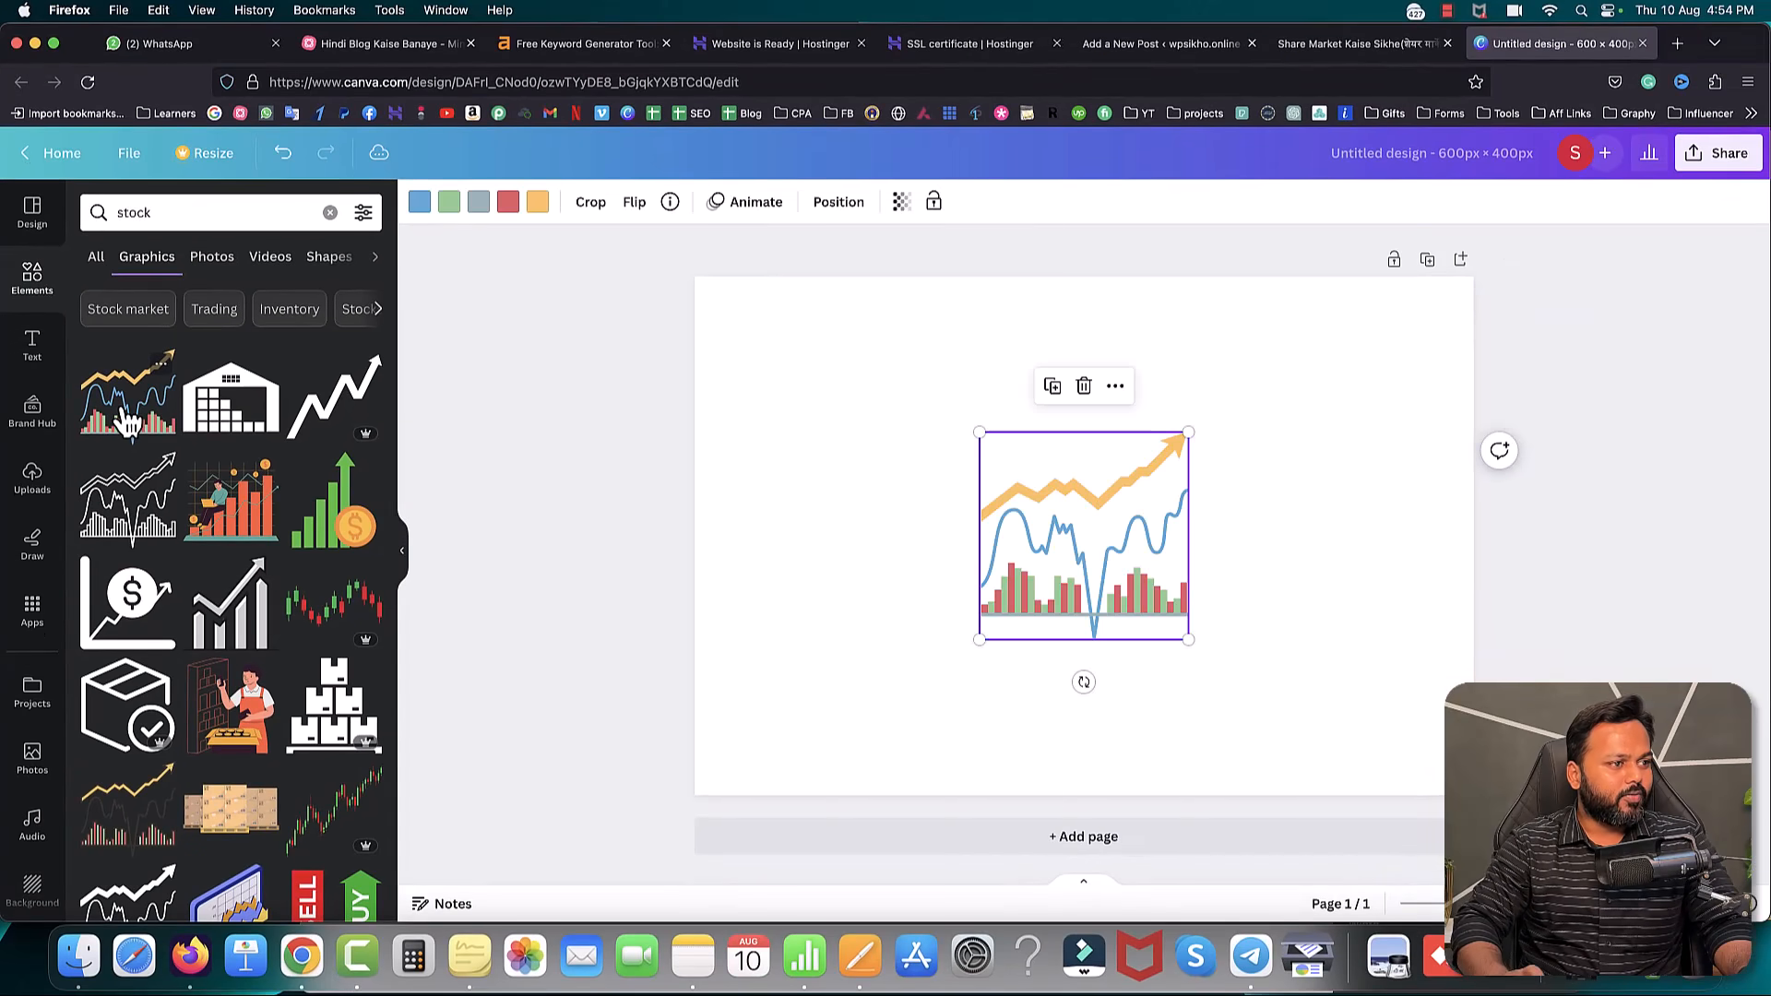
- Move and resize the chart to roughly 303 × 300 on the canvas's left side
{"action": "left_click_drag", "start_coordinate": [1129, 531], "coordinate": [863, 389]}
{"action": "left_click_drag", "start_coordinate": [928, 506], "coordinate": [1135, 713]}
{"action": "left_click_drag", "start_coordinate": [1000, 558], "coordinate": [1007, 623]}
{"action": "left_click_drag", "start_coordinate": [1131, 367], "coordinate": [1106, 394]}
{"action": "left_click", "coordinate": [626, 501]}
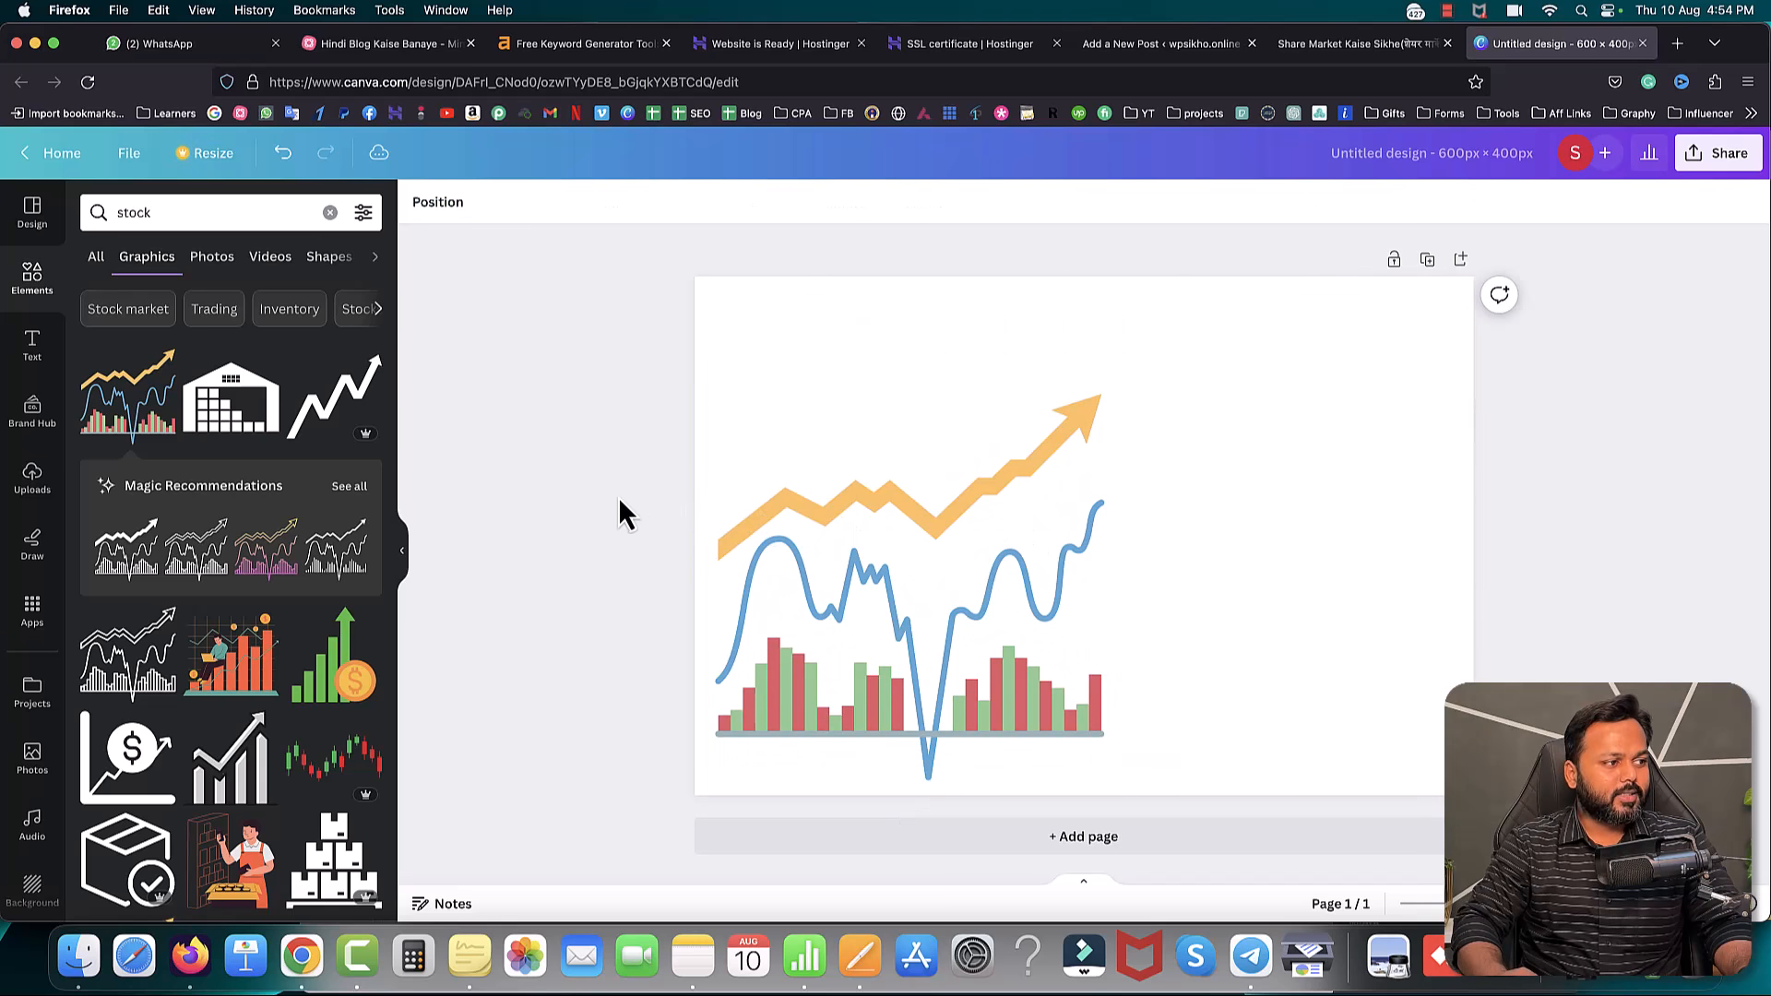
- Add the HUGE SALE text combination, ungroup it, and move HUGE to the top
{"action": "left_click", "coordinate": [30, 356]}
{"action": "scroll", "coordinate": [268, 485], "scroll_direction": "down", "scroll_amount": 2}
{"action": "scroll", "coordinate": [277, 485], "scroll_direction": "down", "scroll_amount": 2}
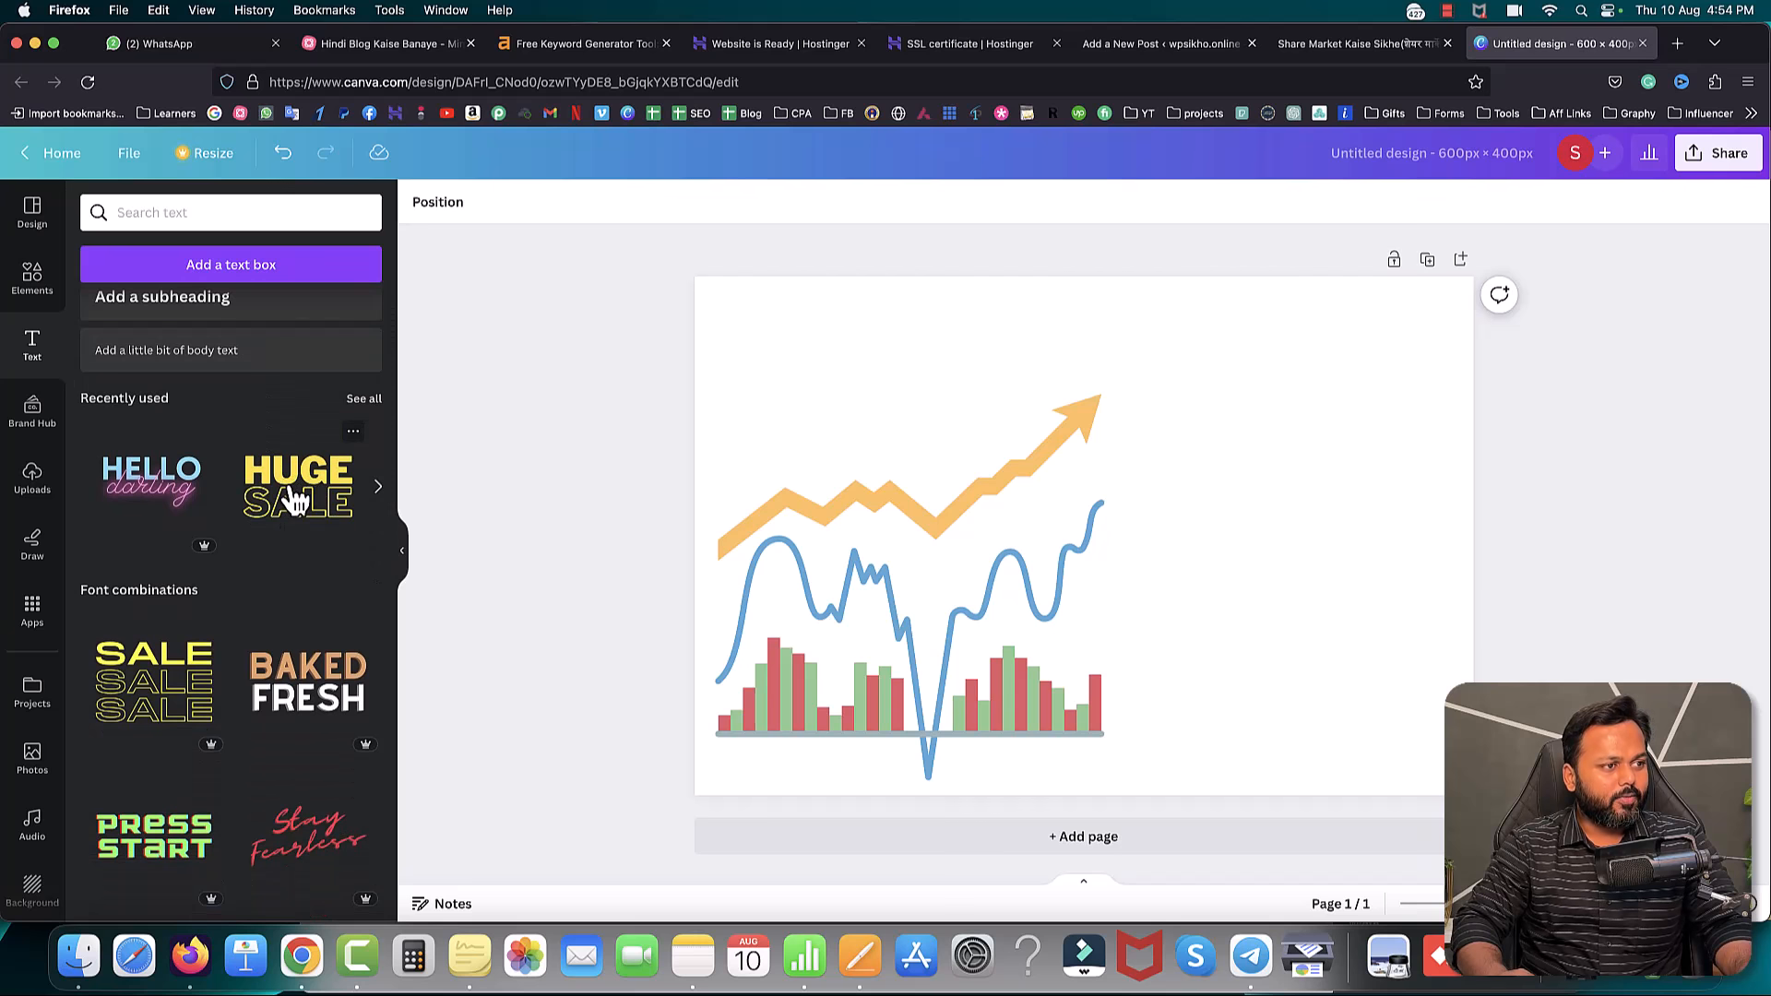
{"action": "left_click", "coordinate": [293, 501]}
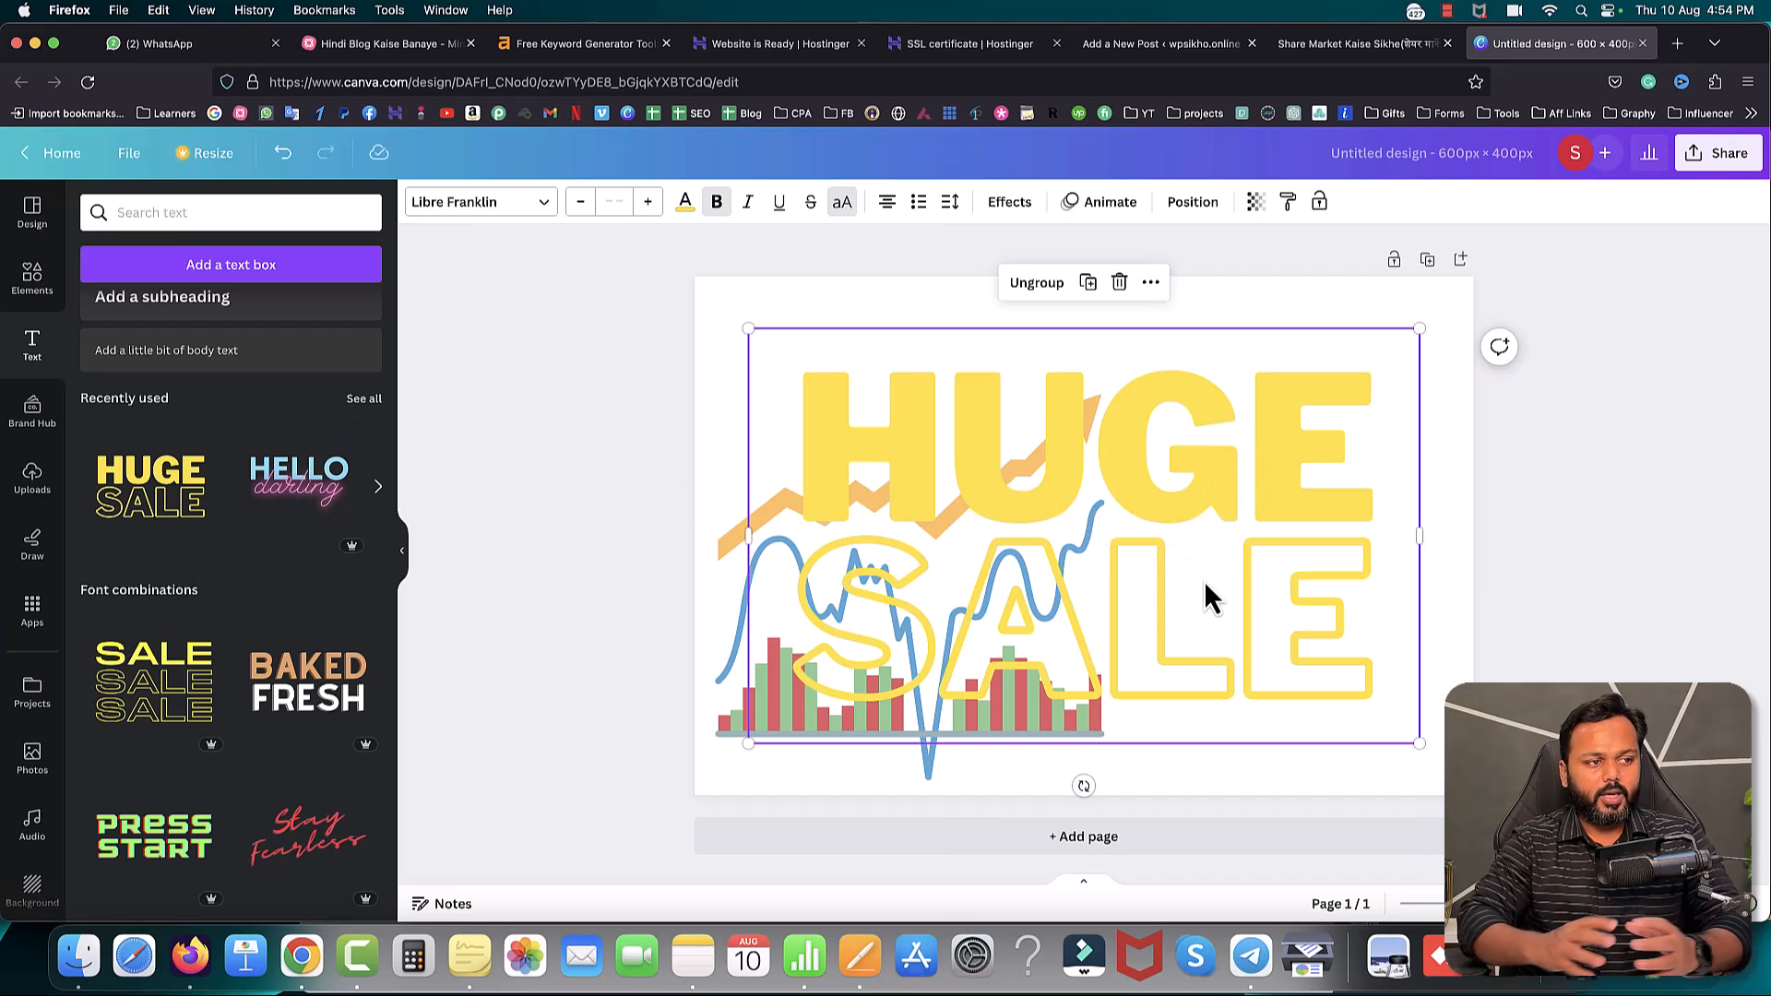
{"action": "left_click", "coordinate": [1037, 284]}
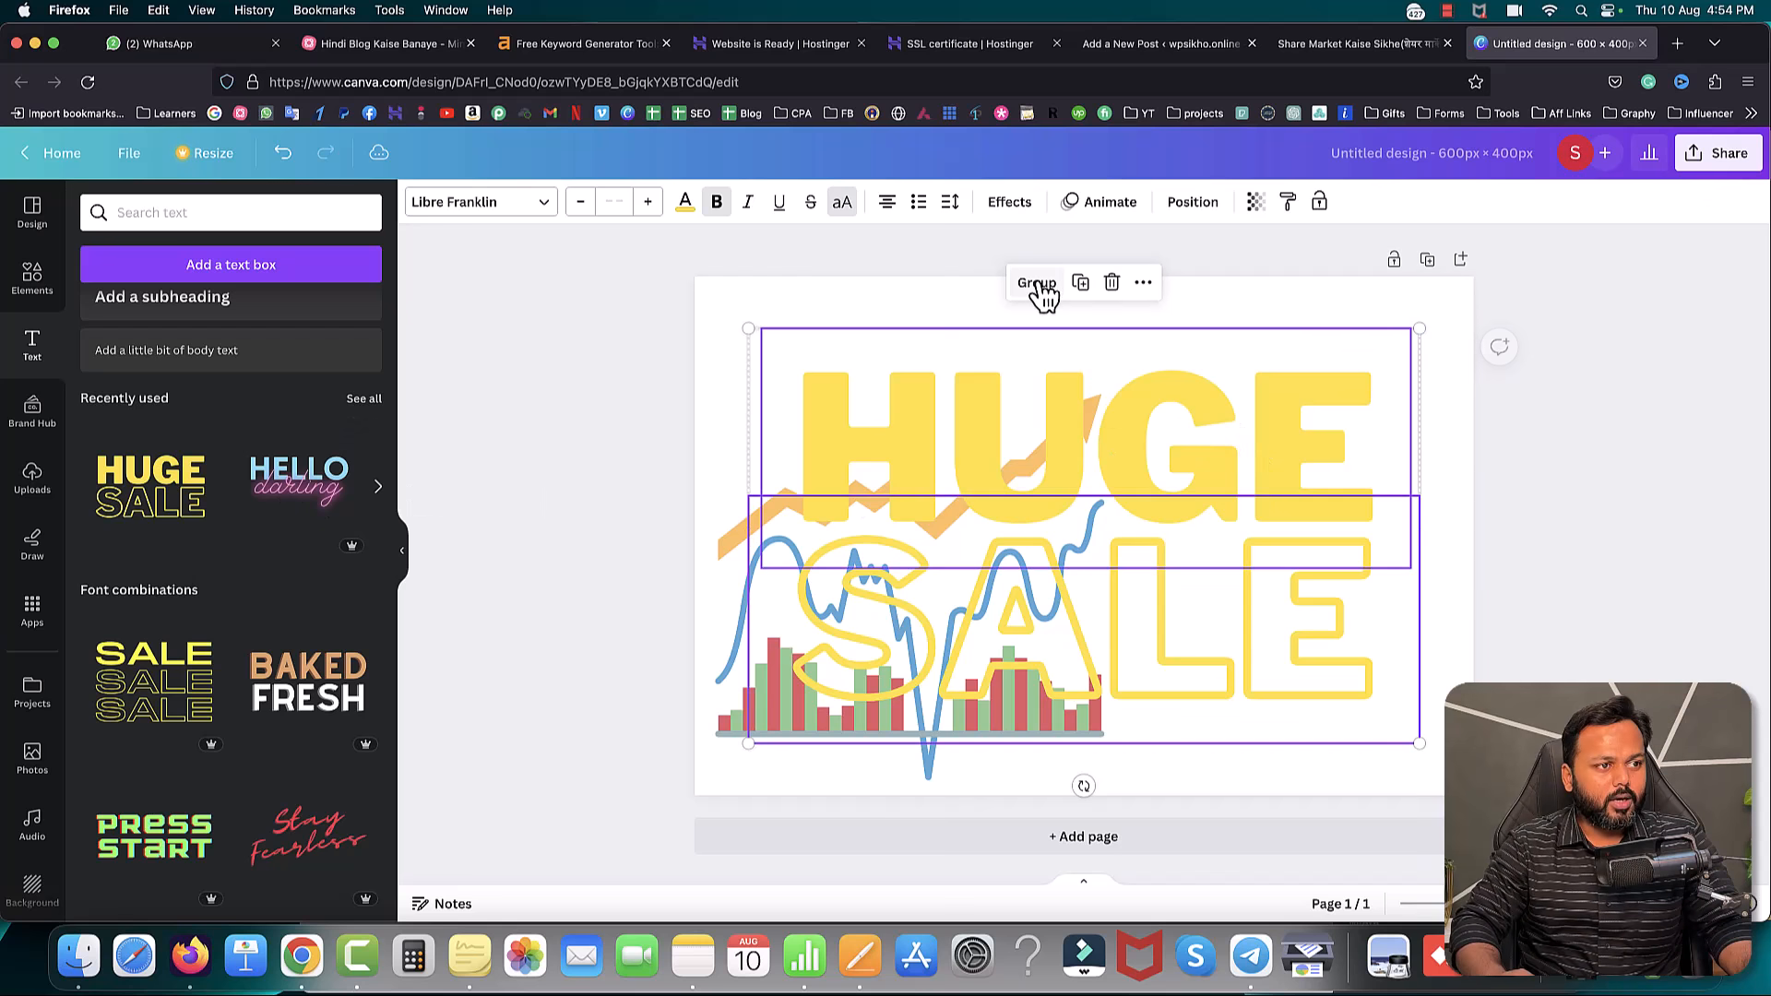
{"action": "left_click", "coordinate": [1286, 237]}
{"action": "left_click_drag", "start_coordinate": [1266, 419], "coordinate": [1238, 363]}
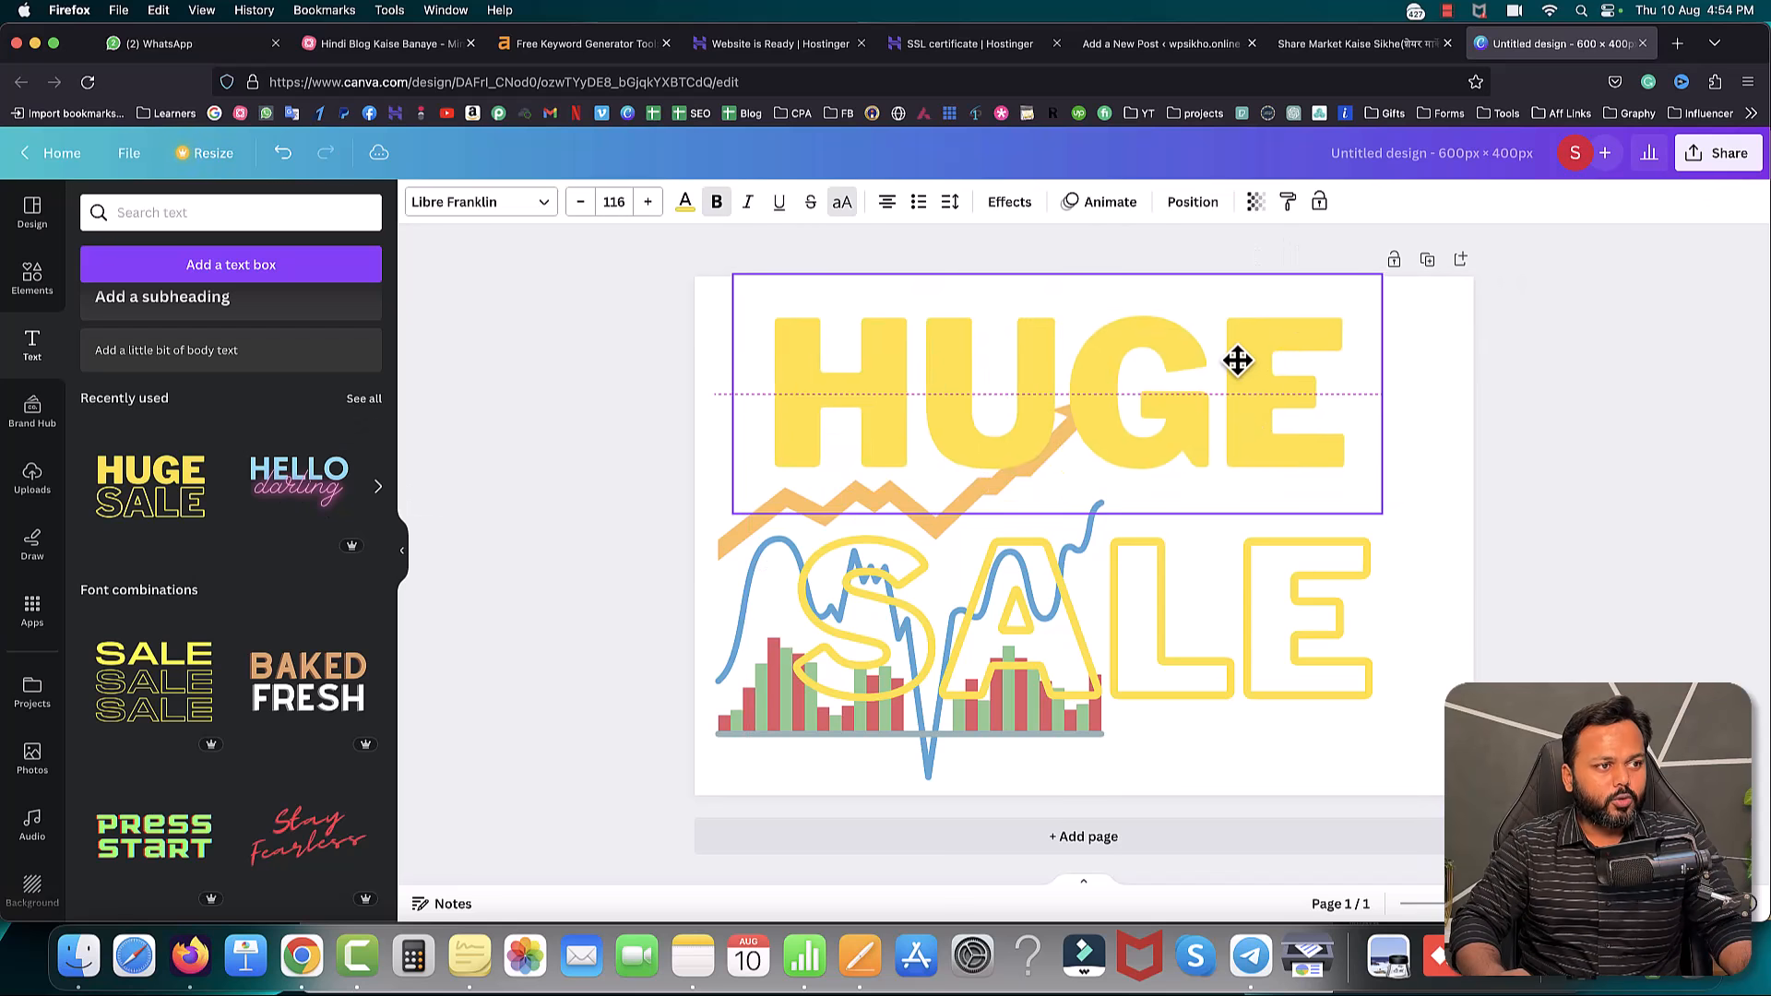
- Retype the HUGE text as STOCK
{"action": "double_click", "coordinate": [989, 376]}
{"action": "type", "text": "S"}
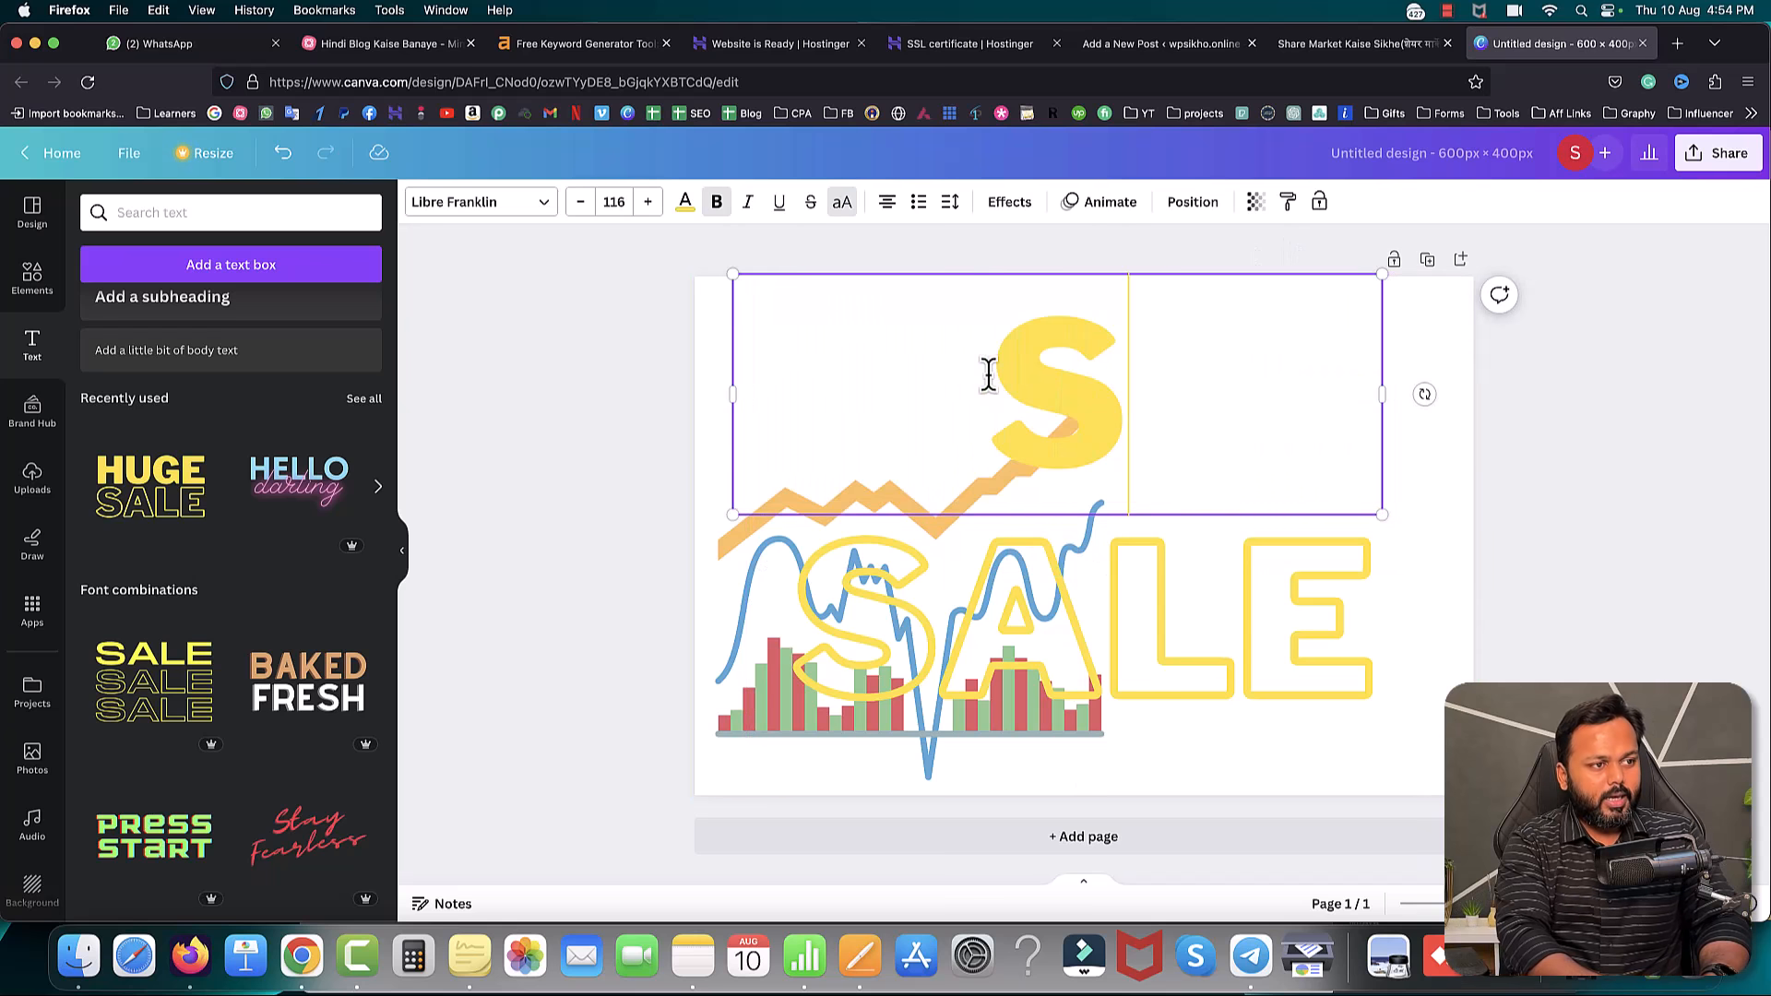
{"action": "type", "text": "TOCK"}
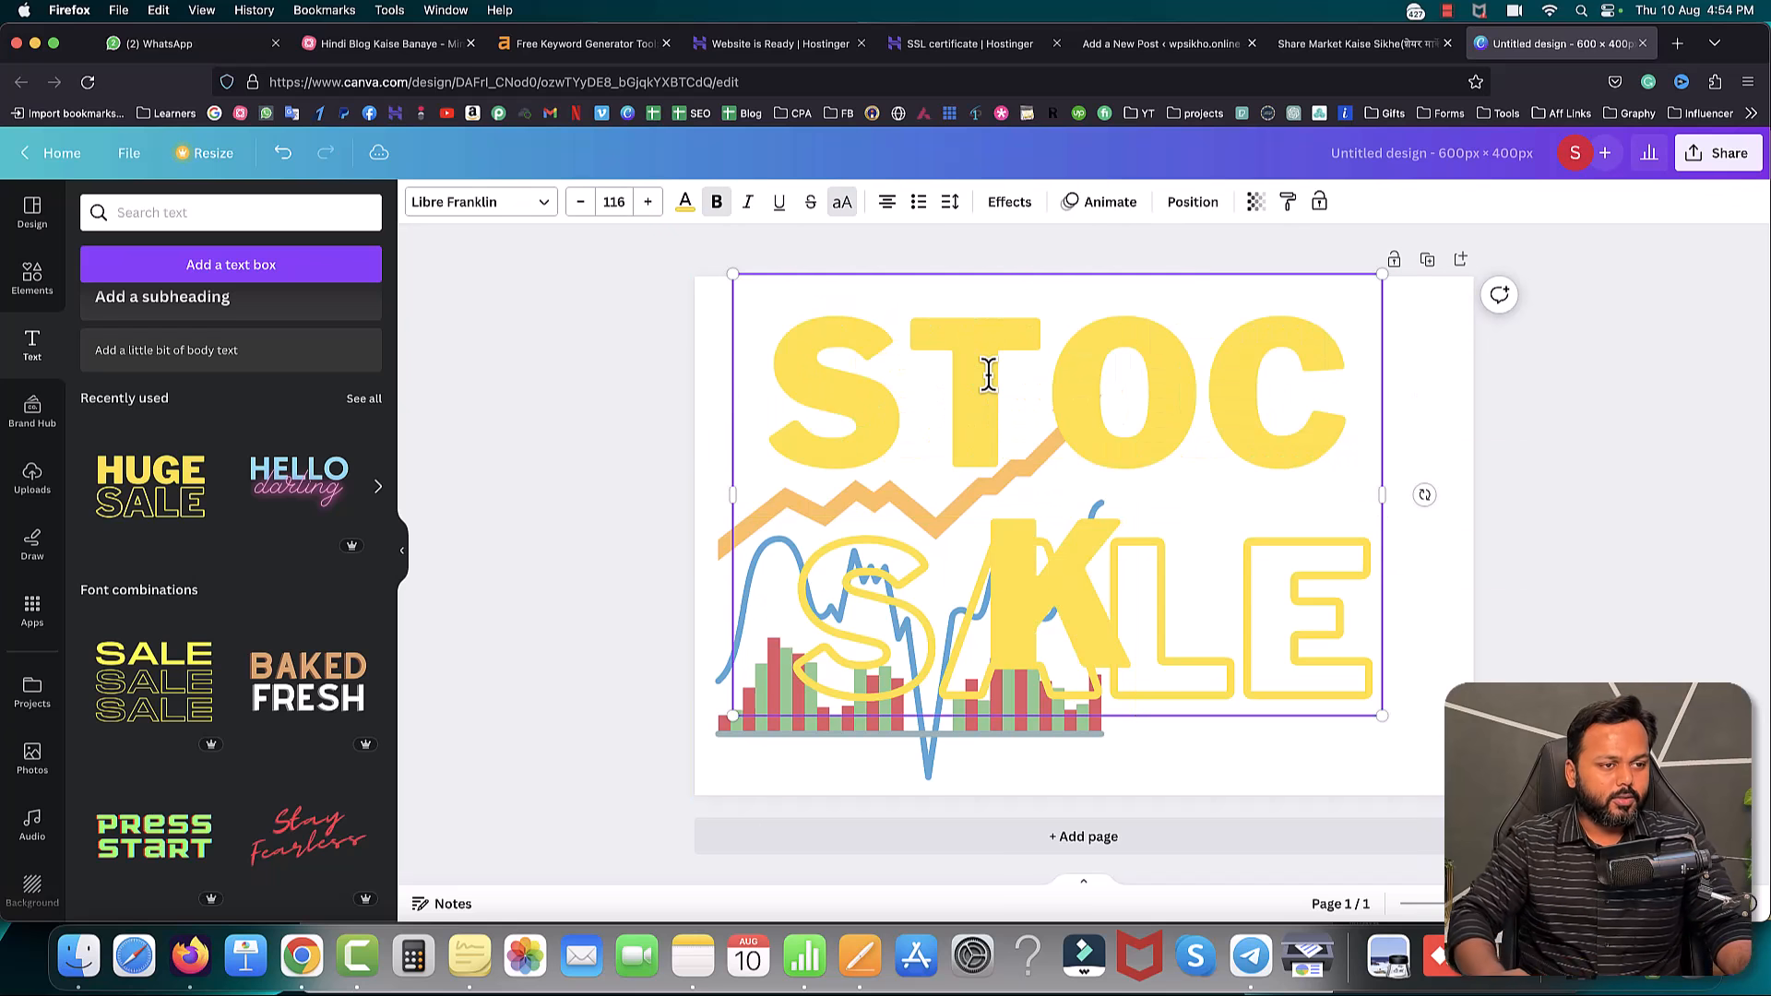
{"action": "left_click", "coordinate": [593, 425]}
{"action": "left_click", "coordinate": [925, 369]}
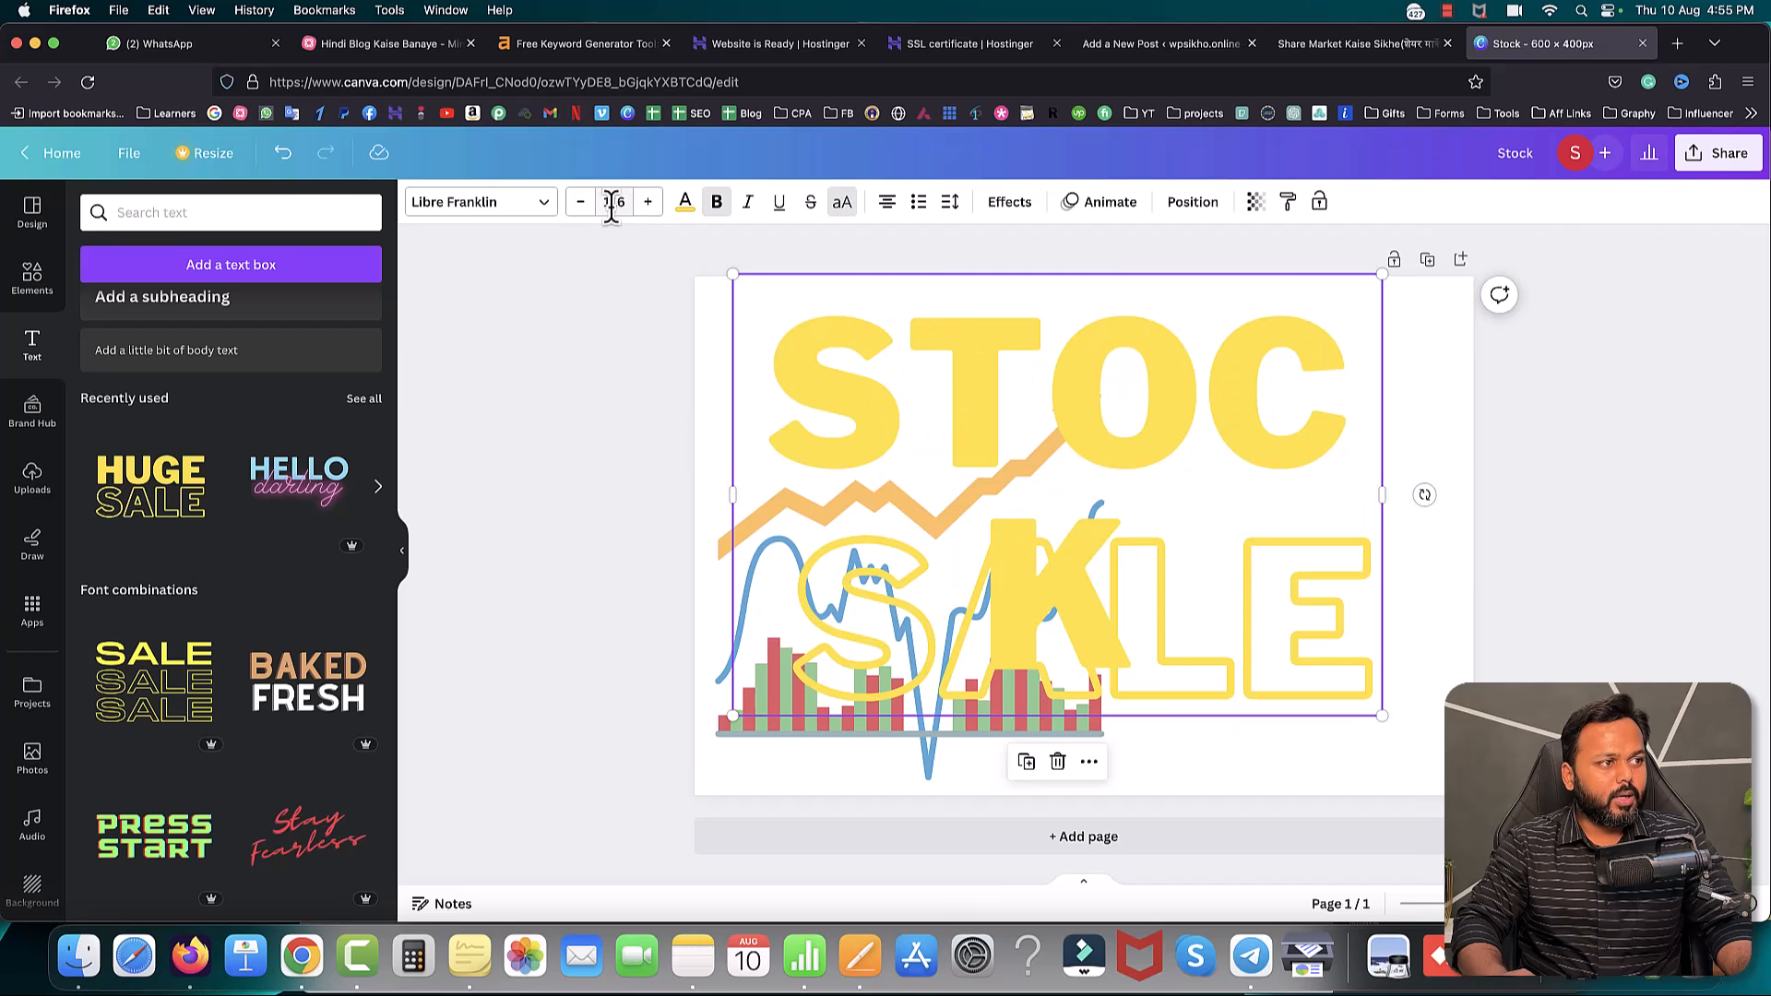
- Shrink STOCK's font size and text box until it fits one line at top-left
{"action": "left_click", "coordinate": [581, 204]}
{"action": "left_click", "coordinate": [581, 204]}
{"action": "left_click", "coordinate": [581, 204]}
{"action": "left_click", "coordinate": [582, 204]}
{"action": "left_click", "coordinate": [581, 204]}
{"action": "left_click", "coordinate": [581, 204]}
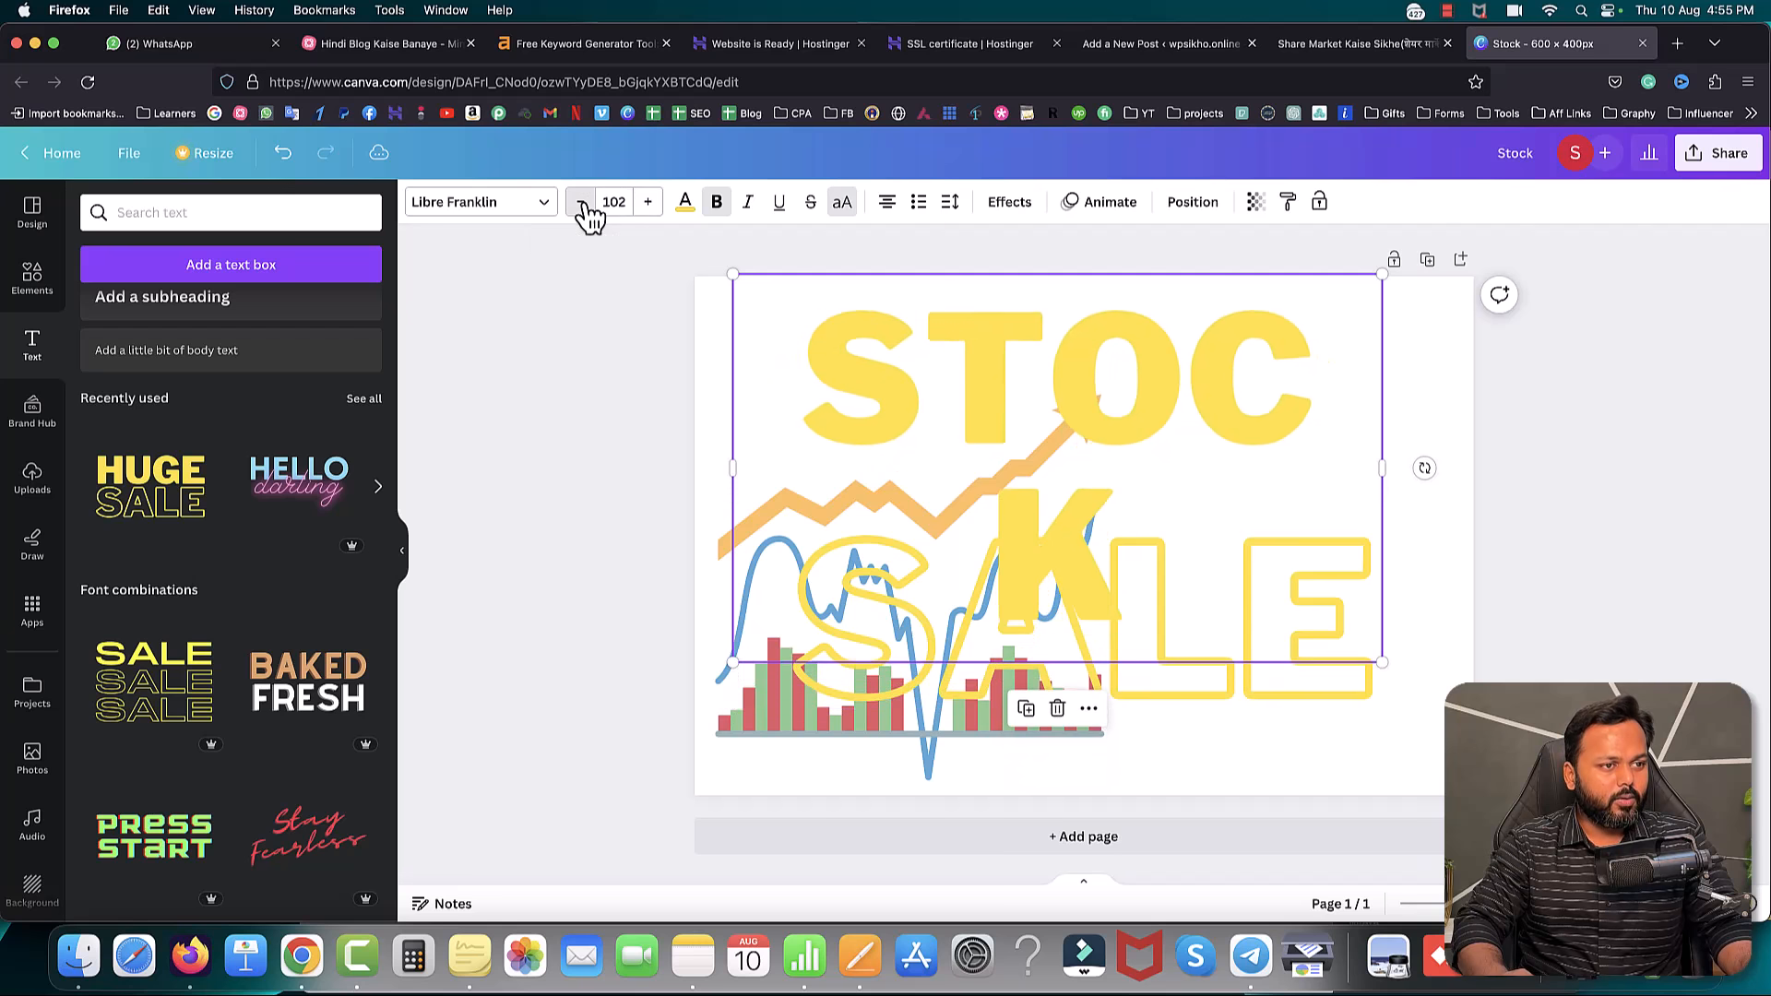
{"action": "left_click", "coordinate": [581, 204]}
{"action": "left_click", "coordinate": [581, 203]}
{"action": "left_click", "coordinate": [581, 204]}
{"action": "left_click", "coordinate": [581, 204]}
{"action": "left_click", "coordinate": [581, 203]}
{"action": "left_click", "coordinate": [581, 204]}
{"action": "left_click", "coordinate": [581, 204]}
{"action": "left_click", "coordinate": [582, 204]}
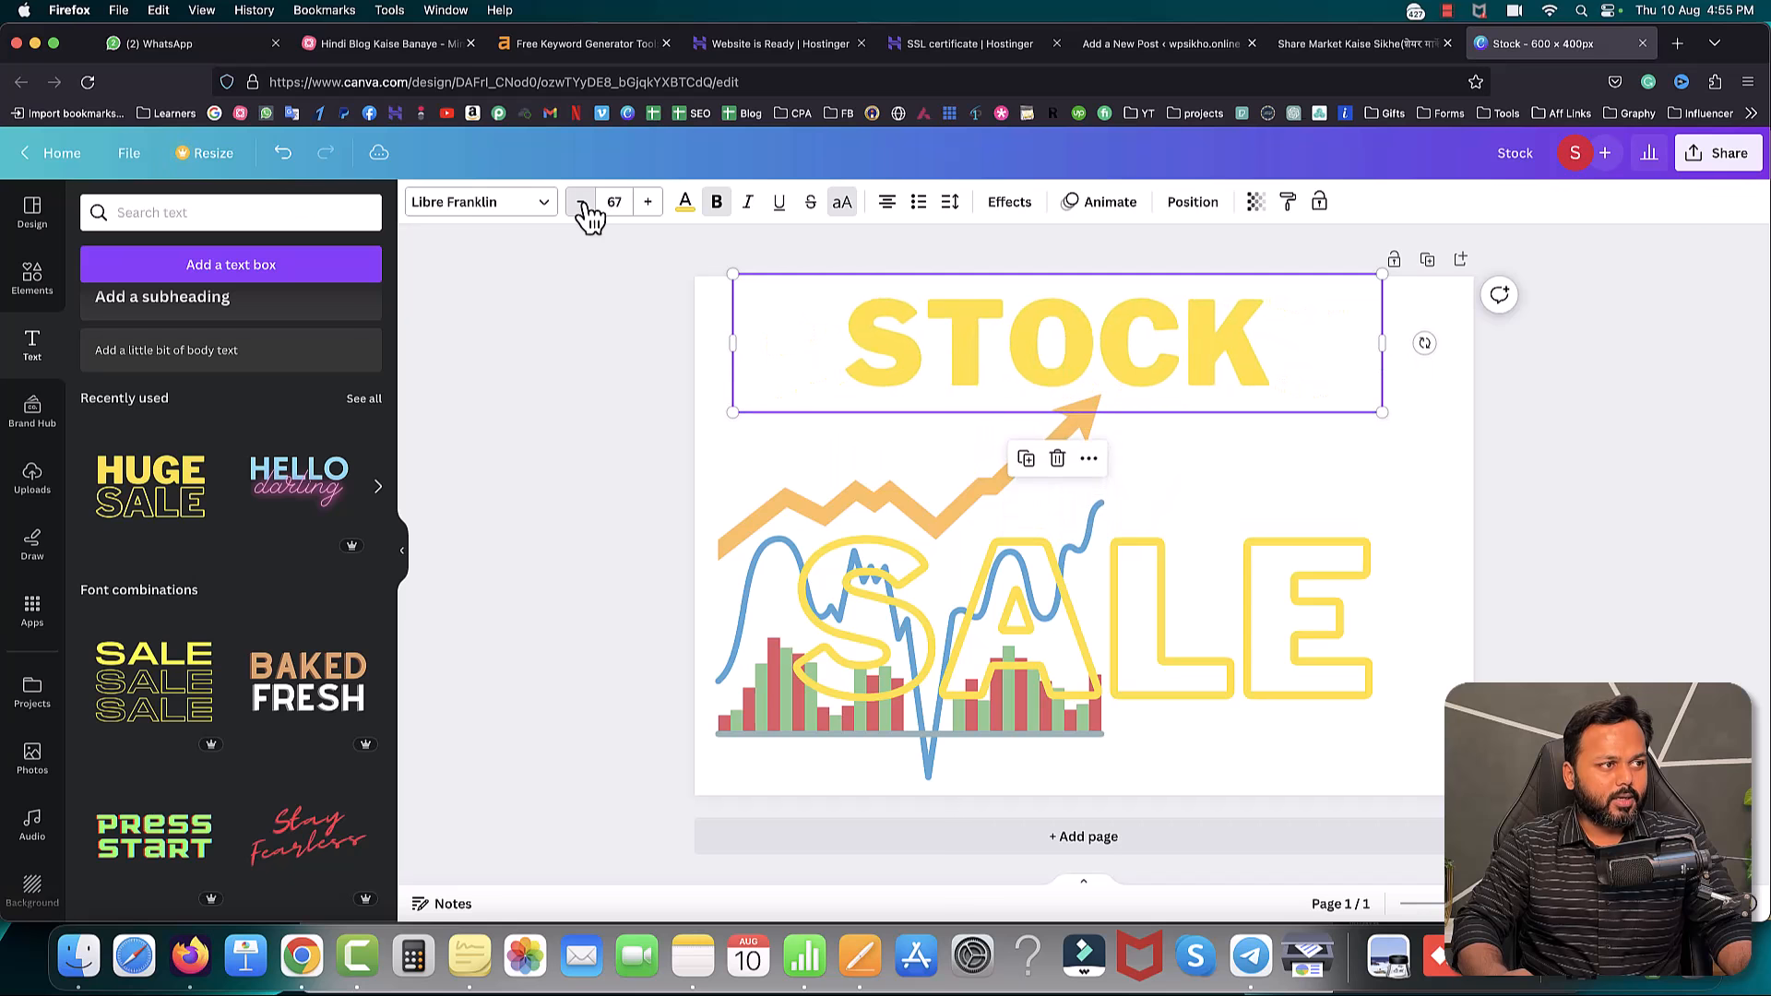
{"action": "left_click", "coordinate": [581, 204]}
{"action": "left_click", "coordinate": [581, 204]}
{"action": "left_click", "coordinate": [581, 204]}
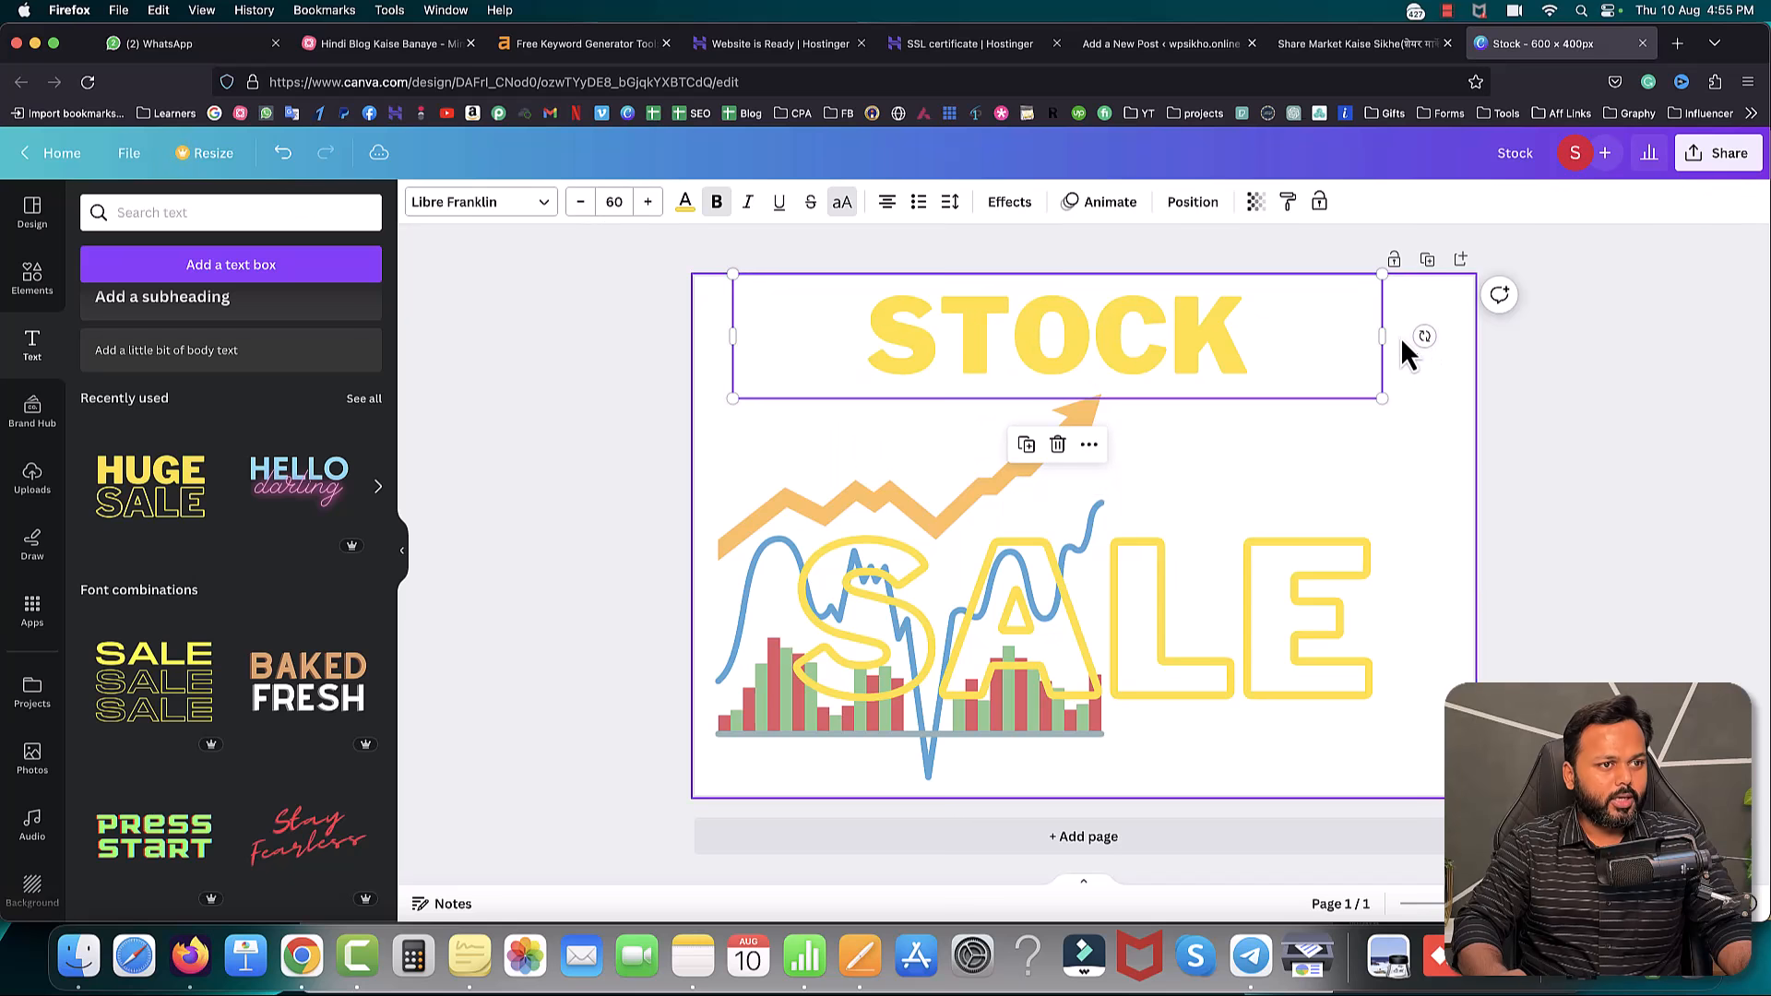
{"action": "left_click_drag", "start_coordinate": [1382, 338], "coordinate": [1127, 336]}
{"action": "left_click_drag", "start_coordinate": [1125, 402], "coordinate": [1047, 384]}
{"action": "left_click", "coordinate": [563, 357]}
- Move SALE up beside STOCK, retype it as MARKET, and widen it to one line
{"action": "left_click_drag", "start_coordinate": [801, 325], "coordinate": [786, 343]}
{"action": "left_click_drag", "start_coordinate": [1102, 598], "coordinate": [1257, 384]}
{"action": "double_click", "coordinate": [1257, 366]}
{"action": "type", "text": "M"}
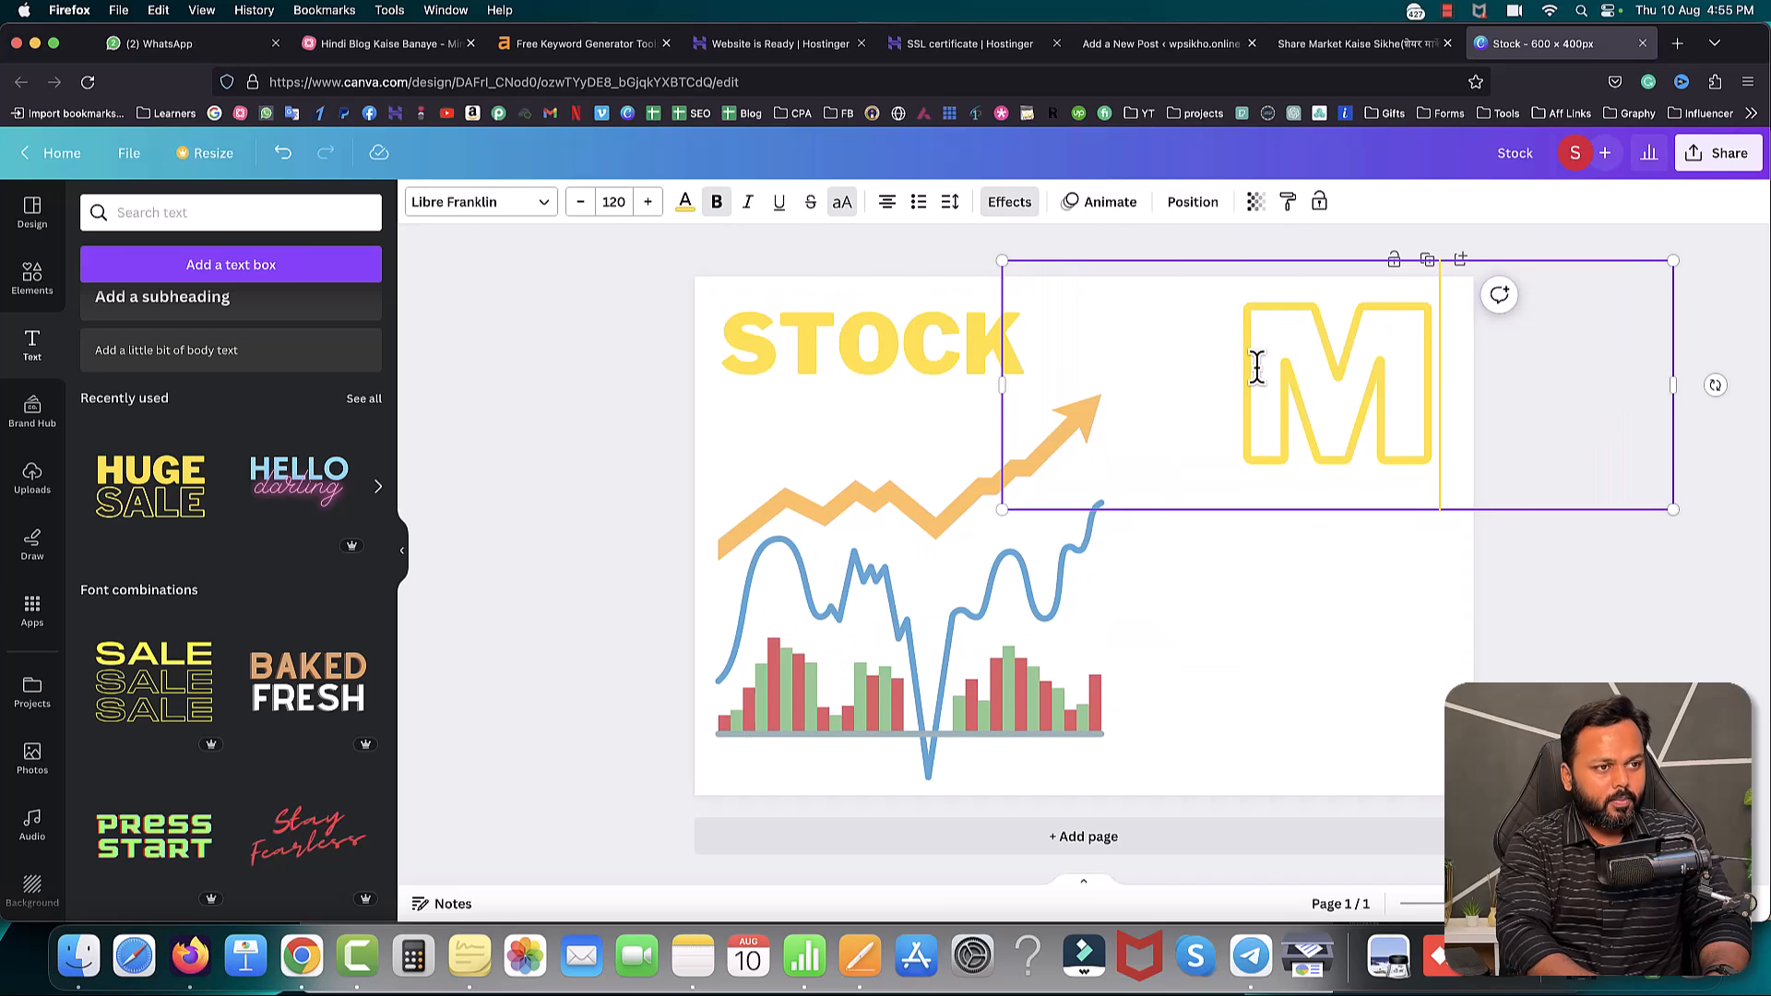
{"action": "type", "text": "ARKET"}
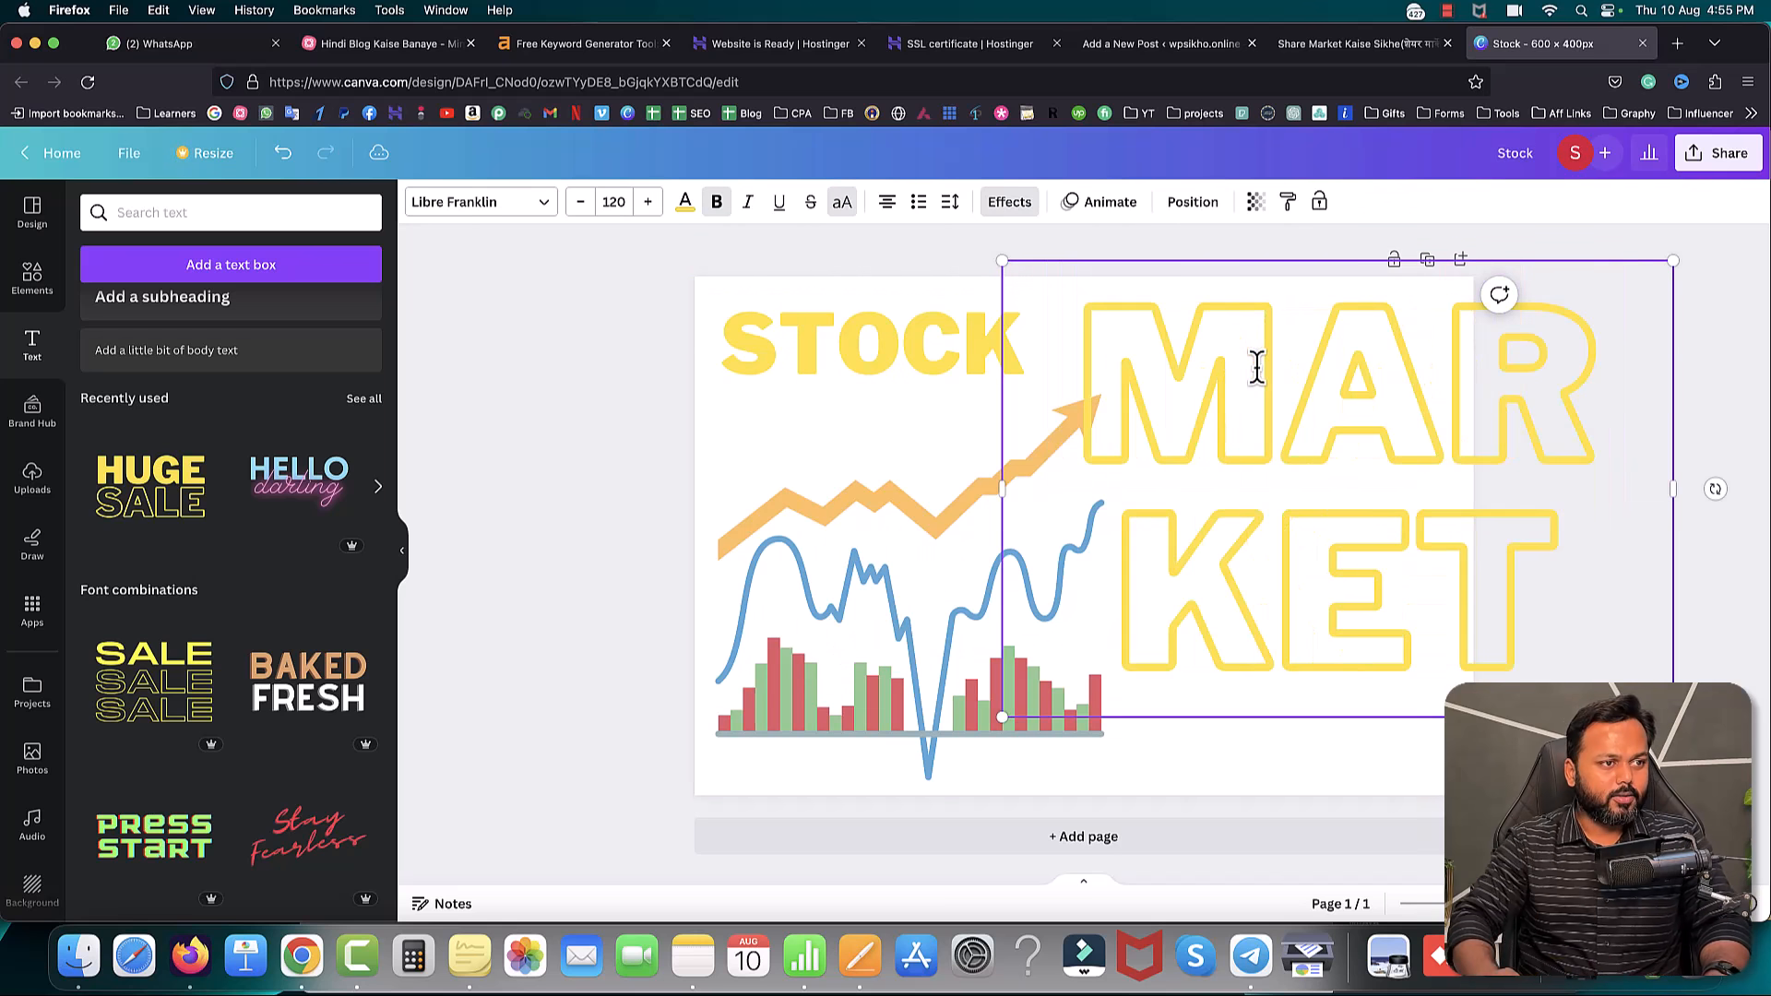
{"action": "left_click_drag", "start_coordinate": [1673, 717], "coordinate": [1228, 420]}
{"action": "left_click_drag", "start_coordinate": [1234, 341], "coordinate": [1344, 336]}
{"action": "left_click", "coordinate": [1581, 396]}
- Place MARKET beside STOCK and set MARKET's font size to 47.9
{"action": "left_click_drag", "start_coordinate": [1242, 314], "coordinate": [1320, 347]}
{"action": "left_click_drag", "start_coordinate": [1003, 338], "coordinate": [1024, 336]}
{"action": "left_click", "coordinate": [1182, 354]}
{"action": "left_click", "coordinate": [906, 331]}
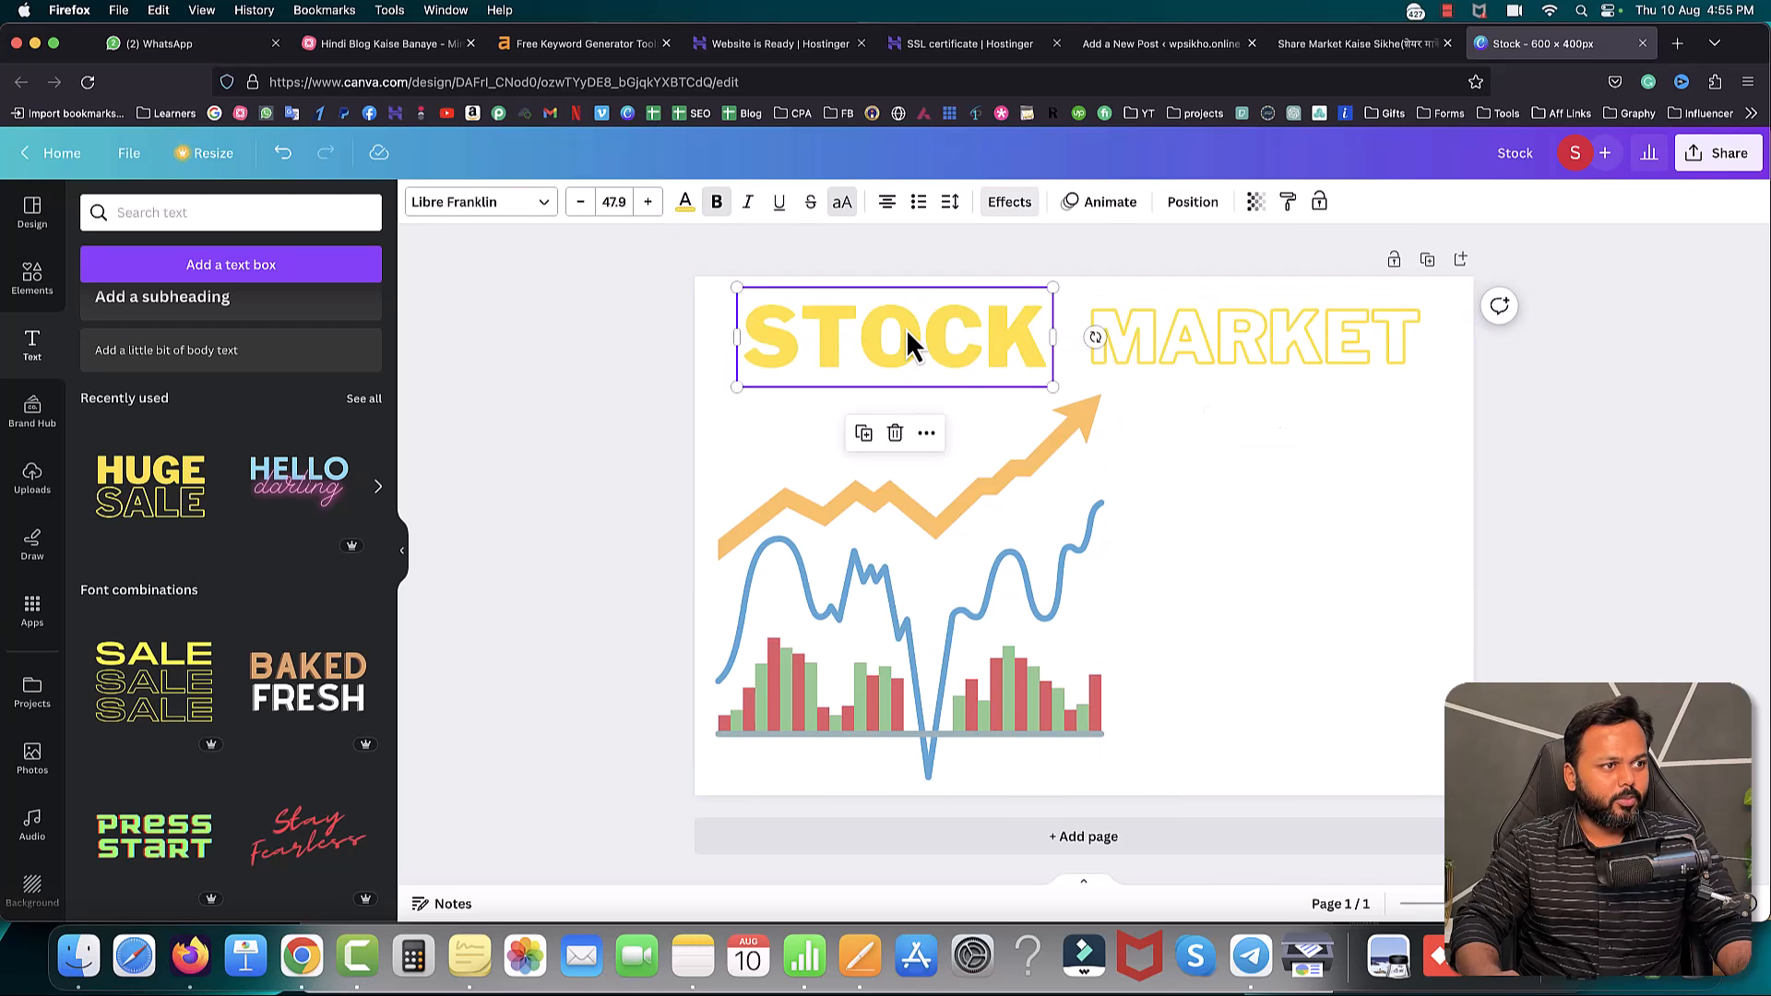
{"action": "left_click", "coordinate": [1188, 346]}
{"action": "left_click", "coordinate": [632, 205]}
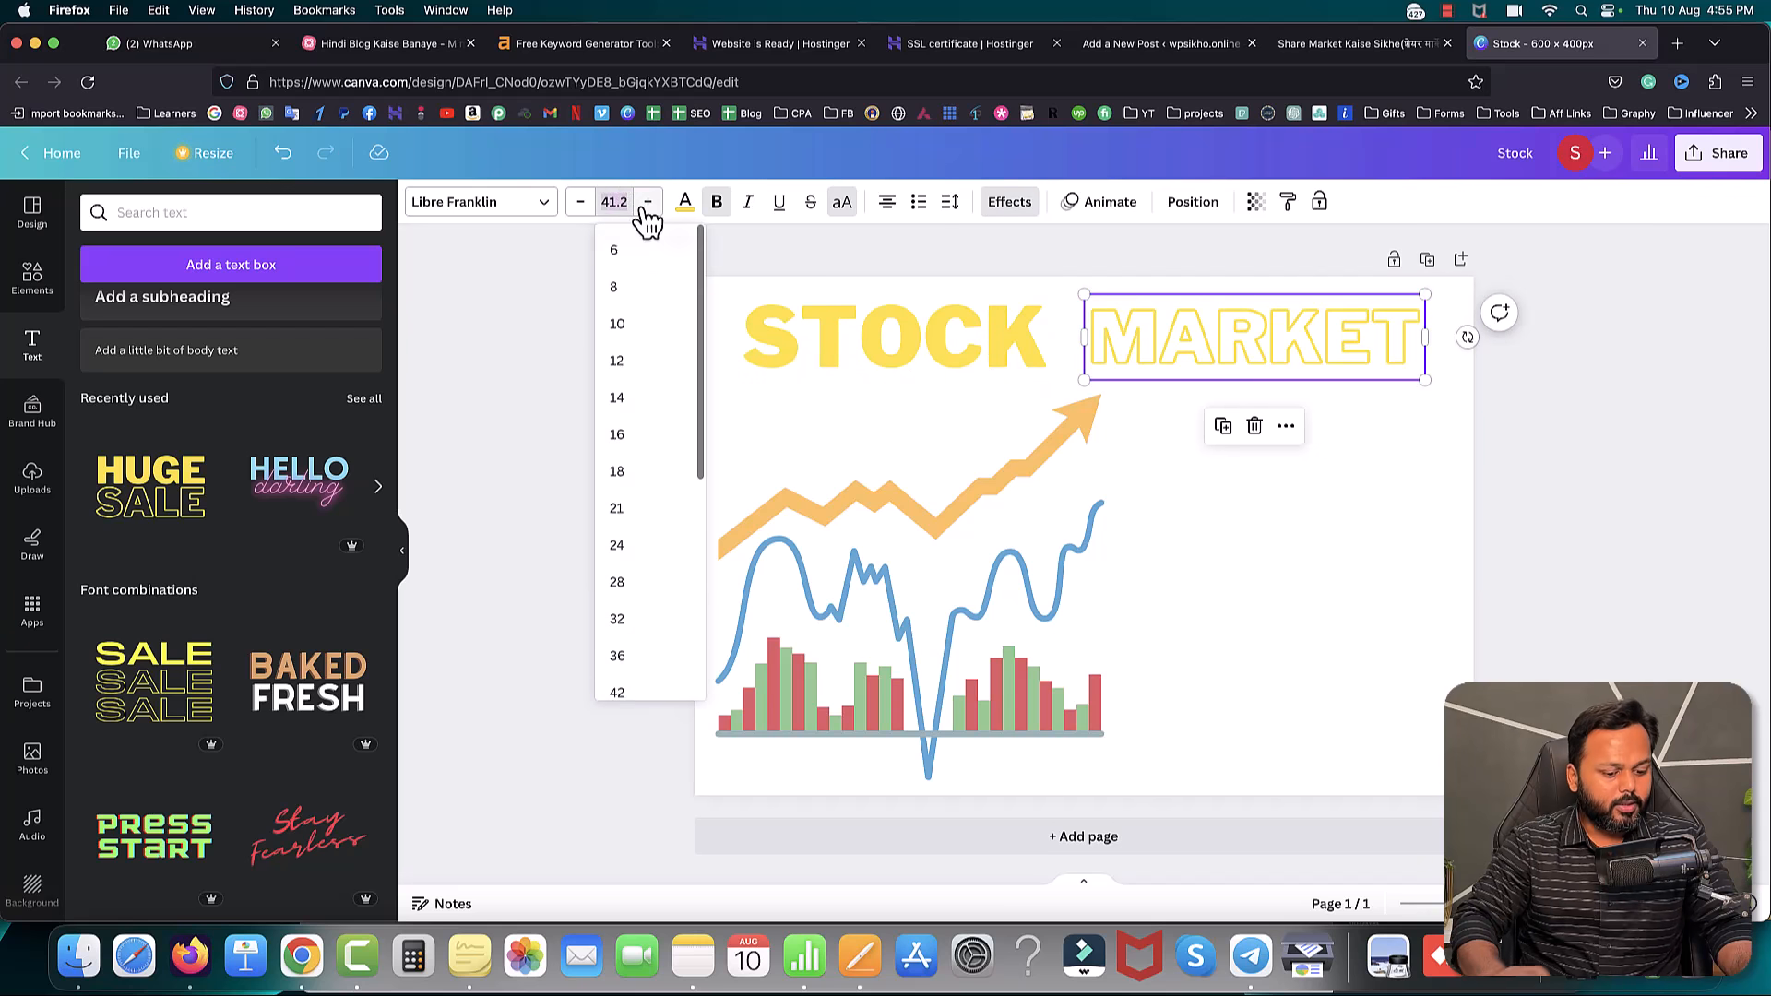
{"action": "type", "text": "7.9"}
{"action": "key", "text": "Return"}
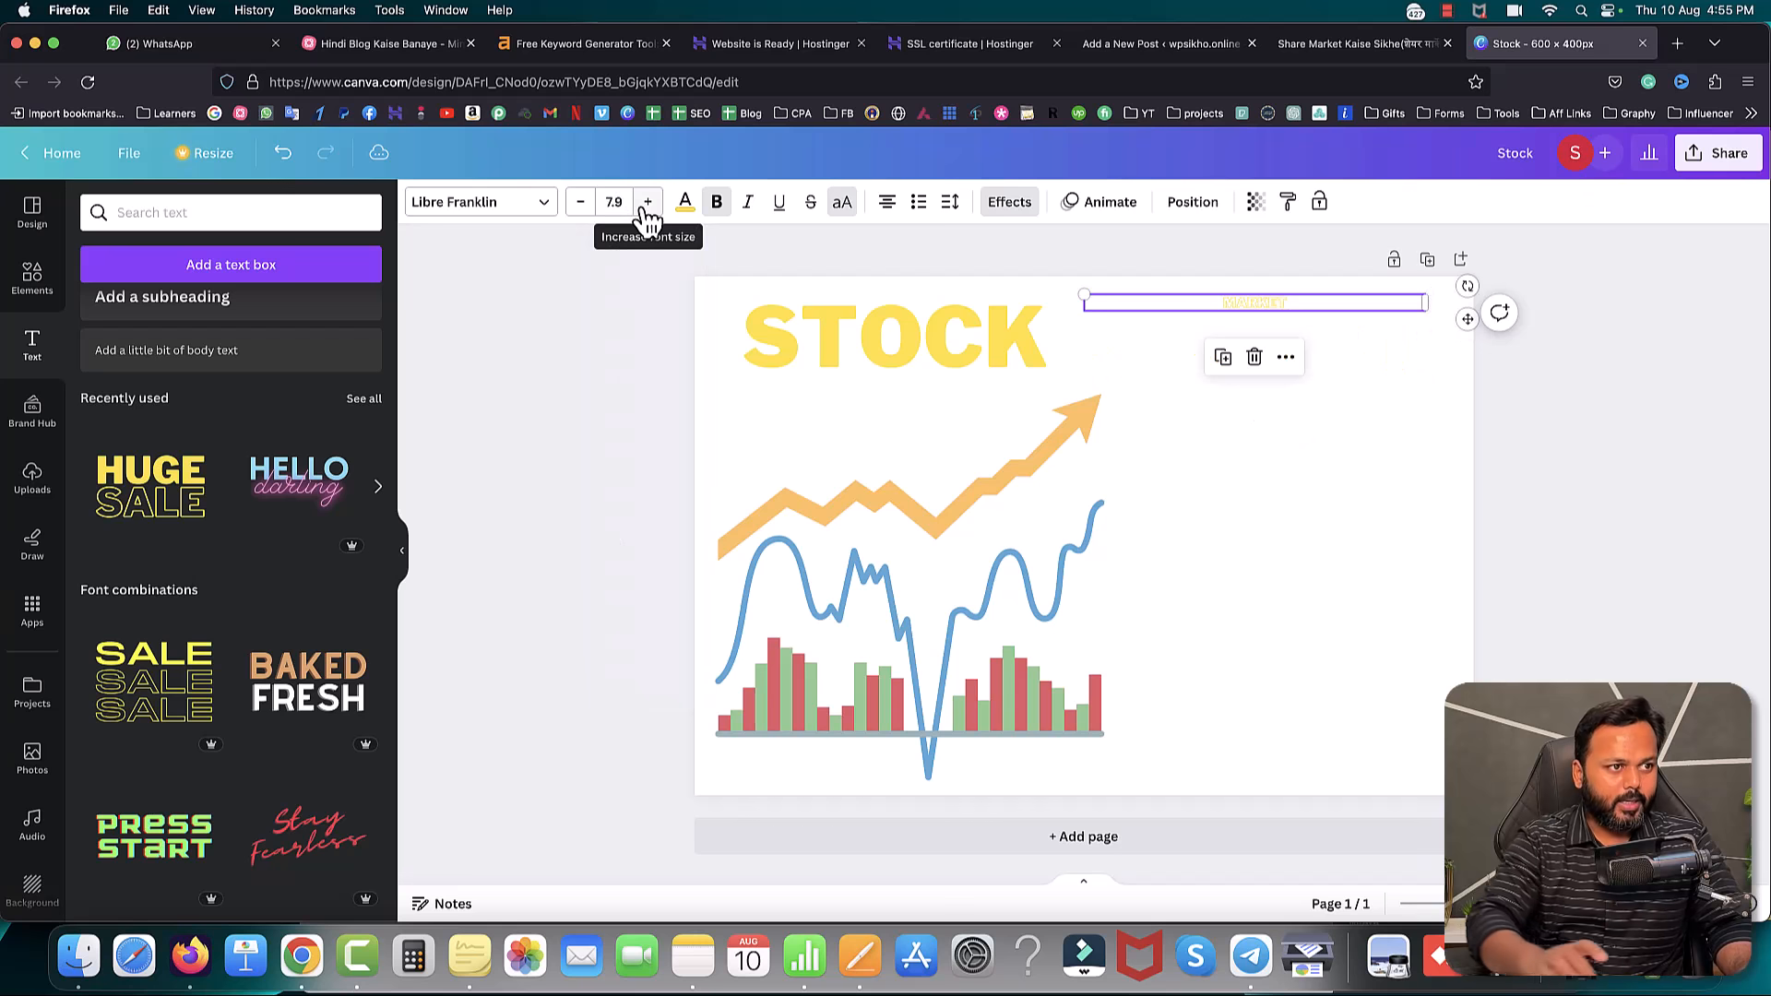
{"action": "left_click", "coordinate": [609, 202]}
{"action": "type", "text": "4"}
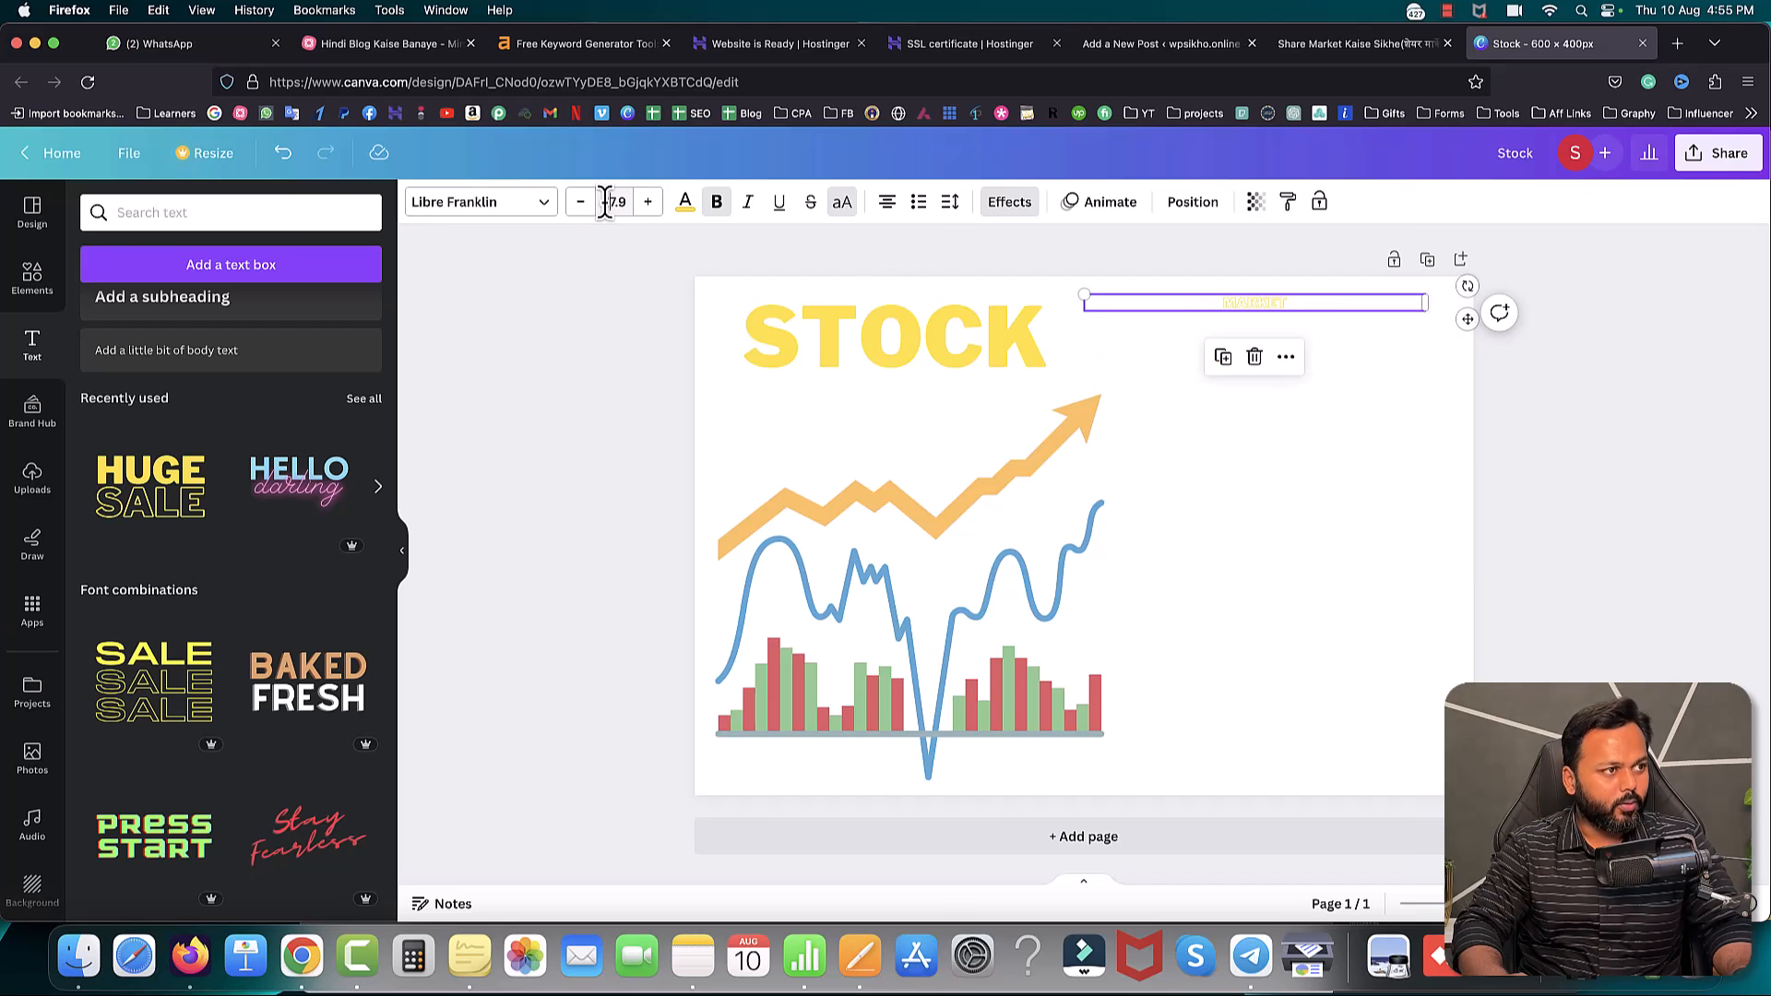
{"action": "key", "text": "Return"}
- Line up STOCK and MARKET side by side, widening MARKET to fit
{"action": "left_click", "coordinate": [982, 341]}
{"action": "left_click_drag", "start_coordinate": [982, 340], "coordinate": [960, 341]}
{"action": "left_click_drag", "start_coordinate": [1183, 352], "coordinate": [1153, 351]}
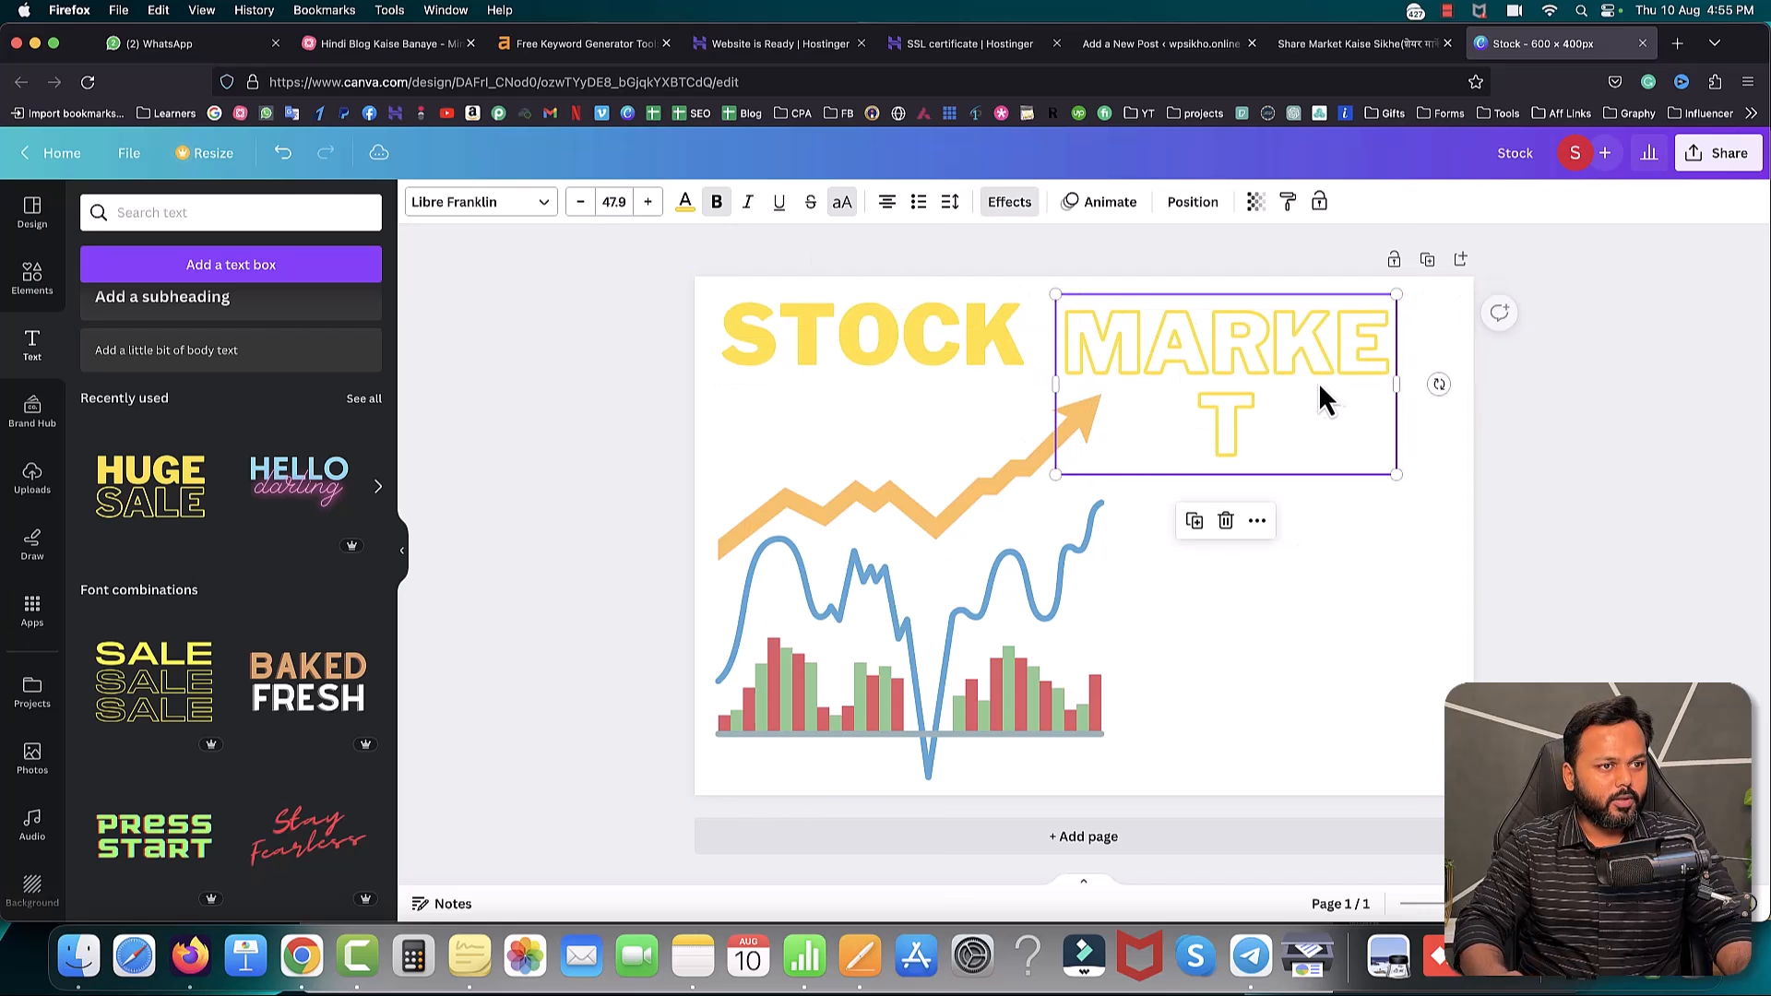
{"action": "left_click_drag", "start_coordinate": [1397, 386], "coordinate": [1456, 386]}
{"action": "left_click_drag", "start_coordinate": [973, 340], "coordinate": [982, 341]}
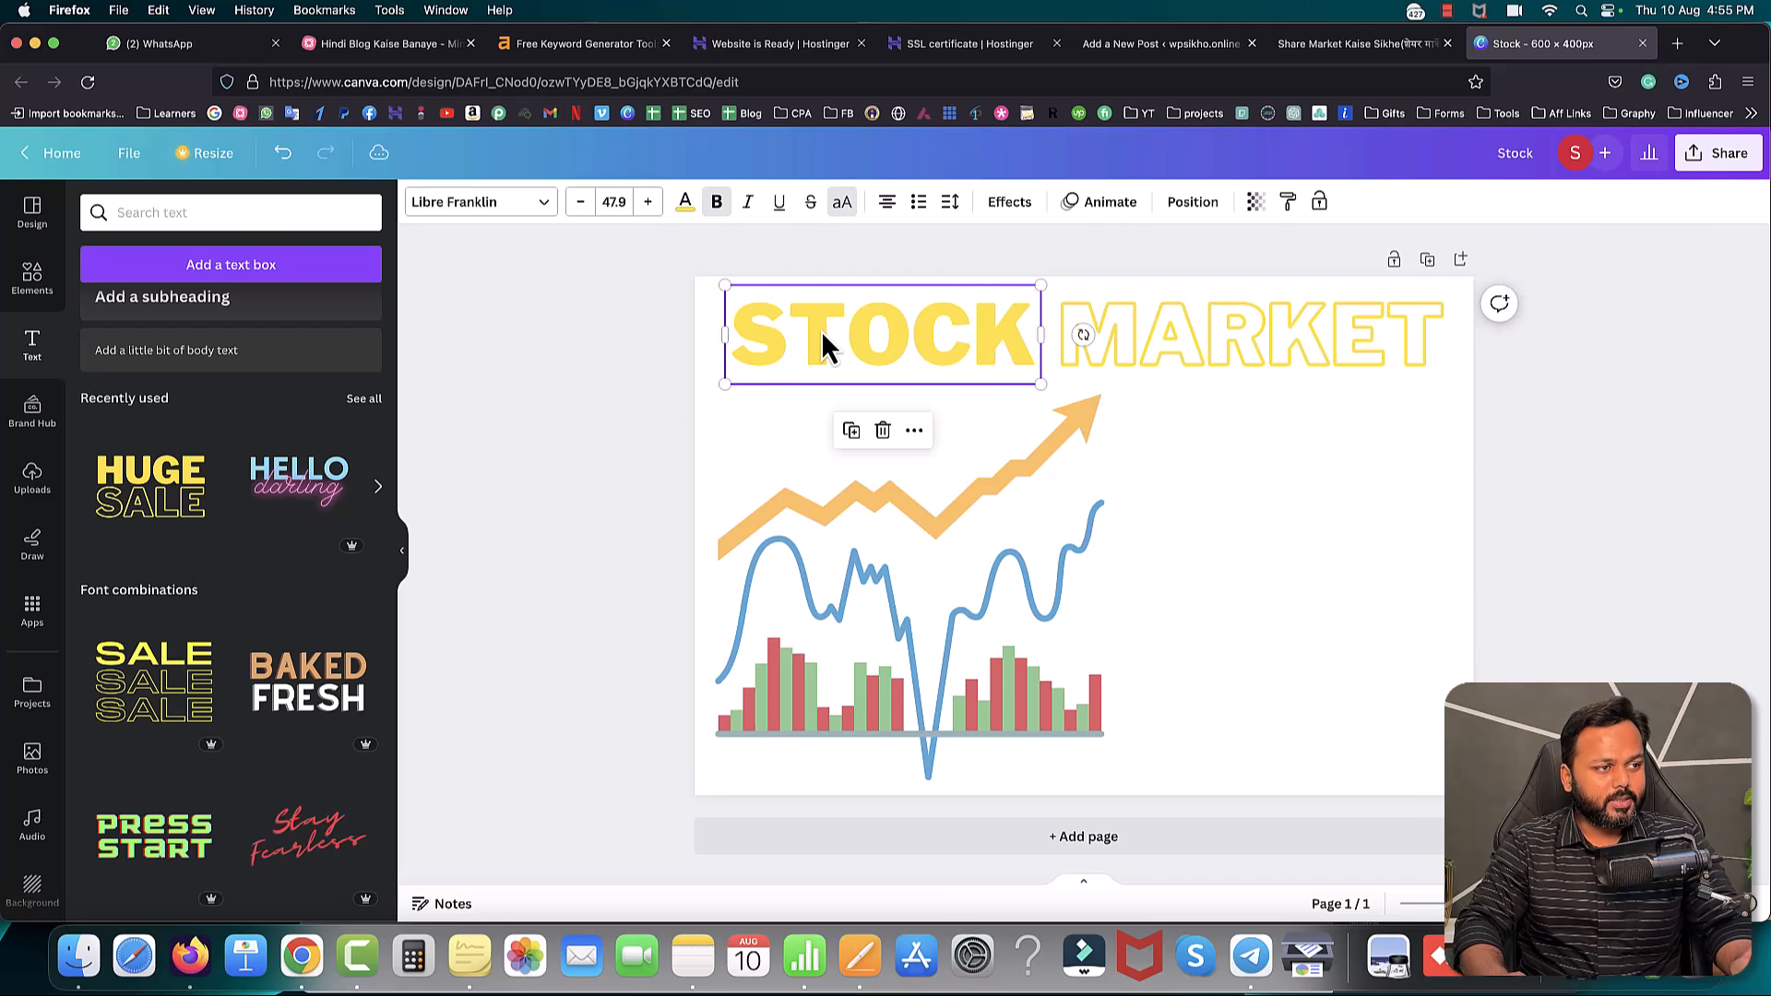
- Color the STOCK text red and the MARKET text green
{"action": "left_click", "coordinate": [685, 207]}
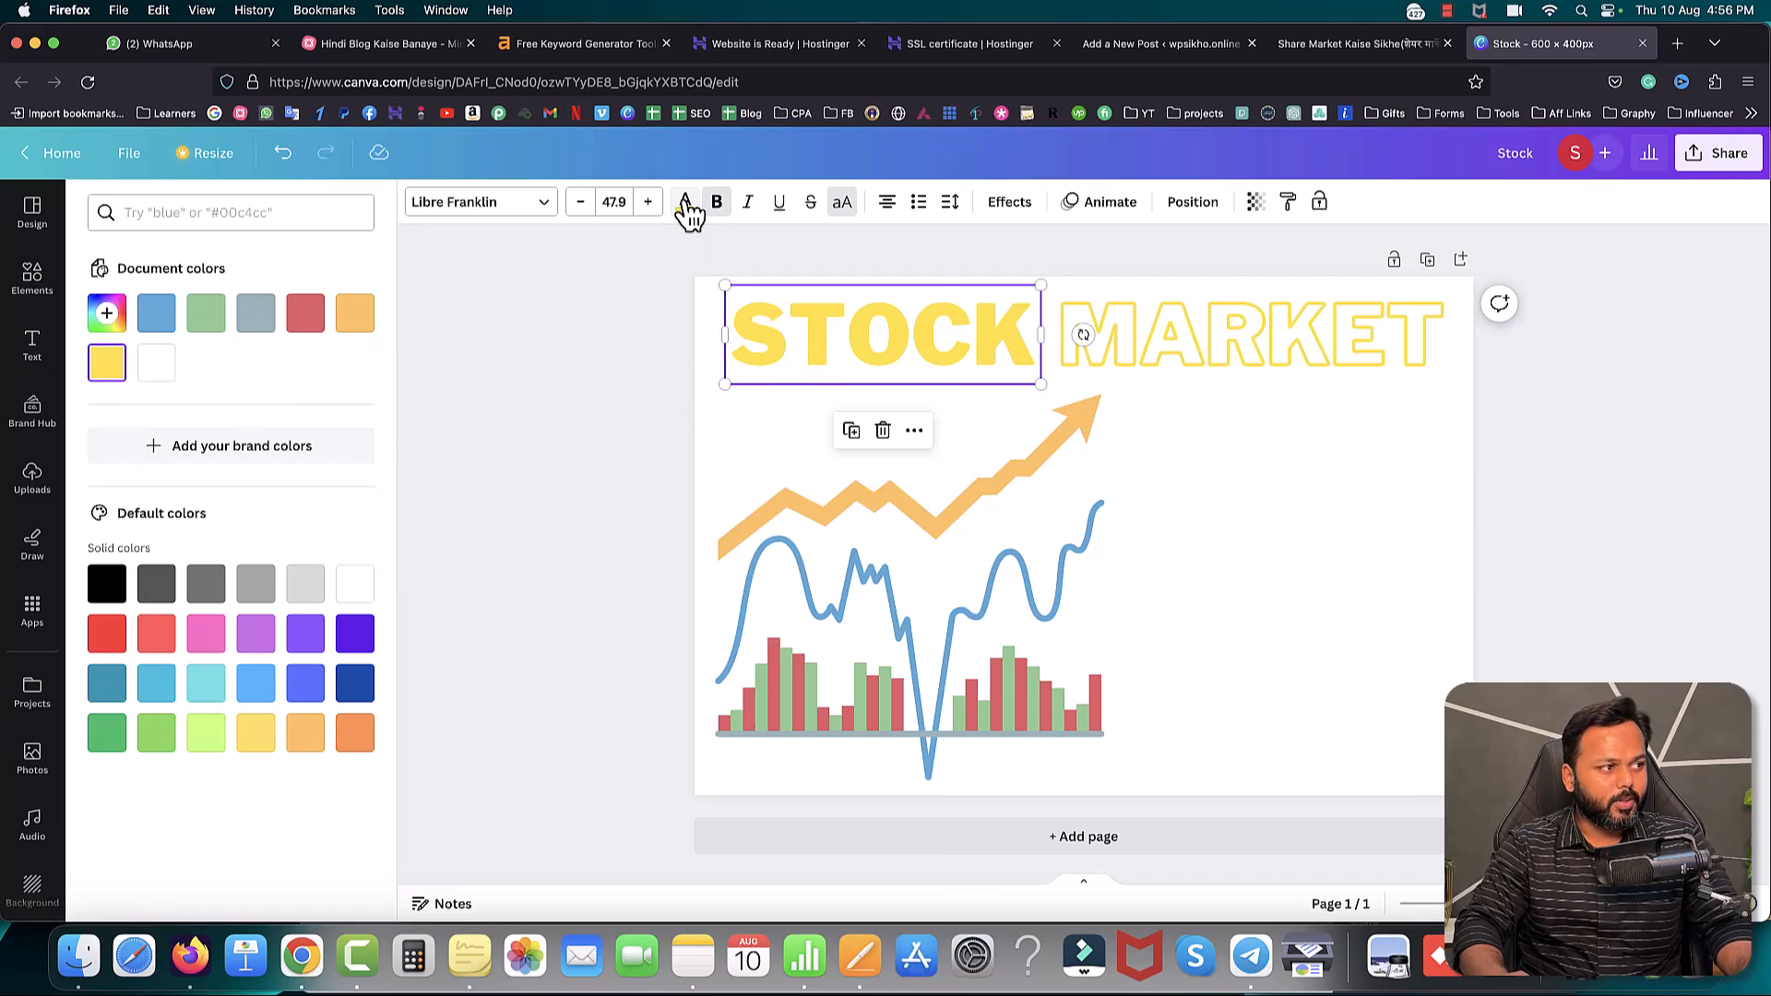
{"action": "left_click", "coordinate": [301, 315]}
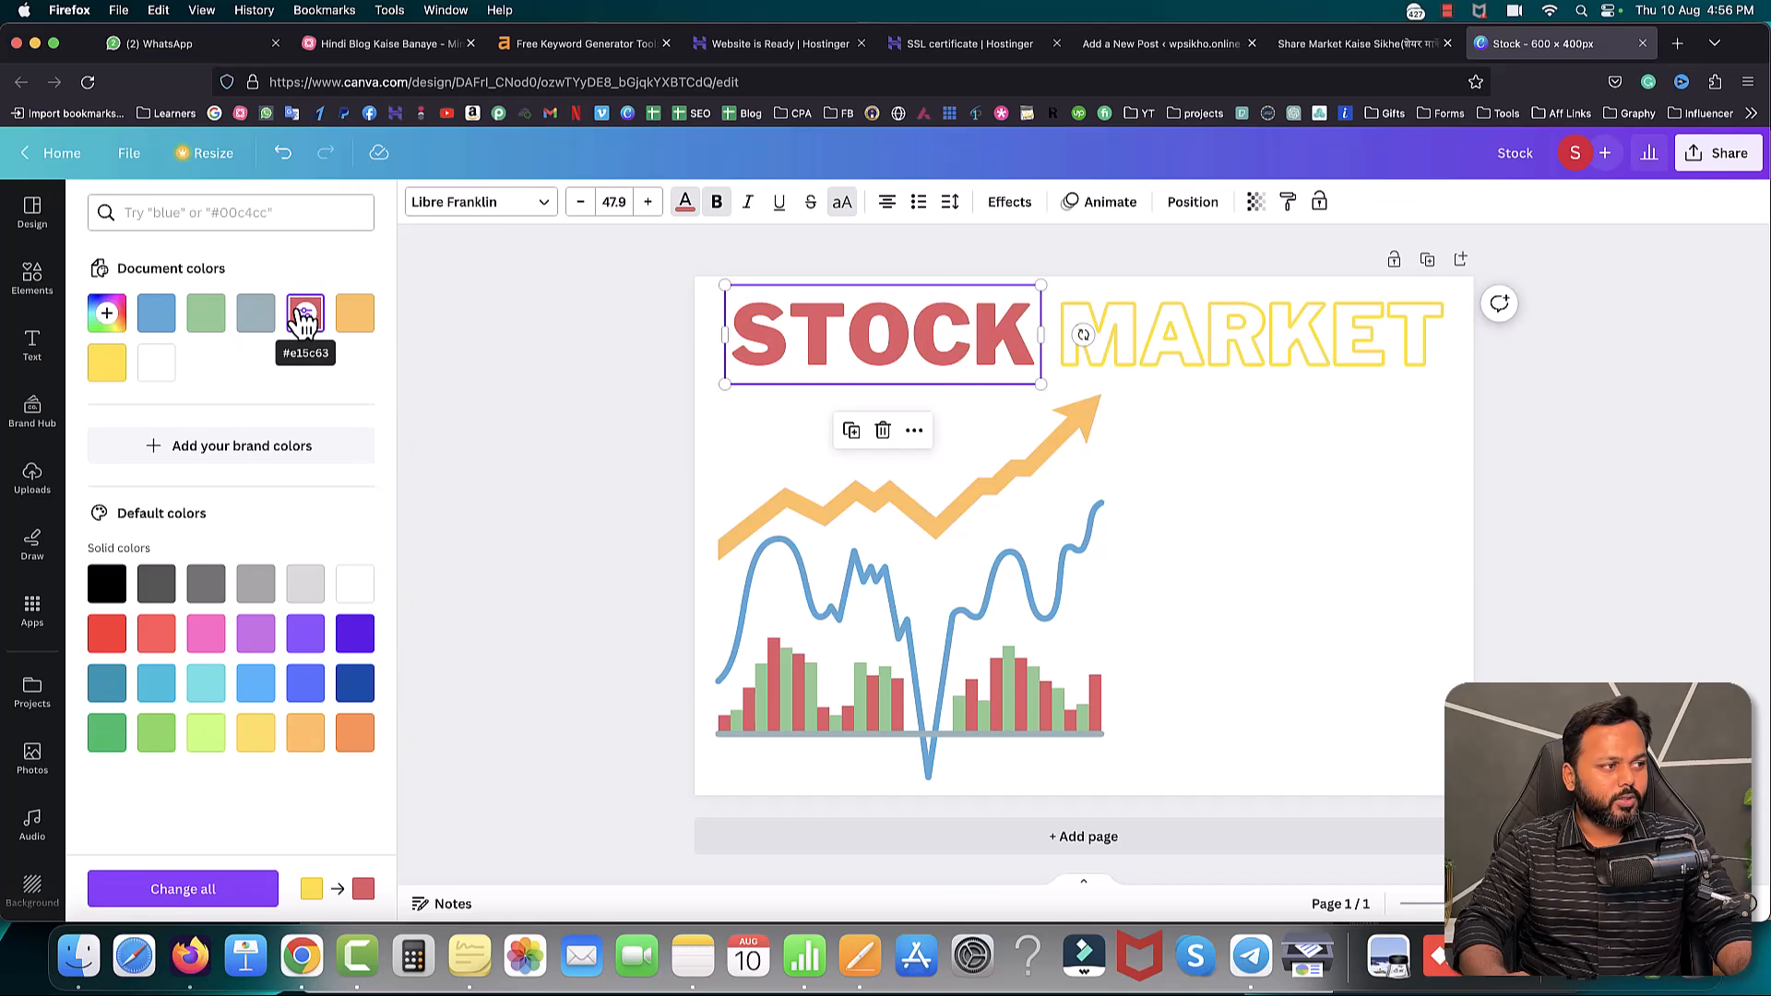
{"action": "left_click", "coordinate": [1227, 358]}
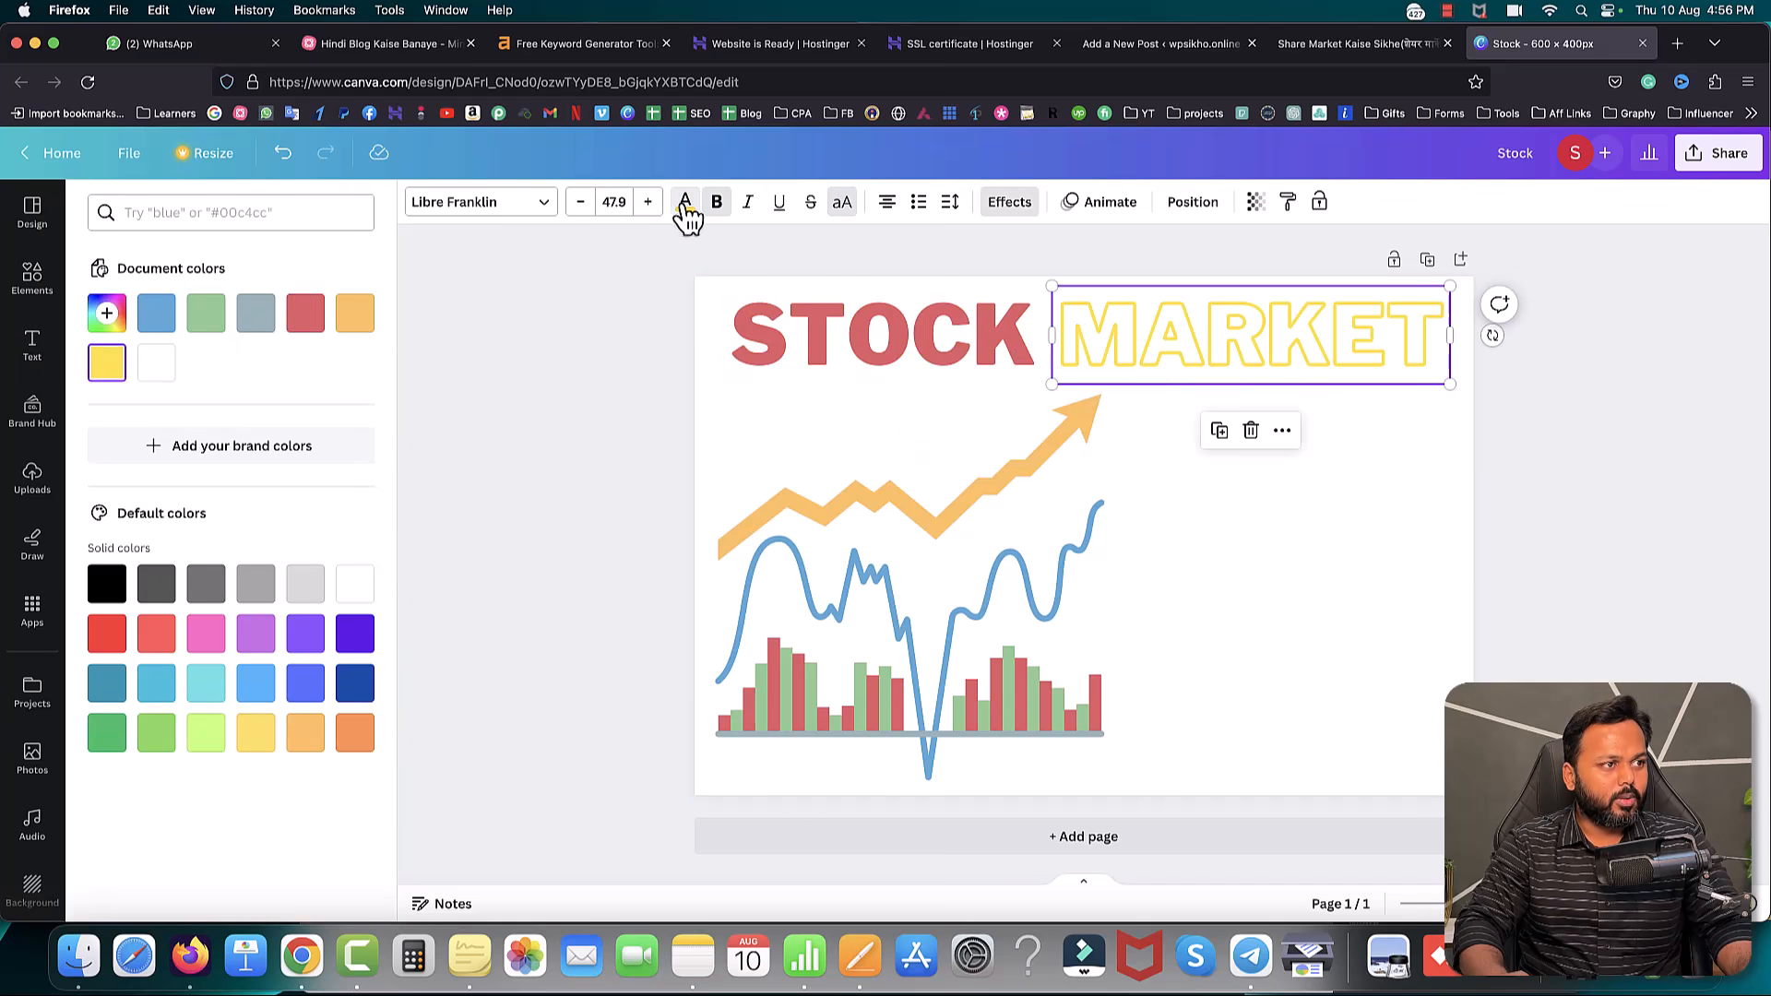
{"action": "left_click", "coordinate": [205, 318]}
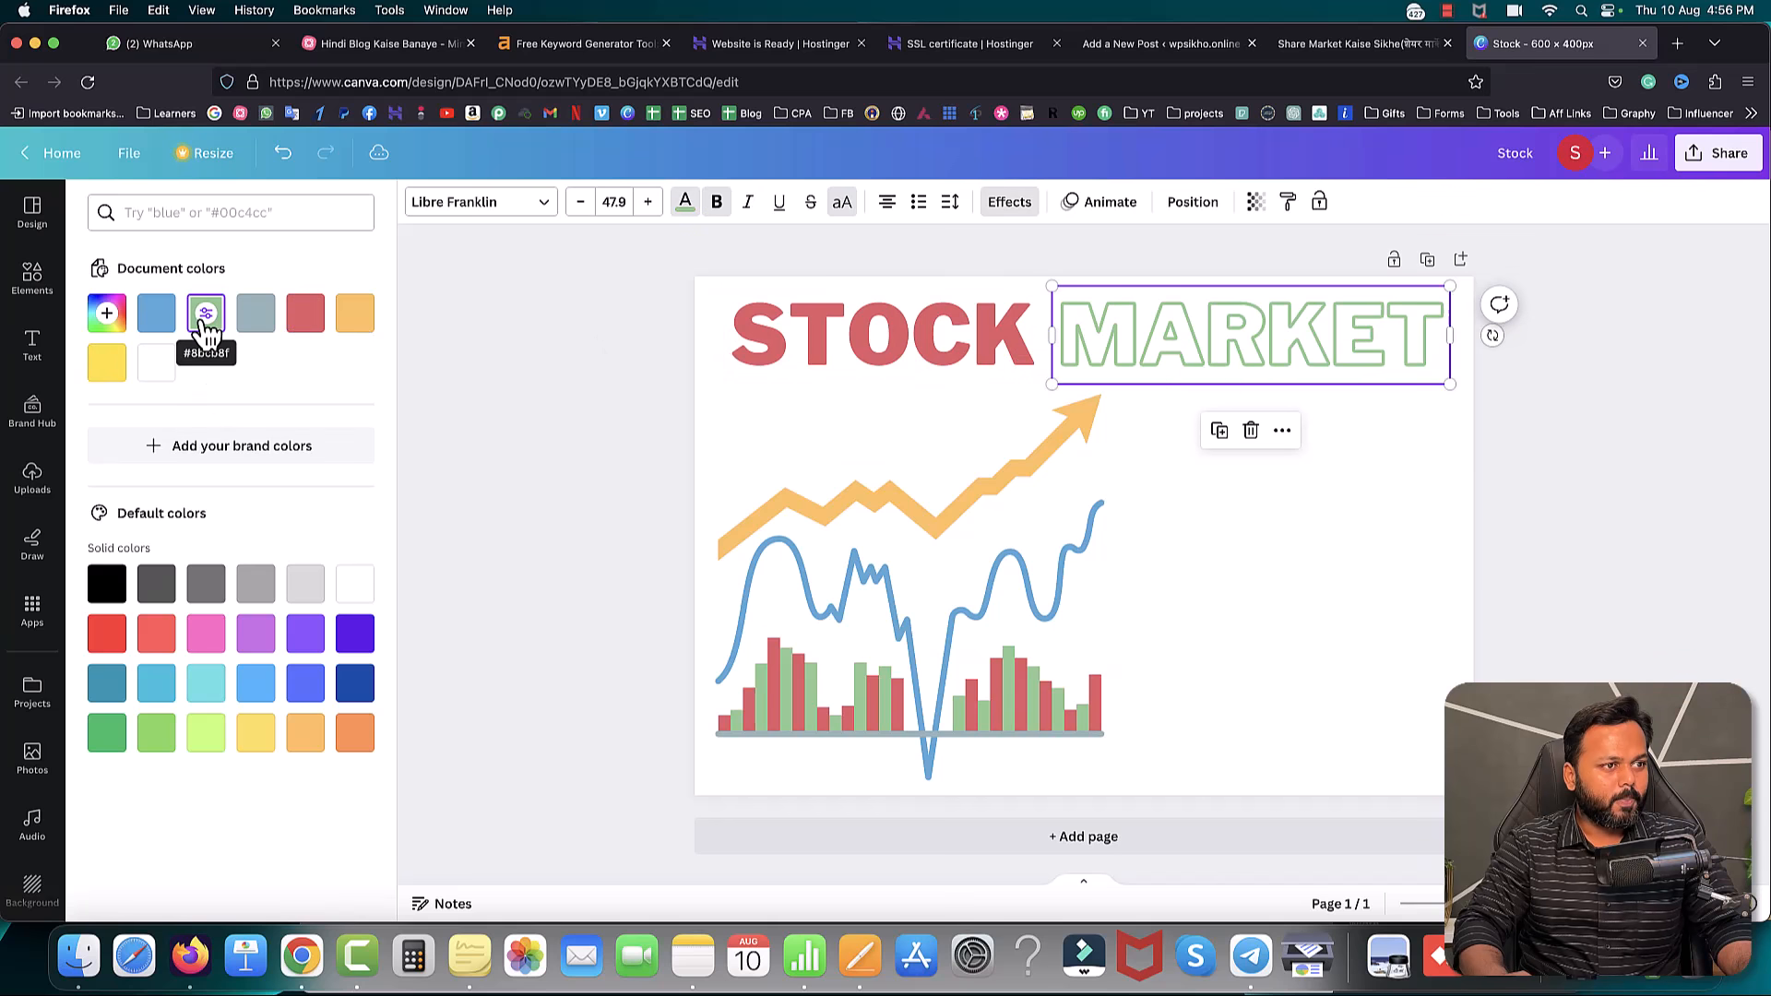
{"action": "left_click", "coordinate": [493, 362]}
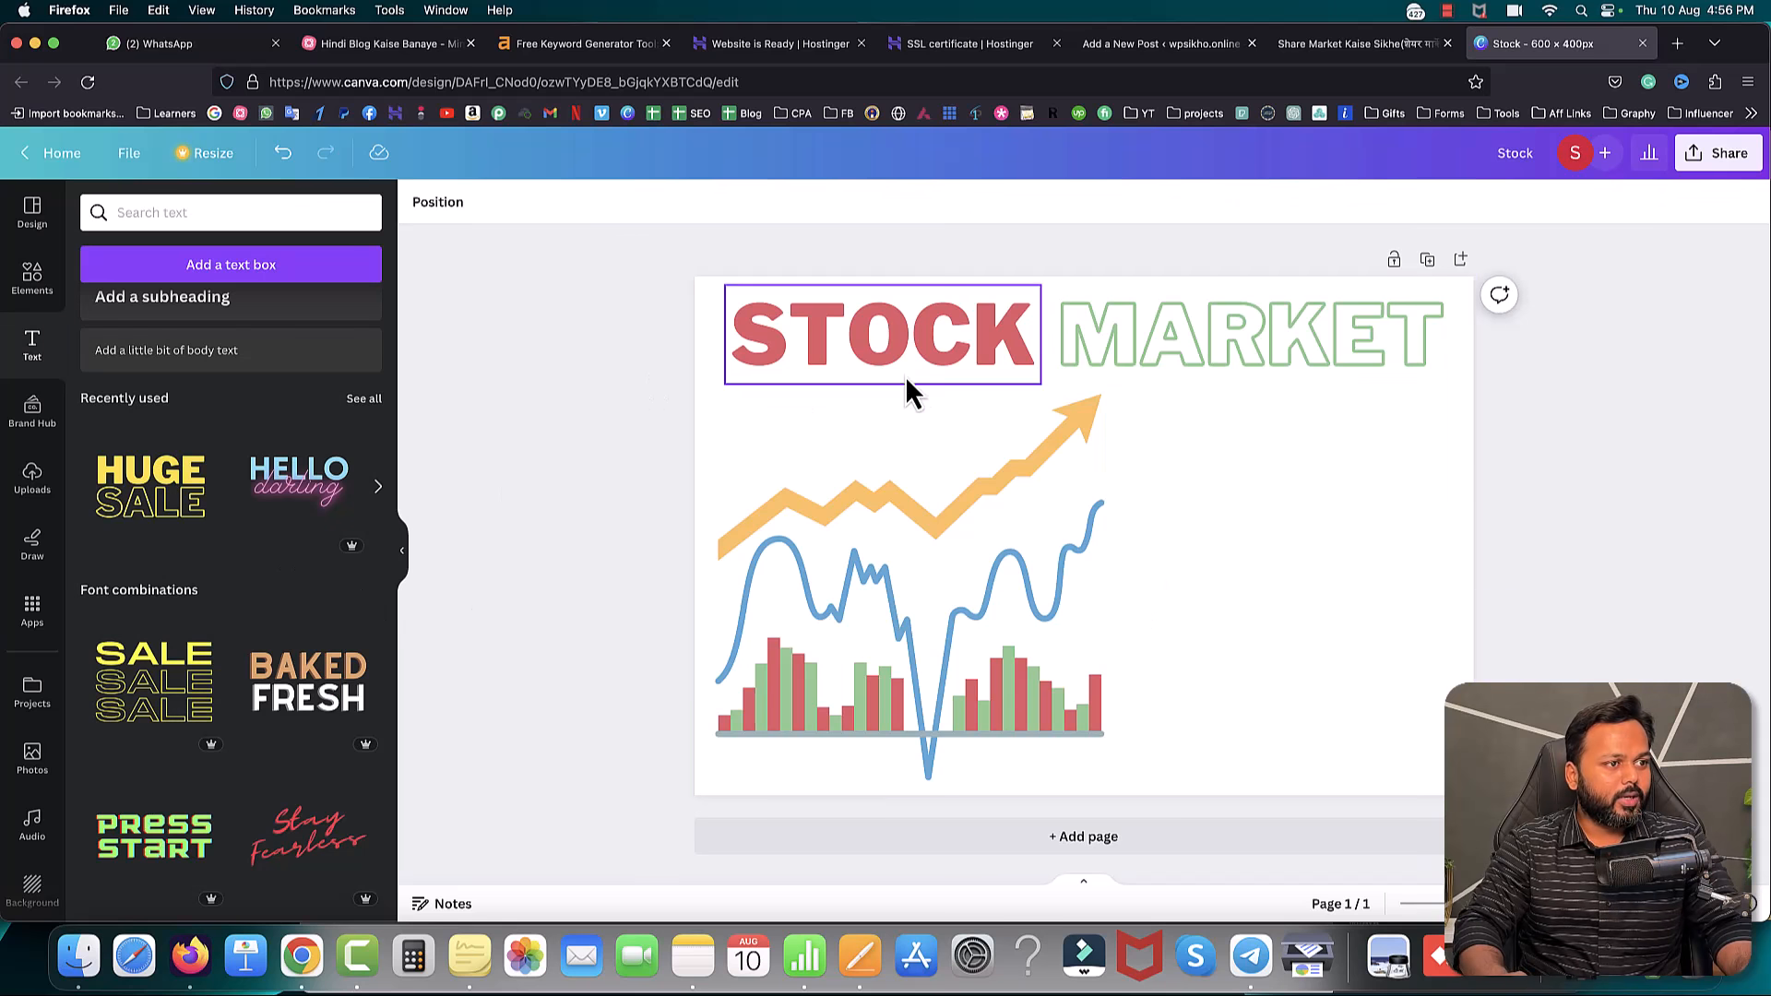
- Duplicate STOCK and place the copy to the right of the chart
{"action": "left_click", "coordinate": [888, 345]}
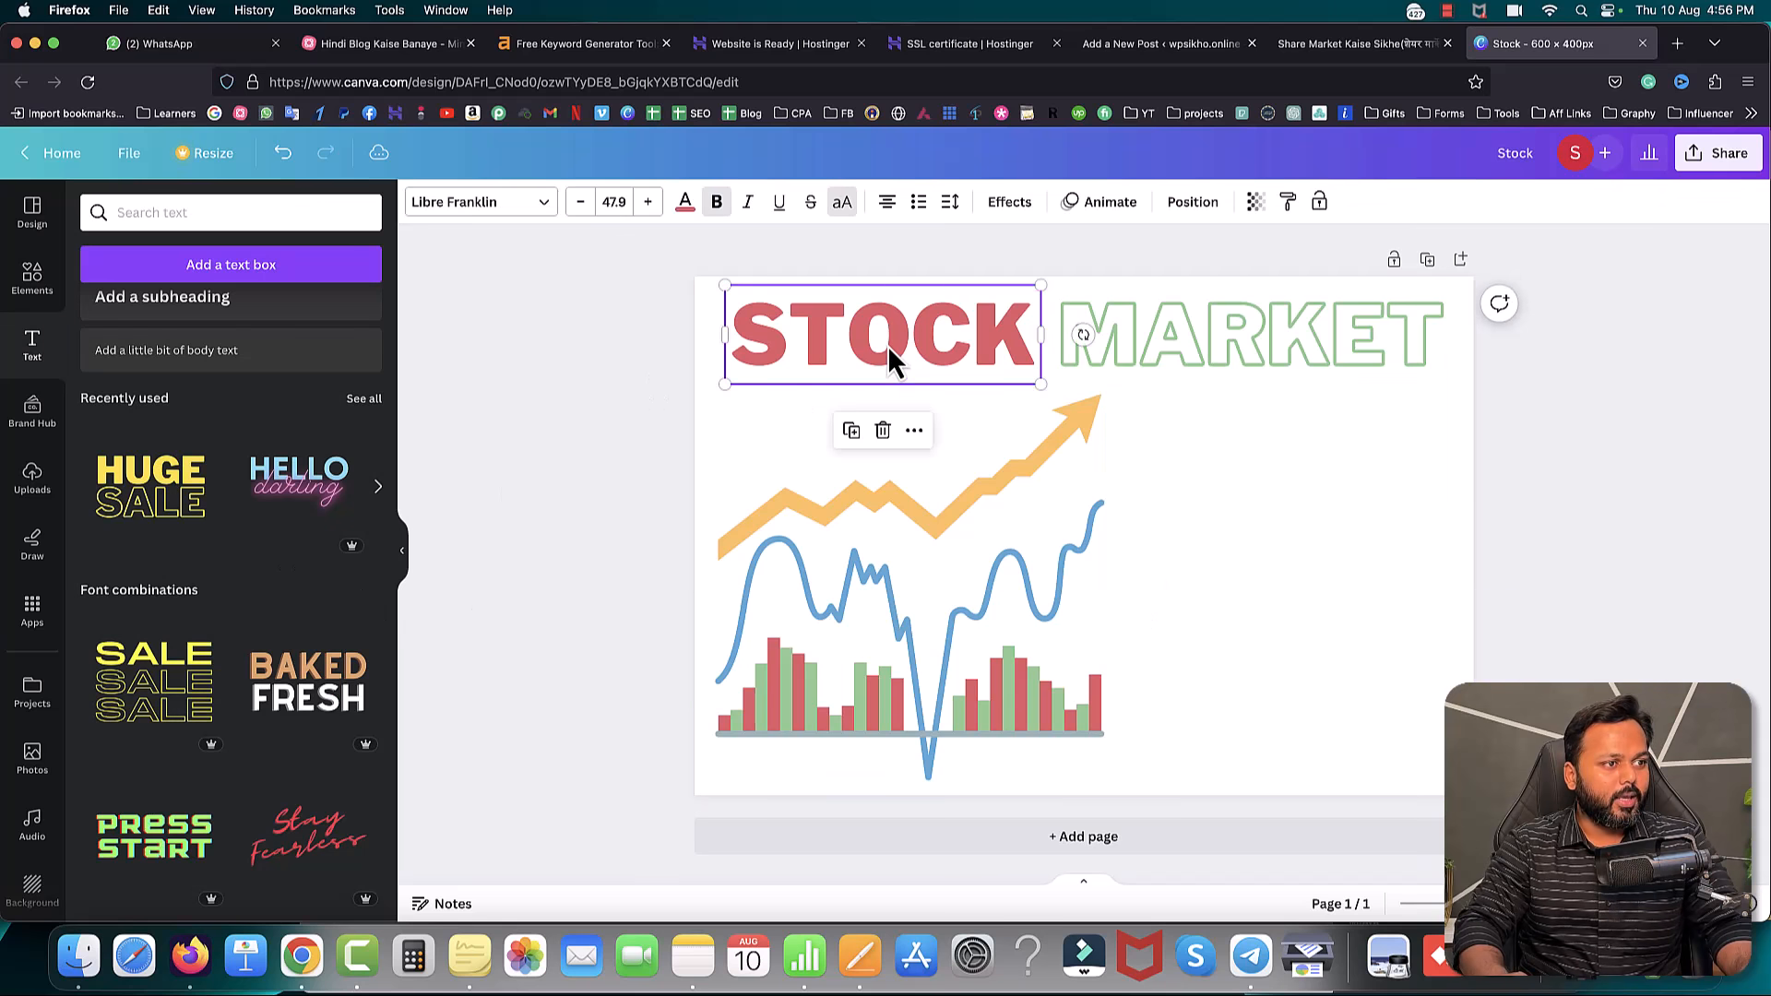
{"action": "left_click", "coordinate": [852, 432]}
{"action": "left_click_drag", "start_coordinate": [861, 381], "coordinate": [1248, 490]}
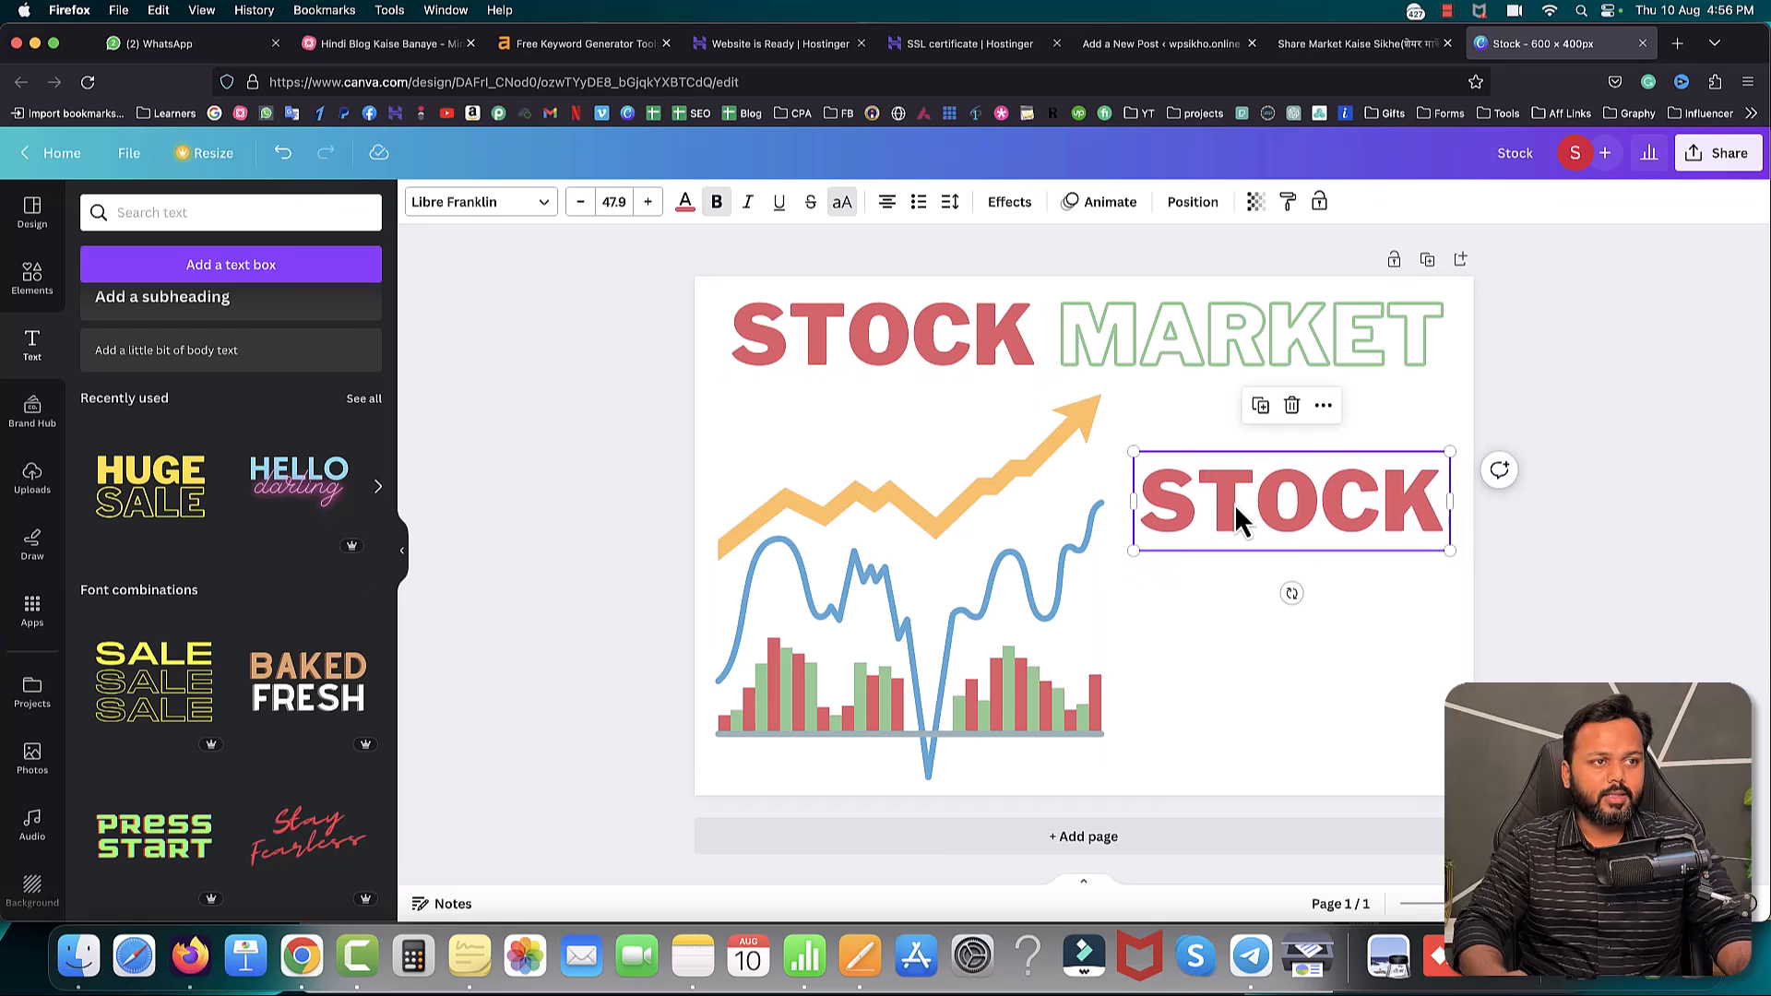
{"action": "left_click", "coordinate": [1669, 55]}
- Type 'kaise seekhen' in Google Translate to get कैसे सीखें, then take it out of the input
{"action": "type", "text": "translate.google.com/"}
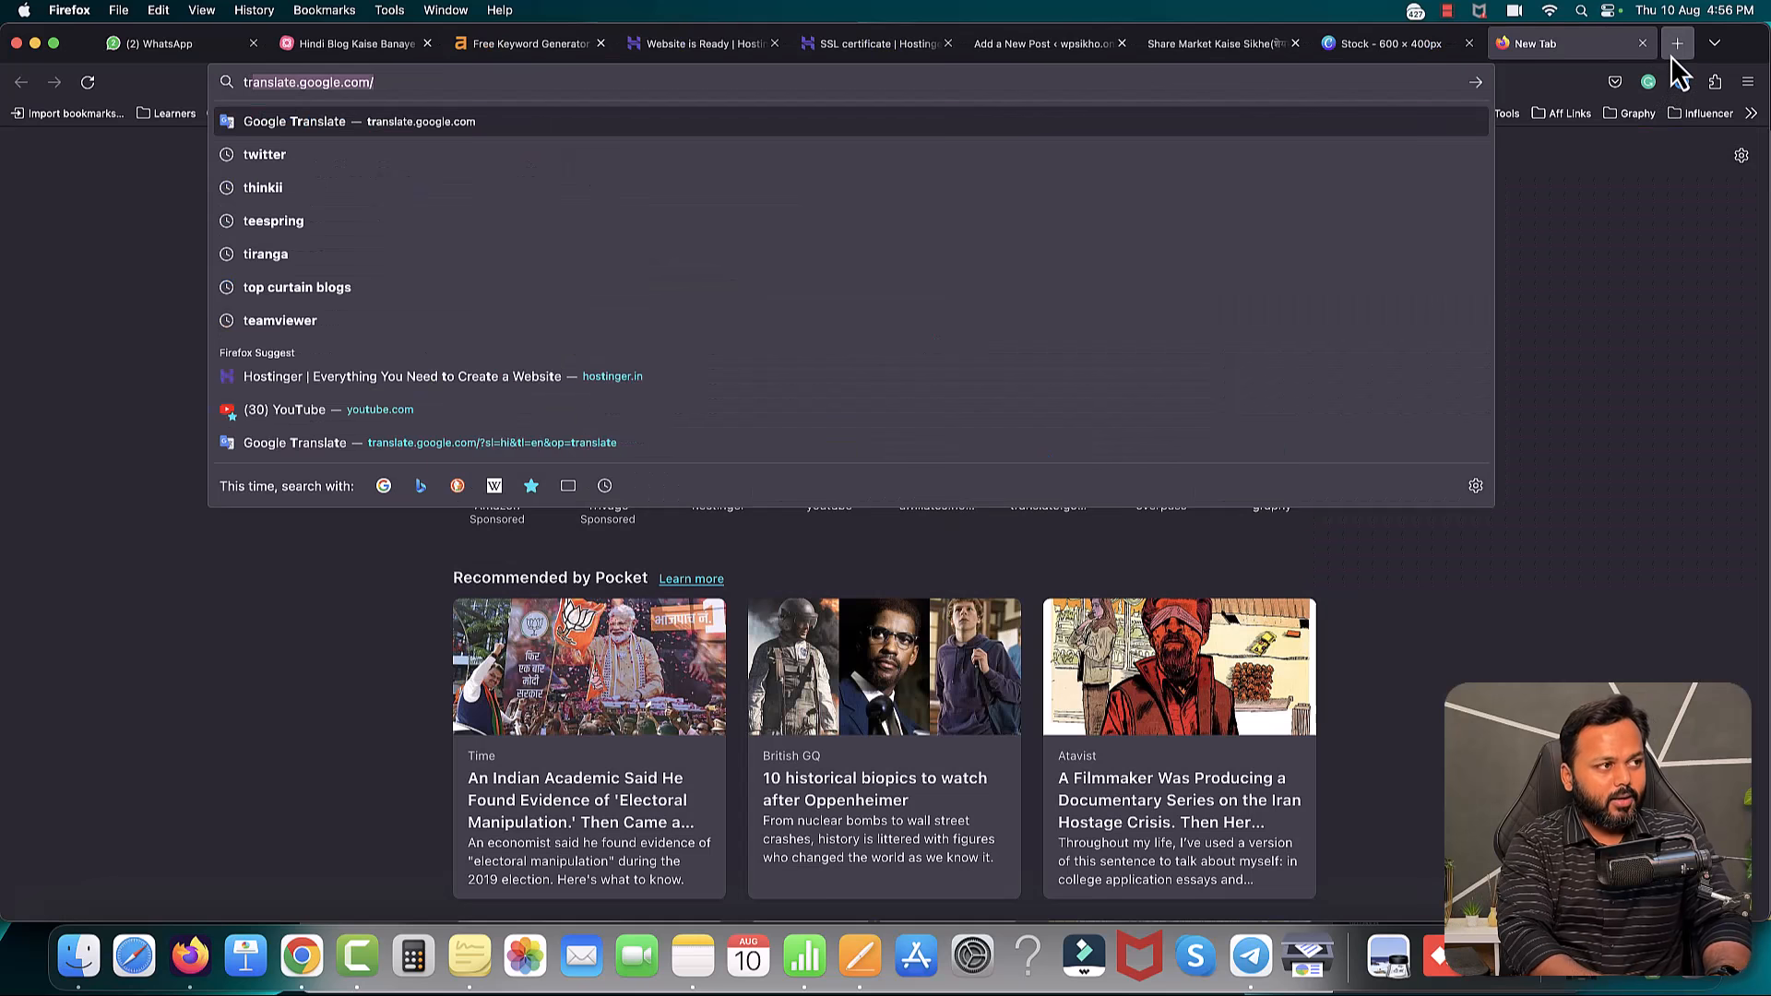
{"action": "key", "text": "Return"}
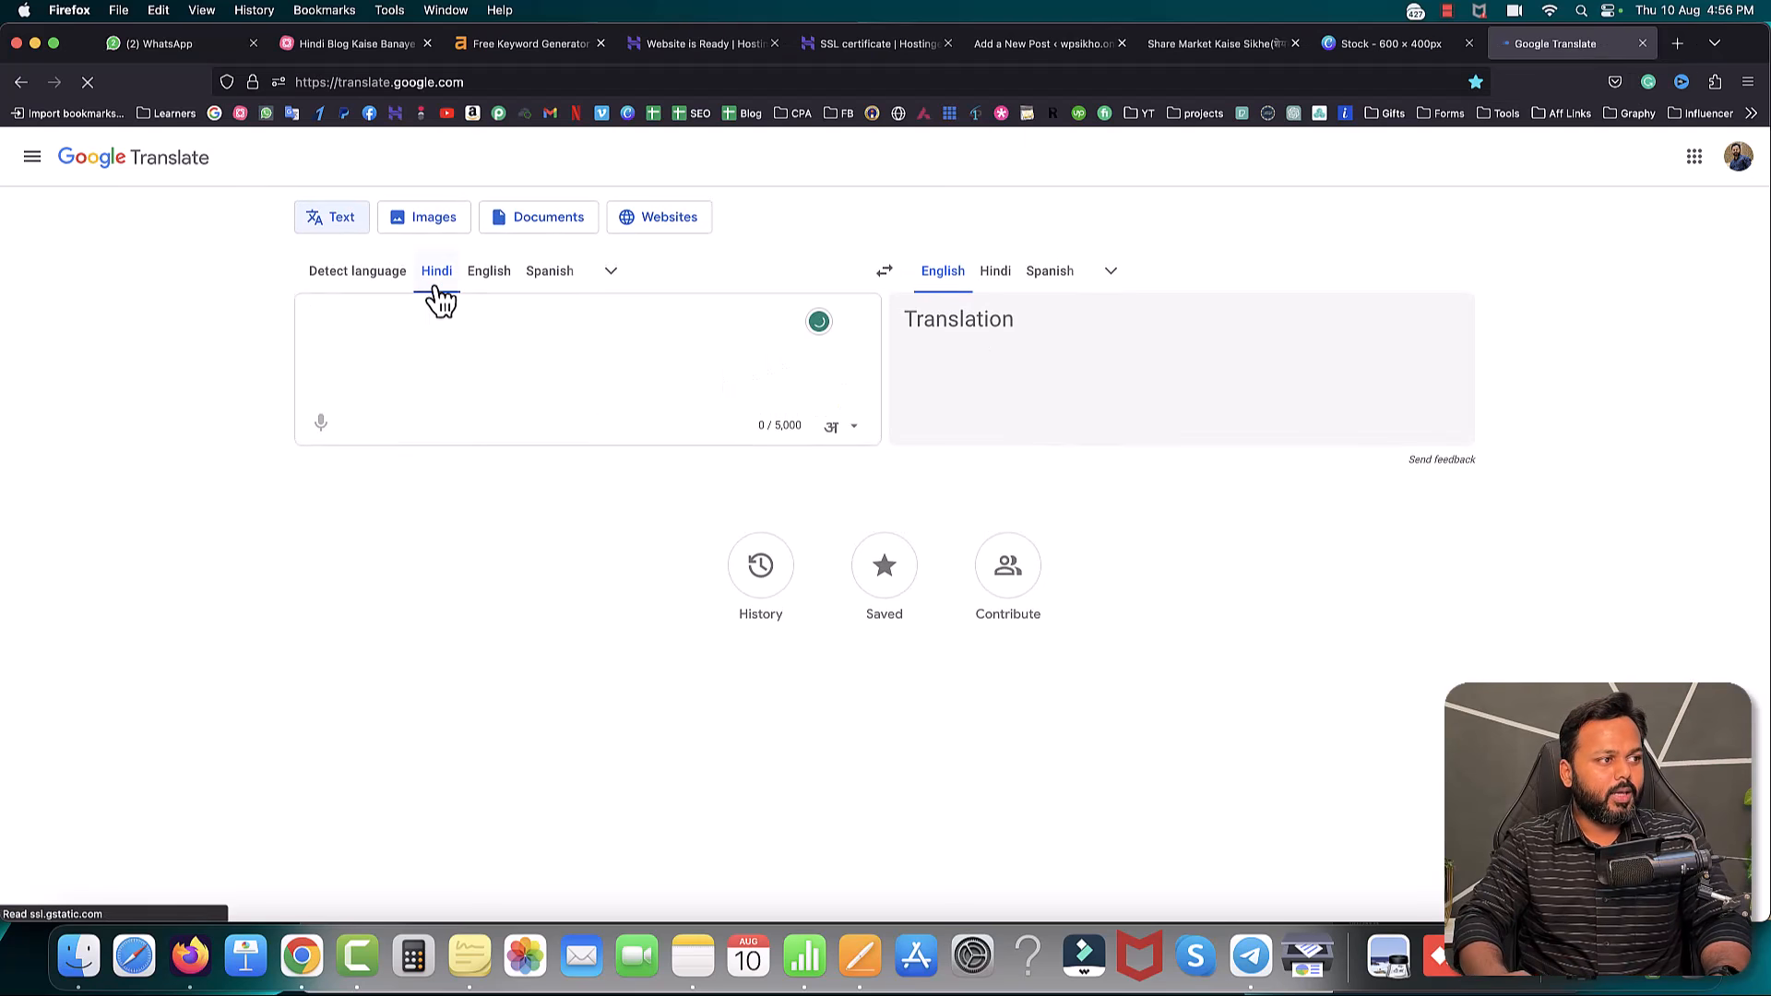
{"action": "type", "text": "kaise seekhen"}
{"action": "key", "text": "Return"}
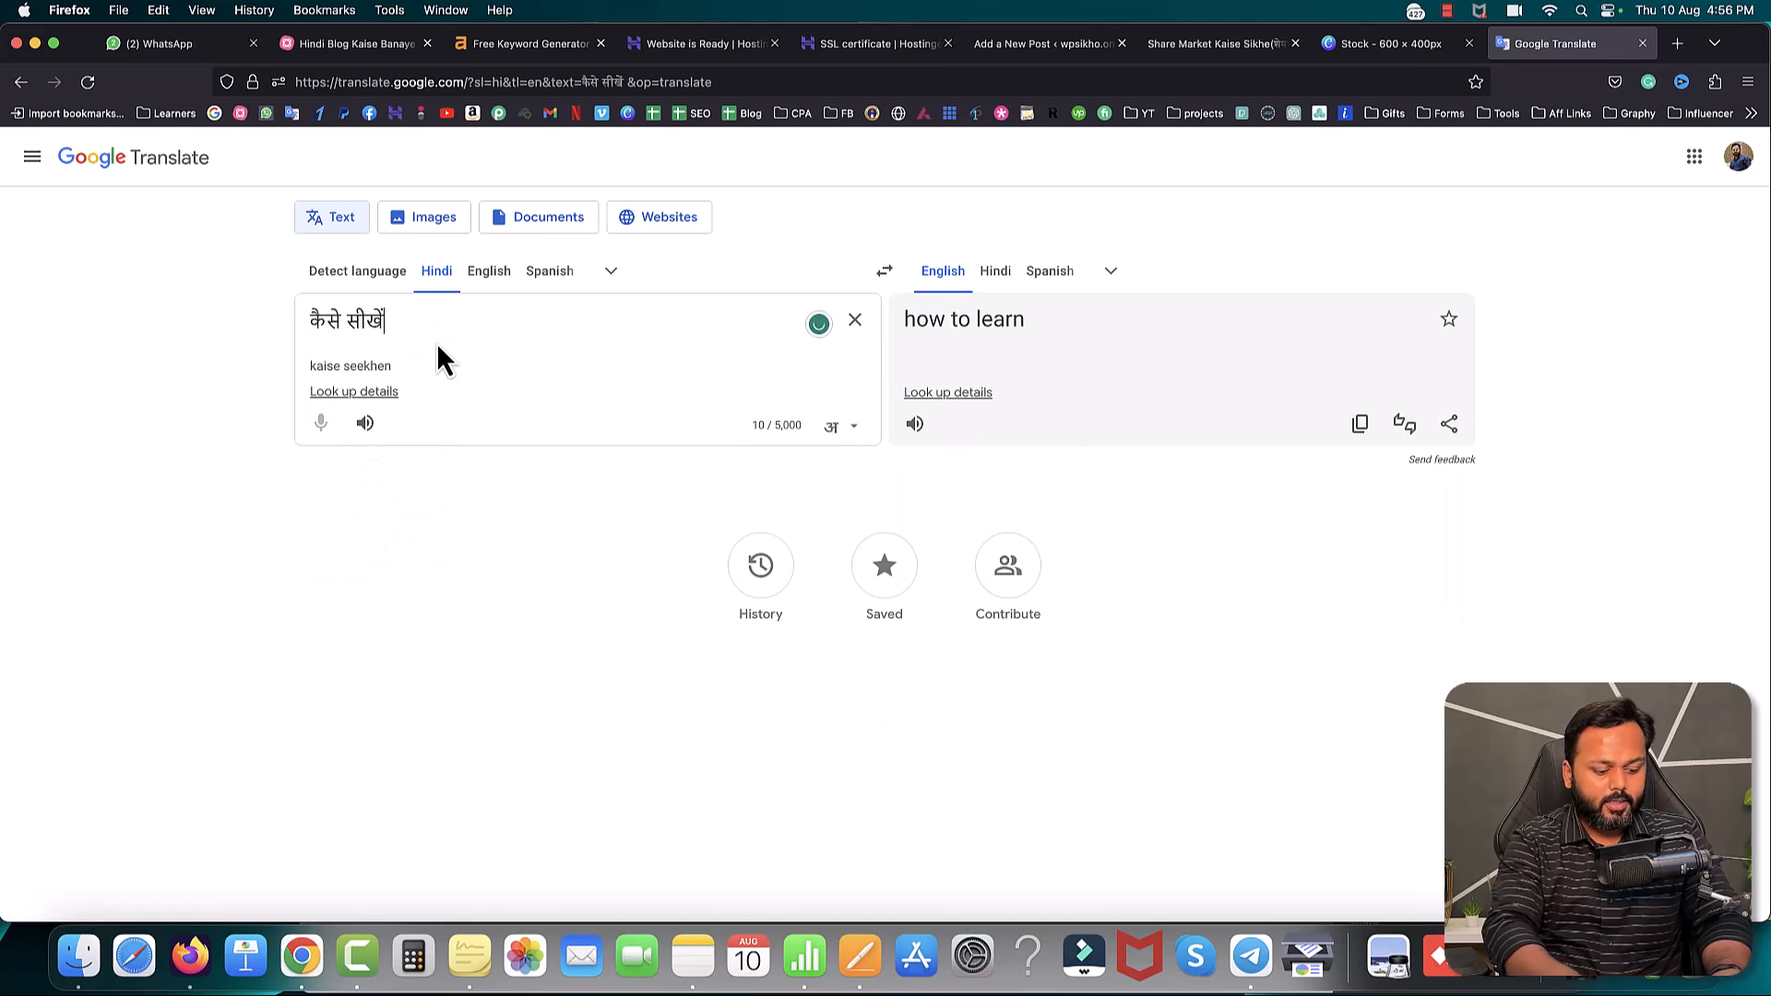
{"action": "key", "text": "super+a"}
{"action": "key", "text": "super+c"}
{"action": "key", "text": "BackSpace"}
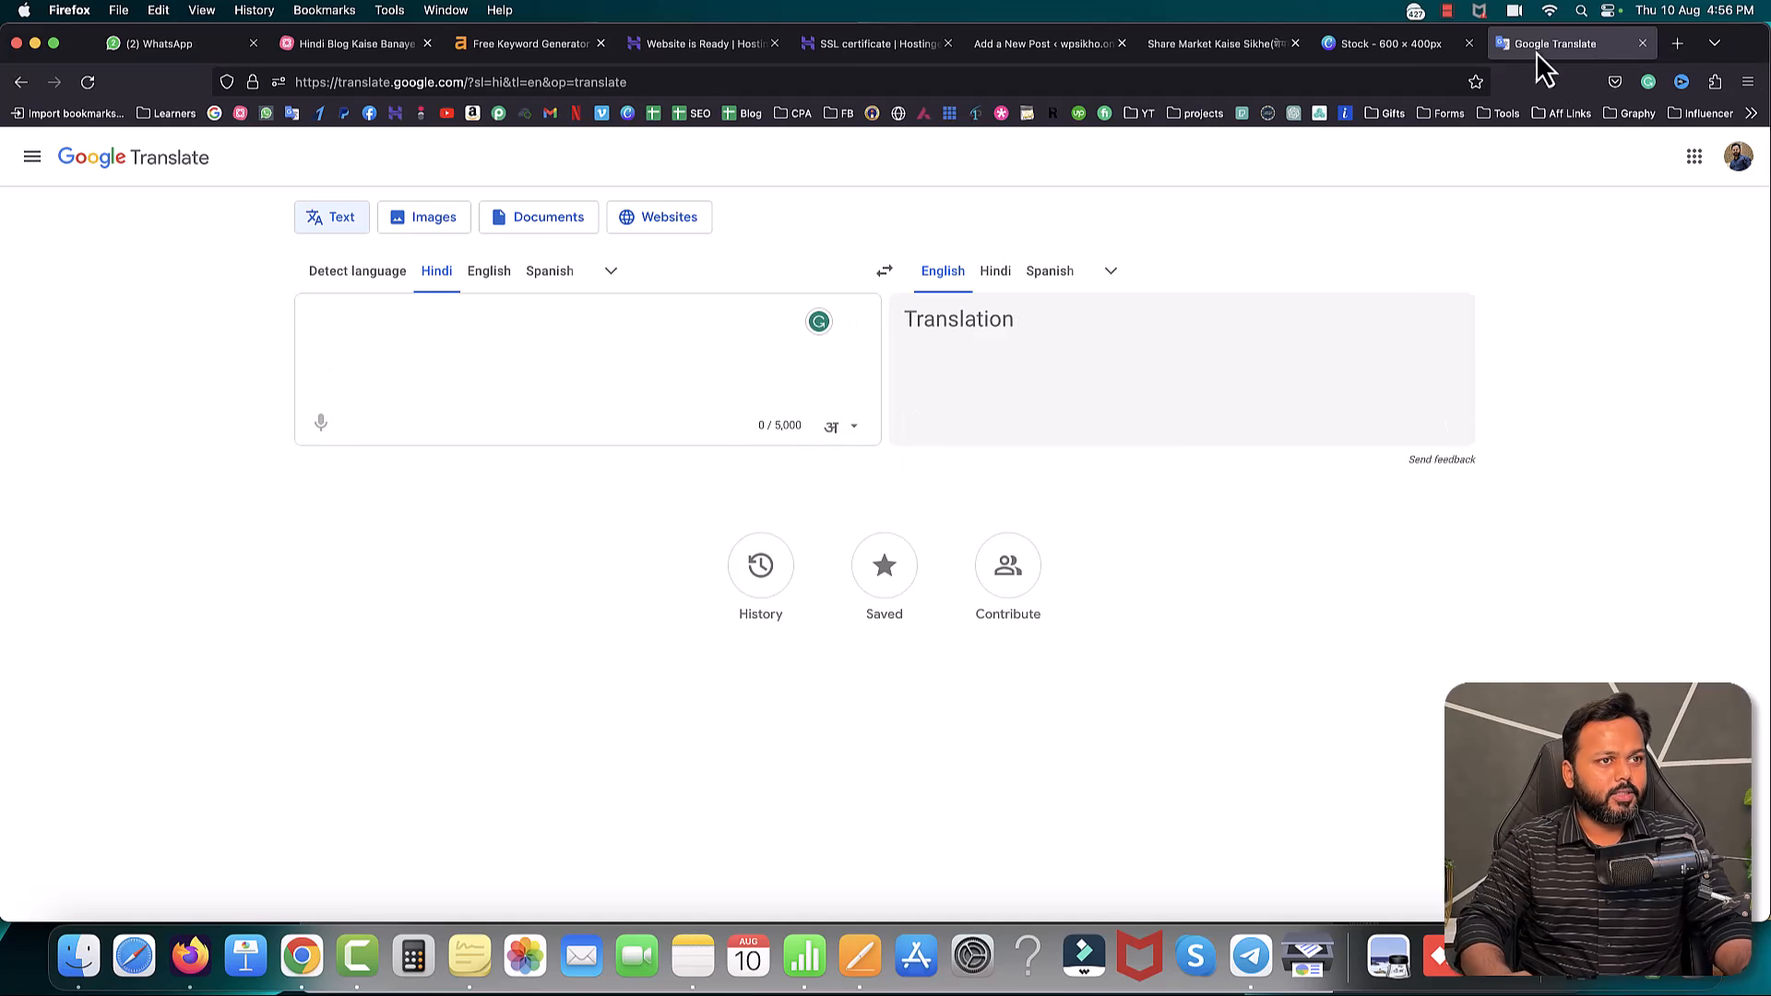
{"action": "left_click", "coordinate": [1384, 45]}
- Replace the STOCK copy with कैसे सीखें split over two lines, then resize and position it
{"action": "double_click", "coordinate": [1282, 512]}
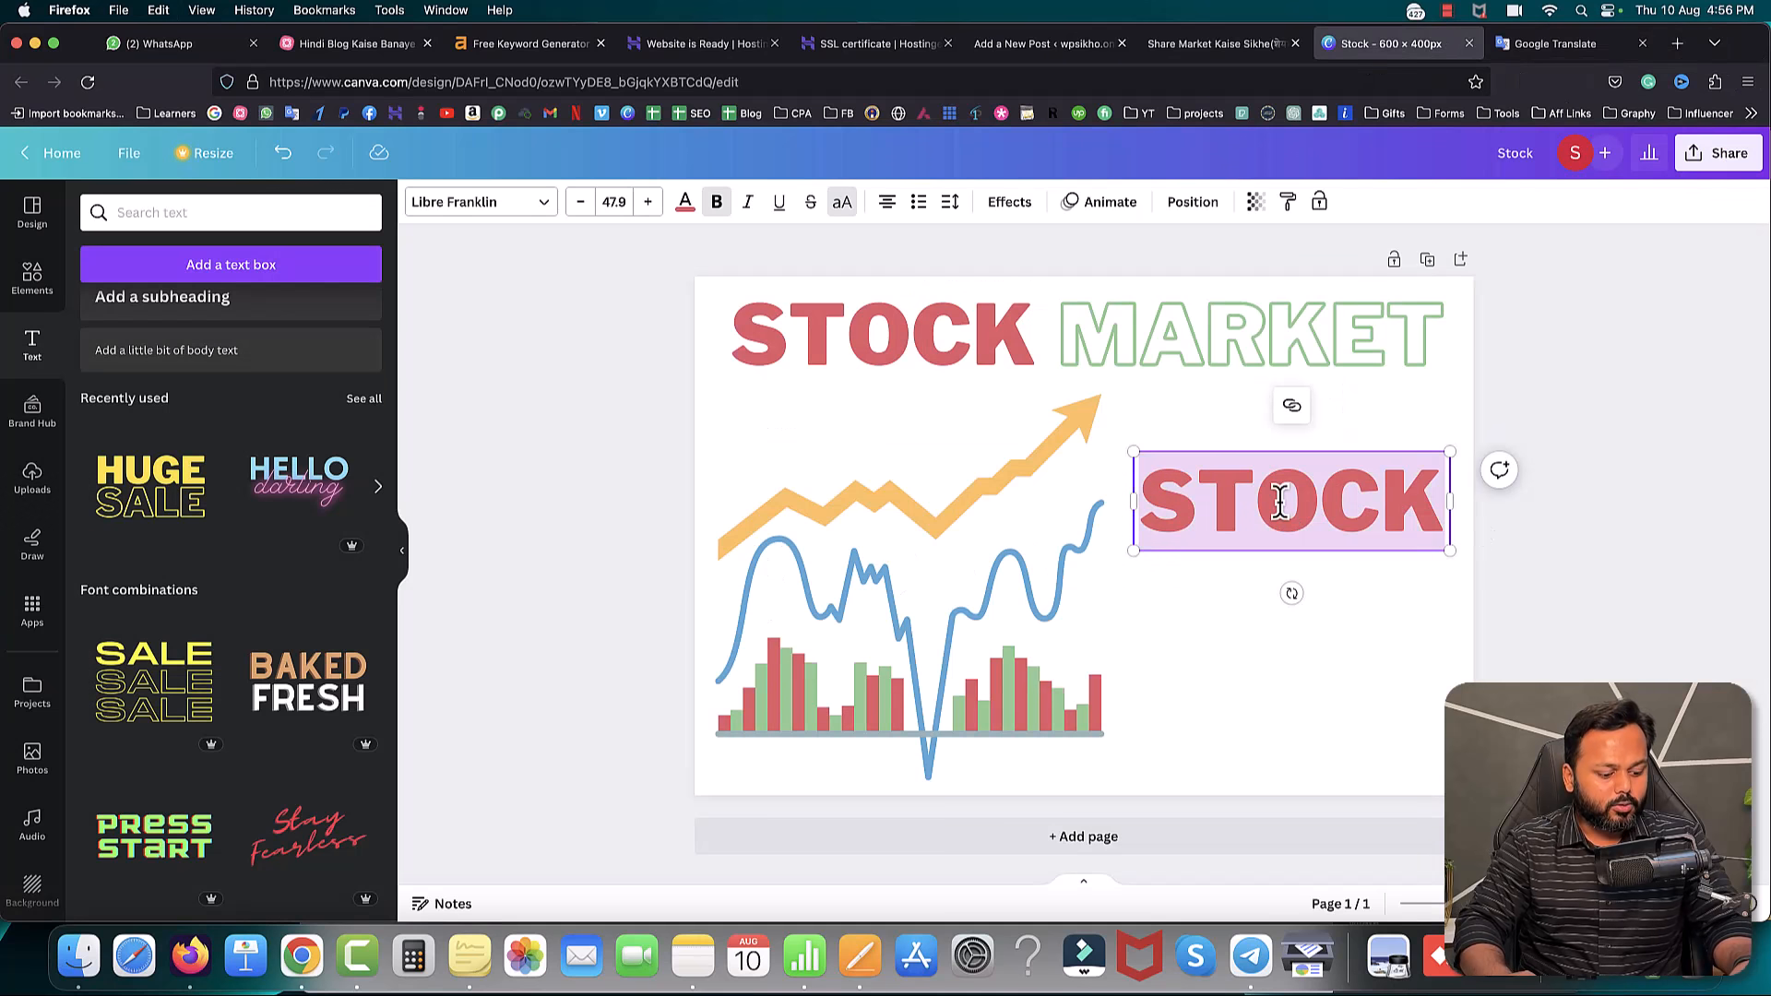
{"action": "key", "text": "super+v"}
{"action": "left_click", "coordinate": [1313, 503]}
{"action": "key", "text": "Return"}
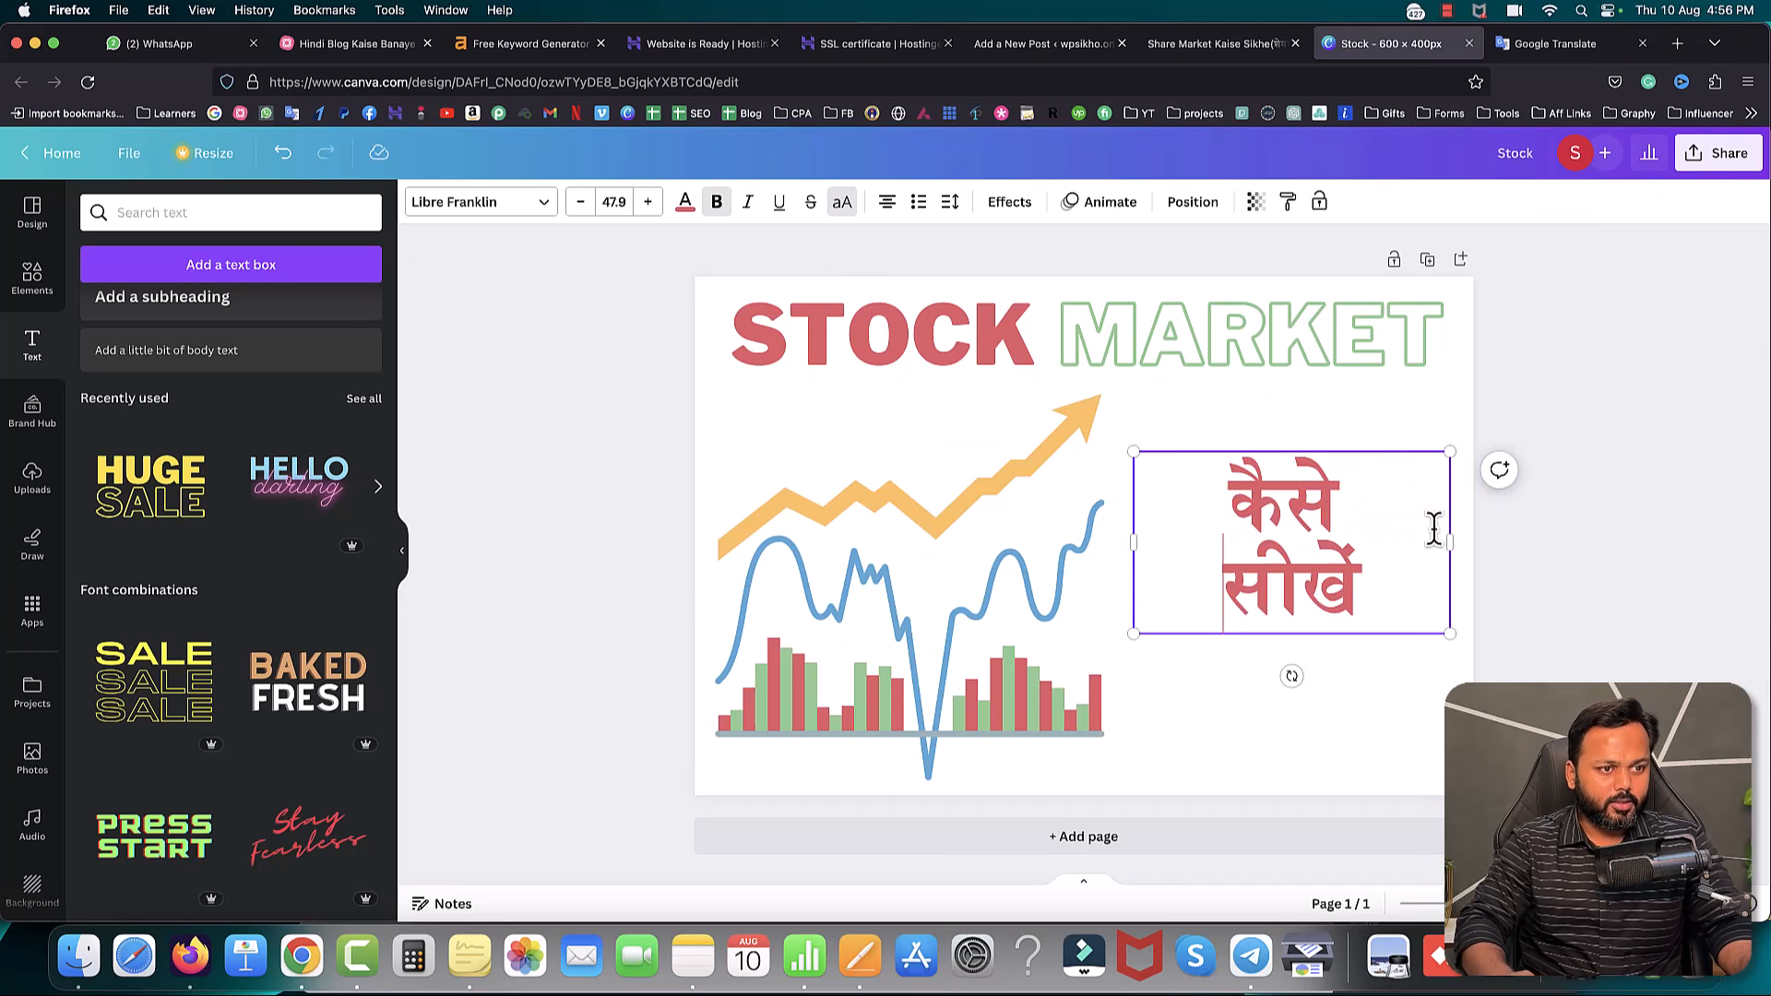
{"action": "left_click_drag", "start_coordinate": [1449, 543], "coordinate": [1306, 543]}
{"action": "left_click_drag", "start_coordinate": [1304, 634], "coordinate": [1388, 722]}
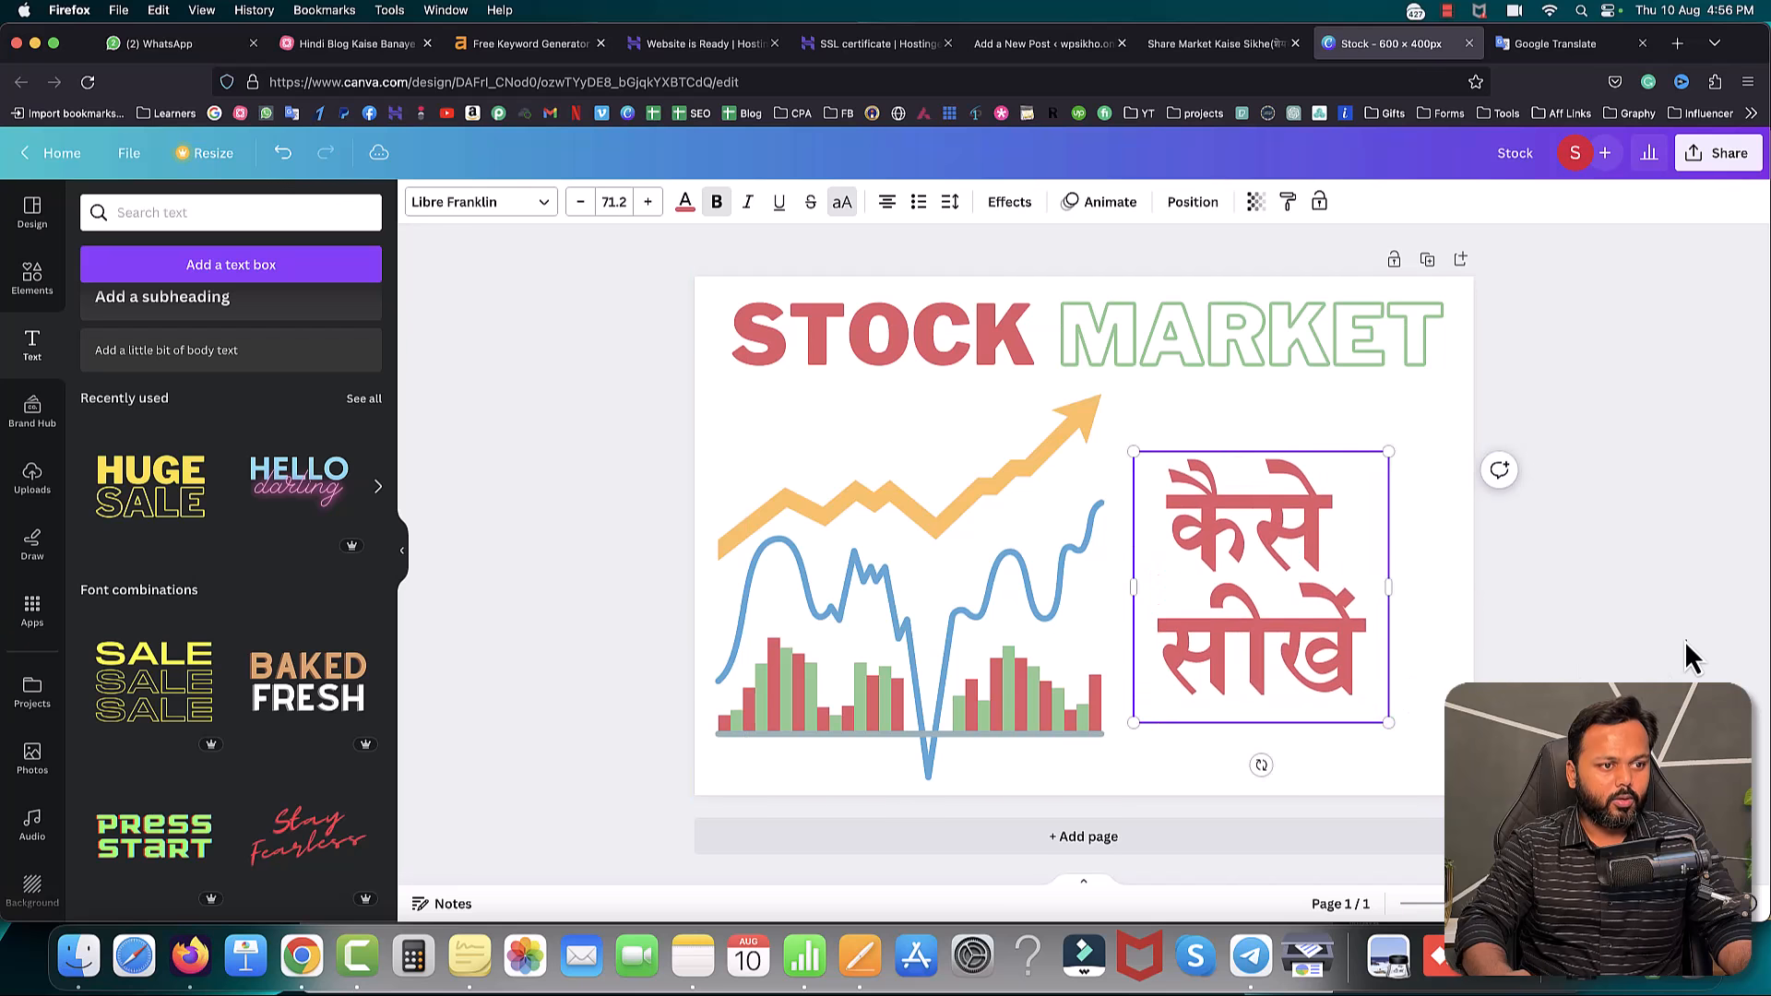
{"action": "left_click_drag", "start_coordinate": [1284, 552], "coordinate": [1326, 544]}
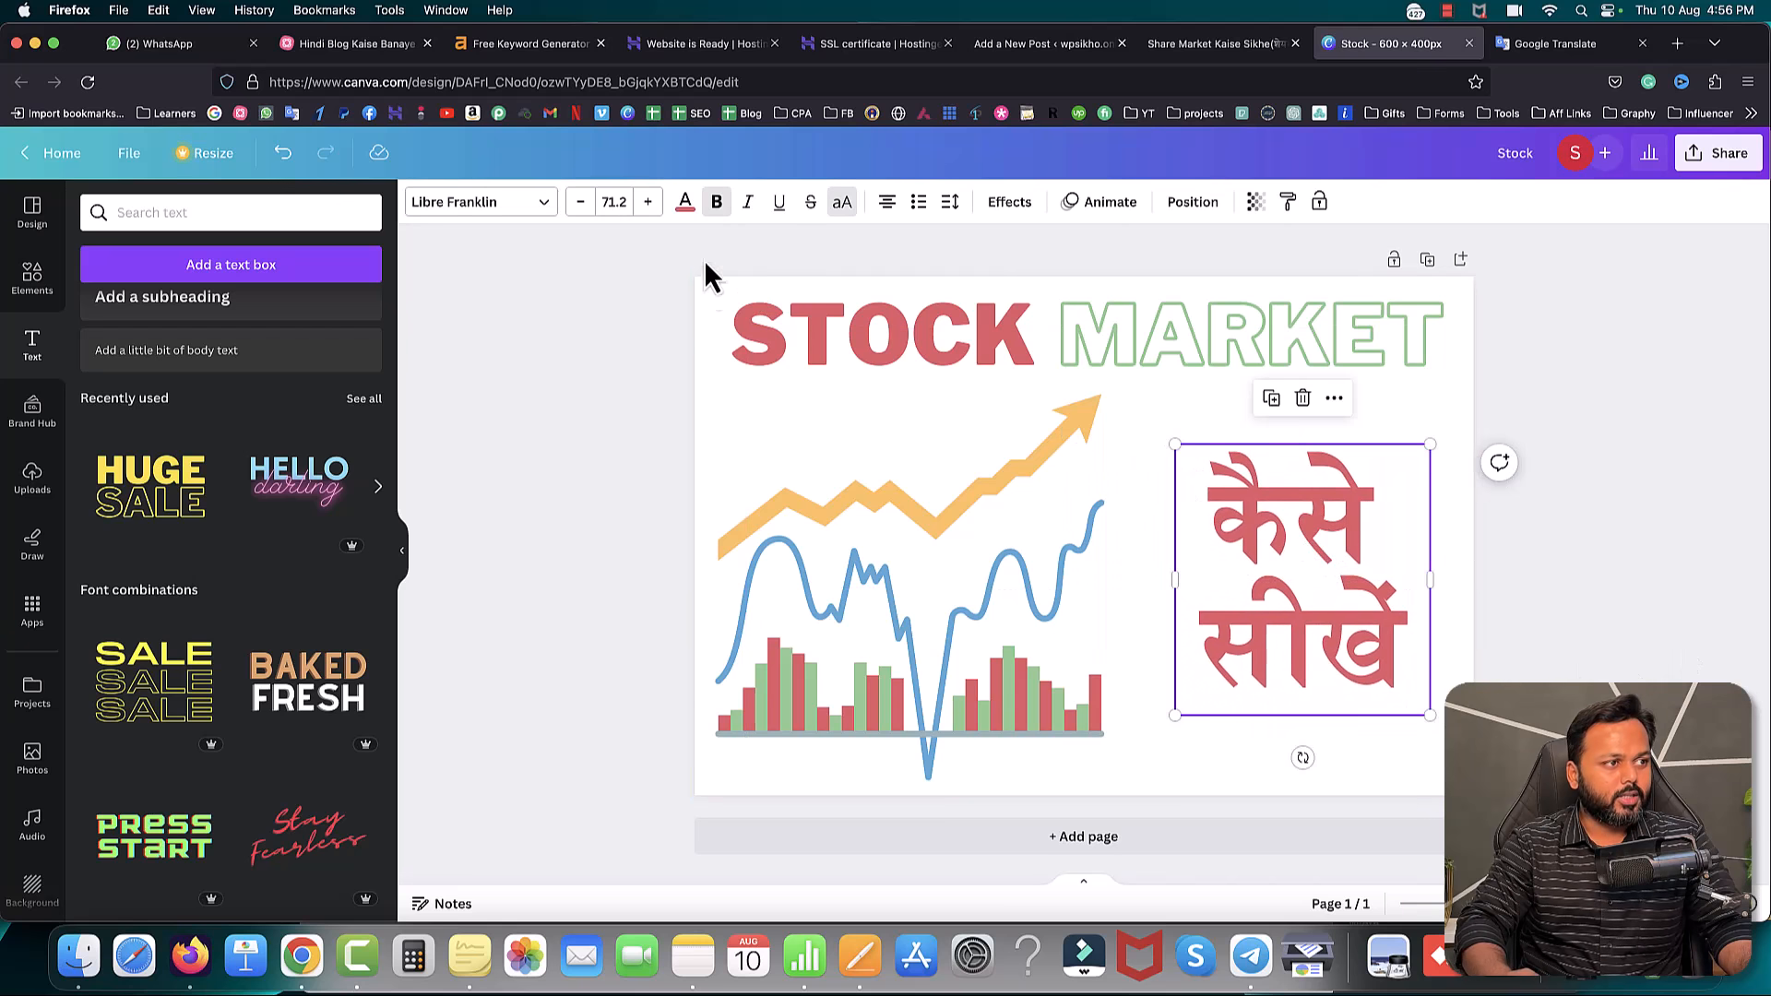
- Color the Hindi text green, tilt it about 11°, and enlarge it slightly
{"action": "left_click", "coordinate": [685, 203]}
{"action": "left_click", "coordinate": [109, 738]}
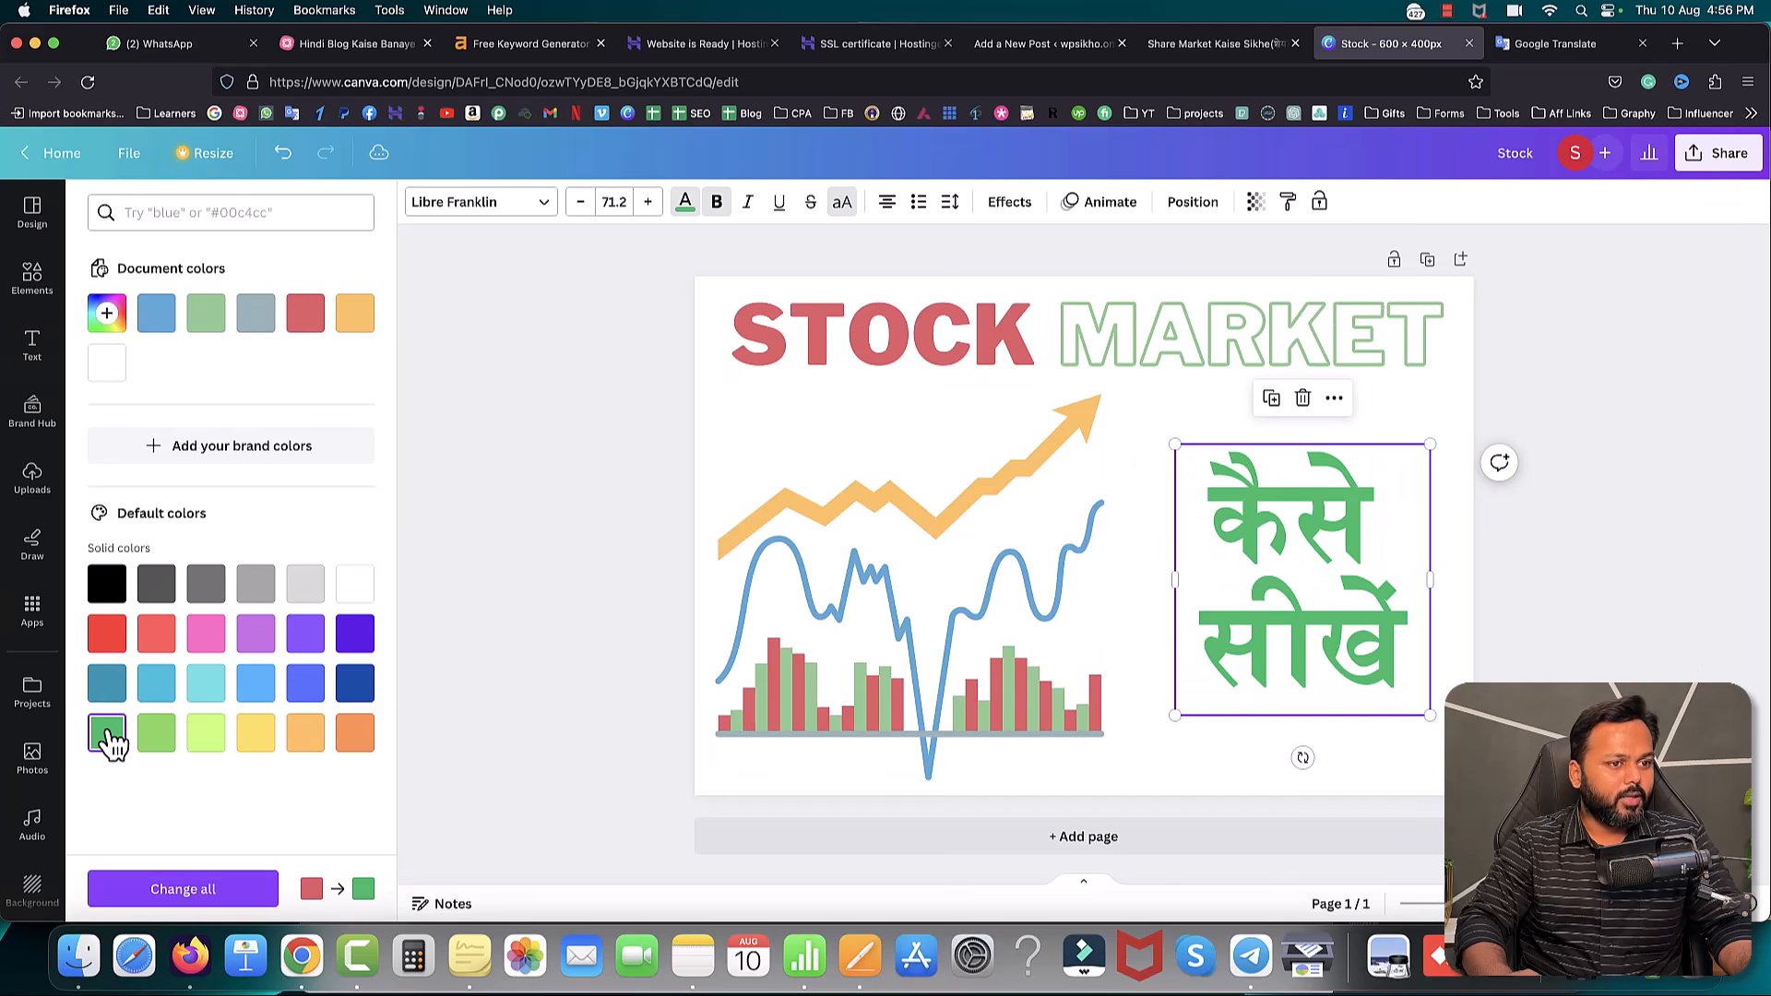
{"action": "left_click", "coordinate": [537, 593]}
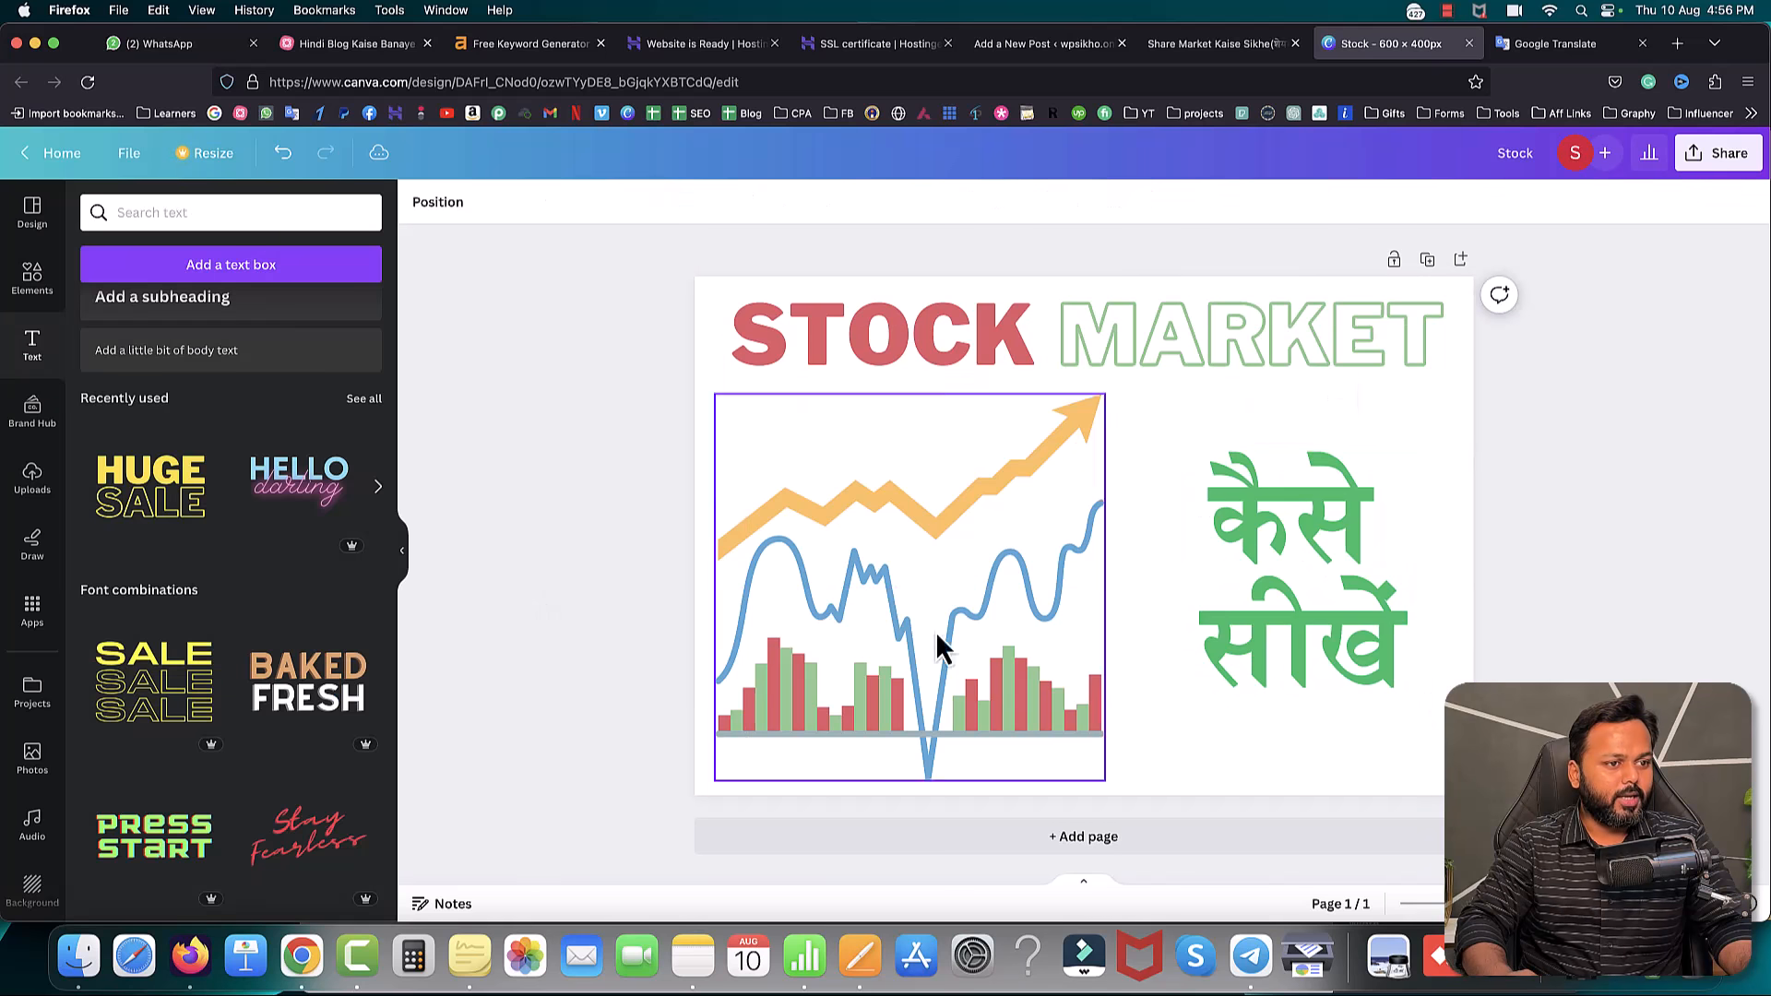
{"action": "left_click", "coordinate": [1319, 595]}
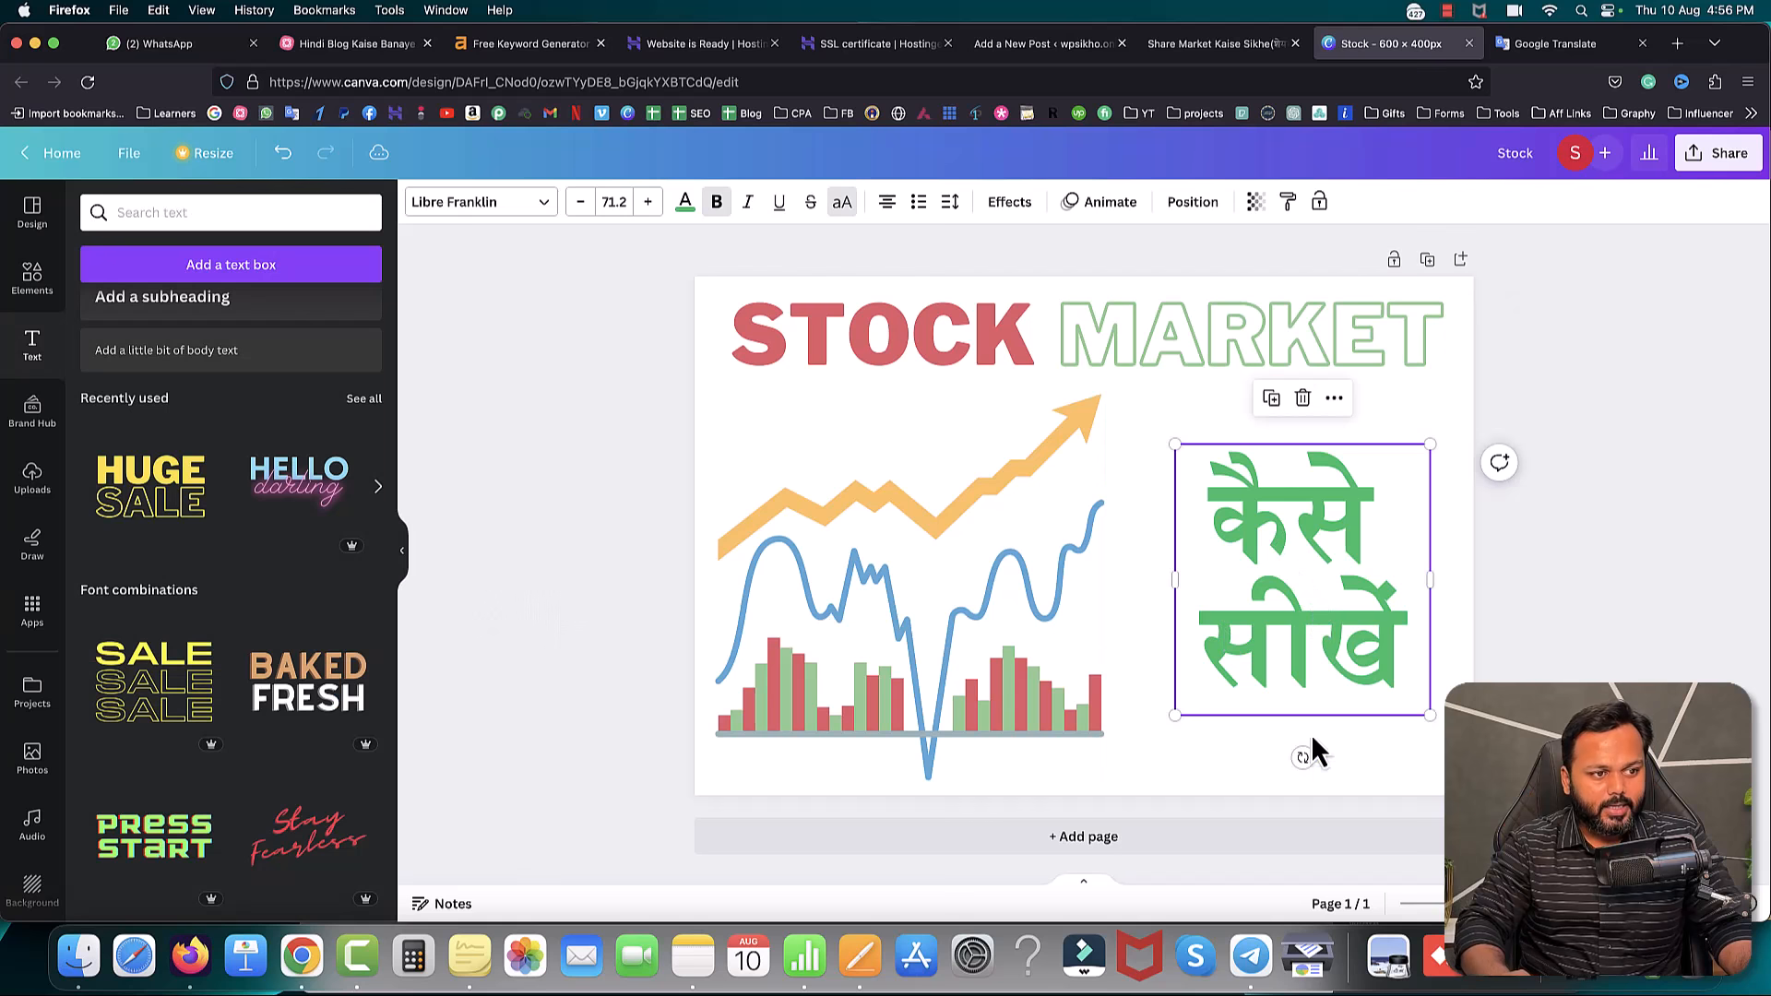
{"action": "left_click_drag", "start_coordinate": [1302, 757], "coordinate": [1337, 755]}
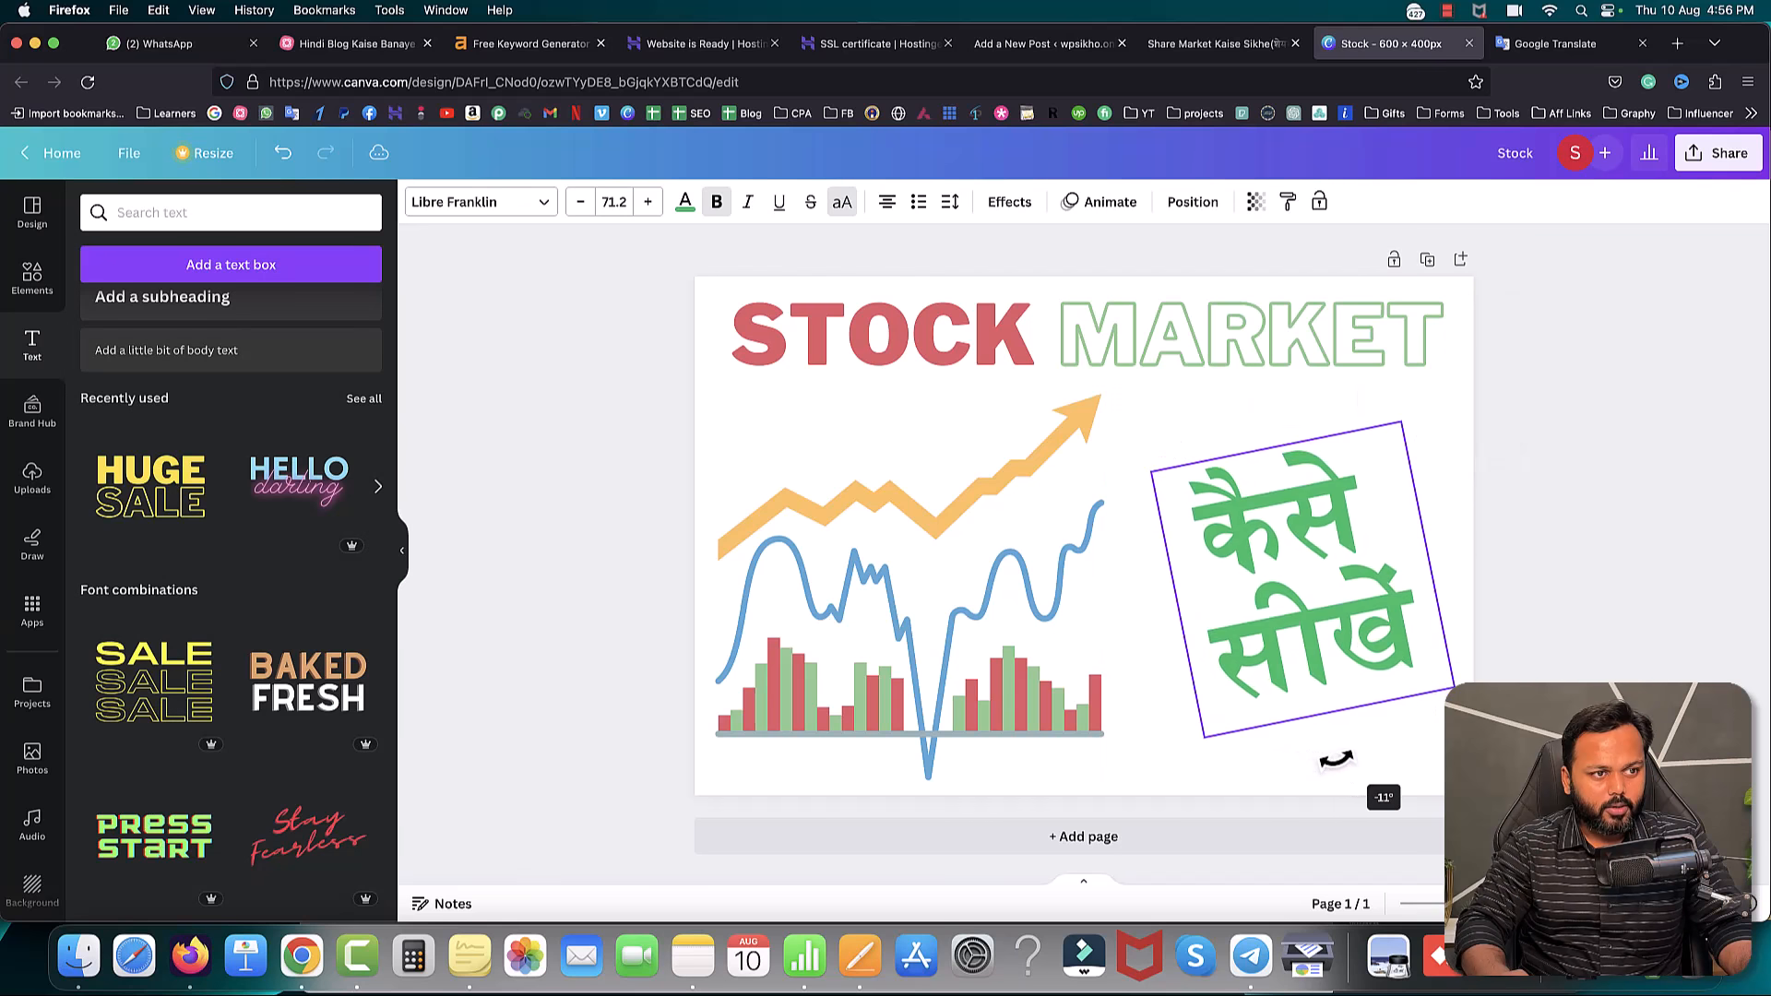
{"action": "left_click_drag", "start_coordinate": [1400, 422], "coordinate": [1437, 379]}
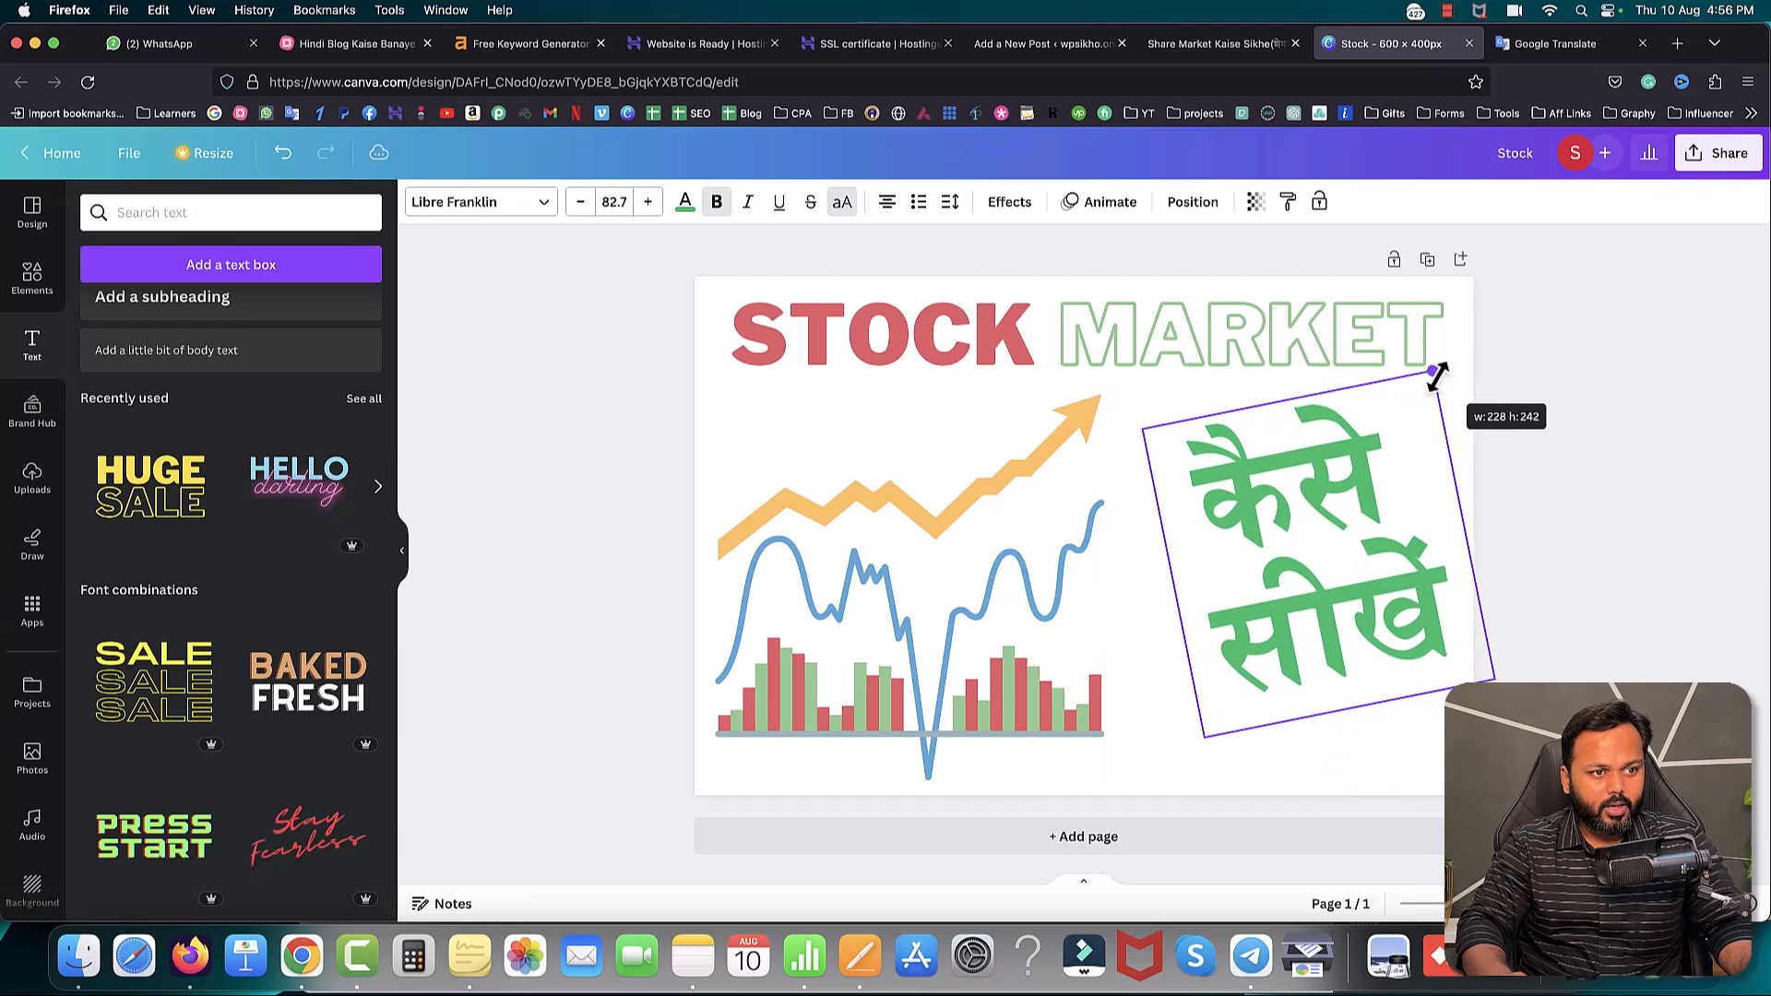
{"action": "left_click_drag", "start_coordinate": [1344, 625], "coordinate": [1316, 622]}
{"action": "left_click", "coordinate": [1675, 557]}
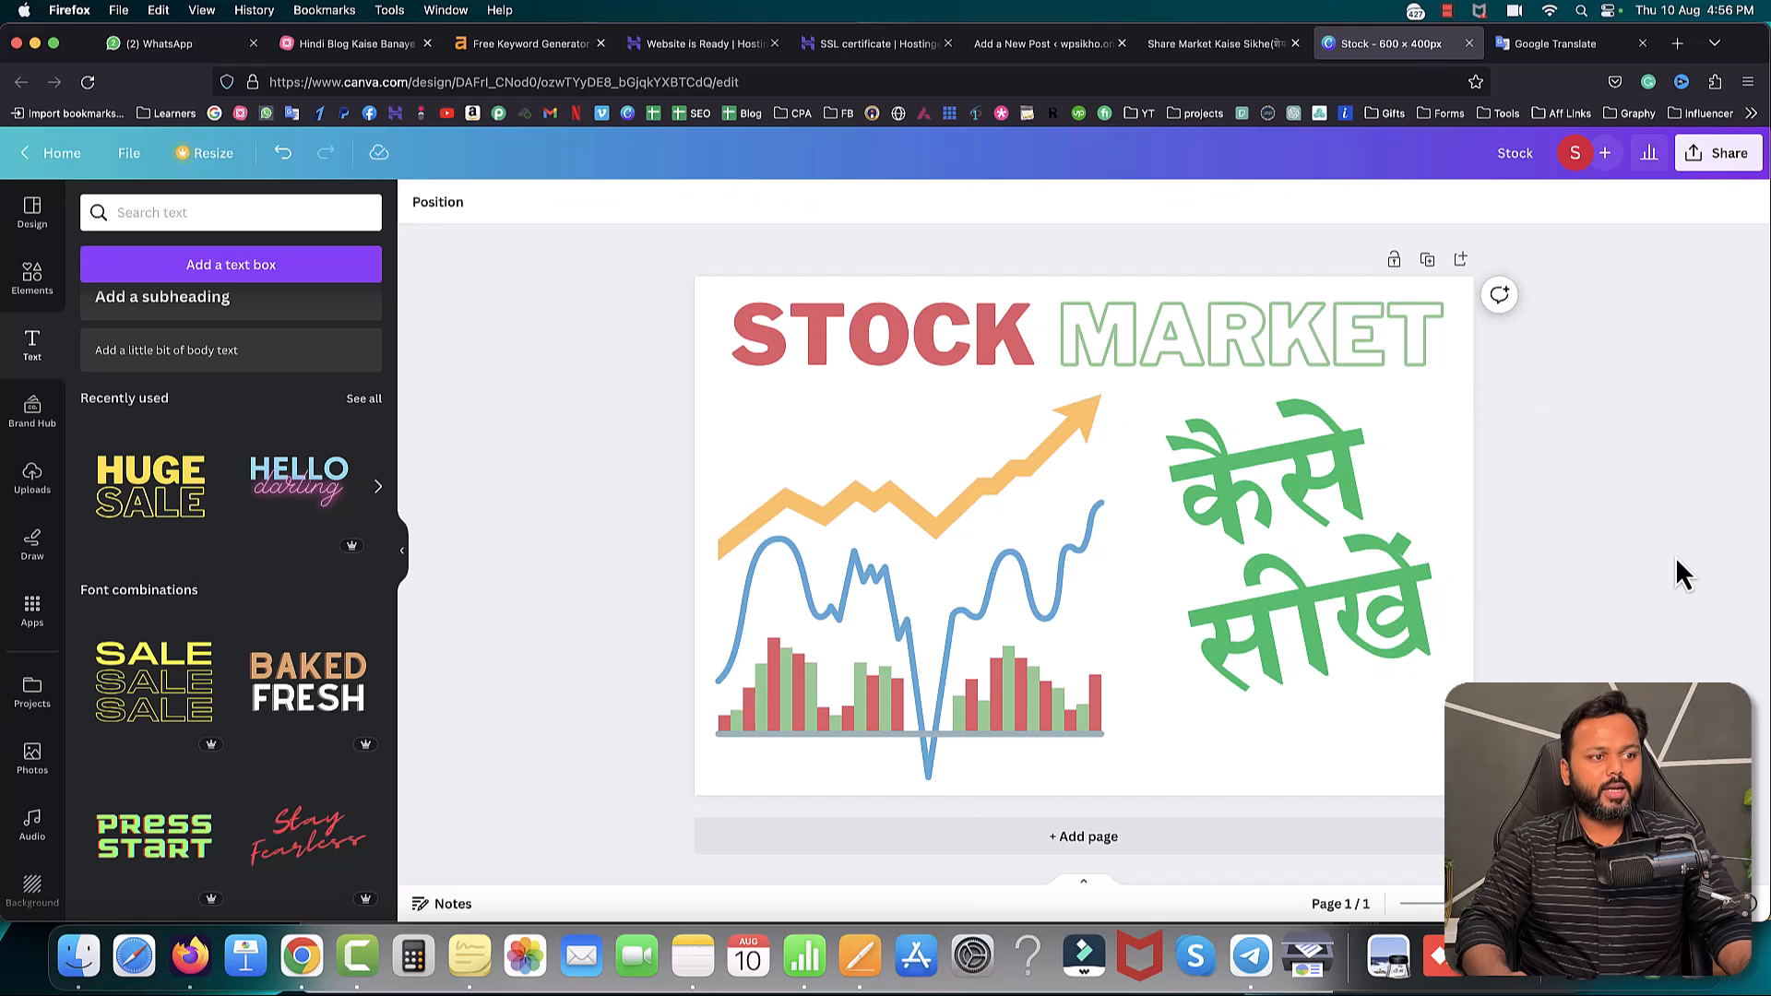
{"action": "left_click", "coordinate": [705, 312]}
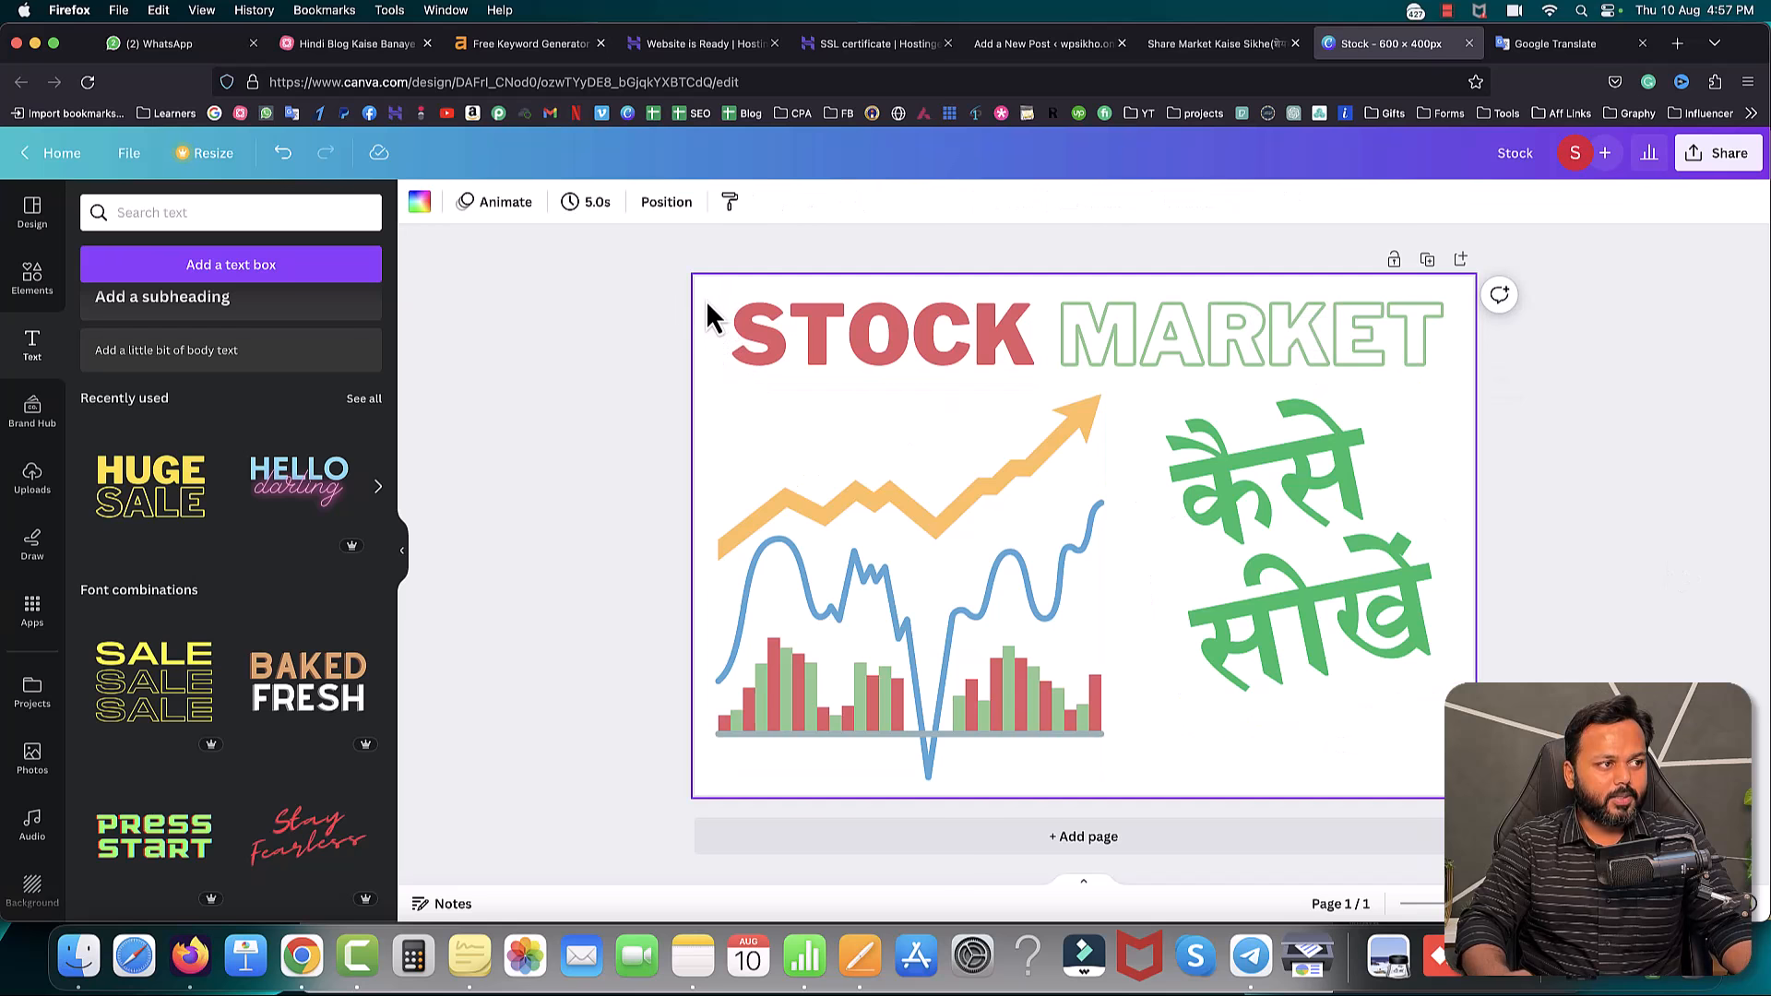
- Try several page backgrounds and apply a red-to-purple gradient
{"action": "left_click", "coordinate": [420, 202]}
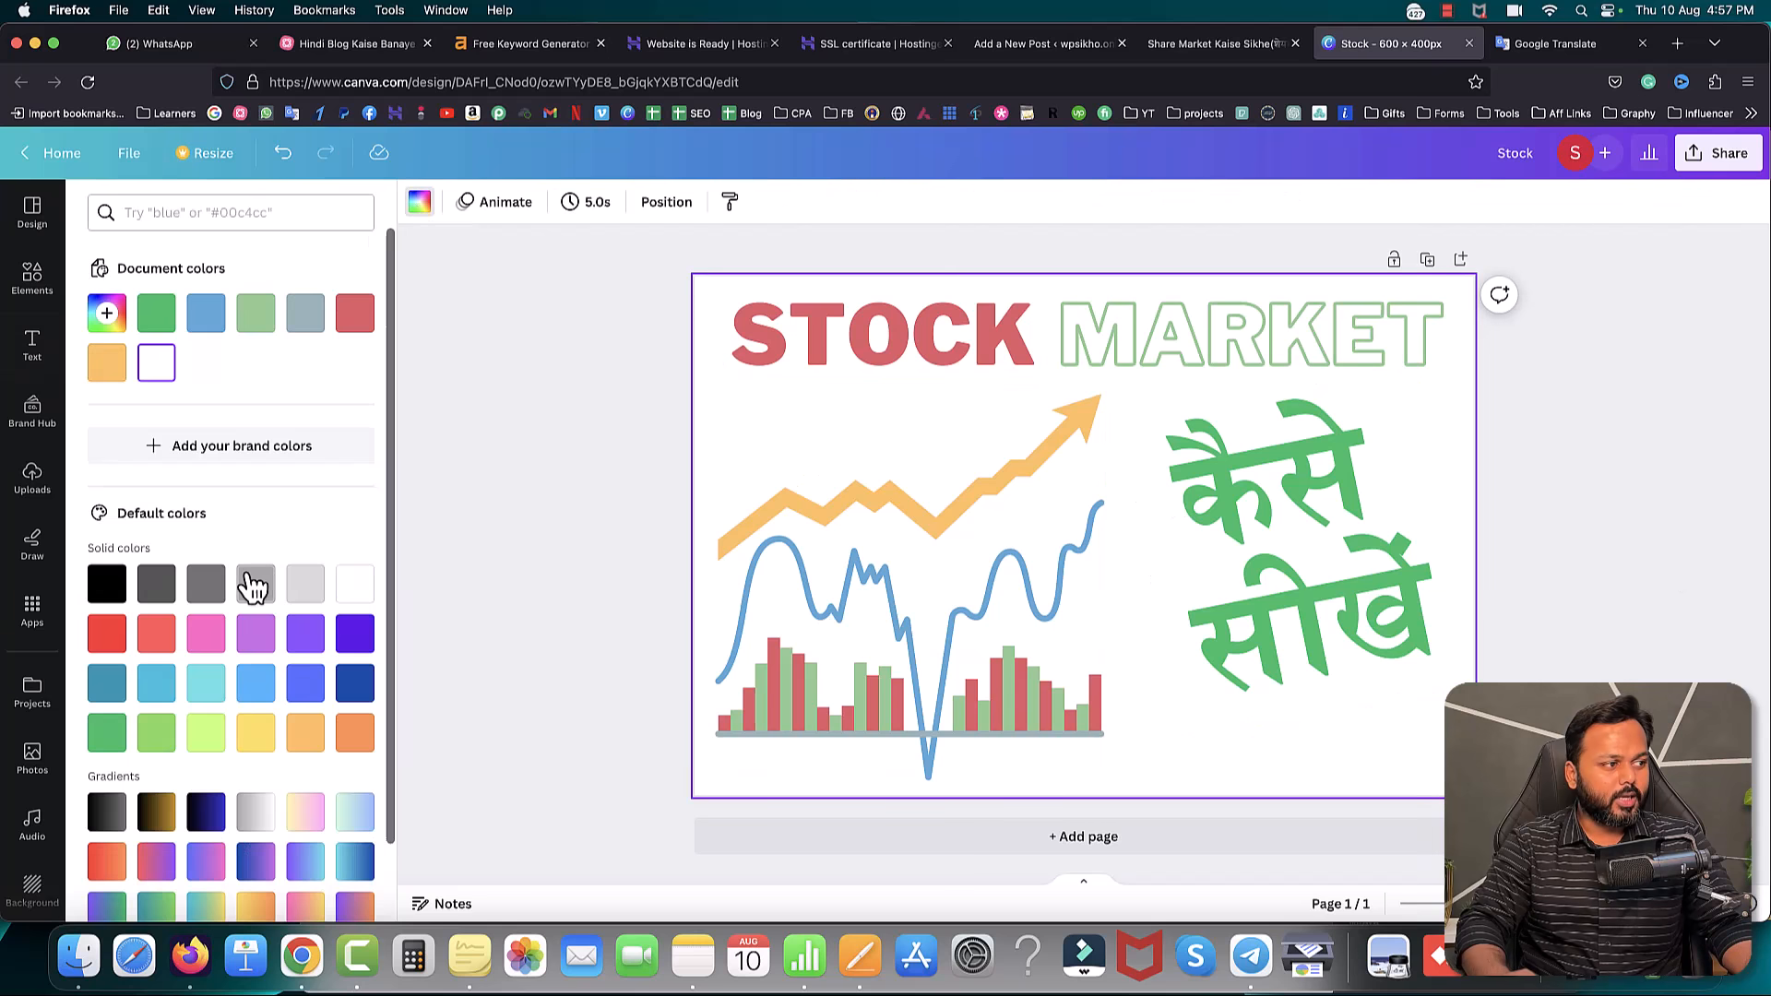
{"action": "left_click", "coordinate": [268, 318]}
{"action": "left_click", "coordinate": [157, 324]}
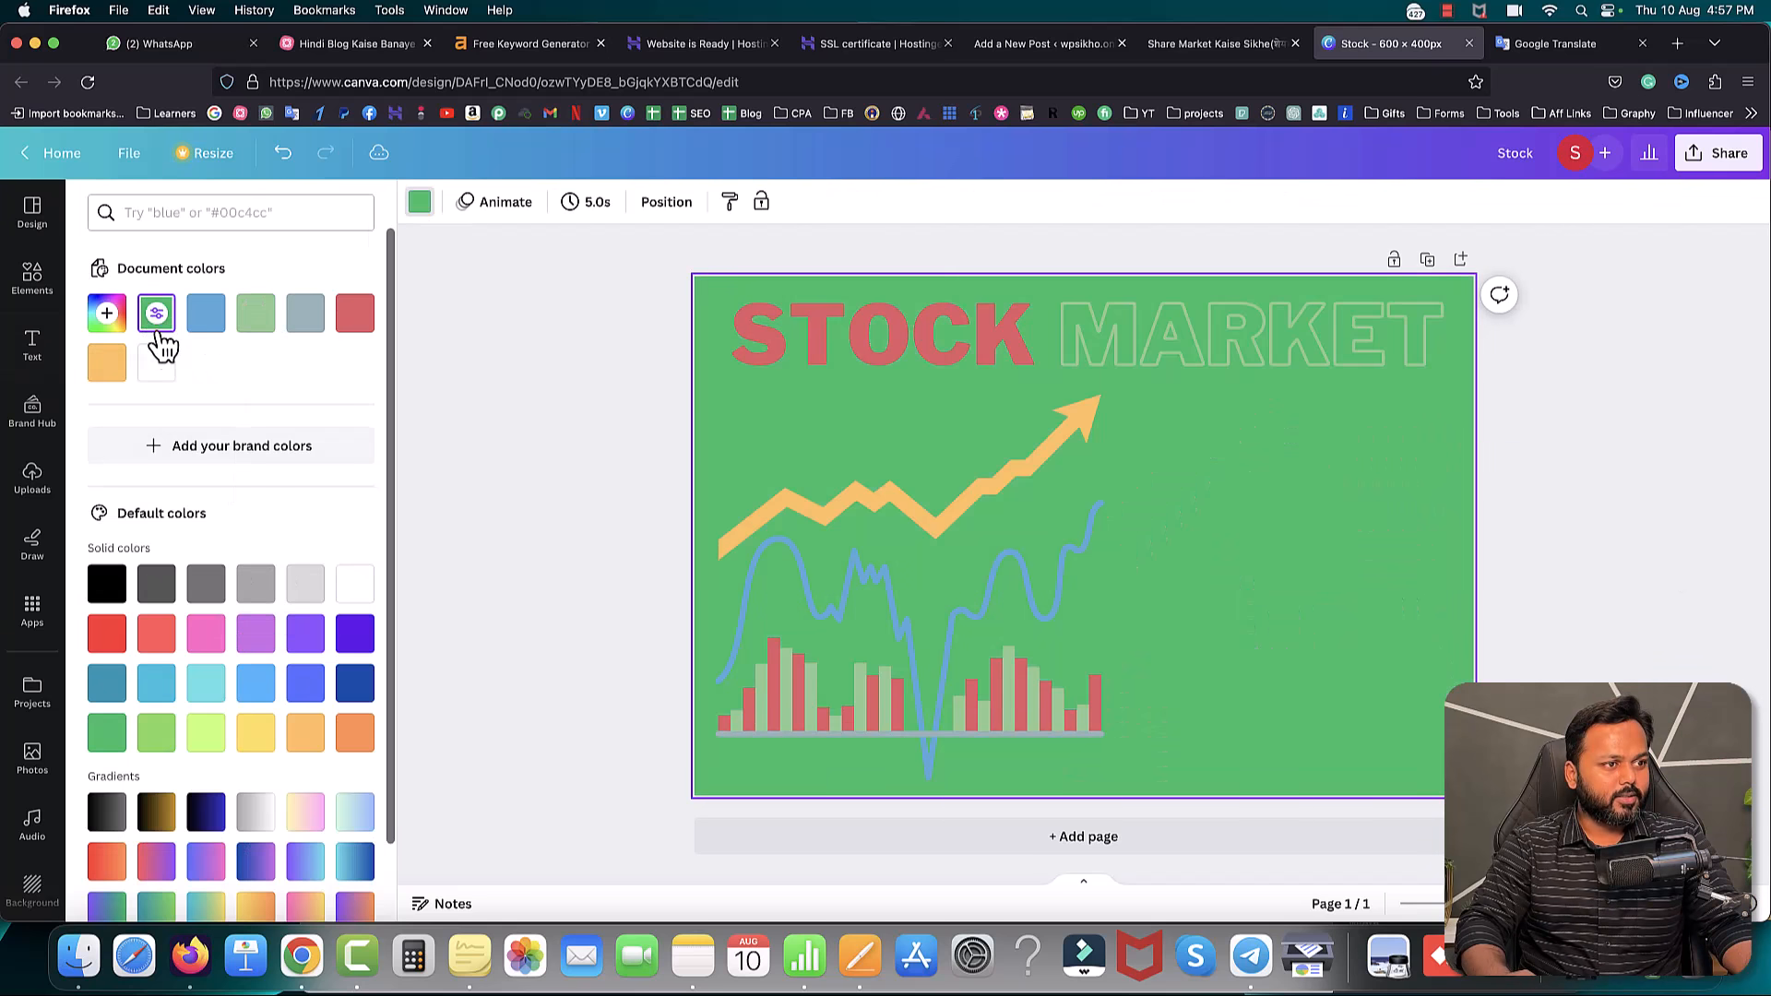
{"action": "left_click", "coordinate": [159, 364]}
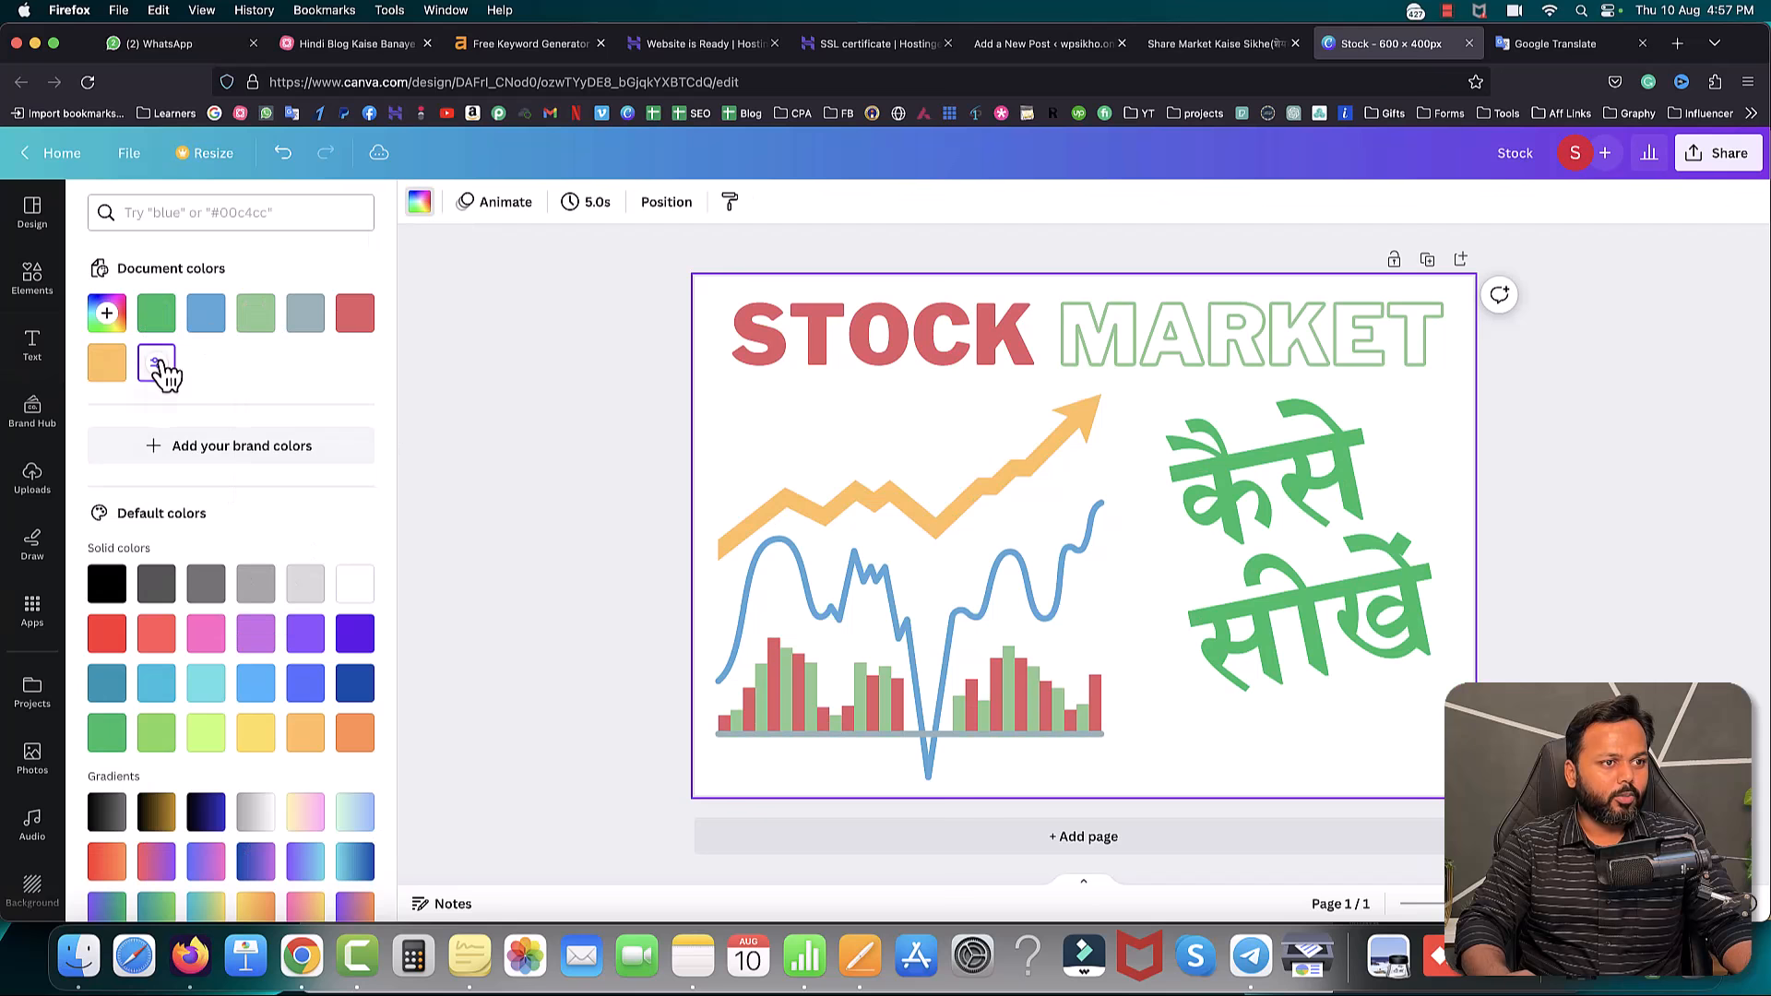
{"action": "left_click", "coordinate": [312, 590]}
{"action": "scroll", "coordinate": [304, 646], "scroll_direction": "down", "scroll_amount": 2}
{"action": "left_click", "coordinate": [258, 734]}
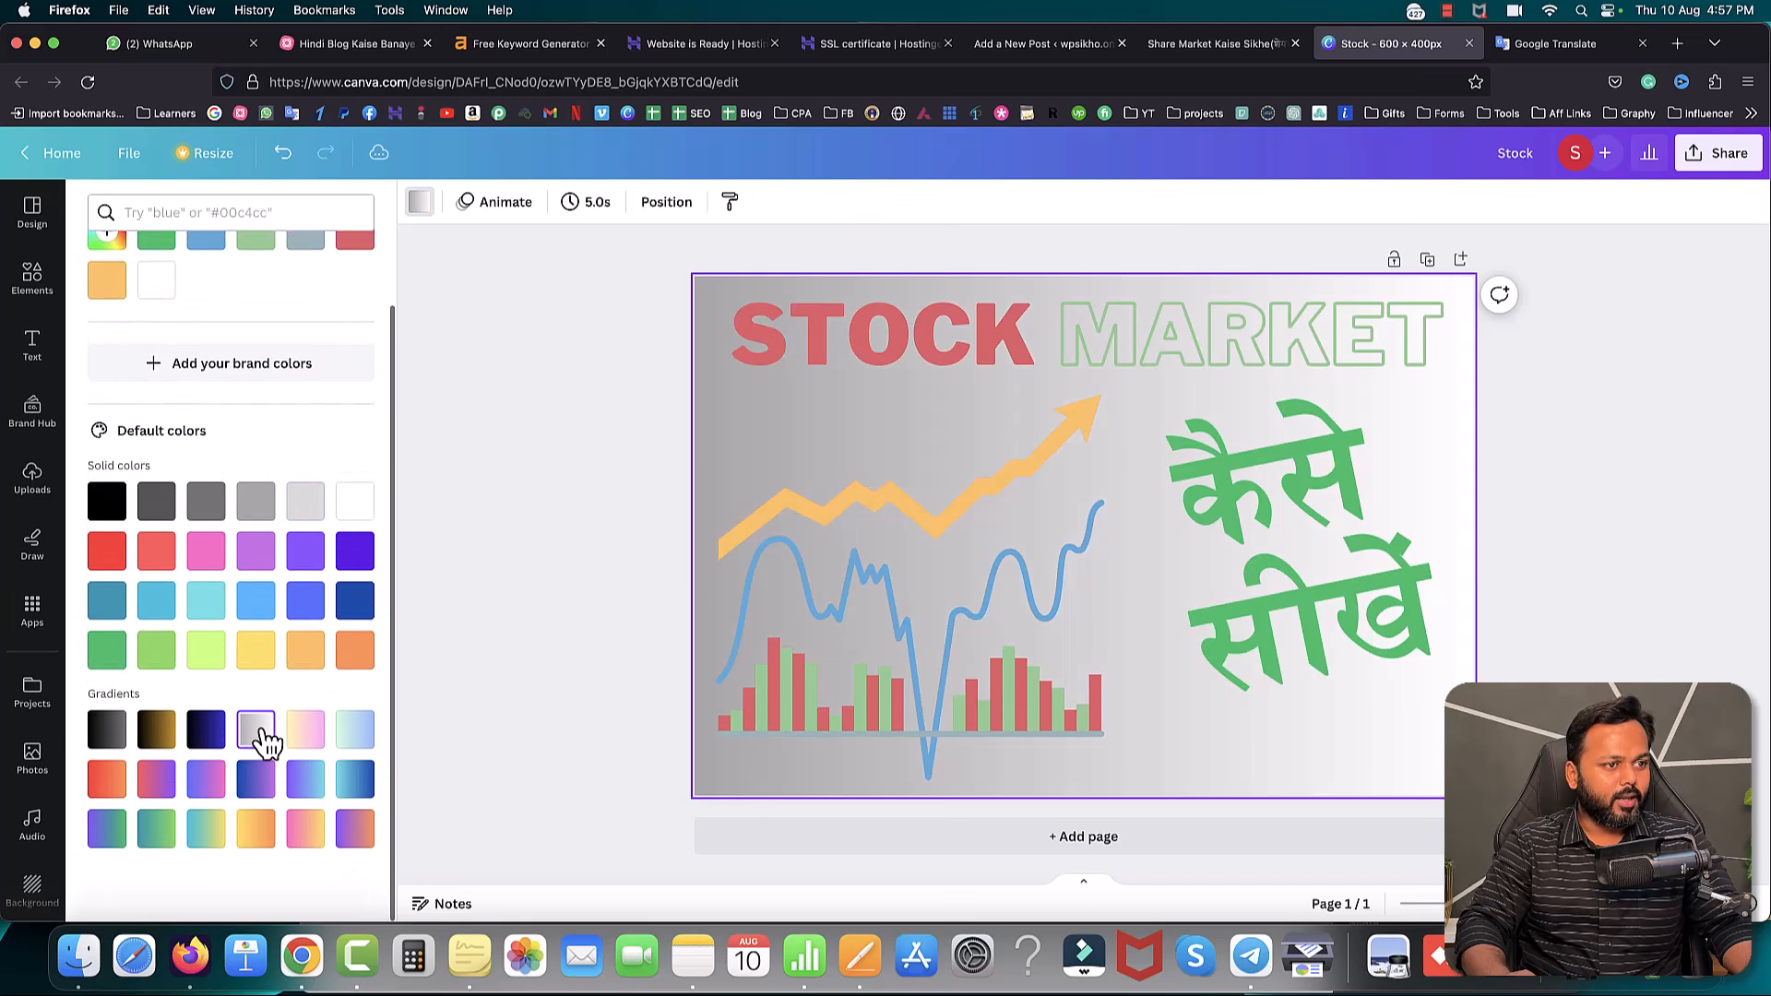
{"action": "left_click", "coordinate": [224, 780]}
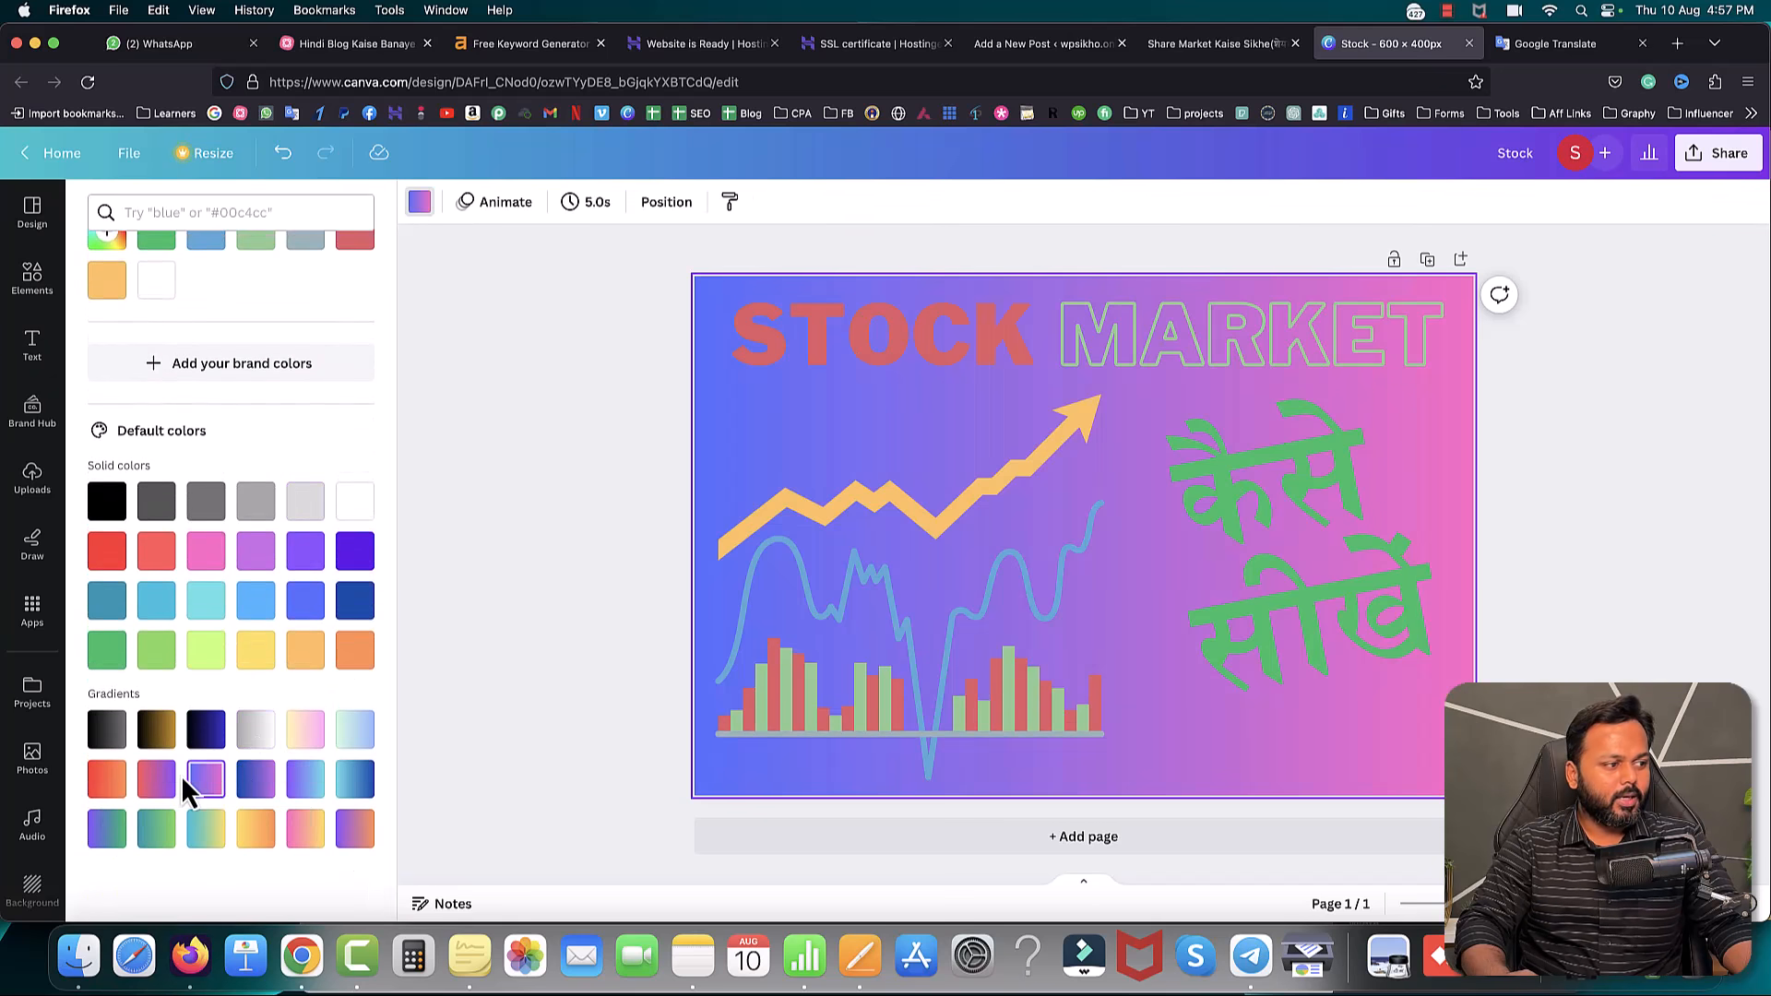
{"action": "left_click", "coordinate": [170, 787]}
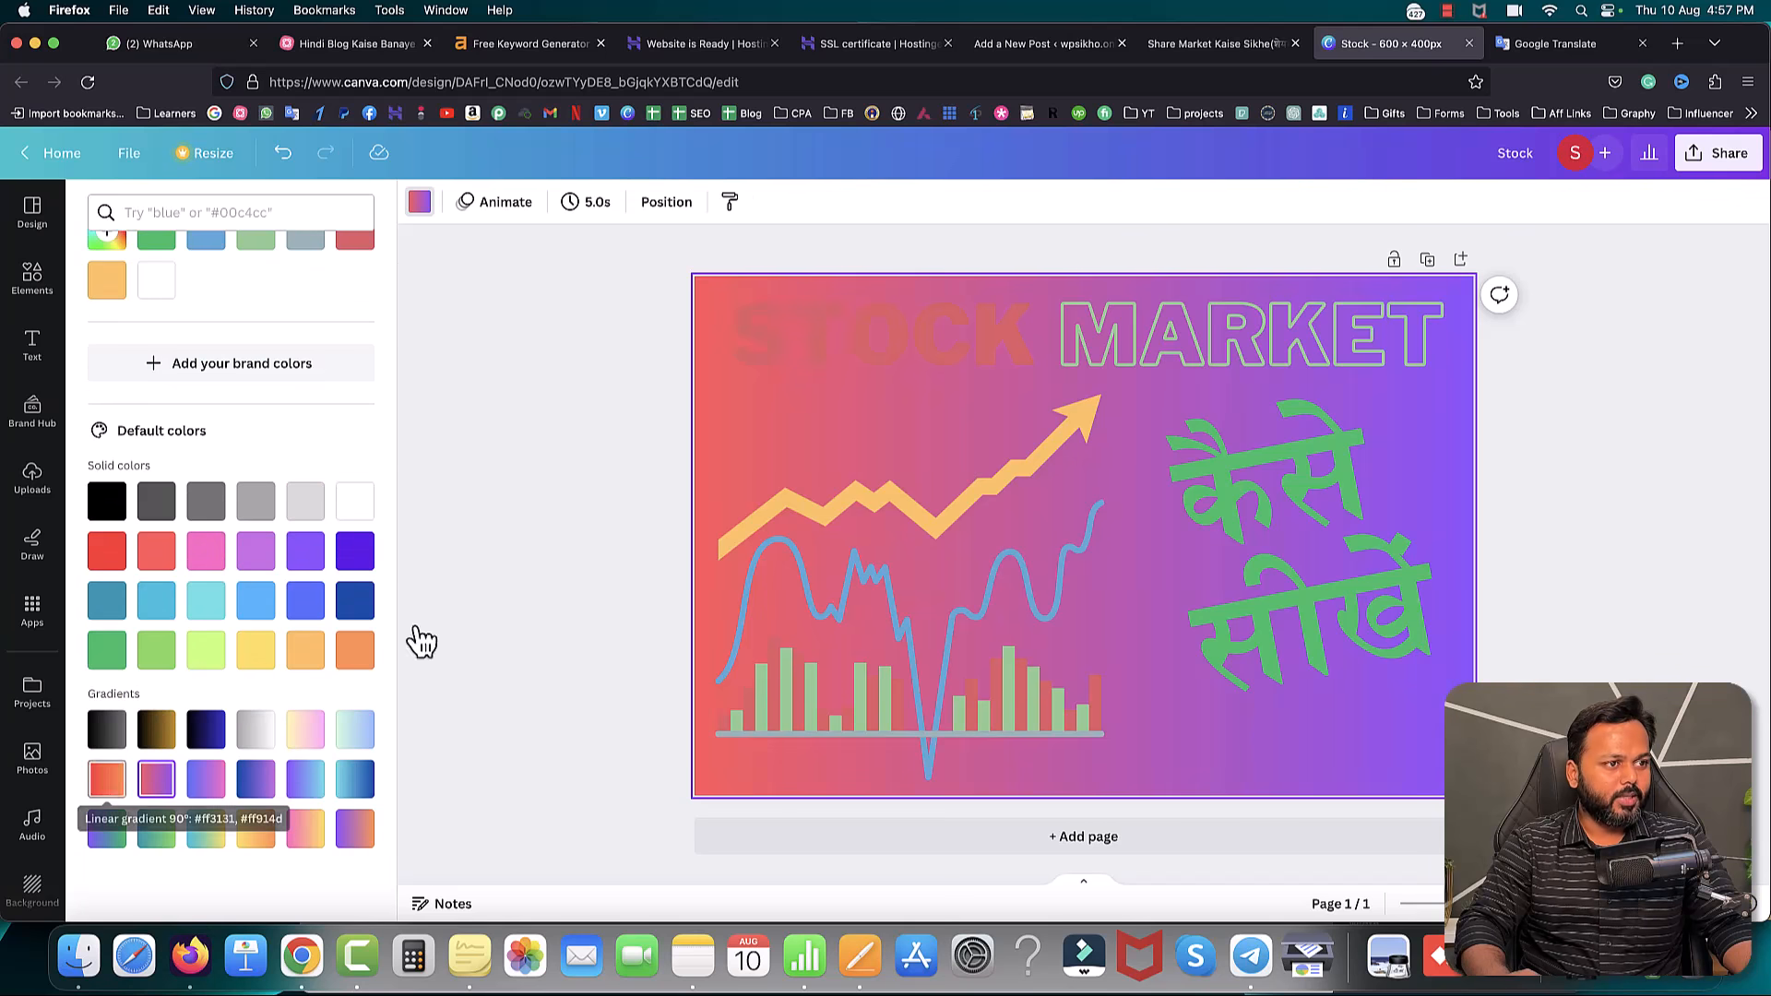
- Color the कैसे सीखें, STOCK and MARKET texts white
{"action": "left_click", "coordinate": [630, 428]}
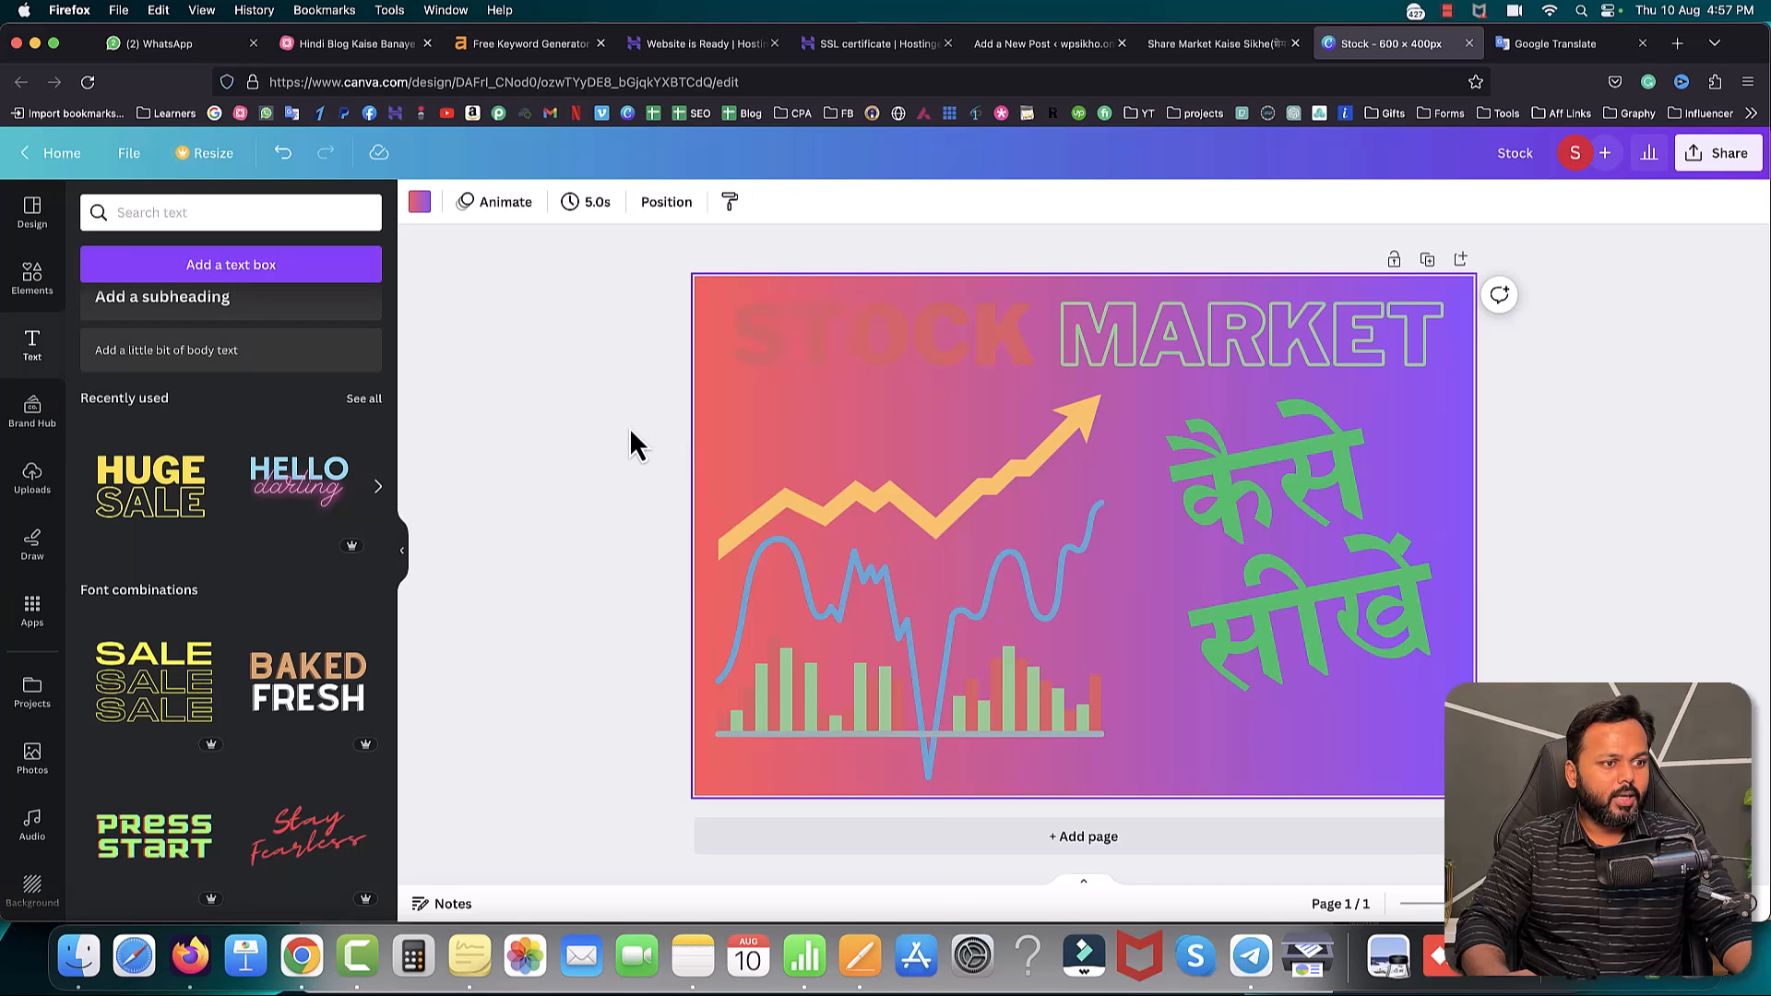
{"action": "left_click", "coordinate": [1313, 456]}
{"action": "left_click", "coordinate": [690, 203]}
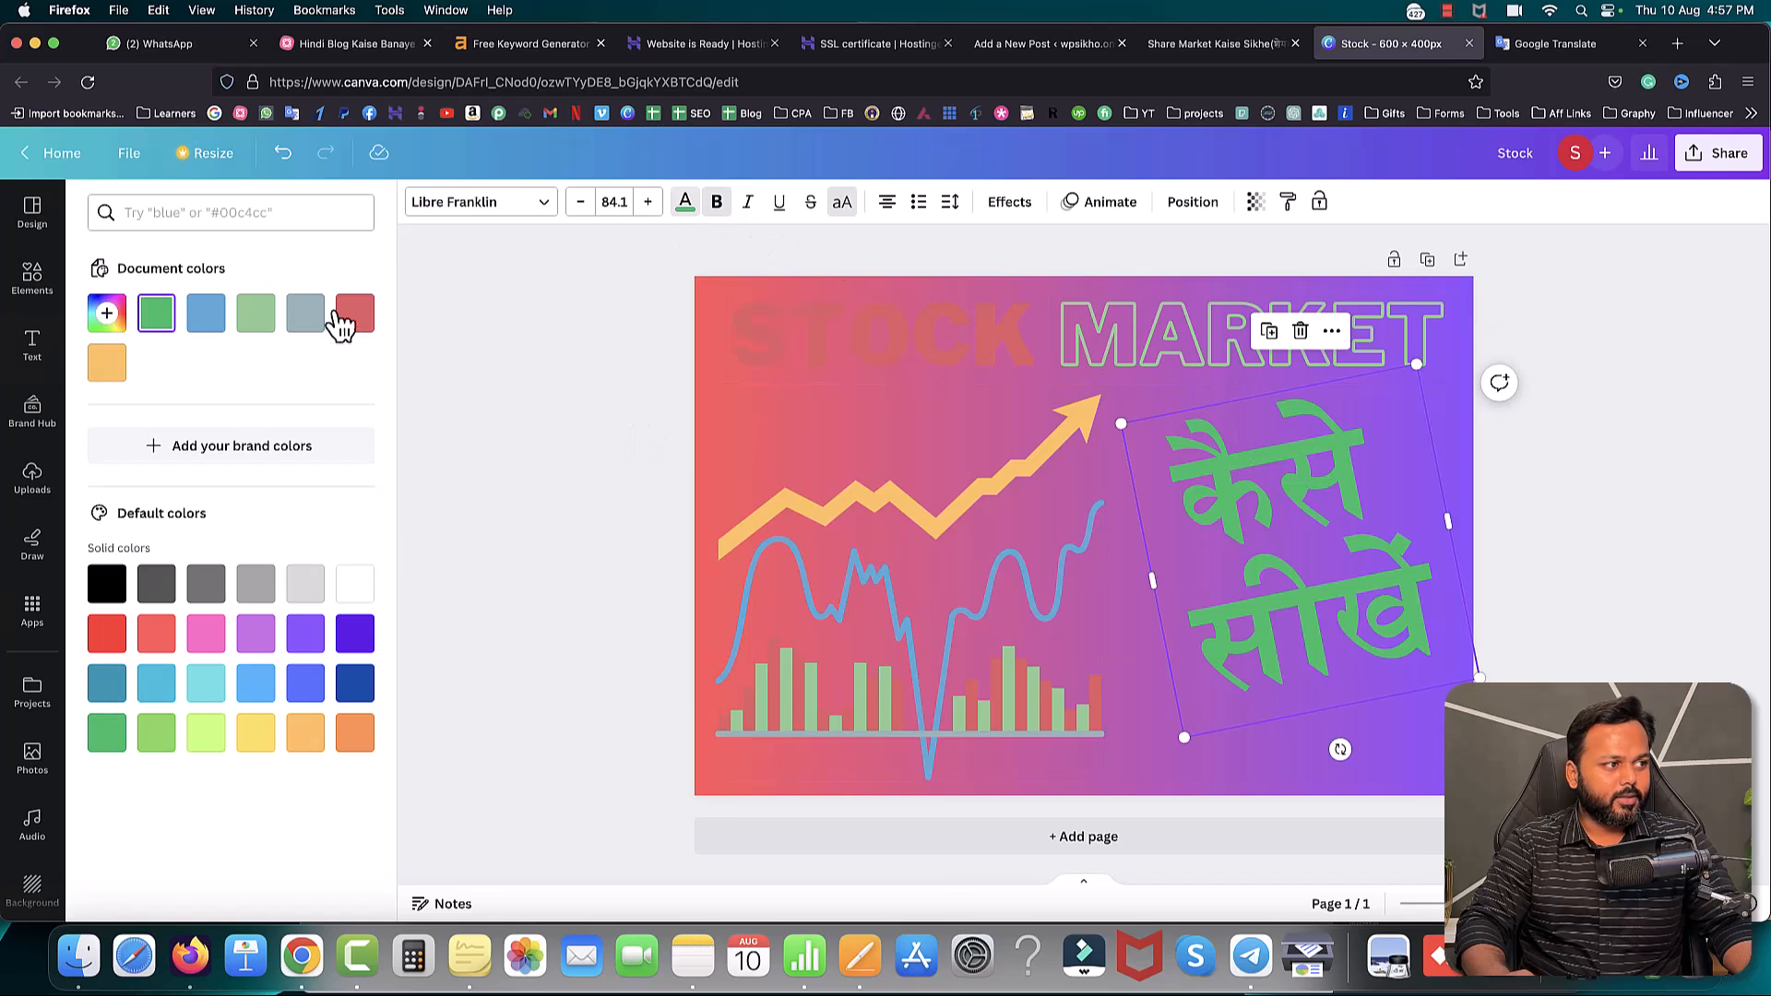
{"action": "left_click", "coordinate": [354, 583]}
{"action": "left_click", "coordinate": [799, 343]}
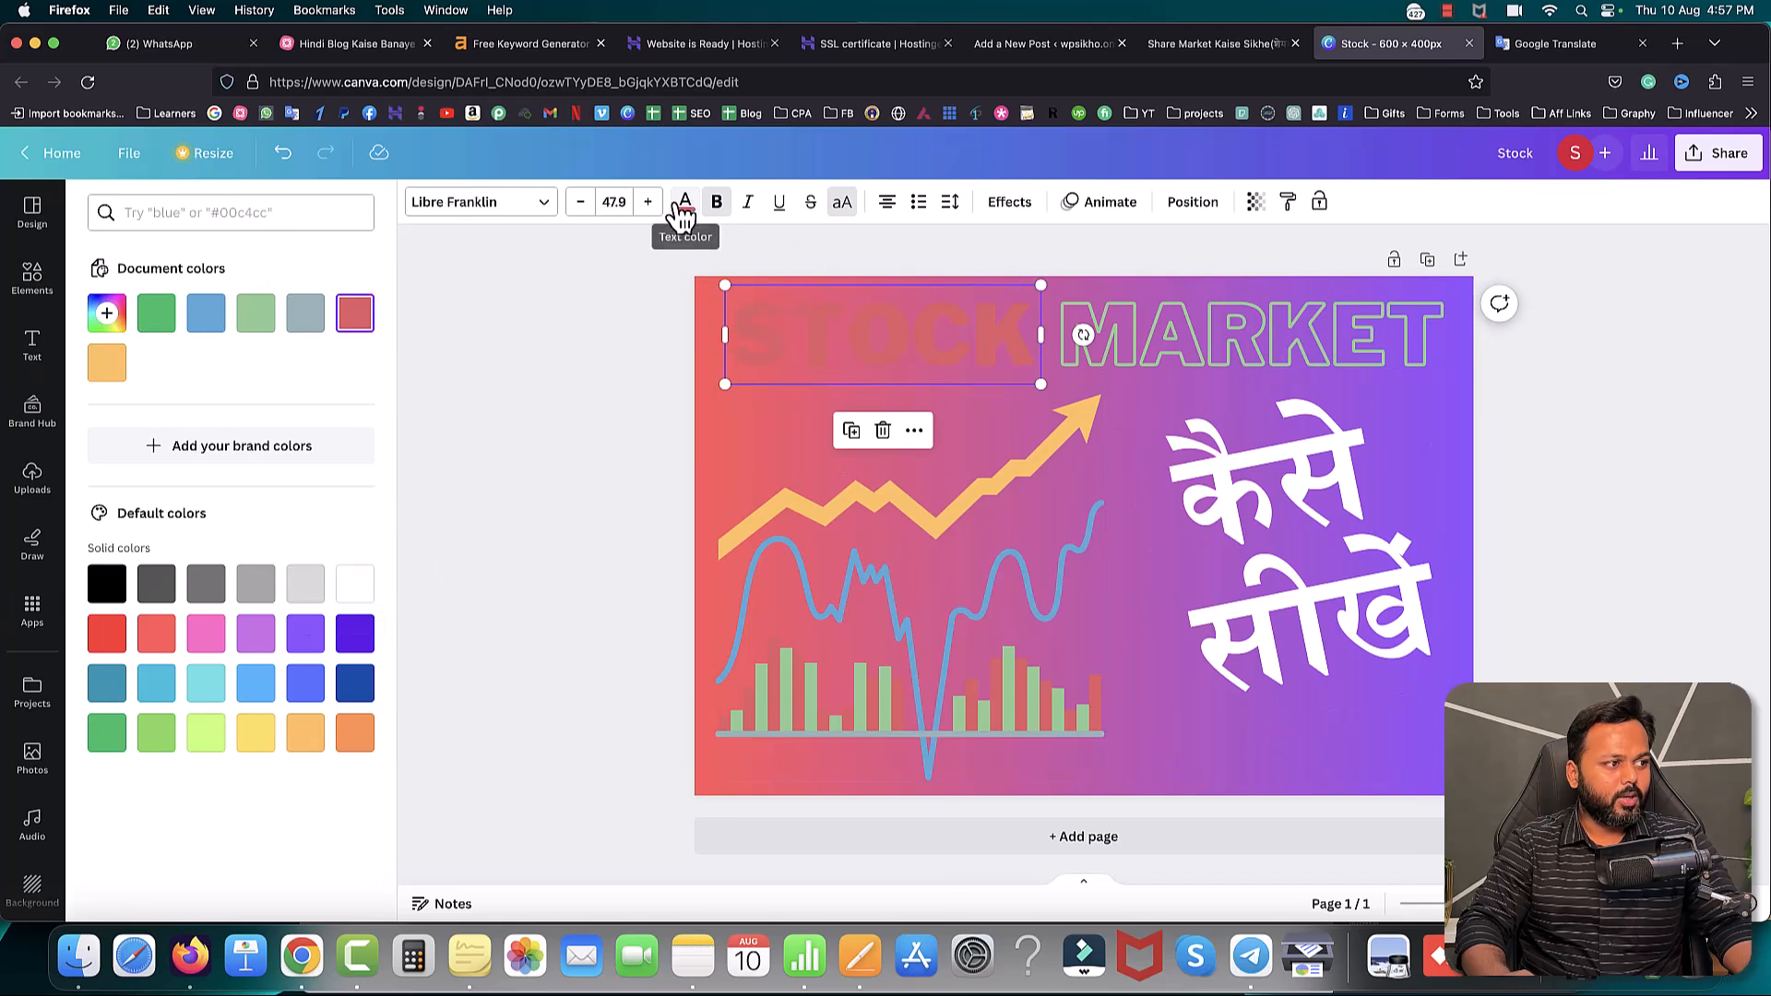
{"action": "left_click", "coordinate": [358, 595]}
{"action": "left_click", "coordinate": [535, 461]}
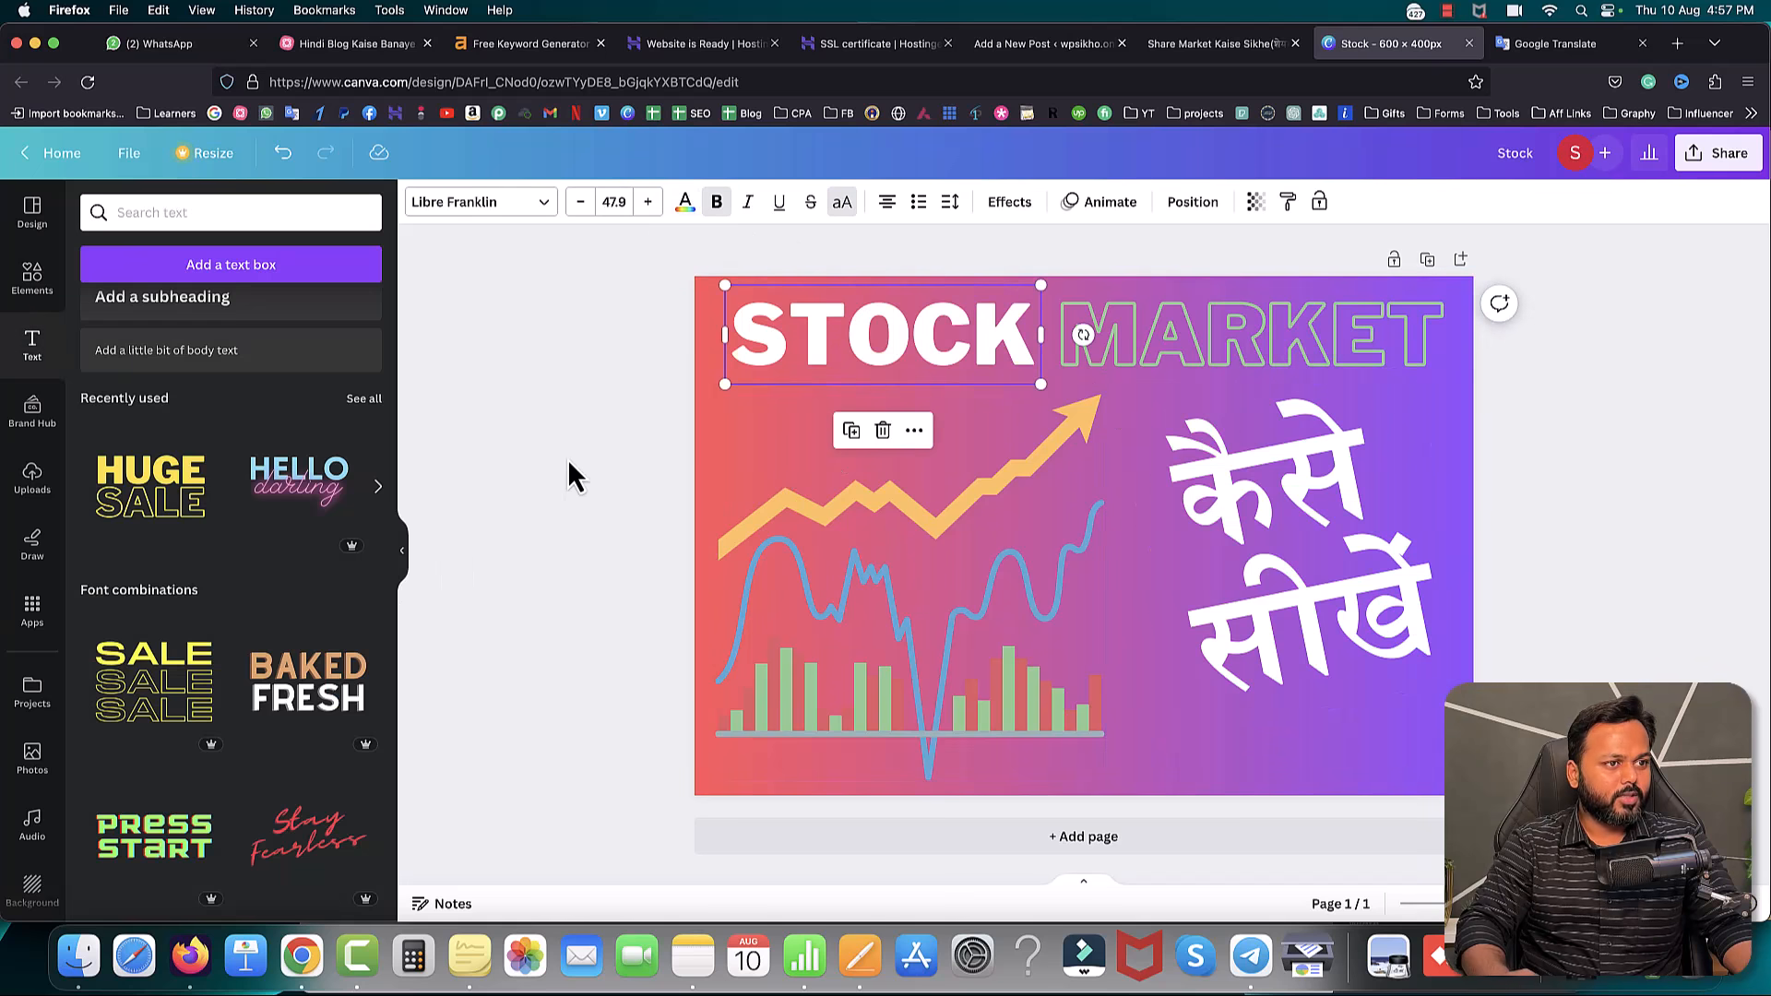
{"action": "left_click", "coordinate": [1168, 343]}
{"action": "left_click", "coordinate": [686, 205]}
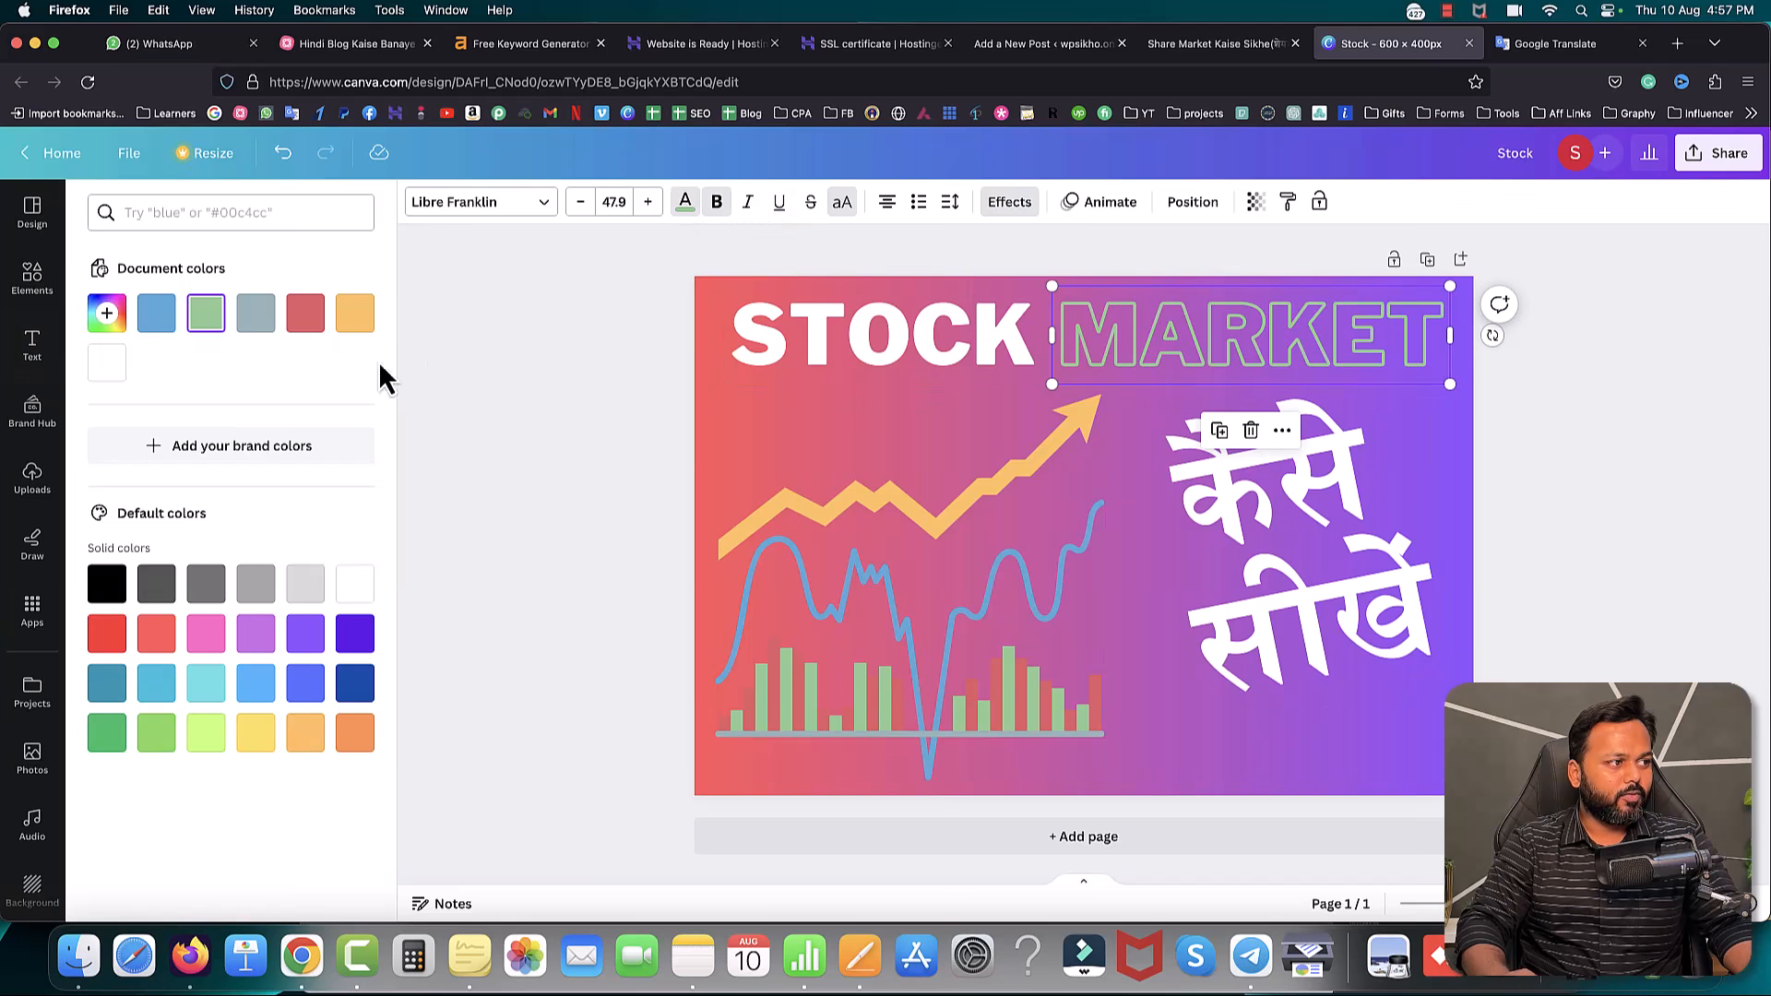
{"action": "left_click", "coordinate": [111, 376]}
{"action": "left_click", "coordinate": [550, 384]}
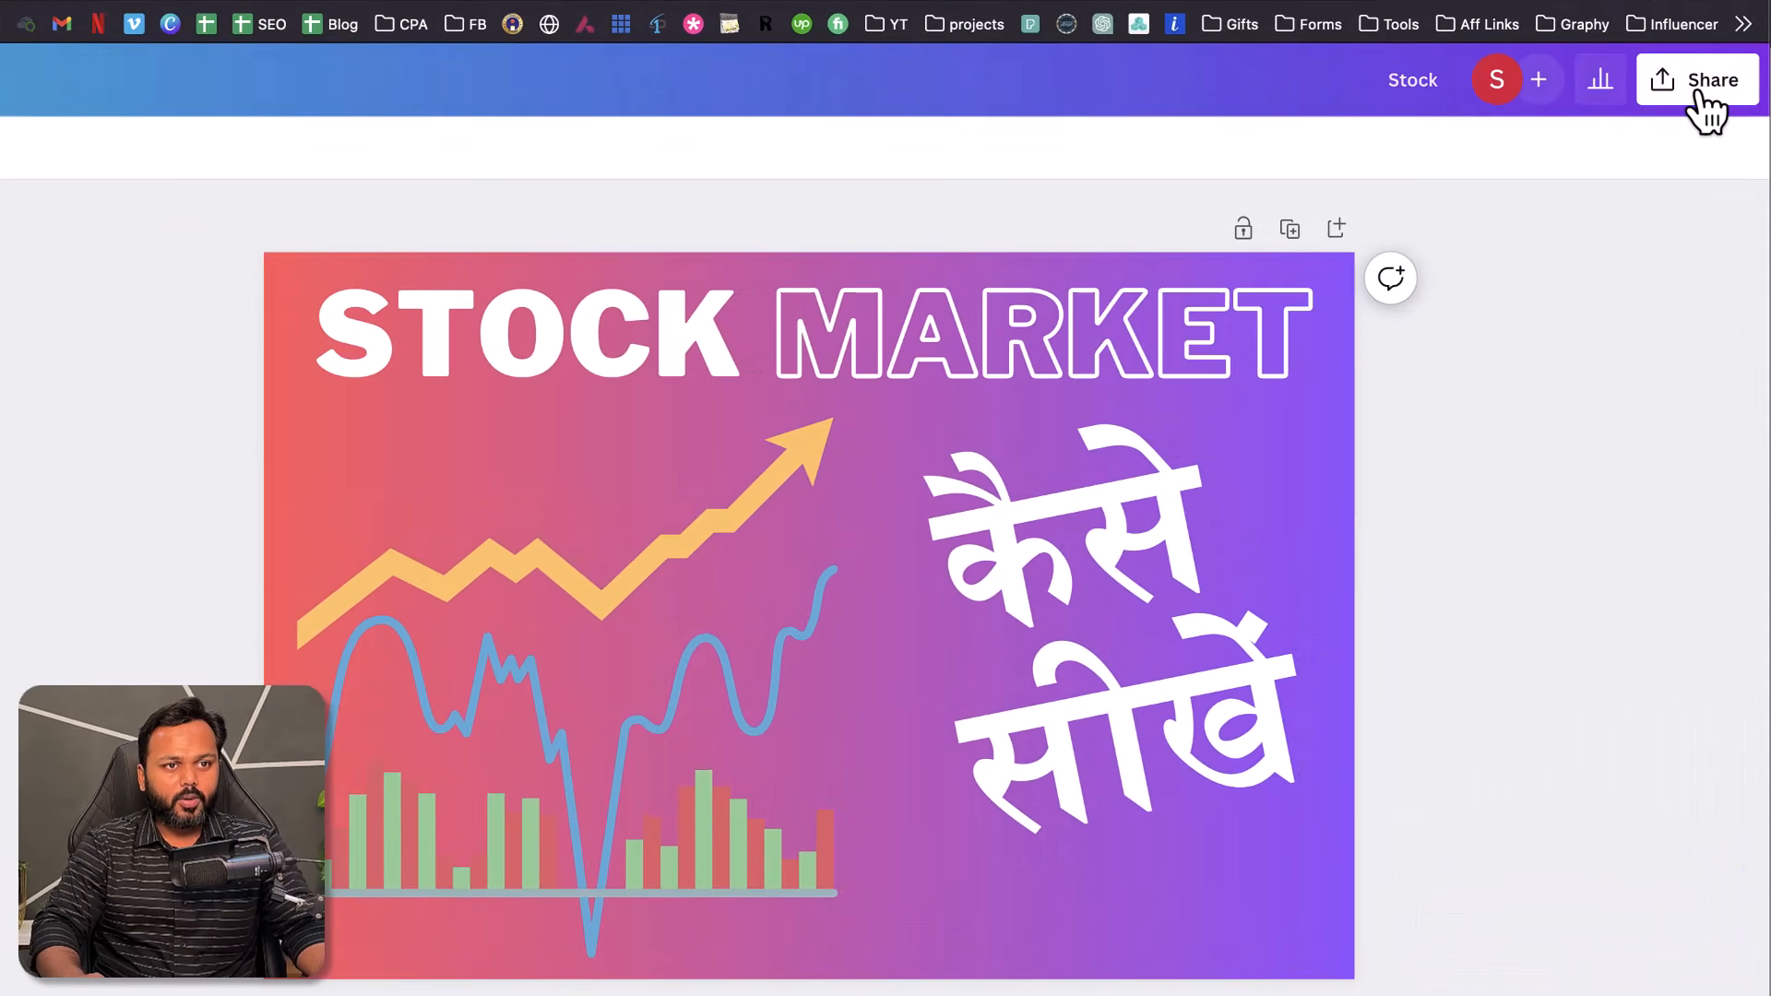
- Download the design as a PNG named 'Stock market' into the dated folder
{"action": "left_click", "coordinate": [1687, 92]}
{"action": "left_click", "coordinate": [1356, 729]}
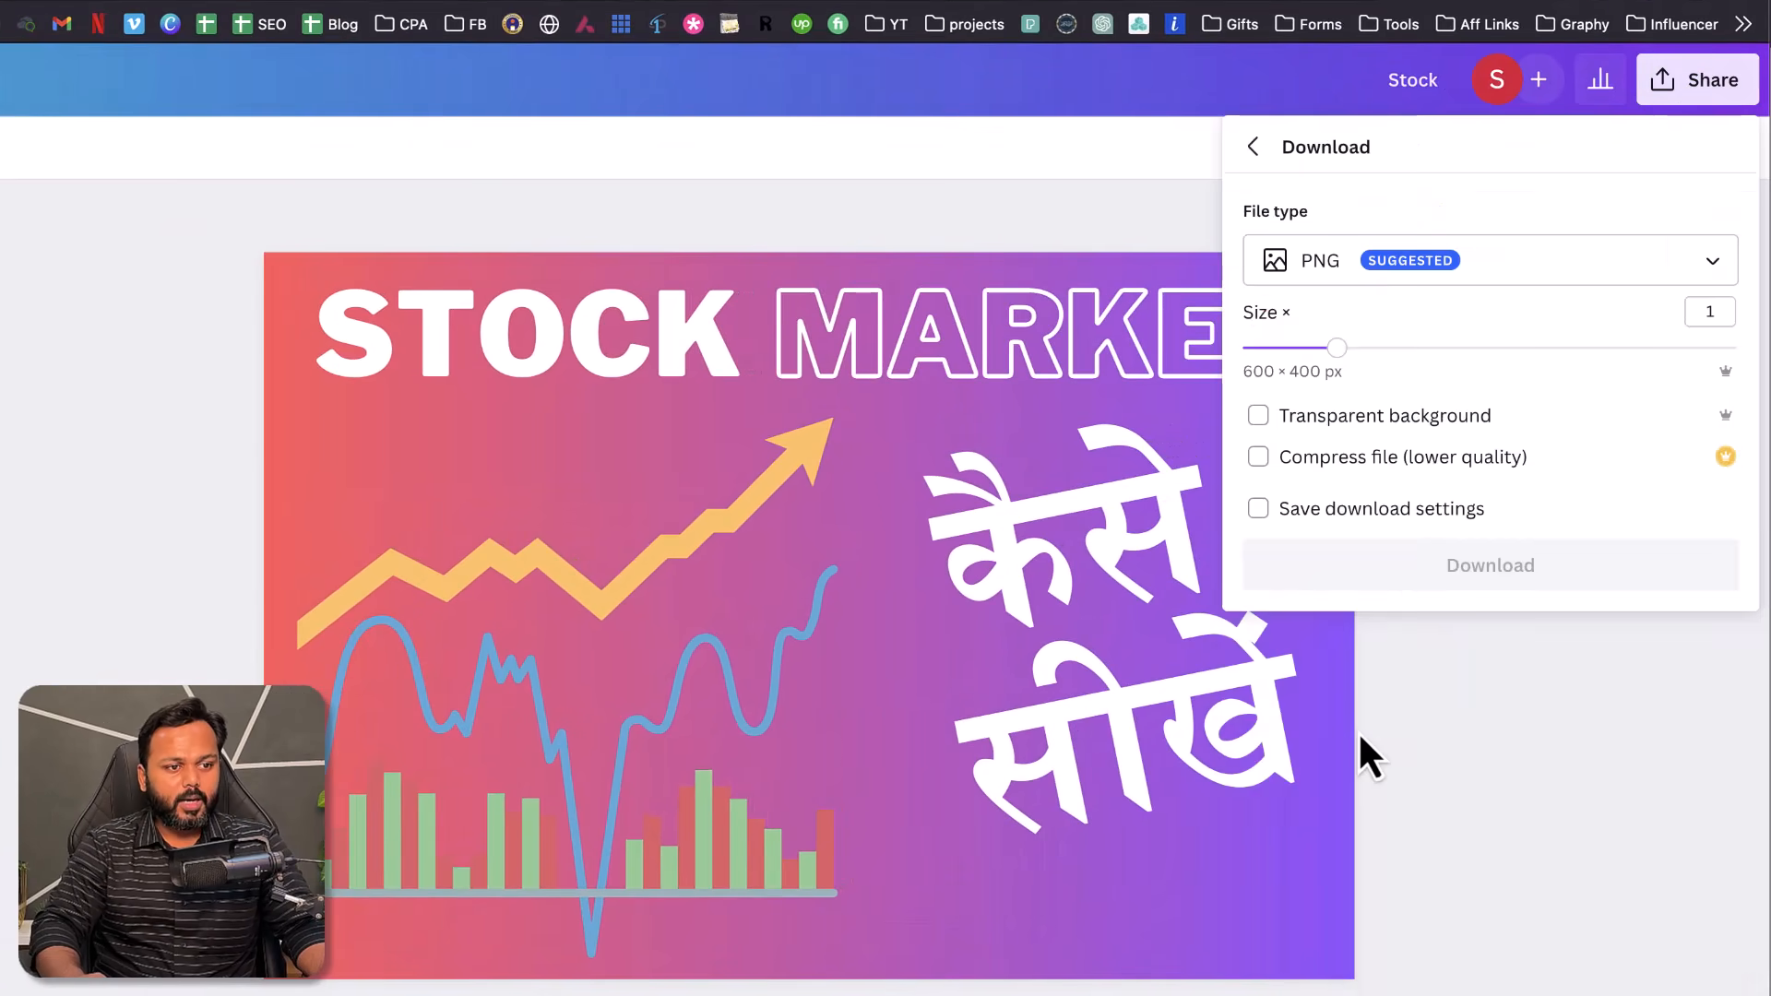
{"action": "left_click", "coordinate": [1490, 570]}
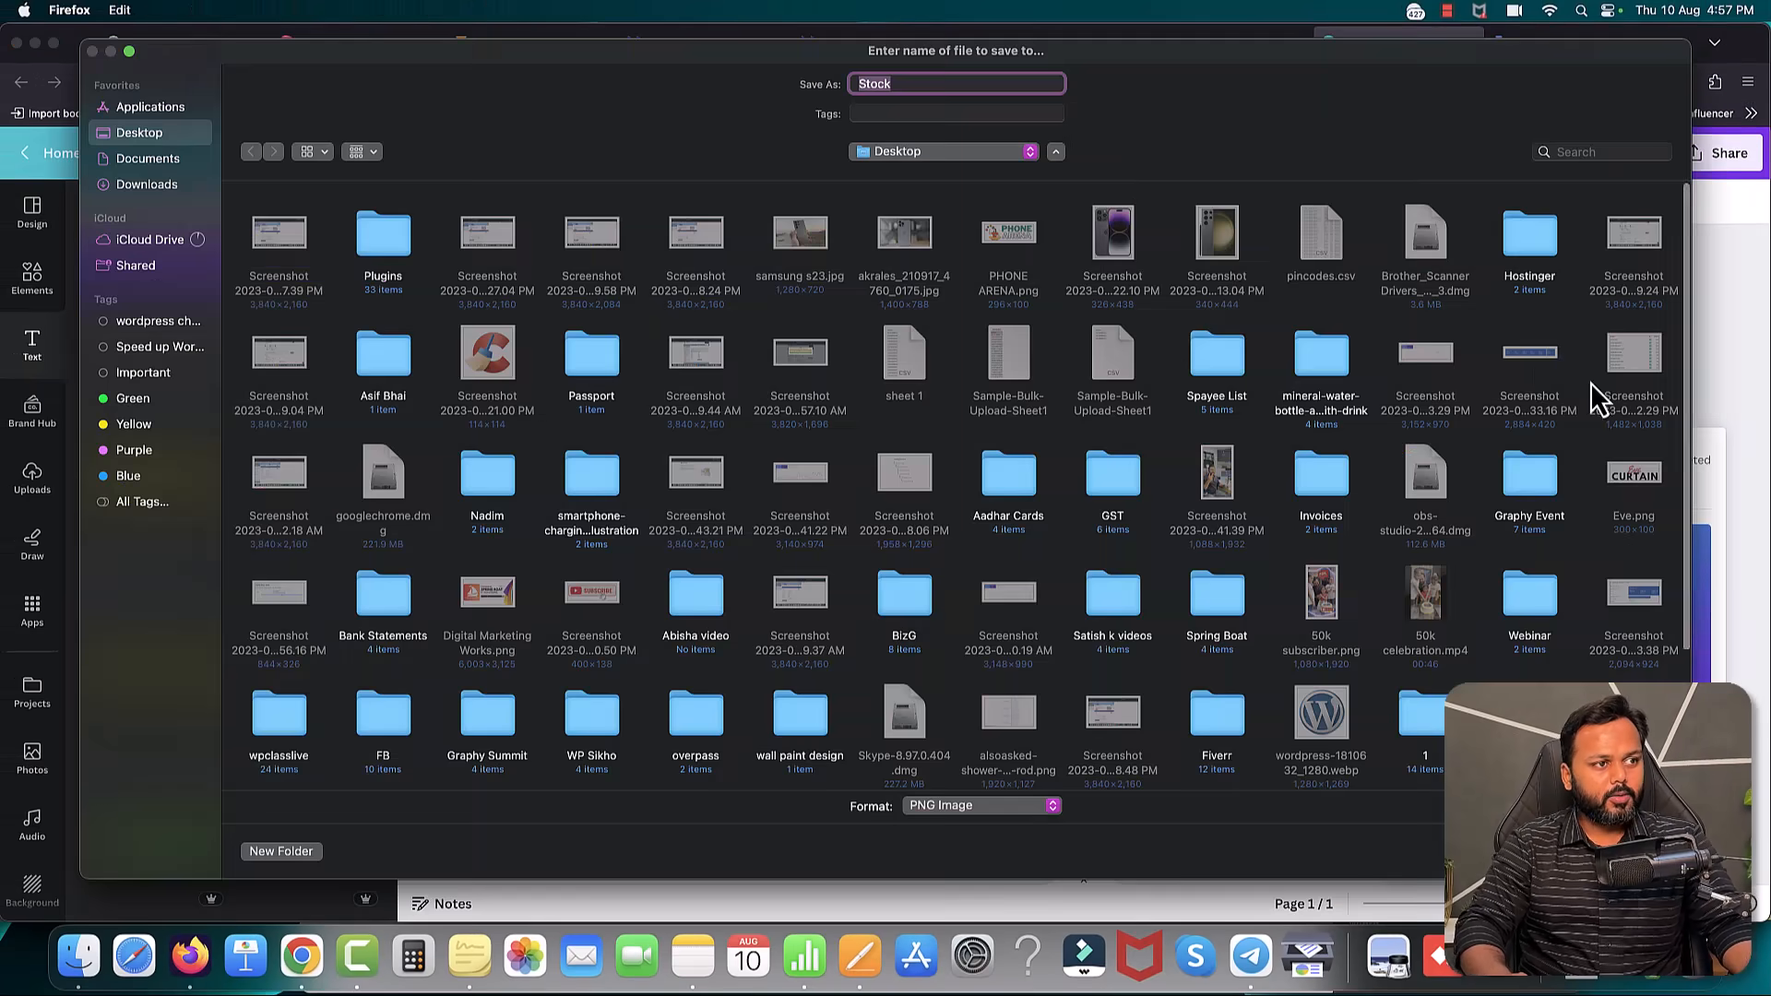
{"action": "key", "text": "Right"}
{"action": "type", "text": "m"}
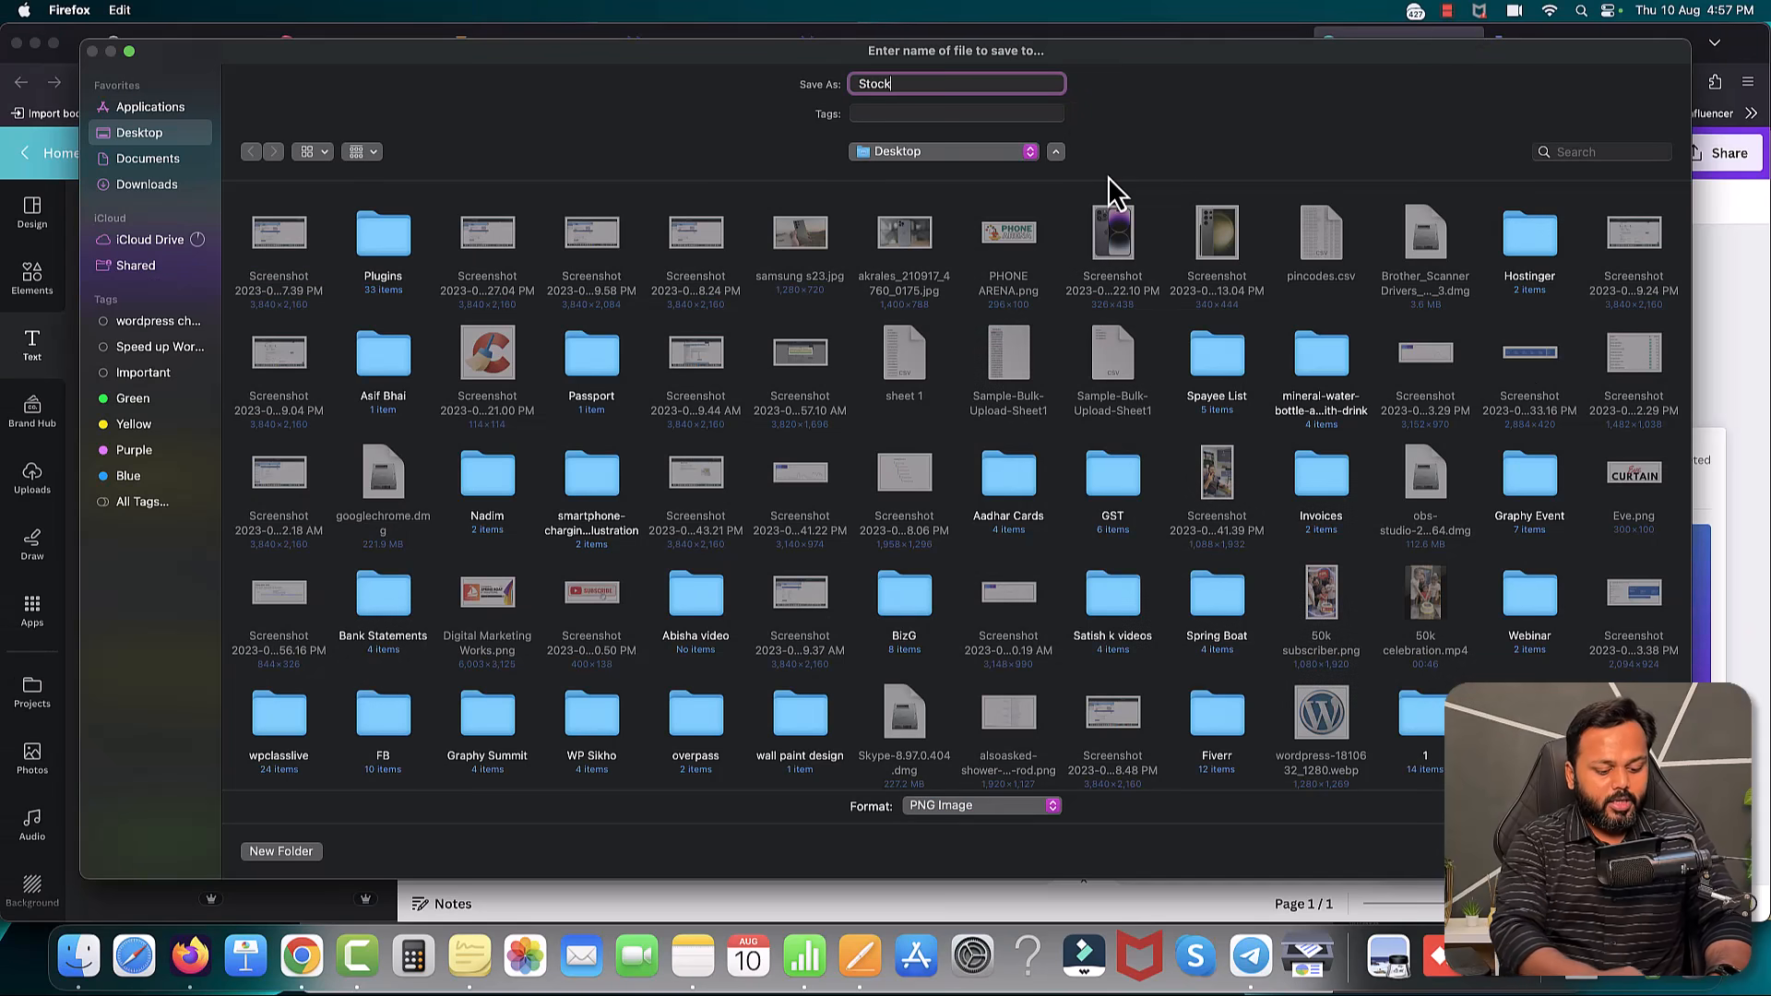
{"action": "type", "text": "arket"}
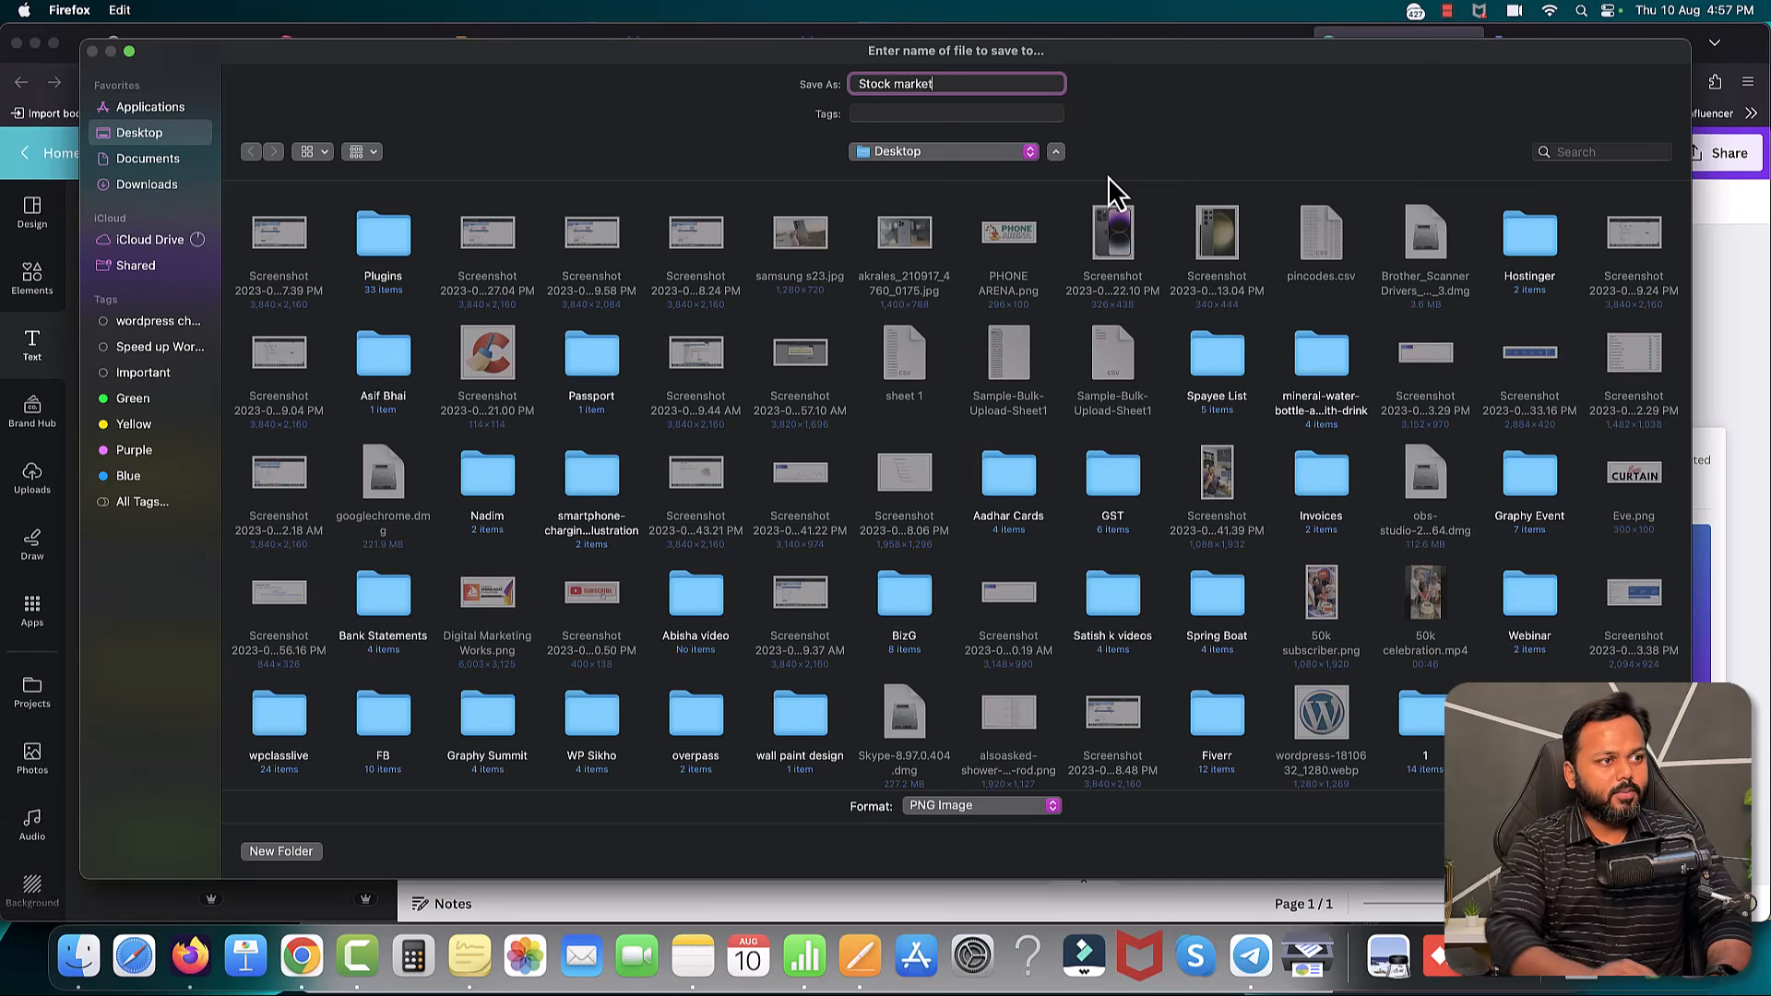
{"action": "left_click", "coordinate": [961, 159]}
{"action": "left_click", "coordinate": [944, 285]}
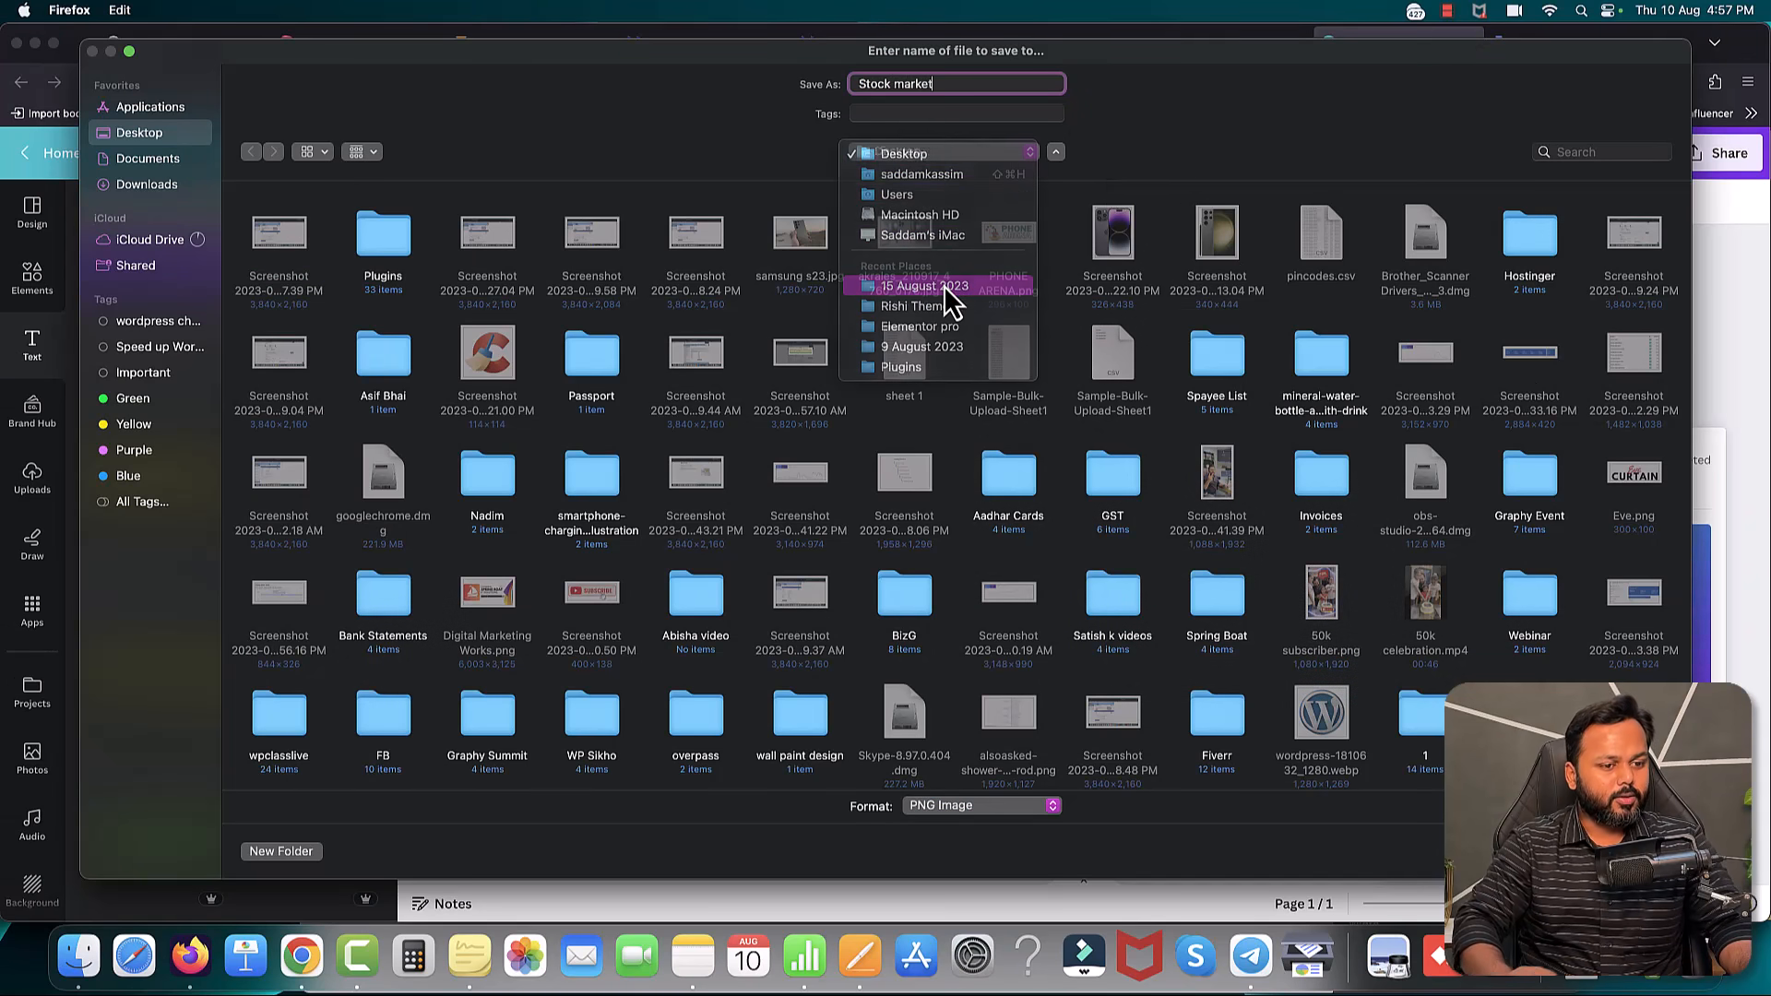
{"action": "key", "text": "Return"}
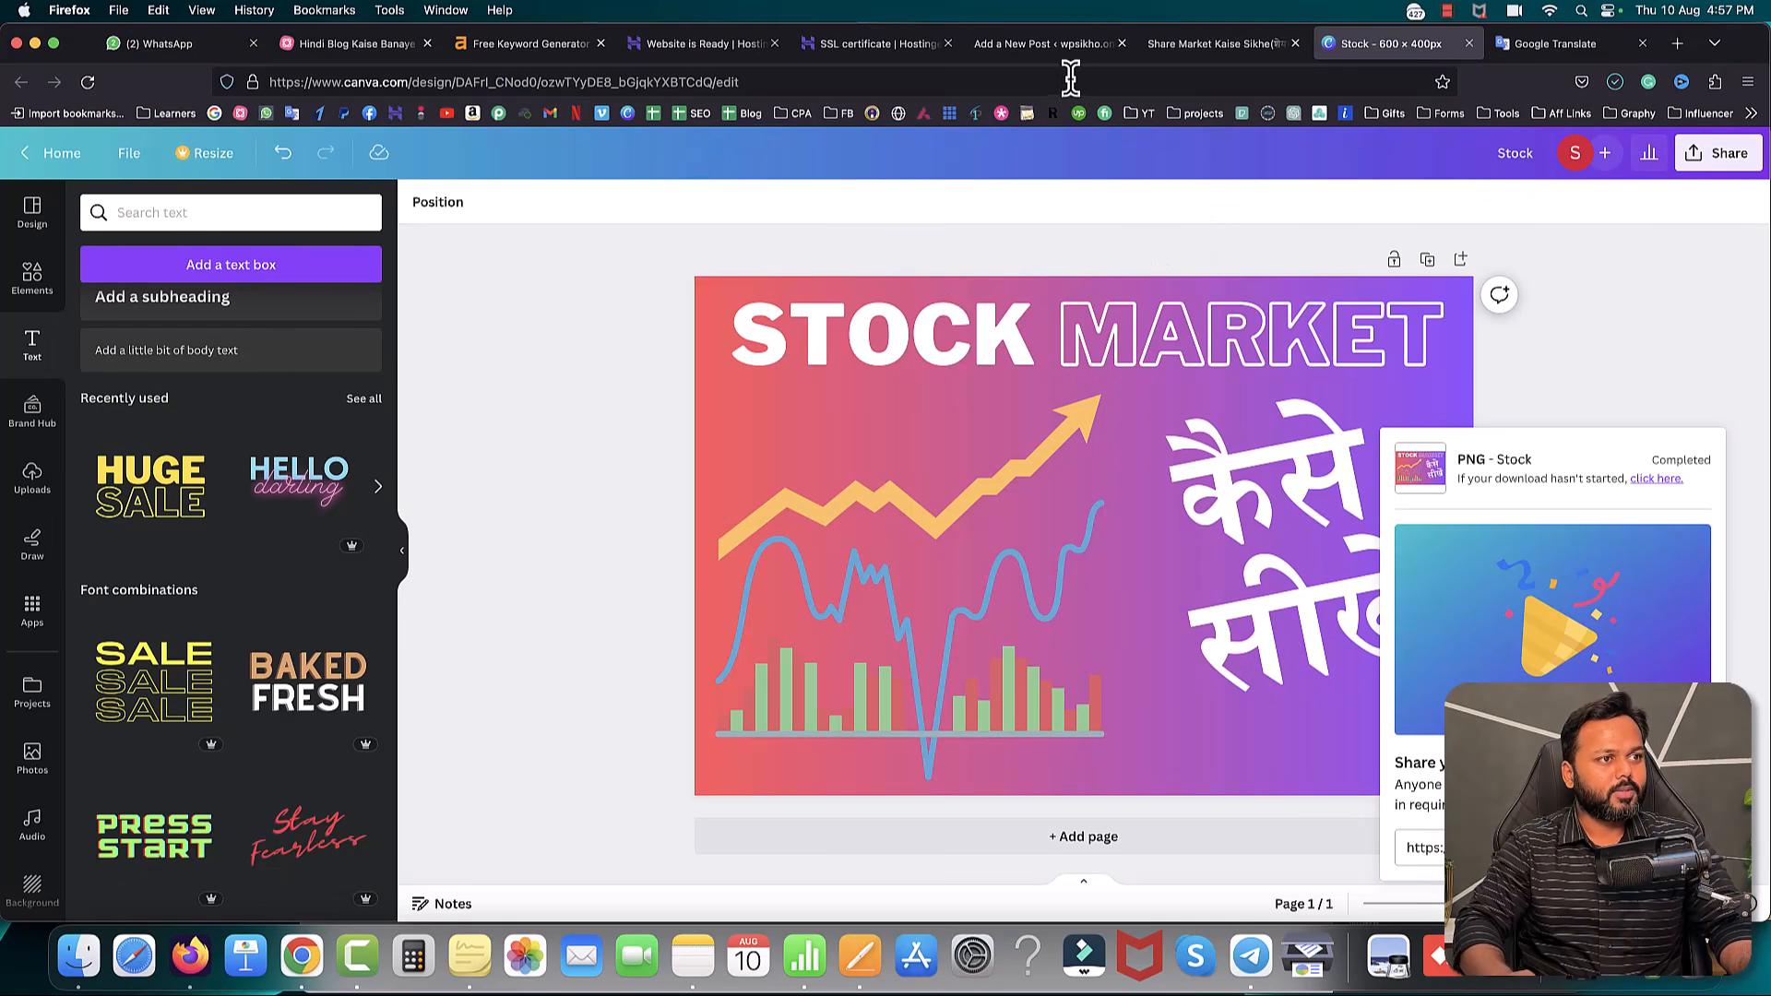
{"action": "left_click", "coordinate": [1060, 46]}
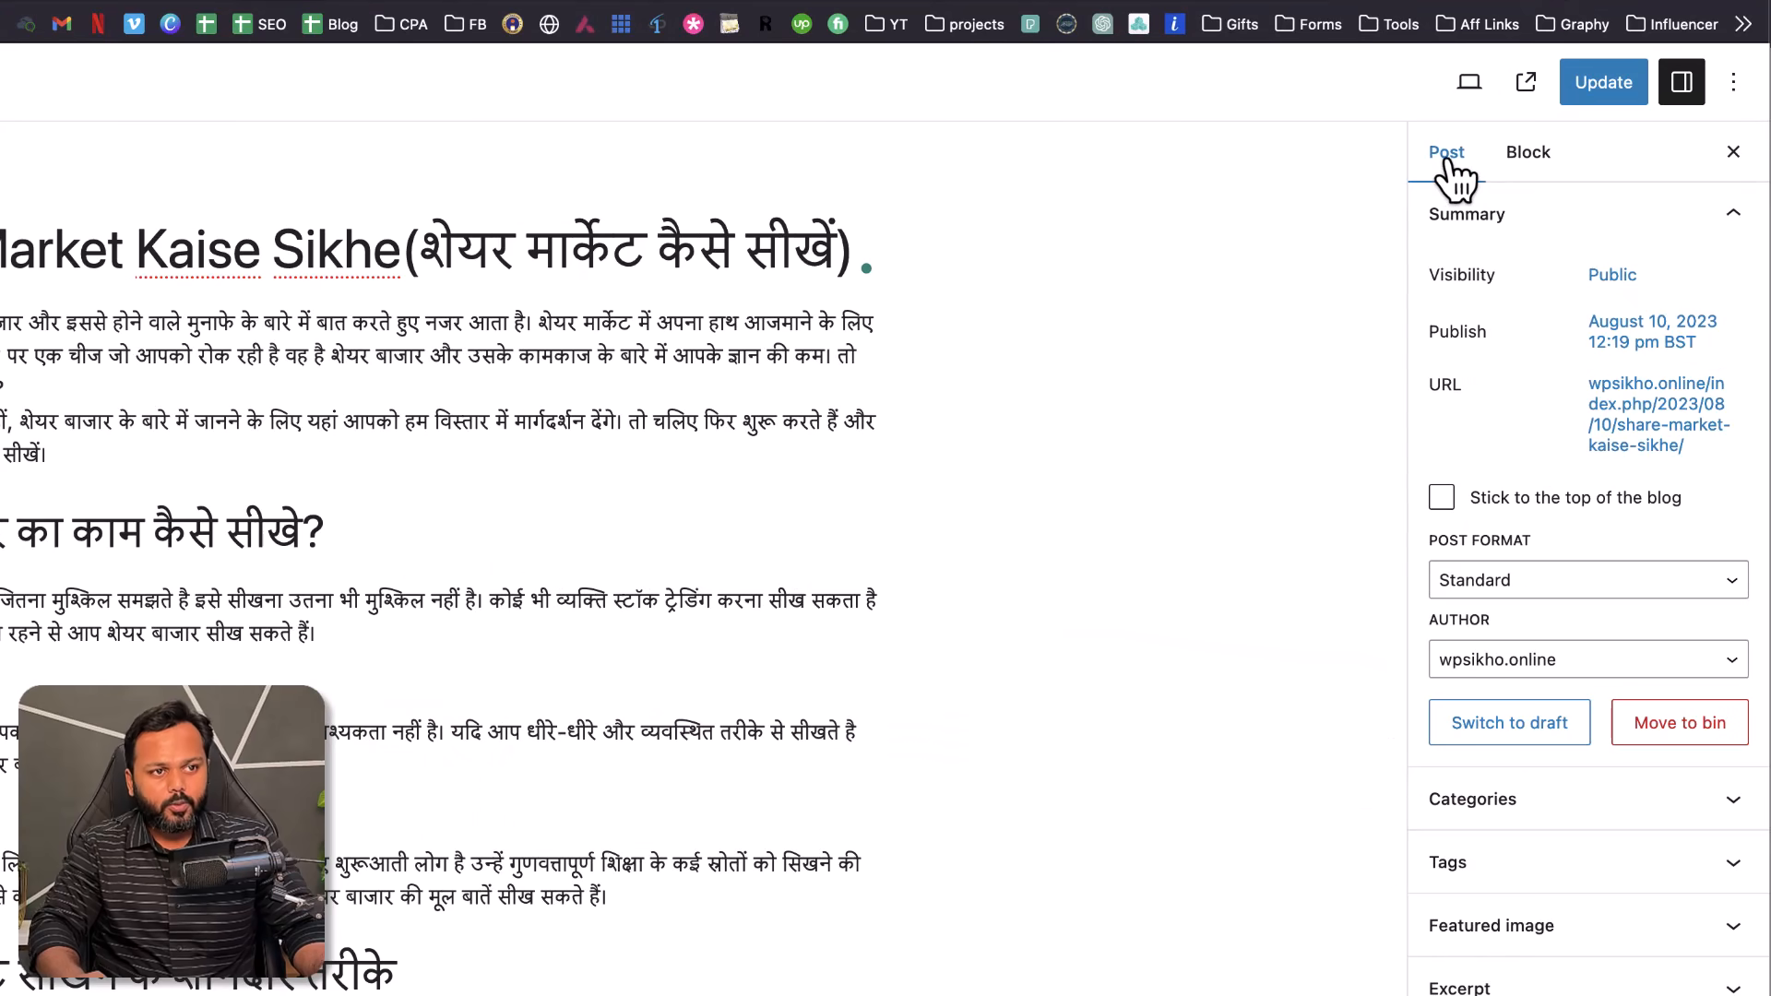
- Upload Stock-market.png from the 15 August 2023 folder as the featured image and update the post
{"action": "scroll", "coordinate": [1536, 396], "scroll_direction": "down", "scroll_amount": 5}
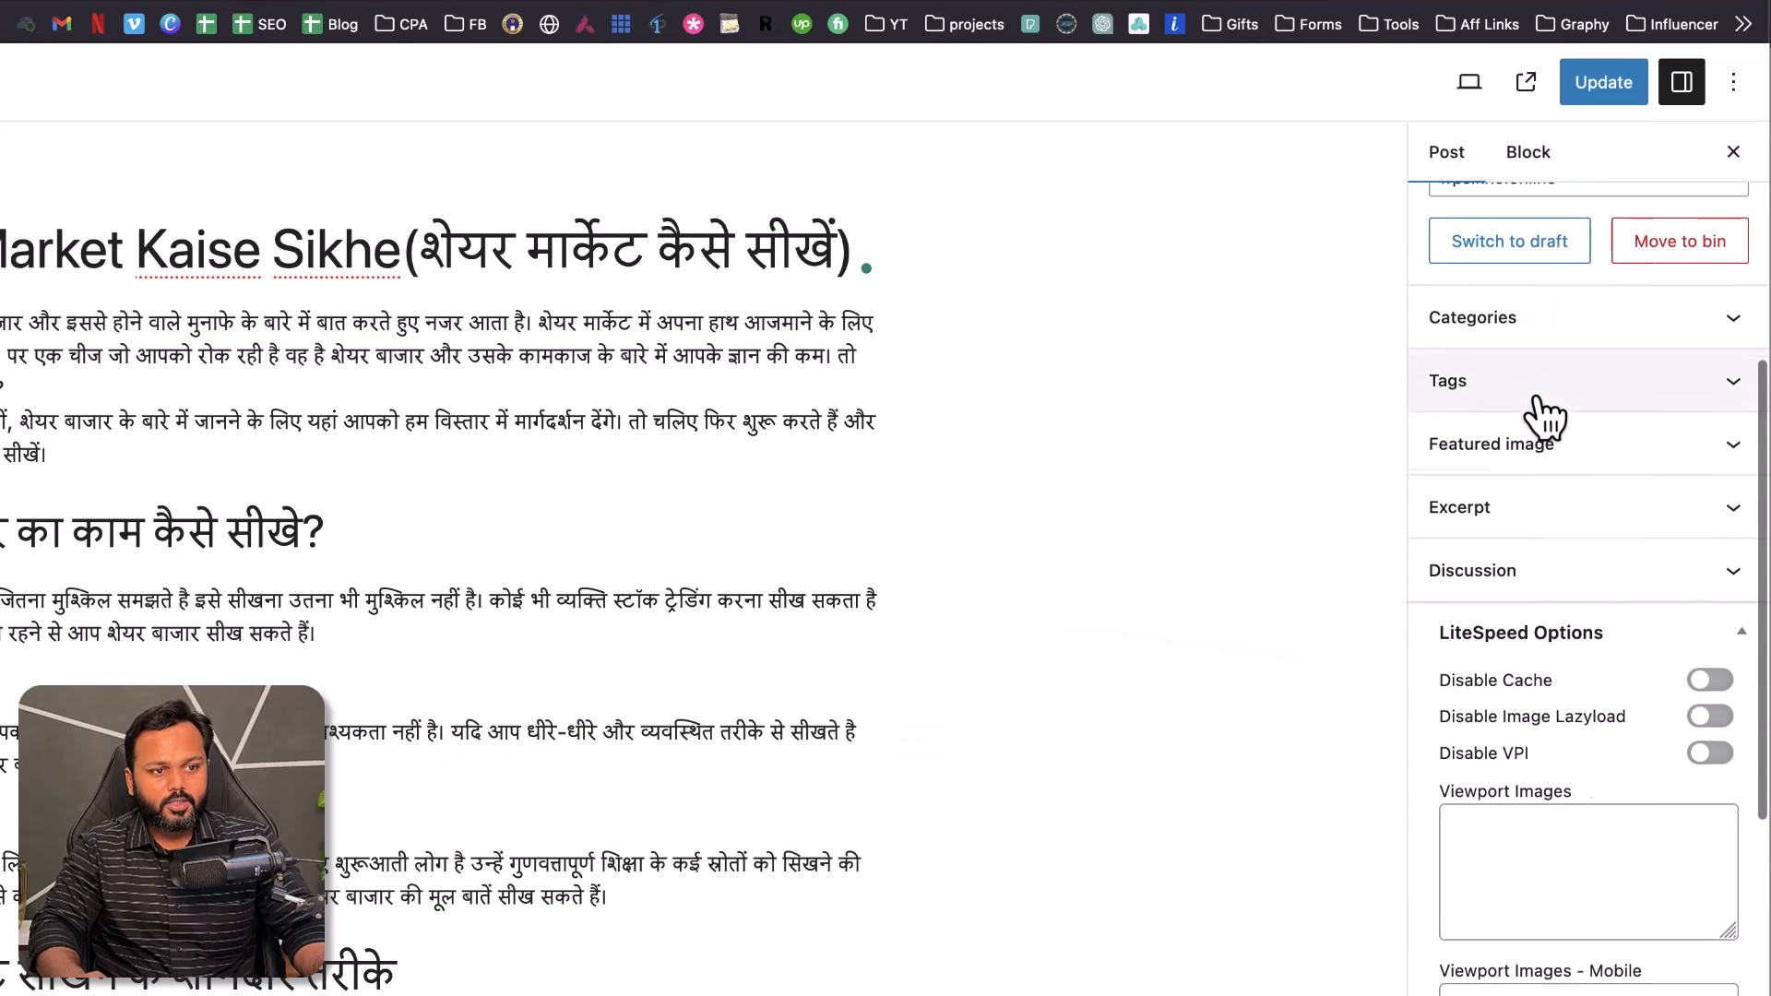
{"action": "scroll", "coordinate": [1536, 397], "scroll_direction": "down", "scroll_amount": 1}
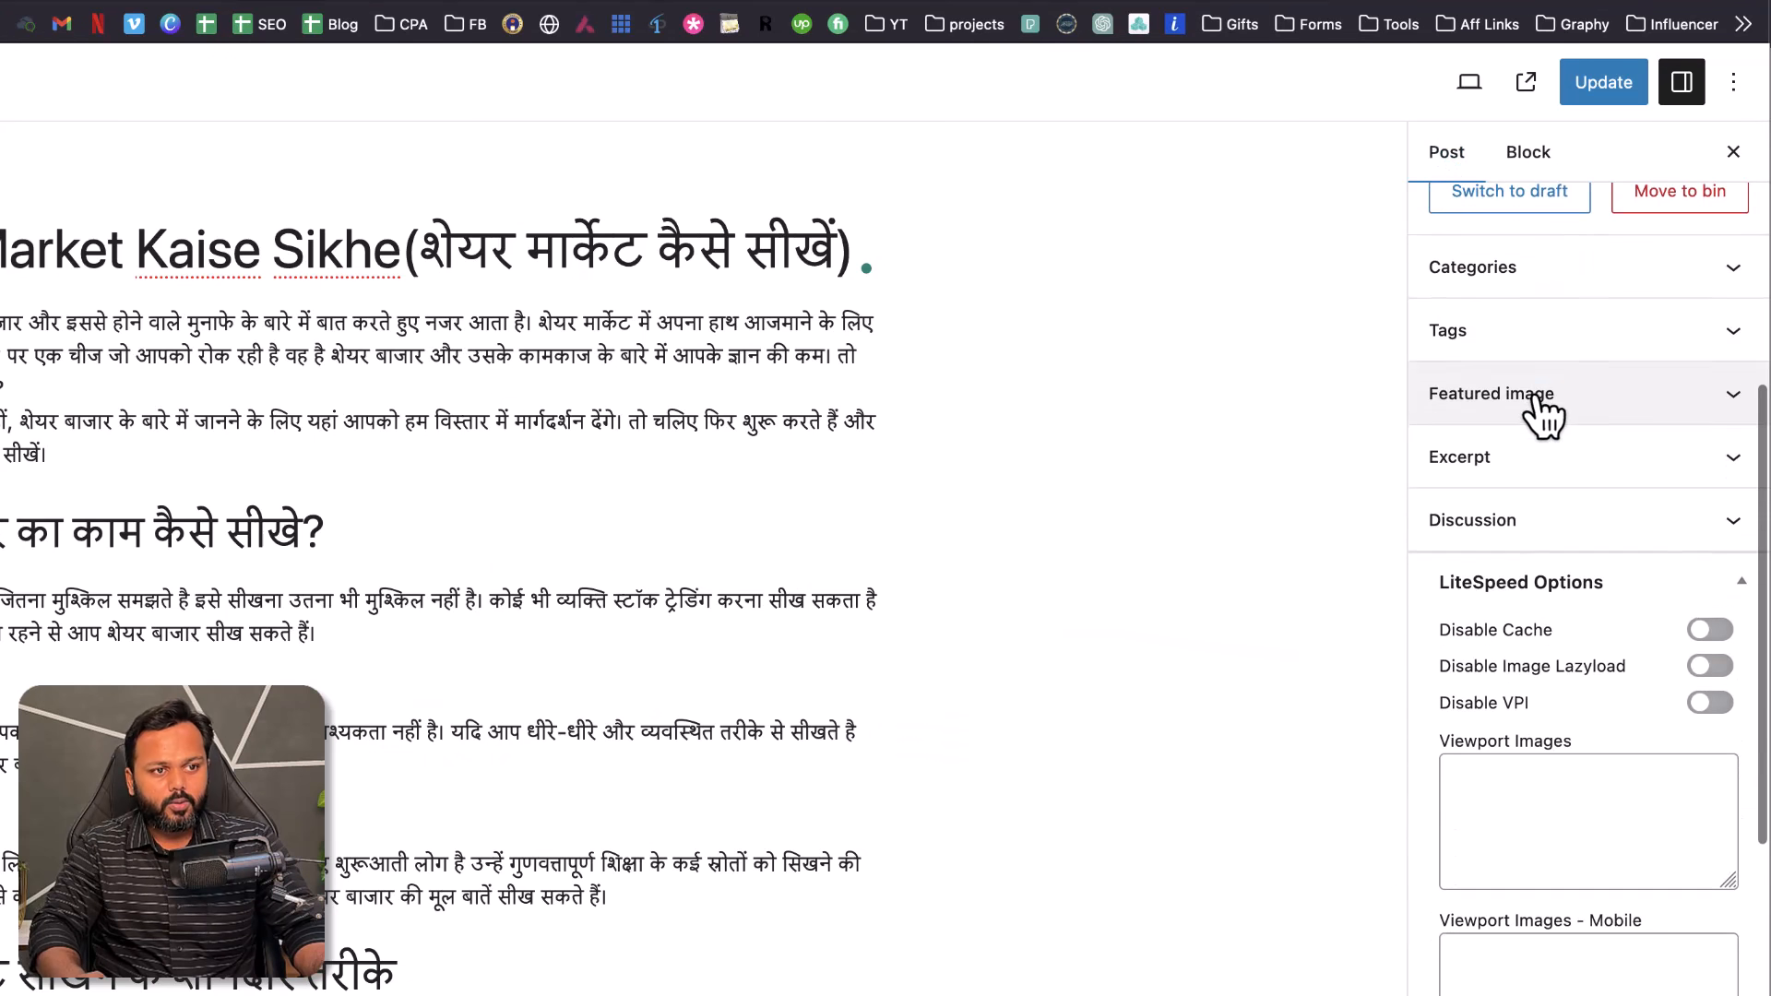
{"action": "left_click", "coordinate": [1621, 411]}
{"action": "left_click", "coordinate": [1605, 476]}
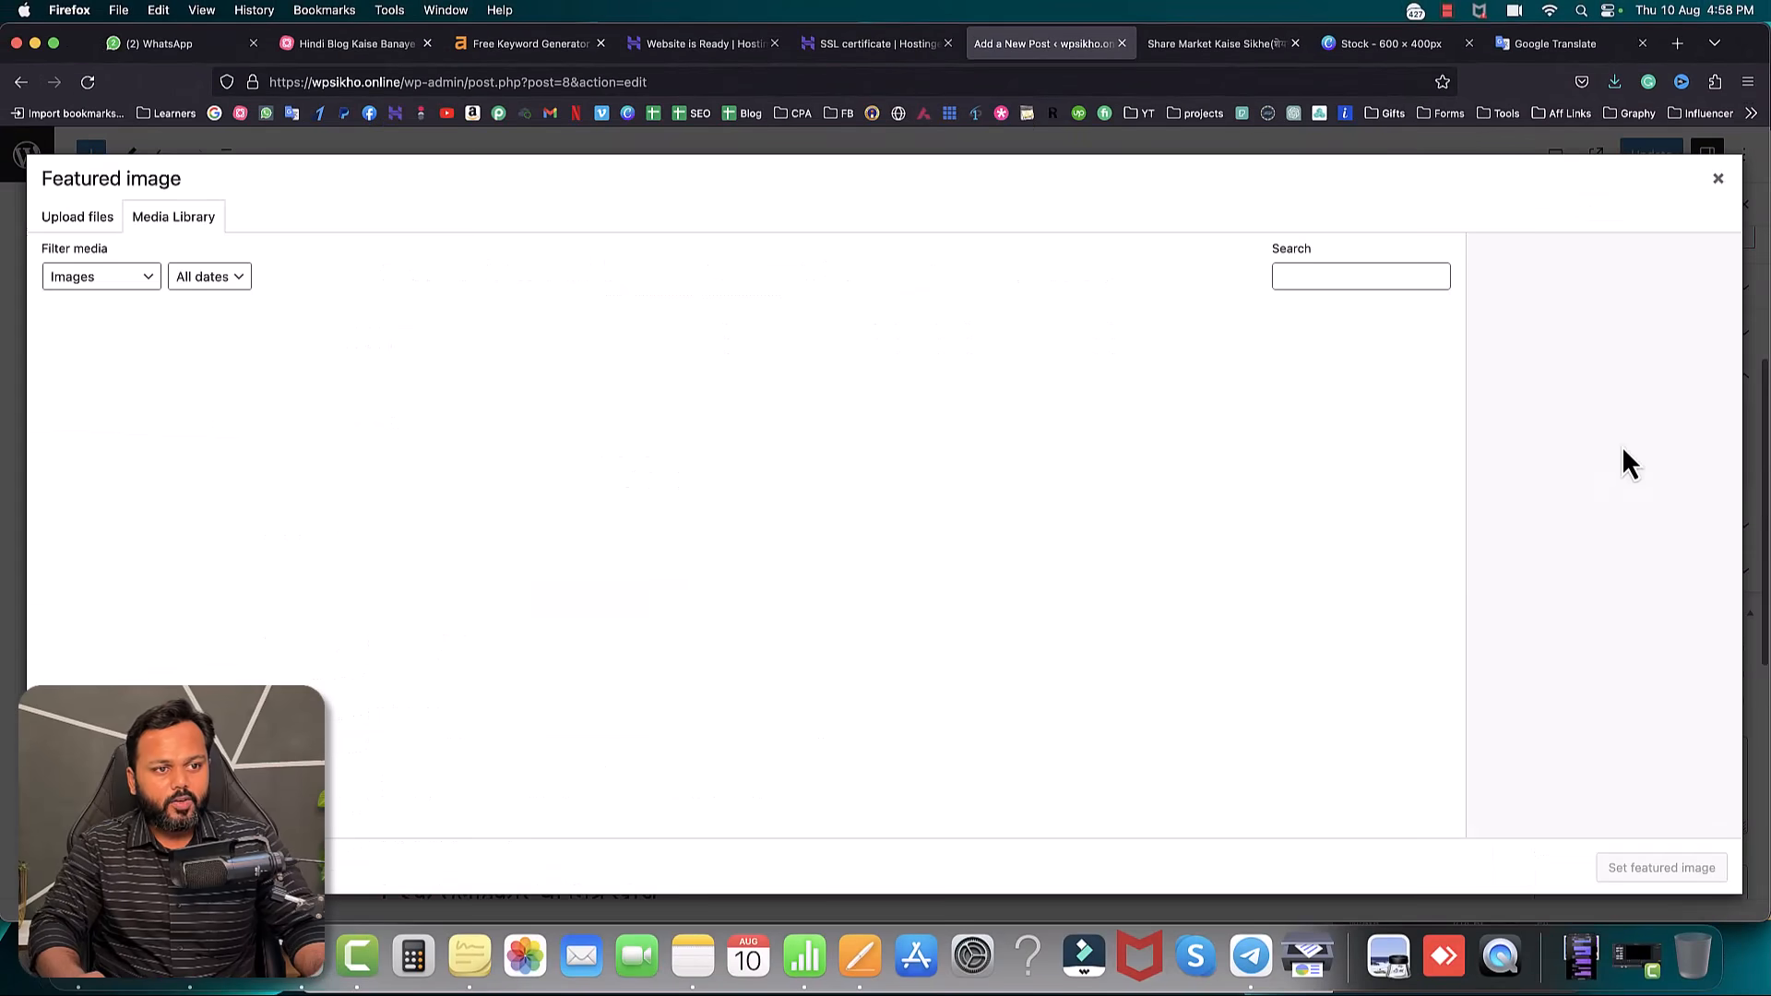
{"action": "left_click", "coordinate": [79, 221]}
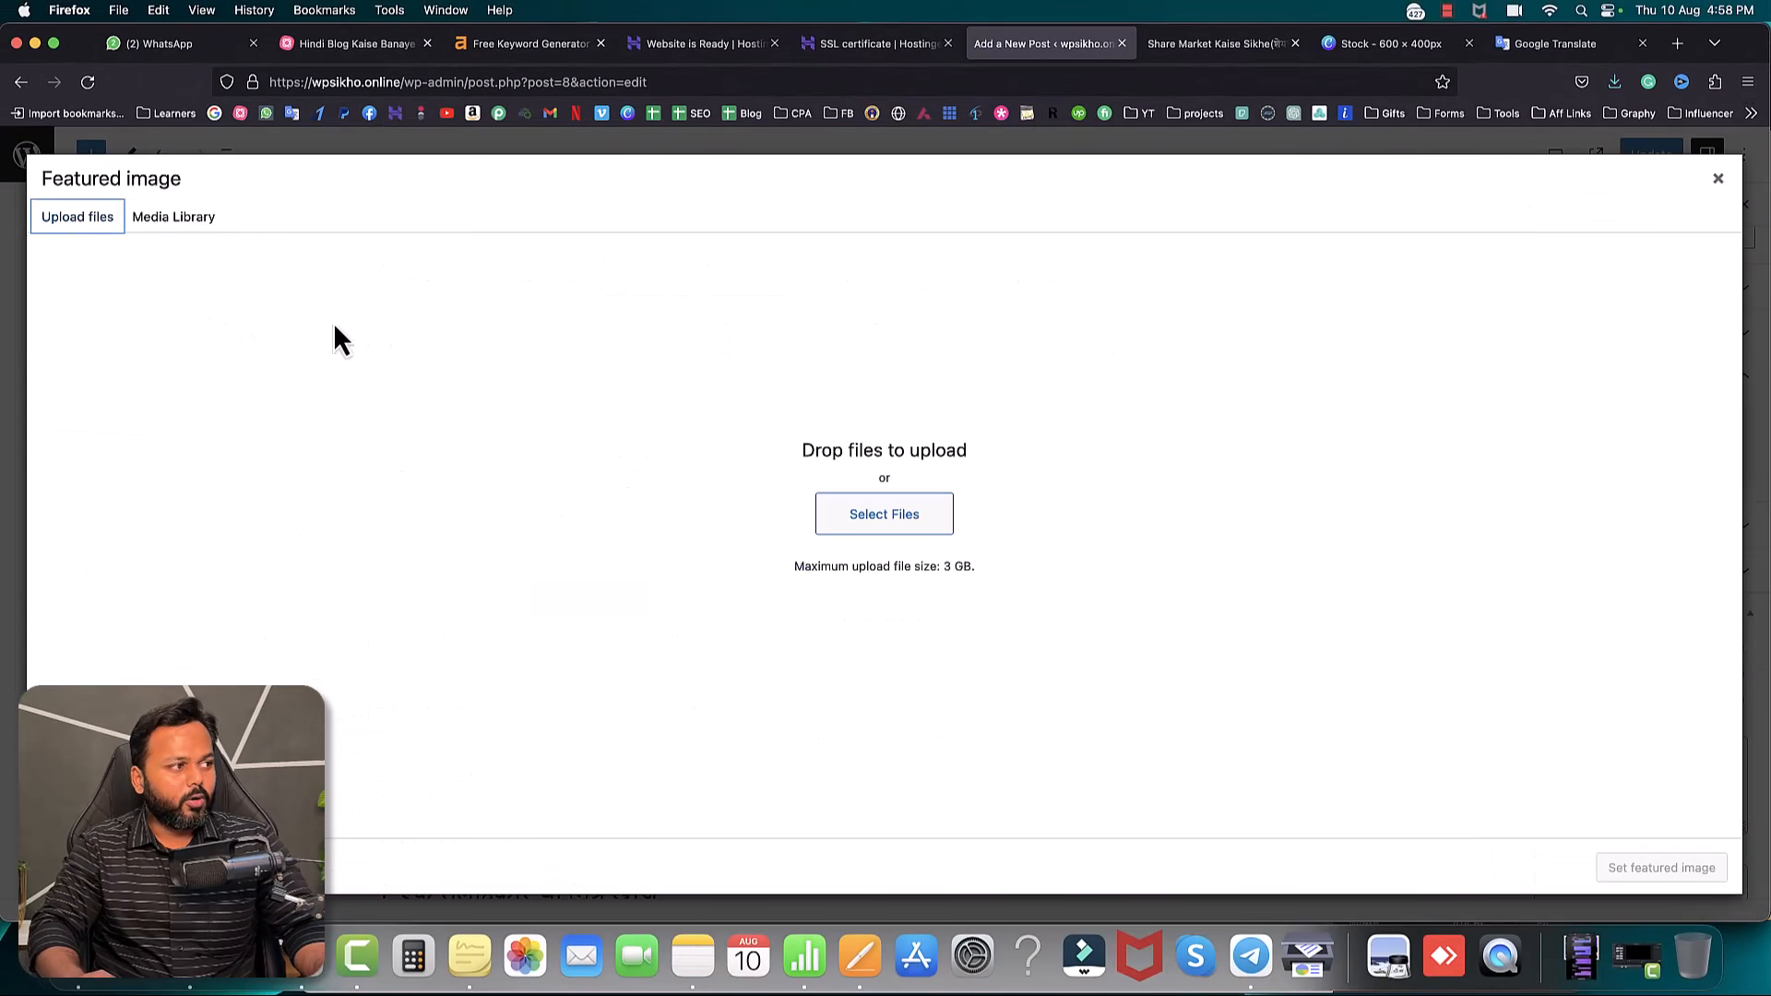
{"action": "left_click", "coordinate": [877, 513]}
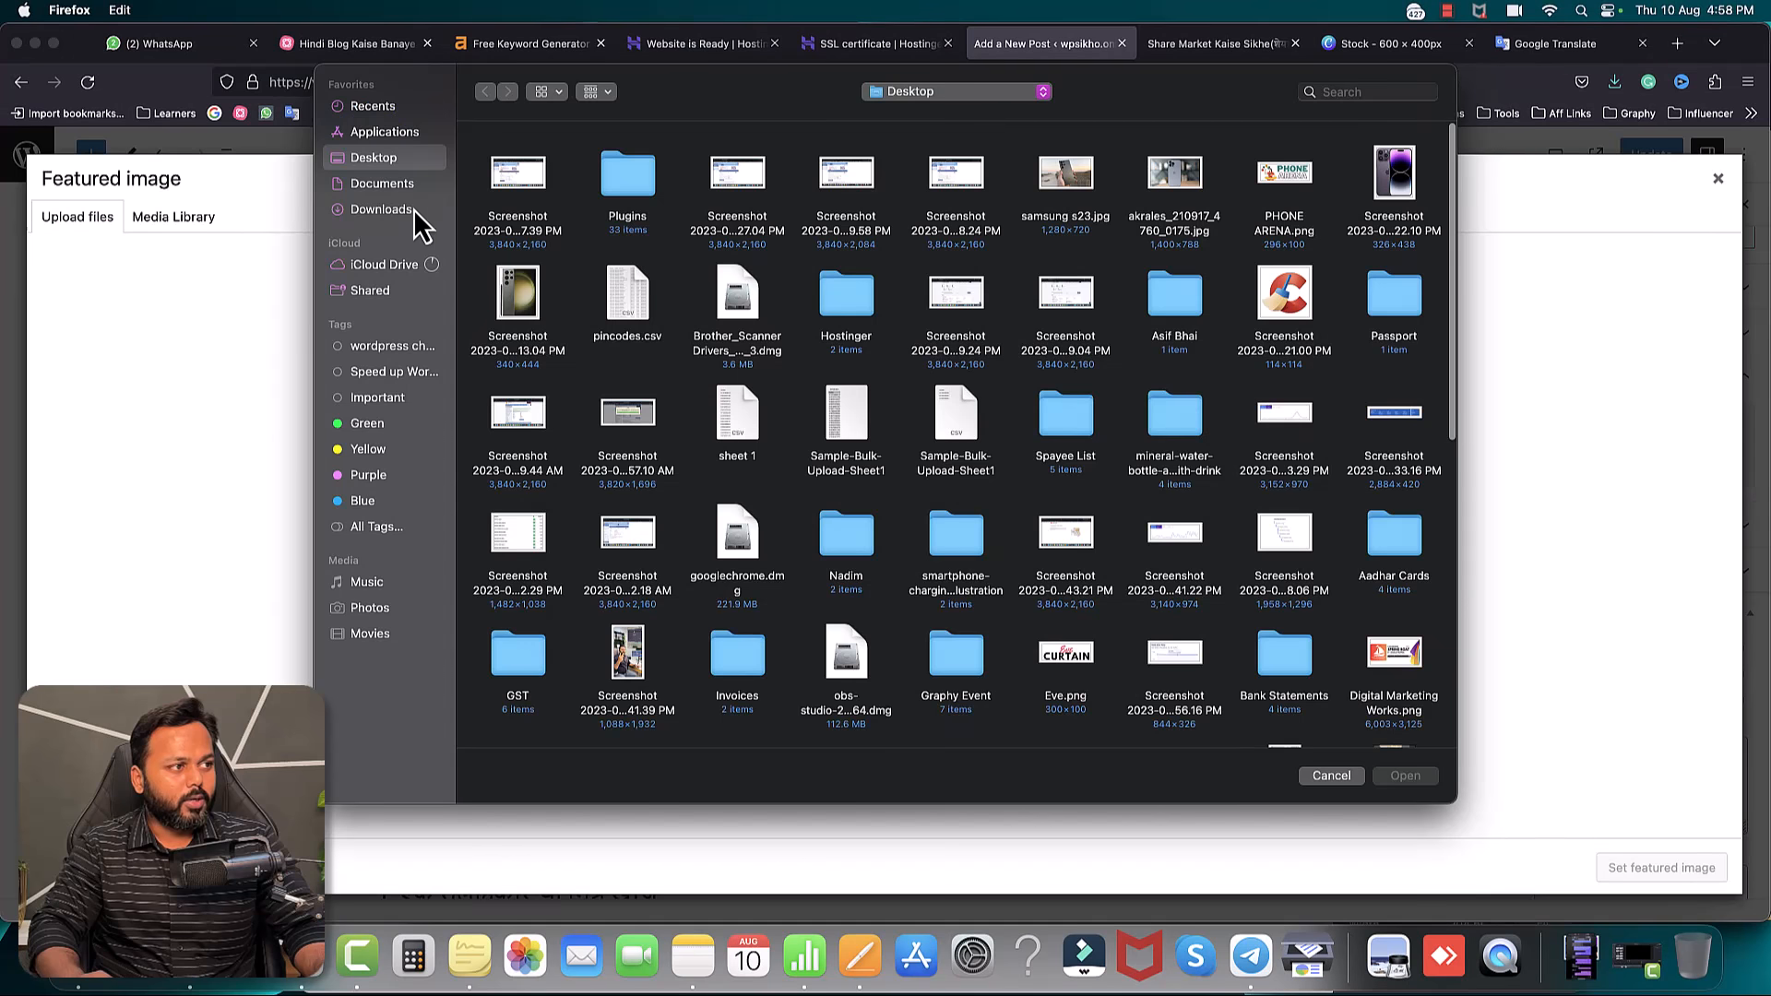
{"action": "left_click", "coordinate": [416, 209]}
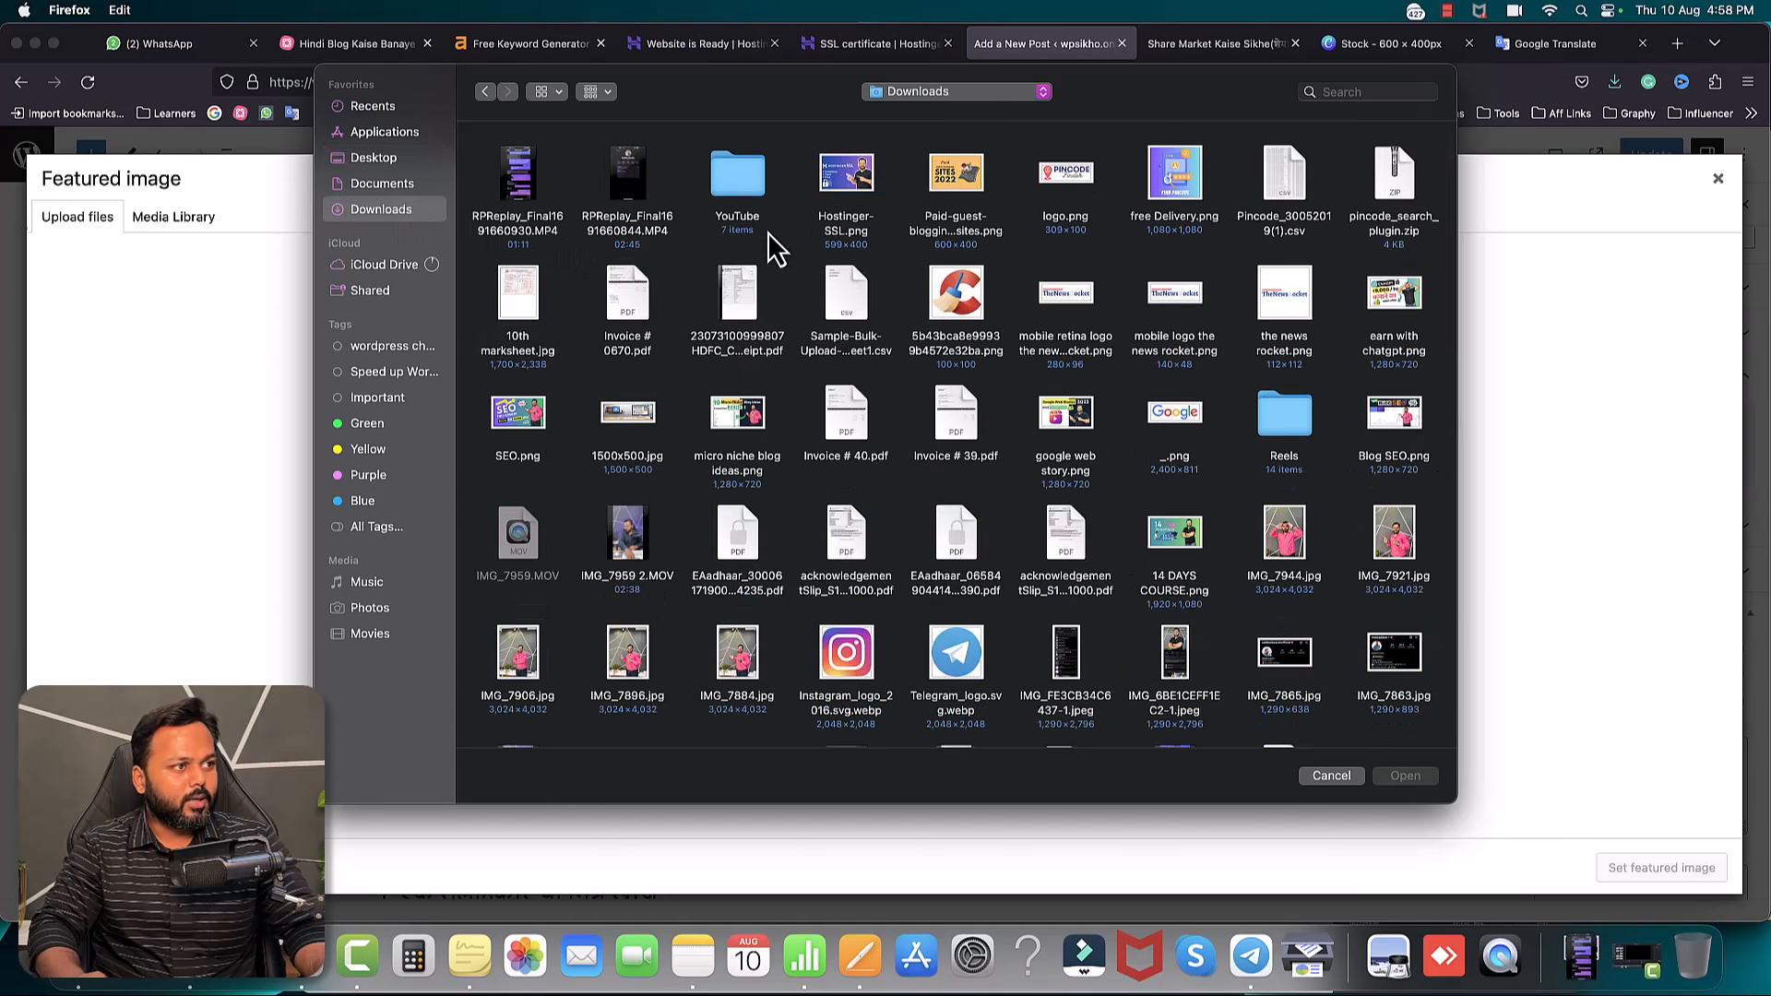
{"action": "left_click", "coordinate": [955, 91]}
{"action": "left_click", "coordinate": [950, 225]}
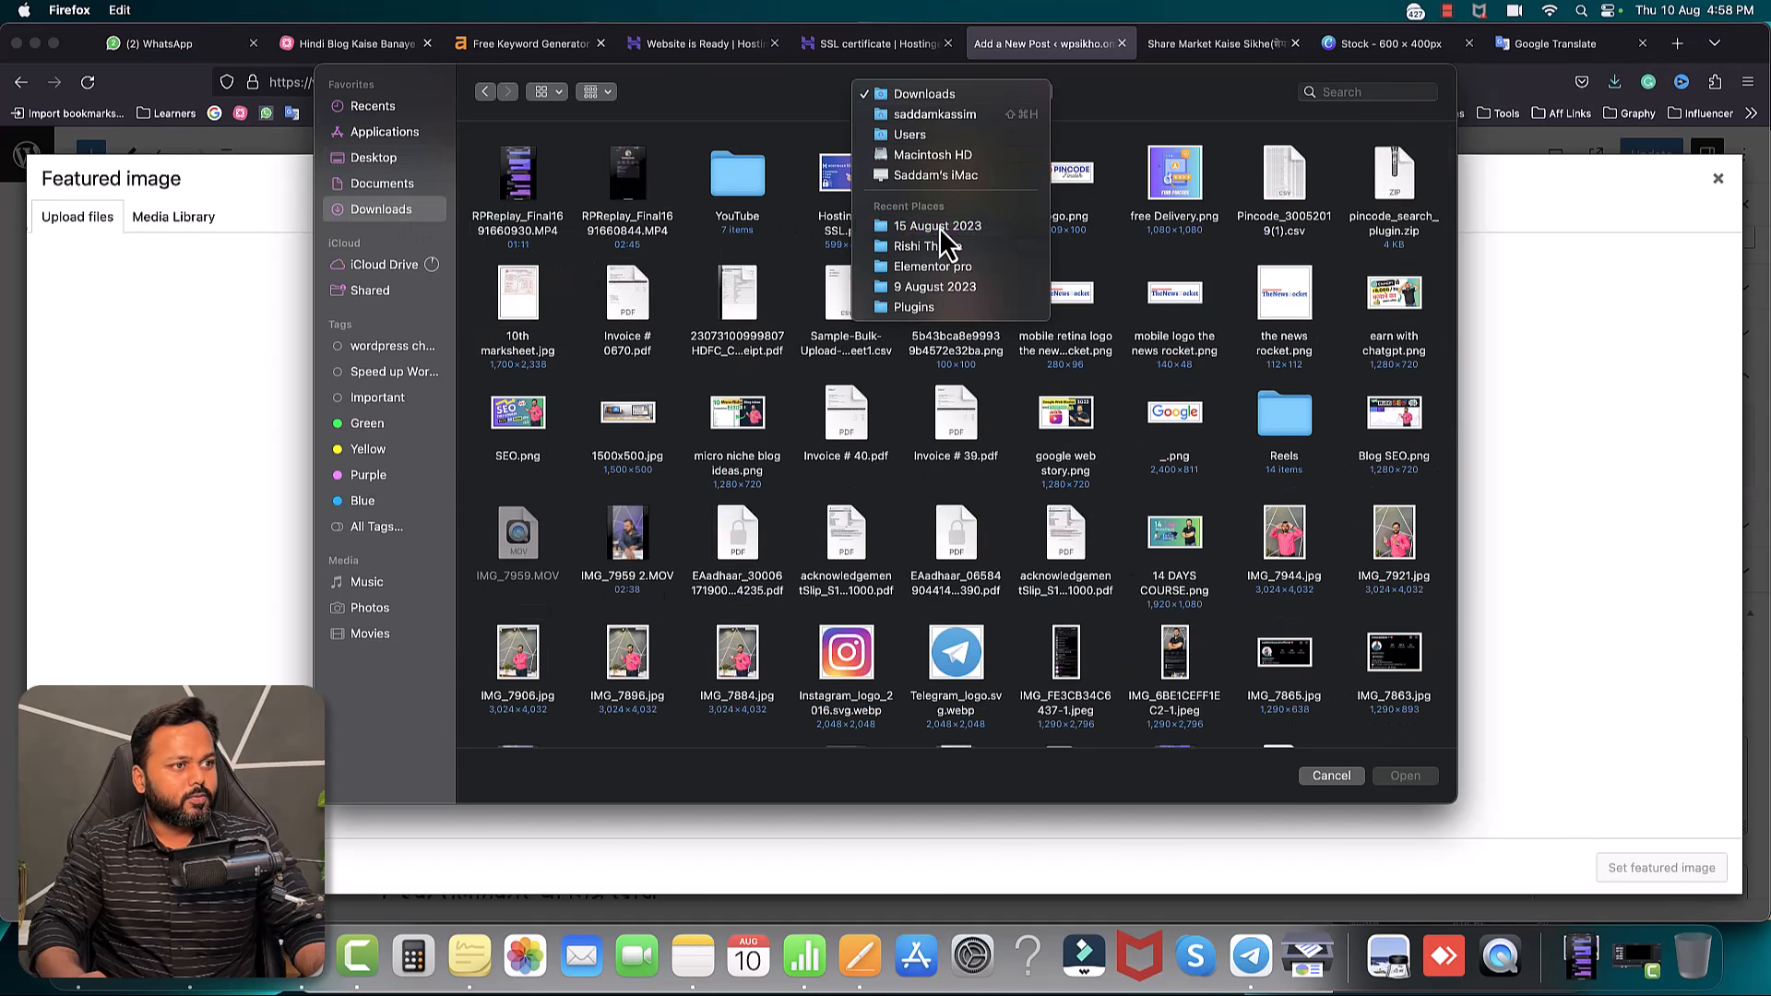
{"action": "double_click", "coordinate": [526, 187]}
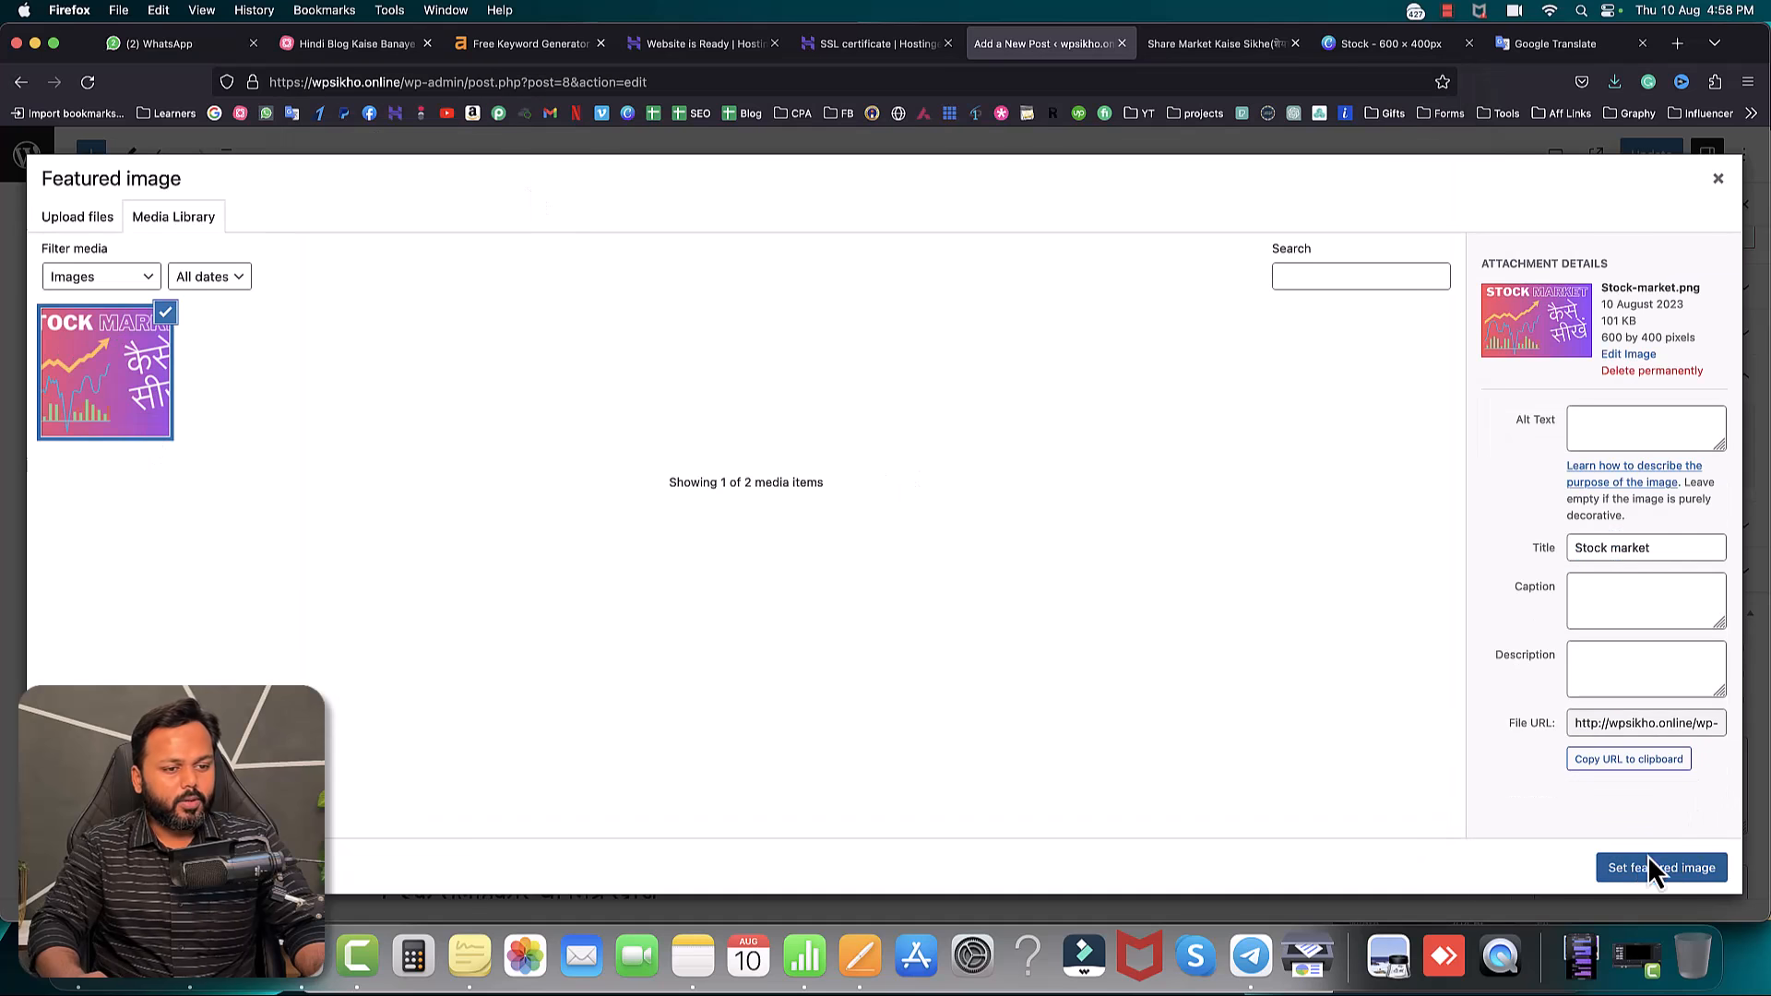
{"action": "left_click", "coordinate": [1652, 872]}
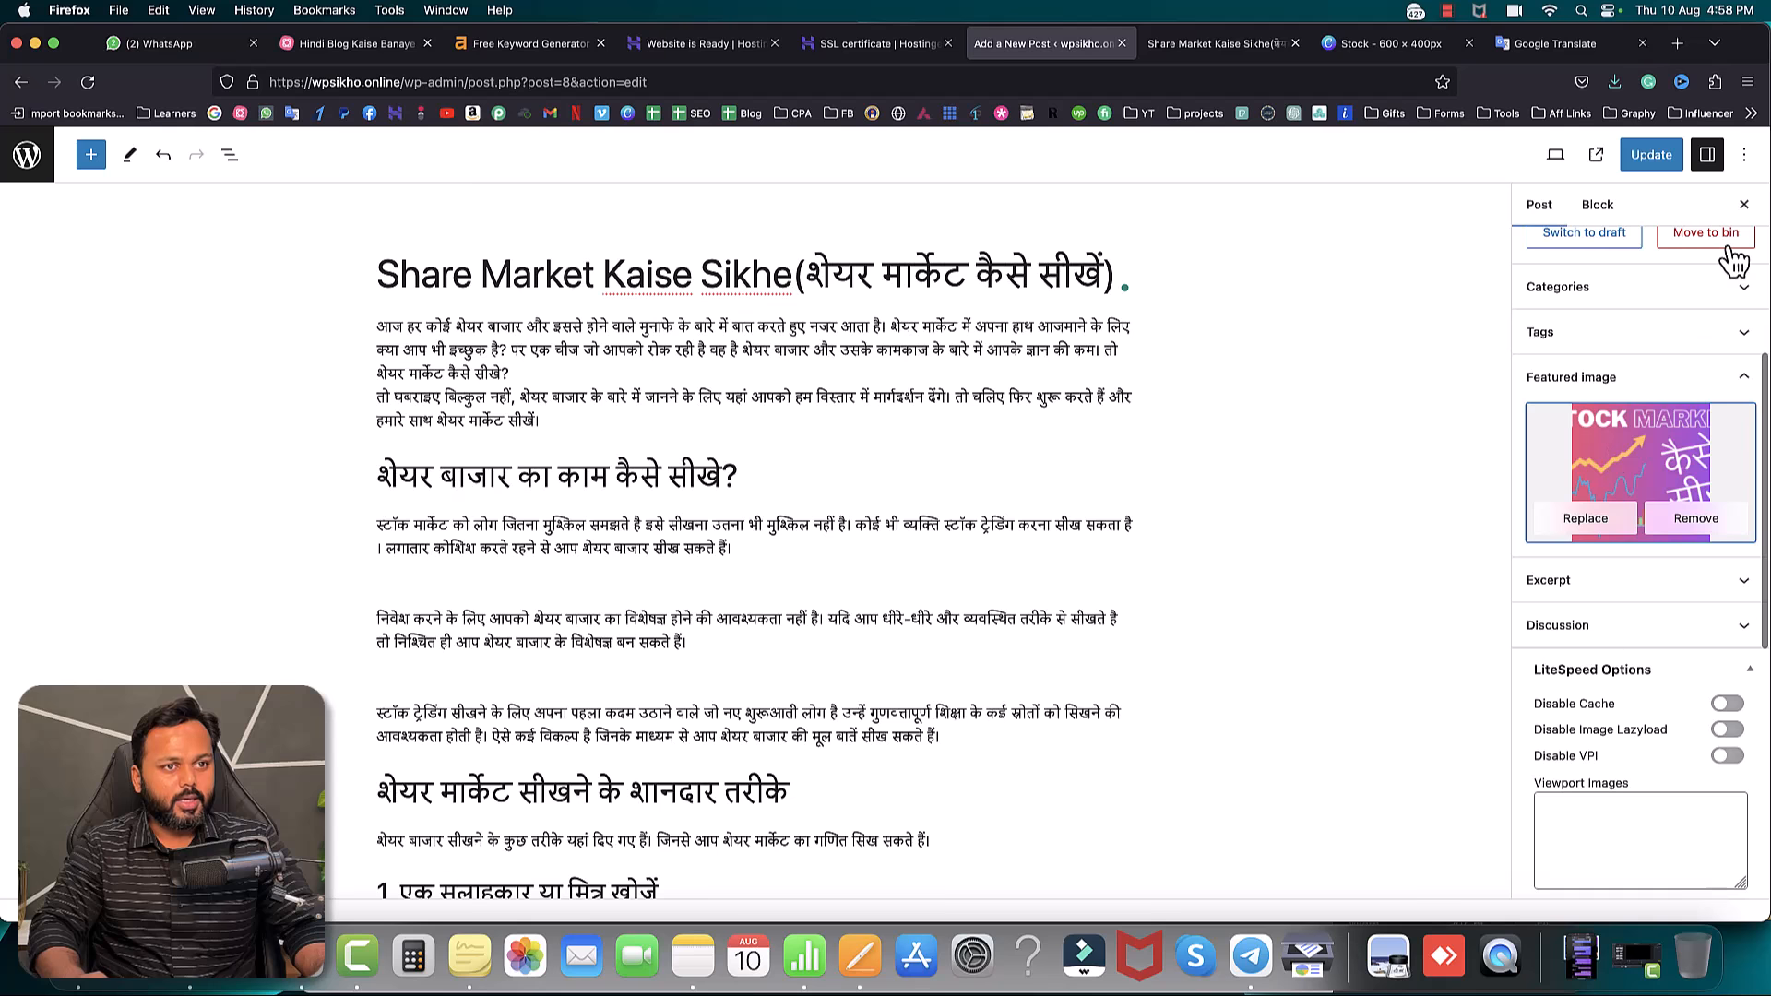
{"action": "left_click", "coordinate": [1651, 156]}
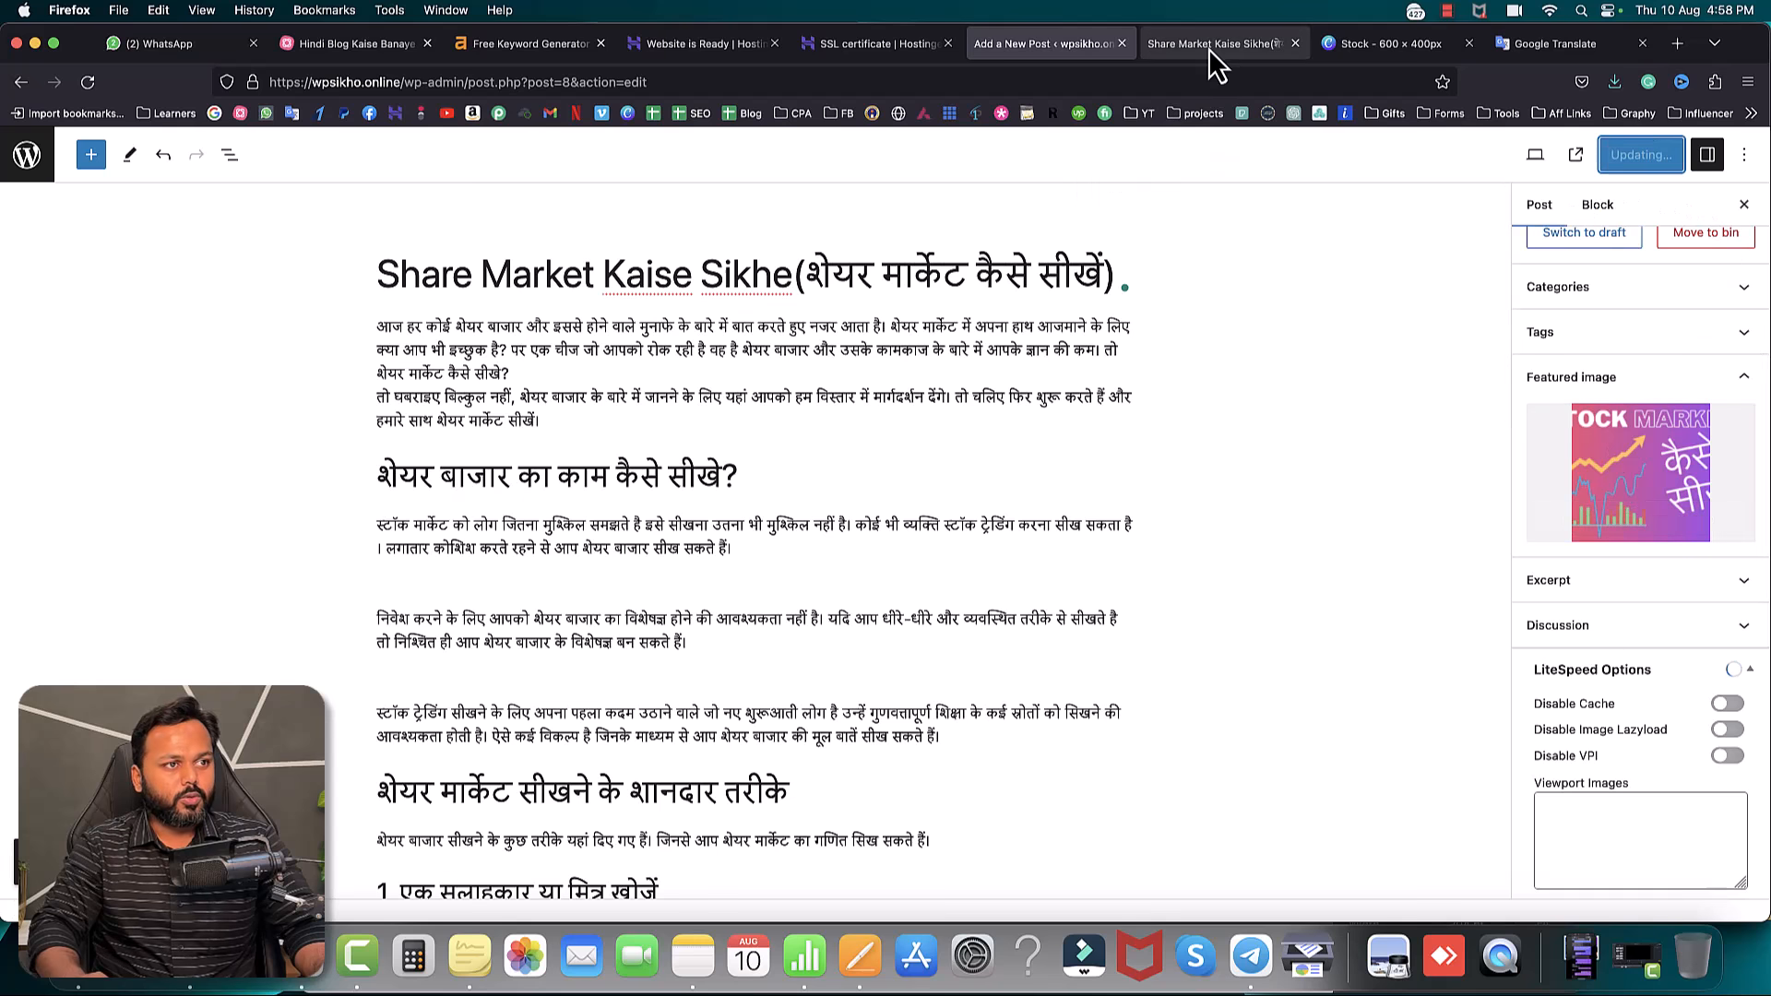
- Reload the live post and browse the site homepage to check the new thumbnail
{"action": "left_click", "coordinate": [1209, 50]}
{"action": "key", "text": "super+r"}
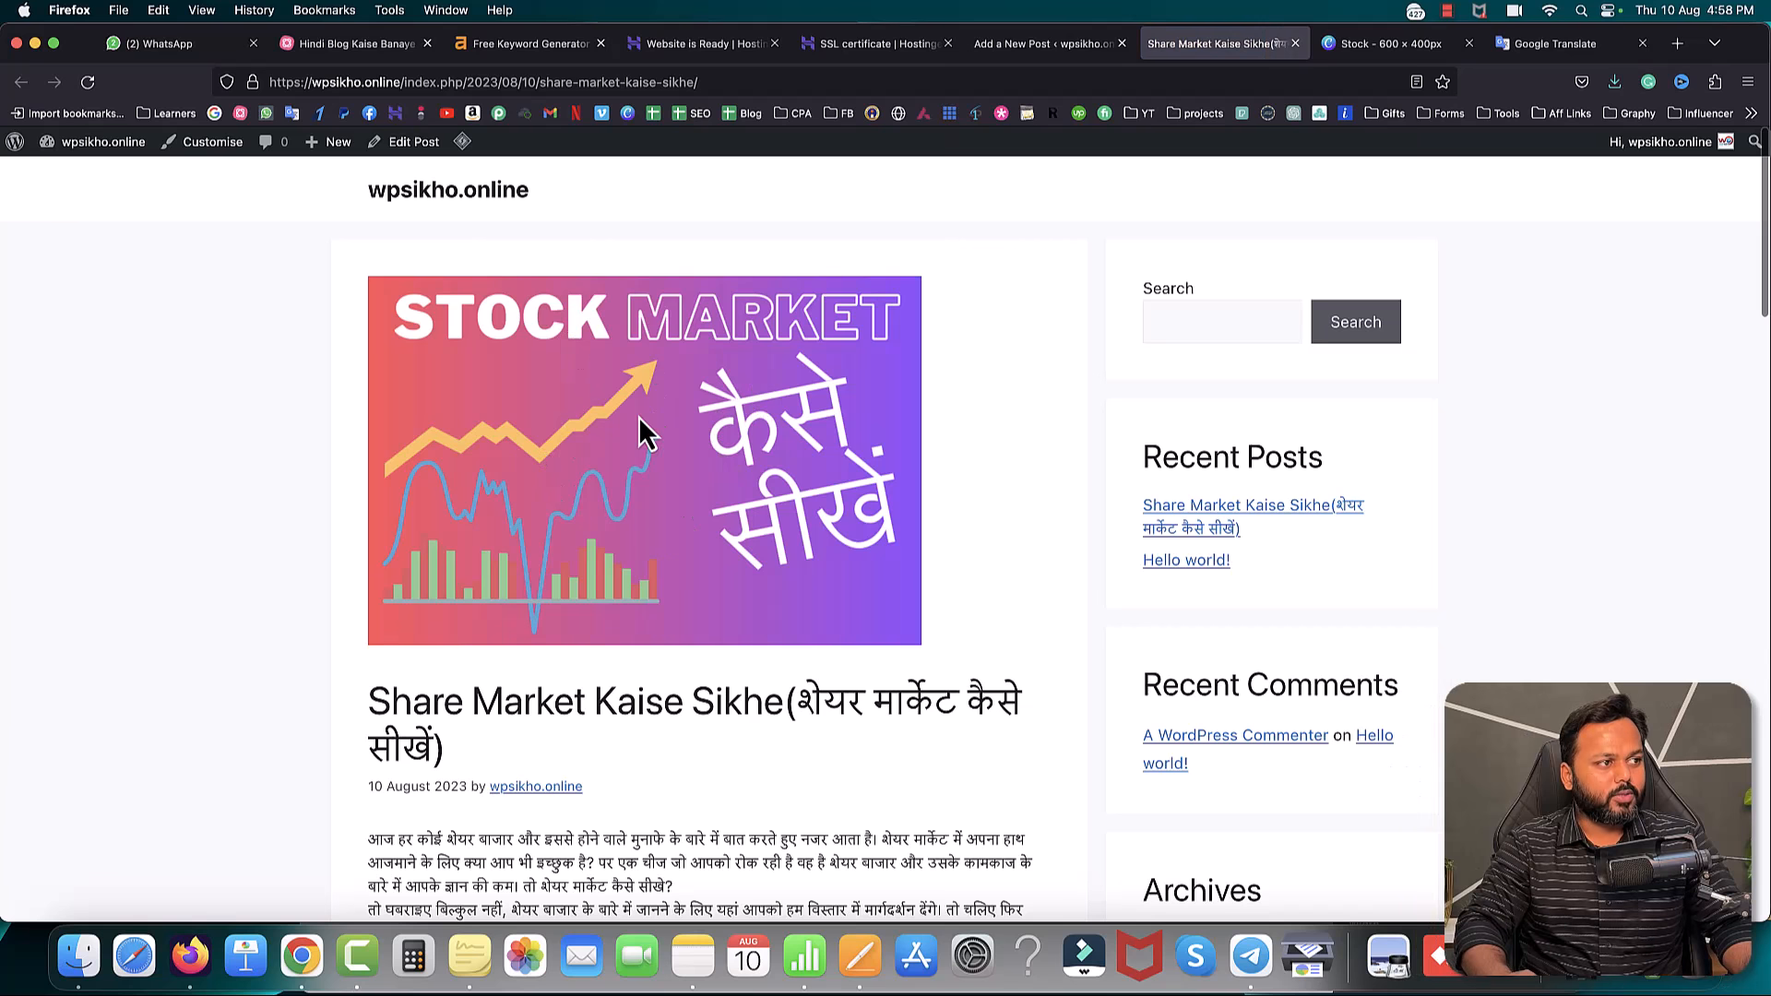
{"action": "left_click", "coordinate": [425, 208]}
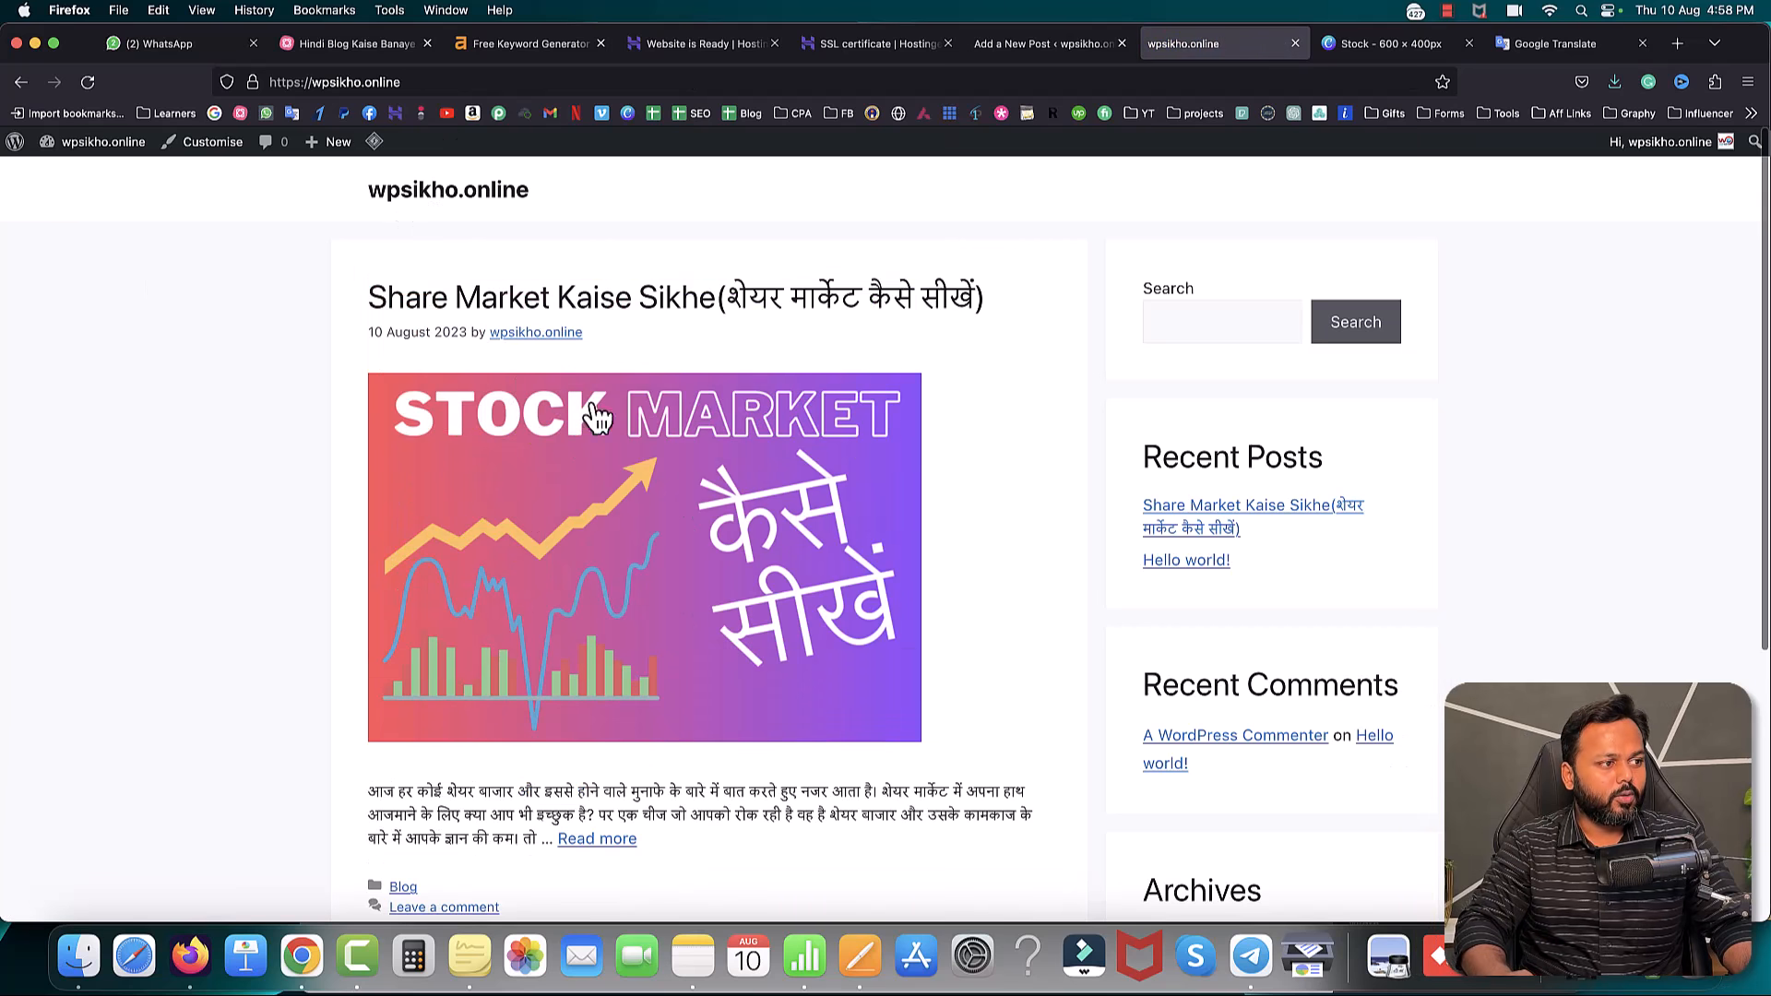
{"action": "scroll", "coordinate": [738, 517], "scroll_direction": "down", "scroll_amount": 3}
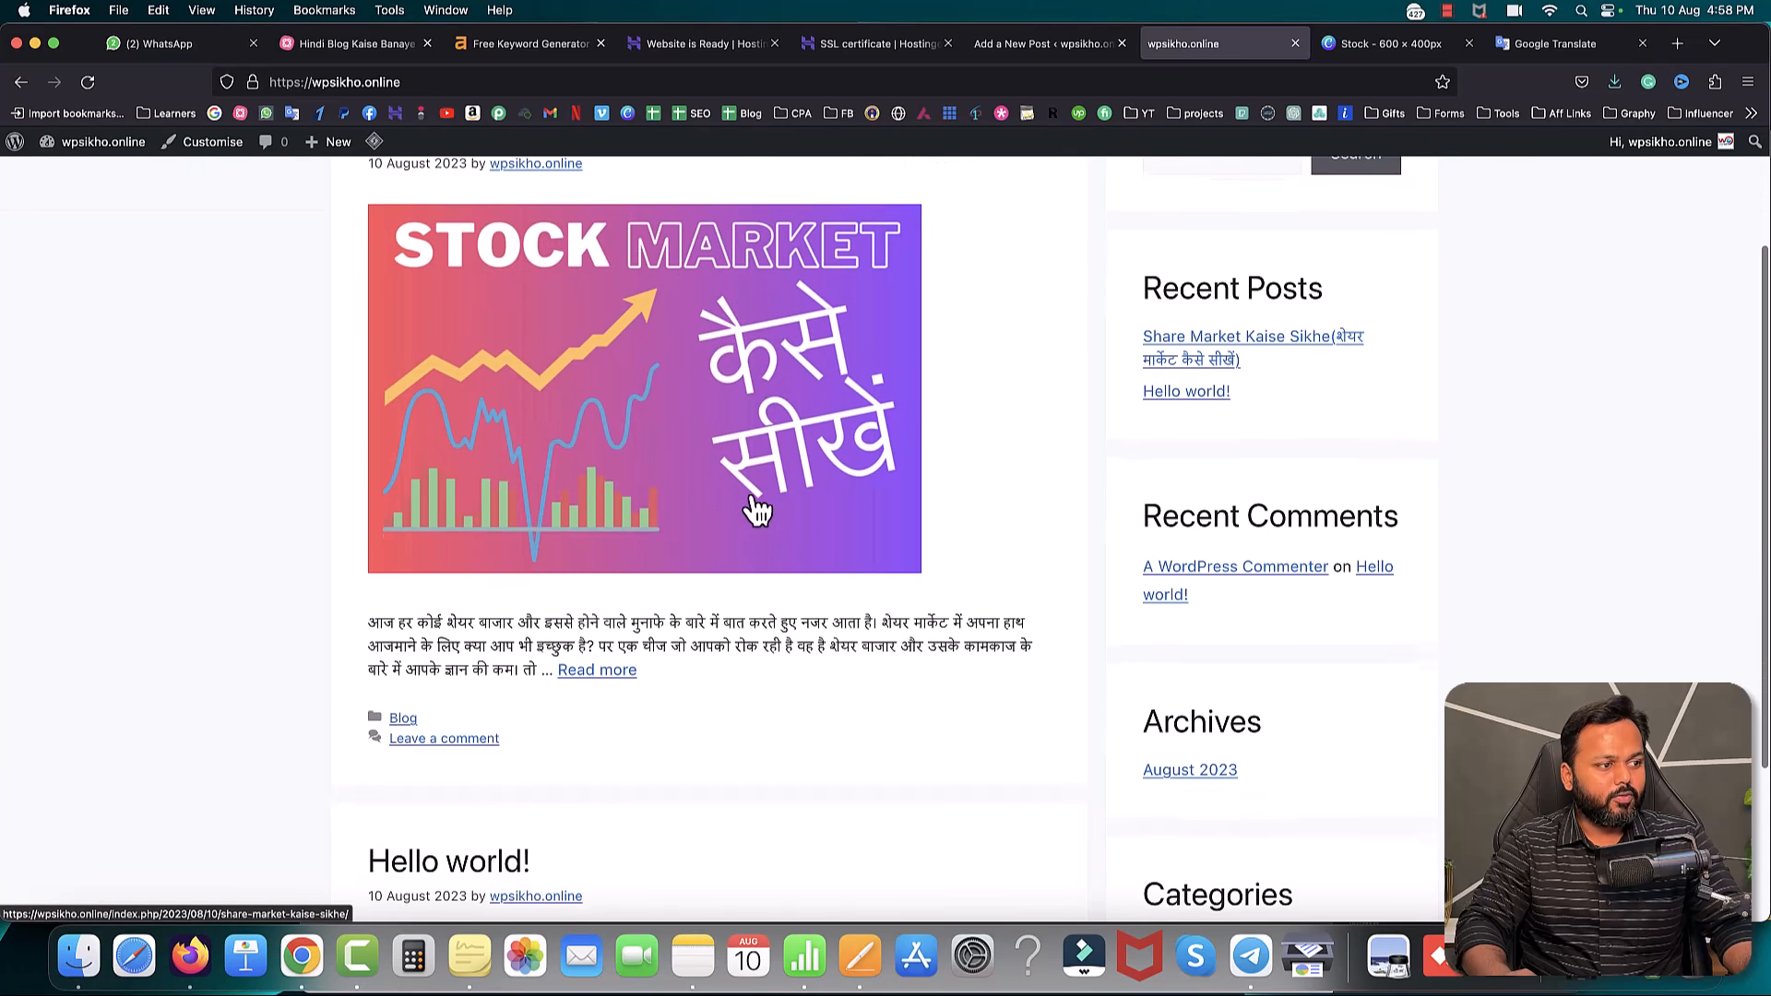
{"action": "scroll", "coordinate": [757, 510], "scroll_direction": "down", "scroll_amount": 4}
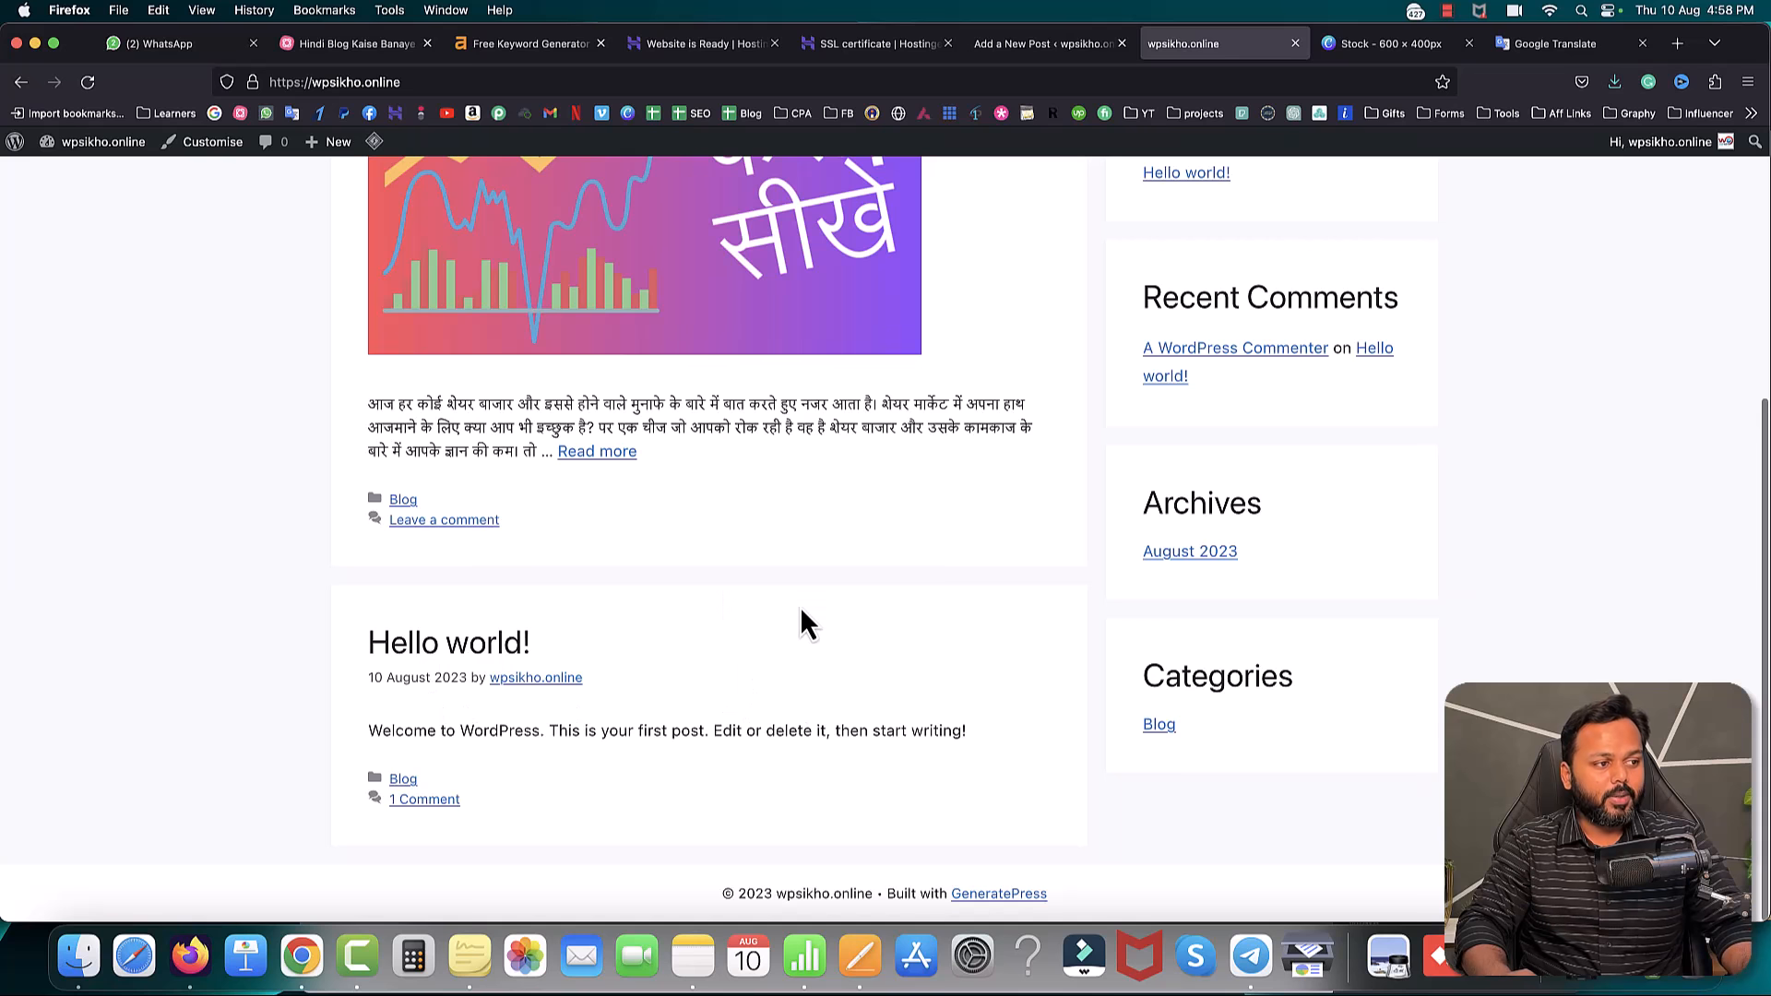
{"action": "scroll", "coordinate": [812, 600], "scroll_direction": "up", "scroll_amount": 4}
{"action": "scroll", "coordinate": [839, 577], "scroll_direction": "up", "scroll_amount": 3}
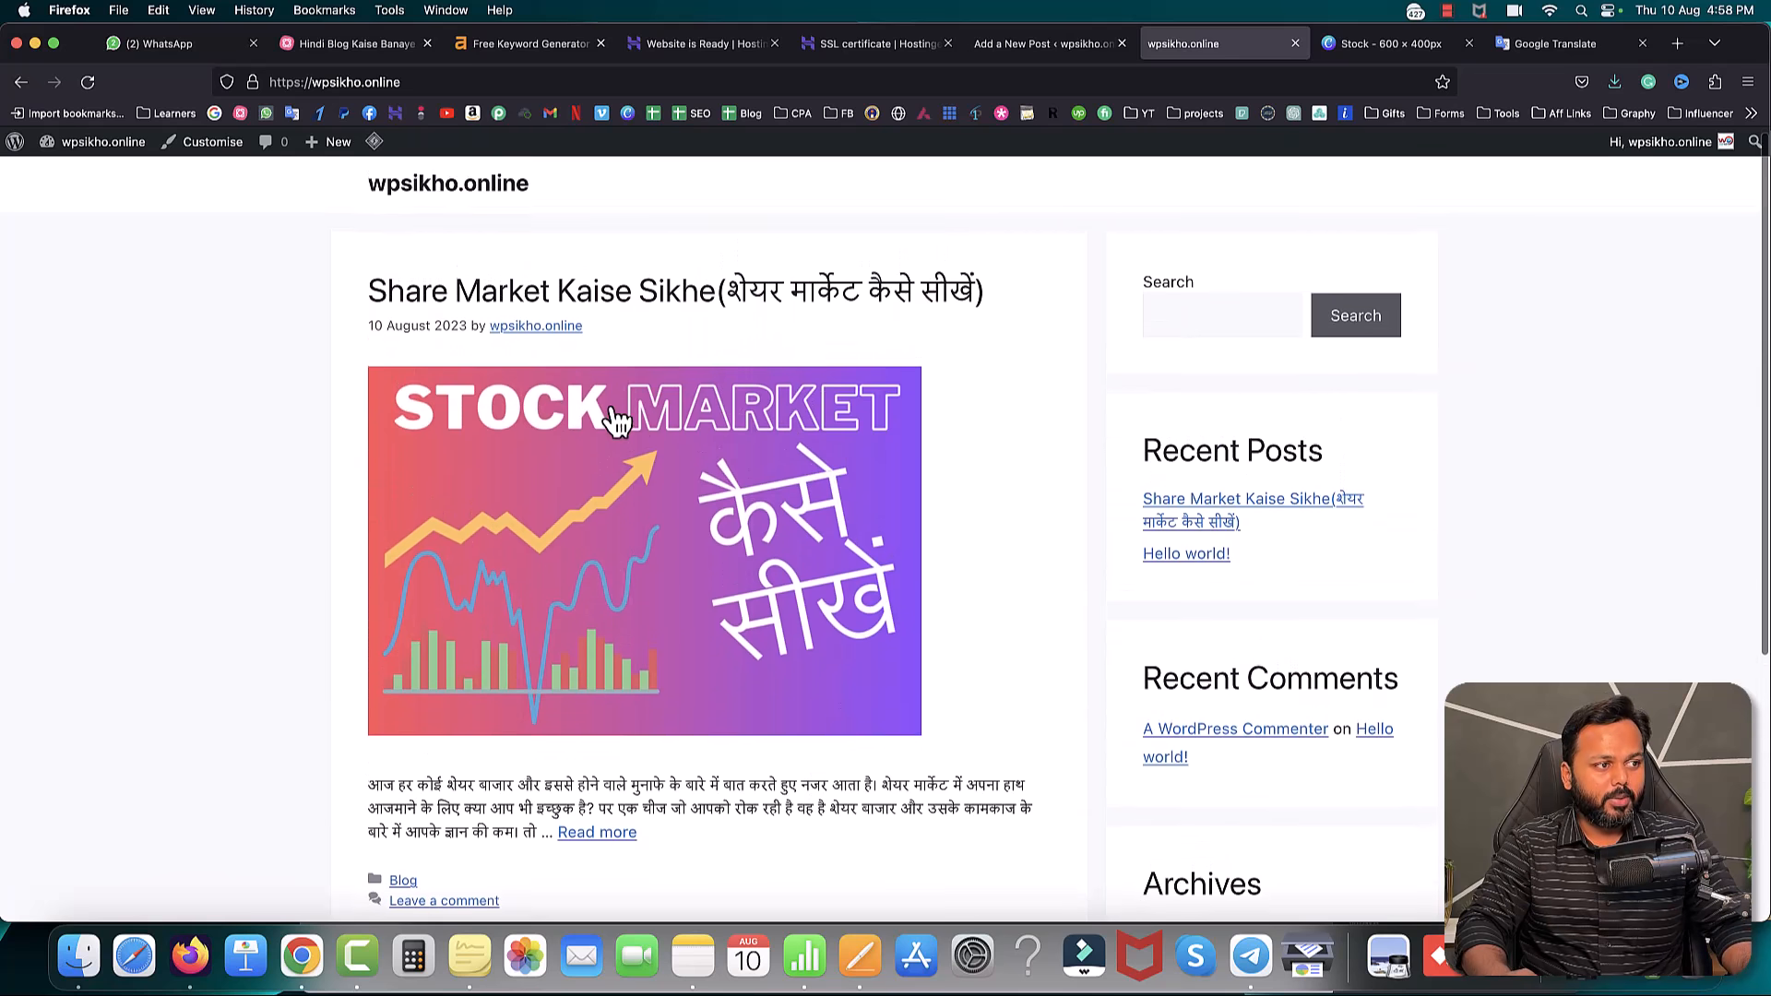
- Open the Share Market post from its thumbnail, read through it, and return to the editor
{"action": "left_click", "coordinate": [605, 569]}
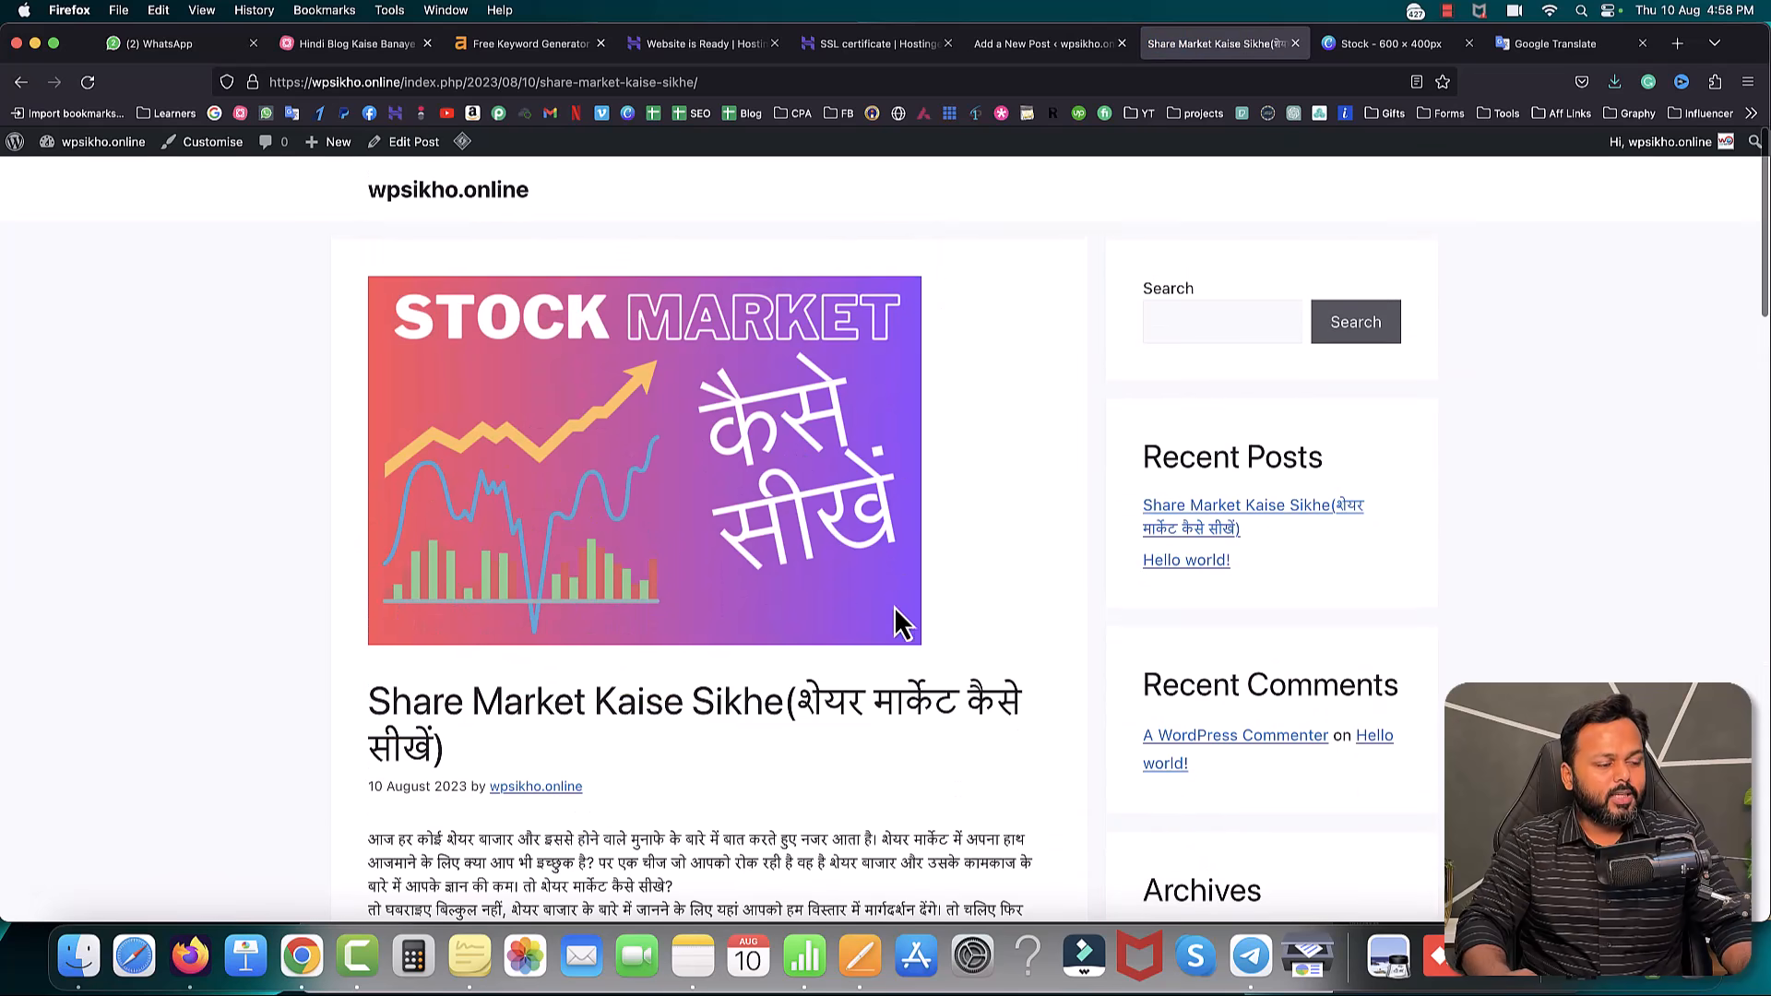
{"action": "scroll", "coordinate": [904, 637], "scroll_direction": "down", "scroll_amount": 3}
{"action": "scroll", "coordinate": [906, 636], "scroll_direction": "down", "scroll_amount": 15}
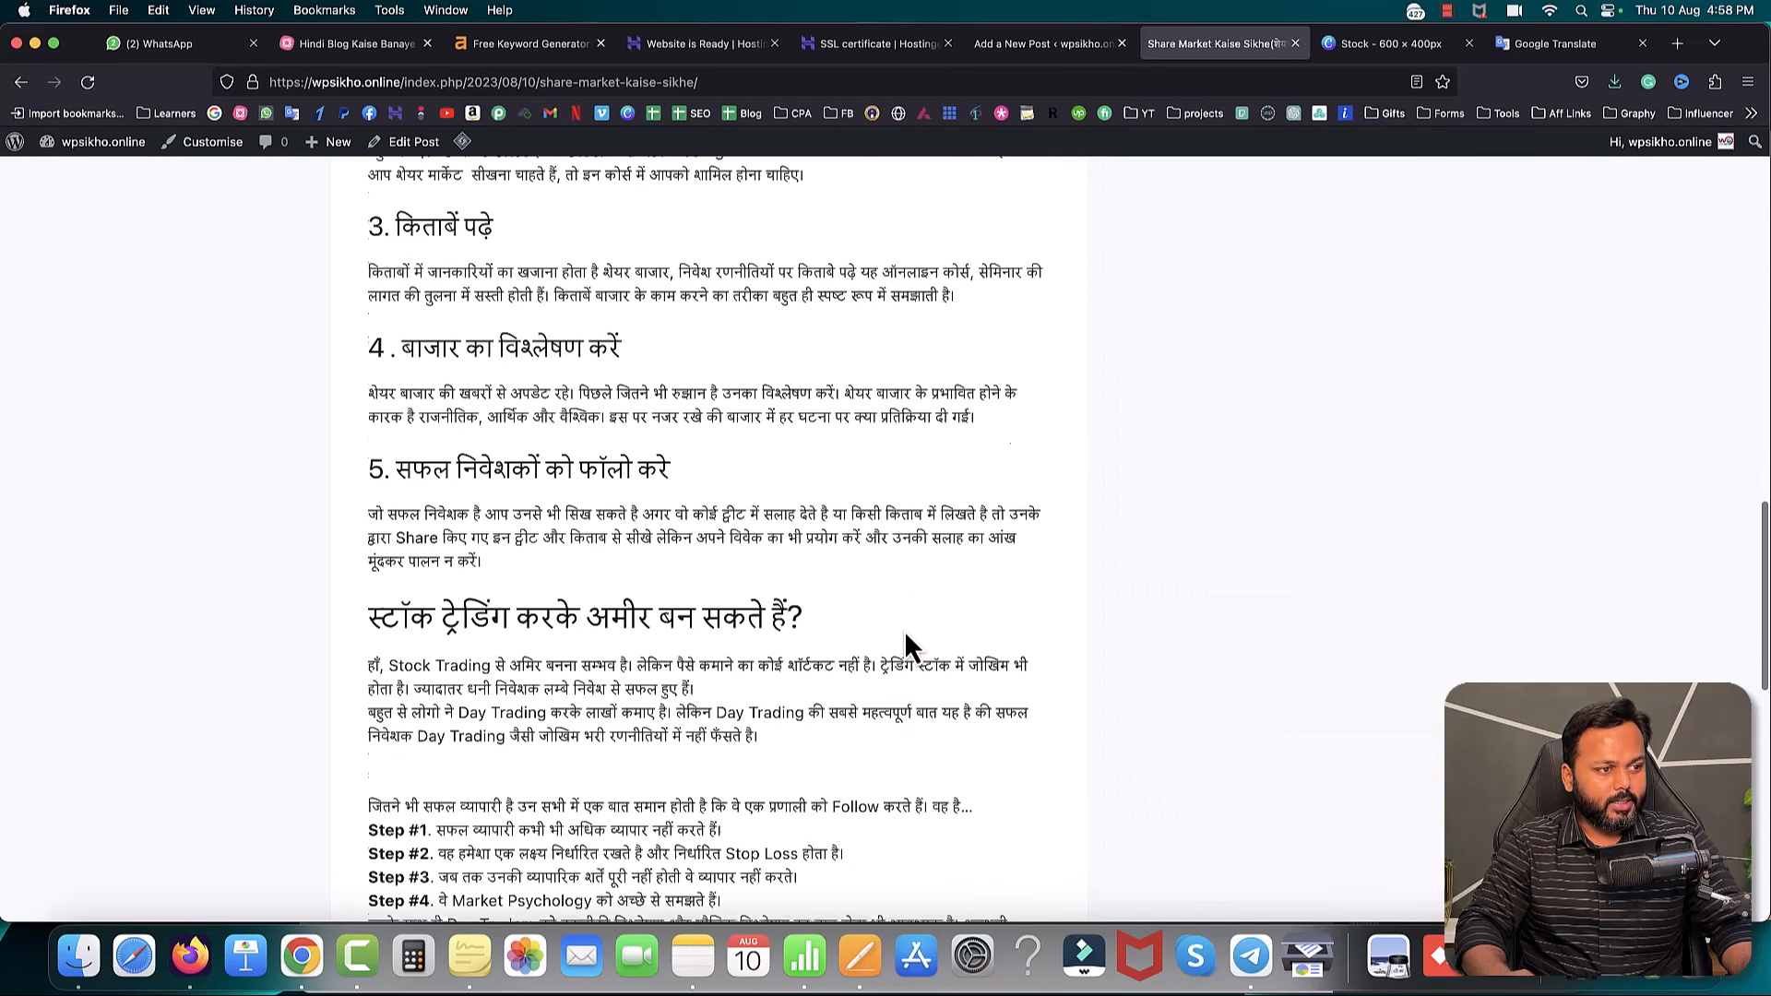
{"action": "scroll", "coordinate": [905, 633], "scroll_direction": "up", "scroll_amount": 20}
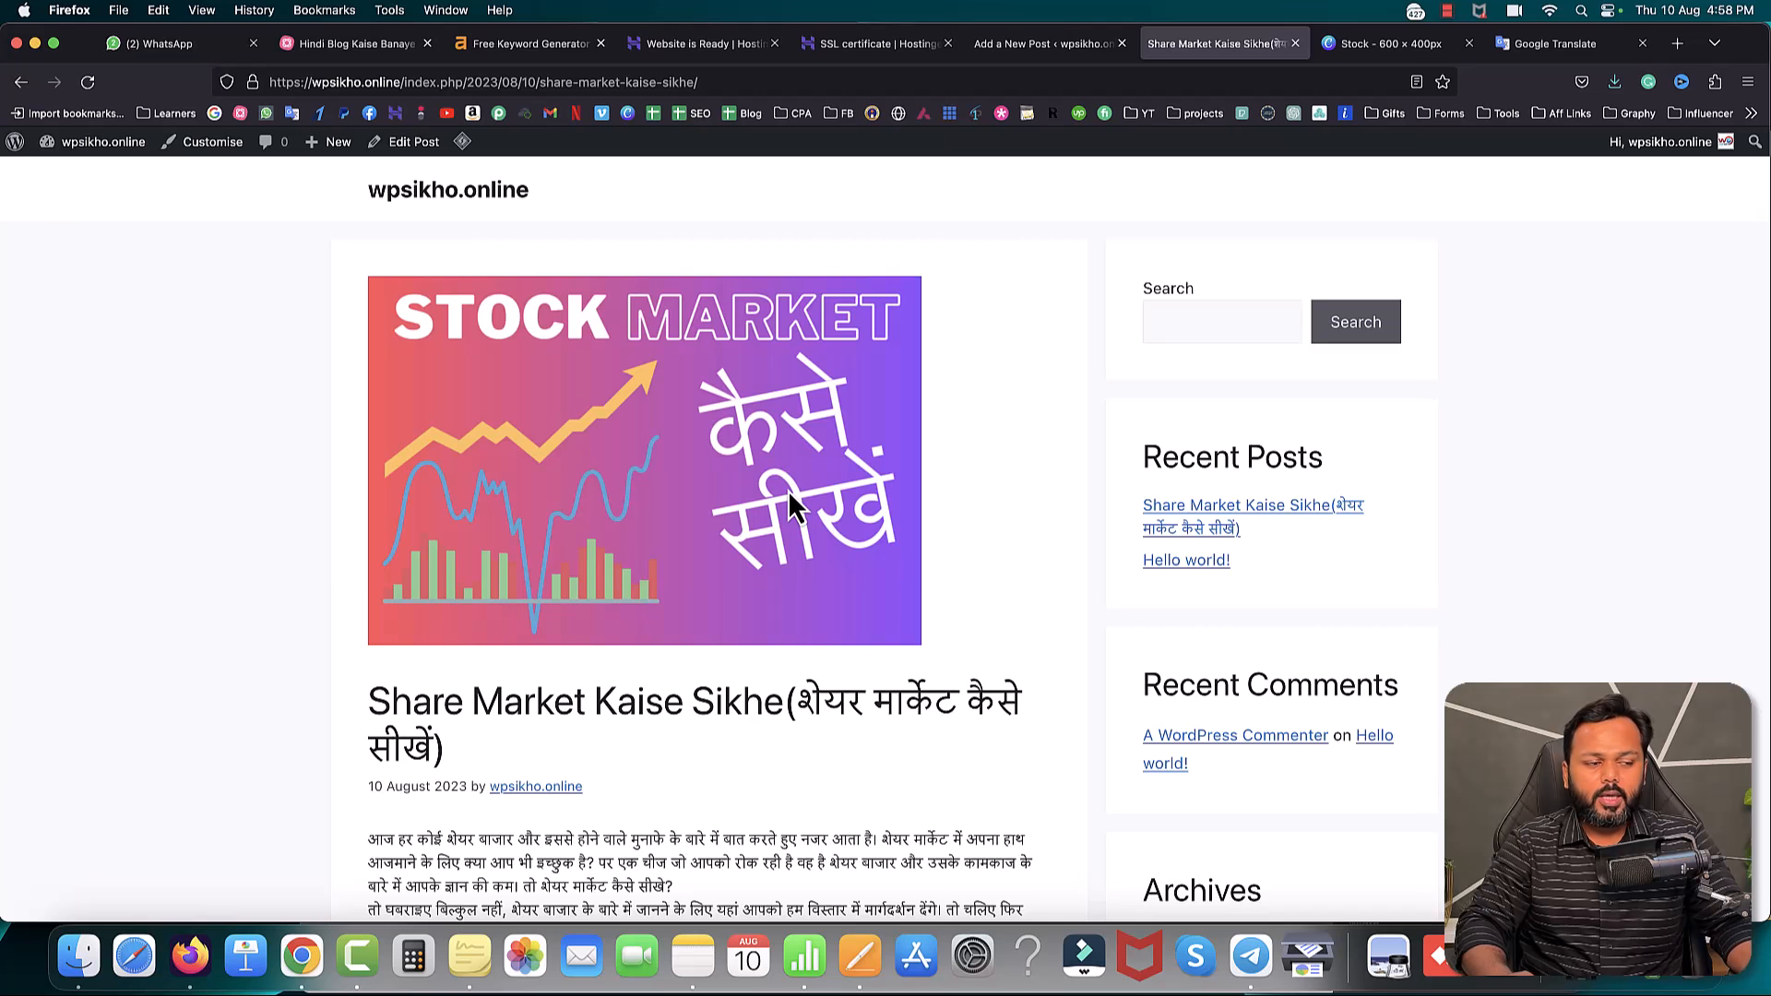
{"action": "scroll", "coordinate": [878, 565], "scroll_direction": "down", "scroll_amount": 7}
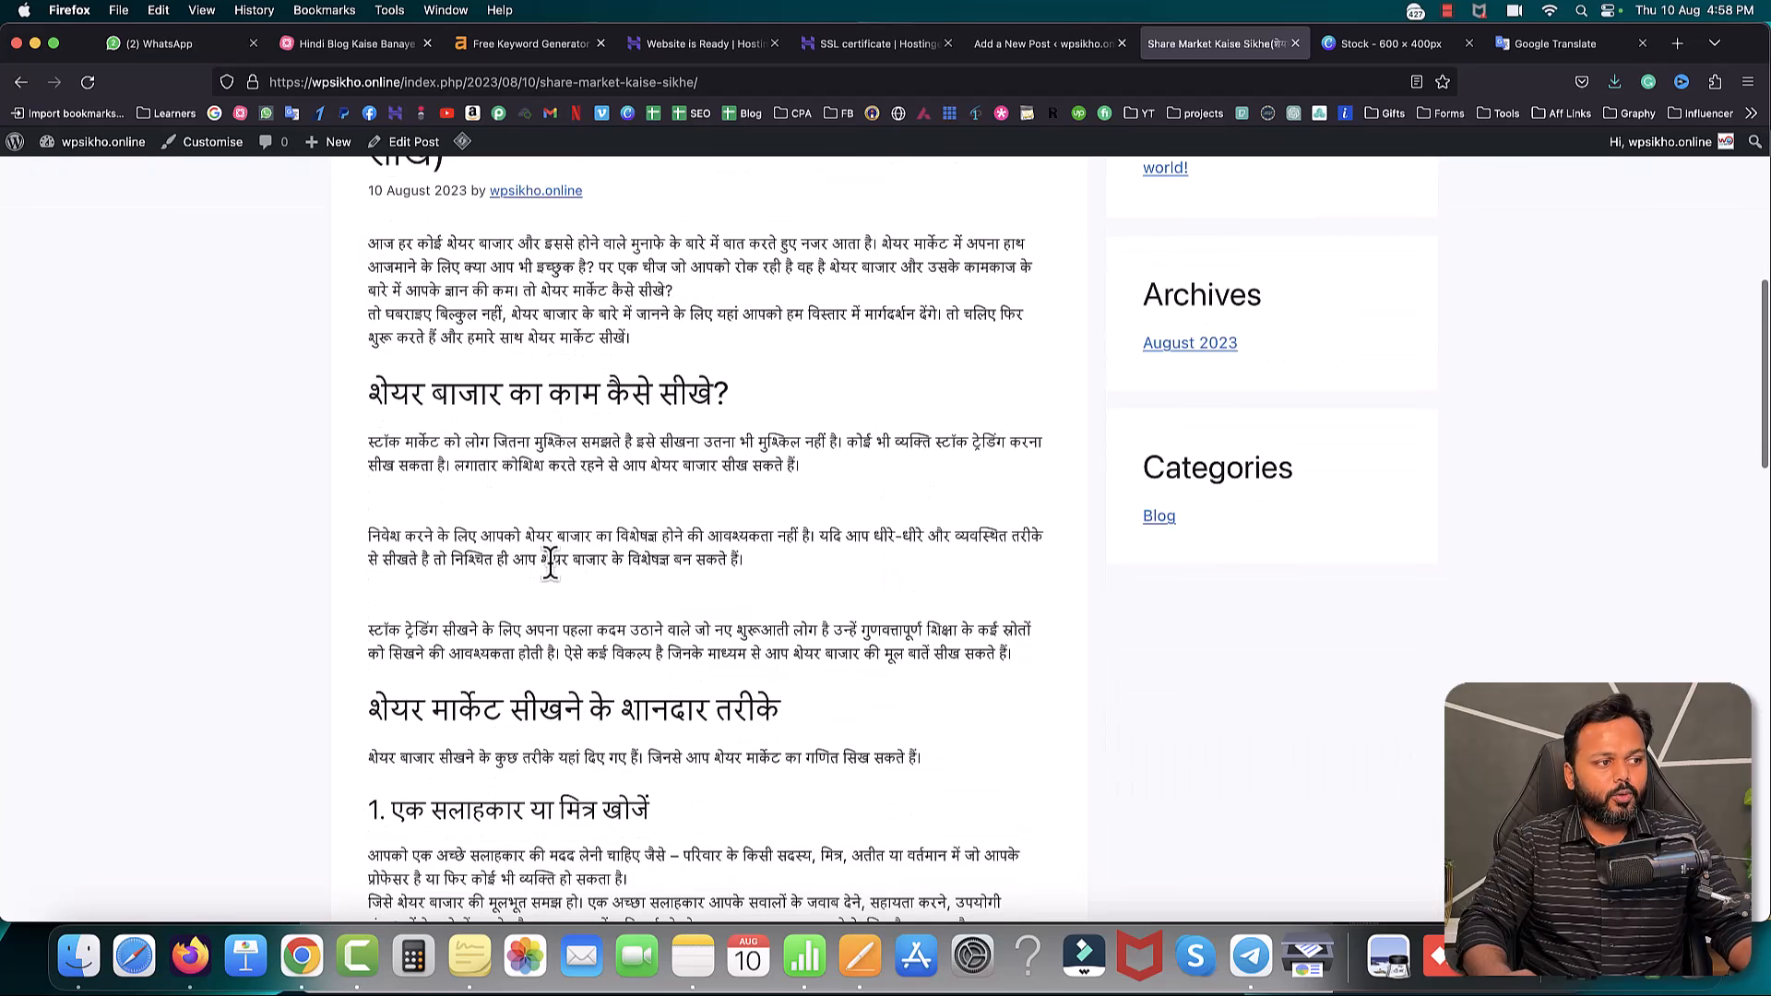
{"action": "scroll", "coordinate": [700, 498], "scroll_direction": "up", "scroll_amount": 7}
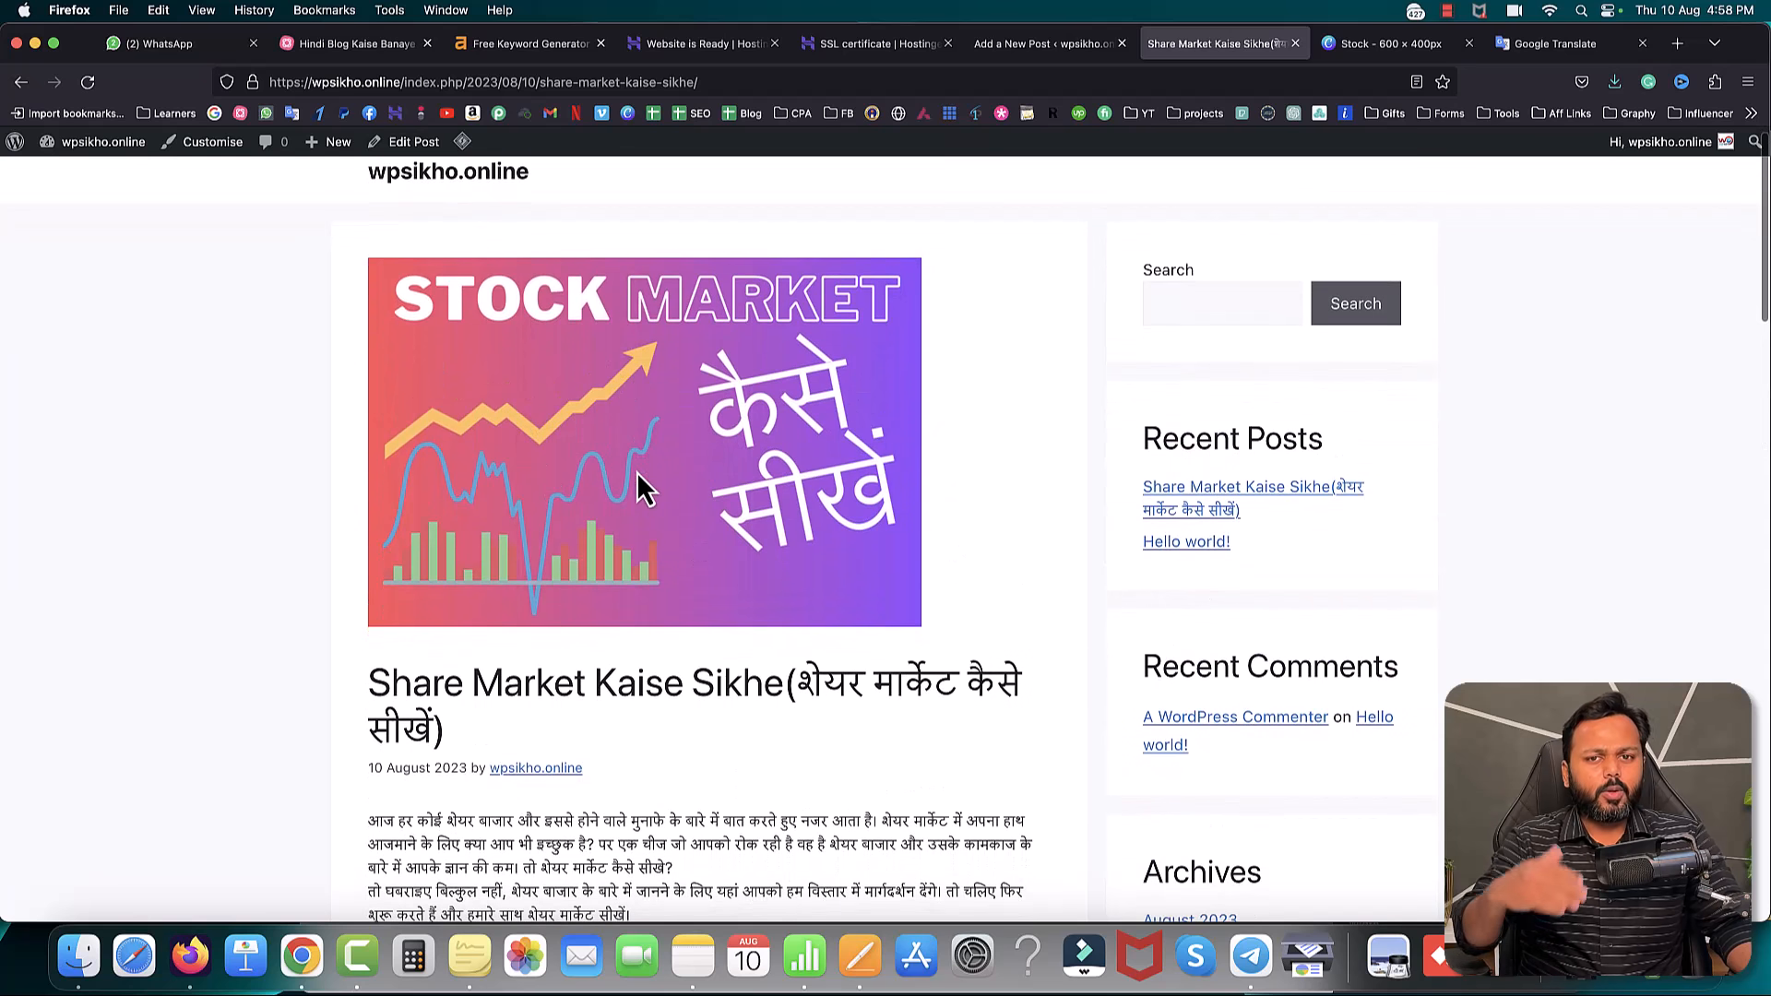
{"action": "scroll", "coordinate": [643, 489], "scroll_direction": "down", "scroll_amount": 7}
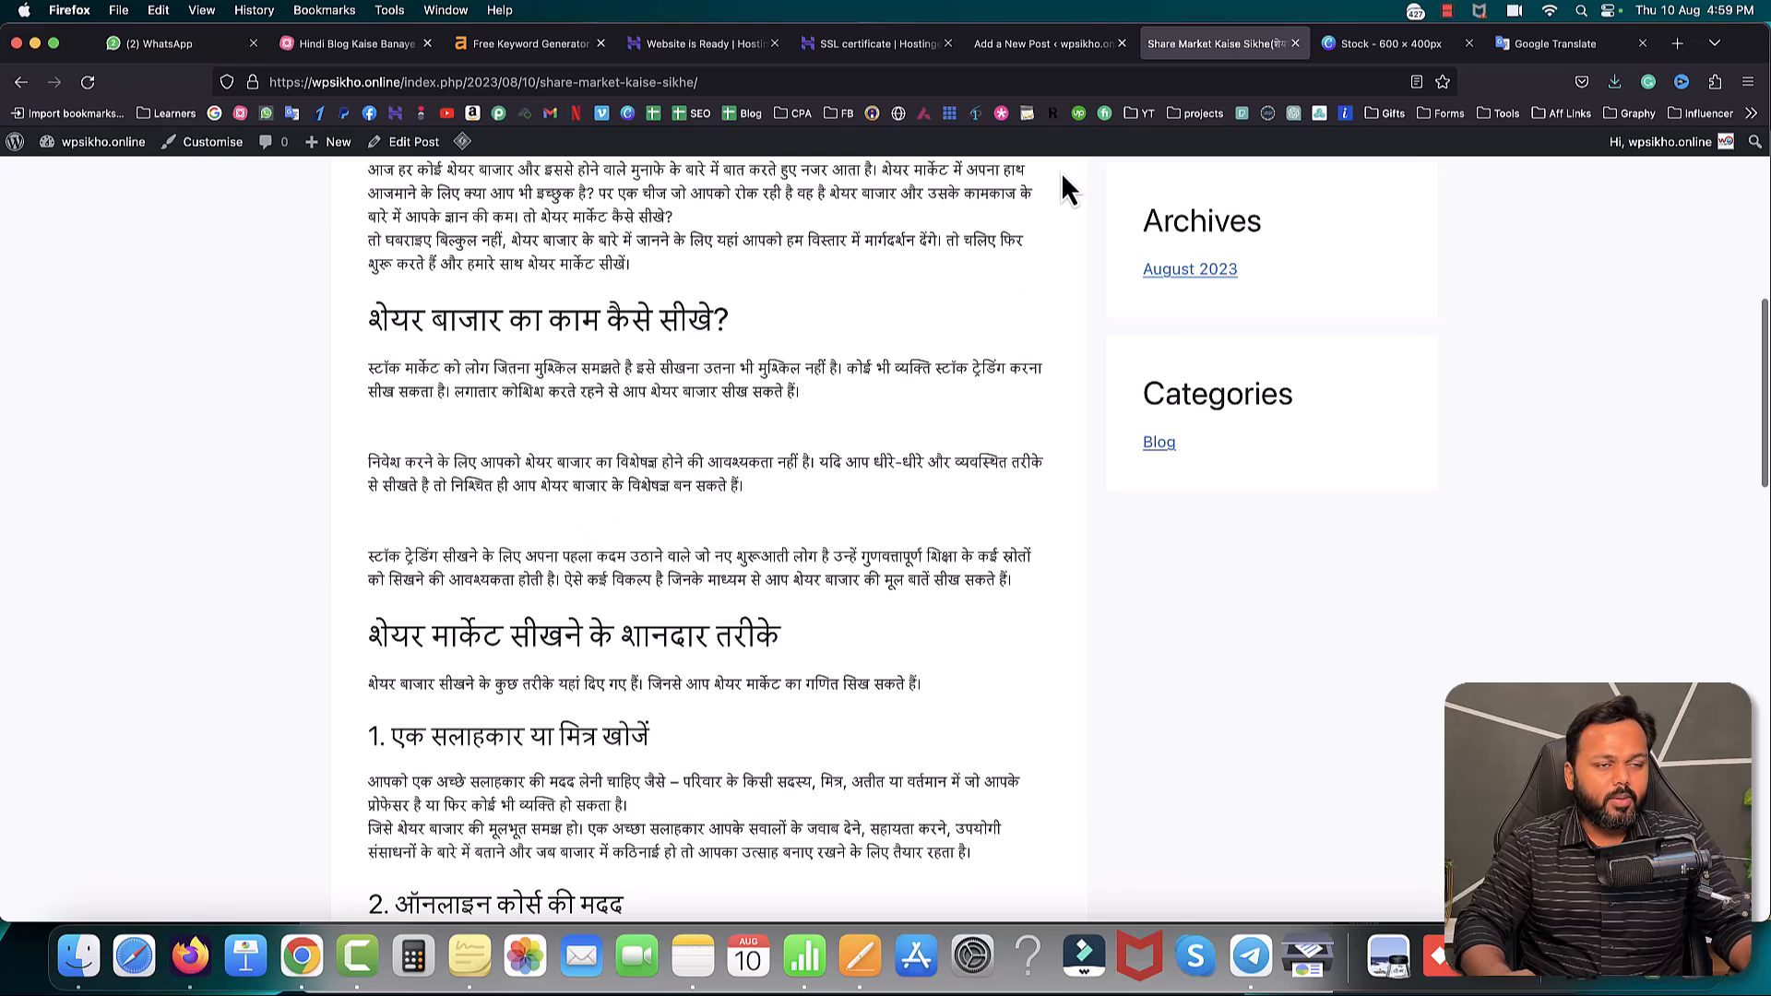
{"action": "left_click", "coordinate": [1048, 44]}
{"action": "scroll", "coordinate": [792, 440], "scroll_direction": "down", "scroll_amount": 4}
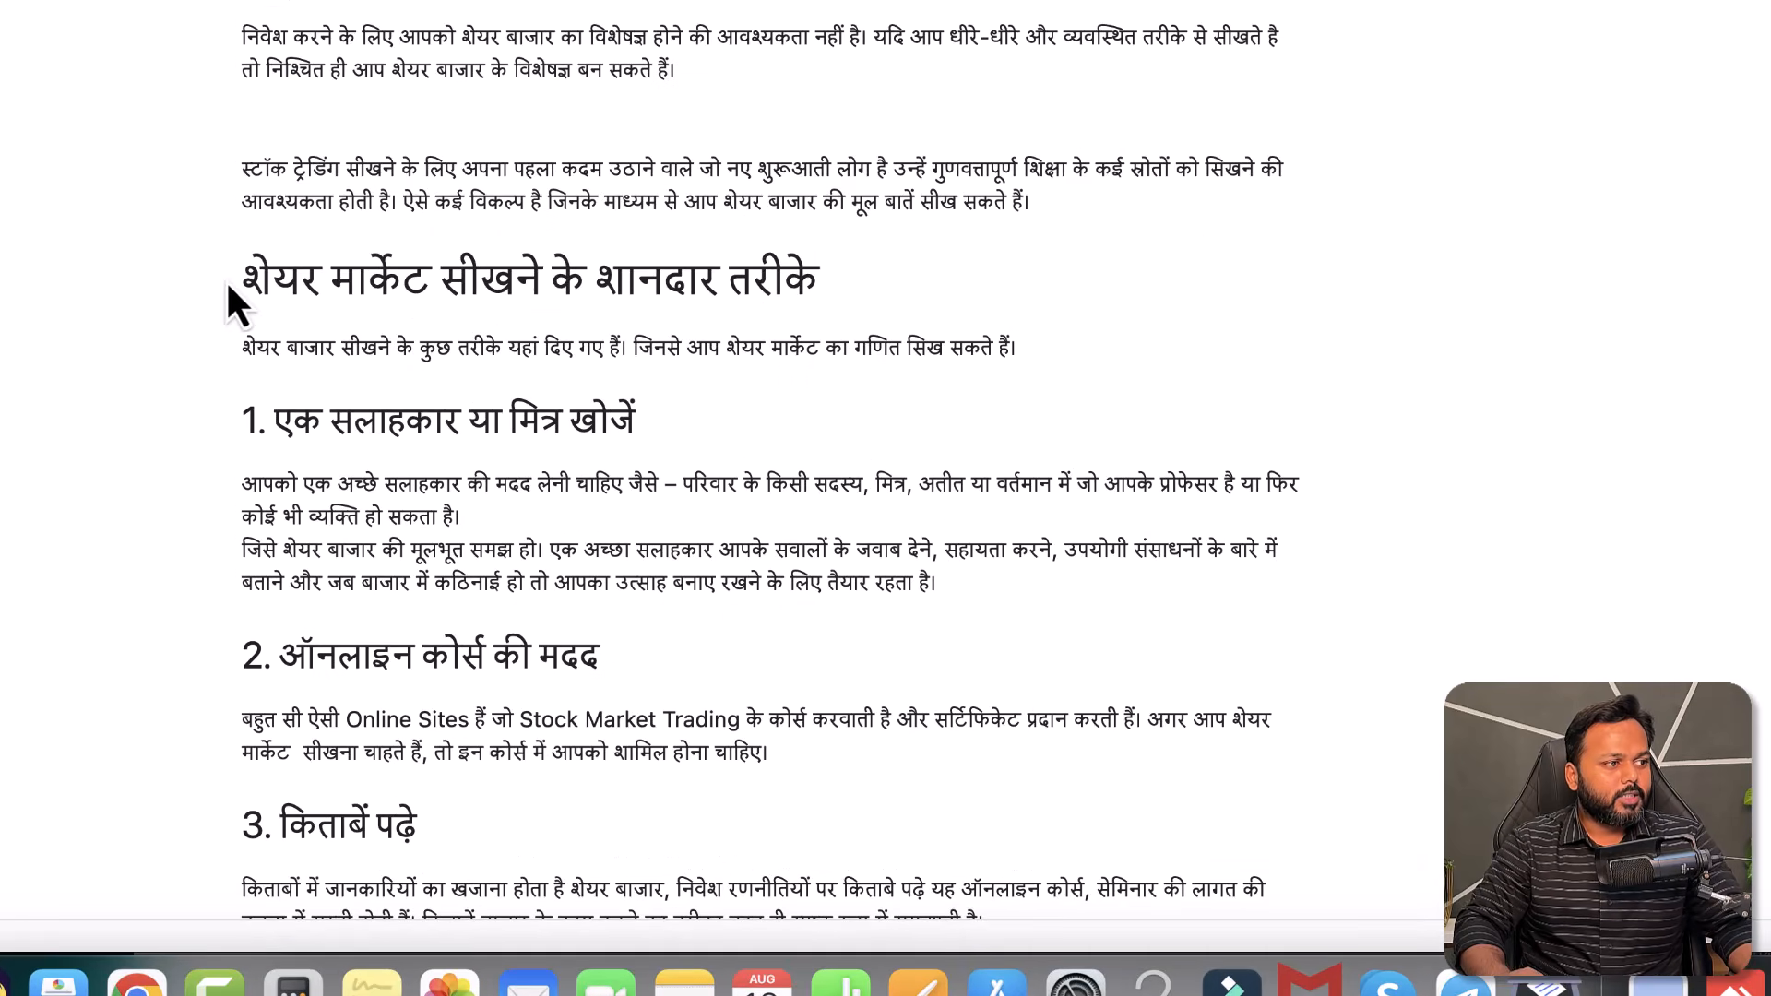
- Insert Stock market.png as an image block below the intro paragraph and update the post
{"action": "left_click", "coordinate": [1014, 351]}
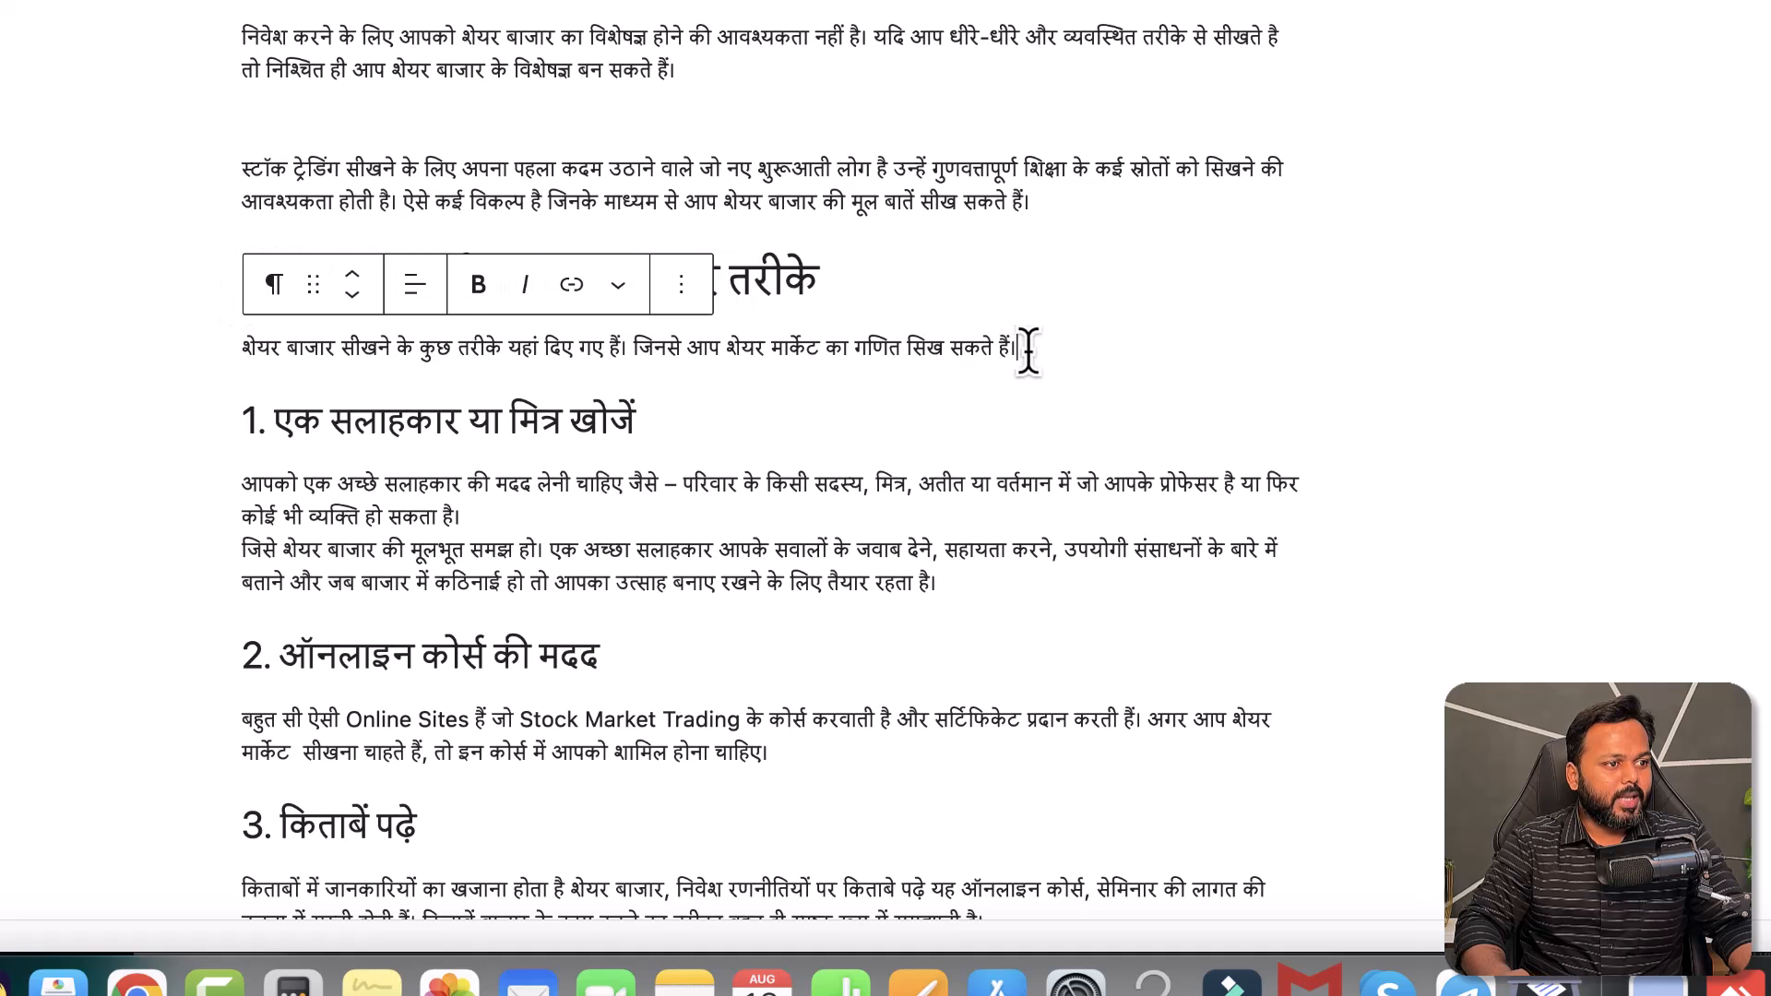
{"action": "key", "text": "Return"}
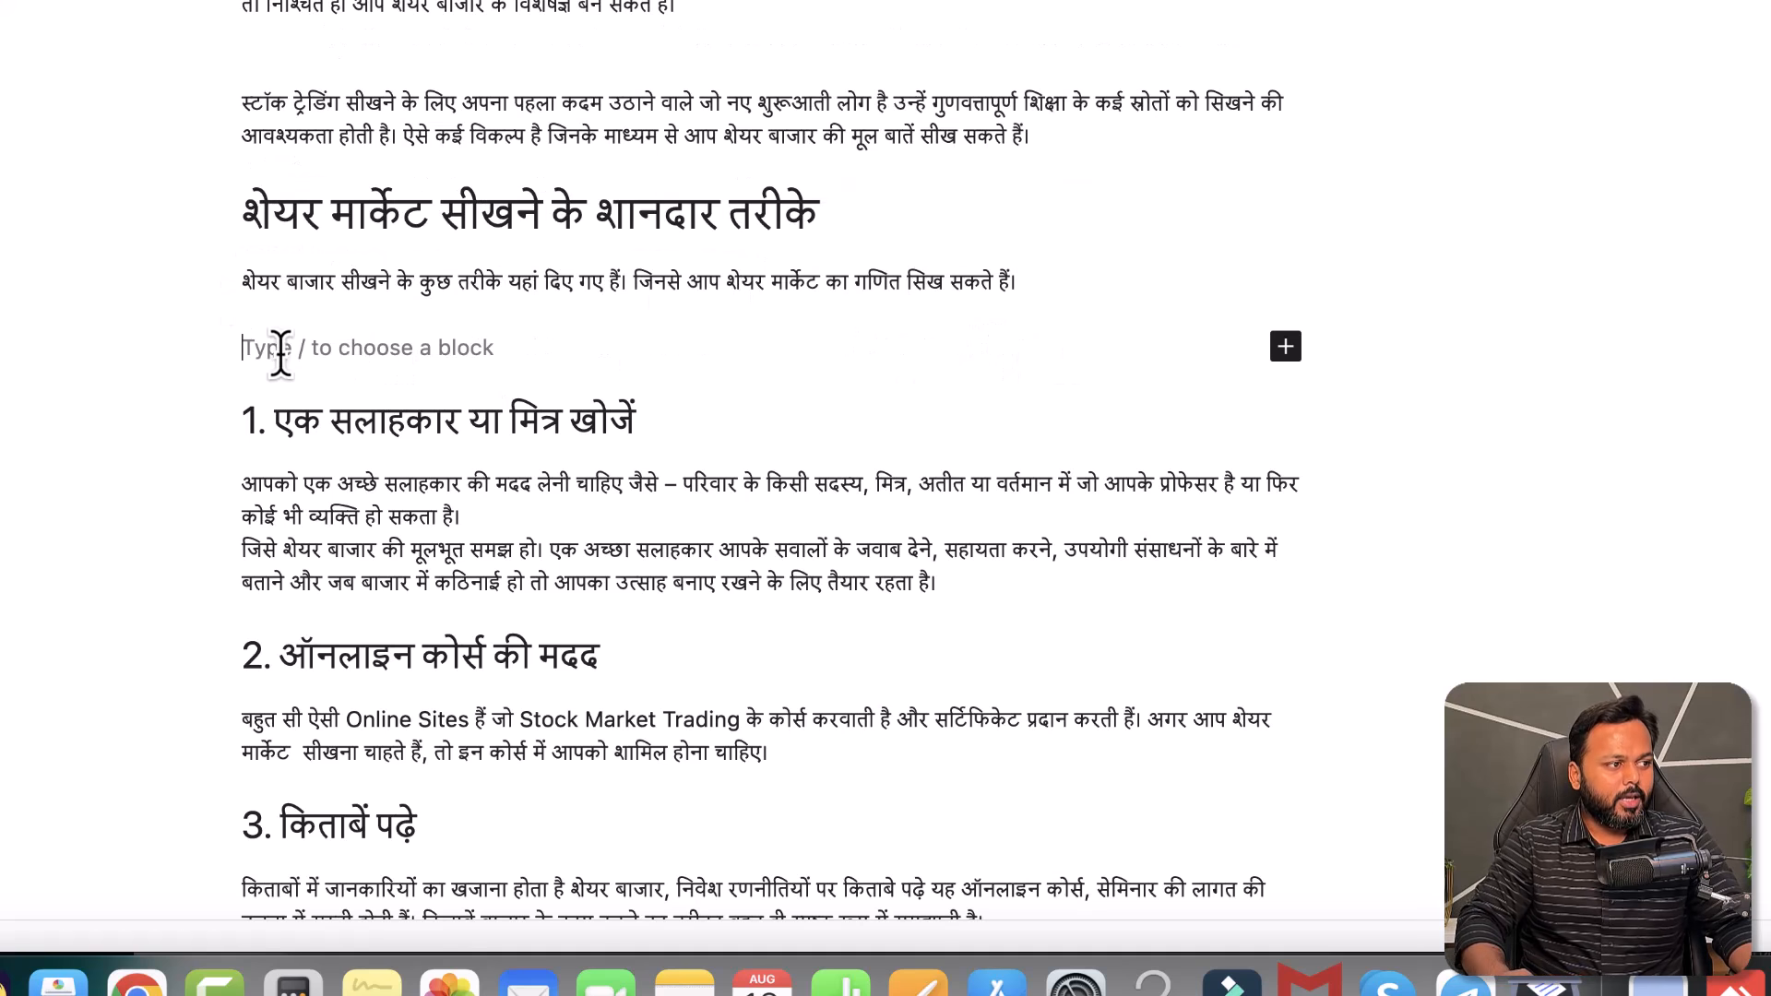
{"action": "left_click", "coordinate": [1286, 347]}
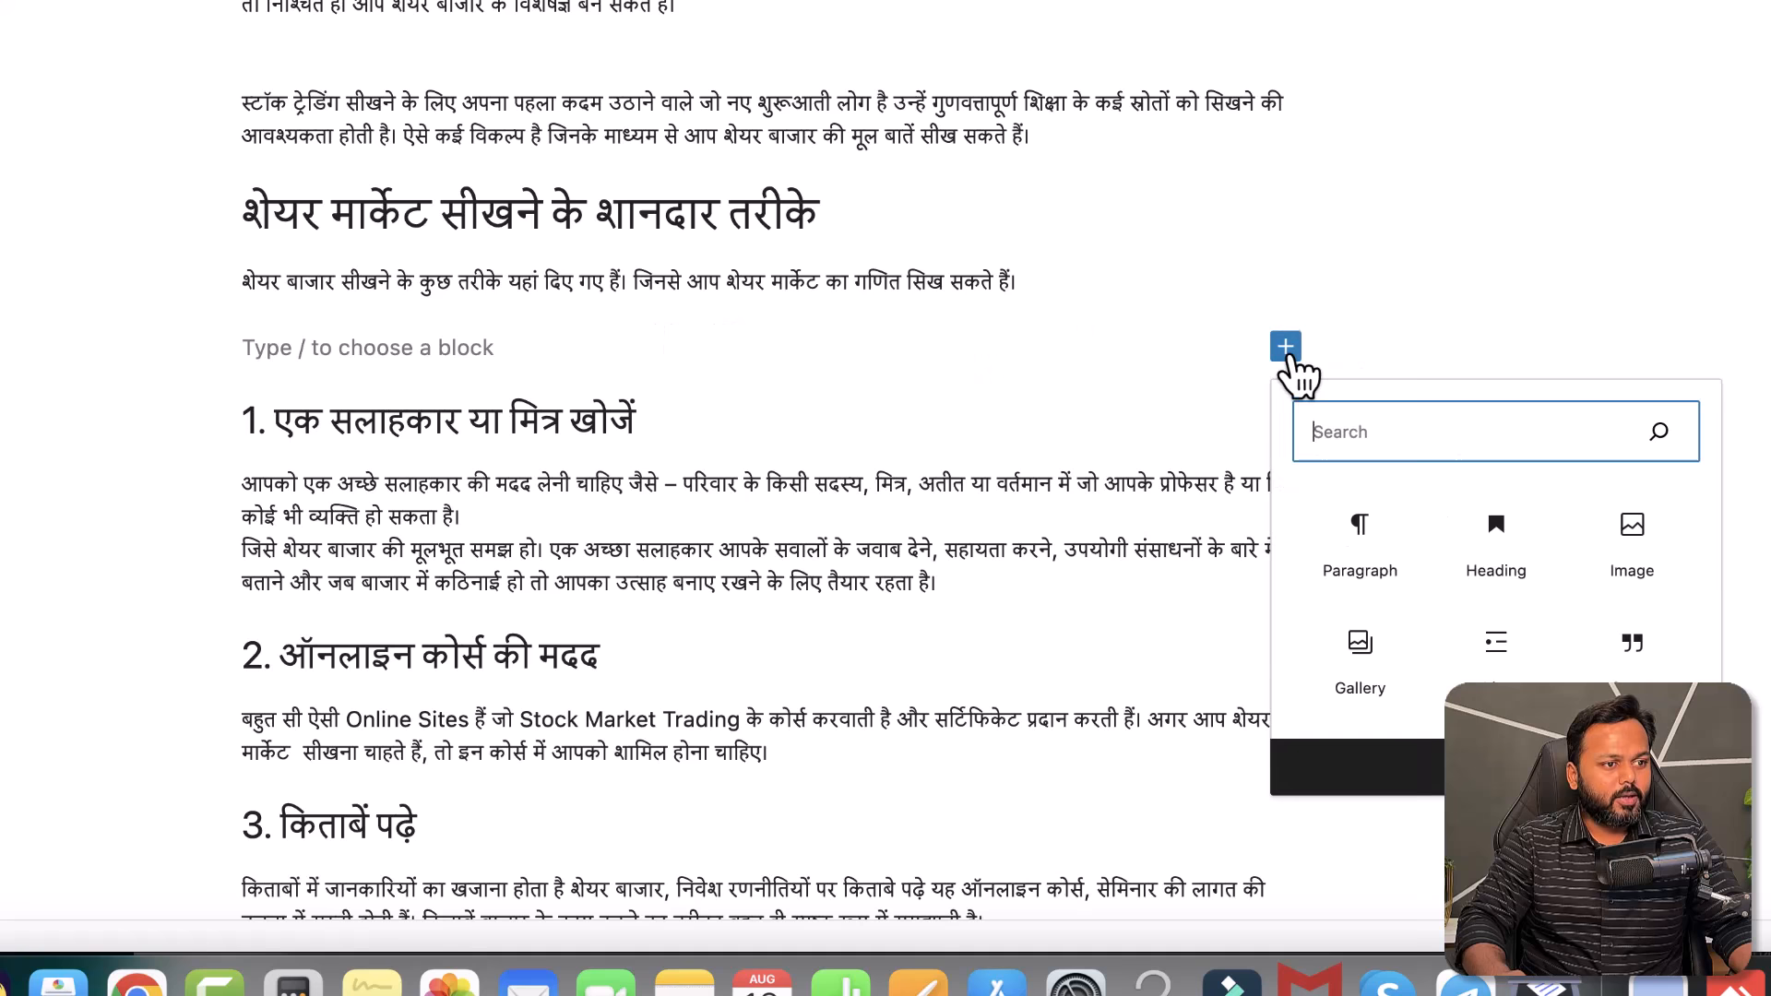
{"action": "left_click", "coordinate": [1569, 572]}
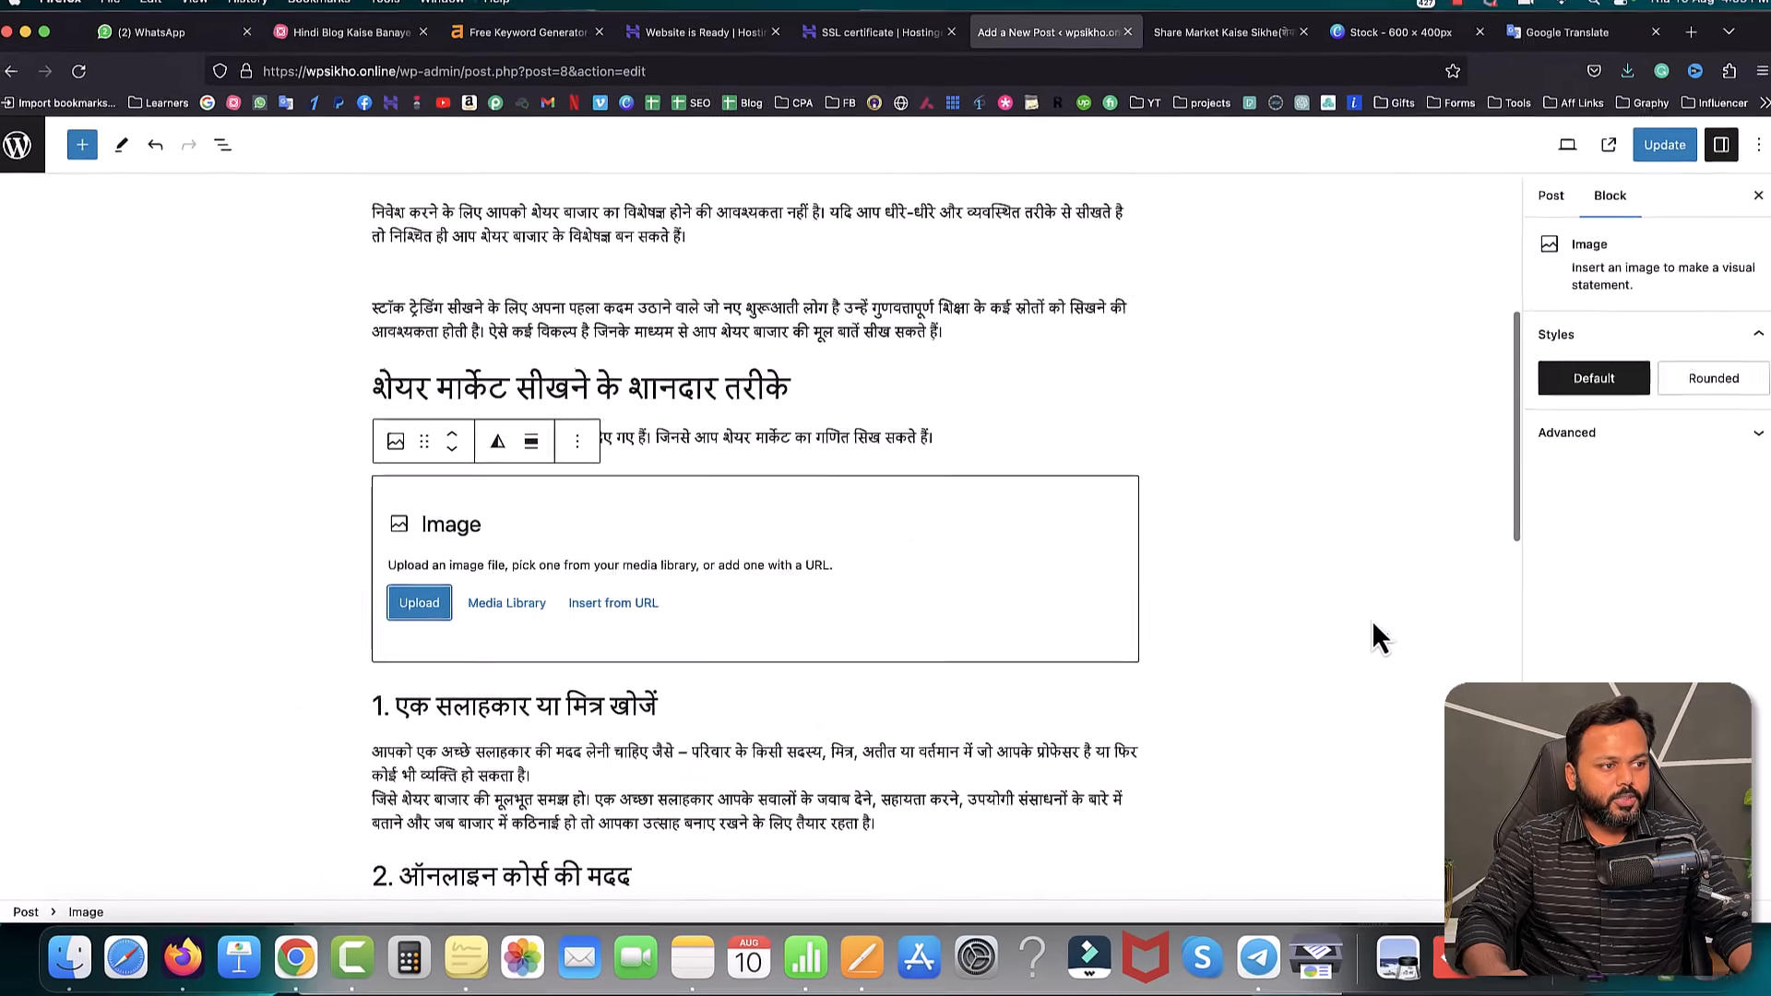
{"action": "left_click", "coordinate": [330, 545]}
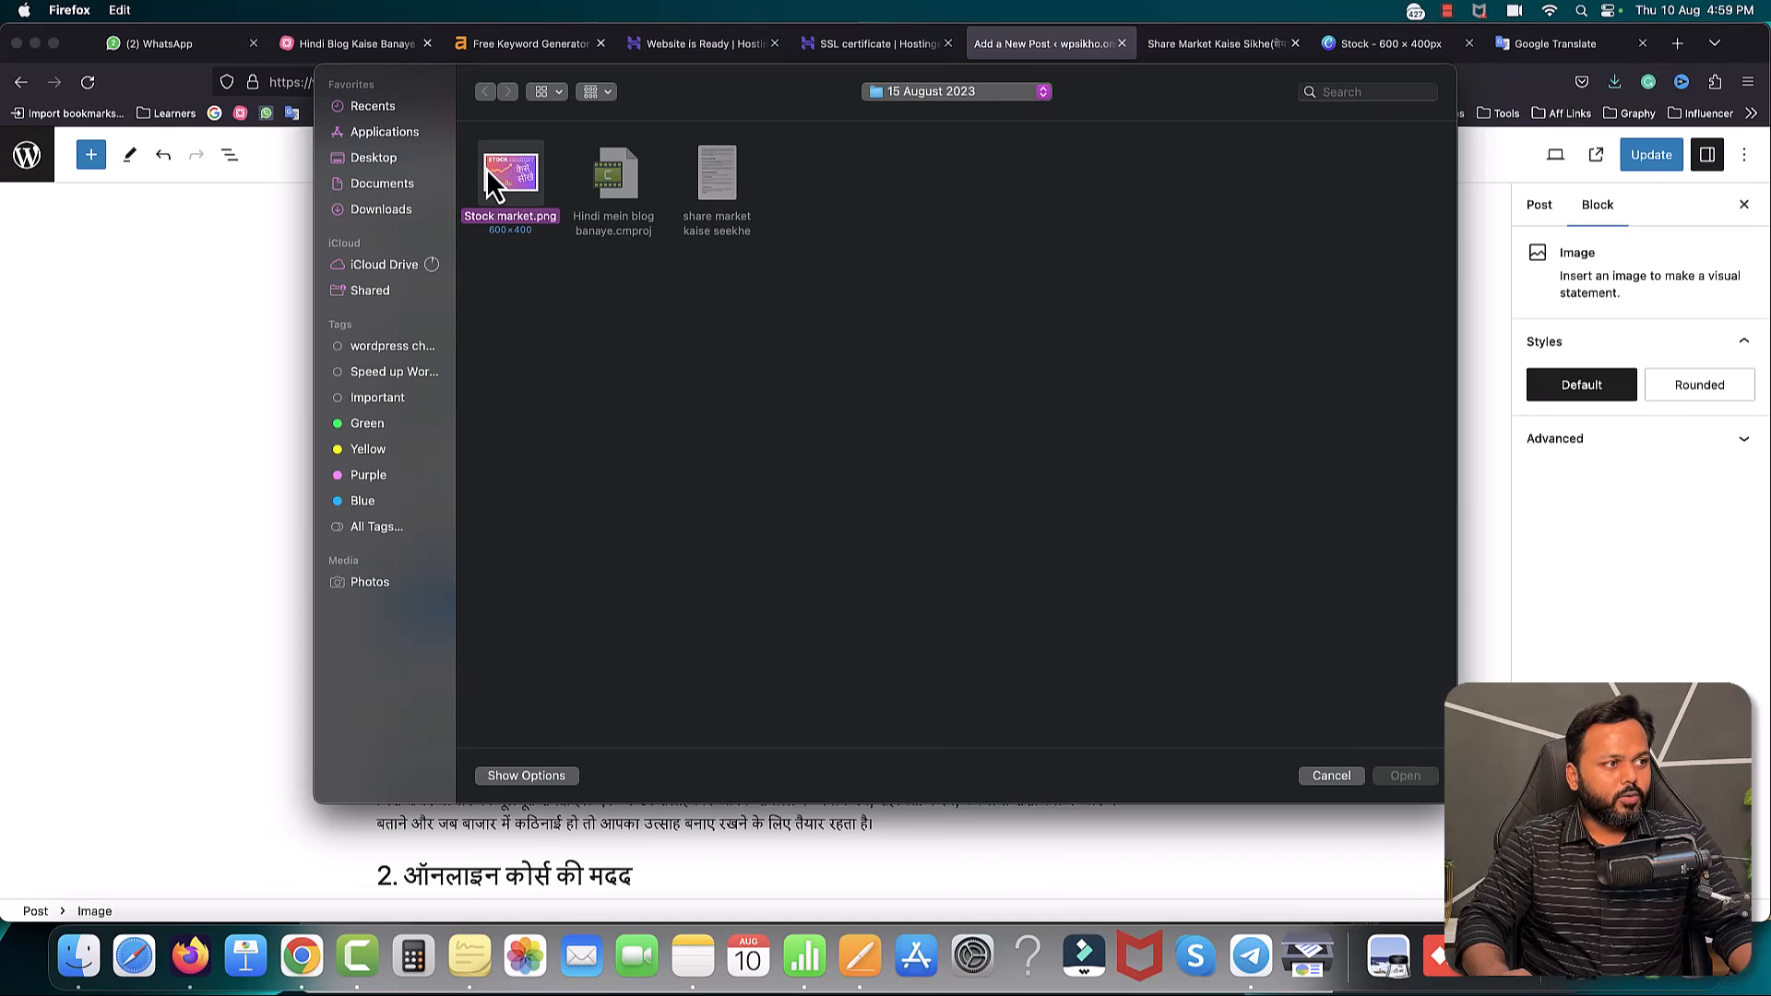
{"action": "double_click", "coordinate": [489, 174]}
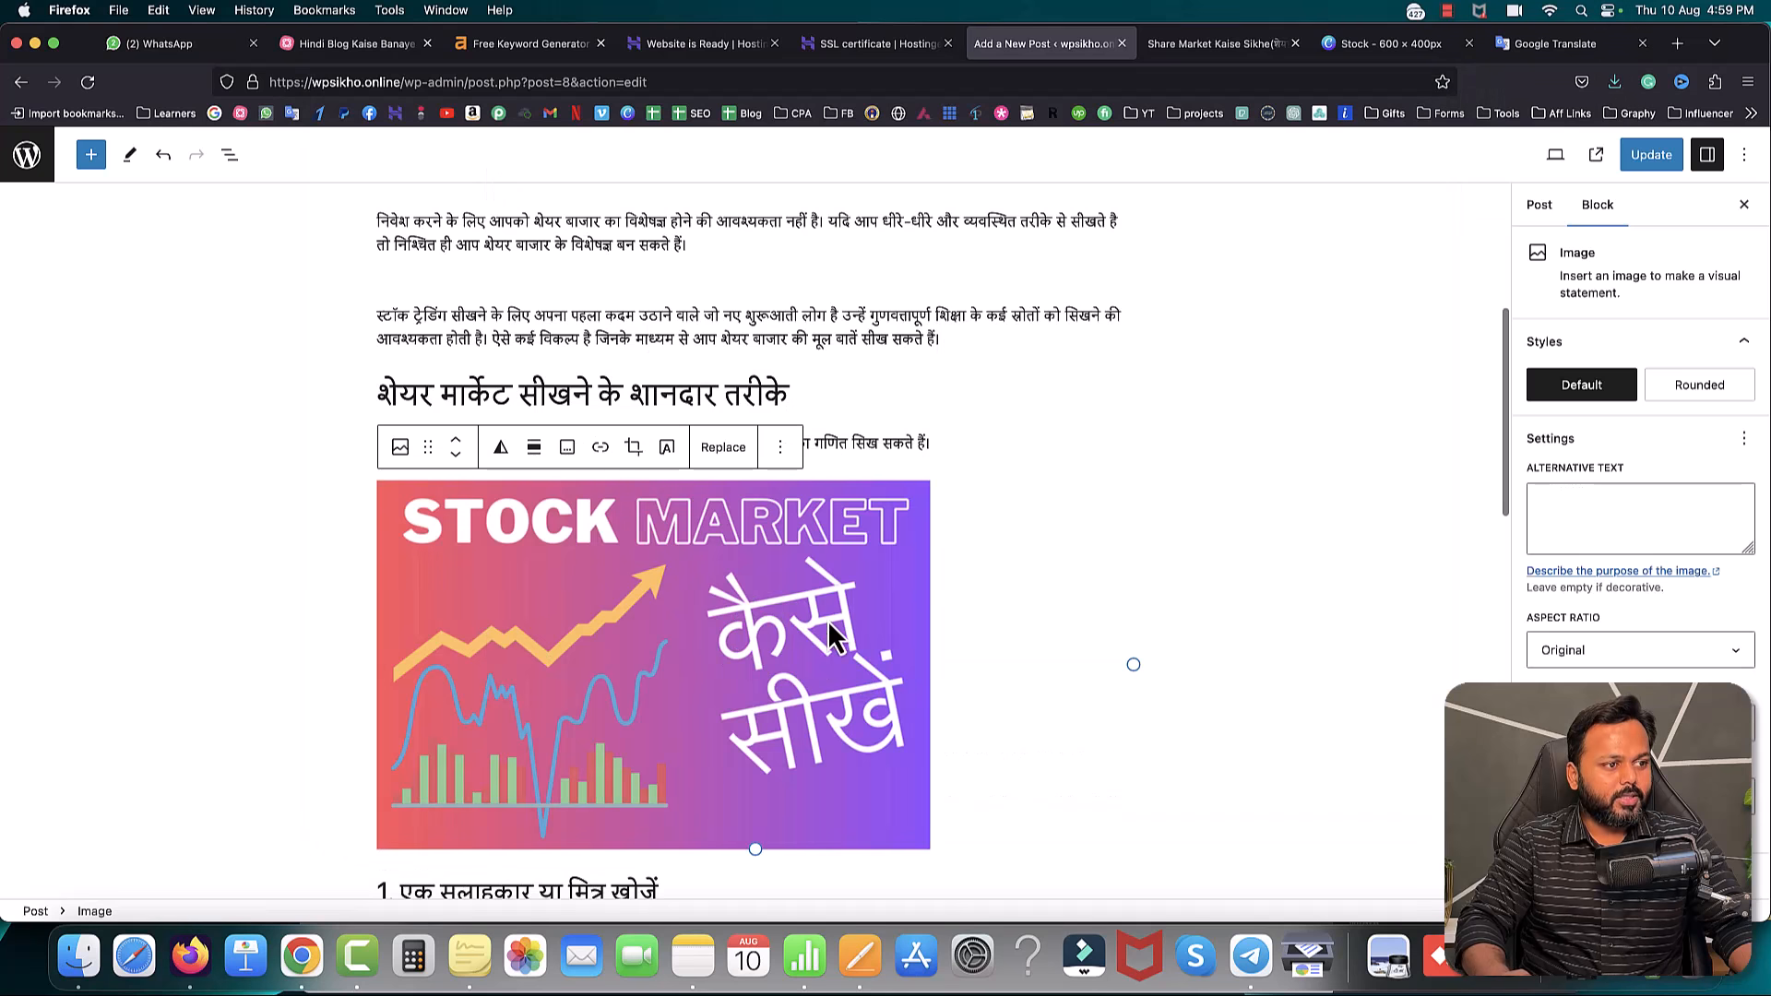
{"action": "left_click", "coordinate": [1650, 155]}
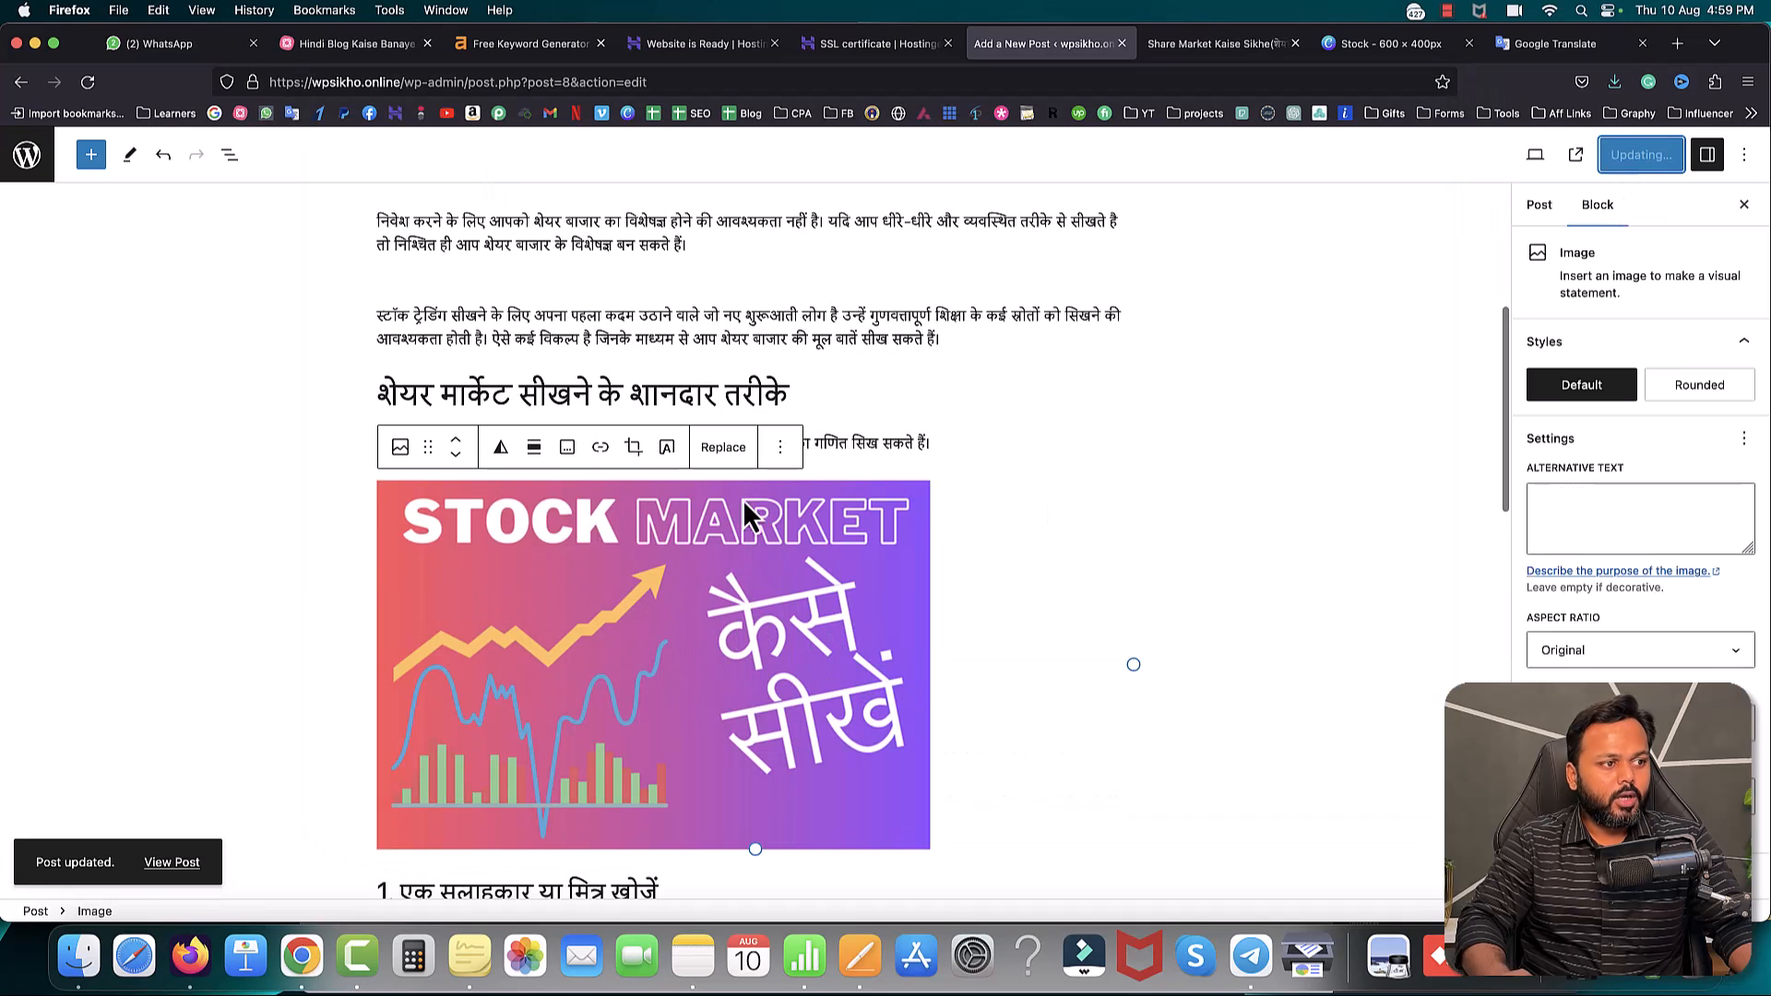
- Reload the live post to confirm the Stock Market image appears, then go to the Posts list
{"action": "left_click", "coordinate": [1204, 44]}
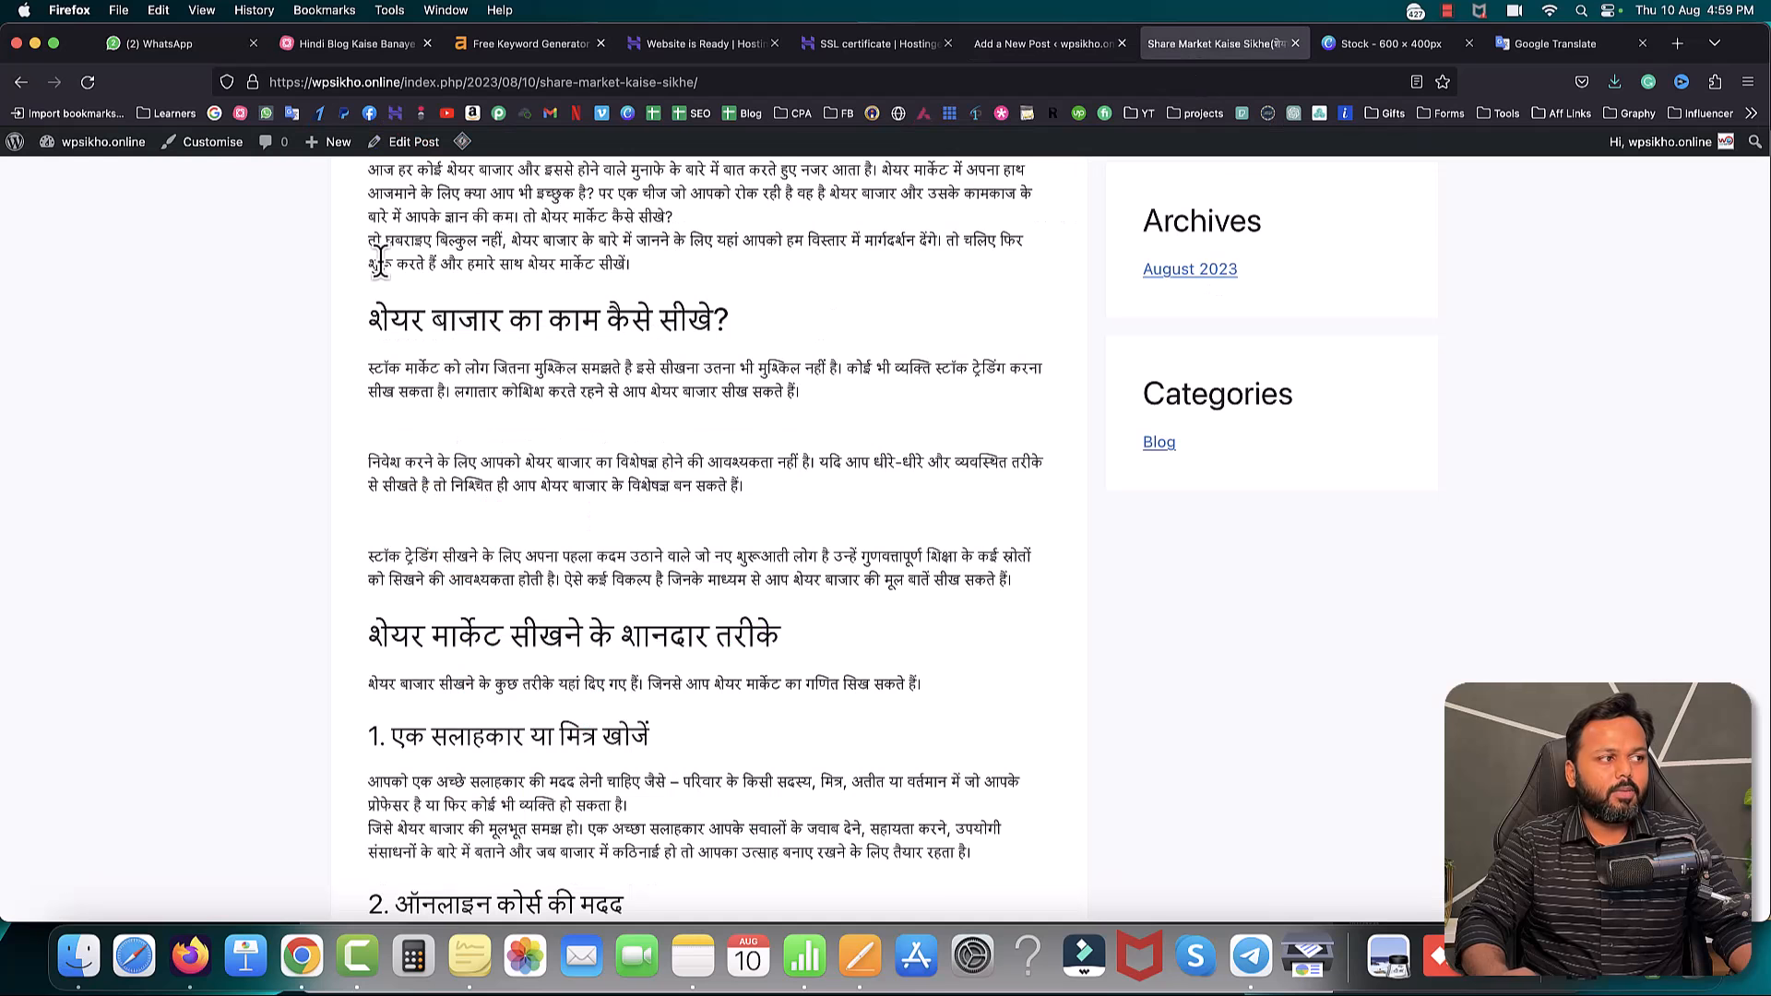
{"action": "left_click", "coordinate": [88, 83]}
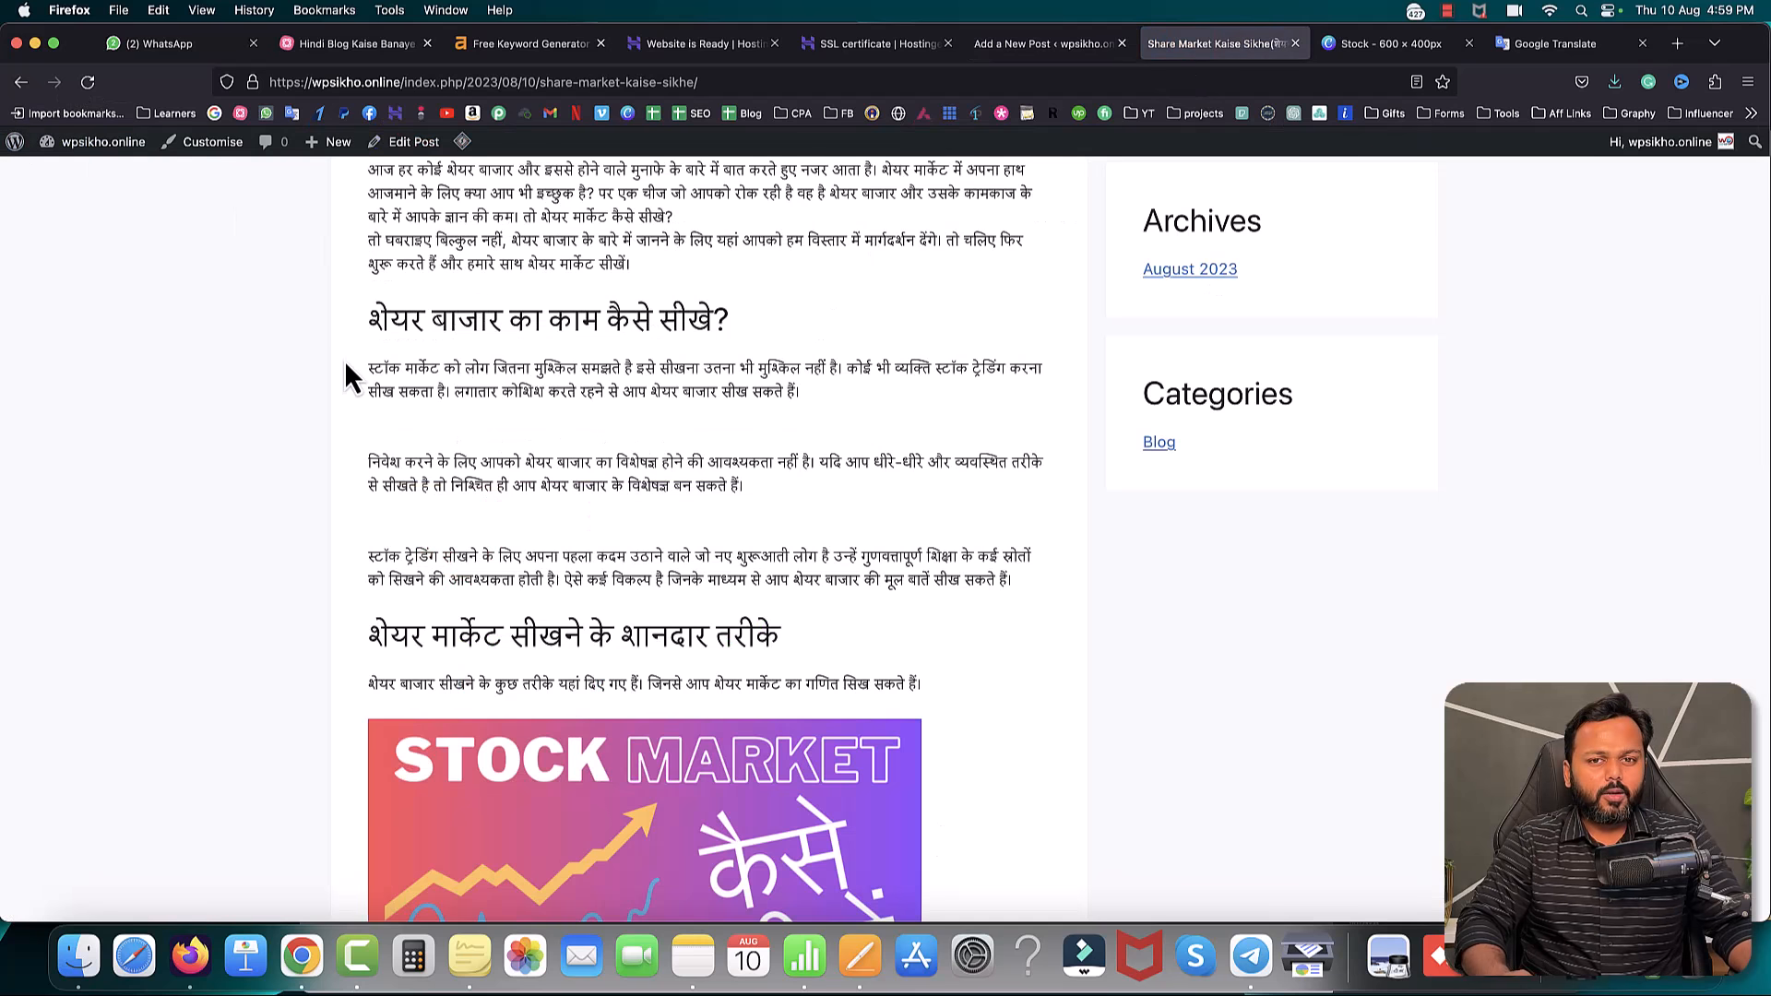
{"action": "scroll", "coordinate": [346, 373], "scroll_direction": "down", "scroll_amount": 5}
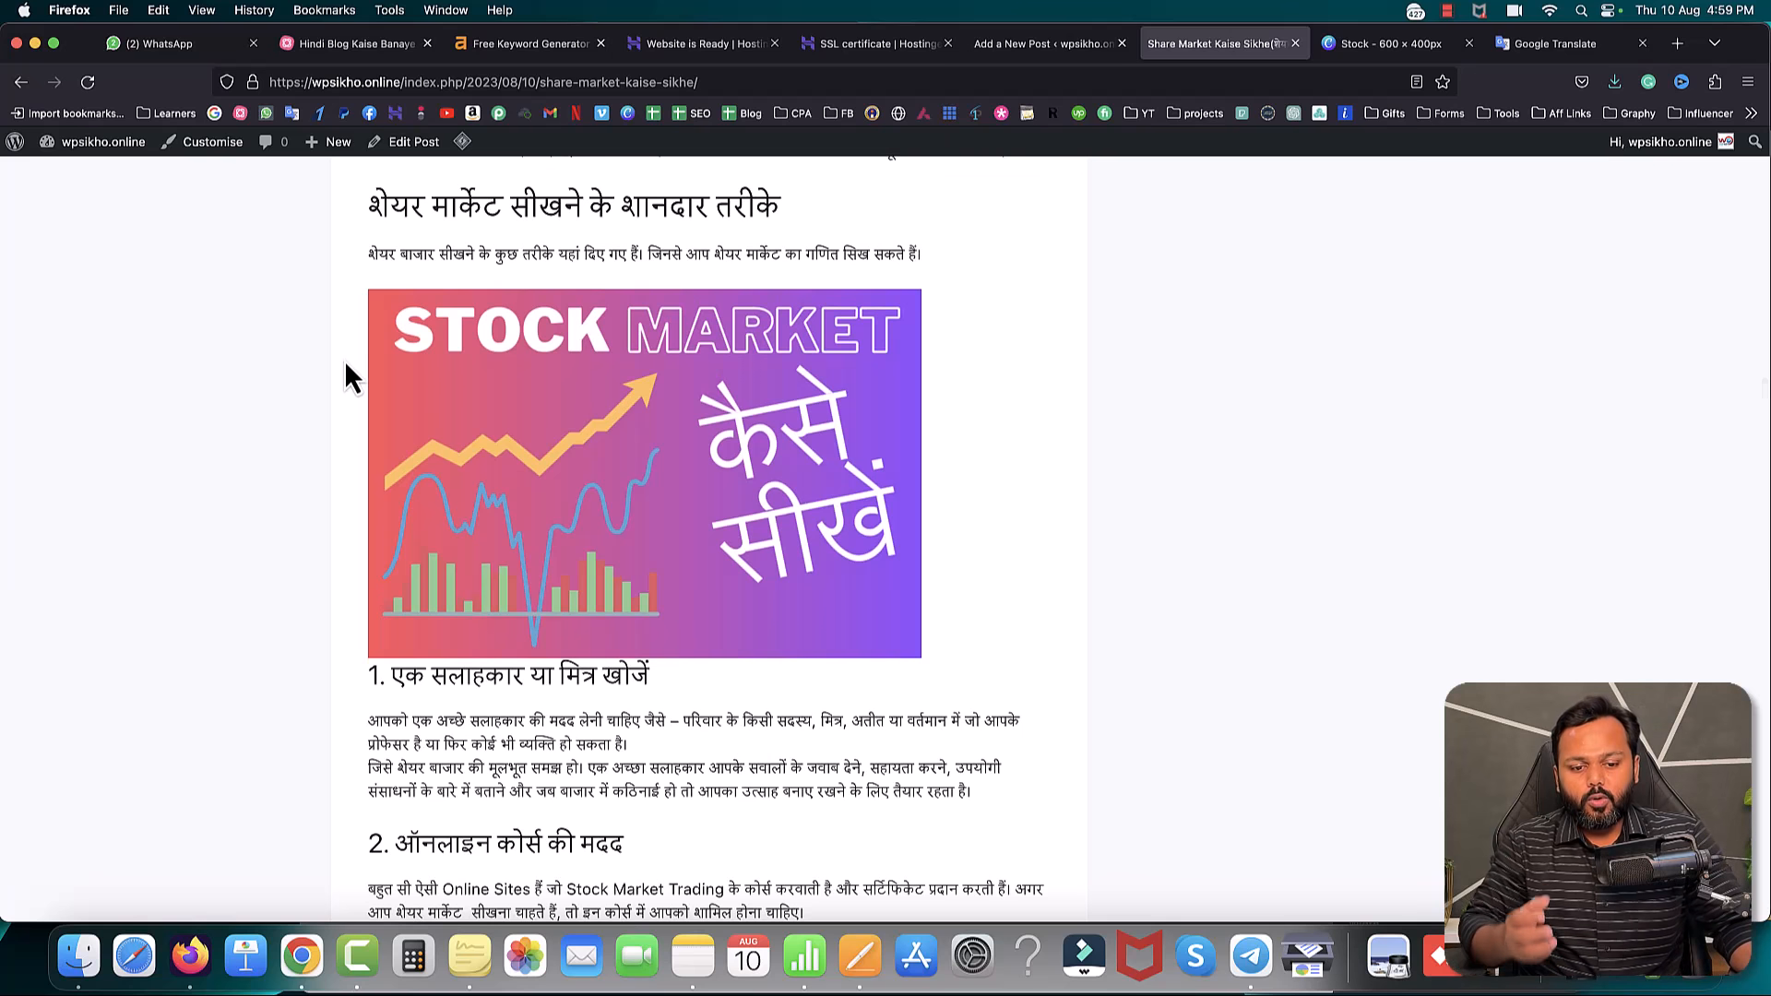
{"action": "scroll", "coordinate": [346, 373], "scroll_direction": "down", "scroll_amount": 5}
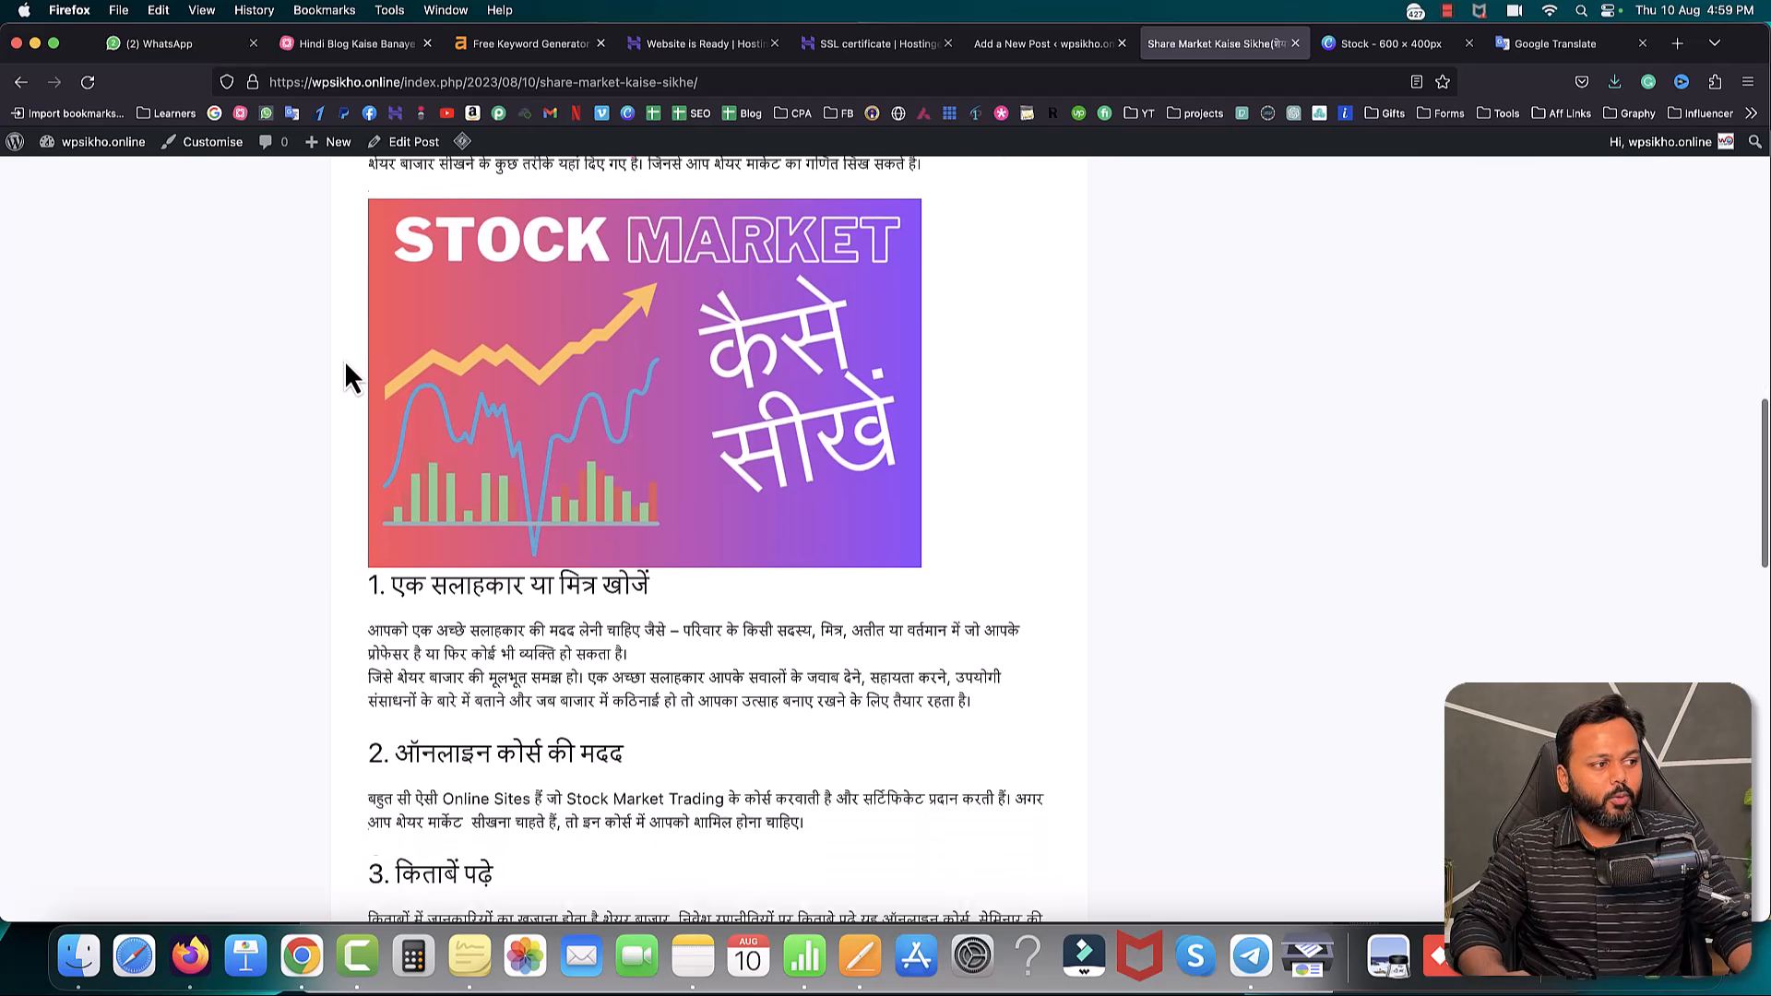
{"action": "scroll", "coordinate": [346, 369], "scroll_direction": "up", "scroll_amount": 12}
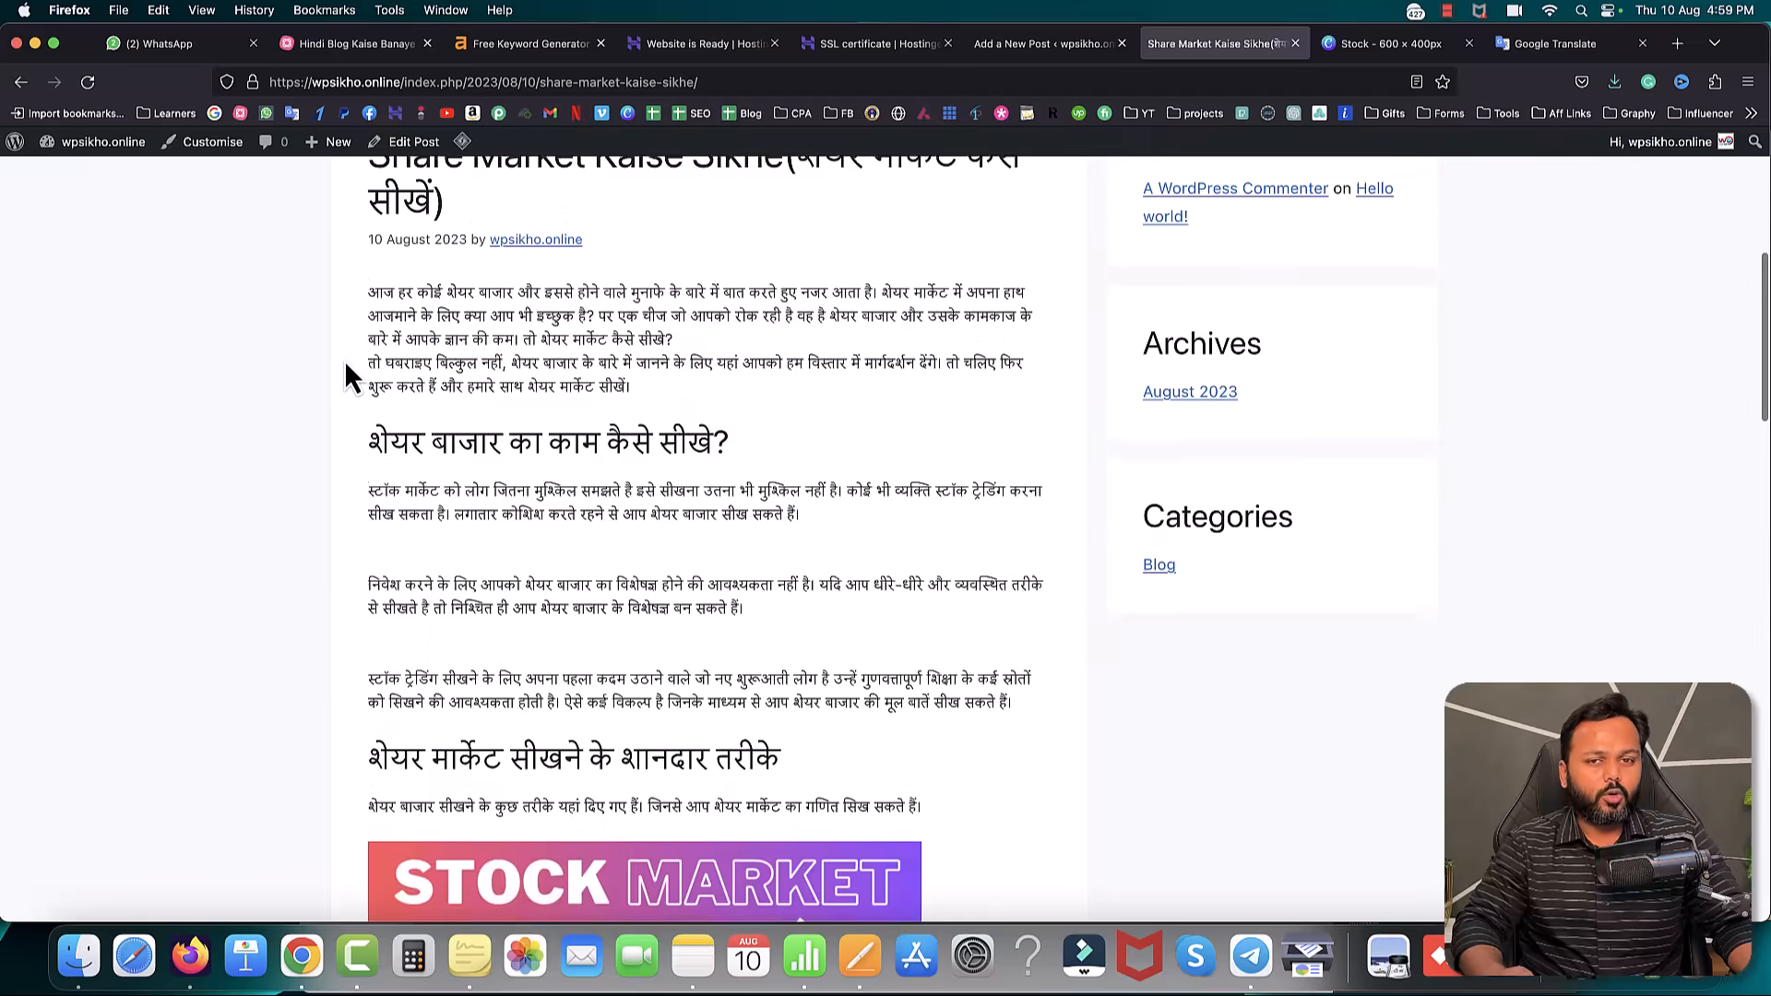
{"action": "scroll", "coordinate": [346, 374], "scroll_direction": "down", "scroll_amount": 15}
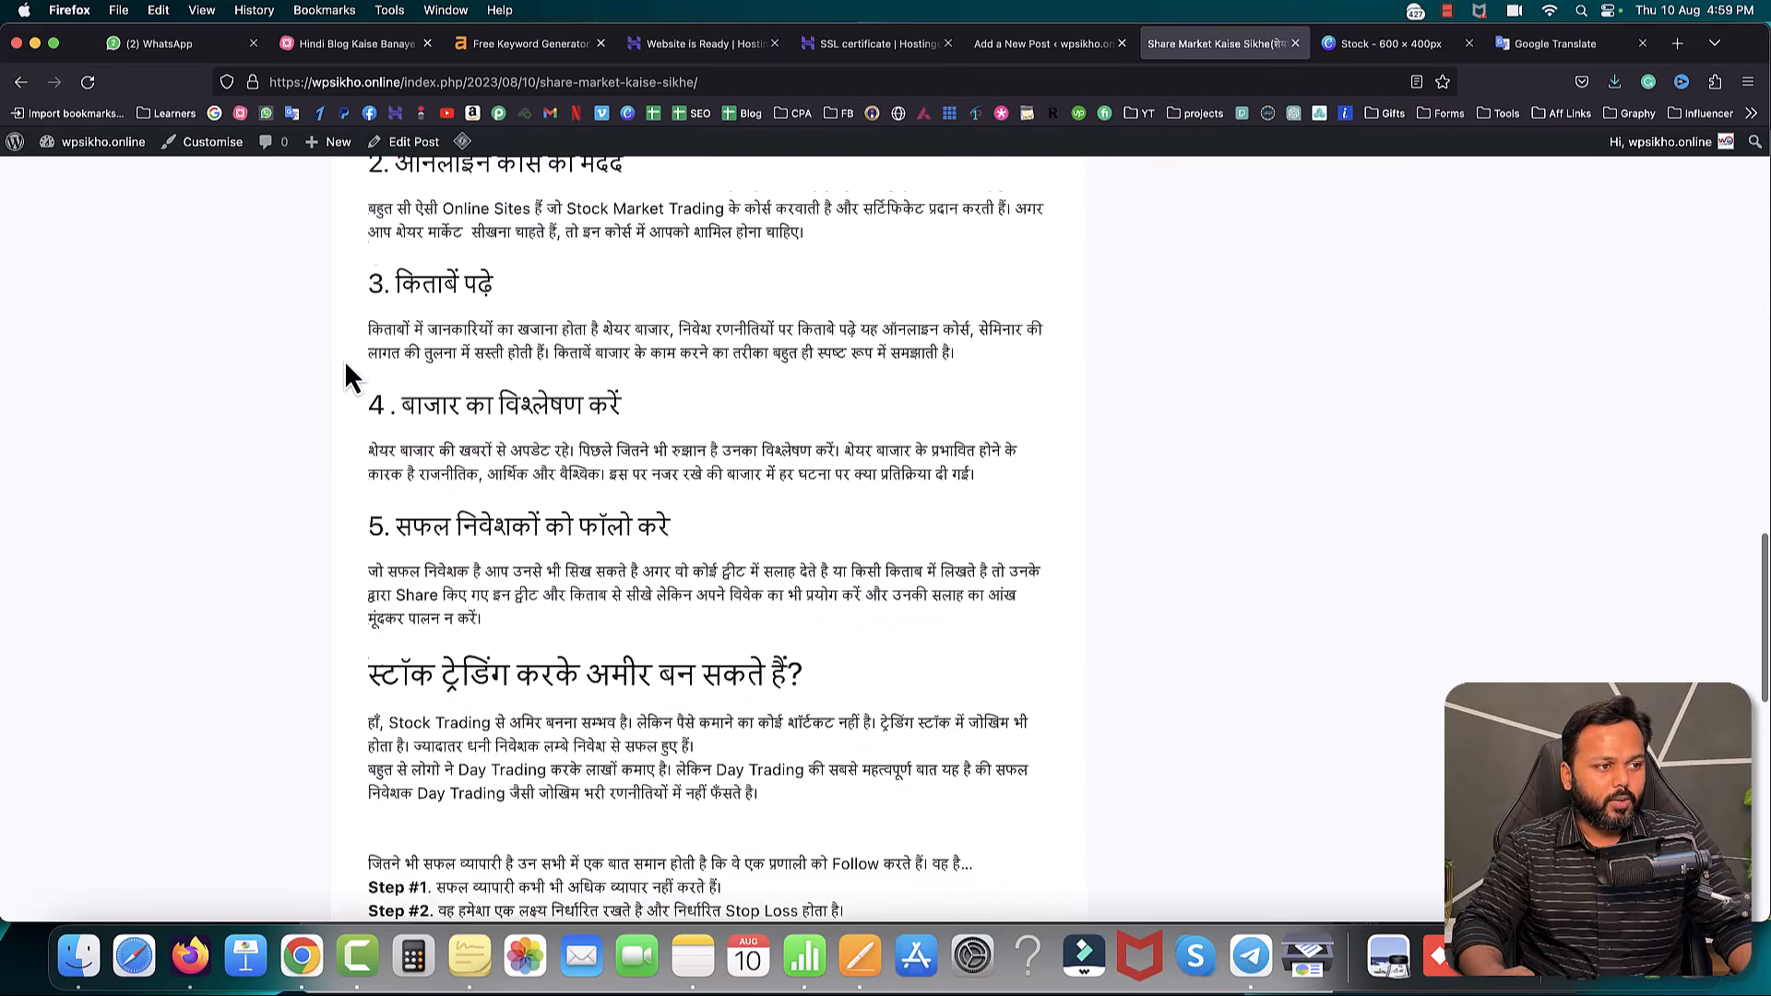
{"action": "scroll", "coordinate": [346, 363], "scroll_direction": "up", "scroll_amount": 15}
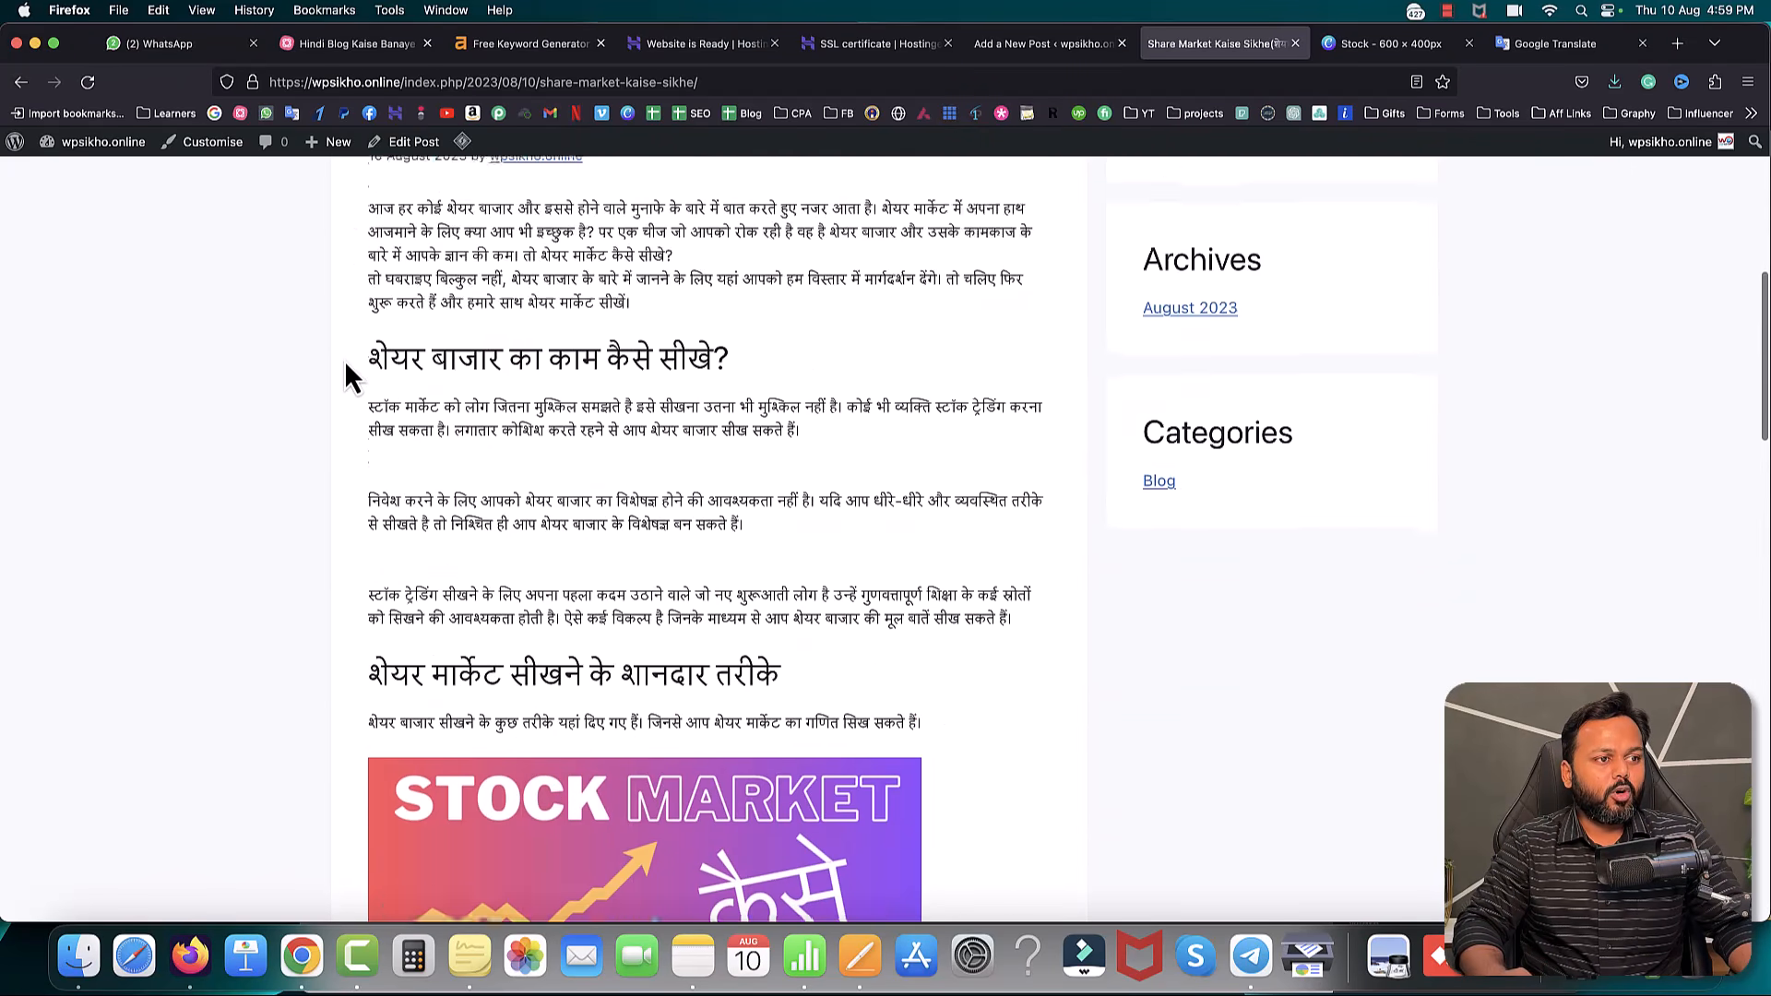
{"action": "left_click", "coordinate": [1038, 44]}
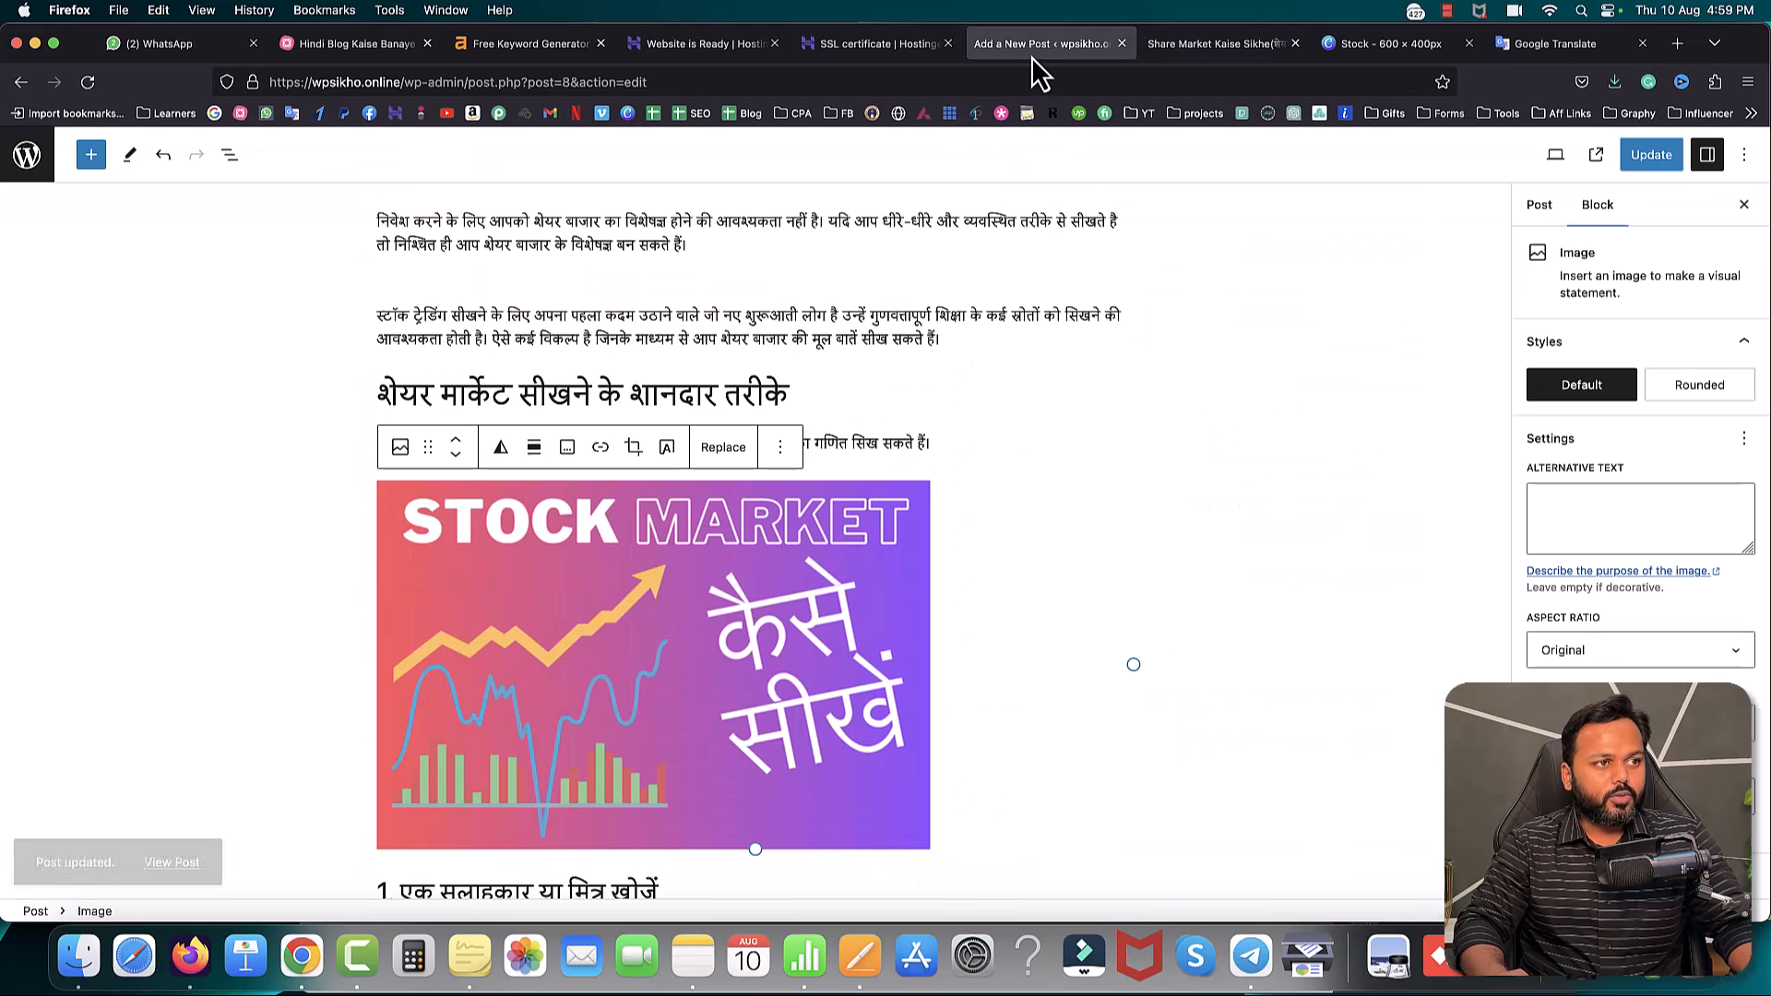
{"action": "left_click", "coordinate": [27, 159]}
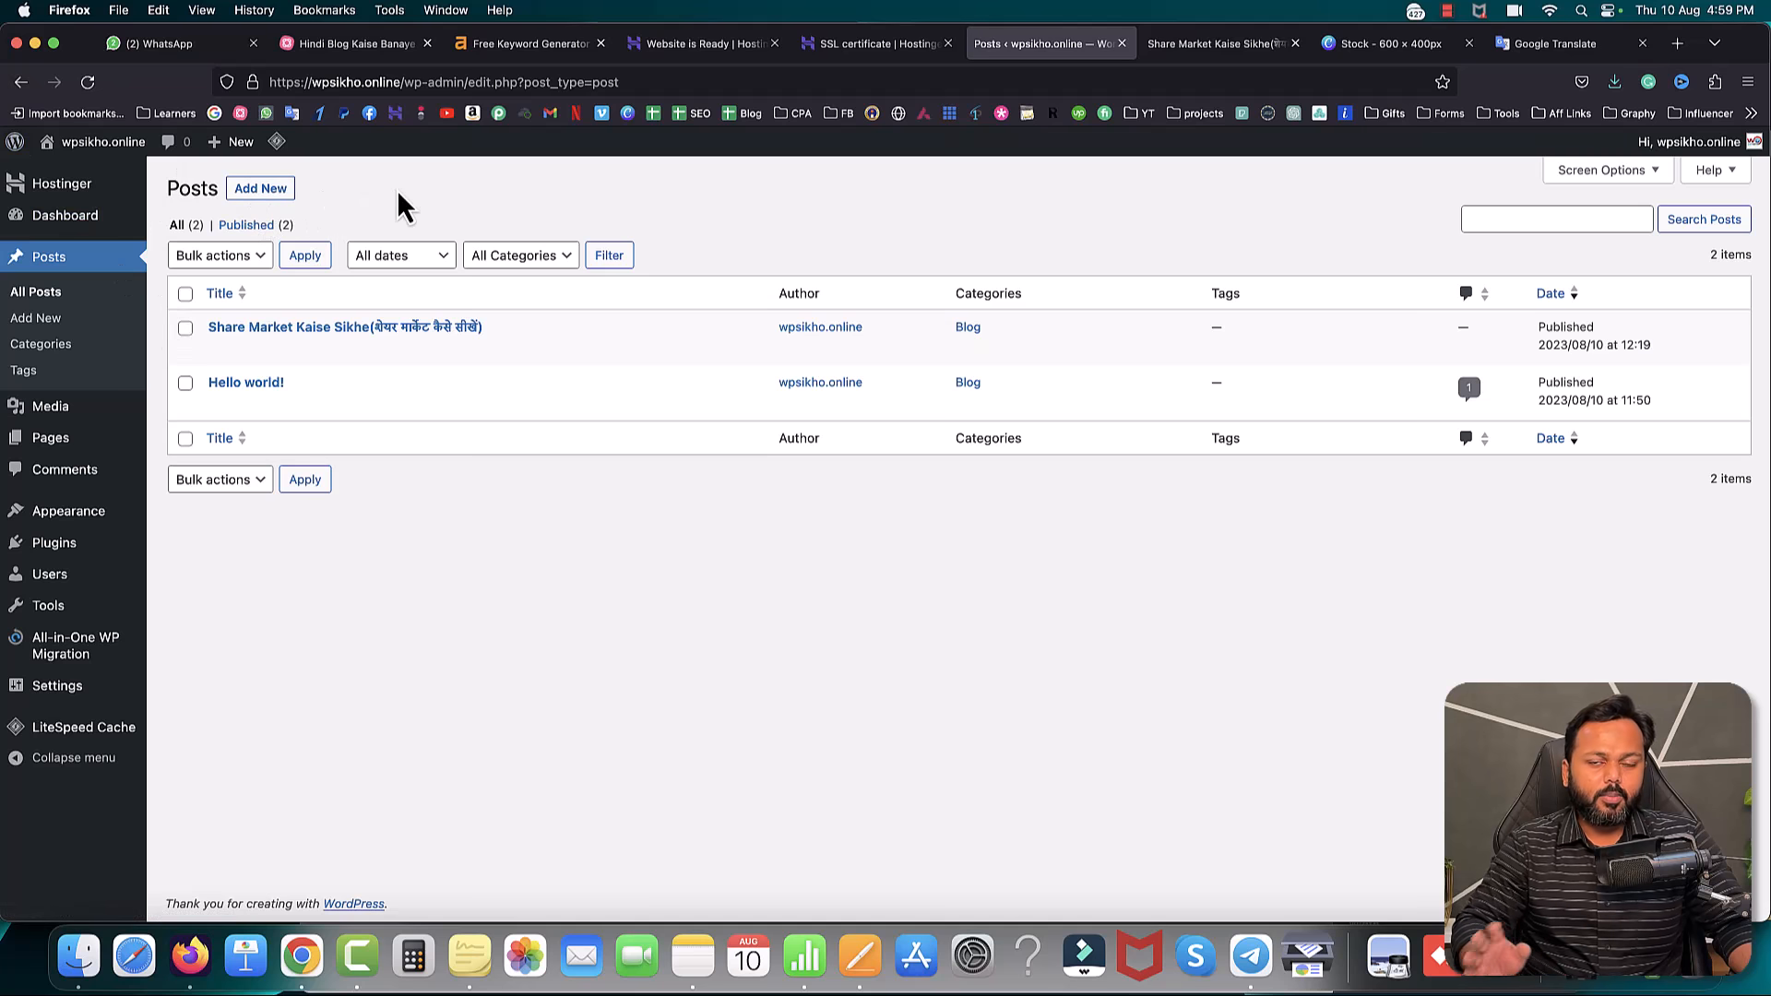
{"action": "left_click", "coordinate": [359, 45]}
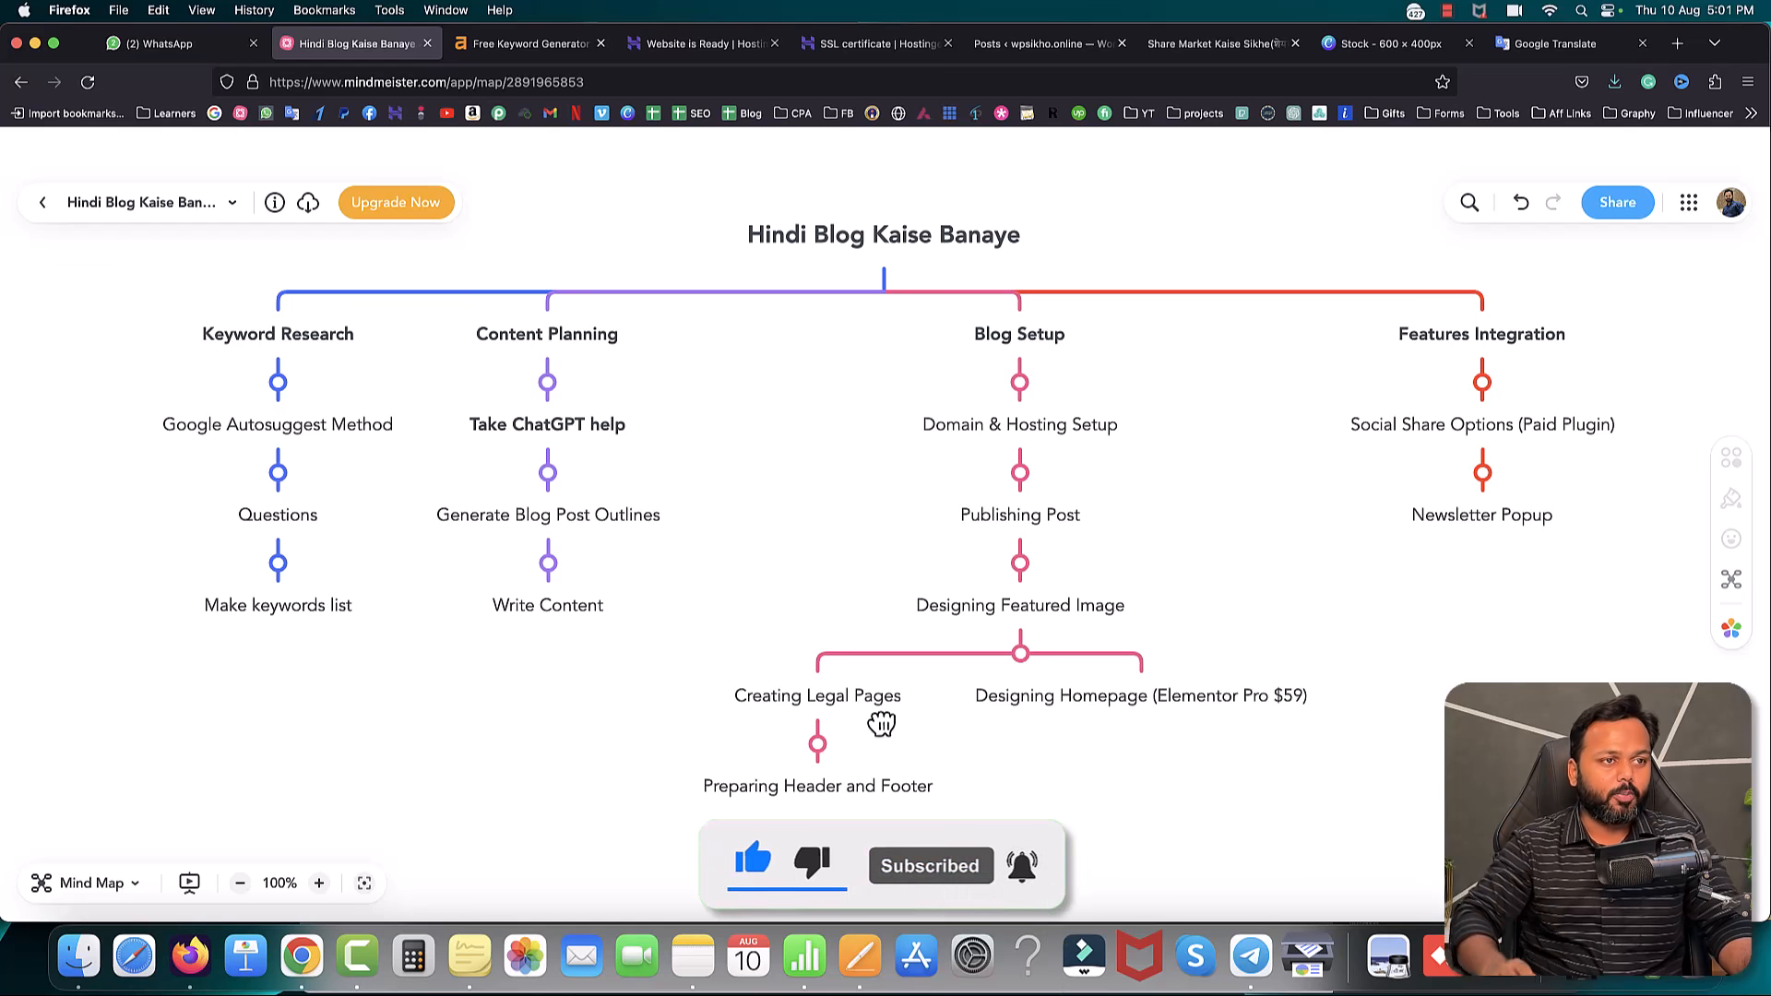
{"action": "left_click", "coordinate": [1033, 46]}
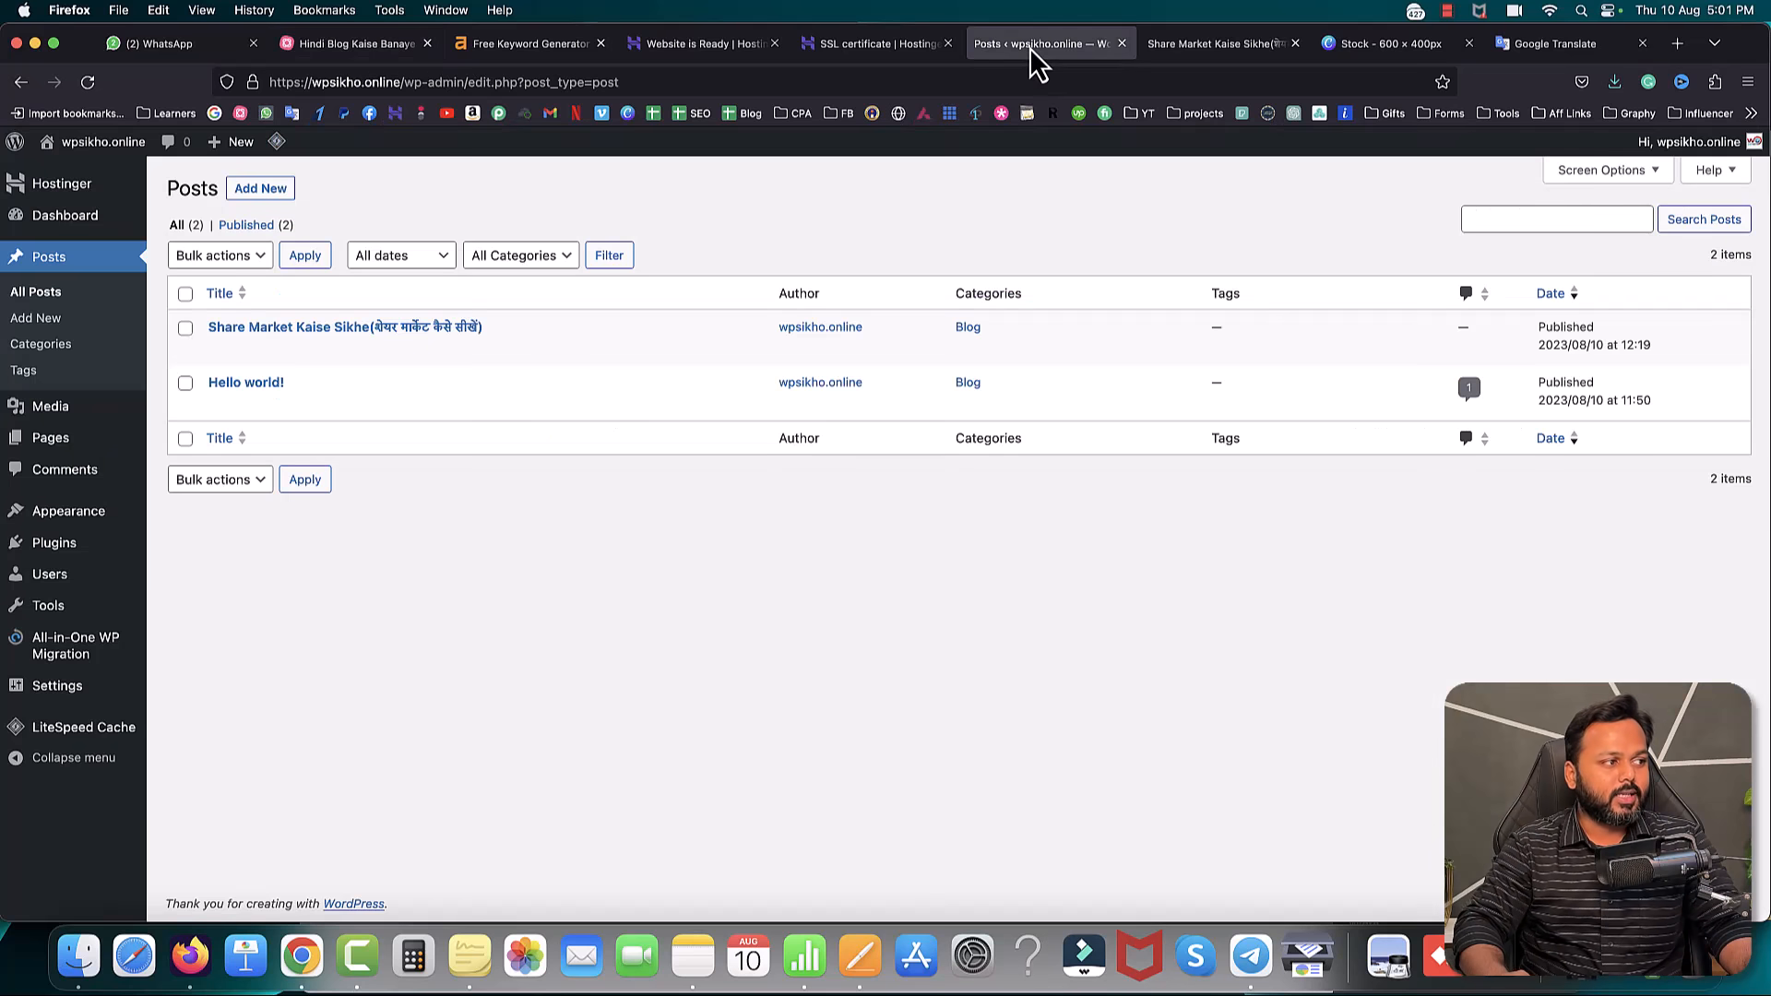
- Go to All Pages, note the draft Privacy Policy page, and start a new page
{"action": "mouse_move", "coordinate": [54, 436]}
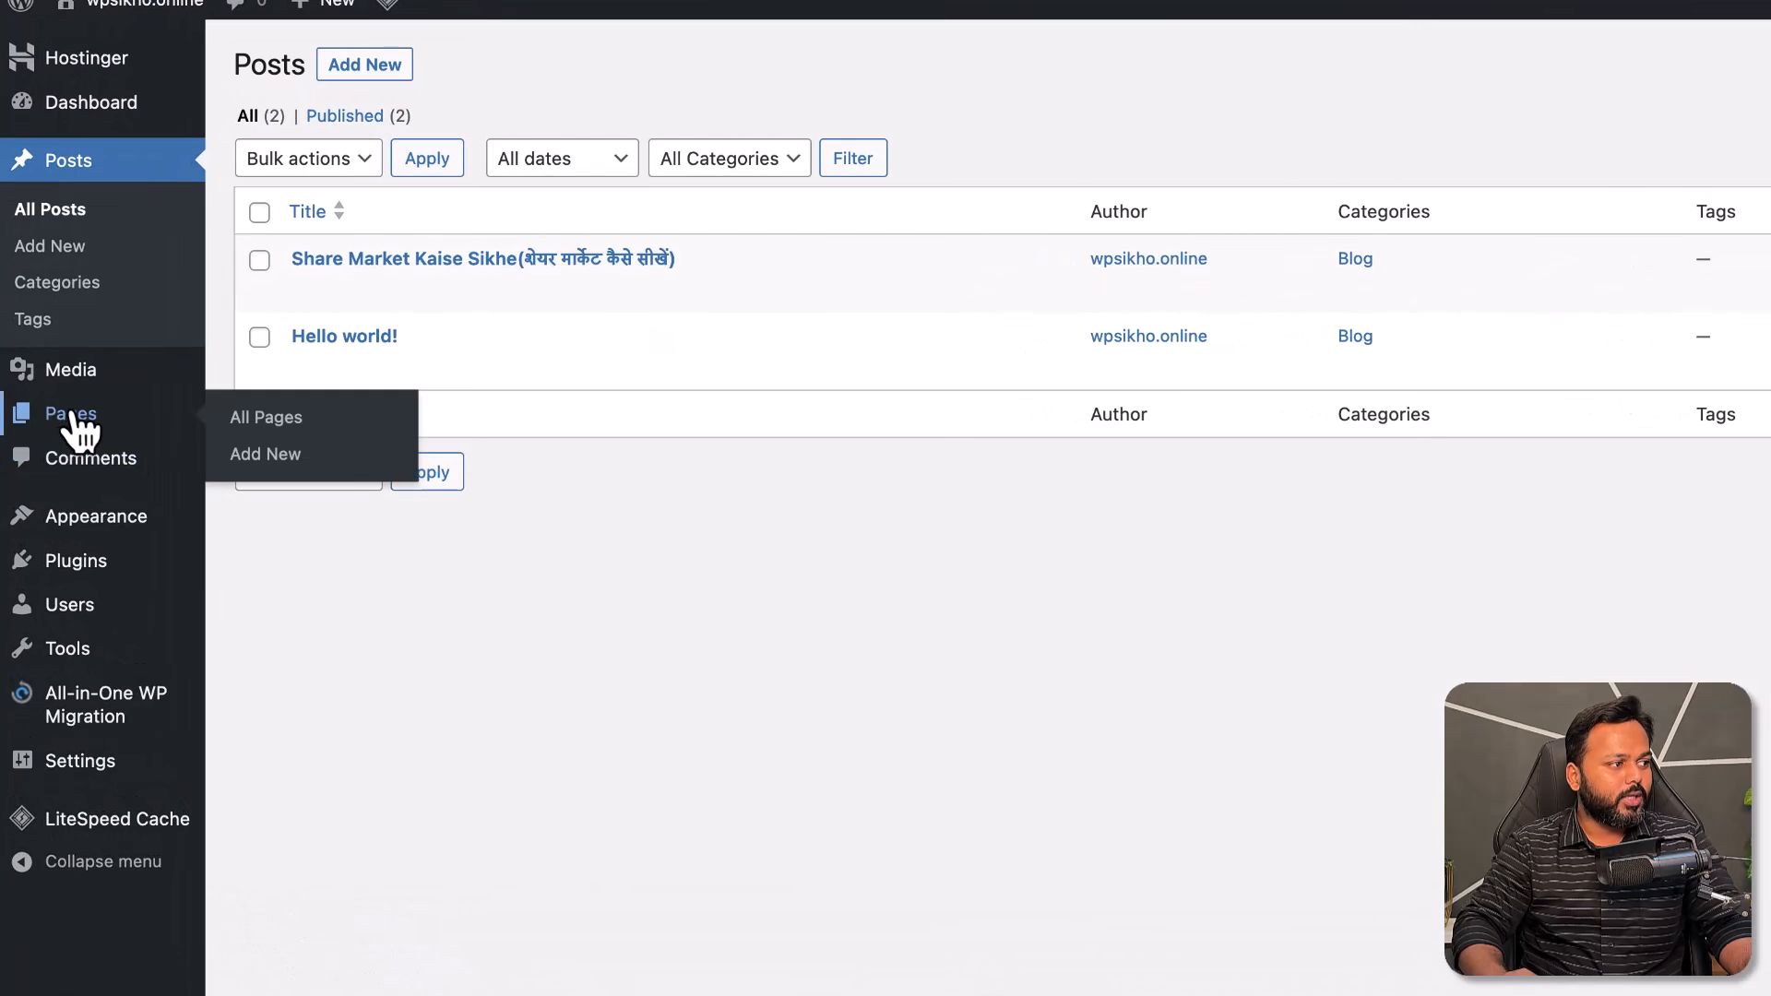
{"action": "left_click", "coordinate": [261, 419]}
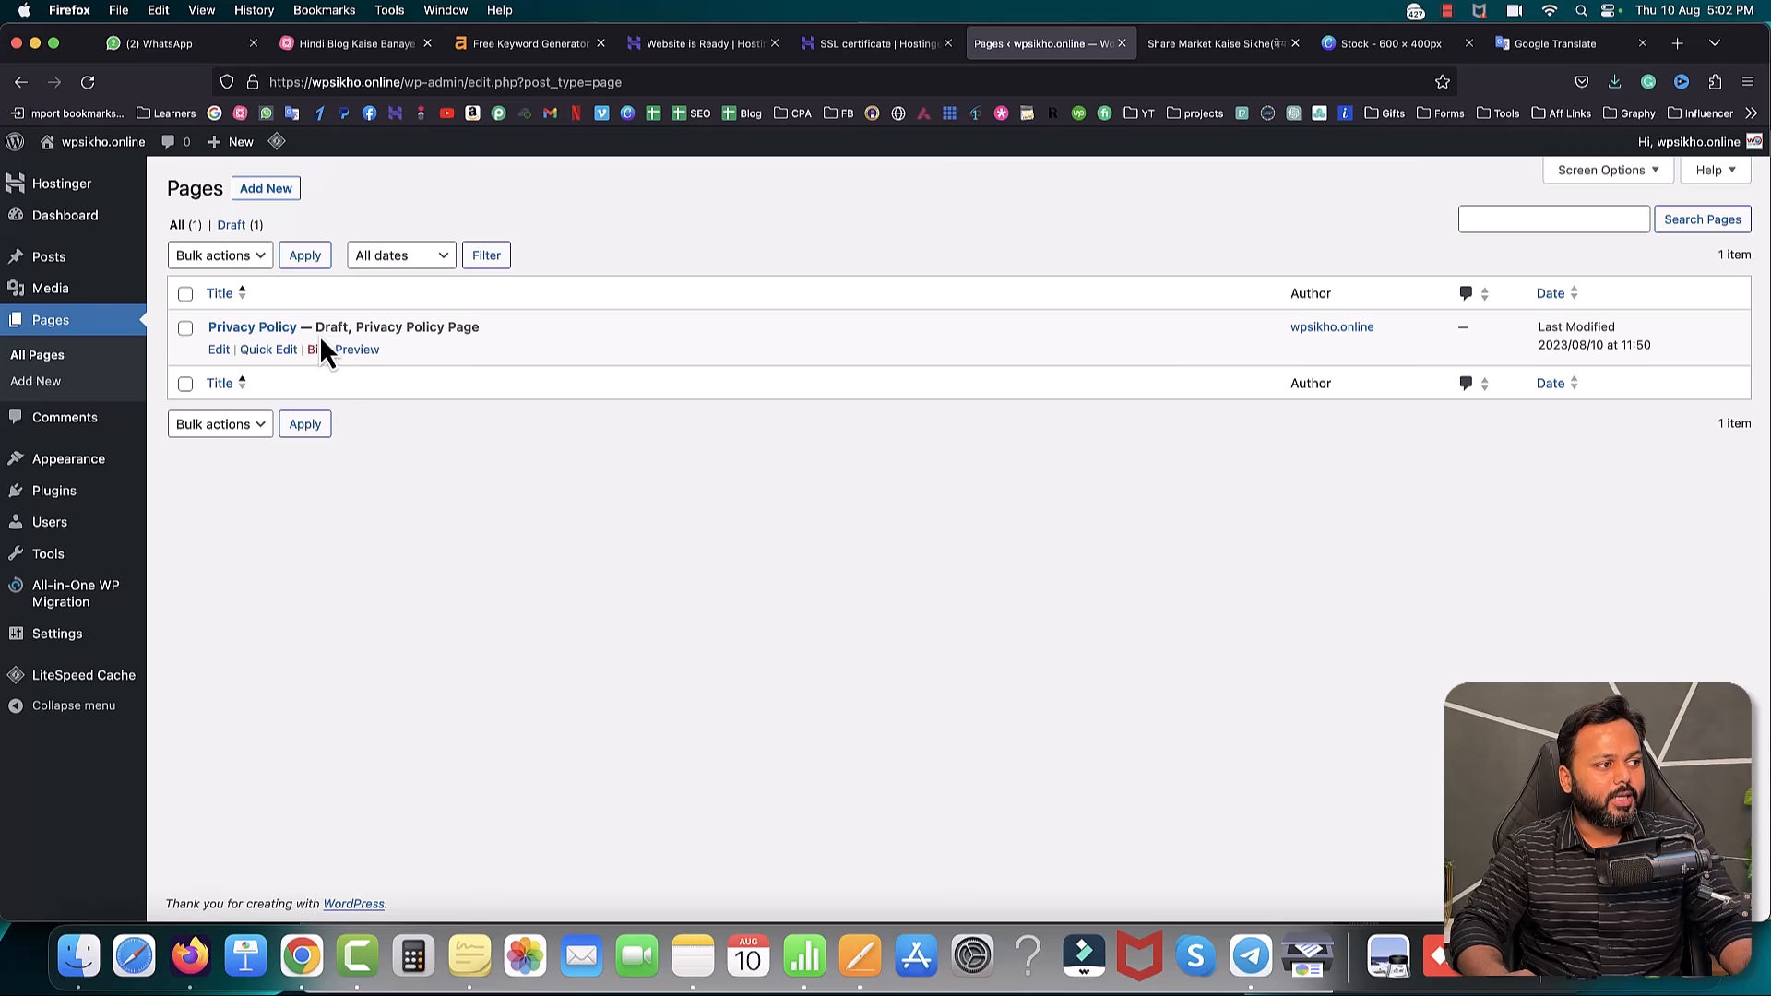
{"action": "left_click_drag", "start_coordinate": [316, 327], "coordinate": [344, 326]}
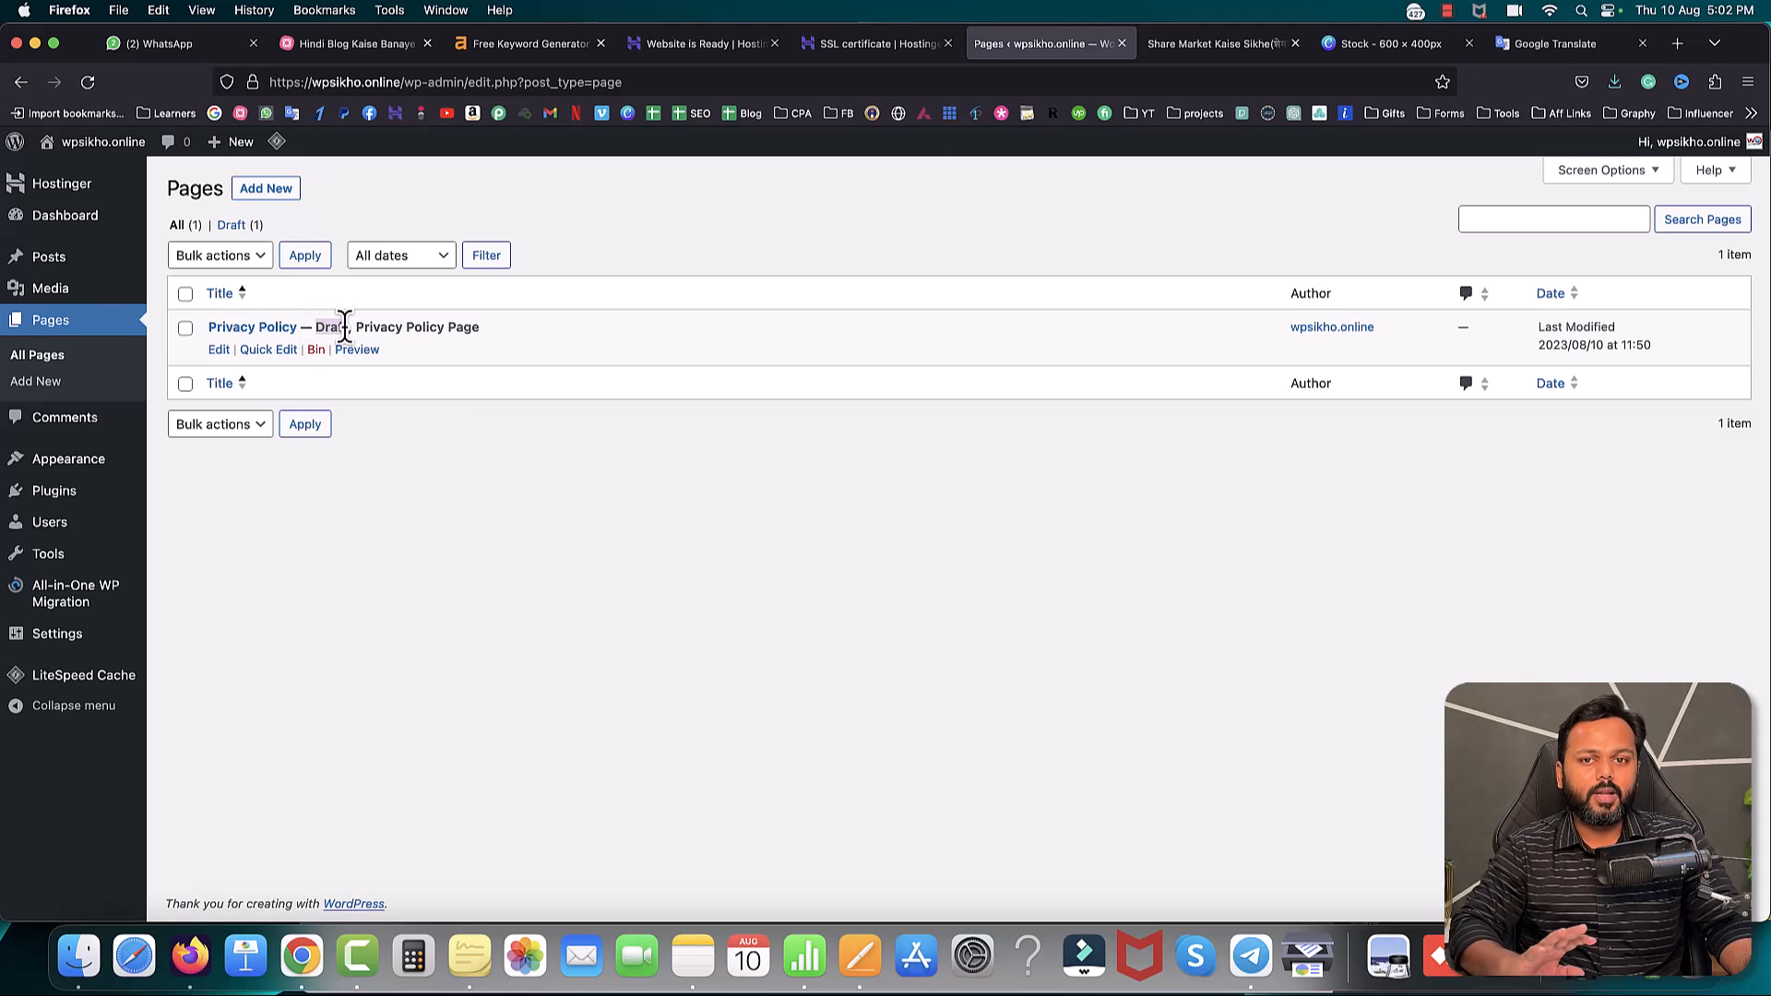
{"action": "left_click", "coordinate": [418, 465]}
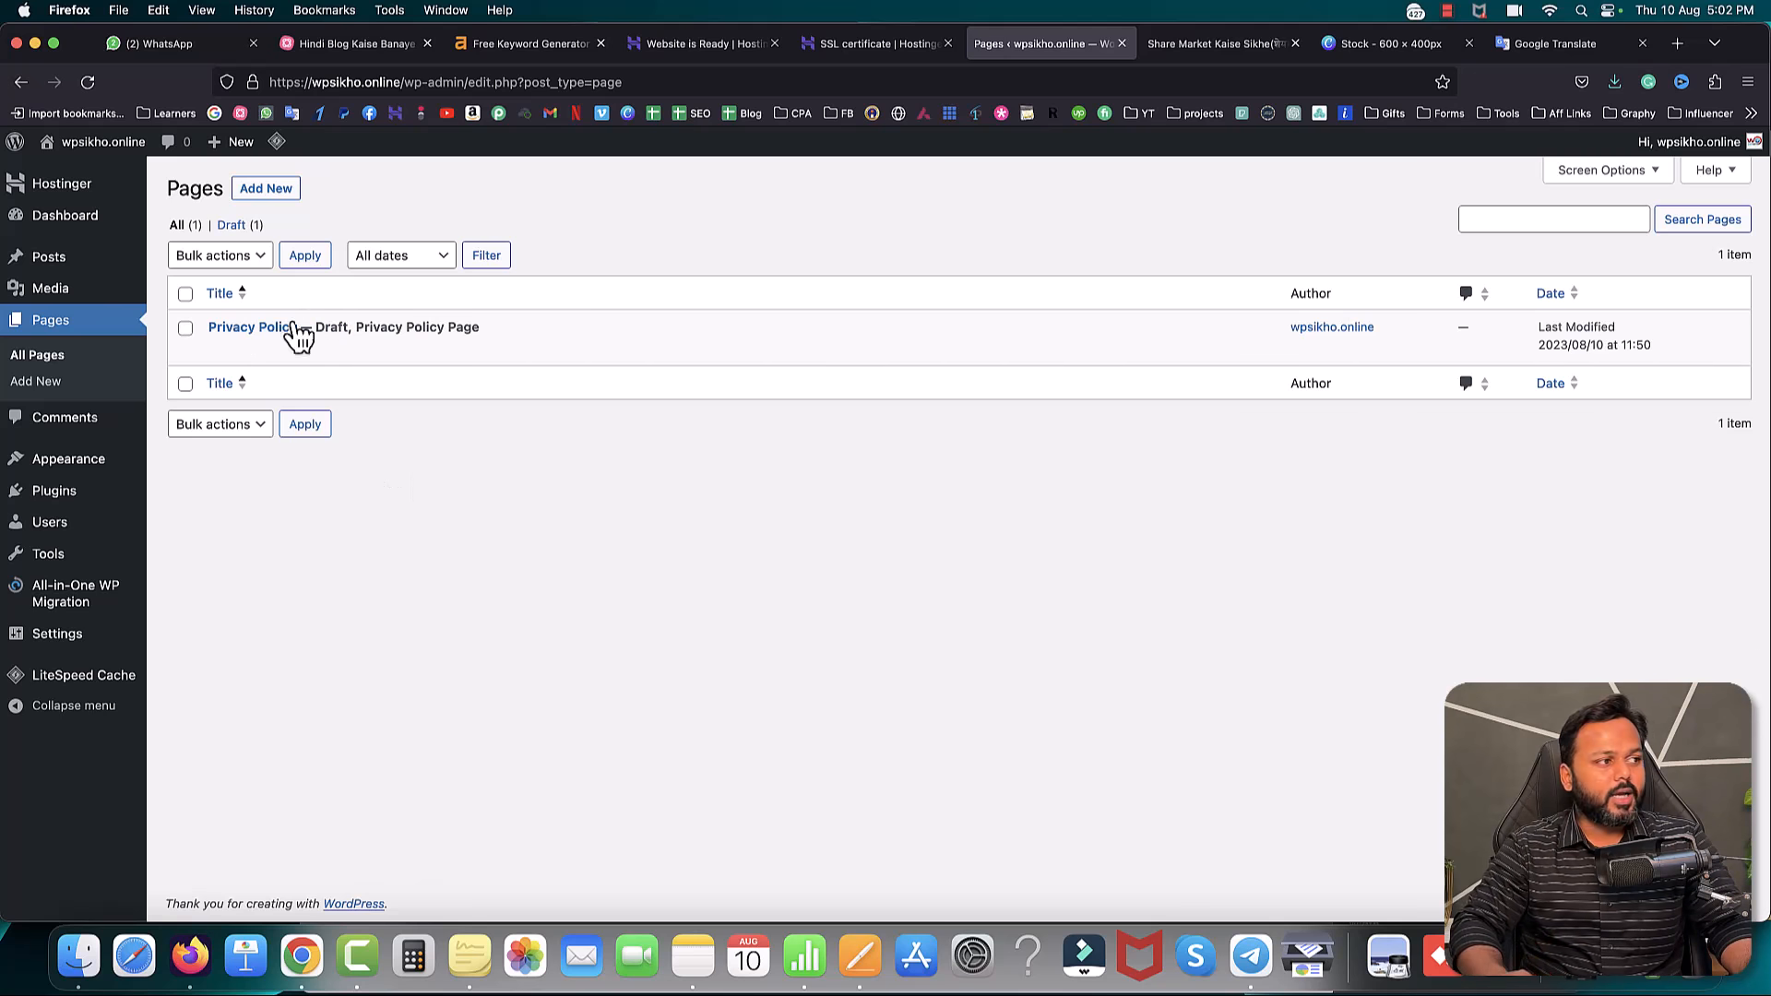
{"action": "left_click", "coordinate": [272, 193]}
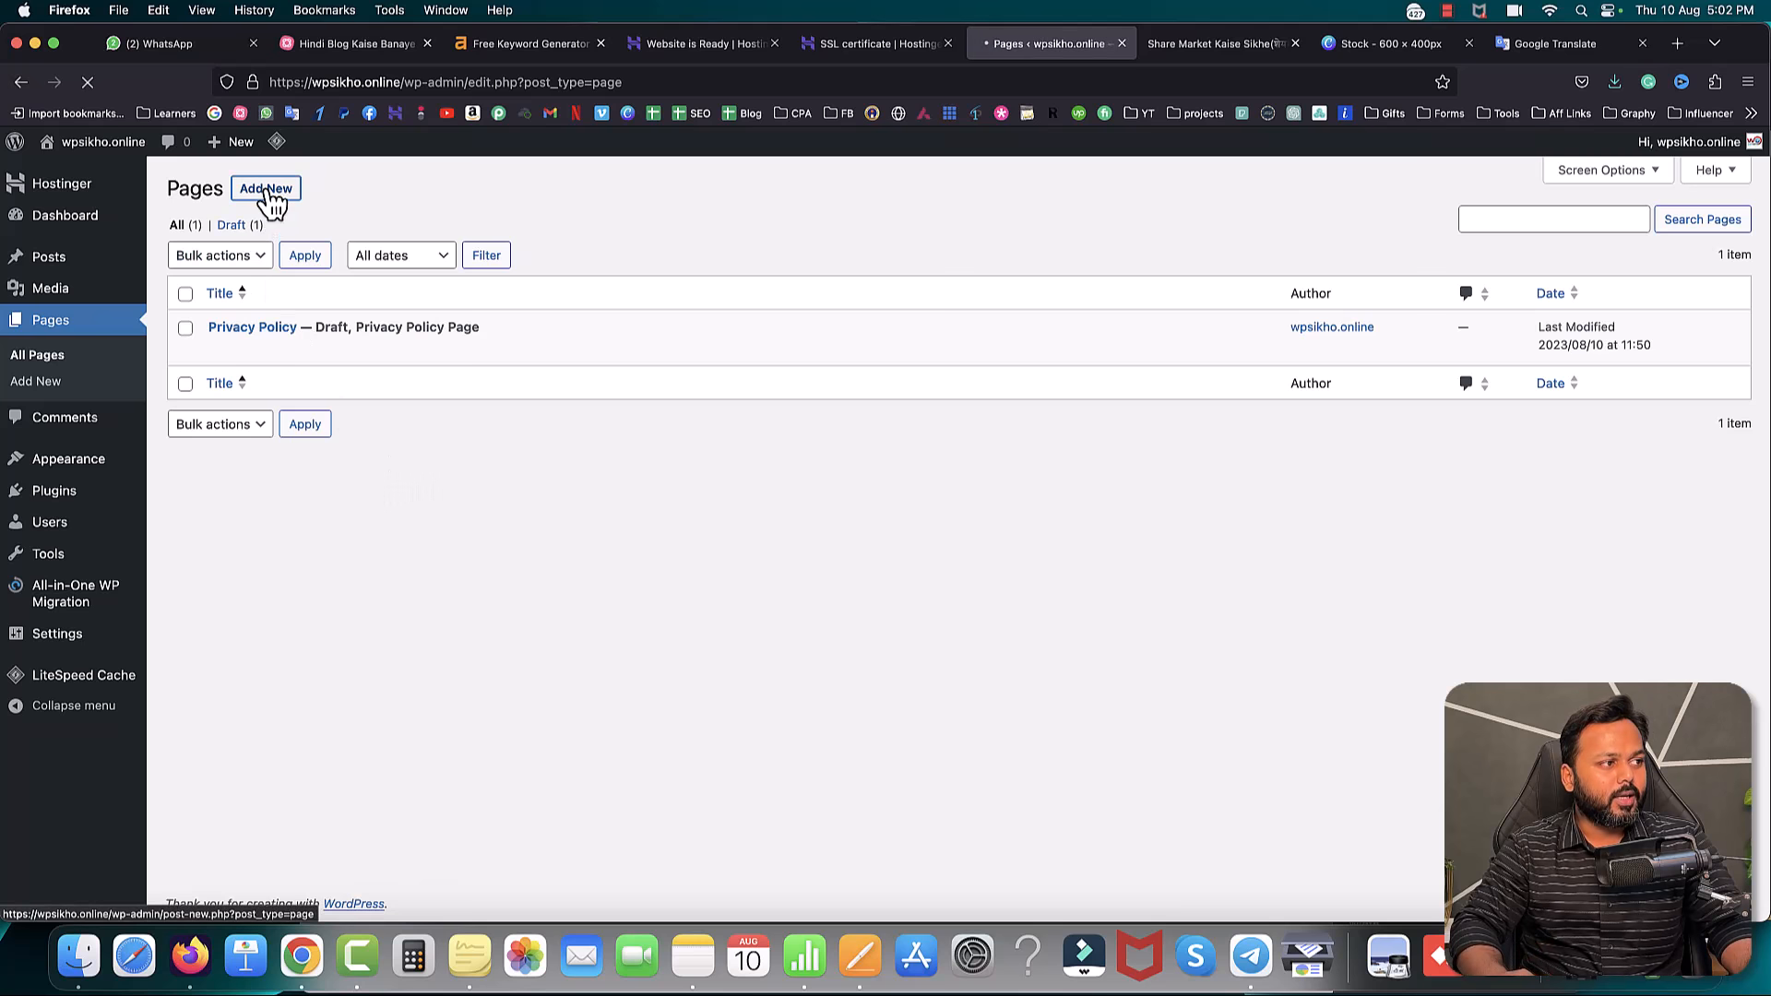
- Publish a new page titled 'Home' and return to the pages list
{"action": "type", "text": "Home"}
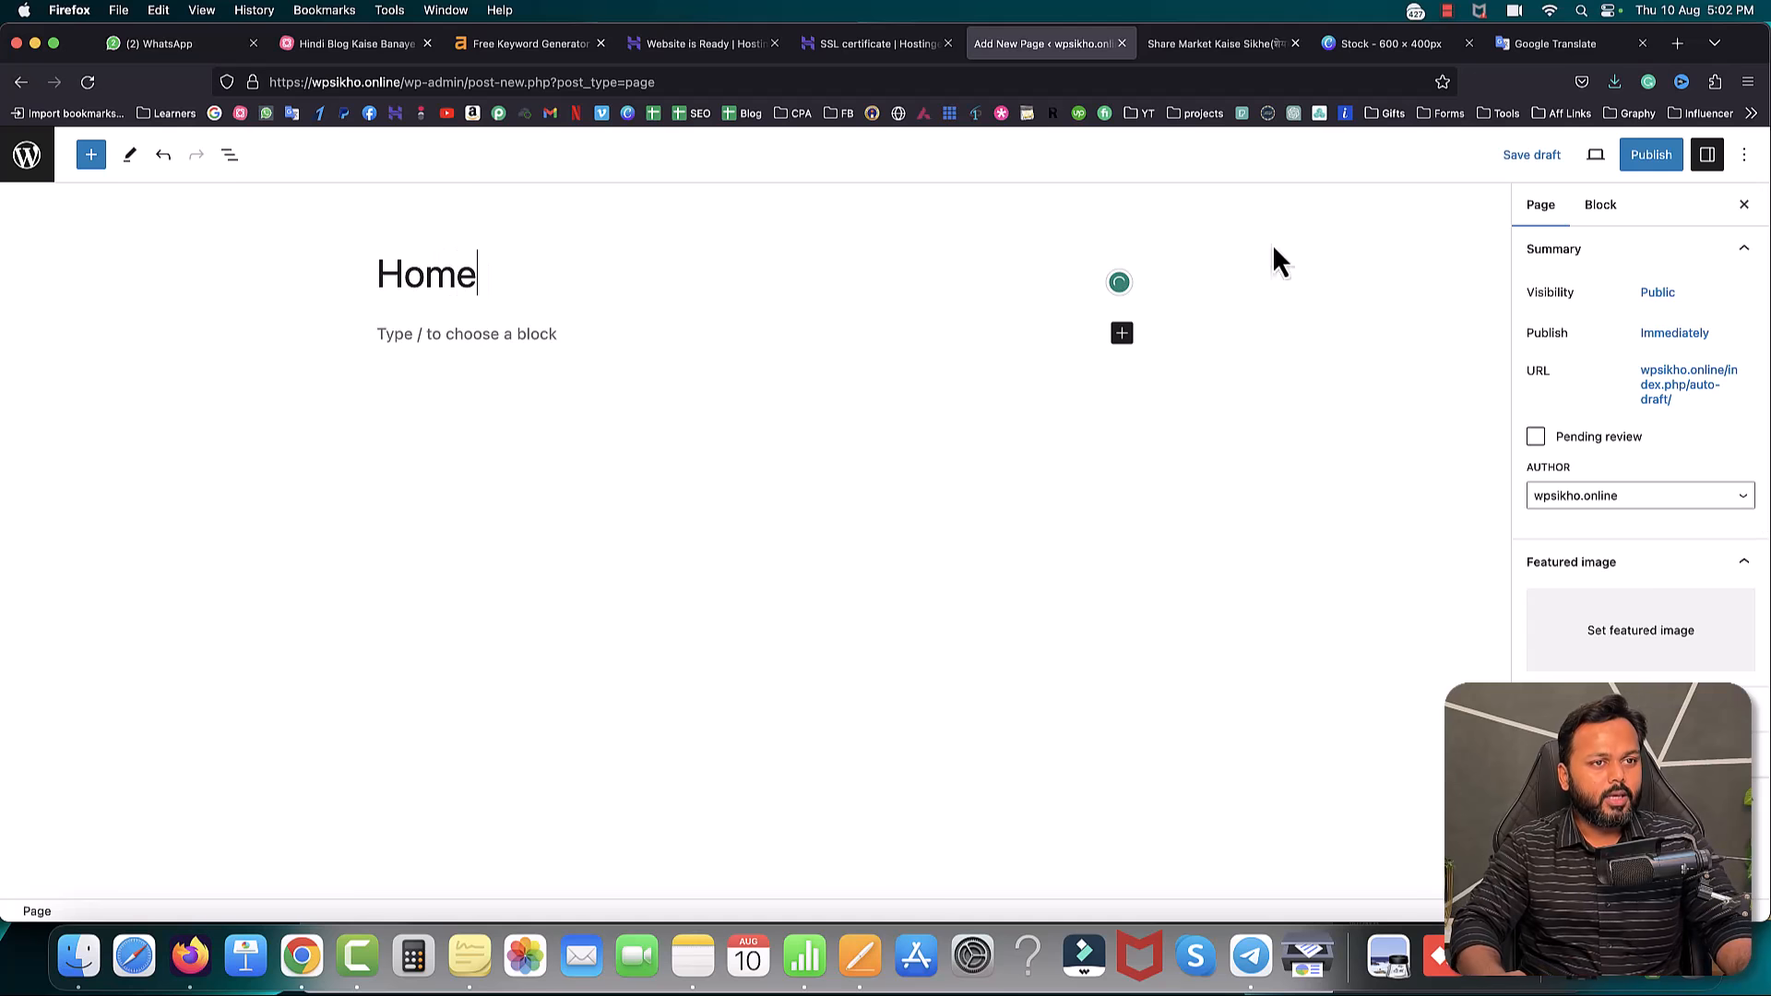
{"action": "left_click", "coordinate": [1651, 157]}
{"action": "left_click", "coordinate": [1589, 164]}
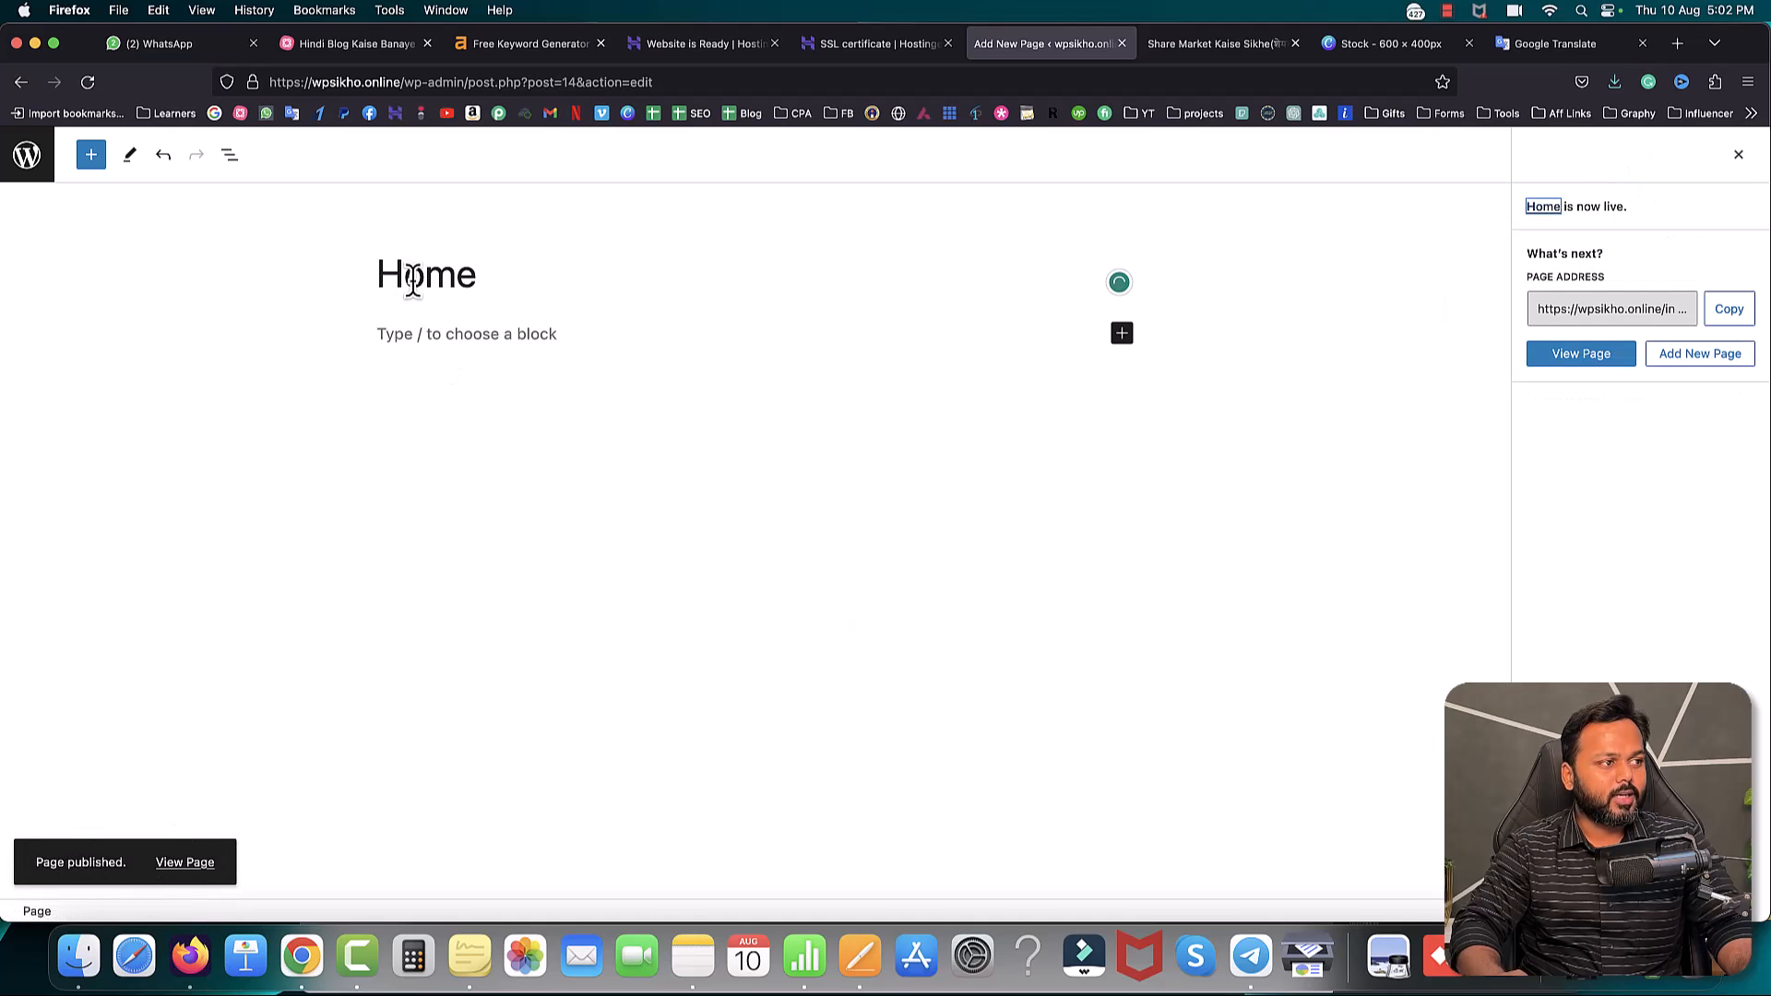
{"action": "left_click", "coordinate": [23, 155]}
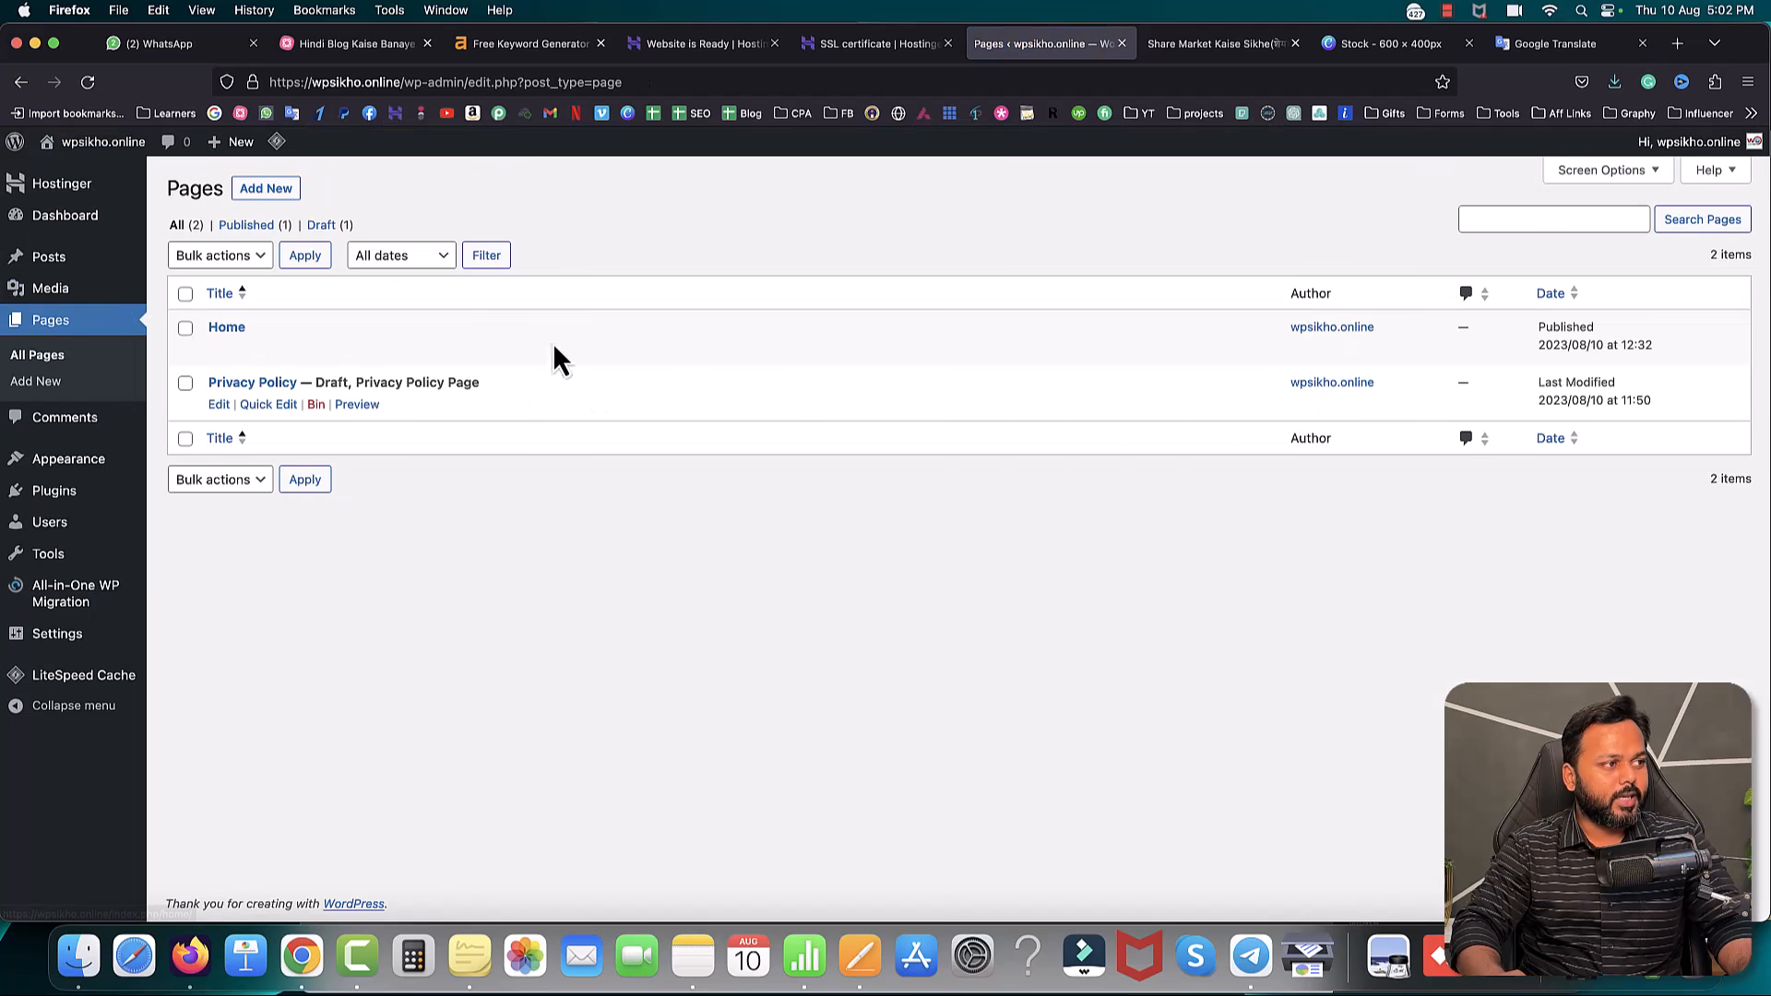
- Create and publish an 'About us' page
{"action": "left_click", "coordinate": [279, 192]}
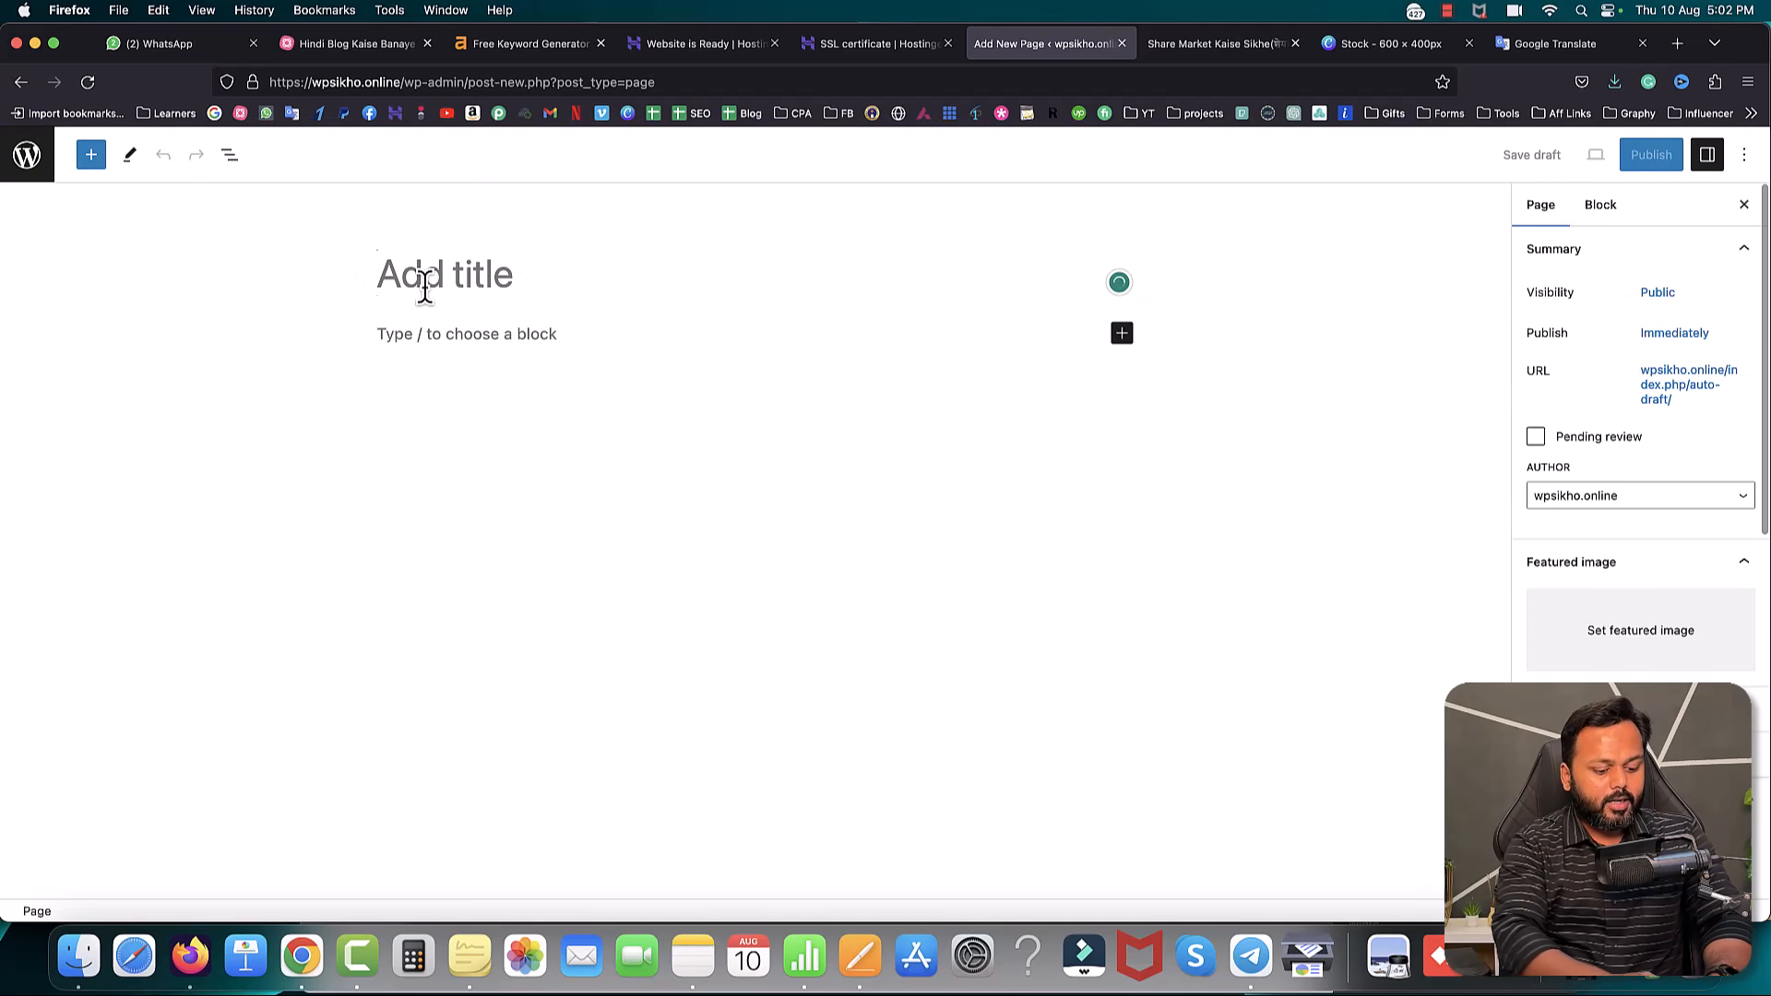
{"action": "type", "text": "About us"}
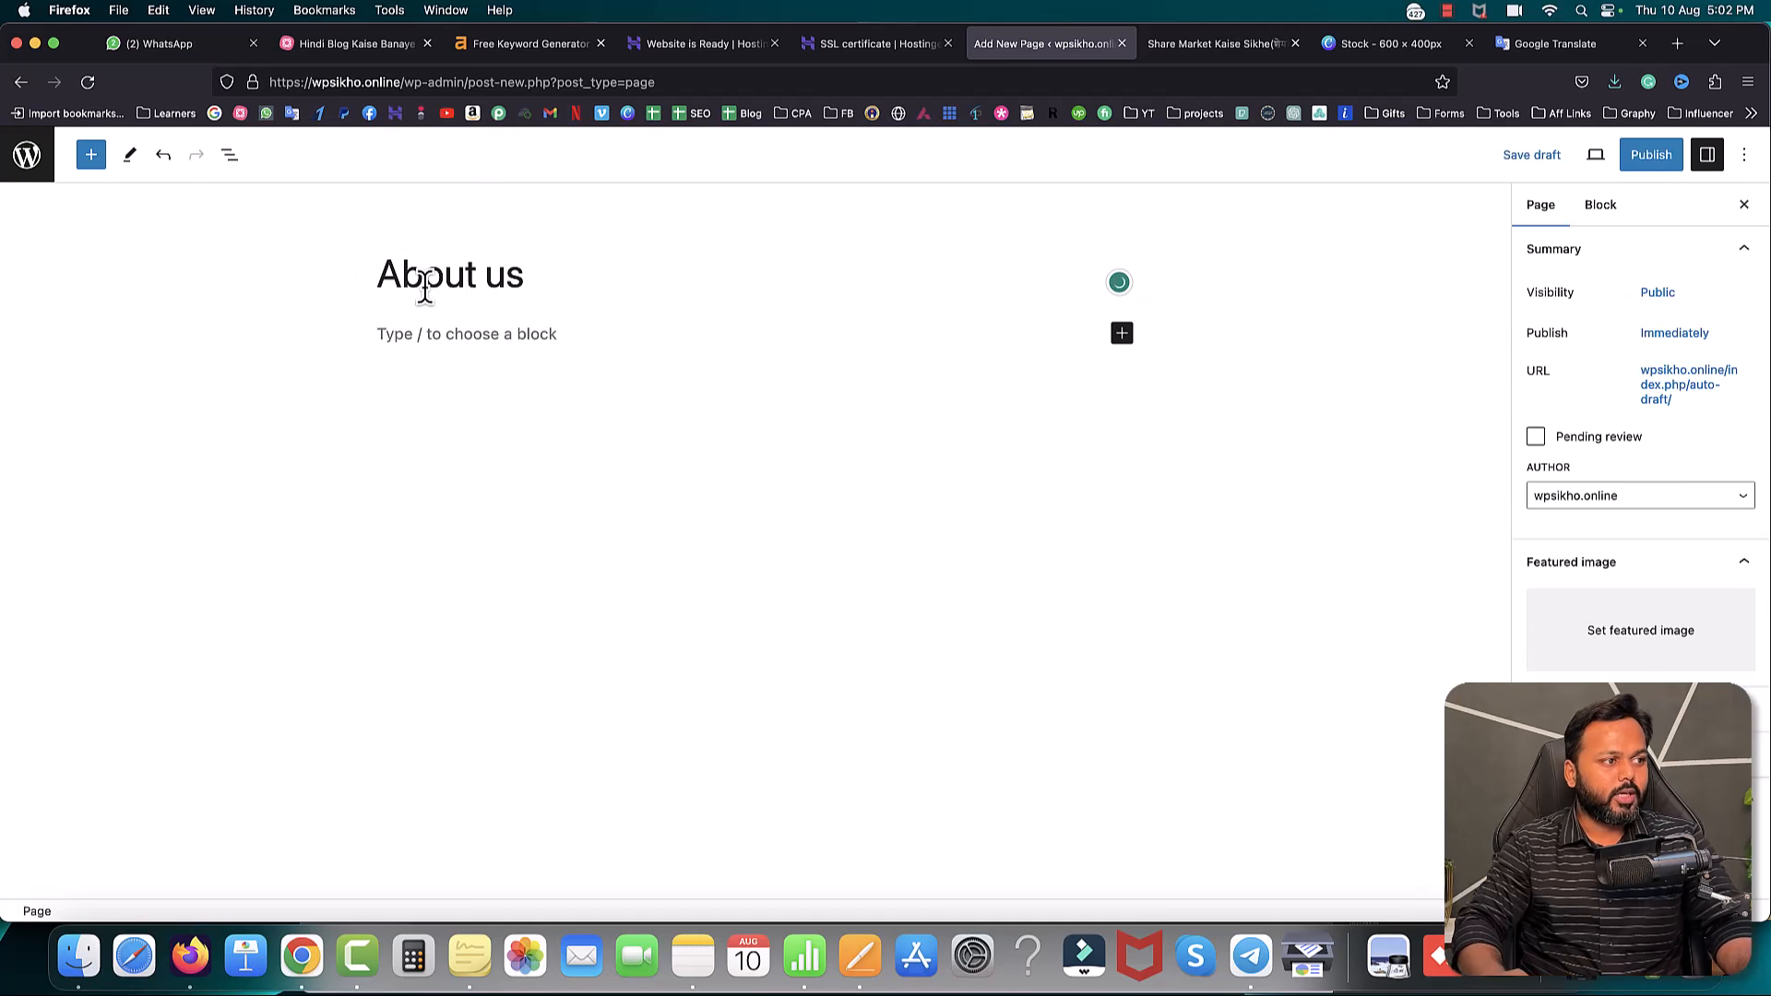
{"action": "left_click", "coordinate": [457, 338]}
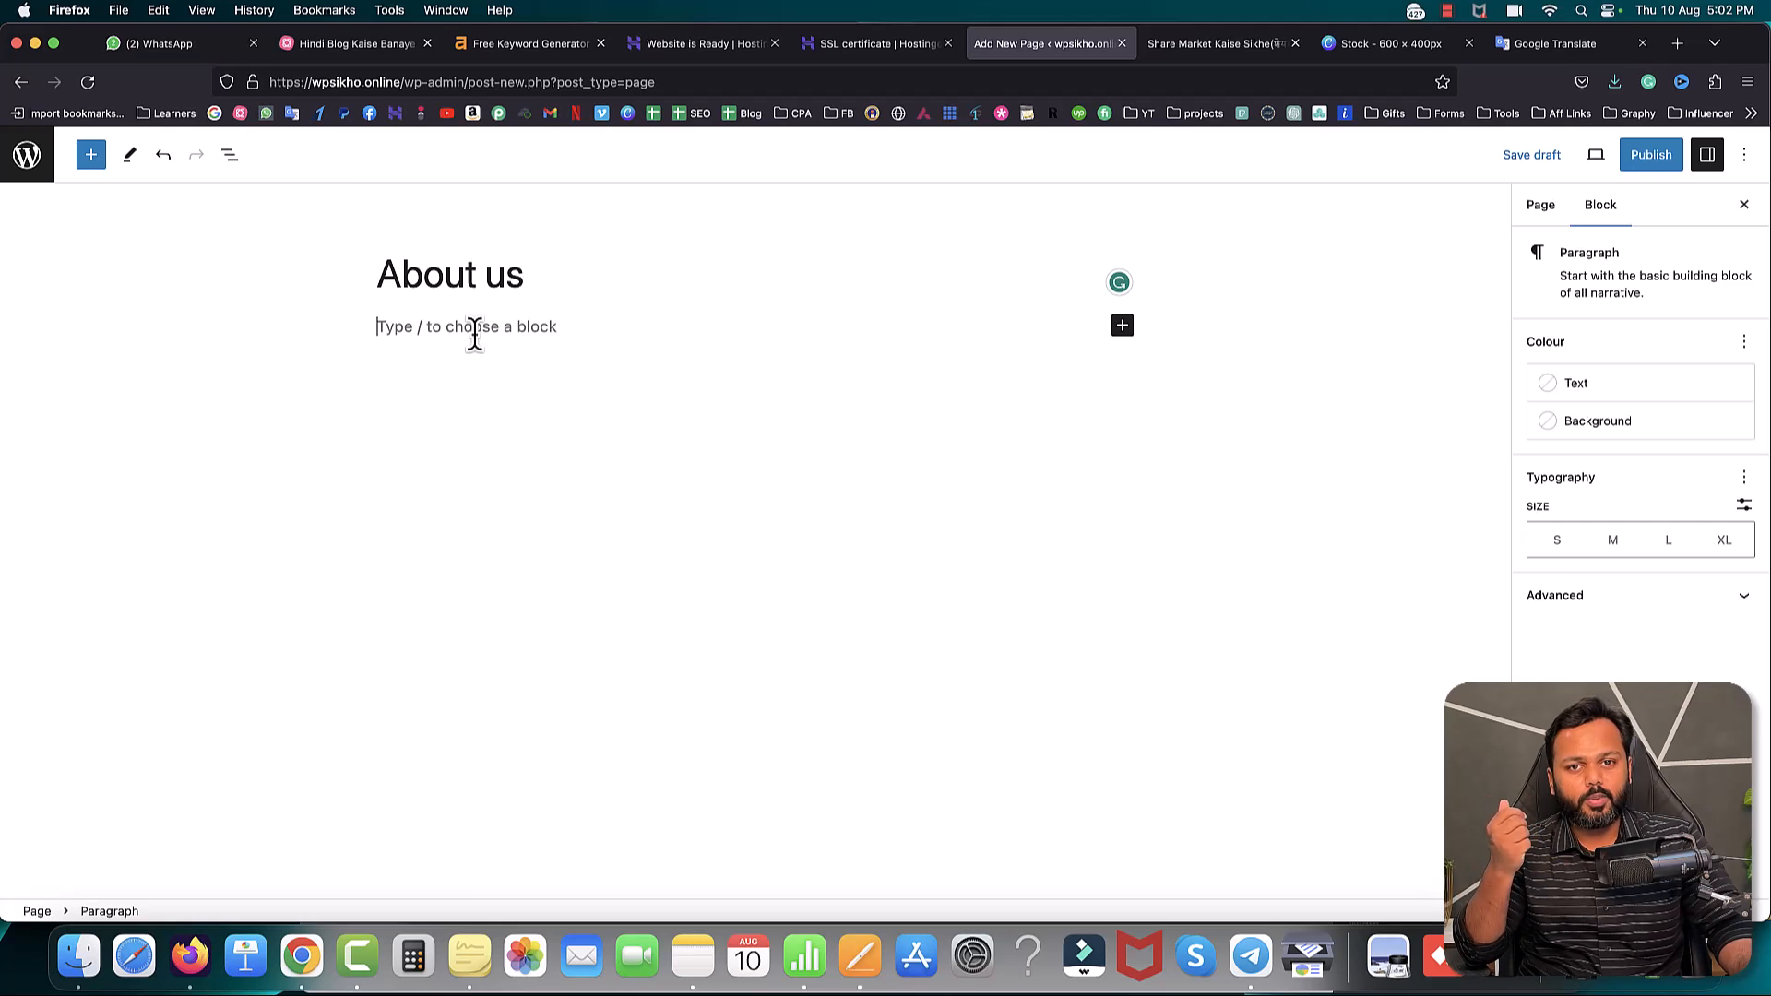
{"action": "left_click", "coordinate": [1644, 158]}
{"action": "left_click", "coordinate": [1599, 163]}
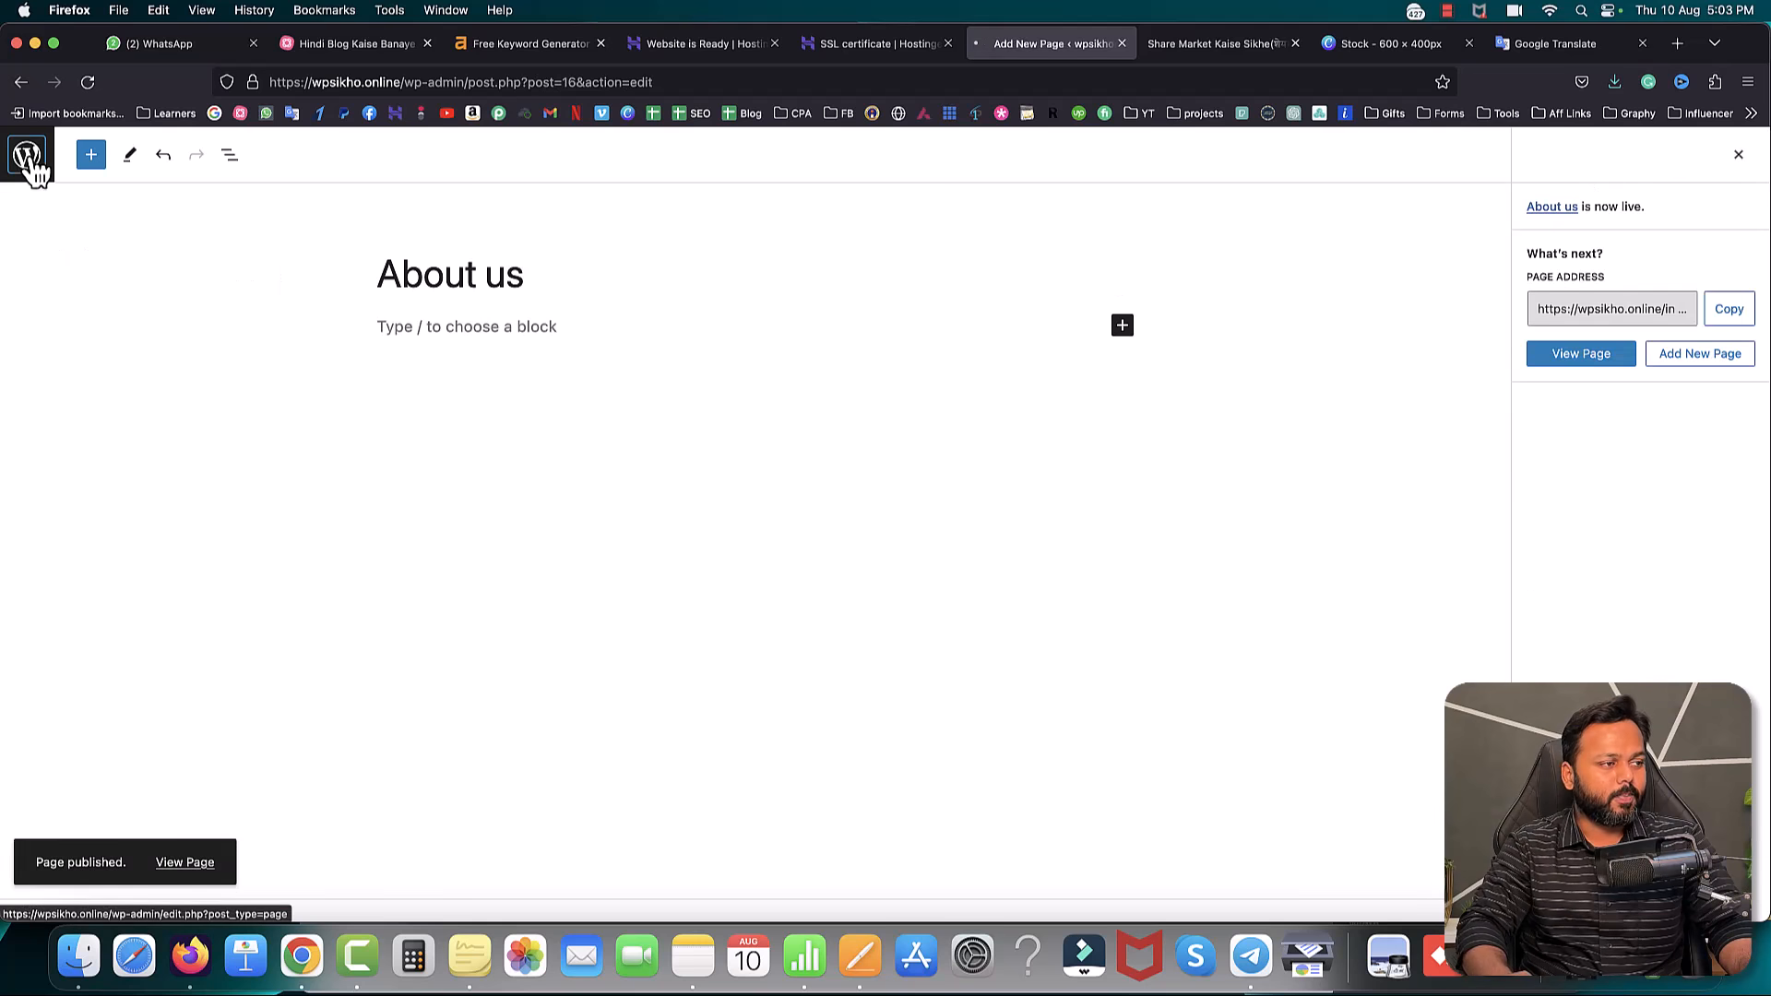
{"action": "left_click", "coordinate": [27, 154]}
- Create and publish a 'Contact us' page
{"action": "left_click", "coordinate": [266, 189]}
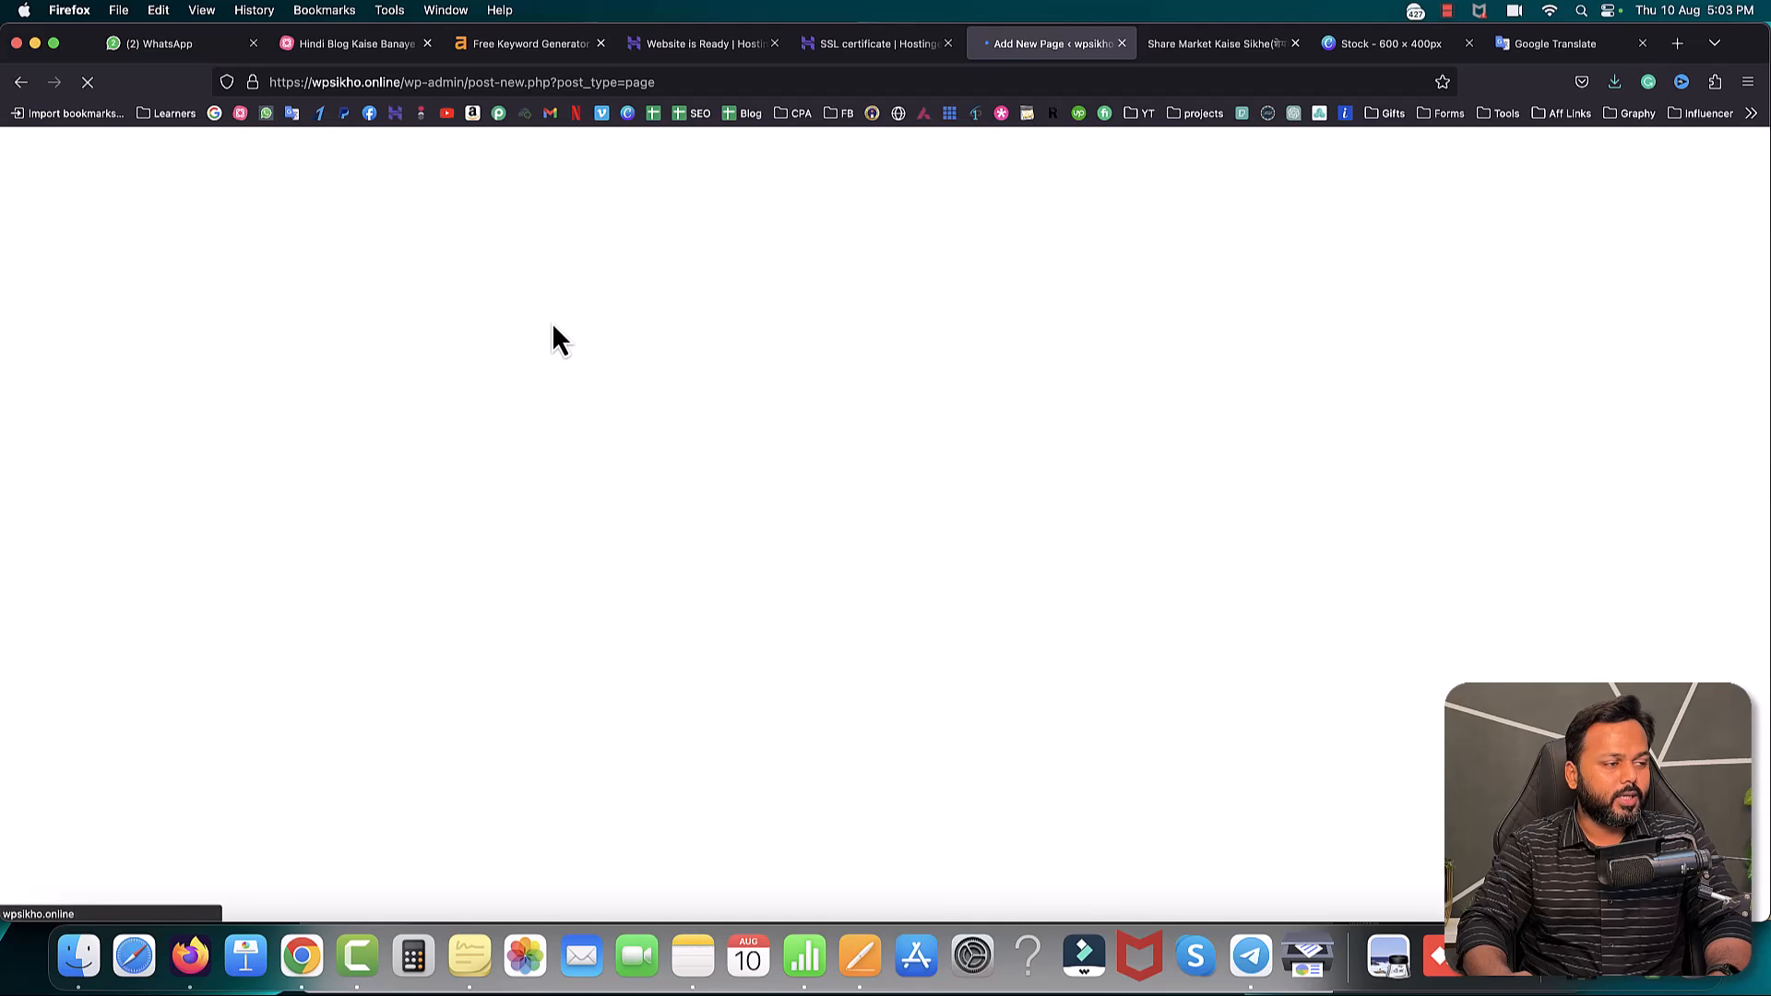
{"action": "type", "text": "Contact us"}
{"action": "left_click", "coordinate": [1646, 159]}
{"action": "left_click", "coordinate": [1581, 167]}
{"action": "left_click", "coordinate": [27, 164]}
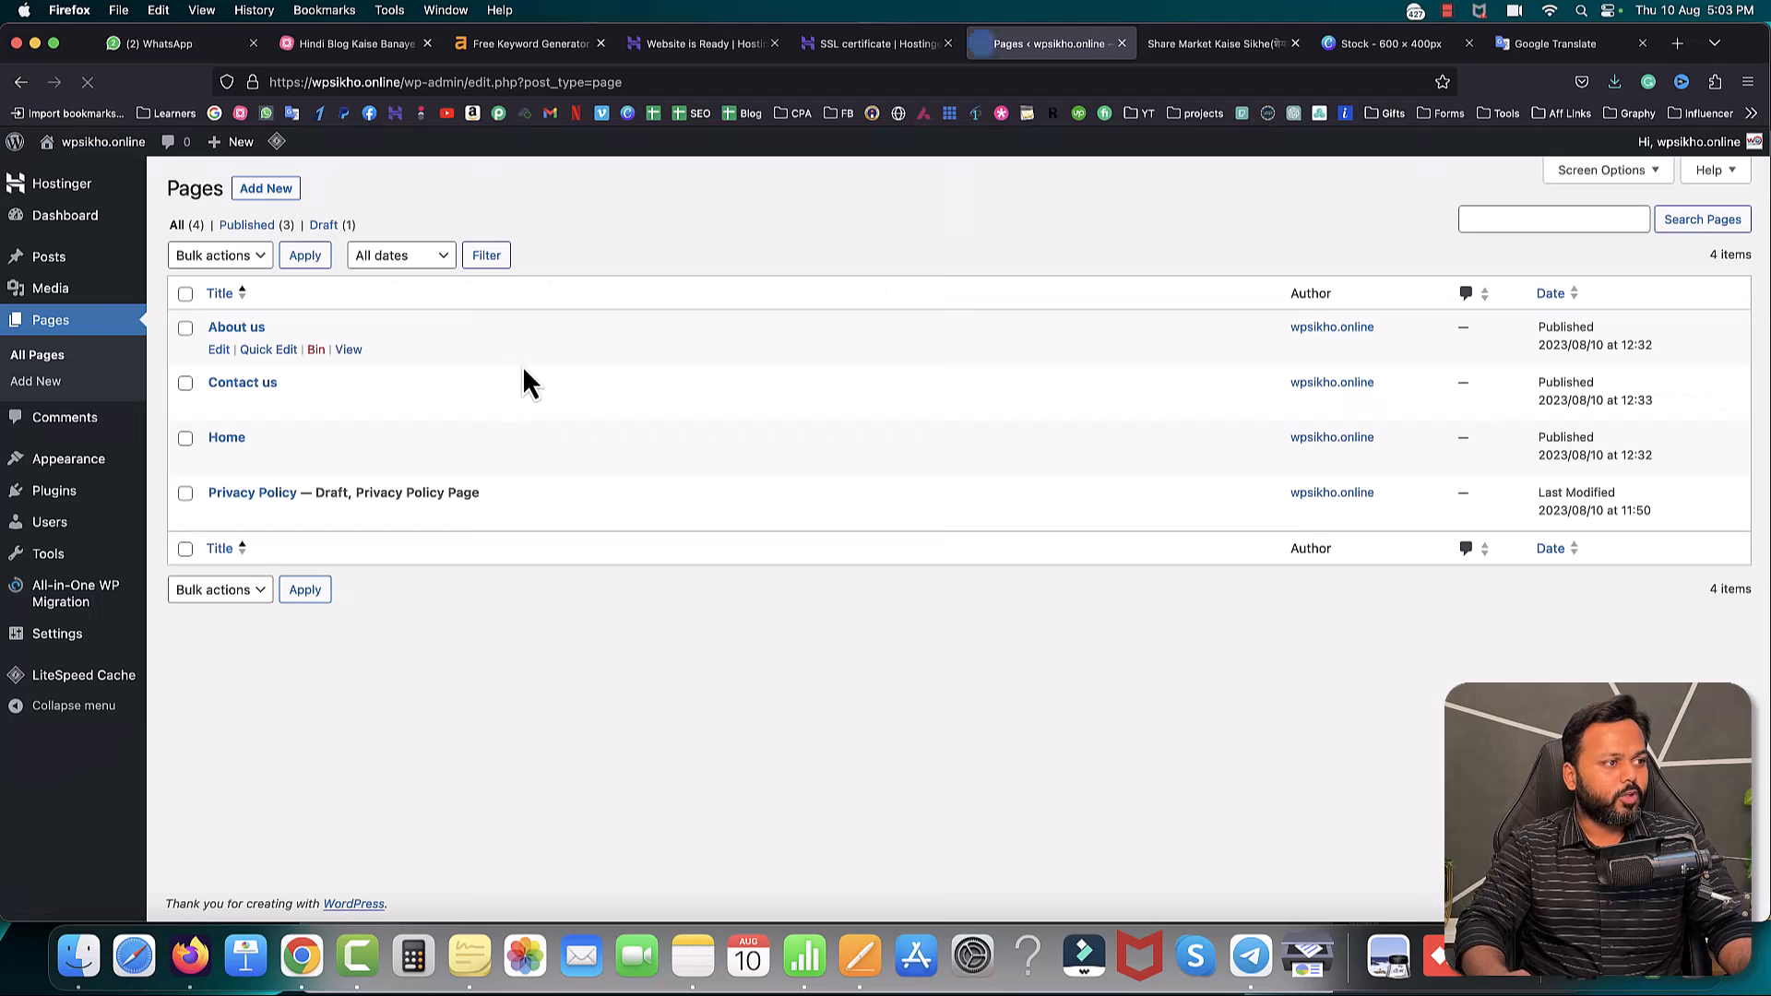
- Start a new page titled 'Disclaimer' and open a new browser tab
{"action": "left_click", "coordinate": [266, 190]}
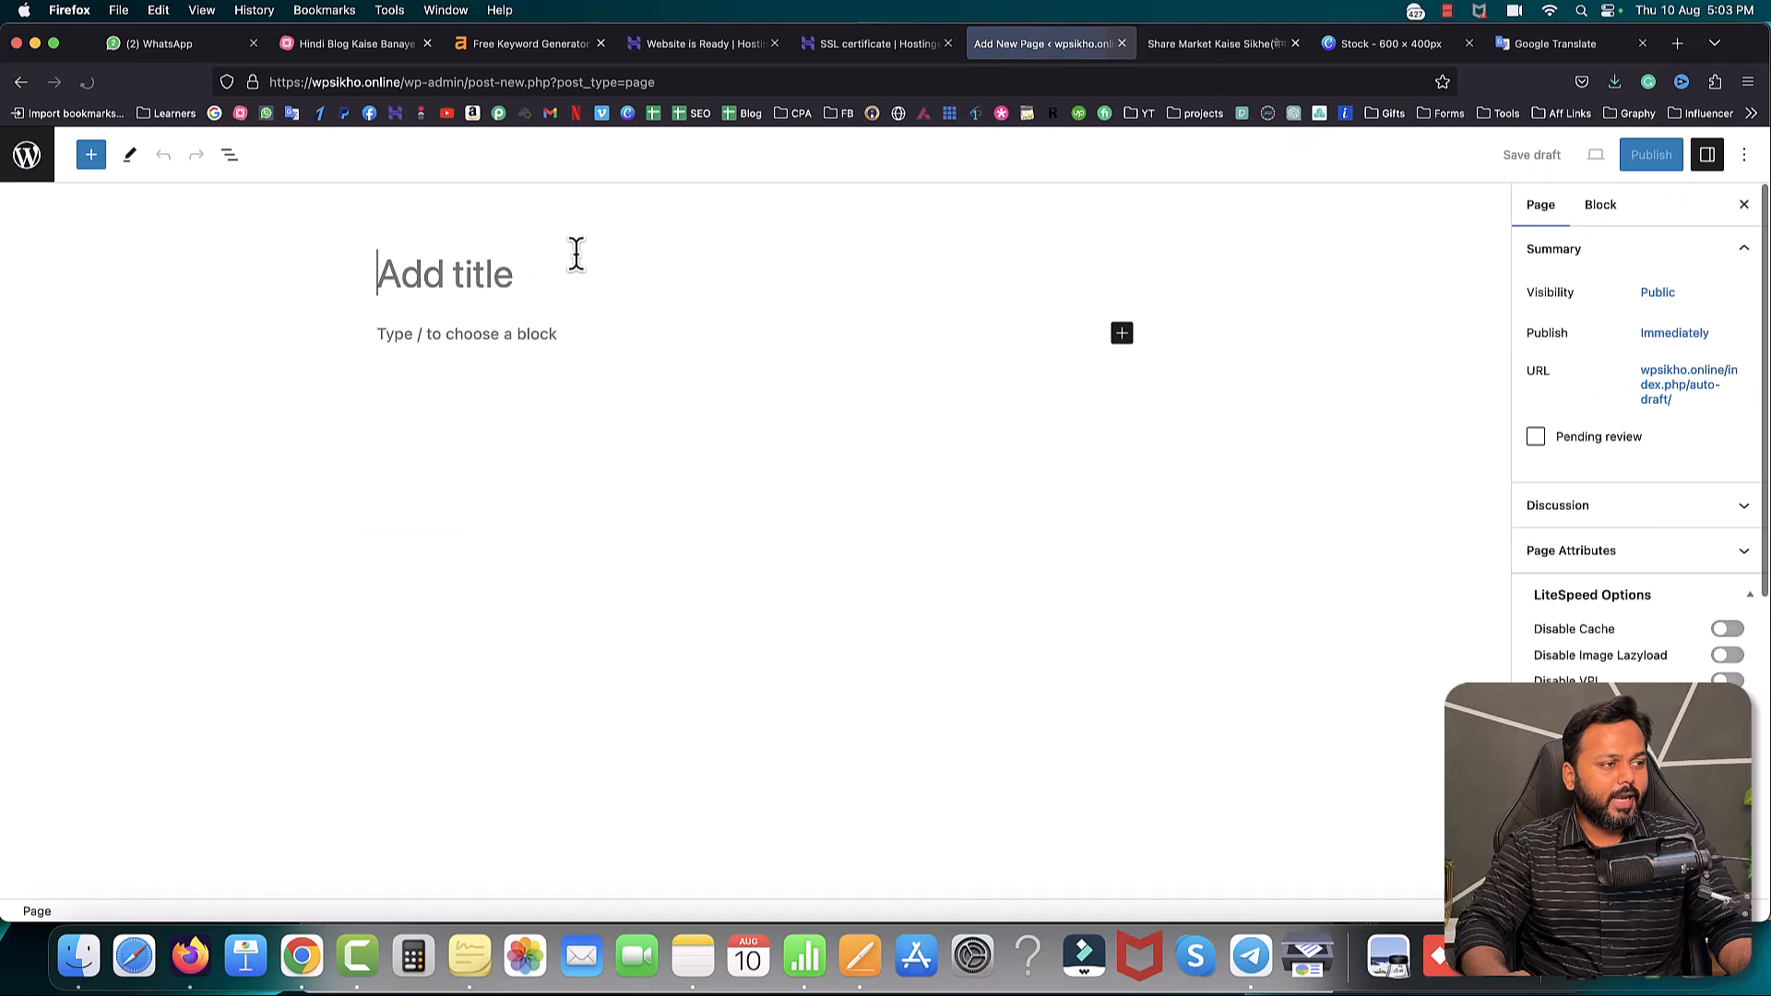
{"action": "type", "text": "Disclaimer"}
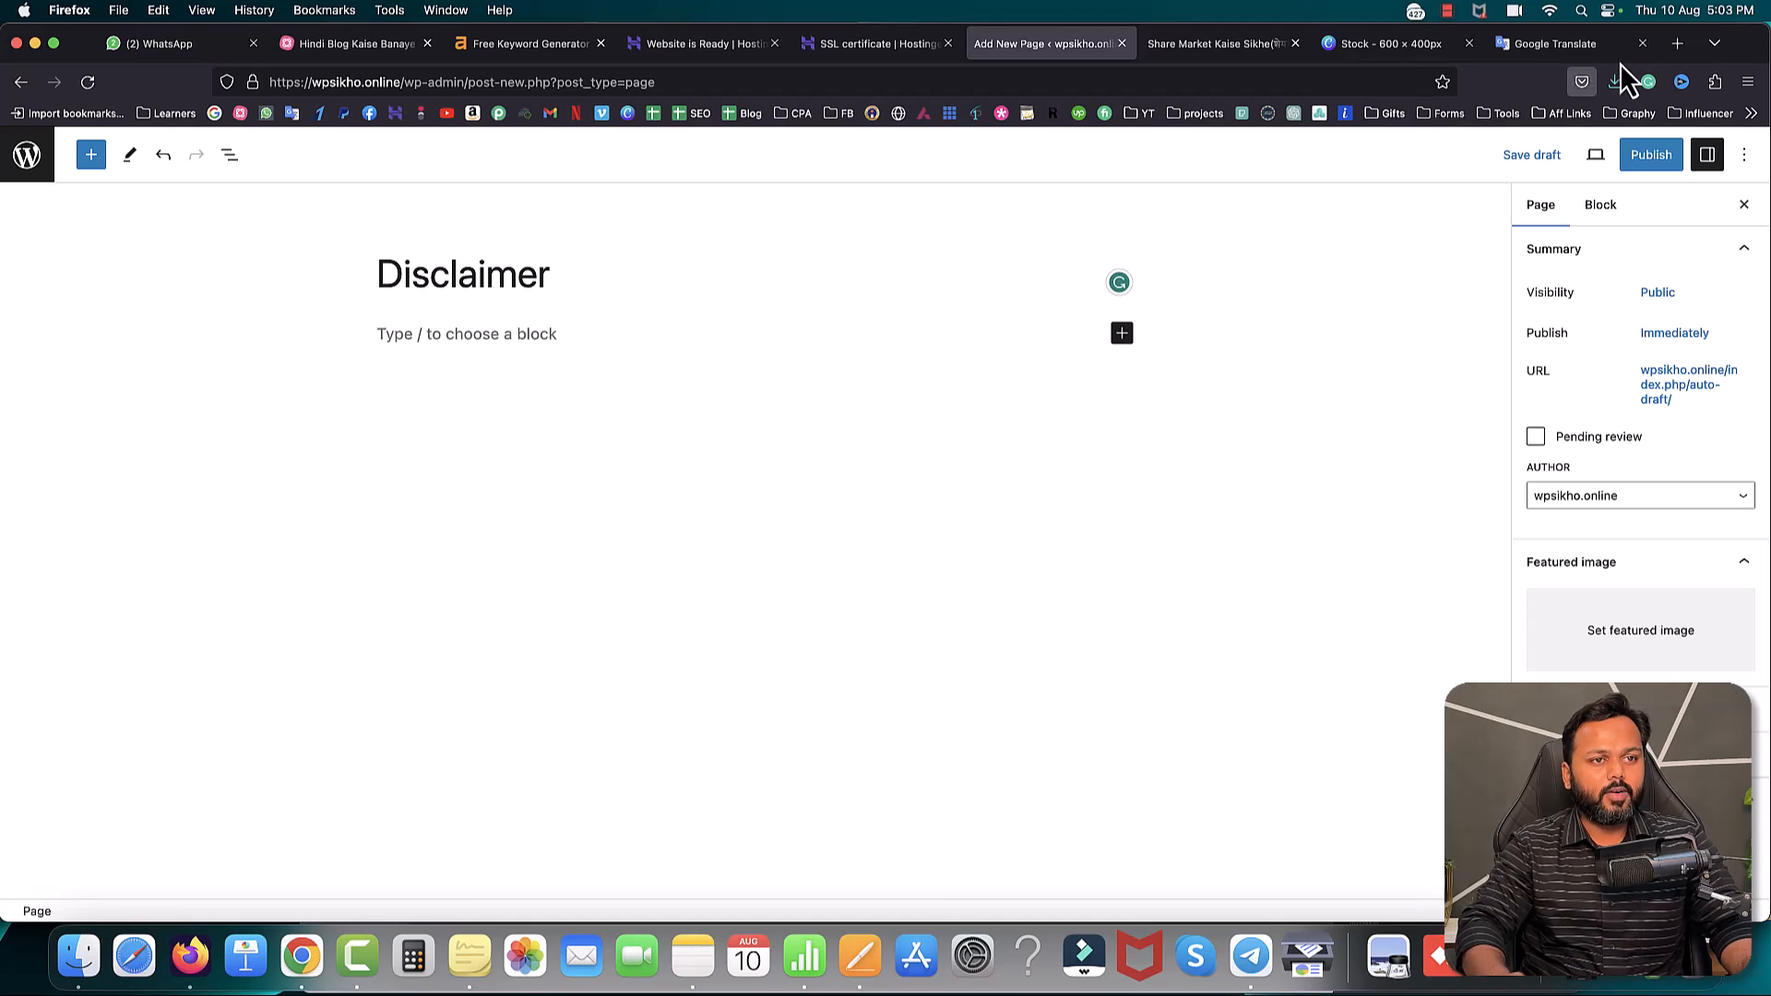
{"action": "left_click", "coordinate": [1678, 43]}
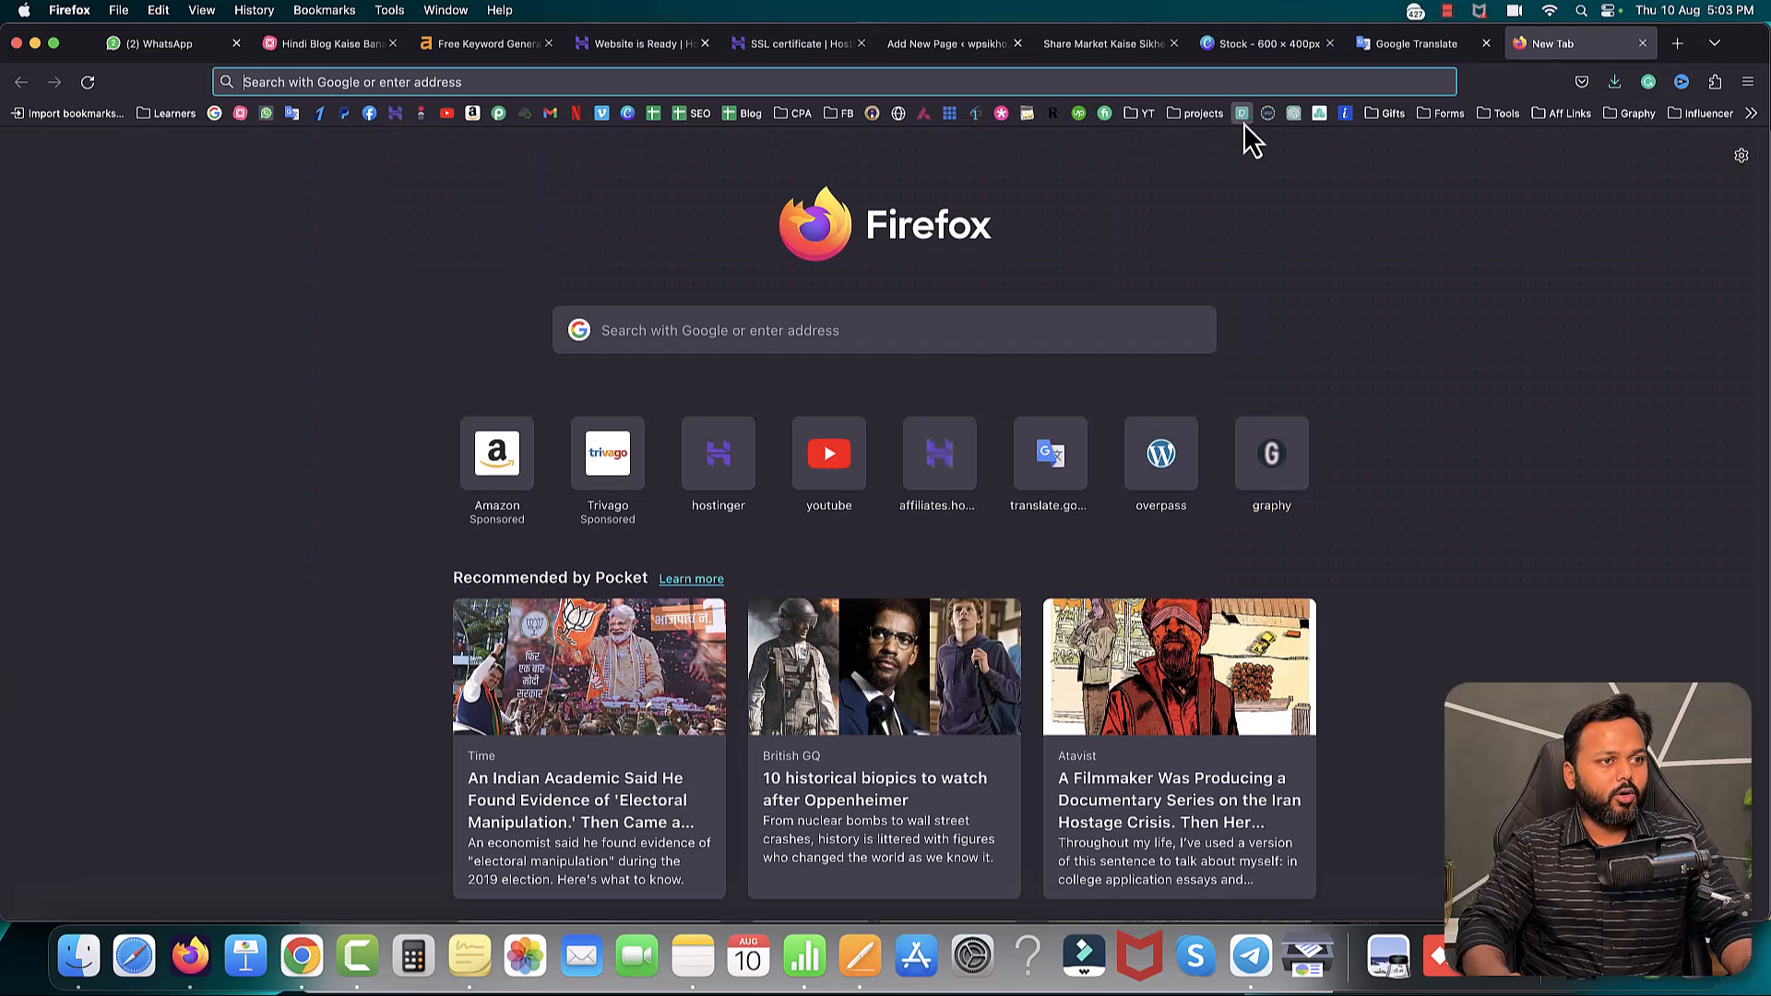
- In ChatGPT, send 'I have a blog where I want to create content for disclaimer page. Please write for me.'
{"action": "left_click", "coordinate": [1296, 114]}
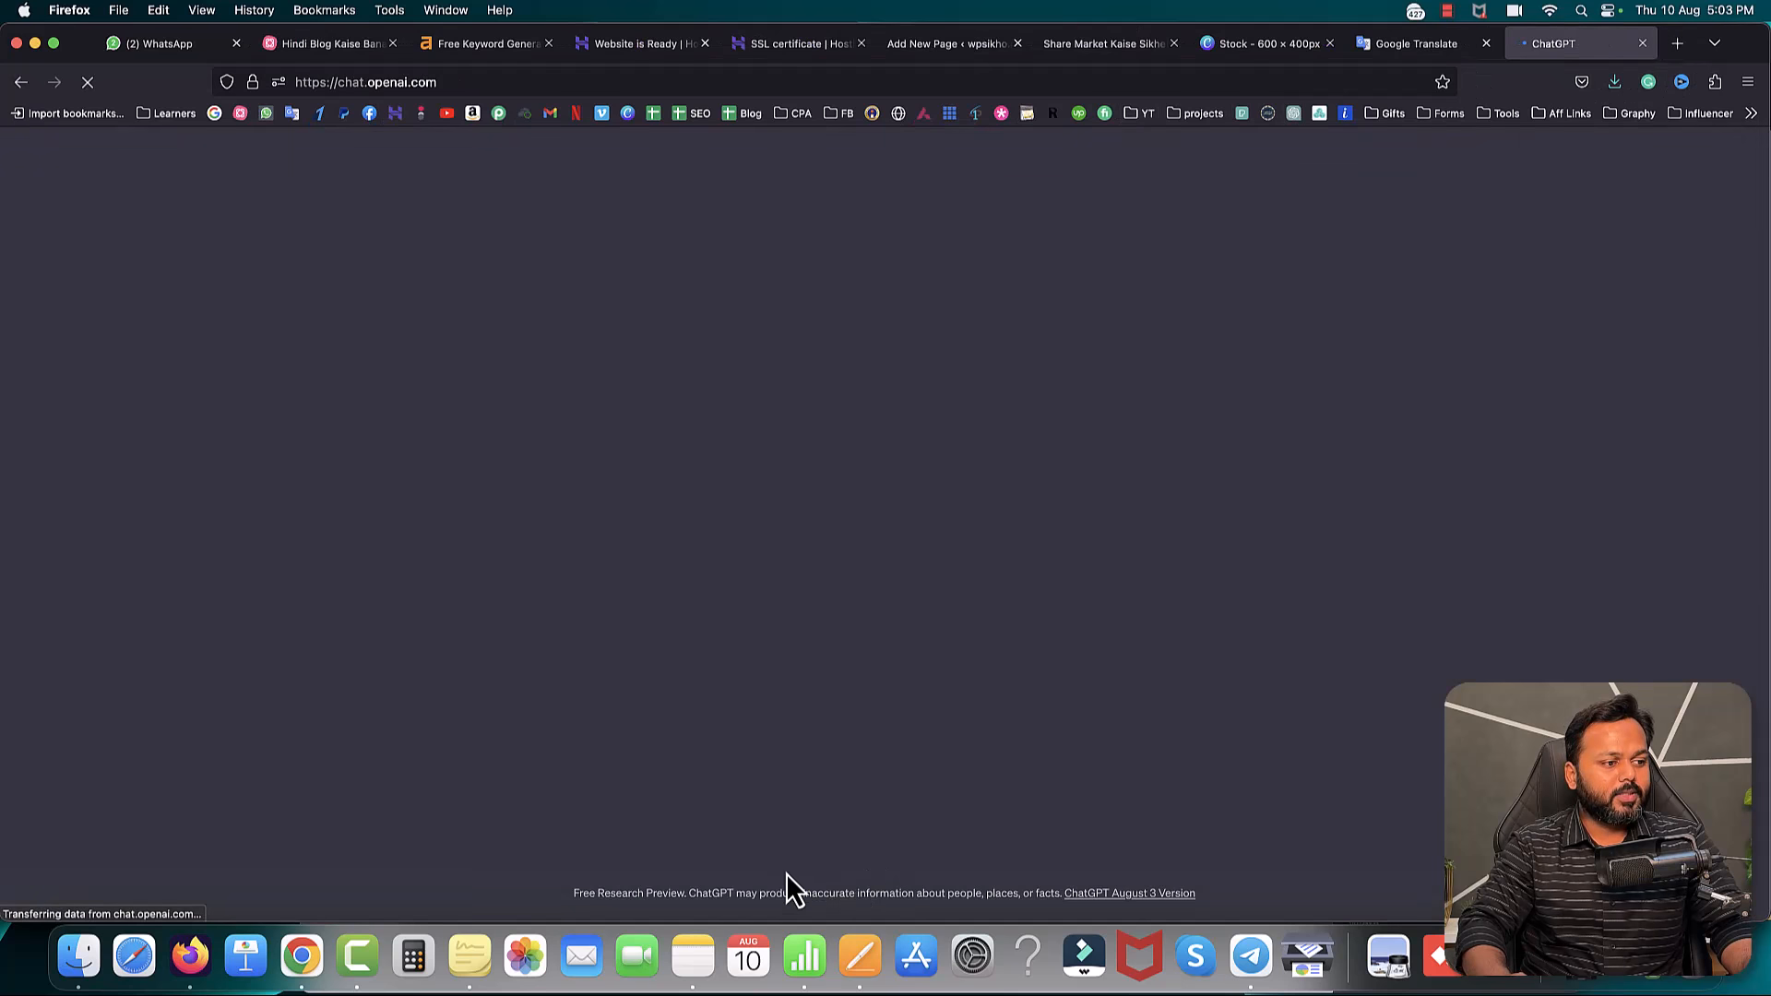
{"action": "type", "text": "I have a blog where I want to create conte"}
{"action": "key", "text": "BackSpace"}
{"action": "key", "text": "BackSpace"}
{"action": "key", "text": "BackSpace"}
{"action": "key", "text": "BackSpace"}
{"action": "type", "text": "eate content for disclaimer page.P"}
{"action": "key", "text": "BackSpace"}
{"action": "type", "text": "Please write for me."}
{"action": "key", "text": "Return"}
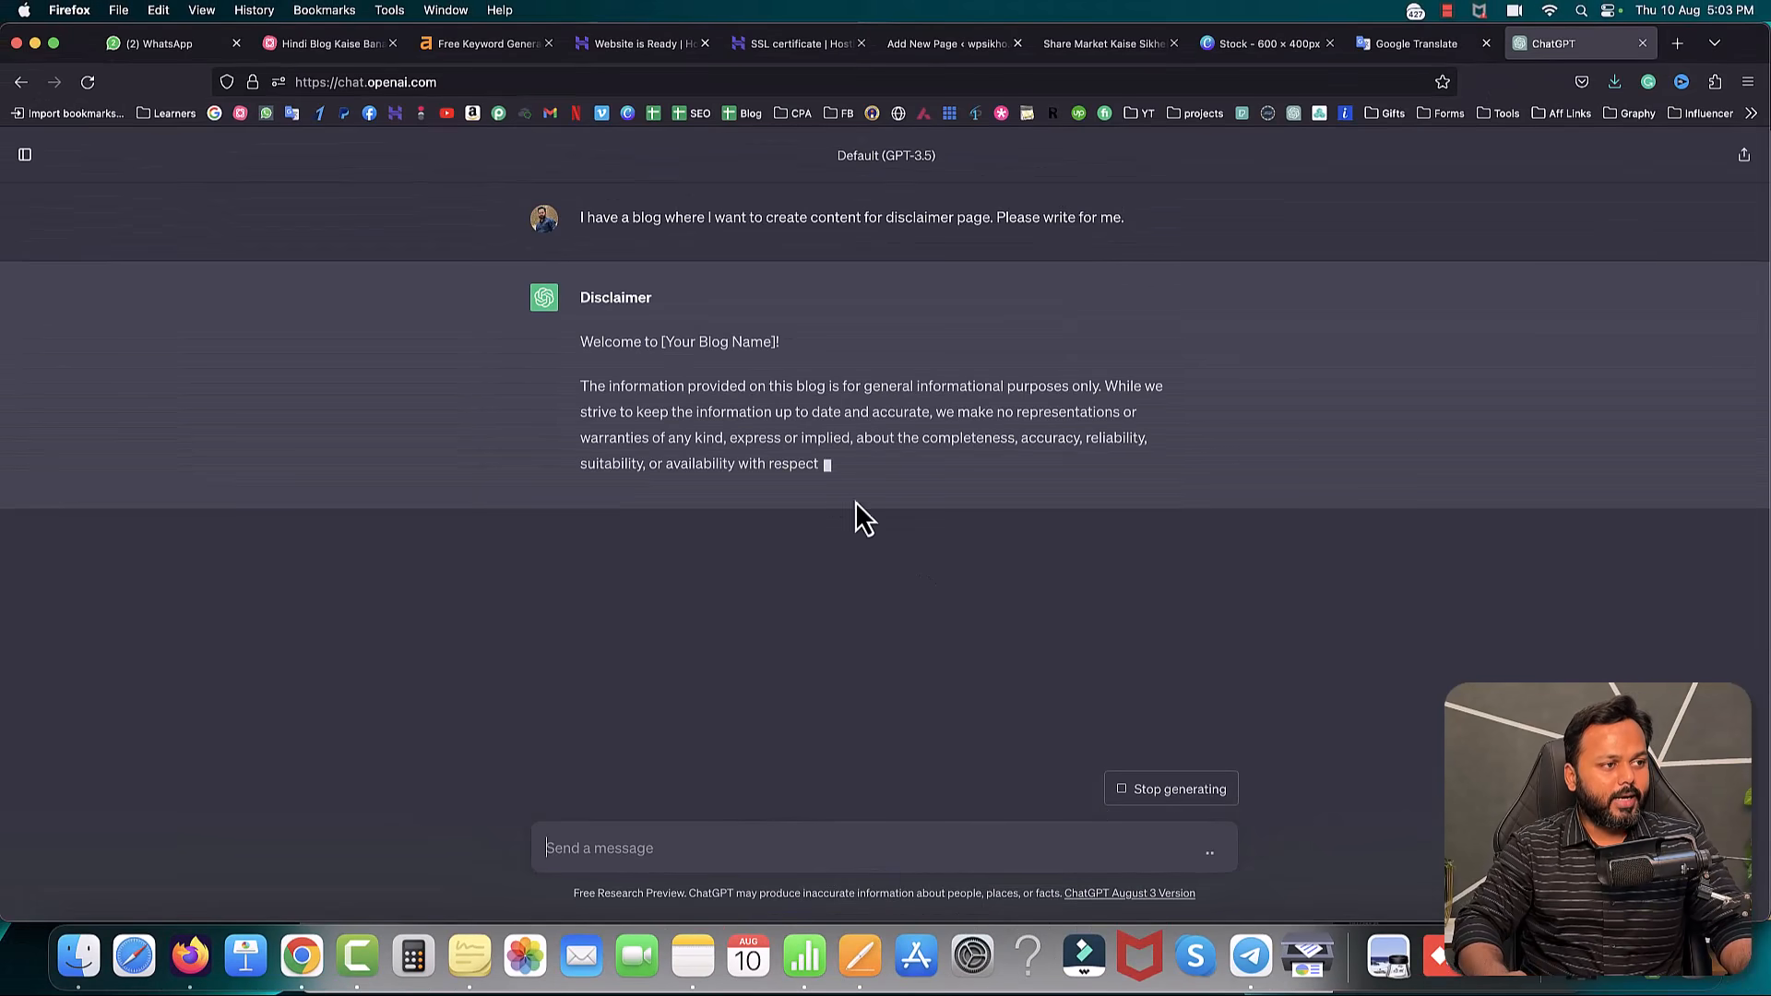
- Select the entire generated disclaimer reply for copying
{"action": "left_click_drag", "start_coordinate": [582, 342], "coordinate": [770, 218]}
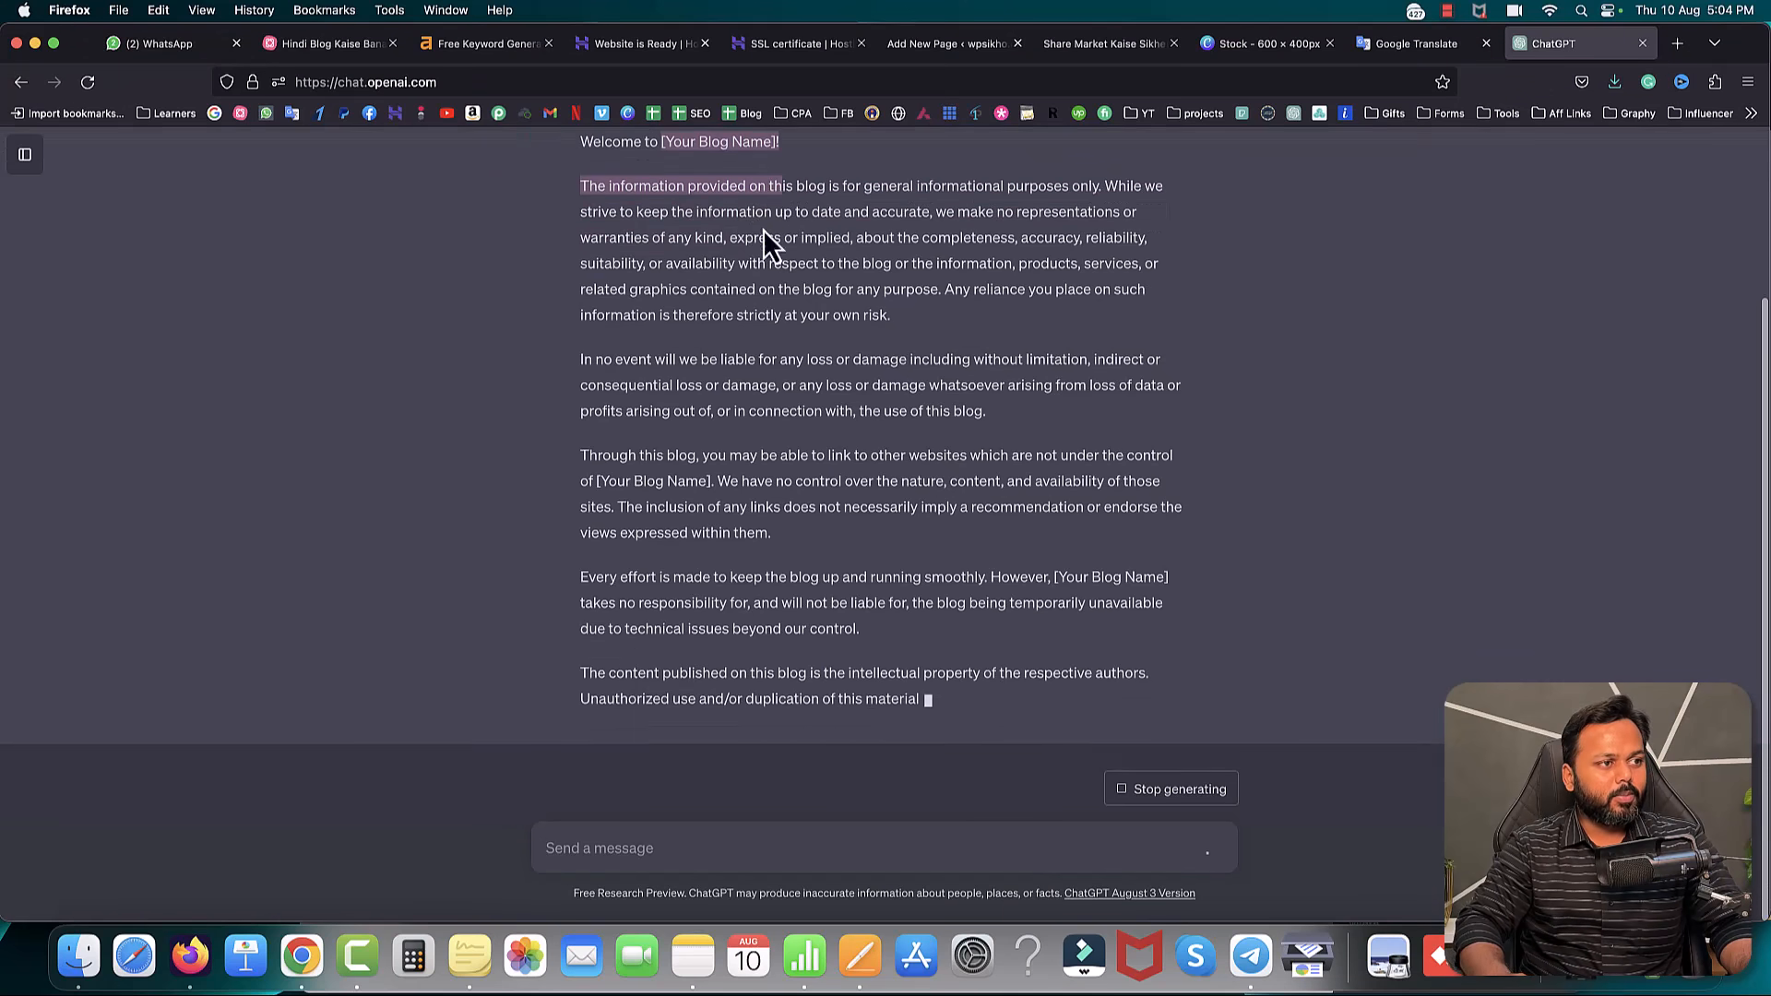
{"action": "scroll", "coordinate": [739, 400], "scroll_direction": "up", "scroll_amount": 5}
{"action": "left_click_drag", "start_coordinate": [666, 343], "coordinate": [773, 343]}
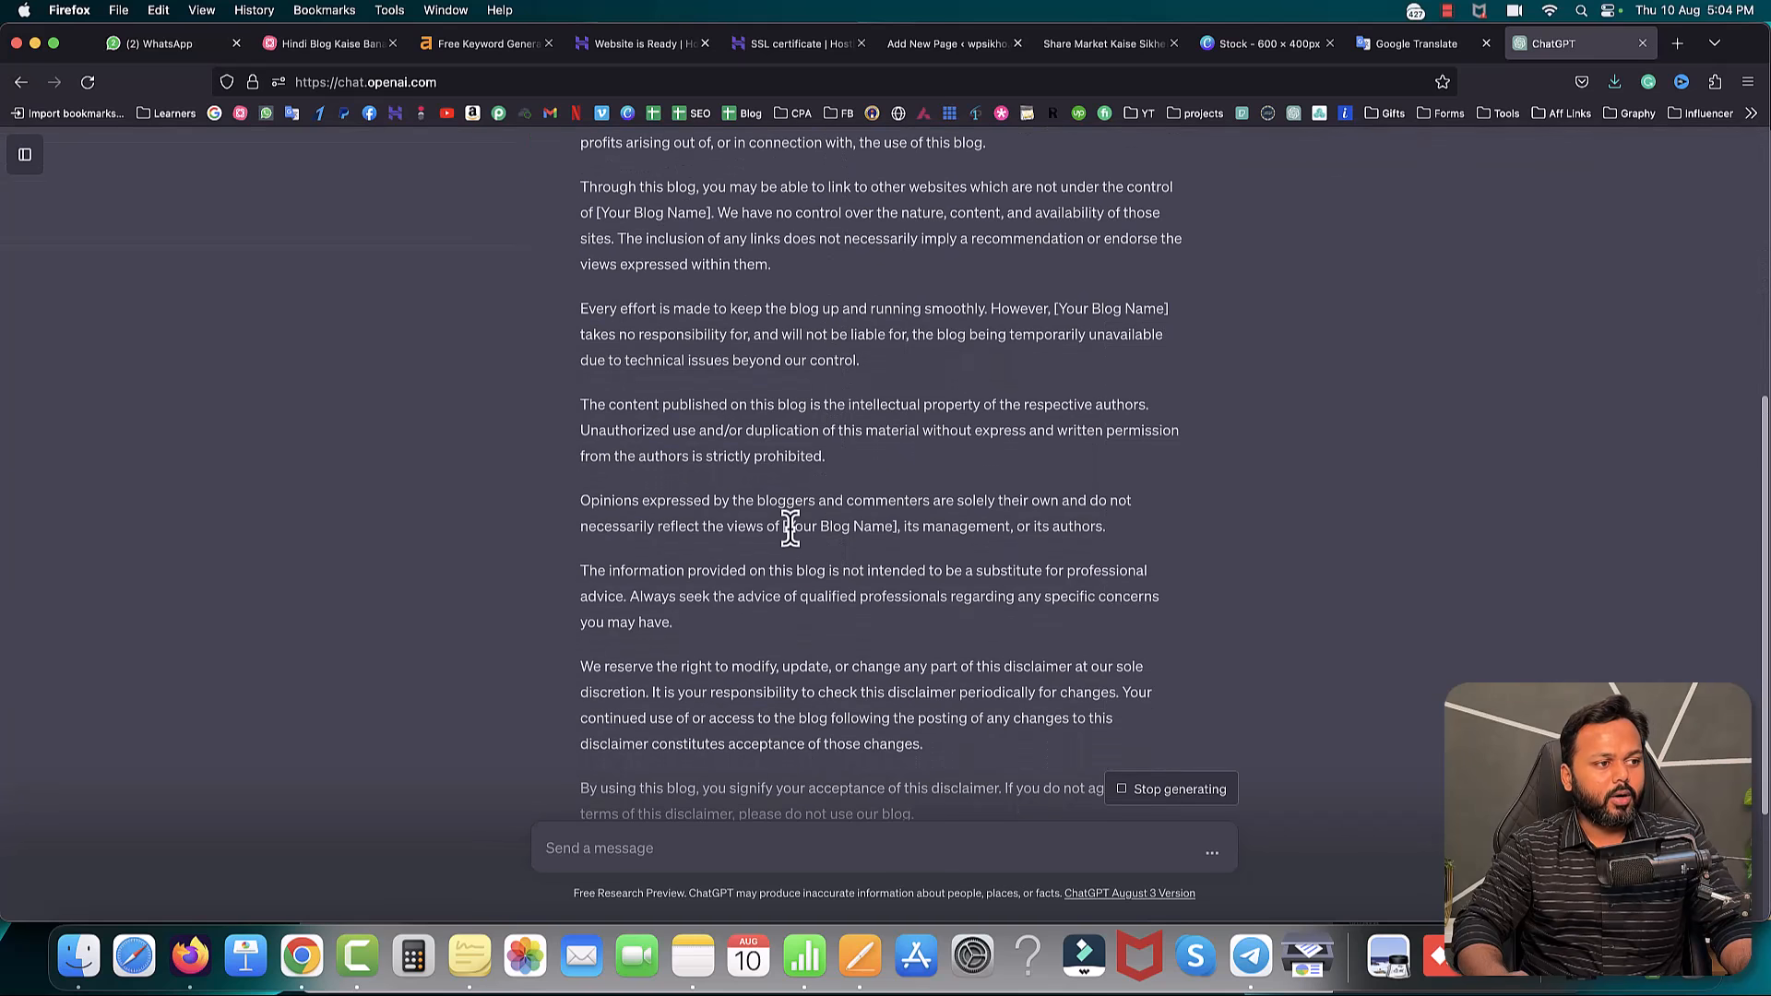
{"action": "left_click_drag", "start_coordinate": [783, 529], "coordinate": [896, 528]}
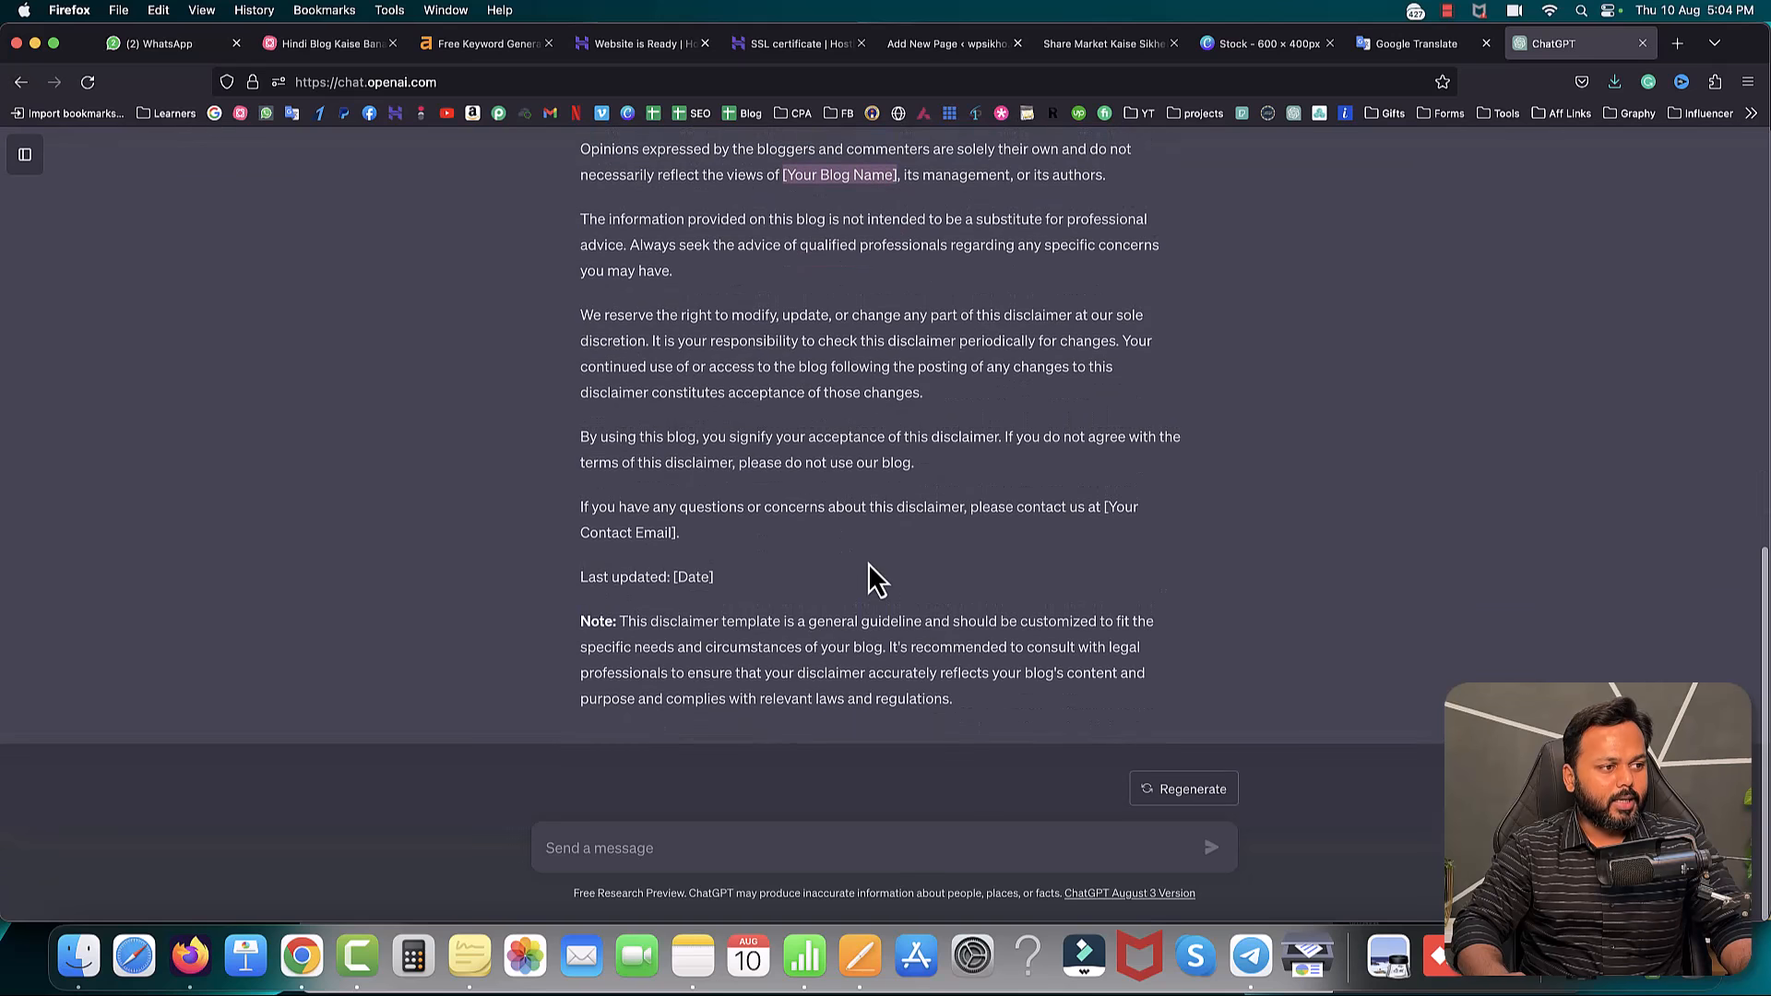
{"action": "left_click_drag", "start_coordinate": [674, 577], "coordinate": [713, 578]}
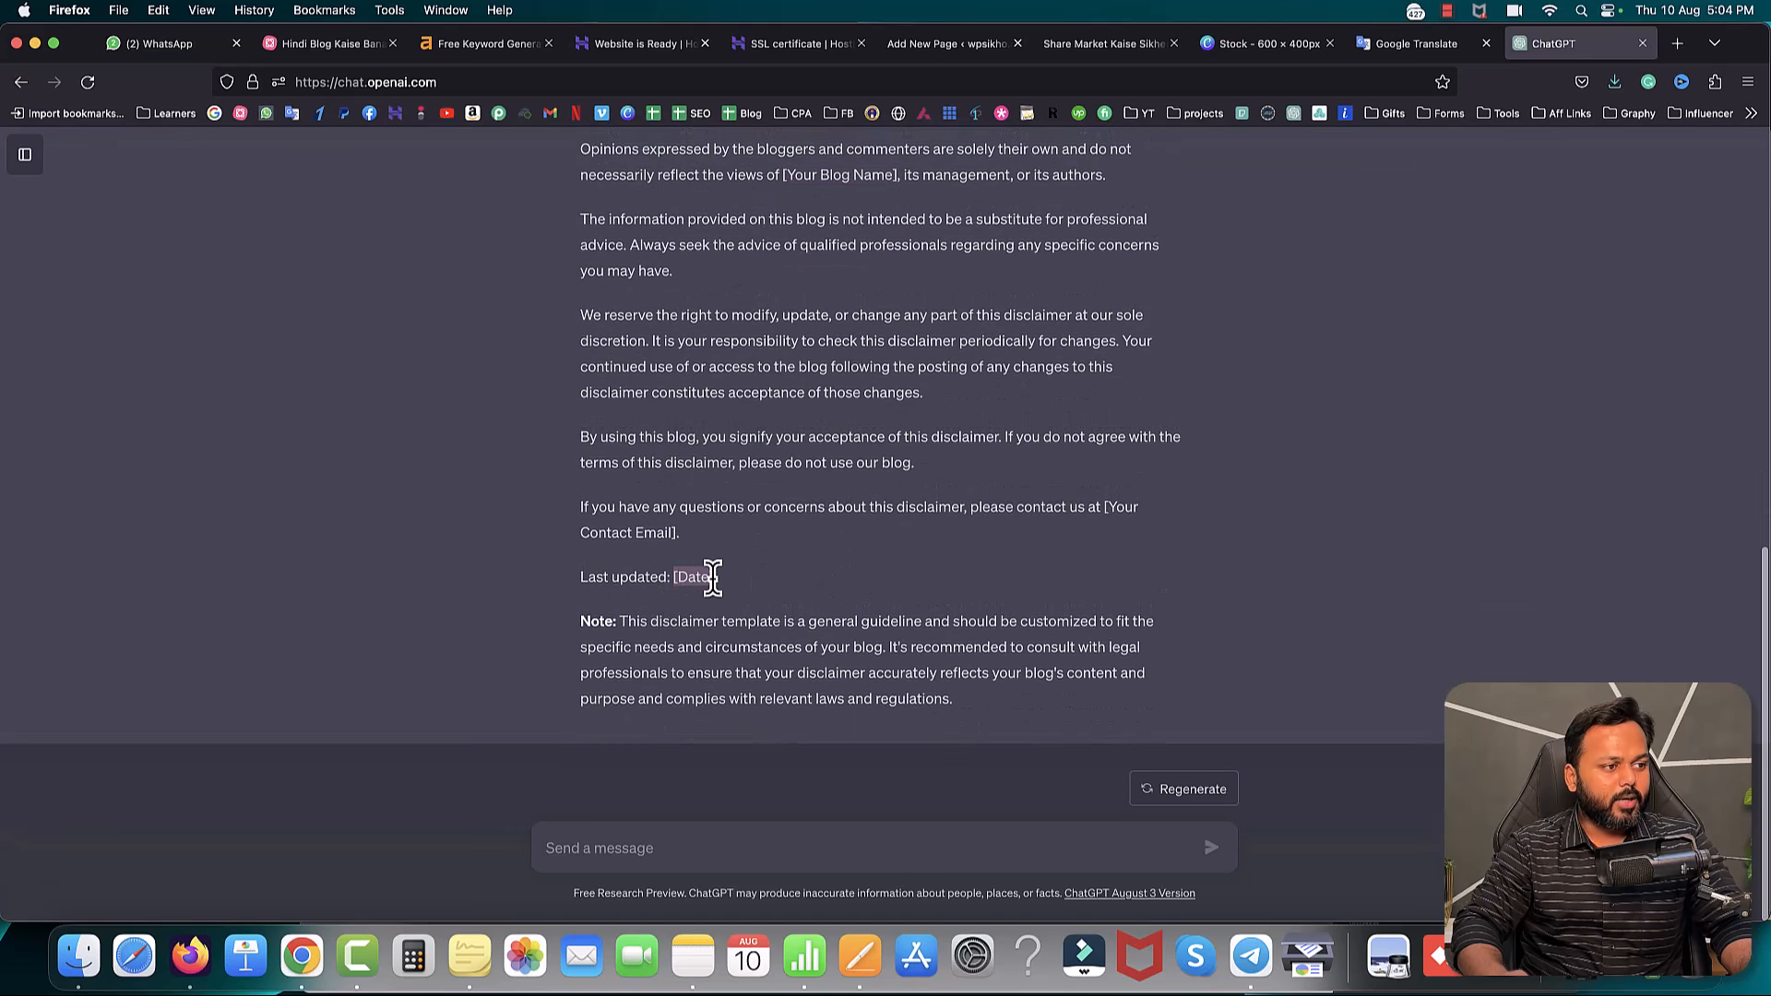
{"action": "left_click_drag", "start_coordinate": [956, 701], "coordinate": [593, 341]}
{"action": "key", "text": "super+c"}
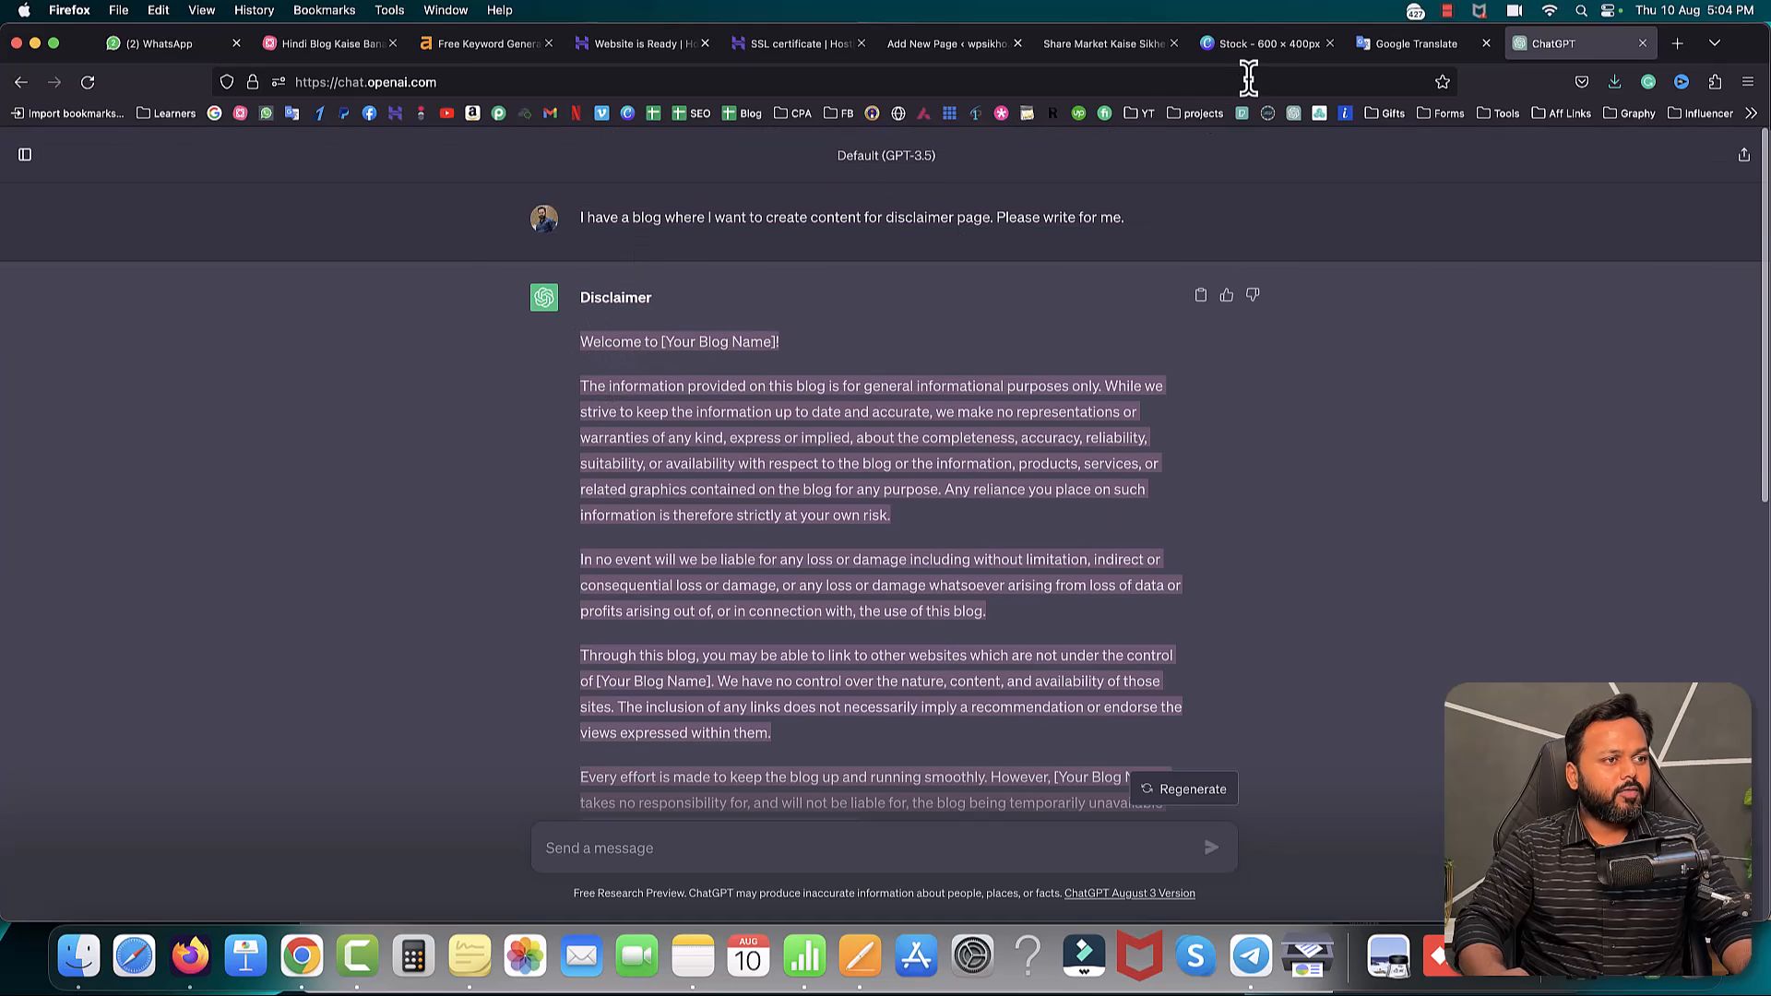
{"action": "left_click", "coordinate": [933, 46]}
- Paste the disclaimer text and replace the blog name placeholders with 'WP Sikho'
{"action": "left_click", "coordinate": [519, 337]}
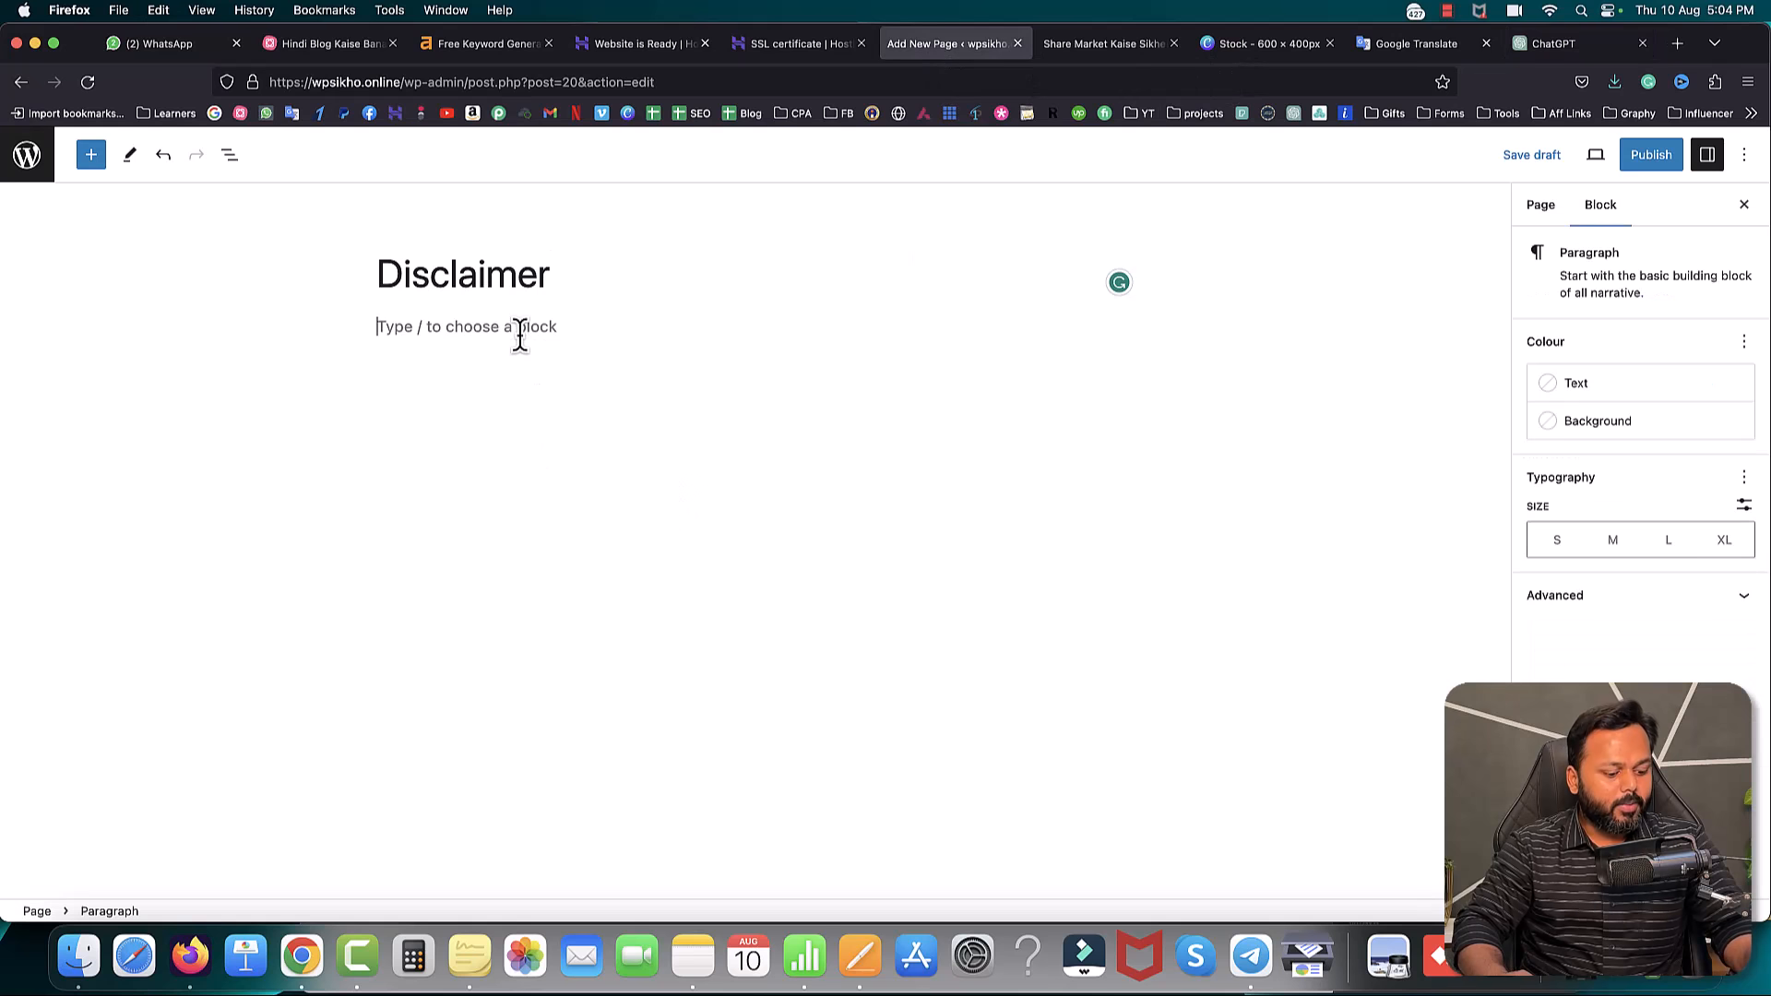
{"action": "key", "text": "super+v"}
{"action": "scroll", "coordinate": [585, 396], "scroll_direction": "up", "scroll_amount": 10}
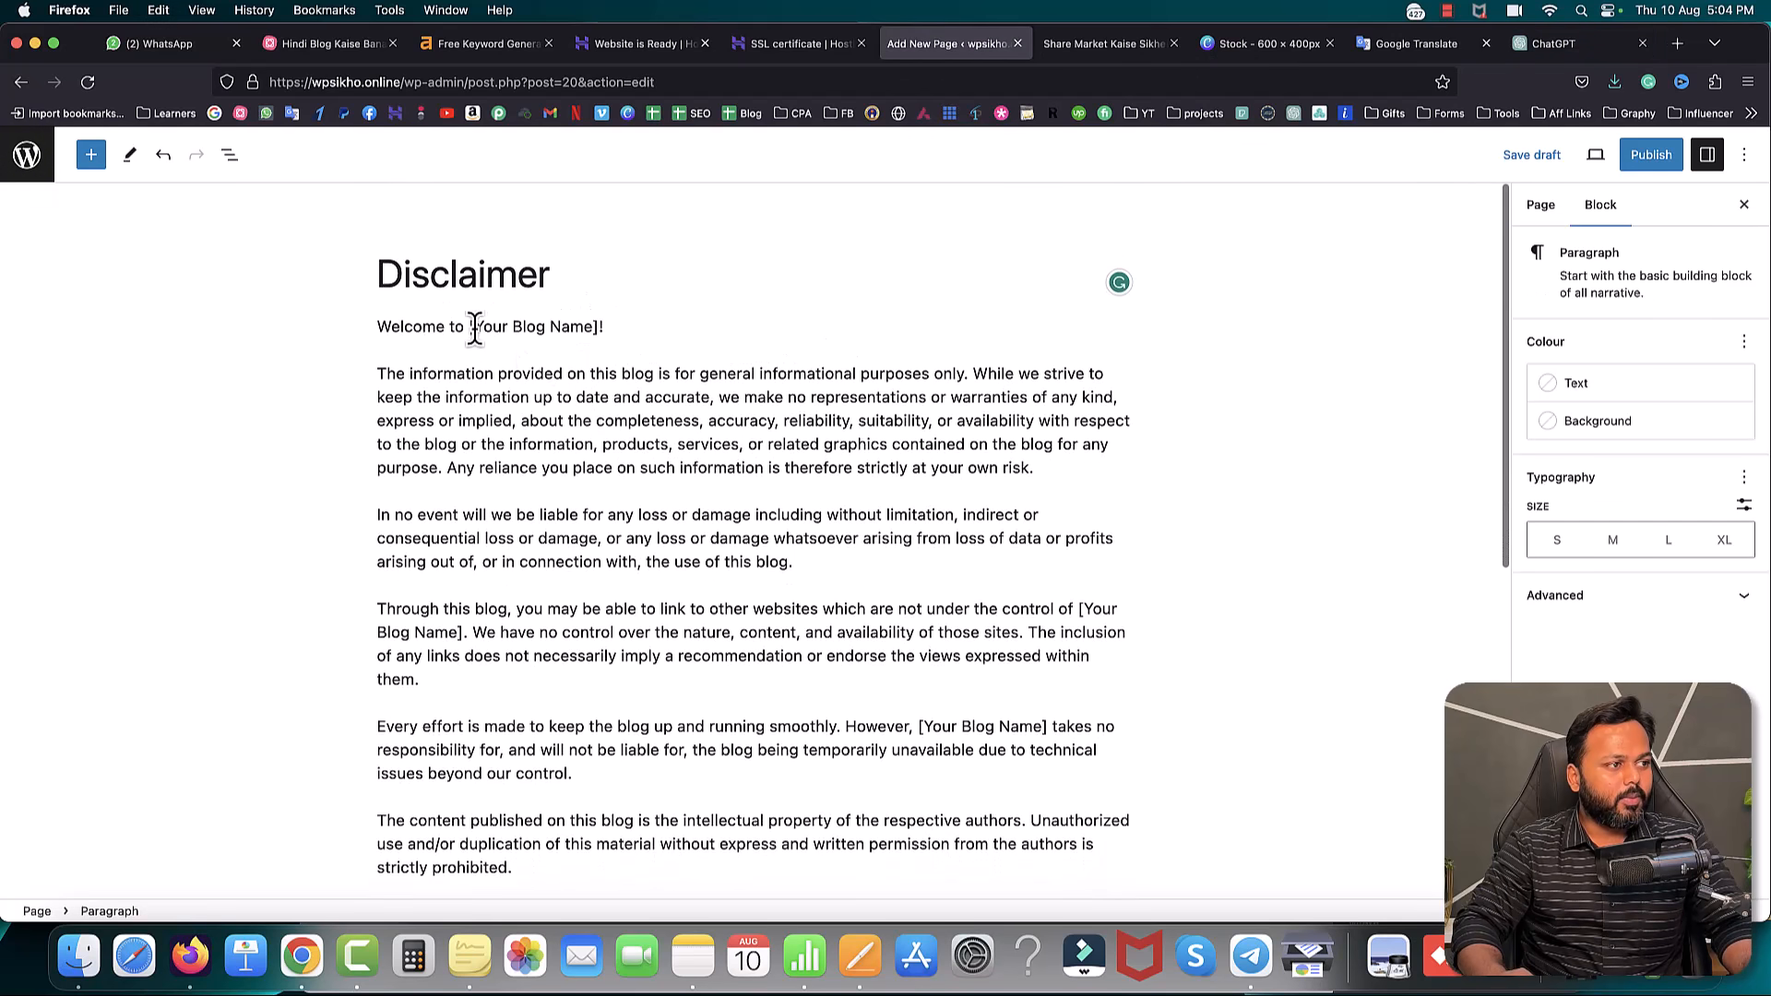
{"action": "left_click_drag", "start_coordinate": [474, 329], "coordinate": [597, 327]}
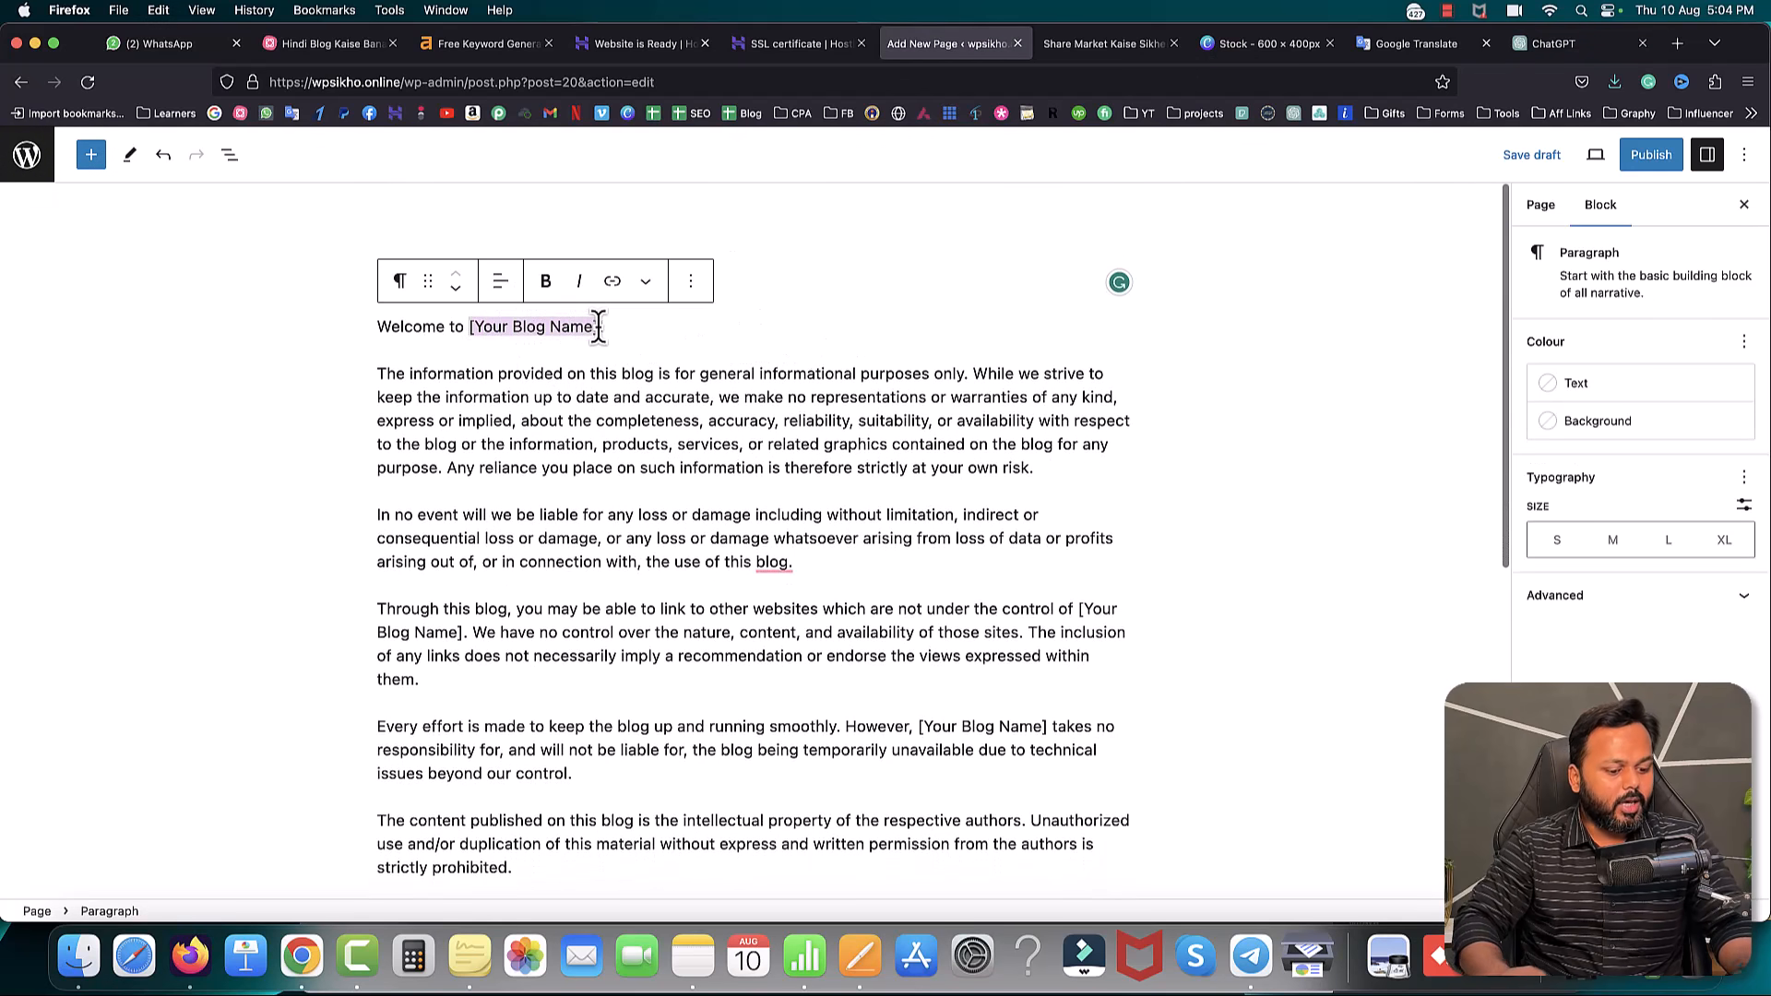
{"action": "type", "text": "Welcome to WP Sikho!"}
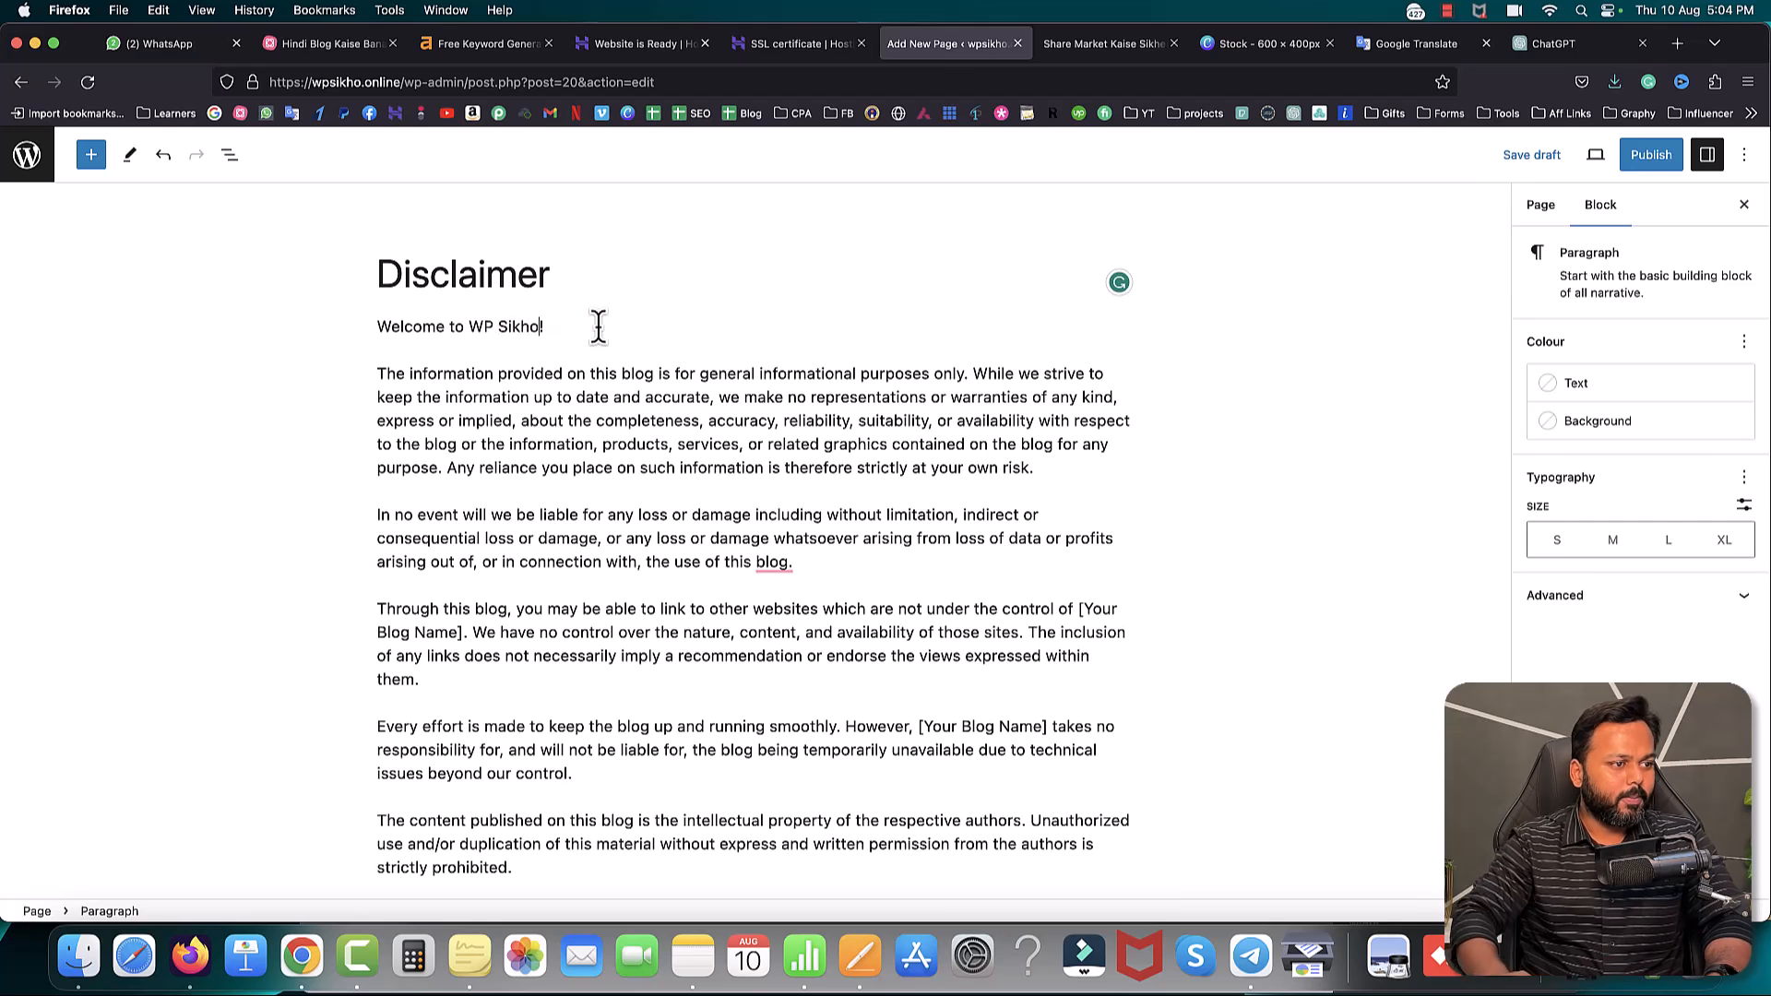
{"action": "scroll", "coordinate": [783, 537], "scroll_direction": "down", "scroll_amount": 10}
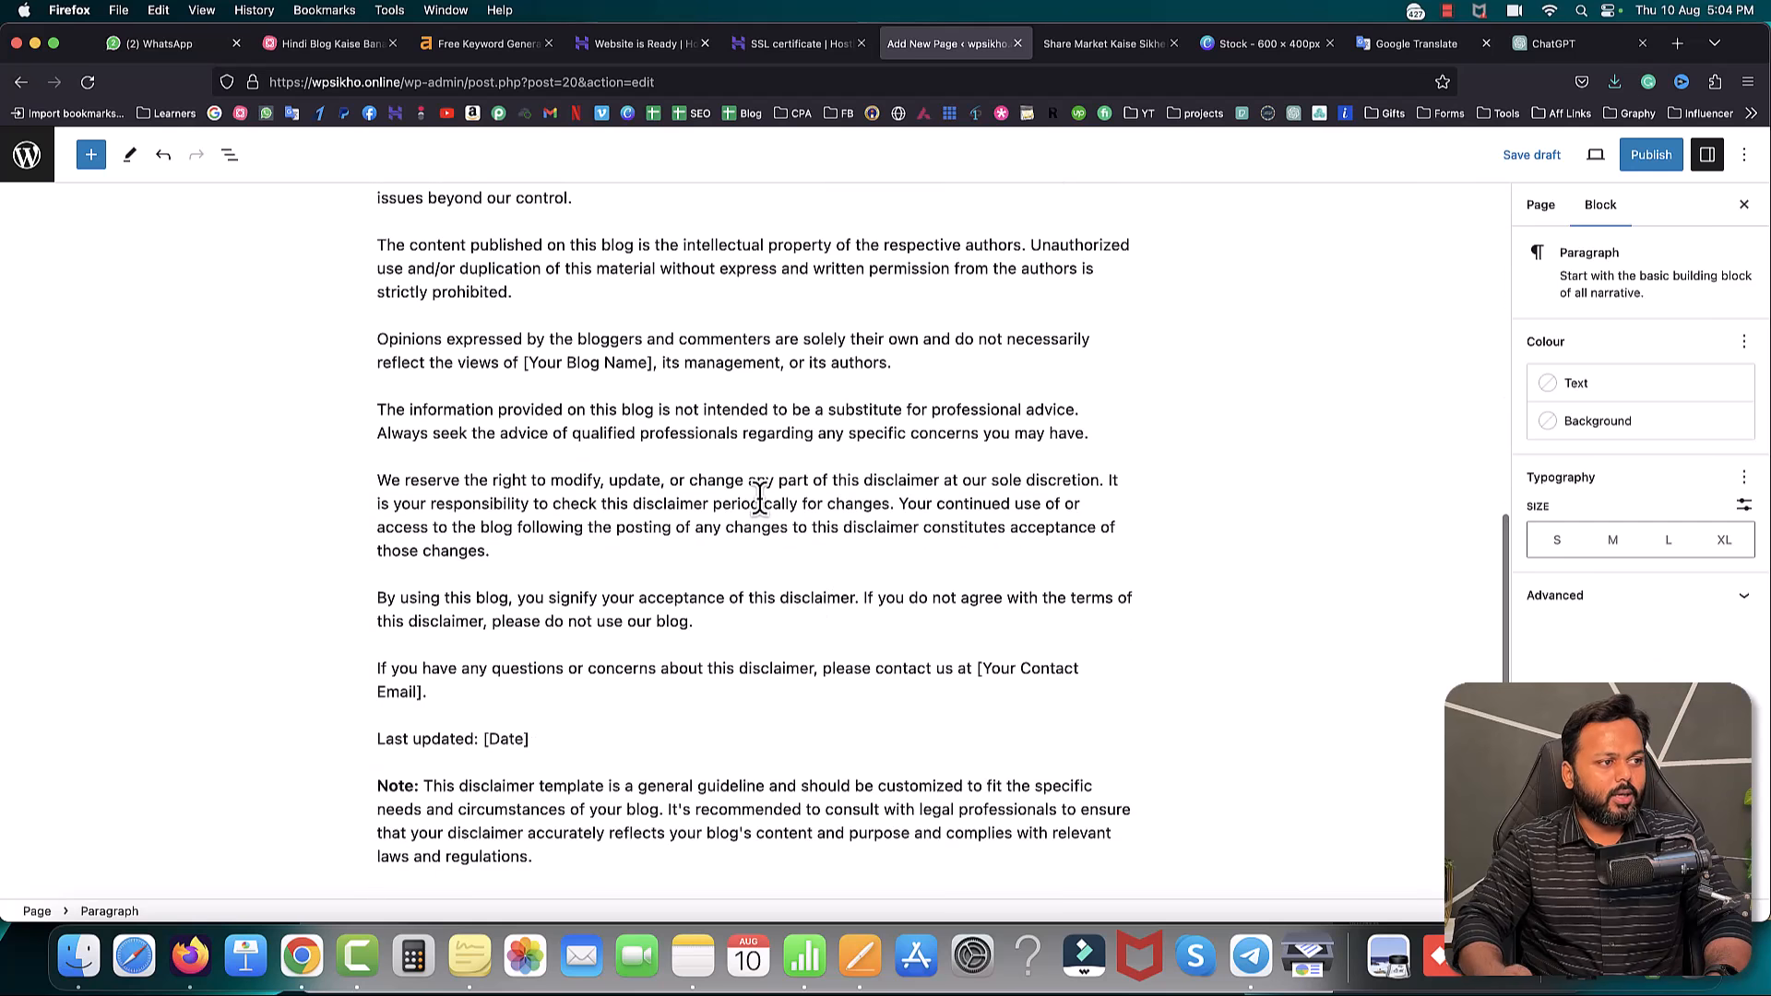
{"action": "left_click_drag", "start_coordinate": [524, 363], "coordinate": [652, 360]}
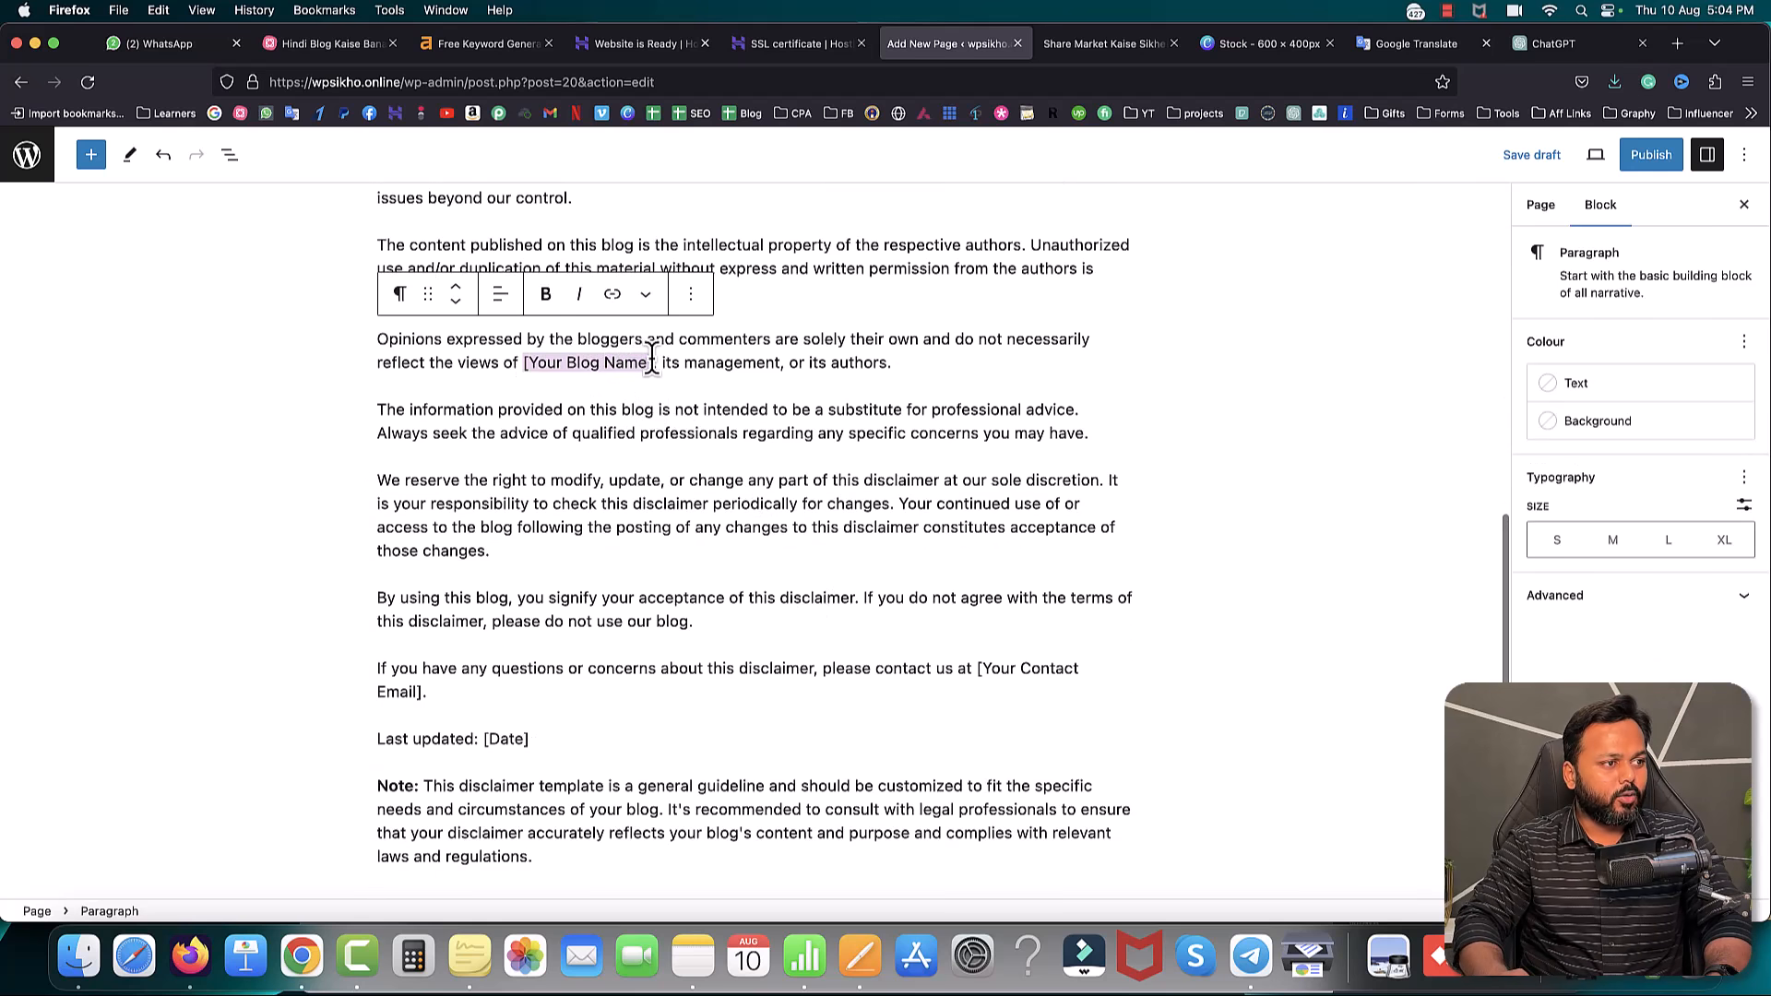
{"action": "type", "text": "WP S"}
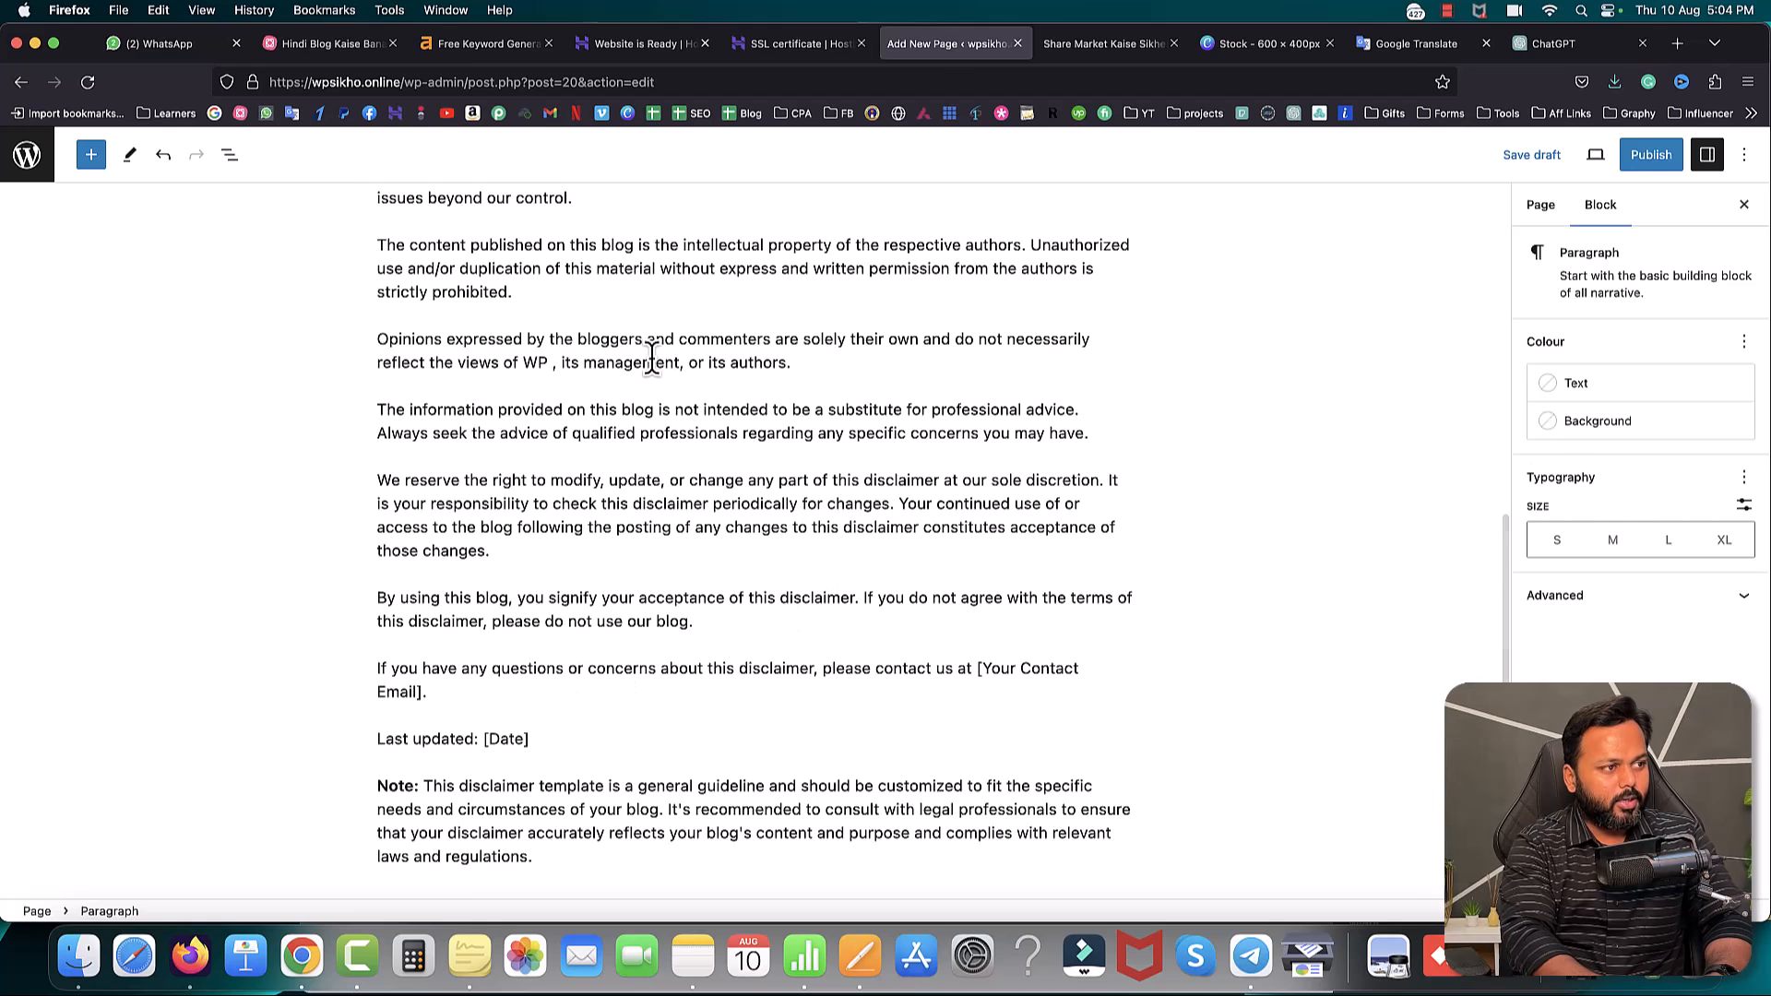
{"action": "type", "text": "ikho"}
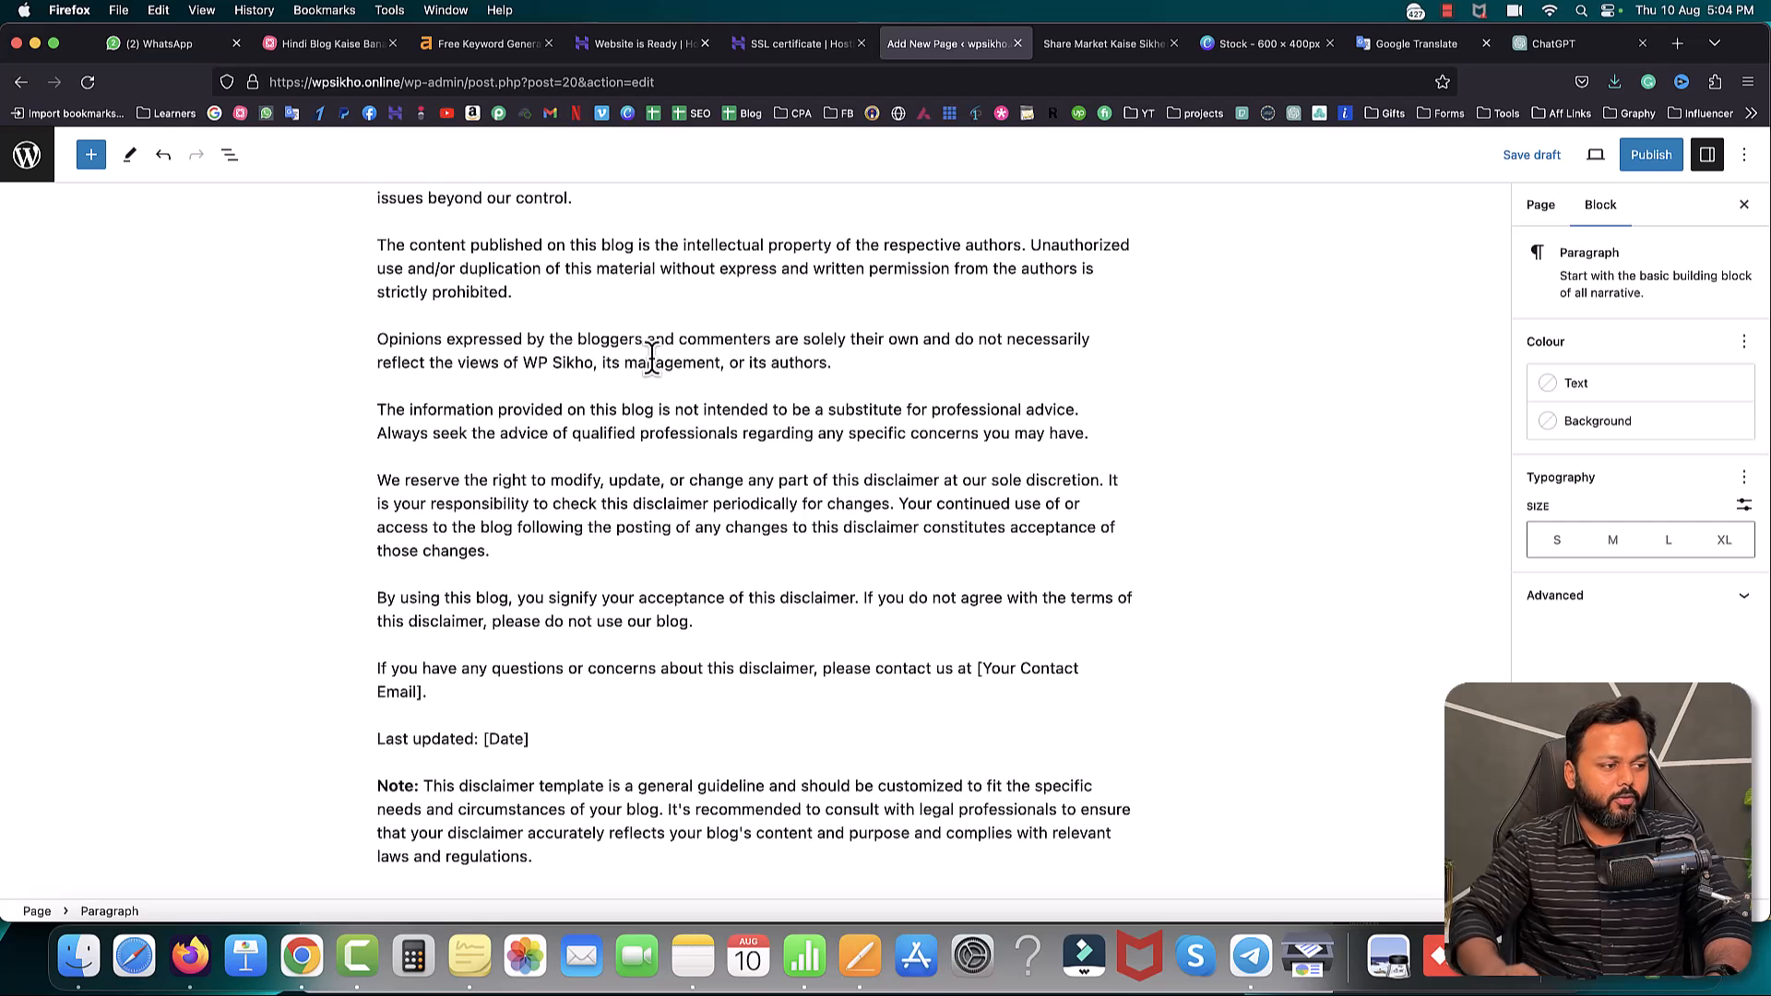
- Replace the [Date] placeholder with 10-August-2023 and publish the Disclaimer page
{"action": "left_click_drag", "start_coordinate": [530, 739], "coordinate": [484, 738]}
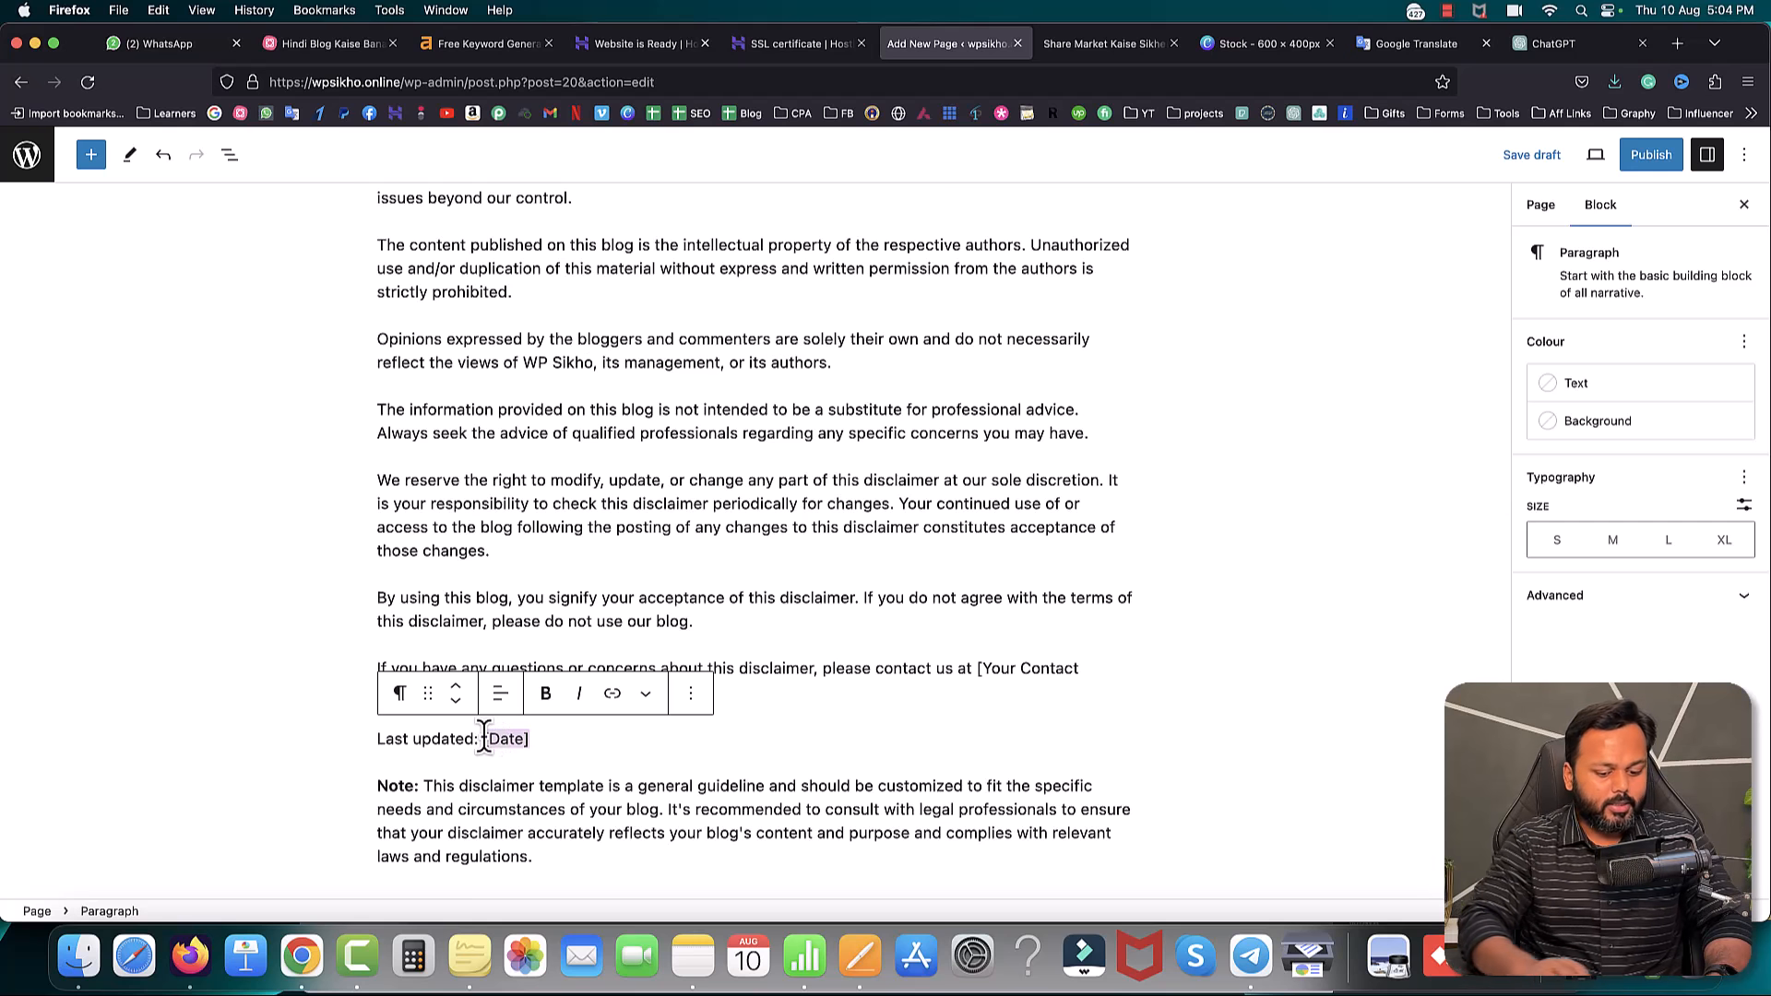
{"action": "key", "text": "BackSpace"}
{"action": "type", "text": "10-August-2023"}
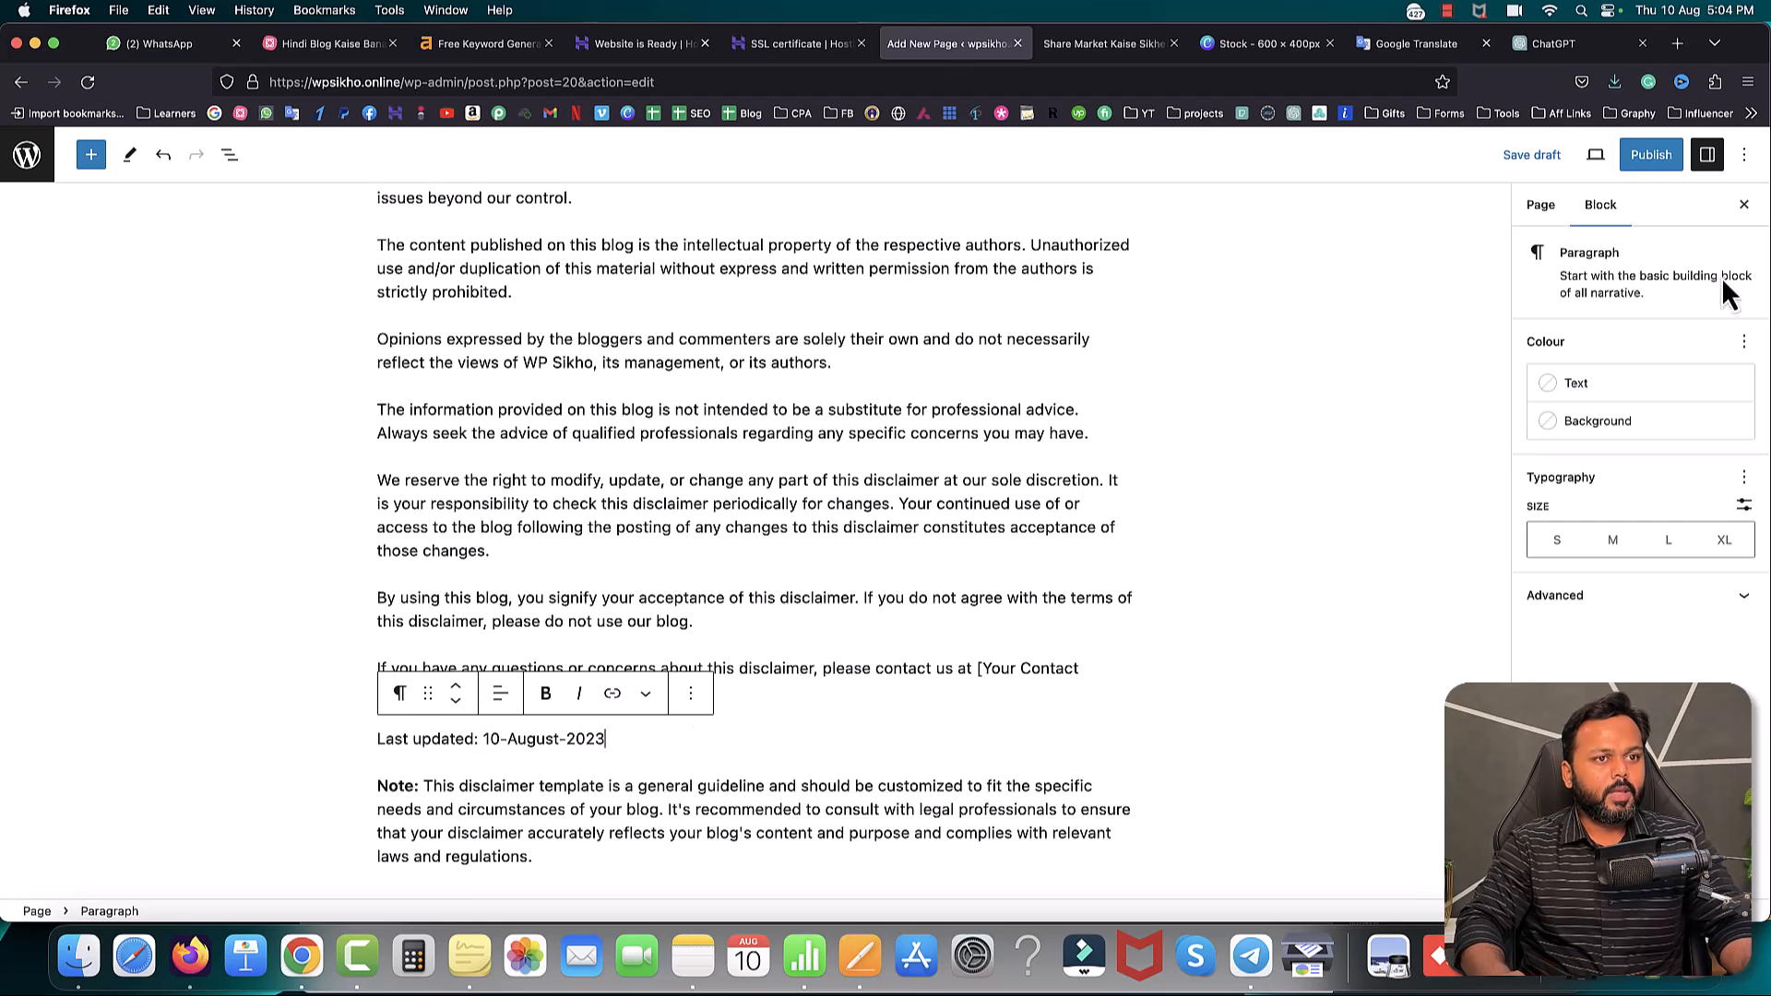
{"action": "left_click", "coordinate": [1652, 155]}
{"action": "left_click", "coordinate": [1579, 155]}
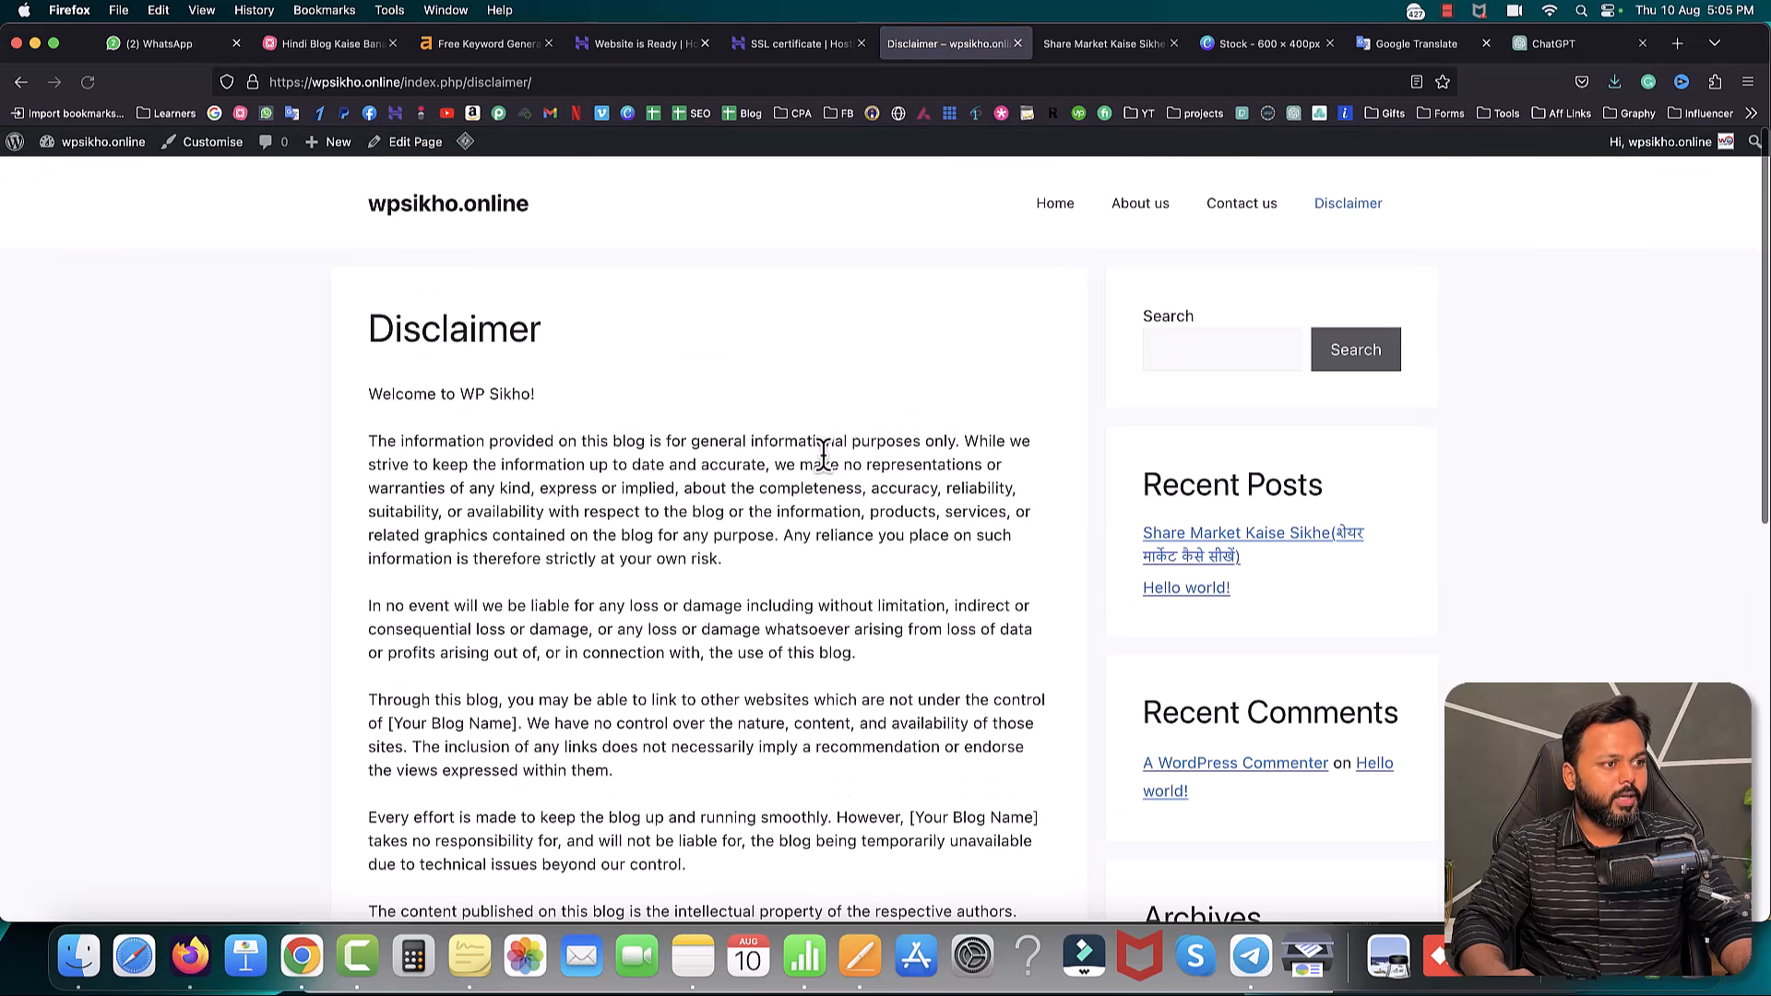
- Review the published Disclaimer text, then switch to the 'Hindi Blog Kaise Banaye' mind map
{"action": "scroll", "coordinate": [821, 466], "scroll_direction": "down", "scroll_amount": 3}
{"action": "scroll", "coordinate": [827, 472], "scroll_direction": "down", "scroll_amount": 6}
{"action": "scroll", "coordinate": [827, 473], "scroll_direction": "up", "scroll_amount": 6}
{"action": "scroll", "coordinate": [825, 460], "scroll_direction": "up", "scroll_amount": 3}
{"action": "left_click_drag", "start_coordinate": [460, 395], "coordinate": [511, 394]}
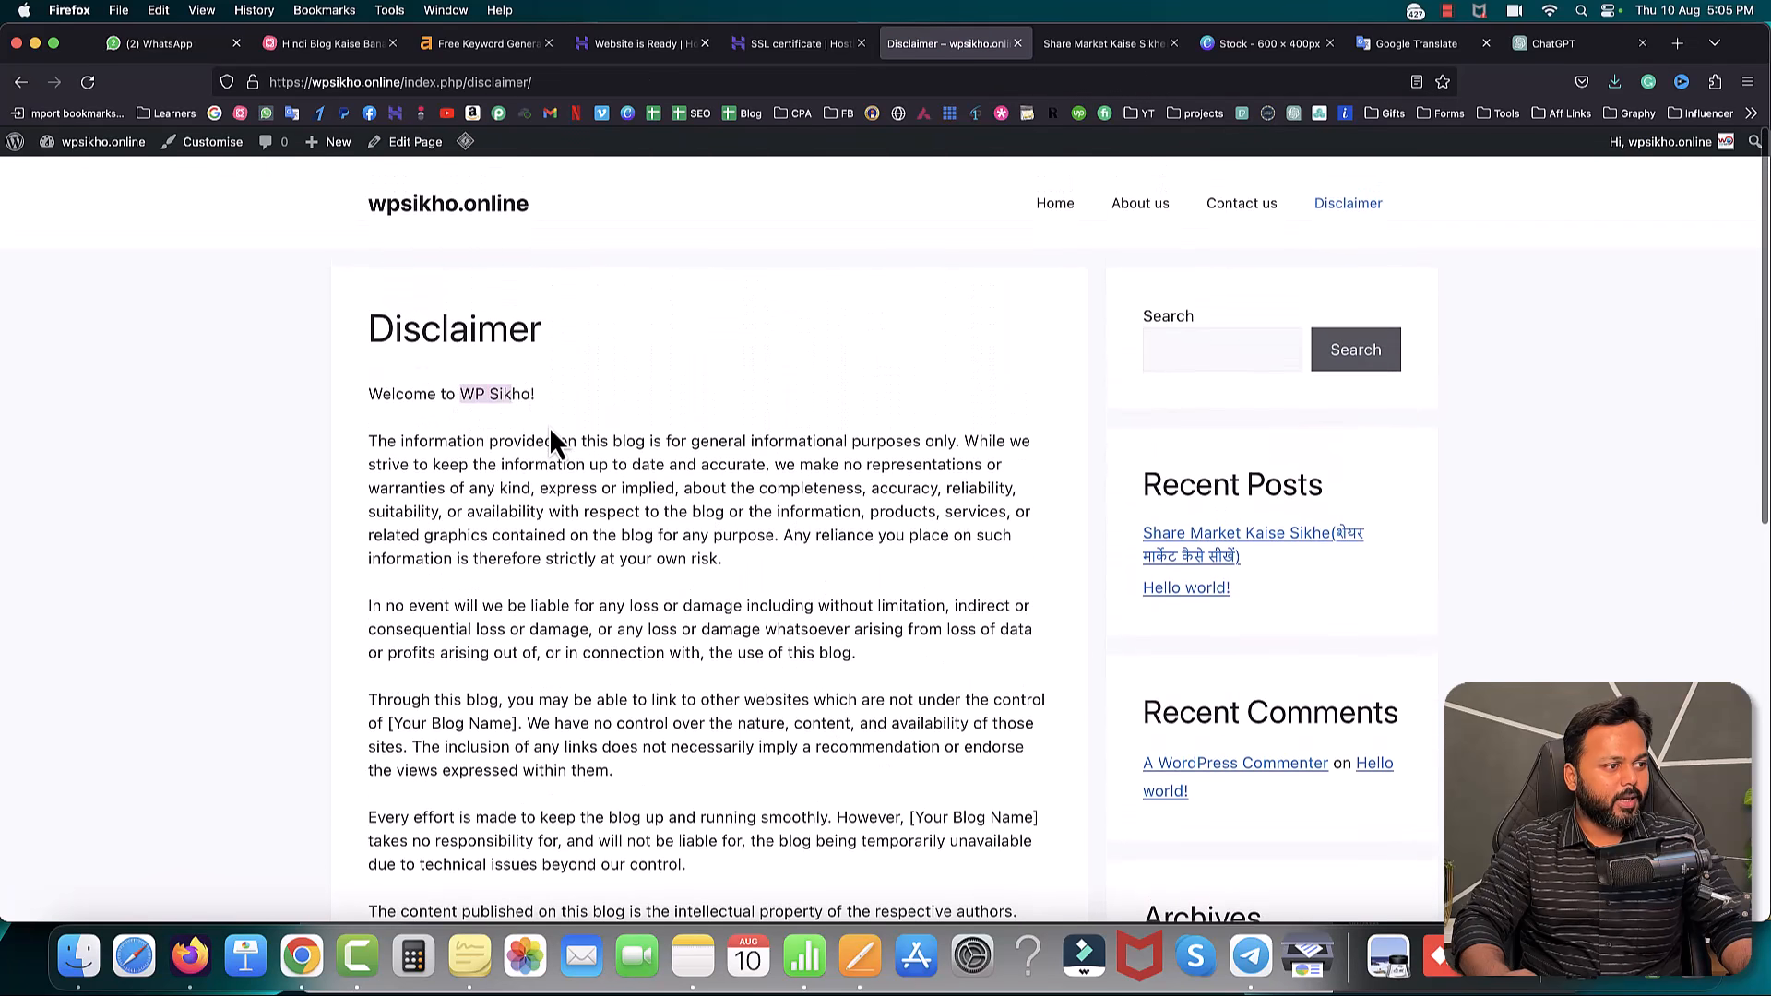
{"action": "scroll", "coordinate": [554, 443], "scroll_direction": "down", "scroll_amount": 2}
{"action": "left_click_drag", "start_coordinate": [377, 338], "coordinate": [724, 597]}
{"action": "scroll", "coordinate": [720, 582], "scroll_direction": "down", "scroll_amount": 1}
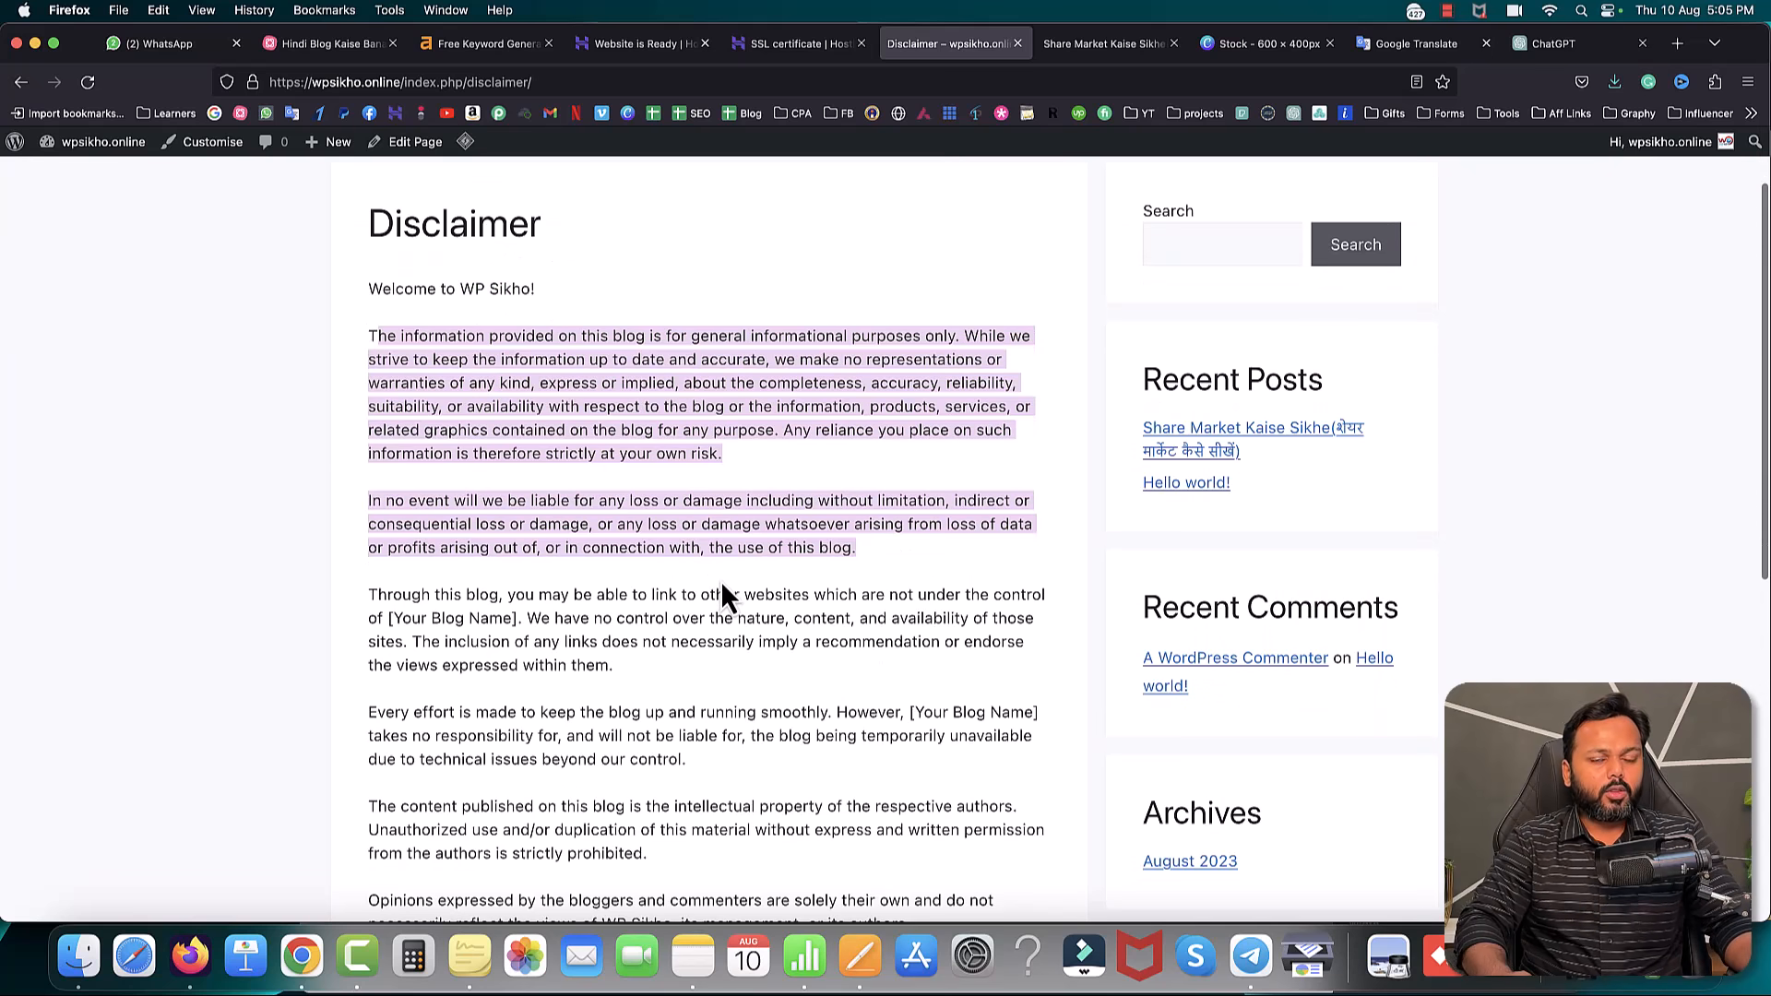
{"action": "left_click", "coordinate": [727, 583]}
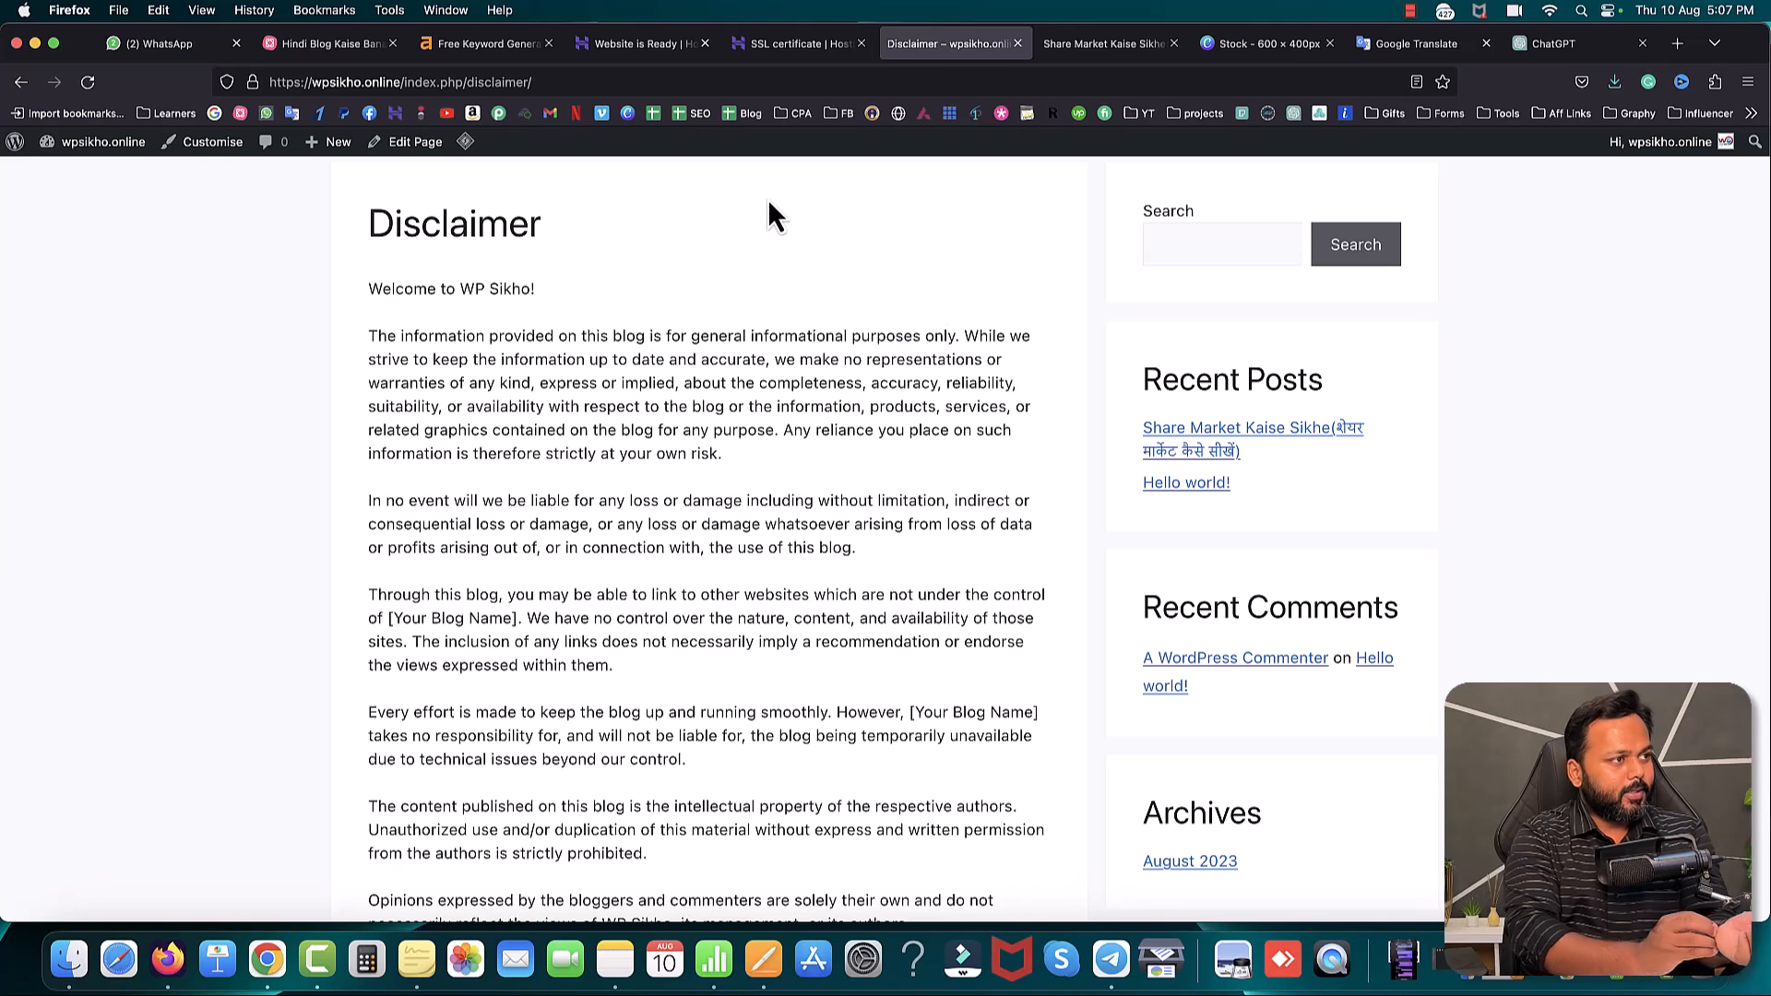
{"action": "left_click", "coordinate": [327, 43]}
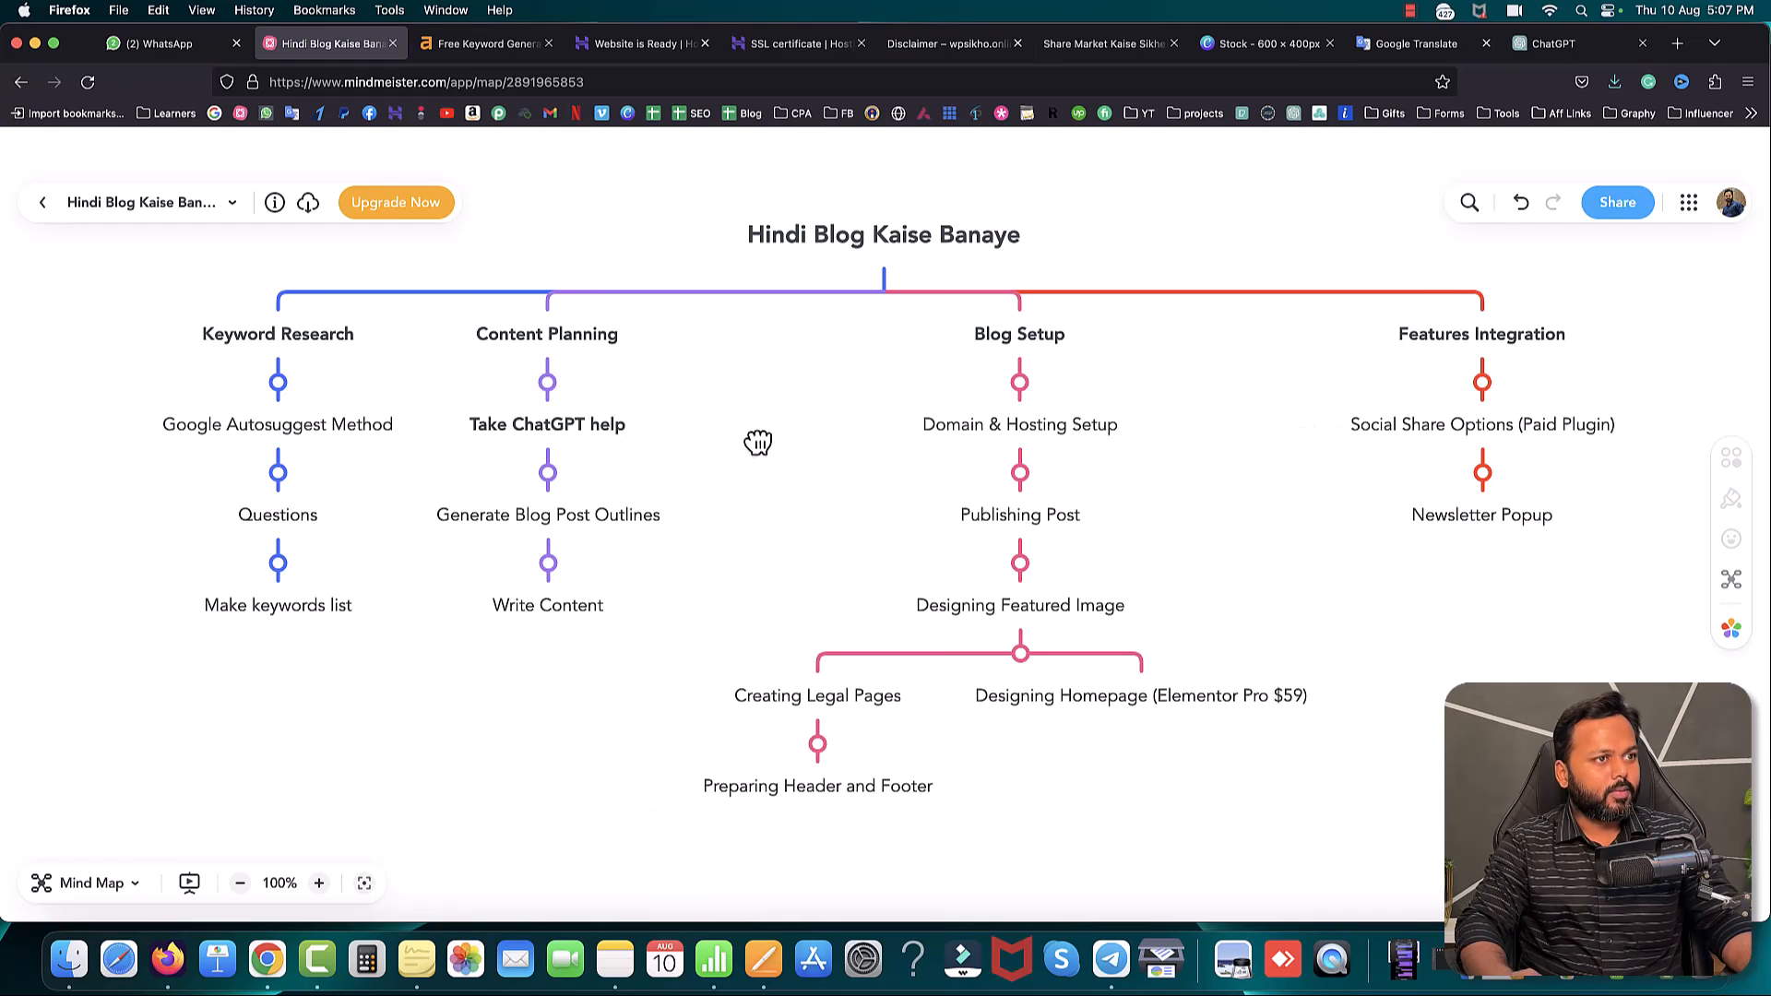
- Close the Website is Ready and SSL certificate tabs and scroll through the live Share Market post
{"action": "left_click", "coordinate": [683, 46]}
{"action": "left_click", "coordinate": [705, 44]}
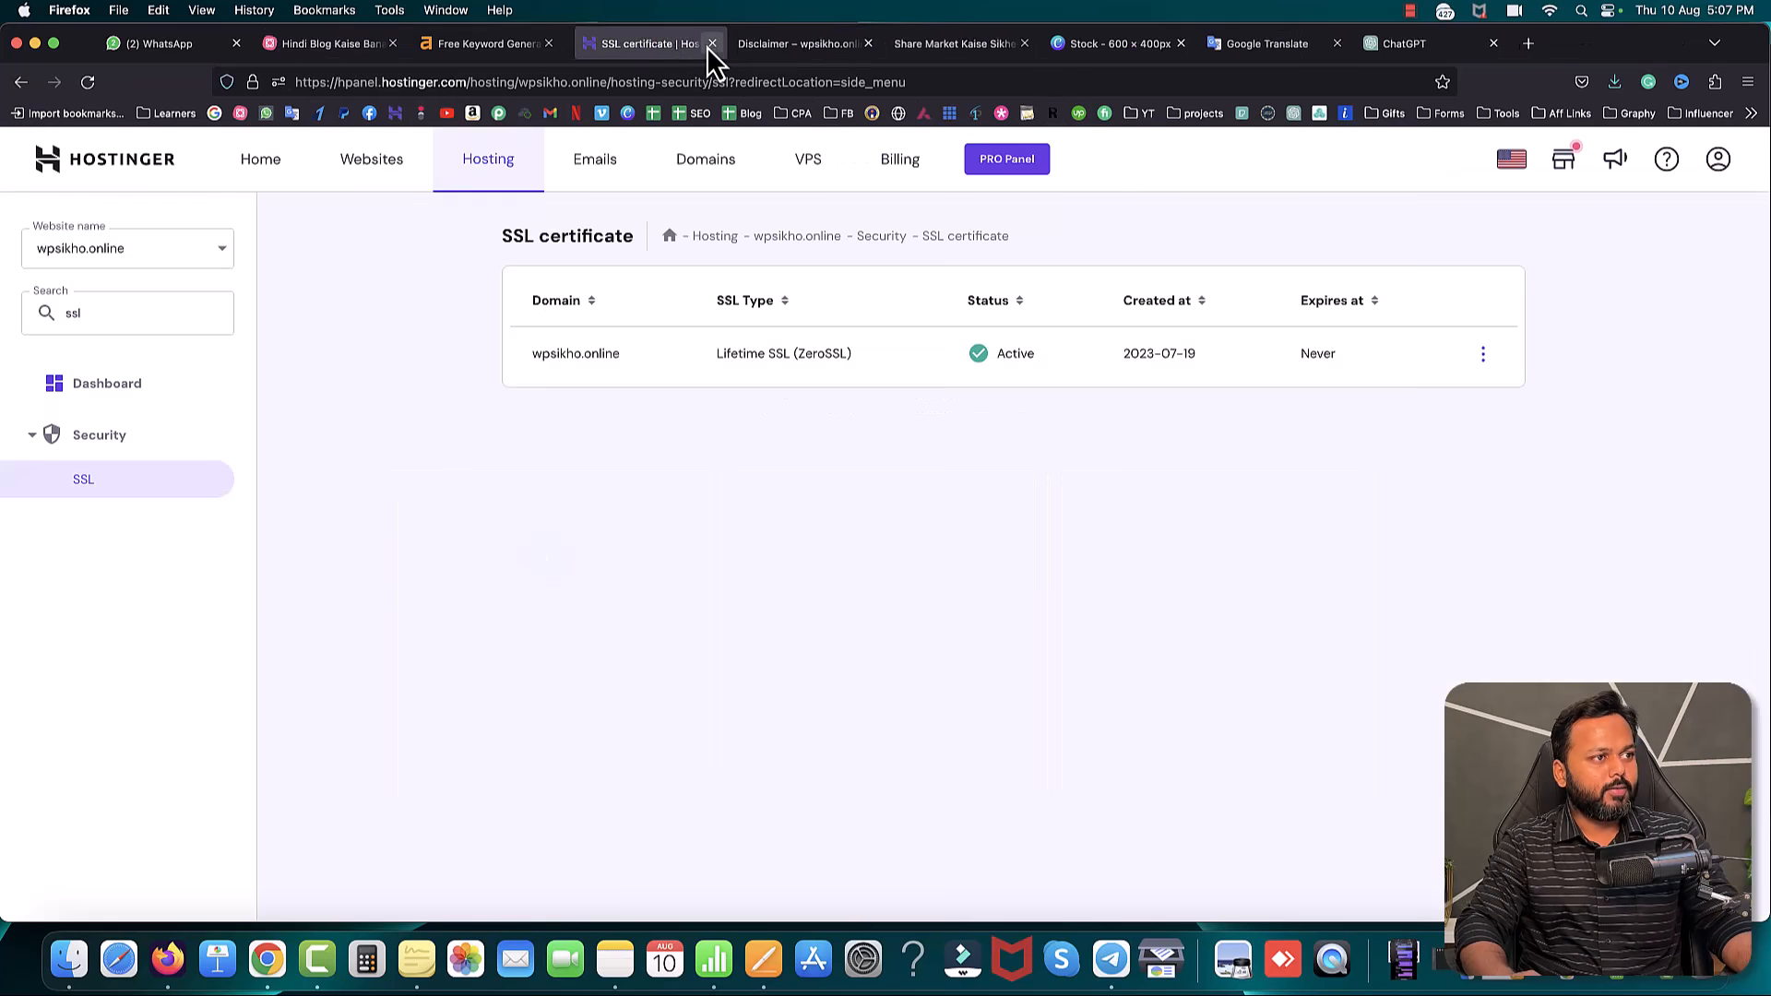
{"action": "left_click", "coordinate": [705, 43]}
{"action": "left_click", "coordinate": [775, 44]}
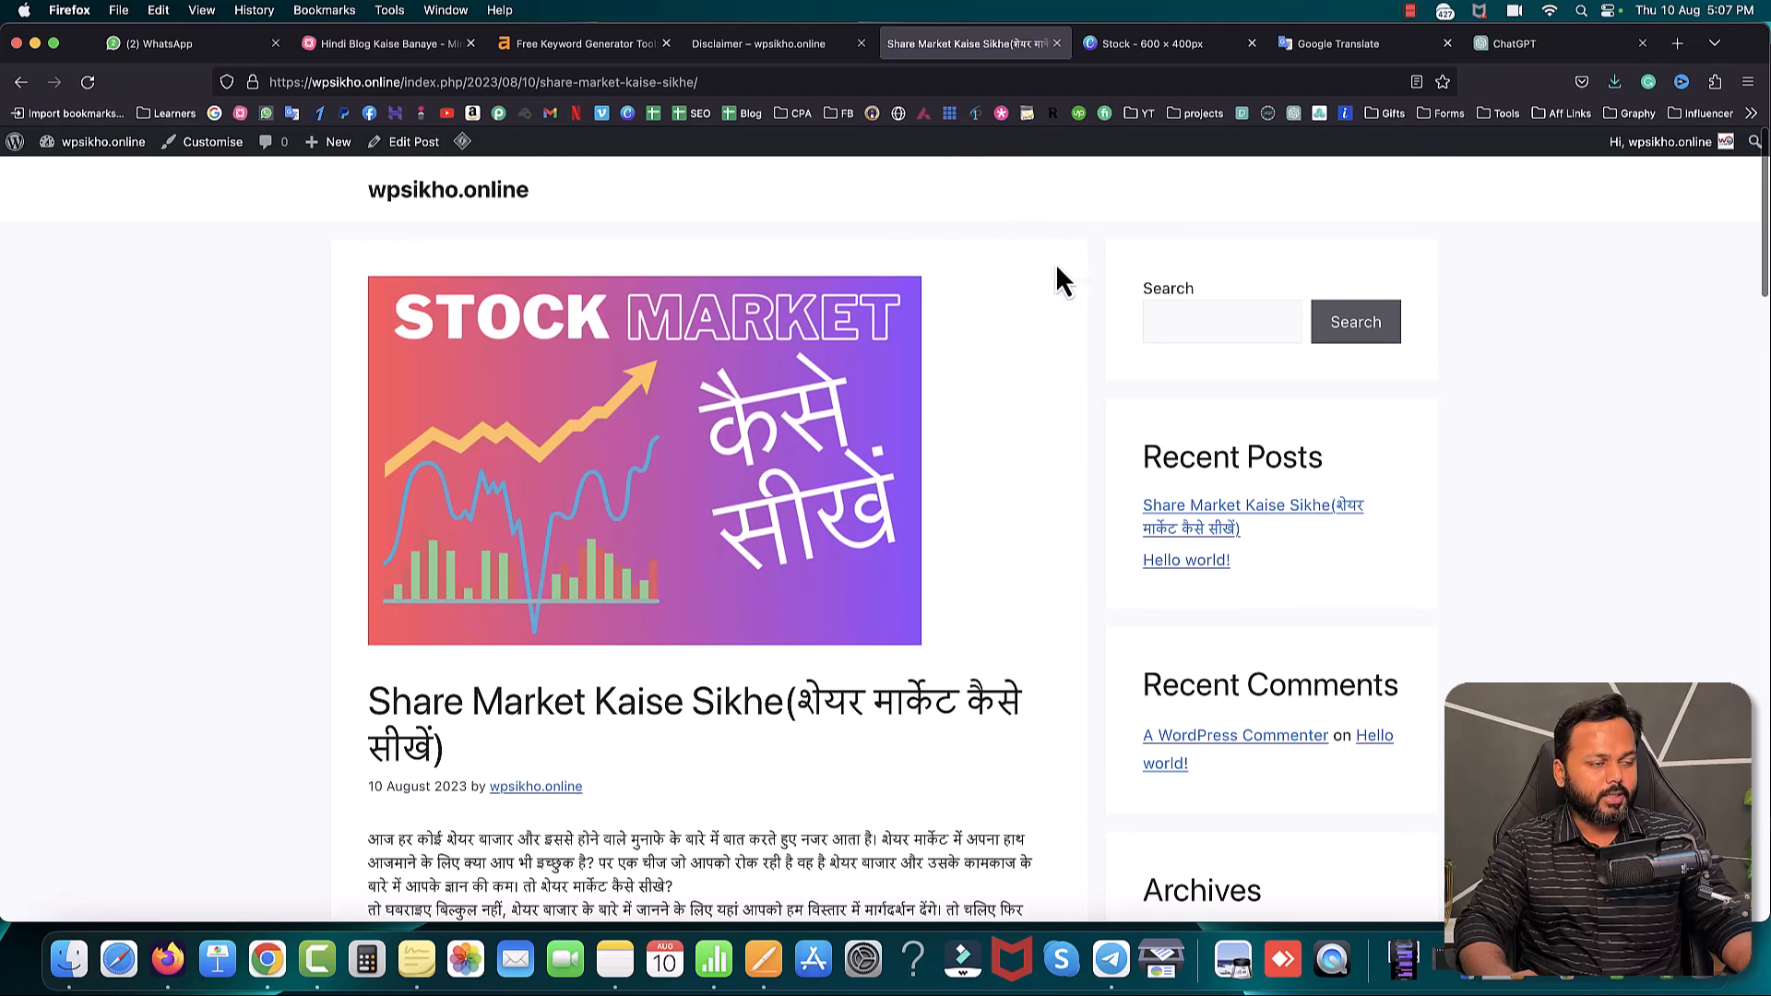
{"action": "scroll", "coordinate": [1072, 342], "scroll_direction": "down", "scroll_amount": 15}
{"action": "scroll", "coordinate": [1074, 354], "scroll_direction": "down", "scroll_amount": 10}
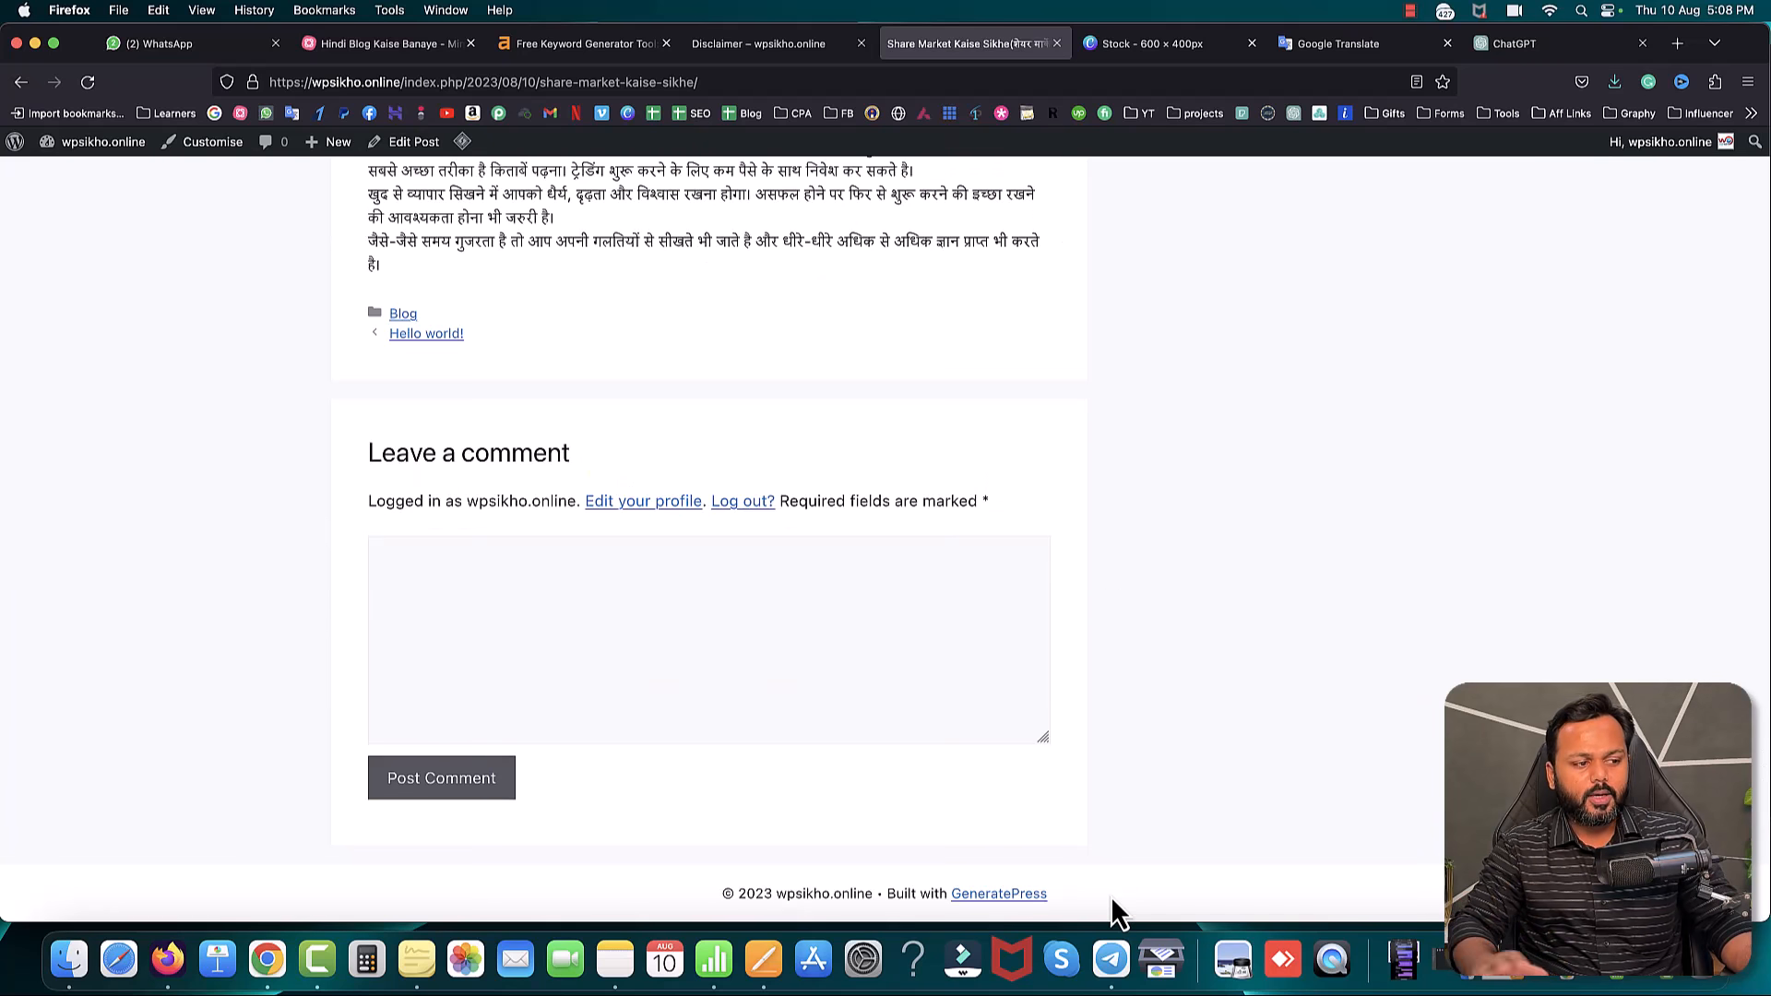
{"action": "scroll", "coordinate": [1074, 758], "scroll_direction": "up", "scroll_amount": 8}
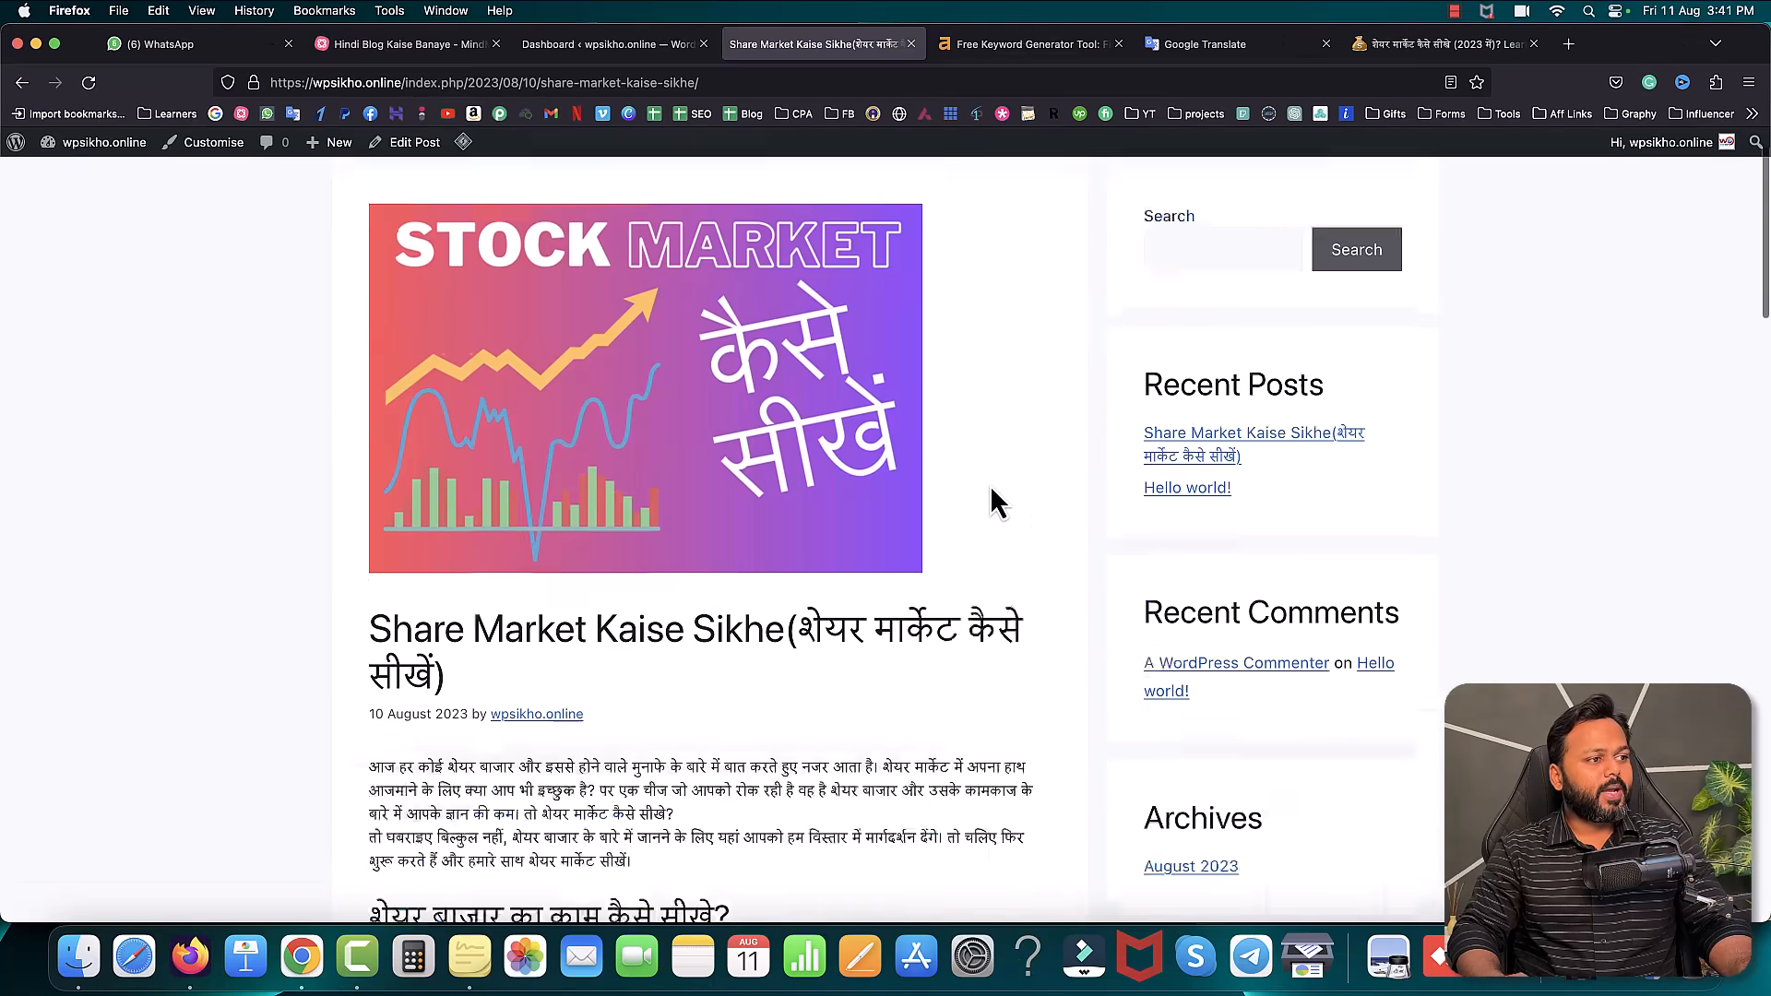
{"action": "scroll", "coordinate": [989, 484], "scroll_direction": "up", "scroll_amount": 2}
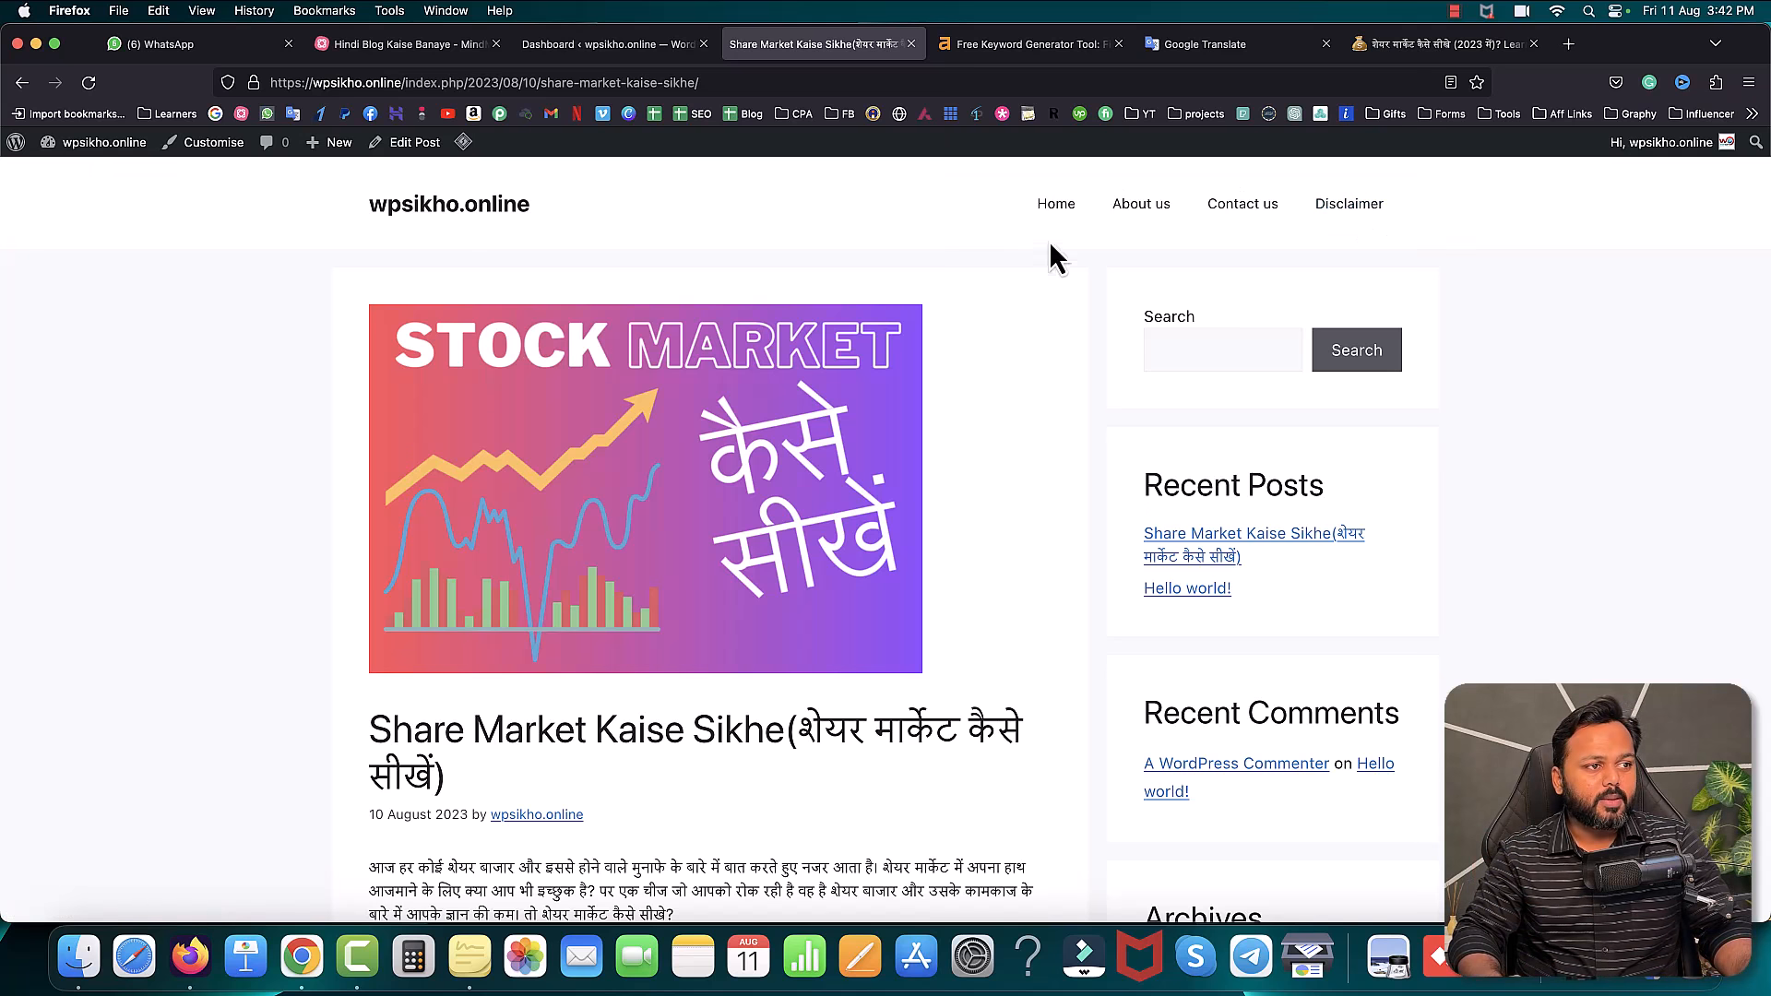
- Under Posts > Categories, add the categories Trading, Best Shares and Stock Market Concepts
{"action": "left_click", "coordinate": [581, 48]}
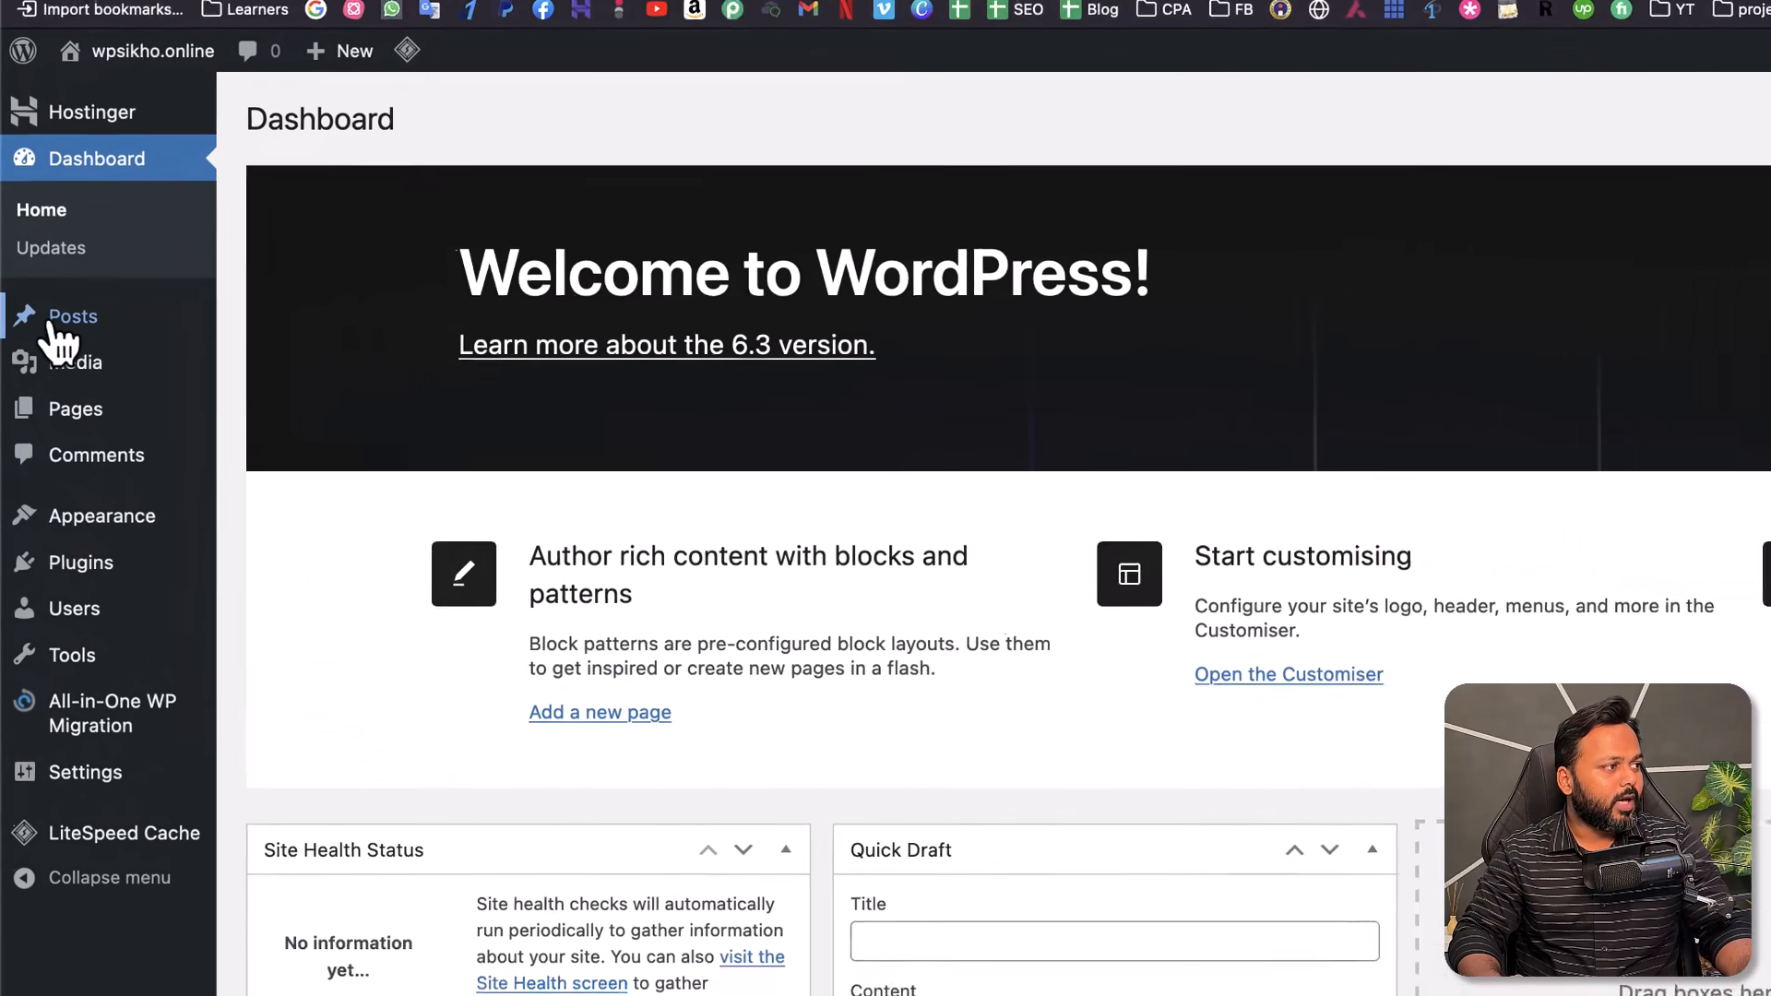
{"action": "mouse_move", "coordinate": [54, 324]}
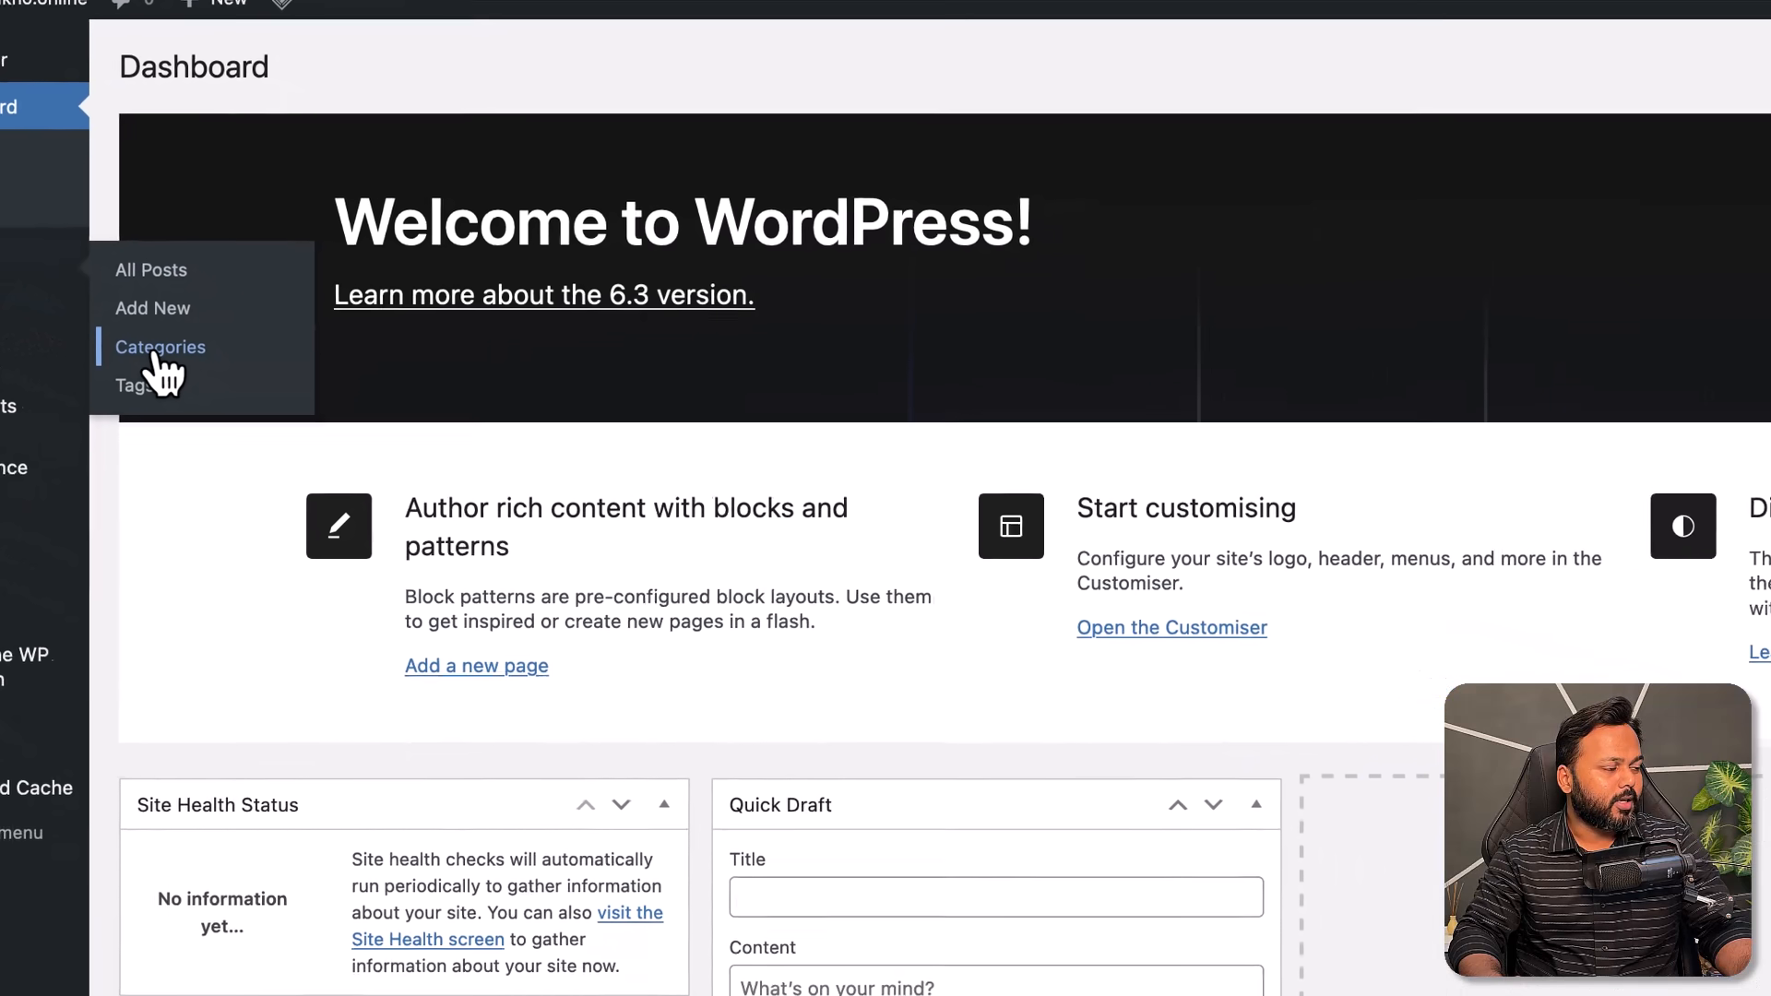
{"action": "left_click", "coordinate": [310, 410]}
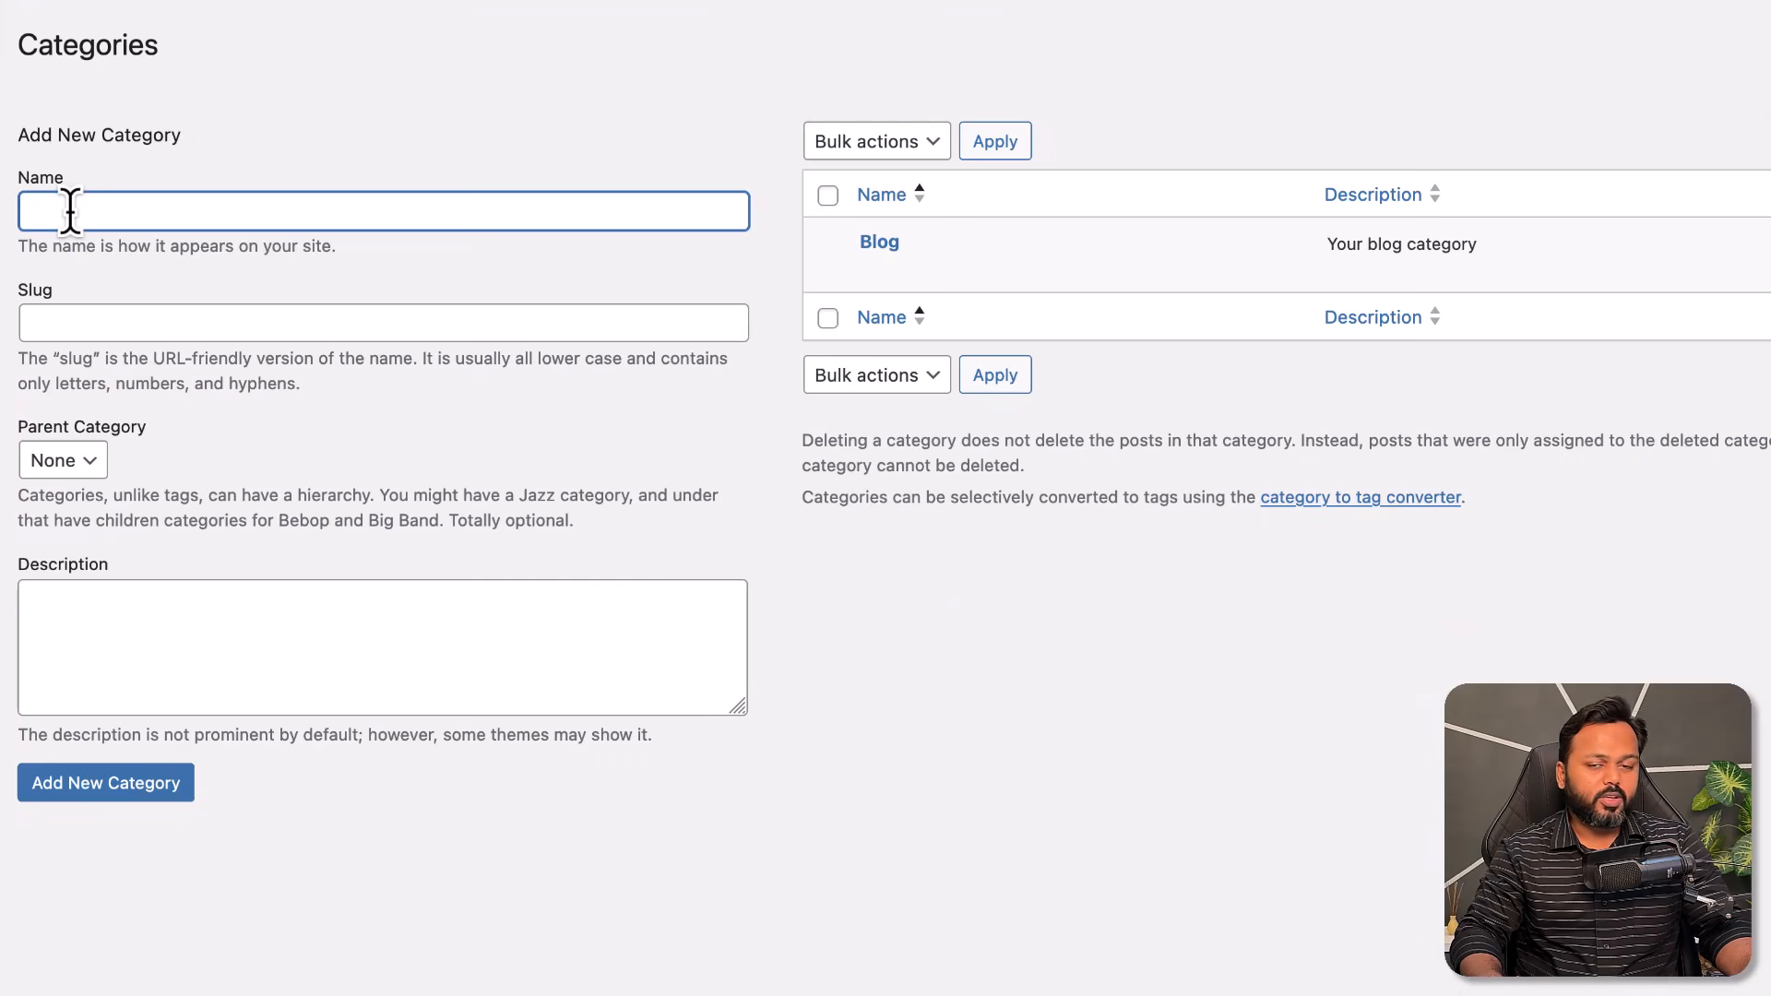
{"action": "type", "text": "Trading"}
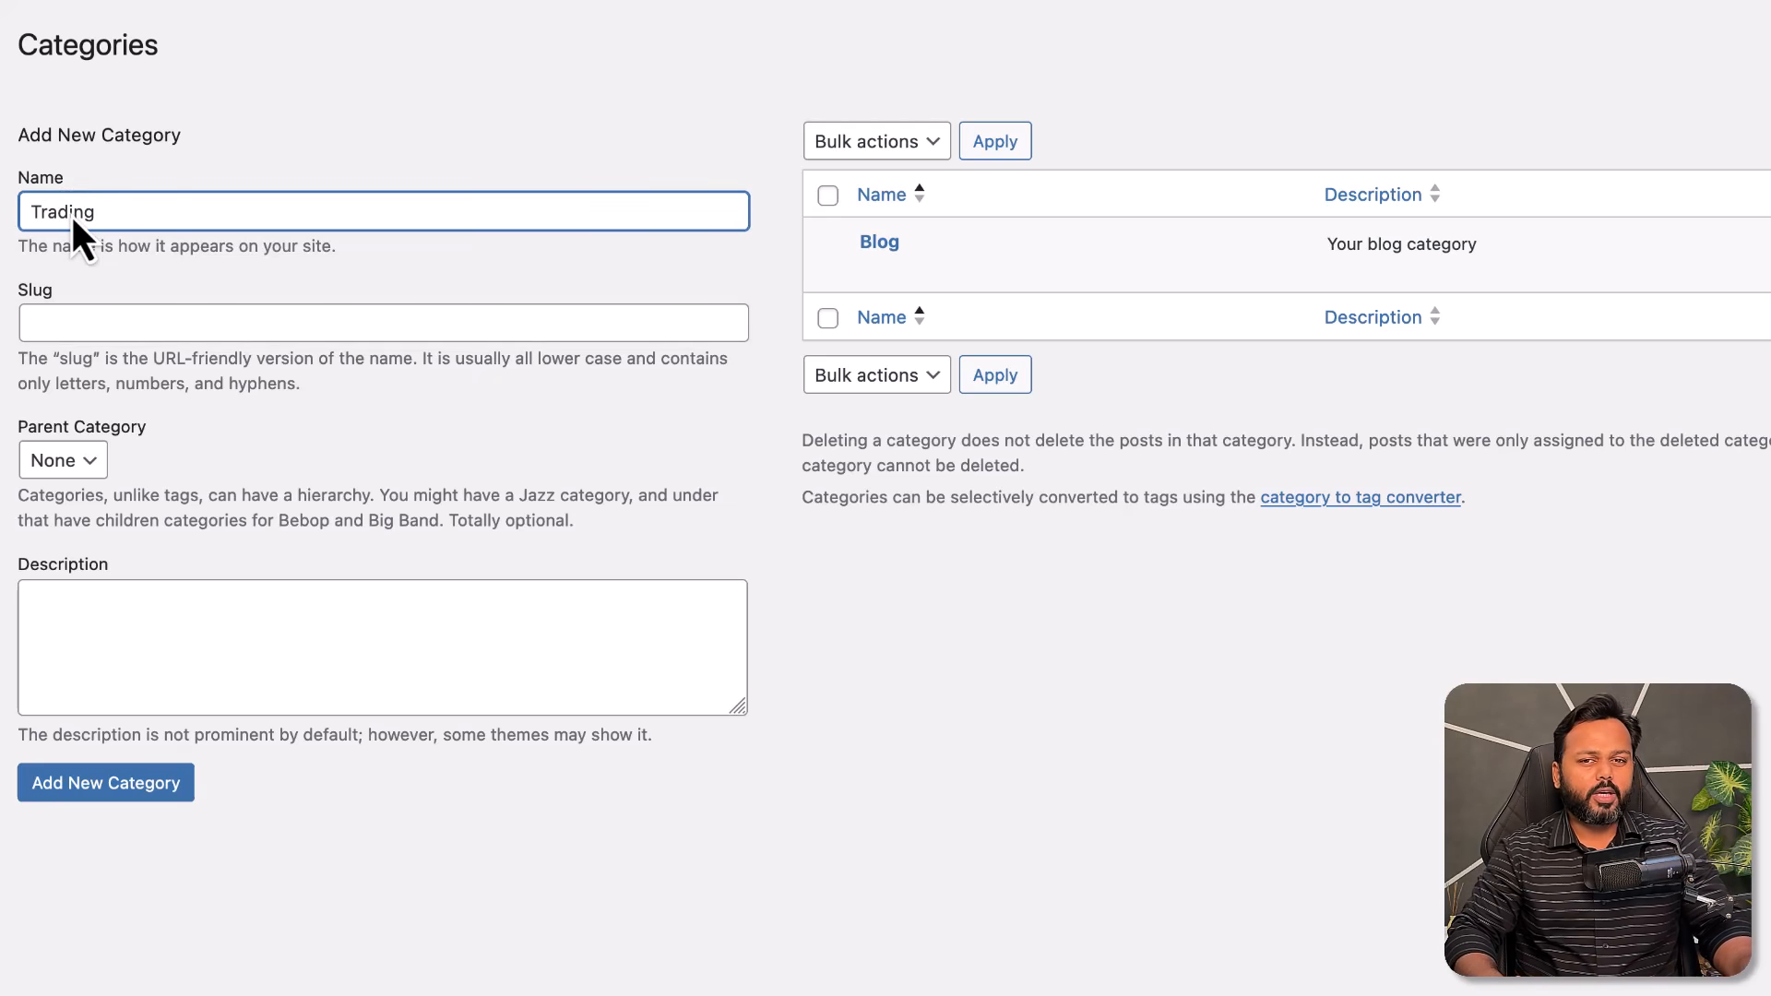
{"action": "left_click", "coordinate": [102, 795]}
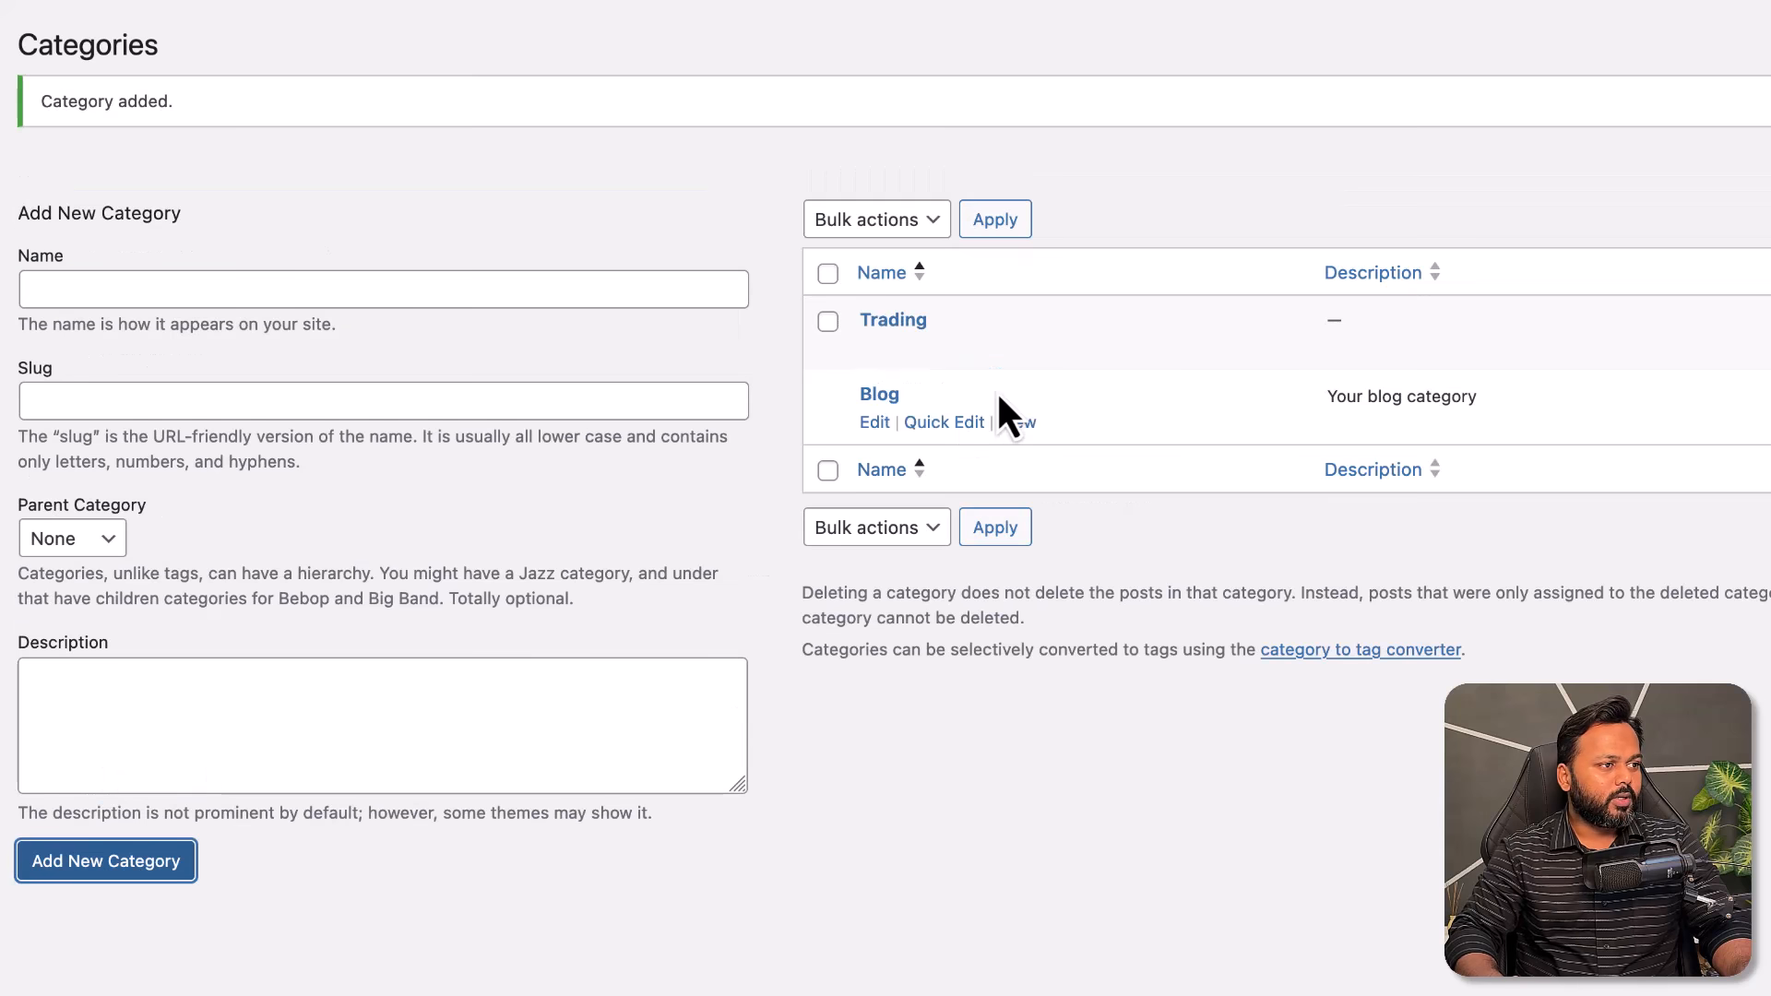
{"action": "left_click", "coordinate": [501, 289]}
{"action": "type", "text": "Bes"}
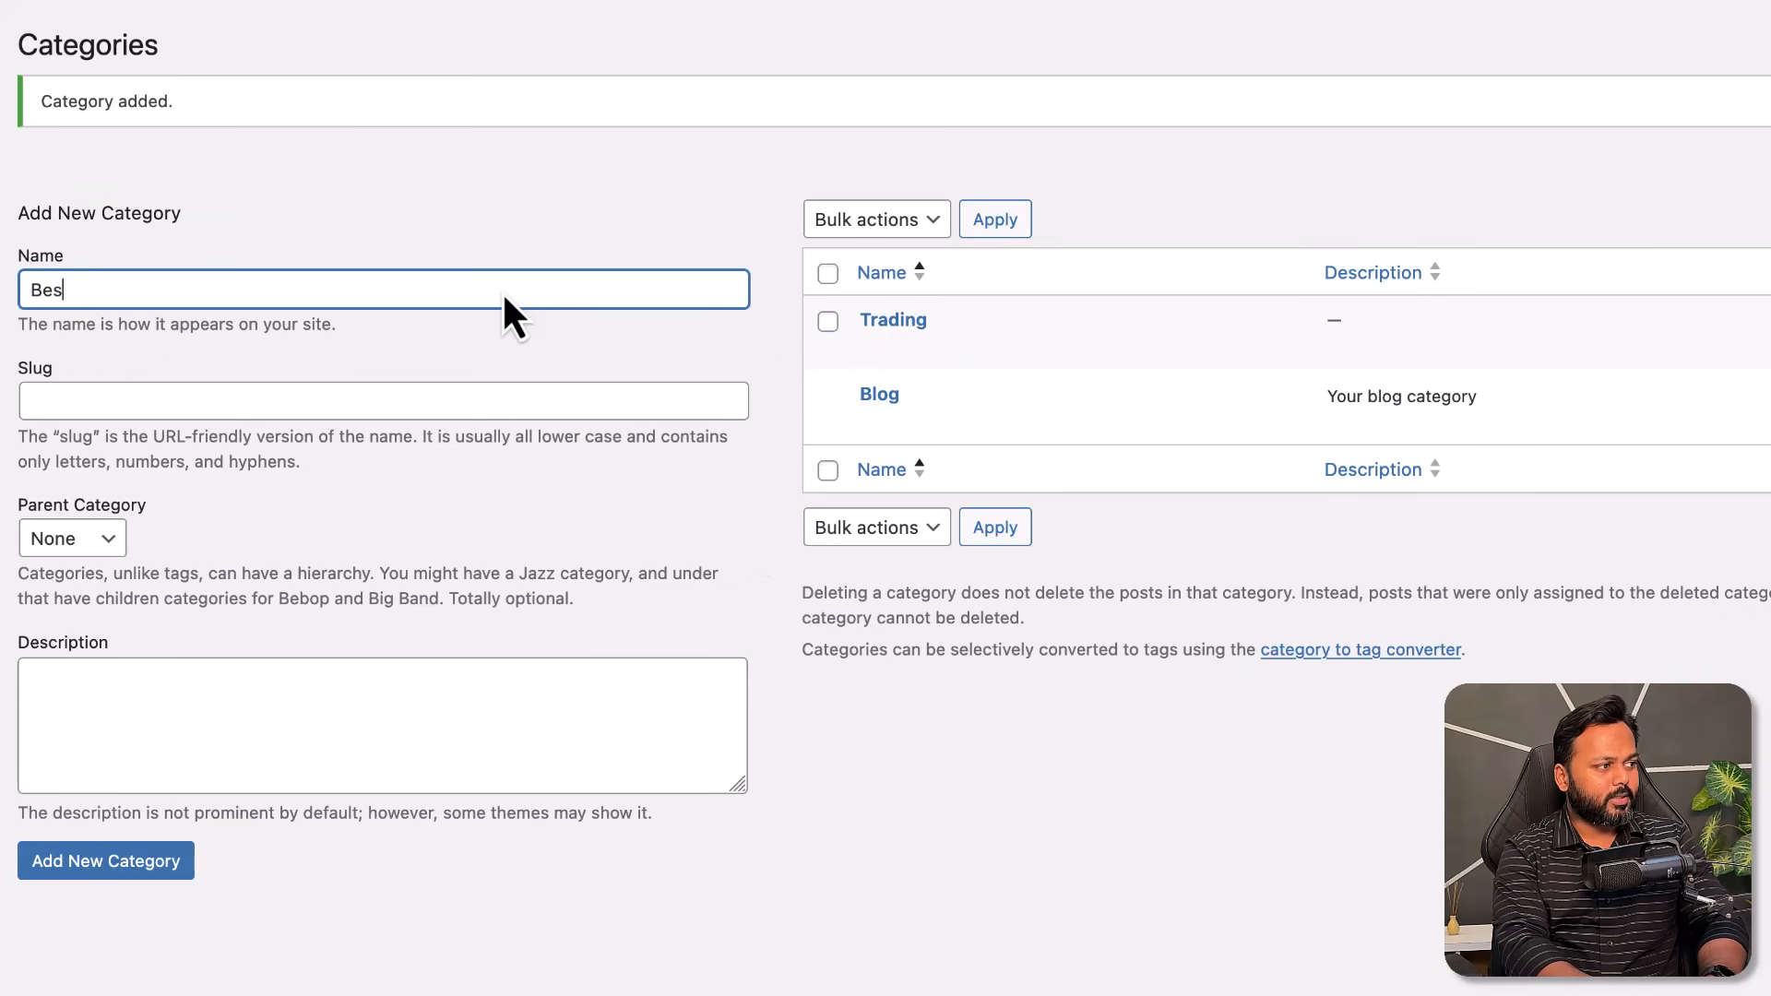
{"action": "type", "text": "t Shares"}
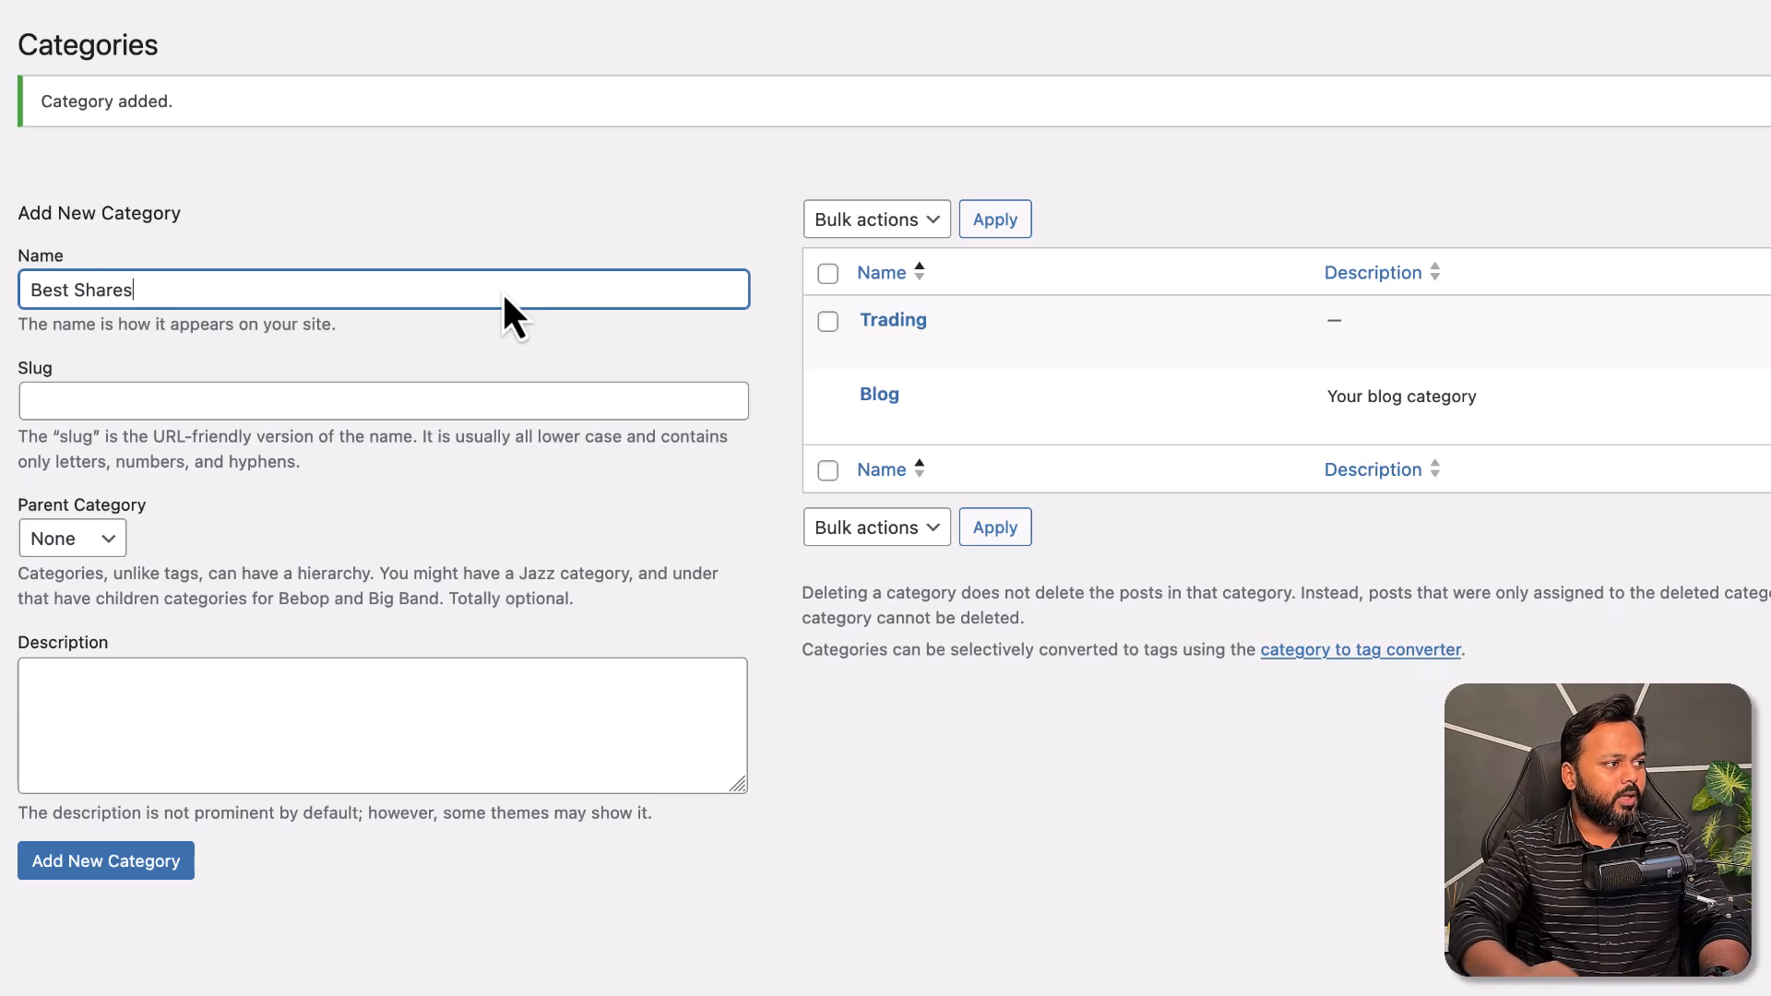
{"action": "left_click", "coordinate": [138, 865]}
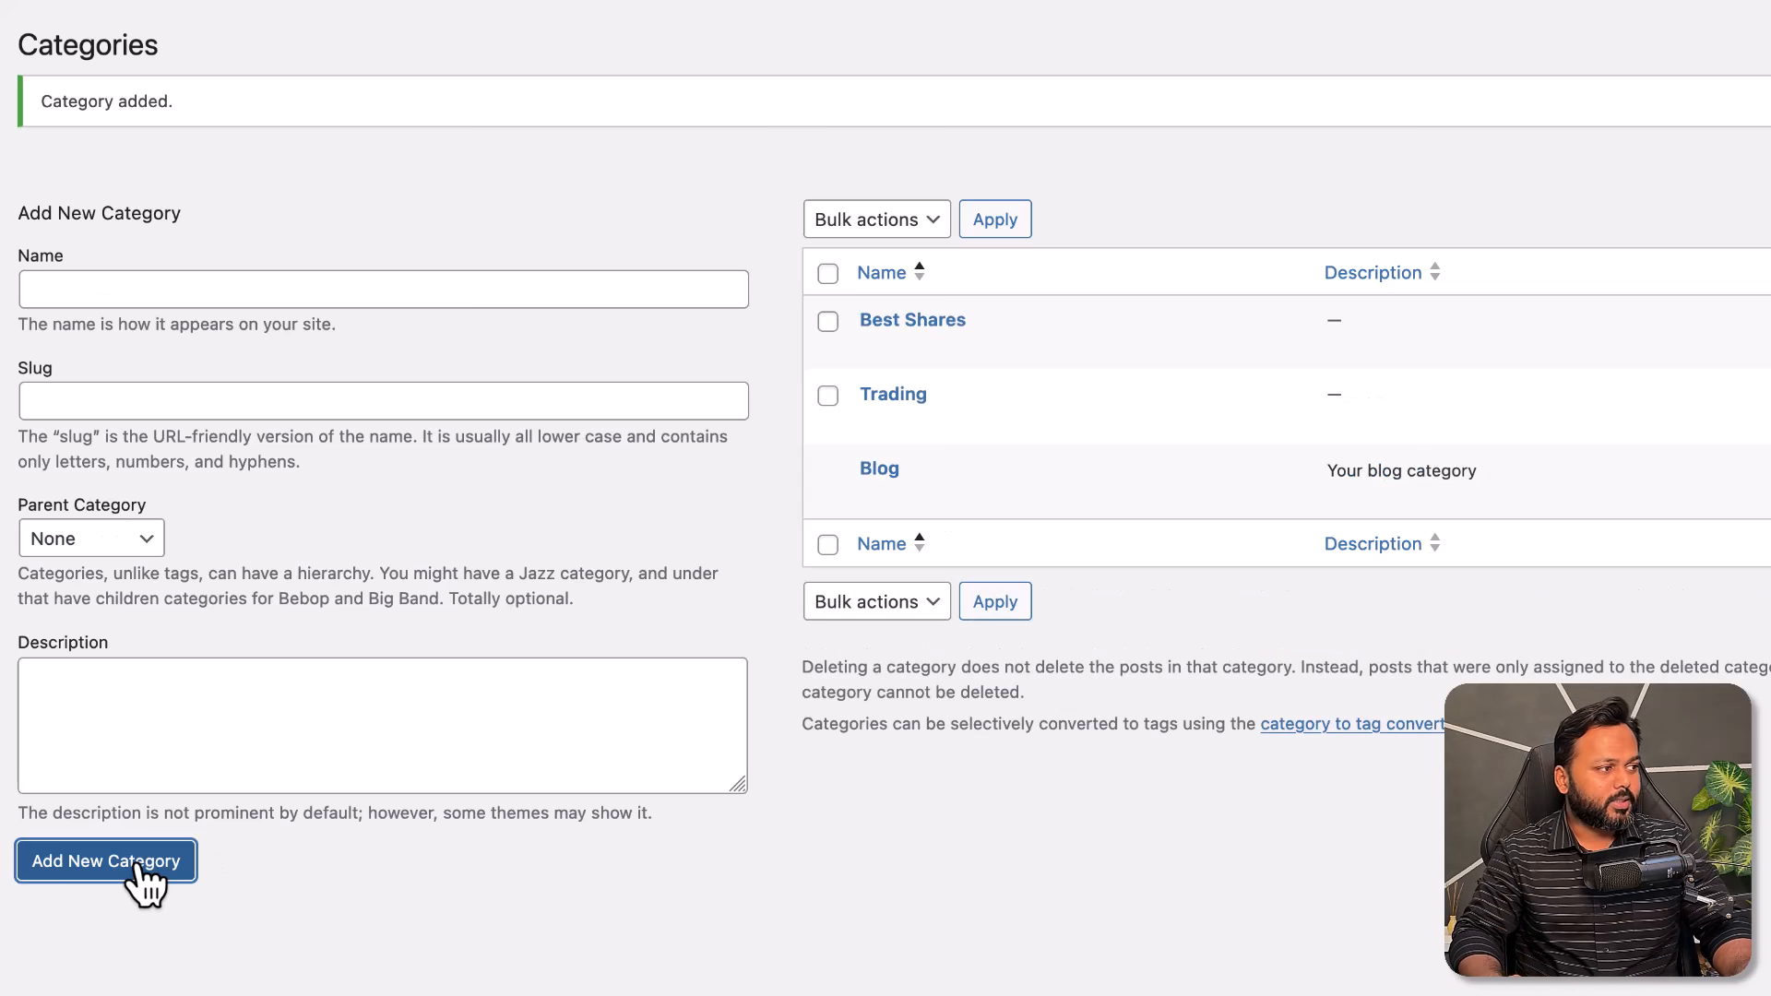
{"action": "left_click", "coordinate": [61, 288]}
{"action": "type", "text": "St"}
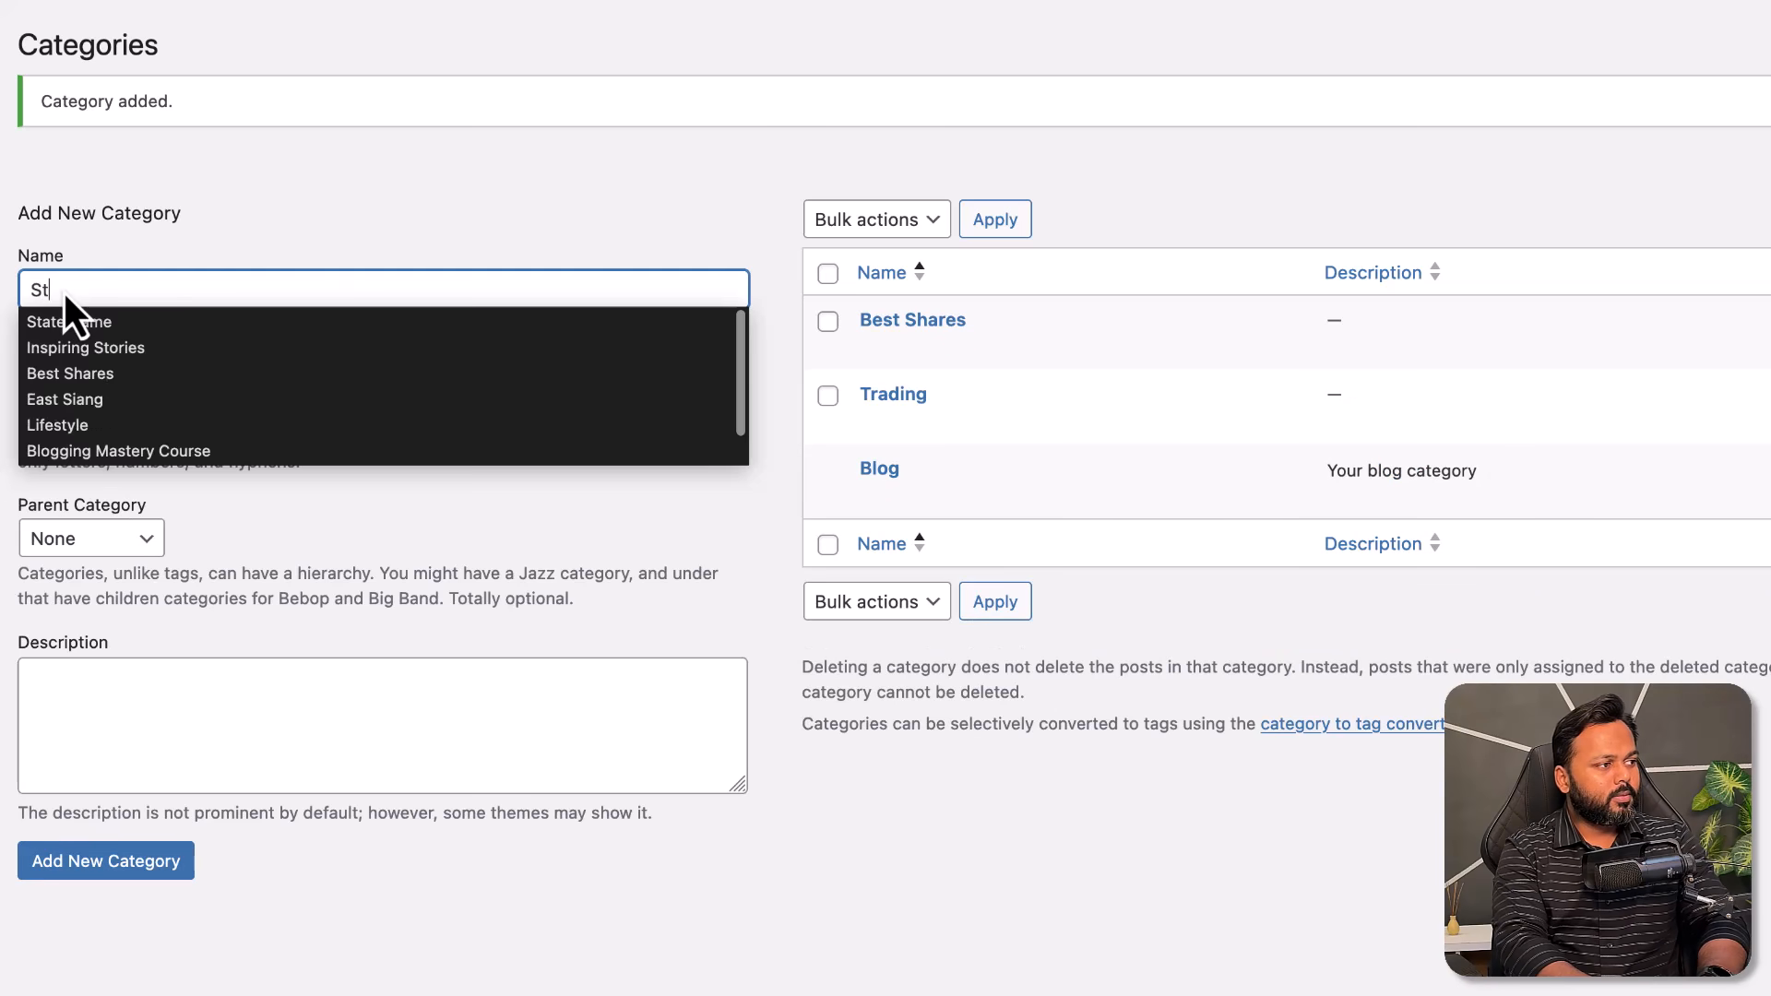
{"action": "type", "text": "ock Mark"}
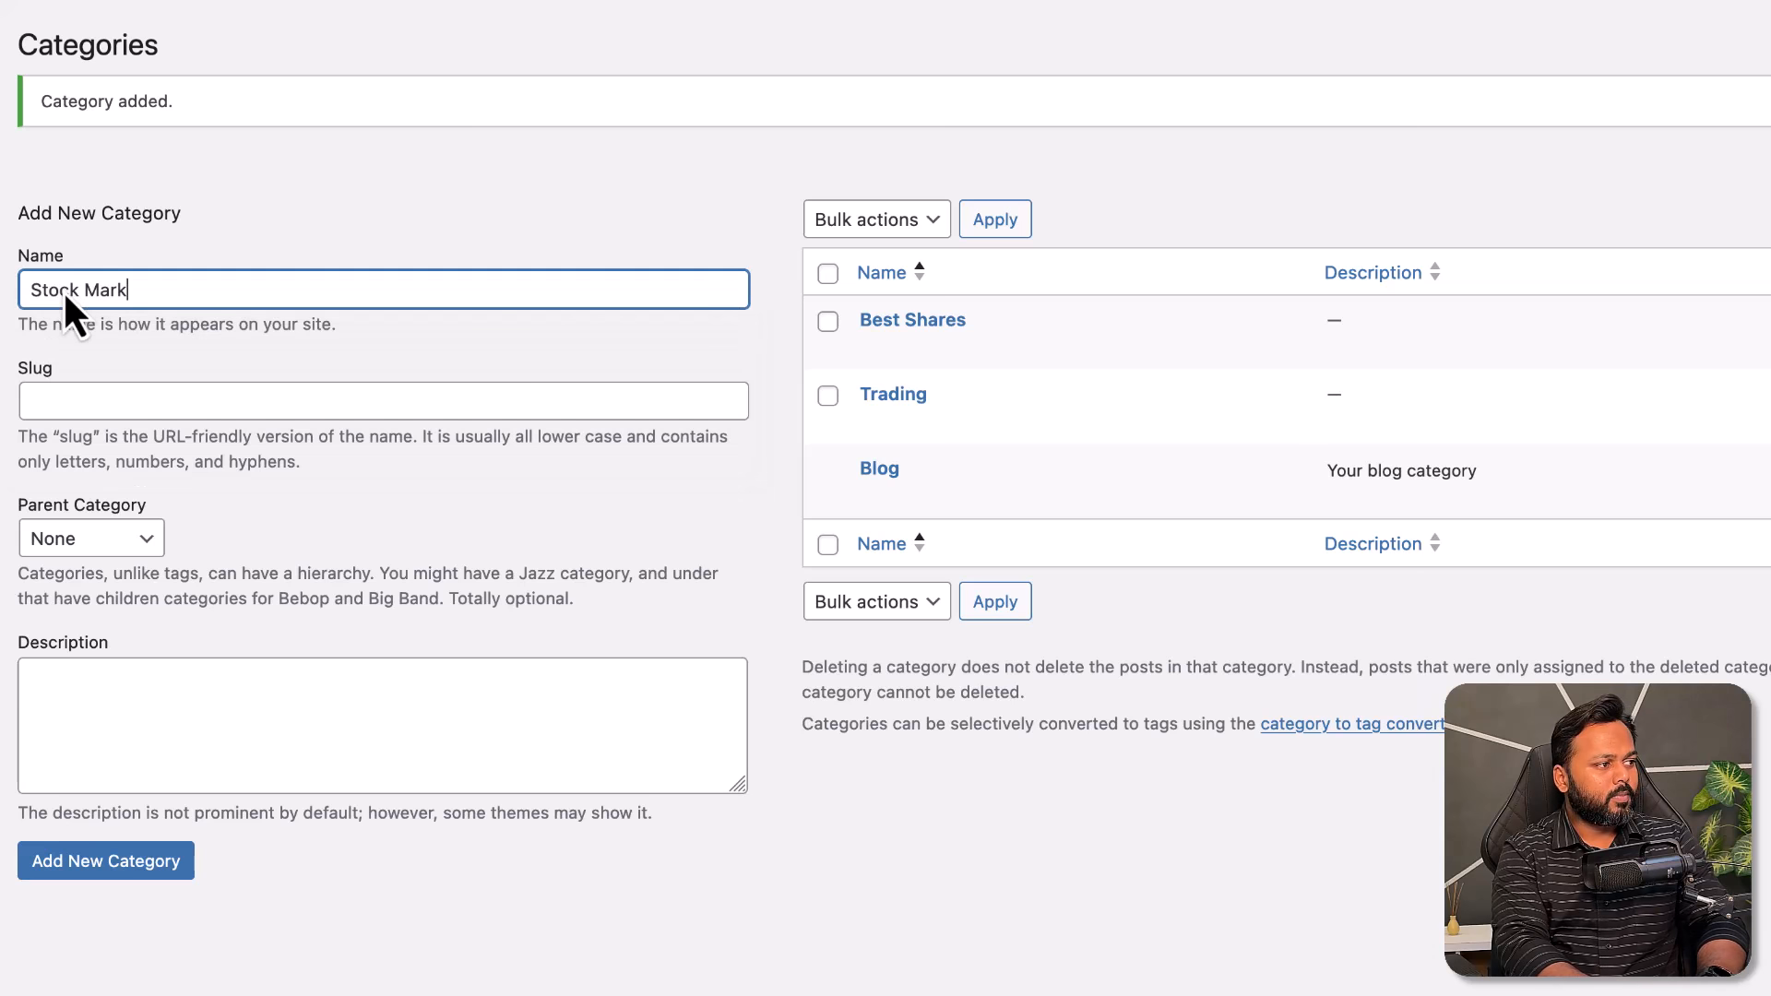
{"action": "type", "text": "et Concepts"}
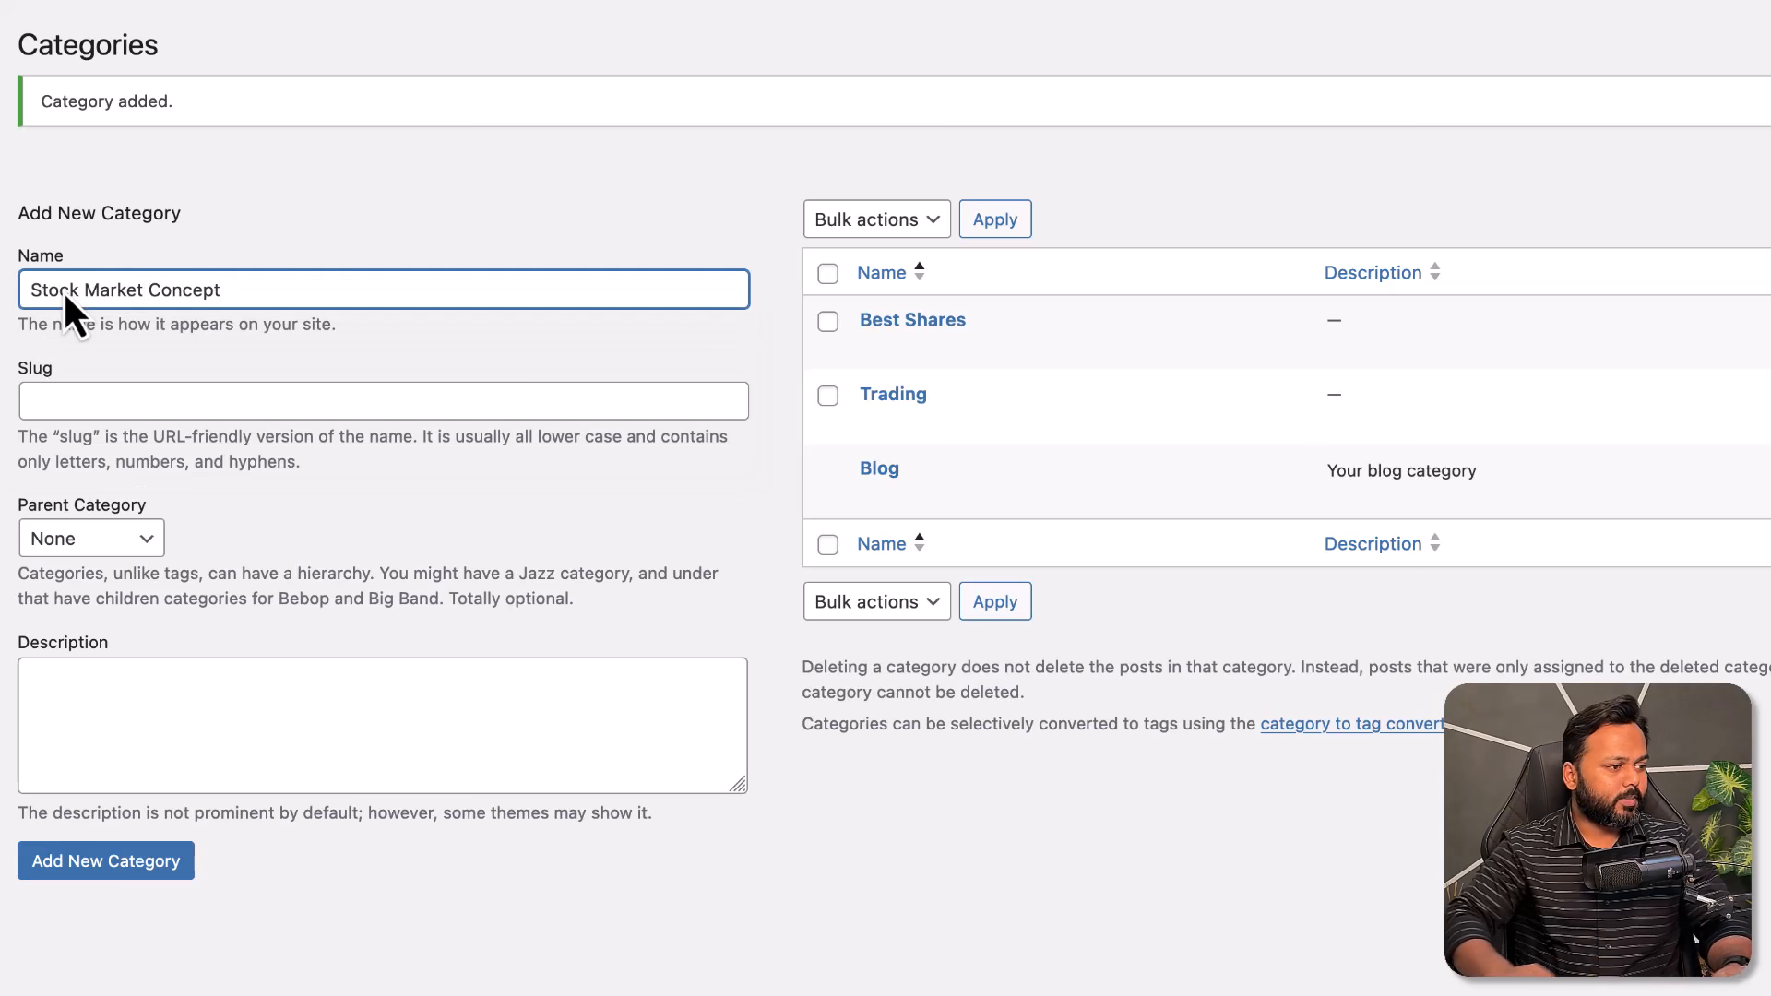
{"action": "left_click", "coordinate": [147, 900]}
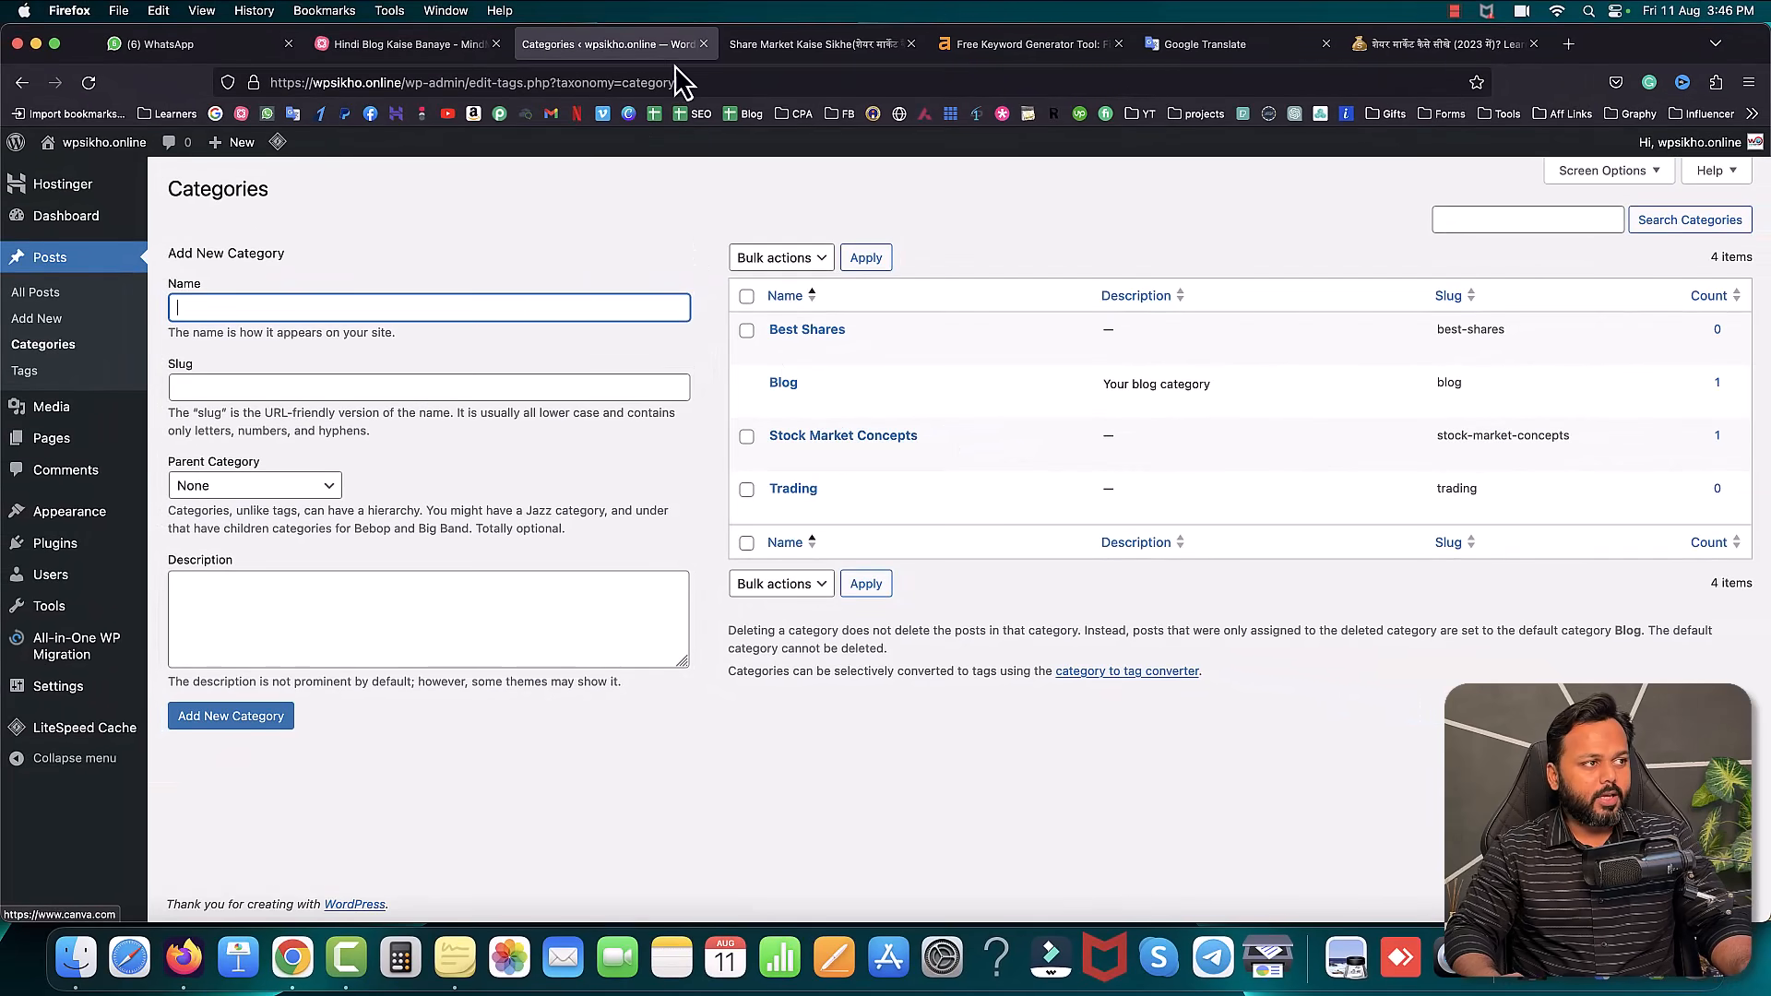
- Go from the live post back to the admin and open Appearance > Menus
{"action": "left_click", "coordinate": [768, 47]}
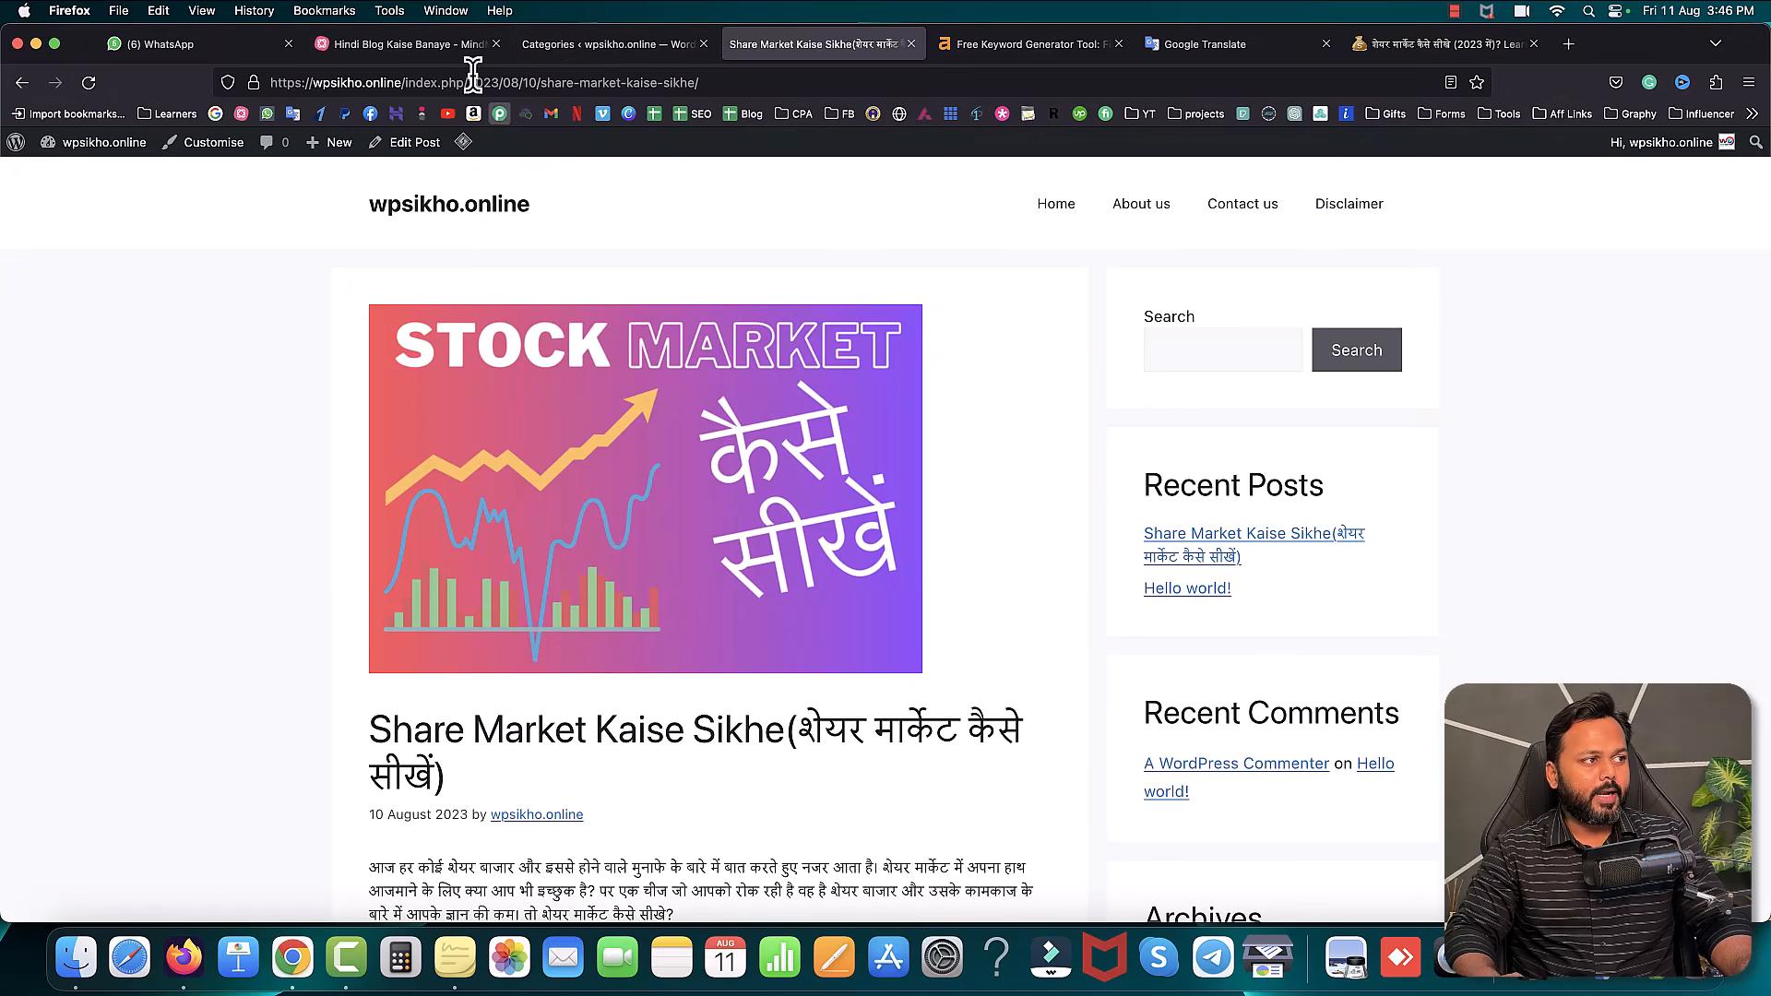
{"action": "left_click", "coordinate": [550, 41]}
{"action": "mouse_move", "coordinate": [93, 511]}
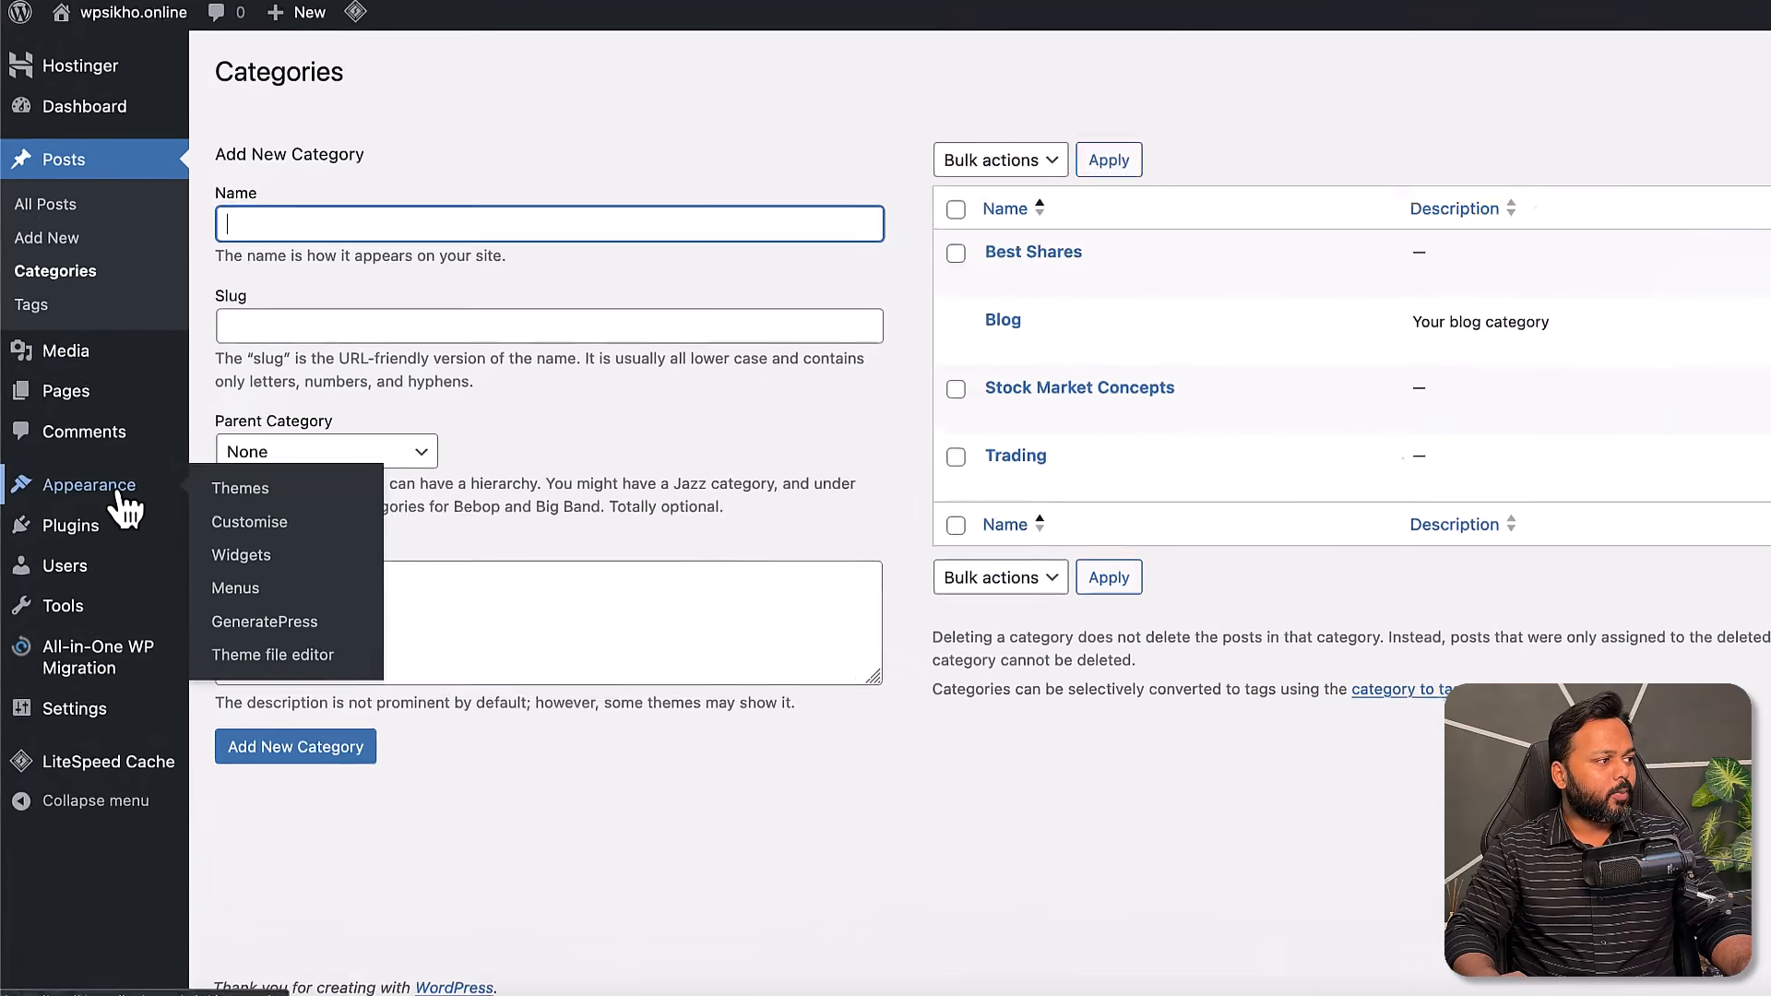
{"action": "left_click", "coordinate": [247, 590]}
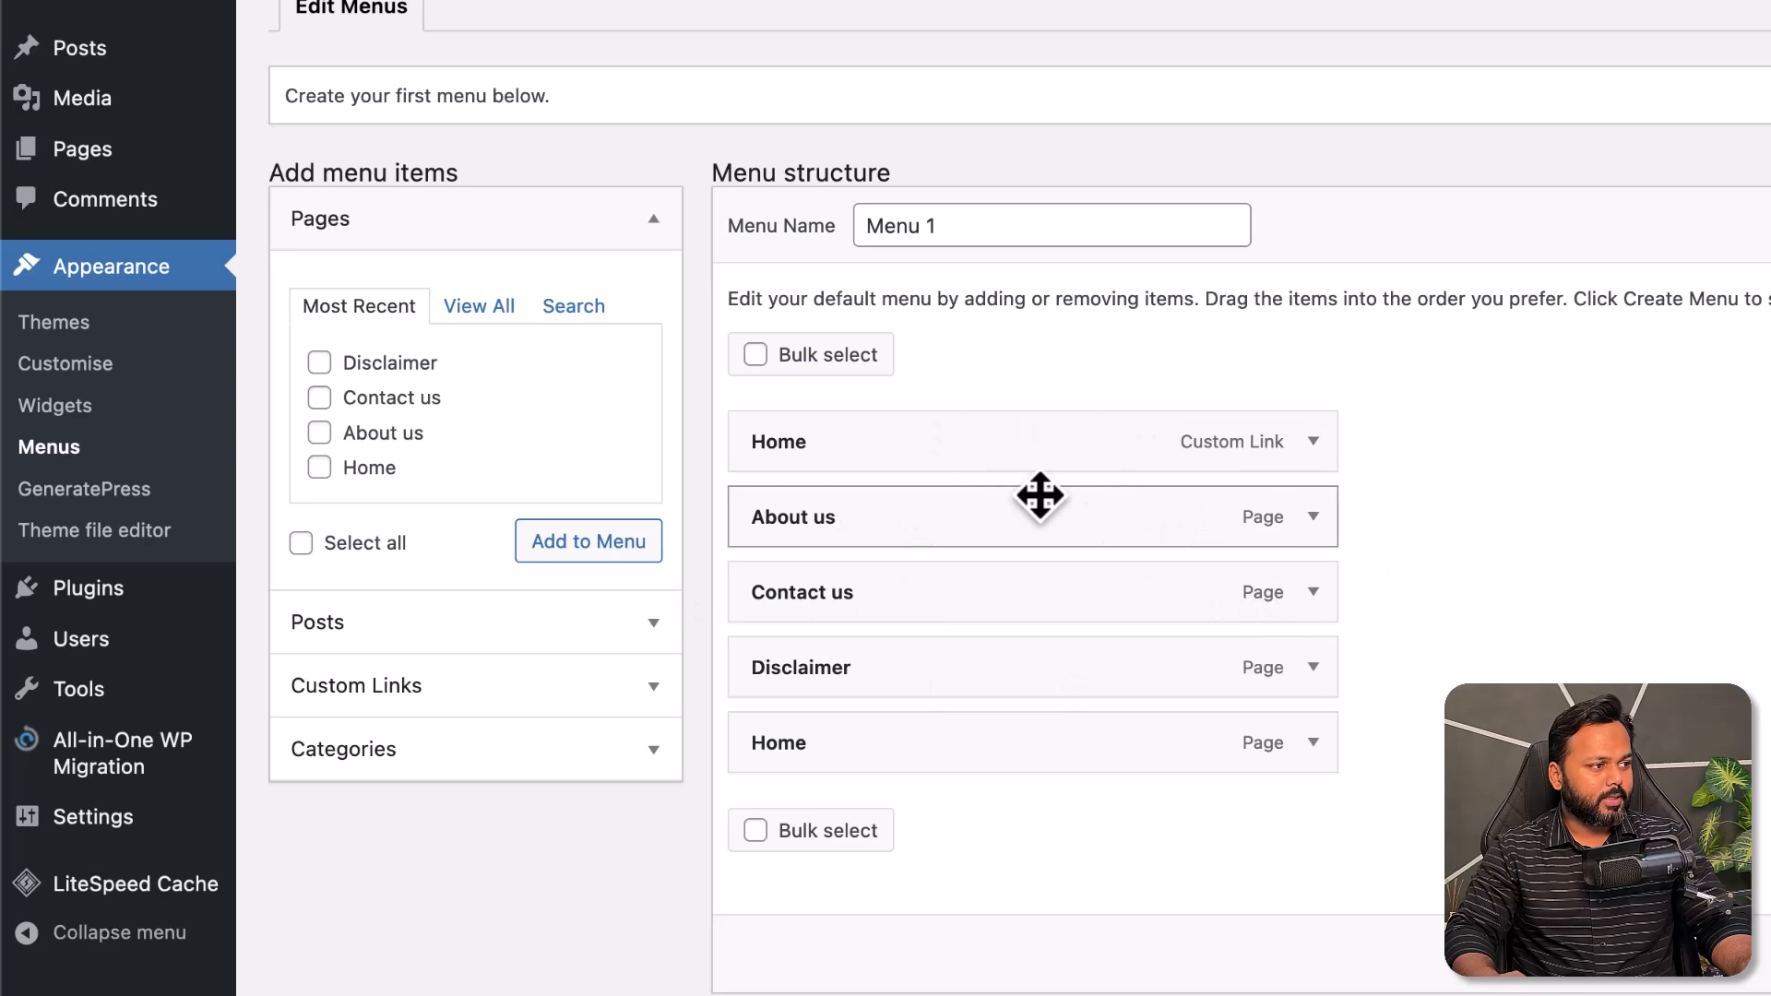
- Remove the Home link, About us, Contact us, Disclaimer and Home page items from the menu
{"action": "left_click", "coordinate": [1316, 441]}
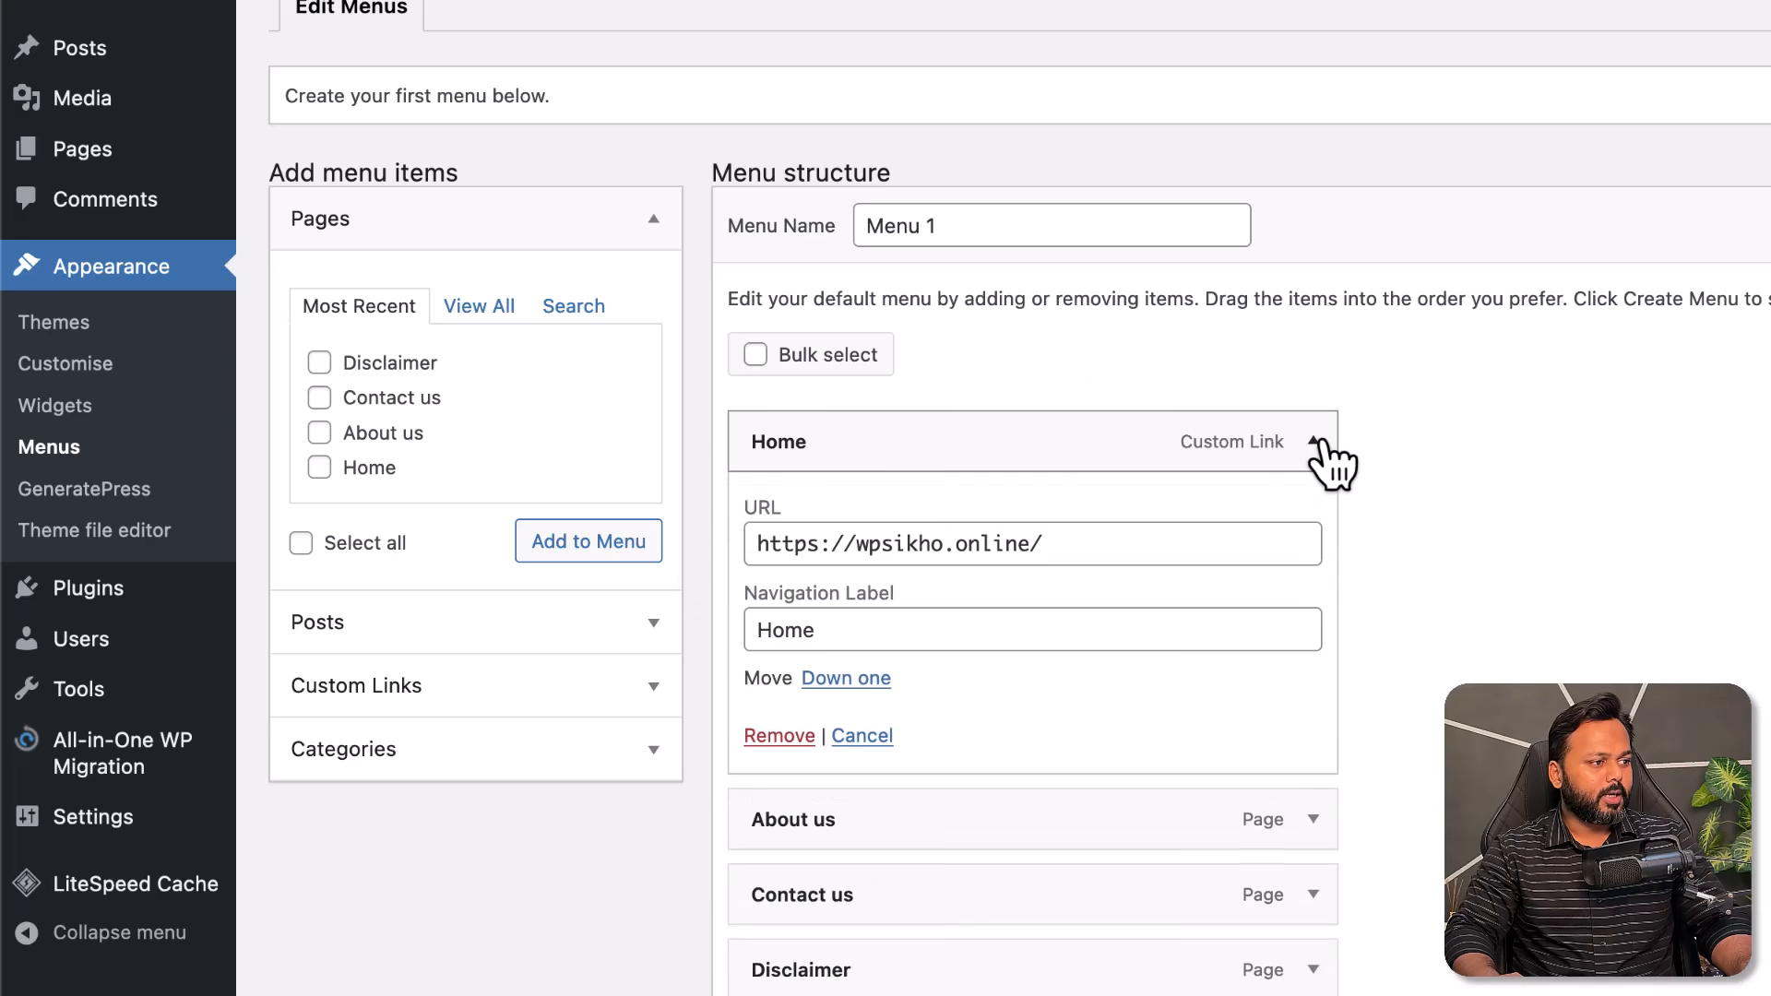
{"action": "left_click", "coordinate": [779, 736]}
{"action": "left_click", "coordinate": [1314, 443]}
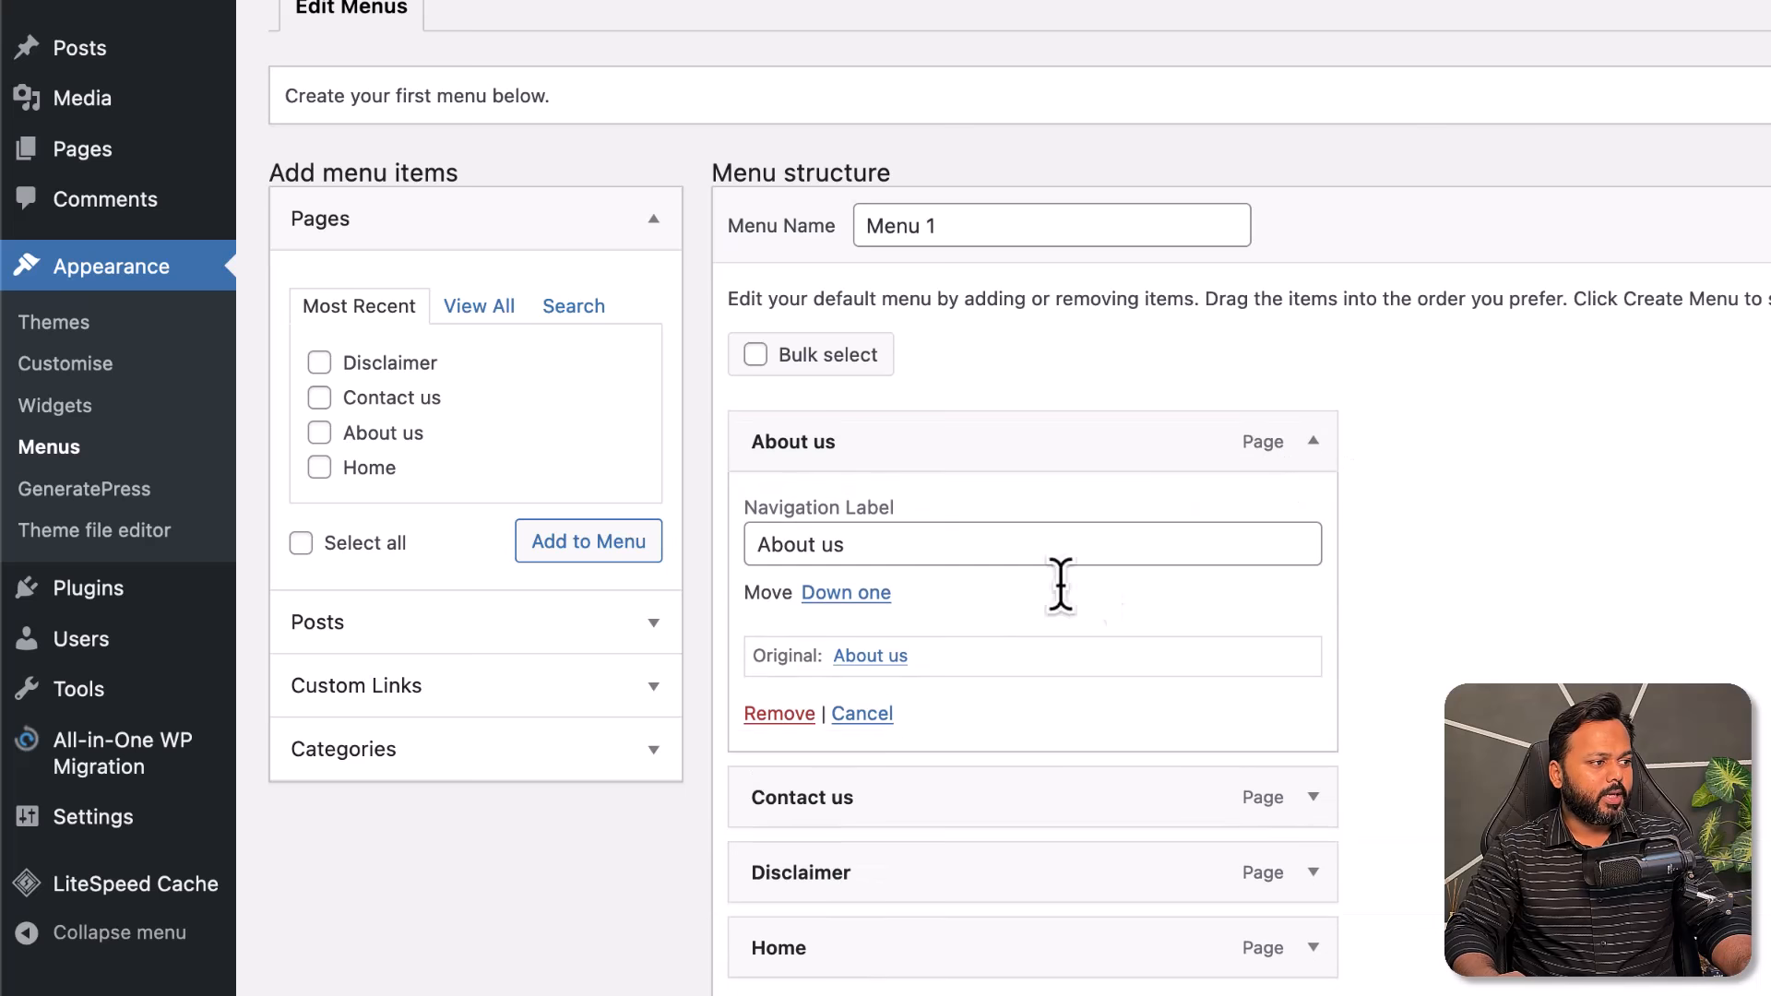
{"action": "left_click", "coordinate": [780, 715]}
{"action": "left_click", "coordinate": [1314, 441]}
{"action": "left_click", "coordinate": [779, 713]}
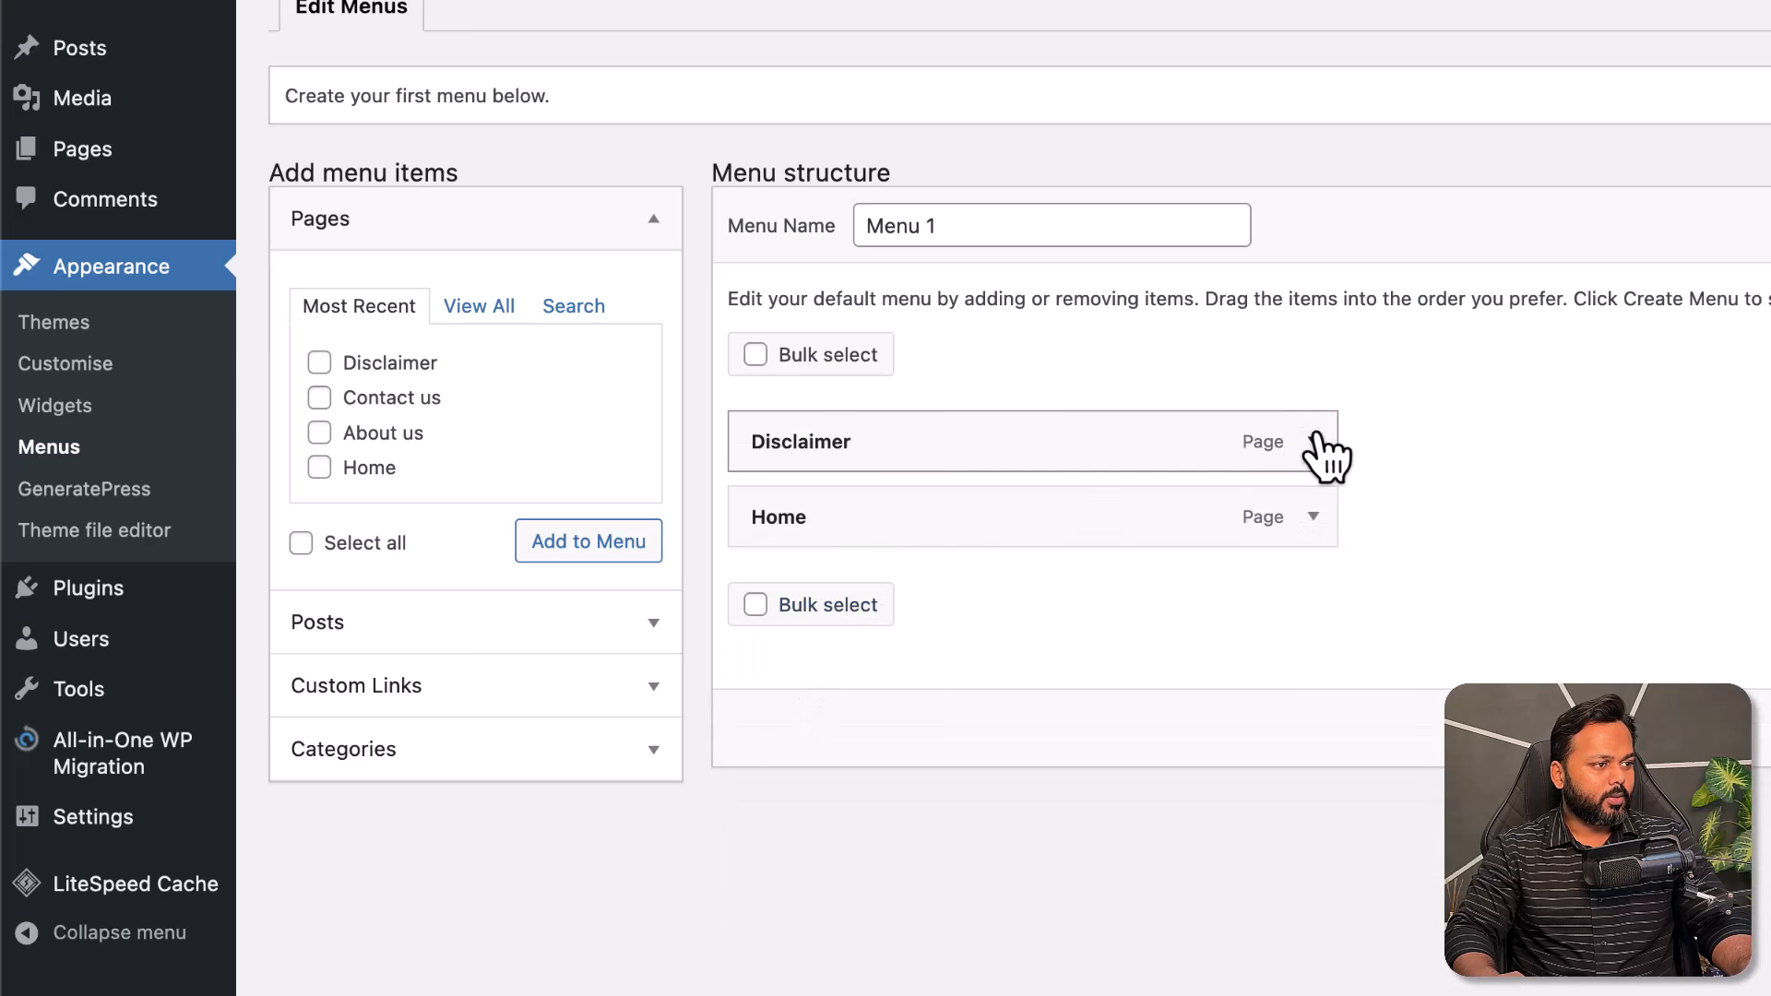
{"action": "left_click", "coordinate": [1314, 442]}
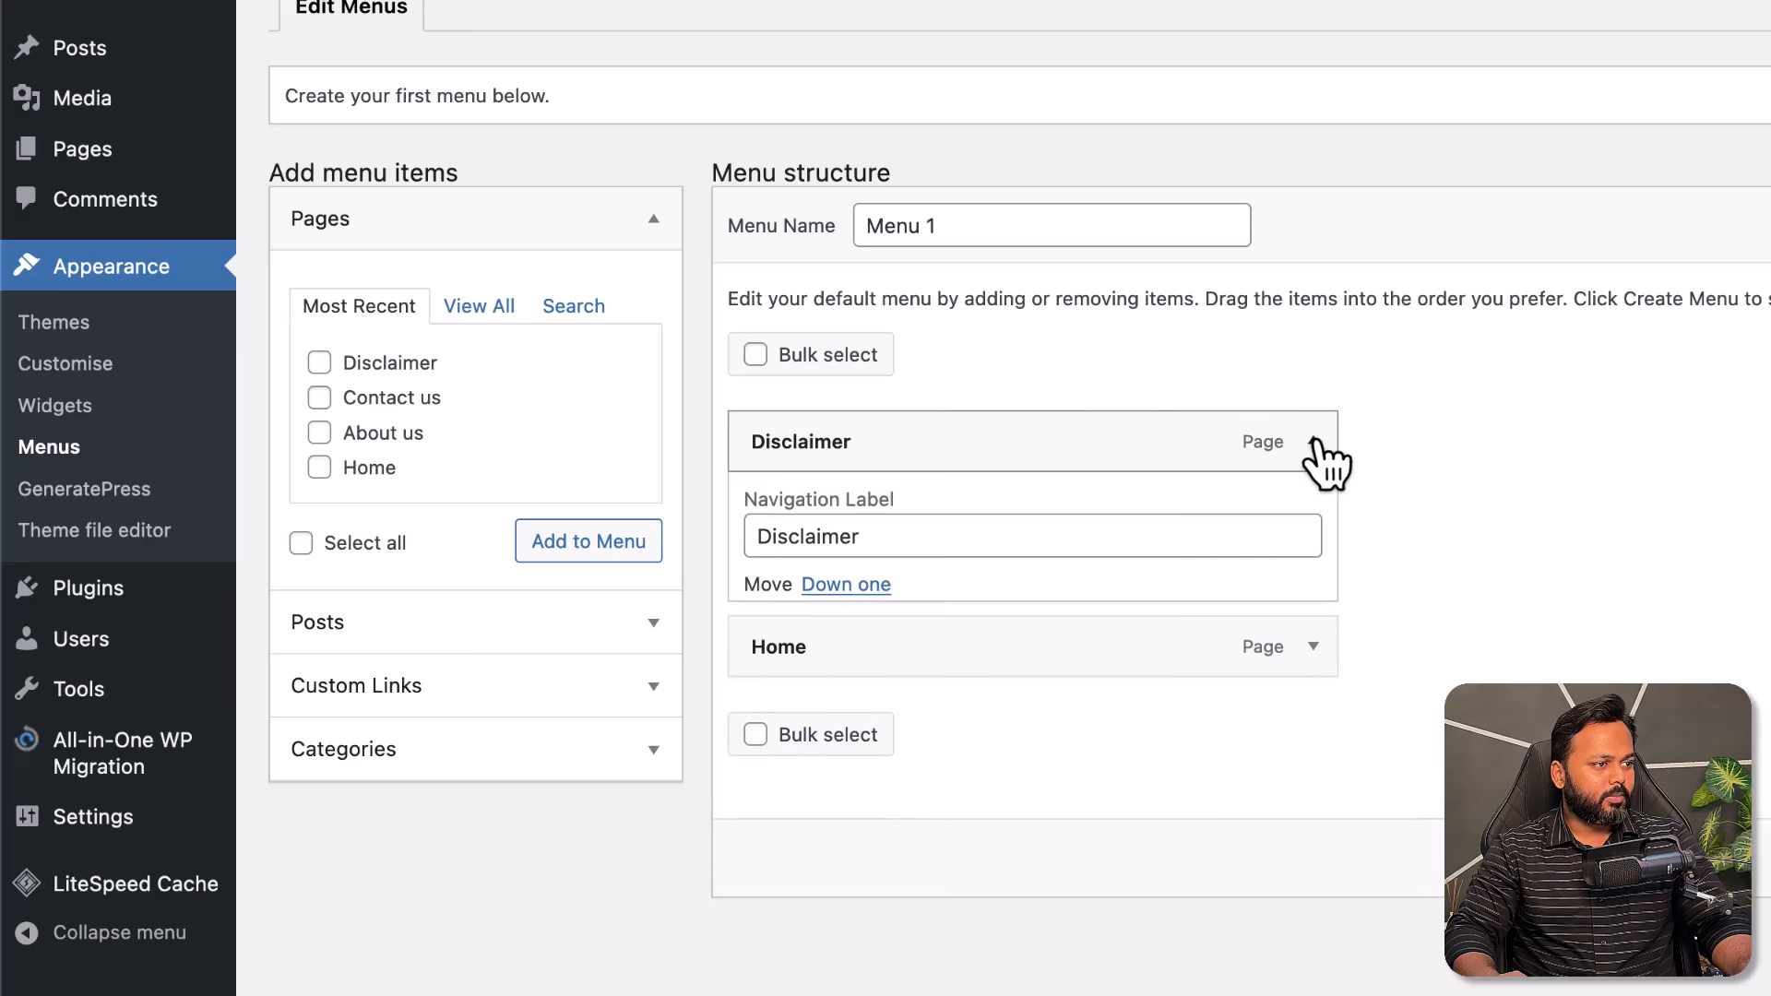
{"action": "left_click", "coordinate": [807, 719]}
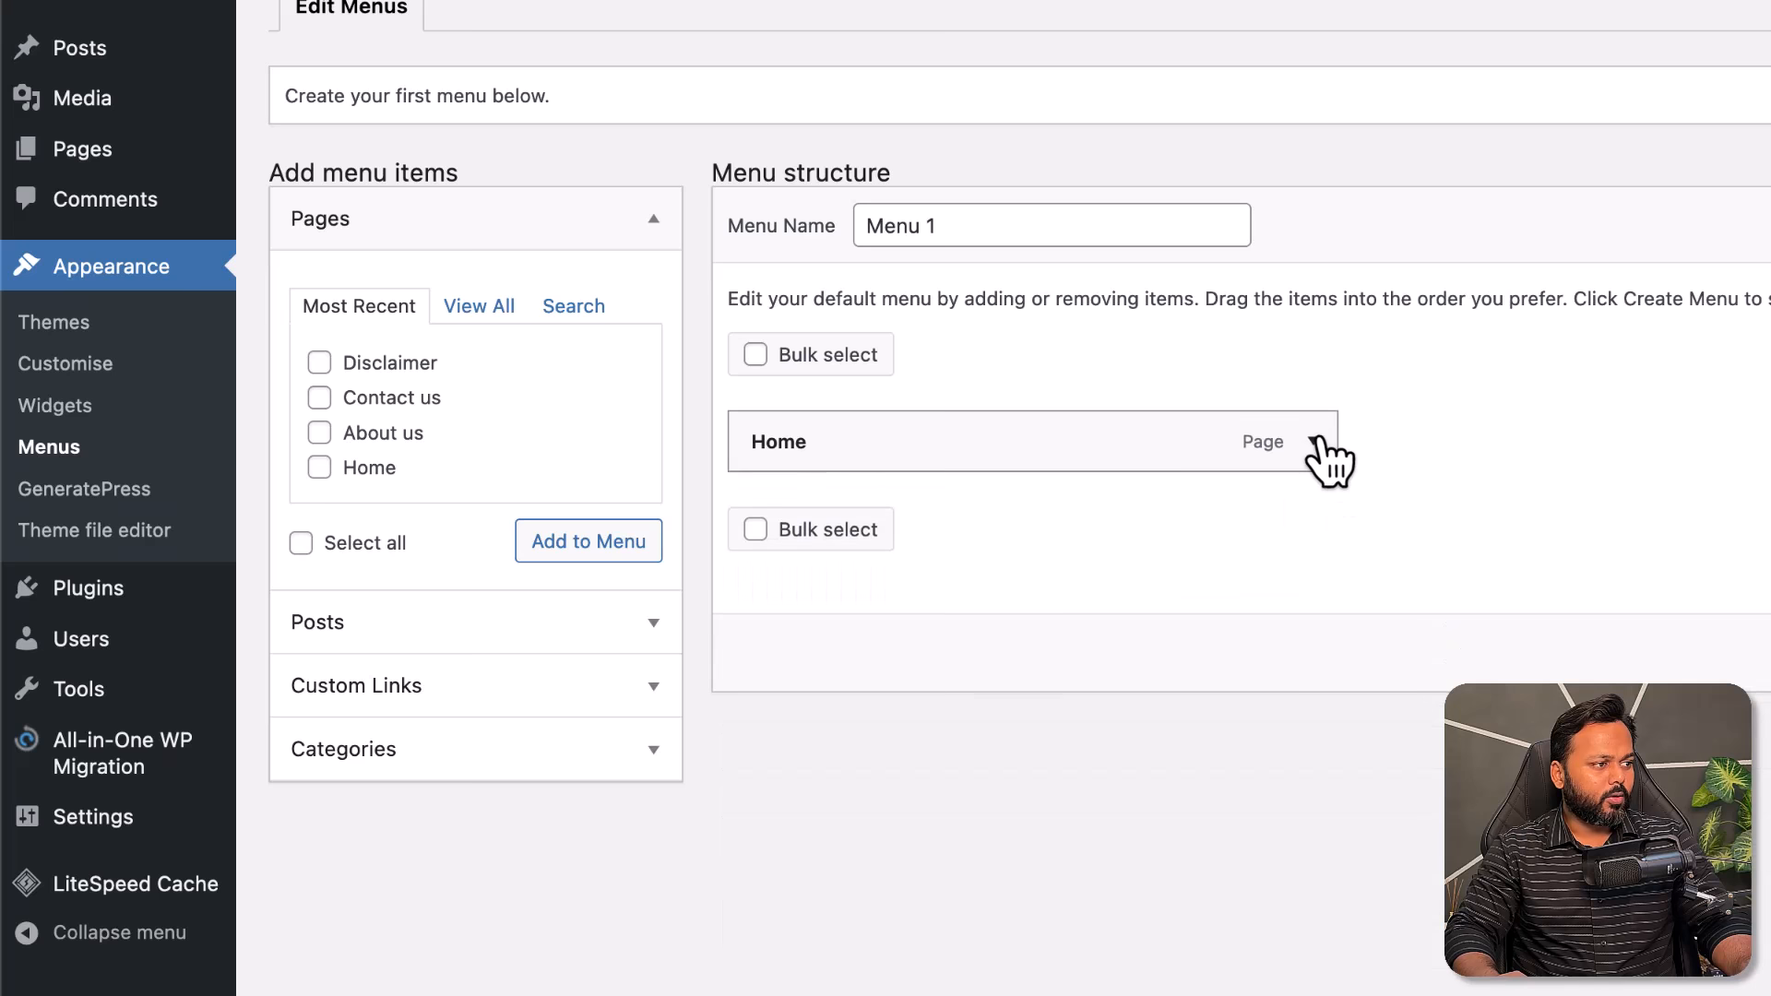
{"action": "left_click", "coordinate": [1328, 443]}
{"action": "left_click", "coordinate": [774, 672]}
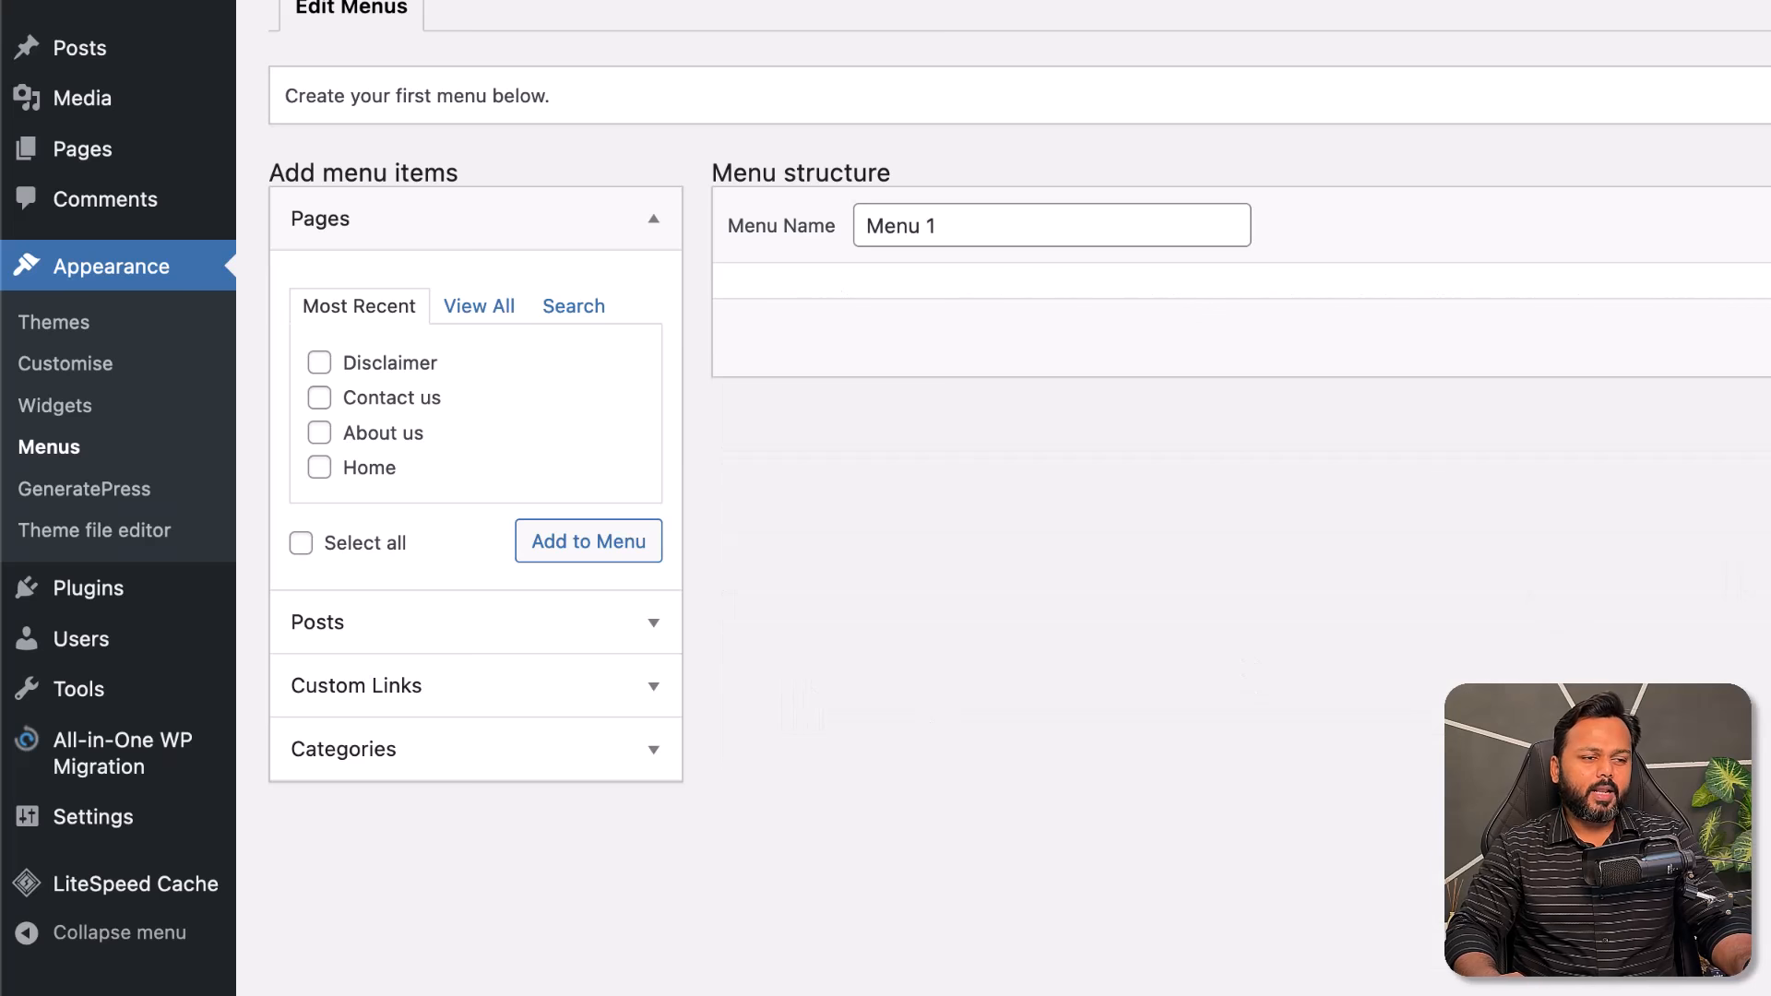
- Replace the menu name with 'Main menu', then view the live post
{"action": "left_click", "coordinate": [920, 225]}
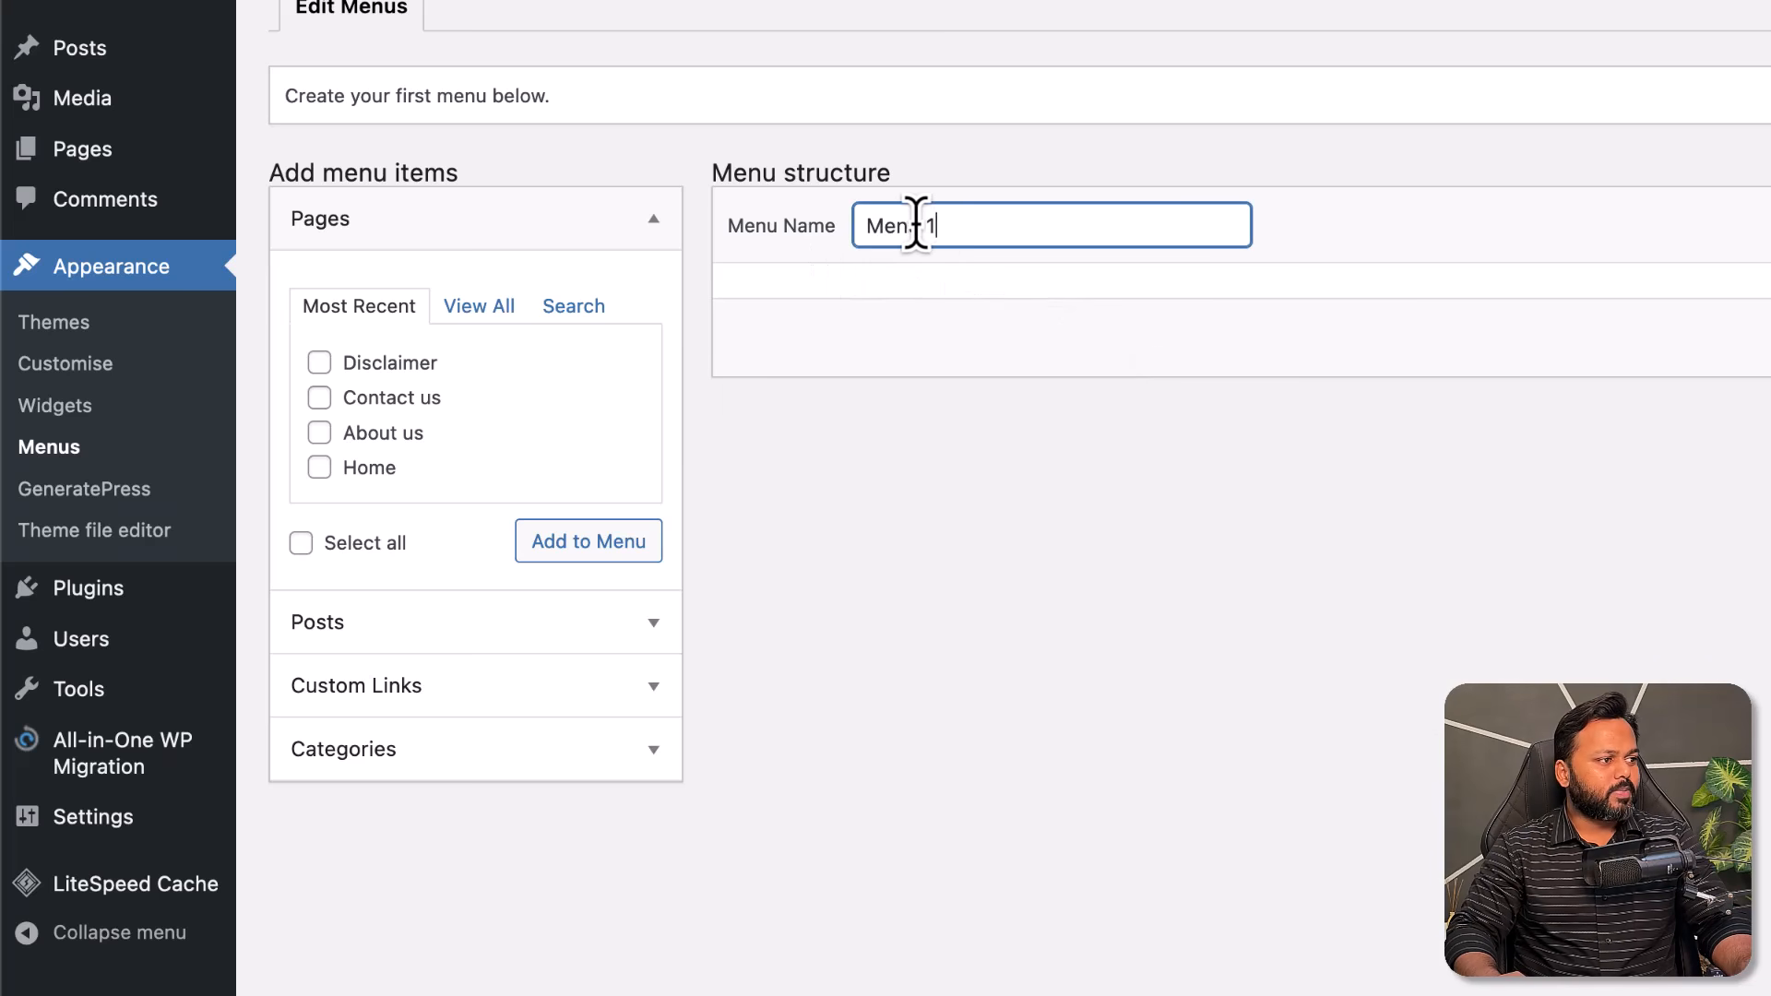
{"action": "left_click_drag", "start_coordinate": [937, 225], "coordinate": [853, 225]}
{"action": "type", "text": "Main menu"}
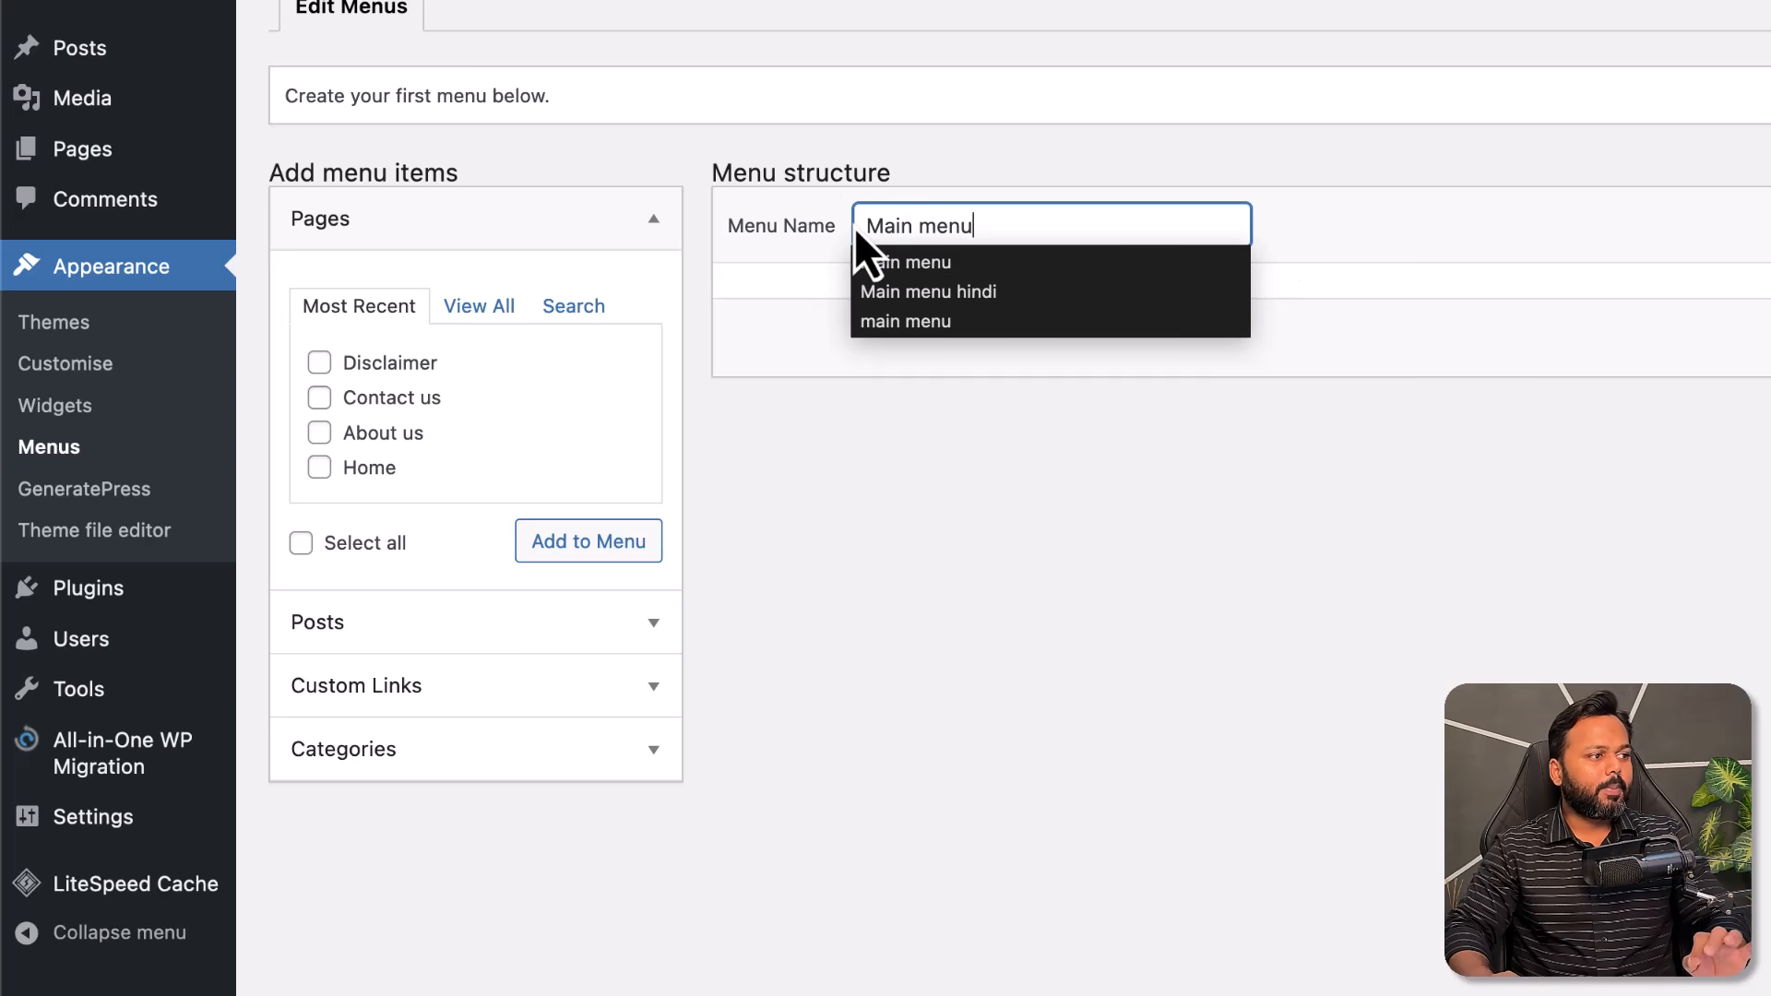
{"action": "left_click", "coordinate": [1369, 232]}
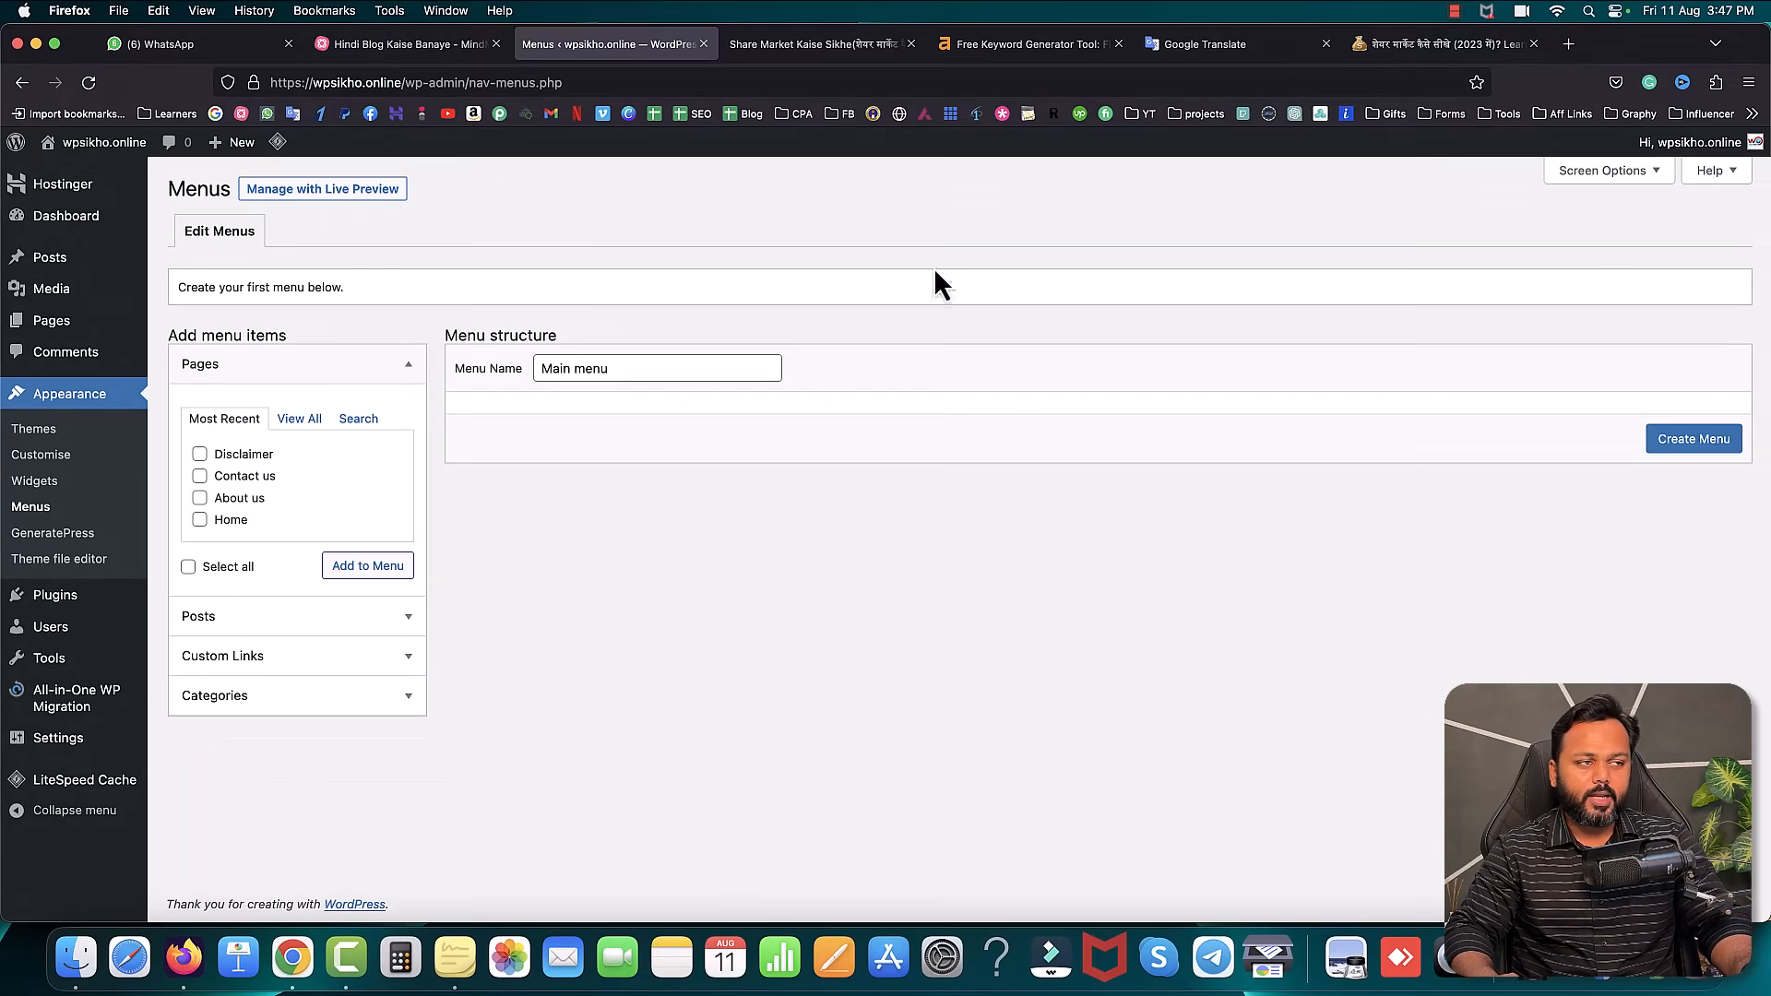
{"action": "left_click", "coordinate": [780, 46]}
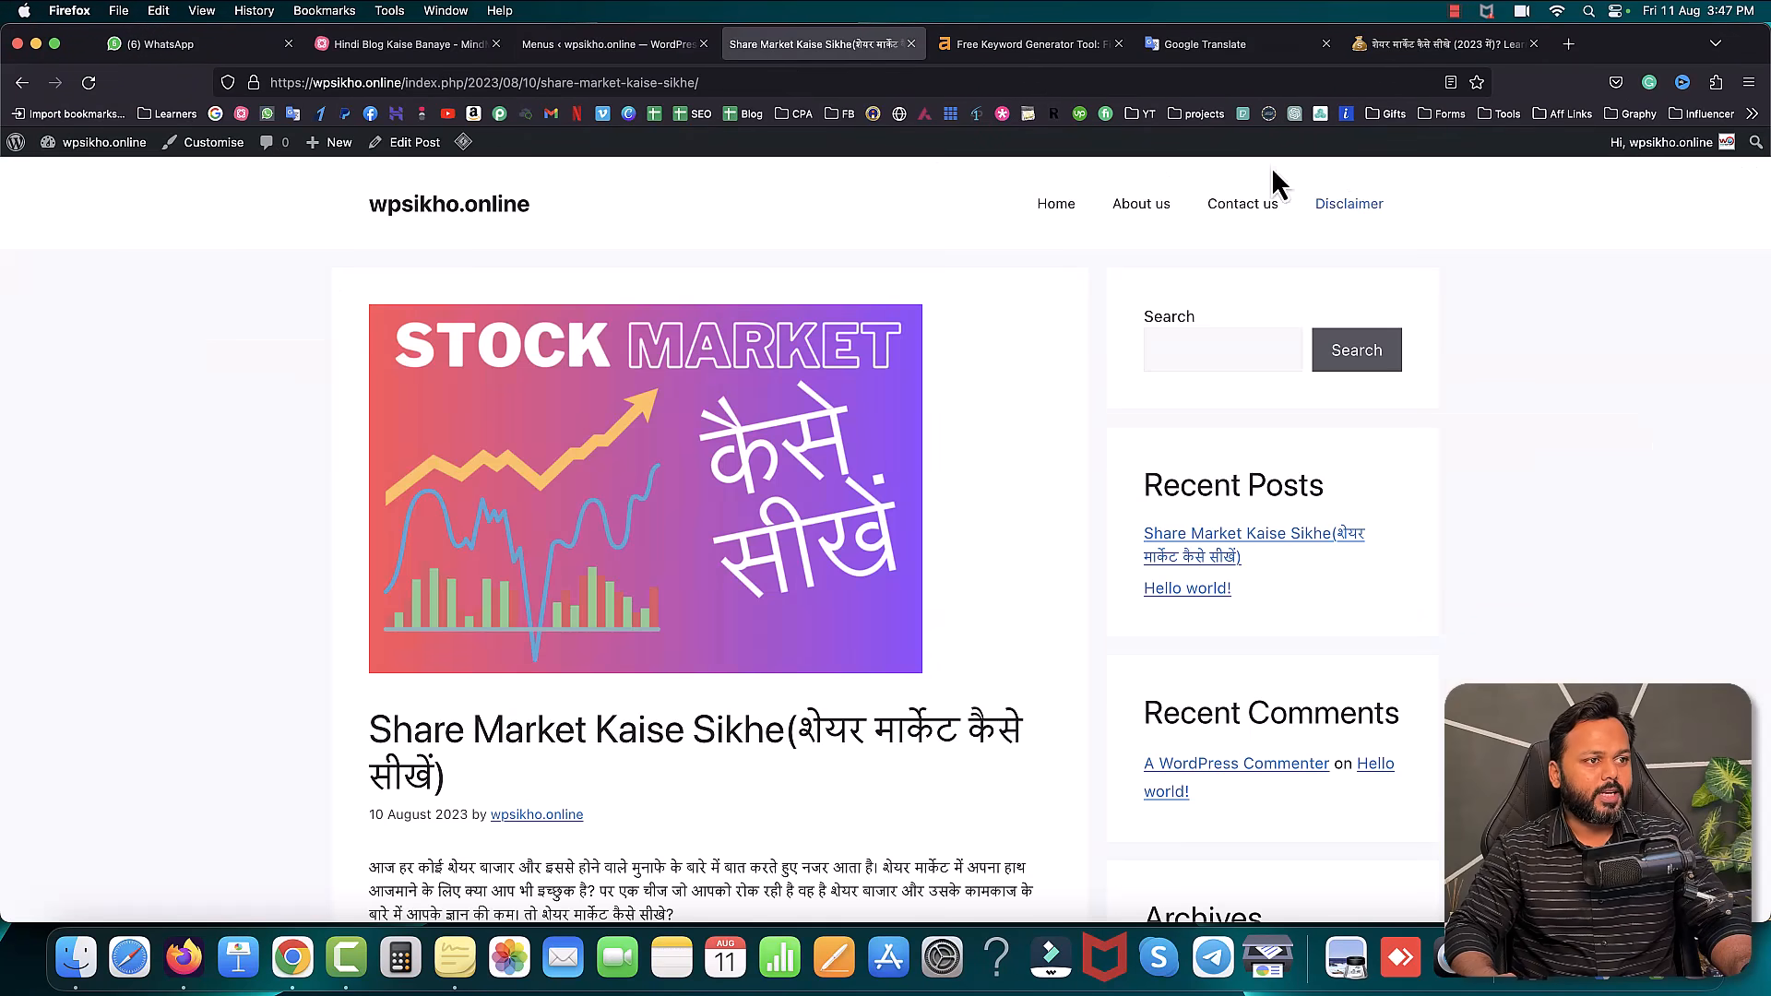
- Create Main menu and add the Best Shares, Blog, Stock Market Concepts and Trading categories
{"action": "left_click", "coordinate": [596, 56]}
{"action": "left_click", "coordinate": [1694, 440]}
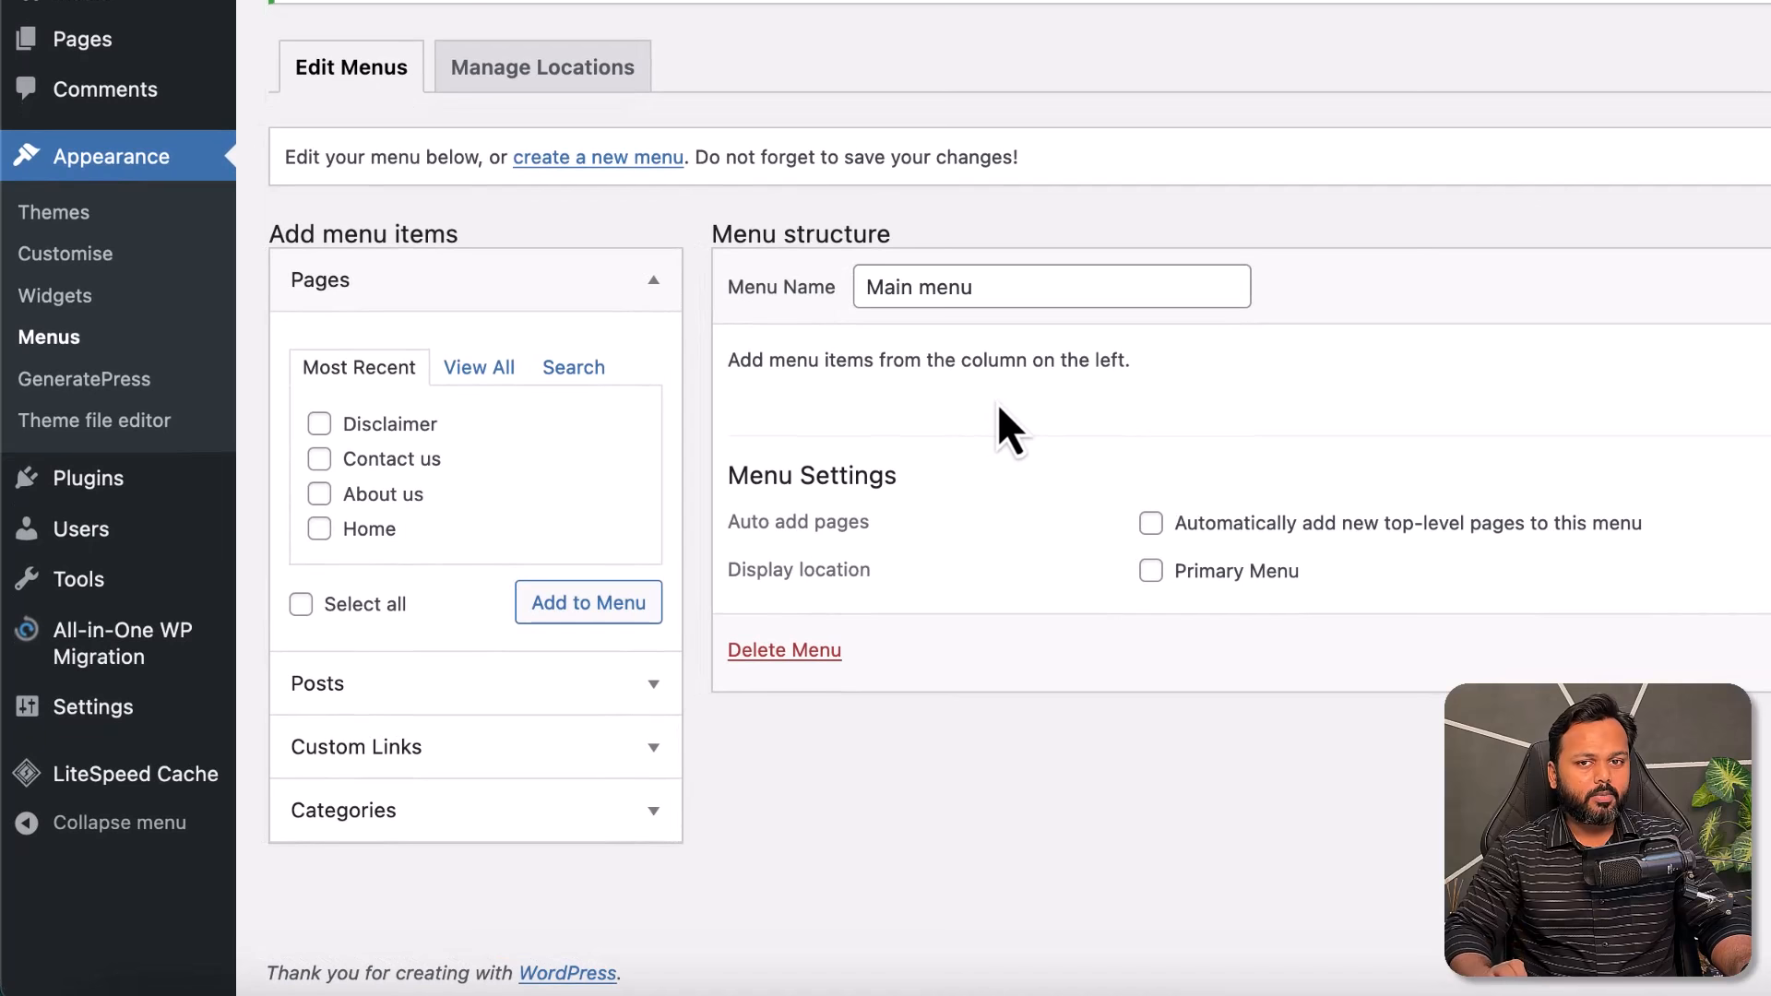
{"action": "left_click", "coordinate": [635, 816]}
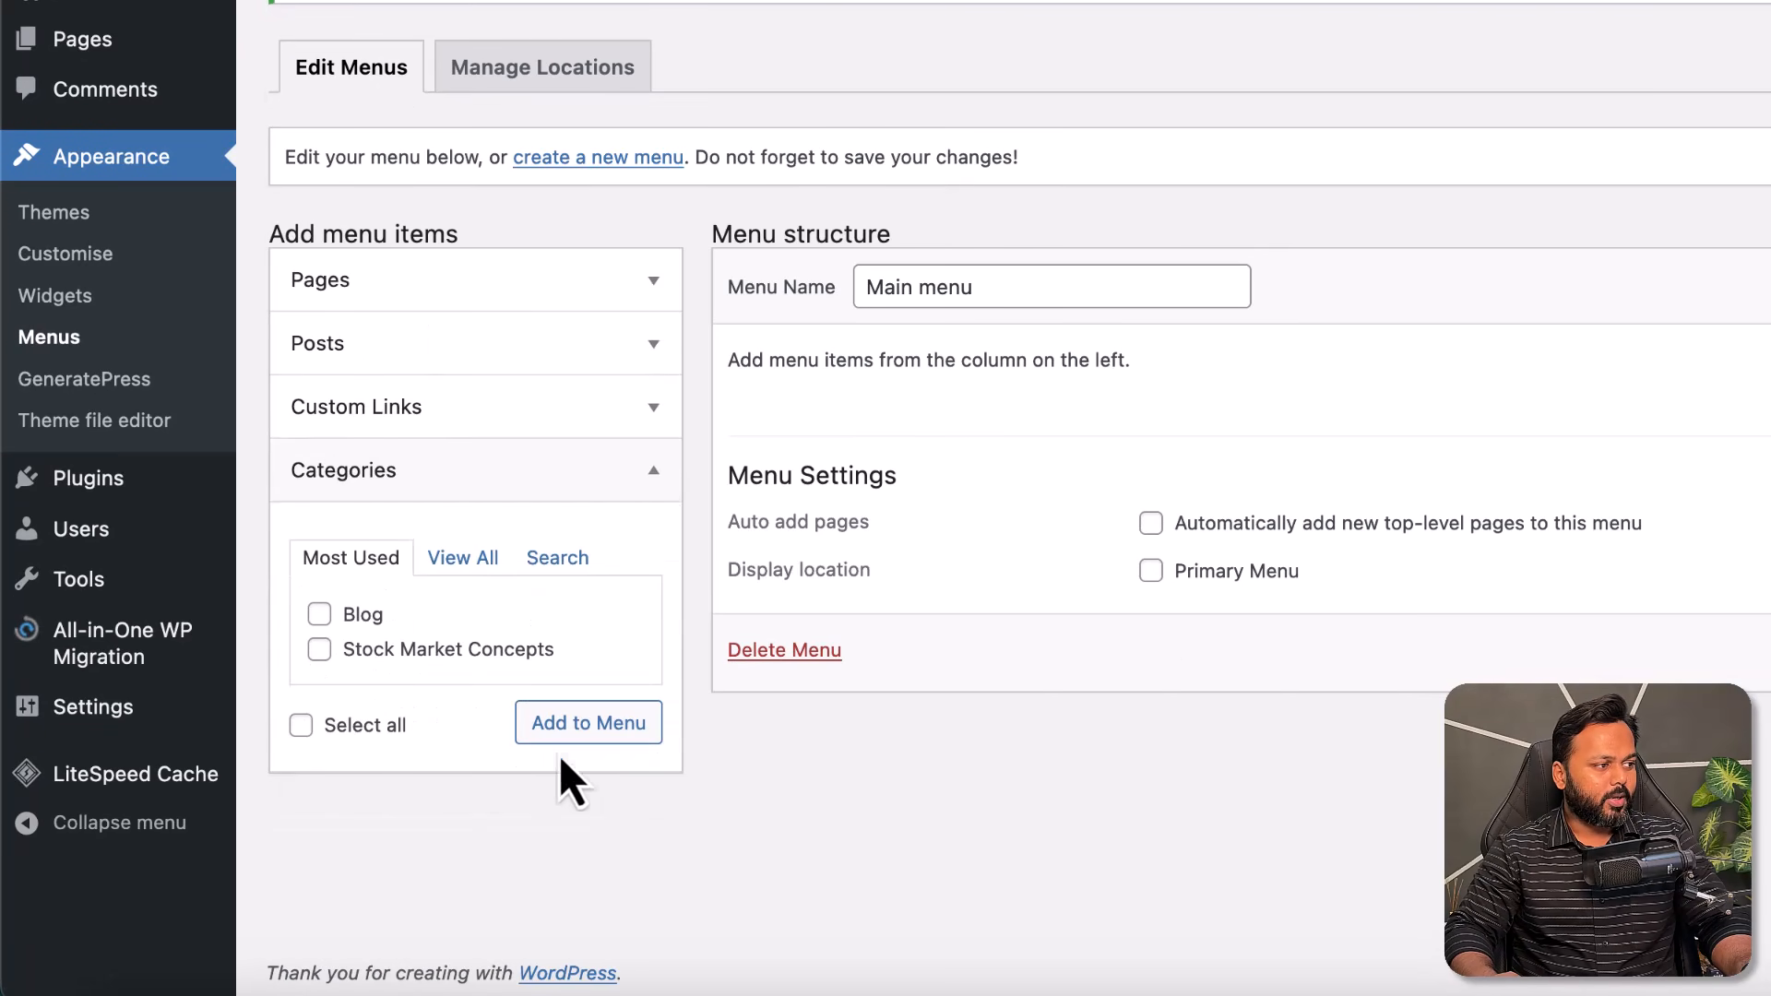
{"action": "left_click", "coordinate": [456, 564]}
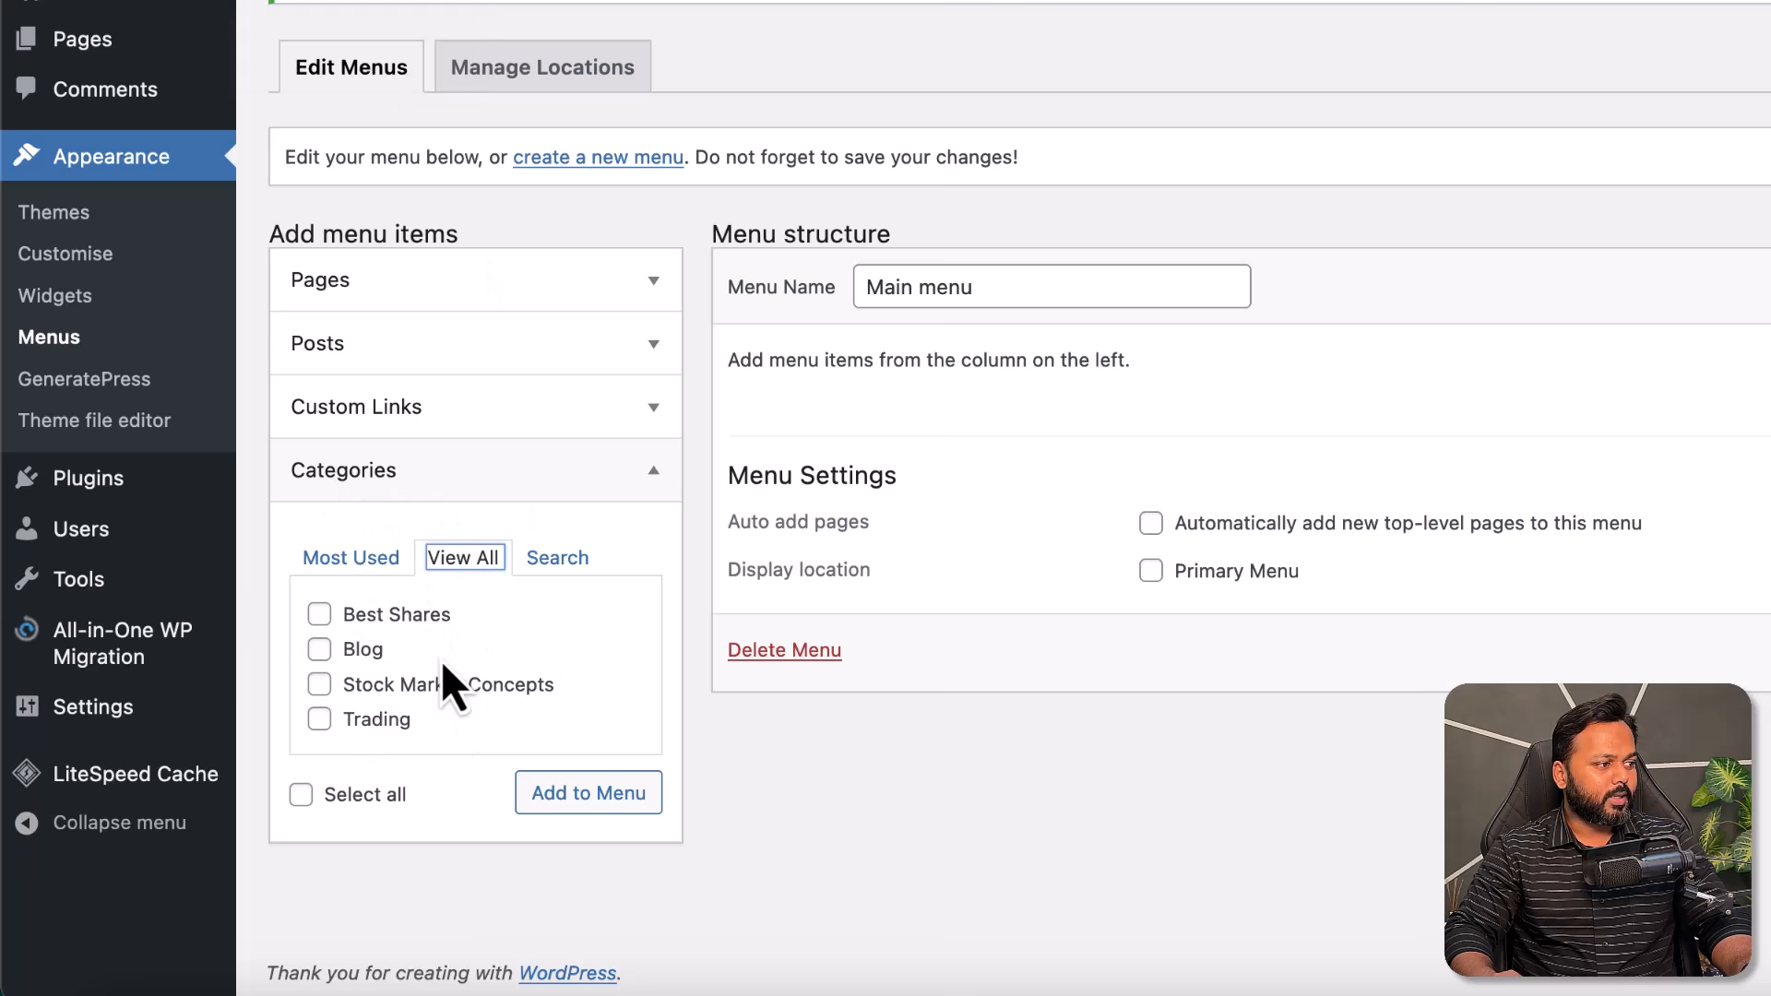
{"action": "left_click", "coordinate": [319, 616]}
{"action": "left_click", "coordinate": [319, 650]}
{"action": "left_click", "coordinate": [319, 684]}
{"action": "left_click", "coordinate": [320, 720]}
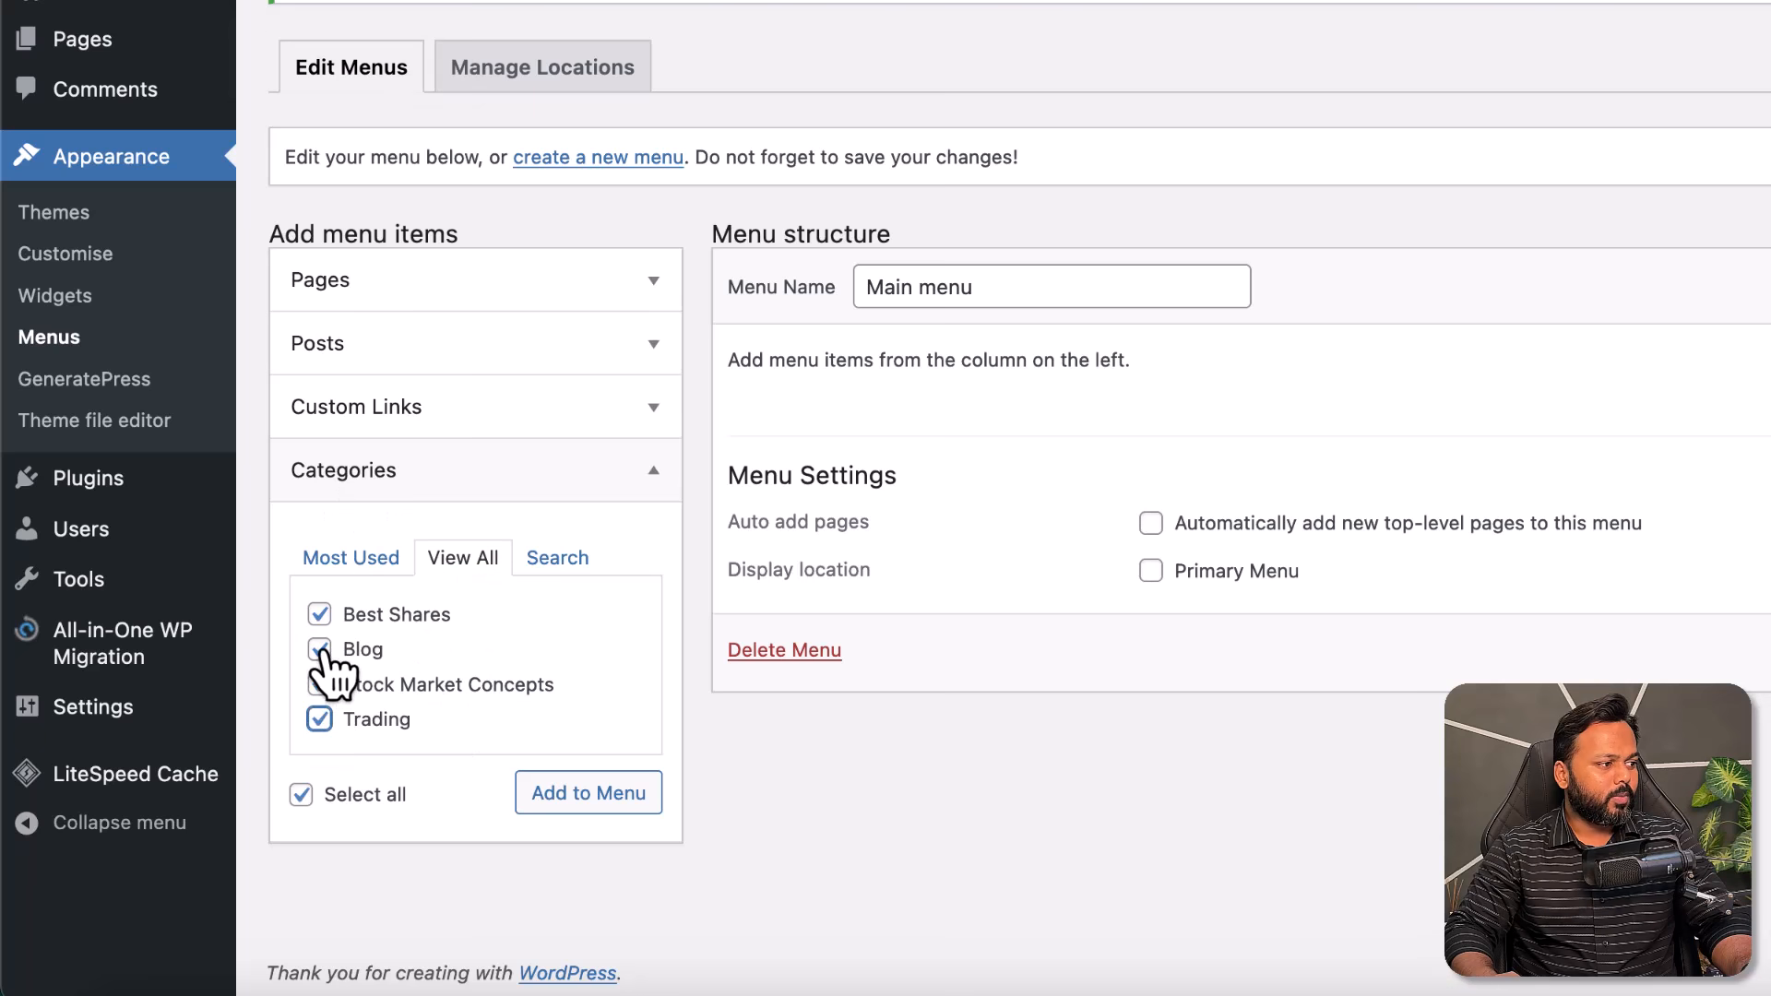
{"action": "left_click", "coordinate": [602, 809]}
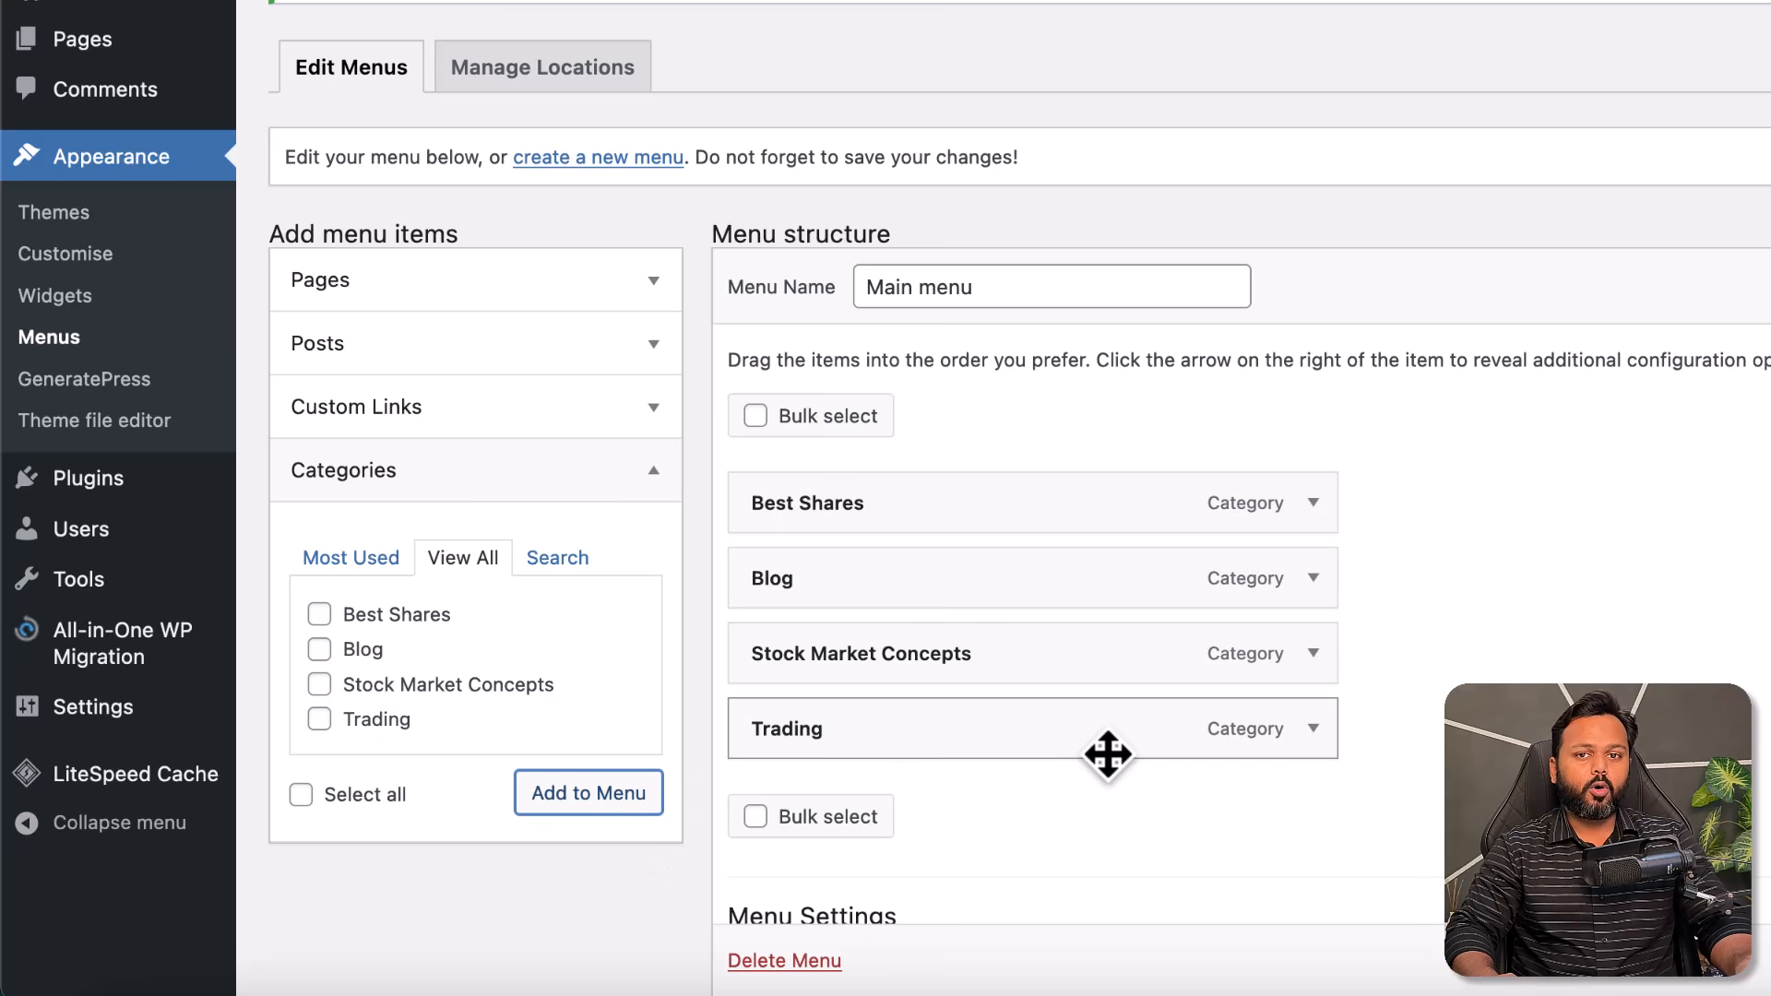
- Order the items Trading, Best Shares, Stock Market Concepts, Blog, and save as Primary Menu
{"action": "left_click_drag", "start_coordinate": [911, 738], "coordinate": [912, 522]}
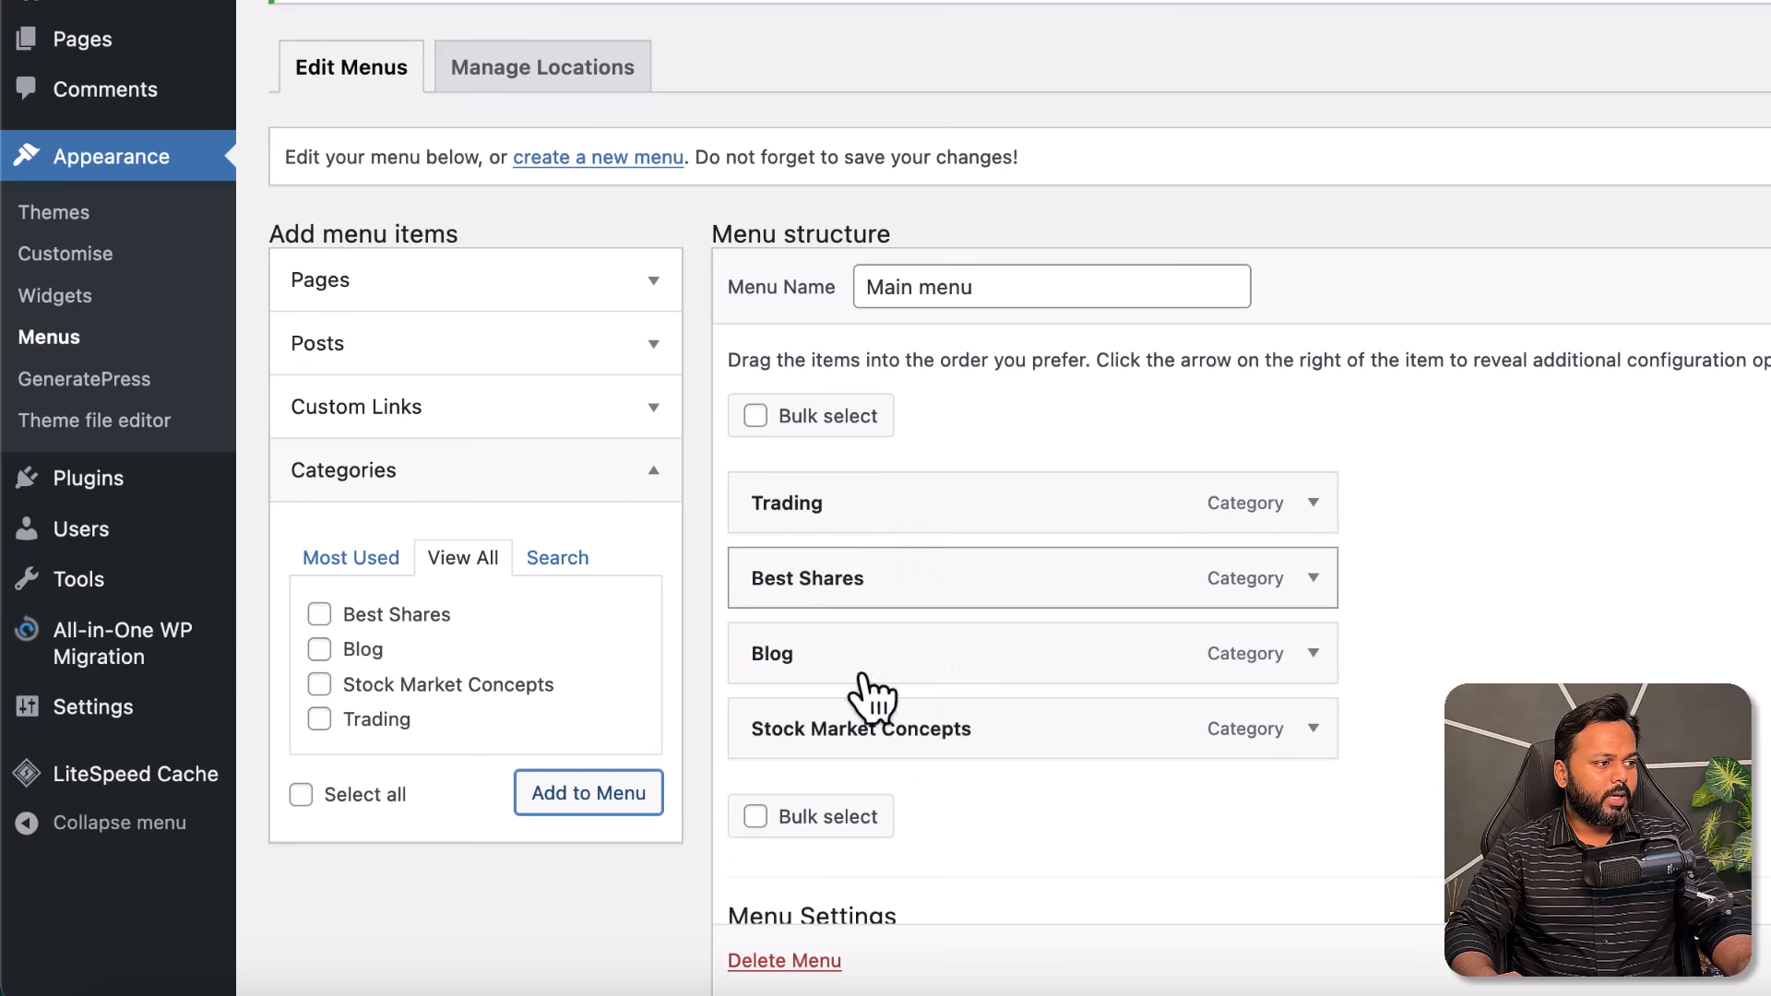
{"action": "left_click_drag", "start_coordinate": [886, 732], "coordinate": [886, 673]}
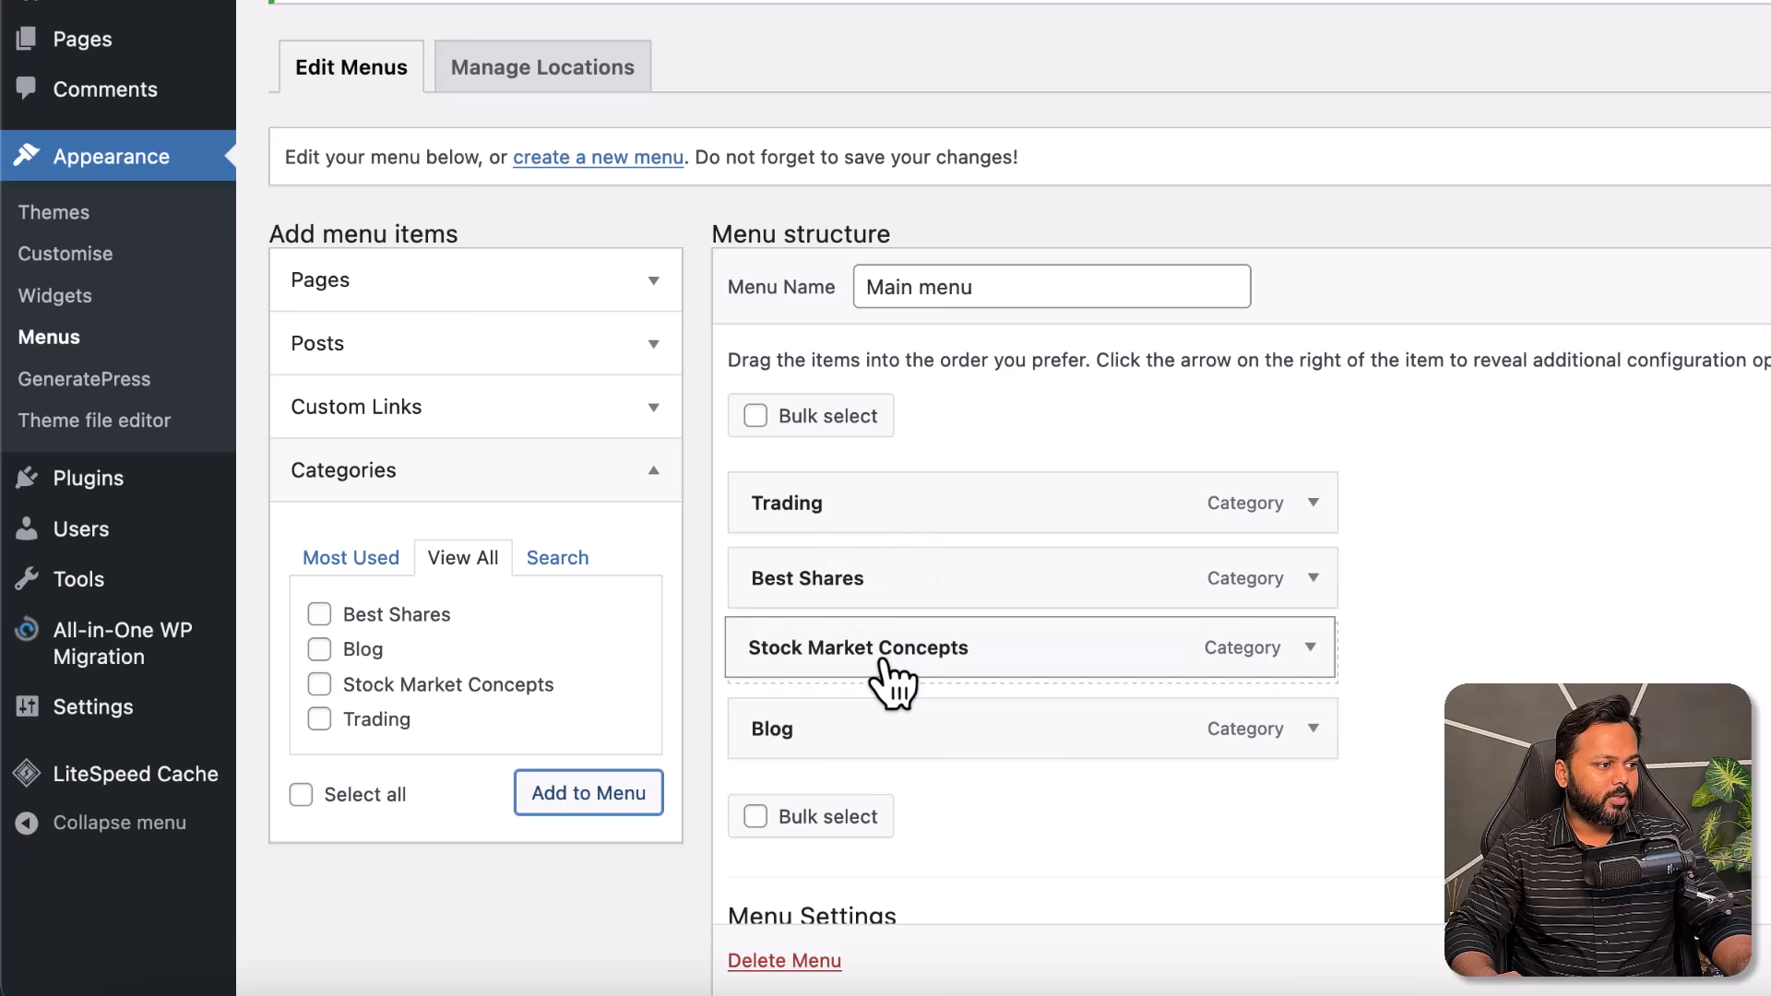
{"action": "scroll", "coordinate": [1292, 757], "scroll_direction": "down", "scroll_amount": 3}
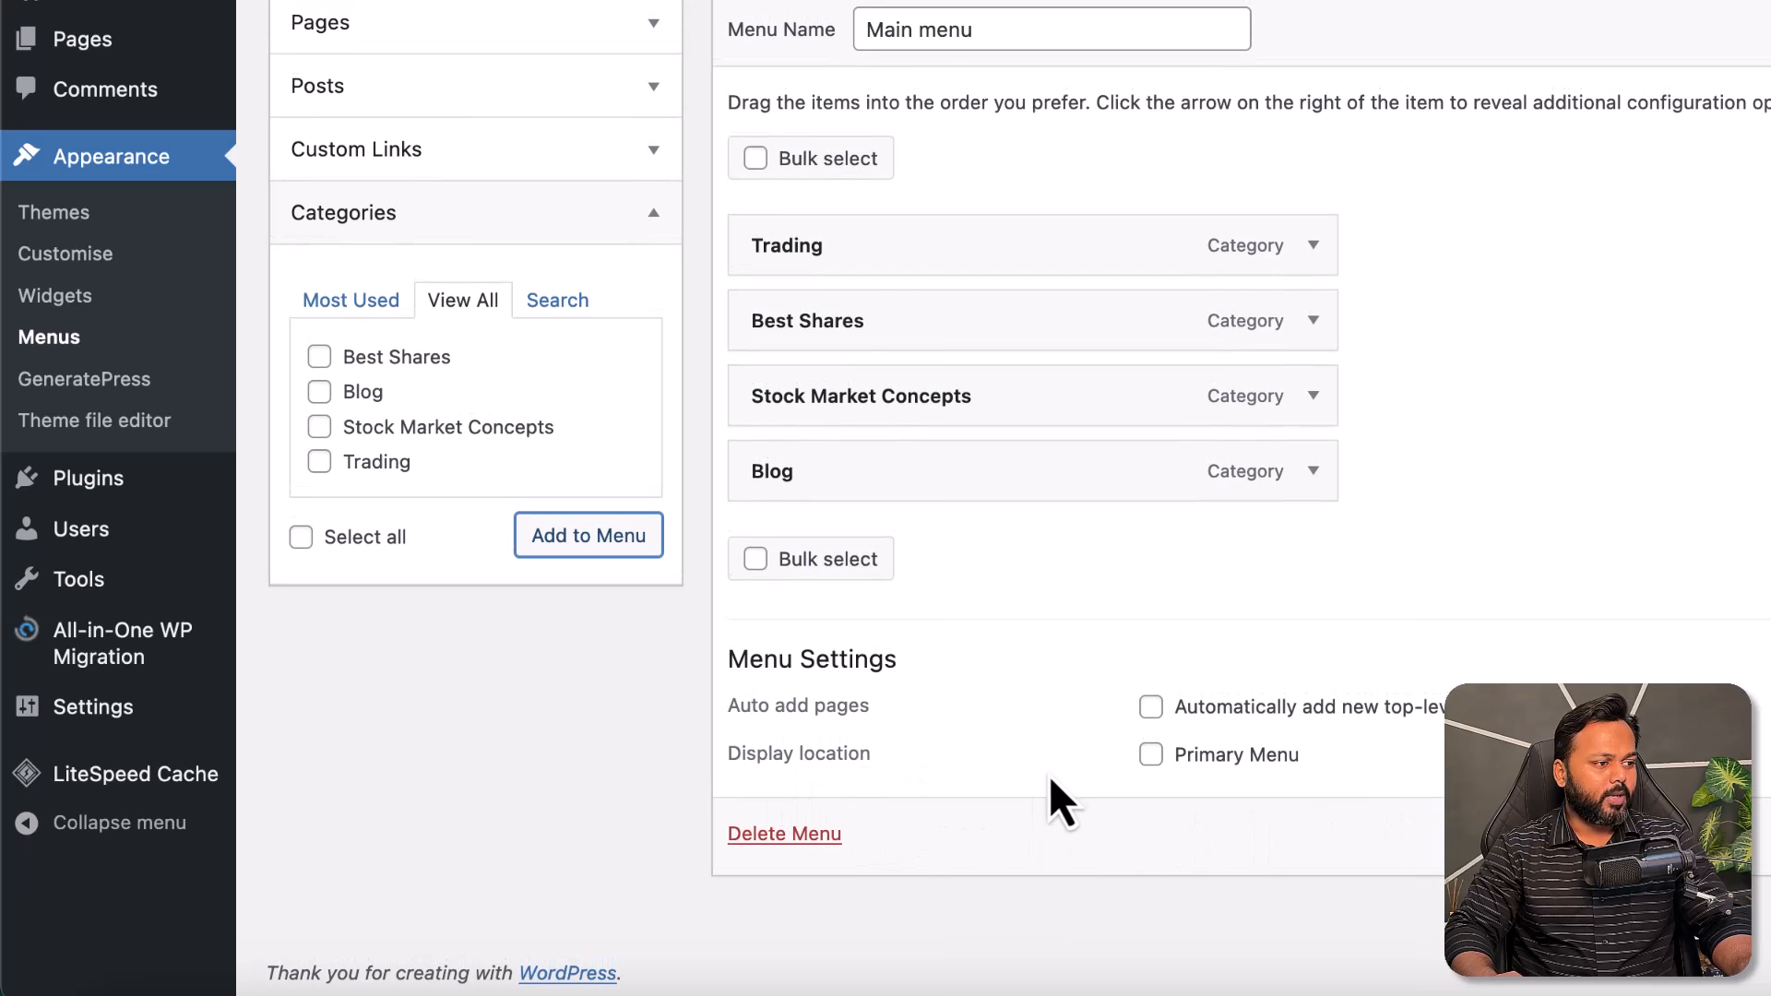
{"action": "left_click", "coordinate": [1151, 755]}
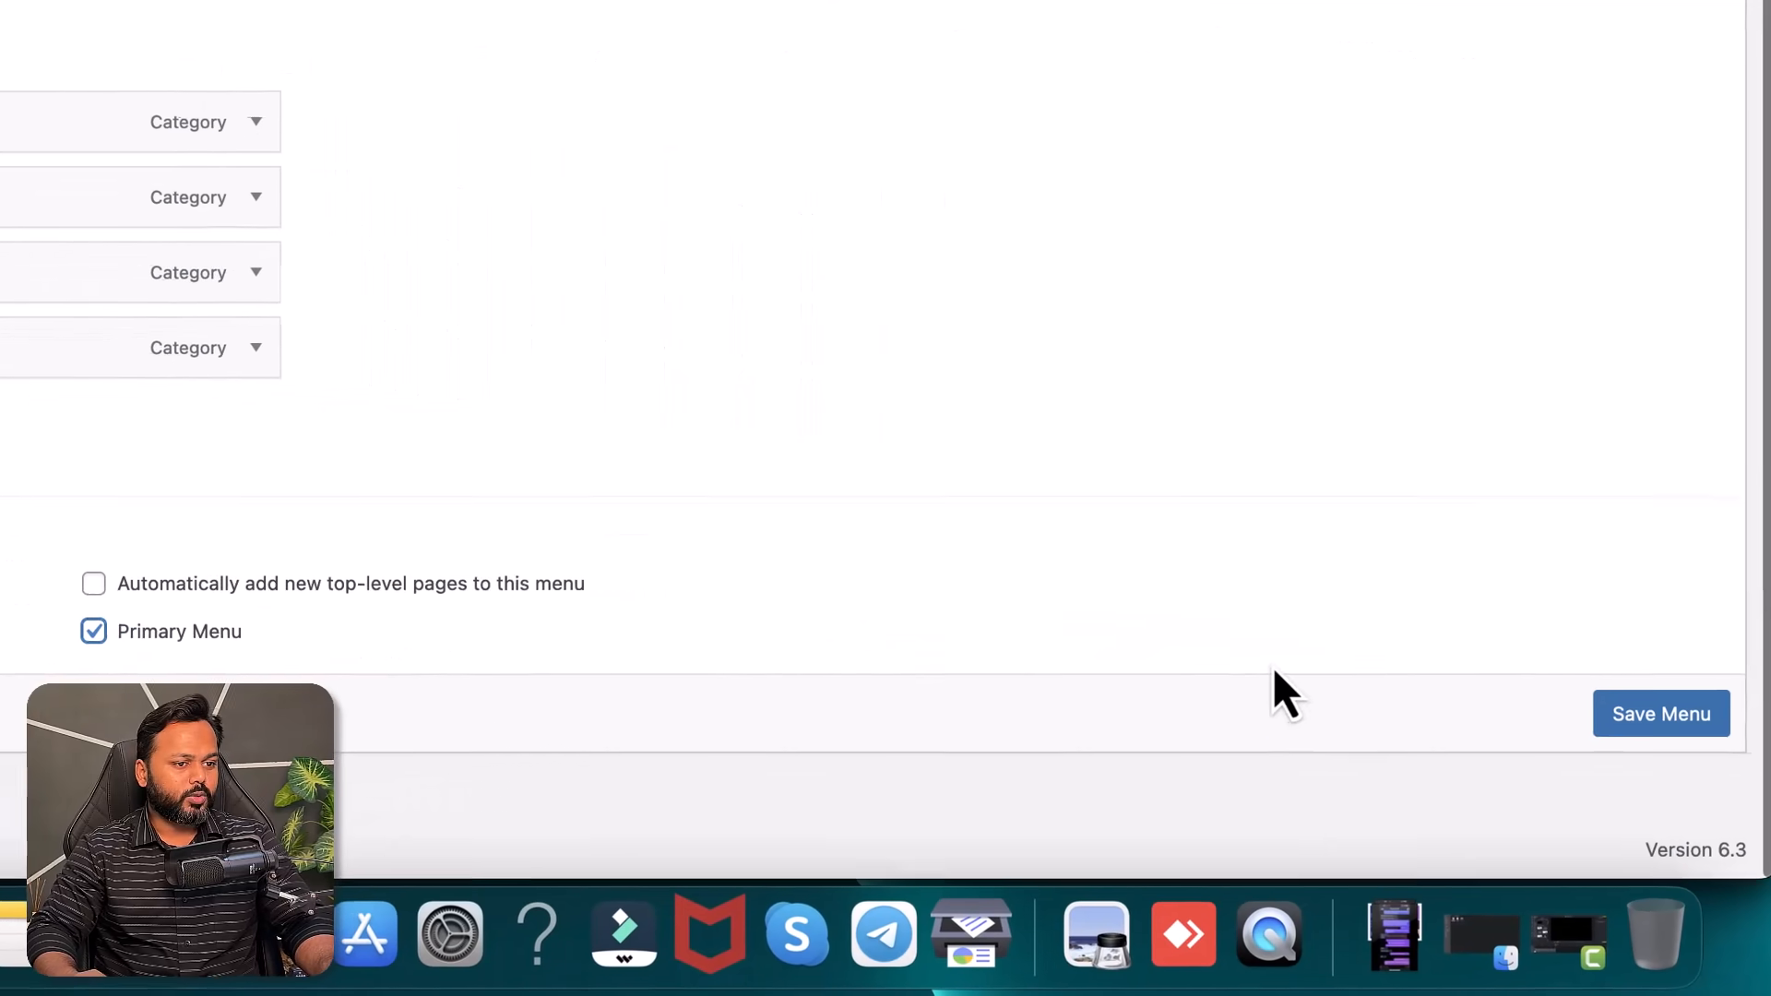
{"action": "left_click", "coordinate": [1663, 715]}
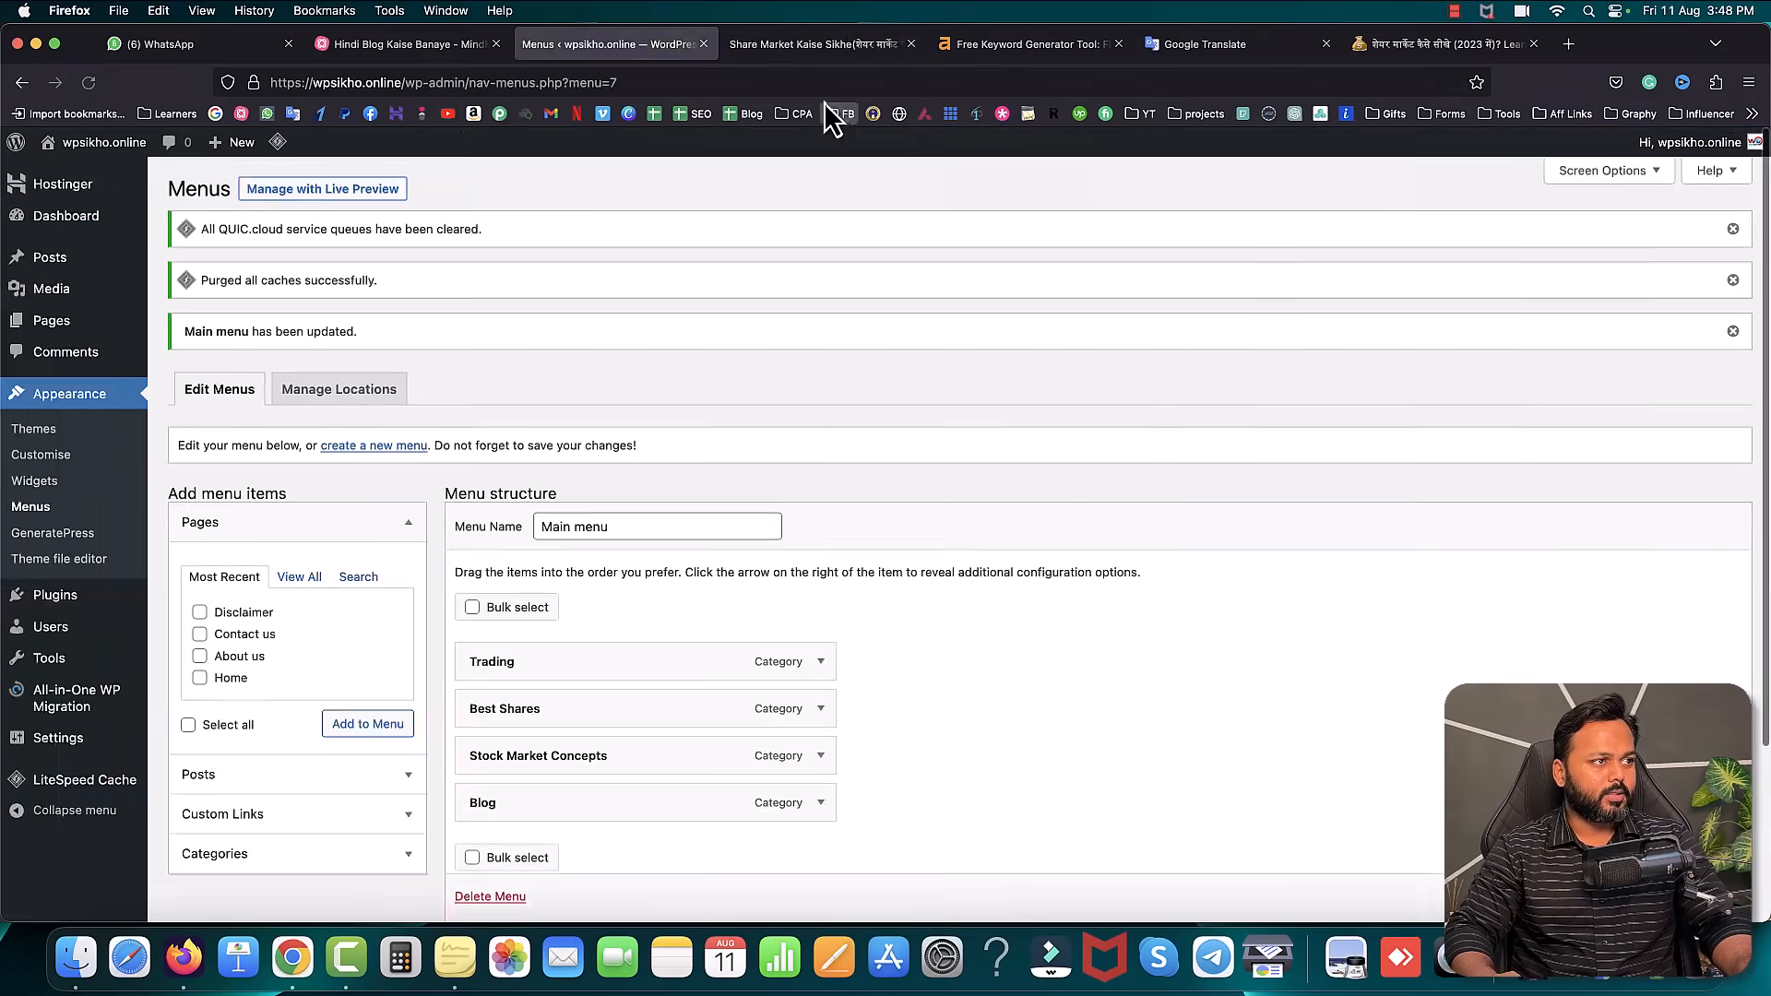
{"action": "left_click", "coordinate": [812, 43]}
- Purge All from the LiteSpeed admin-bar menu, then return to the Menus page
{"action": "mouse_move", "coordinate": [464, 146]}
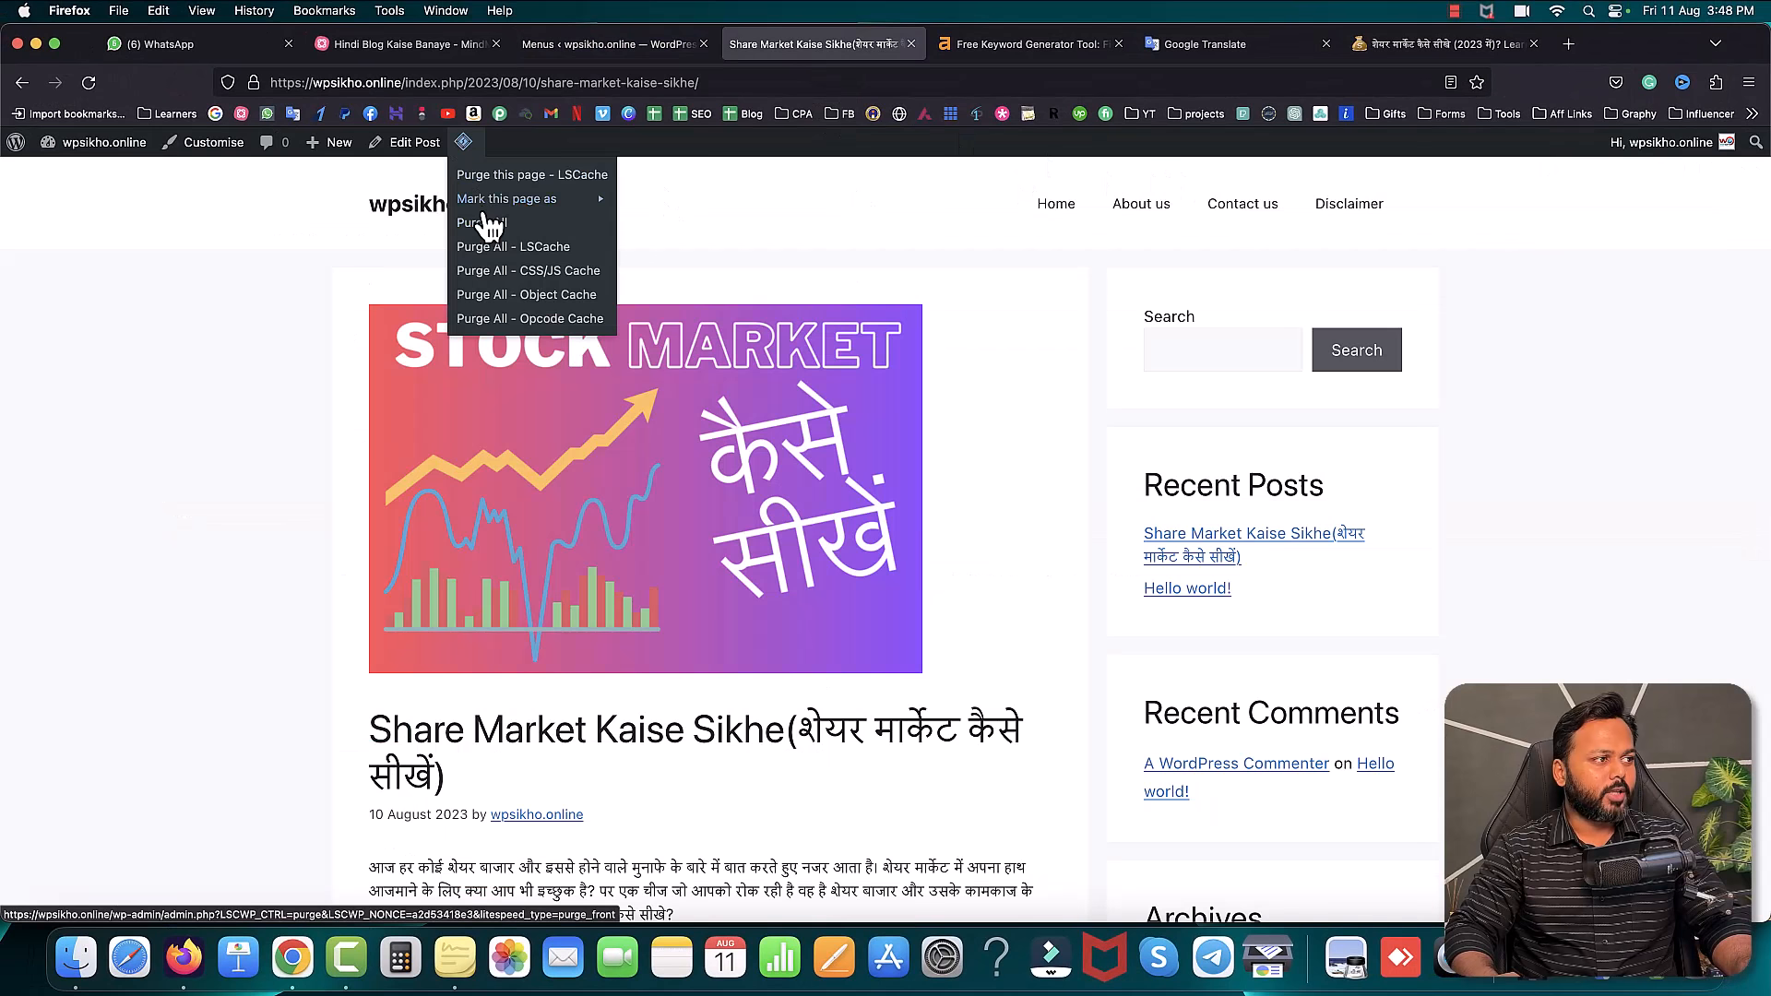
{"action": "left_click", "coordinate": [484, 223]}
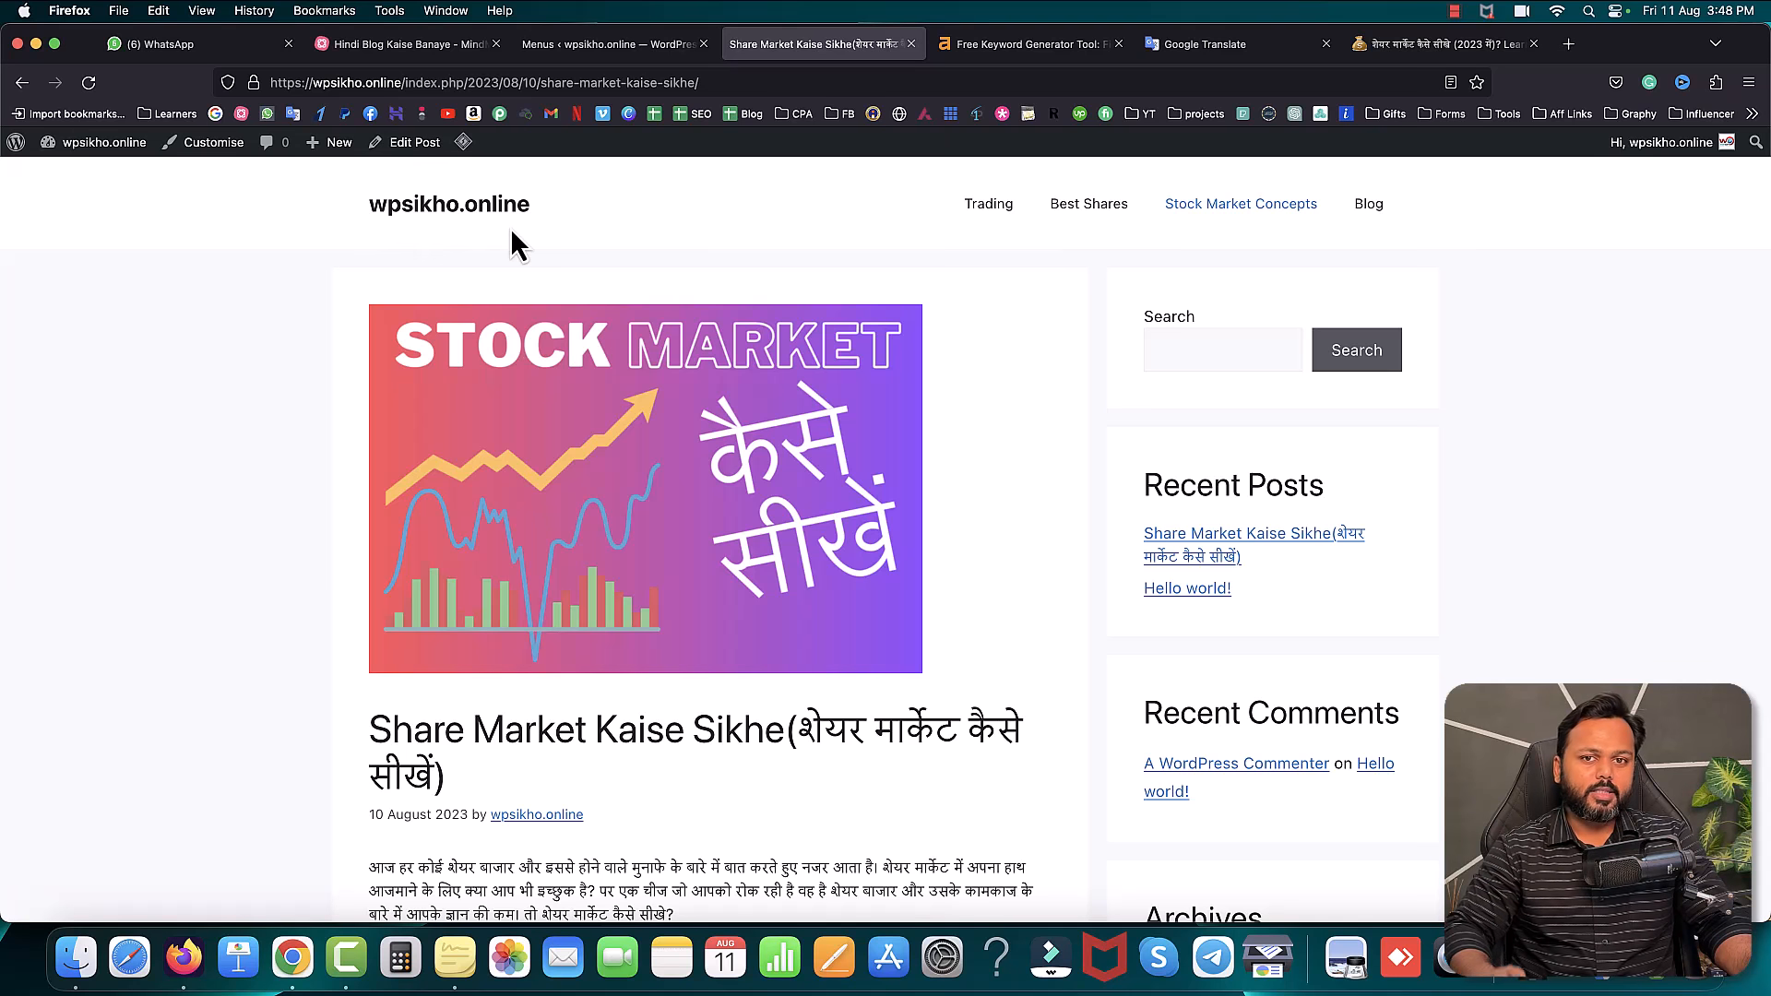
{"action": "left_click", "coordinate": [611, 46]}
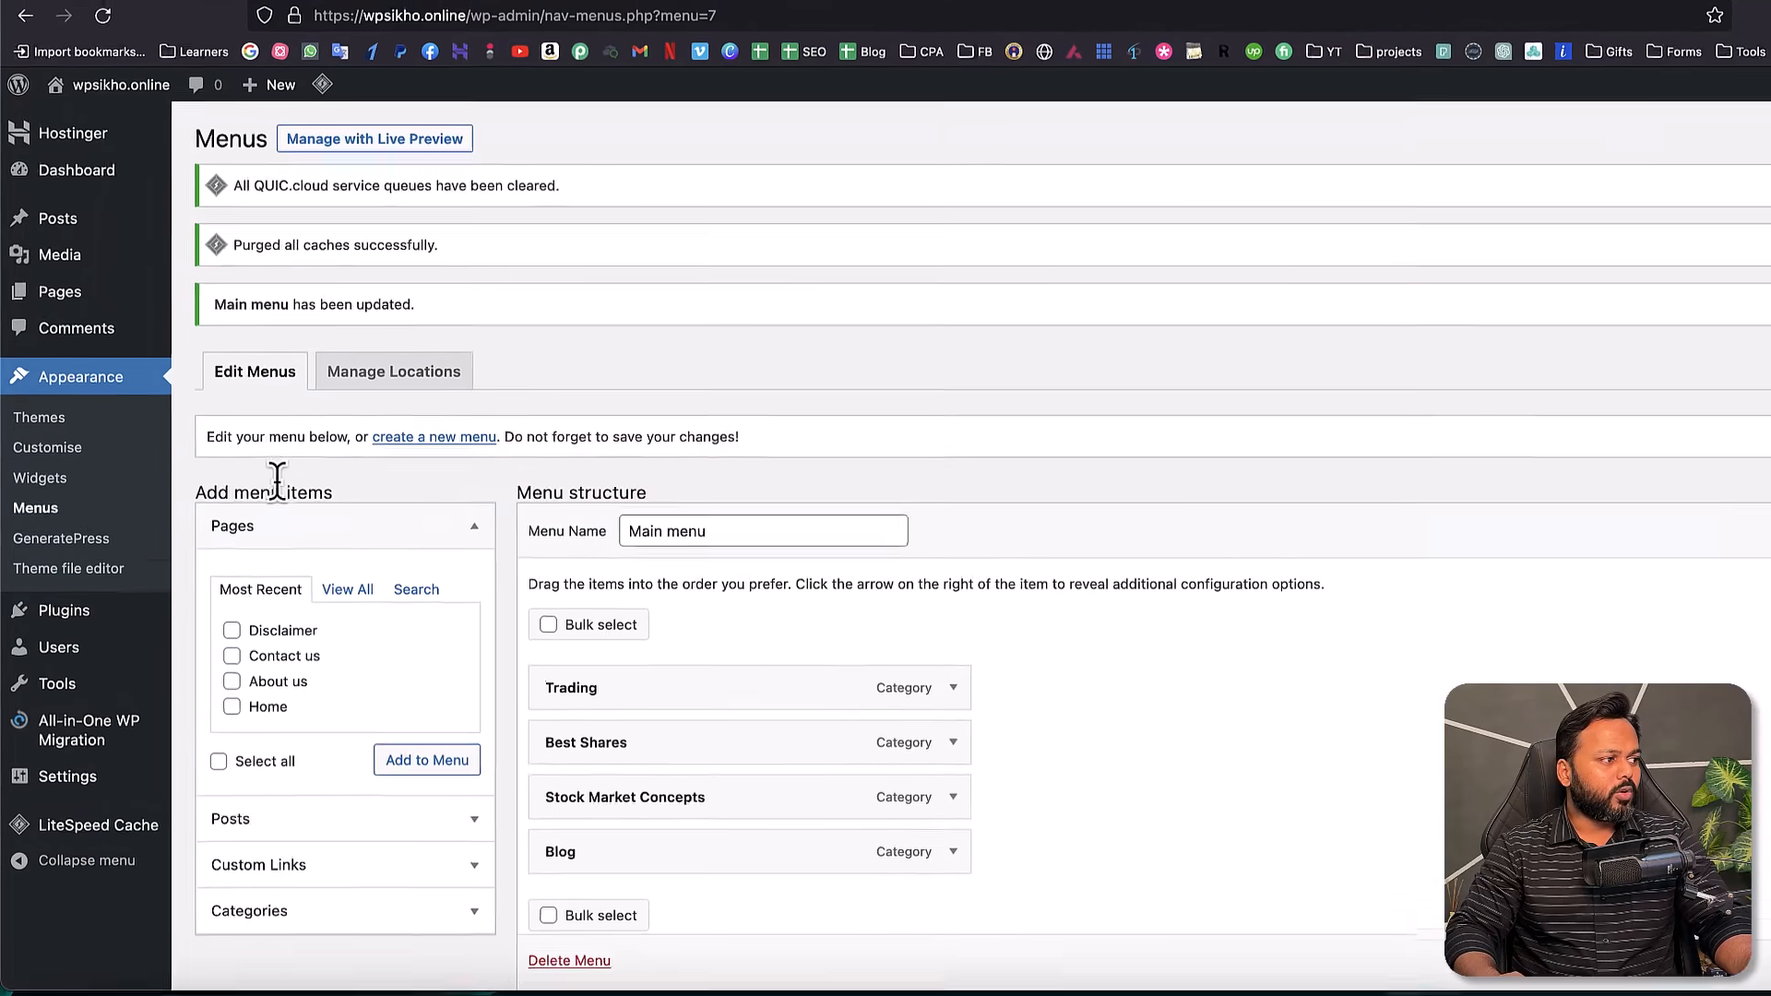
- In Customise > Site Identity, upload Eve.png from the Desktop as the logo, skipping cropping
{"action": "left_click", "coordinate": [66, 430]}
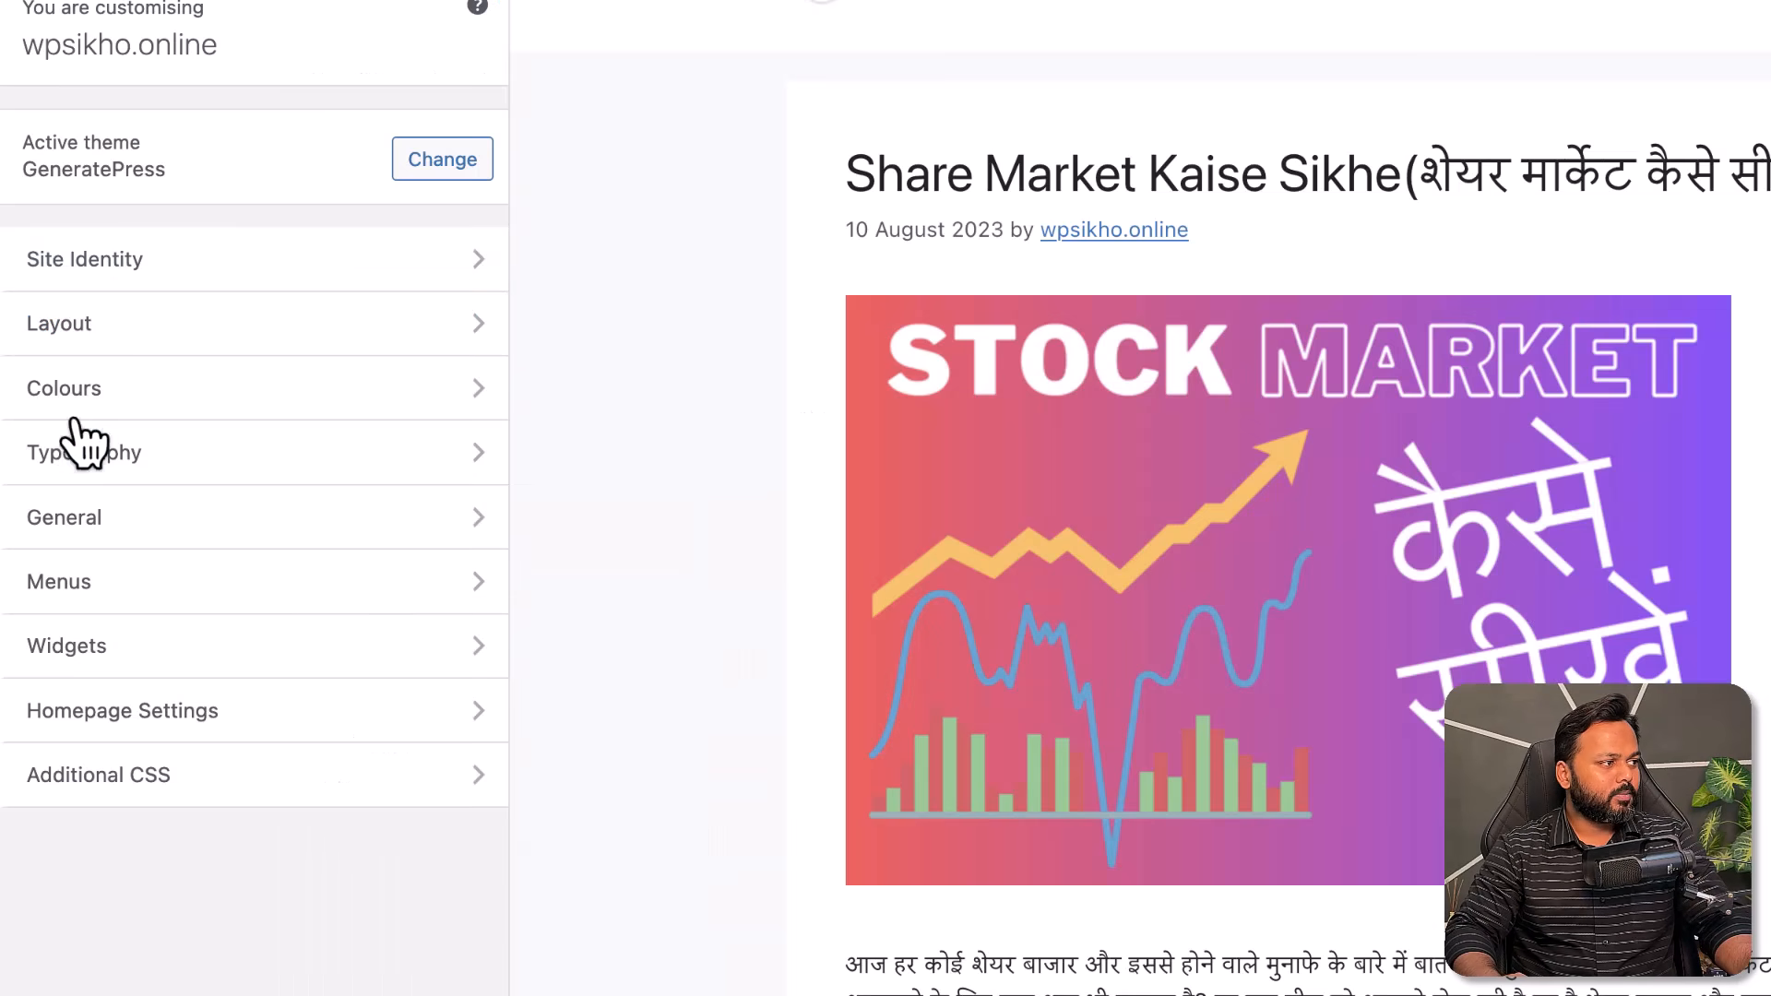
{"action": "left_click", "coordinate": [118, 276]}
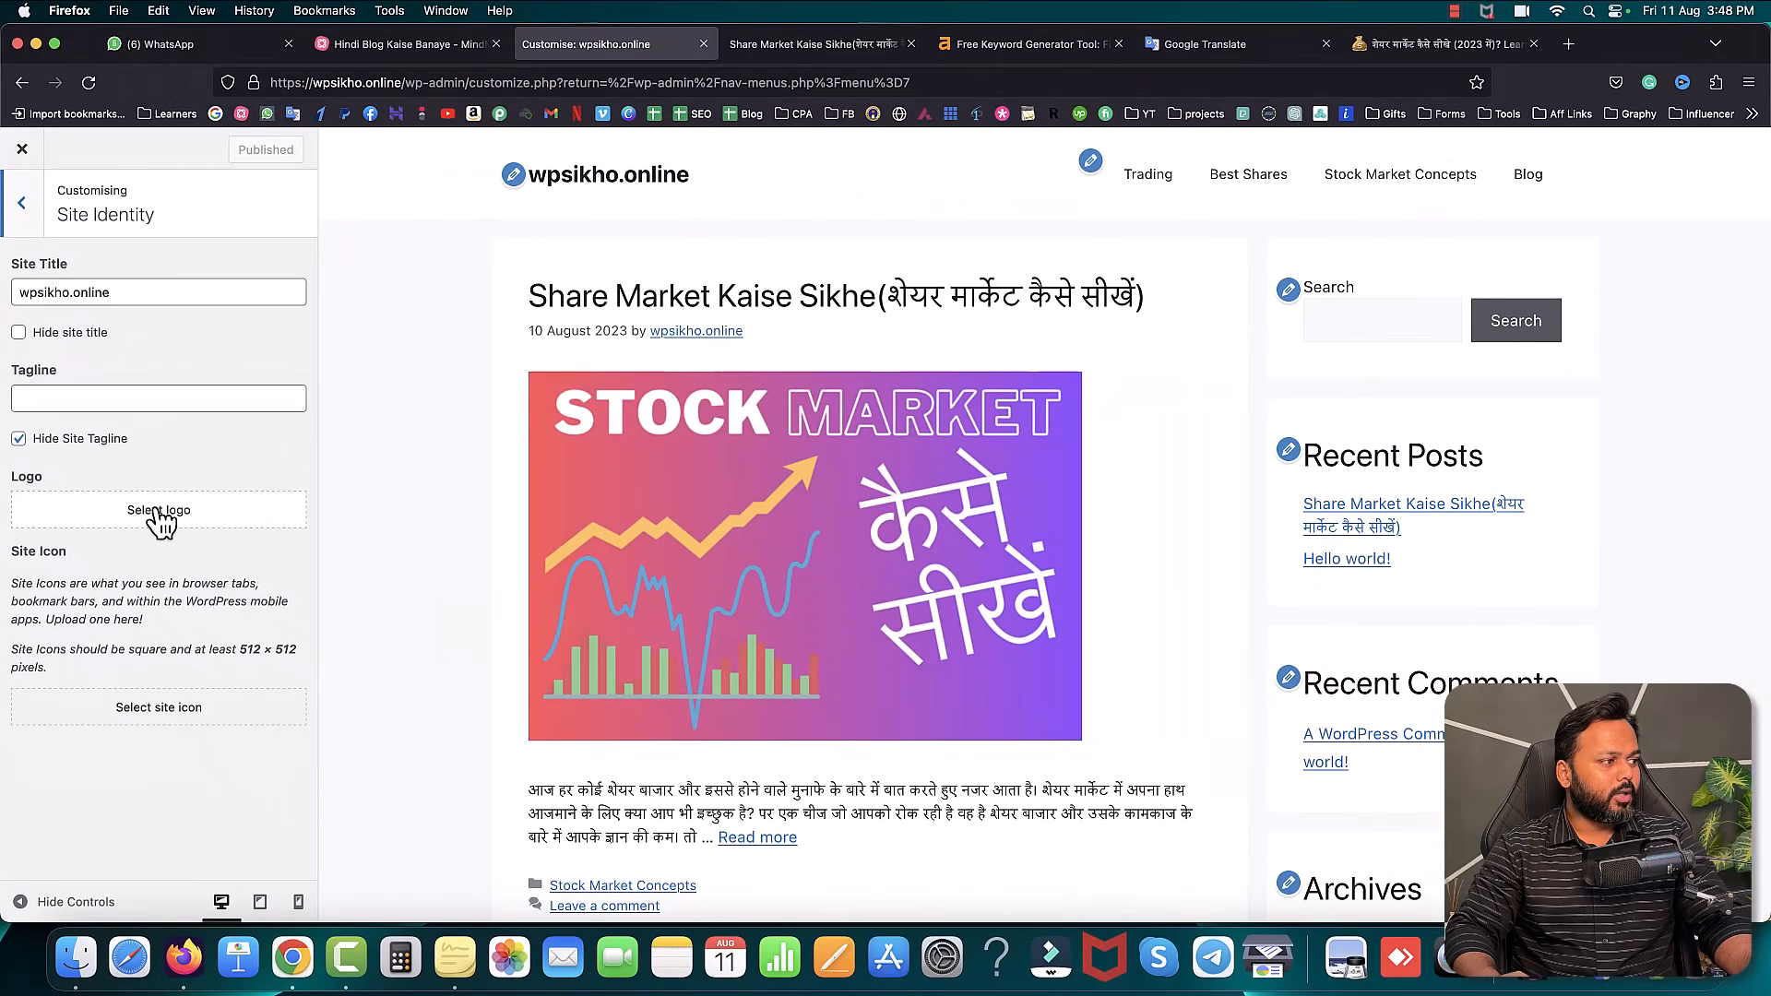
{"action": "left_click", "coordinate": [157, 516]}
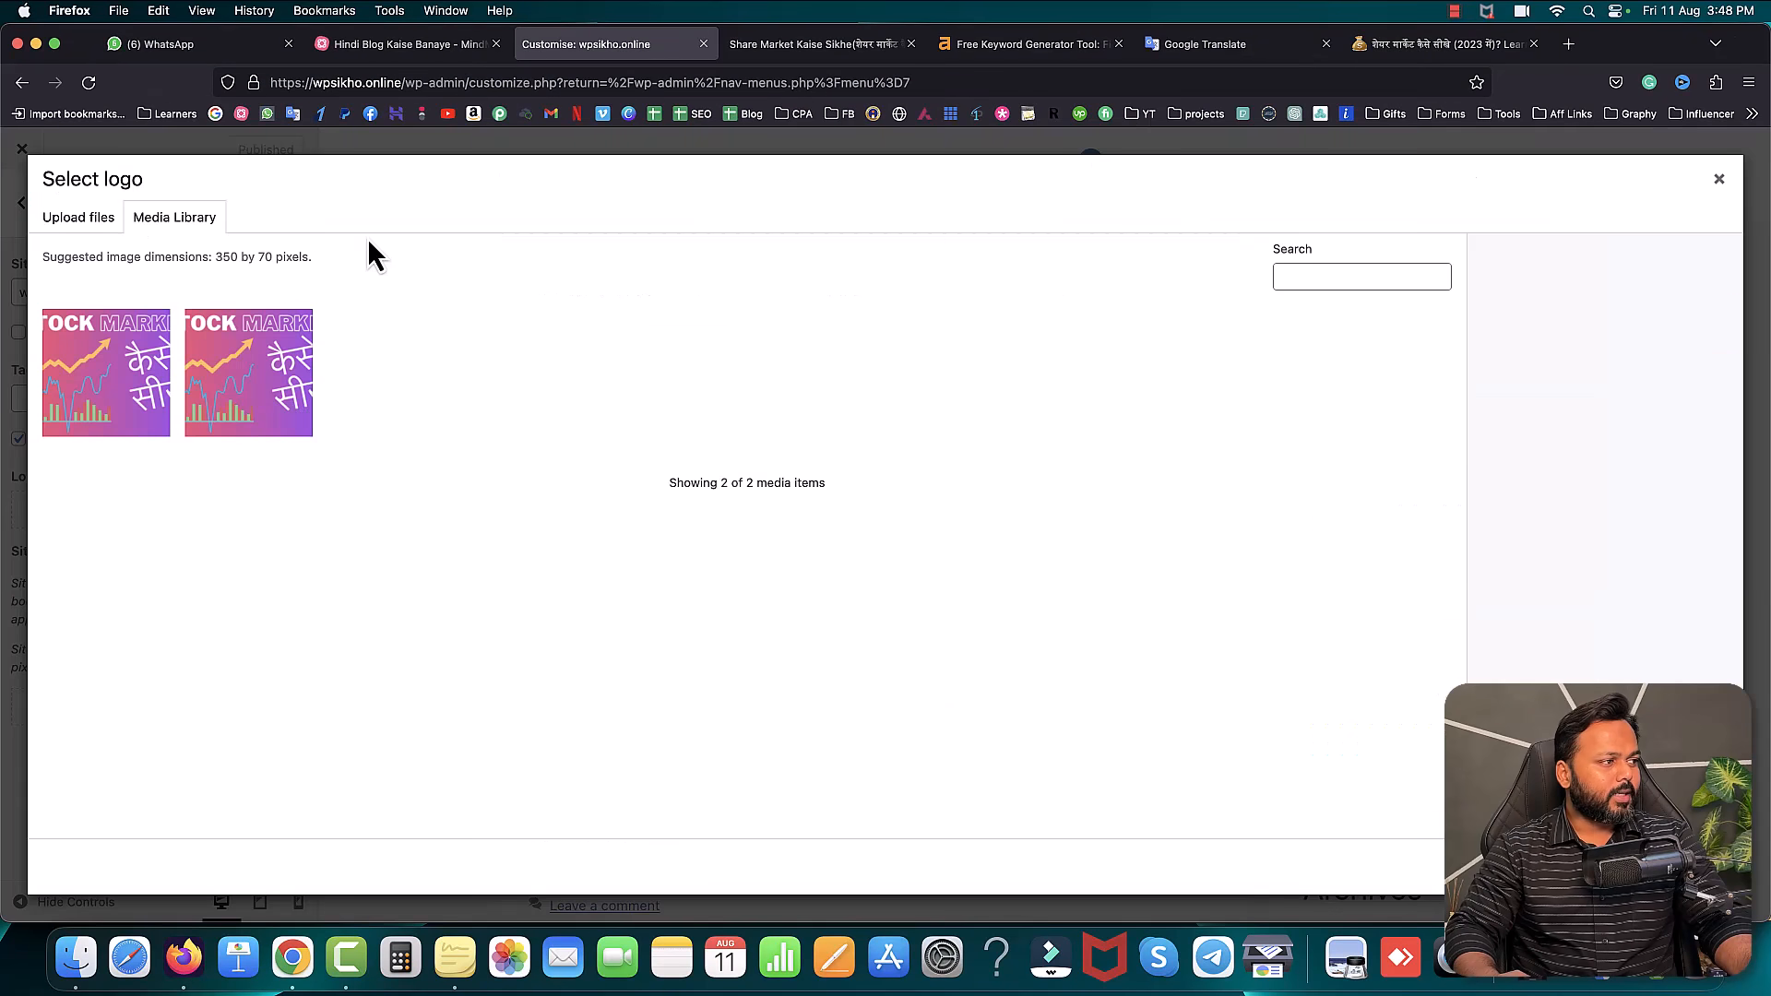
{"action": "left_click", "coordinate": [78, 218]}
{"action": "left_click", "coordinate": [871, 518]}
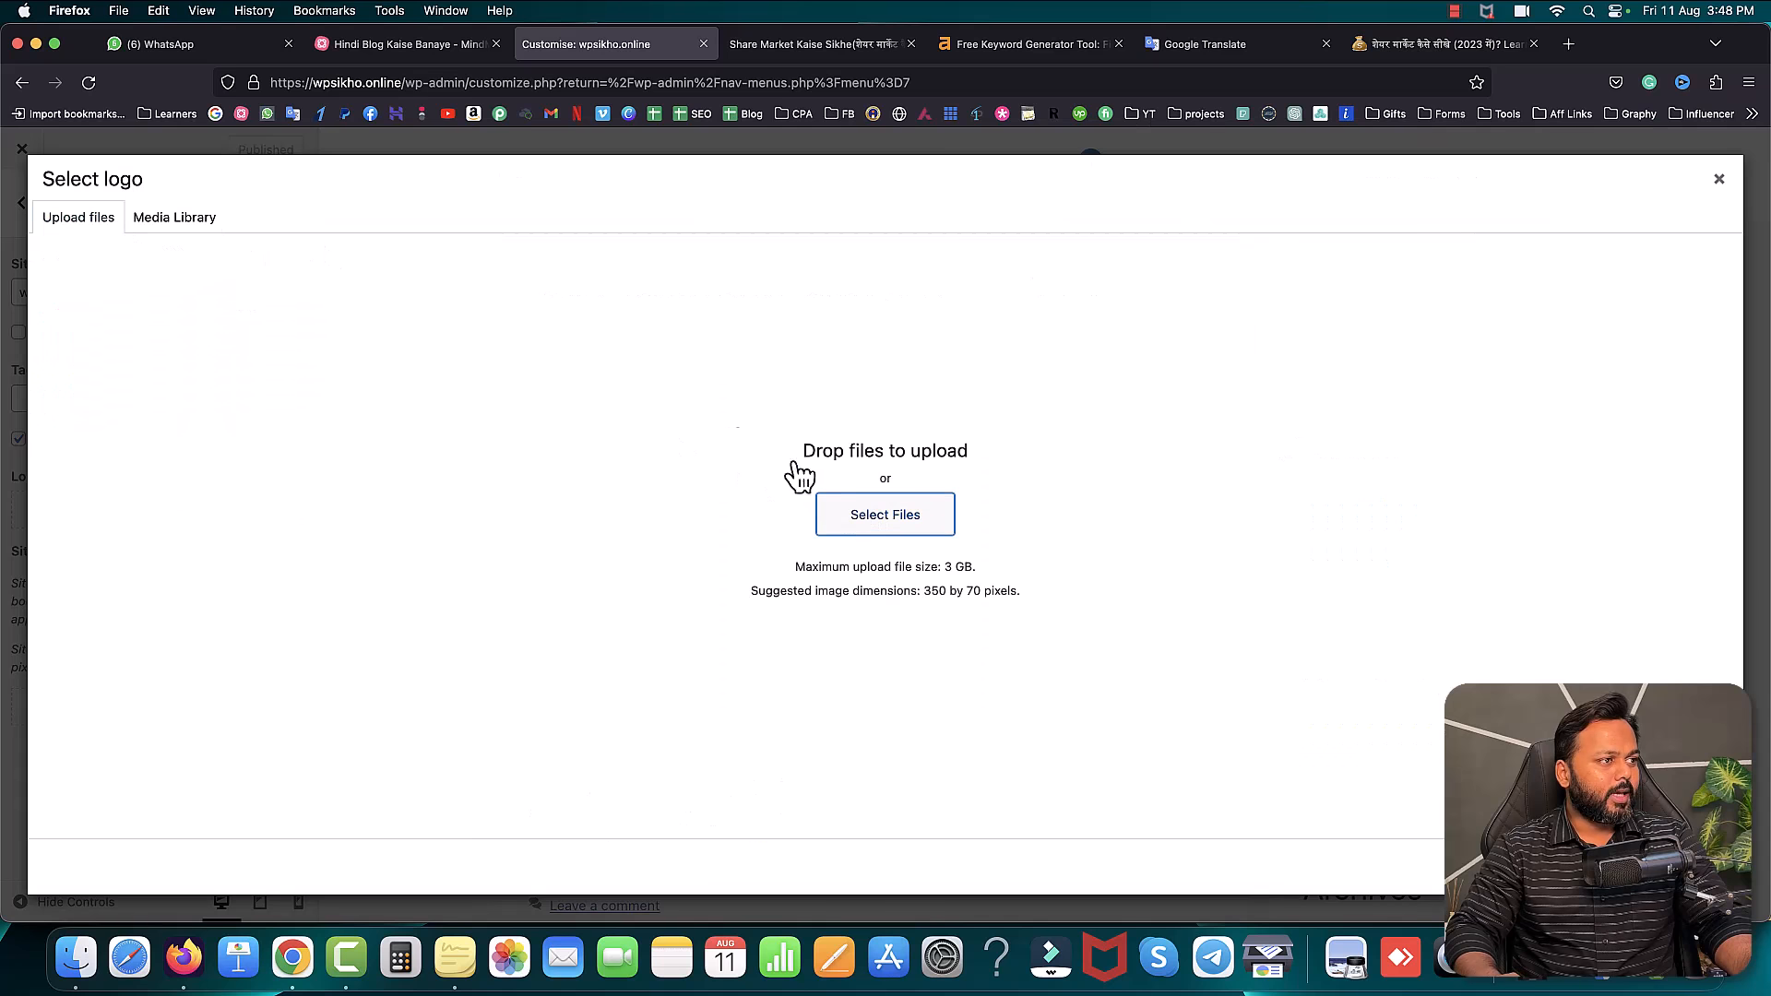
{"action": "left_click", "coordinate": [369, 160]}
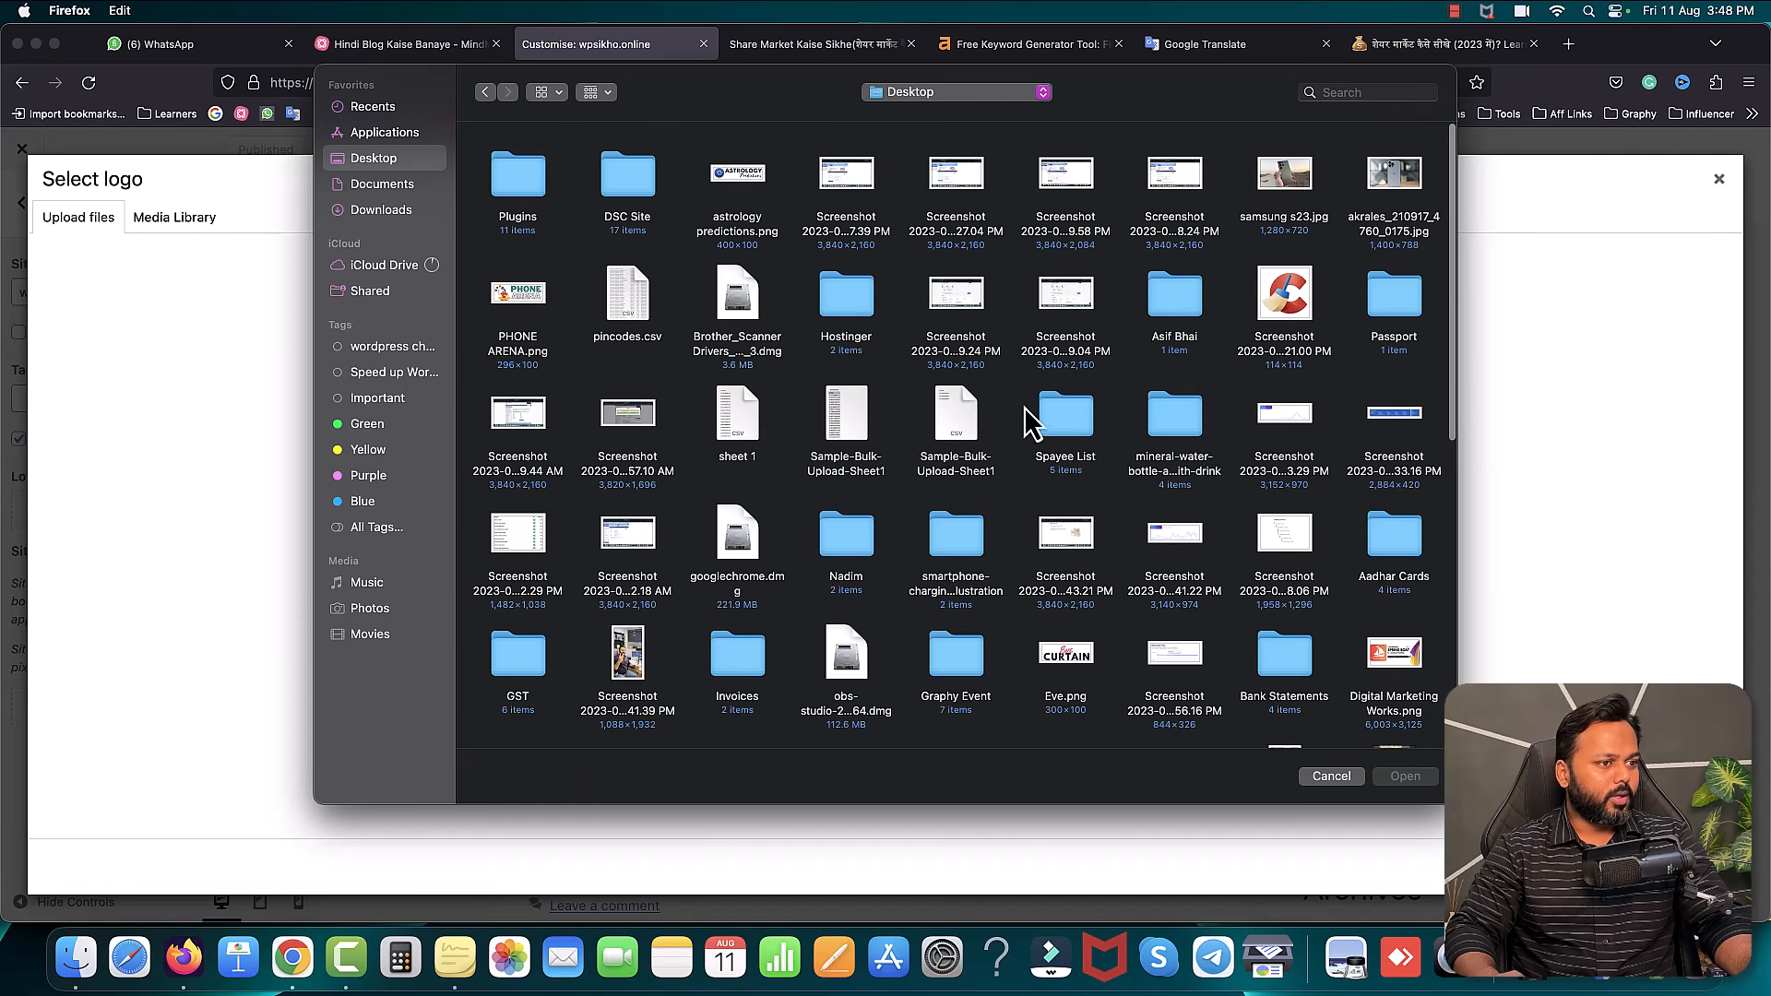
{"action": "scroll", "coordinate": [1076, 450], "scroll_direction": "down", "scroll_amount": 3}
{"action": "scroll", "coordinate": [1074, 470], "scroll_direction": "down", "scroll_amount": 2}
{"action": "double_click", "coordinate": [1070, 489]}
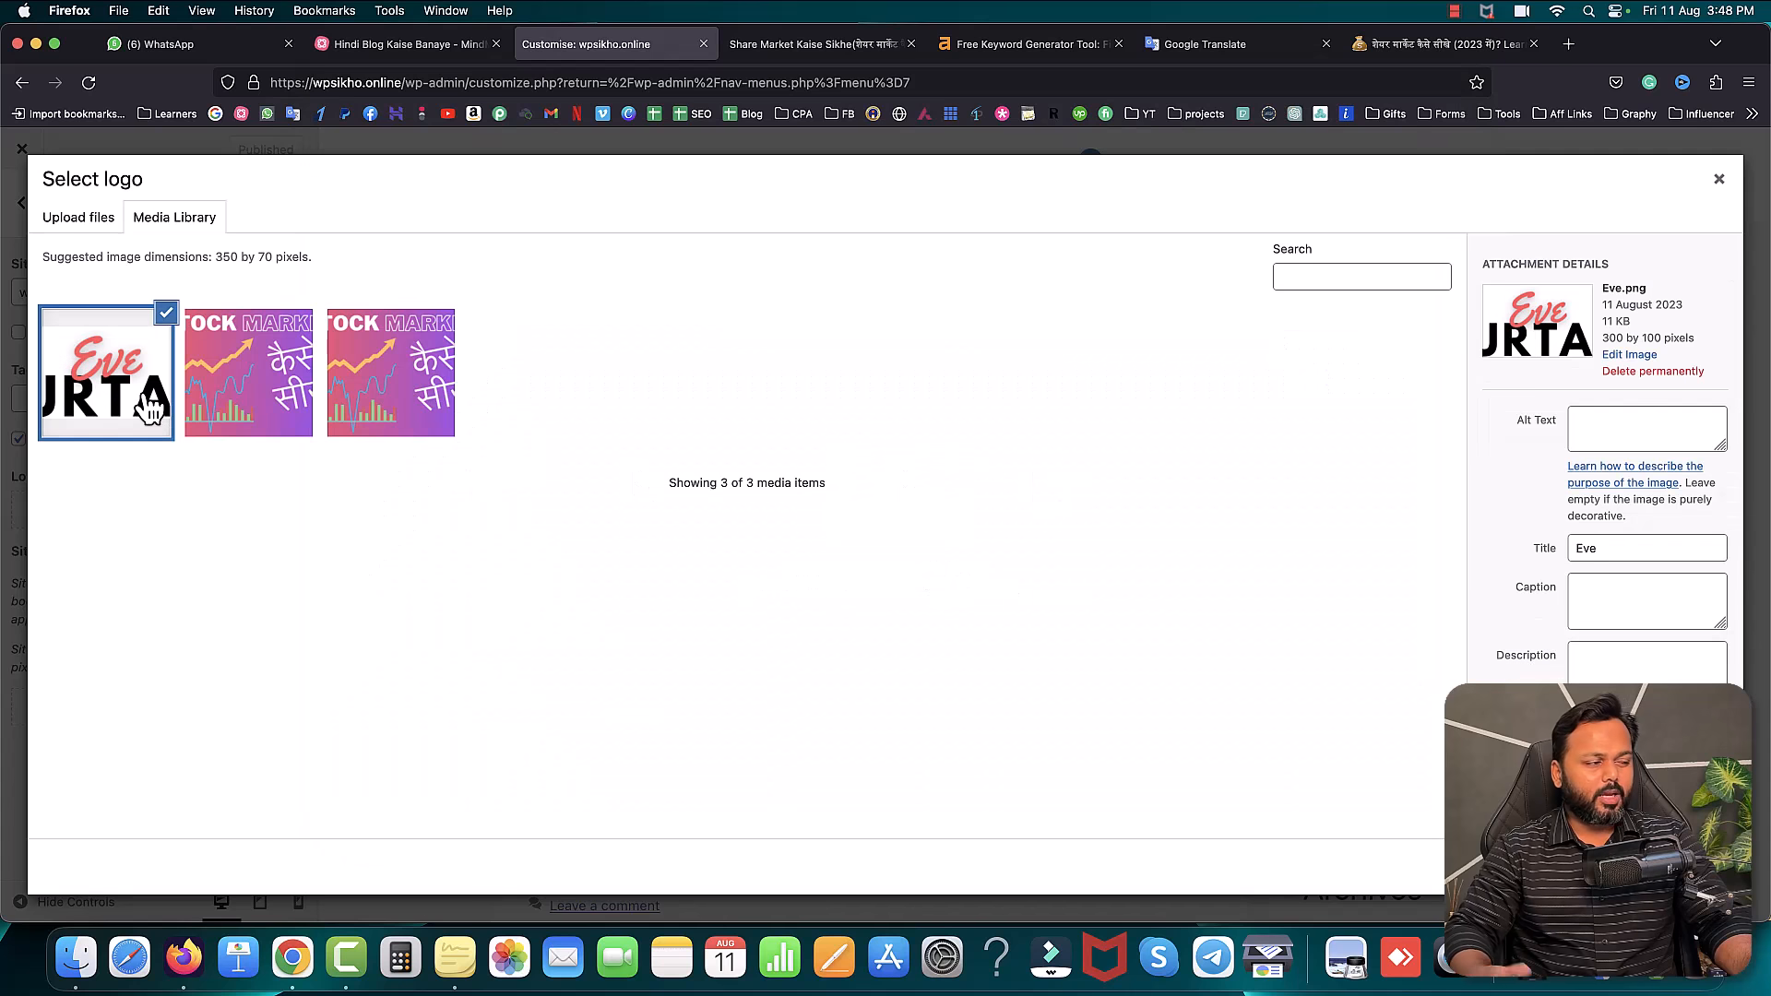
{"action": "left_click", "coordinate": [1699, 867]}
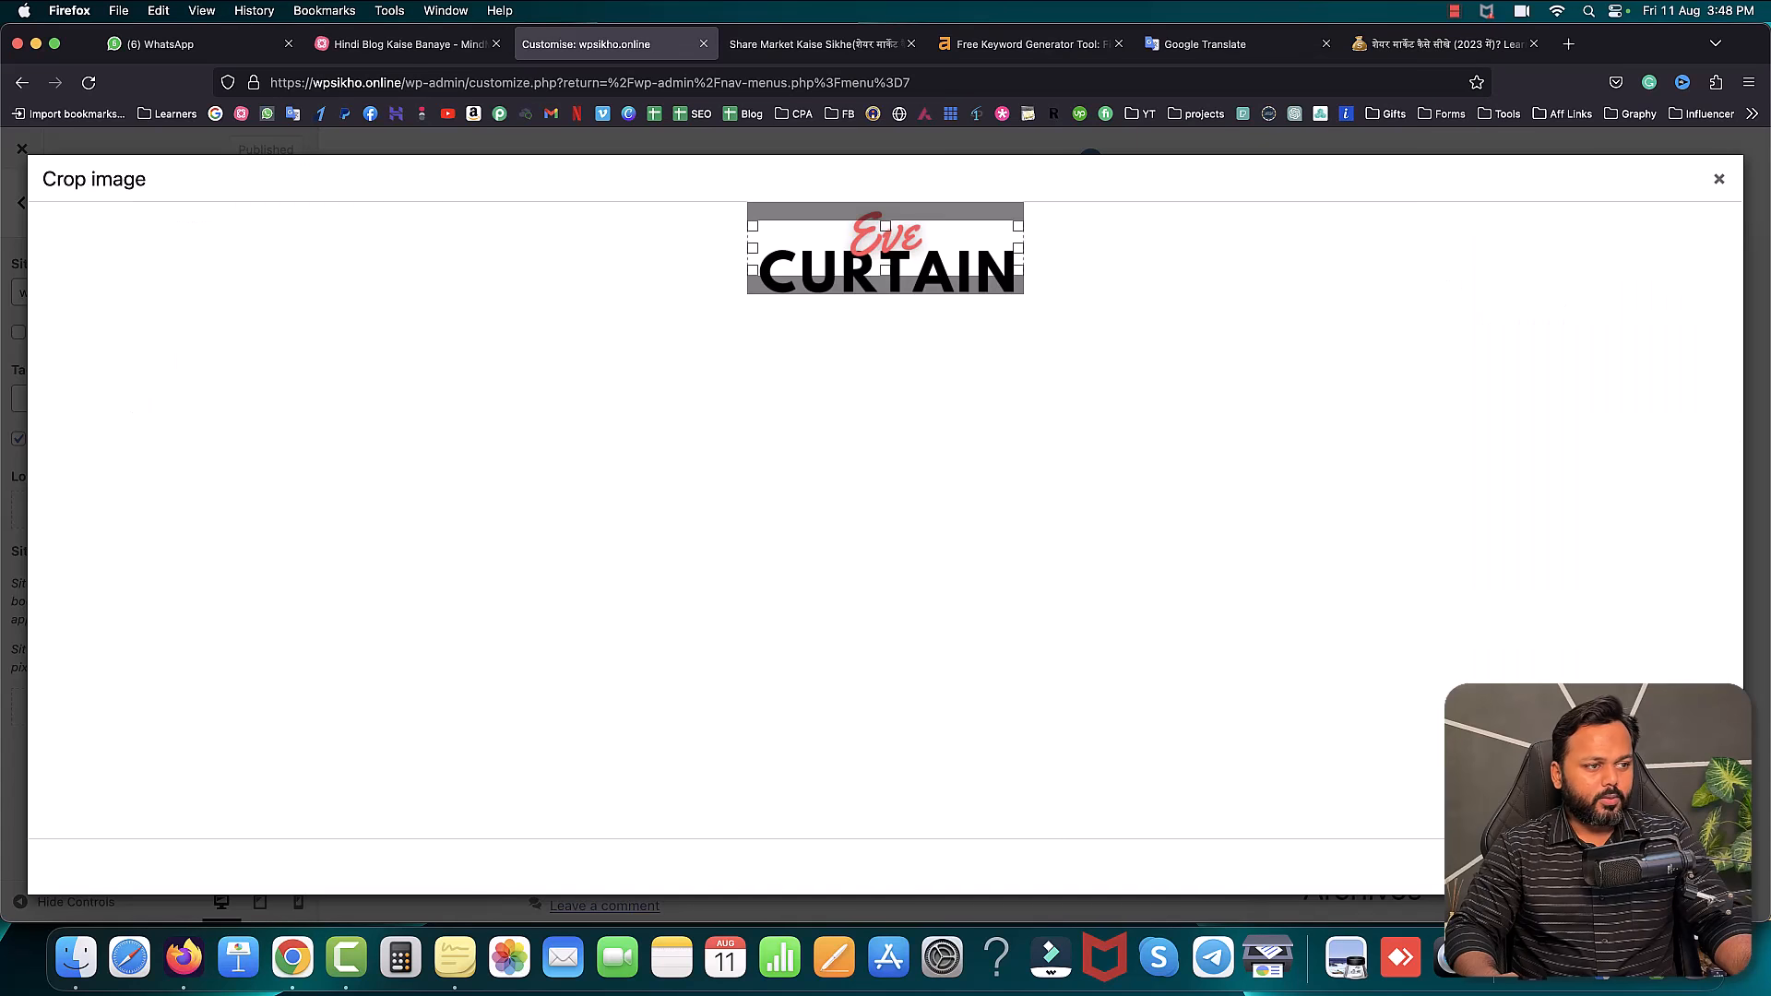
{"action": "left_click_drag", "start_coordinate": [943, 241], "coordinate": [944, 255]}
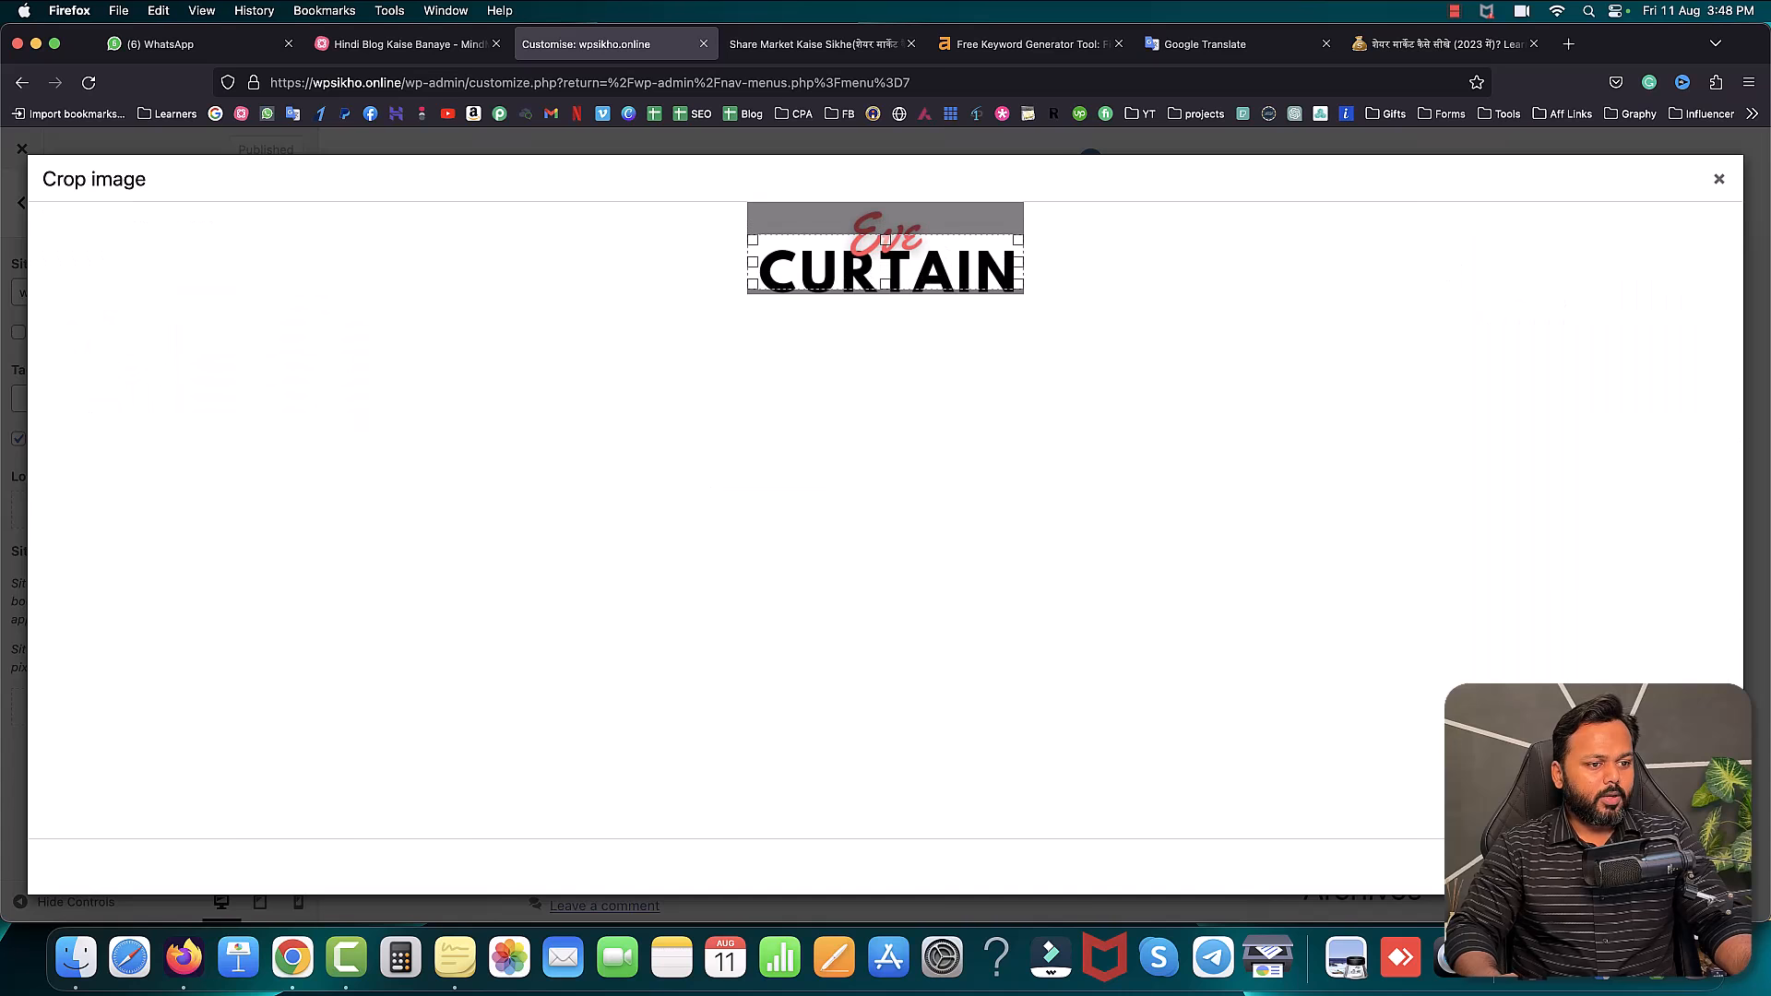
{"action": "left_click", "coordinate": [1582, 867]}
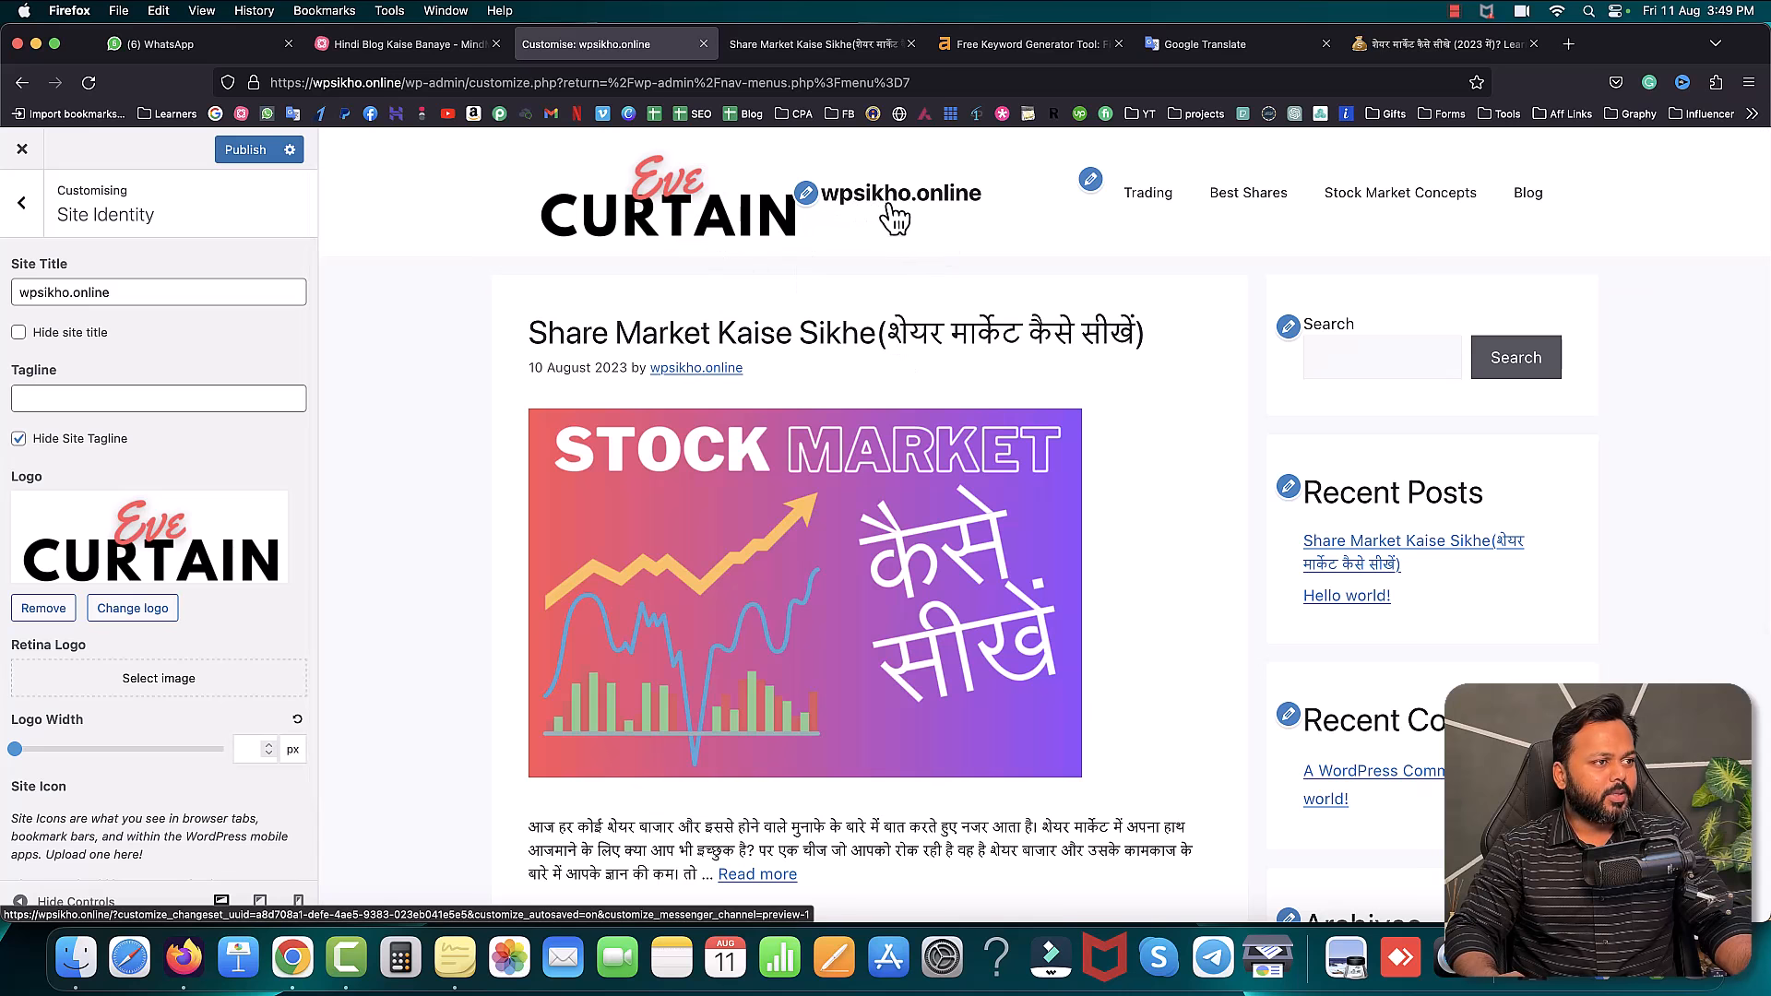
- Hide the site title and widen the header logo to 140 px
{"action": "scroll", "coordinate": [49, 317], "scroll_direction": "up", "scroll_amount": 1}
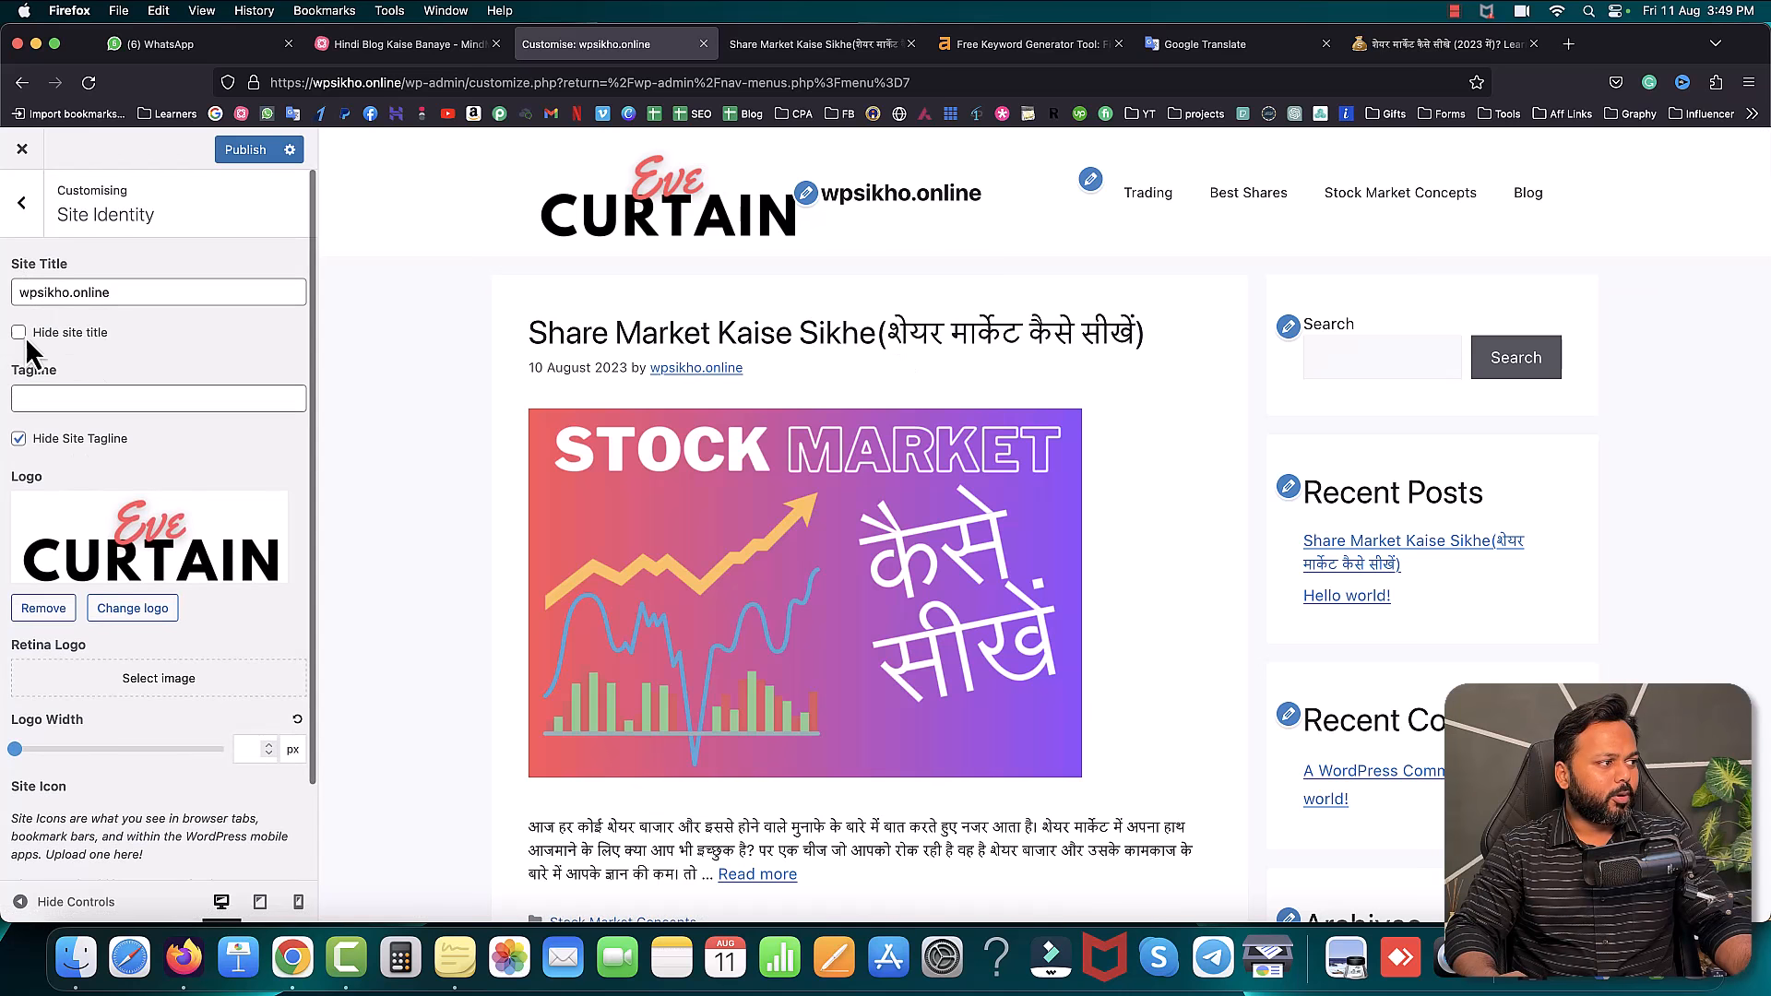
{"action": "left_click", "coordinate": [18, 334]}
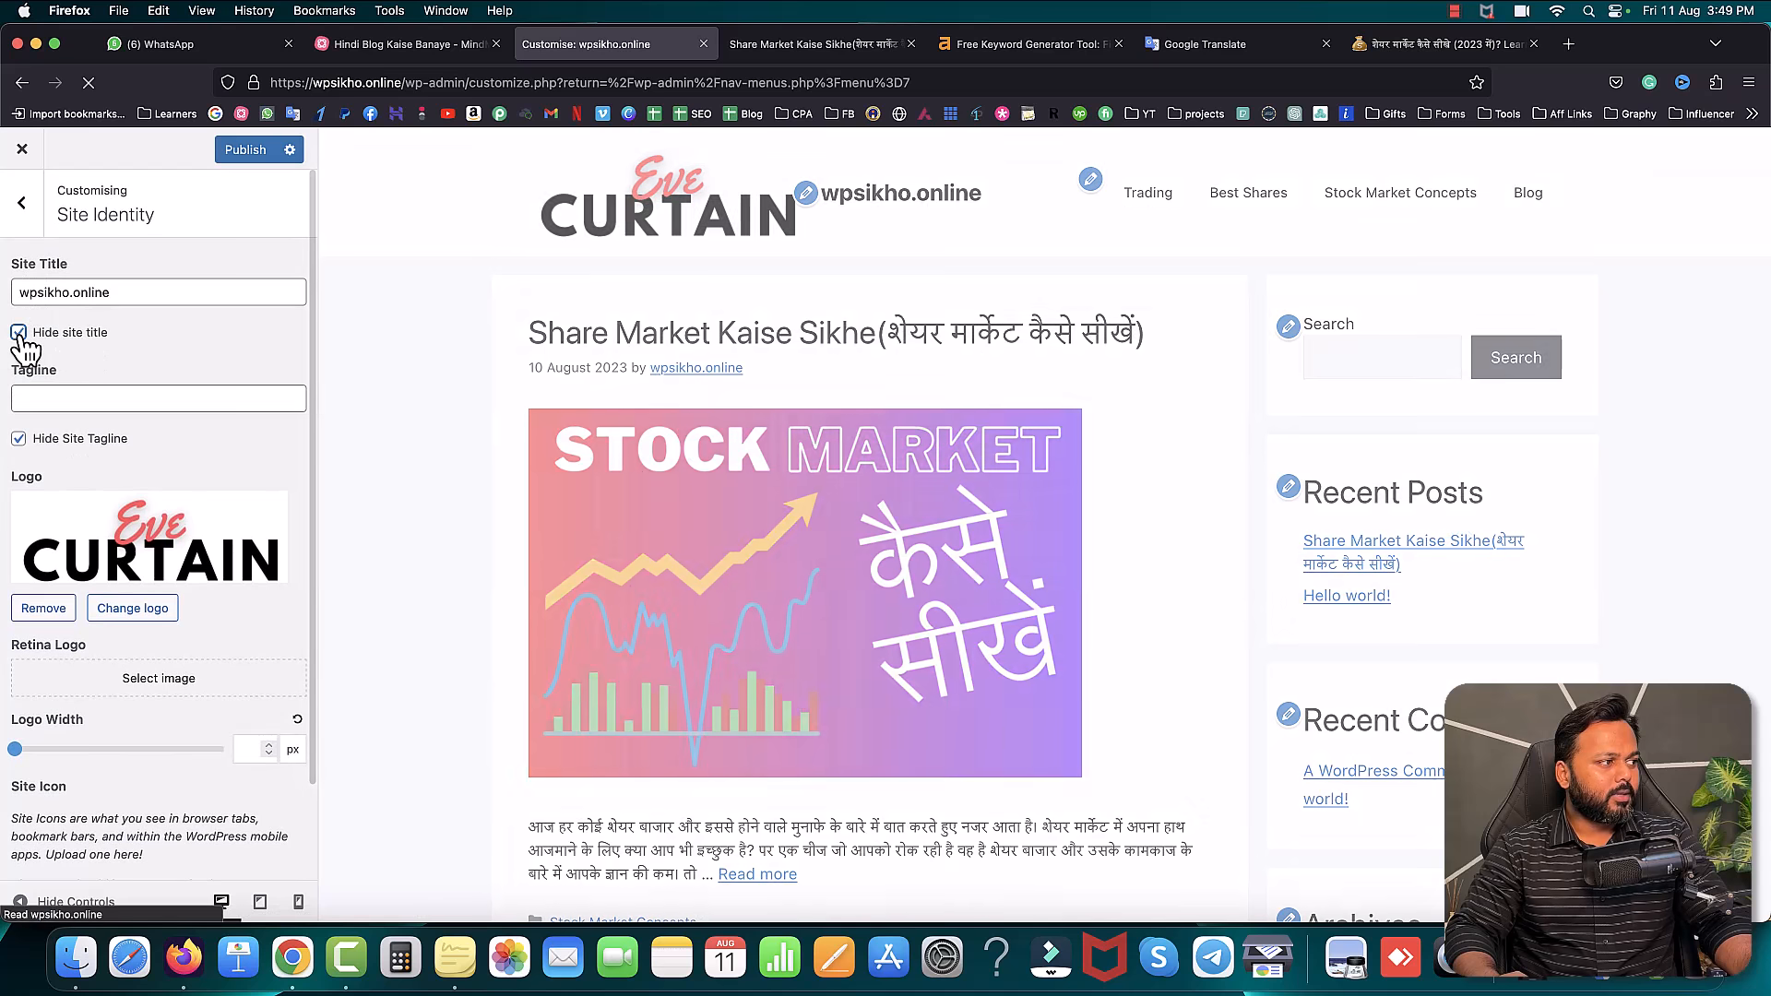
{"action": "scroll", "coordinate": [203, 702], "scroll_direction": "down", "scroll_amount": 2}
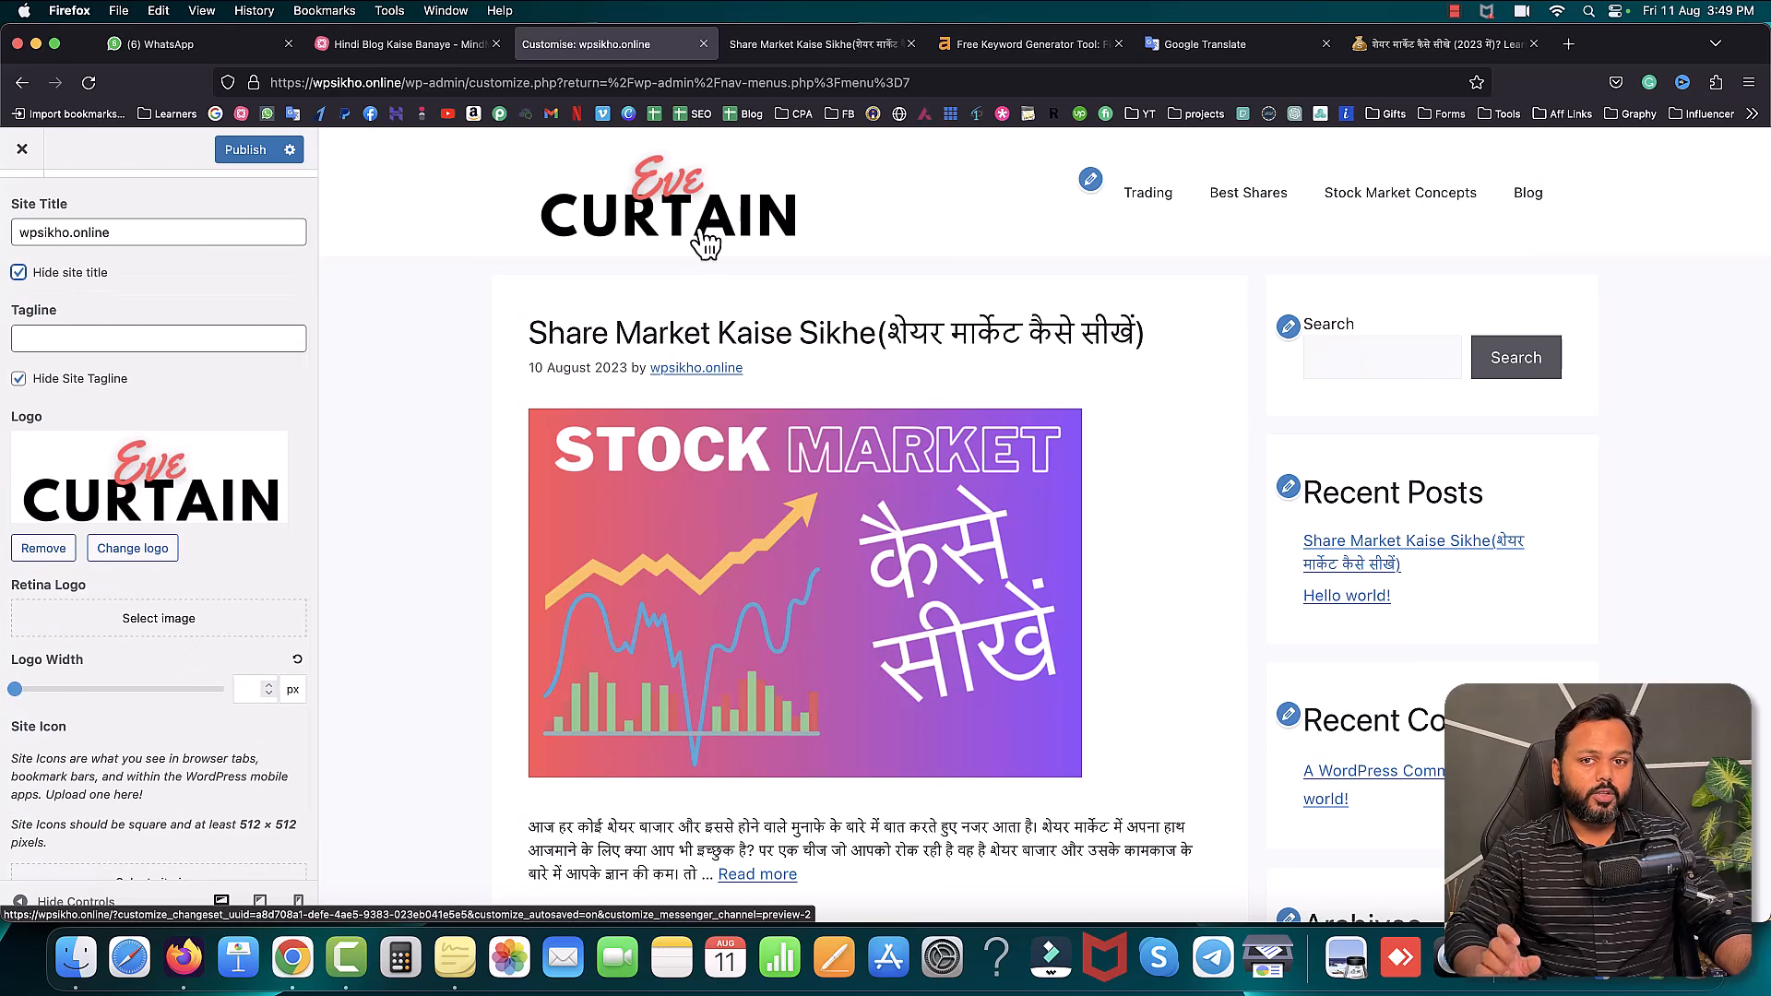
{"action": "left_click", "coordinate": [20, 691]}
{"action": "left_click_drag", "start_coordinate": [20, 695], "coordinate": [38, 697]}
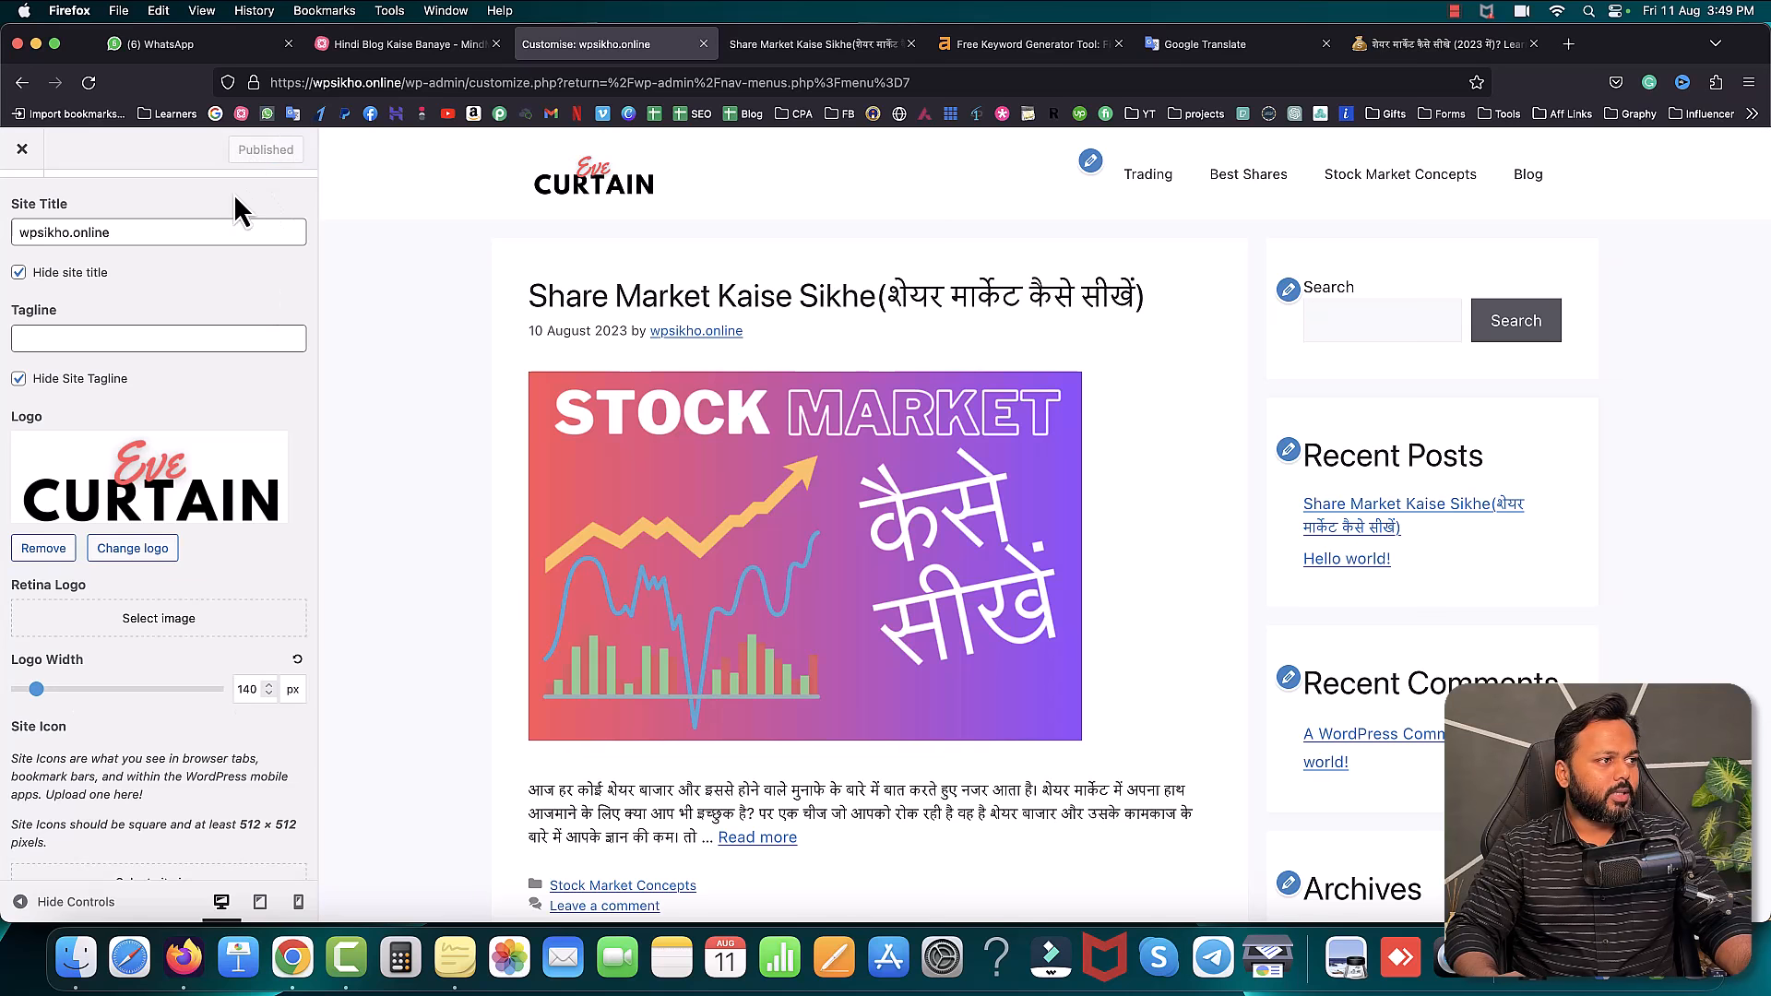
- Purge the site cache on the live post, then close the customizer back to Menus
{"action": "left_click", "coordinate": [802, 57]}
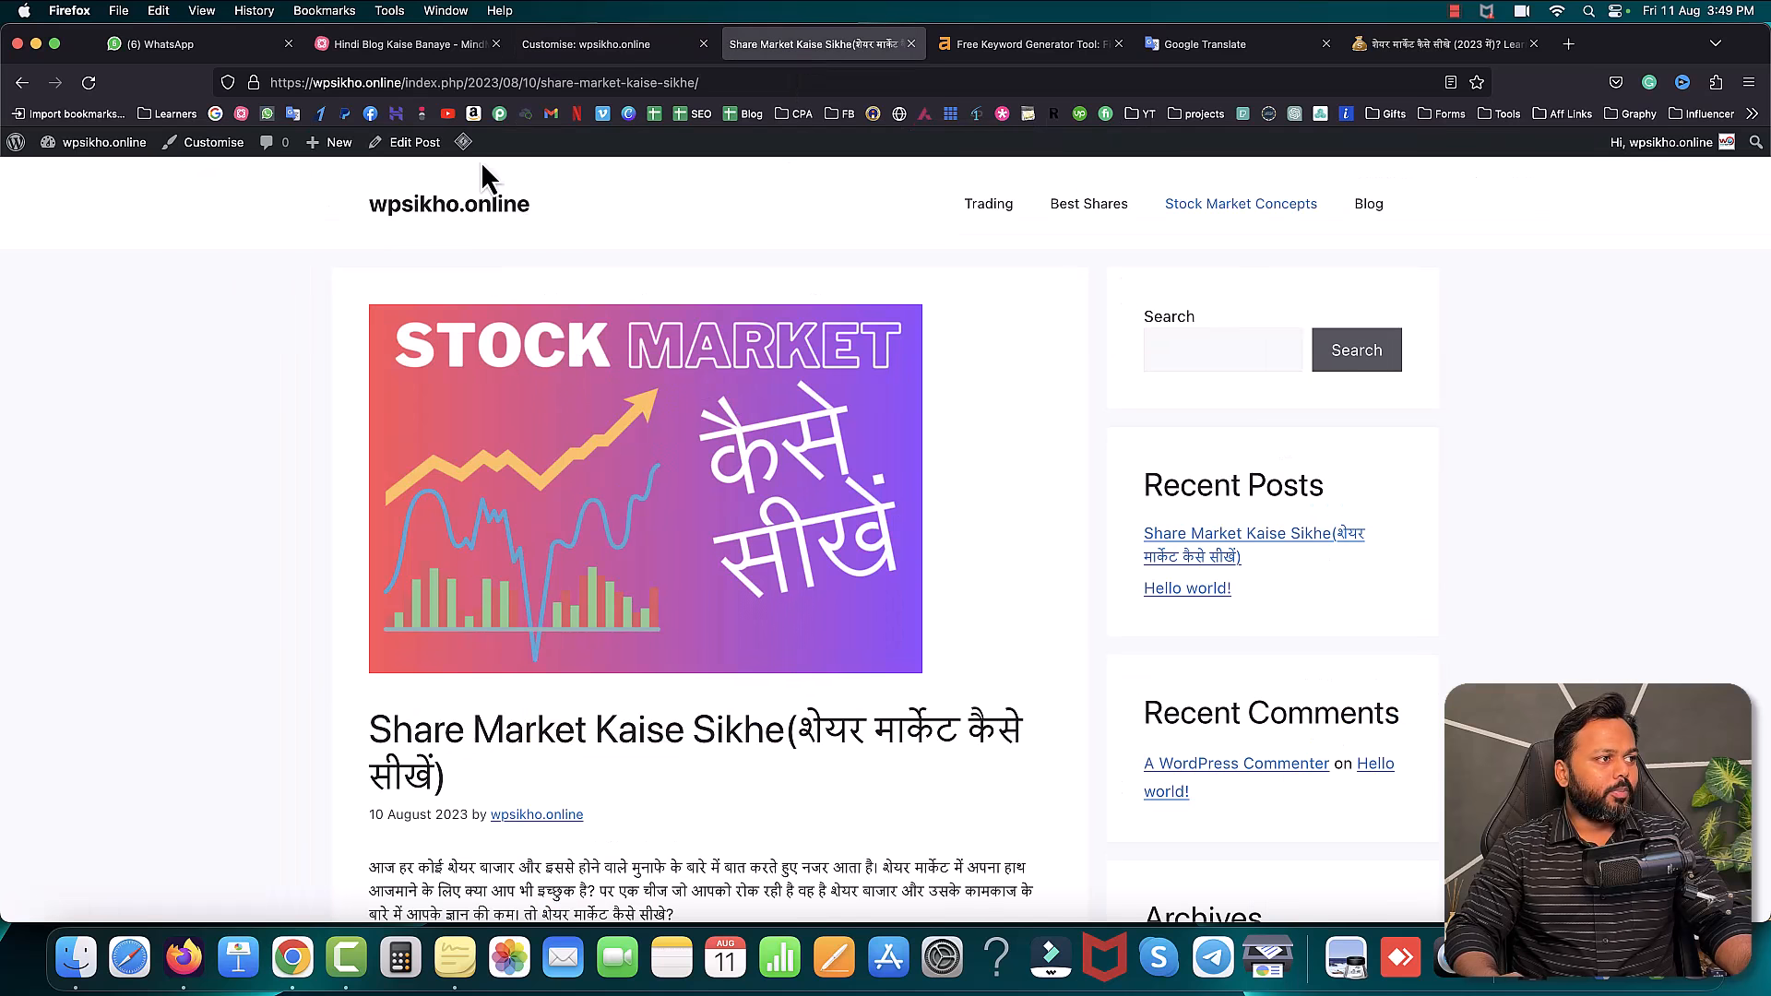
{"action": "mouse_move", "coordinate": [463, 142]}
{"action": "left_click", "coordinate": [494, 227]}
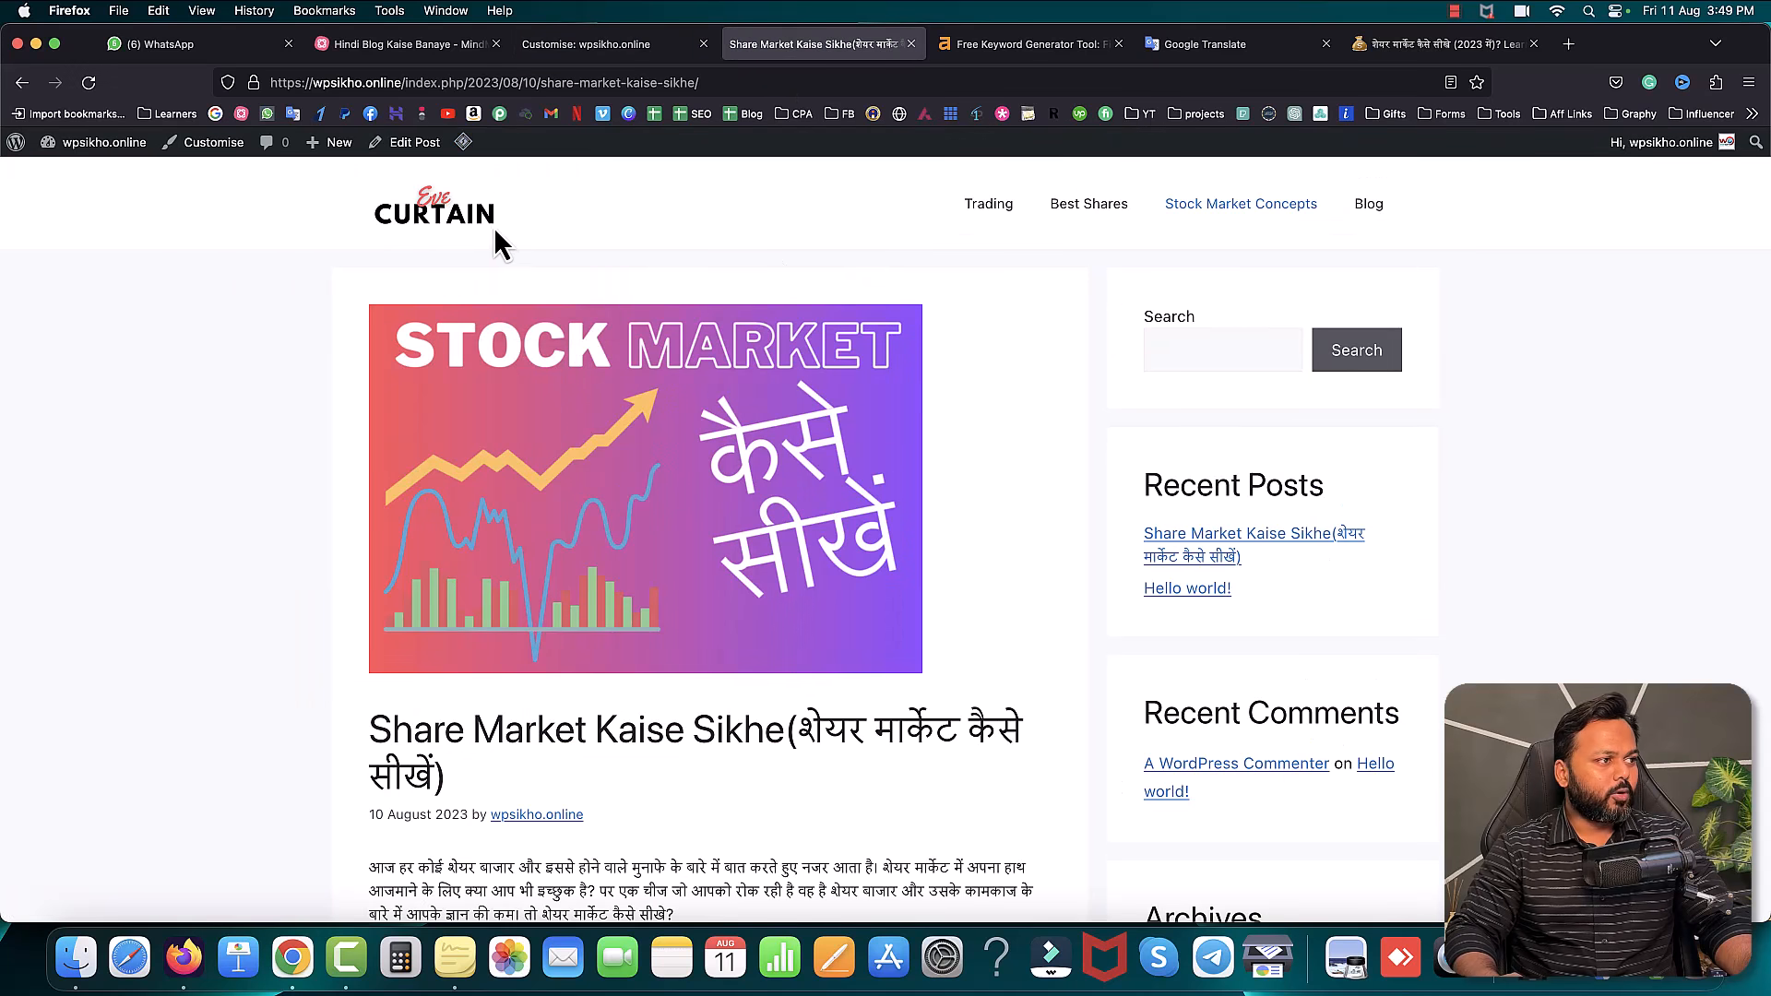
{"action": "scroll", "coordinate": [956, 374], "scroll_direction": "down", "scroll_amount": 20}
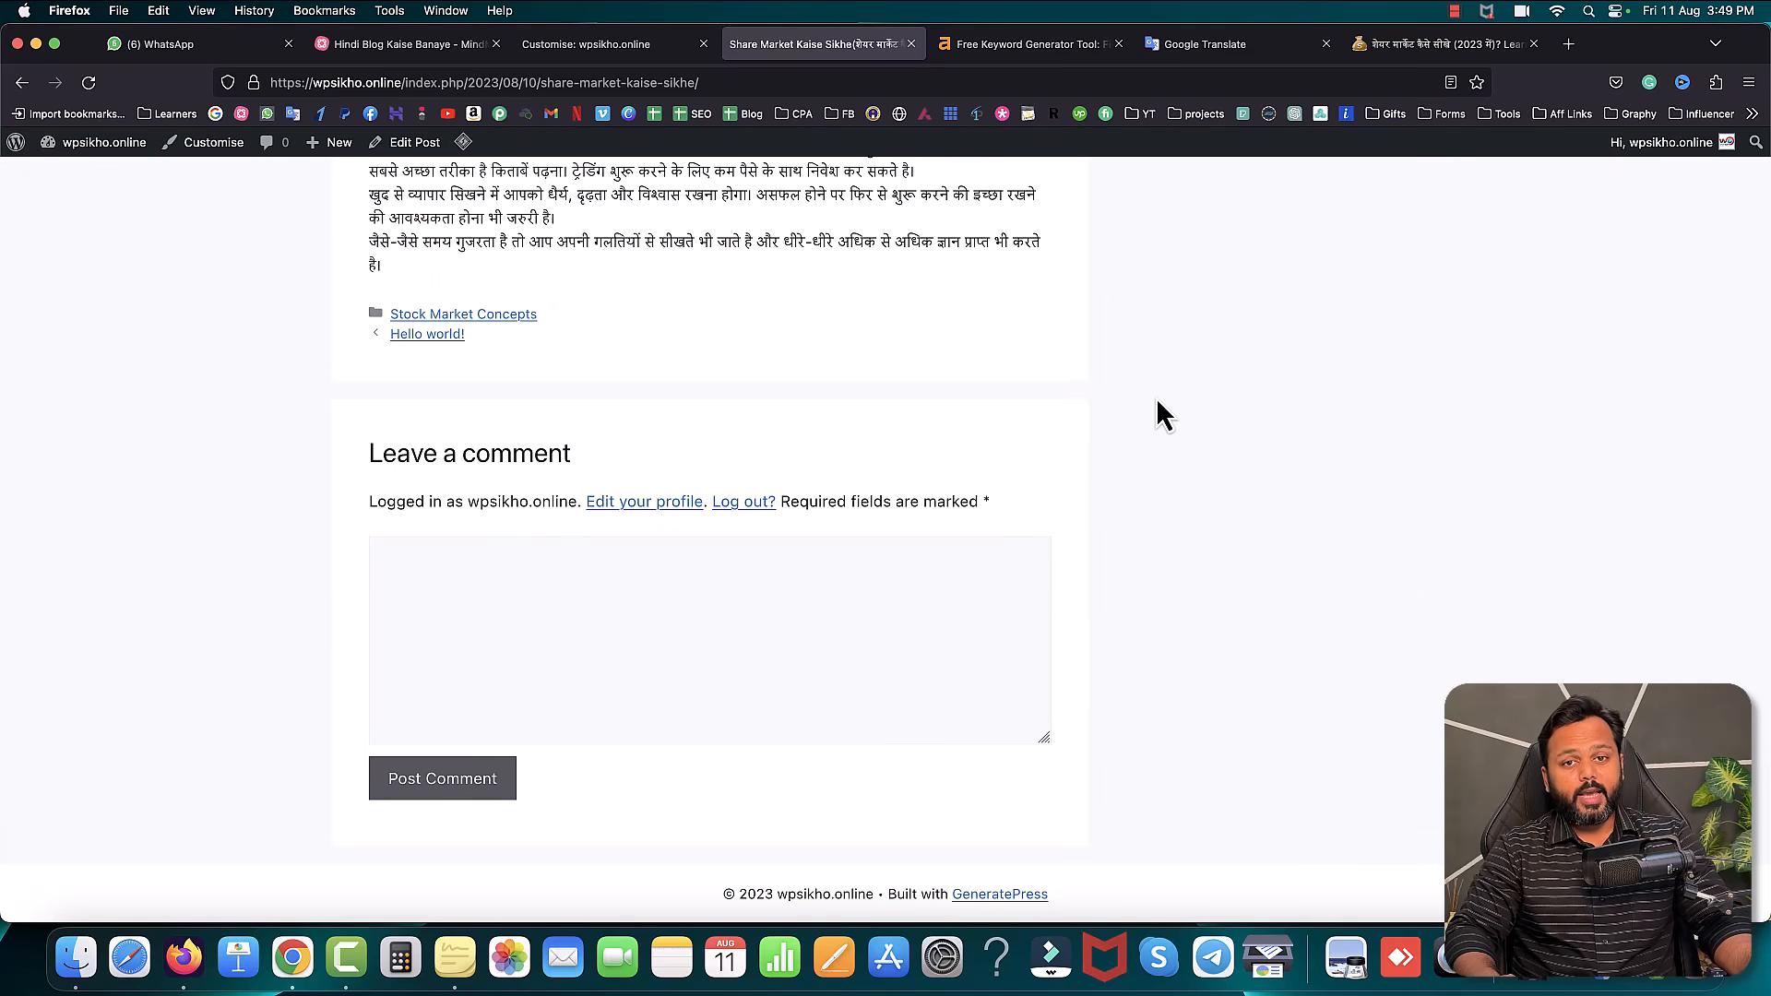
{"action": "left_click", "coordinate": [596, 46]}
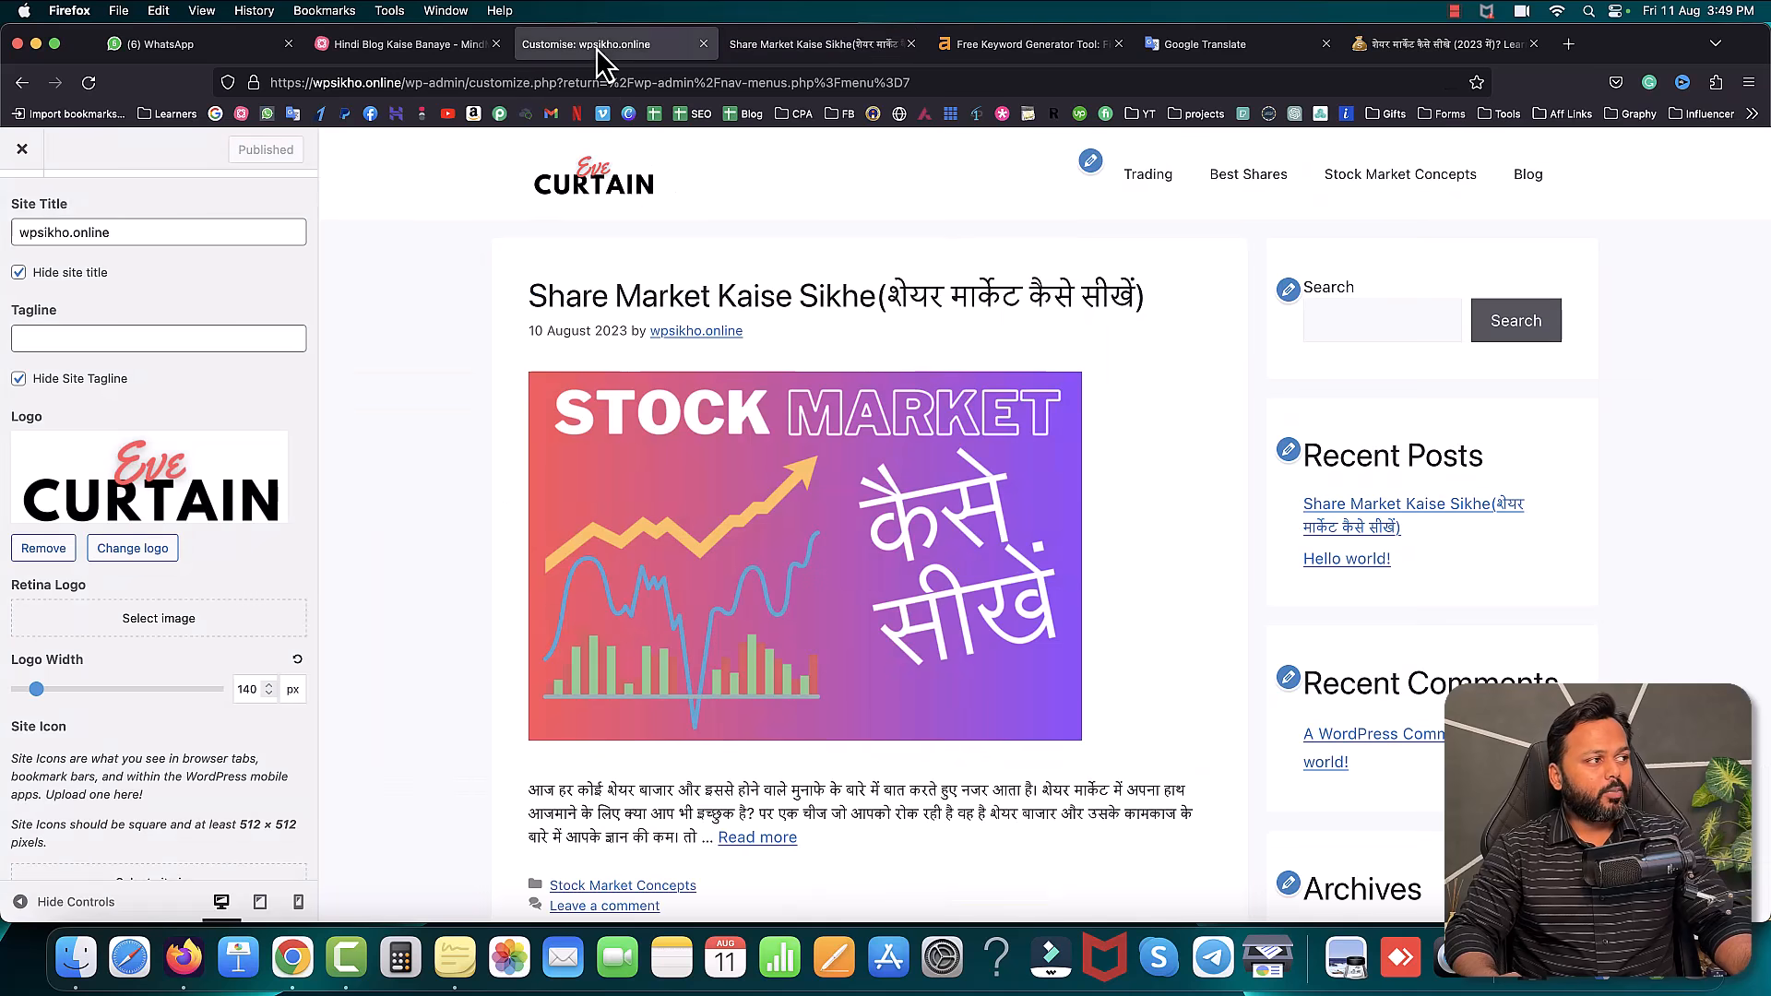
{"action": "left_click", "coordinate": [22, 151]}
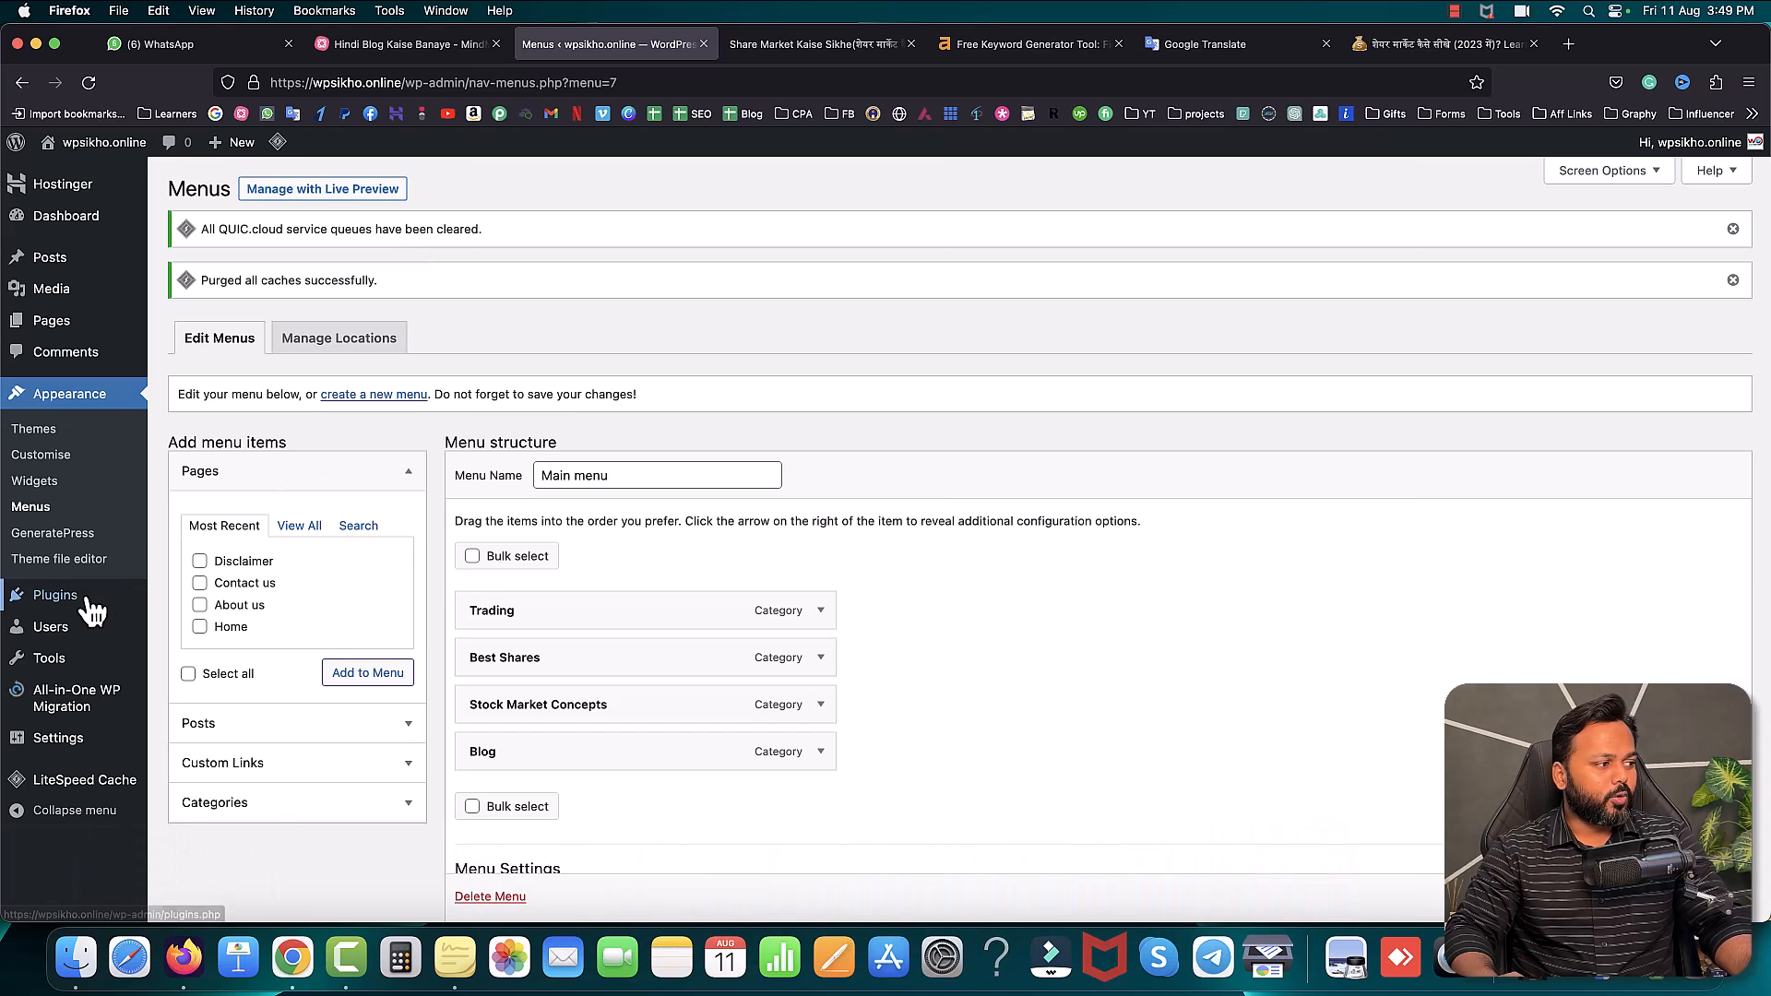
- Upload elementor-pro-3.13.1.zip from Desktop > Plugins > Elementor pro and install it
{"action": "mouse_move", "coordinate": [93, 609]}
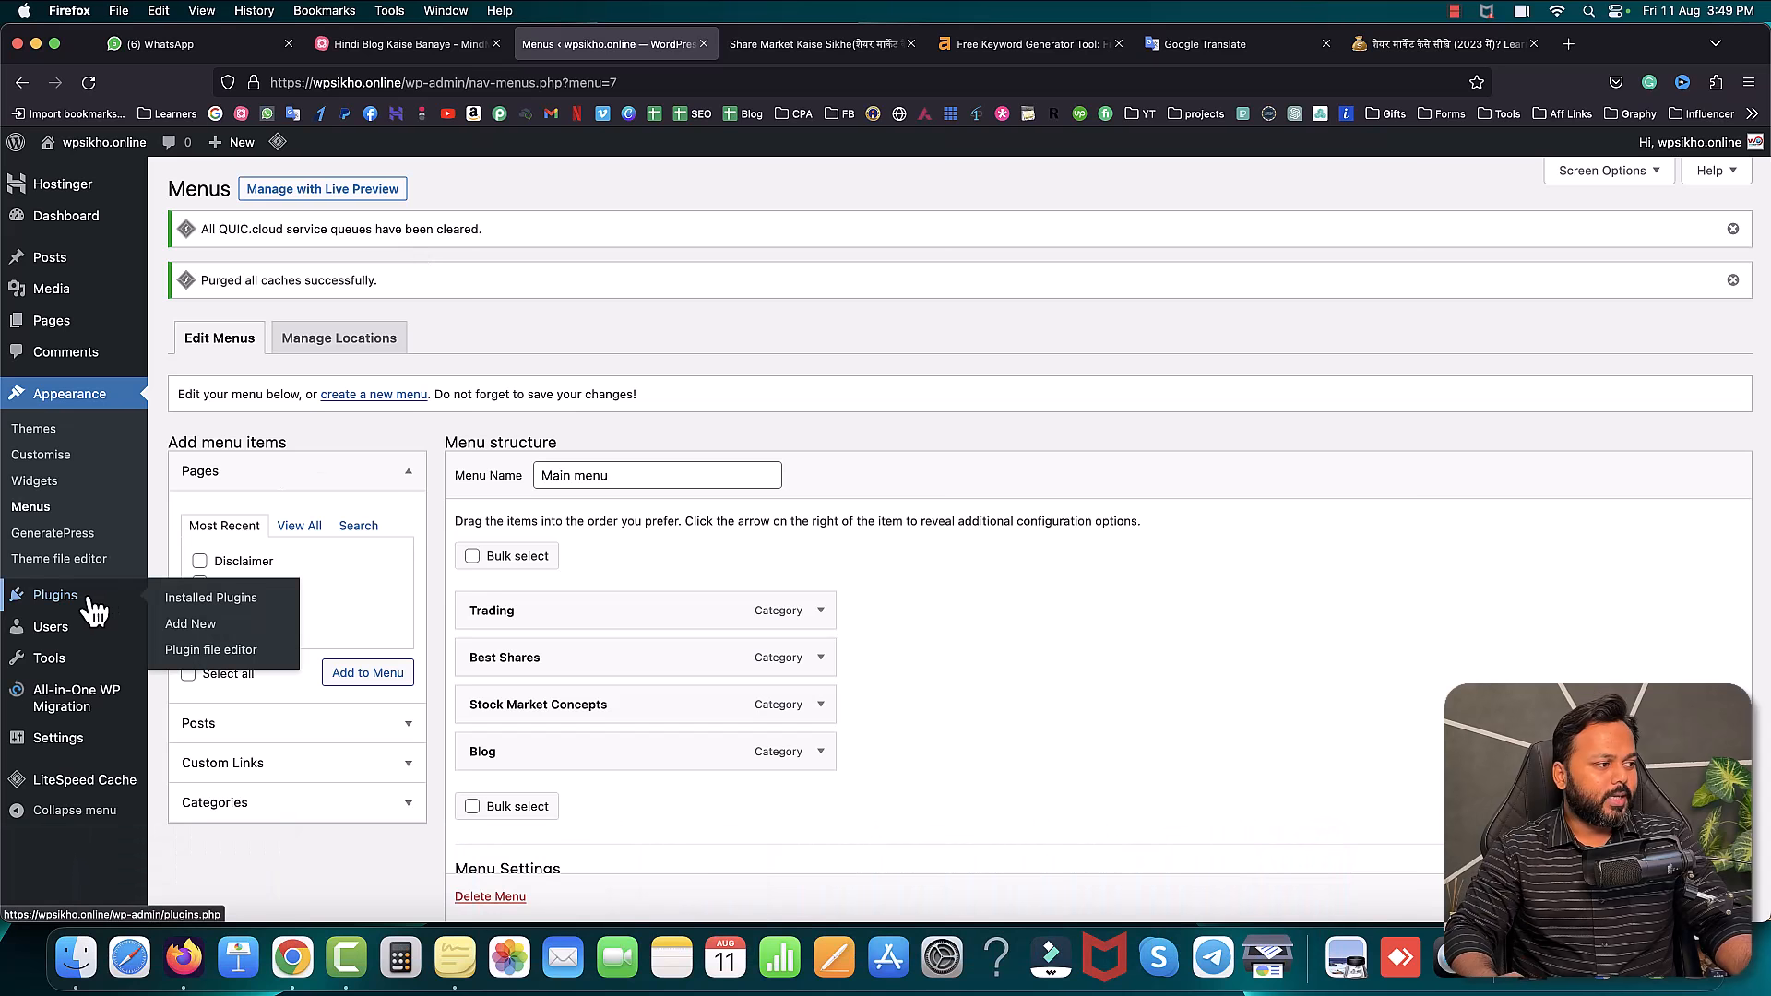
{"action": "left_click", "coordinate": [191, 627]}
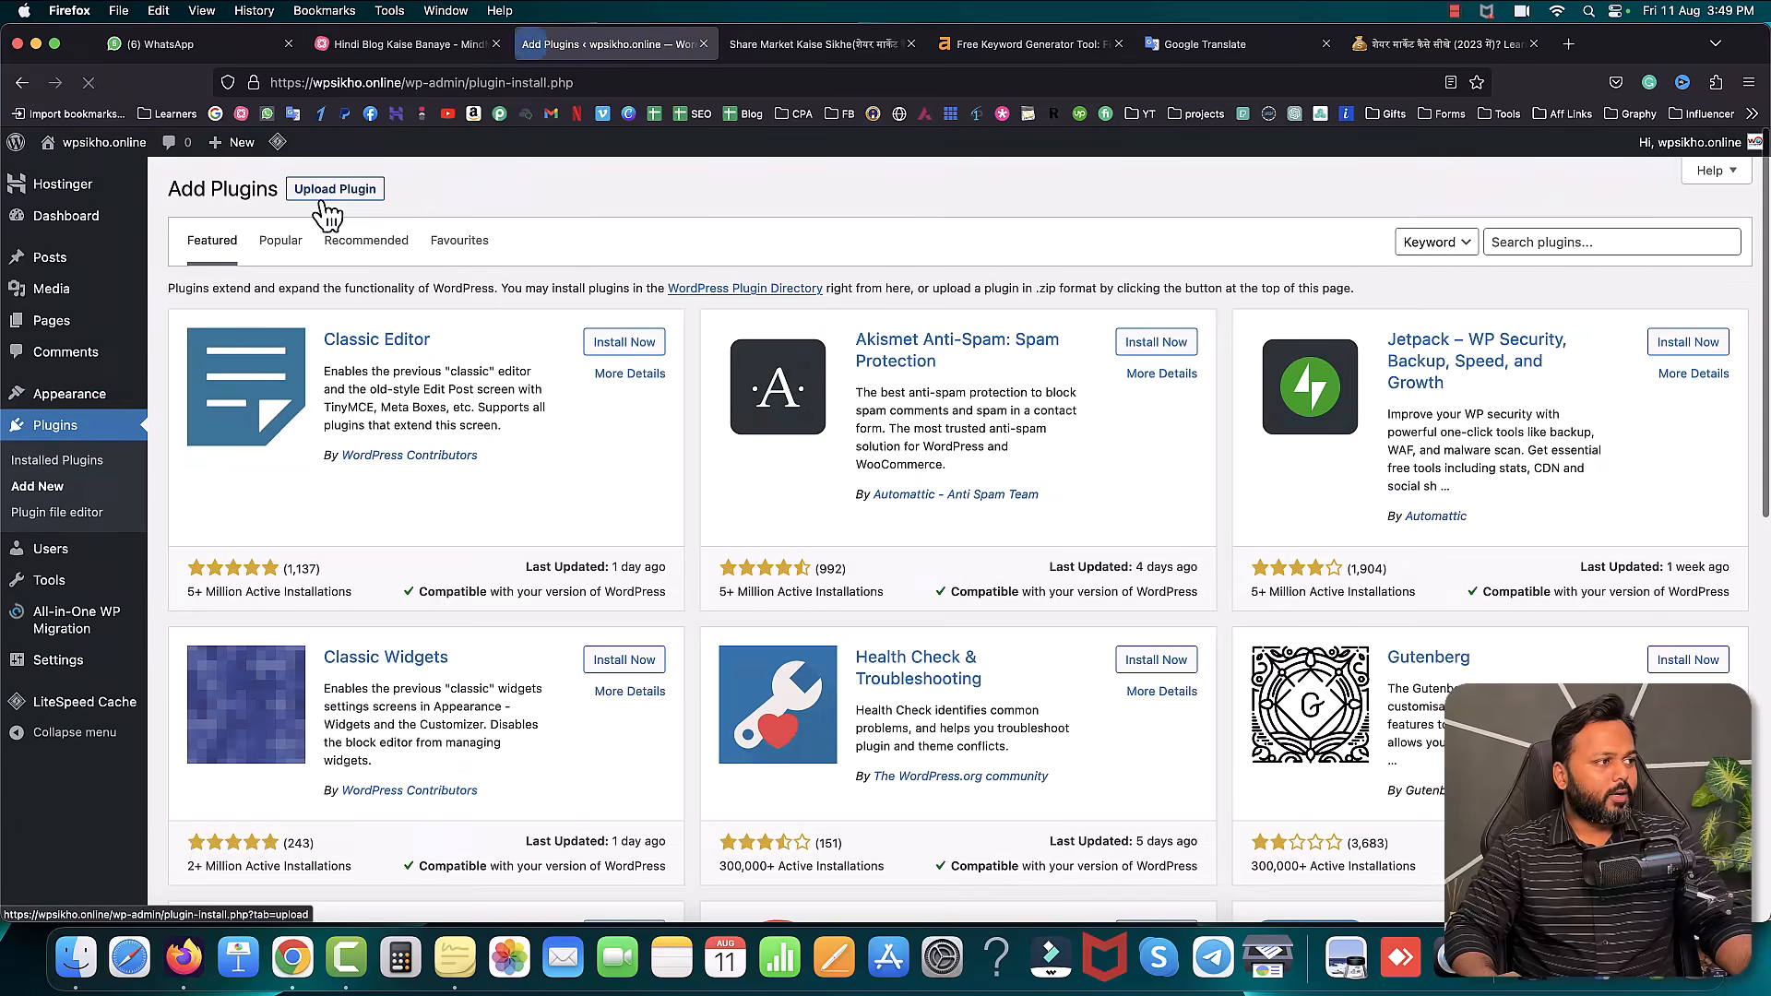
{"action": "left_click", "coordinate": [332, 193]}
{"action": "left_click", "coordinate": [833, 359]}
{"action": "left_click", "coordinate": [932, 93]}
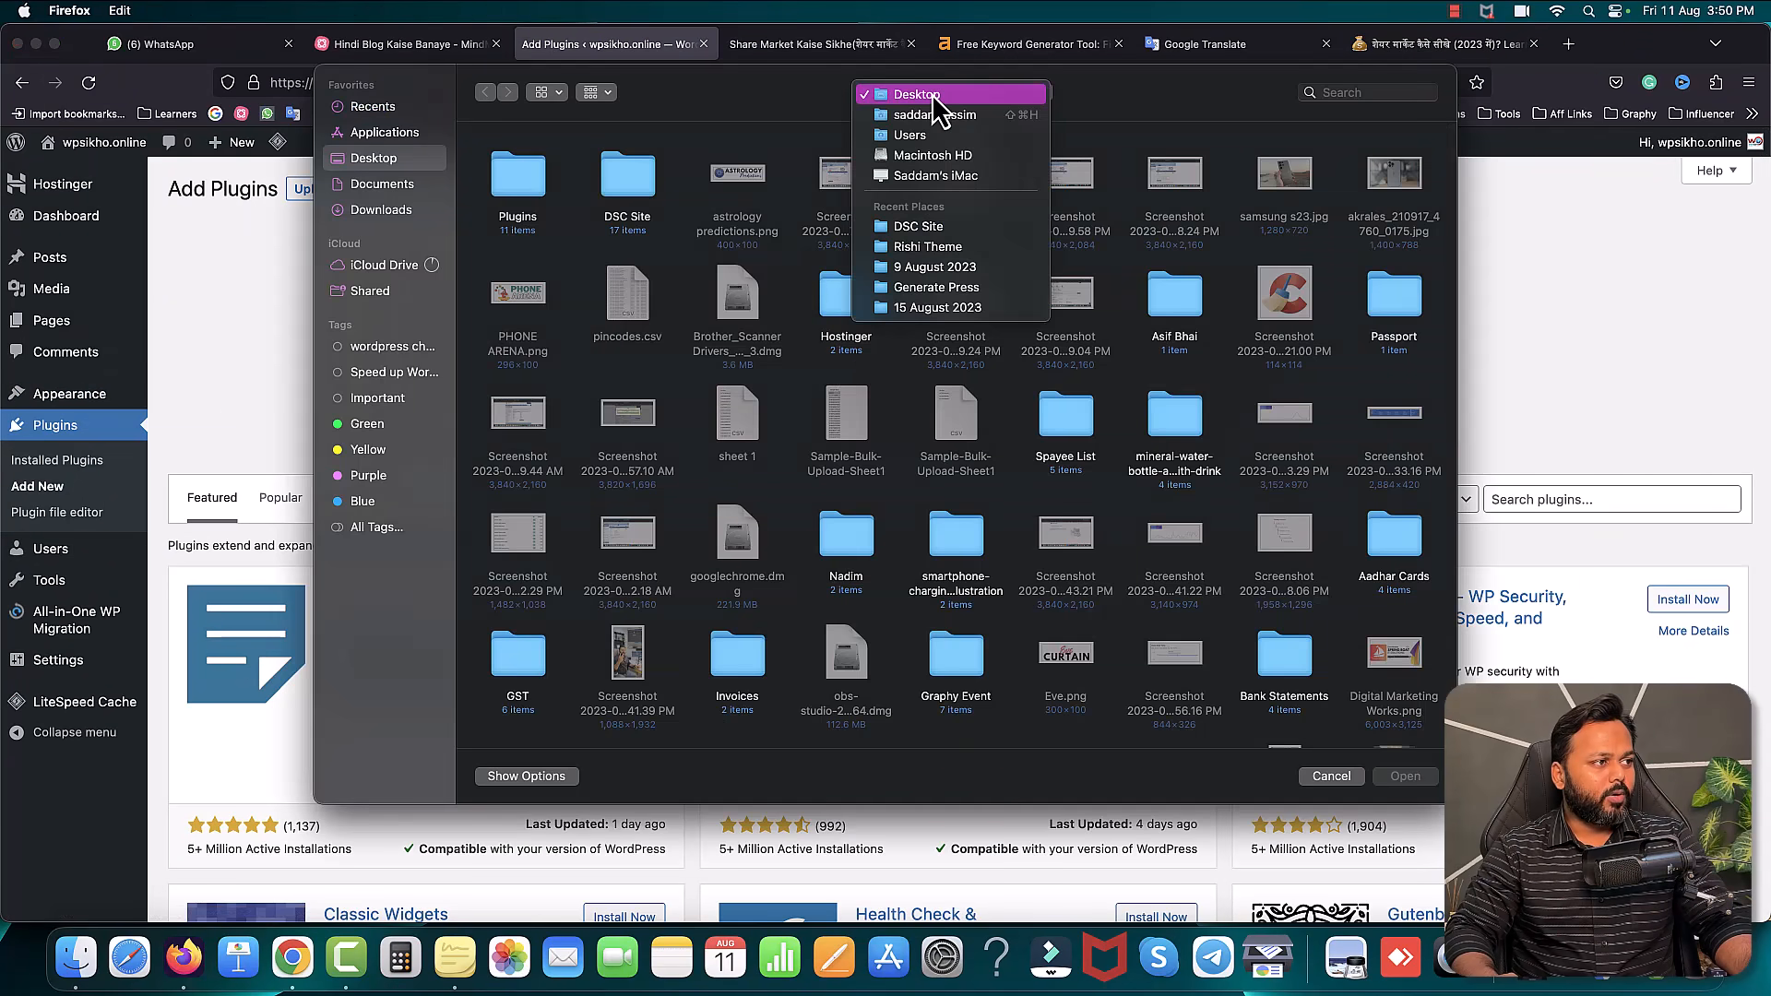
{"action": "left_click", "coordinate": [932, 93]}
{"action": "double_click", "coordinate": [520, 177]}
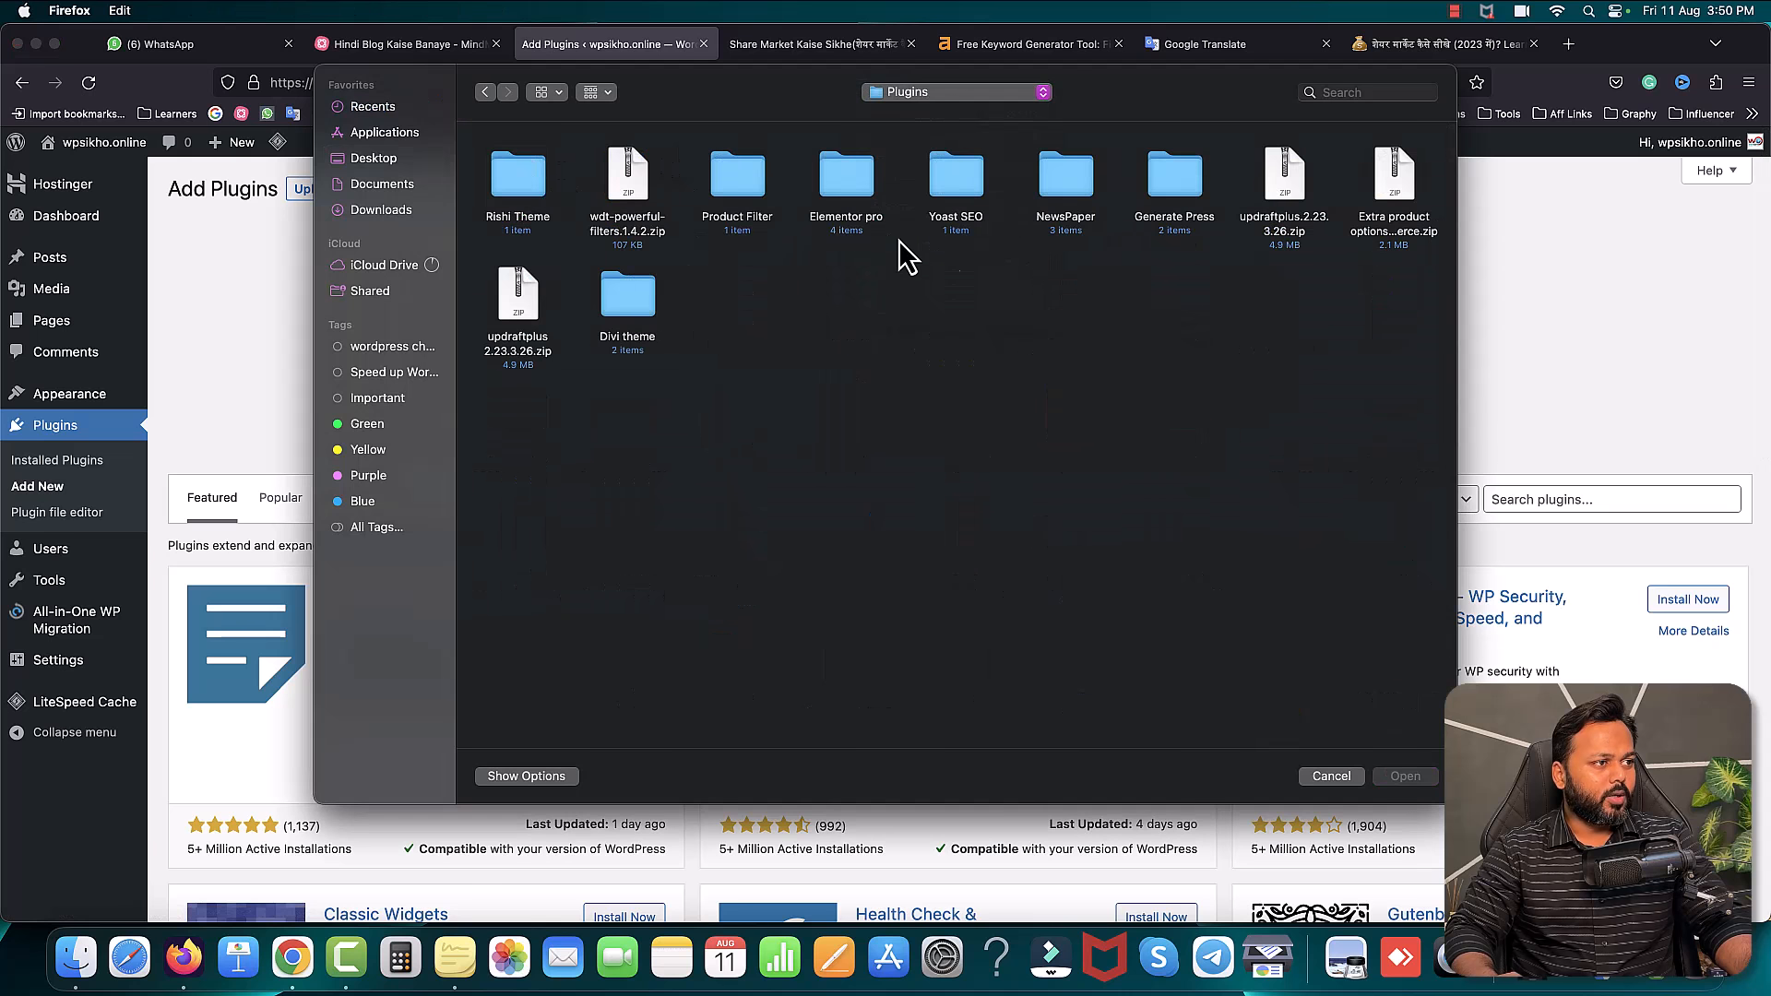
{"action": "double_click", "coordinate": [862, 199]}
{"action": "left_click", "coordinate": [821, 195]}
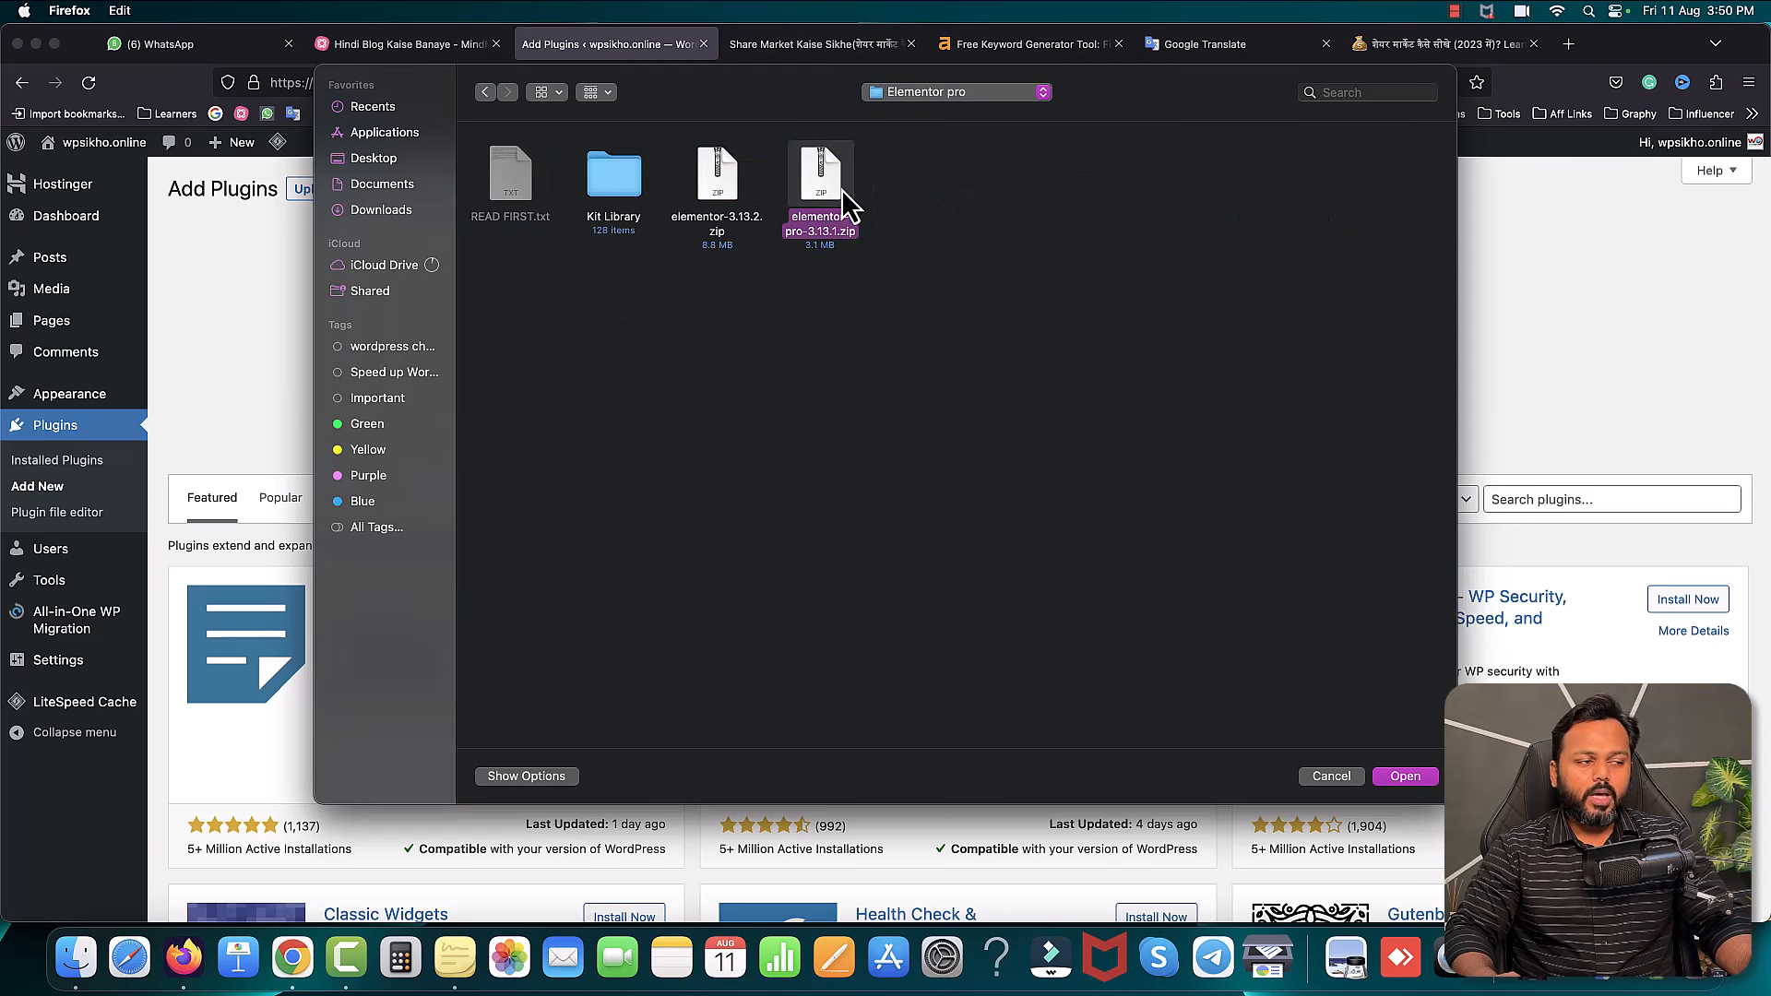
{"action": "left_click", "coordinate": [1404, 776]}
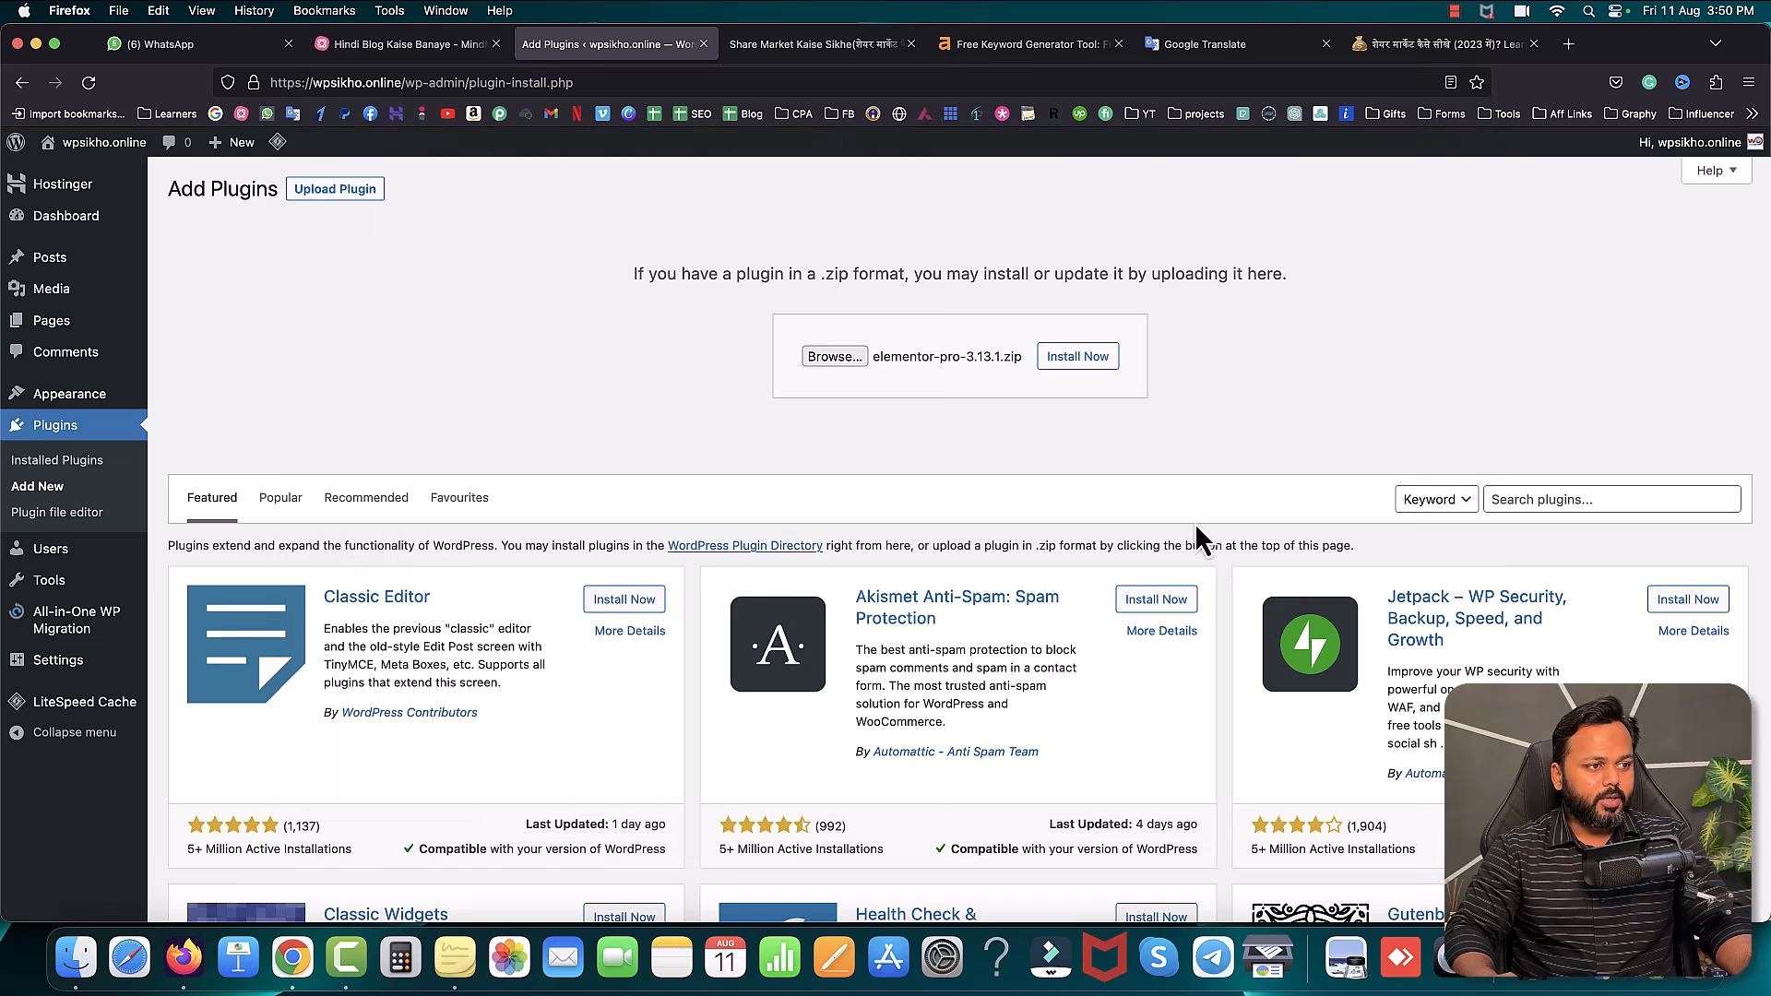
{"action": "left_click", "coordinate": [1097, 373]}
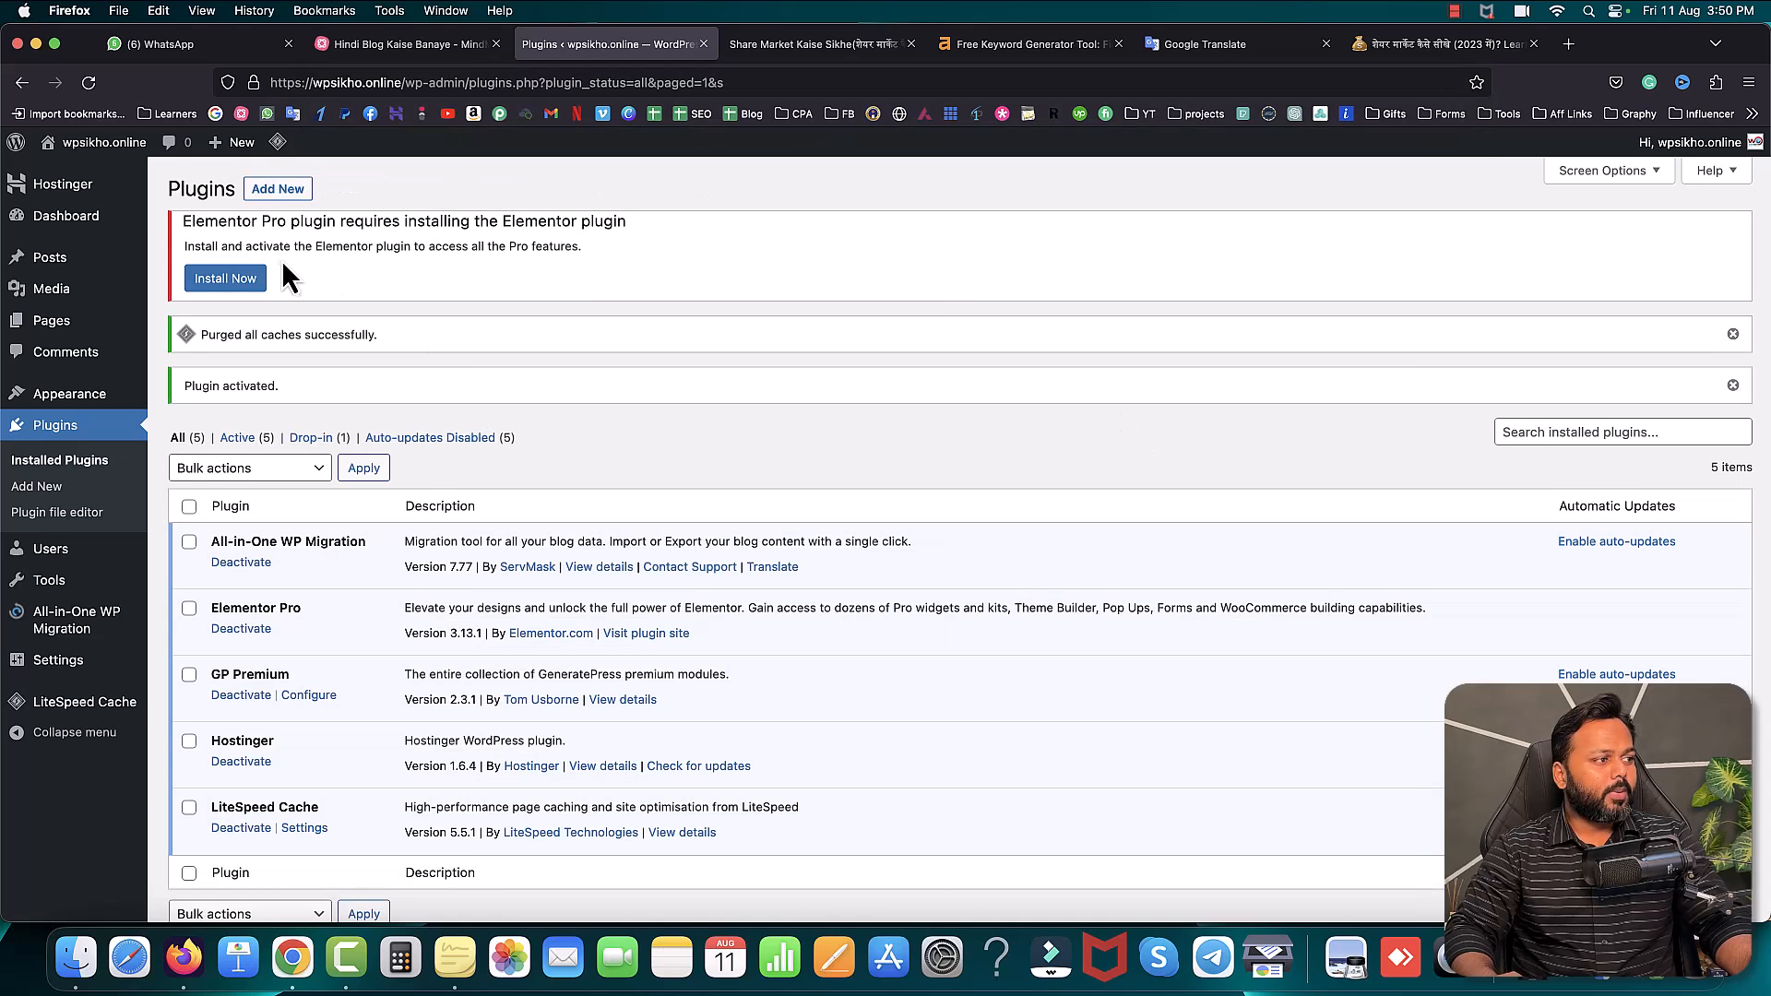
- Install and activate the free Elementor plugin that Elementor Pro requires
{"action": "left_click_drag", "start_coordinate": [181, 221], "coordinate": [376, 221]}
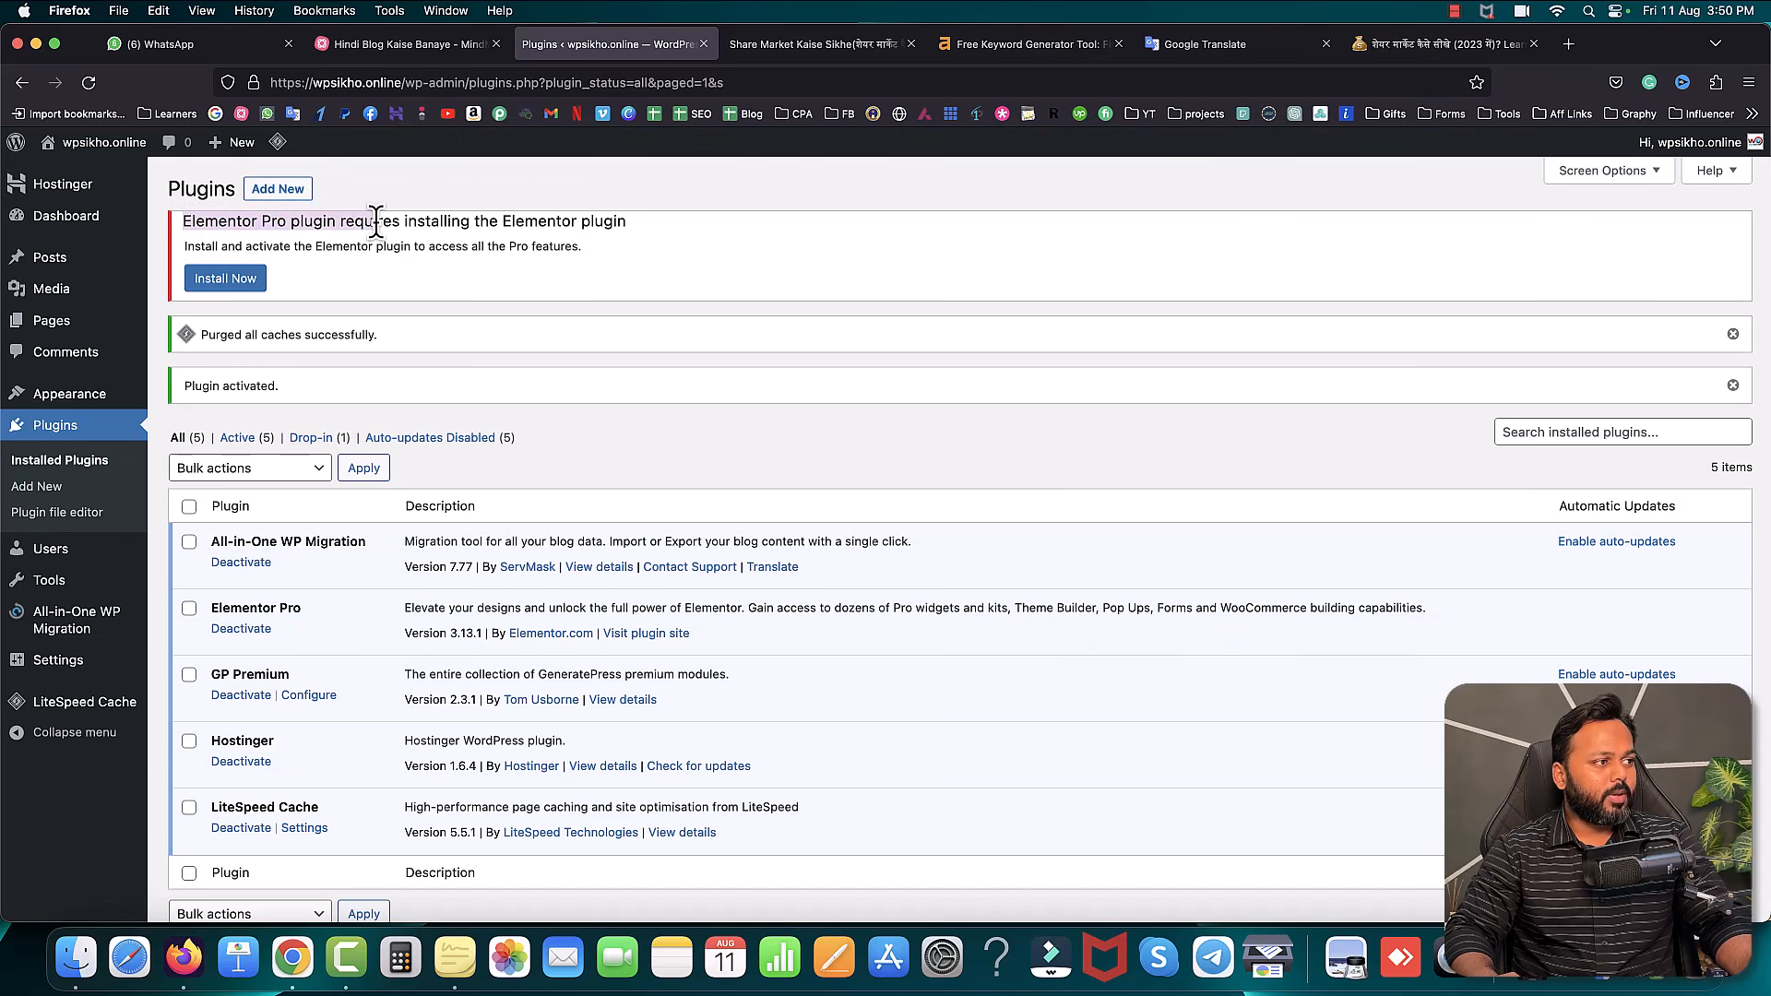
{"action": "left_click_drag", "start_coordinate": [502, 221], "coordinate": [577, 221]}
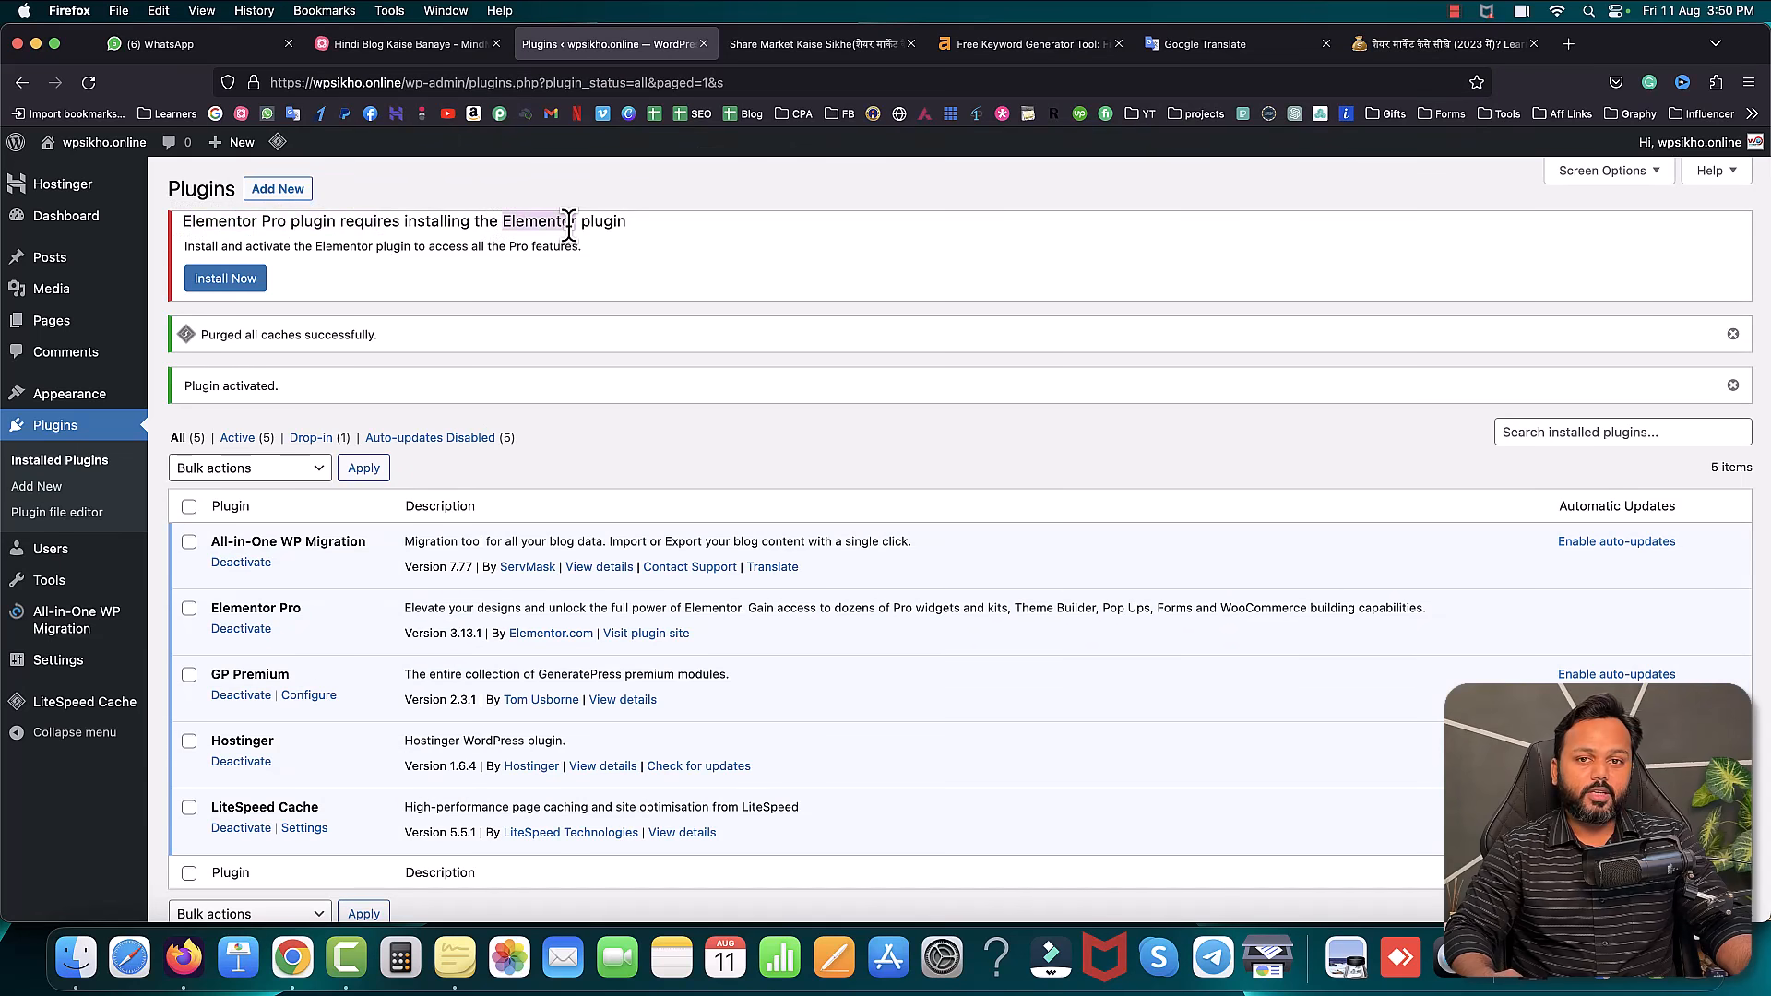
{"action": "left_click", "coordinate": [231, 281]}
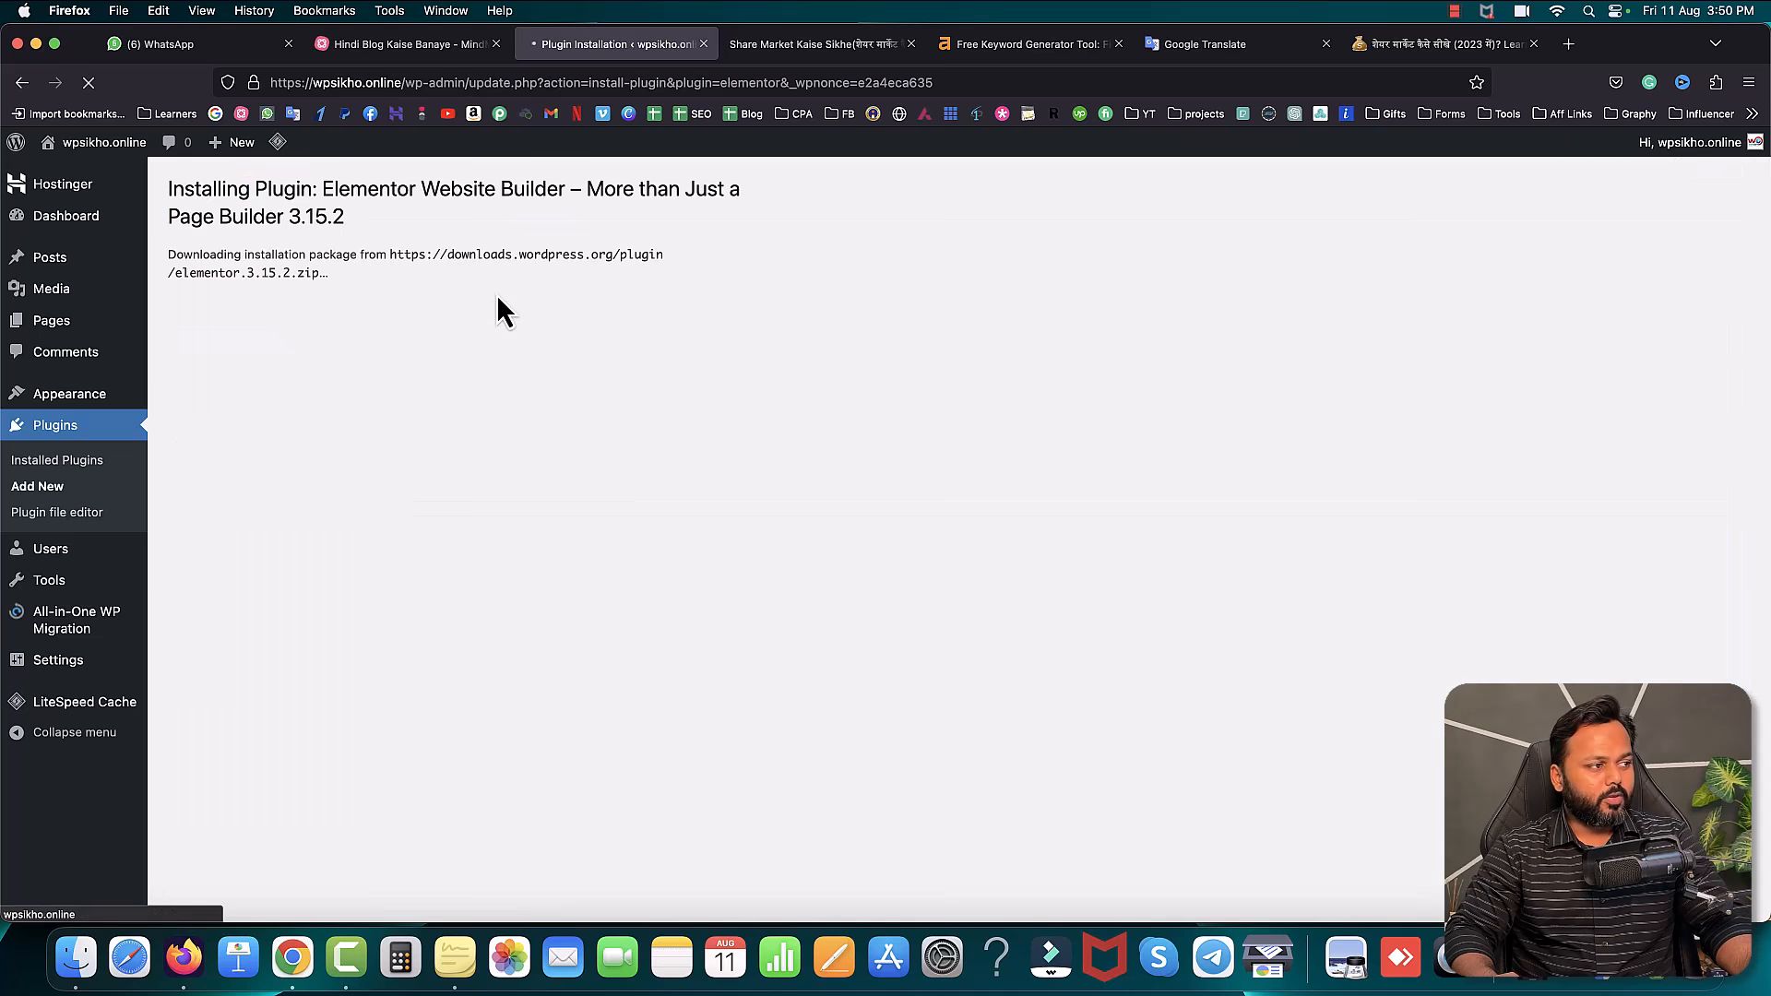
{"action": "left_click", "coordinate": [218, 403]}
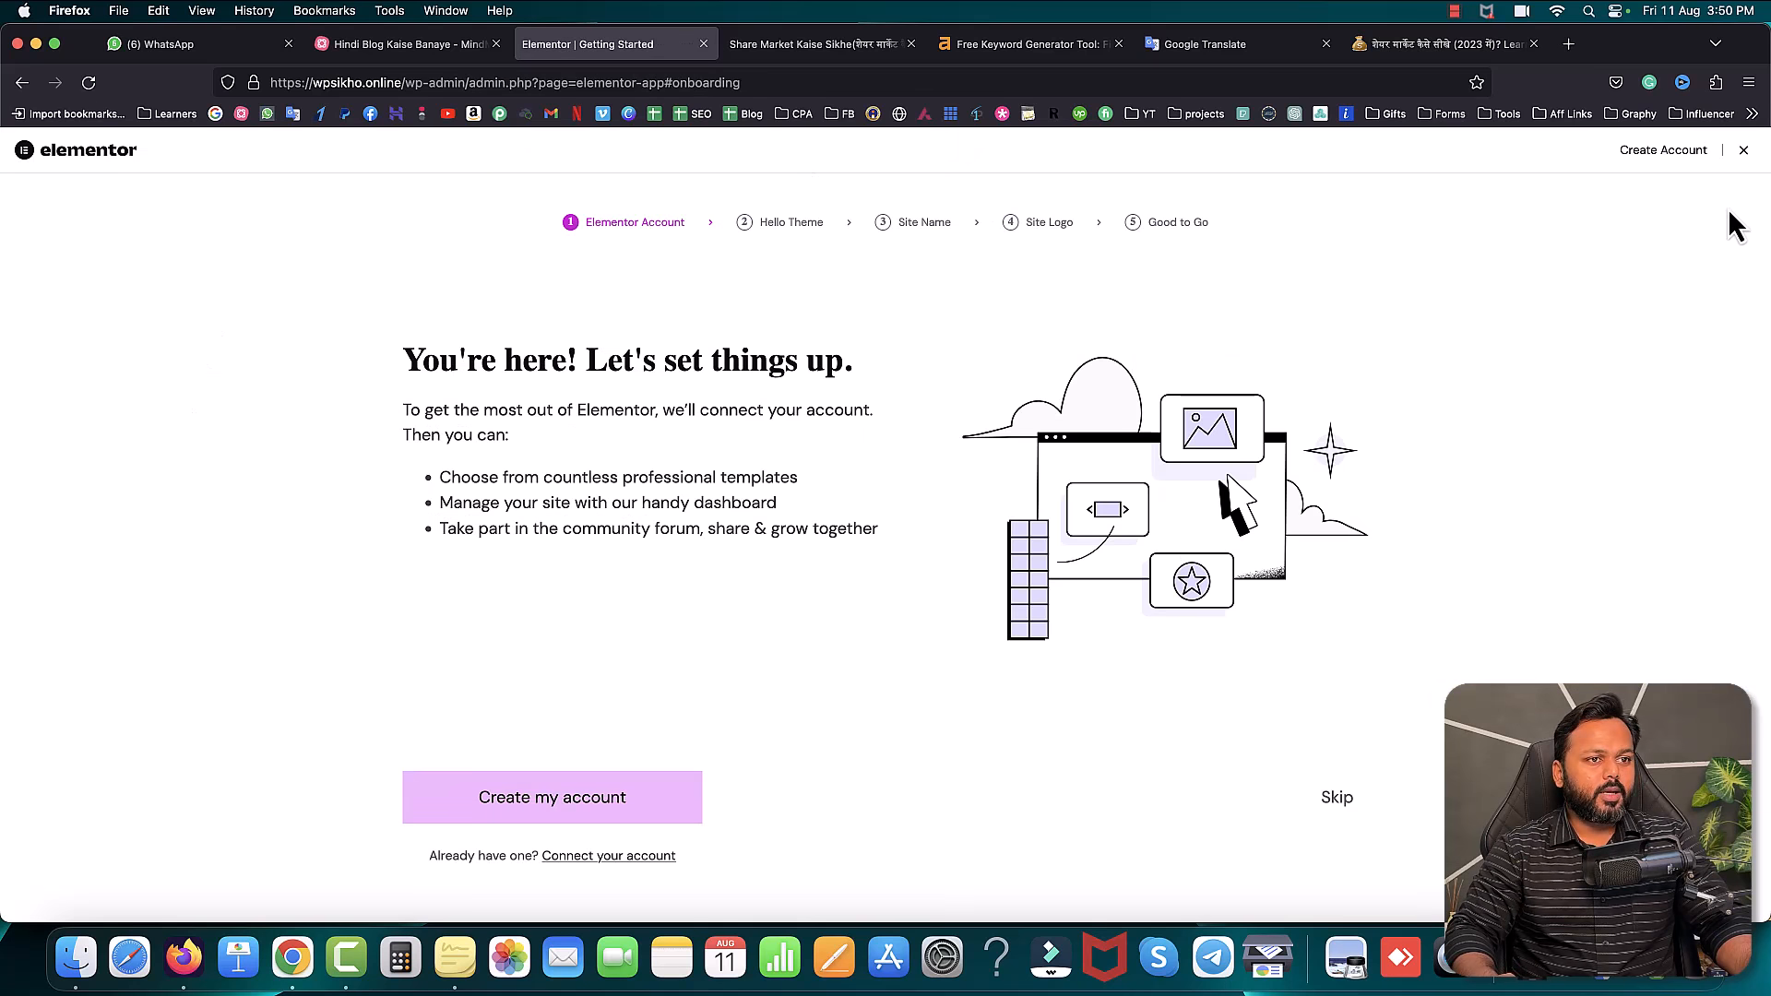
- Exit the Elementor setup wizard and open Templates > Theme Builder
{"action": "left_click", "coordinate": [1744, 150]}
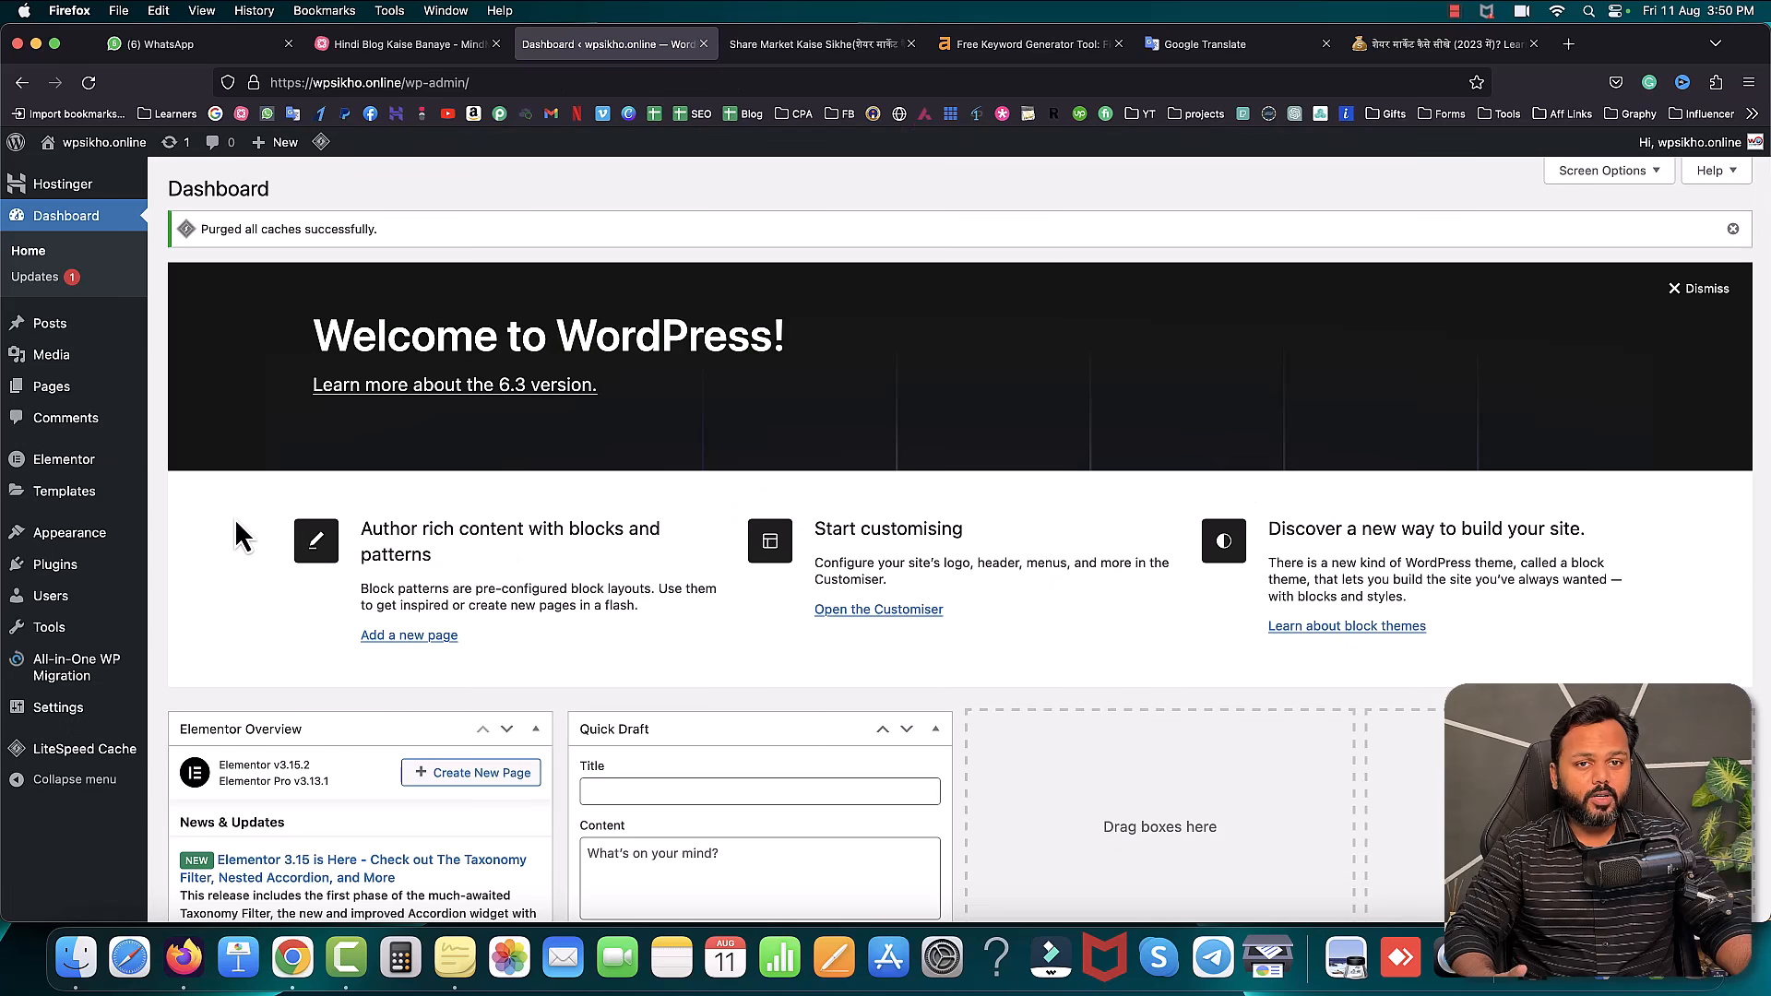
{"action": "mouse_move", "coordinate": [65, 456]}
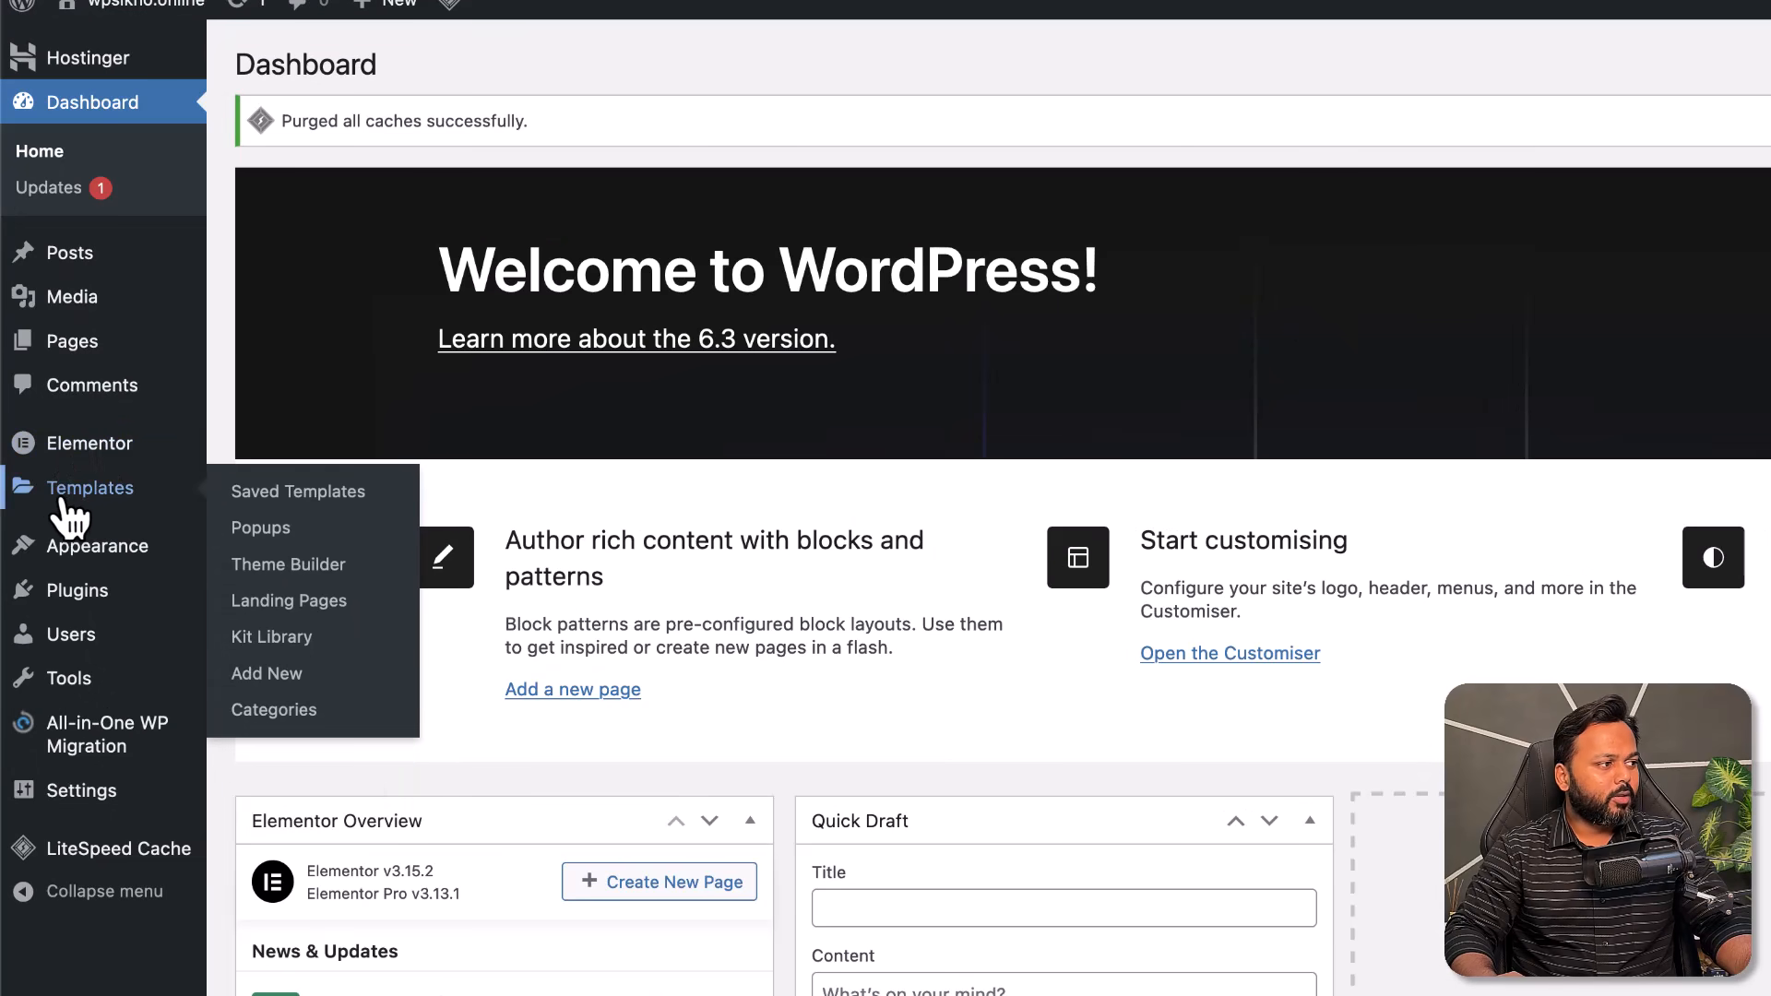
{"action": "left_click", "coordinate": [273, 566]}
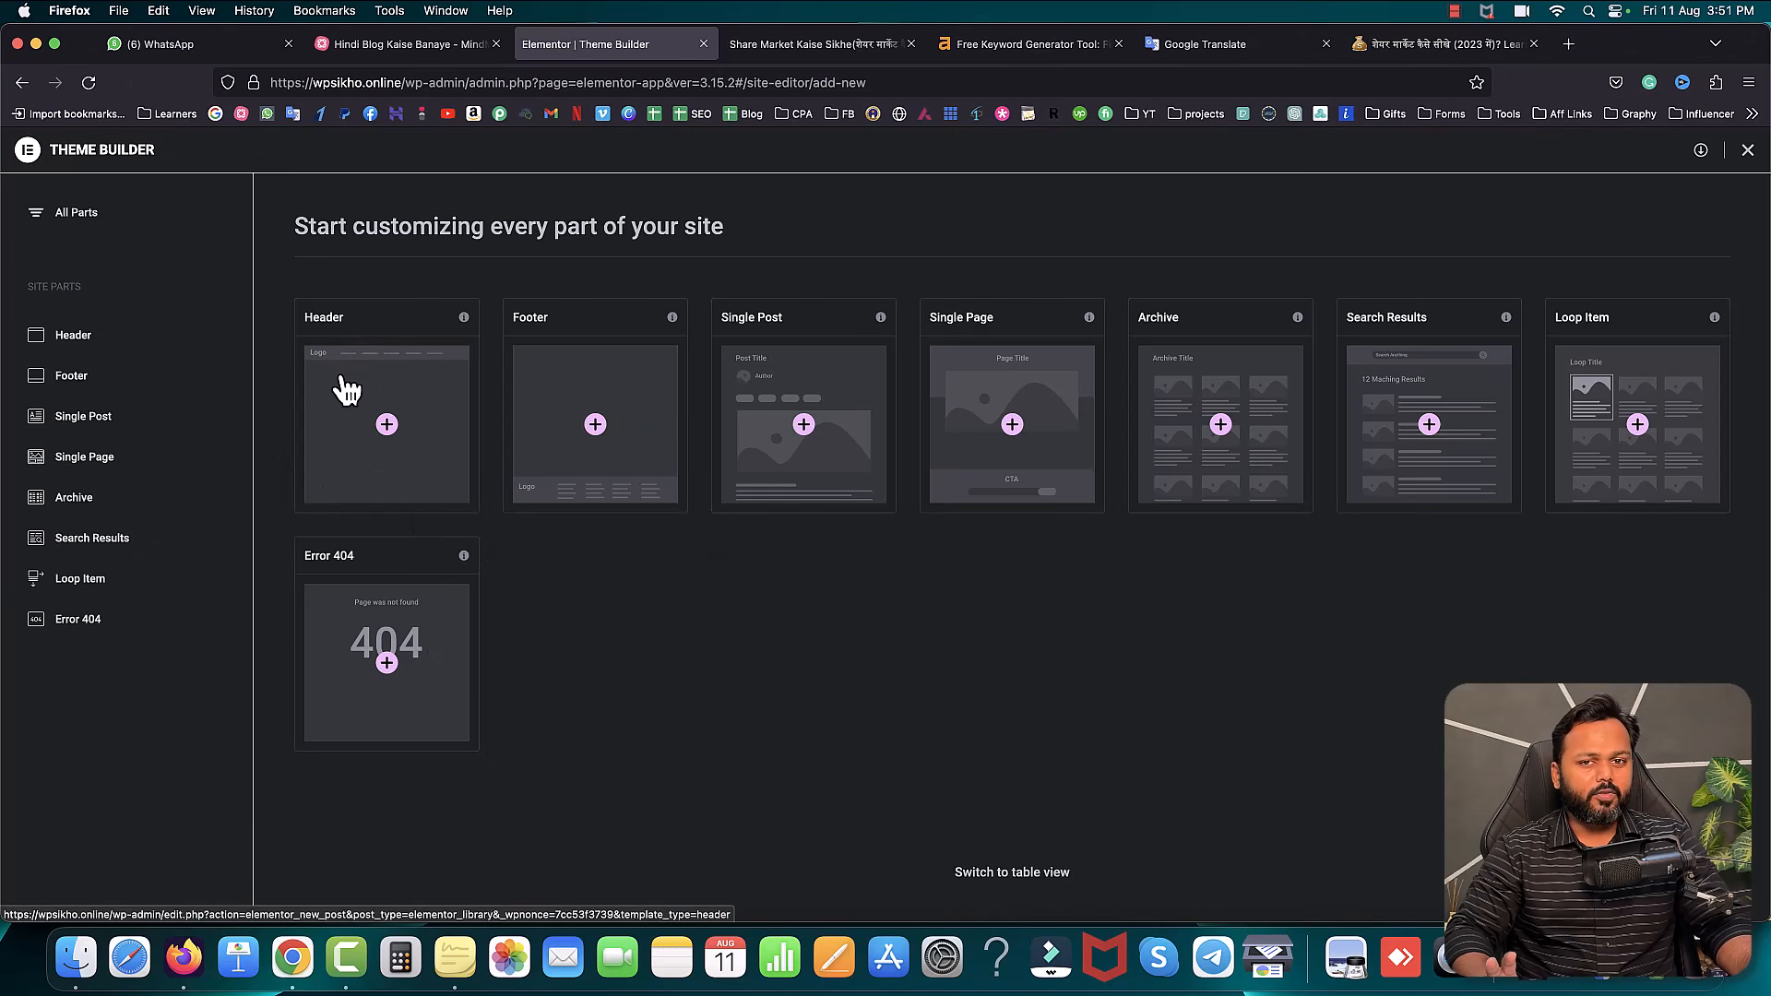
- Check the current footer on the live post, then create a new Footer template in Theme Builder
{"action": "left_click", "coordinate": [812, 44]}
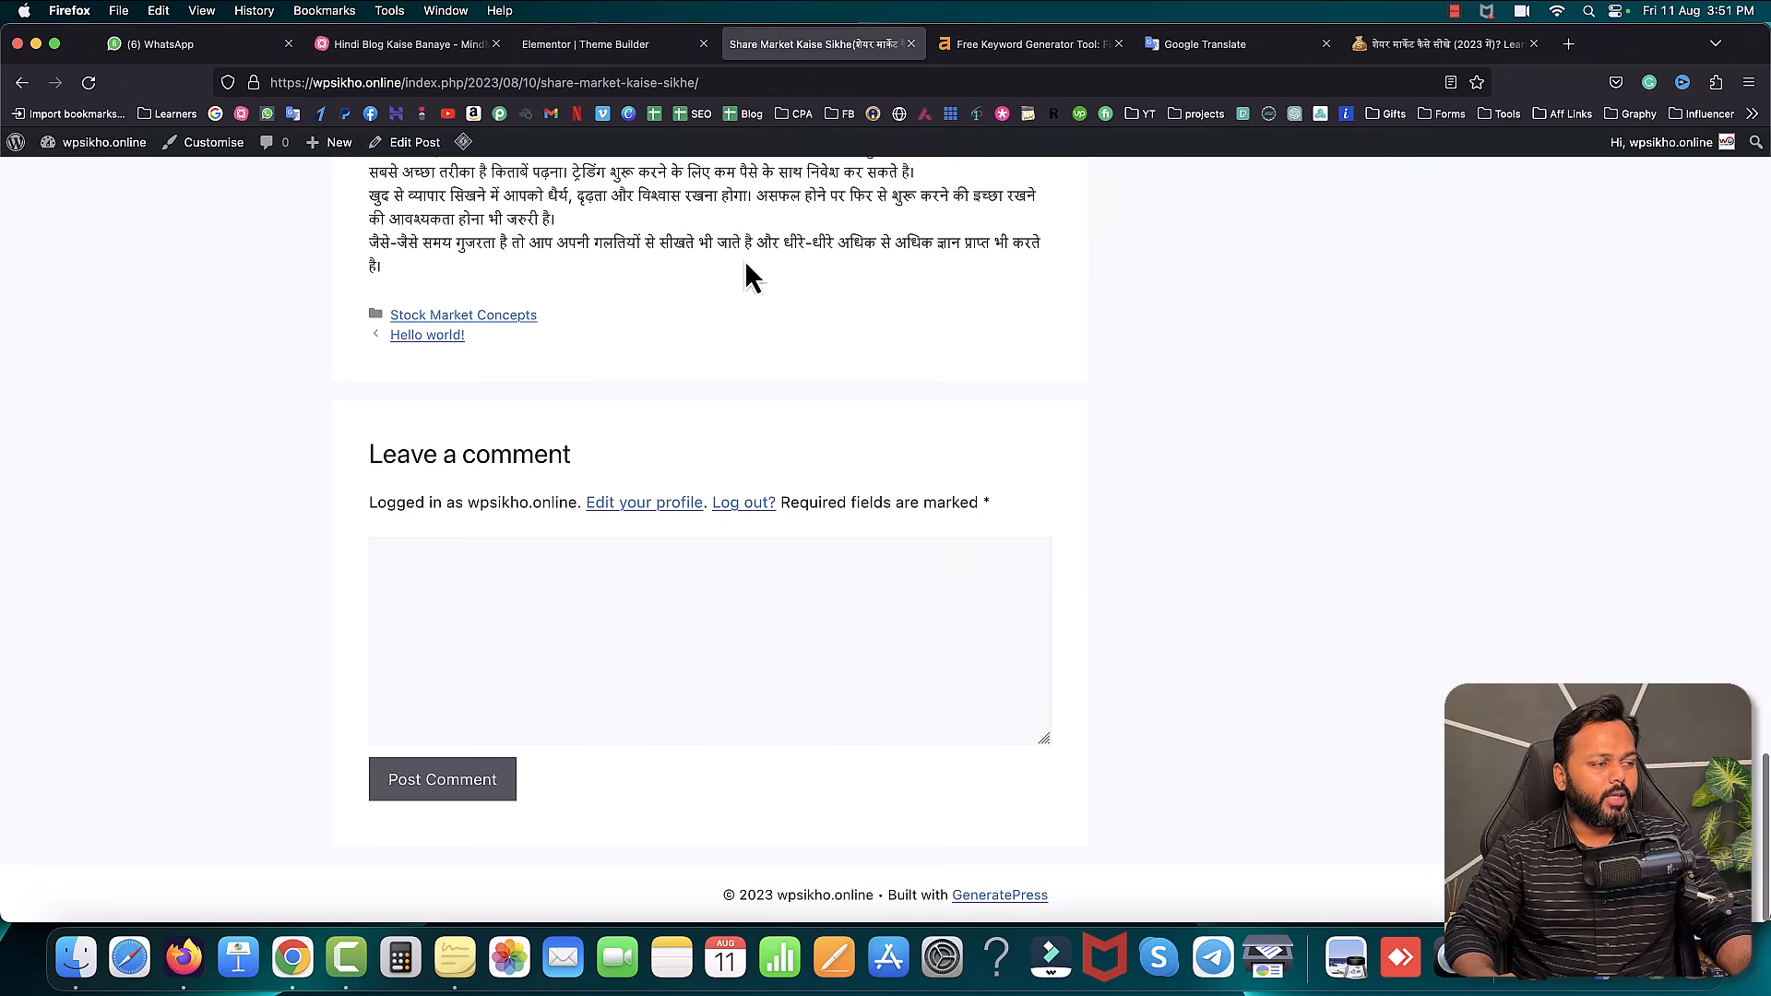
{"action": "scroll", "coordinate": [746, 259], "scroll_direction": "up", "scroll_amount": 15}
{"action": "left_click", "coordinate": [637, 45]}
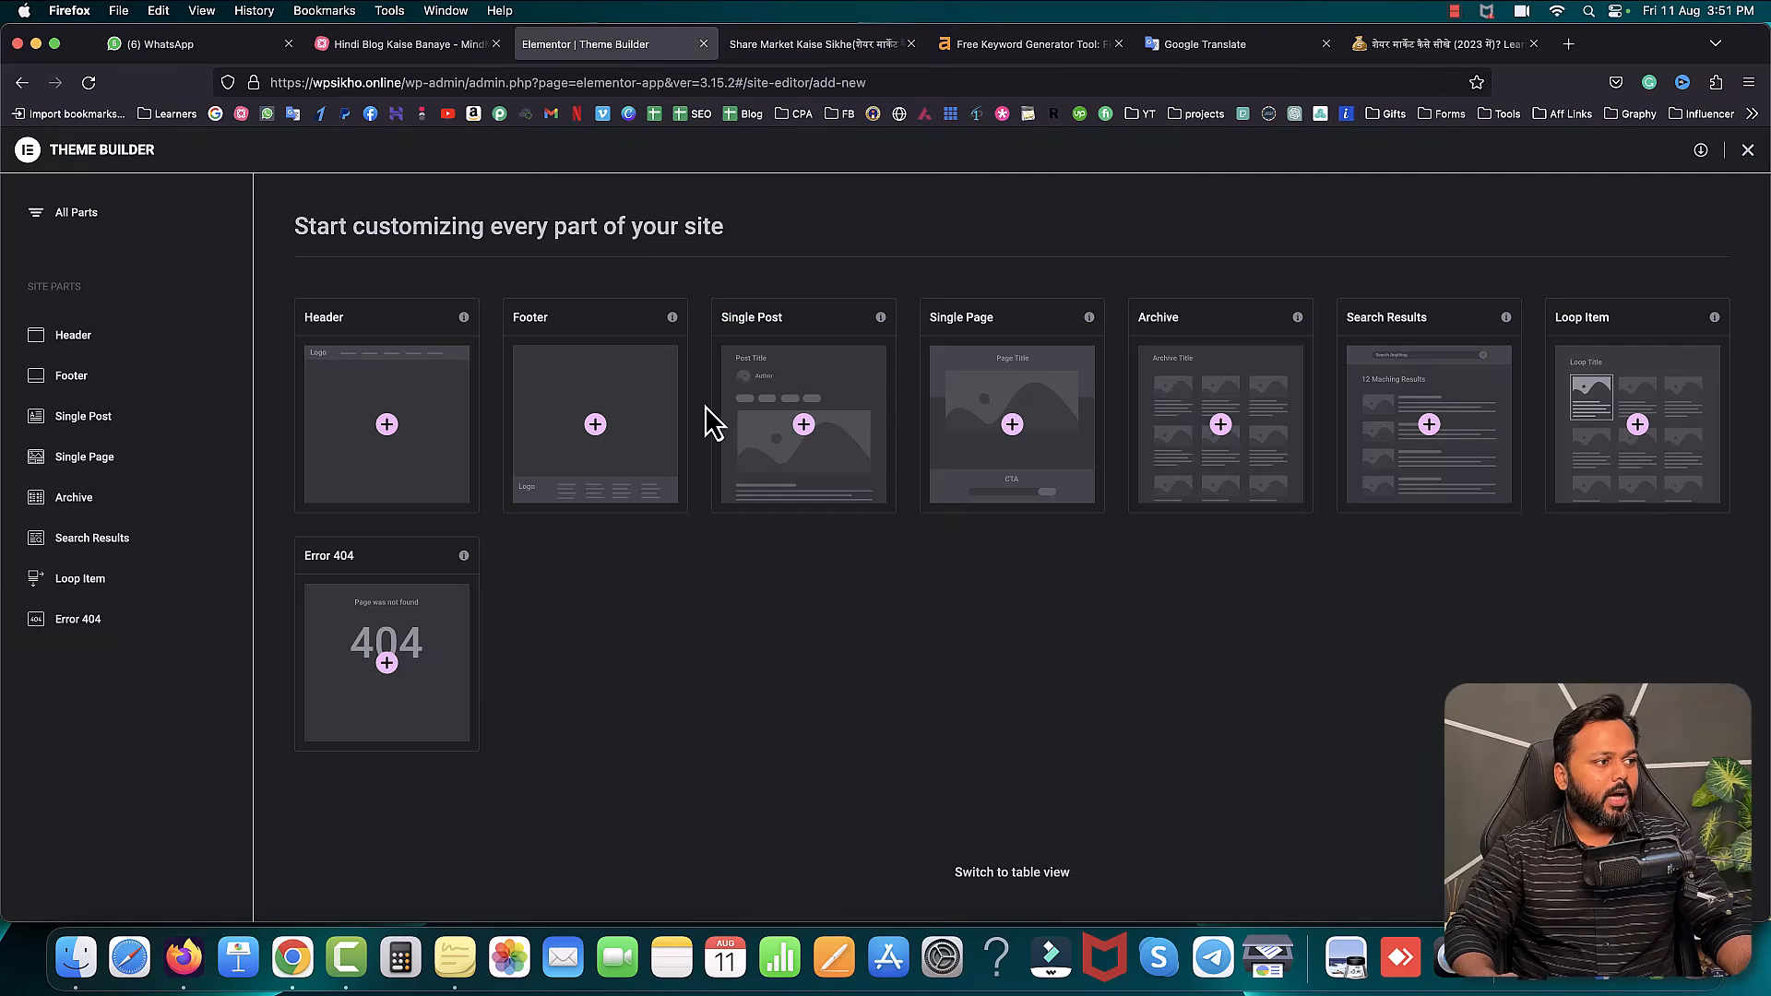
{"action": "left_click", "coordinate": [598, 437]}
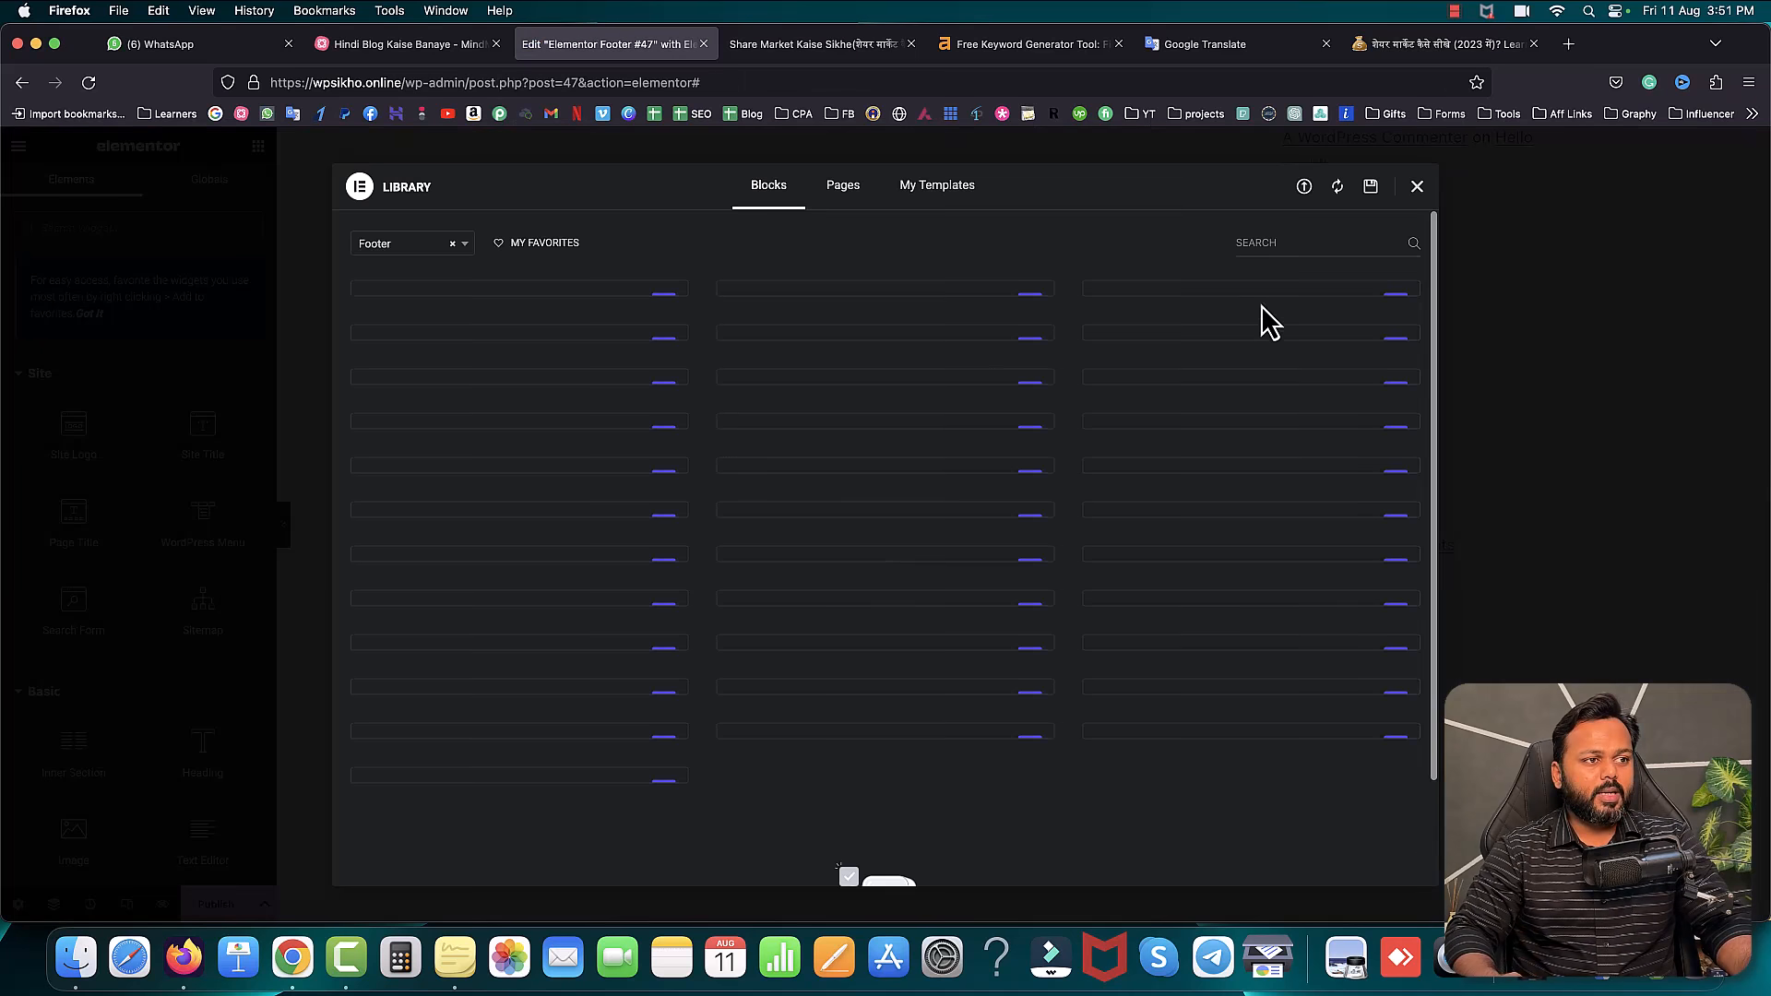
- Dismiss the template library and What's New dialogs, then add a new section to the footer
{"action": "left_click", "coordinate": [1418, 188]}
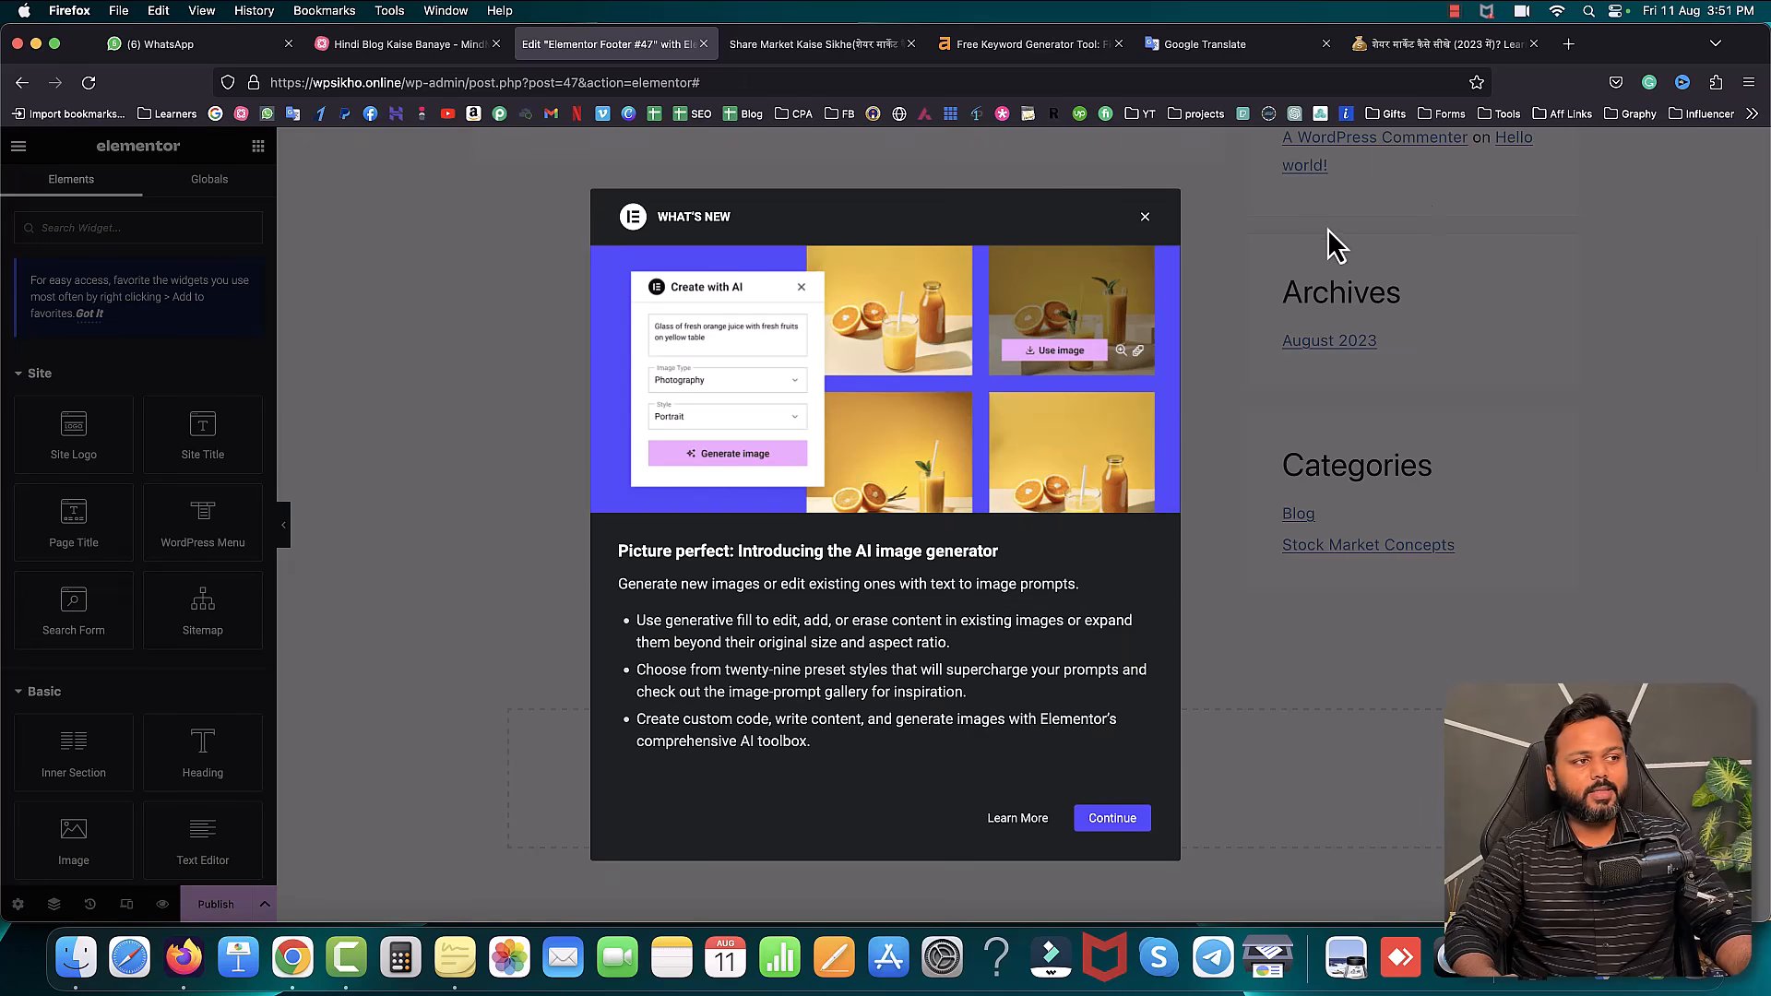
{"action": "left_click", "coordinate": [1145, 218]}
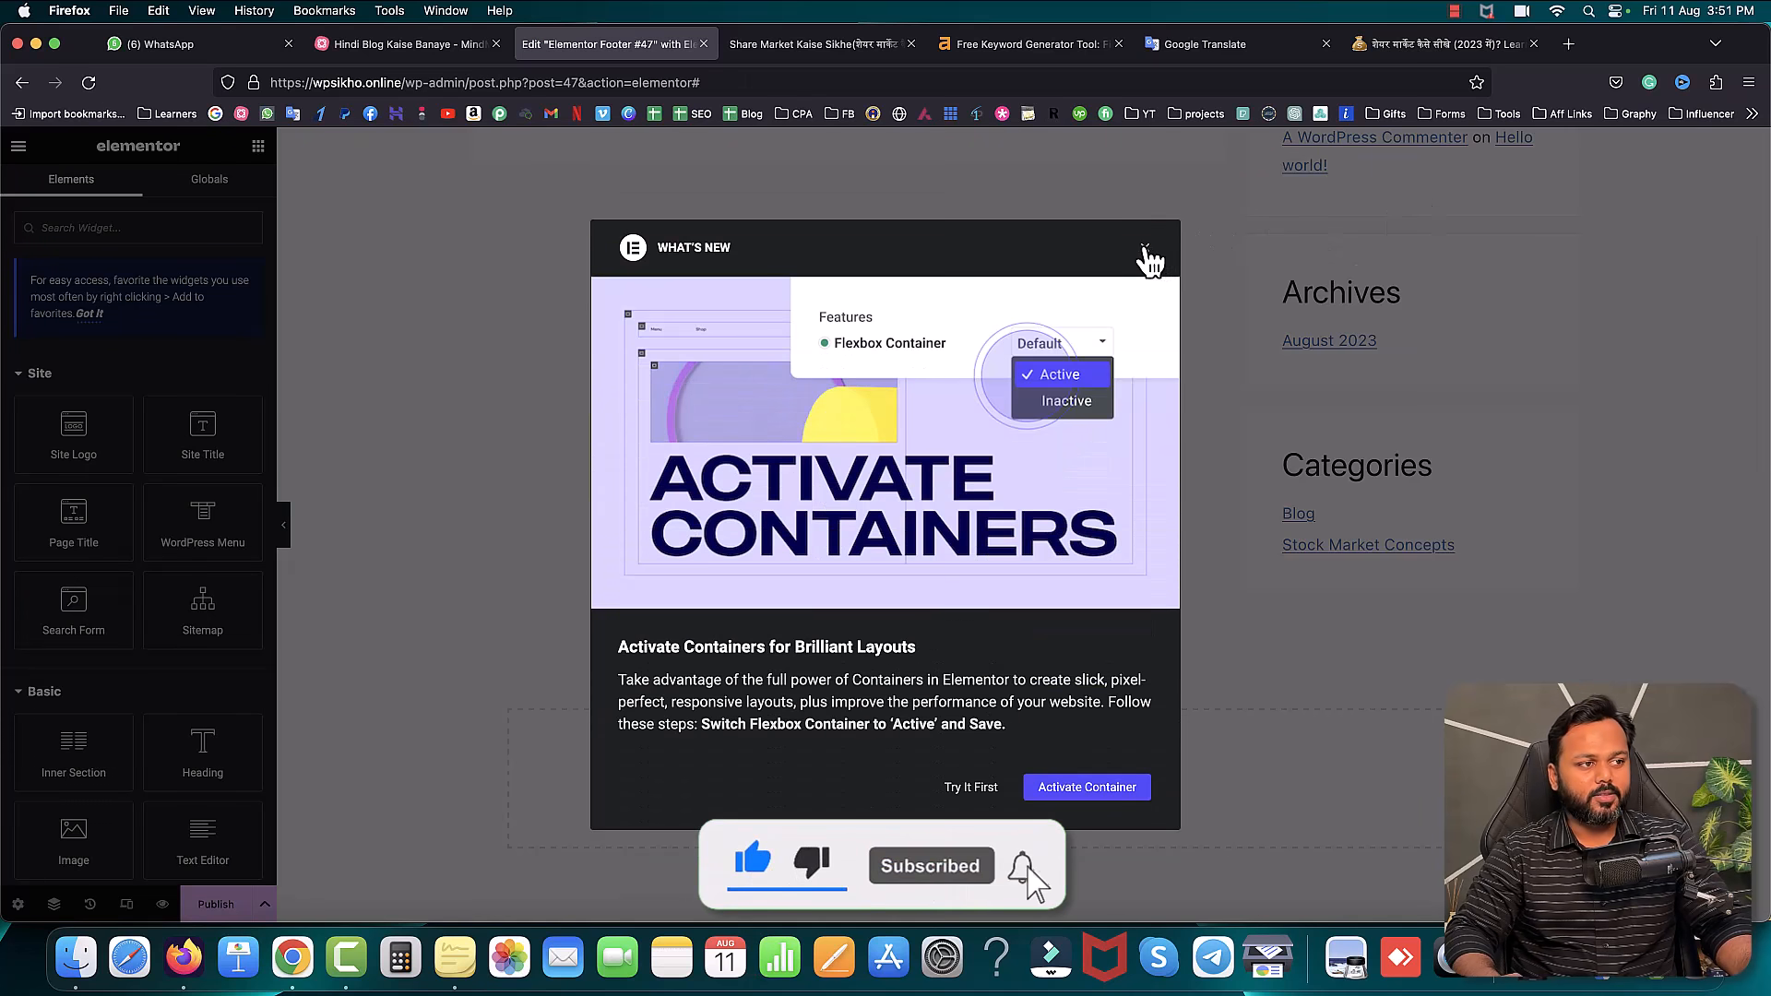
{"action": "left_click", "coordinate": [1145, 242]}
{"action": "scroll", "coordinate": [1143, 246], "scroll_direction": "up", "scroll_amount": 3}
{"action": "scroll", "coordinate": [1143, 247], "scroll_direction": "down", "scroll_amount": 3}
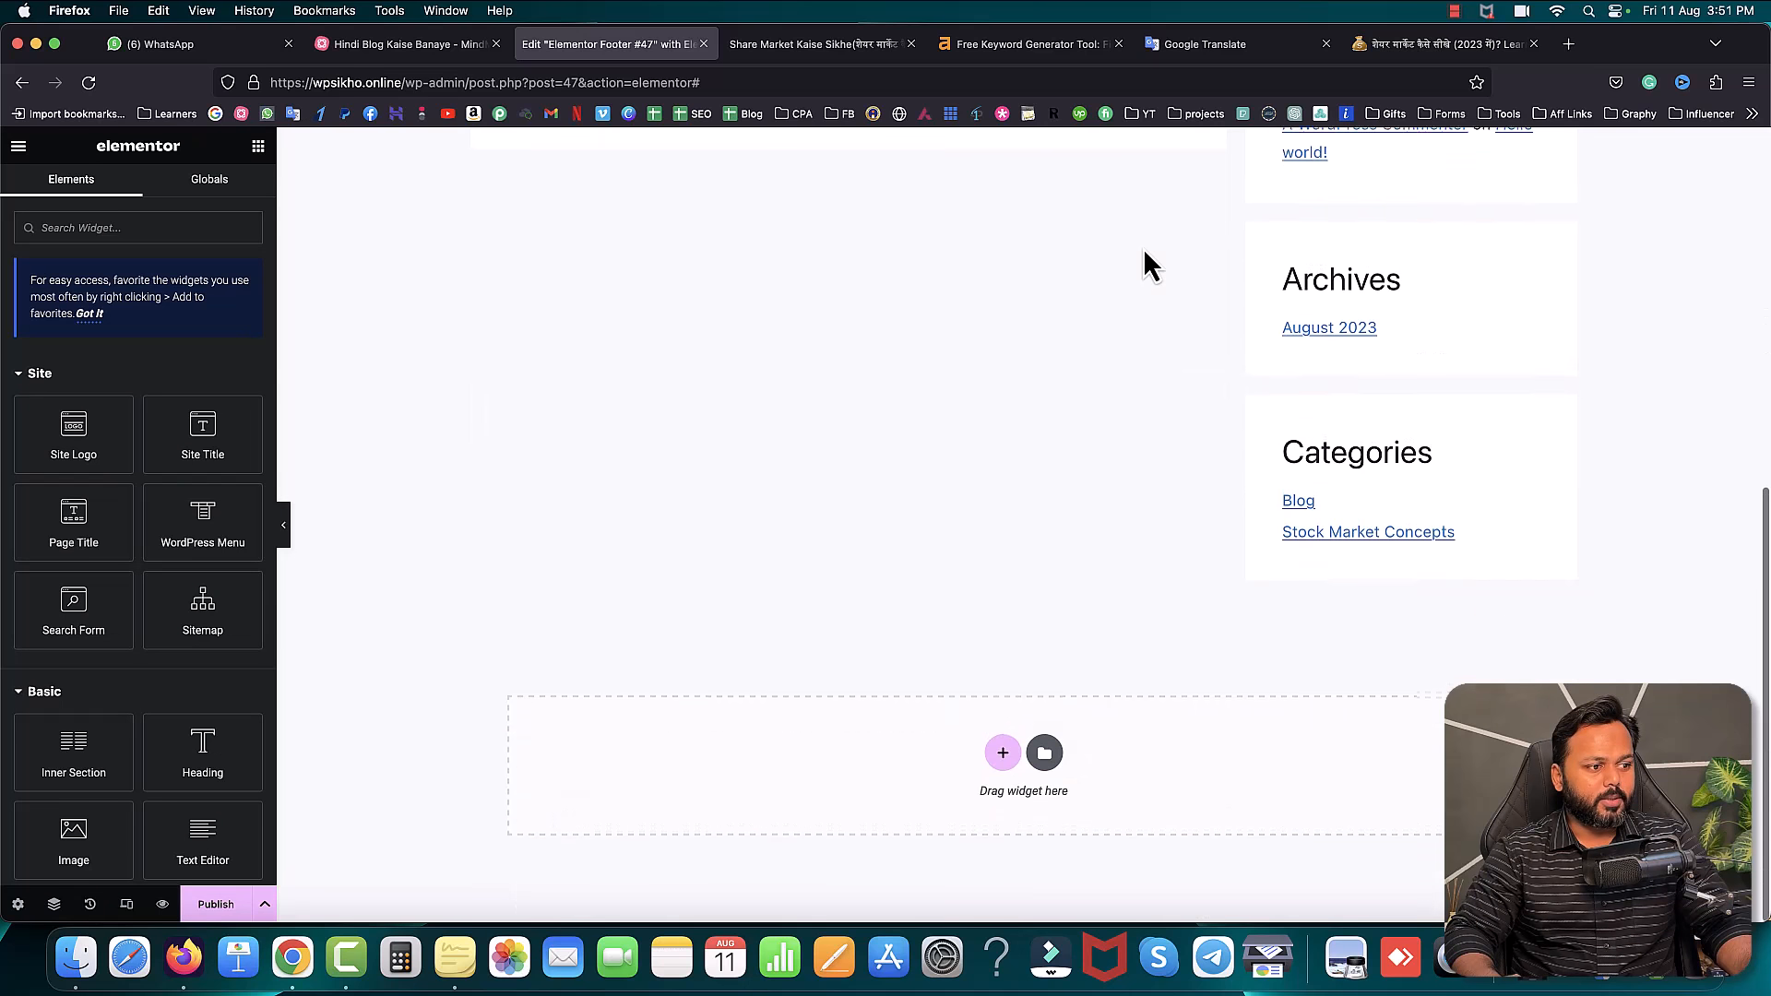
{"action": "left_click", "coordinate": [1004, 766]}
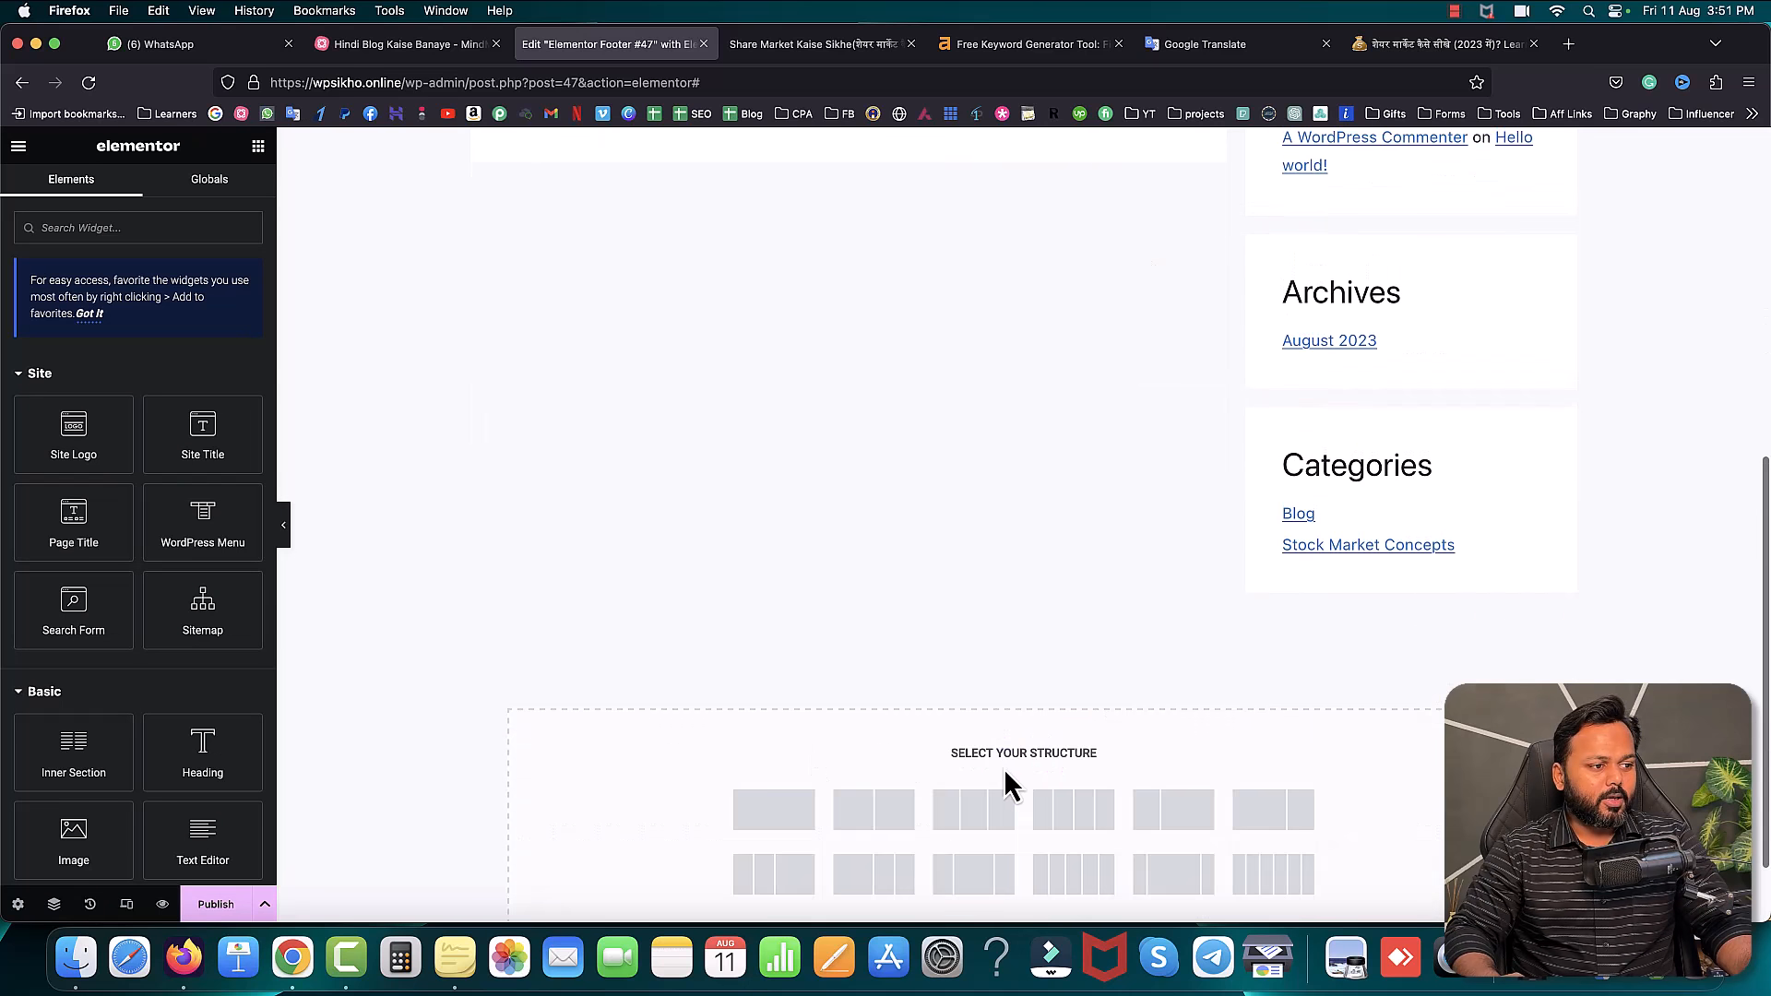
{"action": "scroll", "coordinate": [1010, 771], "scroll_direction": "down", "scroll_amount": 1}
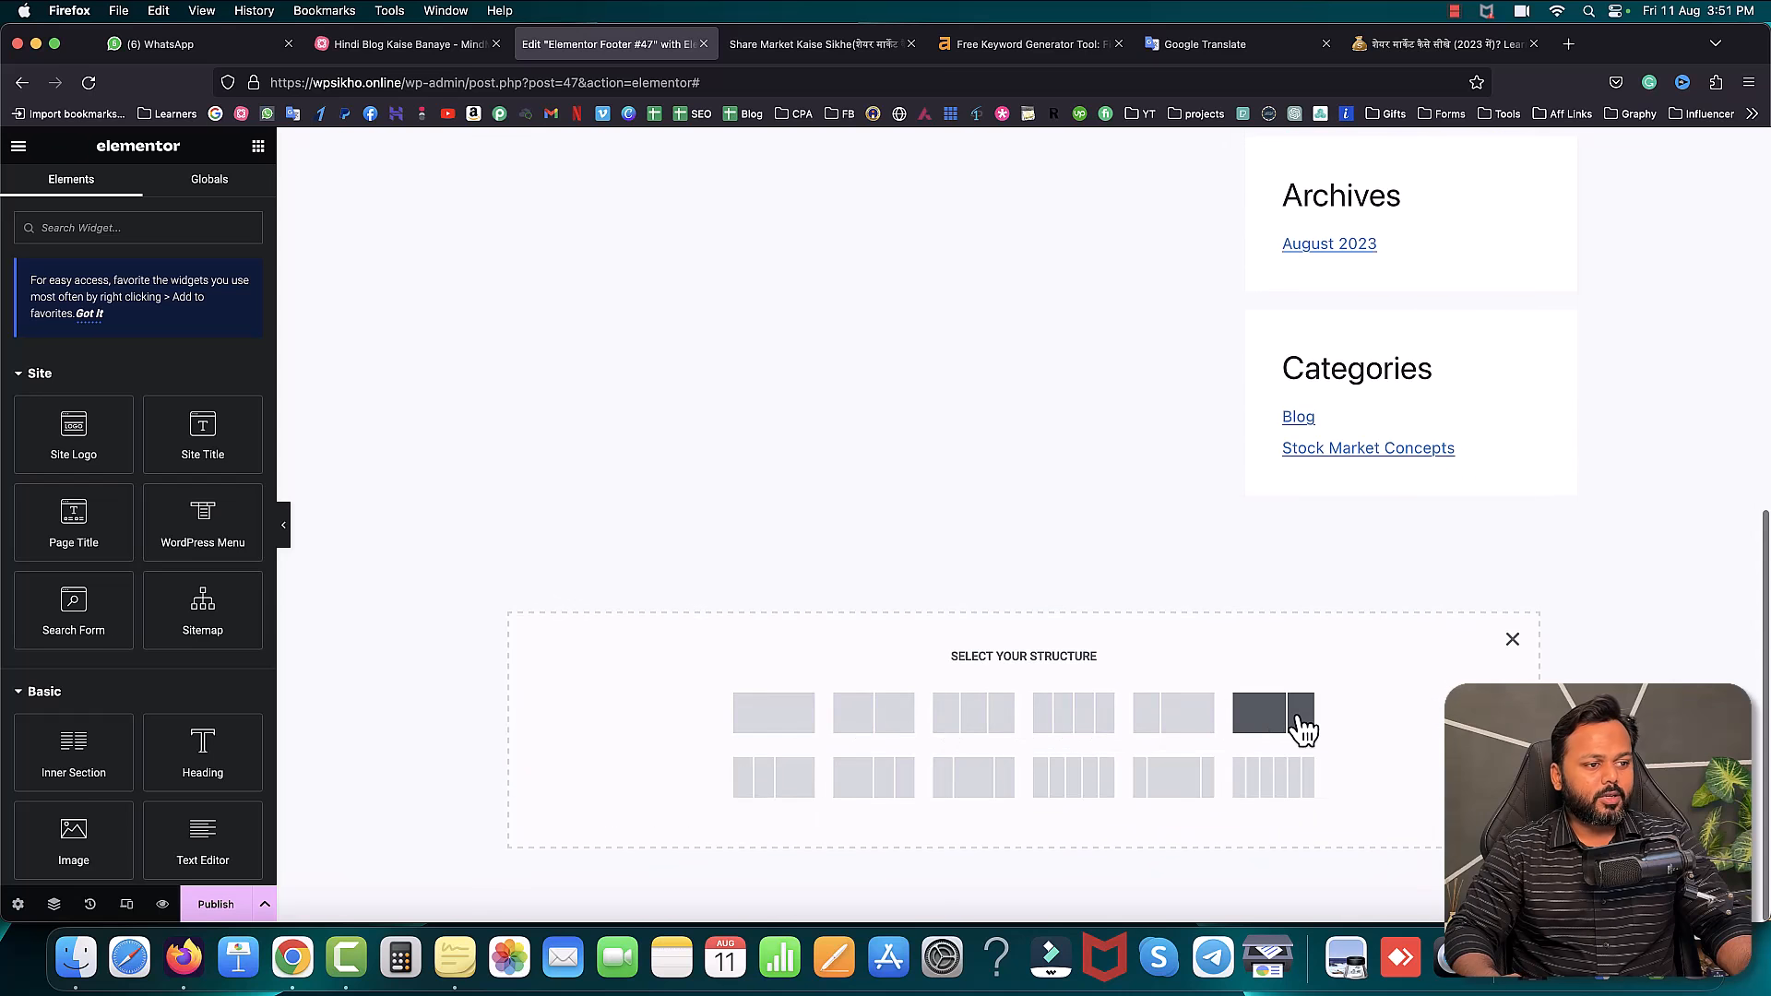
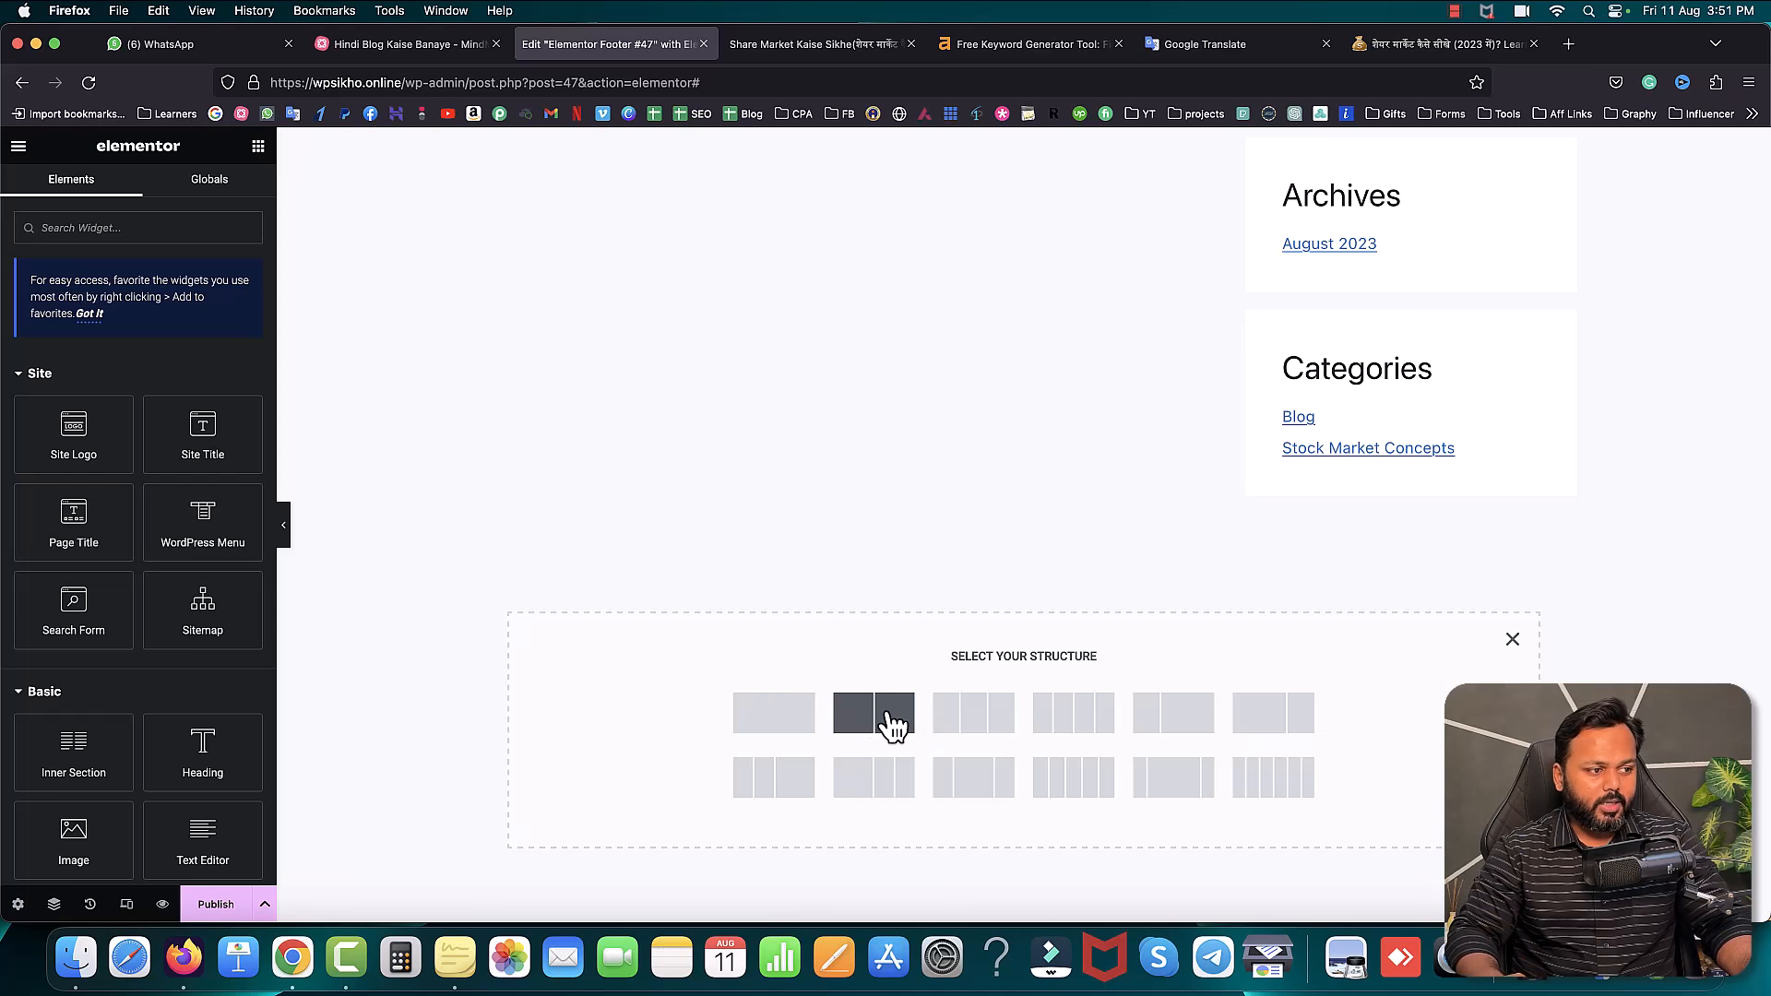
- Add a single-column section below the Archives and Categories widgets and browse its widget list
{"action": "left_click", "coordinate": [786, 723]}
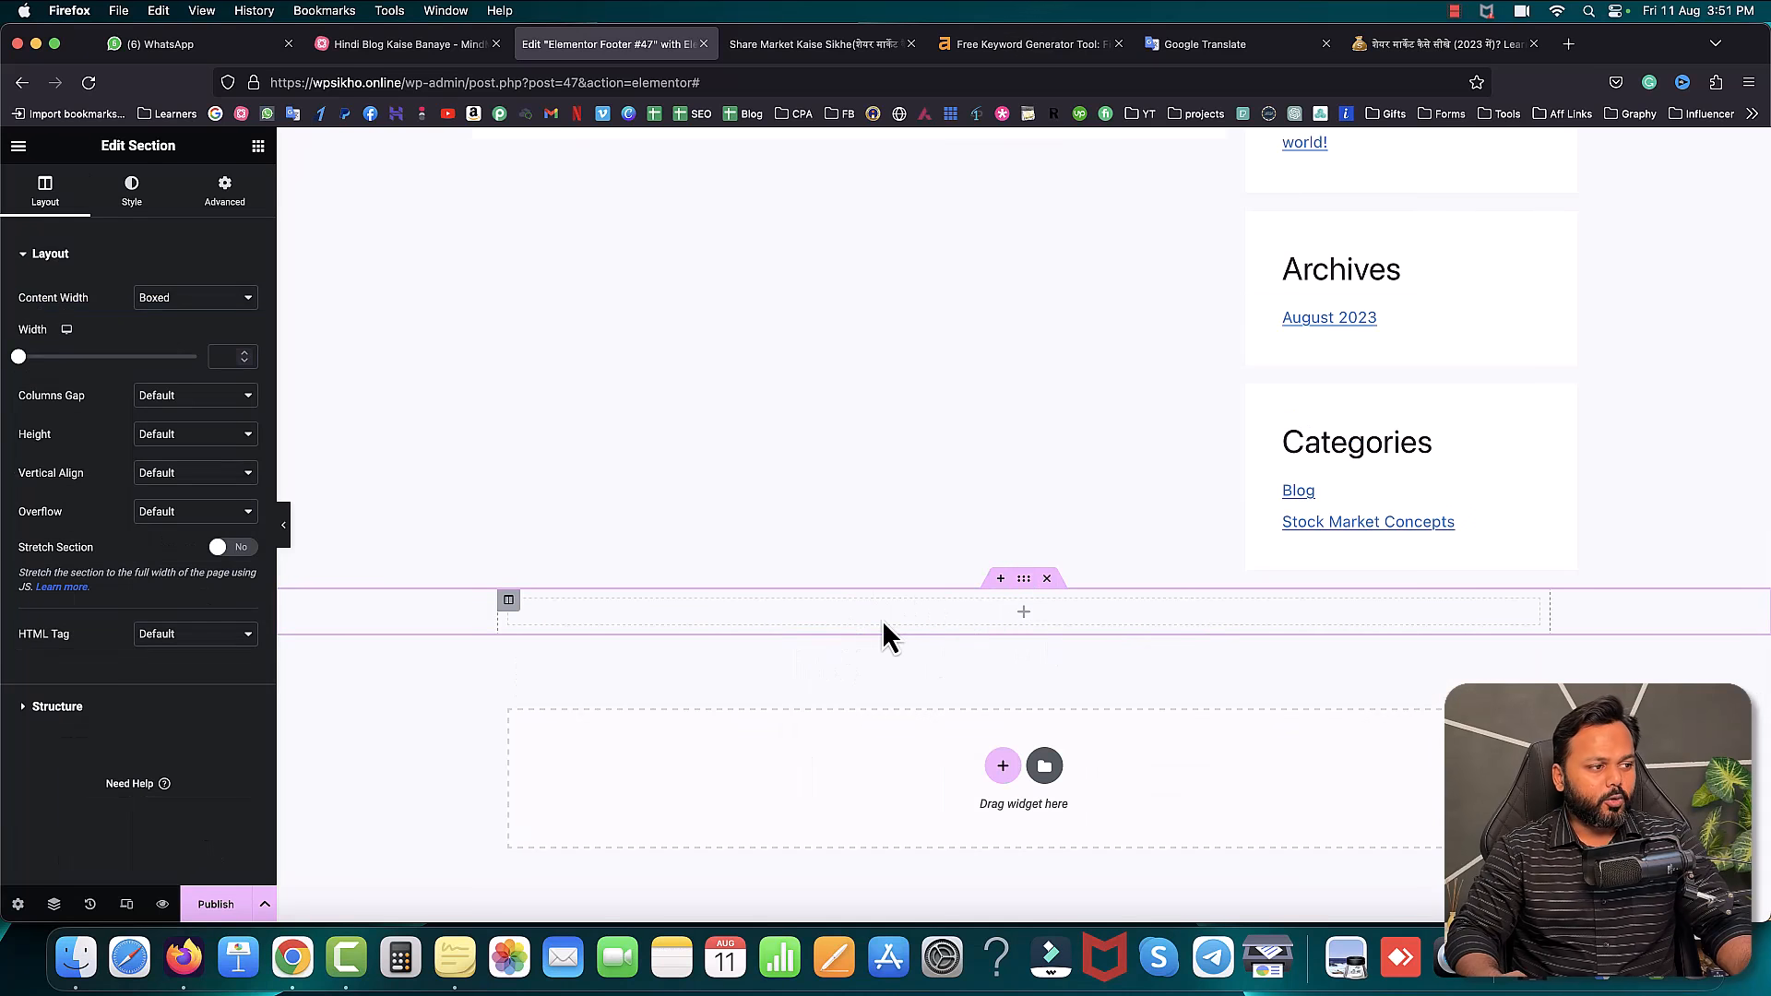
{"action": "left_click", "coordinate": [1024, 613]}
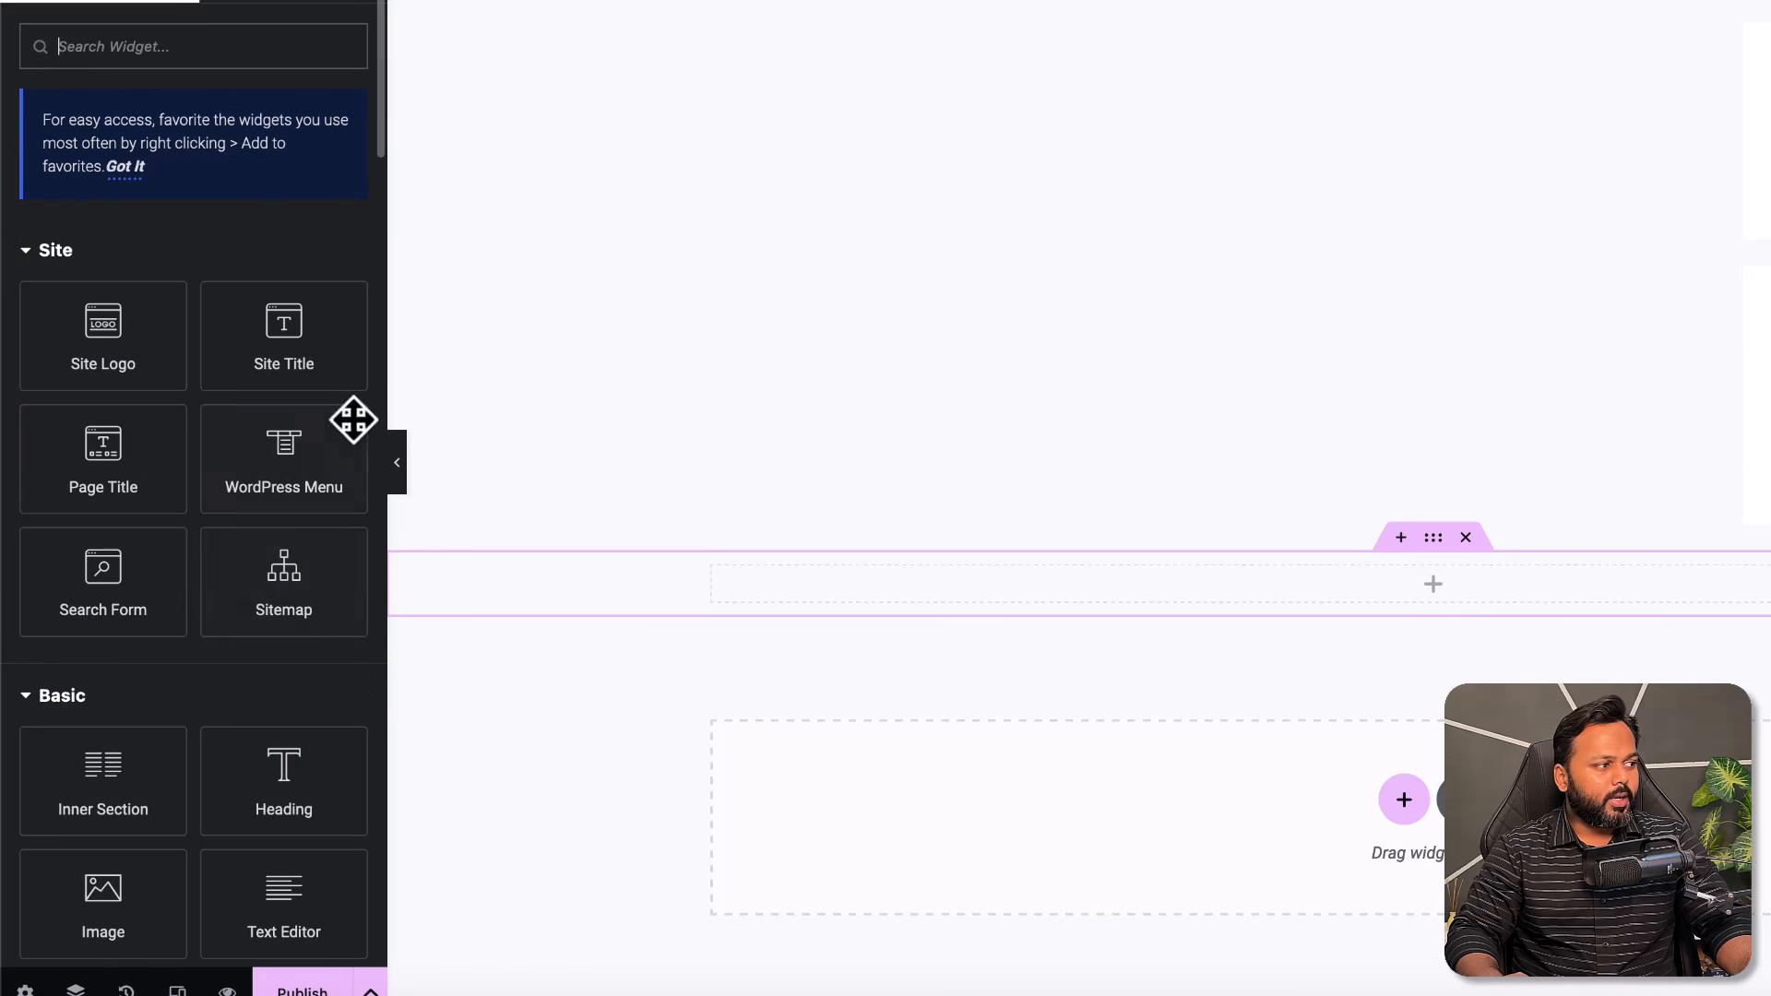
{"action": "scroll", "coordinate": [201, 607], "scroll_direction": "down", "scroll_amount": 5}
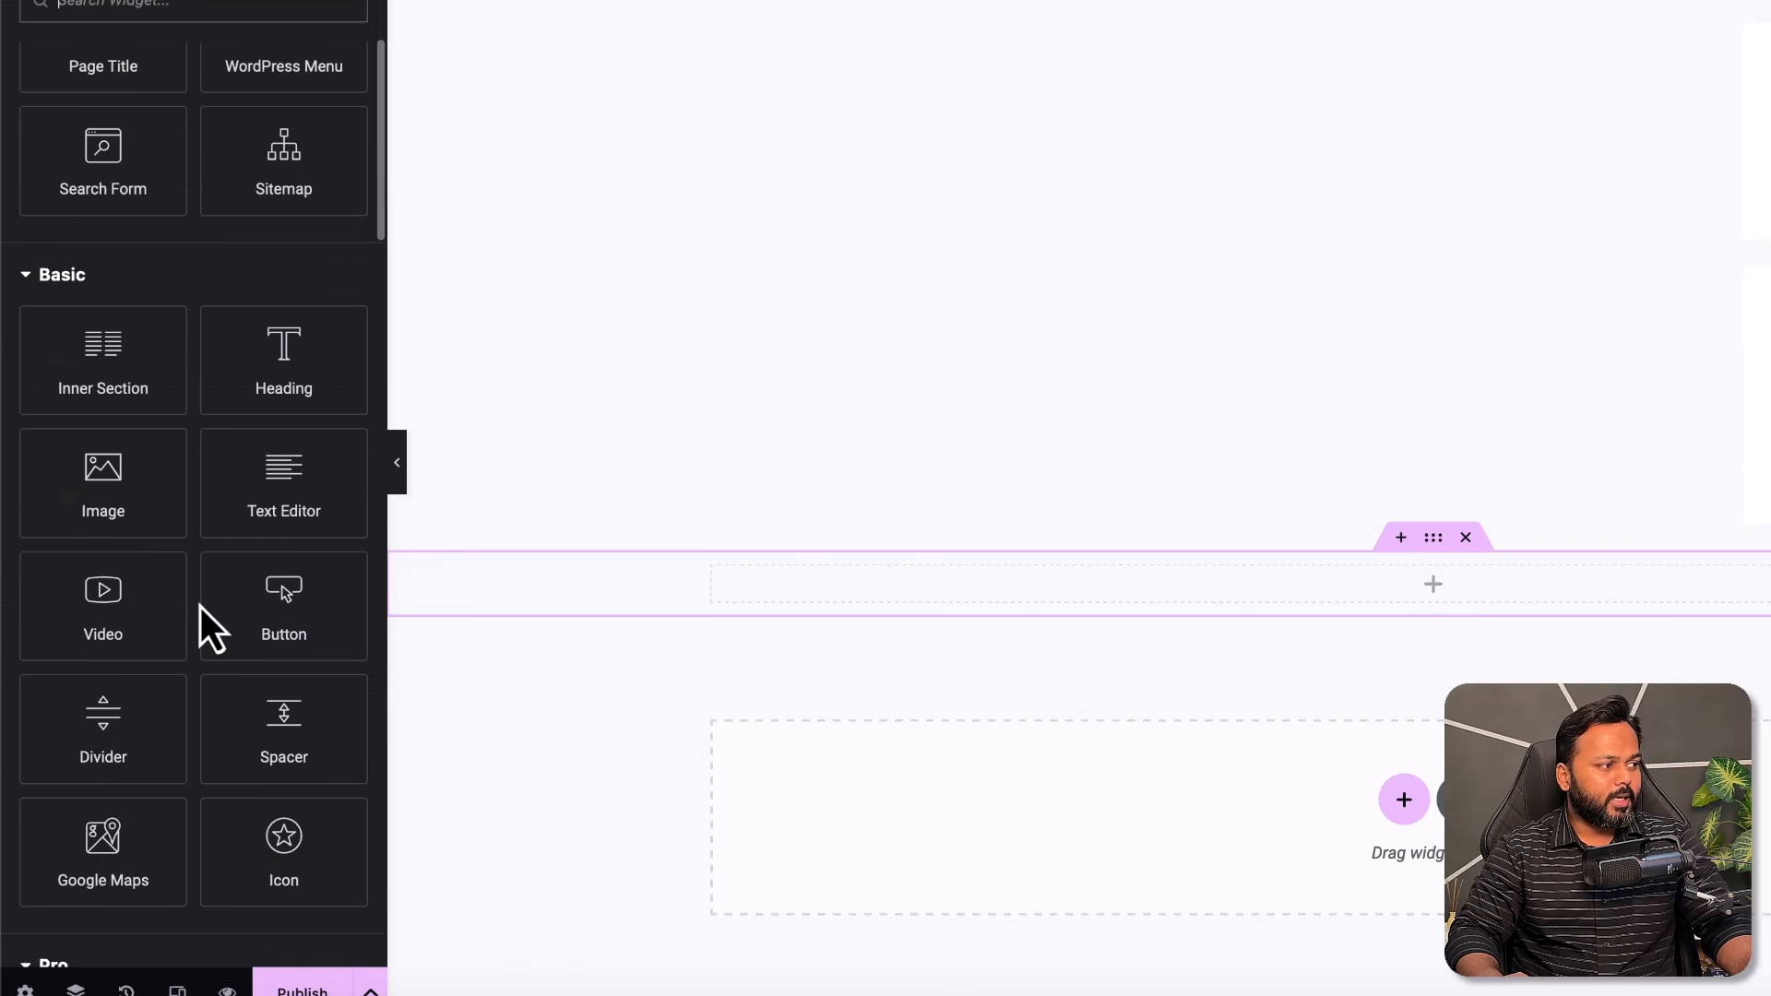
{"action": "scroll", "coordinate": [201, 607], "scroll_direction": "down", "scroll_amount": 1}
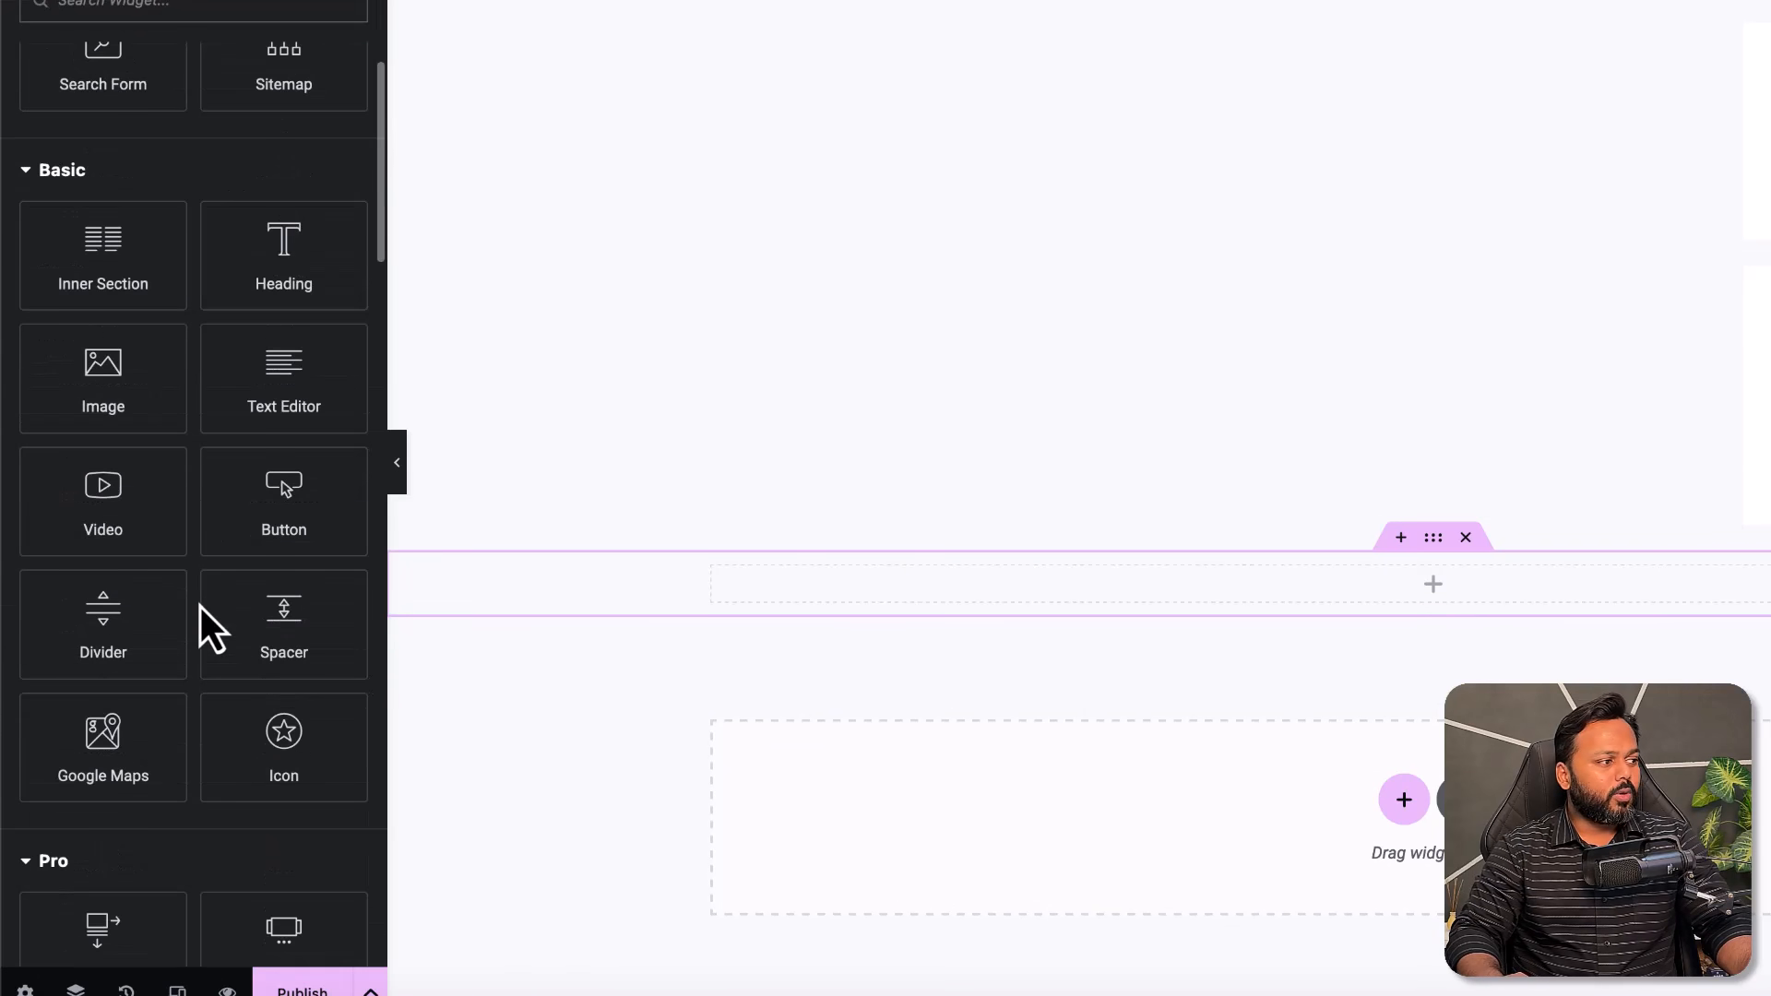
{"action": "scroll", "coordinate": [201, 607], "scroll_direction": "up", "scroll_amount": 3}
{"action": "scroll", "coordinate": [201, 607], "scroll_direction": "up", "scroll_amount": 1}
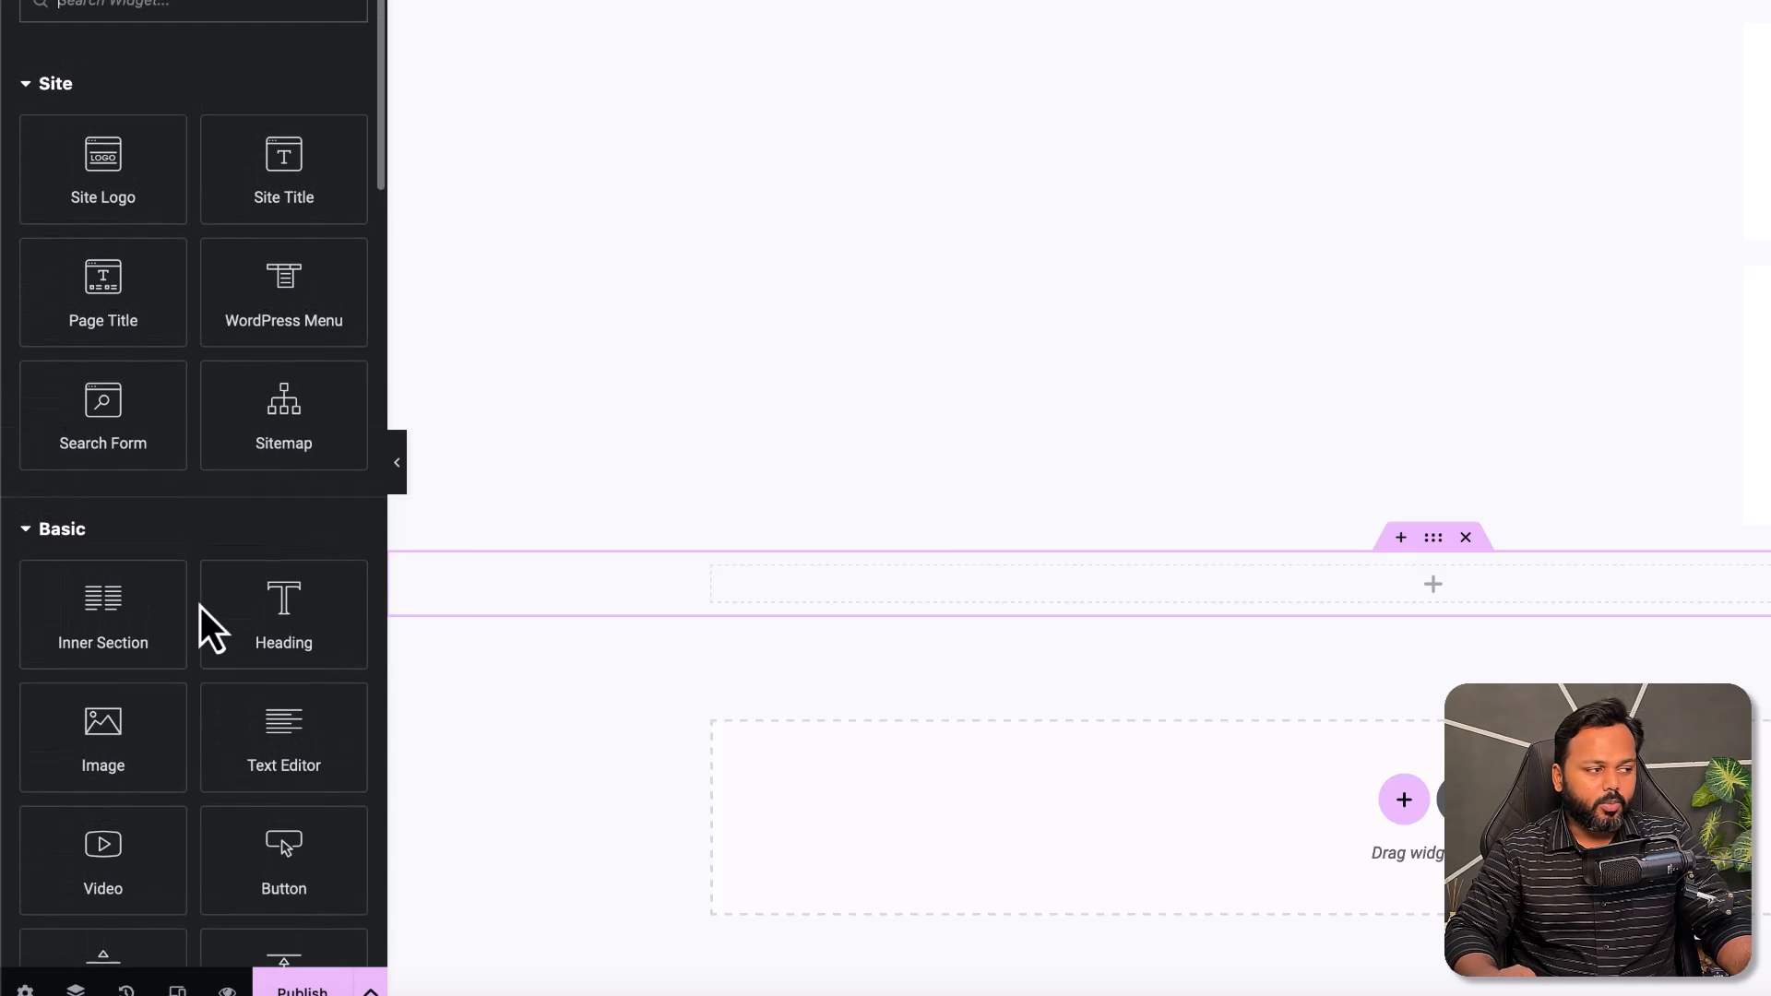
{"action": "scroll", "coordinate": [201, 607], "scroll_direction": "down", "scroll_amount": 2}
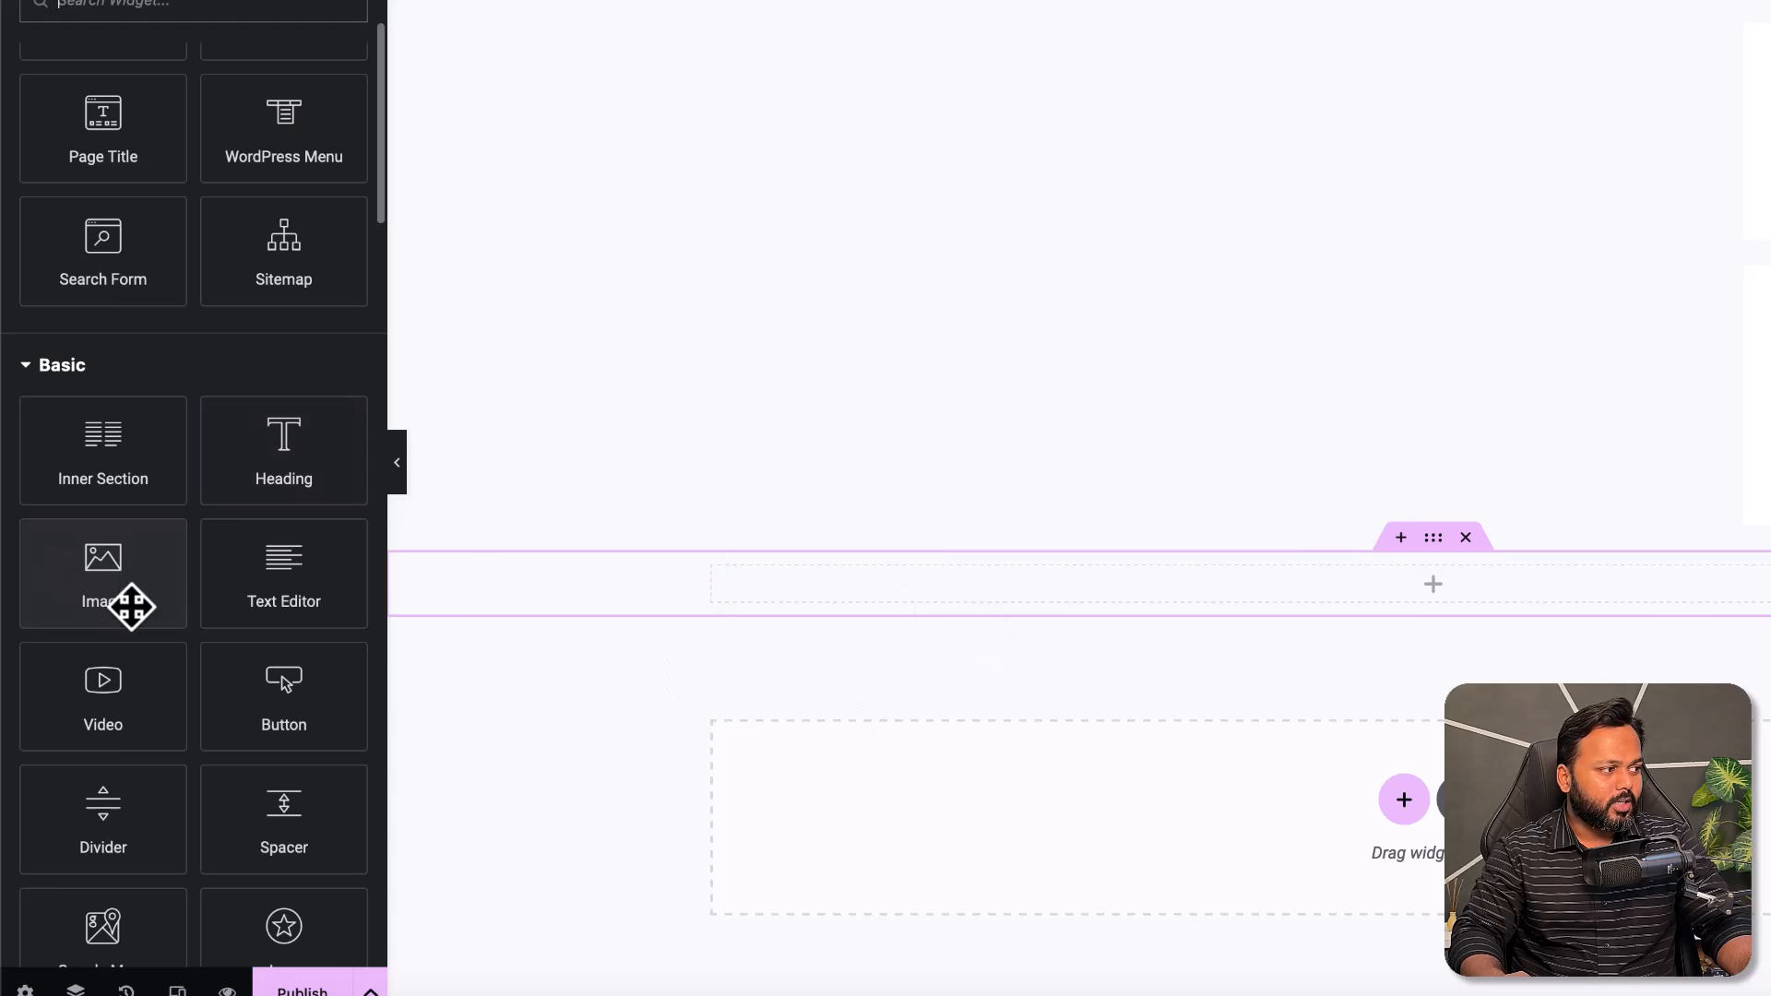
{"action": "scroll", "coordinate": [210, 664], "scroll_direction": "down", "scroll_amount": 1}
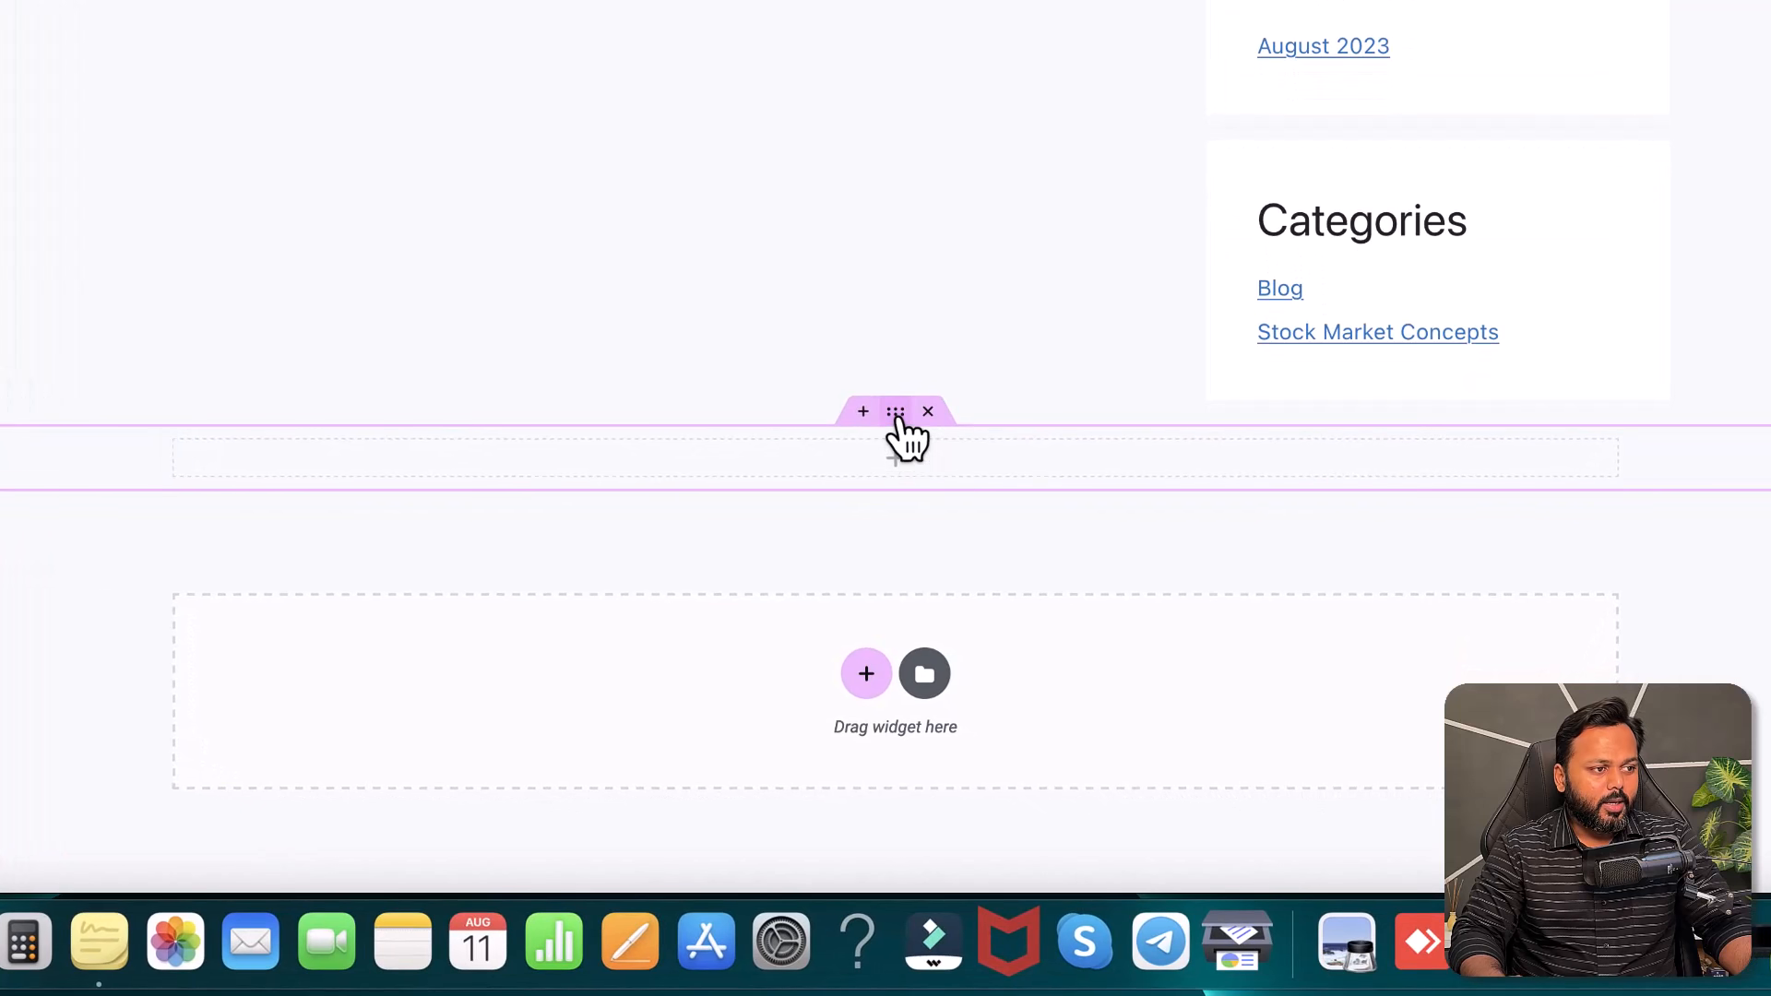
- Give the new section a Classic background in dark charcoal #2A2A2A
{"action": "left_click", "coordinate": [896, 415]}
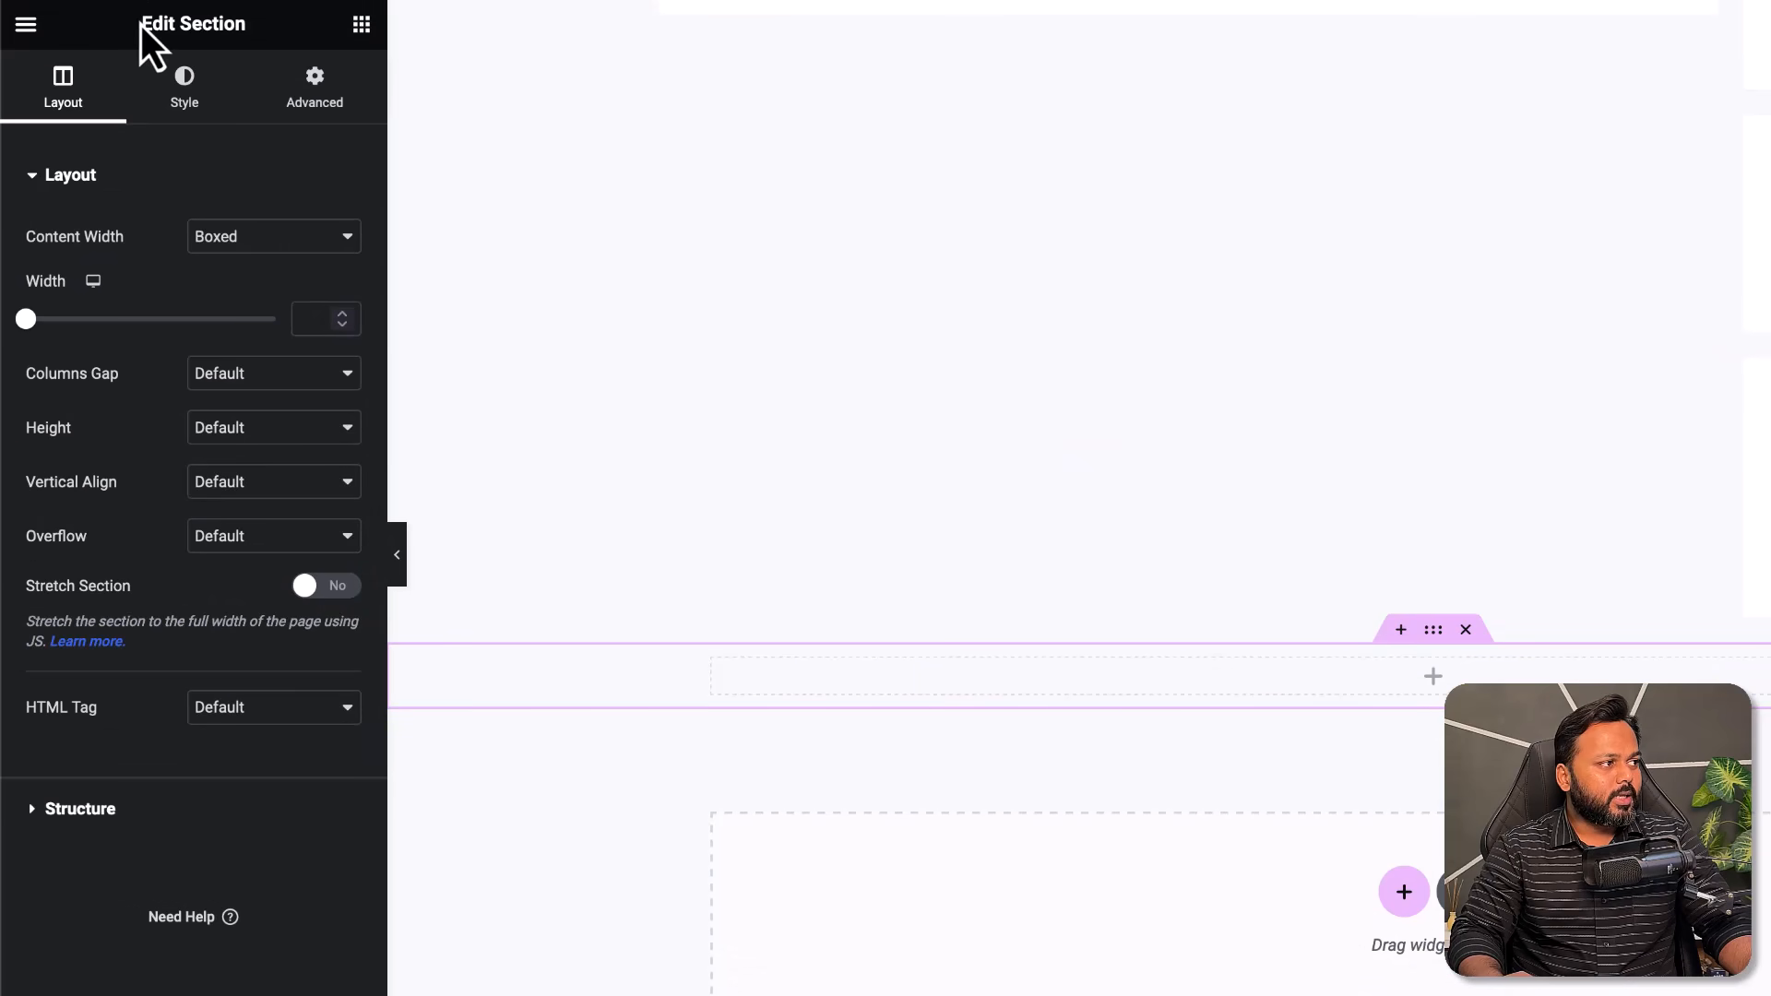
{"action": "left_click_drag", "start_coordinate": [140, 26], "coordinate": [245, 26]}
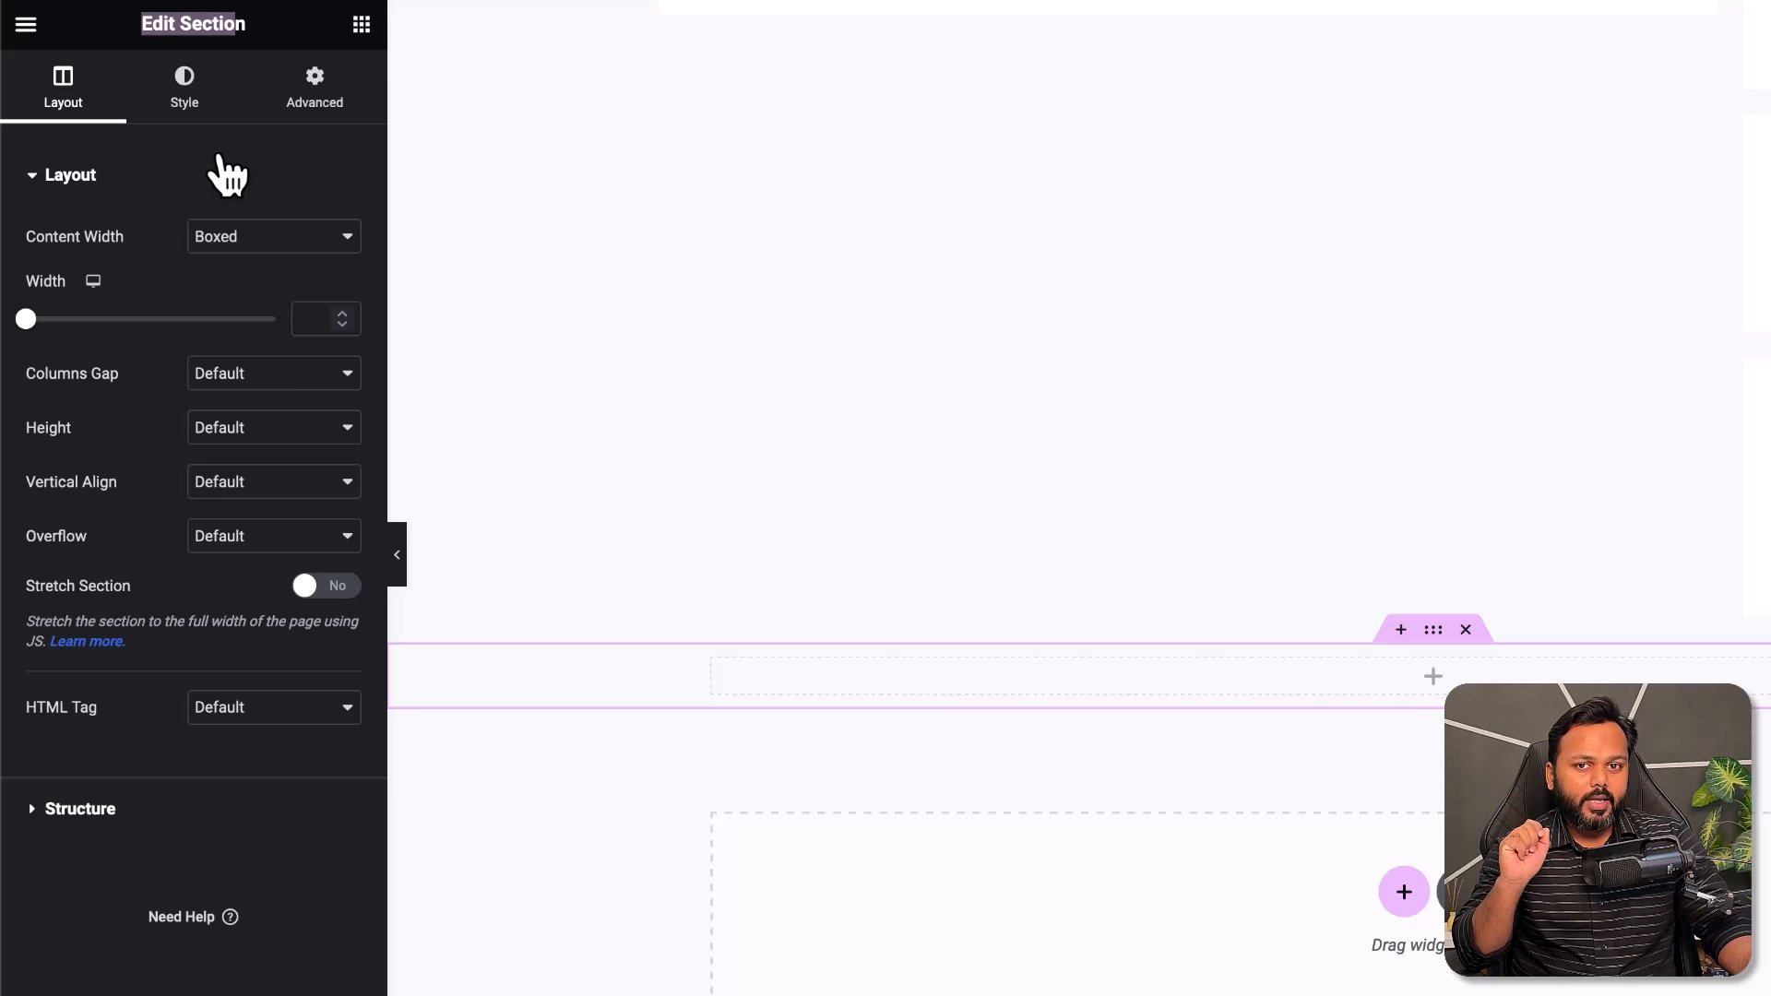
{"action": "left_click", "coordinate": [205, 103]}
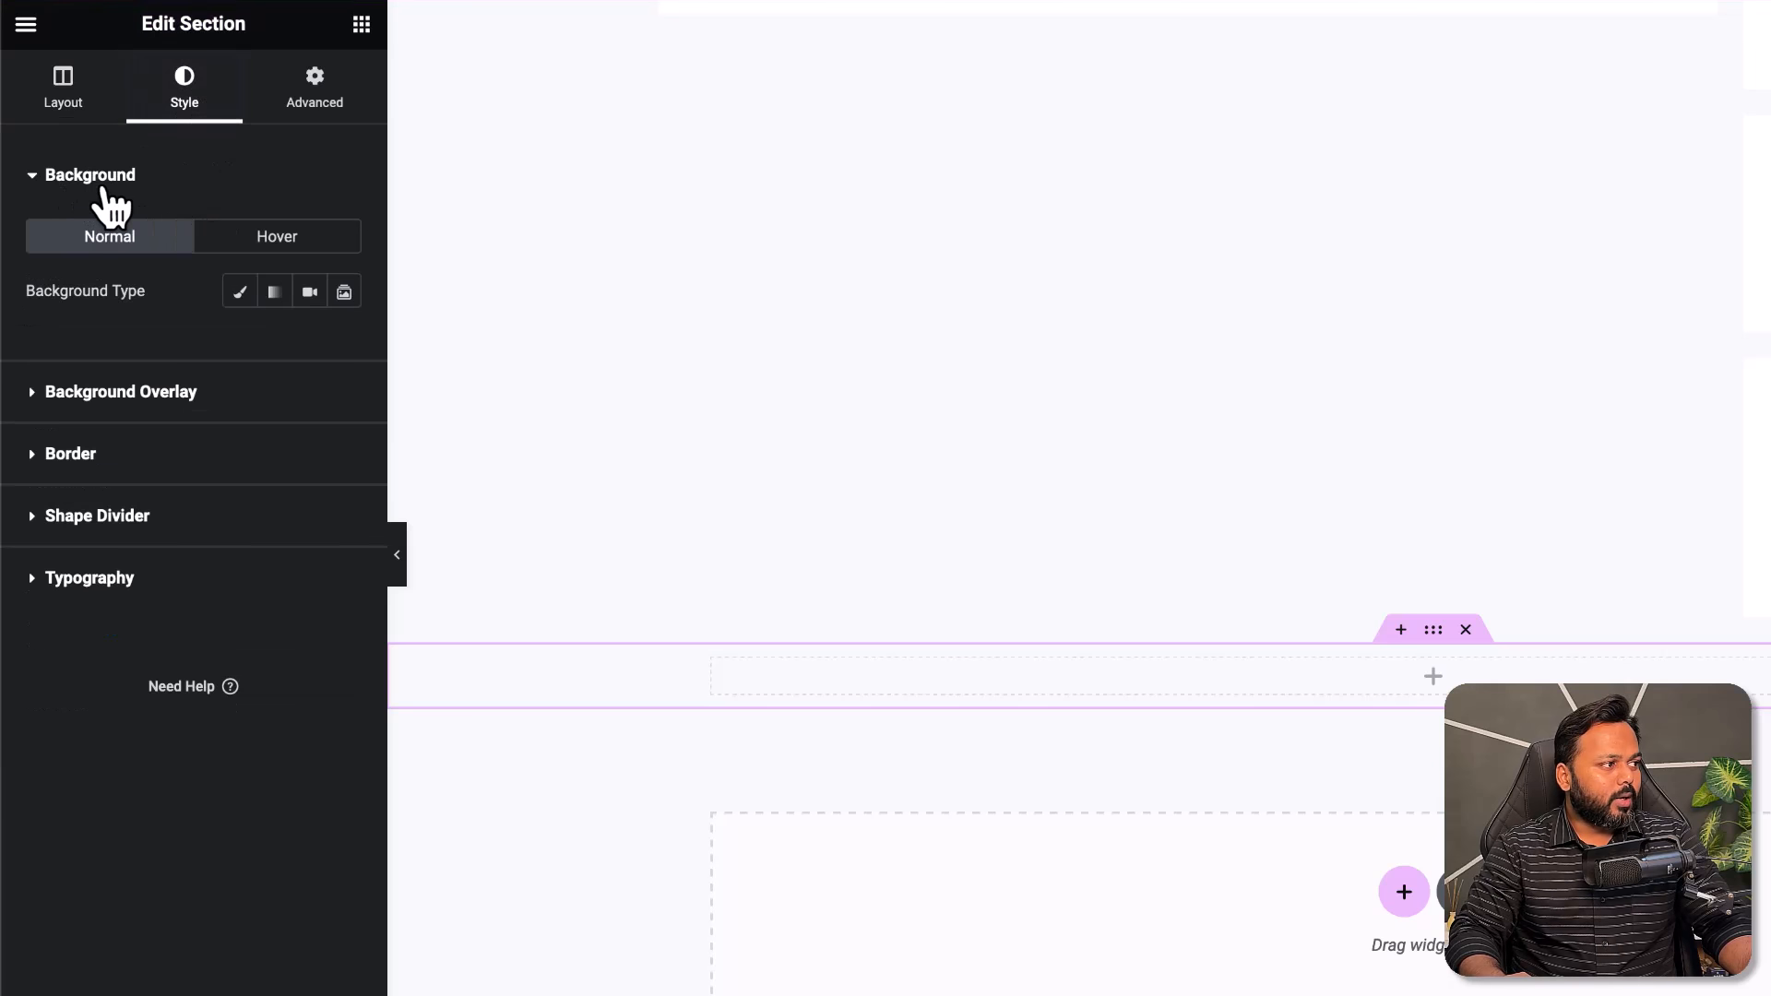
{"action": "left_click", "coordinate": [242, 293]}
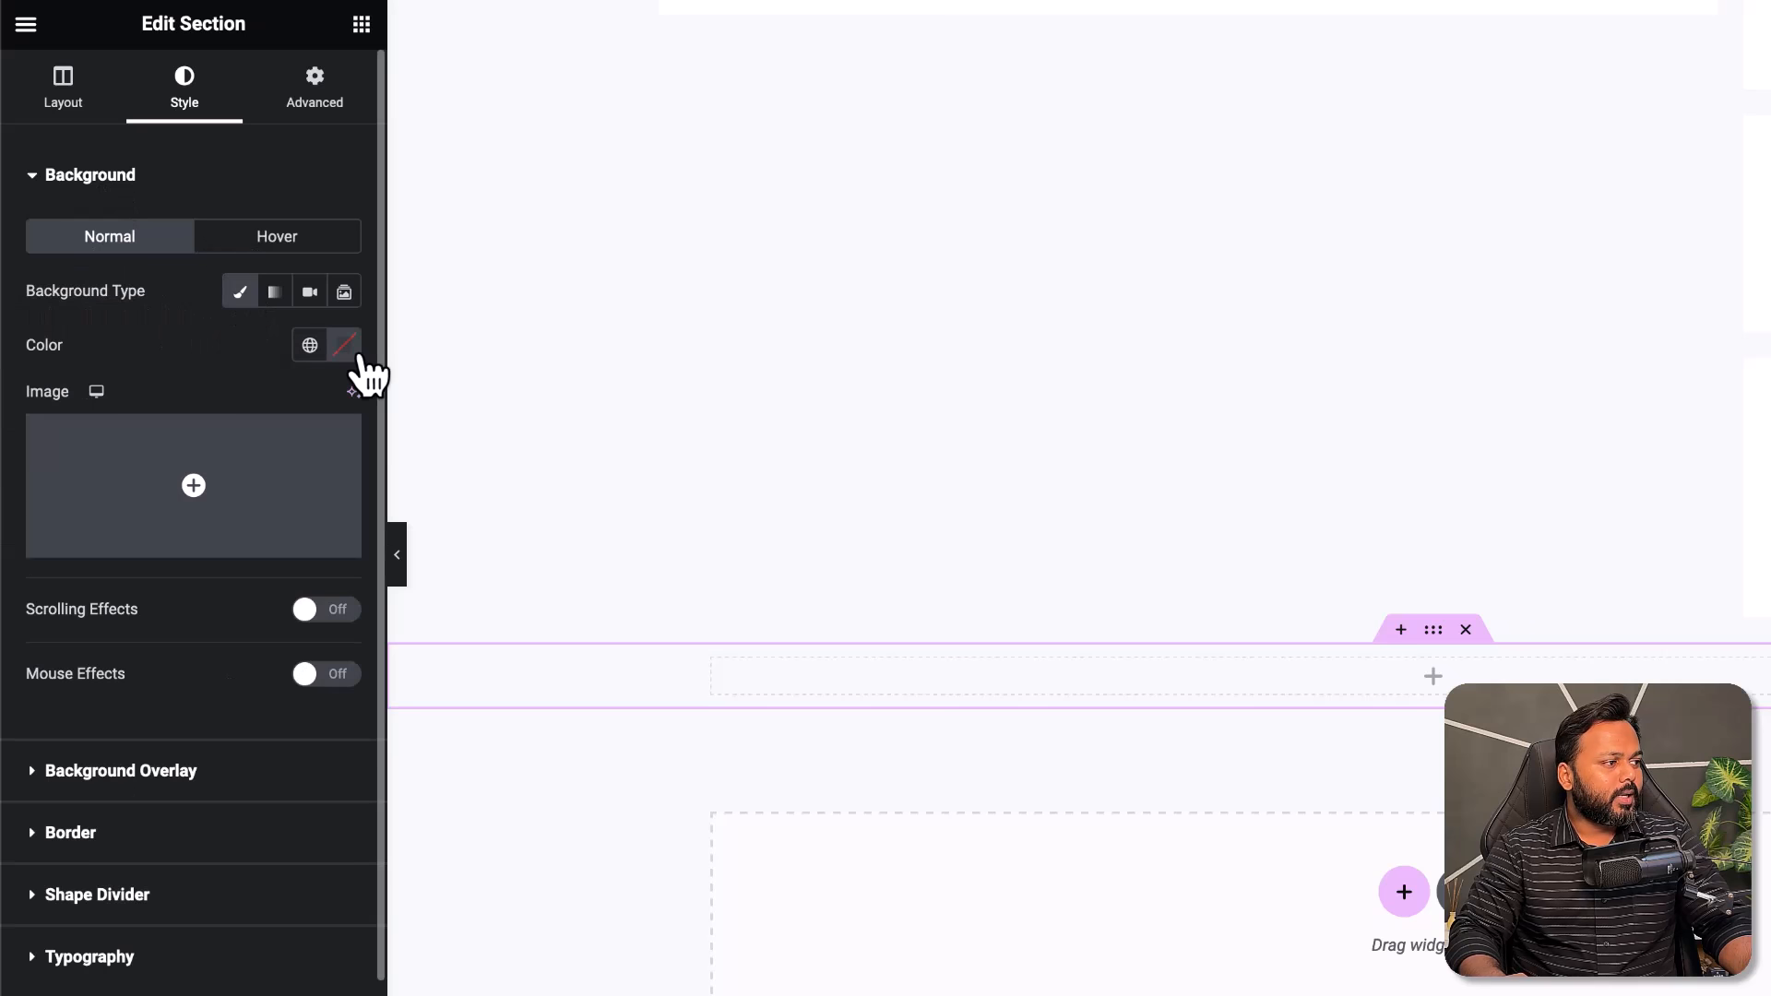
{"action": "left_click", "coordinate": [346, 347]}
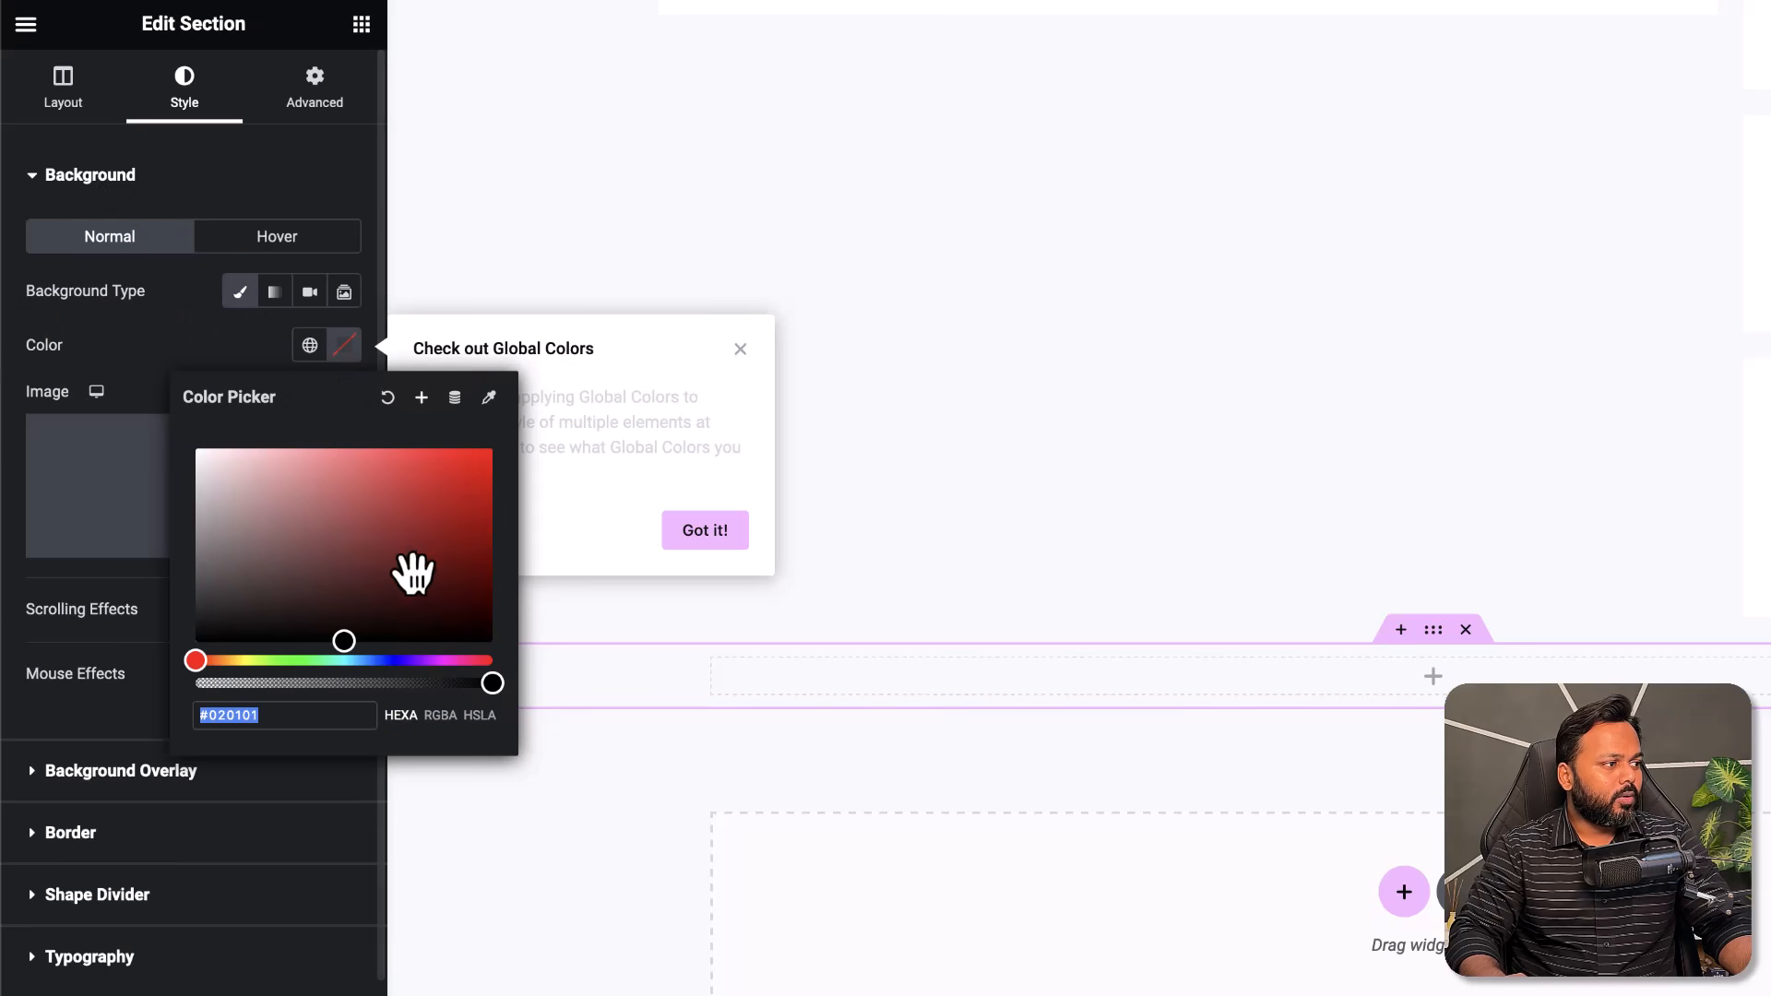
{"action": "left_click", "coordinate": [360, 564]}
{"action": "left_click", "coordinate": [246, 581]}
{"action": "left_click", "coordinate": [399, 505]}
{"action": "left_click_drag", "start_coordinate": [399, 505], "coordinate": [195, 609]}
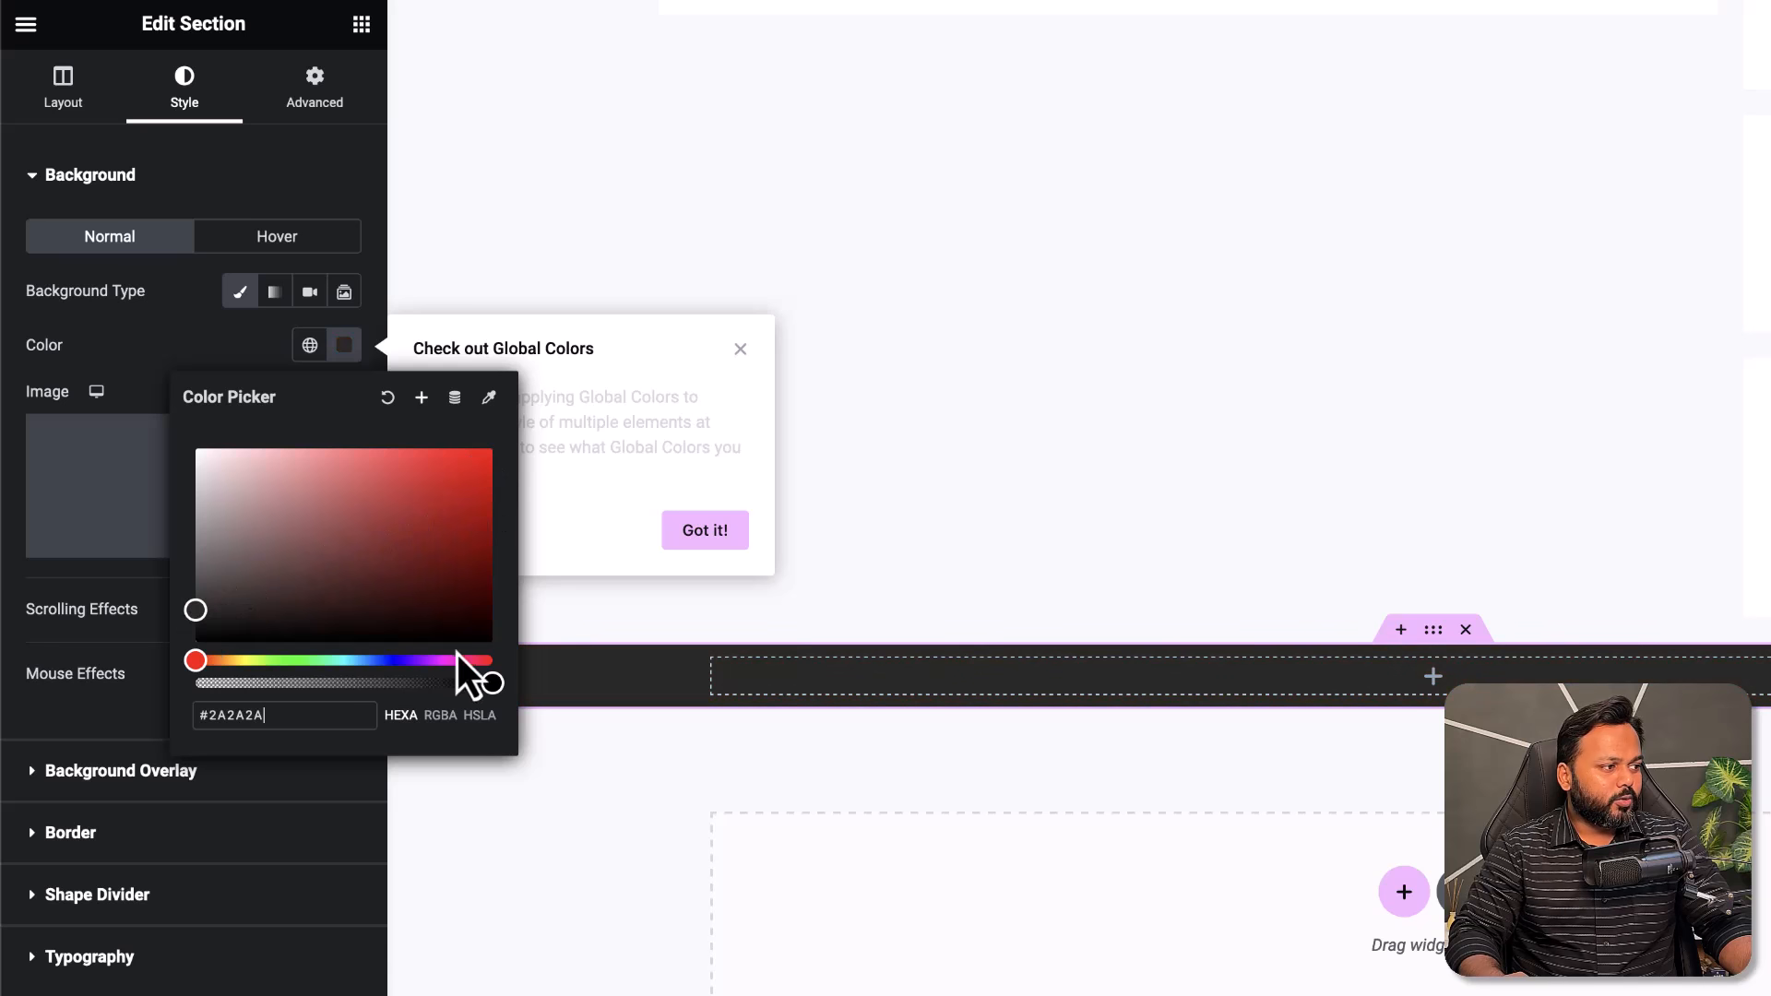
{"action": "left_click", "coordinate": [123, 668]}
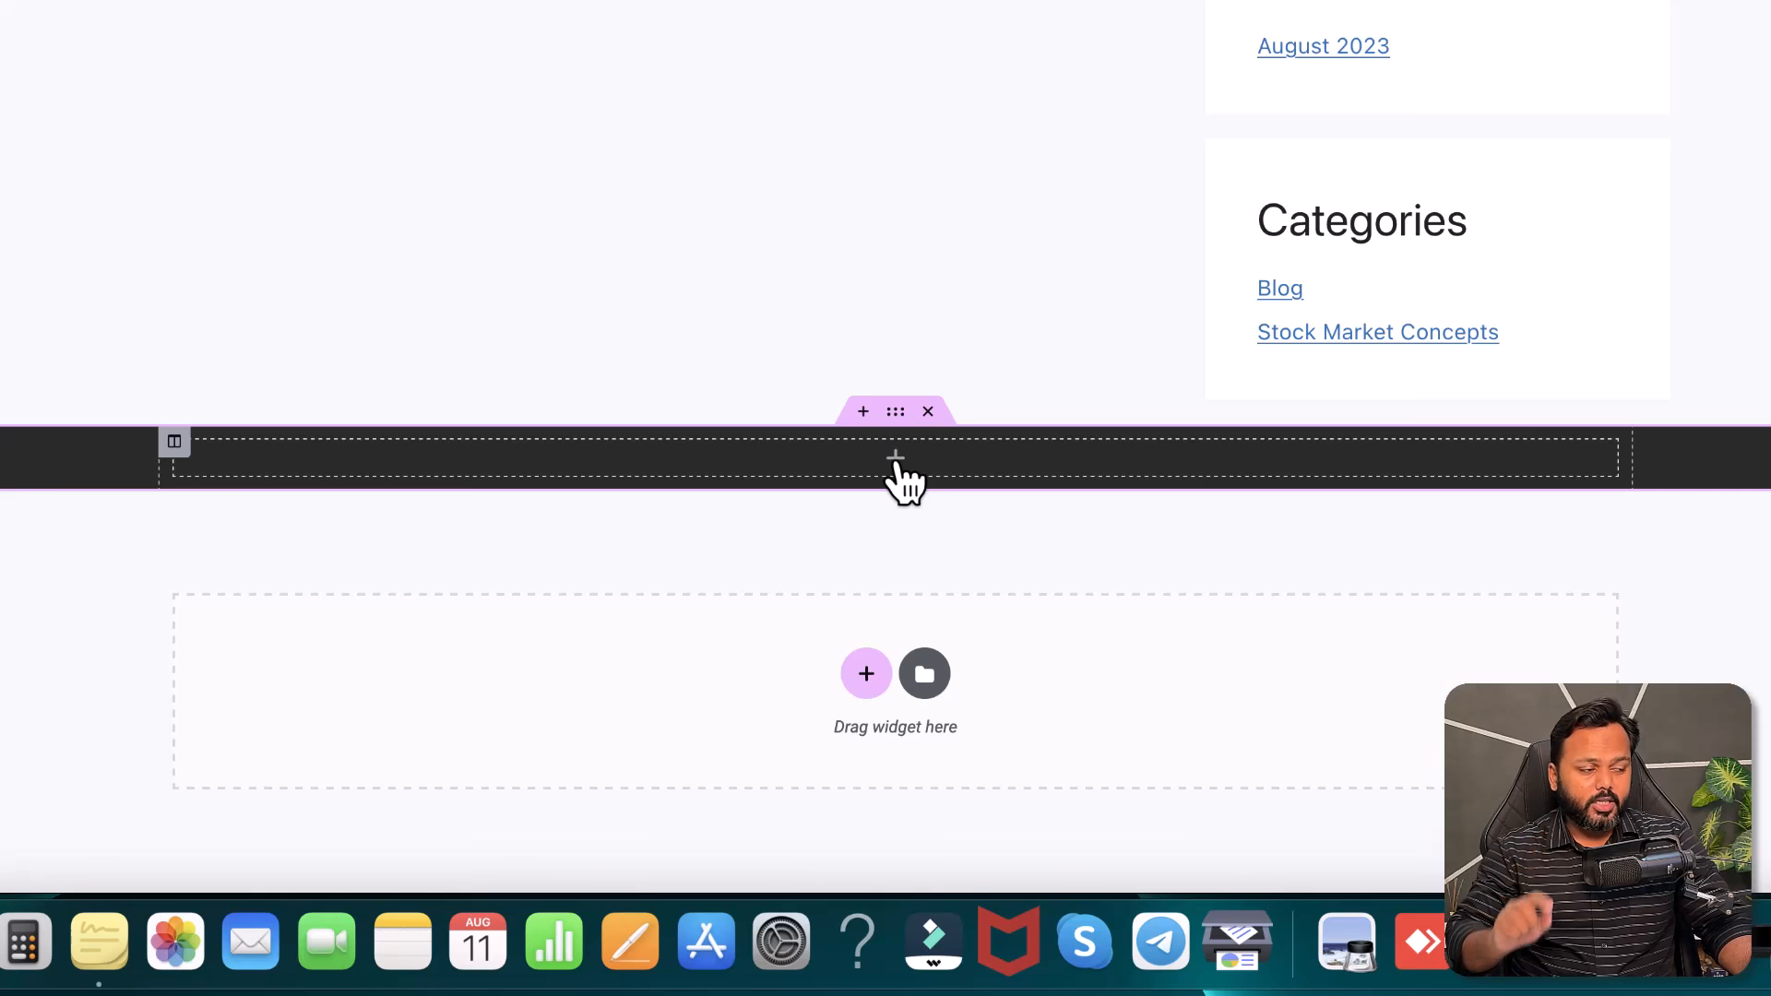
- Drop an Inner Section into the dark section and add a third column to it
{"action": "left_click", "coordinate": [895, 464]}
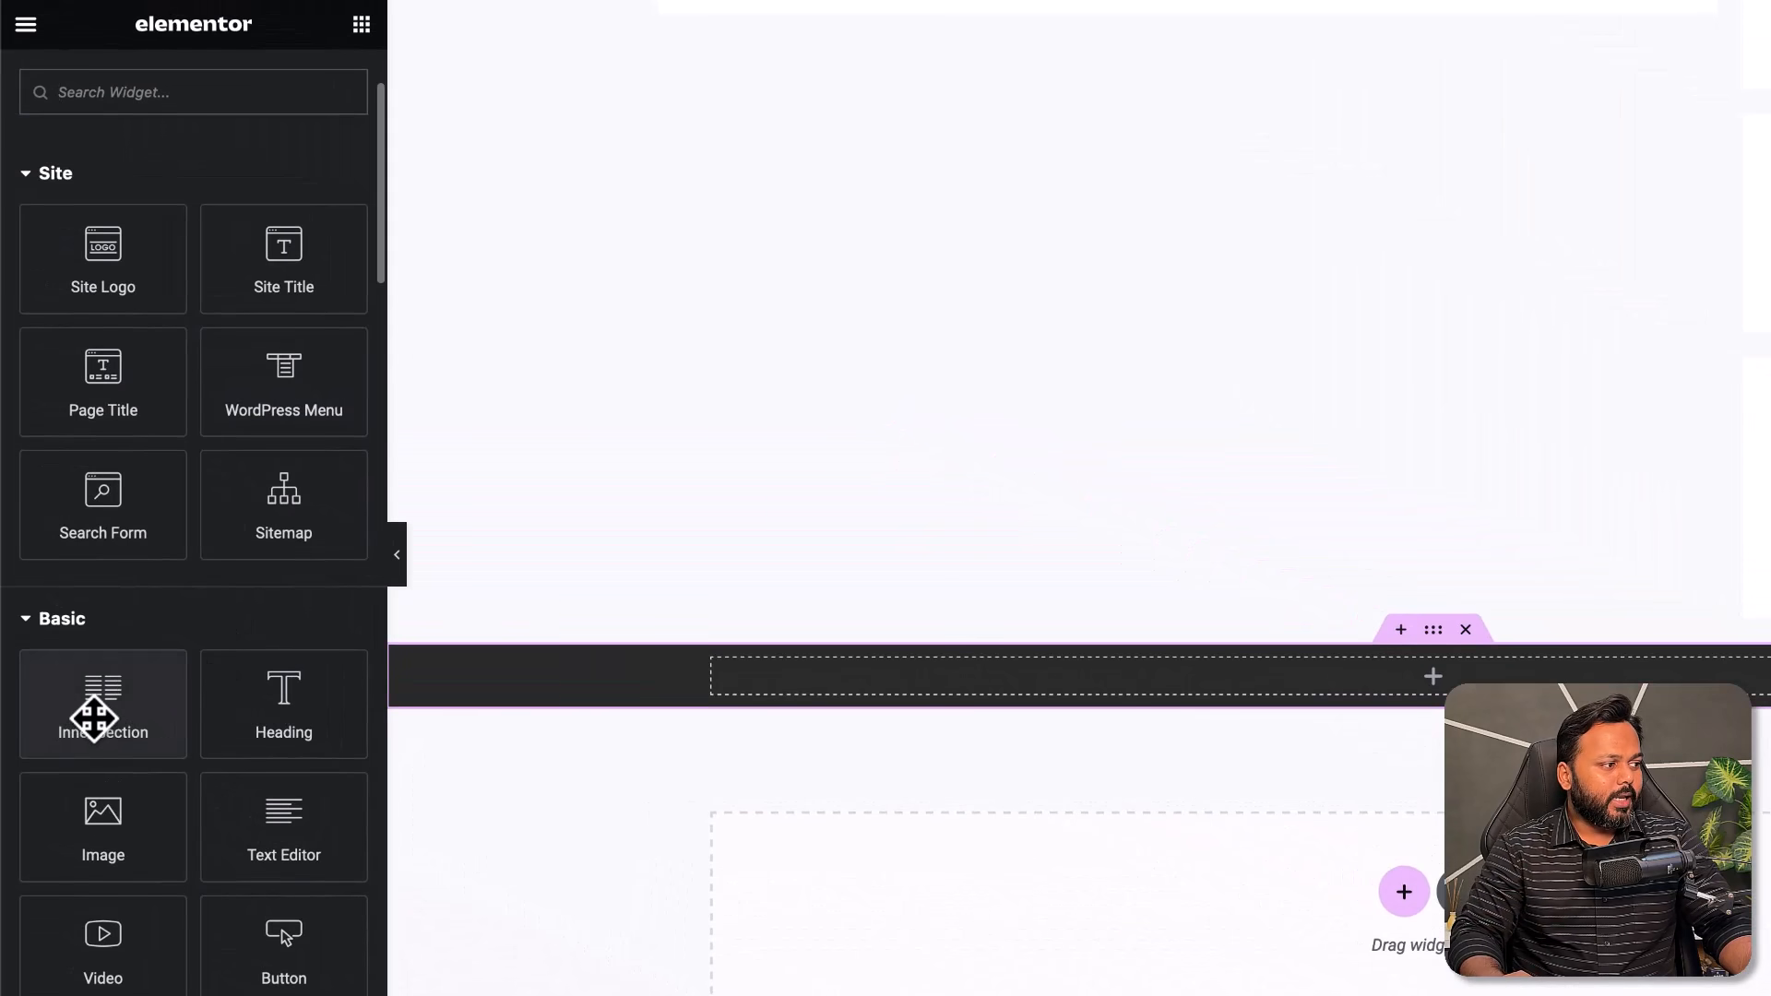
{"action": "left_click_drag", "start_coordinate": [87, 704], "coordinate": [862, 692]}
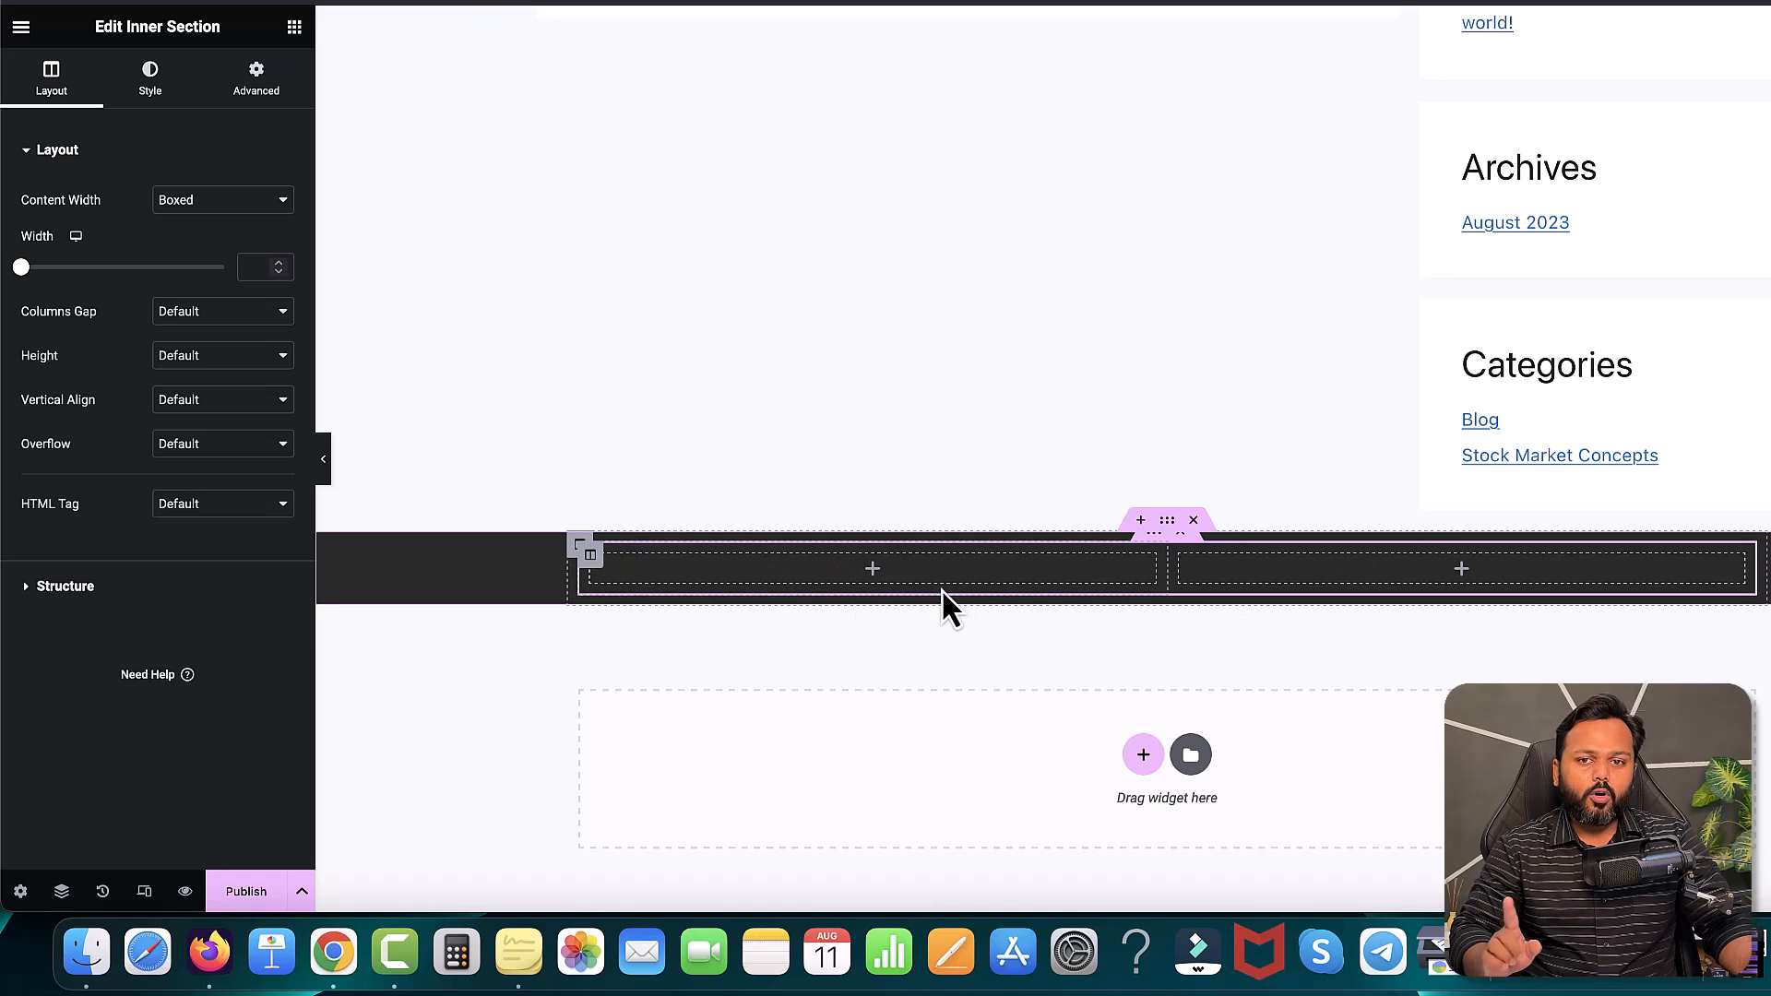
{"action": "right_click", "coordinate": [1181, 561]}
{"action": "left_click", "coordinate": [1143, 572]}
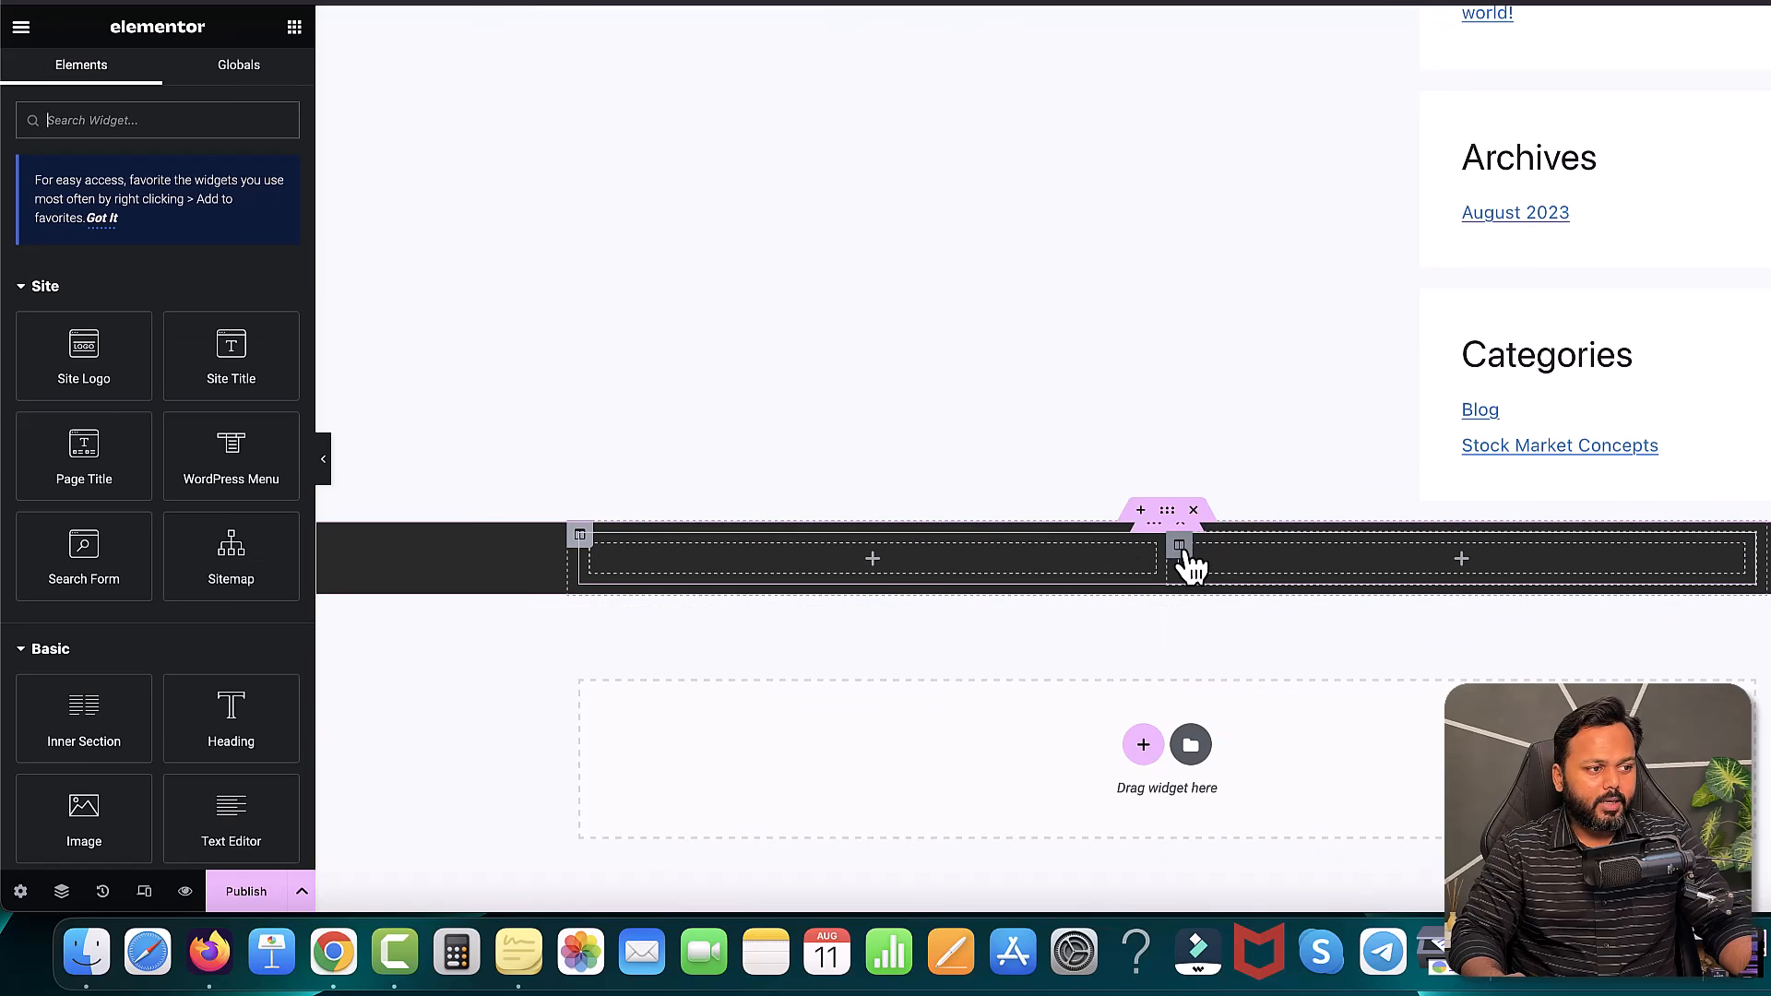
{"action": "right_click", "coordinate": [1183, 551]}
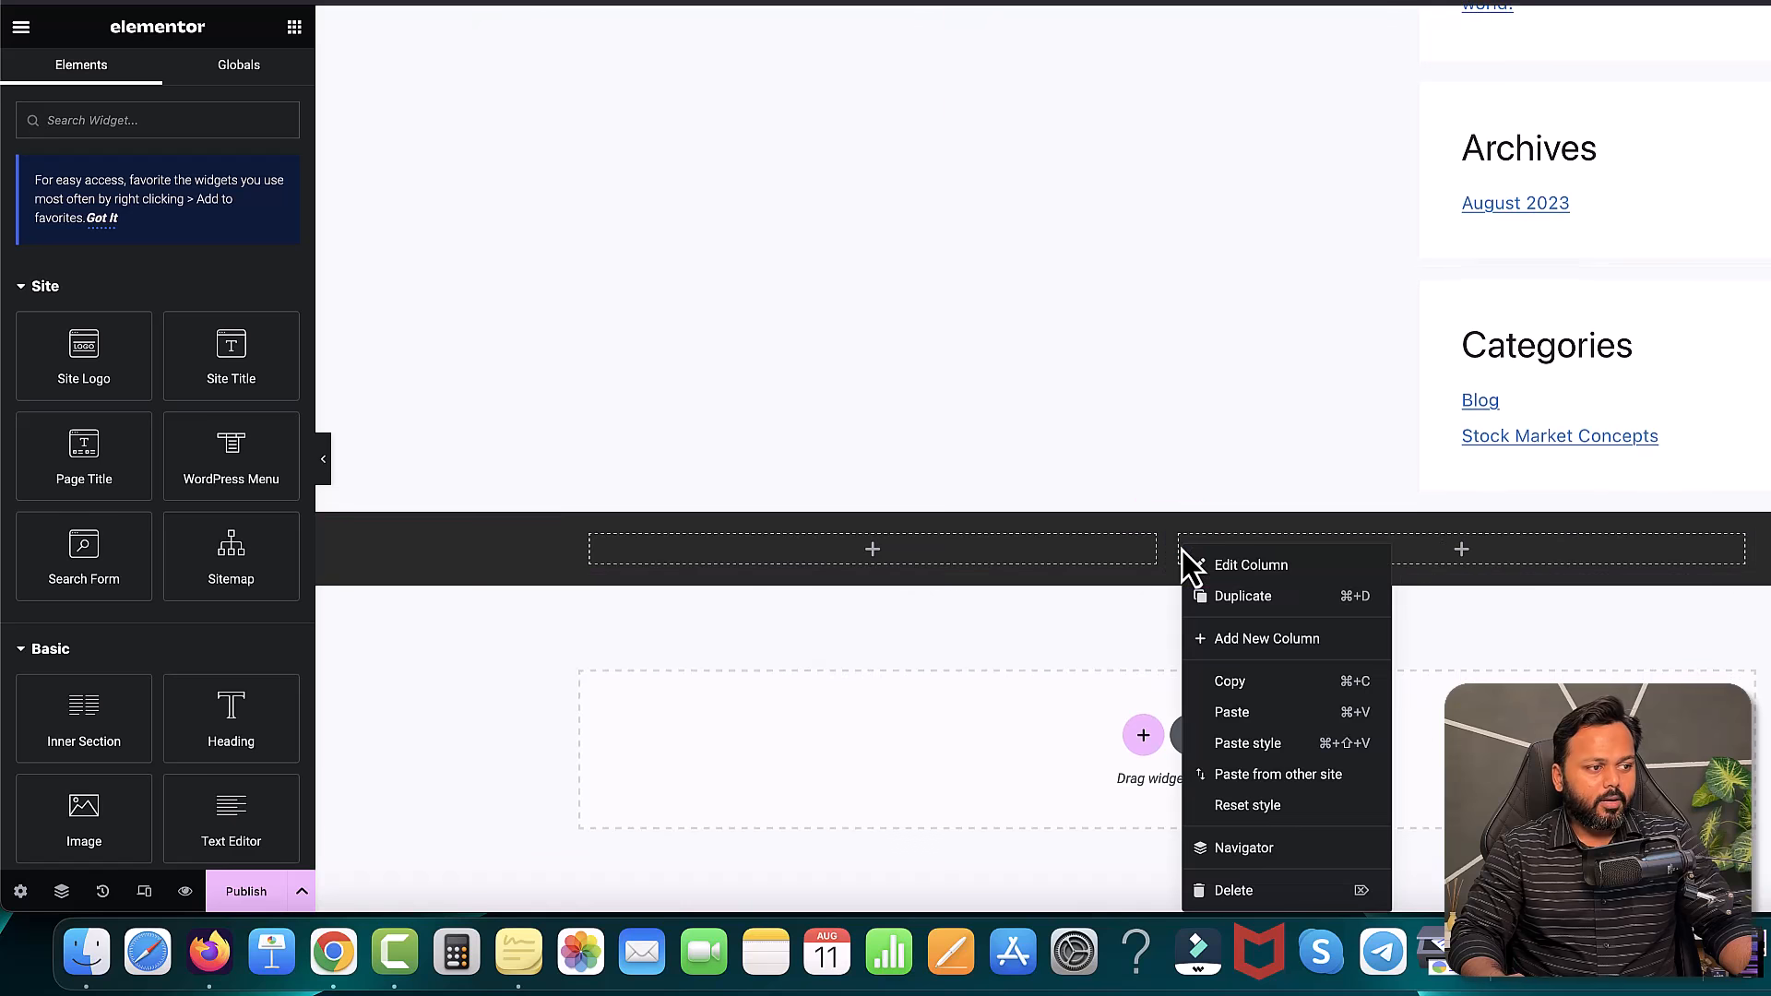
{"action": "left_click", "coordinate": [1253, 639]}
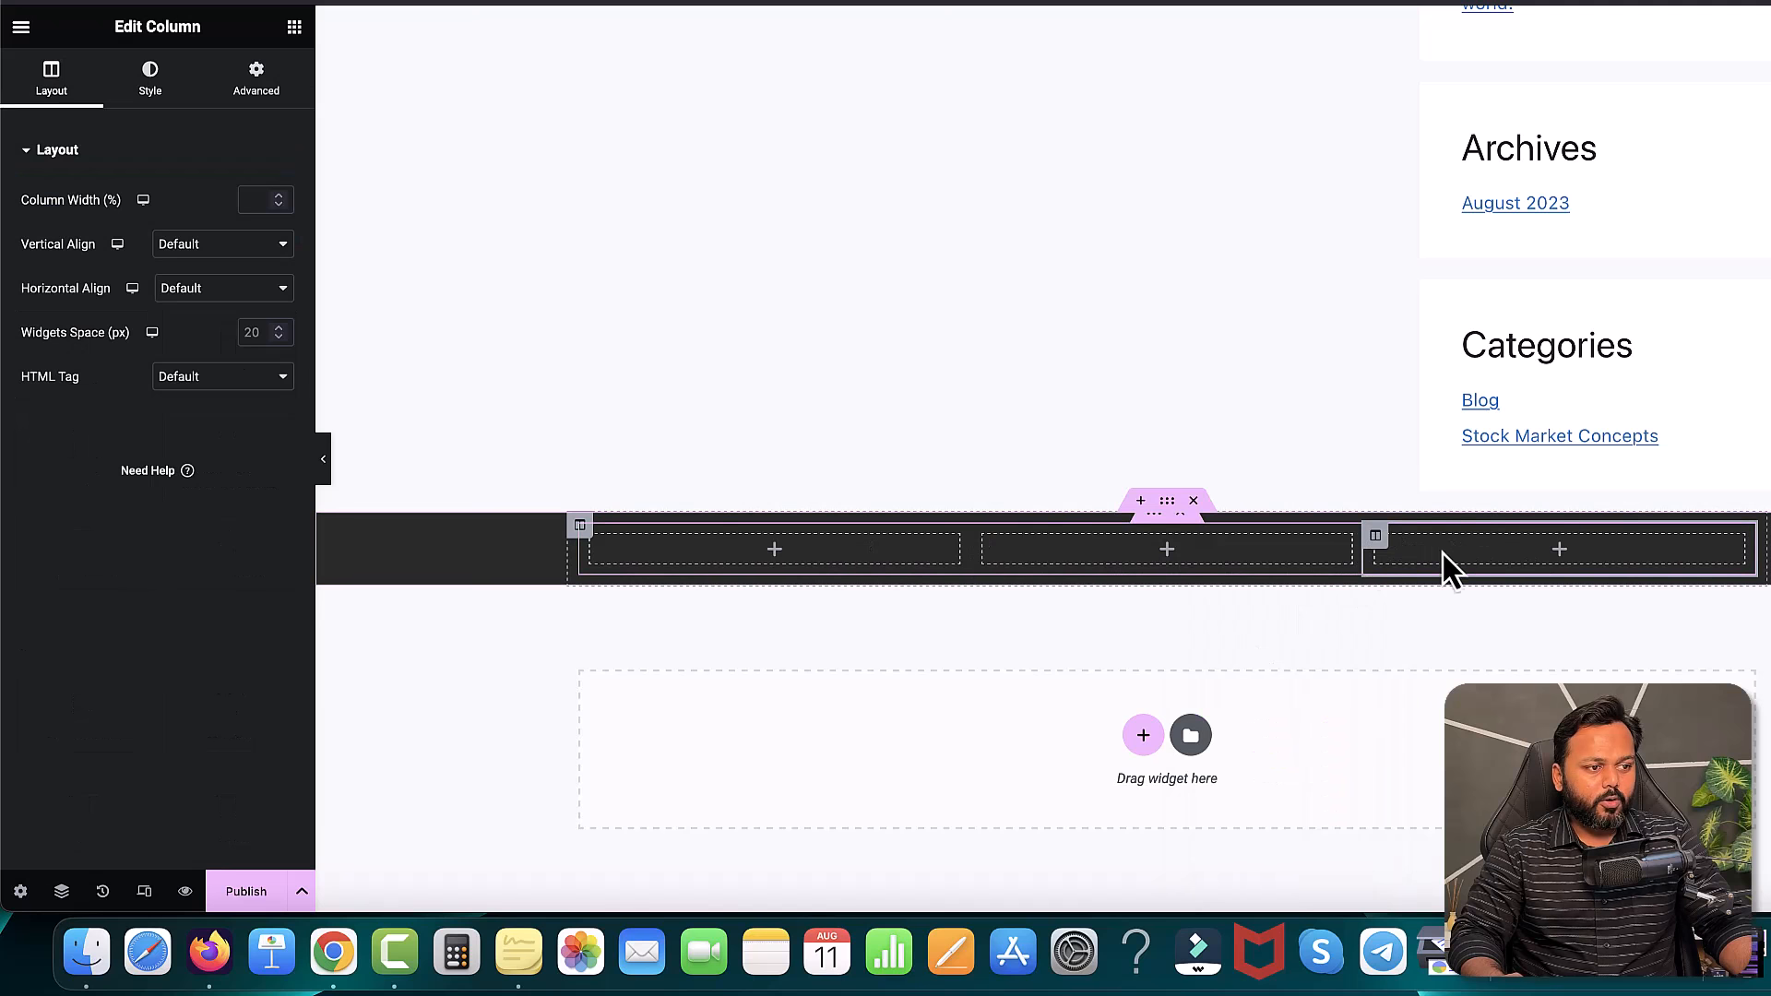
{"action": "left_click", "coordinate": [776, 554]}
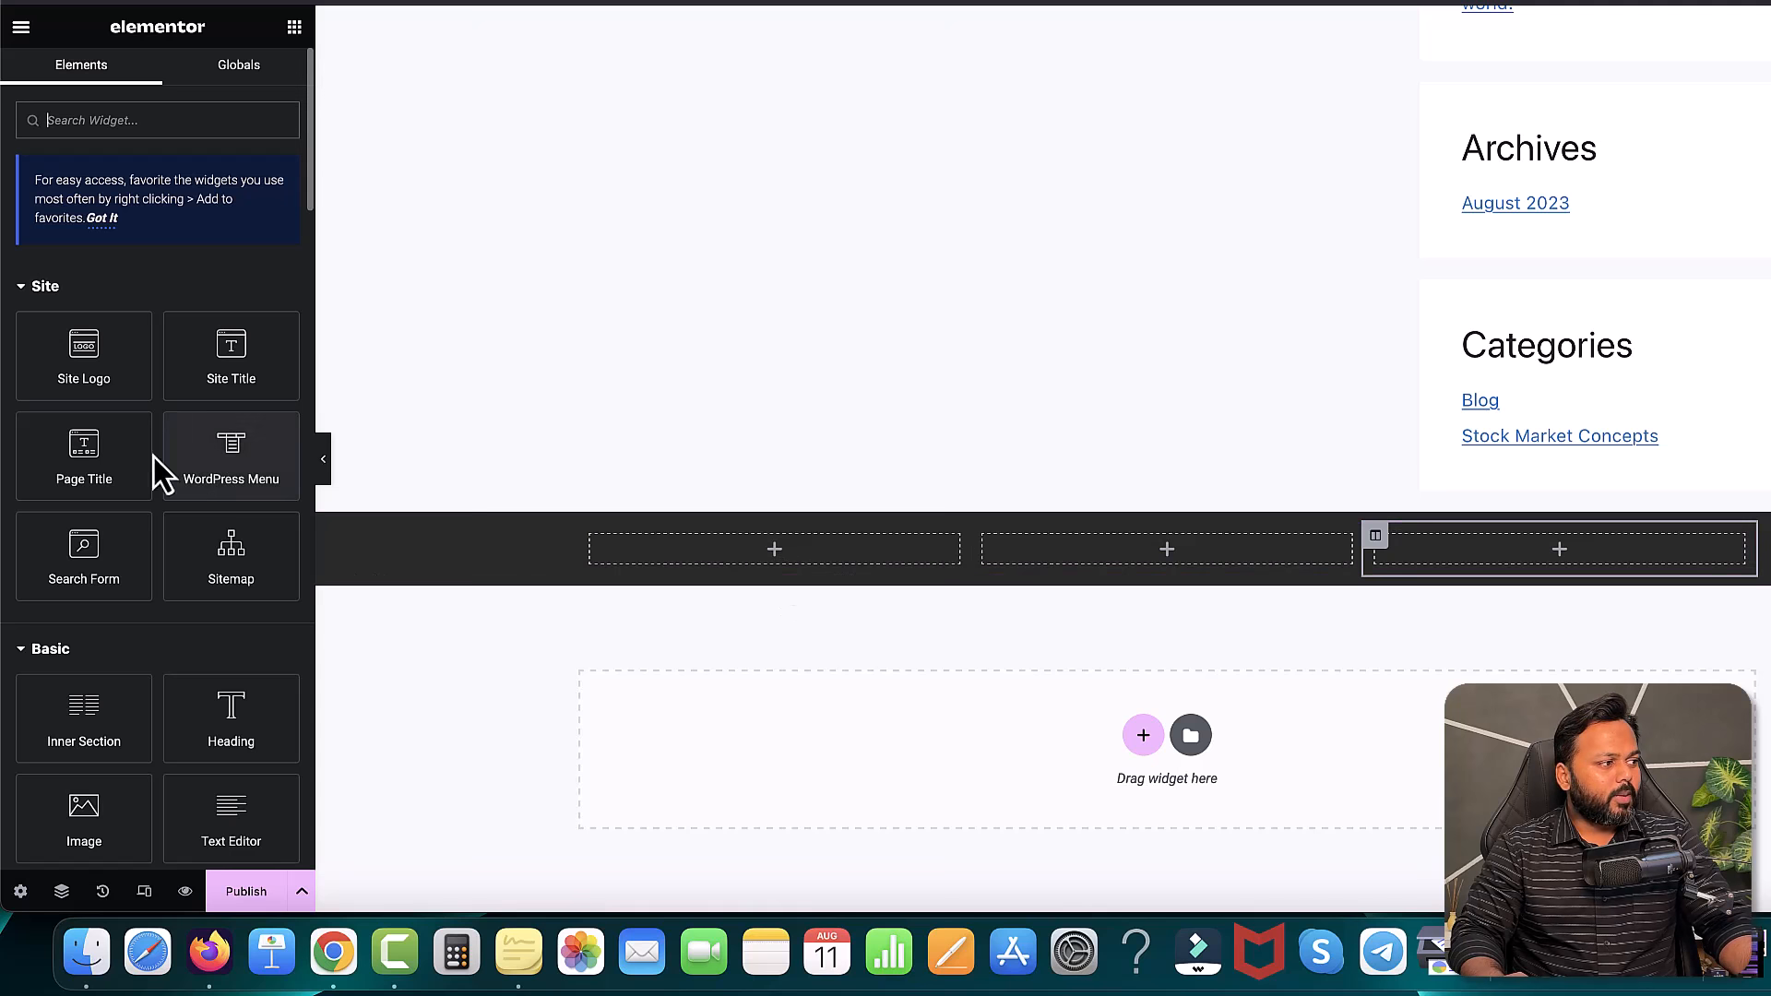
- Place the Site Logo widget in the first column and drag its divider left to narrow it
{"action": "left_click_drag", "start_coordinate": [87, 351], "coordinate": [665, 577]}
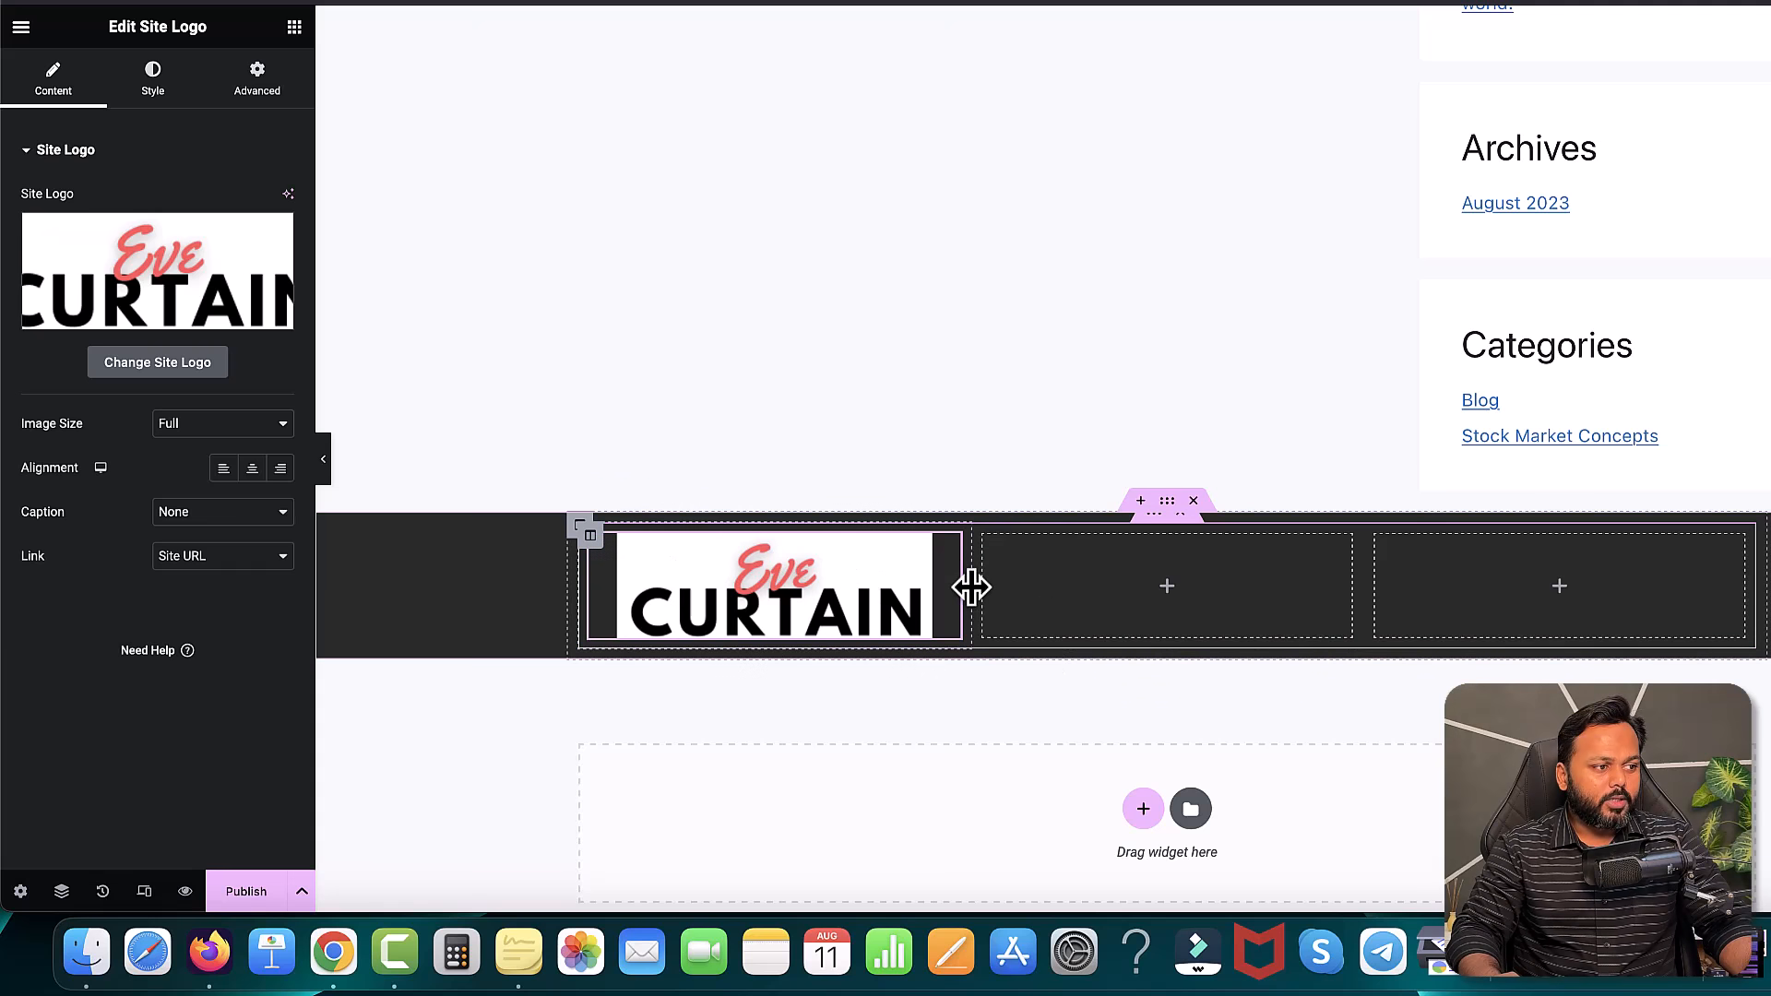
{"action": "left_click_drag", "start_coordinate": [972, 588], "coordinate": [768, 587]}
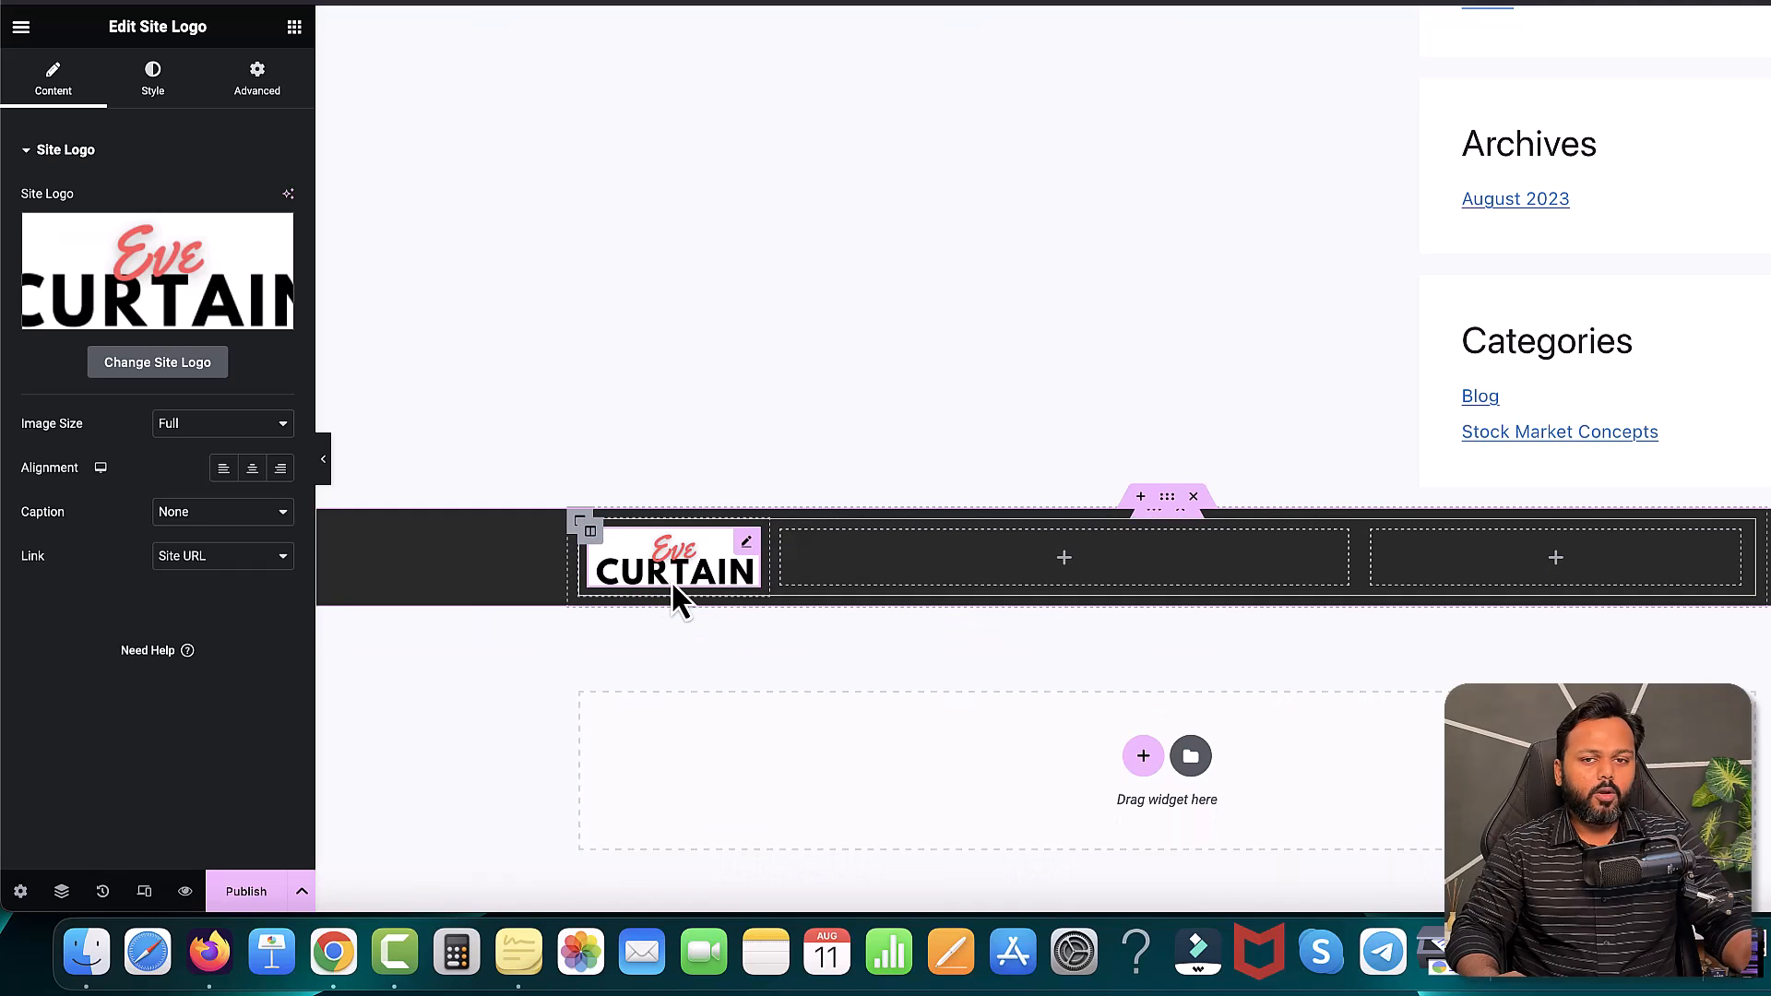
{"action": "left_click", "coordinate": [1556, 558]}
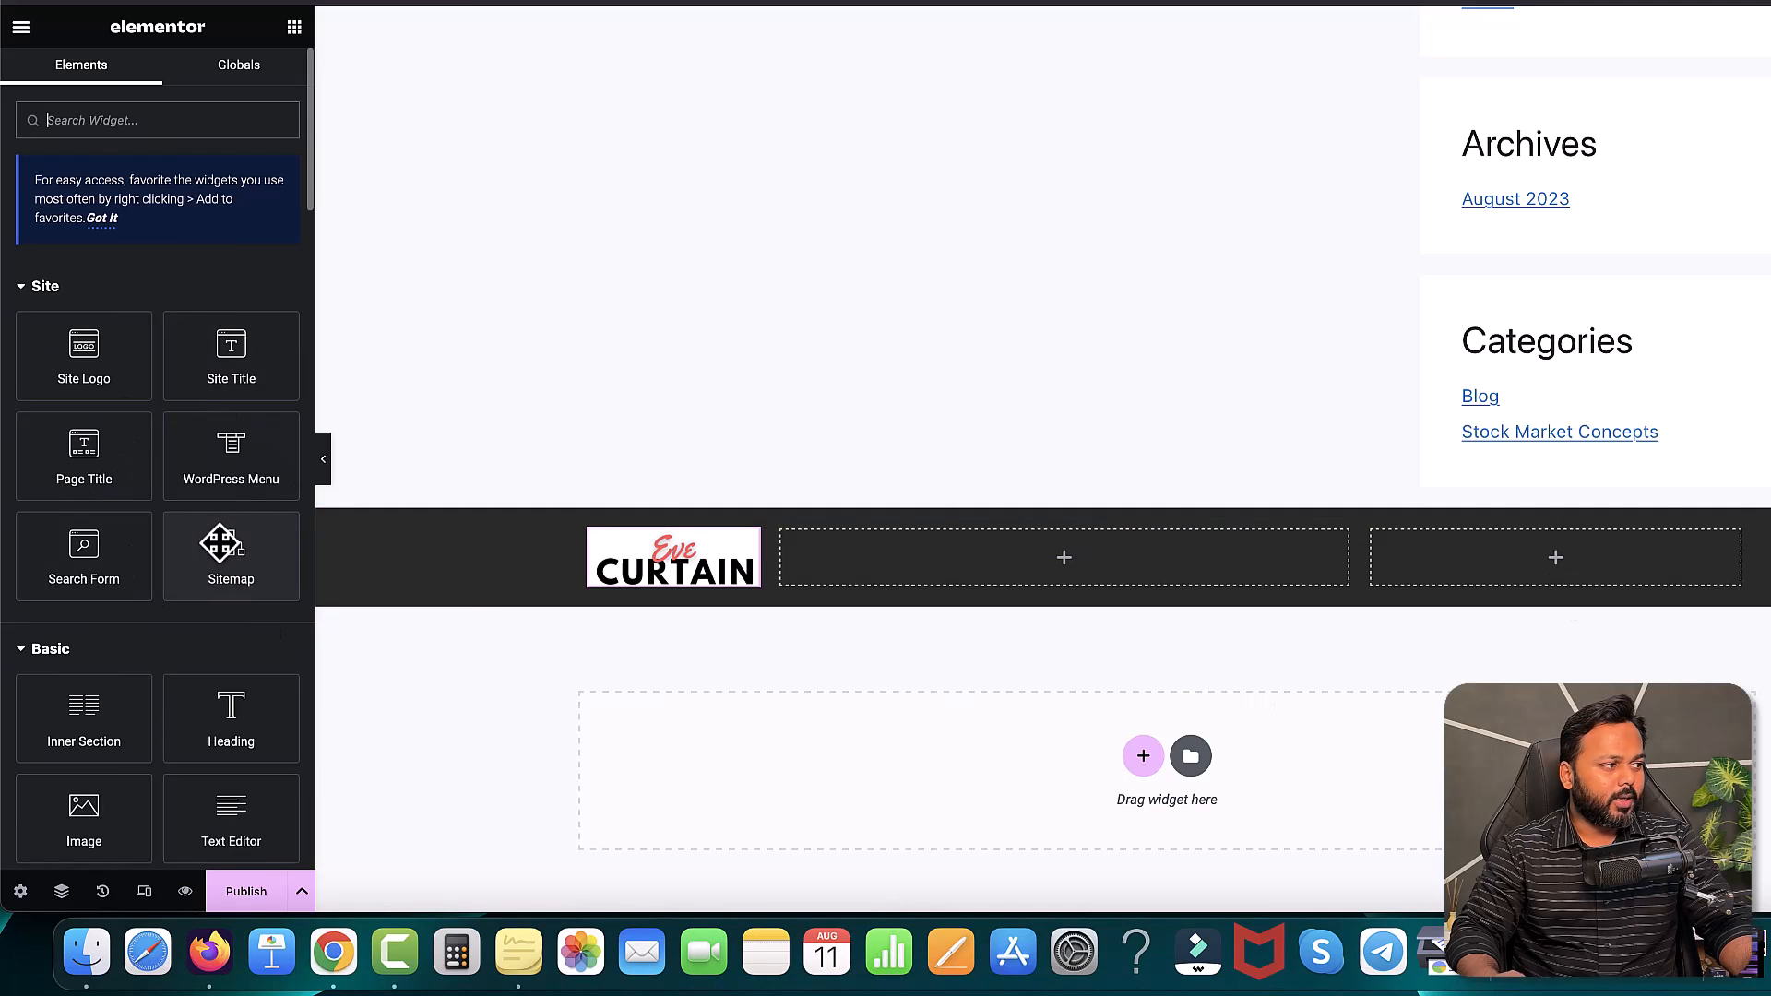
- Add a Social Icons widget to the right column and link the Facebook icon to the Facebook page URL
{"action": "left_click", "coordinate": [59, 118]}
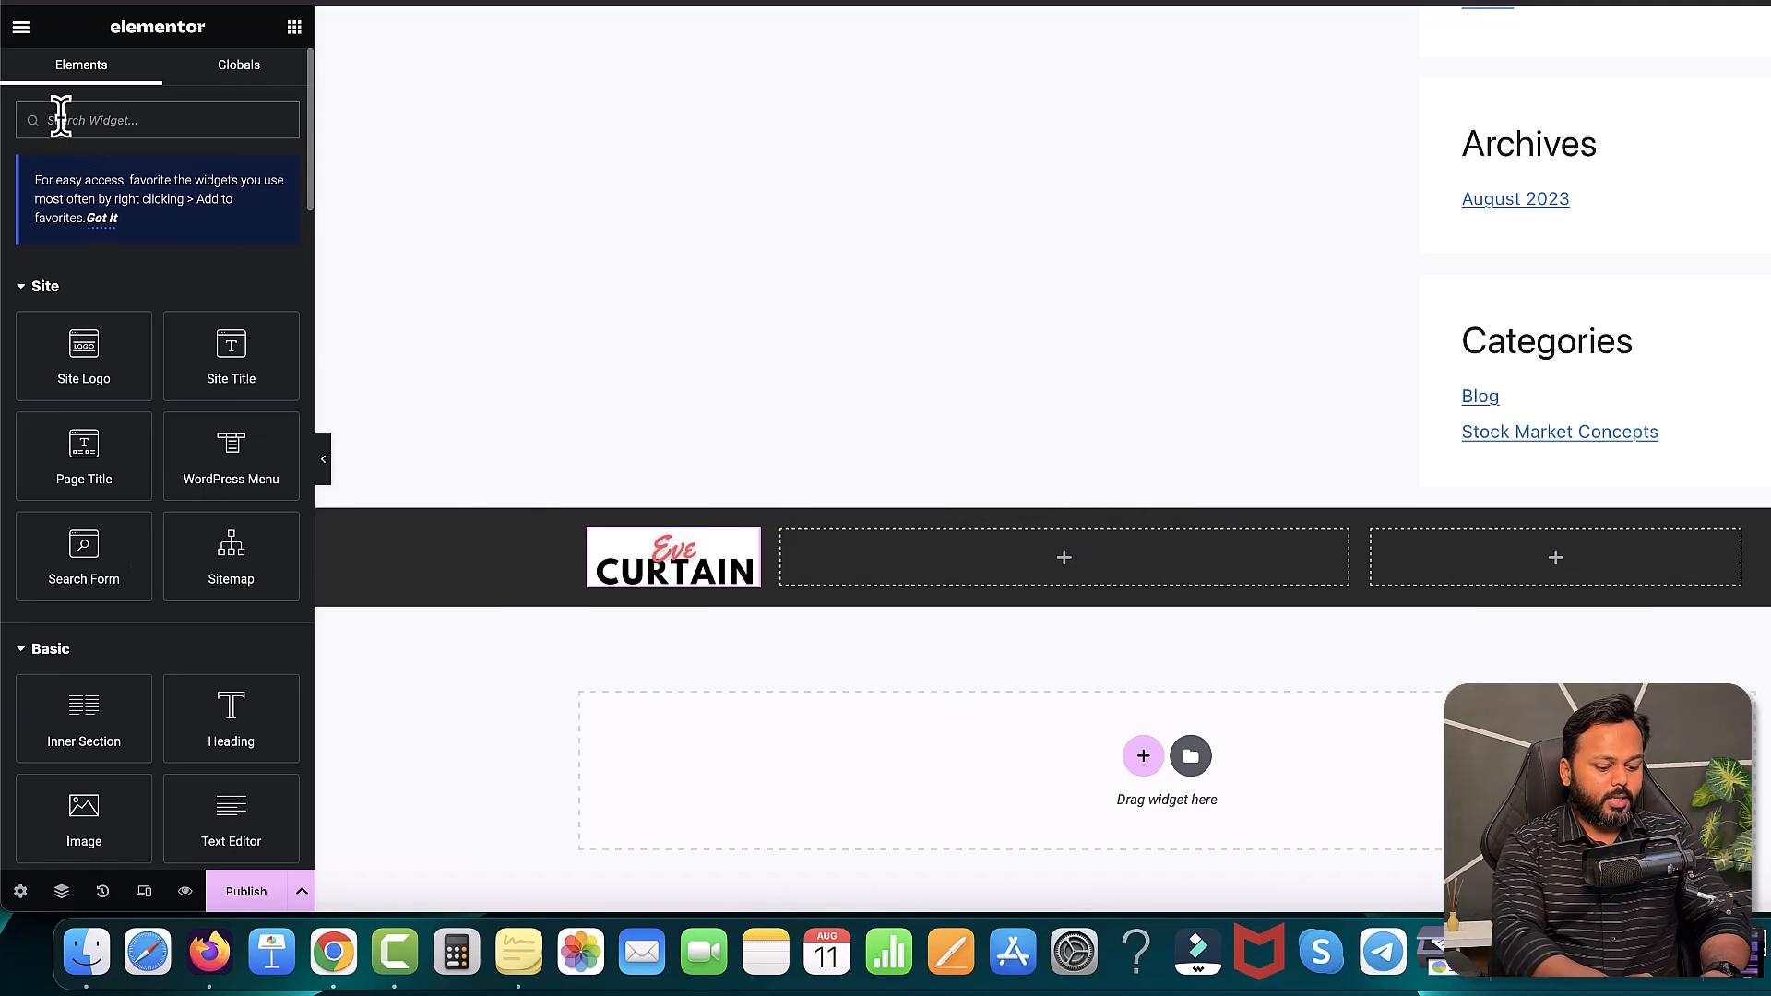
{"action": "type", "text": "social"}
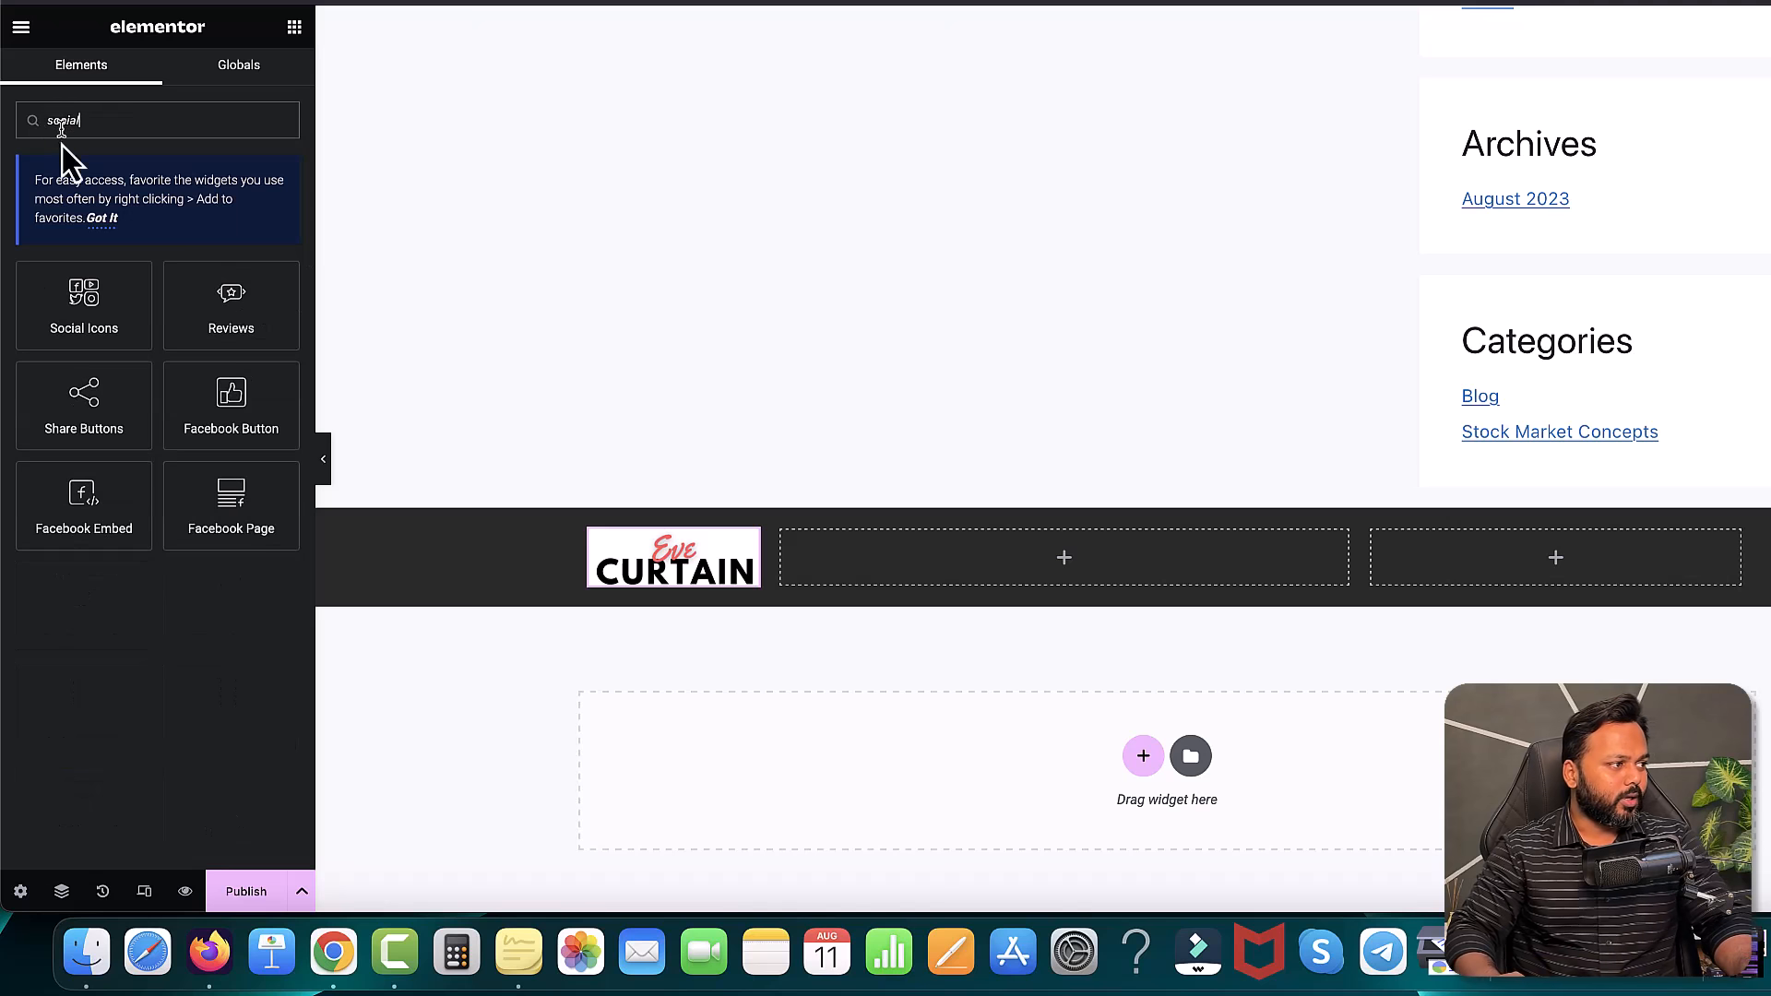
{"action": "left_click_drag", "start_coordinate": [56, 302], "coordinate": [1510, 563]}
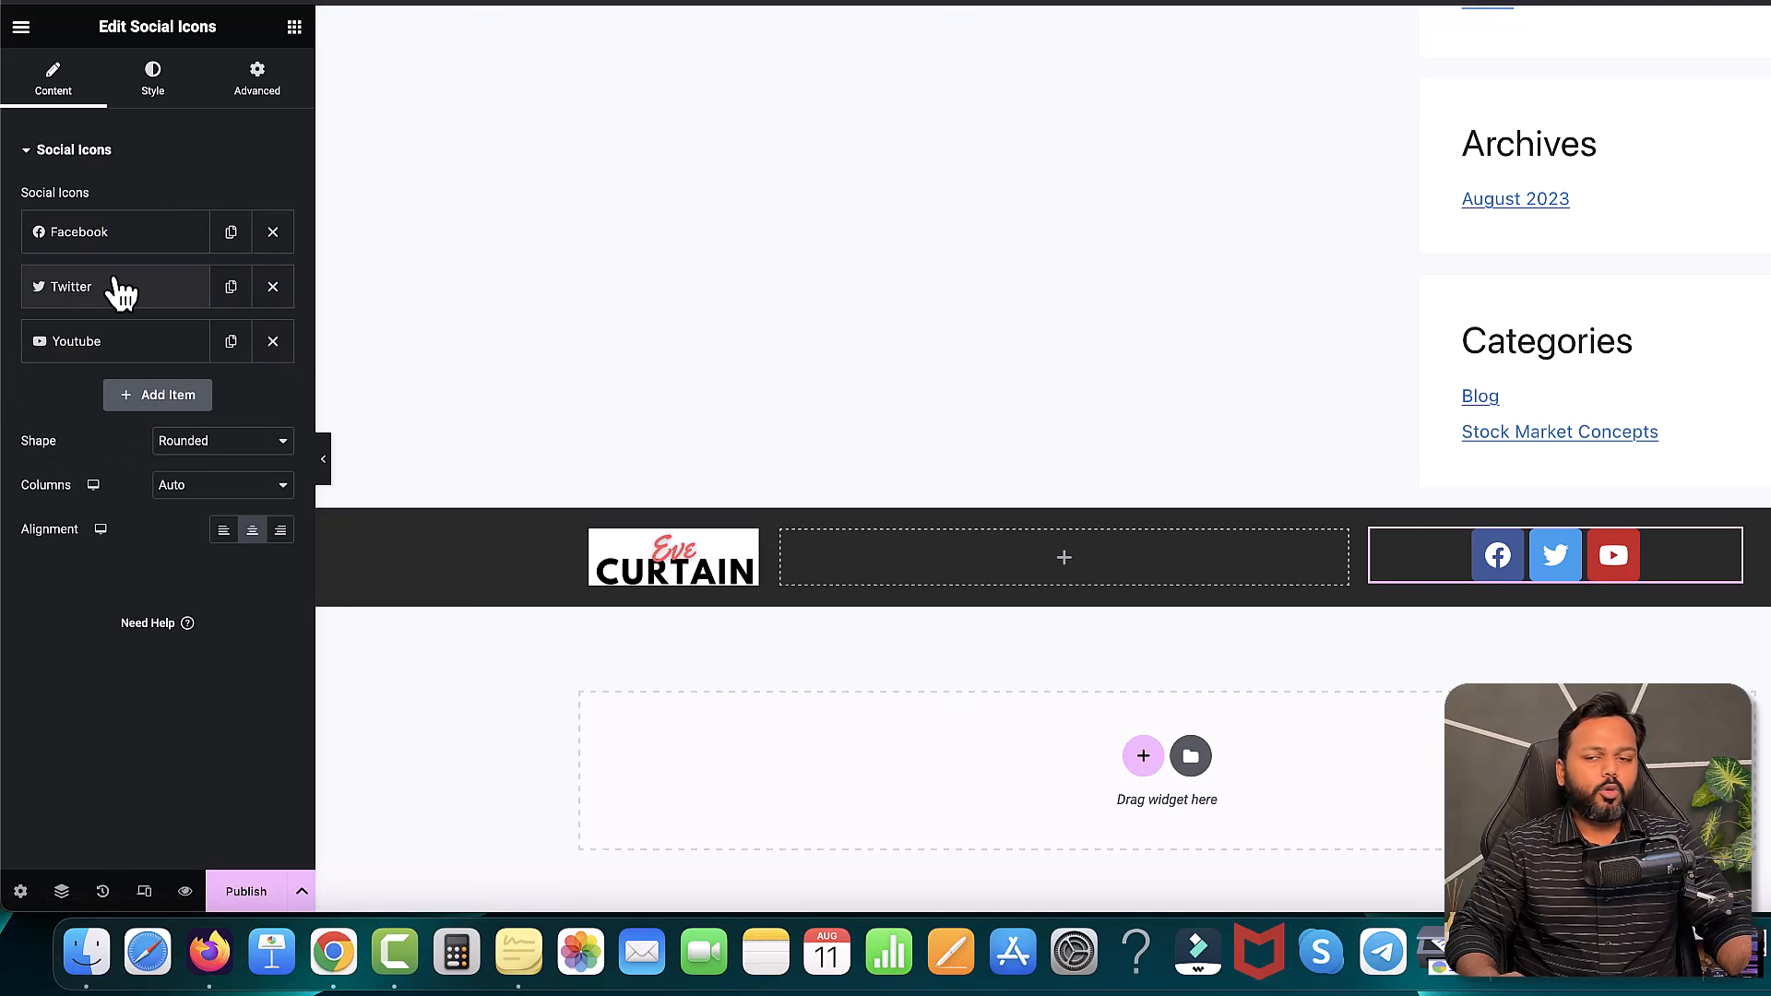
{"action": "left_click", "coordinate": [93, 240]}
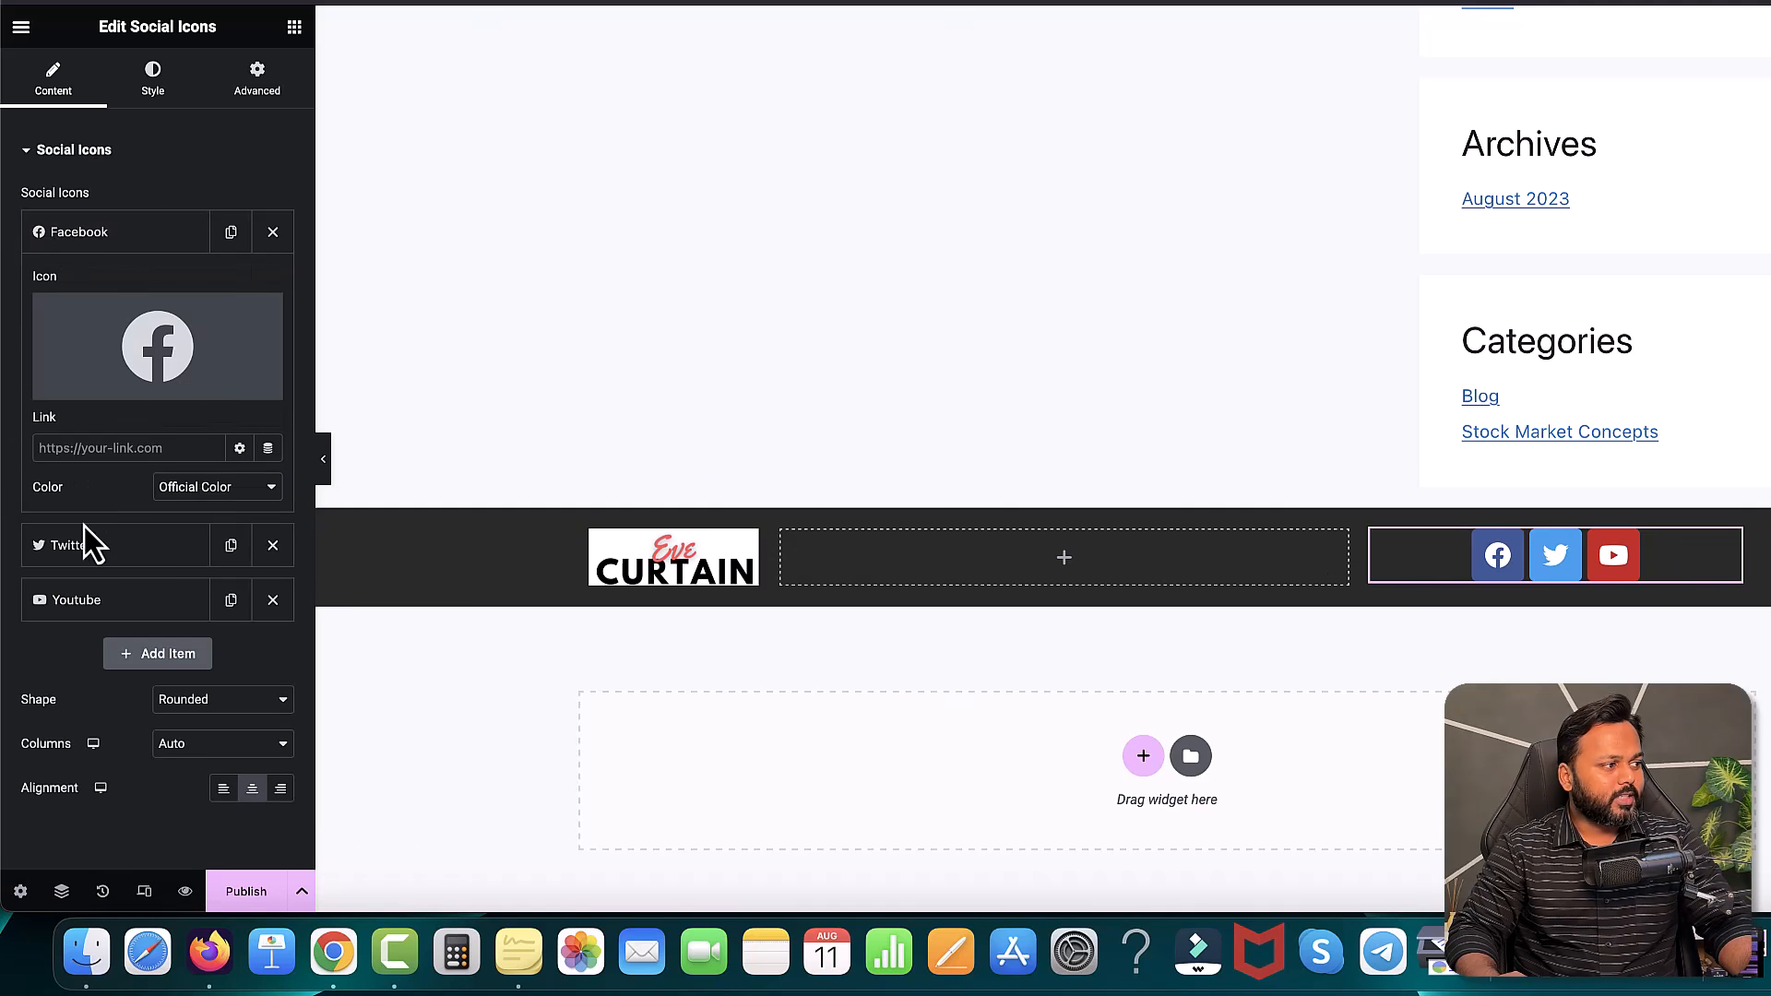
{"action": "left_click", "coordinate": [84, 447]}
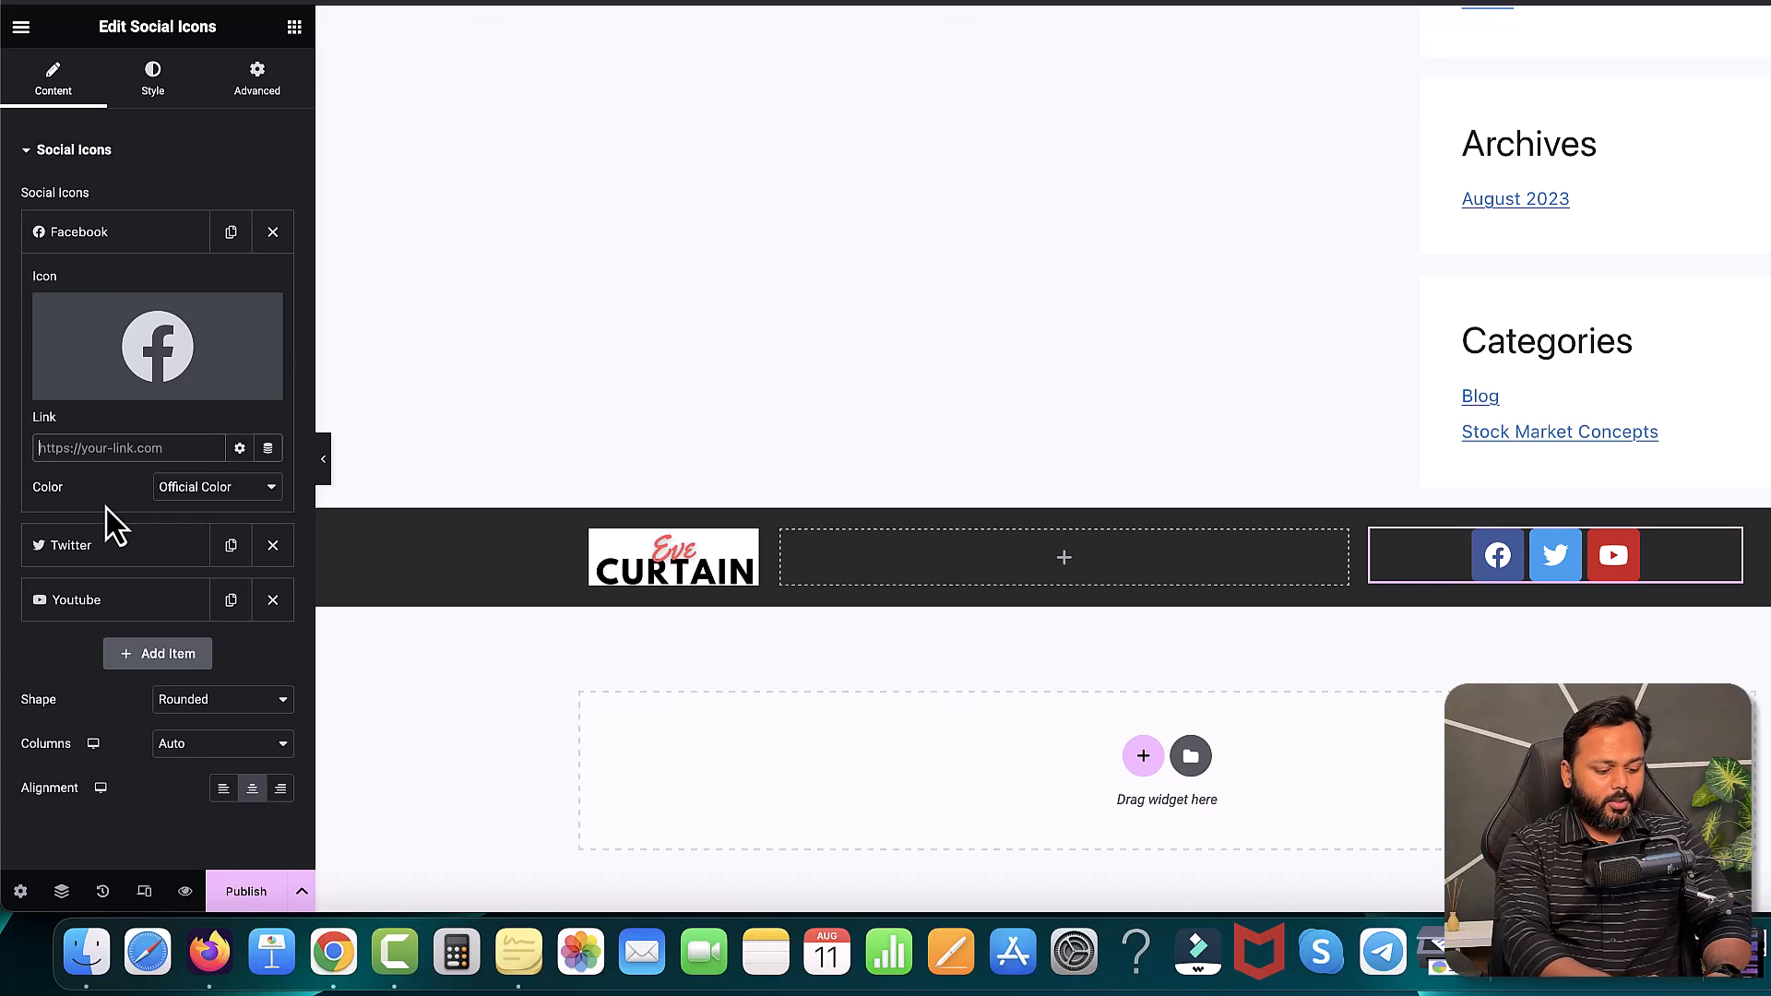
{"action": "type", "text": "https://"}
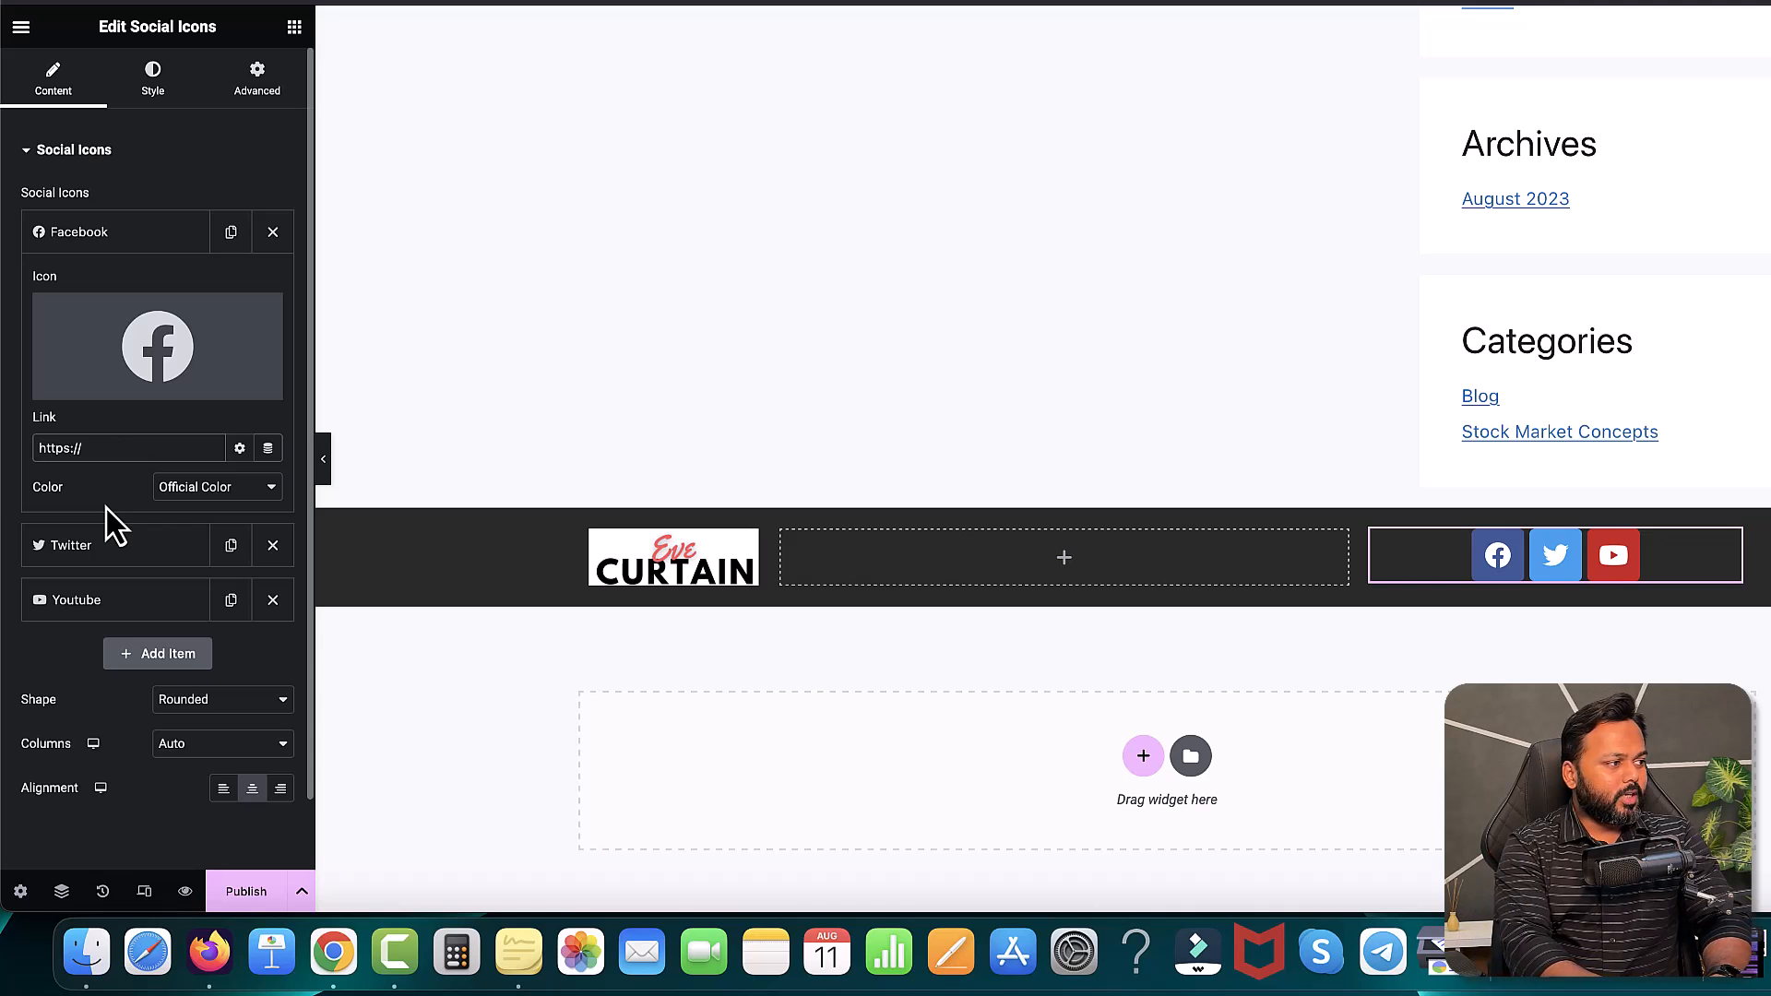
{"action": "type", "text": "facebook.c"}
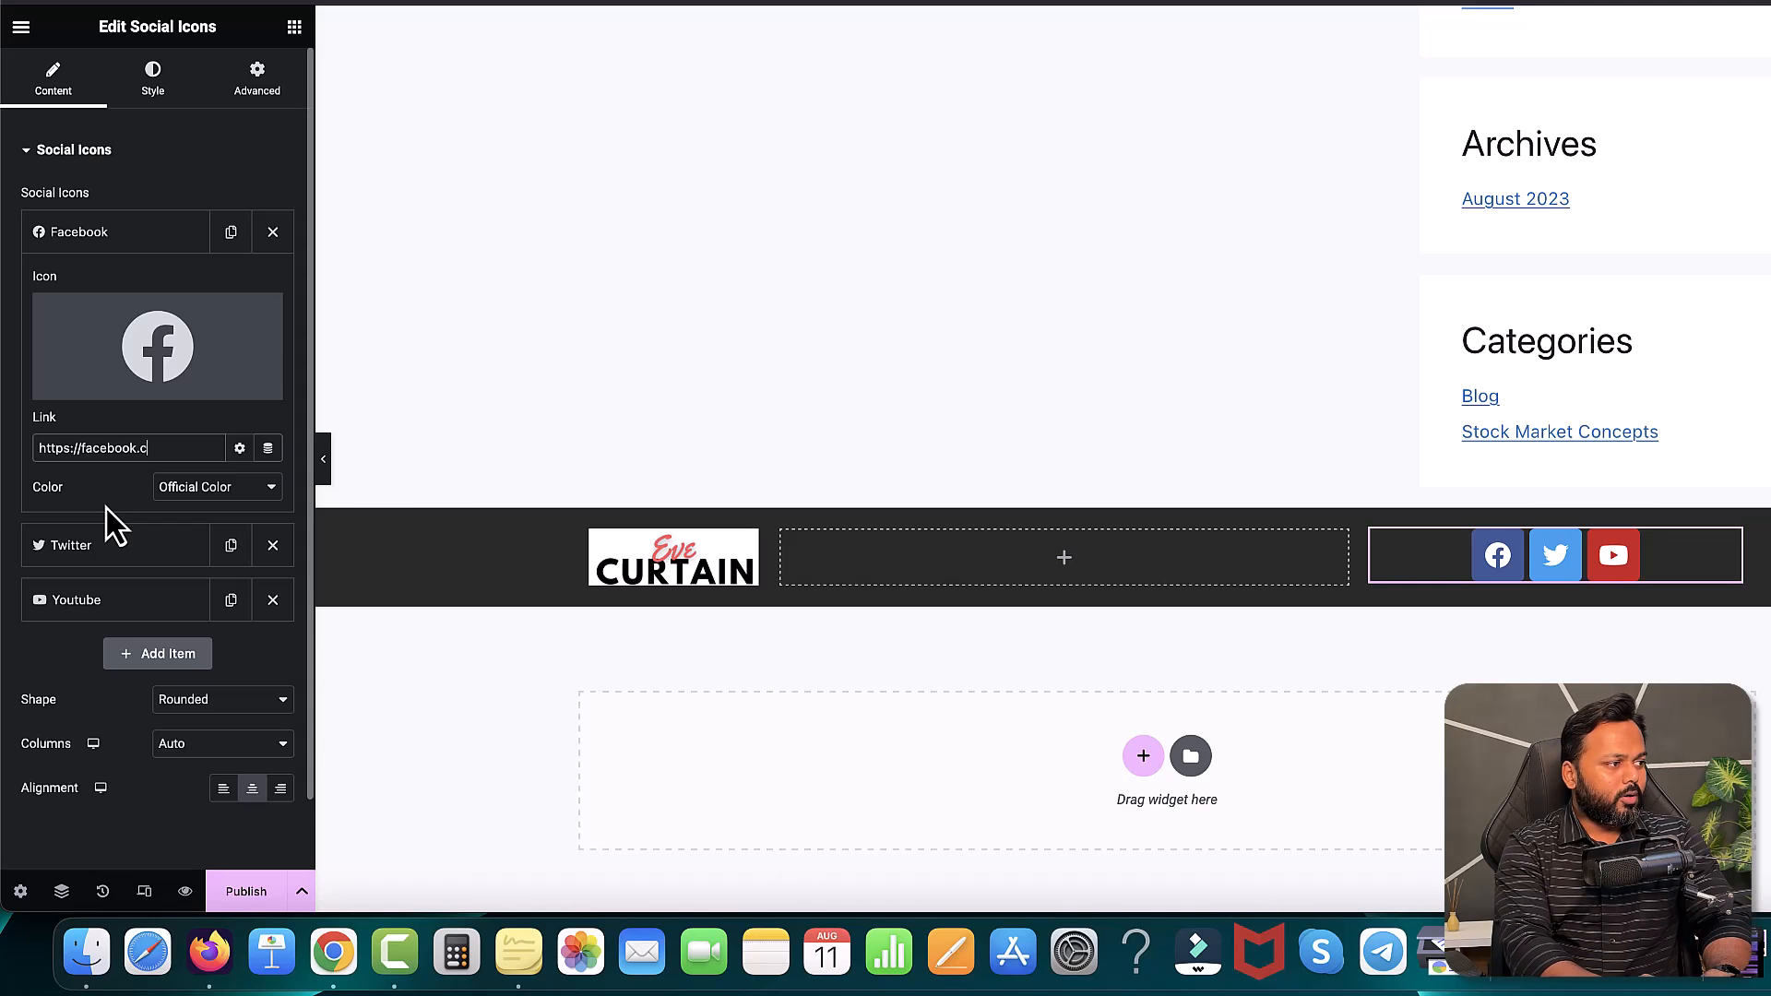
{"action": "type", "text": "om/webgurus"}
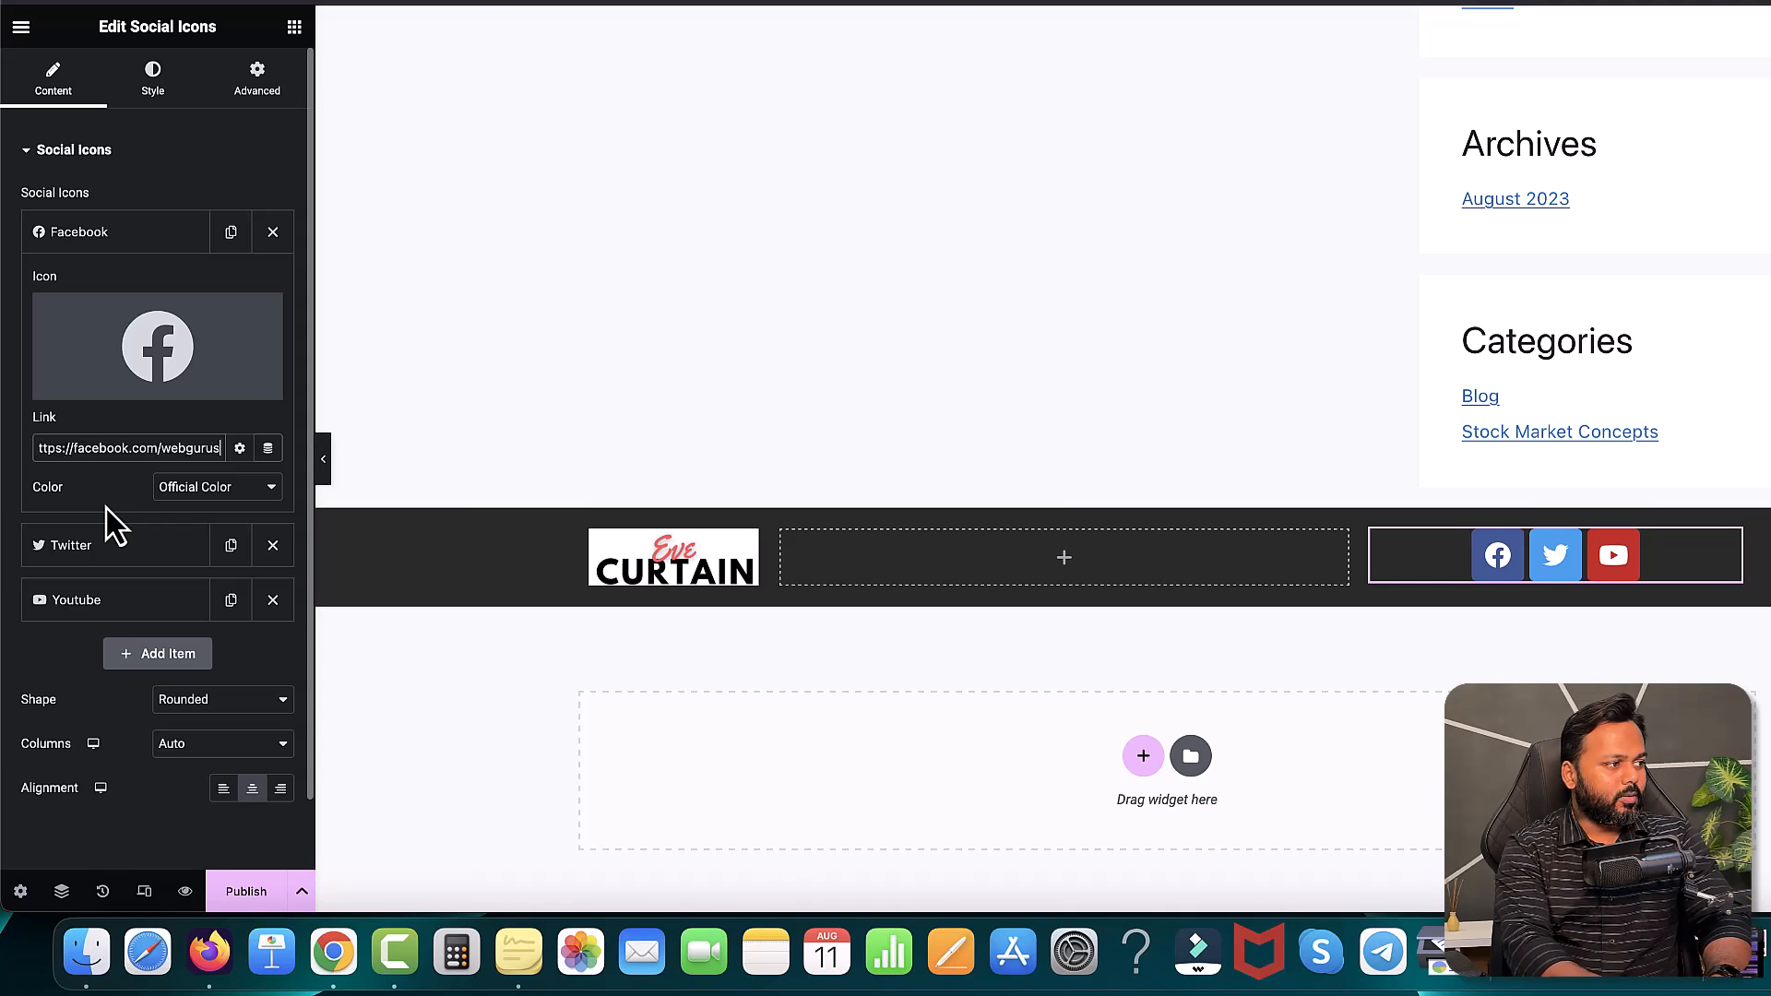
{"action": "type", "text": "addam"}
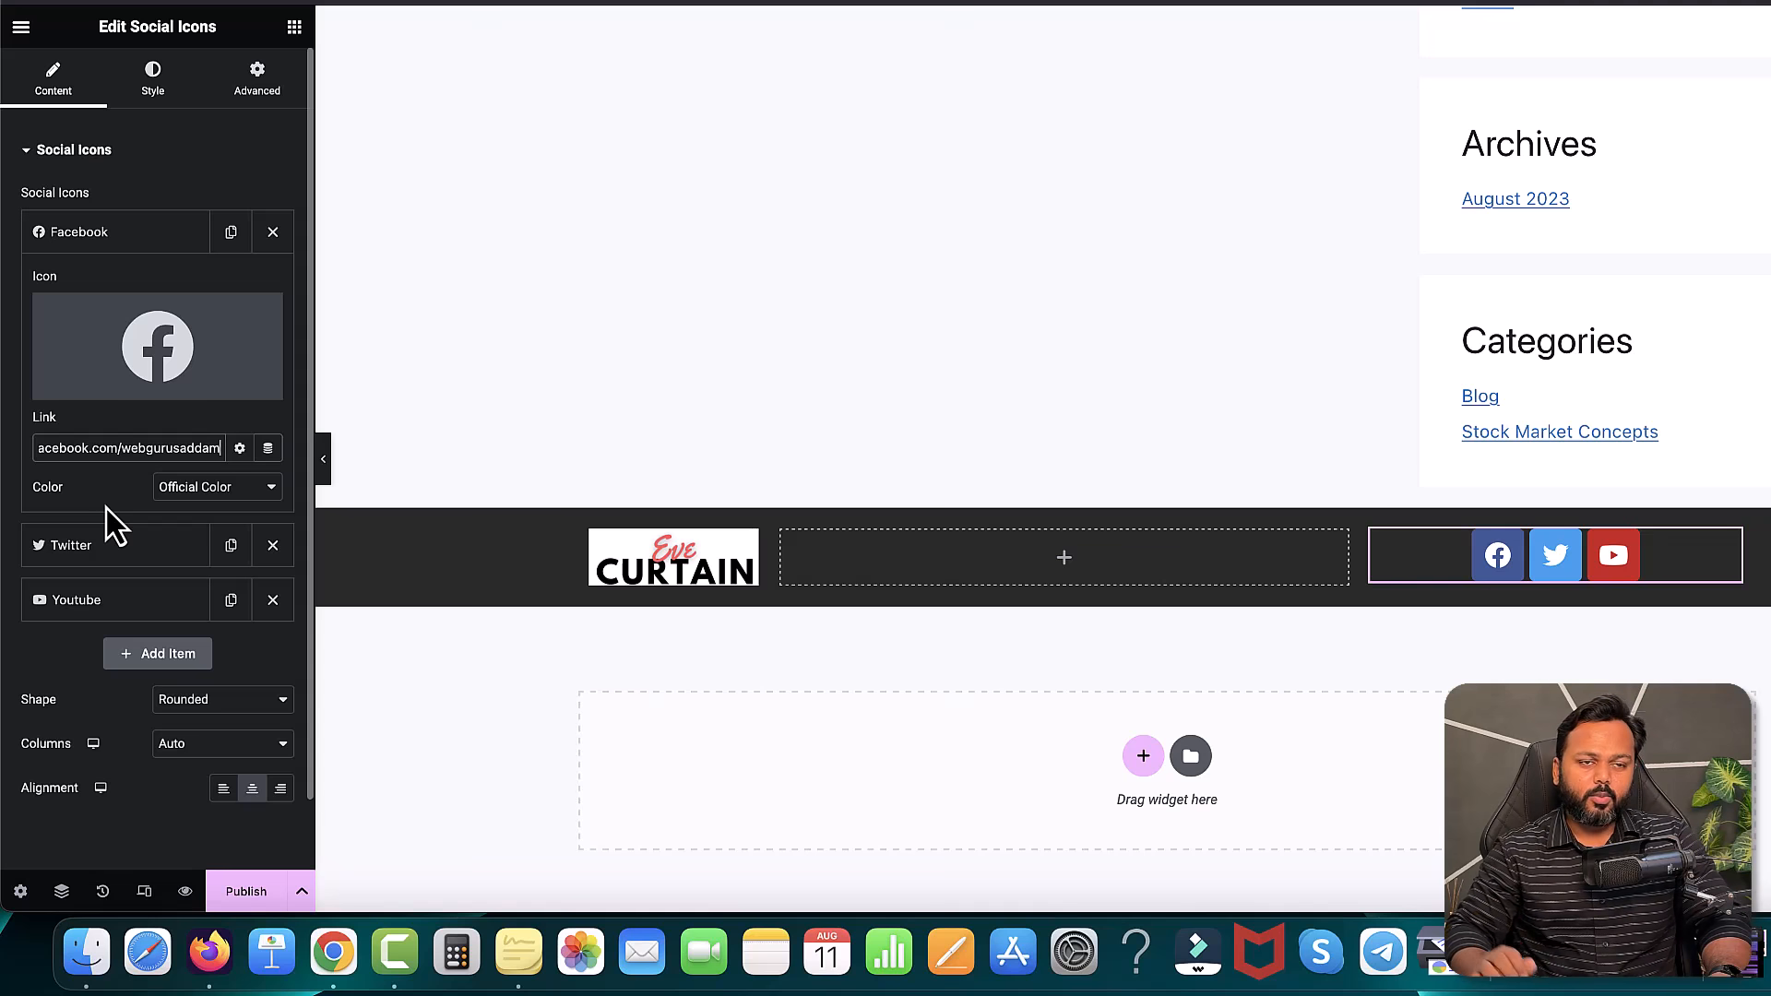
- Collapse the Facebook, Twitter and Youtube icon entries into a compact list
{"action": "left_click", "coordinate": [109, 236]}
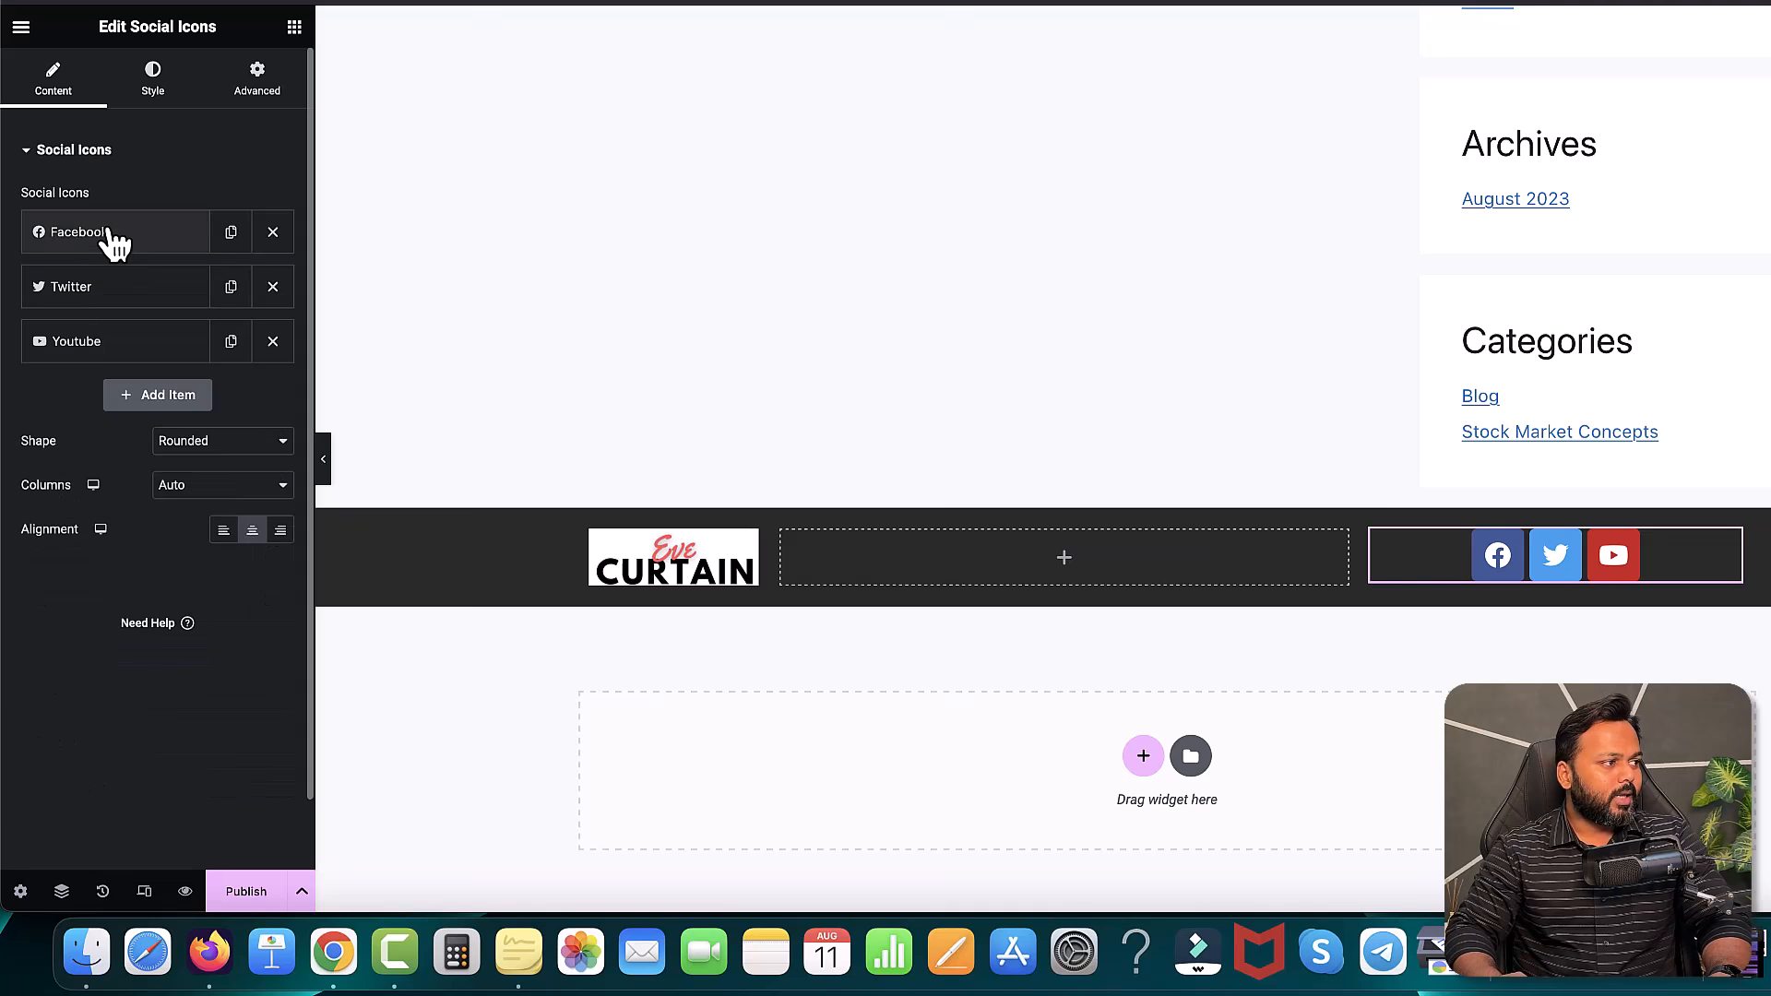
{"action": "left_click", "coordinate": [105, 293]}
{"action": "left_click", "coordinate": [111, 297]}
{"action": "left_click", "coordinate": [108, 355]}
{"action": "left_click", "coordinate": [109, 355]}
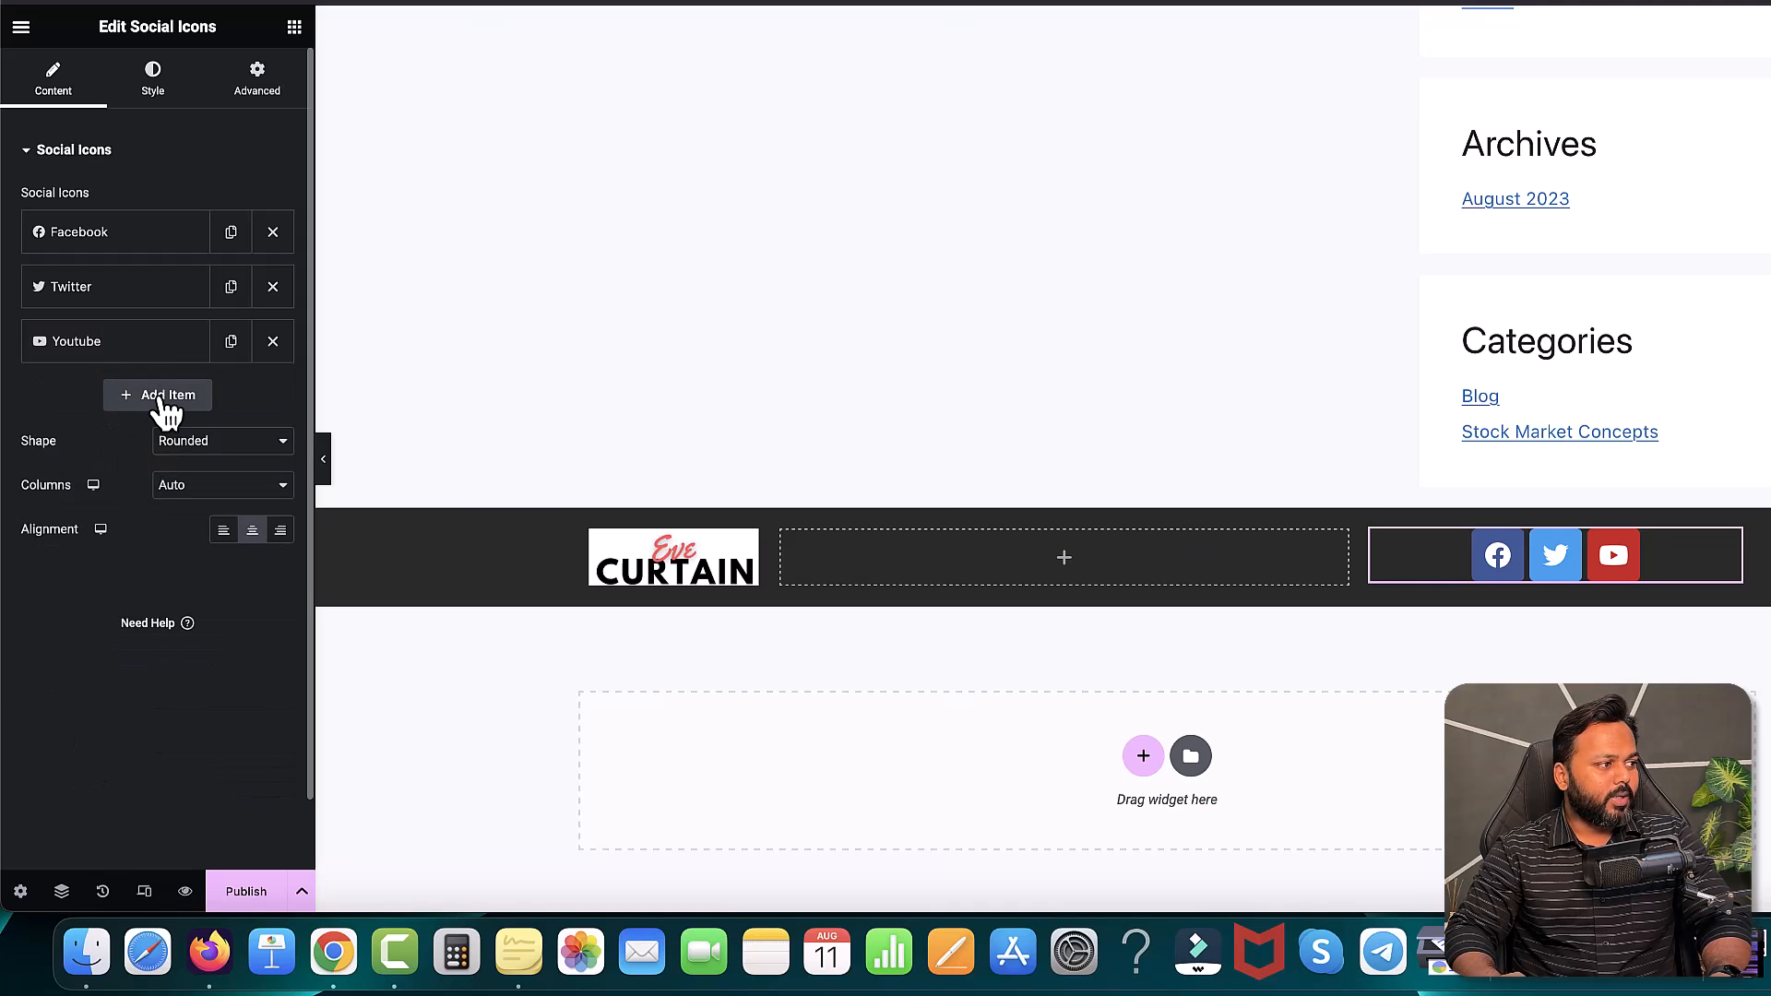
- Add a fourth icon using Instagram from the Icon Library, linked to the Instagram profile URL
{"action": "left_click", "coordinate": [159, 396]}
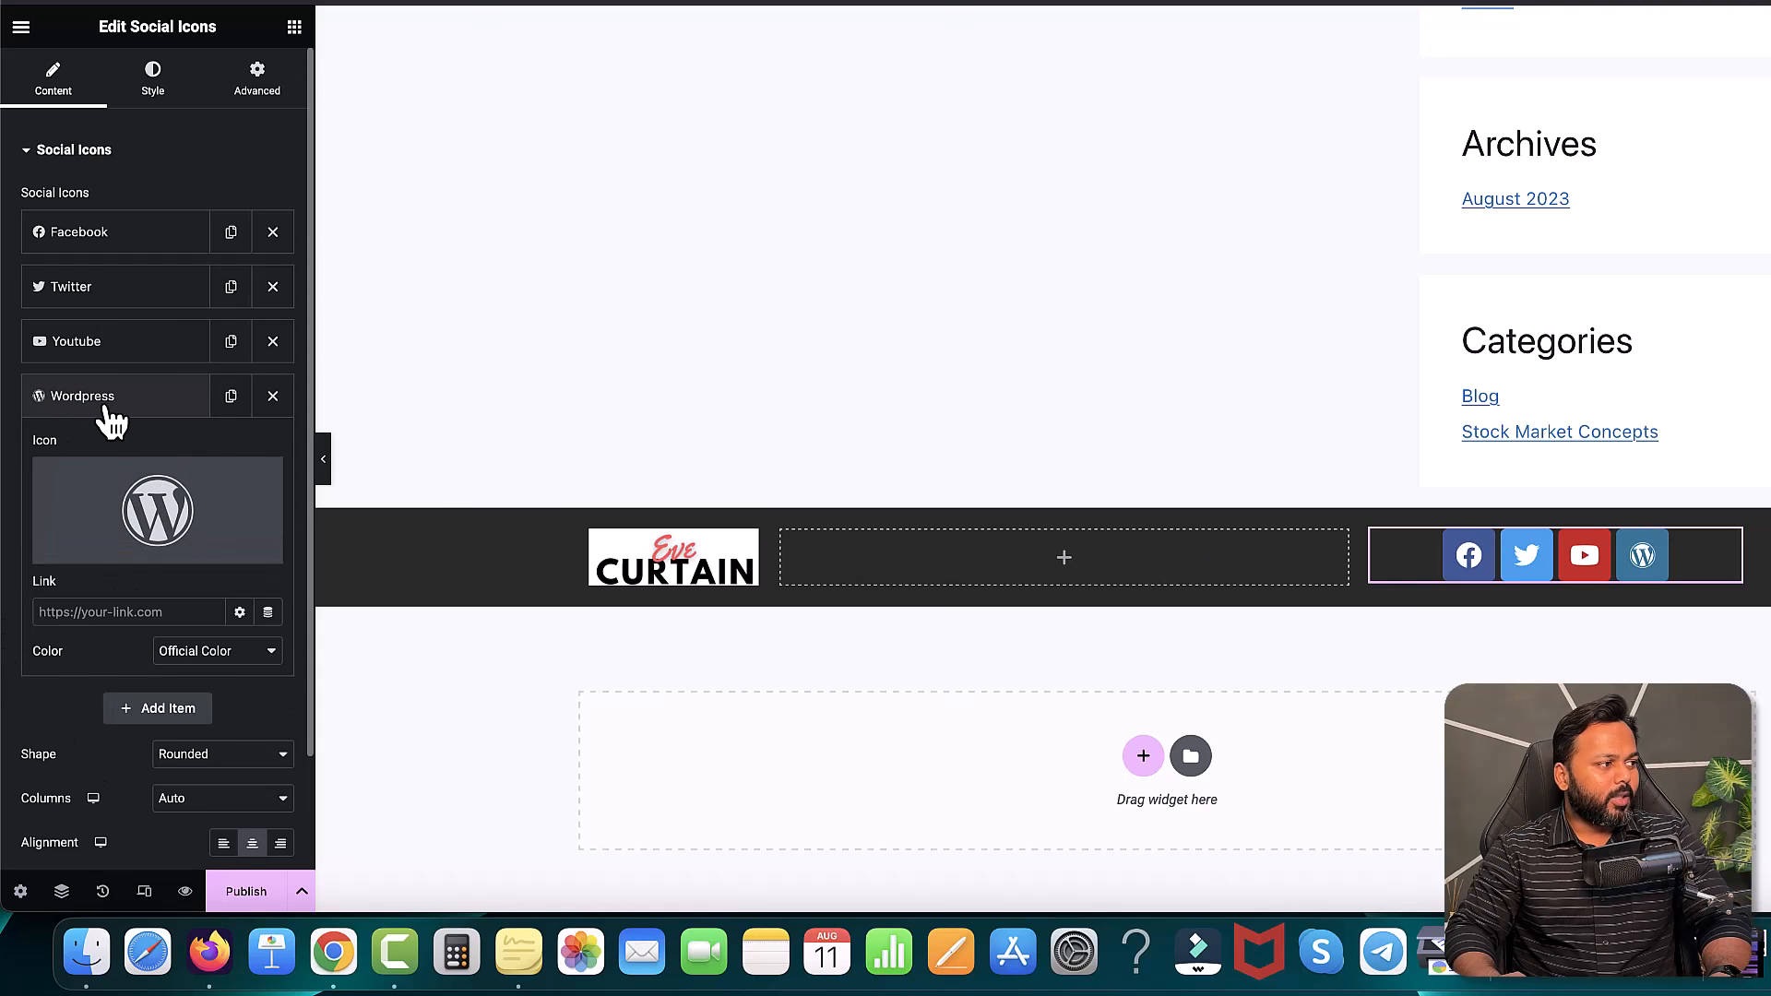
{"action": "mouse_move", "coordinate": [92, 572]}
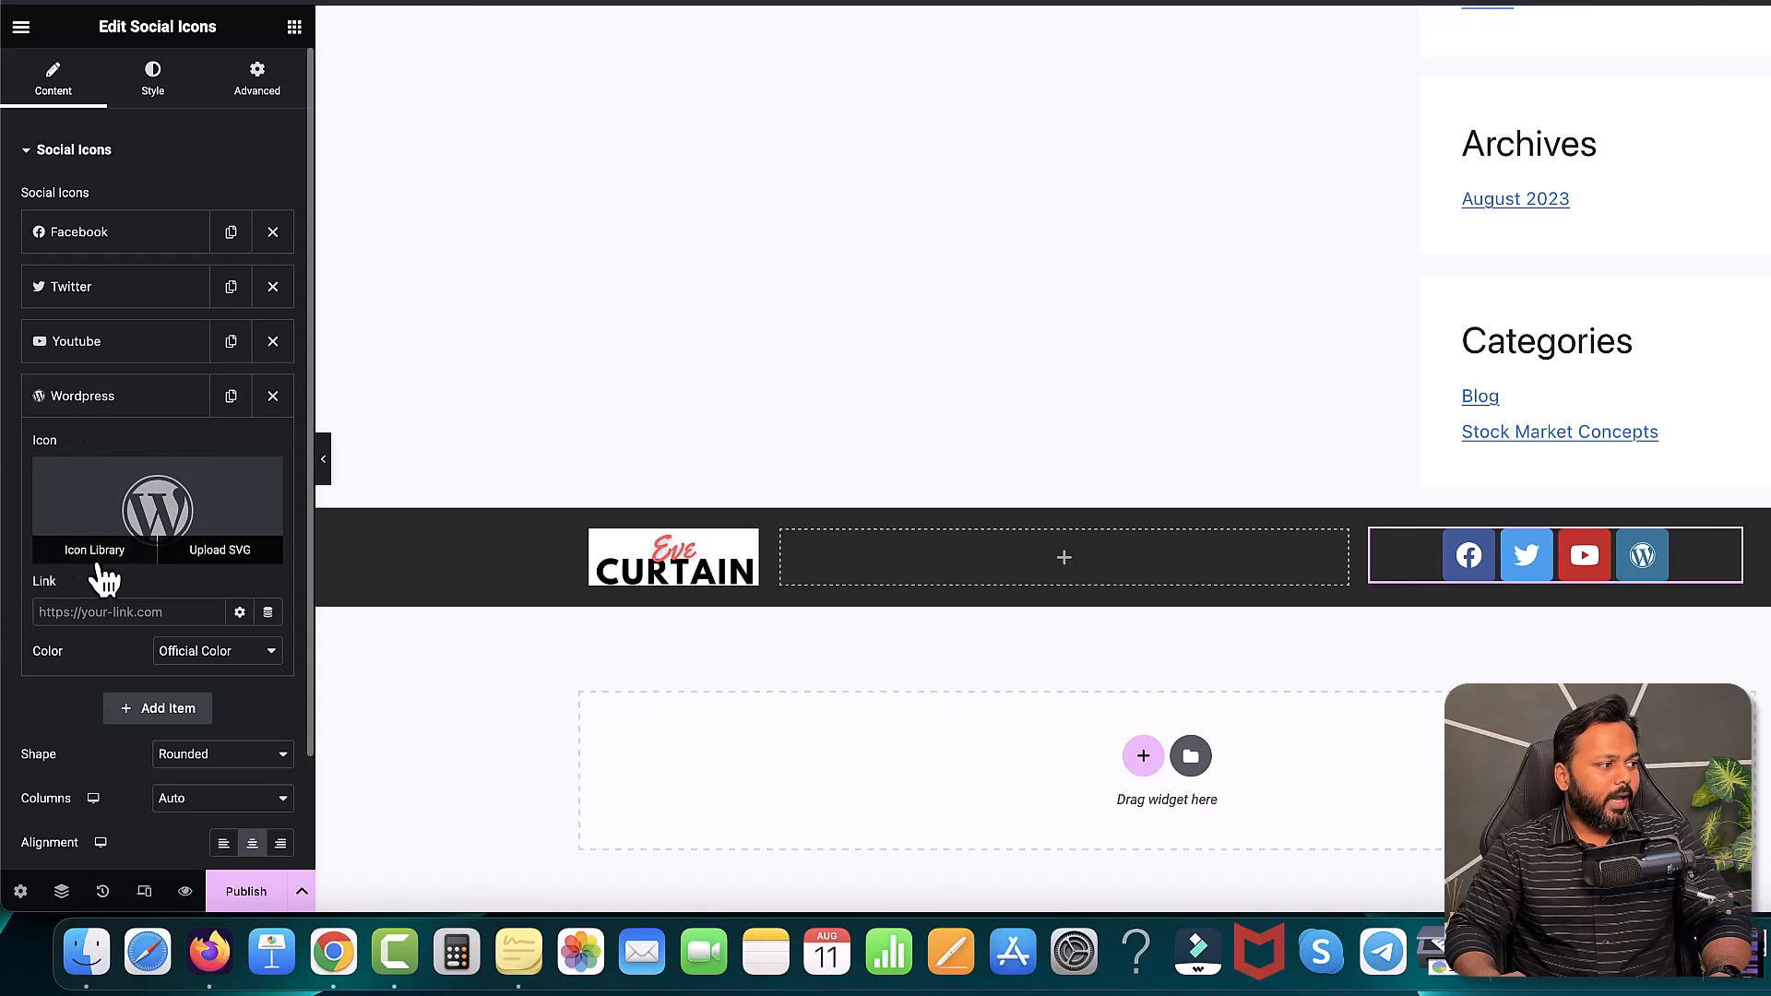
{"action": "left_click", "coordinate": [102, 552]}
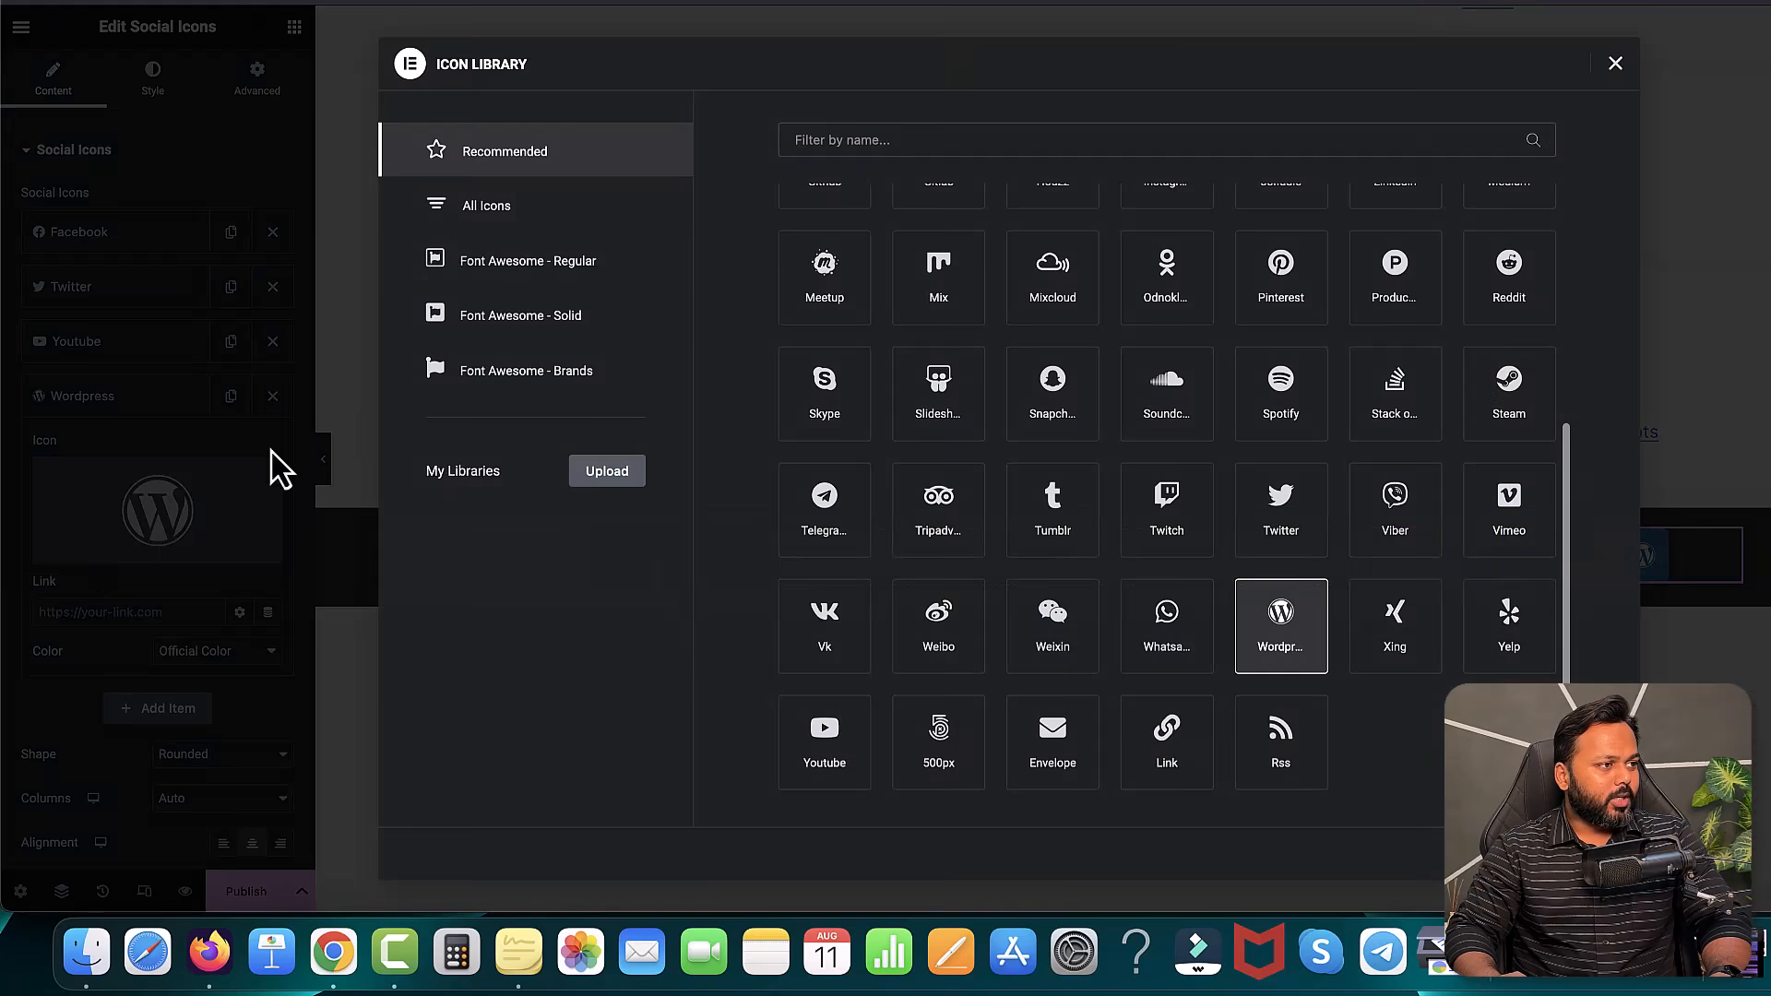
{"action": "type", "text": "inss"}
{"action": "key", "text": "BackSpace"}
{"action": "type", "text": "s"}
{"action": "key", "text": "BackSpace"}
{"action": "type", "text": "t"}
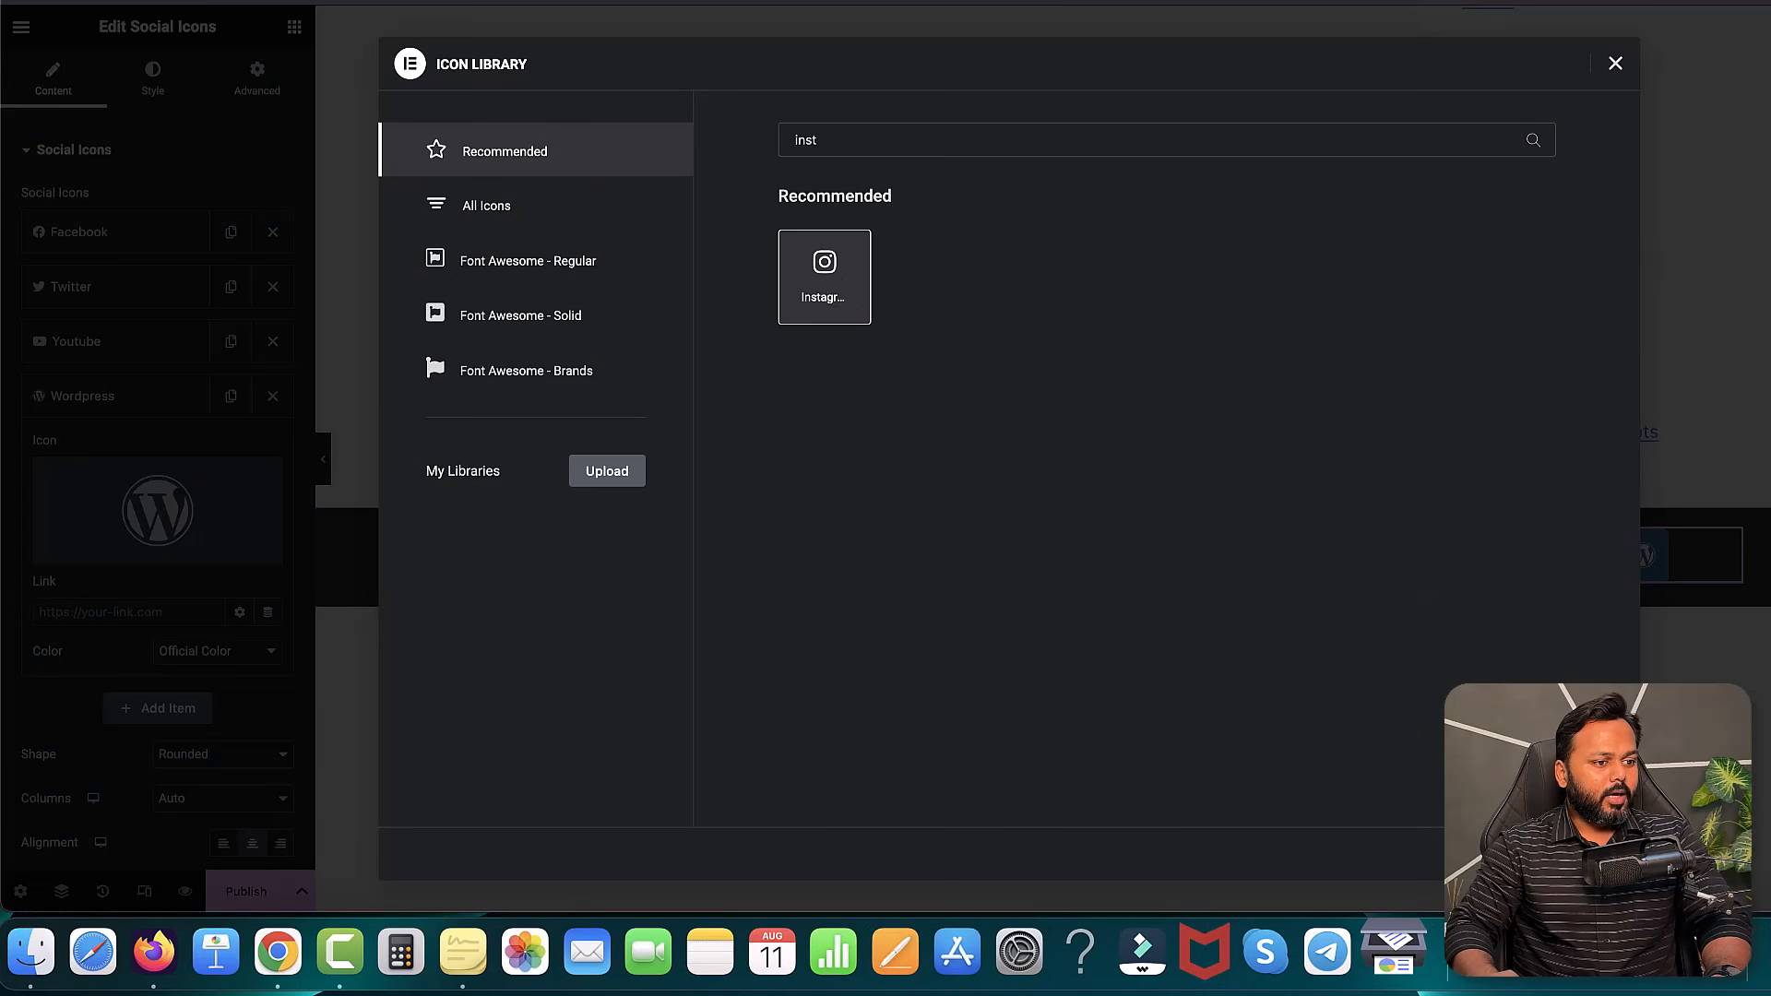
{"action": "double_click", "coordinate": [840, 294]}
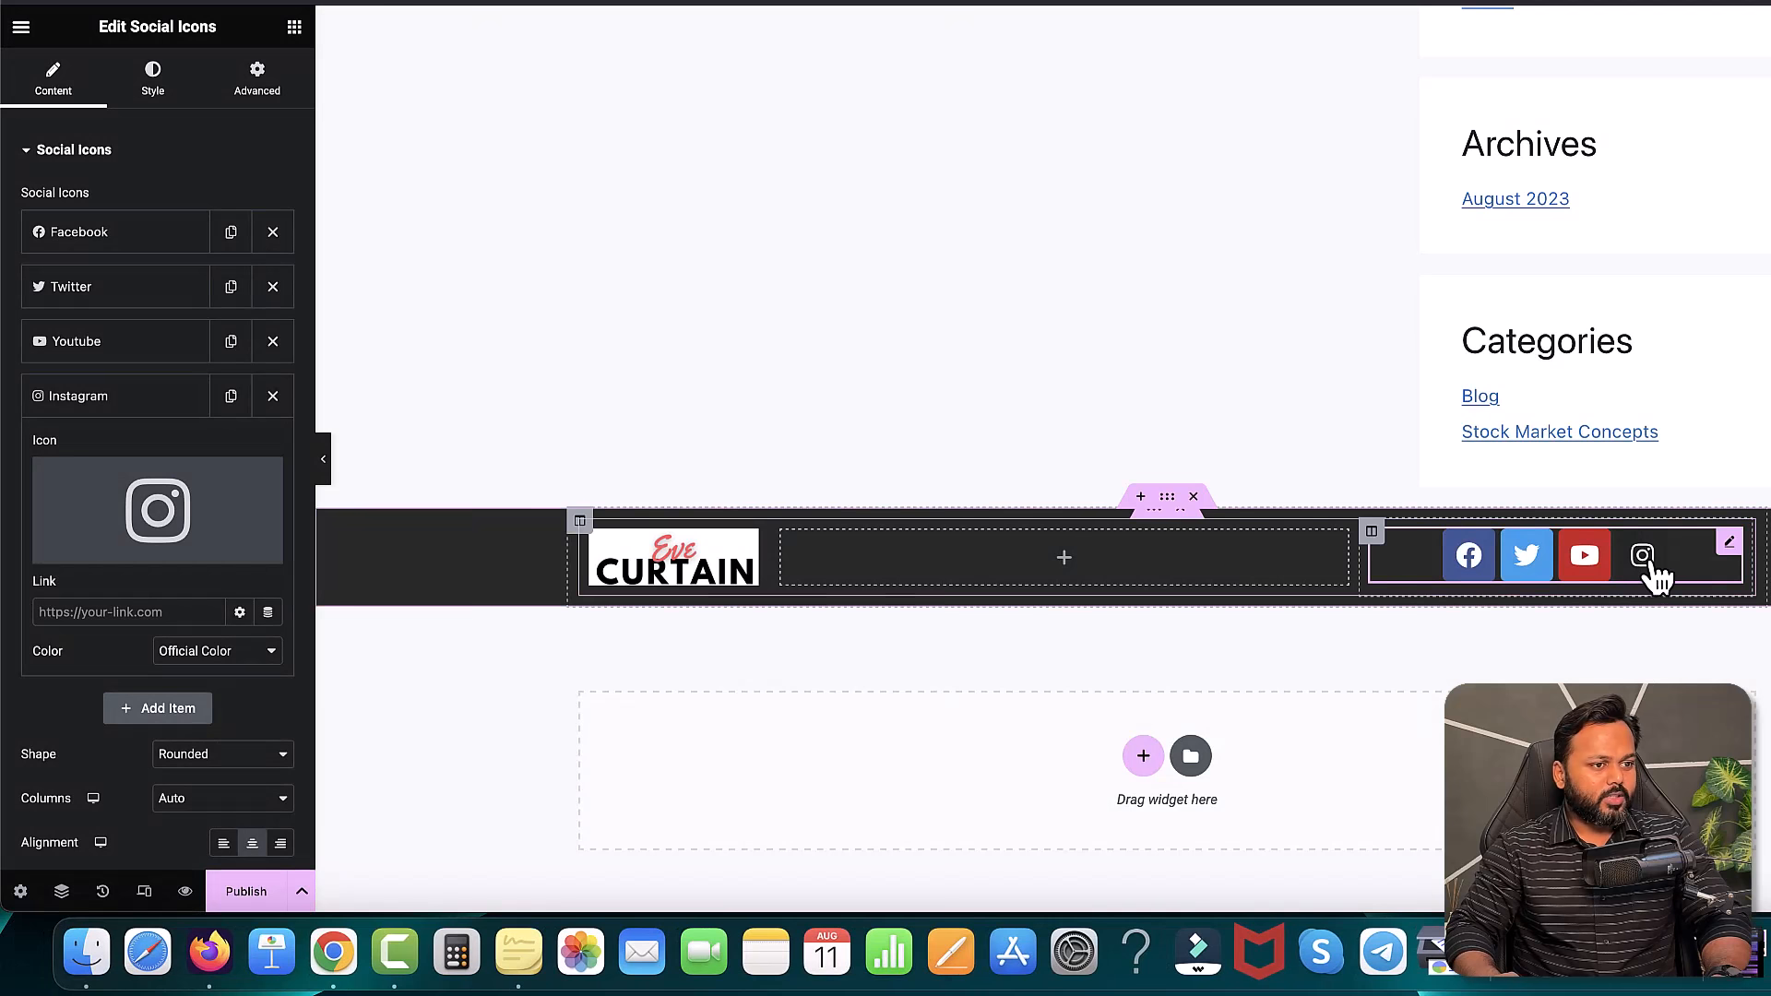
{"action": "left_click", "coordinate": [138, 613]}
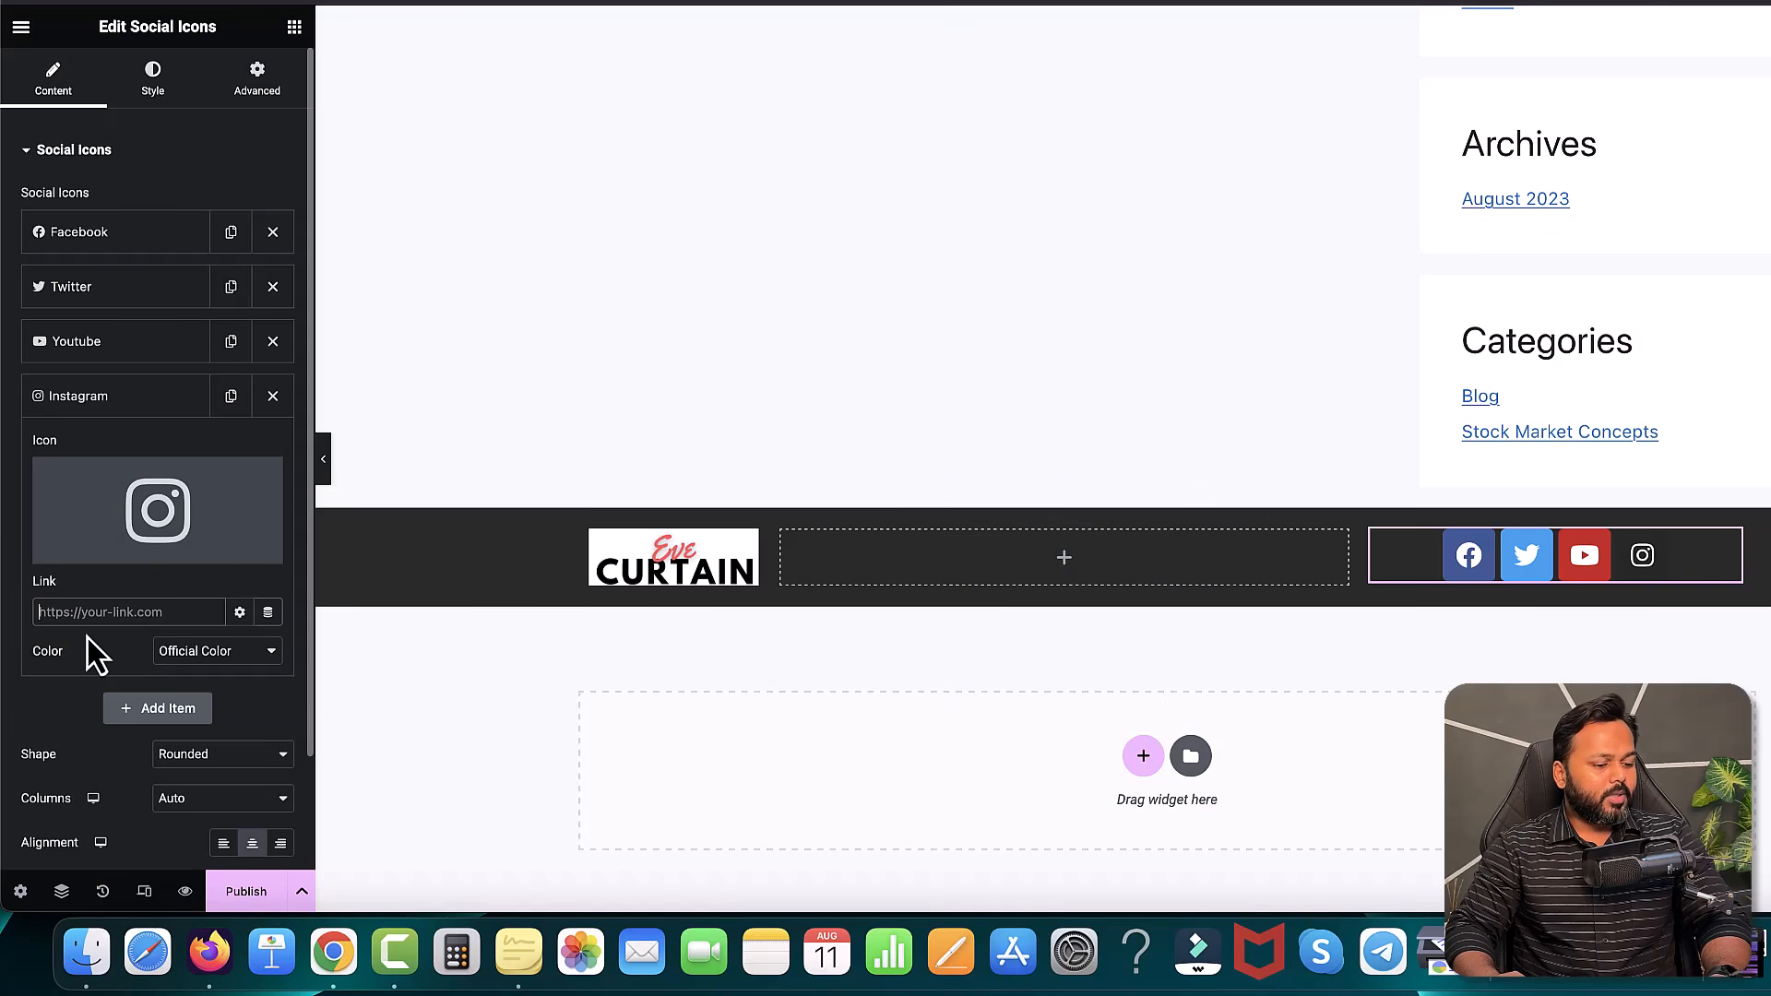
{"action": "type", "text": "https:/"}
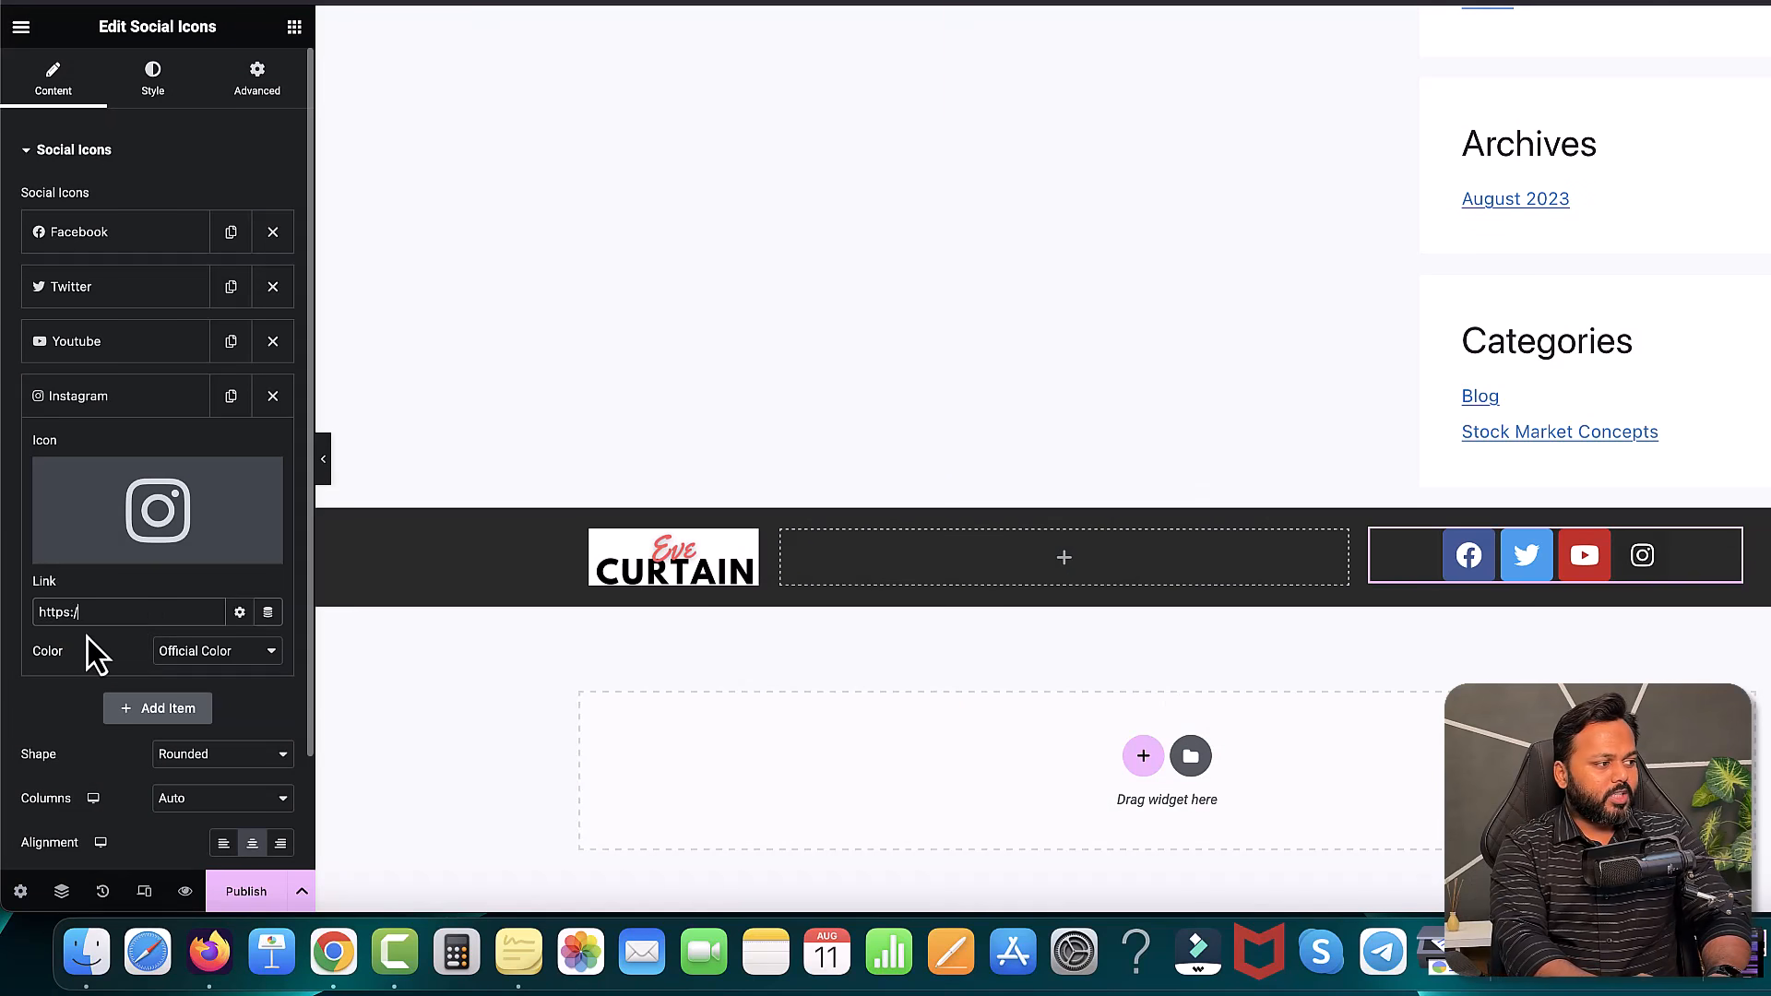
{"action": "type", "text": "/instagram.com/only"}
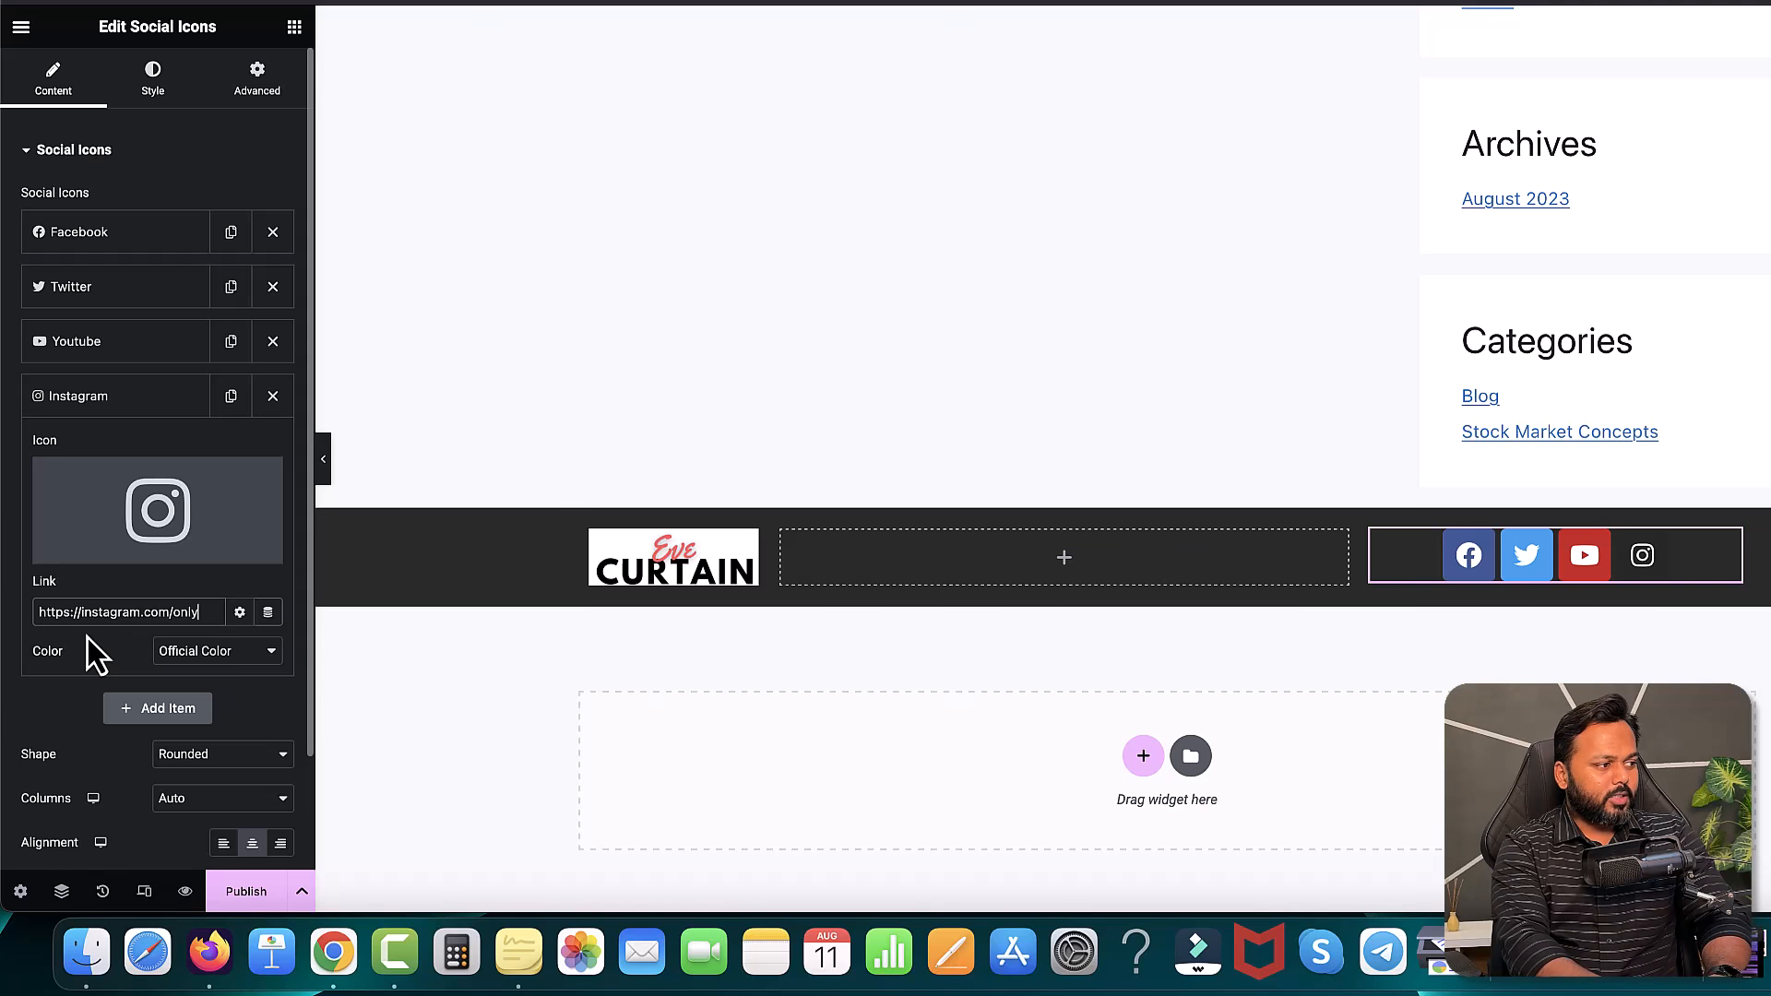
{"action": "type", "text": "saddam"}
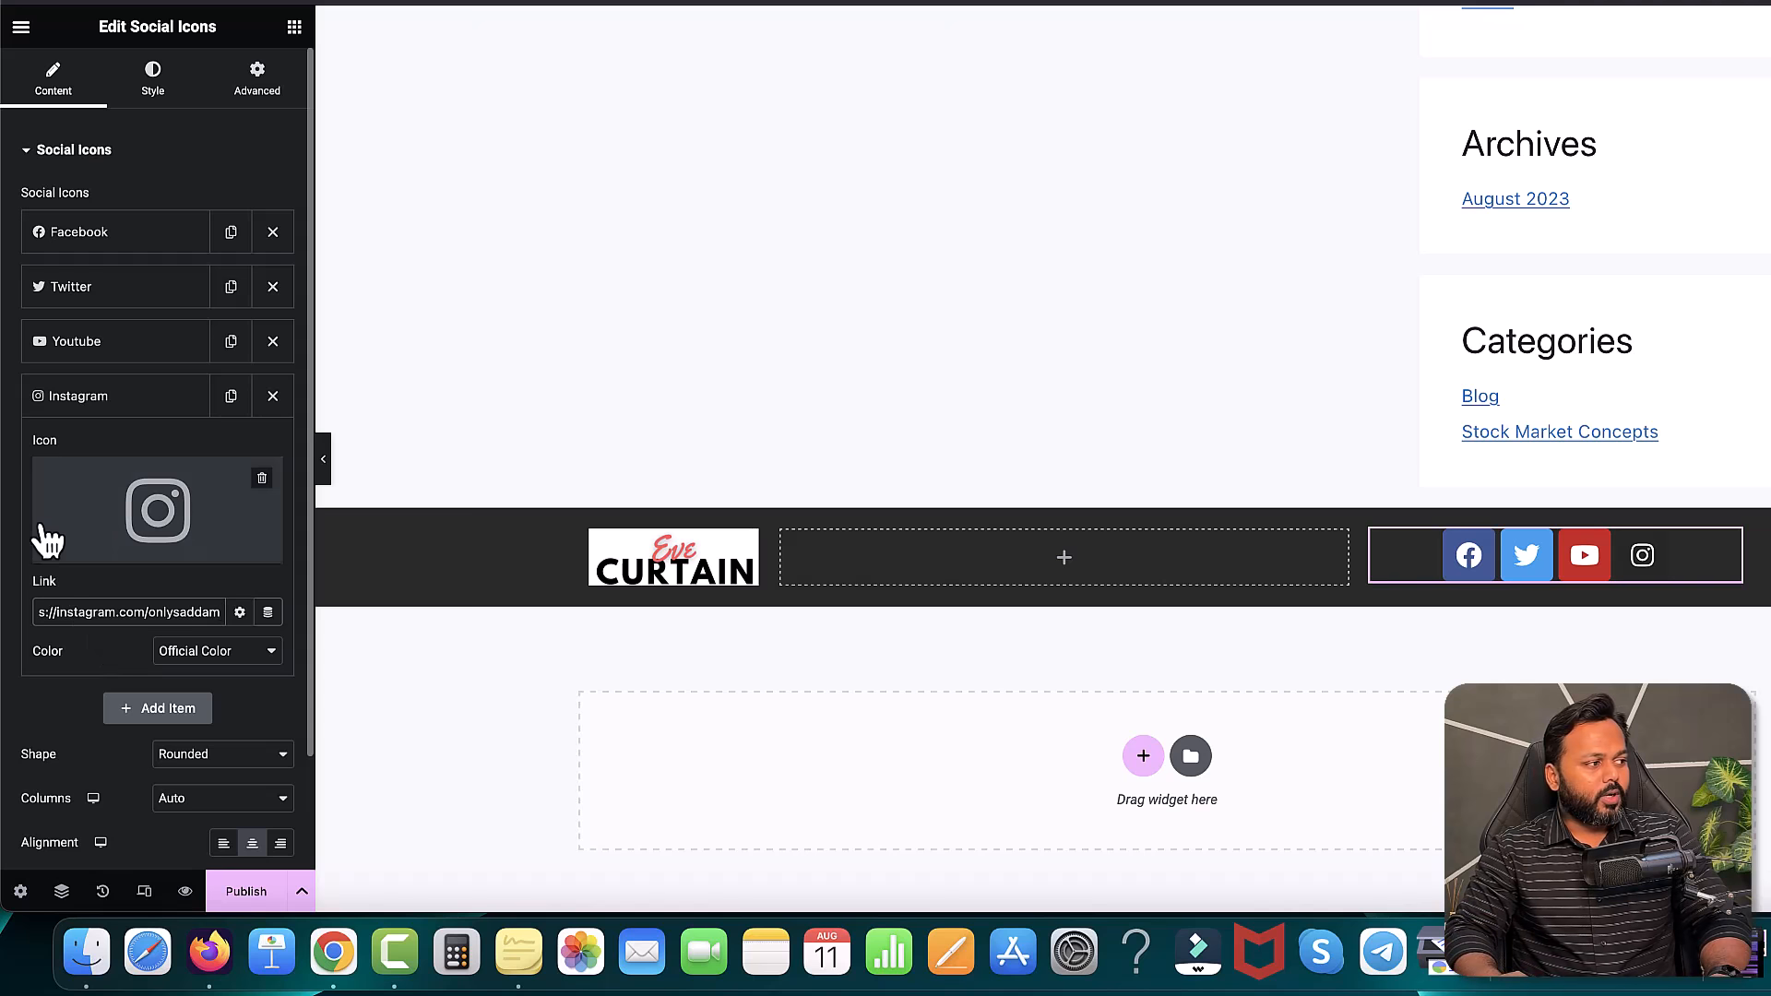
{"action": "left_click", "coordinate": [132, 399]}
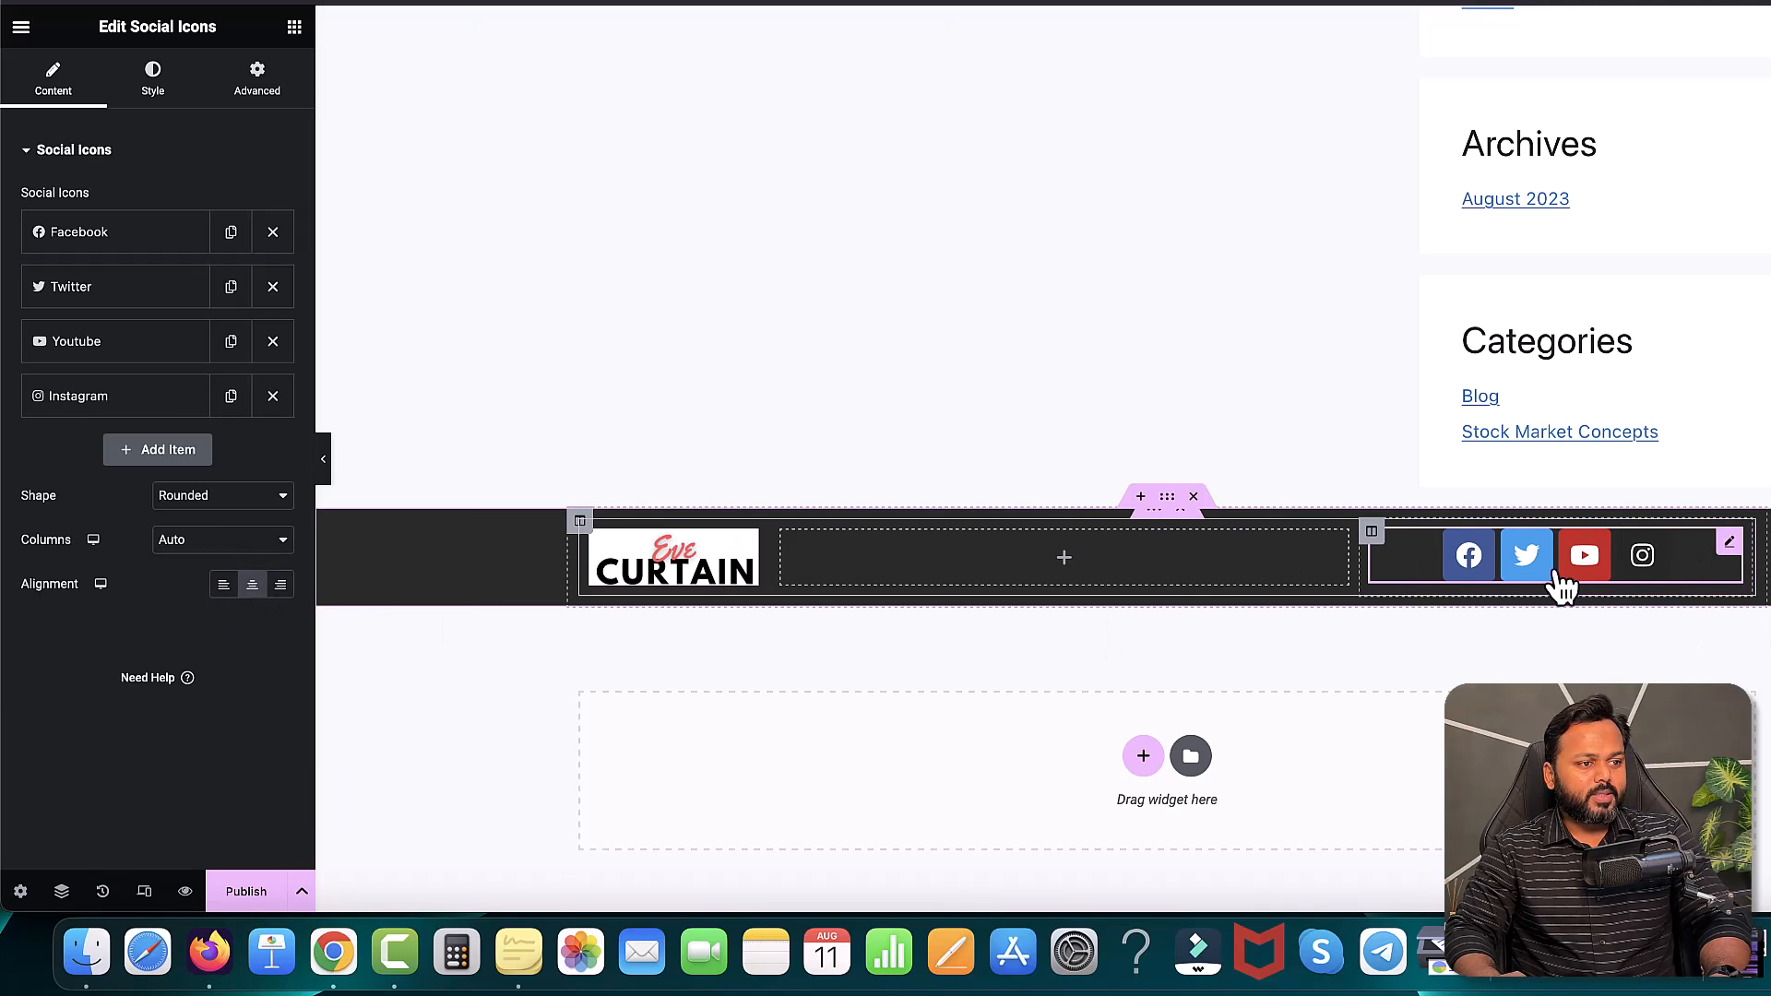
- Right-align the social icons and set their icon size to 15
{"action": "left_click", "coordinate": [281, 585]}
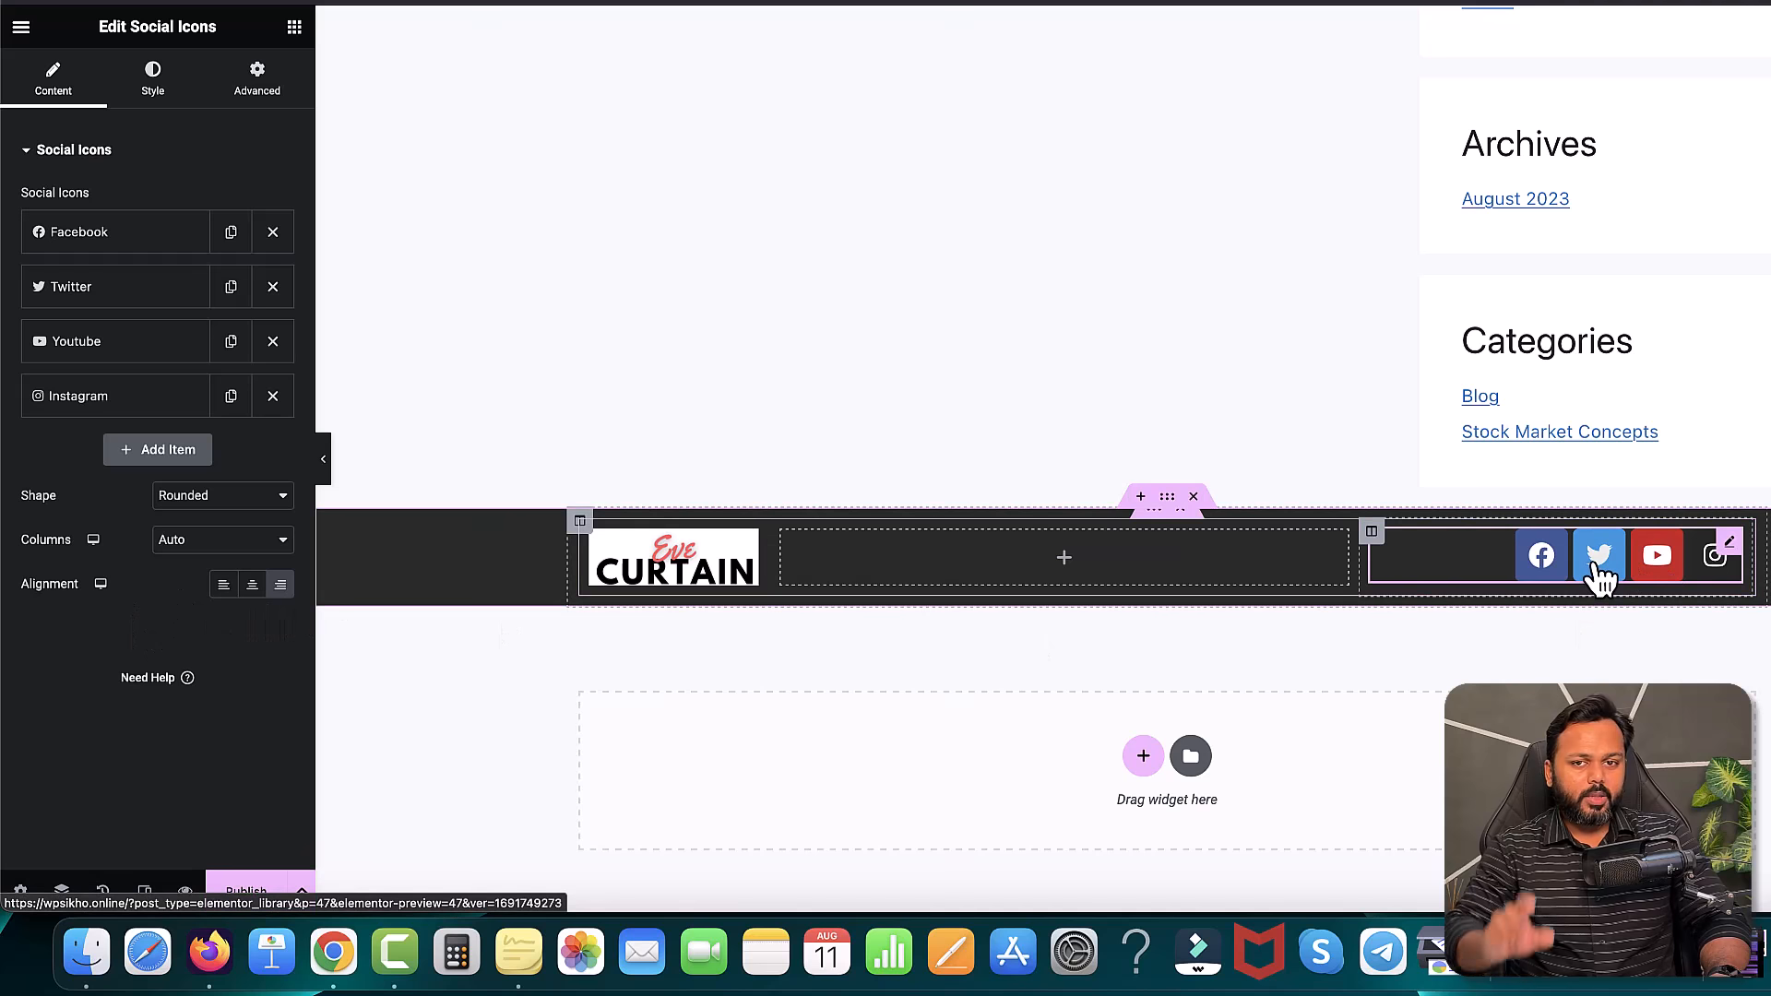
{"action": "left_click", "coordinate": [162, 83]}
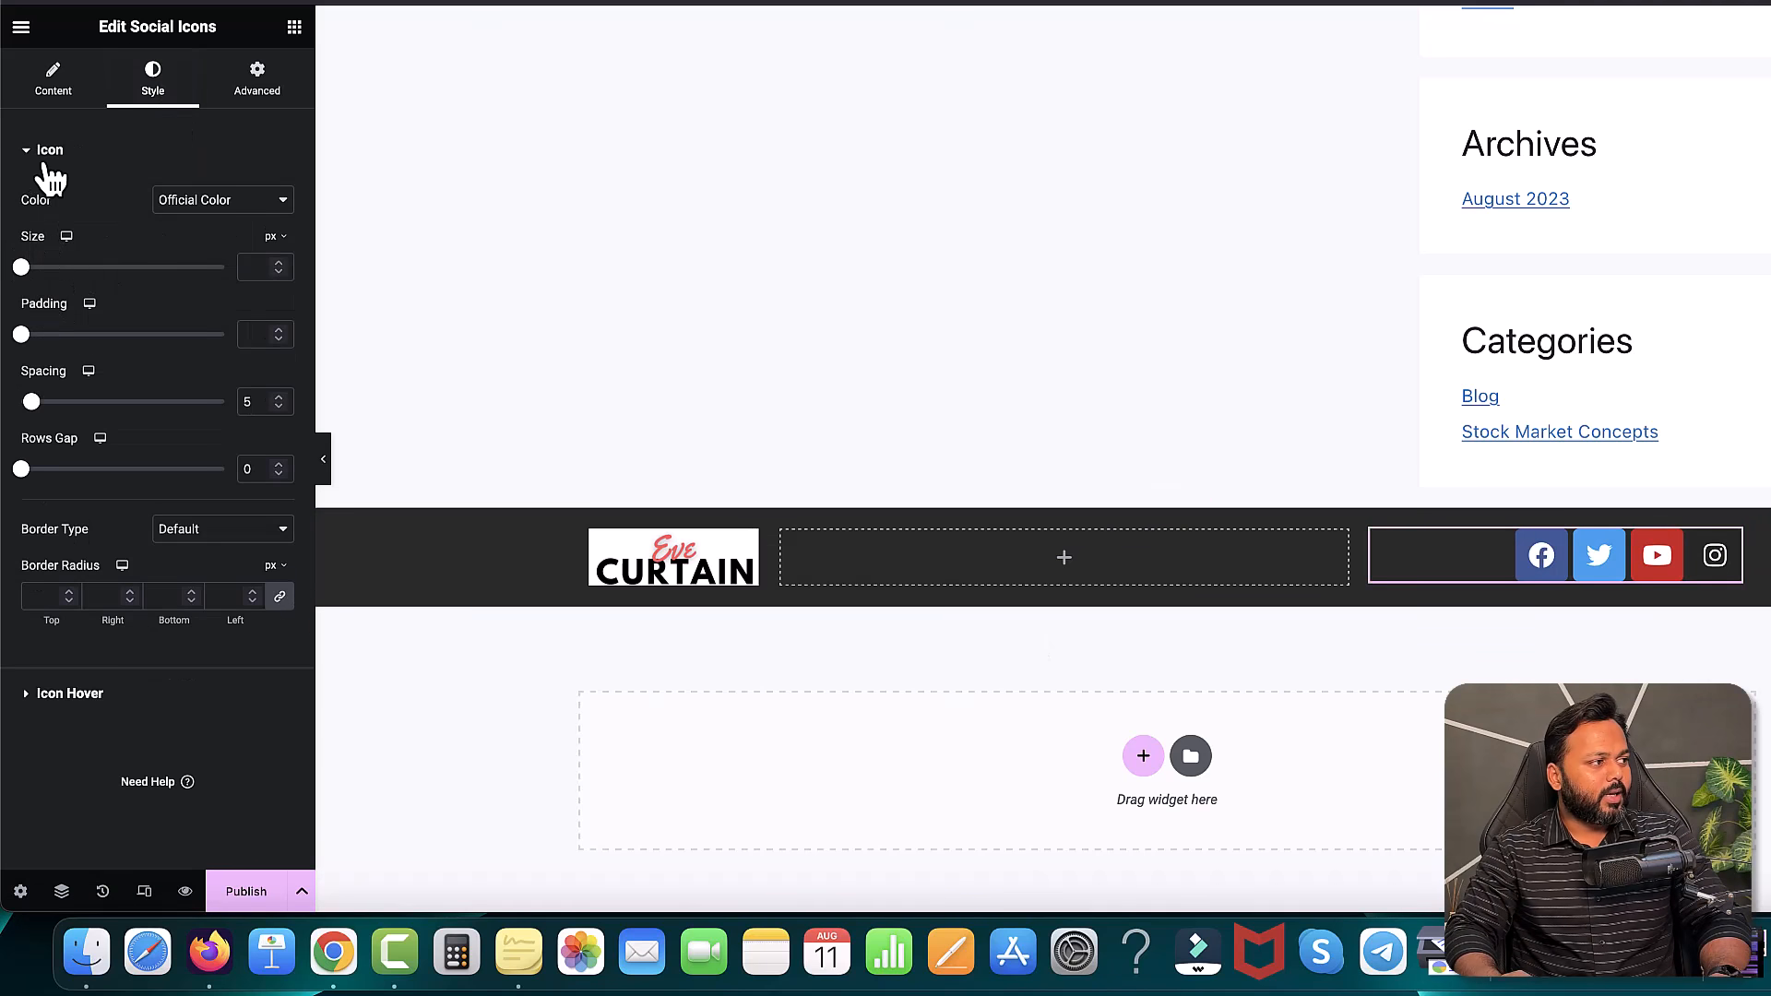
{"action": "left_click_drag", "start_coordinate": [20, 267], "coordinate": [27, 269]}
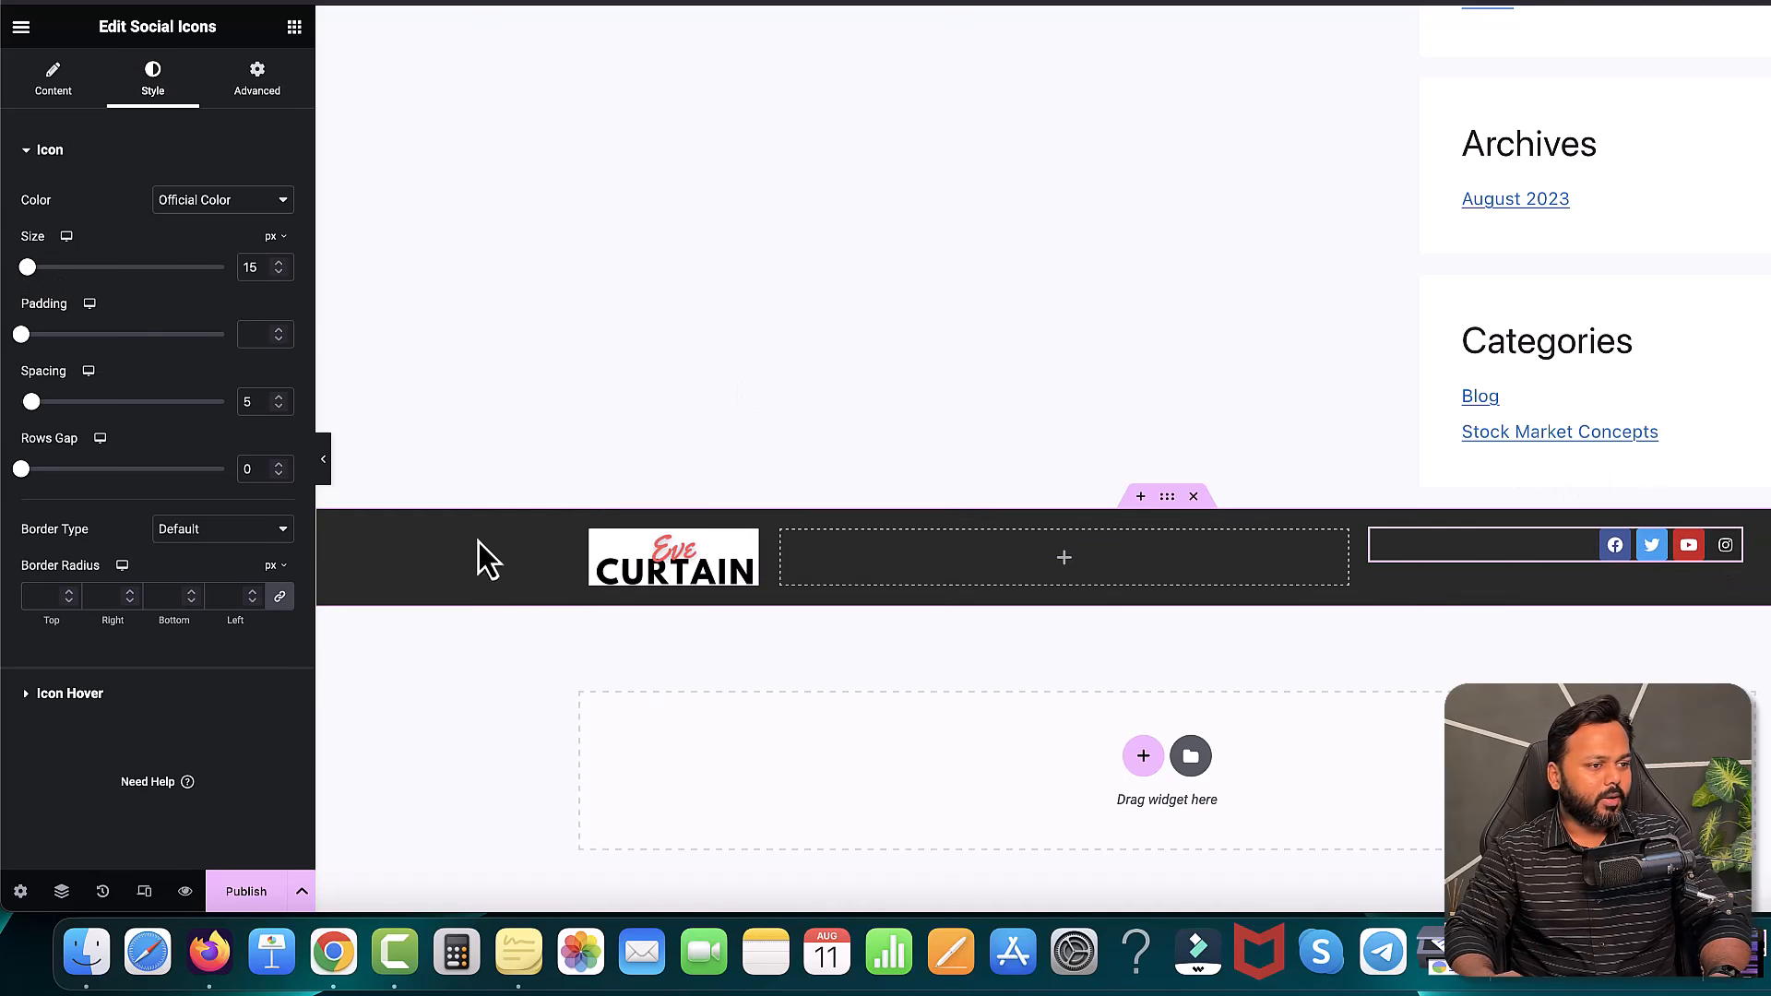
{"action": "left_click", "coordinate": [1066, 559]}
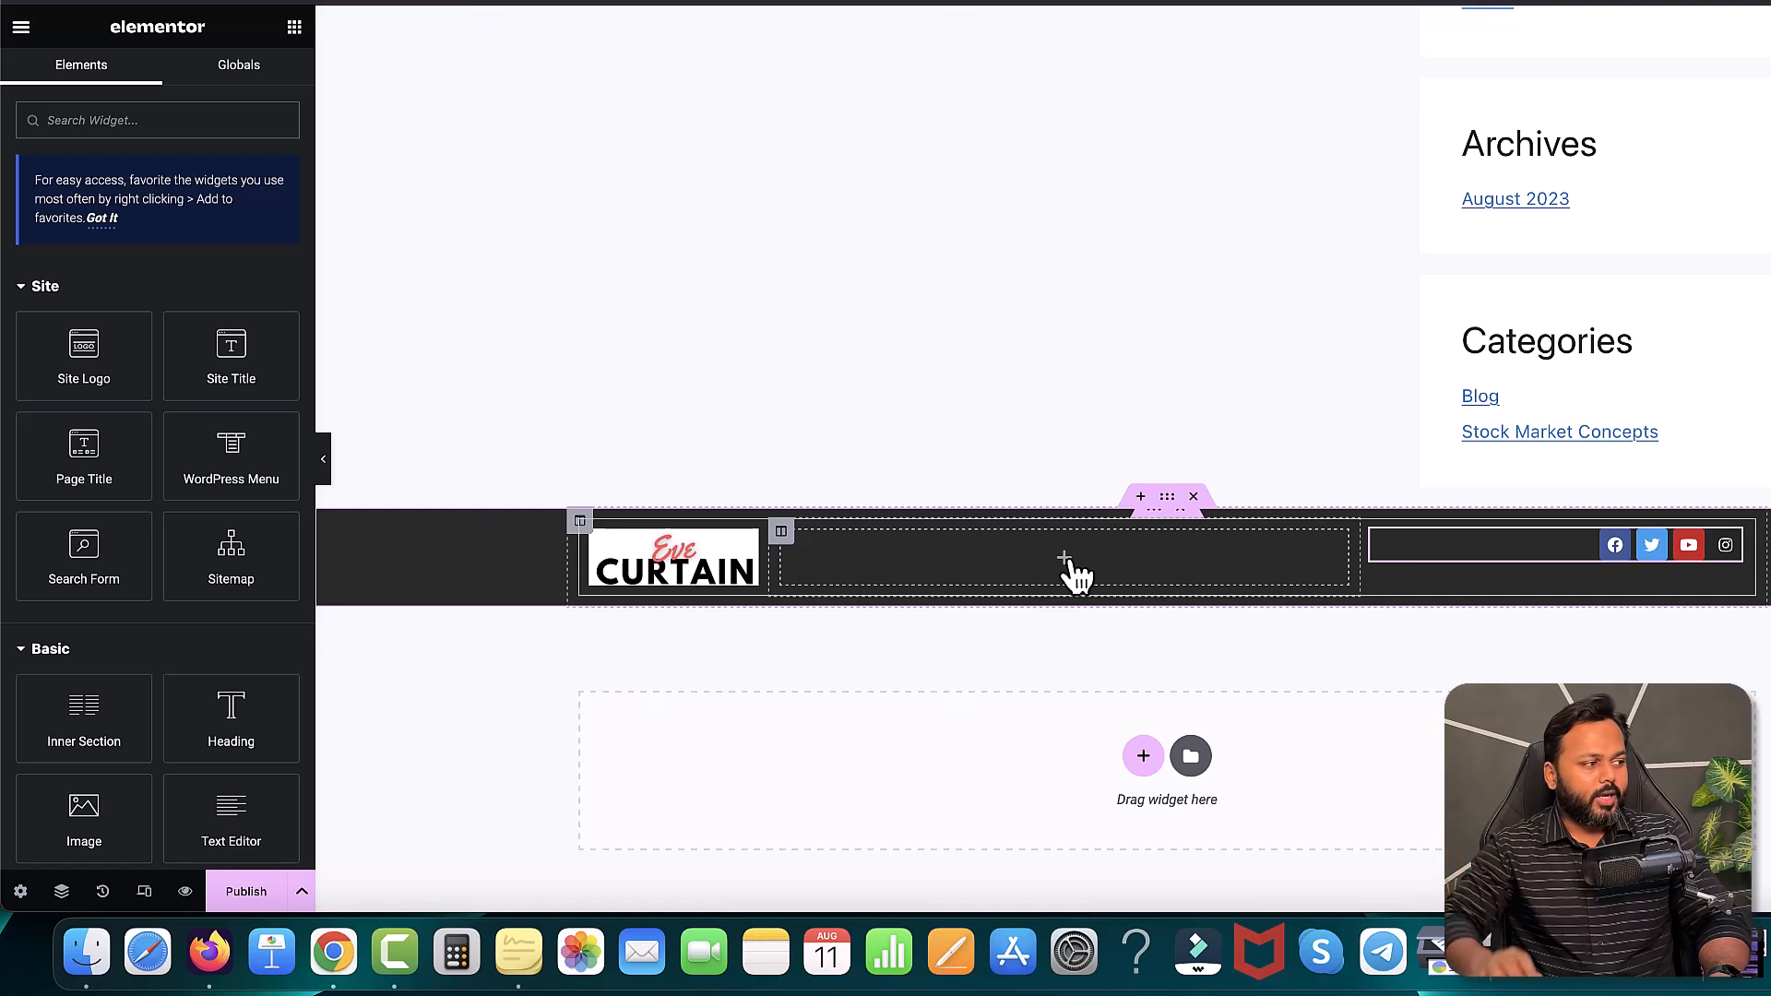
- Put a Text Editor in the middle column reading 'Copyright 2023 | All Rights Reserved | Blog by' plus the author's name
{"action": "scroll", "coordinate": [83, 572], "scroll_direction": "down", "scroll_amount": 3}
{"action": "left_click_drag", "start_coordinate": [217, 628], "coordinate": [921, 633]}
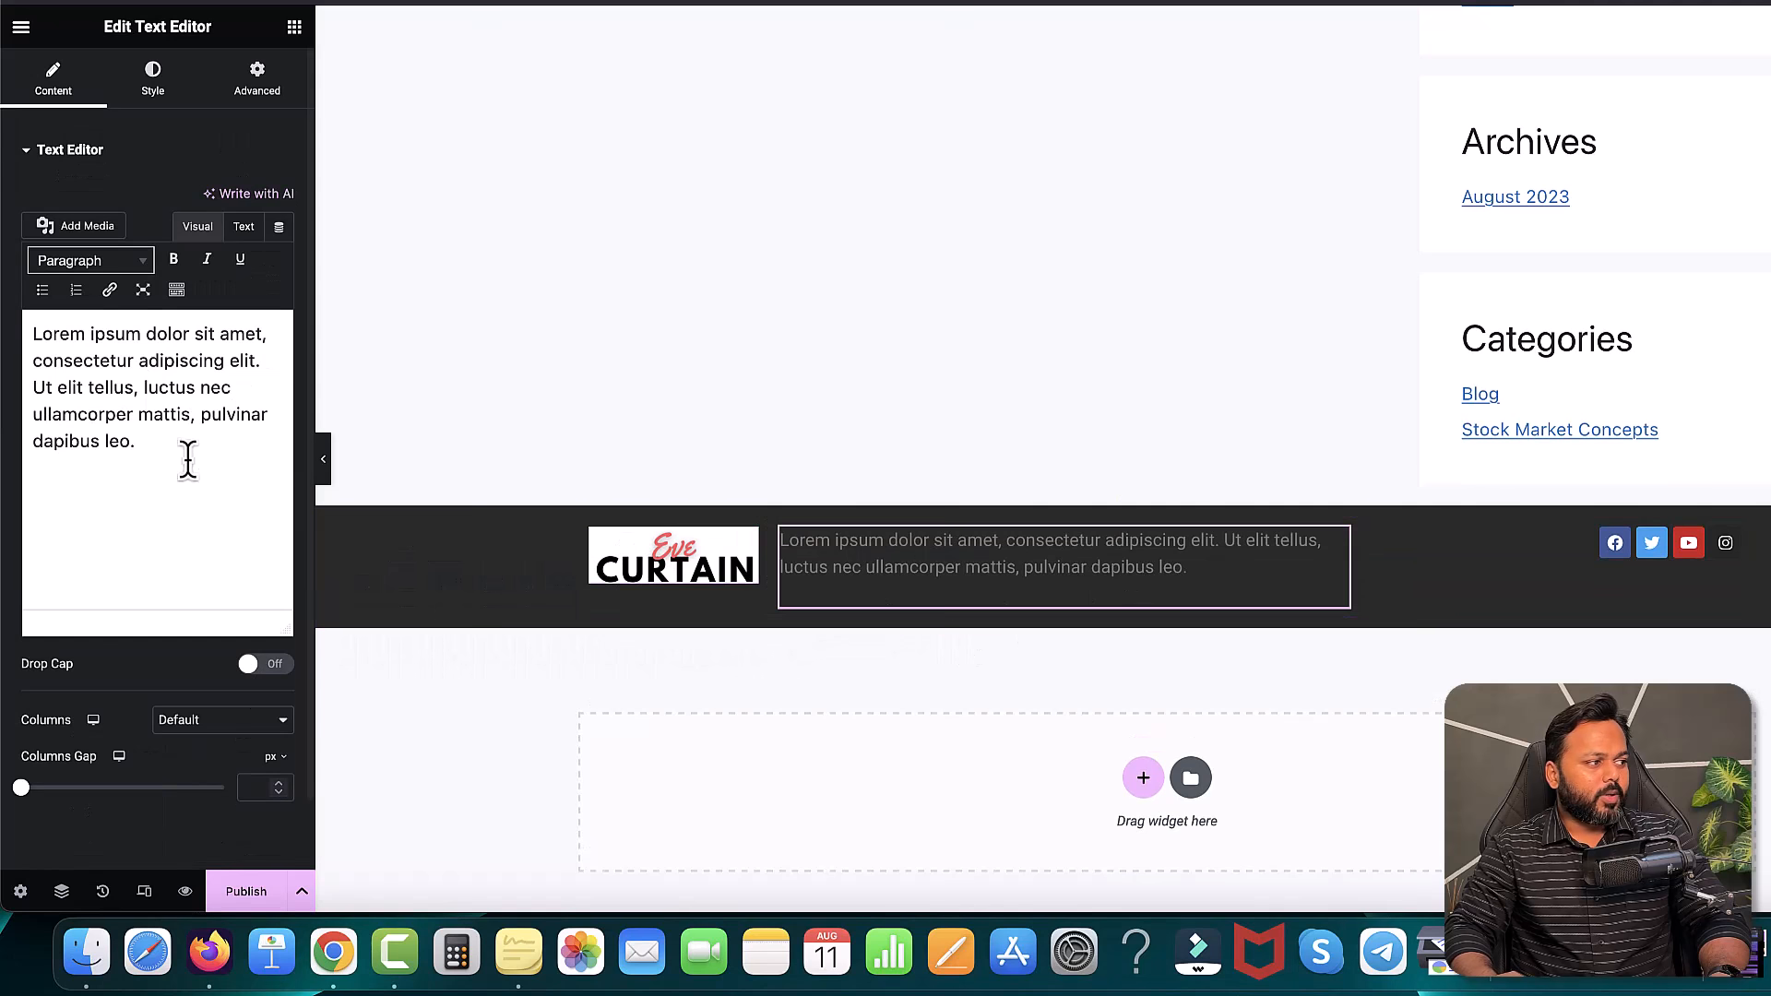
{"action": "left_click_drag", "start_coordinate": [157, 459], "coordinate": [19, 334]}
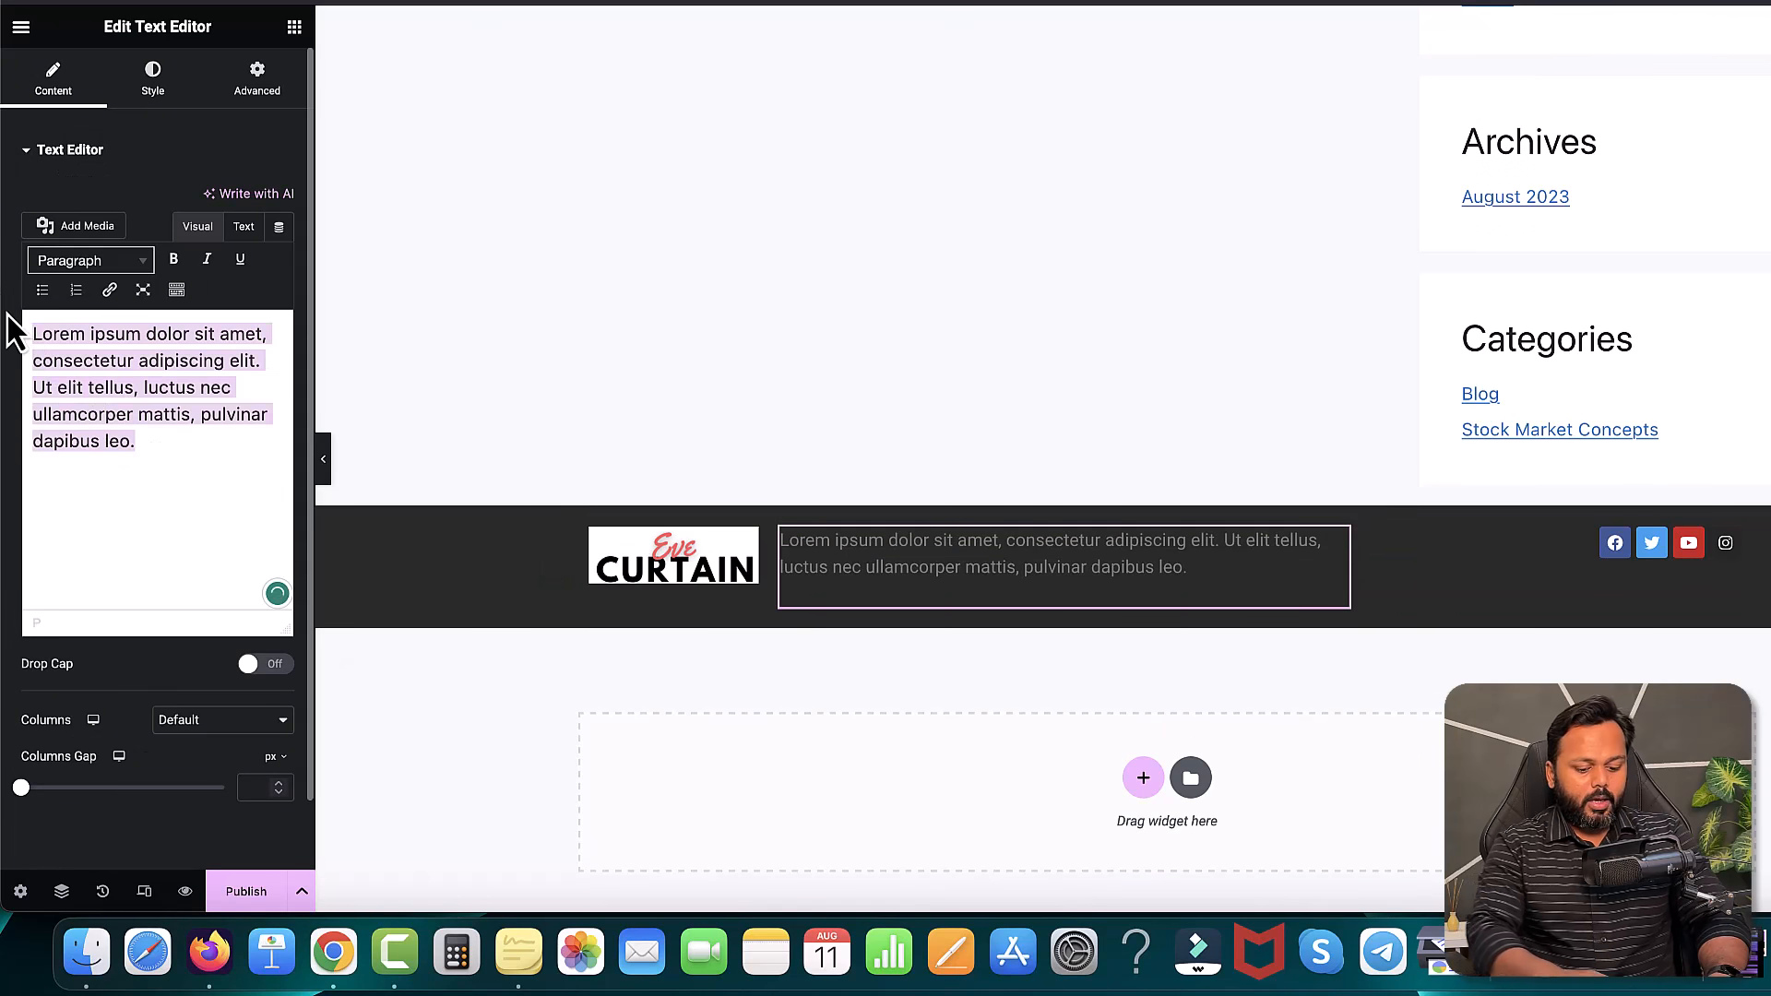
{"action": "key", "text": "BackSpace"}
{"action": "type", "text": "Copyright 2023 | All Rights Reserved | Blog by Saddam Kassim"}
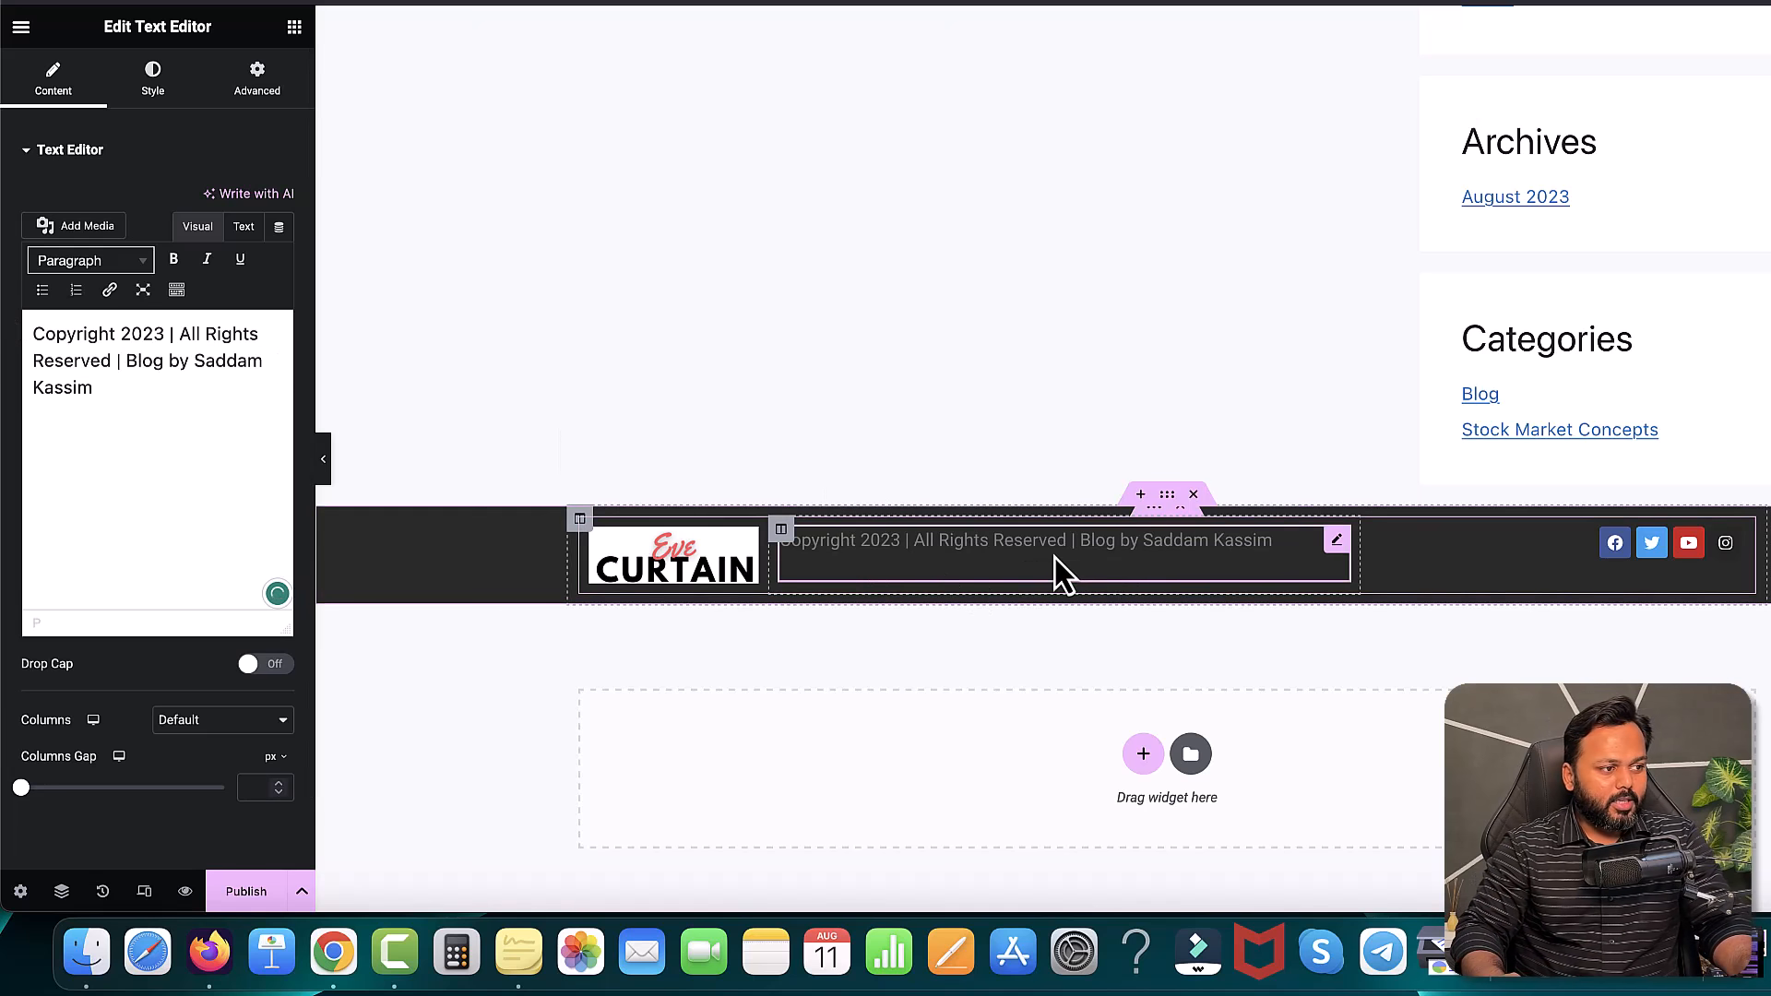
{"action": "left_click_drag", "start_coordinate": [96, 392], "coordinate": [31, 330]}
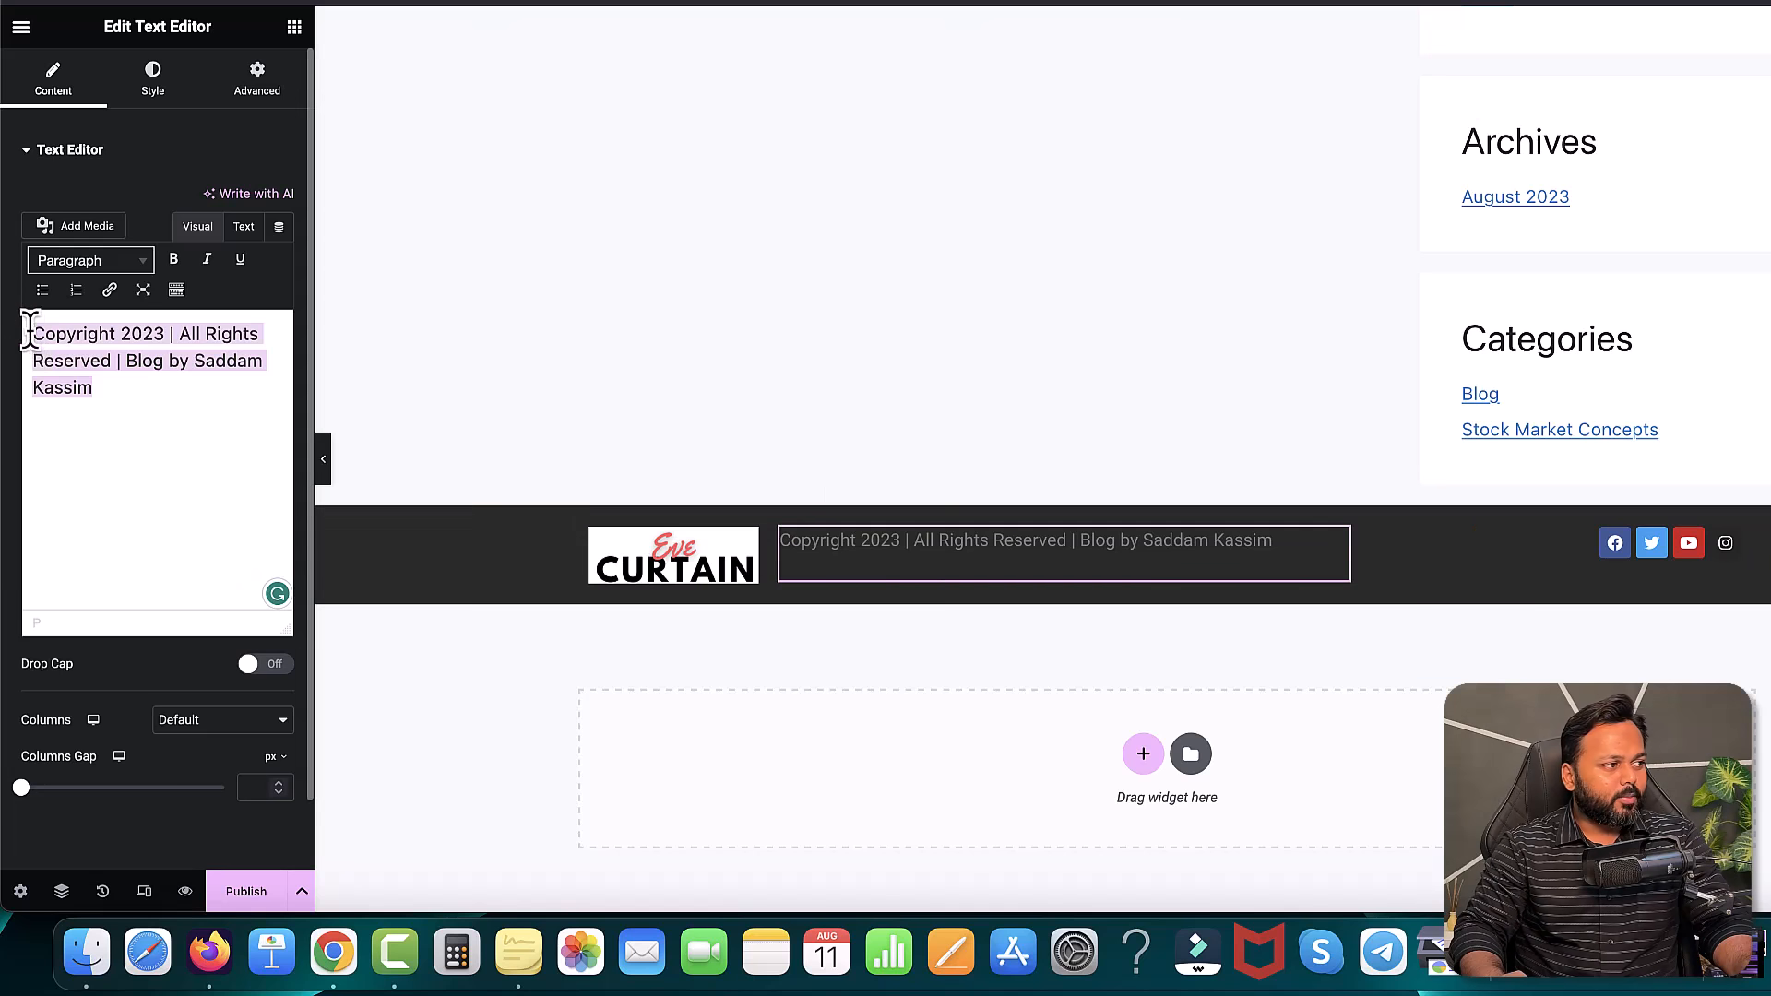
{"action": "left_click", "coordinate": [192, 522]}
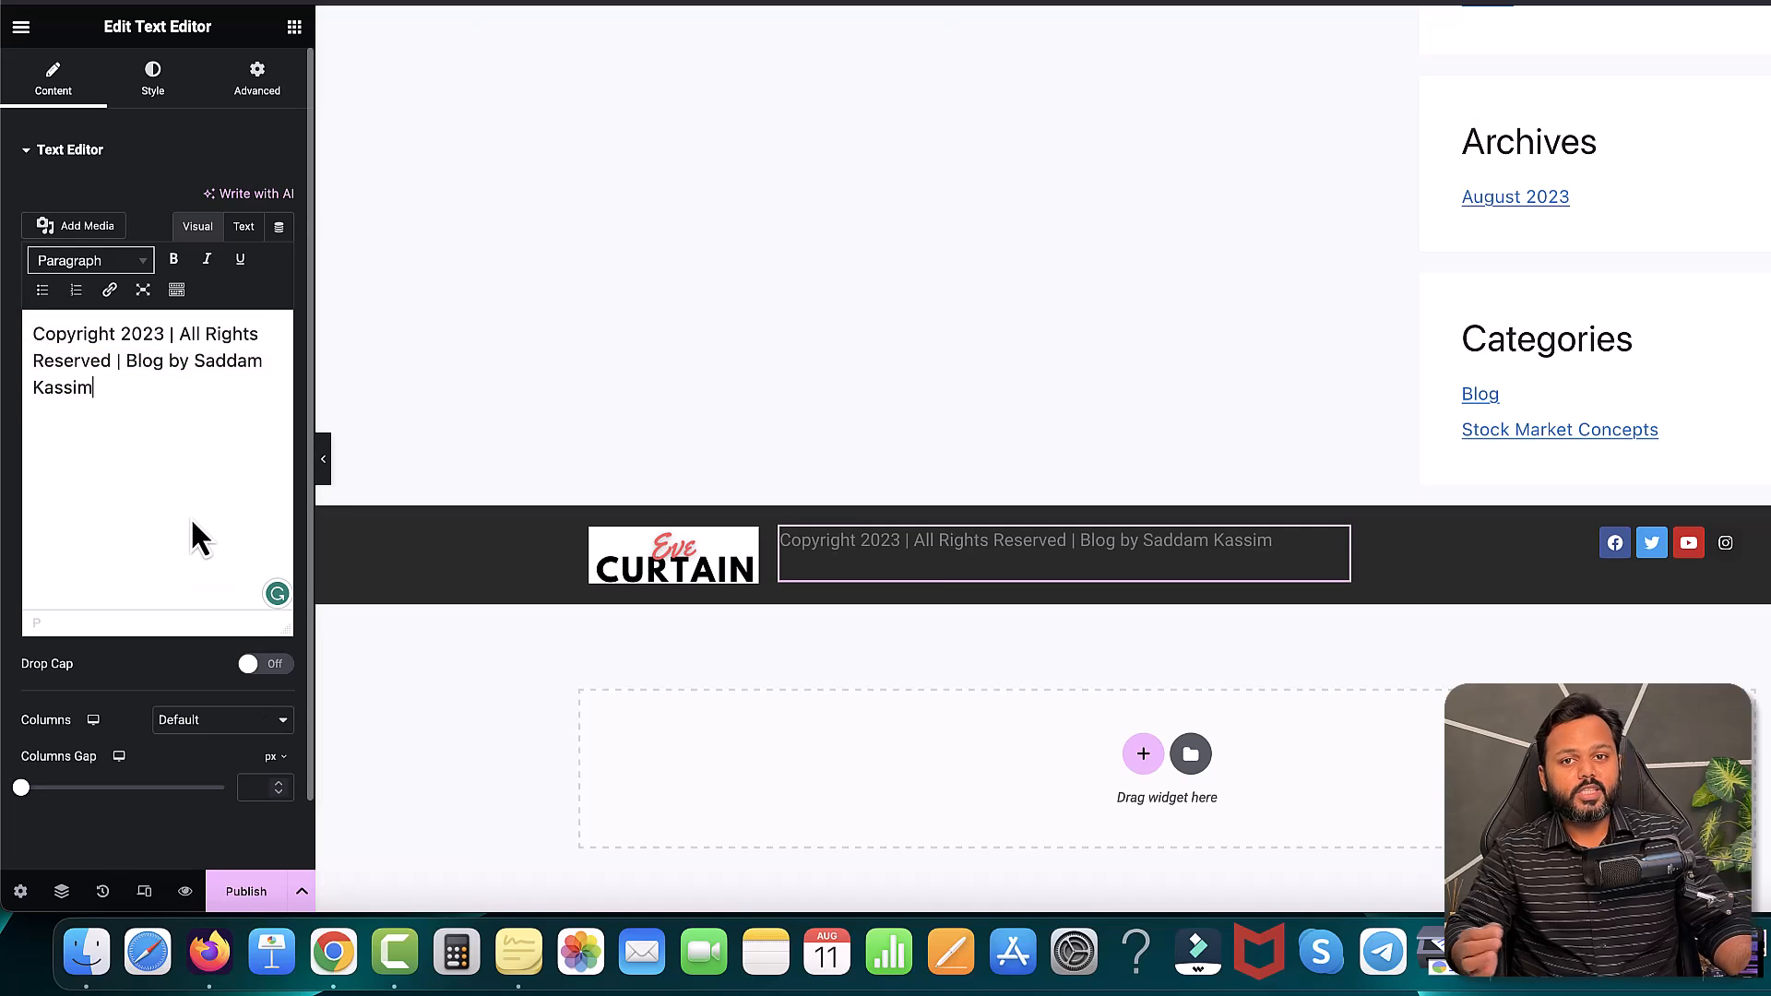
- Set the copyright text colour to near-white and its typography size to 14 px
{"action": "left_click", "coordinate": [151, 79]}
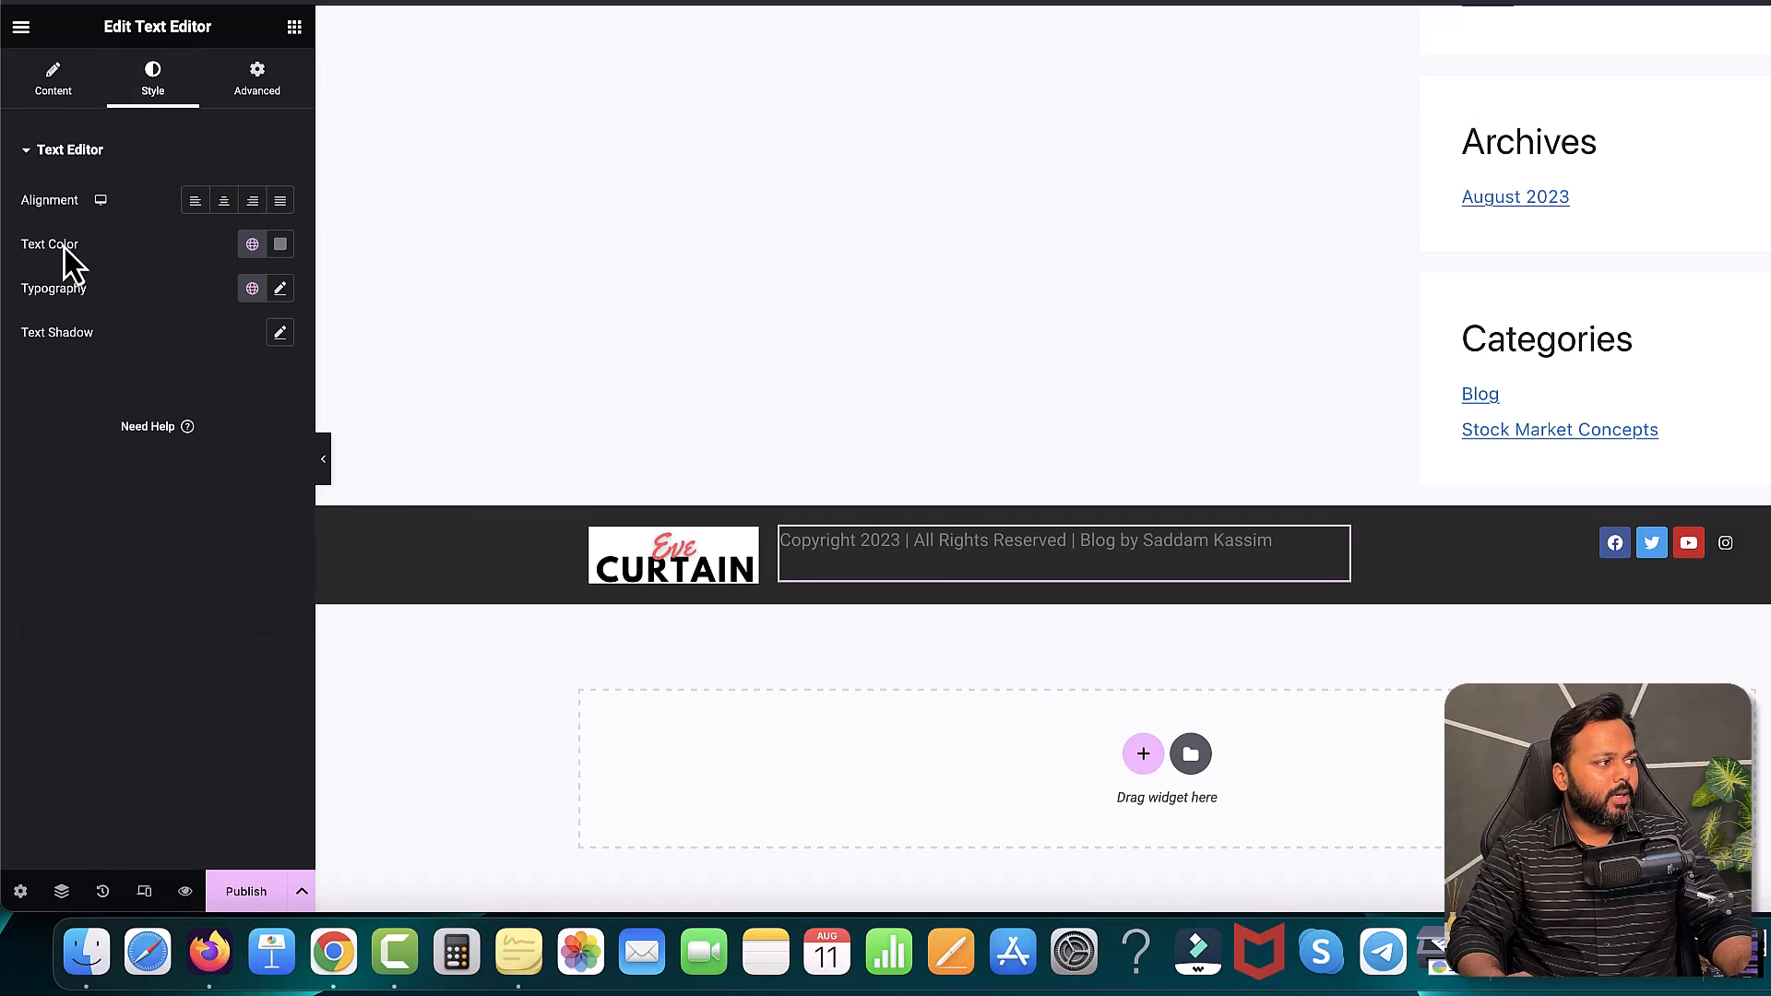
{"action": "left_click", "coordinate": [280, 244]}
{"action": "left_click_drag", "start_coordinate": [244, 395], "coordinate": [148, 334]}
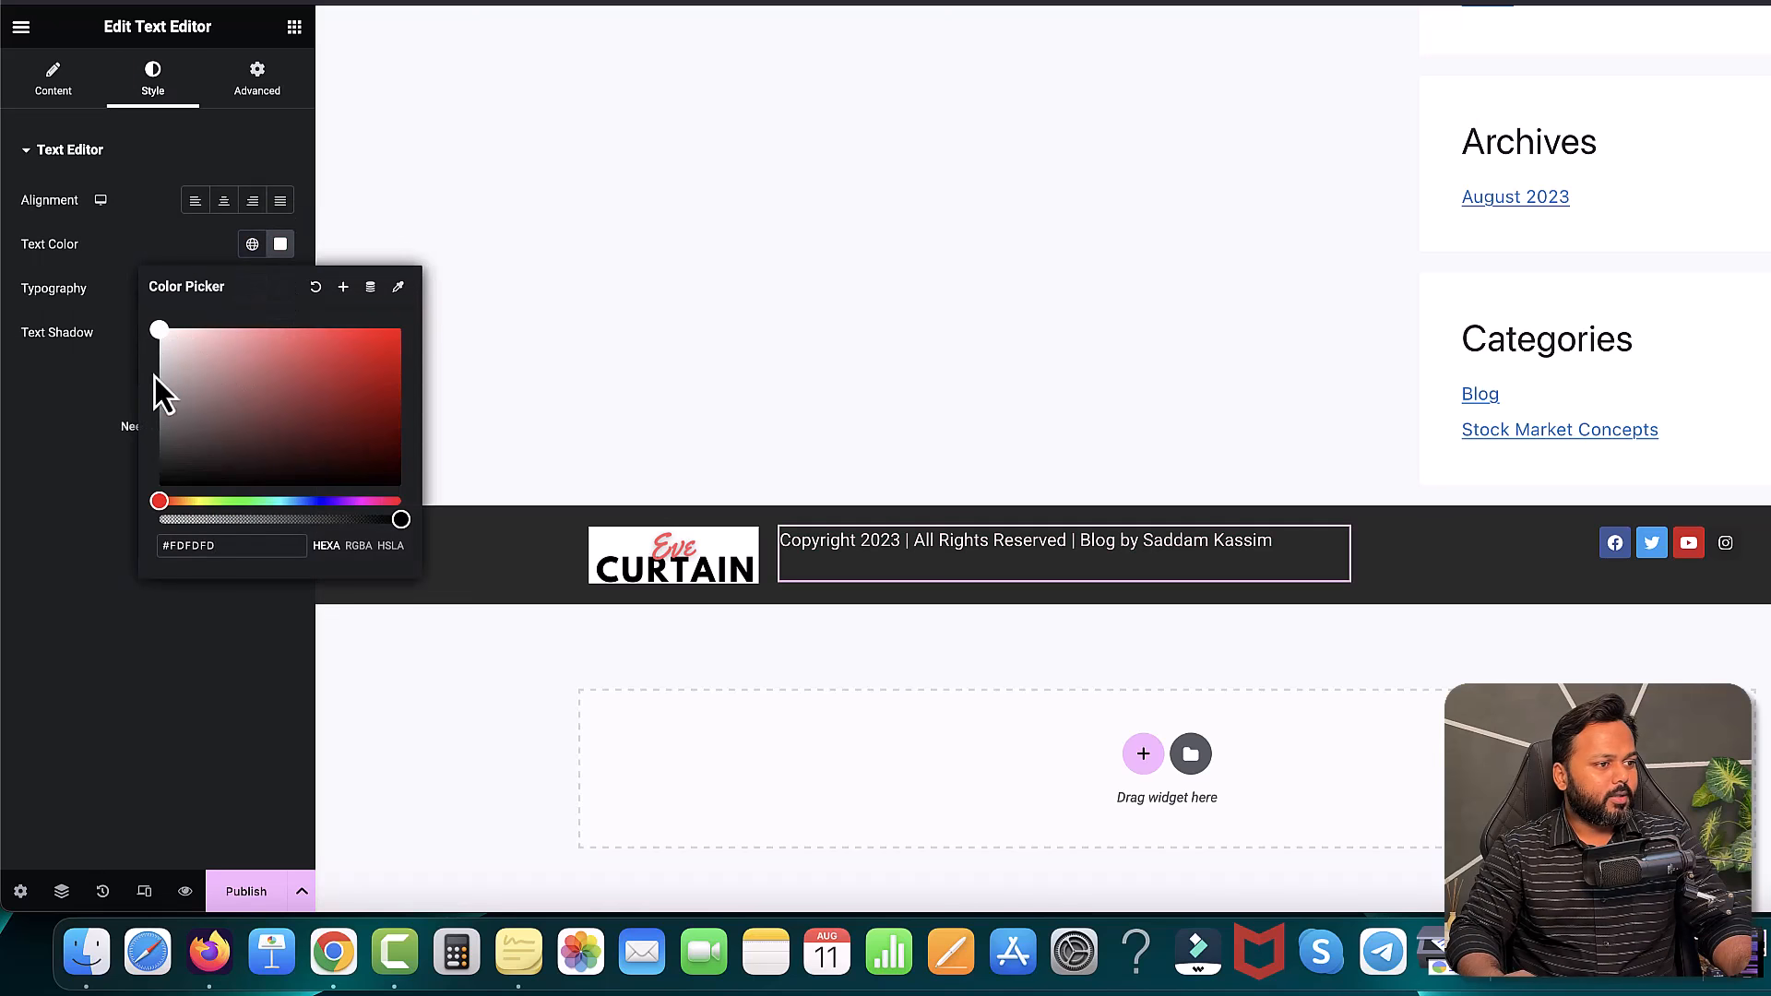
{"action": "left_click", "coordinate": [93, 488]}
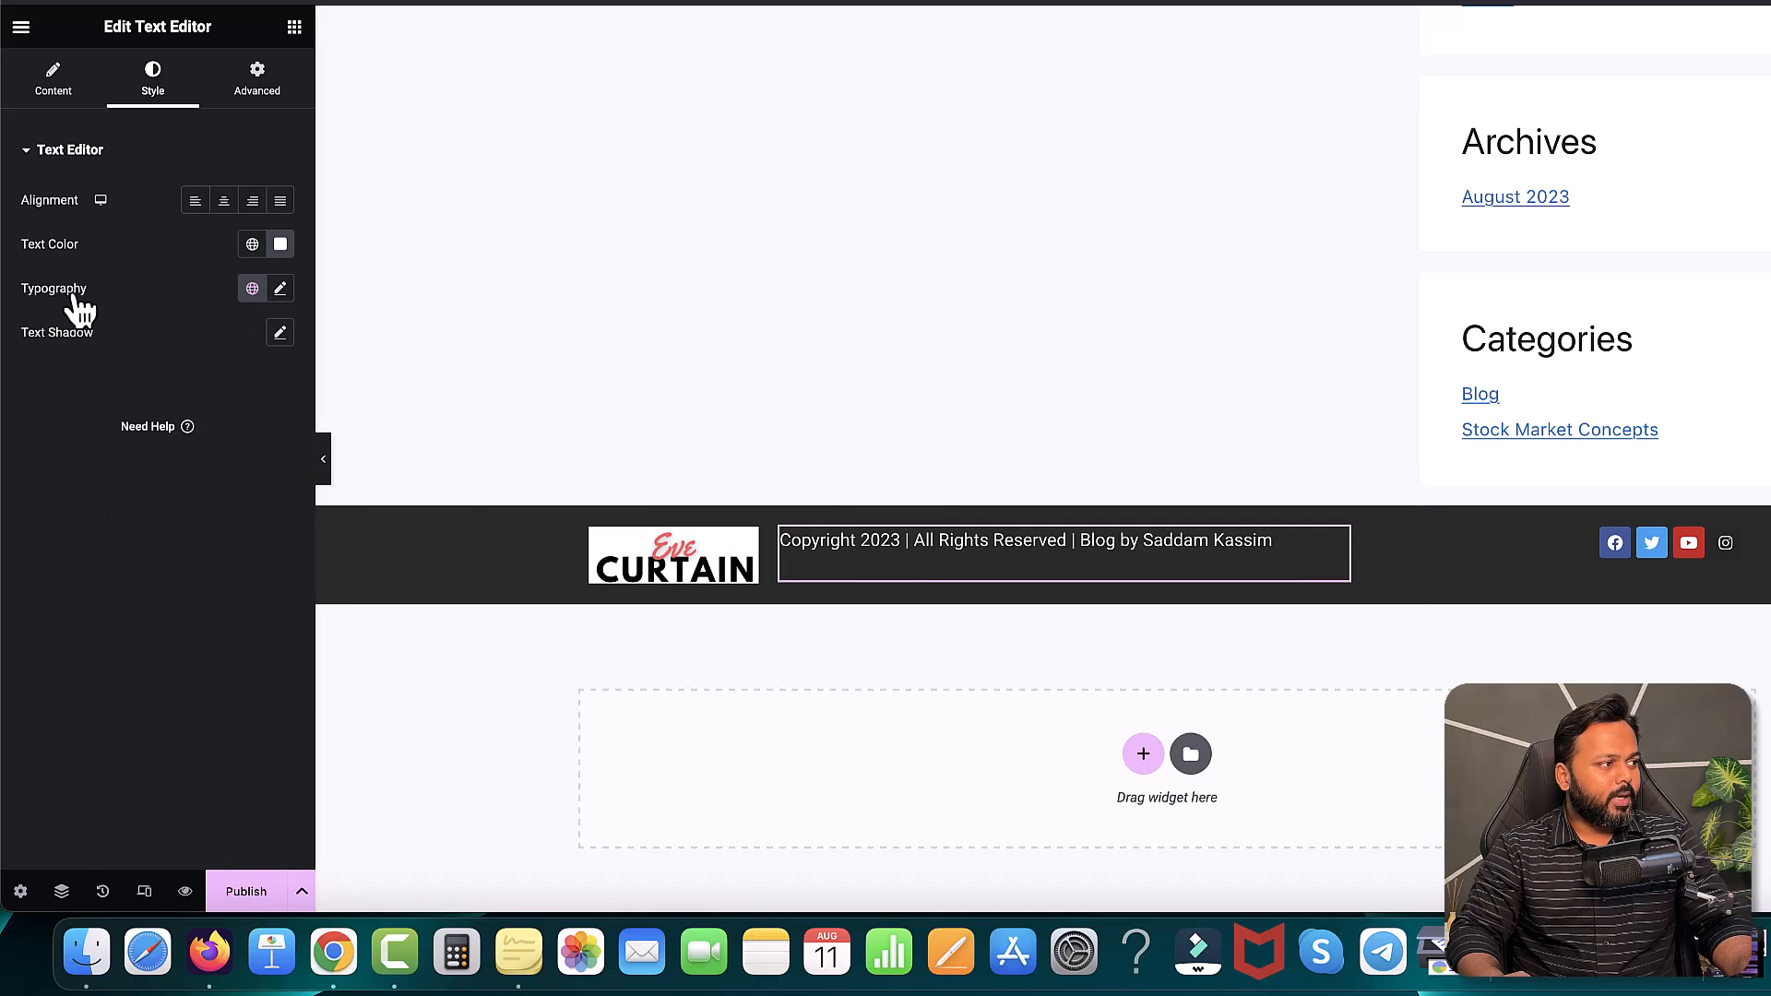
{"action": "left_click", "coordinate": [280, 289]}
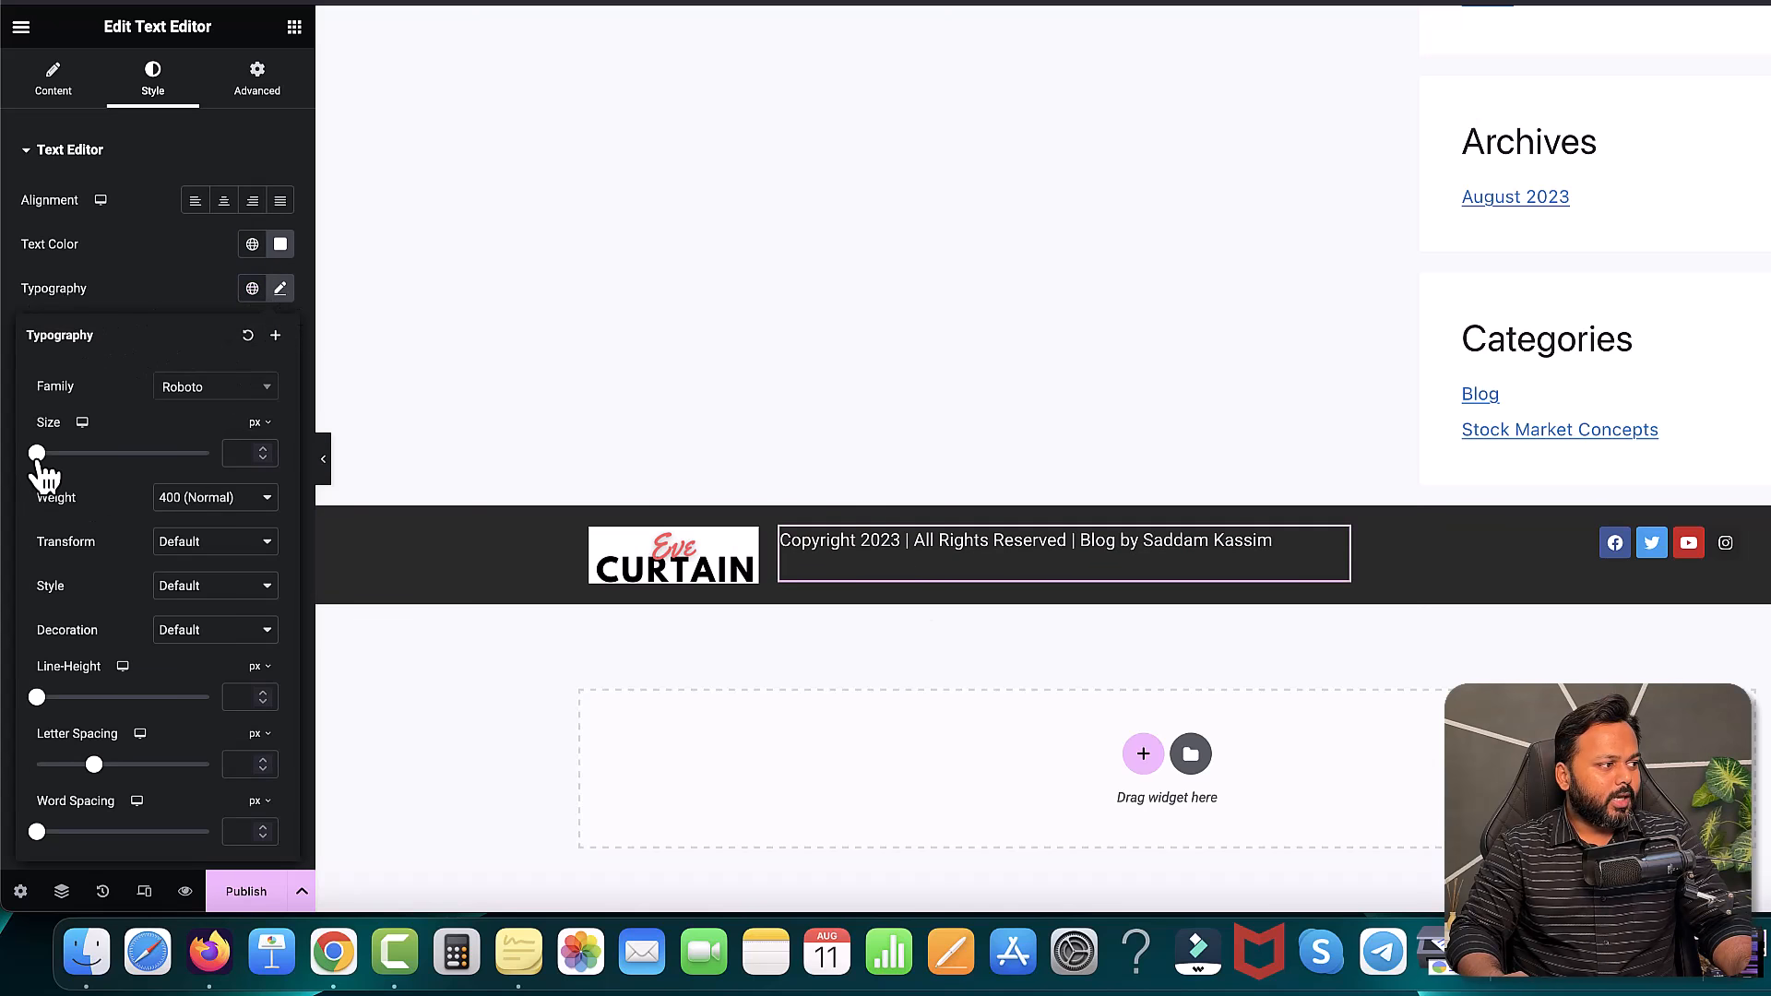
{"action": "left_click_drag", "start_coordinate": [39, 456], "coordinate": [52, 458]}
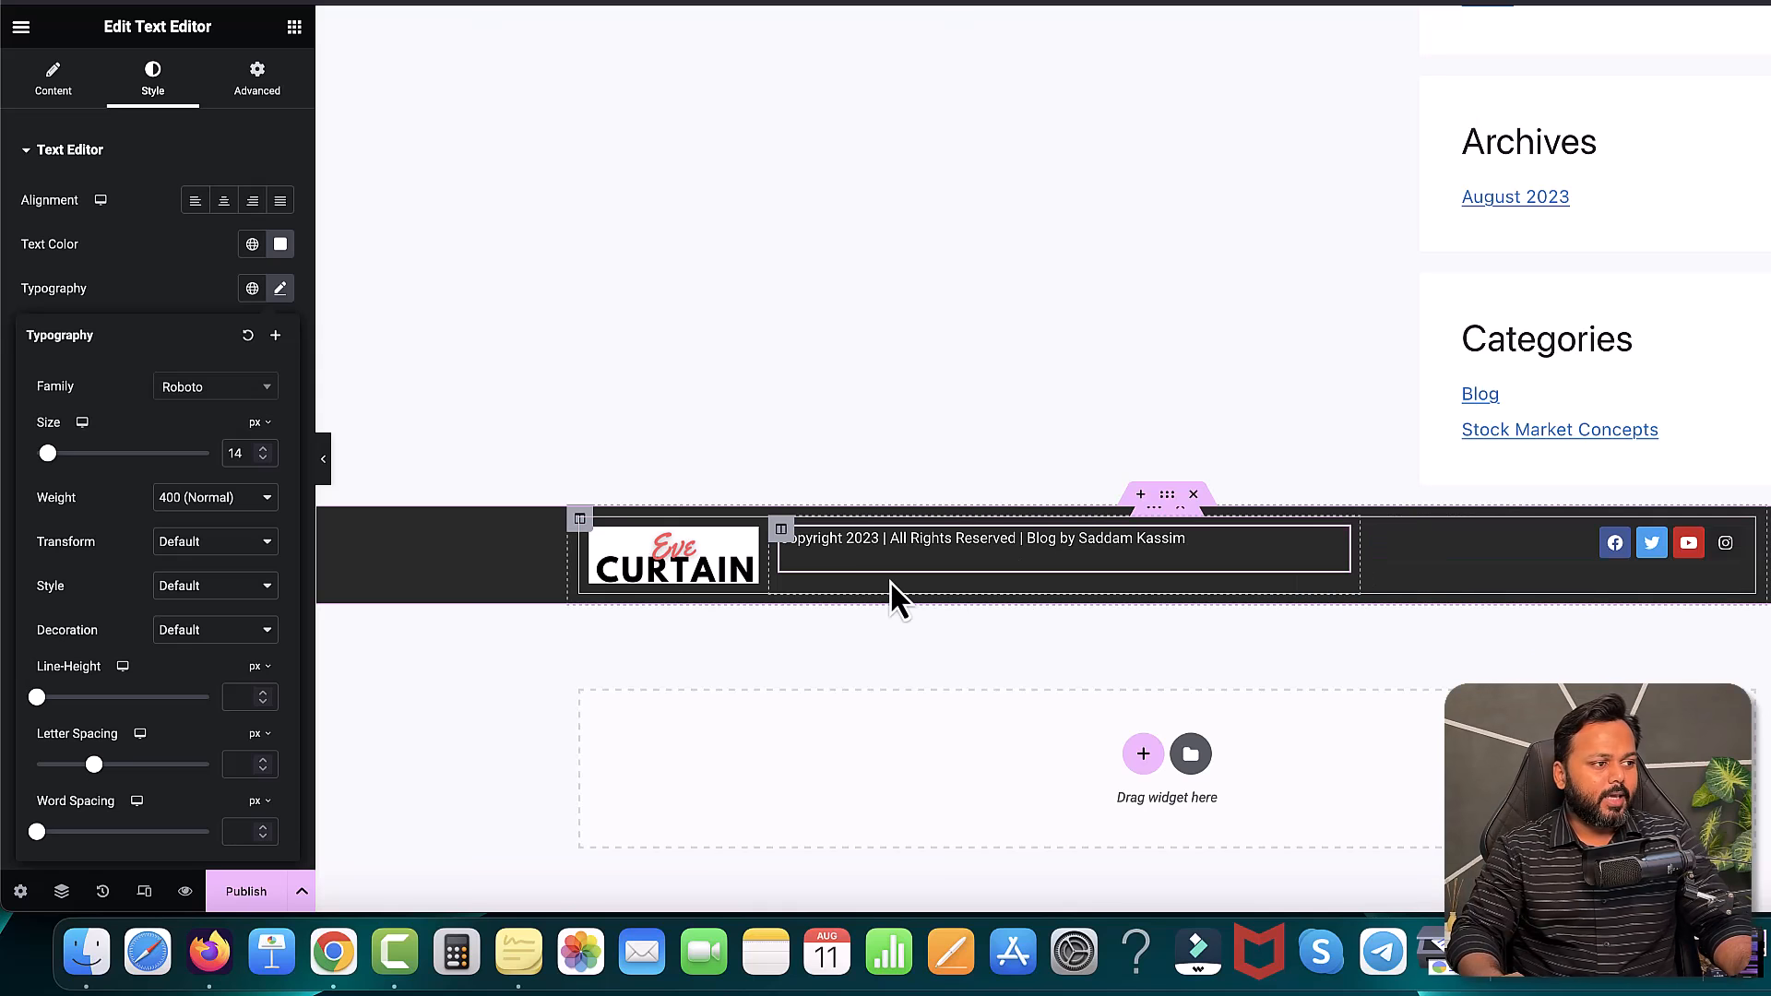
- Set Vertical Align to Middle for the copyright and social icon columns, then start publishing
{"action": "left_click", "coordinate": [781, 531]}
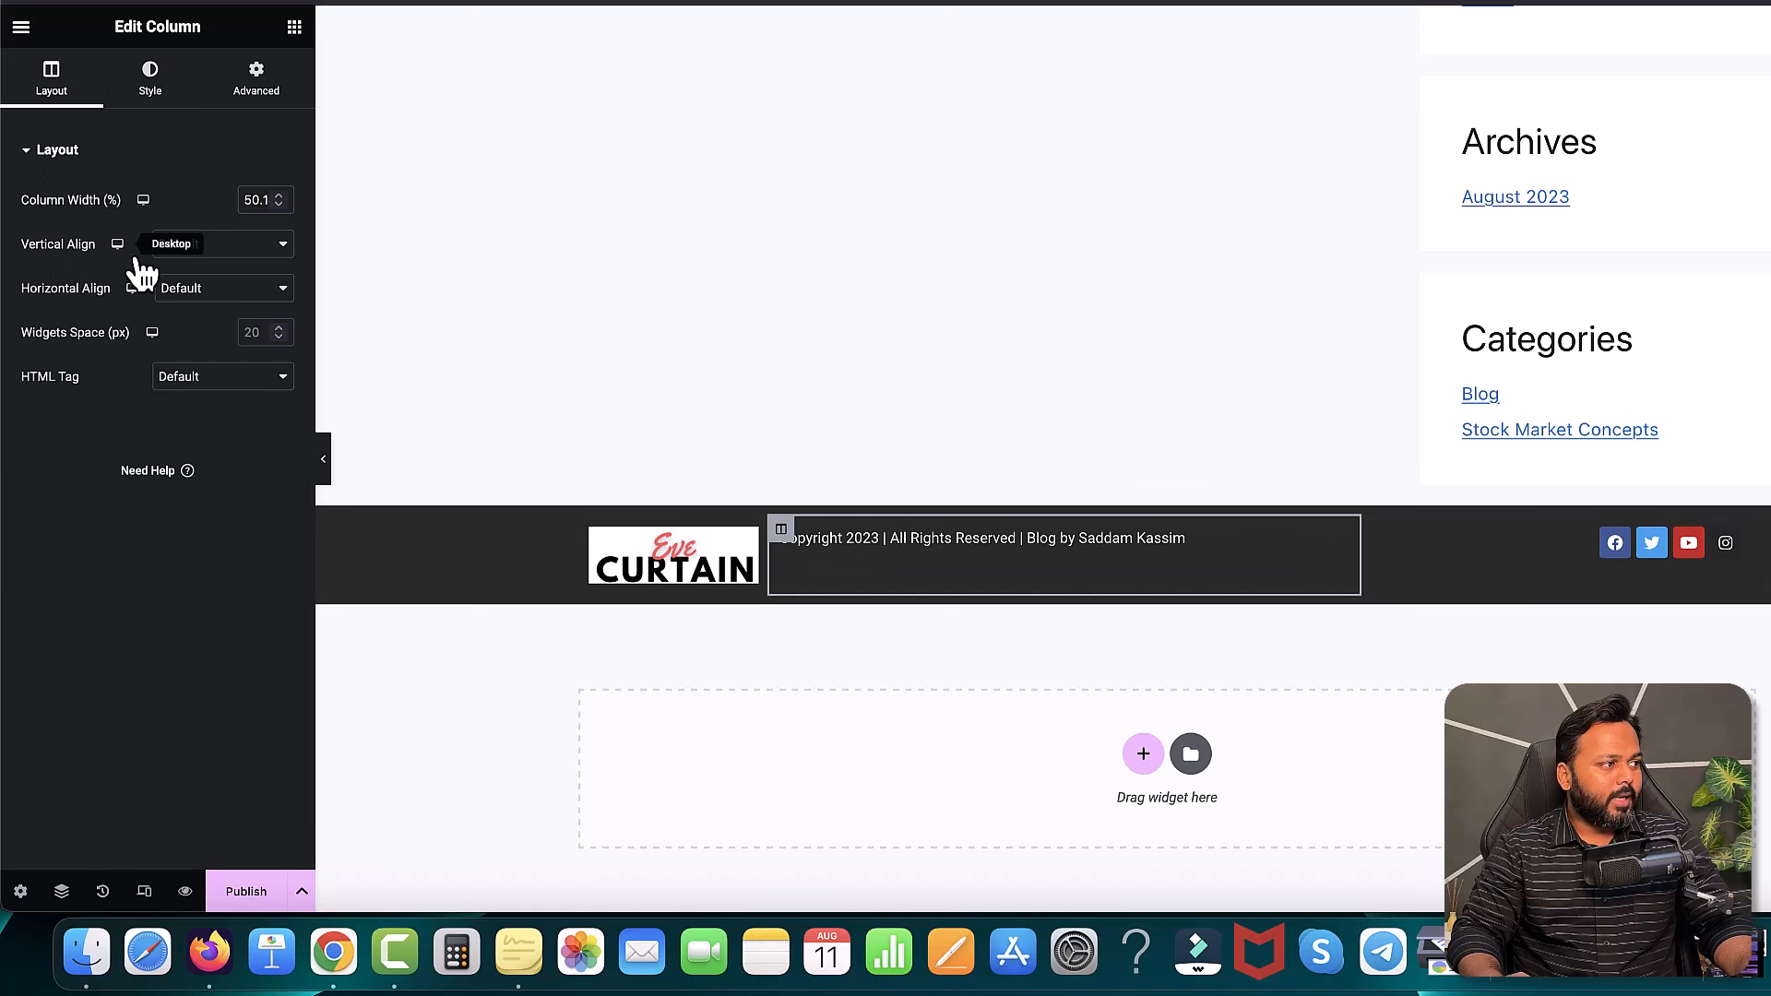
{"action": "left_click", "coordinate": [231, 248]}
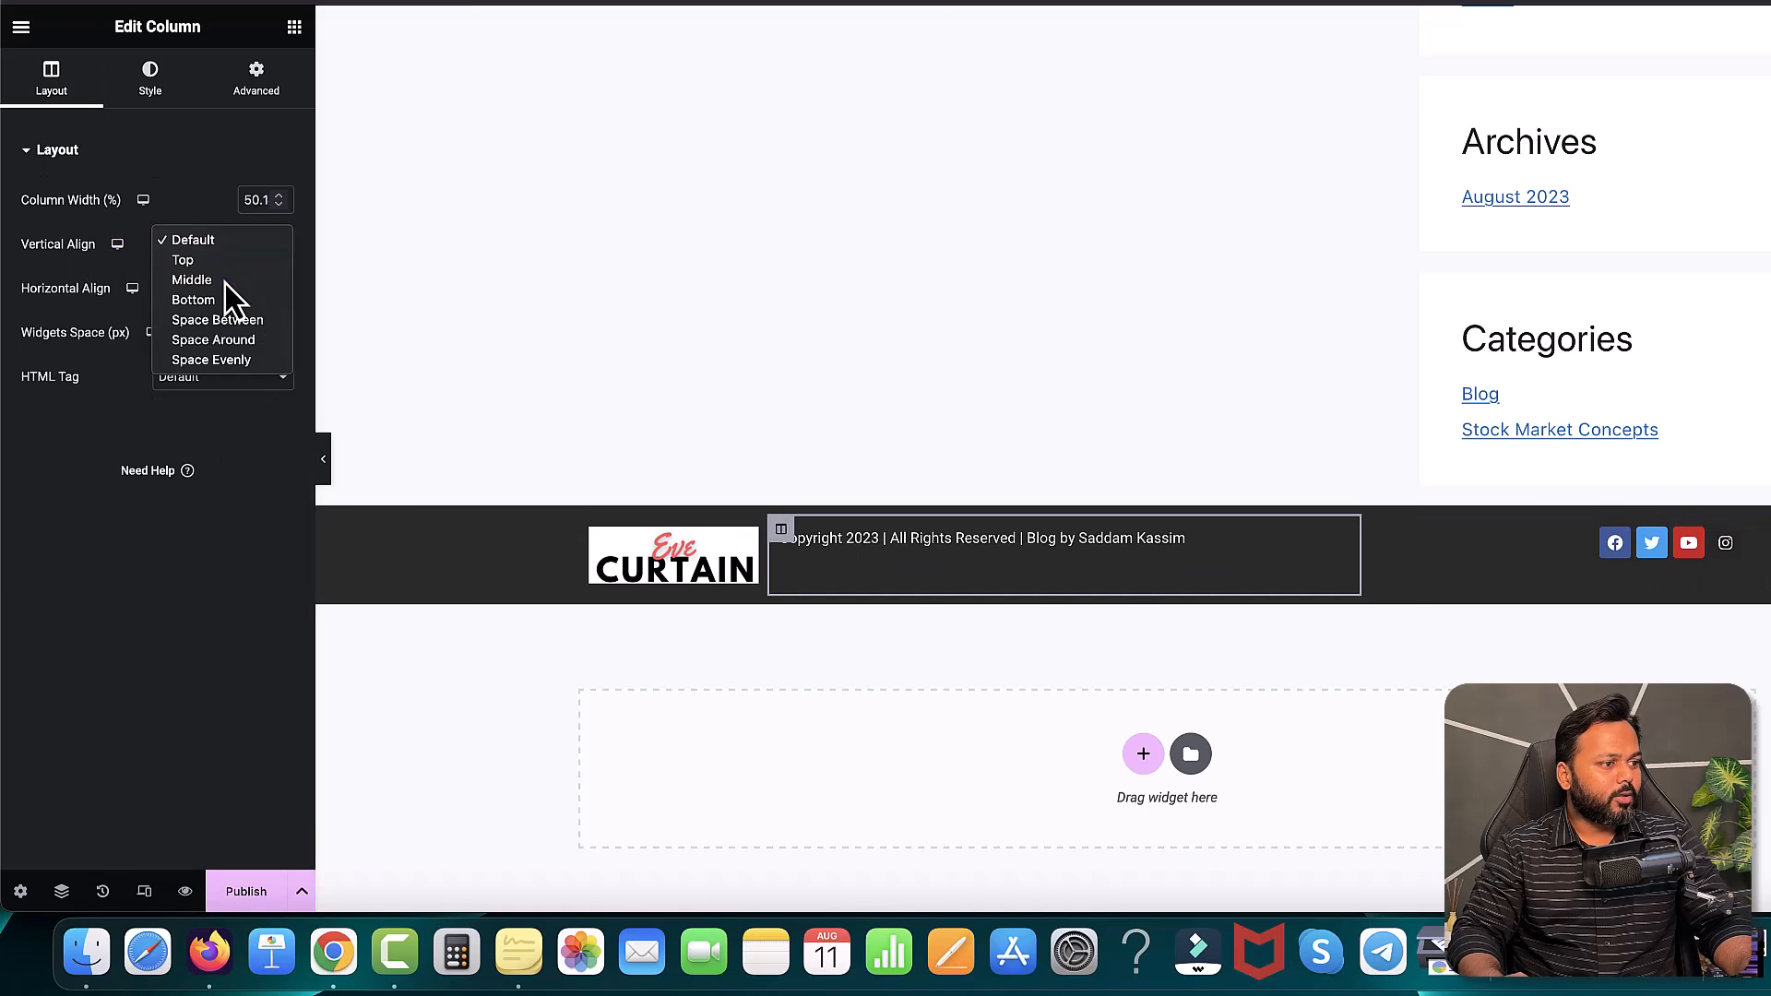
{"action": "left_click", "coordinate": [226, 283]}
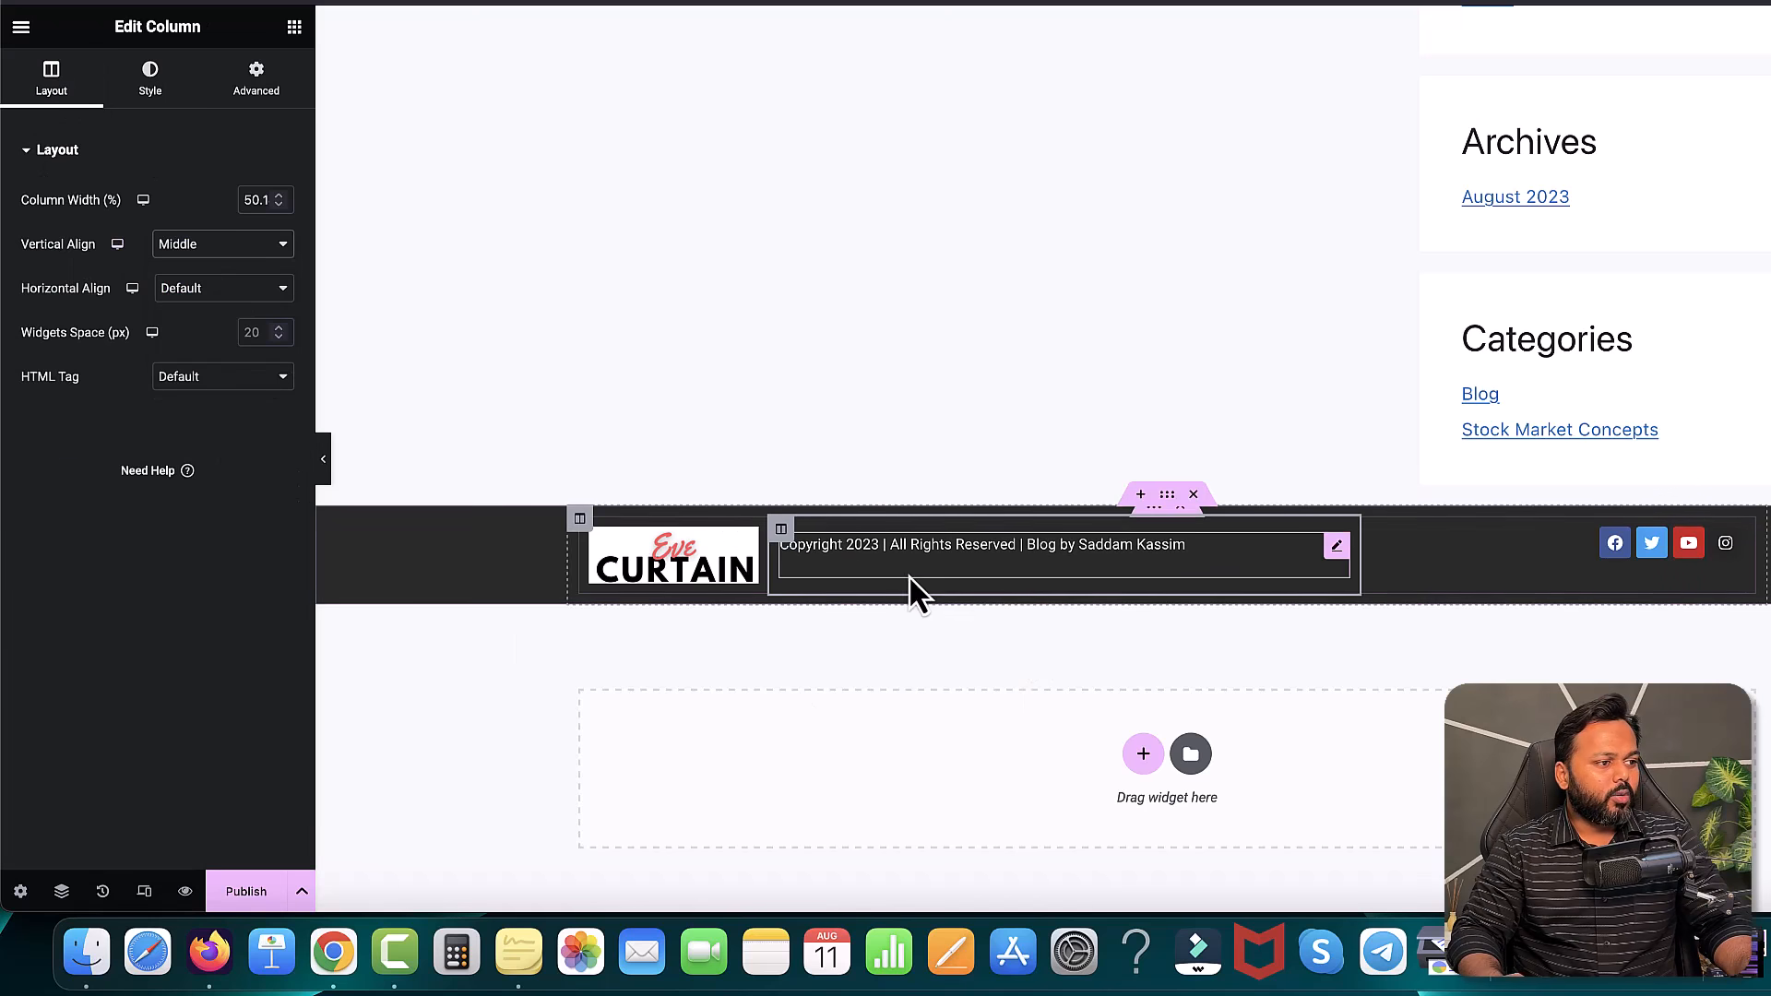
{"action": "left_click", "coordinate": [1372, 530]}
{"action": "left_click", "coordinate": [203, 247]}
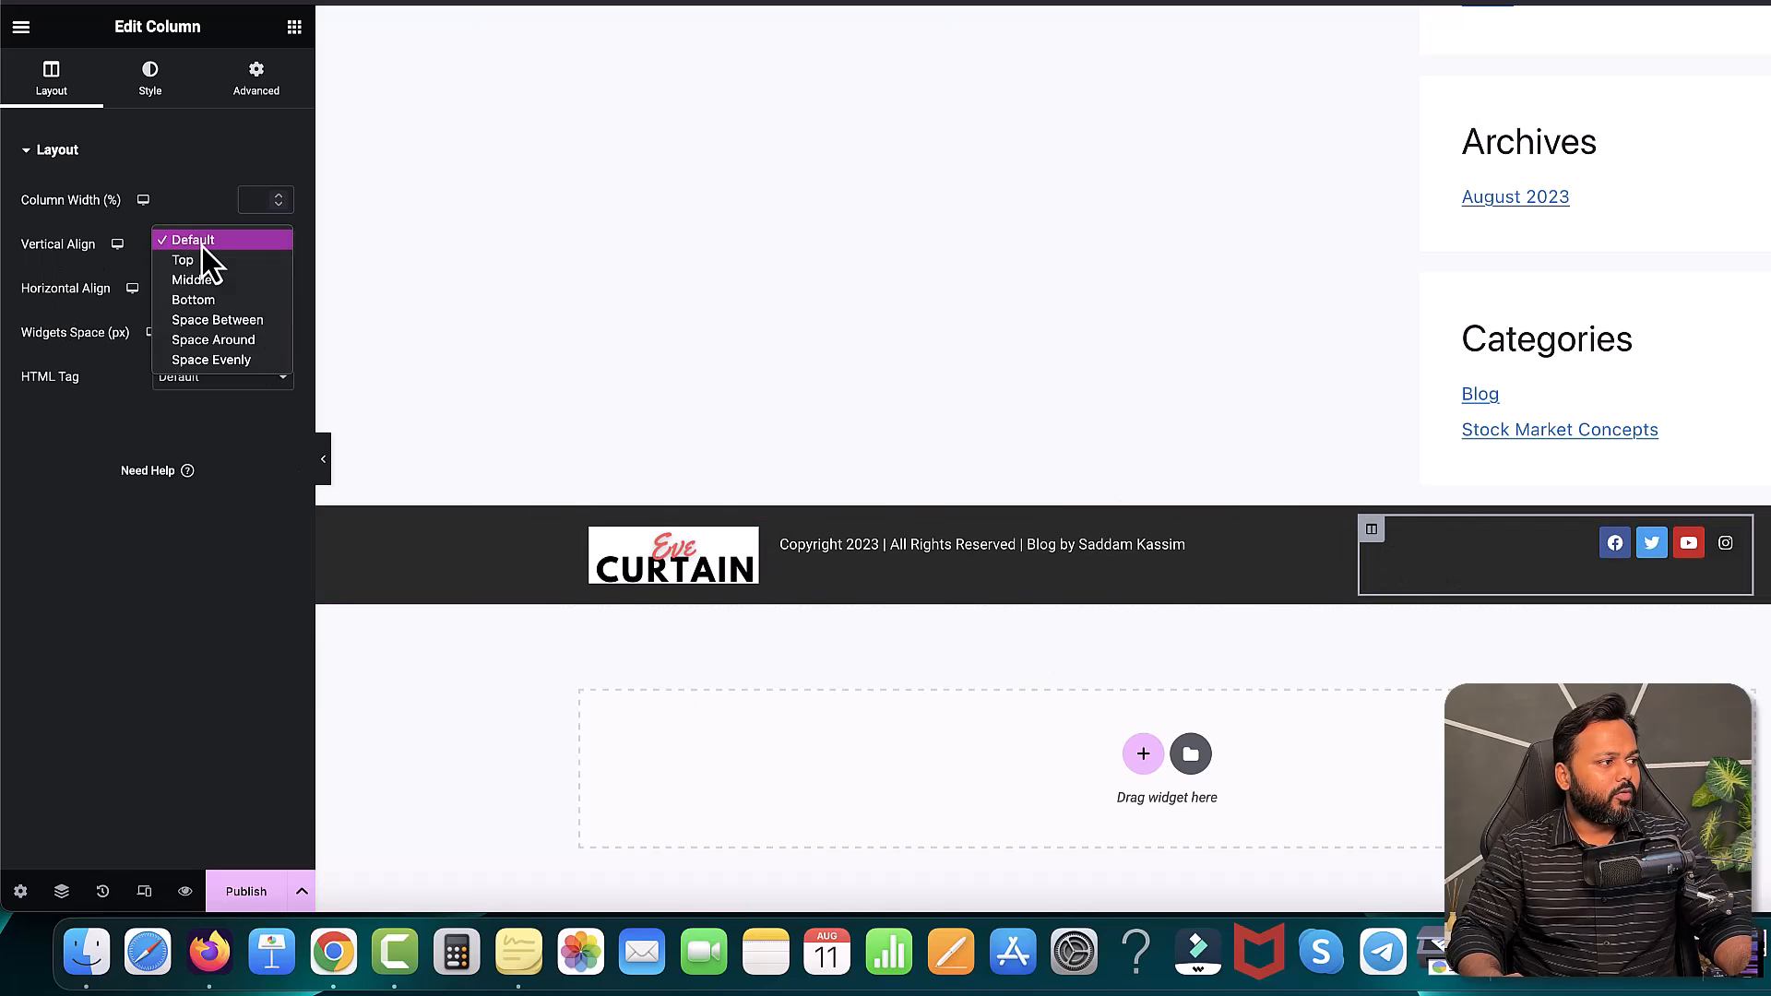
{"action": "left_click", "coordinate": [201, 282]}
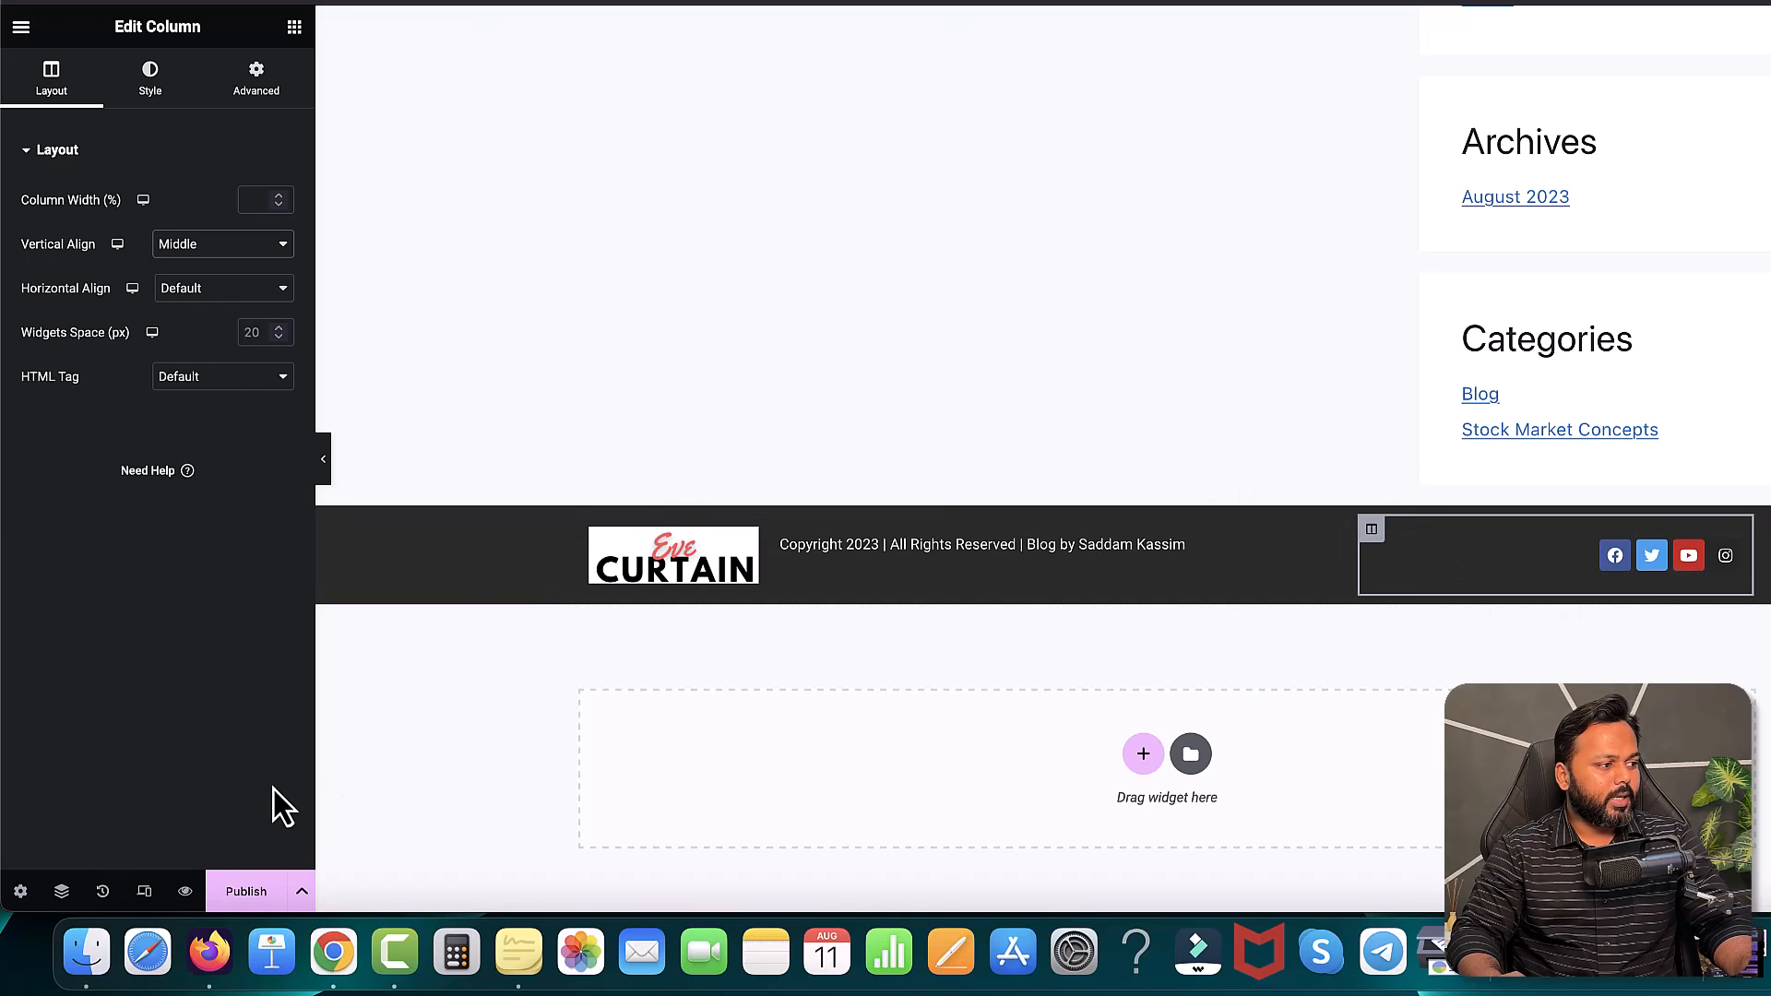
{"action": "left_click", "coordinate": [245, 893]}
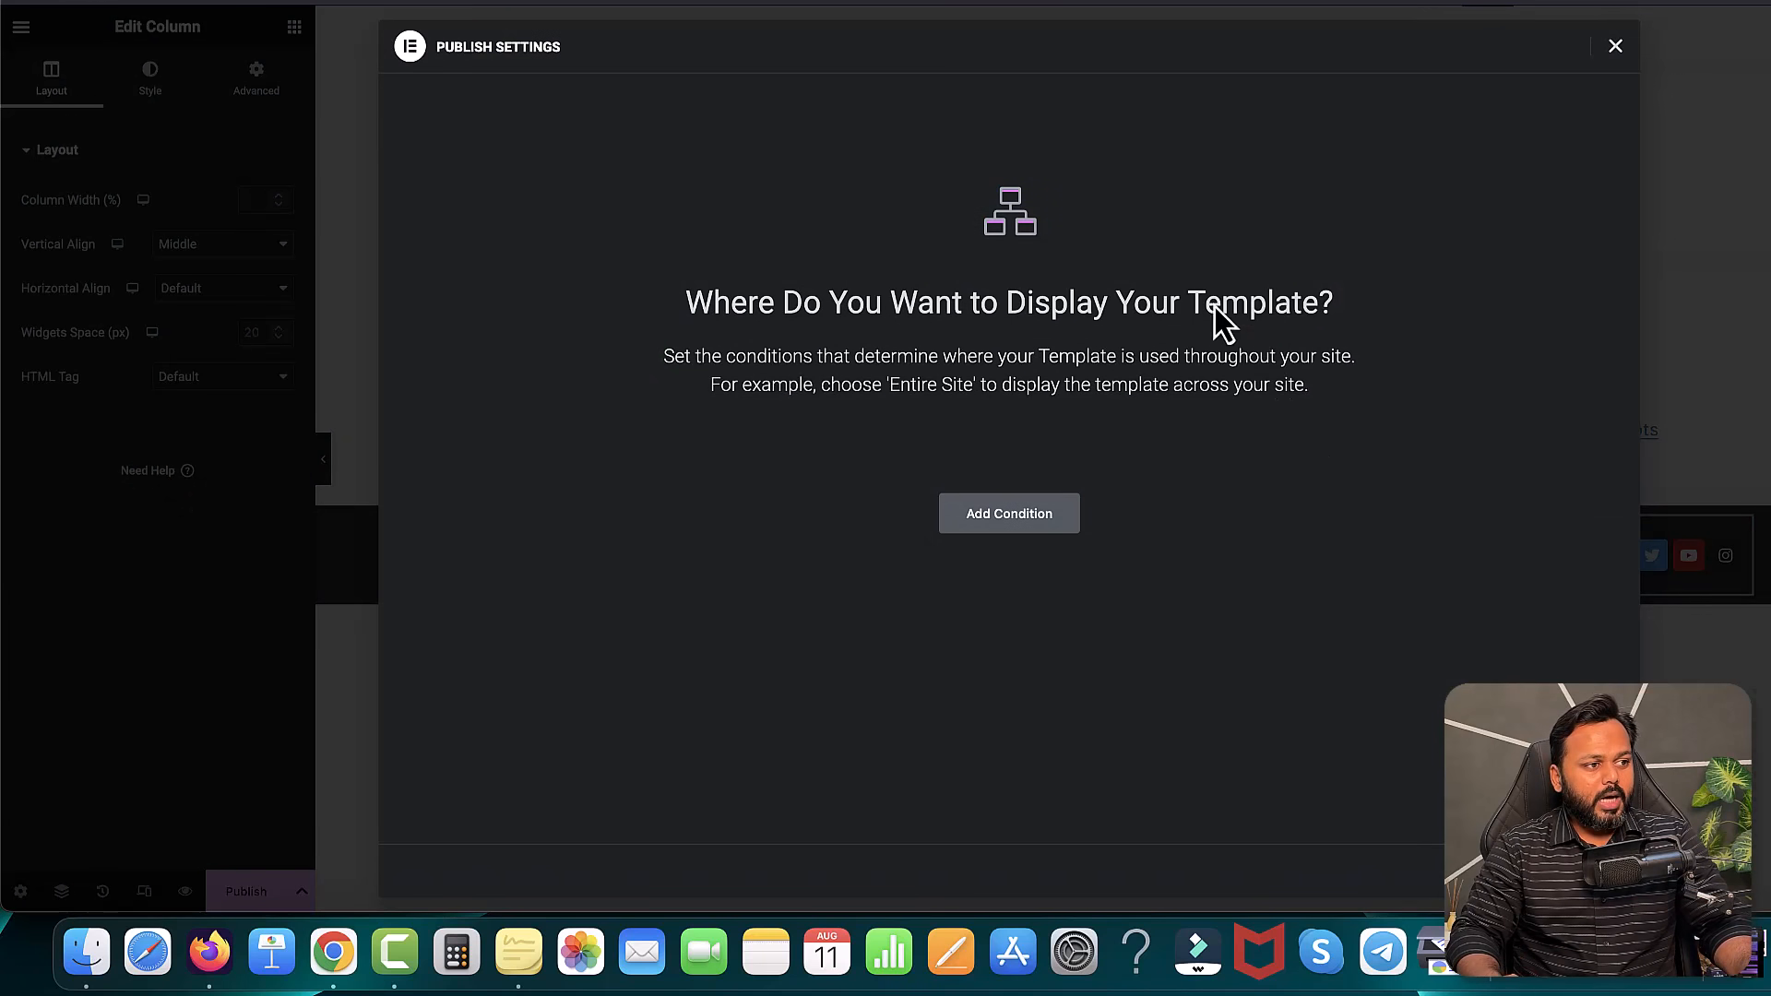
- Publish the footer template with an Include > Entire Site display condition
{"action": "left_click", "coordinate": [1014, 523]}
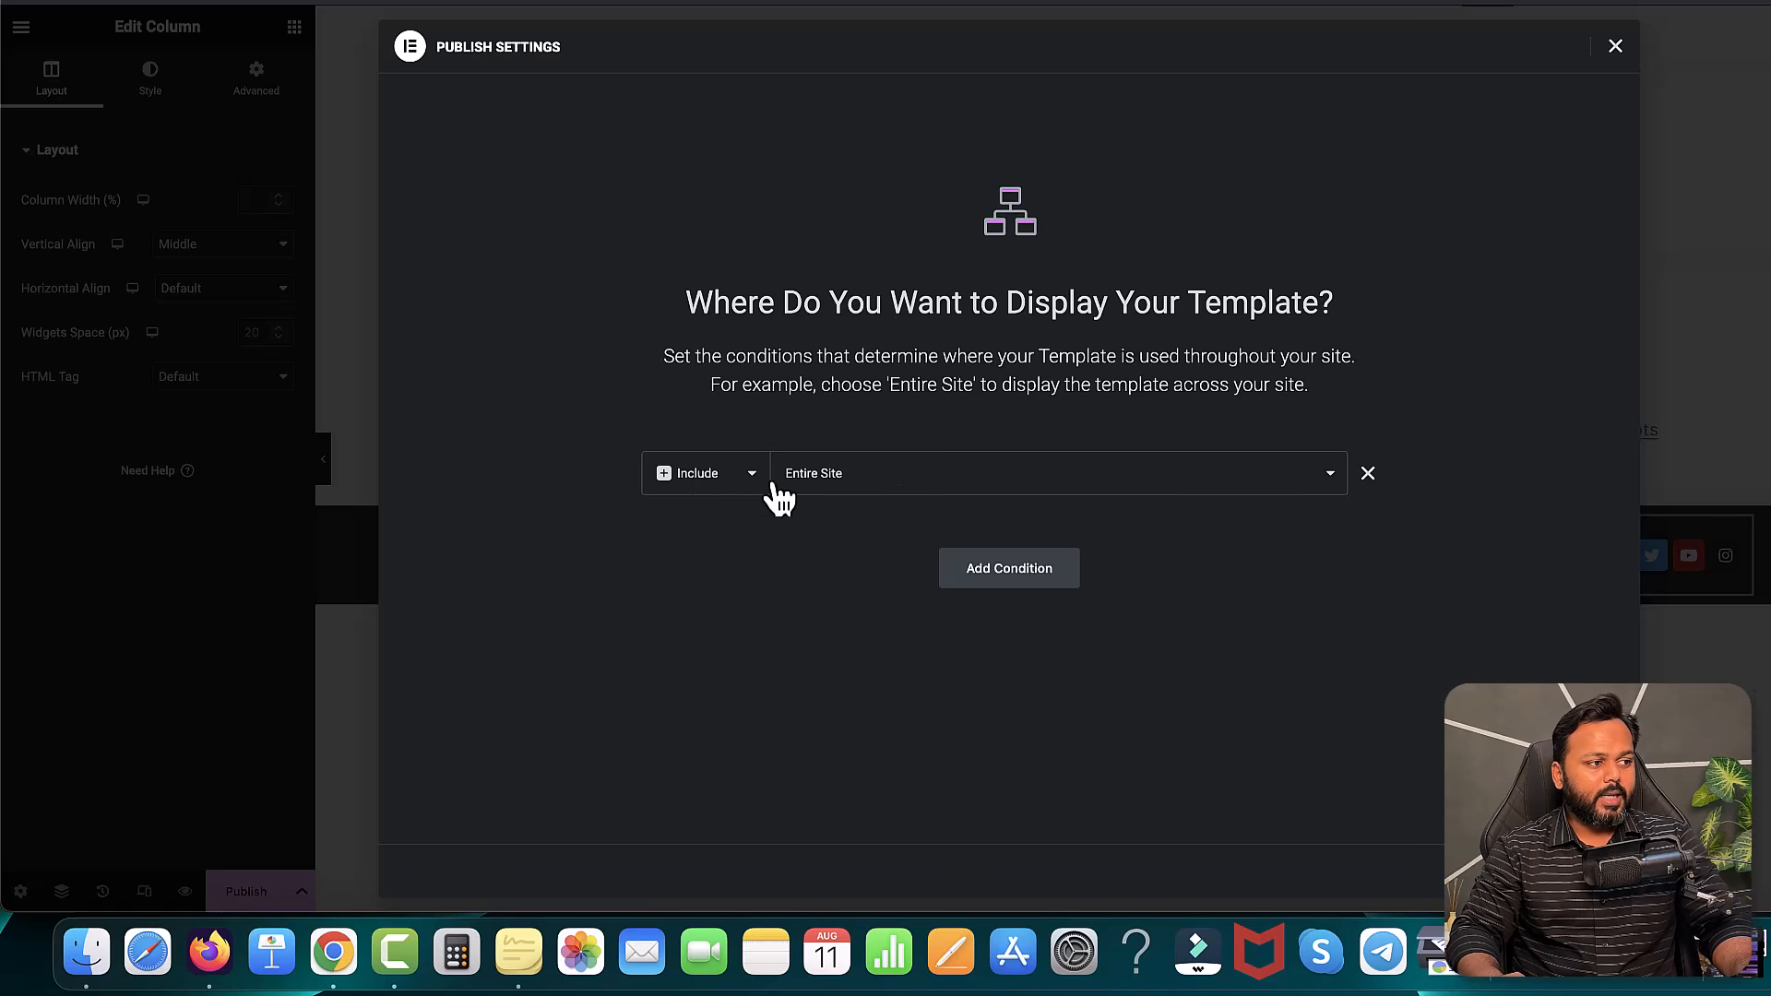
{"action": "left_click", "coordinate": [1568, 871]}
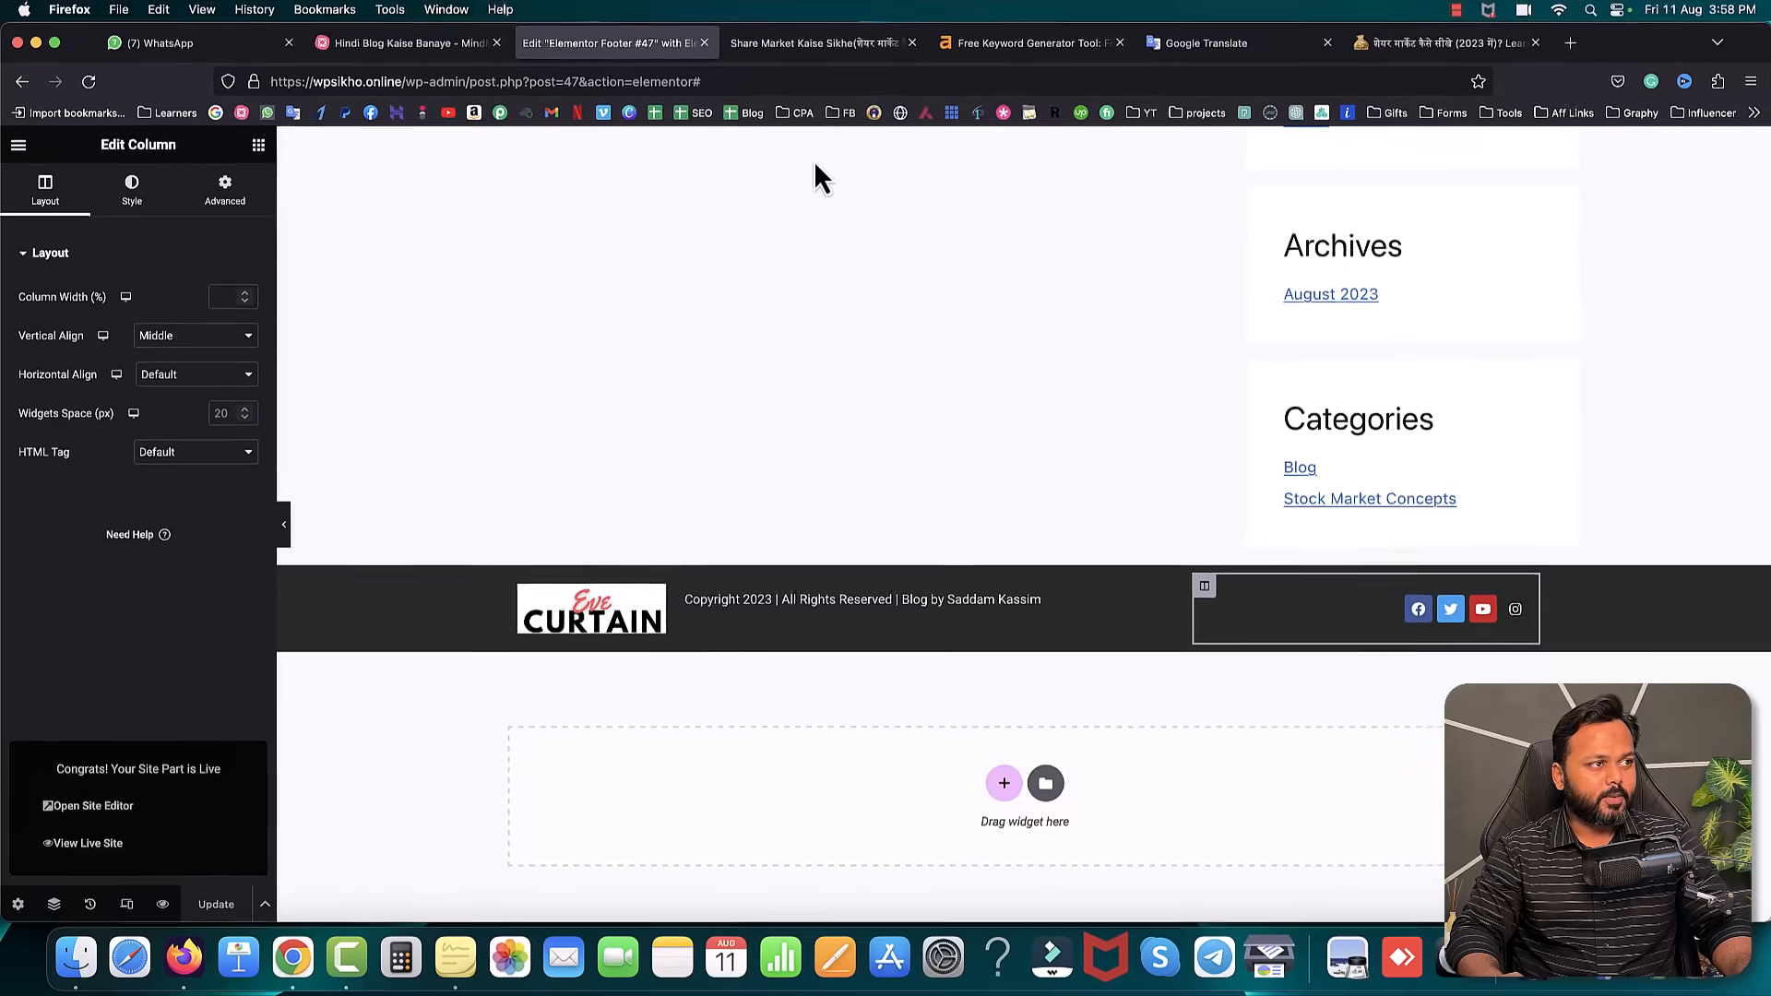
- Reload the live blog post to check the new footer, briefly glancing at the mind map
{"action": "left_click", "coordinate": [809, 45]}
{"action": "left_click", "coordinate": [82, 81]}
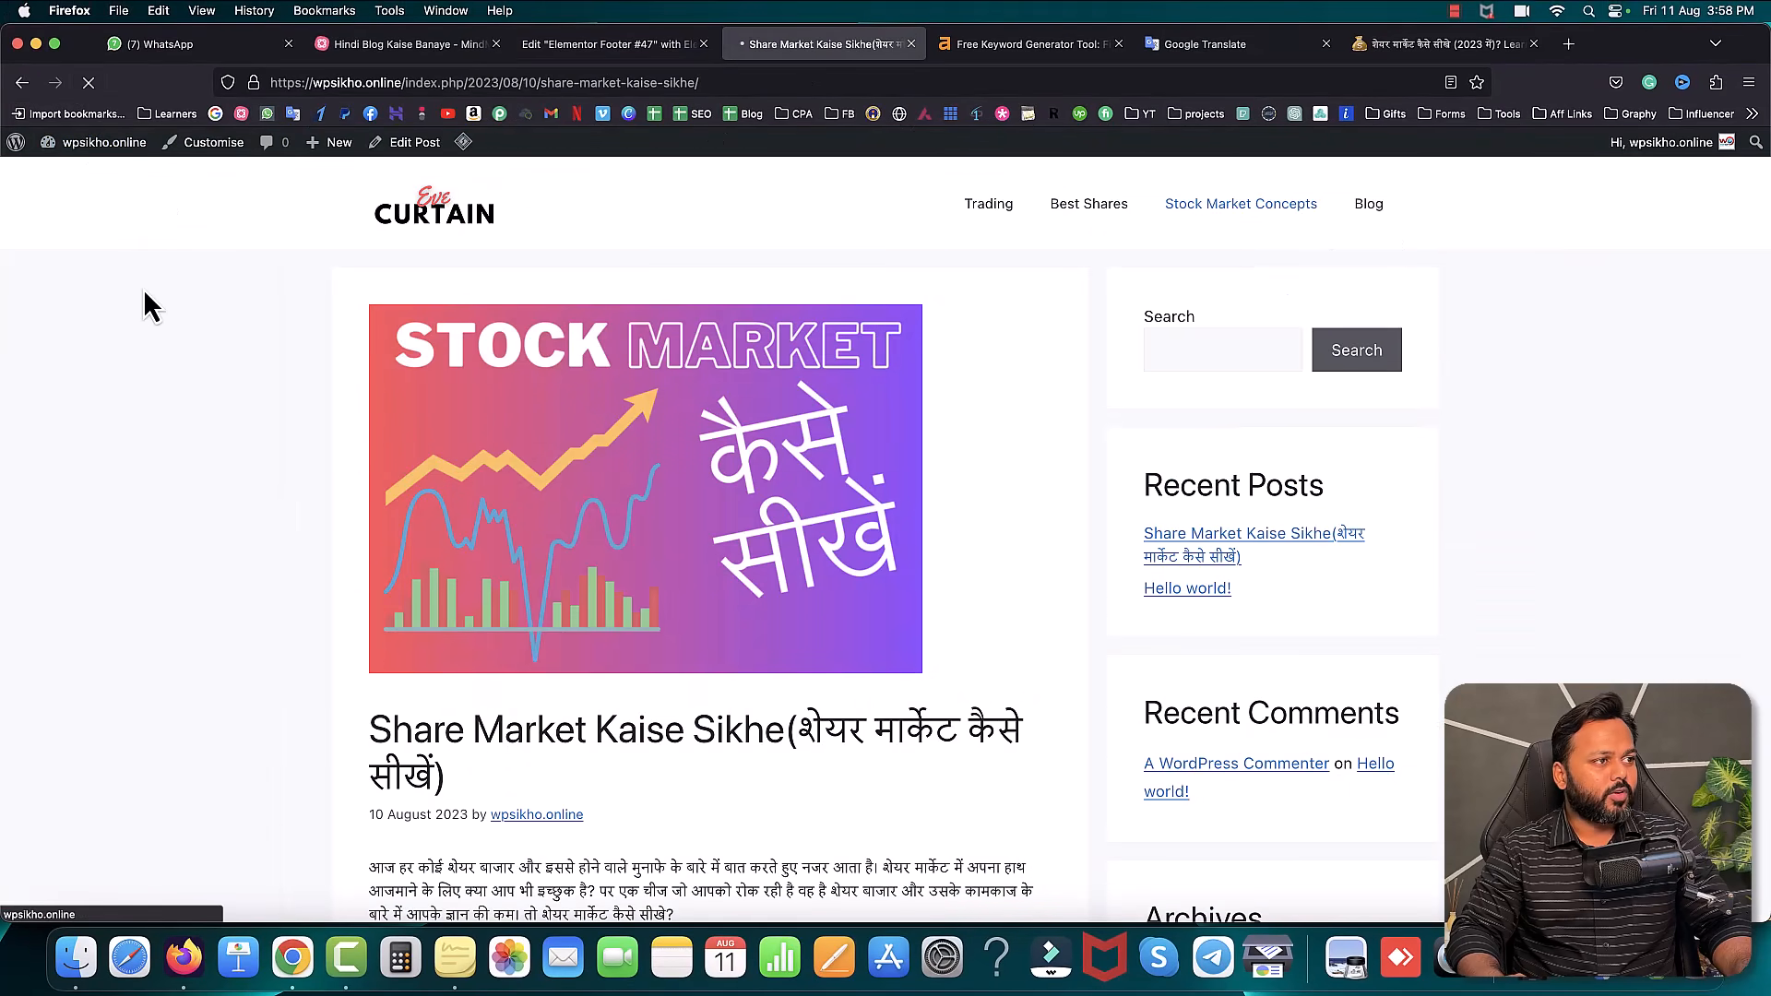
{"action": "scroll", "coordinate": [254, 434], "scroll_direction": "down", "scroll_amount": 20}
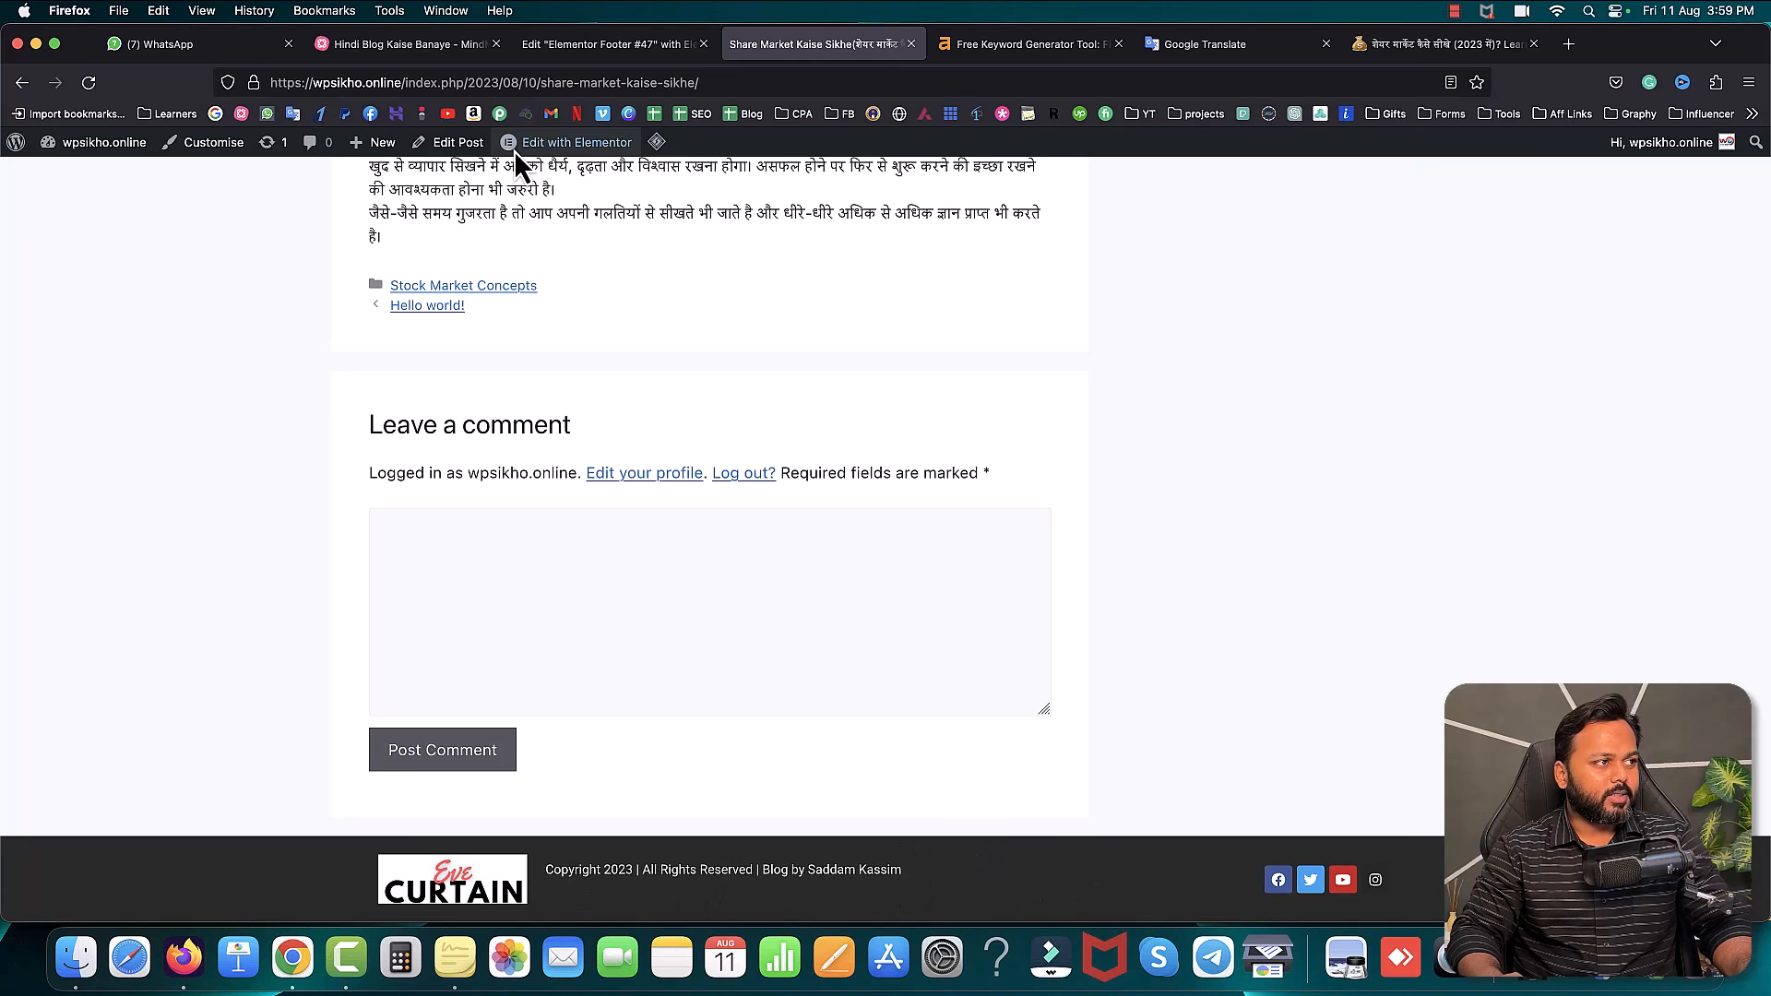
{"action": "left_click", "coordinate": [413, 45]}
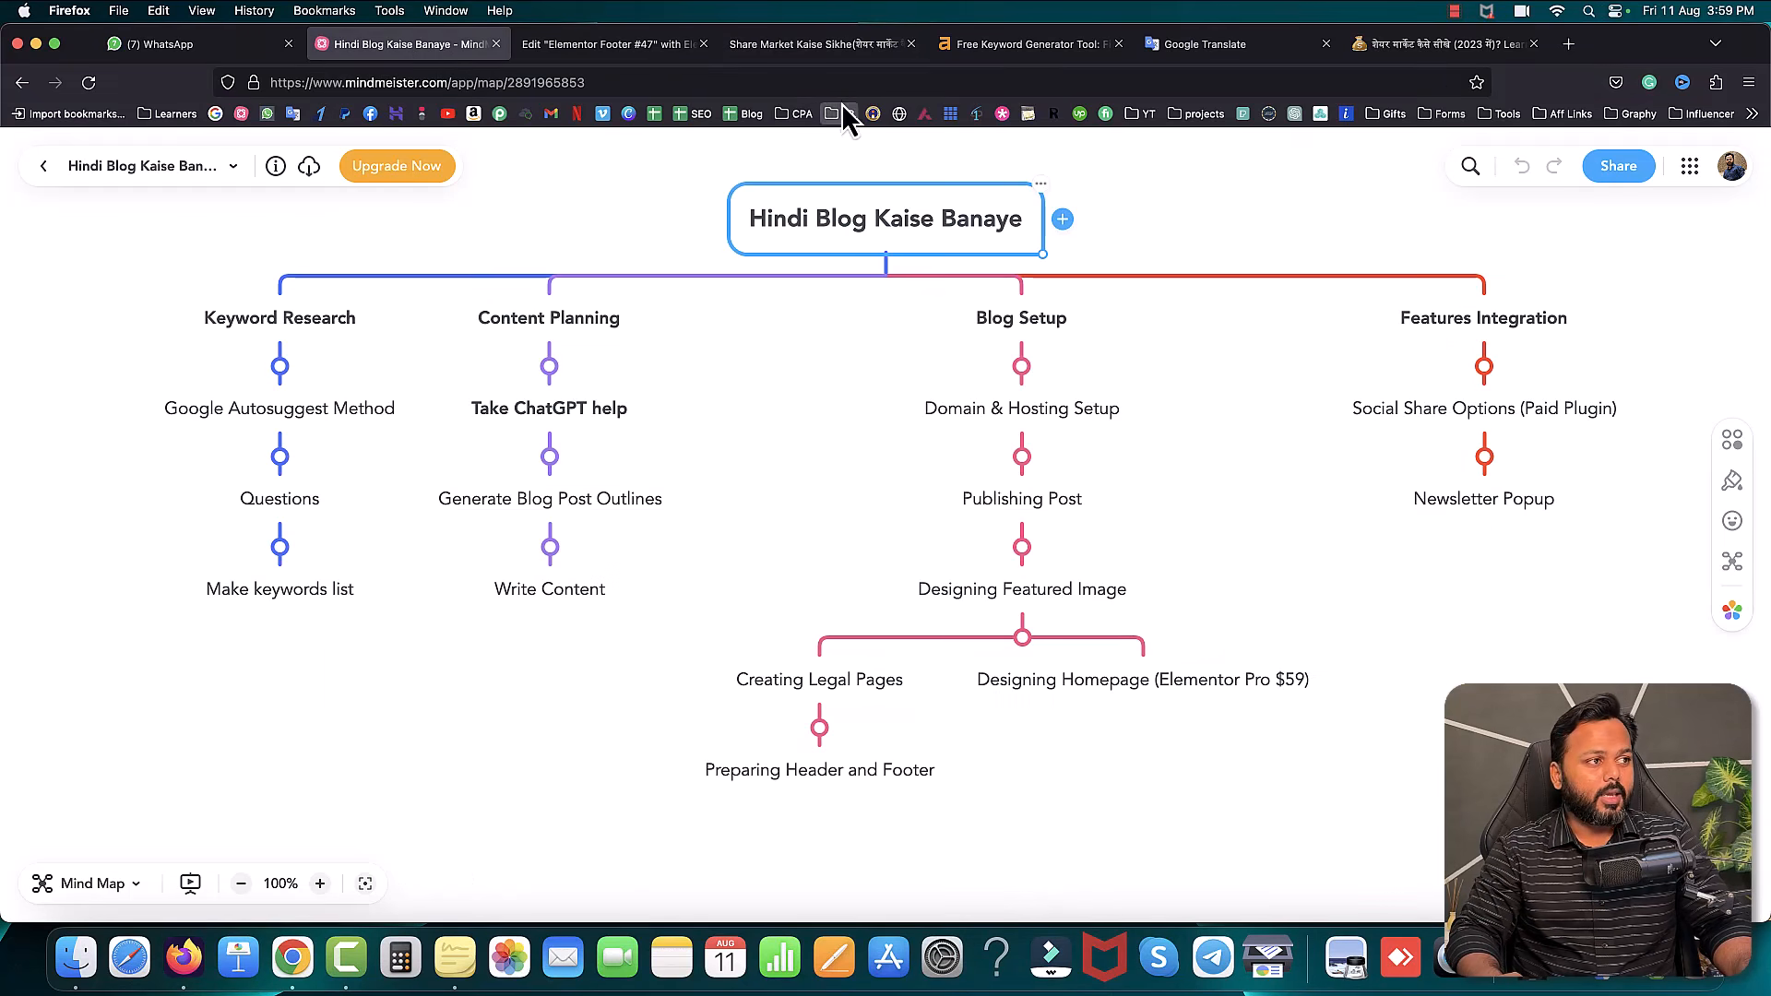
{"action": "left_click", "coordinate": [814, 46]}
- Open the site's home page from the logo, scroll it, then switch to the mind map
{"action": "scroll", "coordinate": [1102, 350], "scroll_direction": "up", "scroll_amount": 20}
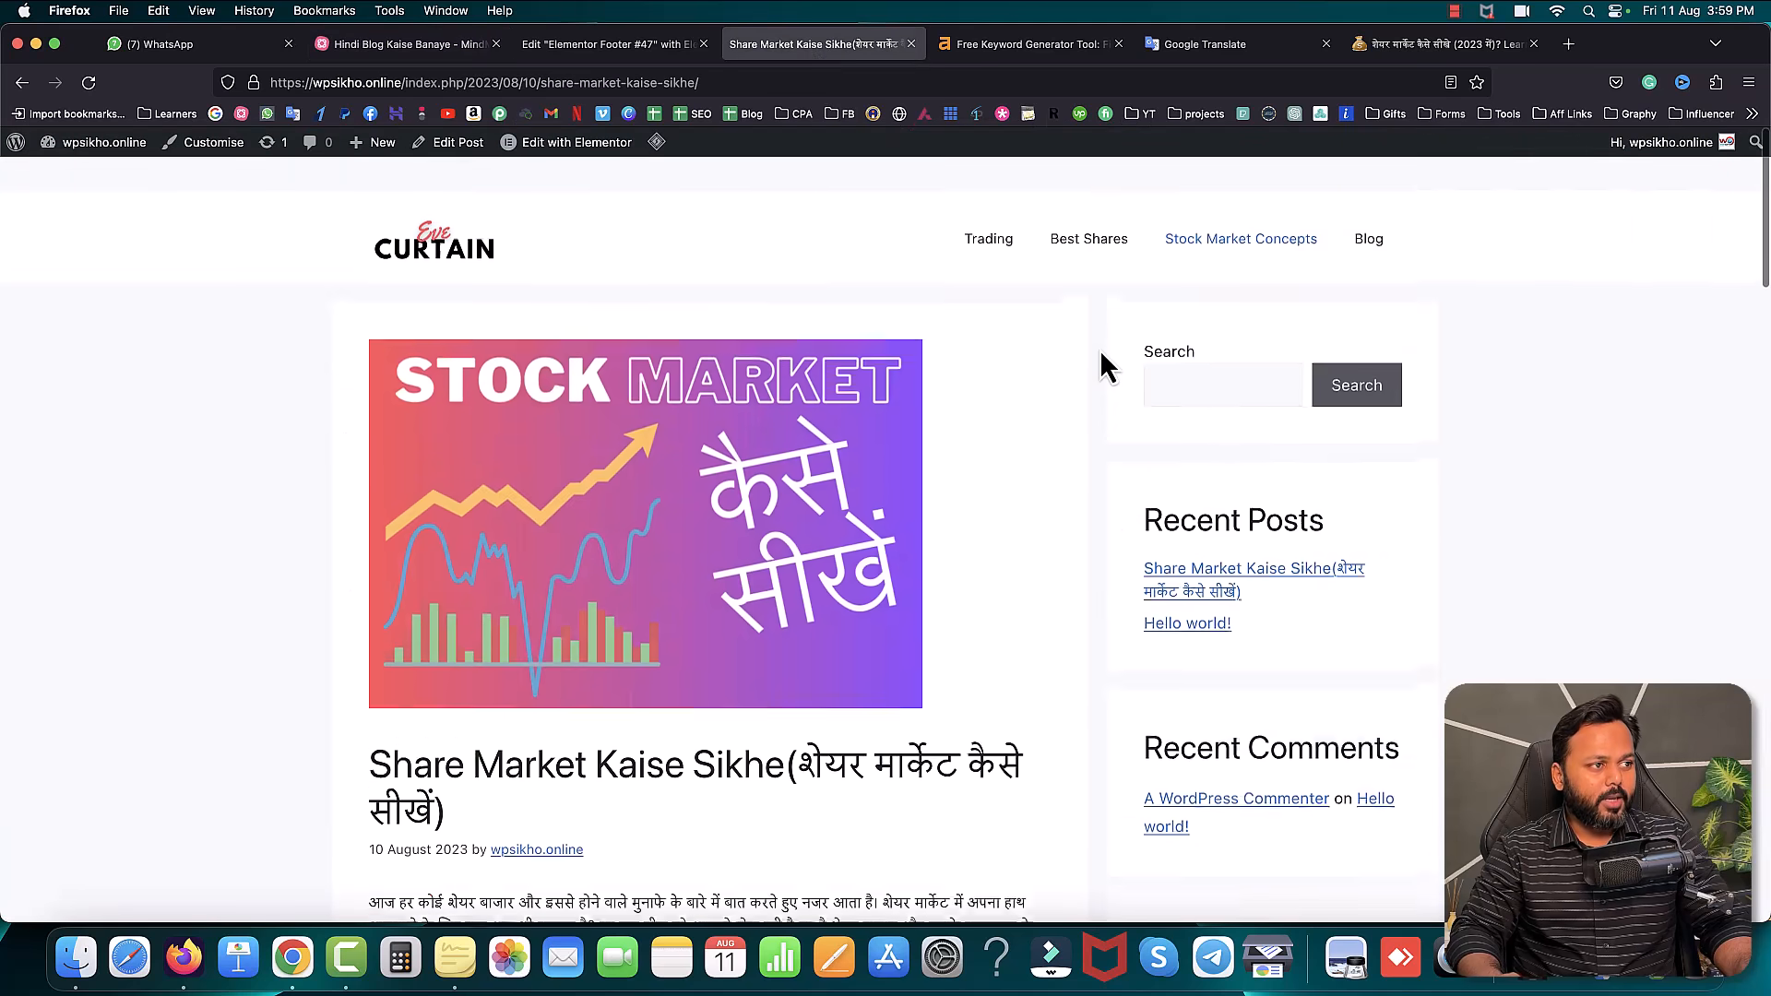
{"action": "left_click", "coordinate": [472, 219]}
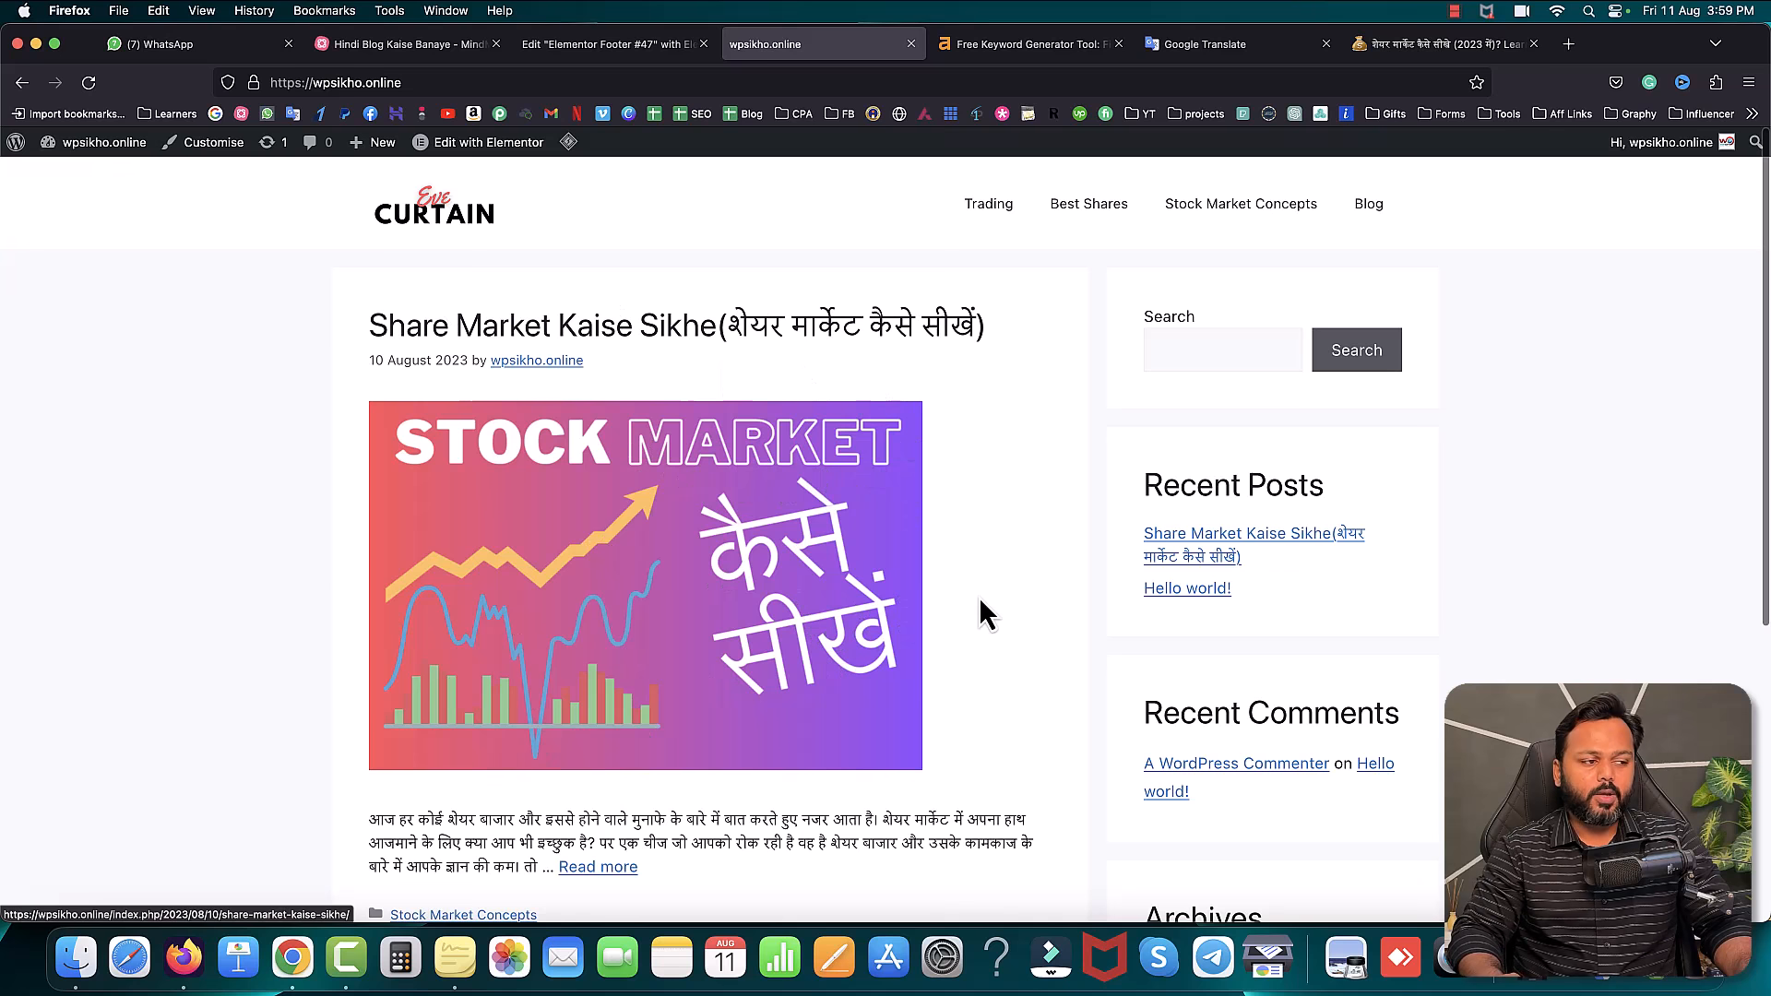
{"action": "scroll", "coordinate": [980, 612], "scroll_direction": "down", "scroll_amount": 5}
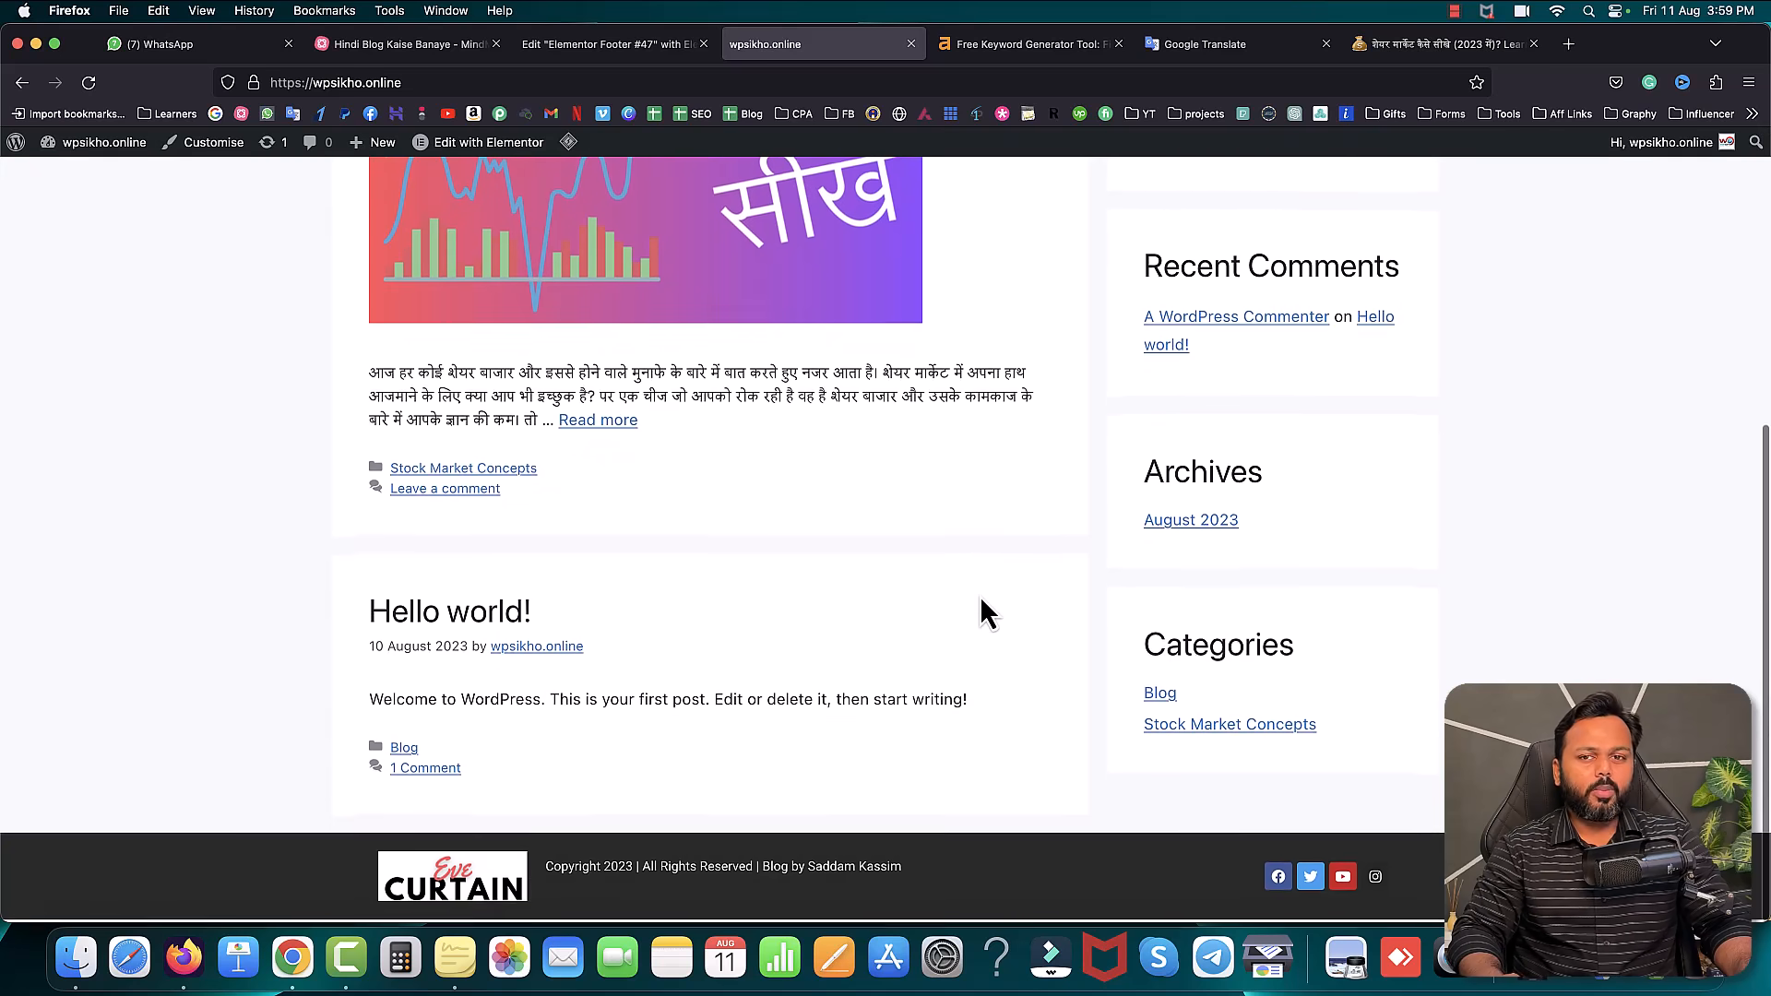
{"action": "scroll", "coordinate": [981, 599], "scroll_direction": "up", "scroll_amount": 8}
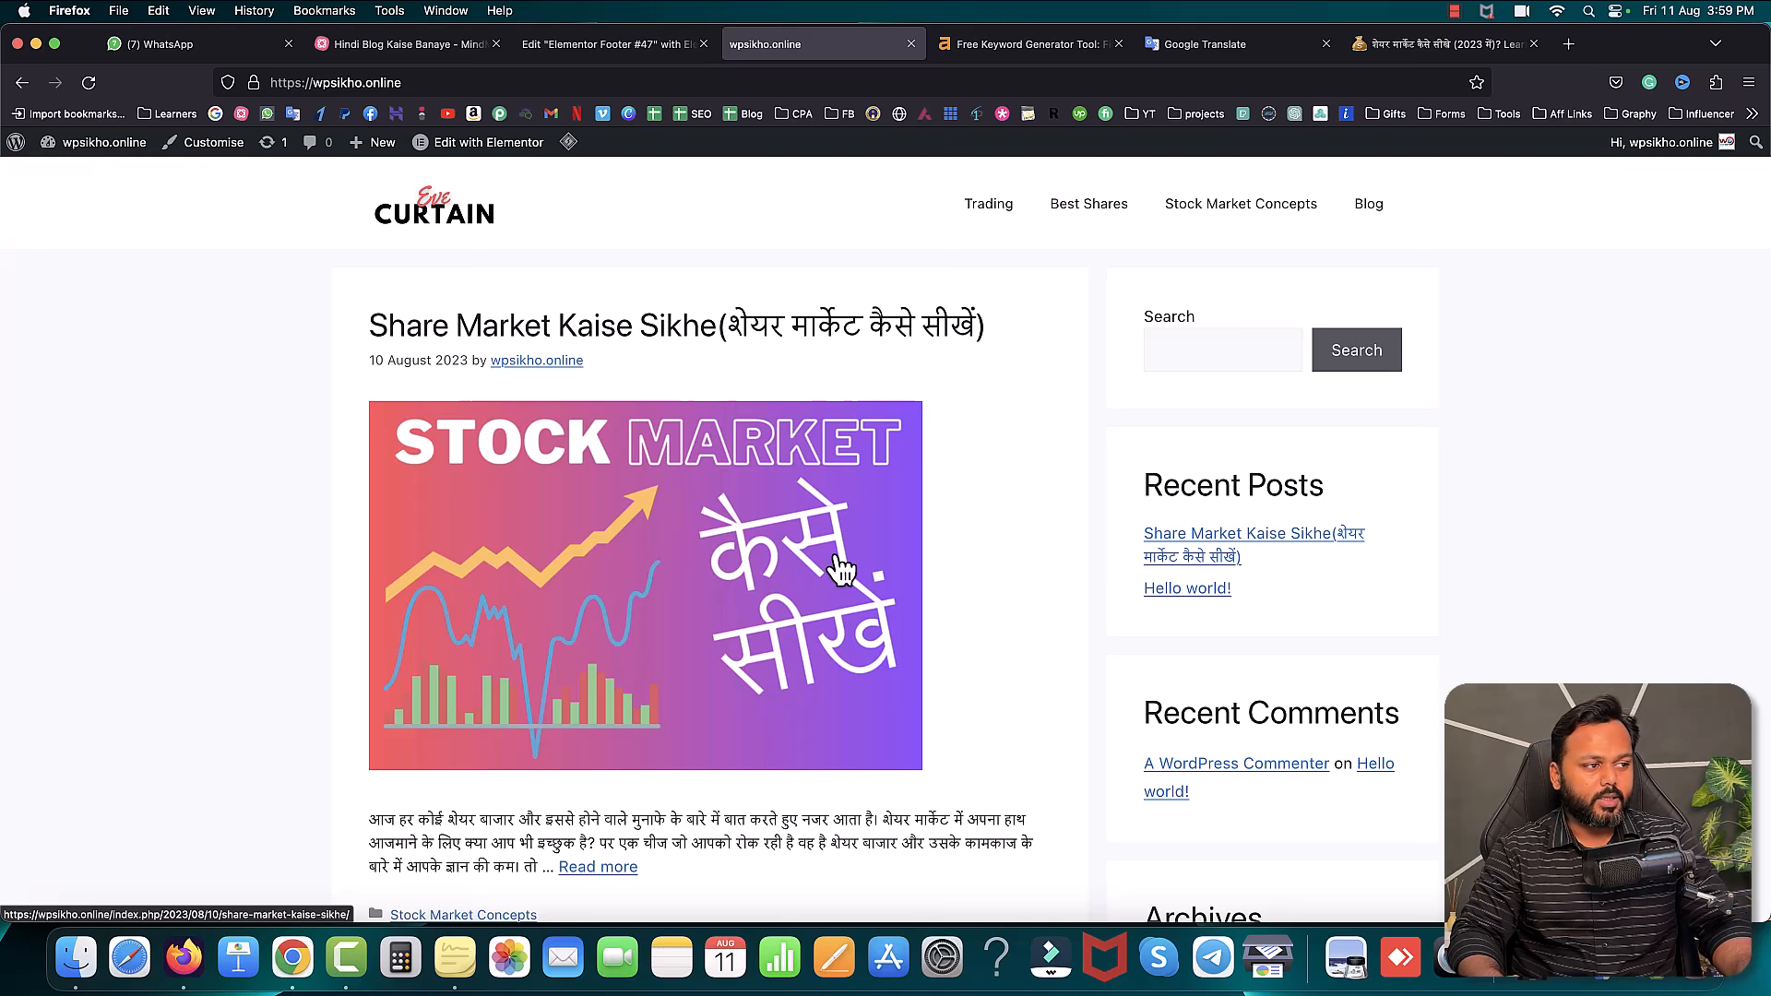
{"action": "left_click", "coordinate": [417, 51]}
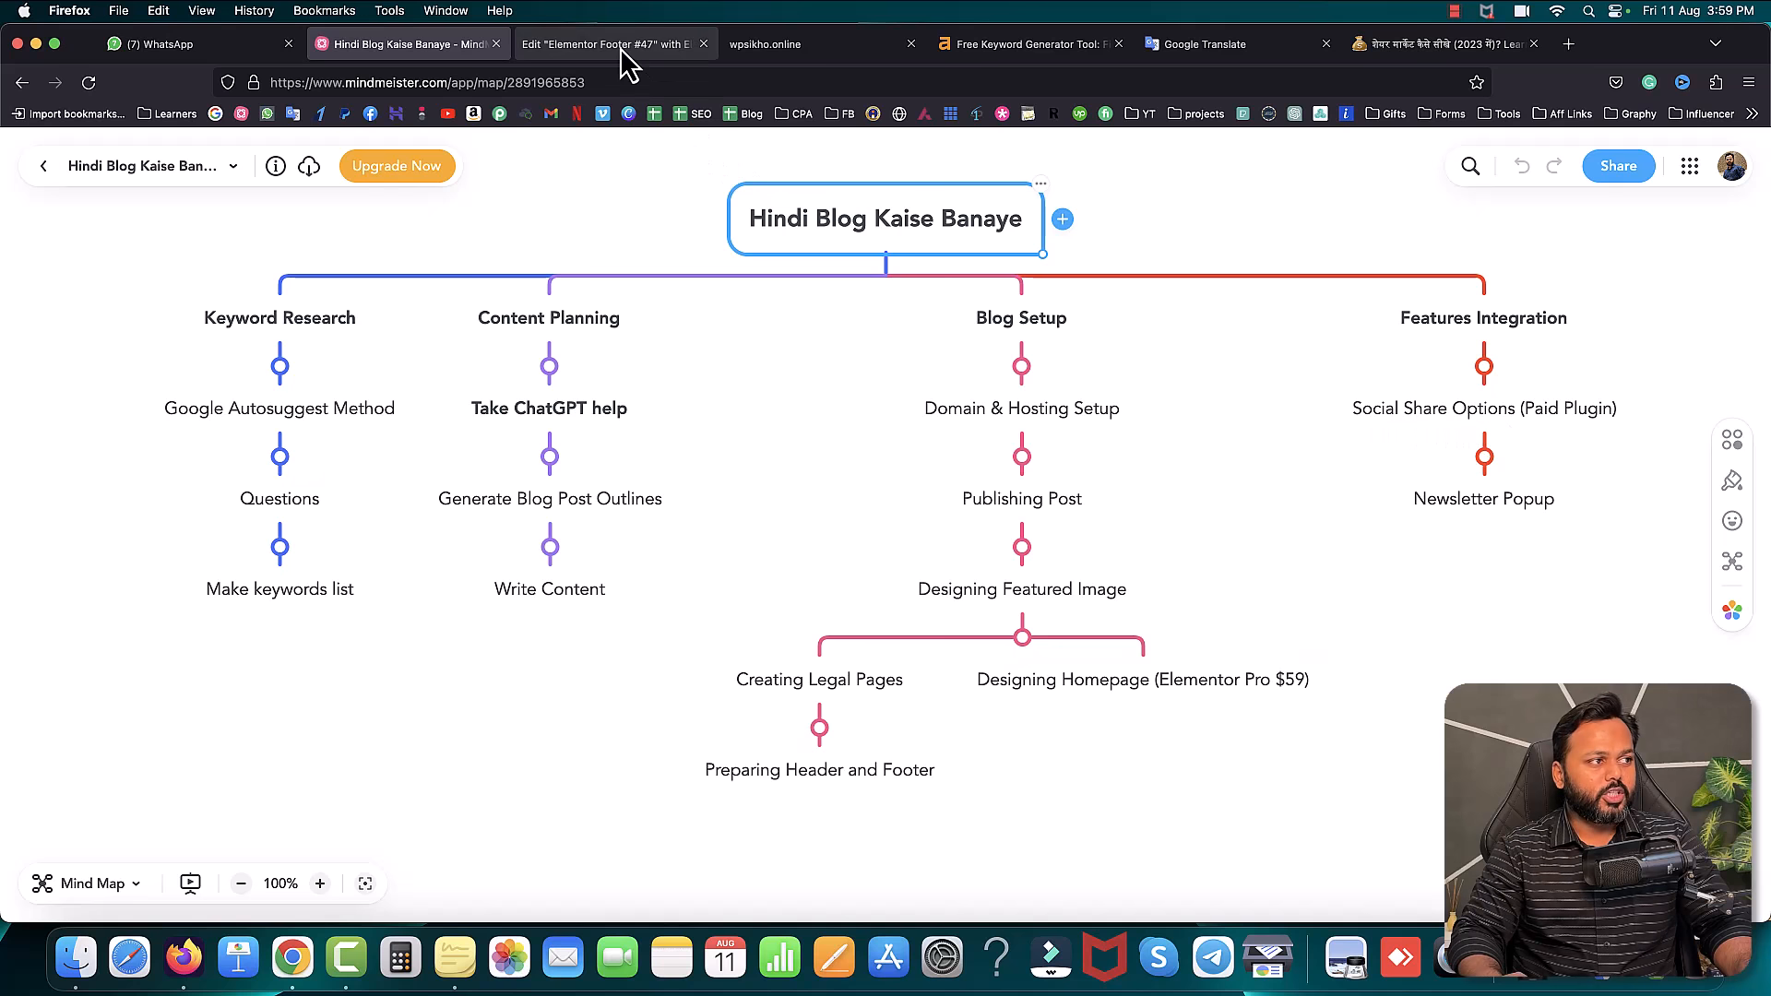
- Close the Edit Elementor Footer tab and check the blog-planning mind map again
{"action": "left_click", "coordinate": [669, 46]}
{"action": "left_click", "coordinate": [703, 43]}
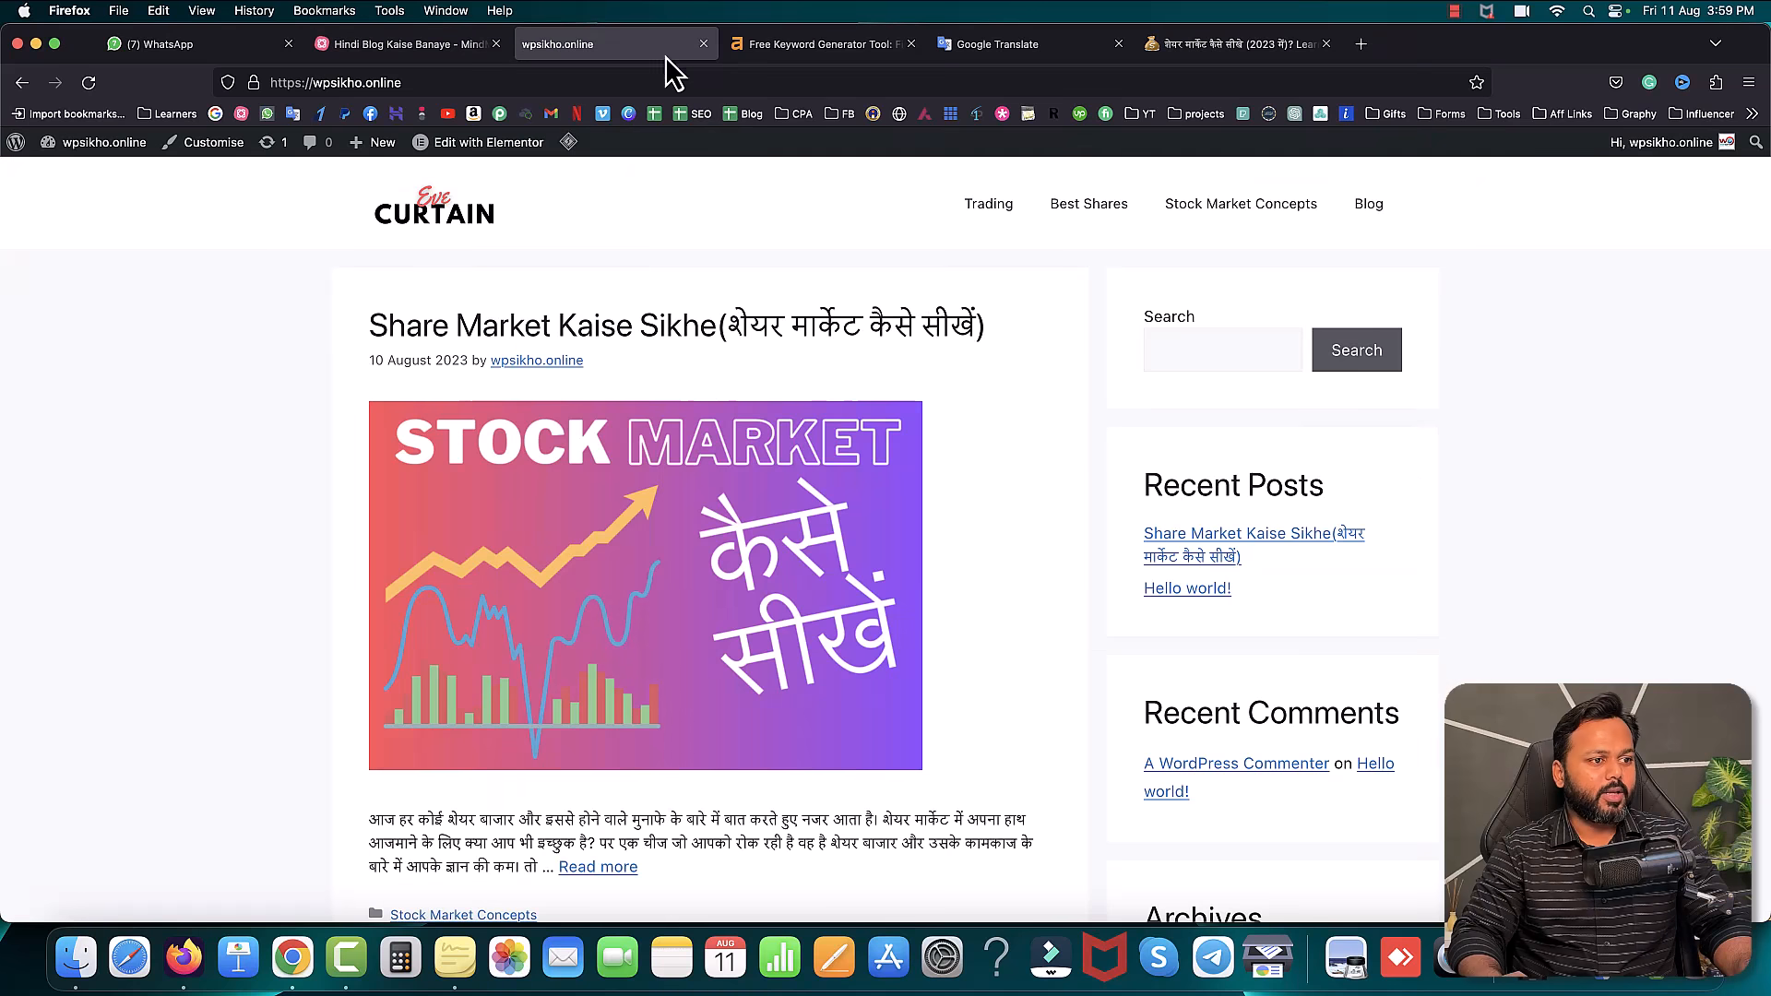
{"action": "scroll", "coordinate": [1293, 554], "scroll_direction": "down", "scroll_amount": 5}
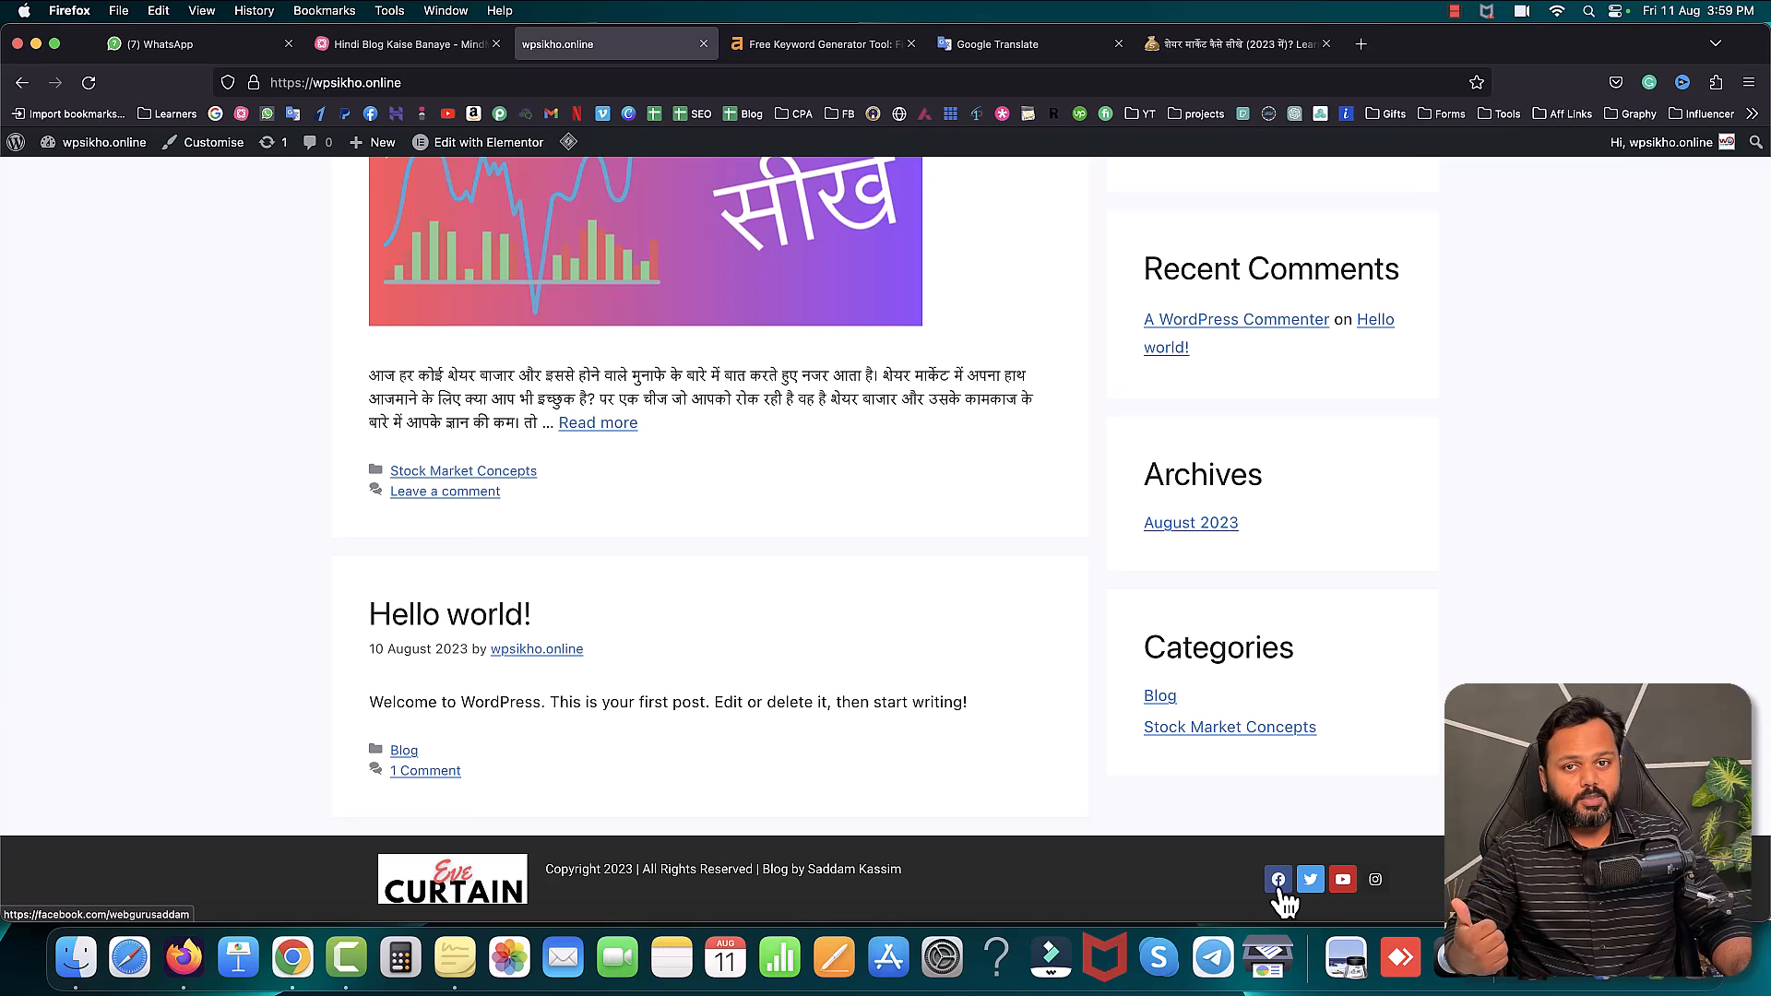
{"action": "left_click", "coordinate": [406, 44]}
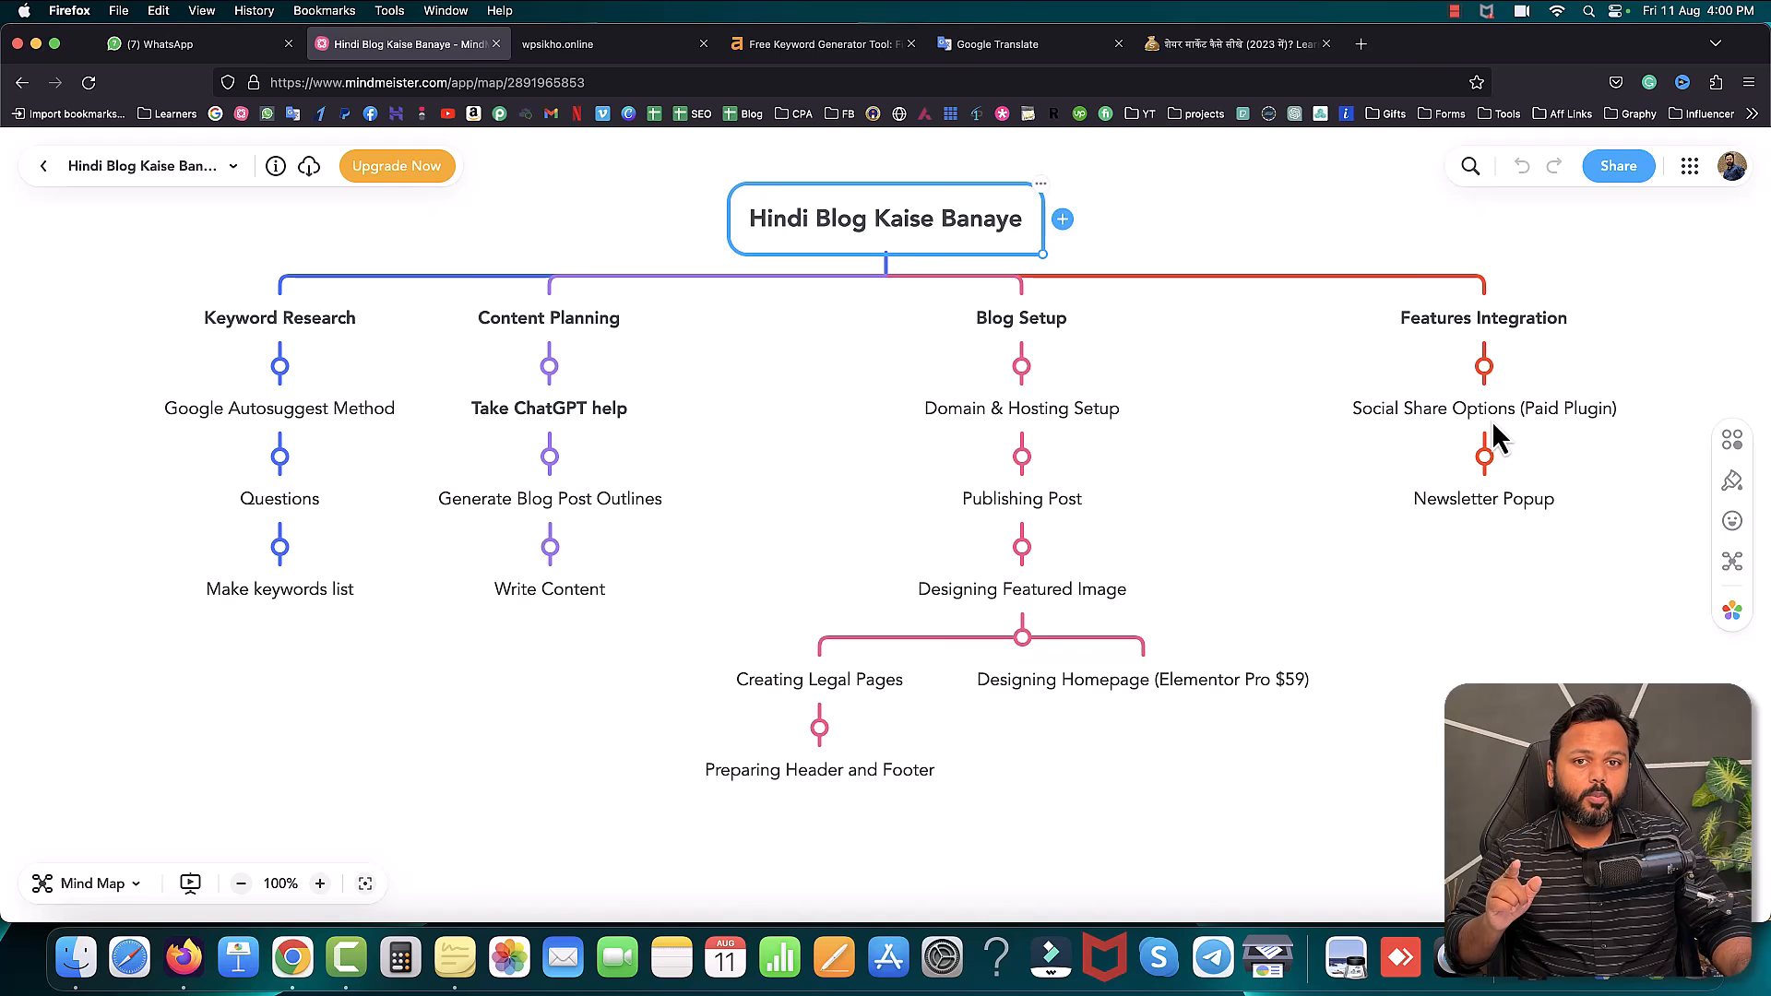
- Back on the wpsikho.online home page, bring up the admin-bar Dashboard link's context menu
{"action": "left_click", "coordinate": [617, 45]}
{"action": "mouse_move", "coordinate": [83, 148]}
{"action": "right_click", "coordinate": [77, 179]}
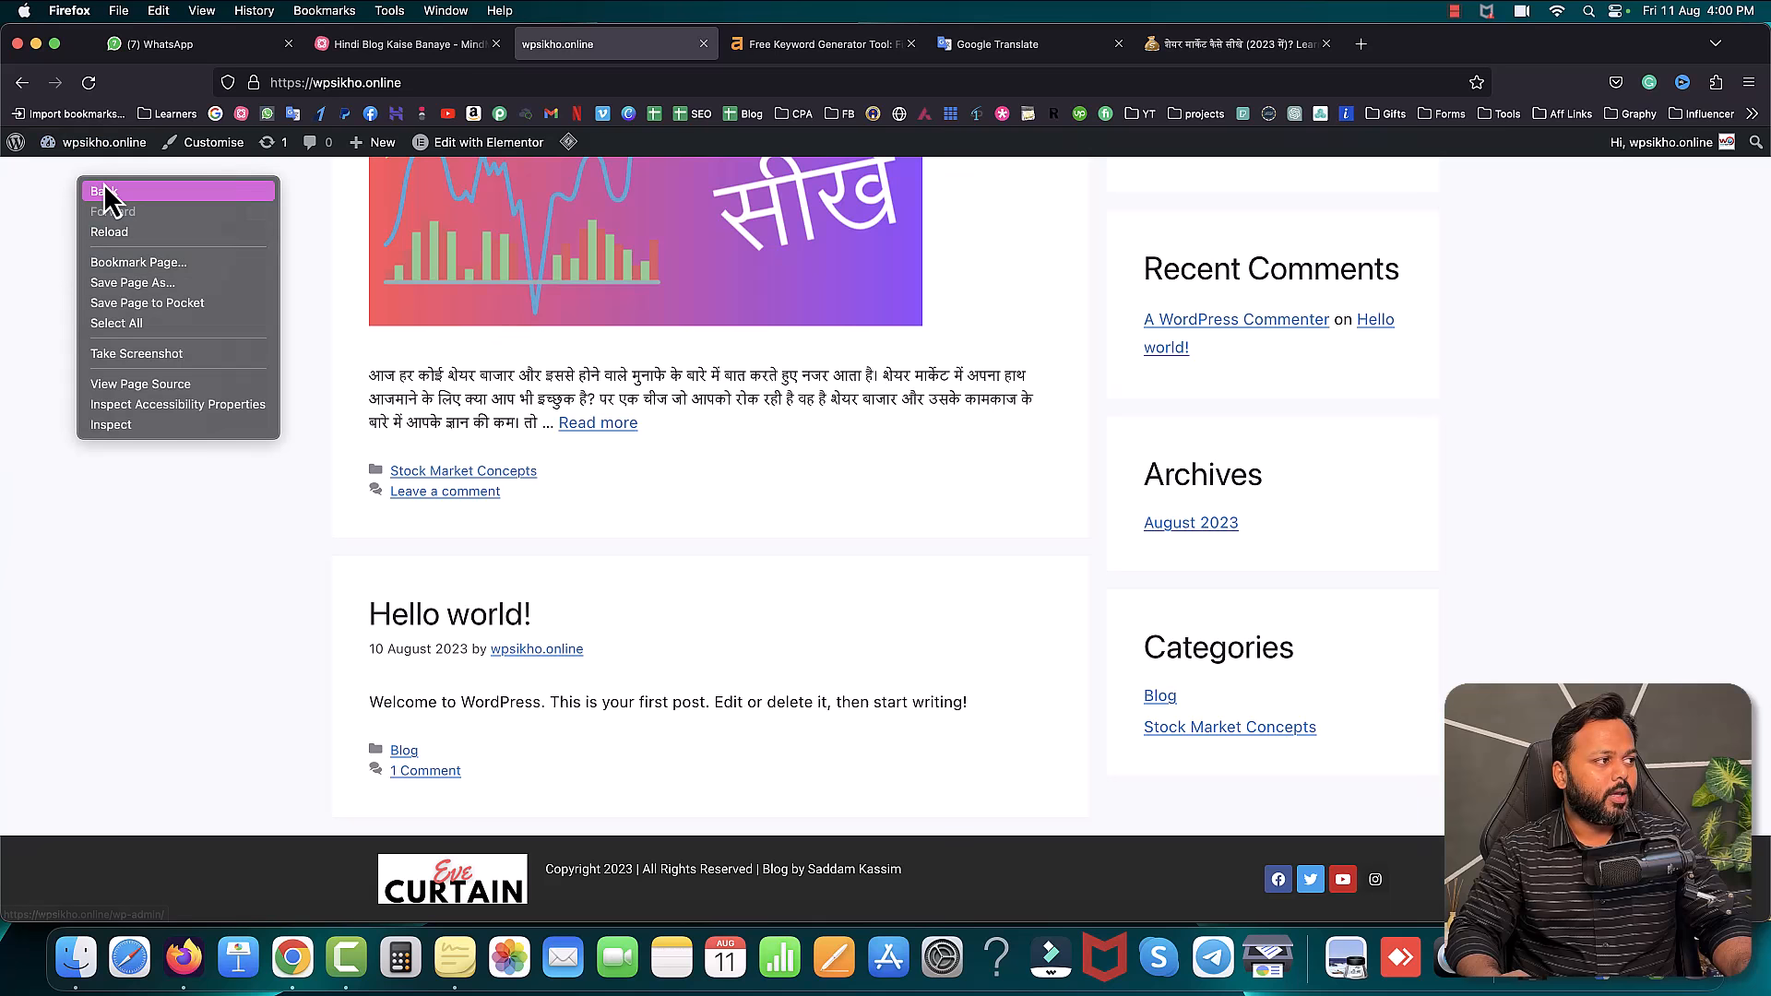
{"action": "left_click", "coordinate": [58, 179]}
{"action": "right_click", "coordinate": [82, 175]}
- Open the Dashboard in a new tab beside the mind map and go to Plugins > Add New
{"action": "left_click", "coordinate": [106, 185]}
{"action": "left_click", "coordinate": [808, 46]}
{"action": "left_click_drag", "start_coordinate": [808, 52], "coordinate": [609, 46]}
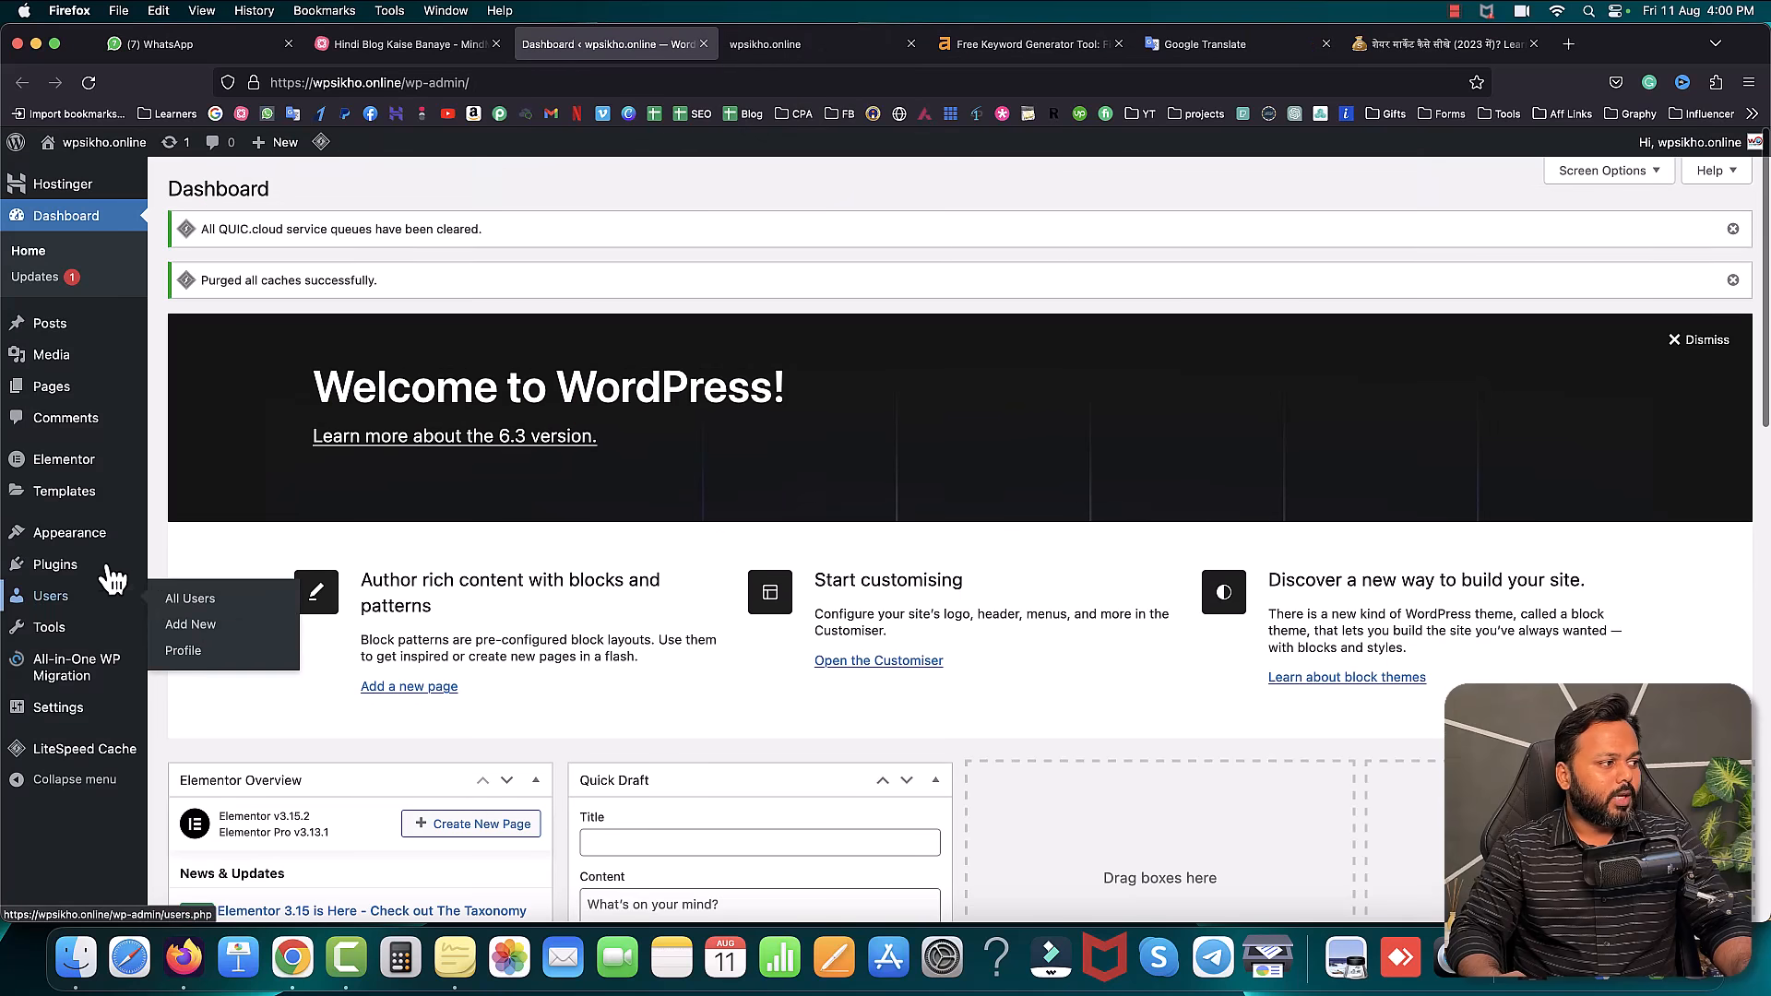
{"action": "mouse_move", "coordinate": [92, 565]}
{"action": "left_click", "coordinate": [186, 607]}
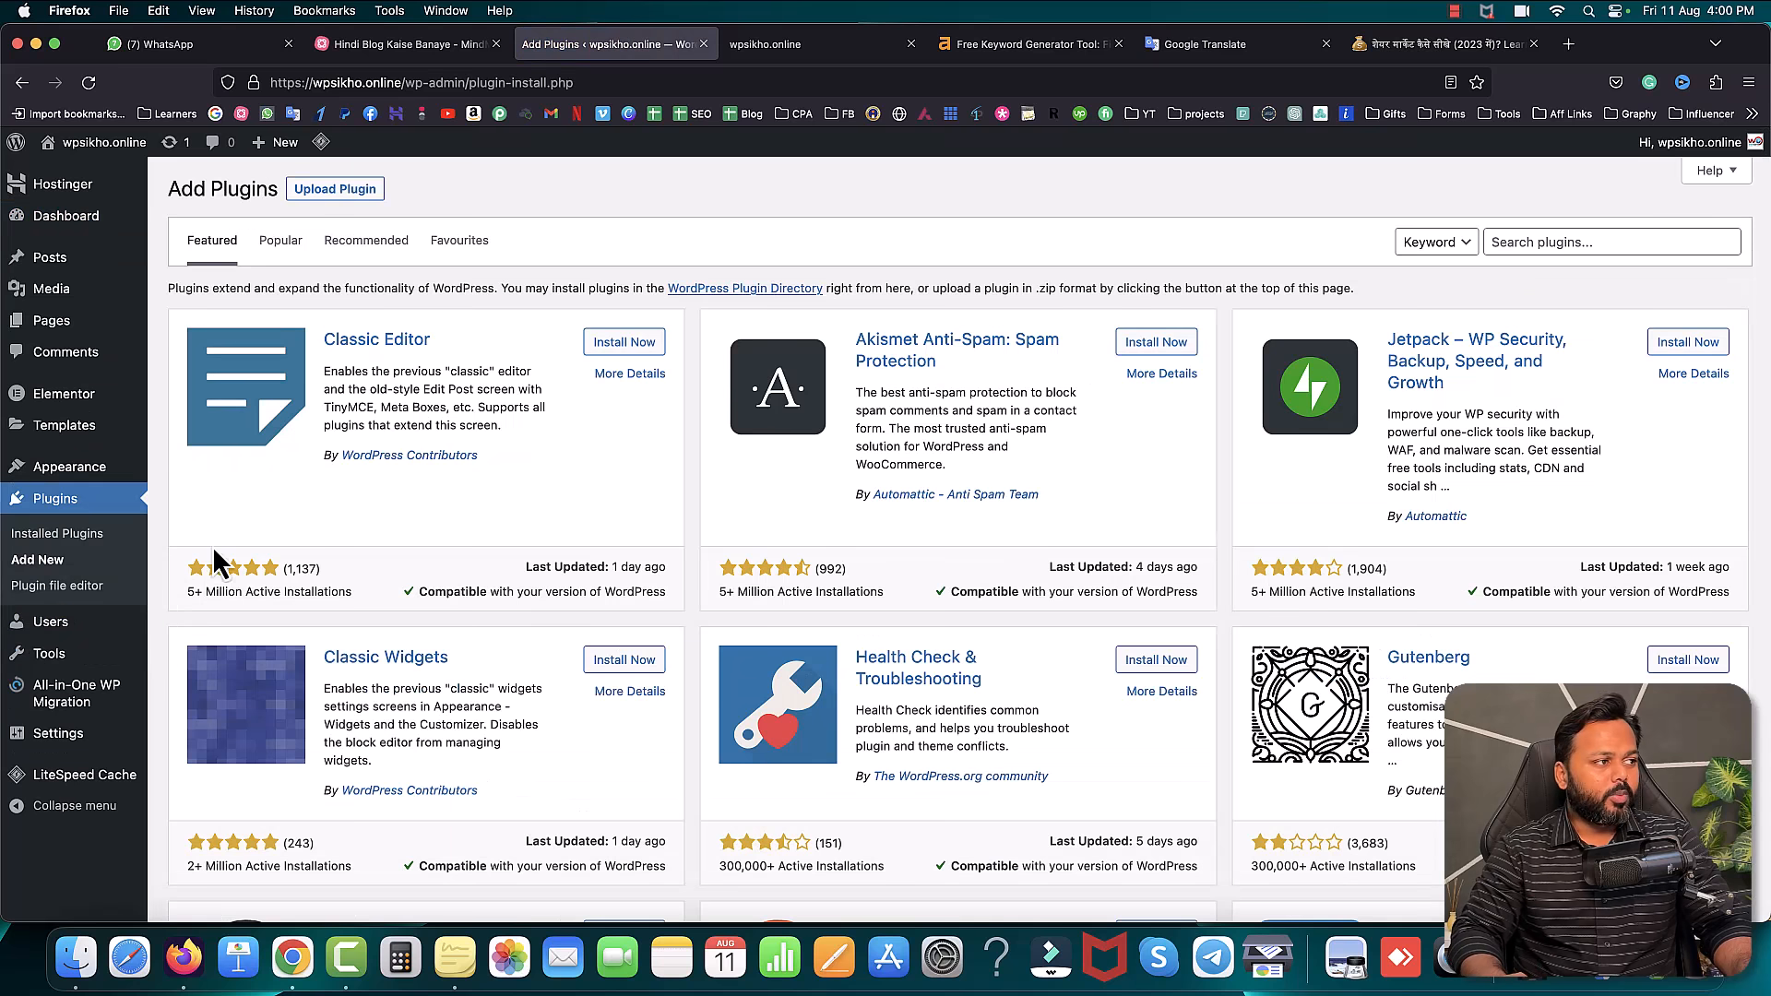
- Upload easy-social-share-buttons3.zip from the Easy Social Share folder, install and activate it
{"action": "left_click", "coordinate": [345, 190]}
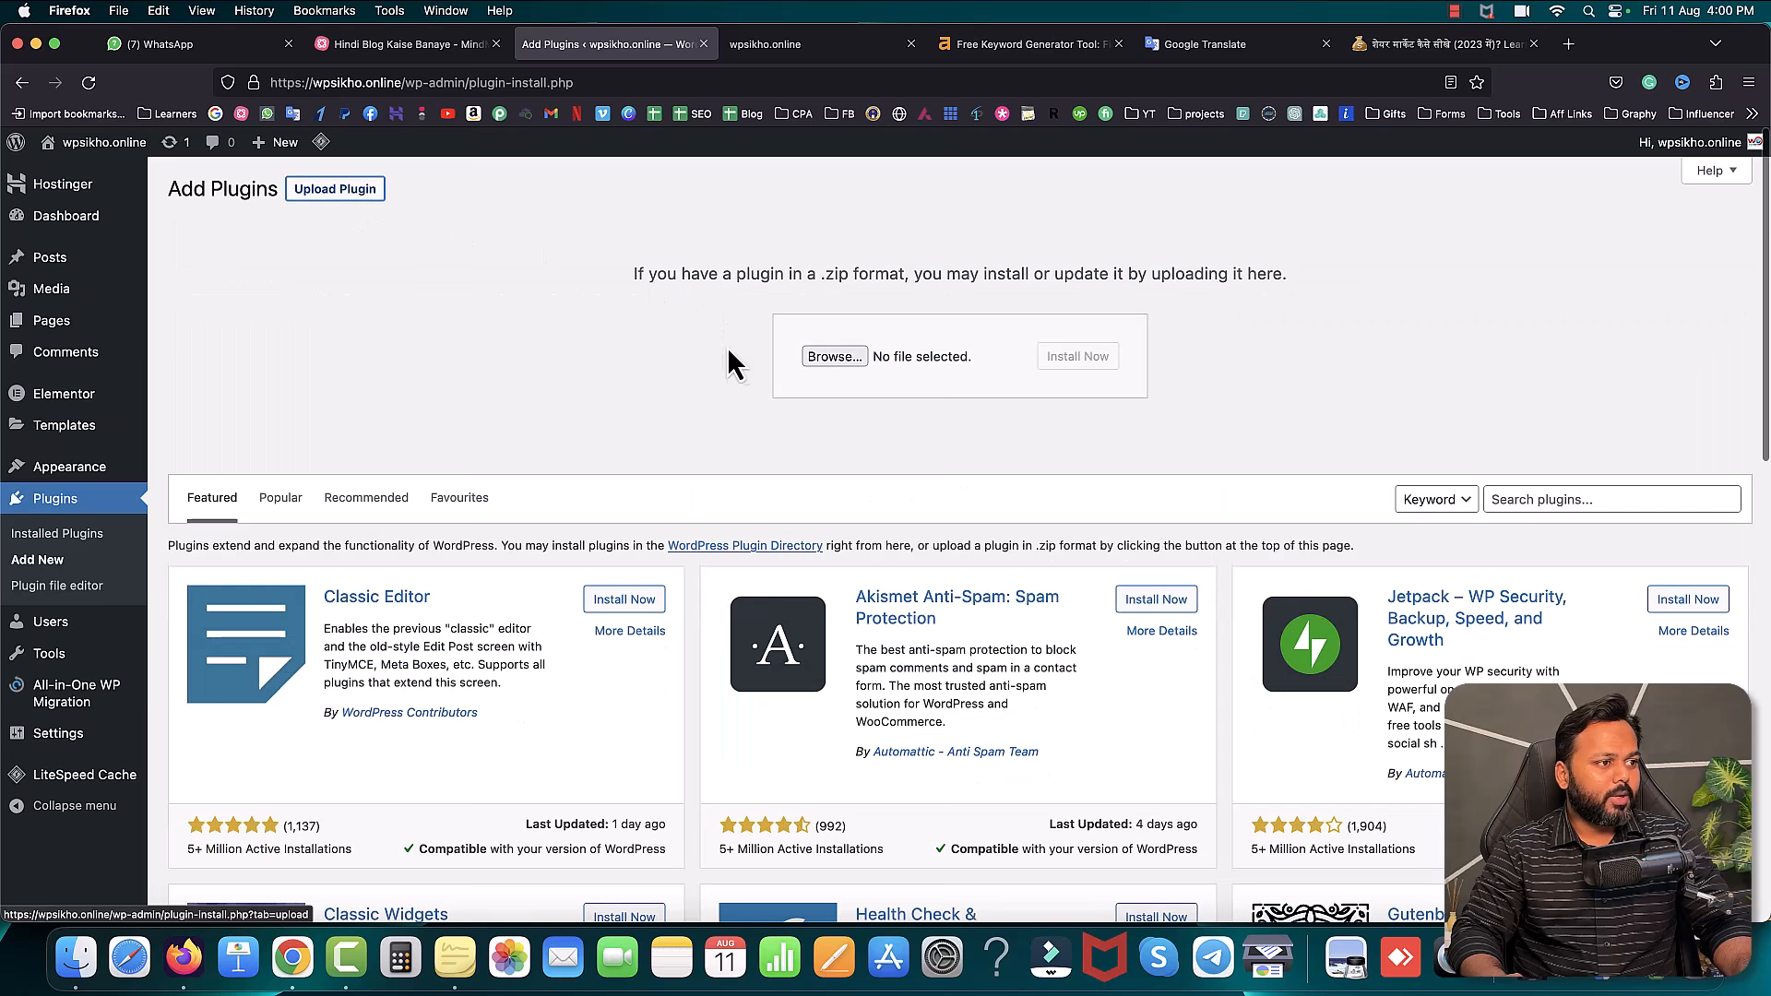
{"action": "left_click", "coordinate": [834, 357]}
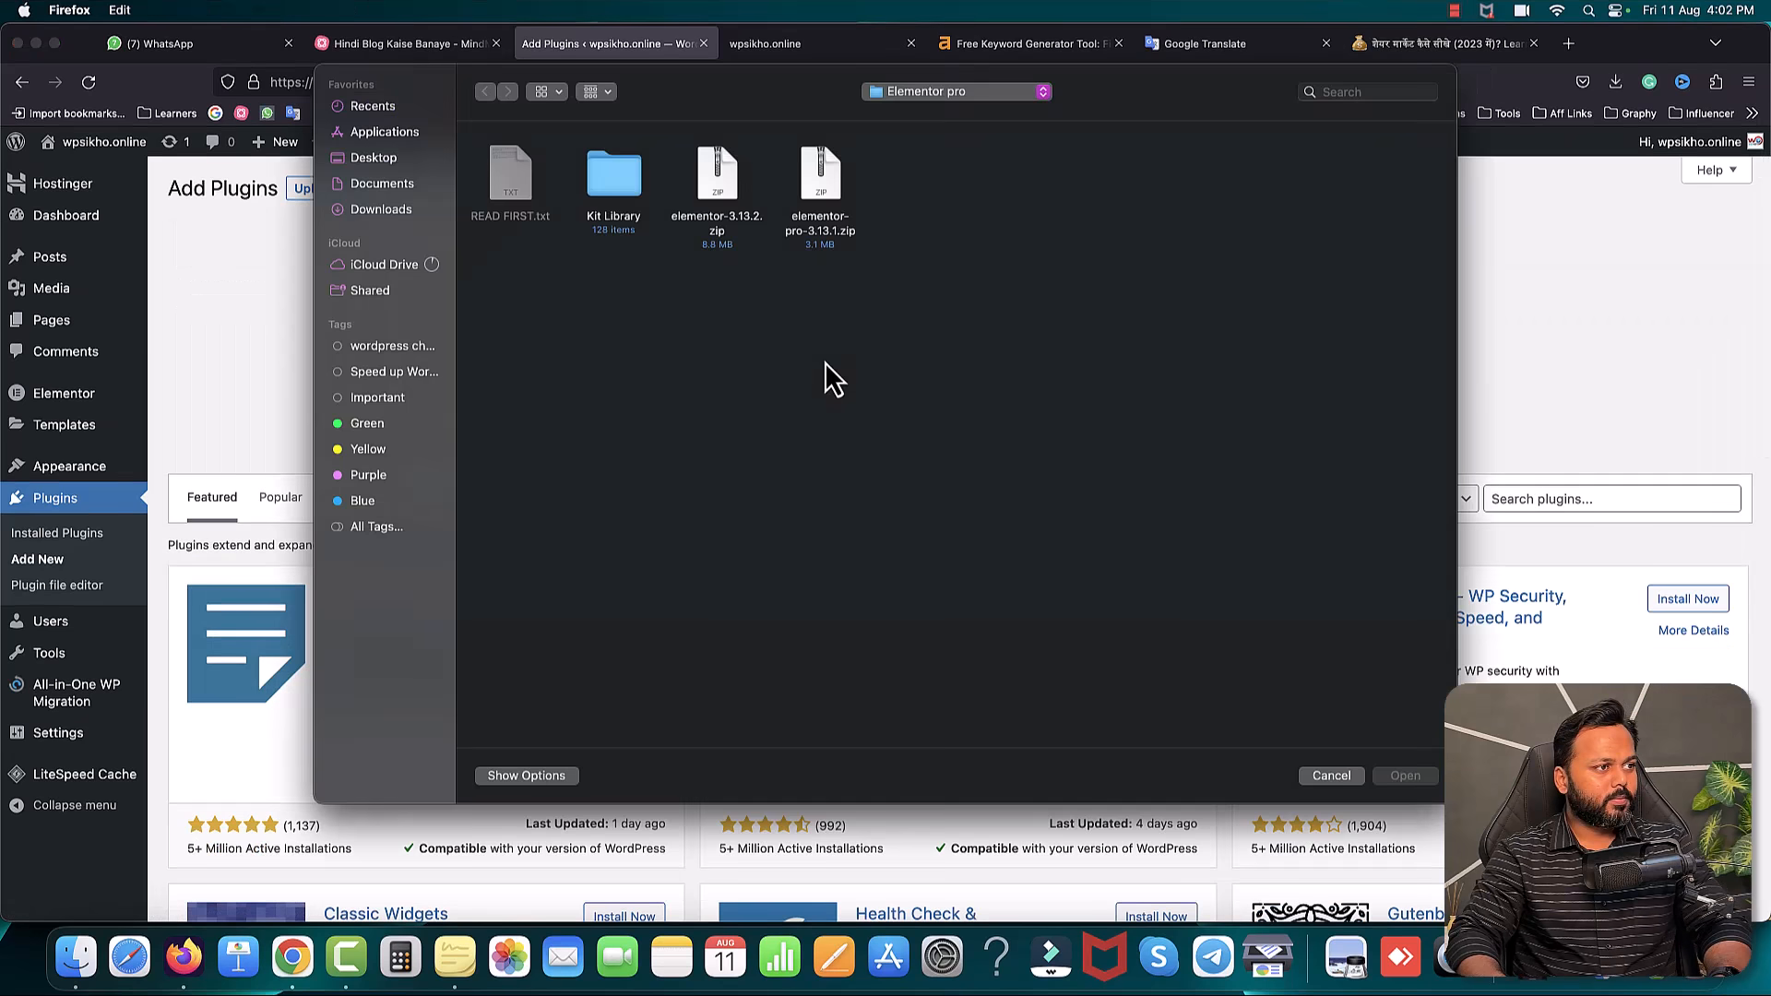
{"action": "left_click", "coordinate": [933, 87]}
{"action": "left_click", "coordinate": [926, 266]}
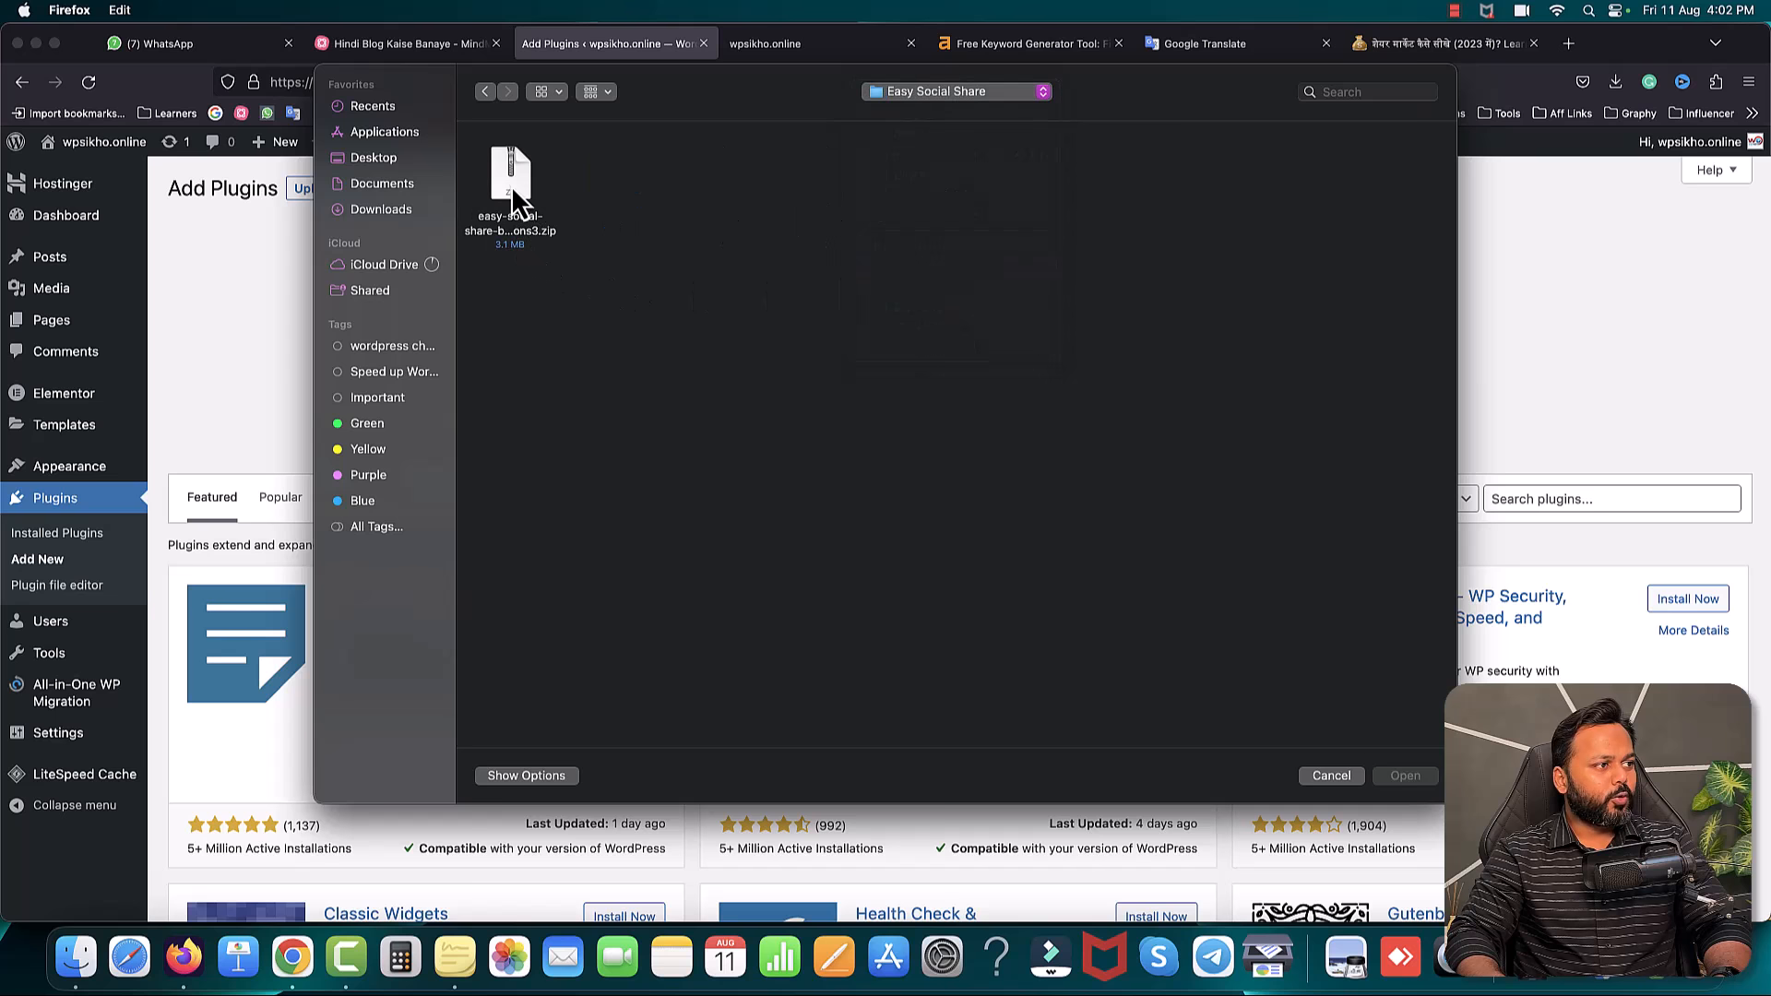
{"action": "double_click", "coordinate": [510, 183]}
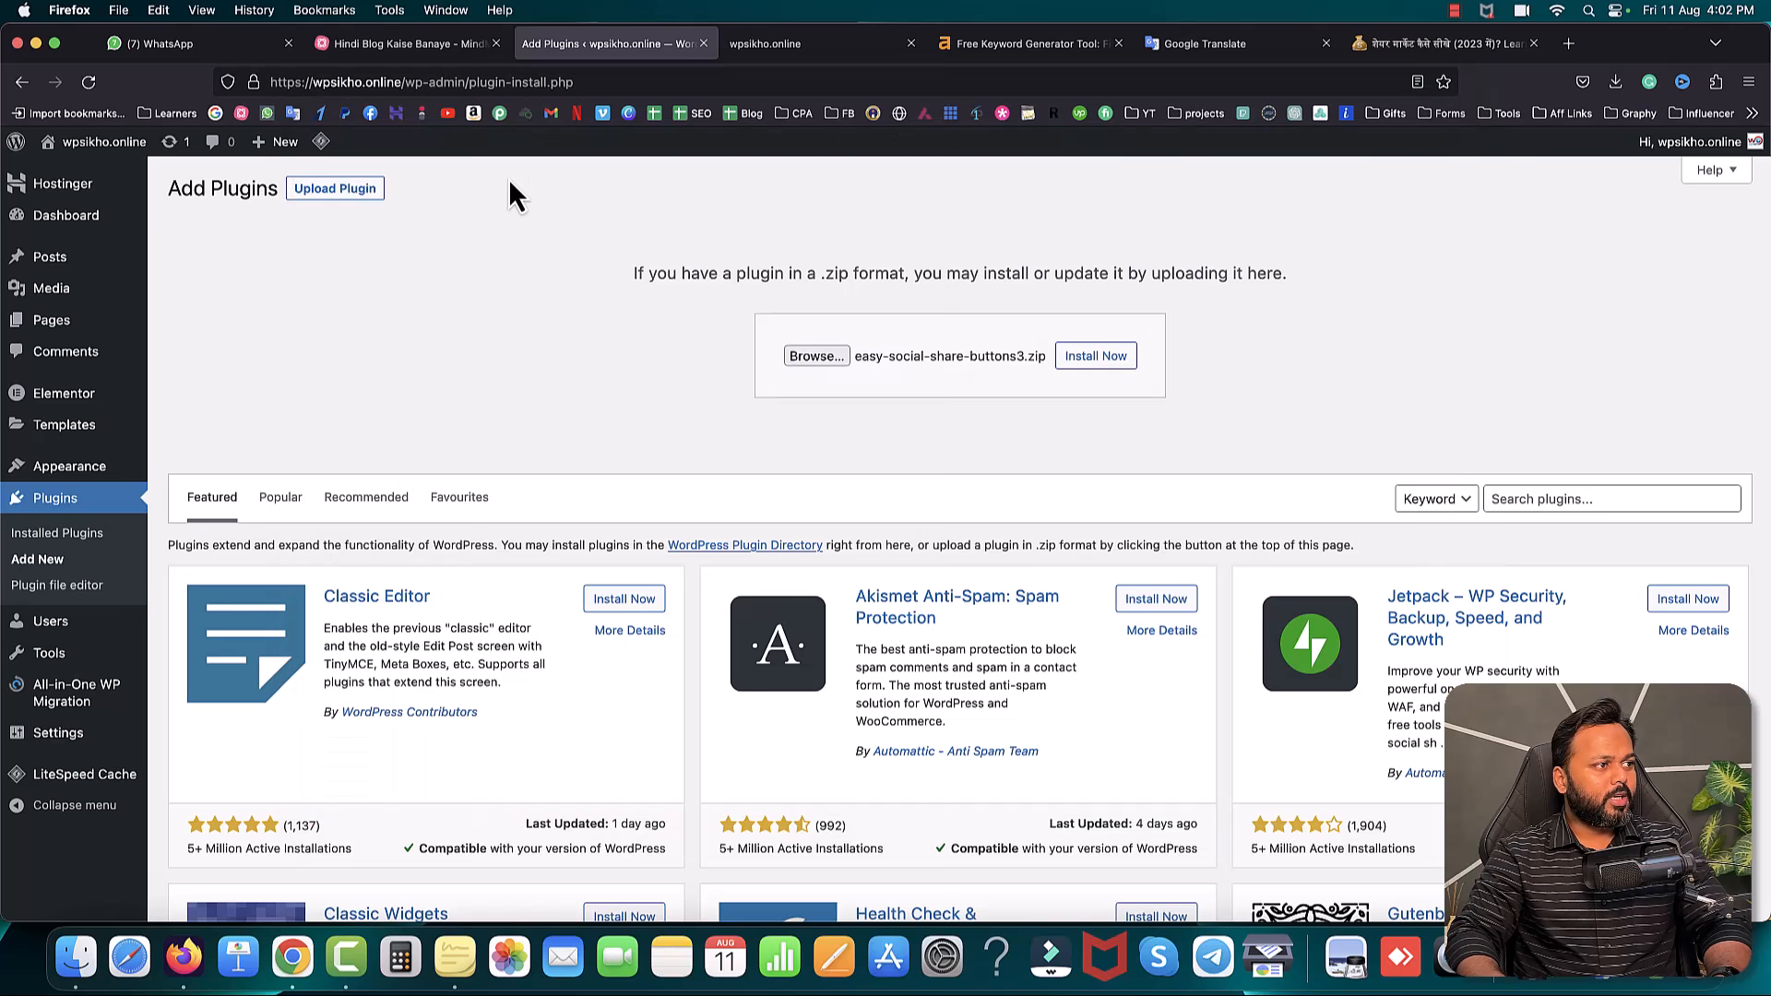
{"action": "left_click", "coordinate": [1096, 357]}
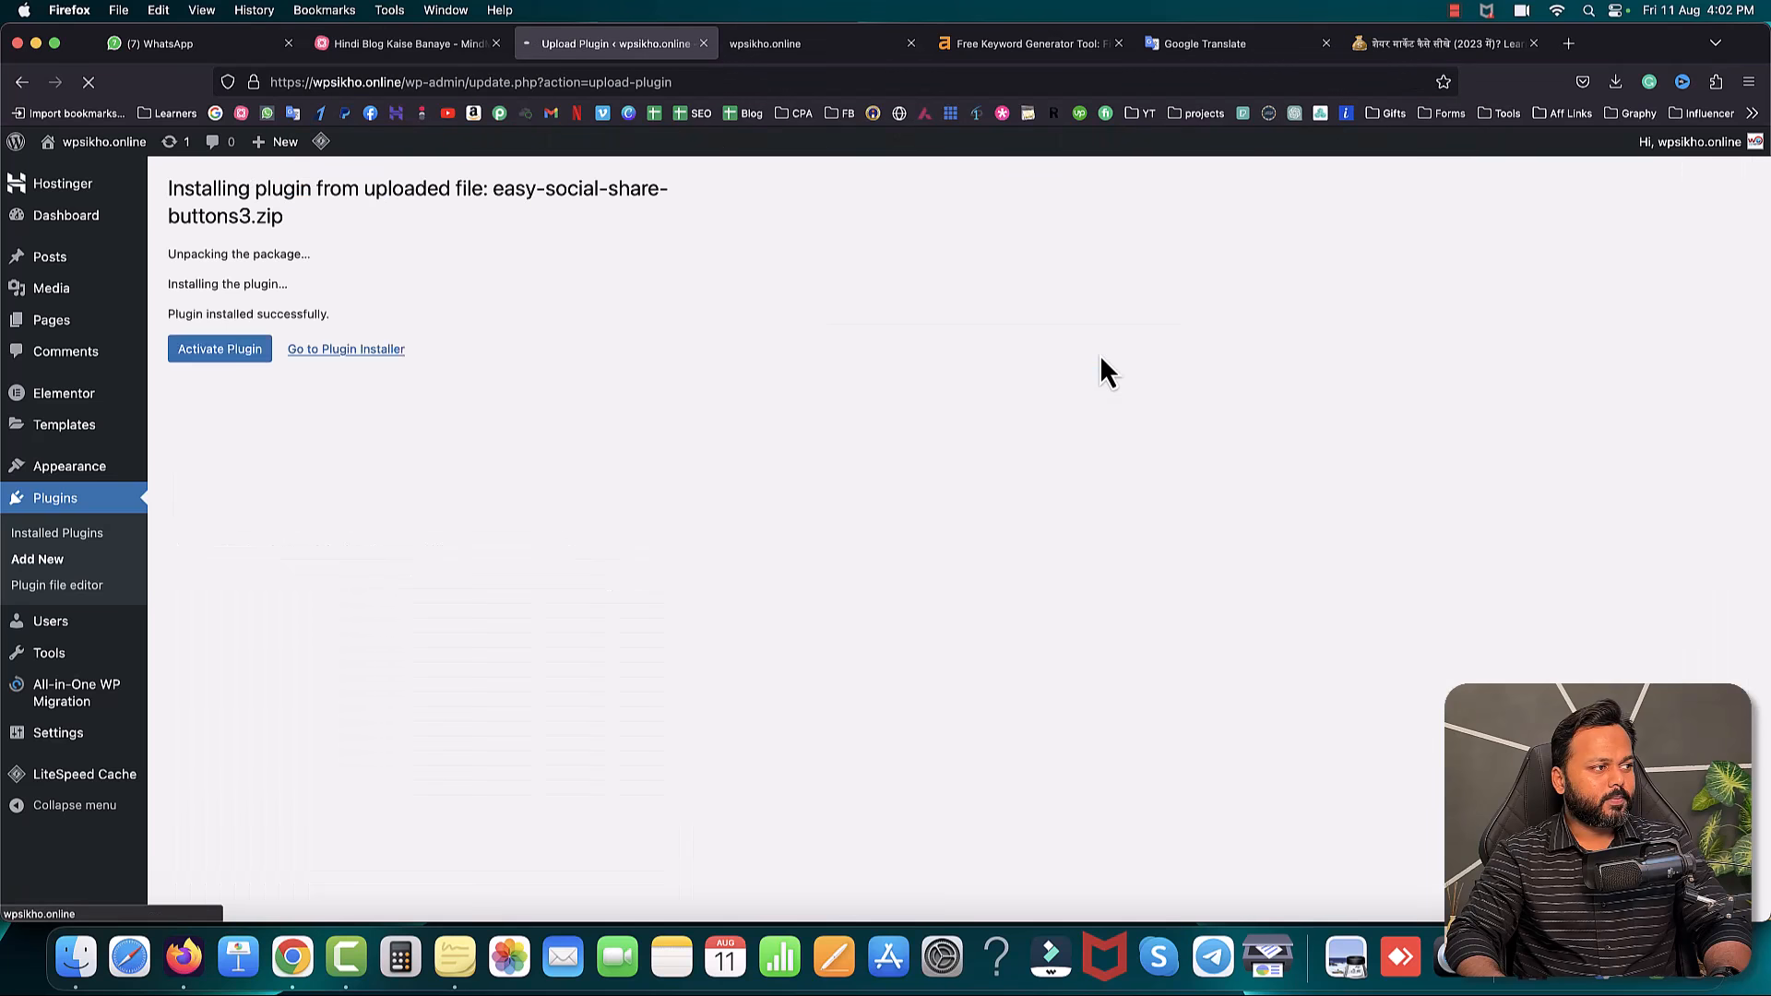
{"action": "left_click", "coordinate": [203, 359]}
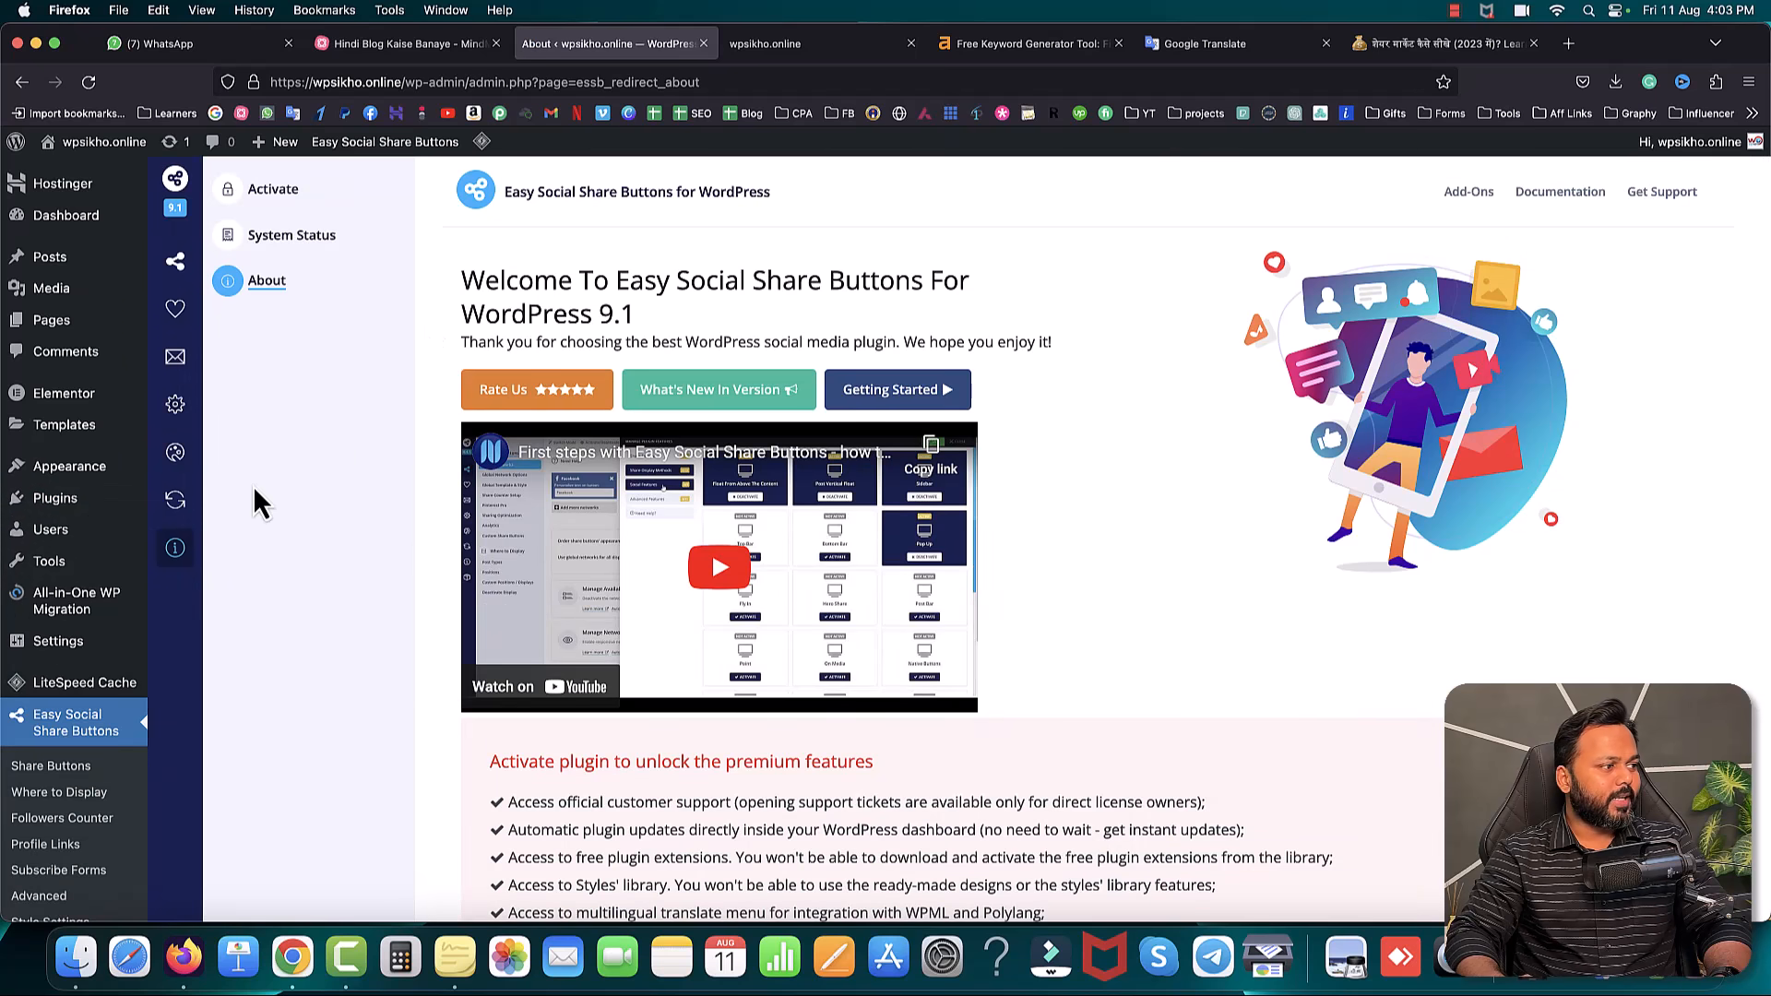
- Go to Sharing > Share Buttons > Global Networks in Easy Social Share Buttons
{"action": "scroll", "coordinate": [71, 581], "scroll_direction": "down", "scroll_amount": 5}
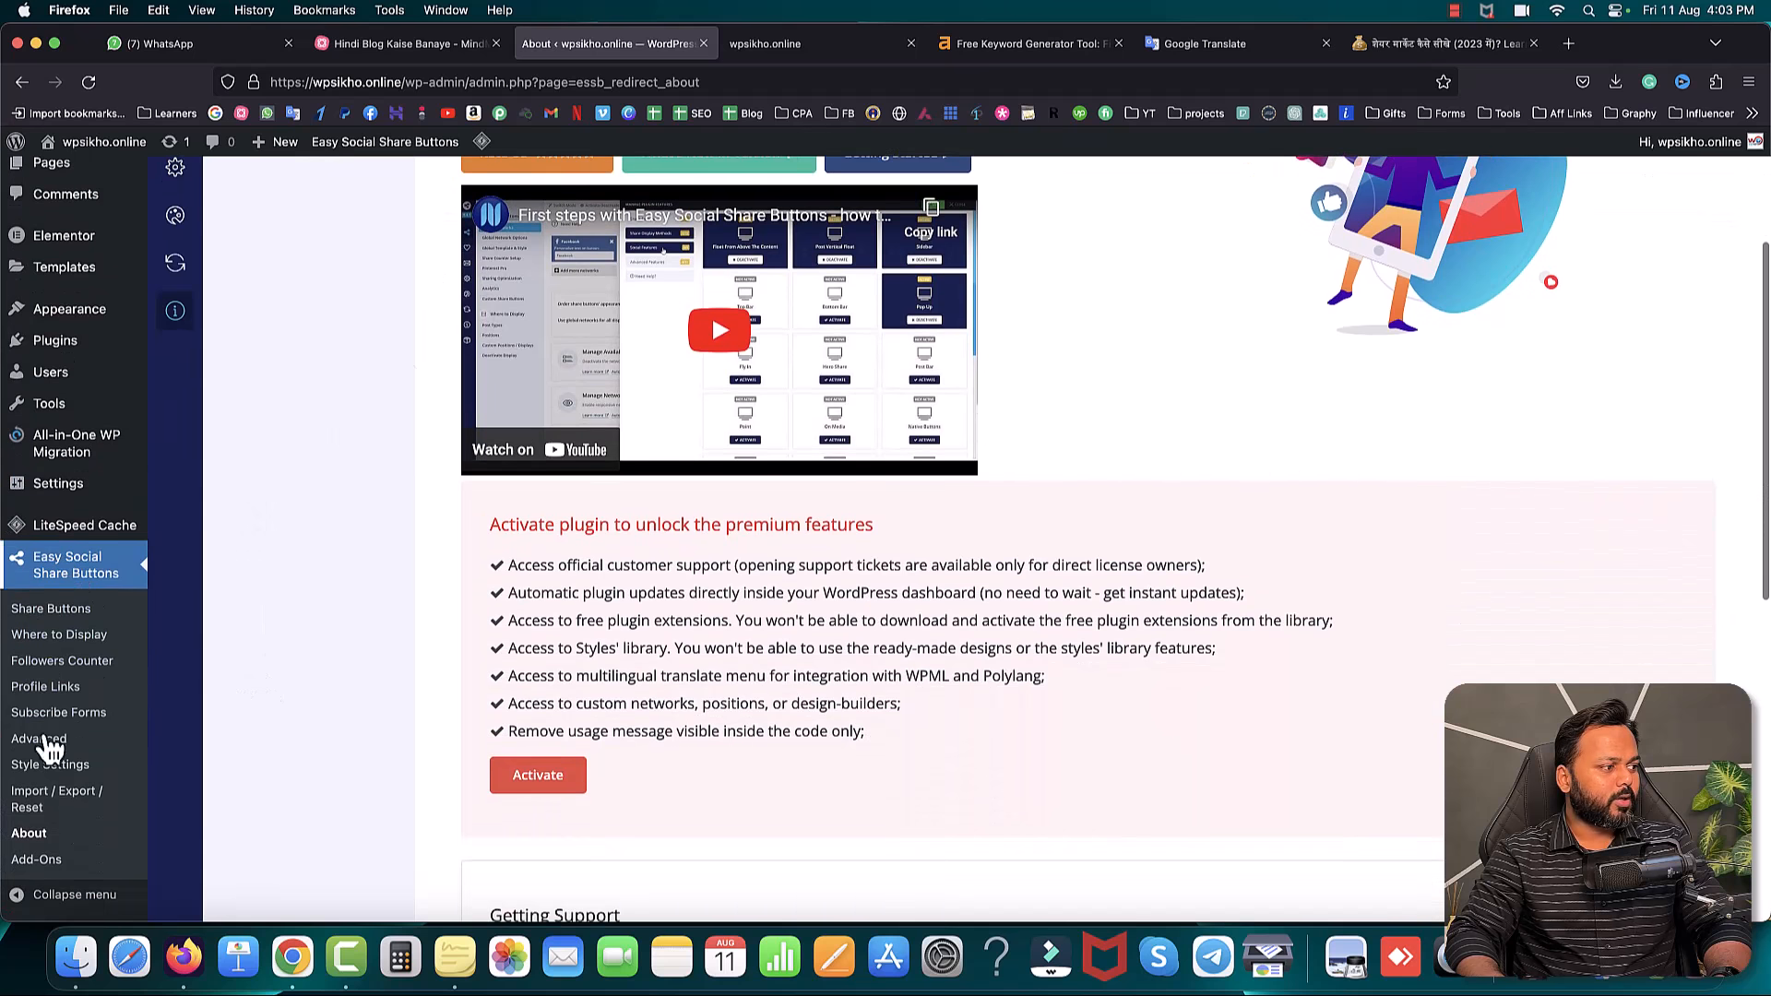
{"action": "scroll", "coordinate": [401, 434], "scroll_direction": "up", "scroll_amount": 5}
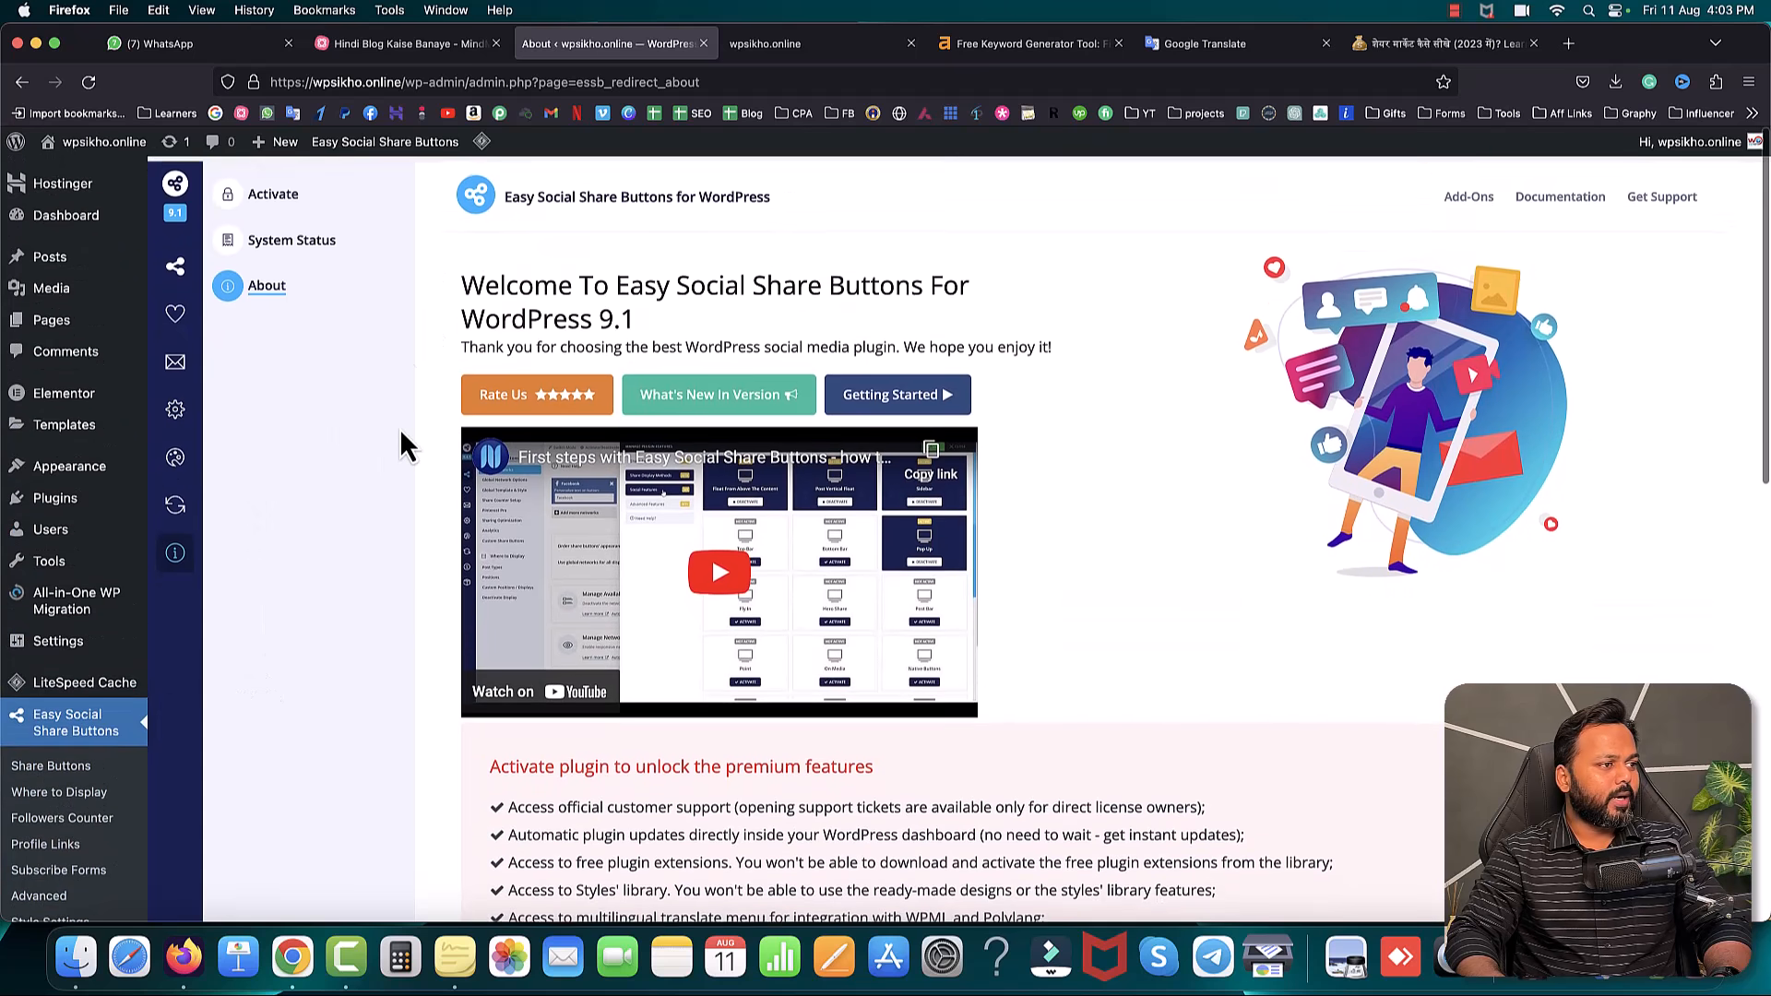
{"action": "left_click", "coordinate": [173, 269]}
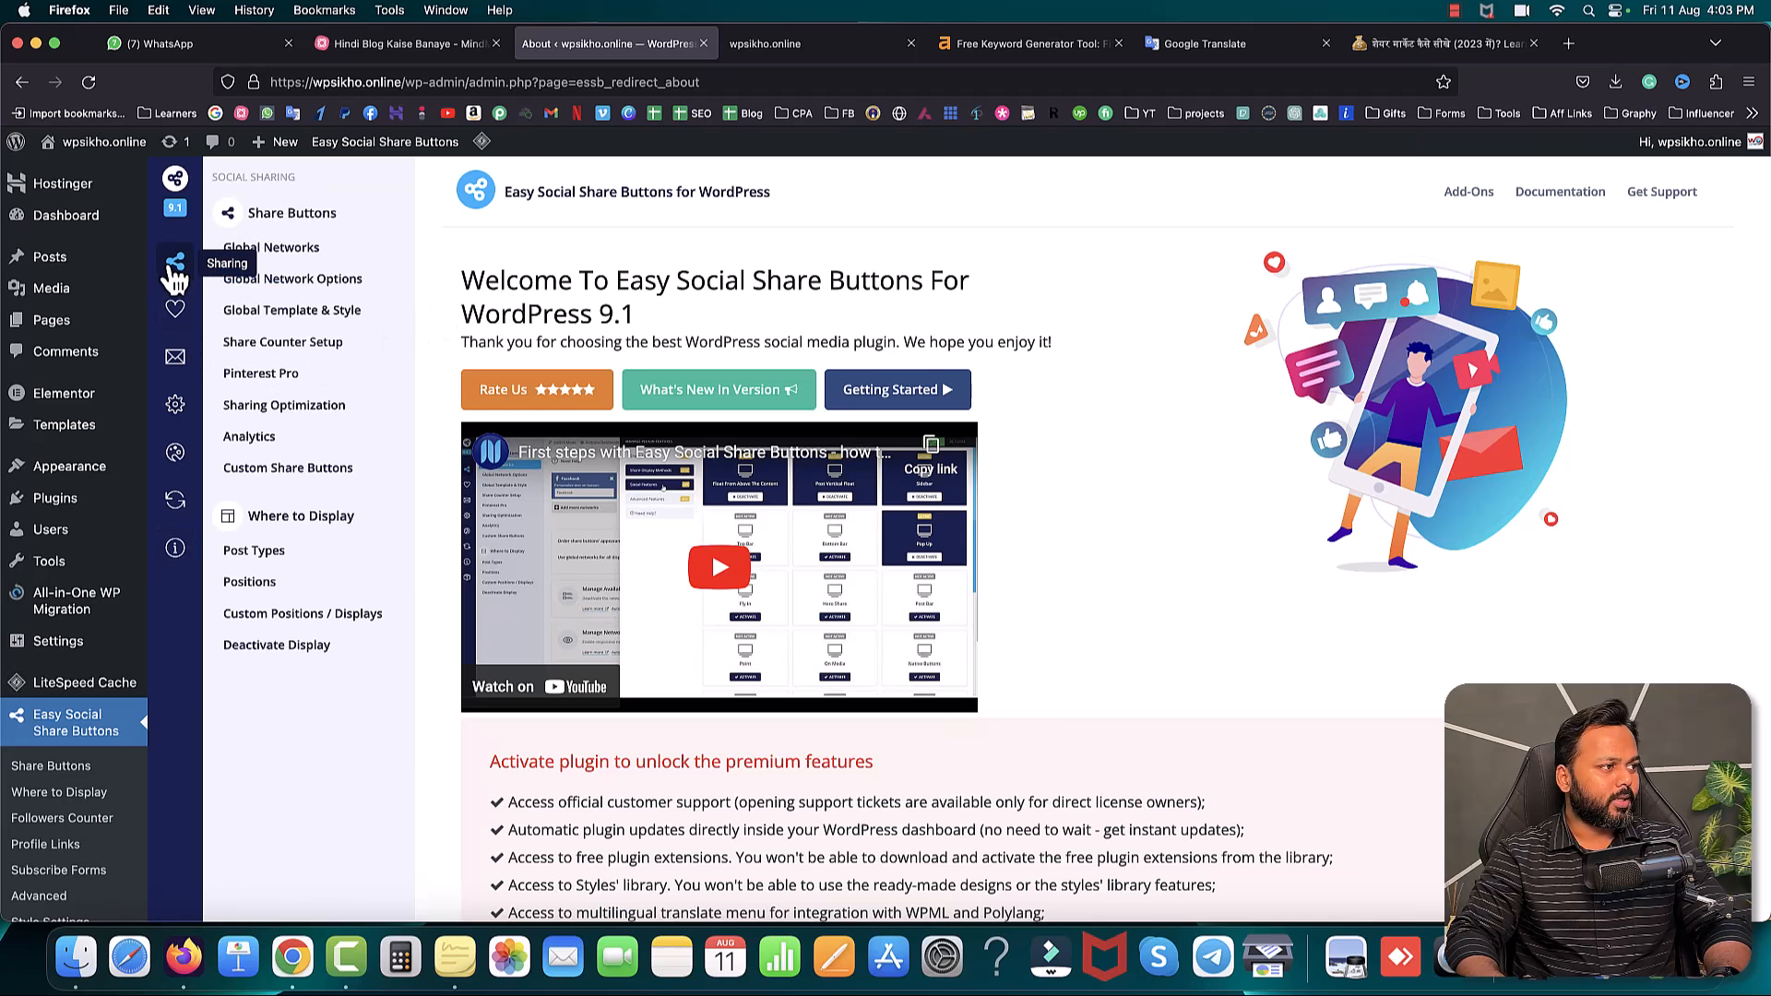
{"action": "left_click", "coordinate": [277, 249]}
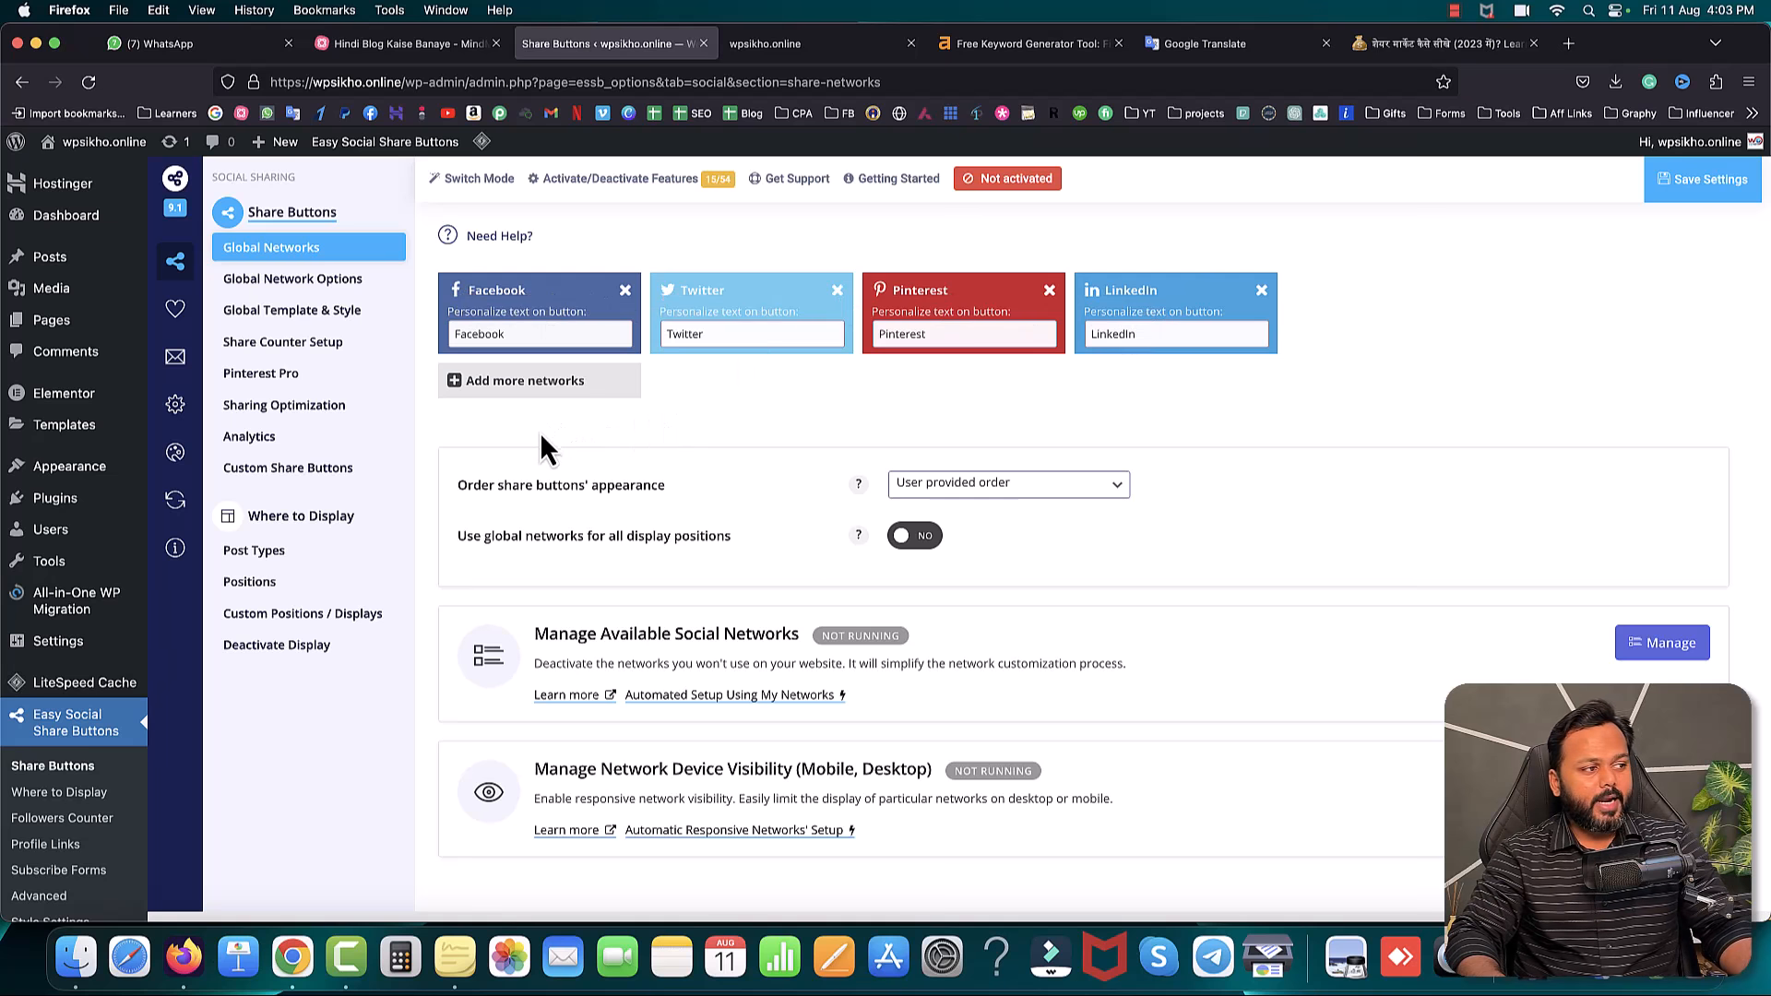
- Add WhatsApp to the selected share networks and save the settings
{"action": "left_click", "coordinate": [512, 387]}
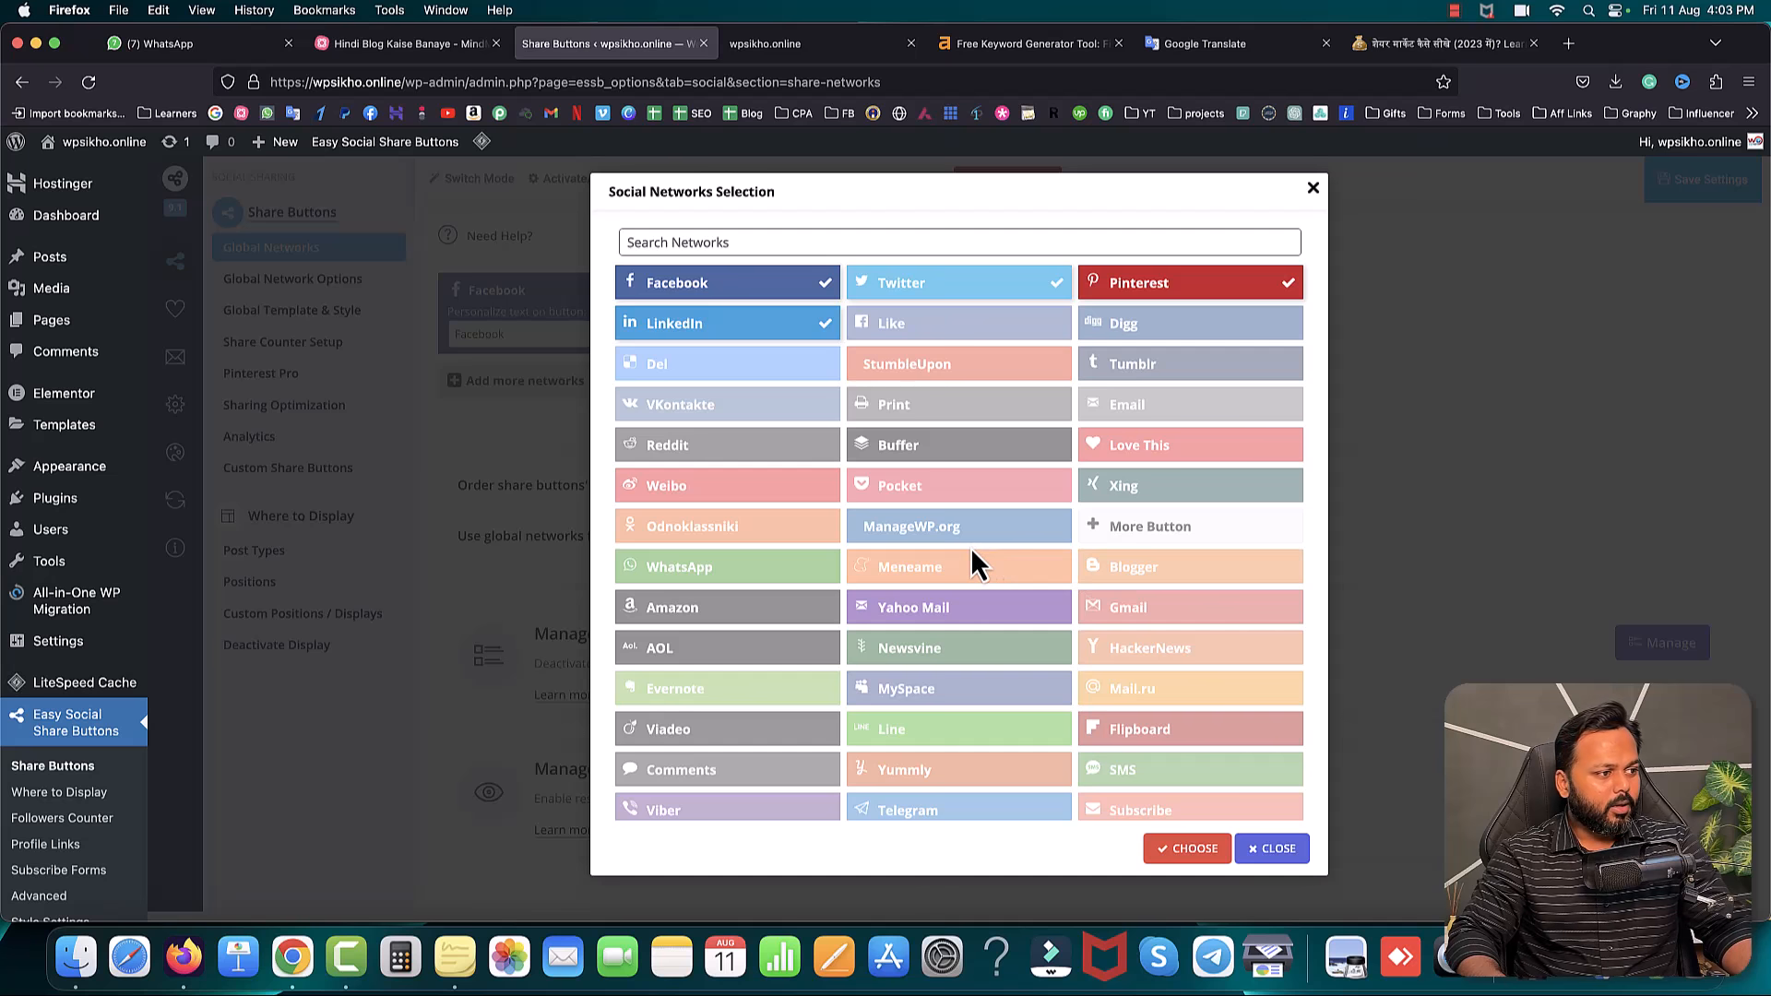
{"action": "scroll", "coordinate": [973, 554], "scroll_direction": "down", "scroll_amount": 3}
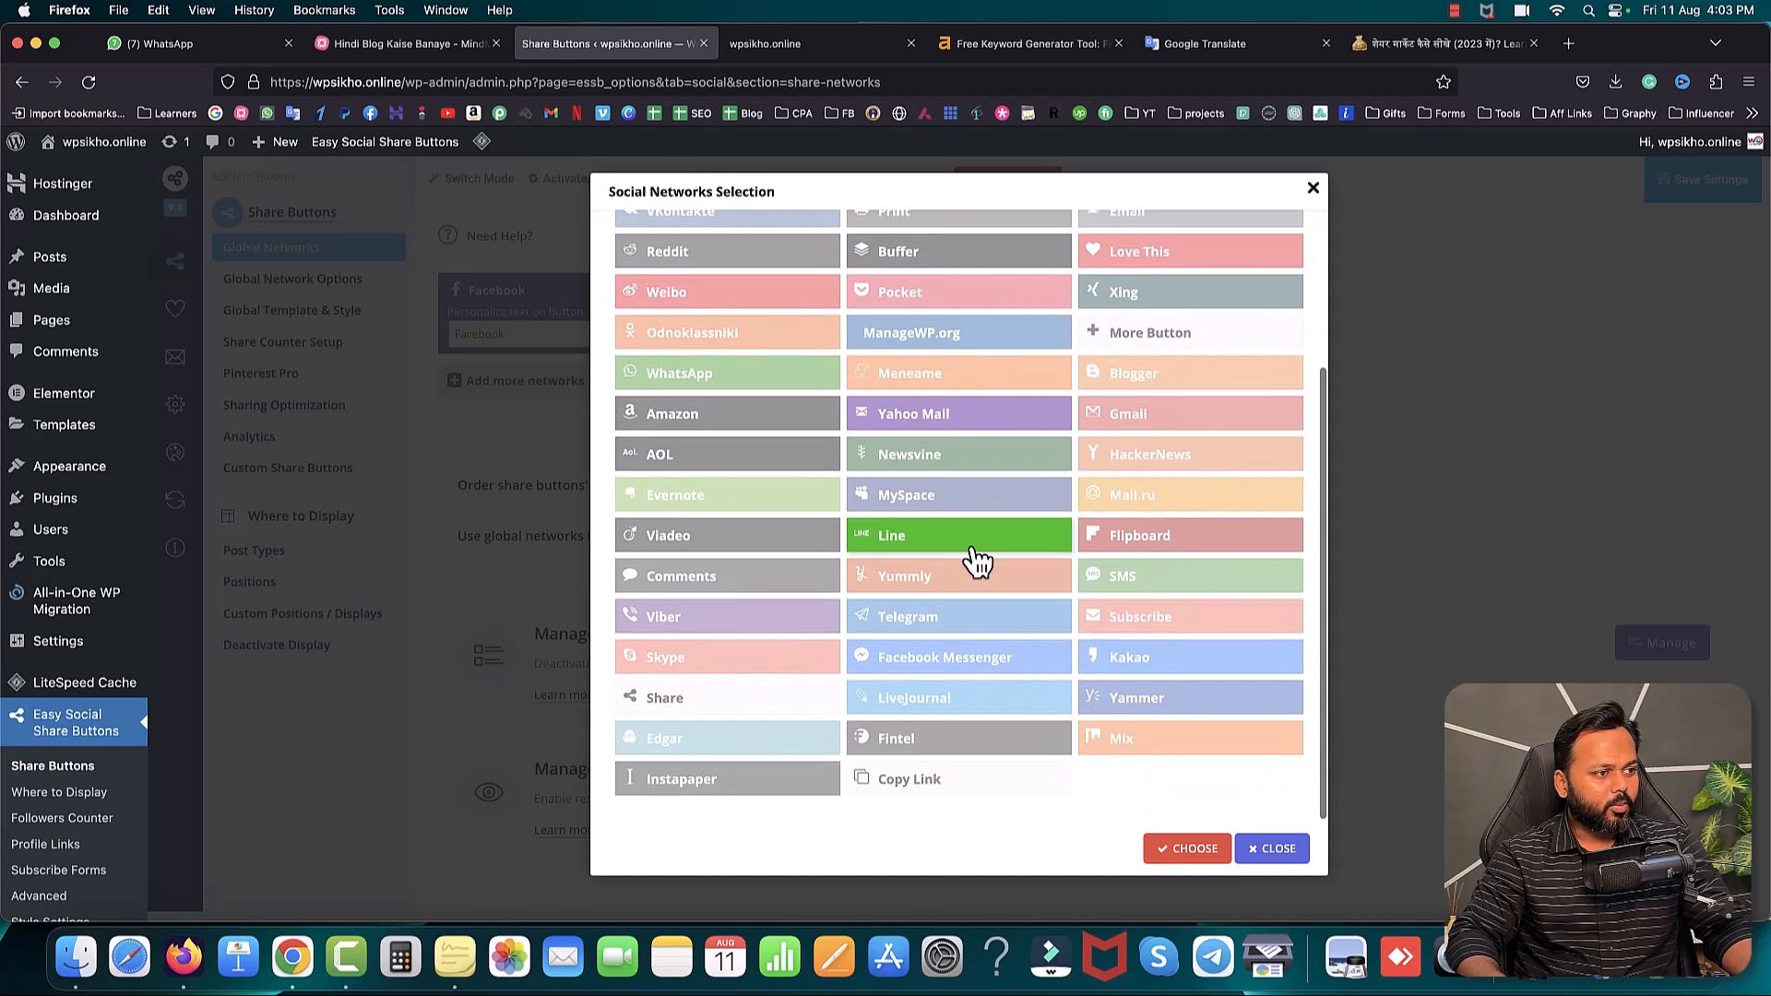
{"action": "scroll", "coordinate": [976, 553], "scroll_direction": "up", "scroll_amount": 4}
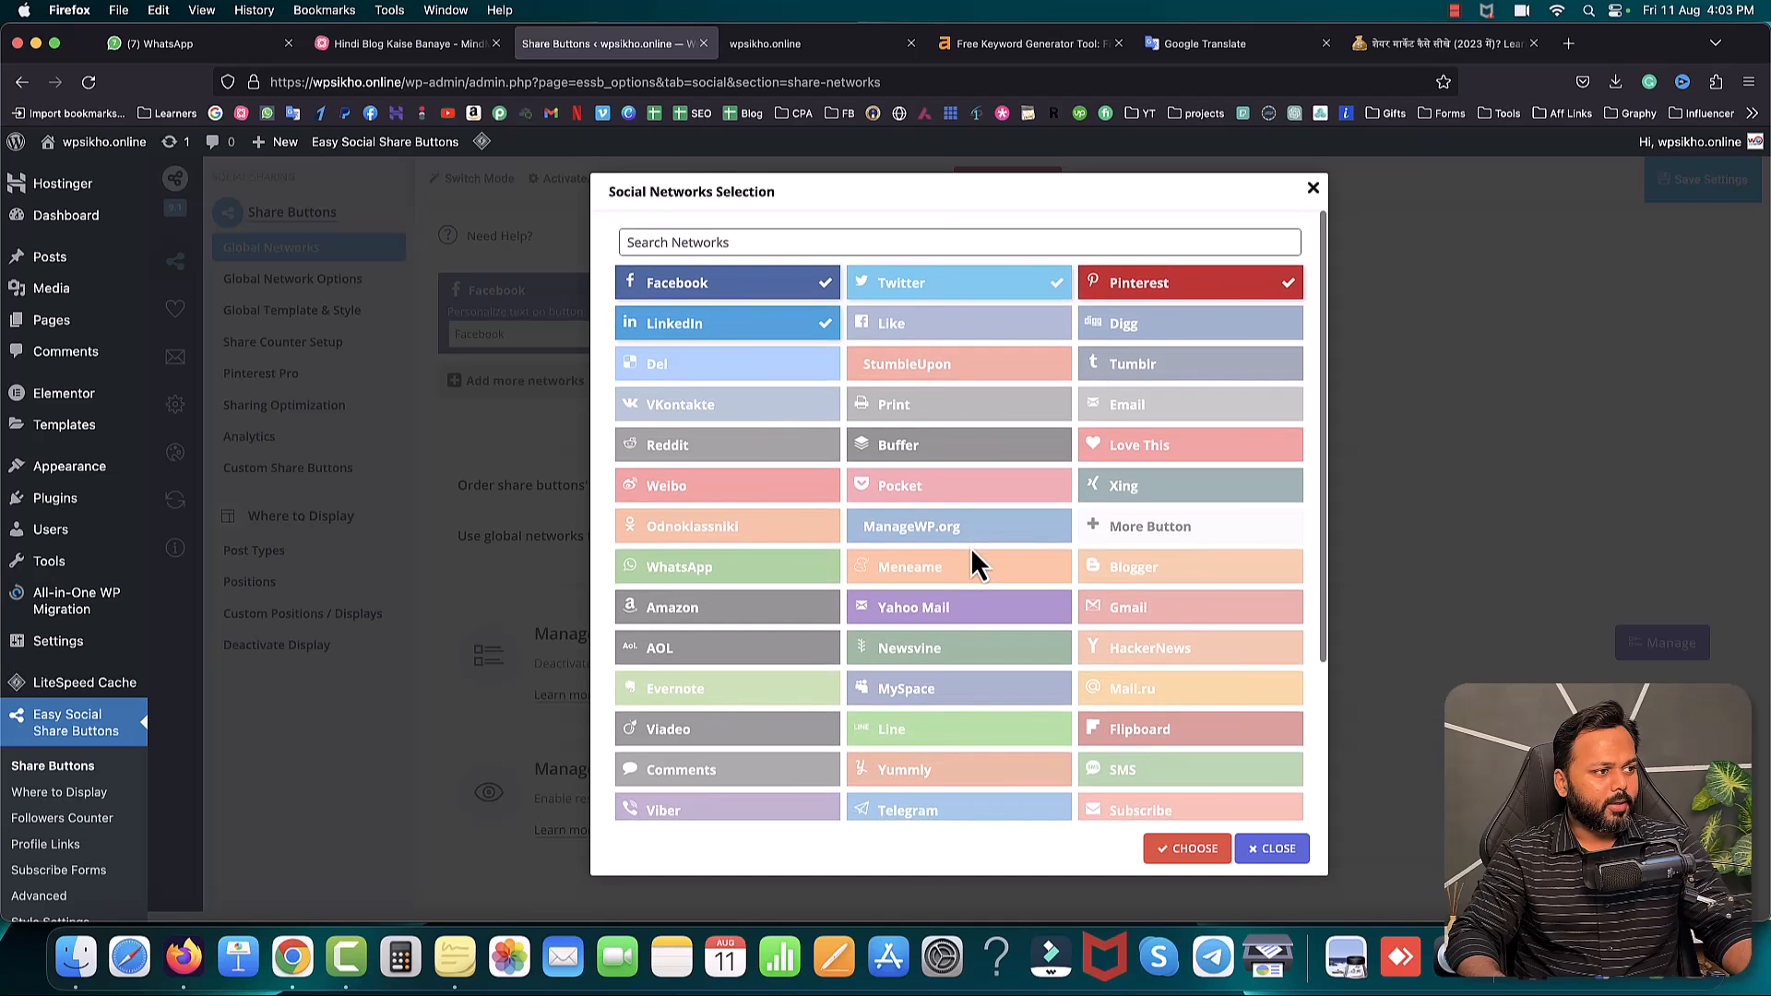
{"action": "left_click", "coordinate": [709, 240]}
{"action": "type", "text": "ins"}
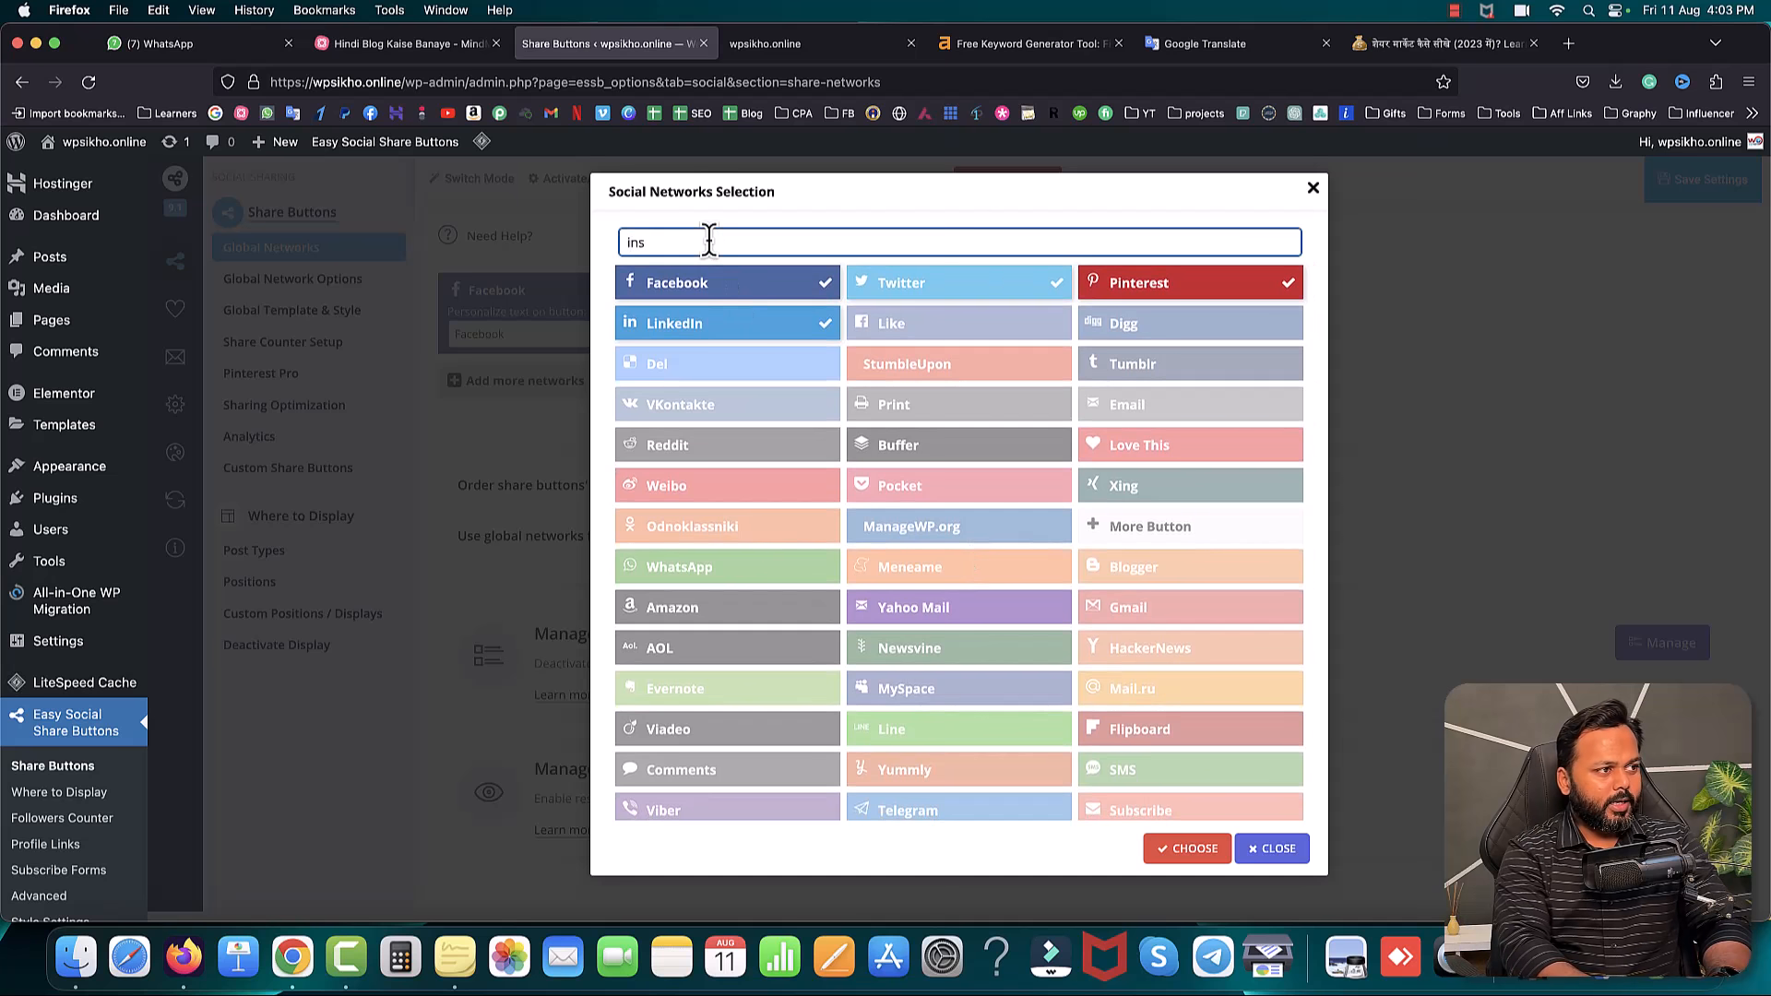
{"action": "type", "text": "ta"}
{"action": "key", "text": "BackSpace"}
{"action": "key", "text": "BackSpace"}
{"action": "key", "text": "BackSpace"}
{"action": "key", "text": "BackSpace"}
{"action": "key", "text": "BackSpace"}
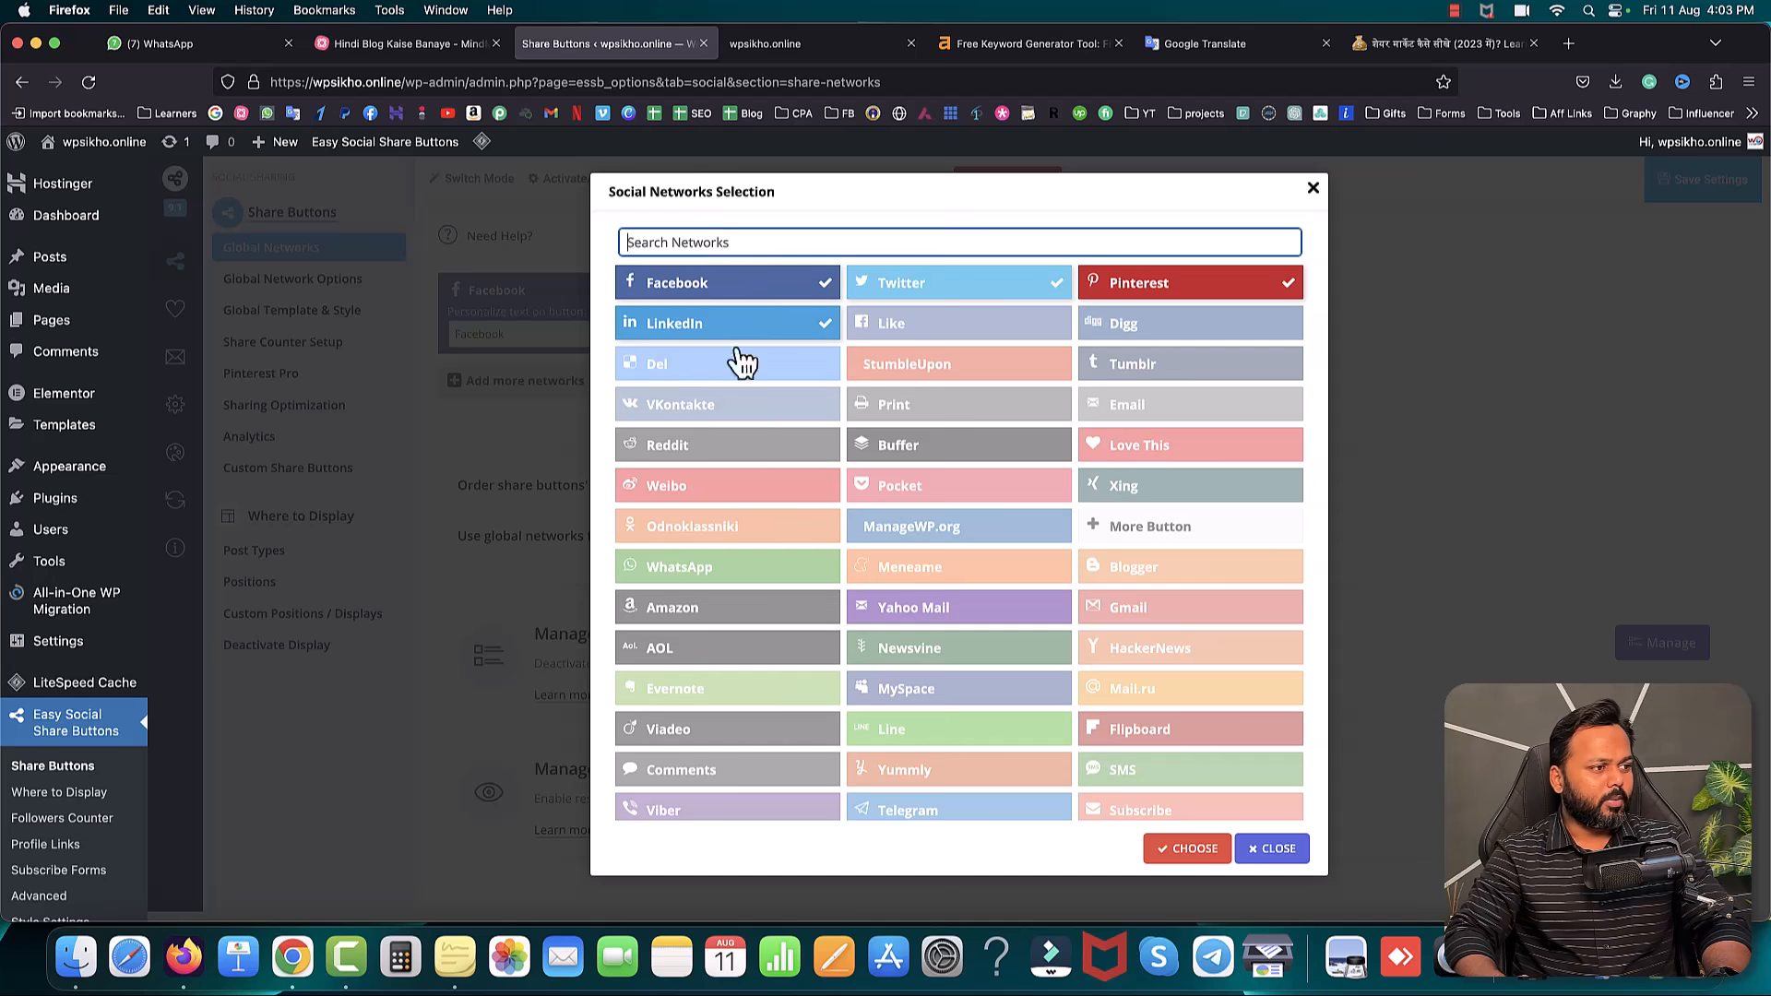
{"action": "scroll", "coordinate": [738, 591], "scroll_direction": "down", "scroll_amount": 2}
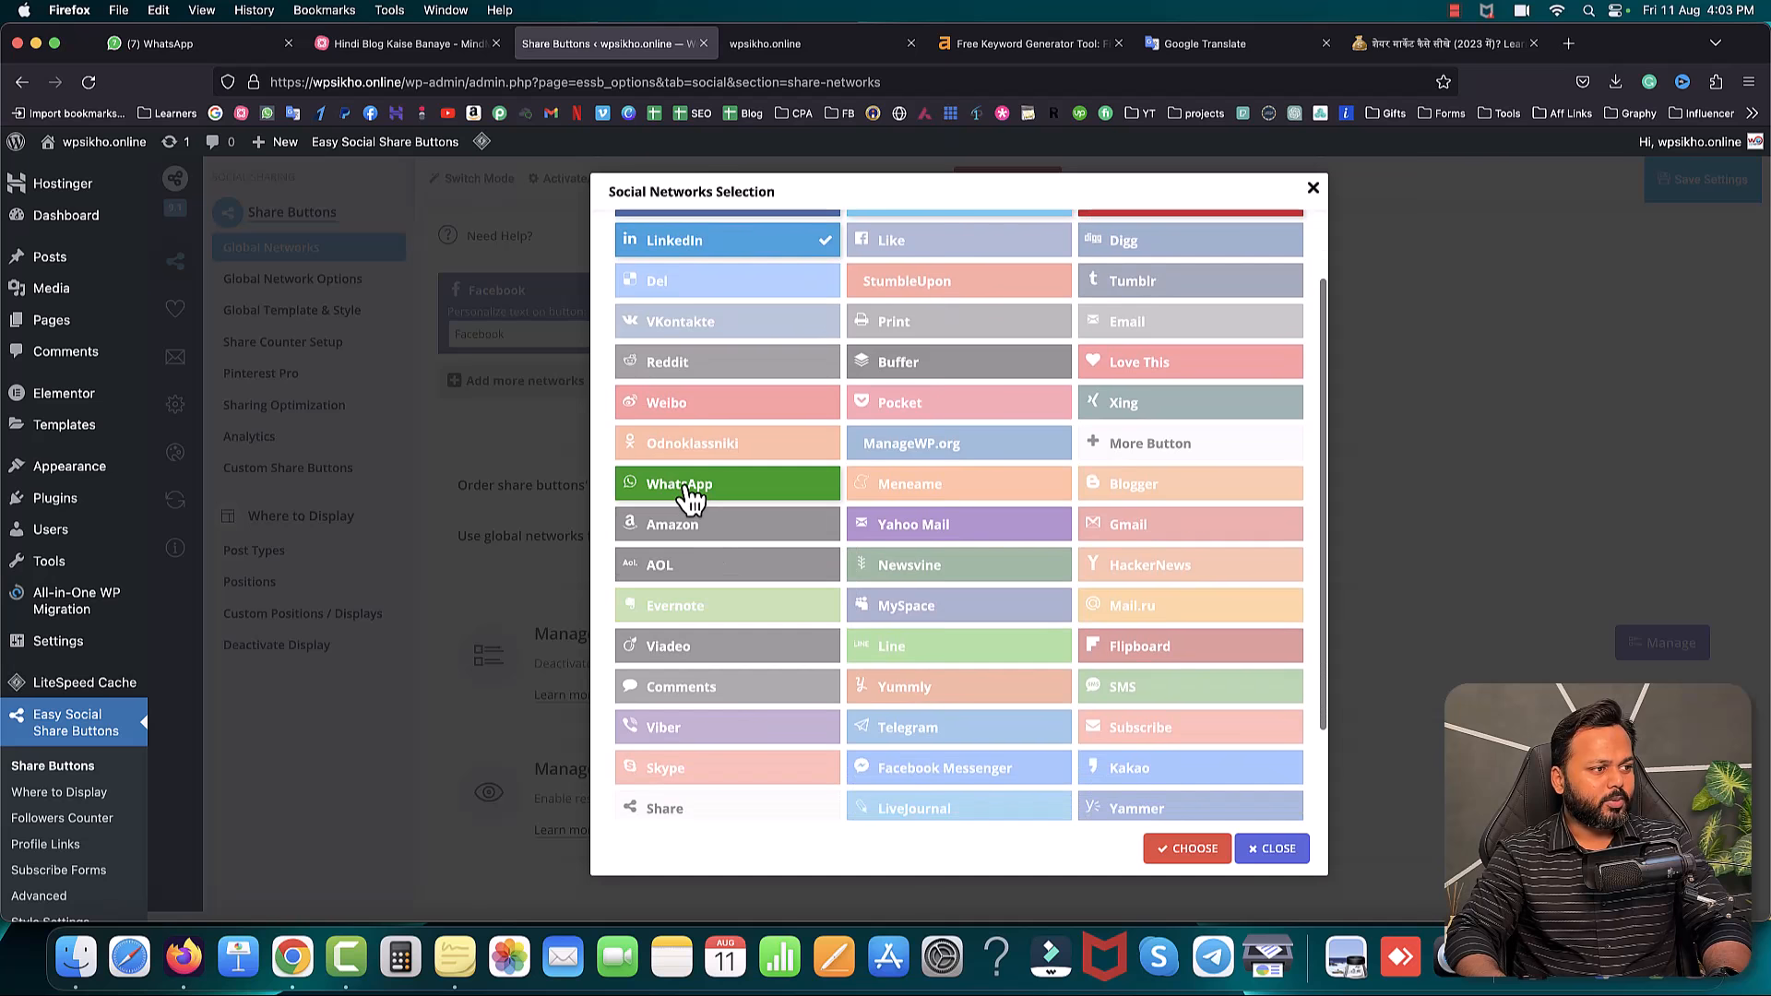
{"action": "left_click", "coordinate": [690, 489]}
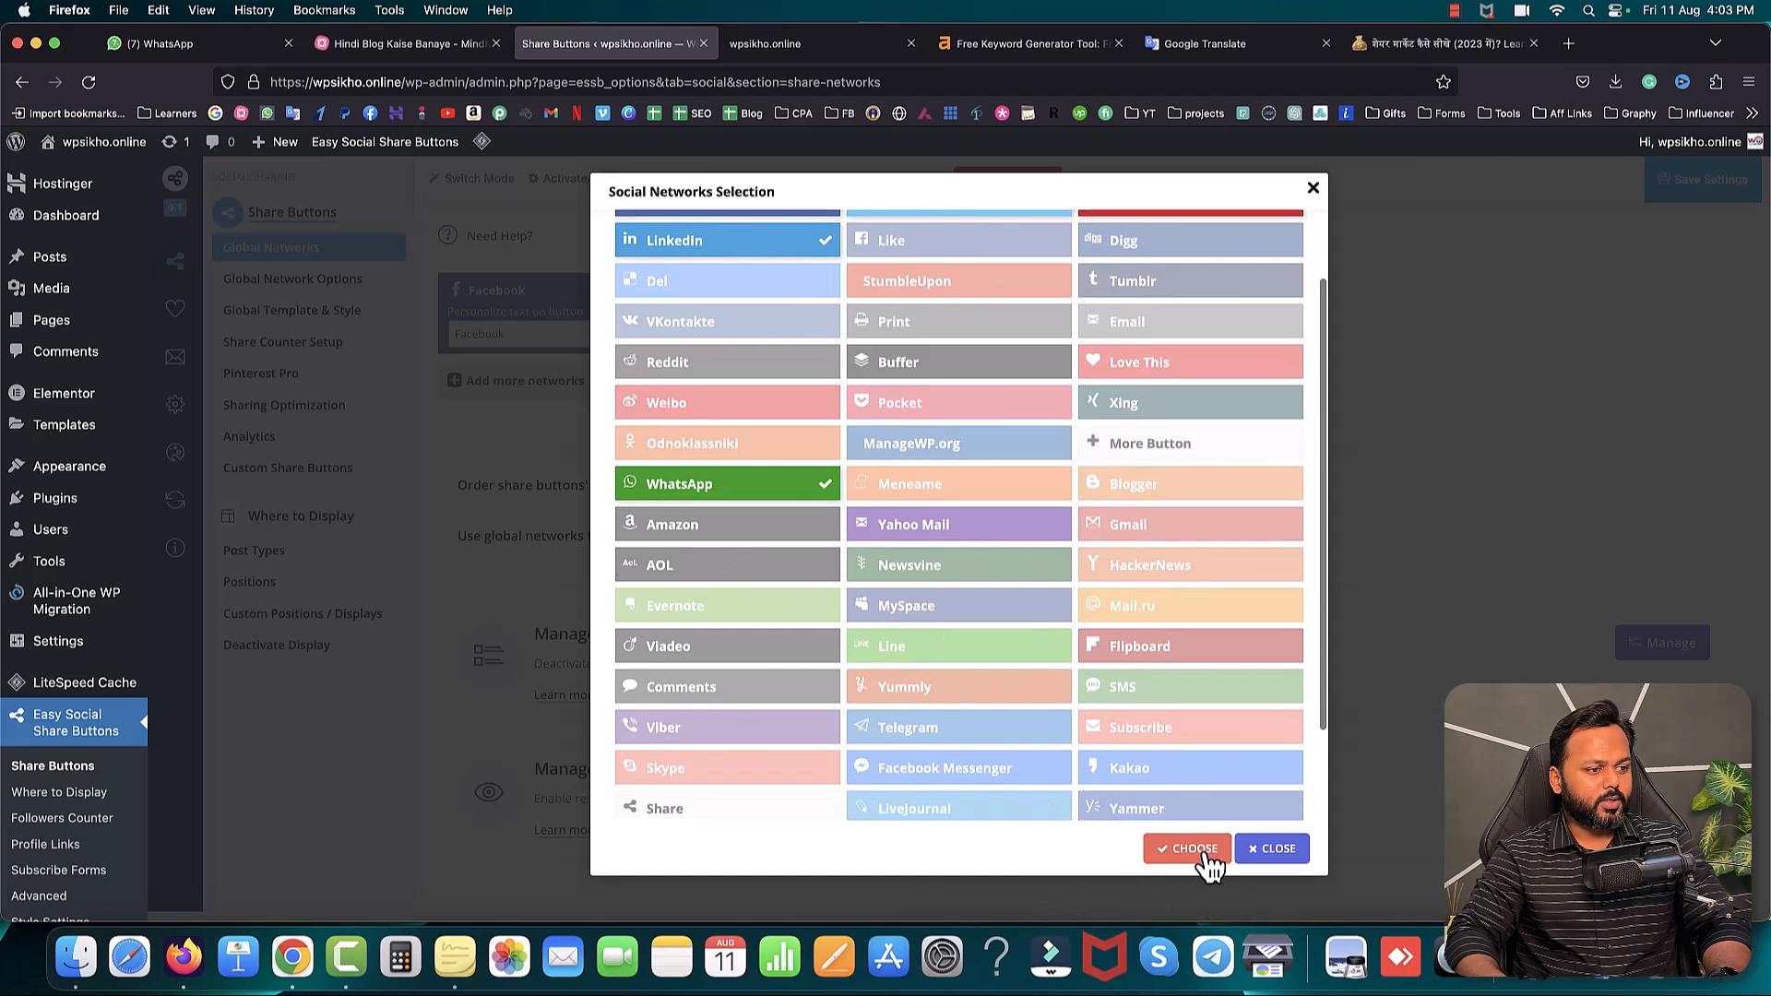
{"action": "left_click", "coordinate": [1194, 849]}
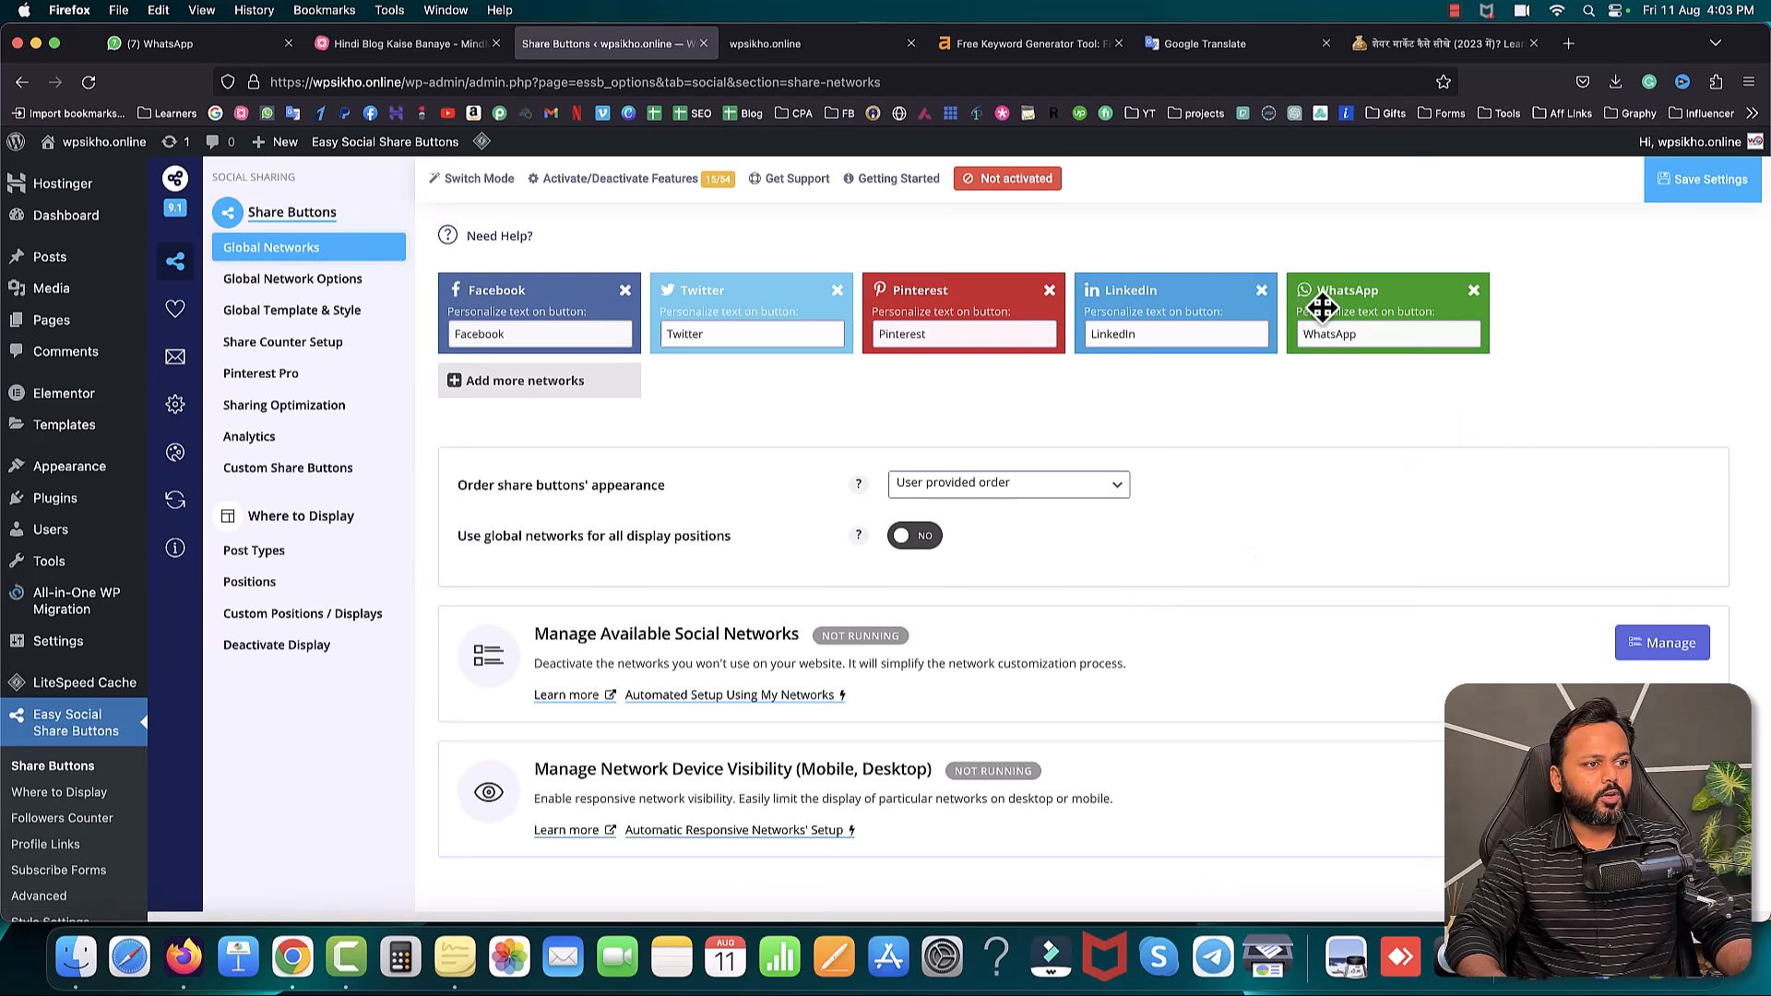
{"action": "left_click", "coordinate": [1691, 181]}
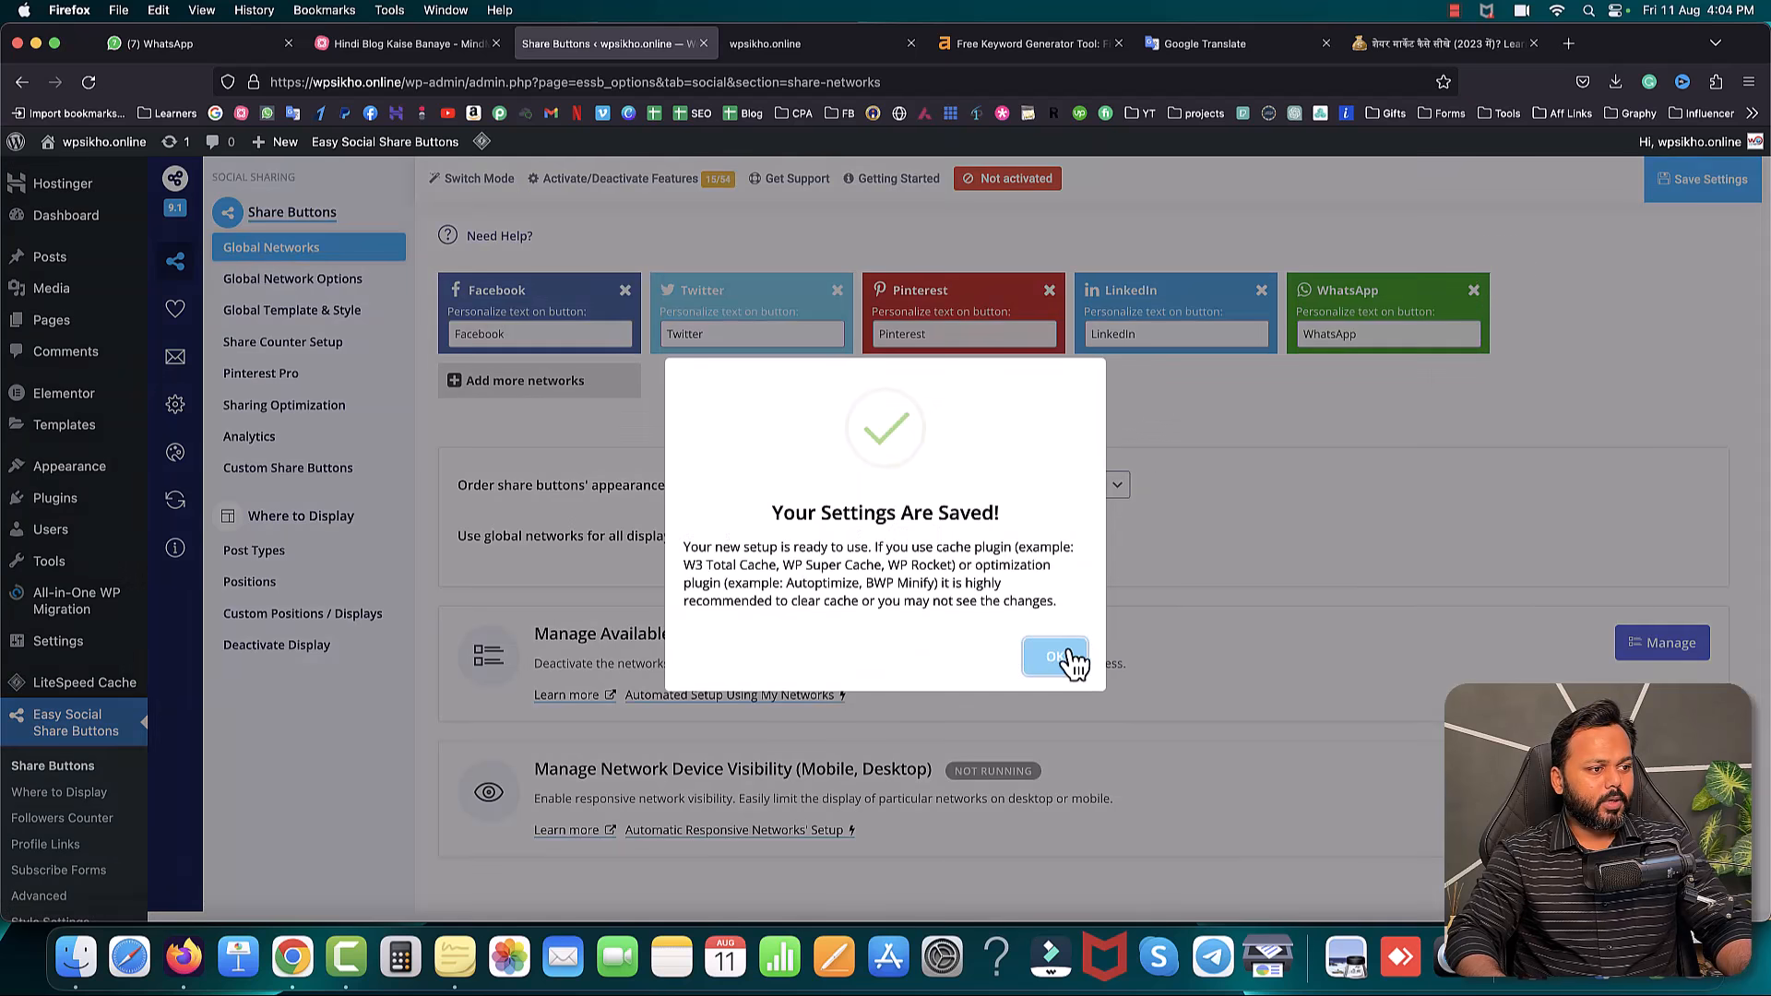
{"action": "left_click", "coordinate": [1067, 661]}
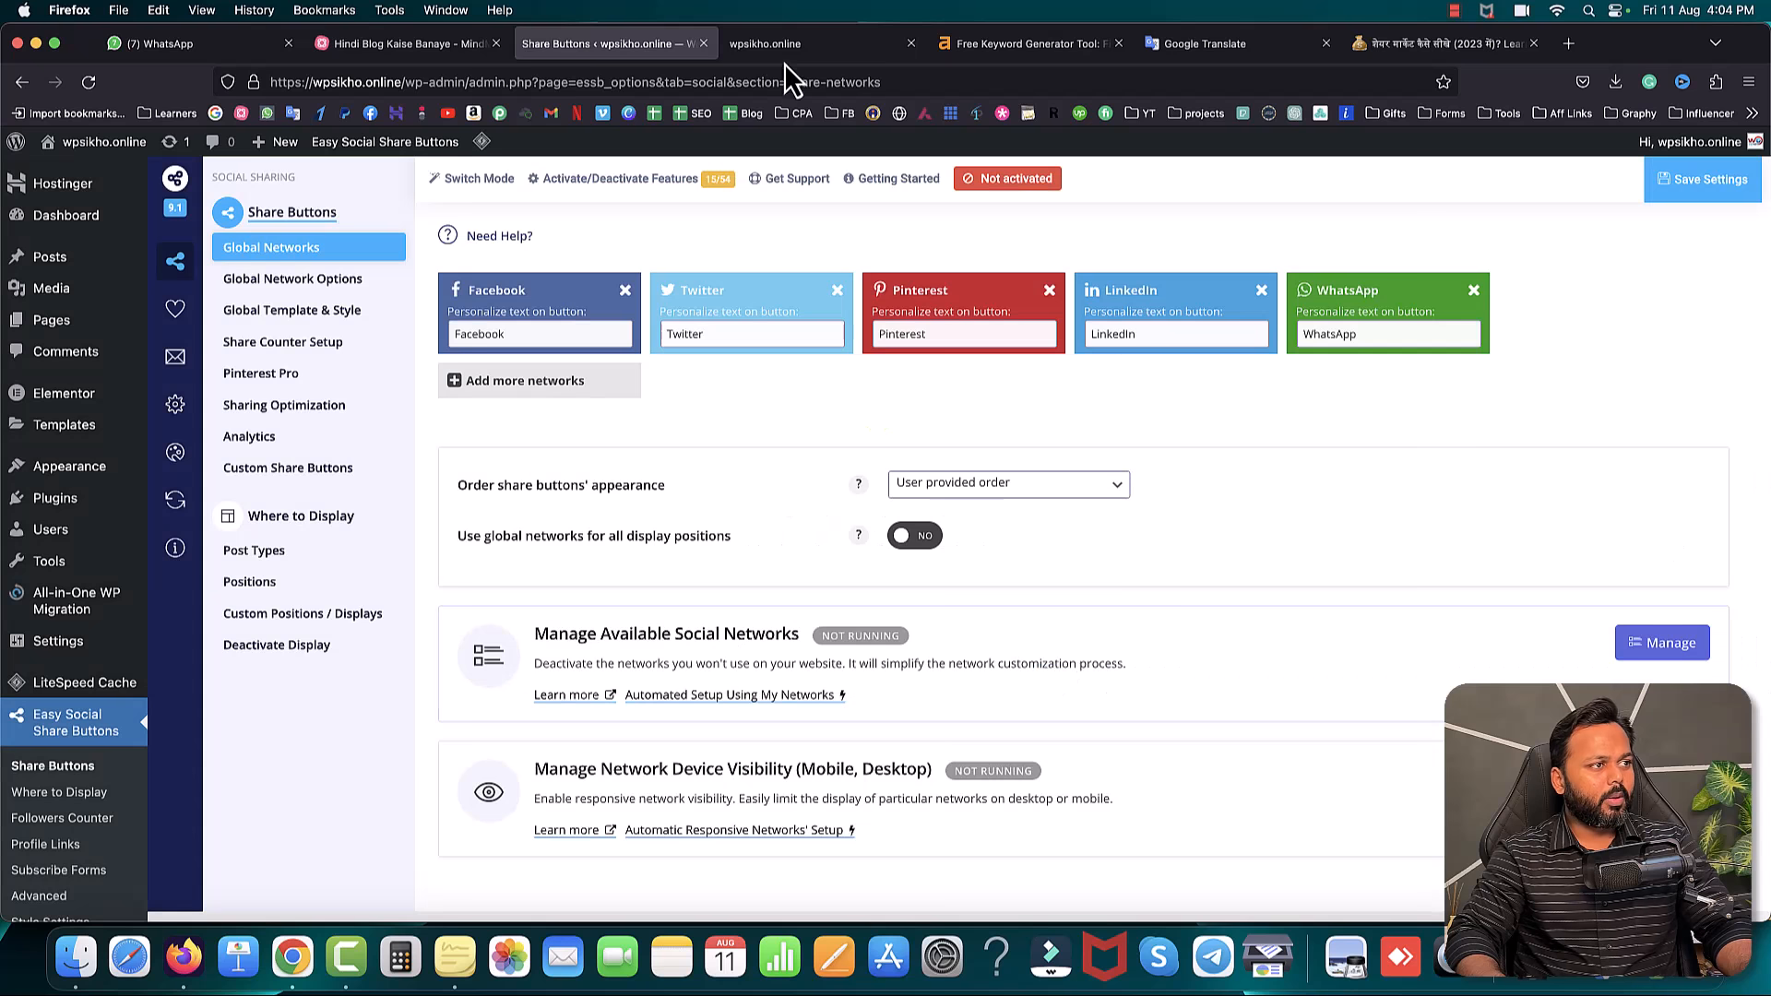
- Reload the live site and open the Share Market Kaise Sikhe post
{"action": "left_click", "coordinate": [791, 46]}
{"action": "left_click", "coordinate": [89, 83]}
{"action": "left_click", "coordinate": [595, 277]}
- Test the post's Facebook share button, close the login popup, then return to the mind map
{"action": "scroll", "coordinate": [692, 416], "scroll_direction": "down", "scroll_amount": 5}
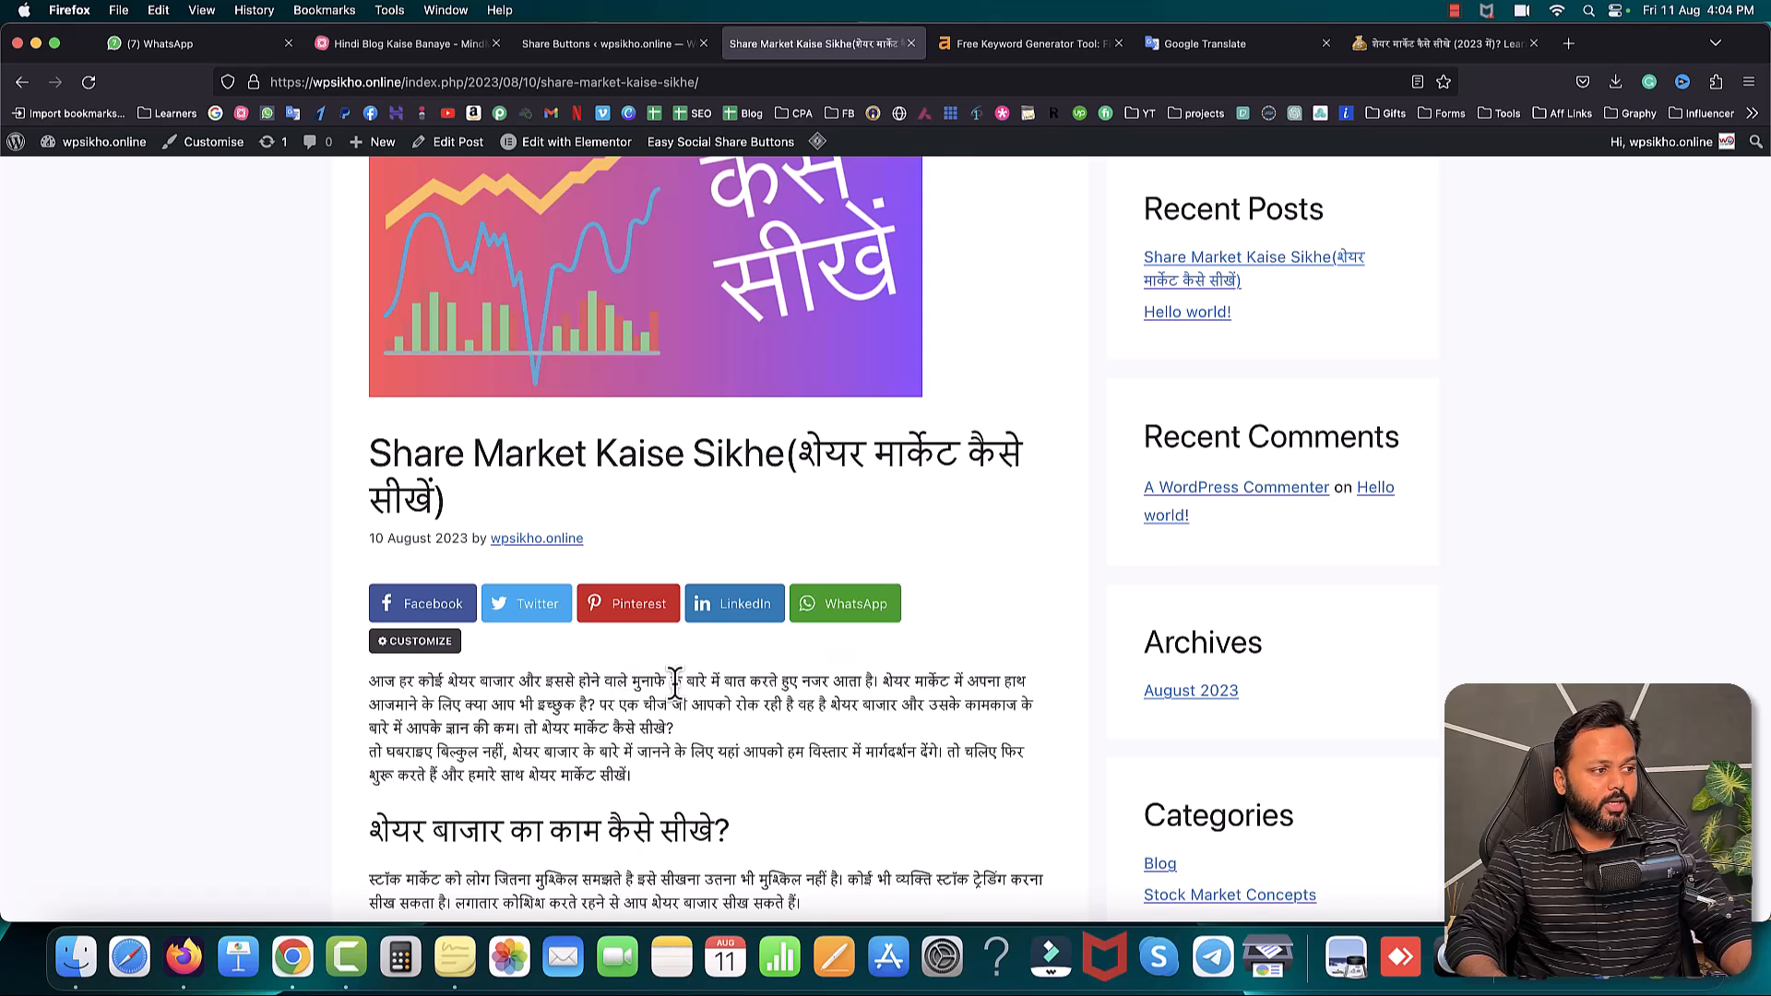
{"action": "left_click", "coordinate": [434, 609]}
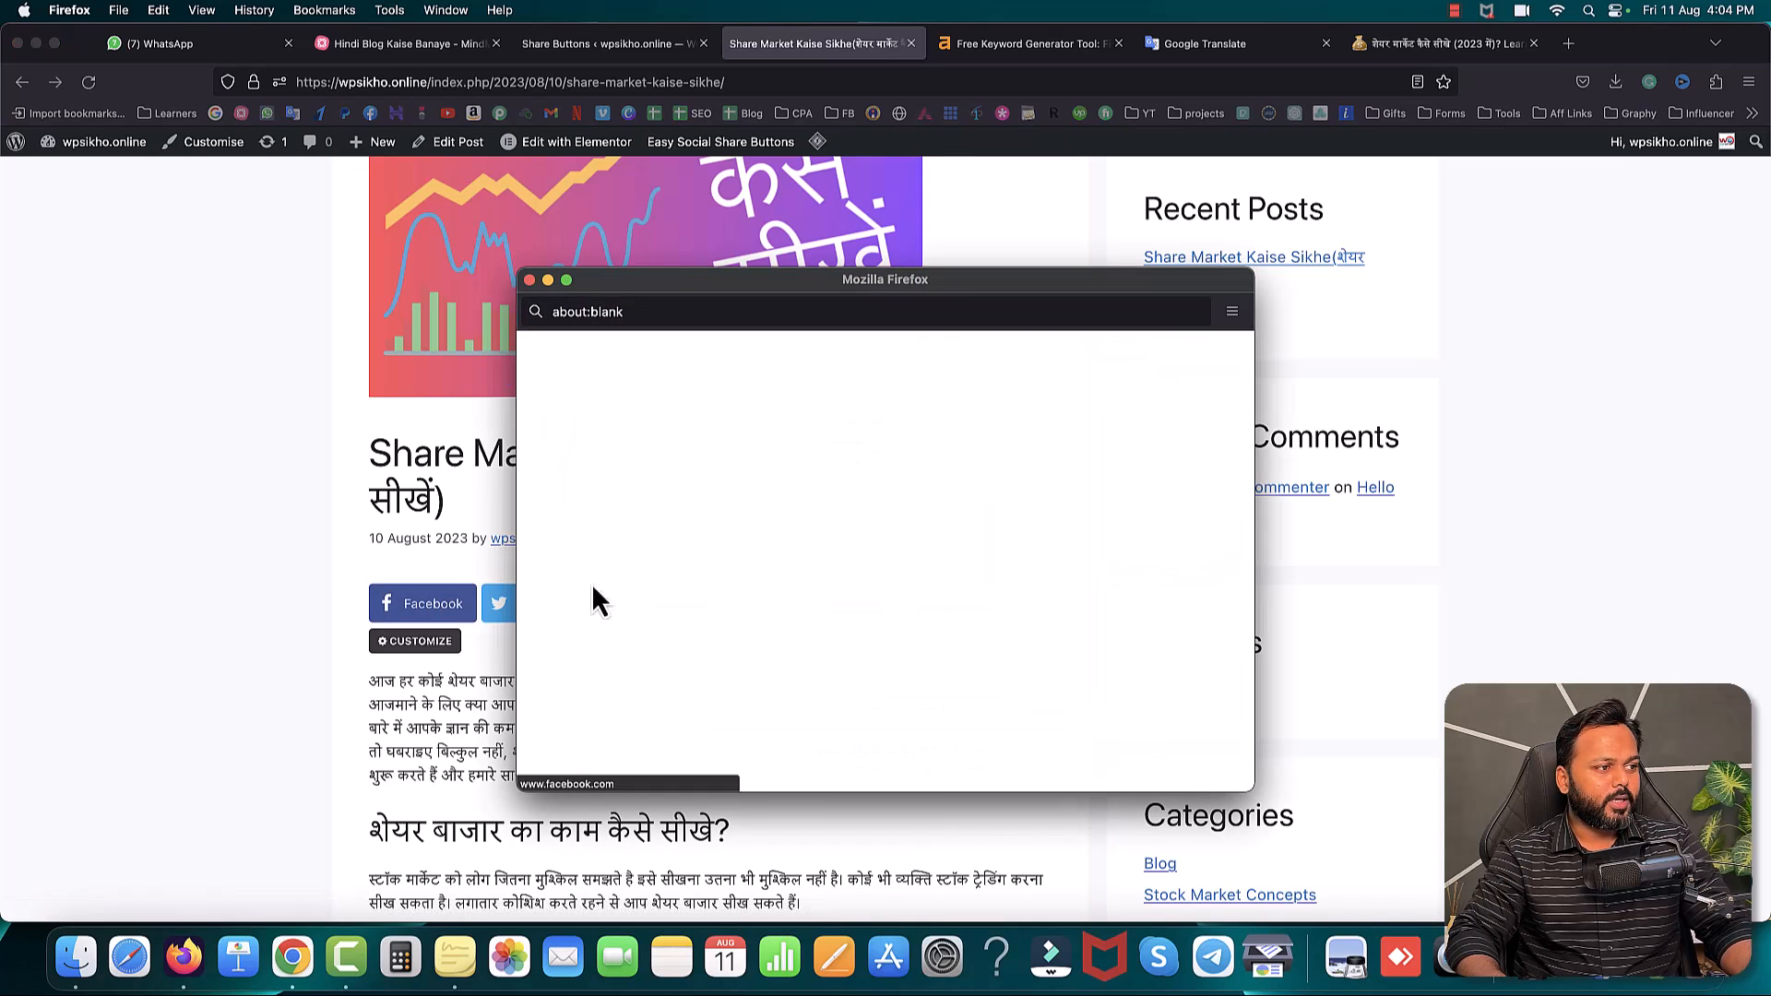
{"action": "left_click", "coordinate": [530, 282]}
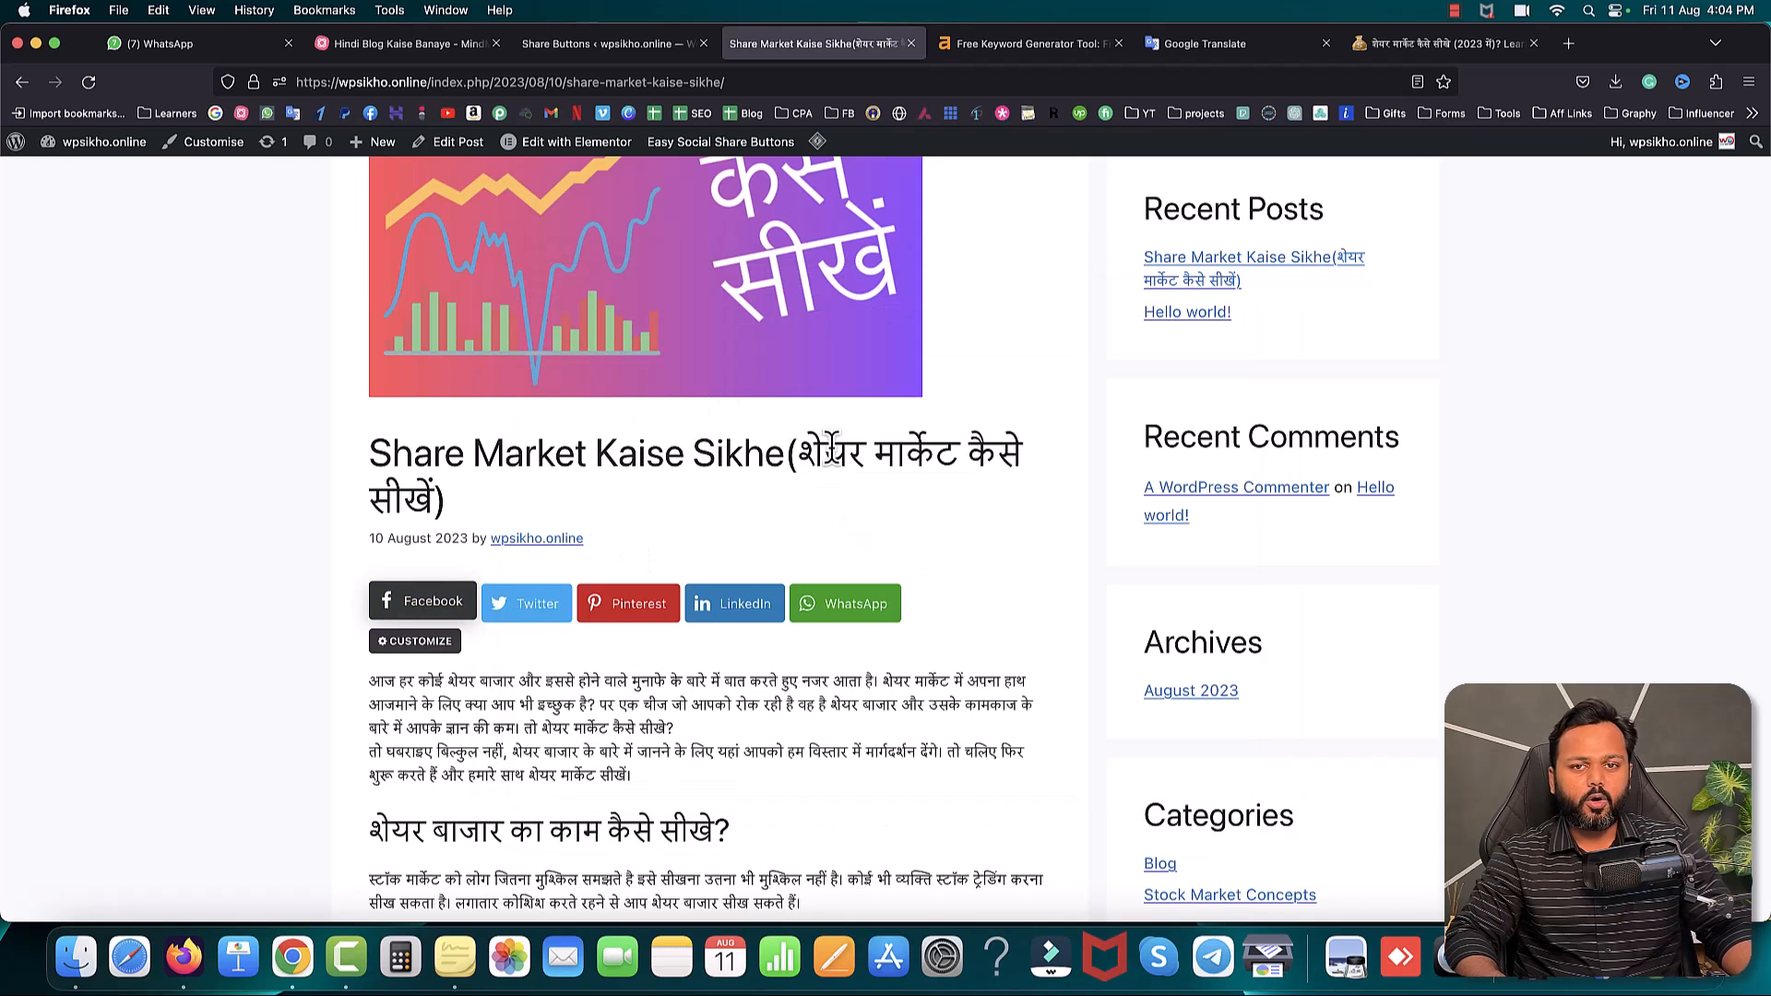
{"action": "scroll", "coordinate": [830, 450], "scroll_direction": "up", "scroll_amount": 5}
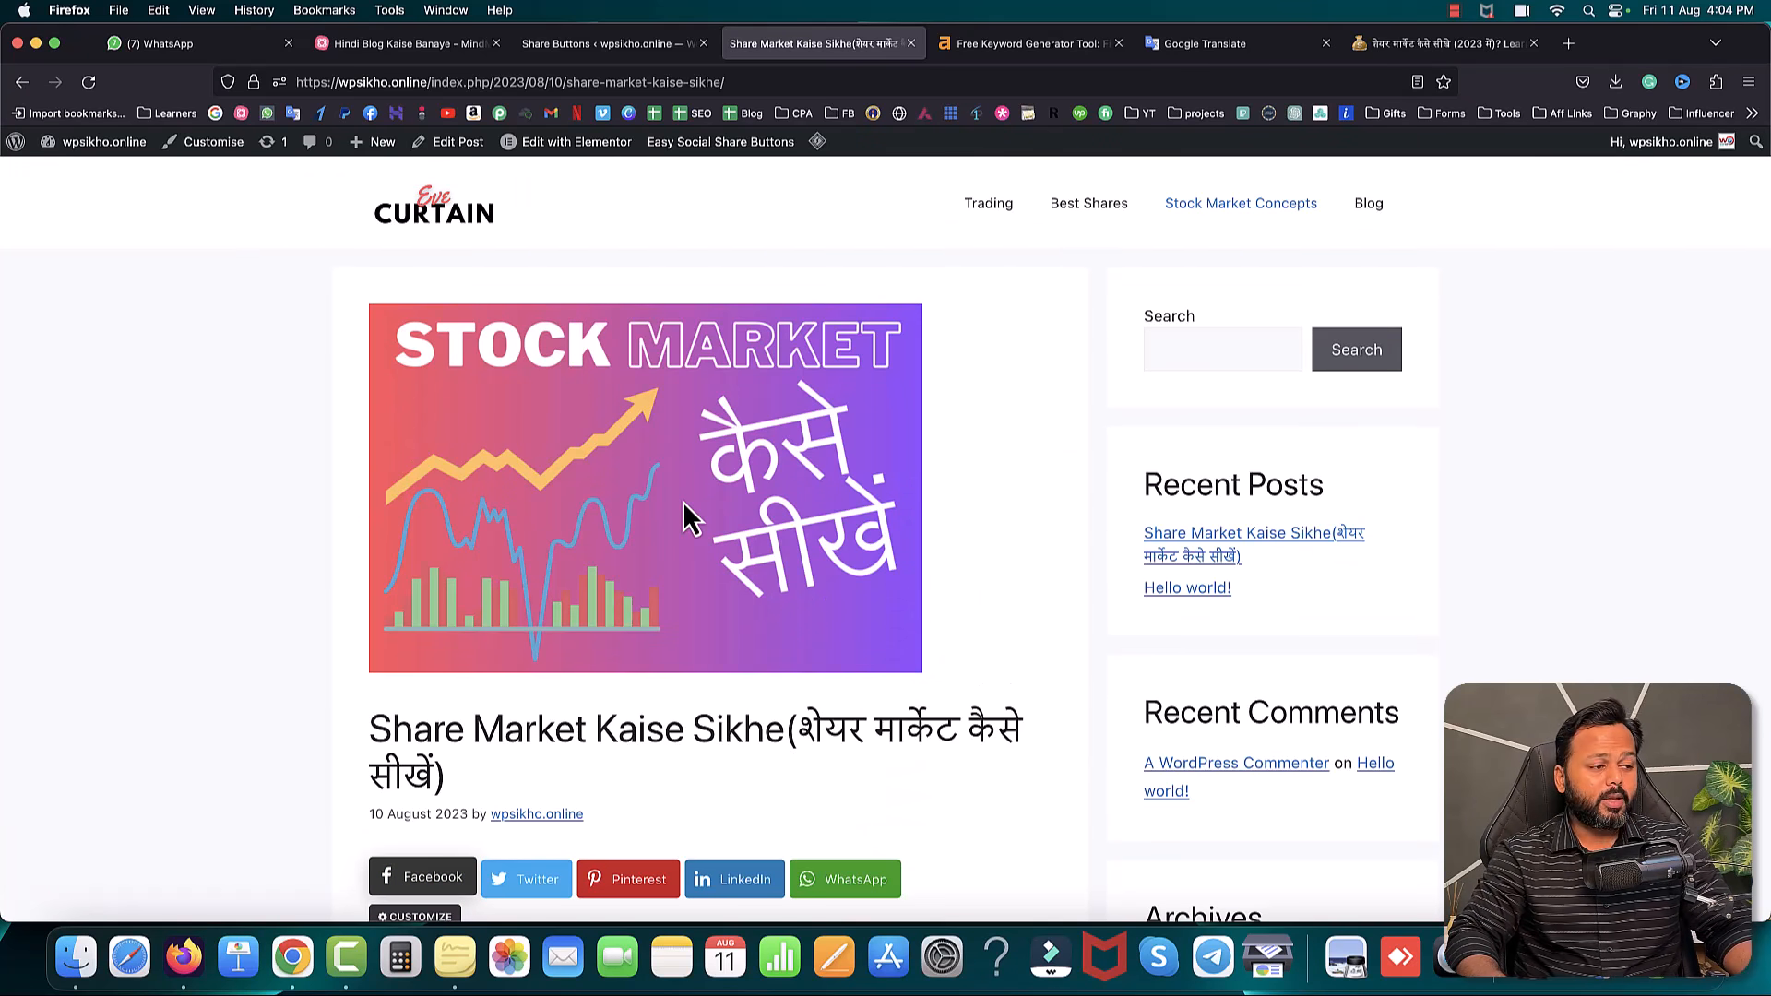
{"action": "scroll", "coordinate": [682, 501], "scroll_direction": "down", "scroll_amount": 5}
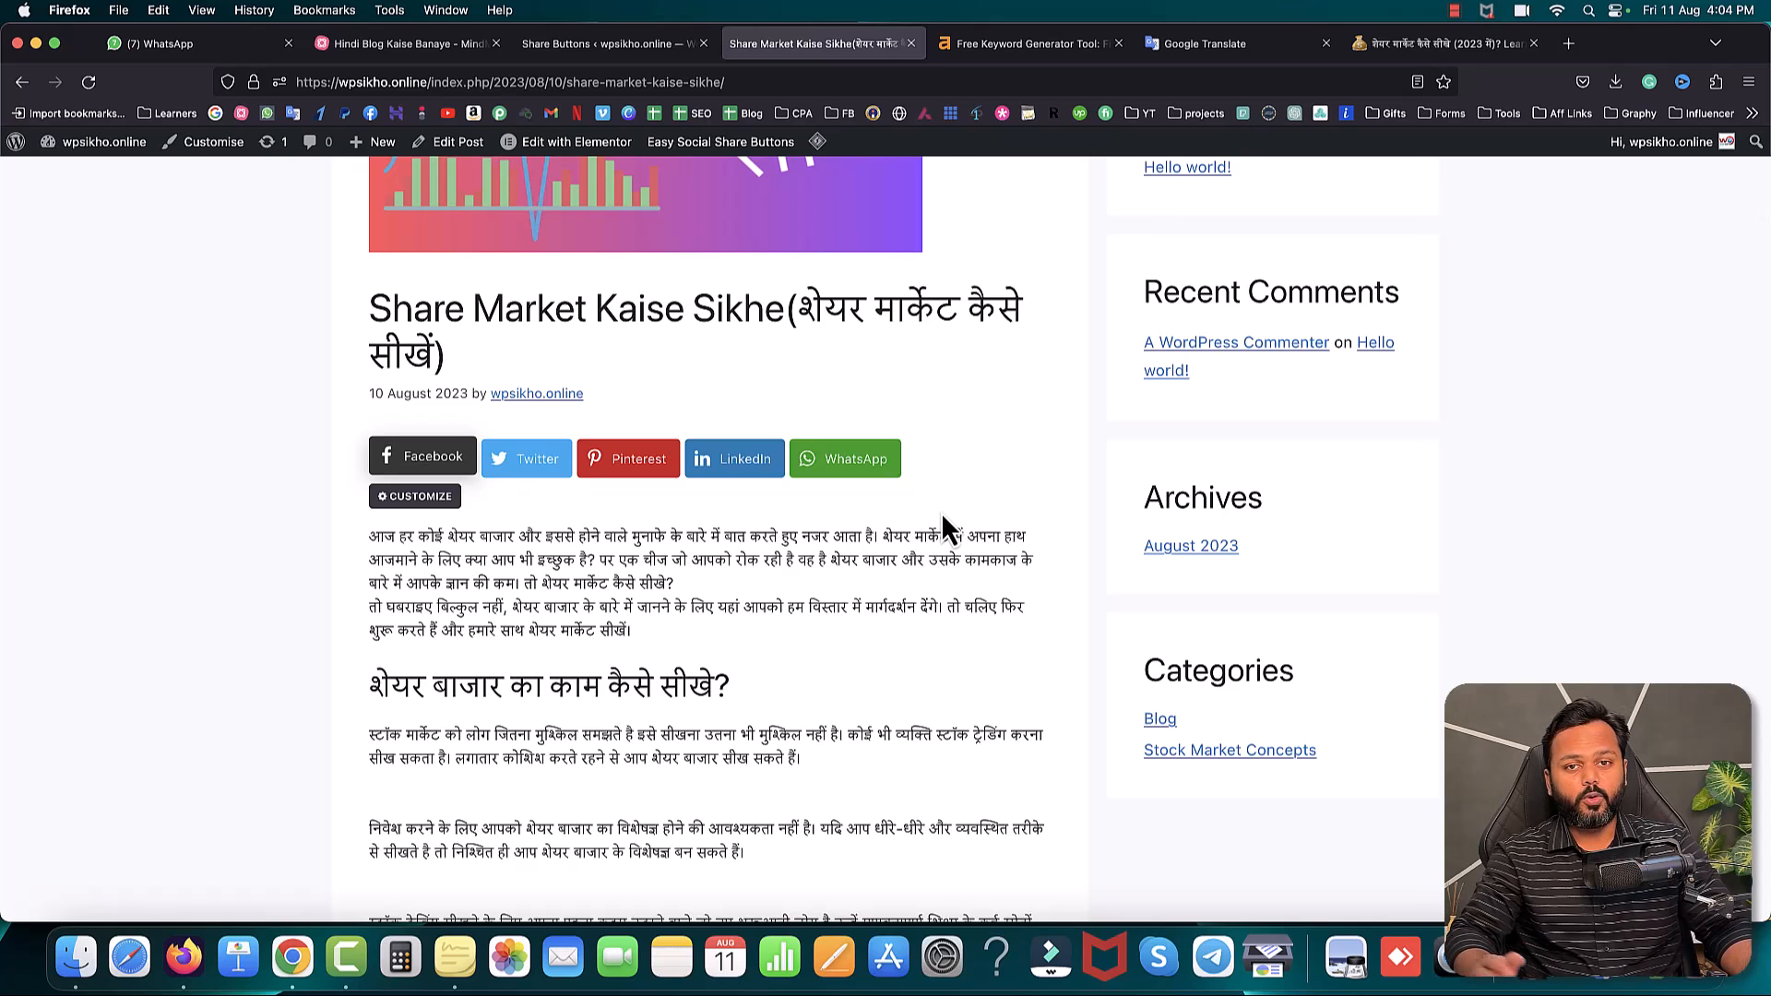
{"action": "left_click", "coordinate": [418, 43]}
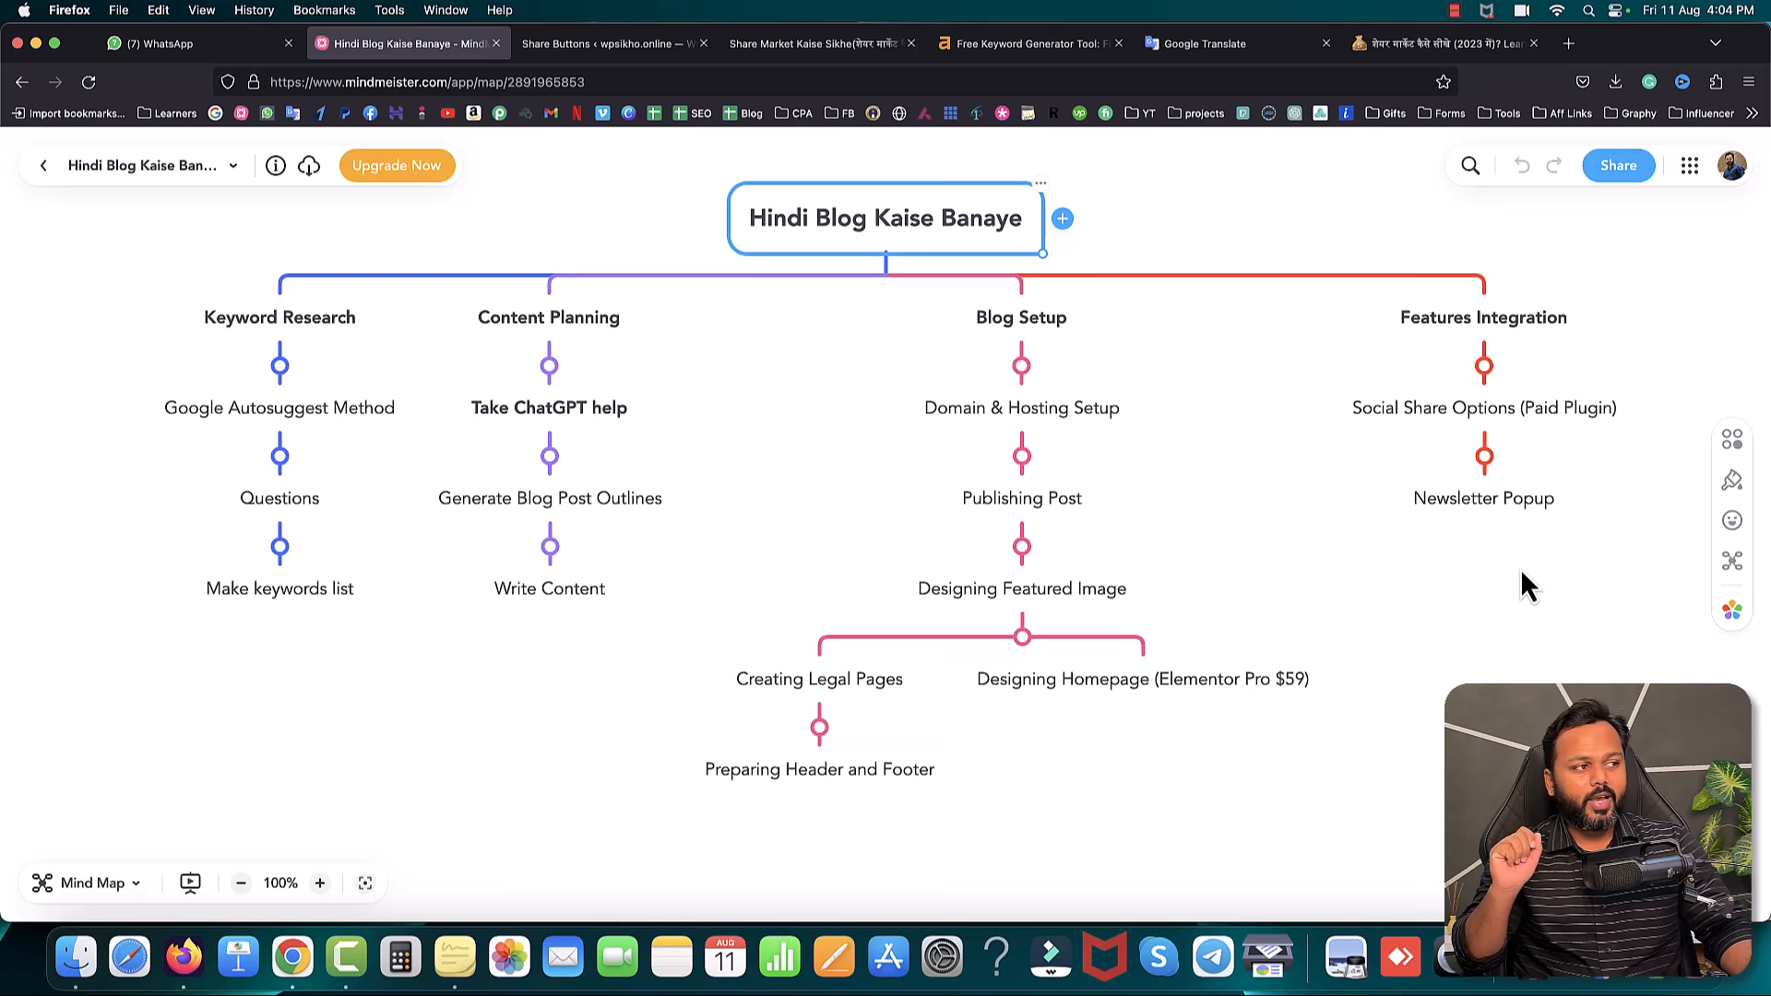
- Return to the Easy Social Share Buttons Global Networks settings tab
{"action": "left_click", "coordinate": [596, 44]}
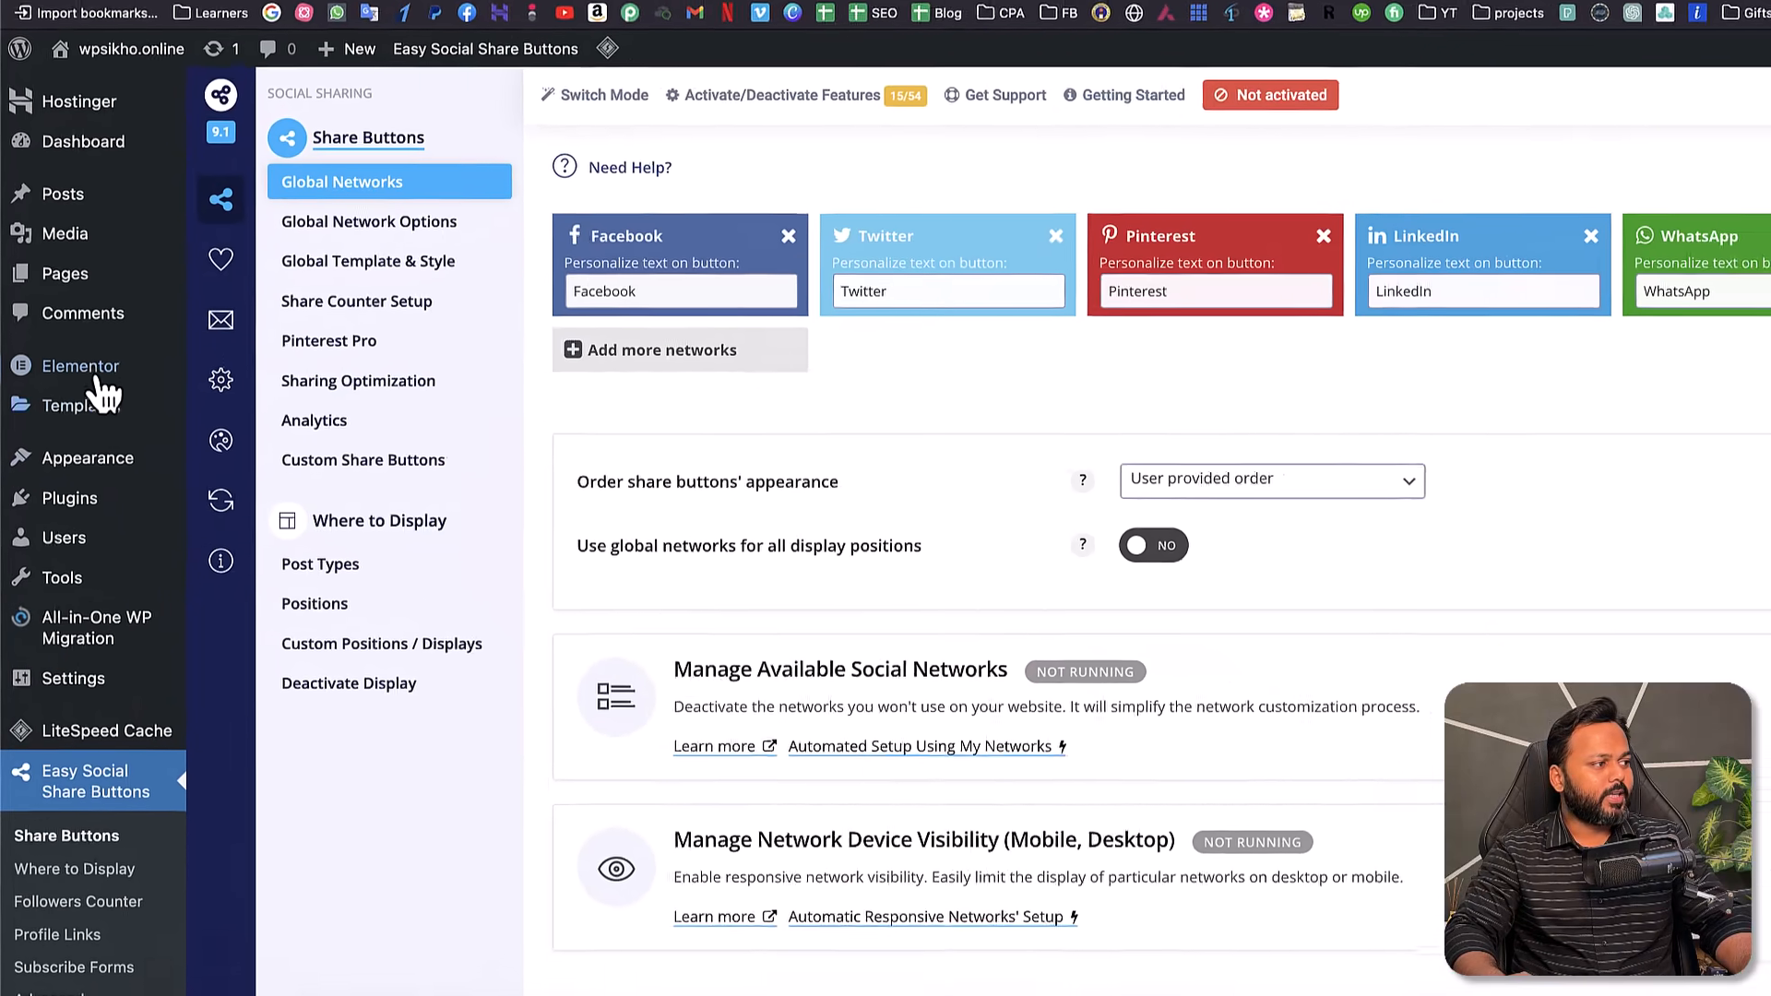
{"action": "mouse_move", "coordinate": [66, 402]}
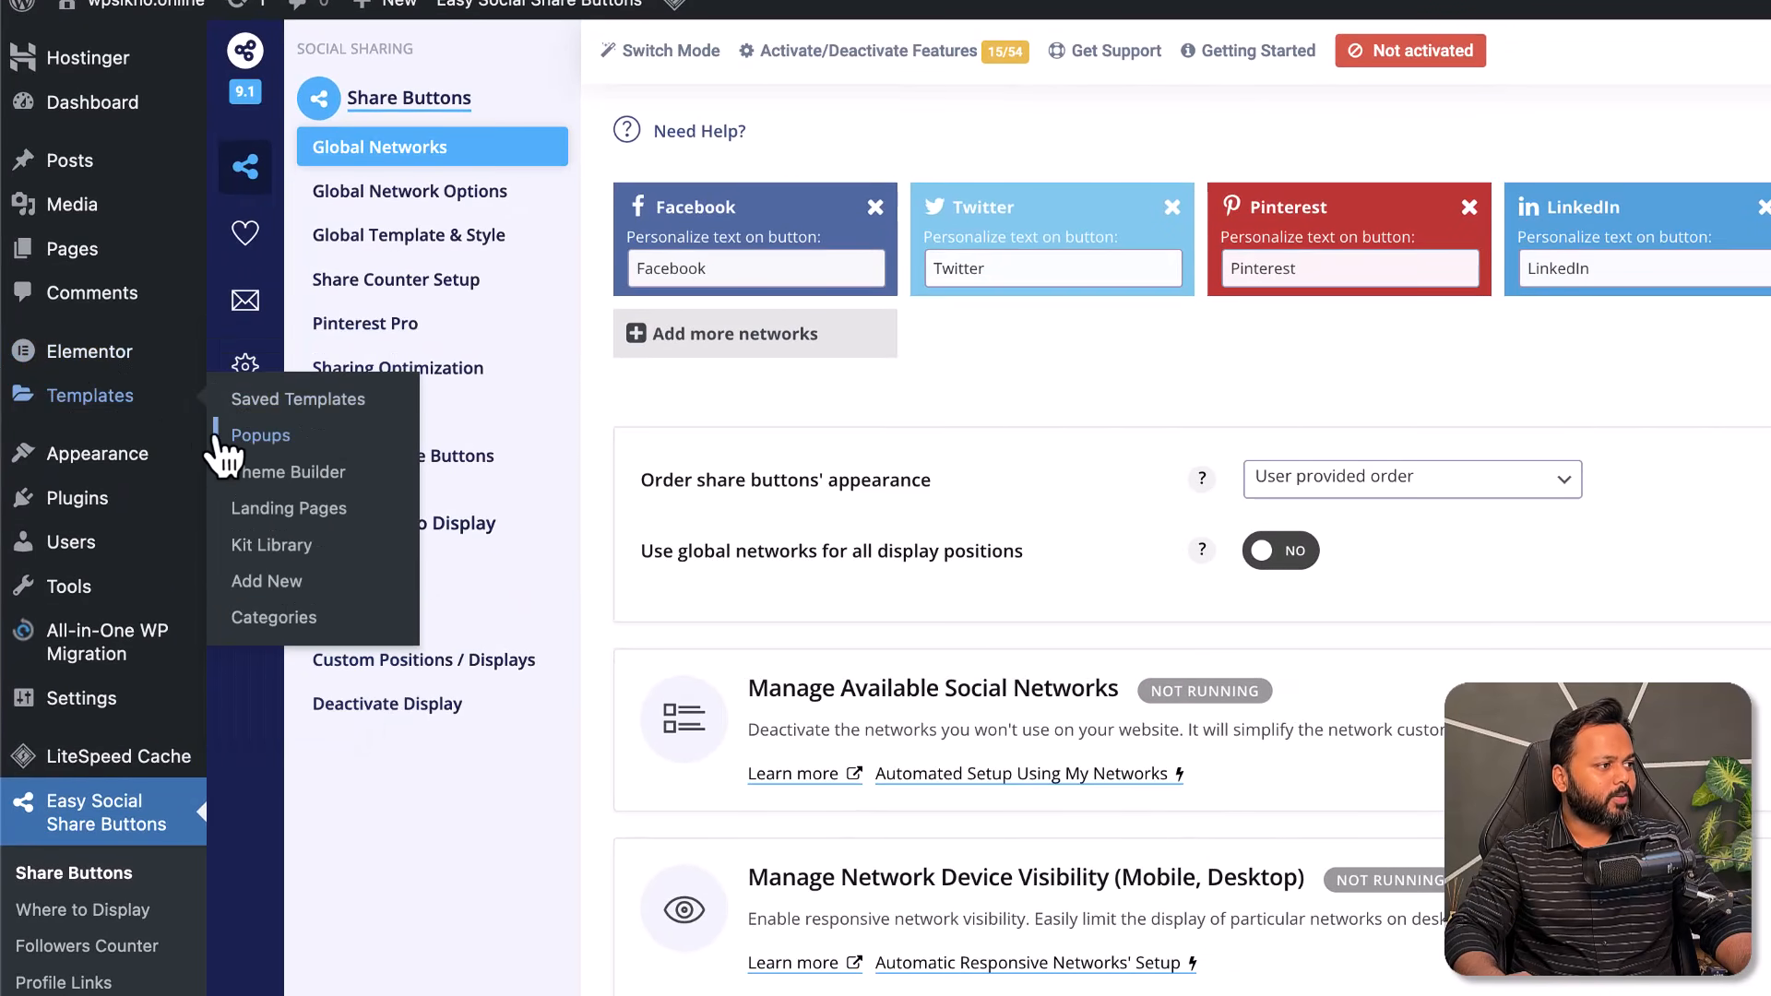
- Under Templates > Popups, add a new popup named 'newsletter' and create it
{"action": "left_click", "coordinate": [222, 441]}
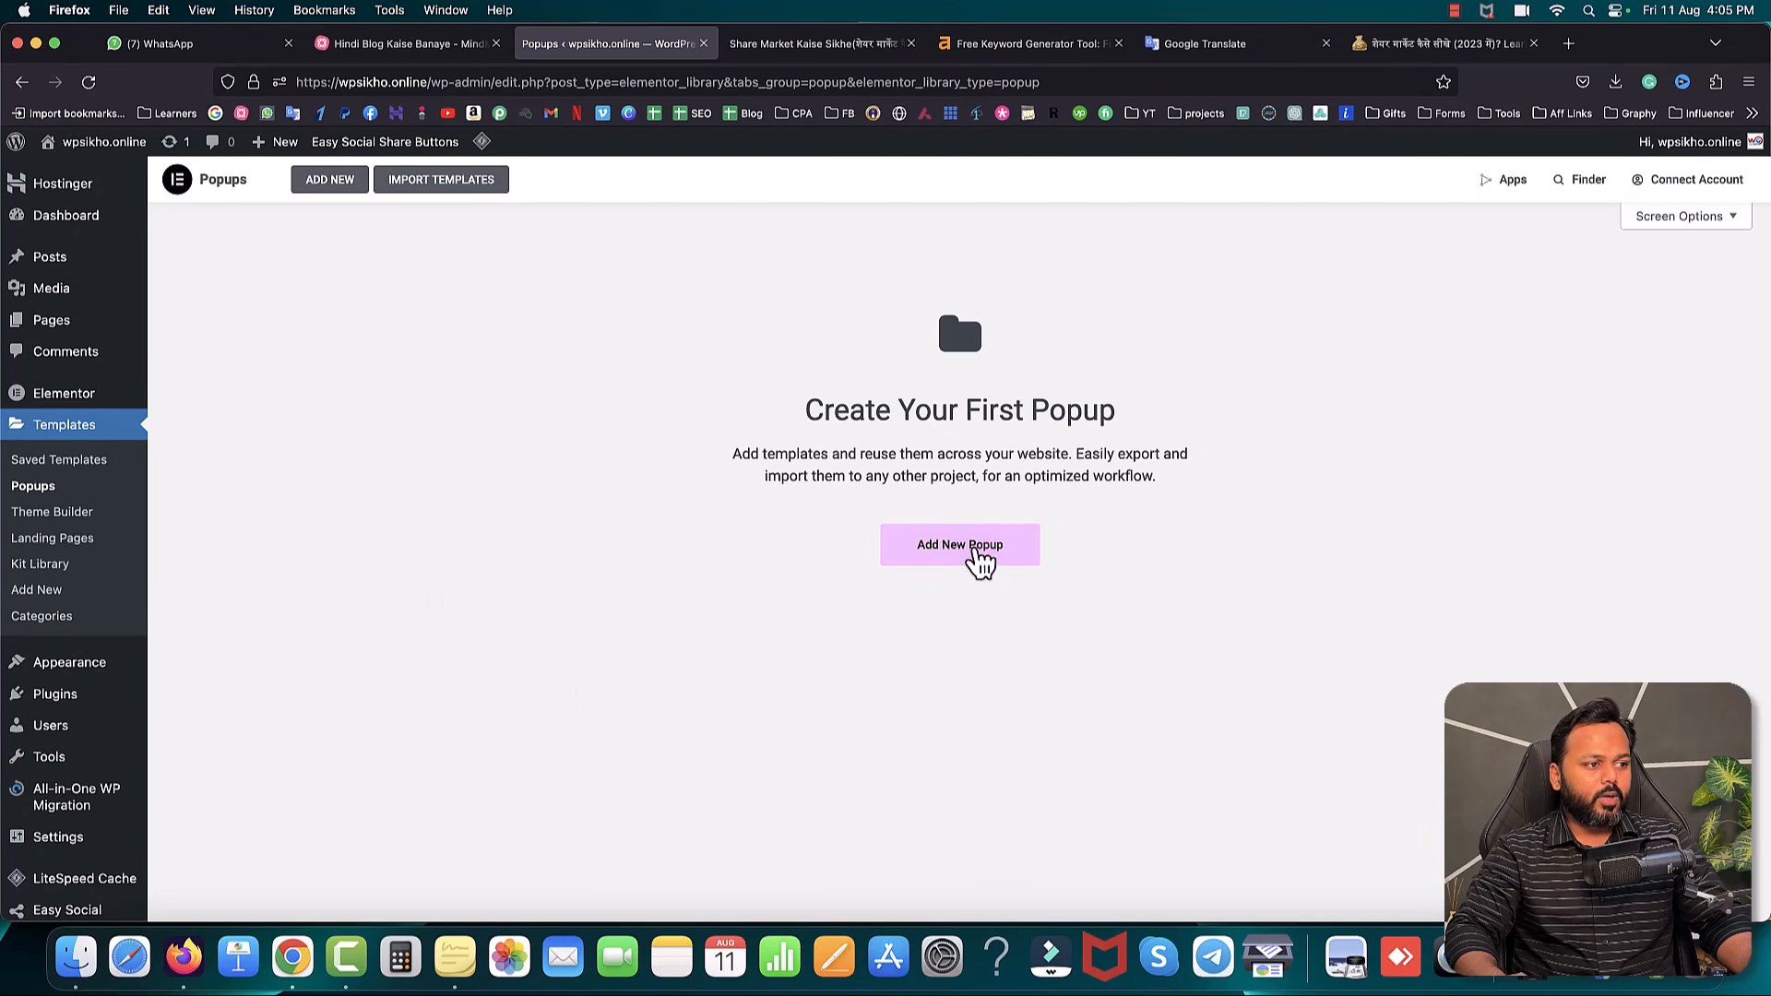
{"action": "left_click", "coordinate": [963, 556]}
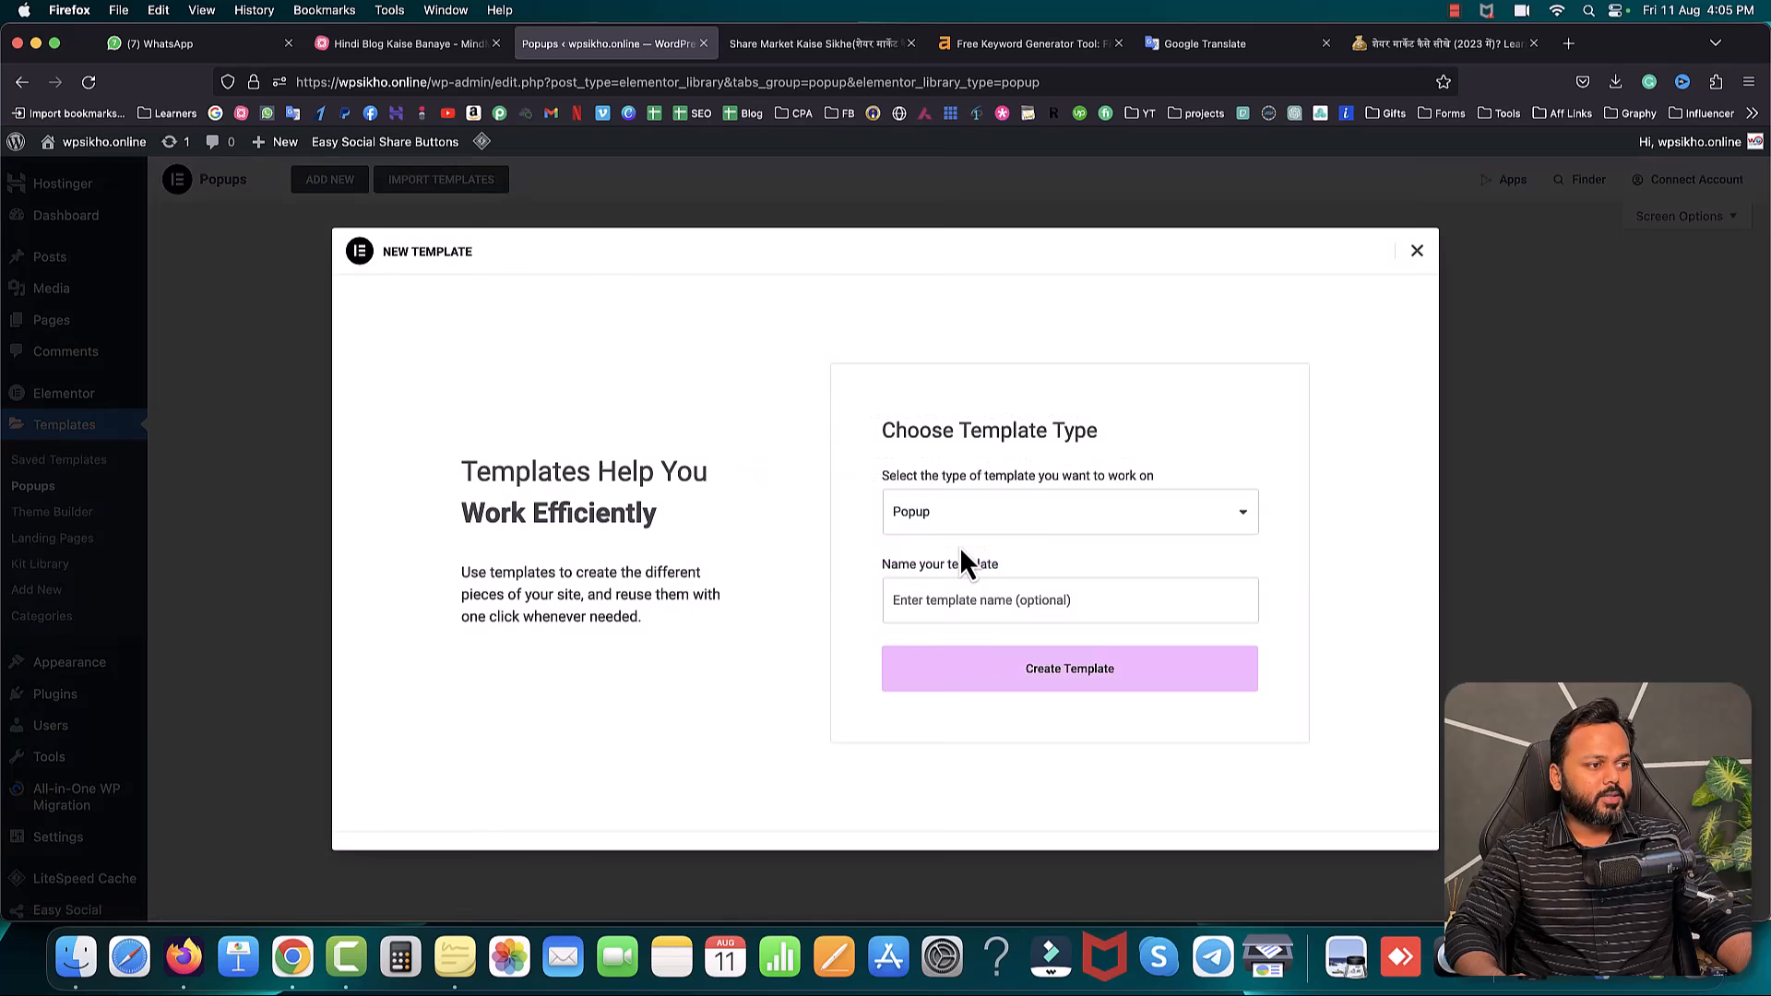
{"action": "left_click", "coordinate": [965, 599]}
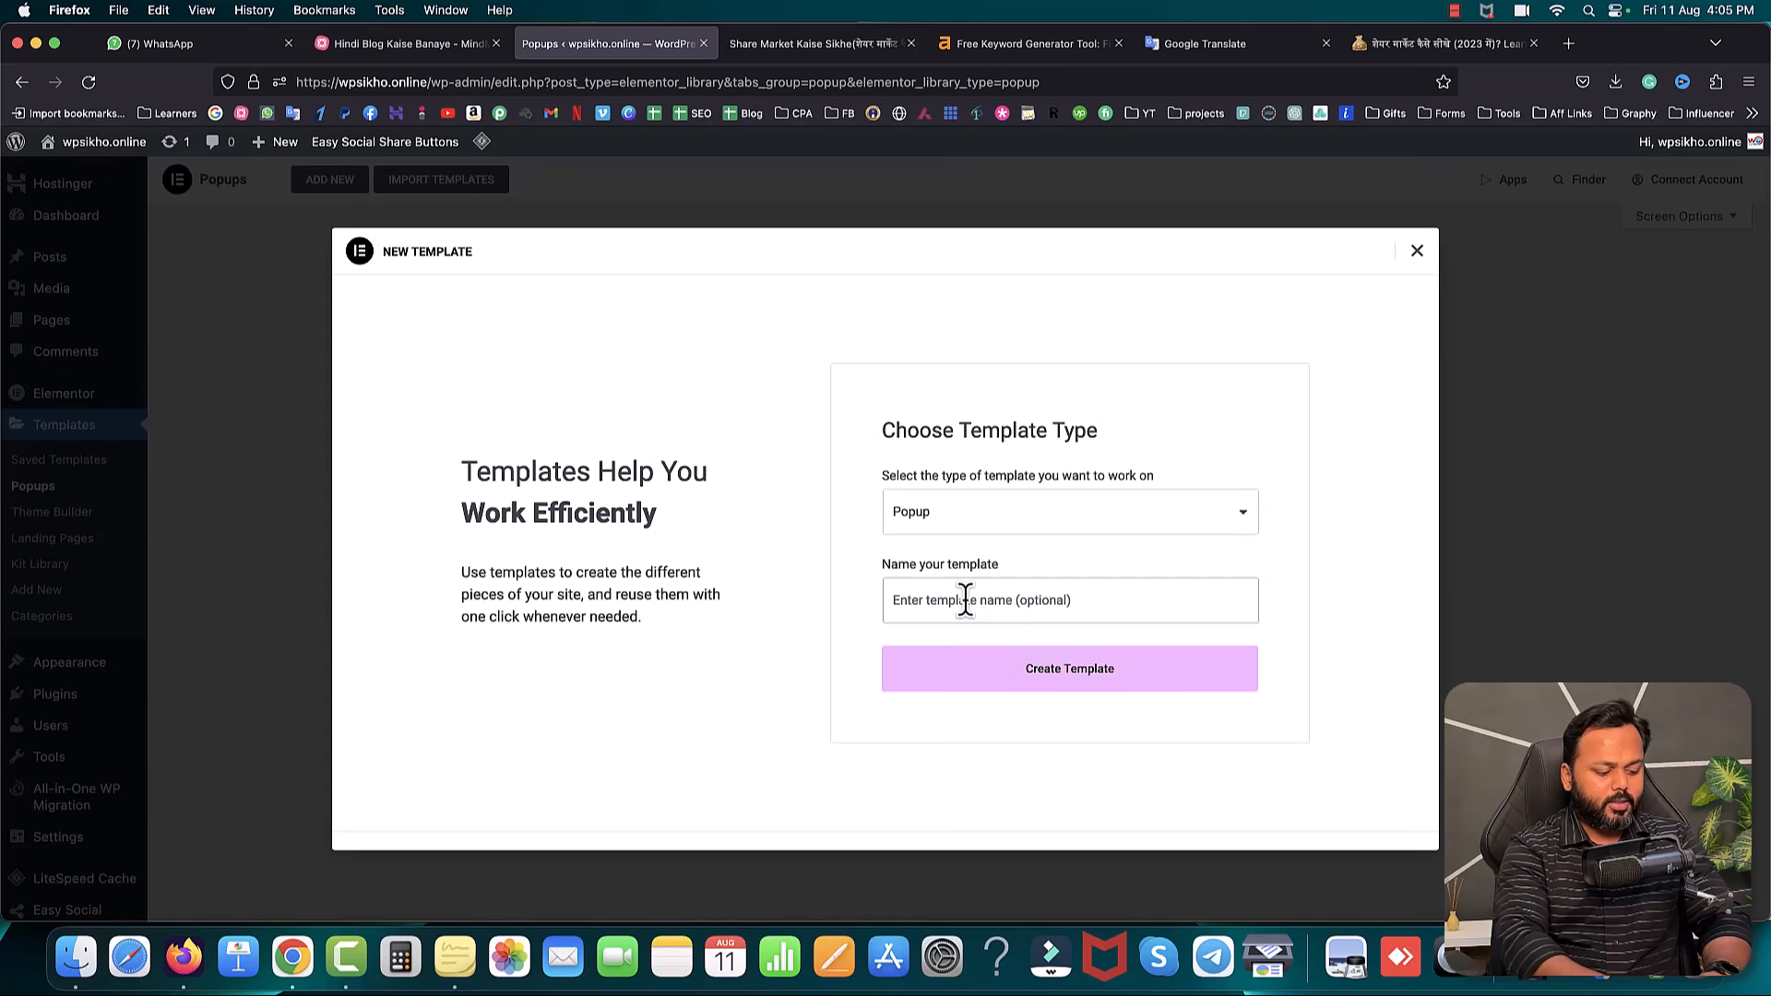
{"action": "type", "text": "newsletter"}
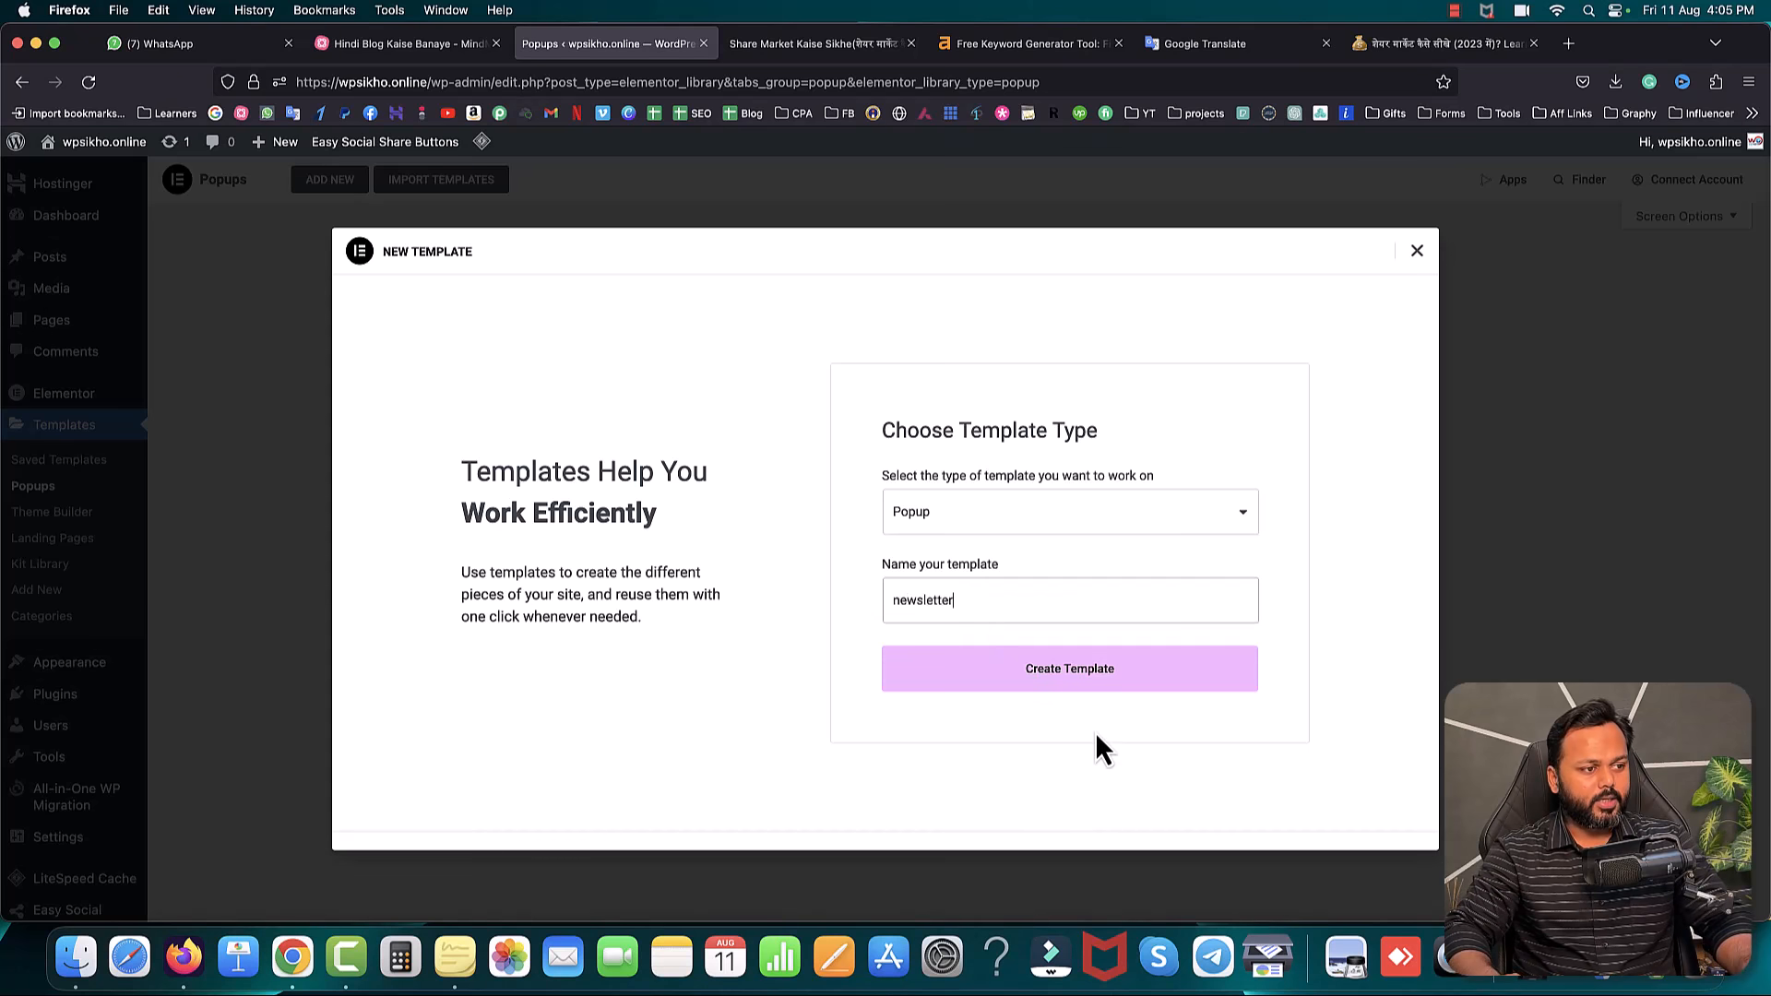
{"action": "left_click", "coordinate": [1070, 679]}
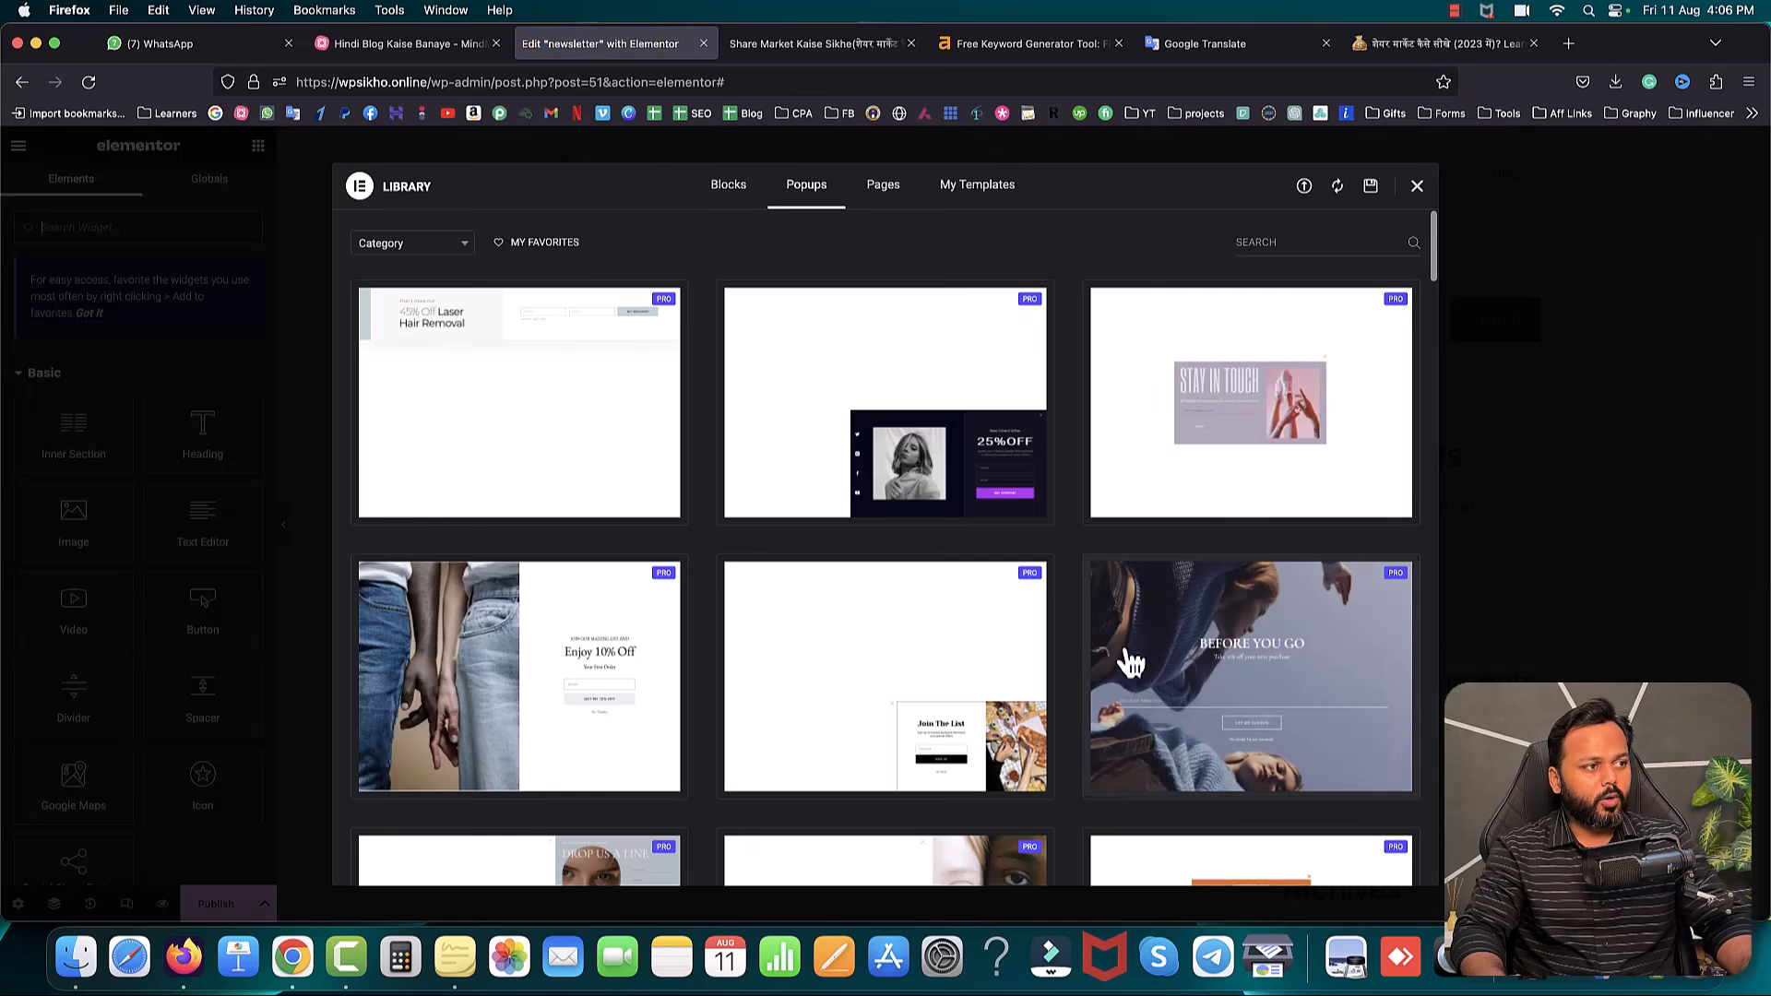
- Skip the template library, add a single-column section and place a Heading widget in it
{"action": "left_click", "coordinate": [1417, 188]}
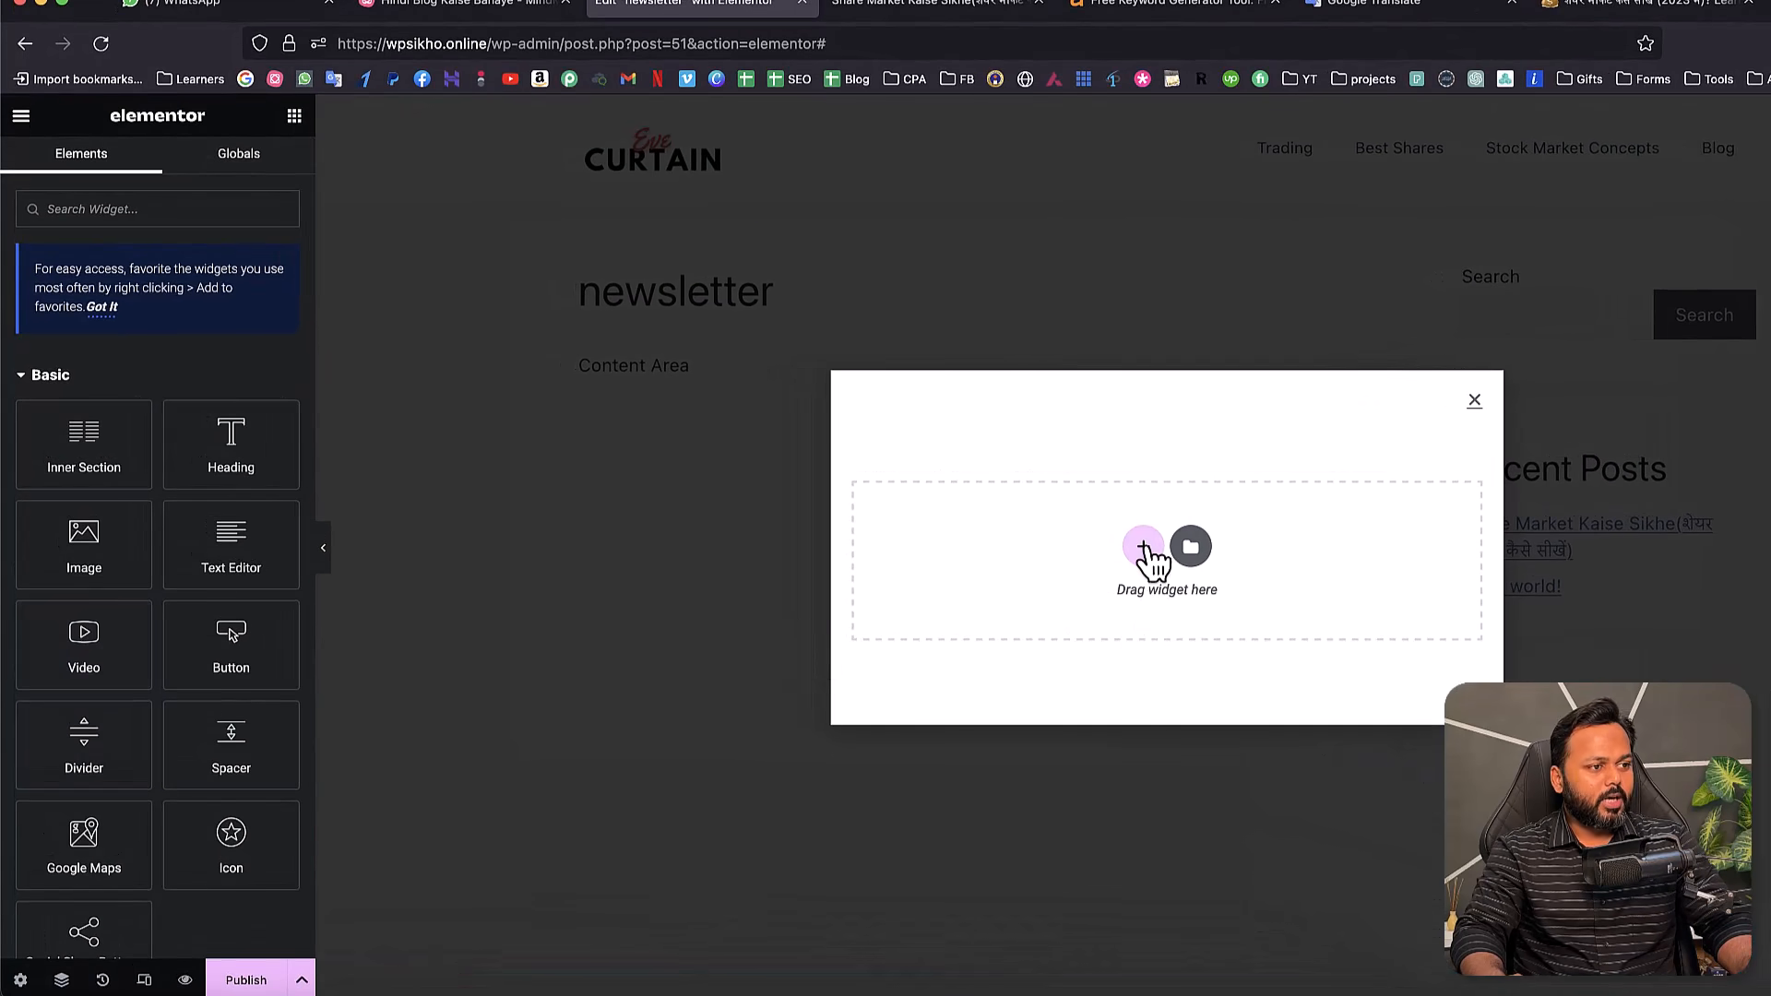
{"action": "left_click", "coordinate": [1144, 549]}
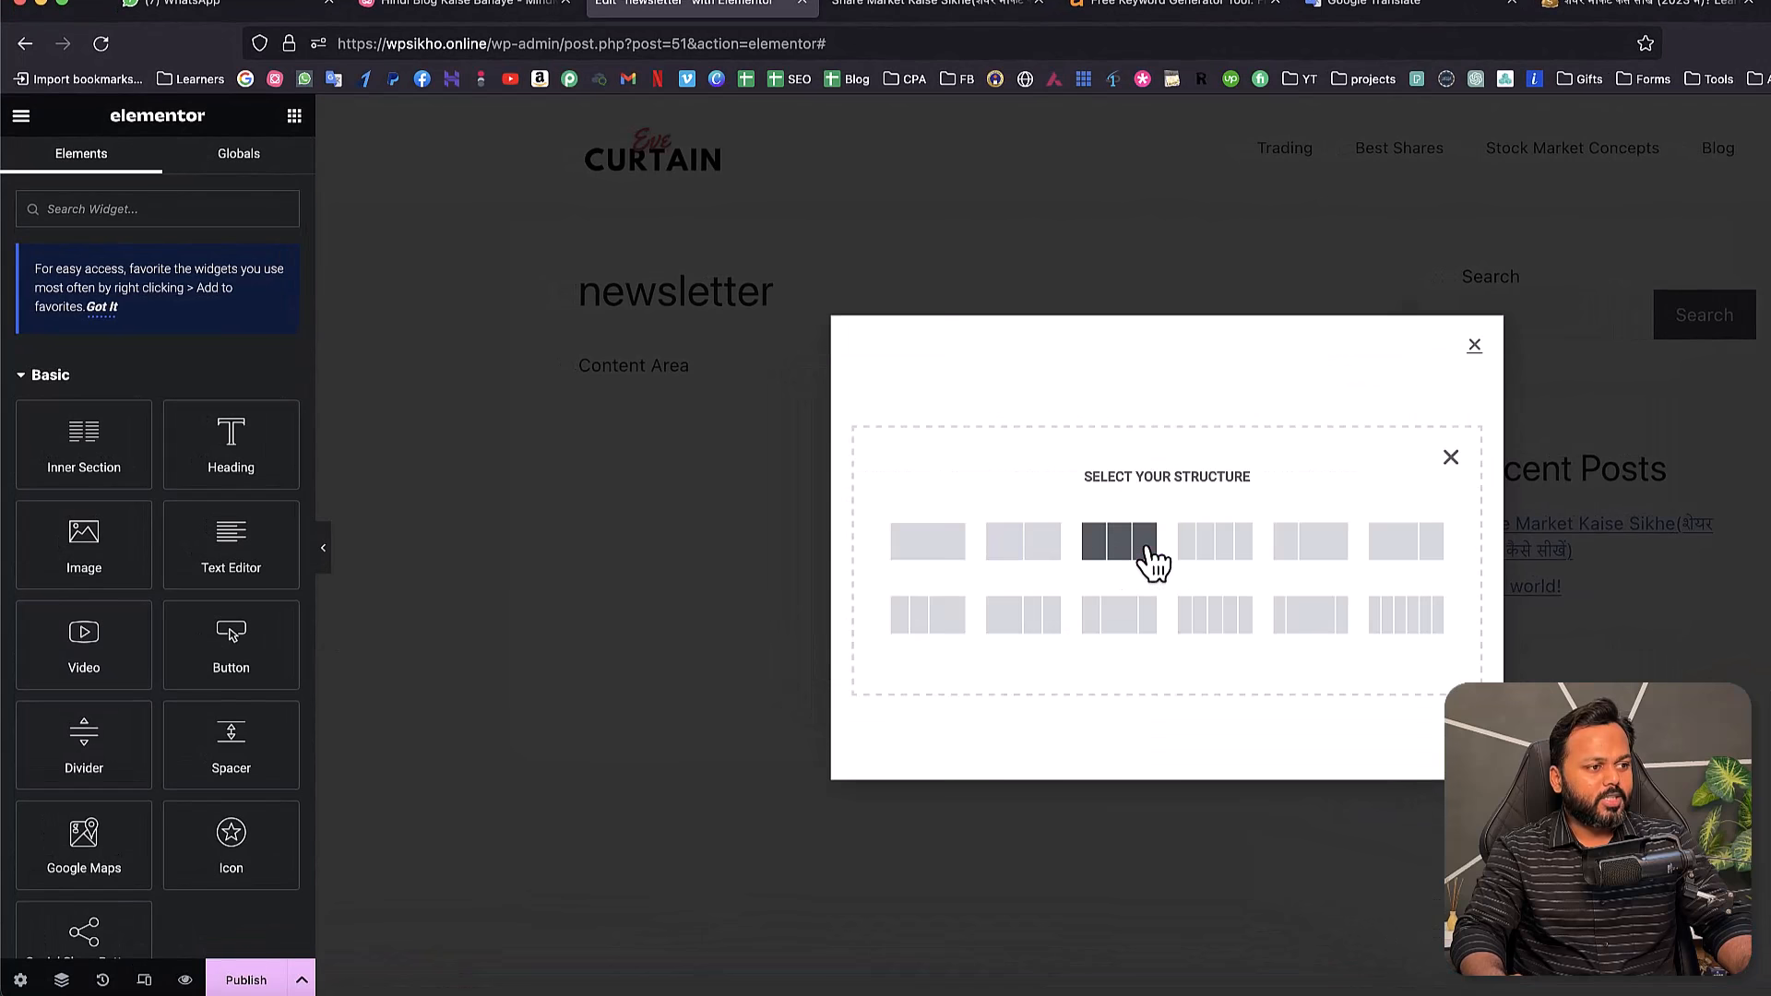
{"action": "left_click", "coordinate": [939, 555]}
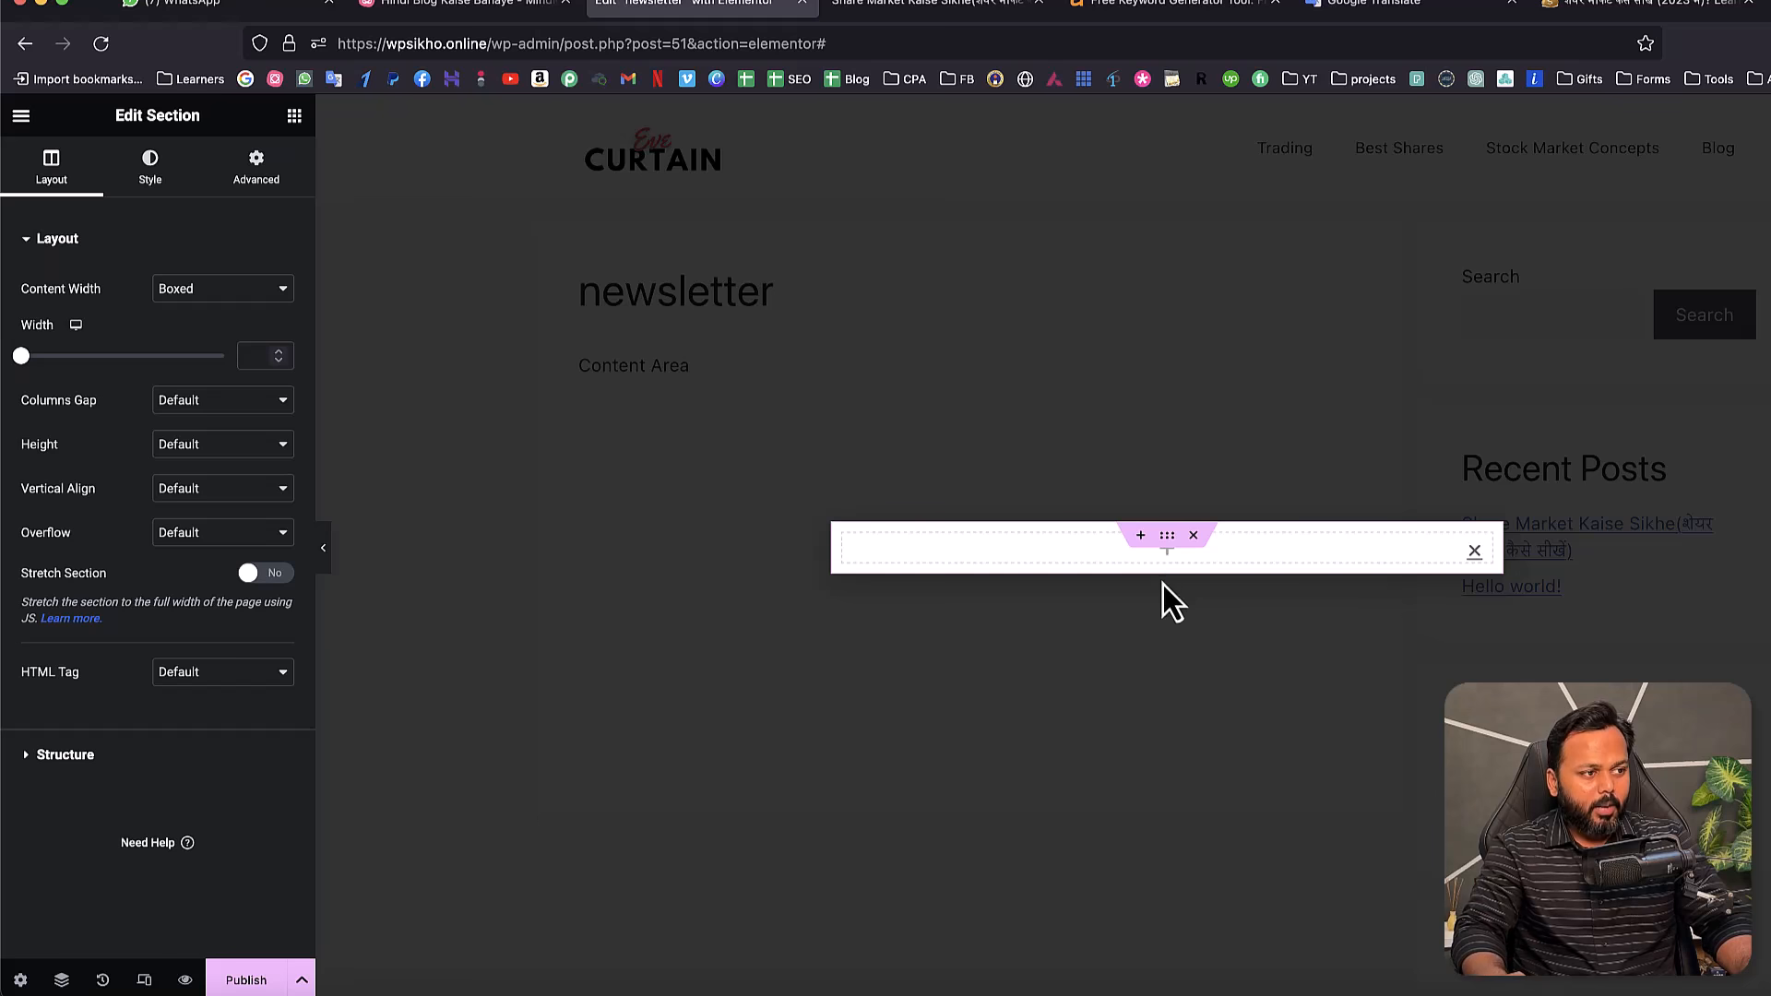
{"action": "left_click", "coordinate": [1168, 556]}
{"action": "left_click_drag", "start_coordinate": [231, 466], "coordinate": [997, 562]}
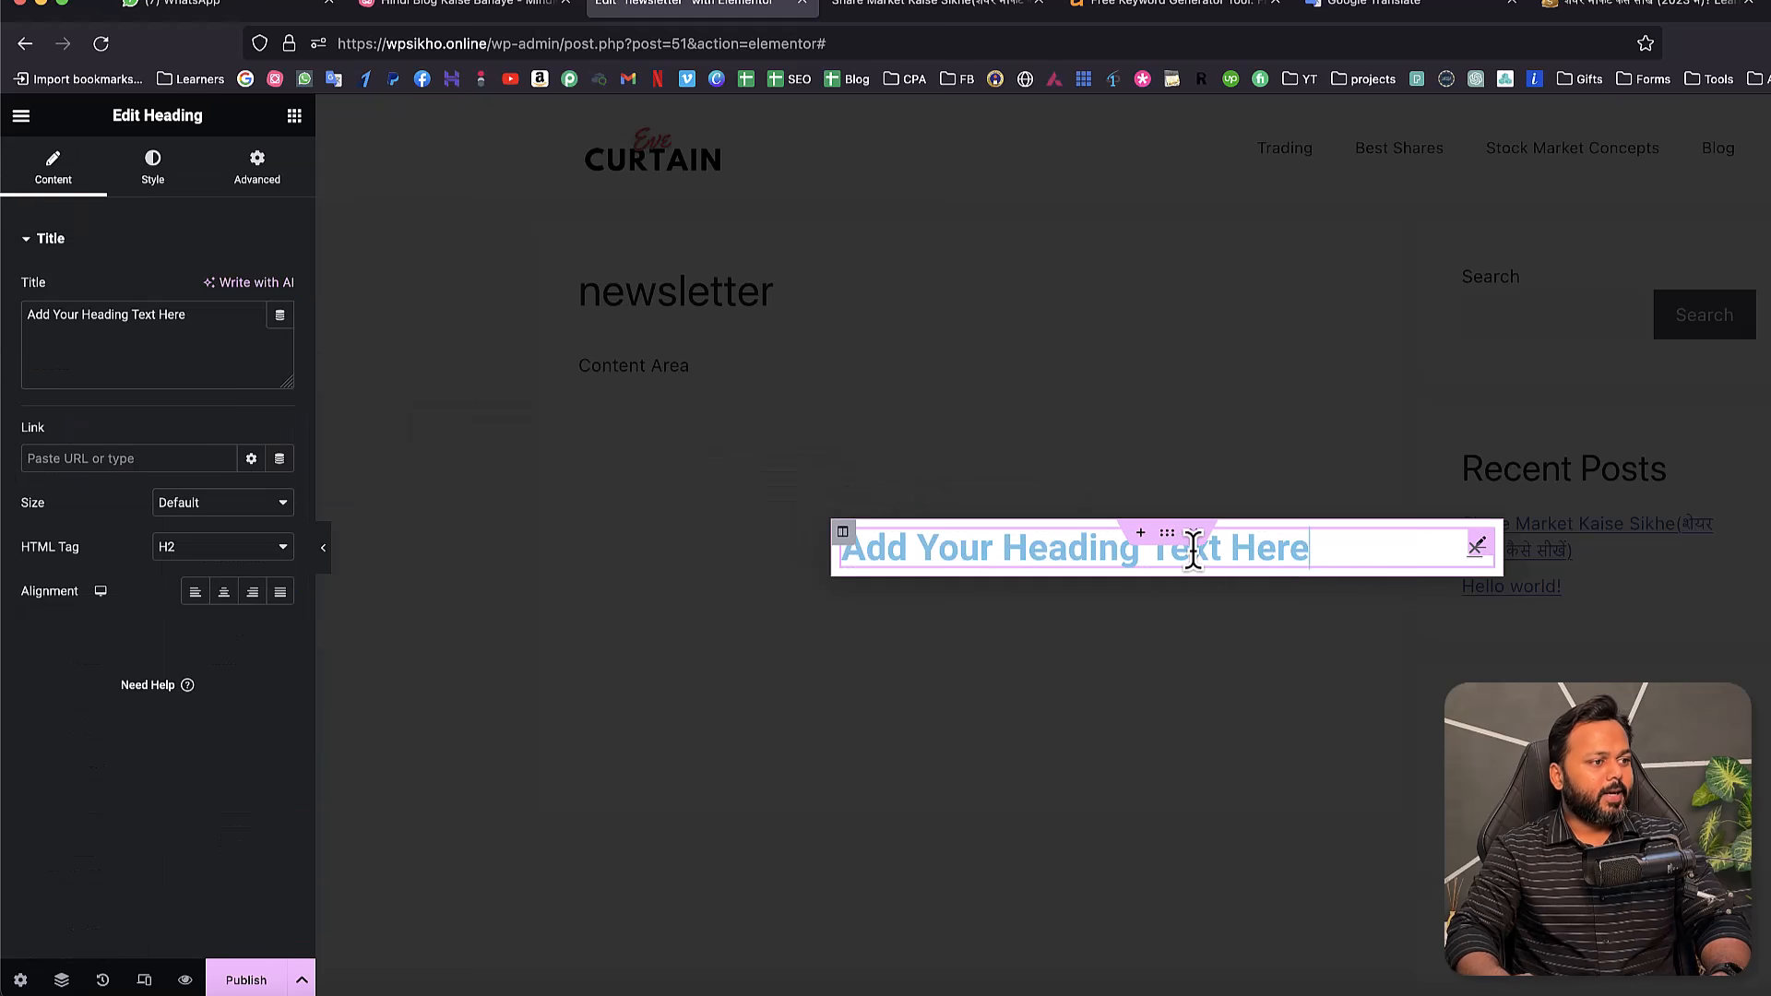
- Make the heading 'Join our Mailing List', centred, with colour #202020
{"action": "left_click_drag", "start_coordinate": [214, 318], "coordinate": [4, 304]}
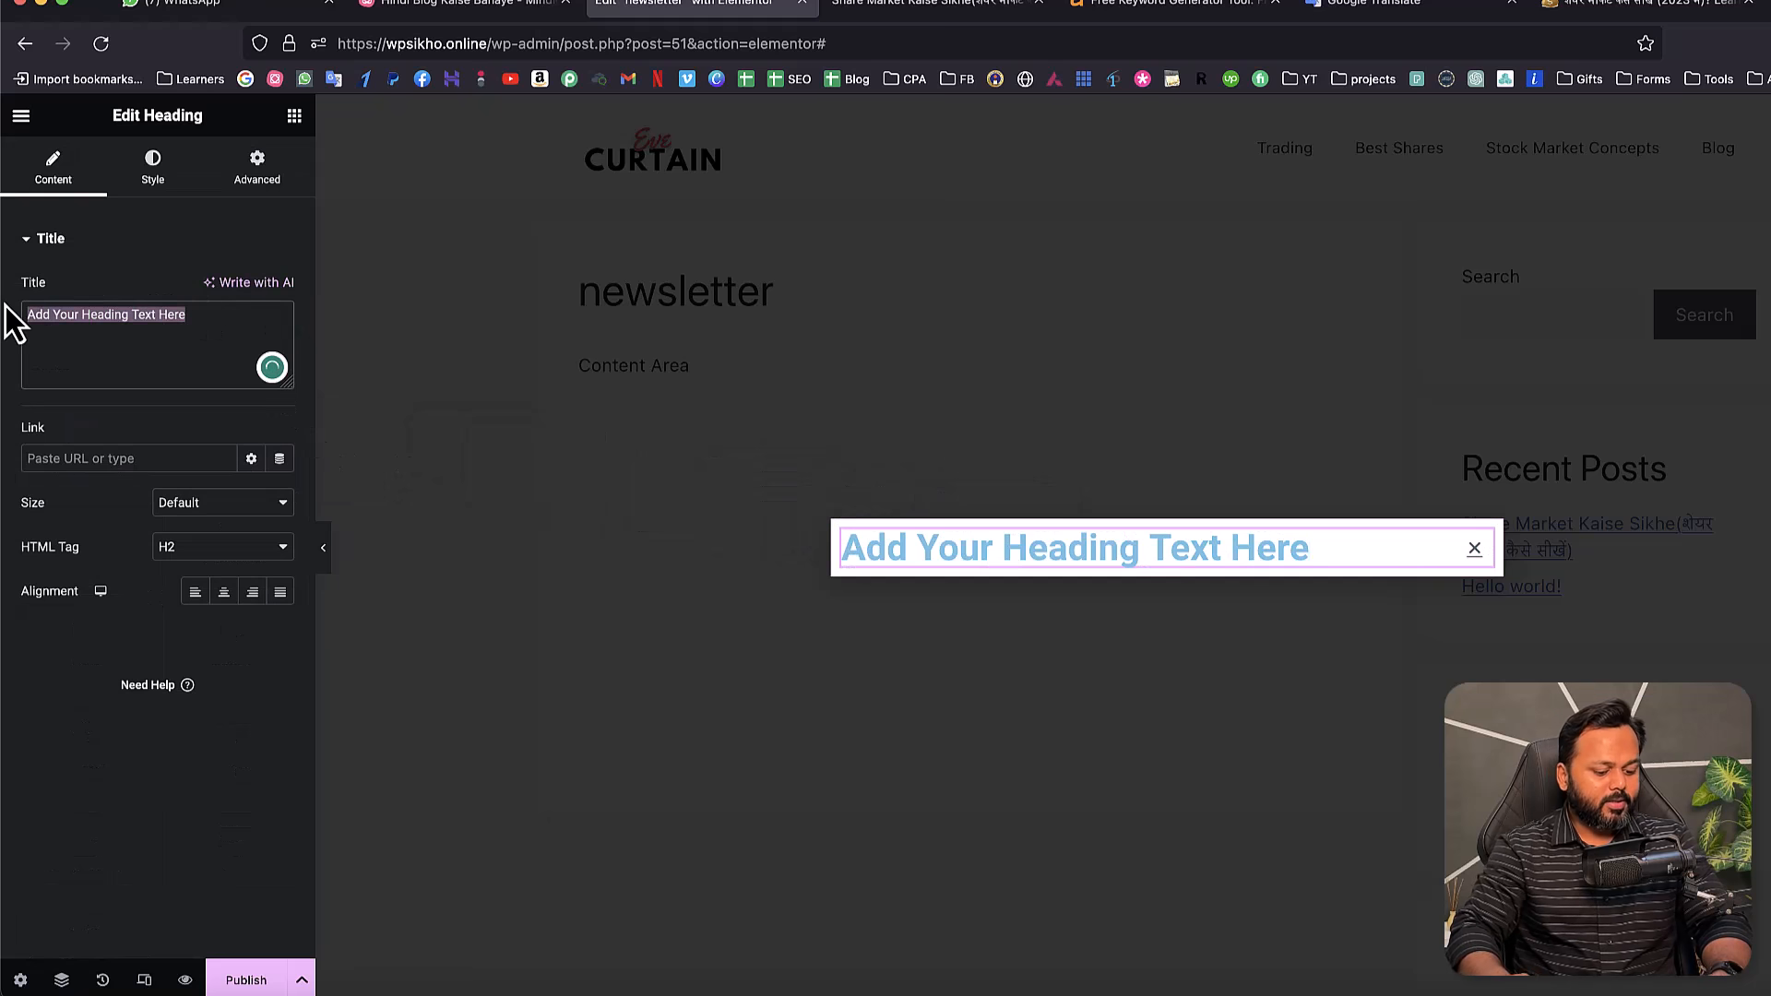
{"action": "type", "text": "Join our"}
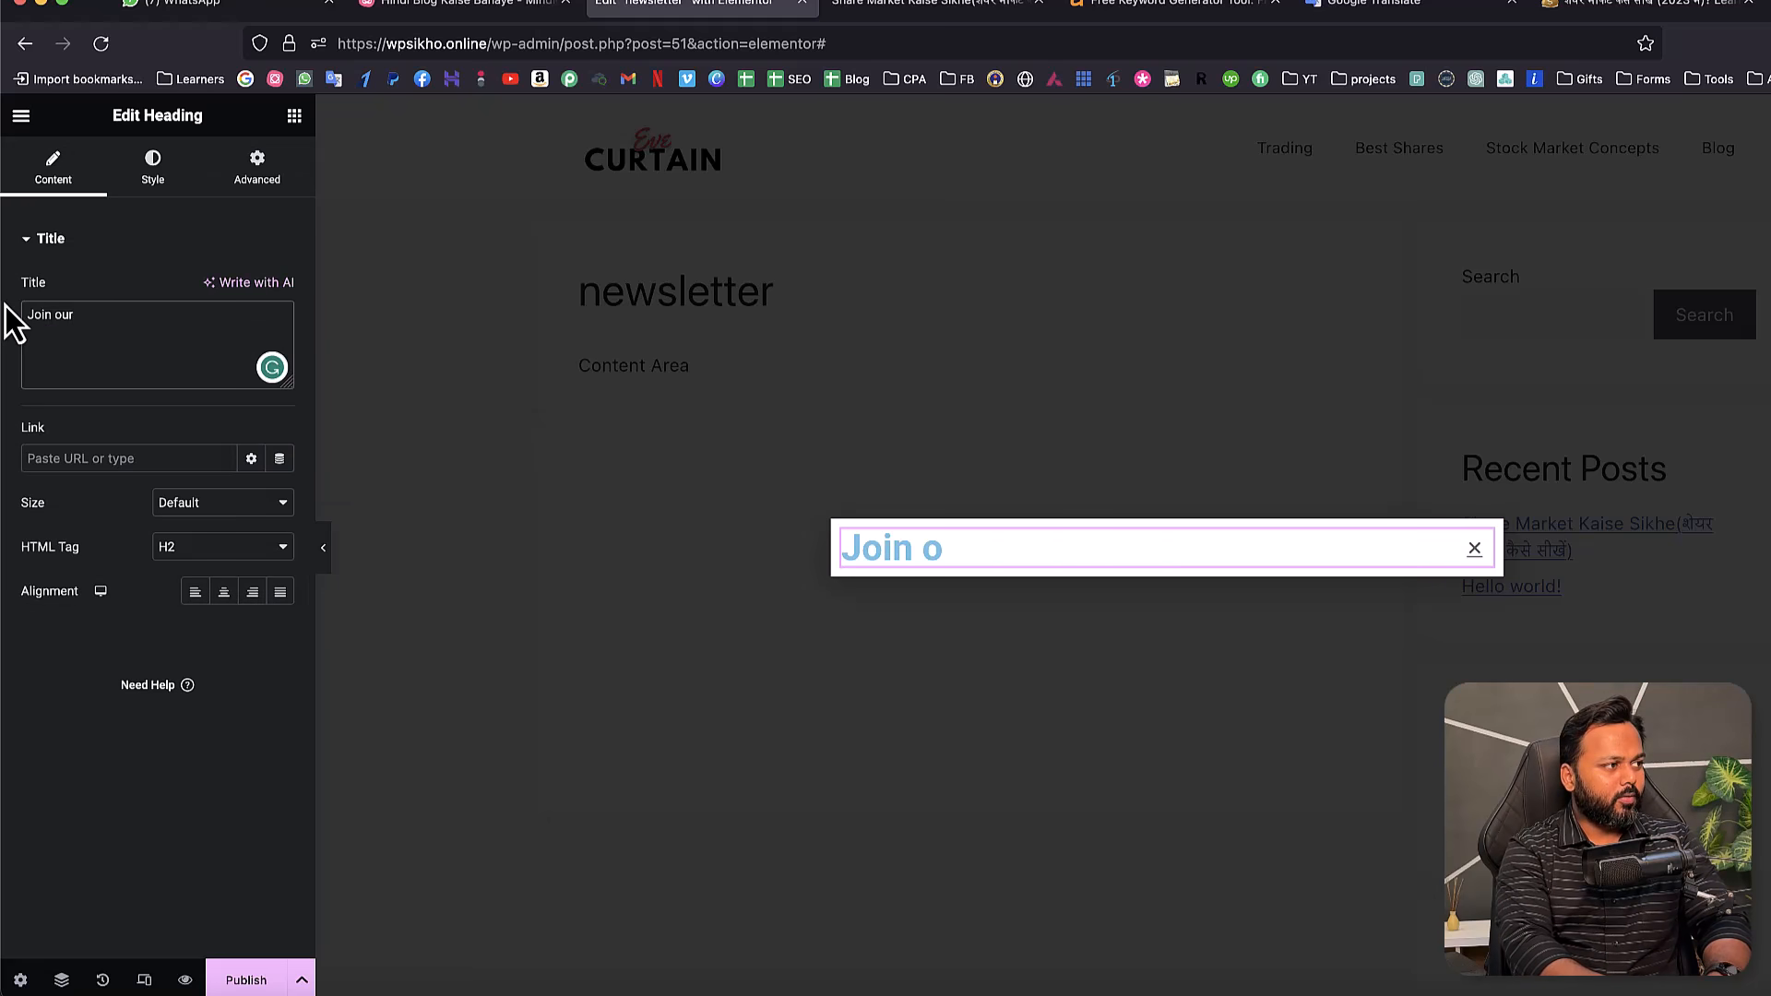
{"action": "type", "text": " Mailing List"}
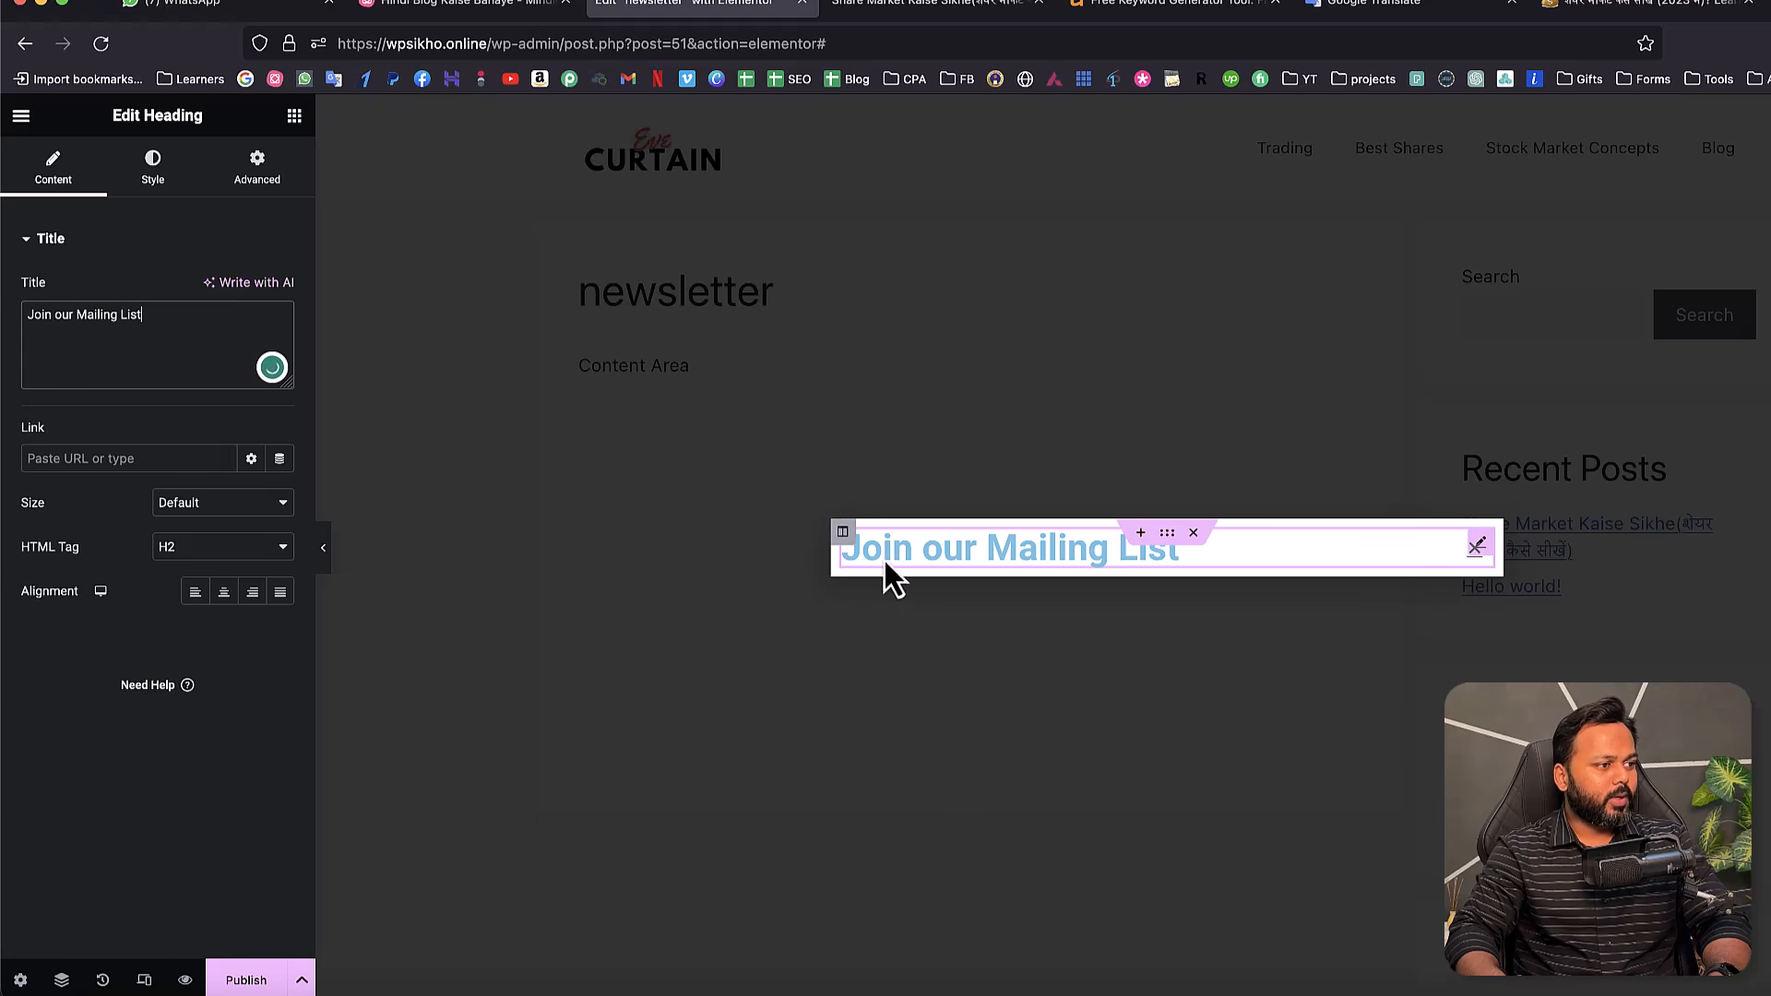
{"action": "left_click", "coordinate": [225, 591]}
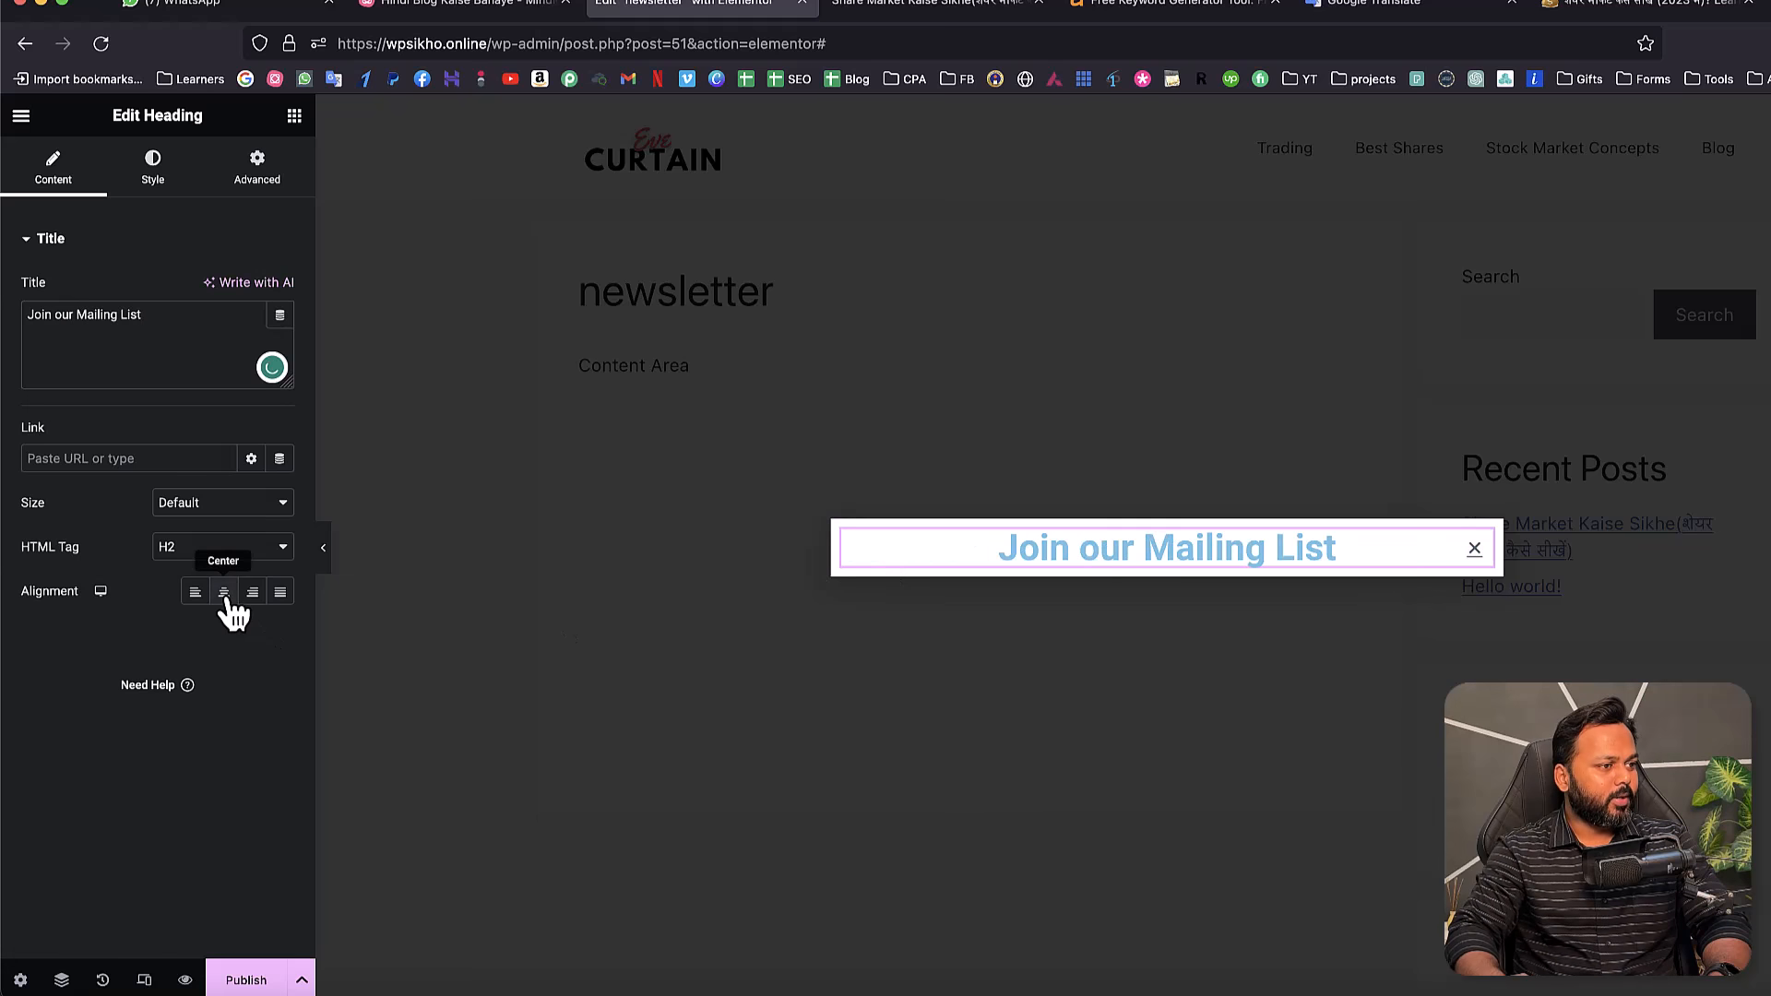
{"action": "left_click", "coordinate": [152, 175]}
{"action": "left_click", "coordinate": [265, 292]}
{"action": "left_click_drag", "start_coordinate": [246, 474], "coordinate": [119, 513]}
{"action": "left_click", "coordinate": [57, 536]}
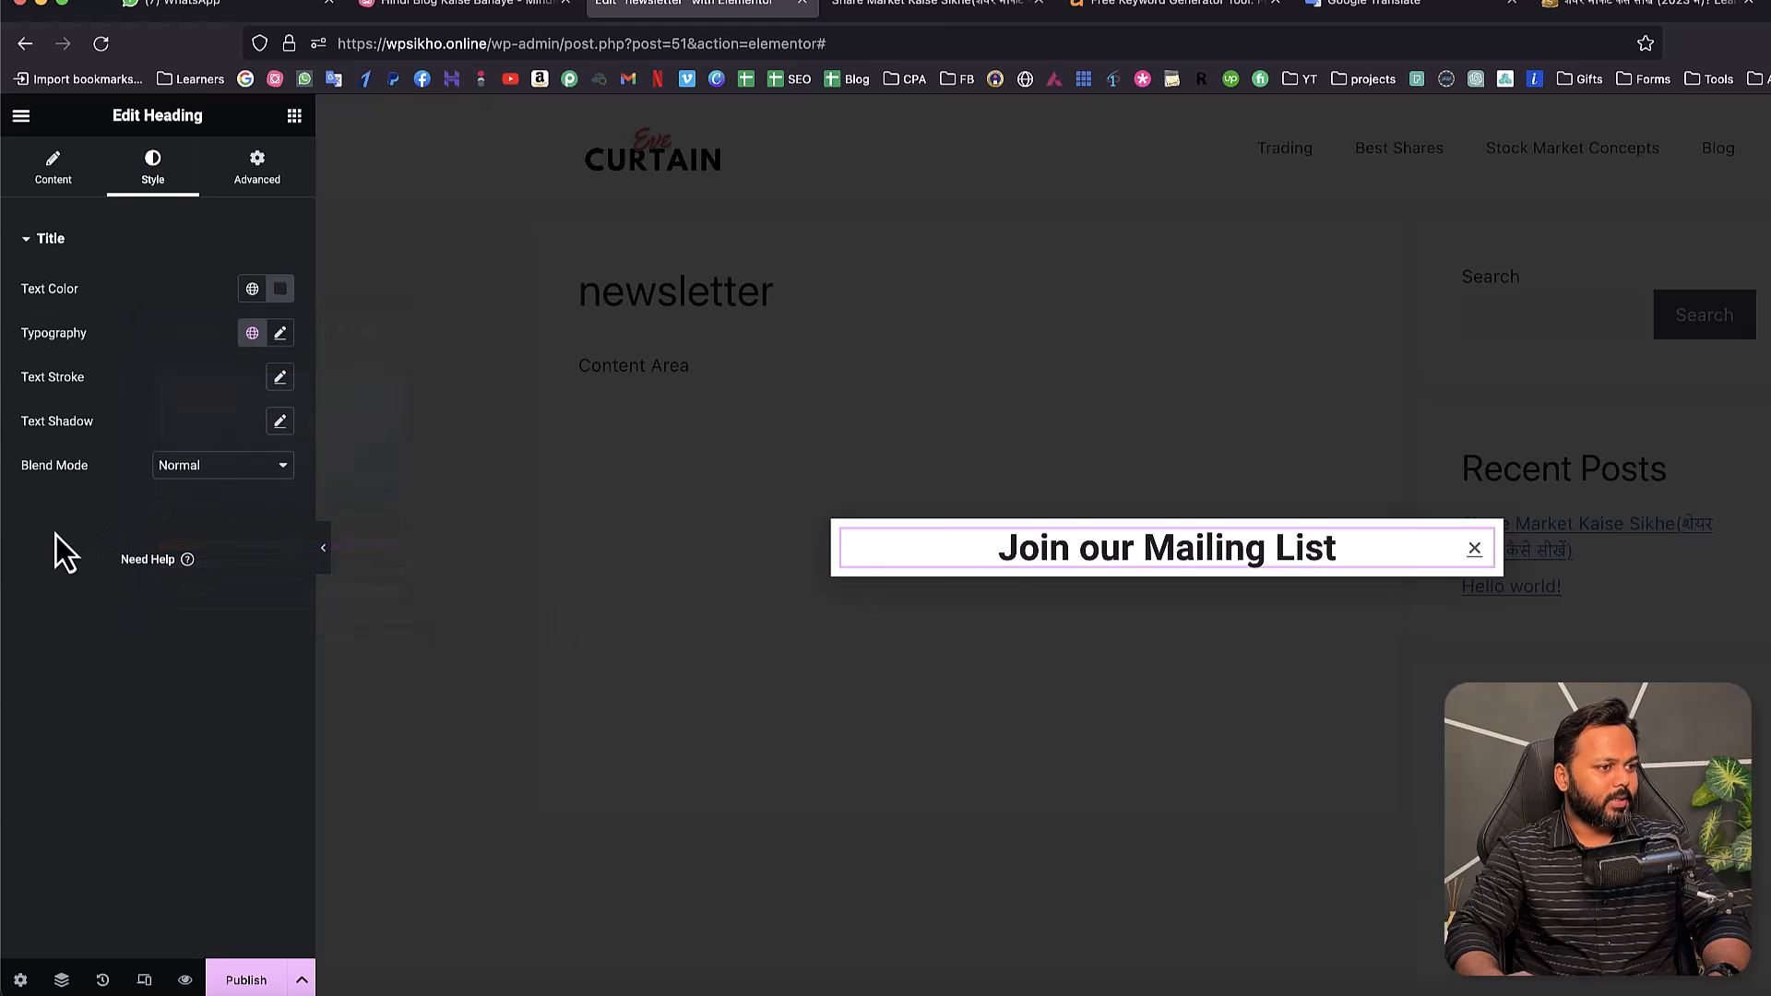
- Add a centred text block with sign-up text about latest updates, then search widgets for 'form'
{"action": "left_click", "coordinate": [294, 128]}
{"action": "left_click_drag", "start_coordinate": [204, 544], "coordinate": [1052, 562]}
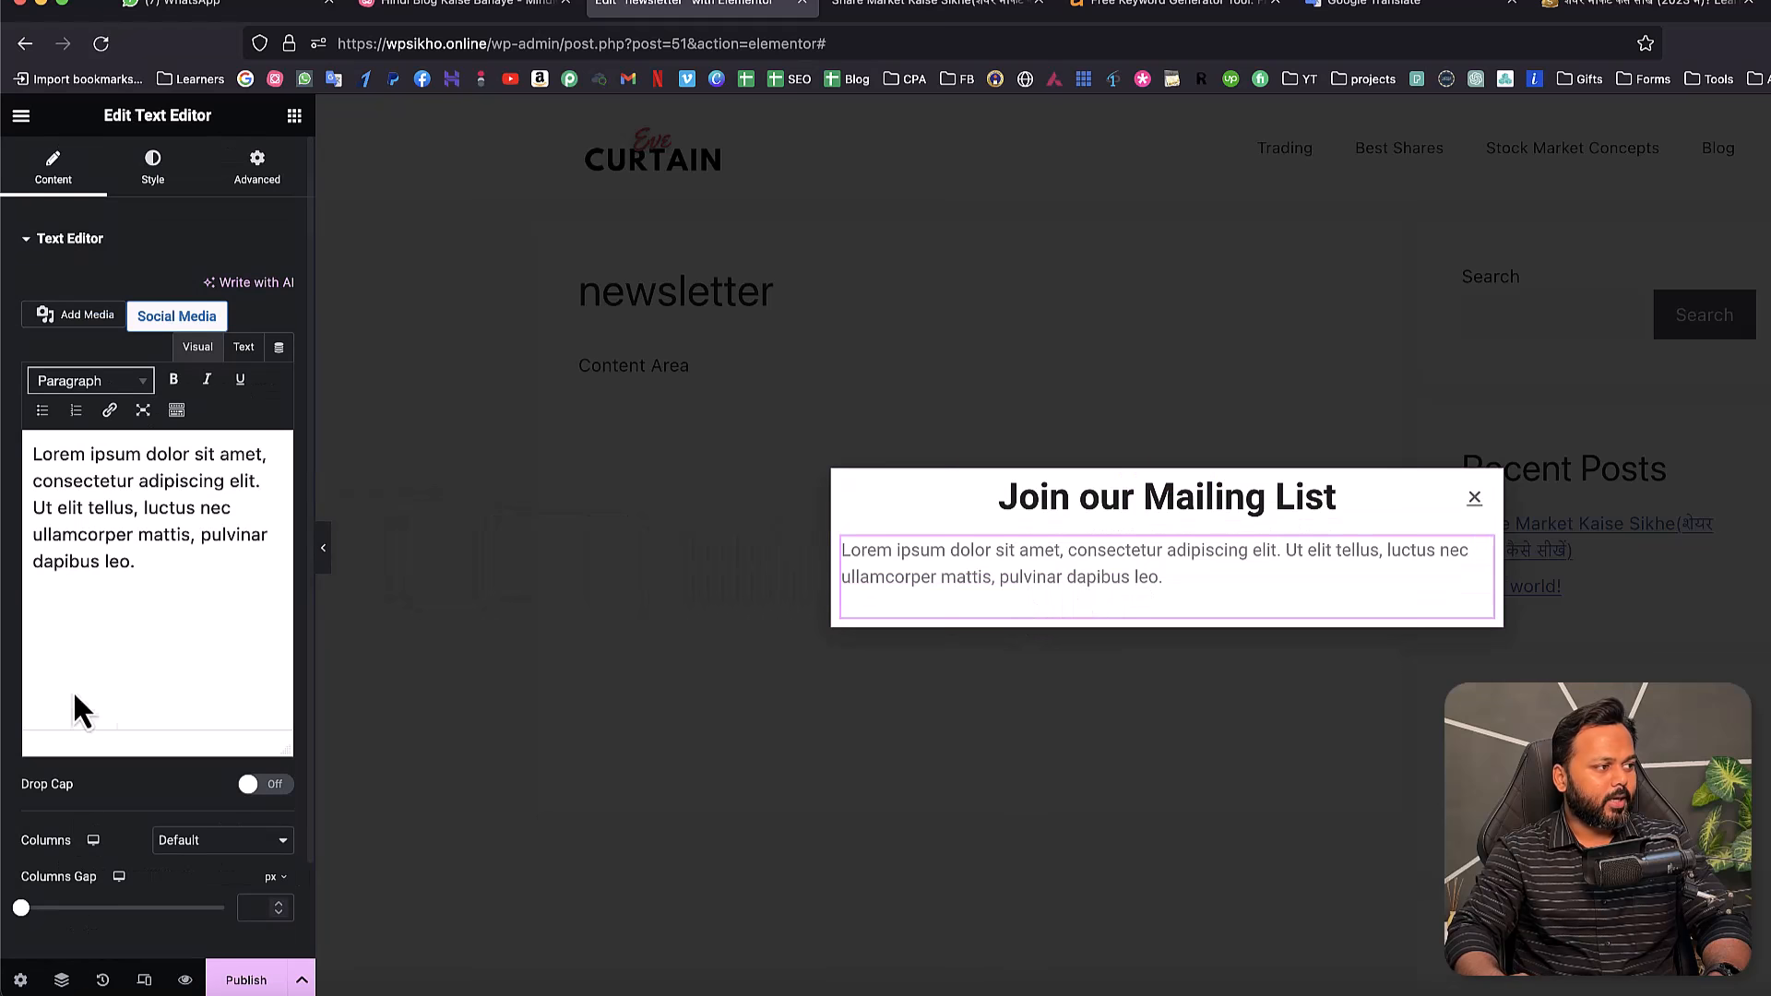
{"action": "left_click_drag", "start_coordinate": [148, 563], "coordinate": [33, 457]}
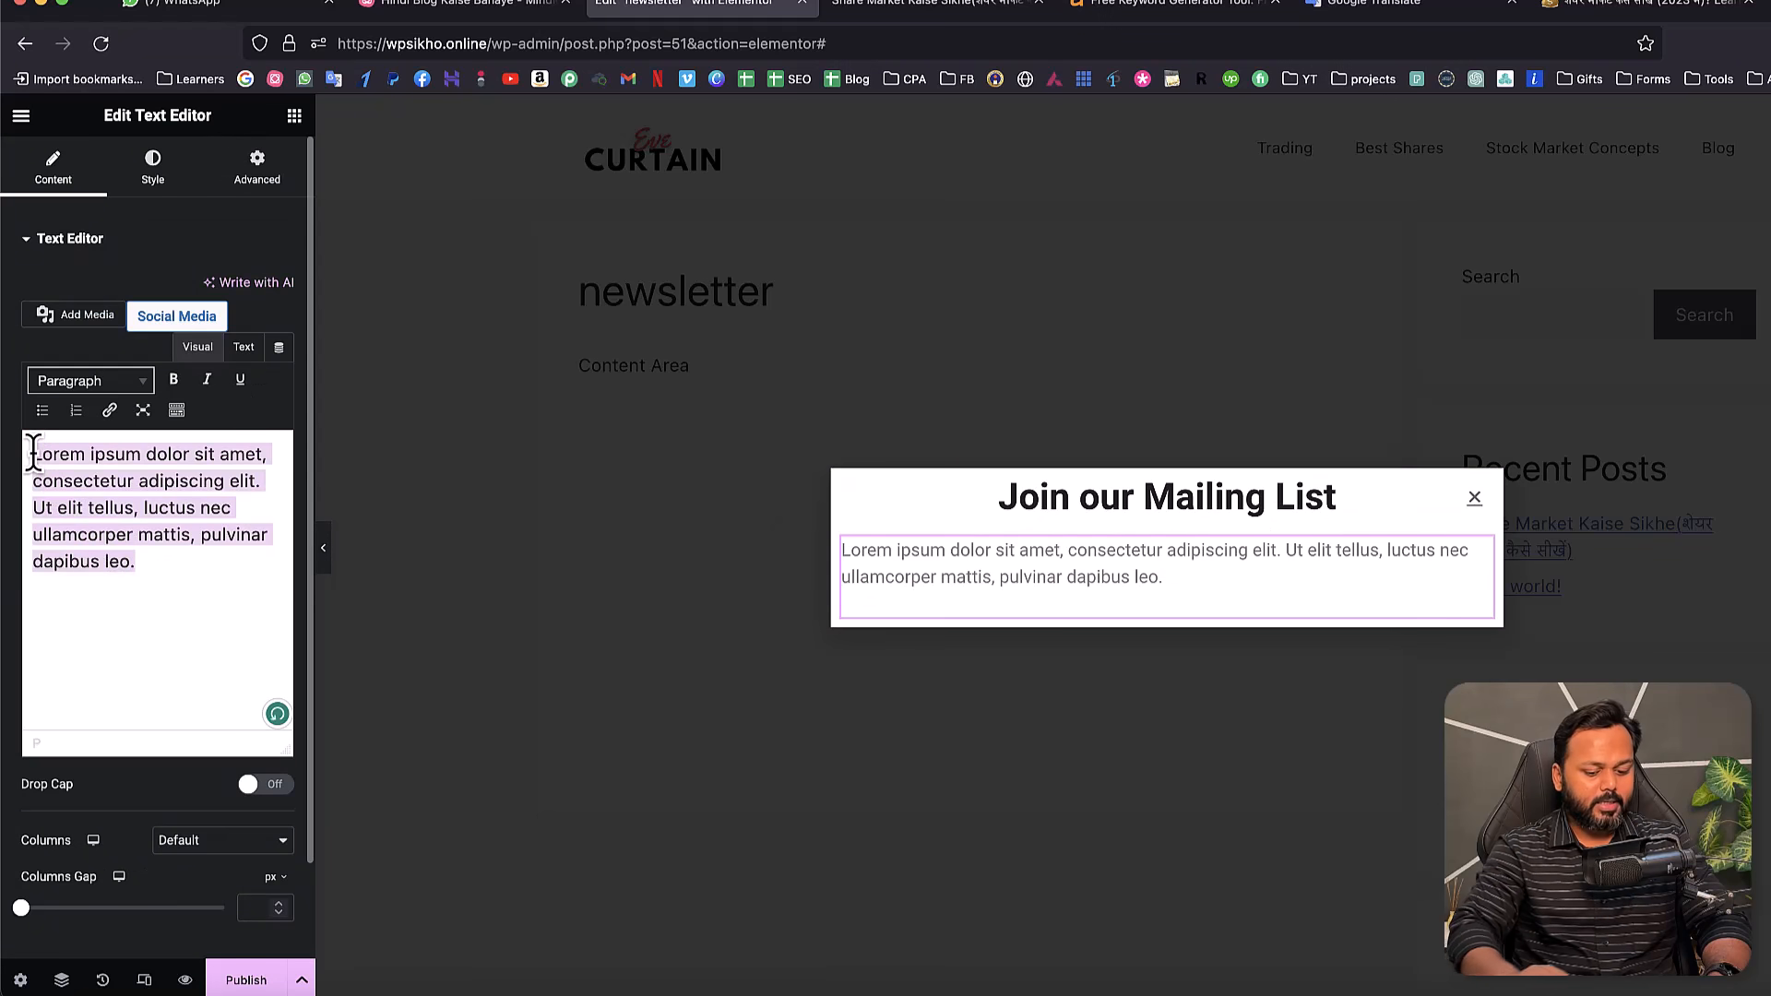
{"action": "key", "text": "BackSpace"}
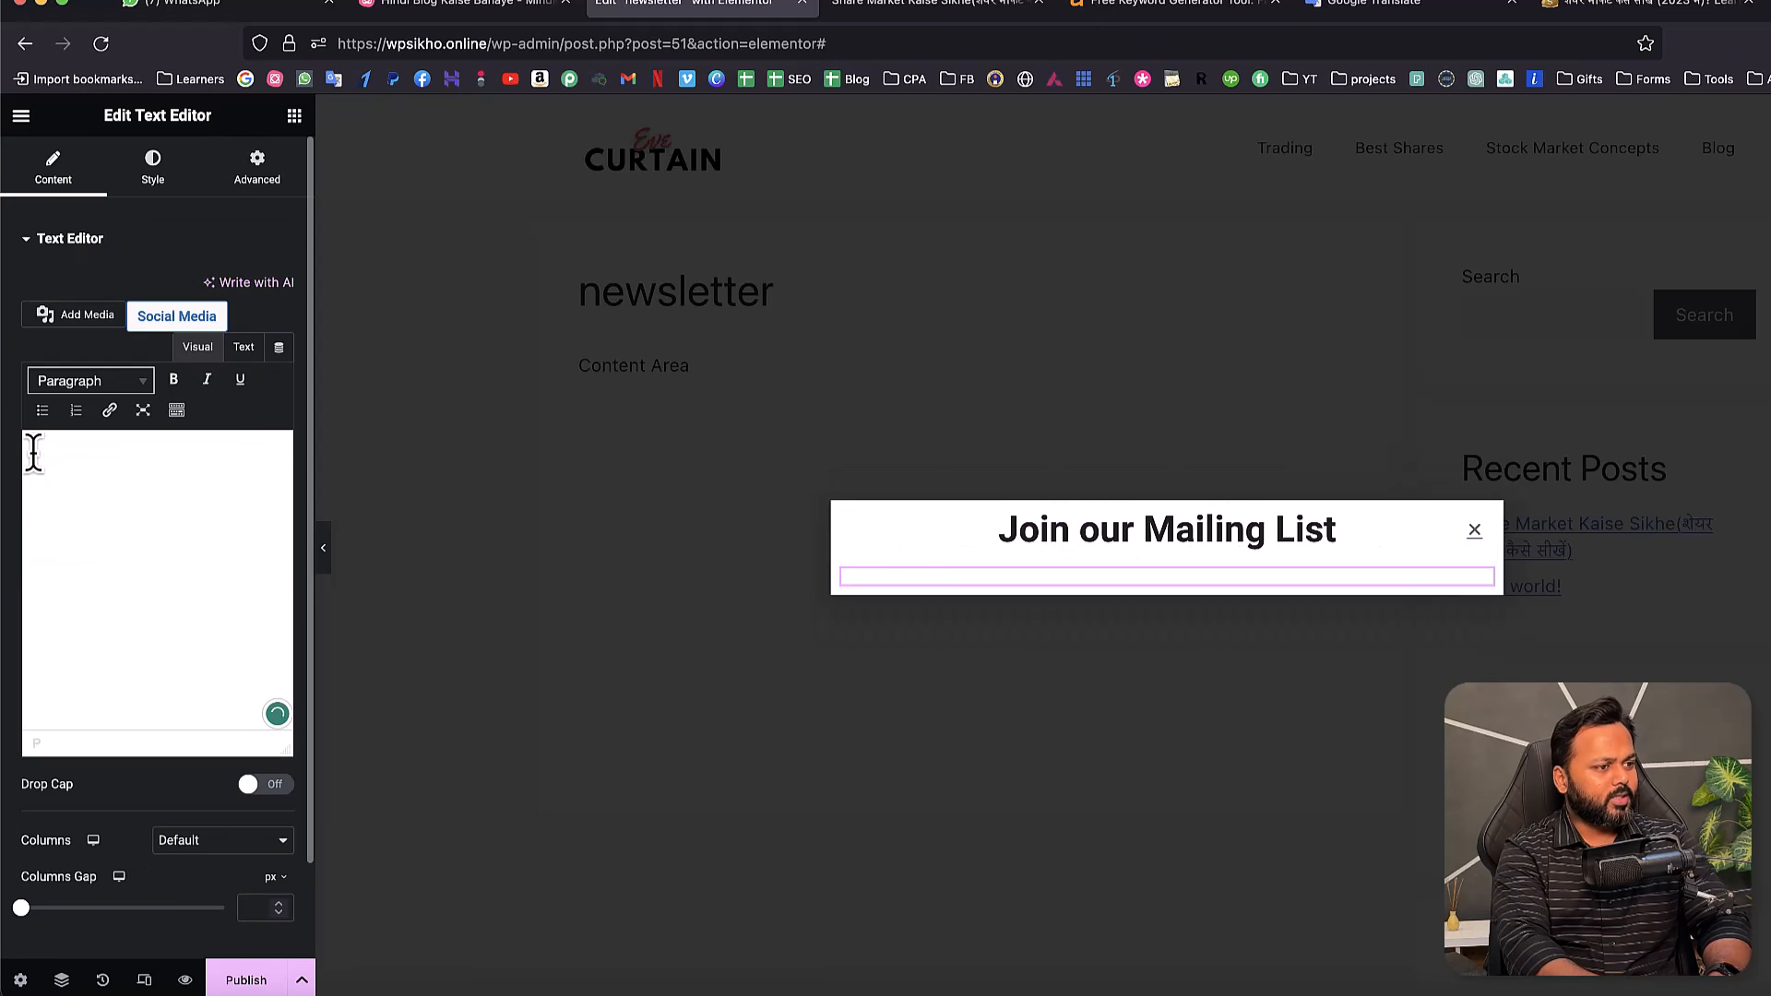
{"action": "type", "text": "Sign up"}
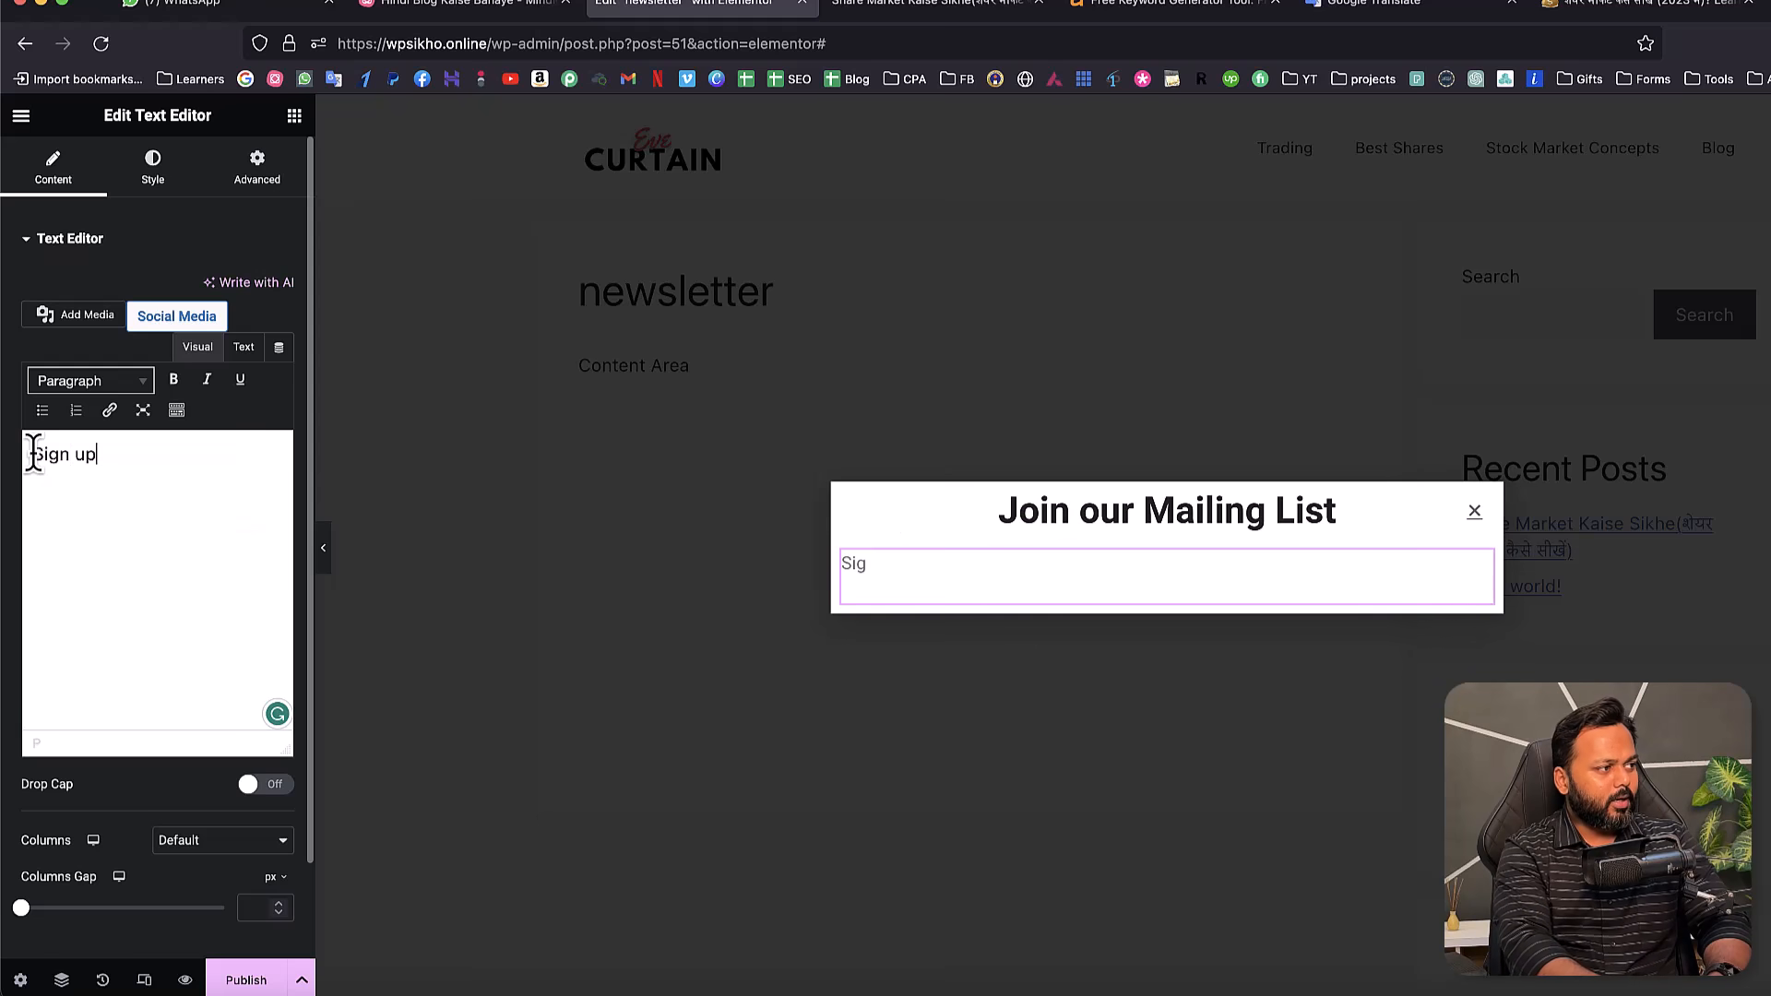
{"action": "type", "text": " for lates"}
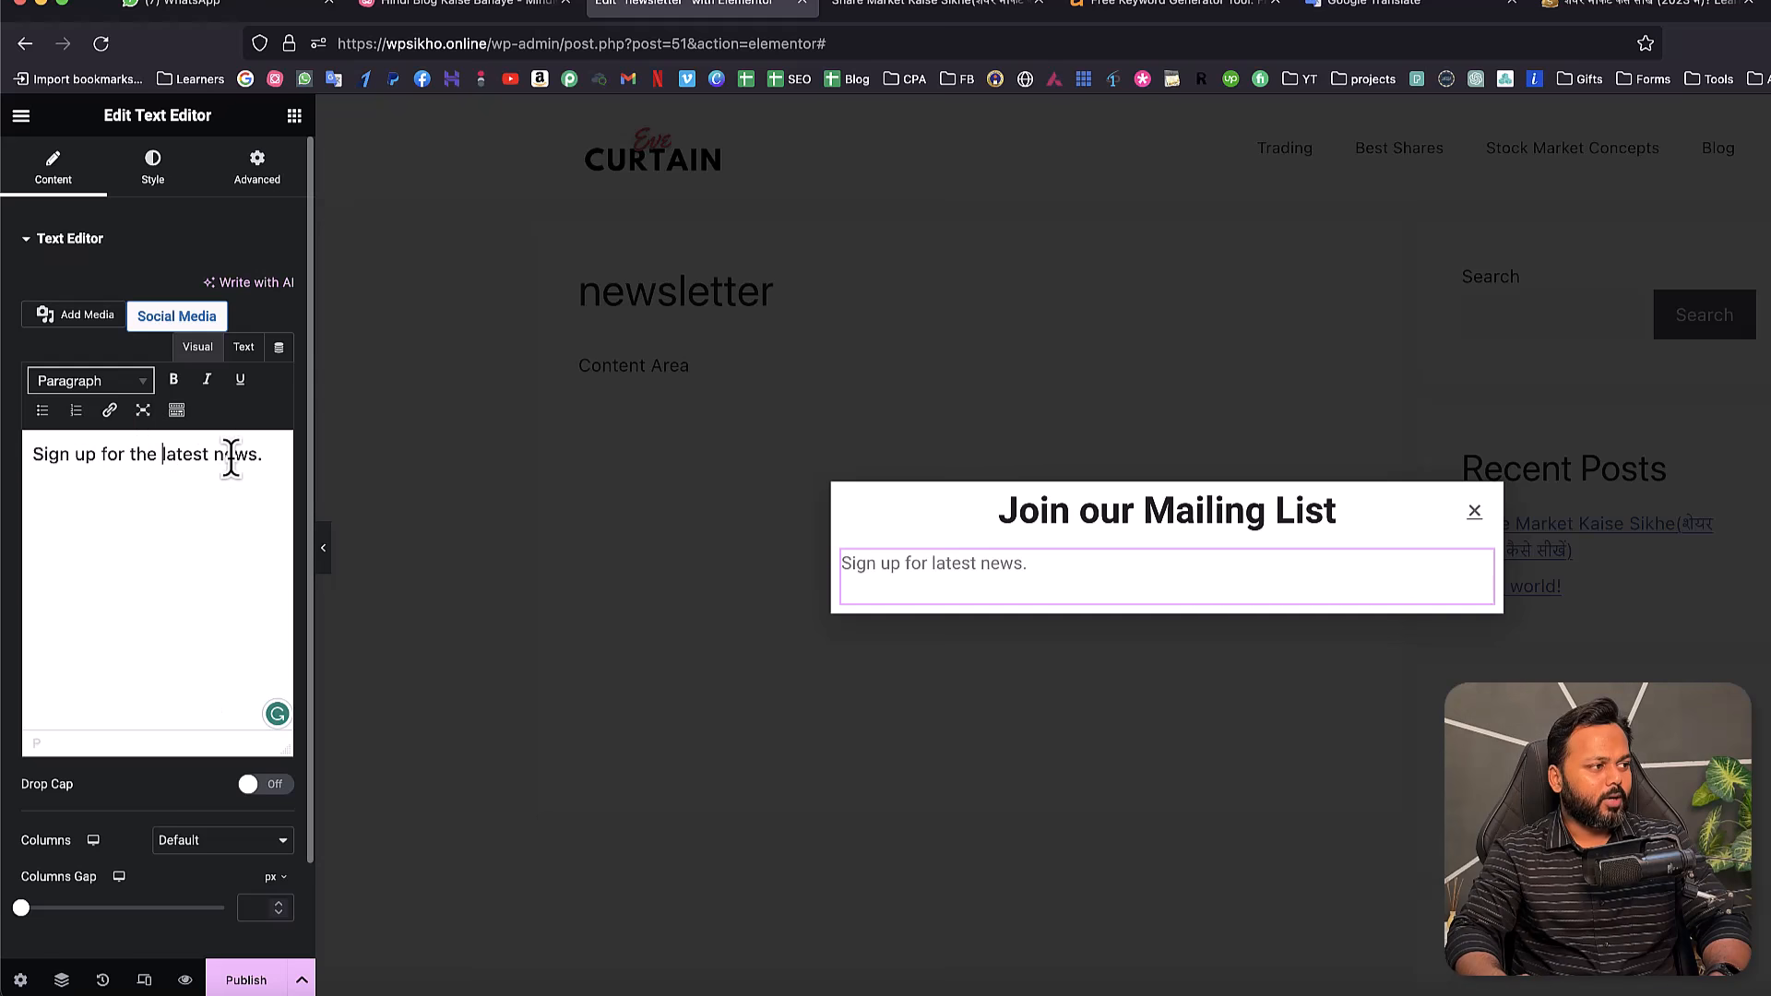
{"action": "type", "text": "updated"}
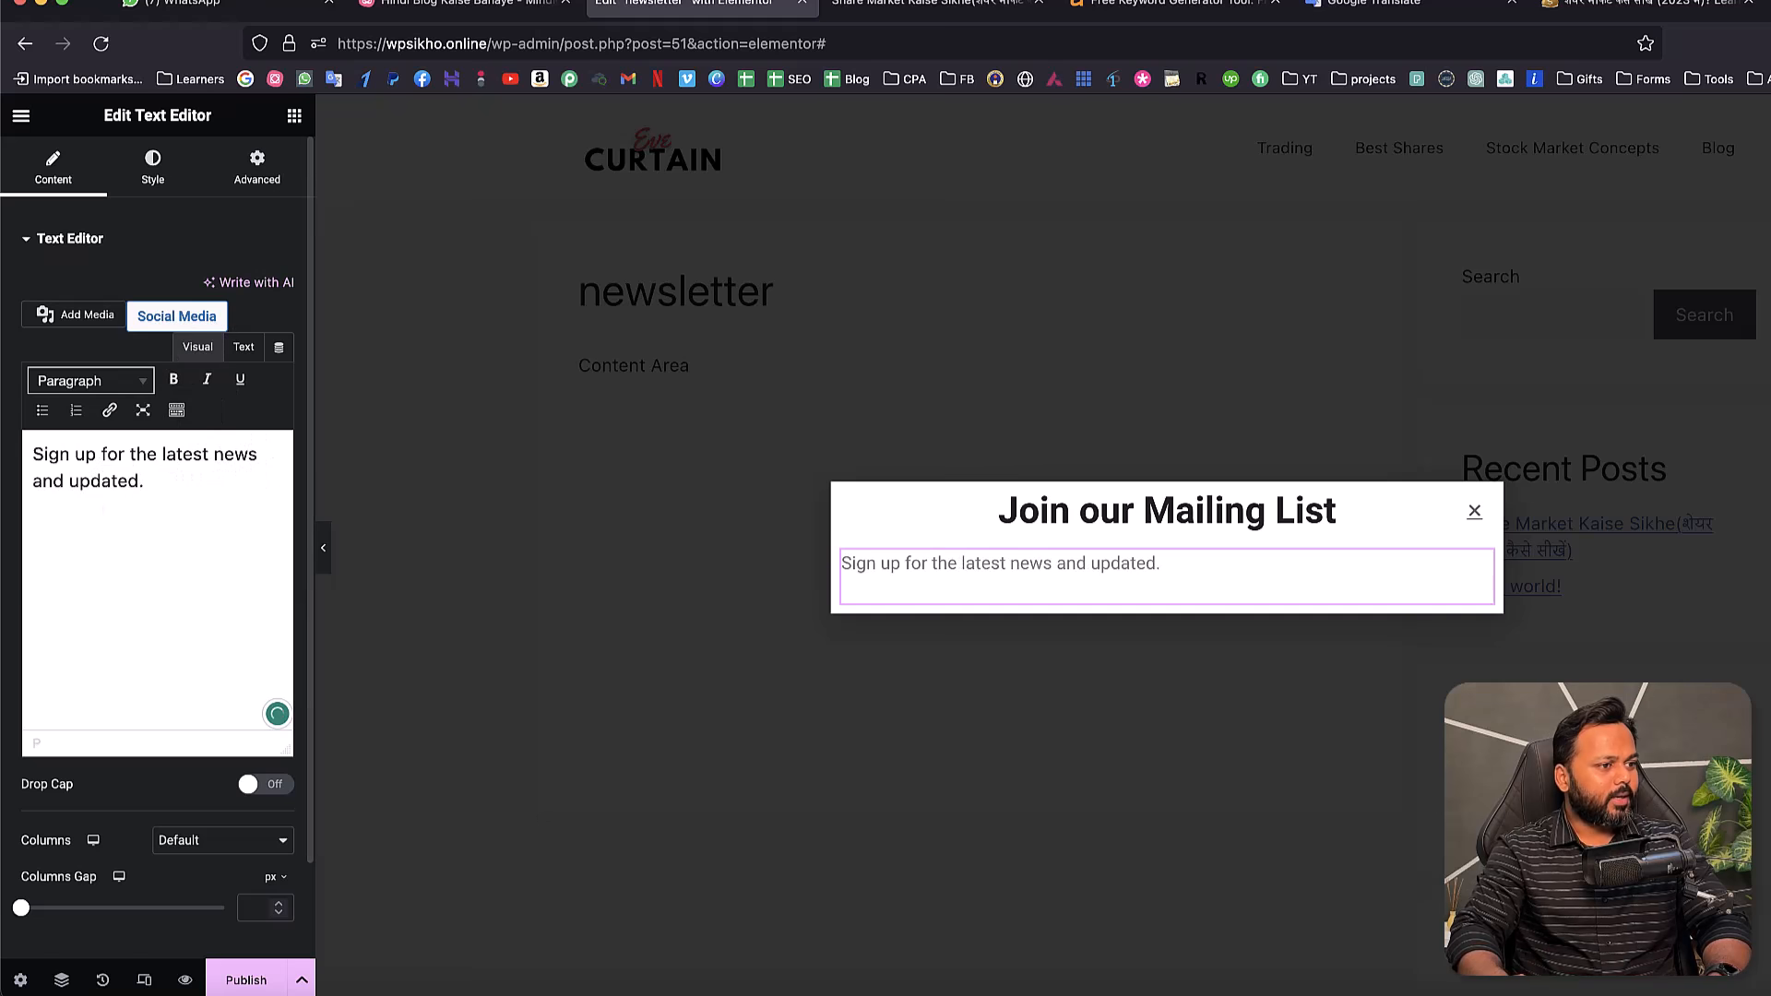
{"action": "left_click", "coordinate": [157, 180]}
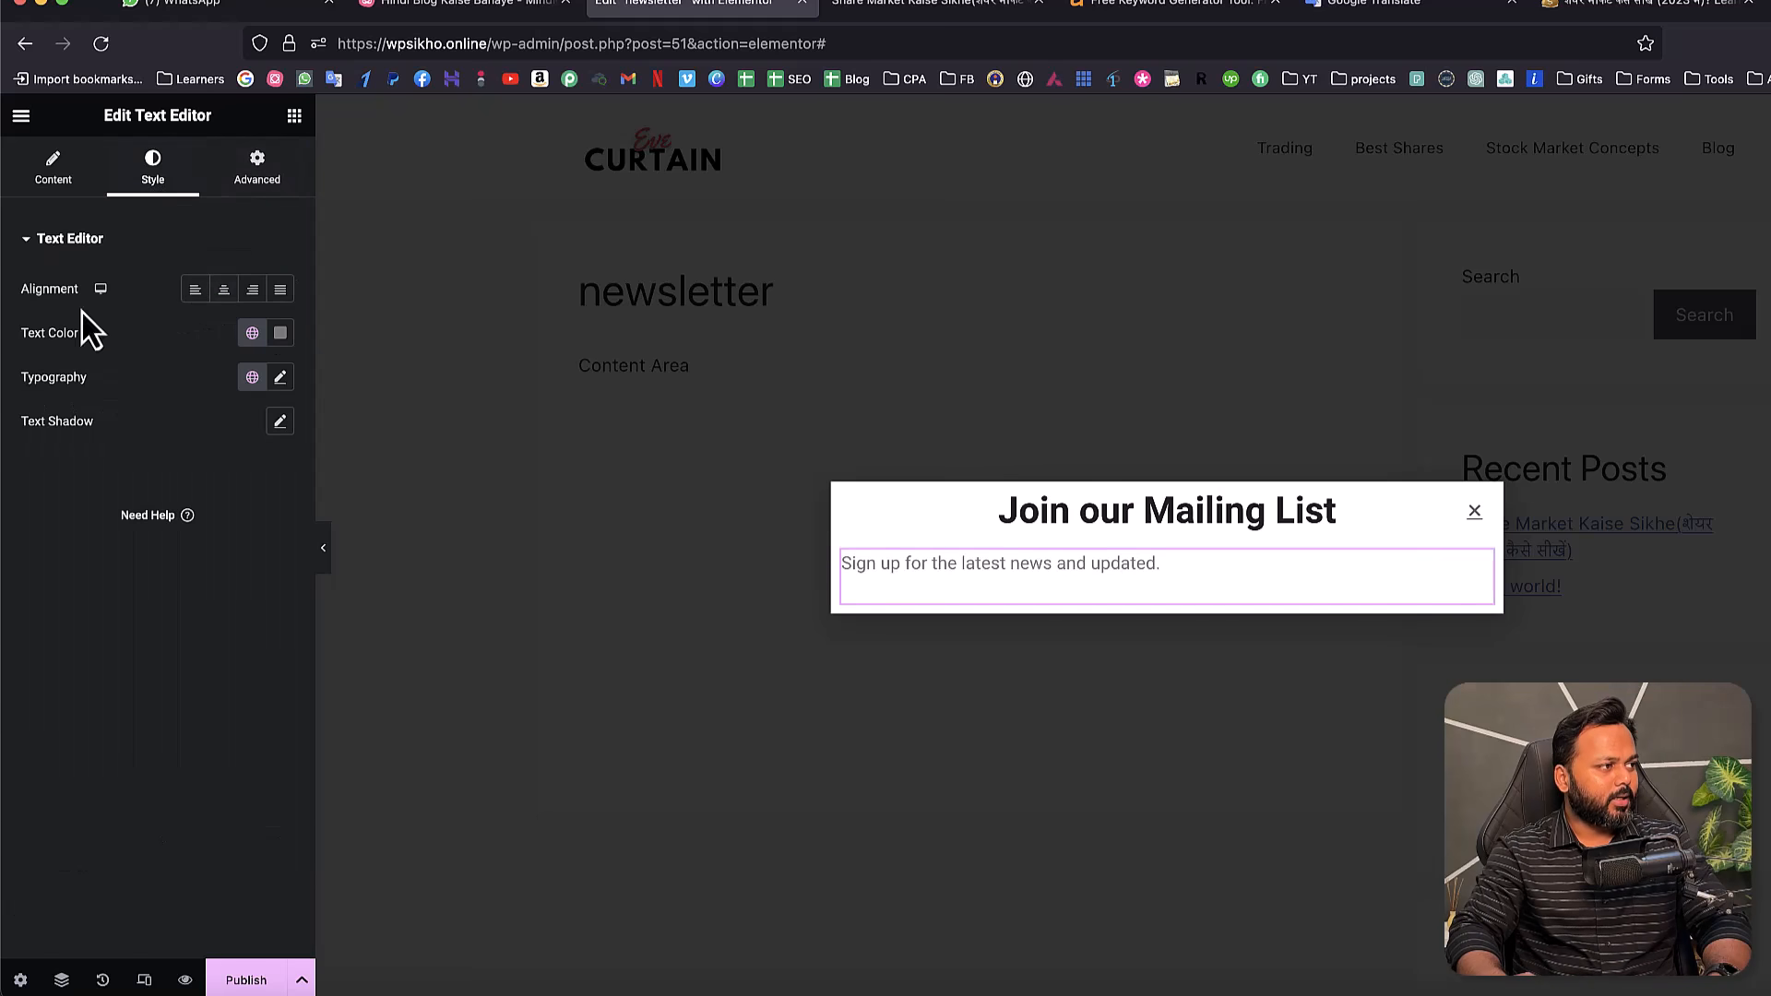
{"action": "left_click", "coordinate": [224, 290]}
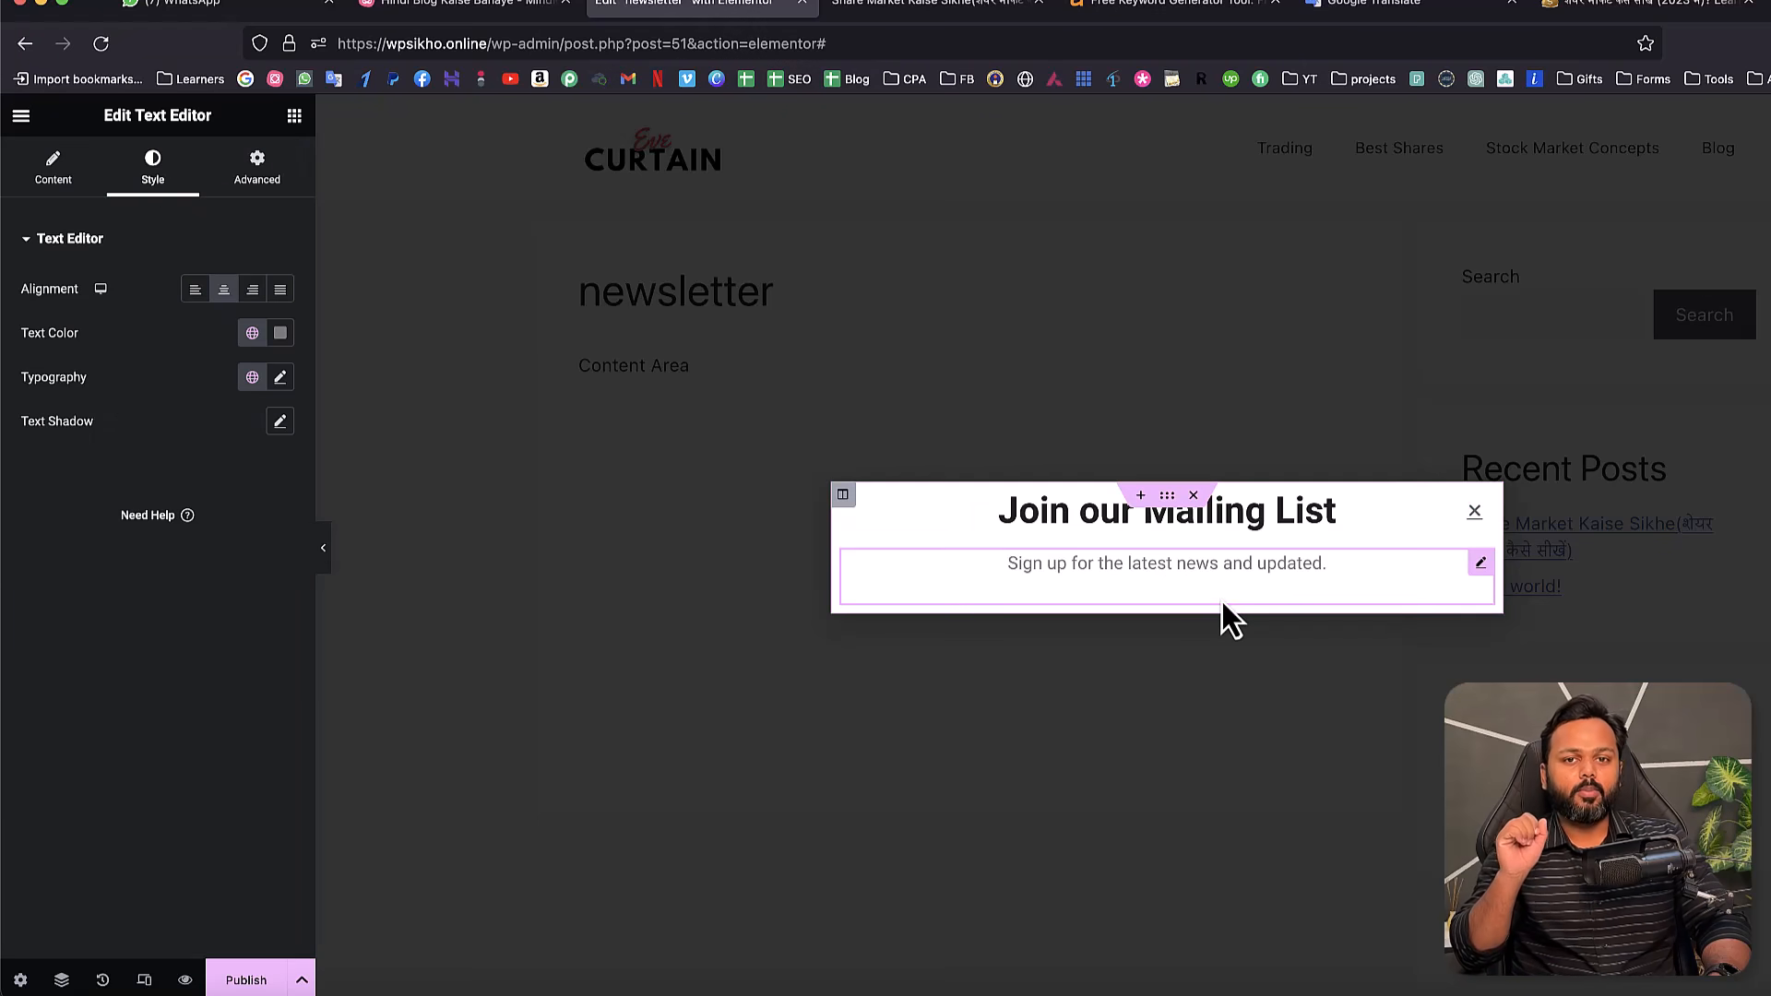
{"action": "left_click", "coordinate": [294, 116]}
{"action": "type", "text": "form"}
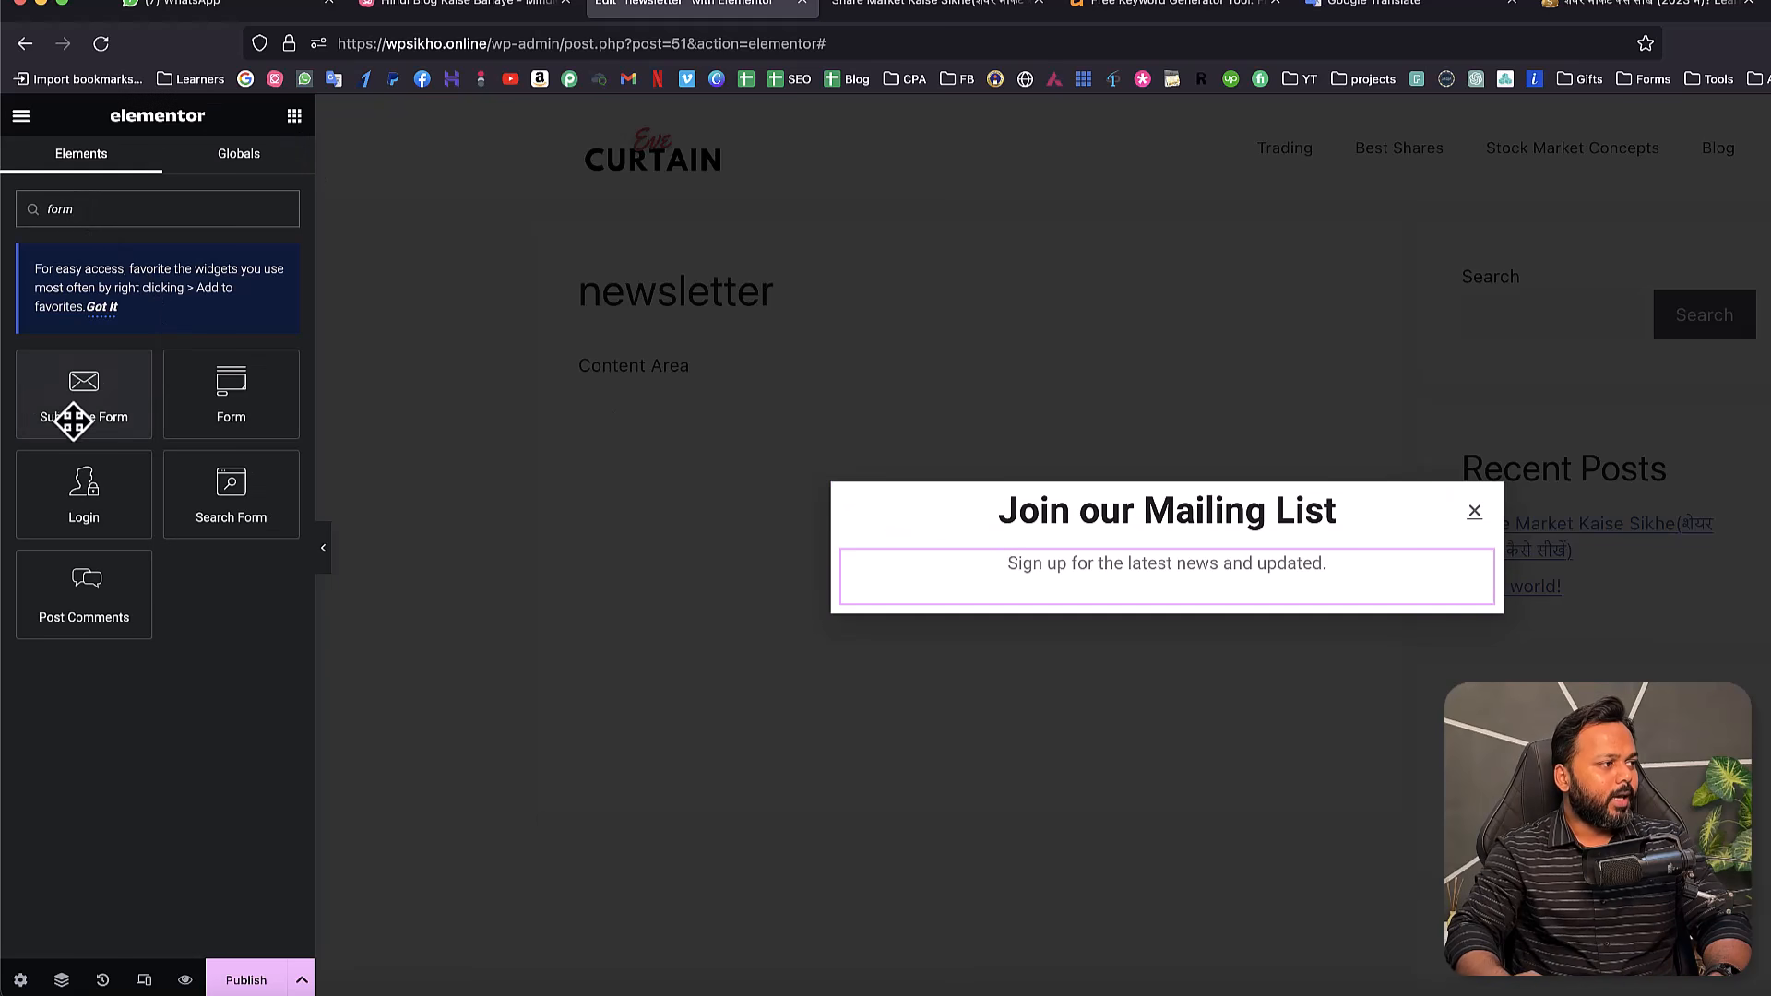
- Add a Subscribe Form to the popup and delete the 'Join our Mailing List' heading and sign-up text
{"action": "left_click_drag", "start_coordinate": [78, 397], "coordinate": [1133, 595]}
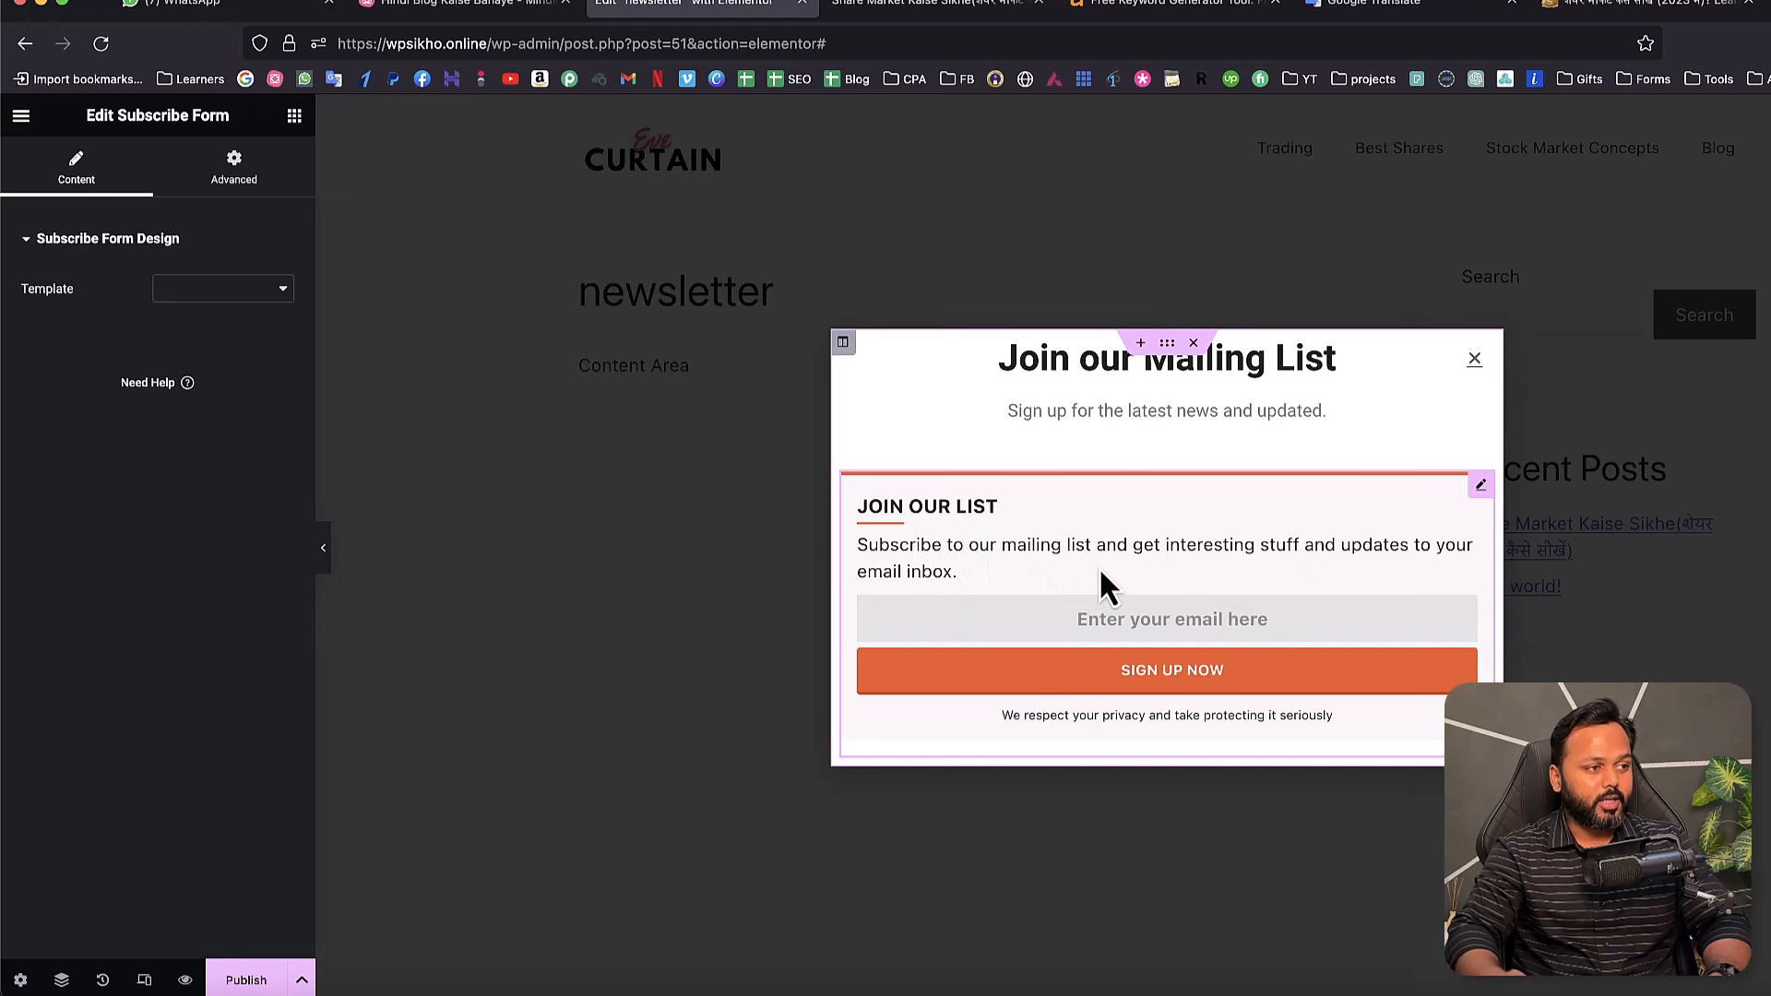
{"action": "right_click", "coordinate": [1299, 368]}
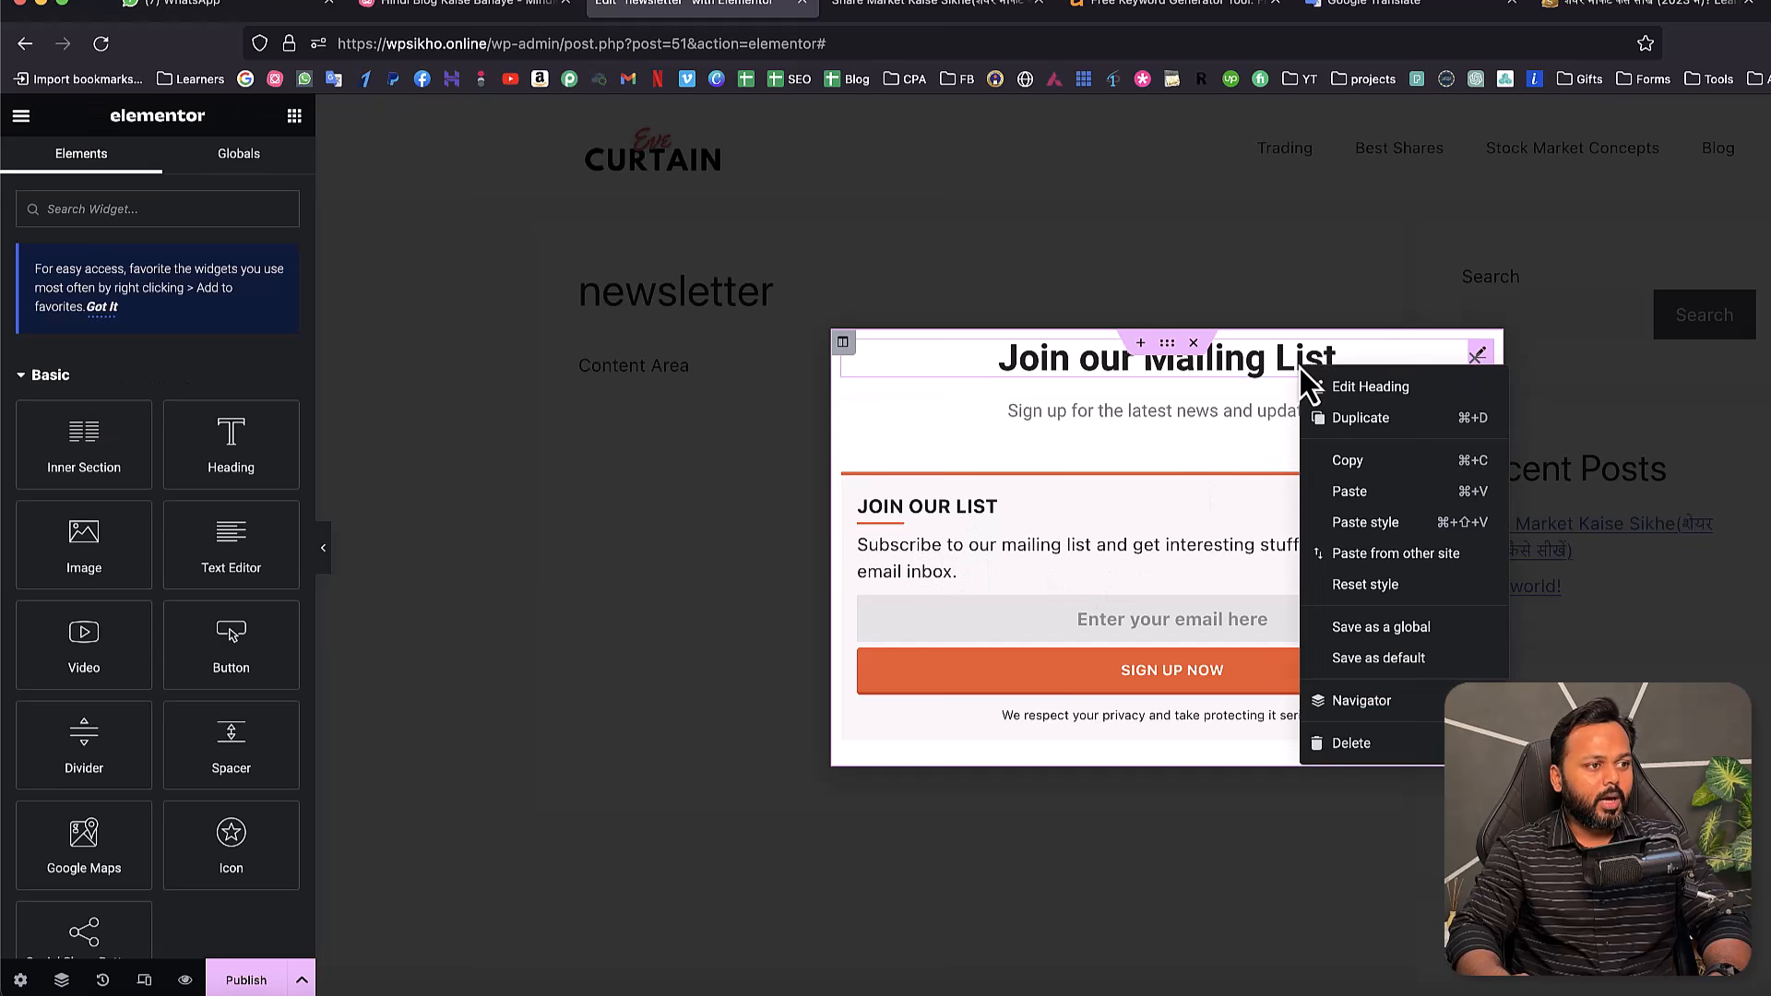
{"action": "left_click", "coordinate": [1353, 746]}
{"action": "right_click", "coordinate": [1251, 380]}
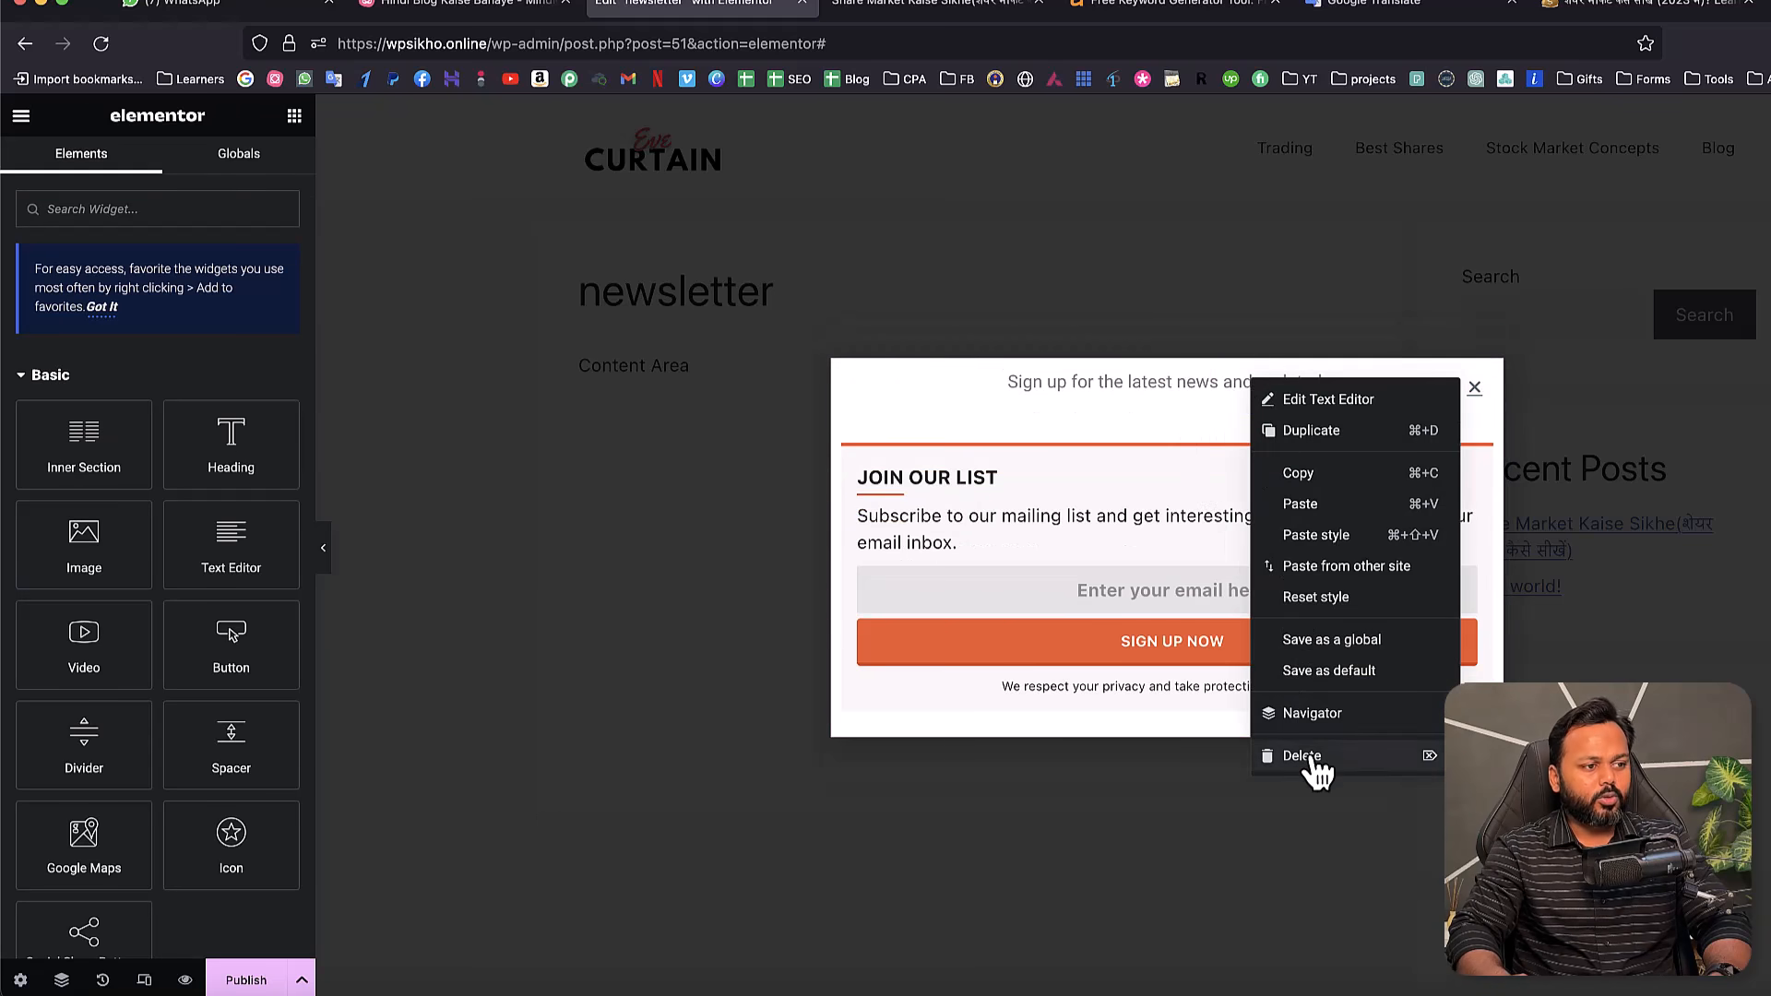
{"action": "left_click", "coordinate": [1302, 757]}
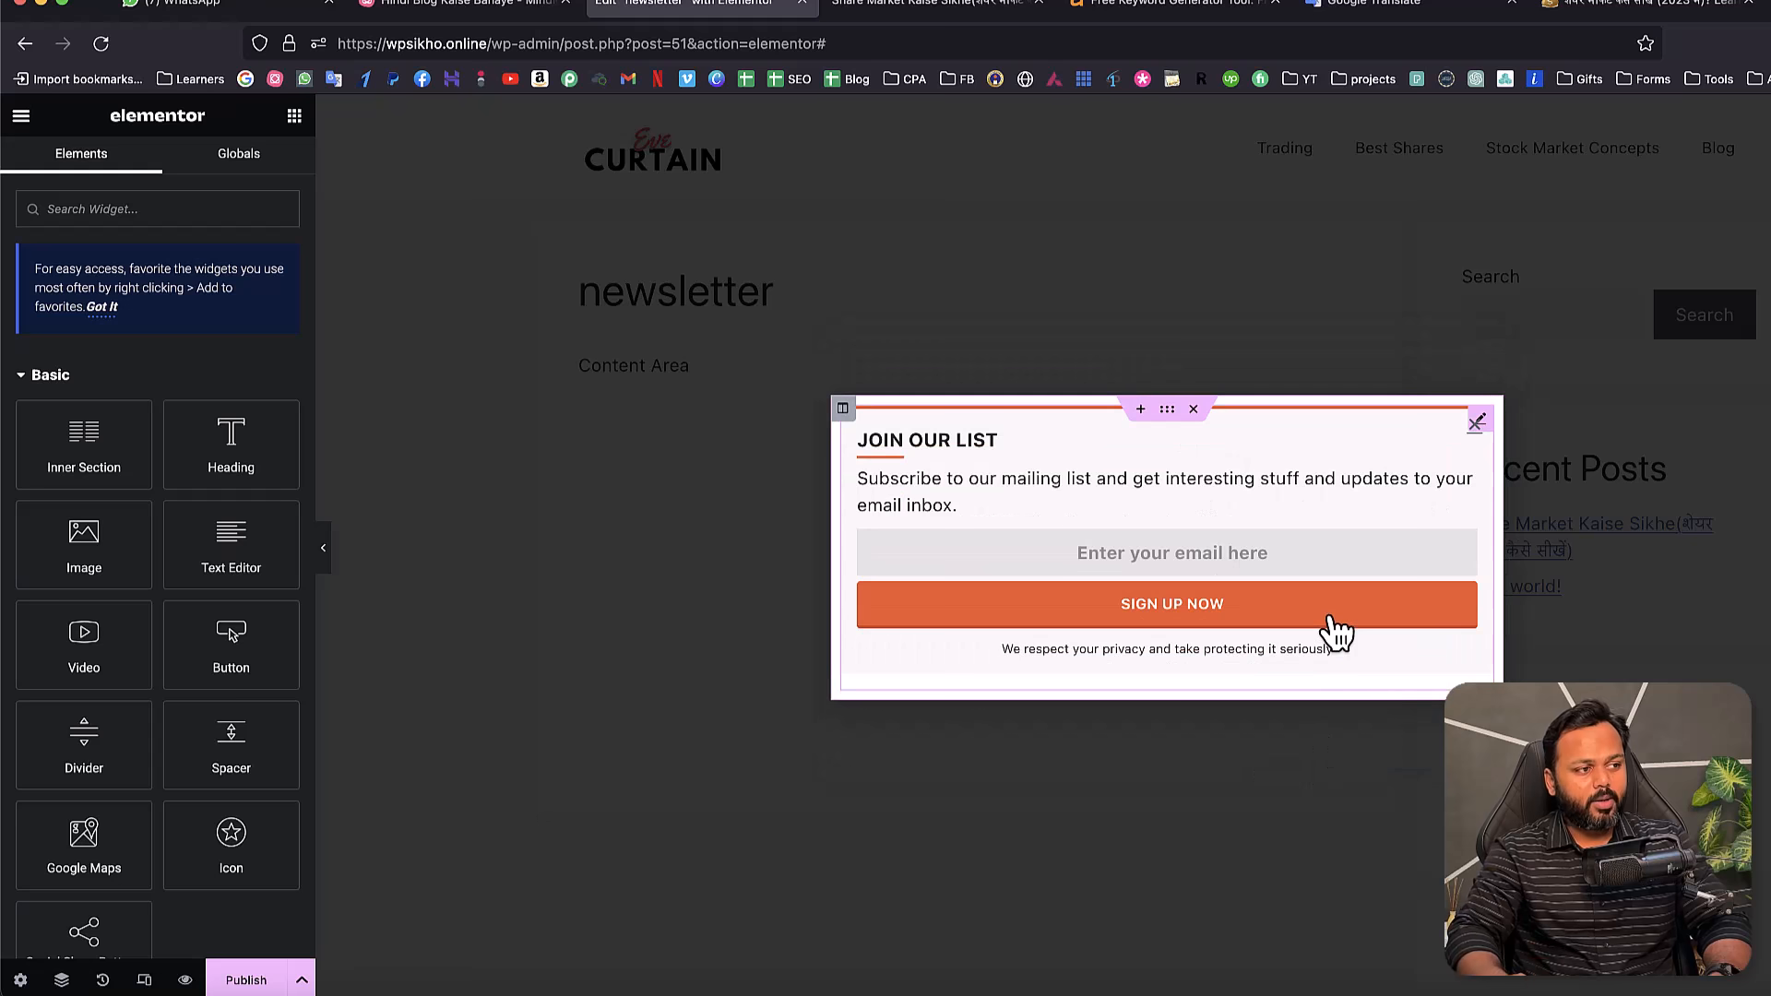
- Set the subscribe form template to Design #7 and give it a 19px margin on all sides
{"action": "left_click", "coordinate": [1375, 473]}
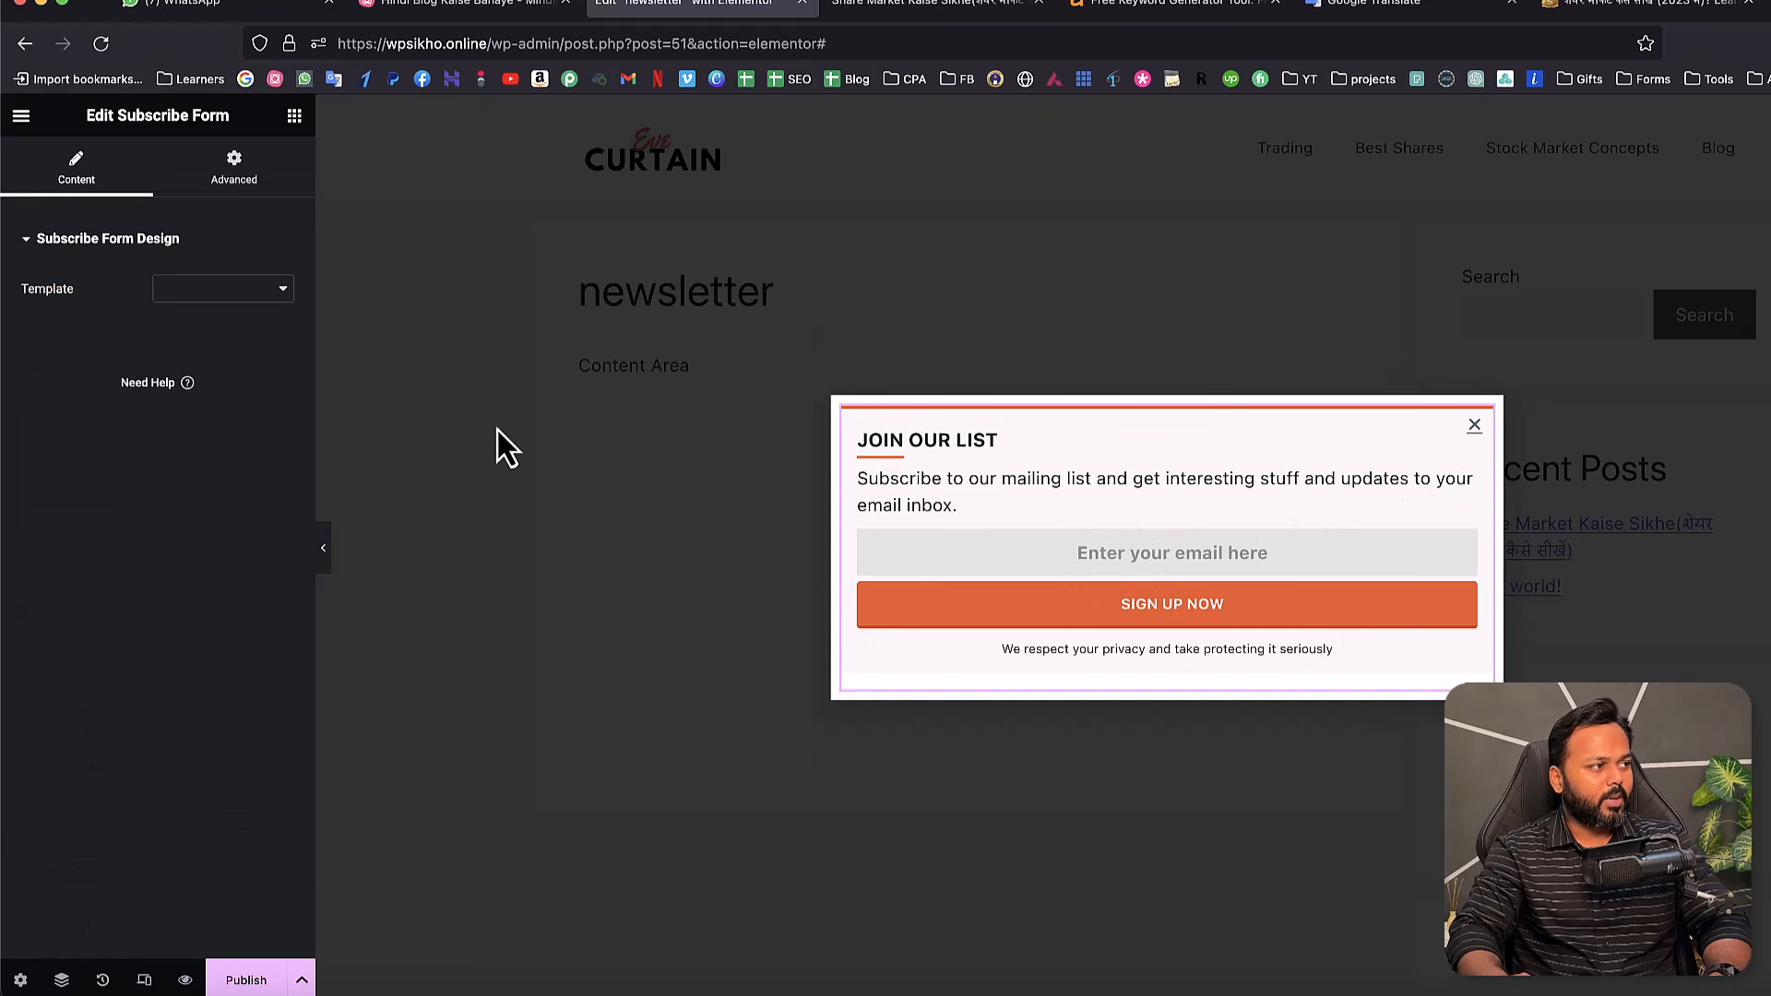
{"action": "left_click", "coordinate": [185, 289]}
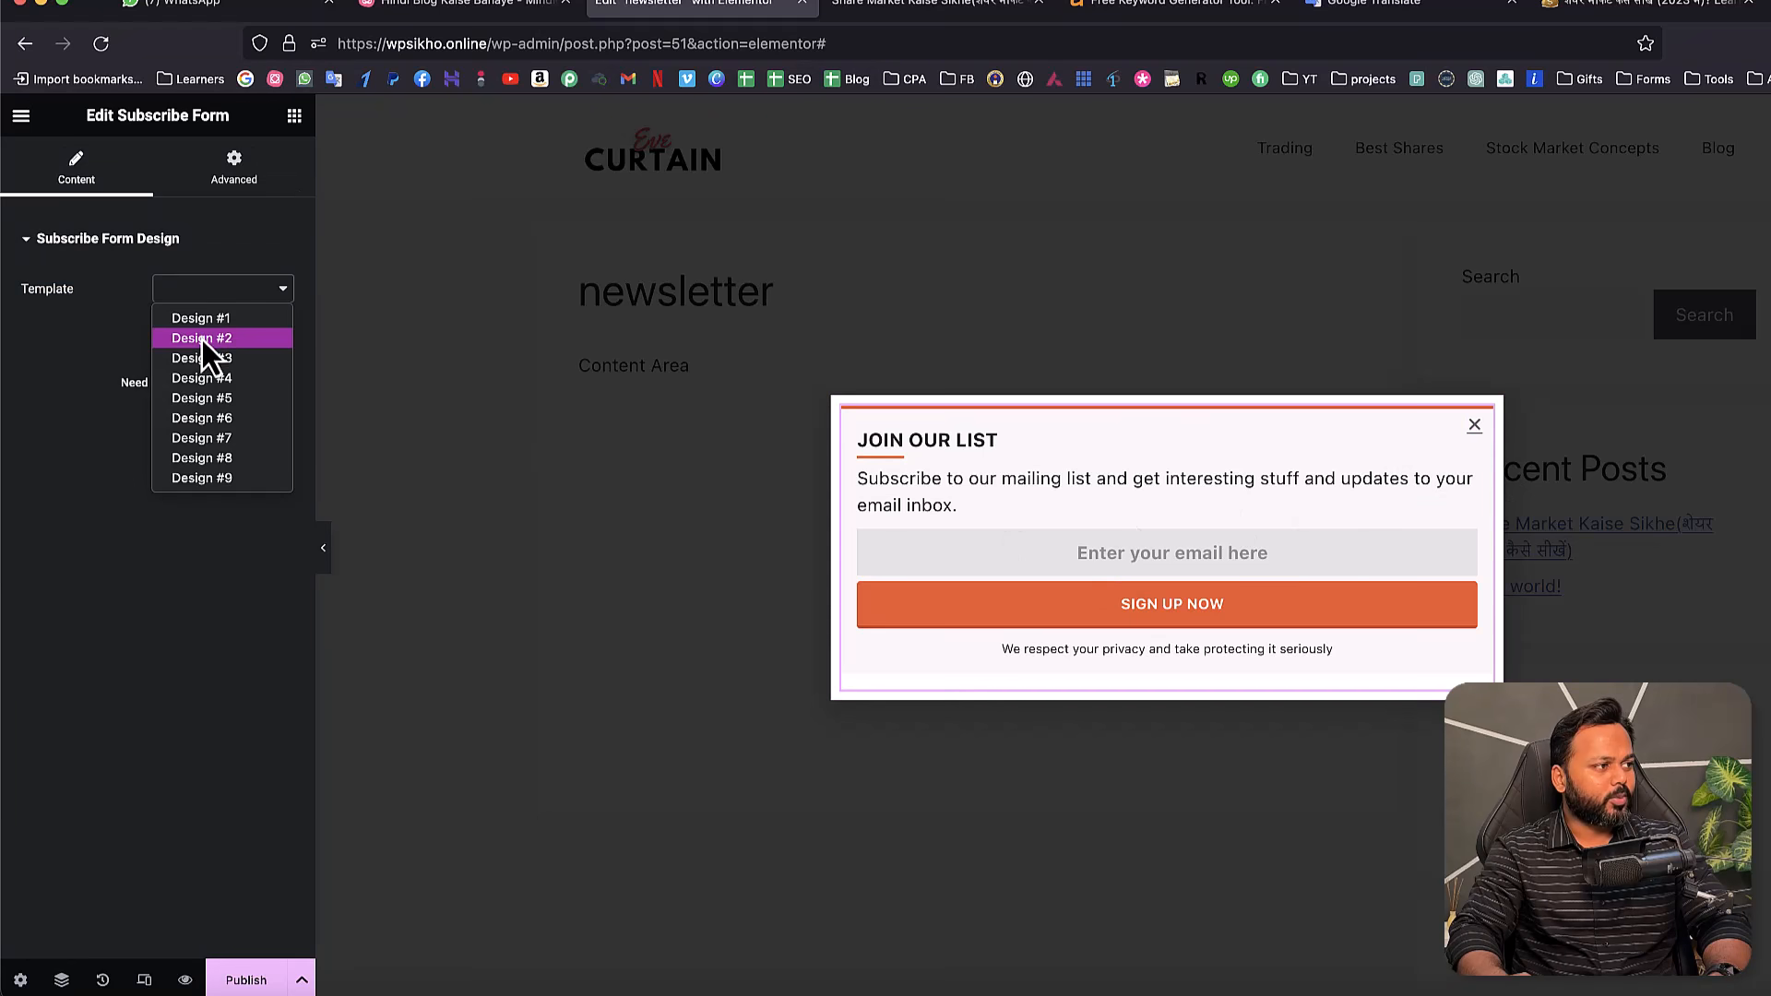
{"action": "left_click", "coordinate": [203, 322]}
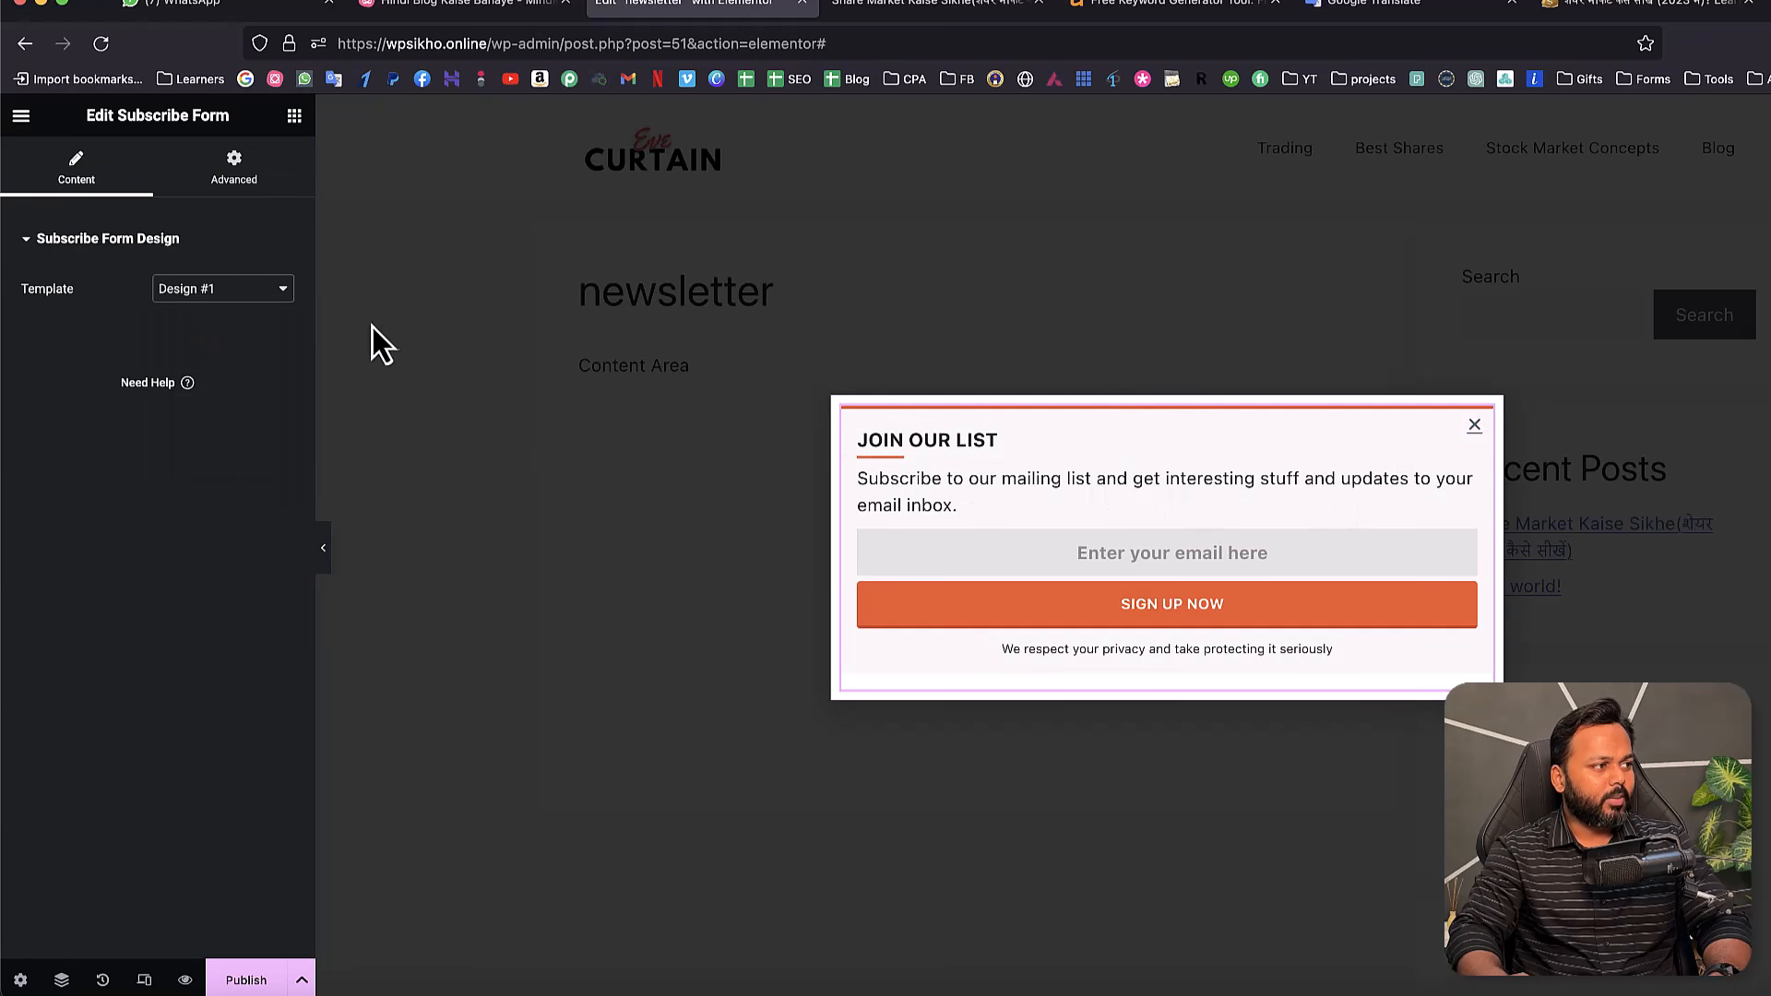
{"action": "left_click", "coordinate": [232, 292]}
{"action": "left_click", "coordinate": [225, 313]}
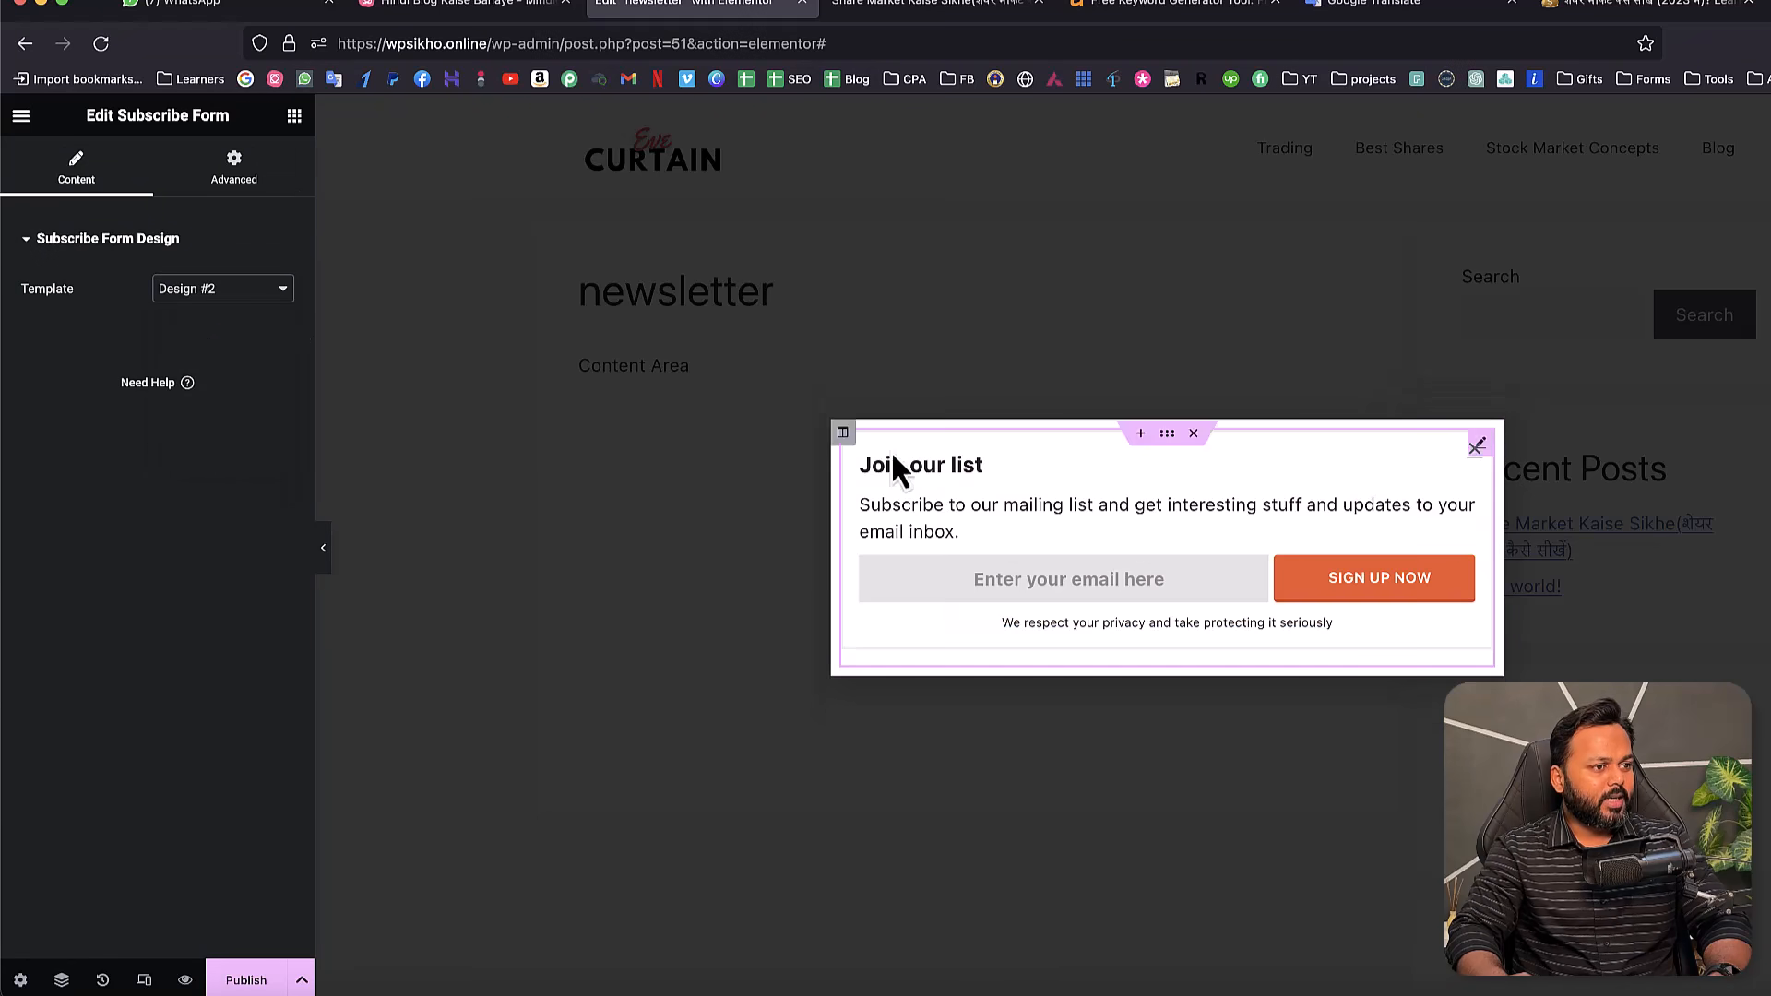
{"action": "left_click", "coordinate": [225, 291]}
{"action": "left_click", "coordinate": [210, 382]}
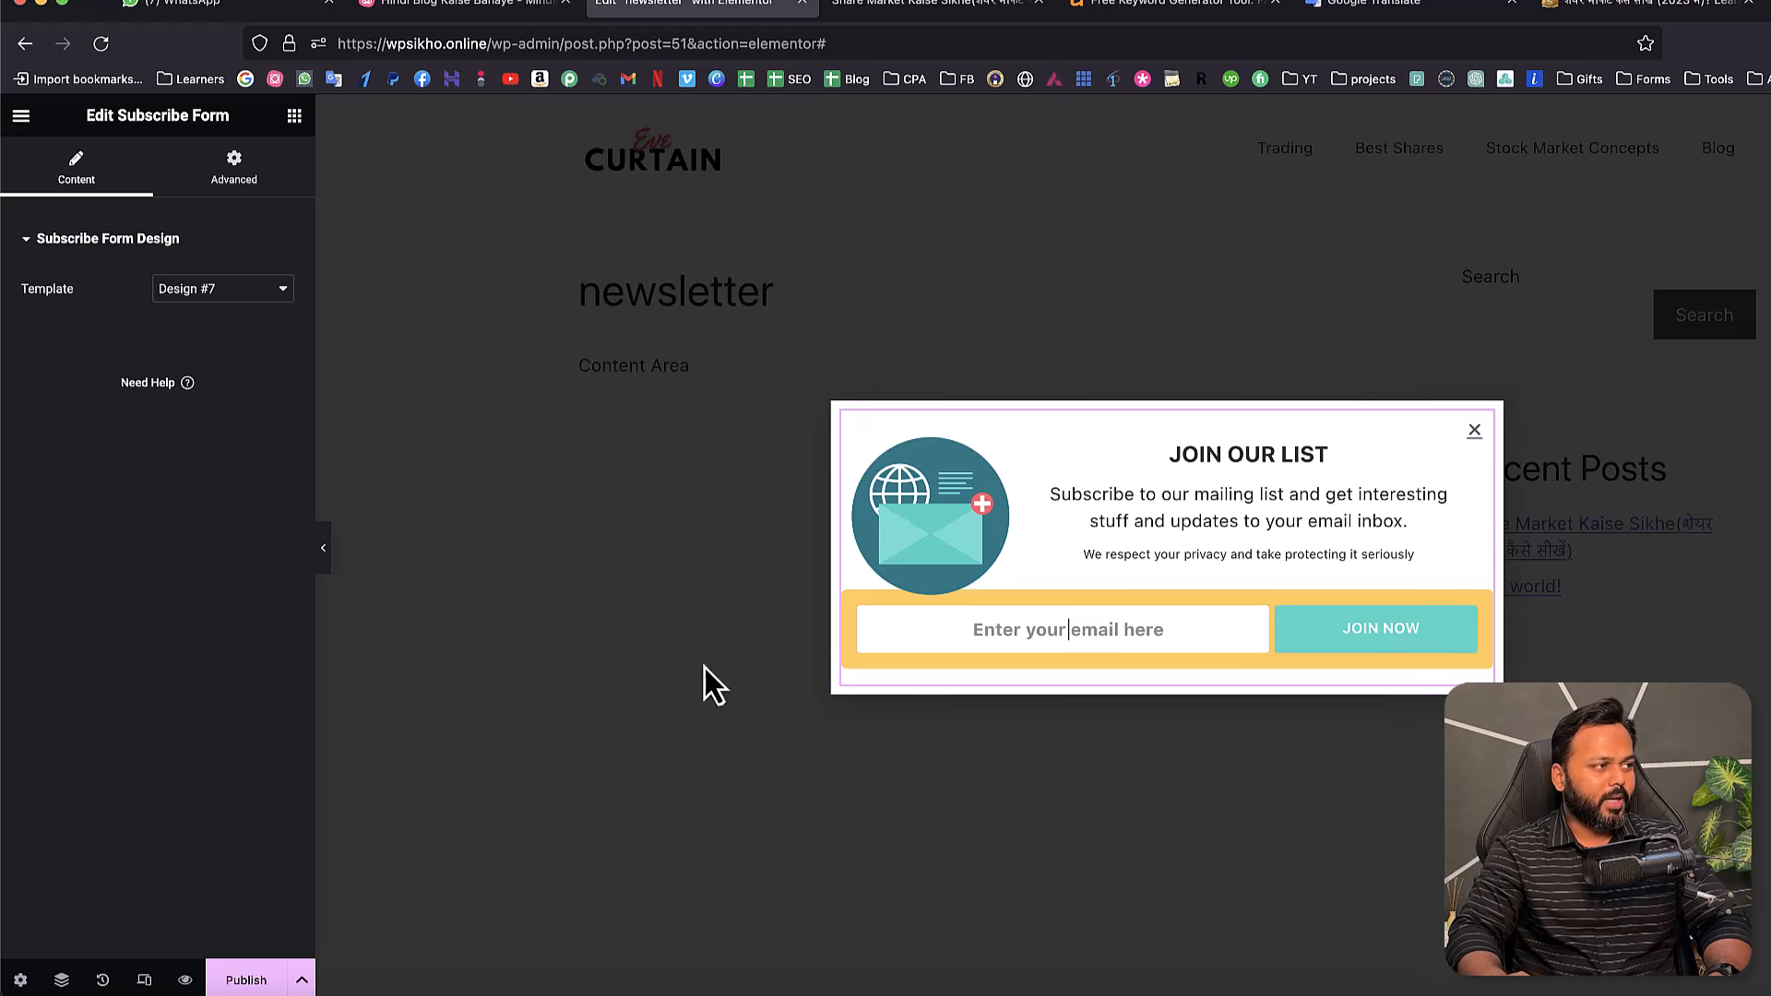
{"action": "left_click", "coordinate": [237, 166]}
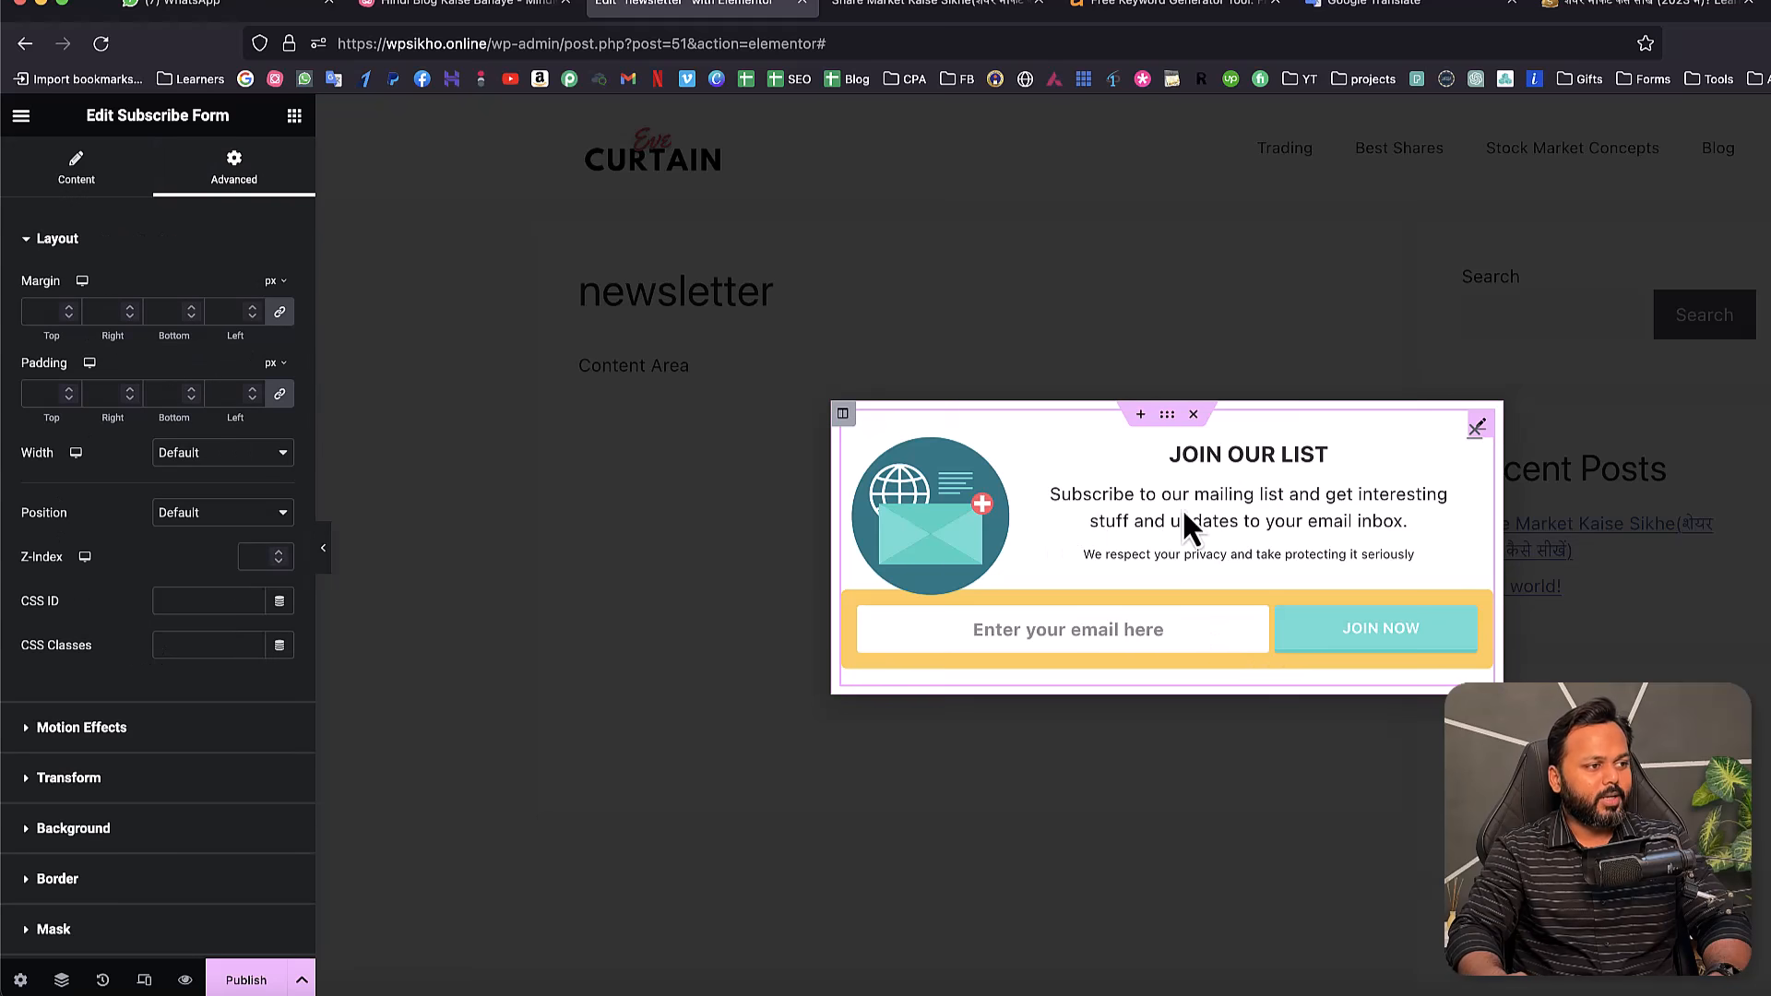
{"action": "left_click", "coordinate": [70, 310]}
{"action": "left_click", "coordinate": [72, 312]}
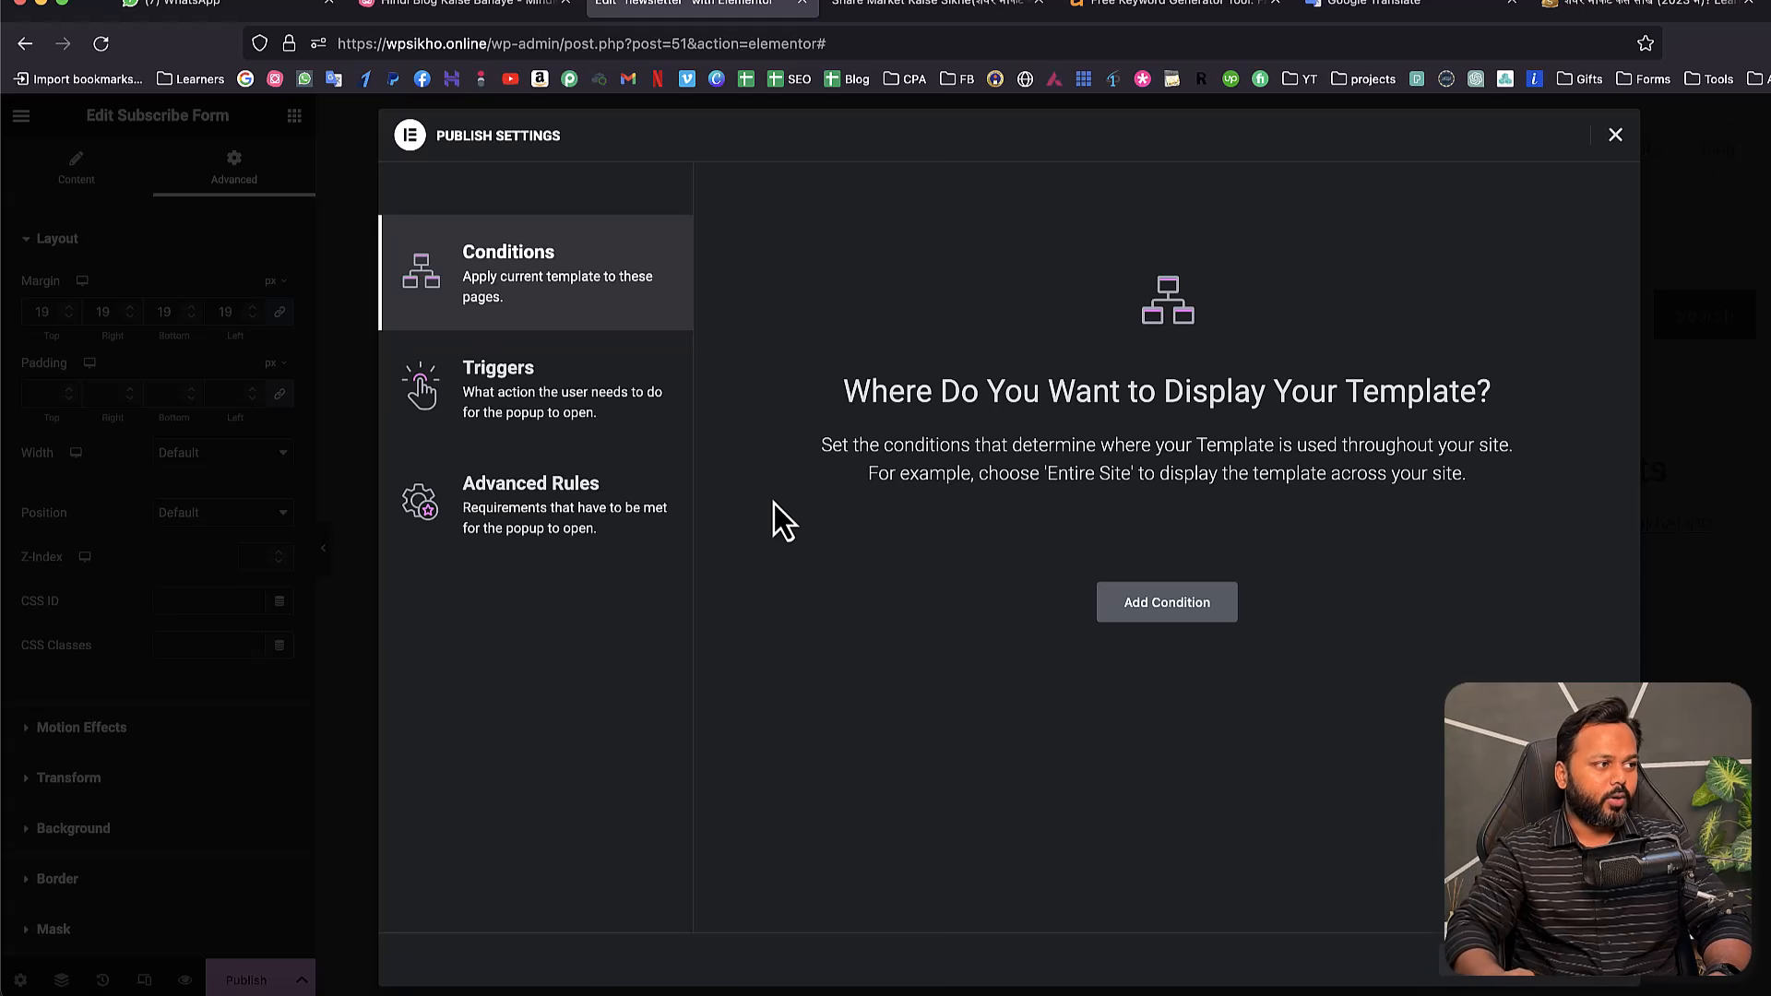
- Display the popup on the entire site, trigger it on page exit intent, and save
{"action": "left_click", "coordinate": [1166, 607]}
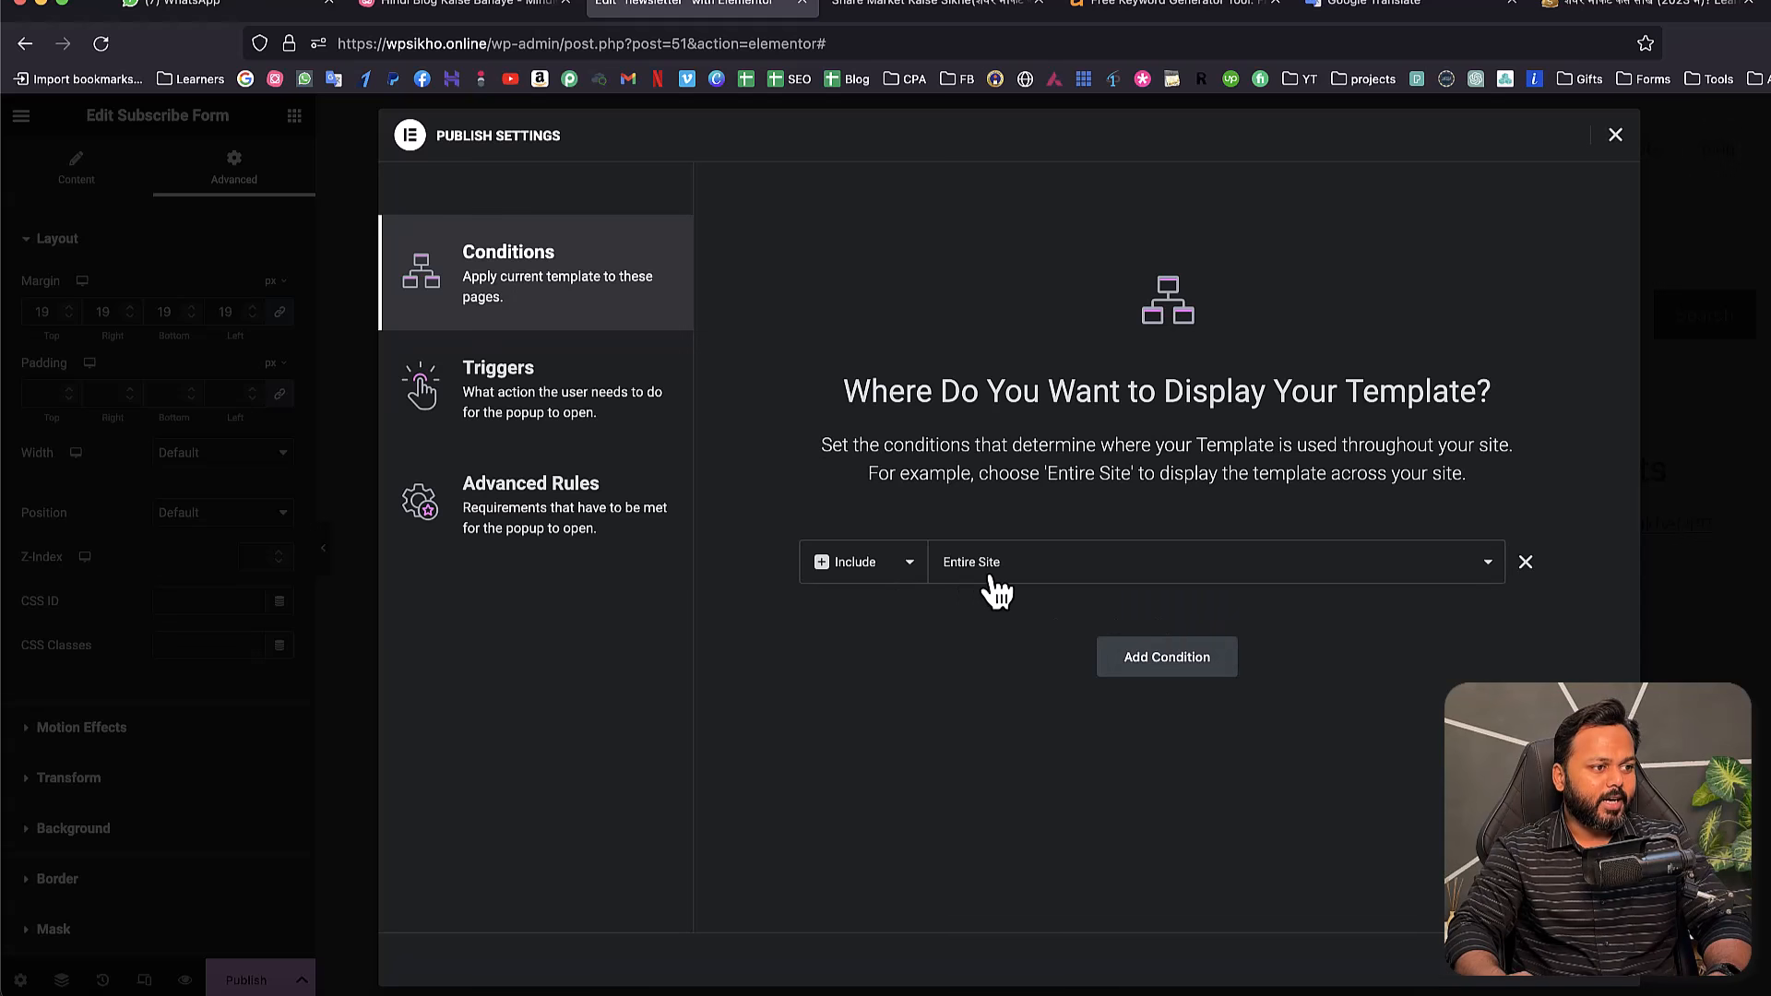
{"action": "left_click", "coordinate": [509, 399]}
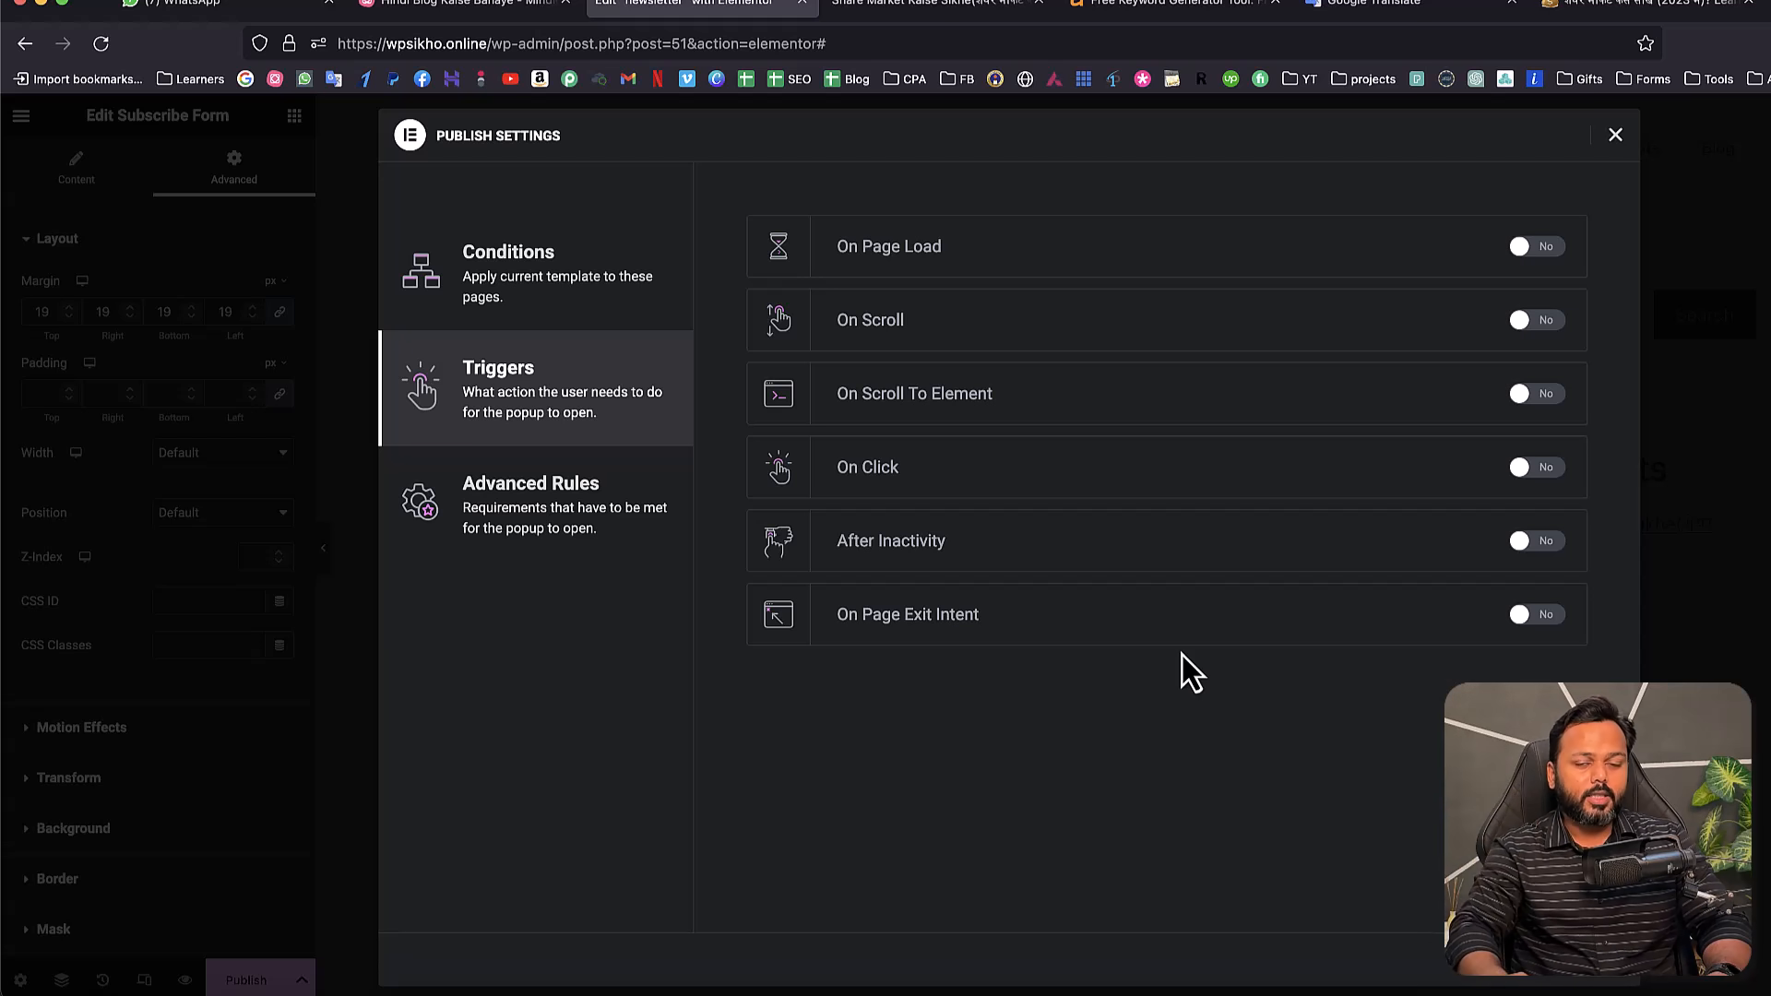
{"action": "left_click", "coordinate": [1542, 619]}
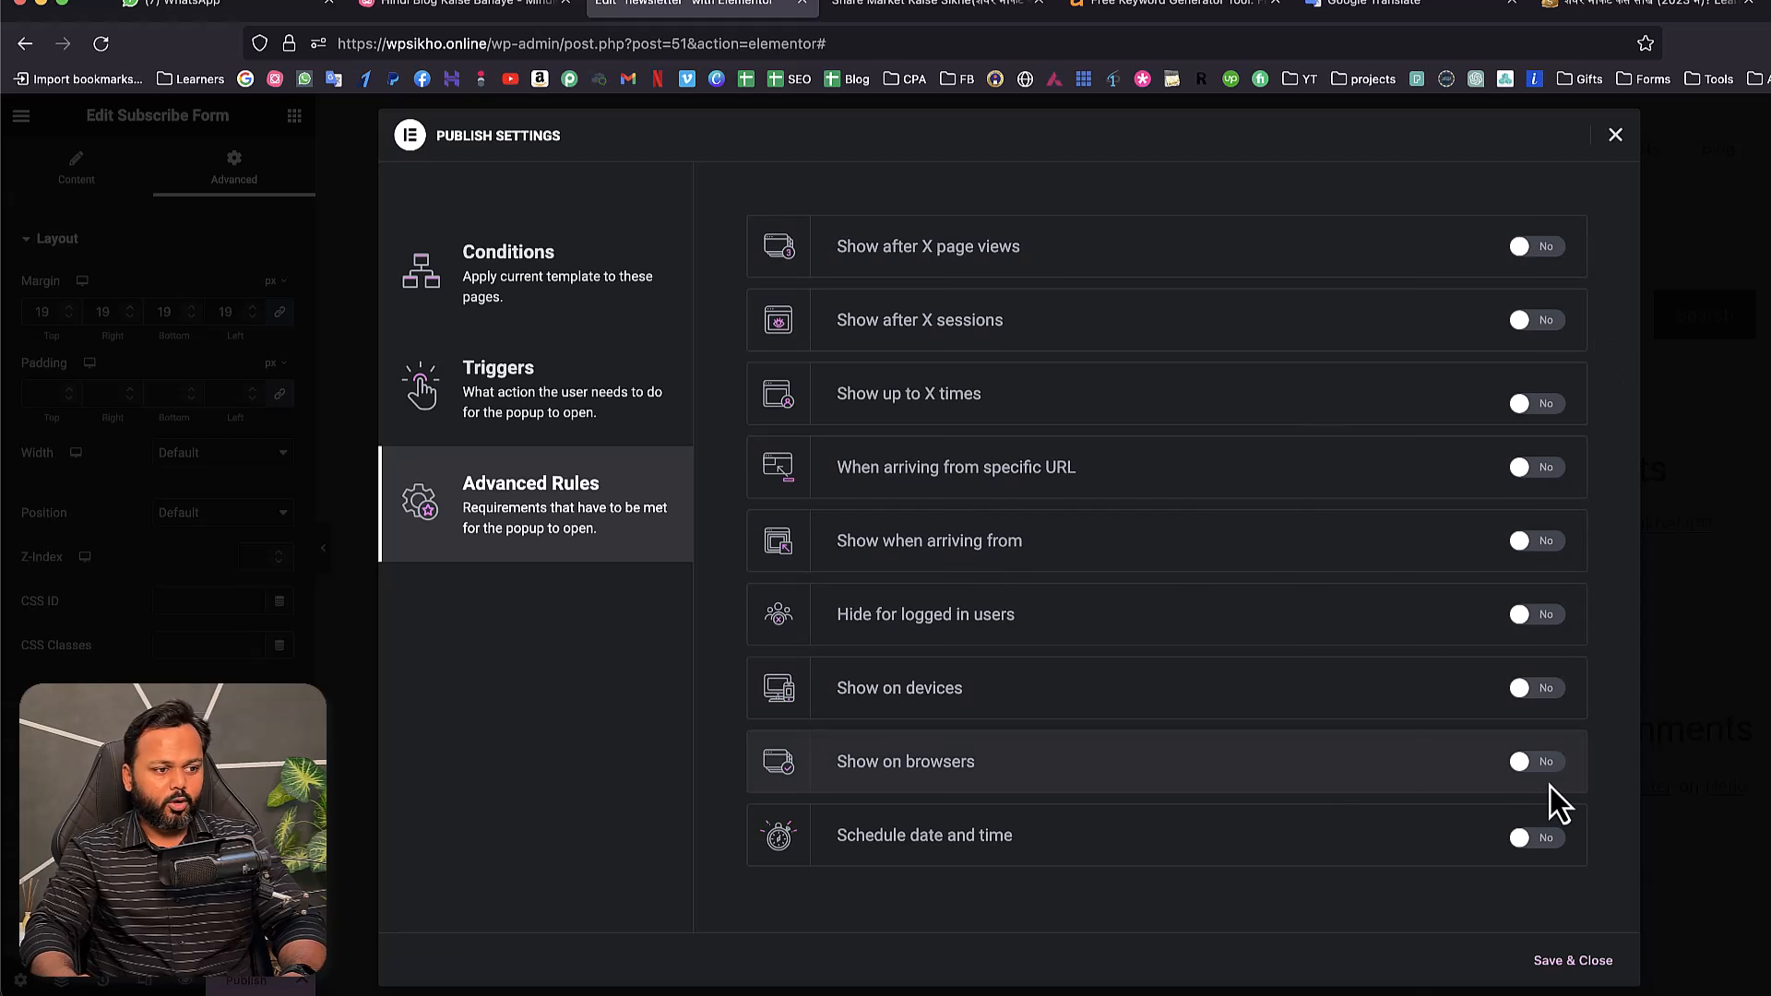
{"action": "left_click", "coordinate": [1559, 963]}
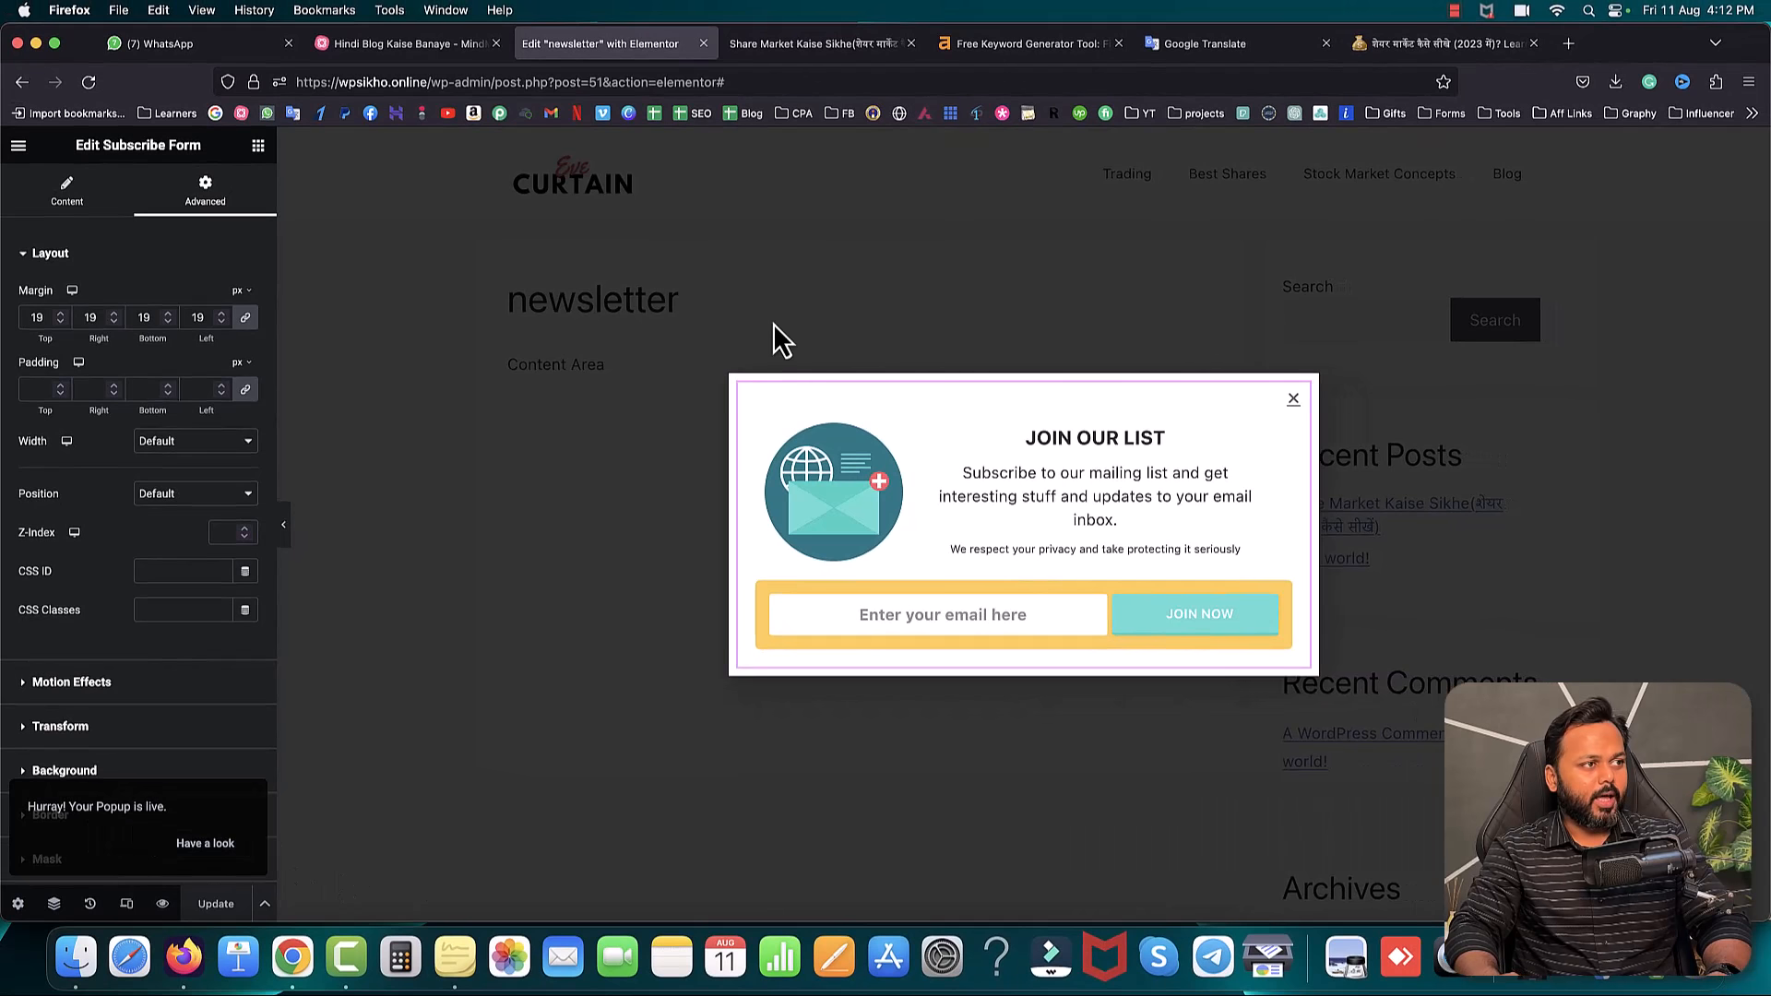
- Copy the Share Market Kaise Sikhe post URL and load it in a new private window
{"action": "left_click", "coordinate": [791, 46]}
{"action": "left_click", "coordinate": [688, 85]}
{"action": "right_click", "coordinate": [688, 87]}
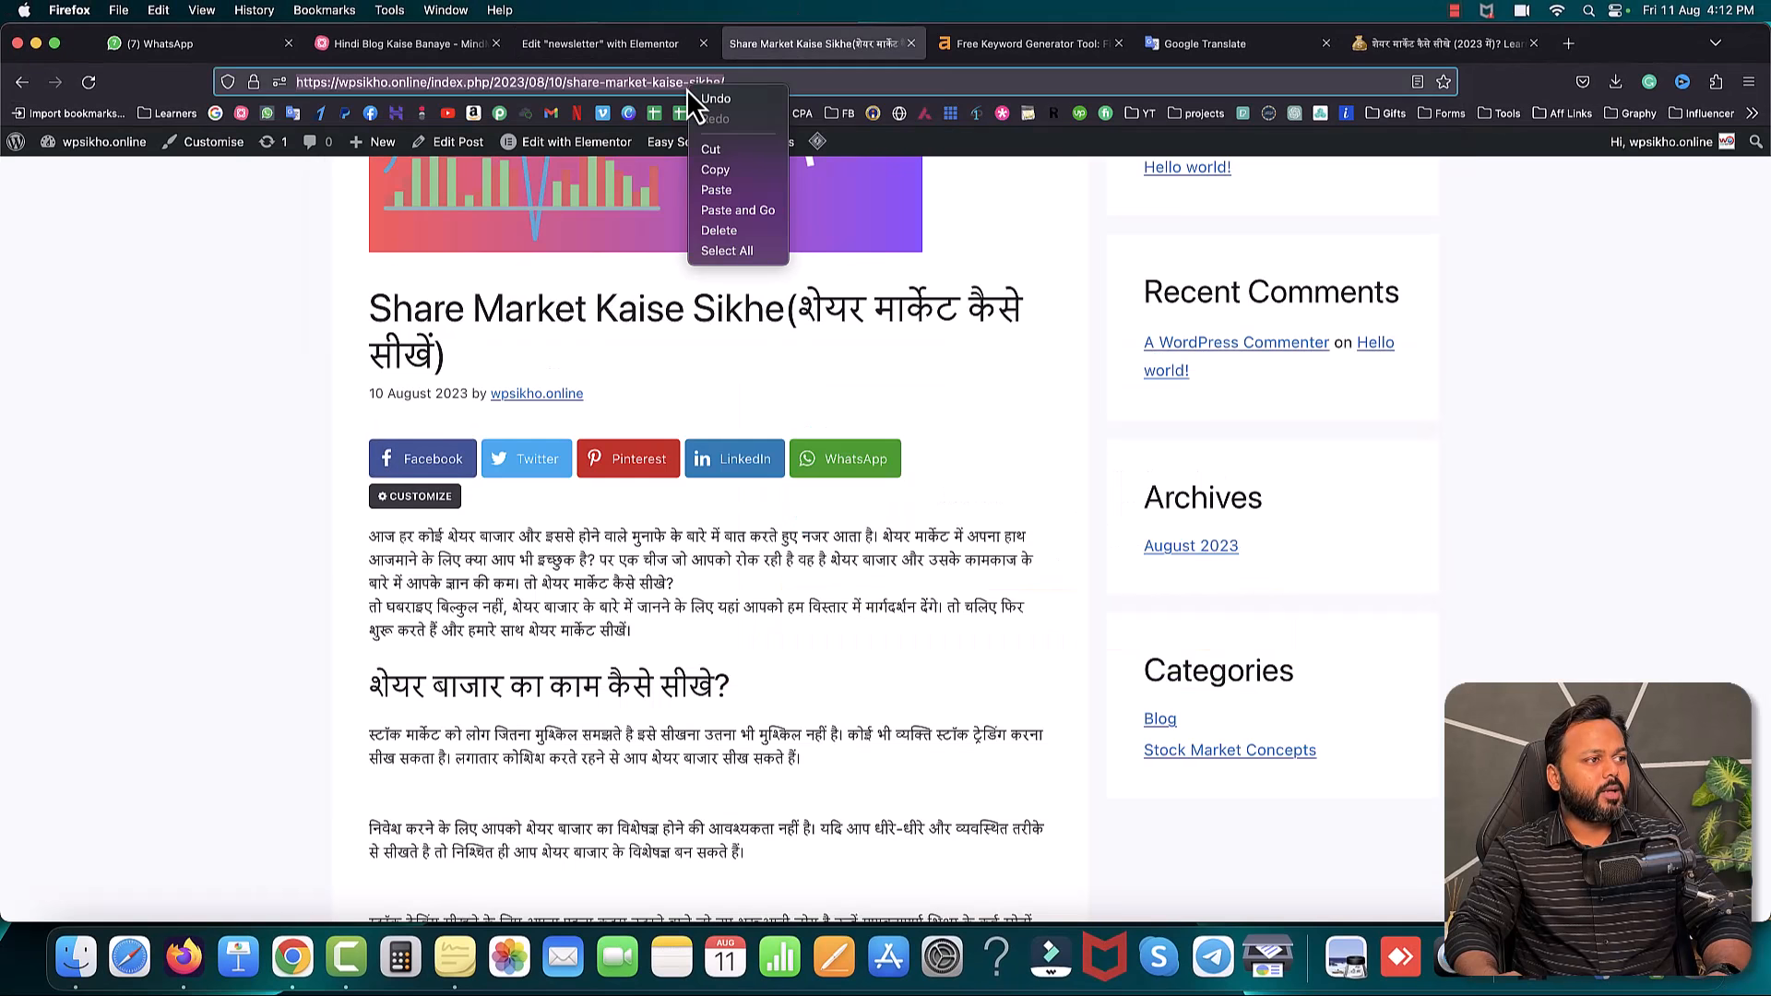
{"action": "left_click", "coordinate": [718, 171]}
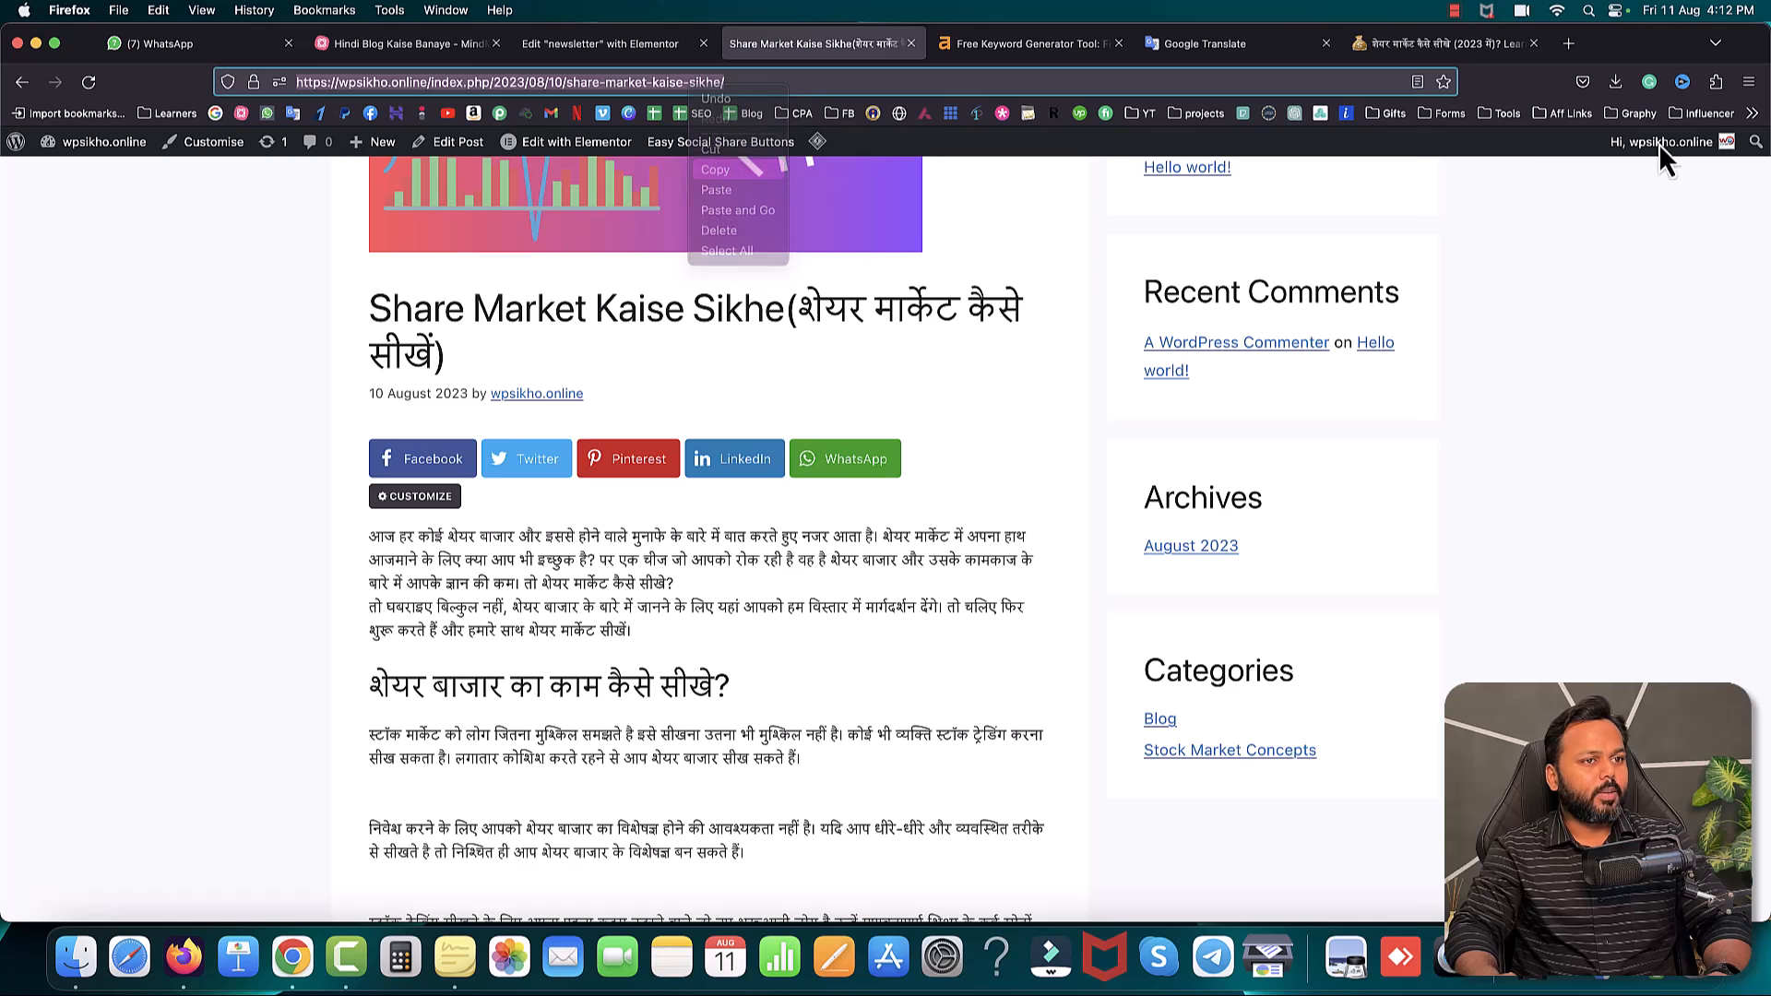
{"action": "left_click", "coordinate": [1748, 81]}
{"action": "left_click", "coordinate": [1606, 214]}
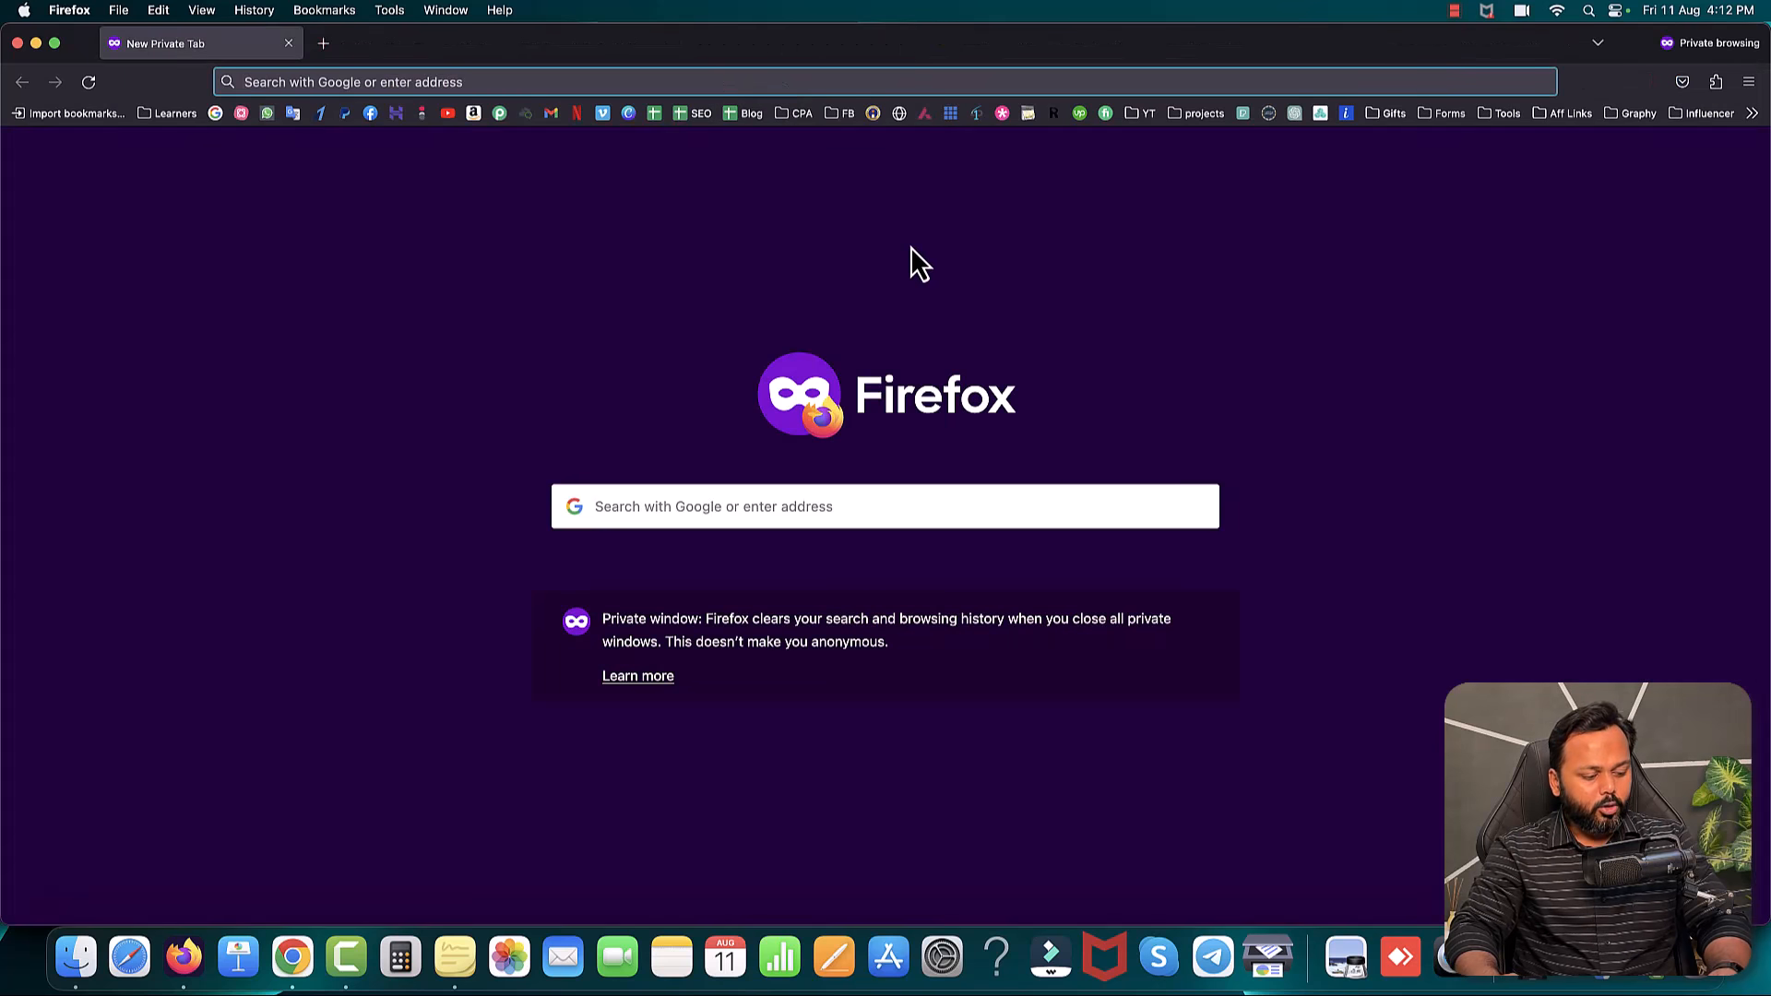
{"action": "key", "text": "super+v"}
{"action": "key", "text": "Return"}
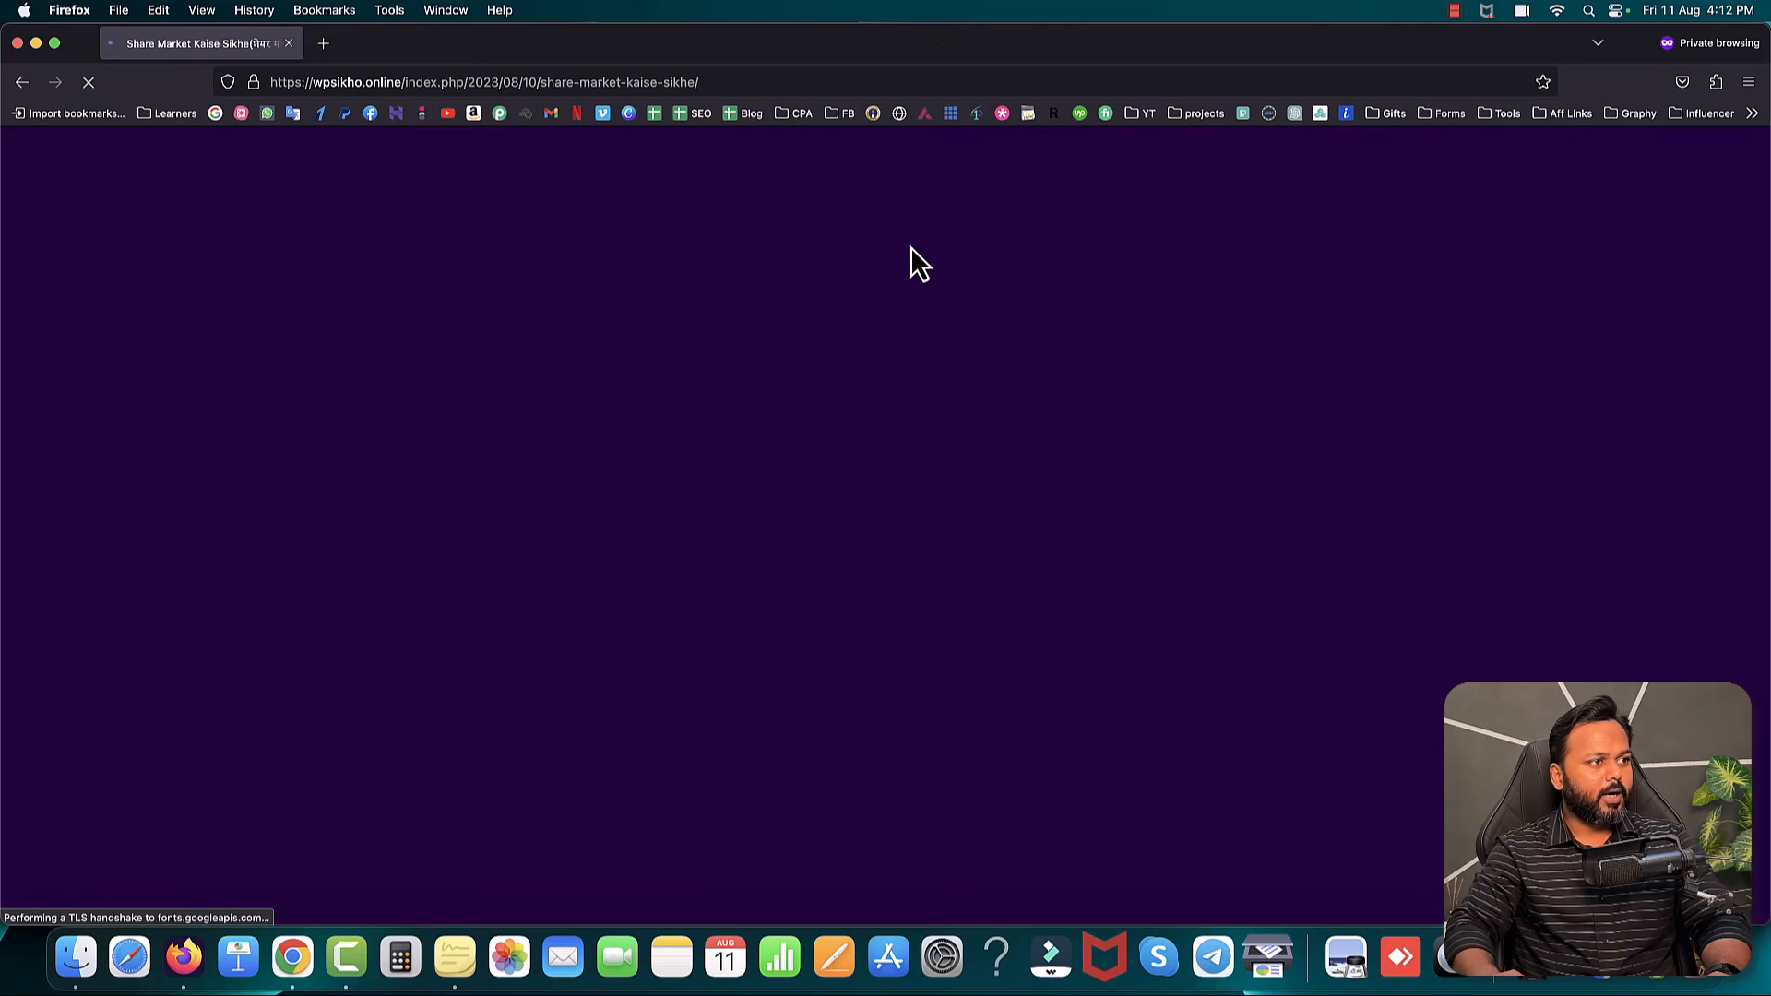
- Scroll until the Join Our List popup appears, type a test email, then close the popup and private window
{"action": "scroll", "coordinate": [1066, 415], "scroll_direction": "down", "scroll_amount": 8}
{"action": "scroll", "coordinate": [1066, 415], "scroll_direction": "down", "scroll_amount": 10}
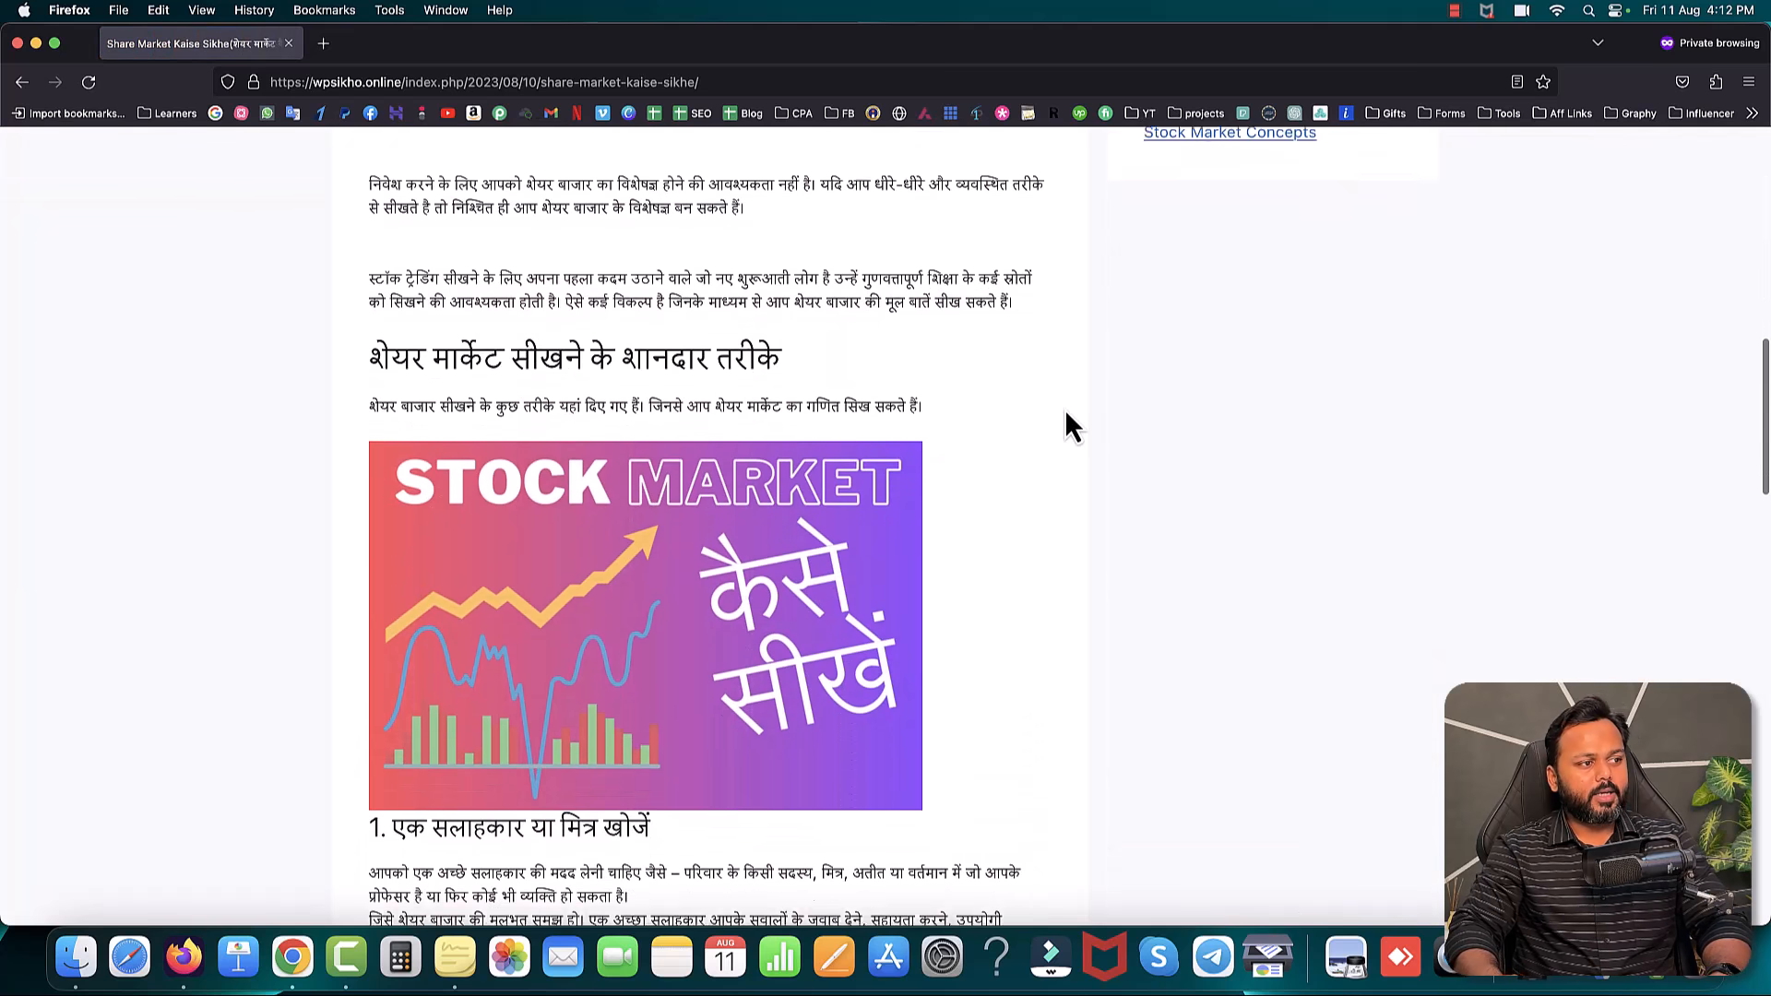
{"action": "scroll", "coordinate": [1069, 427], "scroll_direction": "down", "scroll_amount": 1}
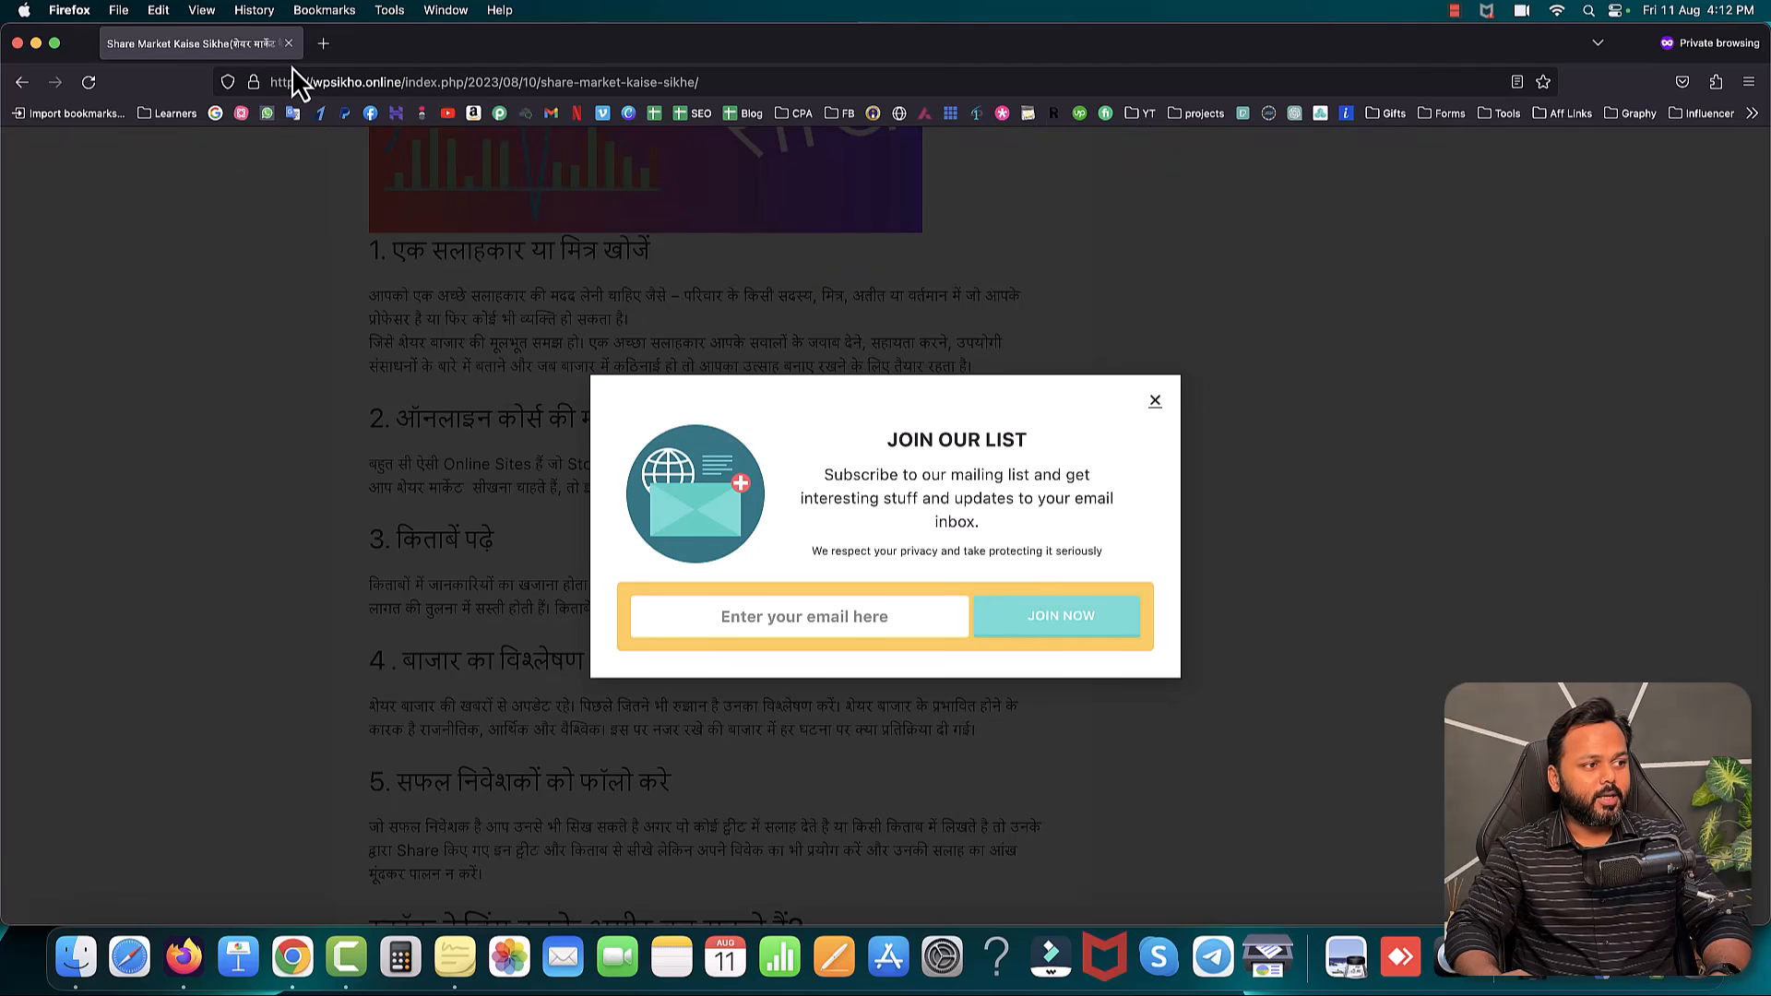
{"action": "left_click", "coordinate": [792, 613]}
{"action": "type", "text": "s"}
{"action": "type", "text": "adam kasoodifu"}
{"action": "key", "text": "BackSpace"}
{"action": "key", "text": "BackSpace"}
{"action": "key", "text": "BackSpace"}
{"action": "key", "text": "BackSpace"}
{"action": "key", "text": "BackSpace"}
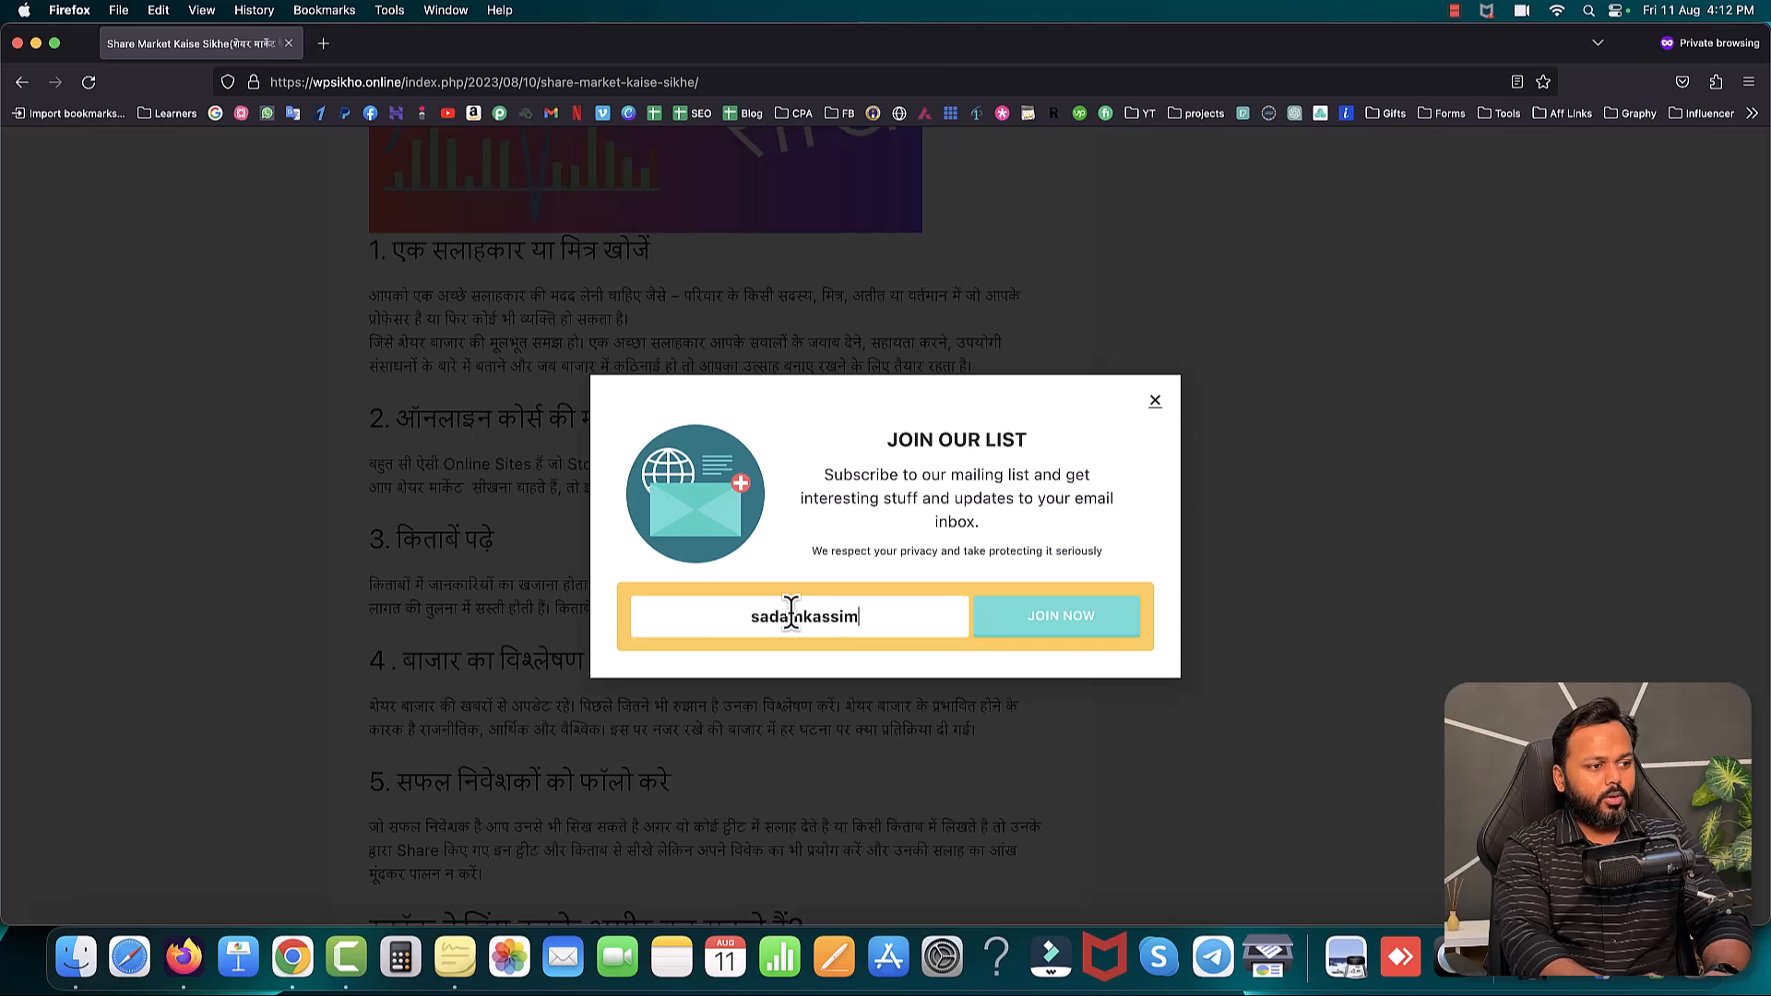
{"action": "type", "text": "@gasdf"}
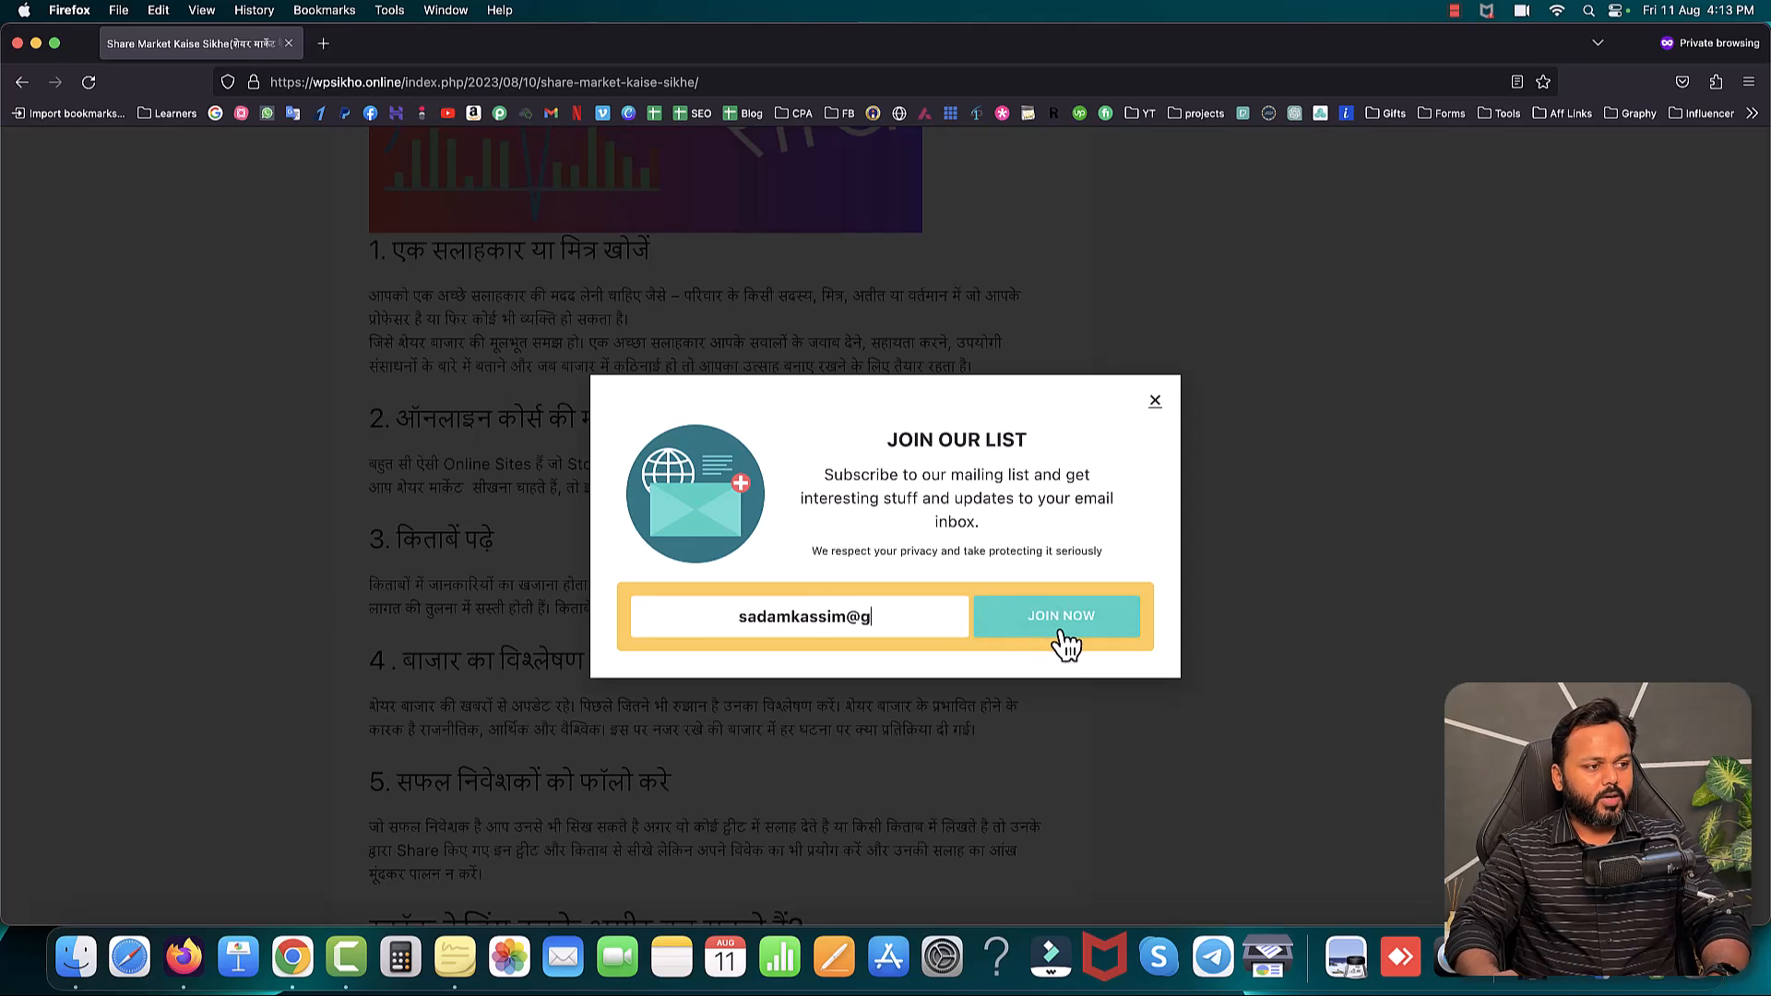
{"action": "left_click", "coordinate": [1154, 402]}
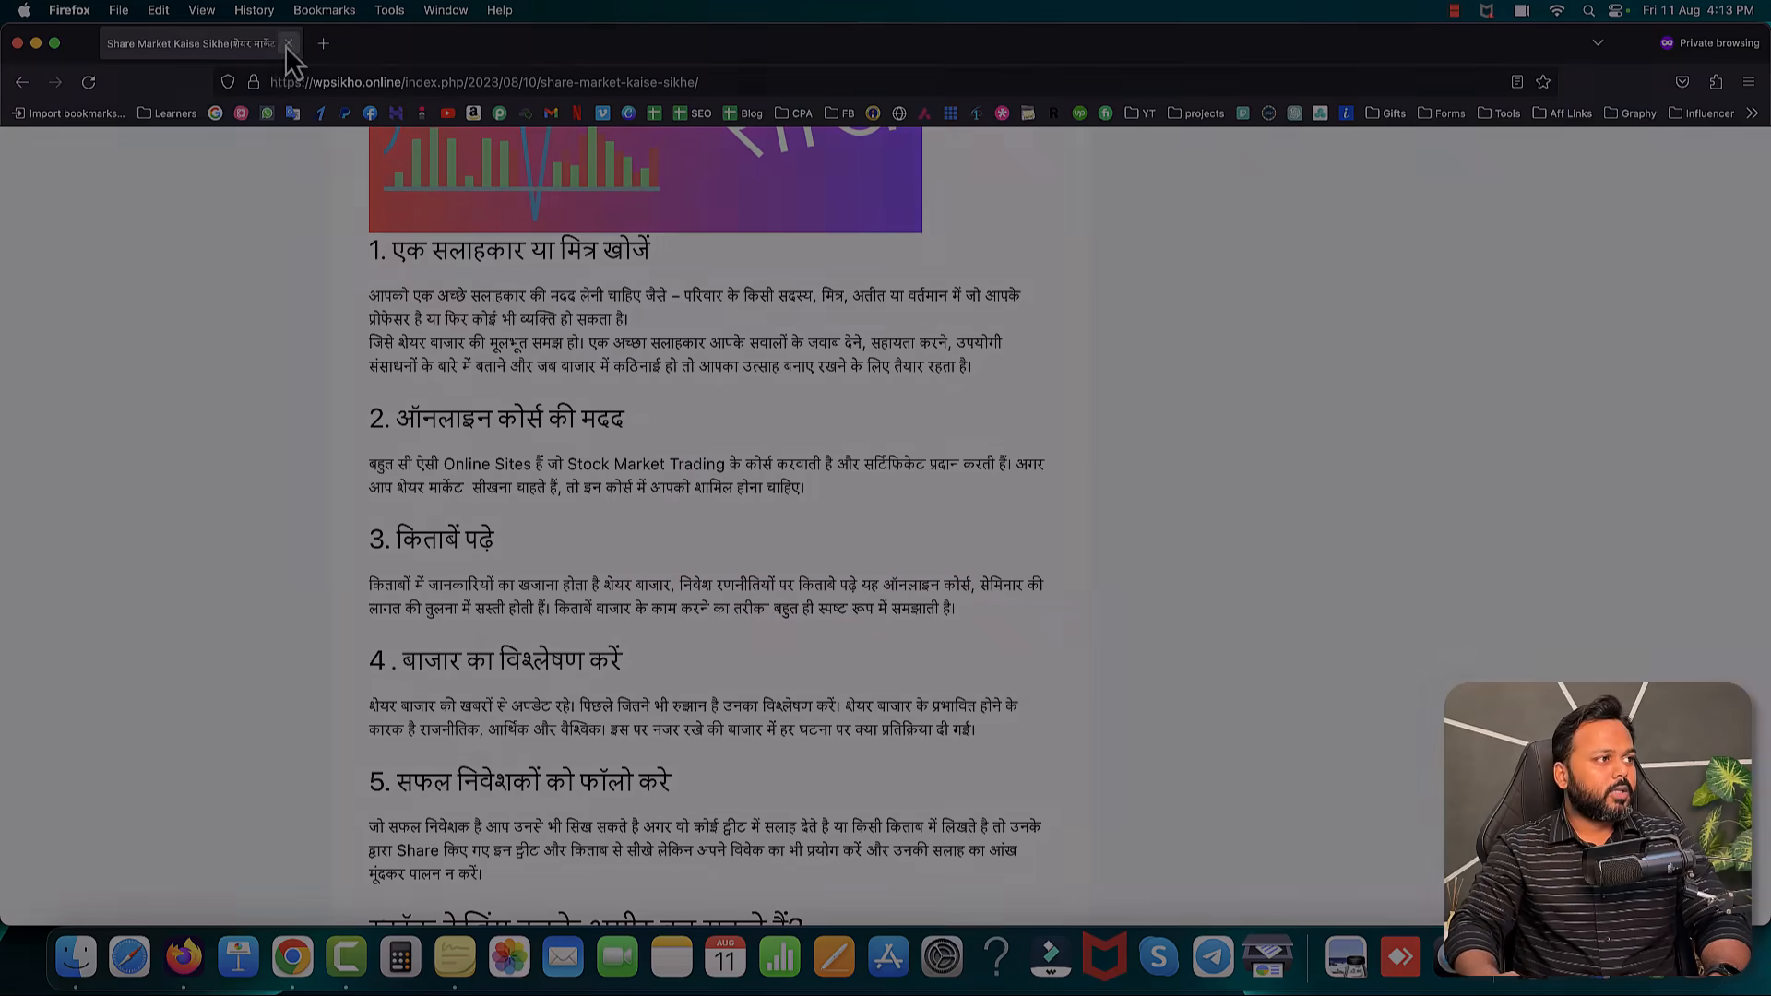
{"action": "left_click", "coordinate": [287, 44]}
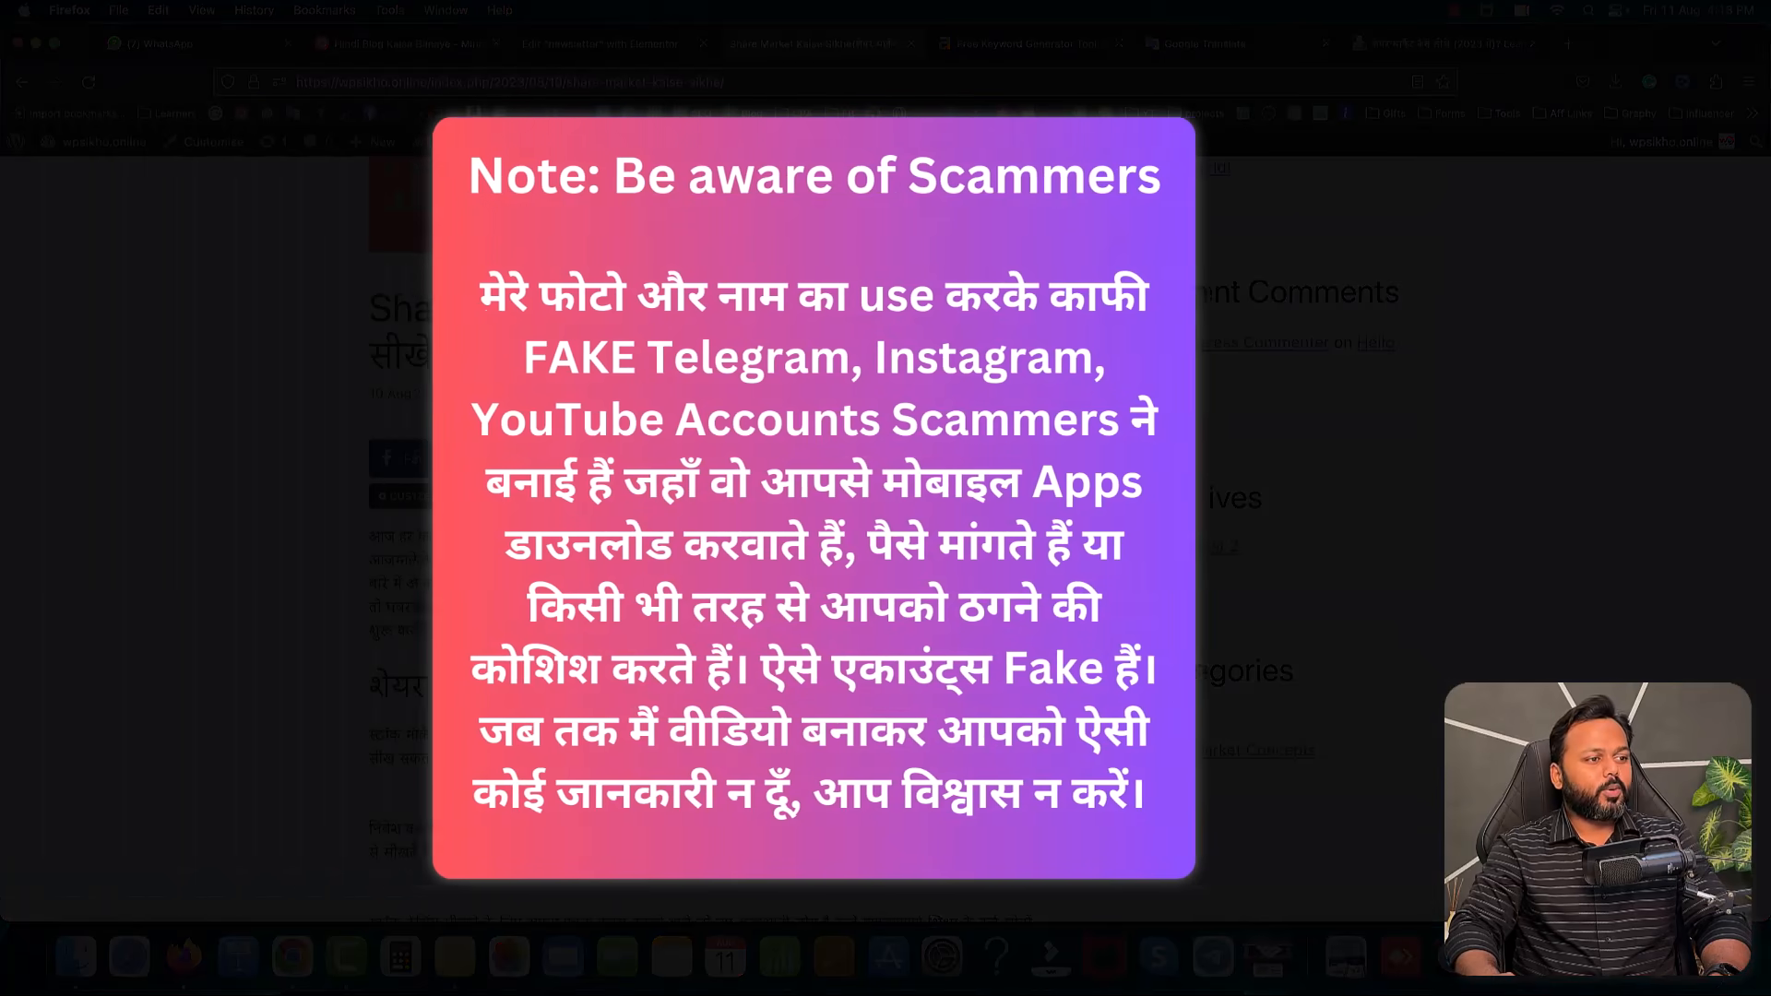
{"action": "scroll", "coordinate": [886, 554], "scroll_direction": "up", "scroll_amount": 5}
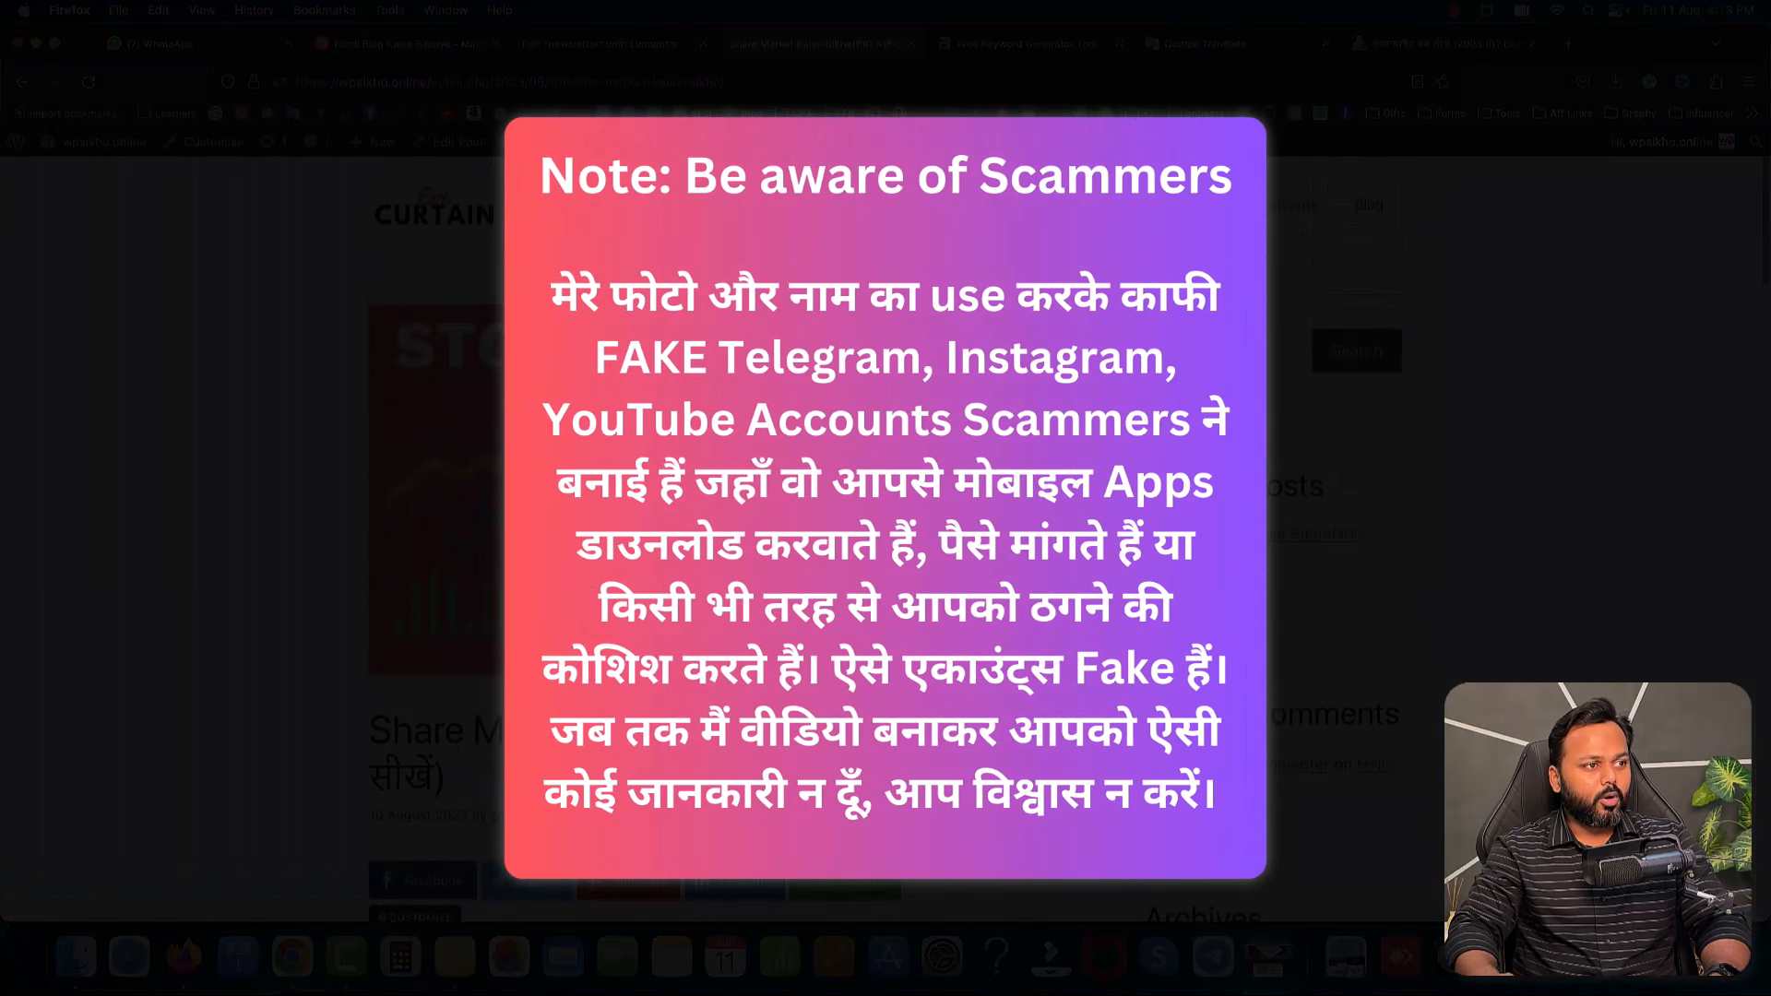